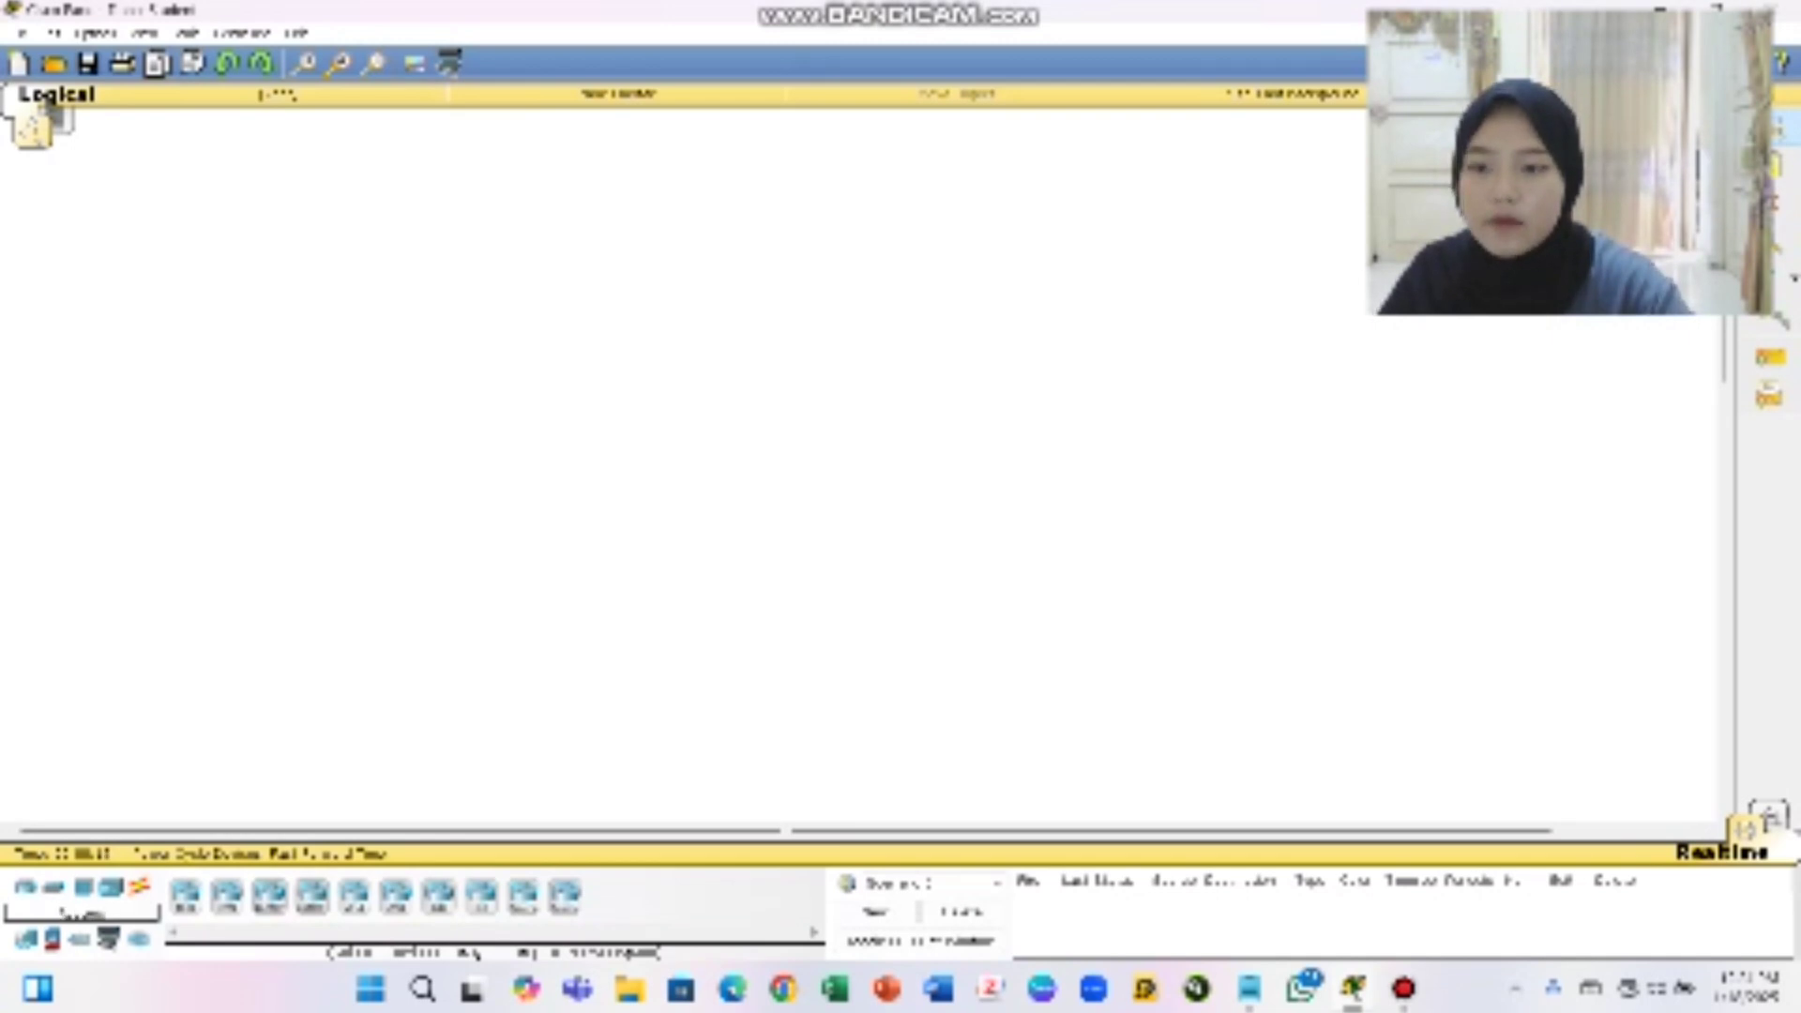
Place six PCs in an arc on the empty workspace and add one switch inside the arc's open side
left_click(208, 506)
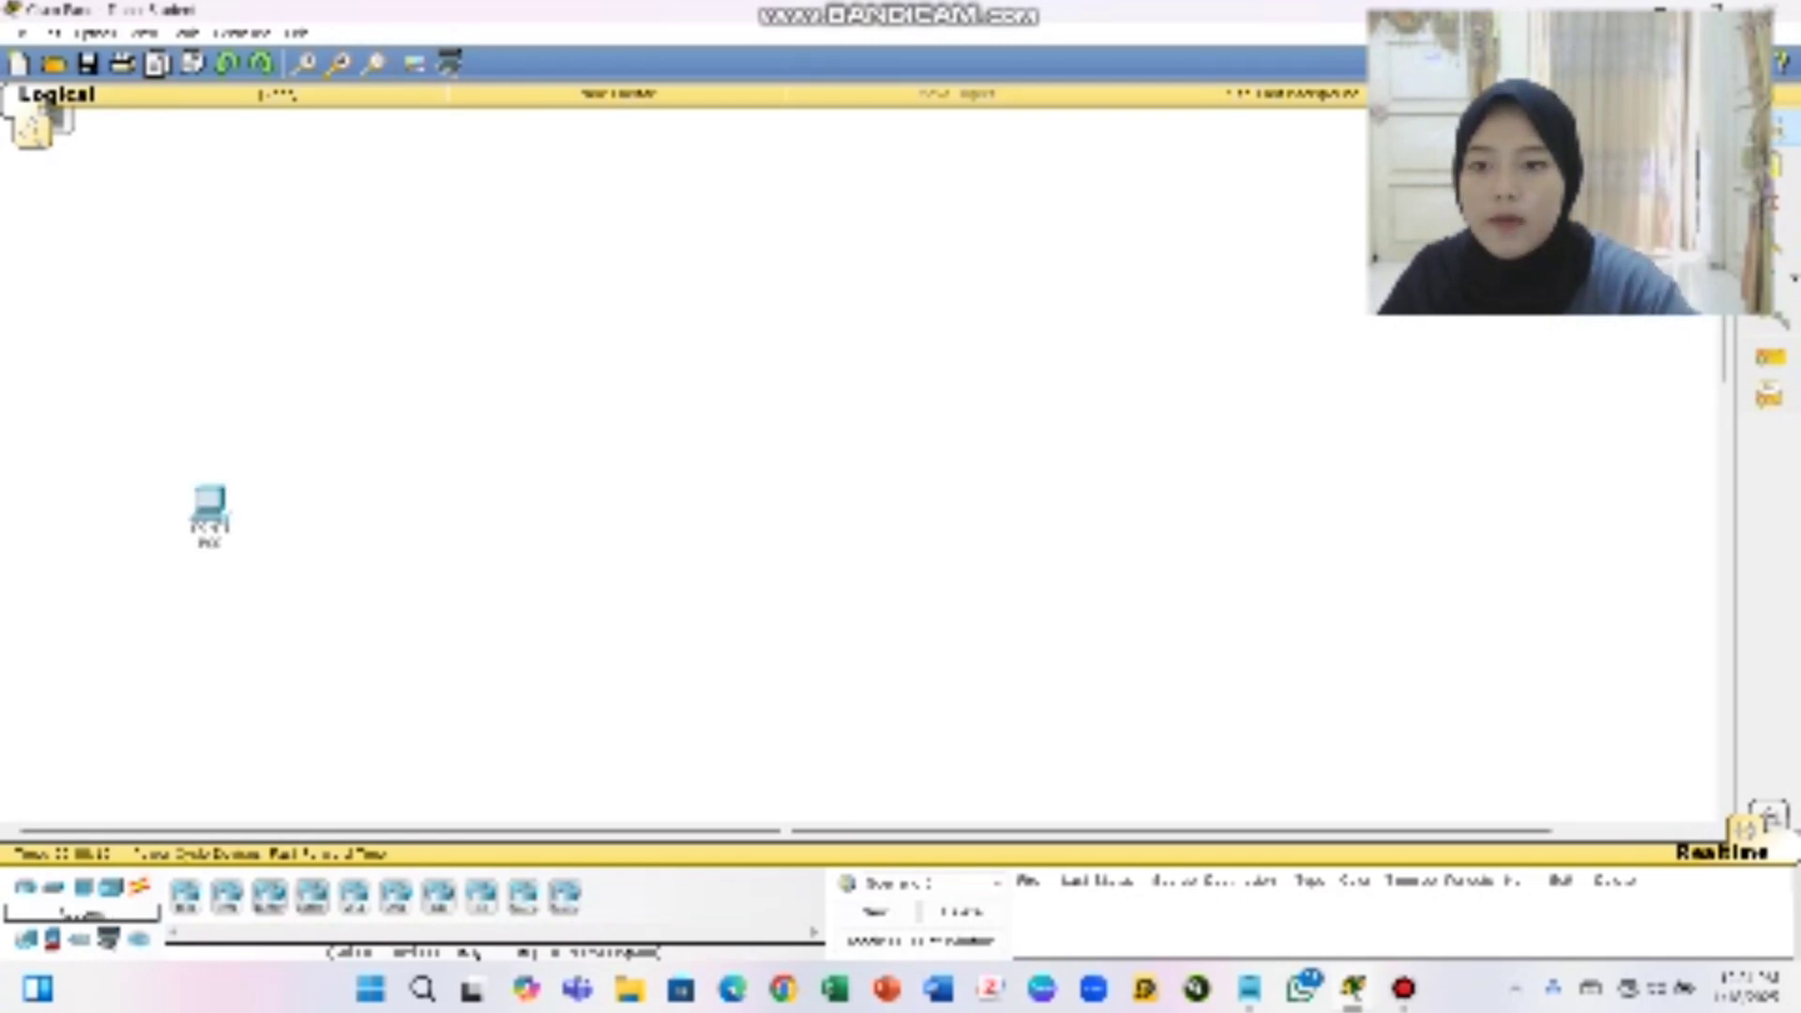
left_click(269, 443)
left_click(269, 442)
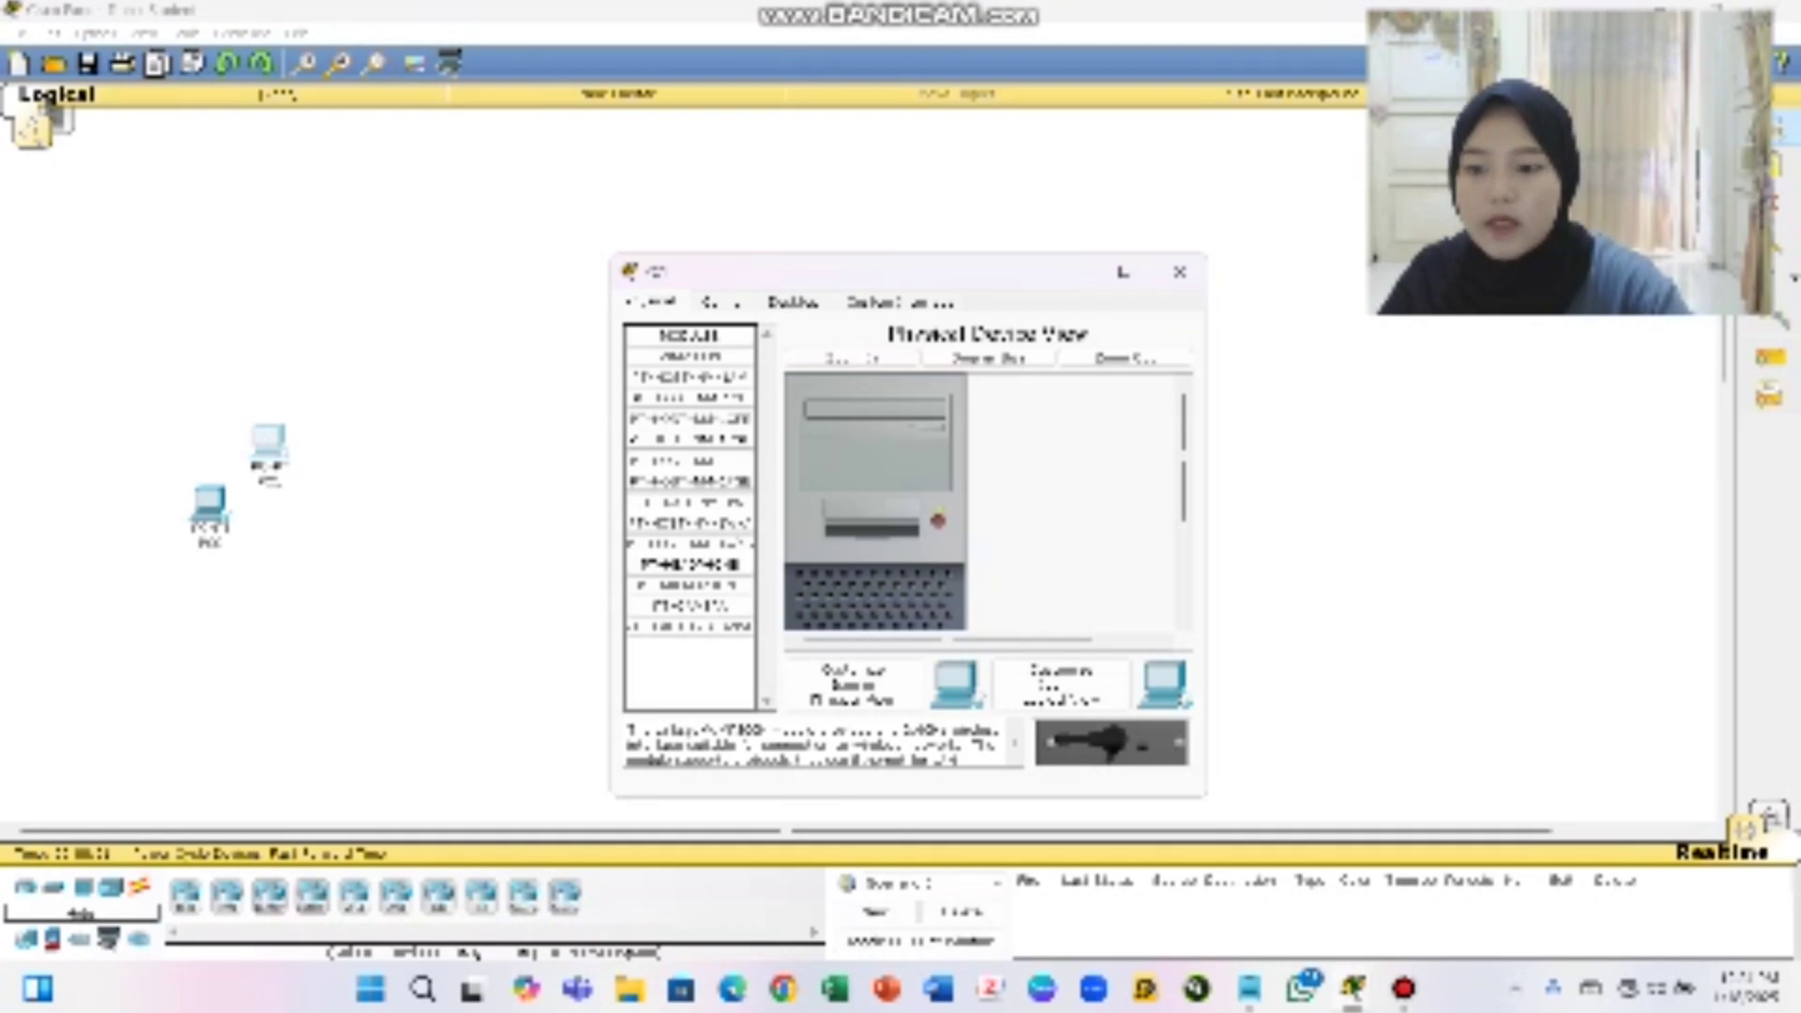
left_click(1180, 272)
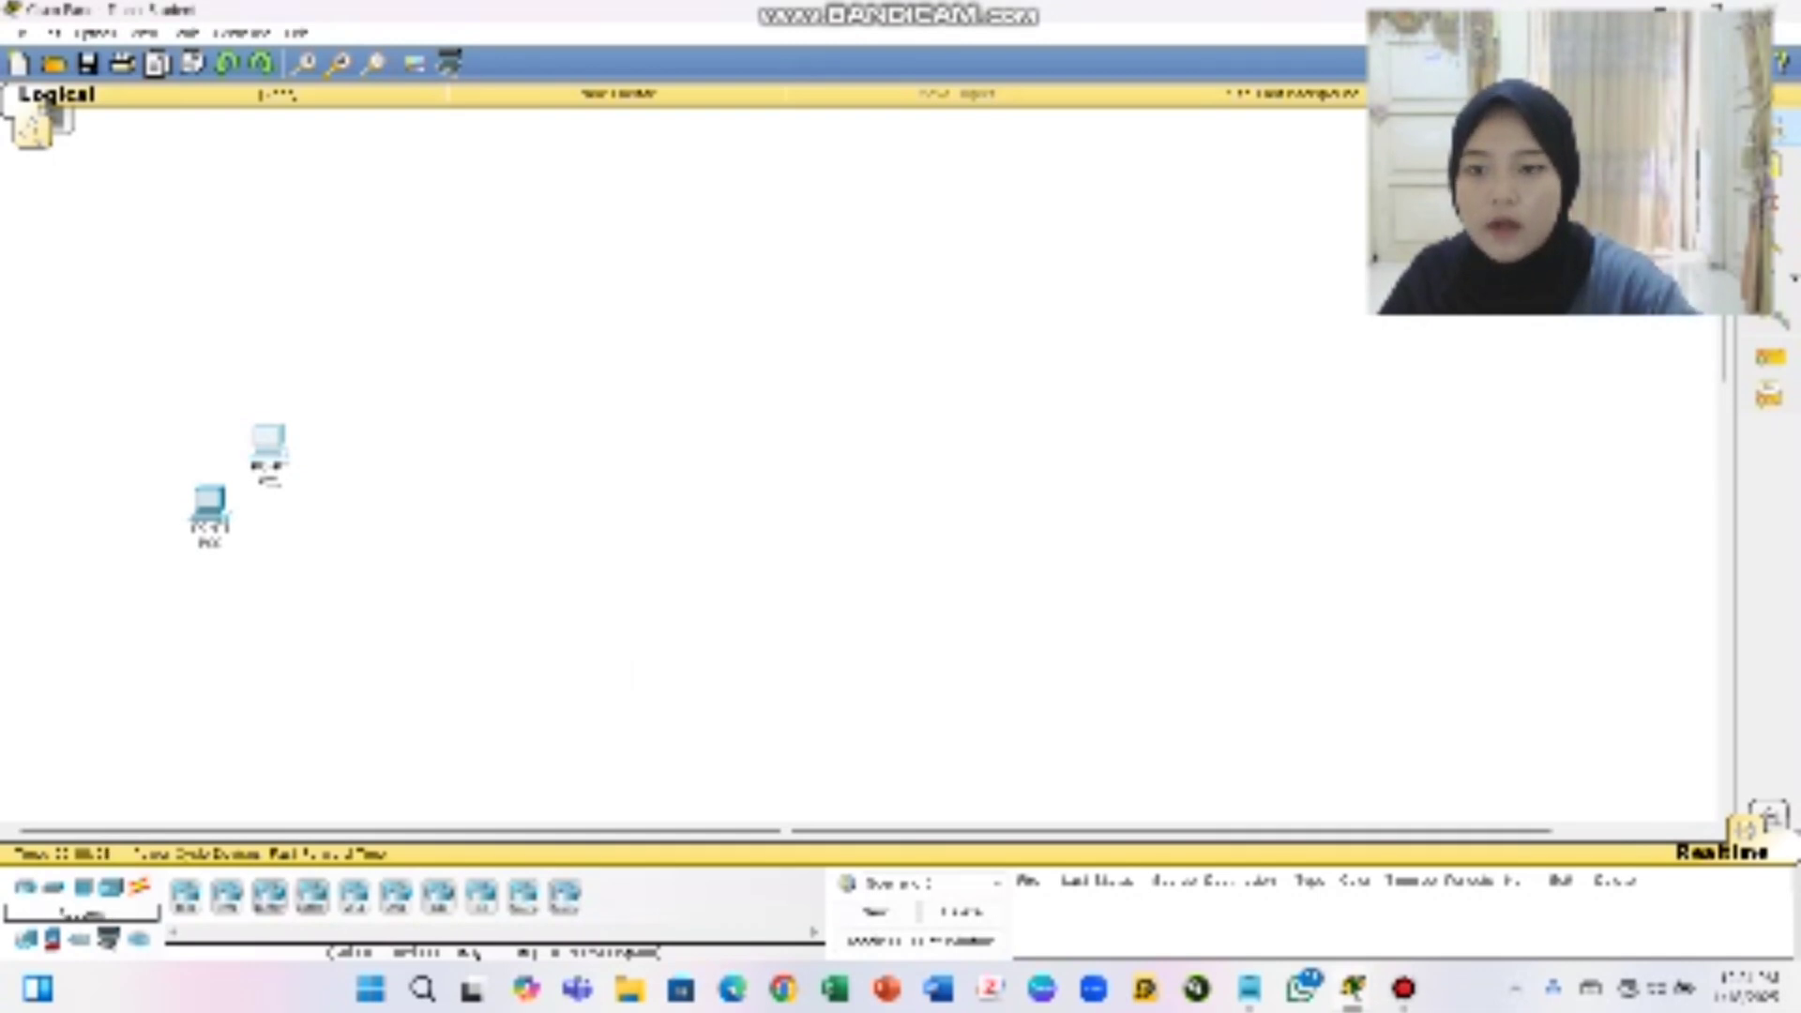
left_click(347, 389)
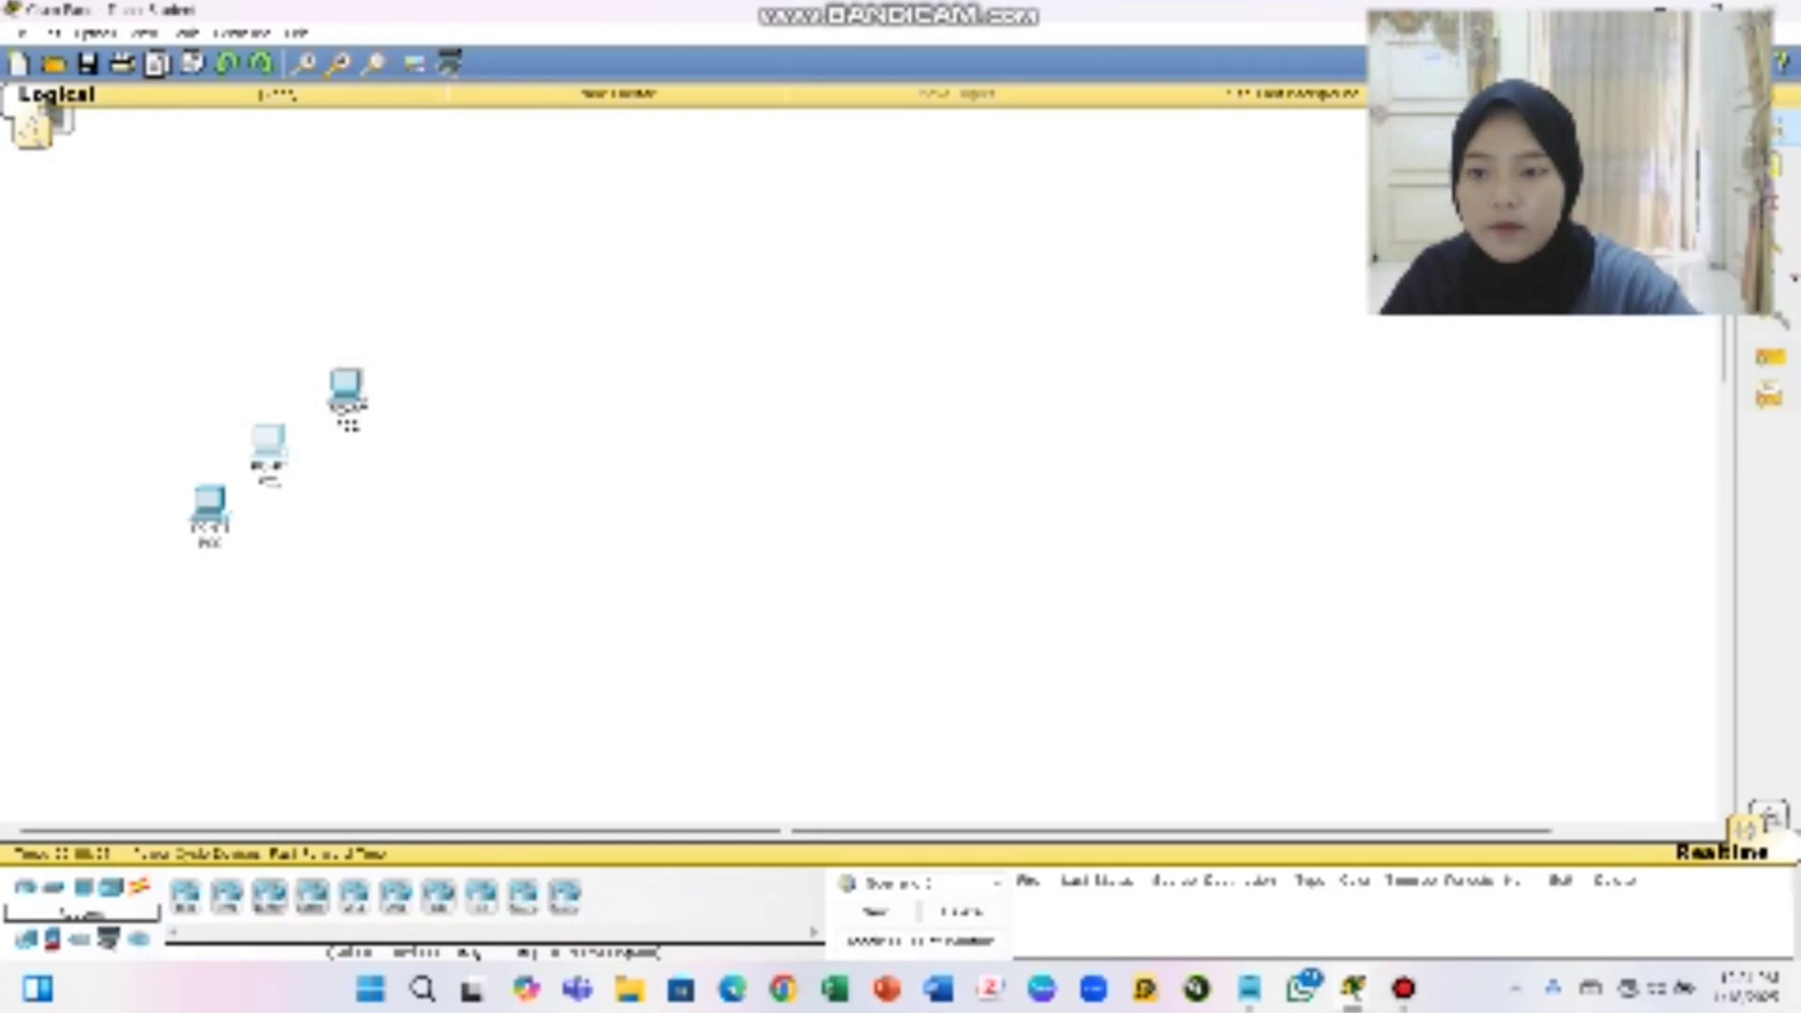
left_click(253, 602)
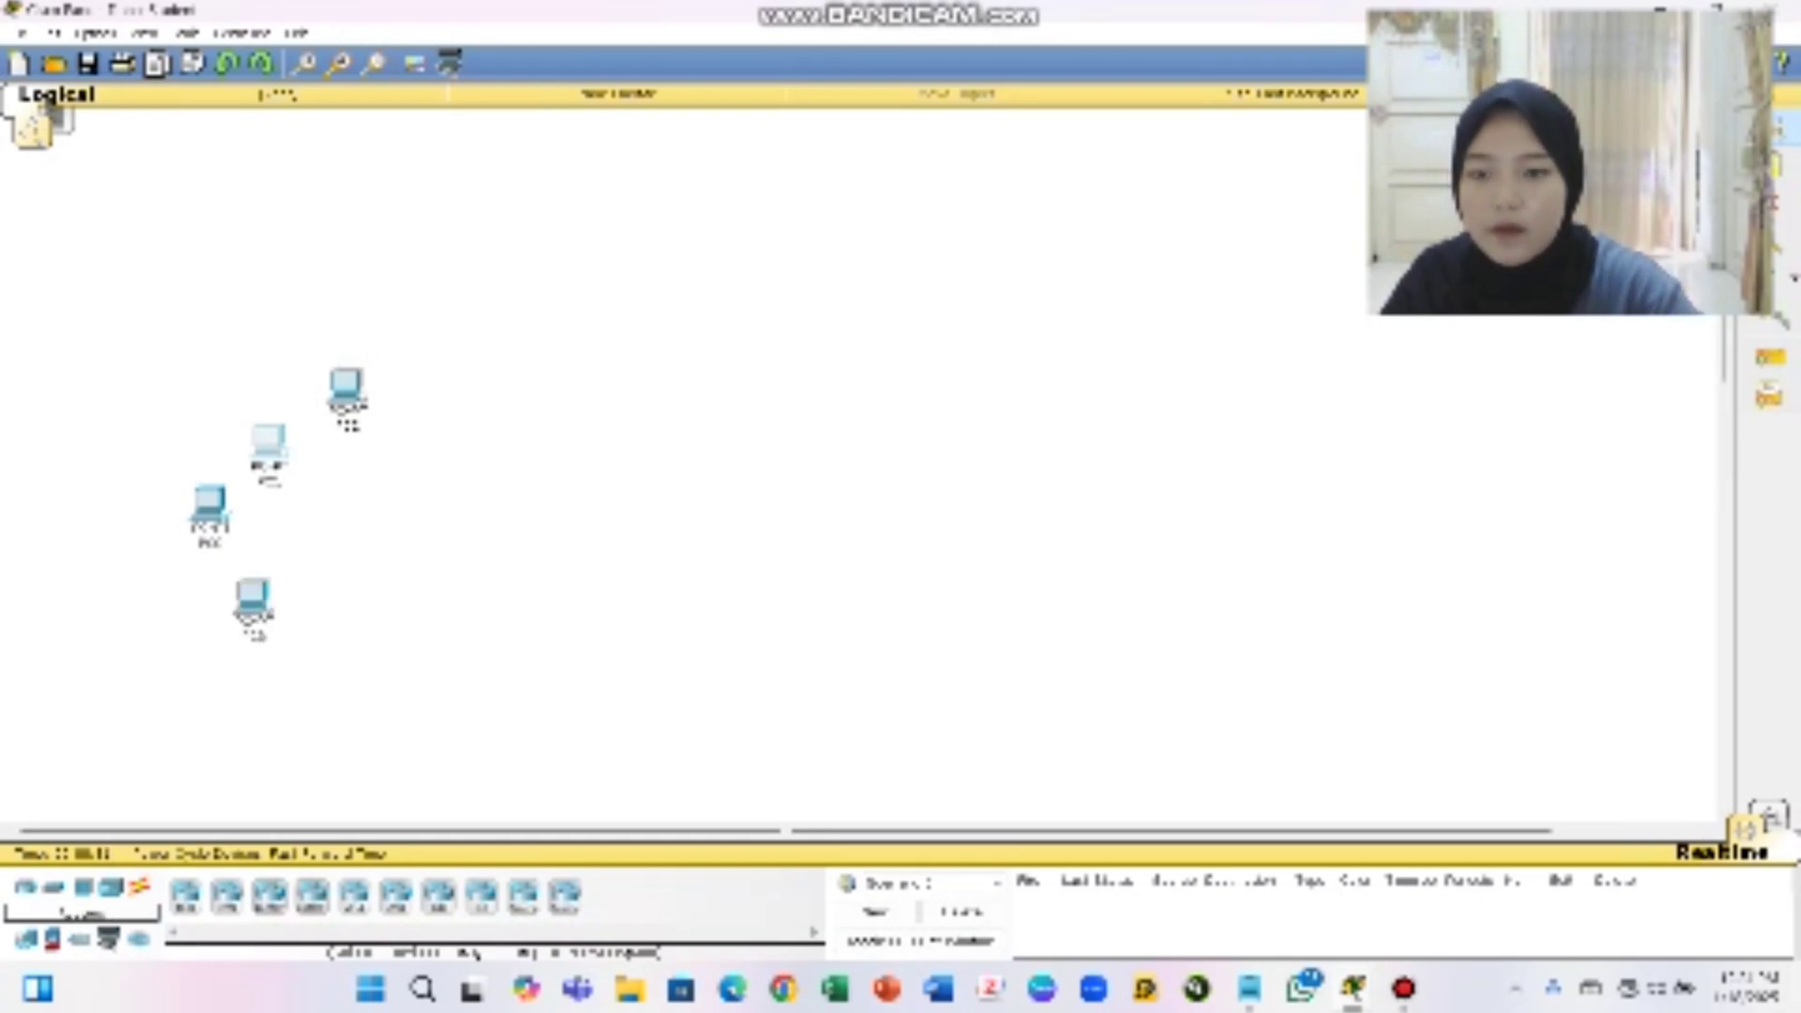
left_click(336, 661)
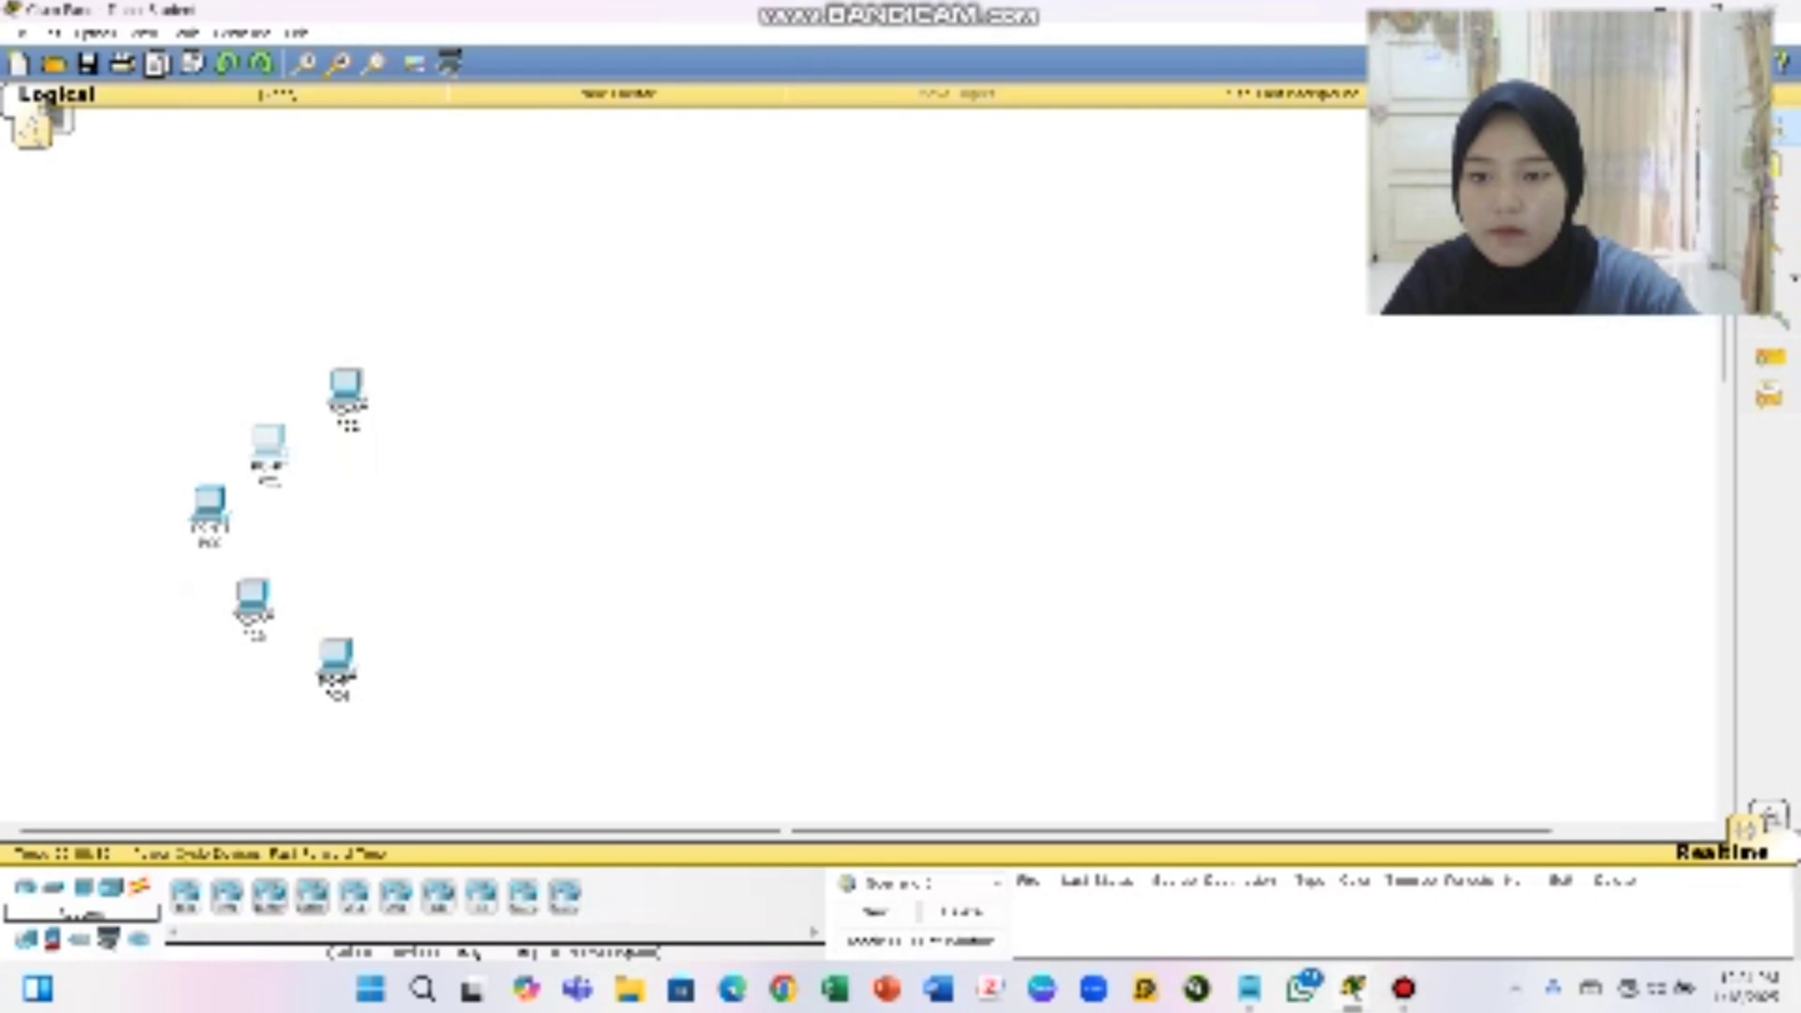
left_click(416, 731)
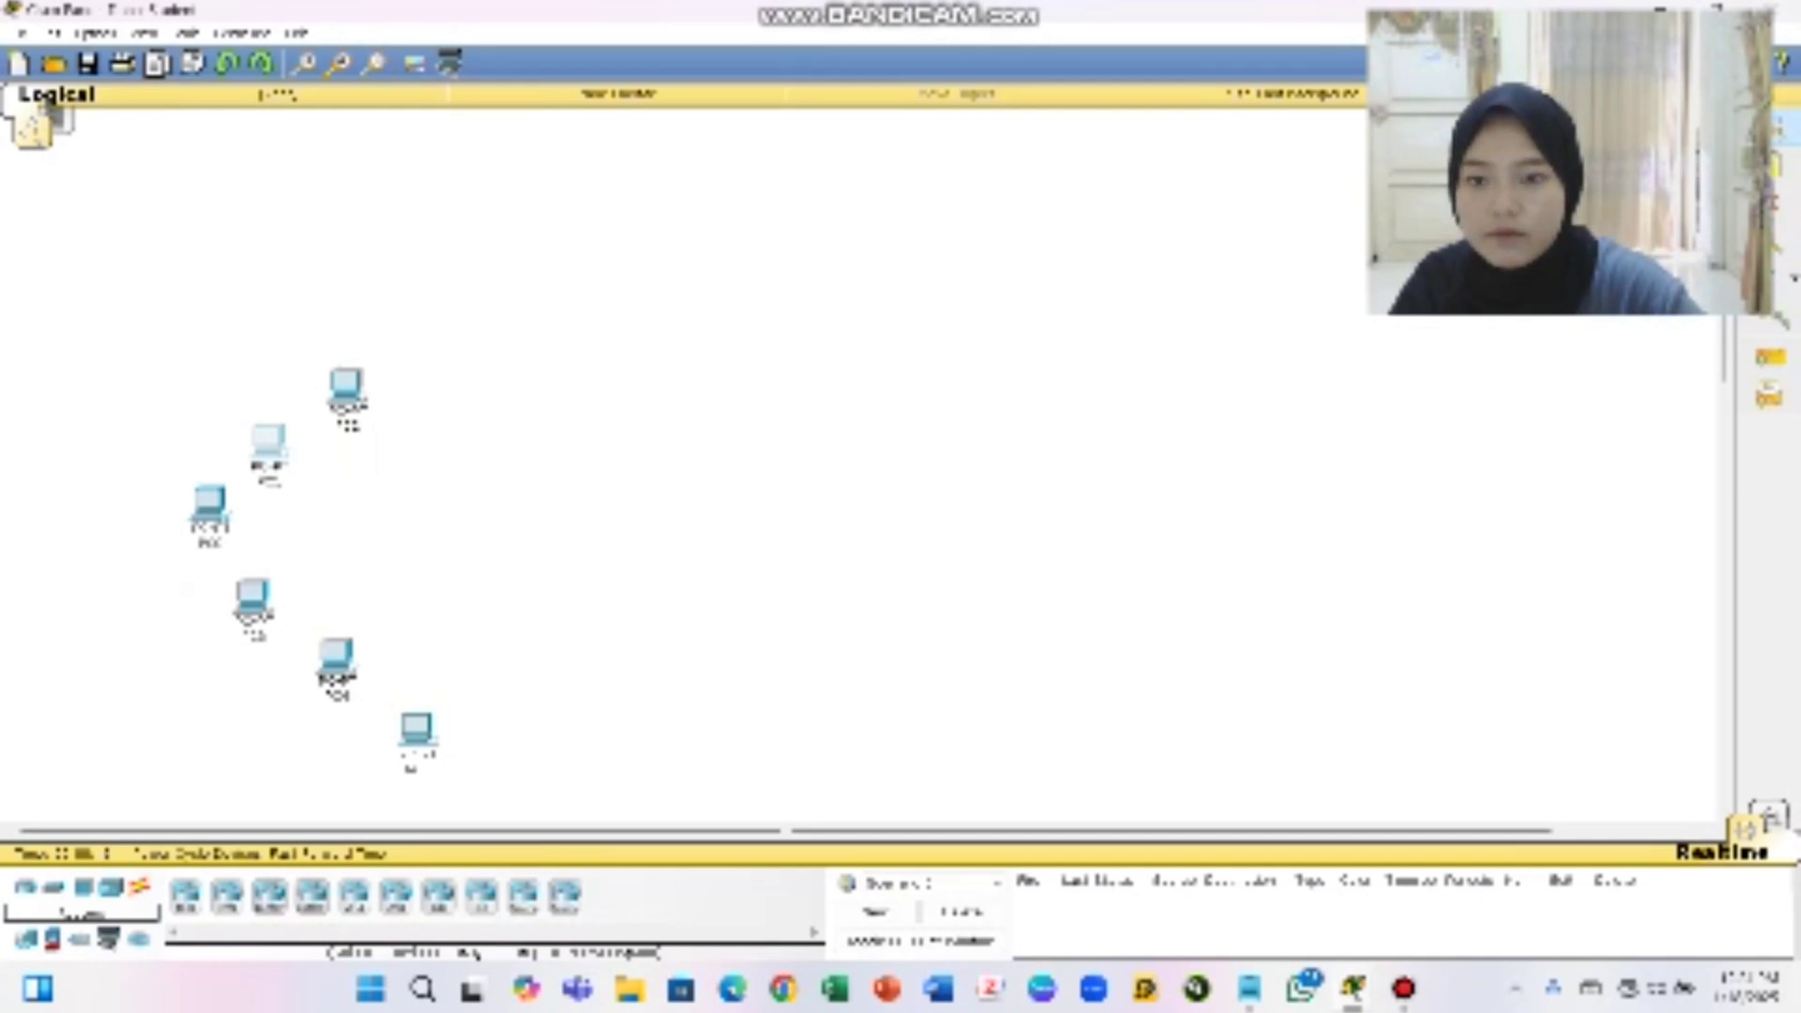
left_click(460, 542)
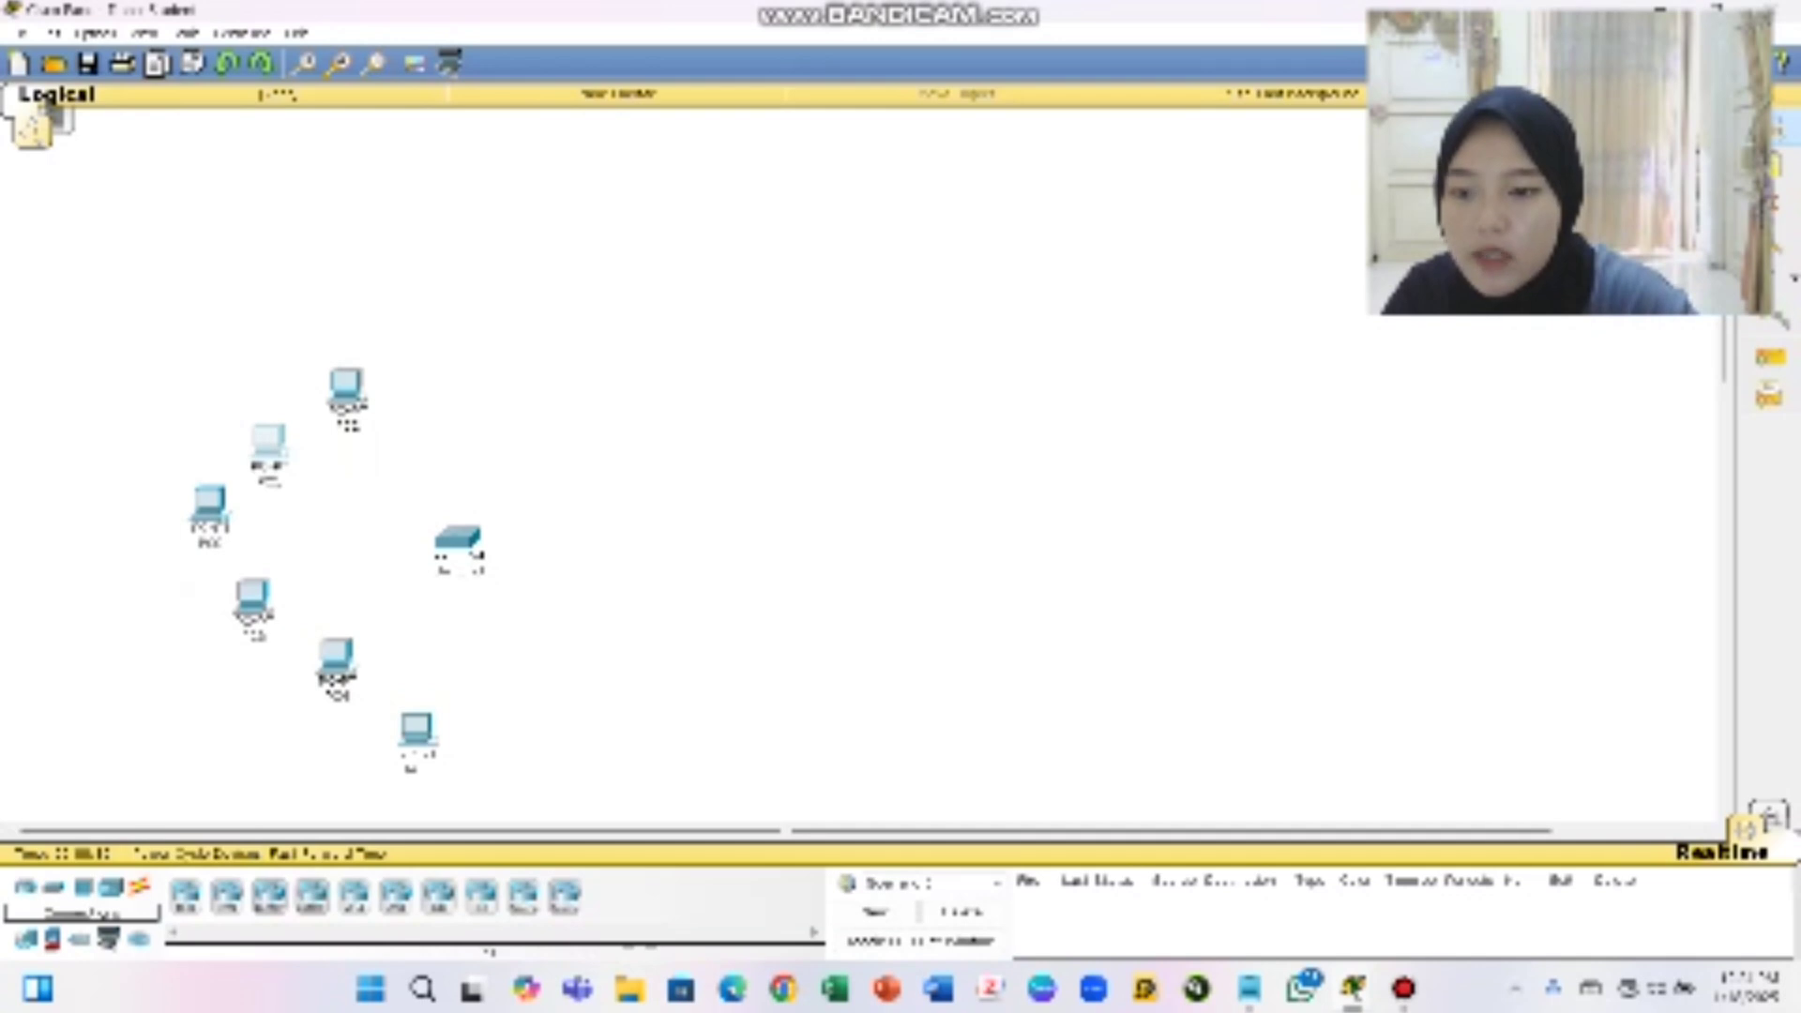
Connect the lowest PC's FastEthernet0 port to the switch's FastEthernet0/1 with a copper straight-through cable
left_click(139, 887)
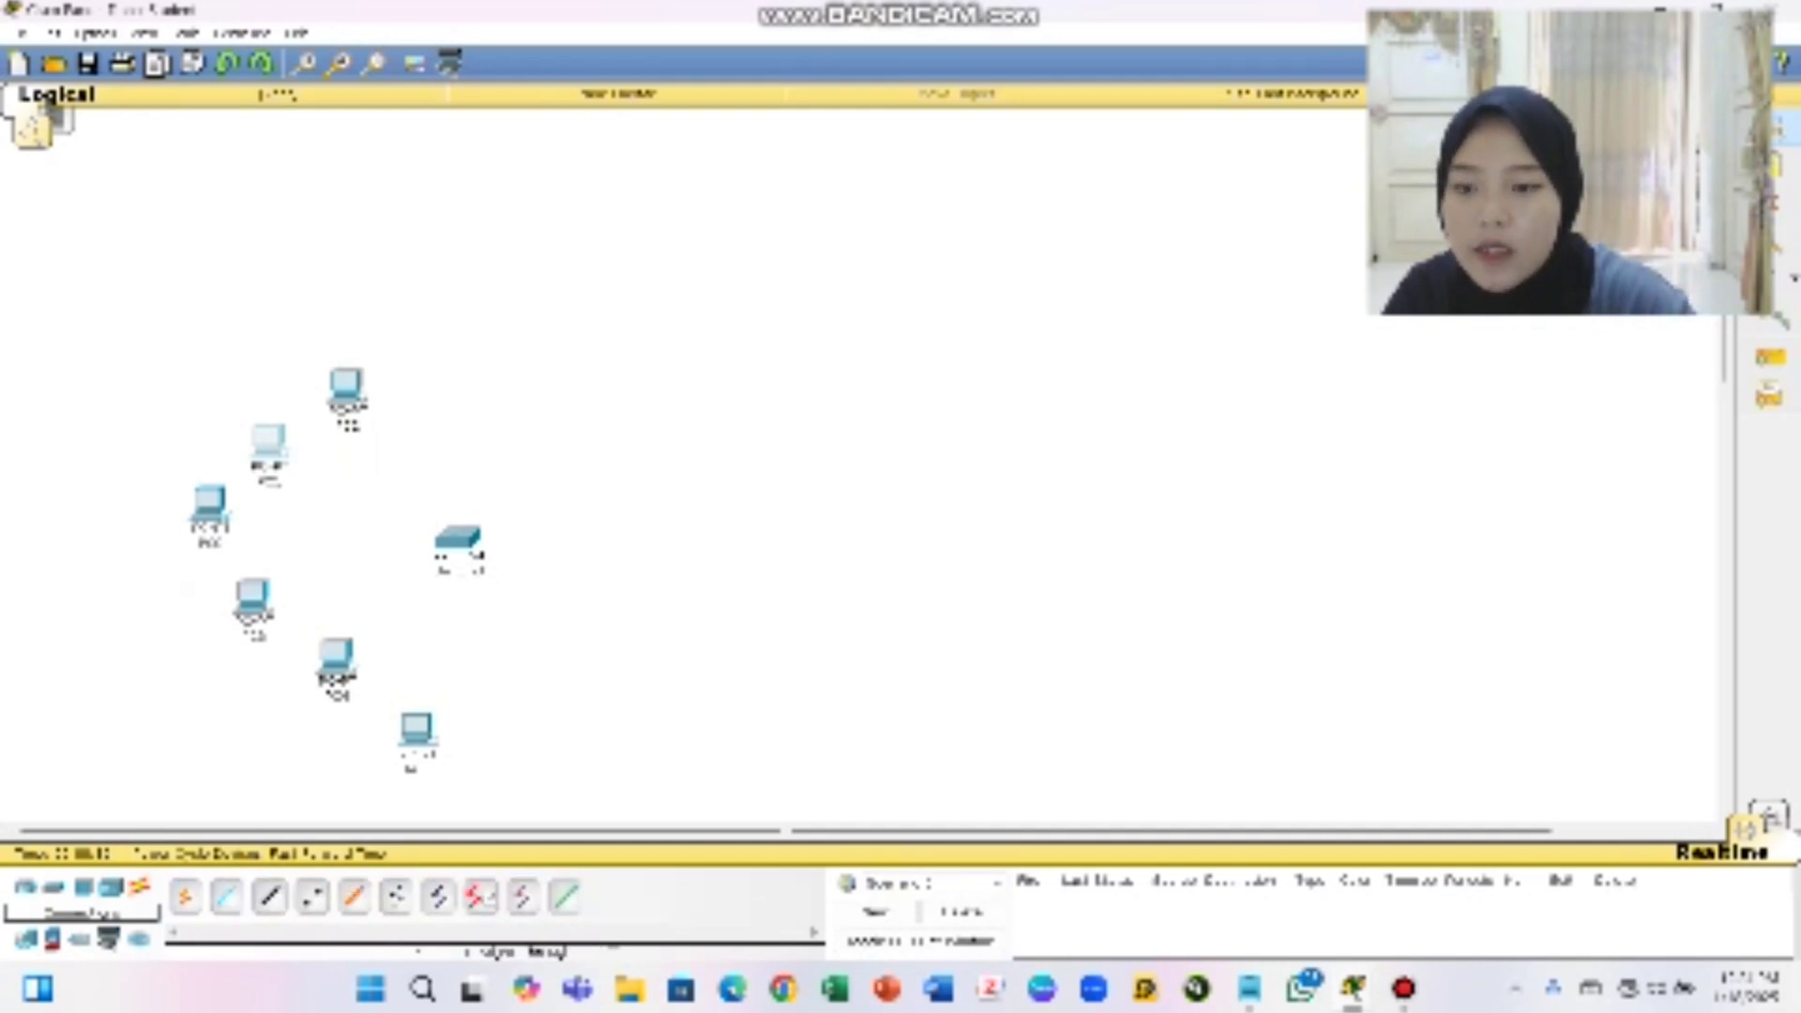
left_click(269, 896)
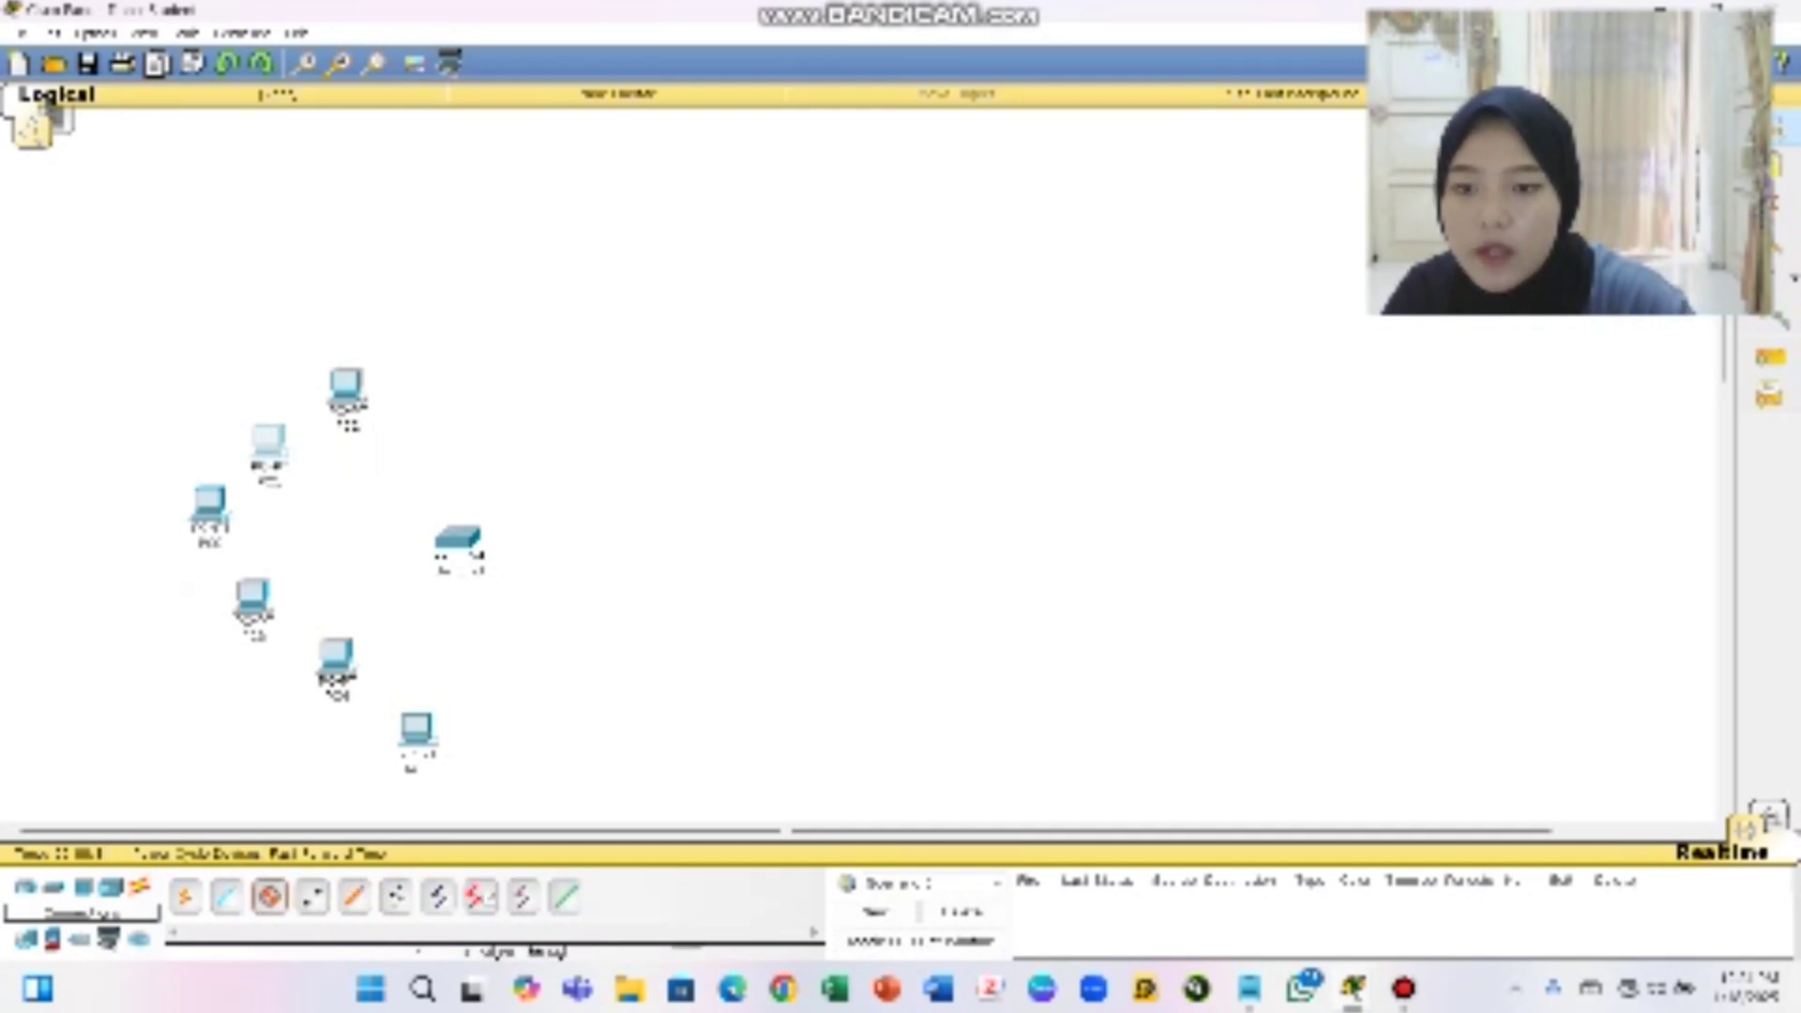
left_click(417, 731)
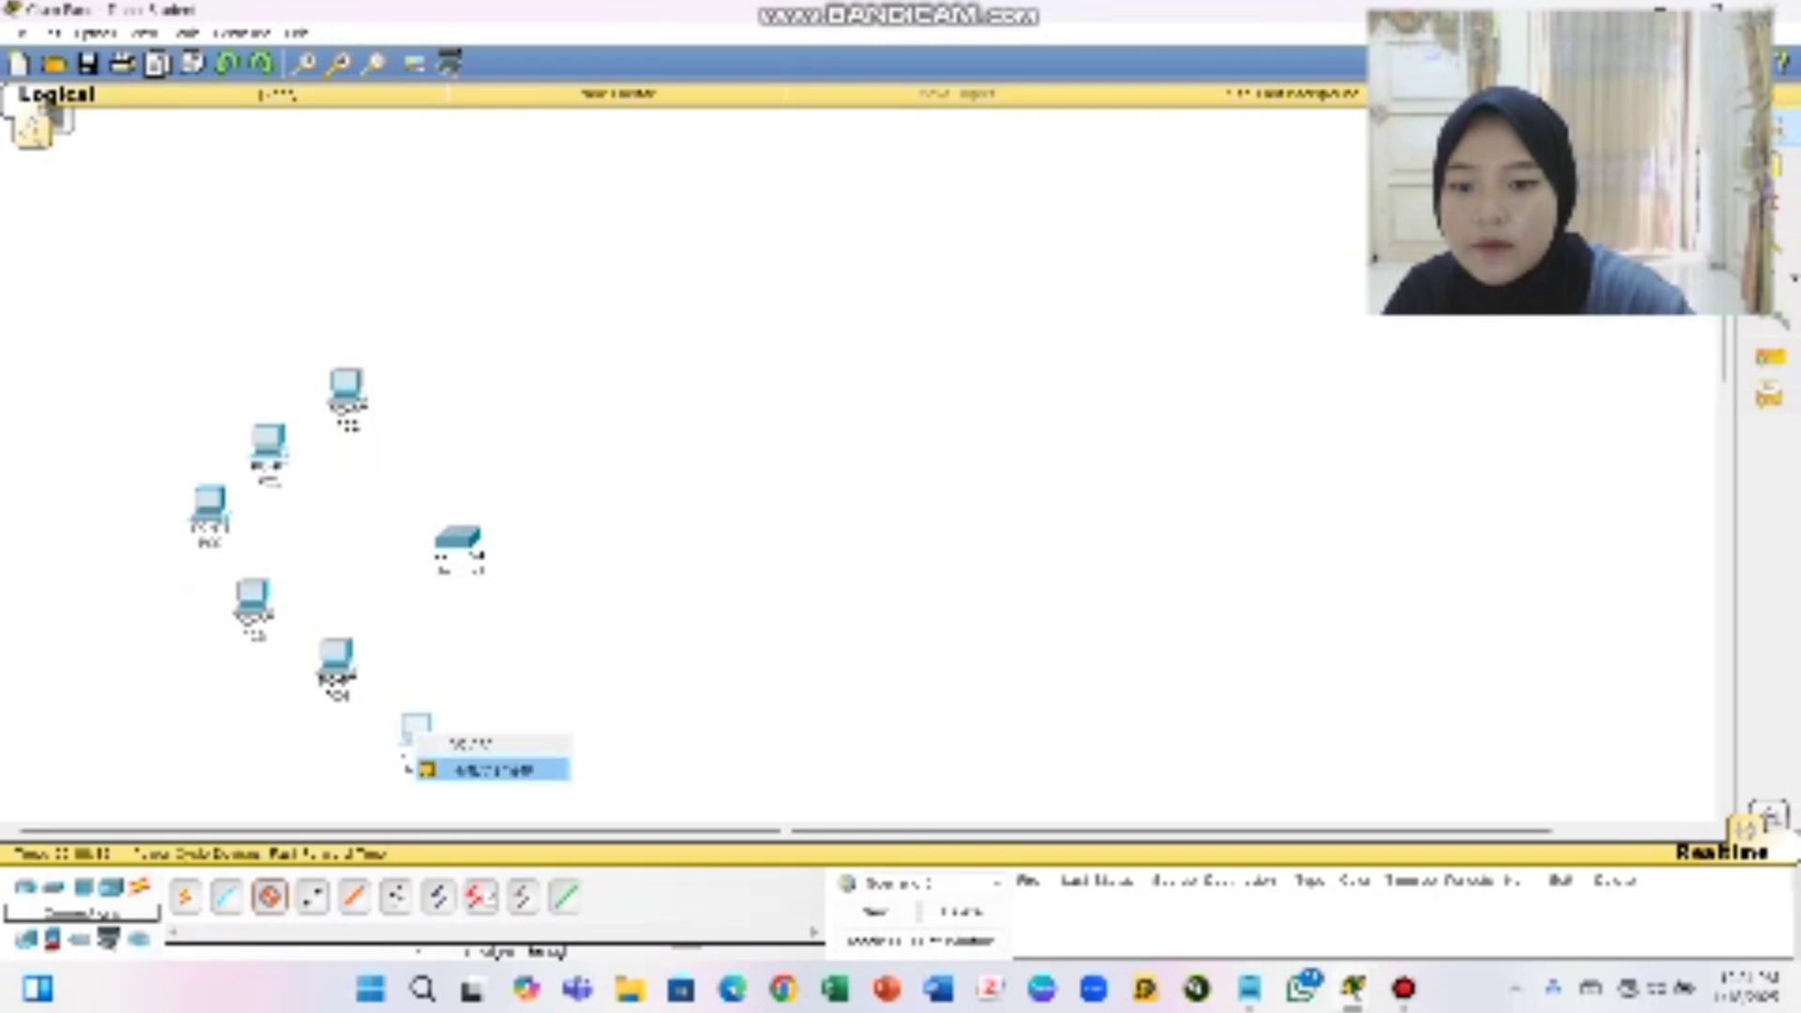
left_click(487, 769)
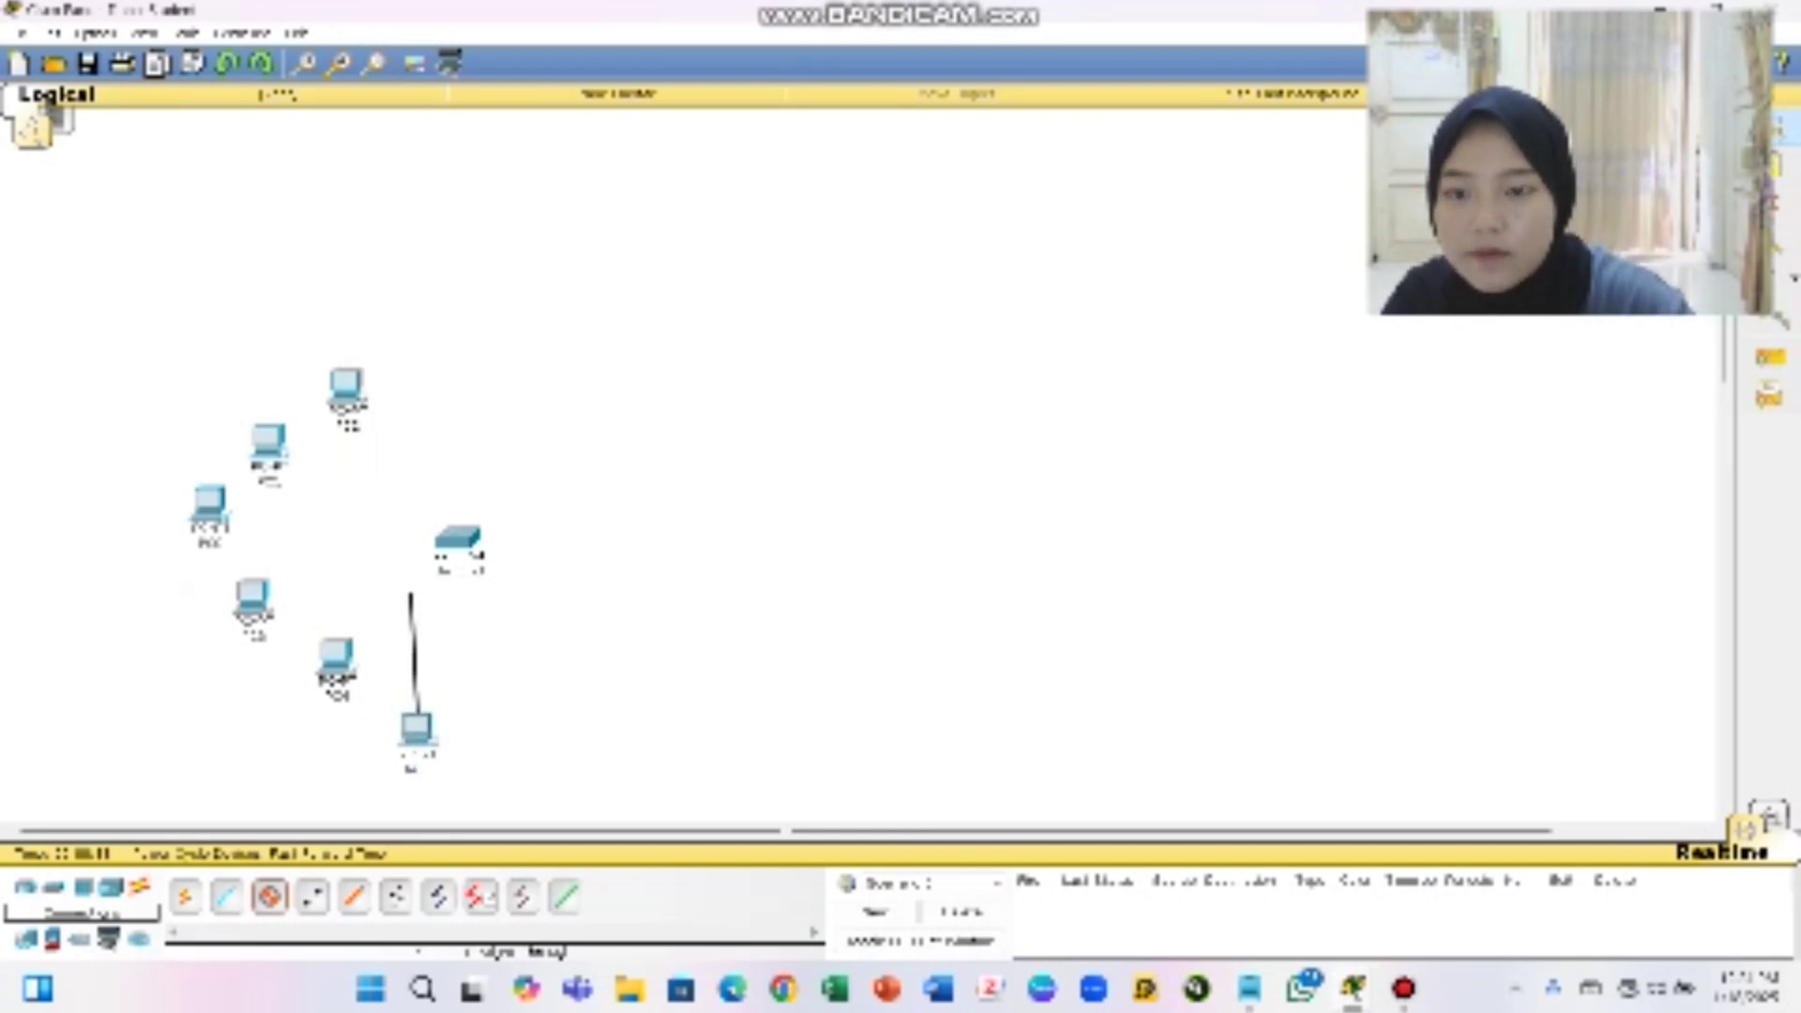
left_click(457, 539)
left_click(450, 544)
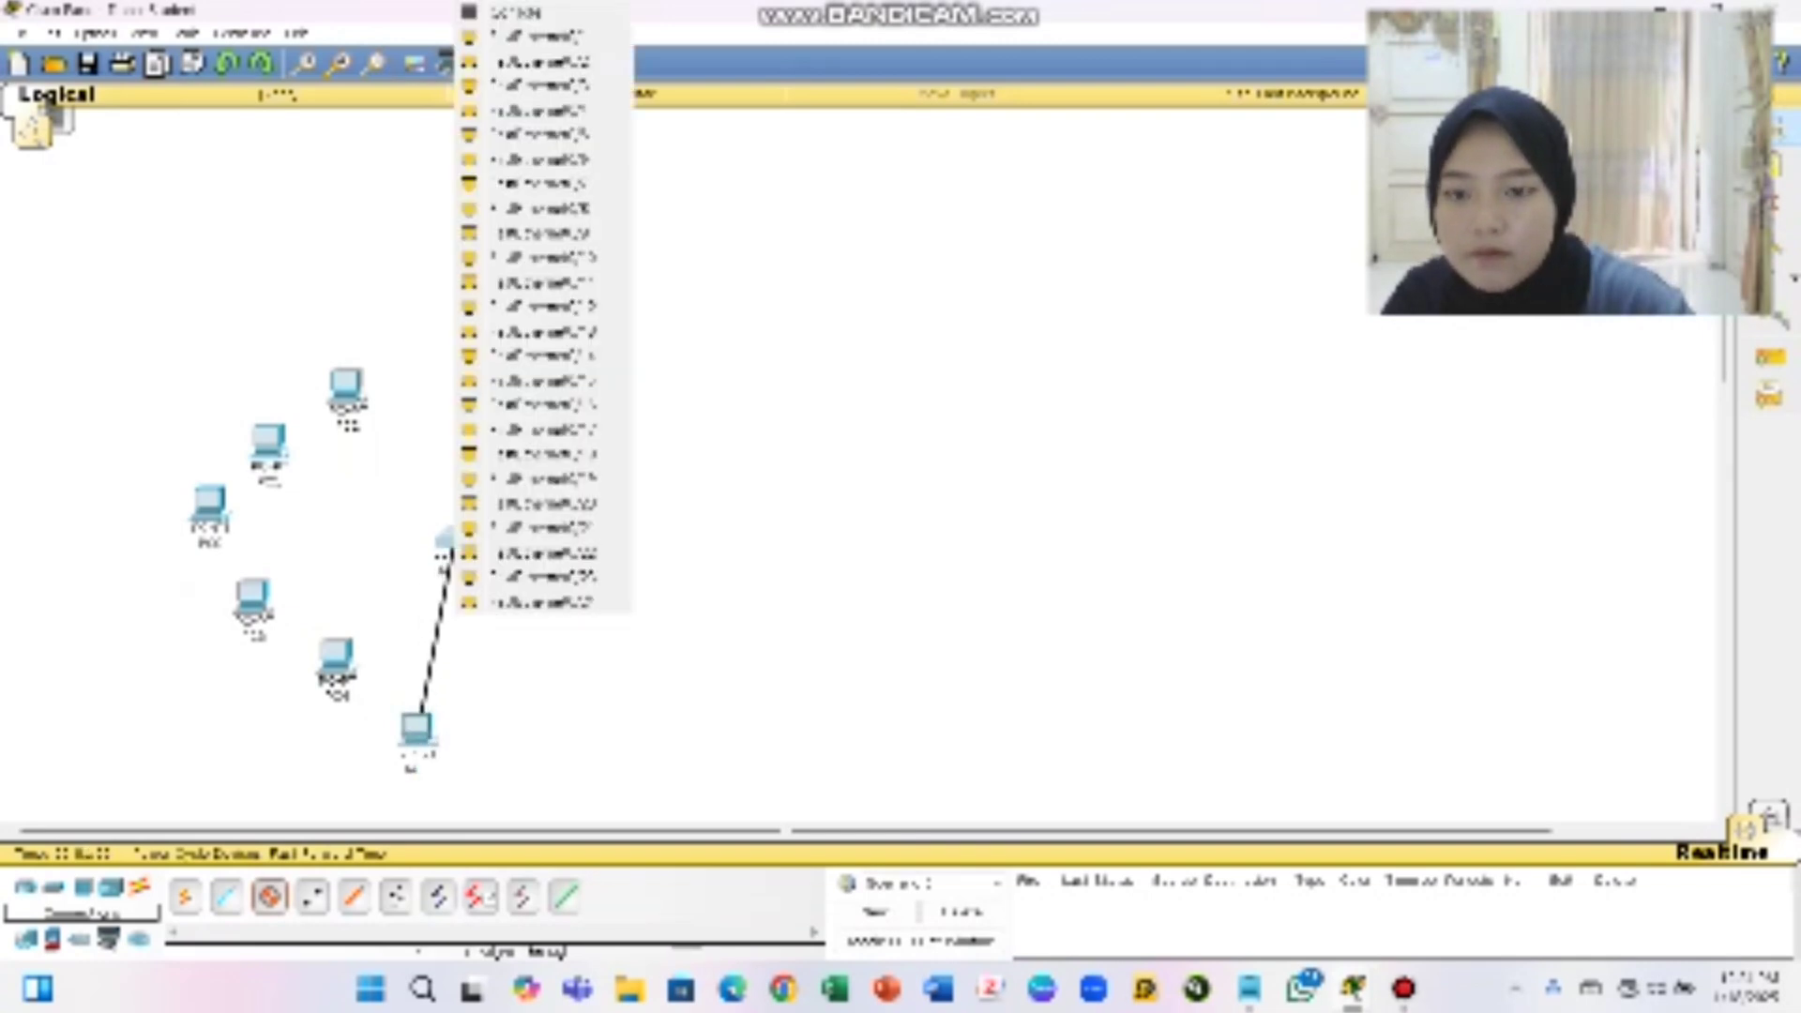
left_click(539, 36)
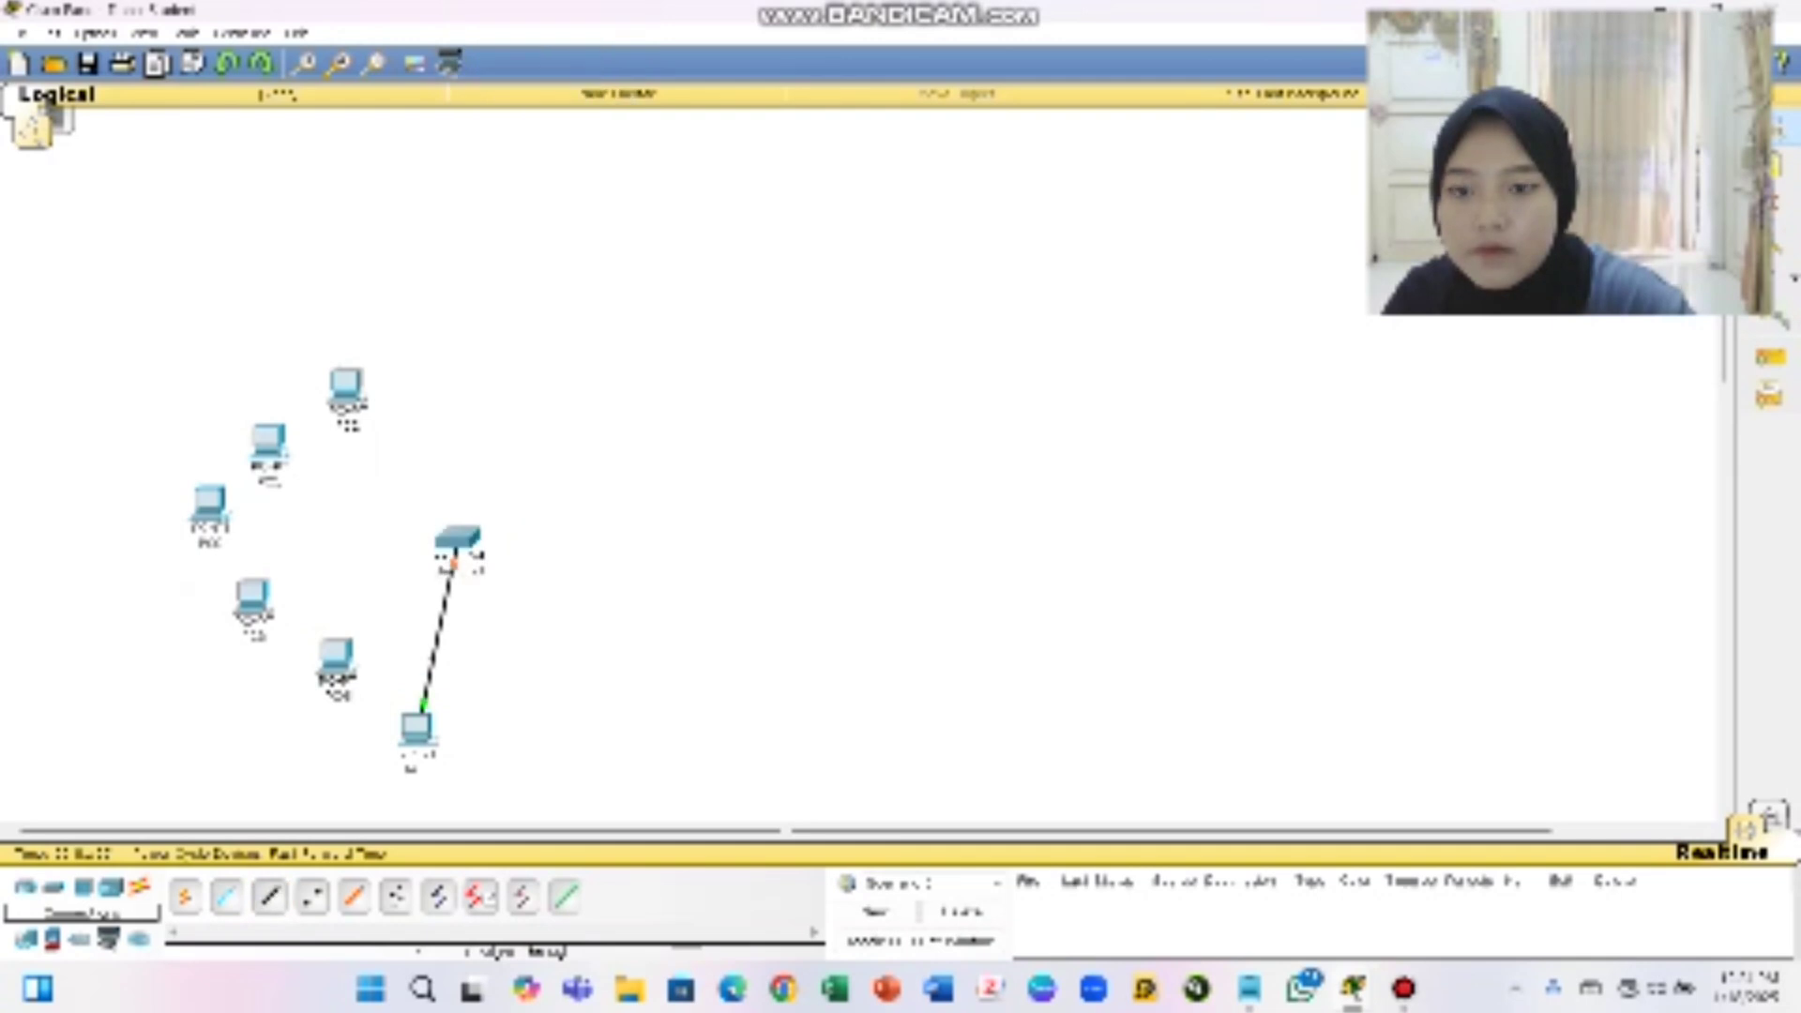
Connect PC4's FastEthernet0 port to the switch's FastEthernet0/2 with a copper straight-through cable
left_click(269, 896)
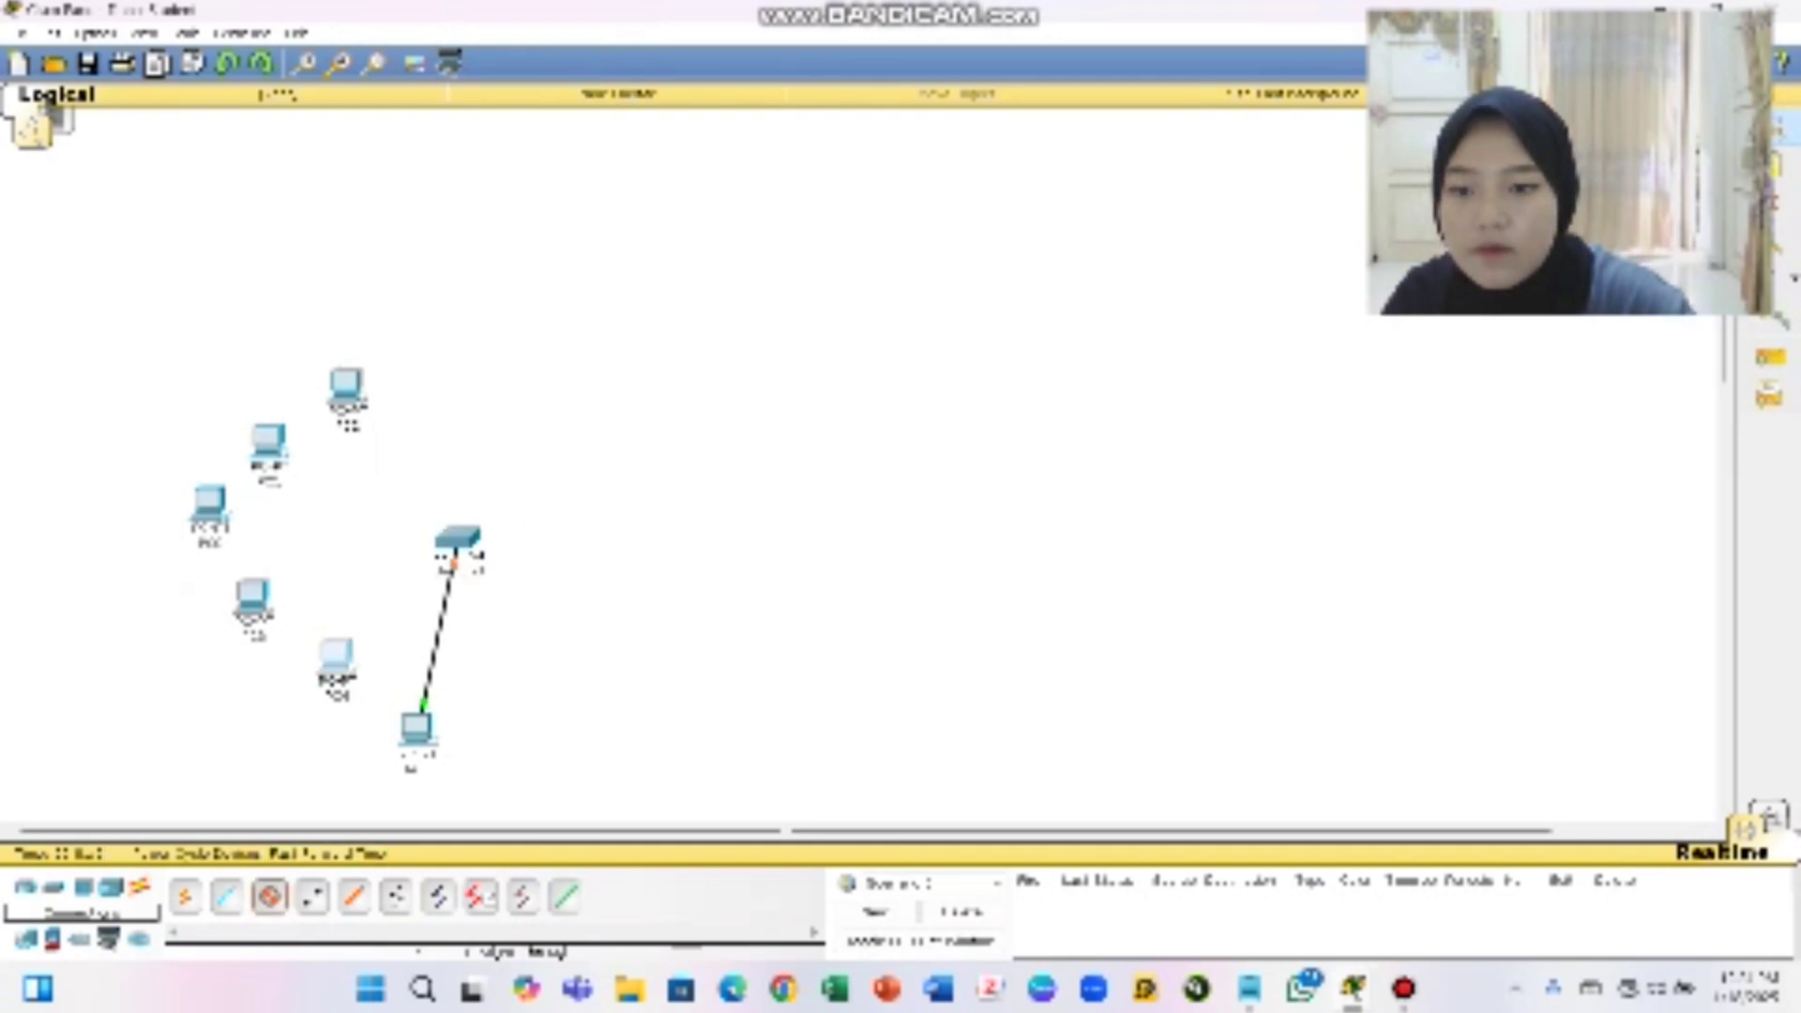
left_click(329, 674)
left_click(394, 689)
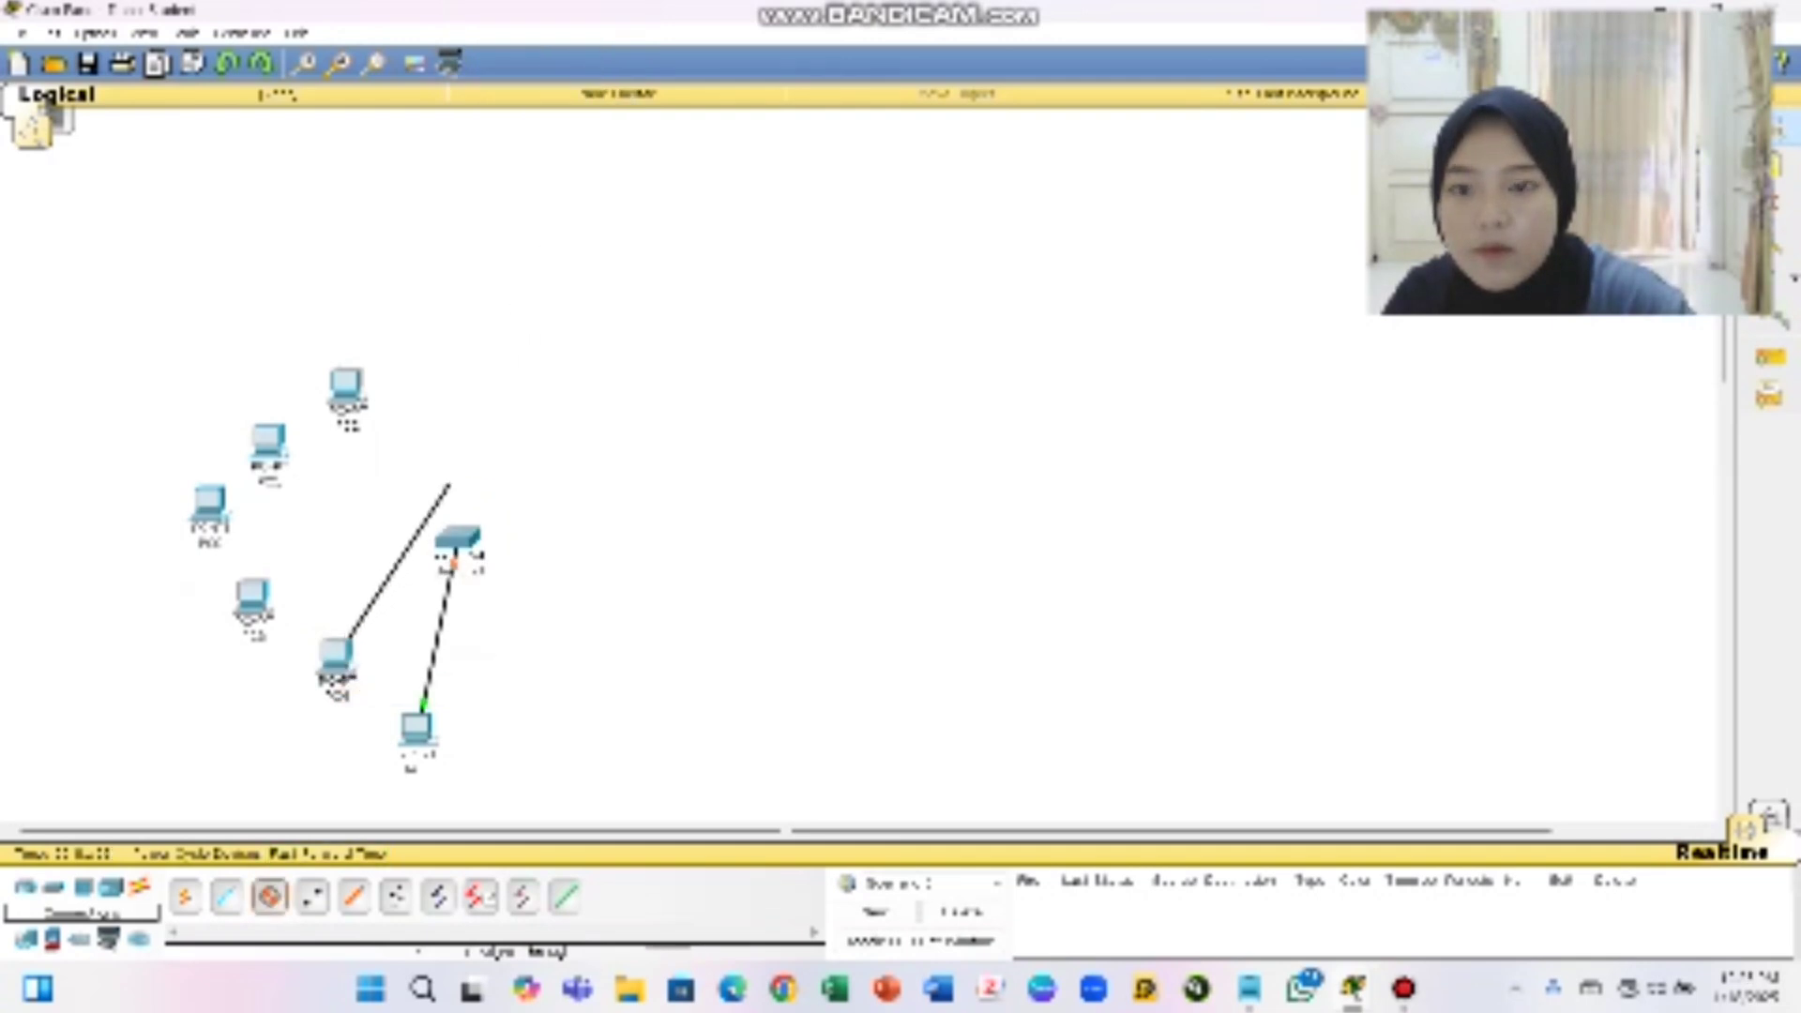
left_click(455, 542)
left_click(539, 37)
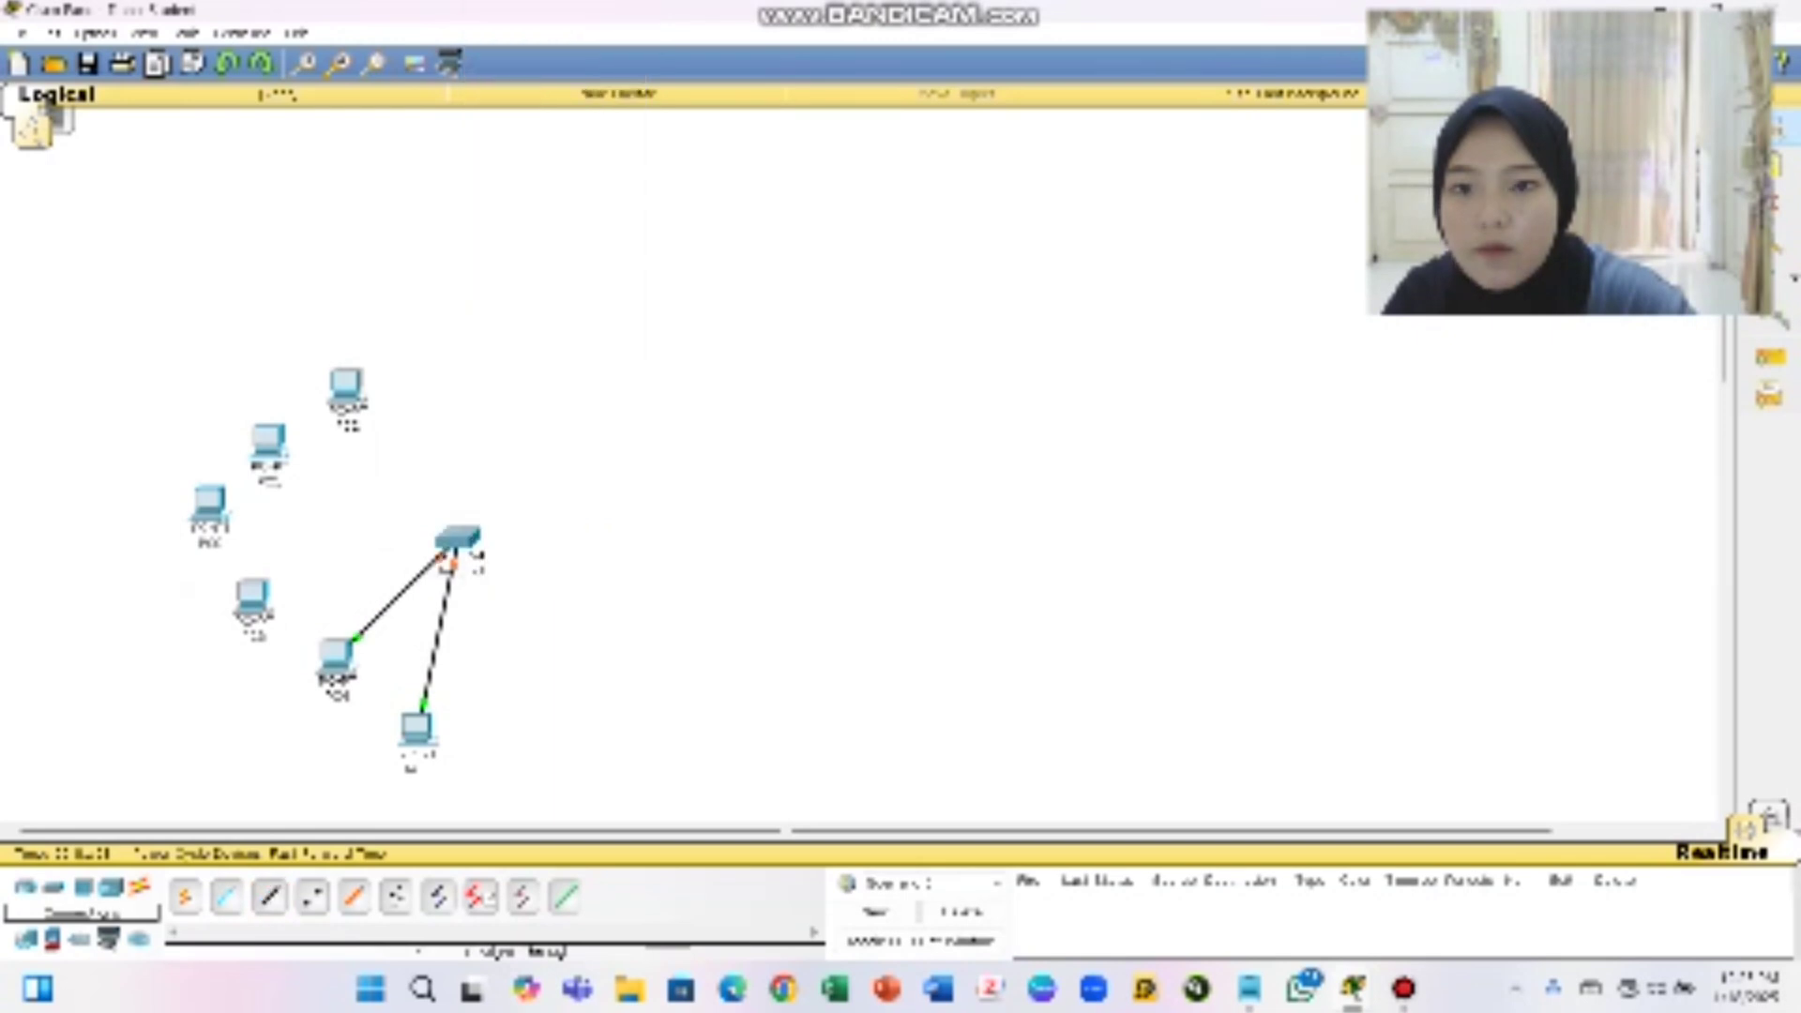
Connect PC3's FastEthernet0 port to the switch's FastEthernet0/3 with a copper straight-through cable
left_click(270, 896)
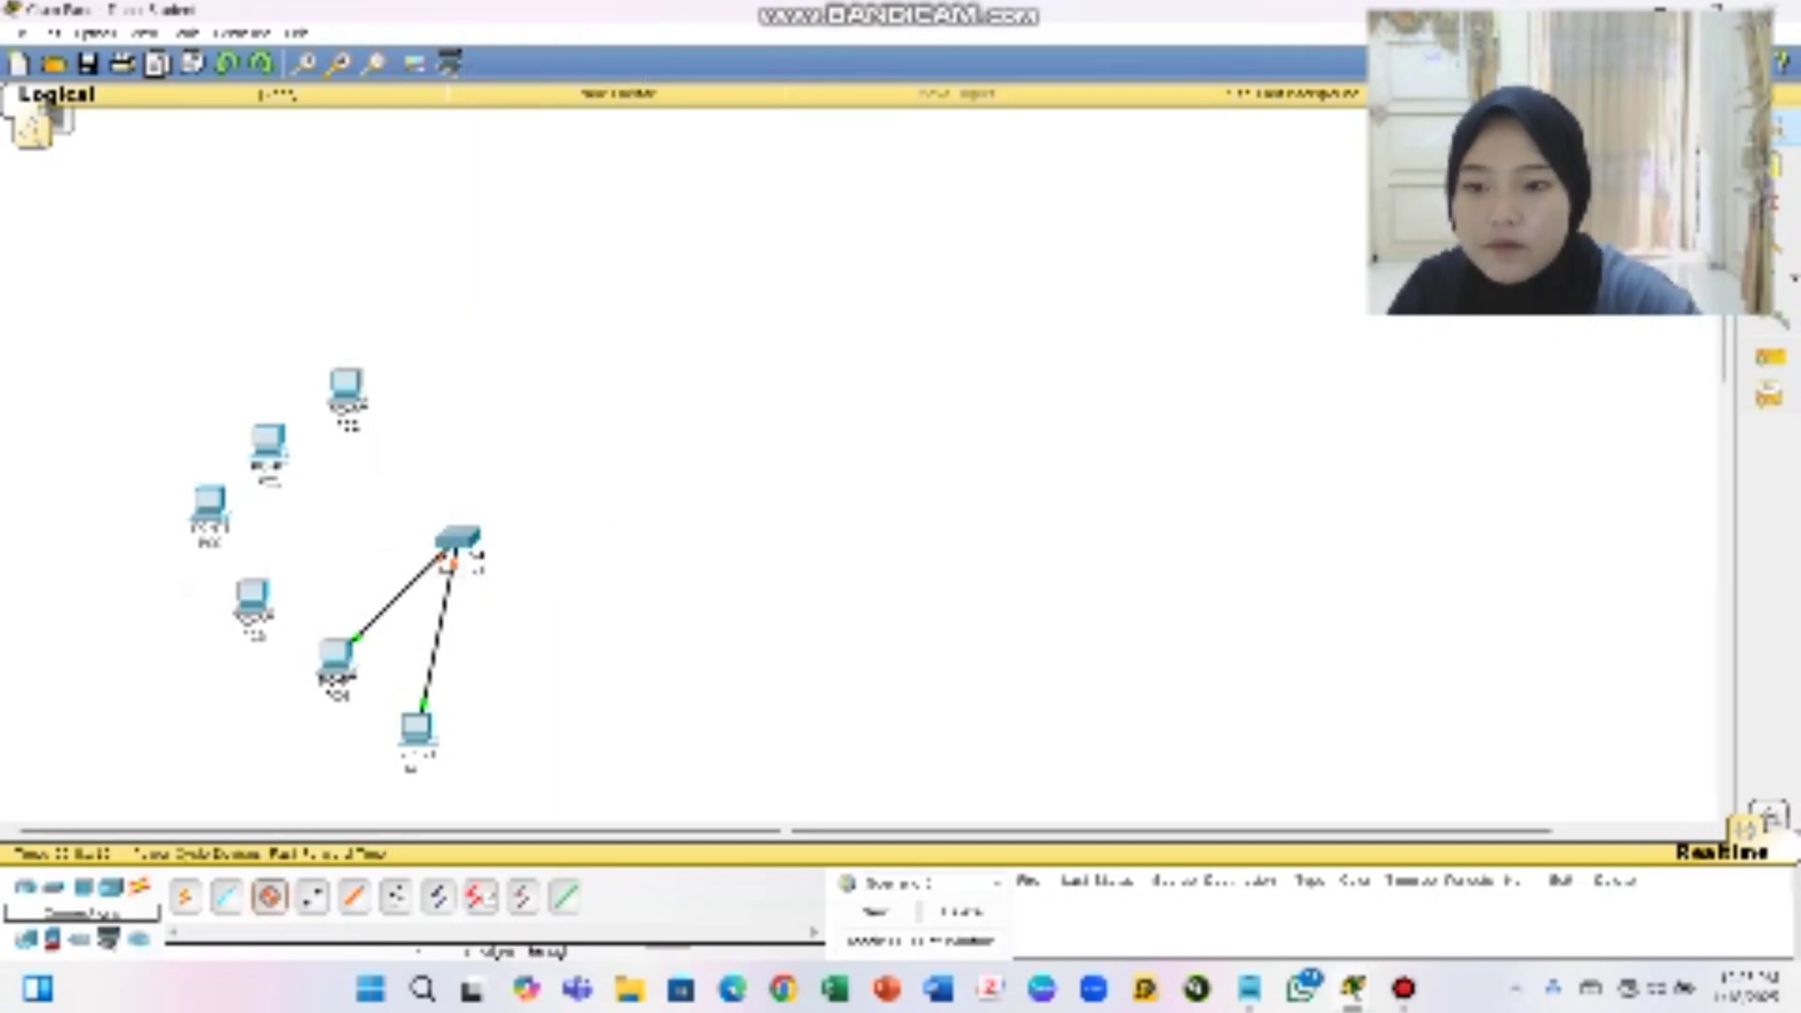
left_click(251, 600)
left_click(319, 643)
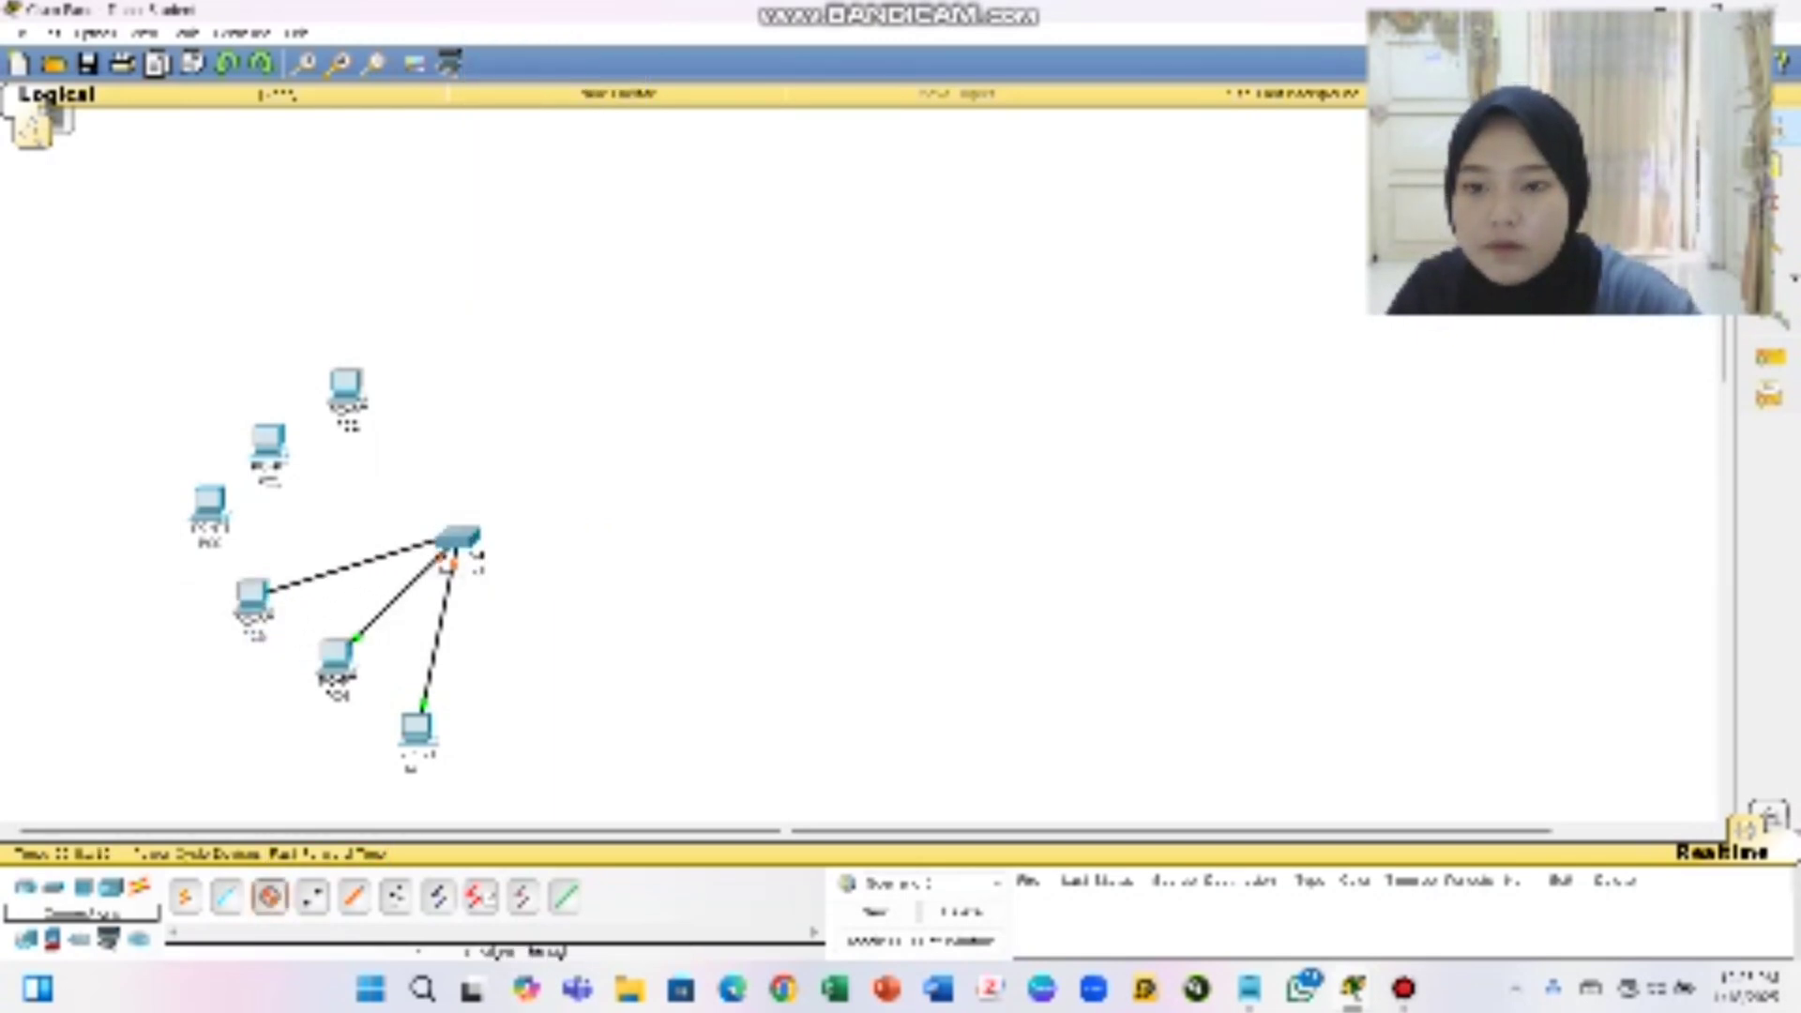
left_click(442, 542)
left_click(525, 35)
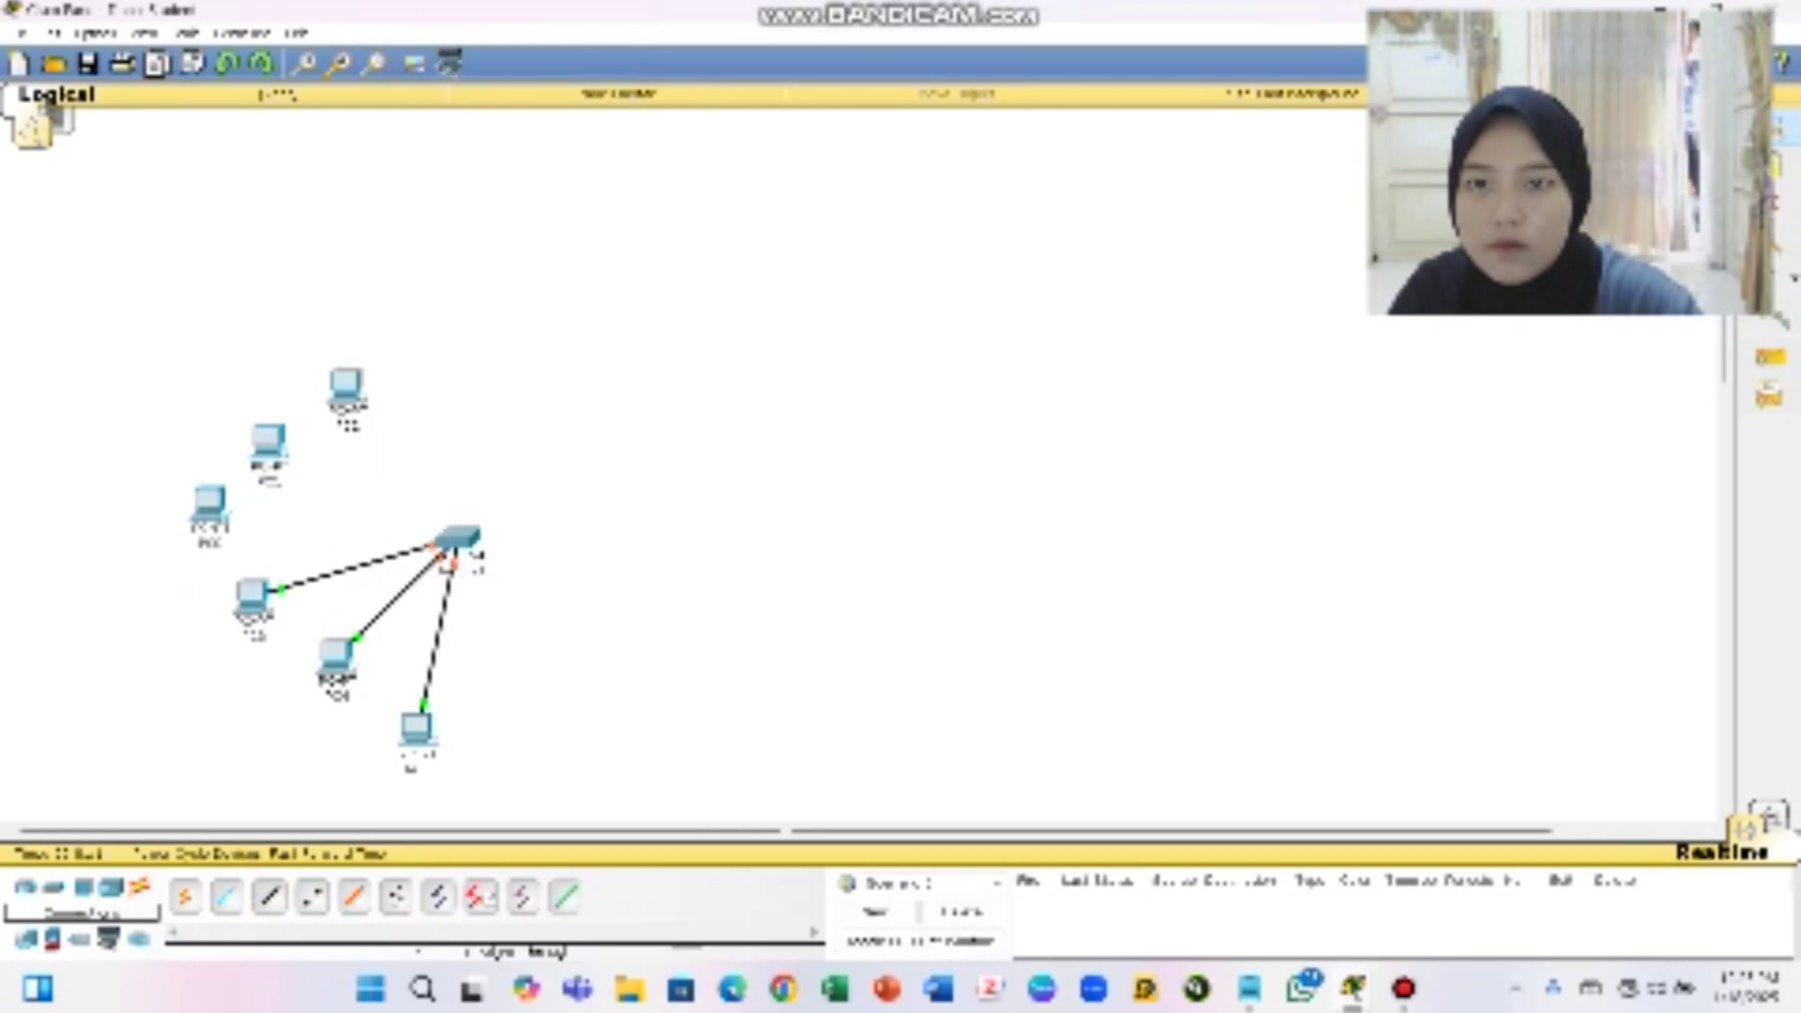
Connect PC0's FastEthernet0 port to the switch's FastEthernet0/4 with a copper straight-through cable
left_click(269, 896)
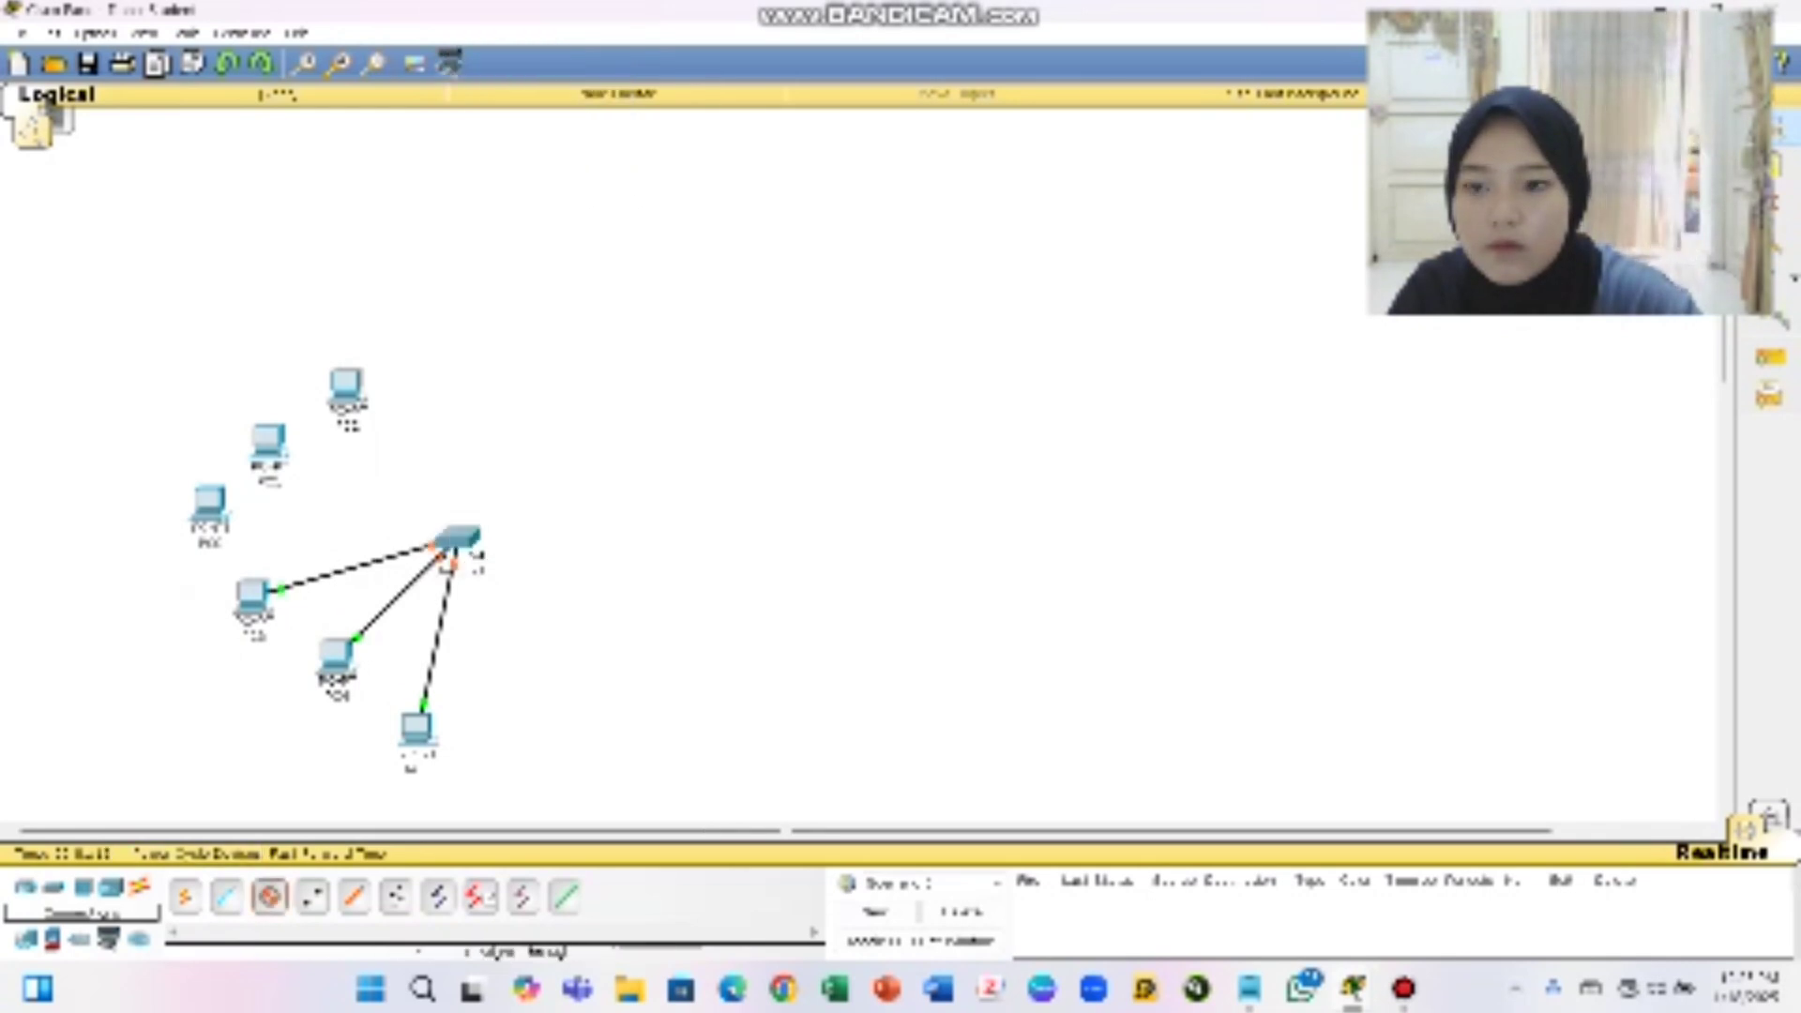
left_click(214, 511)
left_click(281, 525)
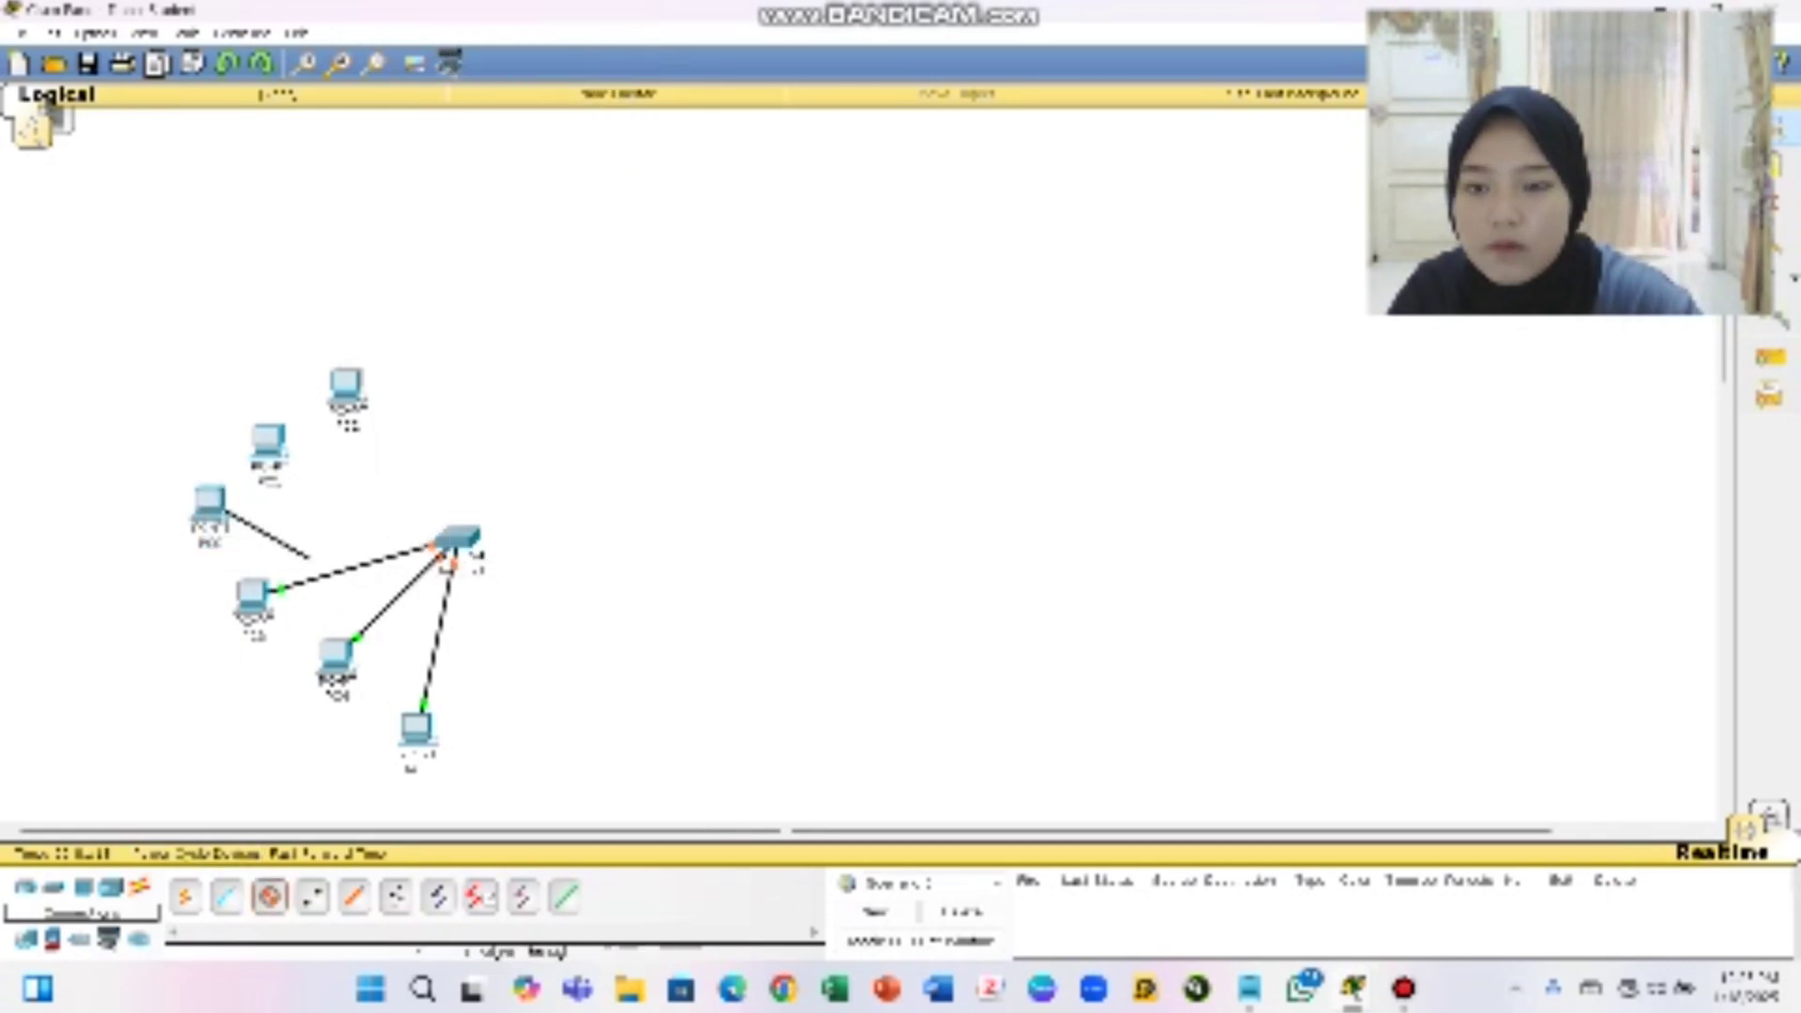
left_click(455, 537)
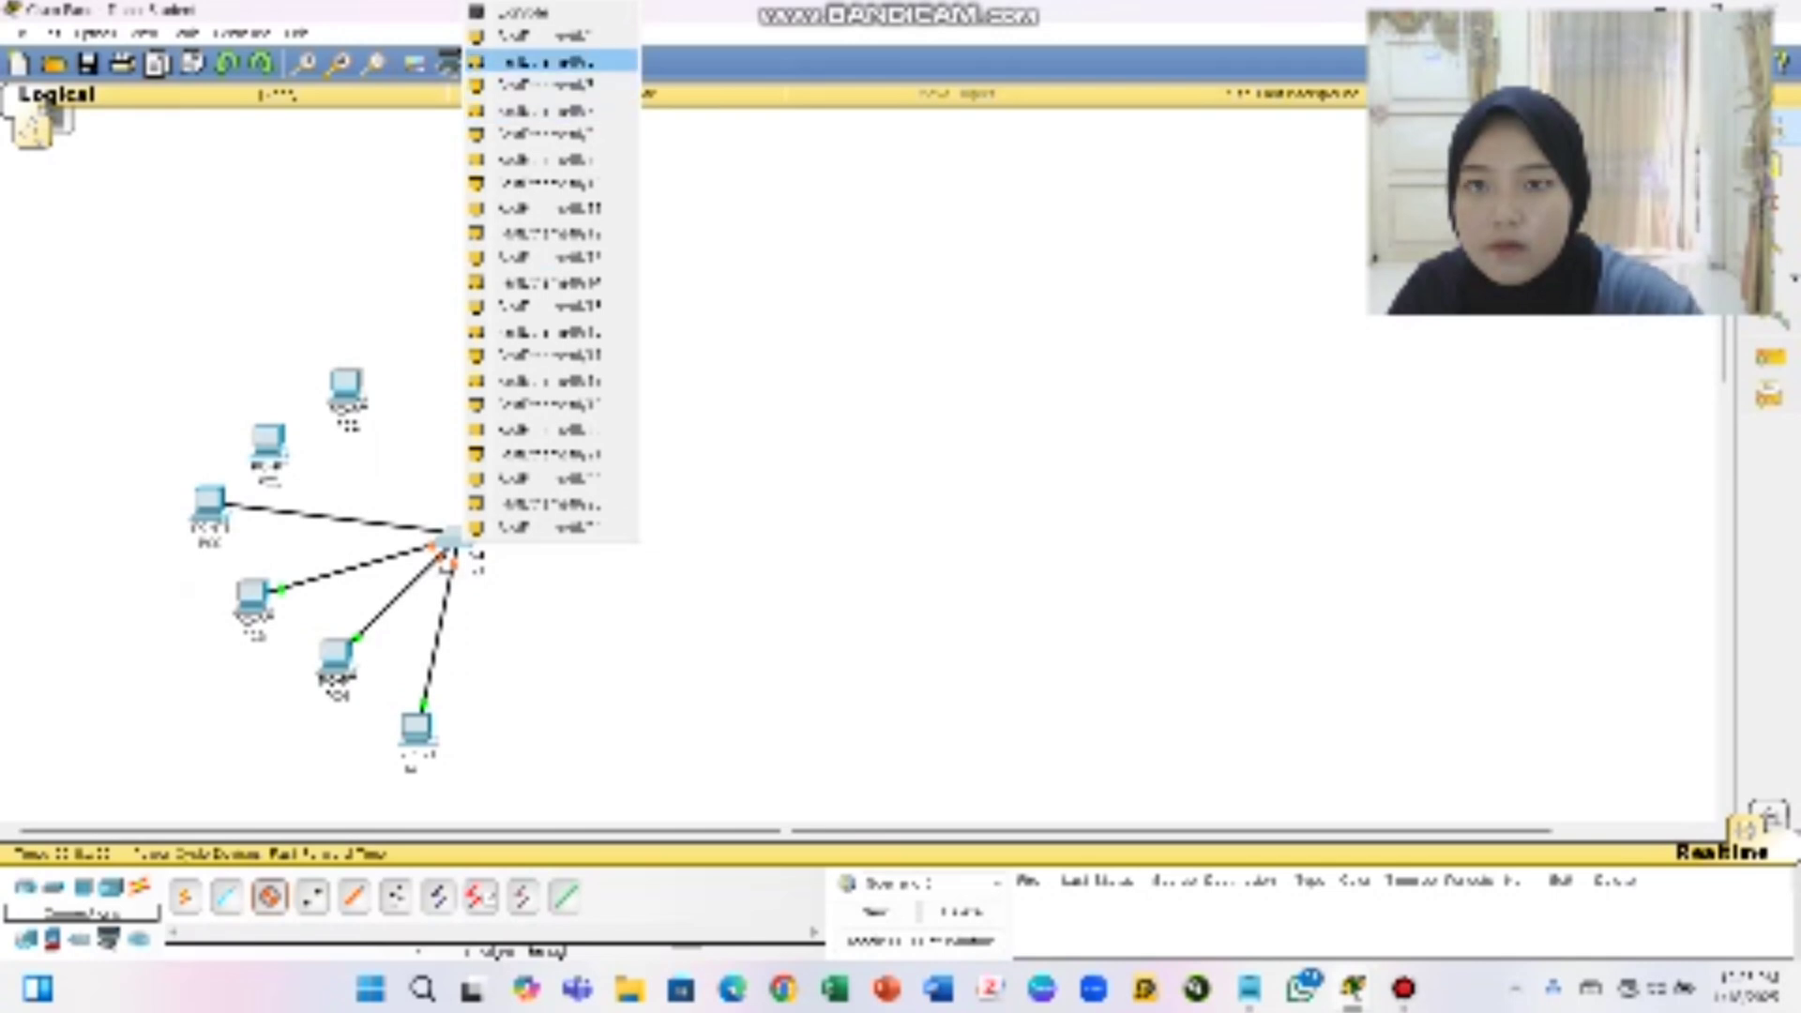
left_click(544, 35)
Connect PC1's FastEthernet0 port to the switch's FastEthernet0/5 with a copper straight-through cable
left_click(269, 895)
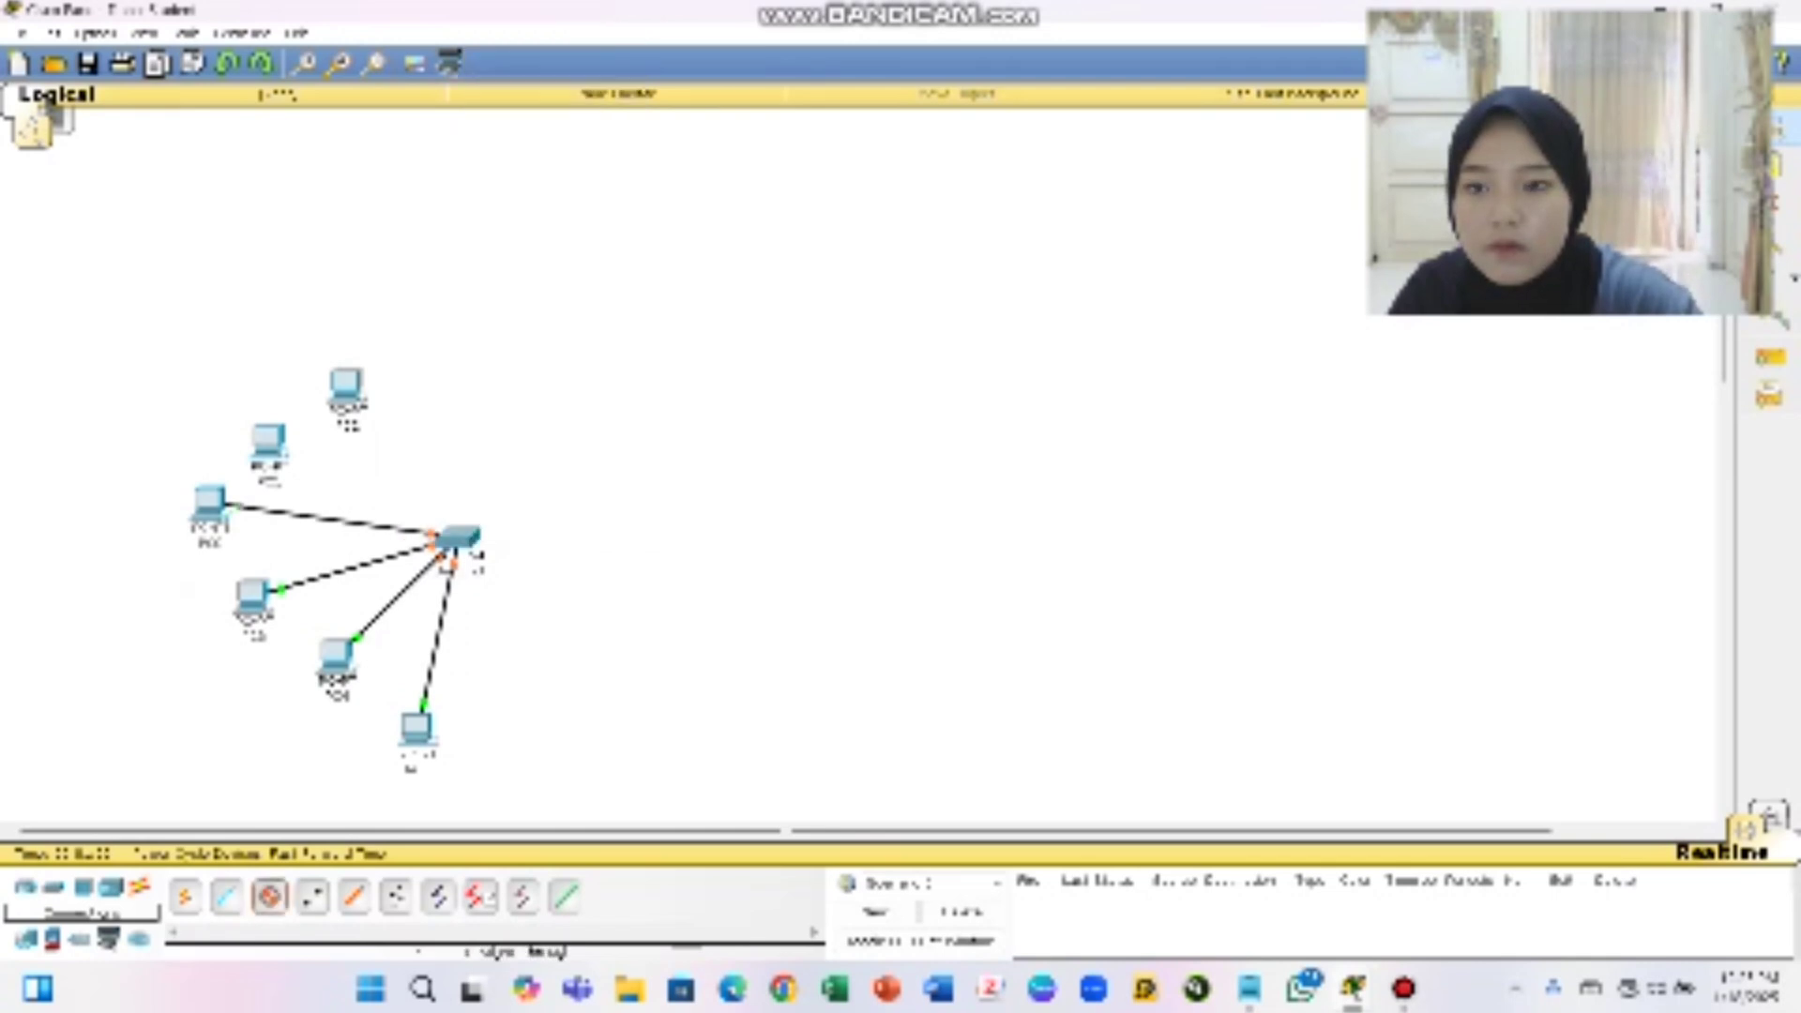
left_click(269, 441)
left_click(347, 479)
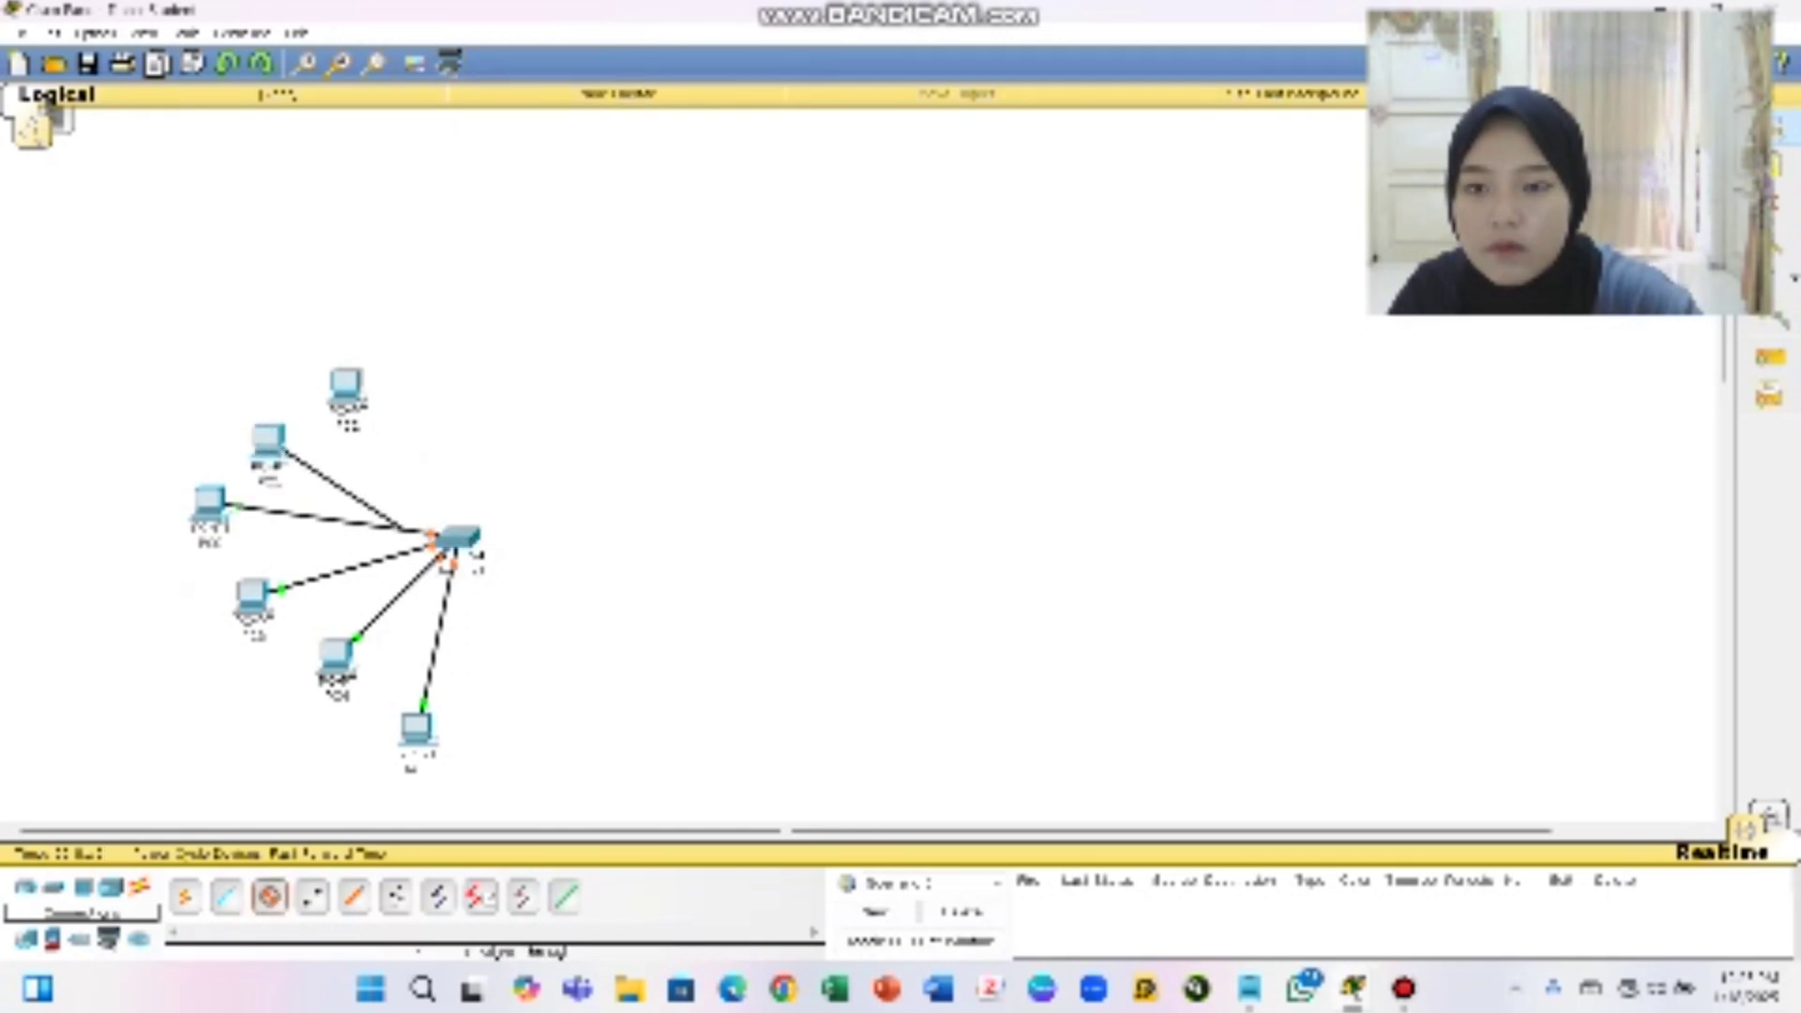
left_click(455, 535)
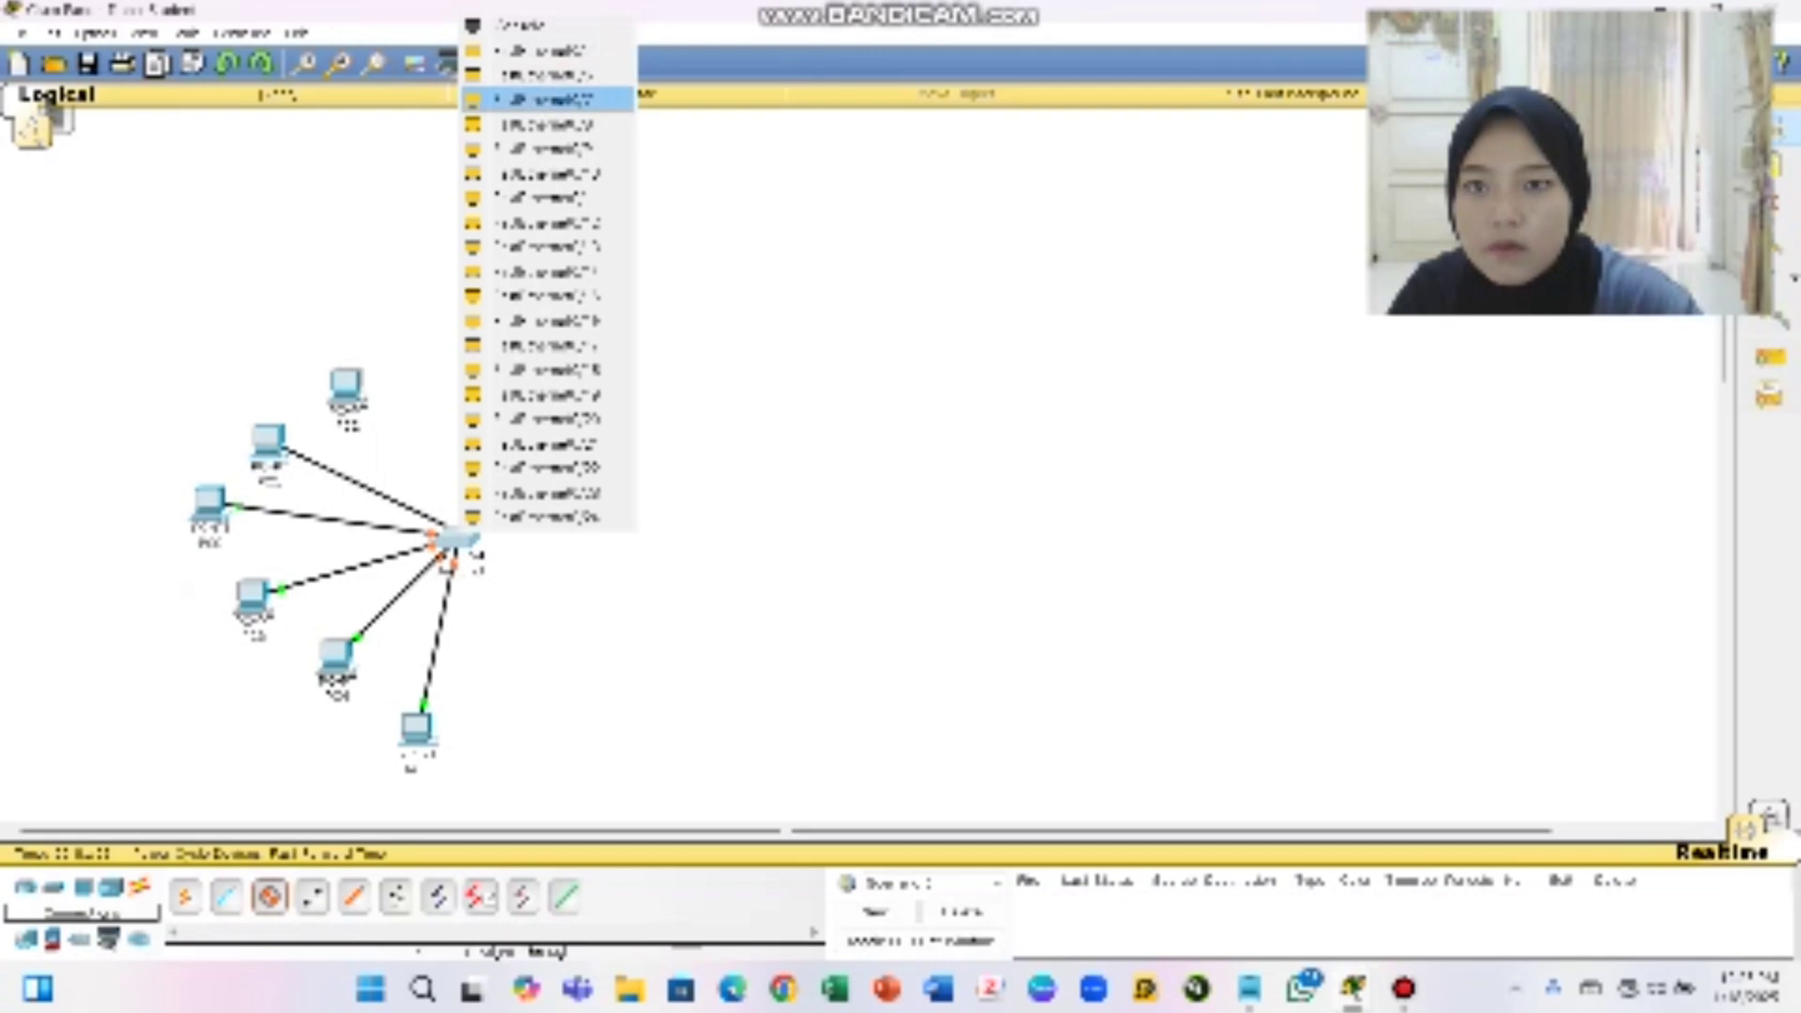
left_click(544, 51)
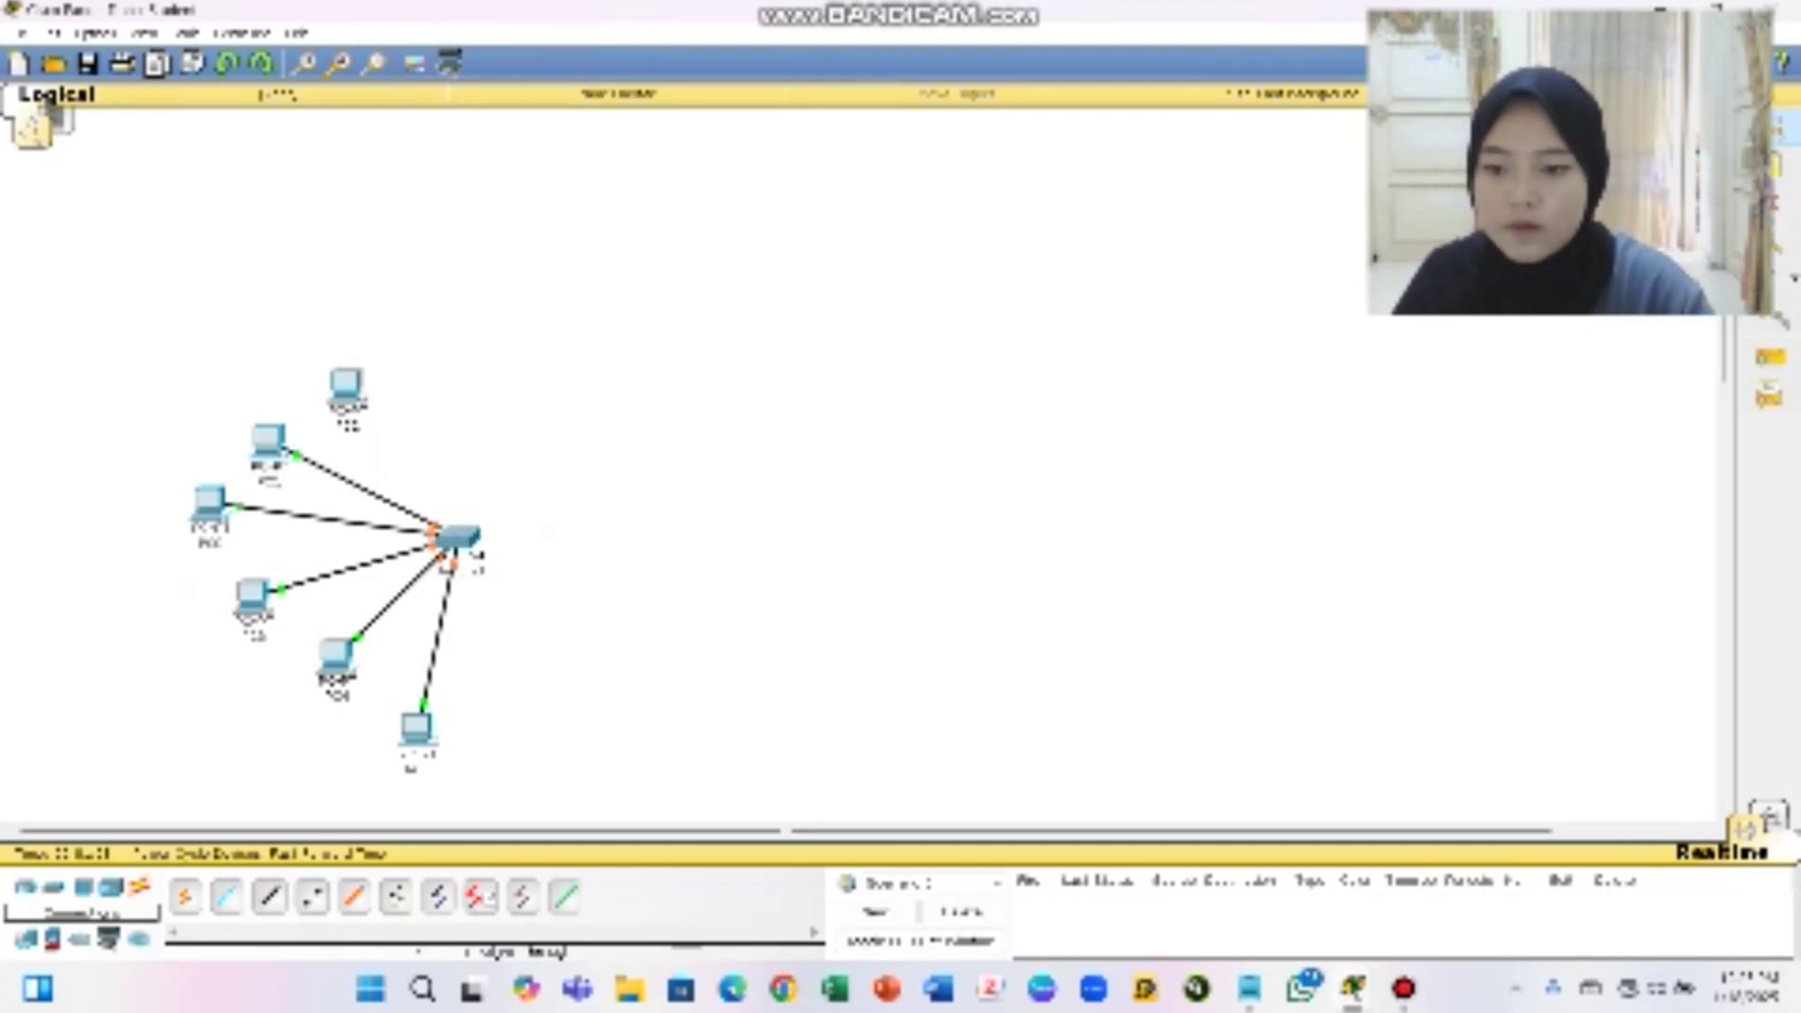
Connect the topmost PC's FastEthernet0 port to the switch's FastEthernet0/6 with a copper straight-through cable
left_click(270, 895)
left_click(346, 385)
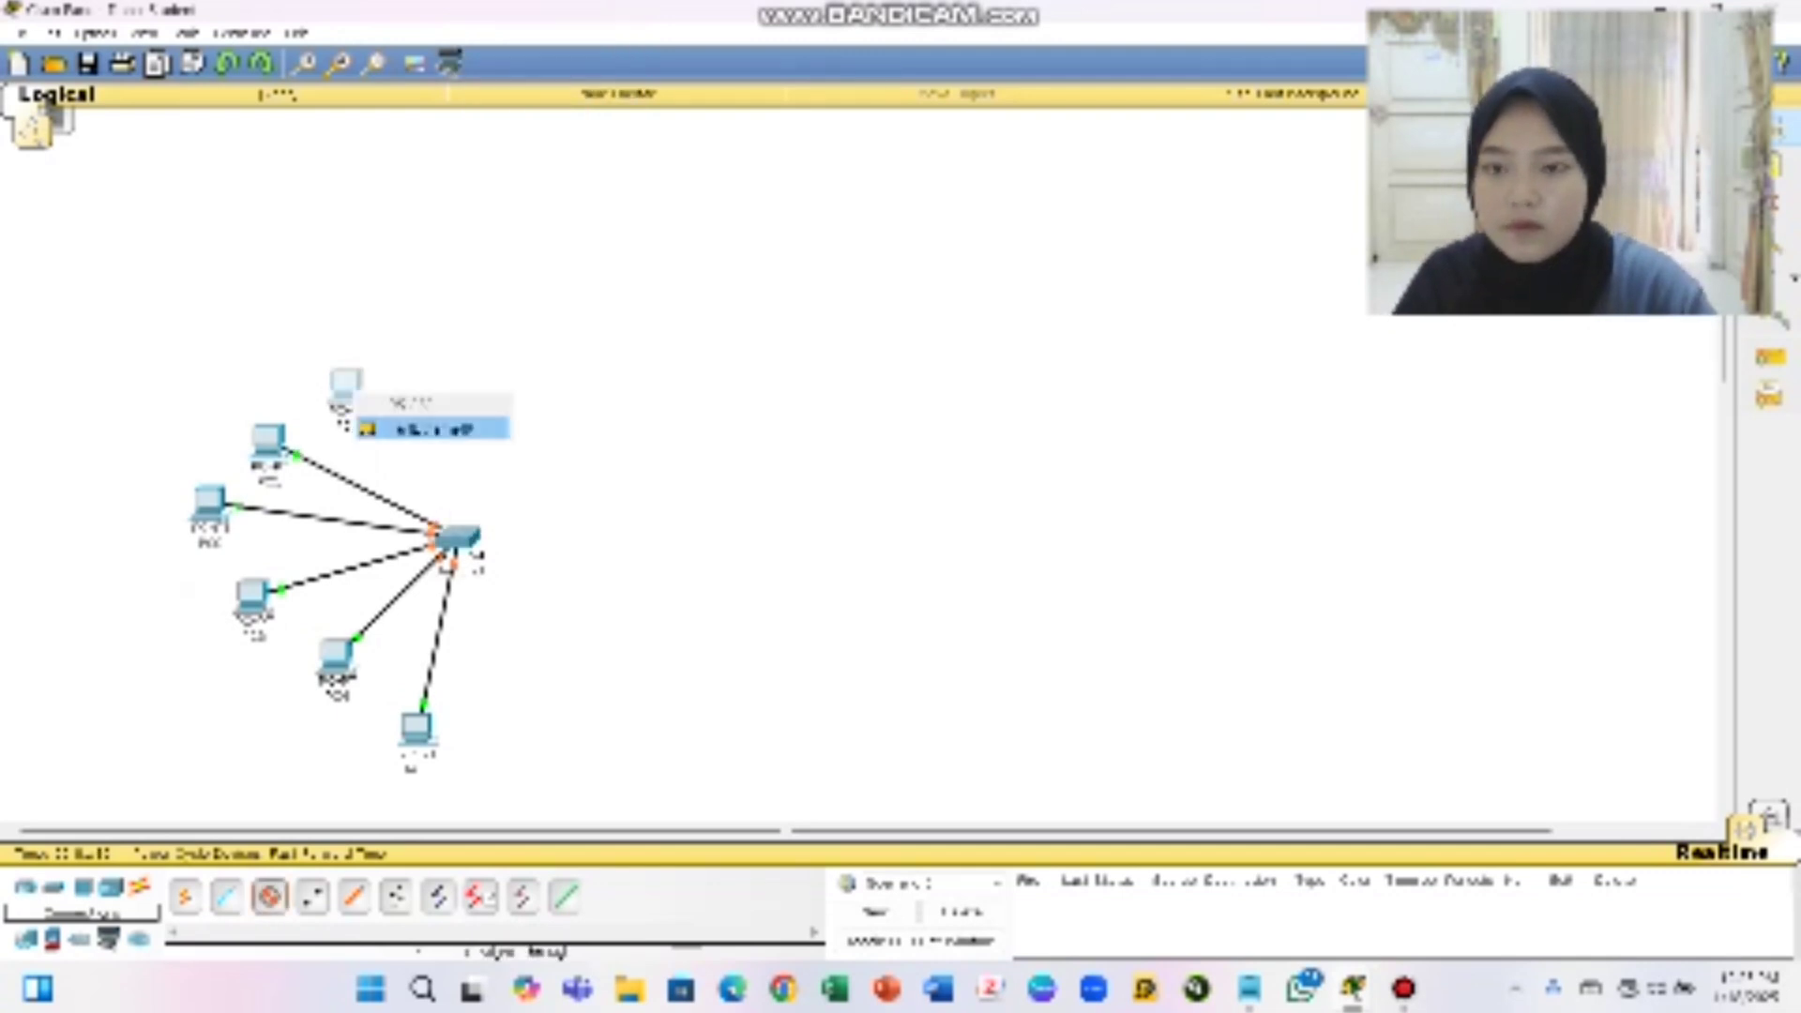
left_click(426, 430)
left_click(456, 537)
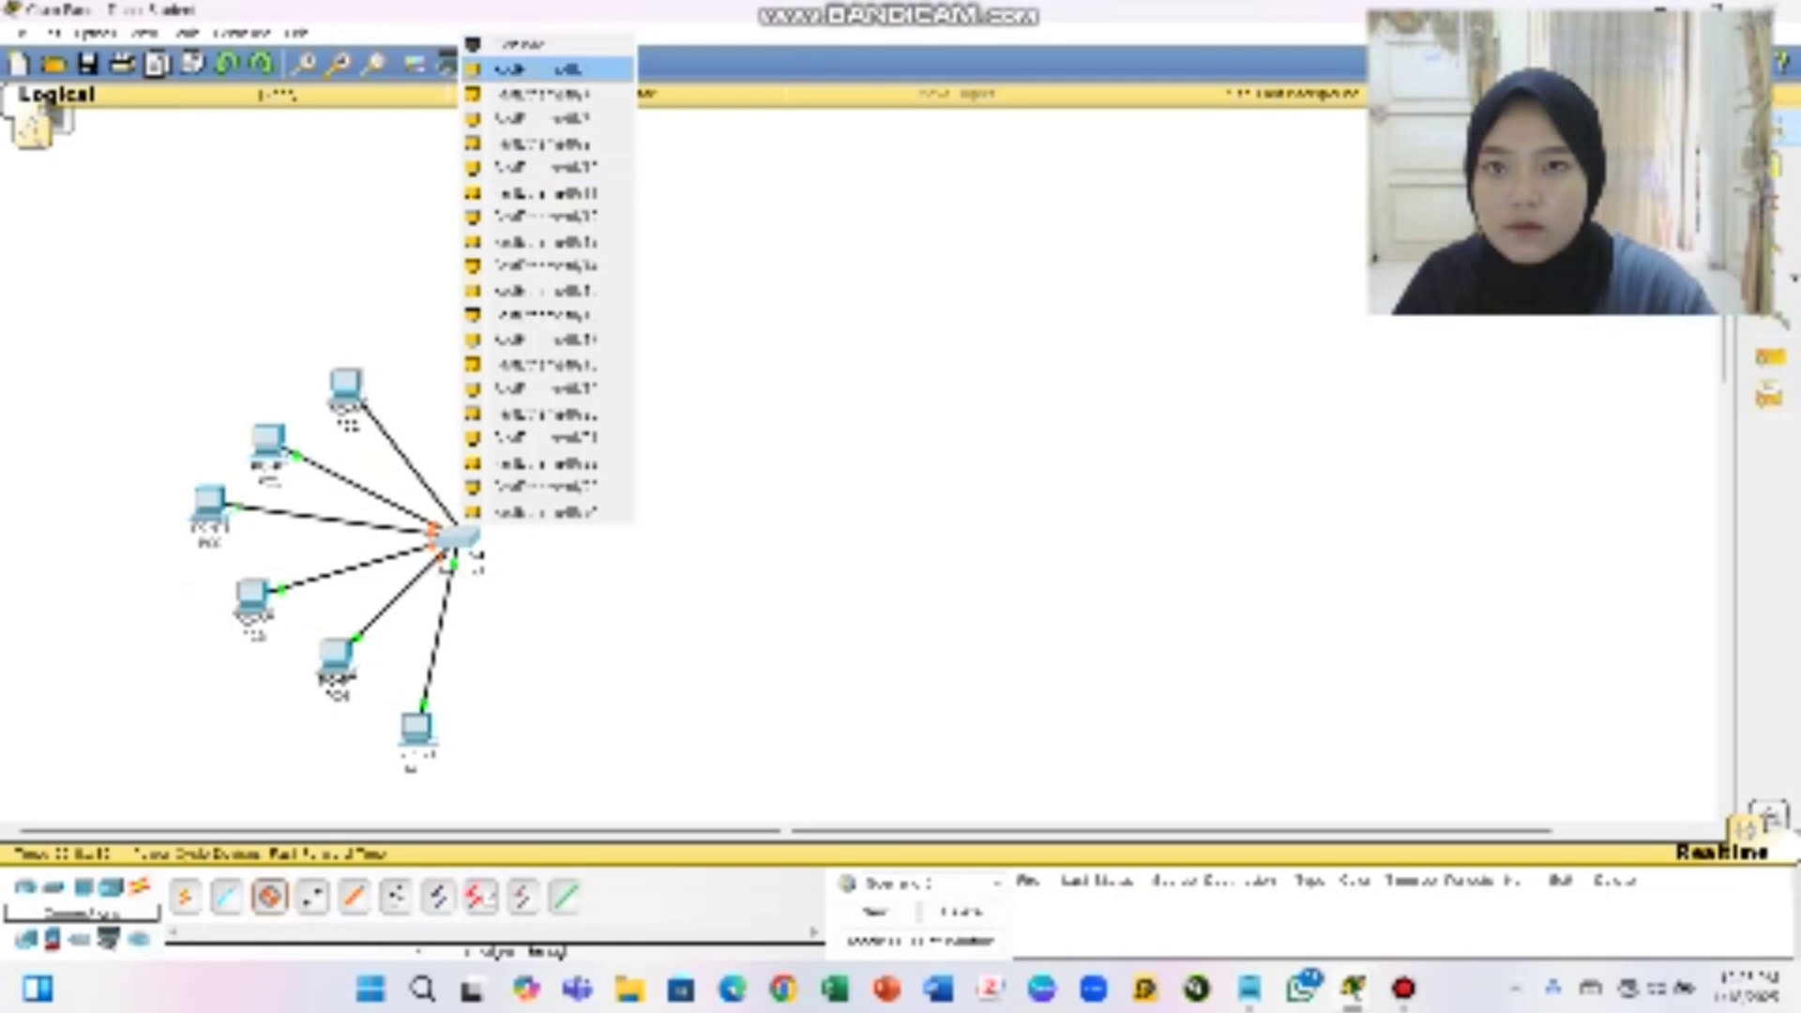
left_click(521, 68)
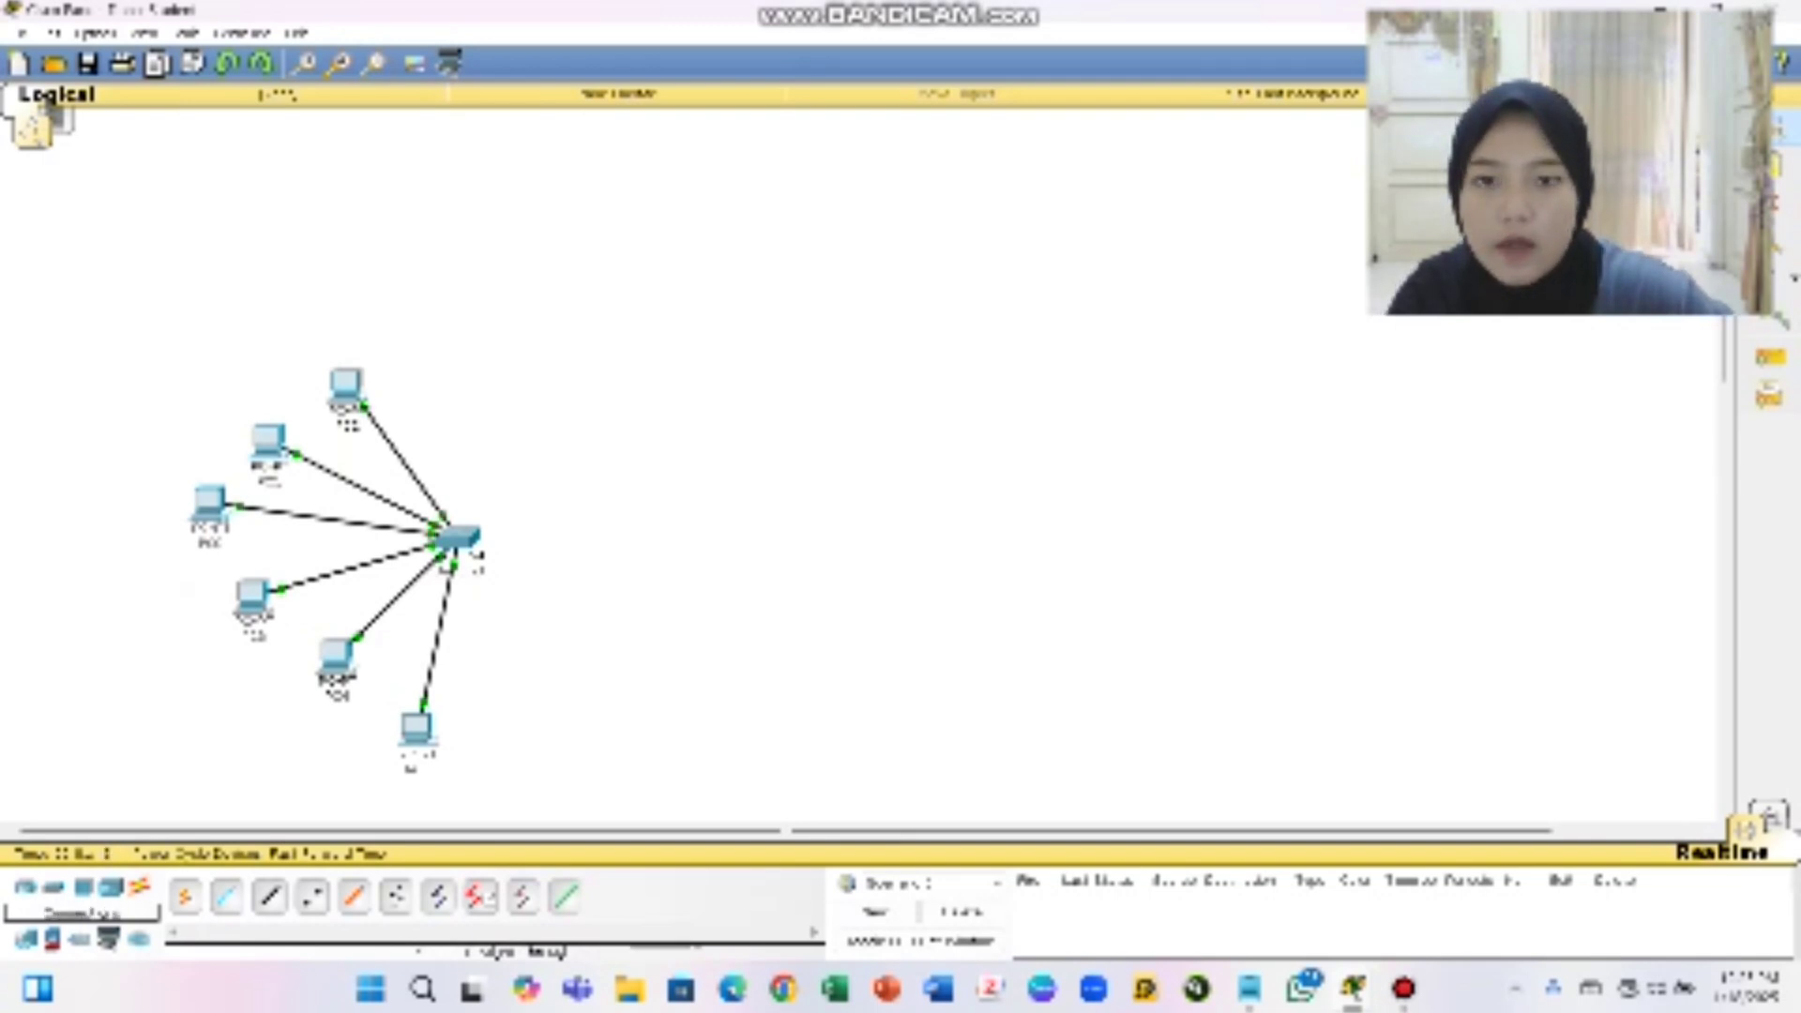
Place five more PCs in a second arc above and to the right of the first PC group
left_click(828, 274)
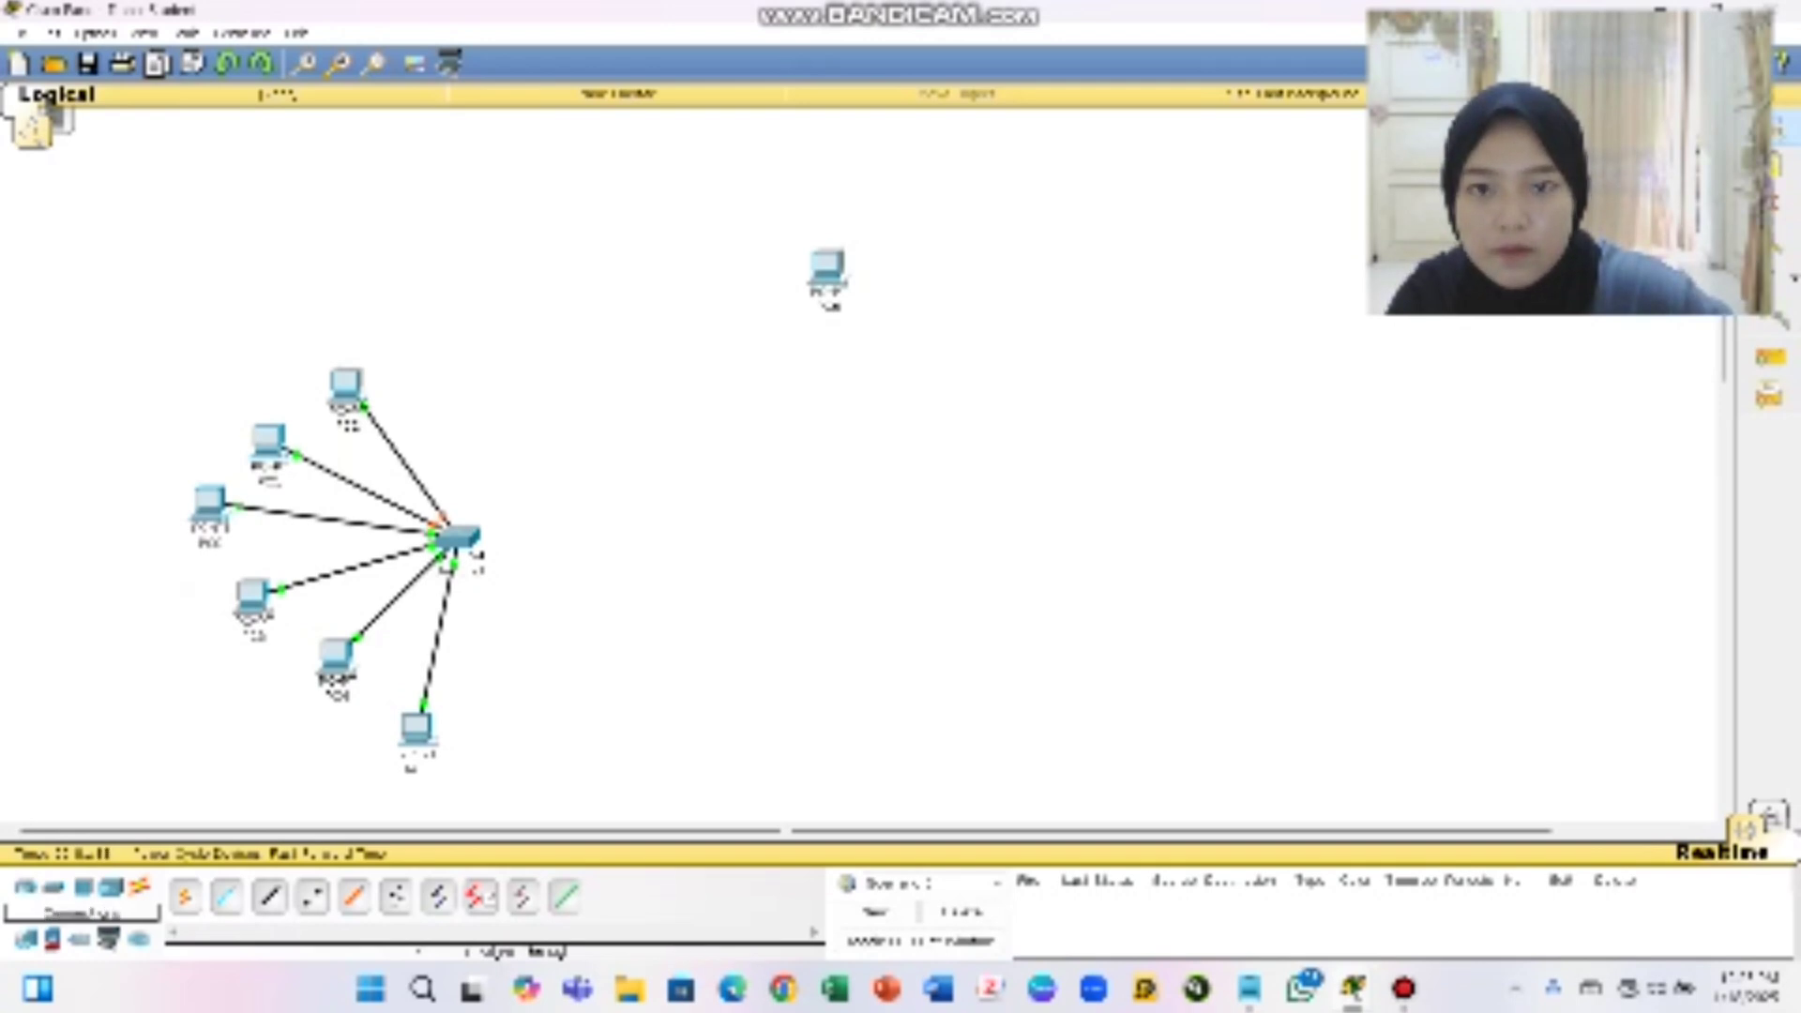
left_click(753, 345)
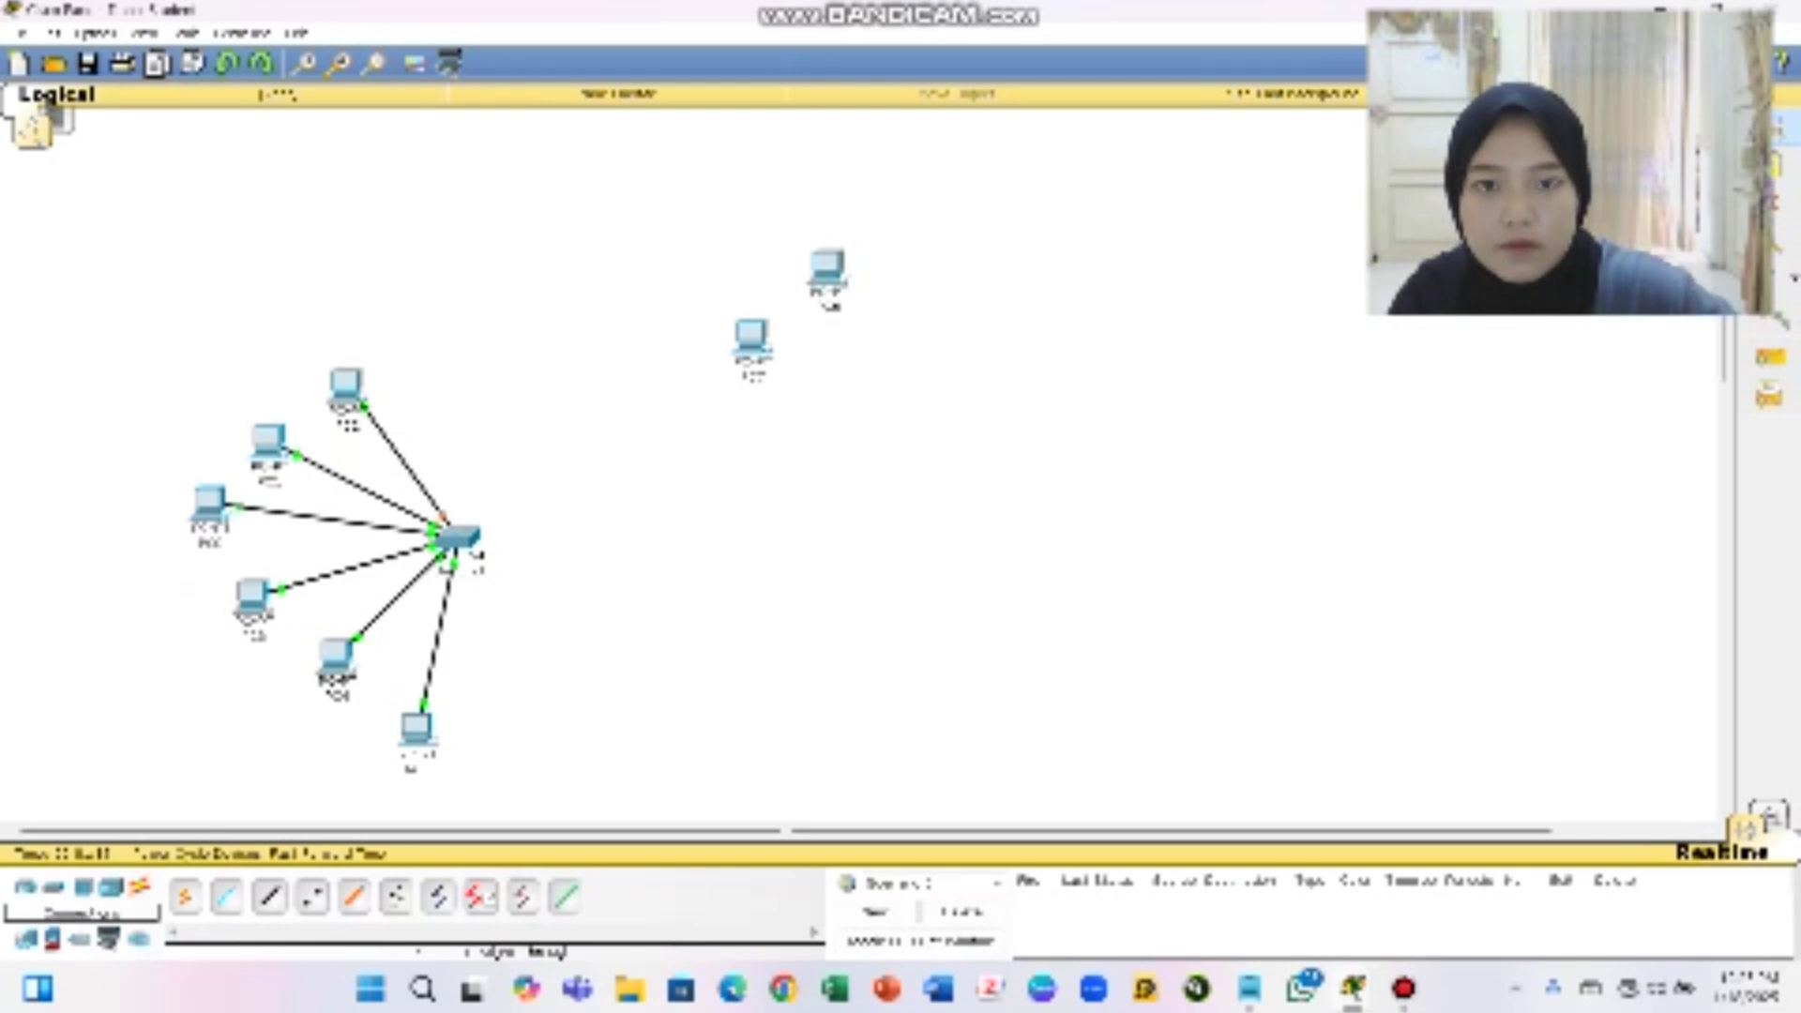
left_click(903, 218)
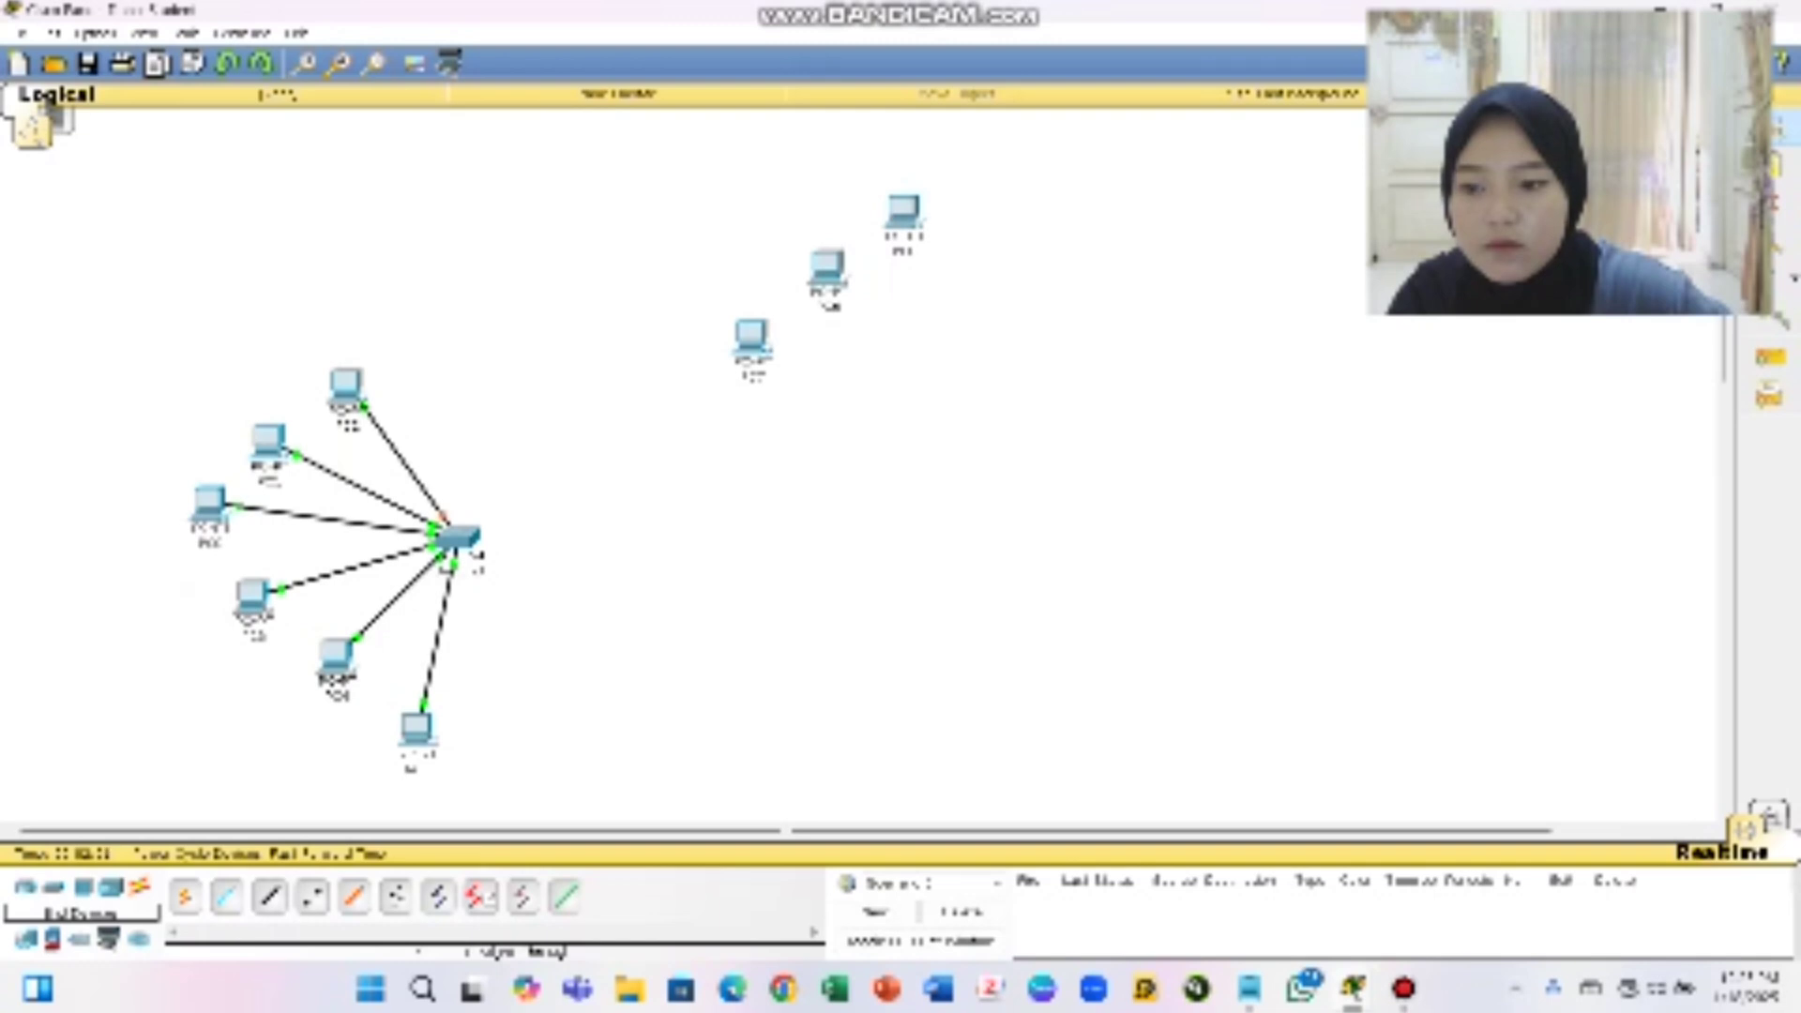
left_click(978, 279)
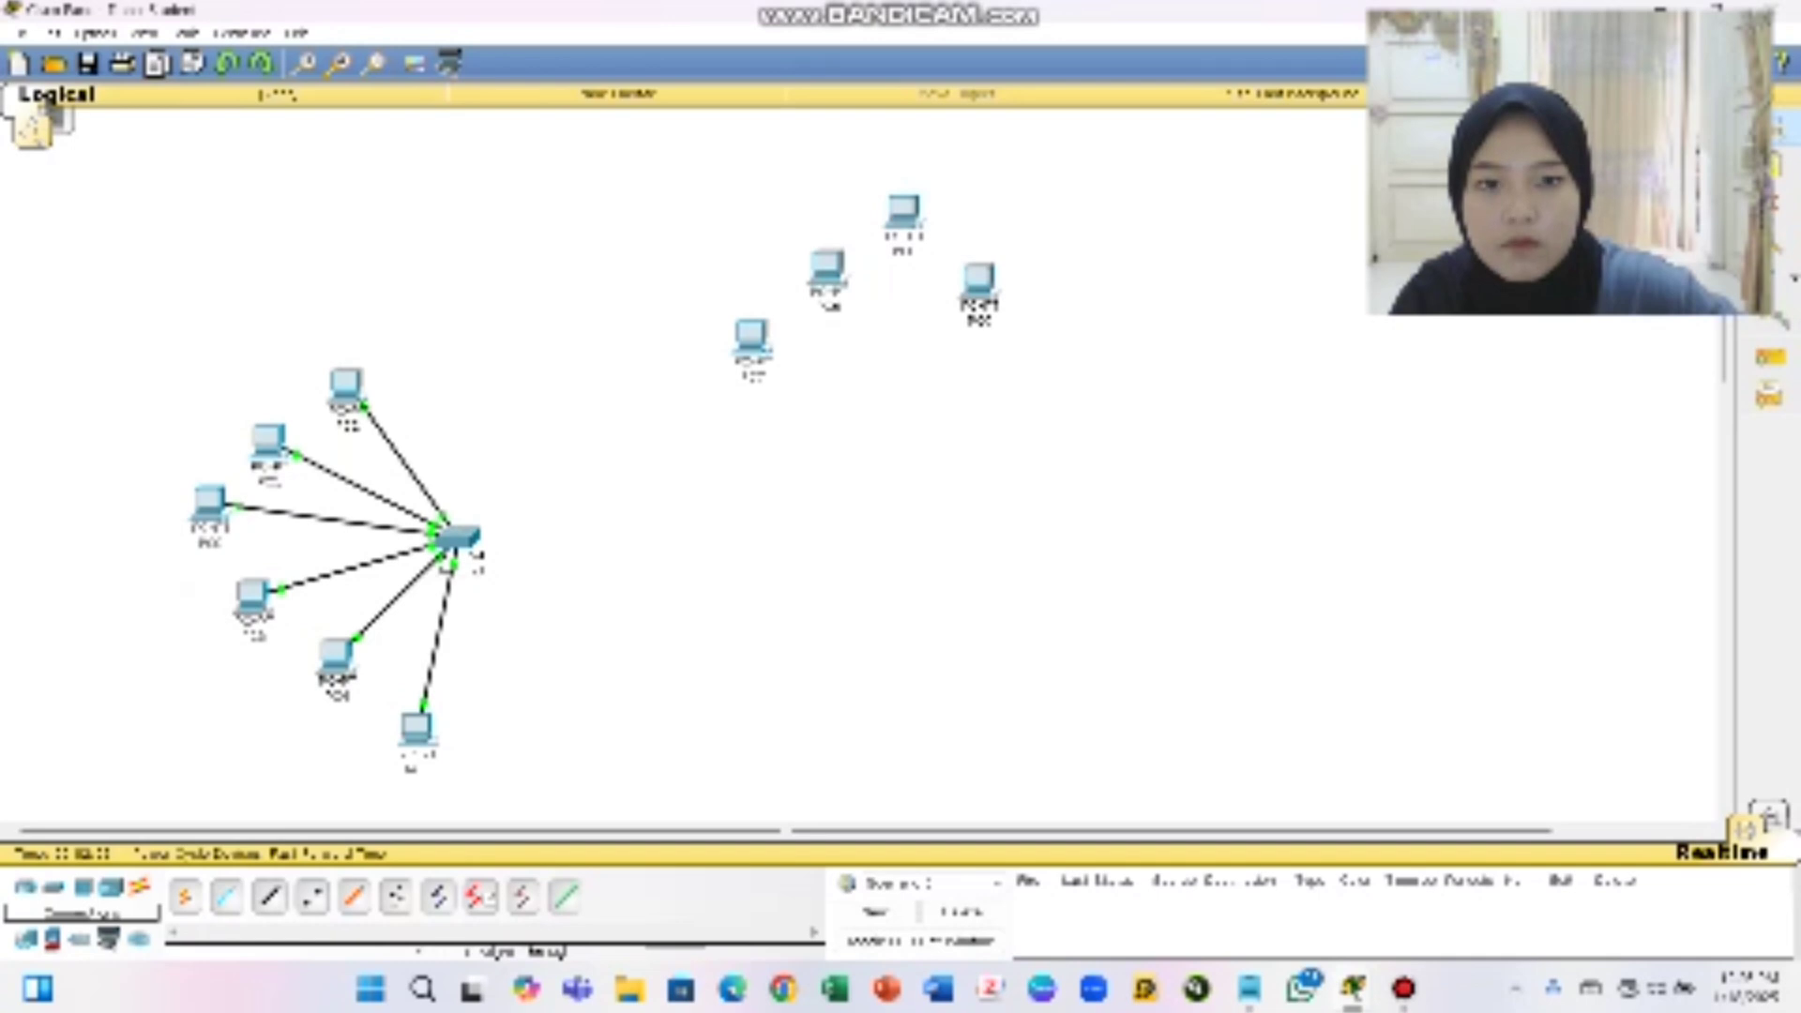
left_click(1028, 363)
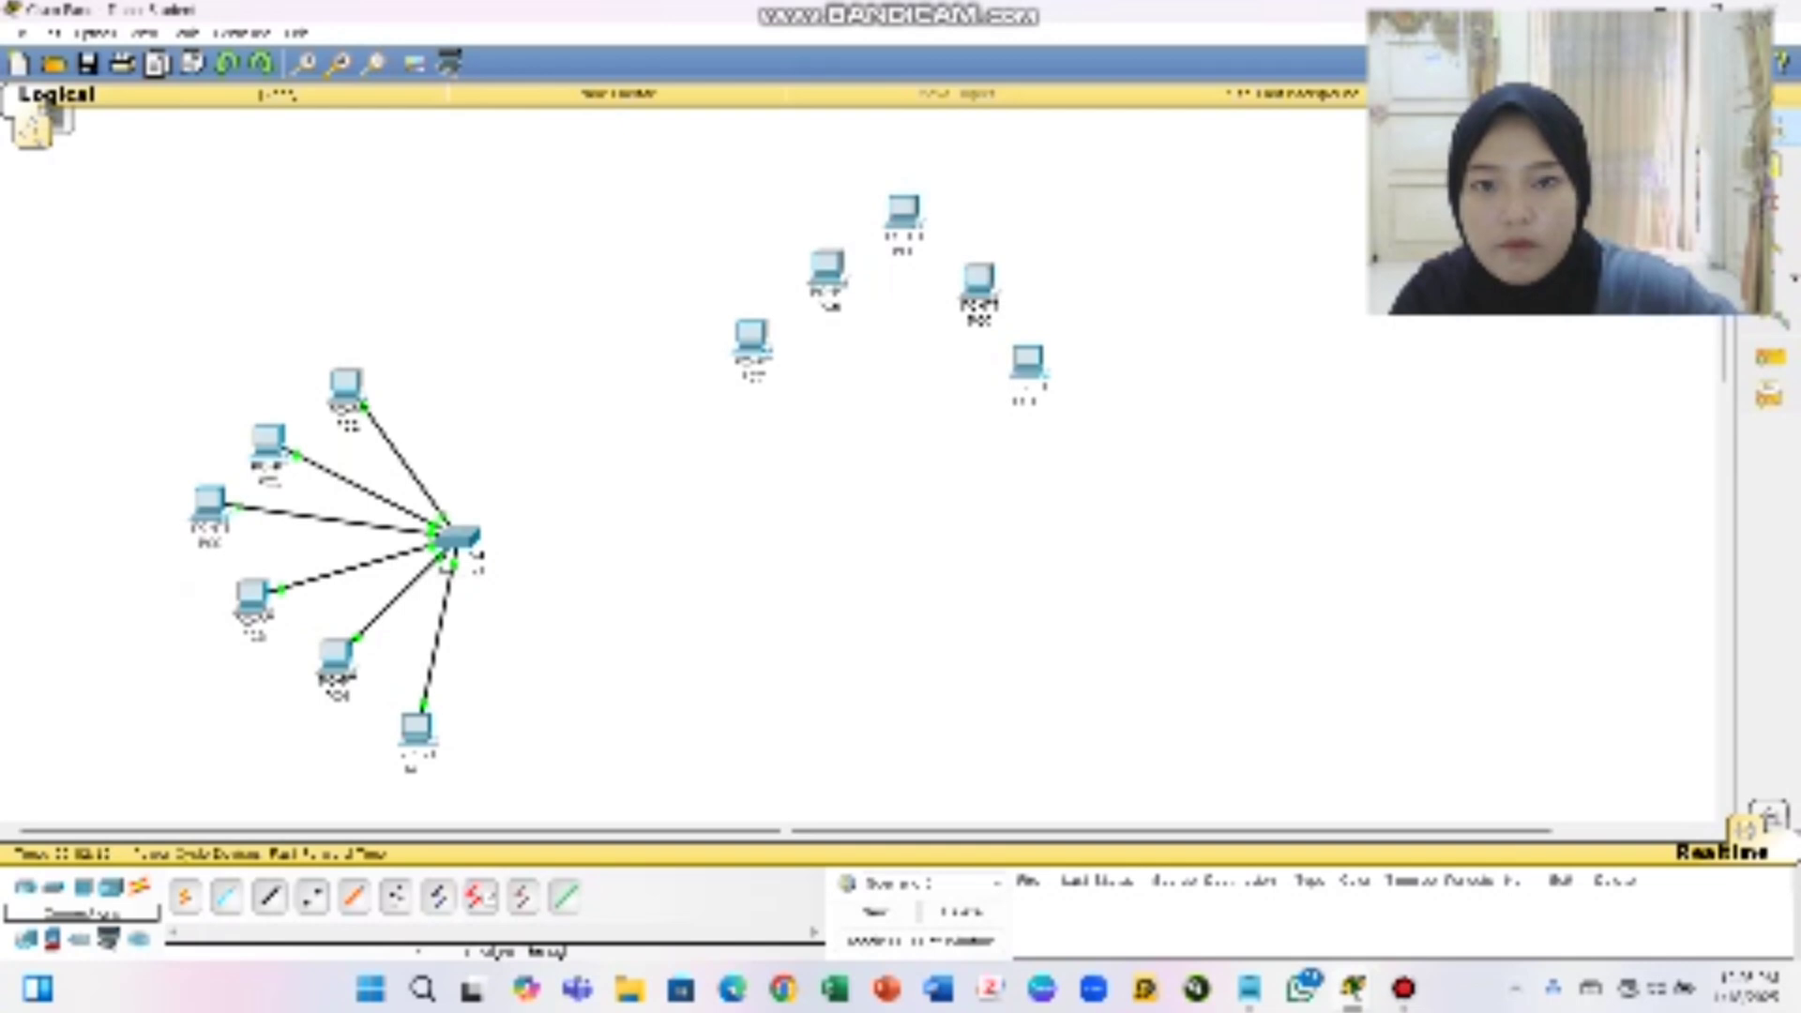
Add a sixth PC at the lower-left end of the second arc and move the two PCs above it up and outward
left_click(689, 428)
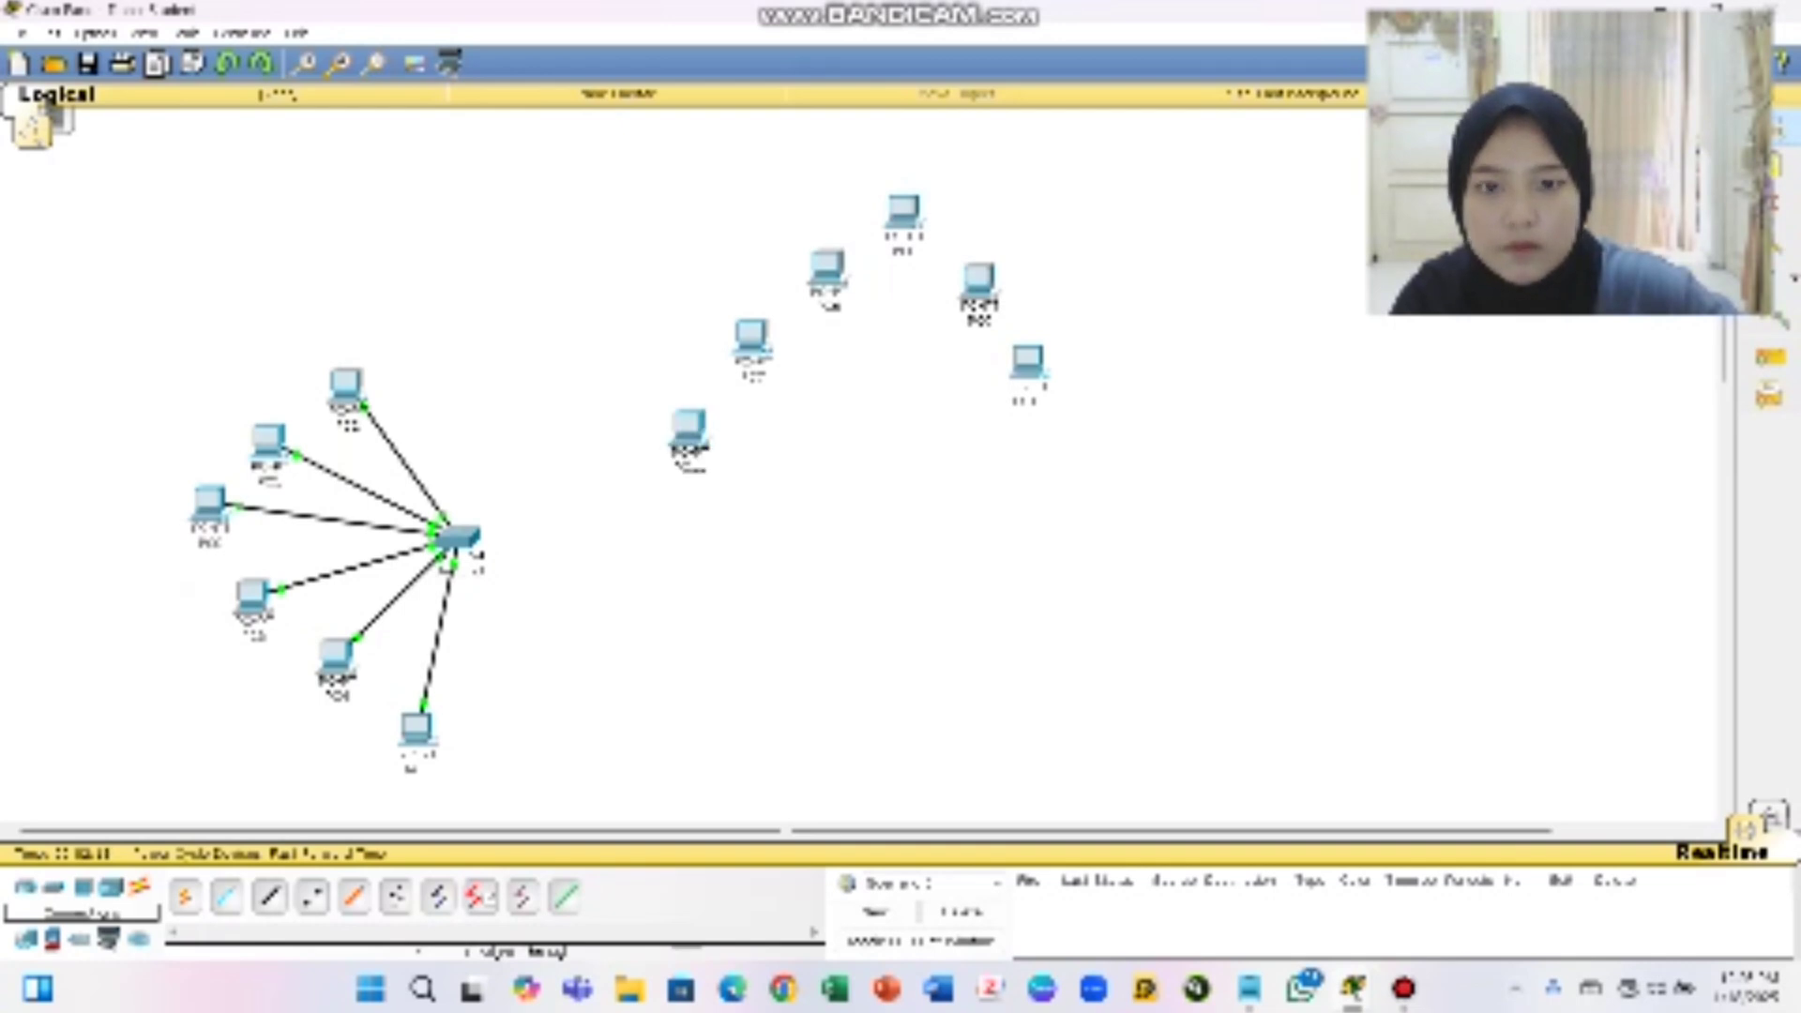
left_click_drag(827, 269, 777, 218)
left_click(776, 218)
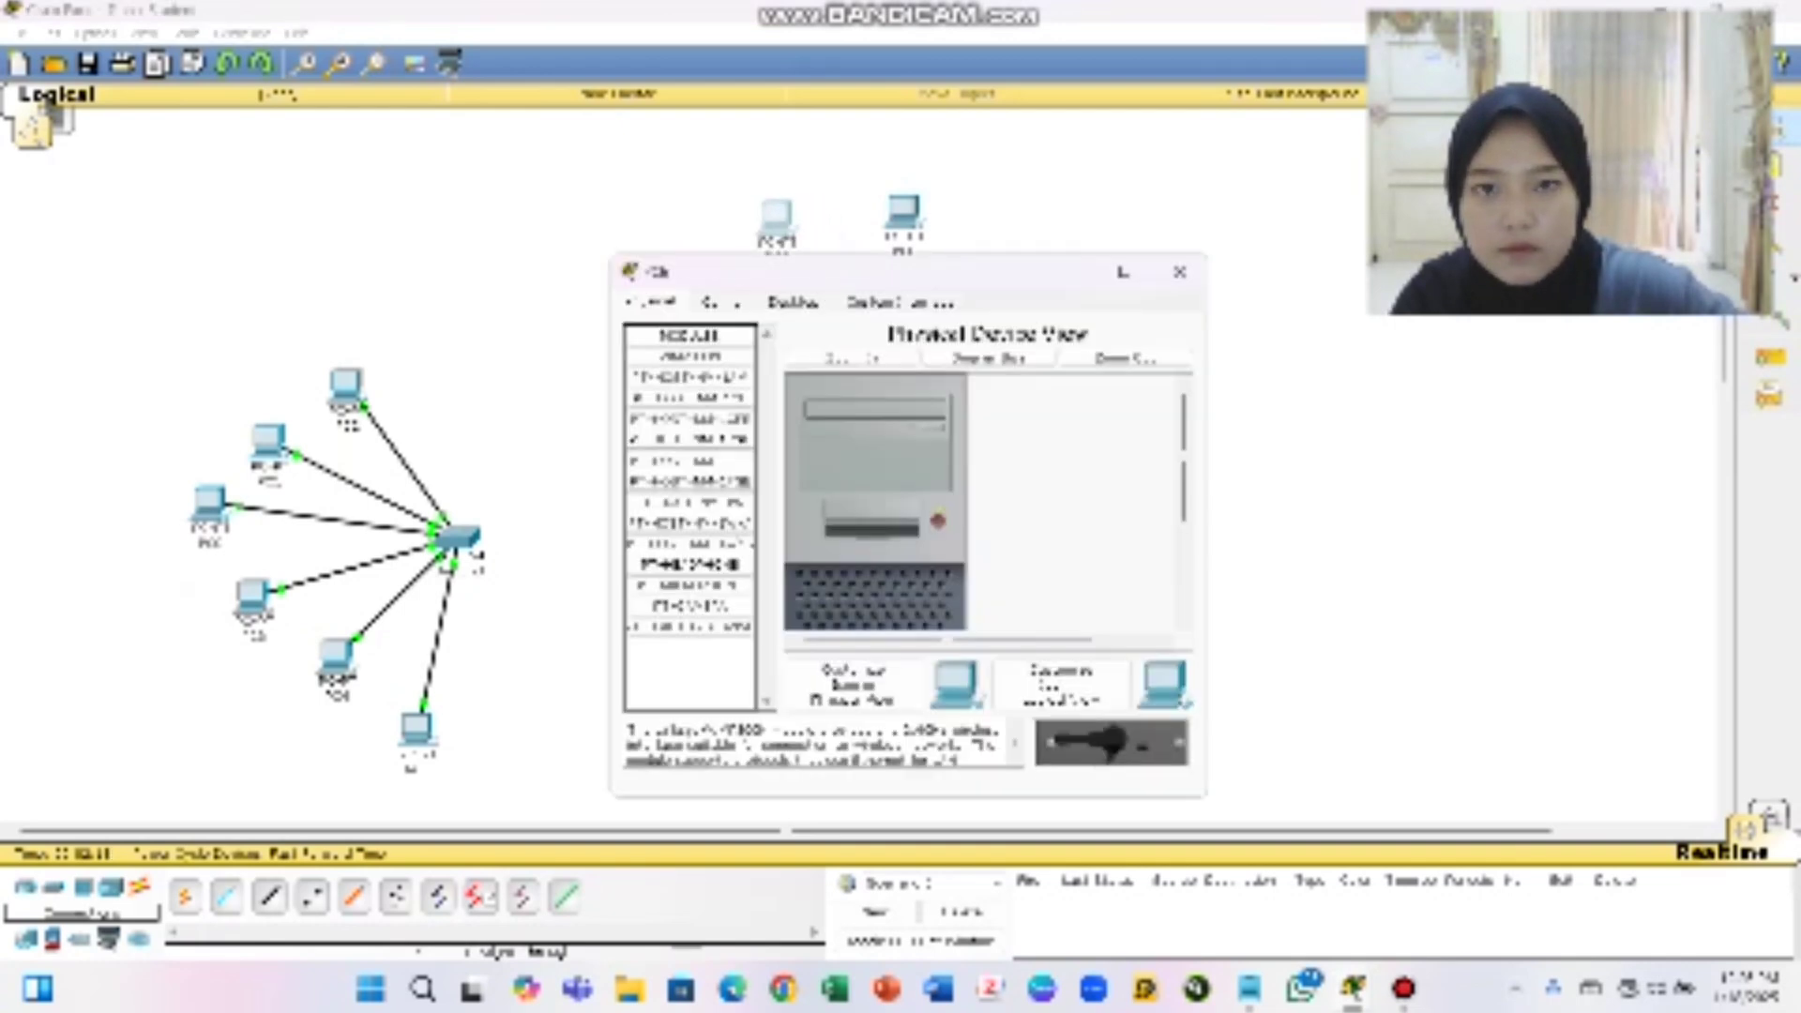
left_click(1180, 272)
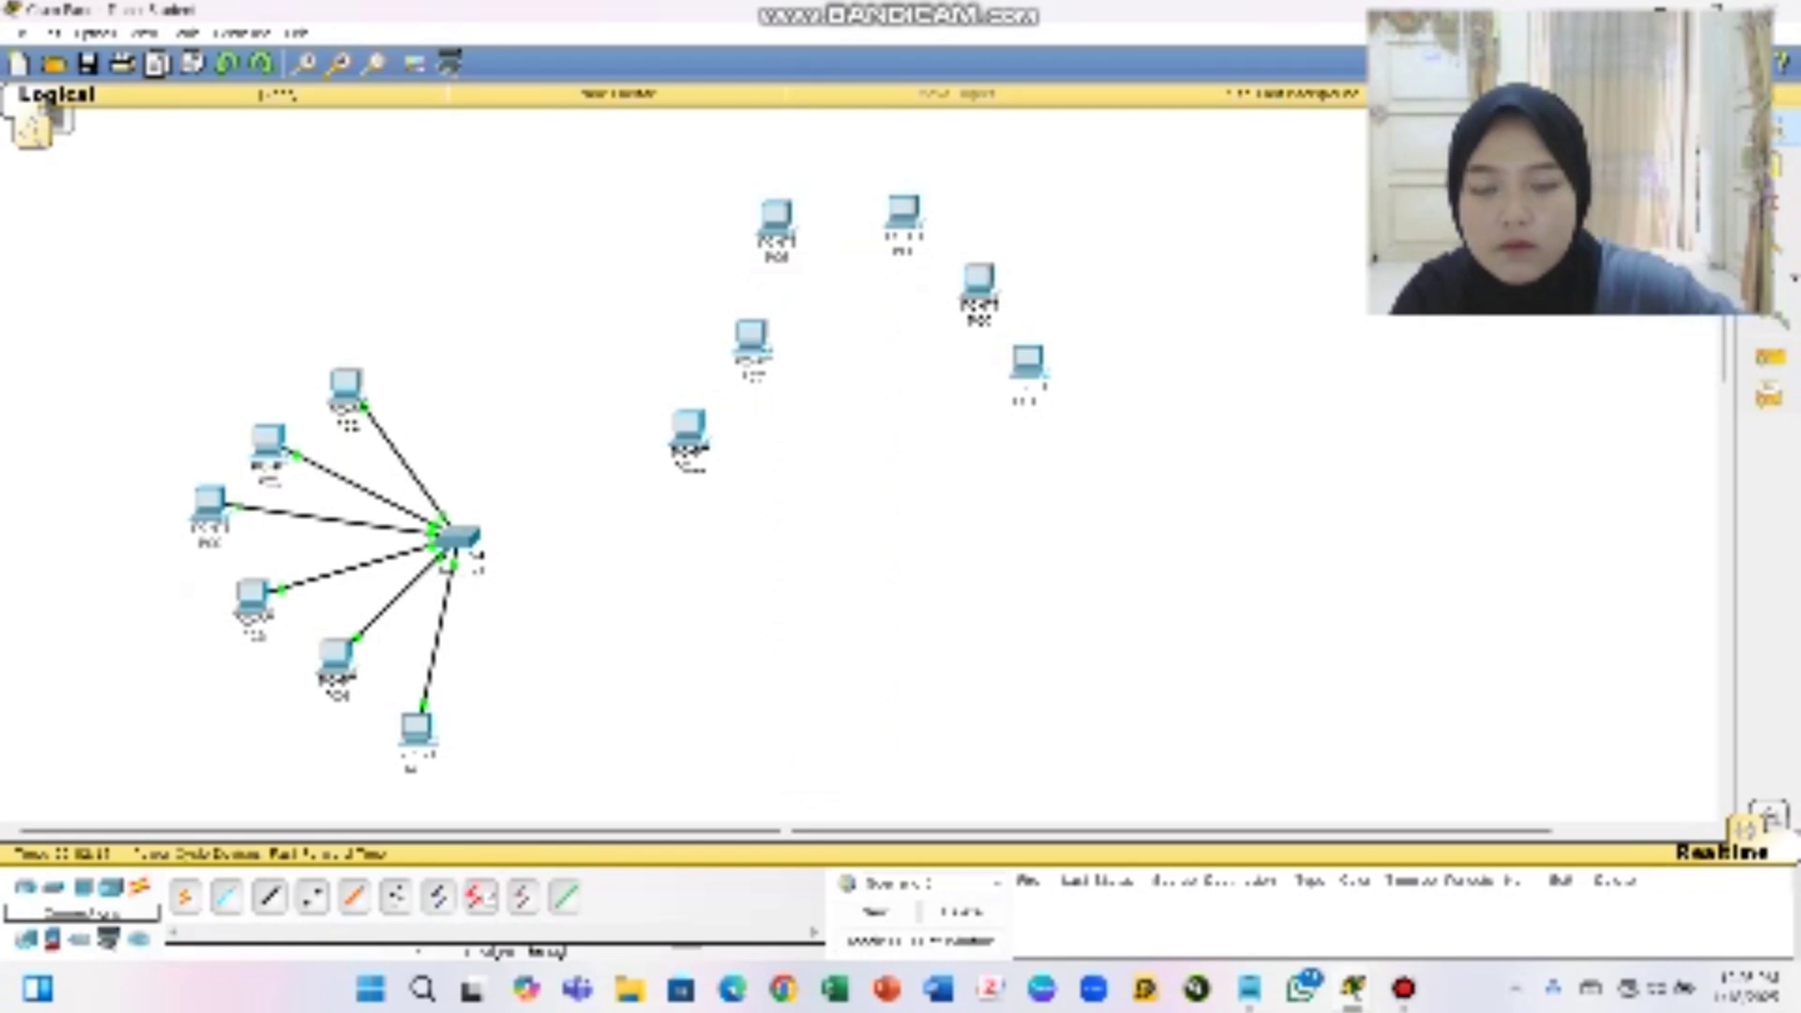
left_click_drag(751, 339, 696, 273)
left_click(695, 273)
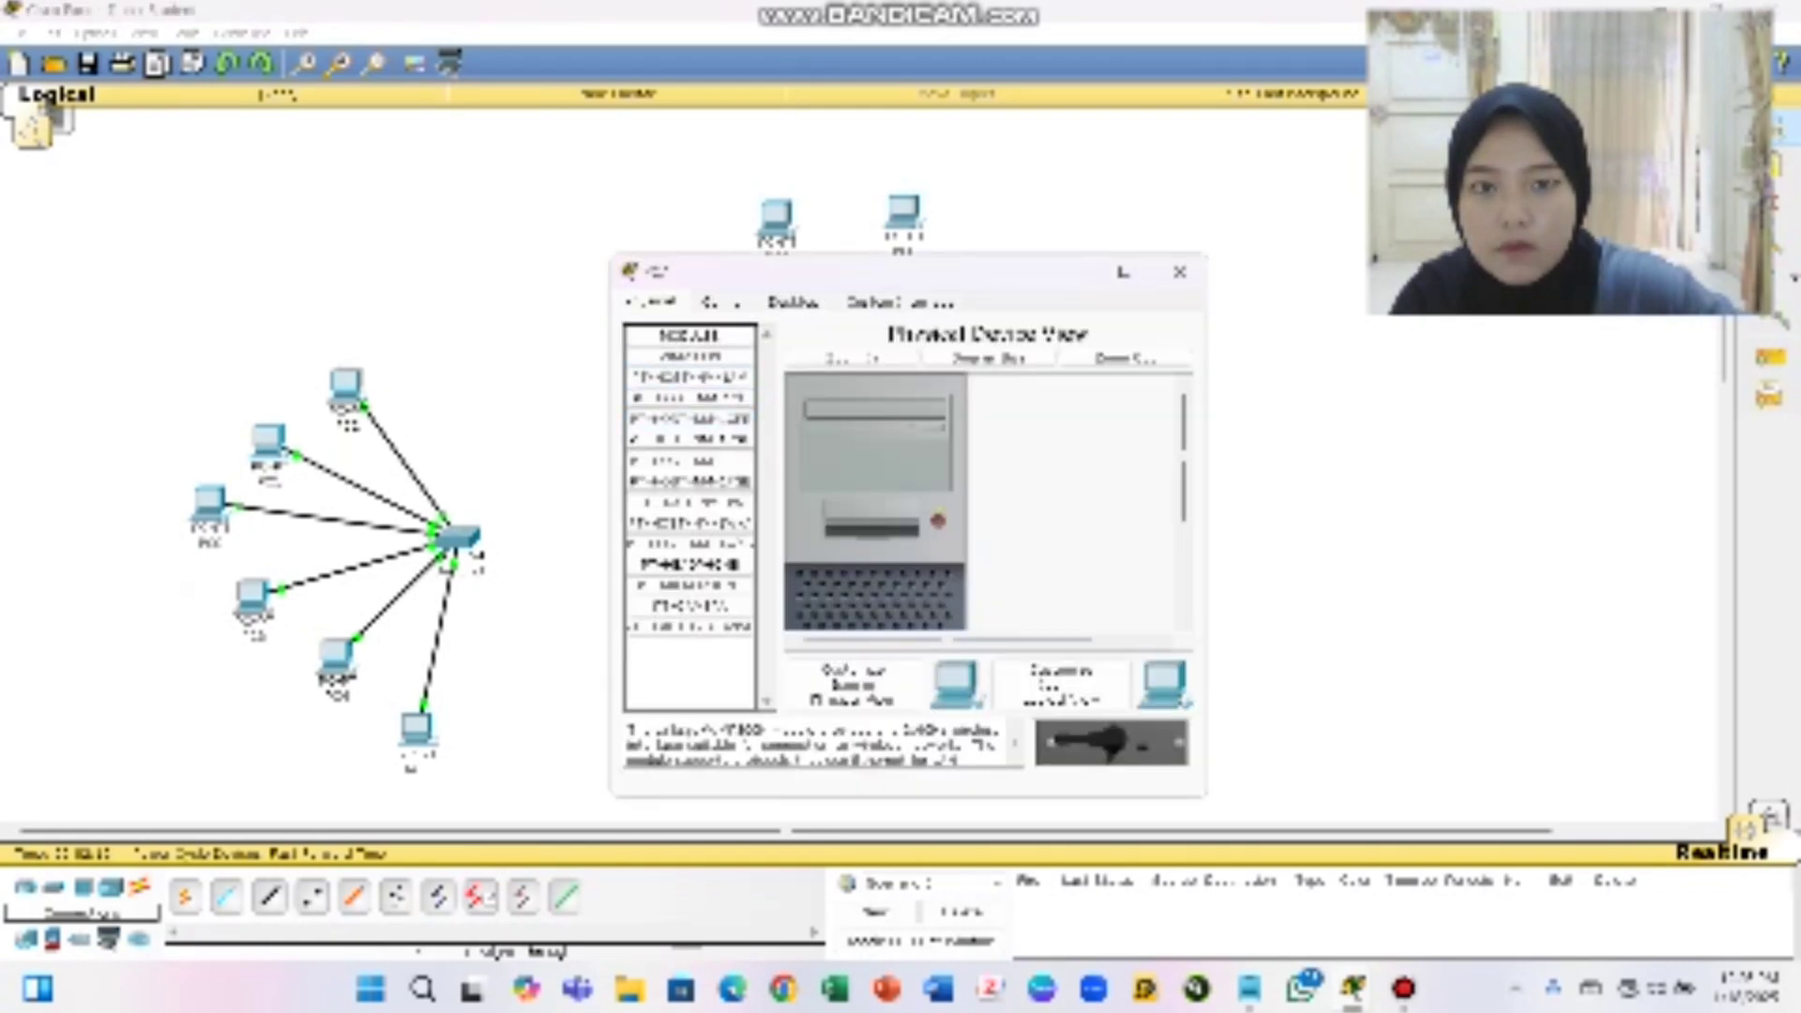
left_click(1180, 272)
Reposition the three leftmost PCs of the second group so that its six PCs form an even arc
left_click_drag(690, 429, 684, 384)
left_click_drag(695, 272, 737, 308)
left_click_drag(776, 220, 822, 217)
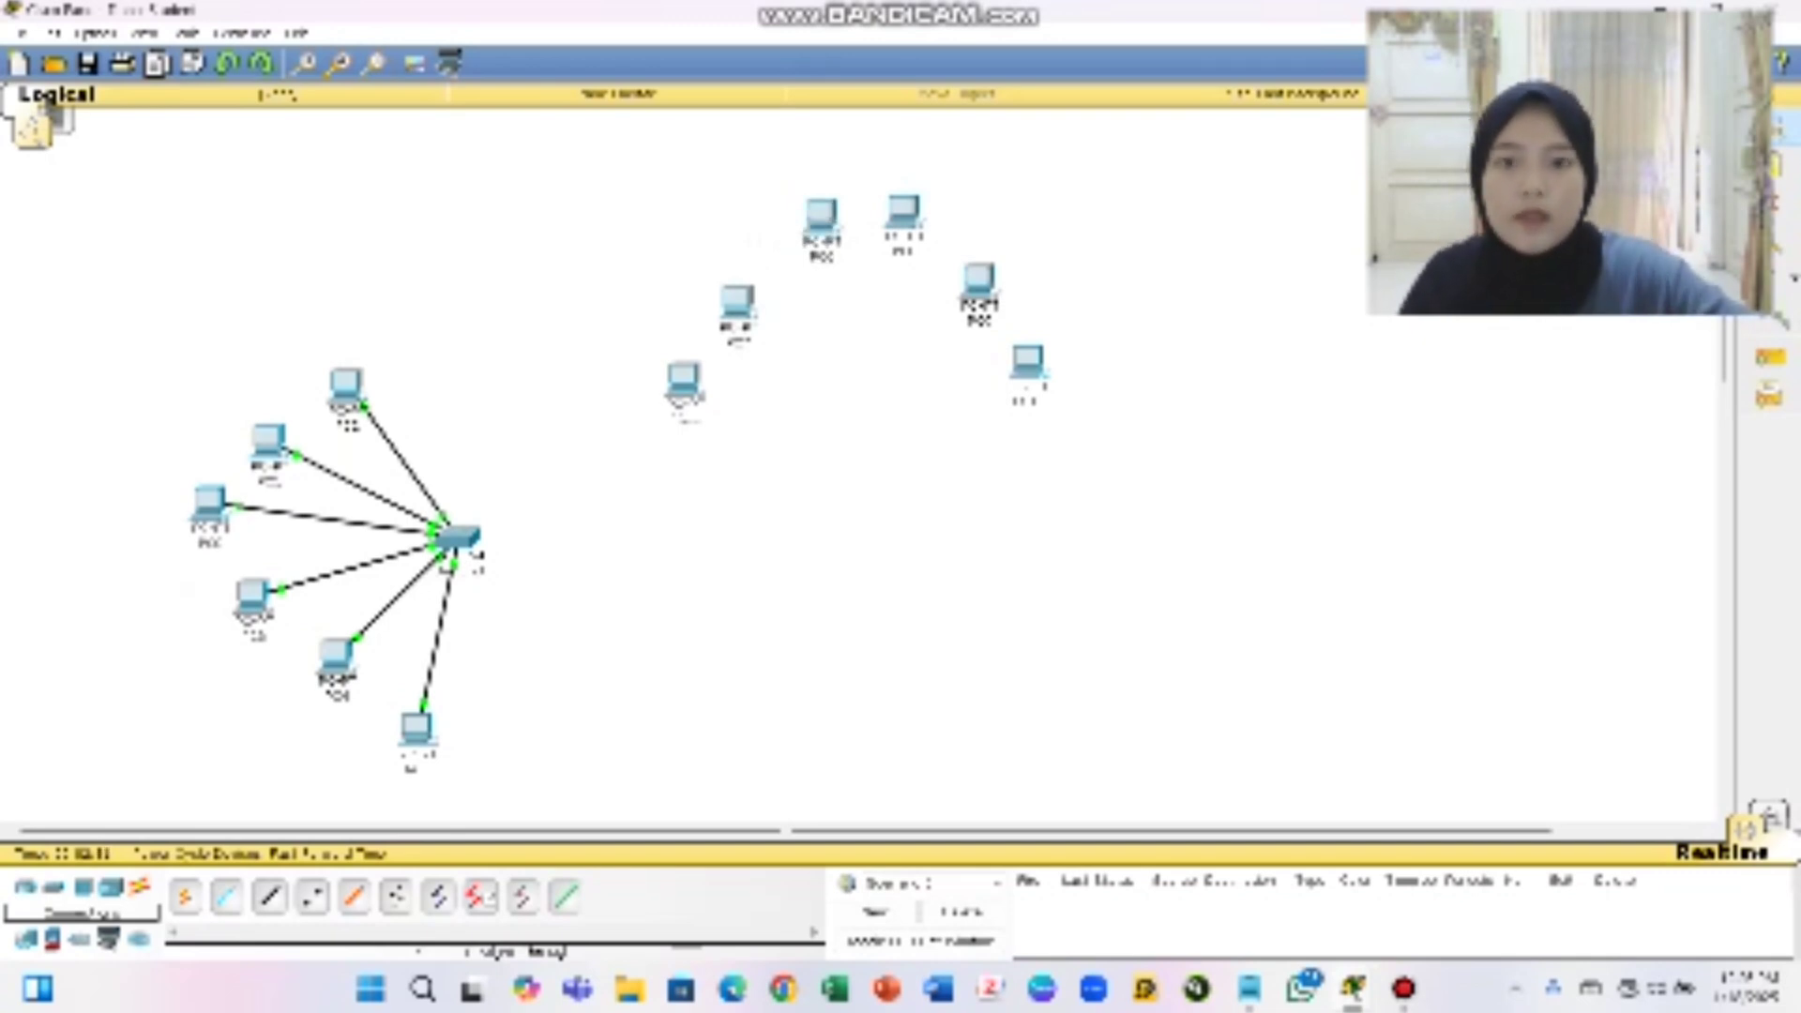
left_click_drag(737, 302, 750, 275)
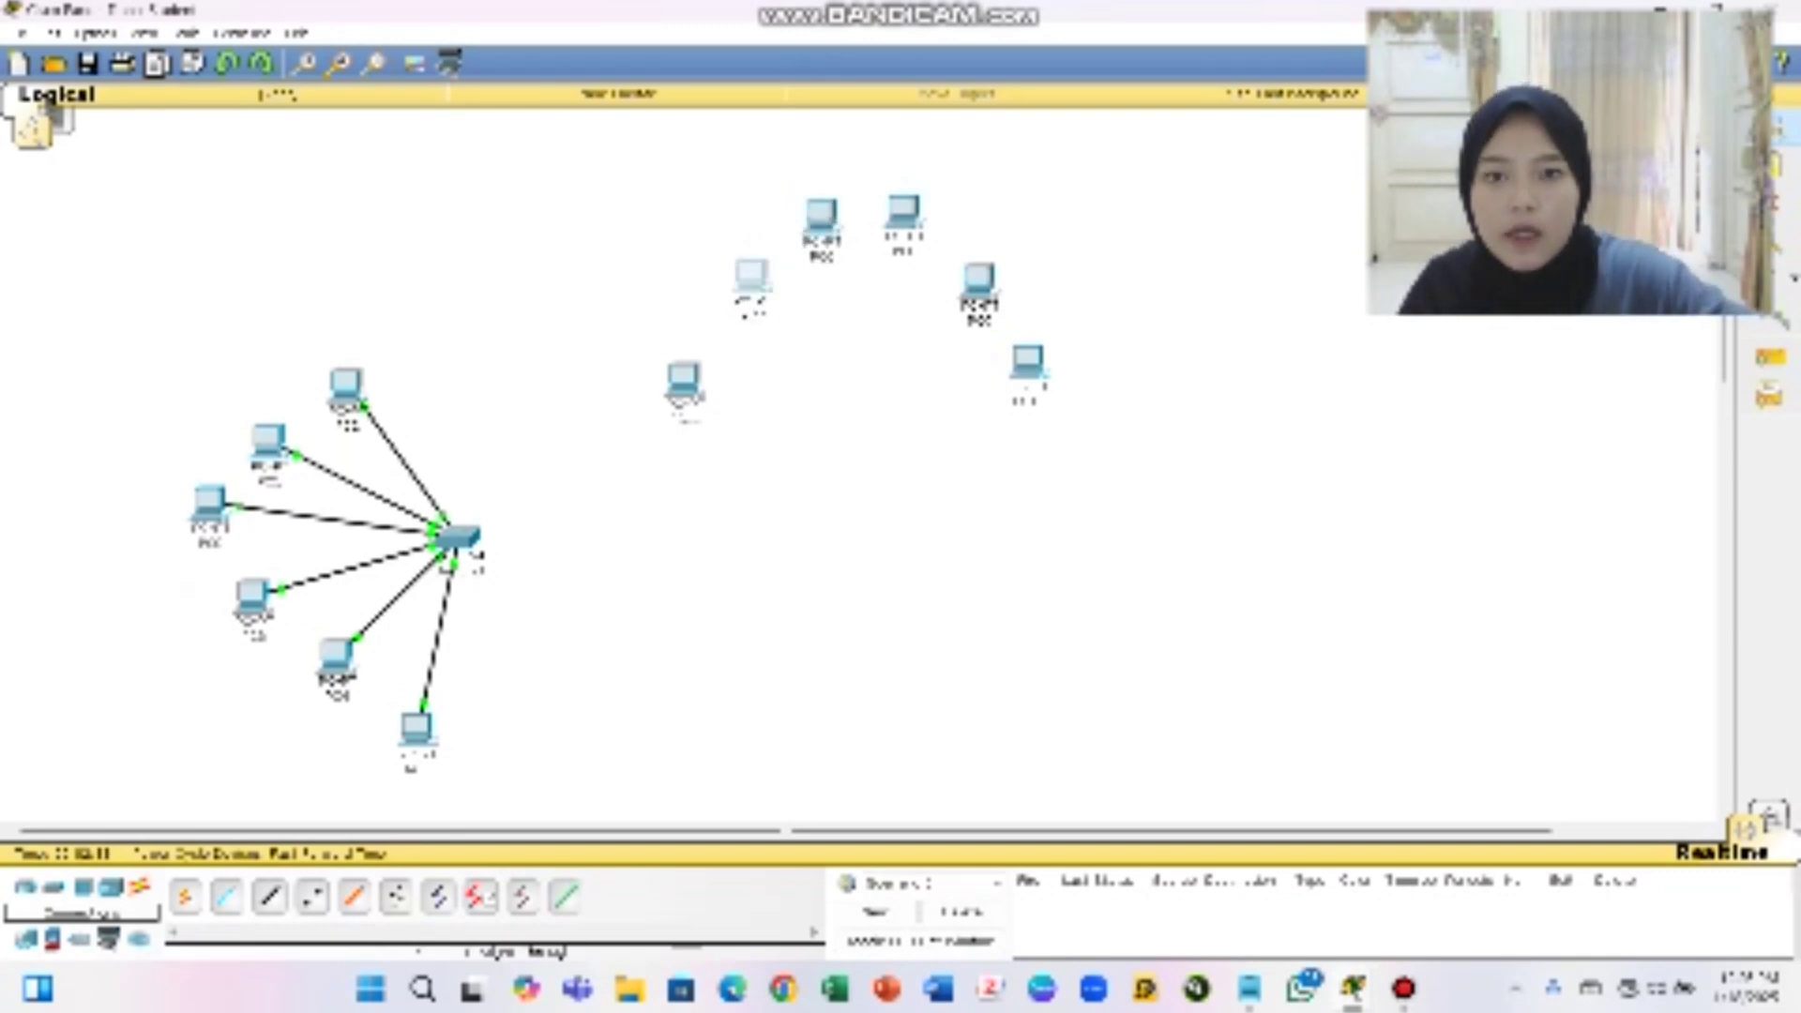
left_click(751, 275)
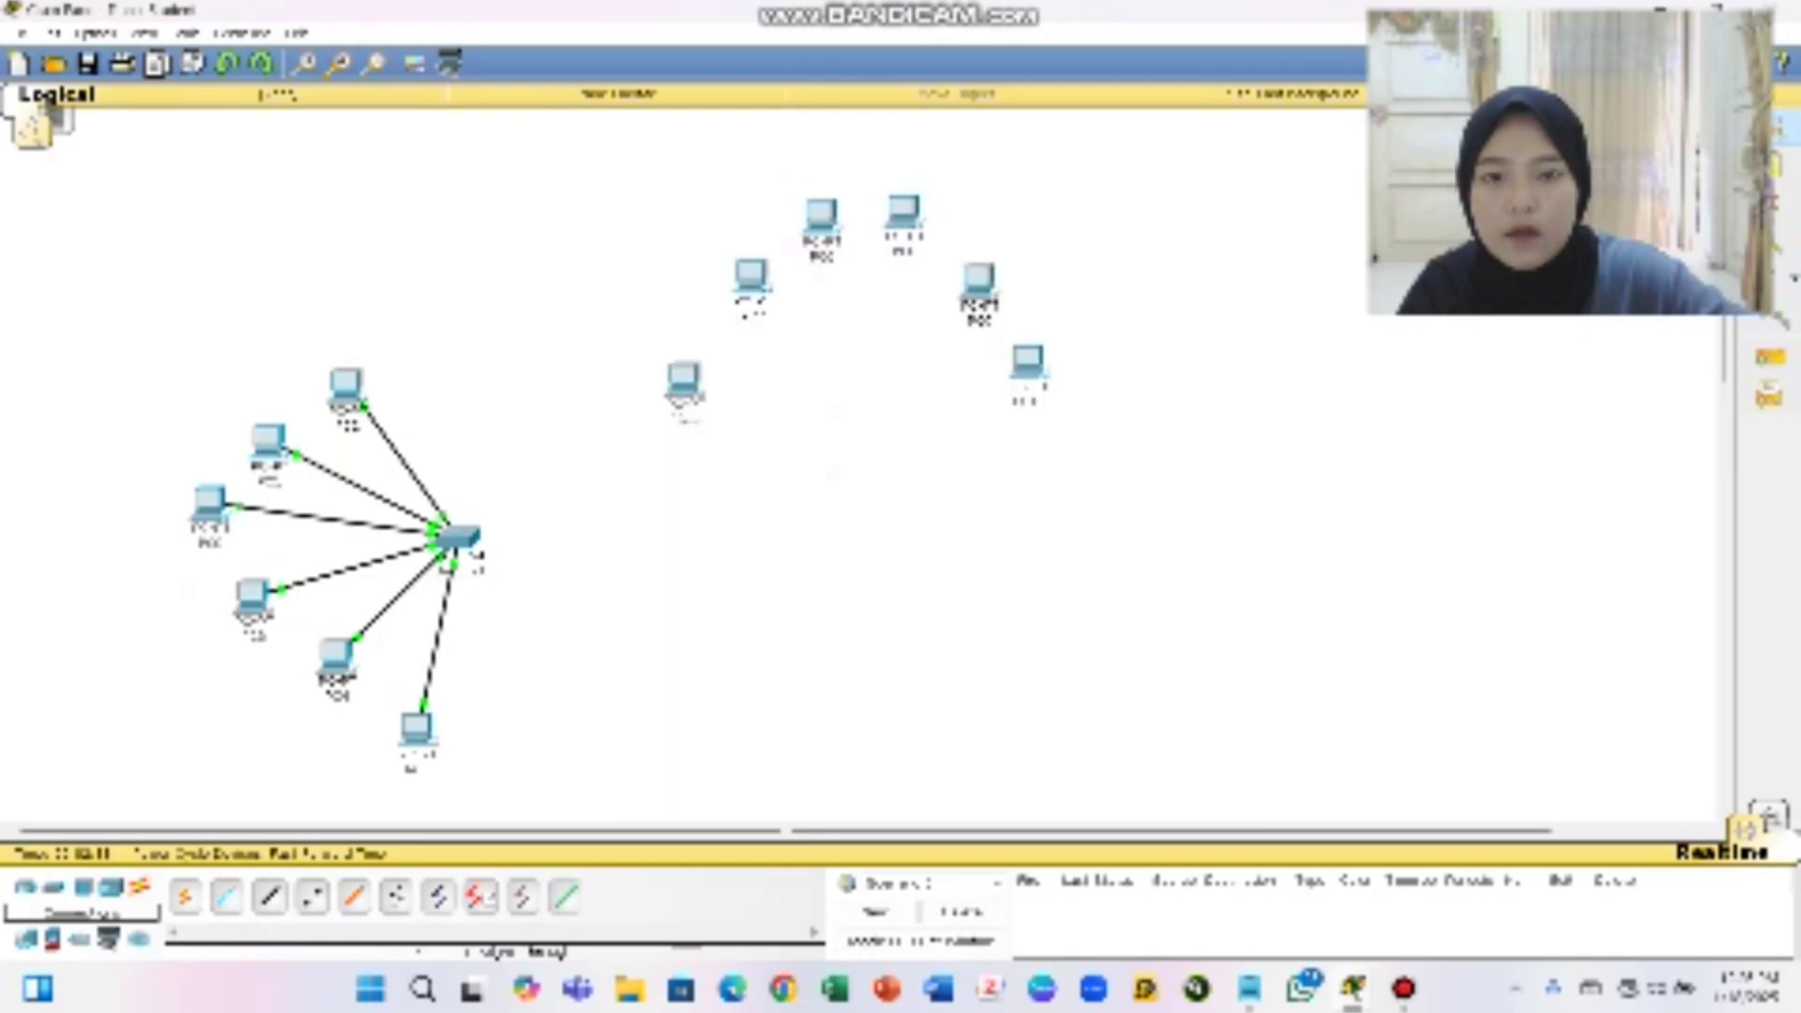
left_click(1182, 269)
left_click_drag(684, 379, 713, 359)
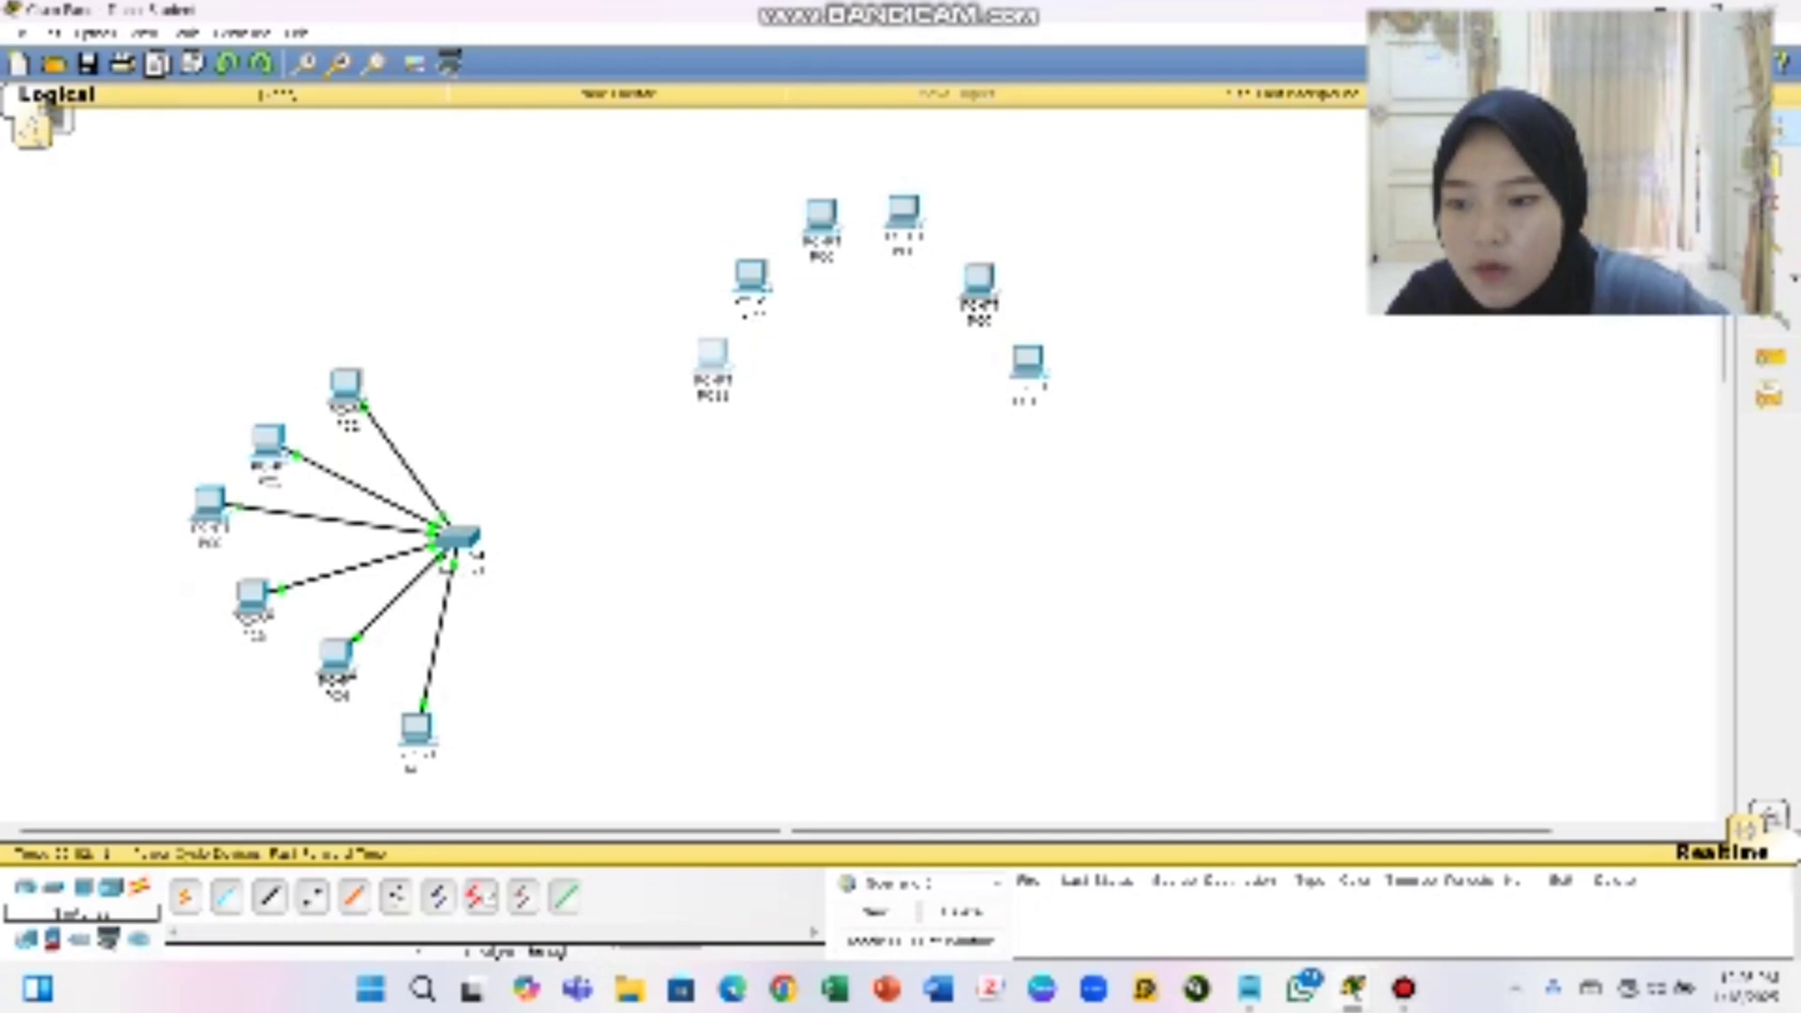
Place a switch beneath the second arc and connect PC11's FastEthernet0 port to its FastEthernet0/1 with a copper straight-through cable
left_click(82, 887)
left_click_drag(269, 895, 863, 383)
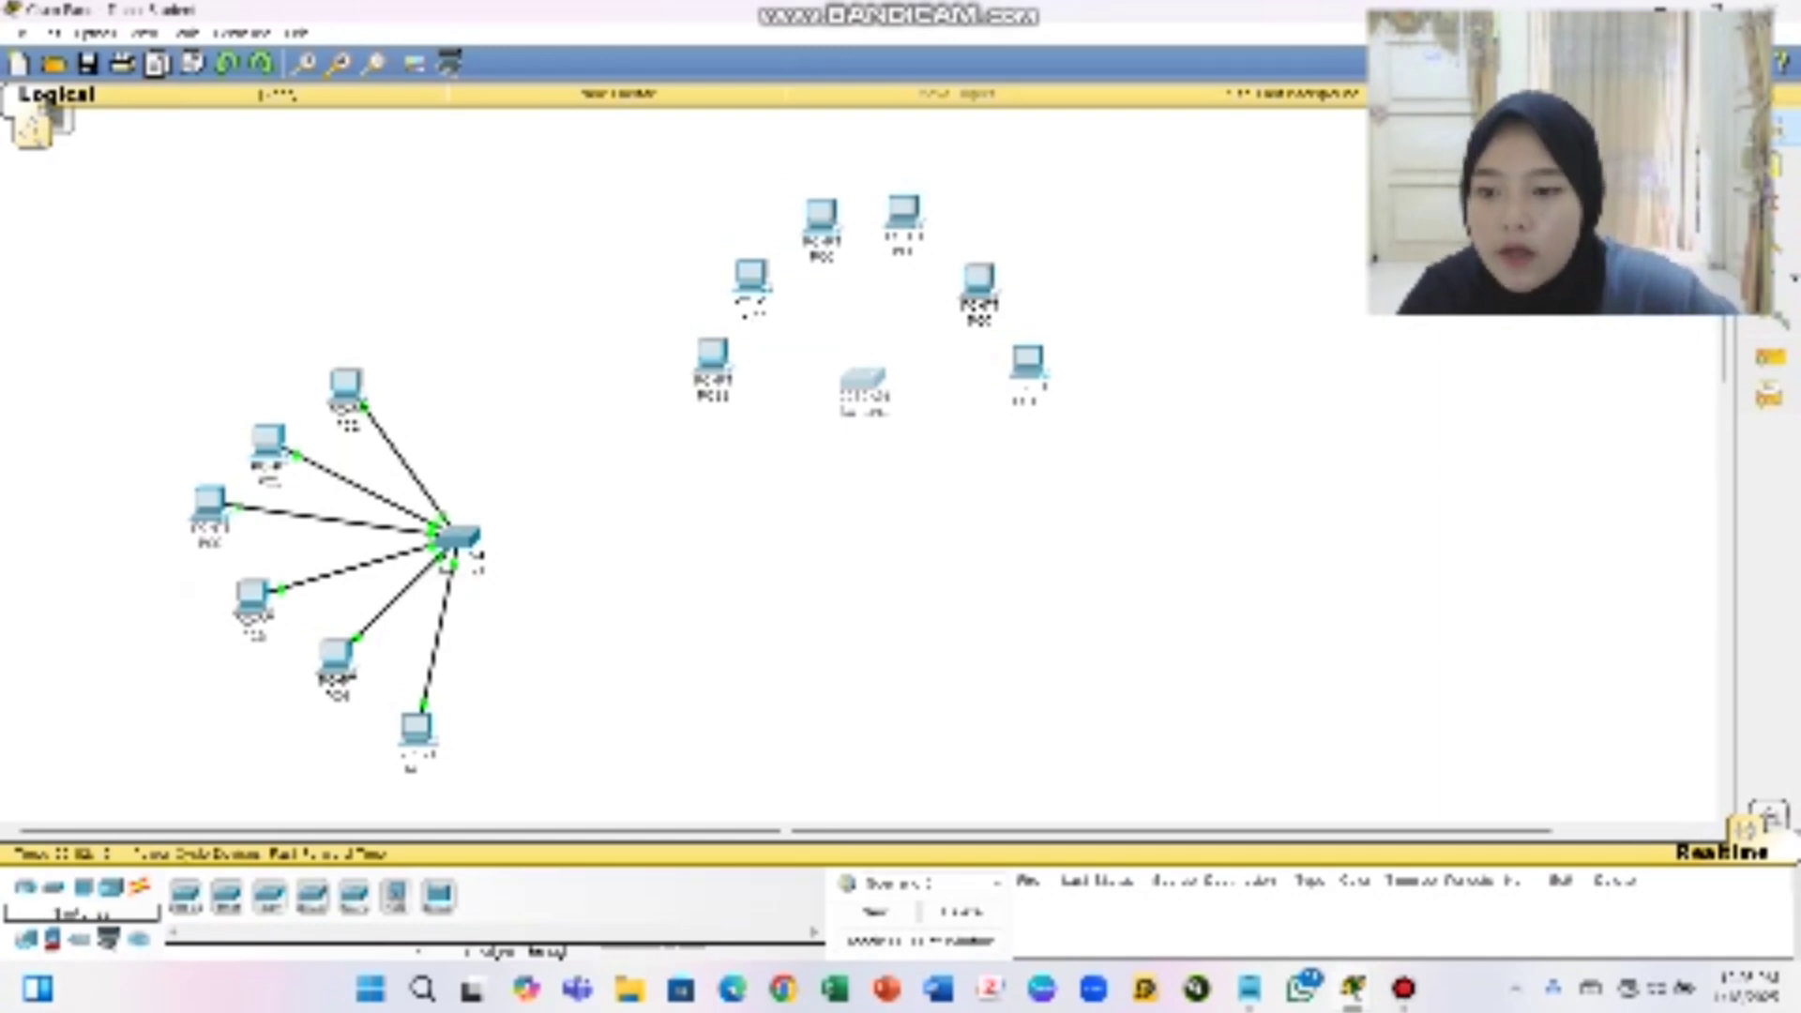
left_click(139, 887)
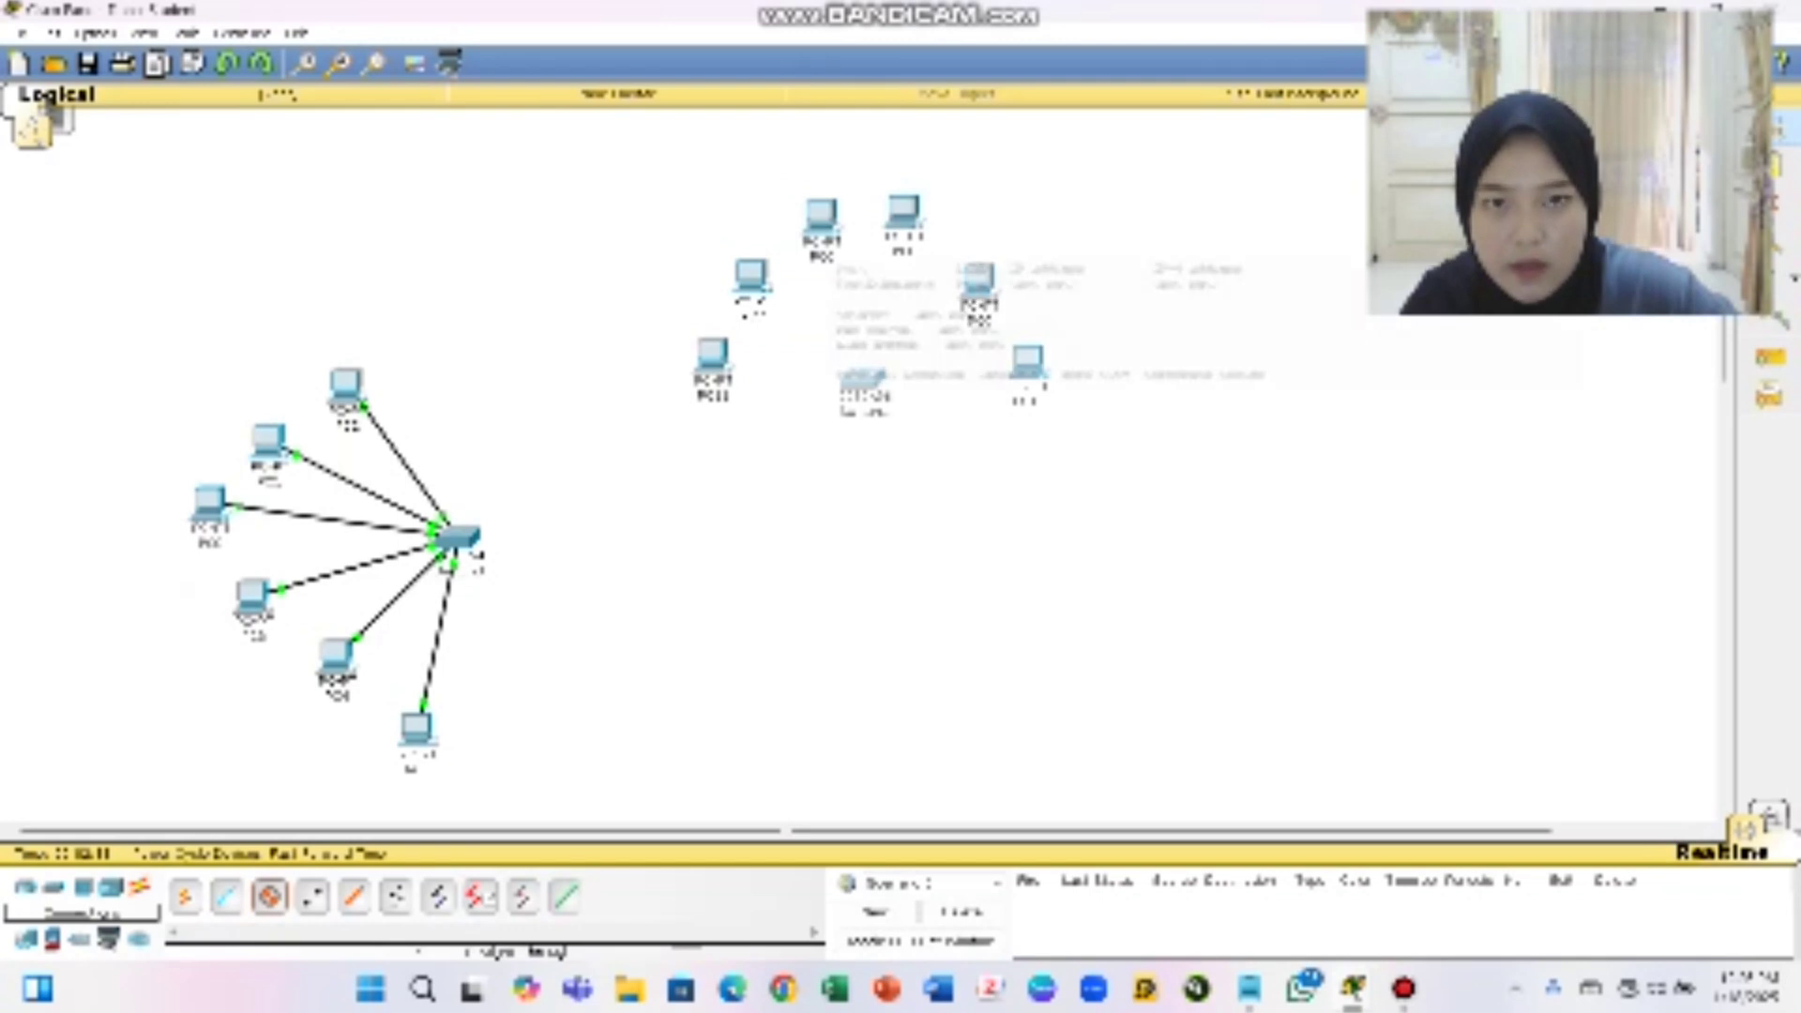
left_click(822, 225)
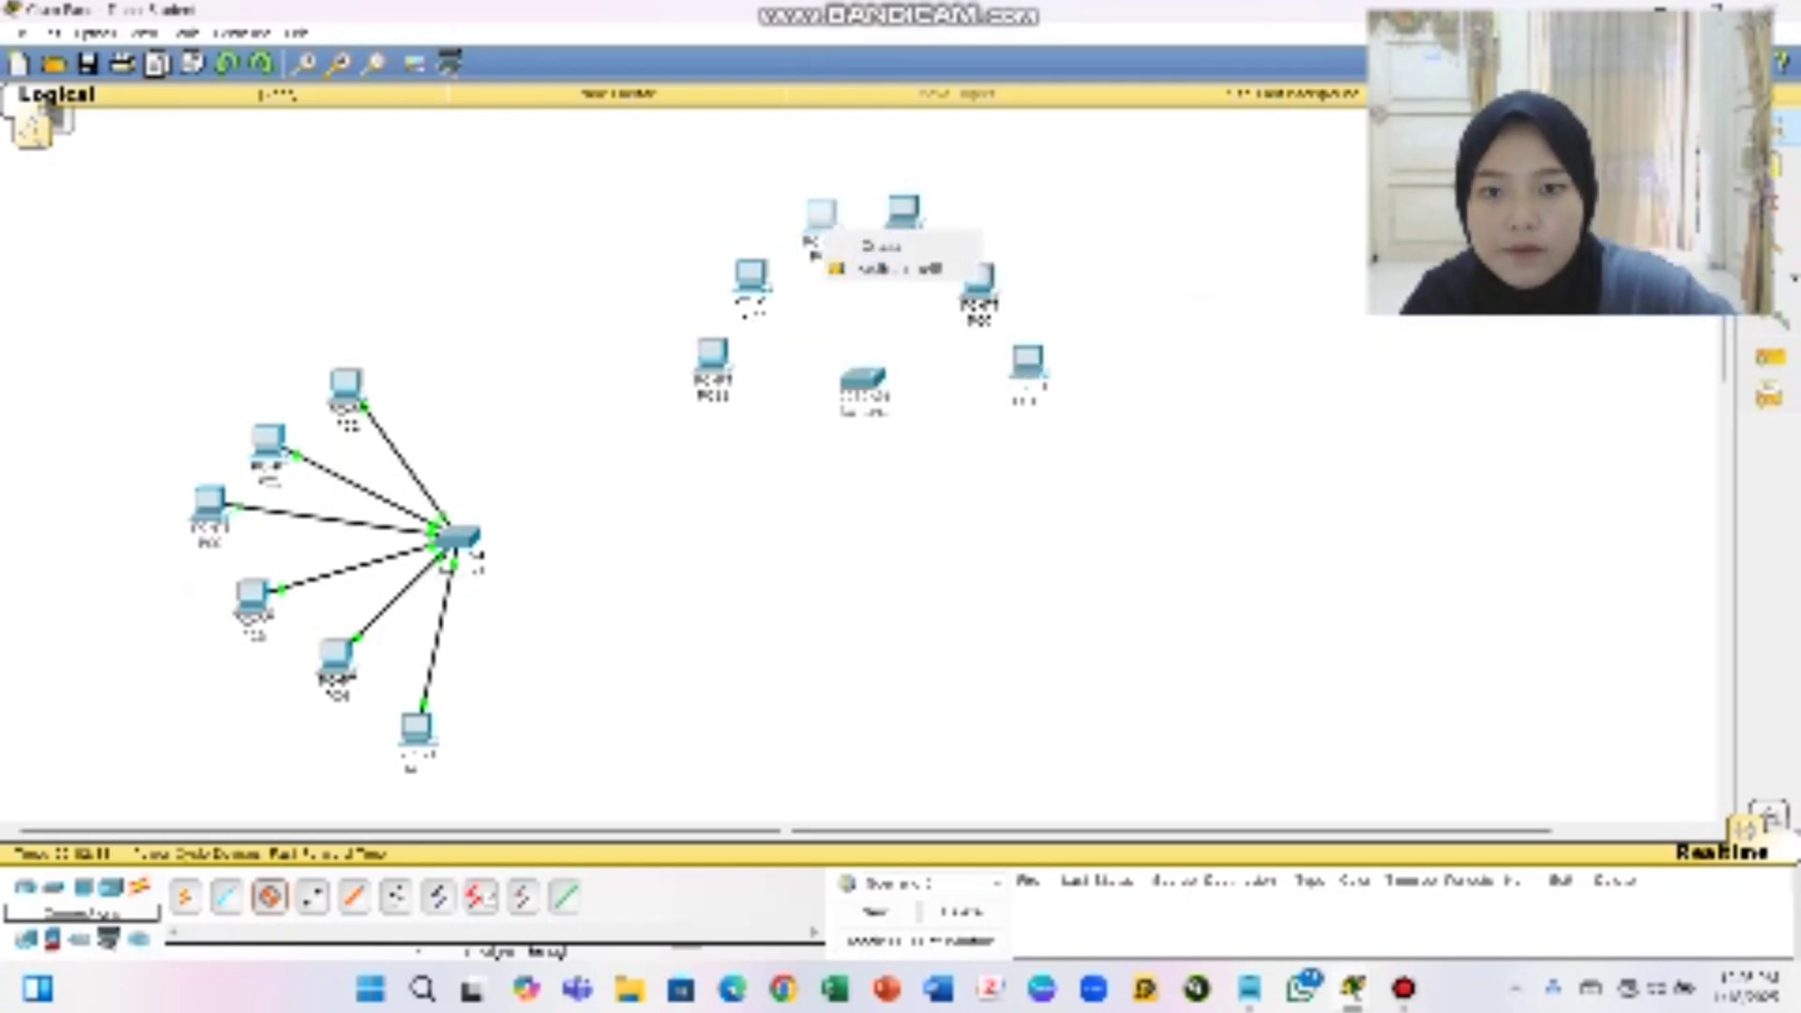
left_click(715, 362)
left_click(791, 401)
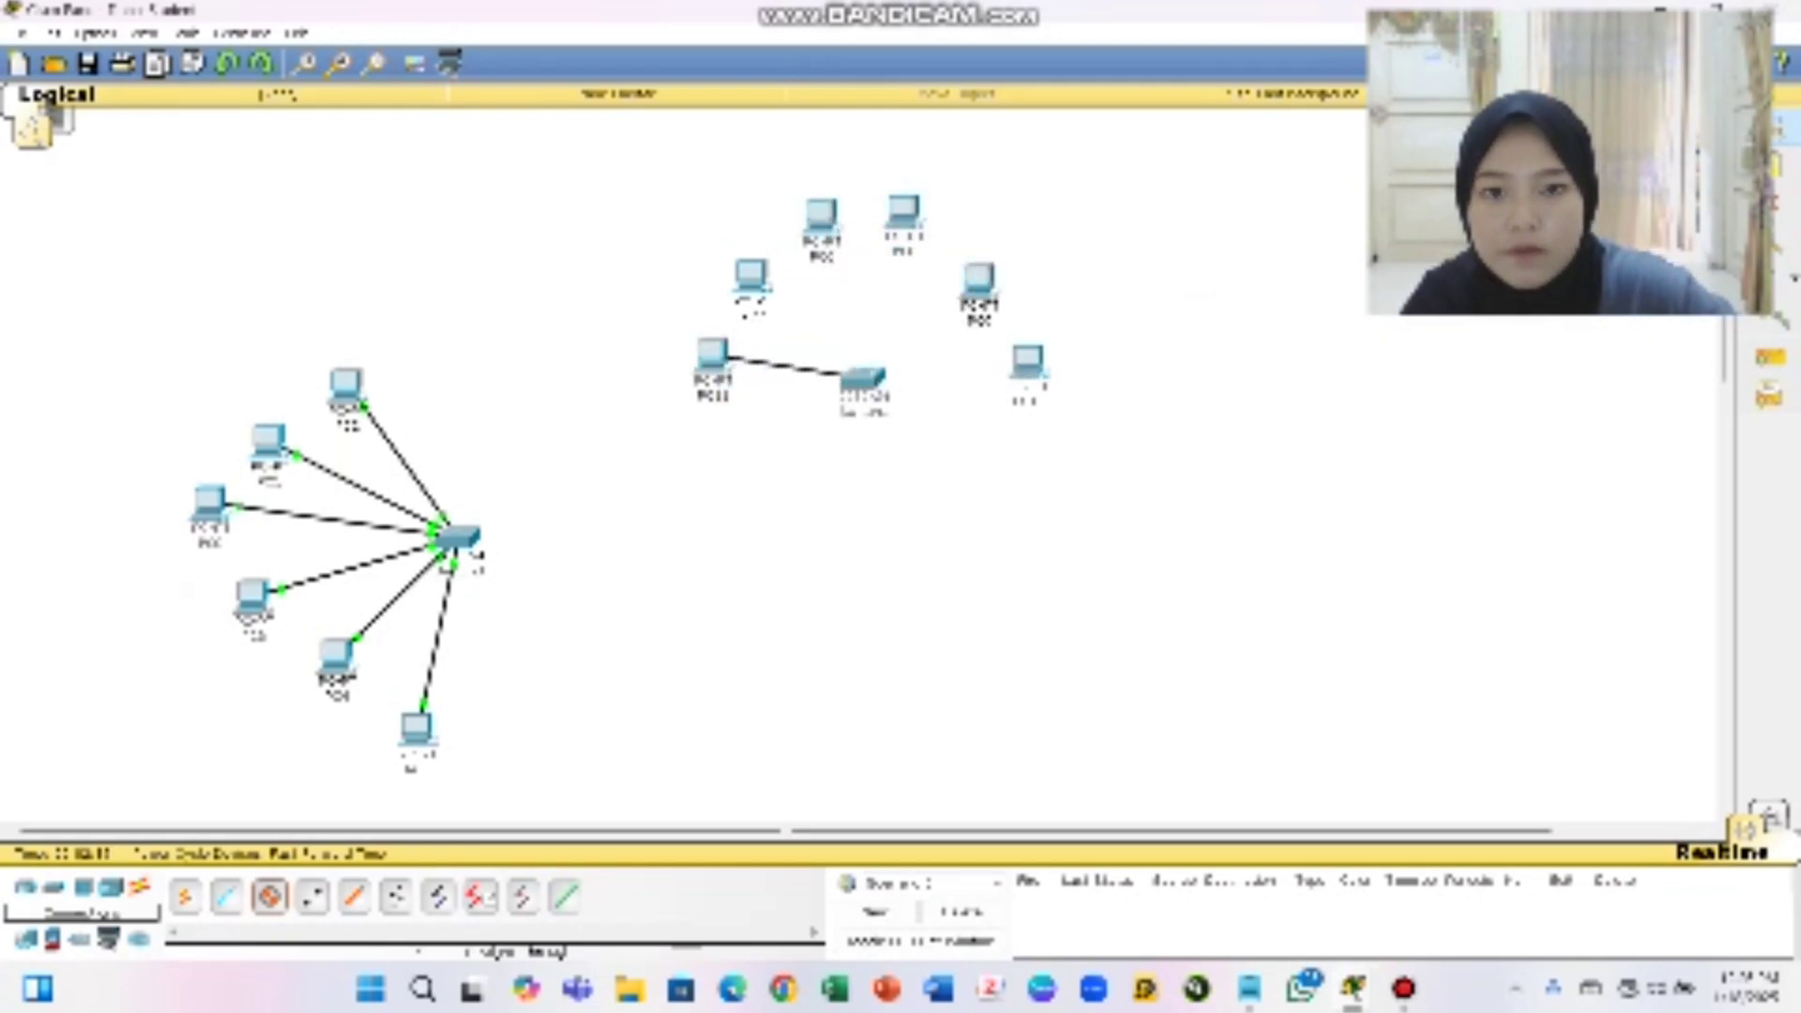
left_click(853, 377)
left_click(948, 419)
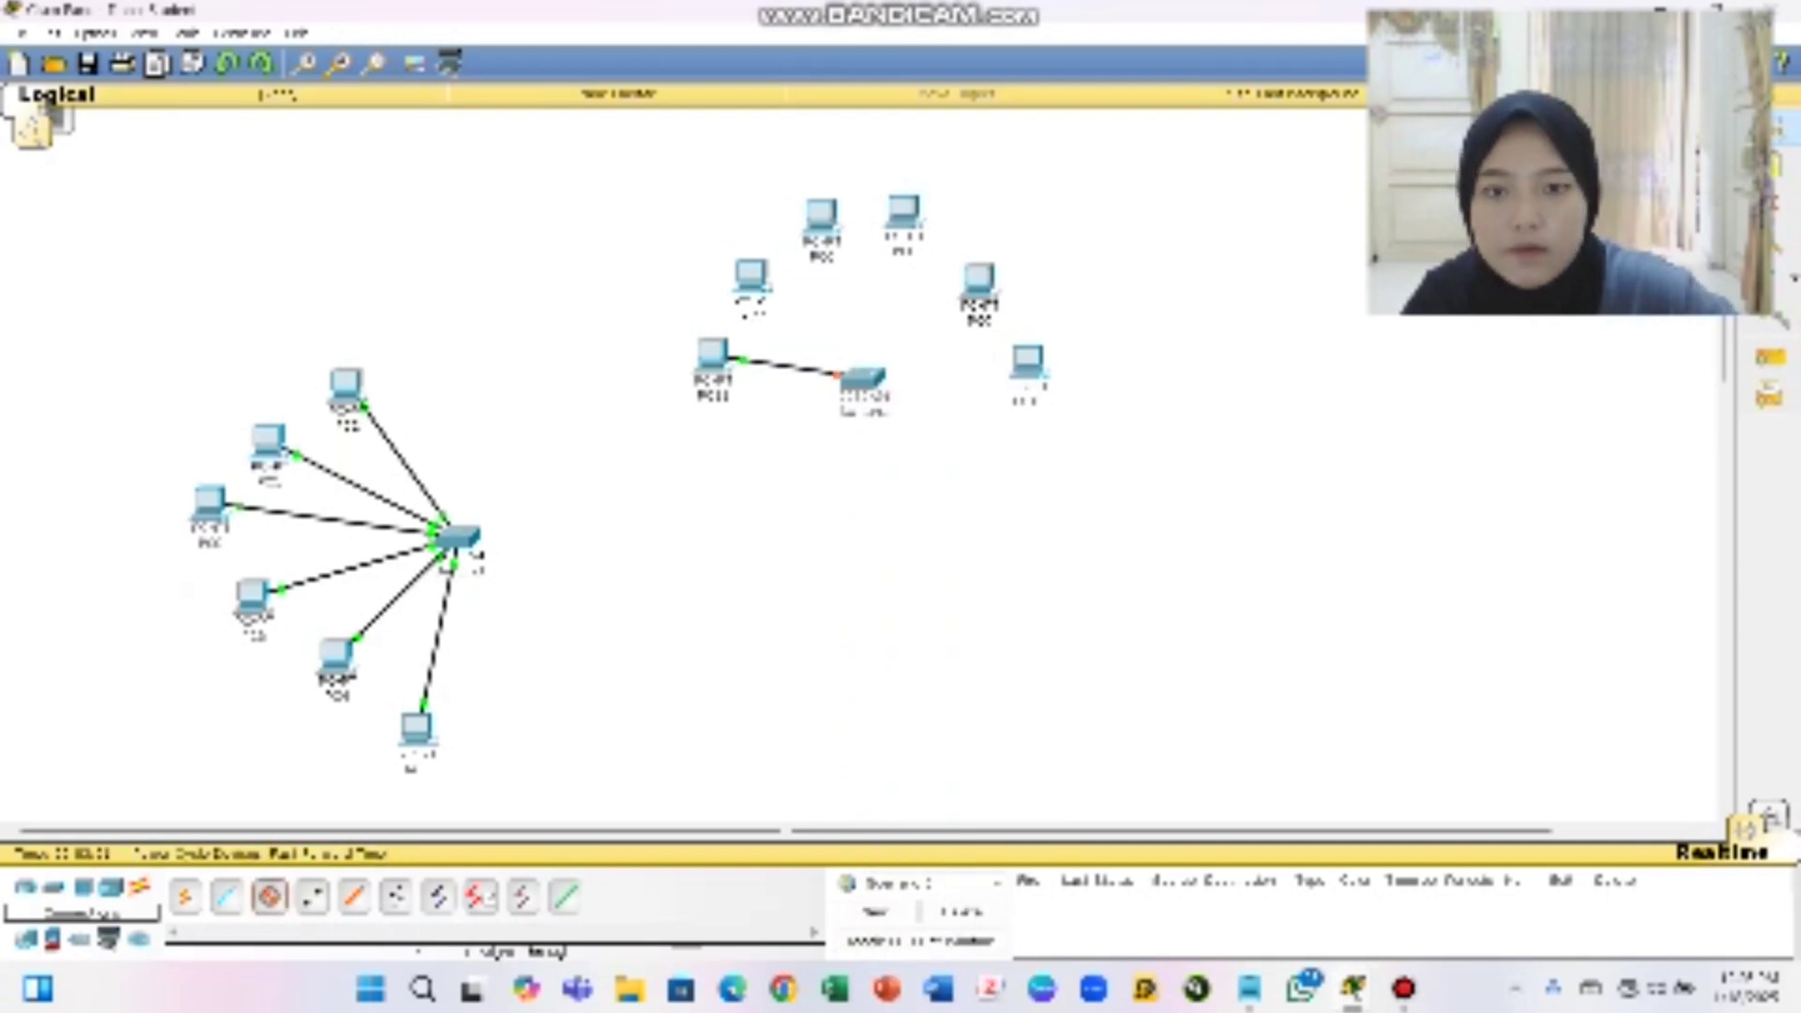
Connect FastEthernet0 of the second PC from the left in the second arc to its switch's FastEthernet0/2 with a copper straight-through cable
left_click(751, 281)
left_click(825, 339)
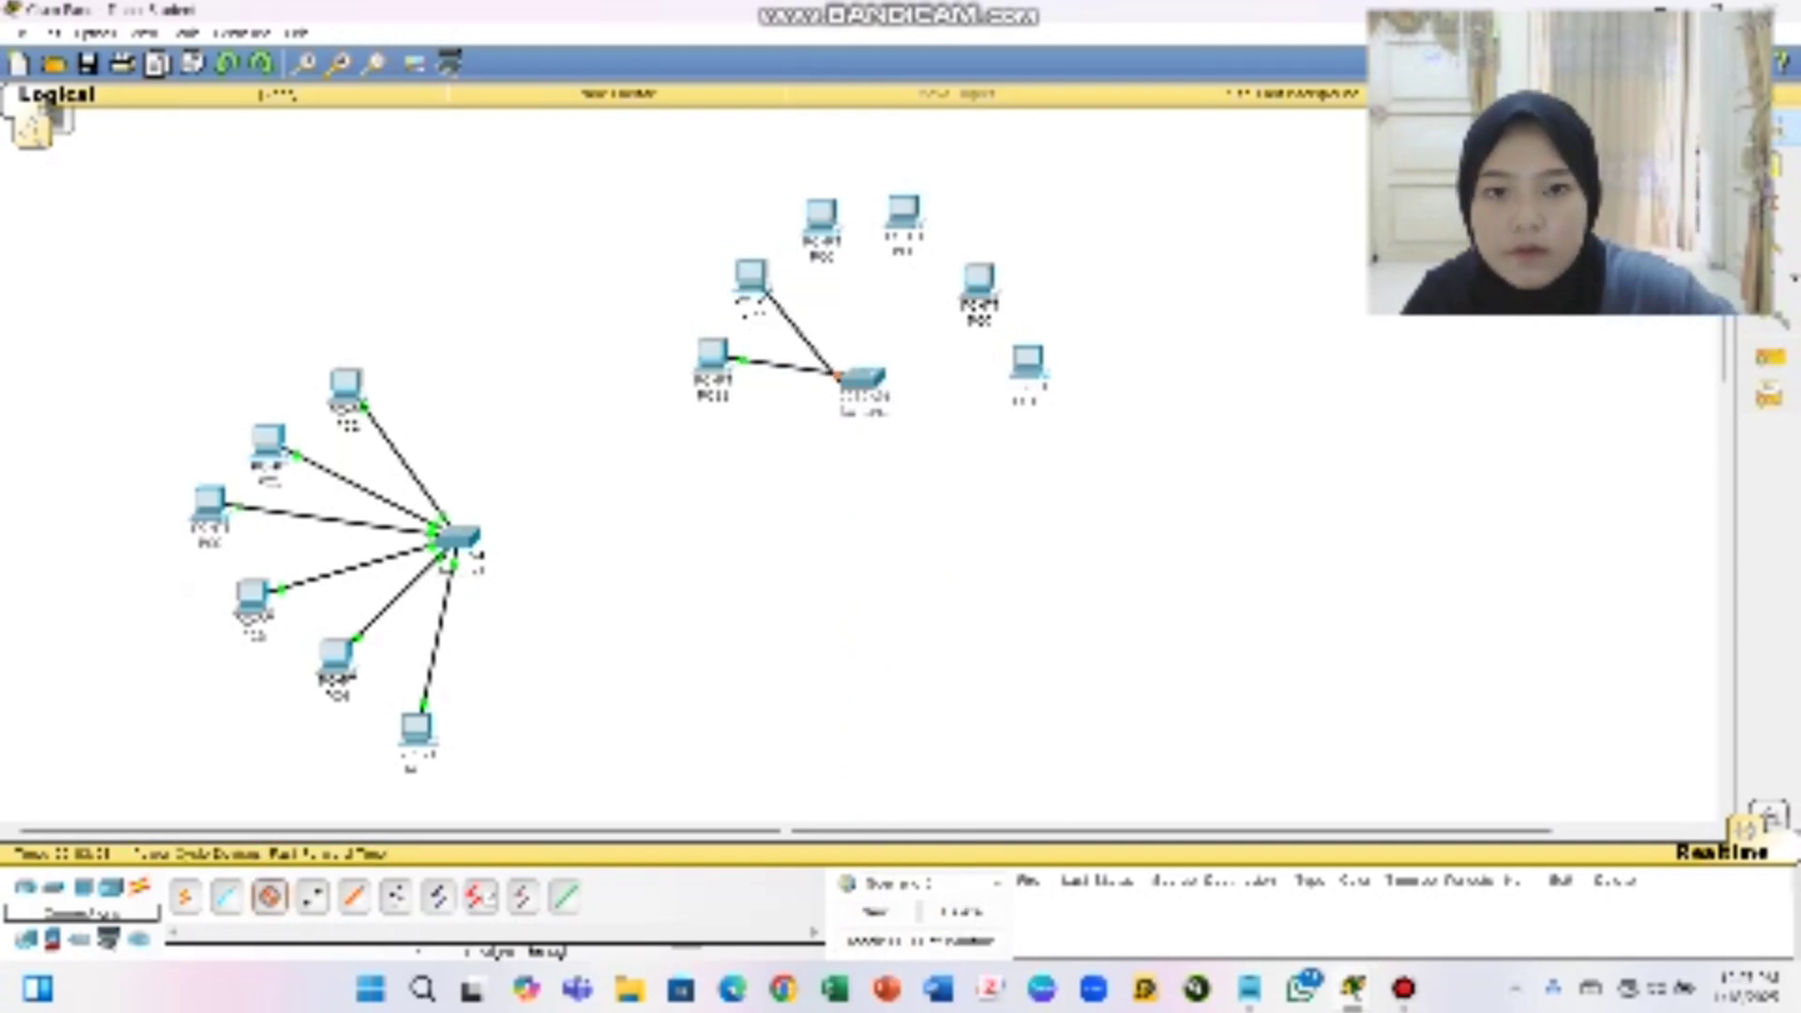
left_click(850, 377)
left_click(928, 417)
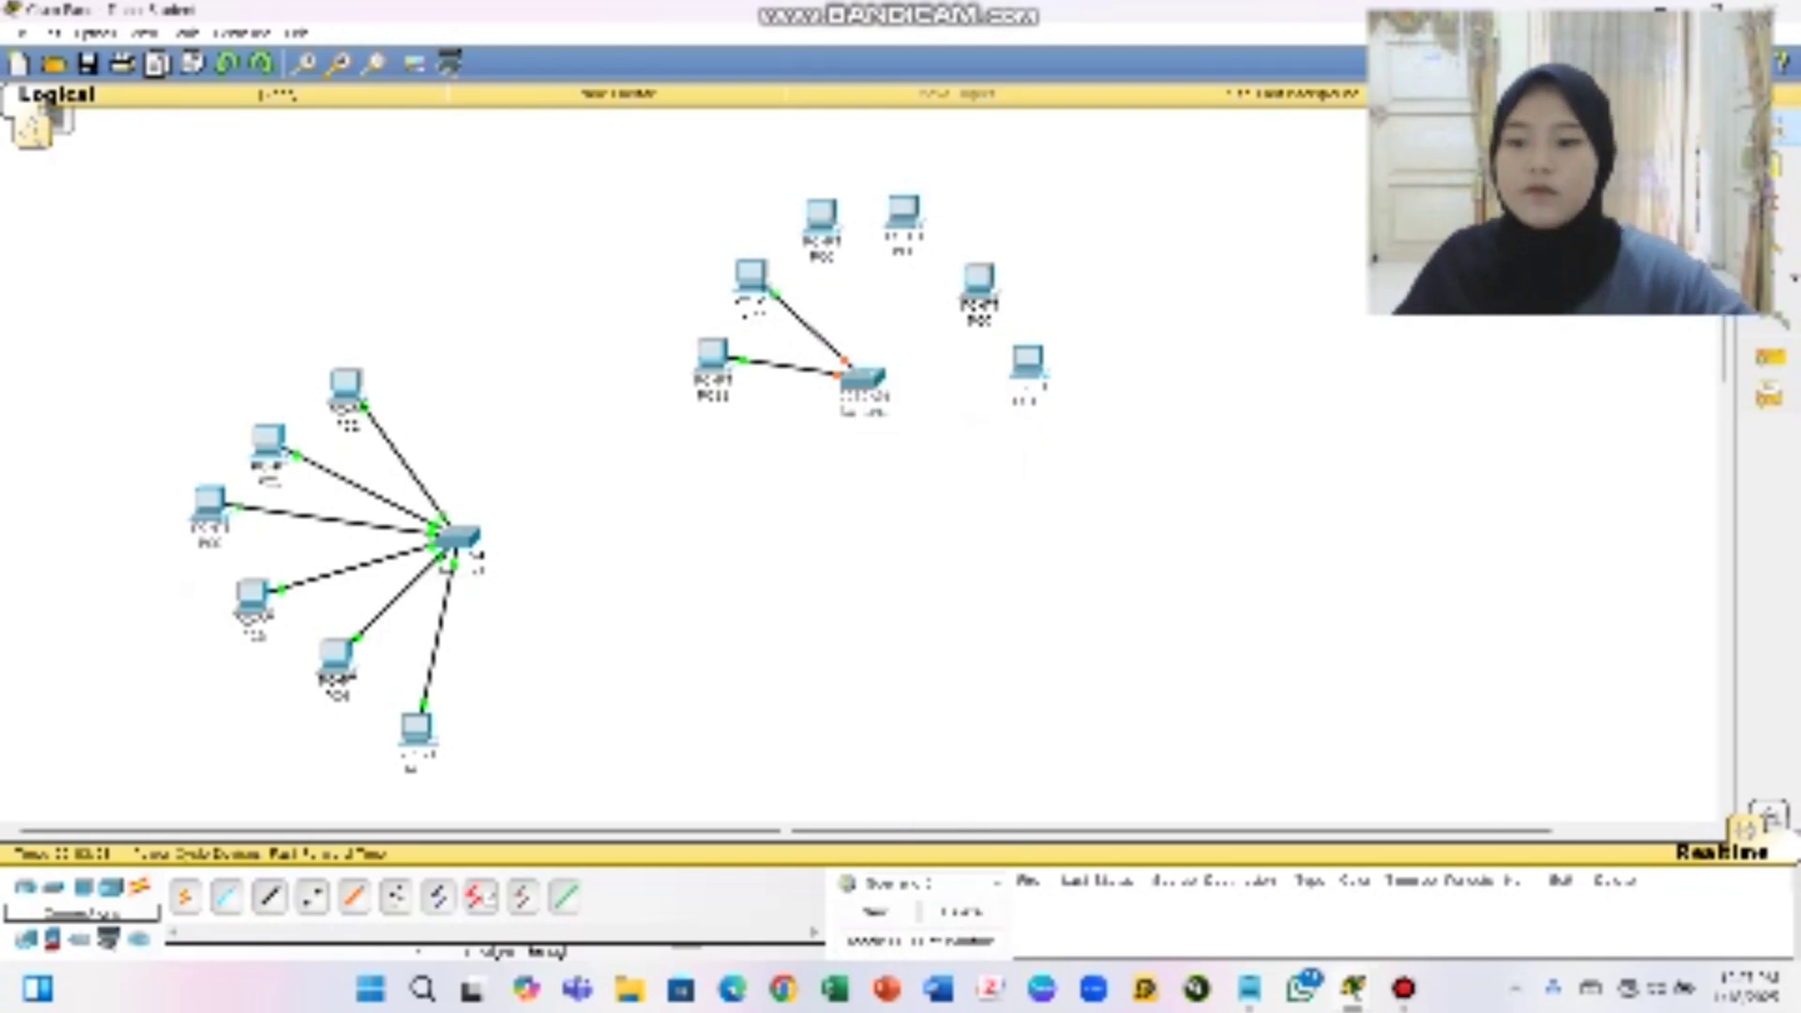
Connect FastEthernet0 of the third PC from the left in the second arc to its switch's FastEthernet0/3 with a copper straight-through cable
left_click(269, 896)
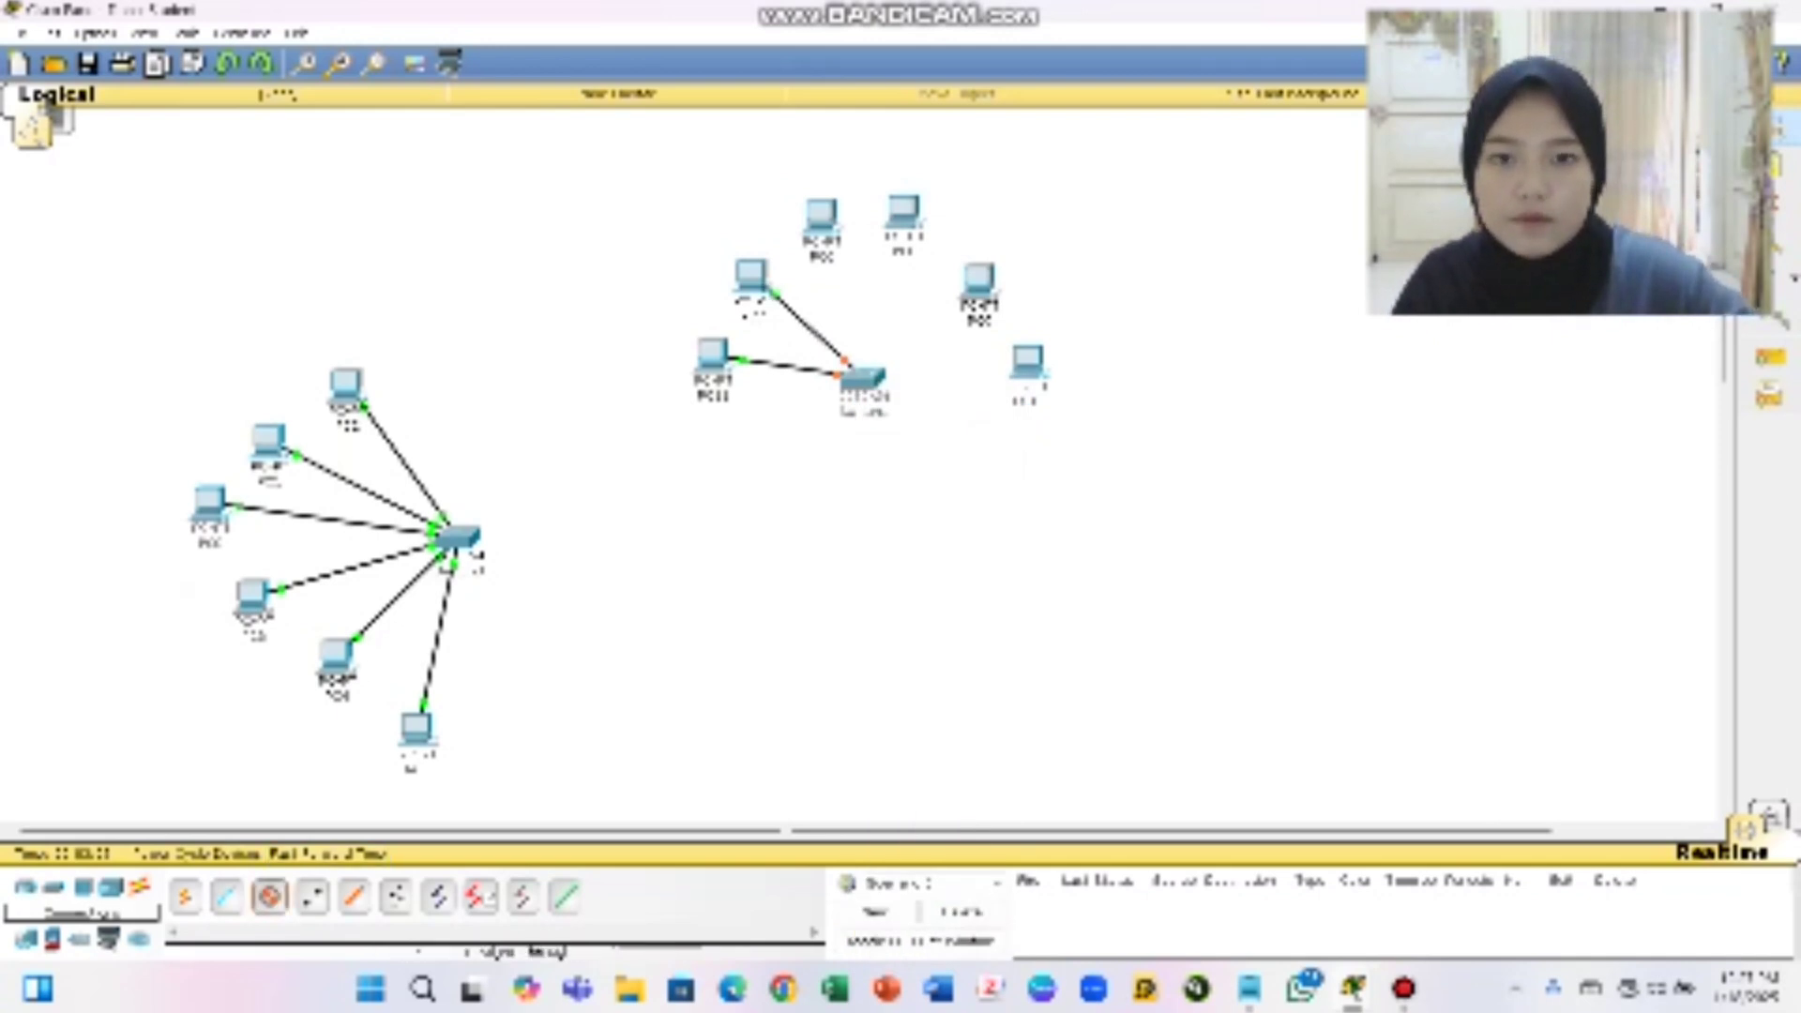
left_click(821, 217)
left_click(901, 286)
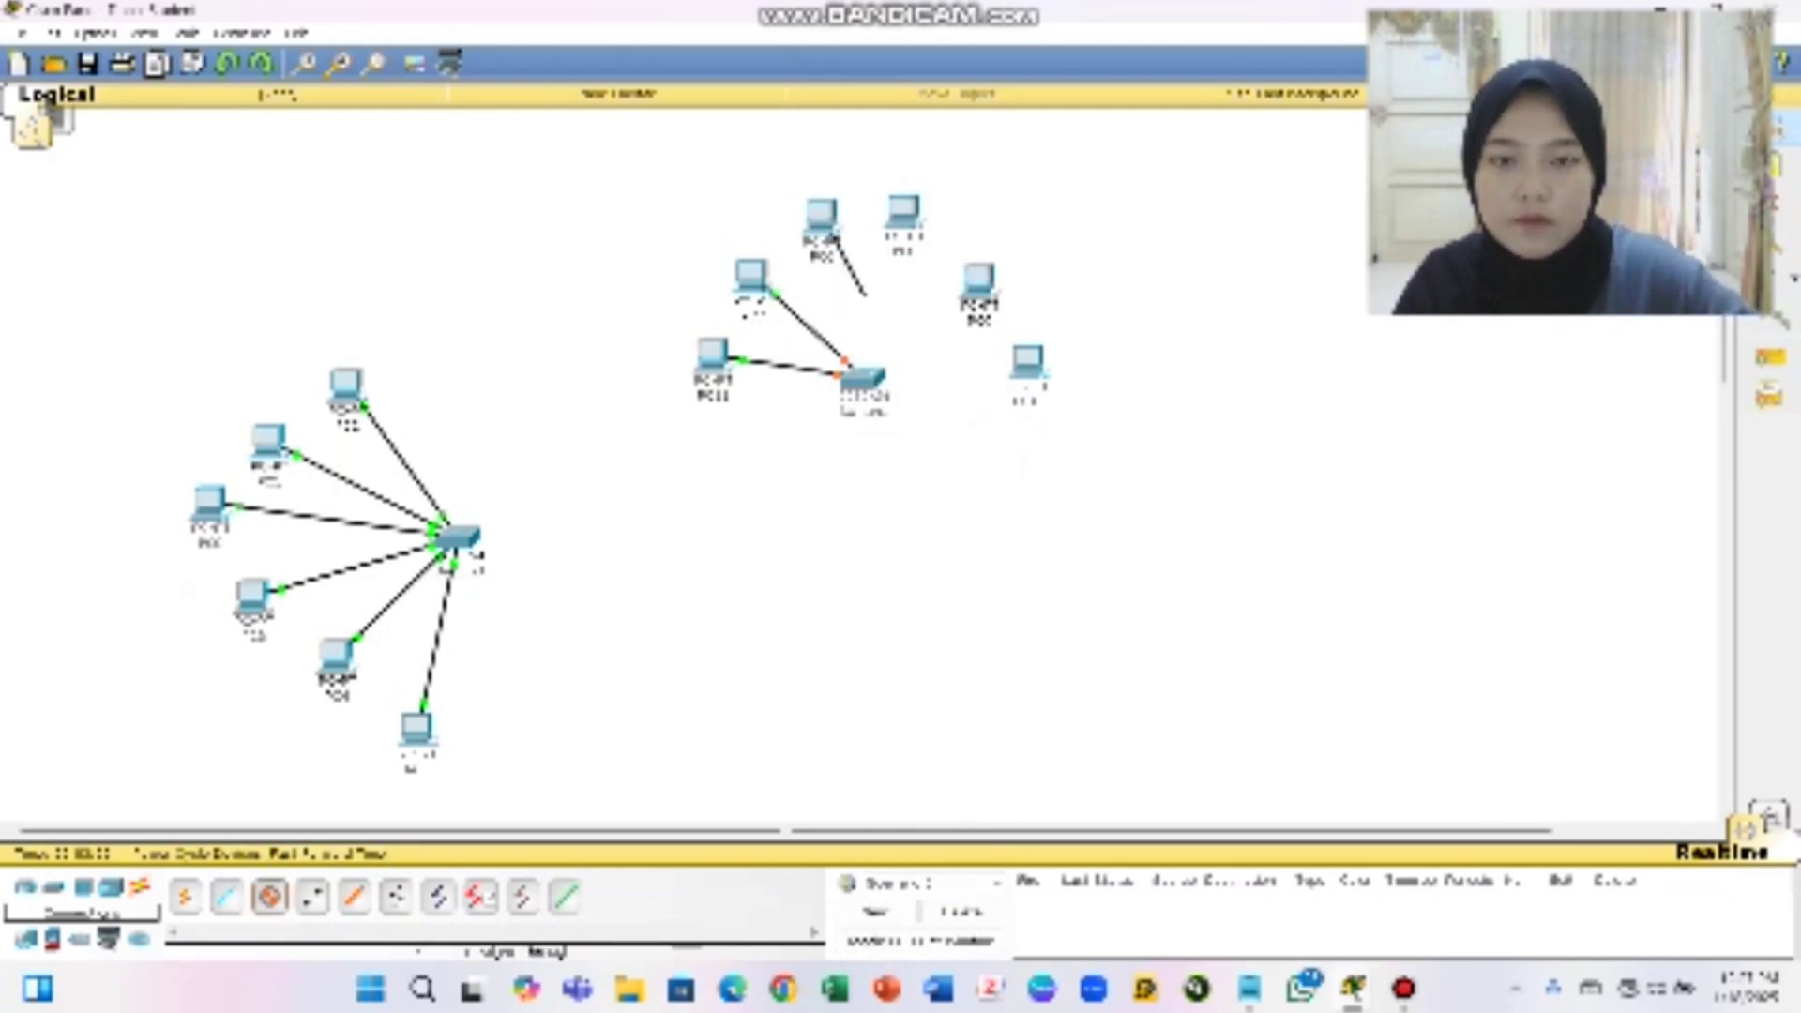
left_click(850, 376)
left_click(862, 372)
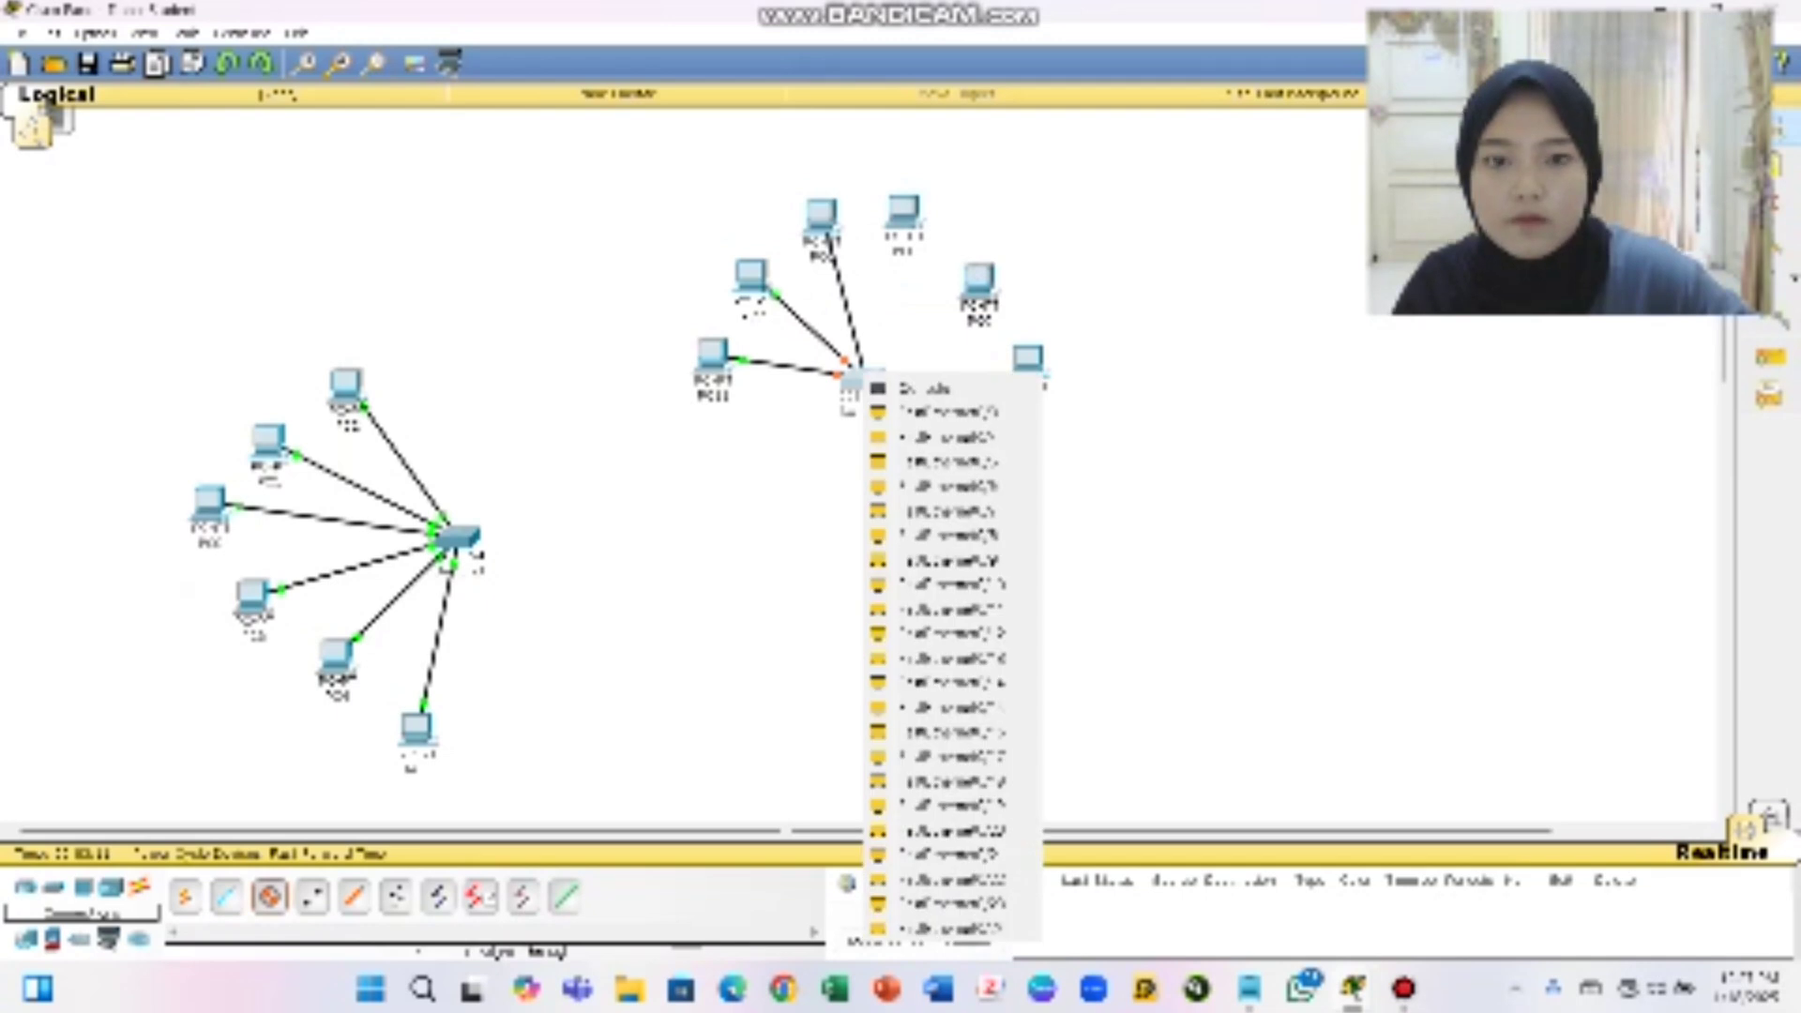
left_click(950, 412)
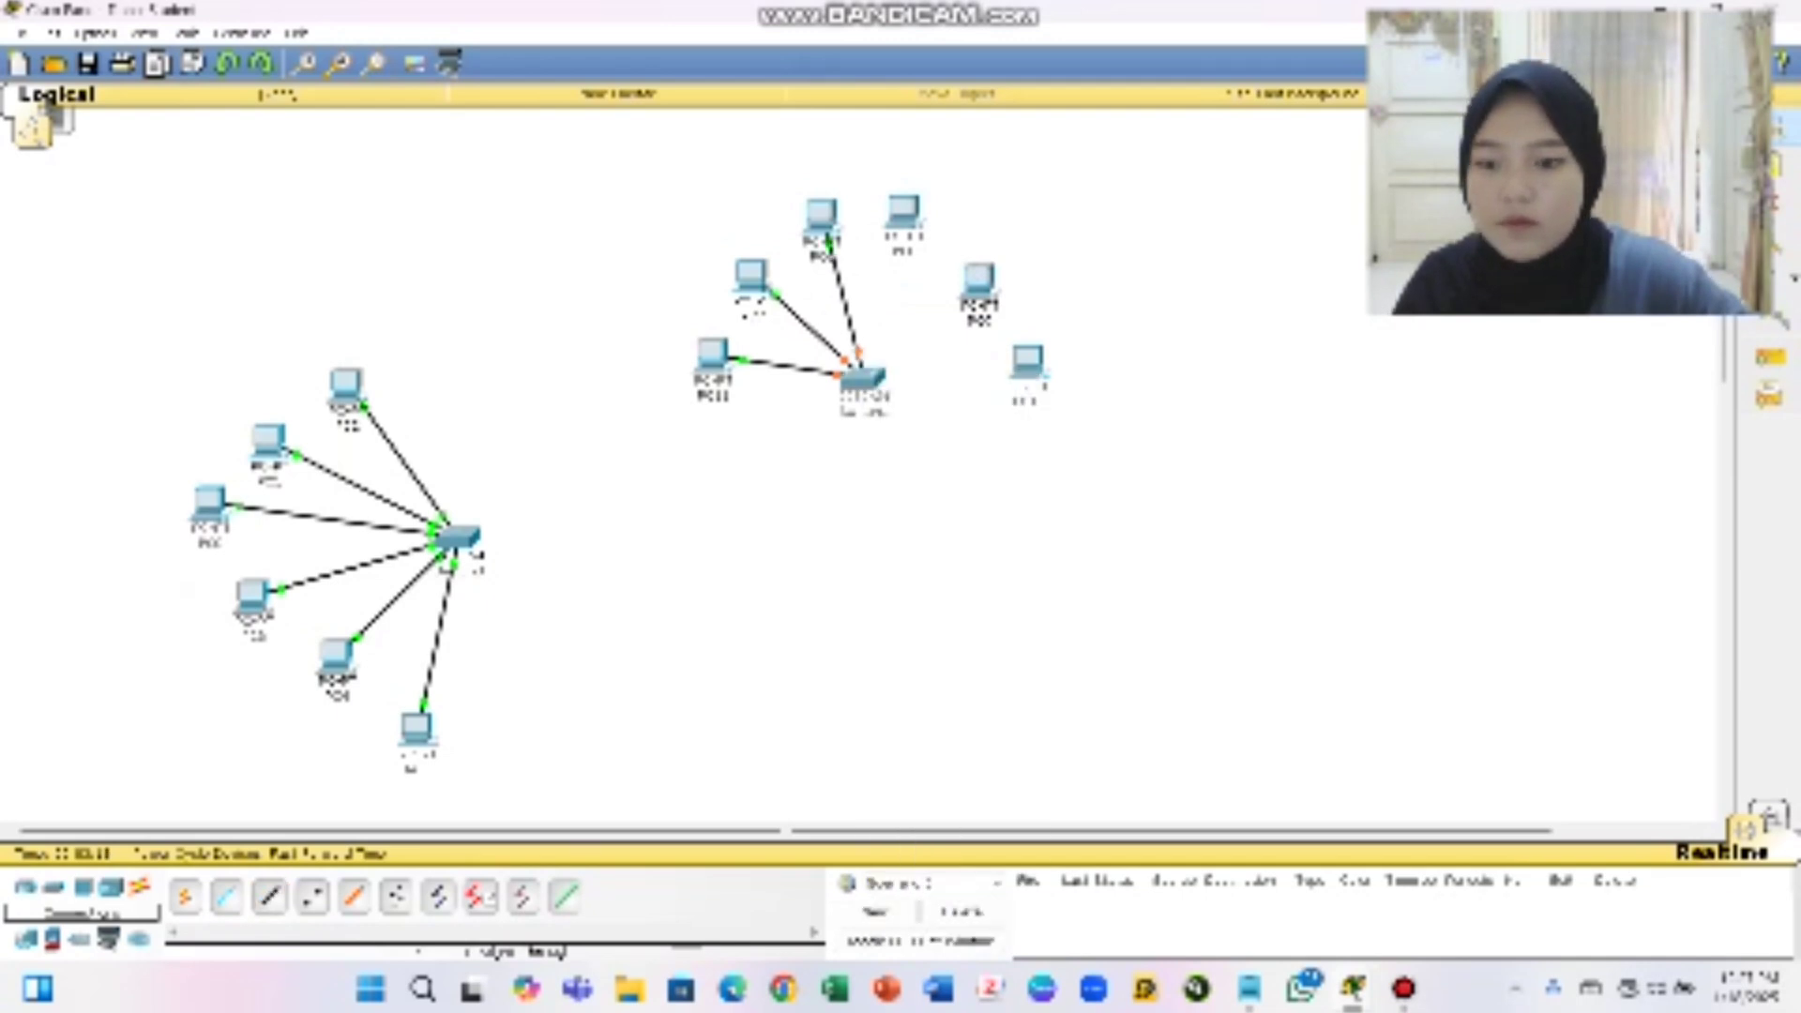
Connect FastEthernet0 of the fourth PC from the left in the second arc to its switch's FastEthernet0/4 with a copper straight-through cable
left_click(270, 896)
left_click(903, 214)
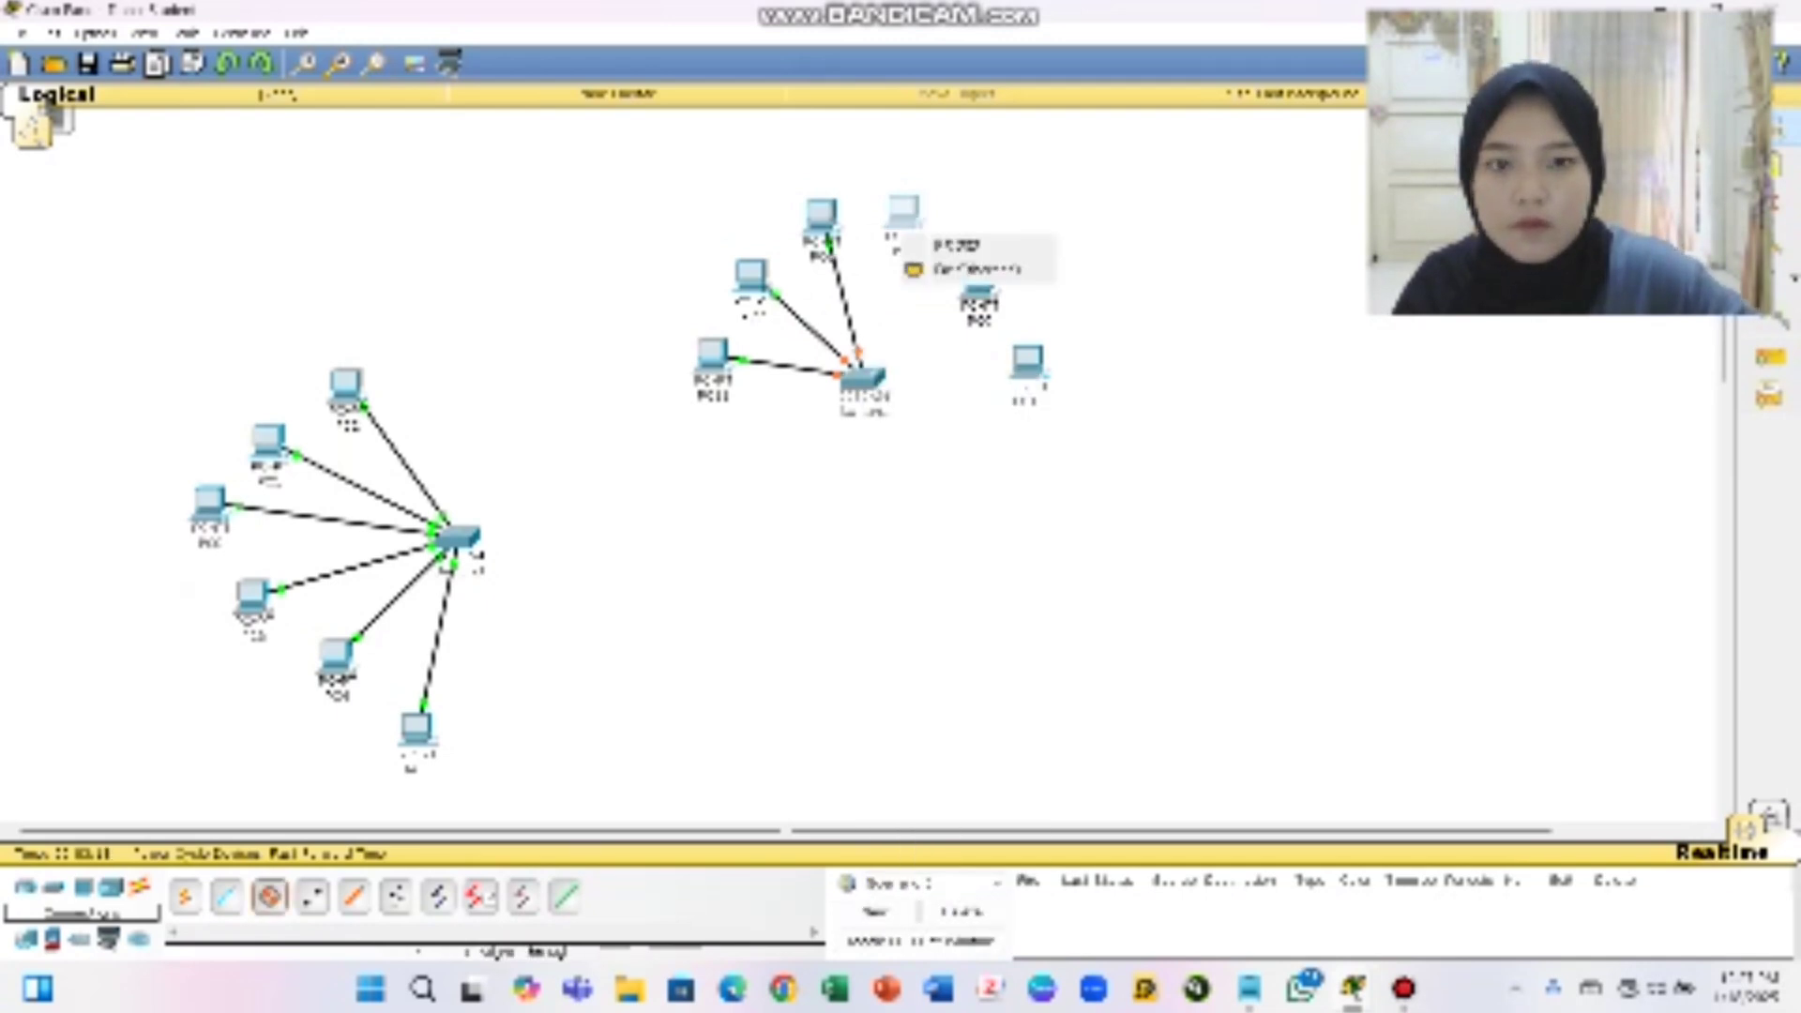
left_click(976, 269)
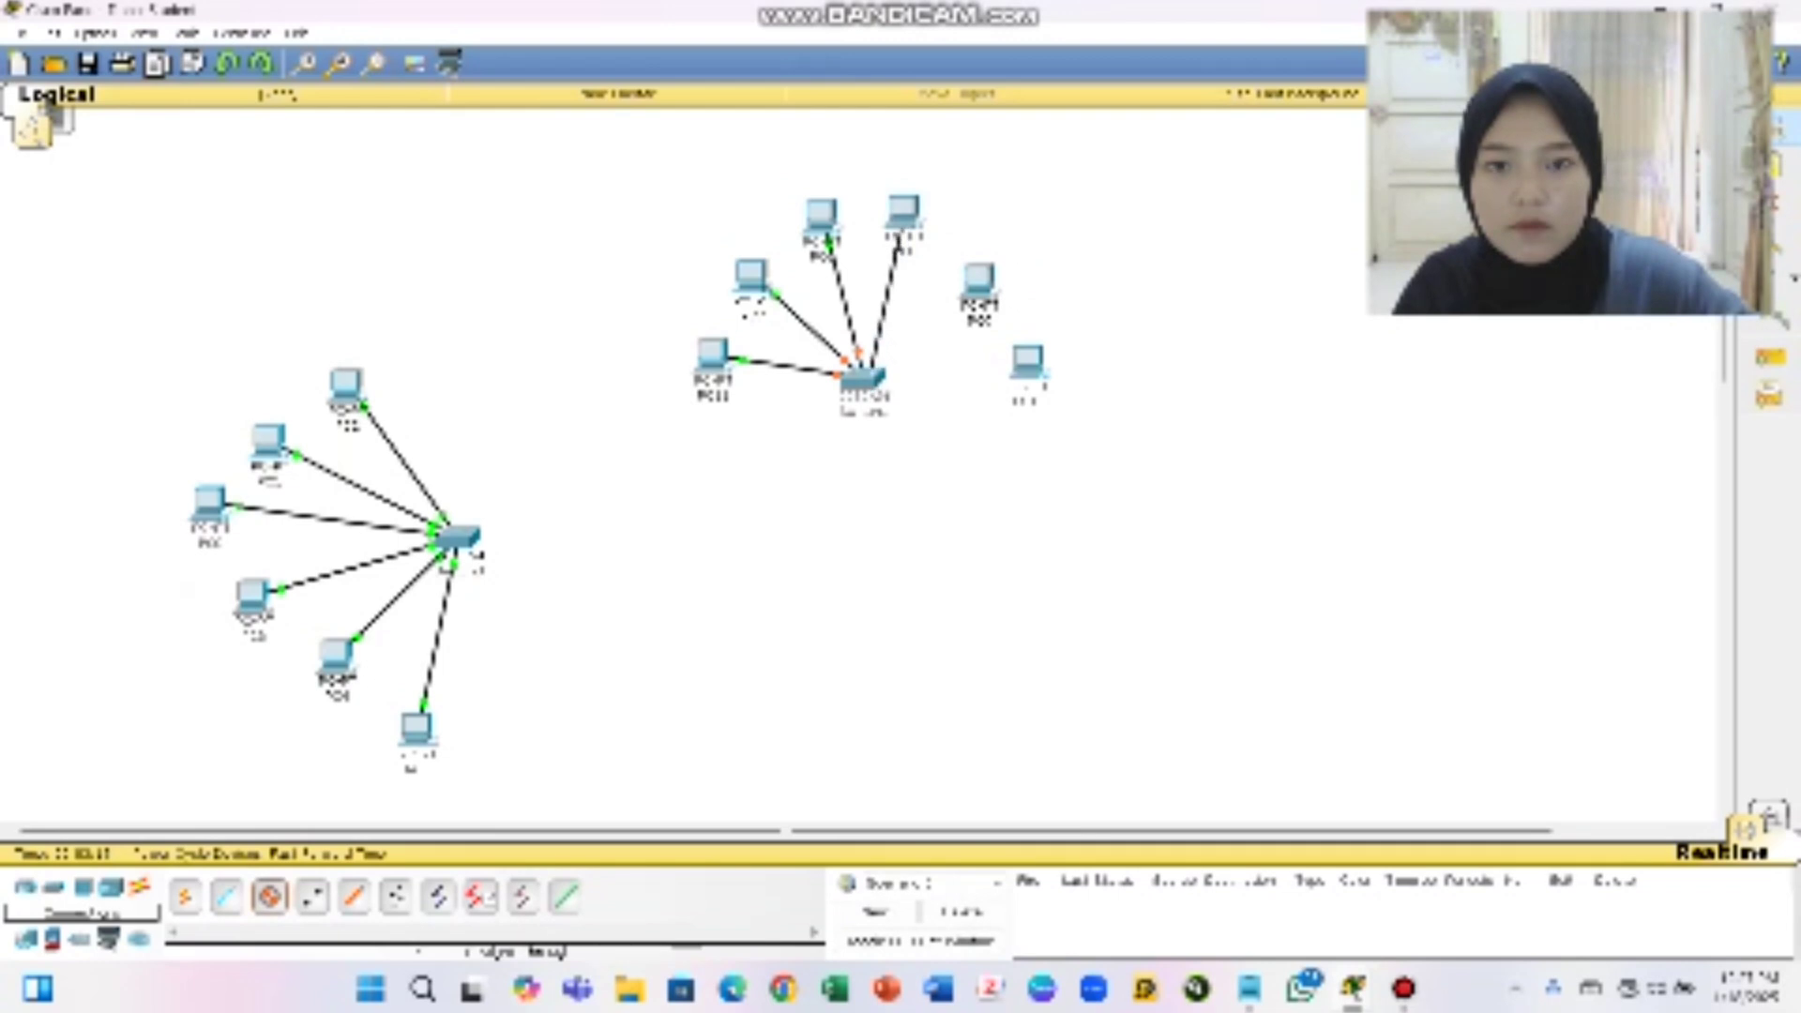
left_click(868, 375)
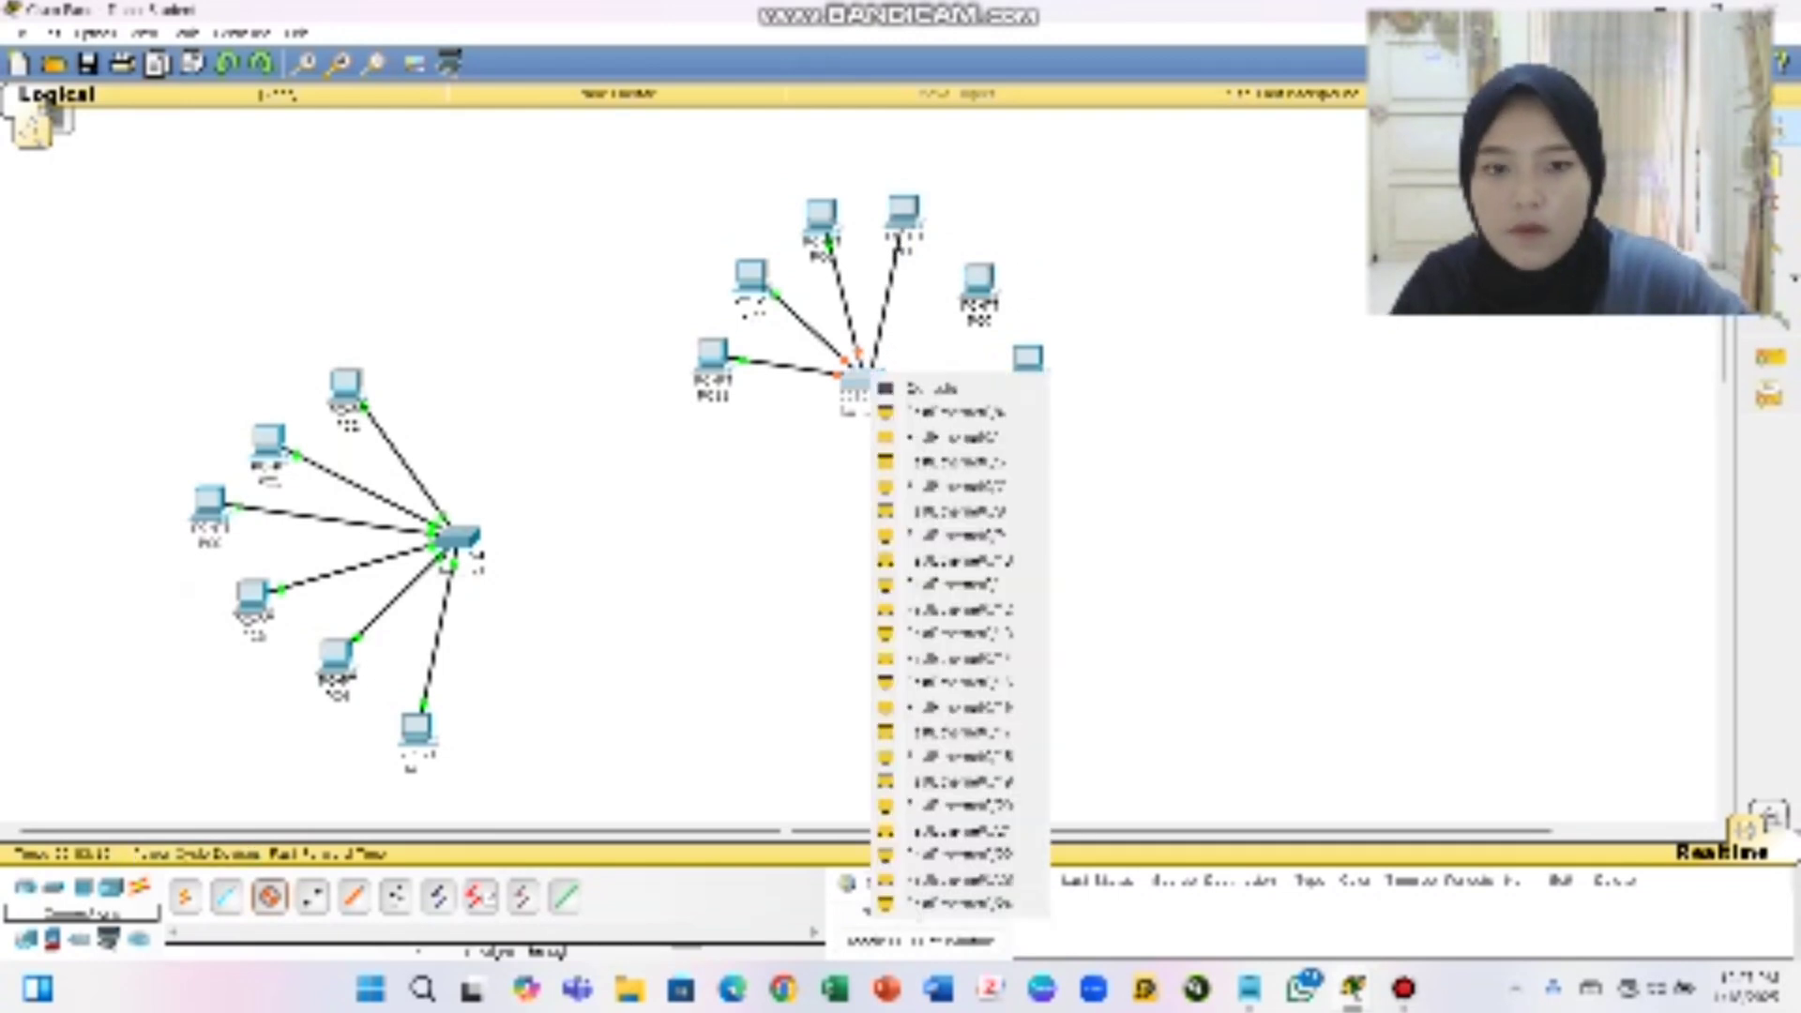
left_click(952, 410)
Connect FastEthernet0 of the fifth PC from the left in the second arc to its switch's FastEthernet0/5 with a copper straight-through cable
left_click(269, 896)
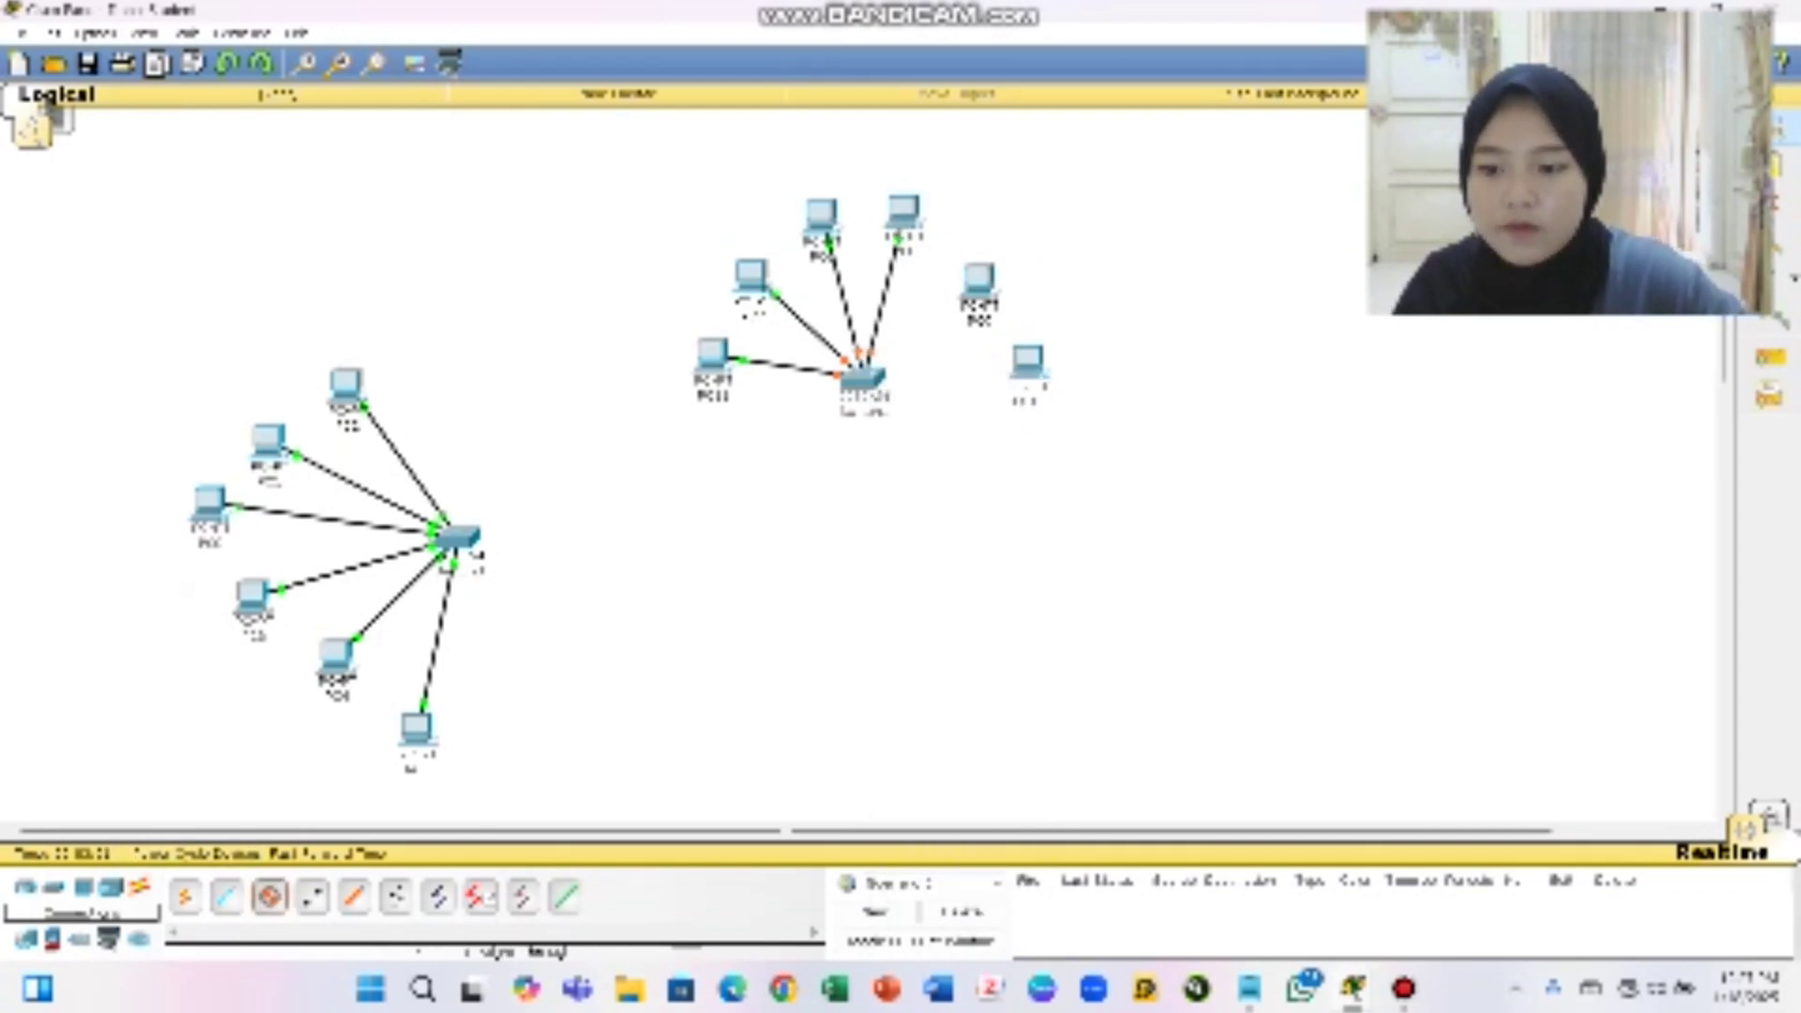
left_click(977, 278)
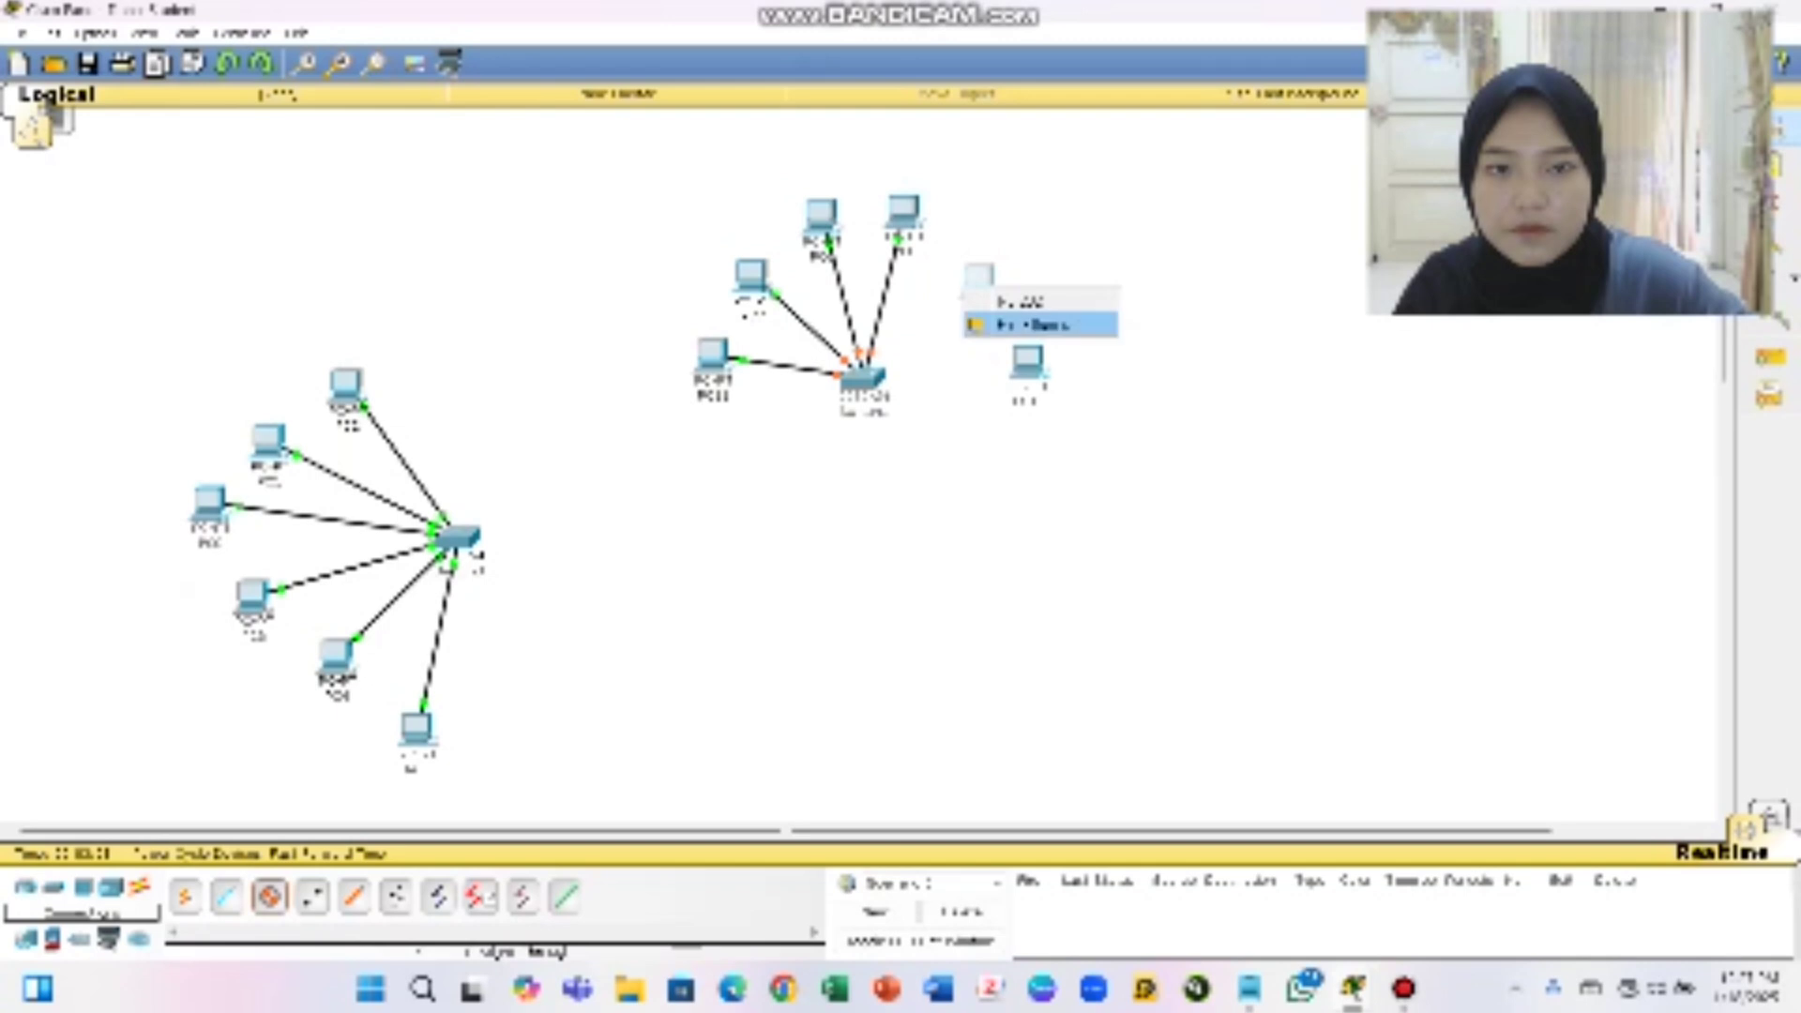
left_click(1032, 324)
left_click(861, 377)
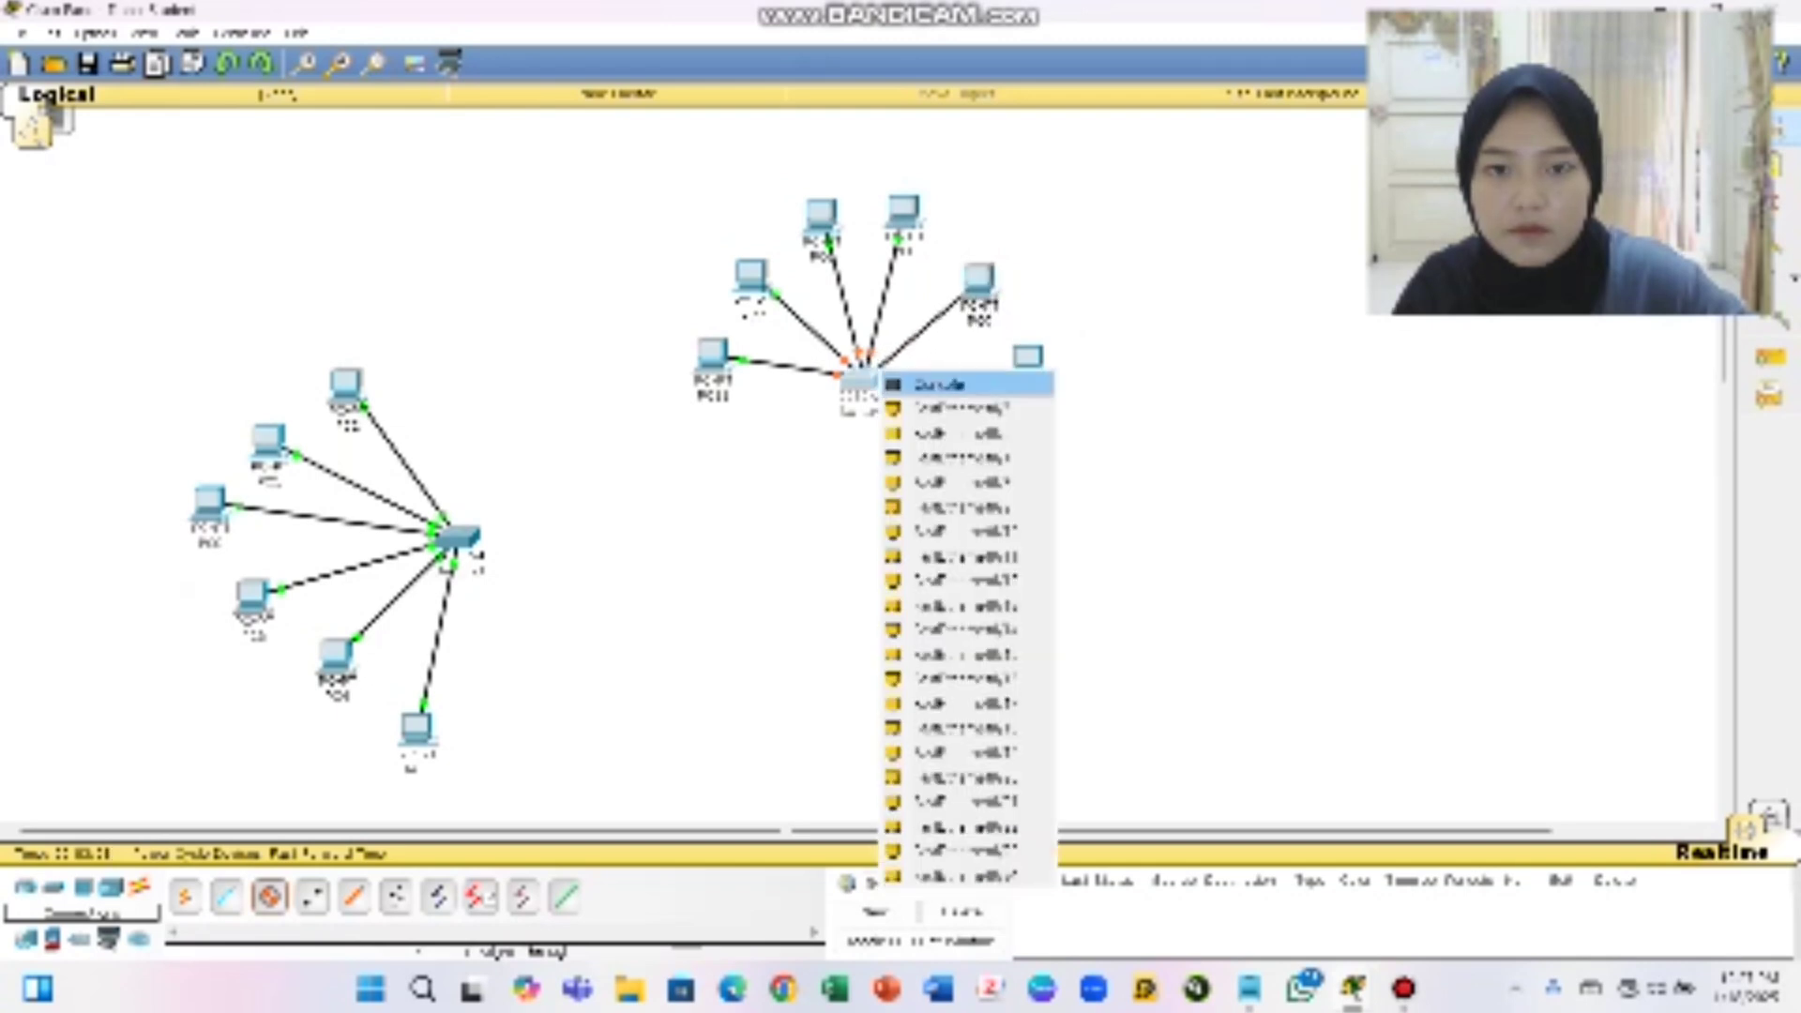
left_click(938, 406)
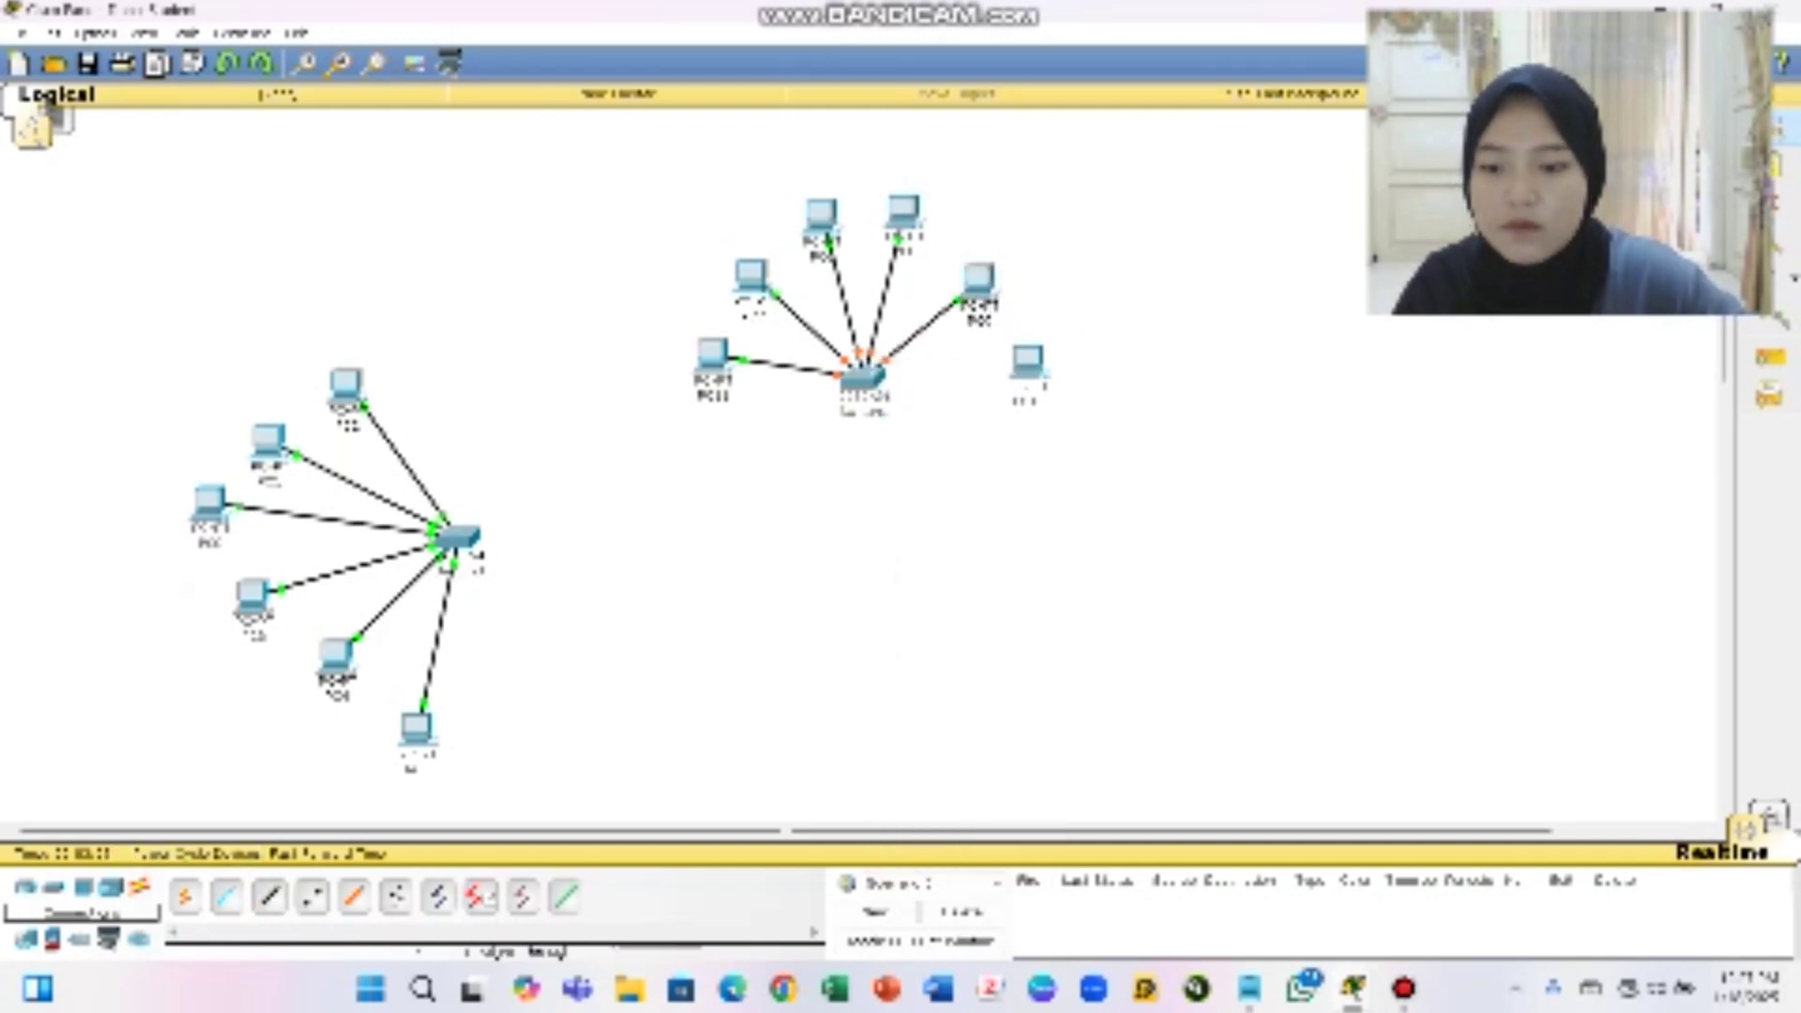
Connect FastEthernet0 of the rightmost PC in the second arc to its switch's FastEthernet0/6 with a copper straight-through cable
left_click(270, 896)
left_click(1028, 366)
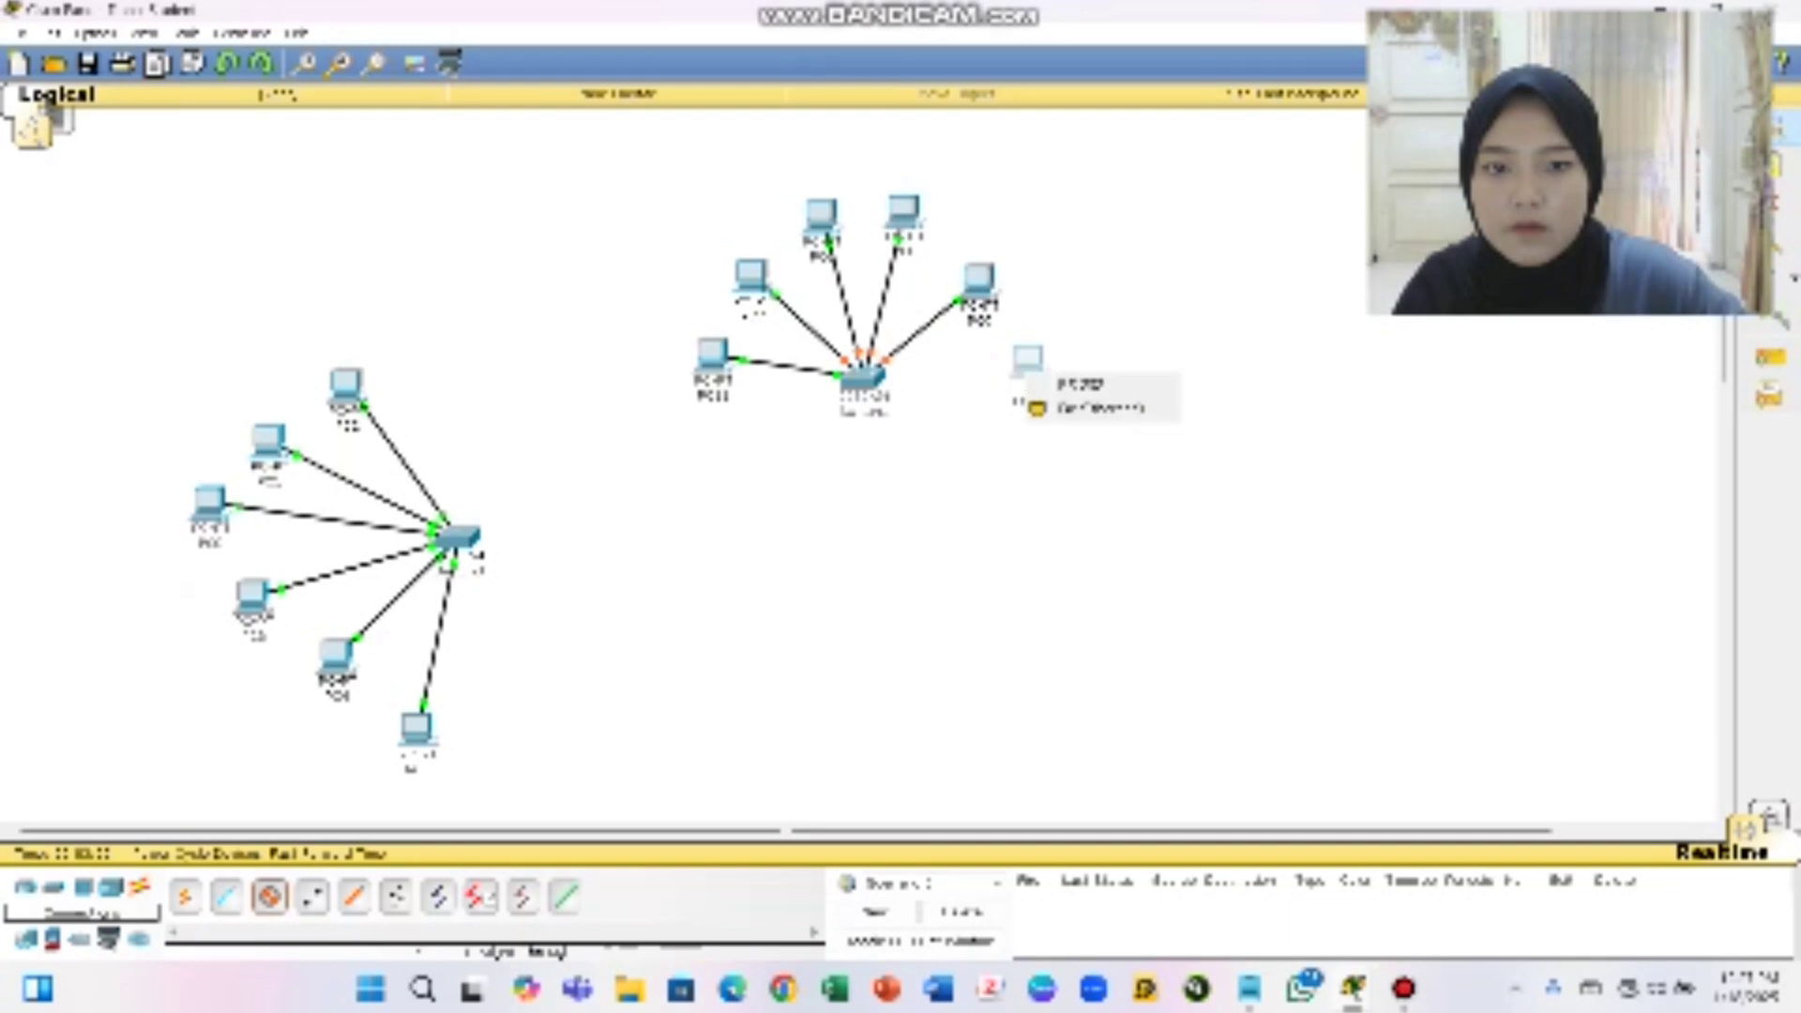
left_click(1098, 408)
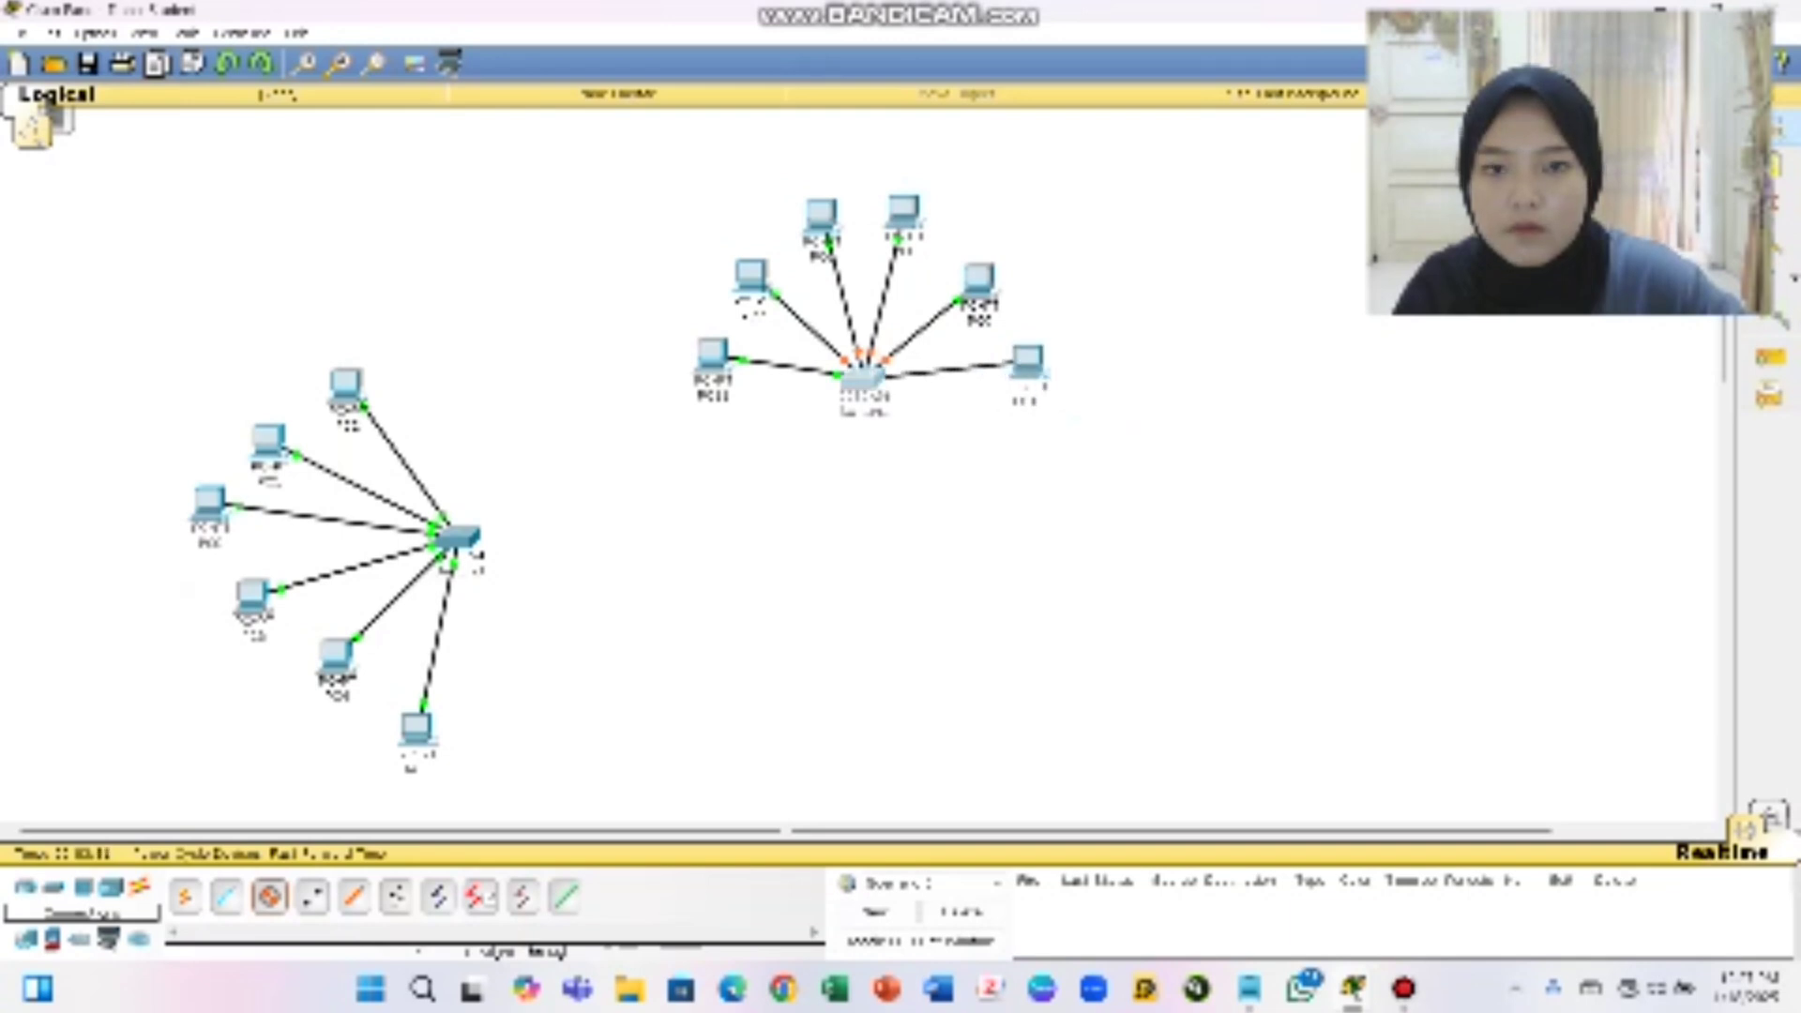
left_click(861, 377)
left_click(947, 419)
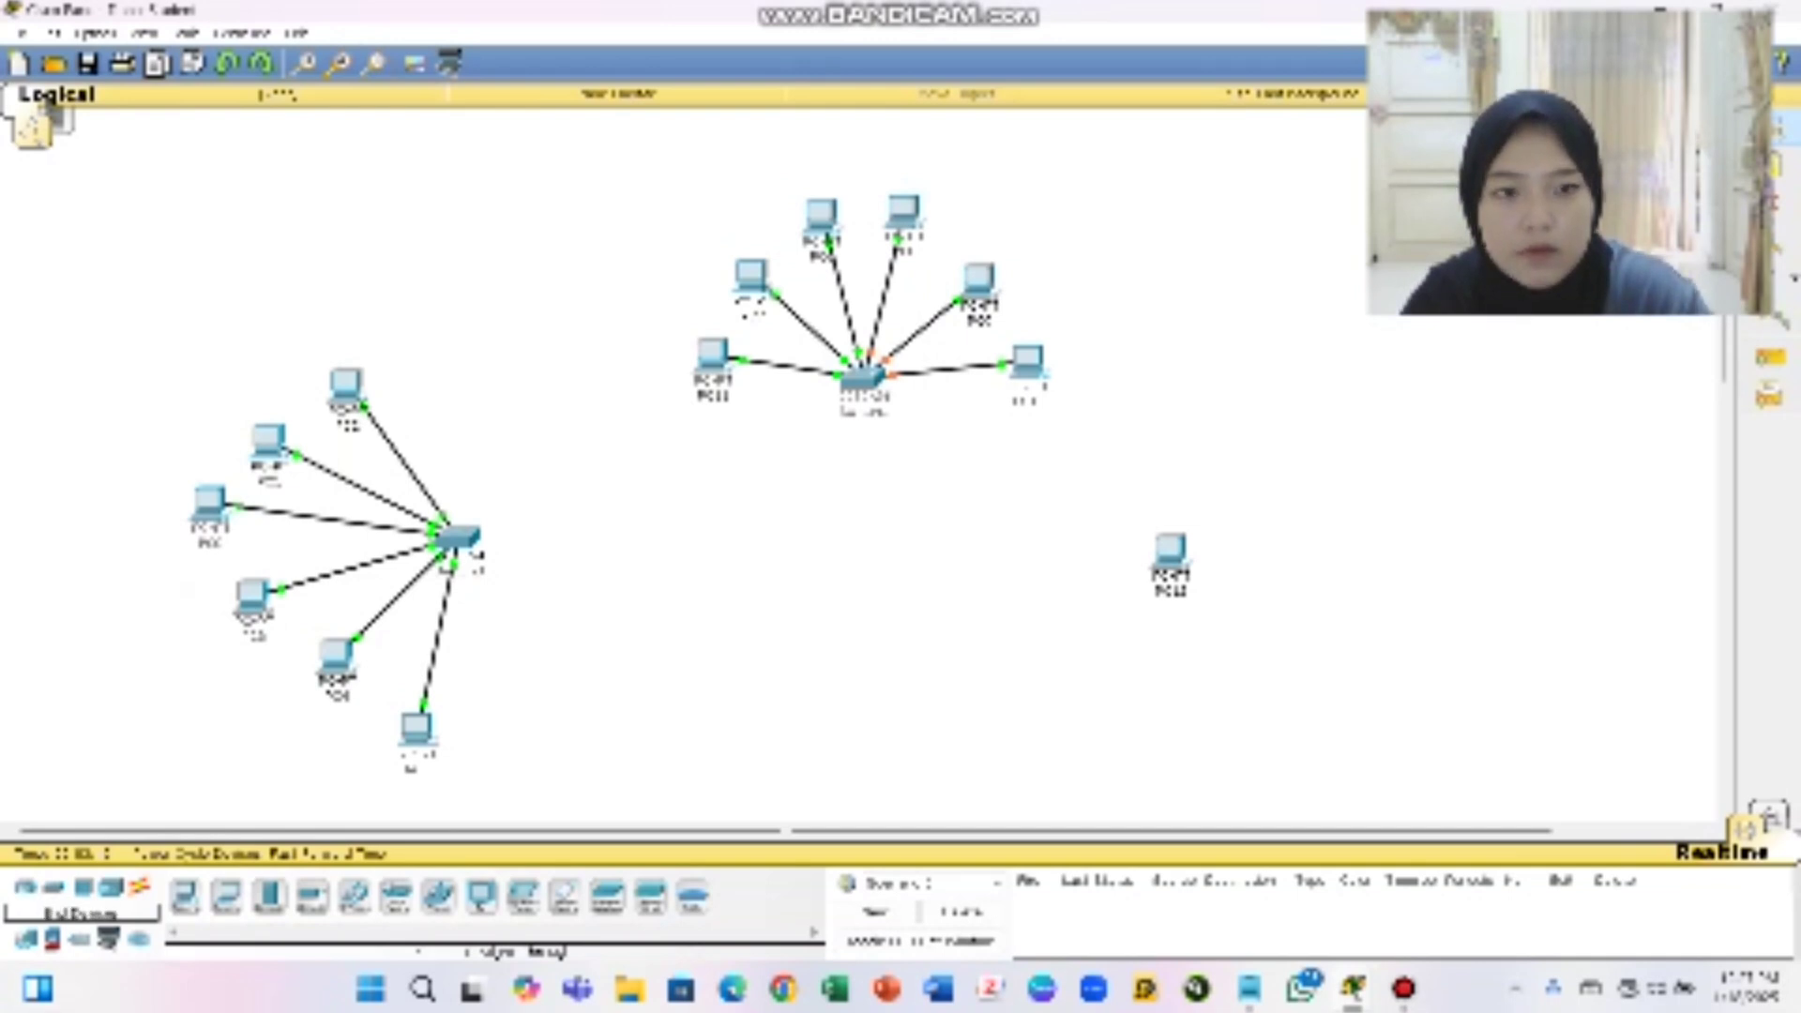
Add five PCs below and to the right of the second group and move the existing loose PC among them, forming a third arc
left_click(1305, 488)
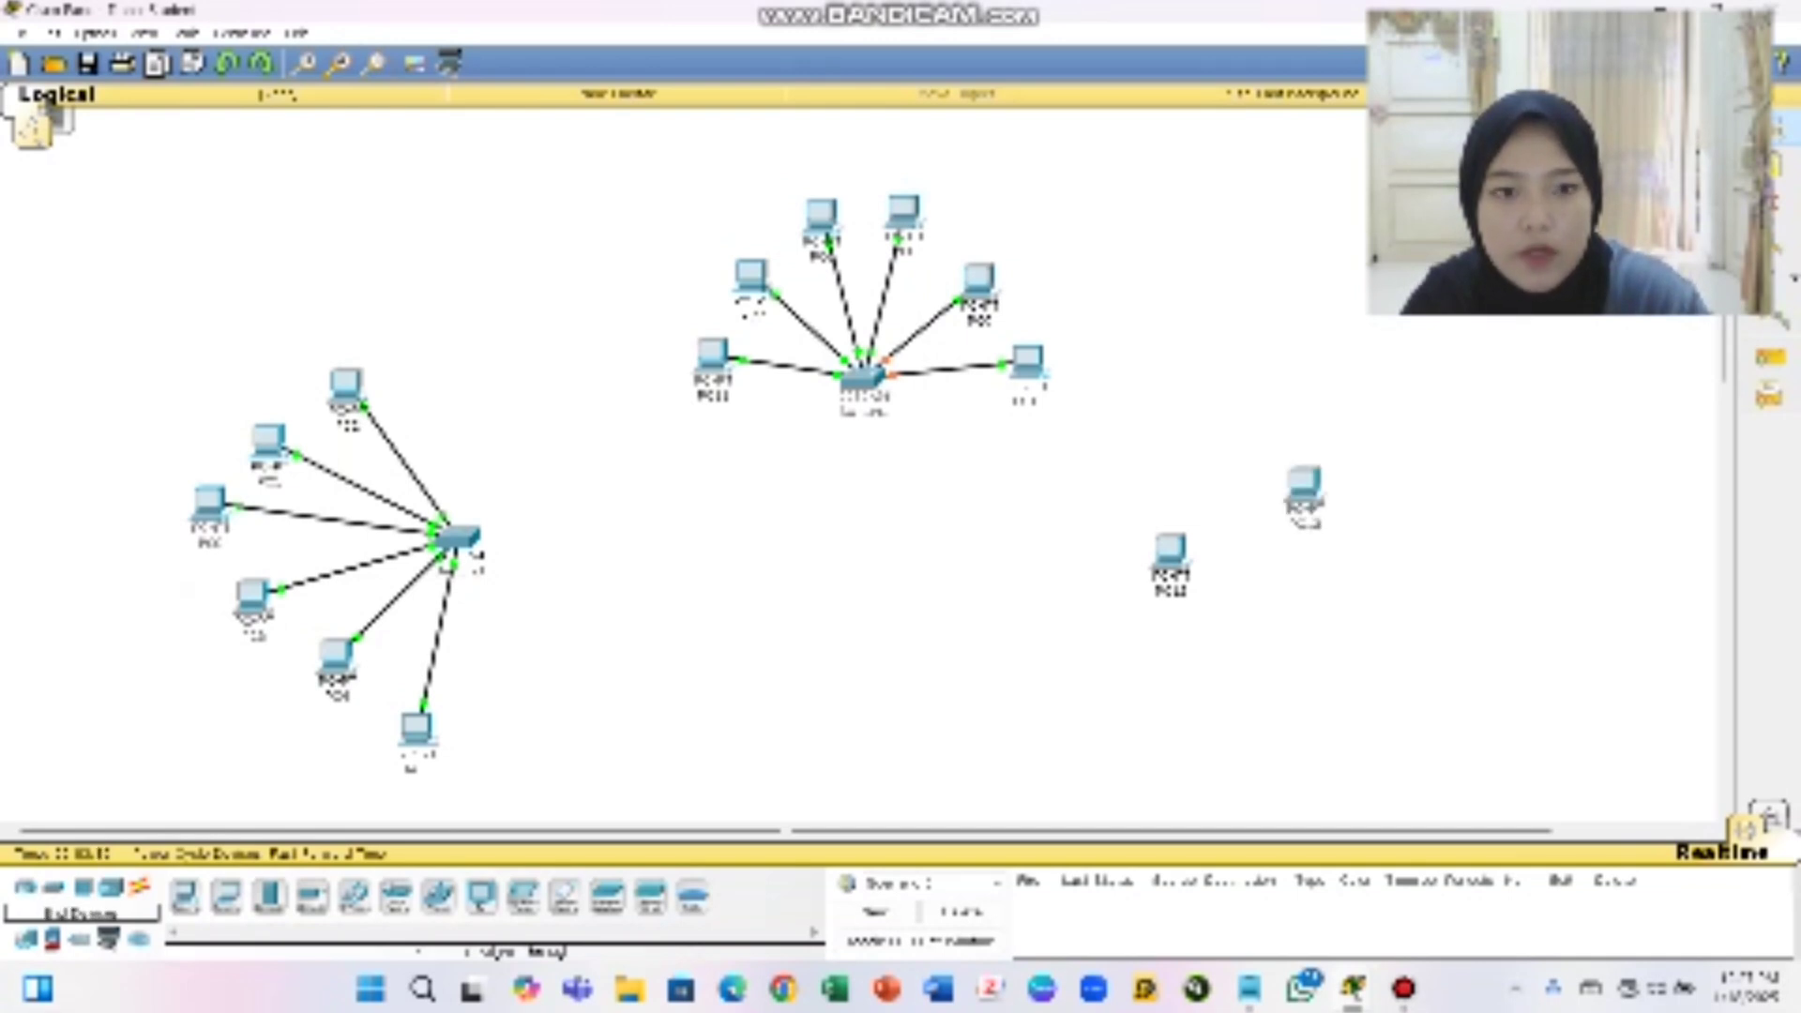
left_click_drag(1170, 553, 1385, 535)
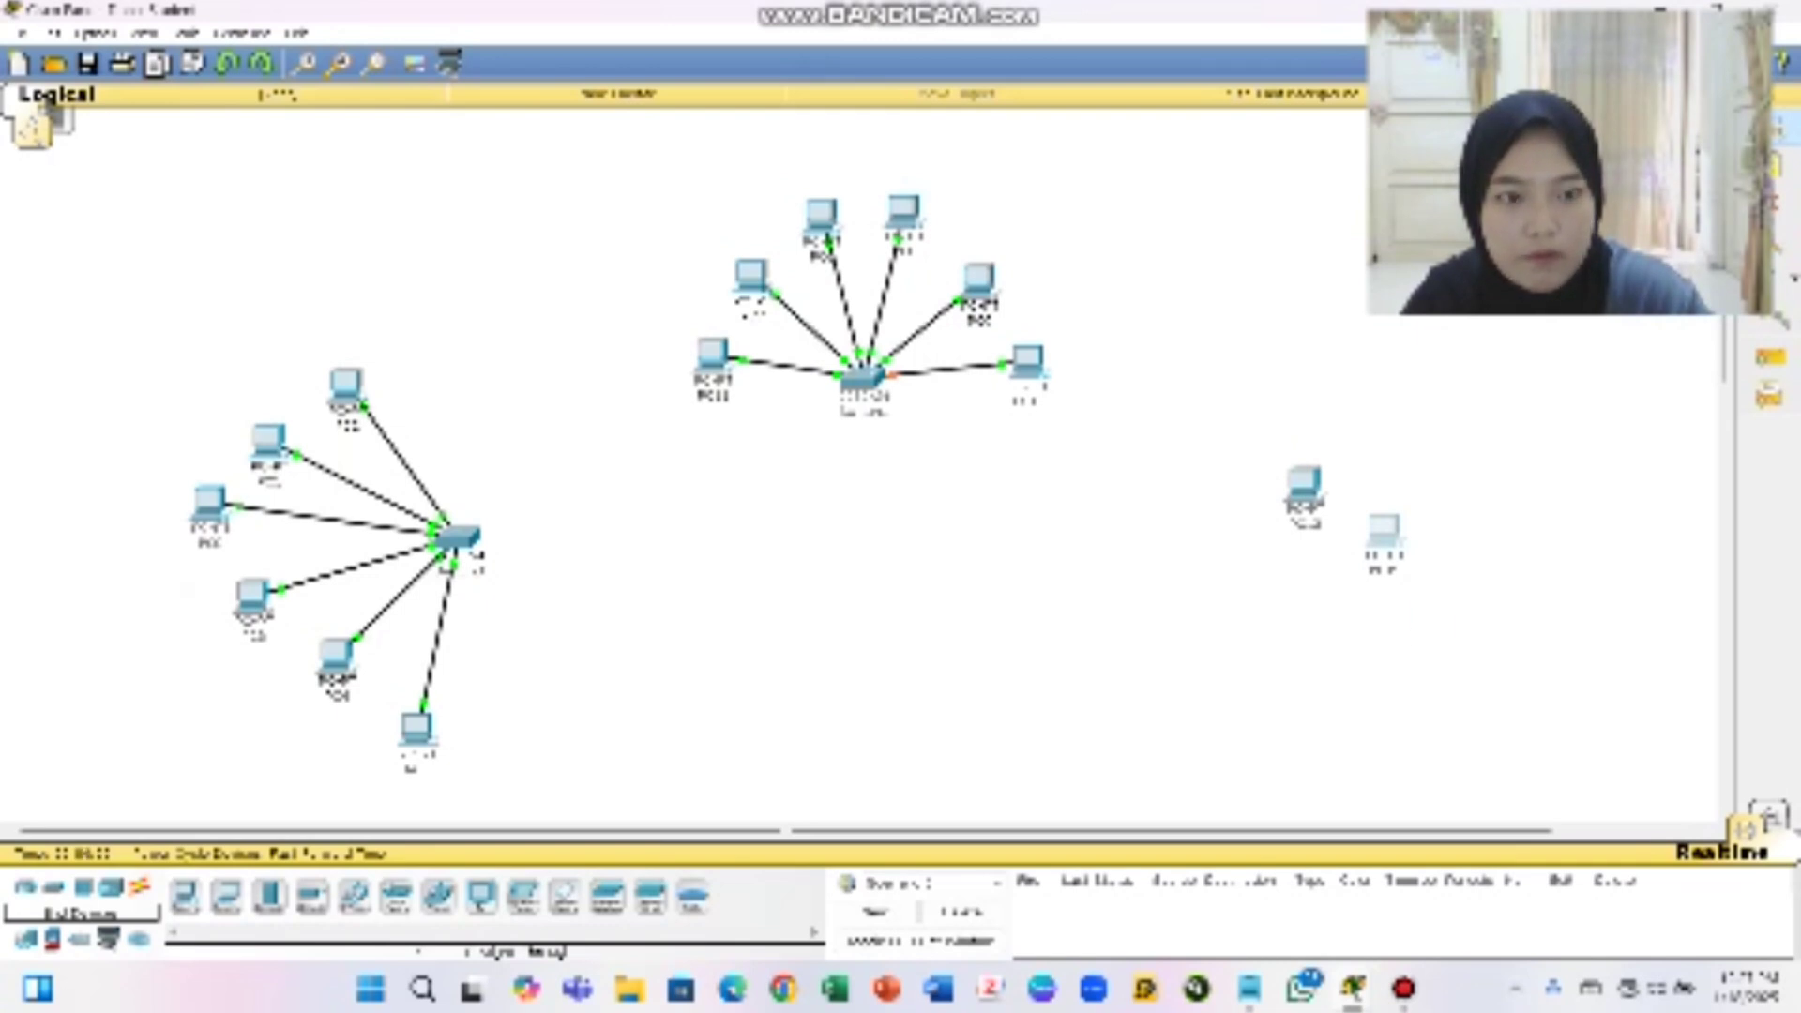
left_click(1428, 628)
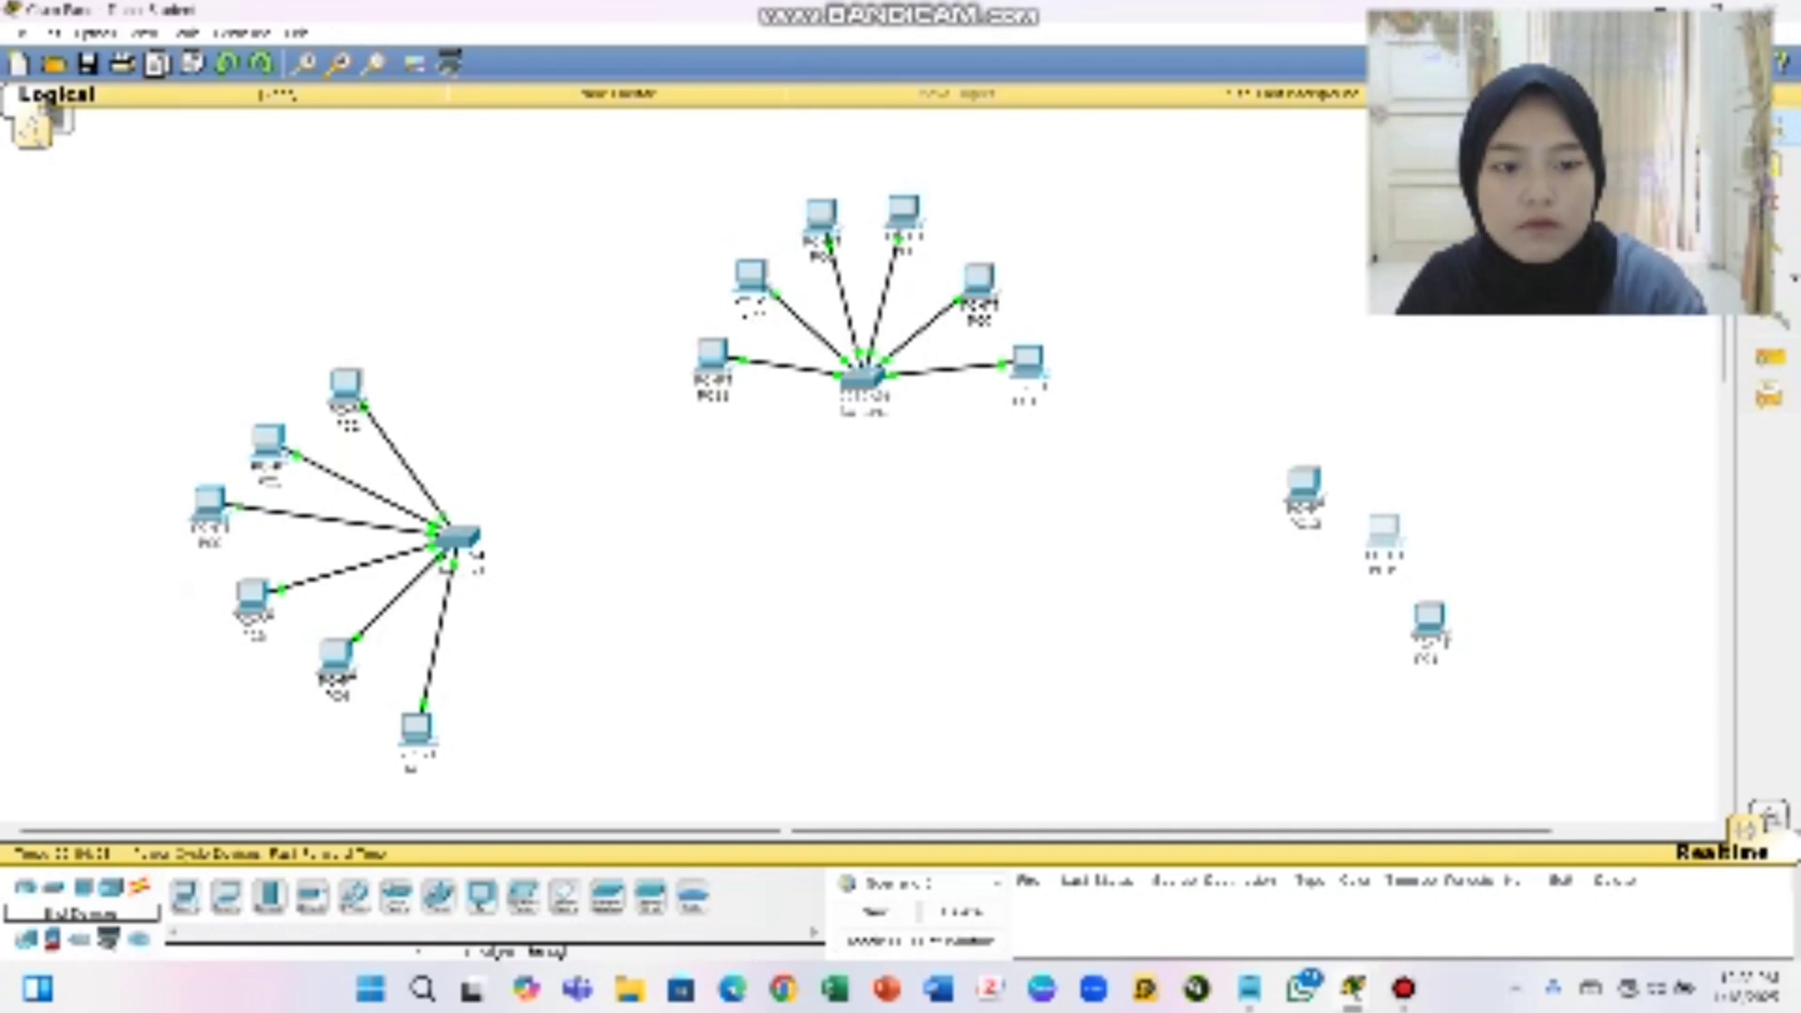
left_click(1390, 699)
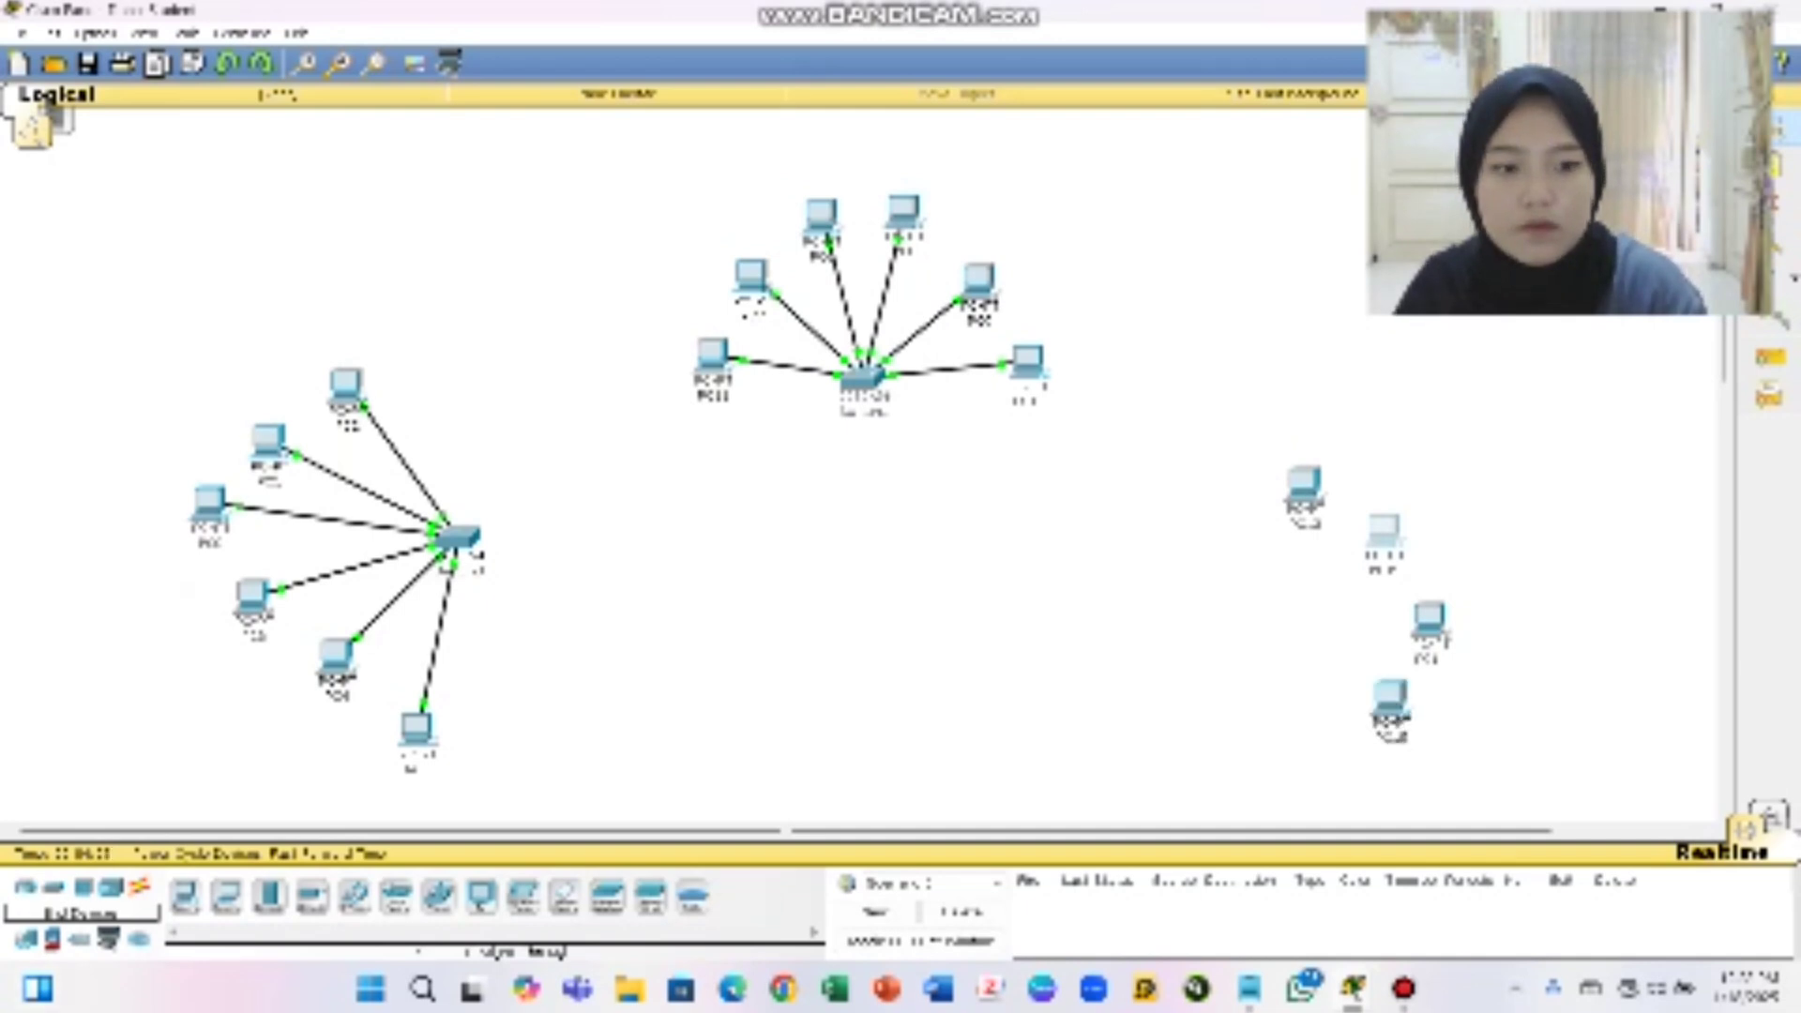
left_click(1300, 732)
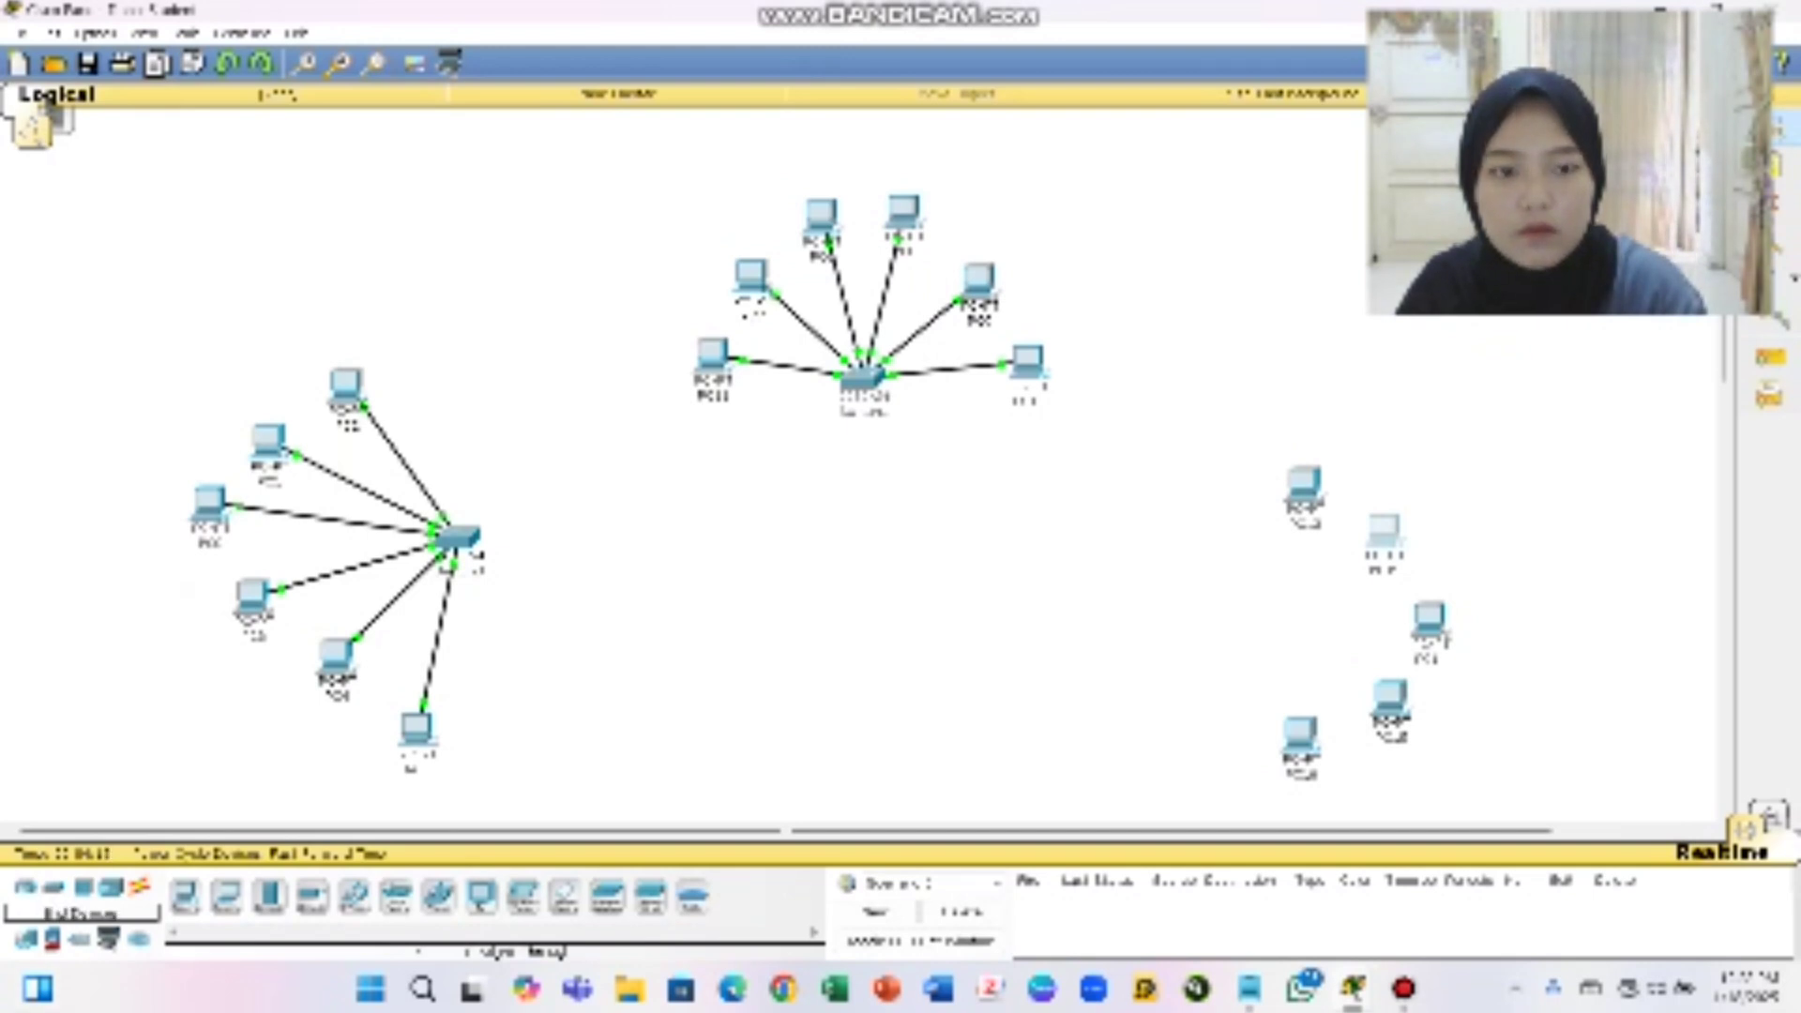
left_click(1216, 484)
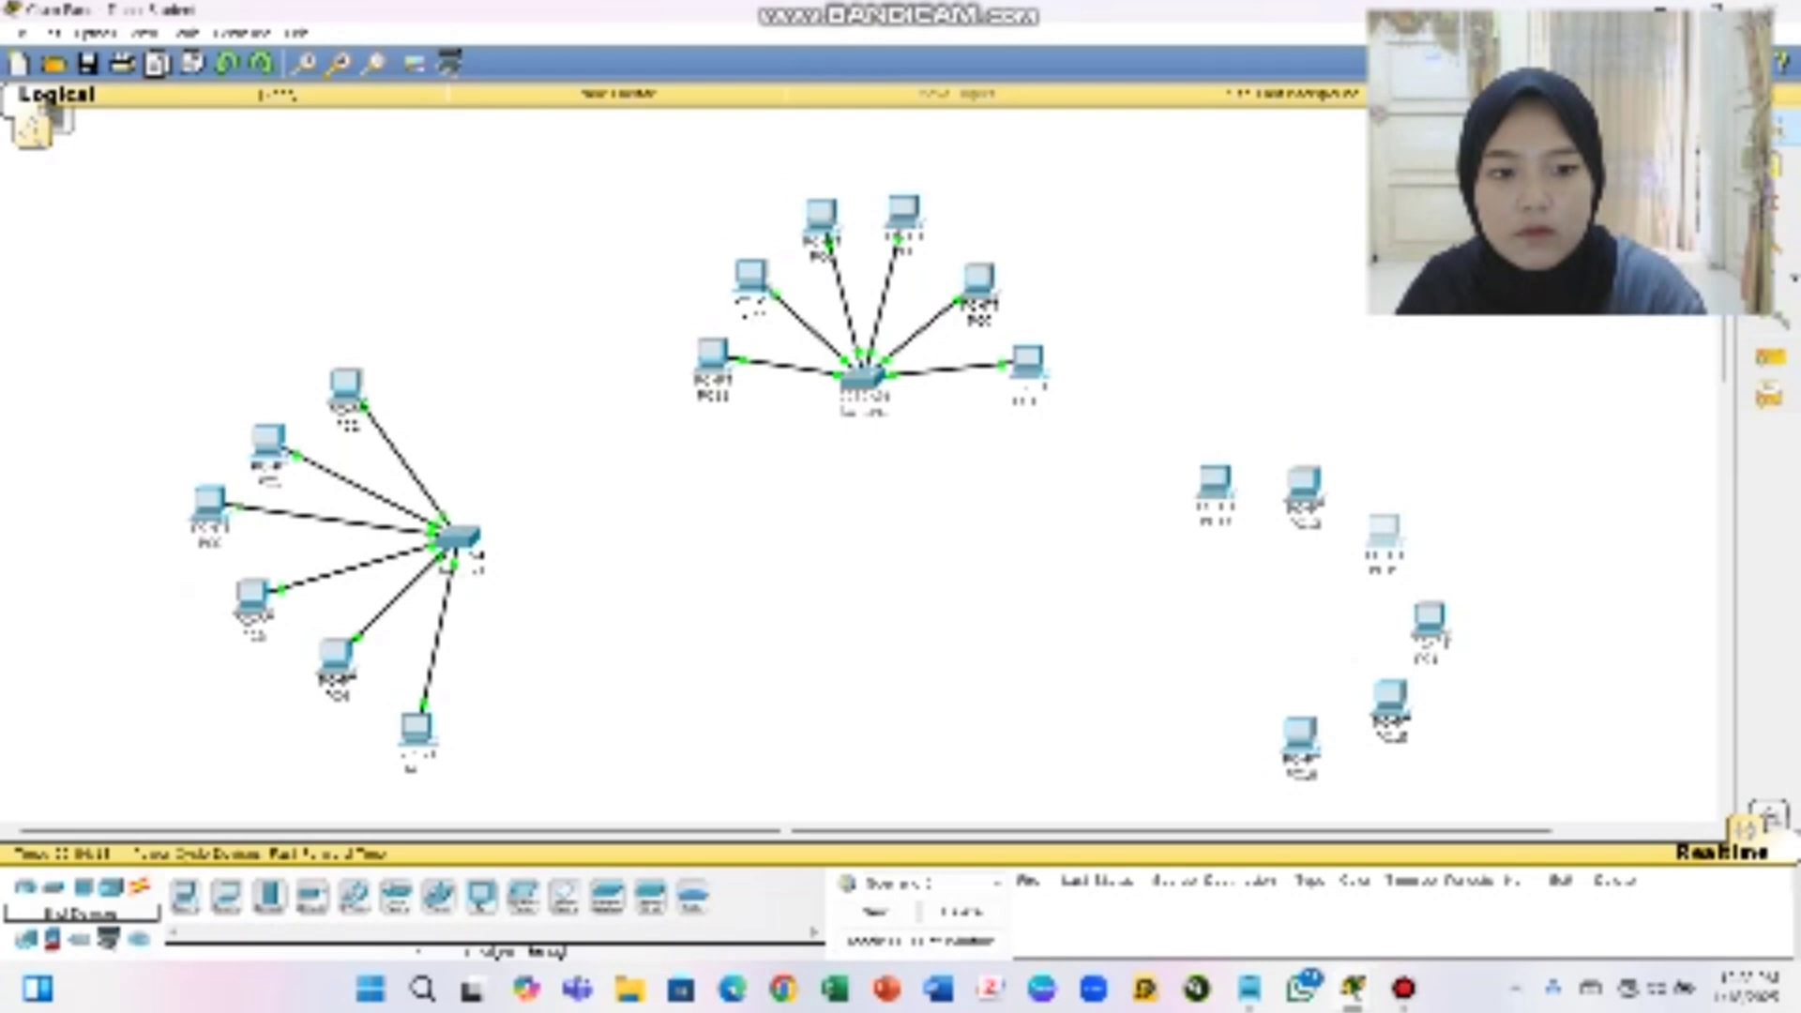
Reposition the three lower PCs of the third group closer together to tighten the arc
left_click_drag(1301, 734, 1225, 720)
left_click(1225, 720)
left_click(1180, 272)
left_click_drag(1390, 699, 1297, 715)
left_click_drag(1429, 621, 1394, 649)
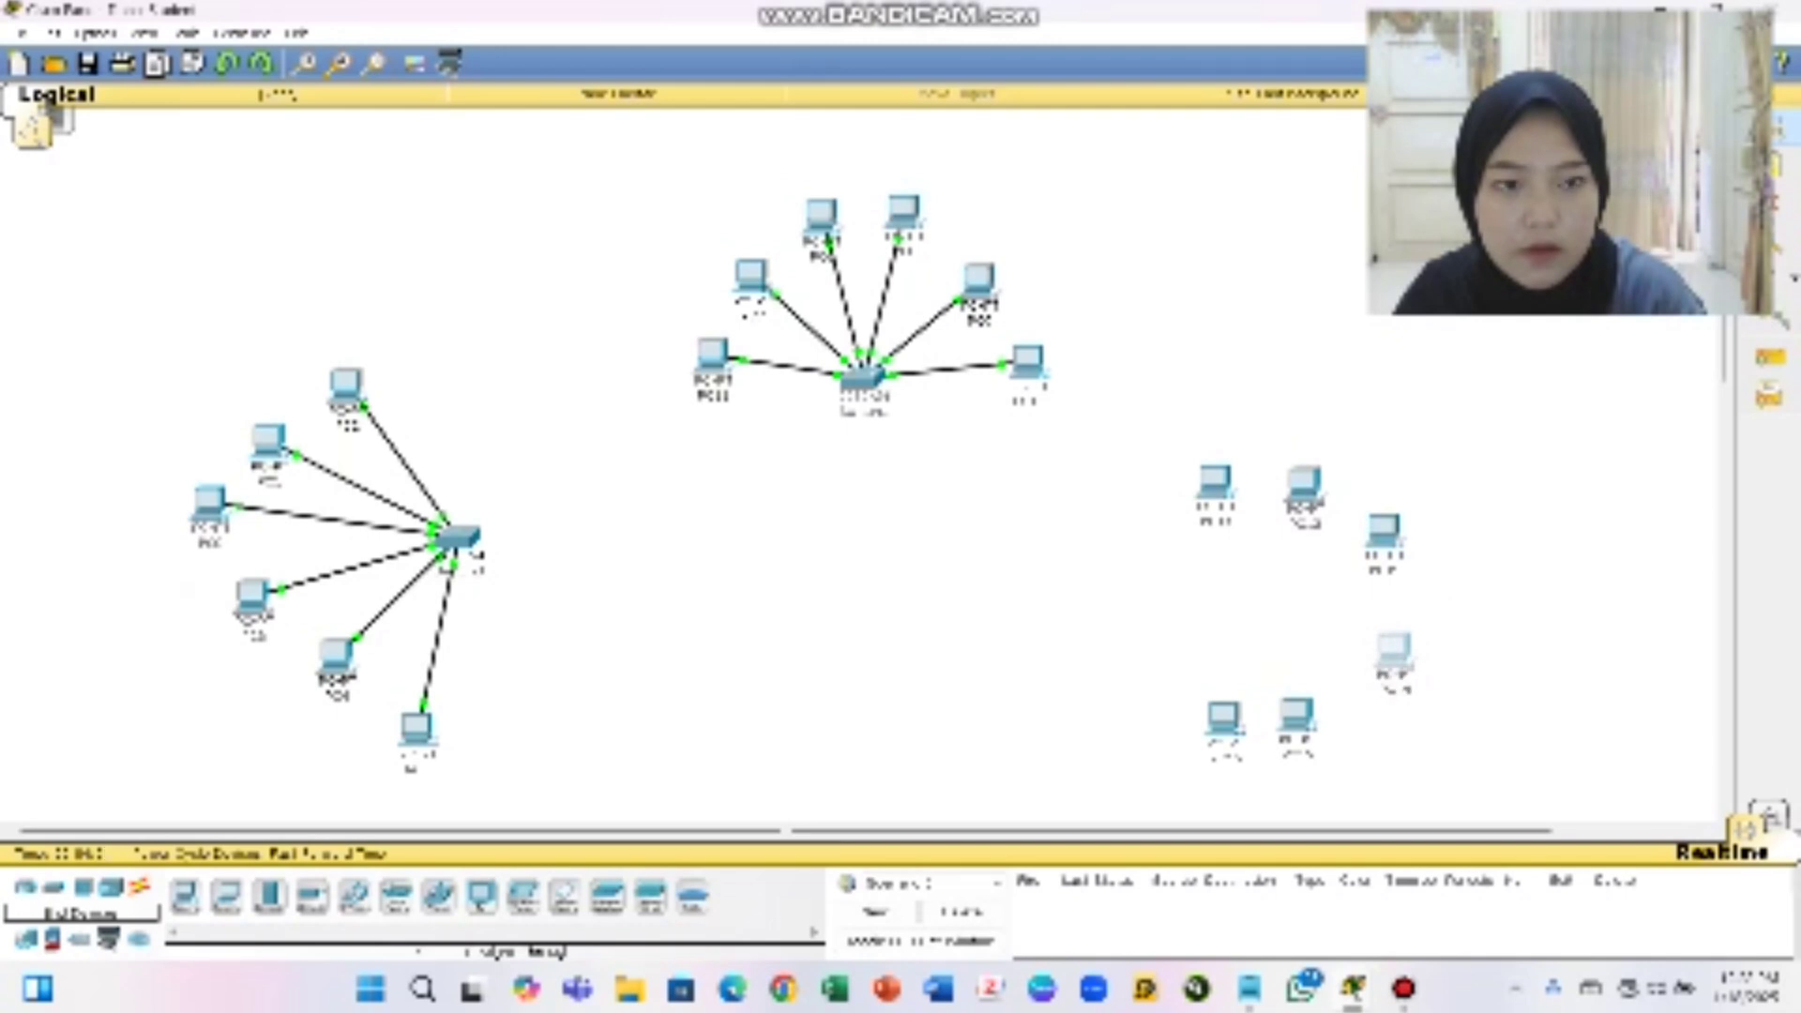
left_click(1394, 649)
left_click(1179, 271)
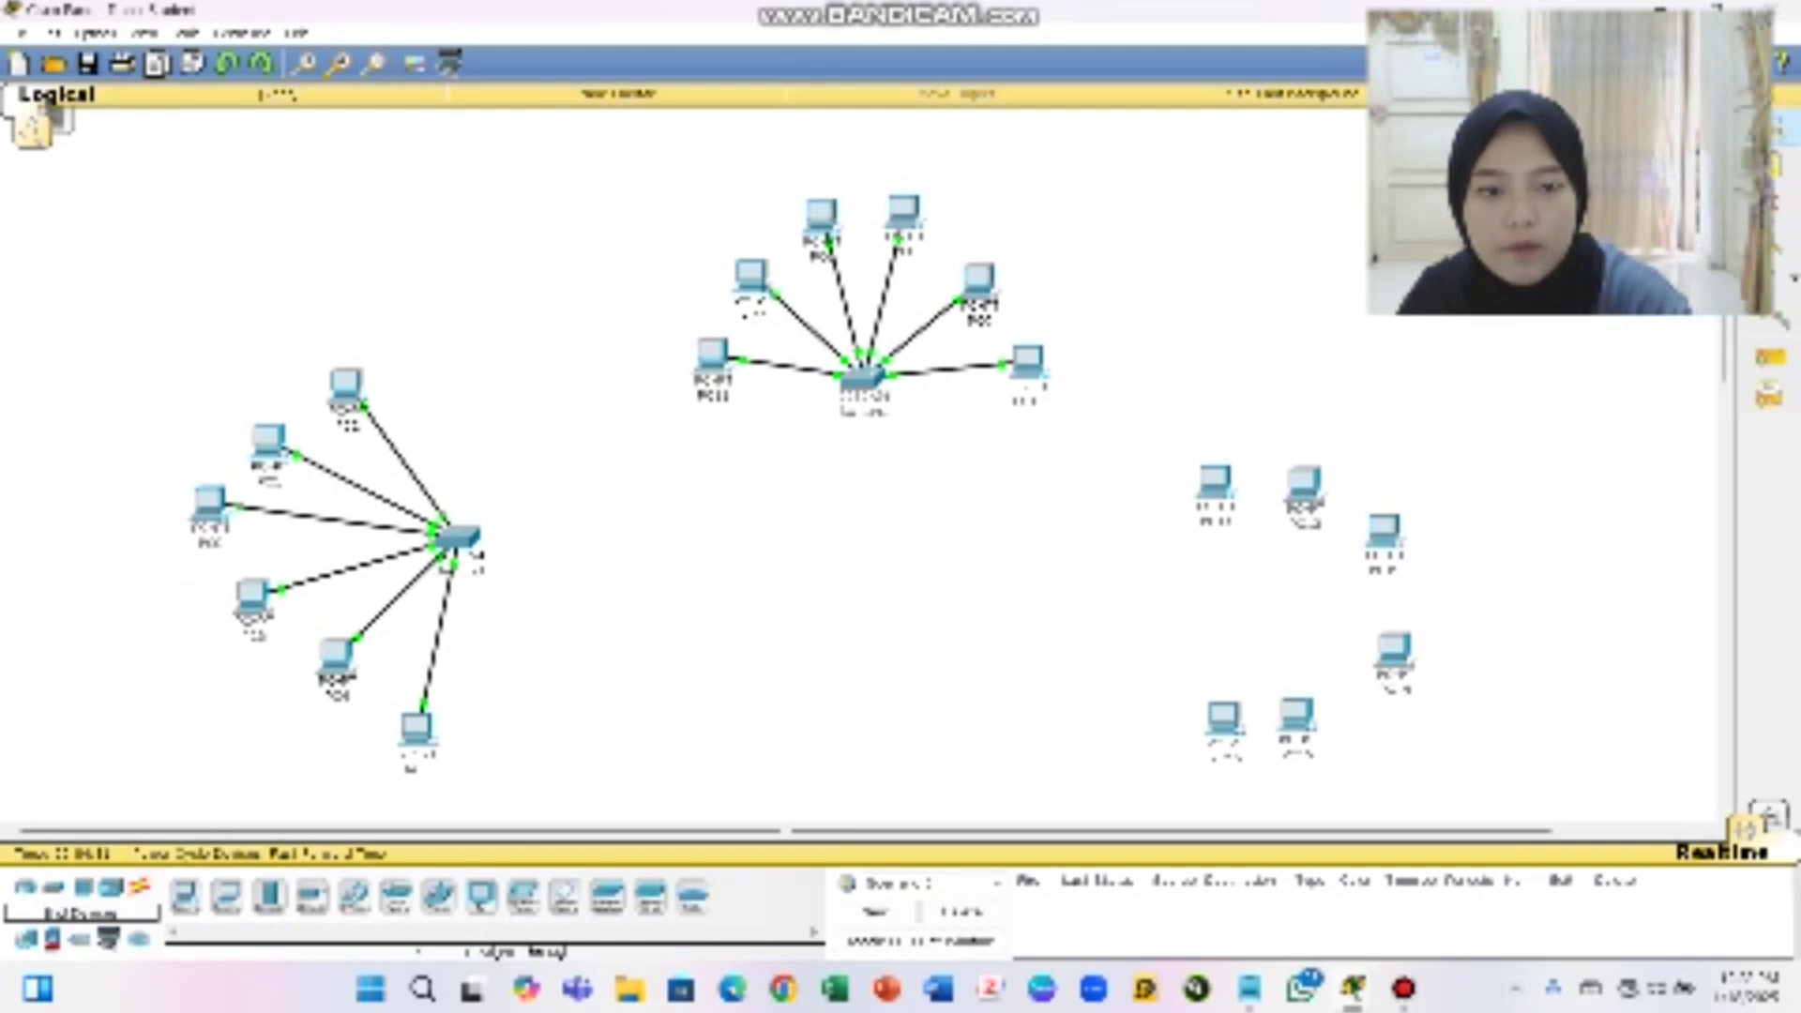
Place a 2950-24 switch inside the third arc and connect the lower-left PC's FastEthernet0 to its FastEthernet0/1 with a copper straight-through cable
left_click(1128, 619)
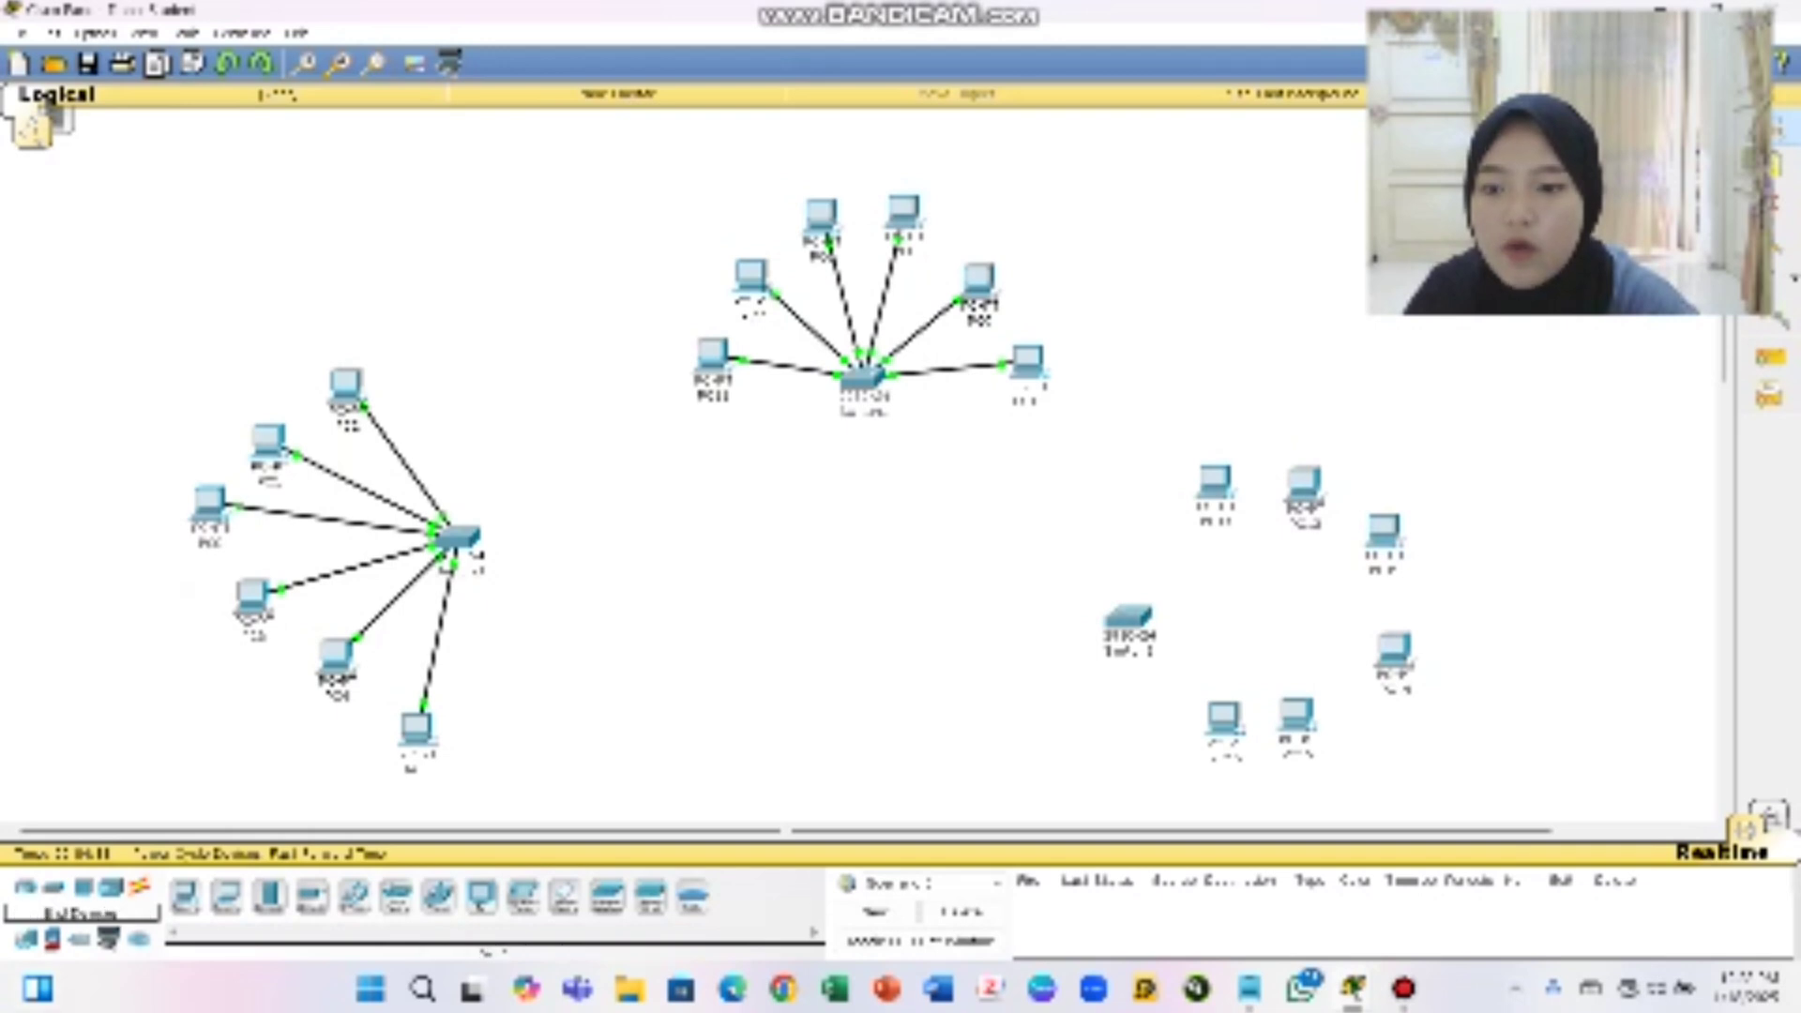
left_click(139, 887)
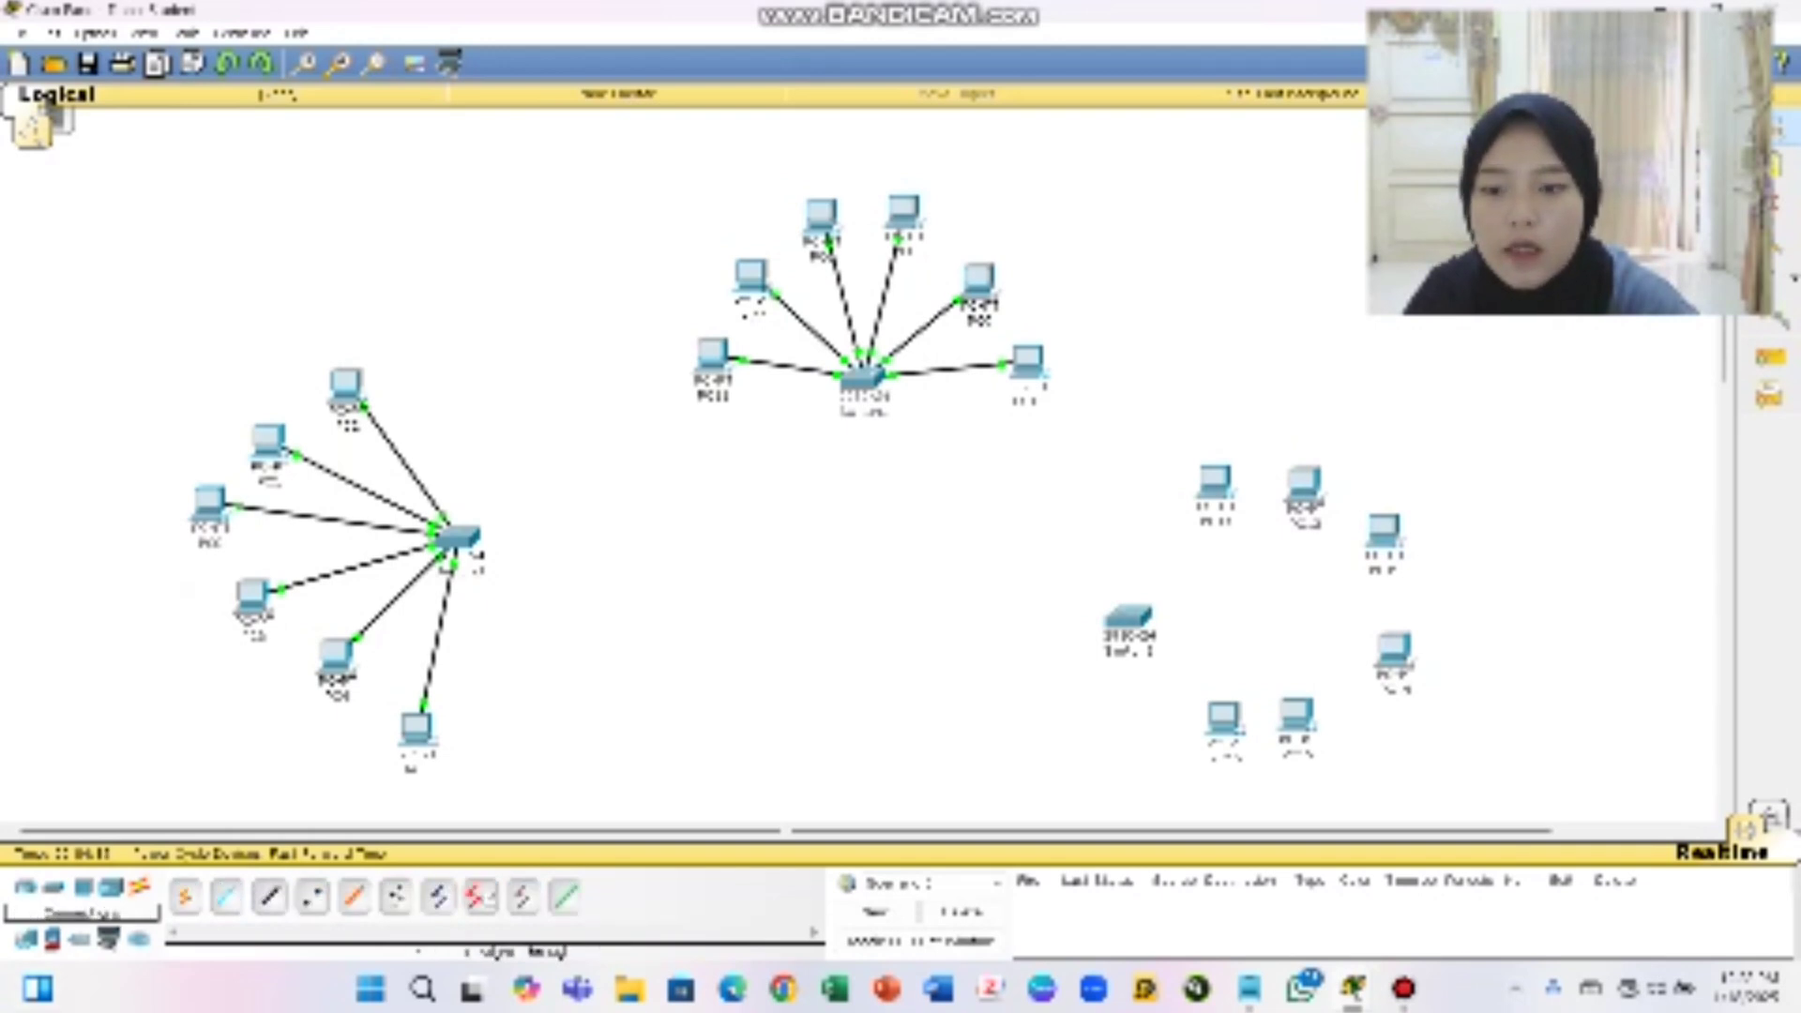
left_click(269, 897)
left_click(1222, 719)
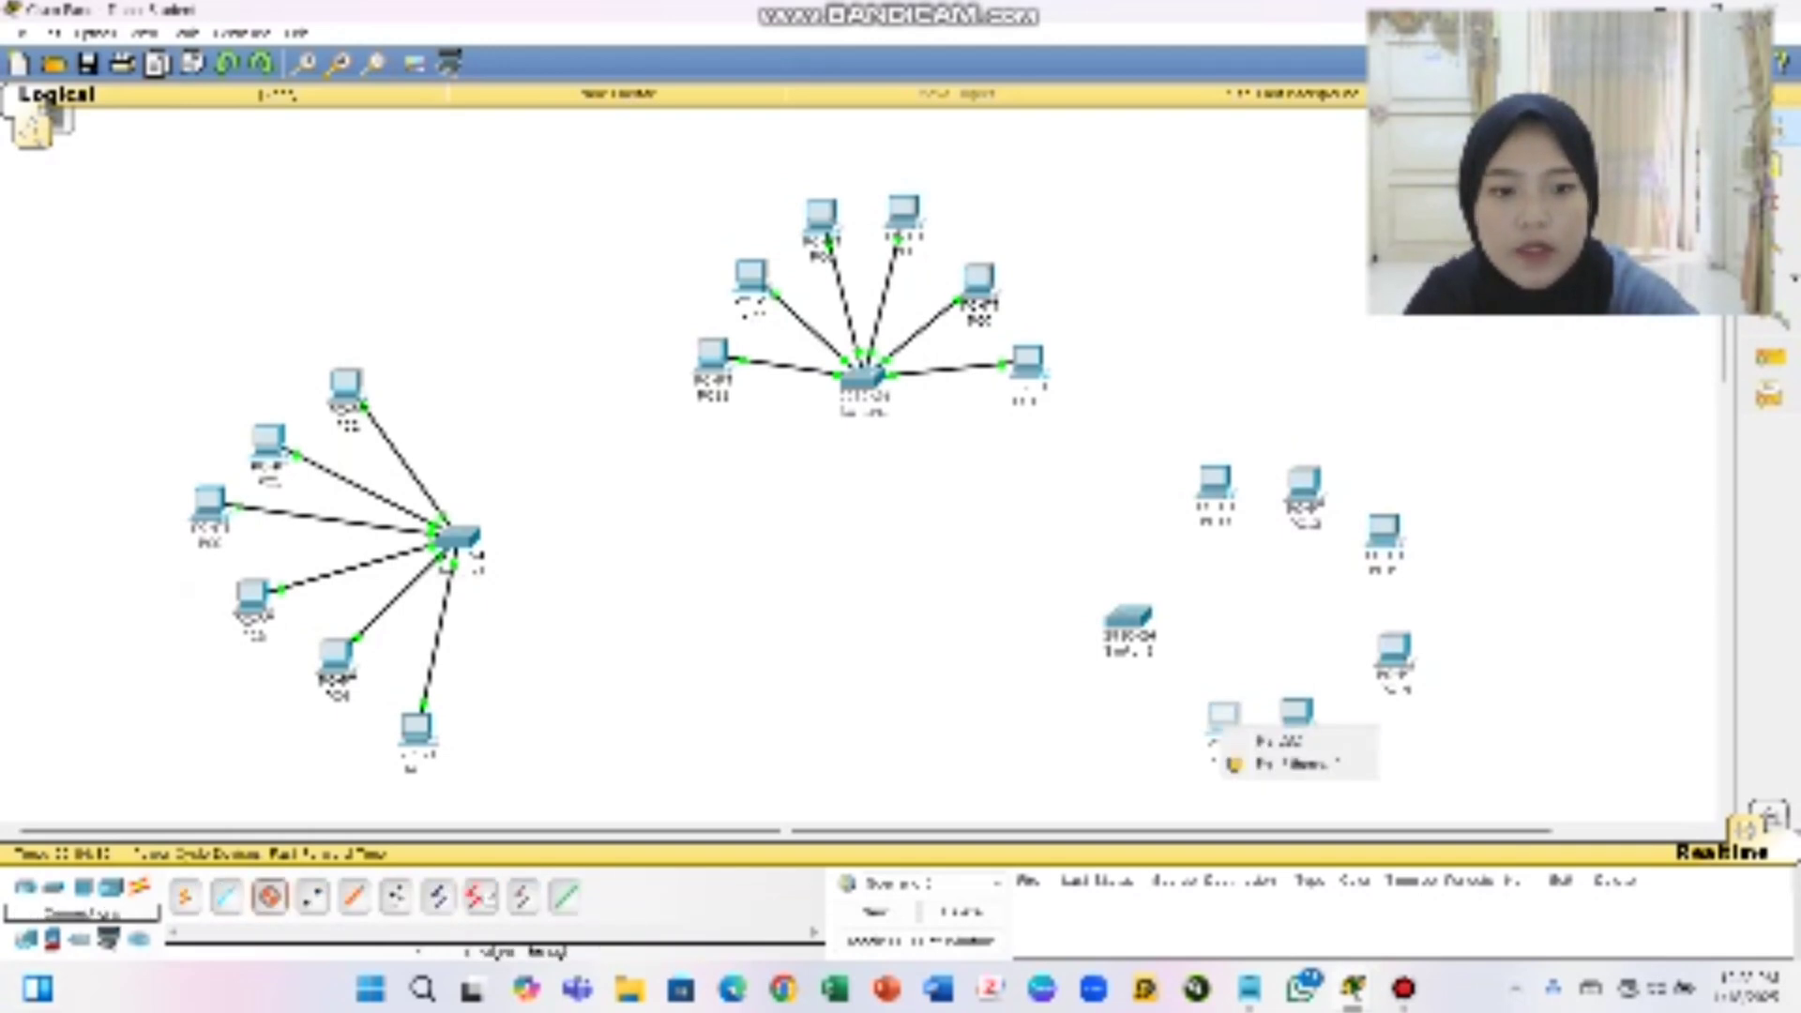
left_click(1290, 764)
left_click(1128, 621)
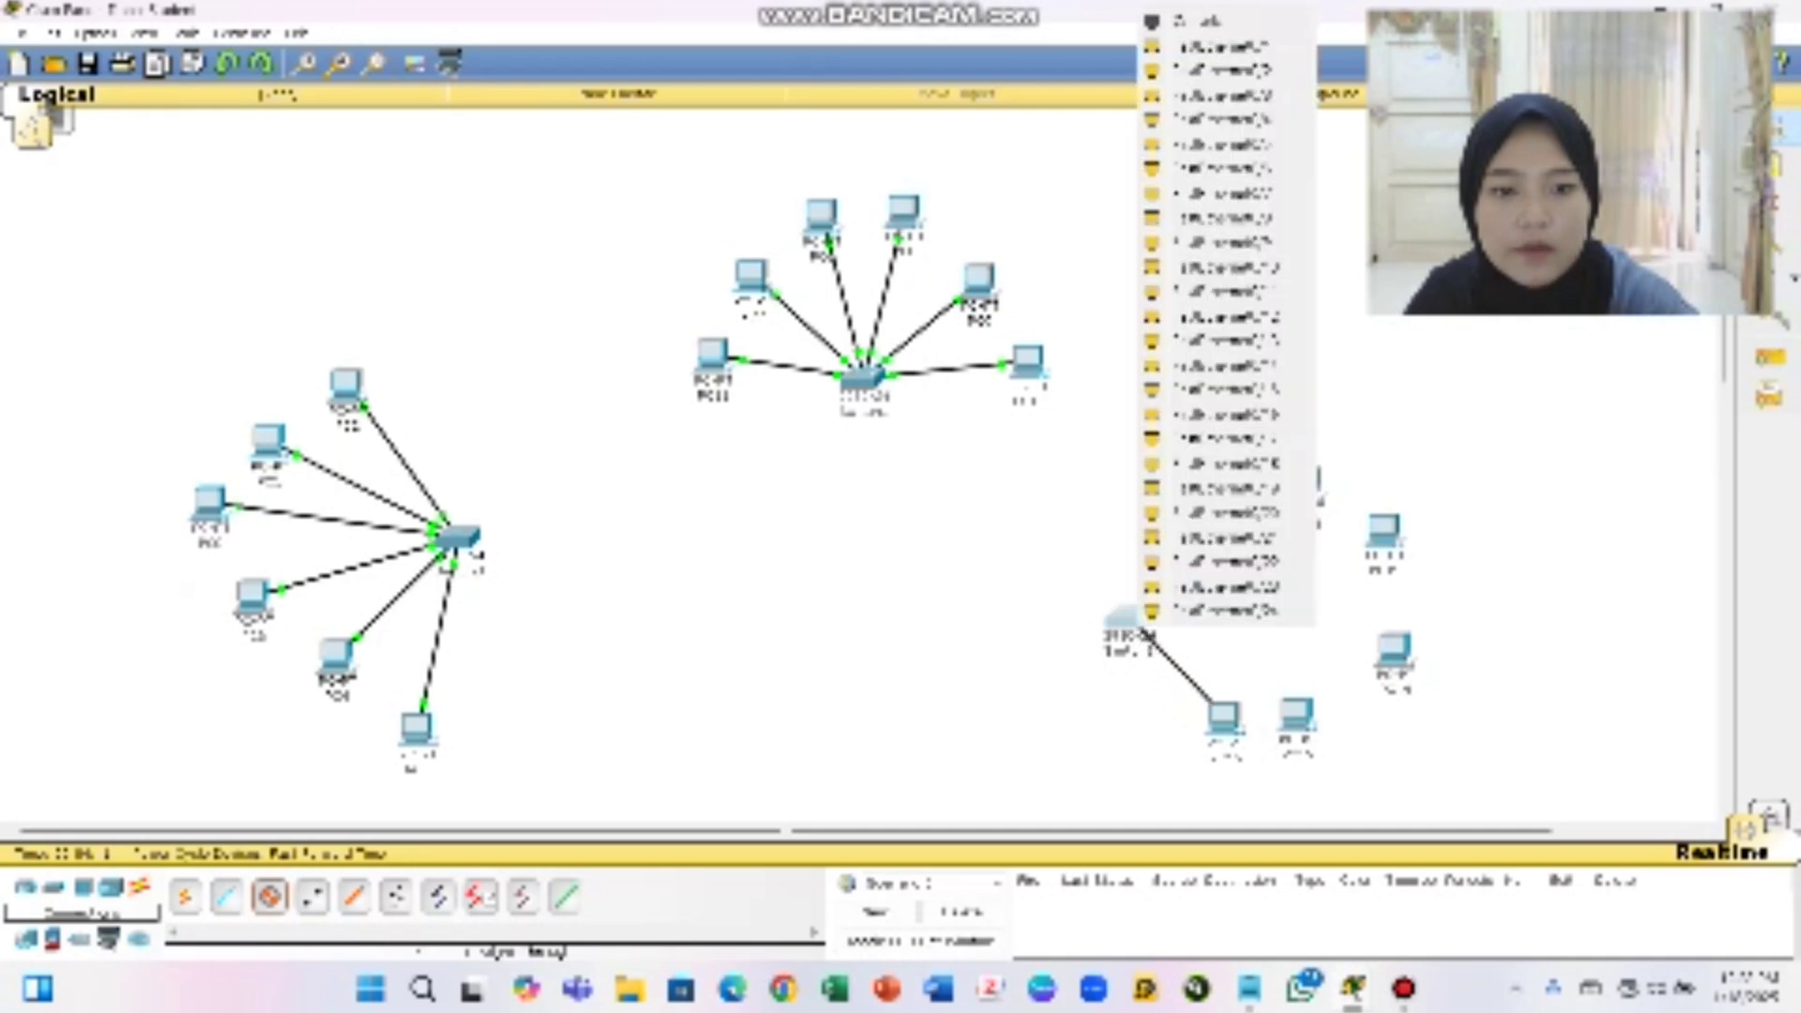
left_click(1219, 45)
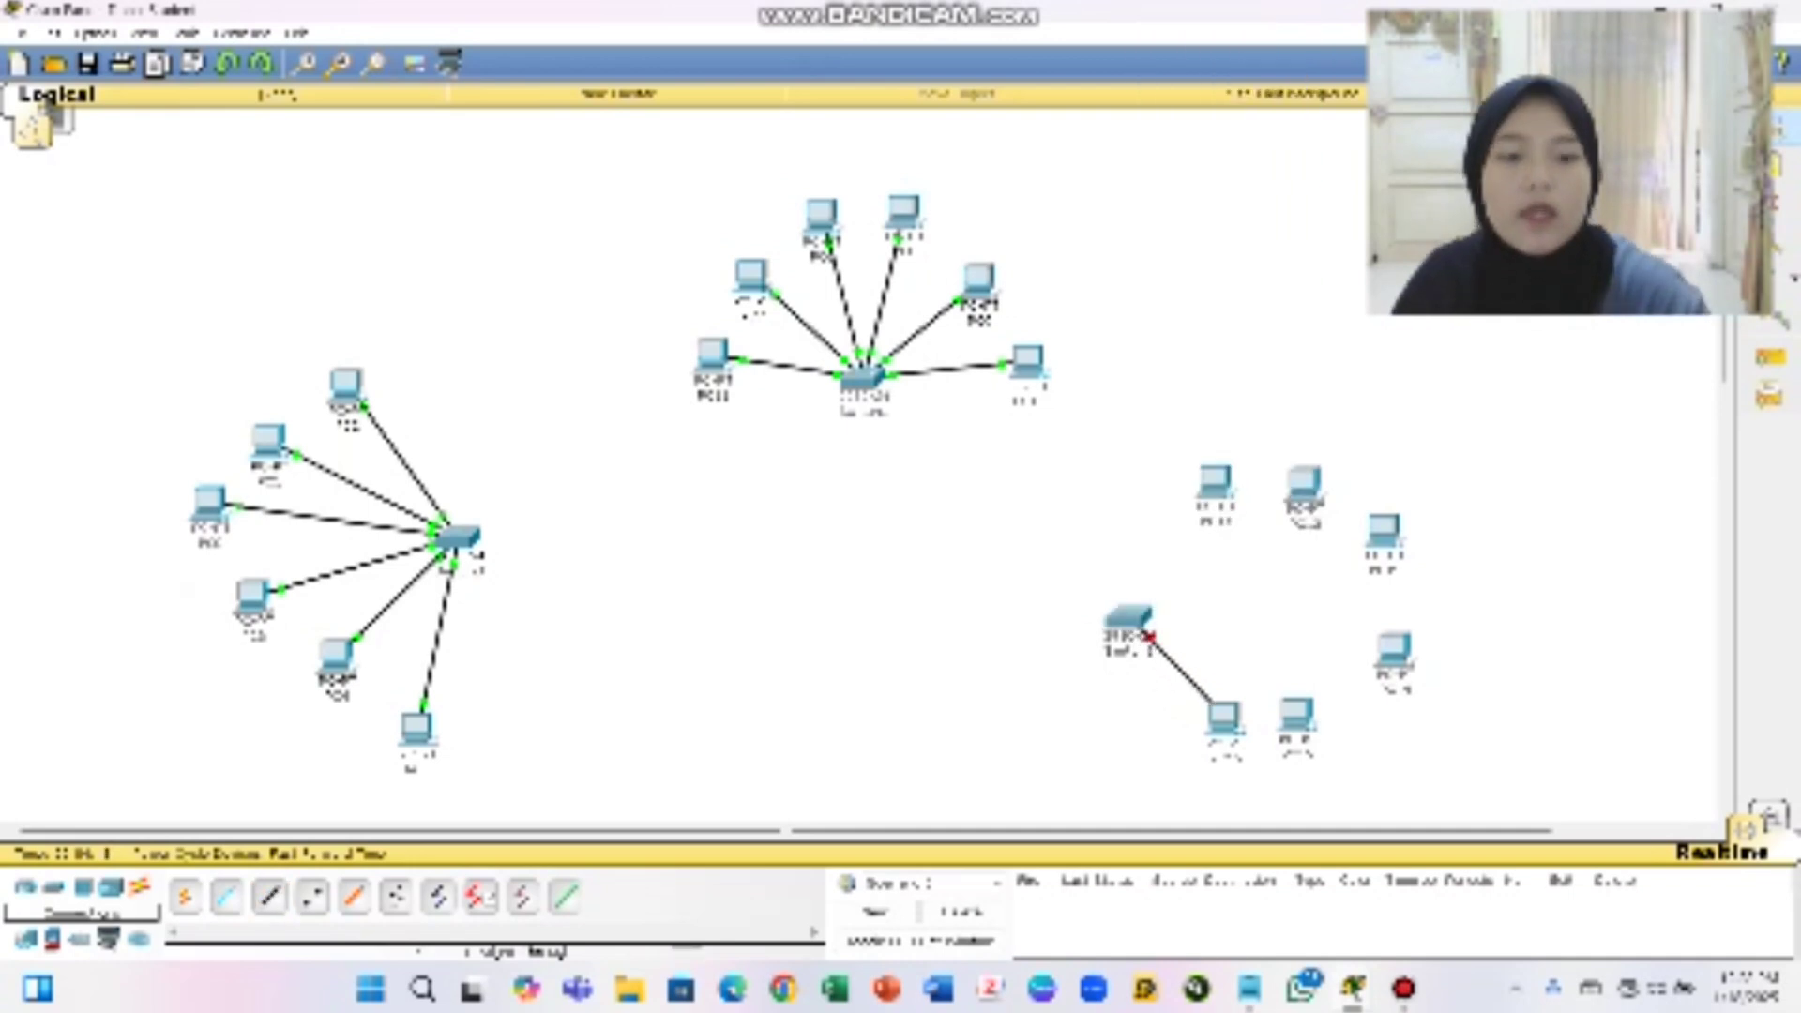
Connect FastEthernet0 of the second bottom PC in the third arc to its switch's FastEthernet0/2 with a copper straight-through cable
left_click(1297, 715)
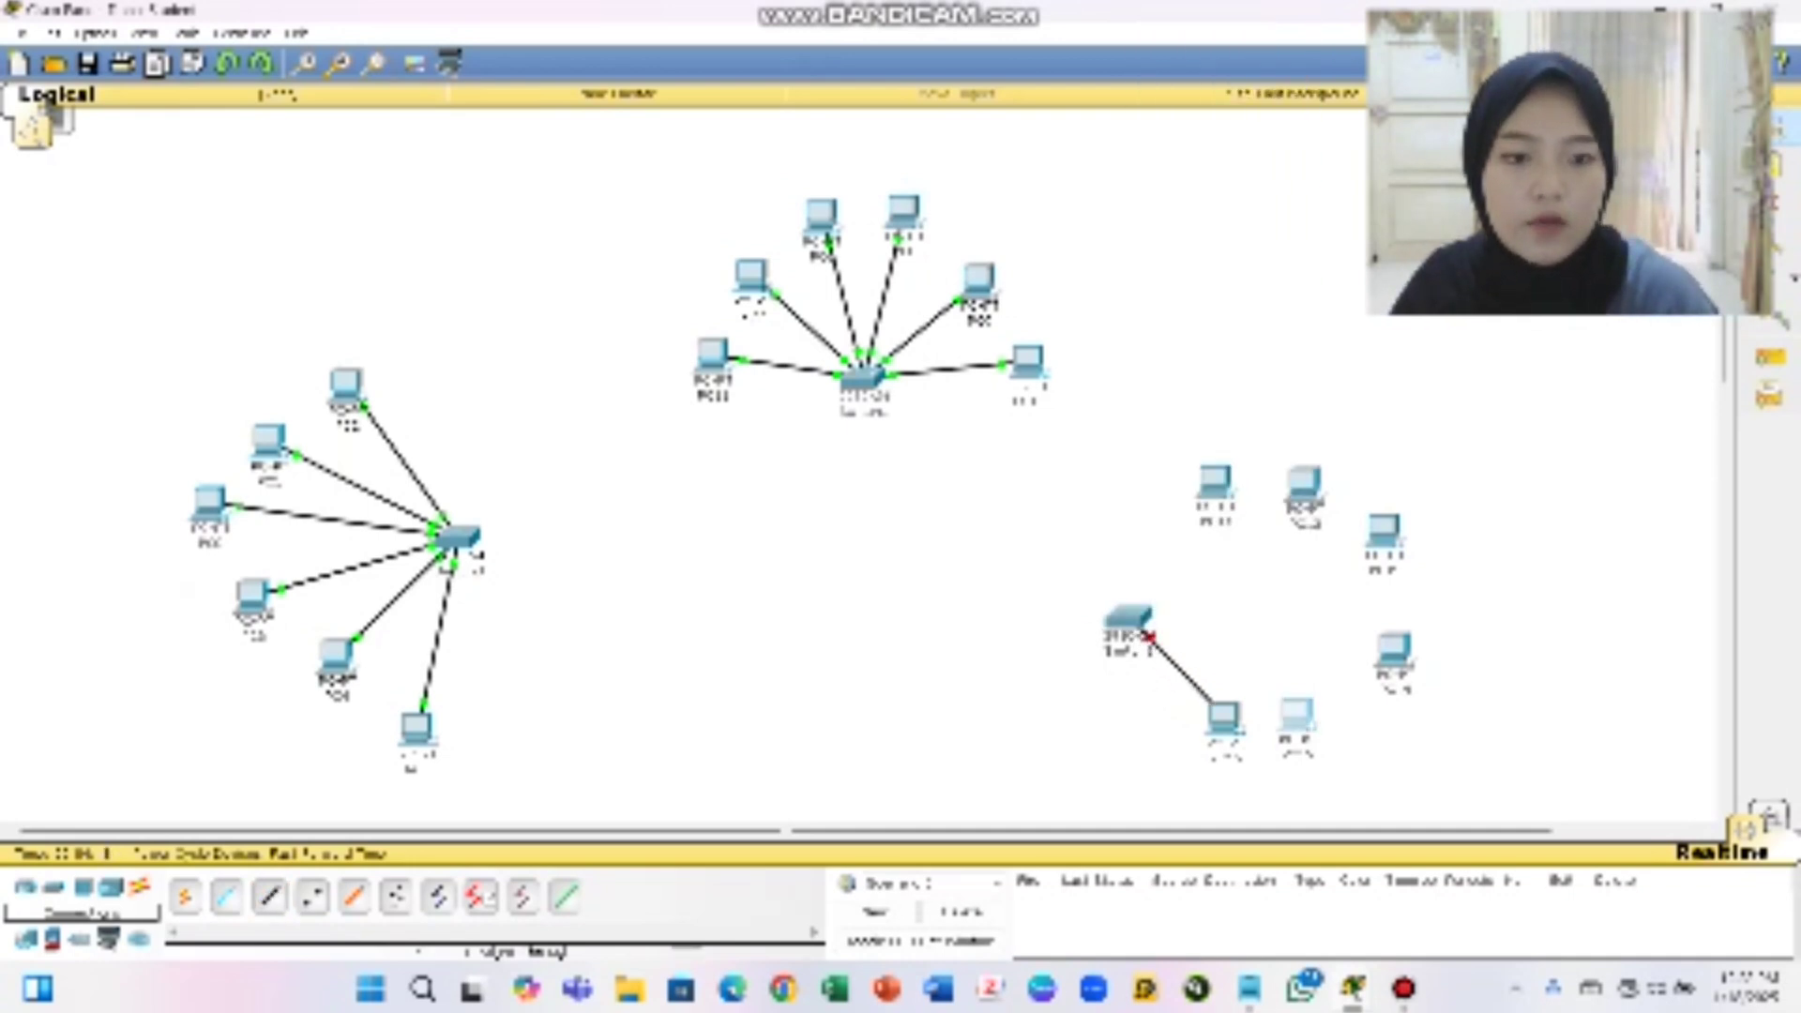
left_click(1180, 272)
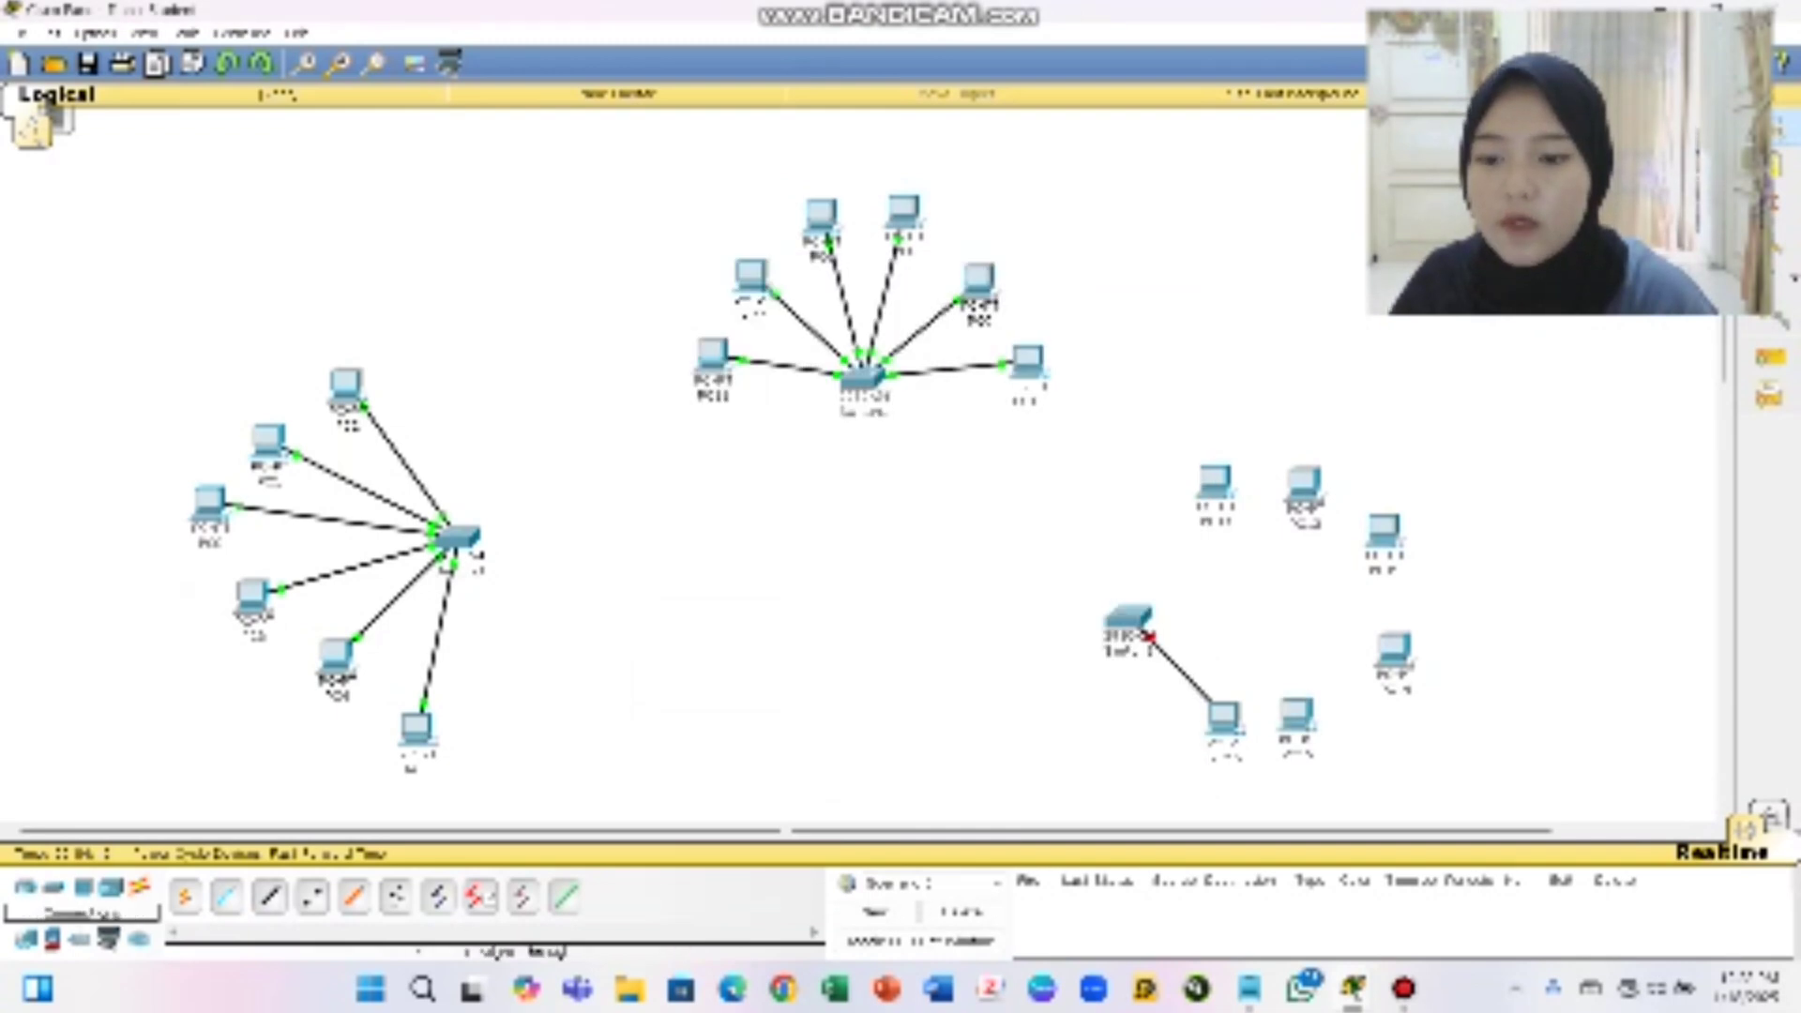
left_click(270, 897)
left_click(1302, 717)
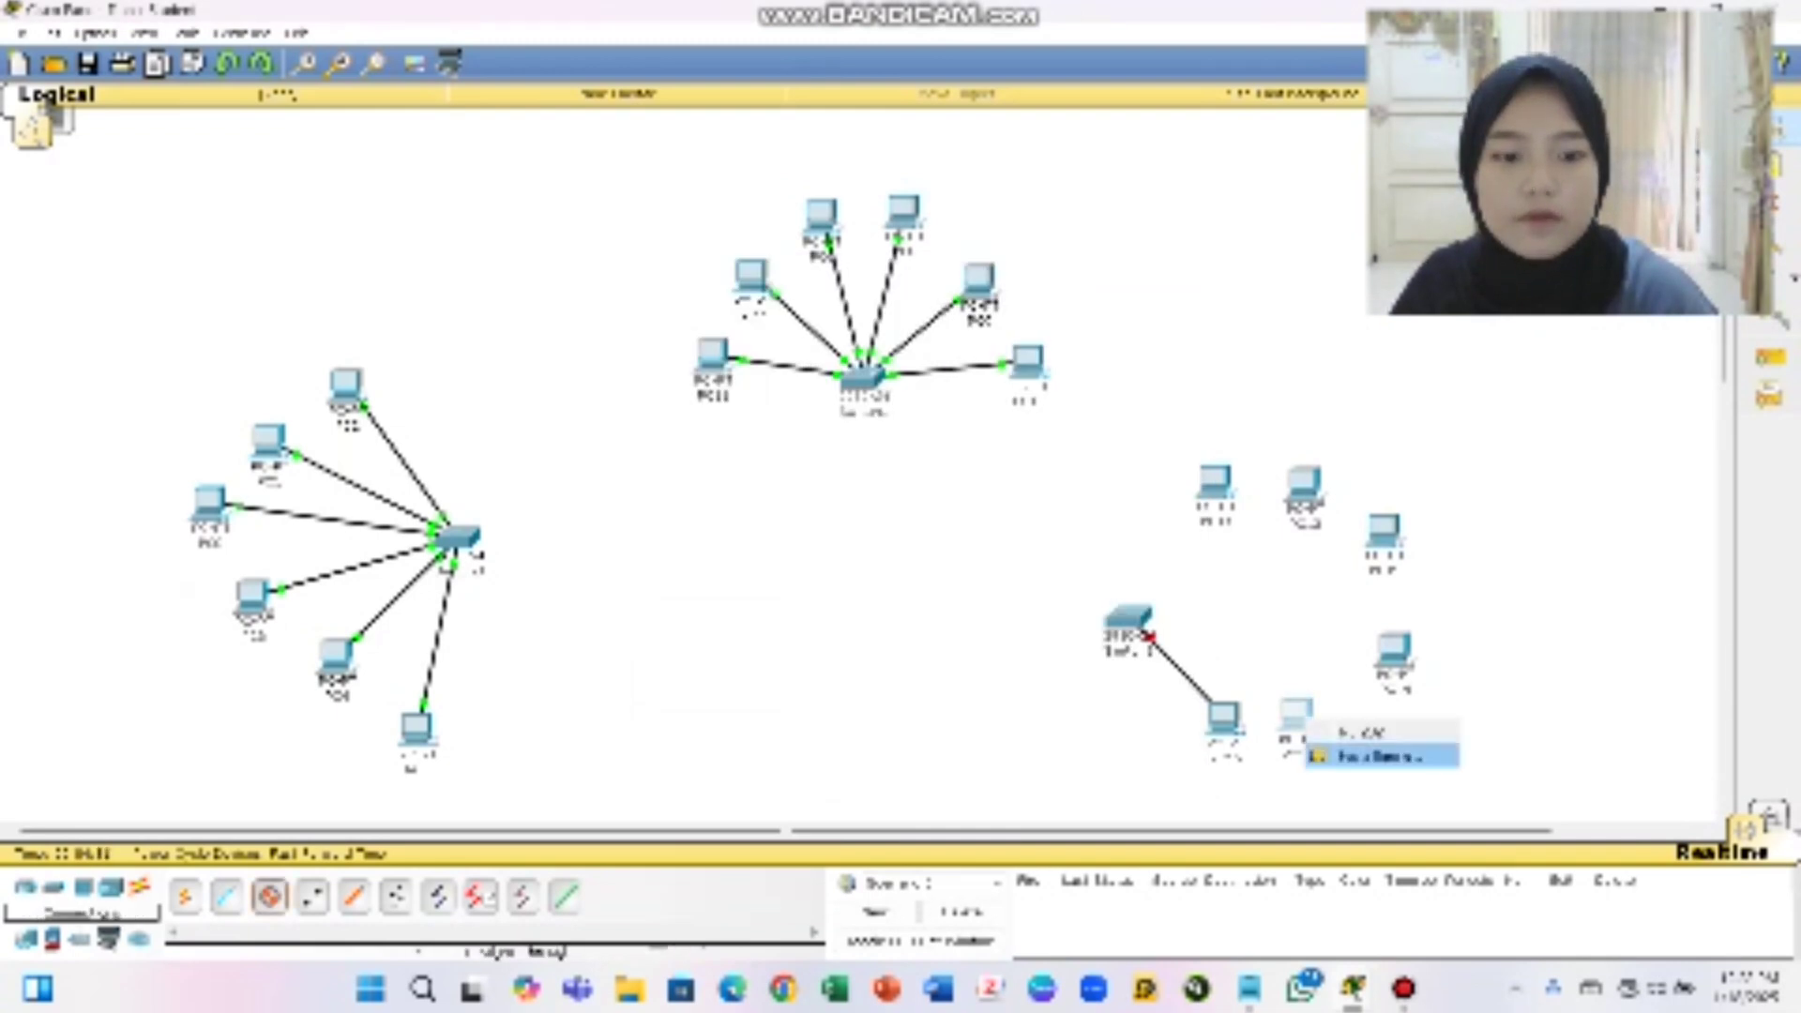
left_click(1330, 755)
left_click(1140, 621)
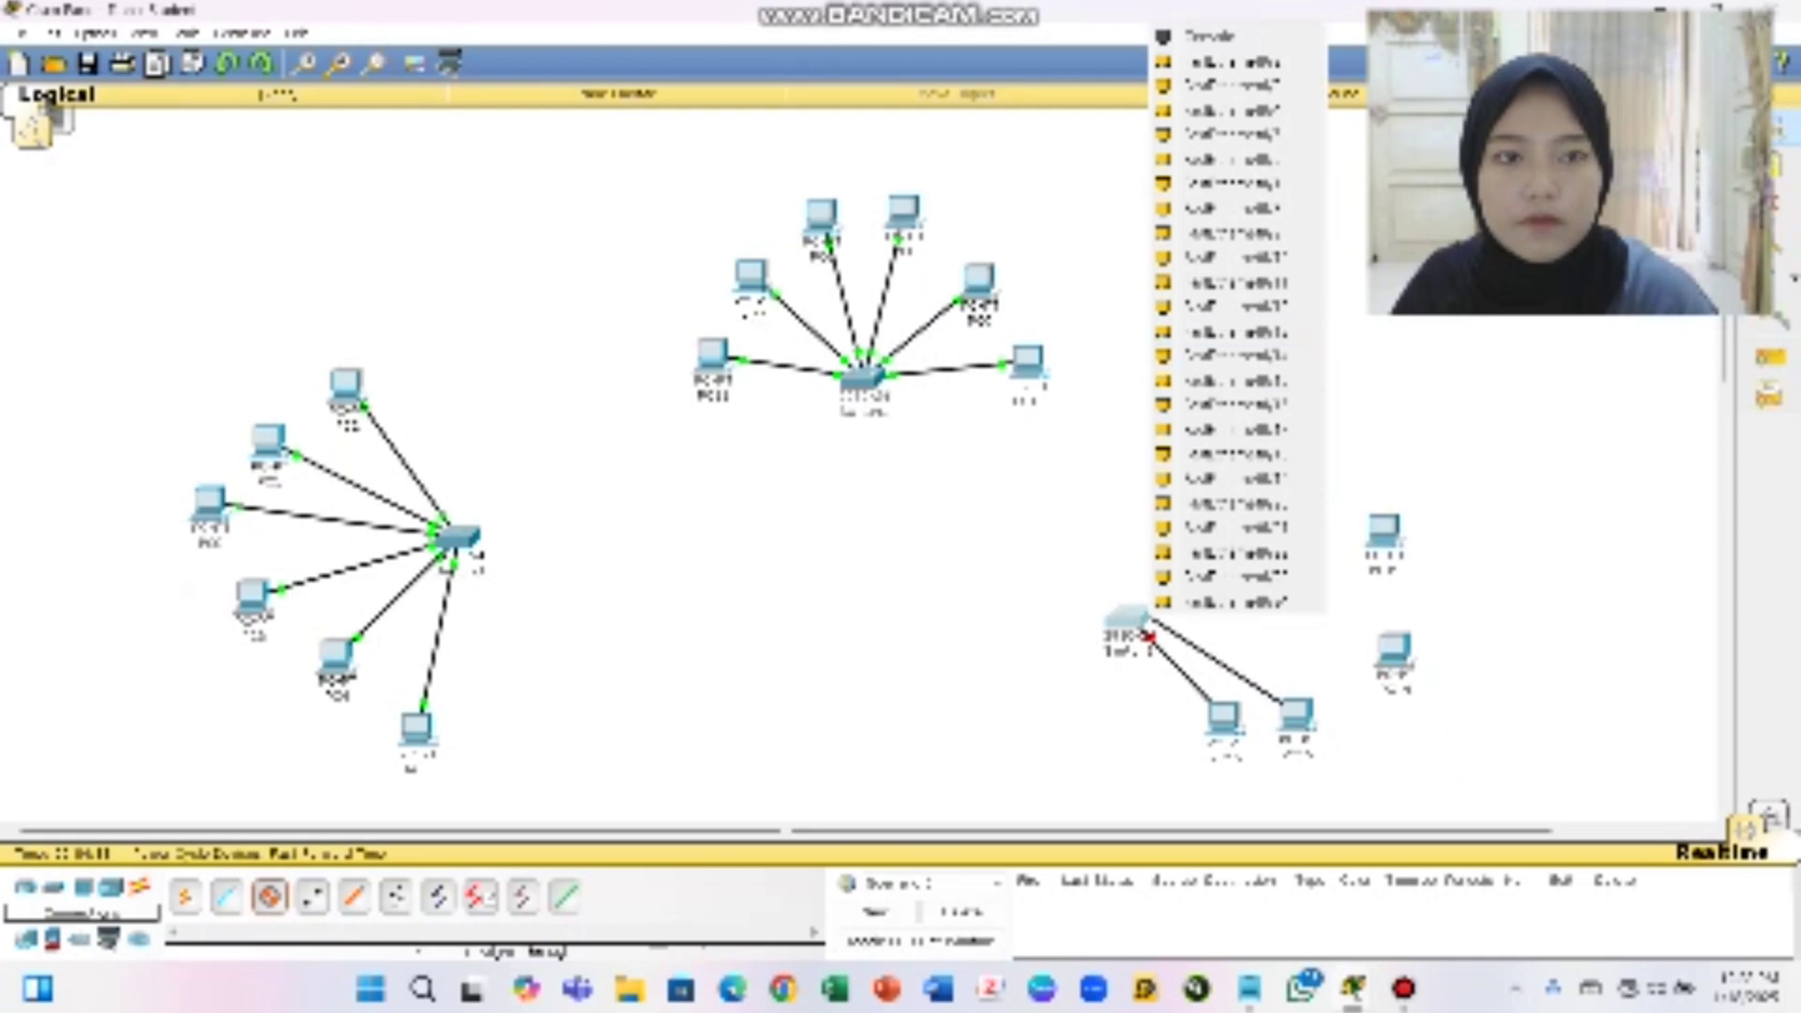
left_click(1233, 62)
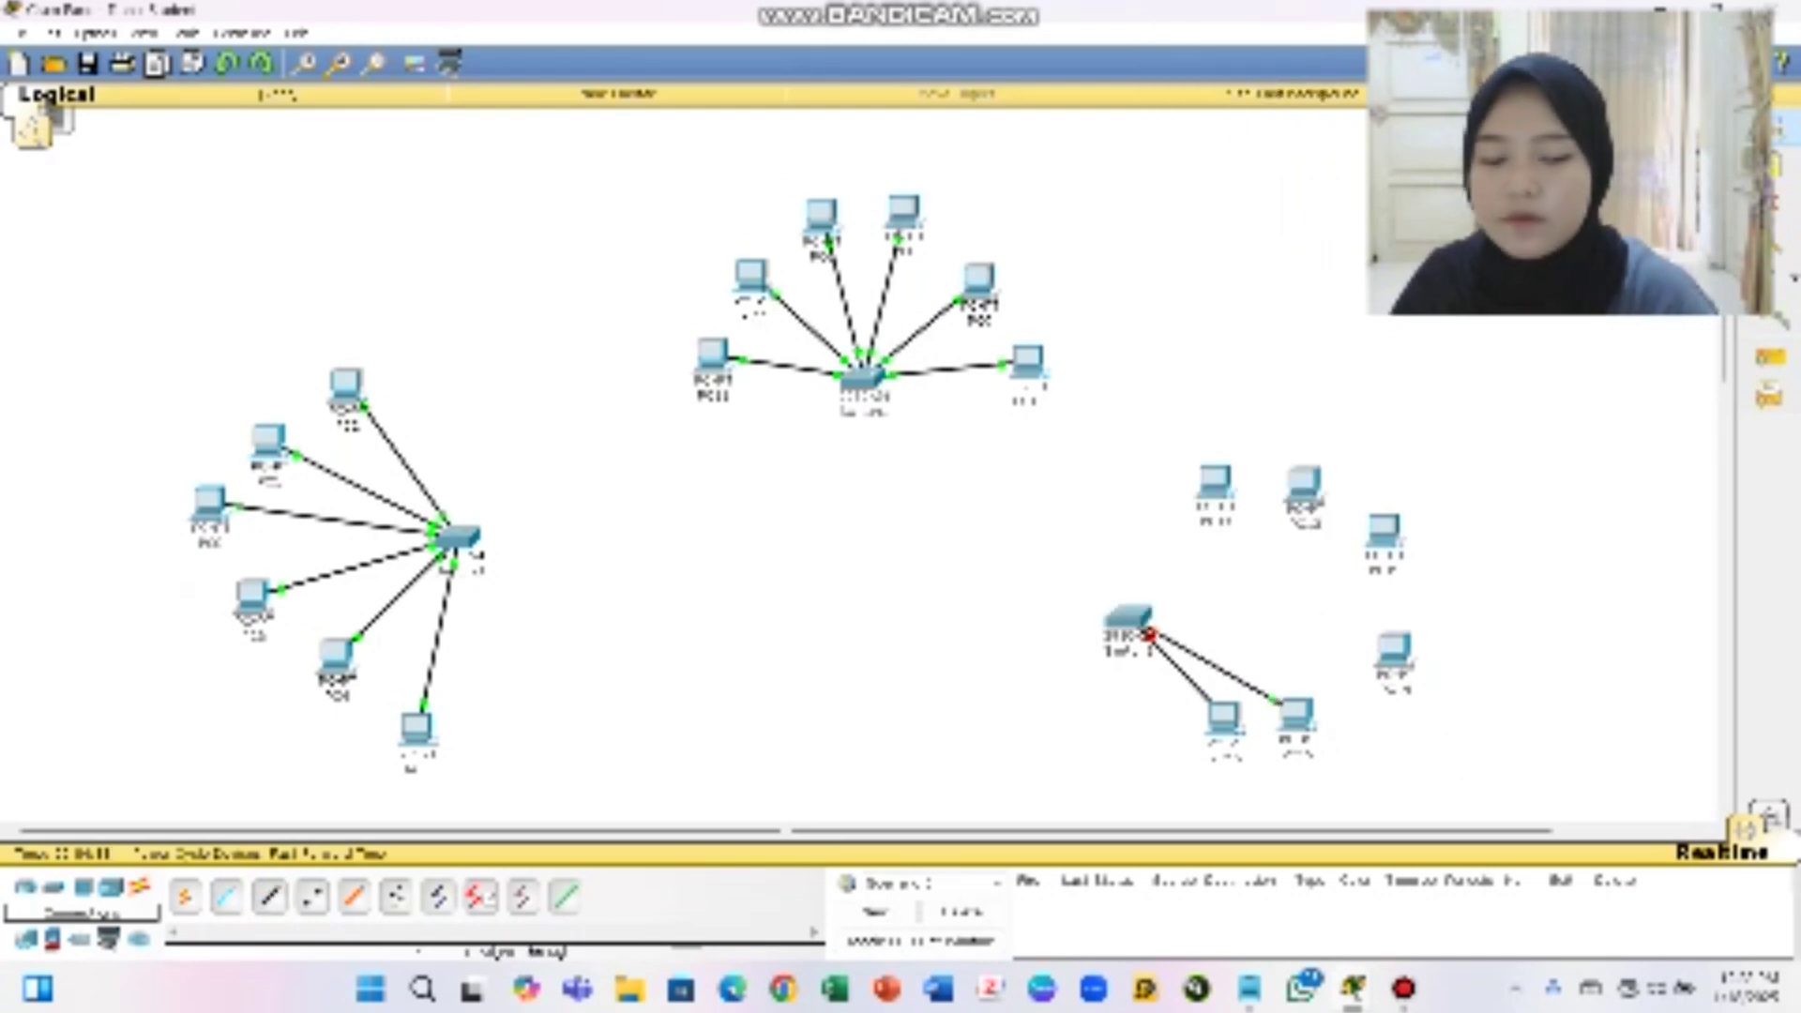
Connect FastEthernet0 of the lower PC on the third arc's right side to its switch's FastEthernet0/3 with a copper straight-through cable
left_click(269, 896)
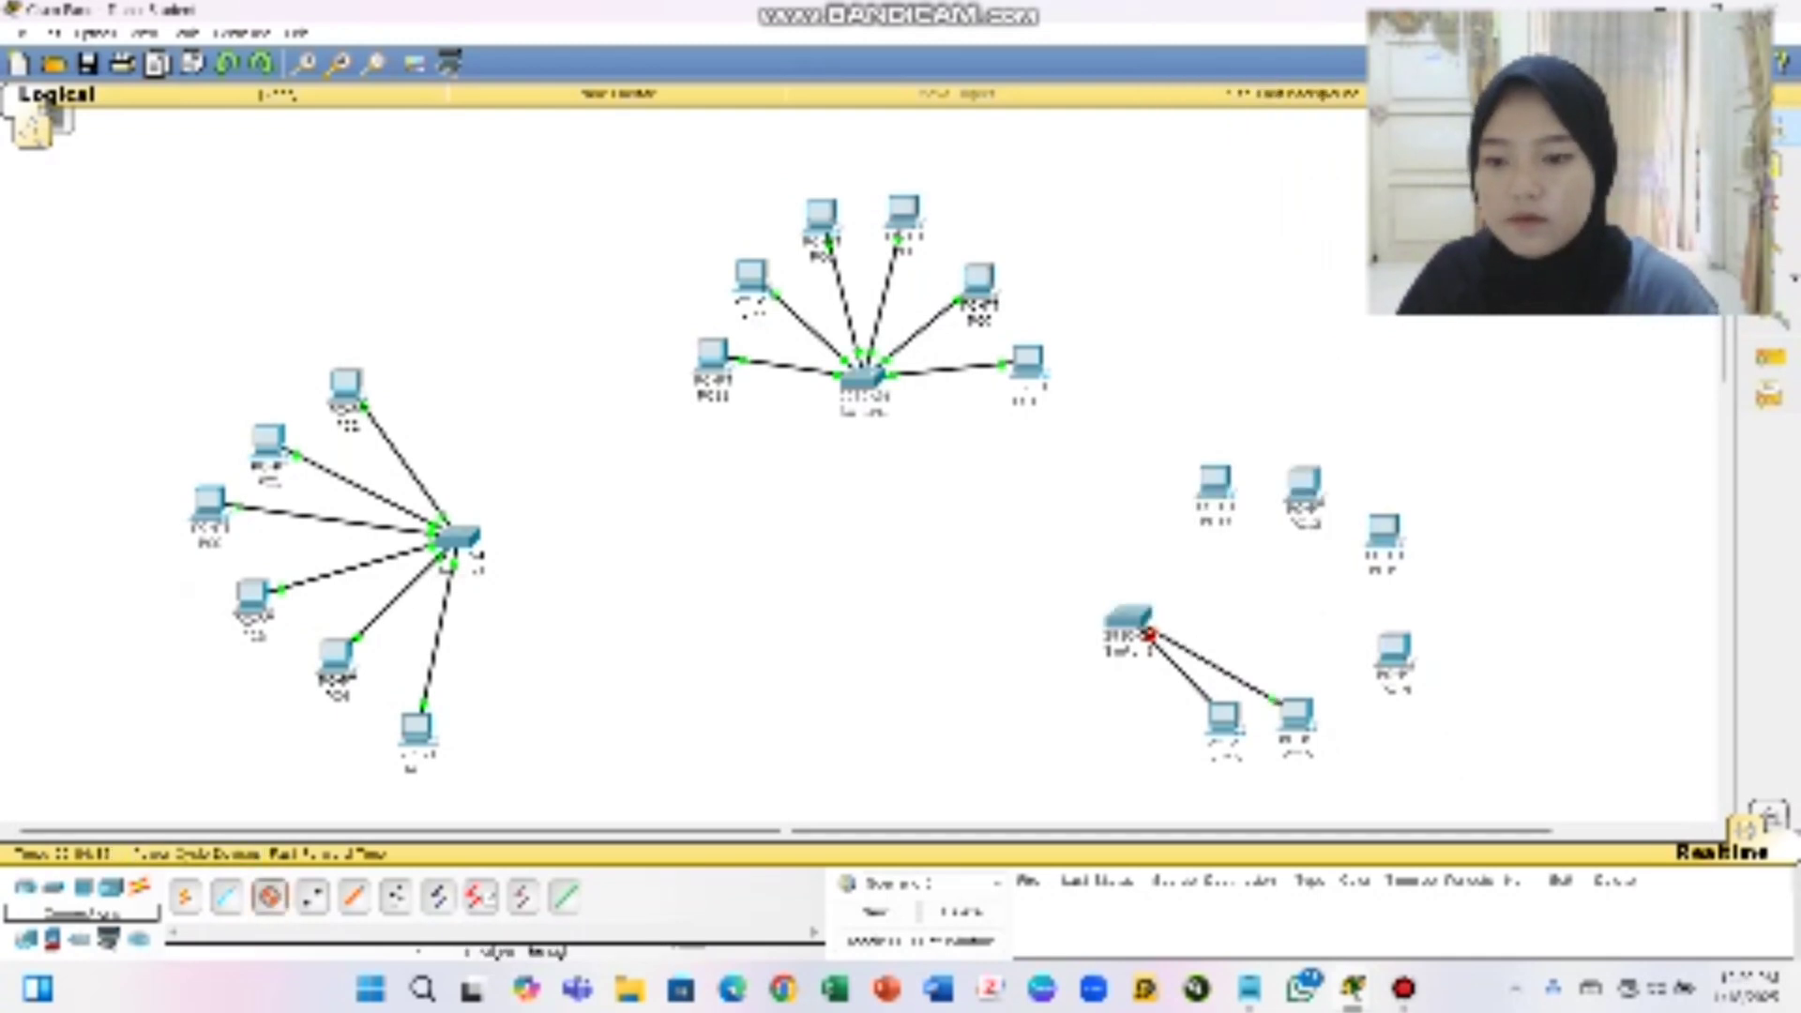
left_click(1390, 652)
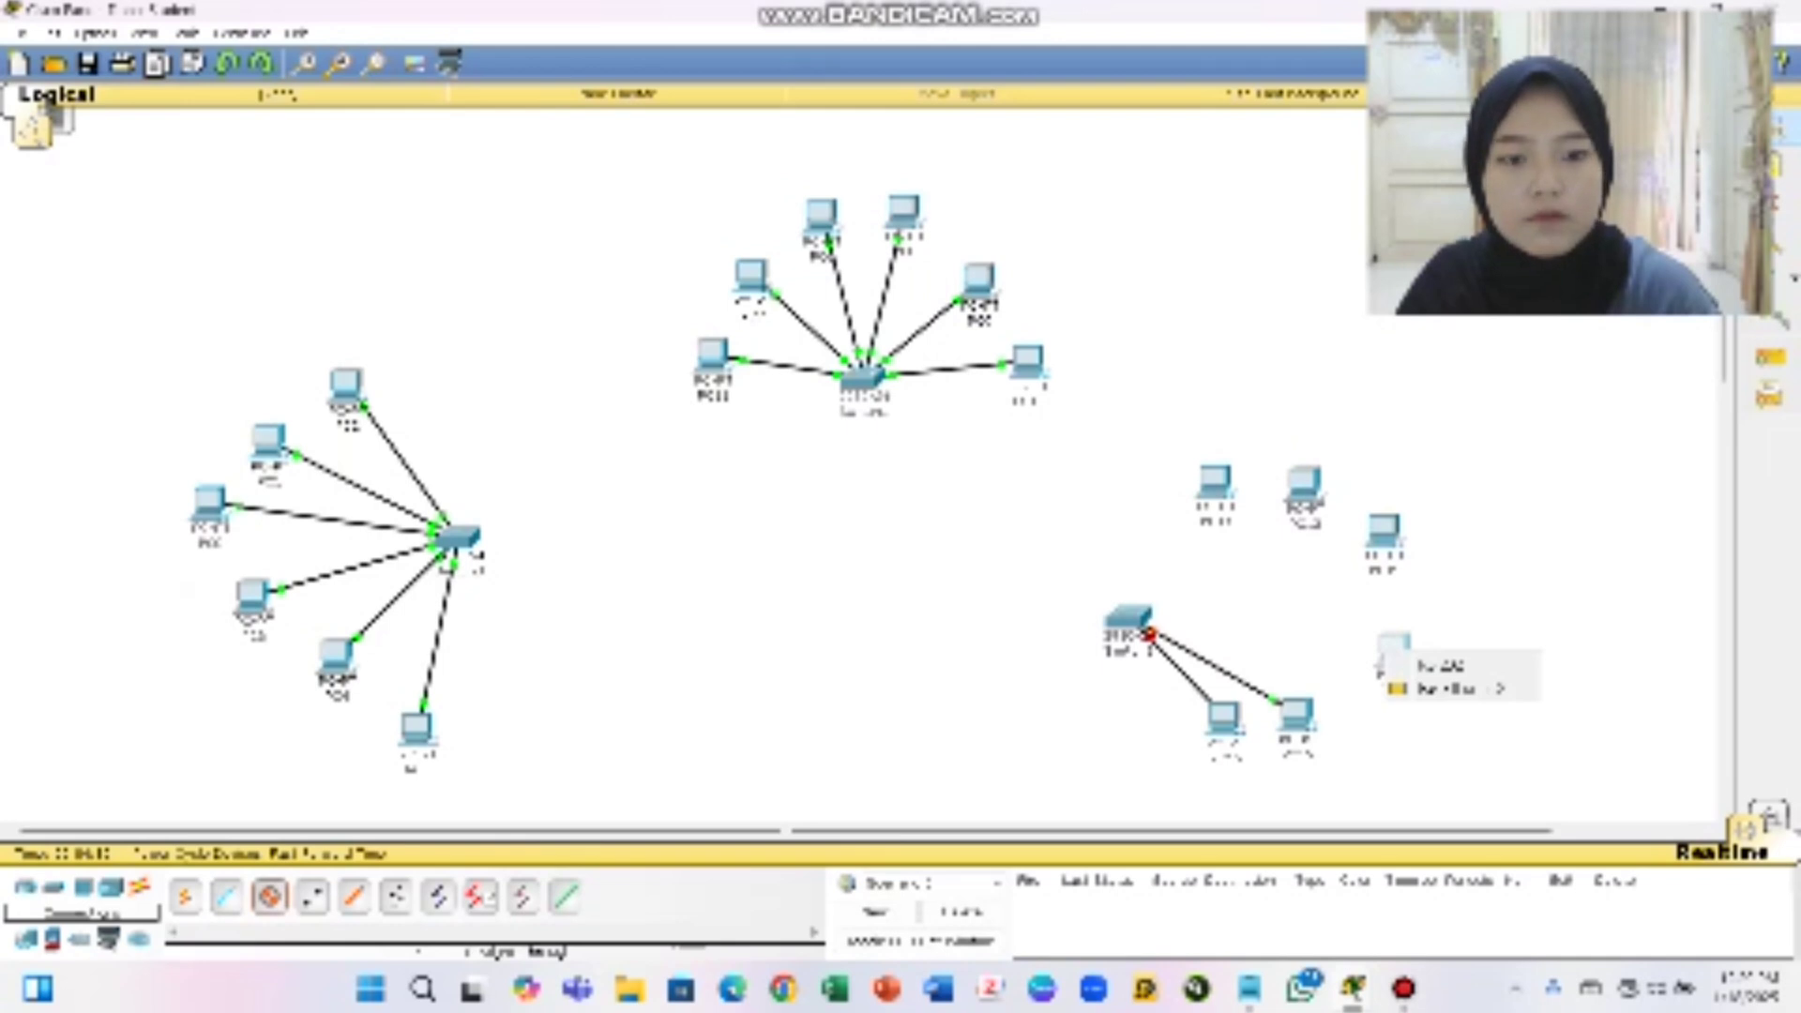
left_click(1444, 689)
left_click(1128, 621)
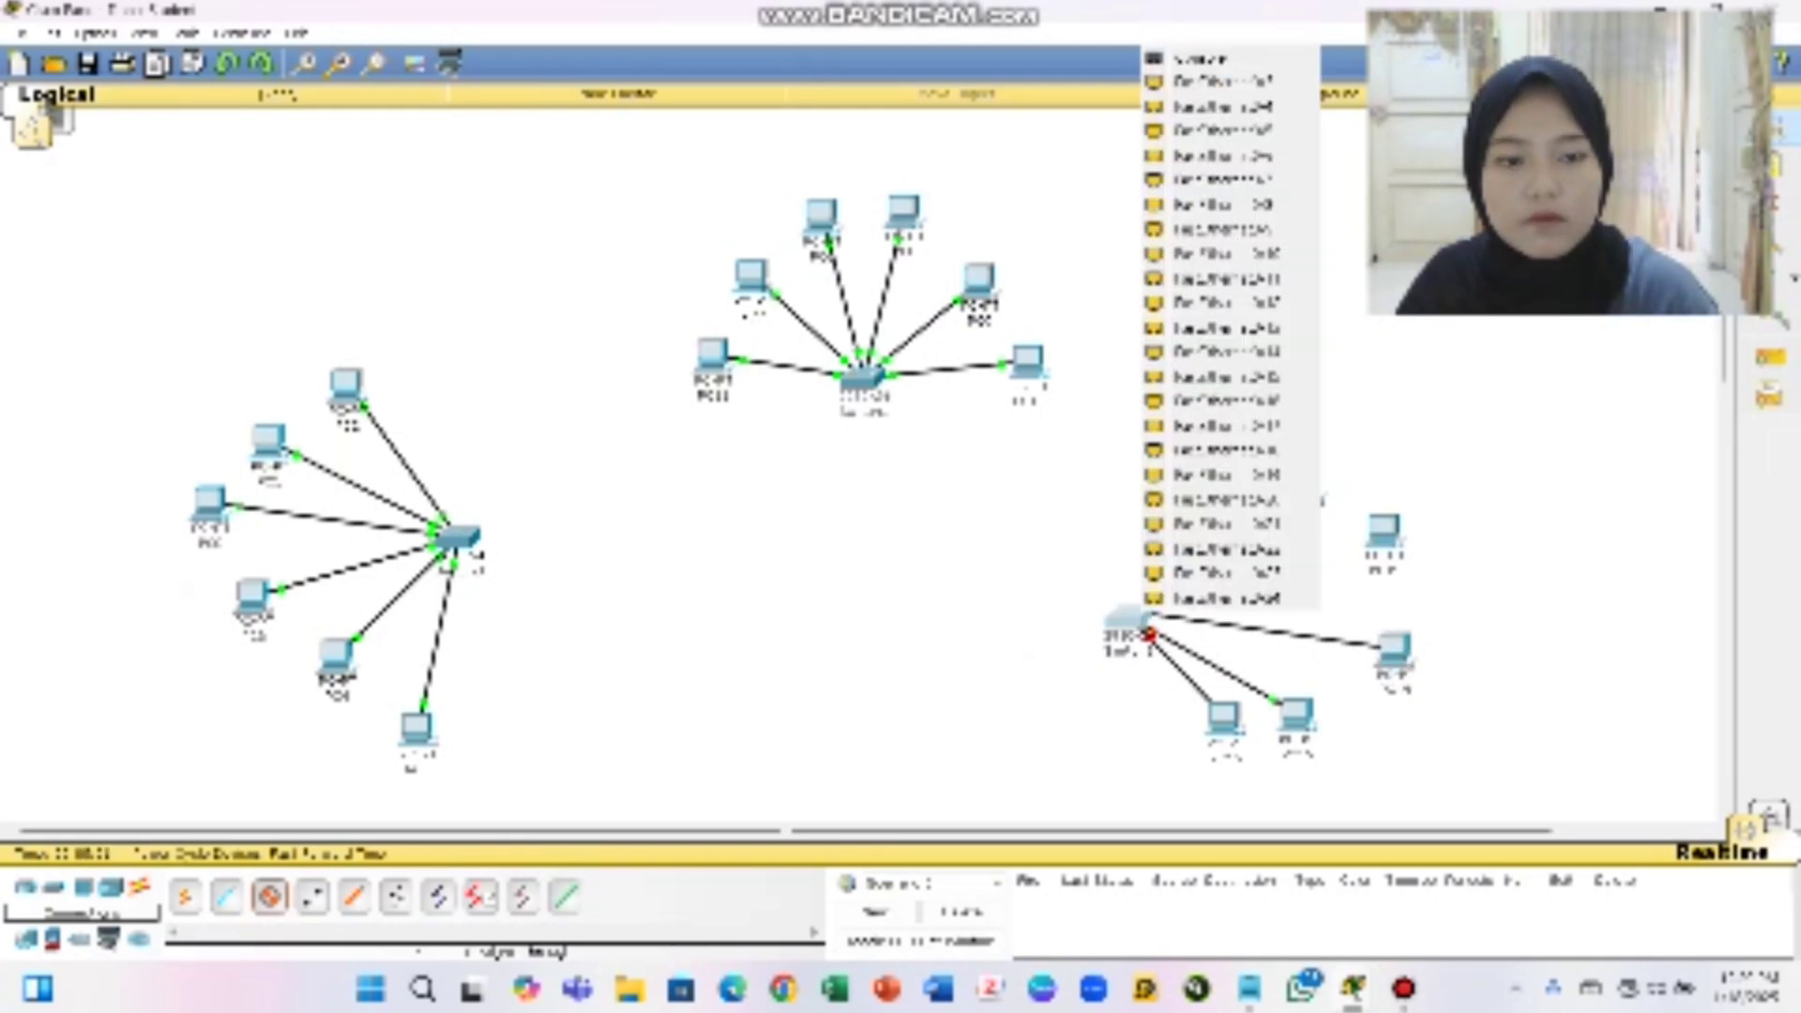
left_click(1219, 80)
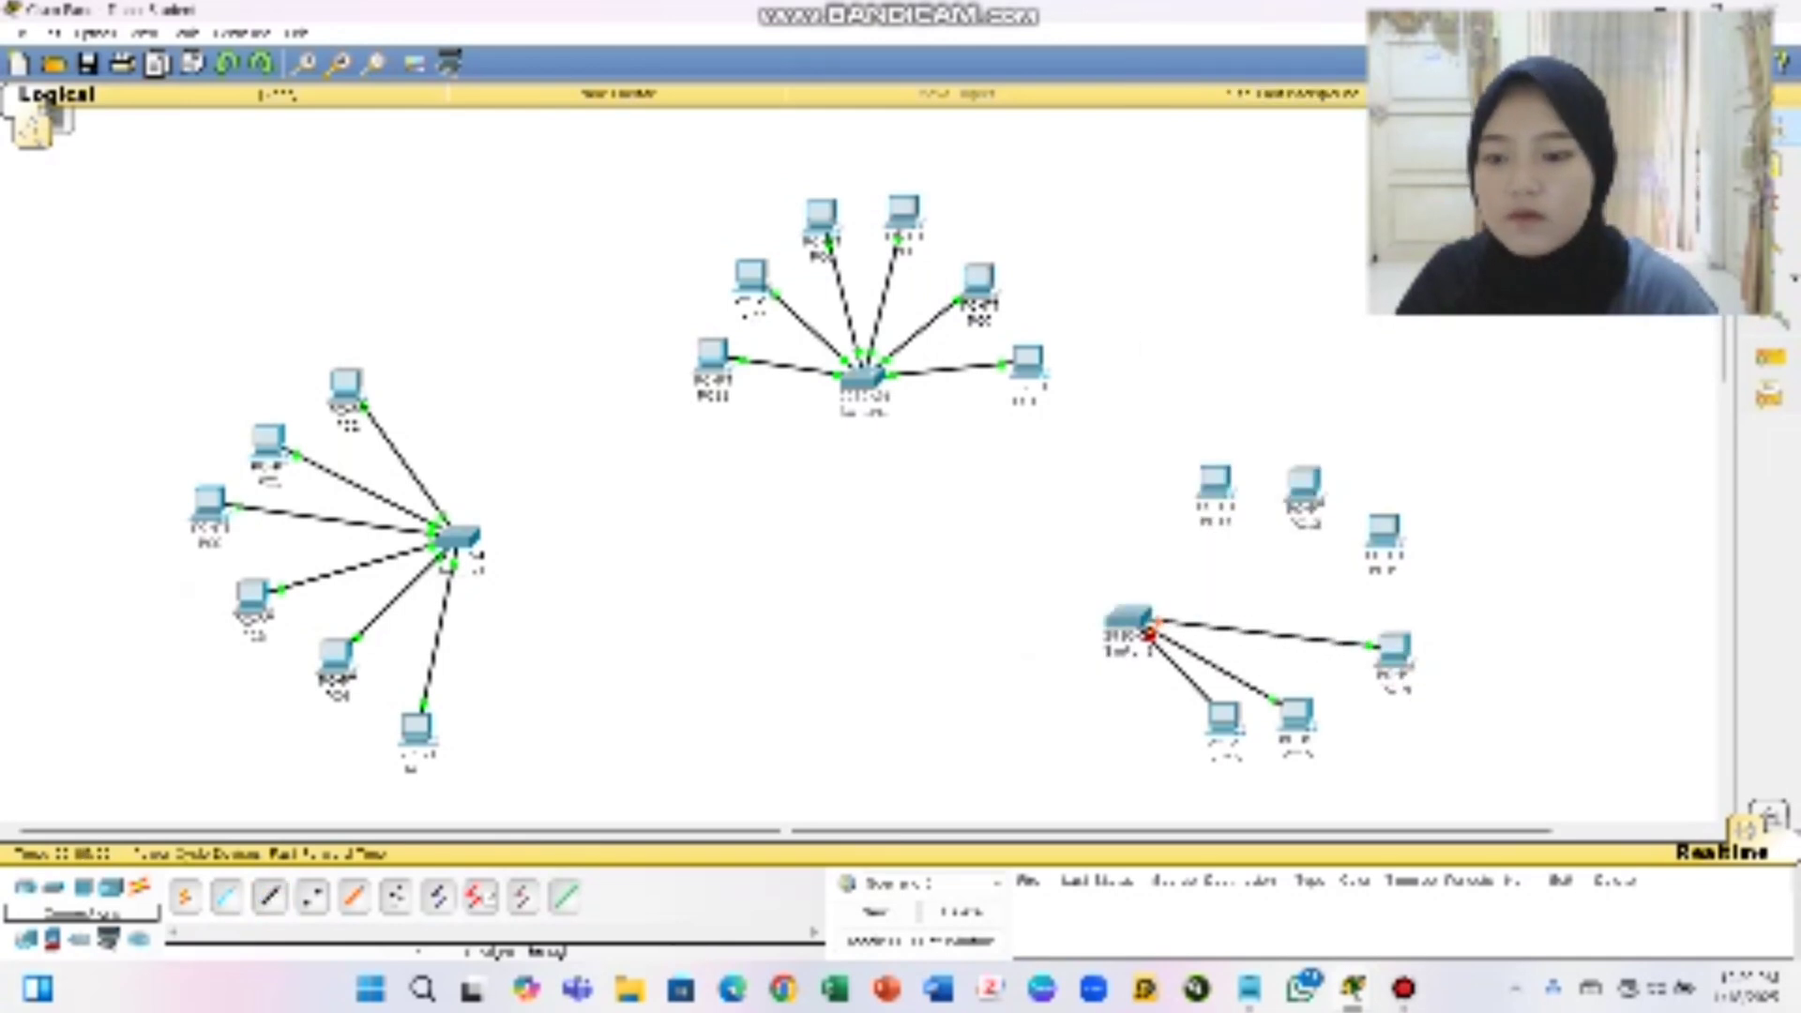
Connect FastEthernet0 of the upper PC on the third arc's right side to its switch's FastEthernet0/4 with a copper straight-through cable
left_click(269, 896)
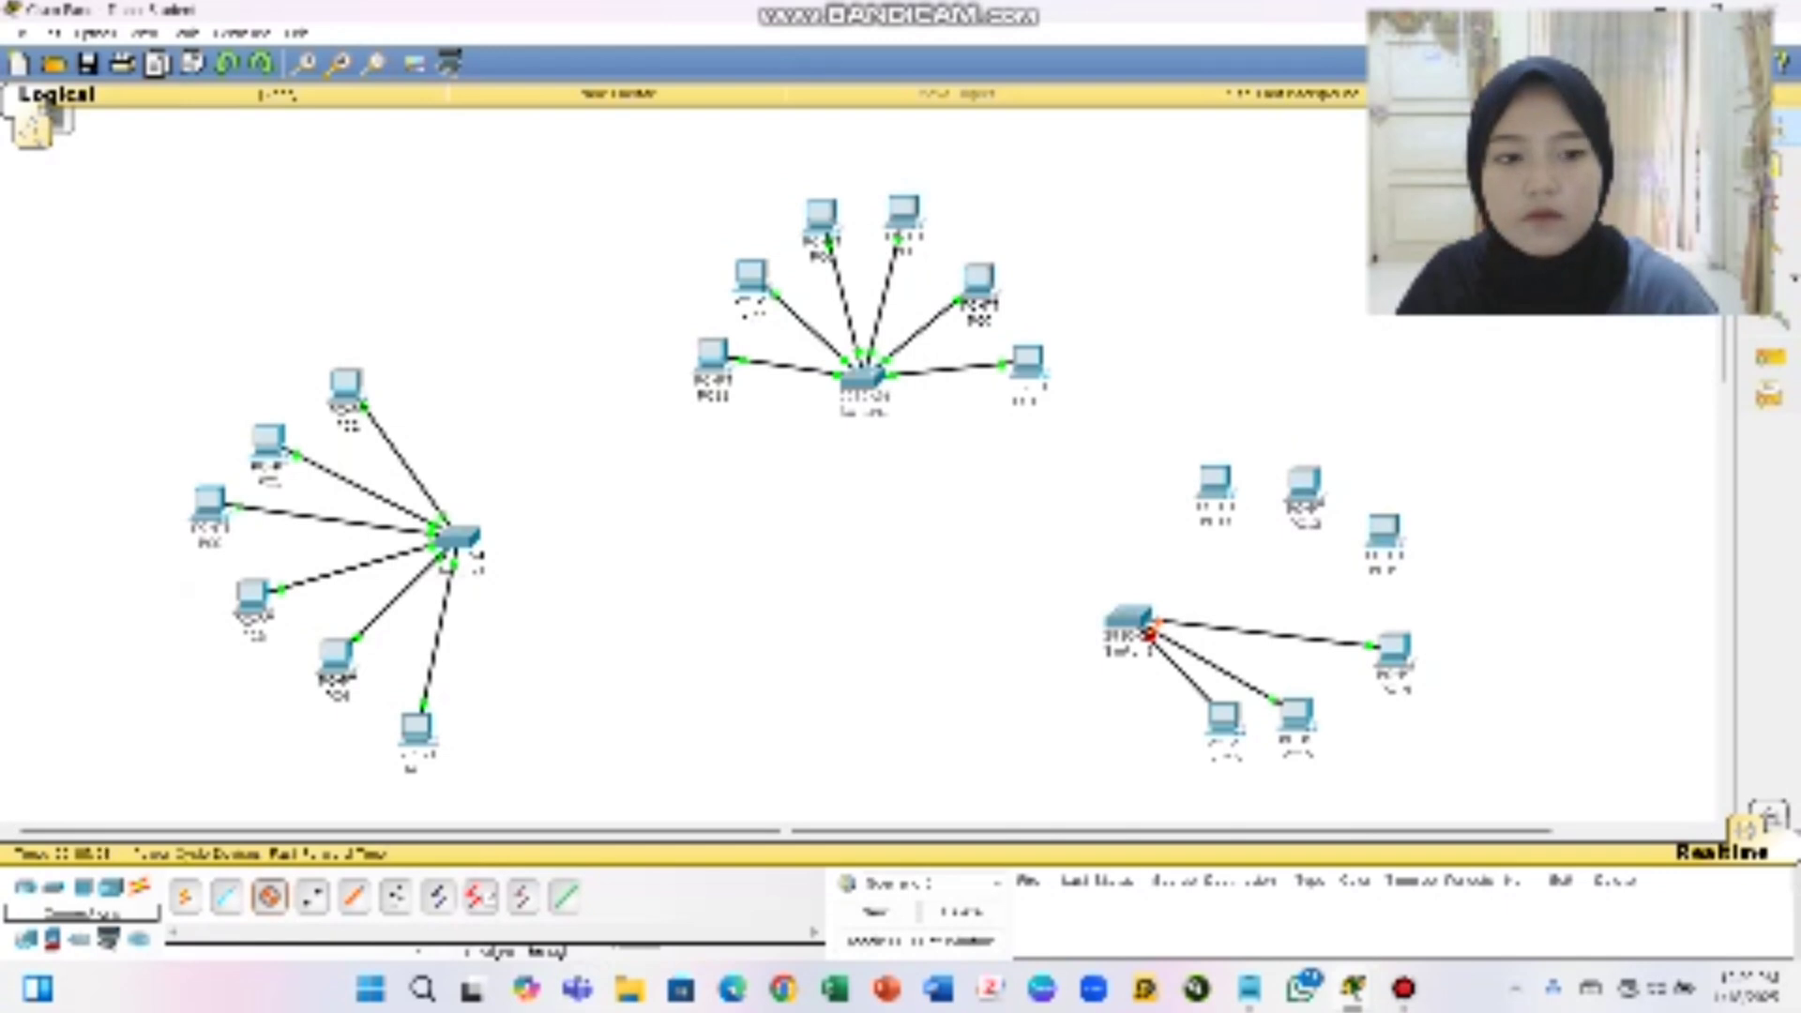
left_click(1371, 556)
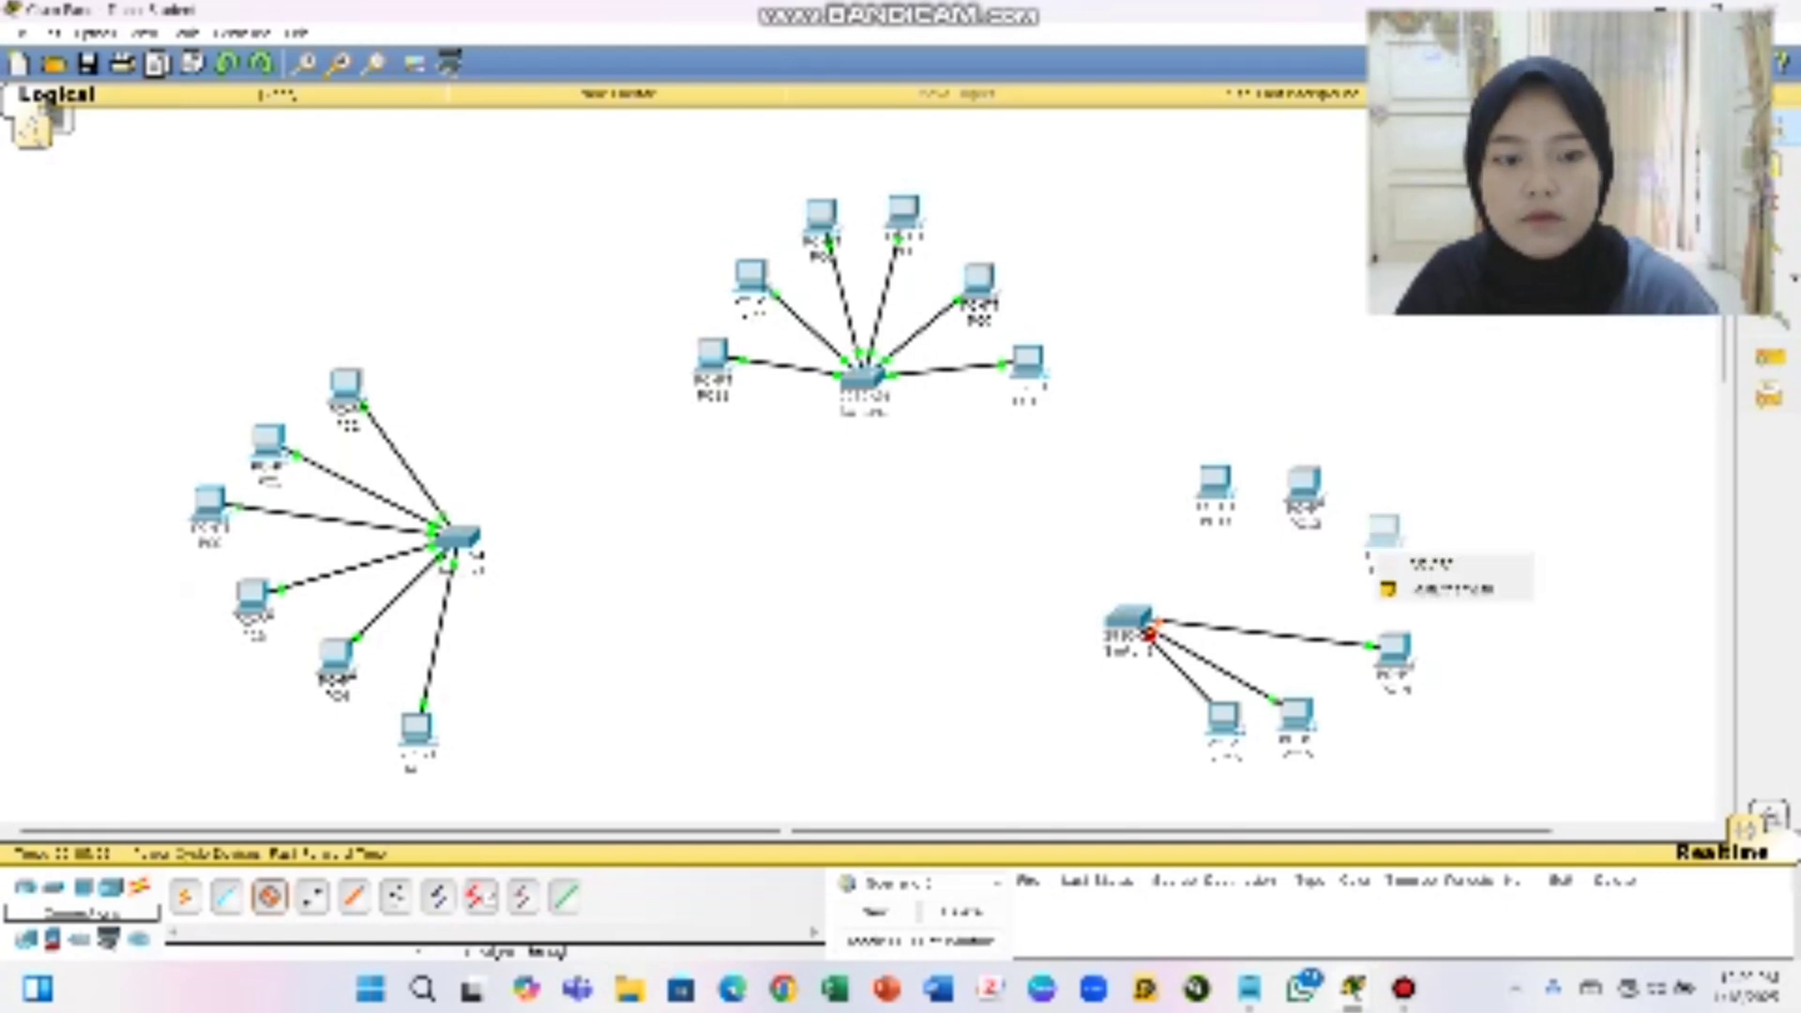
left_click(1444, 589)
left_click(1135, 619)
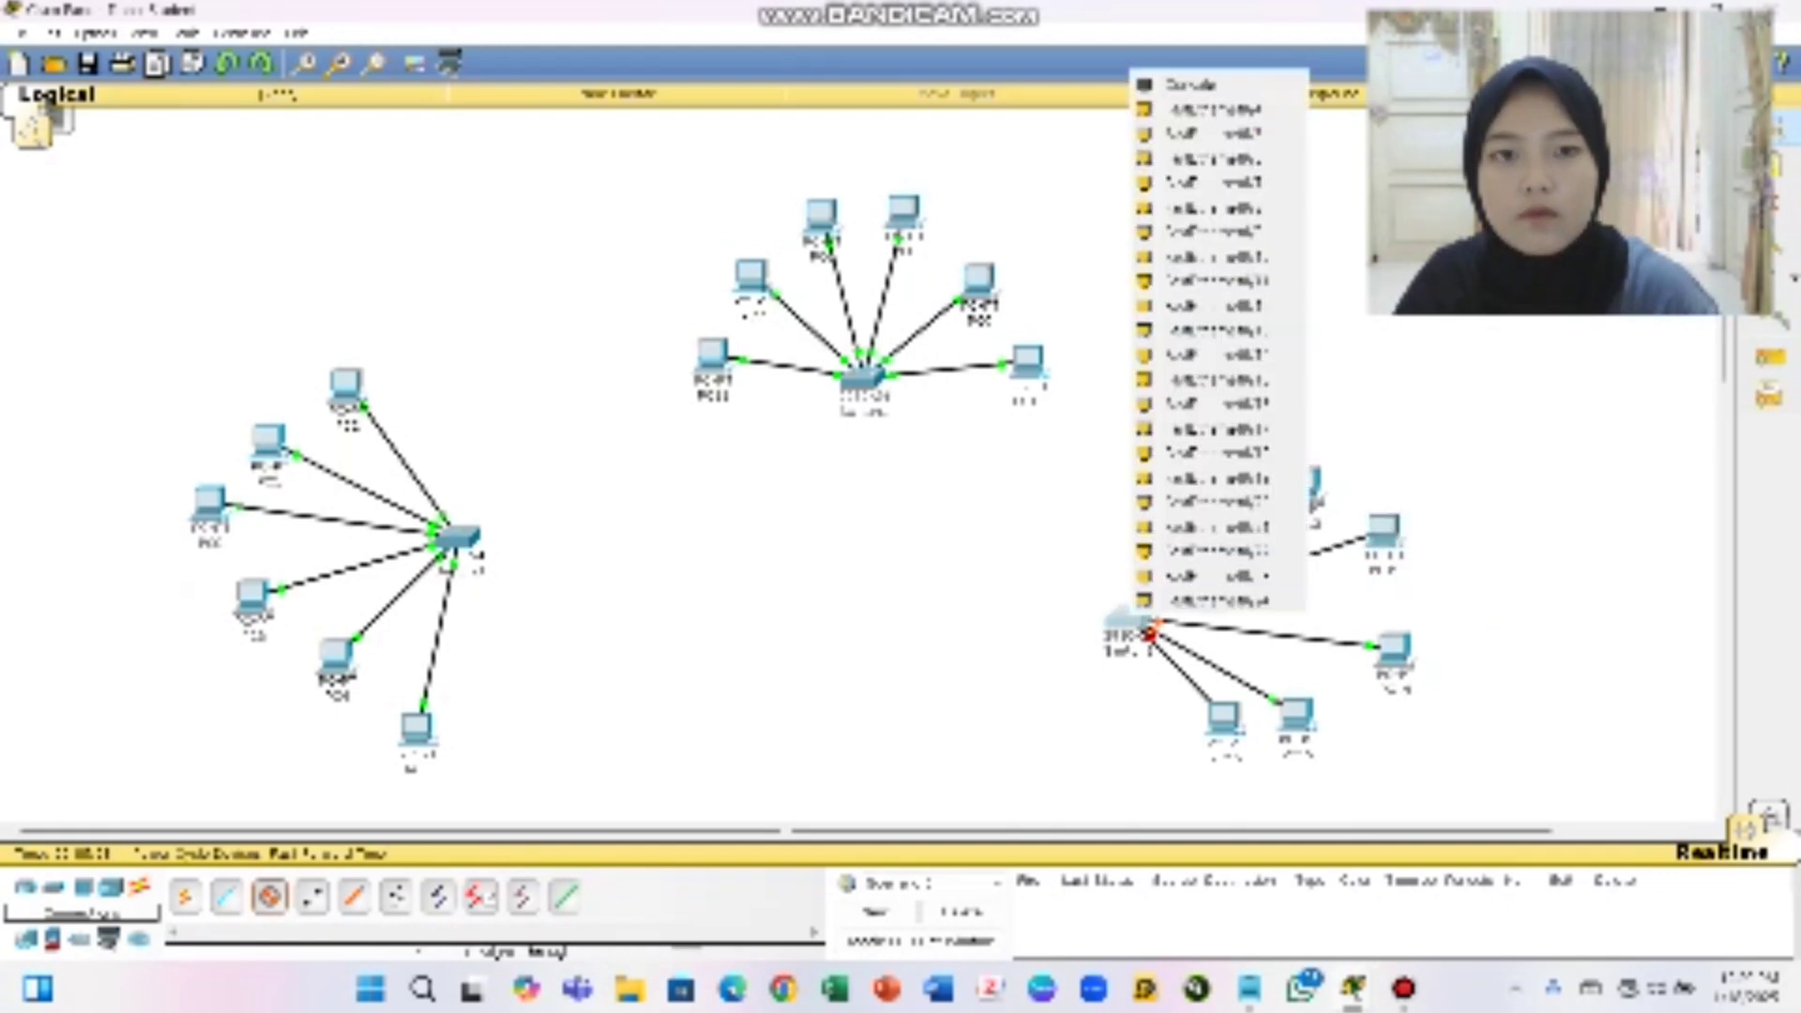
left_click(1215, 109)
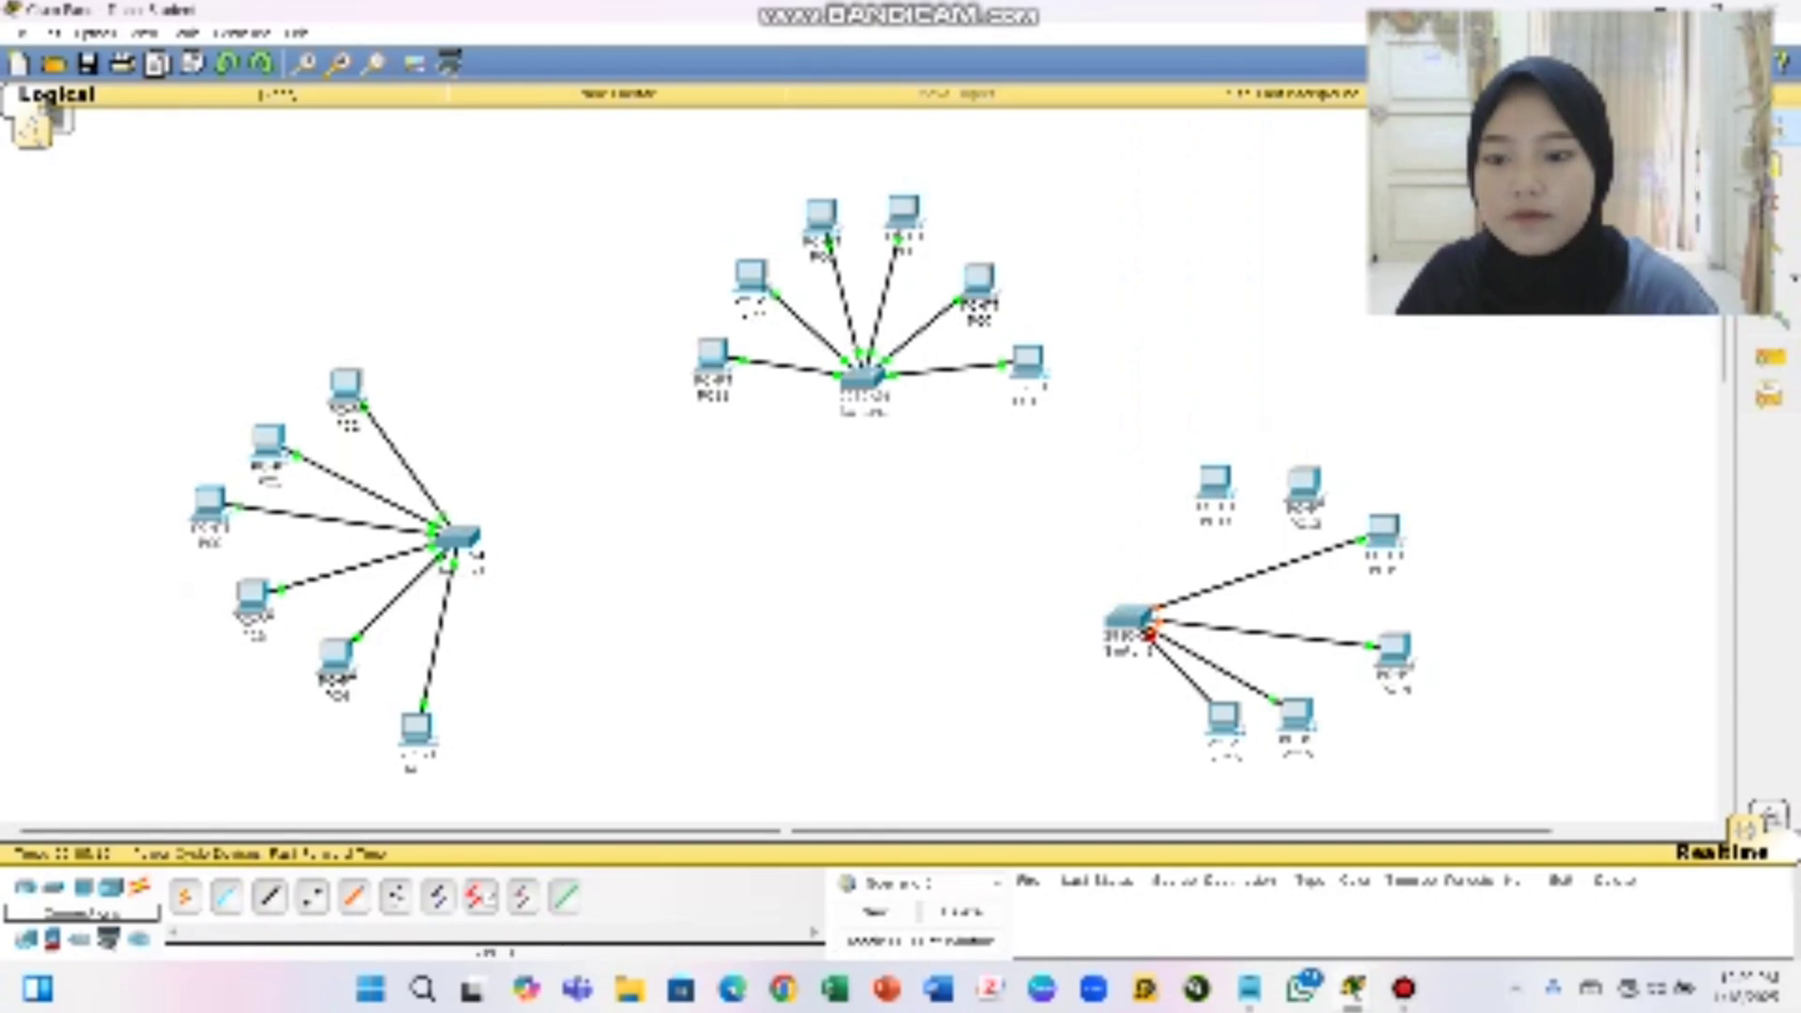
Connect FastEthernet0 of the second top PC in the third arc to its switch's FastEthernet0/5 with a copper straight-through cable
left_click(270, 896)
left_click(1292, 491)
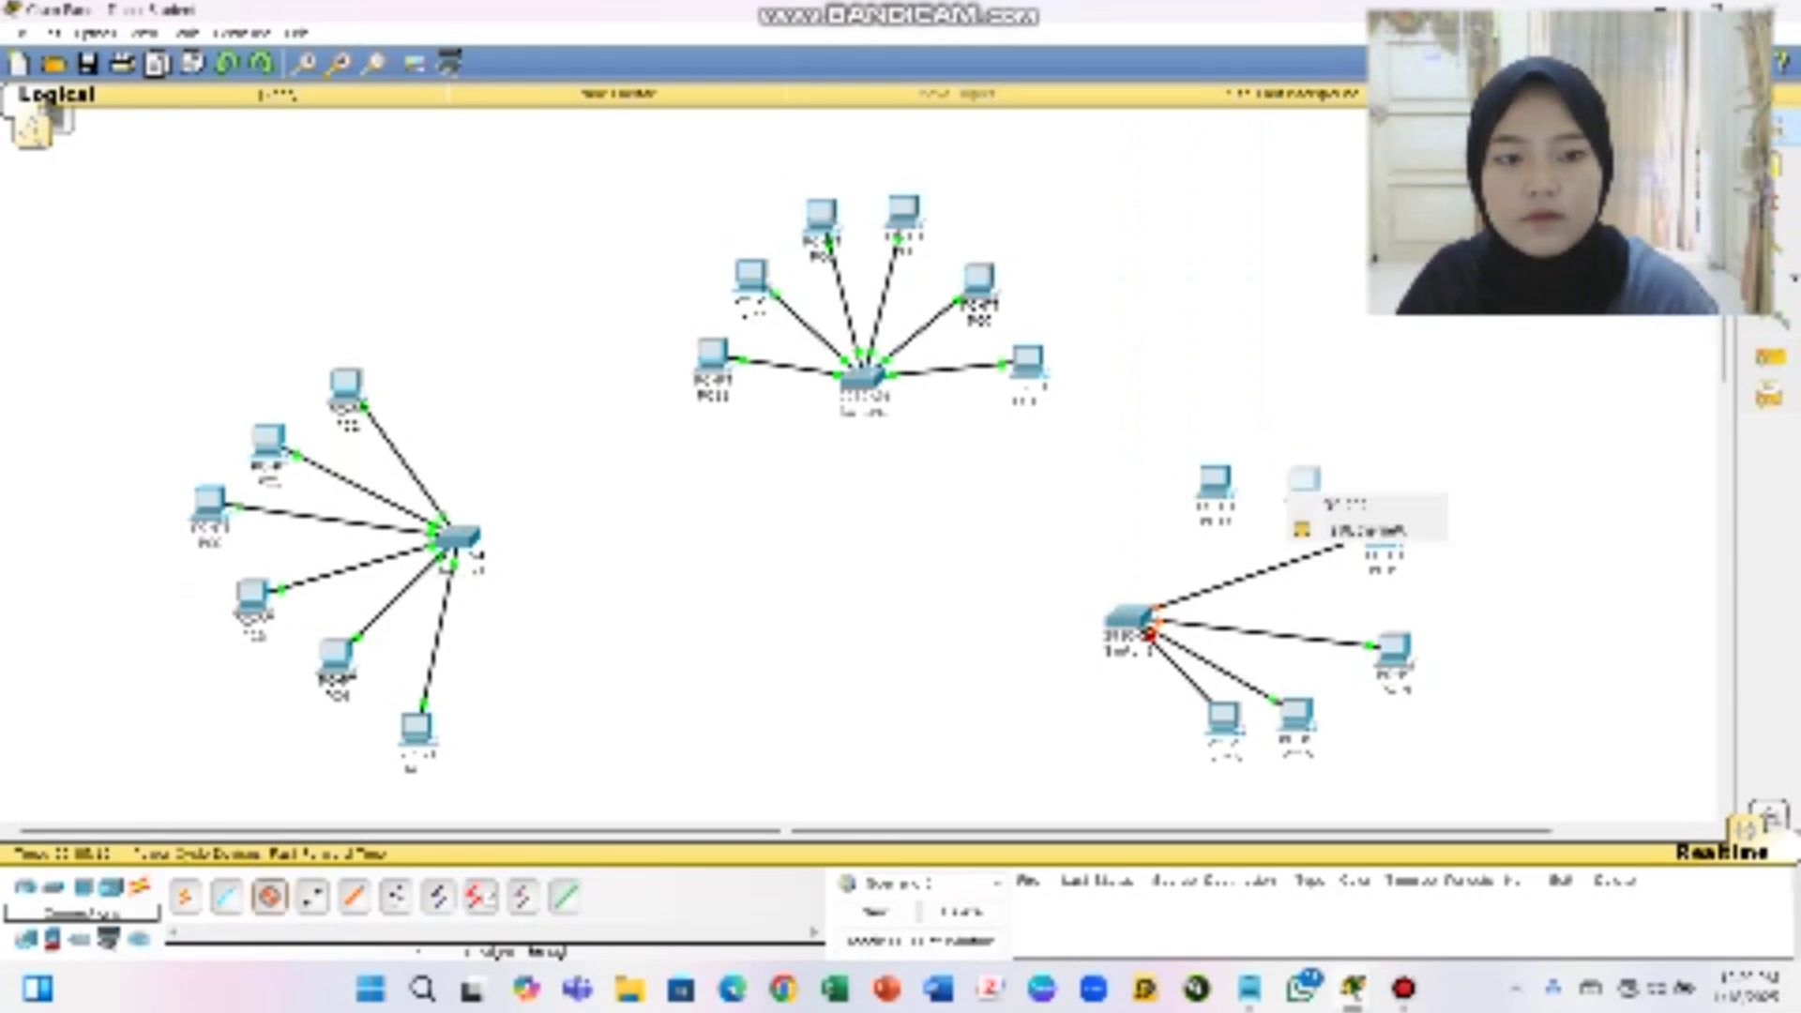
left_click(1339, 531)
left_click(1135, 615)
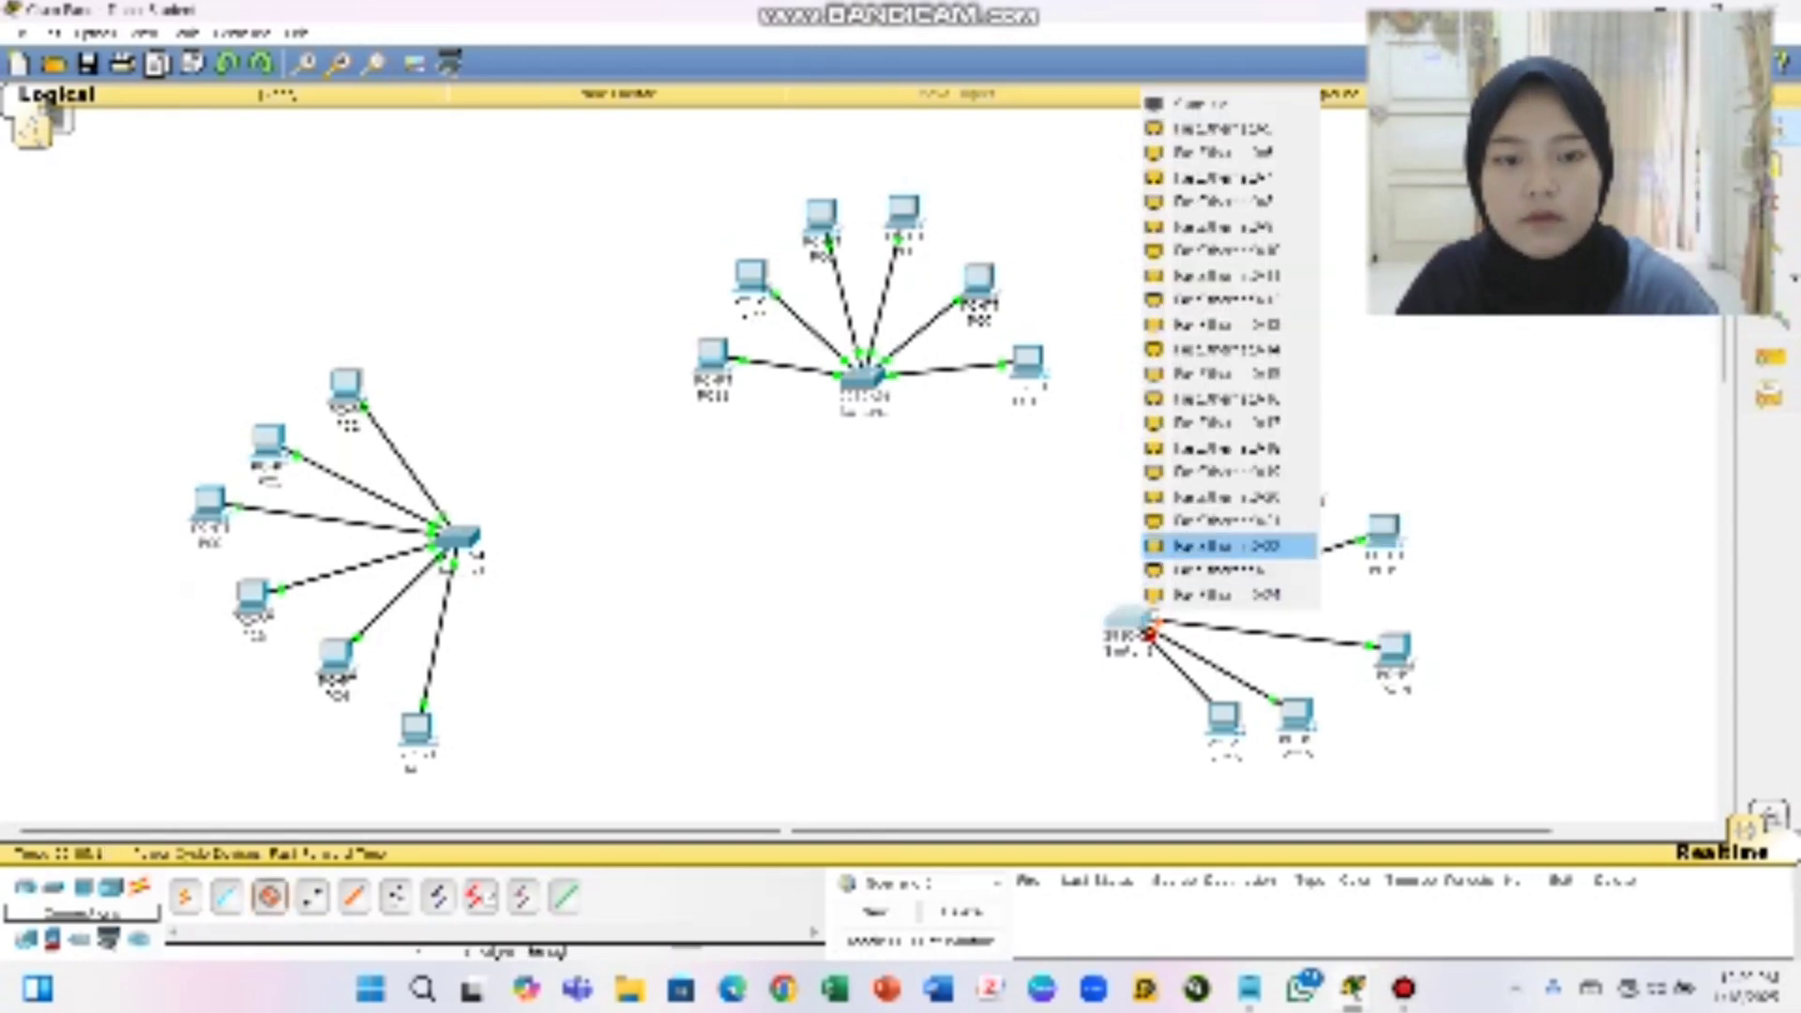
left_click(1219, 131)
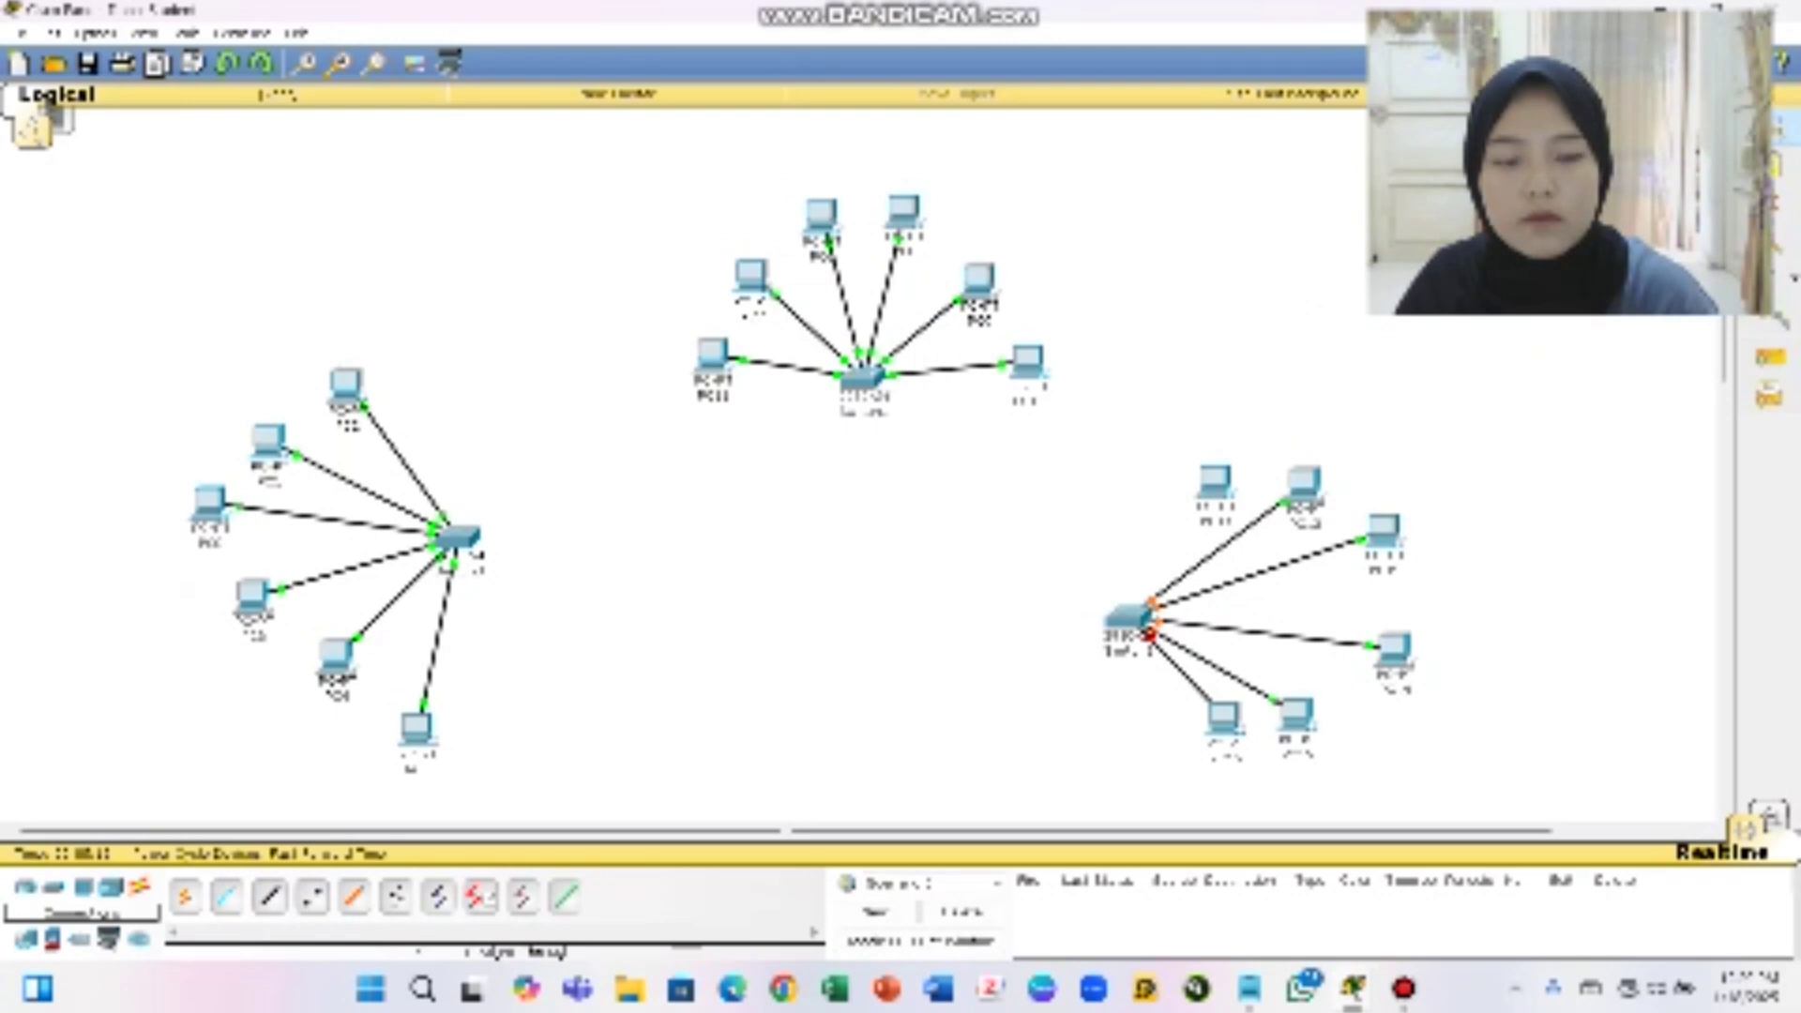
Connect FastEthernet0 of the upper-left PC in the third arc to its switch's FastEthernet0/6 with a copper straight-through cable
left_click(269, 896)
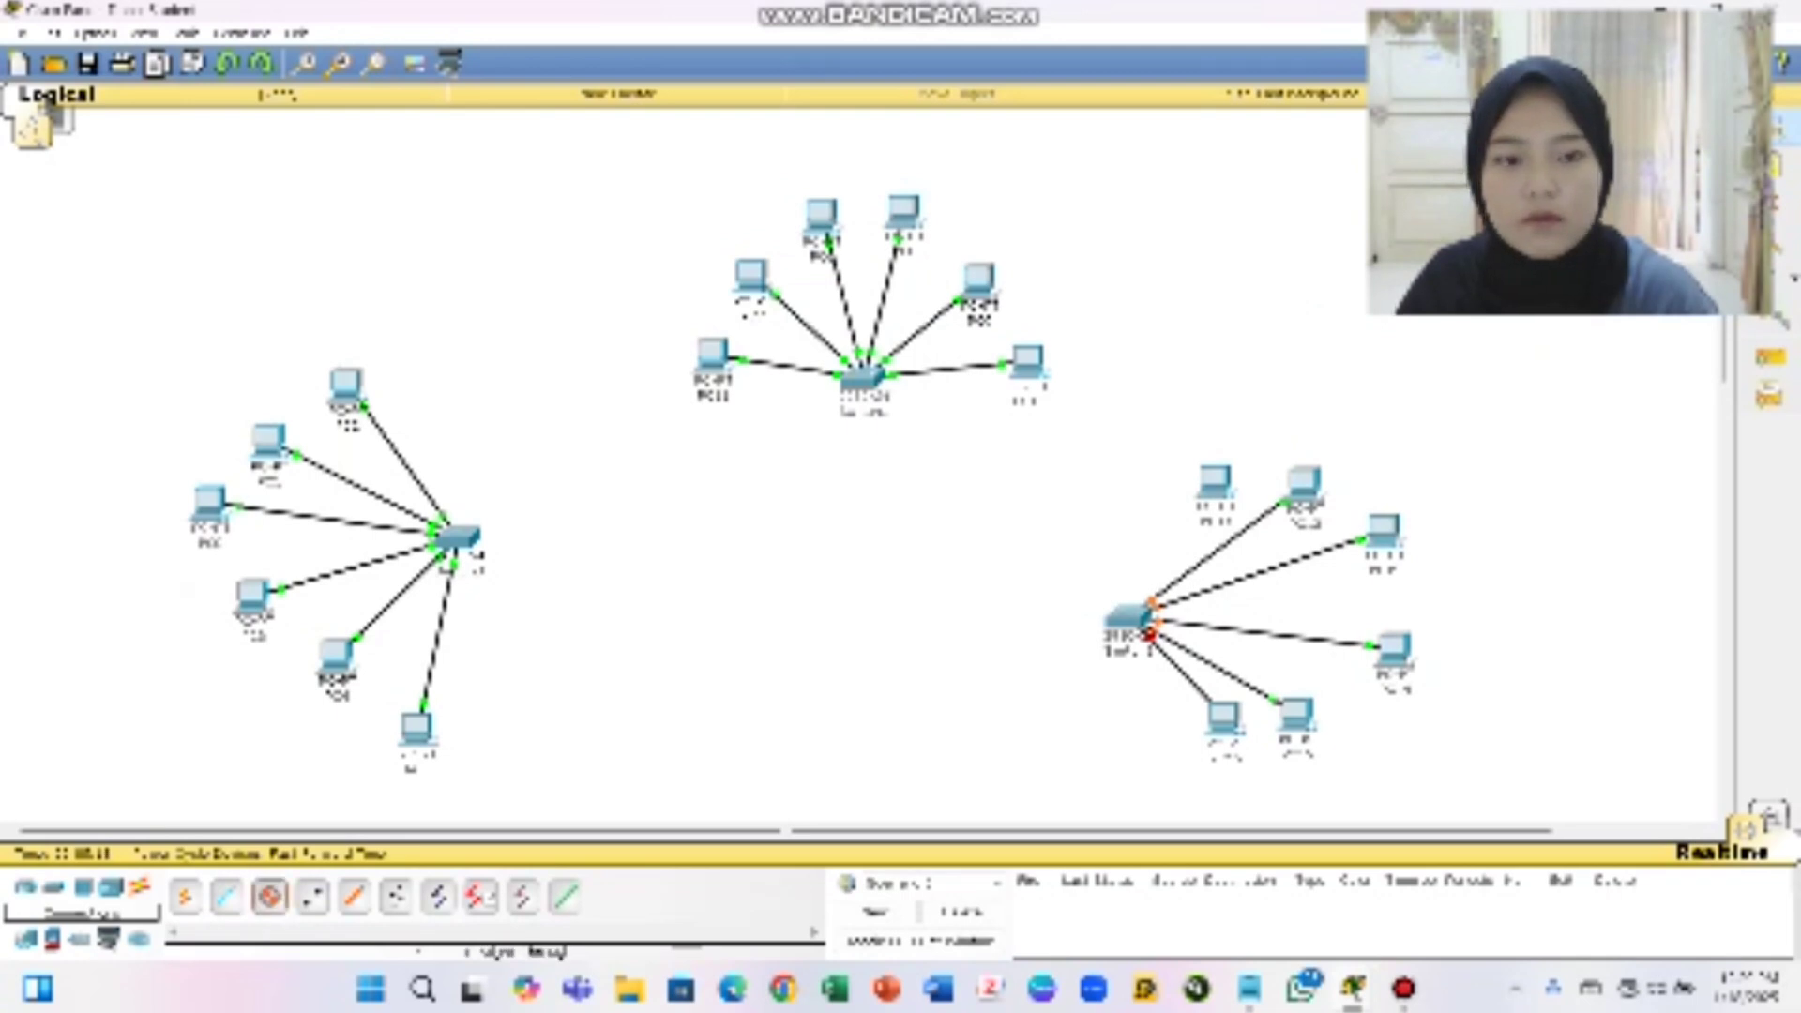
left_click(1215, 483)
left_click(1238, 527)
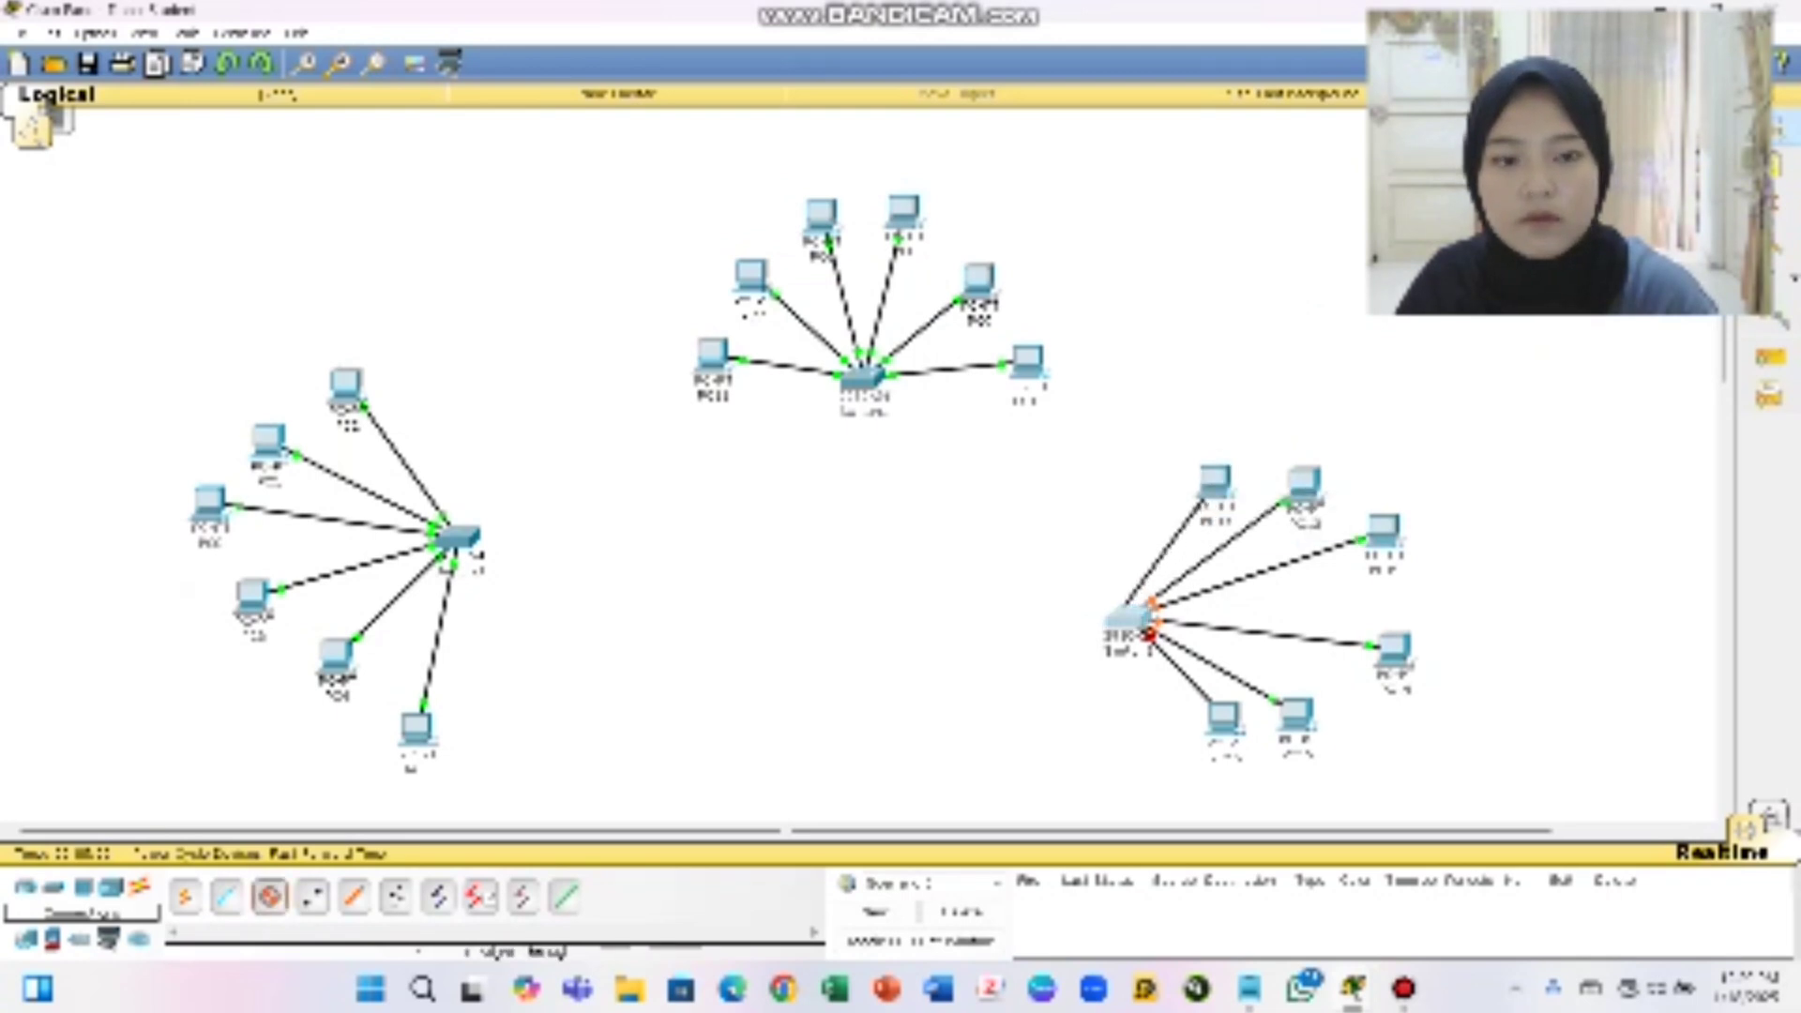
left_click(1123, 611)
left_click(1382, 533)
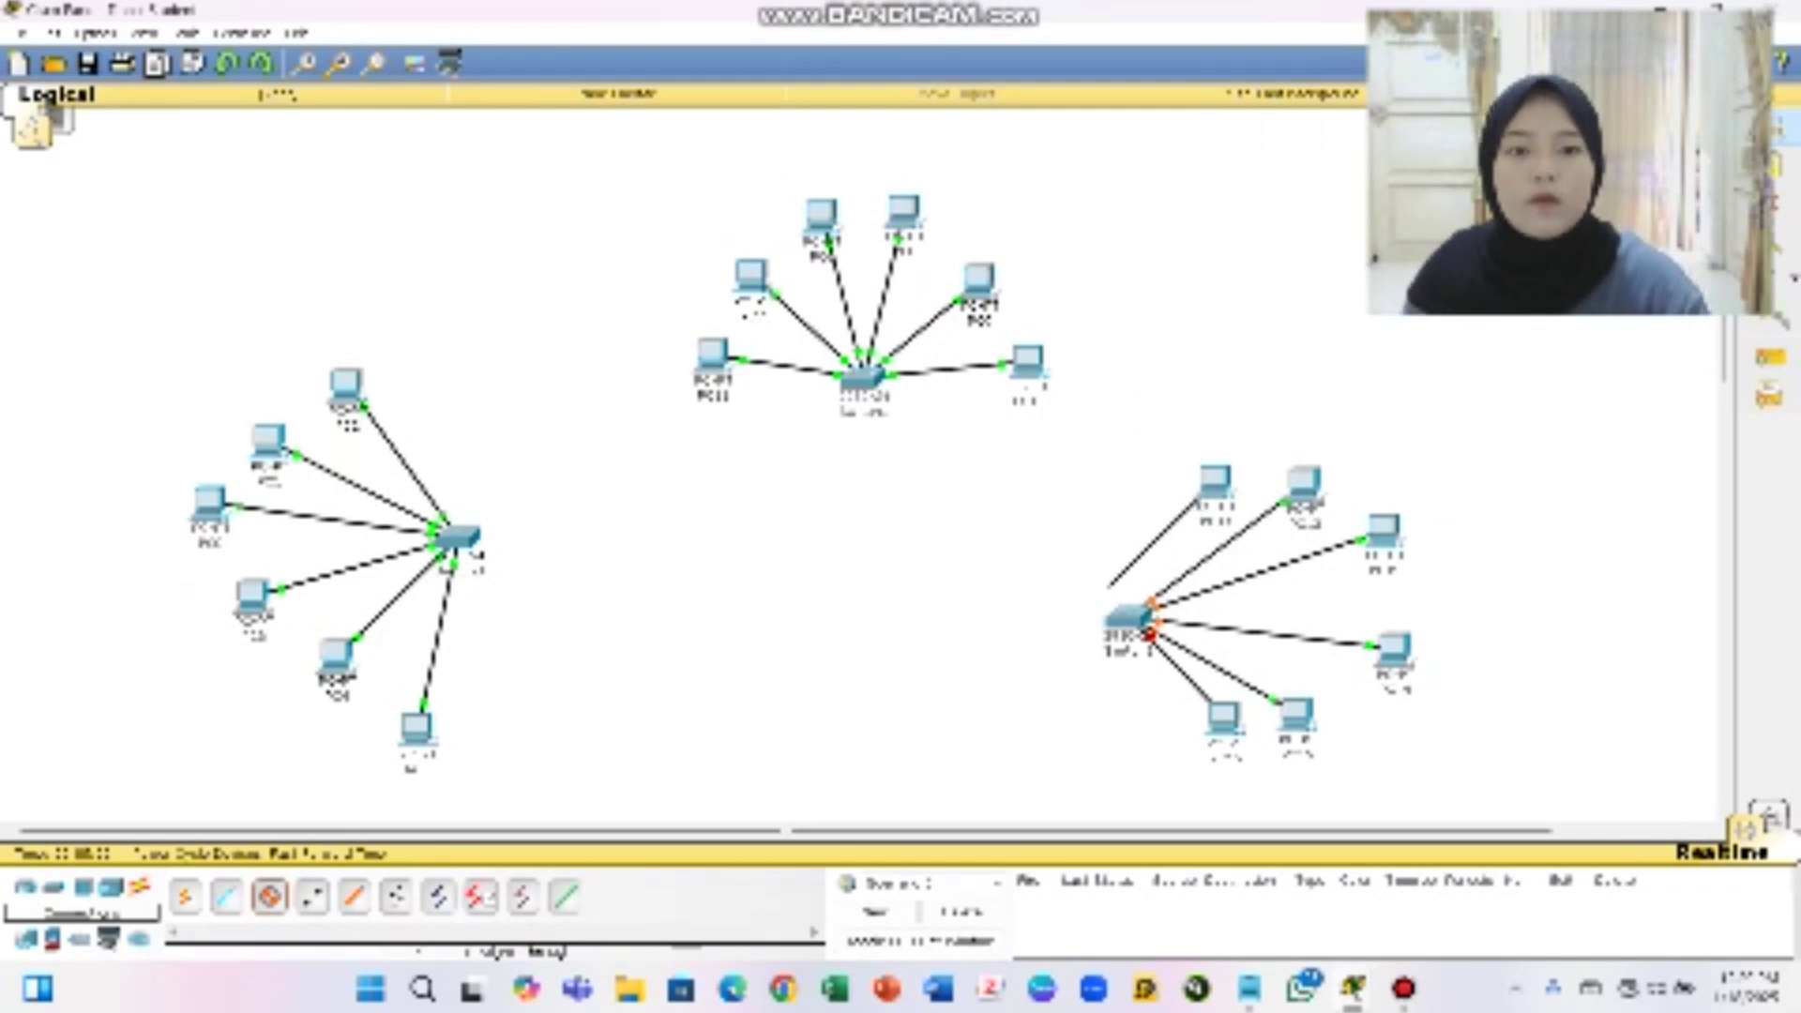
left_click(1125, 614)
left_click(1210, 150)
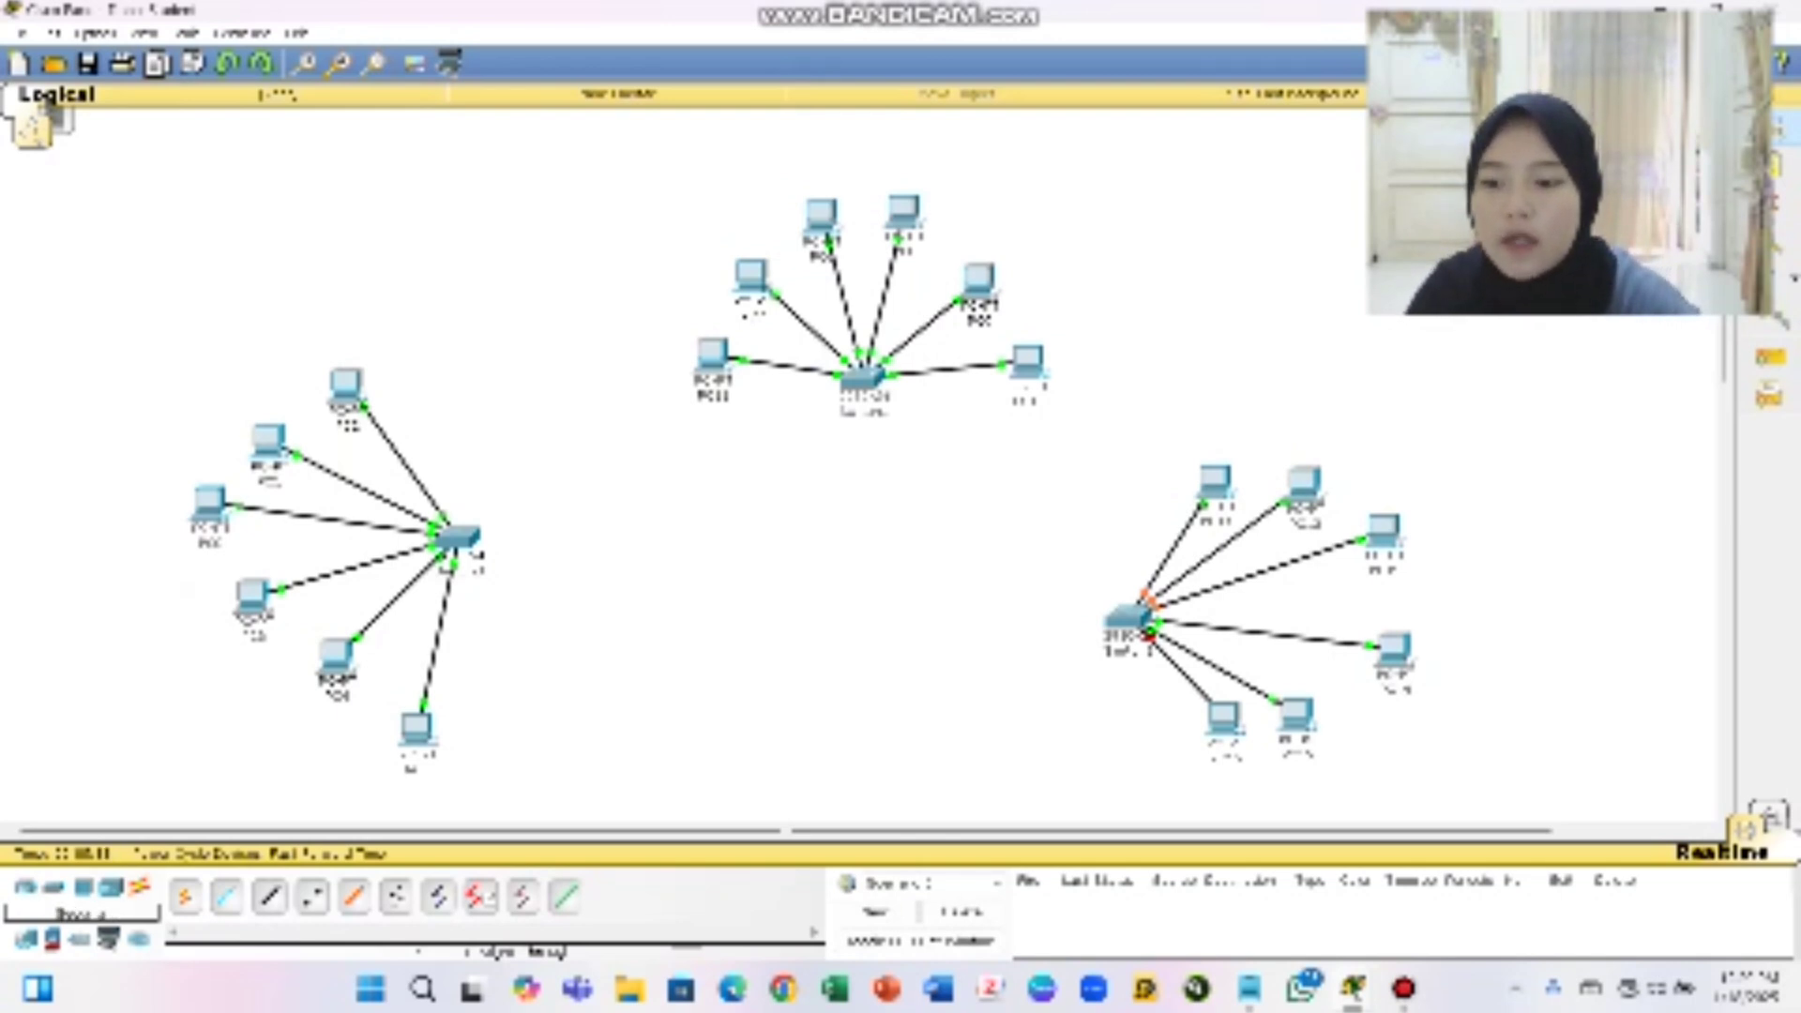
Place a Router-PT-Empty between the three groups and move the first and second groups' switches closer to it
left_click(25, 887)
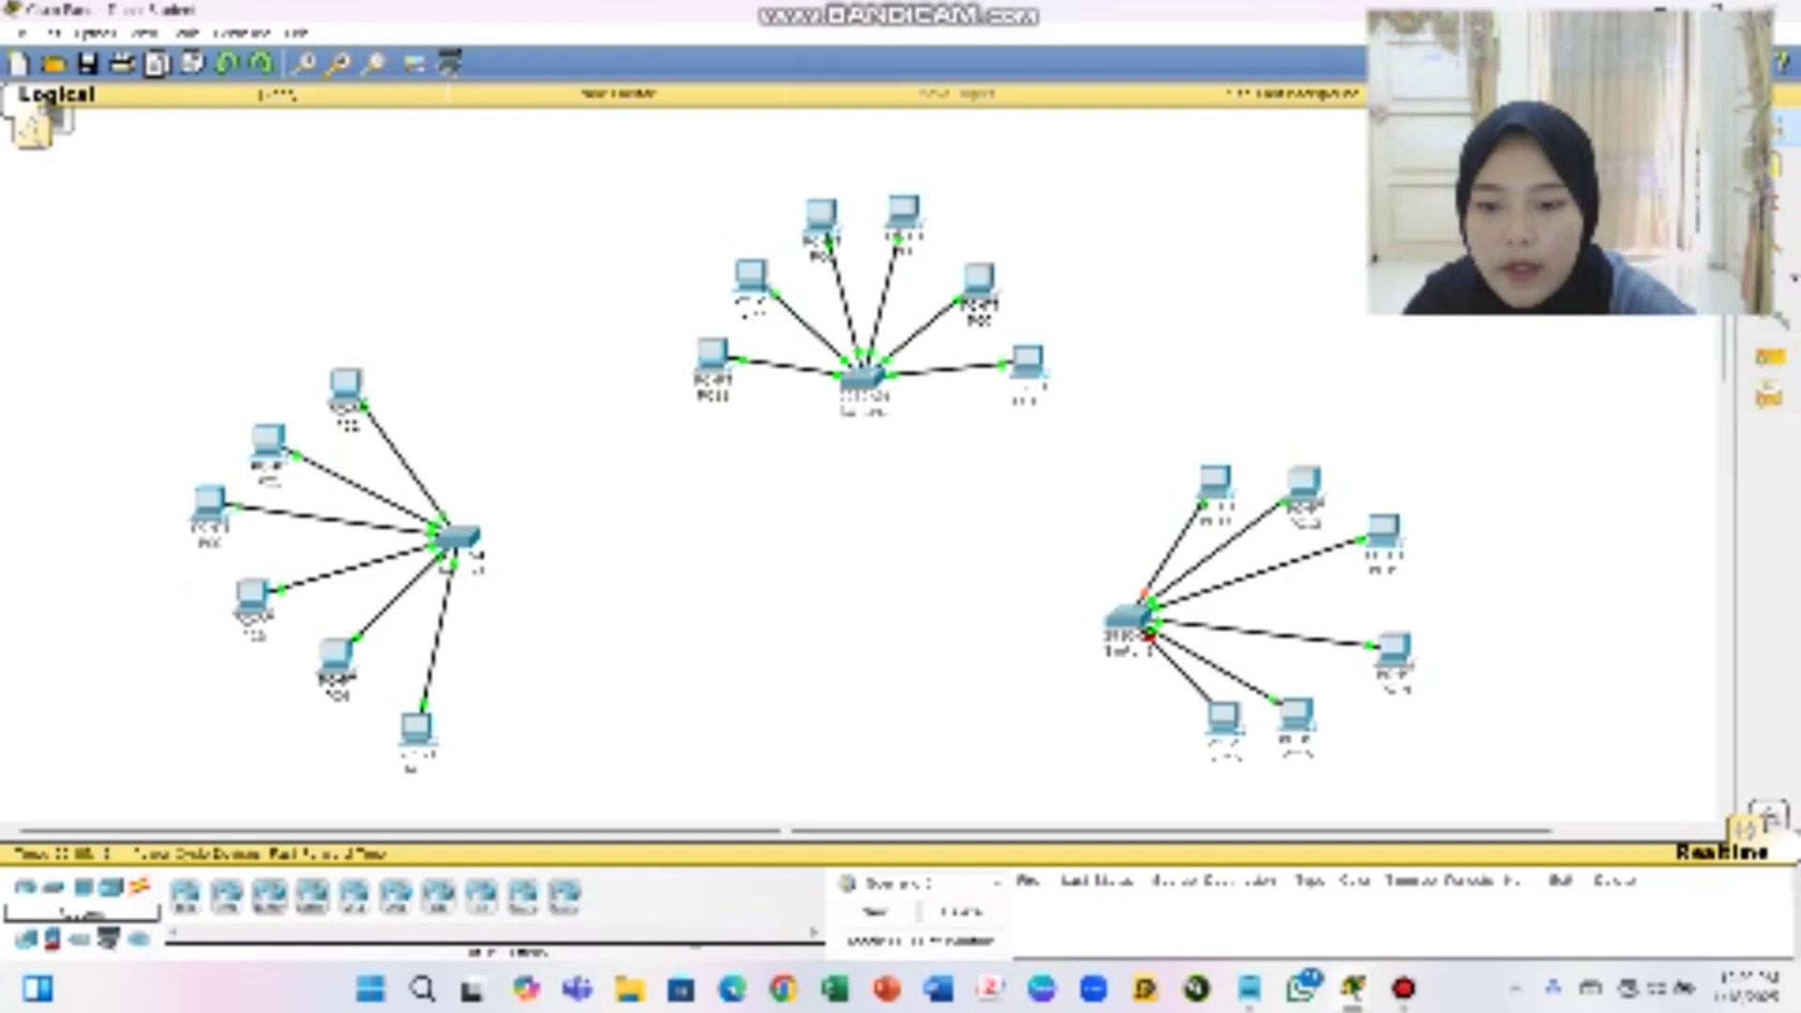
left_click(564, 893)
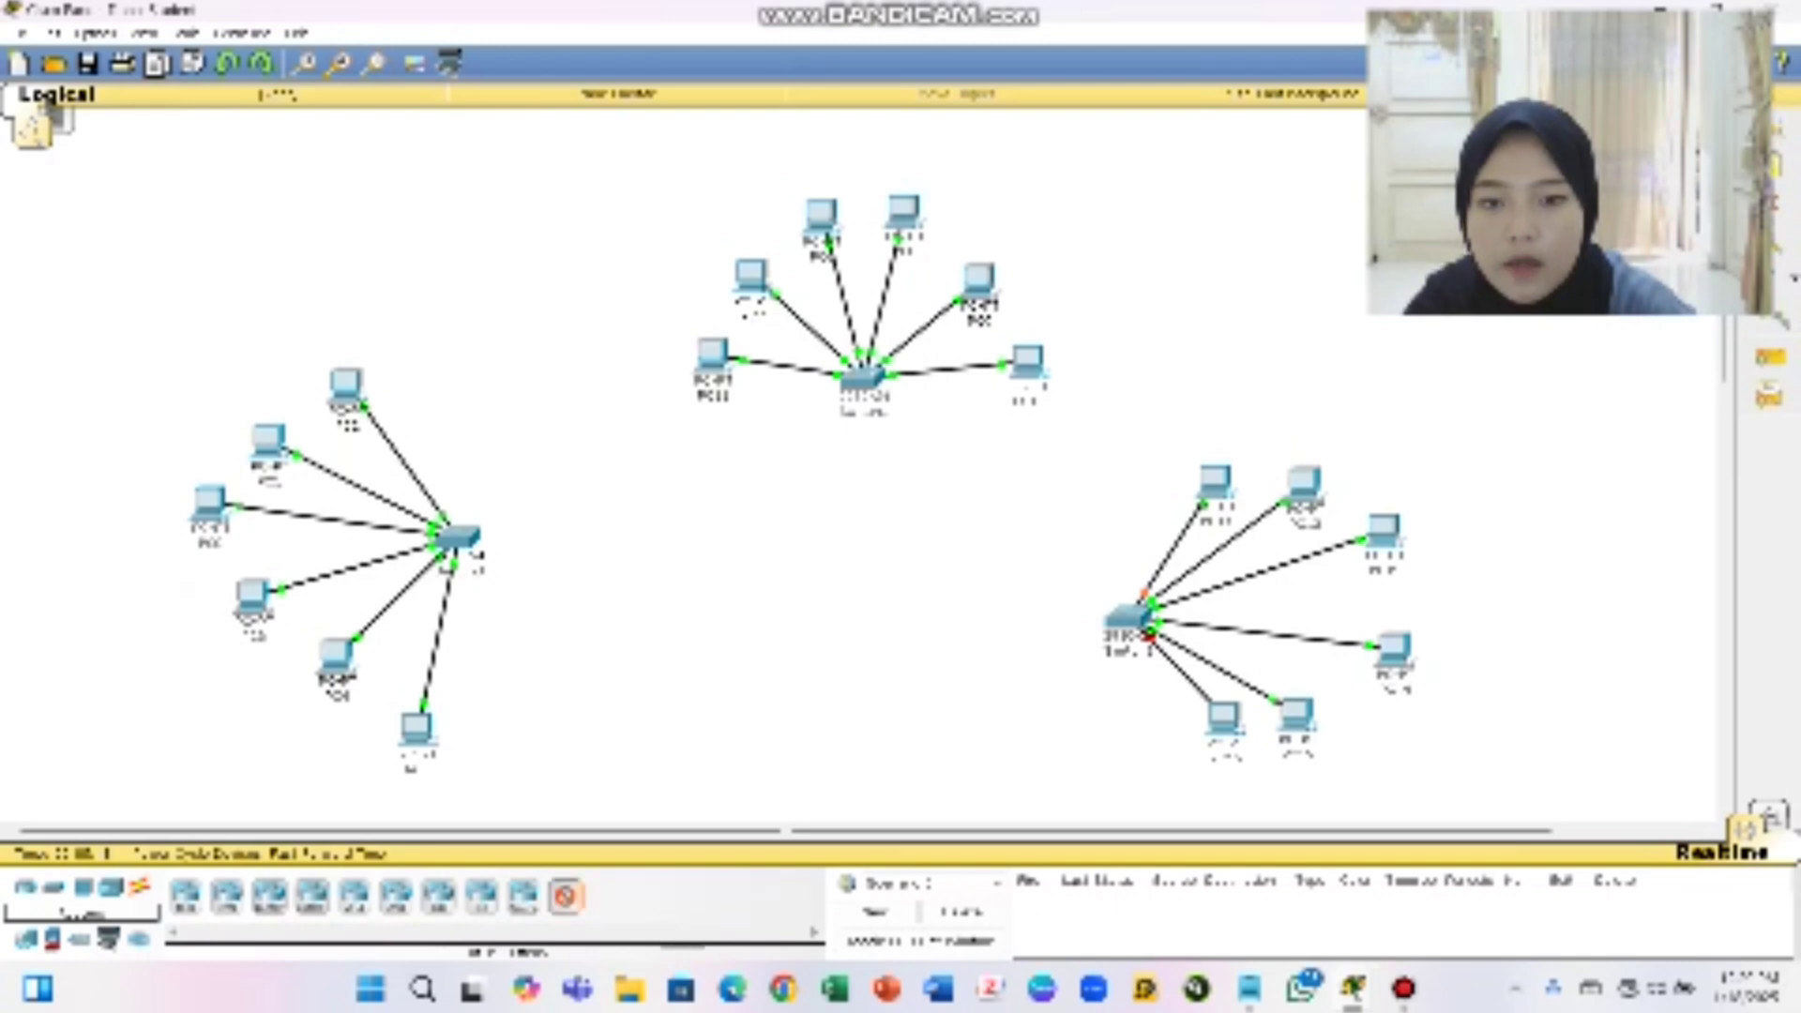
left_click(740, 657)
left_click_drag(740, 653, 802, 604)
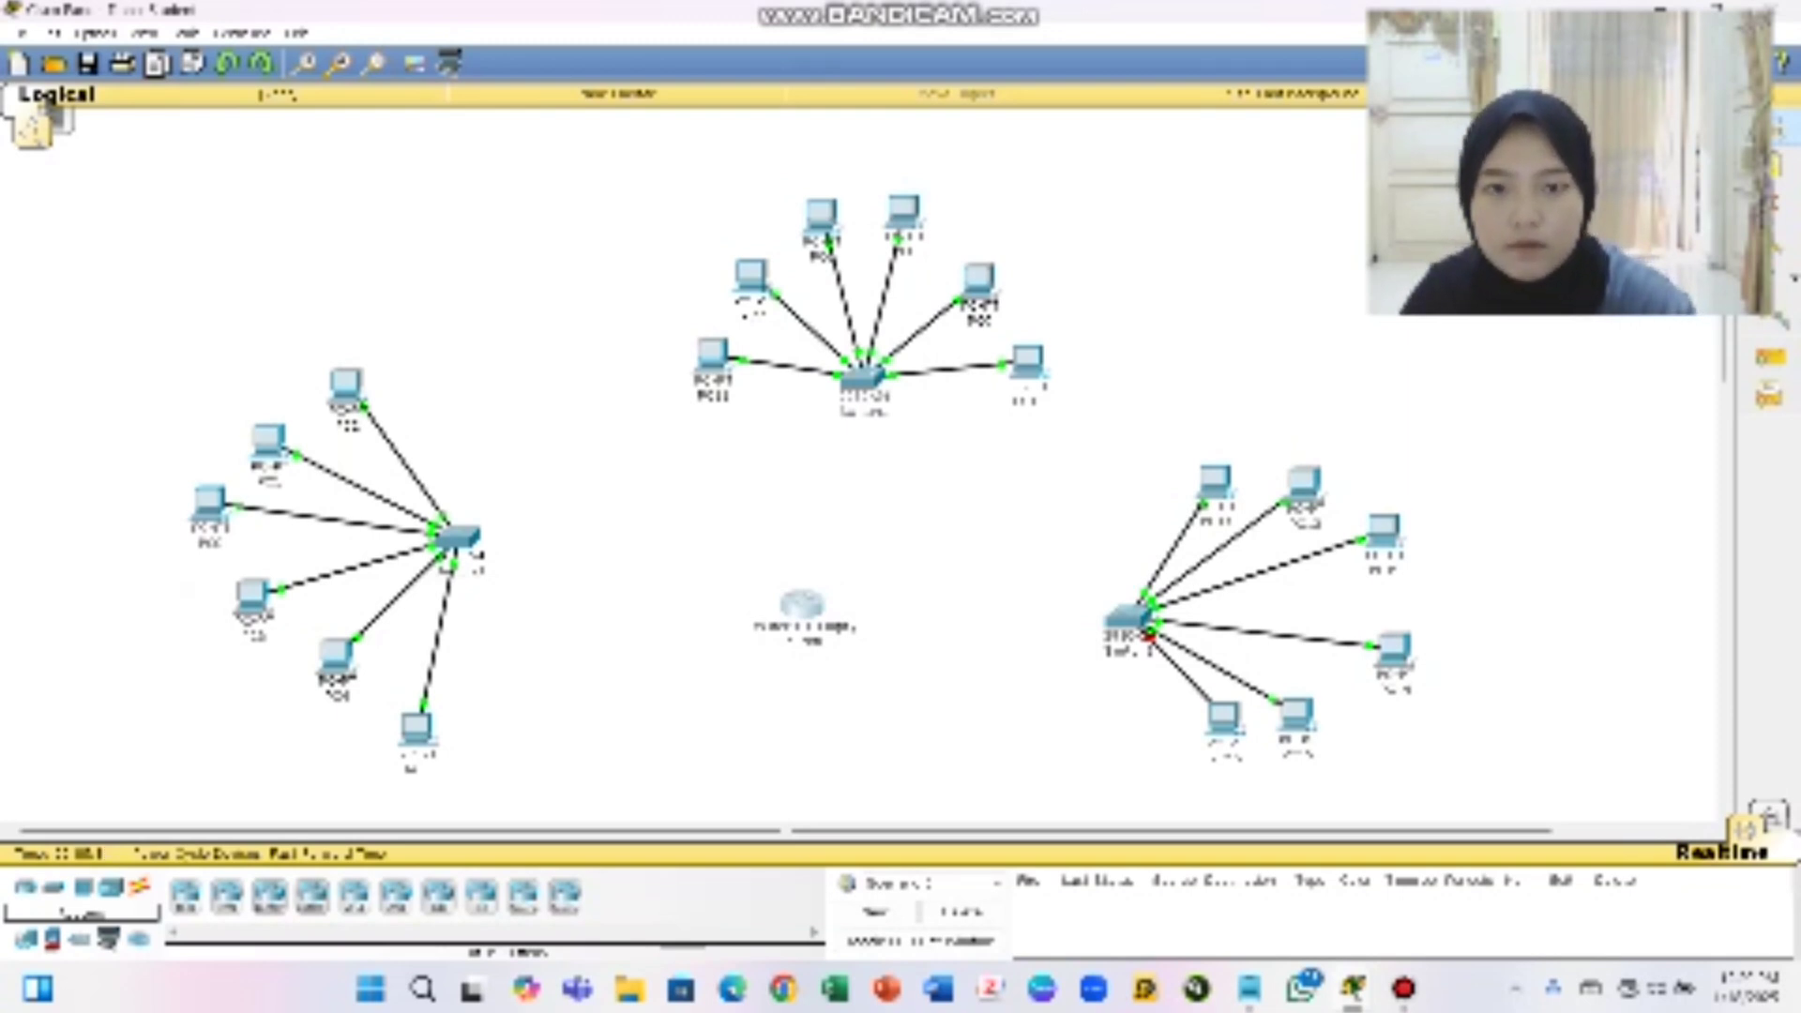
left_click_drag(861, 377, 799, 458)
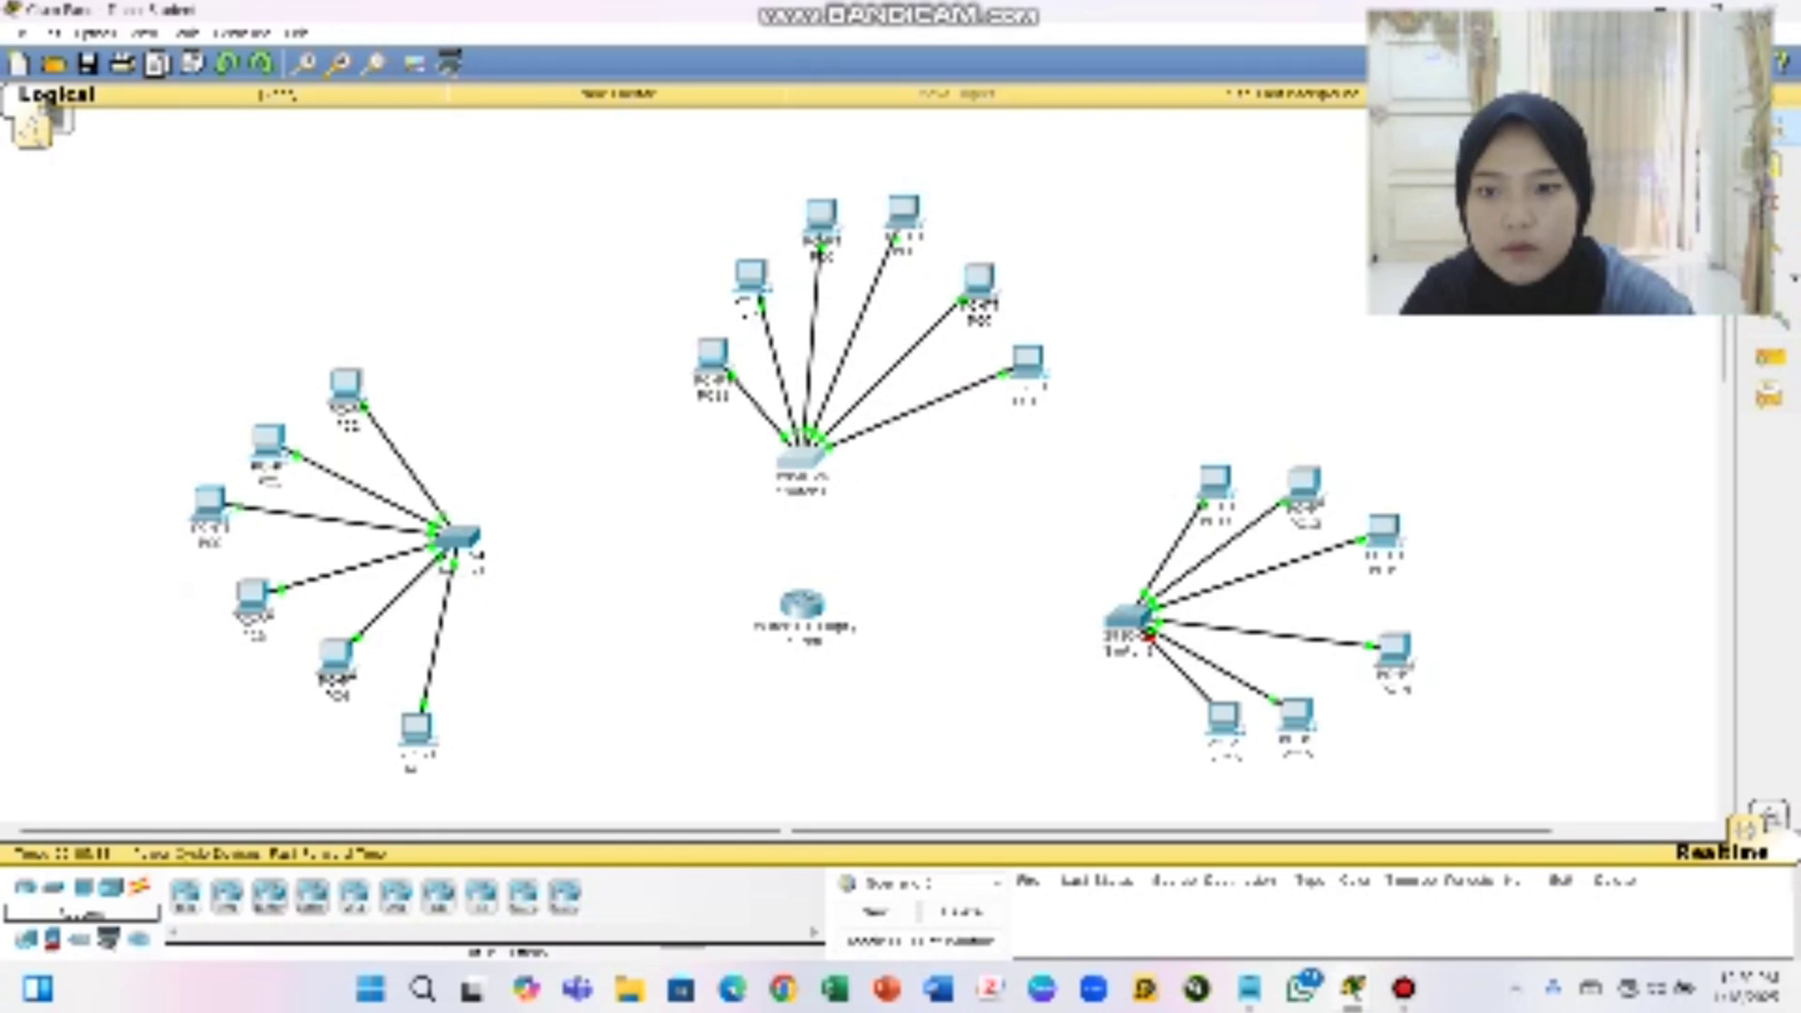
left_click_drag(458, 537, 546, 551)
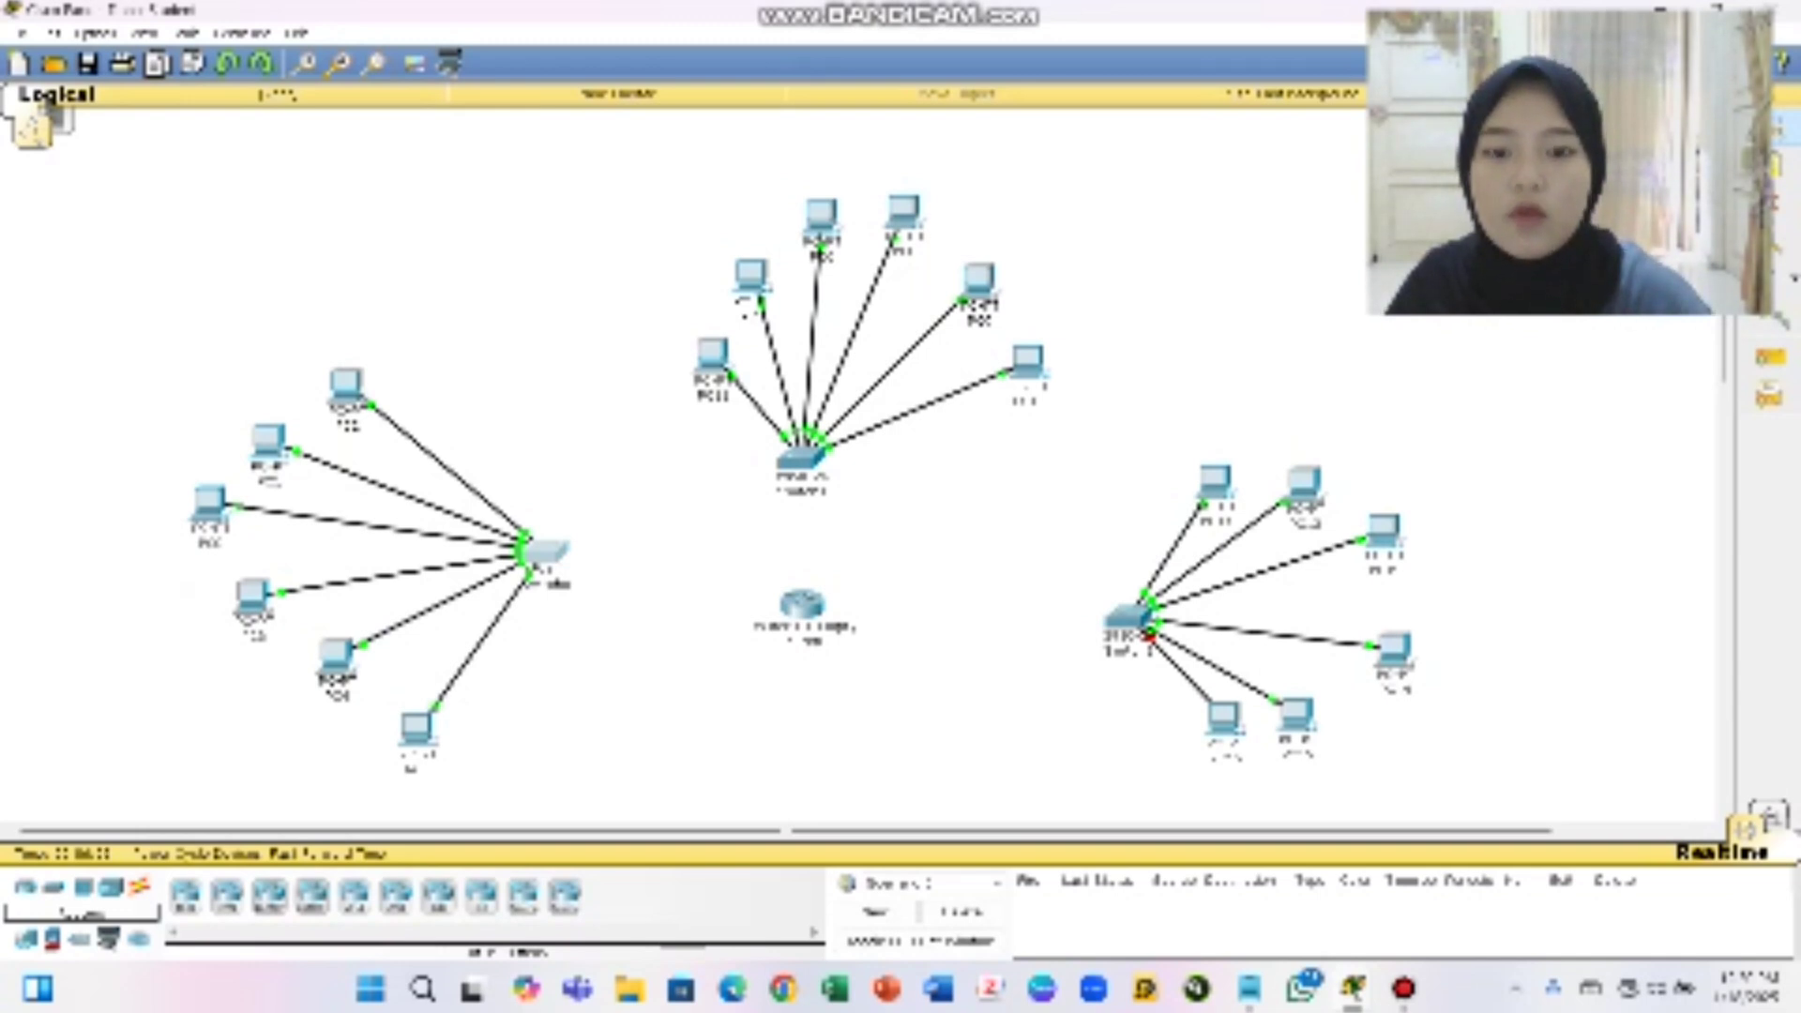
Open the router's enlarged physical view and insert a PT-ROUTER-NM-1CFE module into the rightmost empty slot
left_click(802, 603)
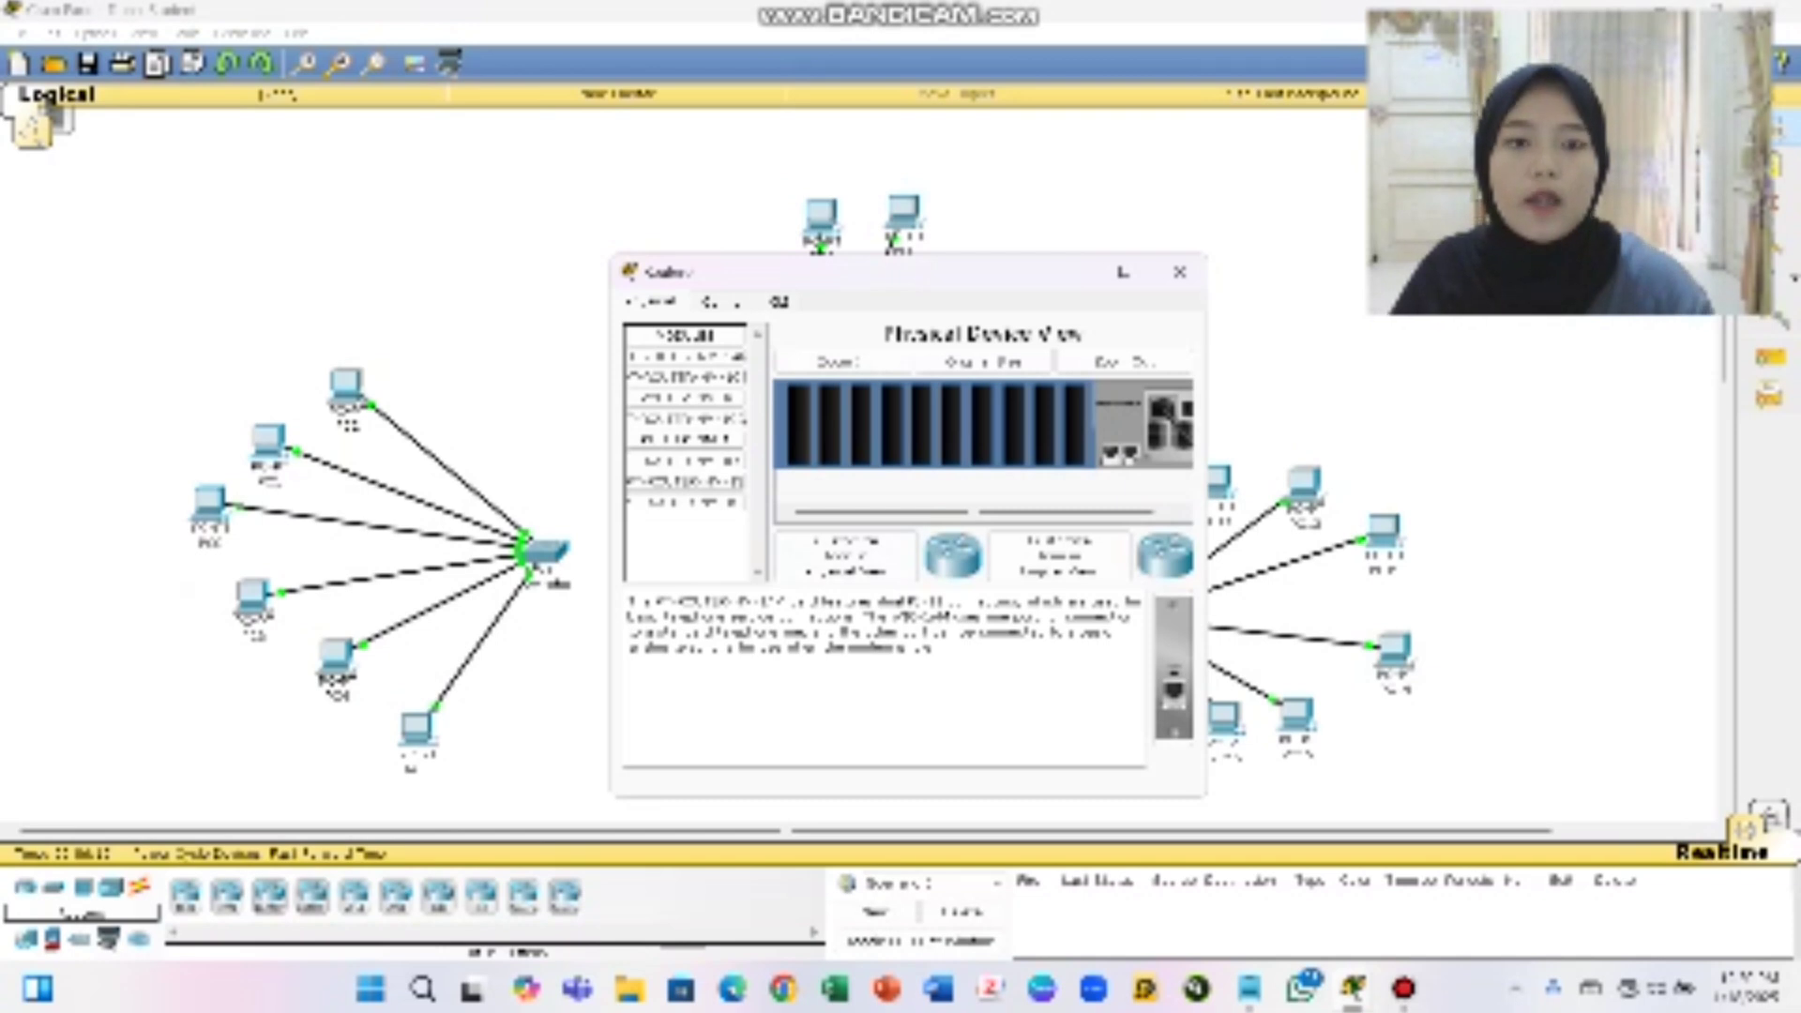
left_click(1123, 272)
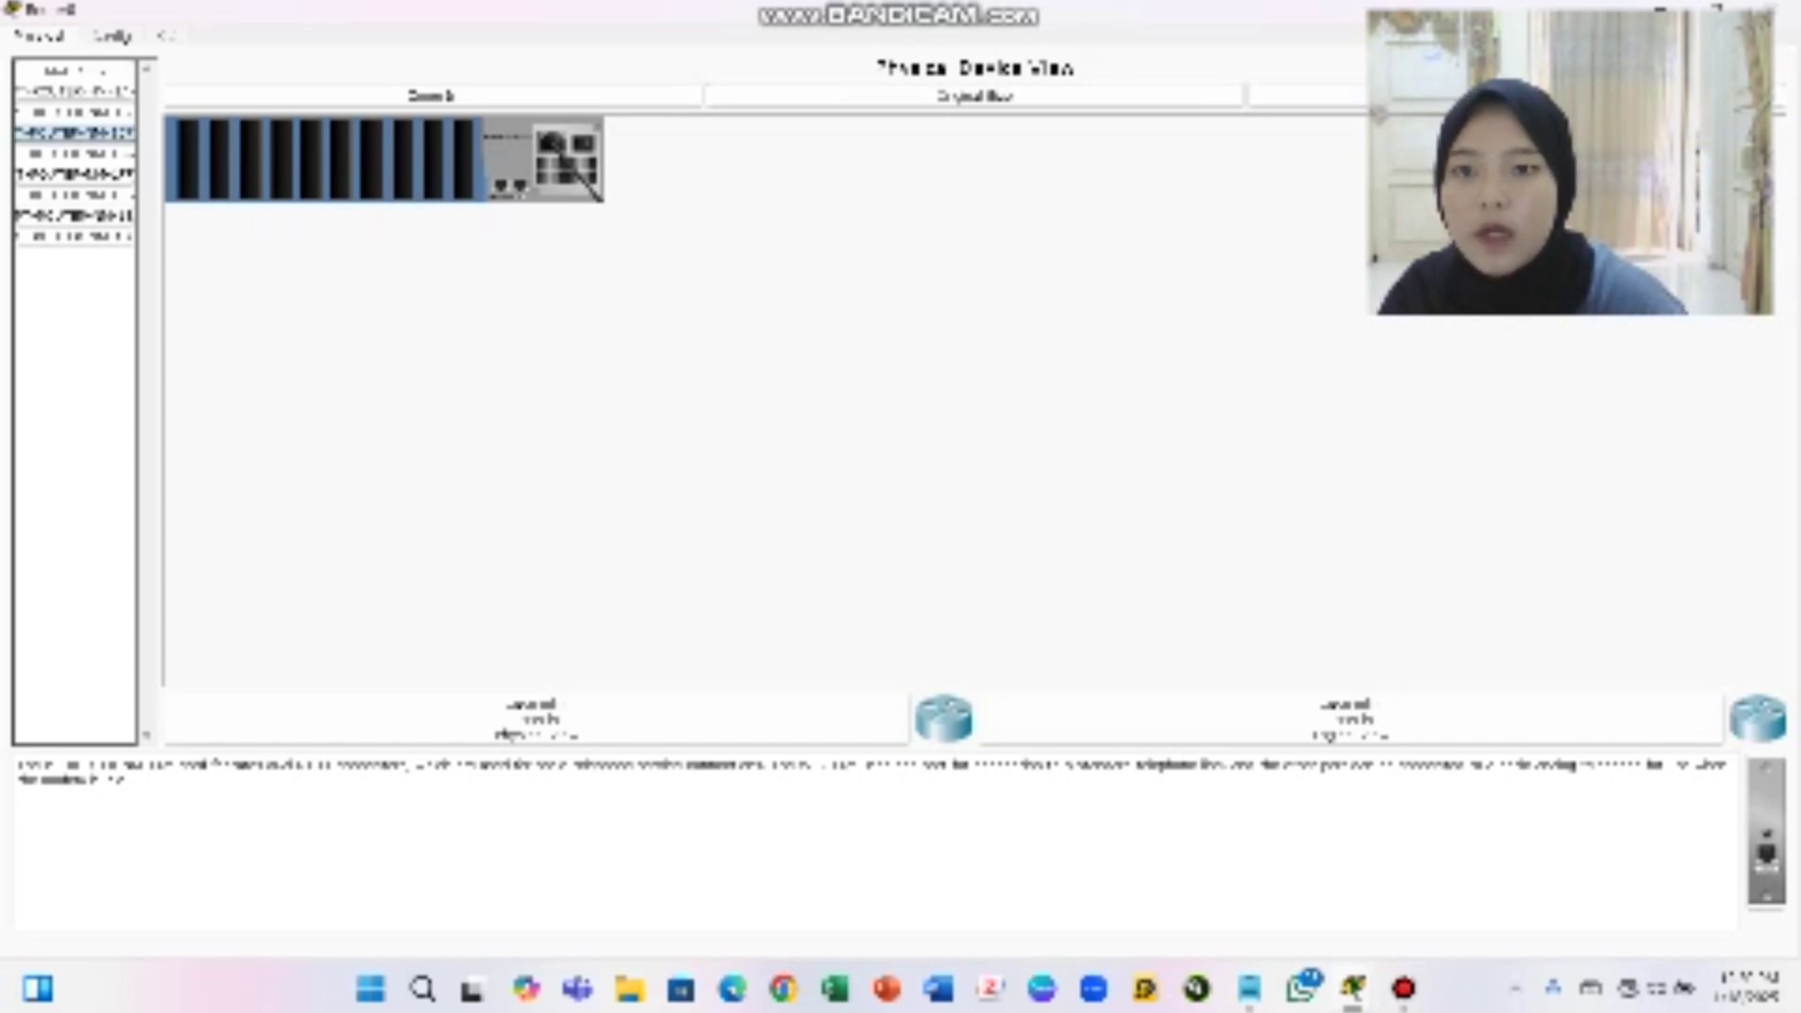
left_click_drag(75, 131, 465, 159)
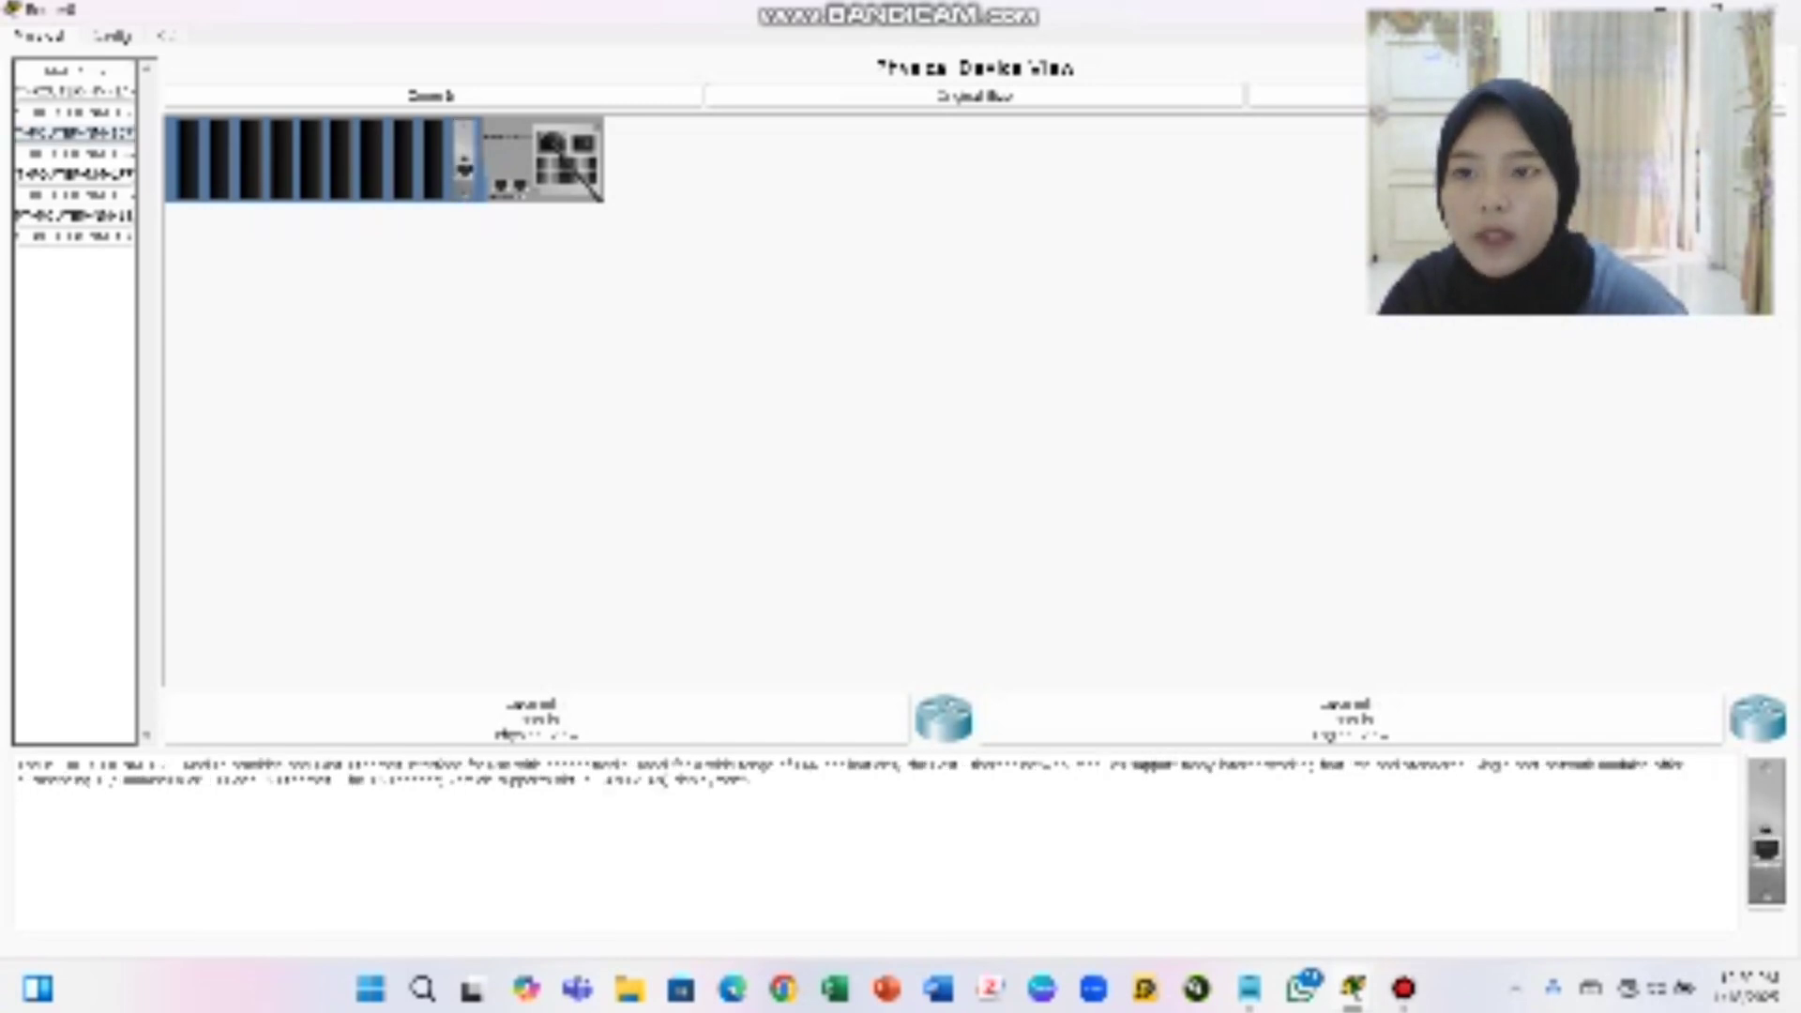
Insert two more PT-ROUTER-NM-1CFE modules into the router's two empty slots beside the installed one, then close the router's window
left_click_drag(75, 132, 435, 159)
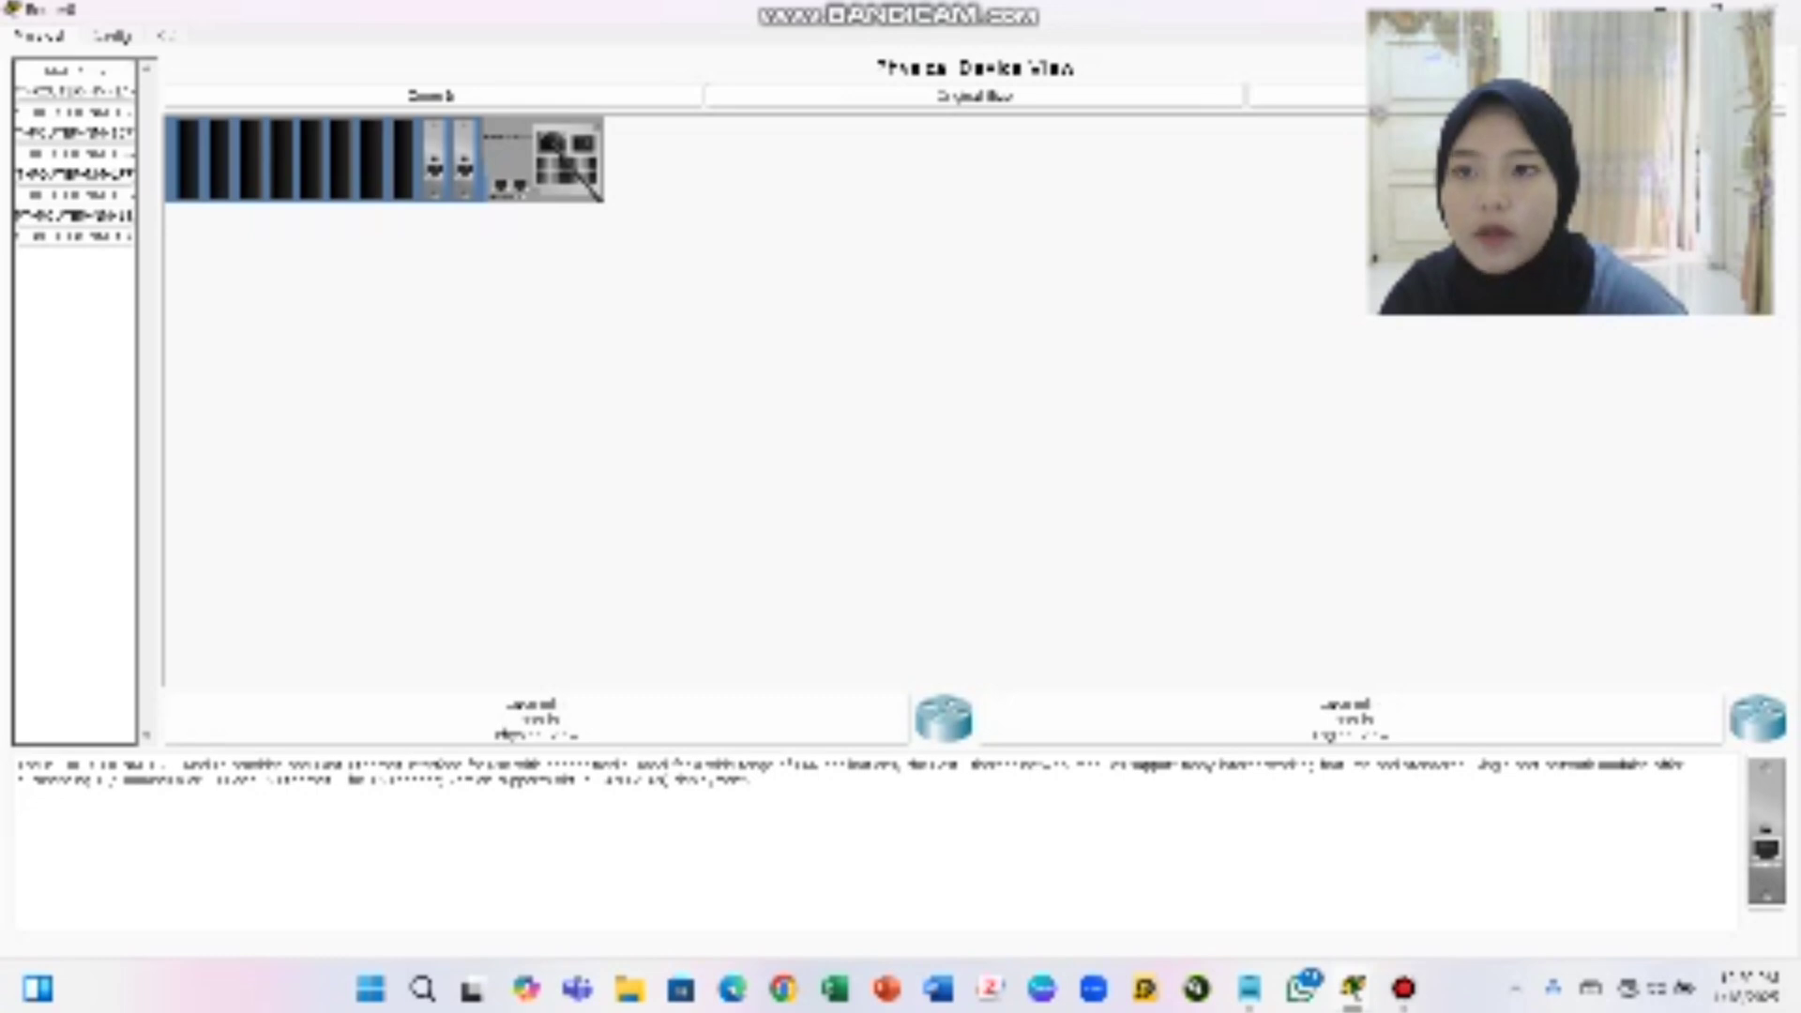
left_click_drag(75, 132, 404, 160)
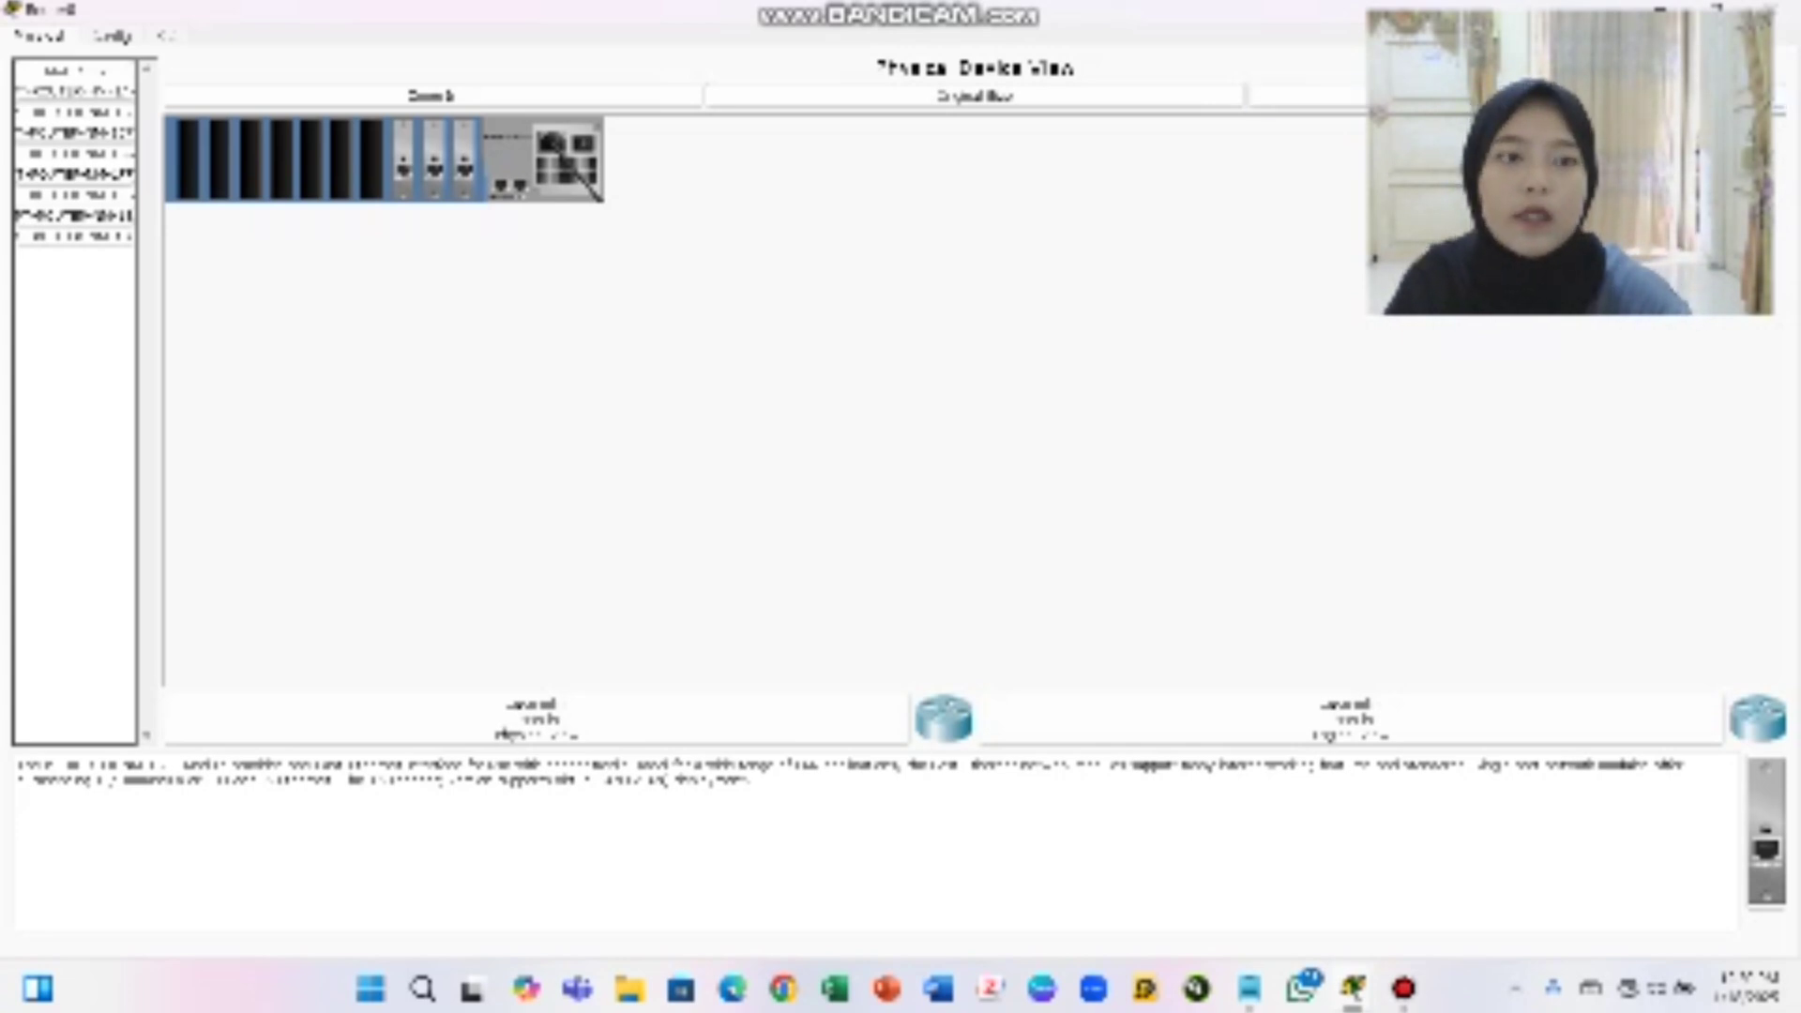
left_click(1782, 9)
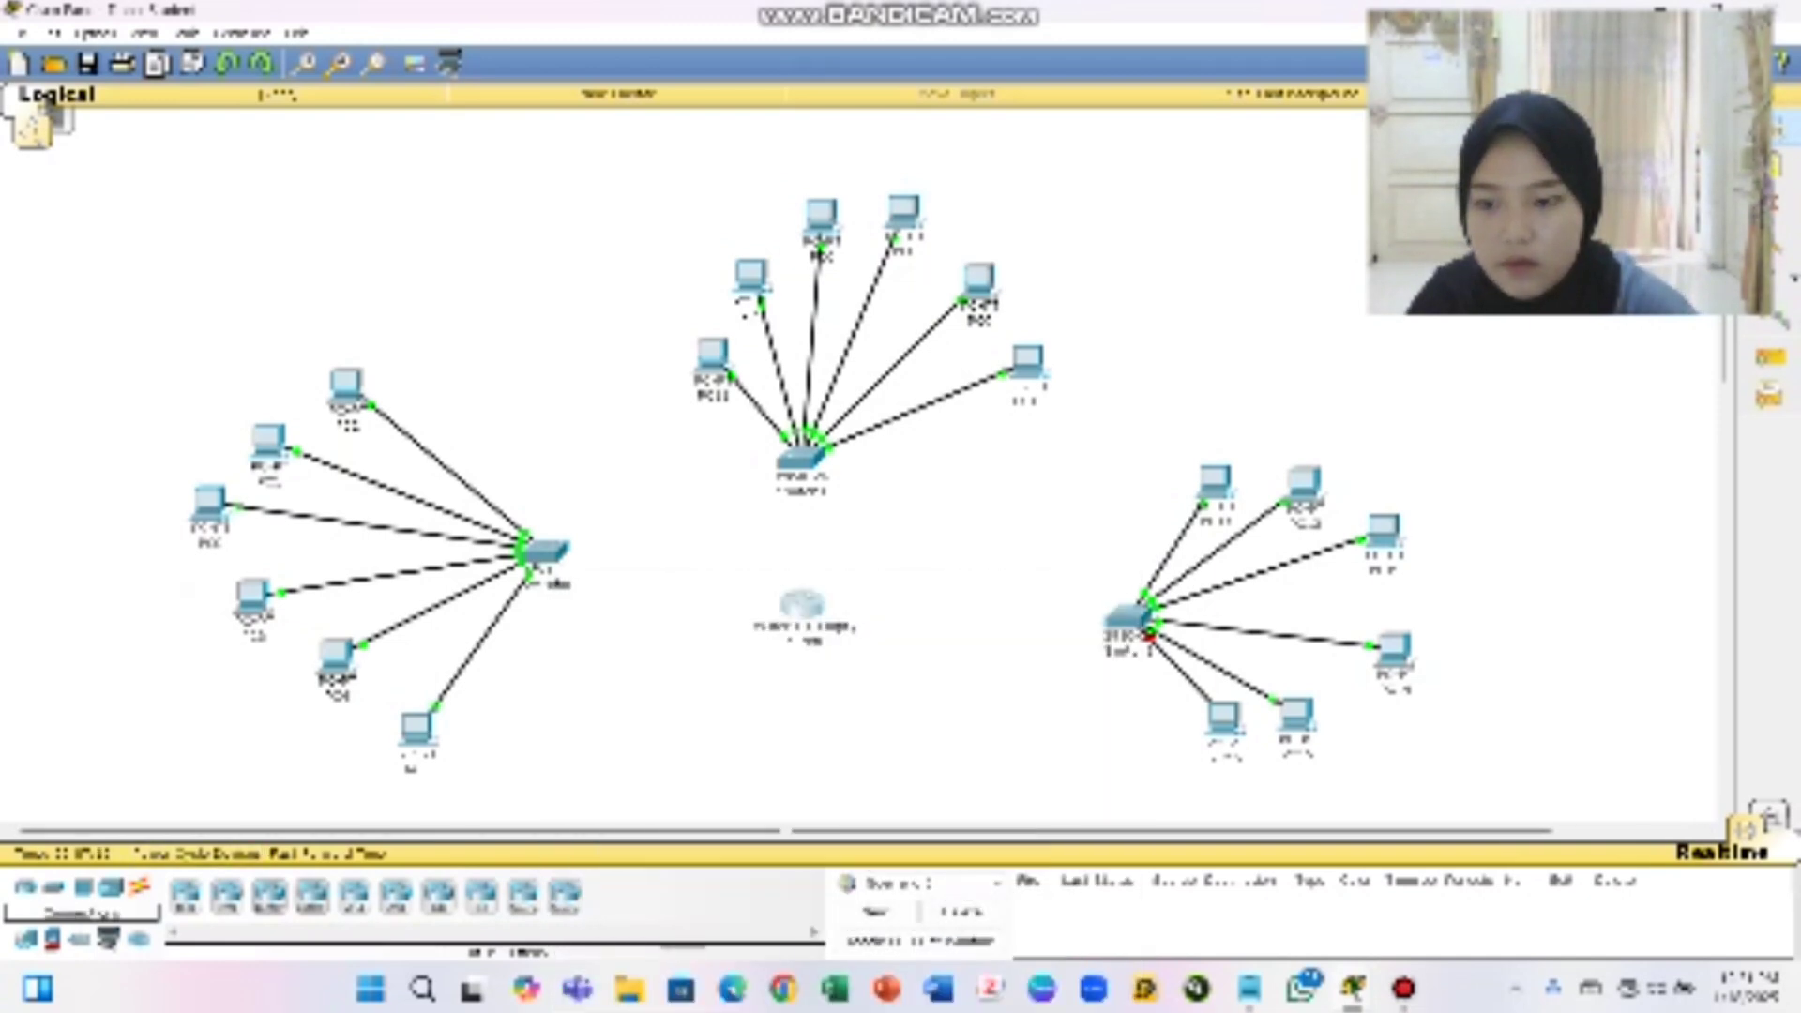
Connect the router's FastEthernet0/0 to the first group's switch at FastEthernet0/14 with a copper straight-through cable
left_click(546, 554)
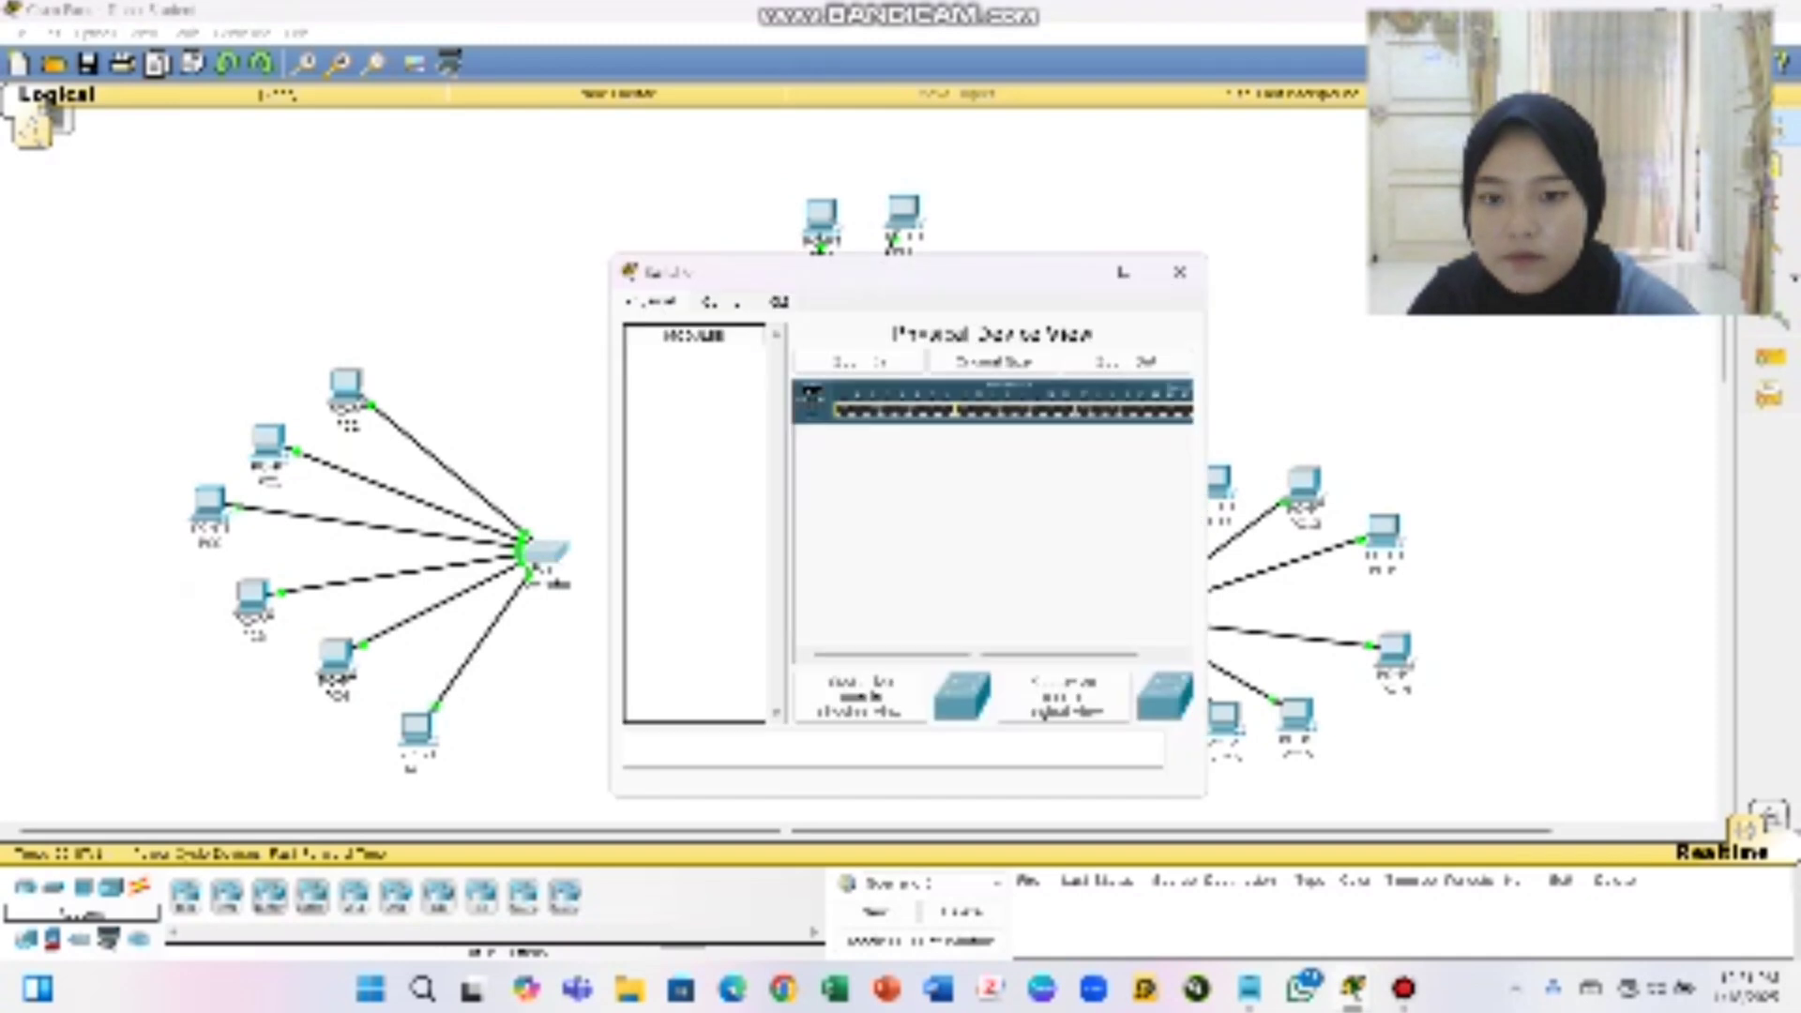
left_click(1180, 272)
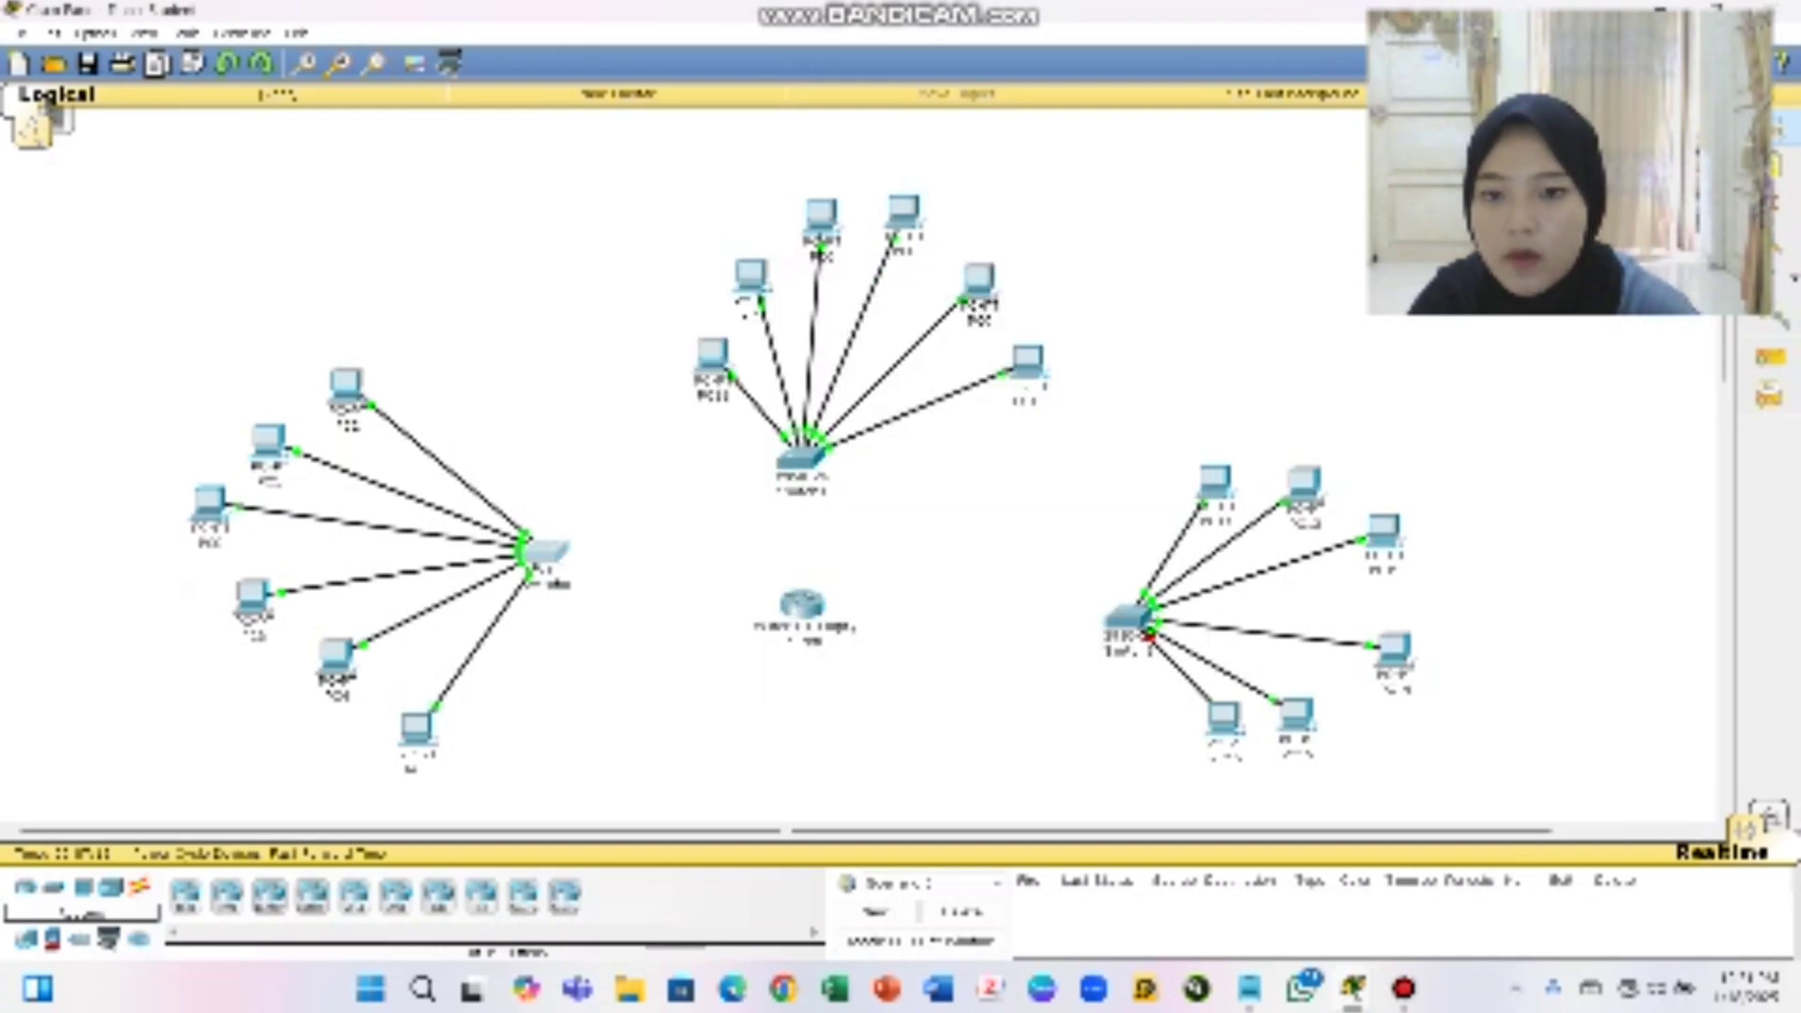
left_click(139, 886)
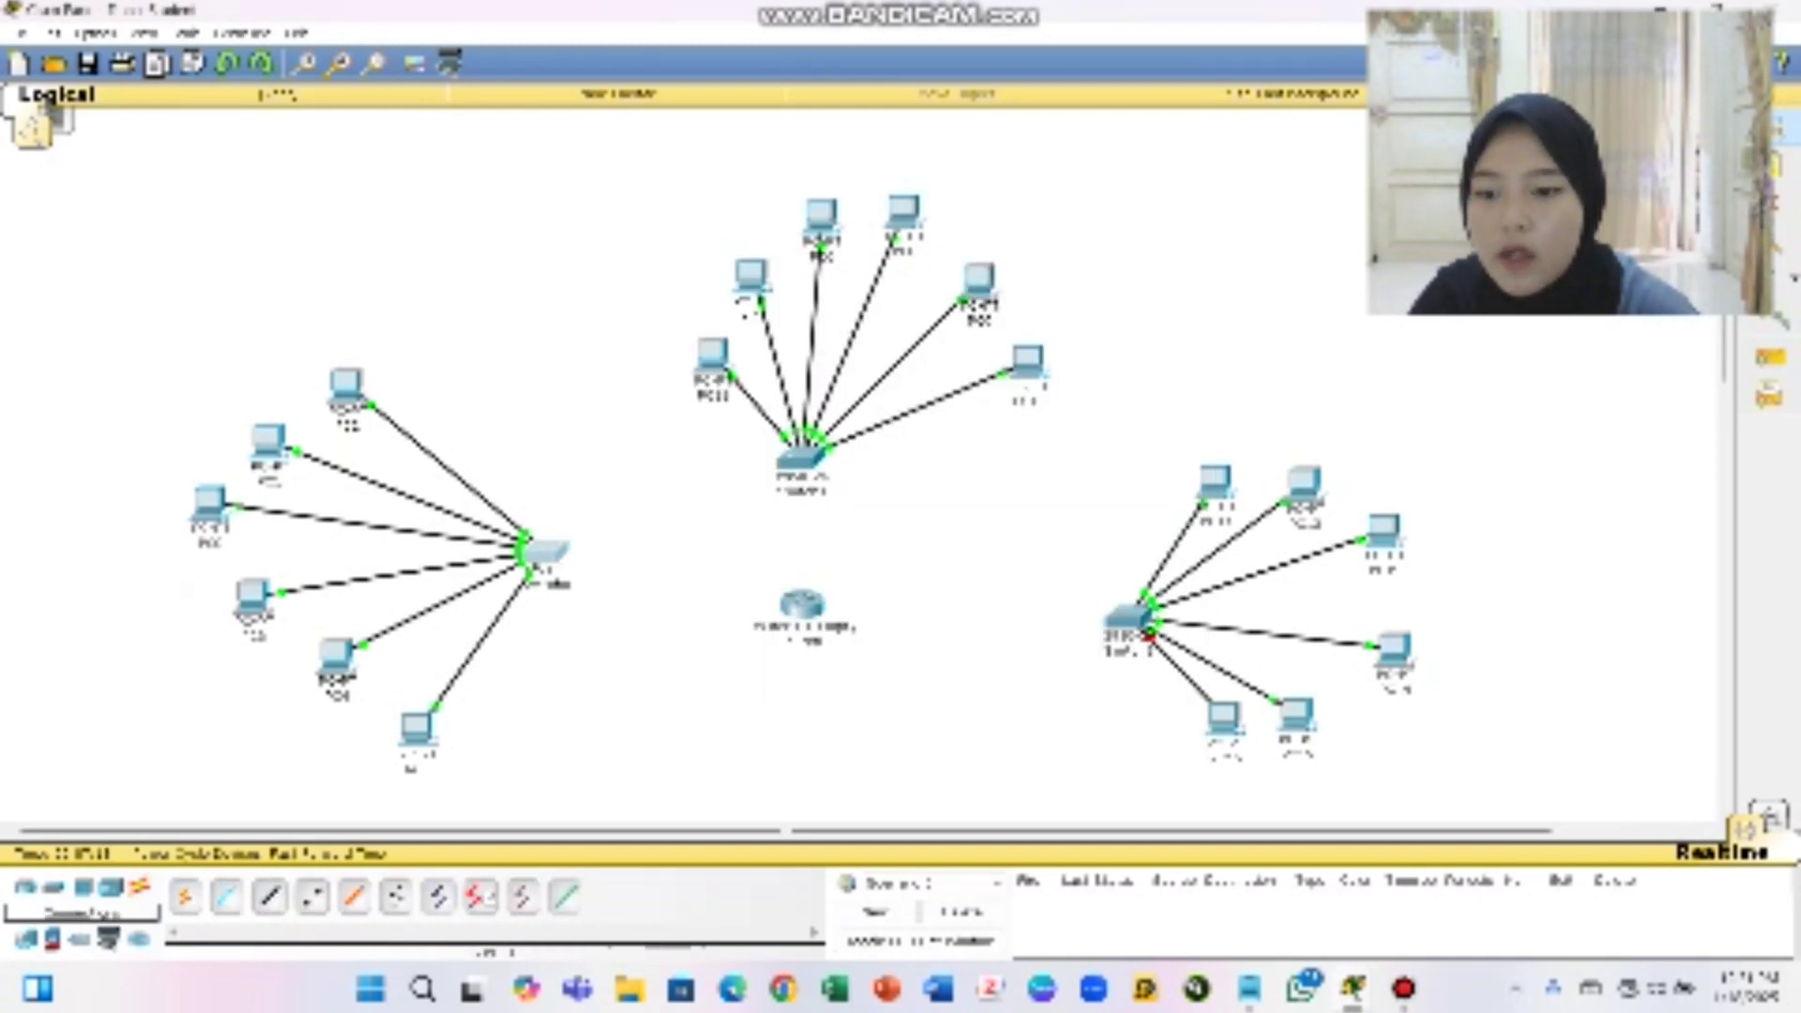
left_click(269, 896)
left_click(553, 550)
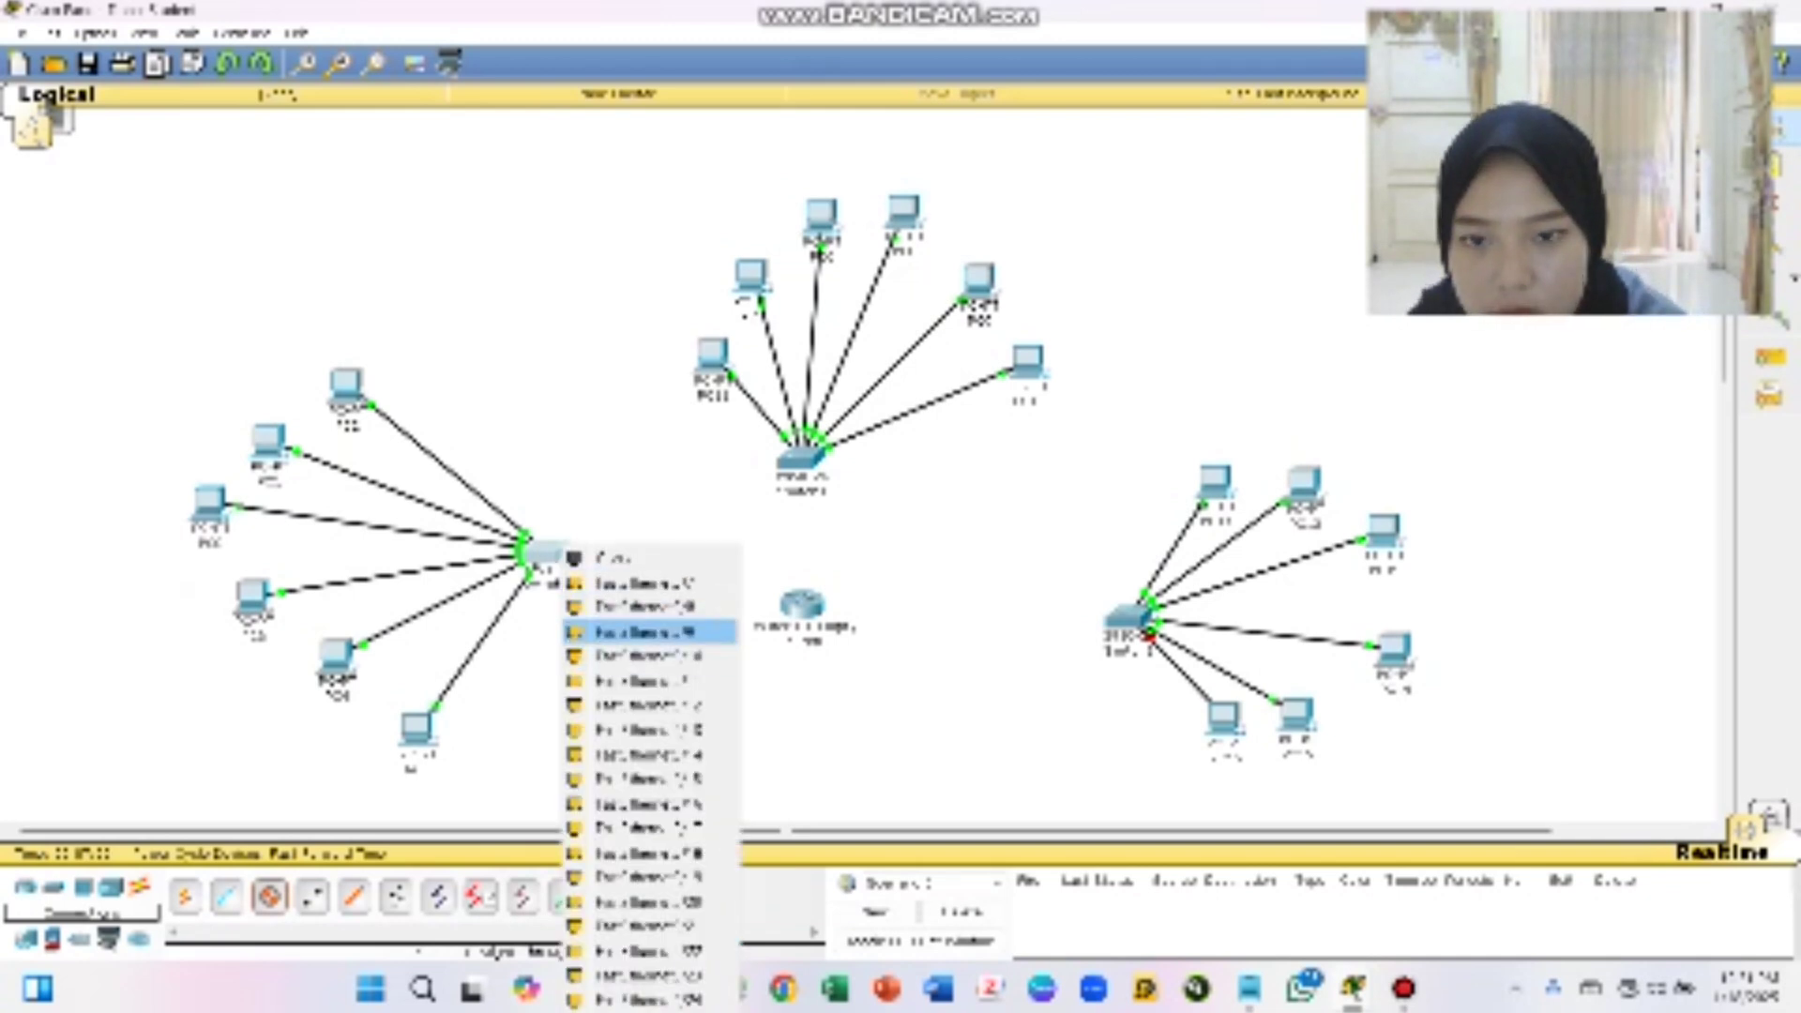
left_click(647, 632)
left_click(799, 605)
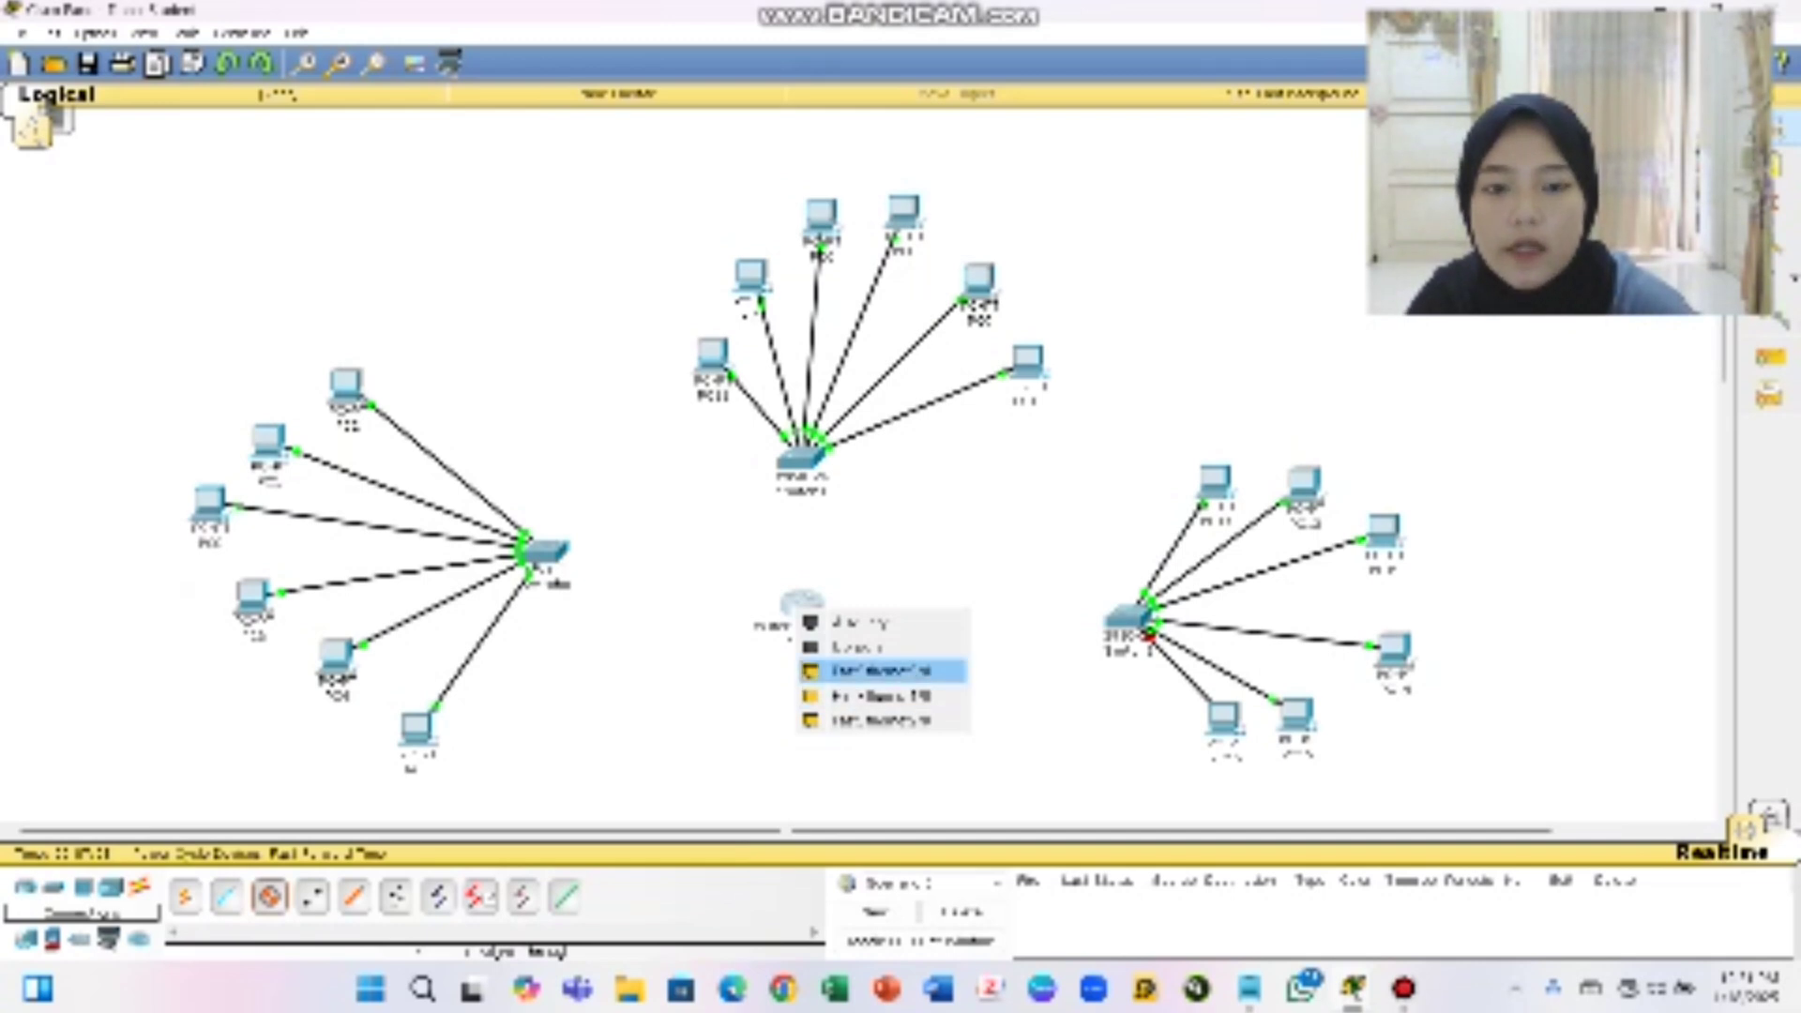
left_click(882, 670)
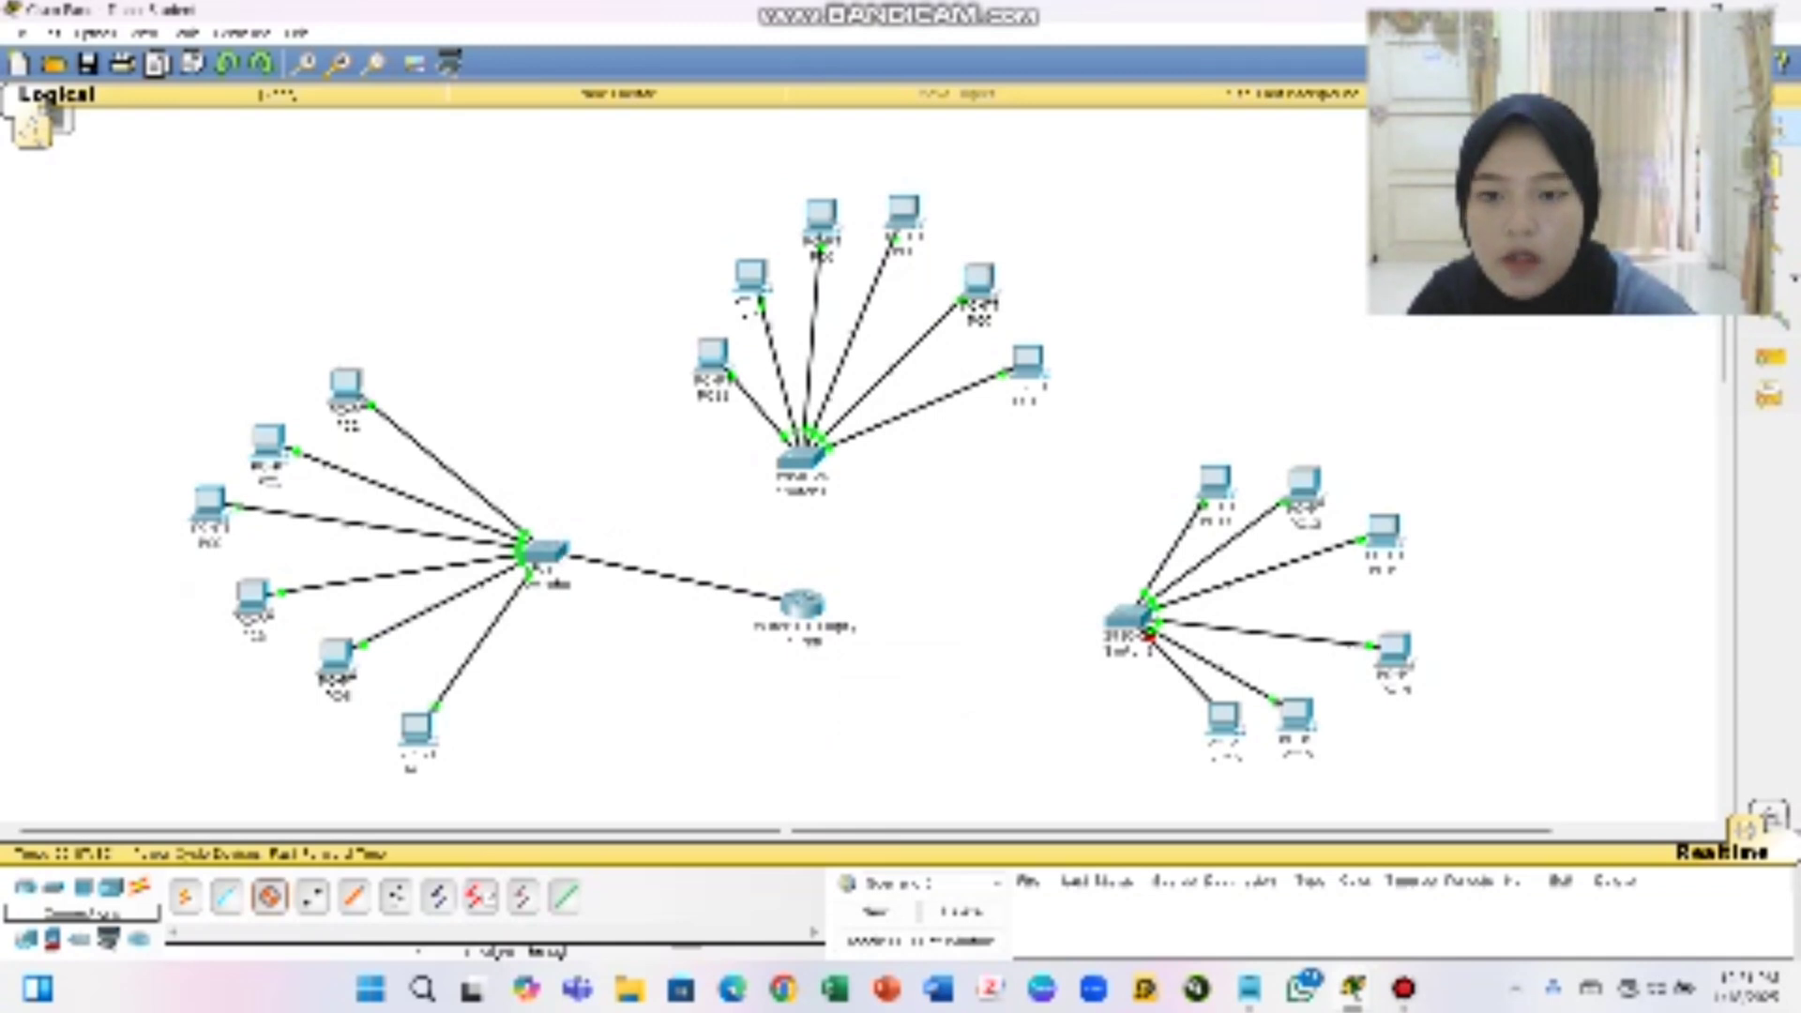
left_click(543, 551)
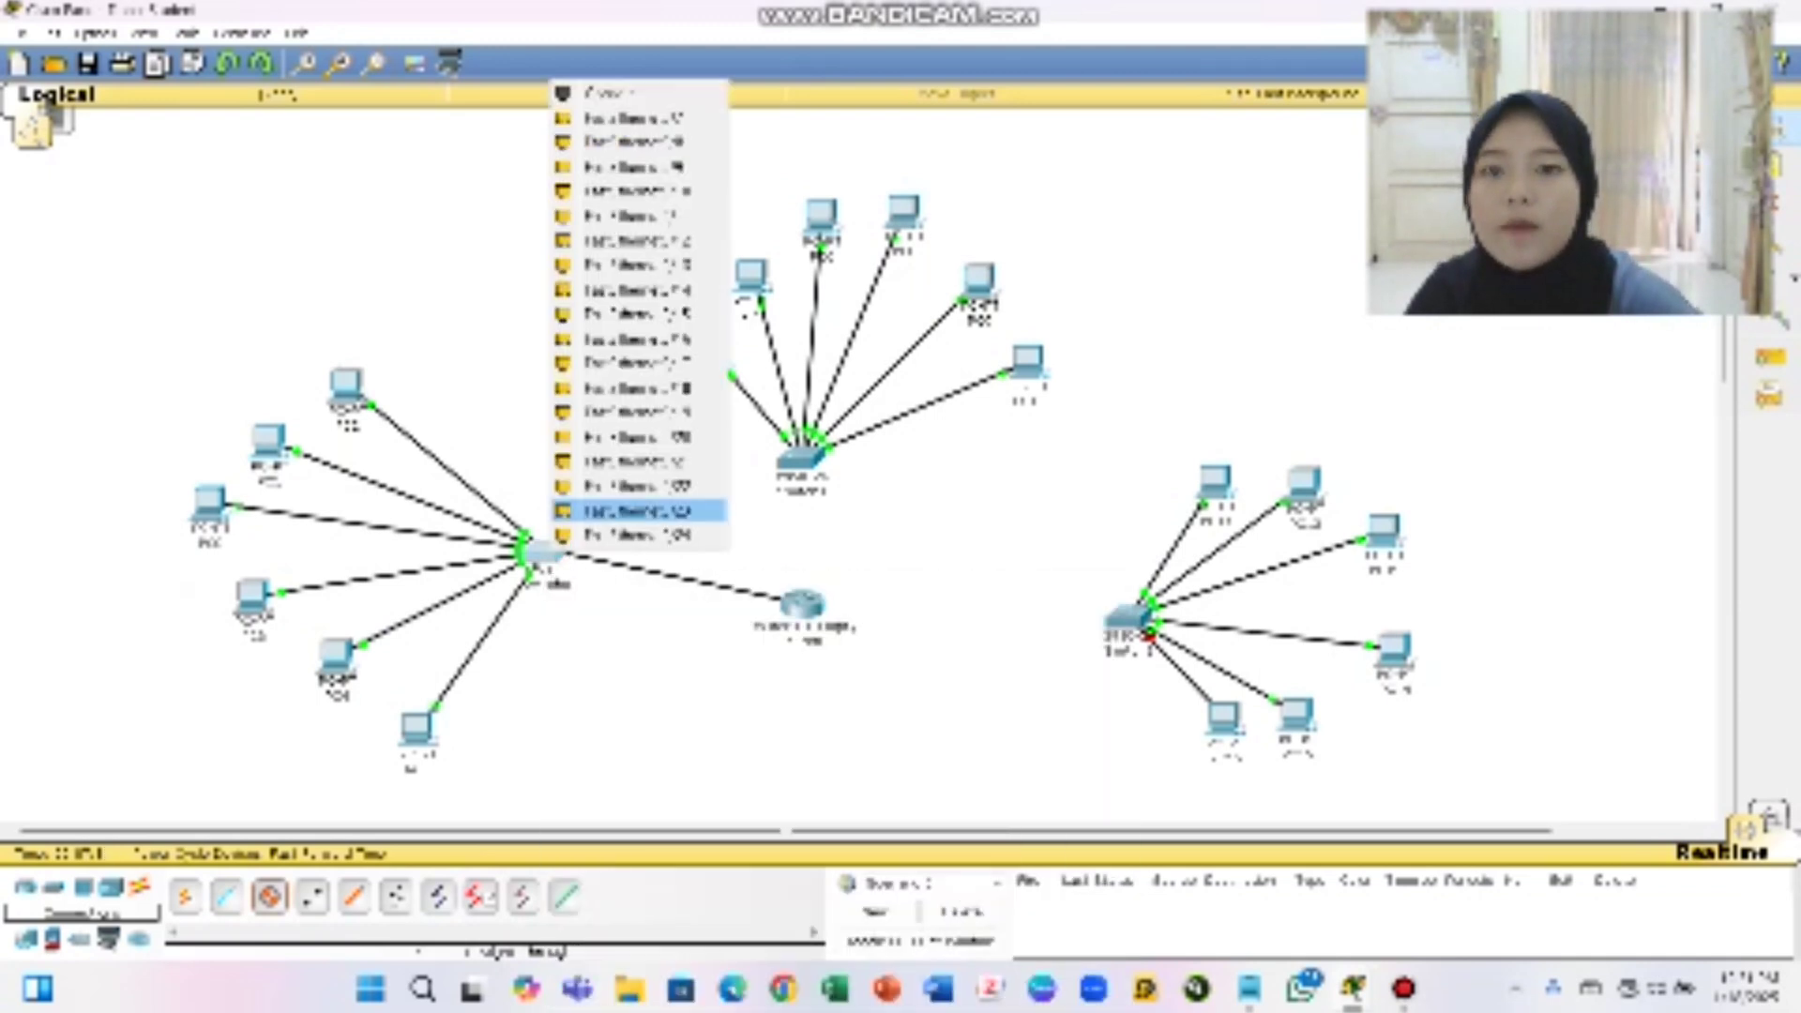
left_click(638, 290)
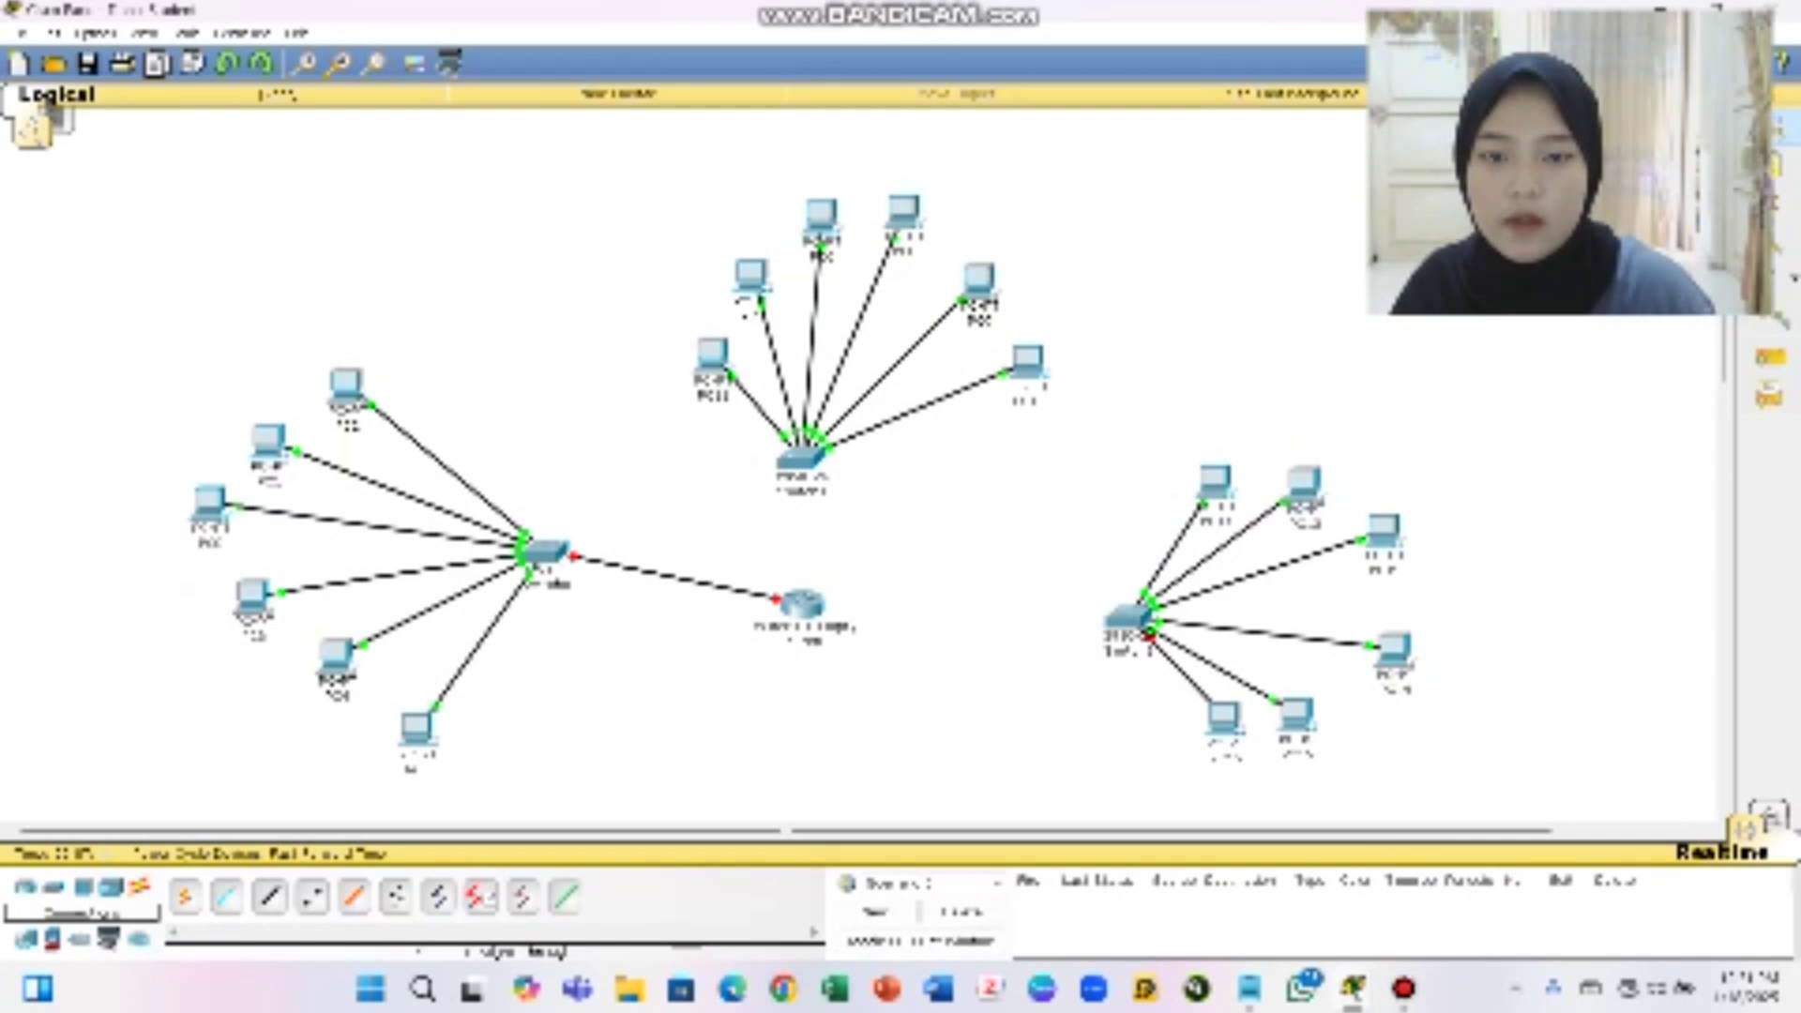
Connect the second group's switch to the router's FastEthernet1/0 with a copper straight-through cable
left_click(1129, 616)
left_click(1180, 272)
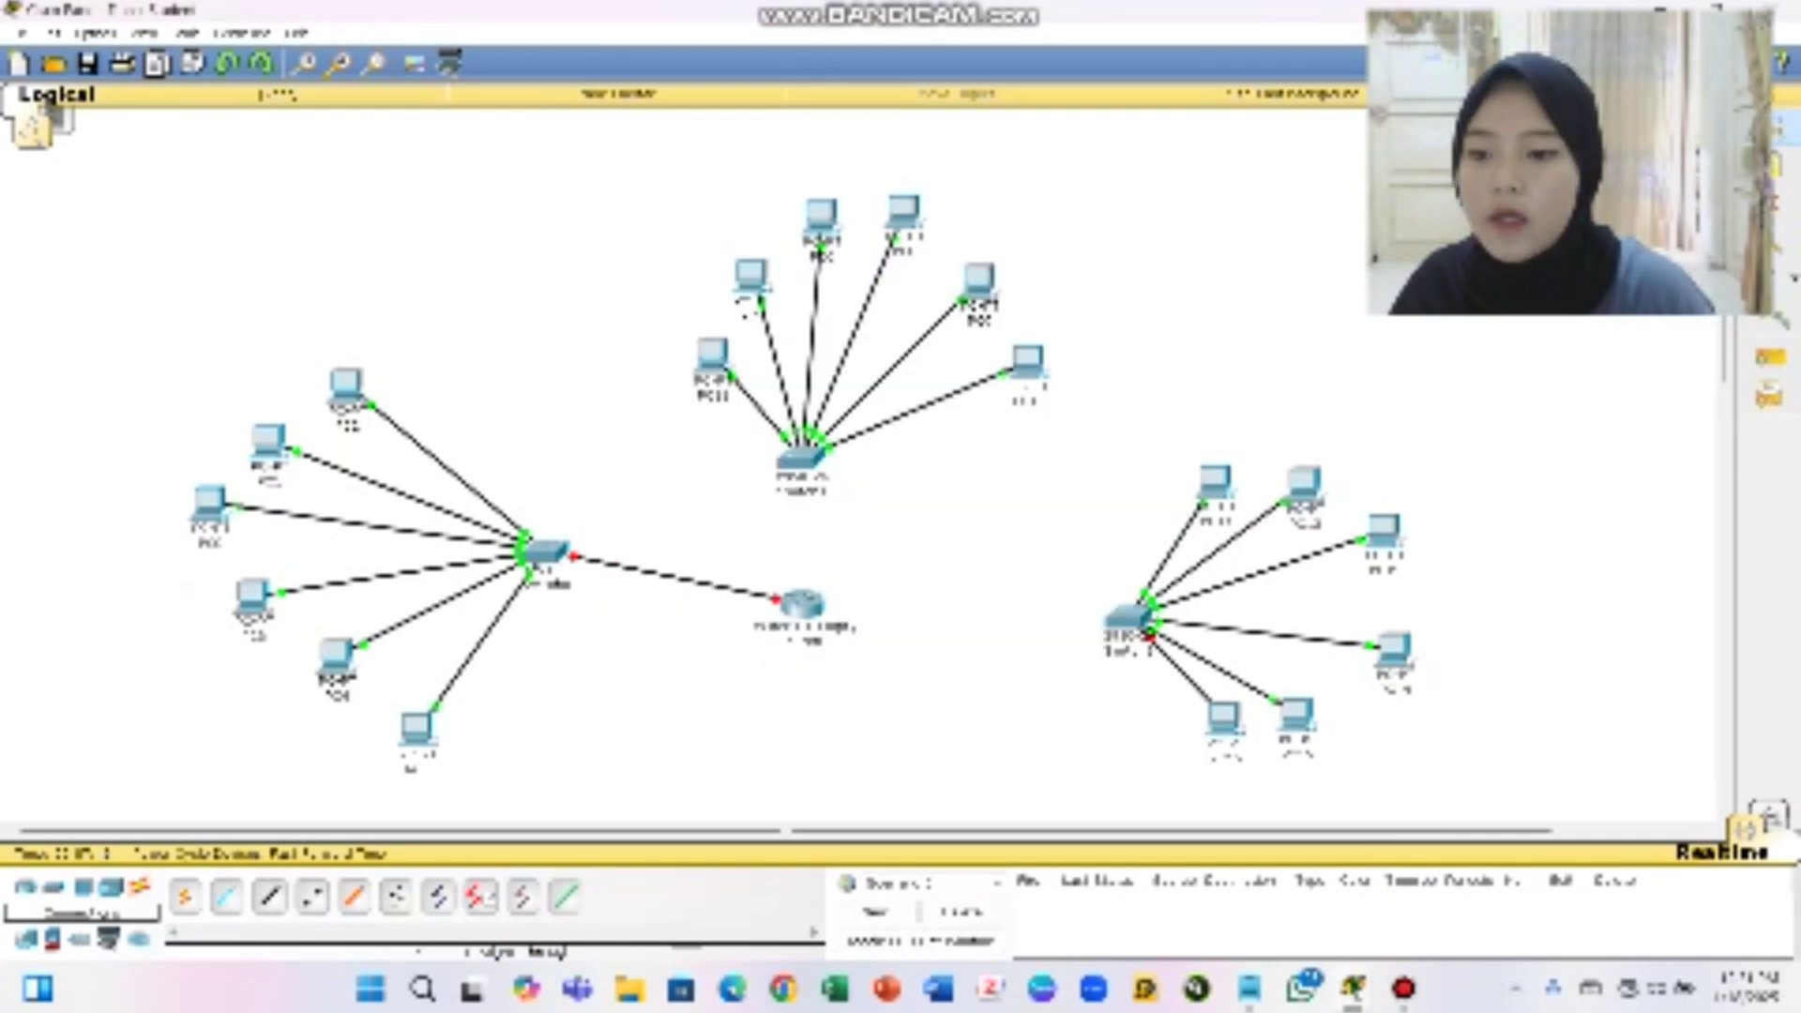
left_click(270, 896)
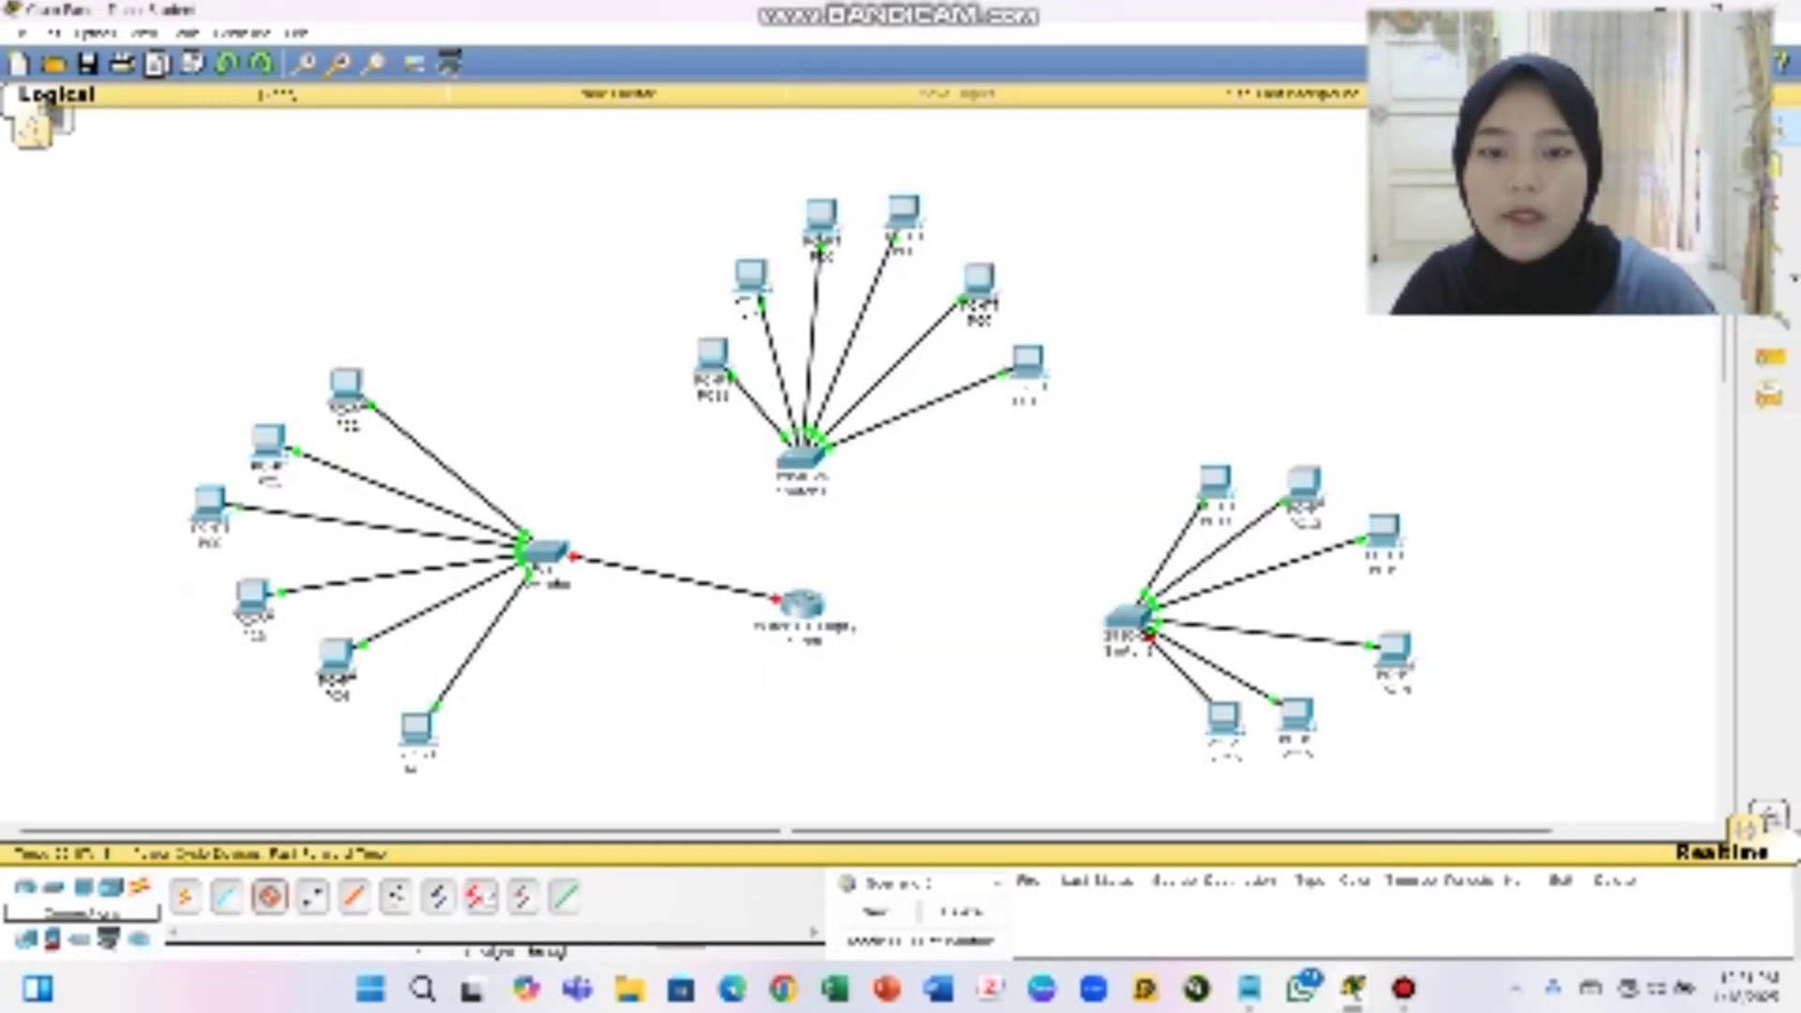
left_click(799, 460)
left_click(868, 910)
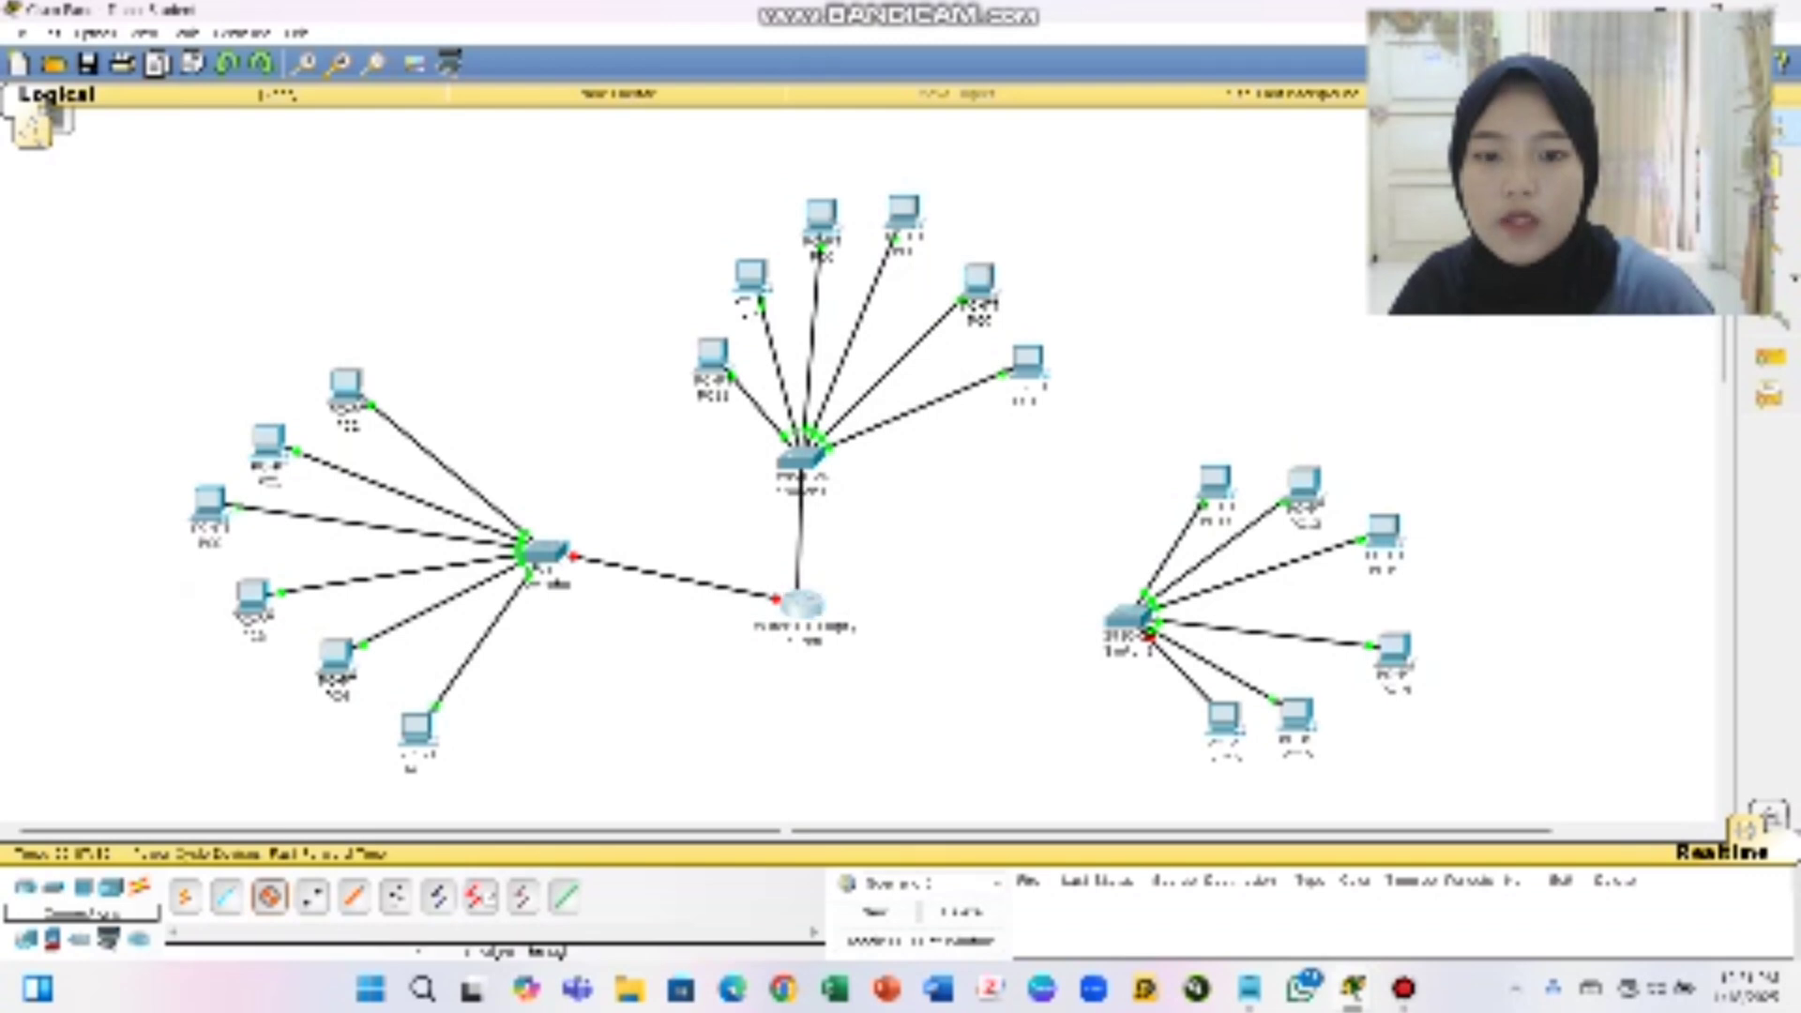
left_click(799, 605)
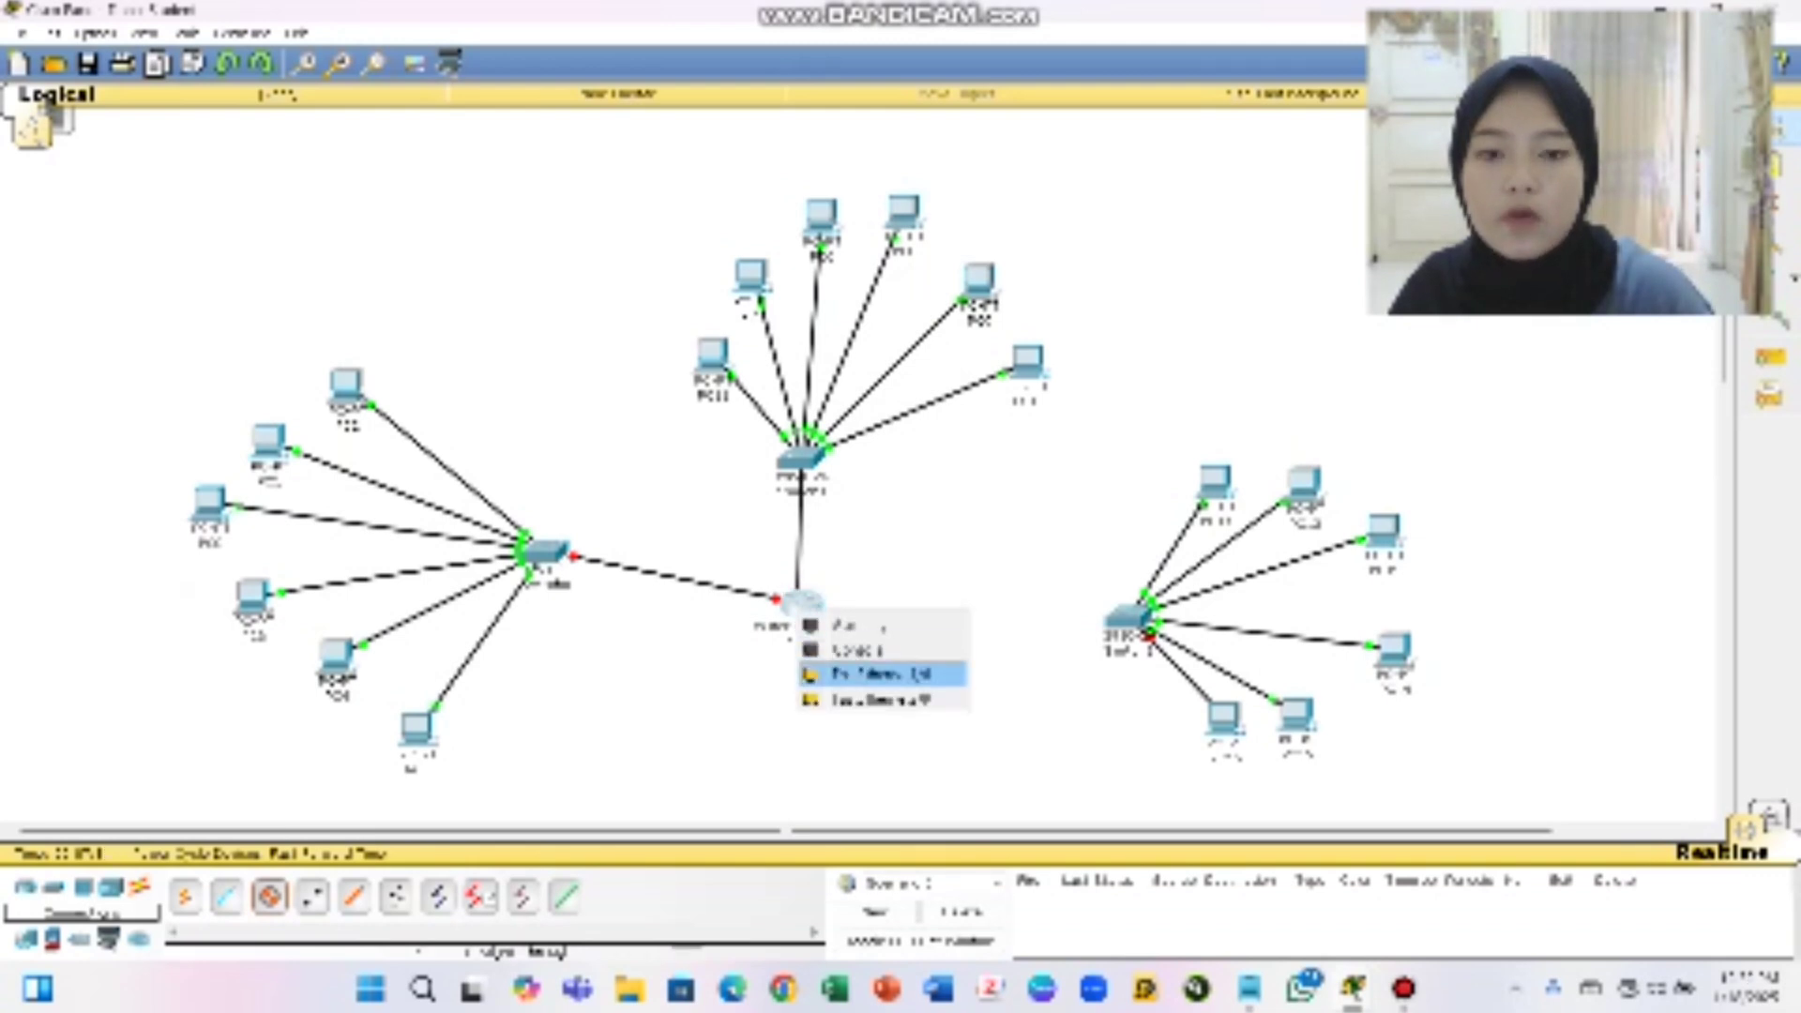
left_click(881, 673)
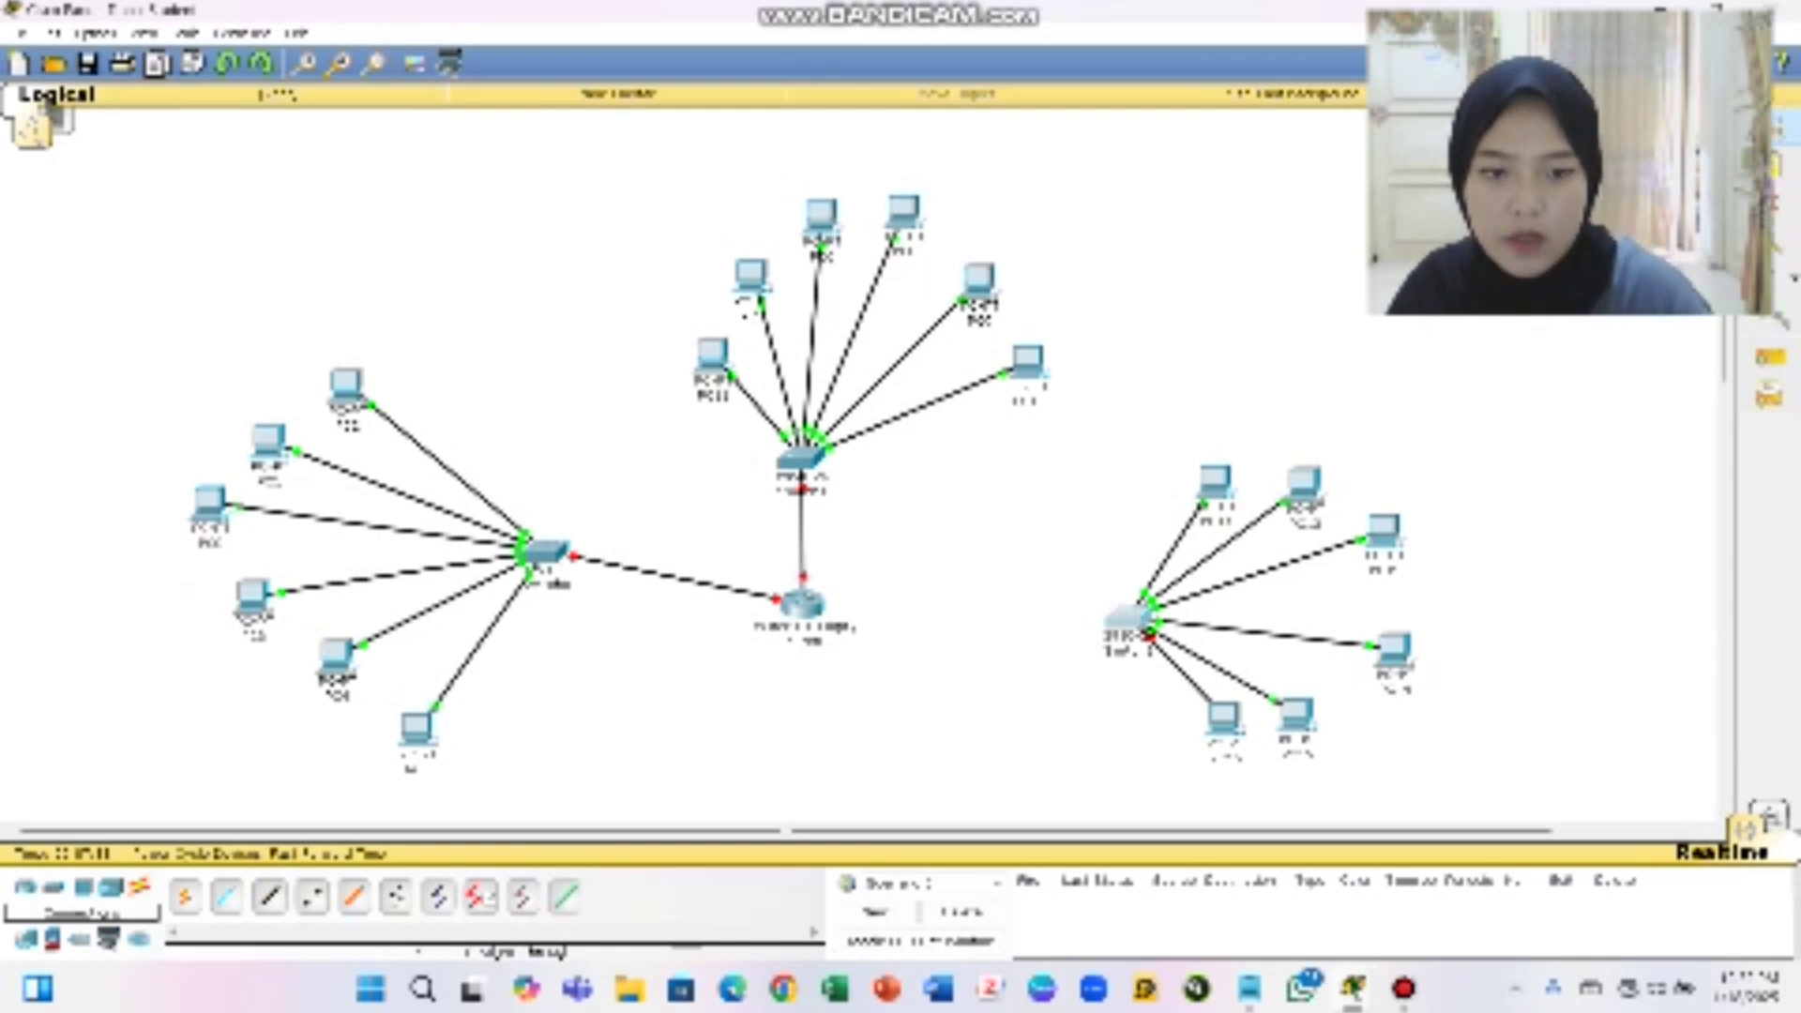
Connect FastEthernet0/7 of the third group's switch to the router's FastEthernet2/0 with a copper straight-through cable
left_click(1128, 618)
left_click(1180, 272)
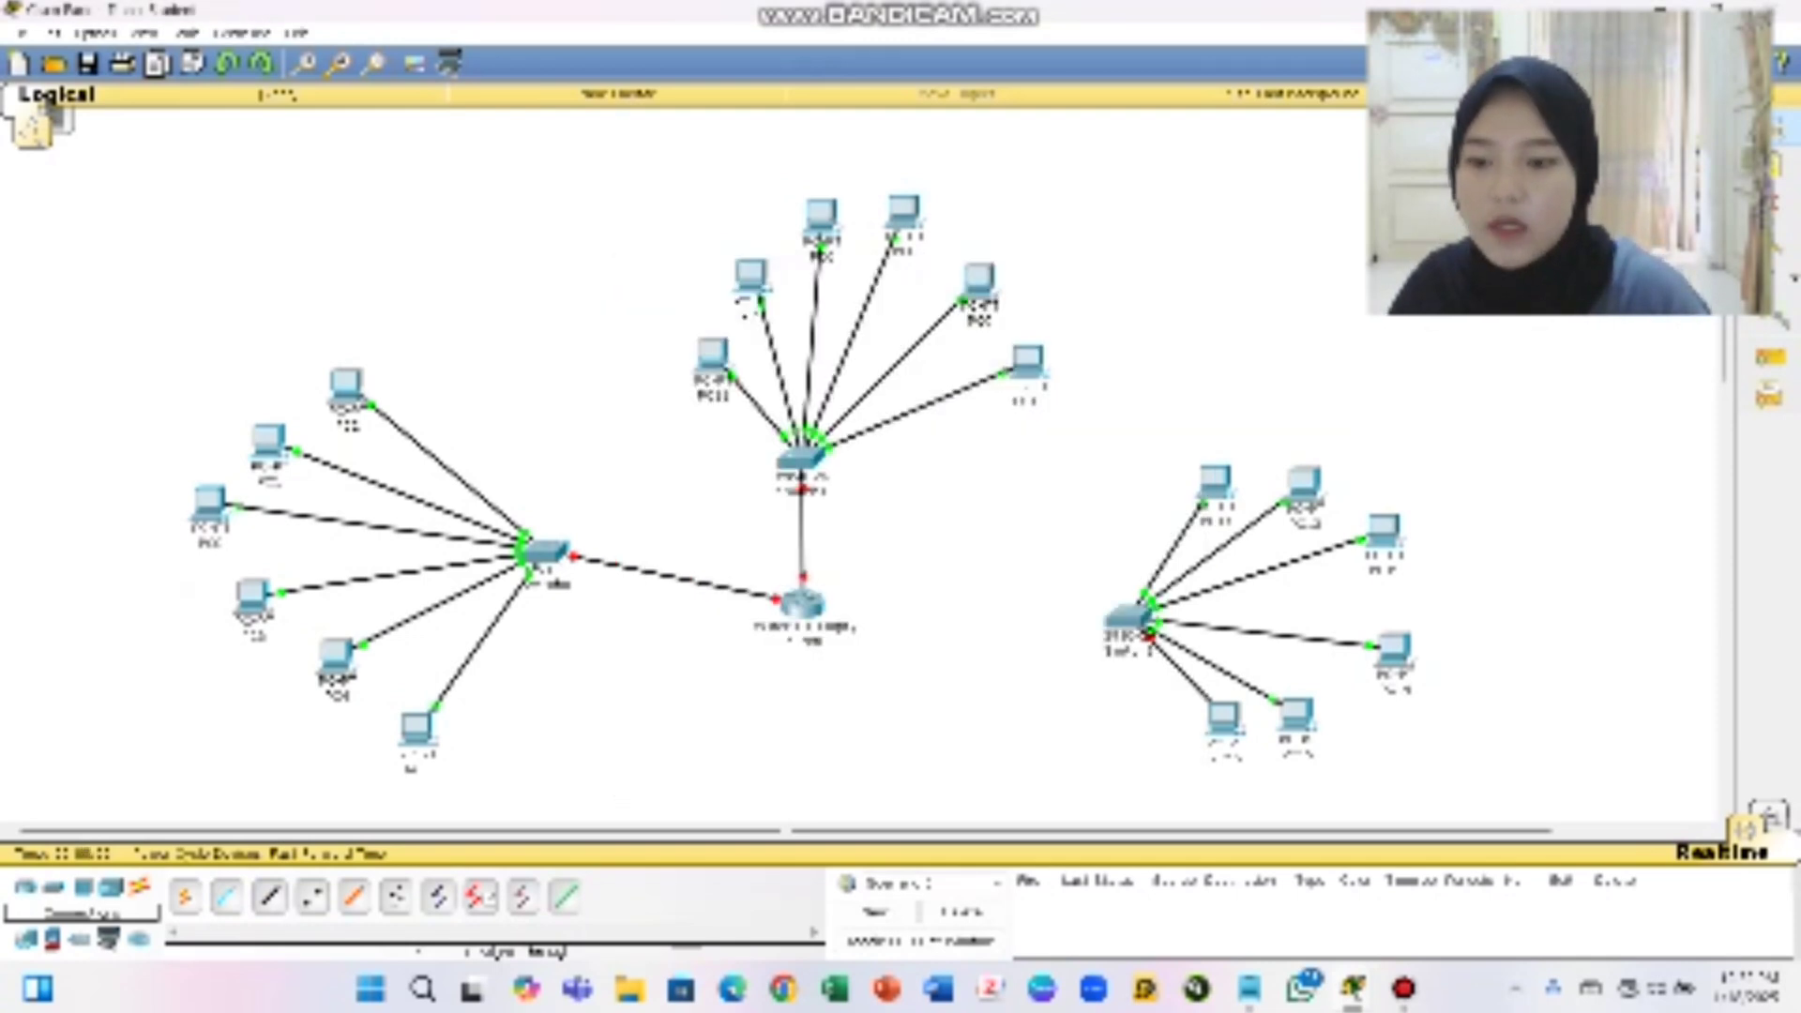
left_click(270, 896)
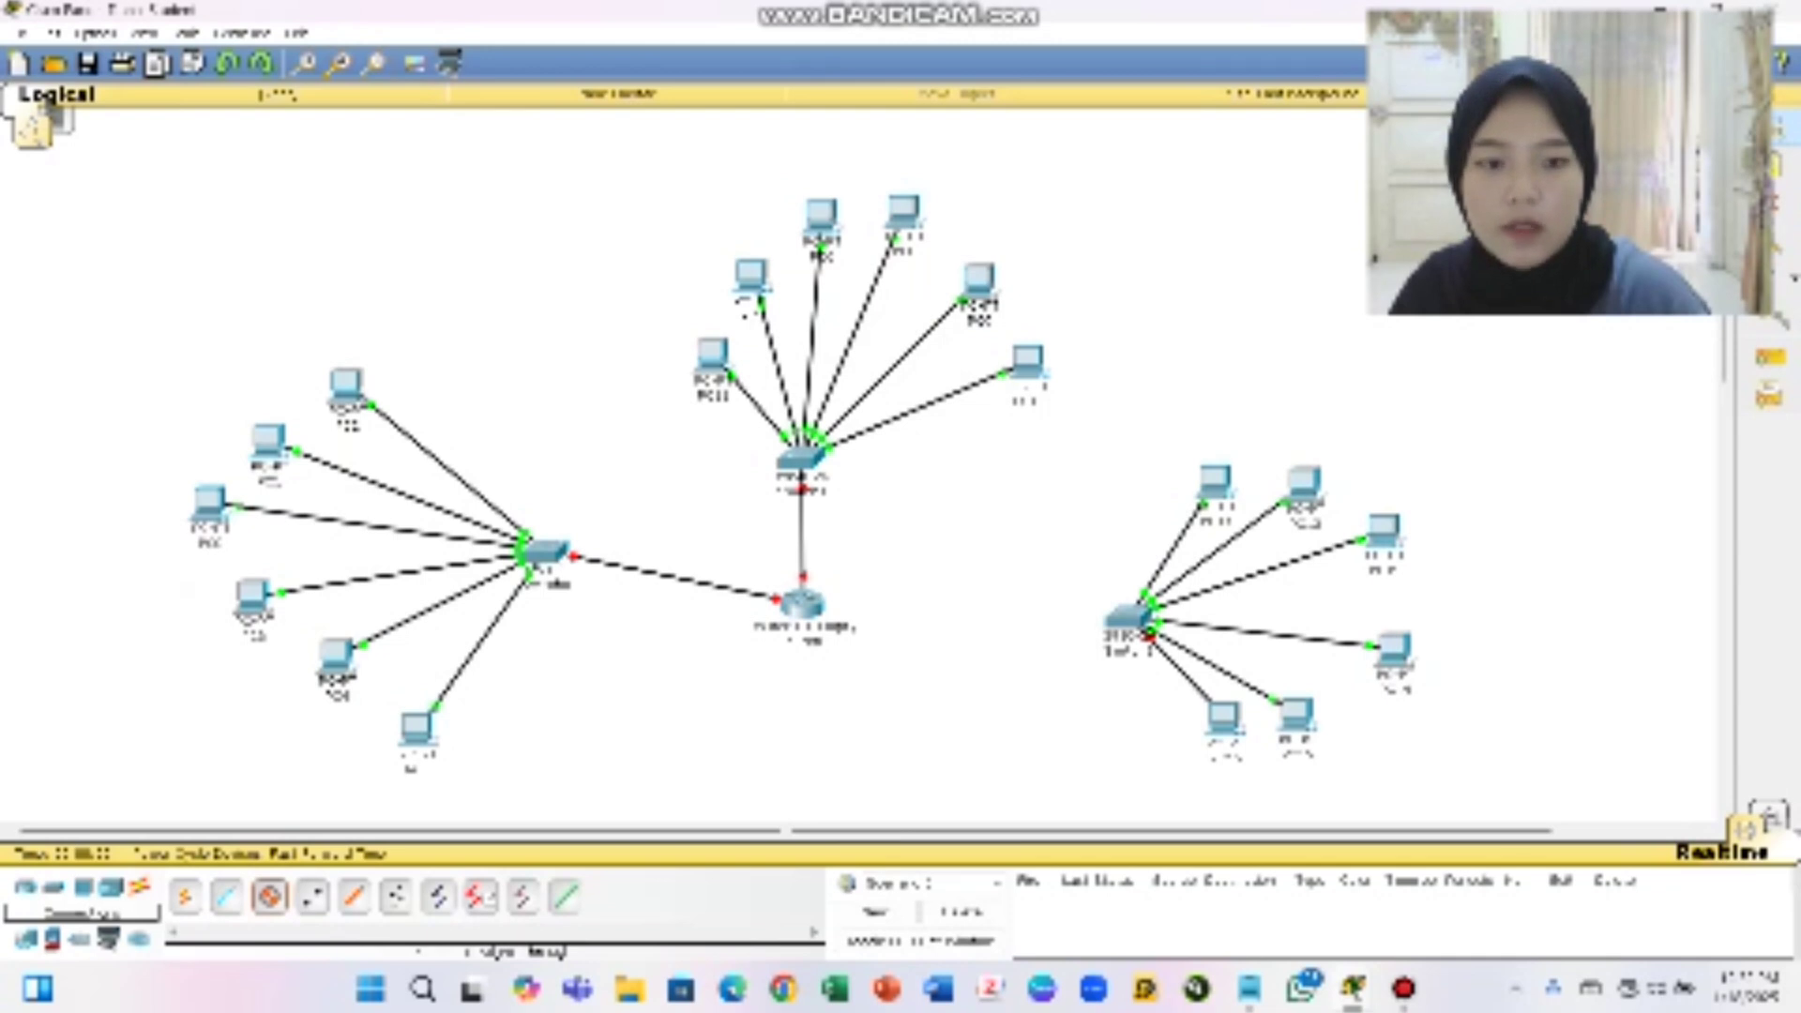
left_click(1128, 618)
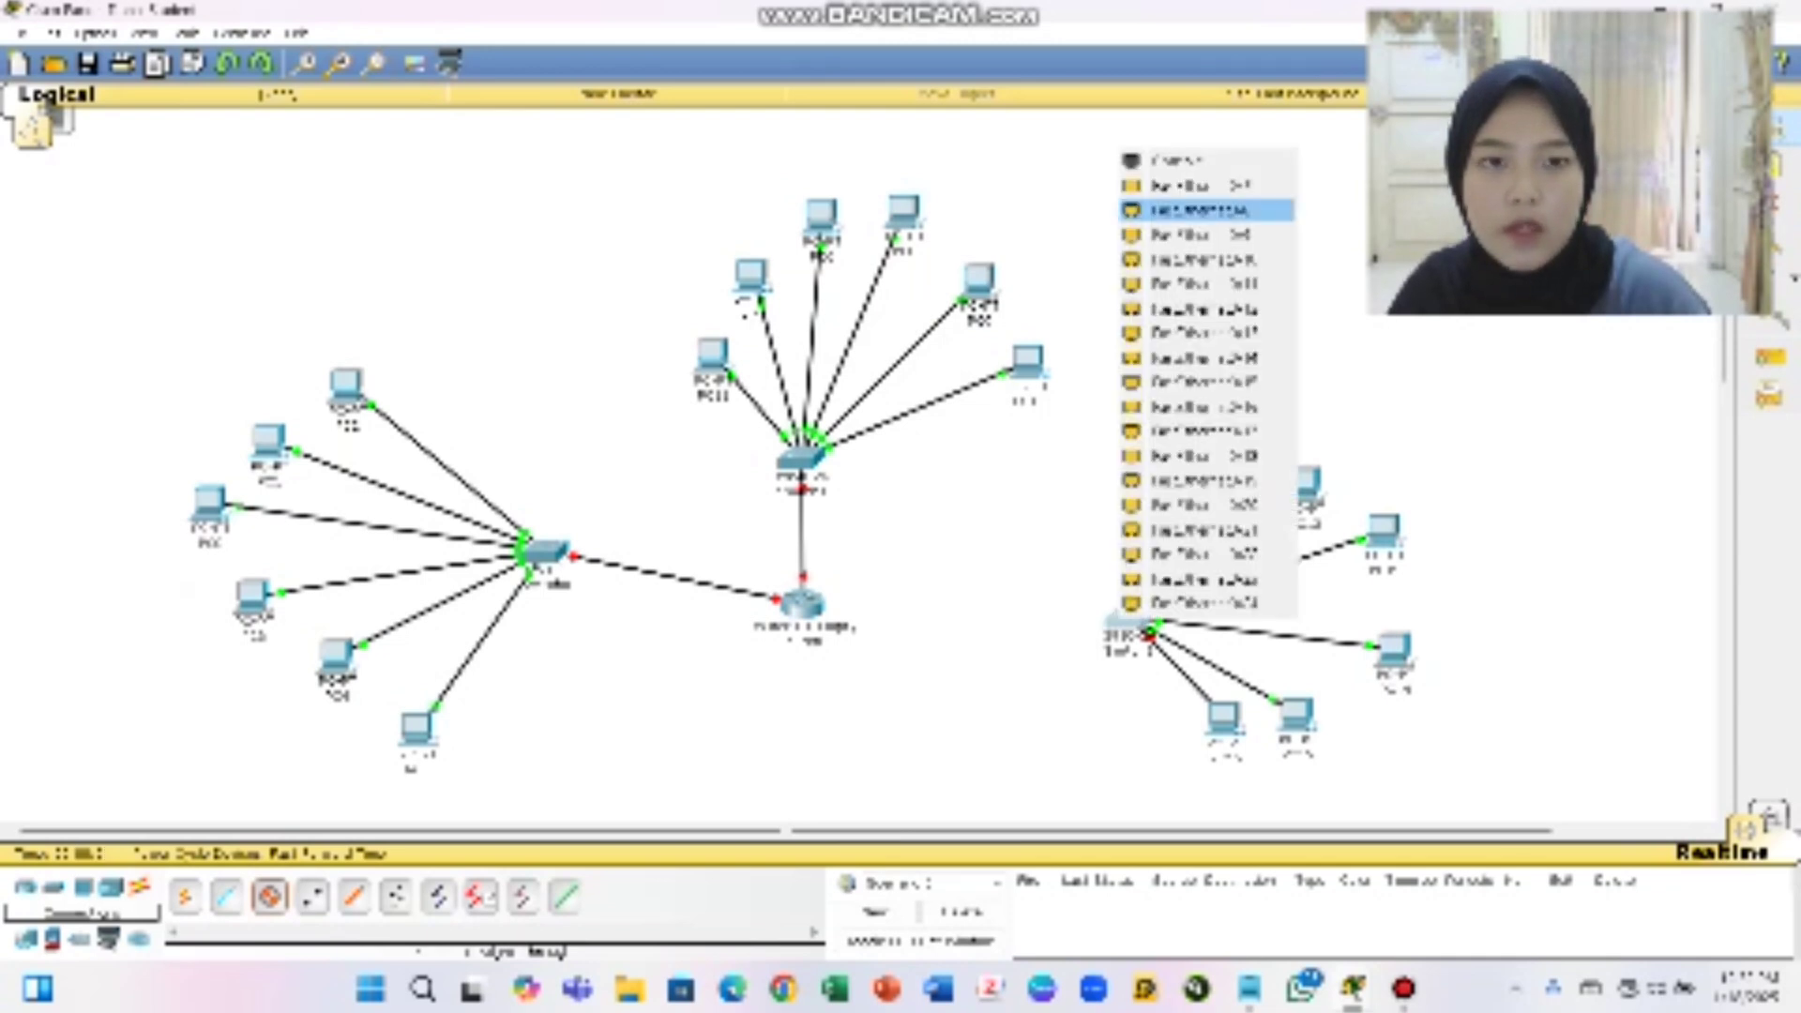
left_click(1205, 186)
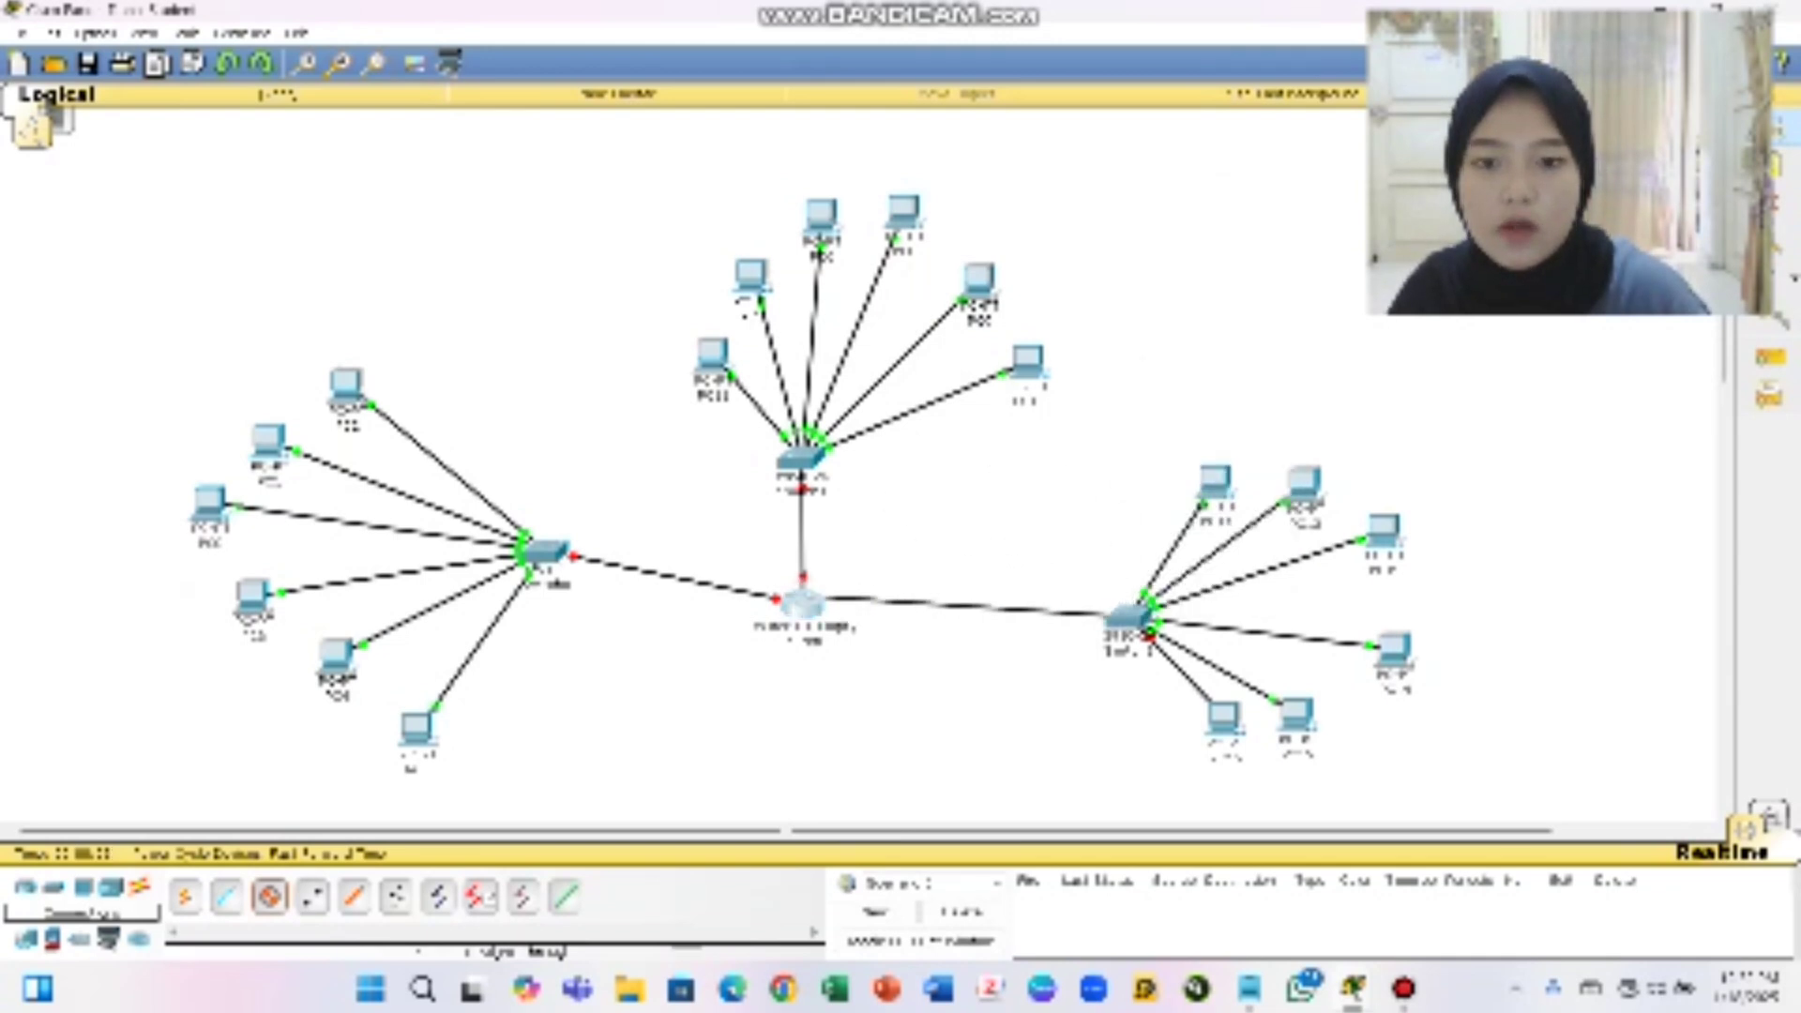
left_click(802, 603)
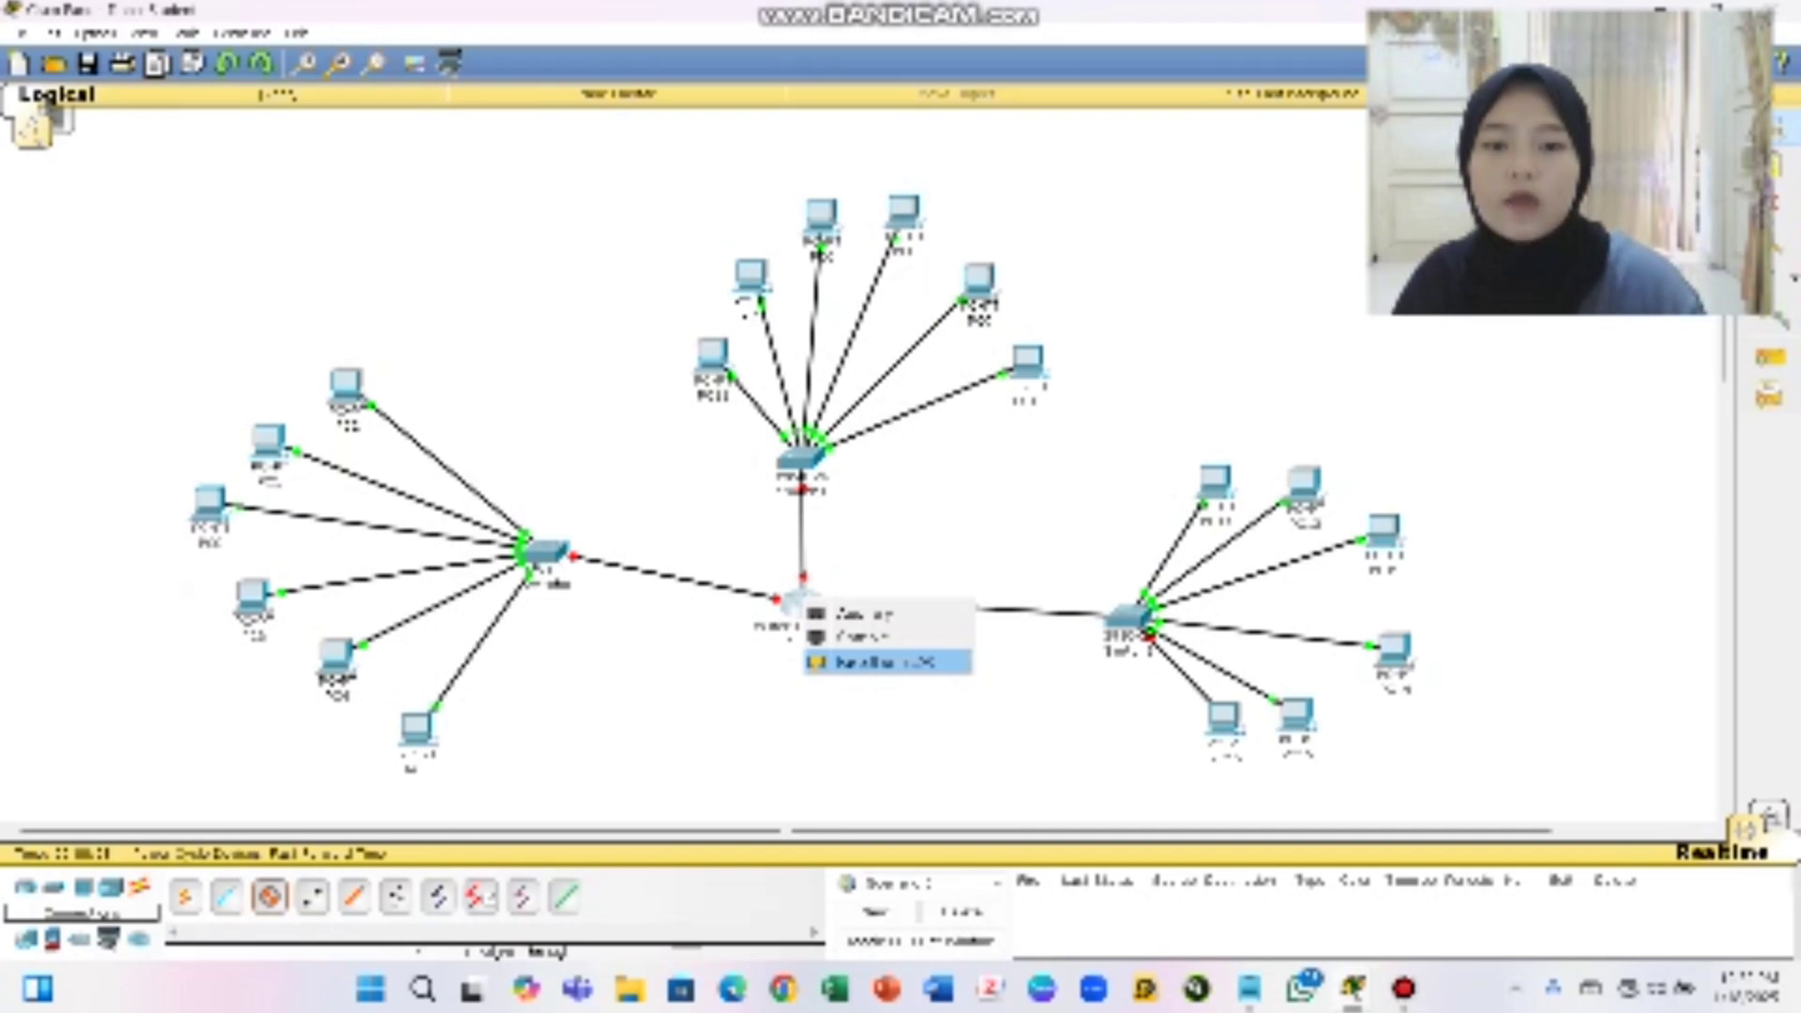
left_click(886, 661)
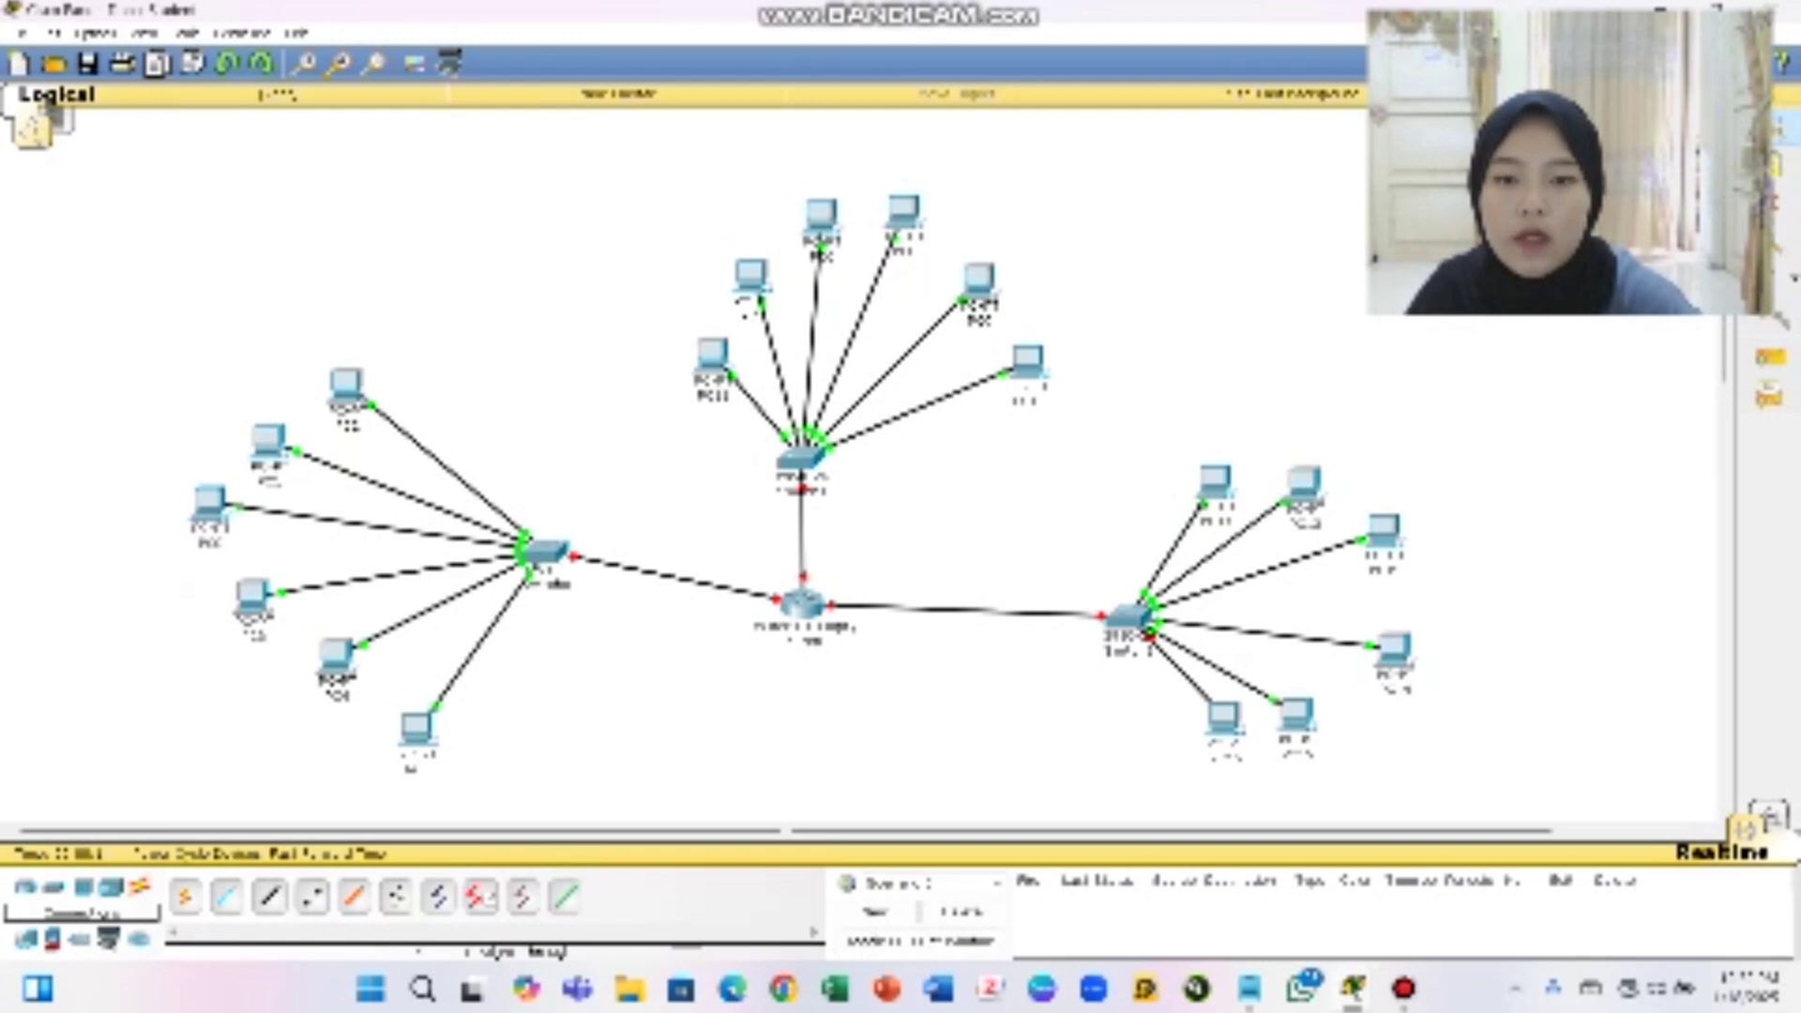
Assign IP address 192.168.10.254 with subnet mask 255.255.255.0 to the router's FastEthernet0/0 and switch its port status on
mouse_move(802, 605)
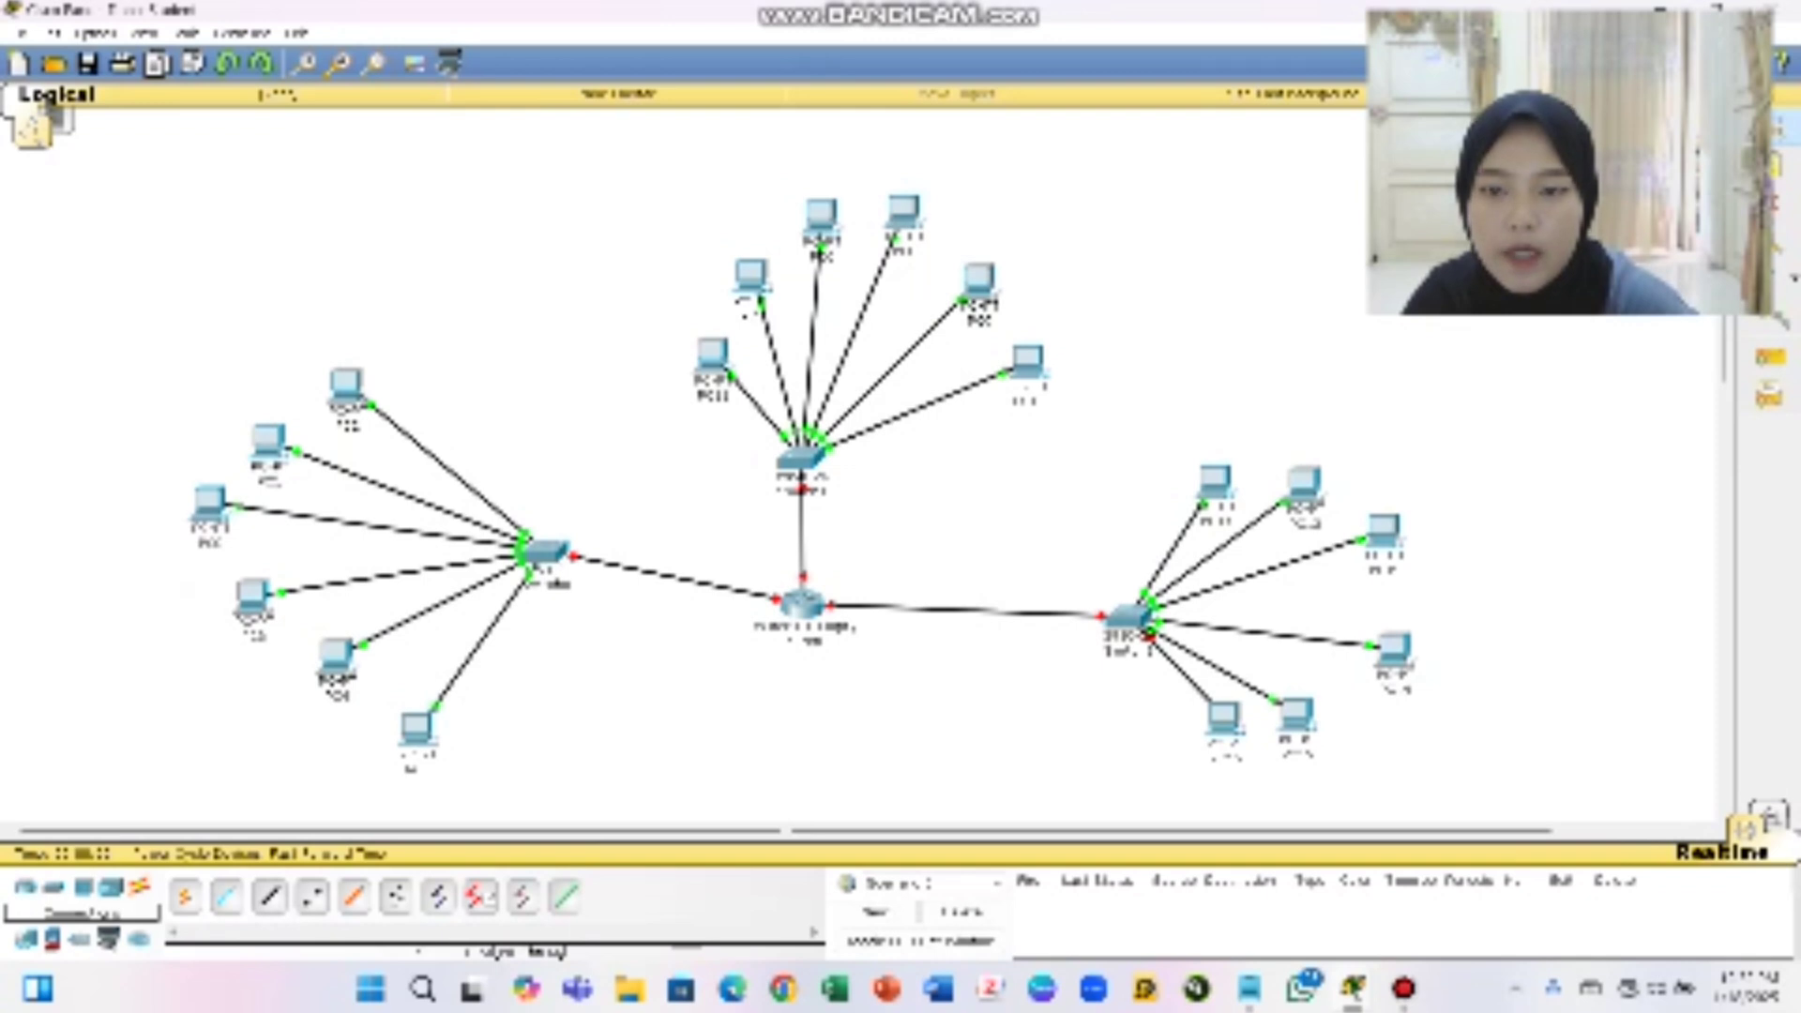
left_click(802, 603)
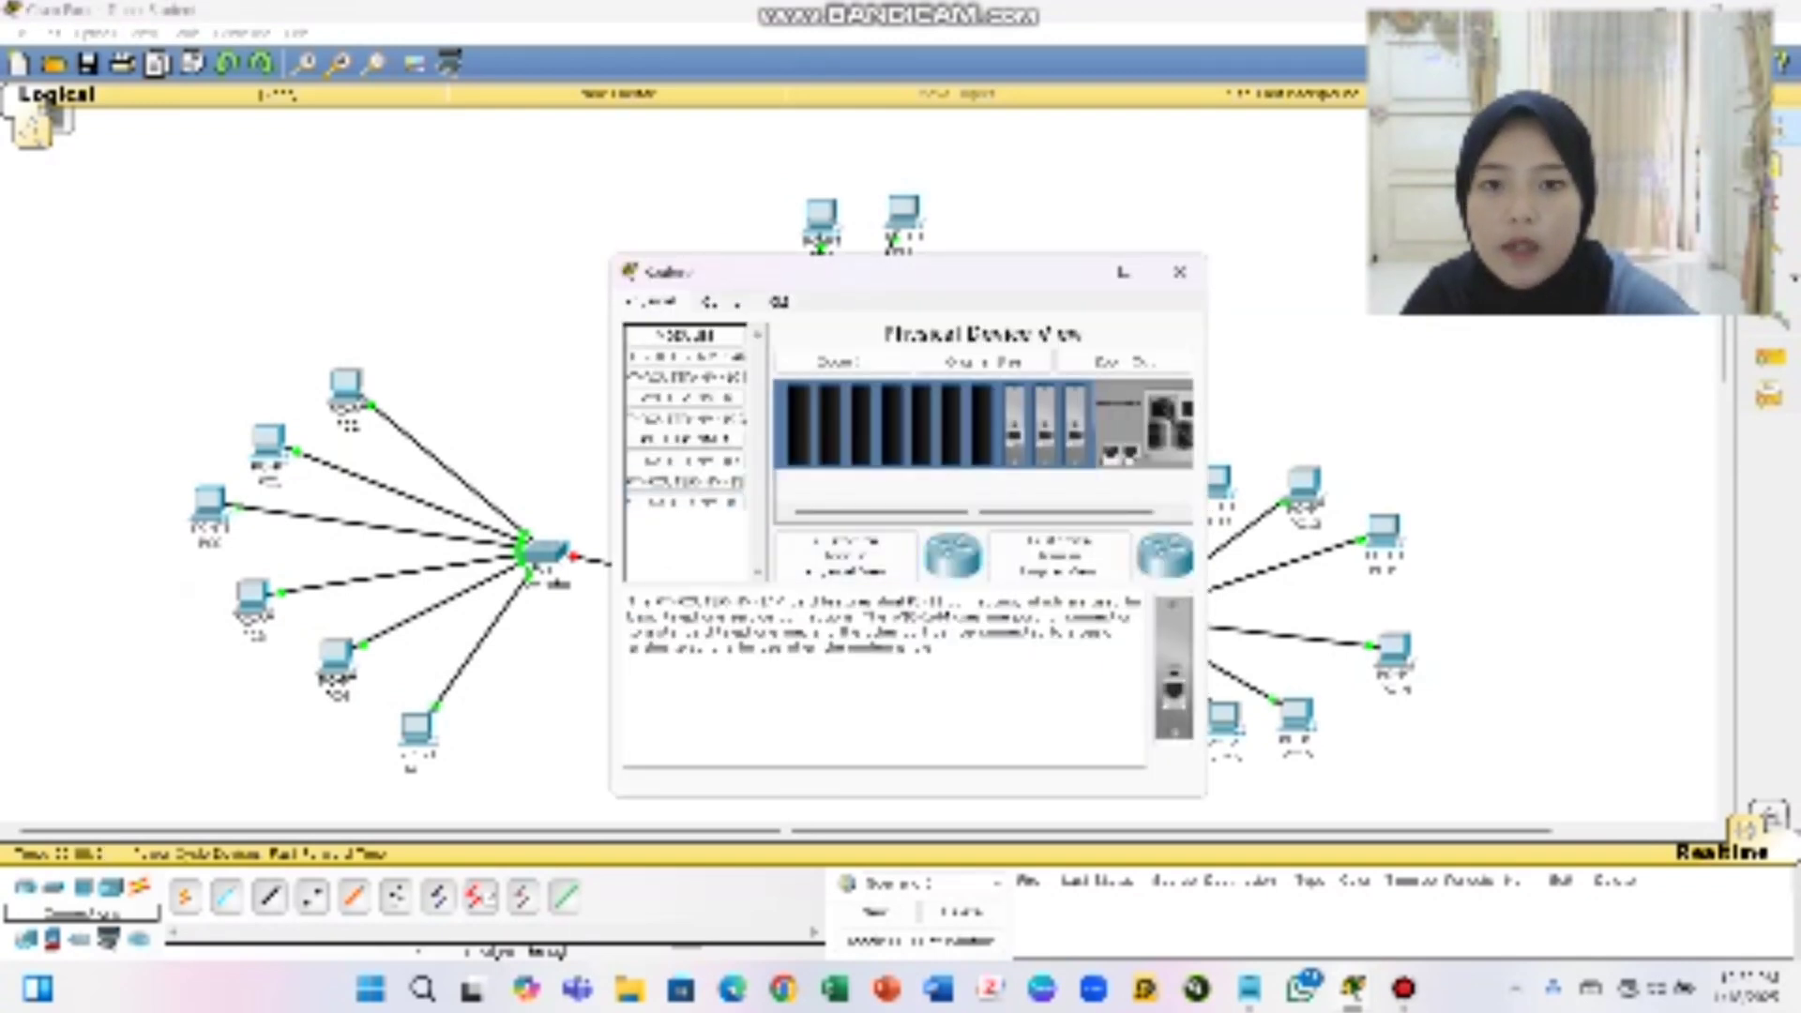
left_click(721, 302)
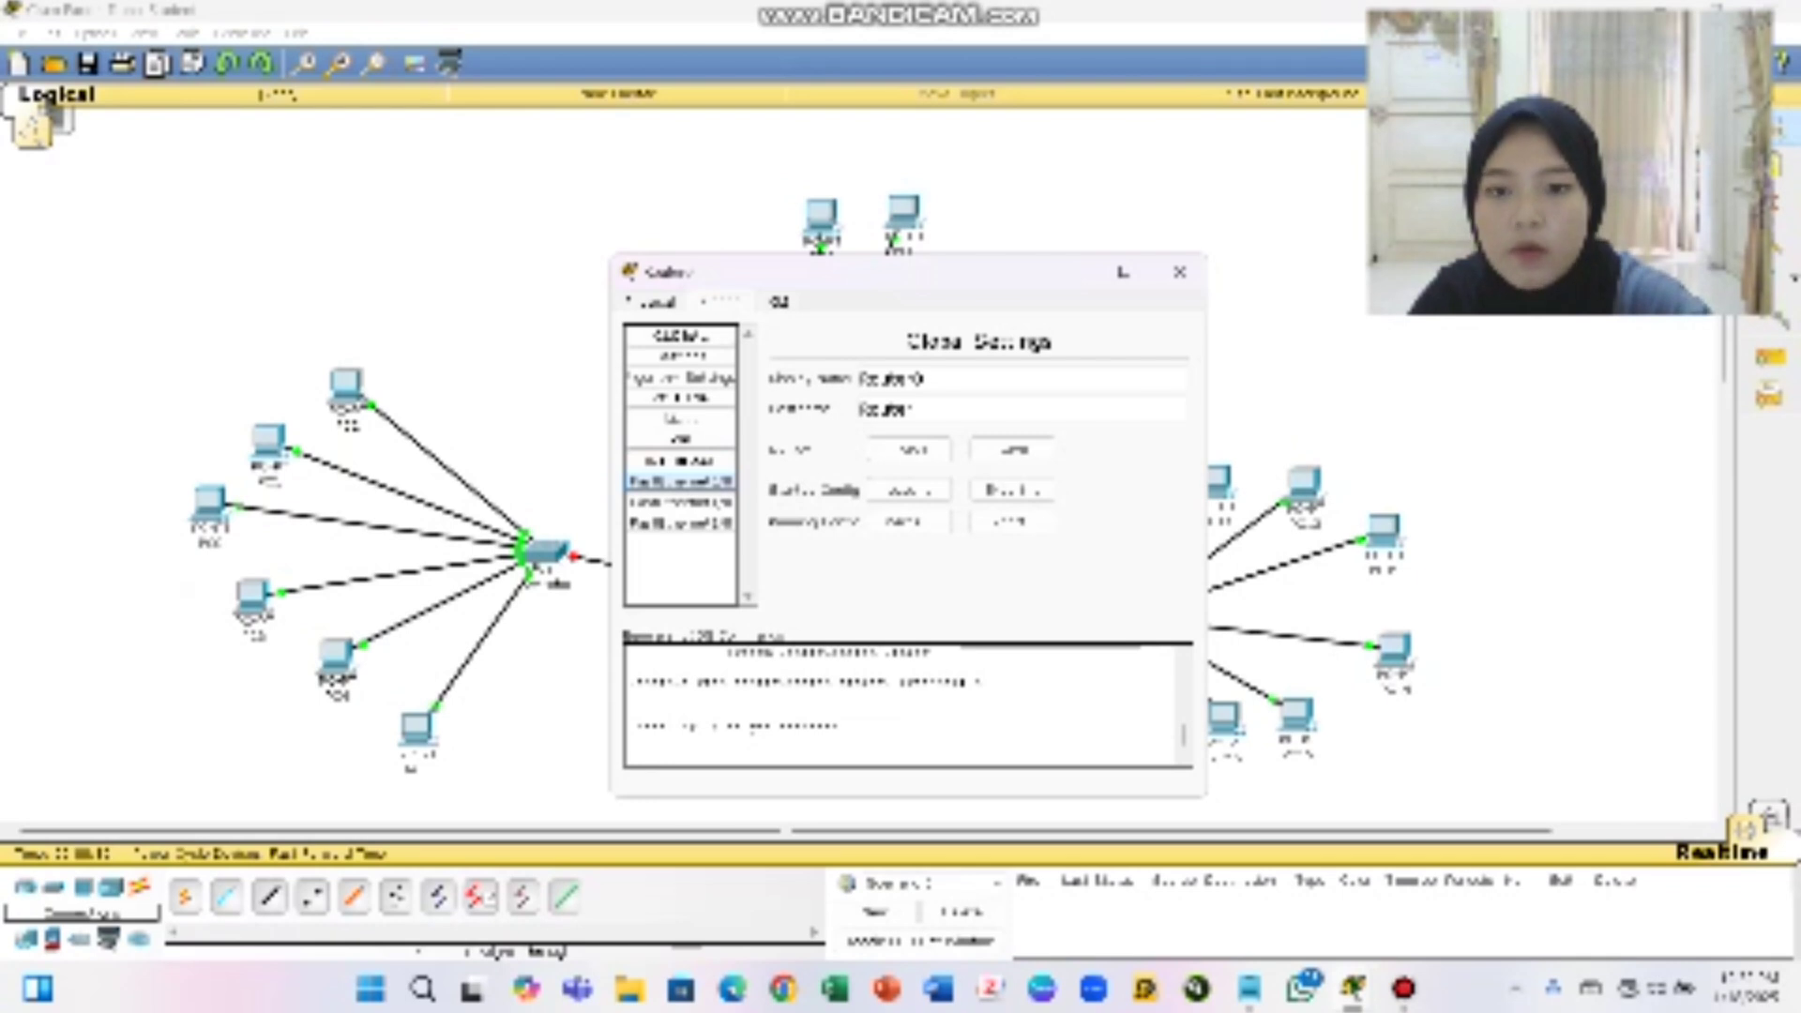
left_click(681, 482)
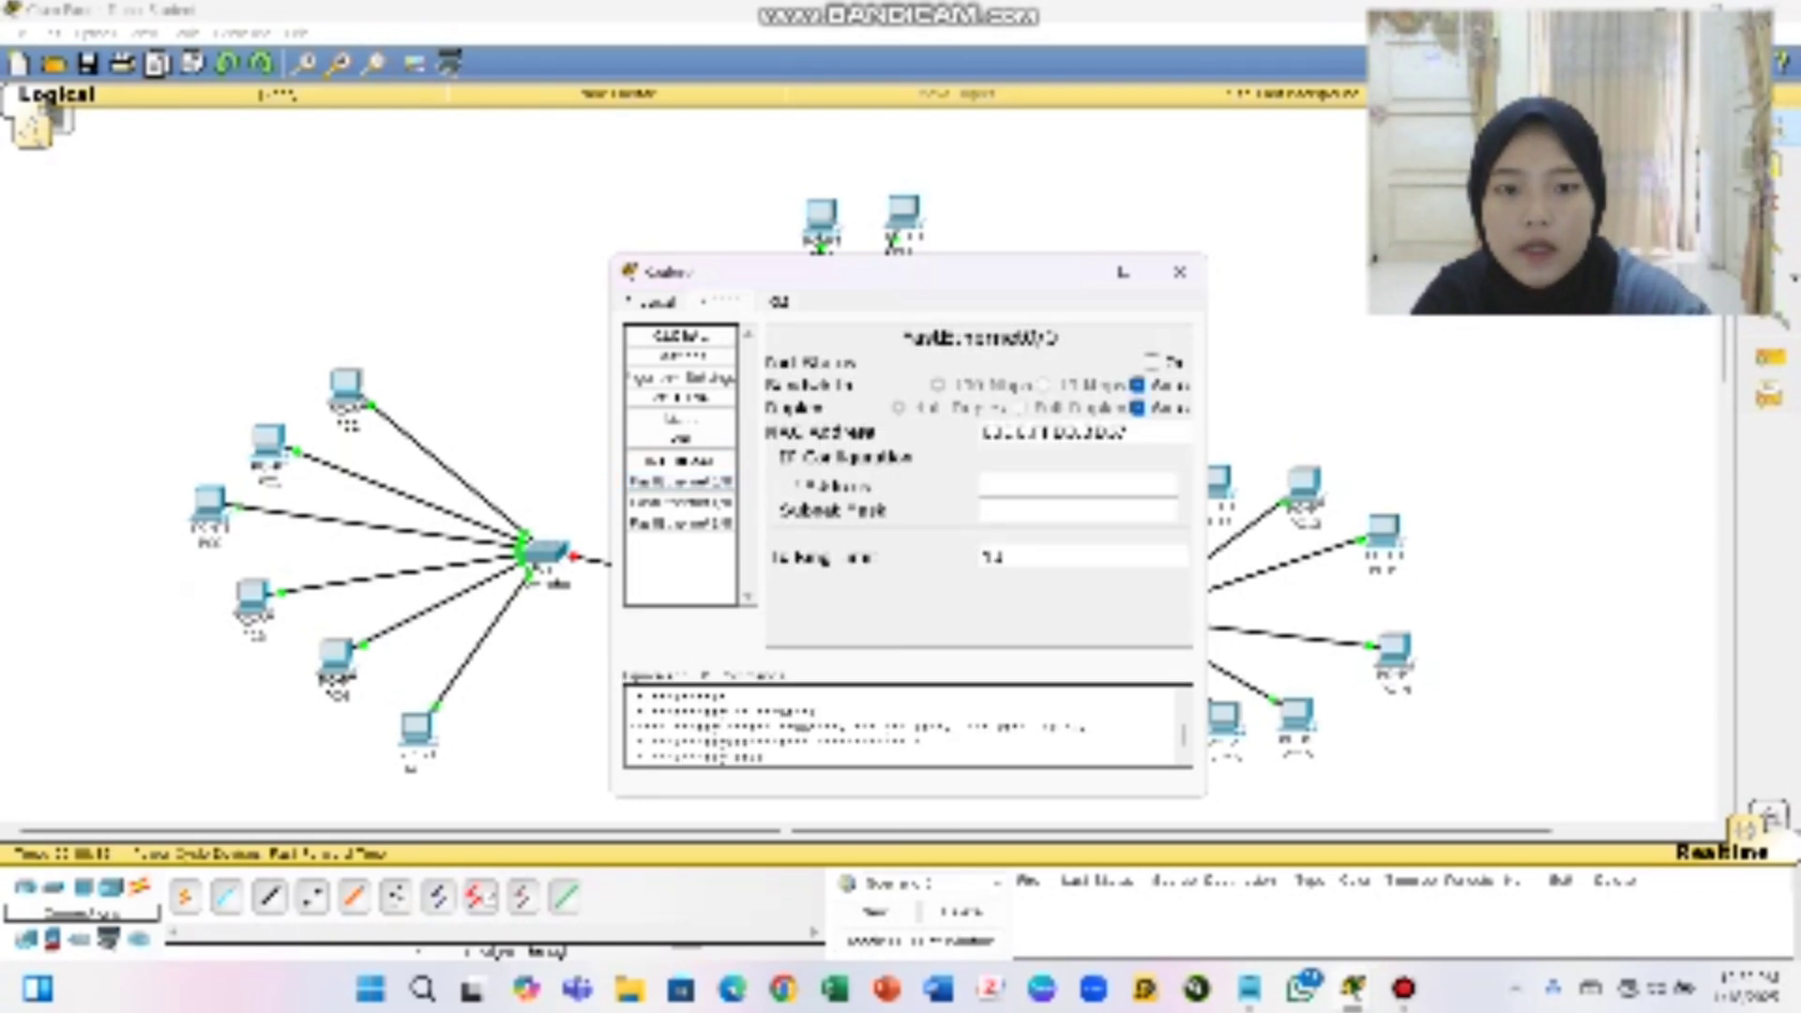
left_click(1078, 485)
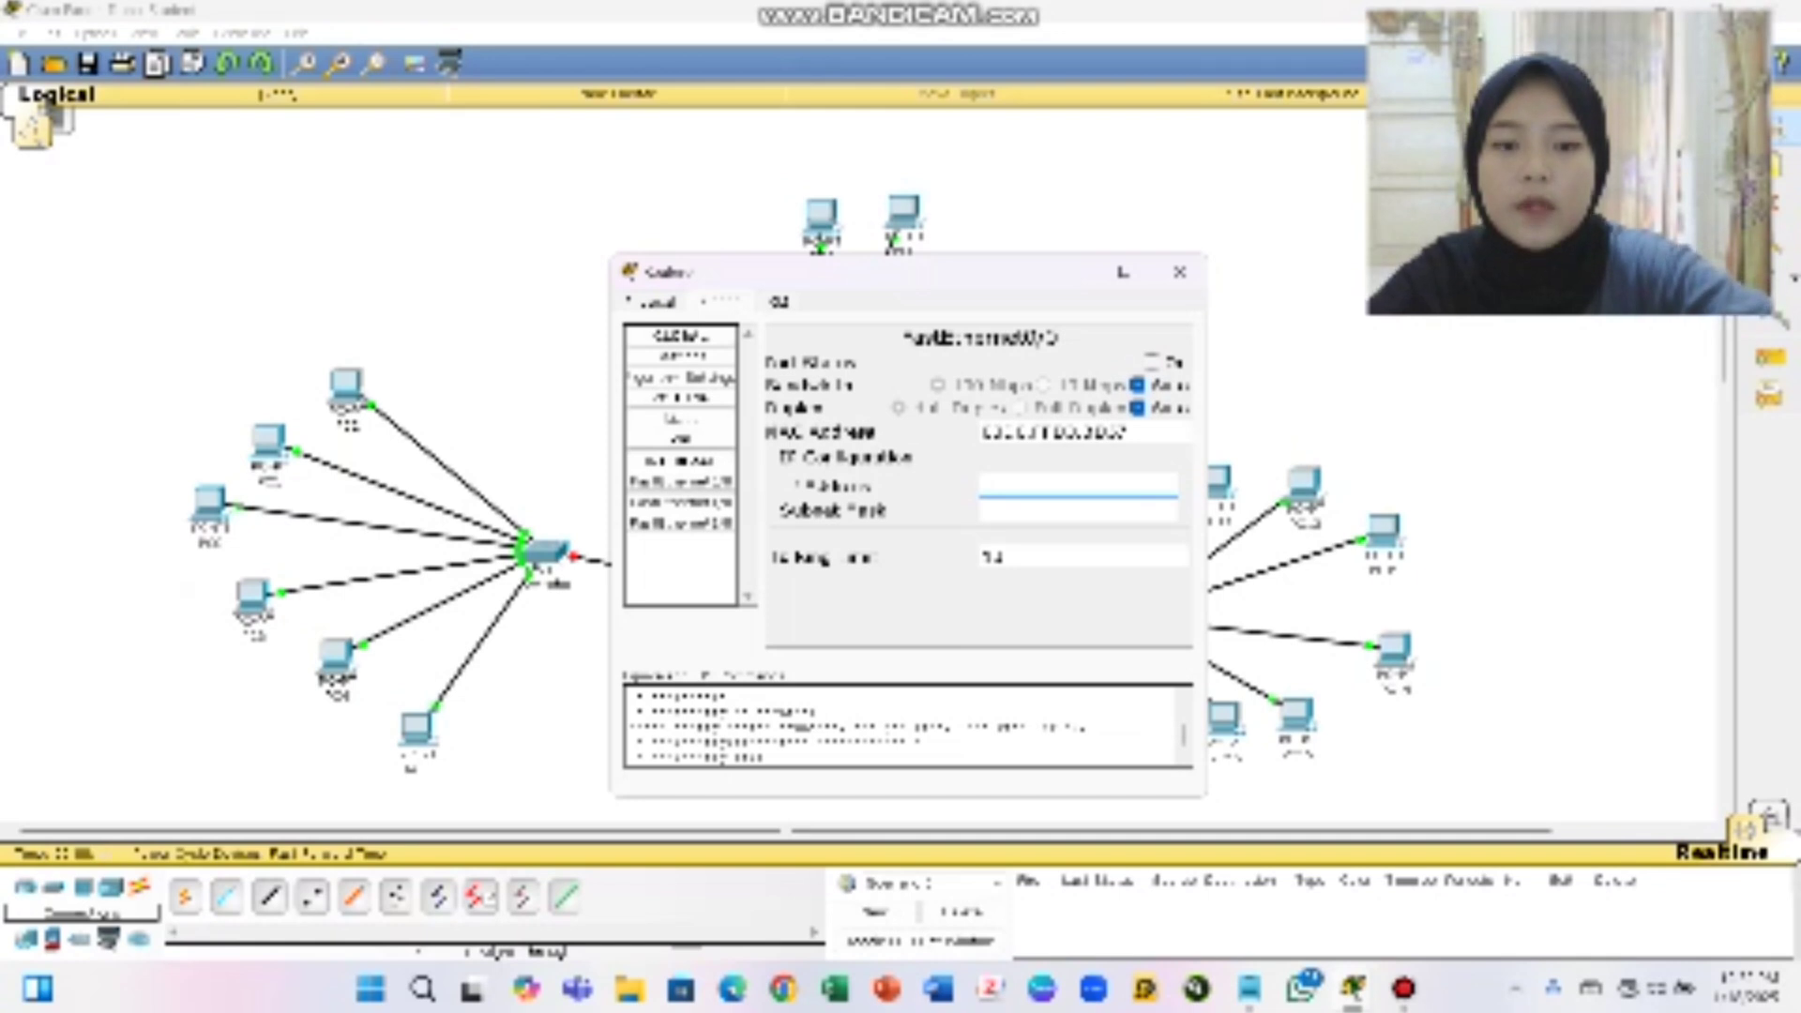
type("192.")
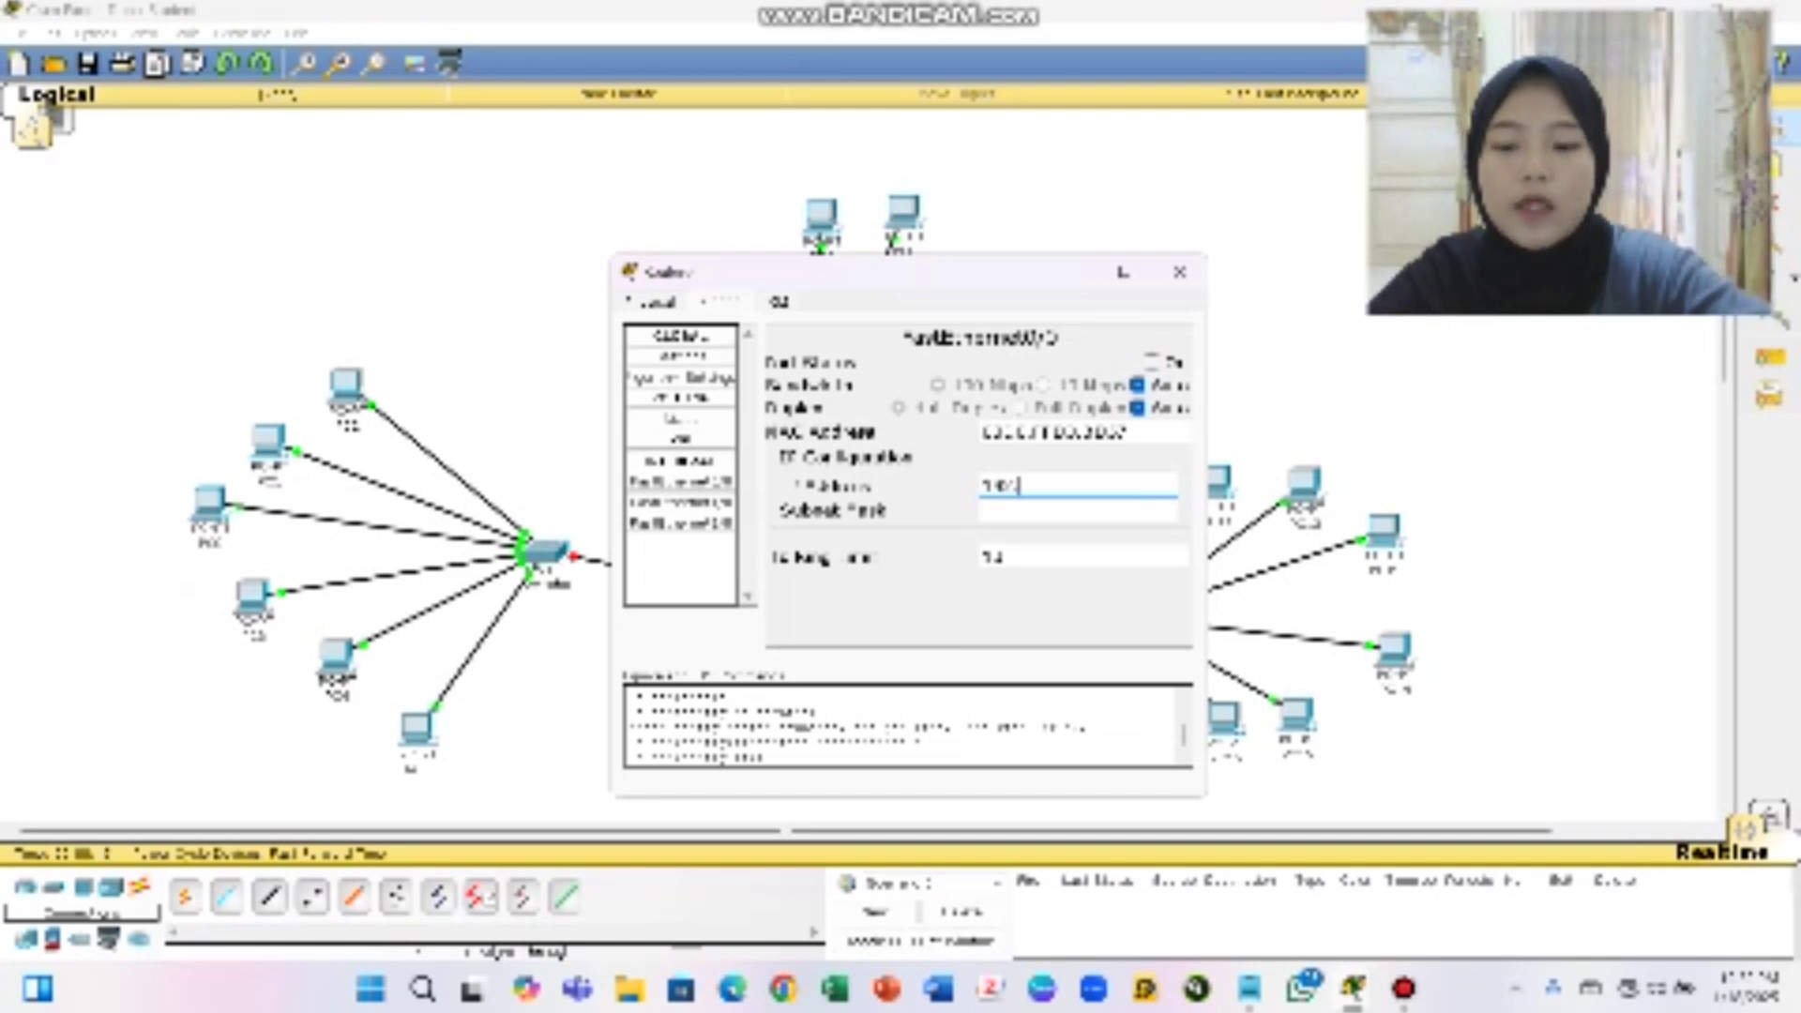
type("168")
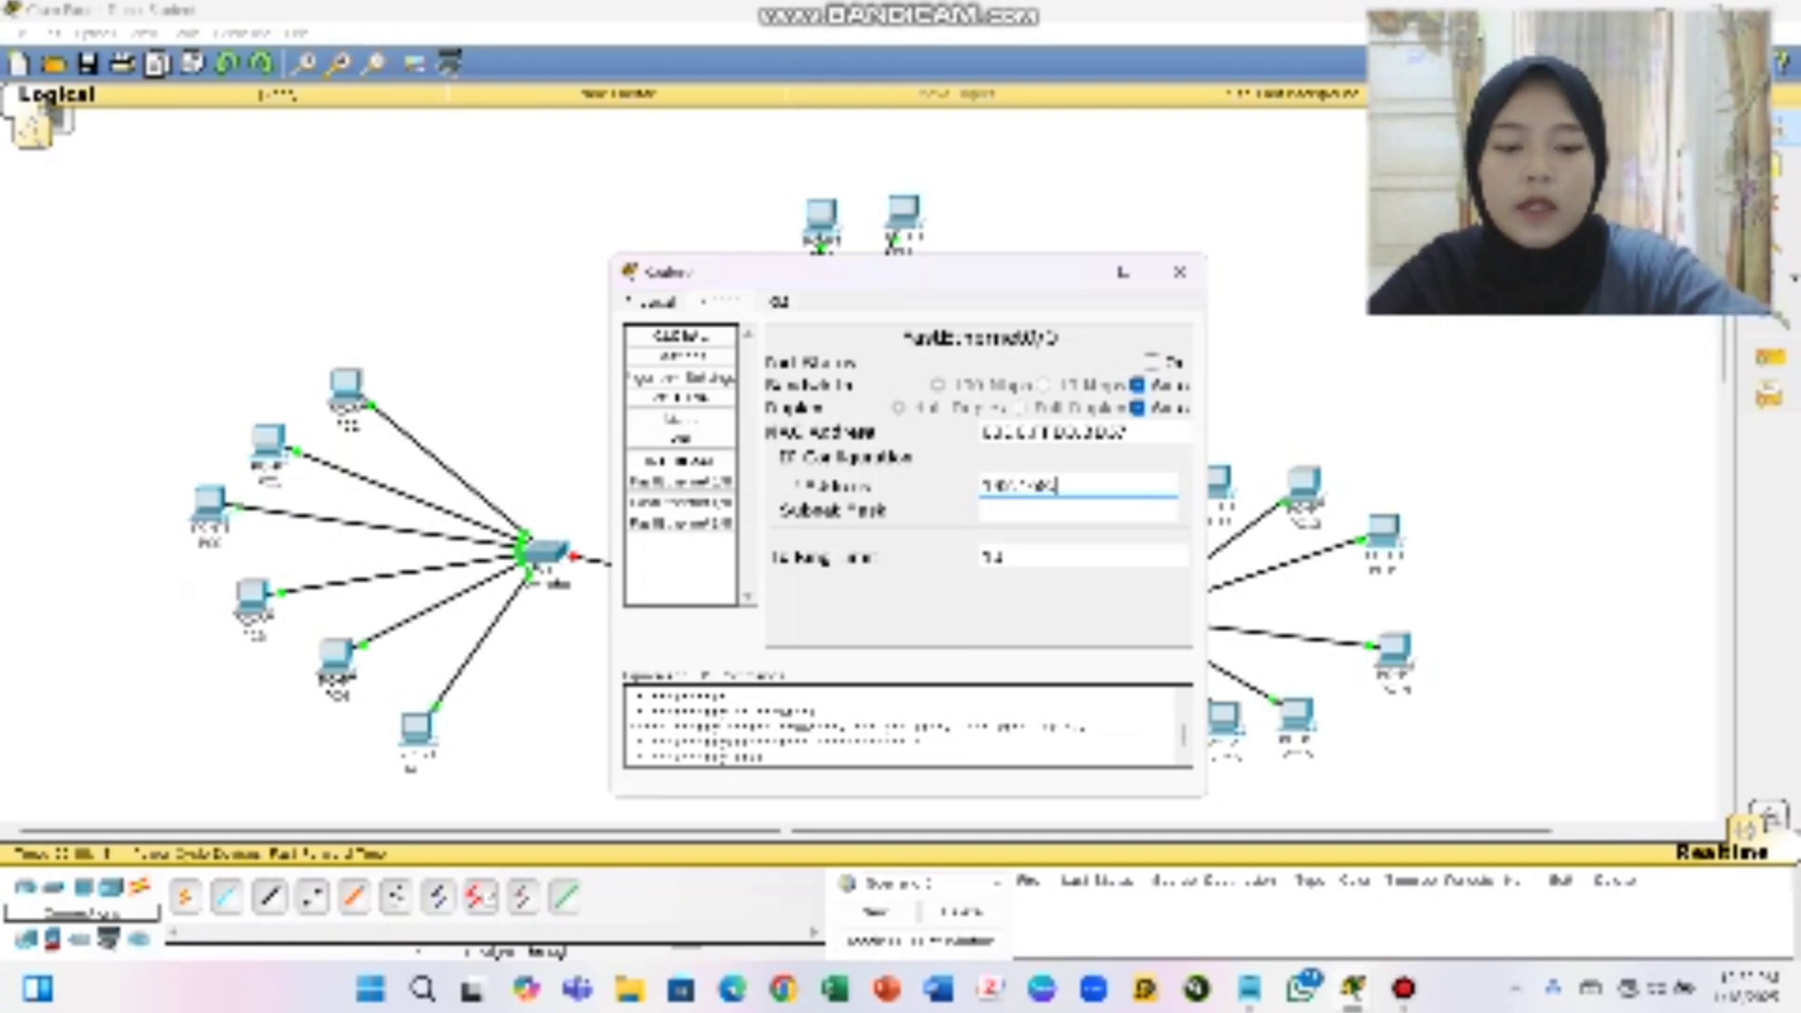
type(".1.10.1")
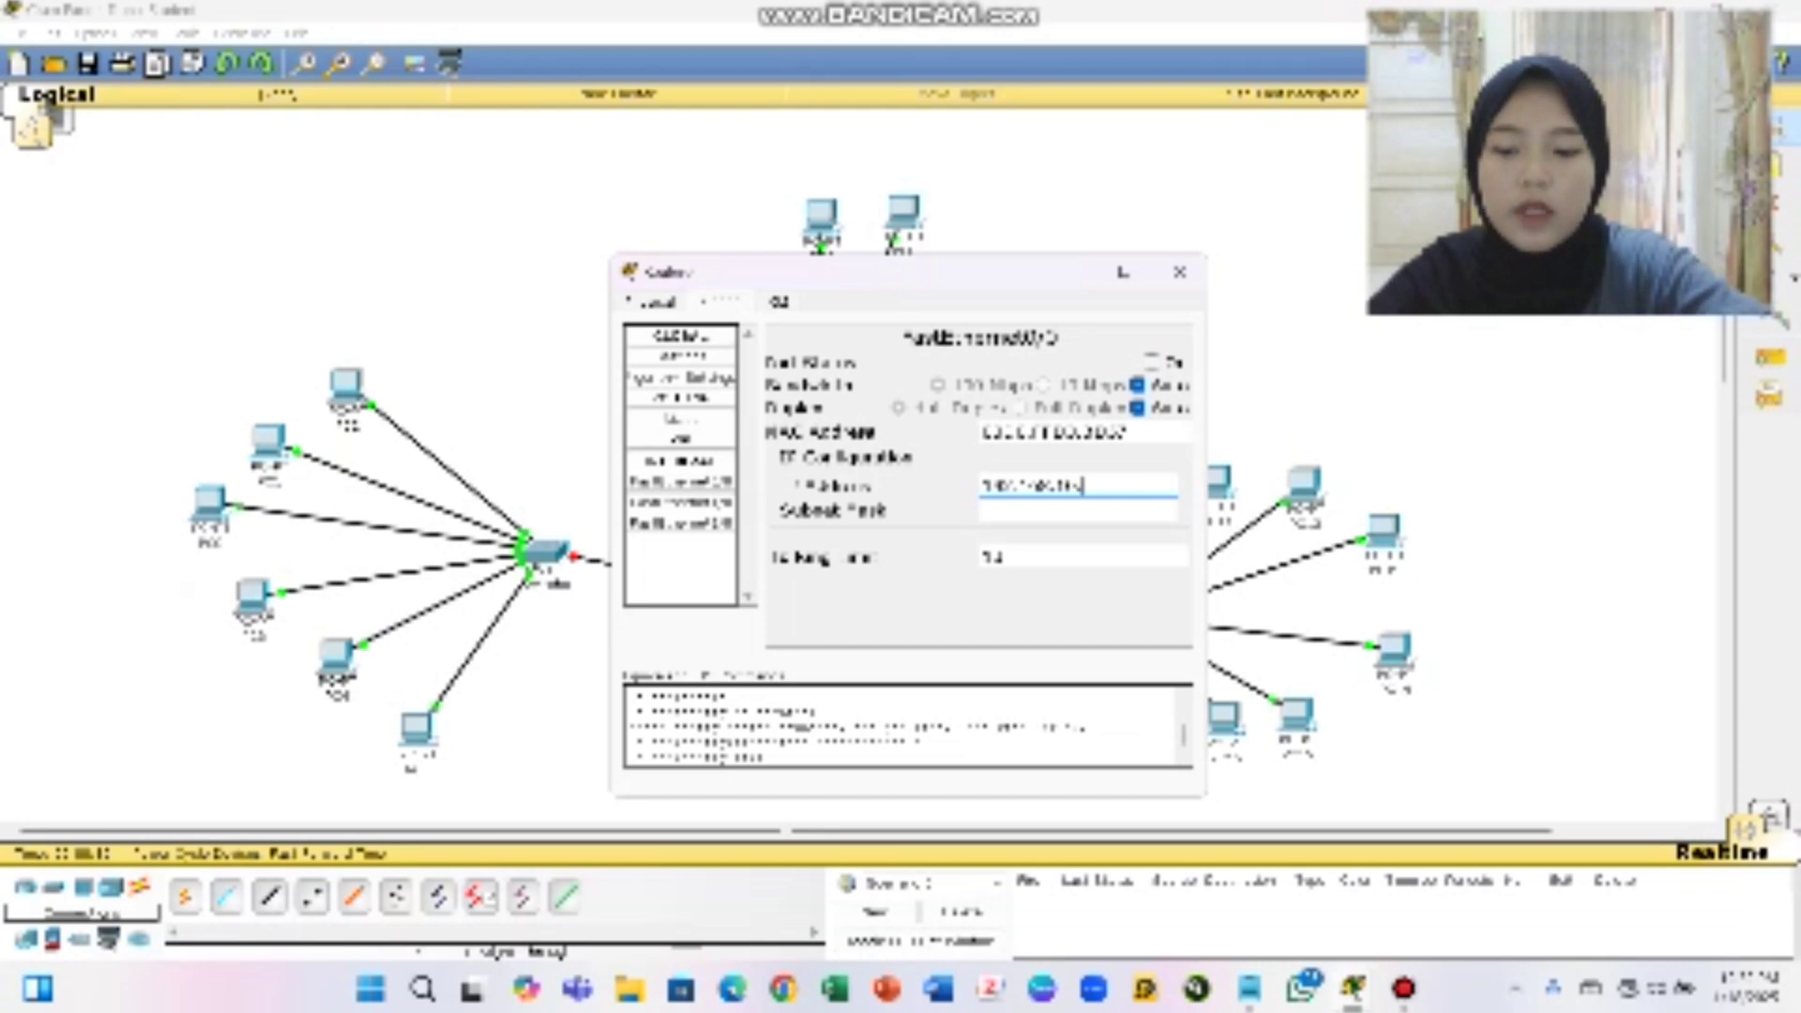
type("4")
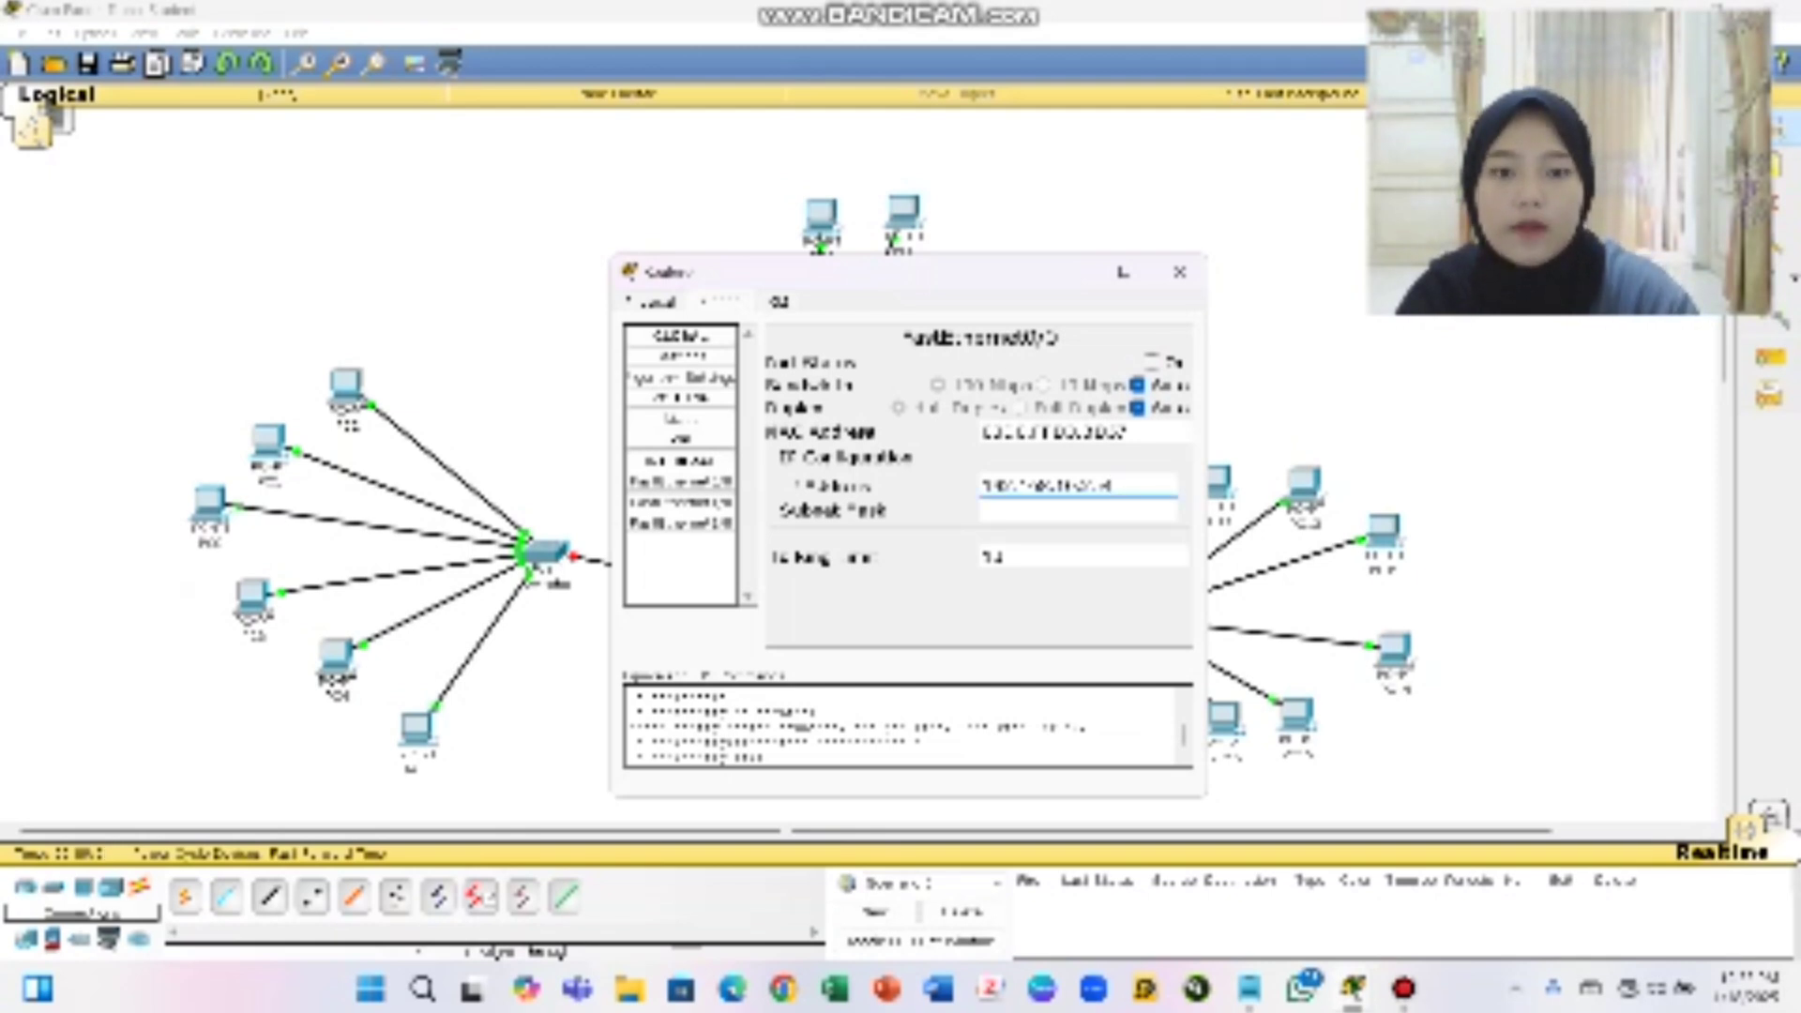
key("Tab")
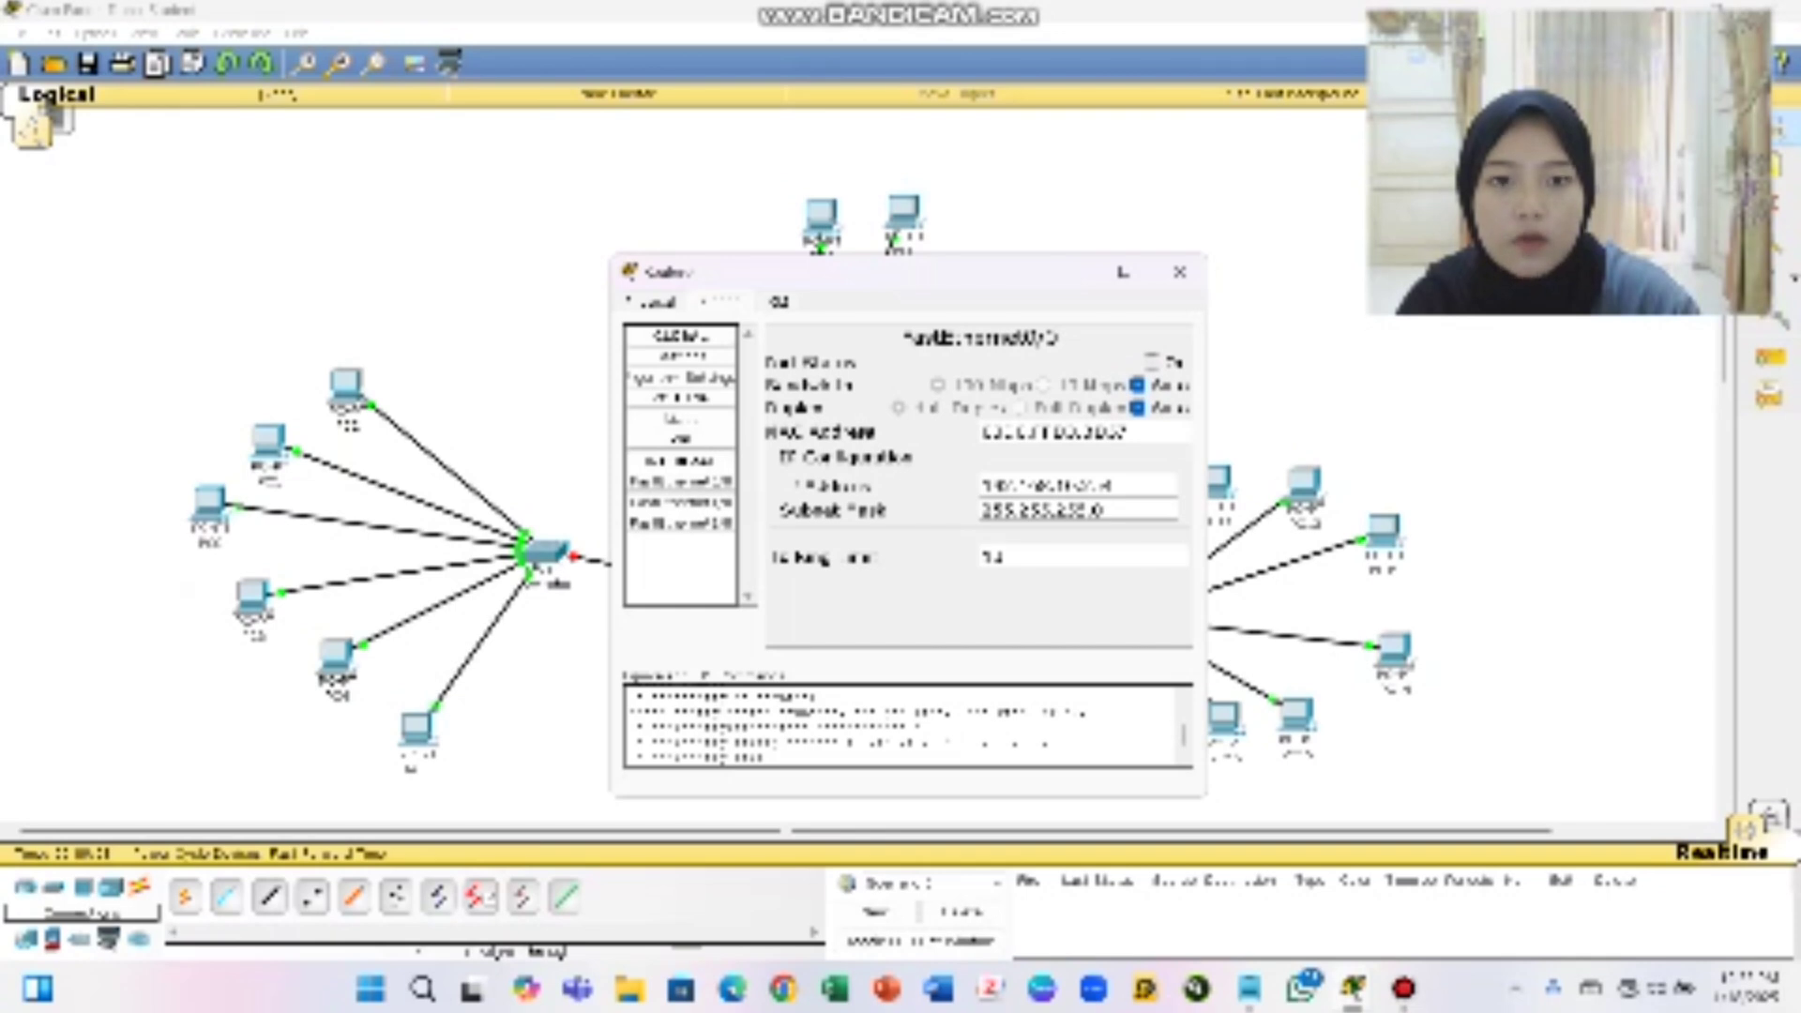
left_click(1152, 361)
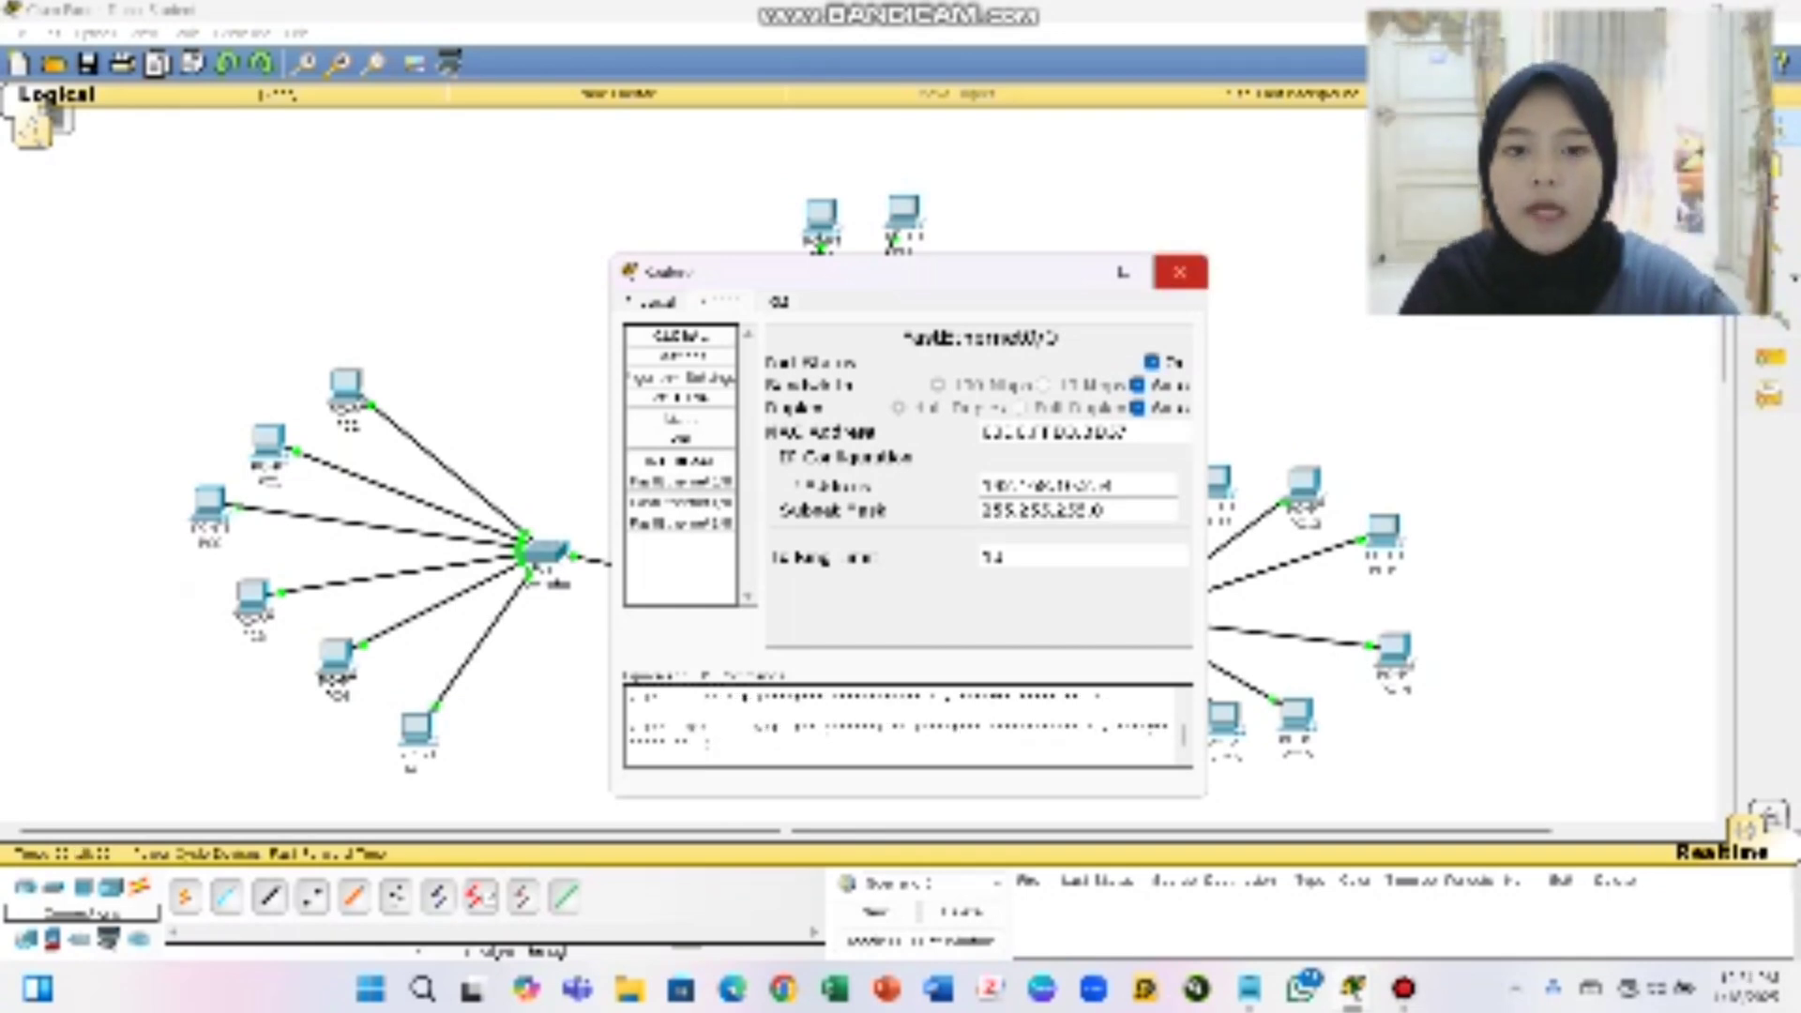
left_click(1179, 272)
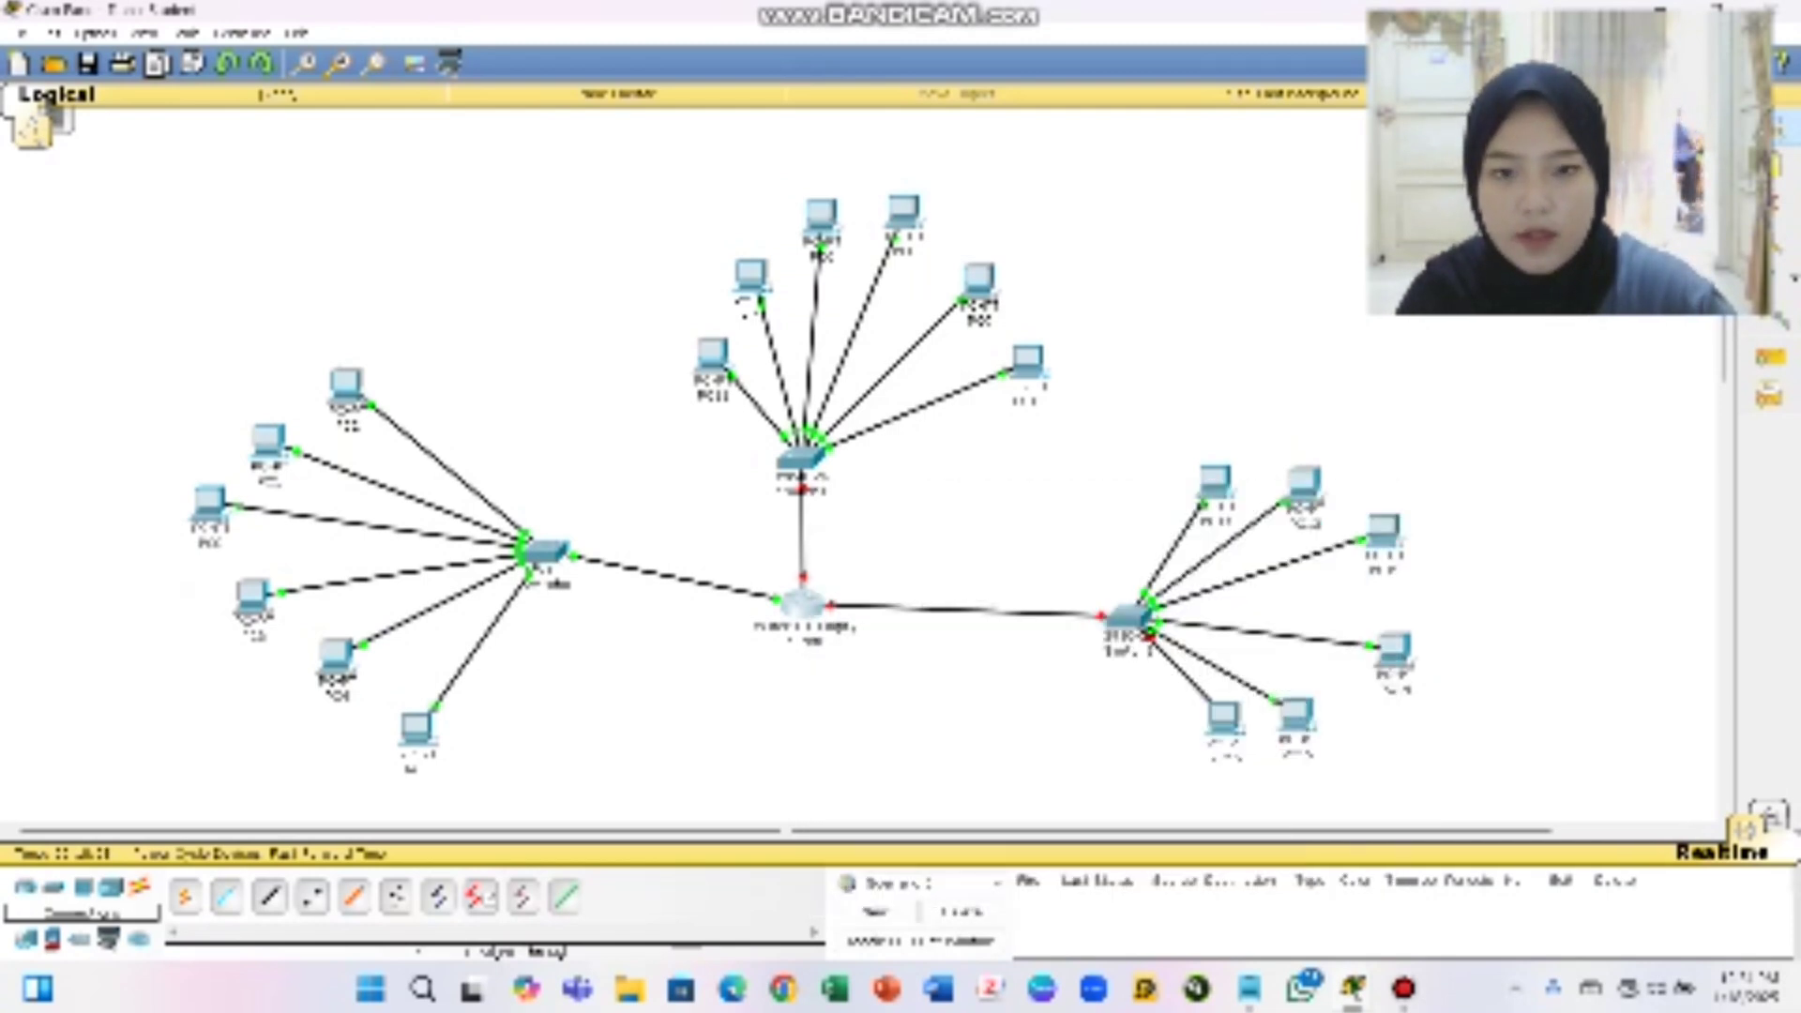
Assign IP address 192.168.20.254 with subnet mask 255.255.255.0 to the router's FastEthernet1/0 and switch its port status on
left_click(802, 602)
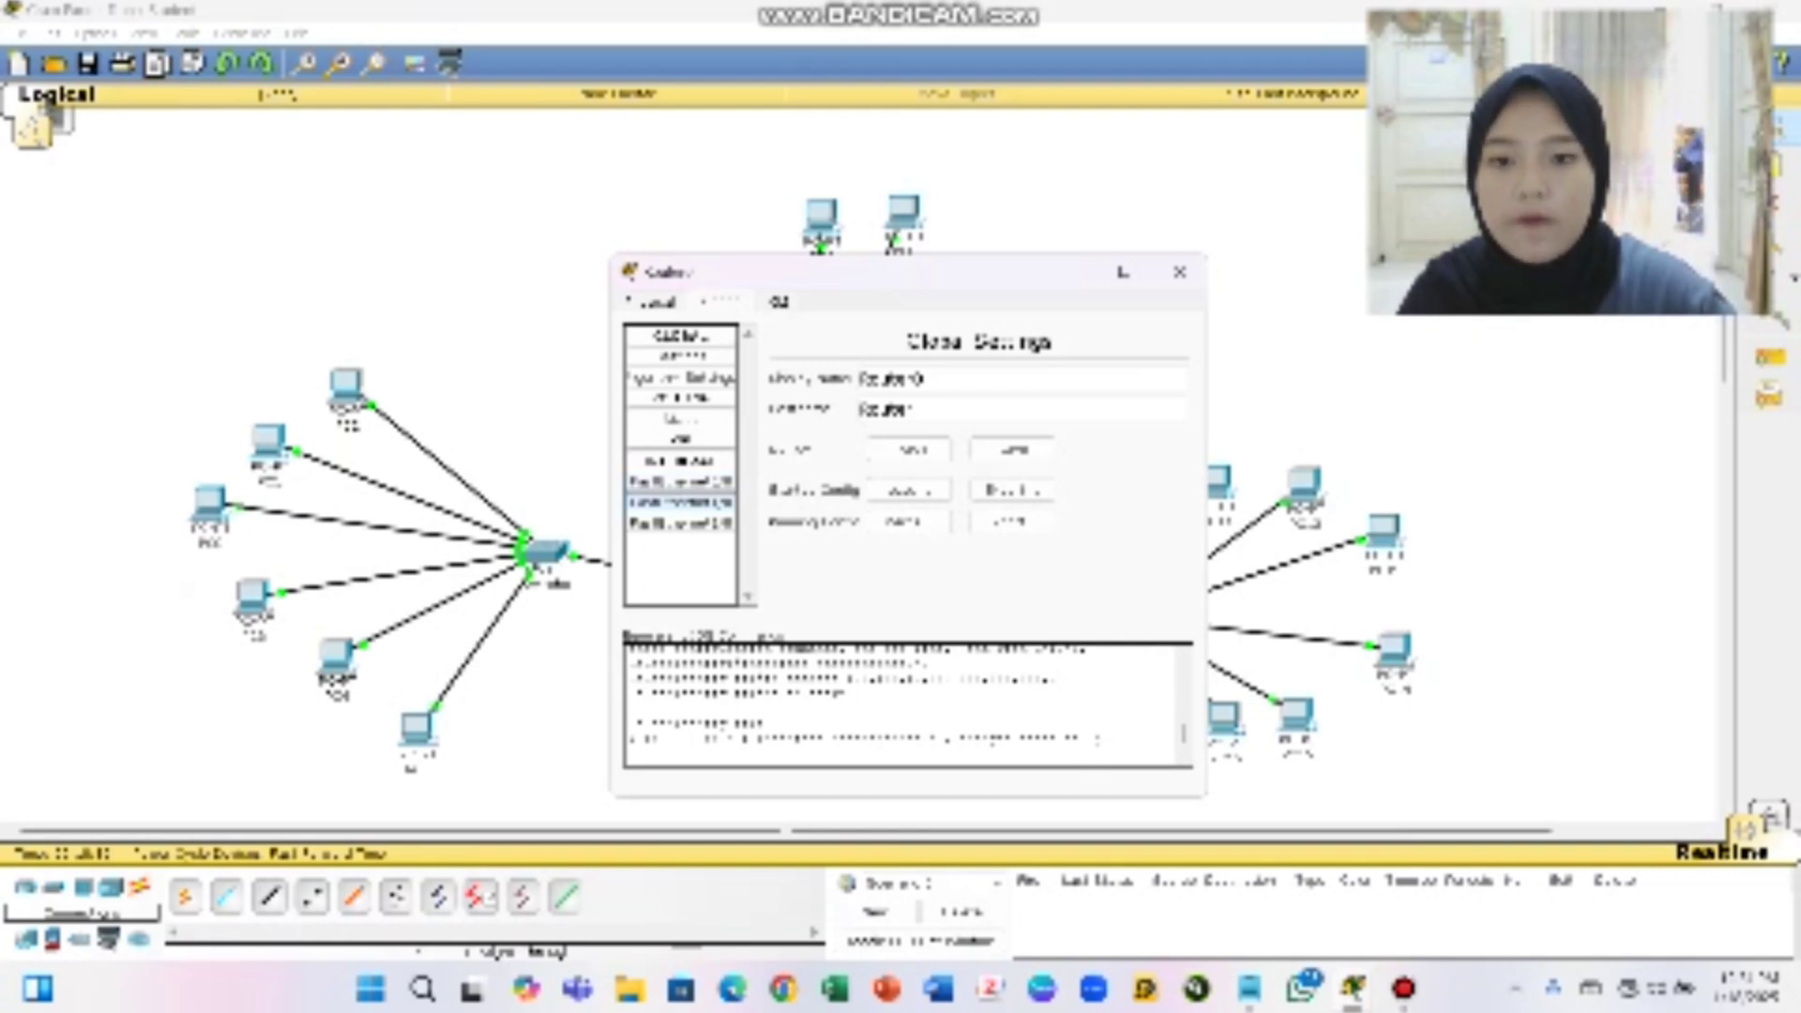
left_click(680, 502)
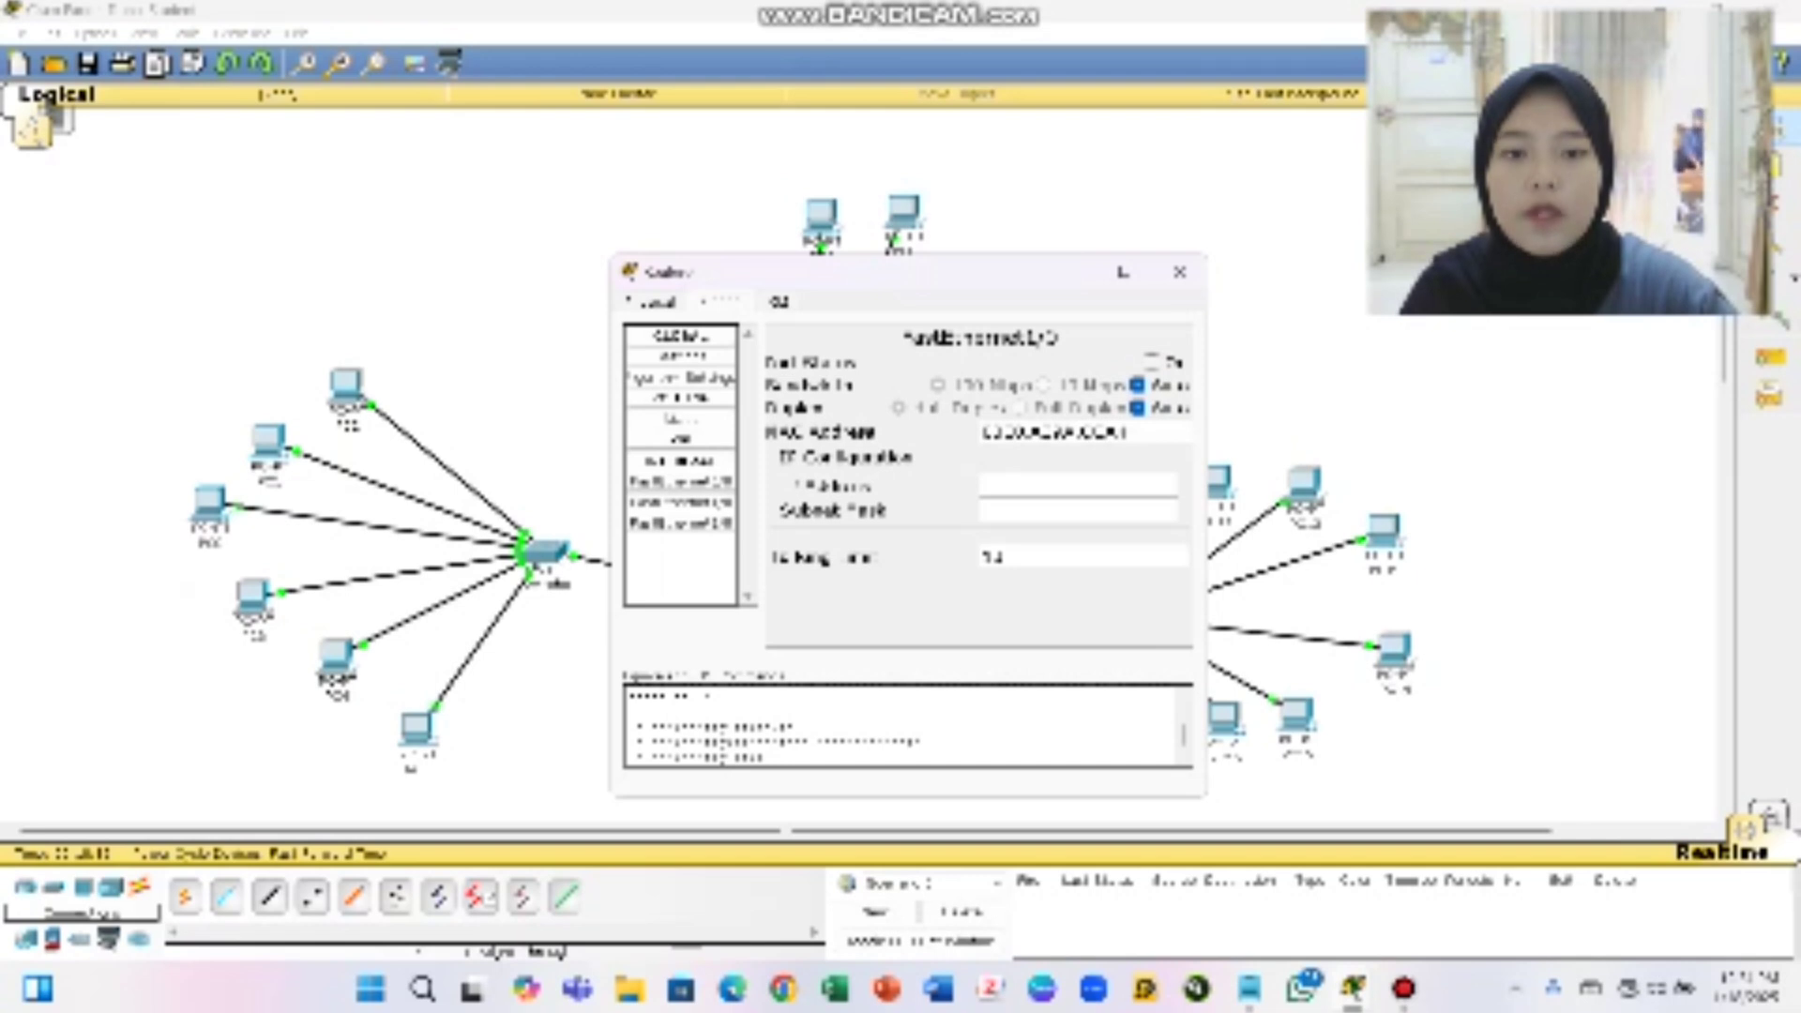
left_click(1076, 486)
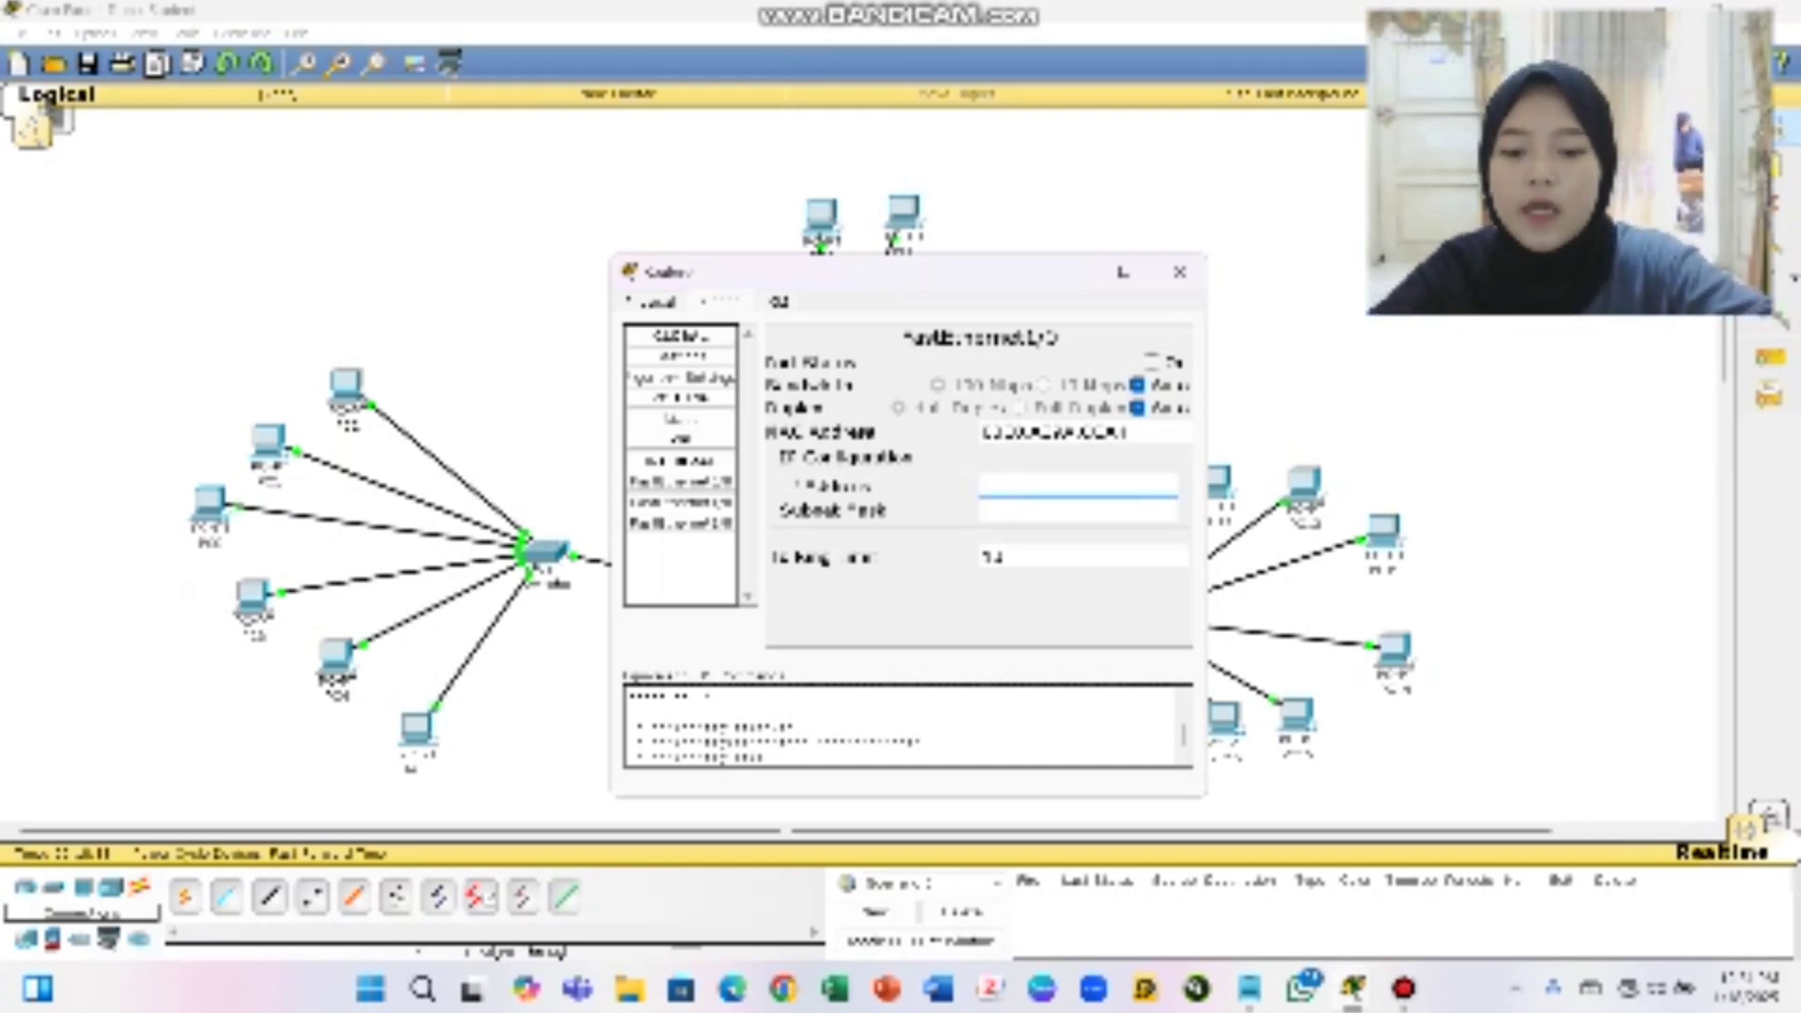
type("192.168.20.1")
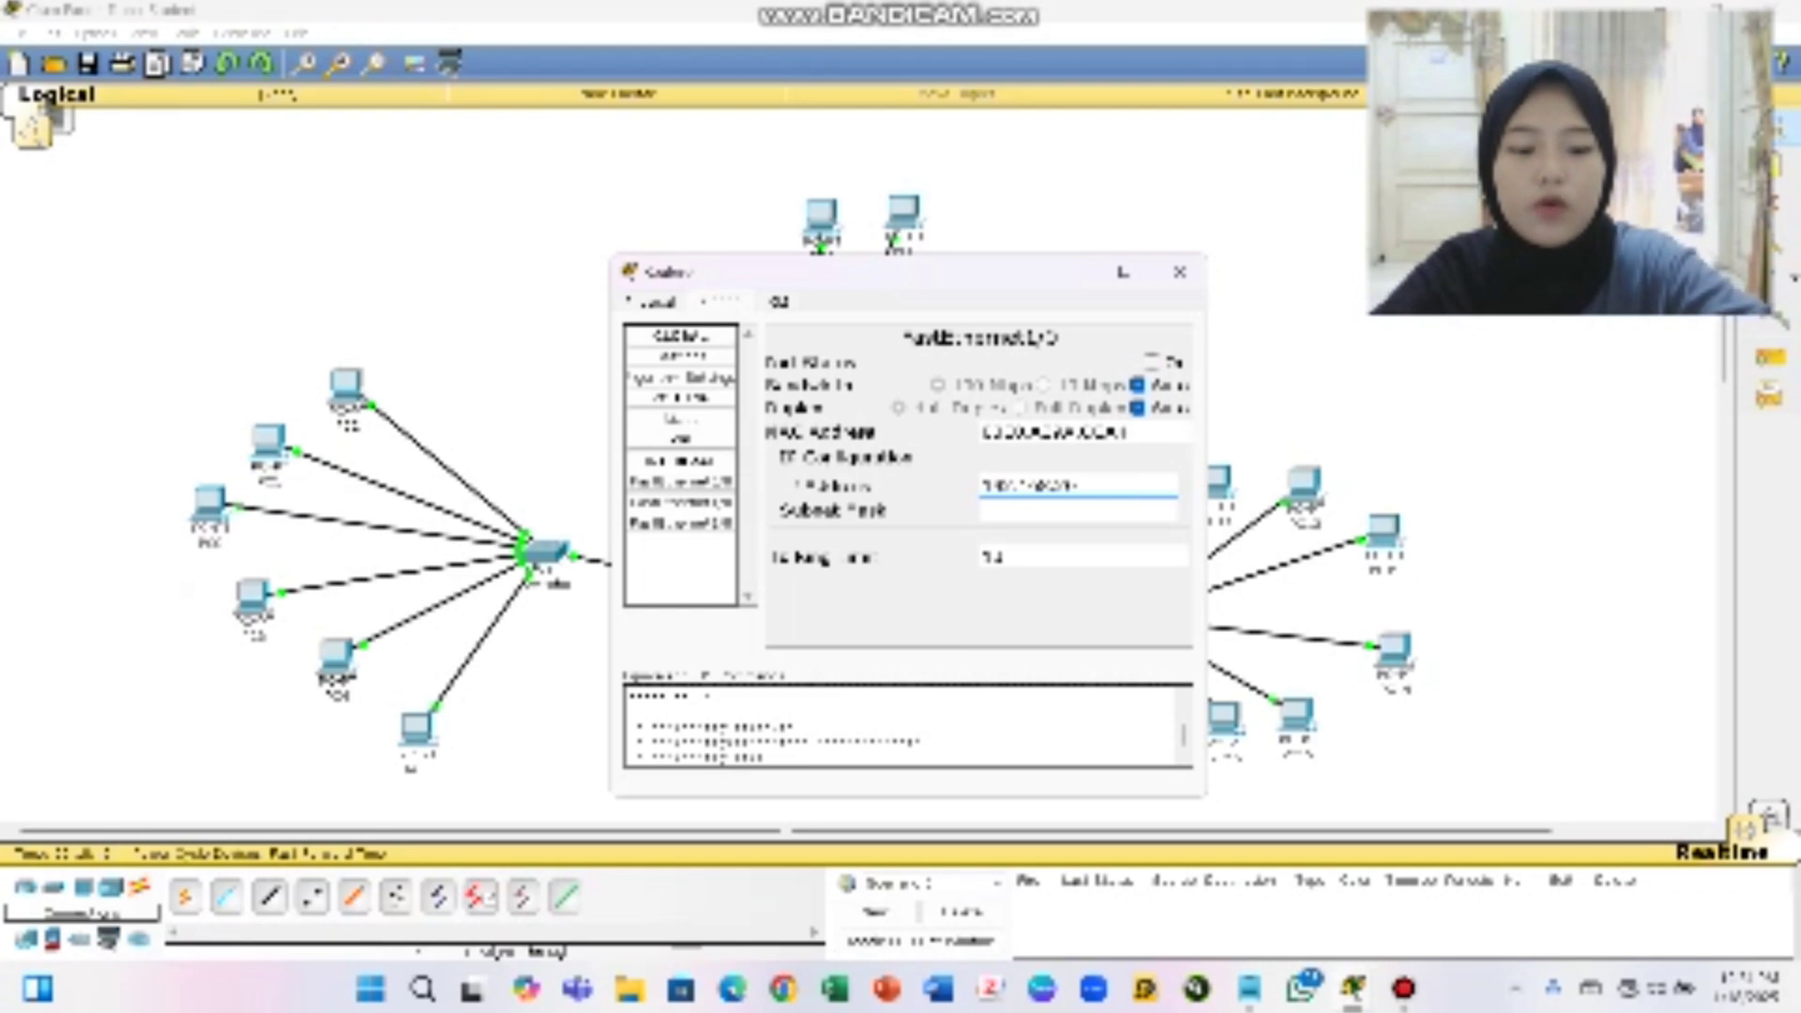
type("254")
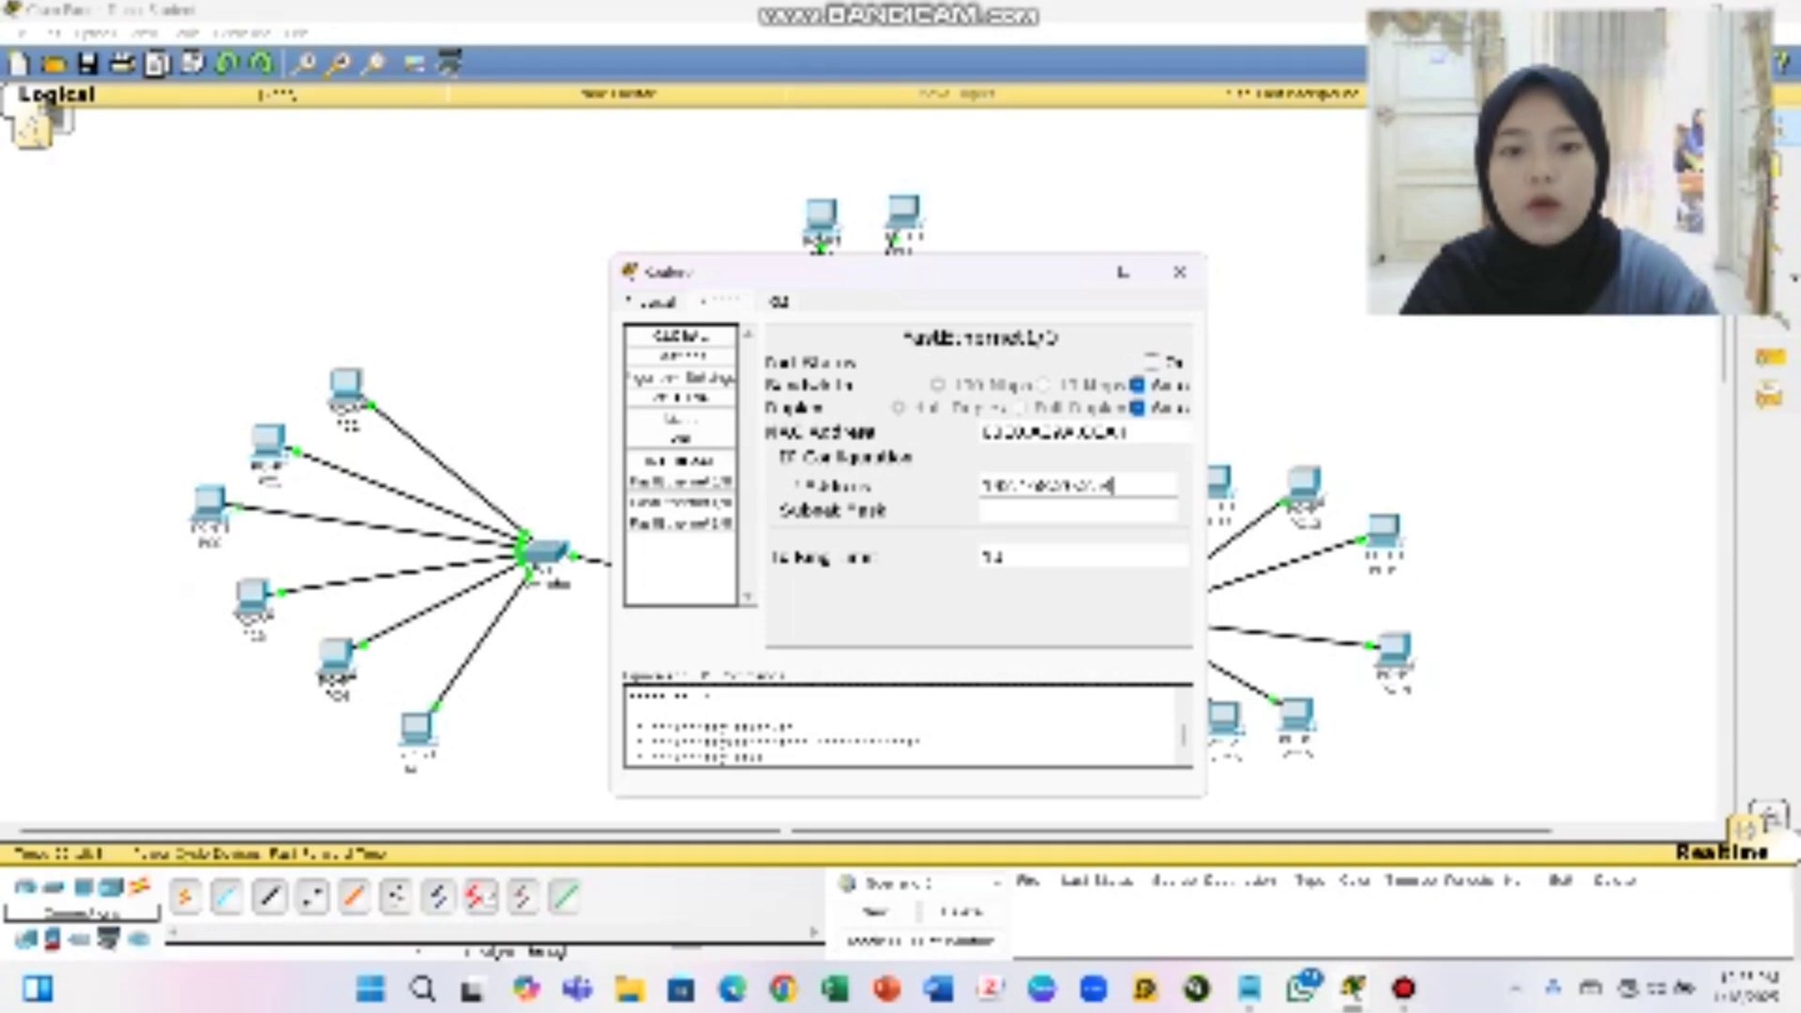
key("Tab")
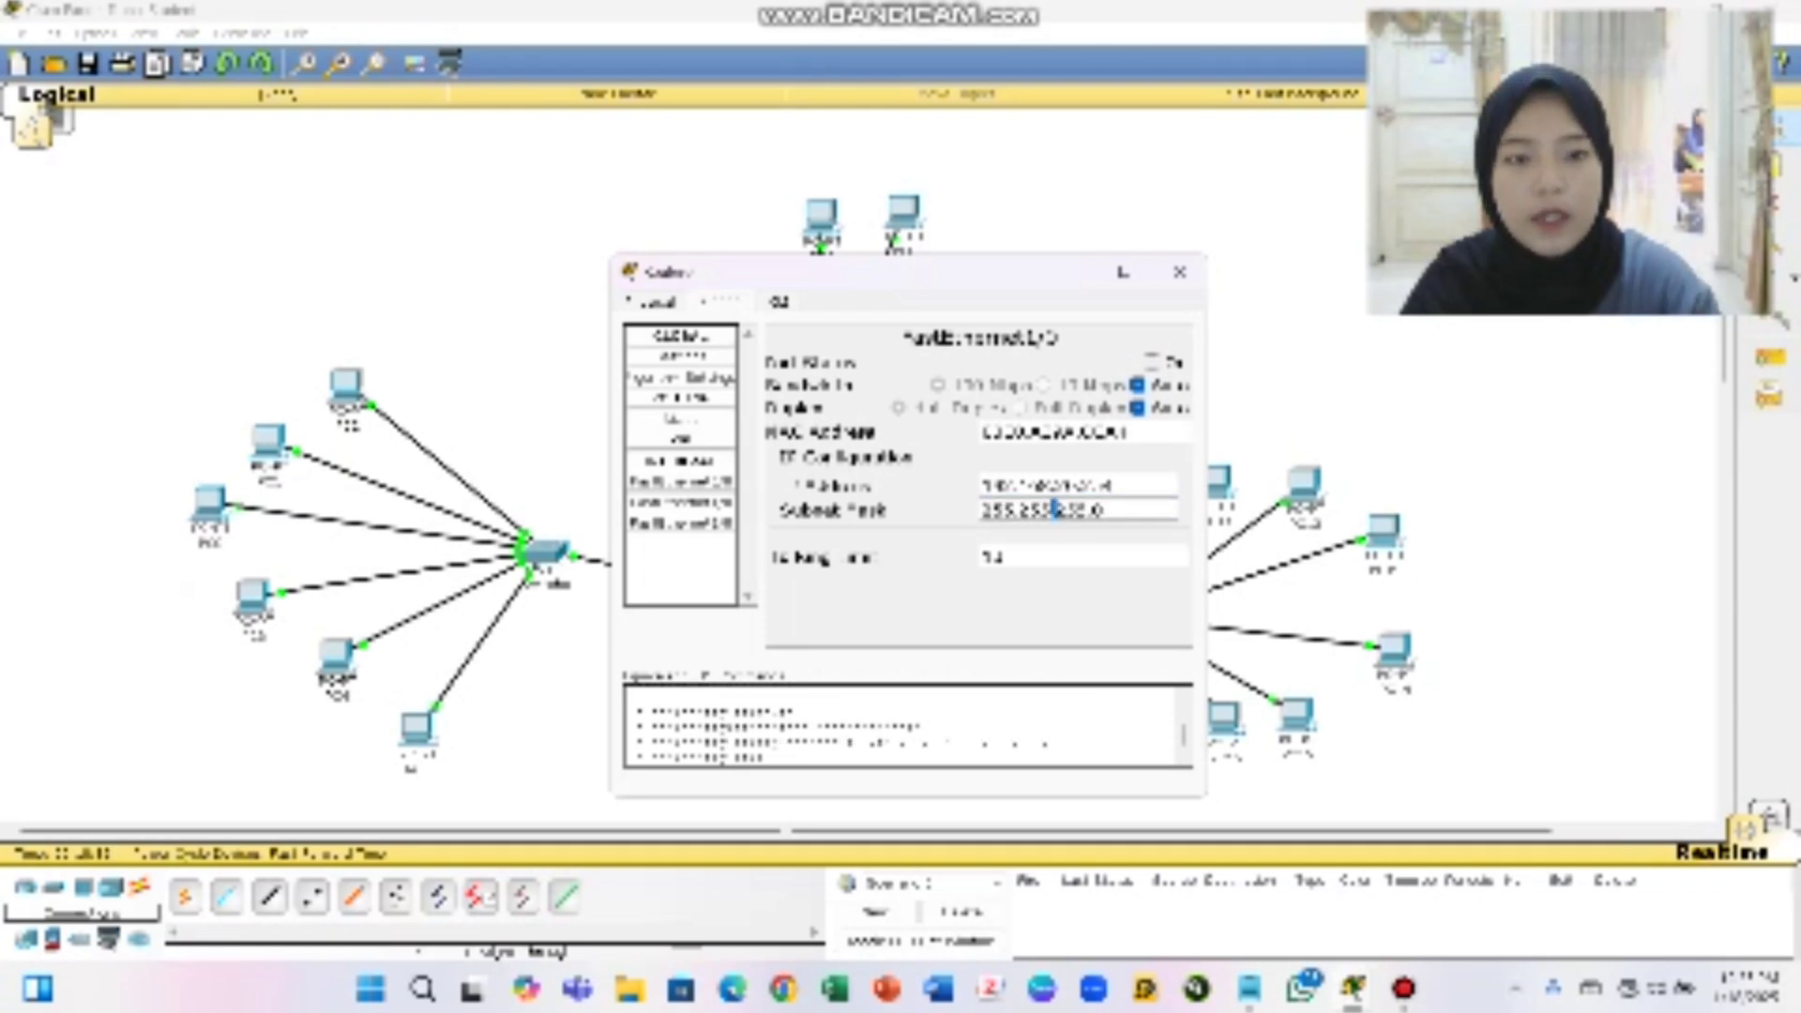
left_click(1152, 362)
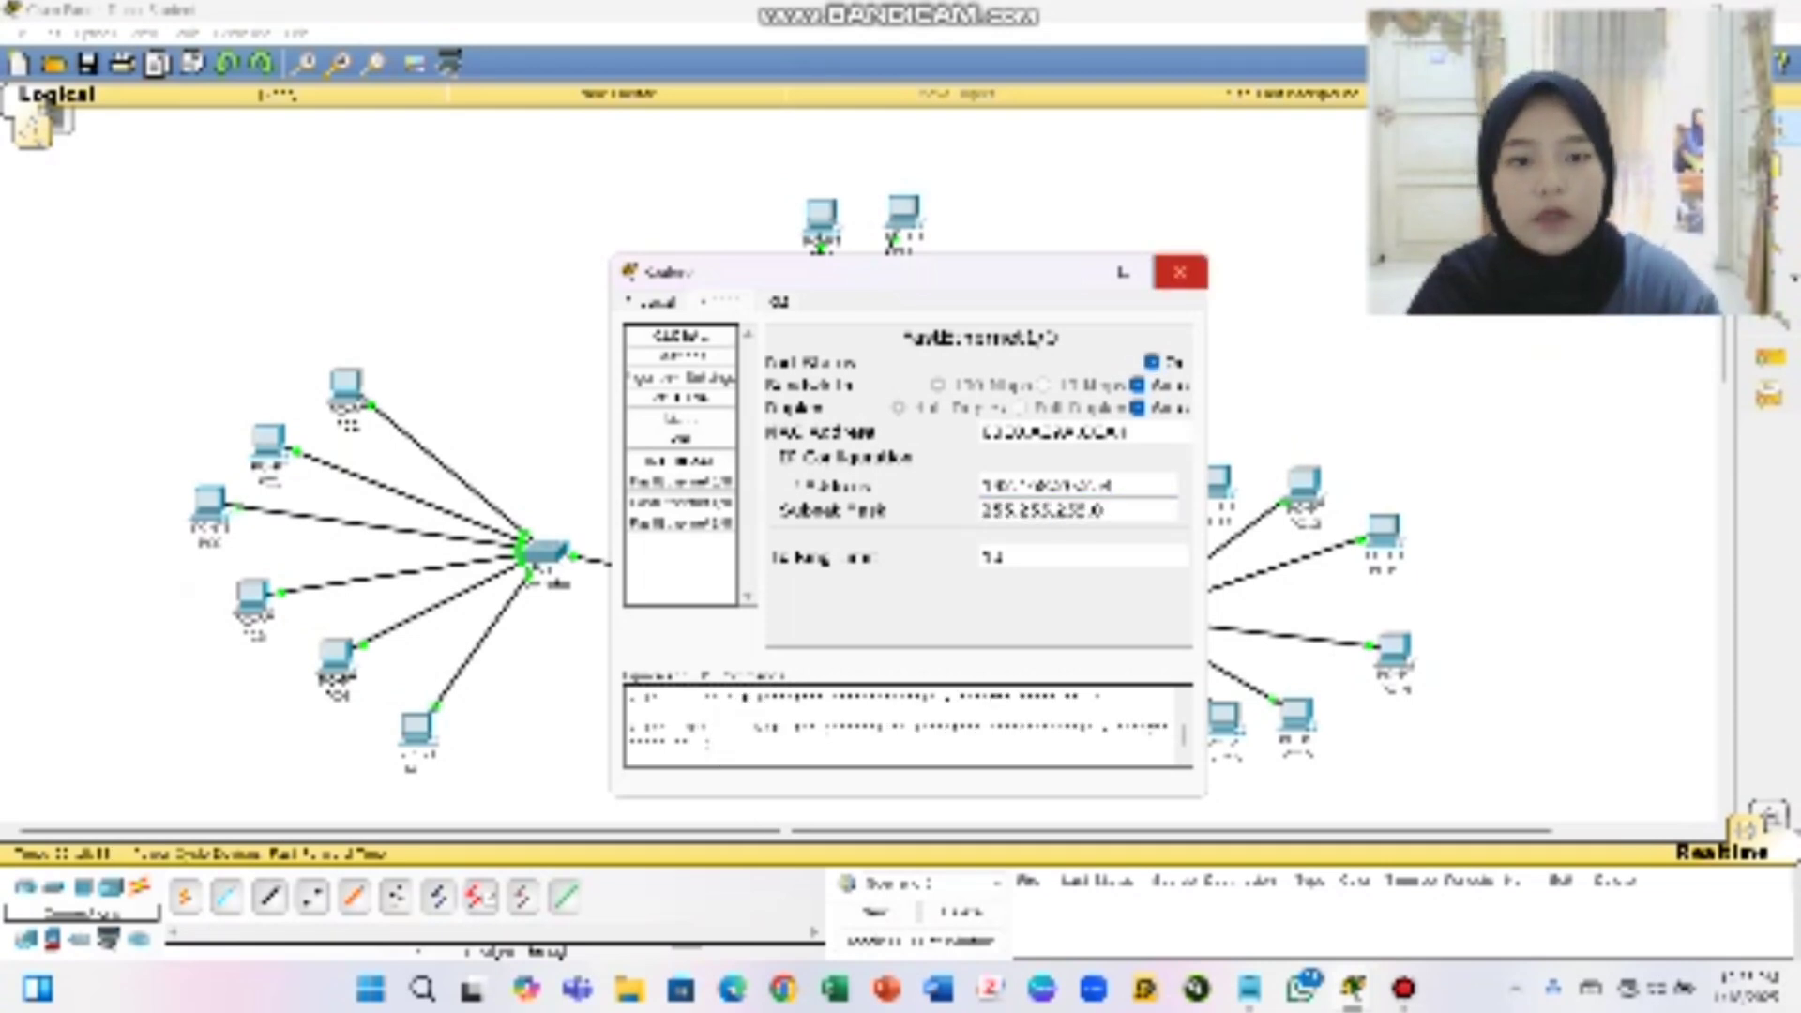
left_click(1179, 272)
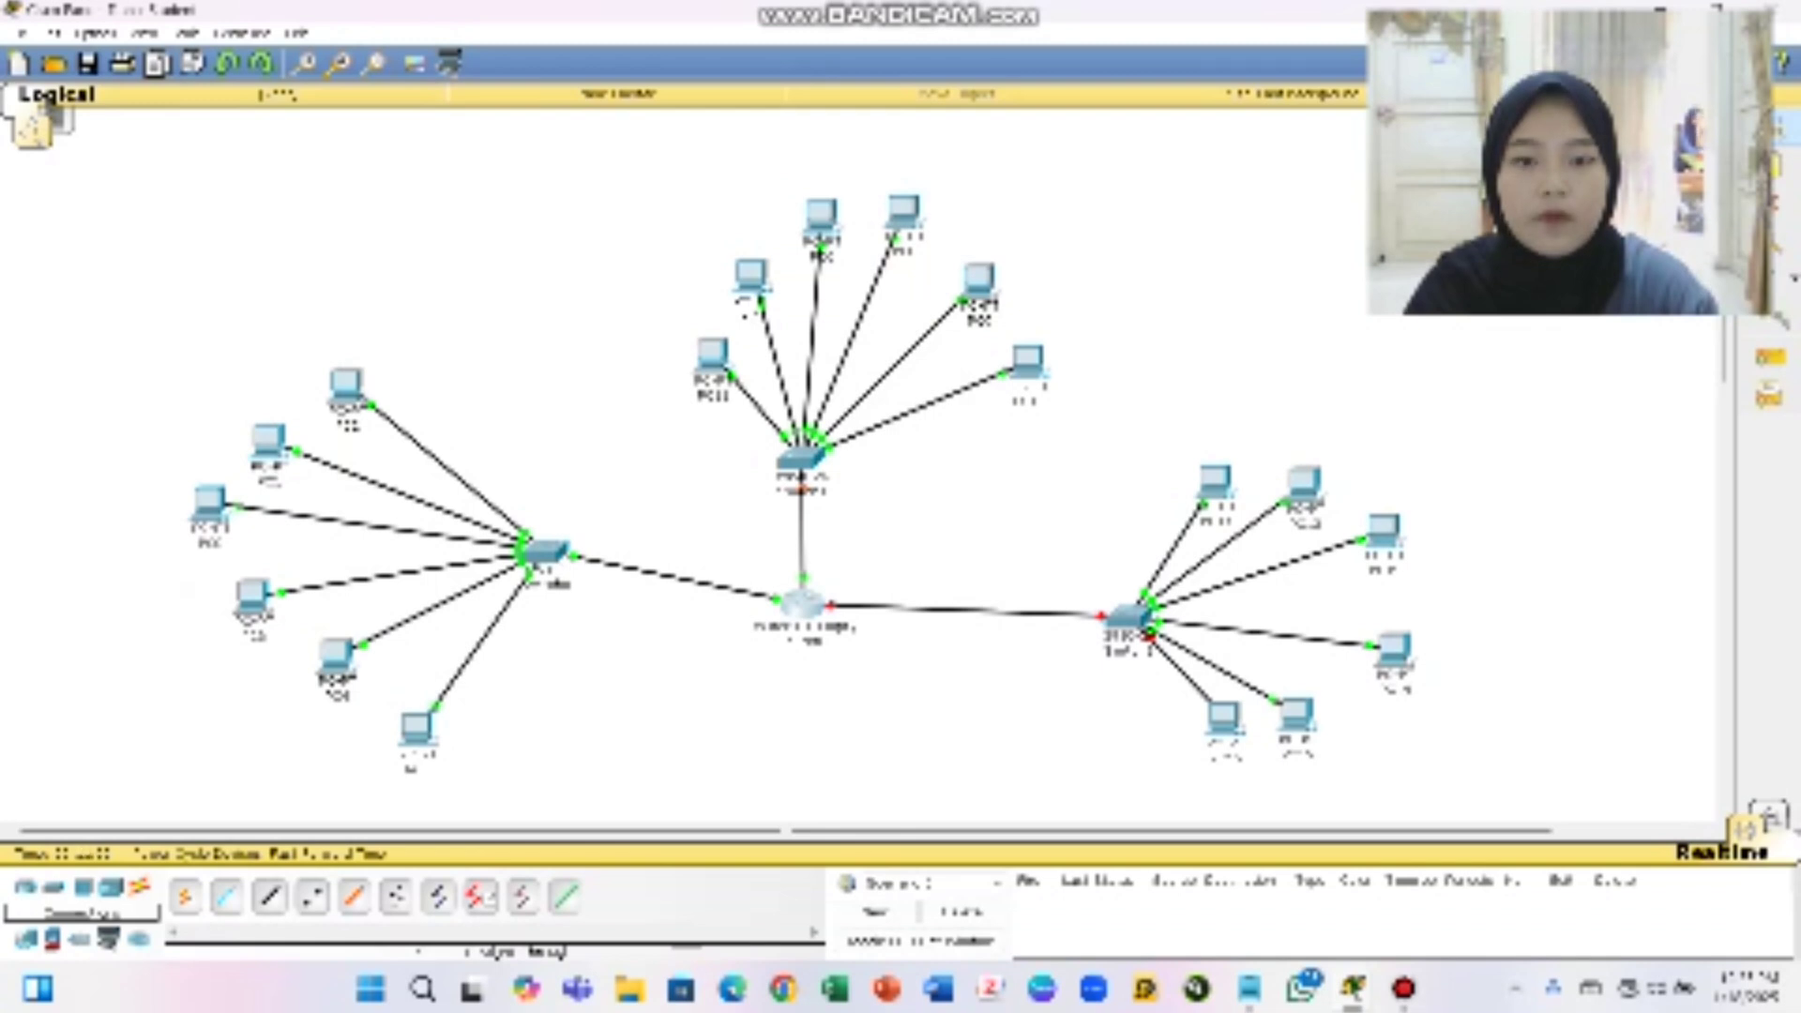
Assign IP address 192.168.30.254 with subnet mask 255.255.255.0 to the router's FastEthernet2/0 and switch its port status on
left_click(1179, 272)
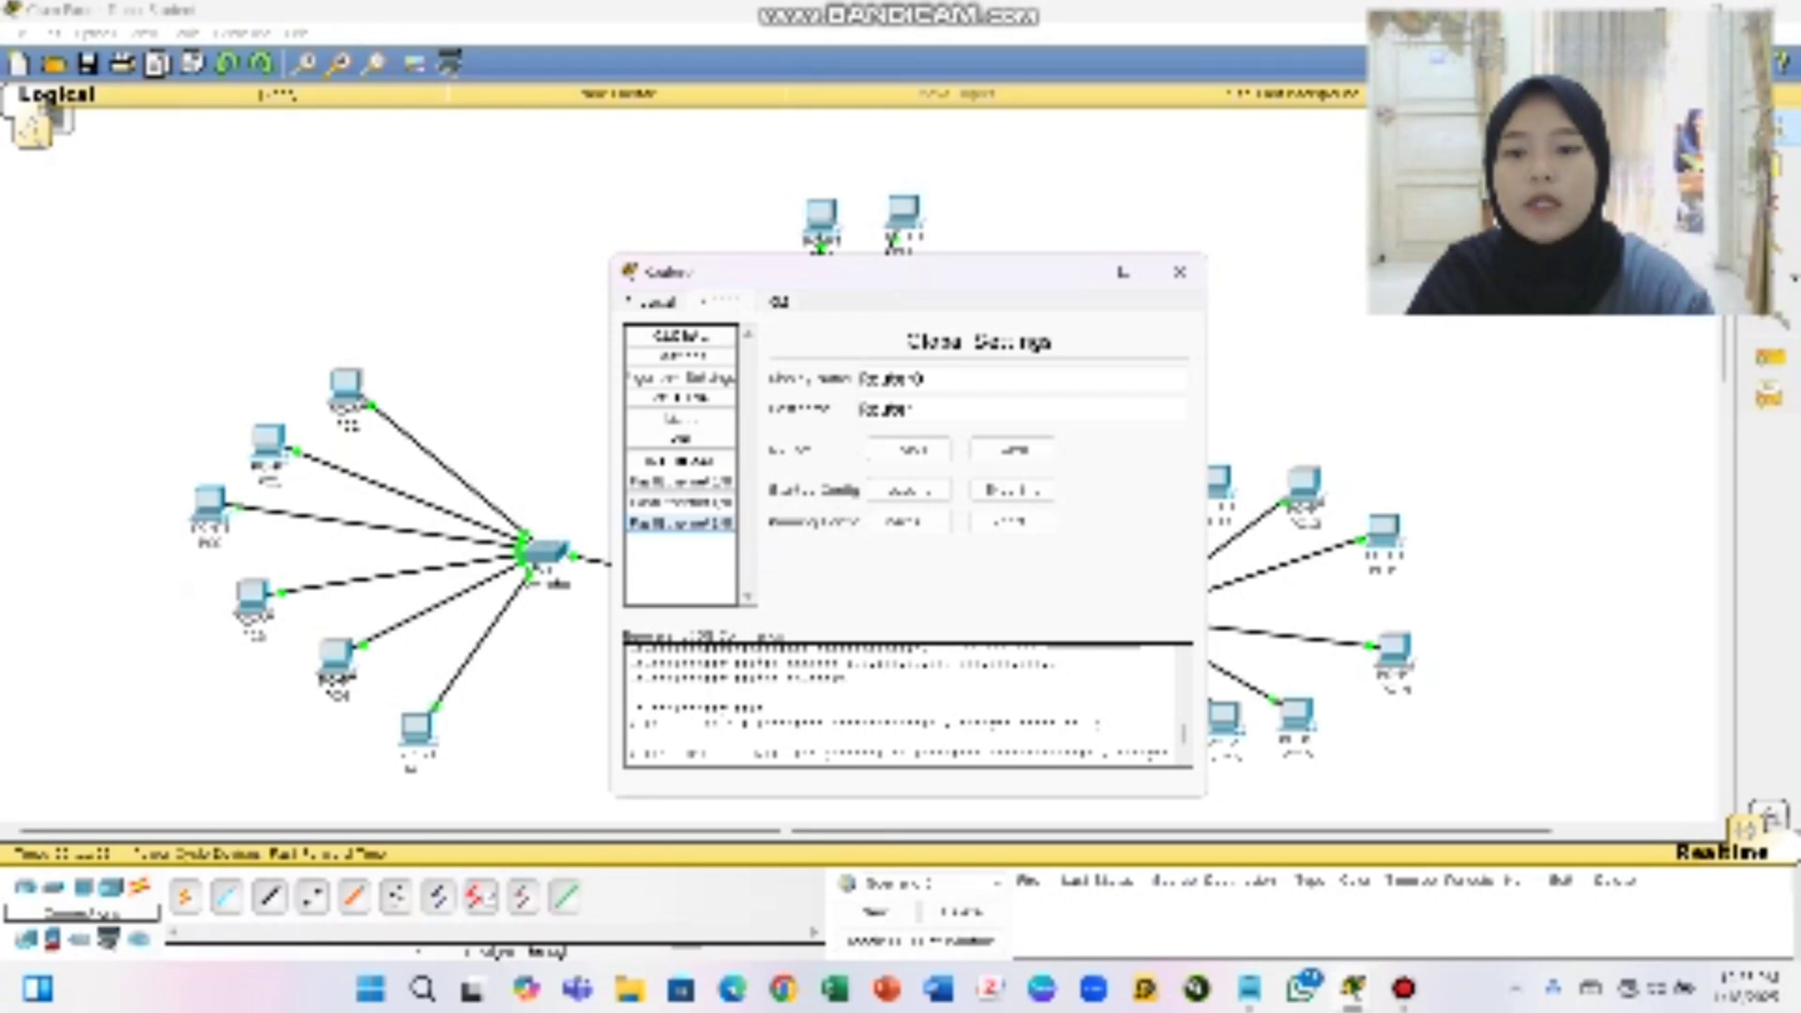
left_click(680, 522)
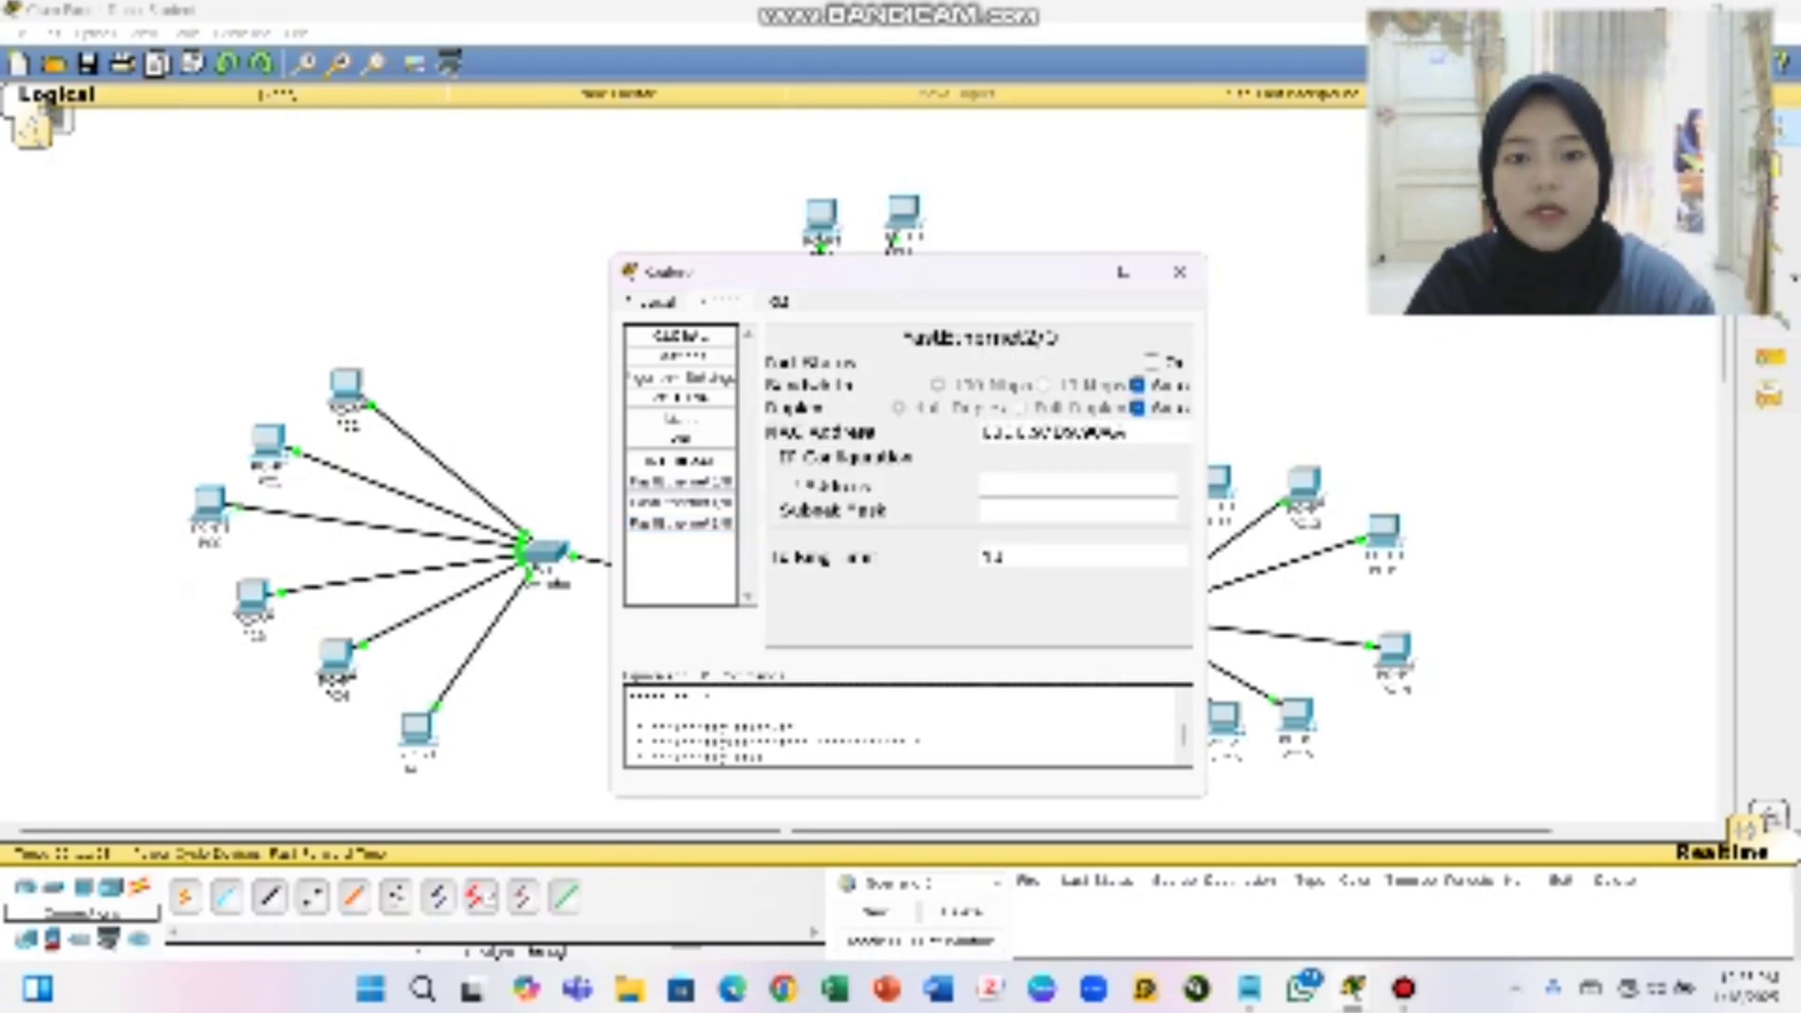
left_click(1076, 485)
type("192.")
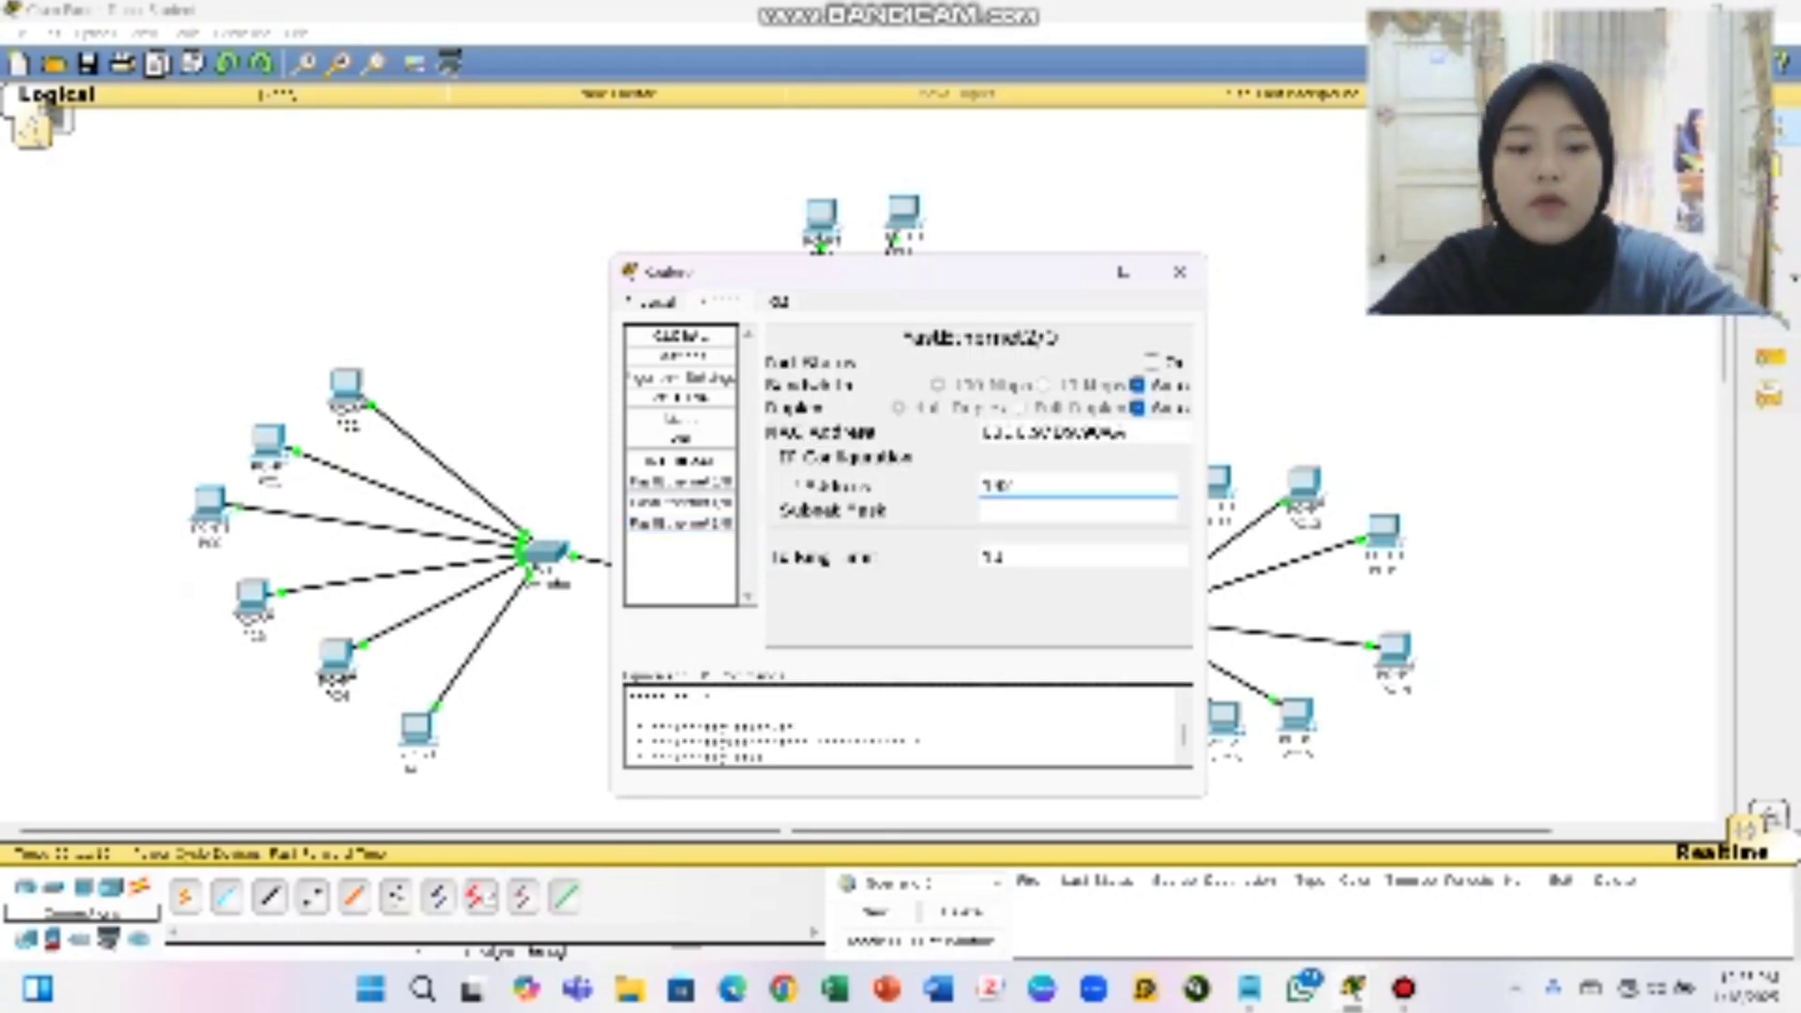
type("168.")
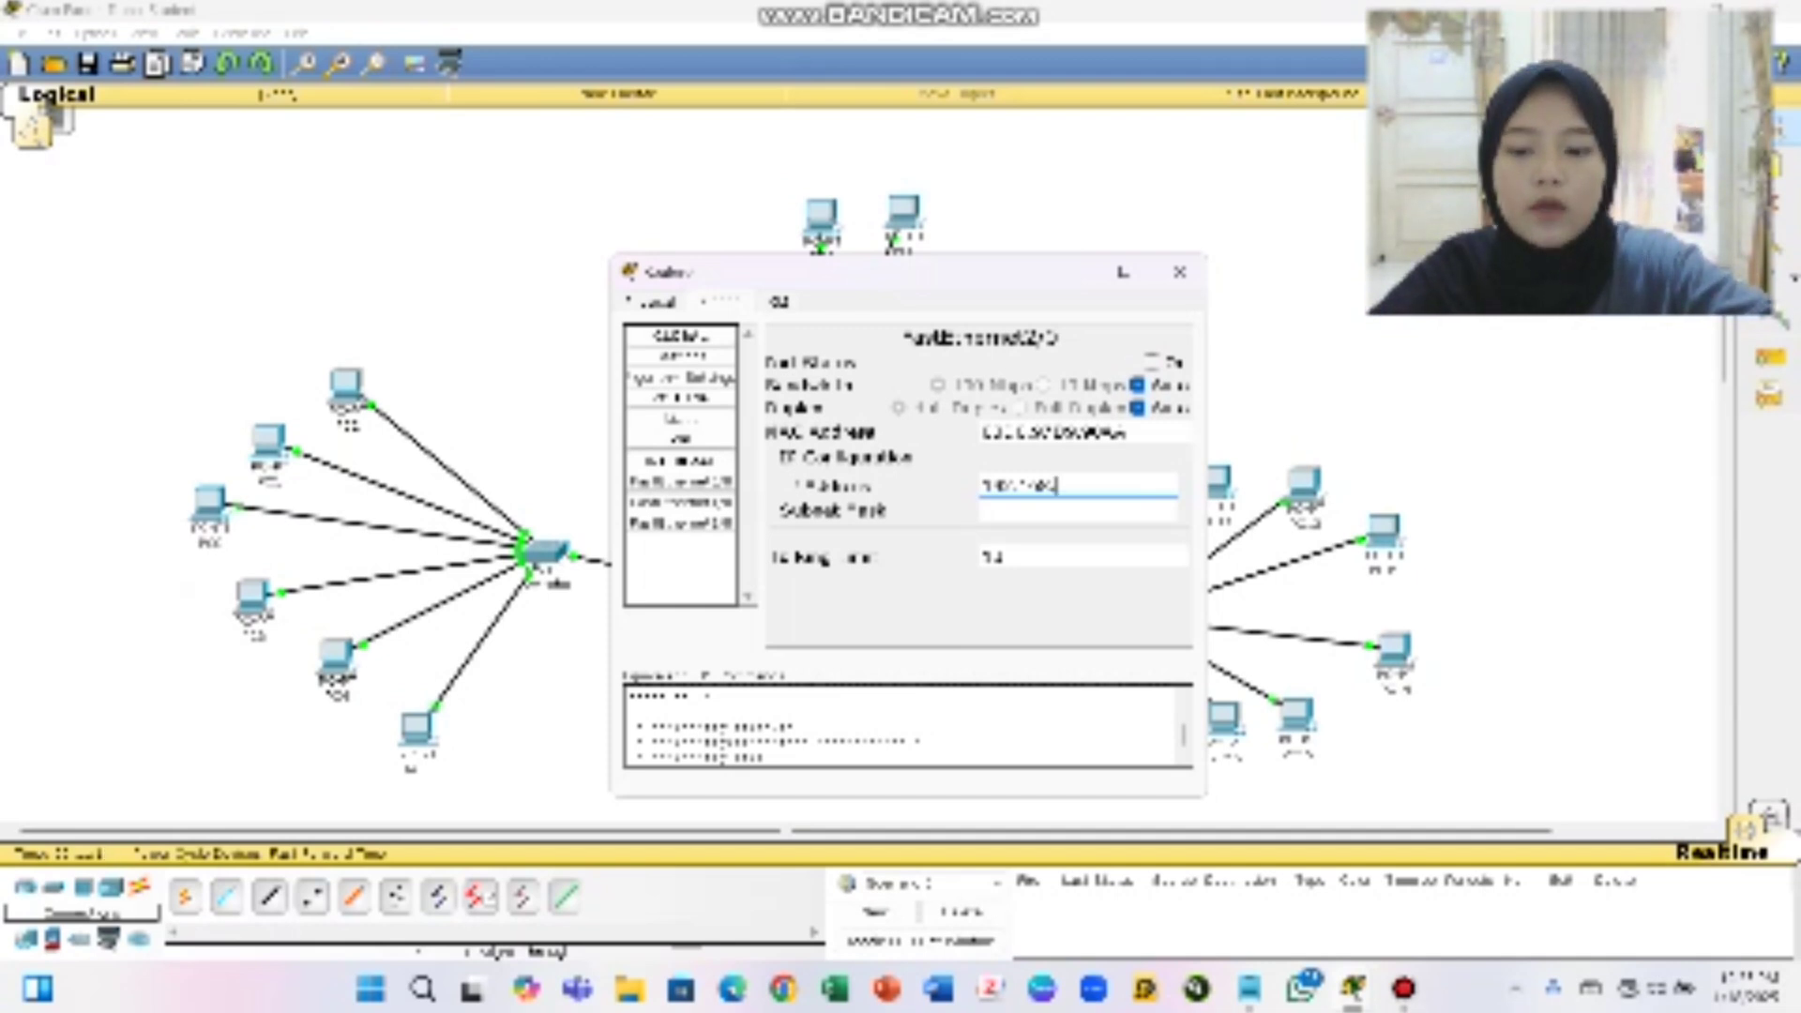
type("20.")
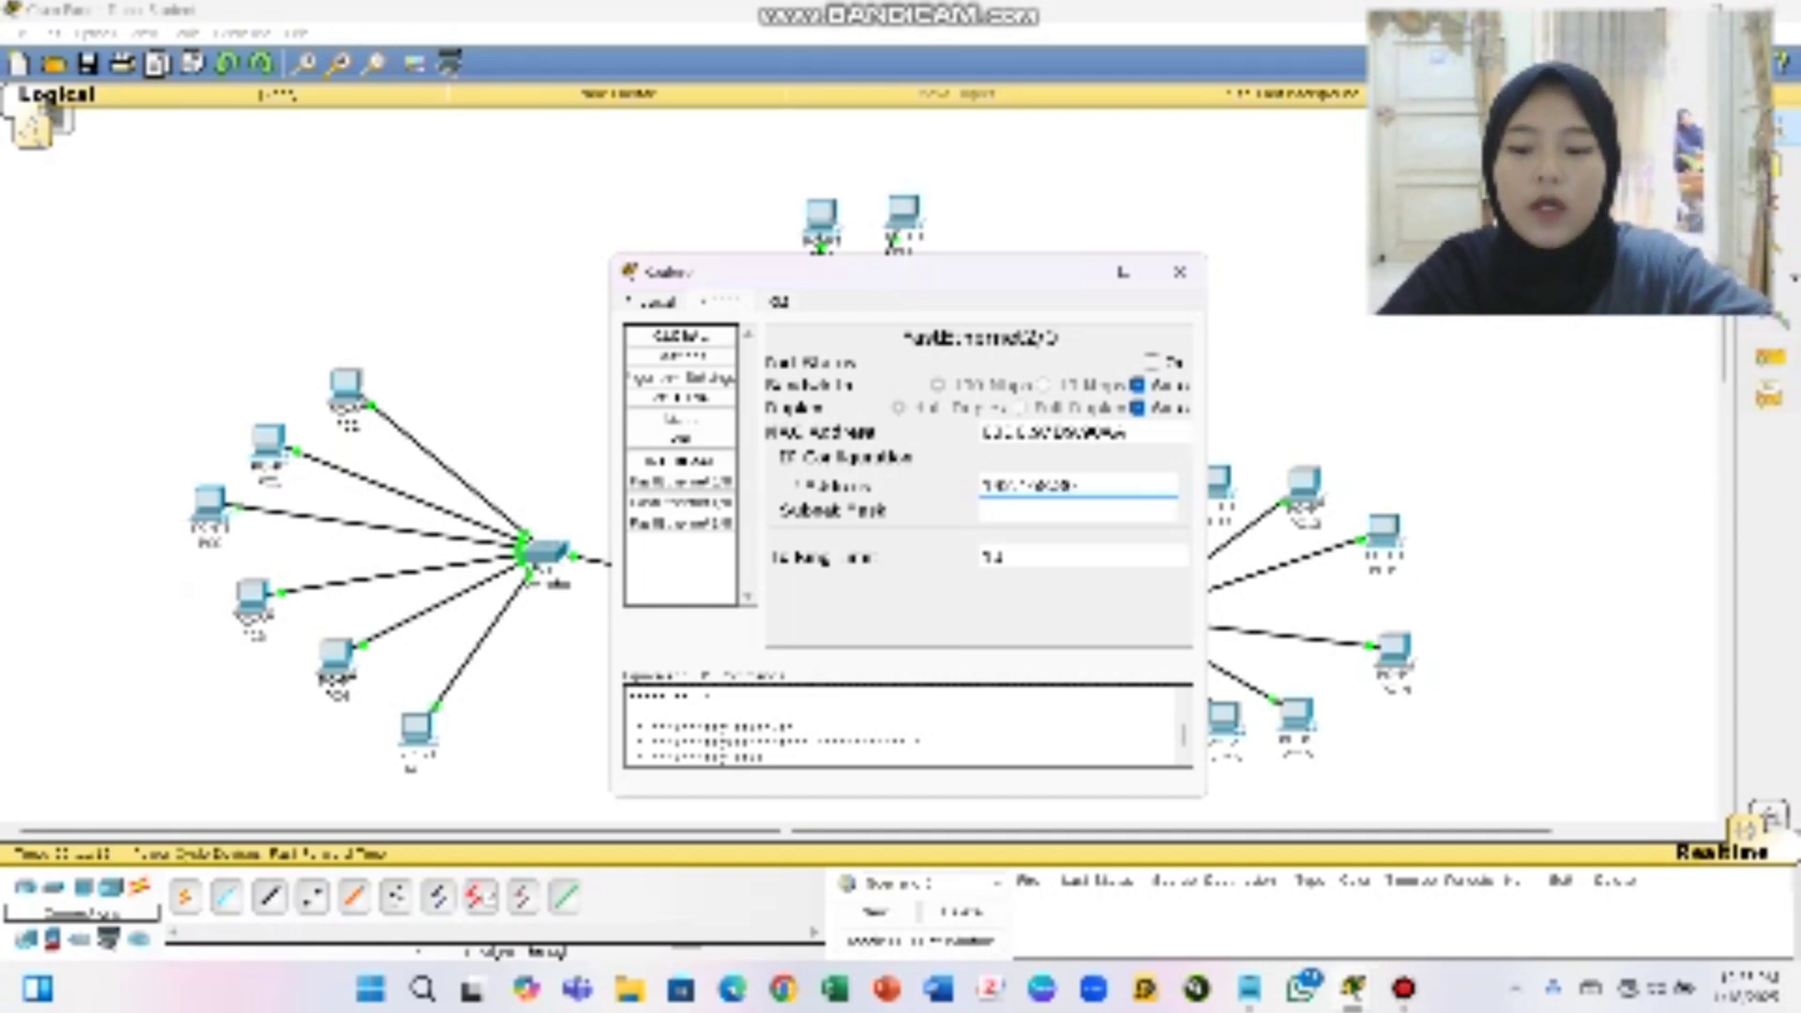
type("5")
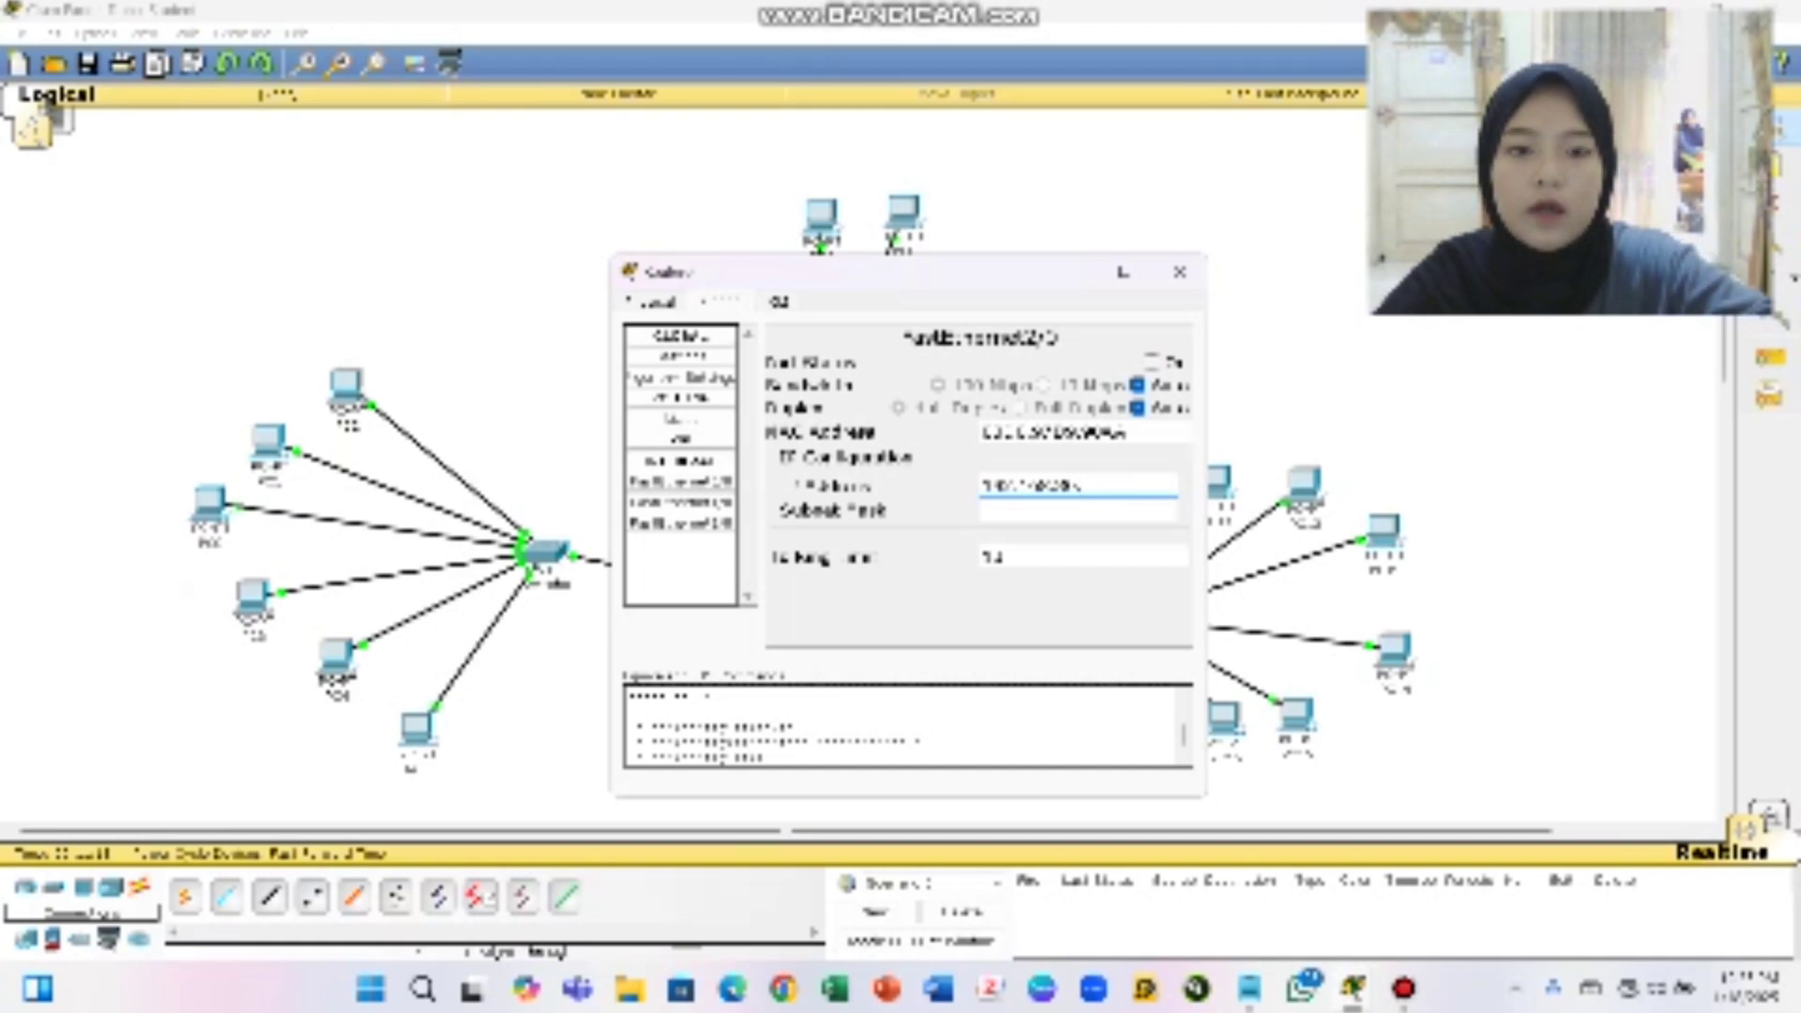
type(".254")
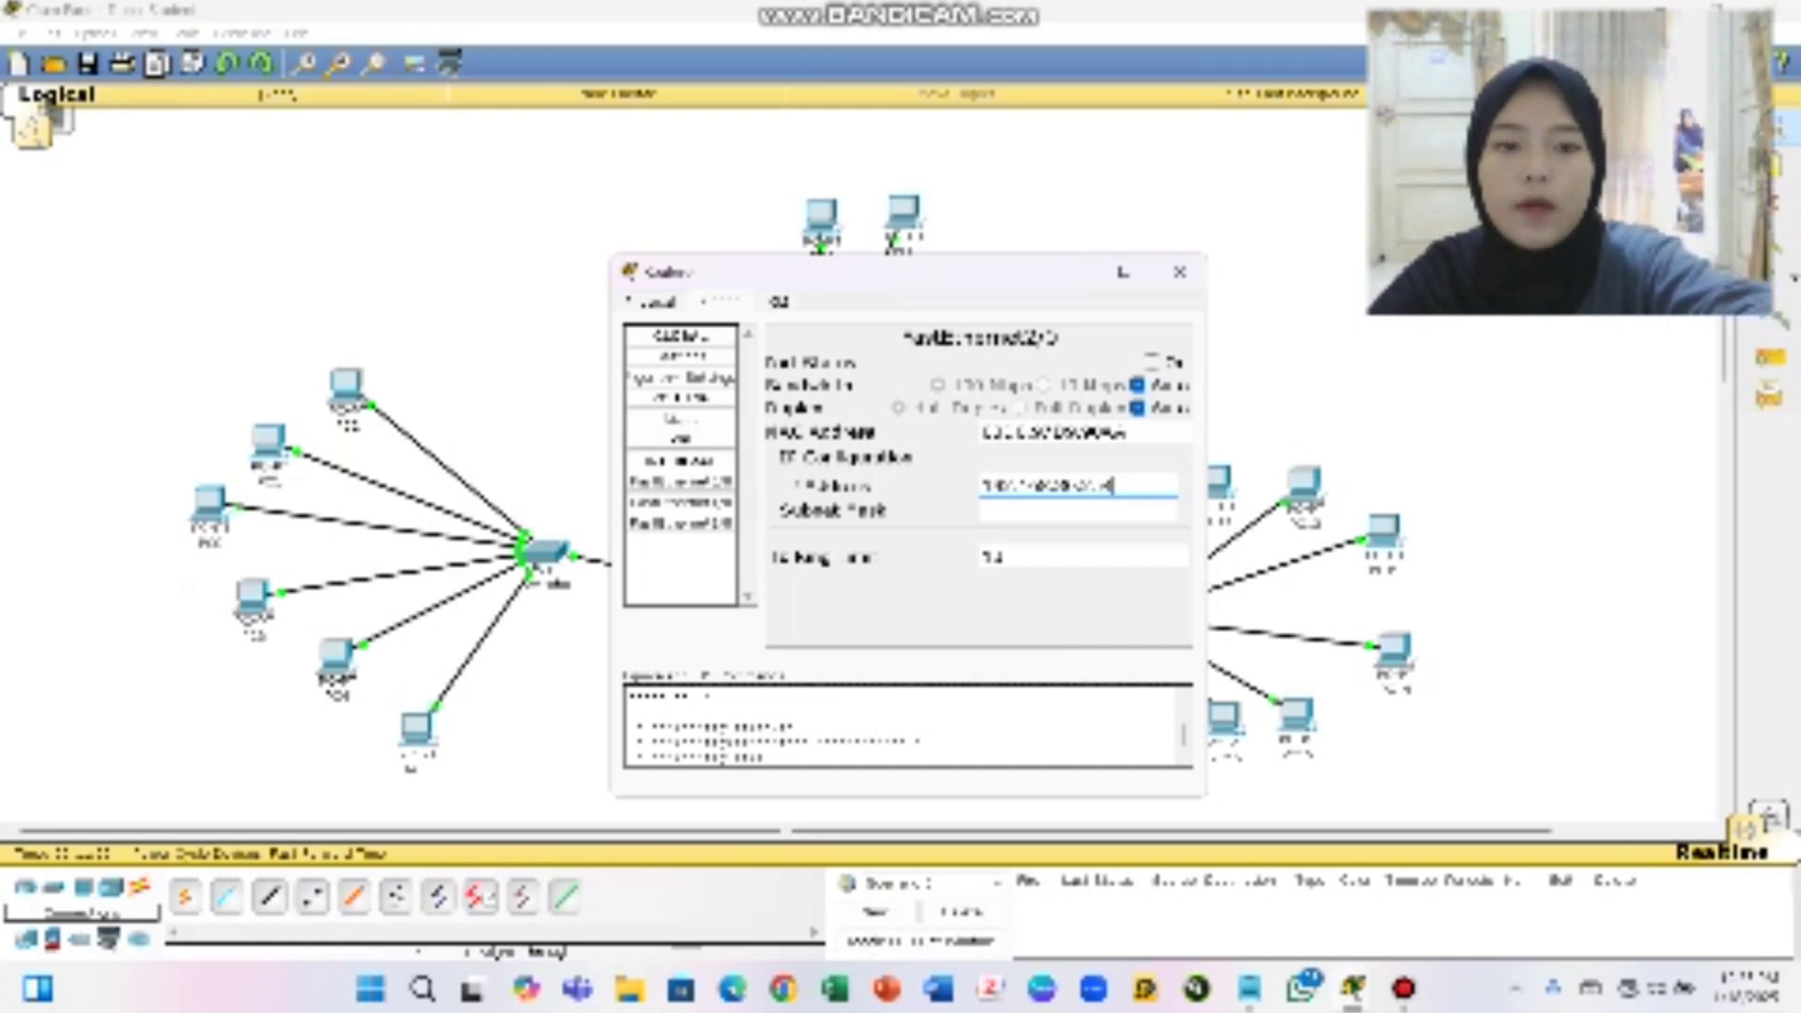
key("Tab")
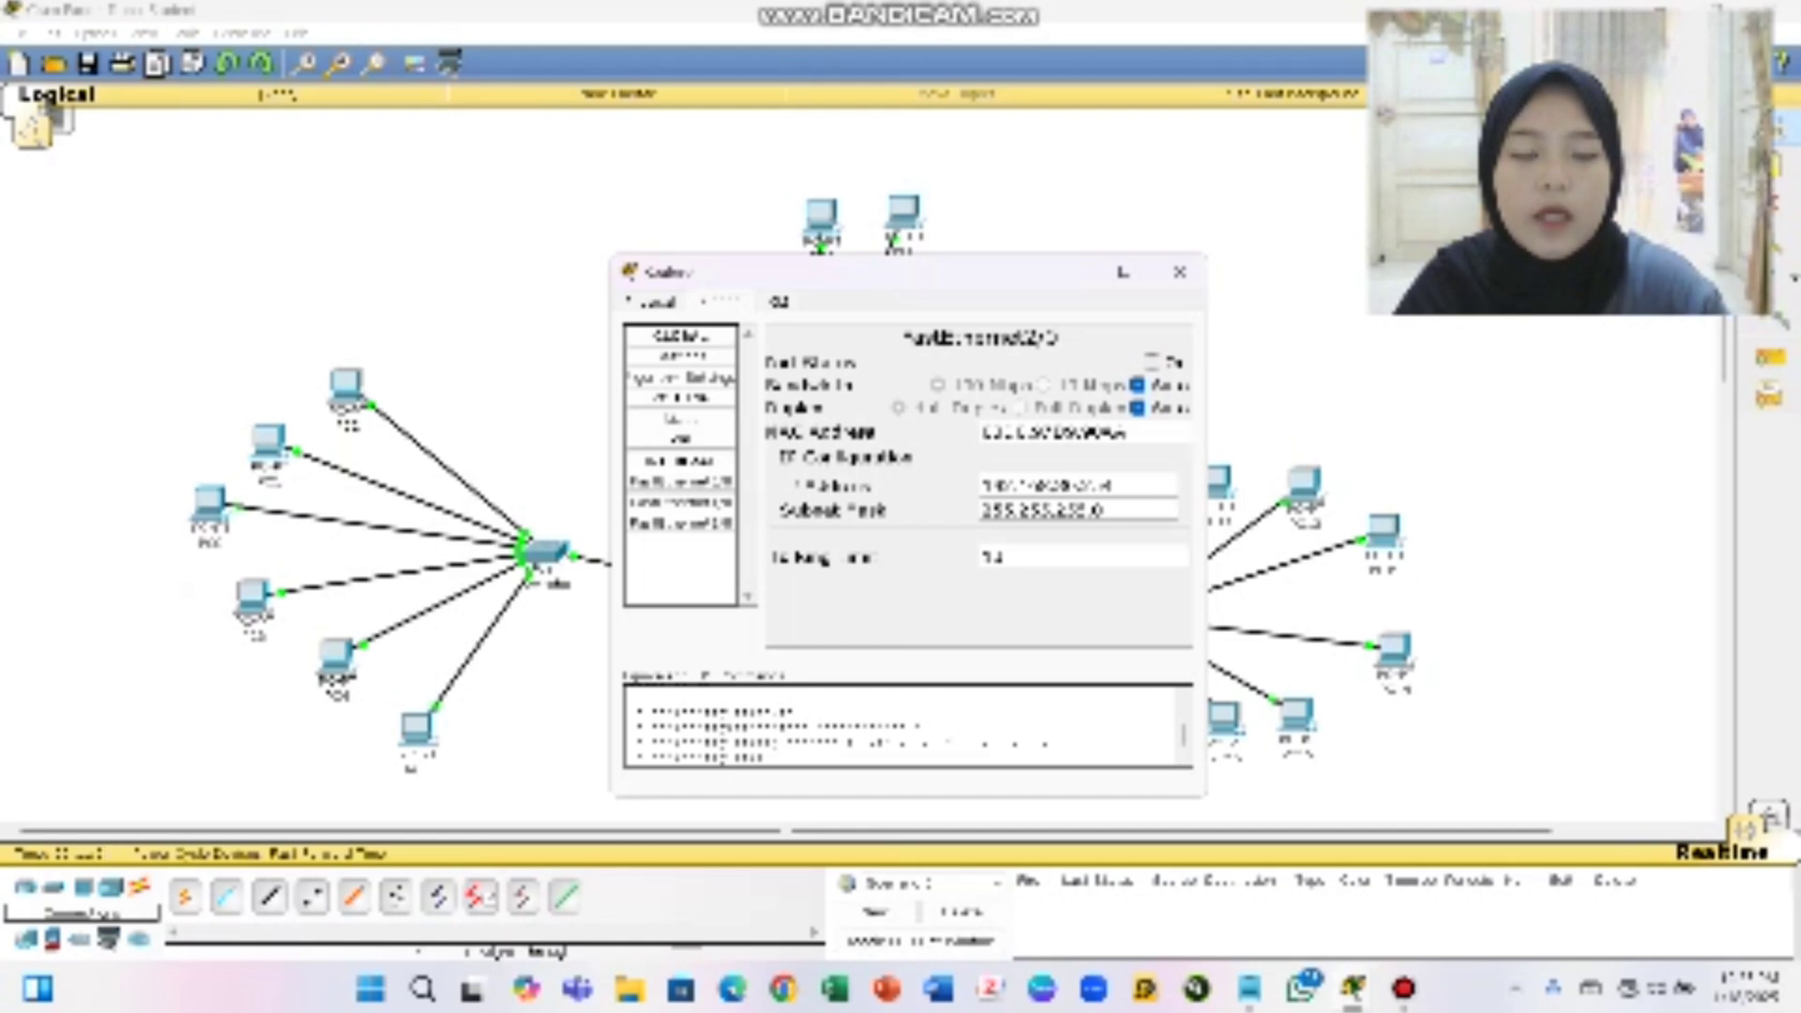
left_click(1152, 361)
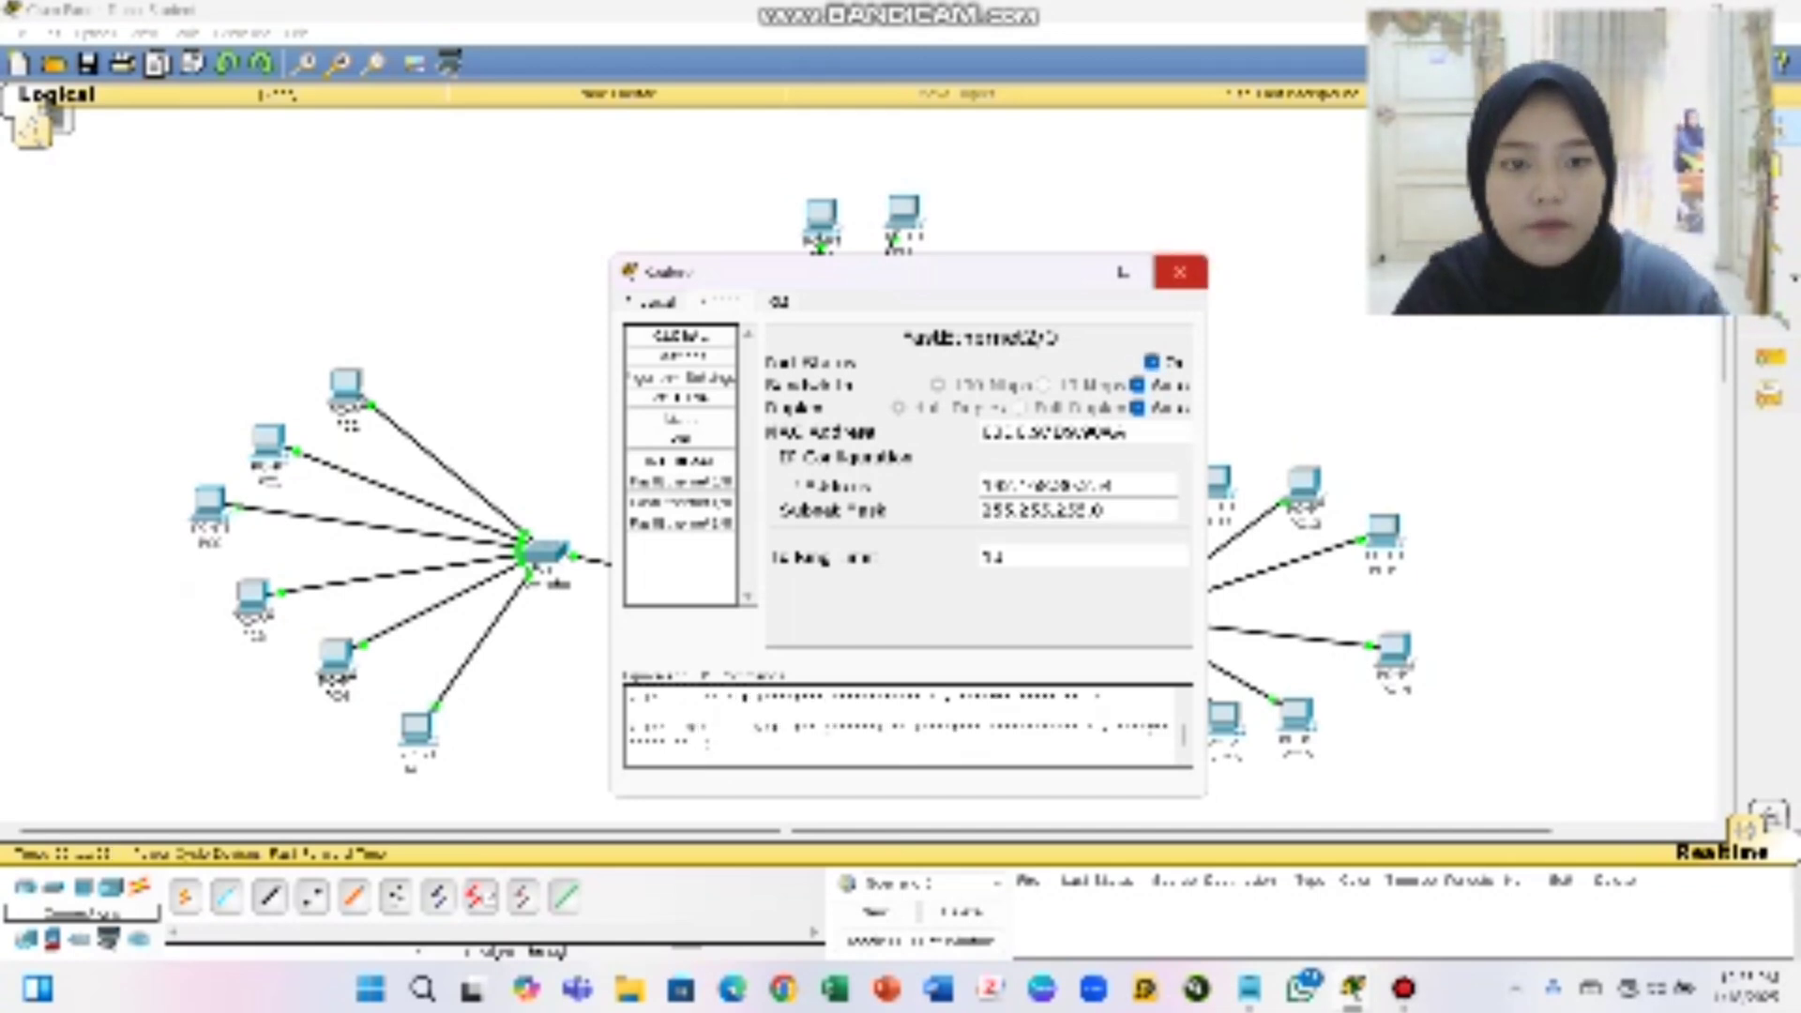
left_click(1179, 272)
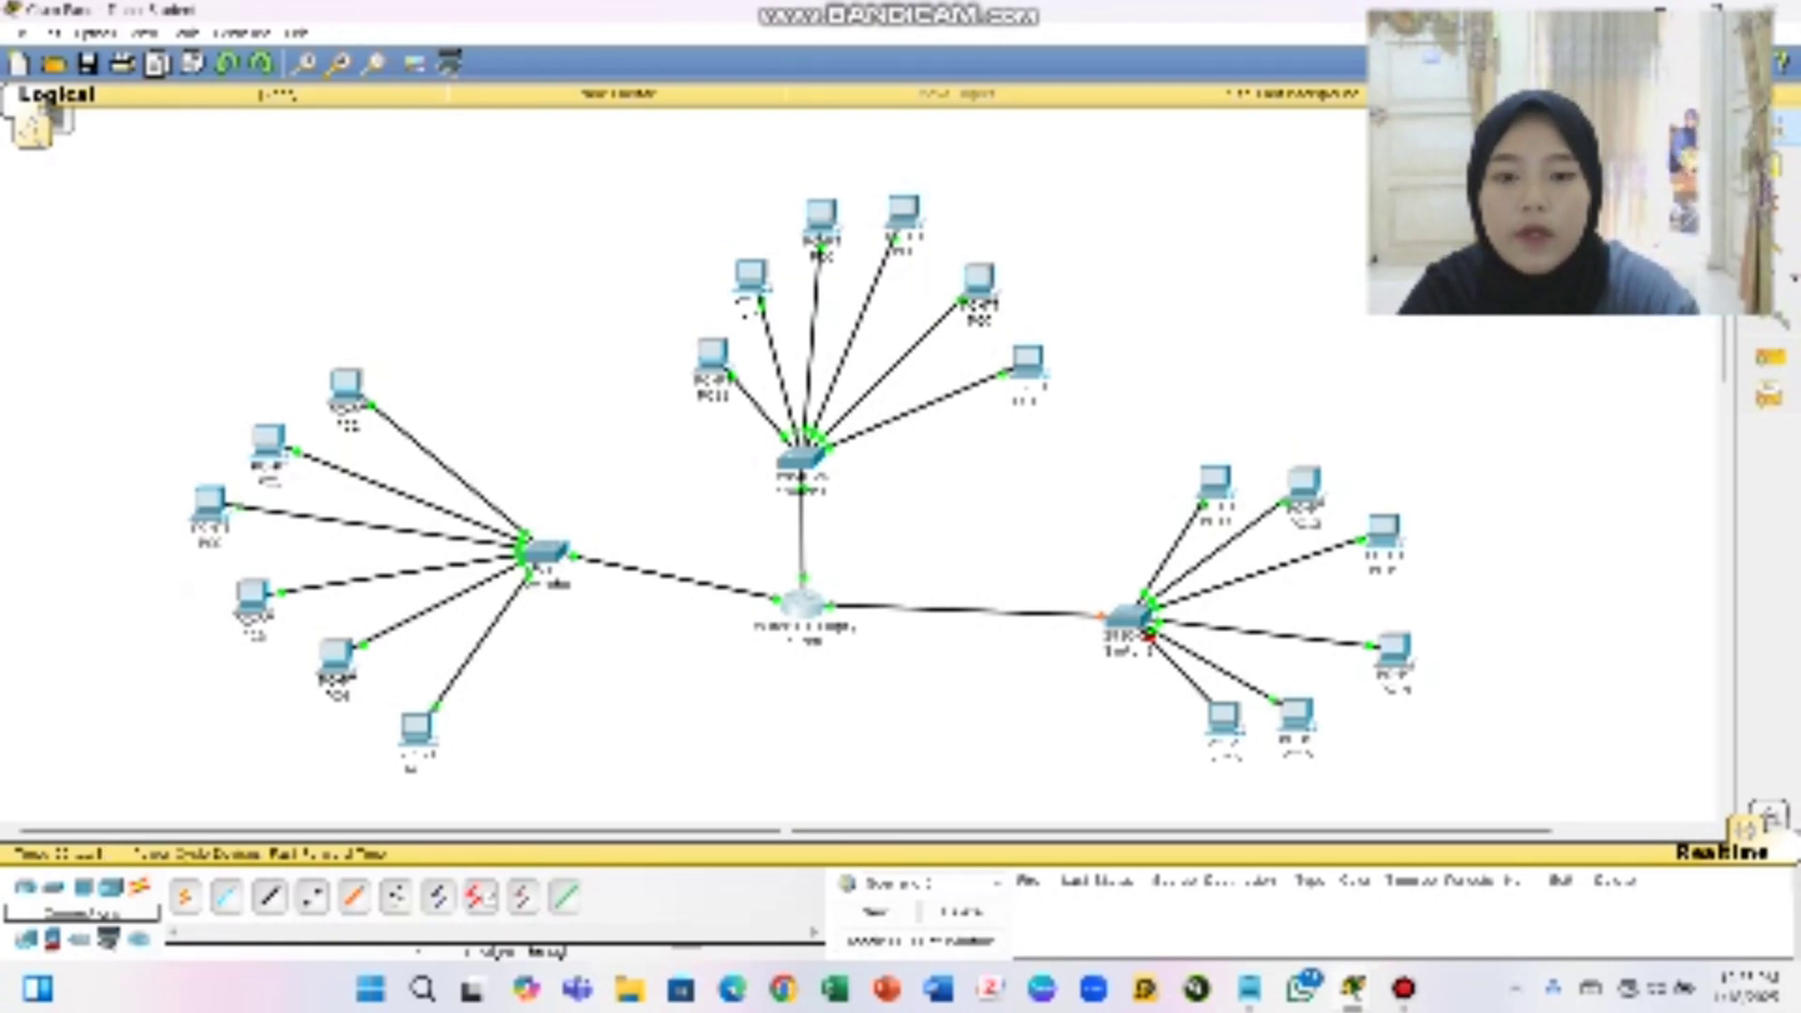
Open the central router's RIP routing configuration and add the network 192.168.10.0
mouse_move(803, 605)
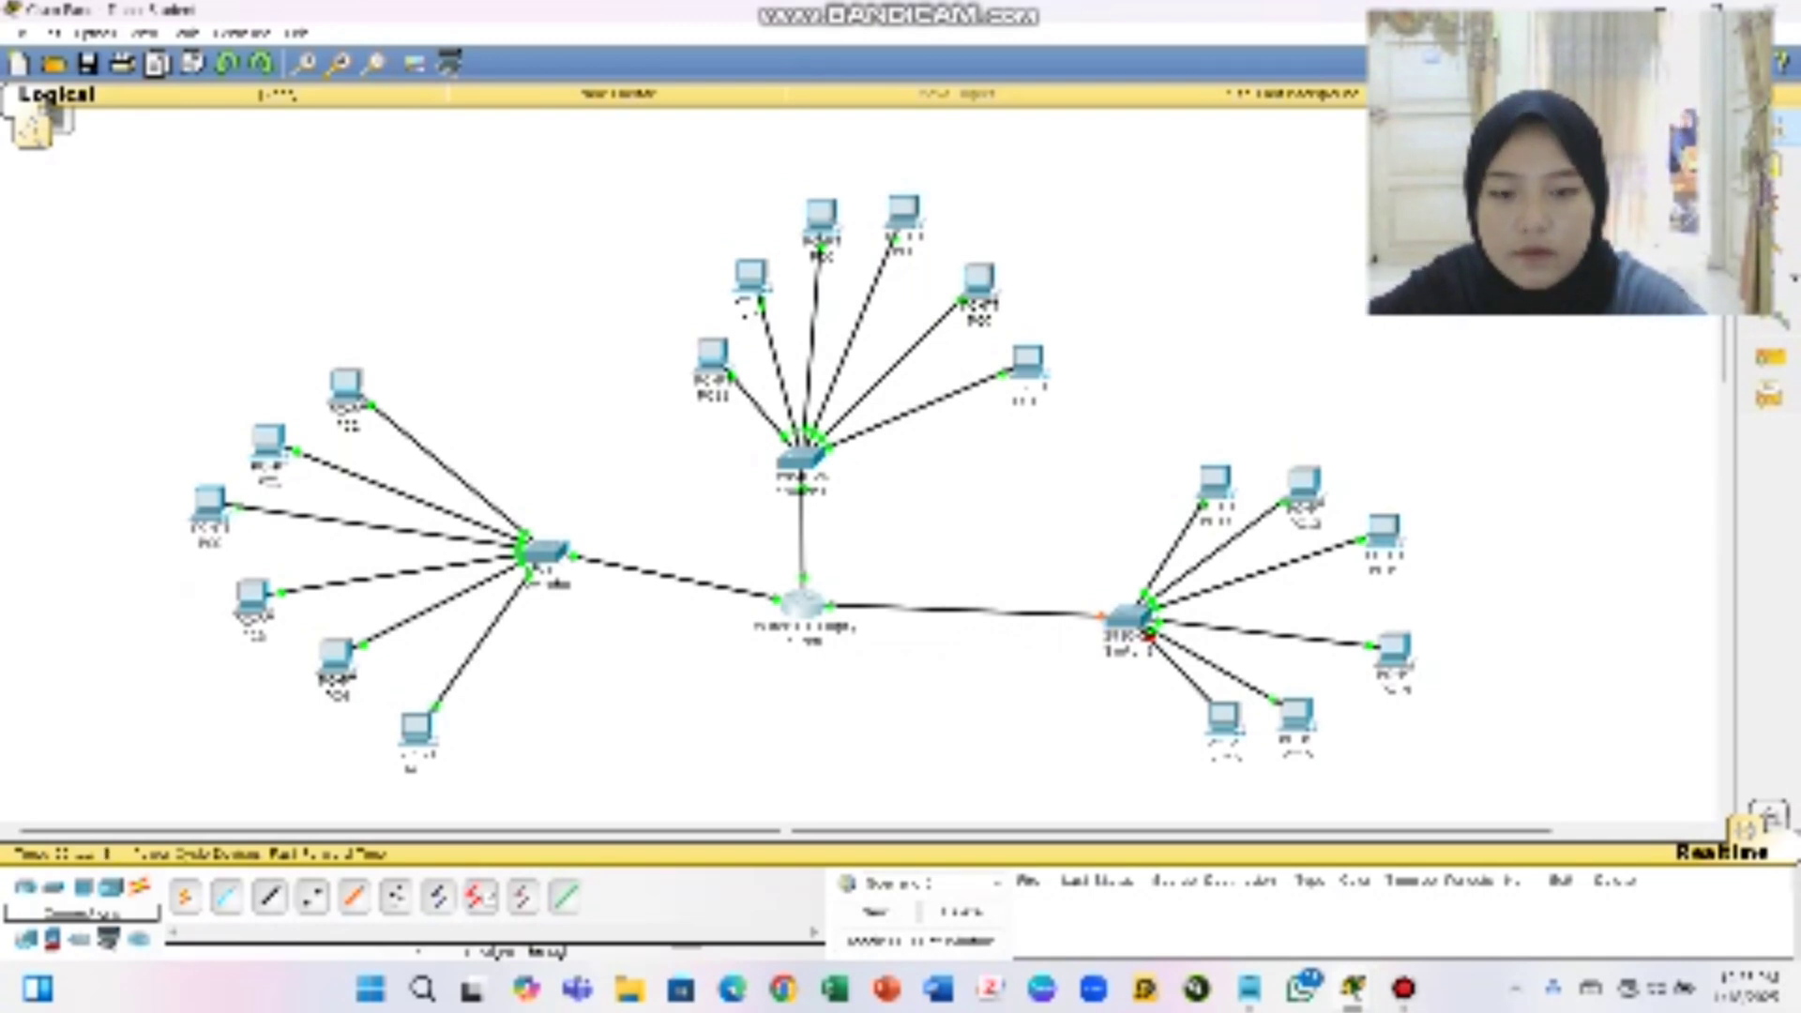
left_click(804, 605)
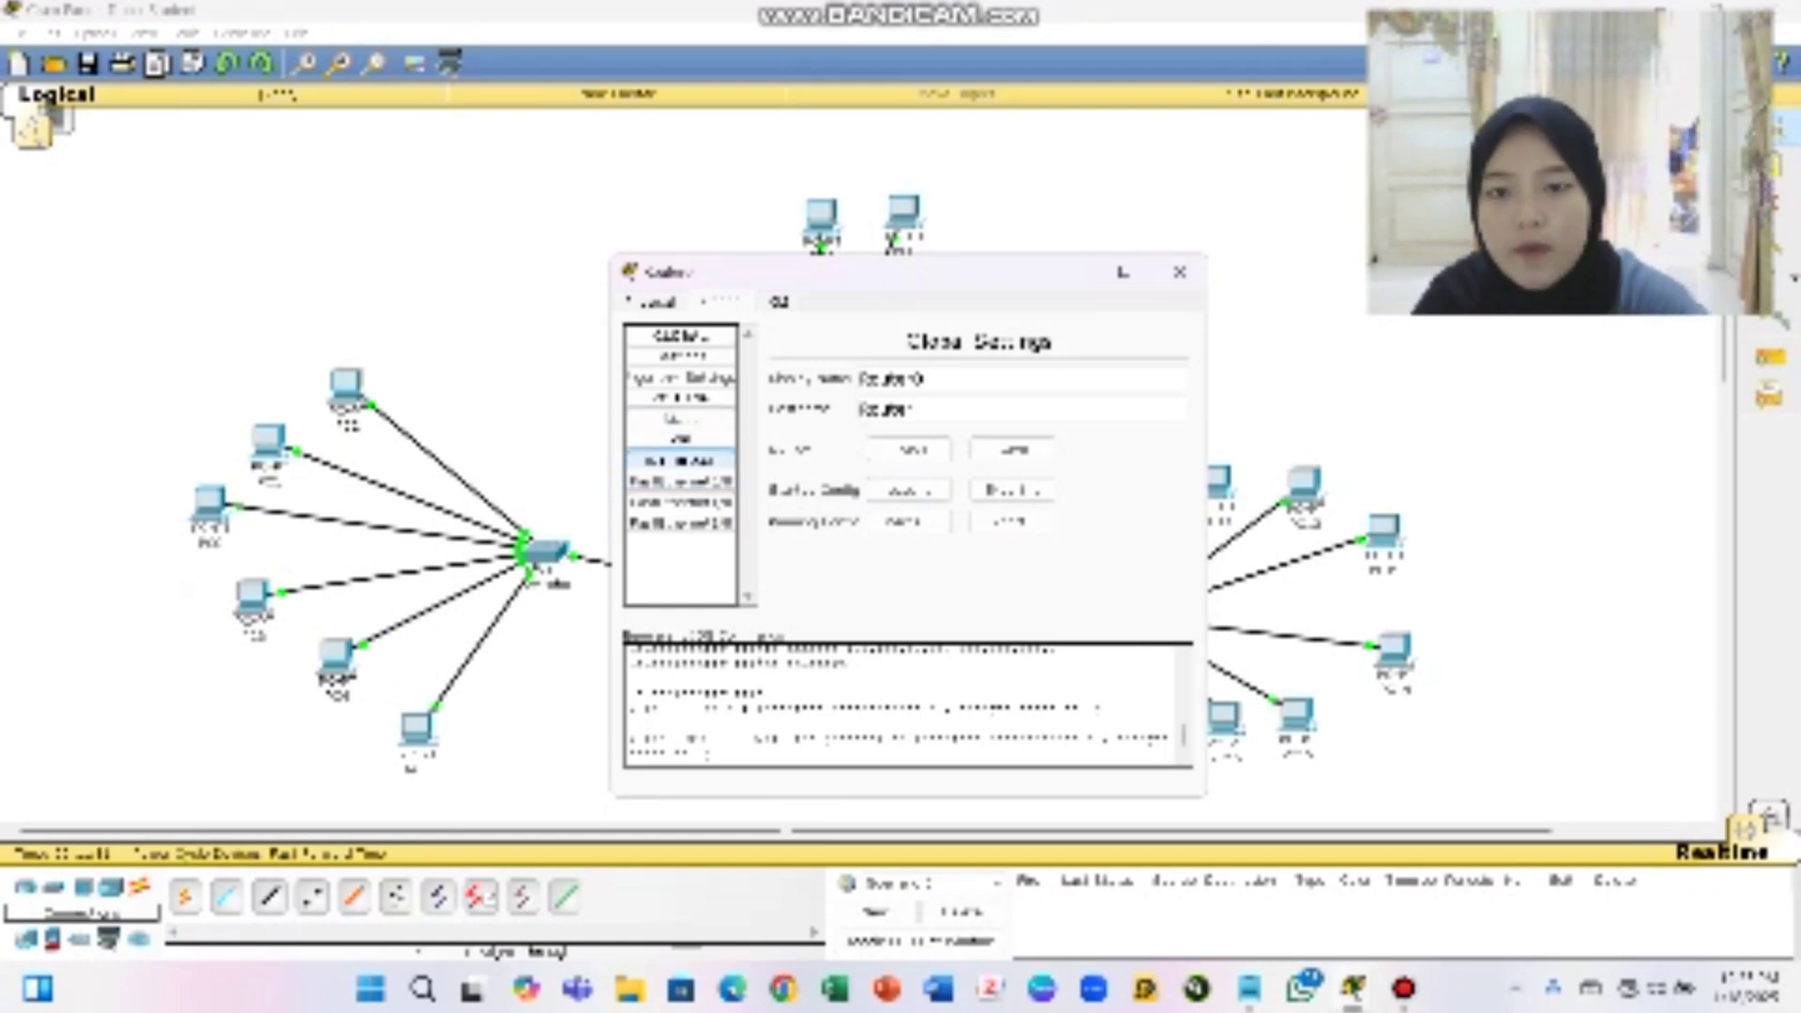
left_click(680, 439)
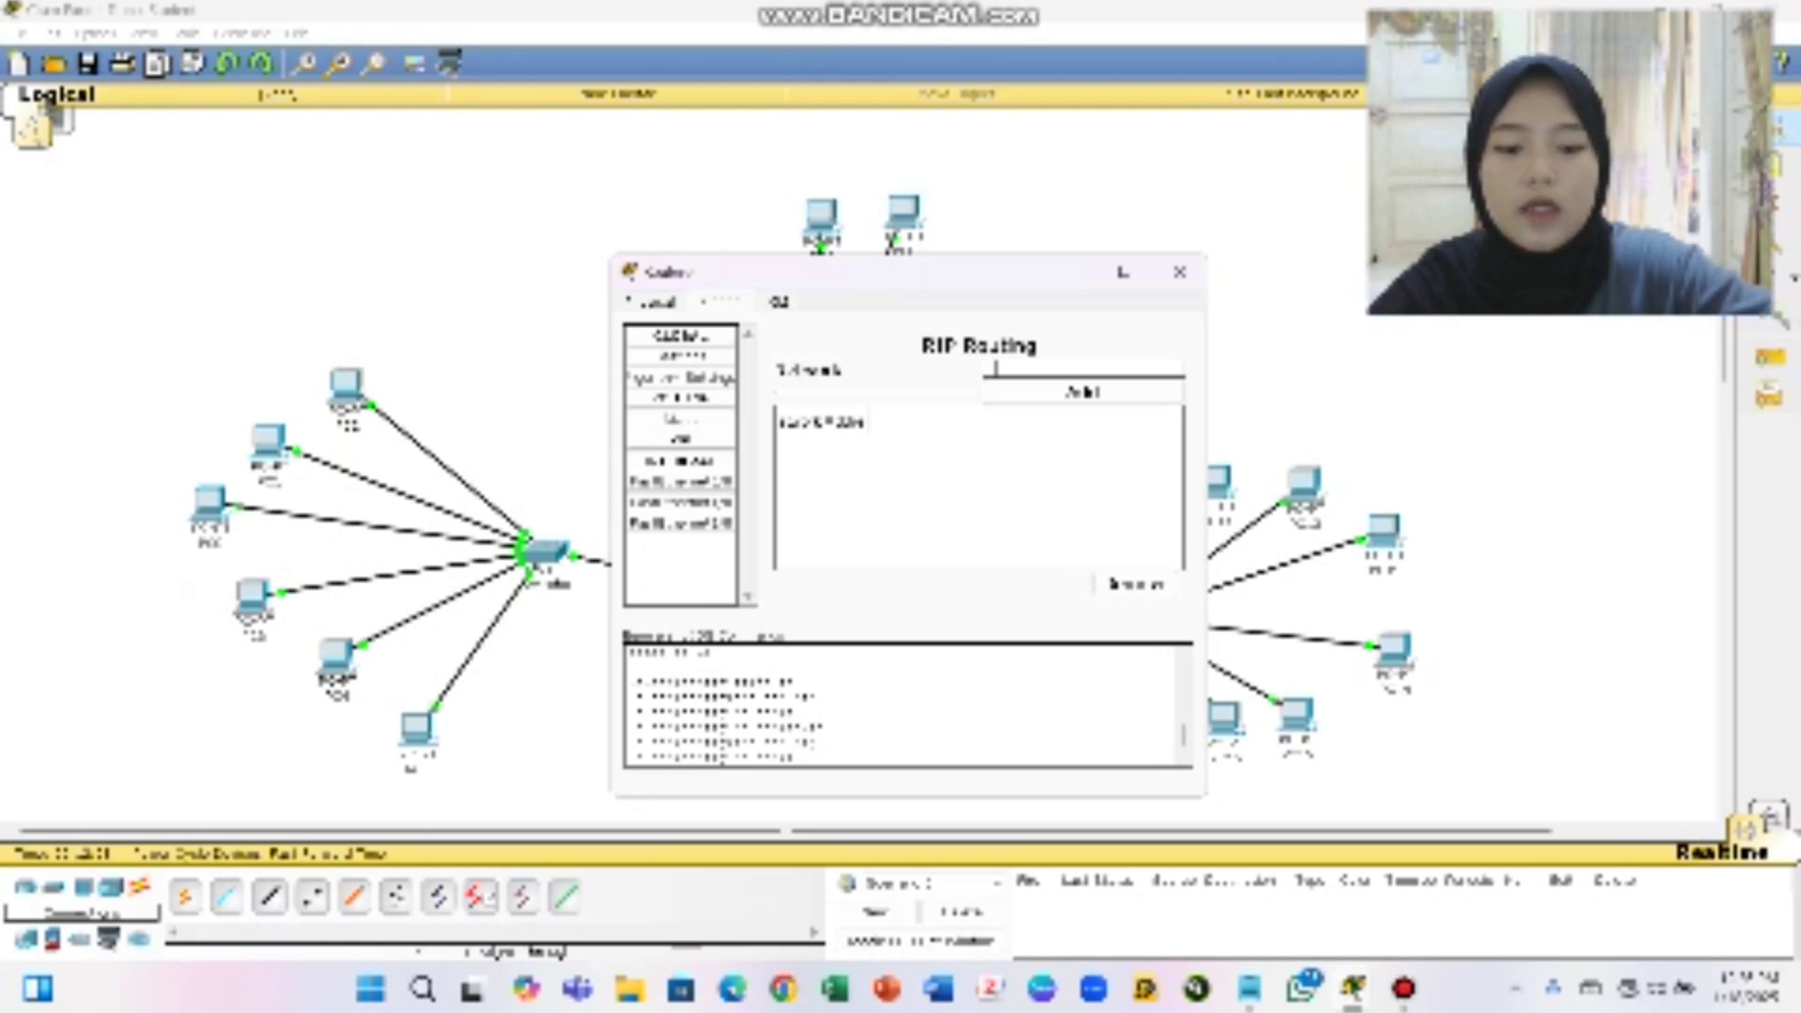
type("192.16")
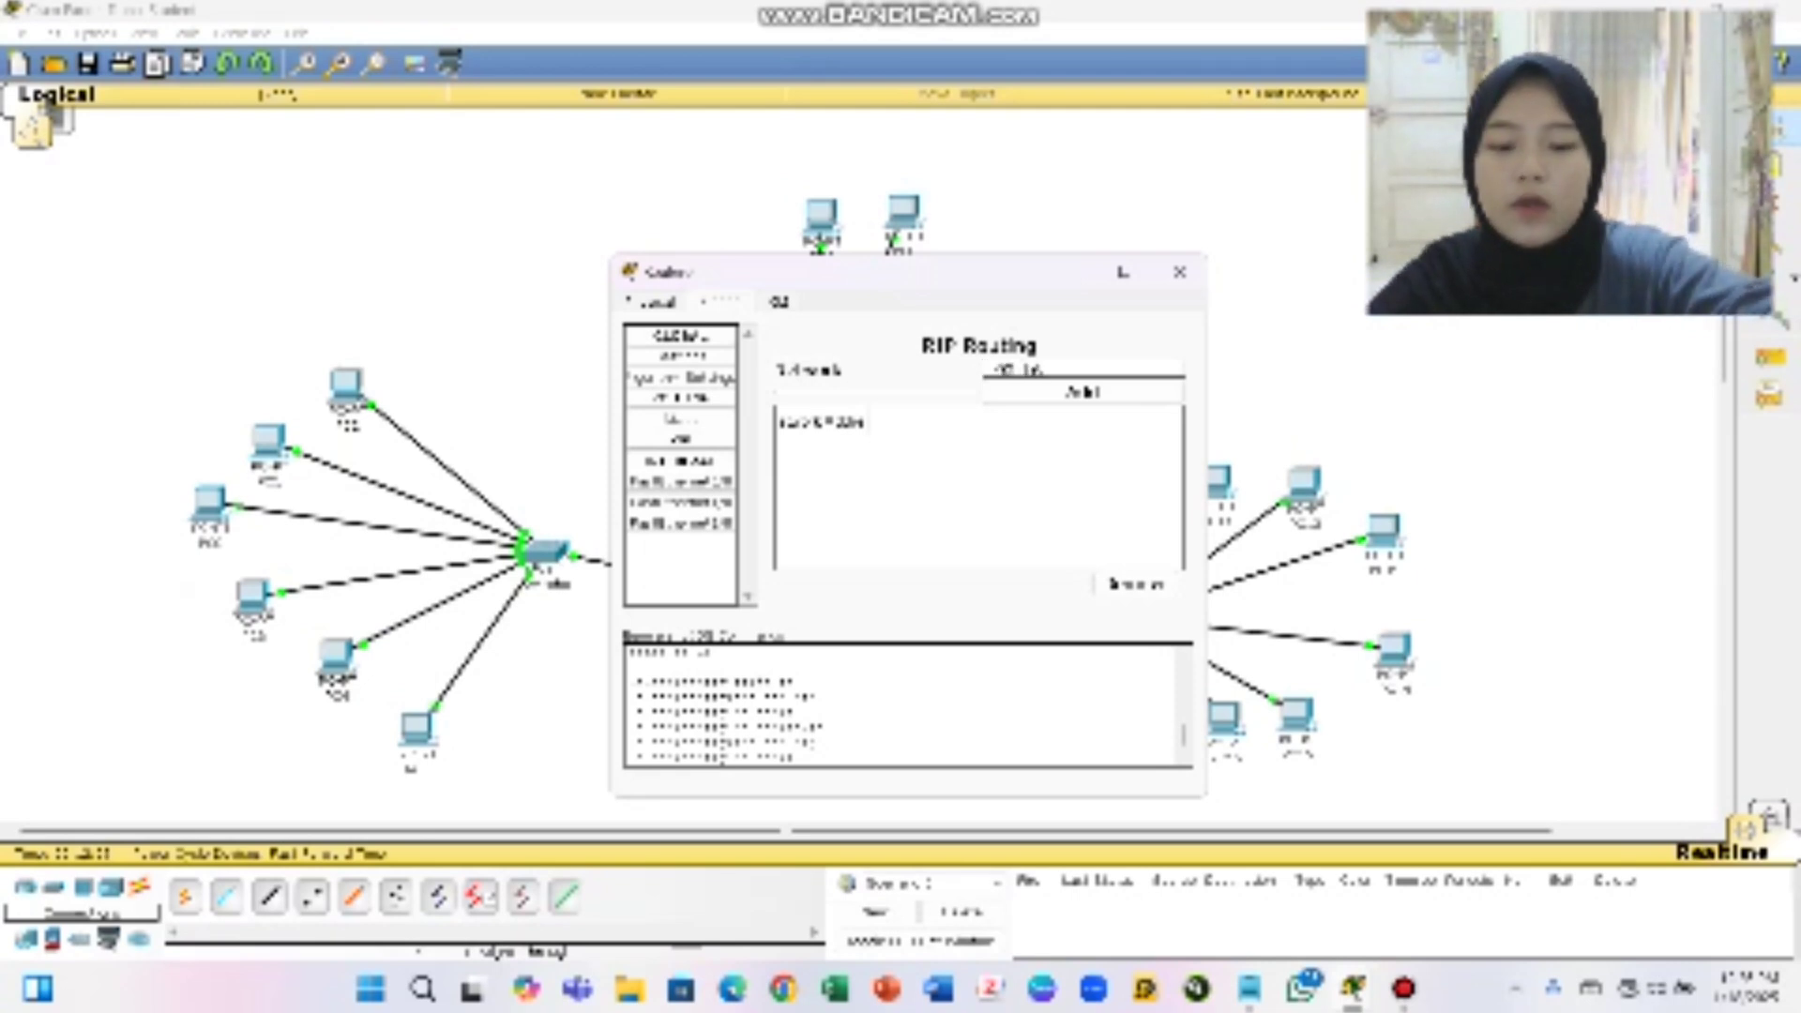
type("8")
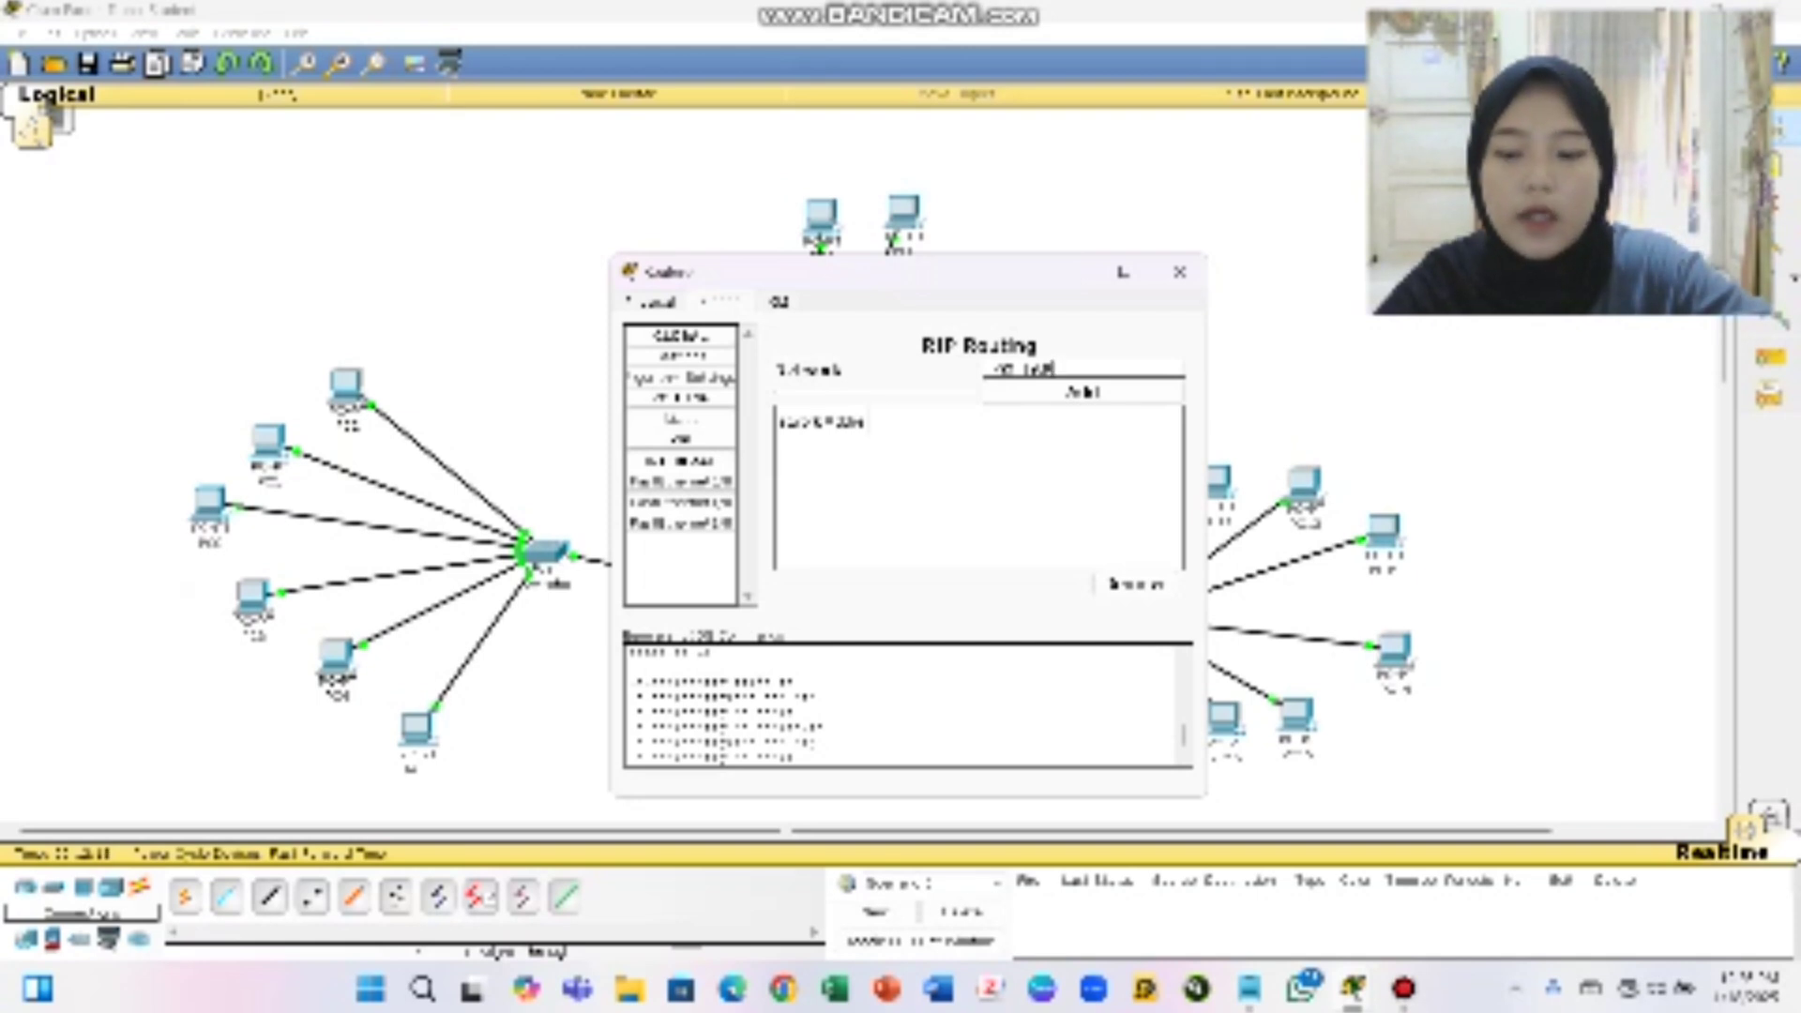
type(".10")
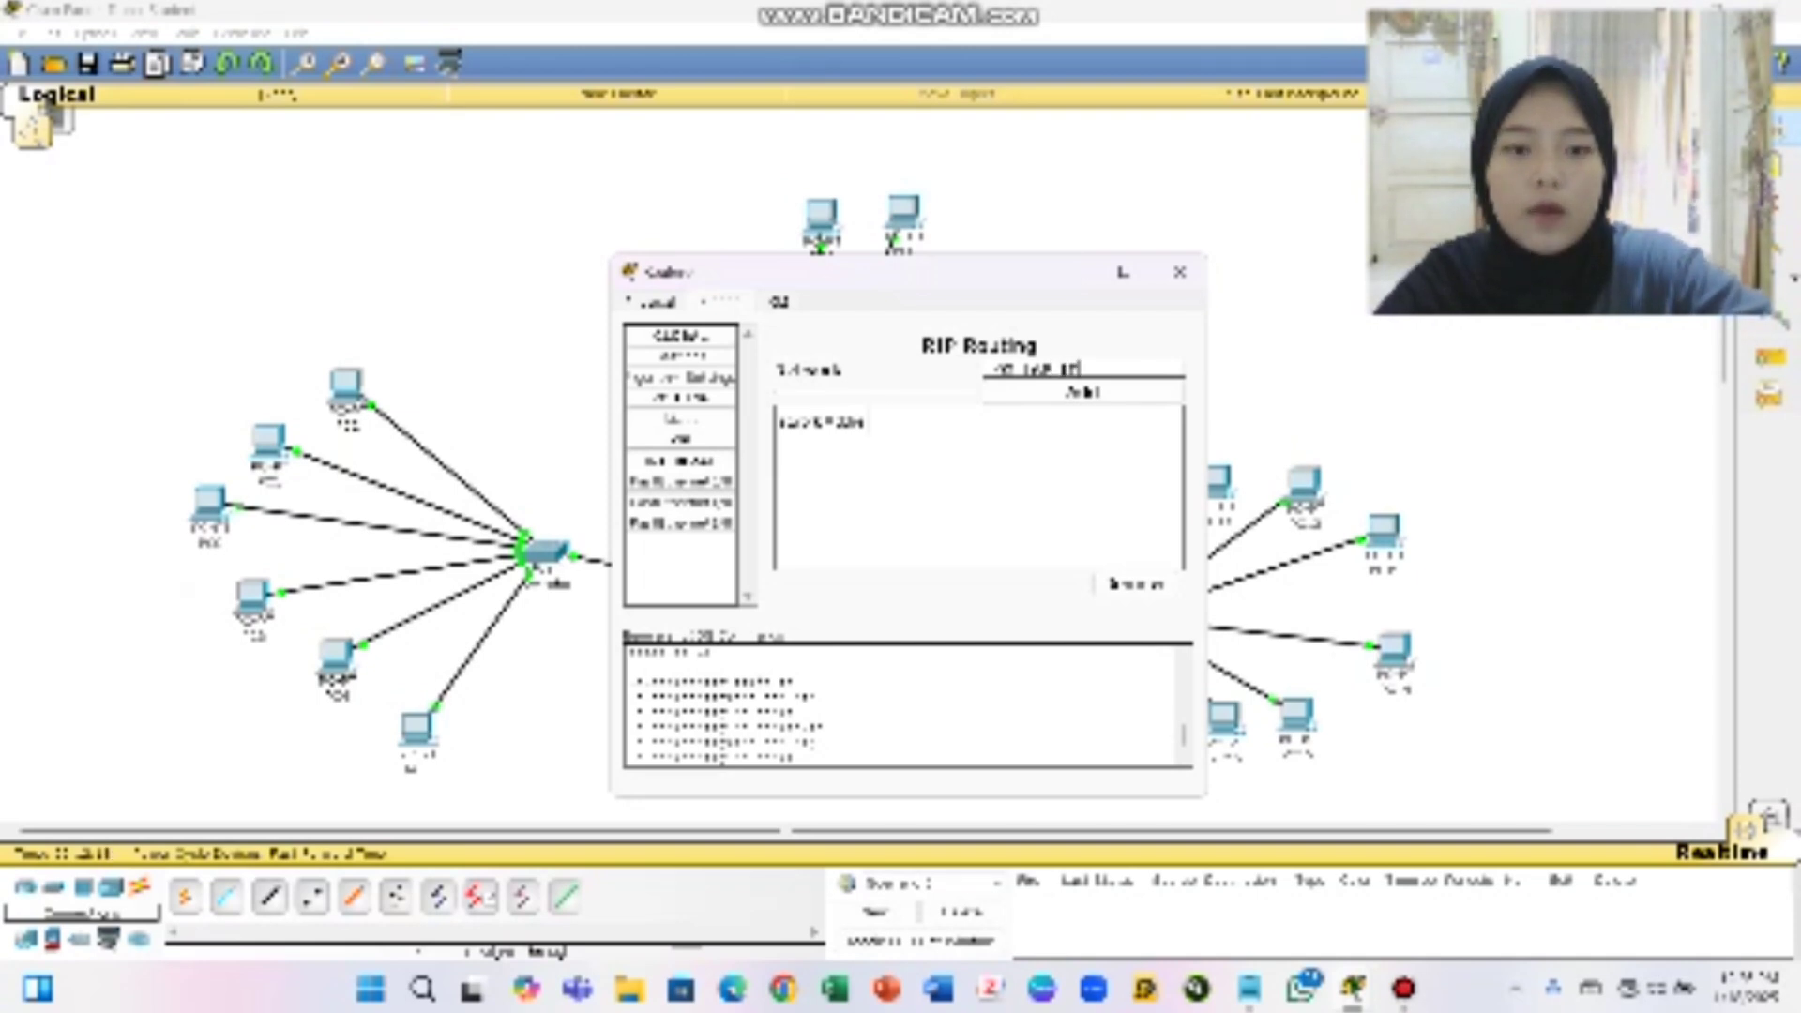
type(".0")
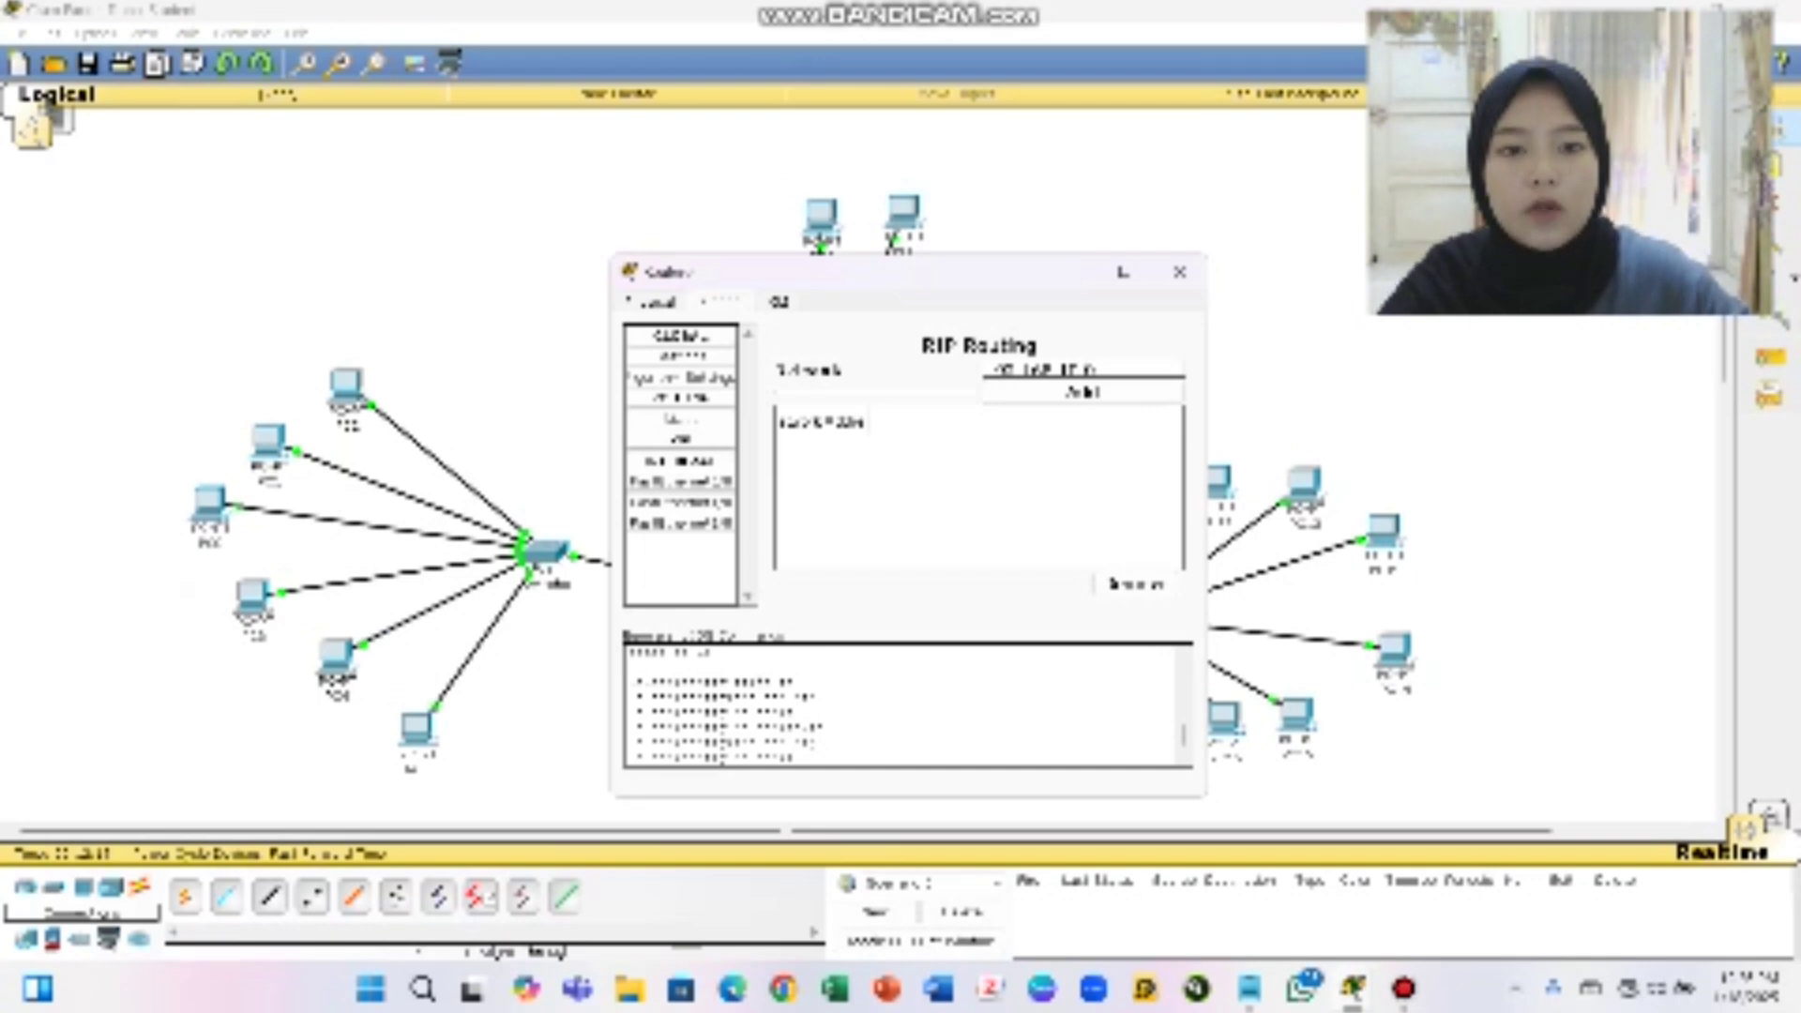
left_click(1083, 391)
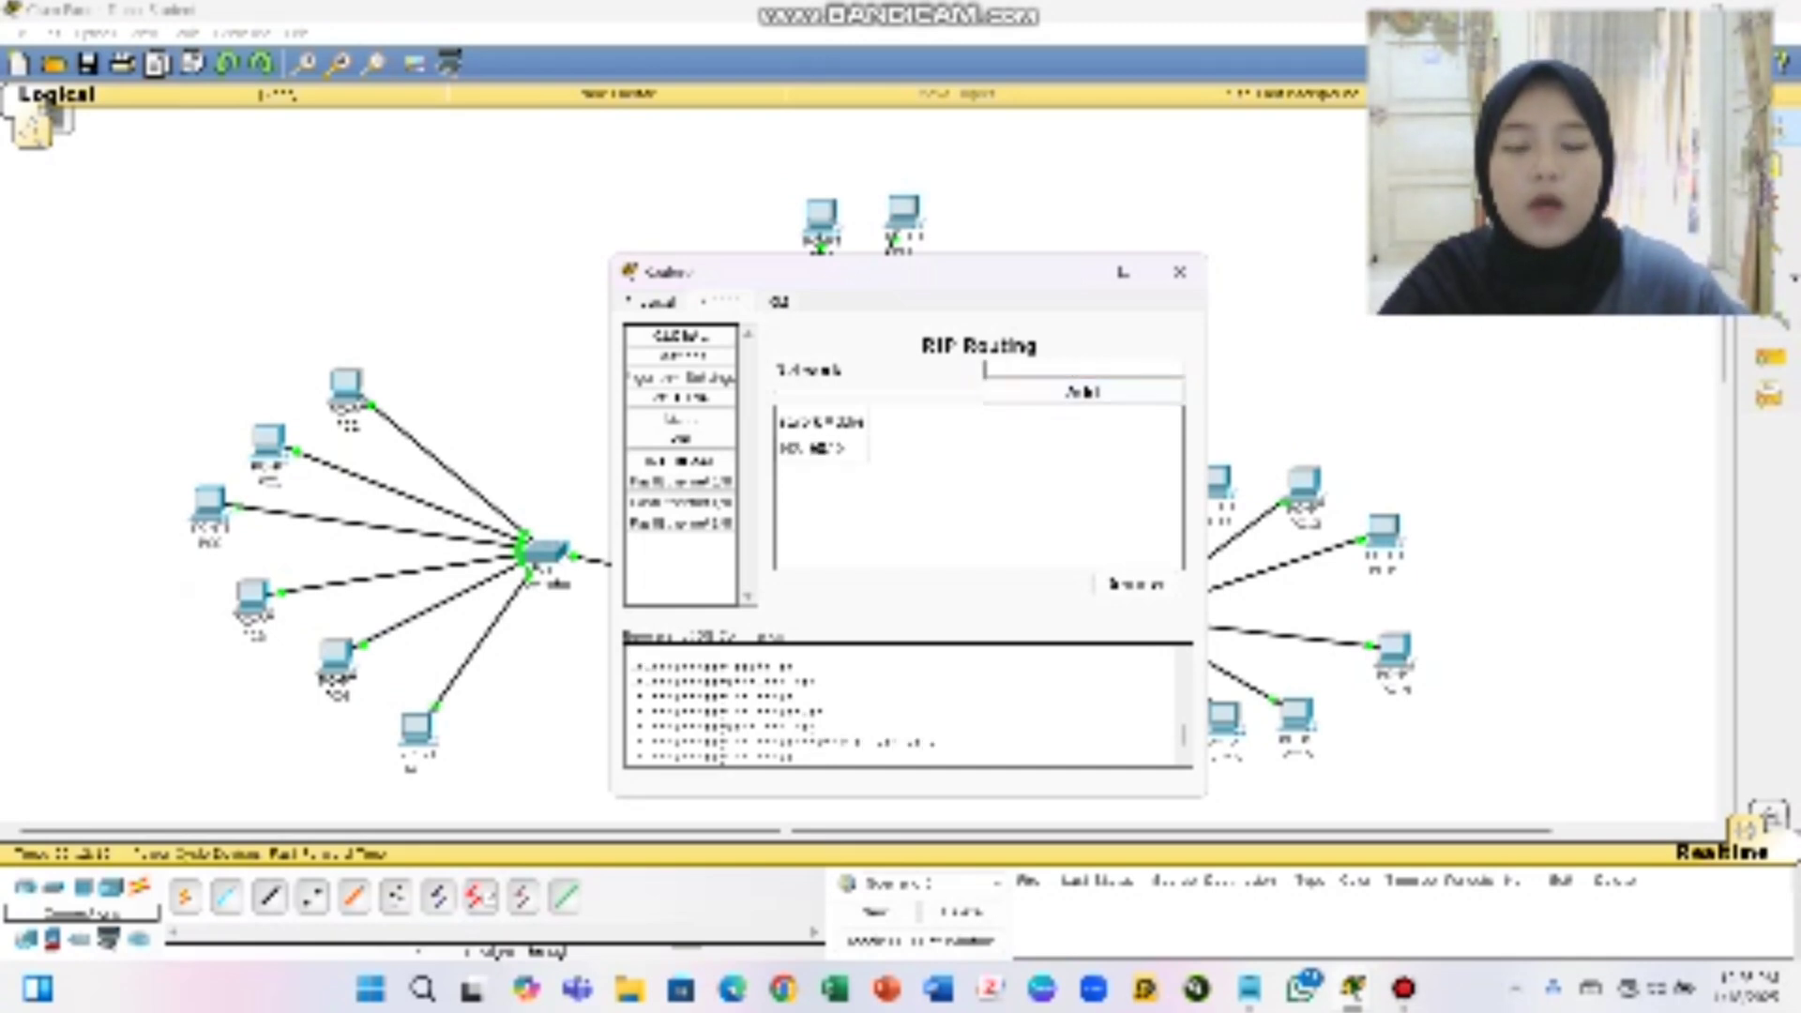
Add the second group's network 192.168.20.0 to the router's RIP routing
type("1")
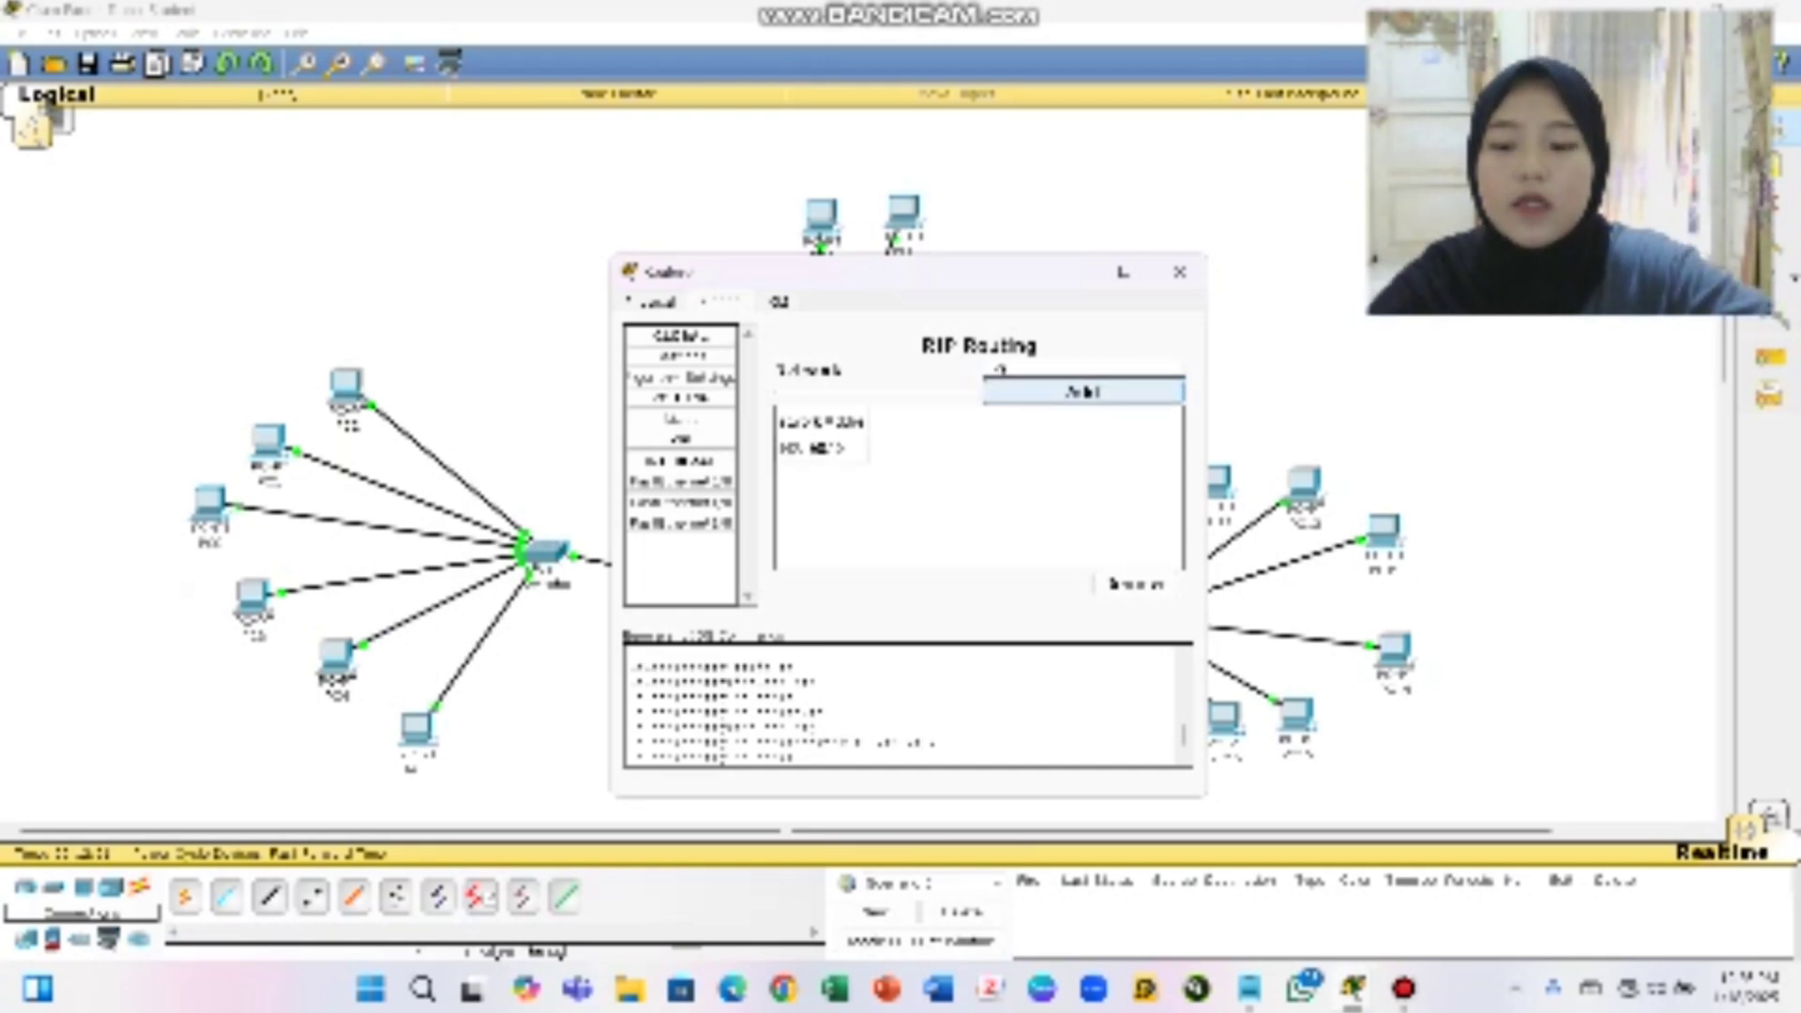
type("92.168")
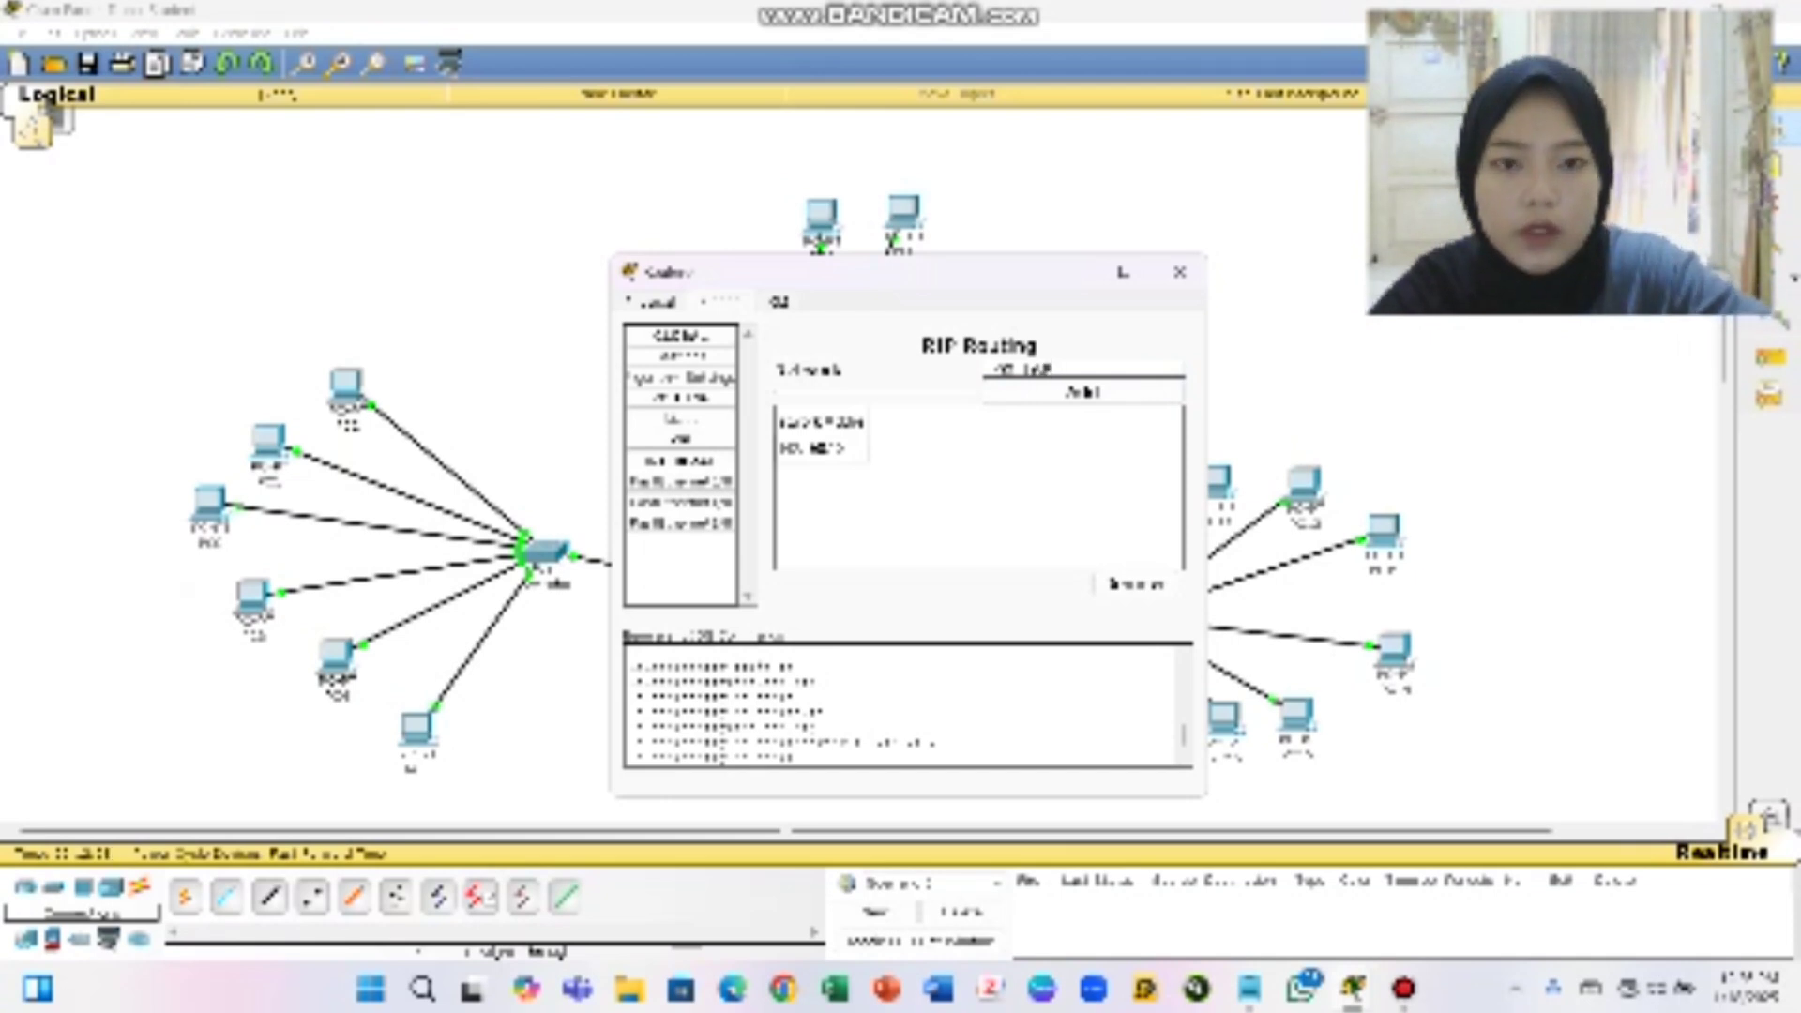
type(".20")
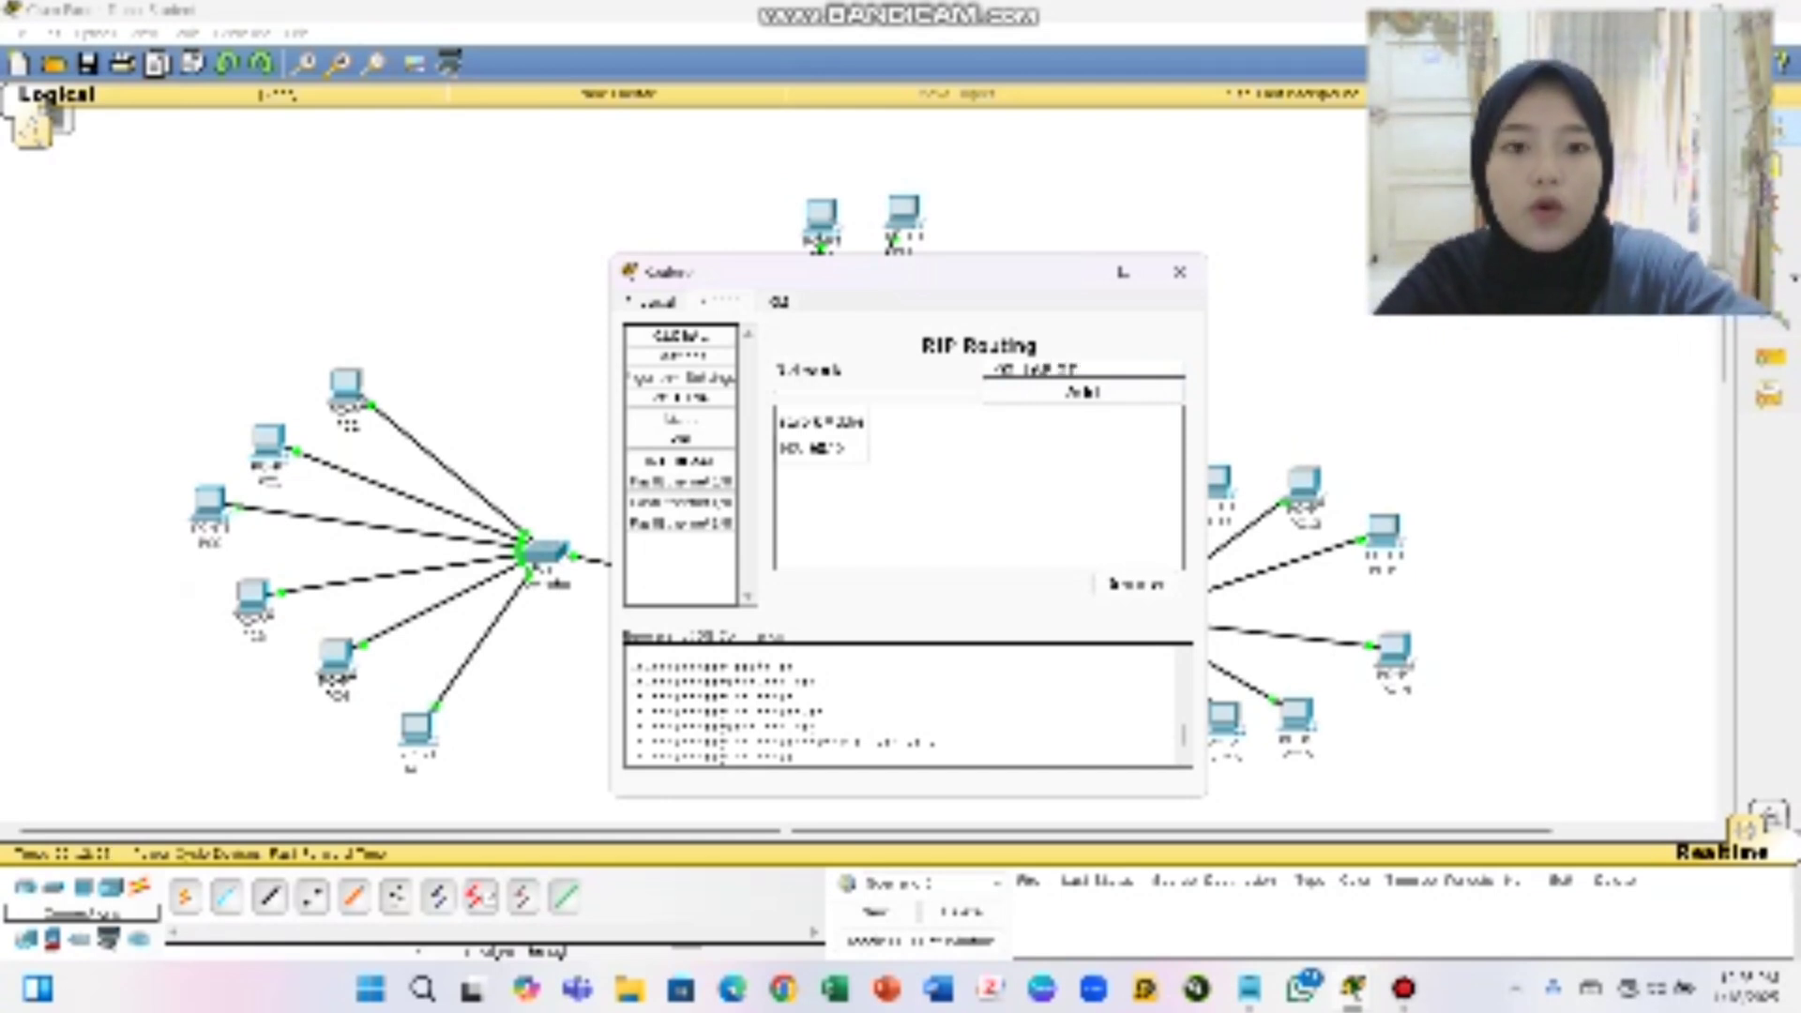
type(".0")
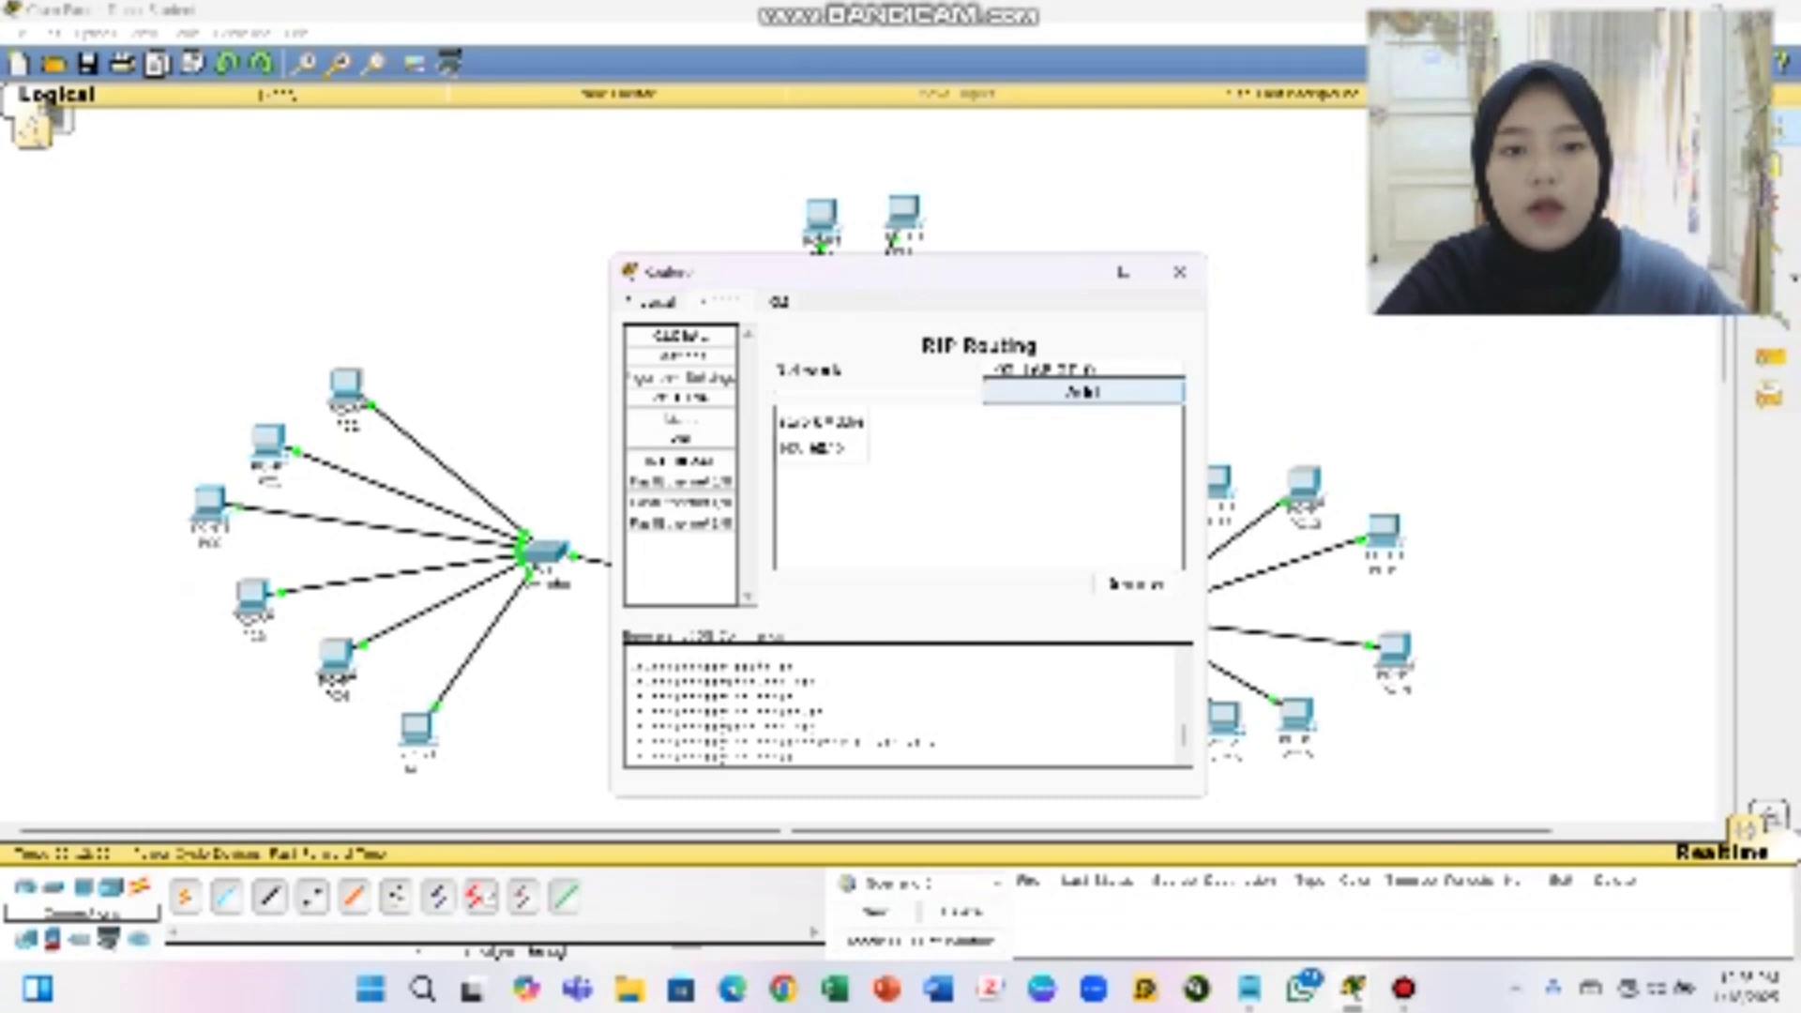
left_click(1083, 391)
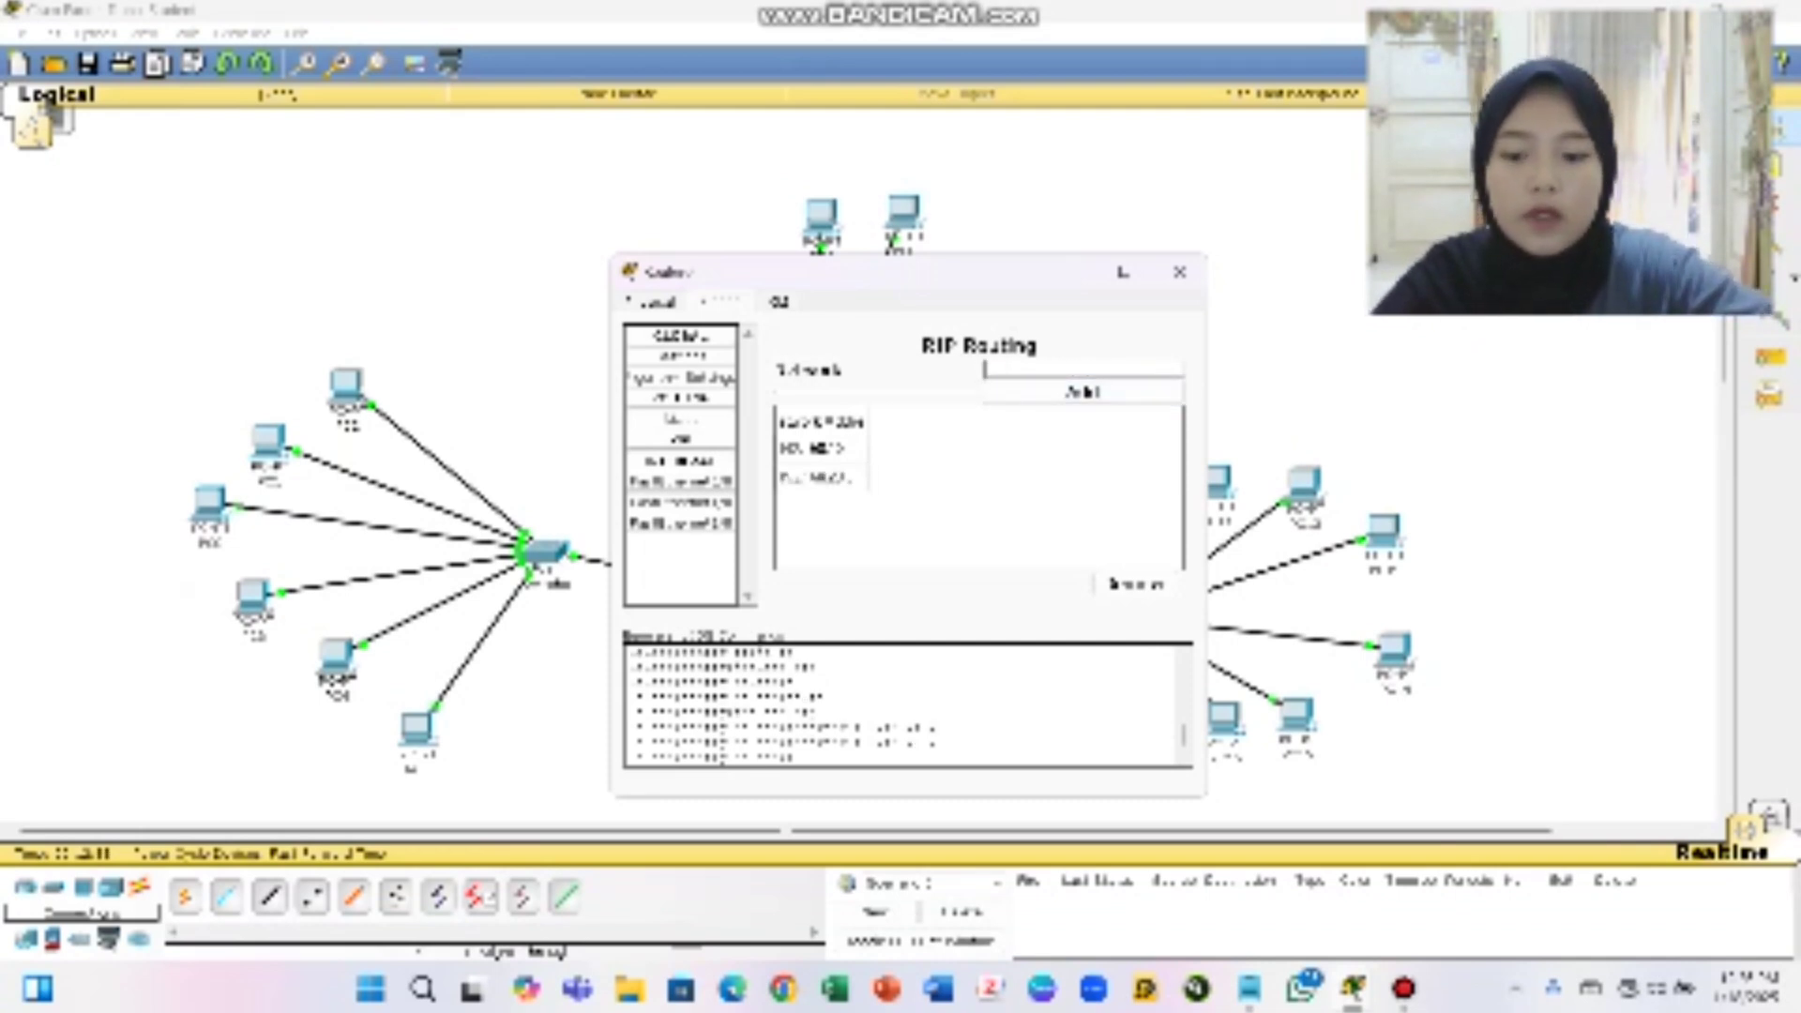
Add the third group's network 192.168.30.0 to the router's RIP routing
type("192.168")
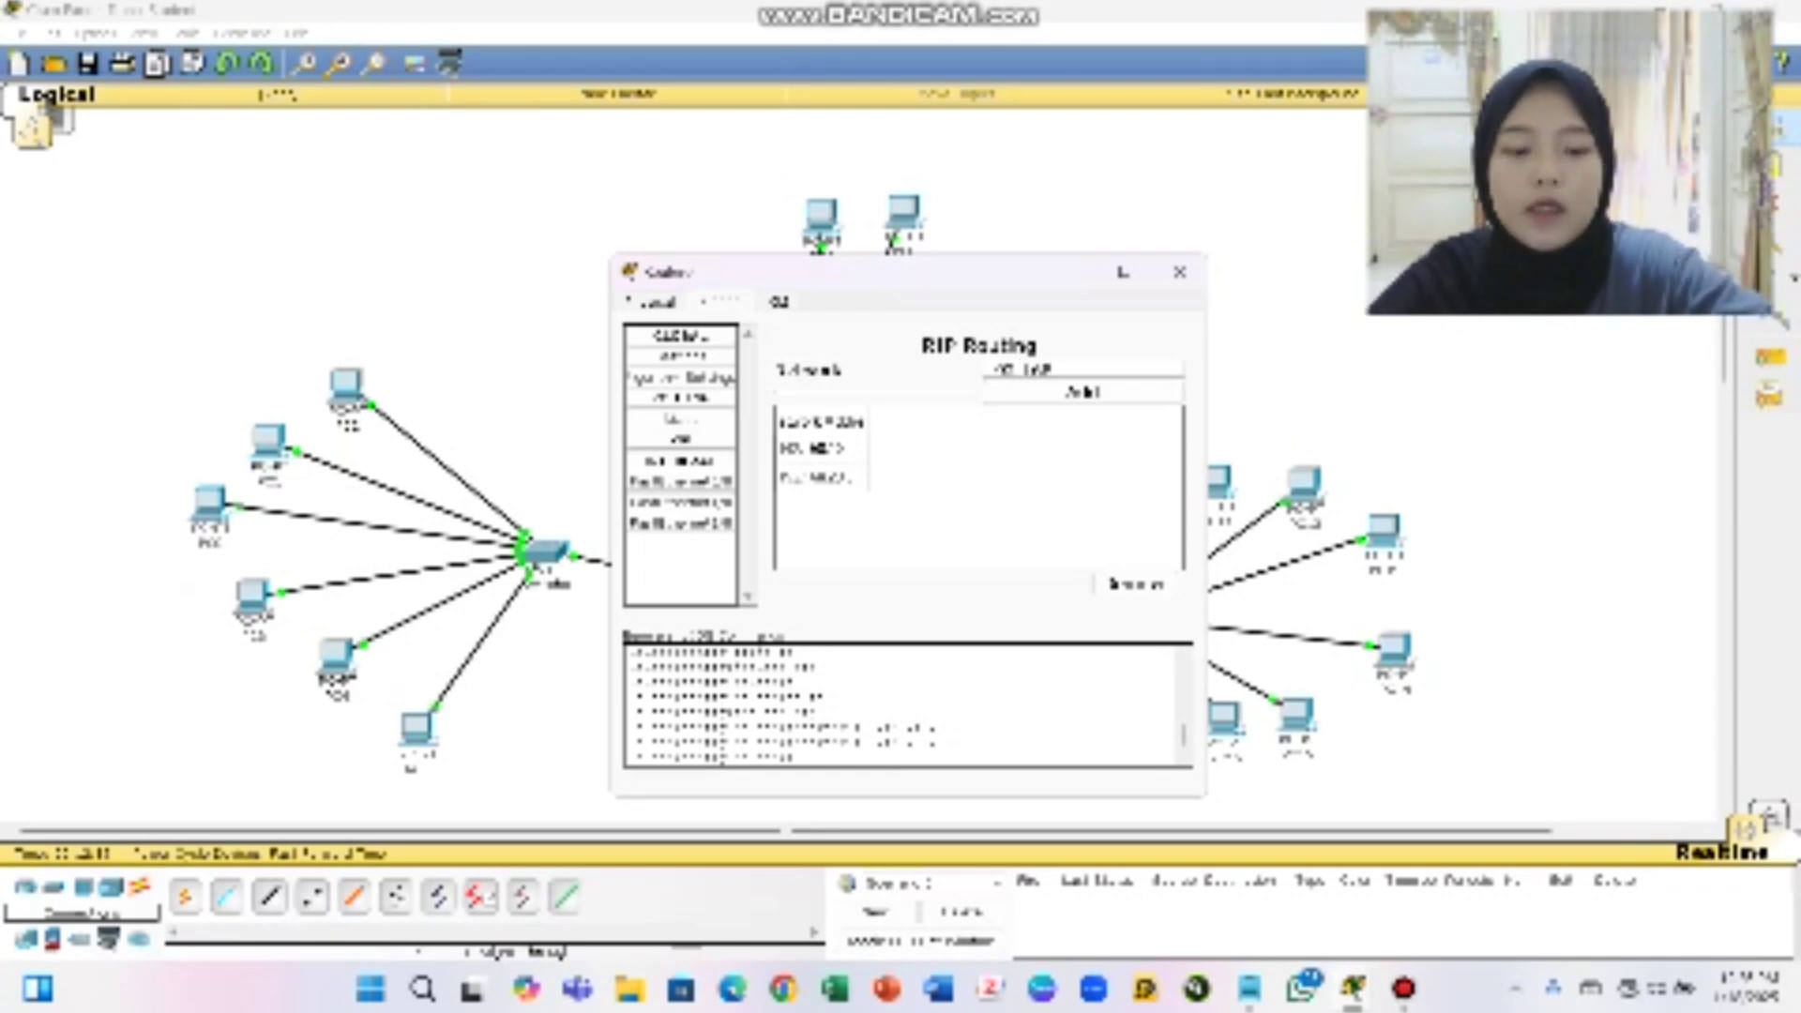
type(".20")
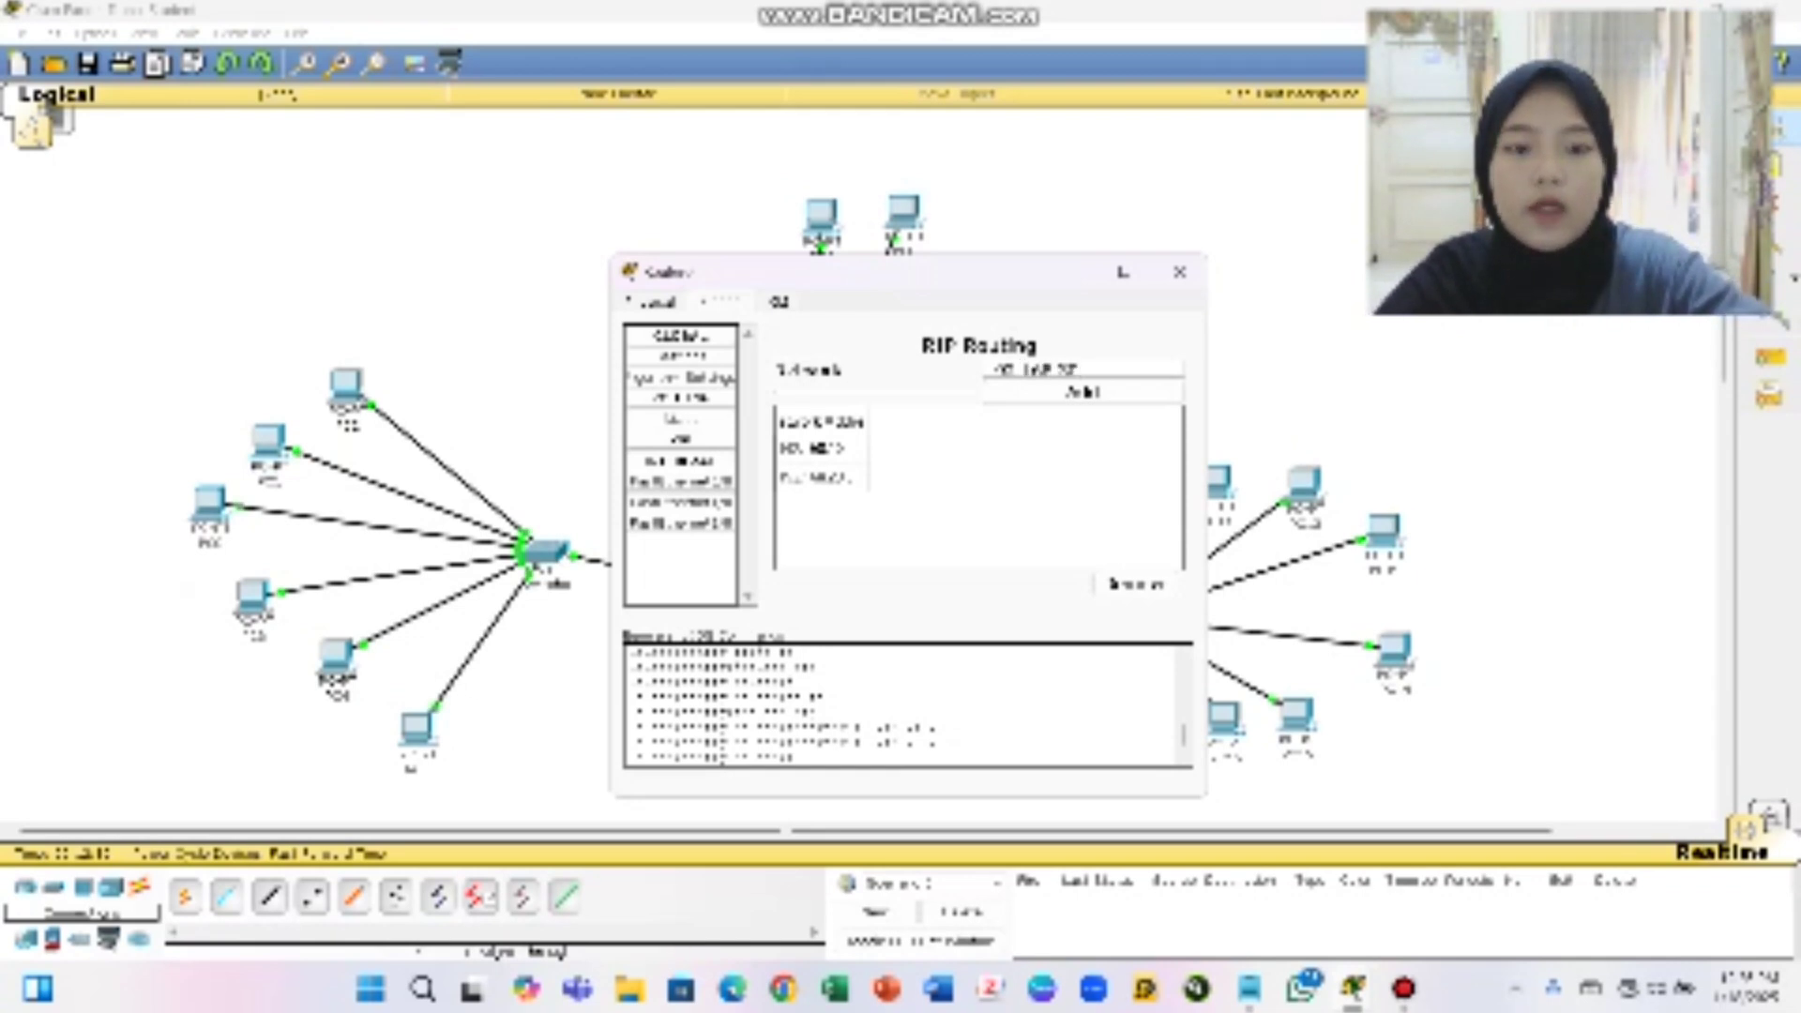
type(".0")
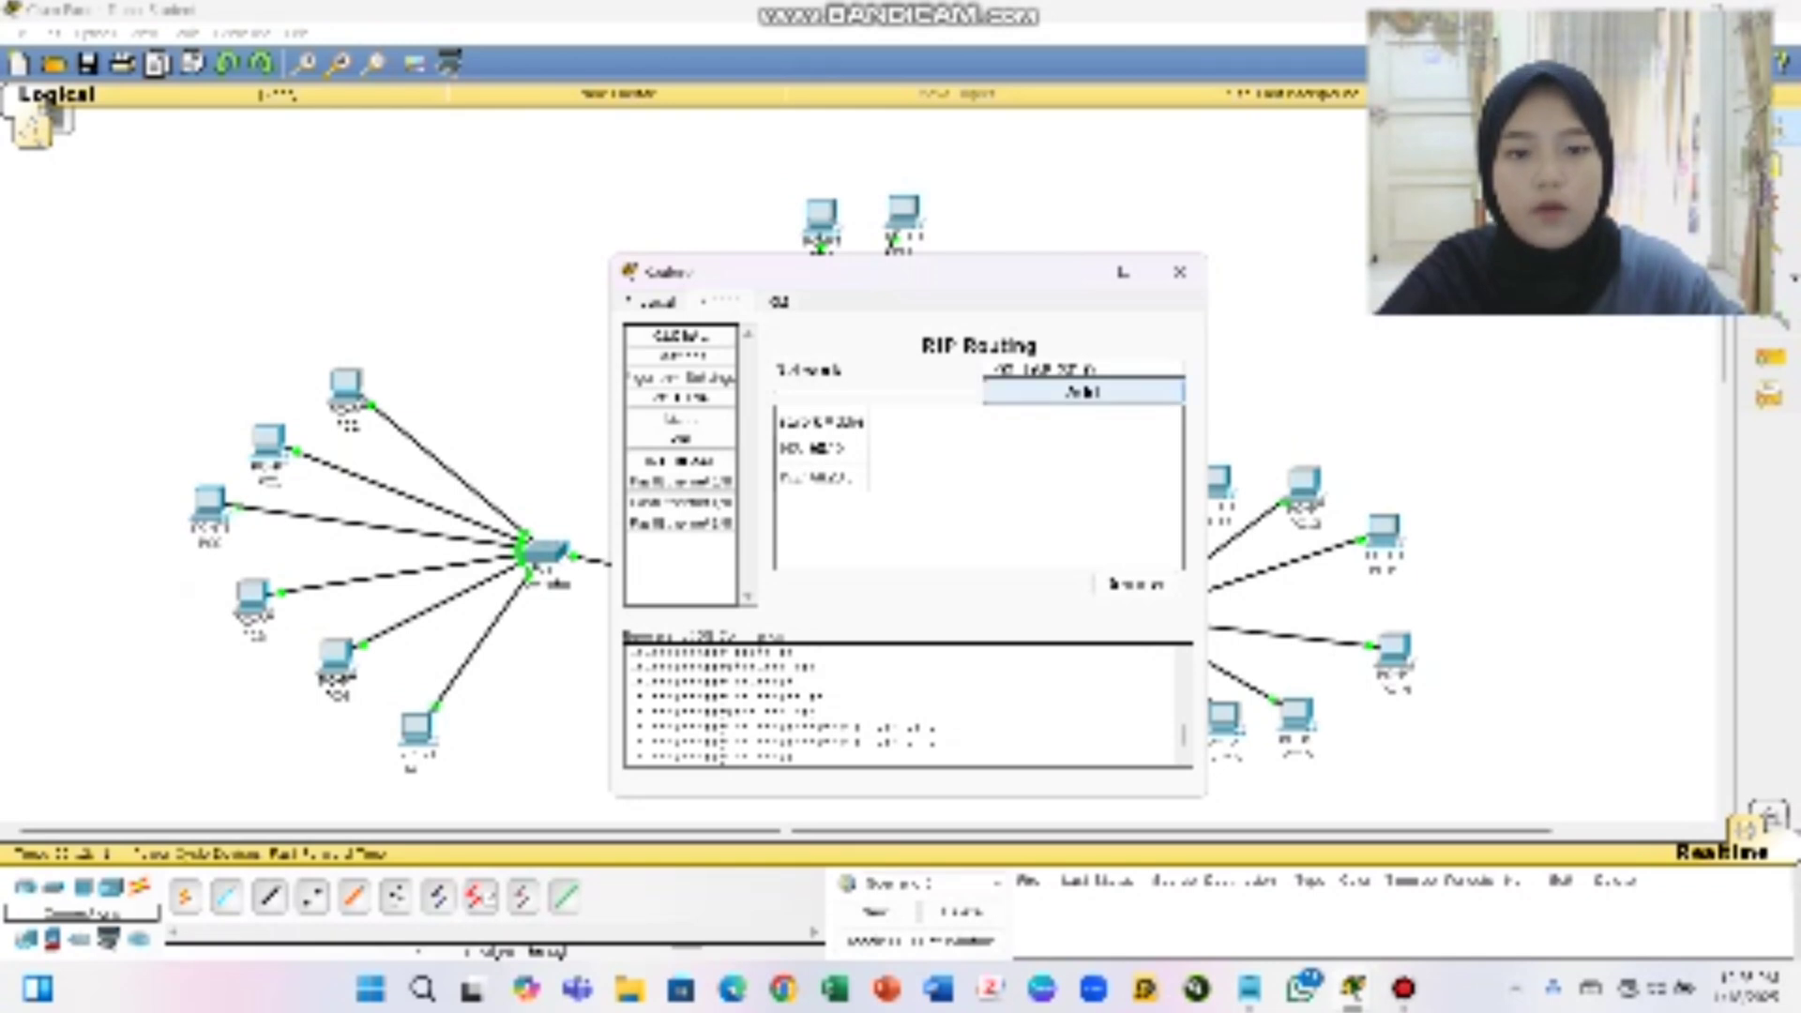
left_click(1083, 391)
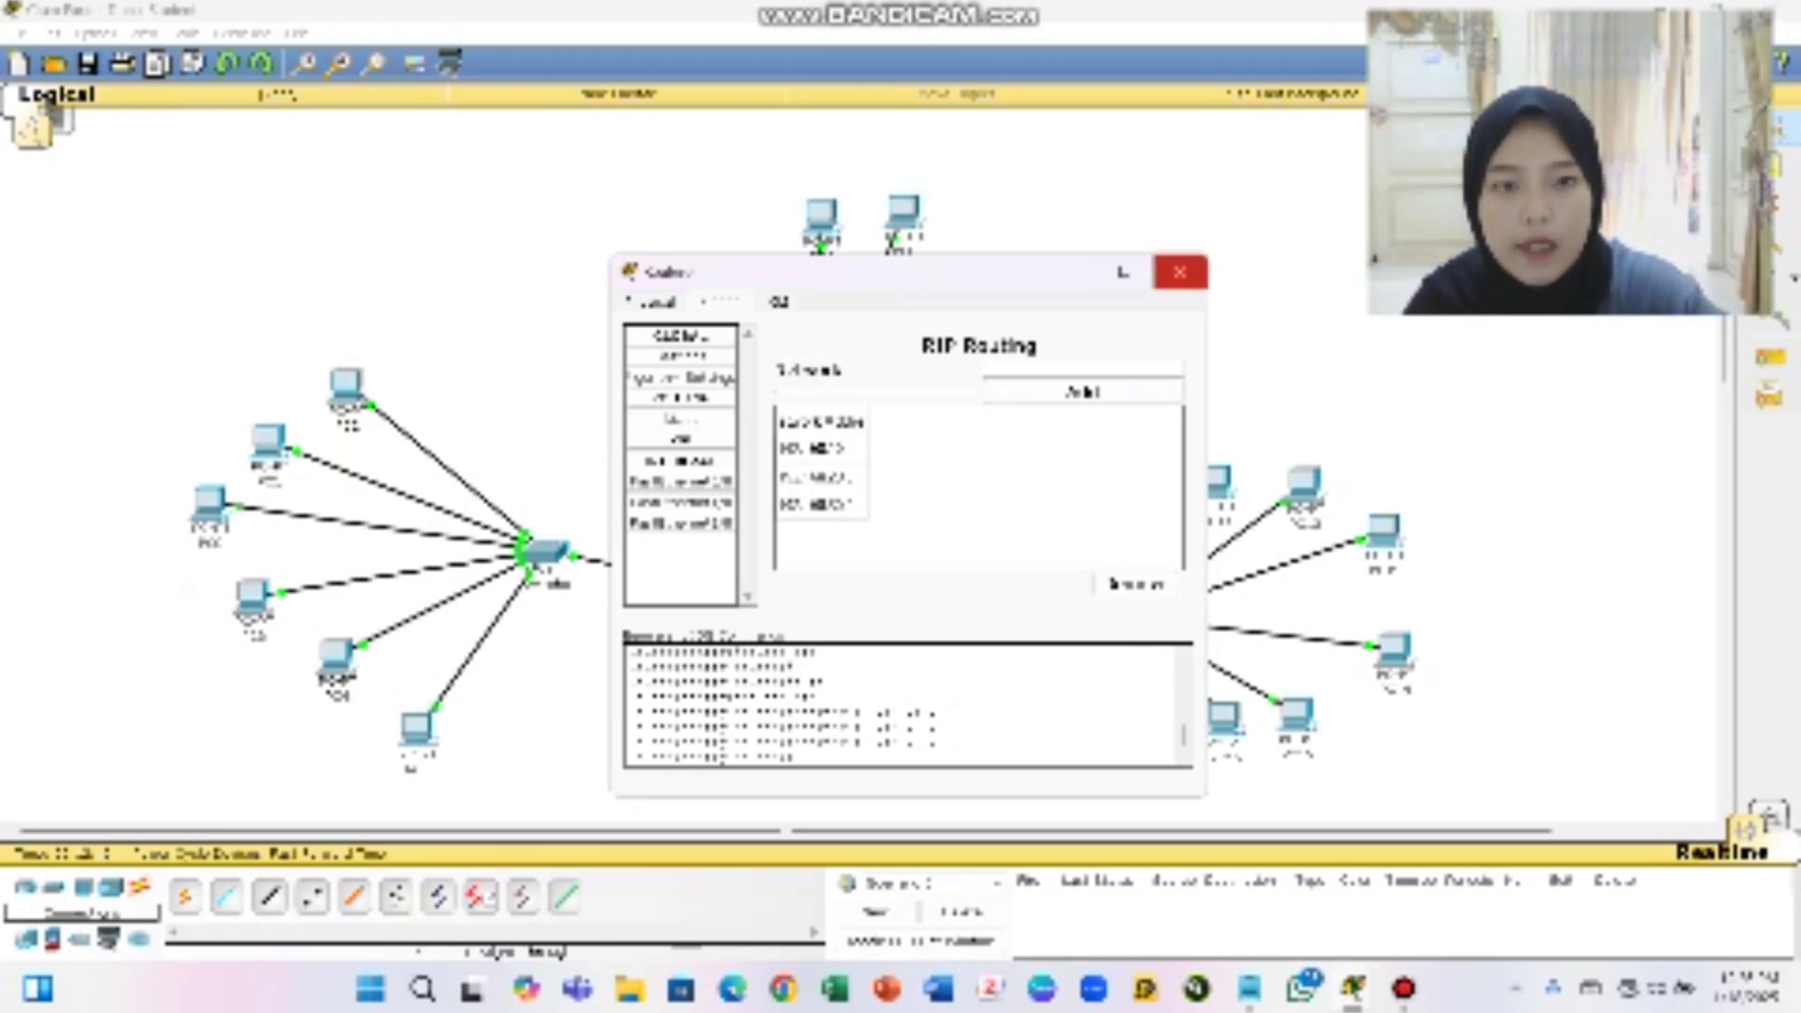
Close the router's settings and open the IP configuration of the first group's uppermost PC
left_click(1179, 272)
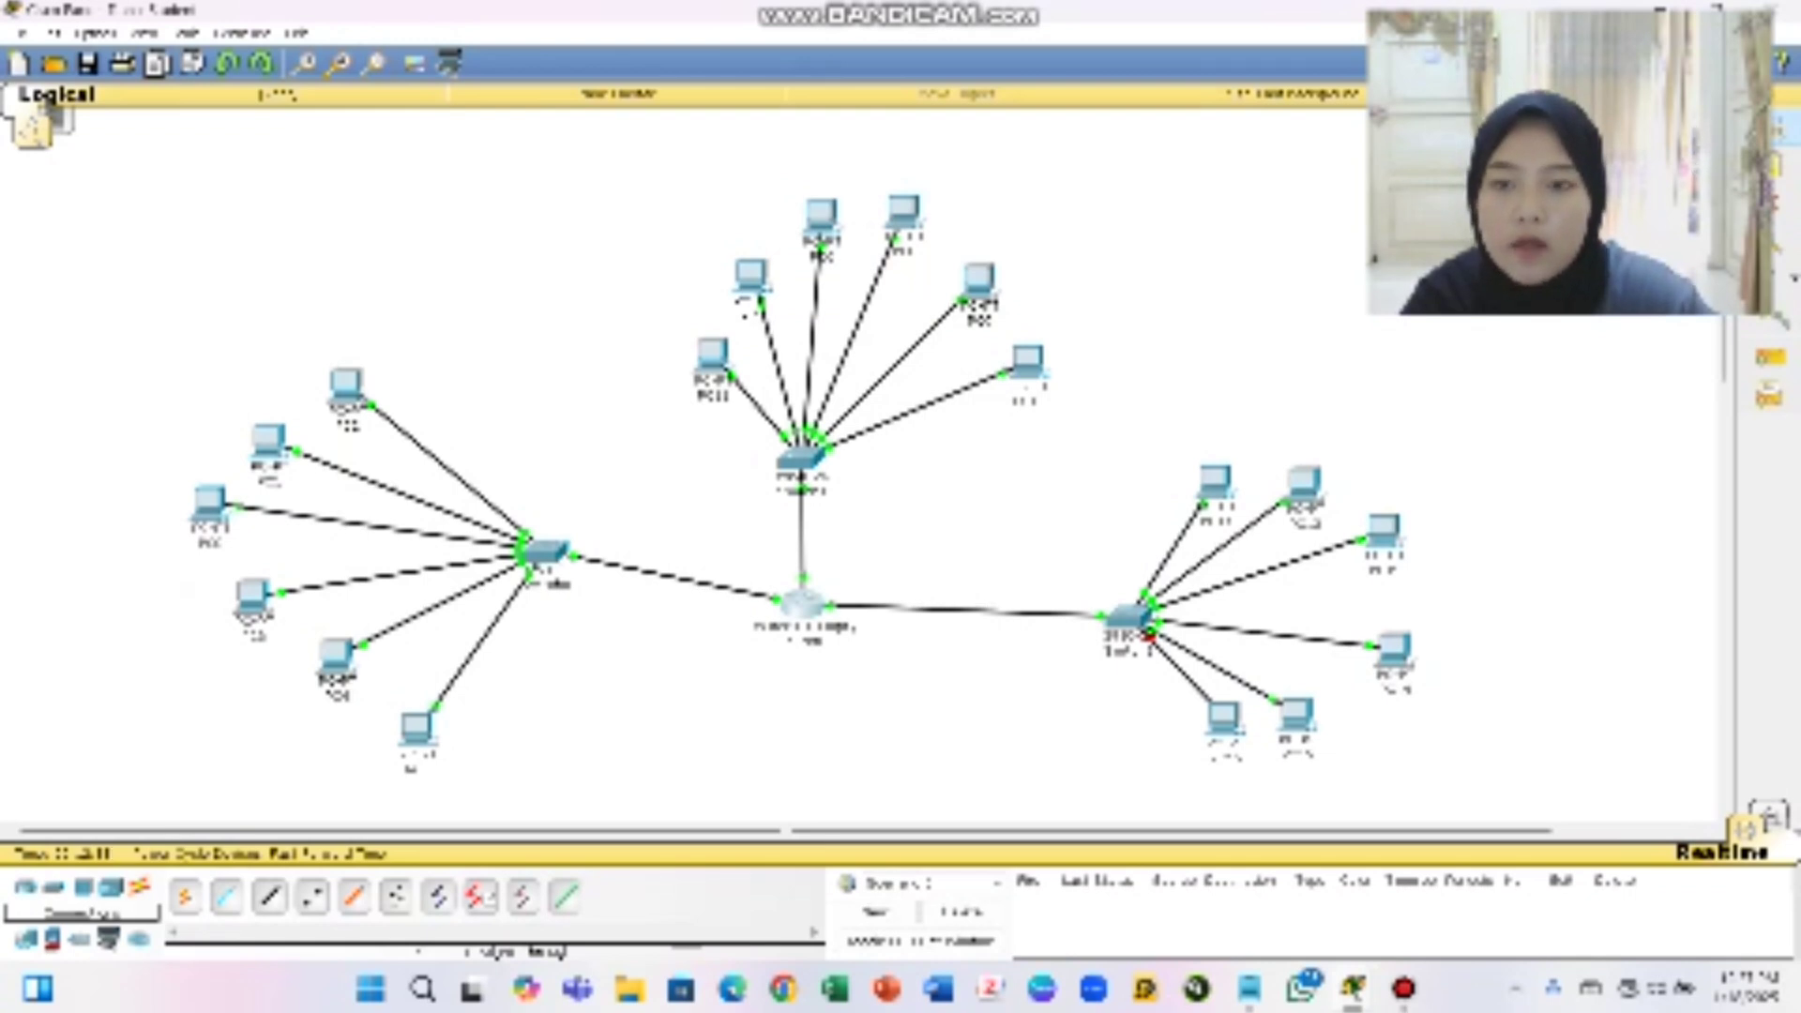
mouse_move(348, 387)
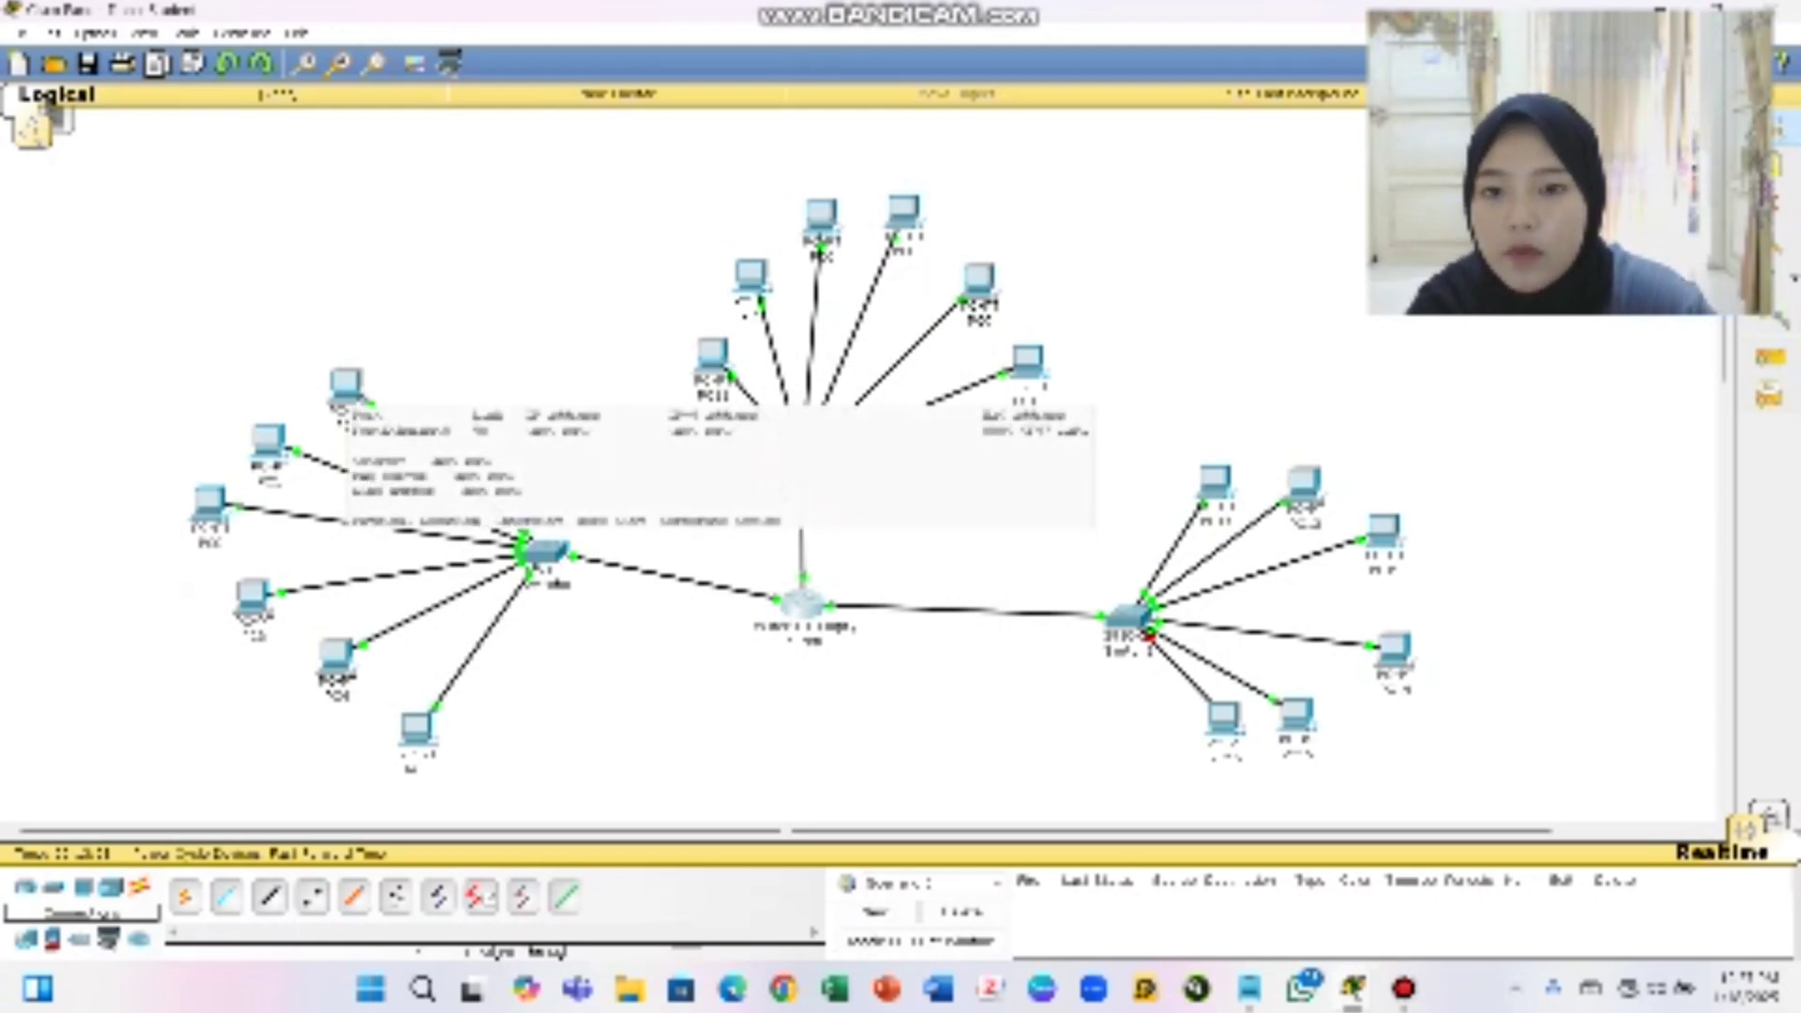
left_click(346, 386)
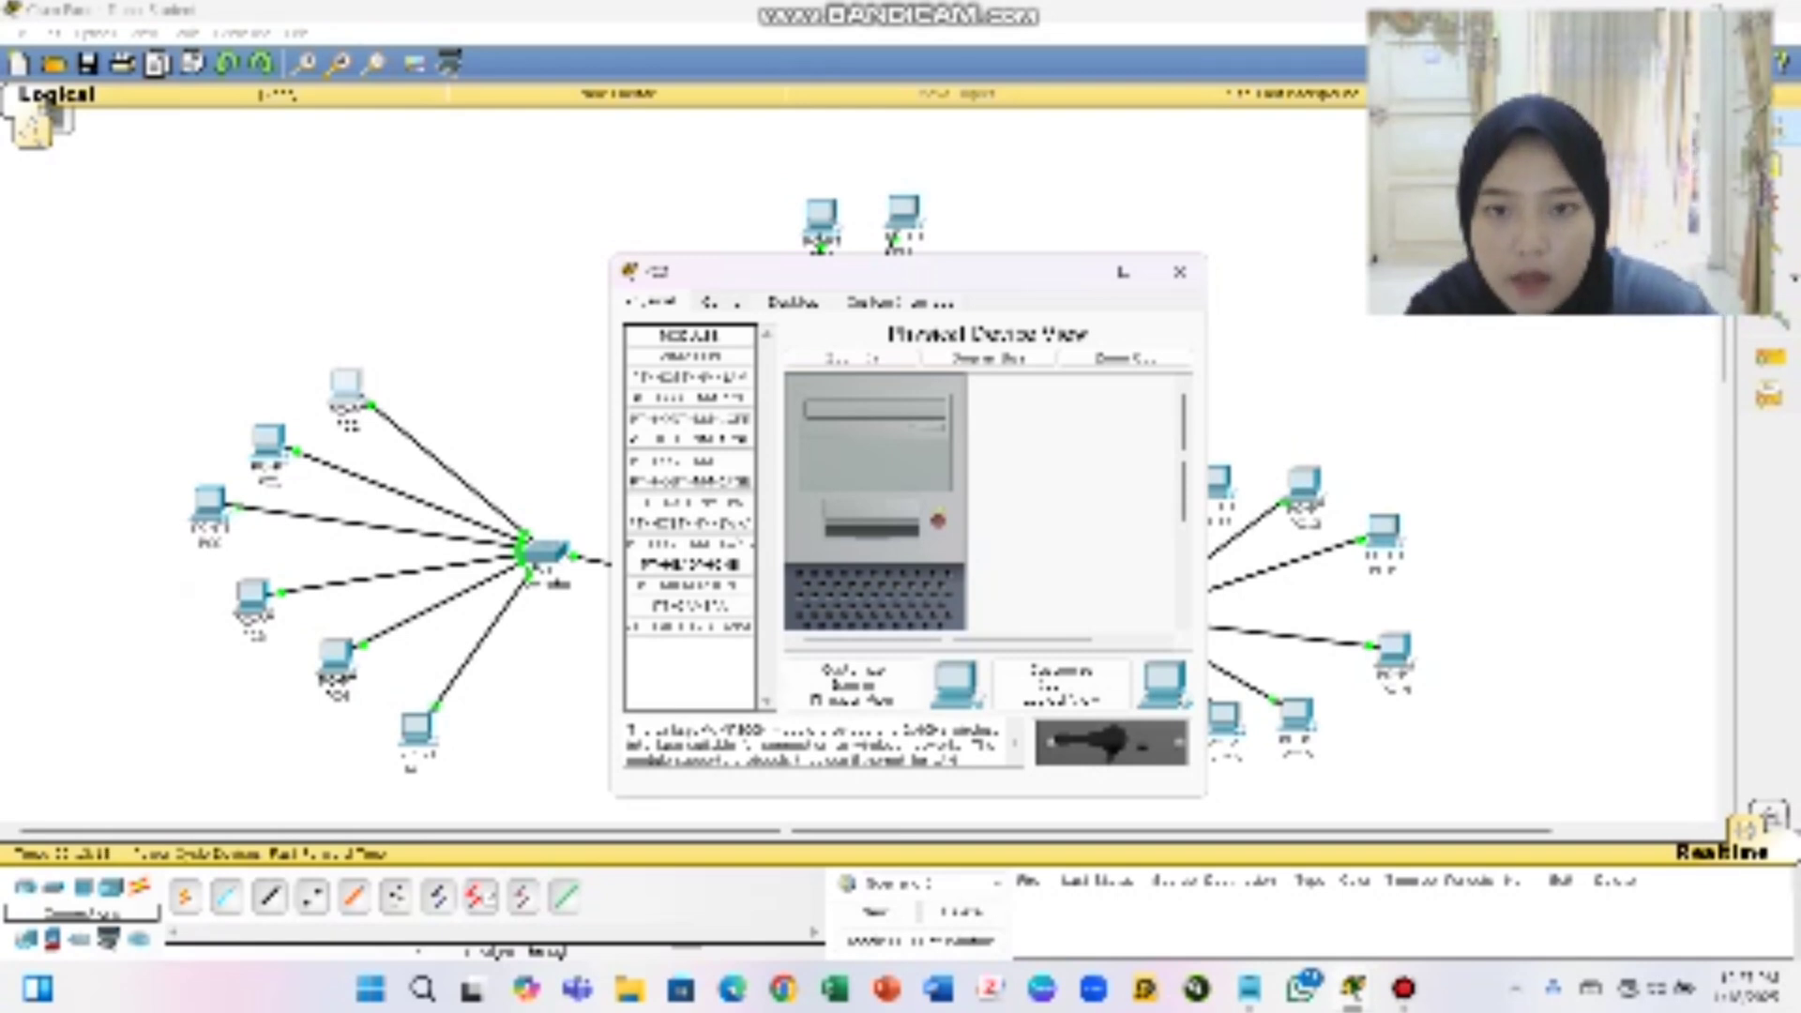
left_click(722, 302)
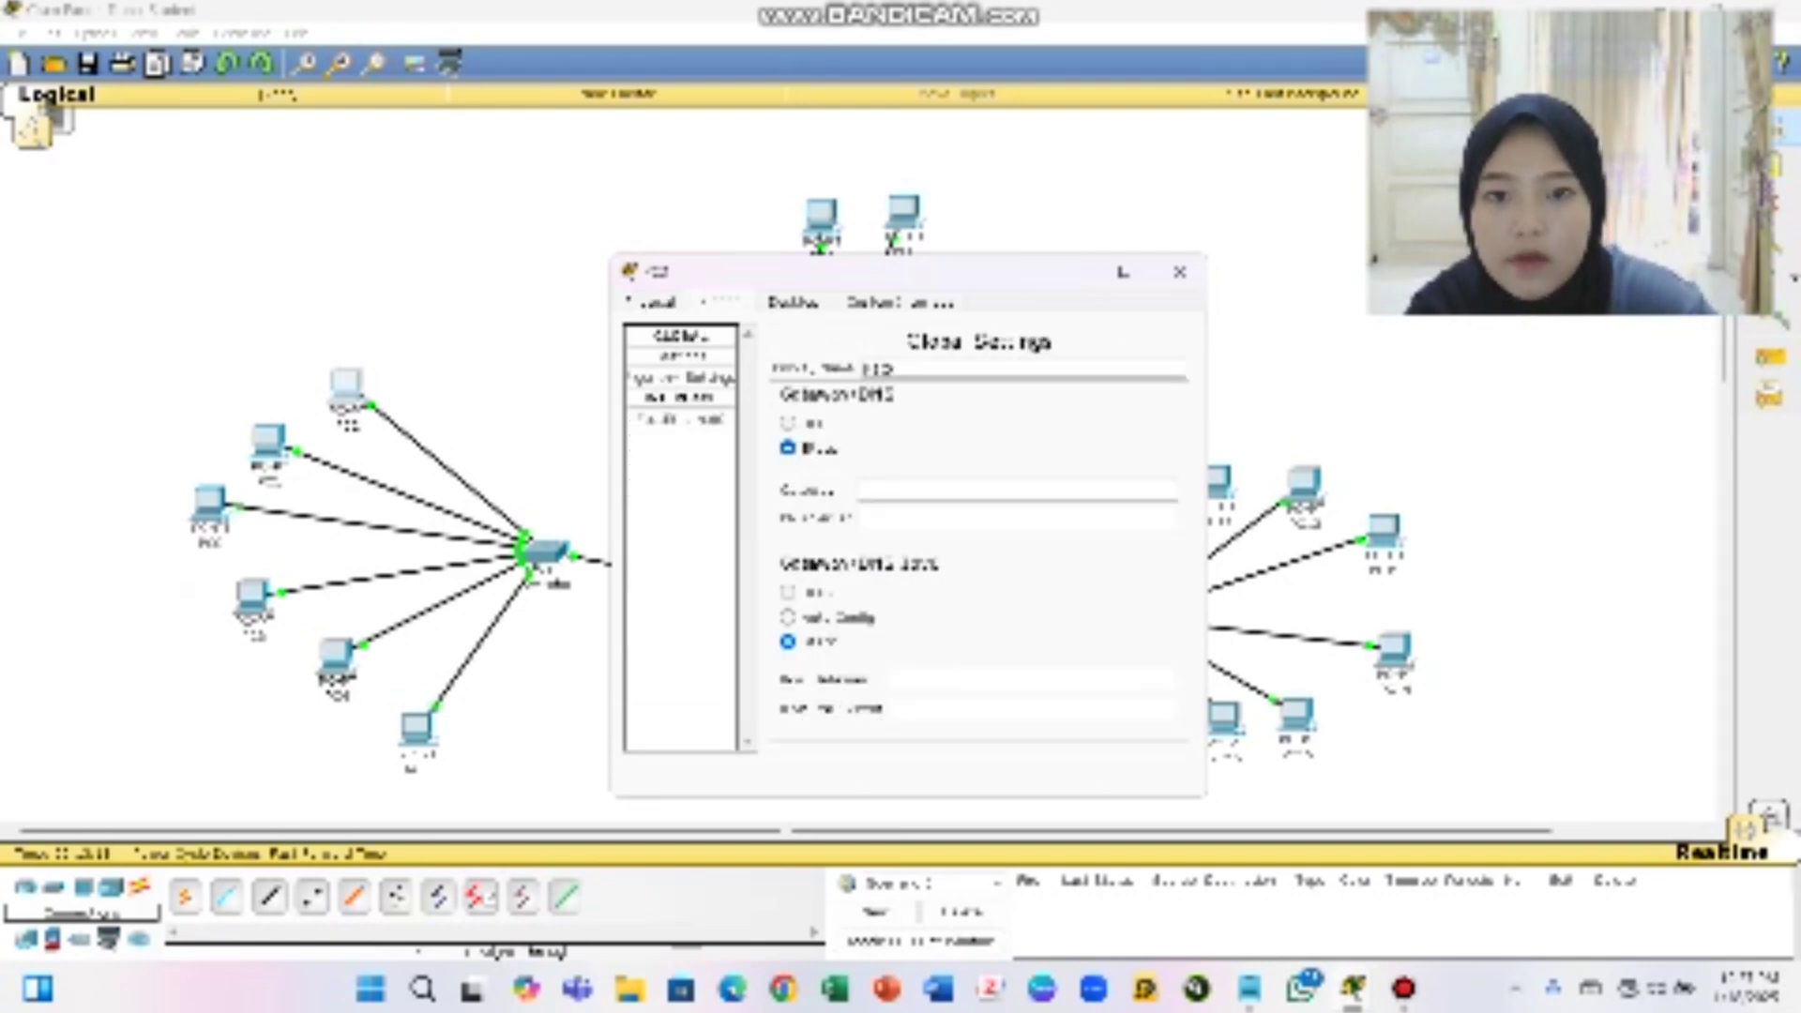
left_click(792, 302)
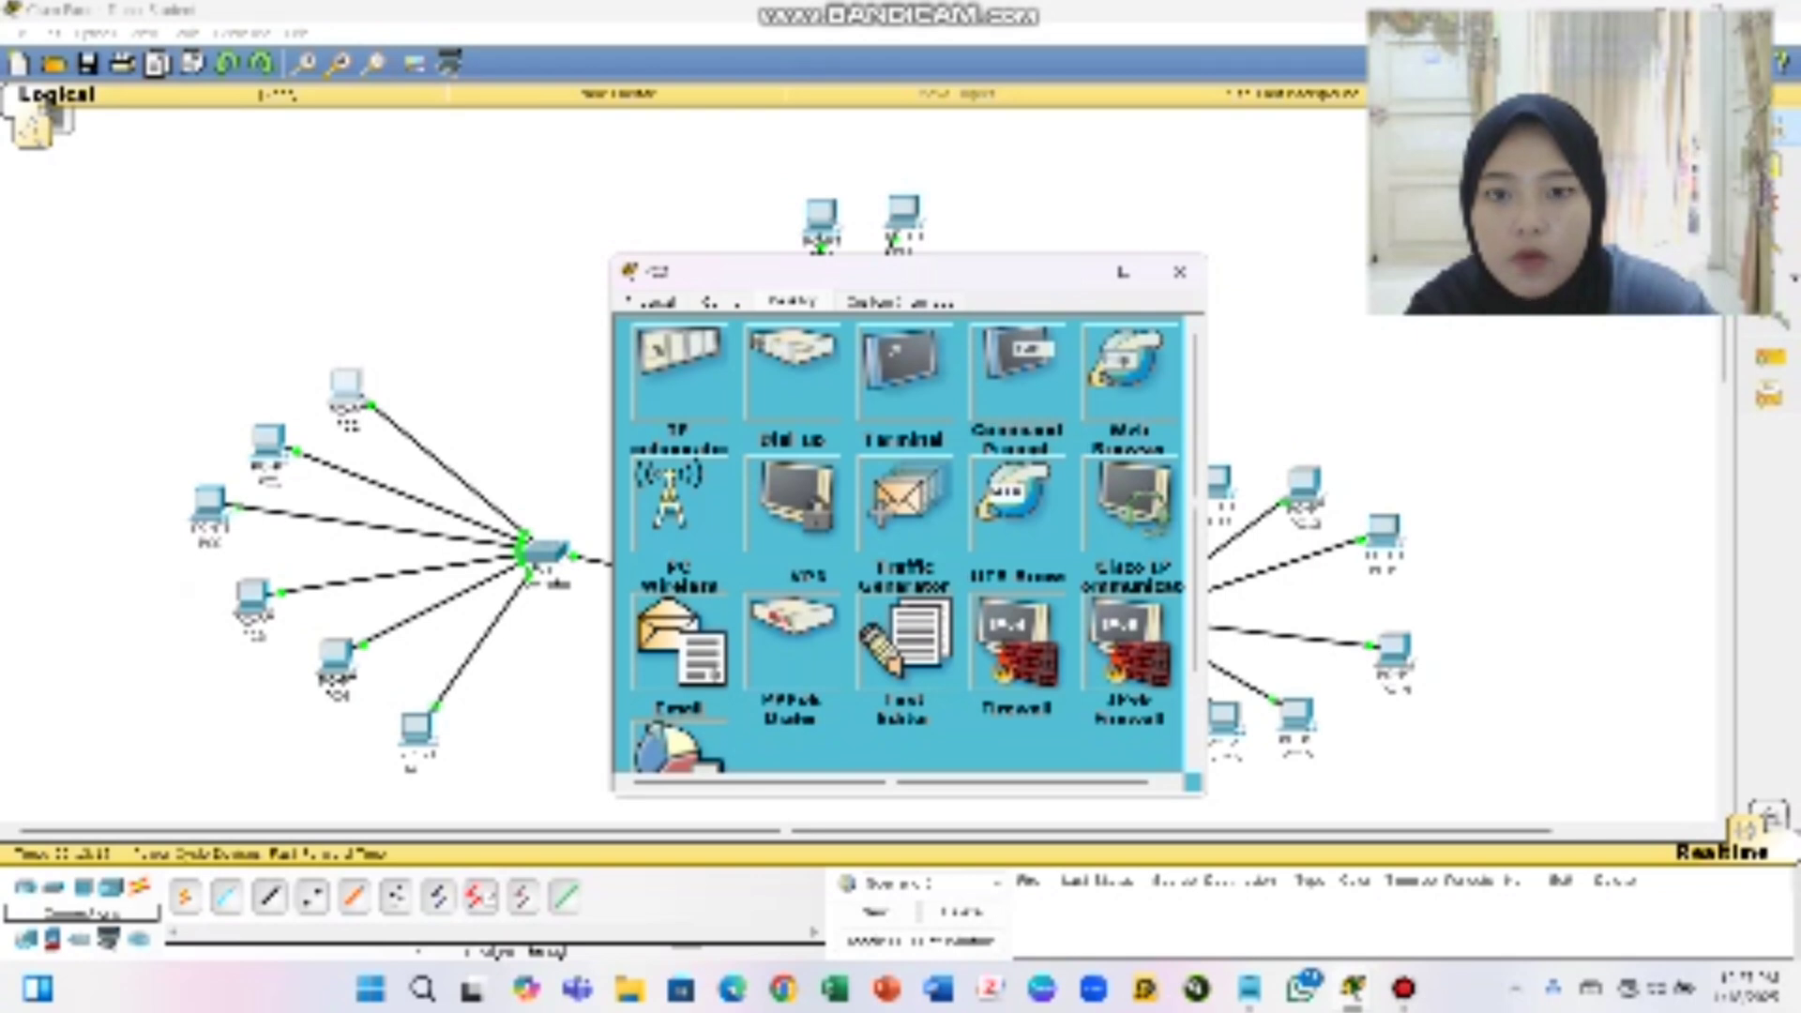
left_click(679, 370)
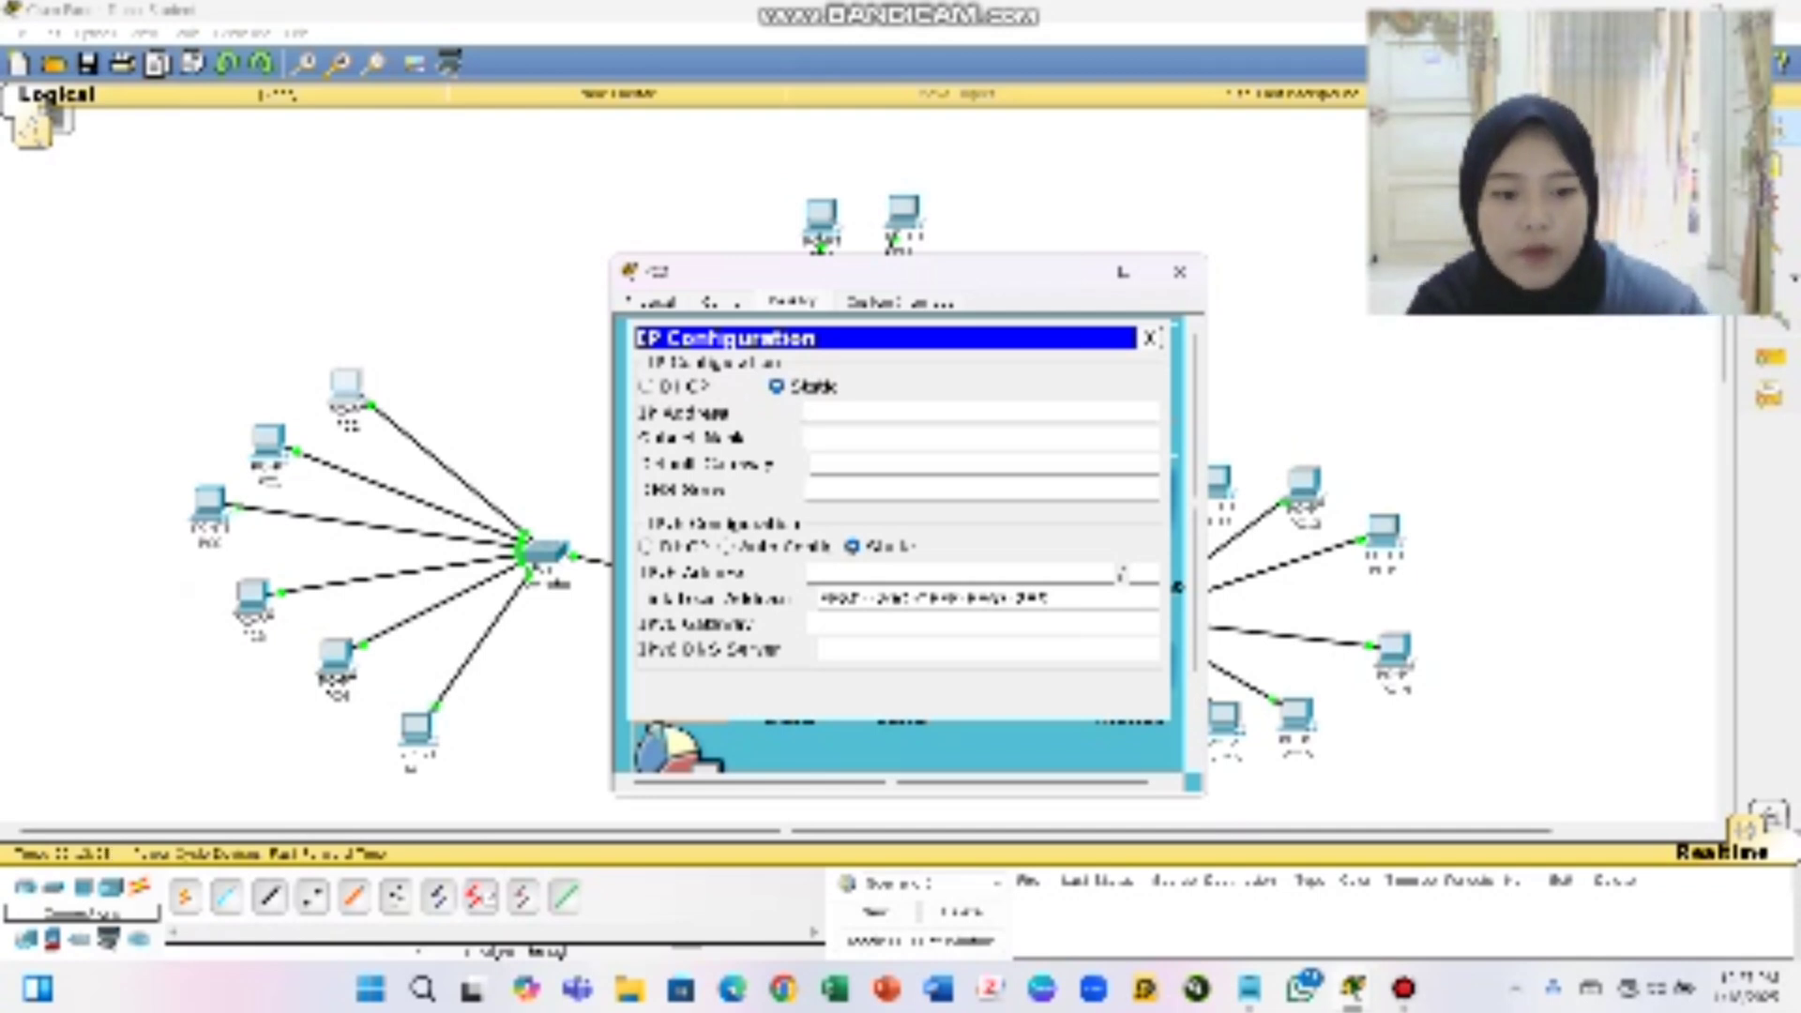
Switch to the Notepad address list and enter its first KELOMPOK 1 address as the uppermost PC's static IP address
mouse_move(1249, 989)
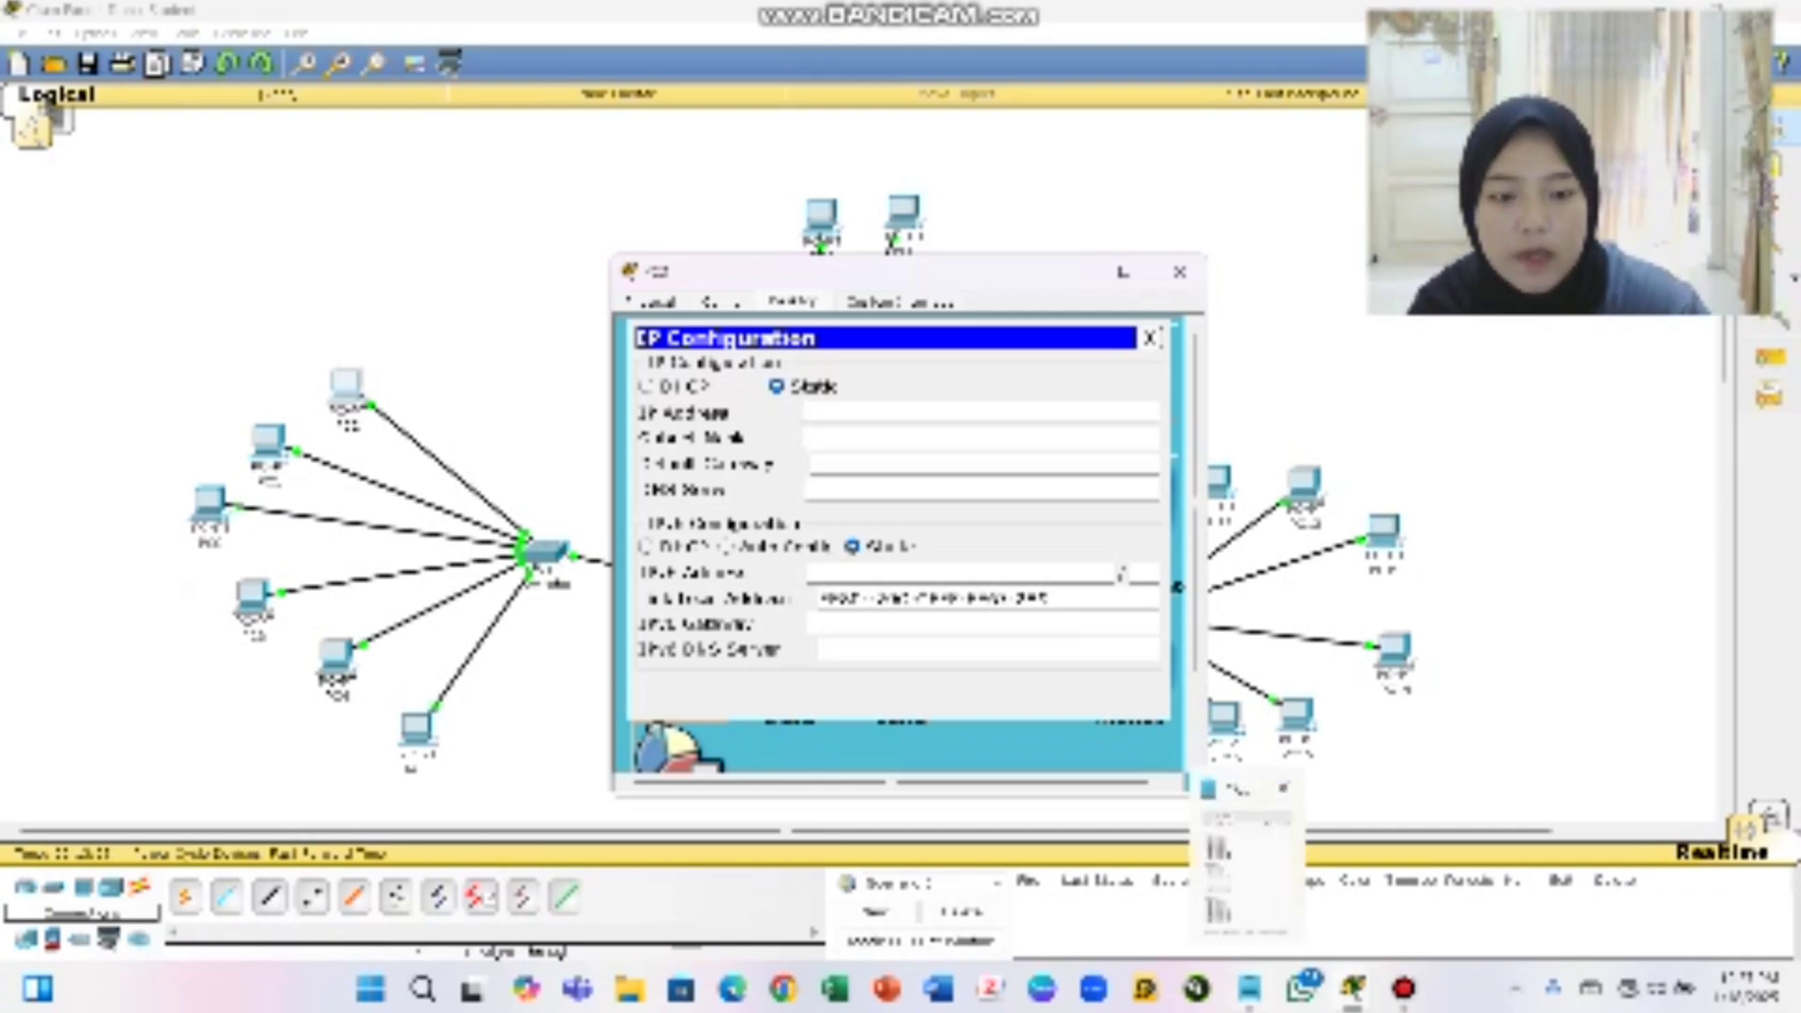
left_click(1248, 868)
left_click_drag(577, 205, 401, 169)
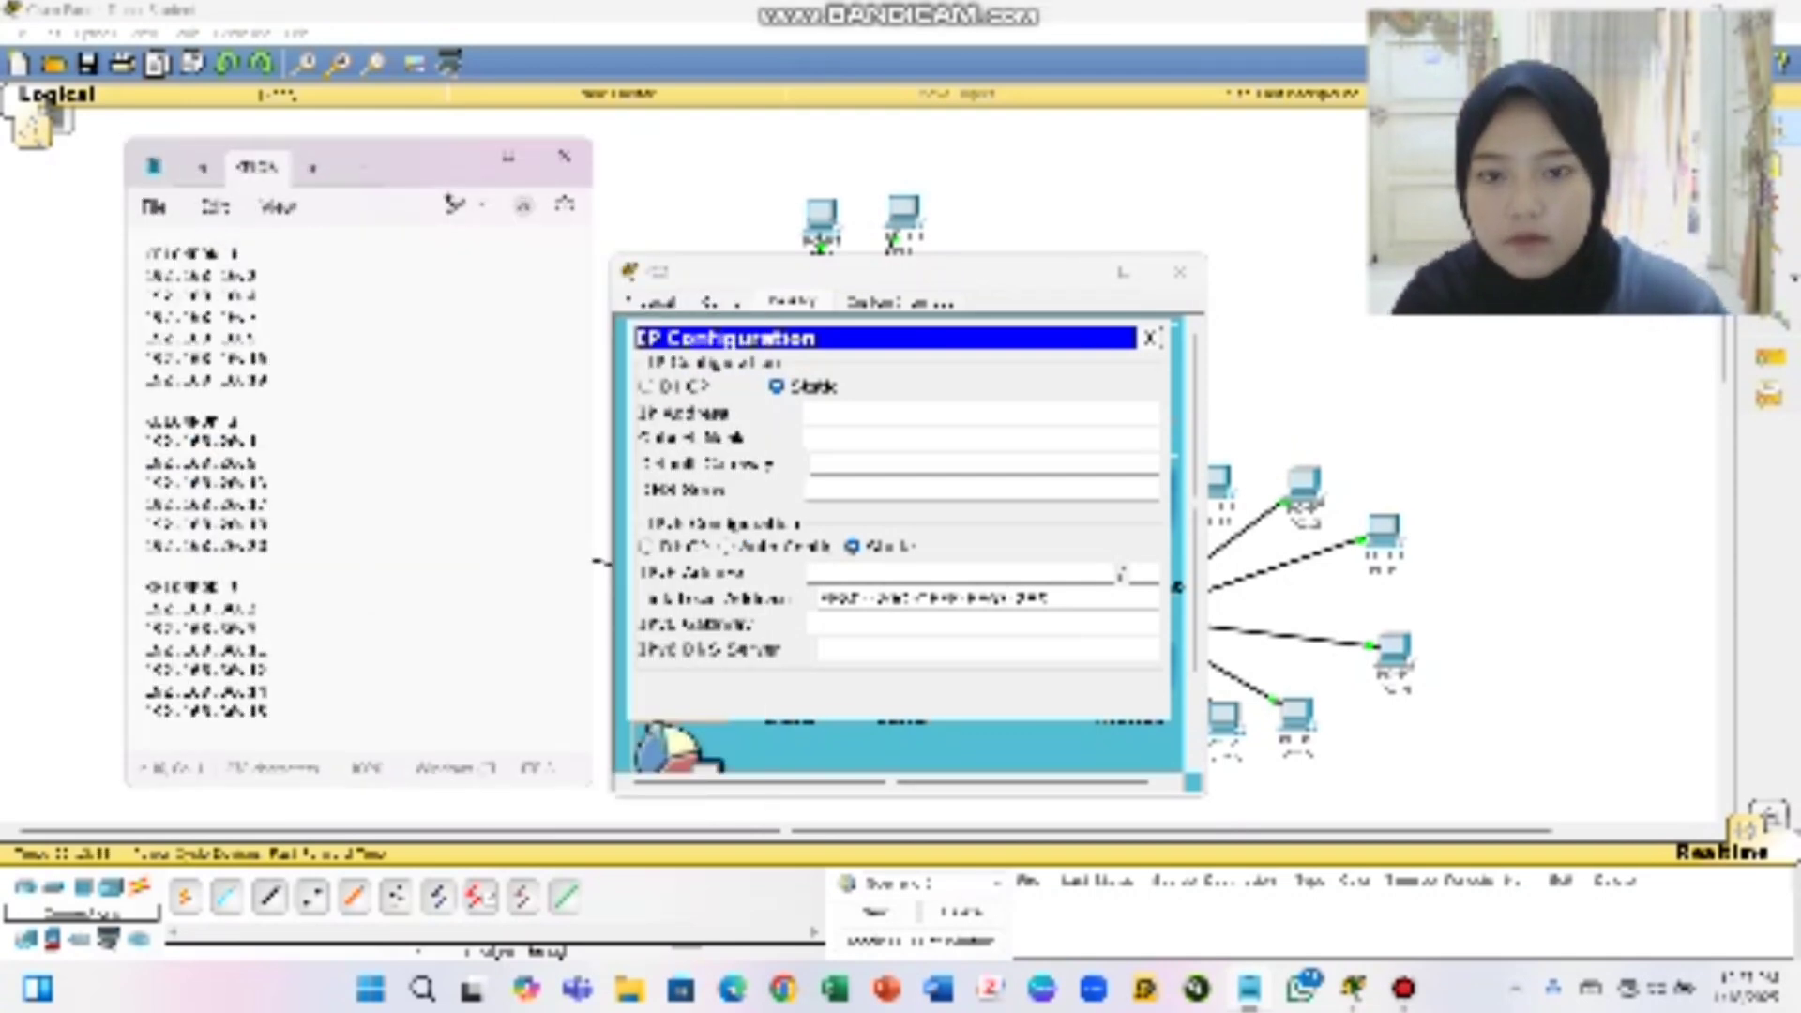
left_click(938, 413)
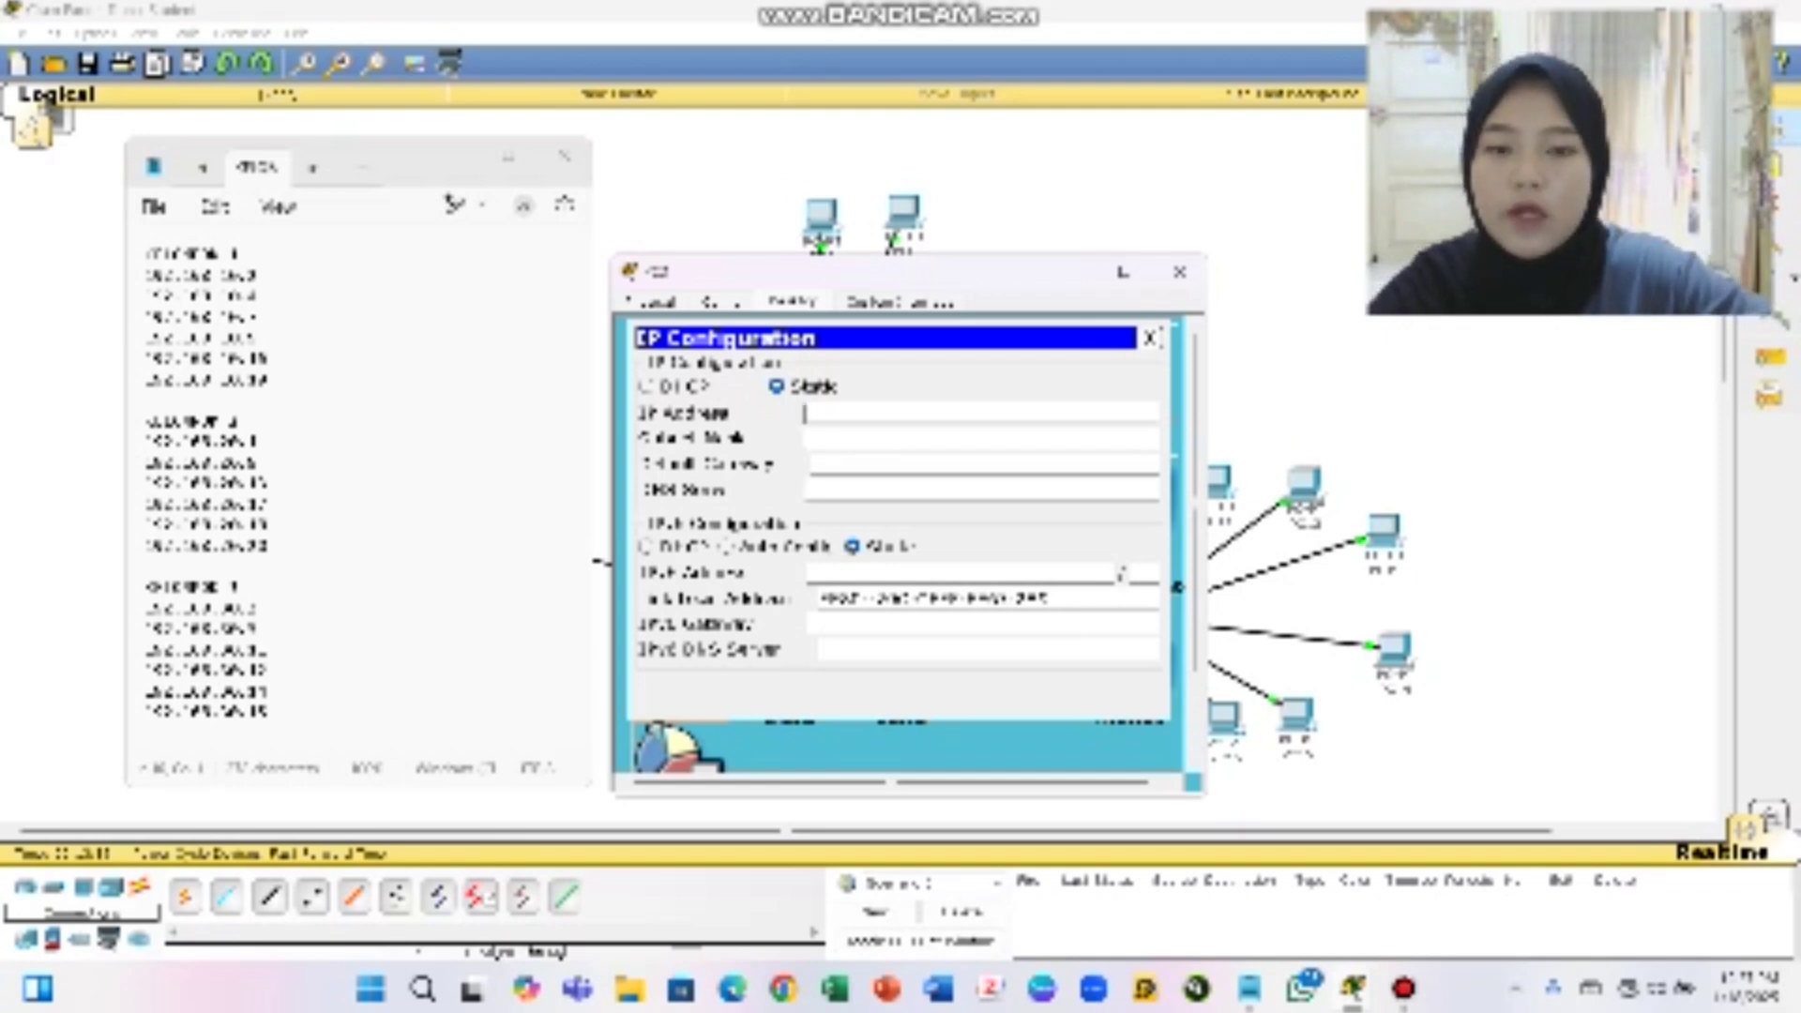
key("Caps_Lock")
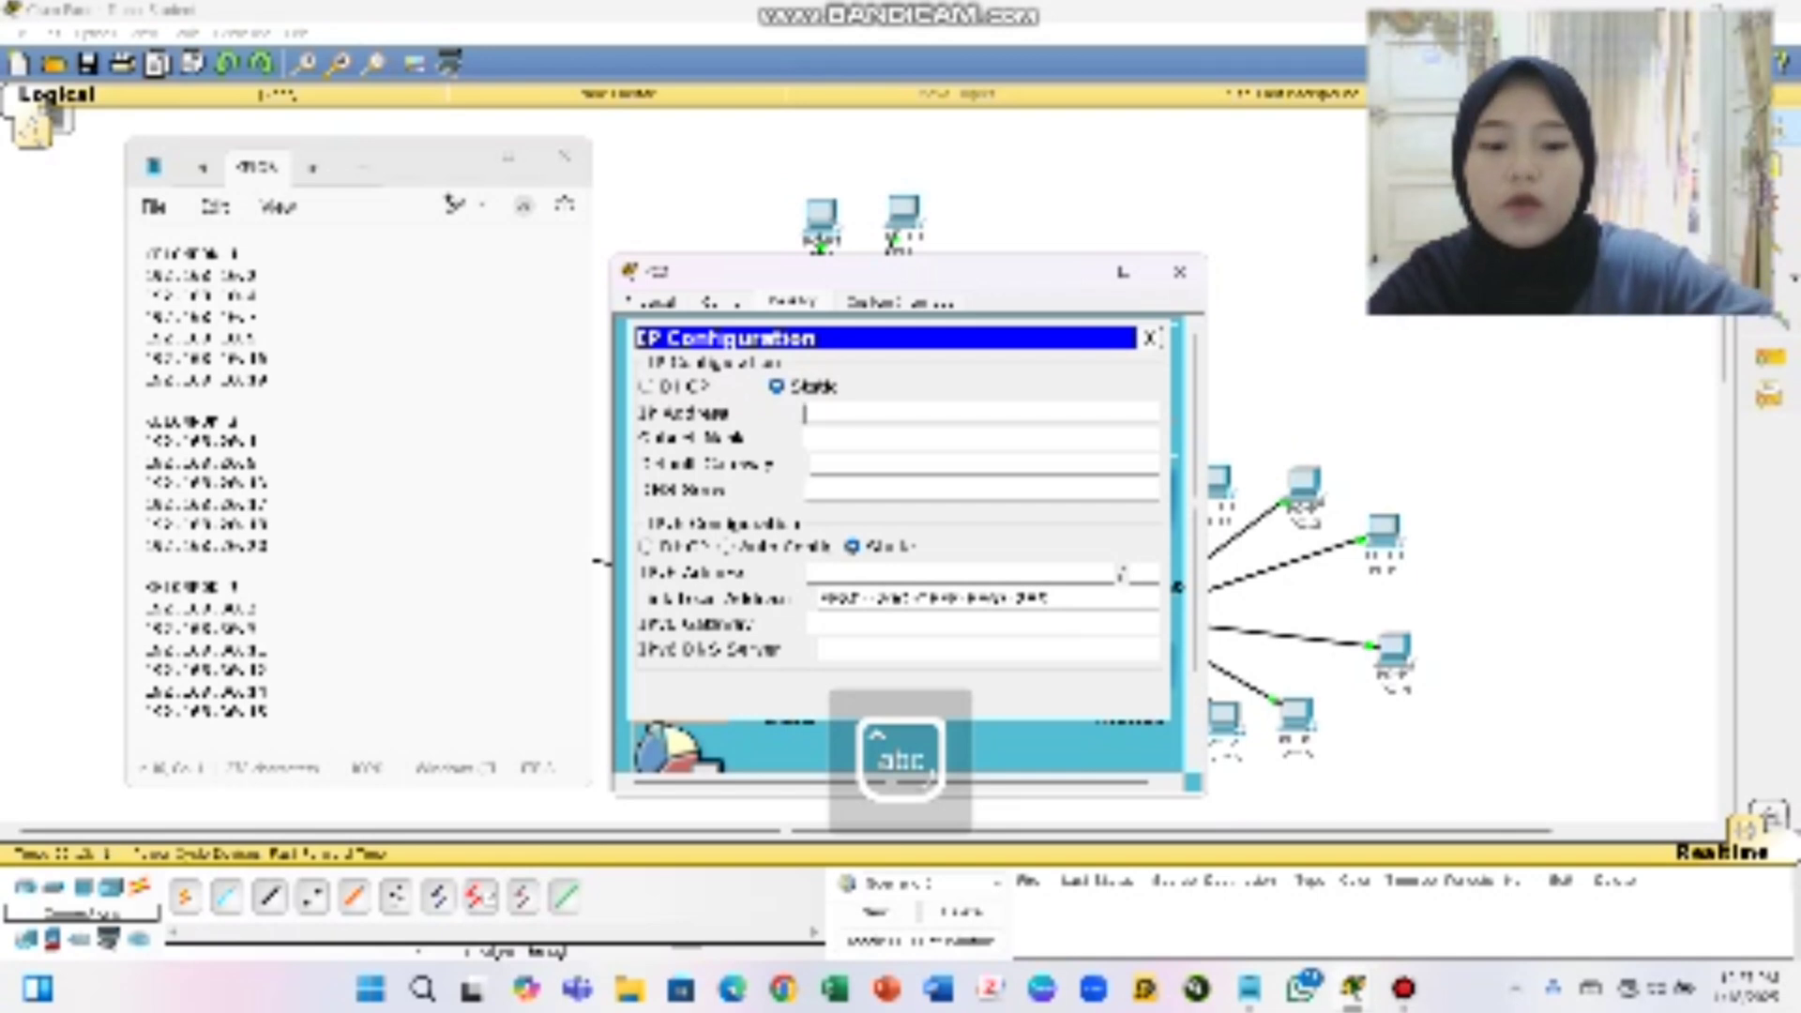
type("192.1")
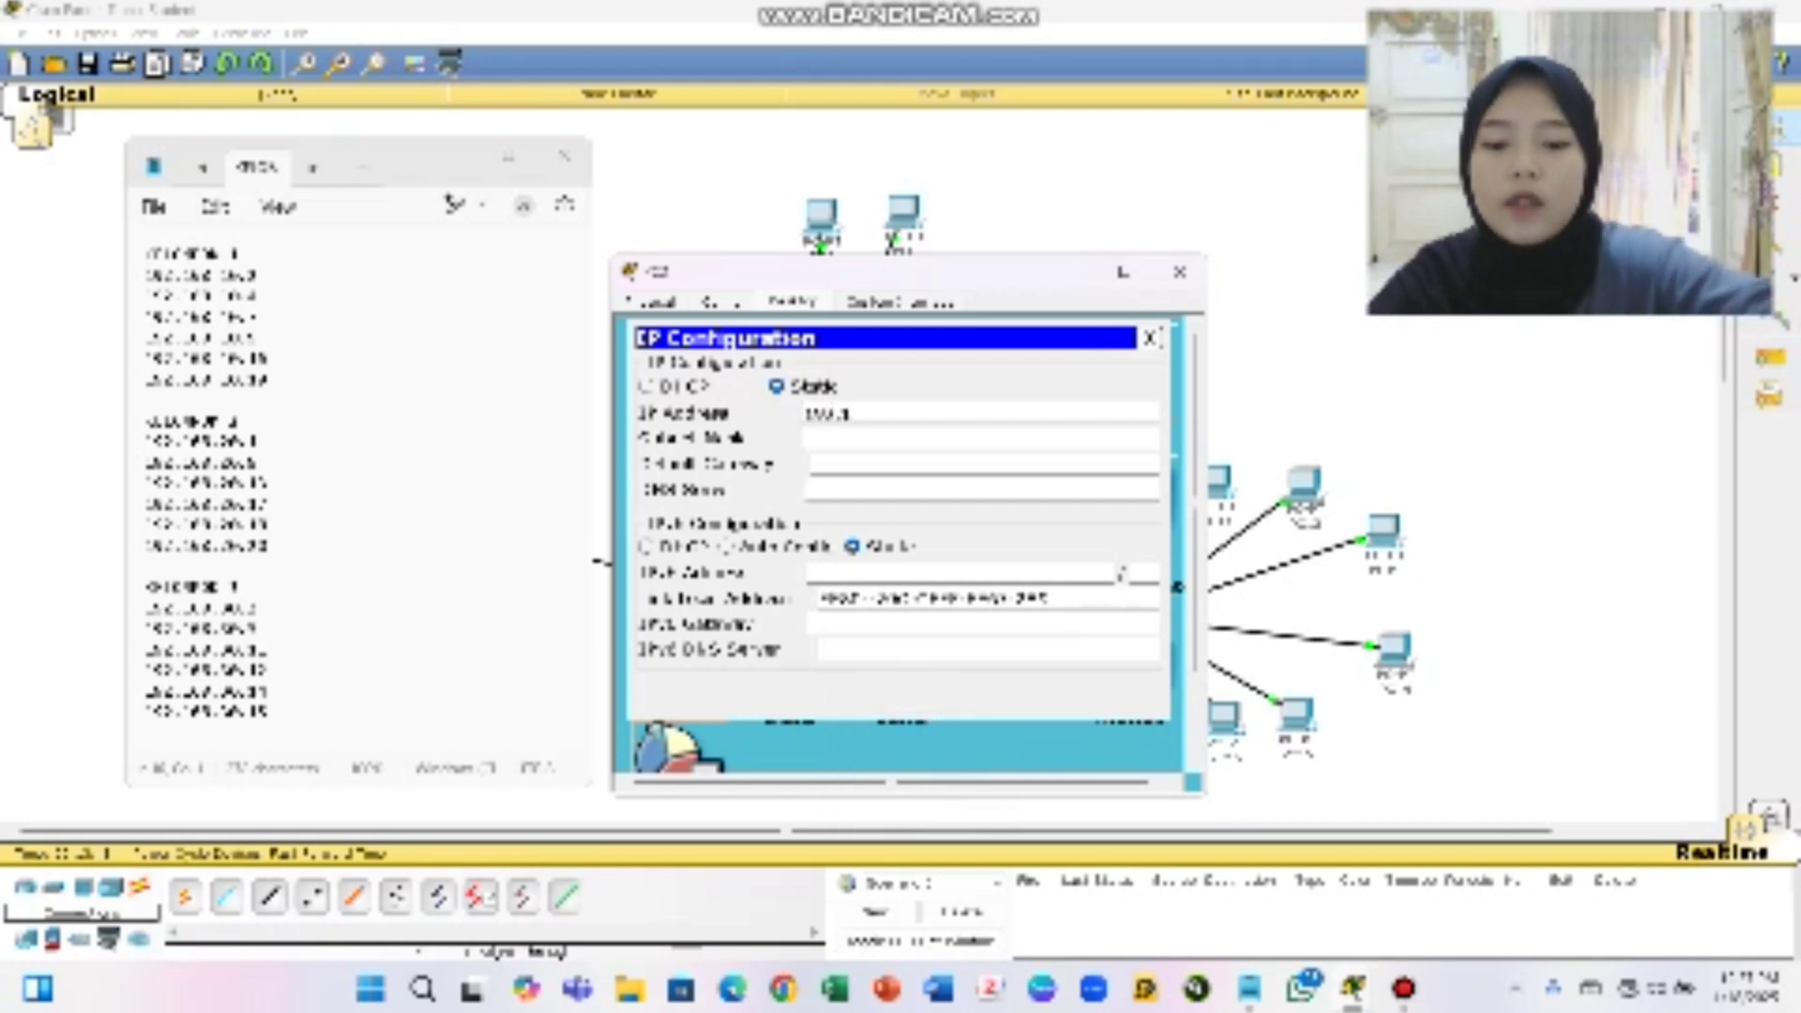
type("68.10.1")
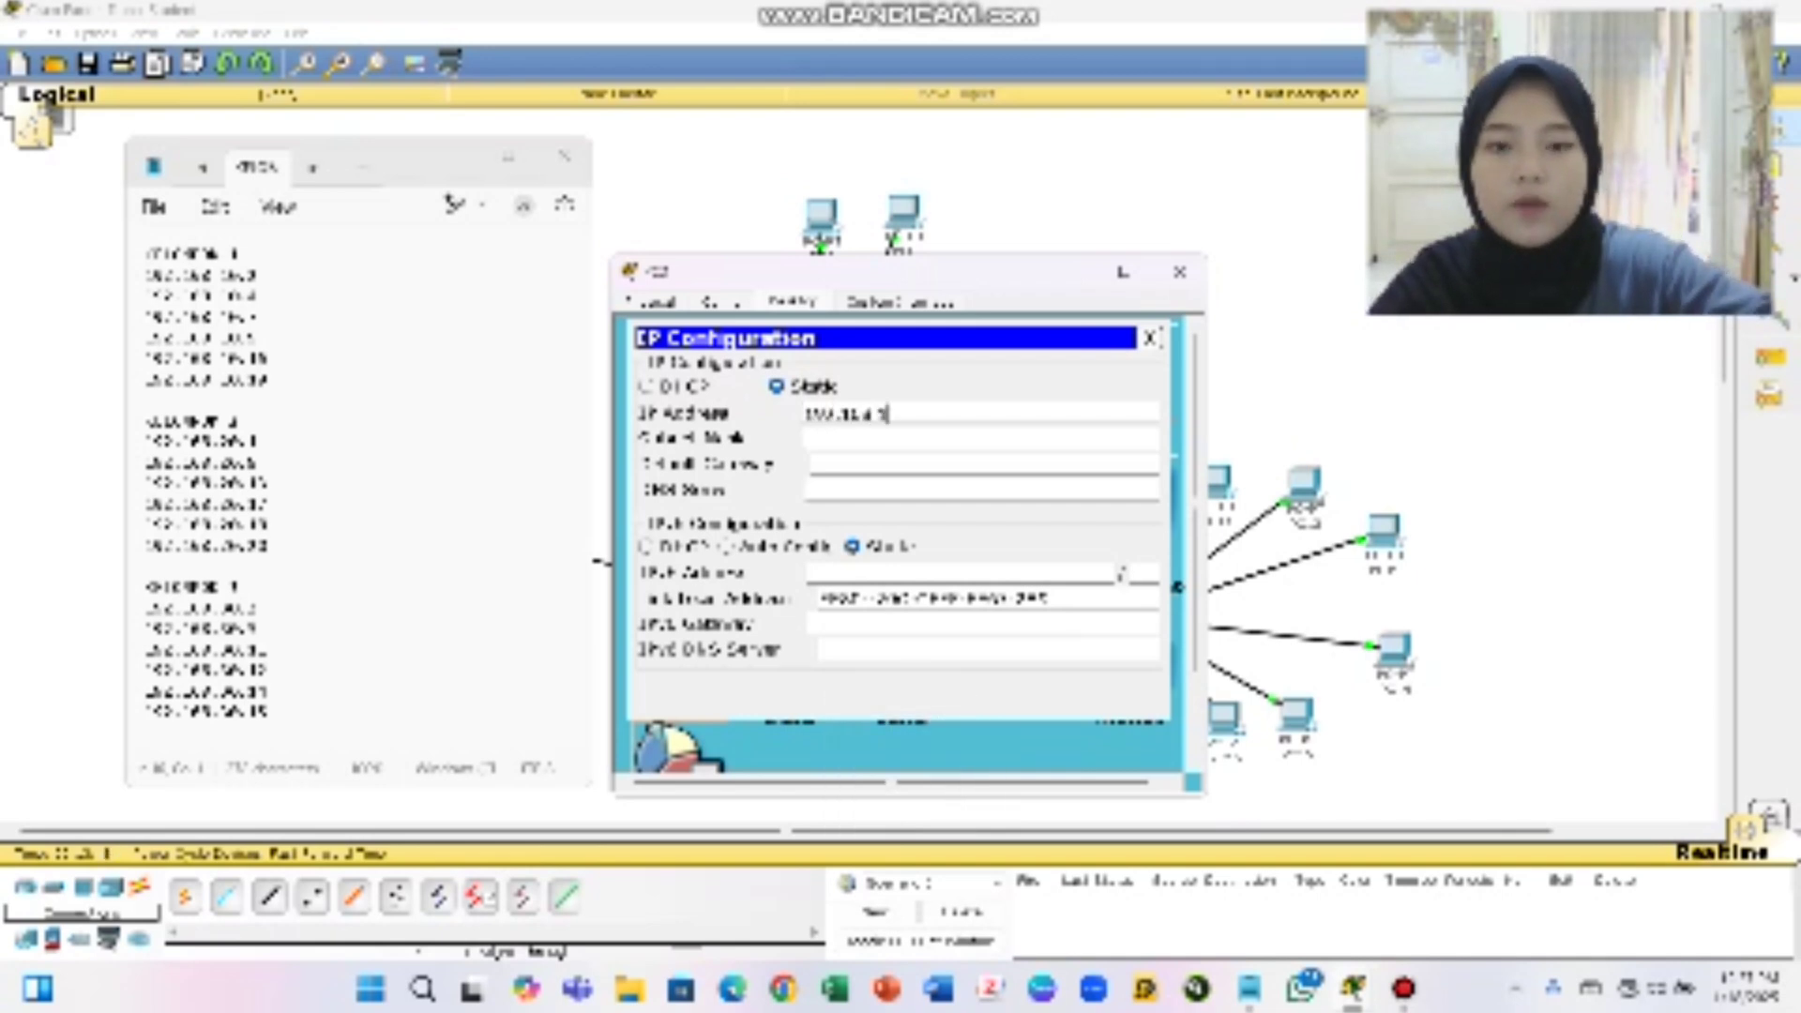
type("0")
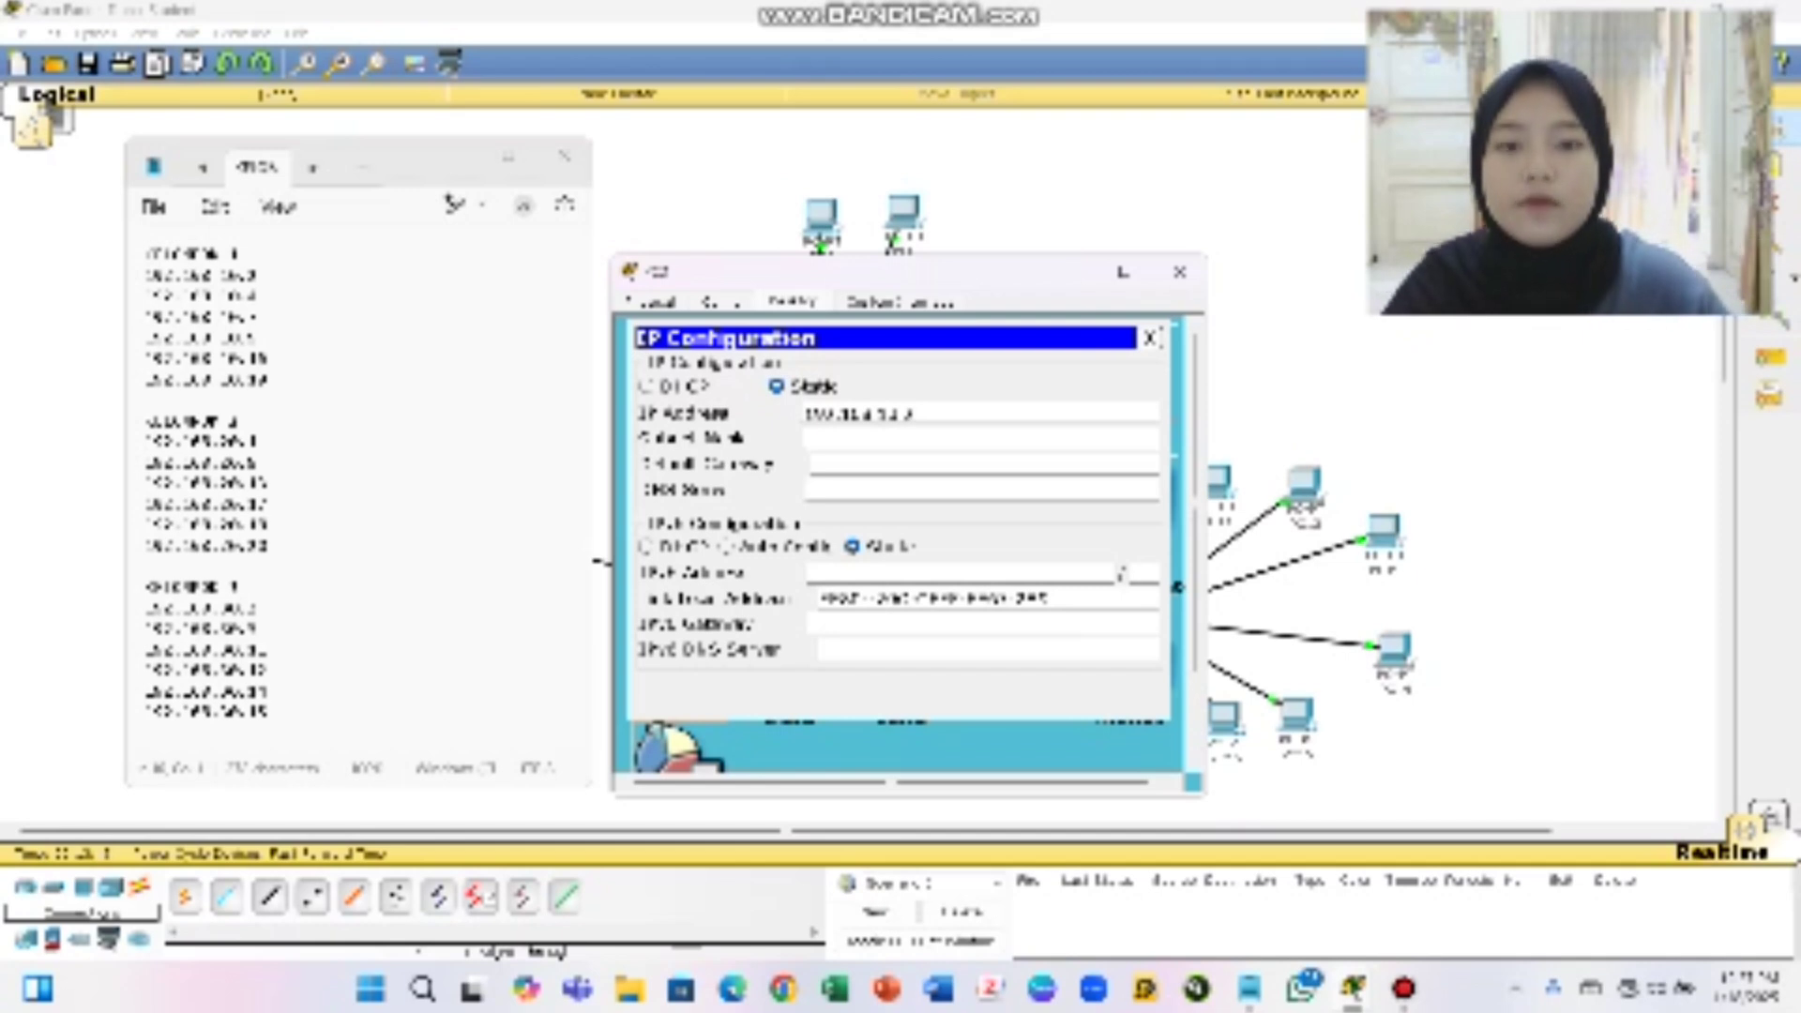
Give the uppermost PC the subnet mask 255.255.255.0 and default gateway 192.168.10.254, and close its settings
left_click(825, 437)
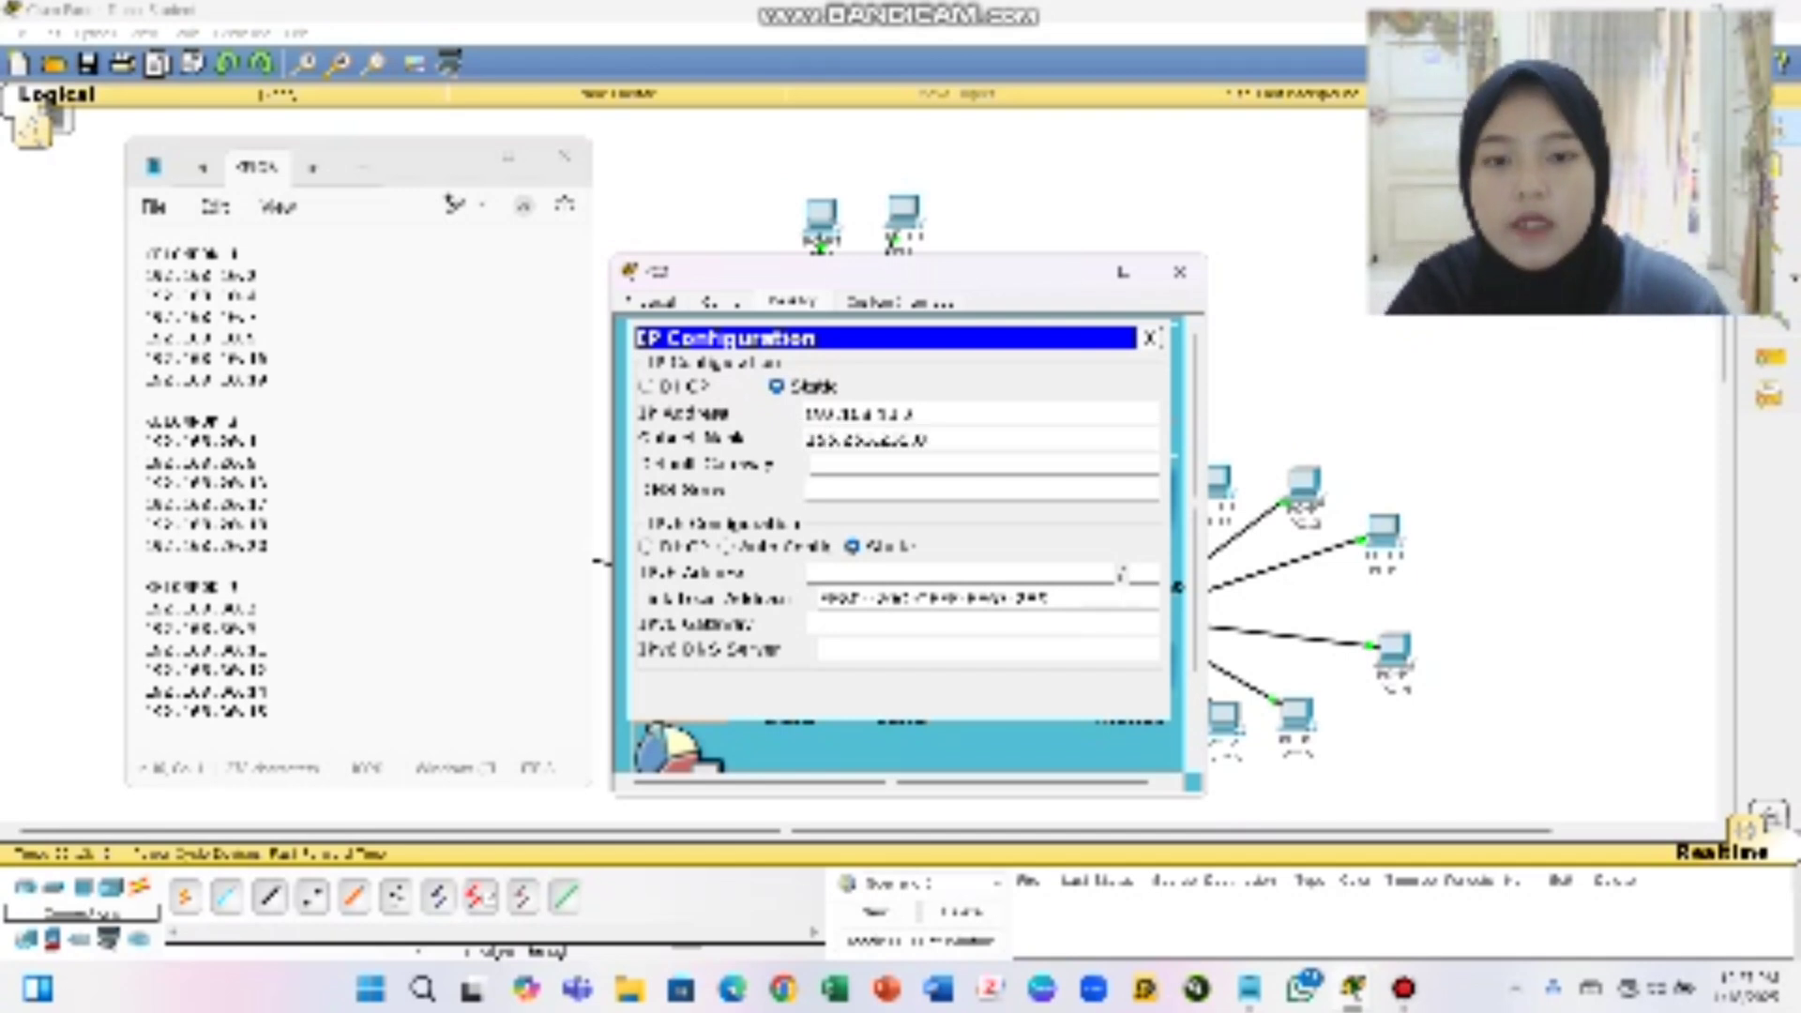
key("Tab")
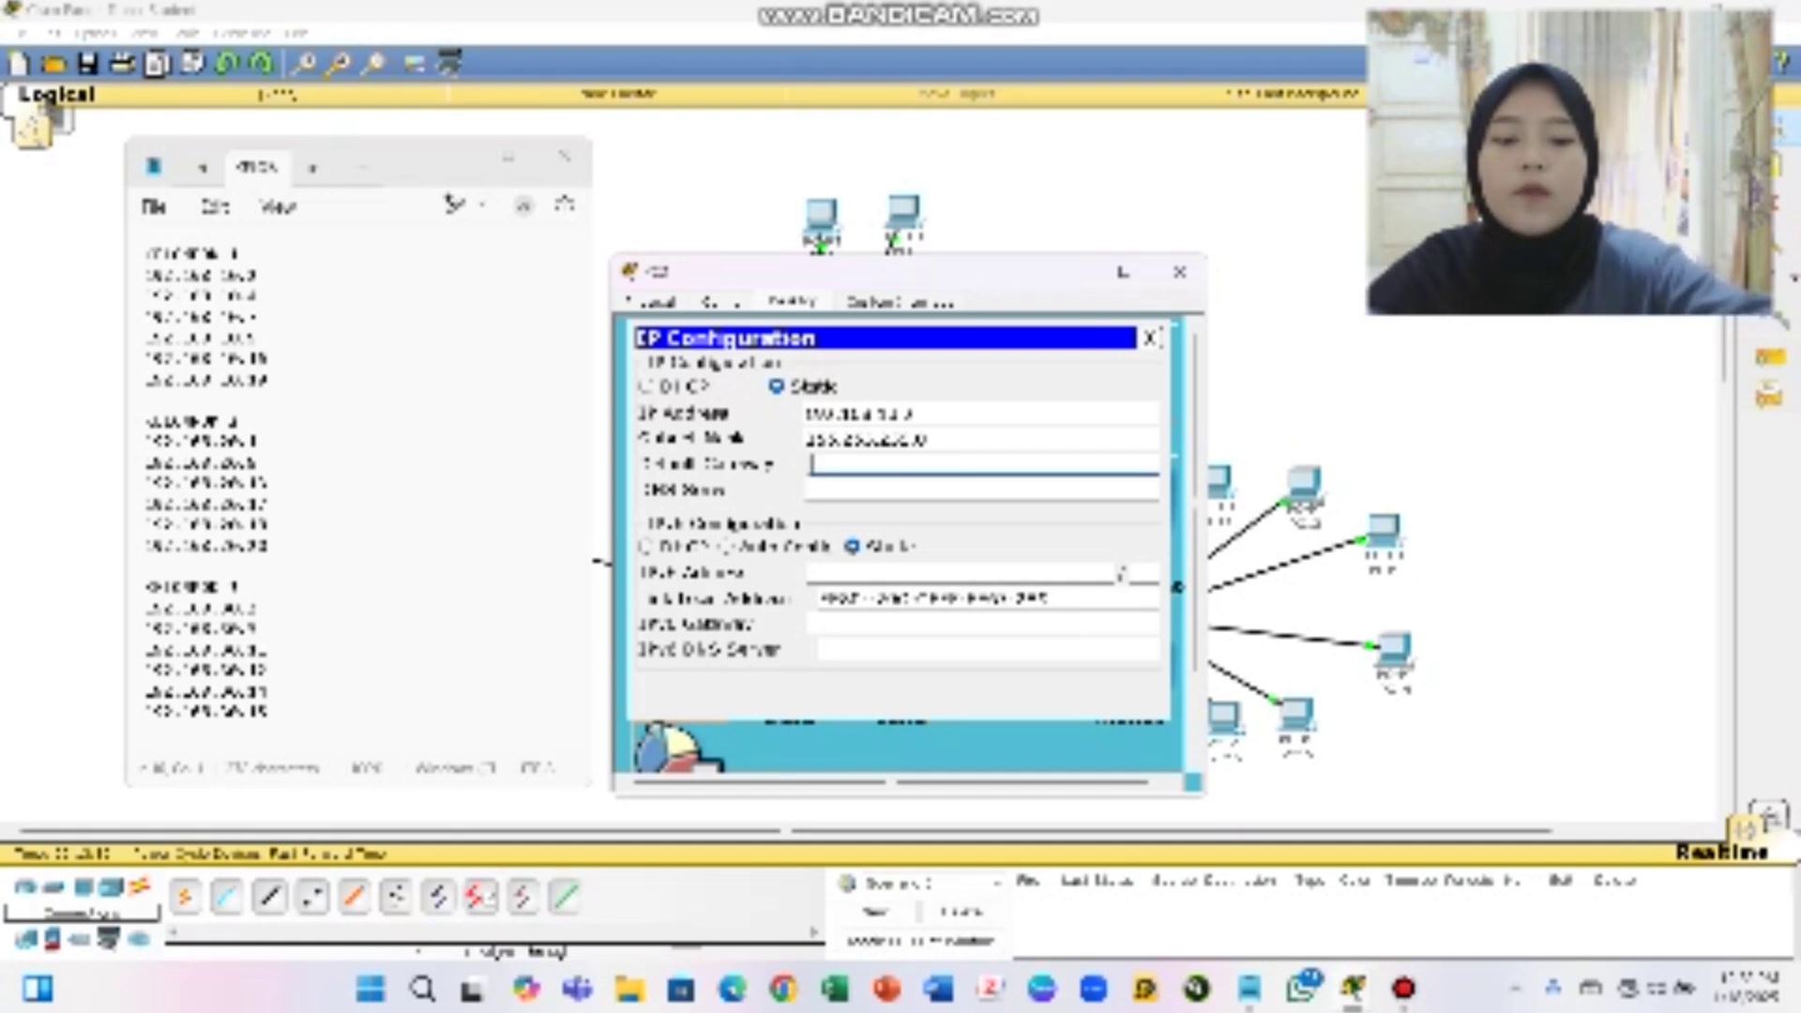
type("192.168.10")
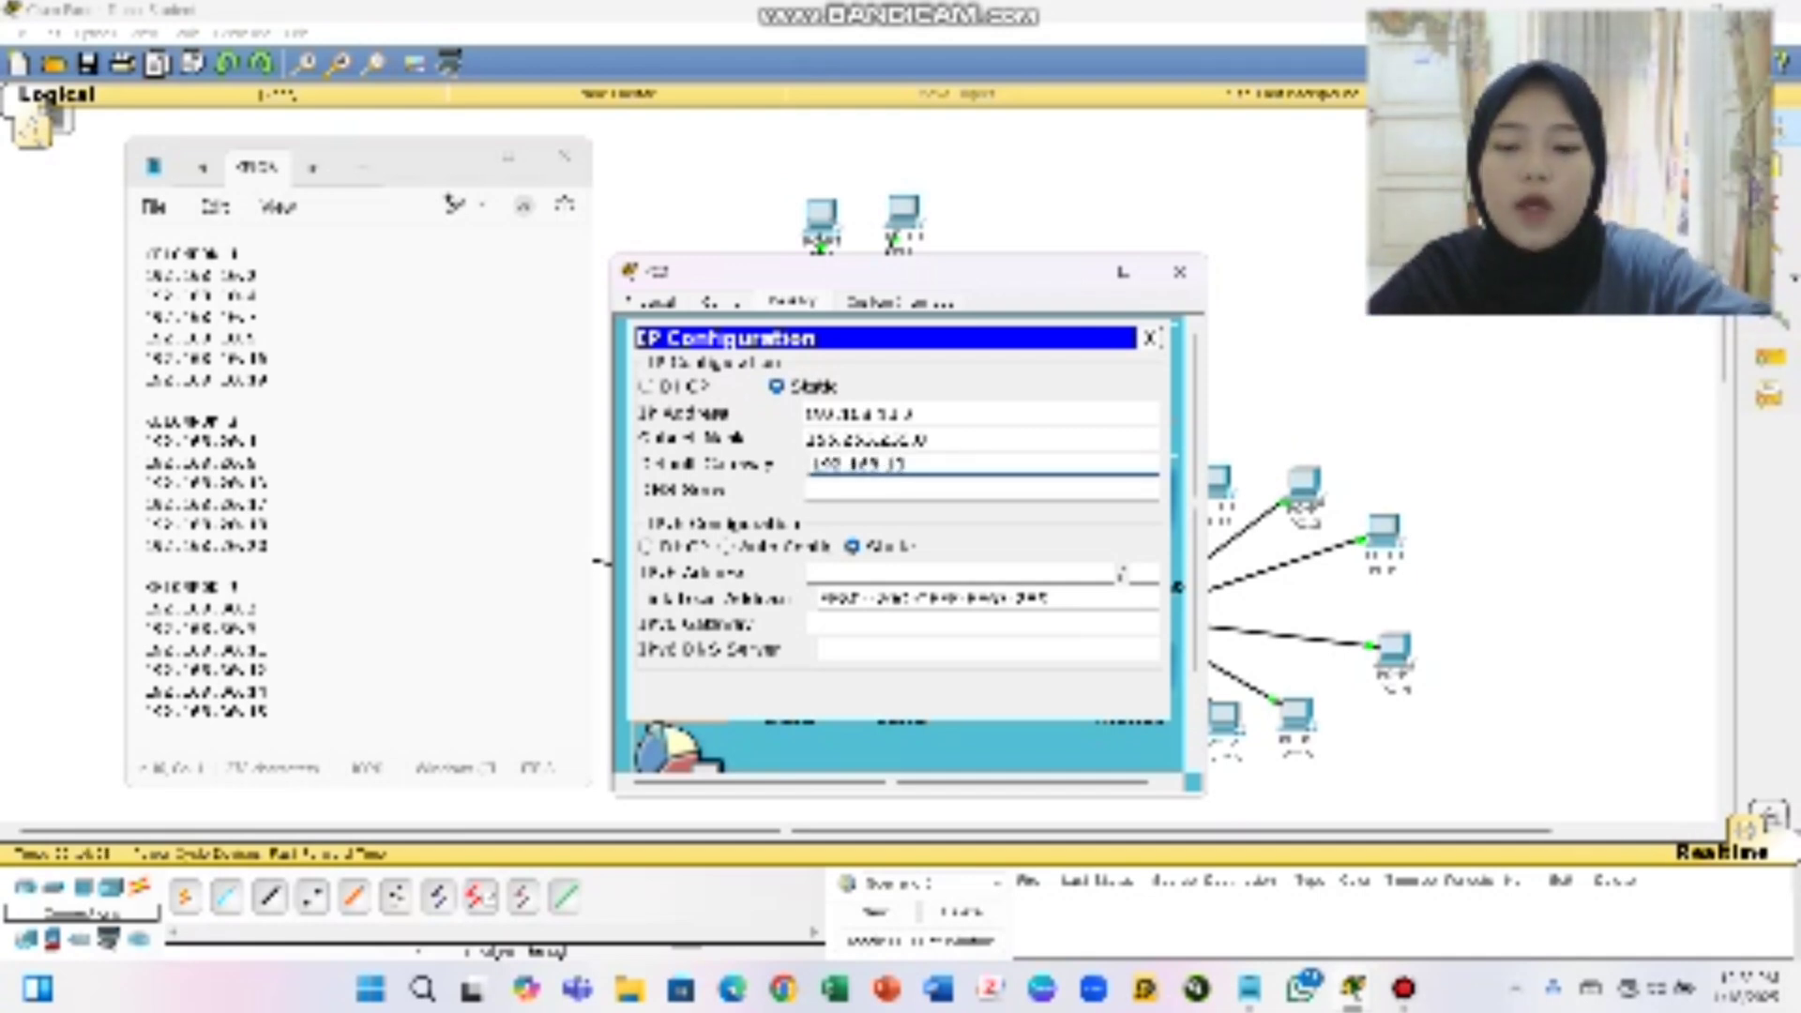
type(".254")
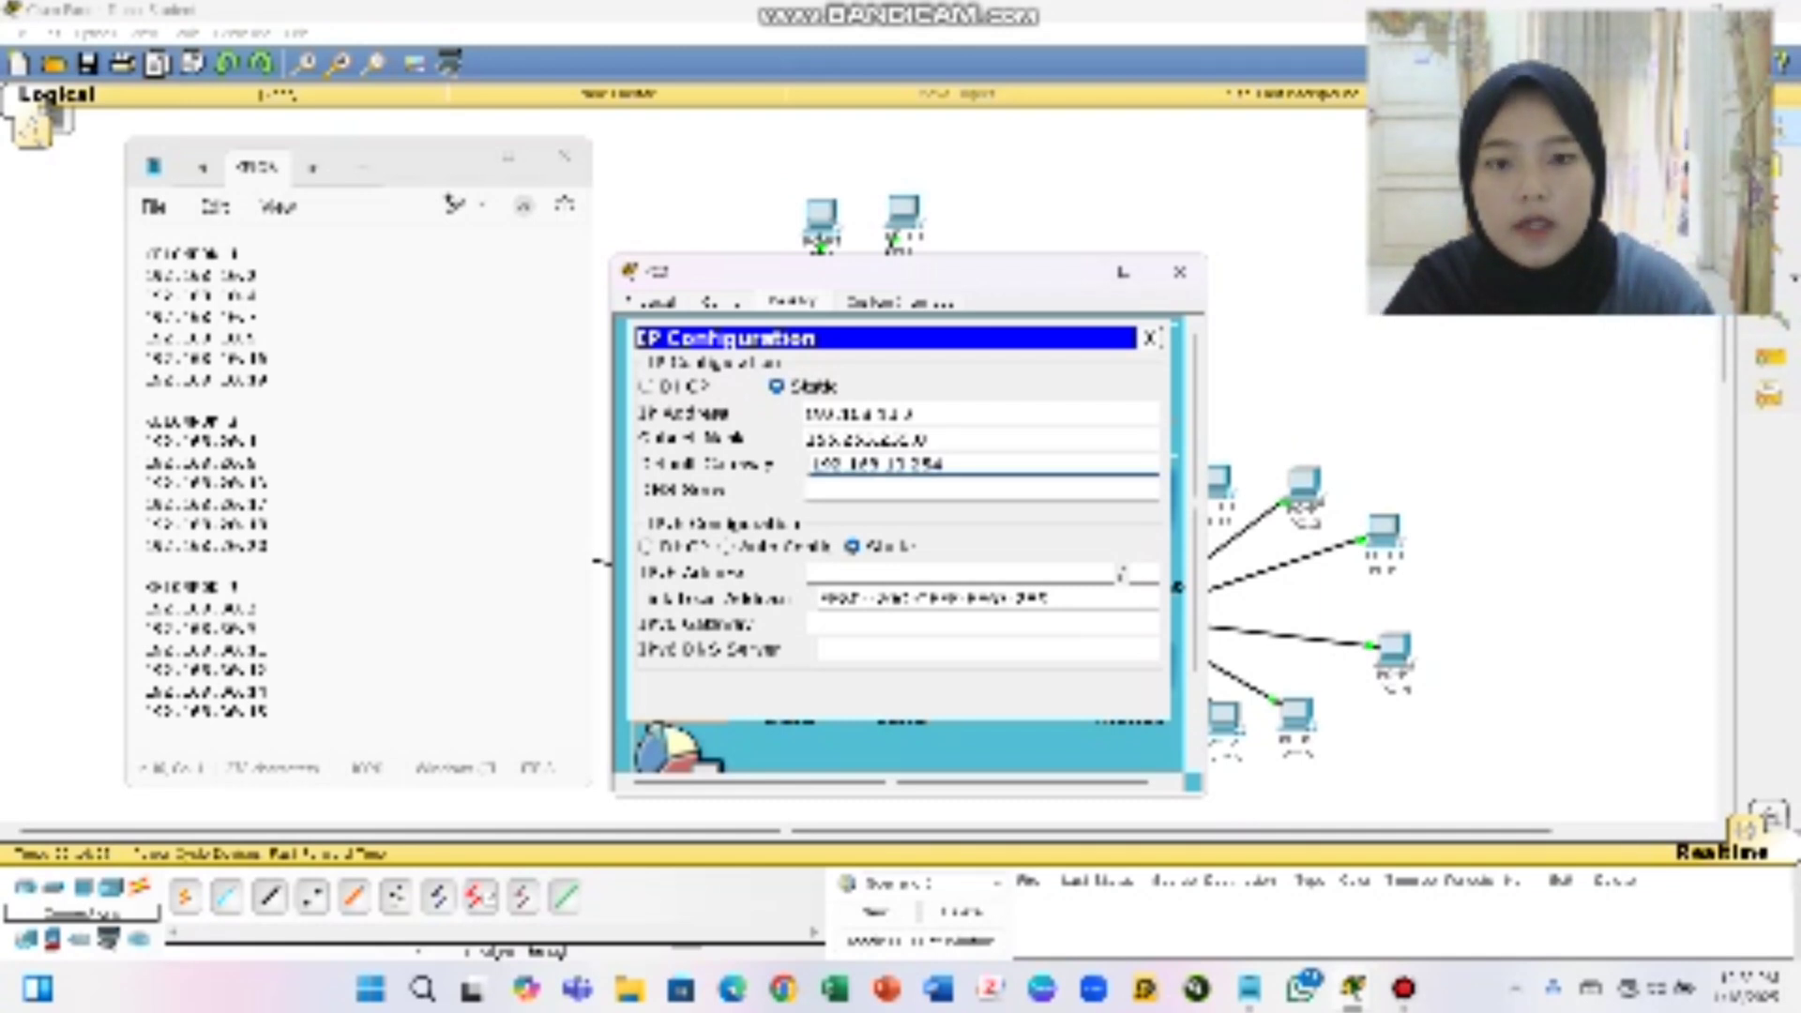
left_click(1179, 272)
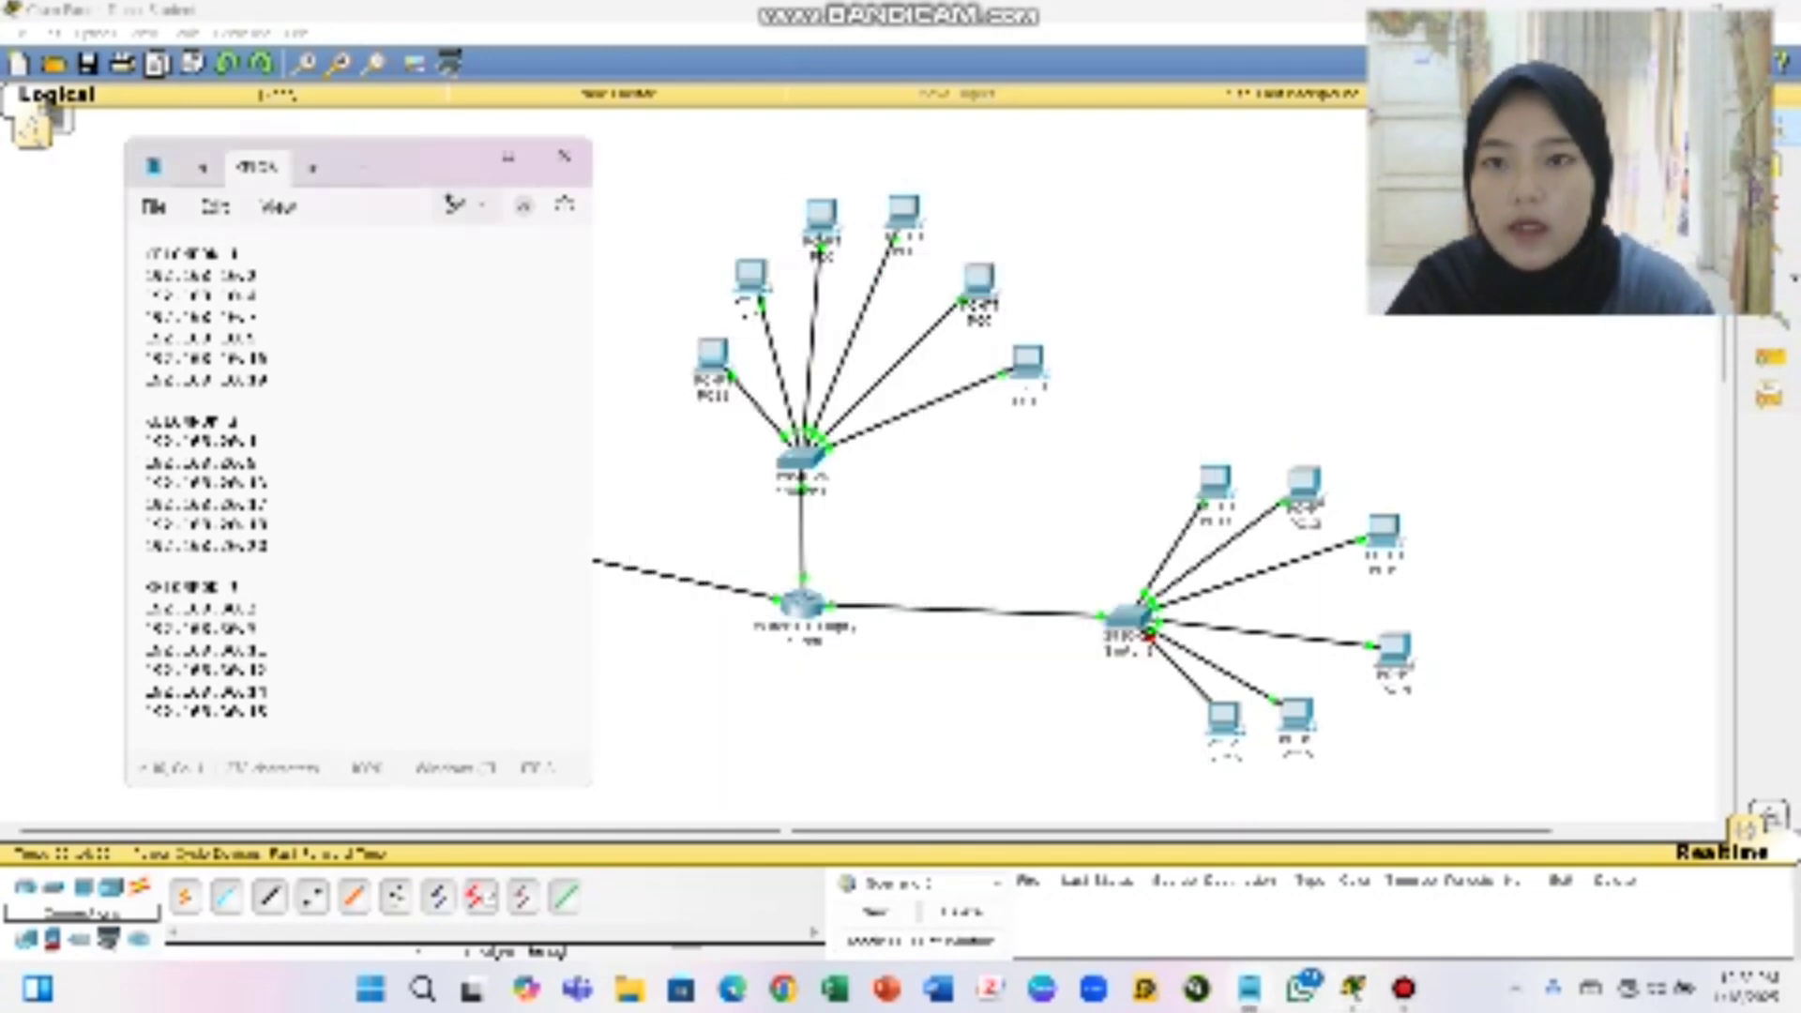
Uncover the first group by moving the address notes aside, and assign IP address 192.168.10.4 to its second PC
left_click_drag(403, 160, 1440, 186)
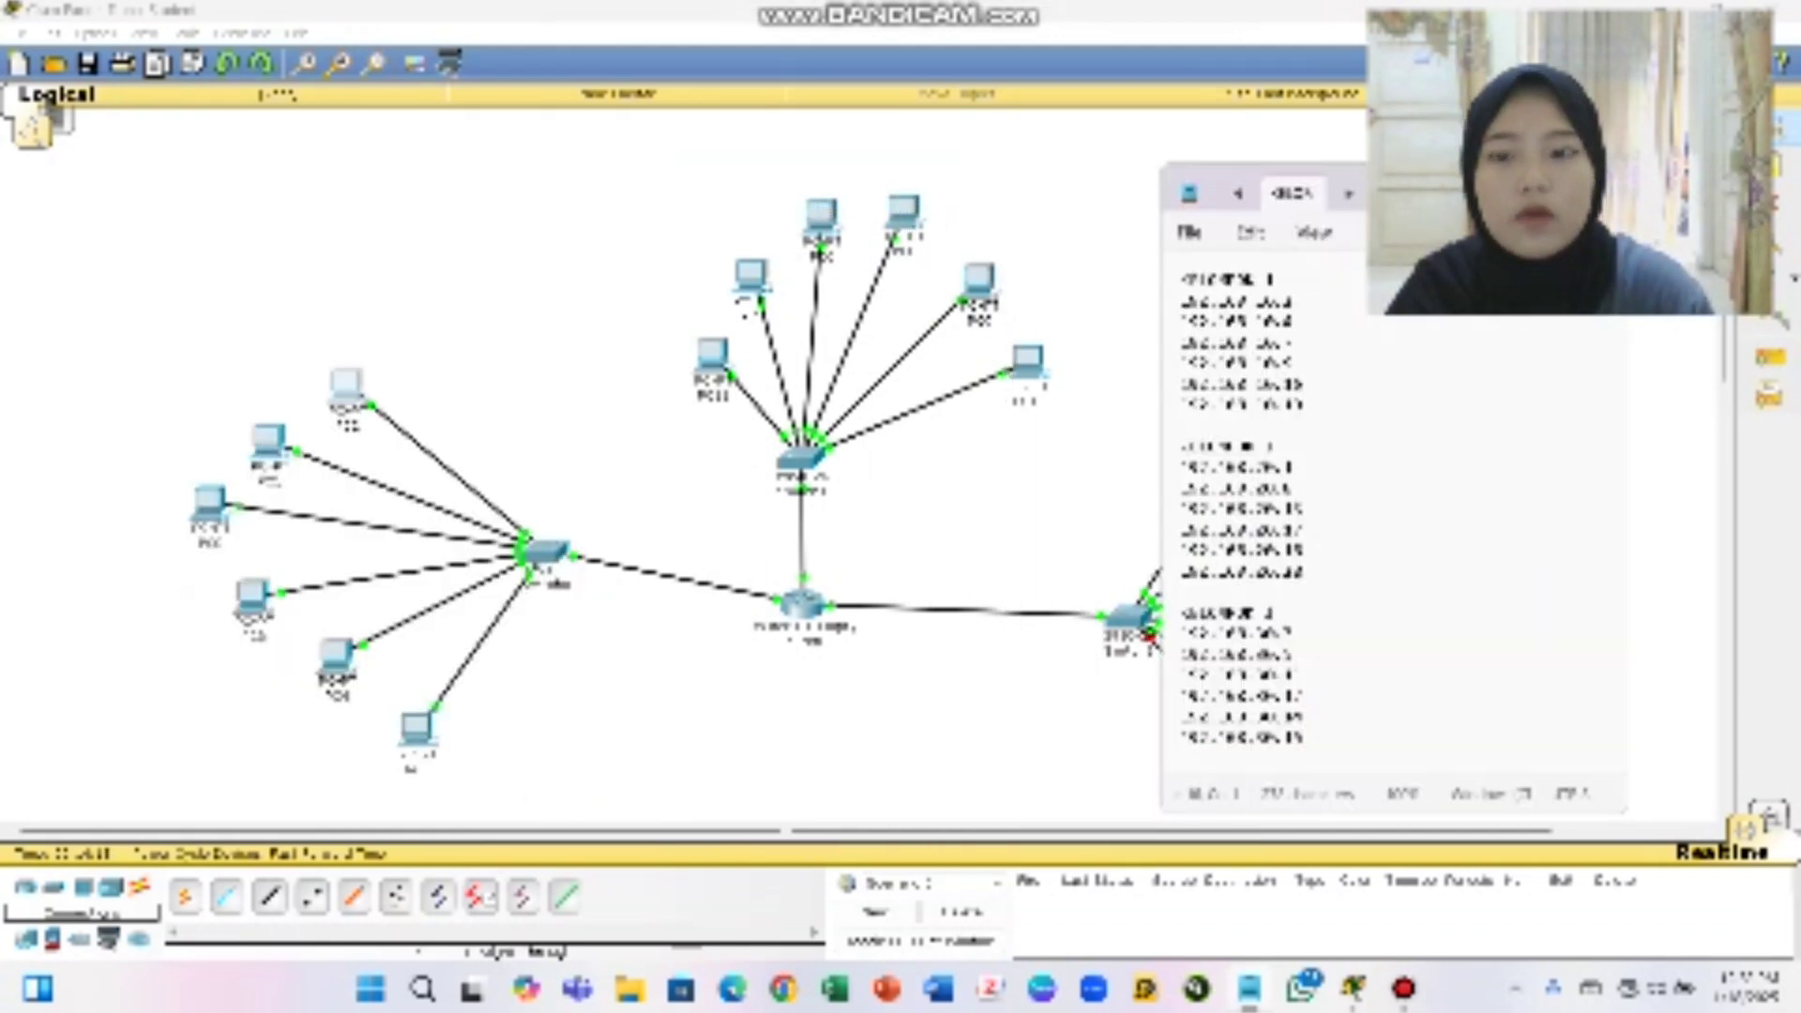
left_click(269, 441)
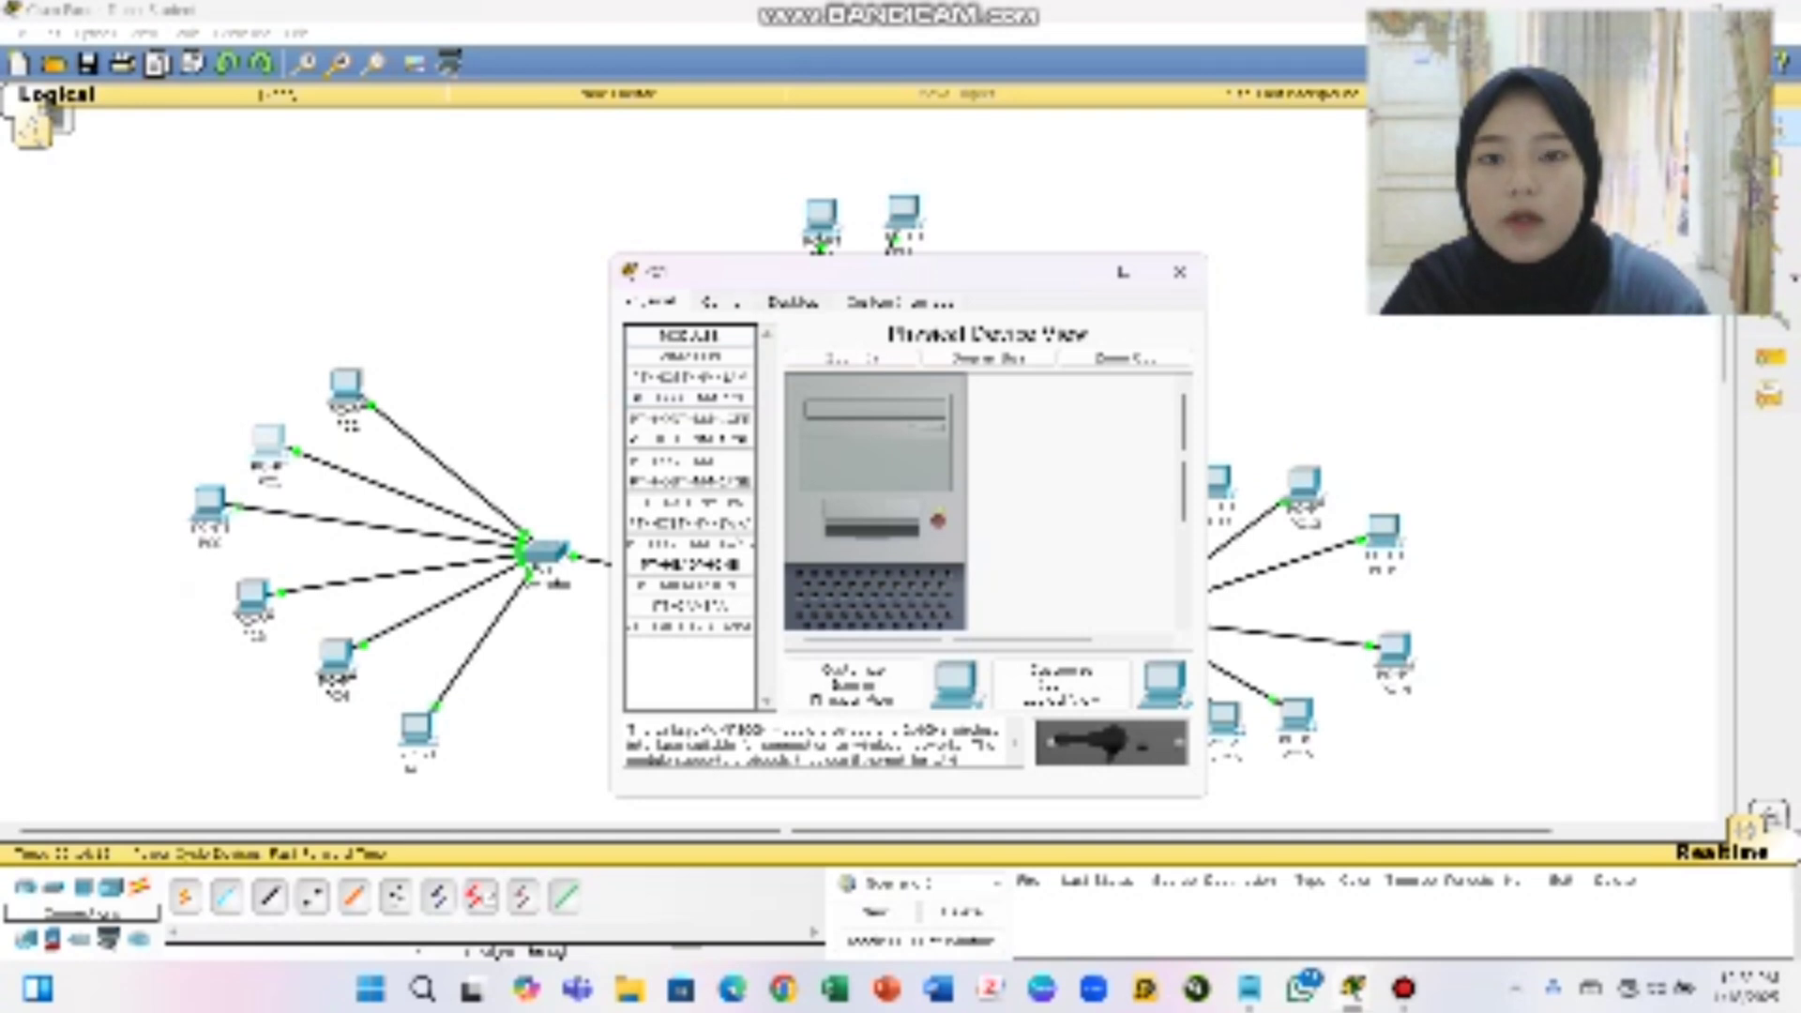
left_click(793, 301)
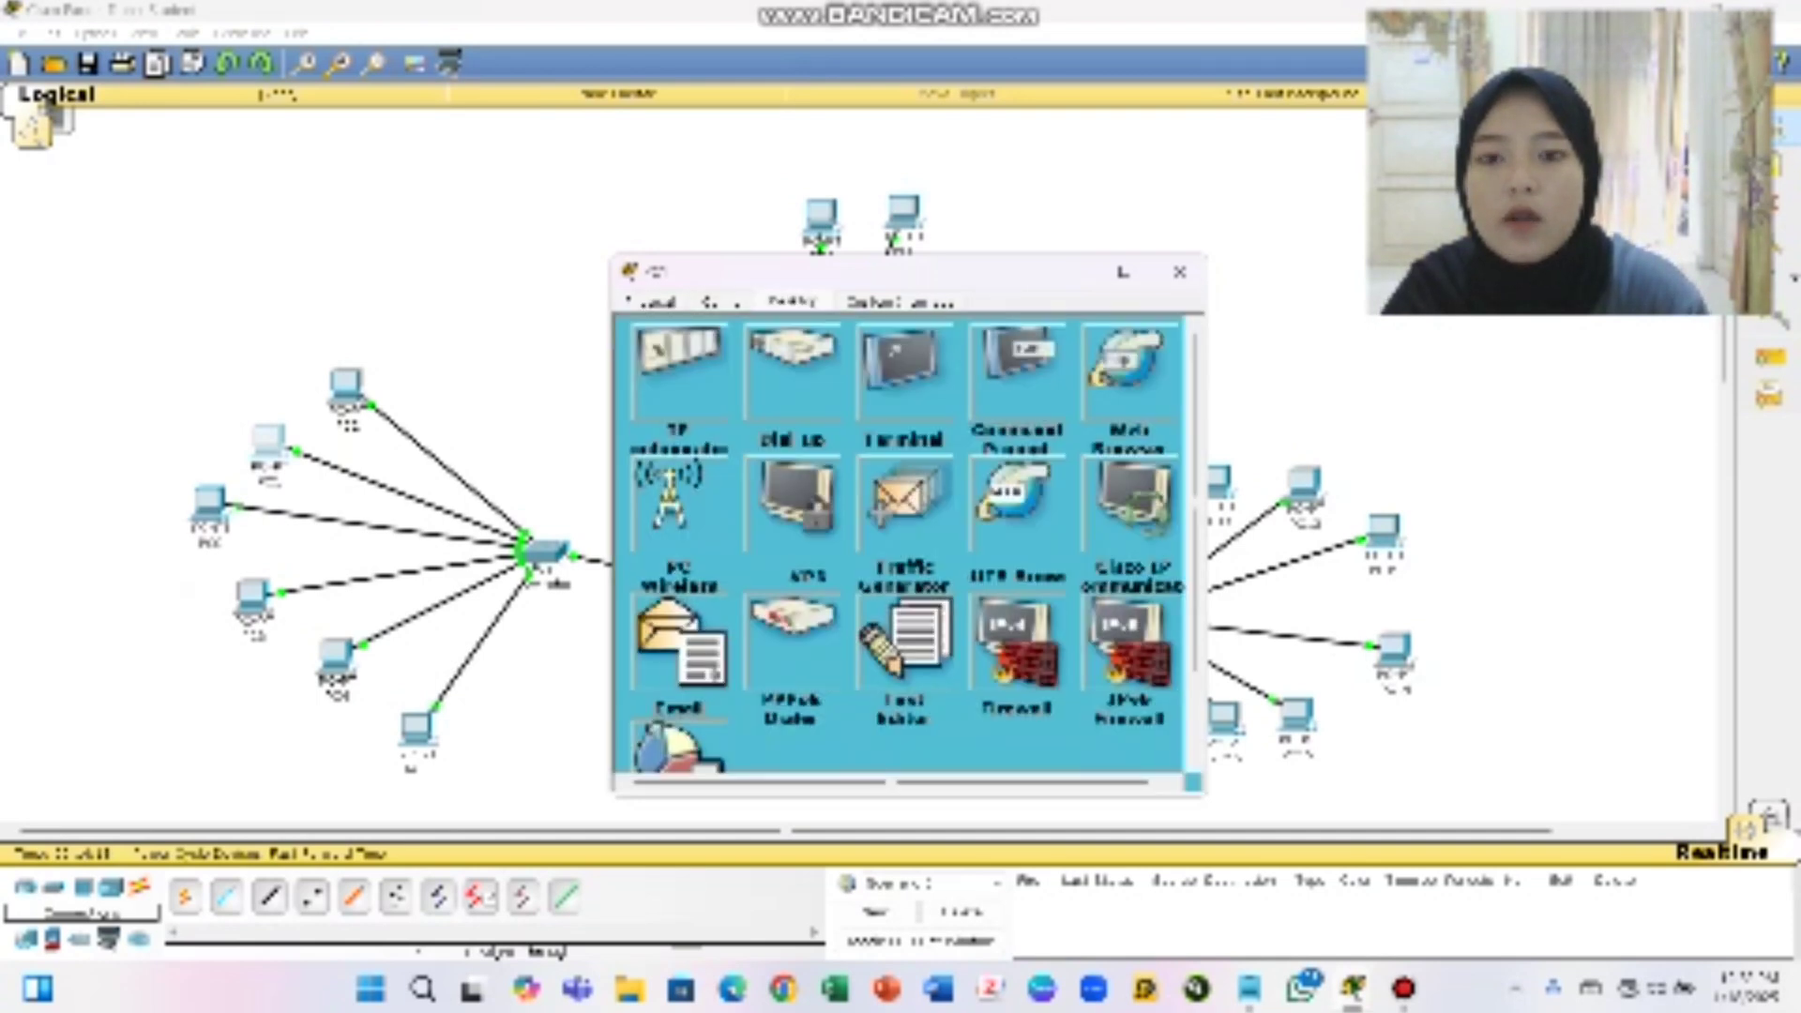
left_click(678, 371)
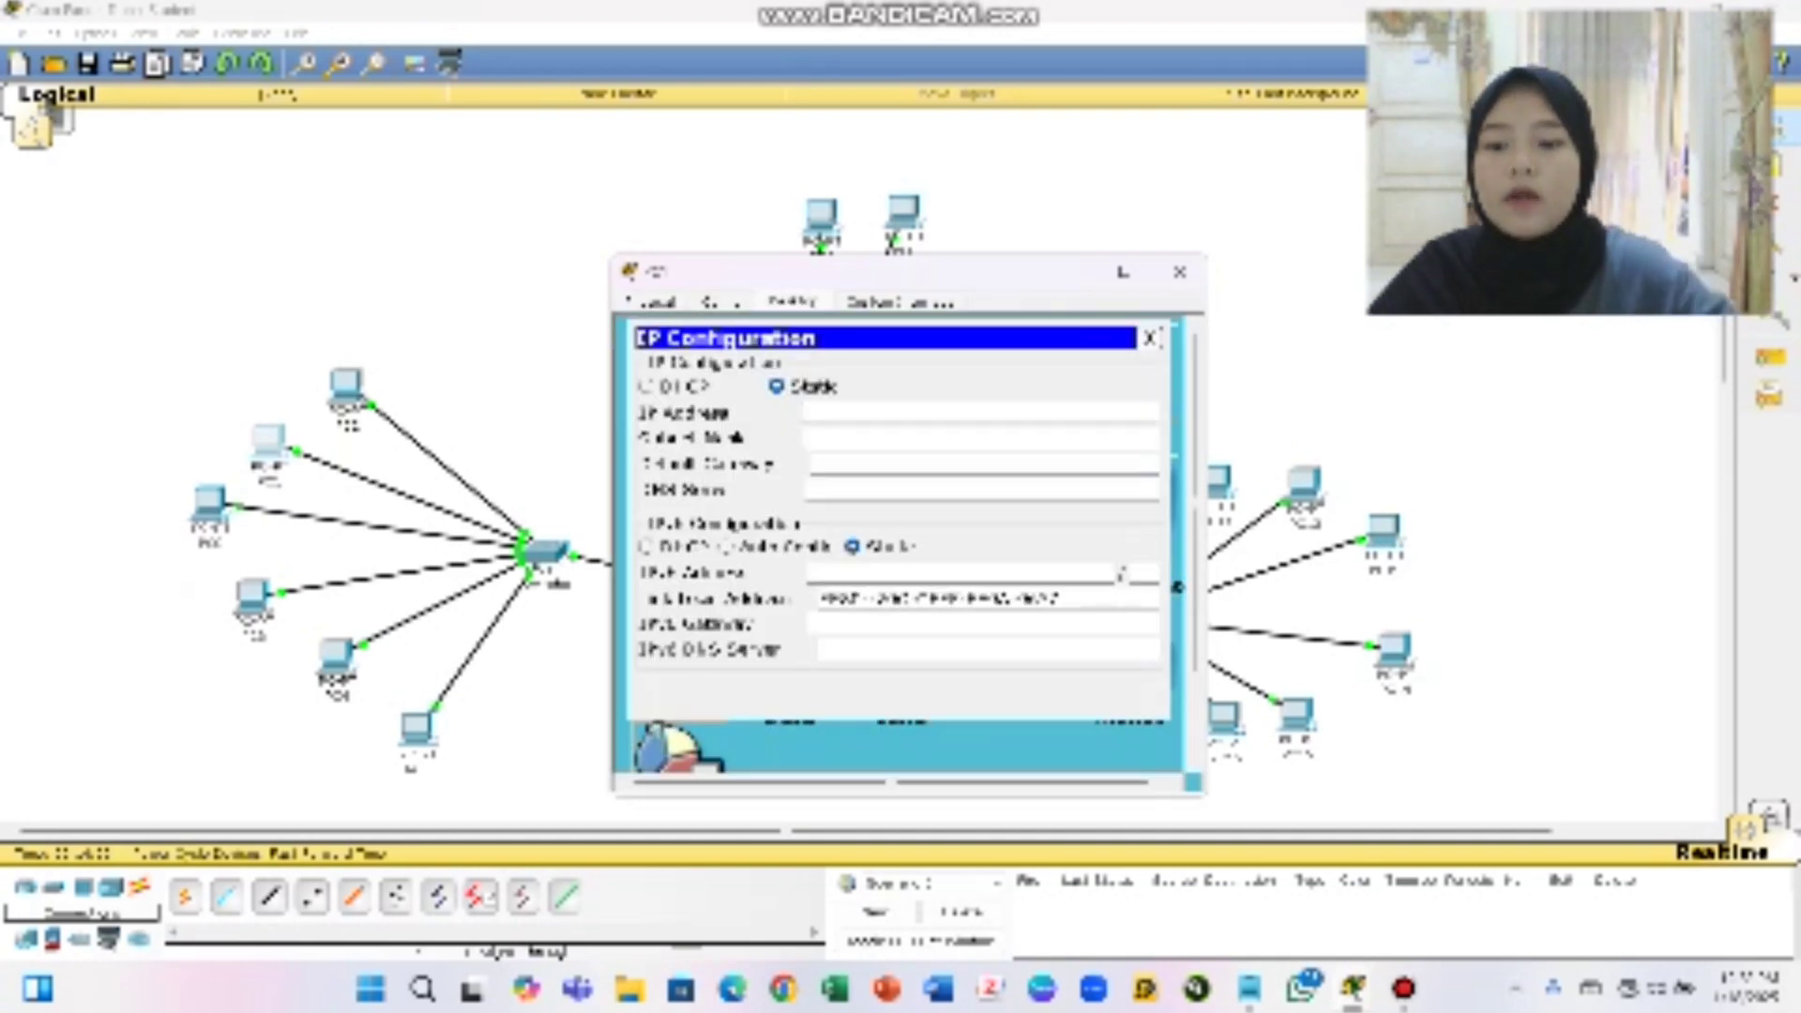
type("192.")
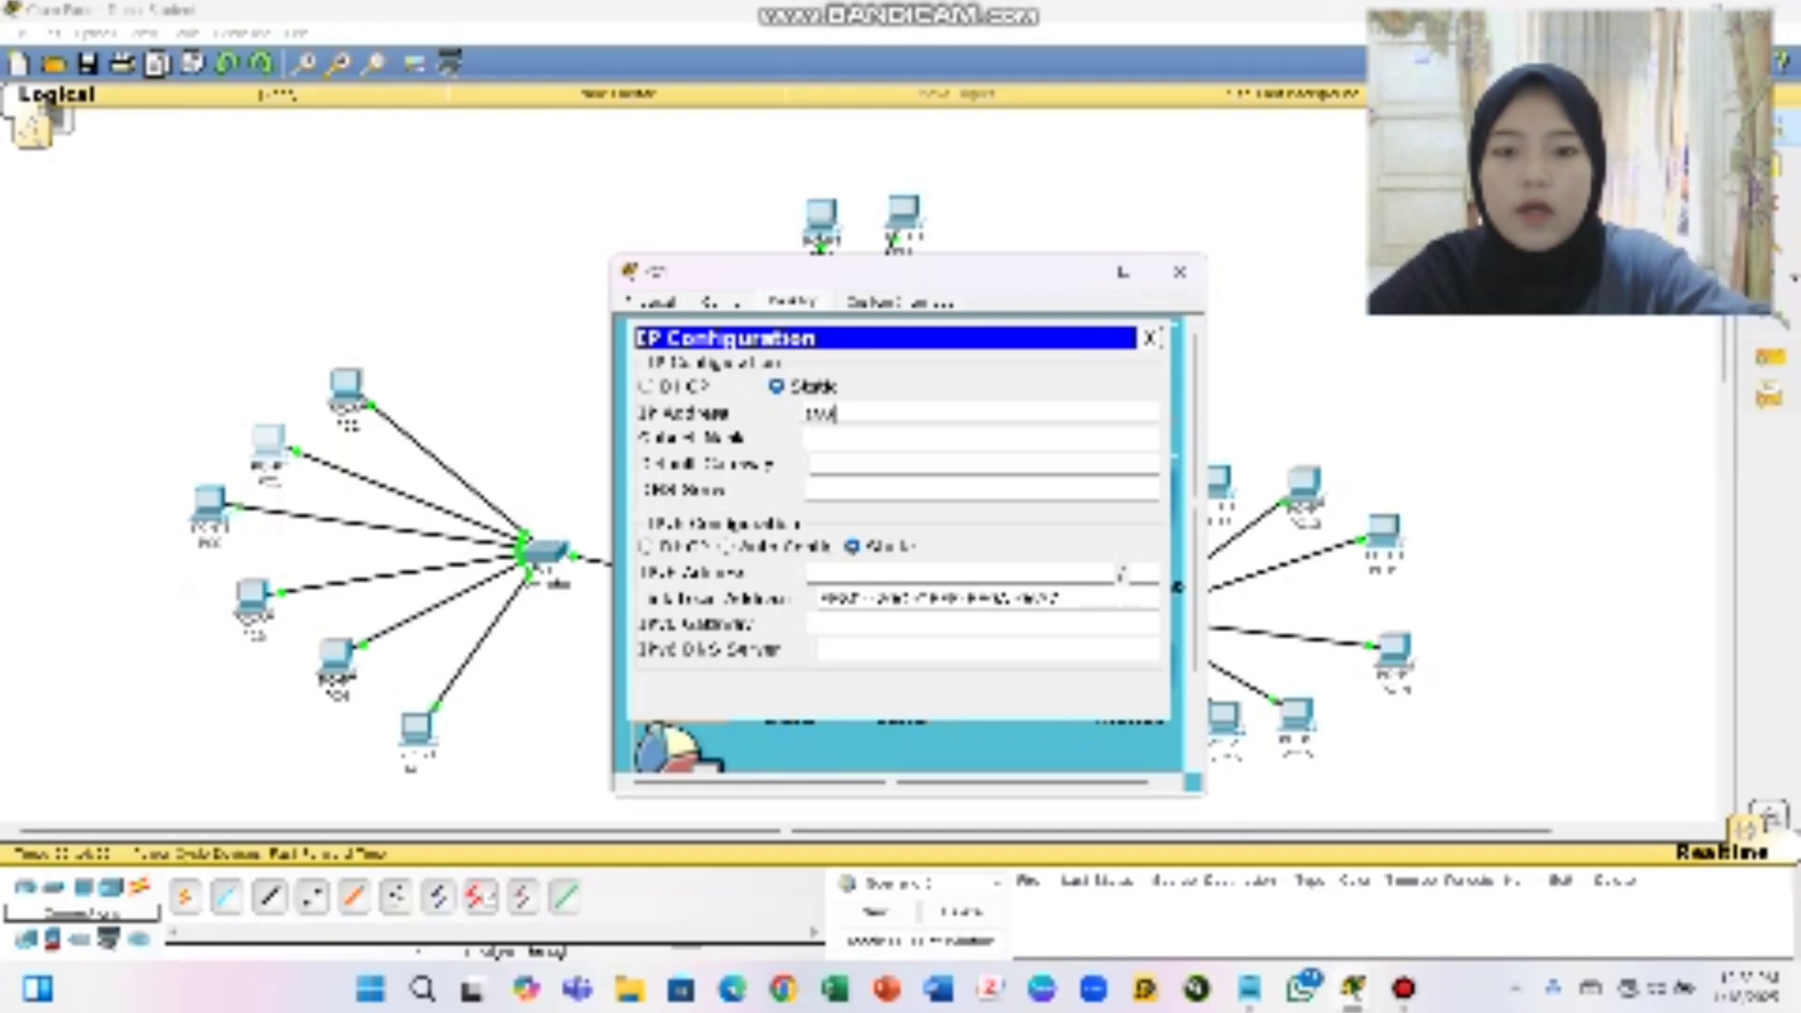
type("168.1.1")
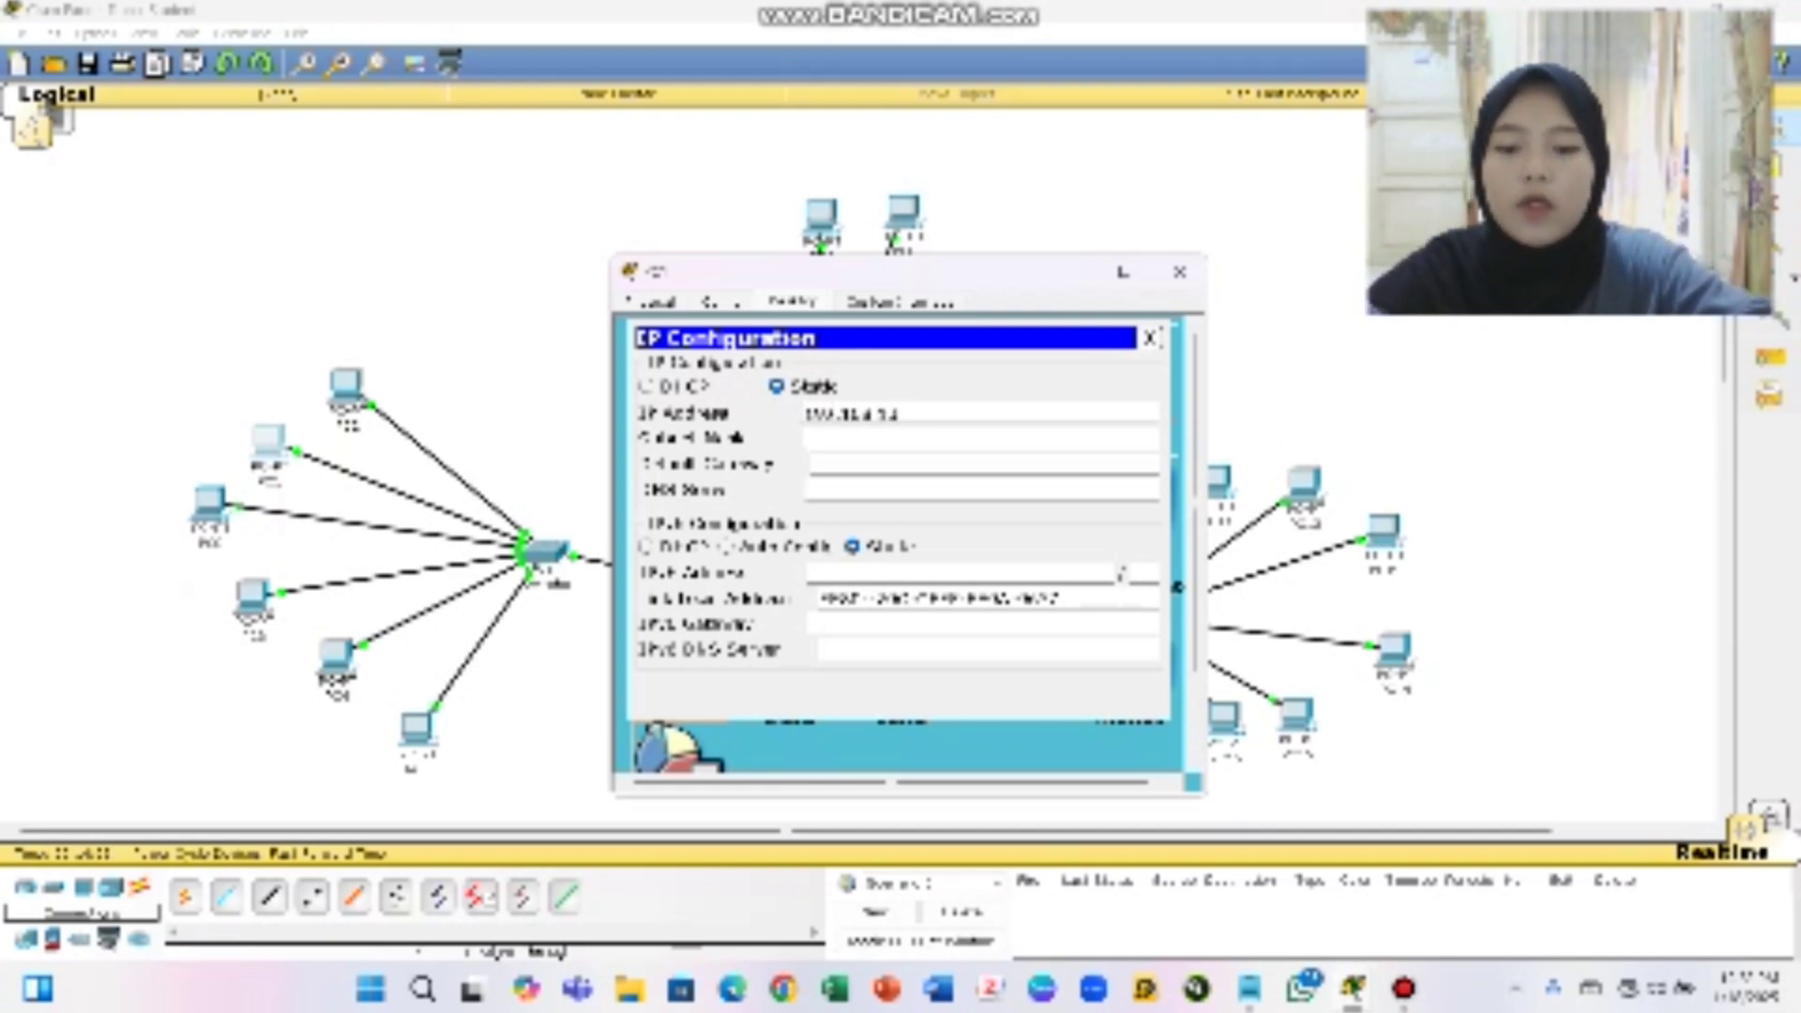
type("4")
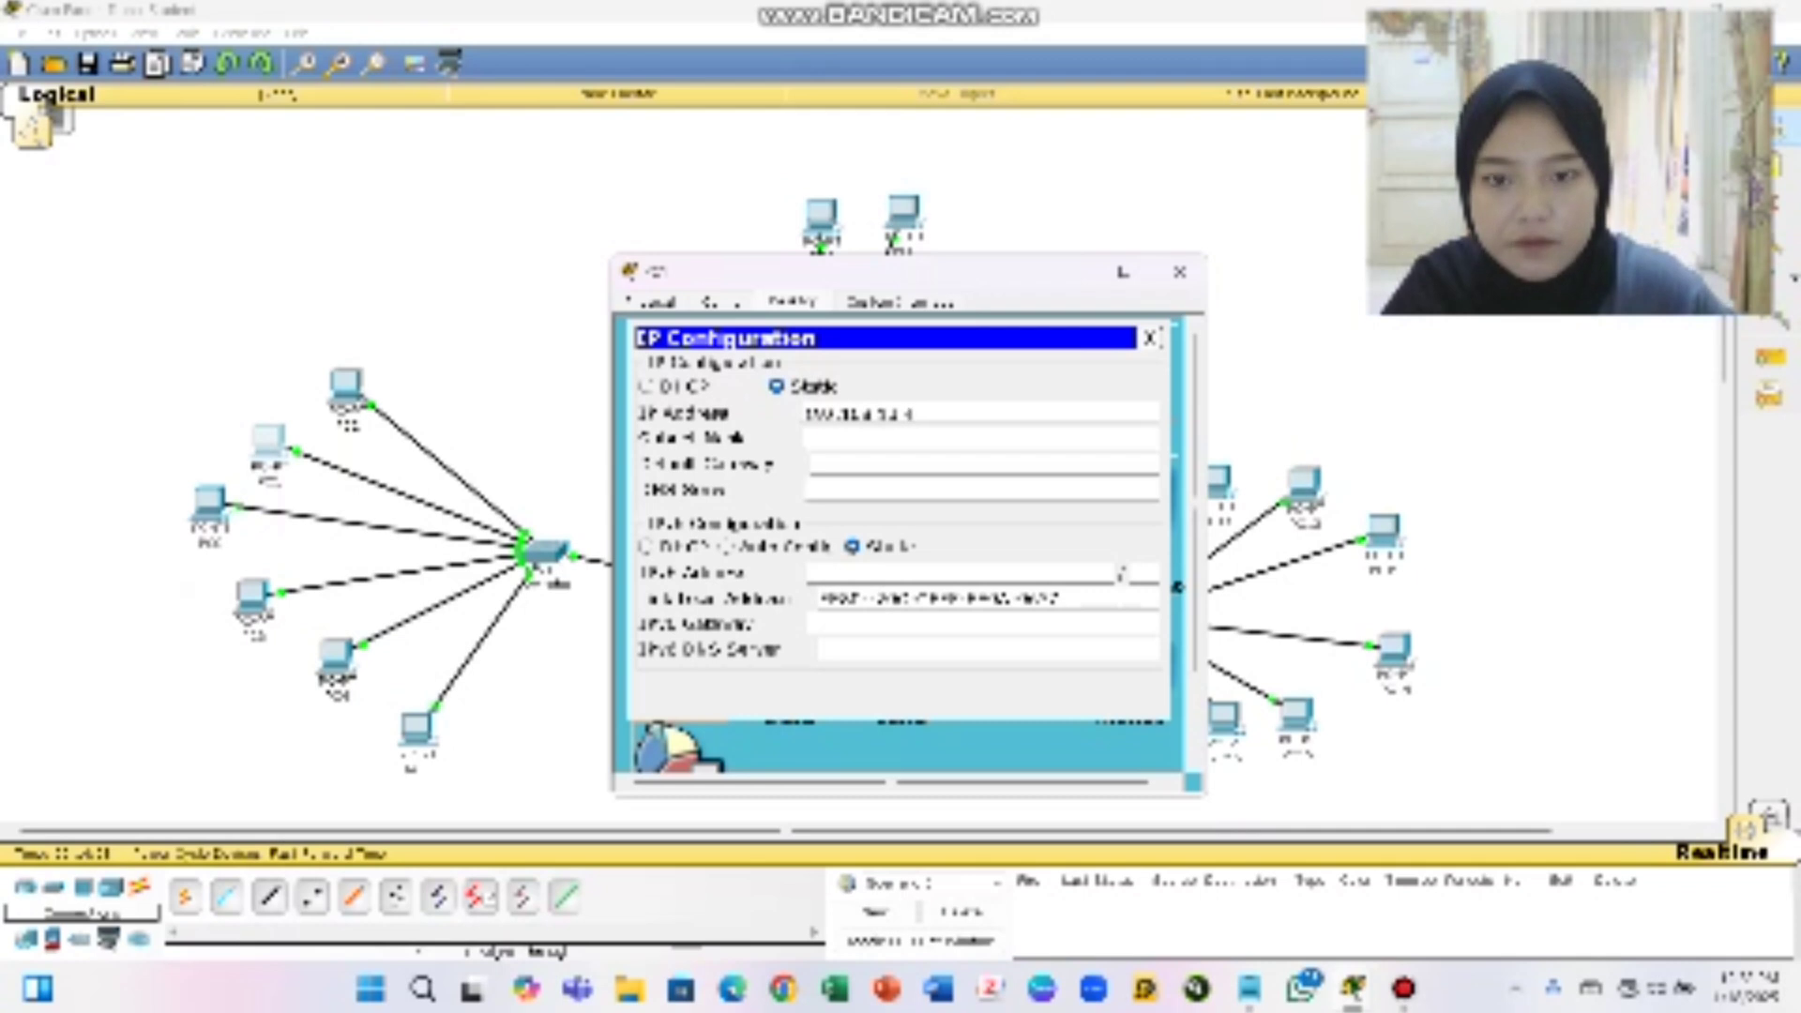
Fill in subnet mask 255.255.255.0 and default gateway 192.168.10.254 for the first group's second PC and close its settings
key("Tab")
key("Tab")
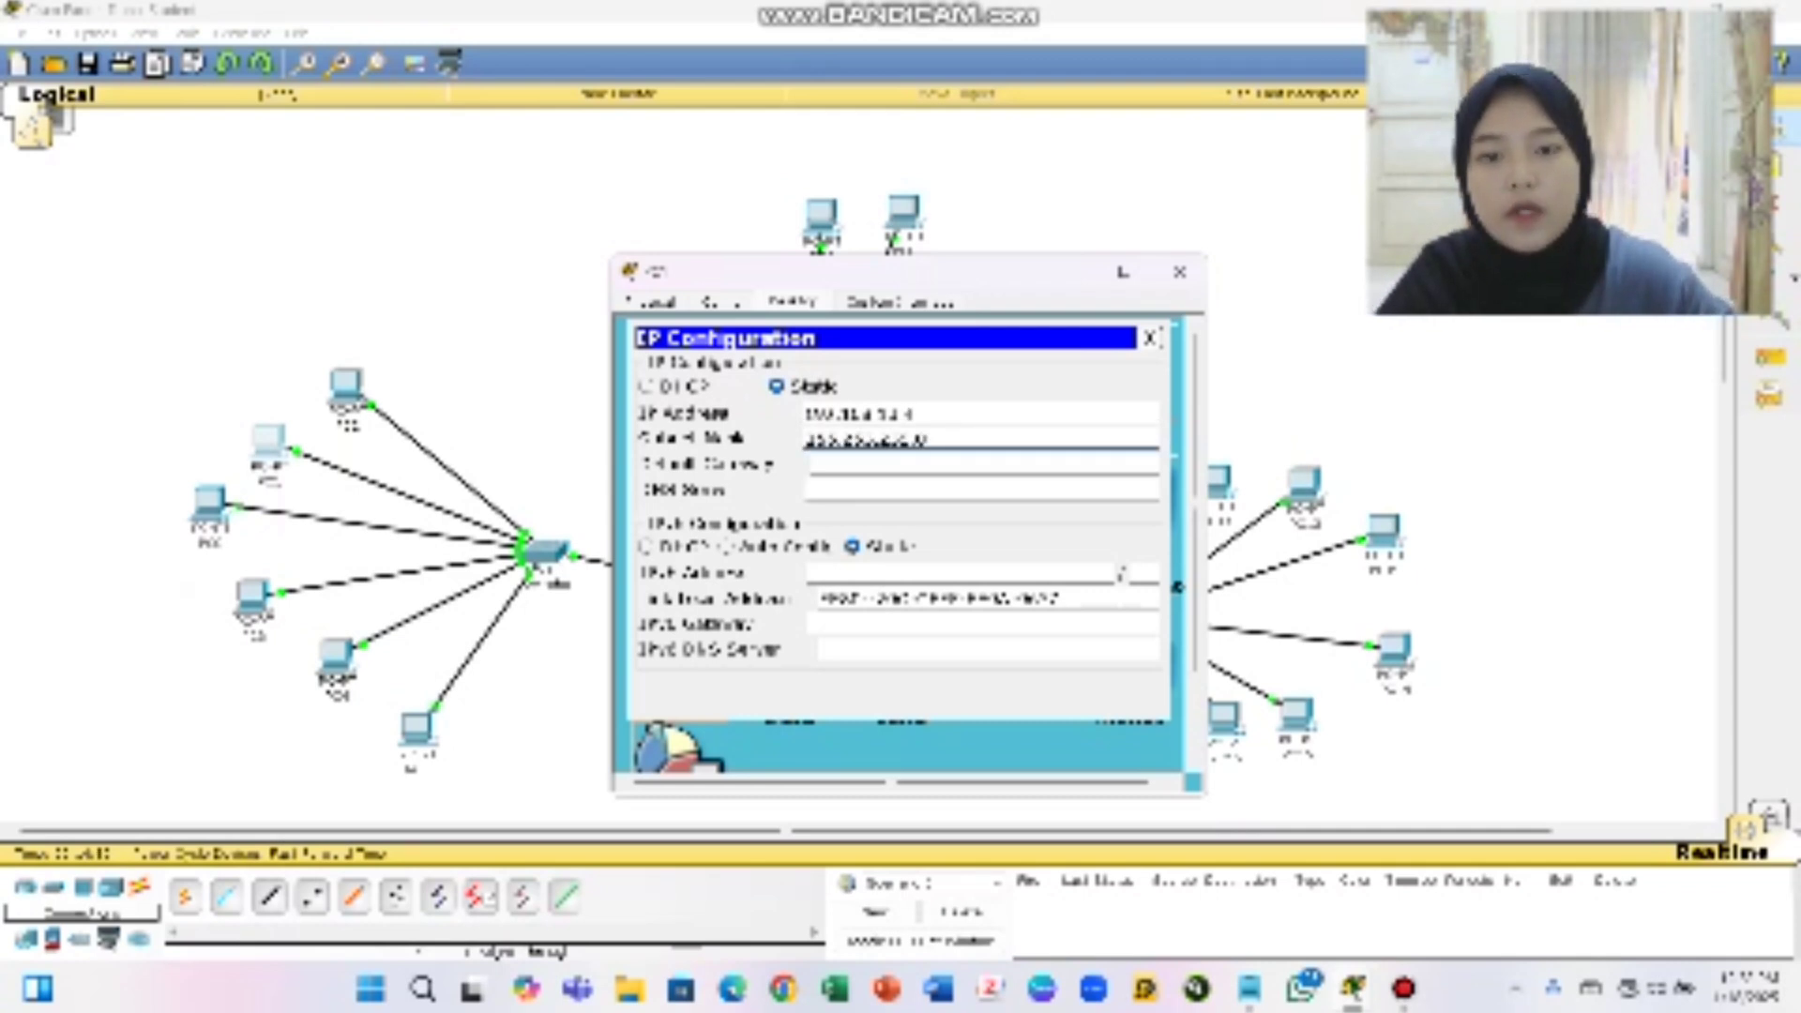
type("192")
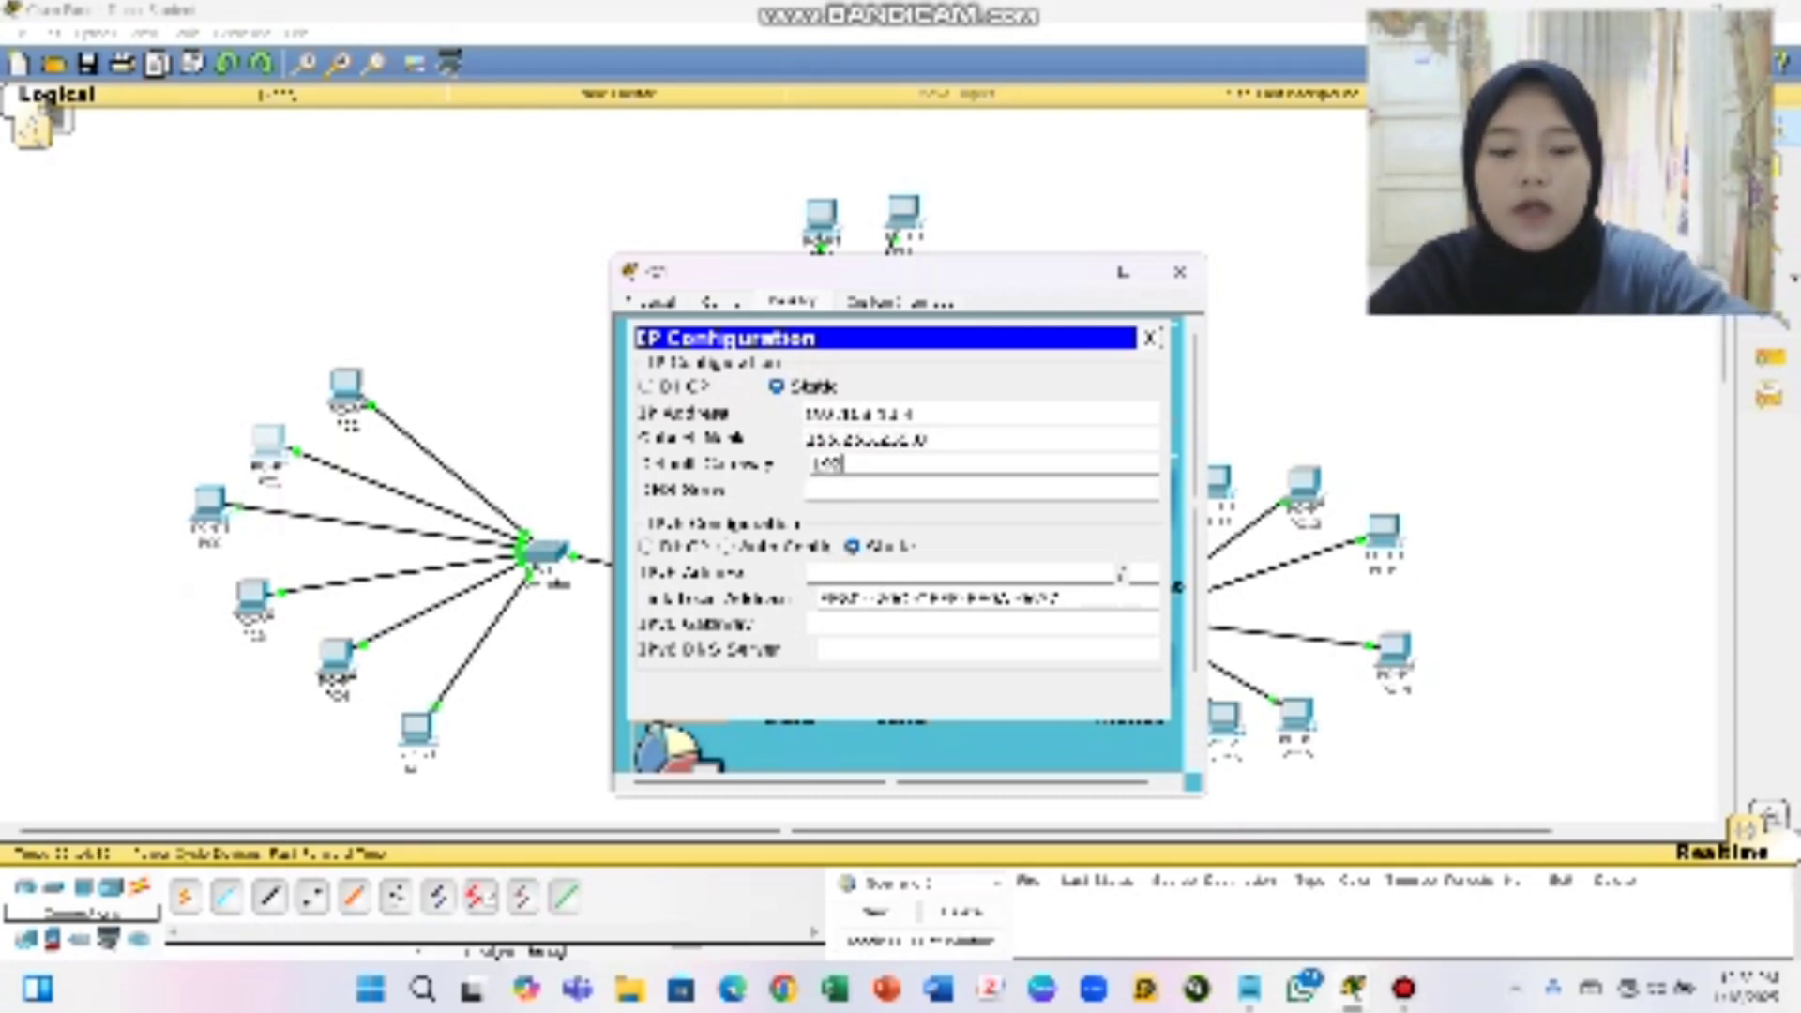
type(".168.1")
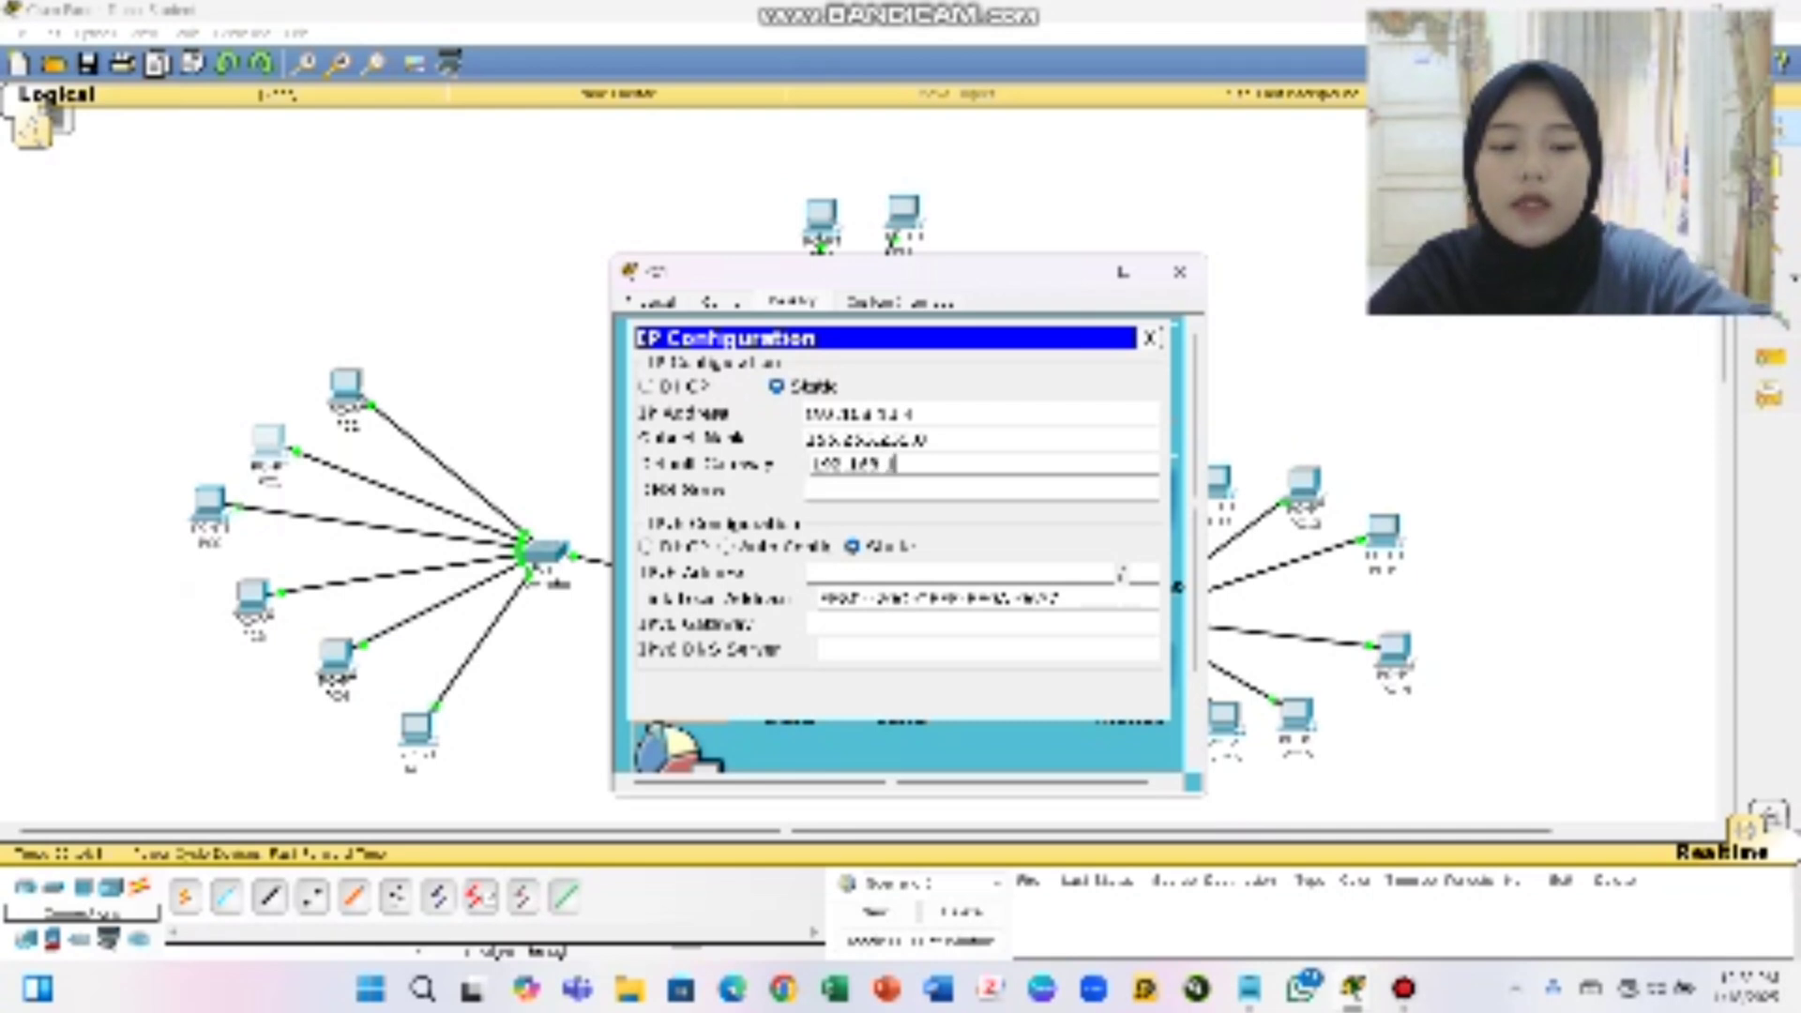
type("3.154")
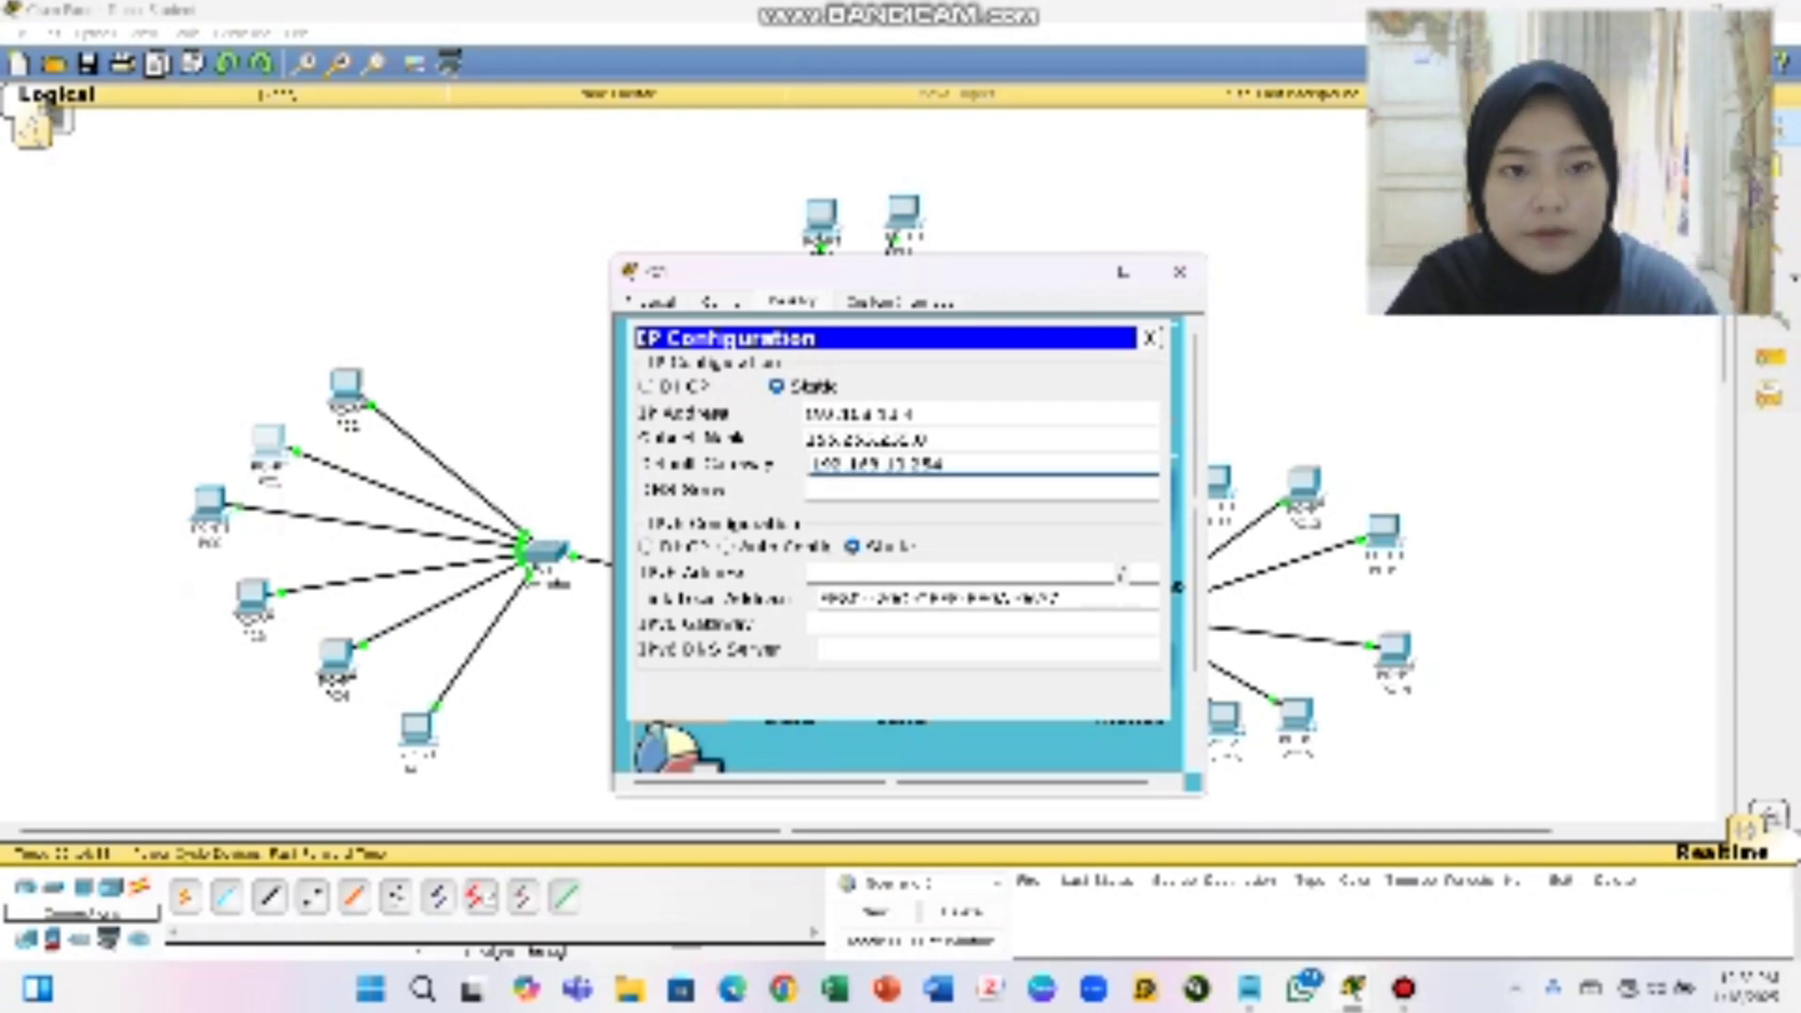
left_click(1179, 272)
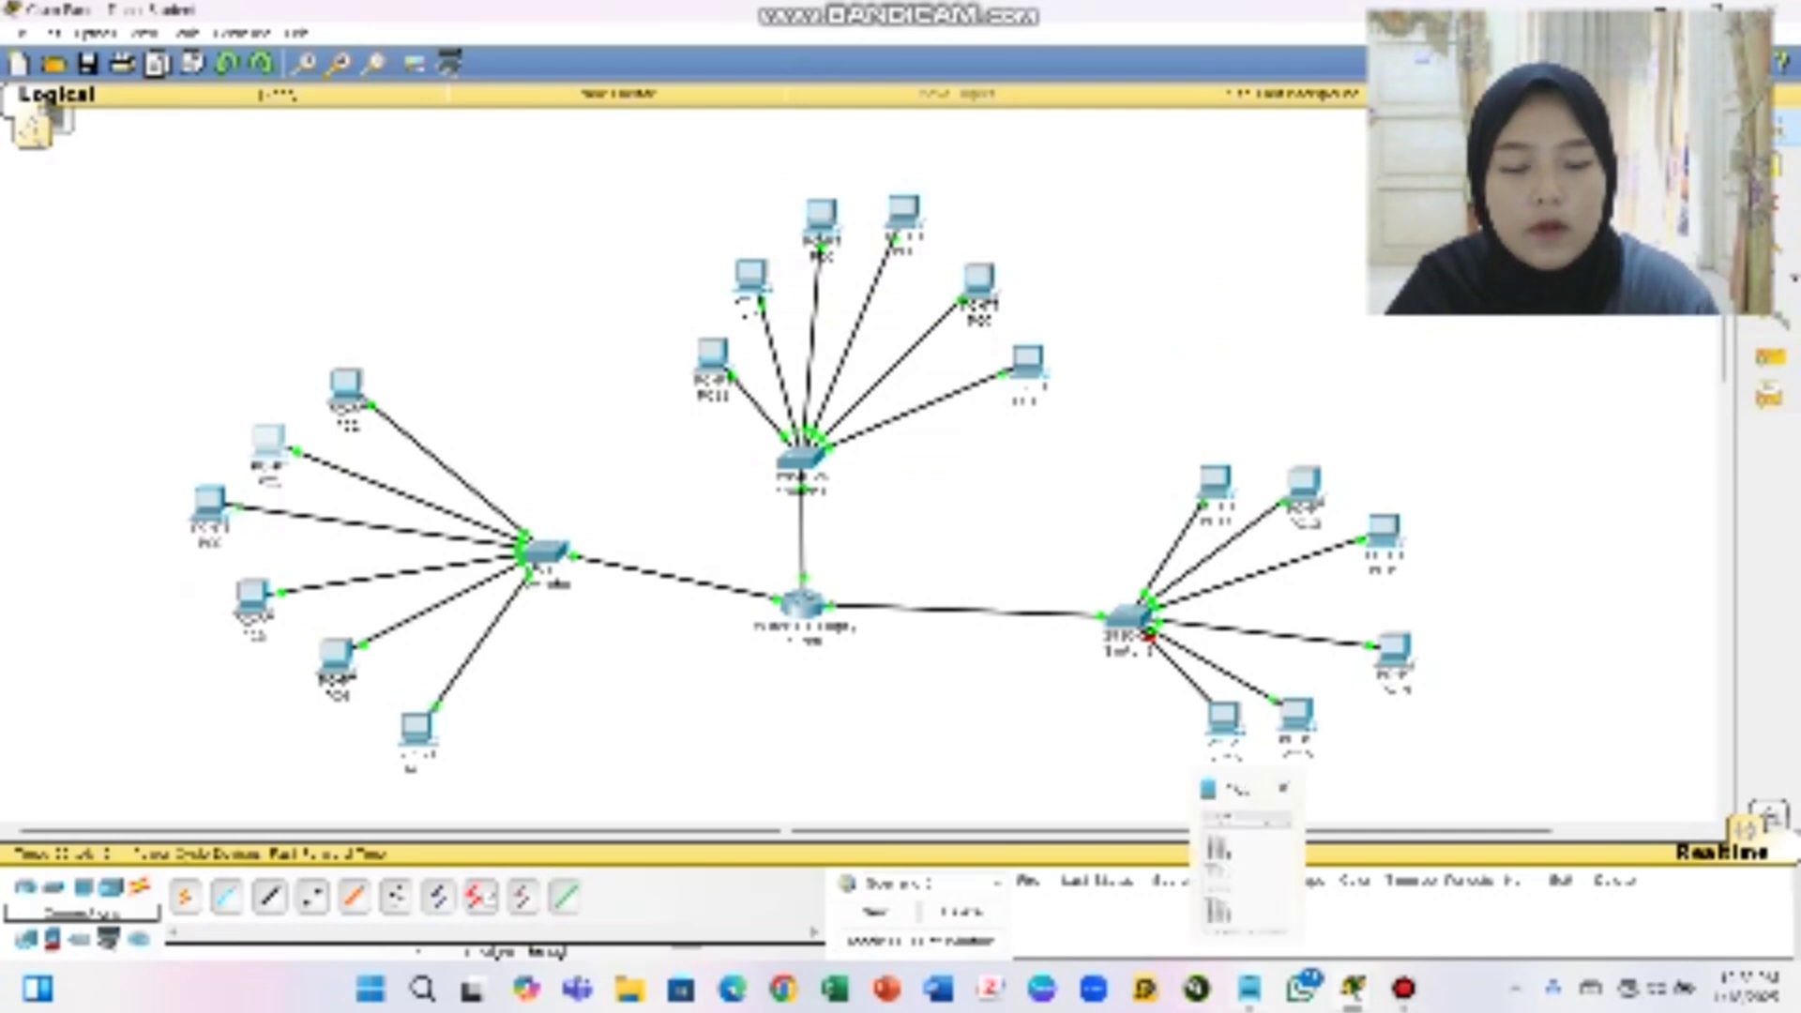
Bring the Notepad address list back into view and assign IP address 192.168.10.7 to the first group's third PC
left_click(1249, 988)
left_click(209, 503)
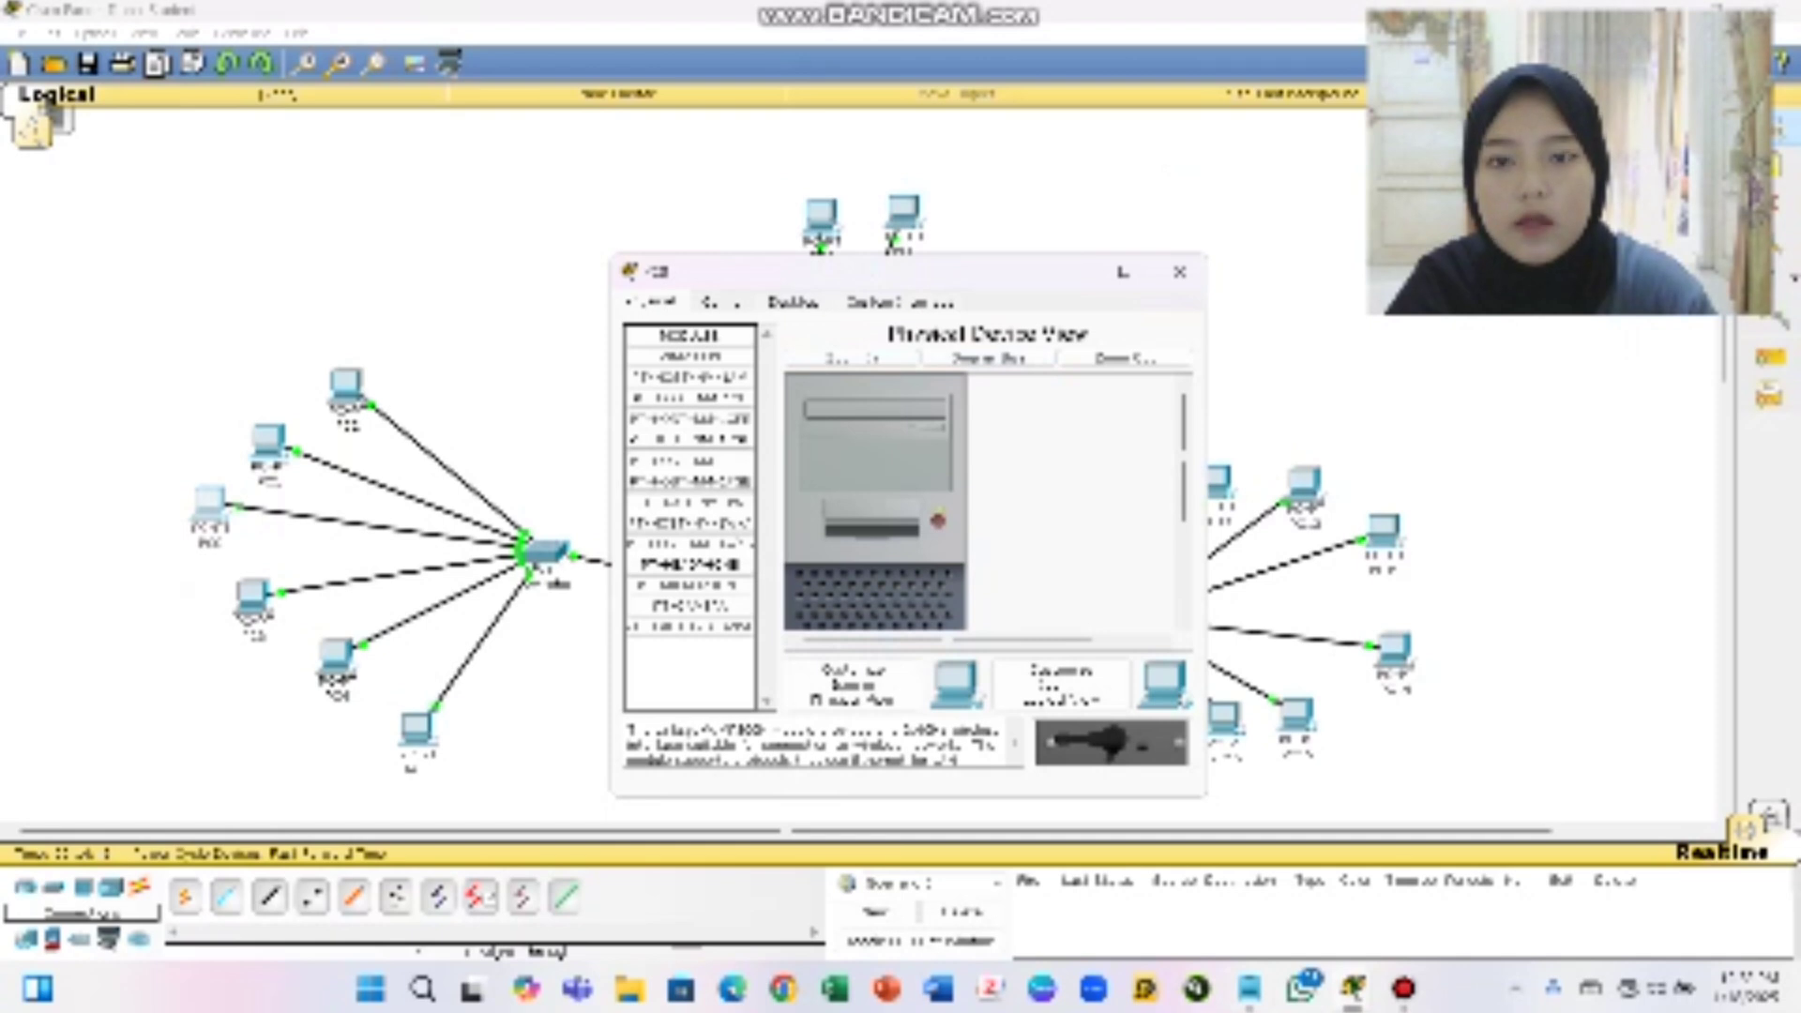
left_click(793, 302)
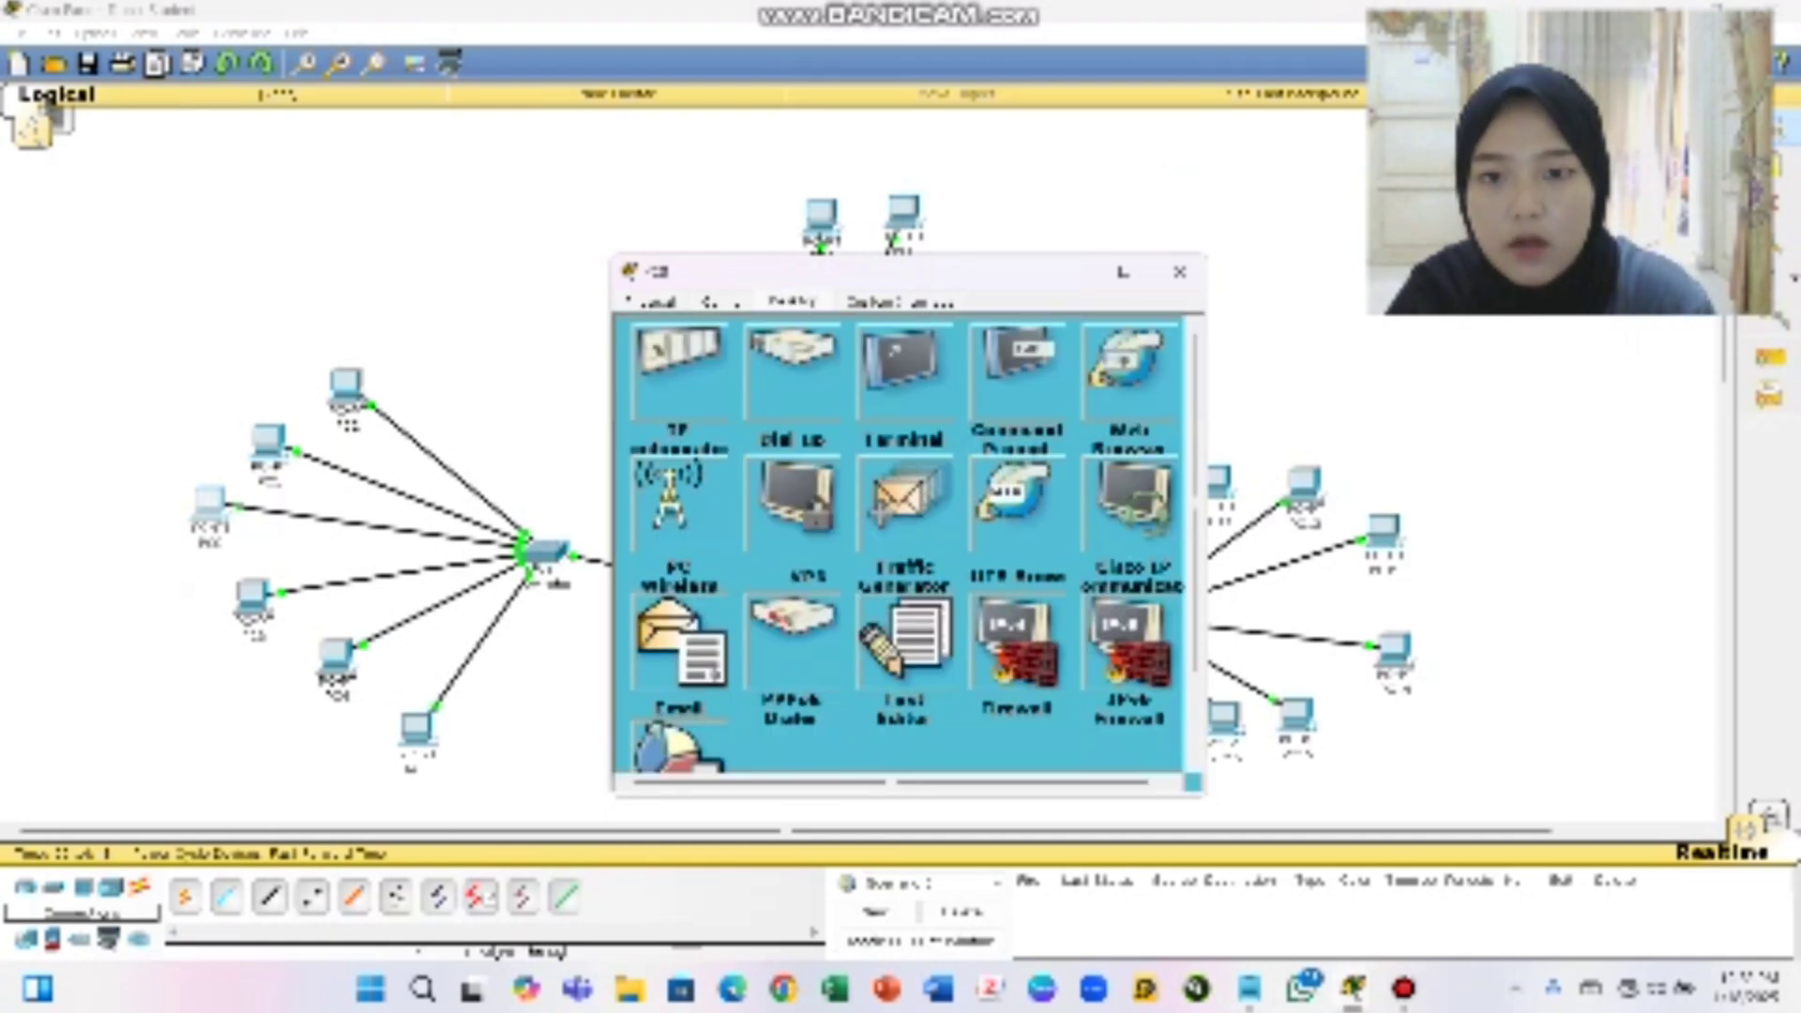
left_click(679, 370)
left_click(806, 413)
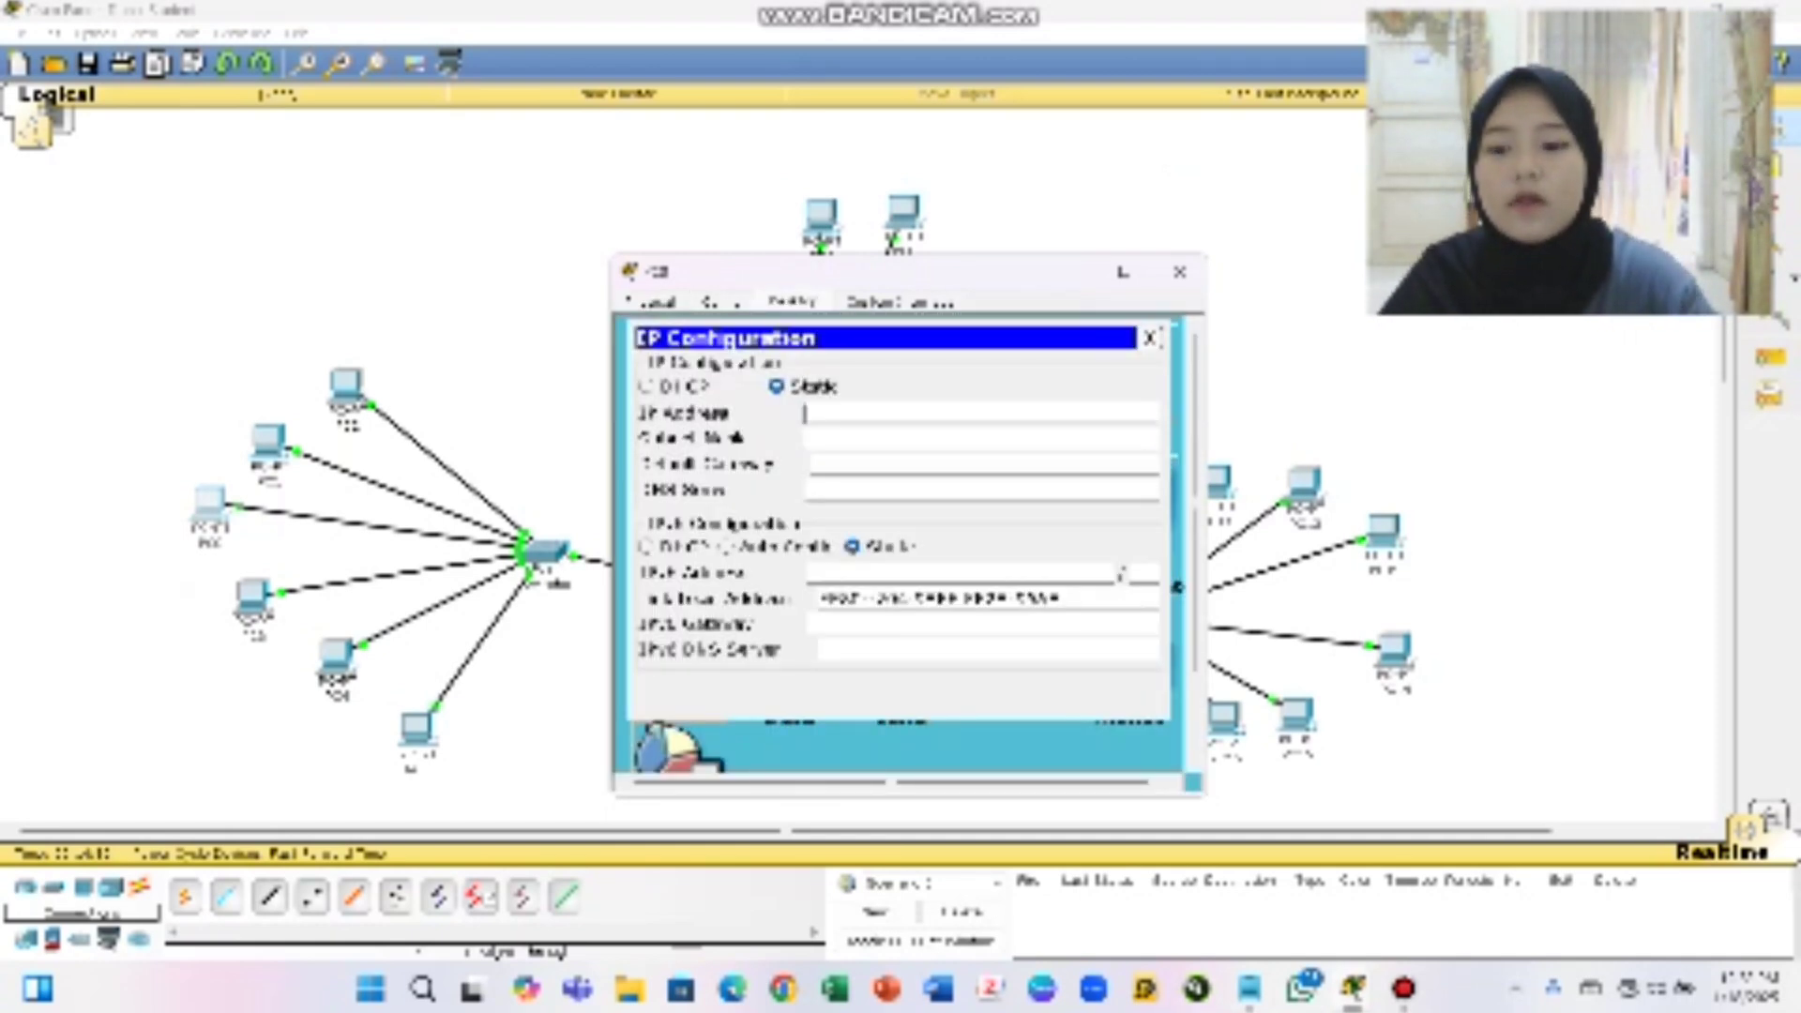
type("192")
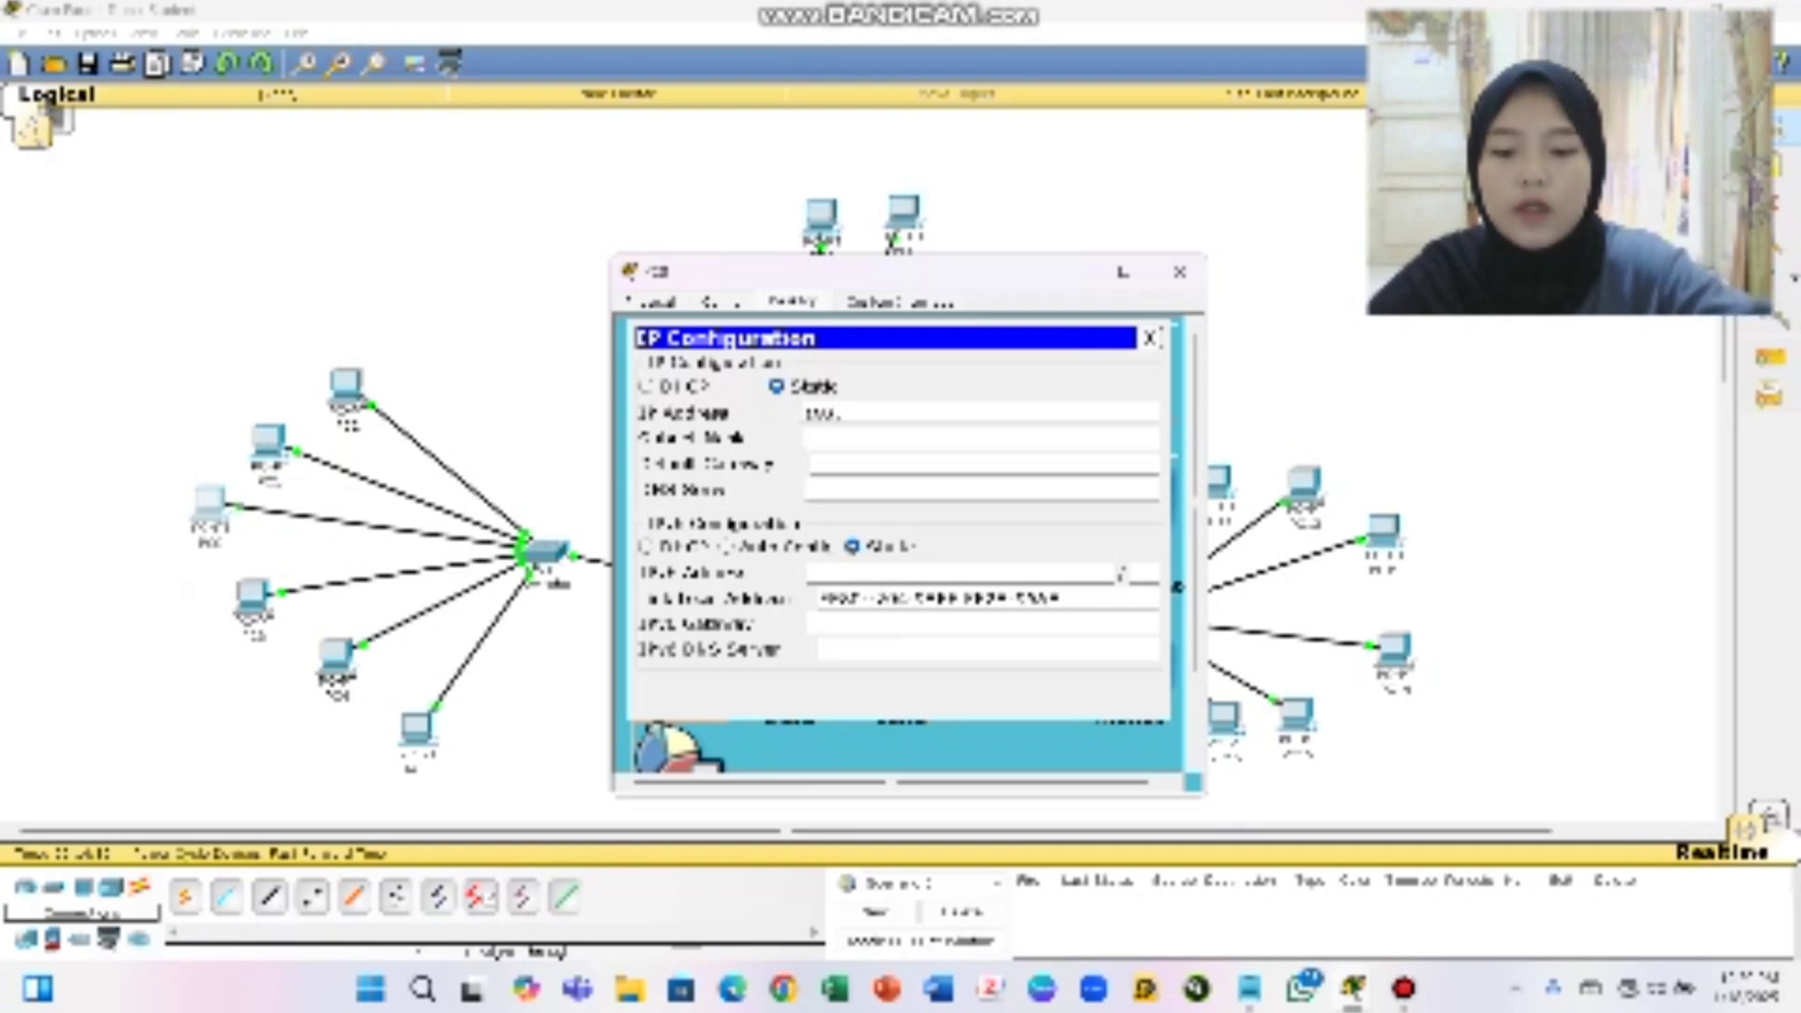
type(".168.1.10")
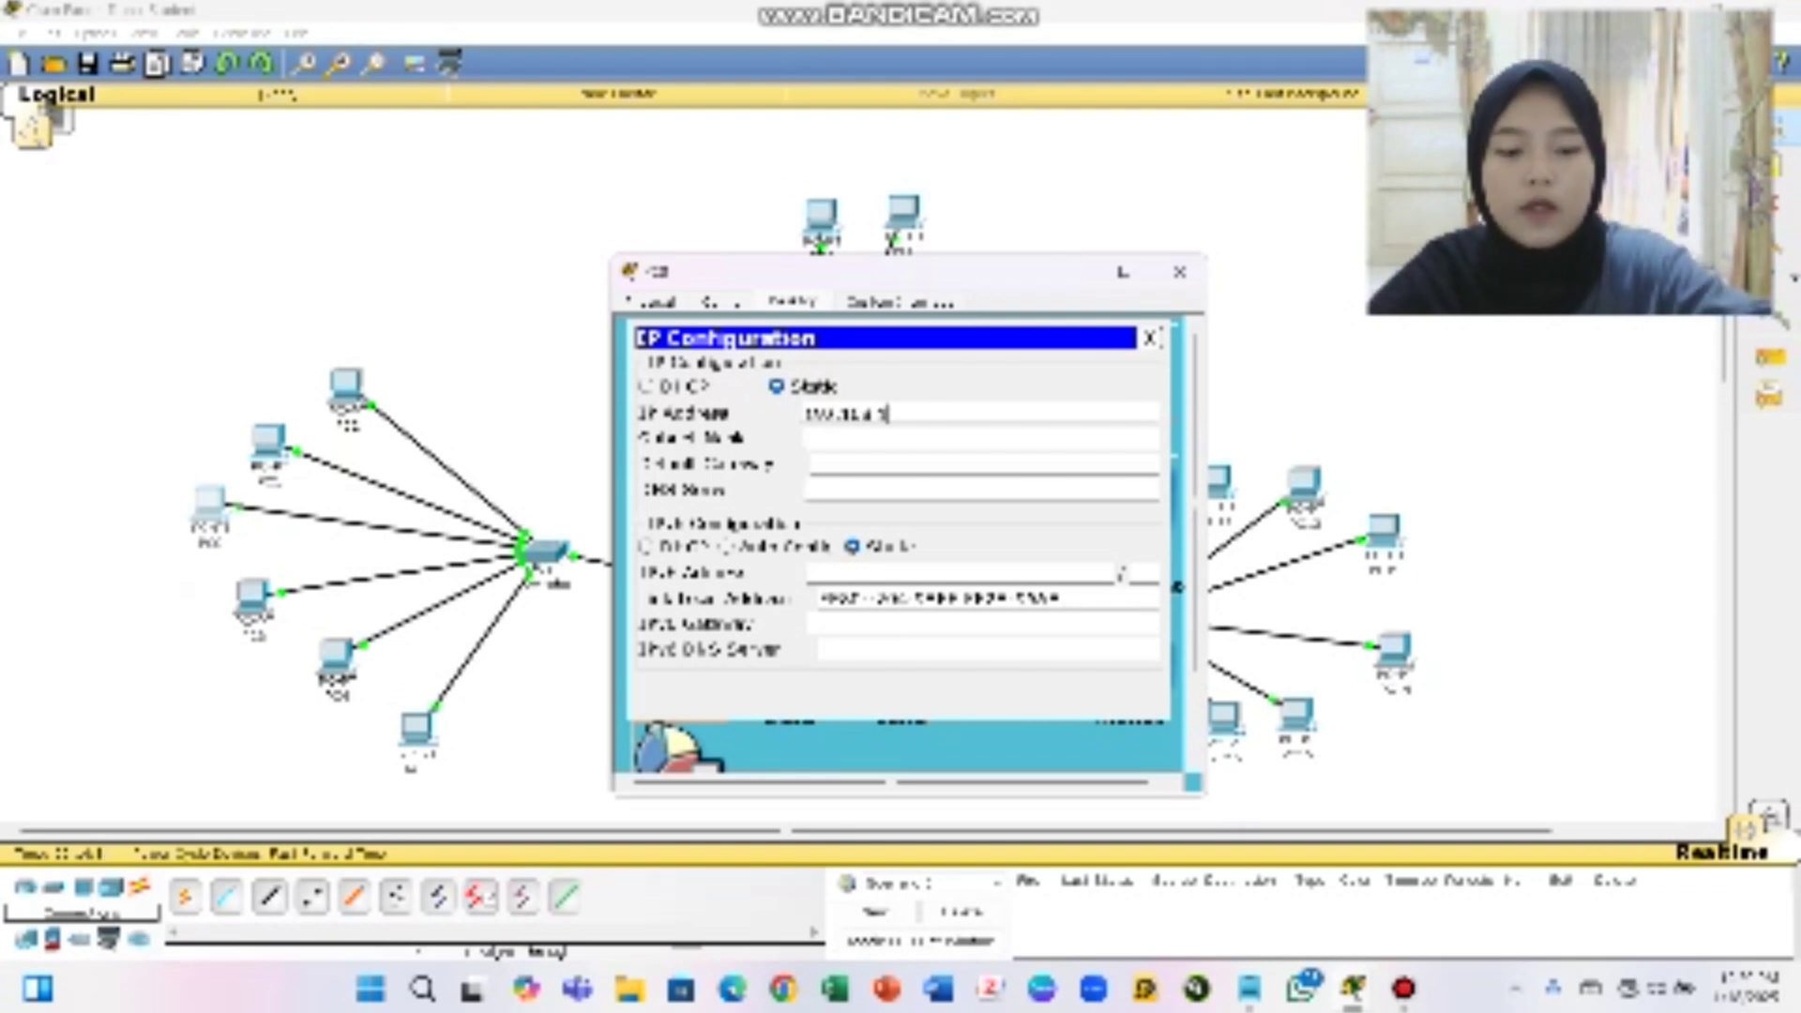
mouse_move(1403, 987)
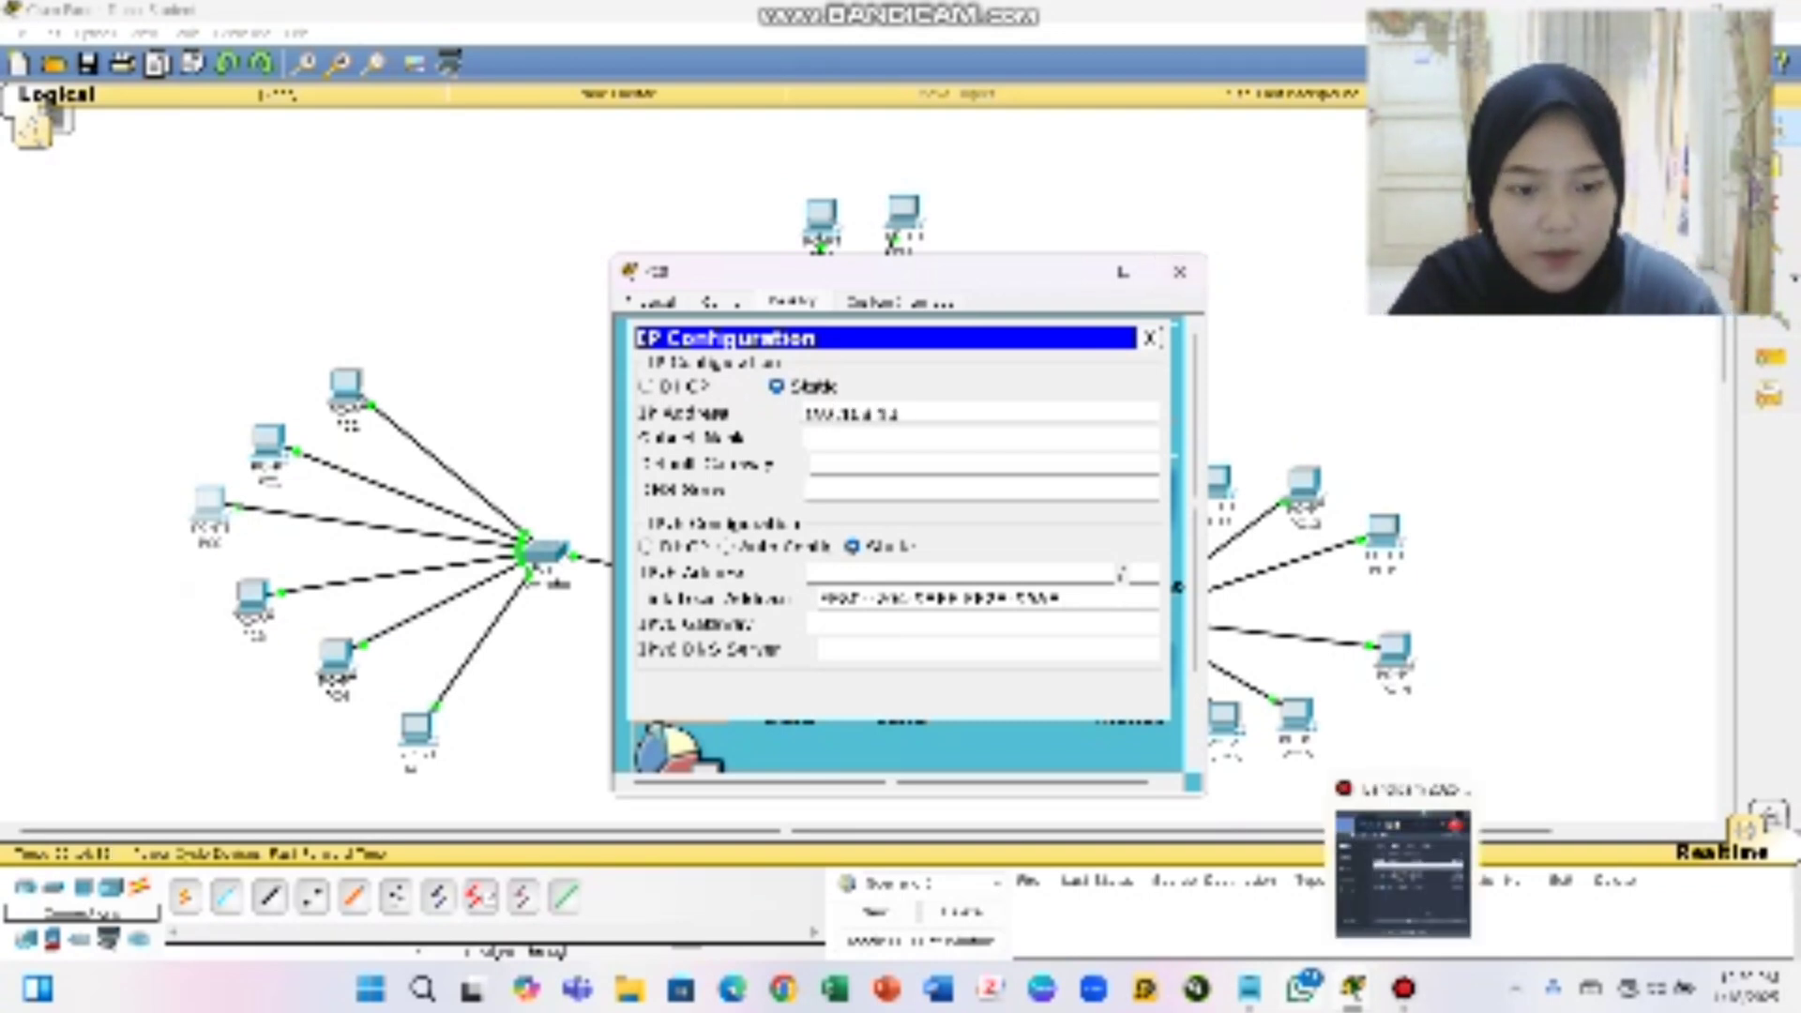
left_click(1248, 844)
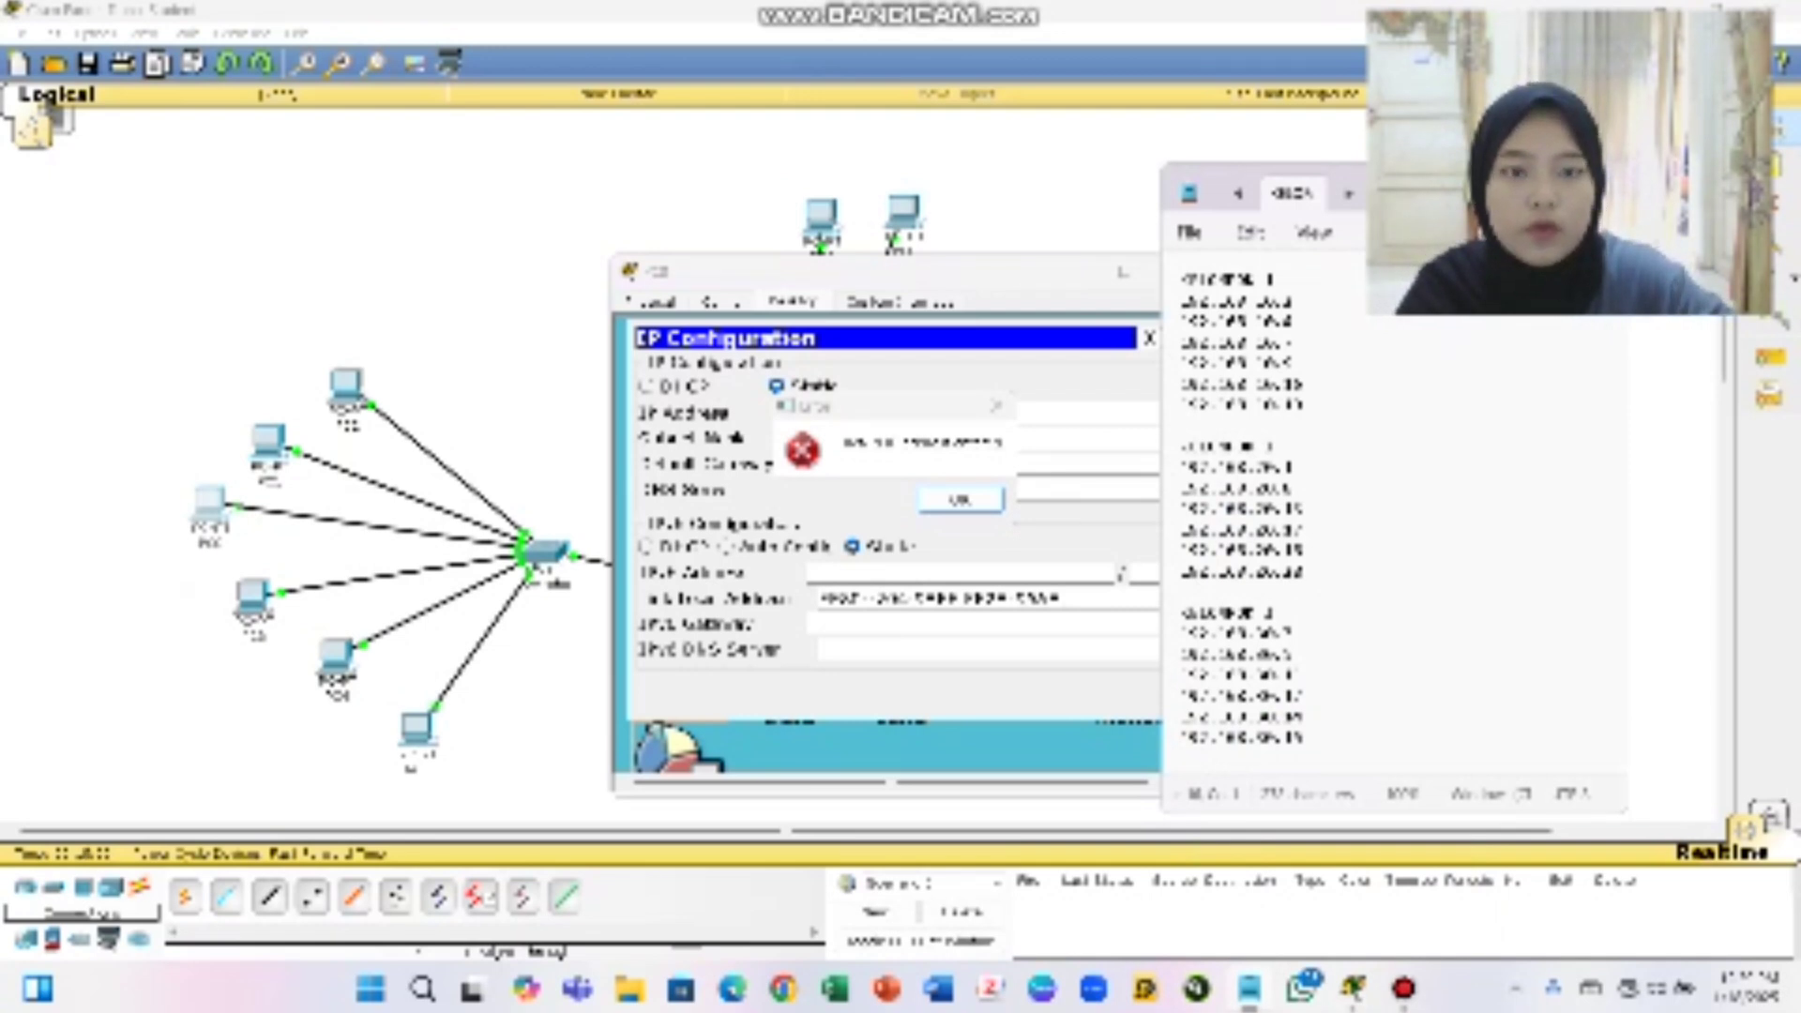
left_click(996, 406)
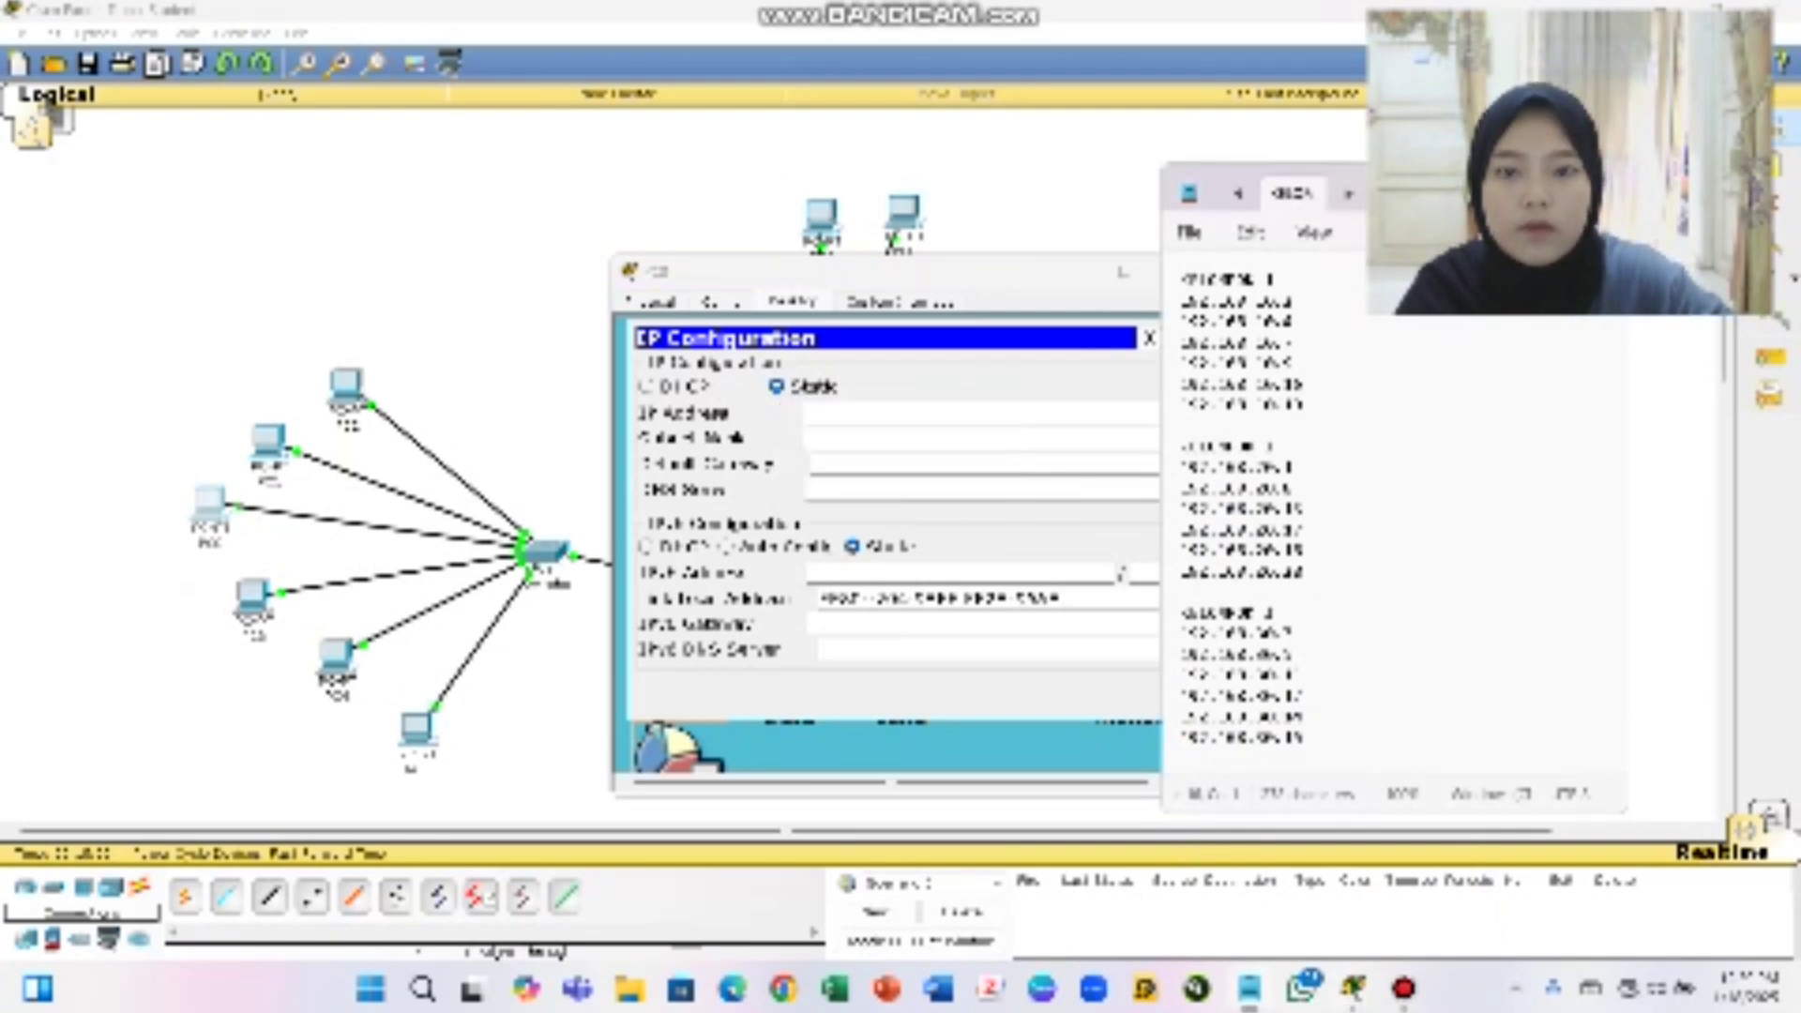
type("192")
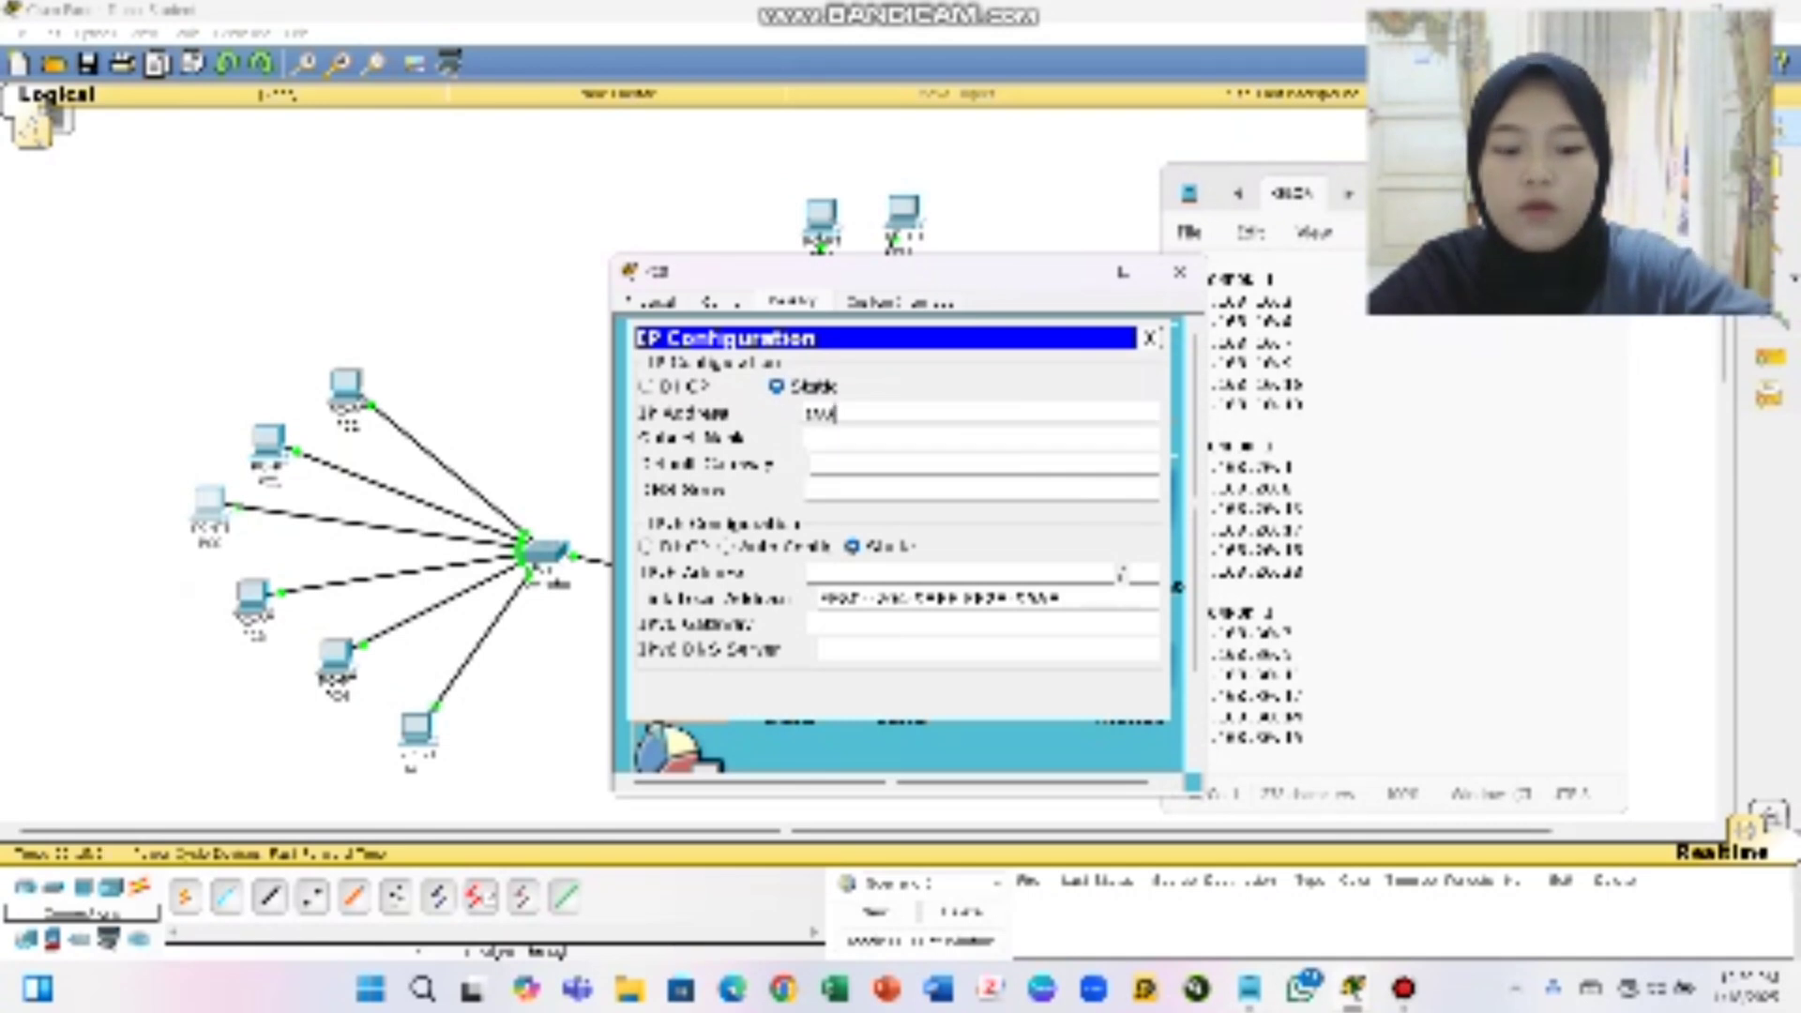
type(".168.1")
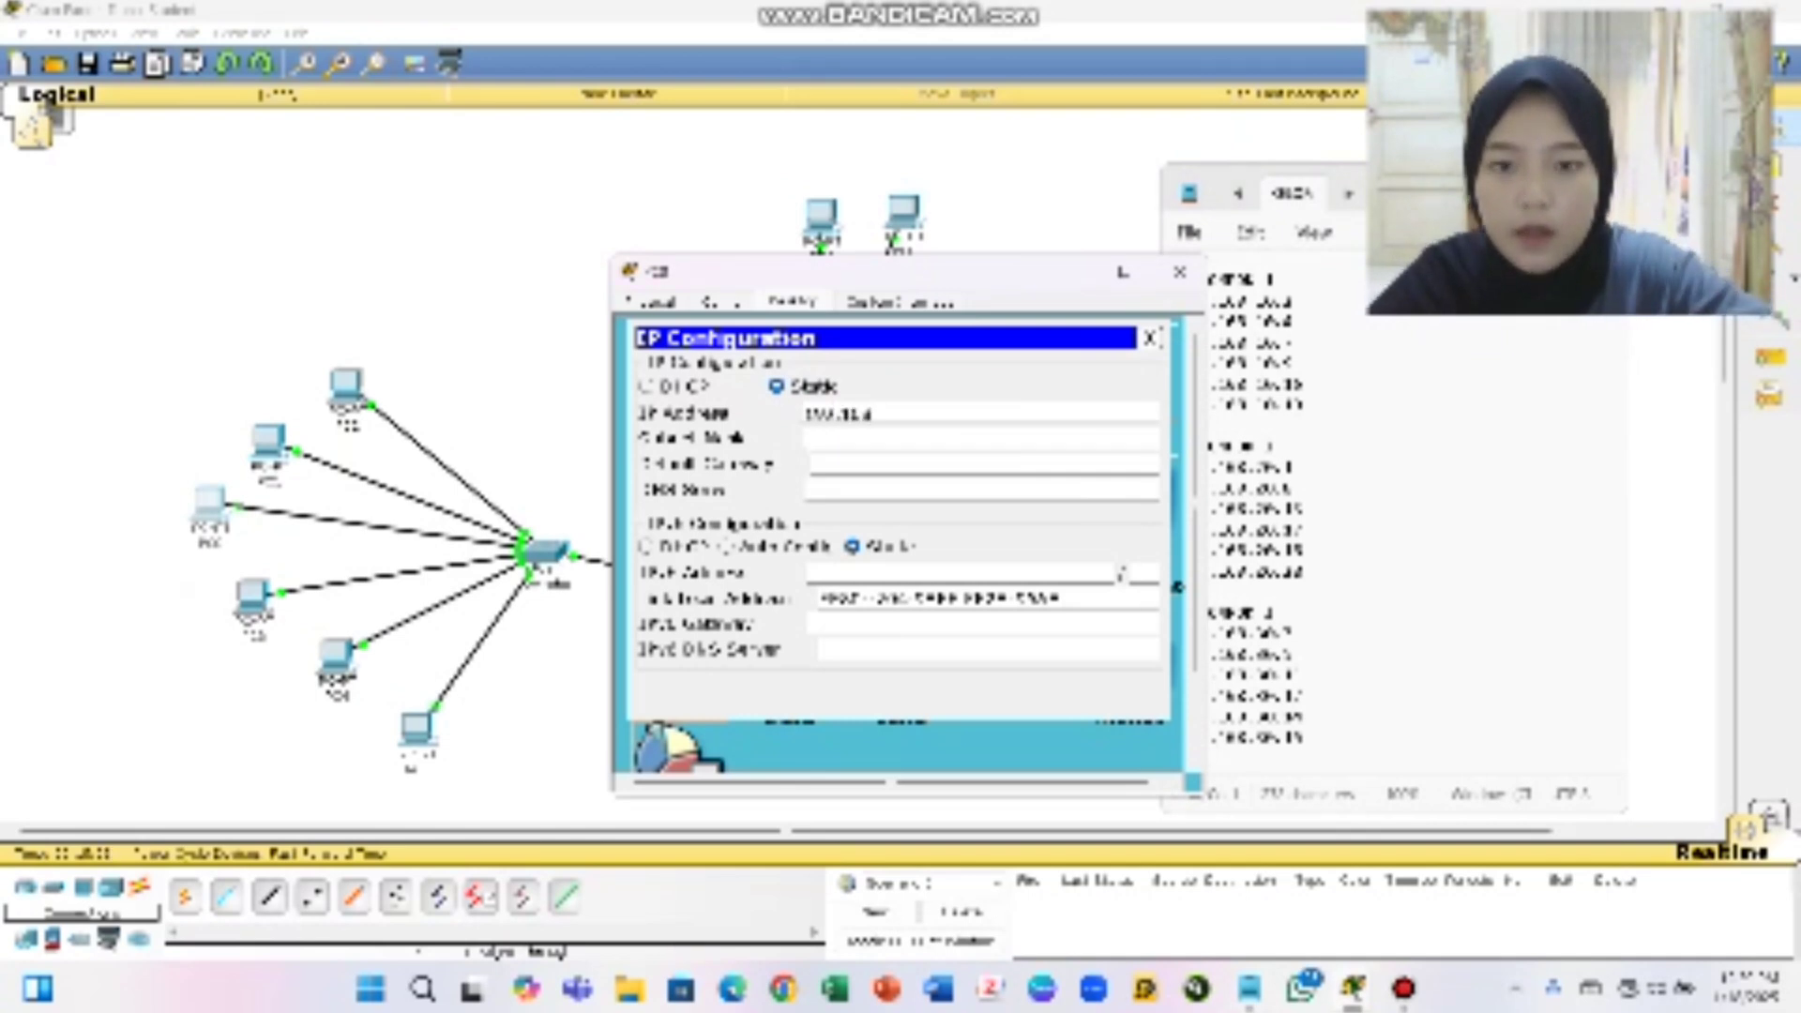
type(".1.17")
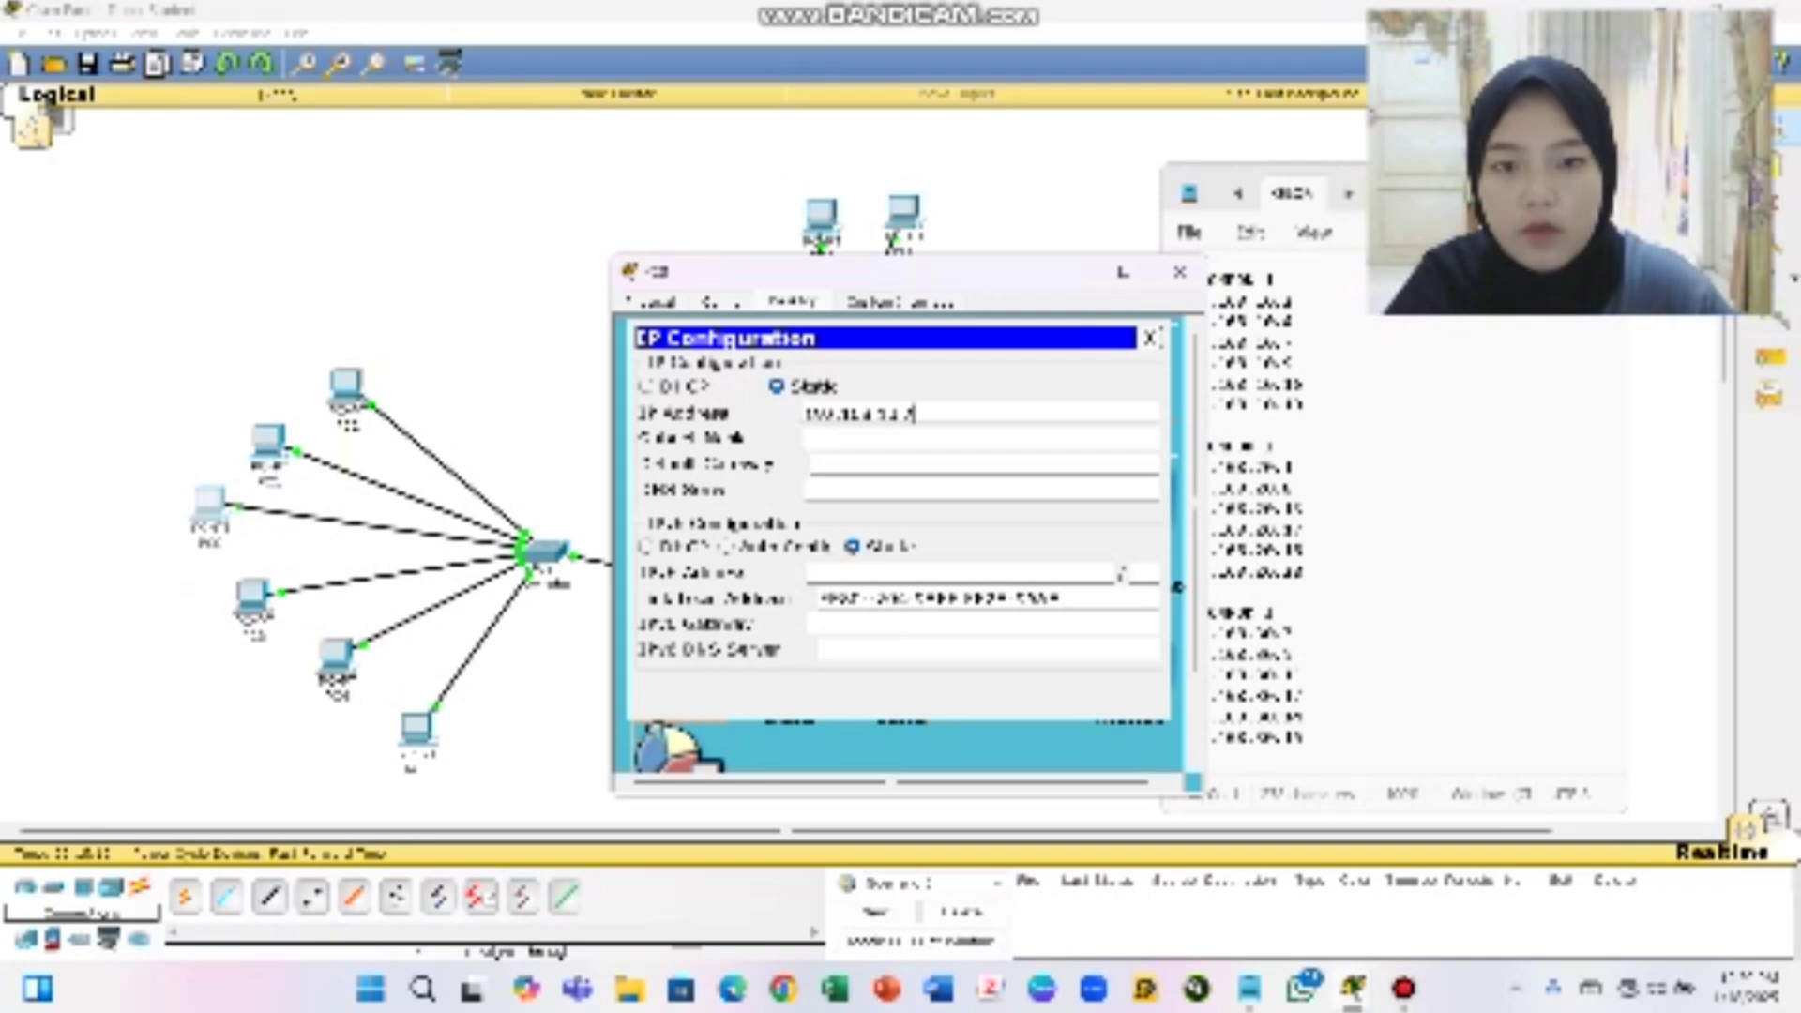
Fill in subnet mask 255.255.255.0 and default gateway 192.168.10.254 for the first group's third PC and close its settings
left_click(938, 439)
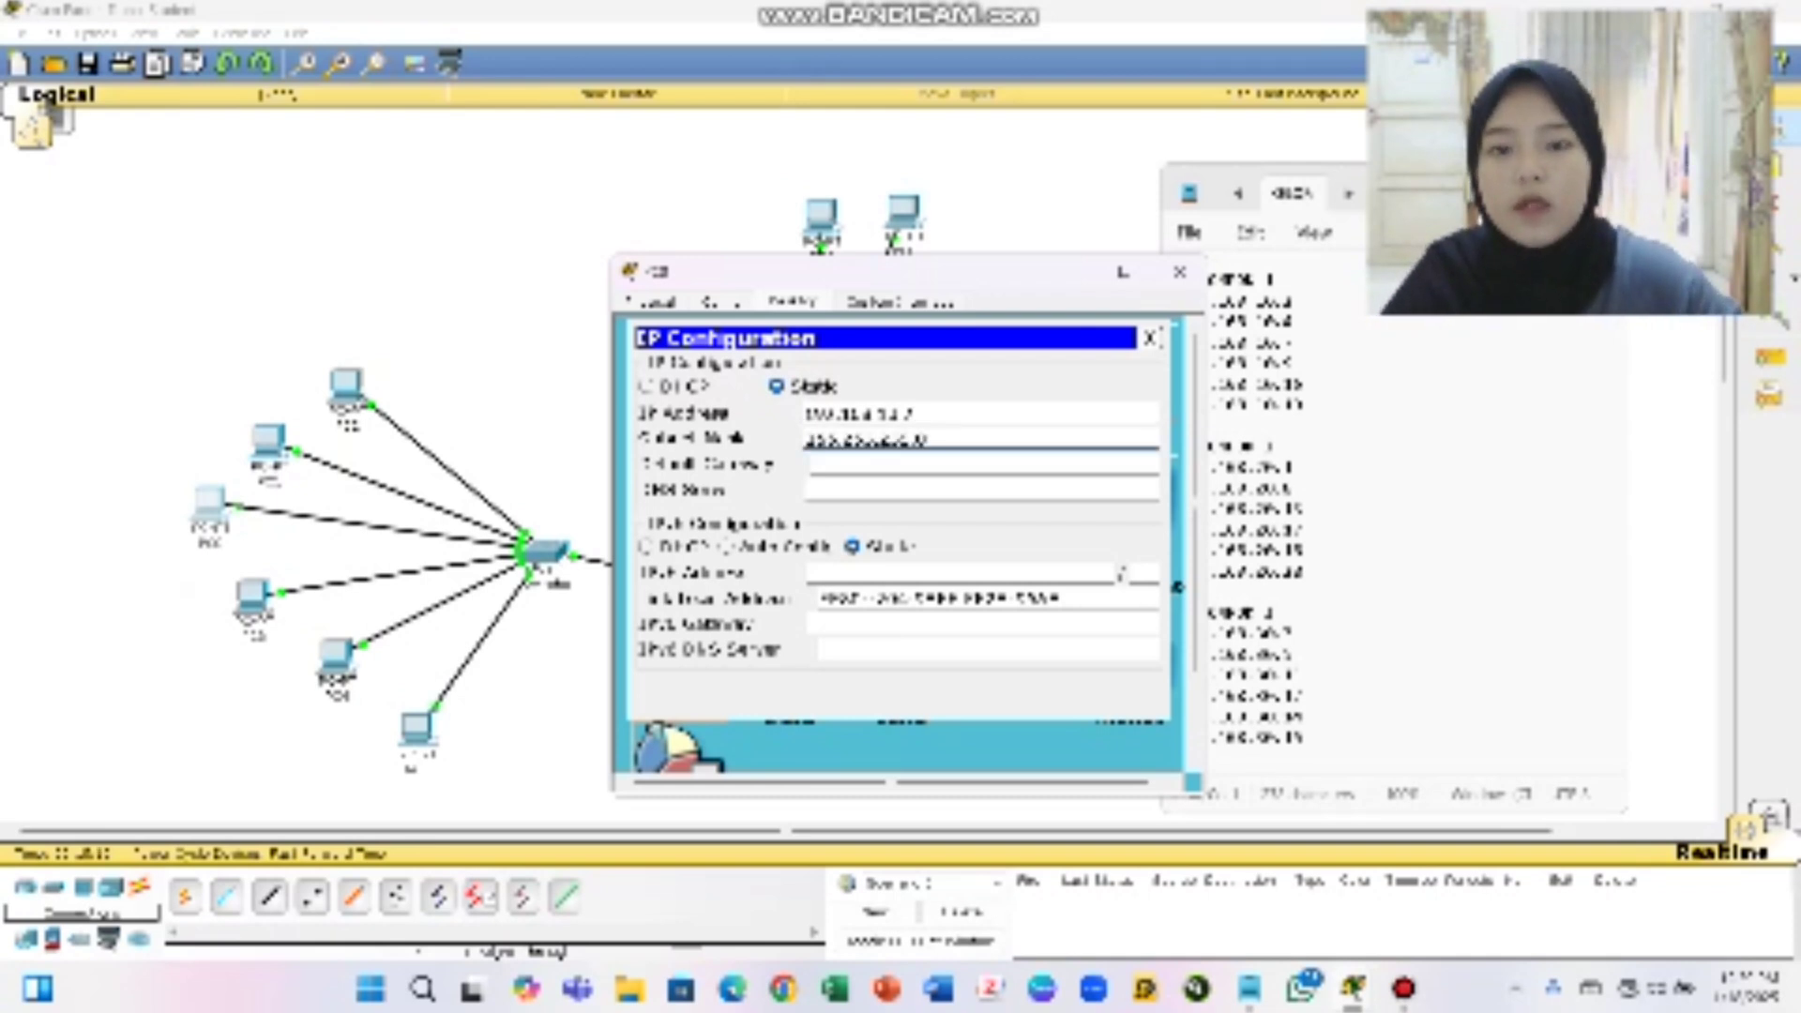
left_click(938, 464)
type("192")
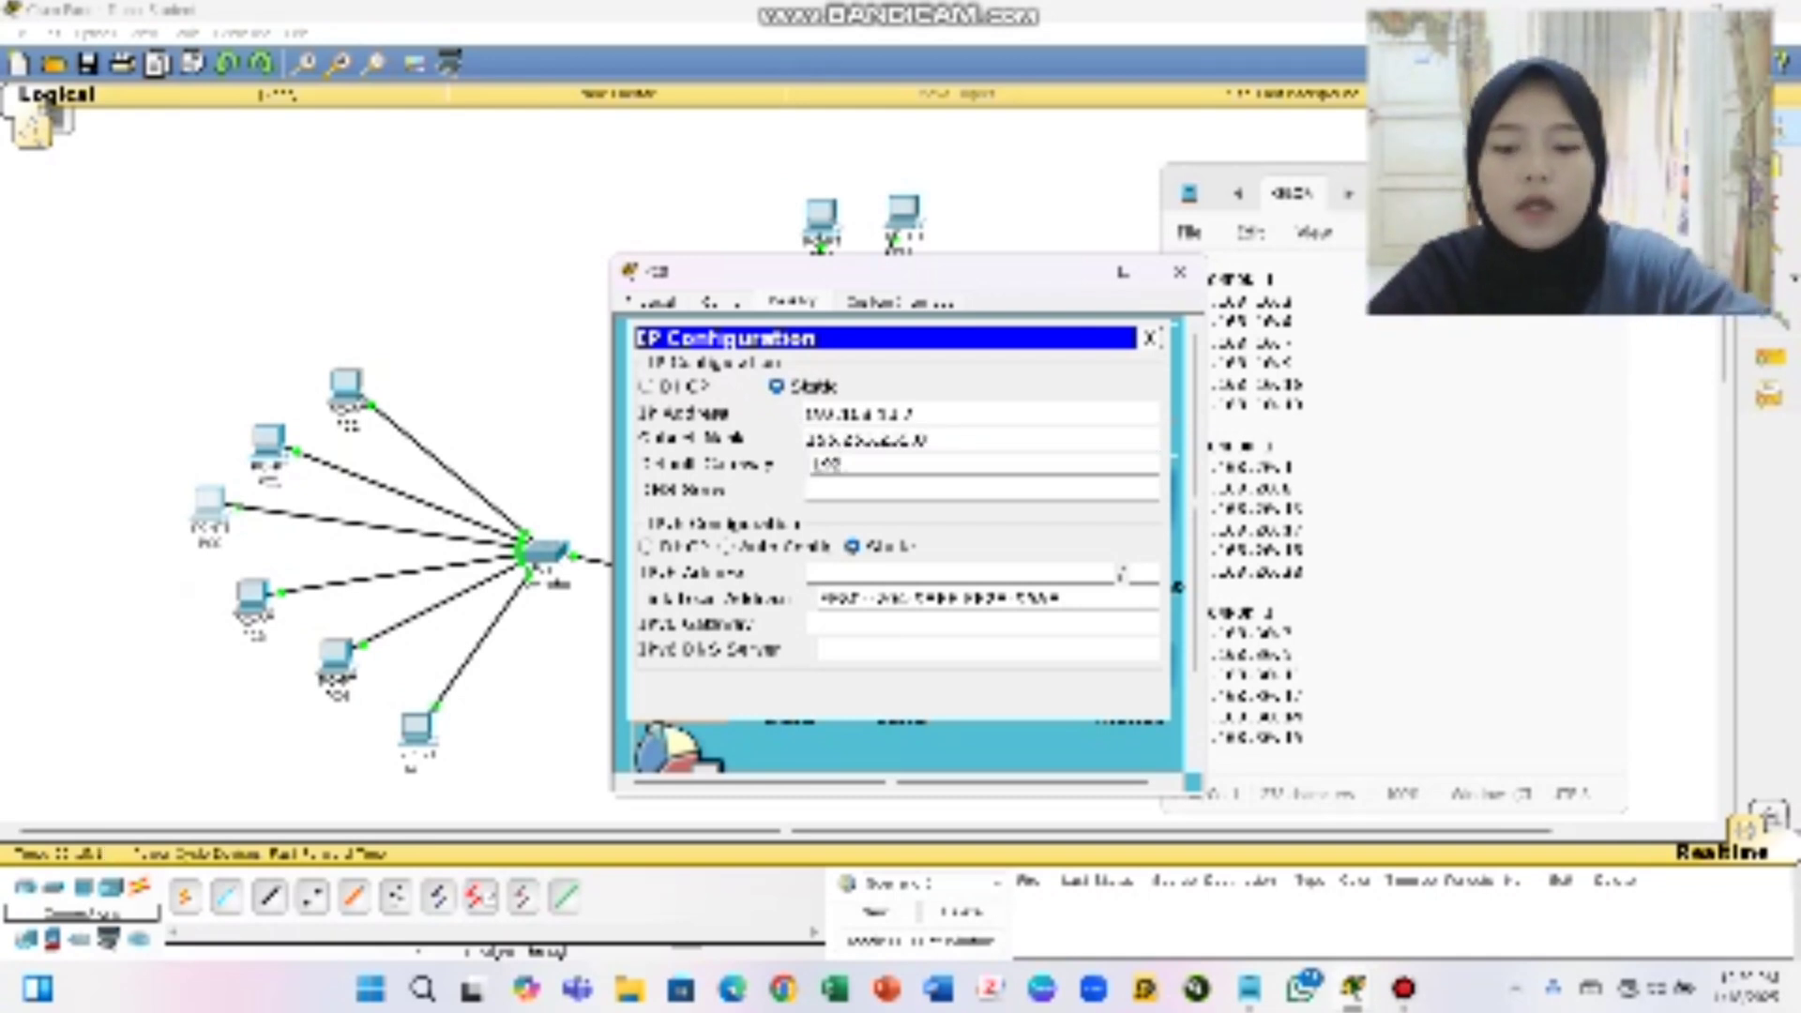
type(".168.15")
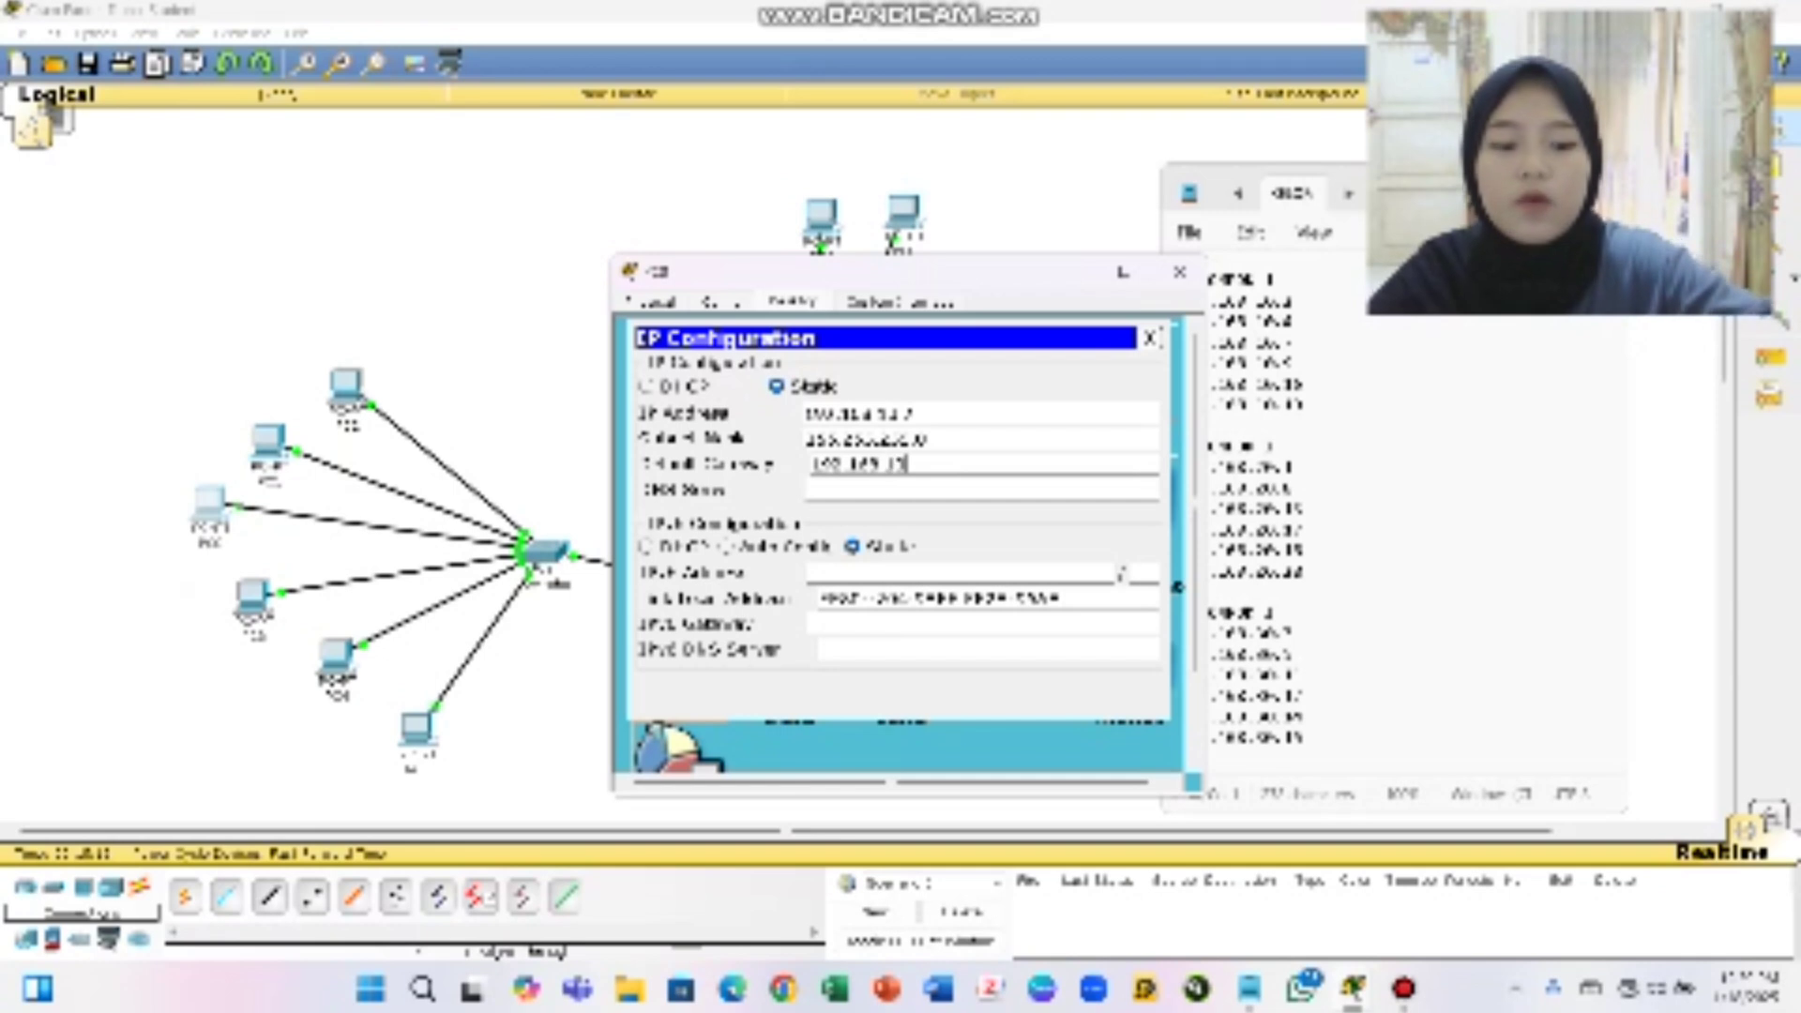
type(".254")
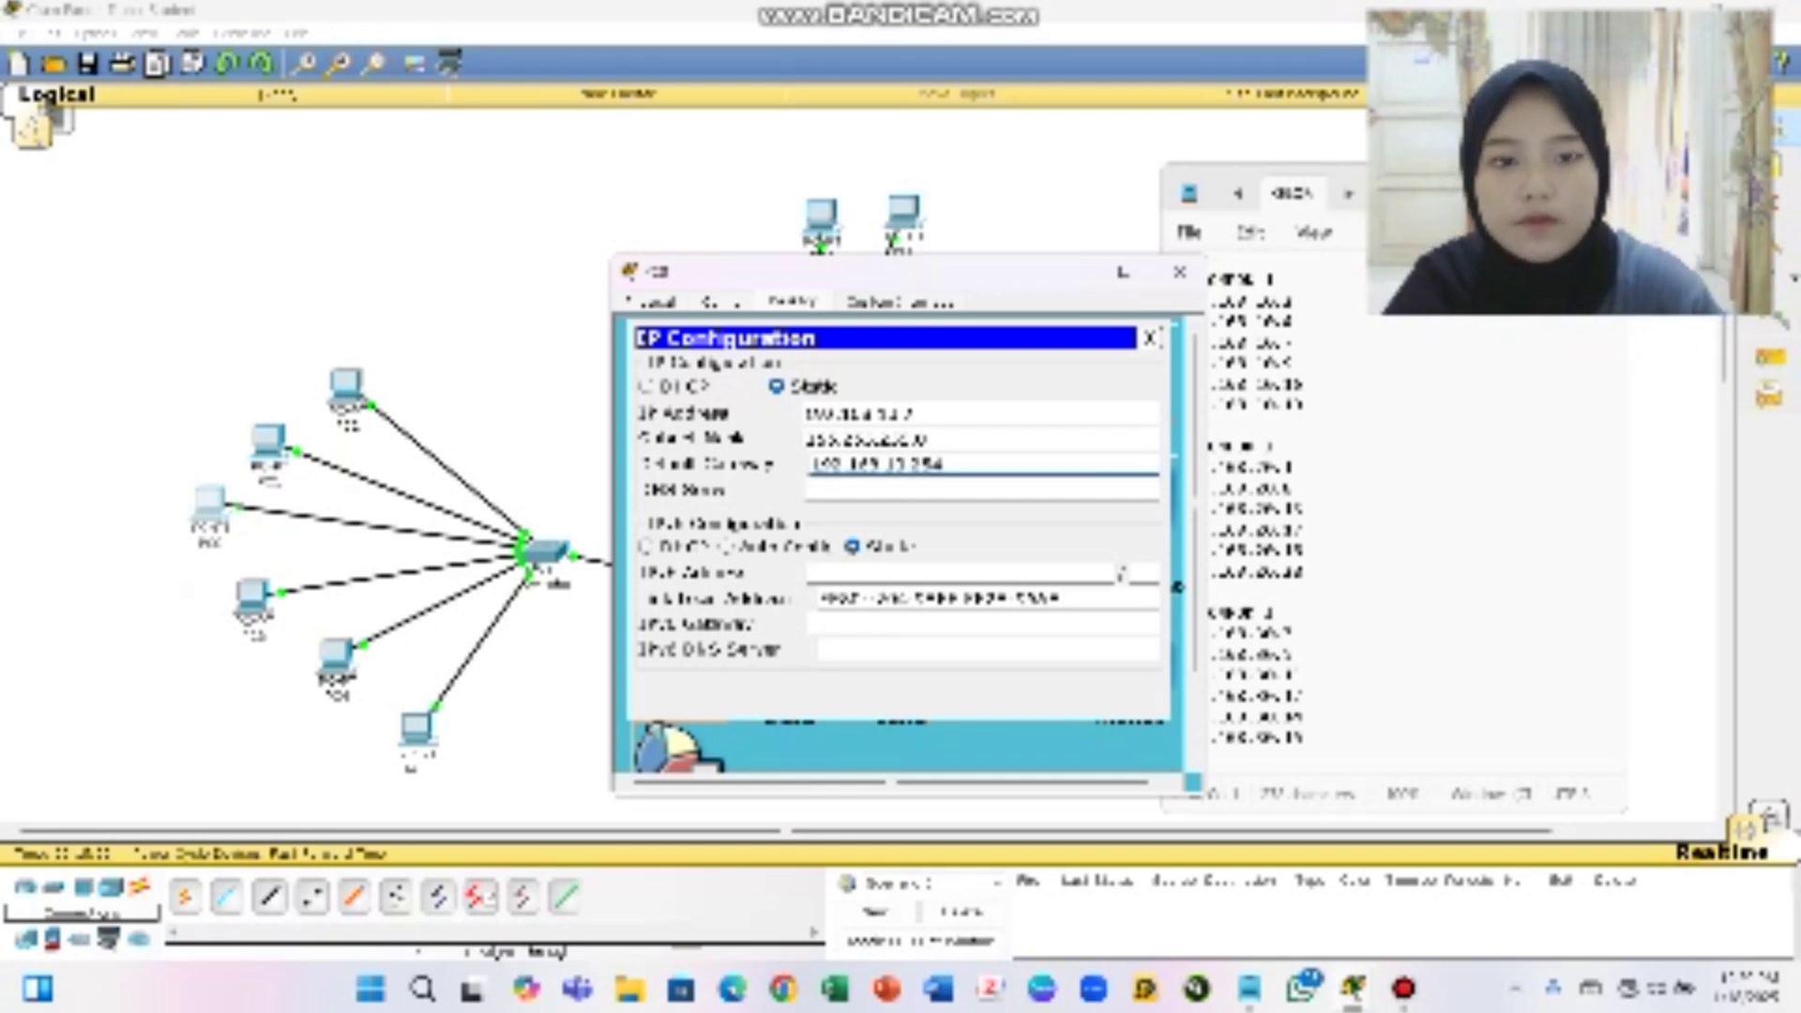
left_click(1179, 272)
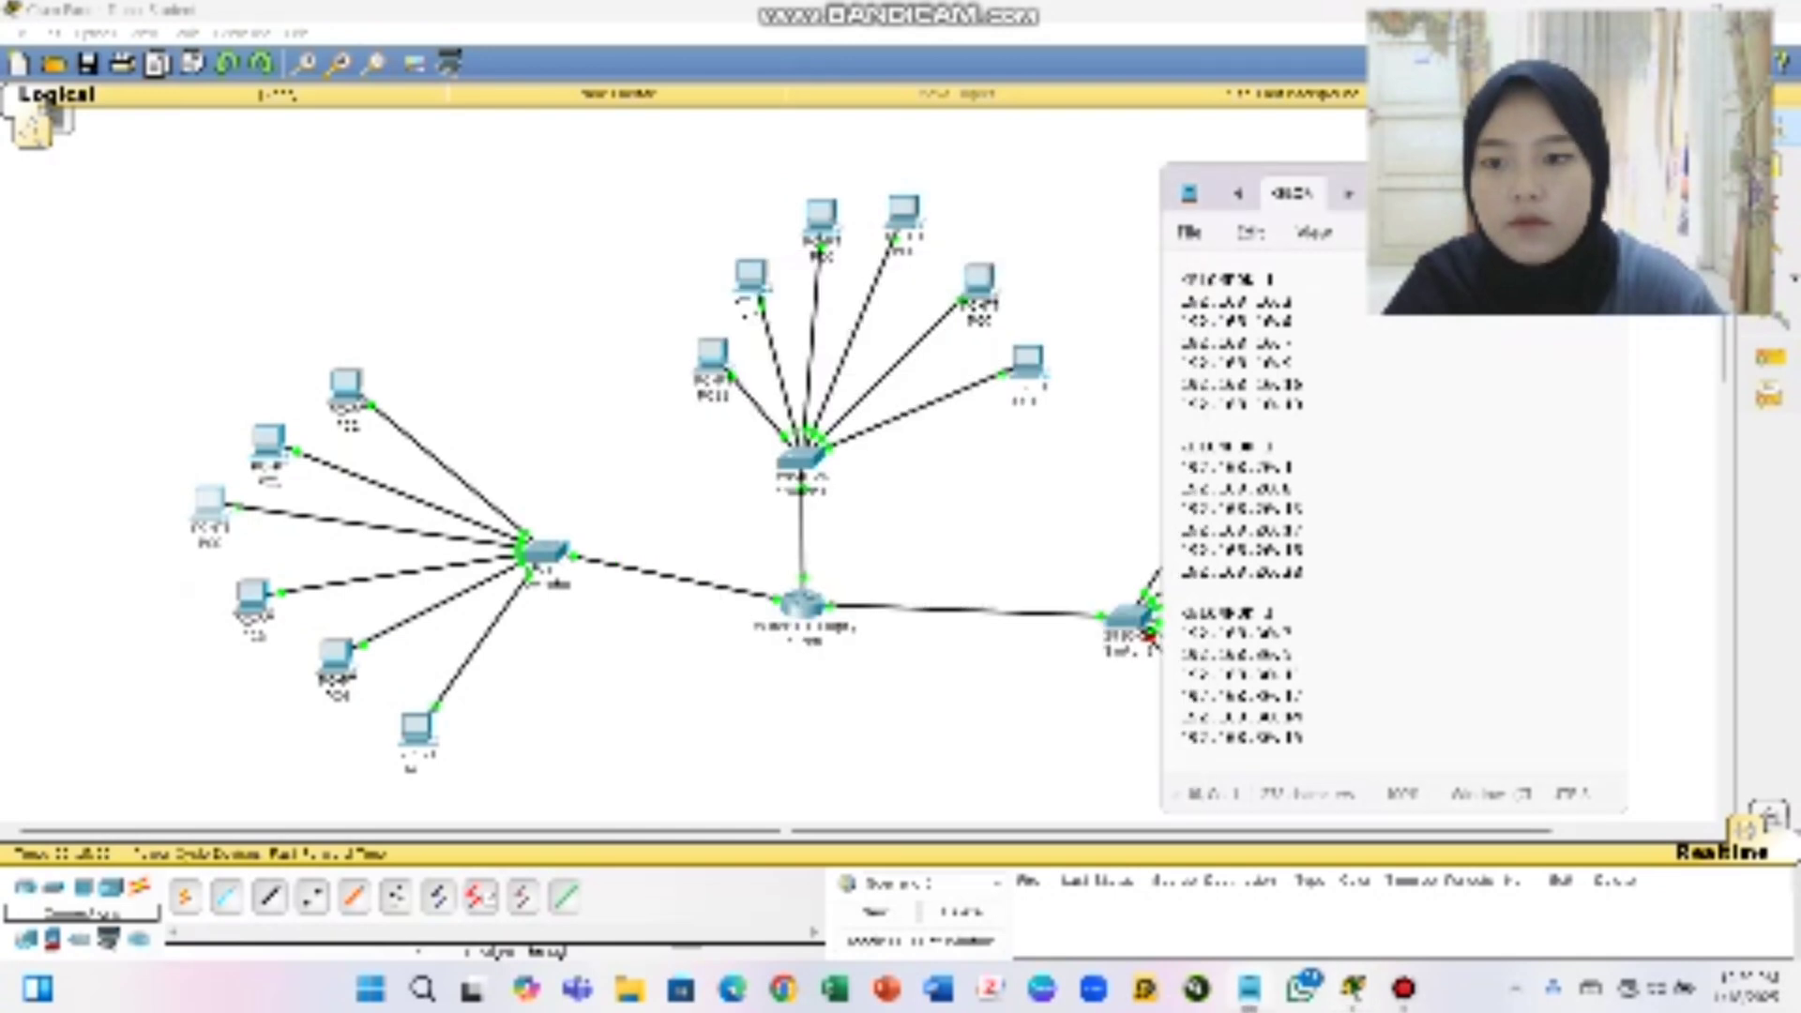
Consult the Notepad address list and enter its fourth KELOMPOK 1 address as the static IP address of the first group's fourth PC
left_click(251, 596)
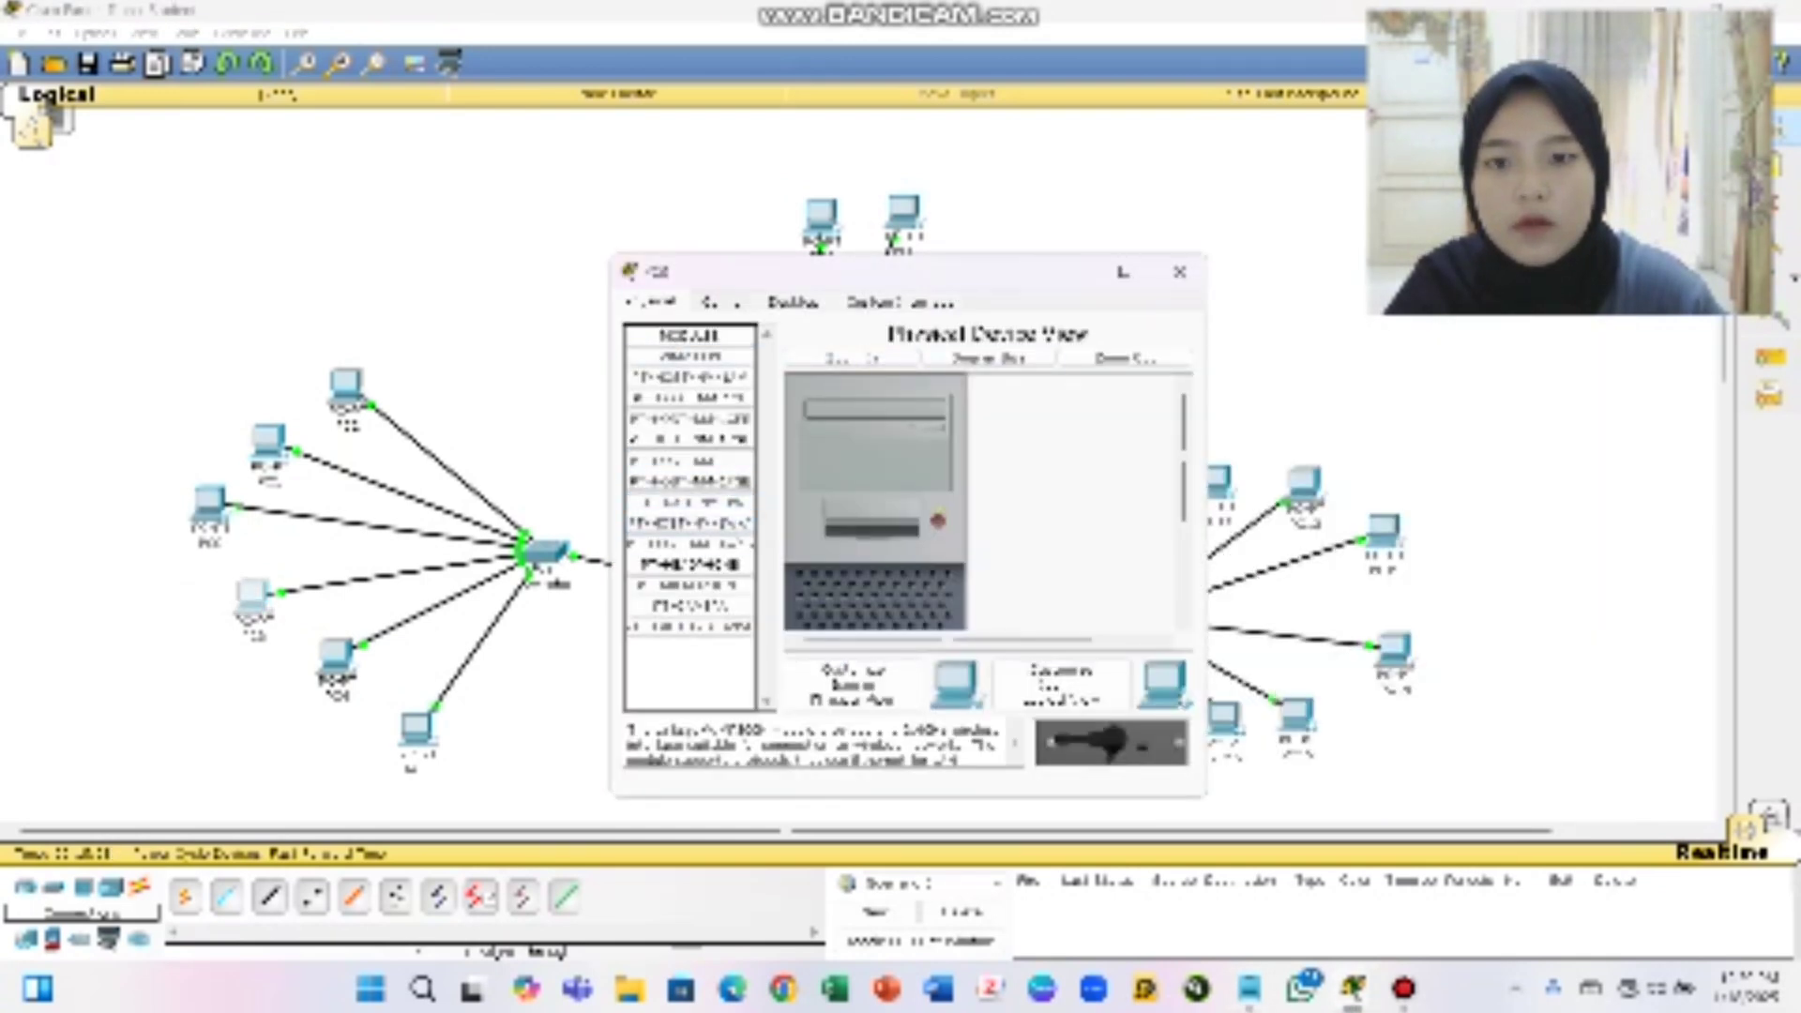
left_click(793, 302)
left_click(679, 360)
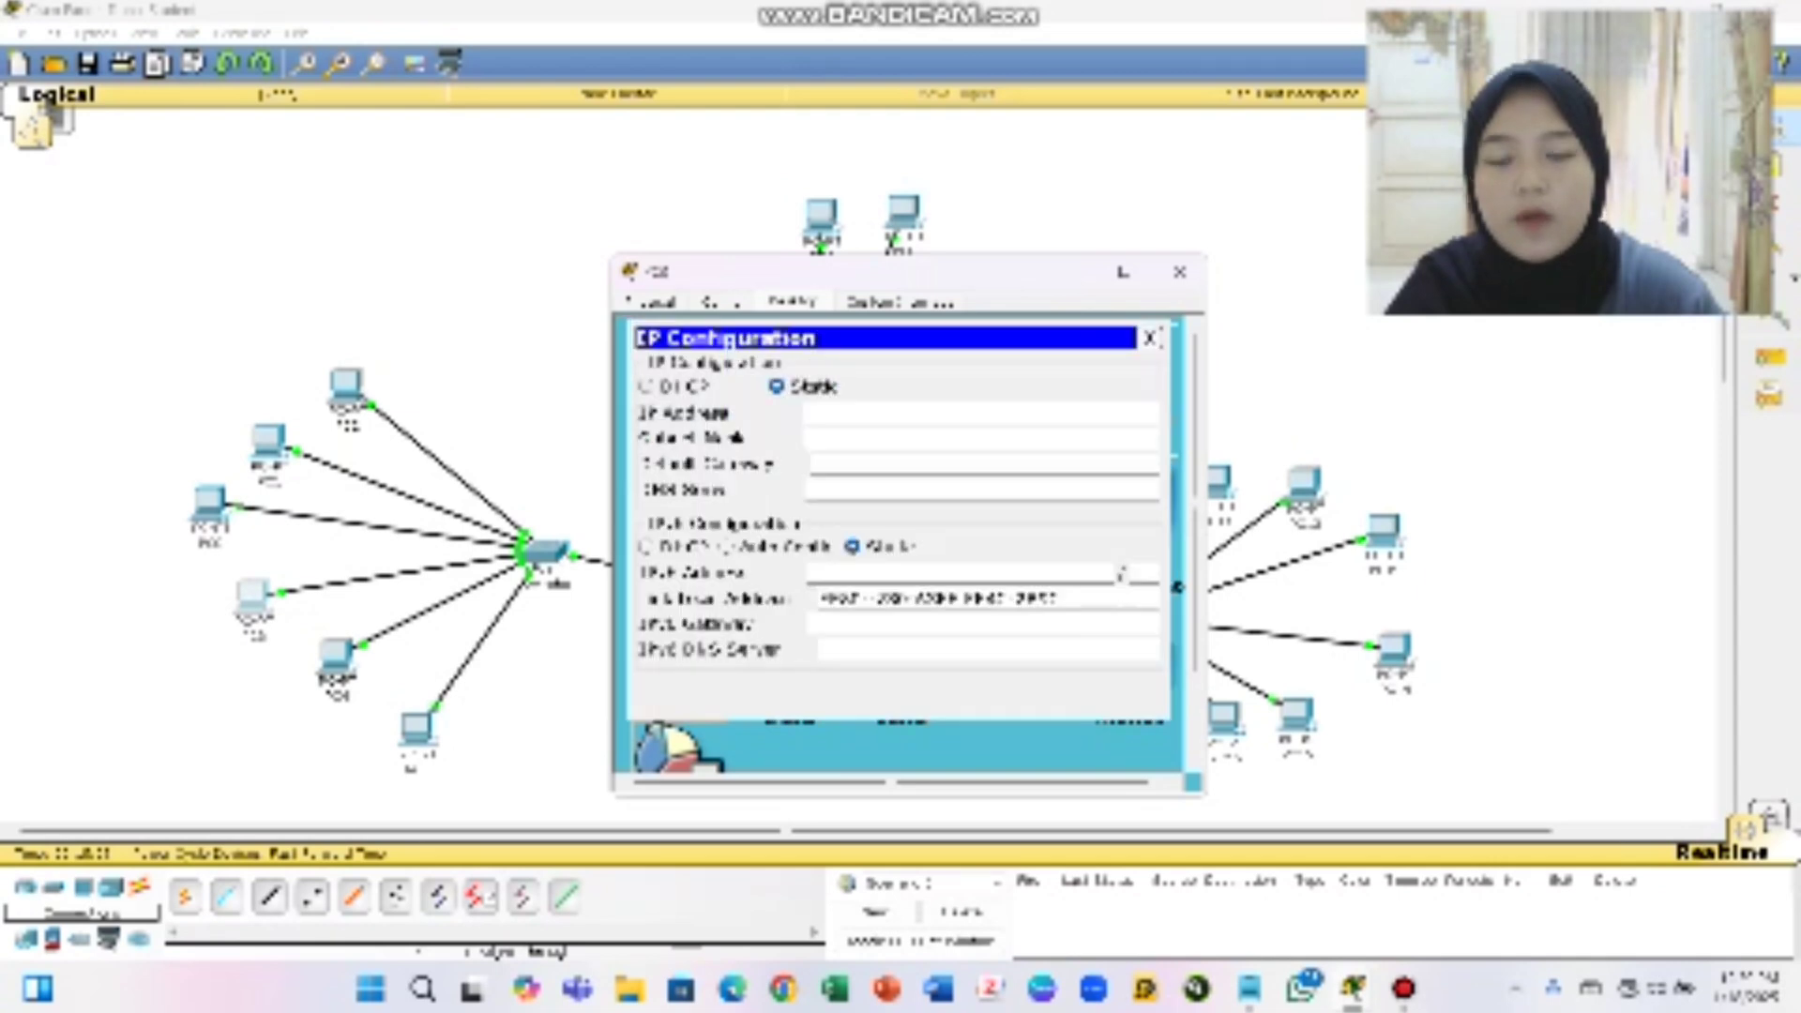
left_click(816, 413)
type("192")
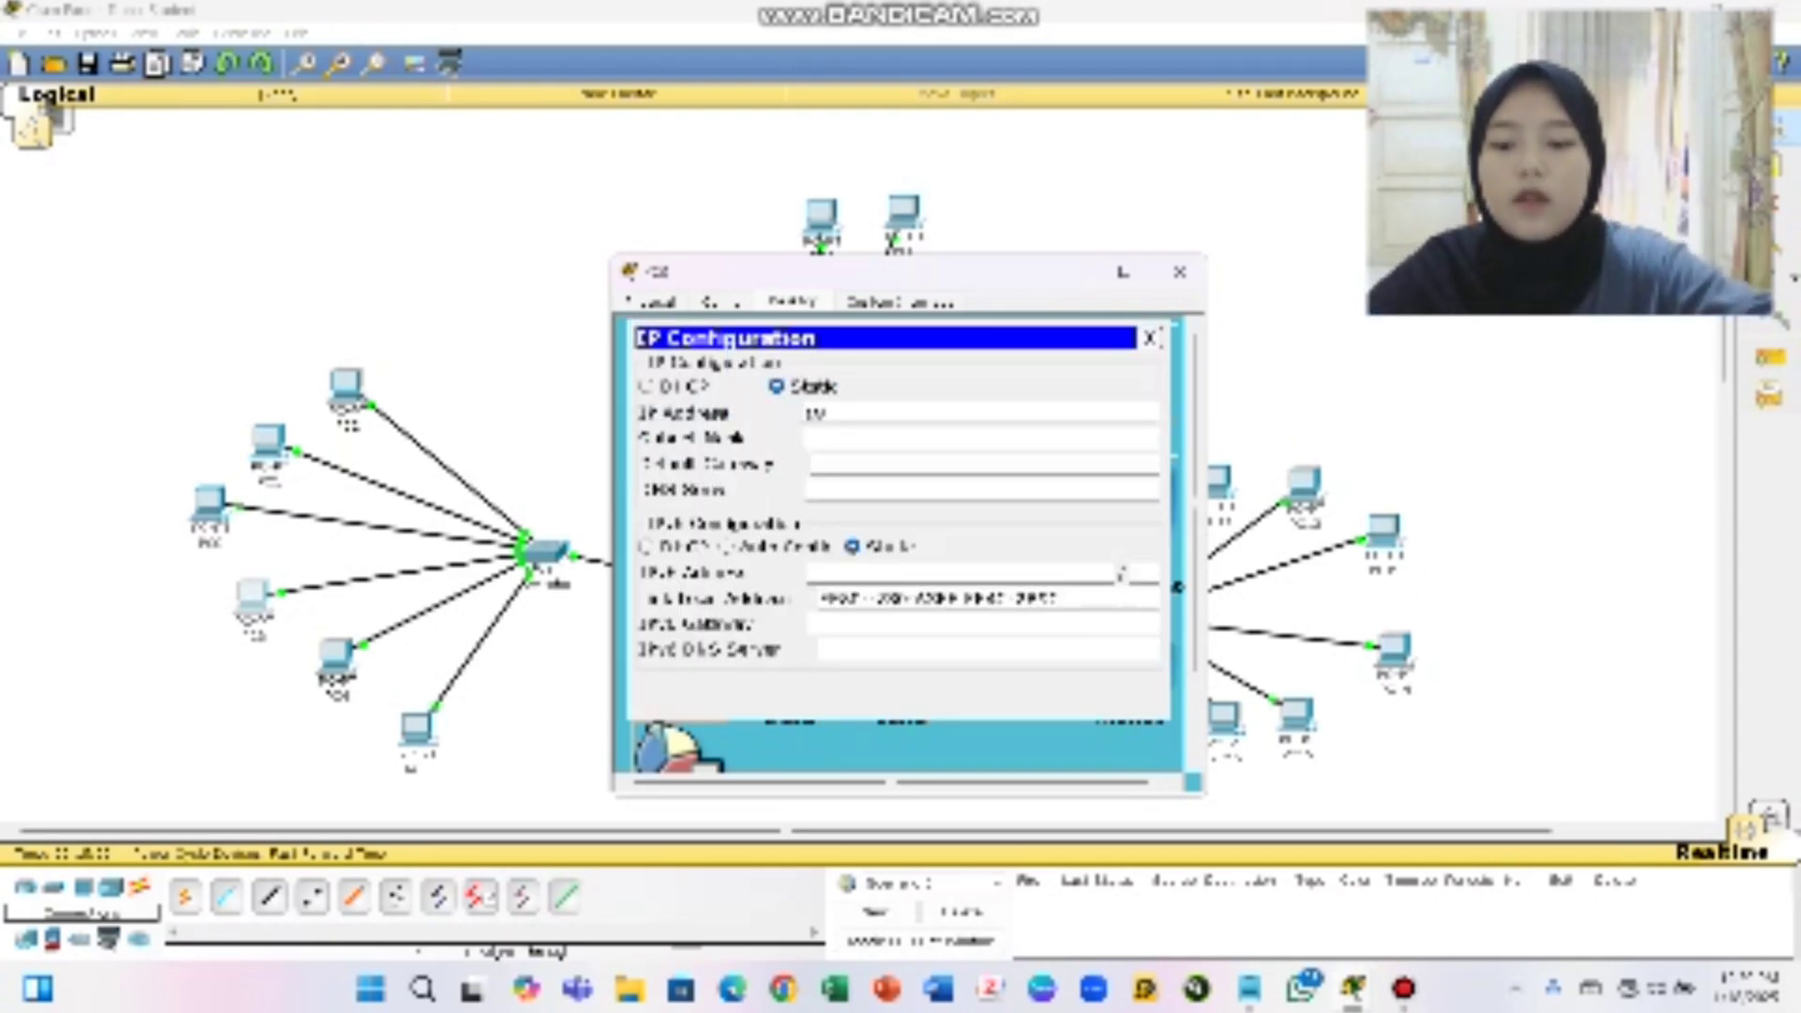
type(".168.1")
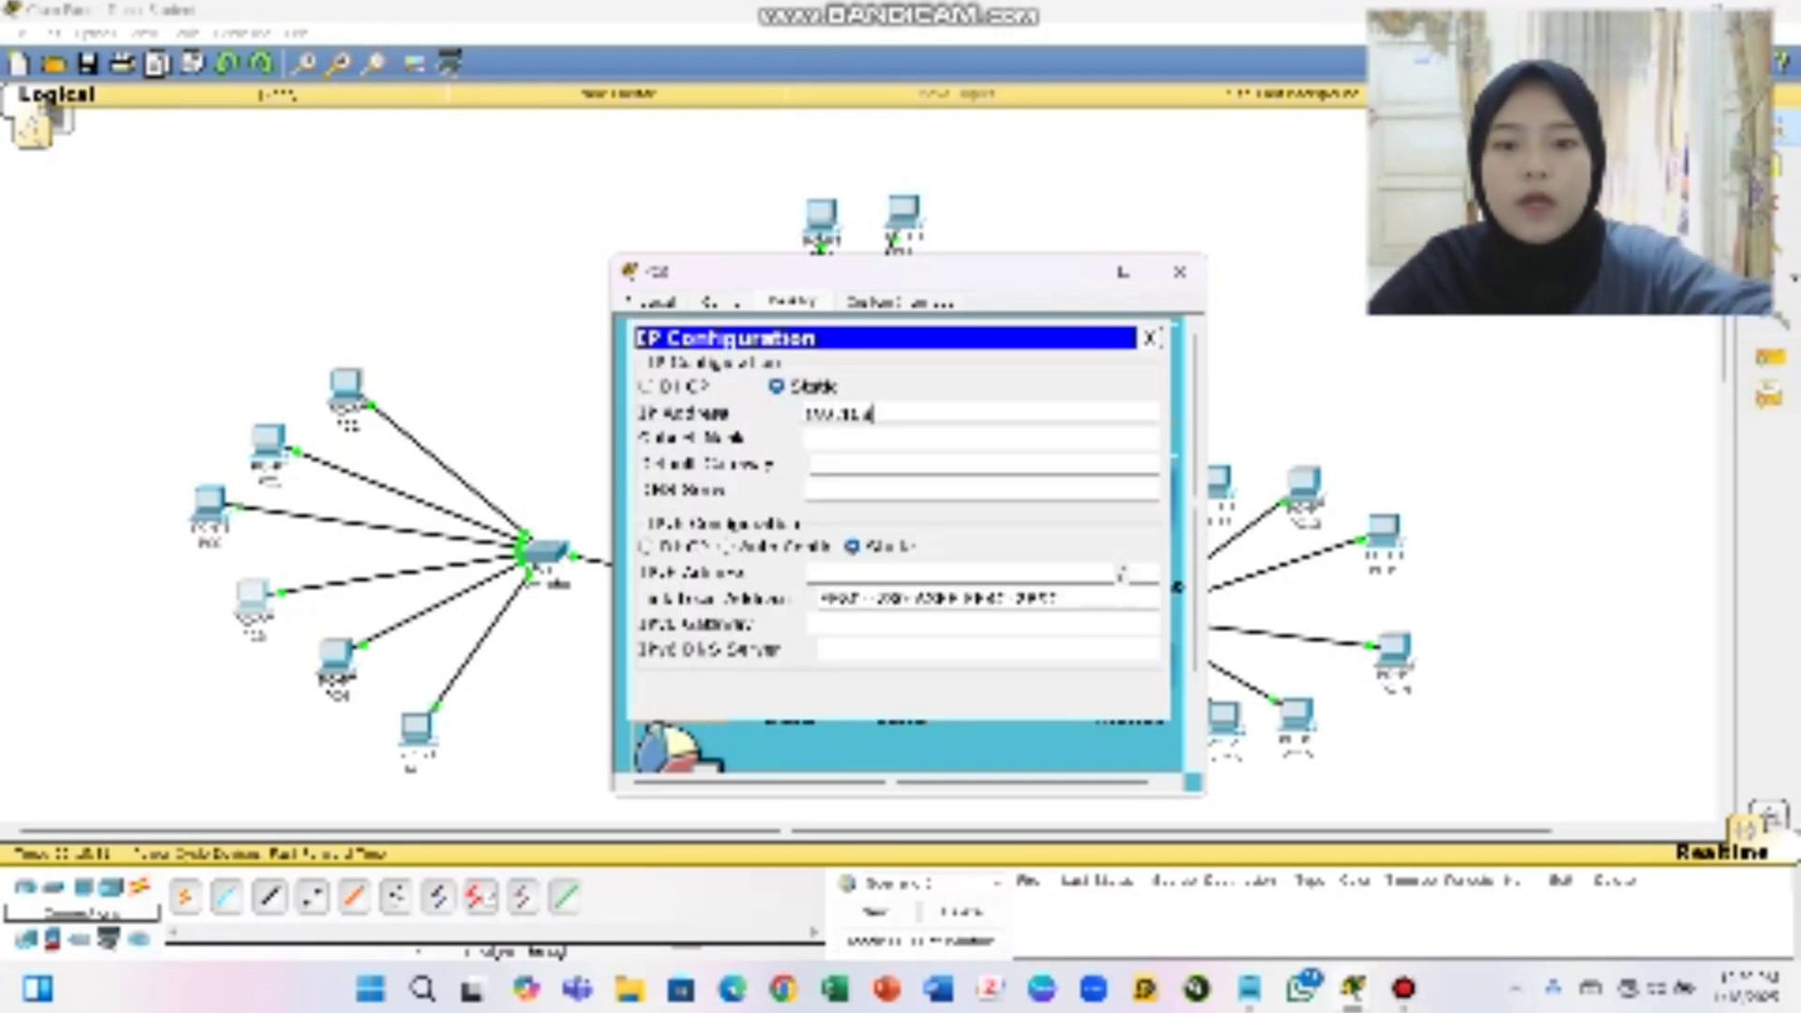
type(".11")
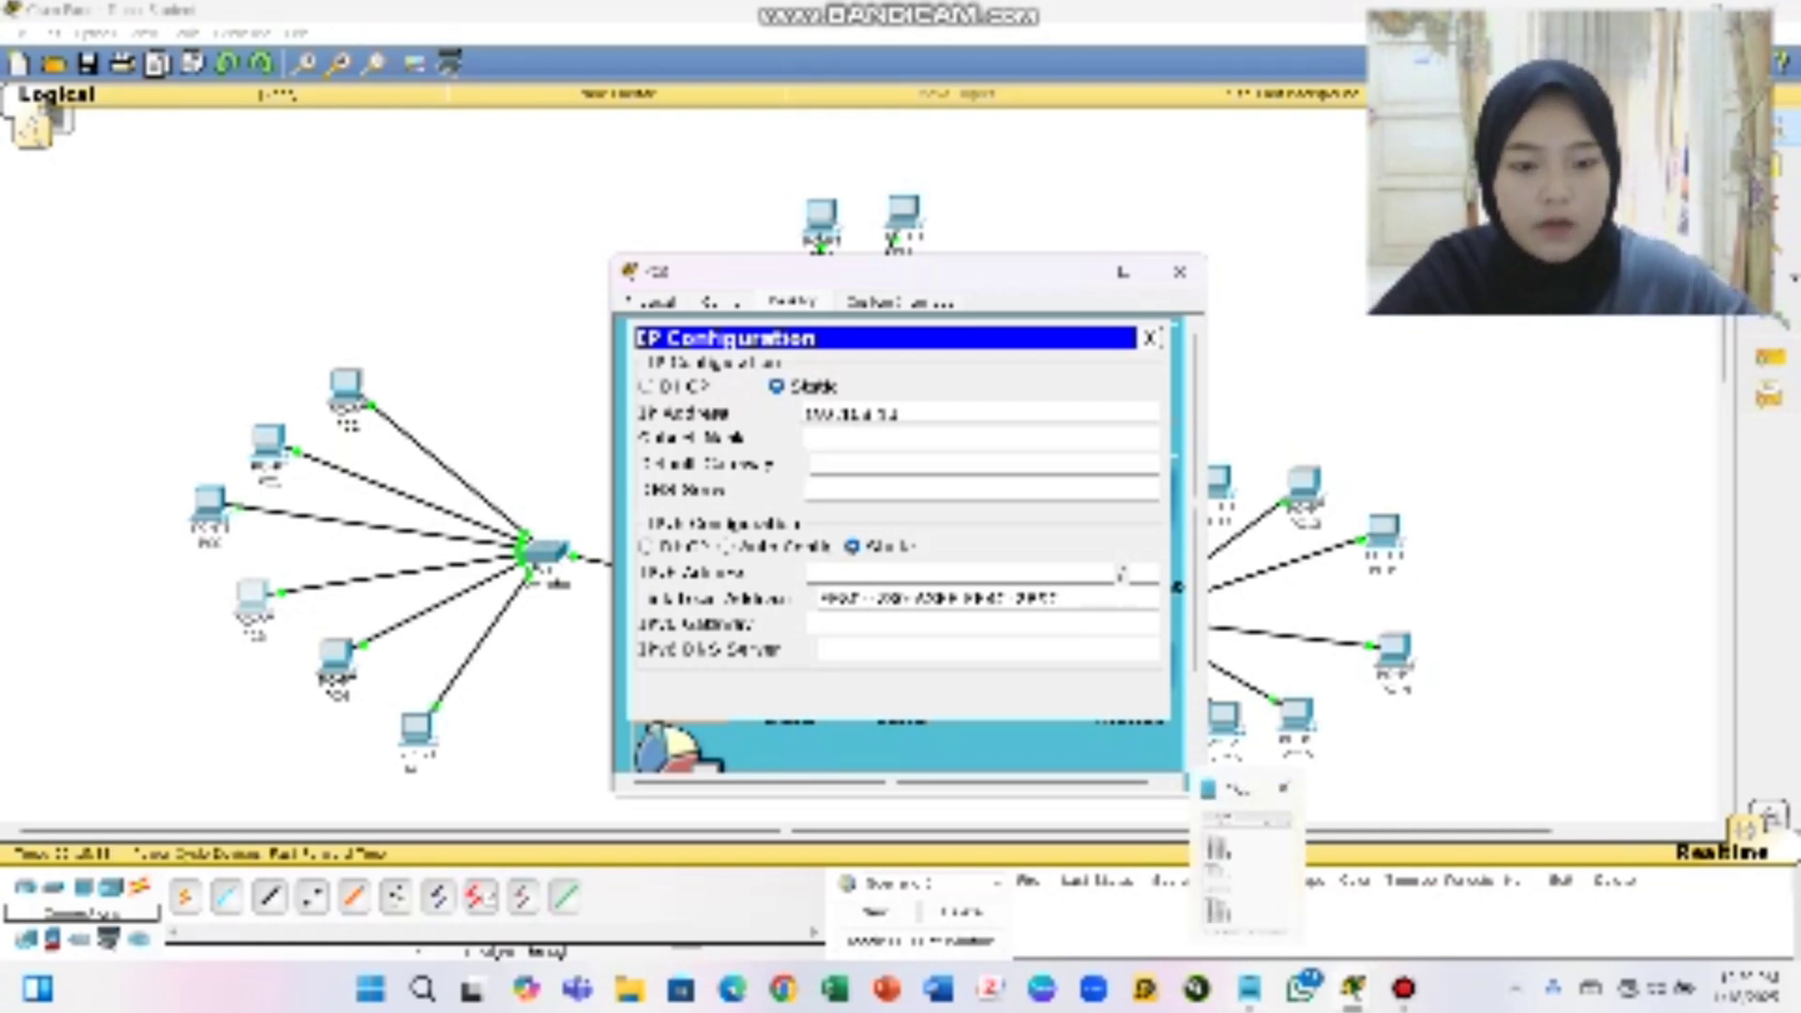
left_click(1248, 988)
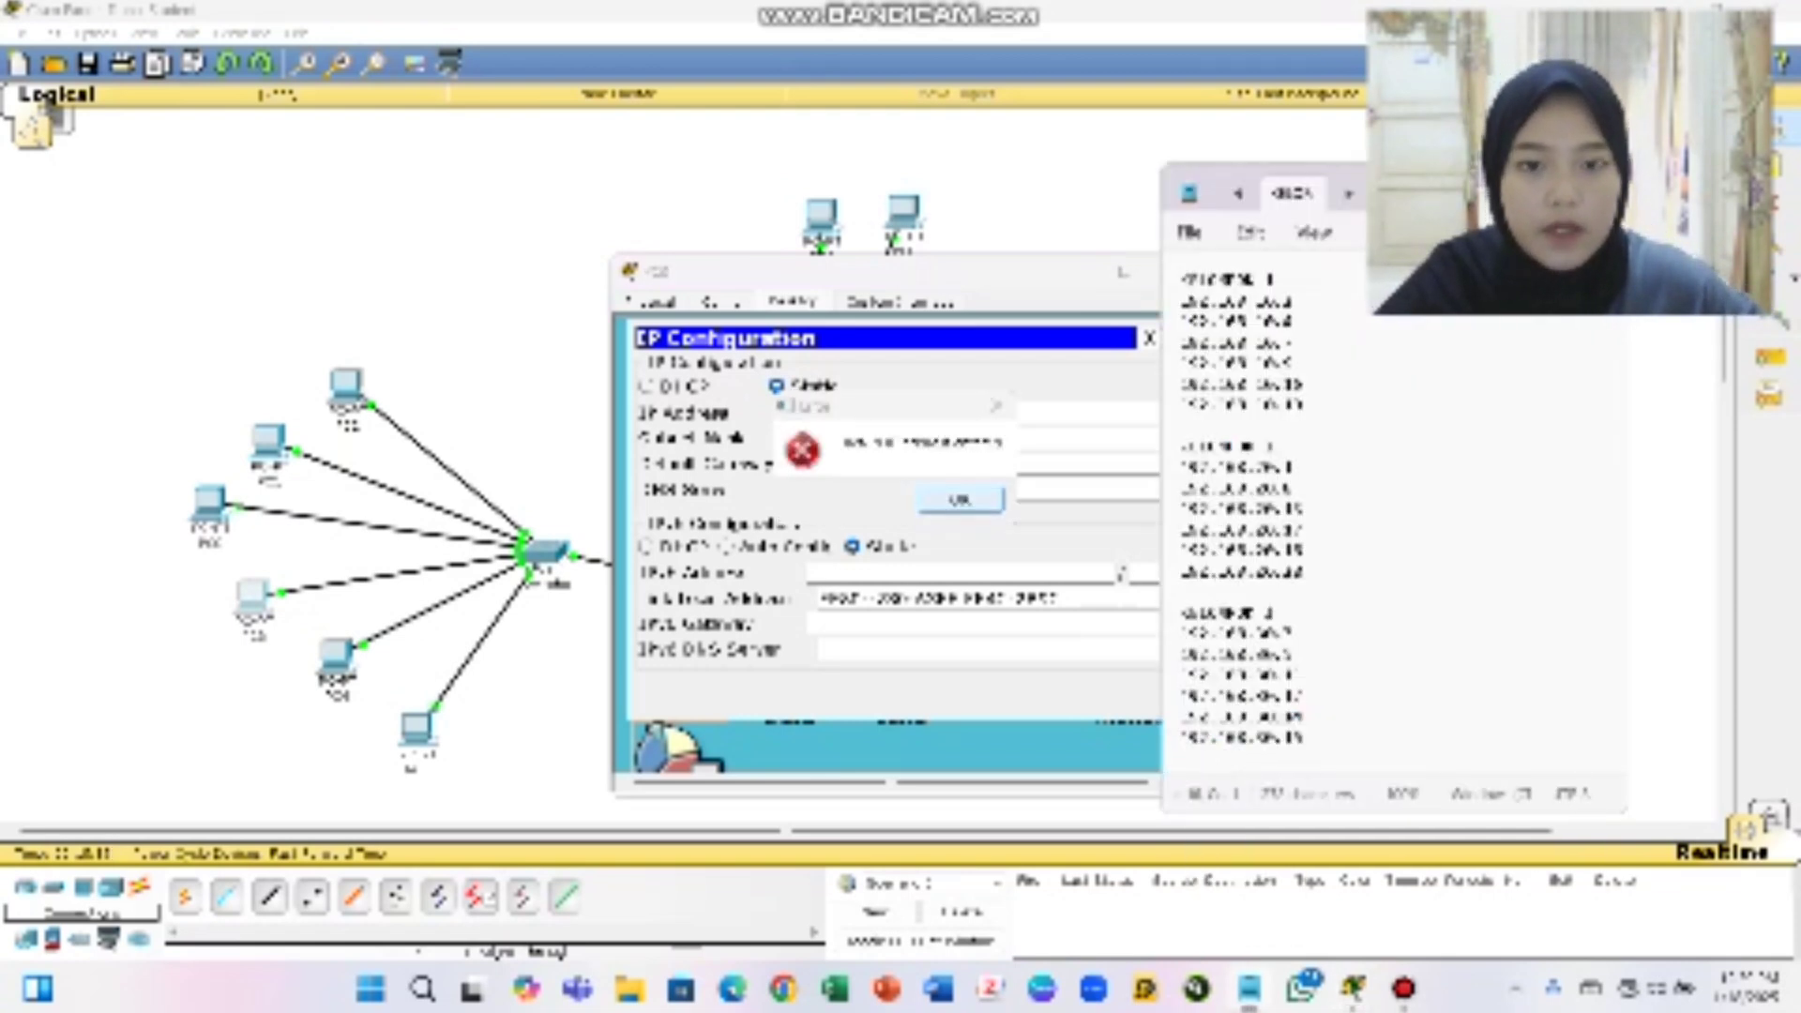
left_click(960, 499)
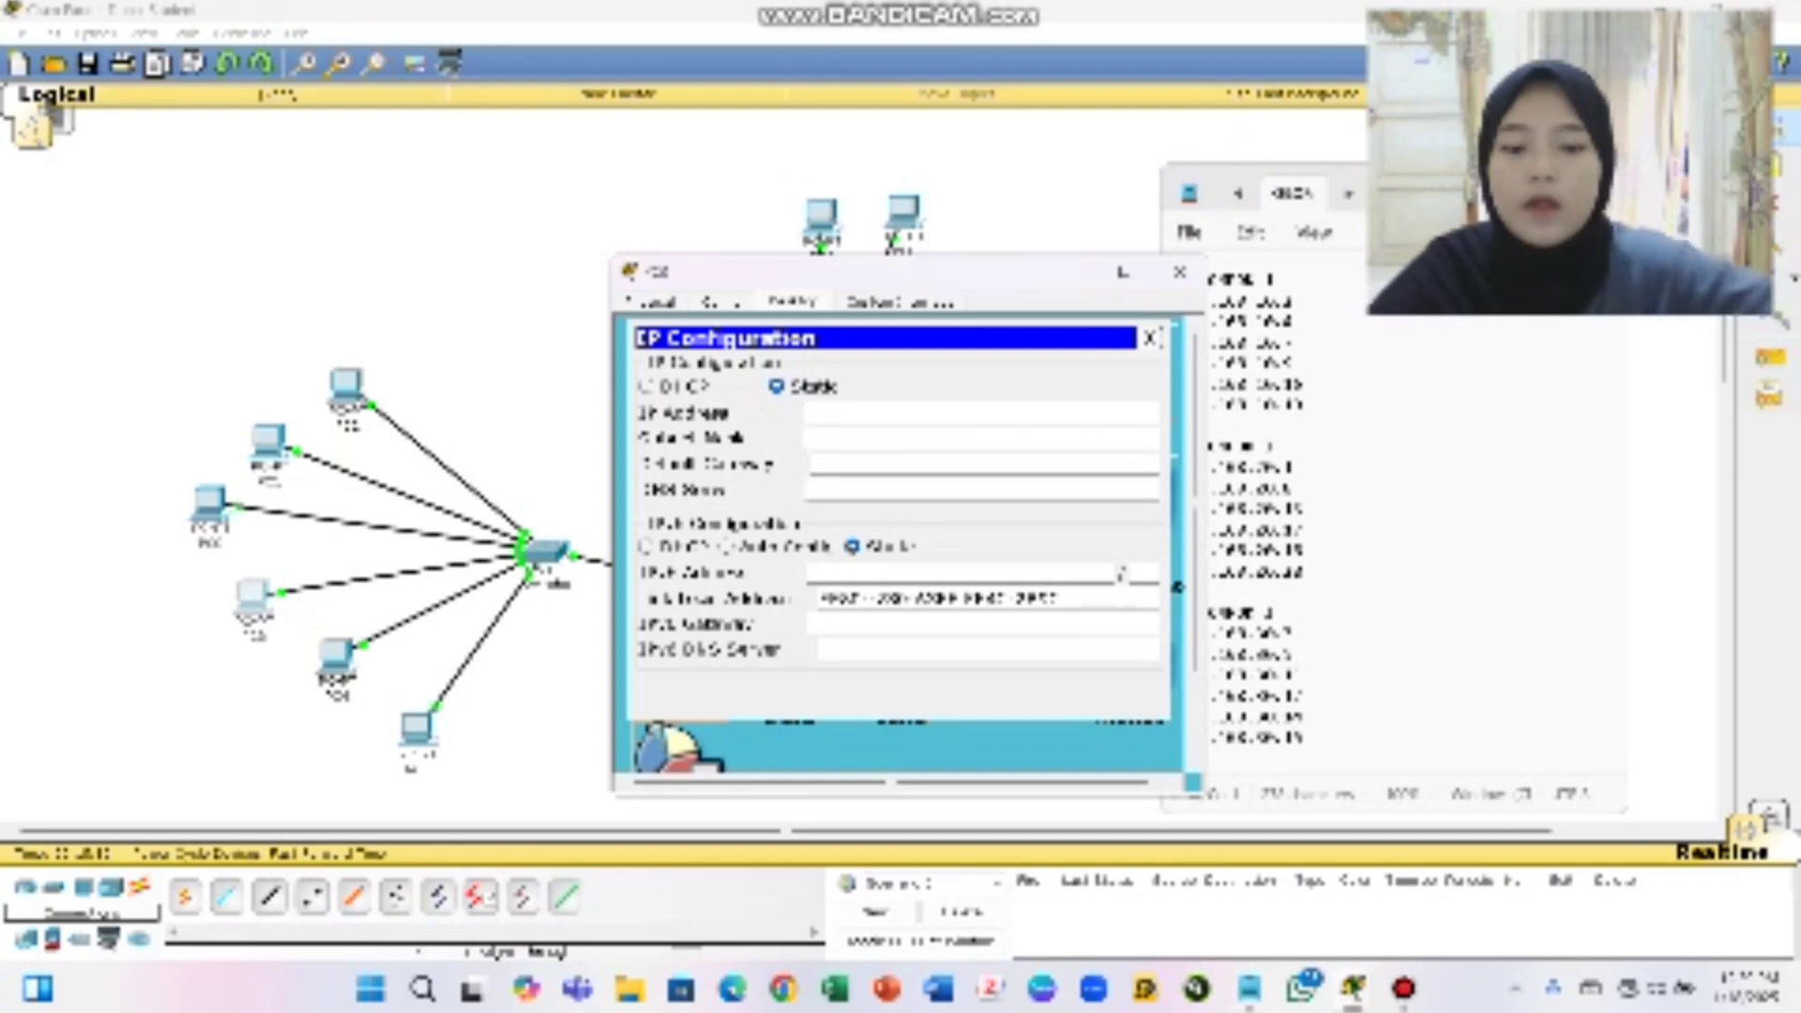
type("192.16")
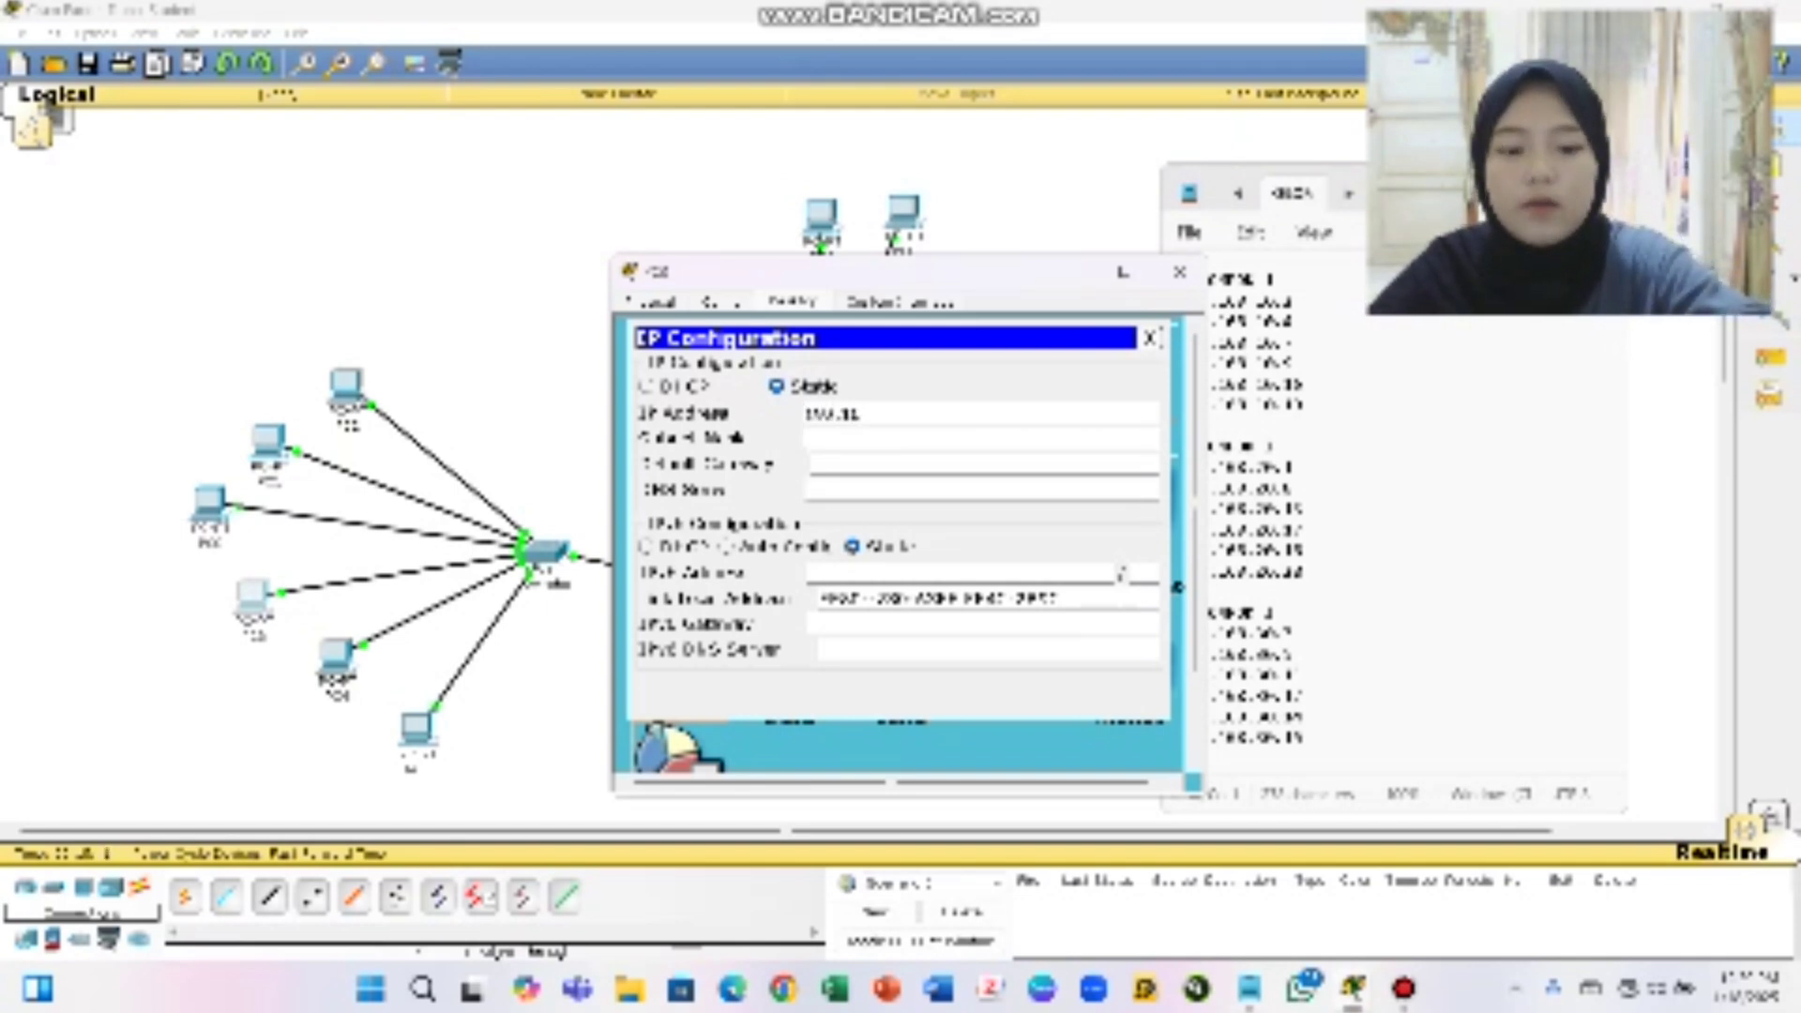
type("8.1.10.6")
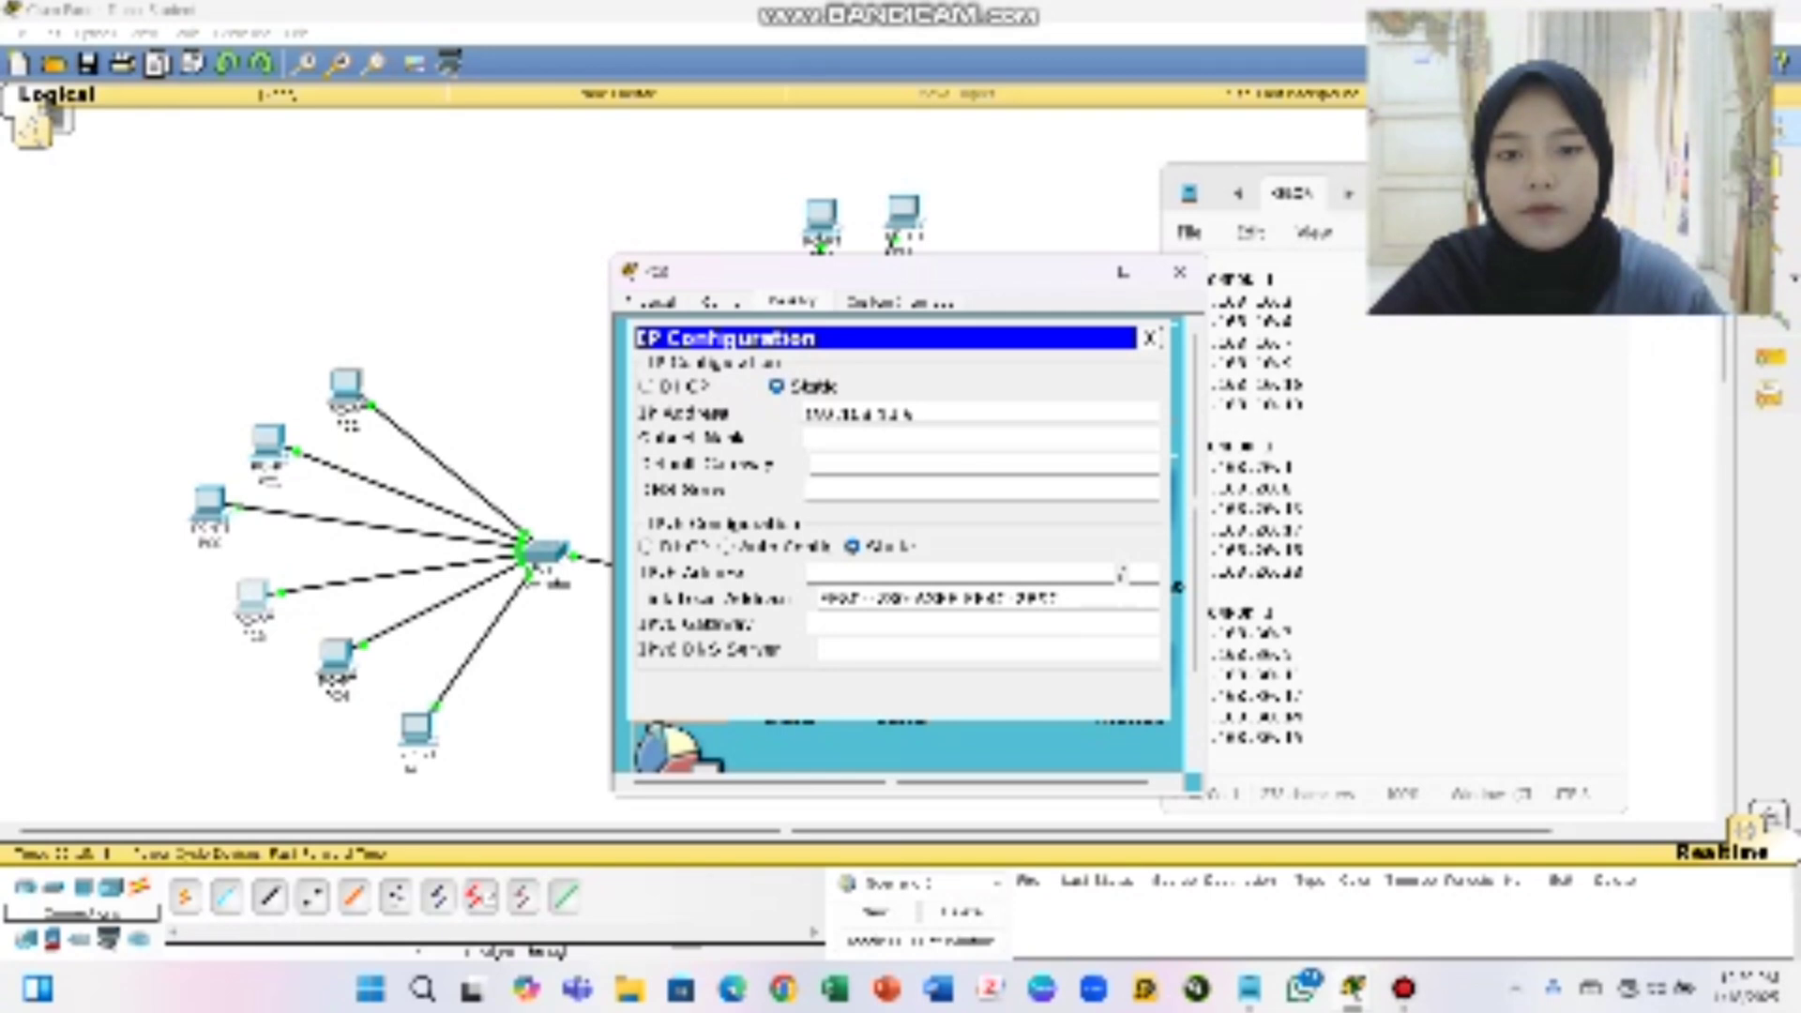
Give the first group's fourth PC the subnet mask 255.255.255.0 and default gateway 192.168.10.254, and close its settings
left_click(842, 437)
key("Tab")
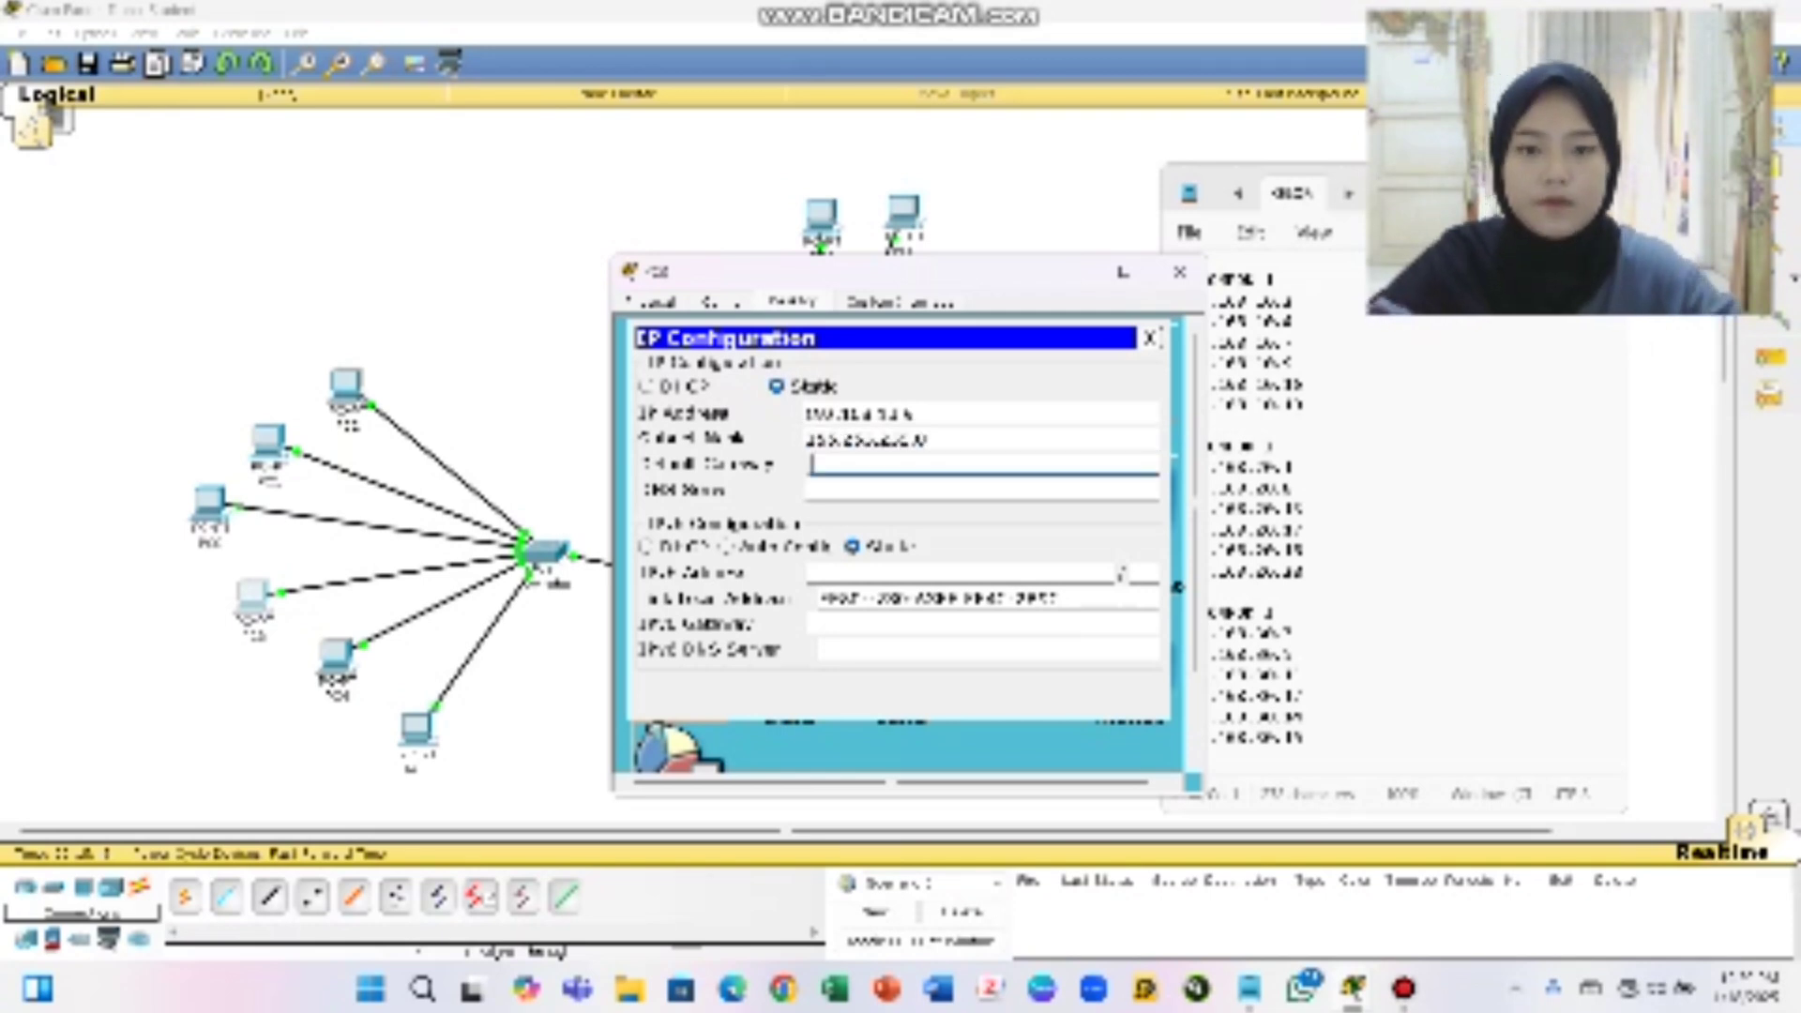
type("192")
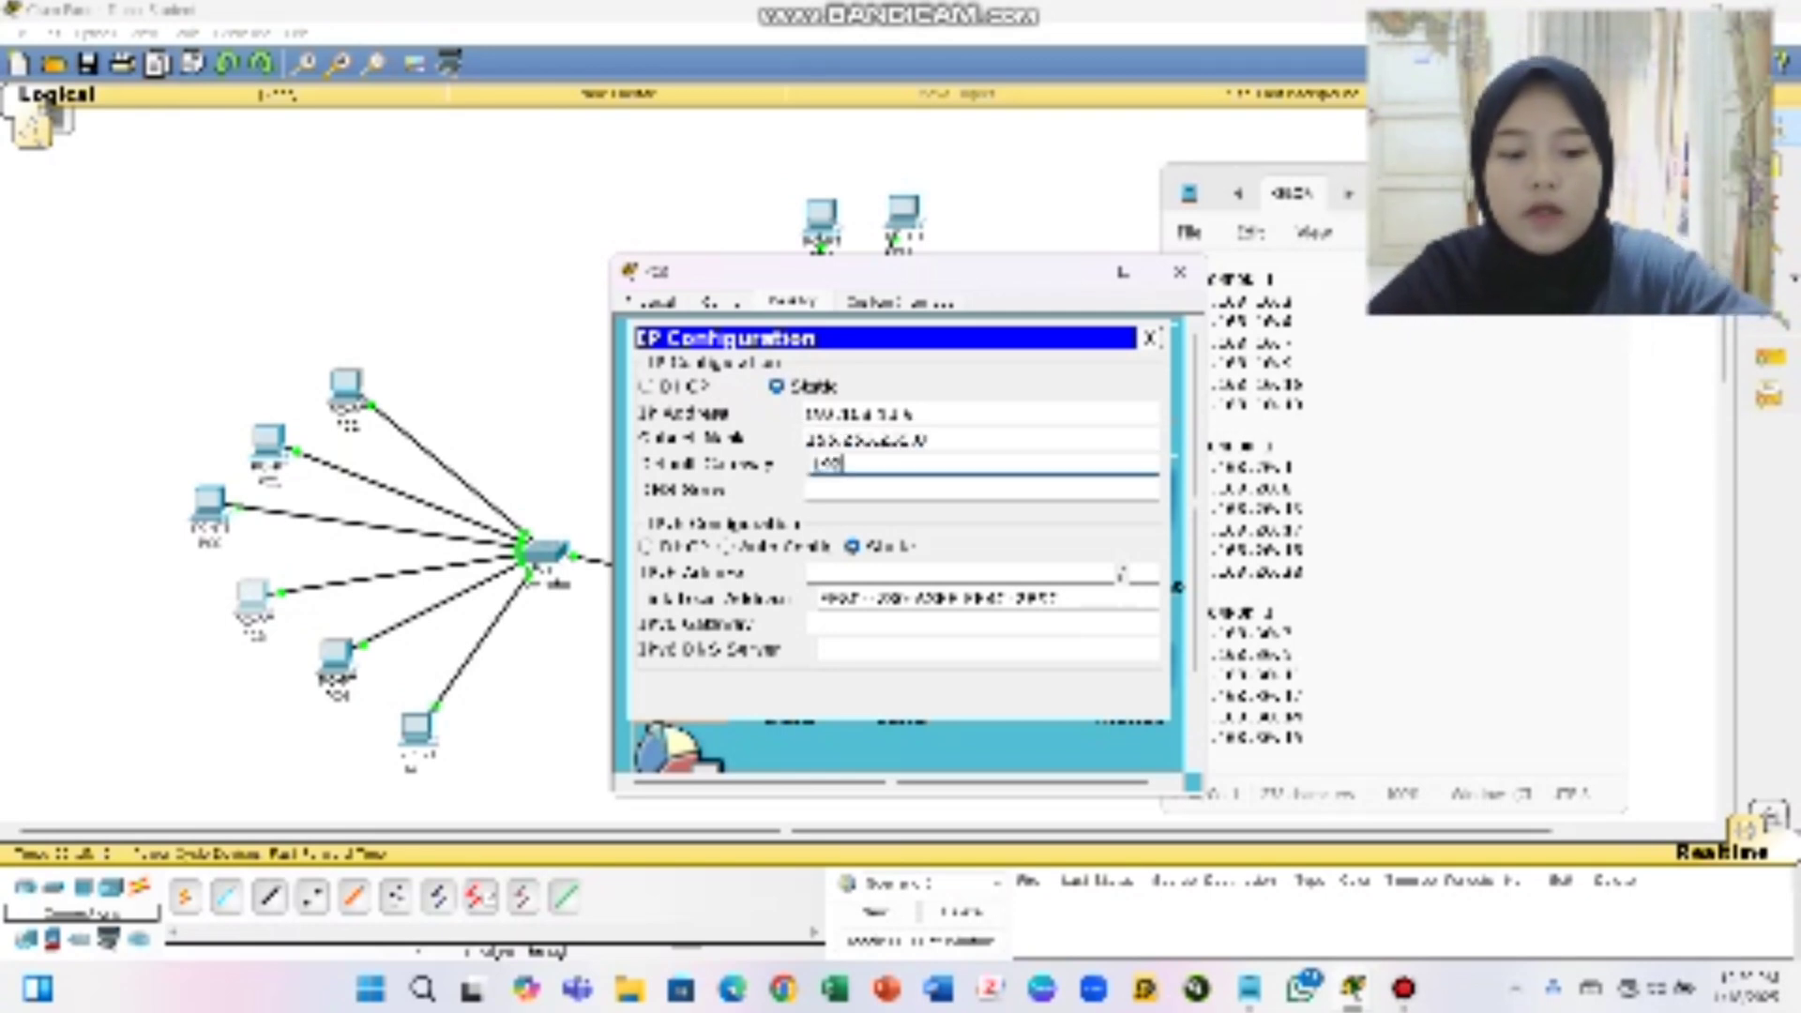
type(".168.15")
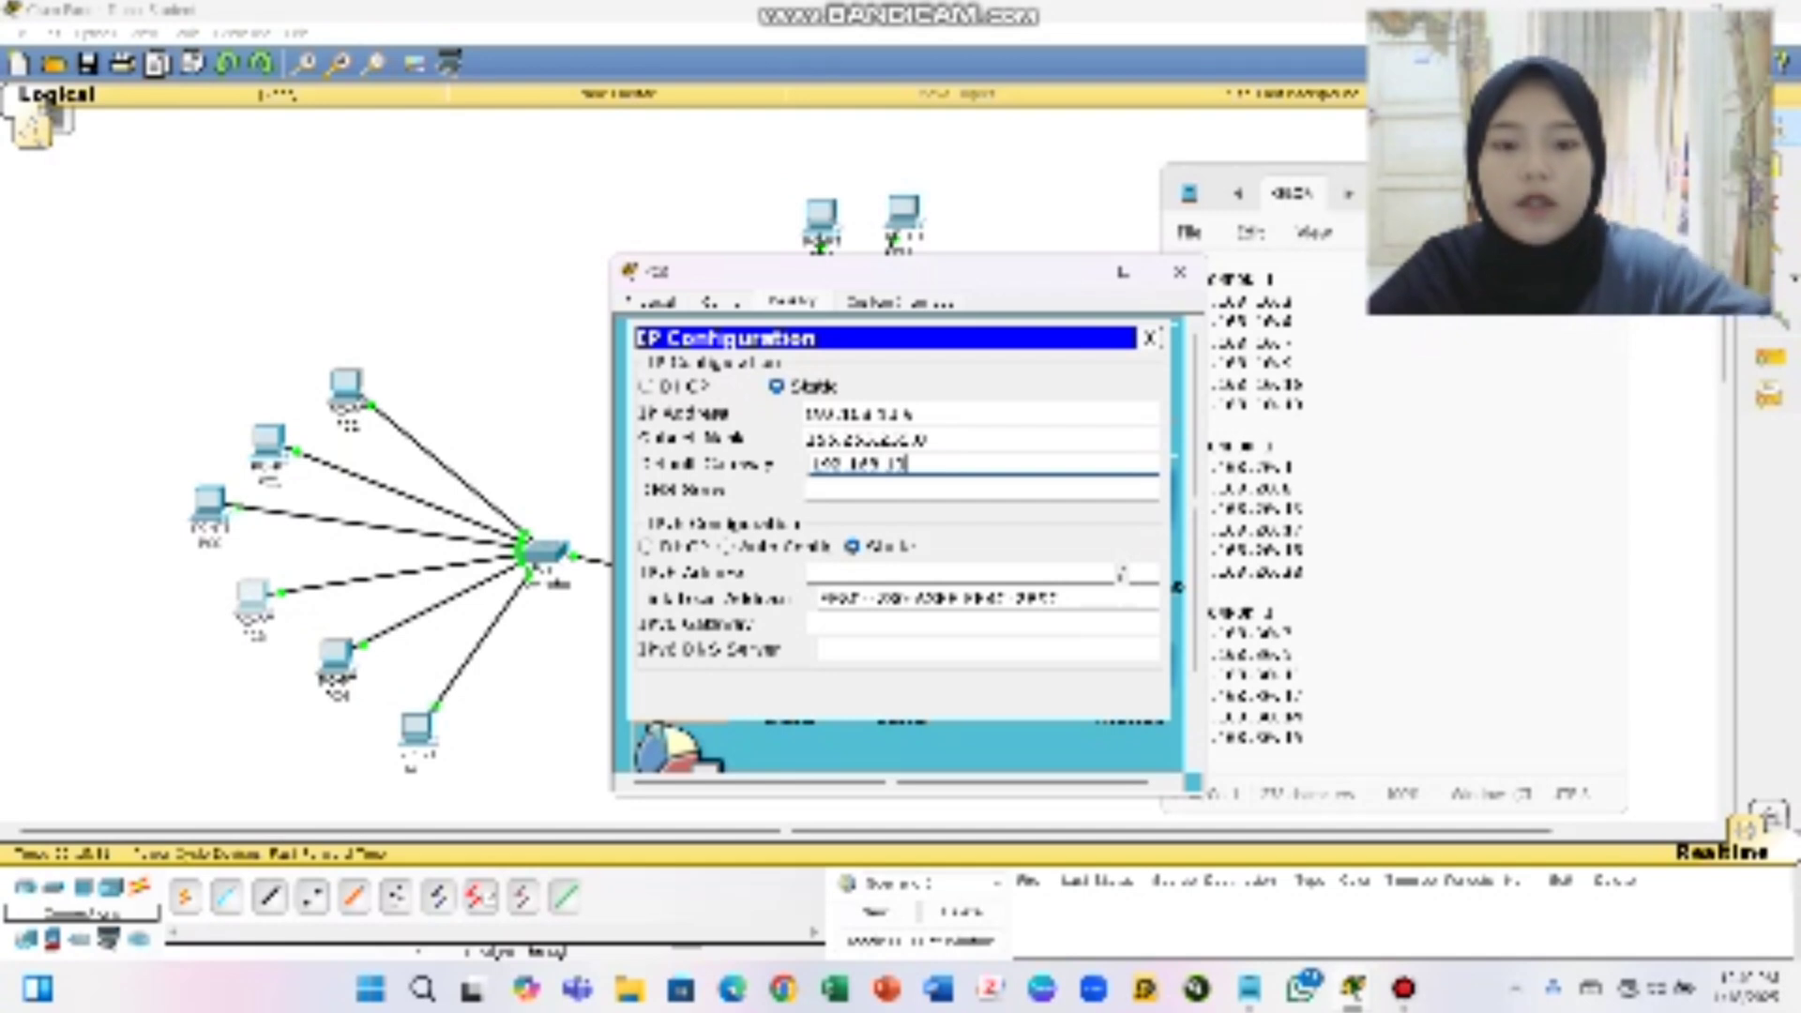
type(".254")
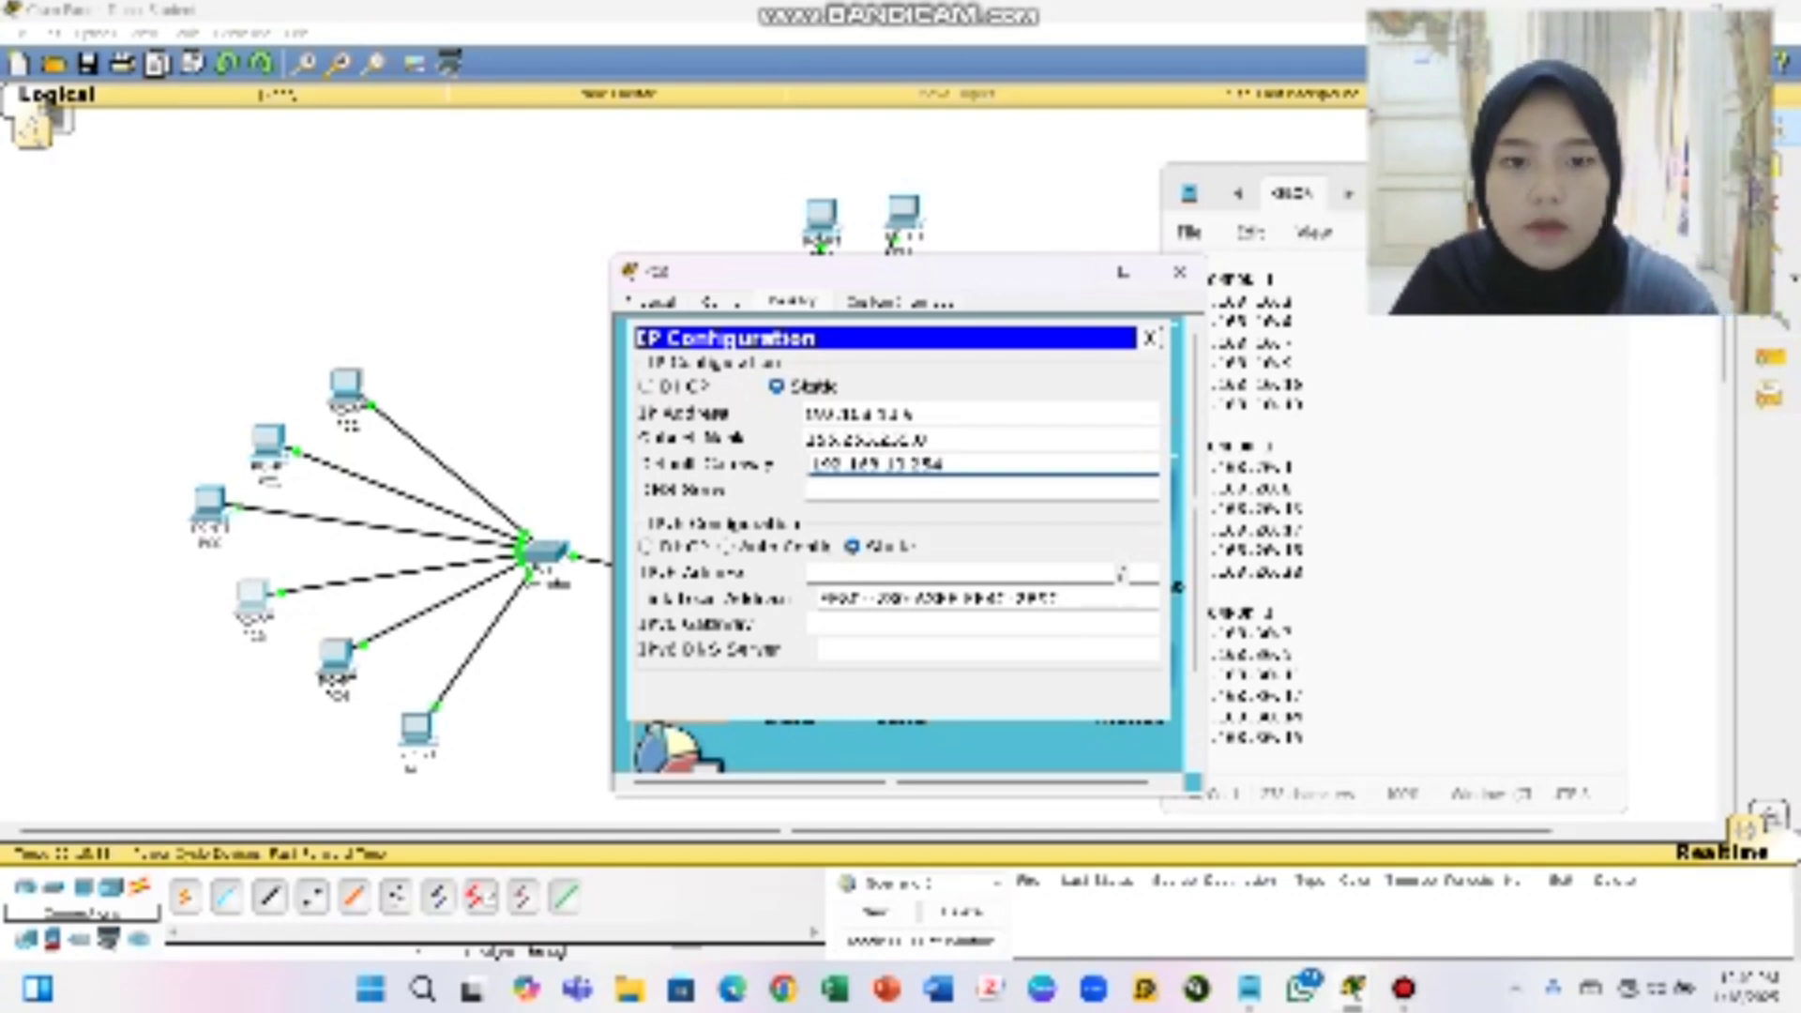
left_click(1180, 272)
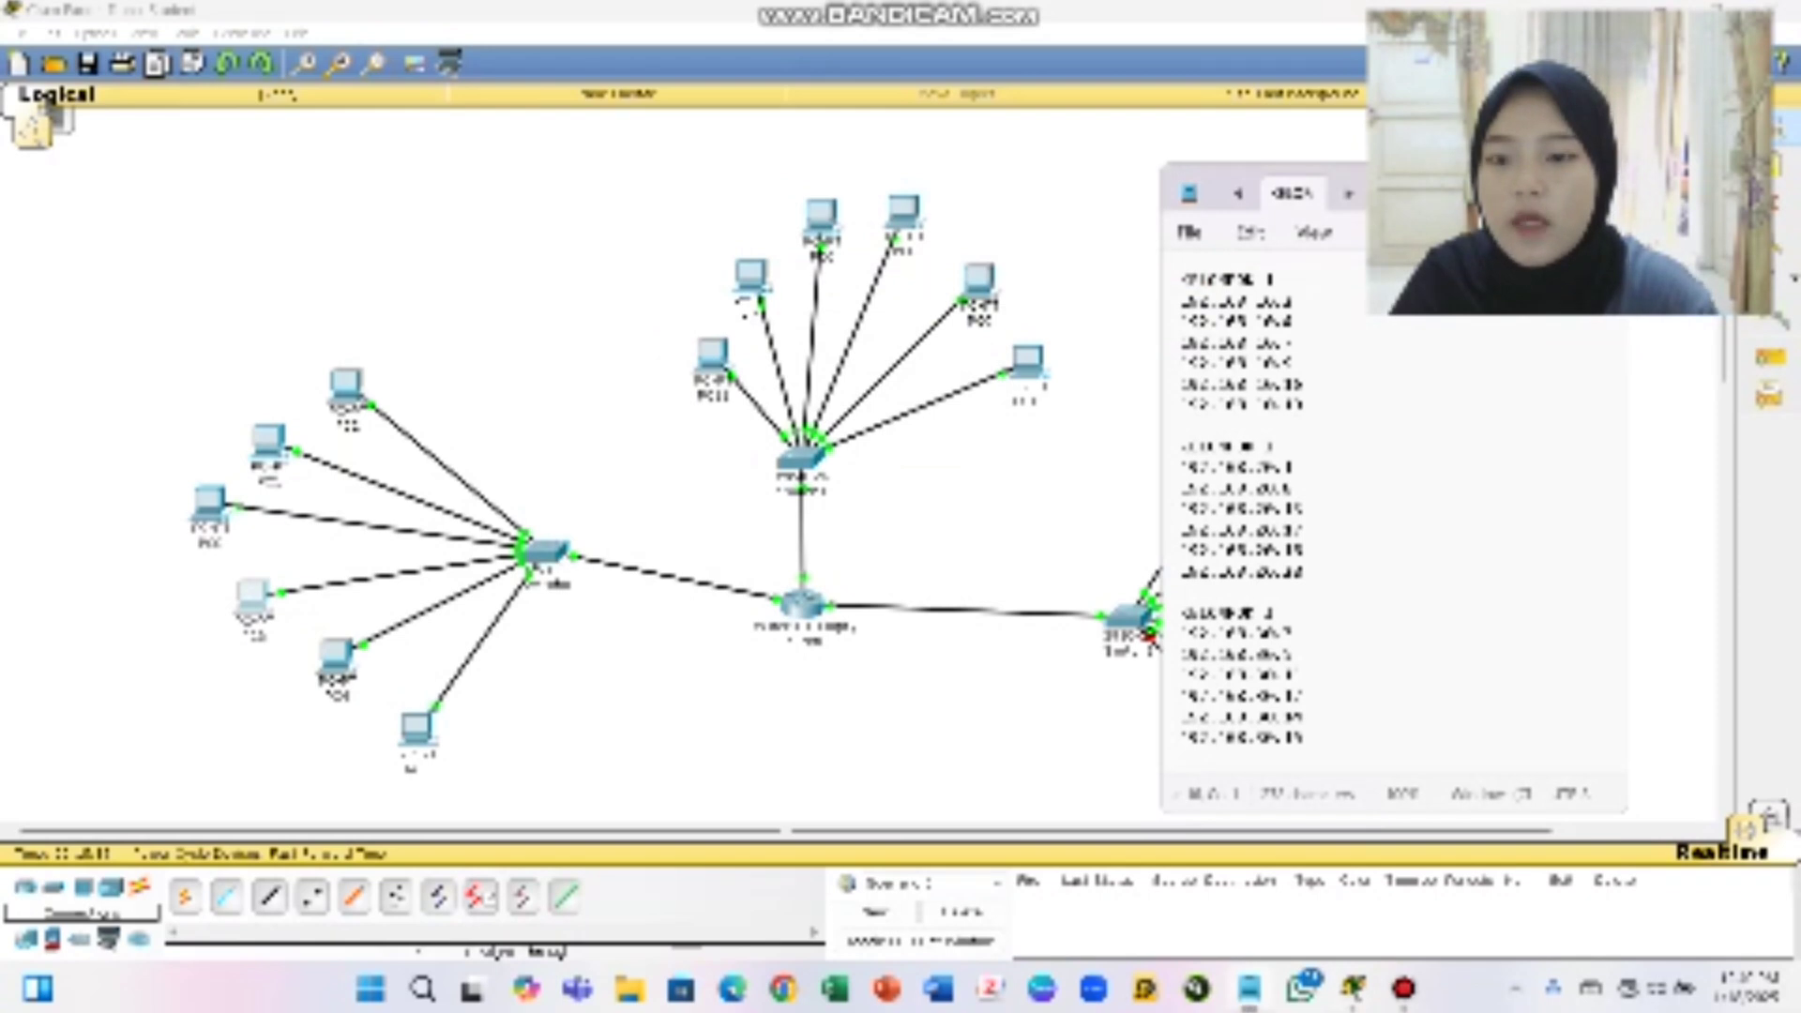
Open the IP configuration of the first group's fifth PC and assign it IP address 192.168.10.15
left_click(336, 657)
left_click(793, 302)
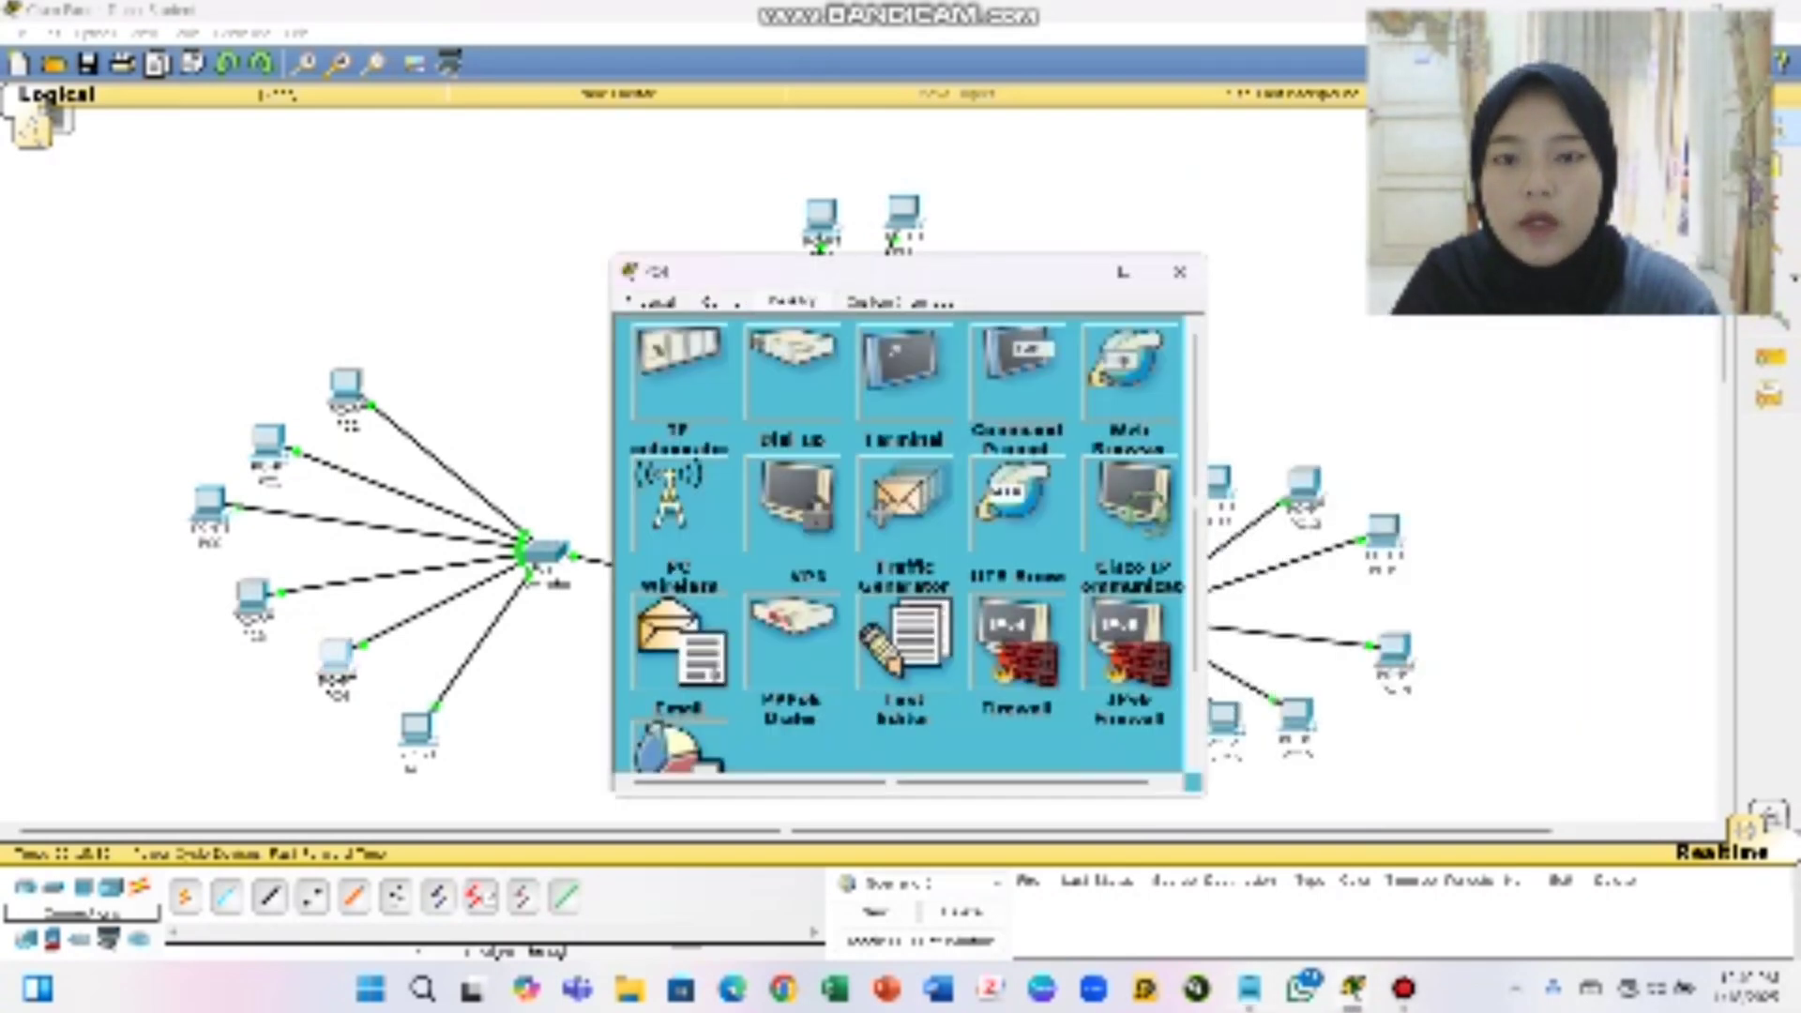
left_click(707, 366)
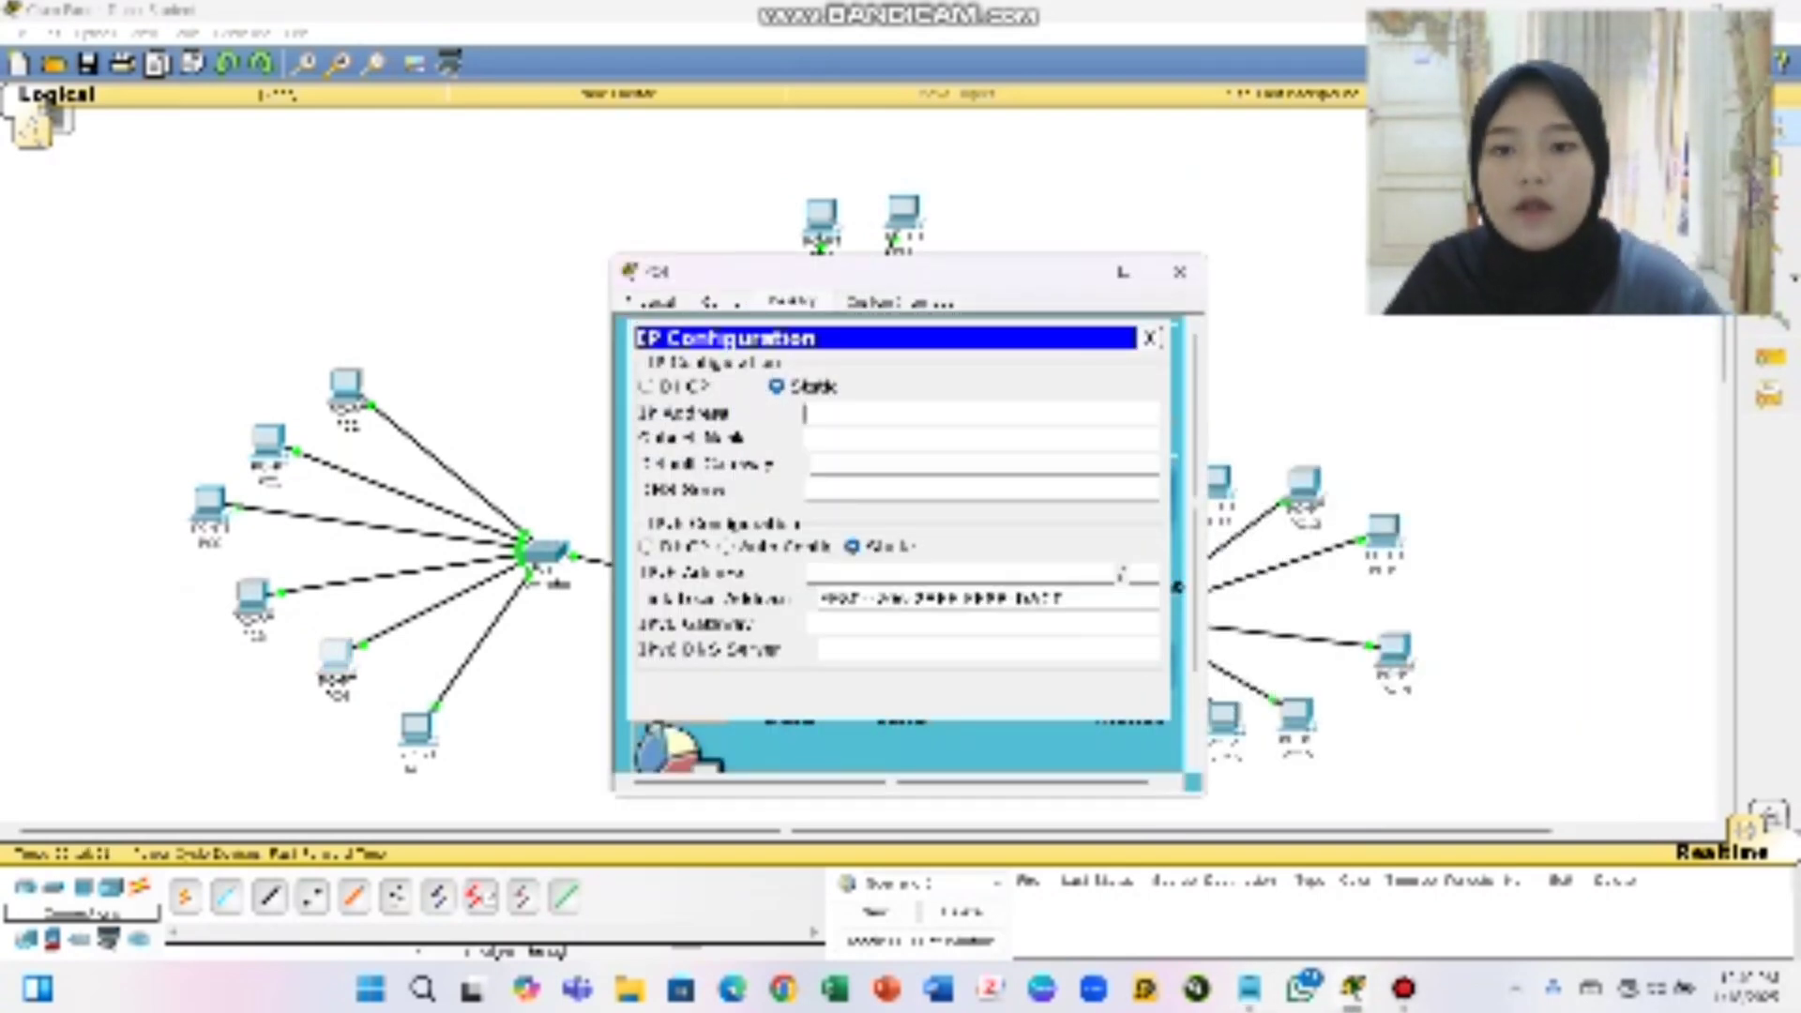
type("192")
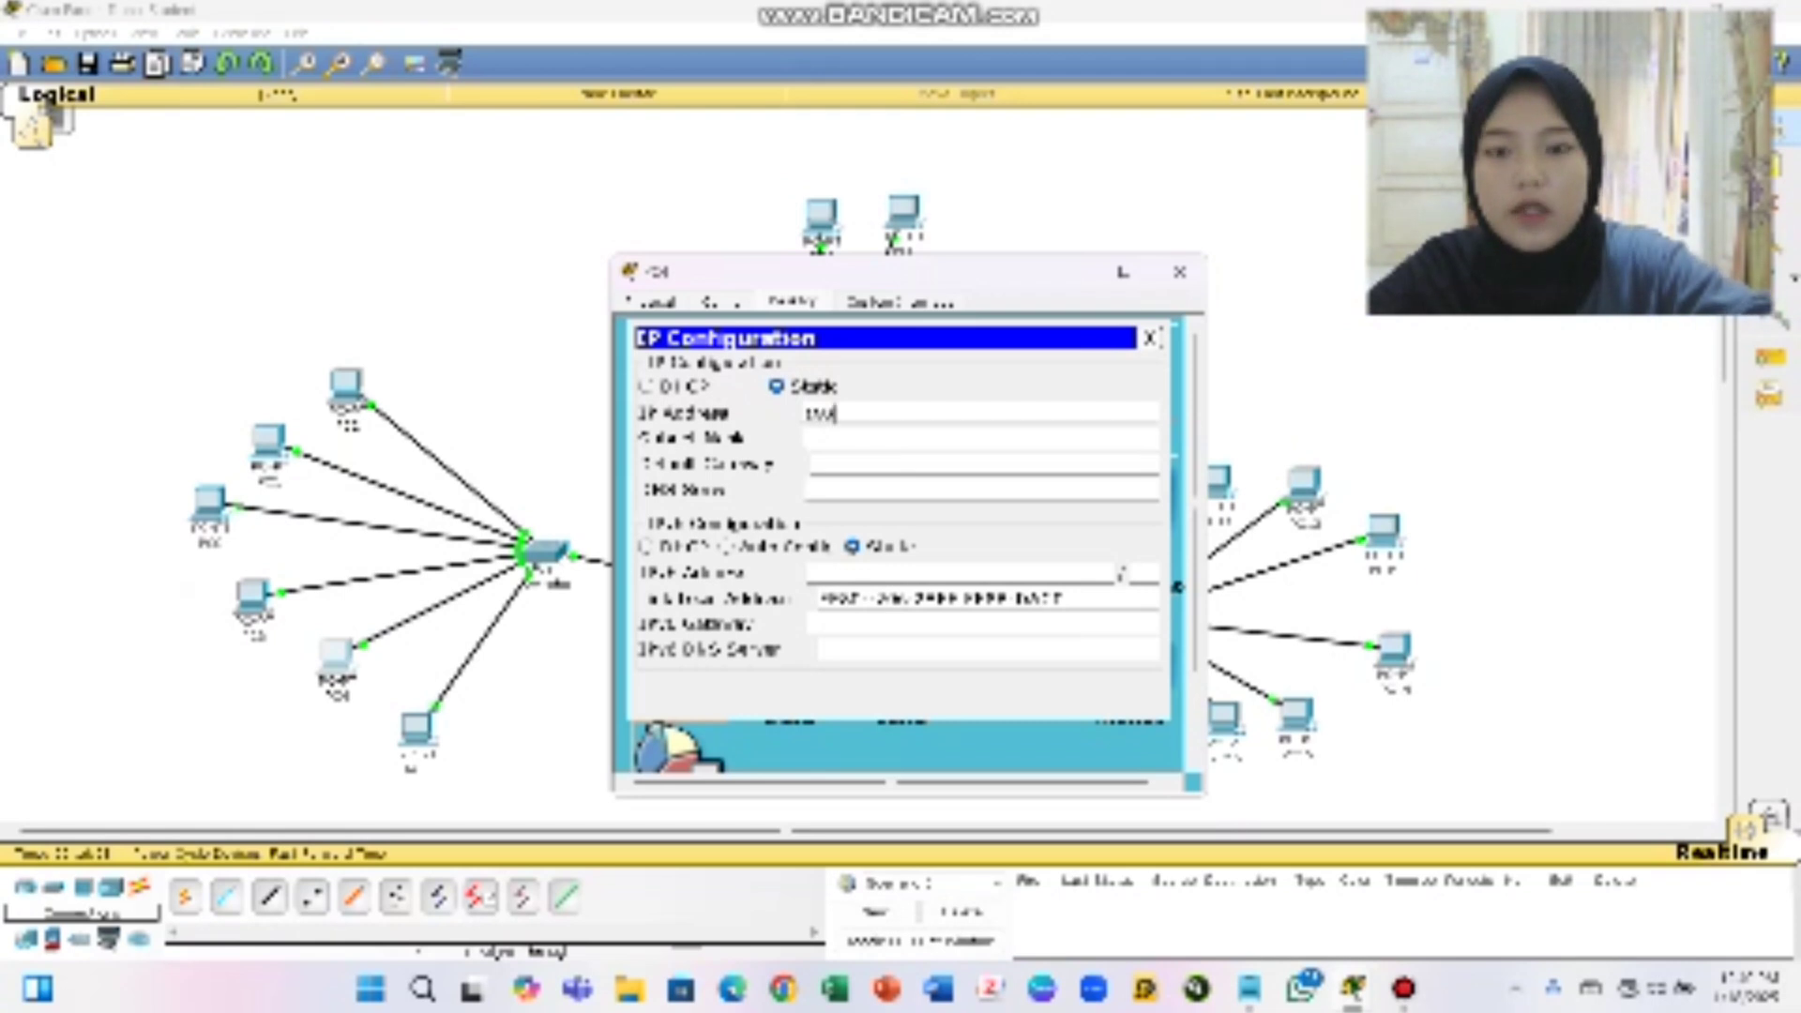
type(".168.1.1")
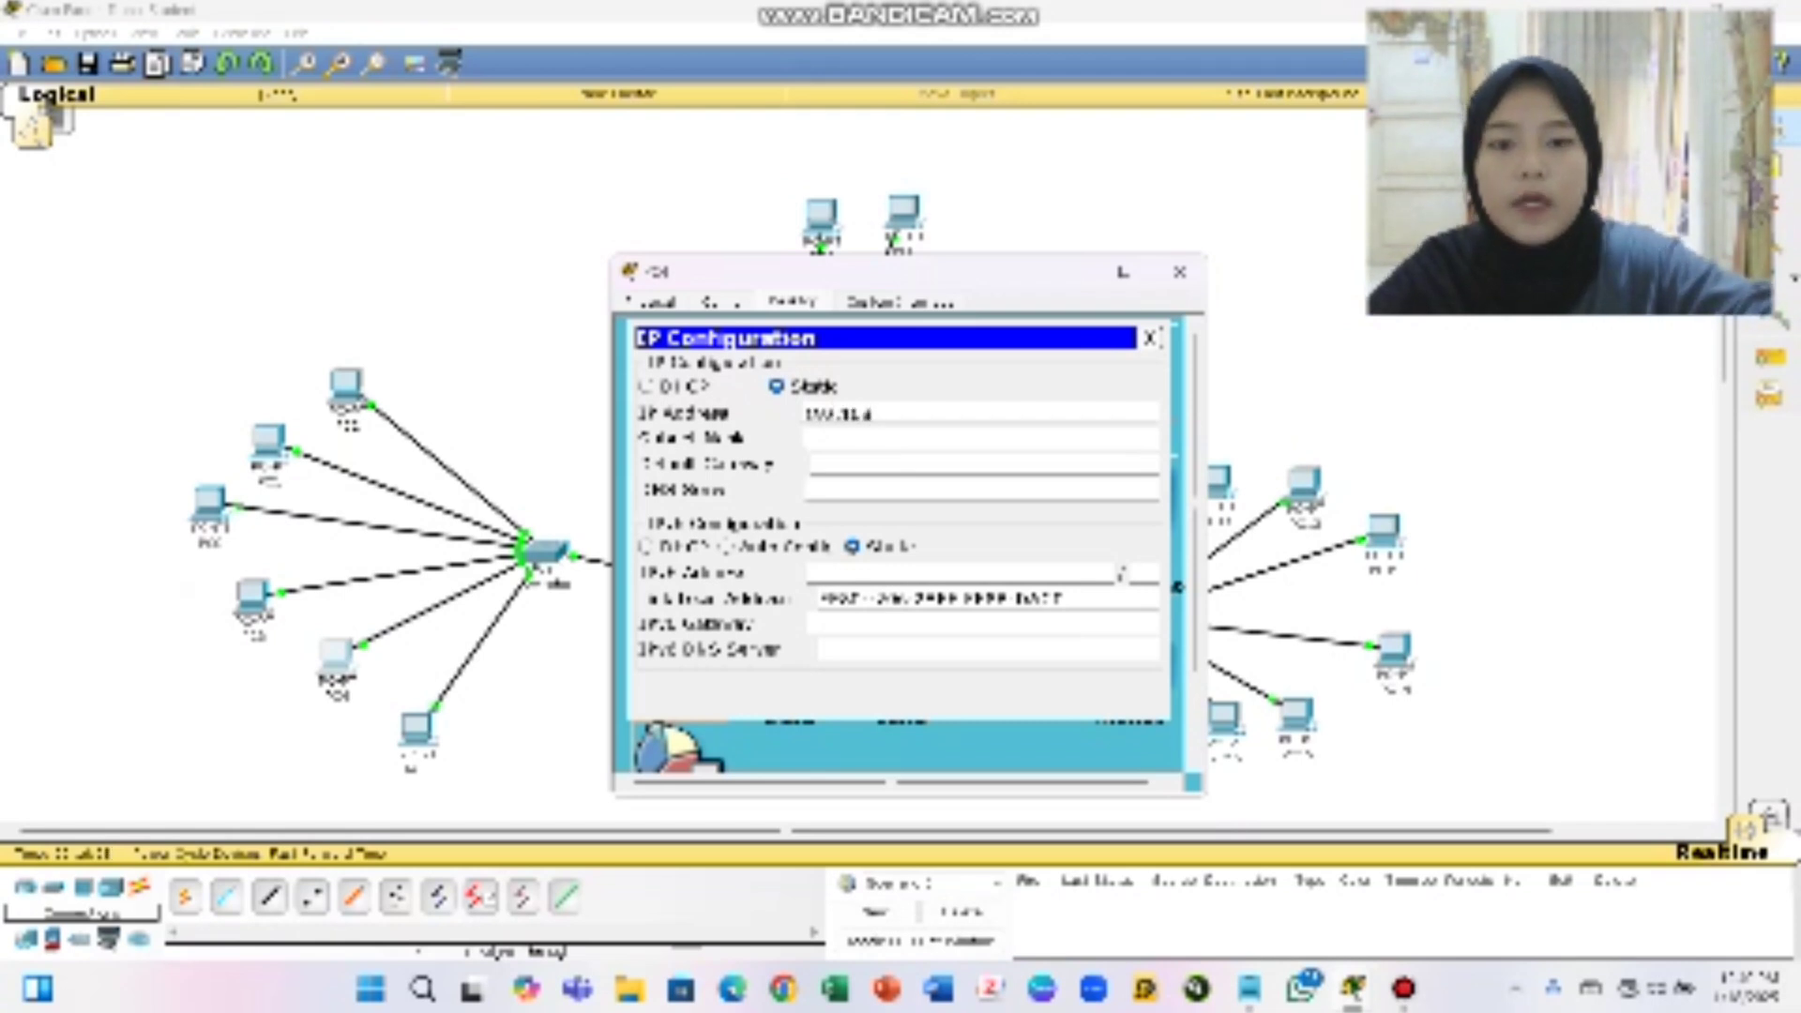
type(".15")
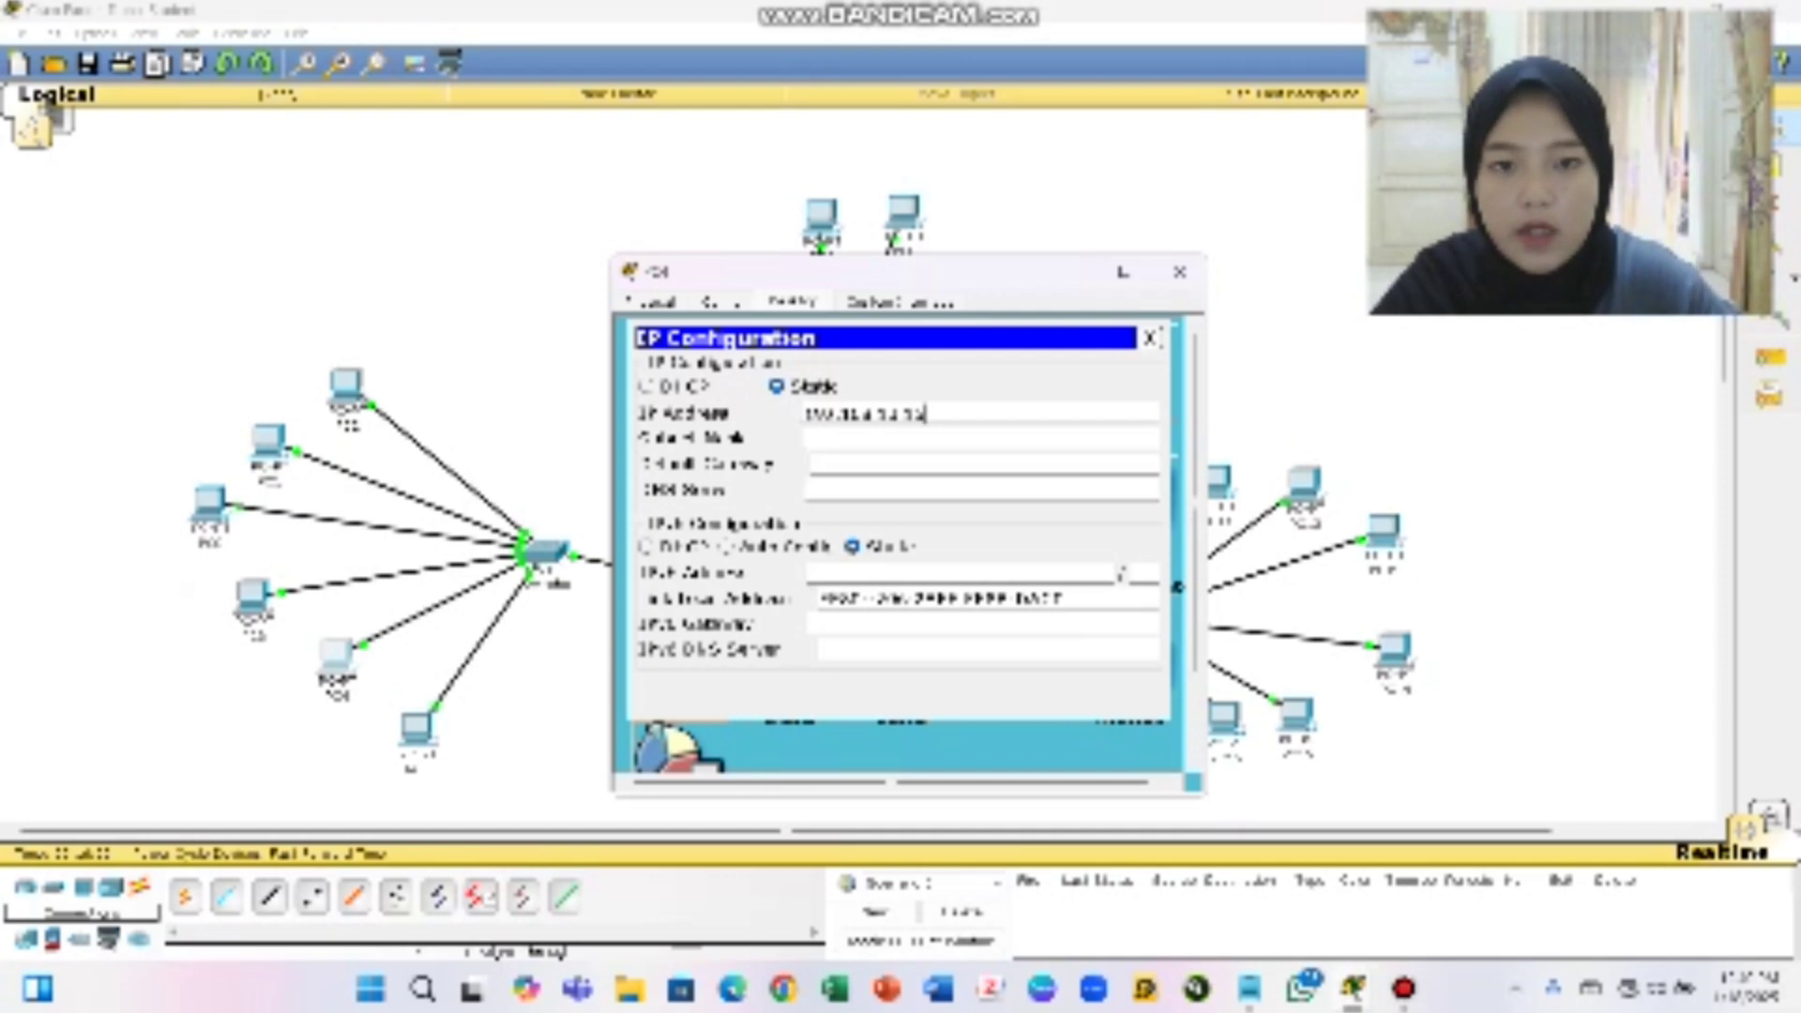
Give the first group's fifth PC the subnet mask 255.255.255.0 and default gateway 192.168.10.254, and close its settings
left_click(900, 439)
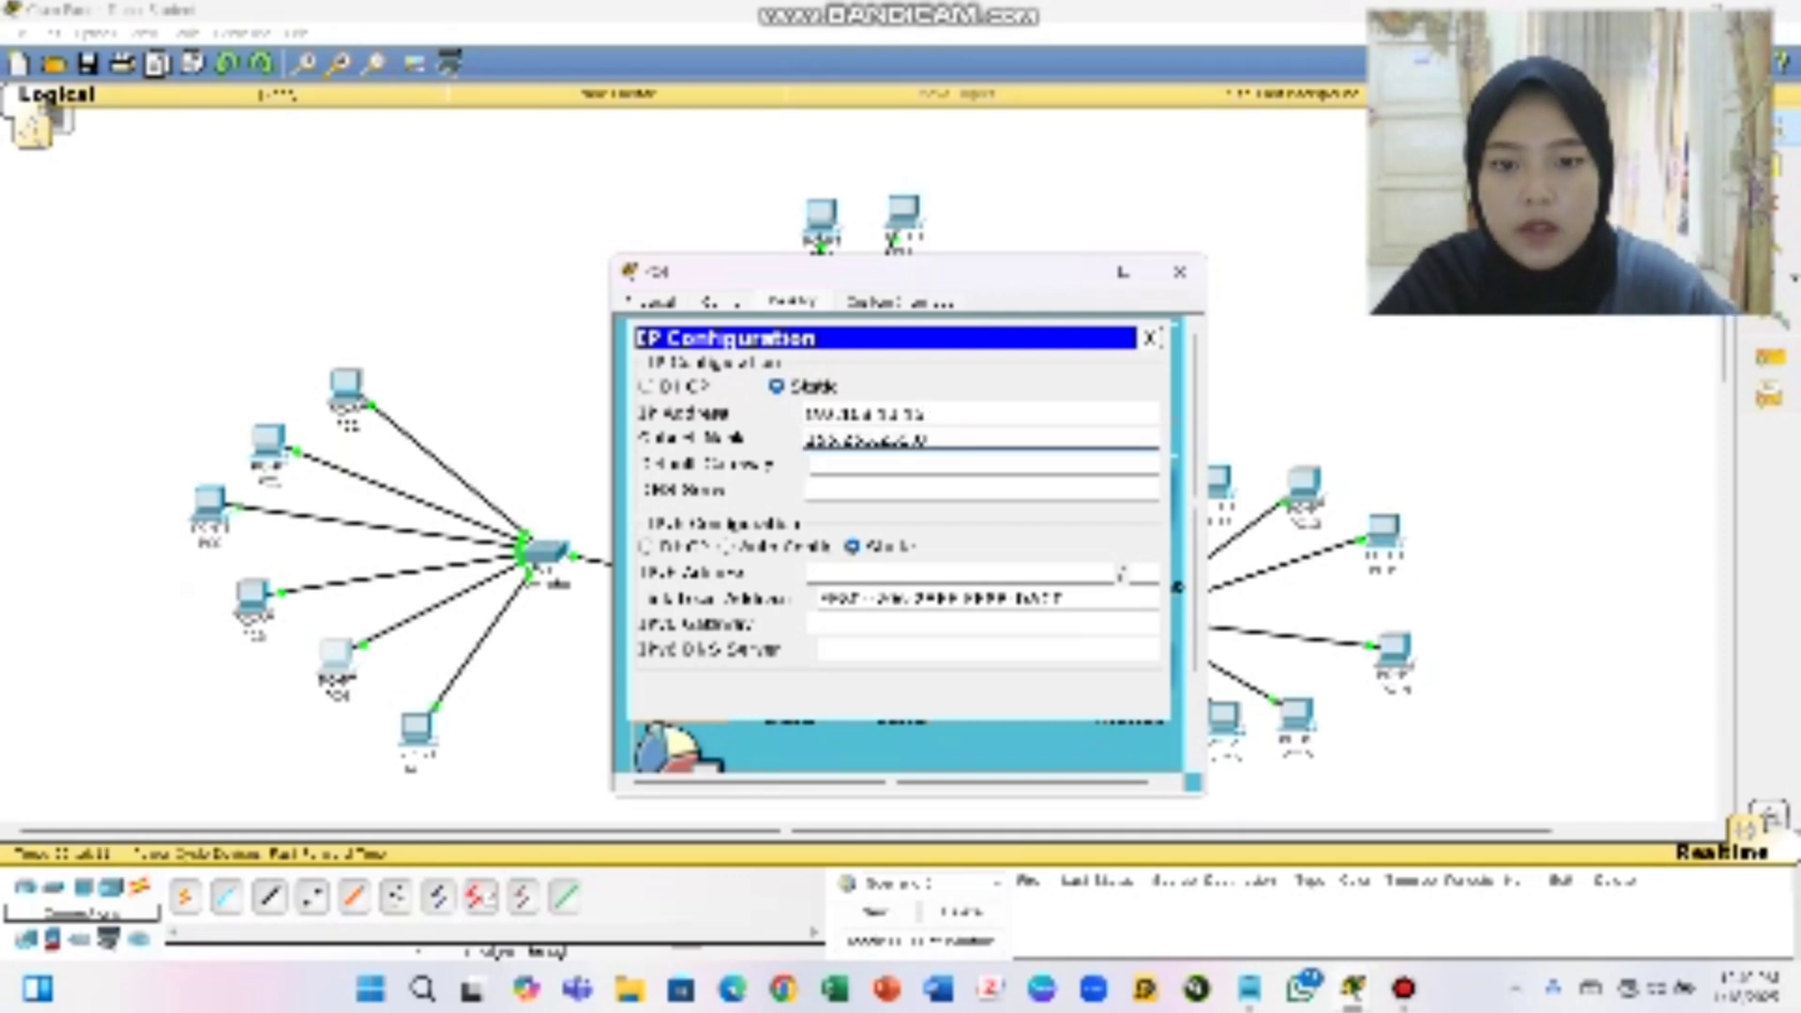
left_click(900, 464)
type("192")
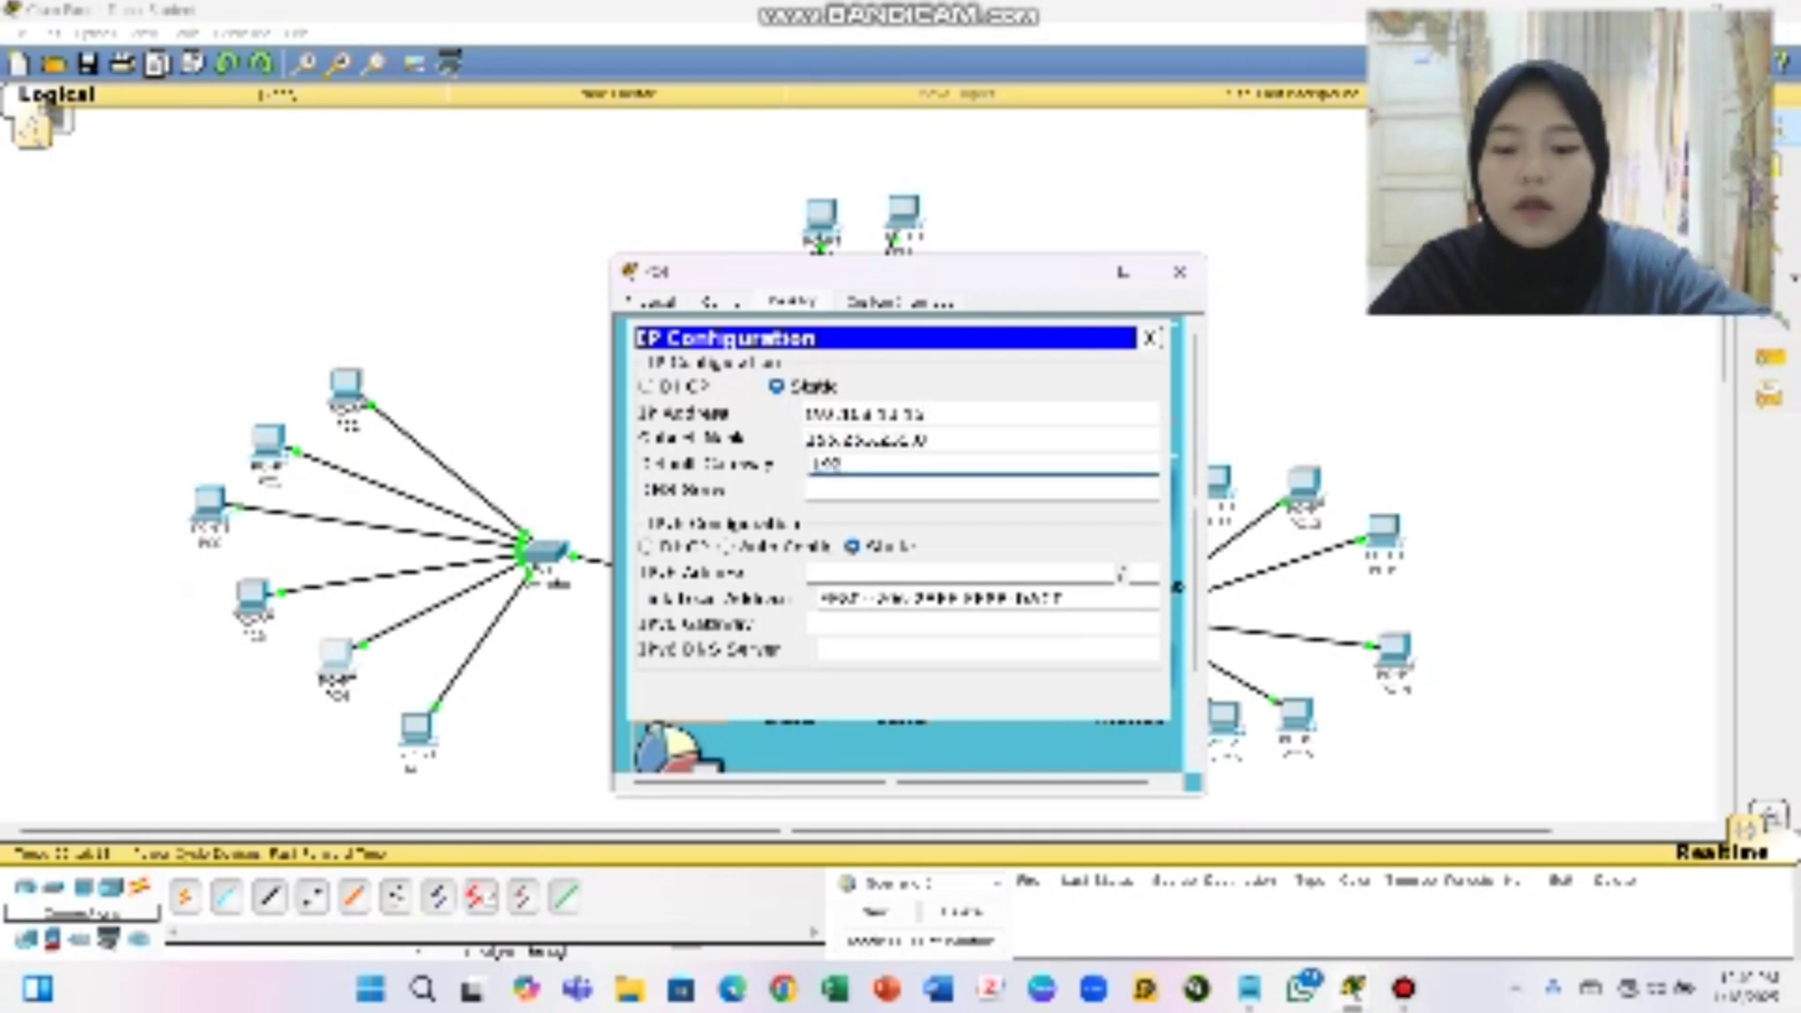
type(".168")
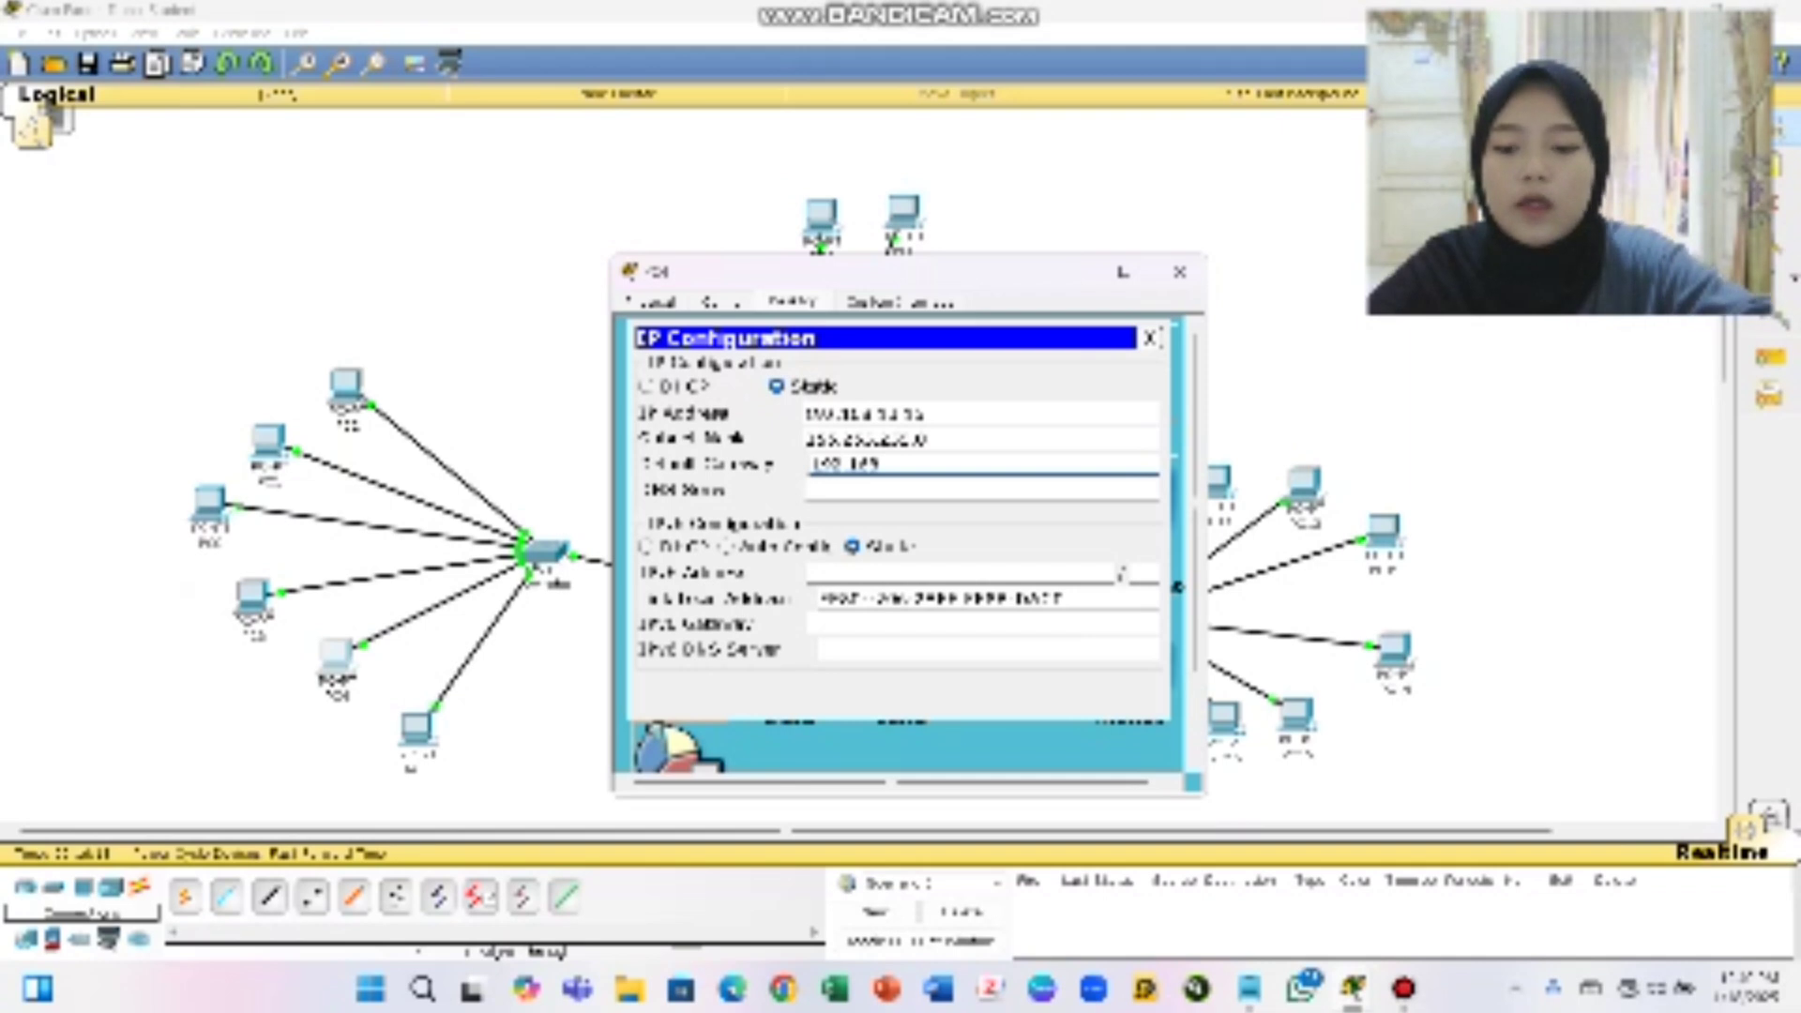
type(".13.254")
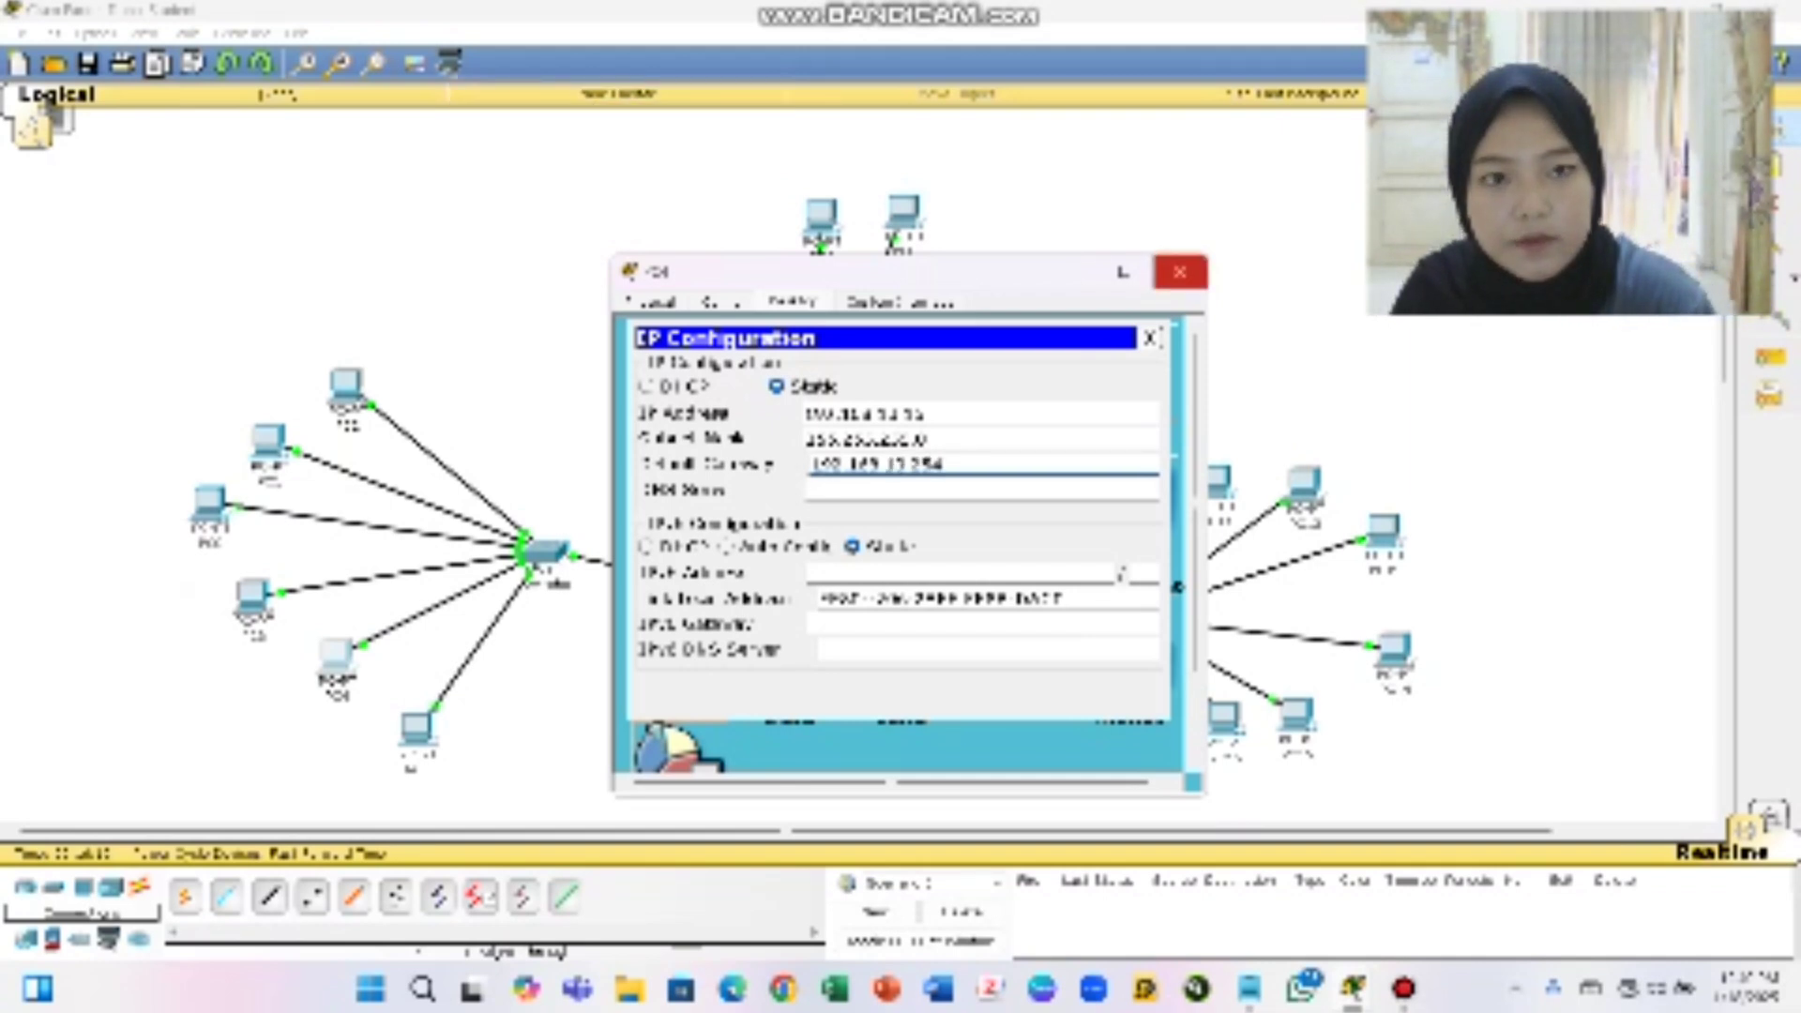
left_click(1179, 272)
Open the IP configuration of the first group's sixth PC and assign it the static IP address 192.168.10.19
left_click(416, 729)
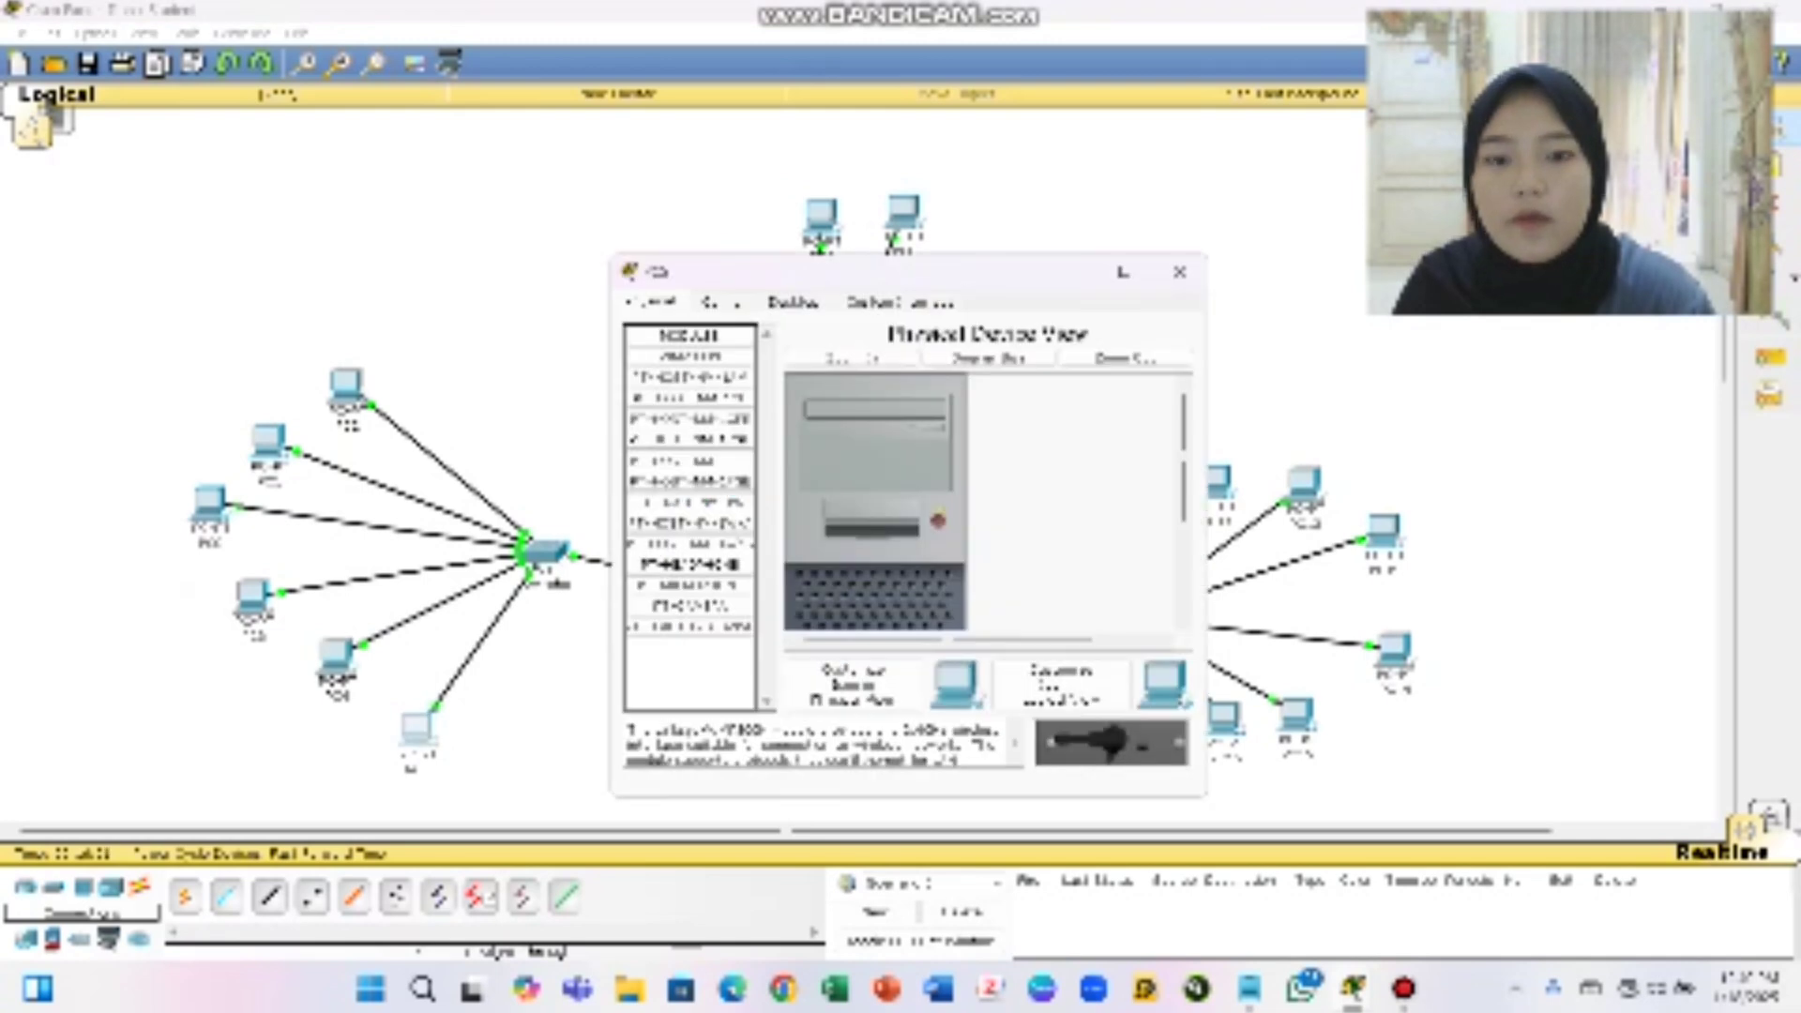
left_click(792, 301)
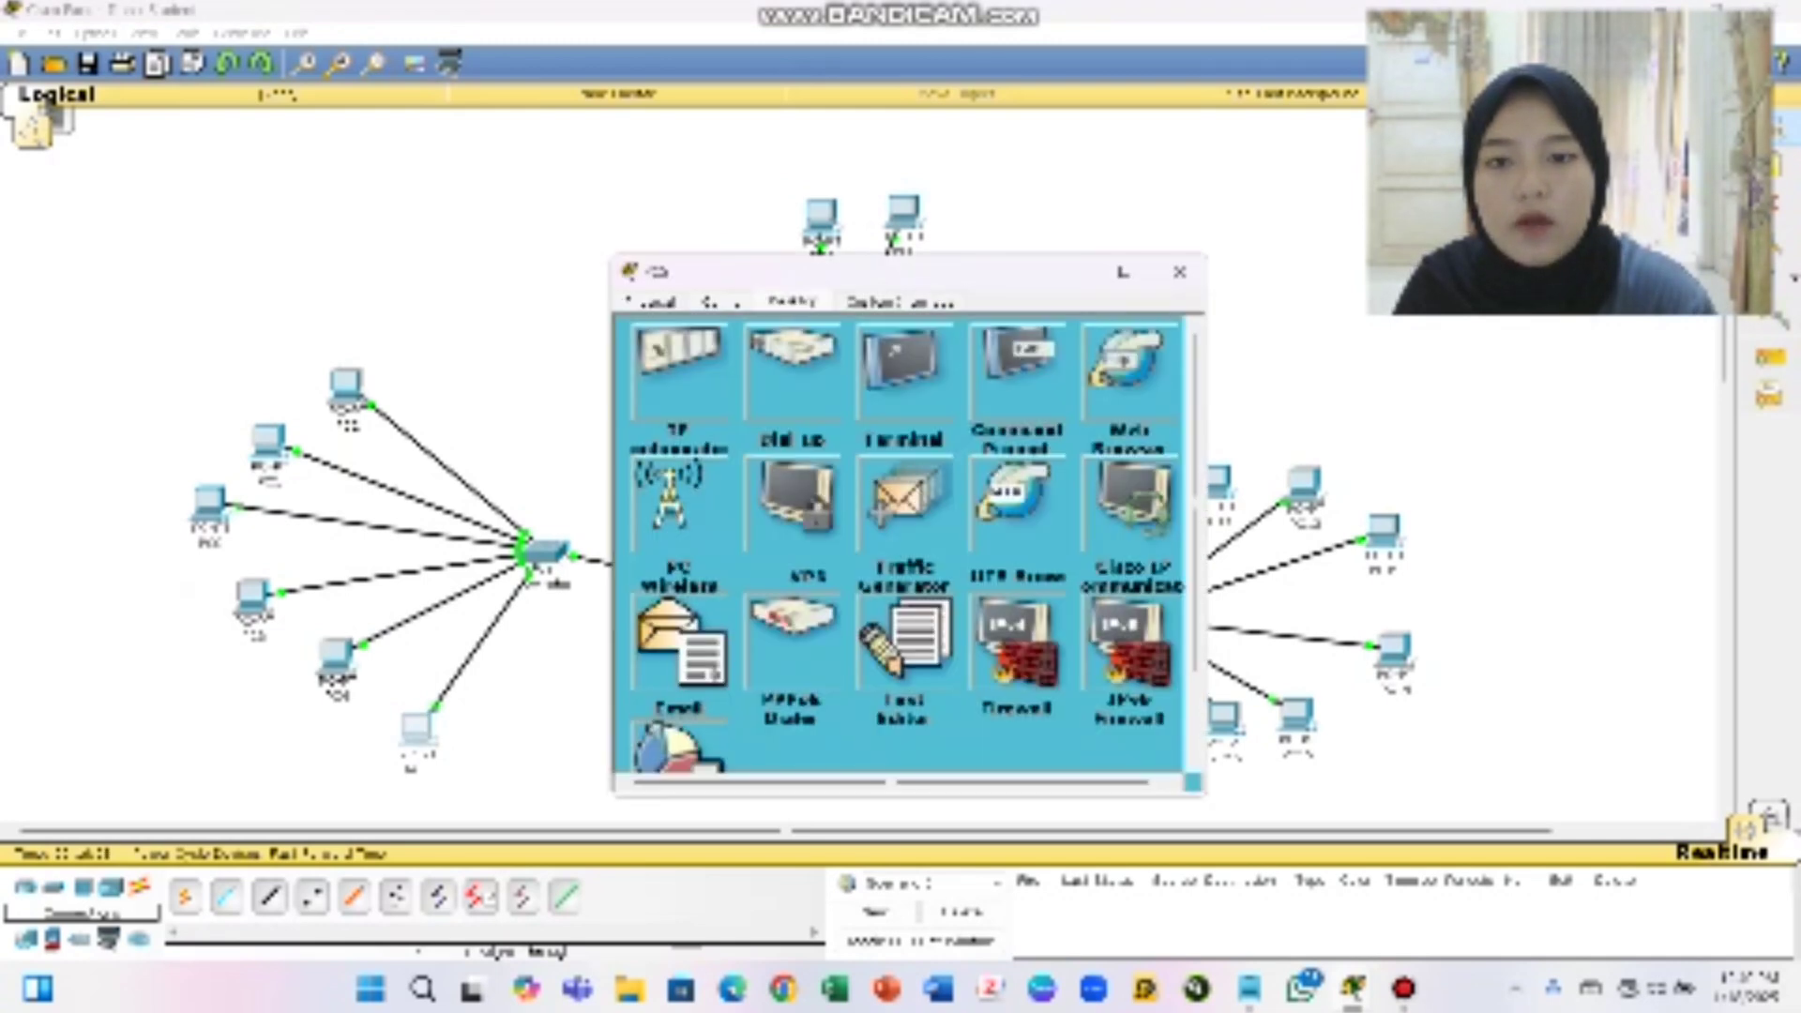
left_click(677, 376)
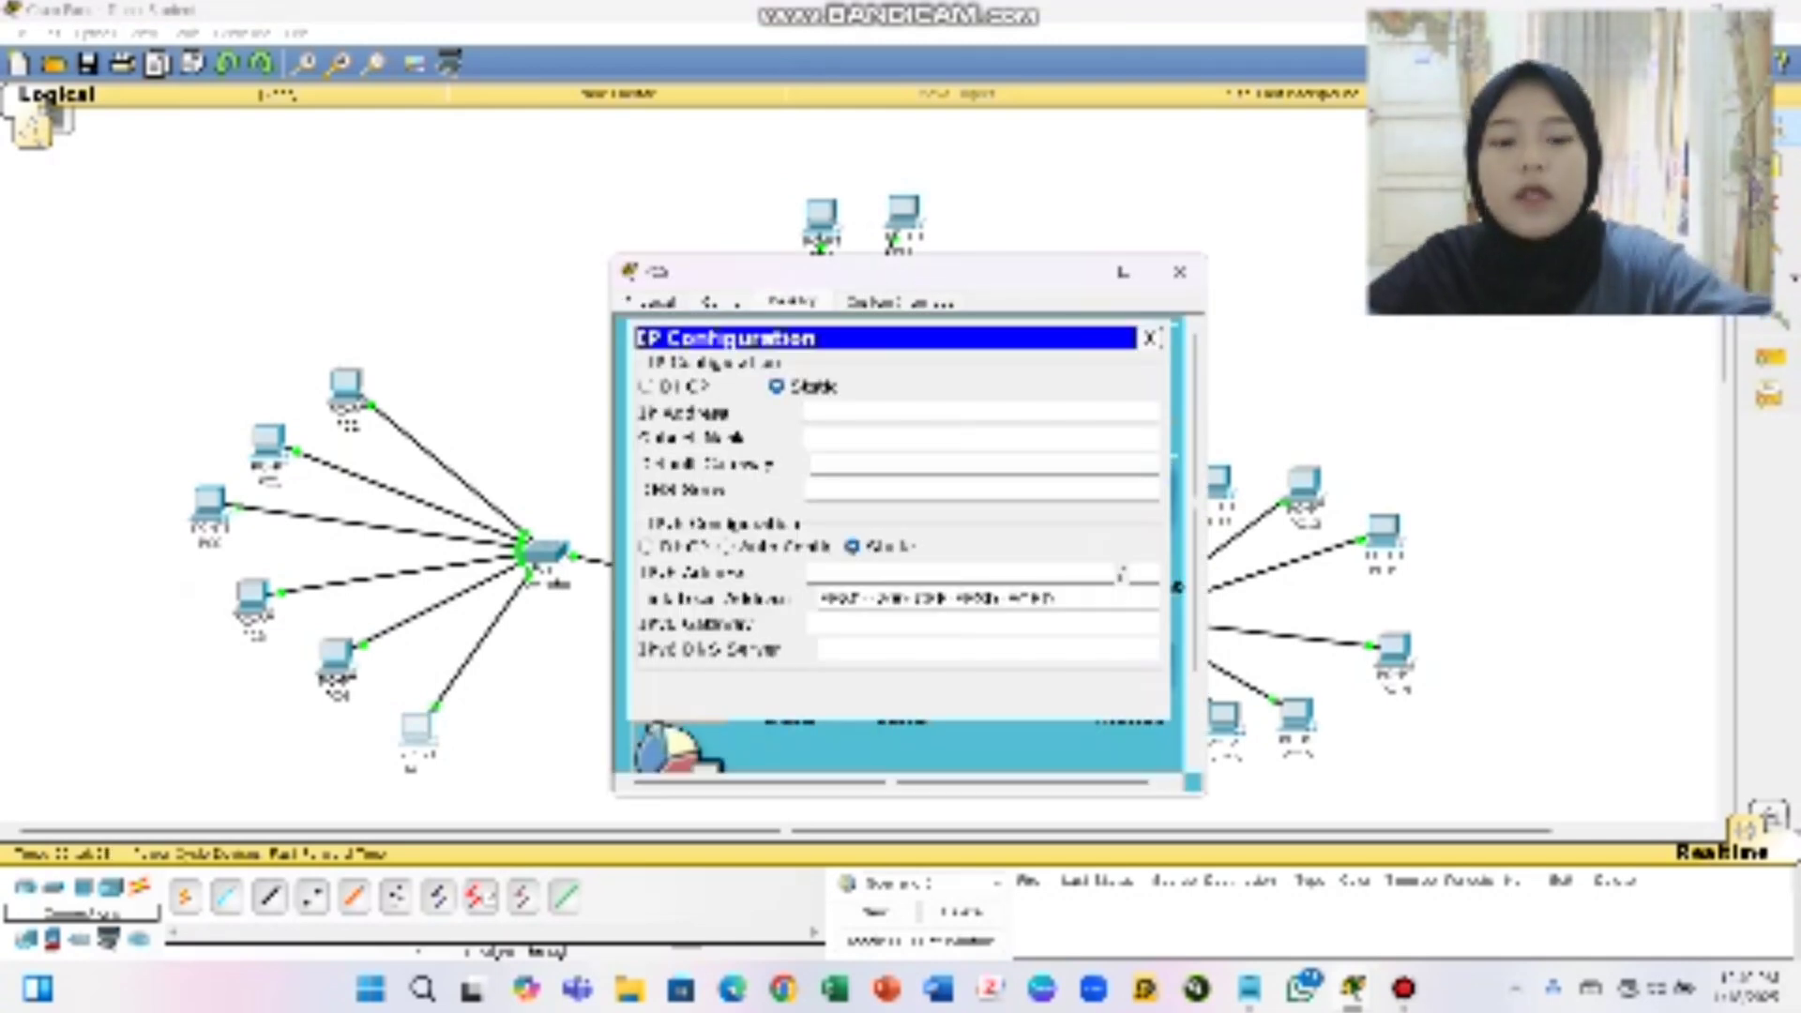
type("192.168")
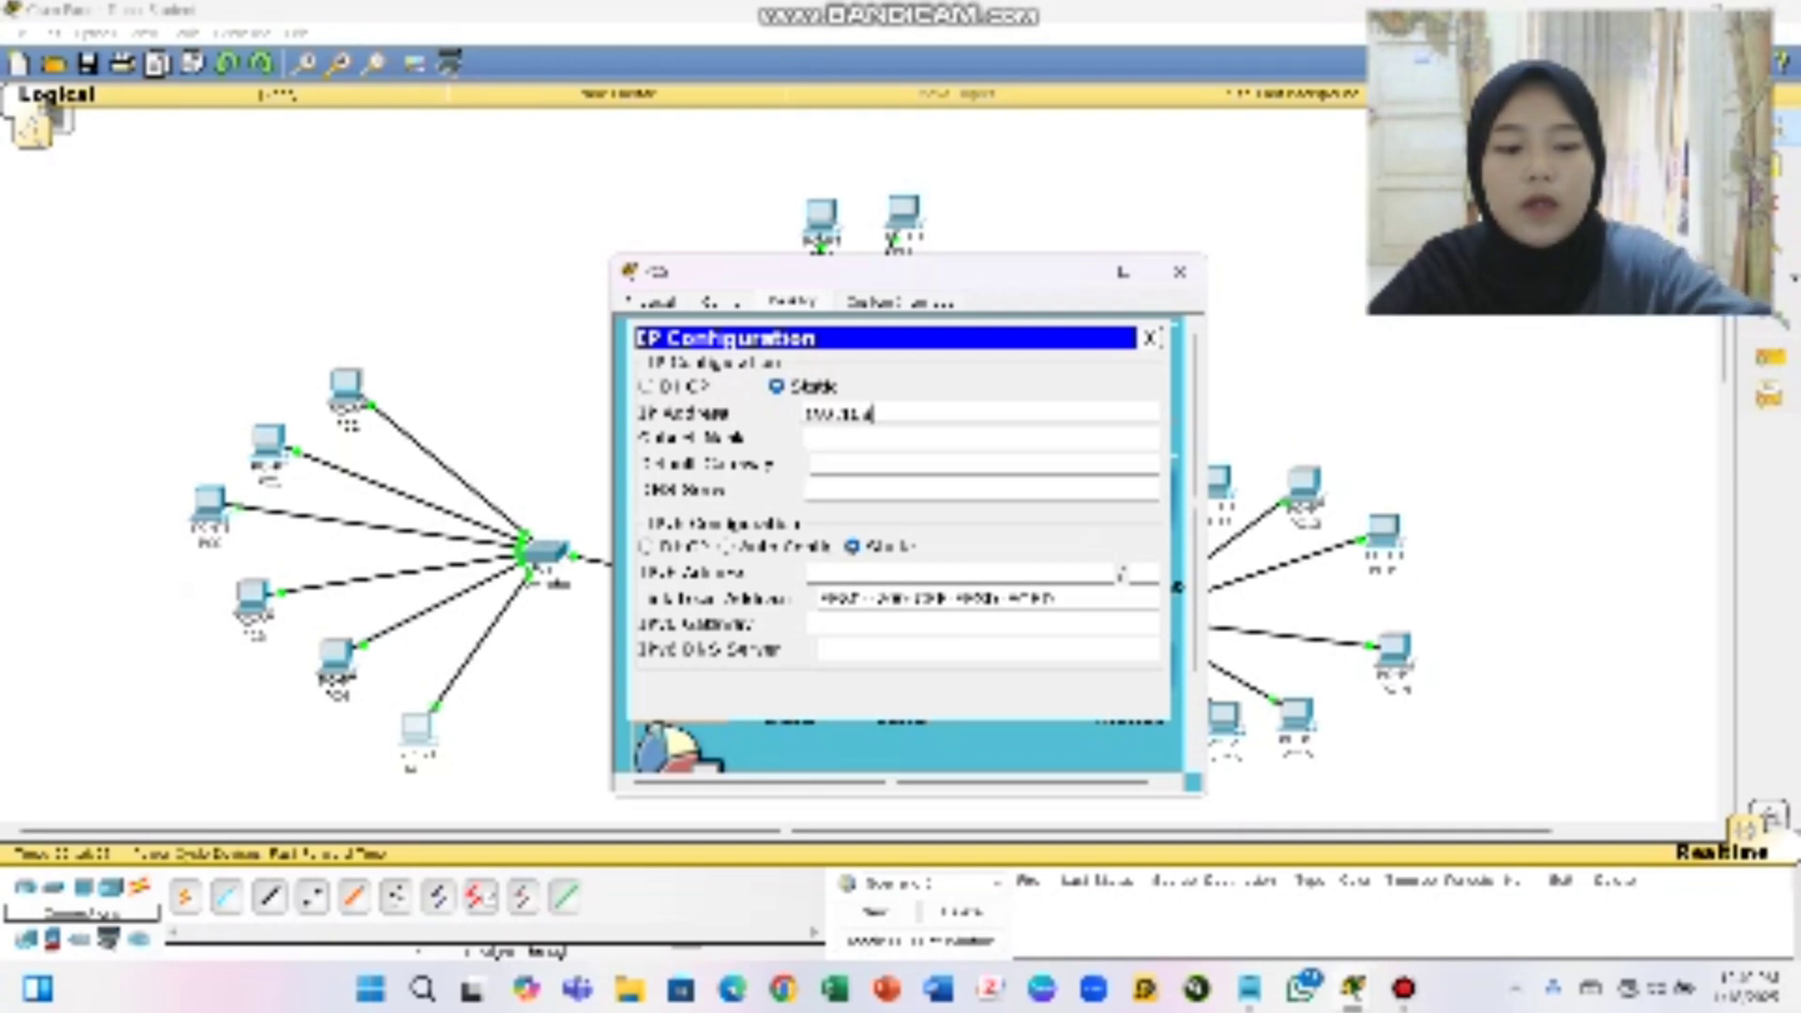
type(".1.25")
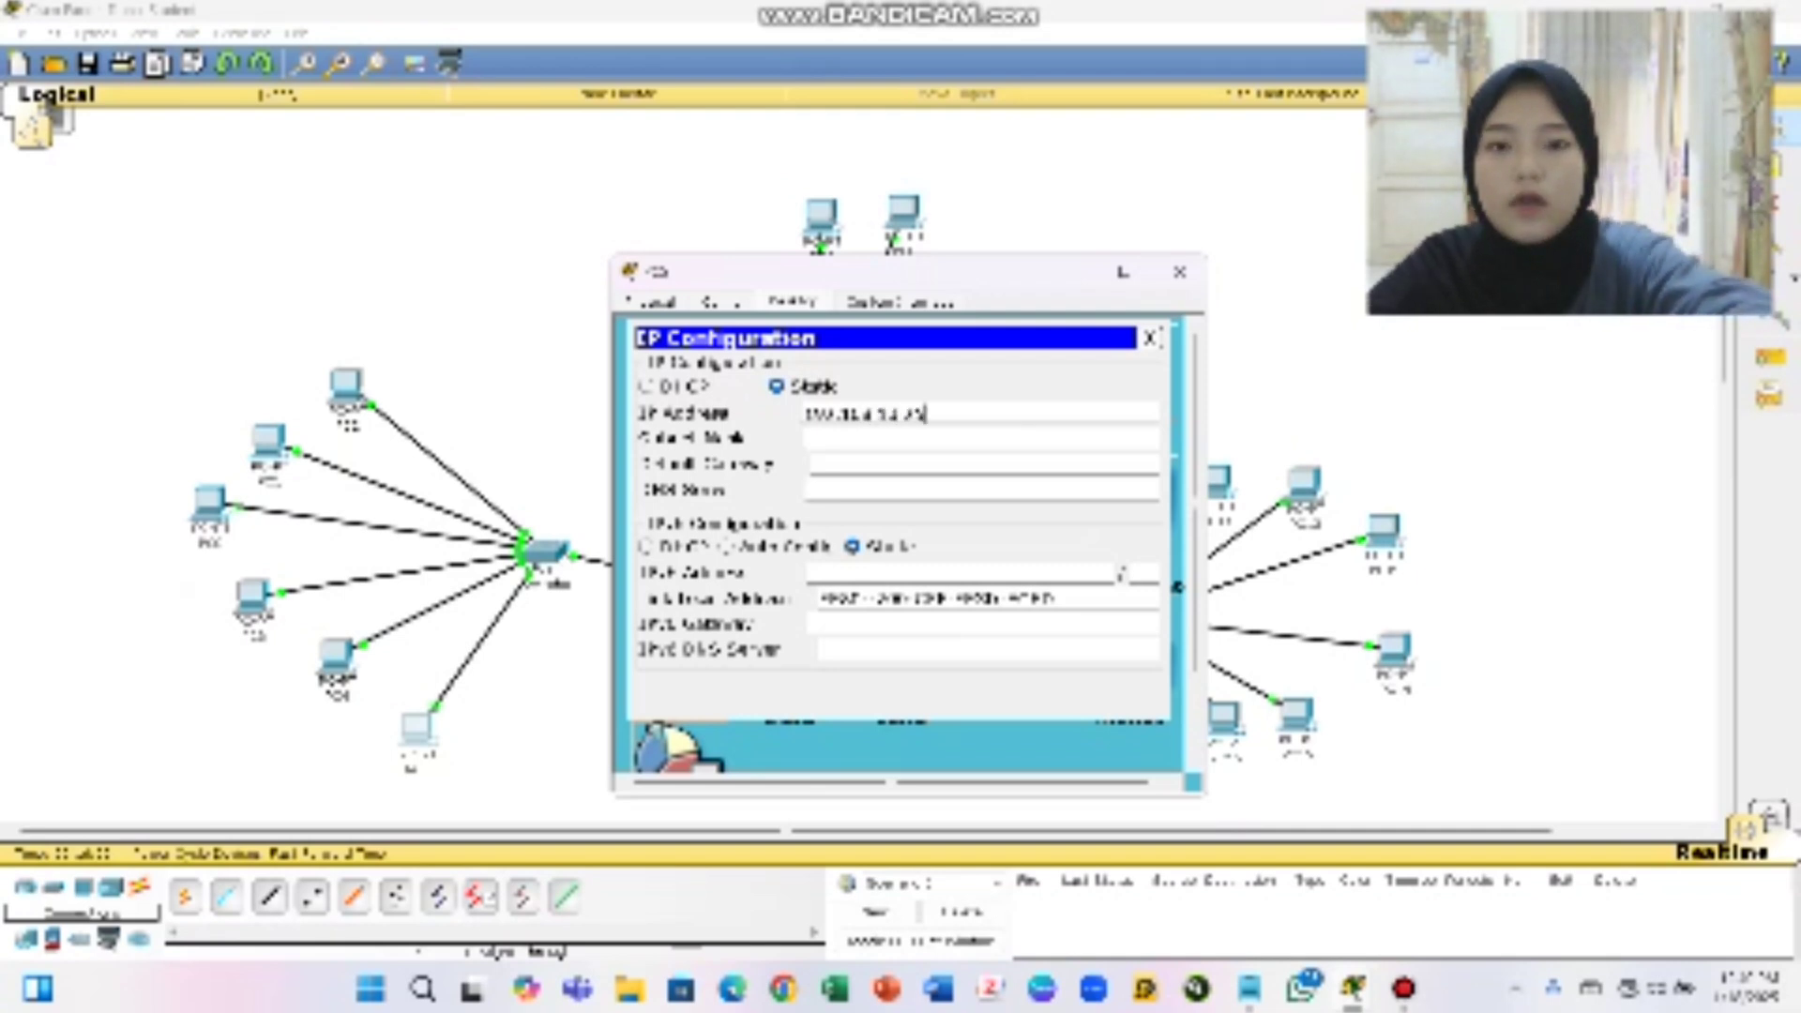
key("BackSpace")
key("BackSpace")
type("14")
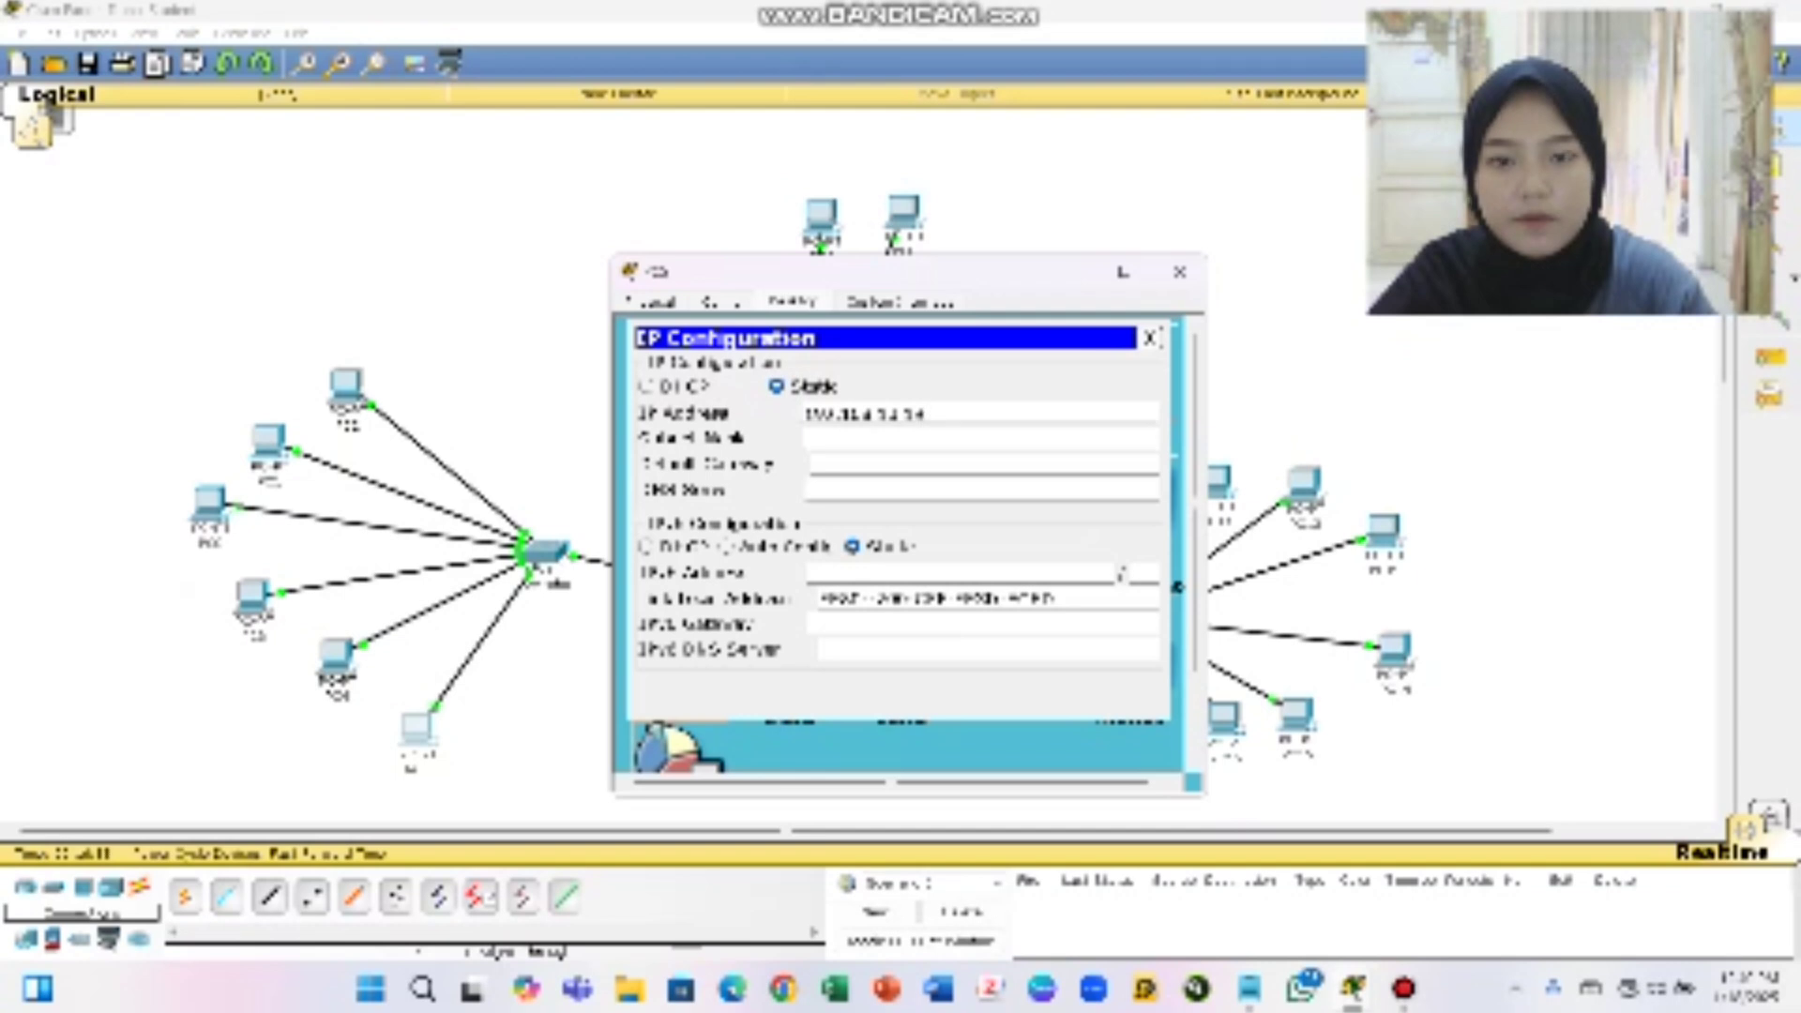
Fill in subnet mask 255.255.255.0 and default gateway 192.168.10.254 for the first group's sixth PC and close its settings
left_click(843, 437)
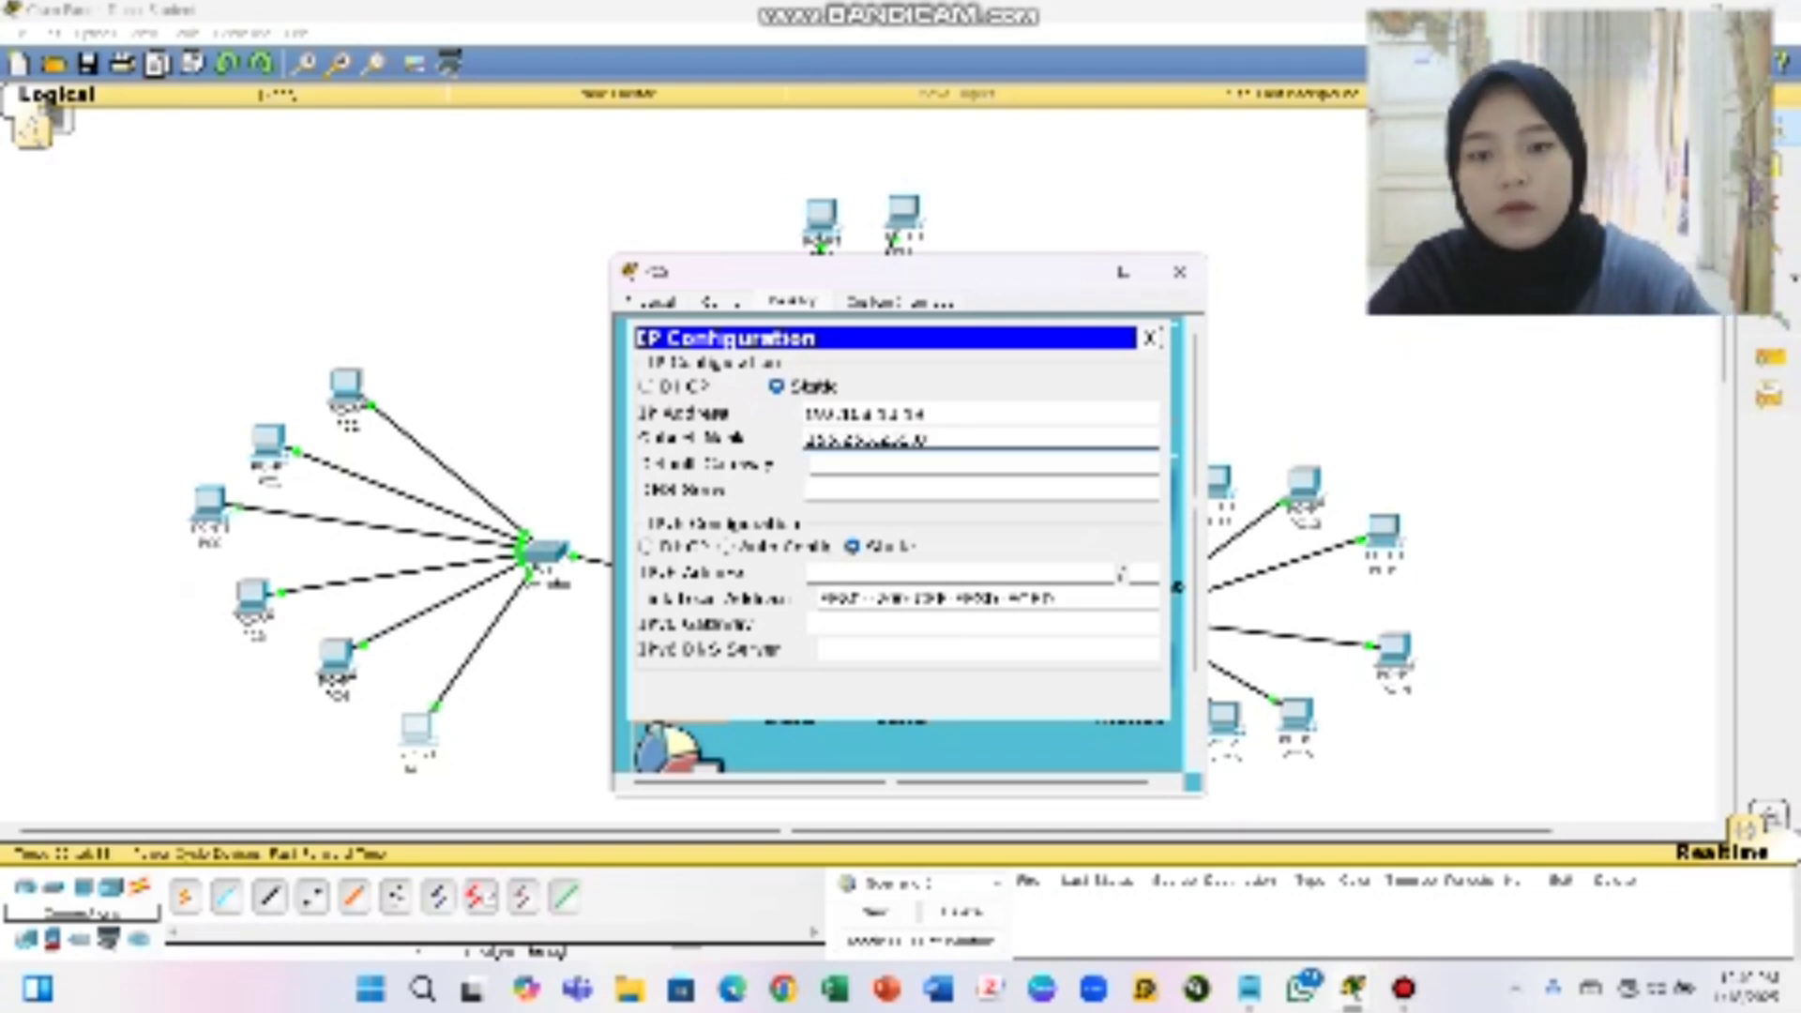
left_click(842, 464)
type("192")
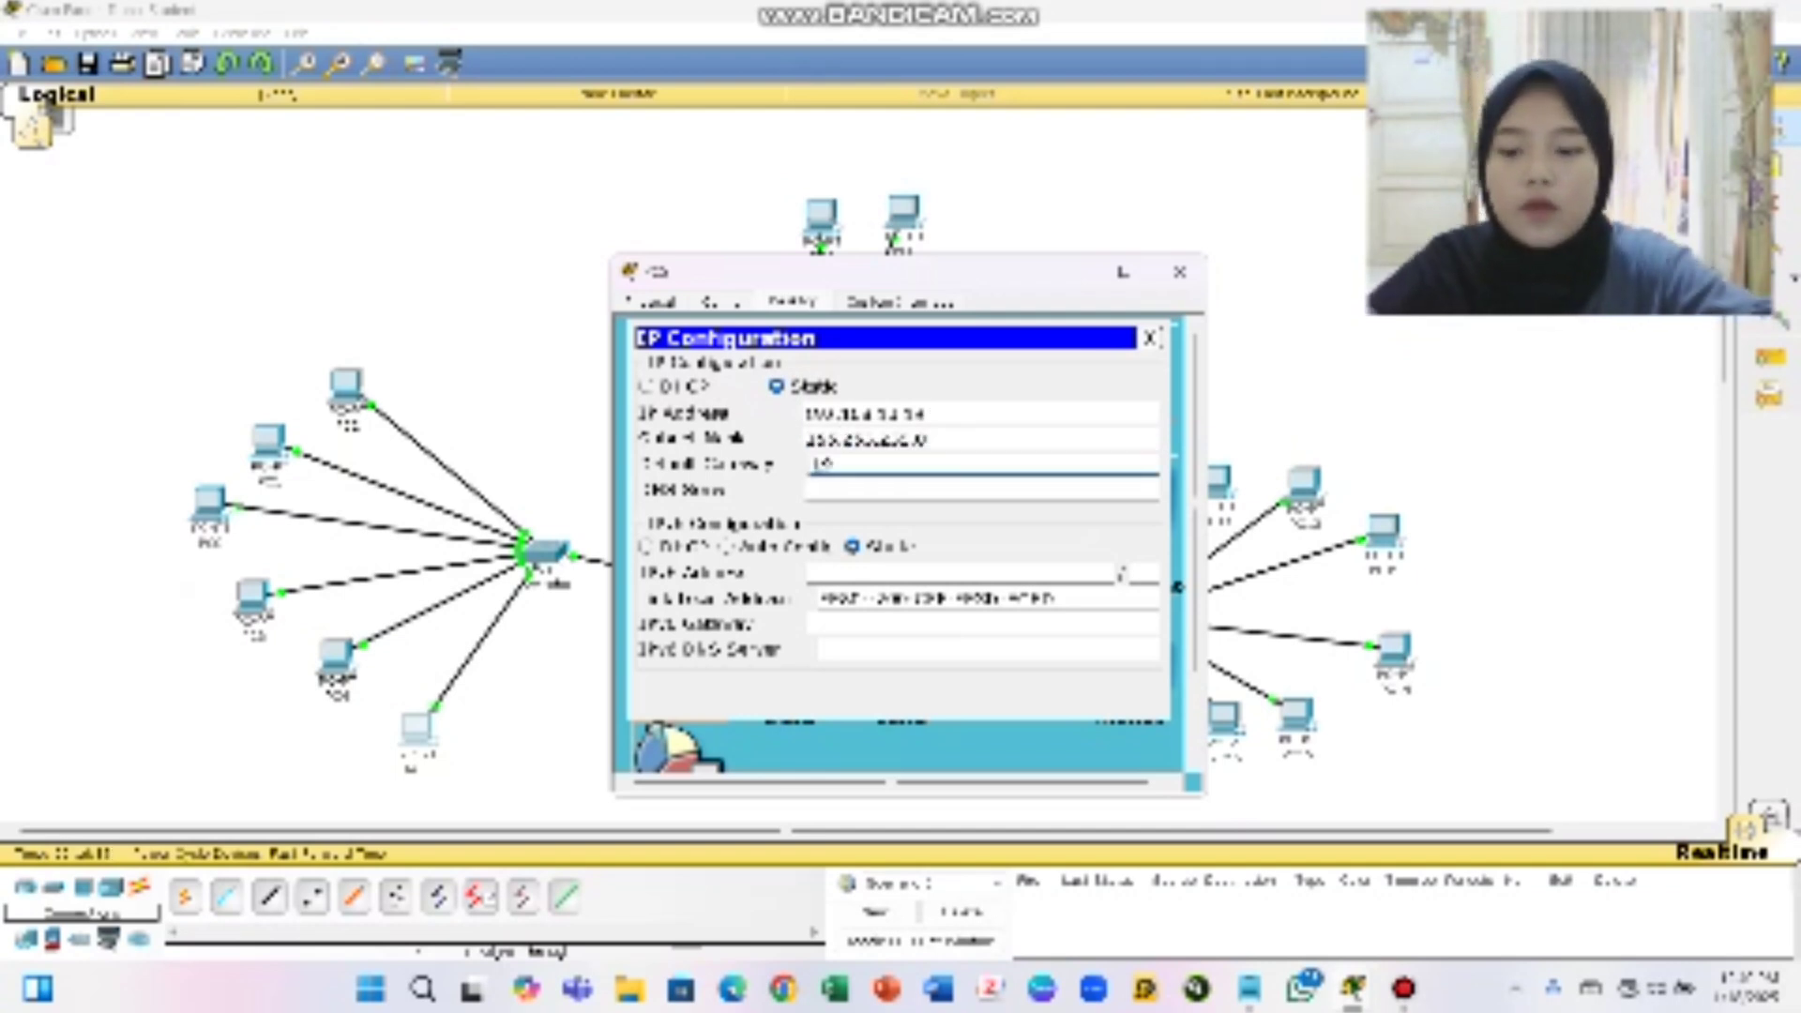
type(".168")
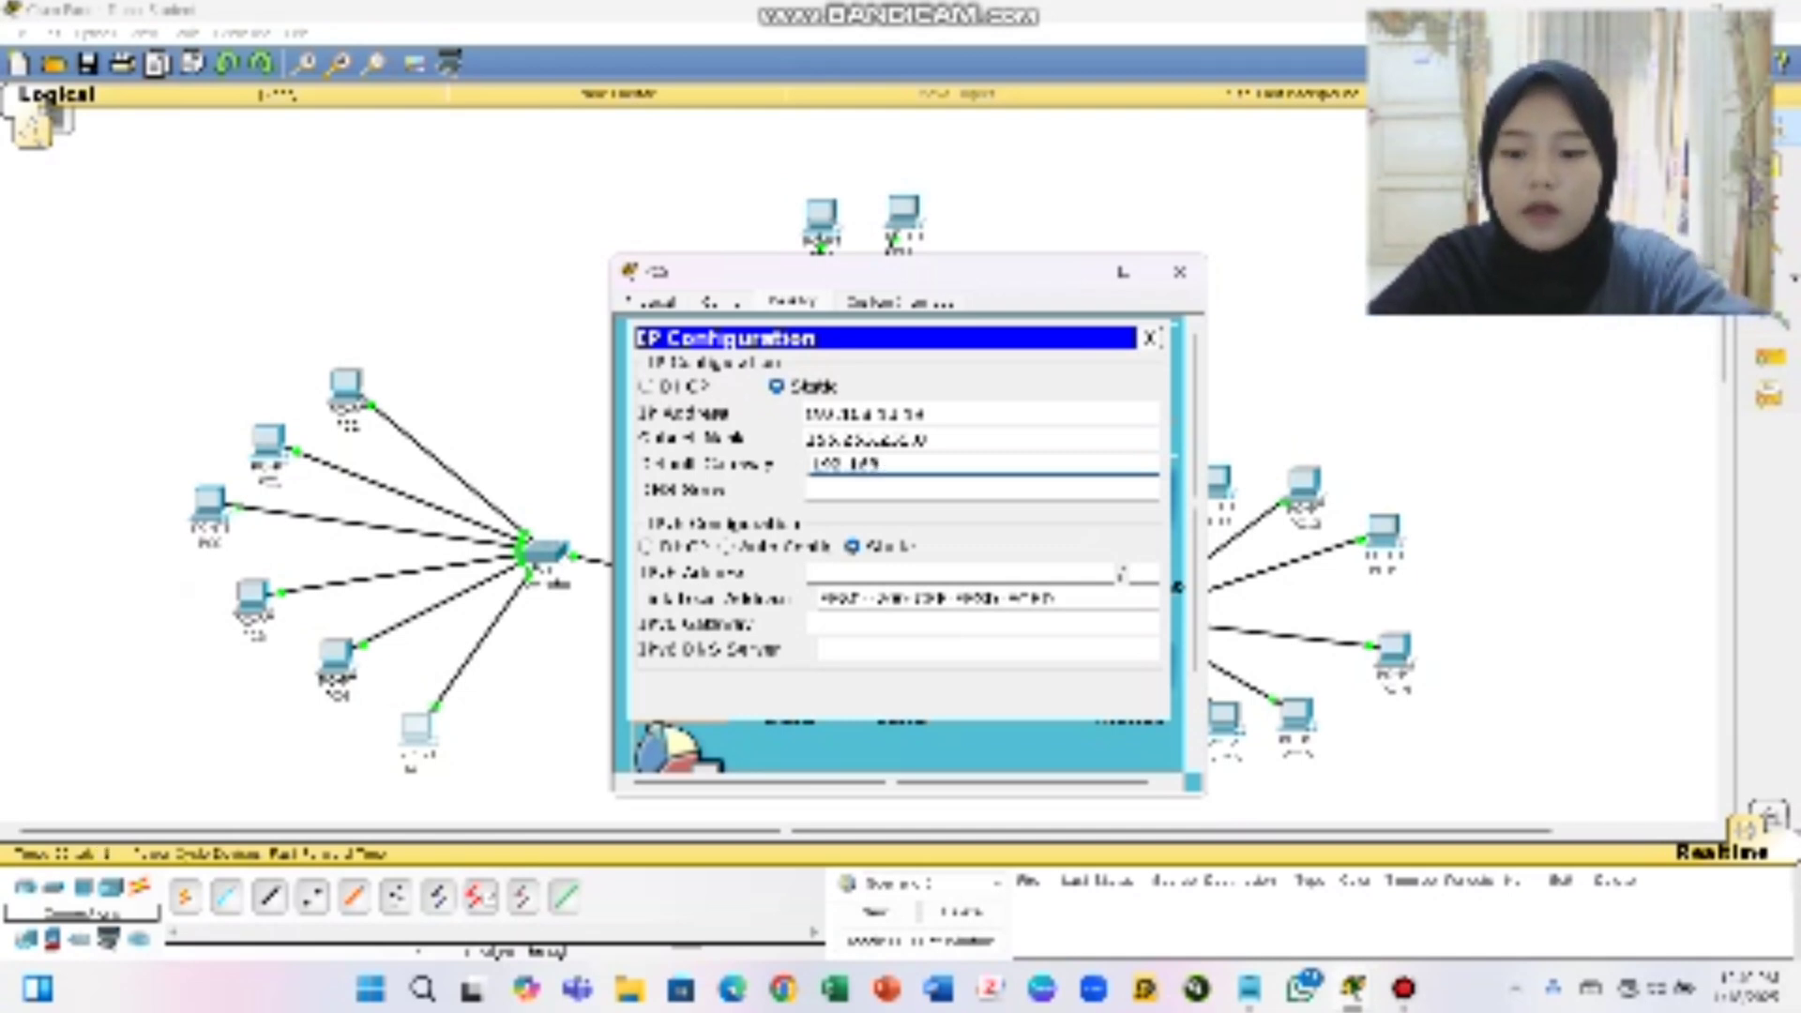
type(".254")
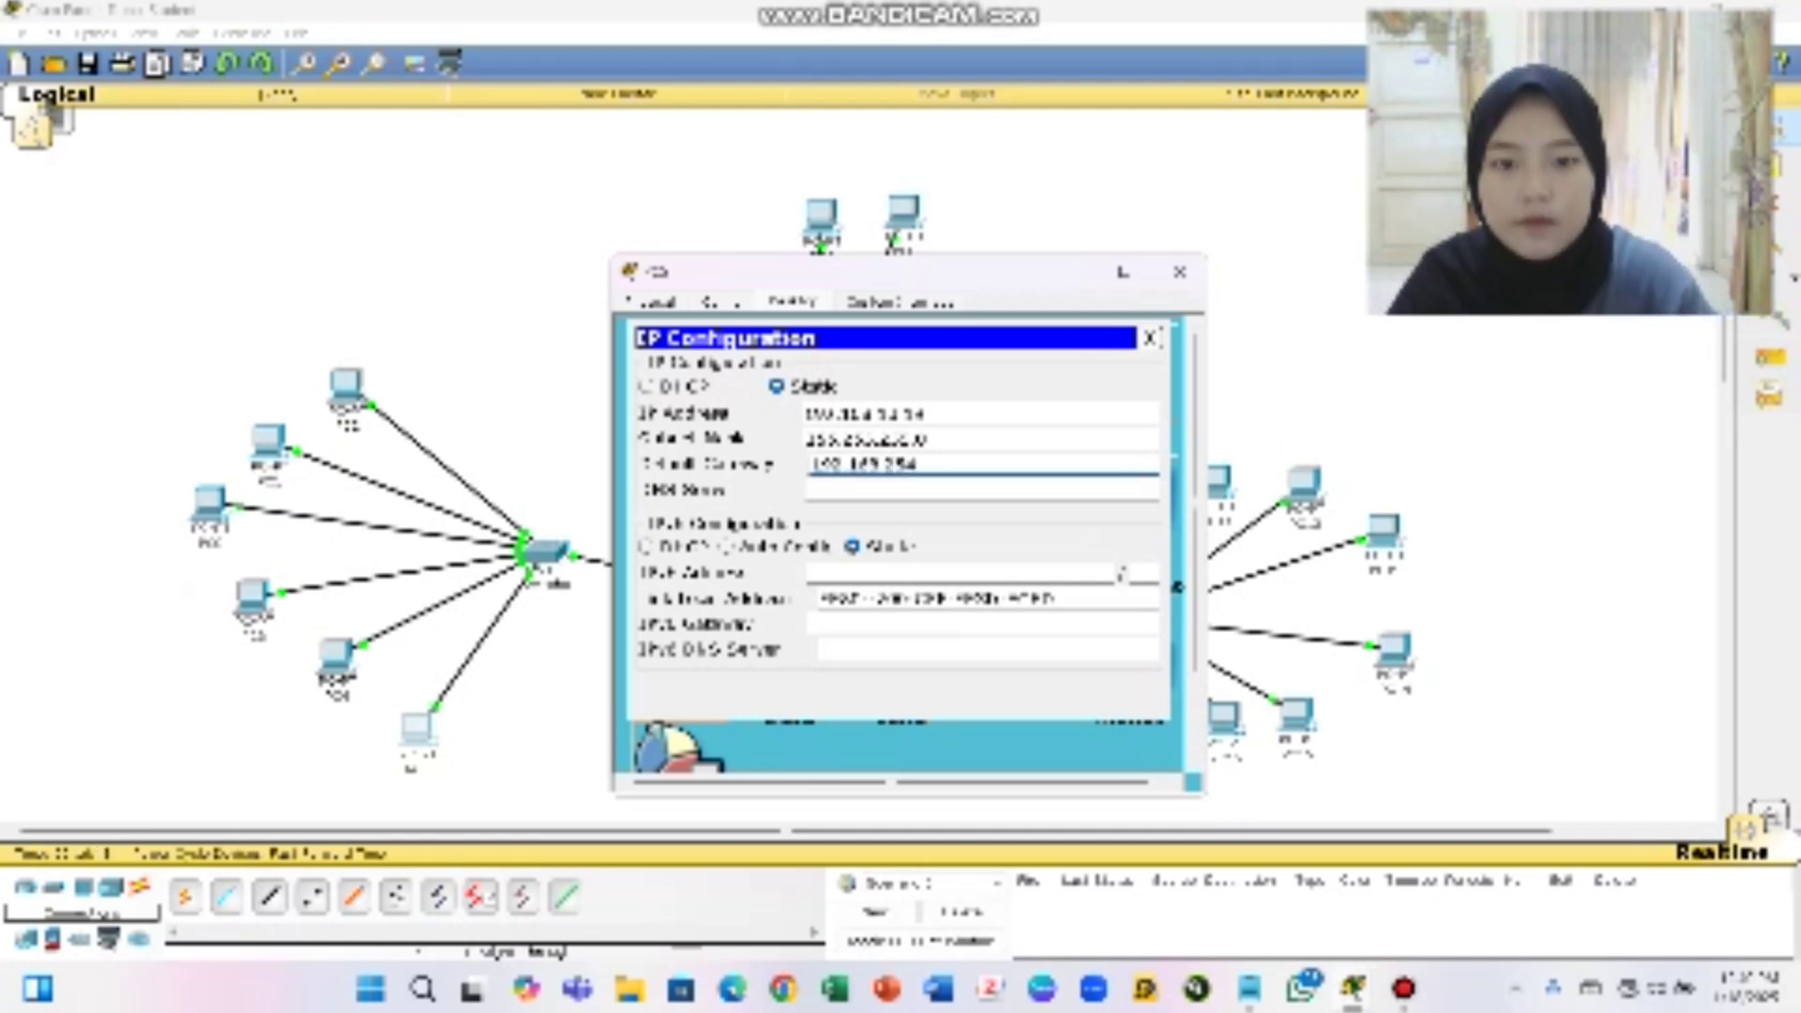
key("Return")
left_click(886, 464)
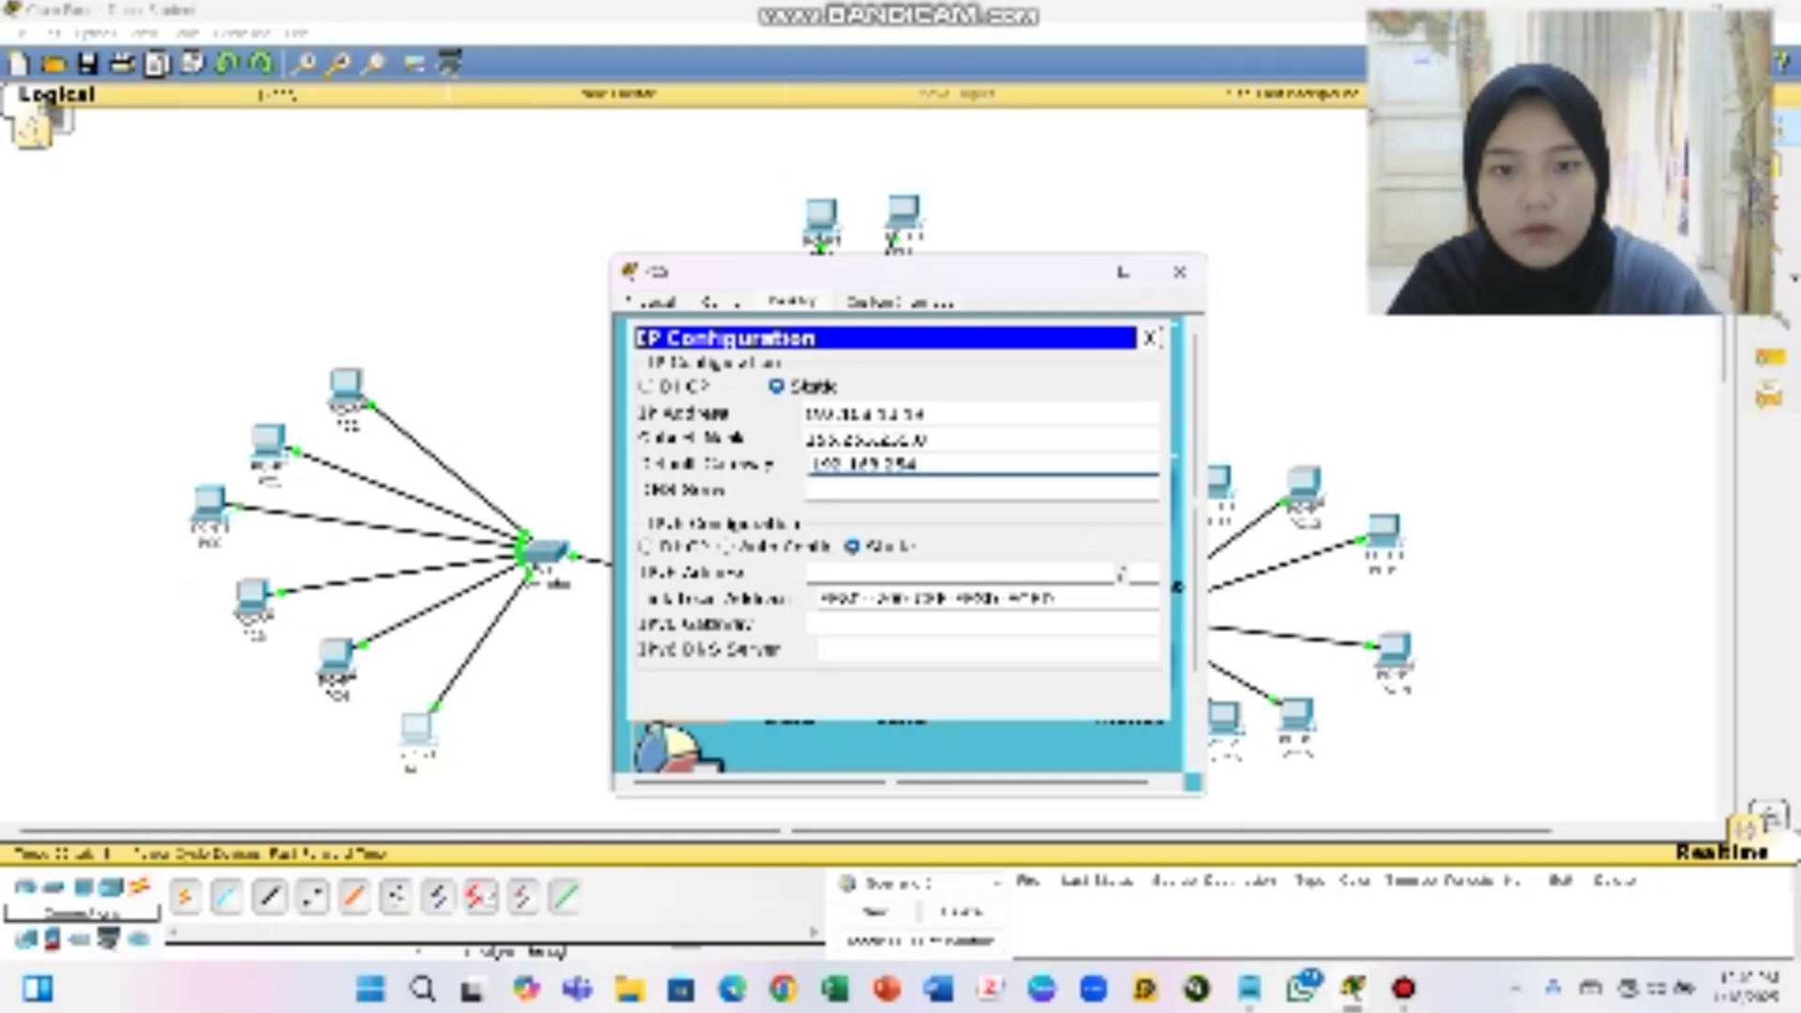
type("10.")
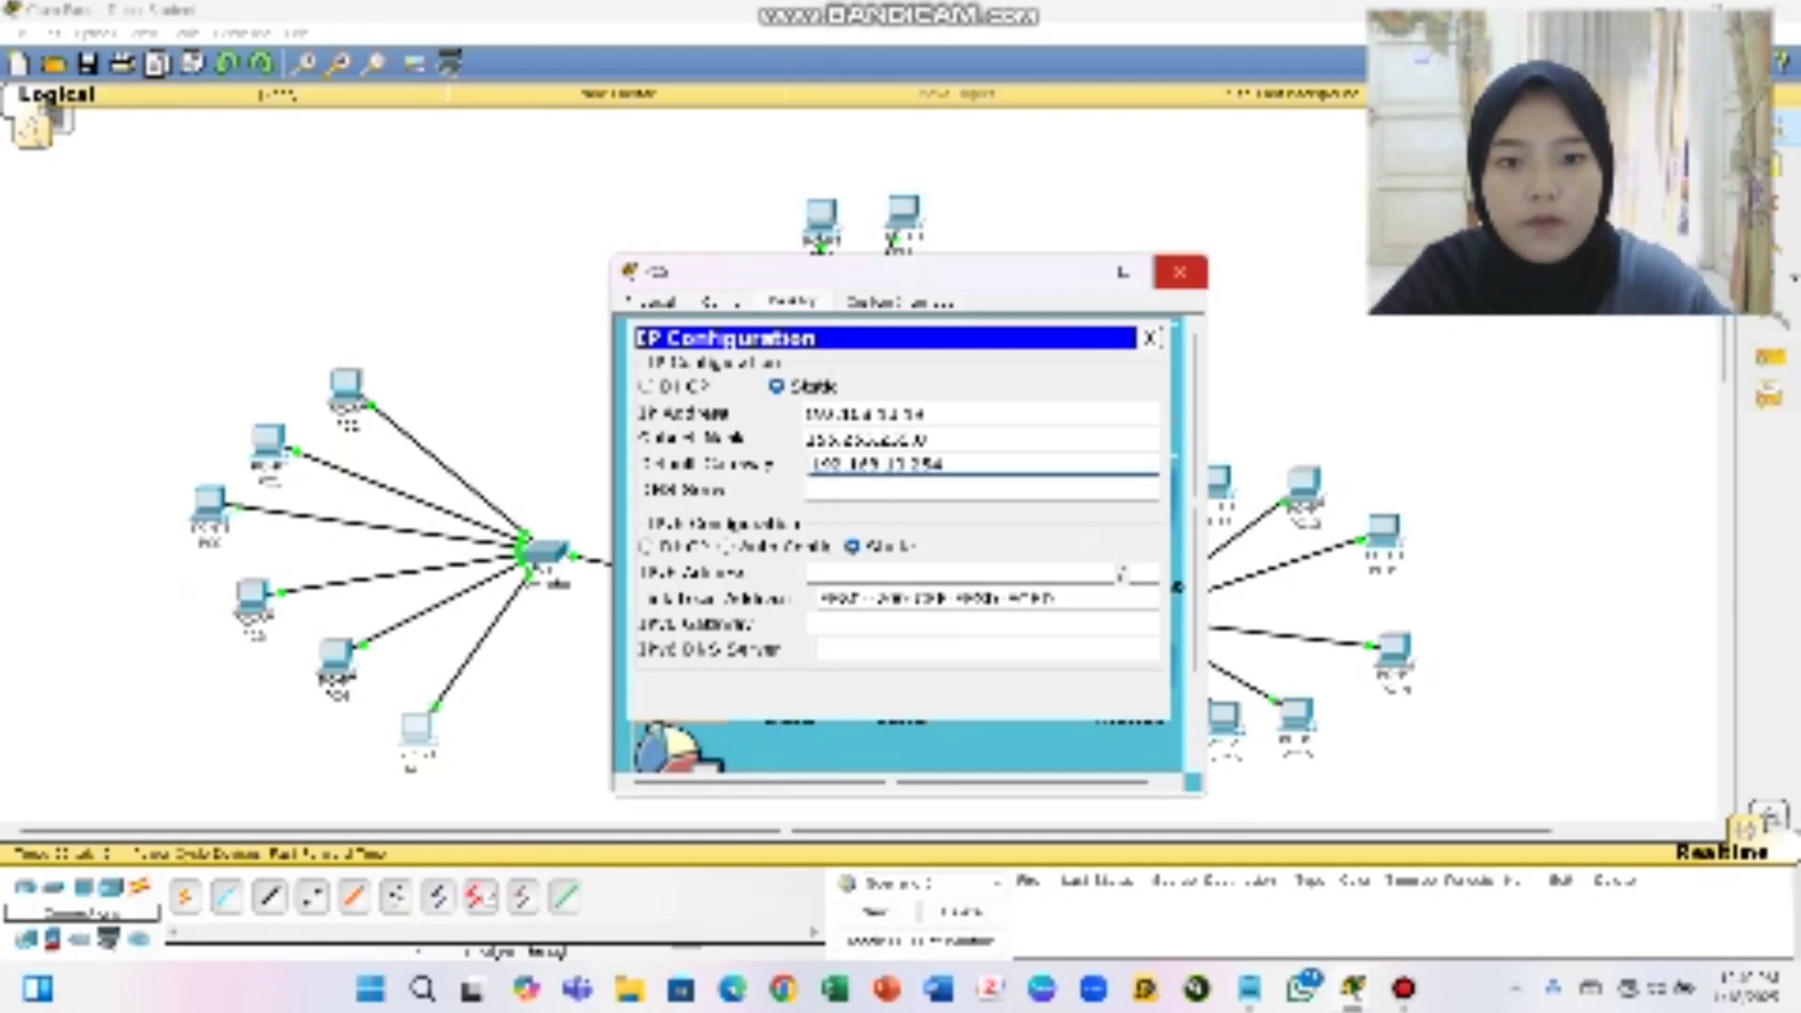
left_click(1180, 272)
Check the gateway in the global settings of the first group's fifth PC and close its window
left_click(336, 657)
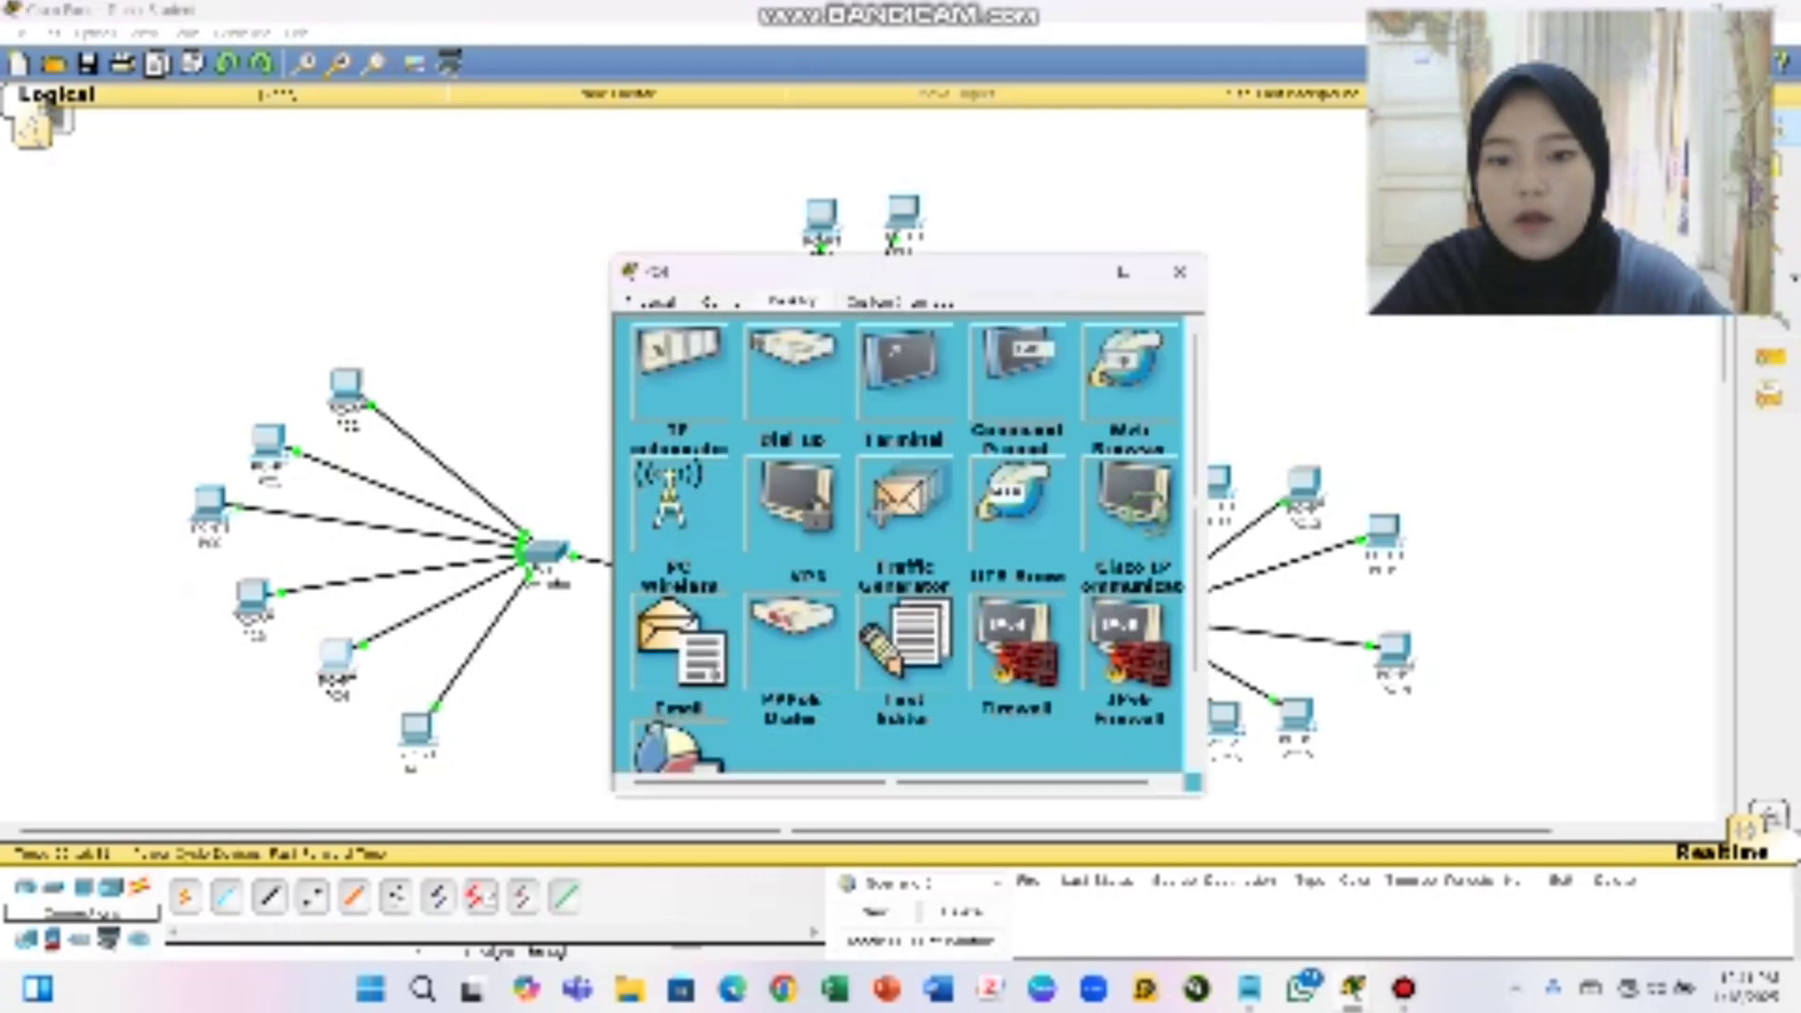
left_click(715, 301)
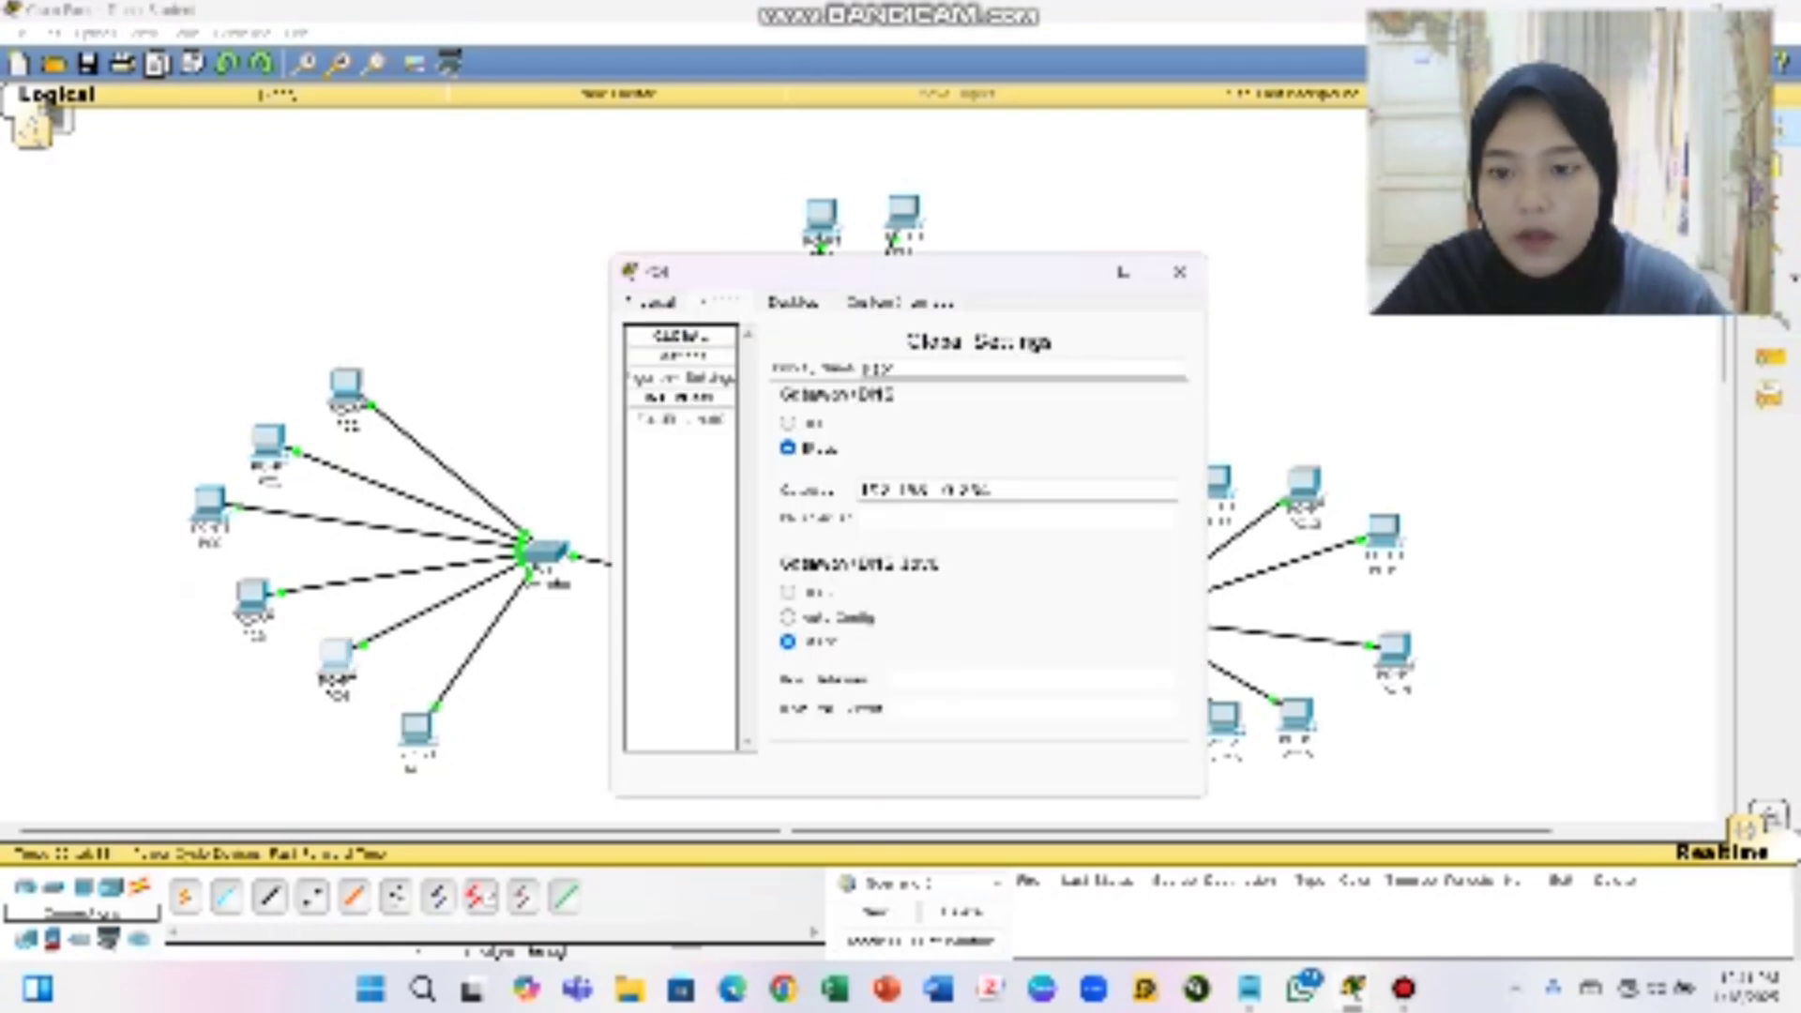
left_click(792, 301)
left_click(1180, 271)
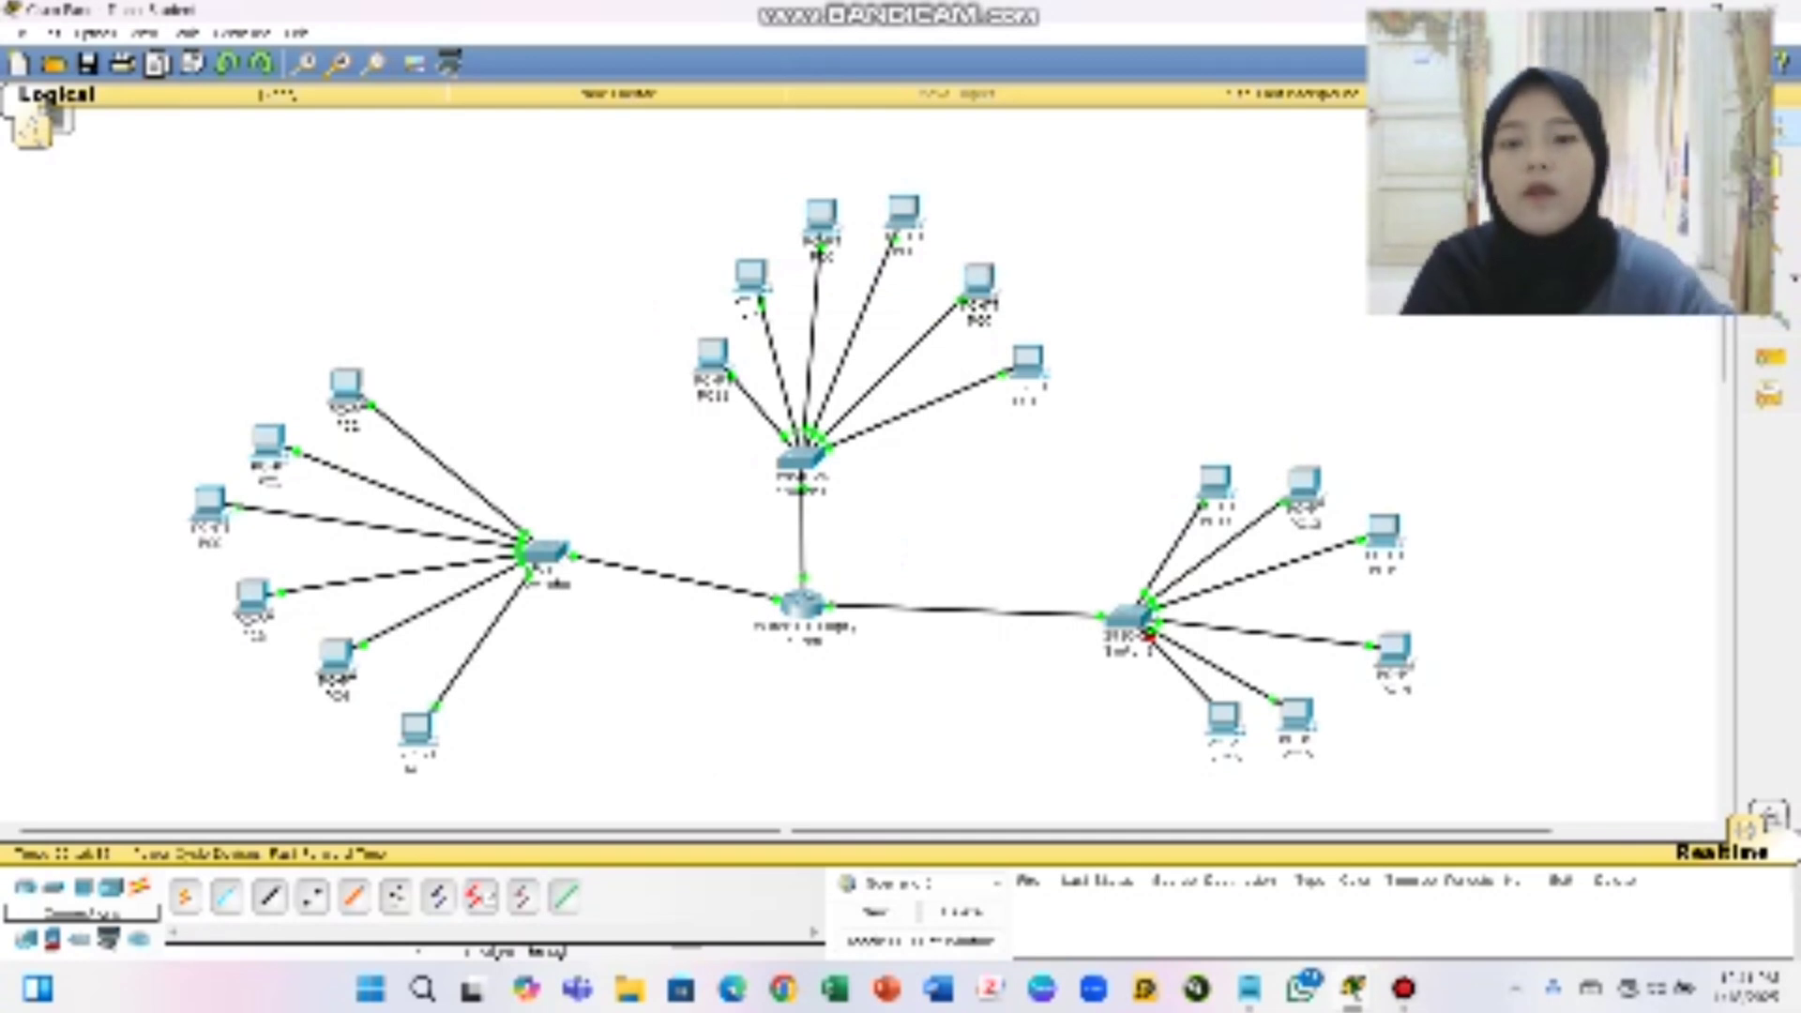
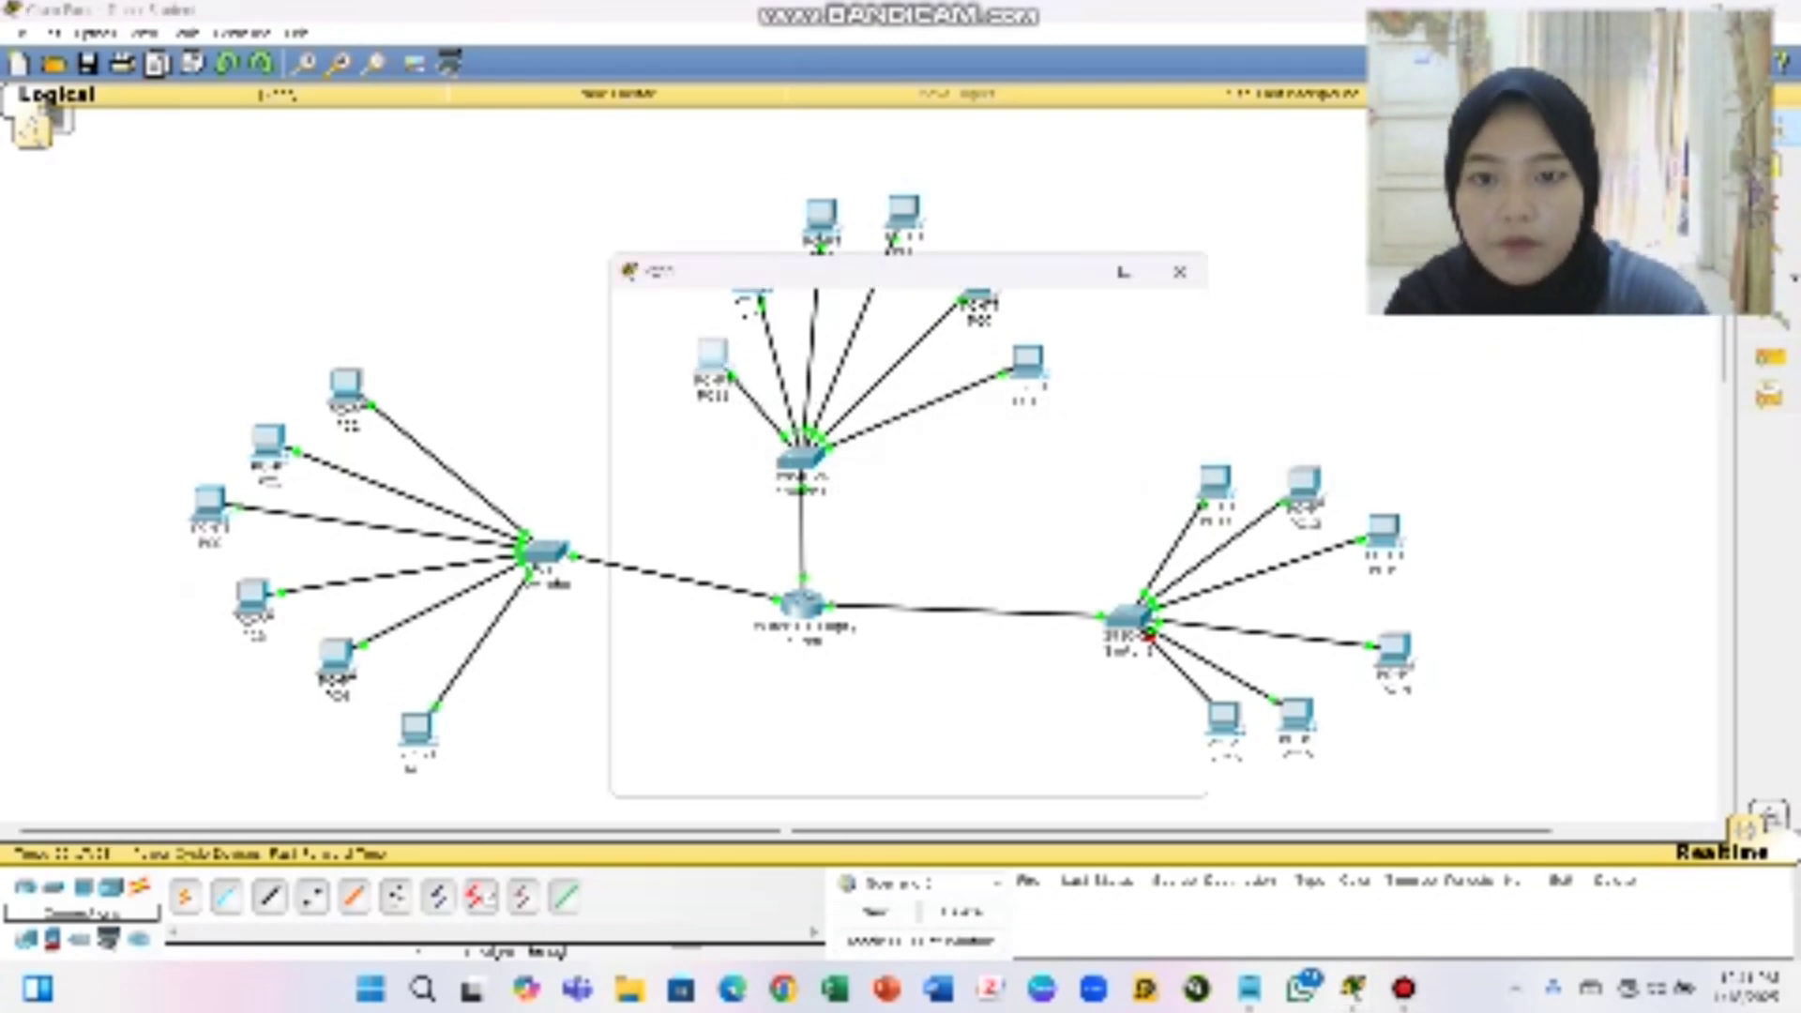
Consult the Notepad address list and assign its first KELOMPOK 2 address, 192.168.20.1, to the leftmost PC of the second group
left_click(793, 301)
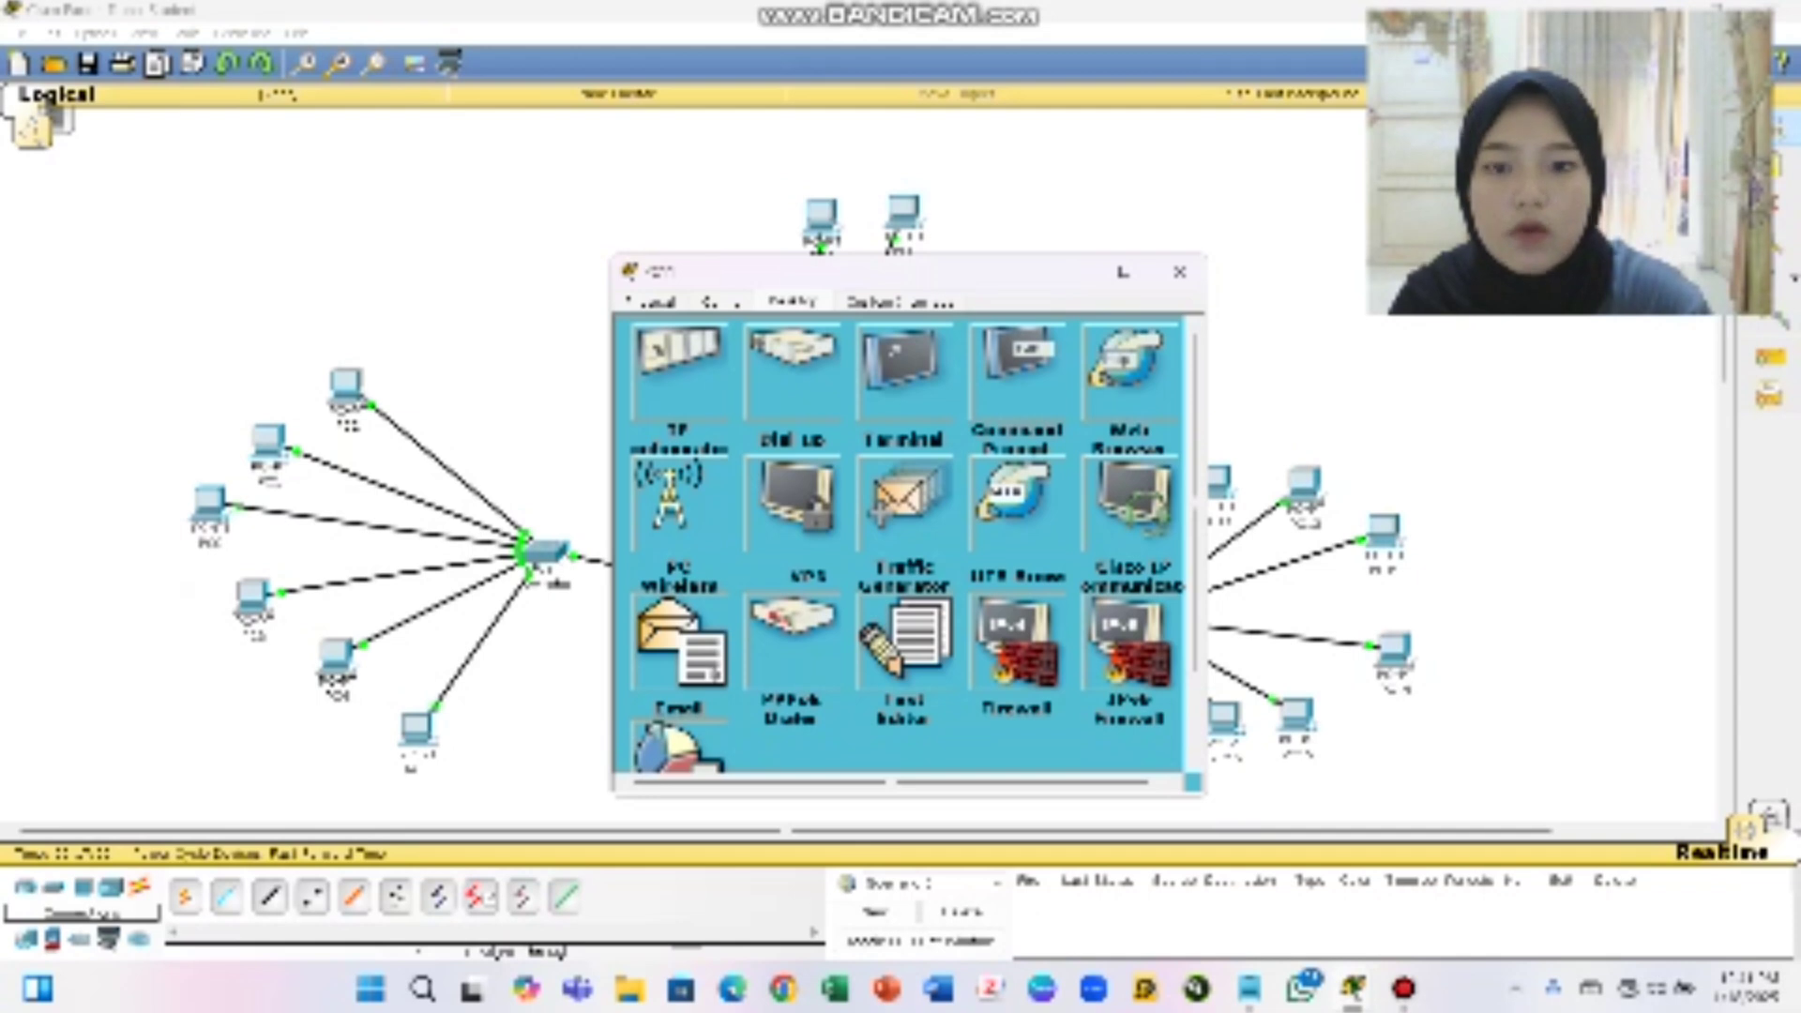
left_click(1249, 987)
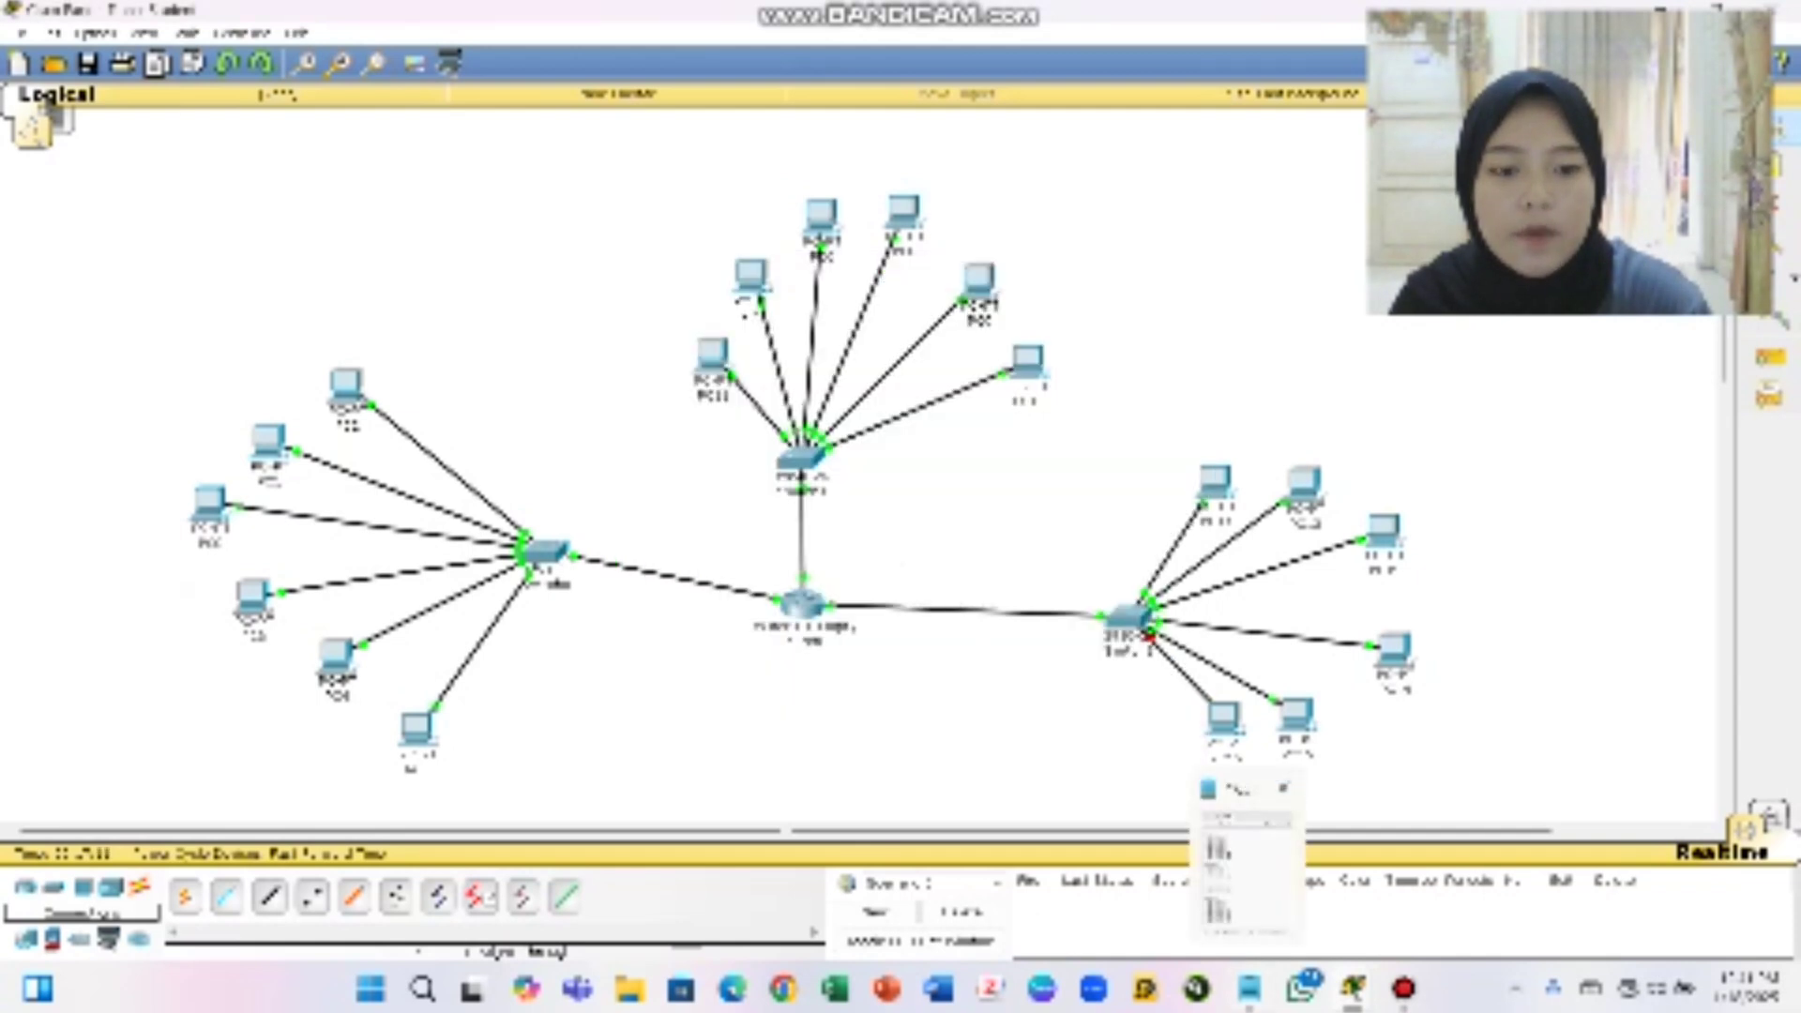
left_click(1247, 863)
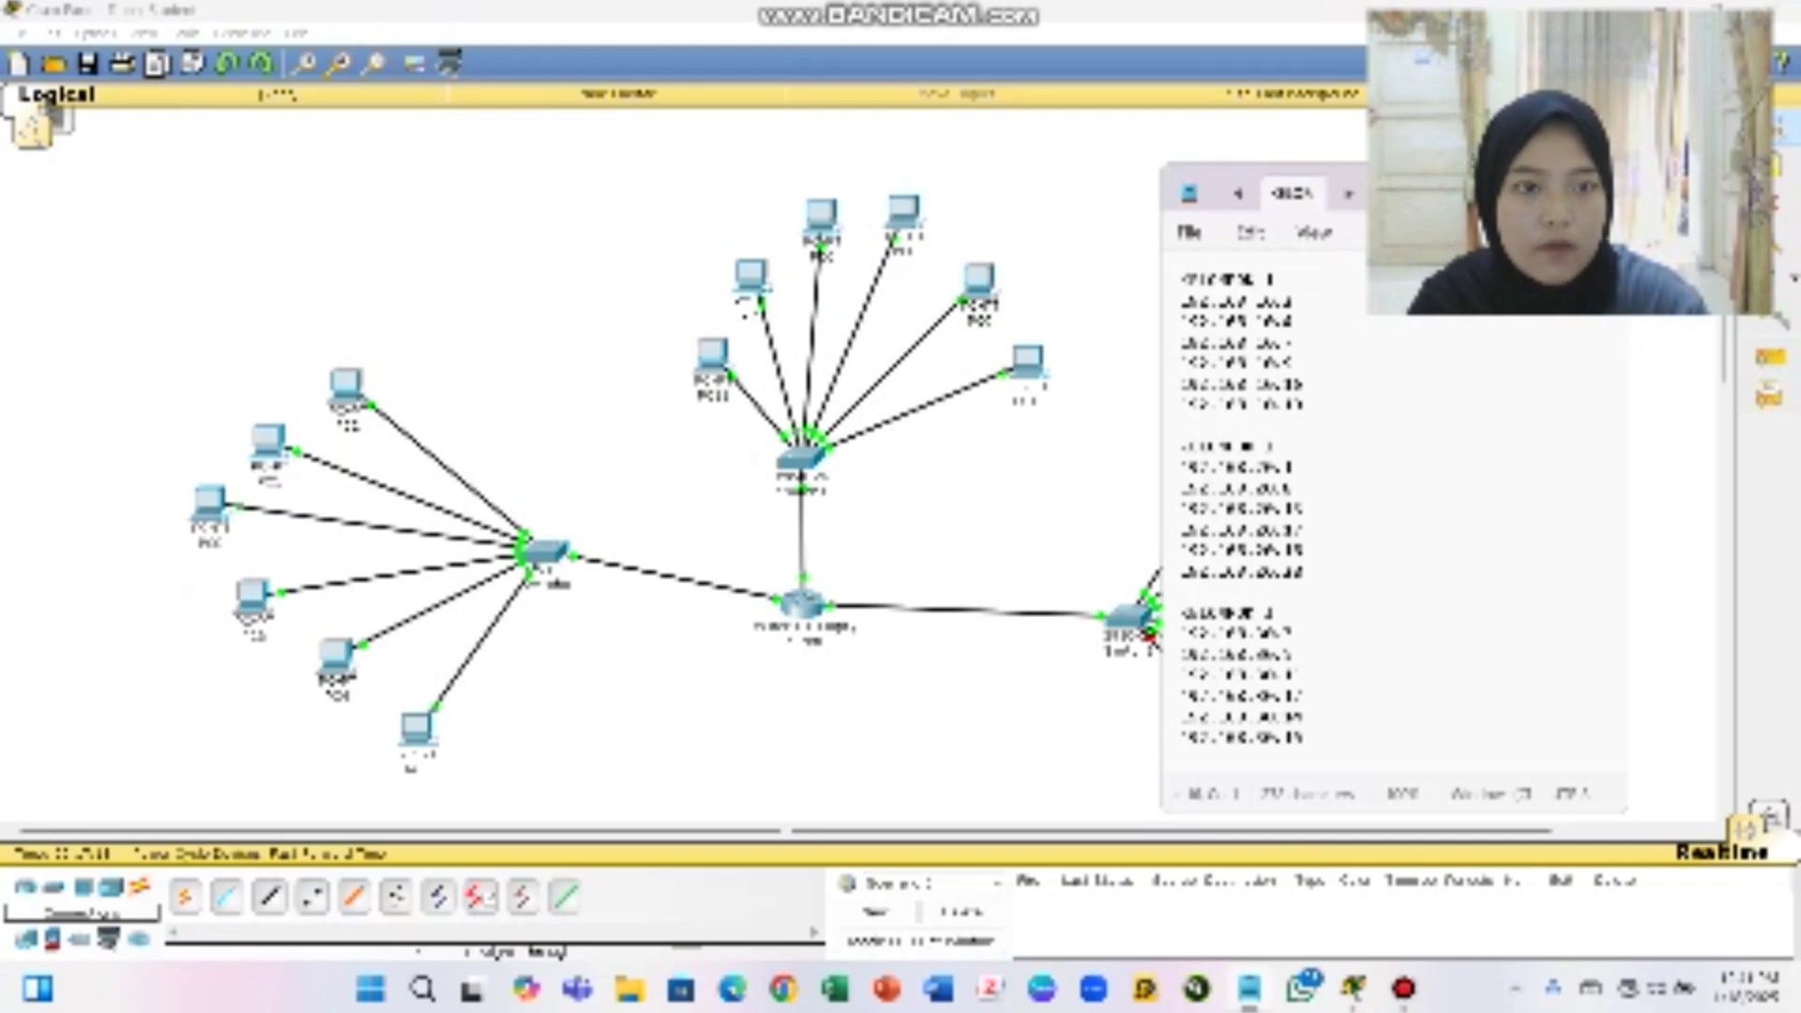
left_click_drag(1445, 192, 1550, 156)
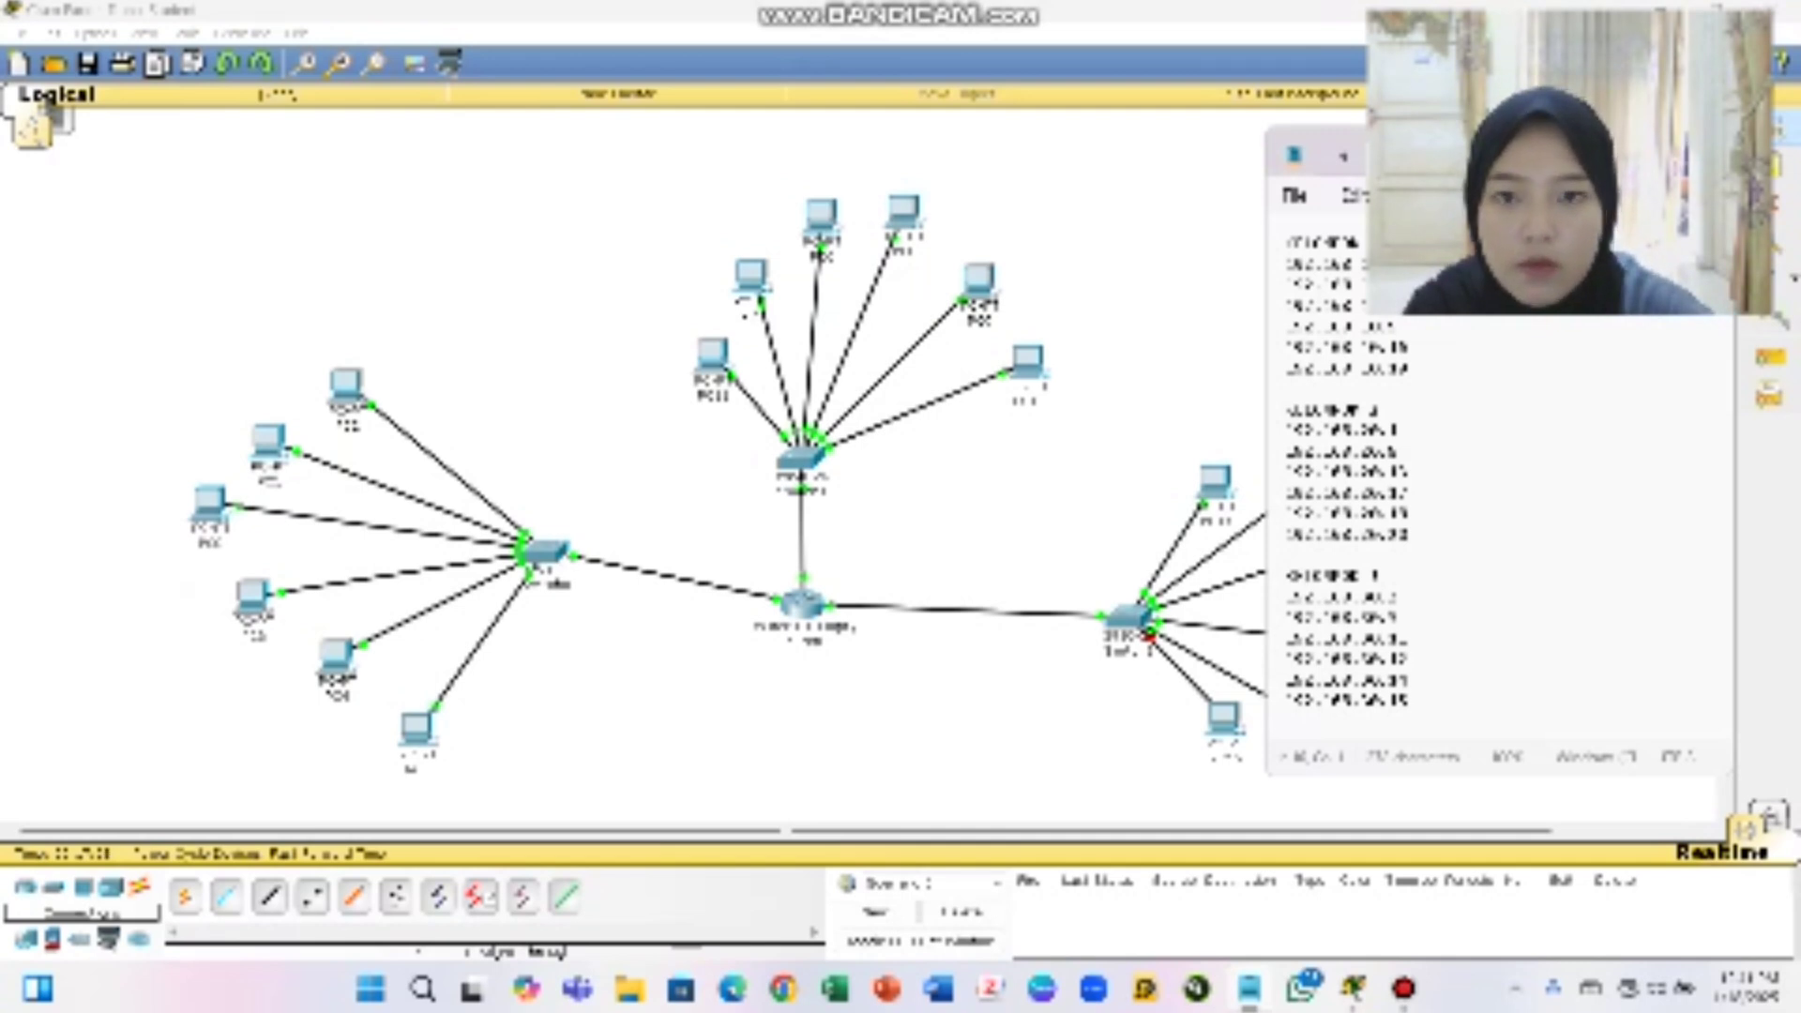
left_click(712, 357)
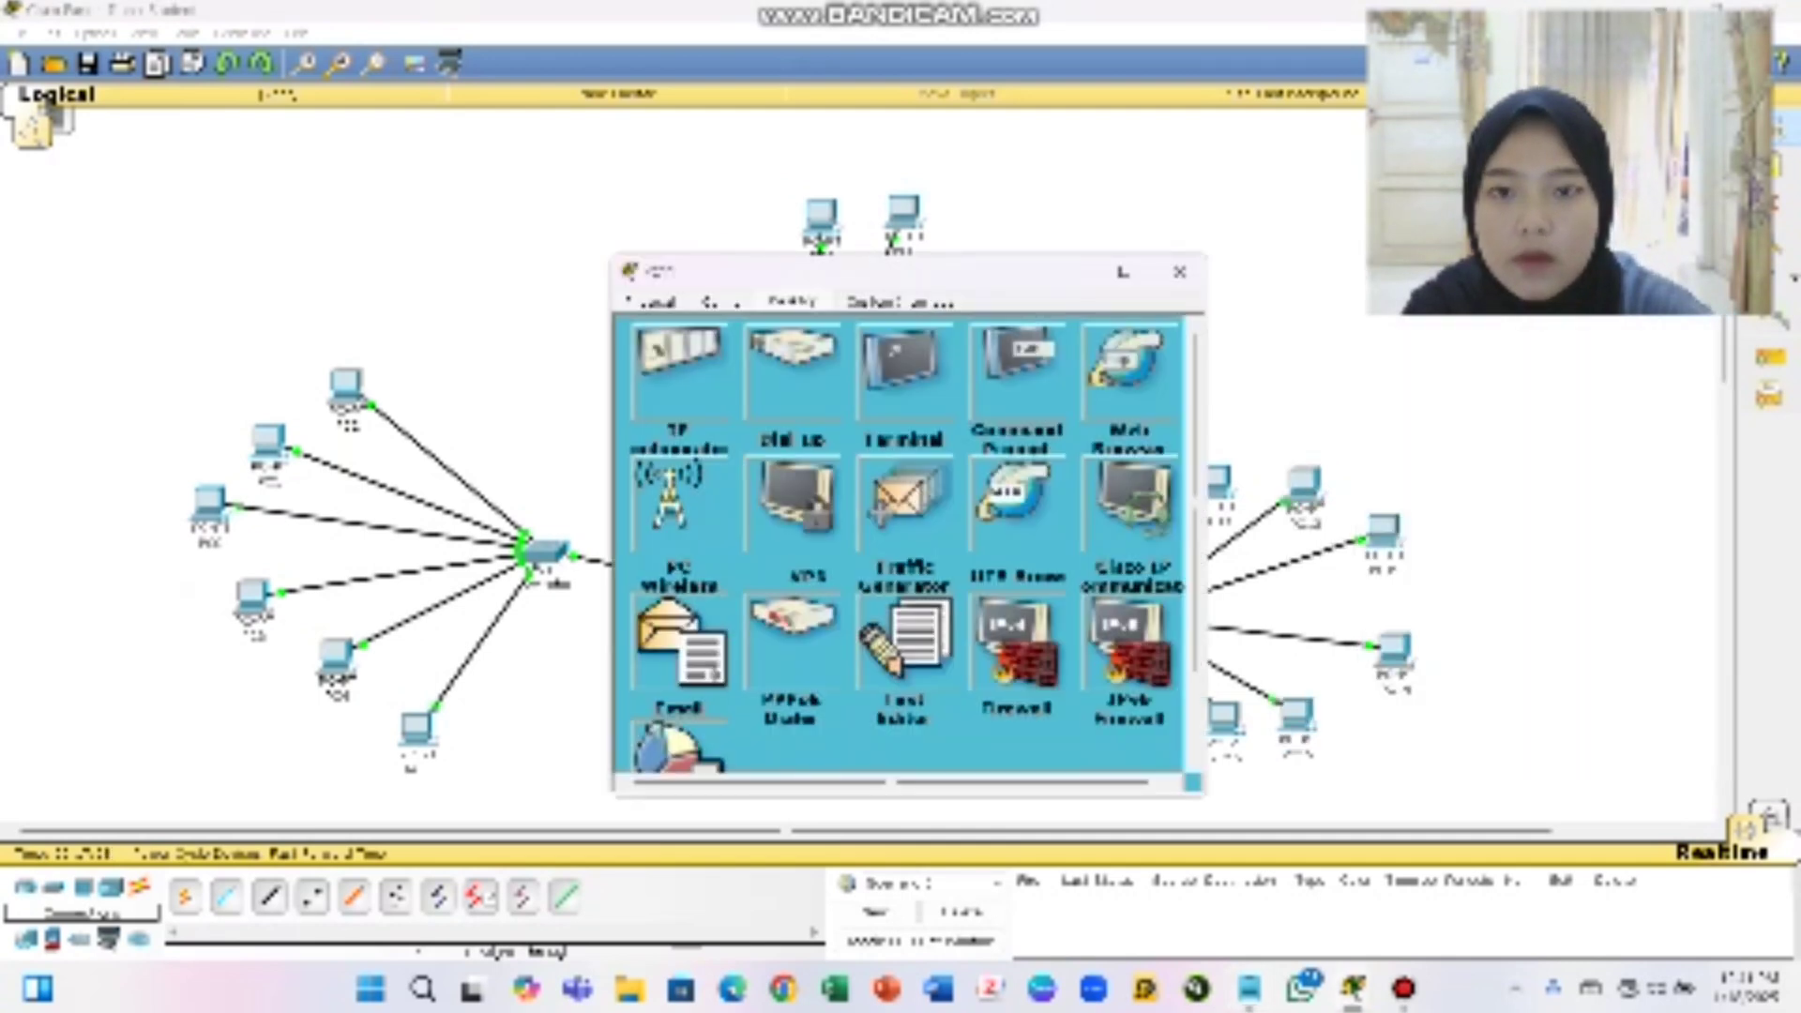
left_click(679, 366)
left_click(825, 413)
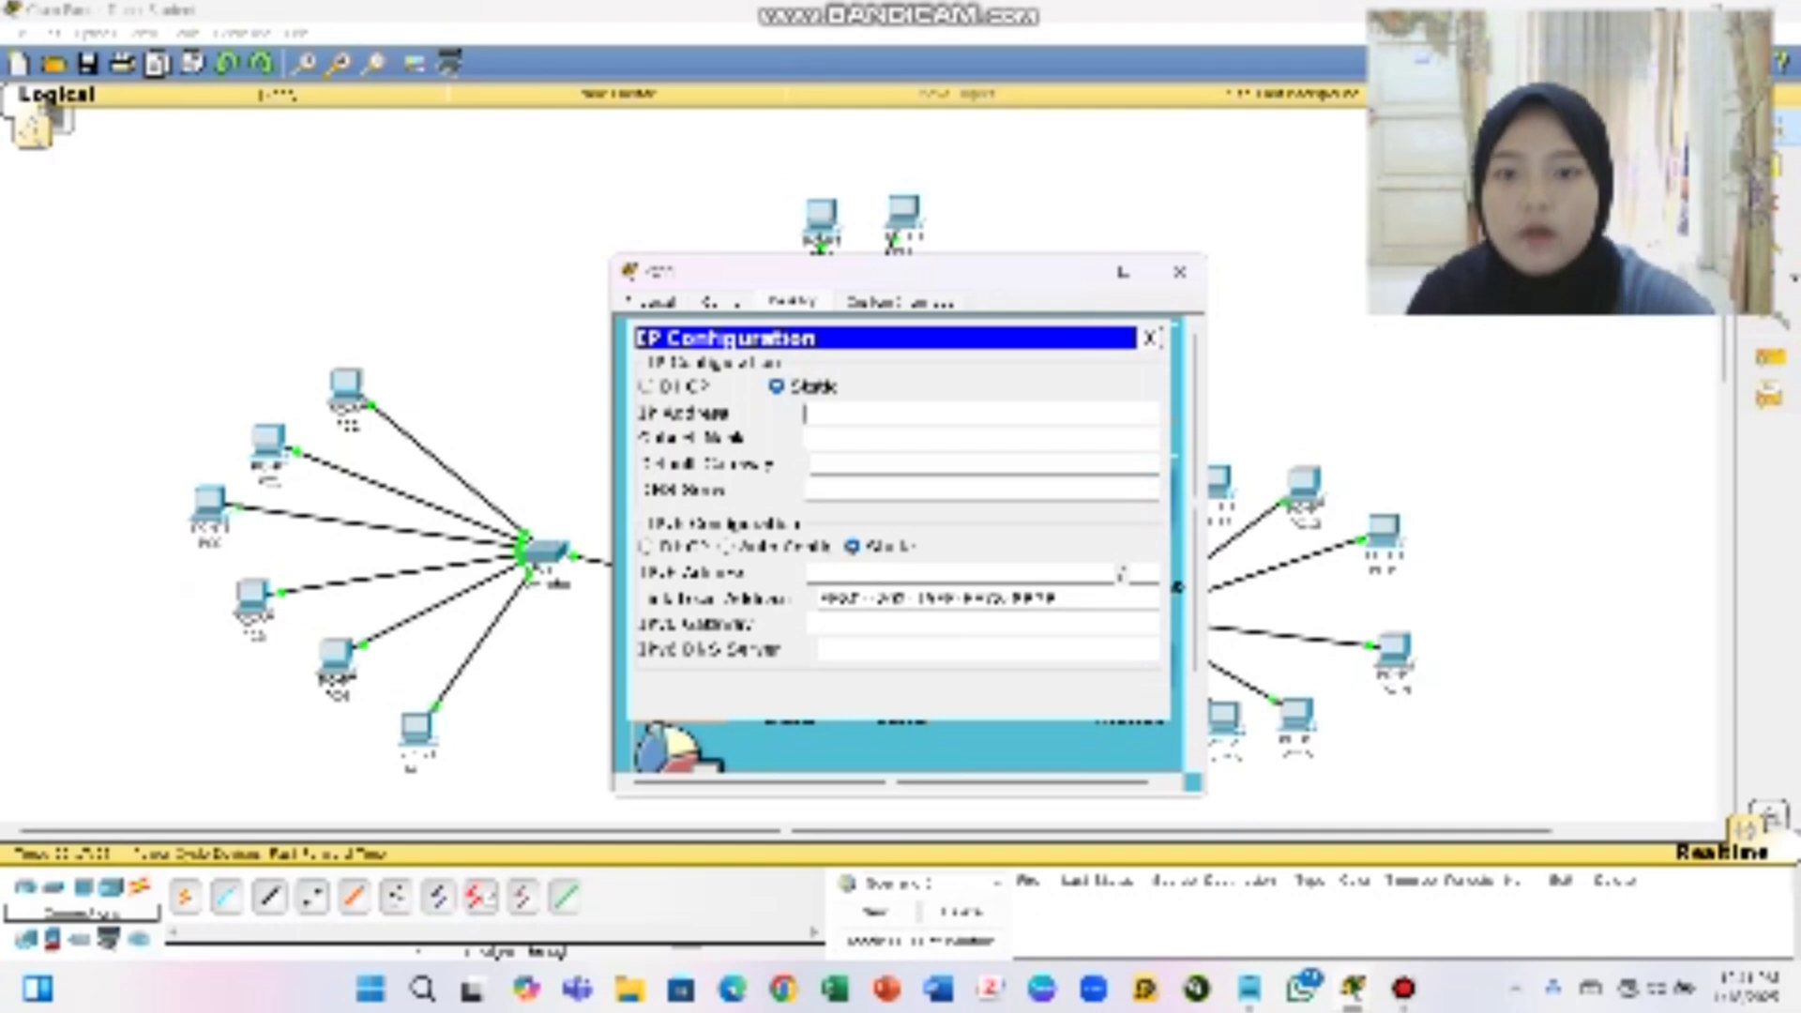
type("19")
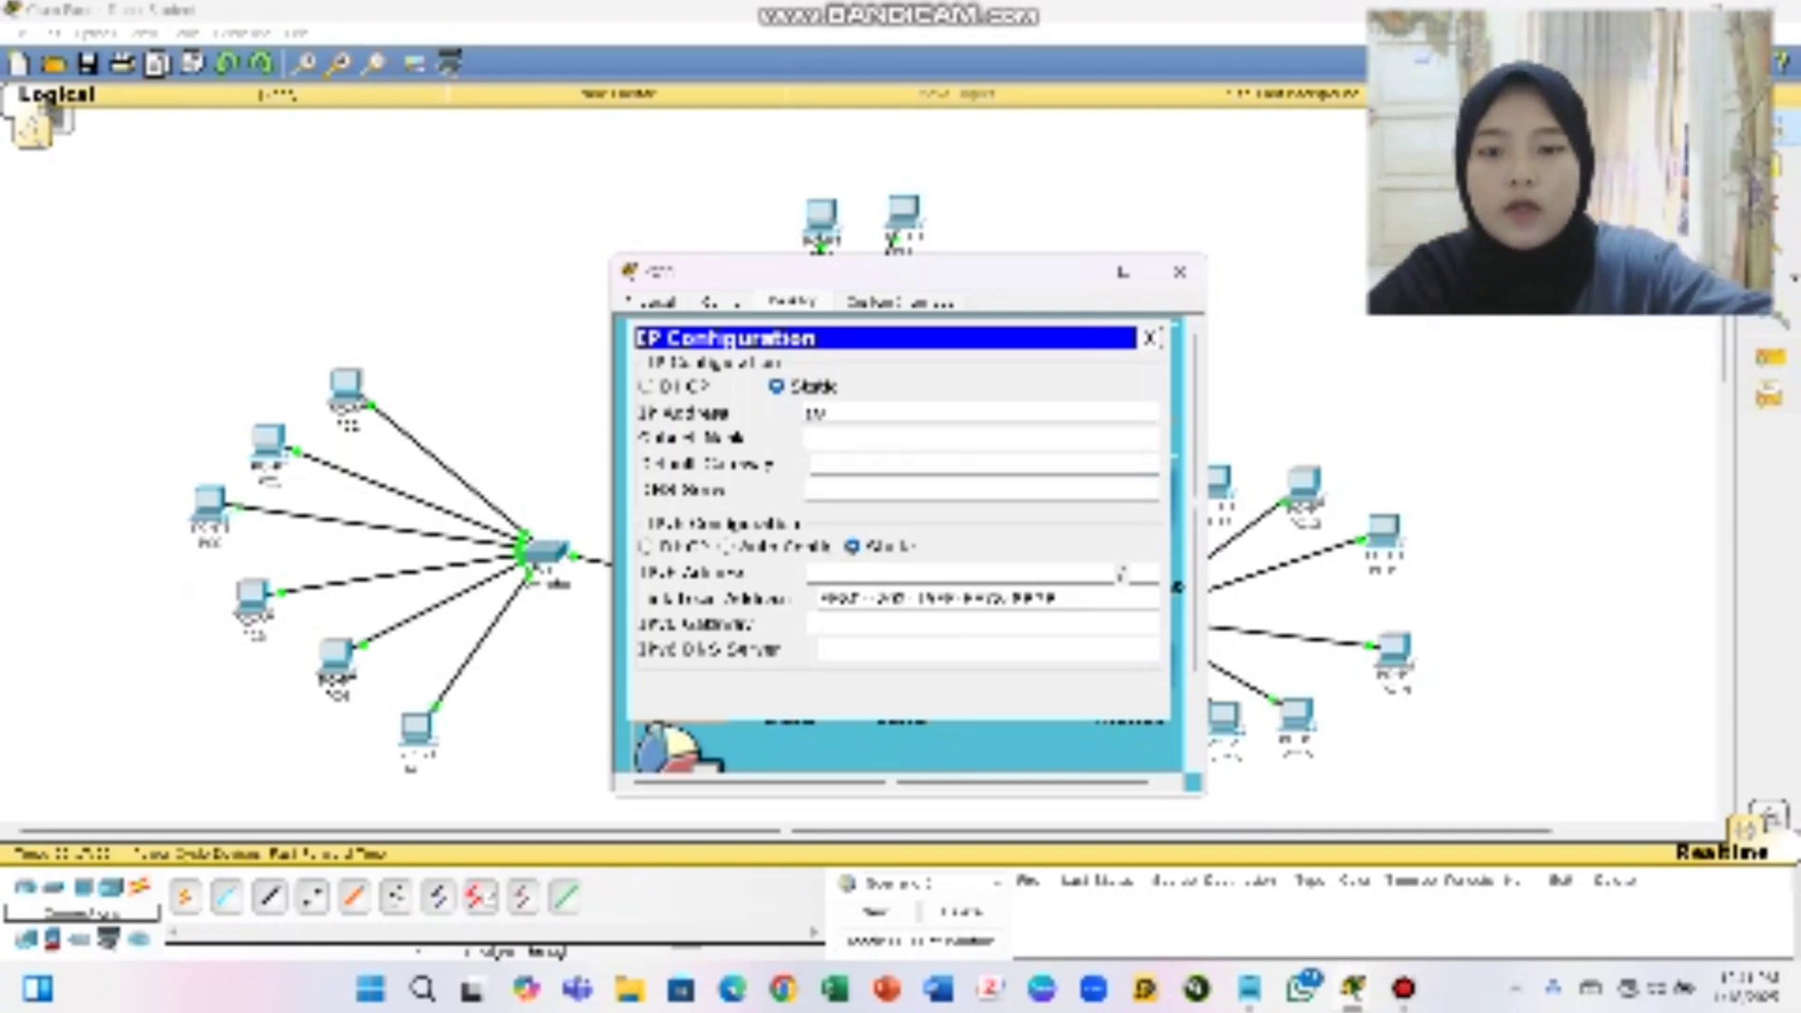
type("2.168")
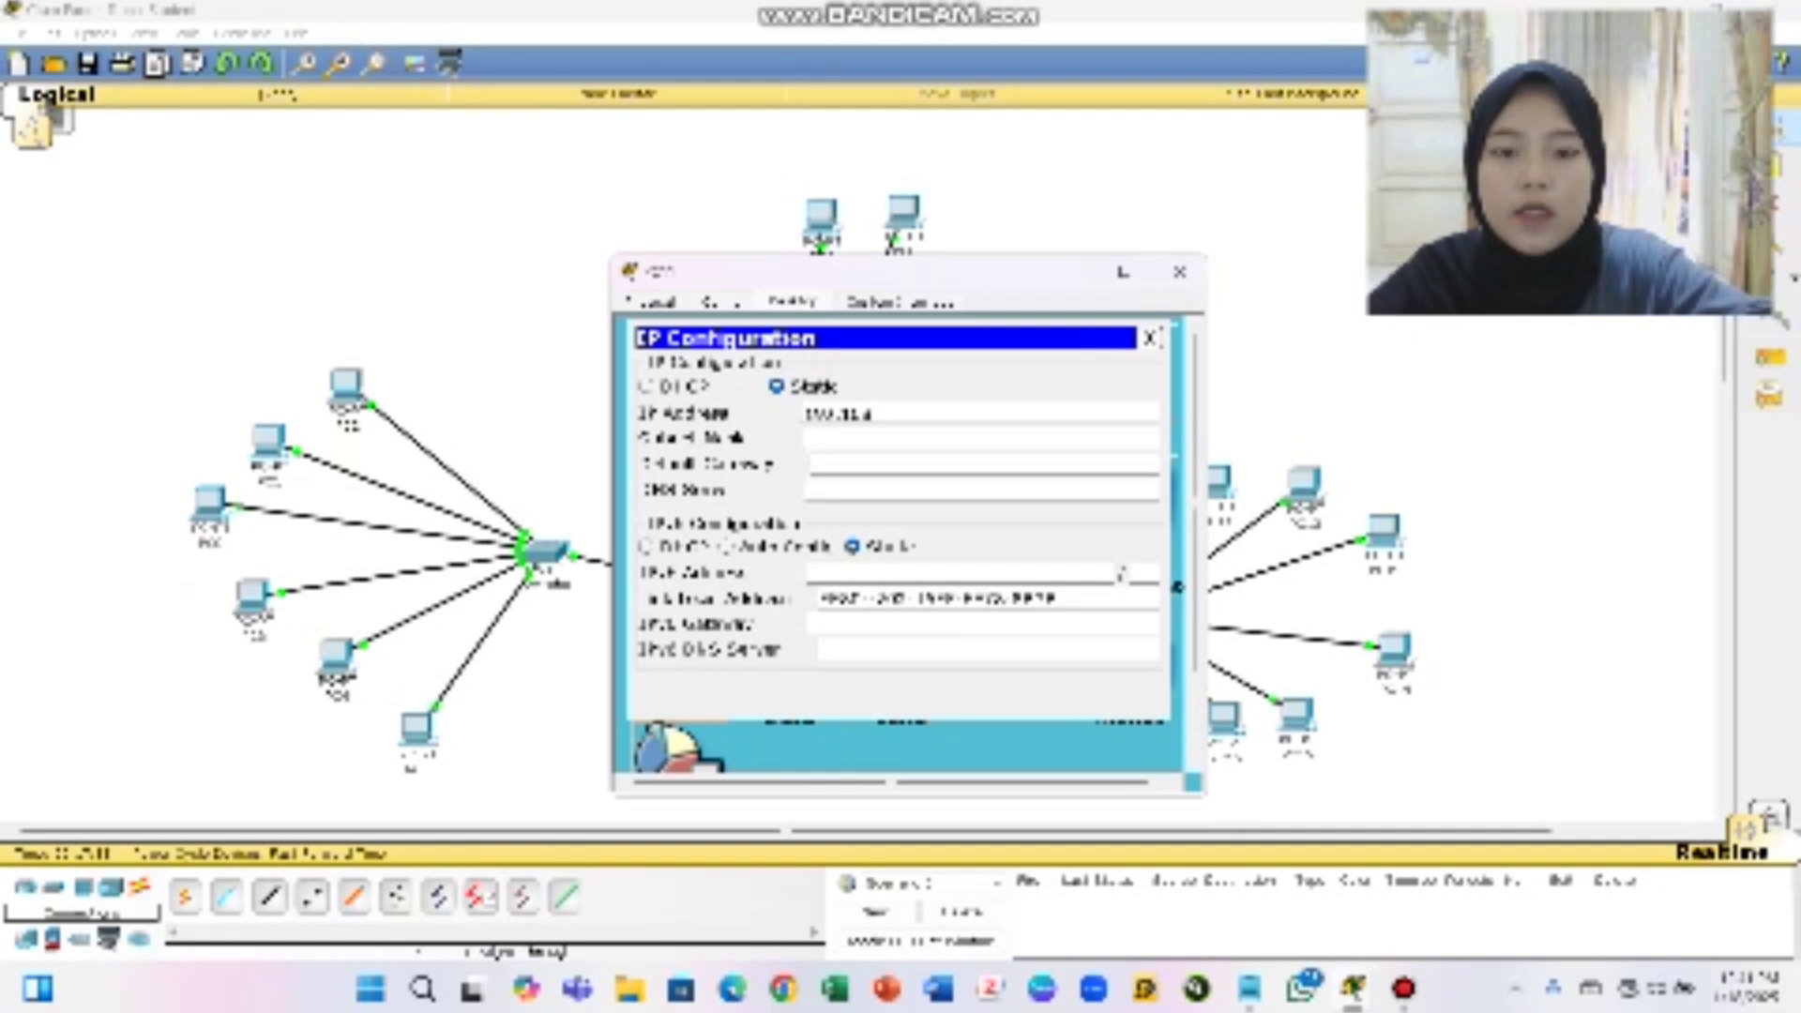
type(".1.22")
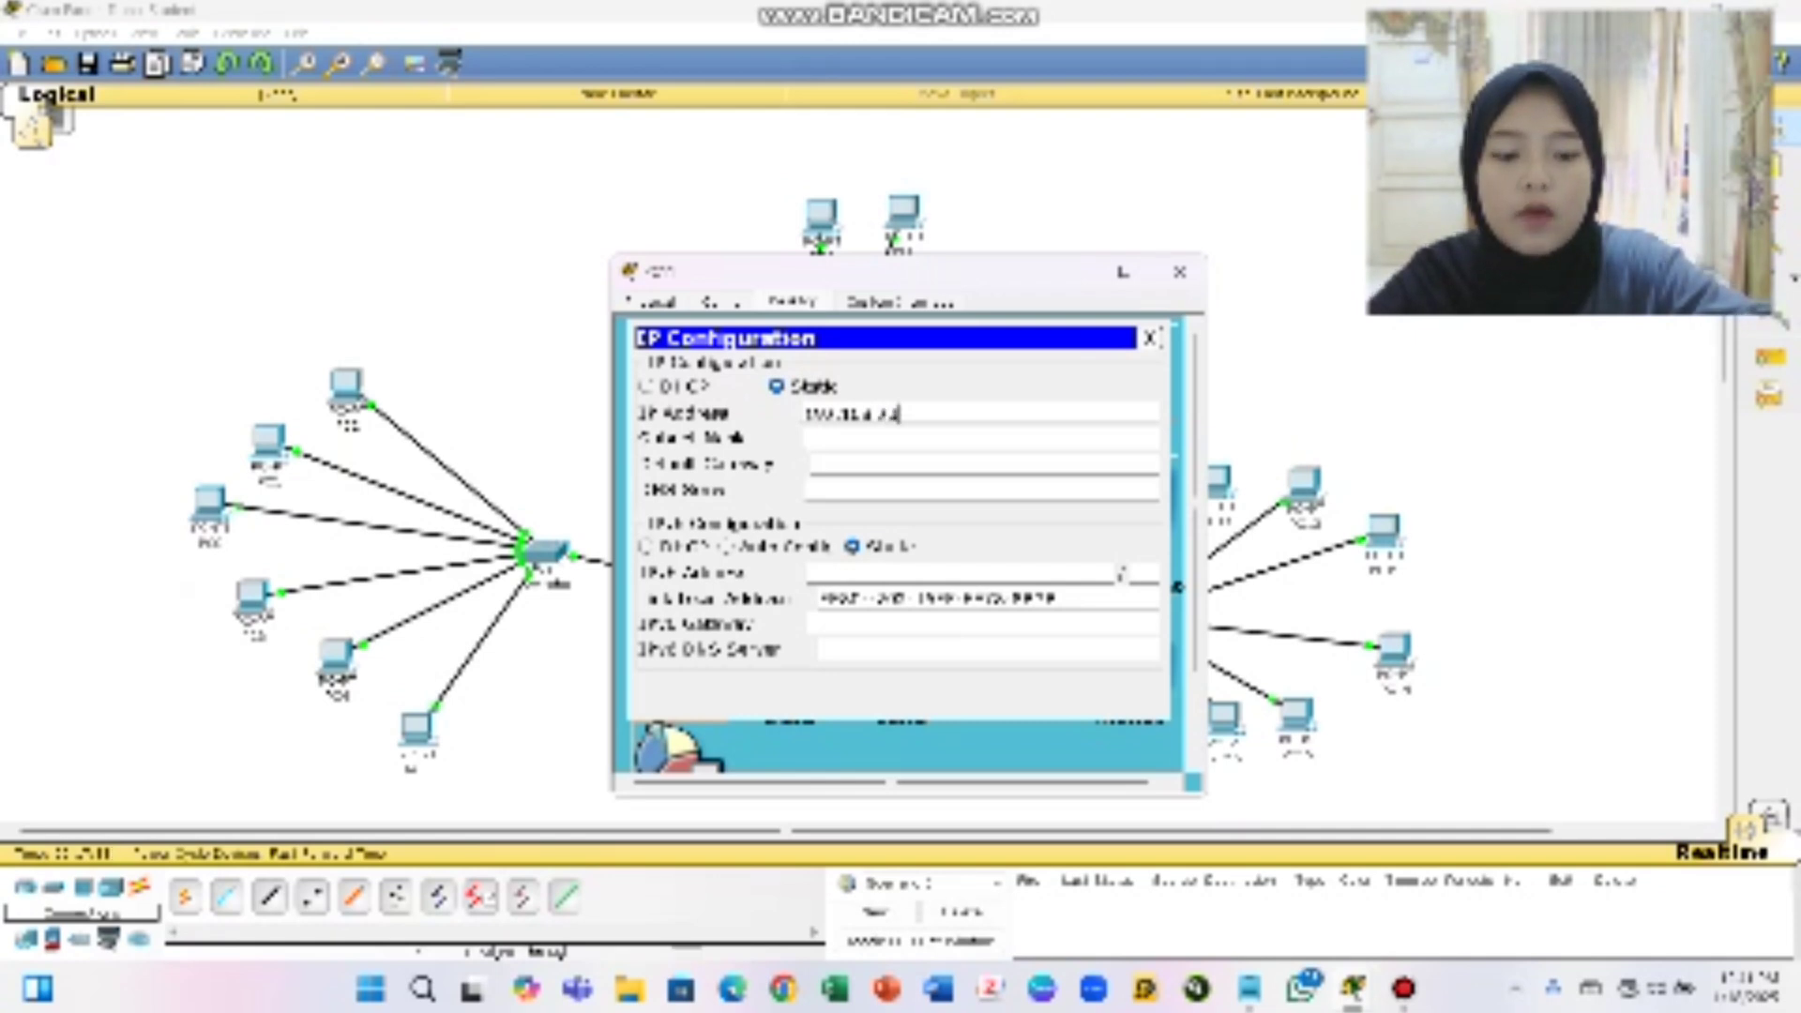
type("1")
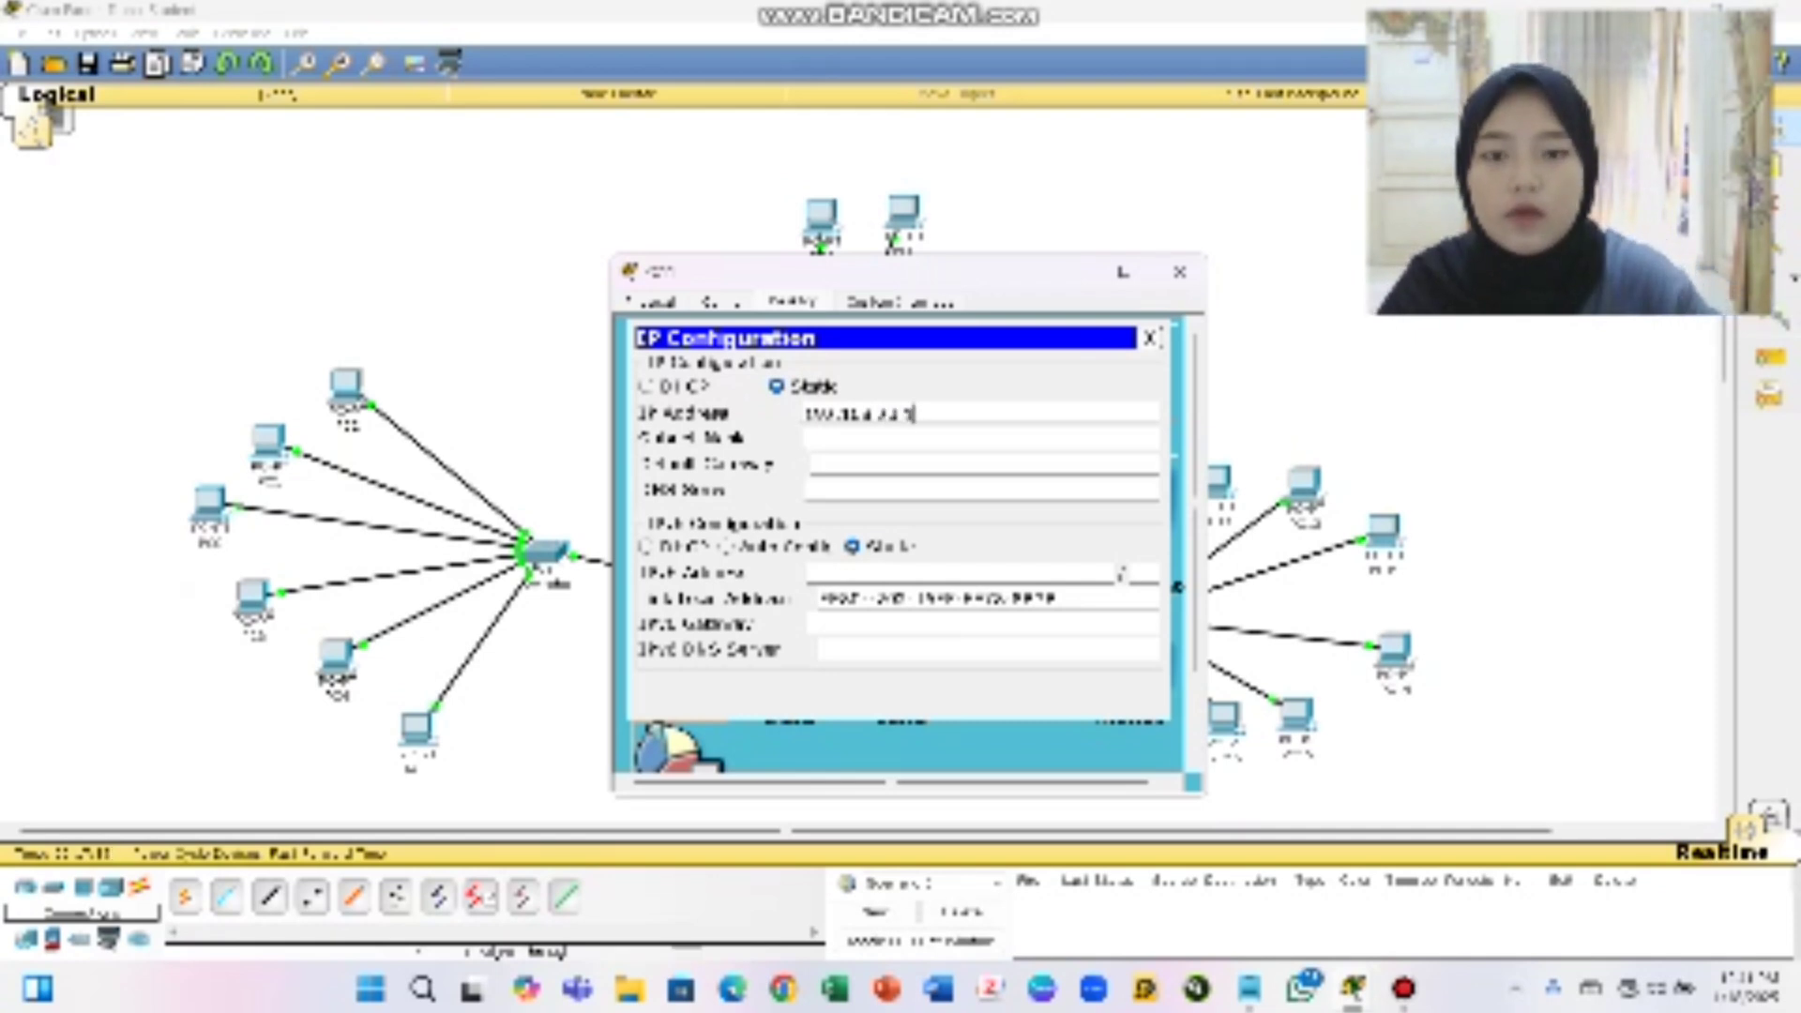
Give the second group's leftmost PC the subnet mask 255.255.255.0 and default gateway 192.168.20.254, and close its settings
key("Tab")
key("Tab")
type("192")
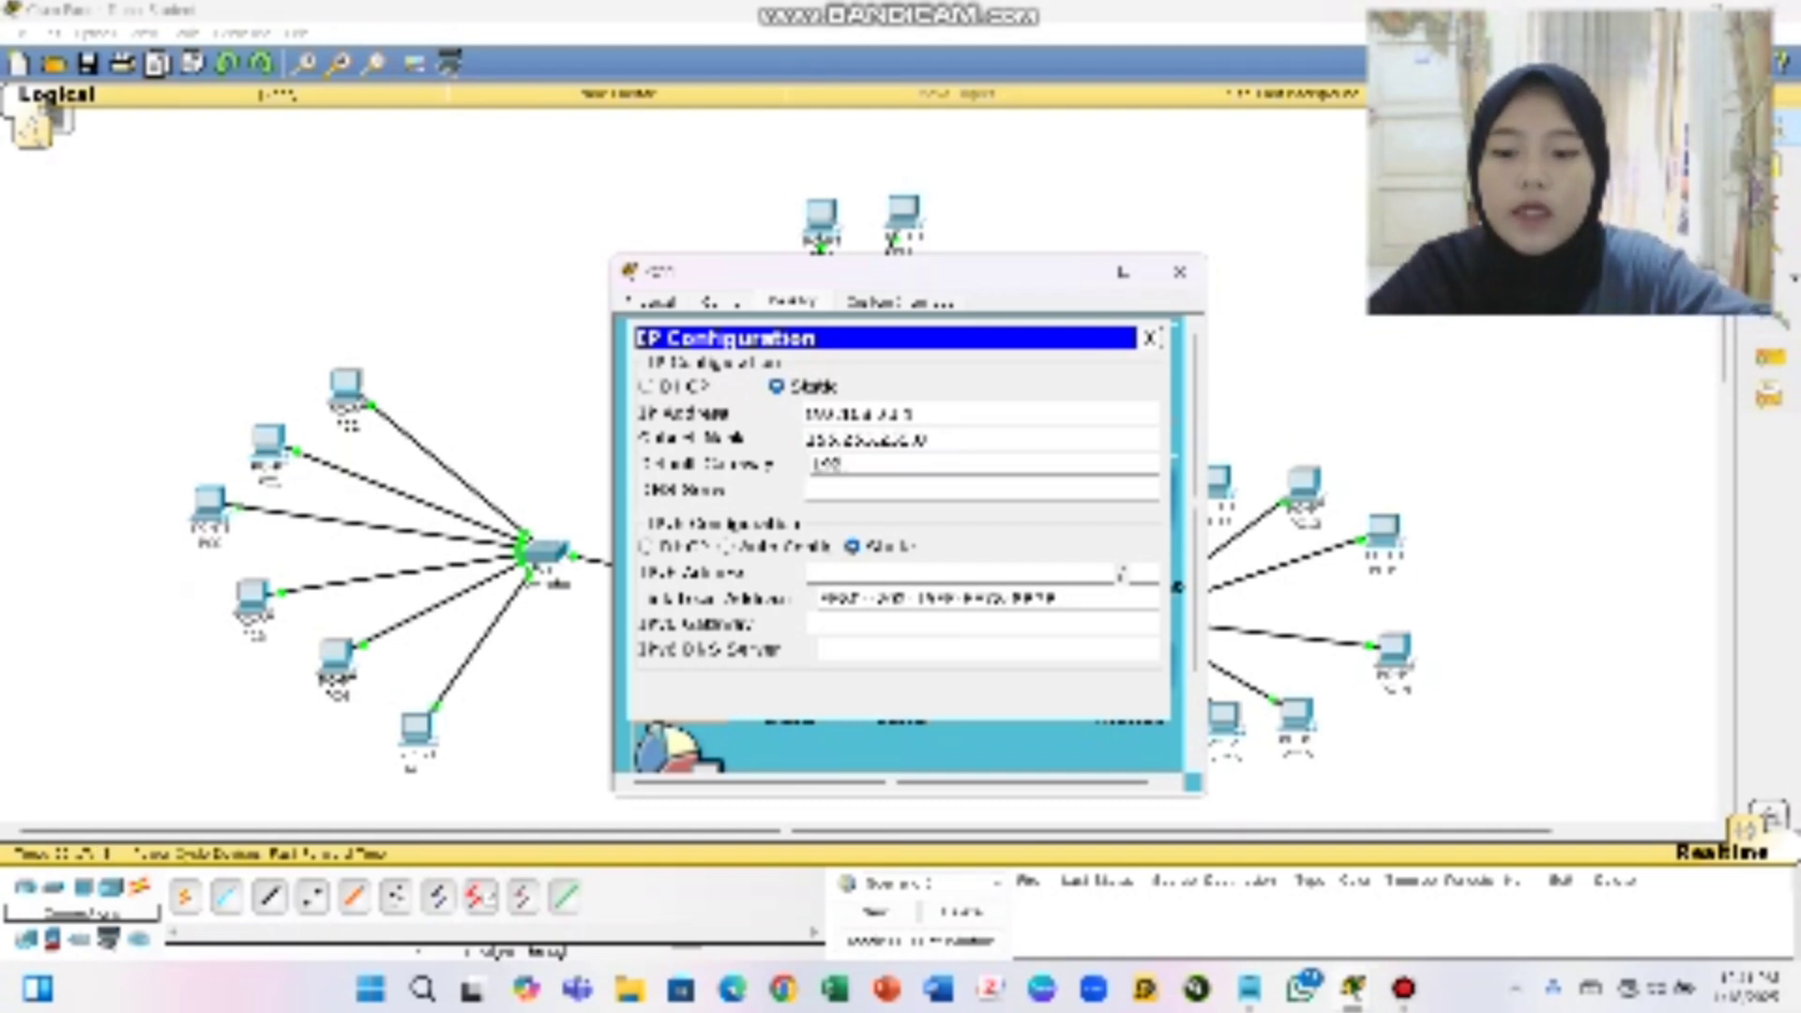
type(".1")
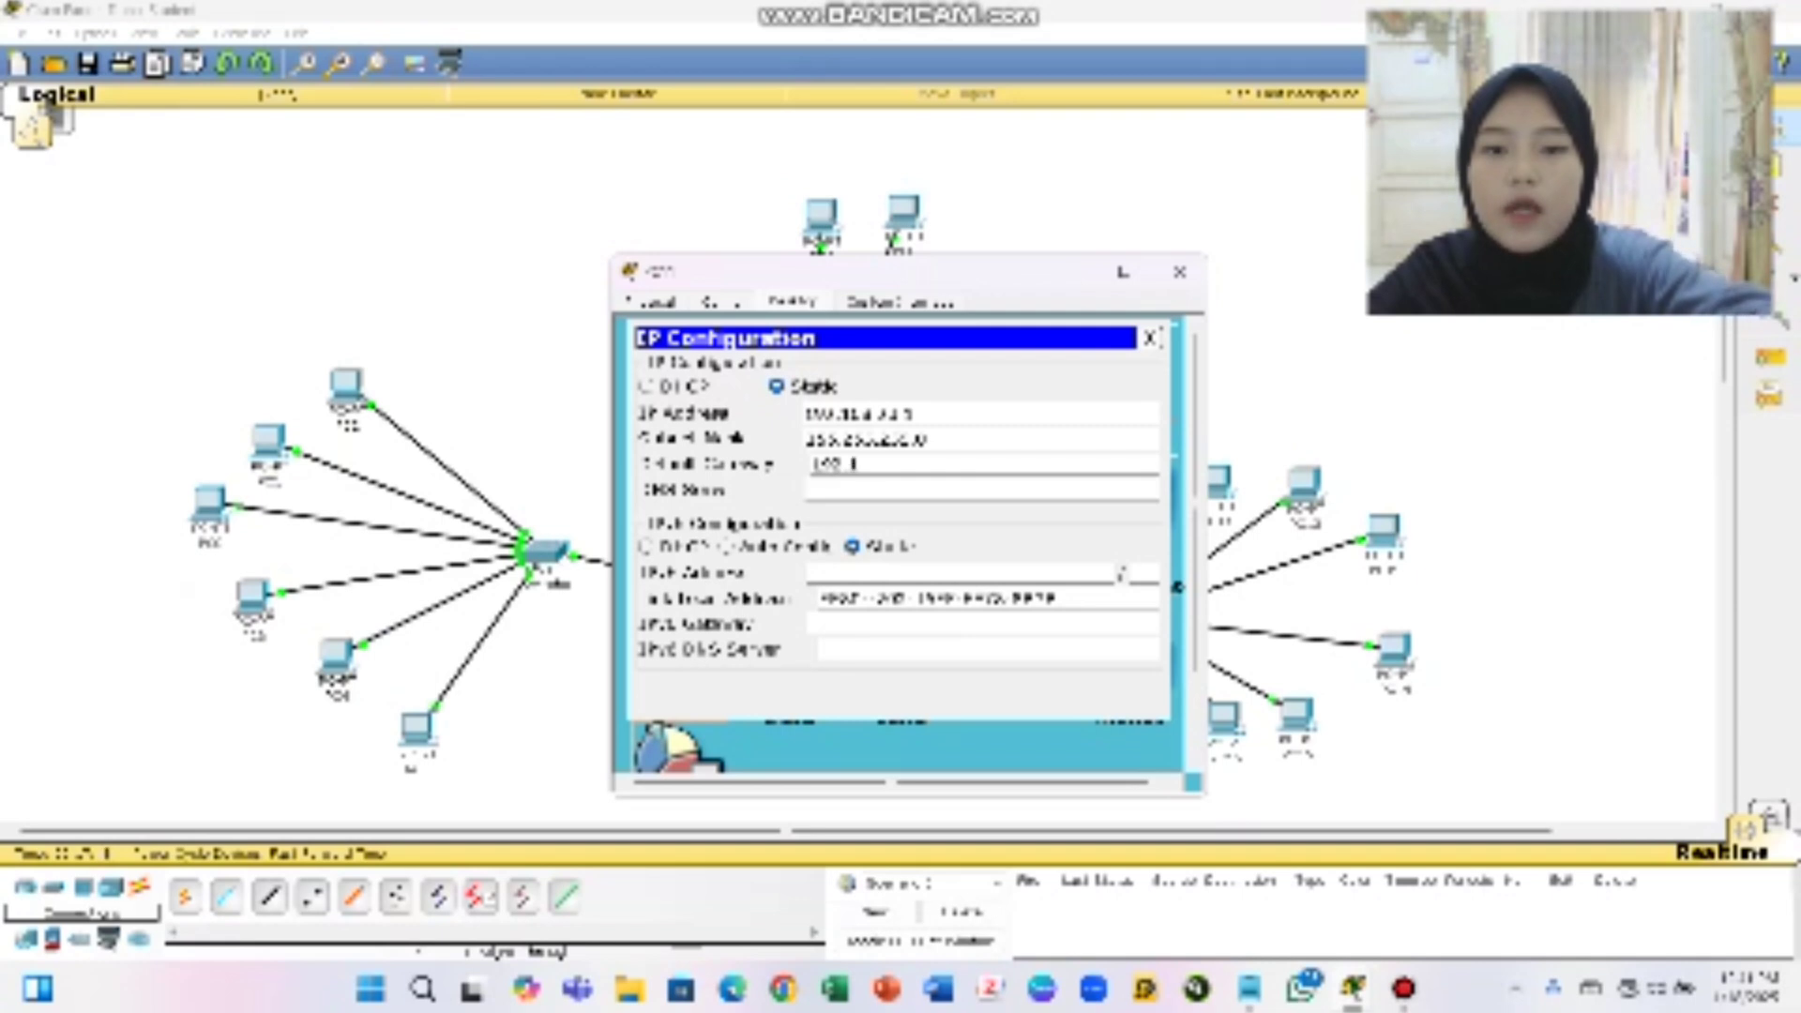
type("68.23.25")
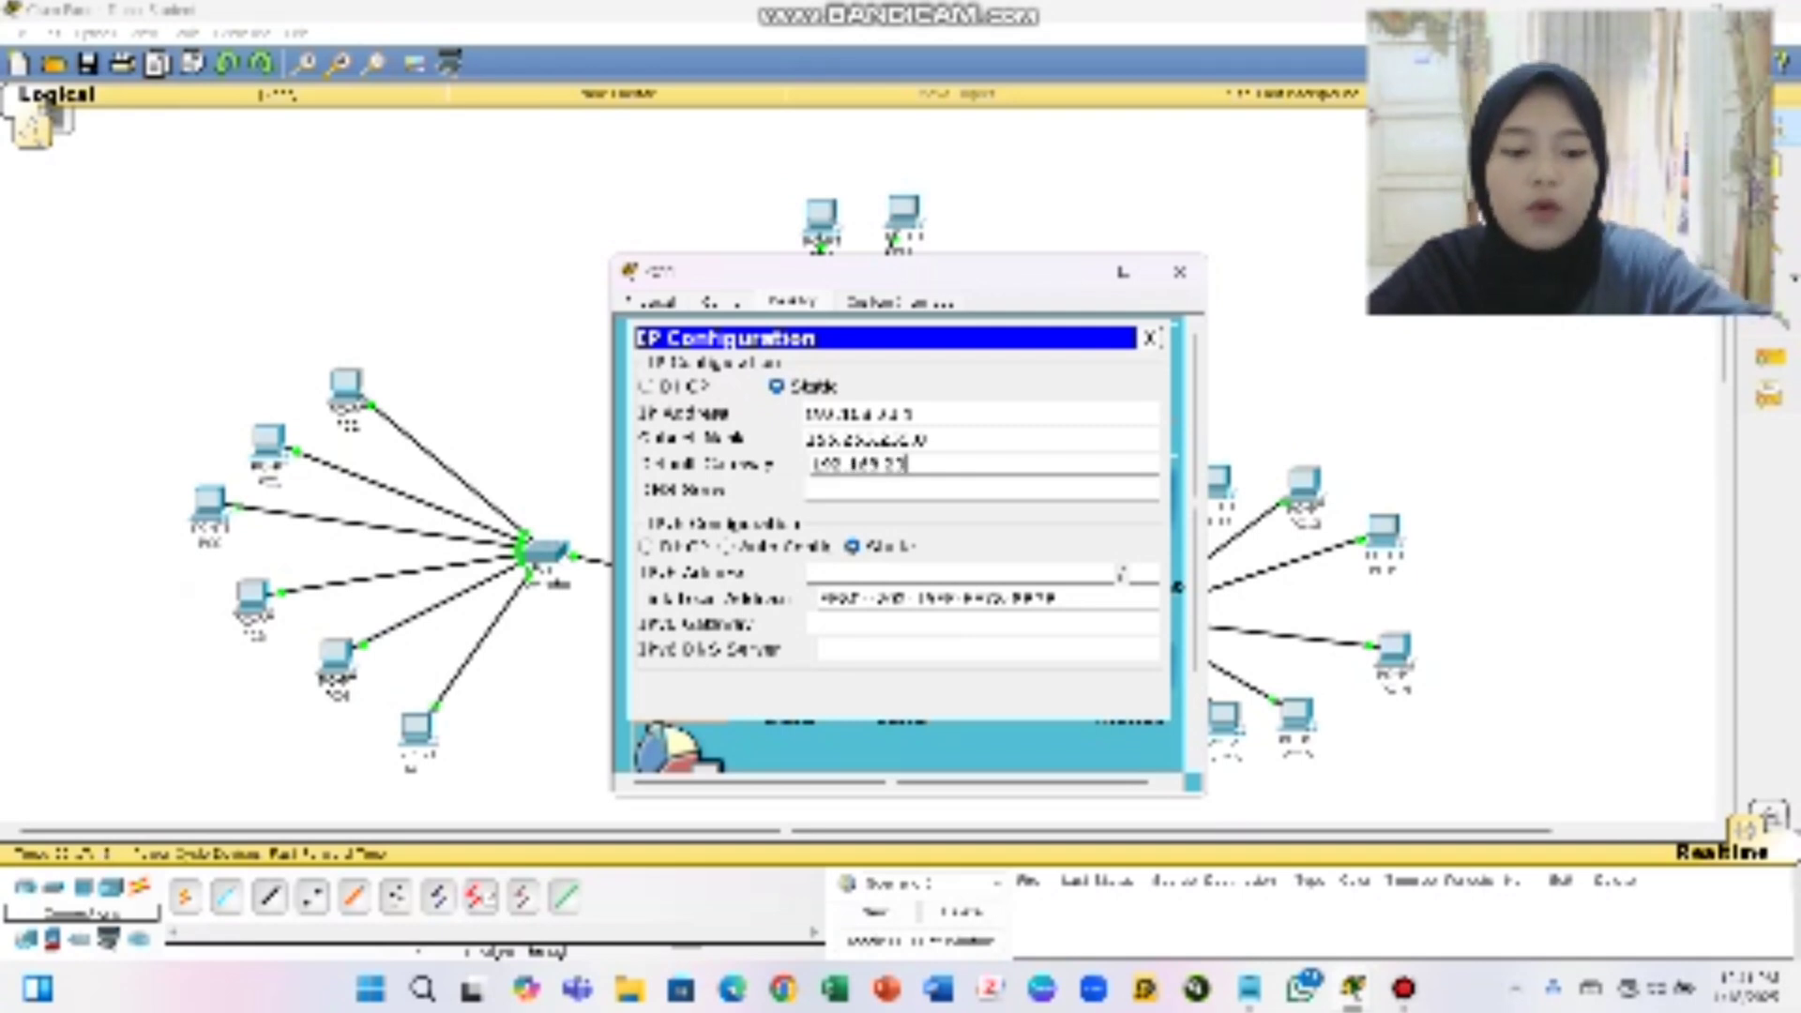
type("4")
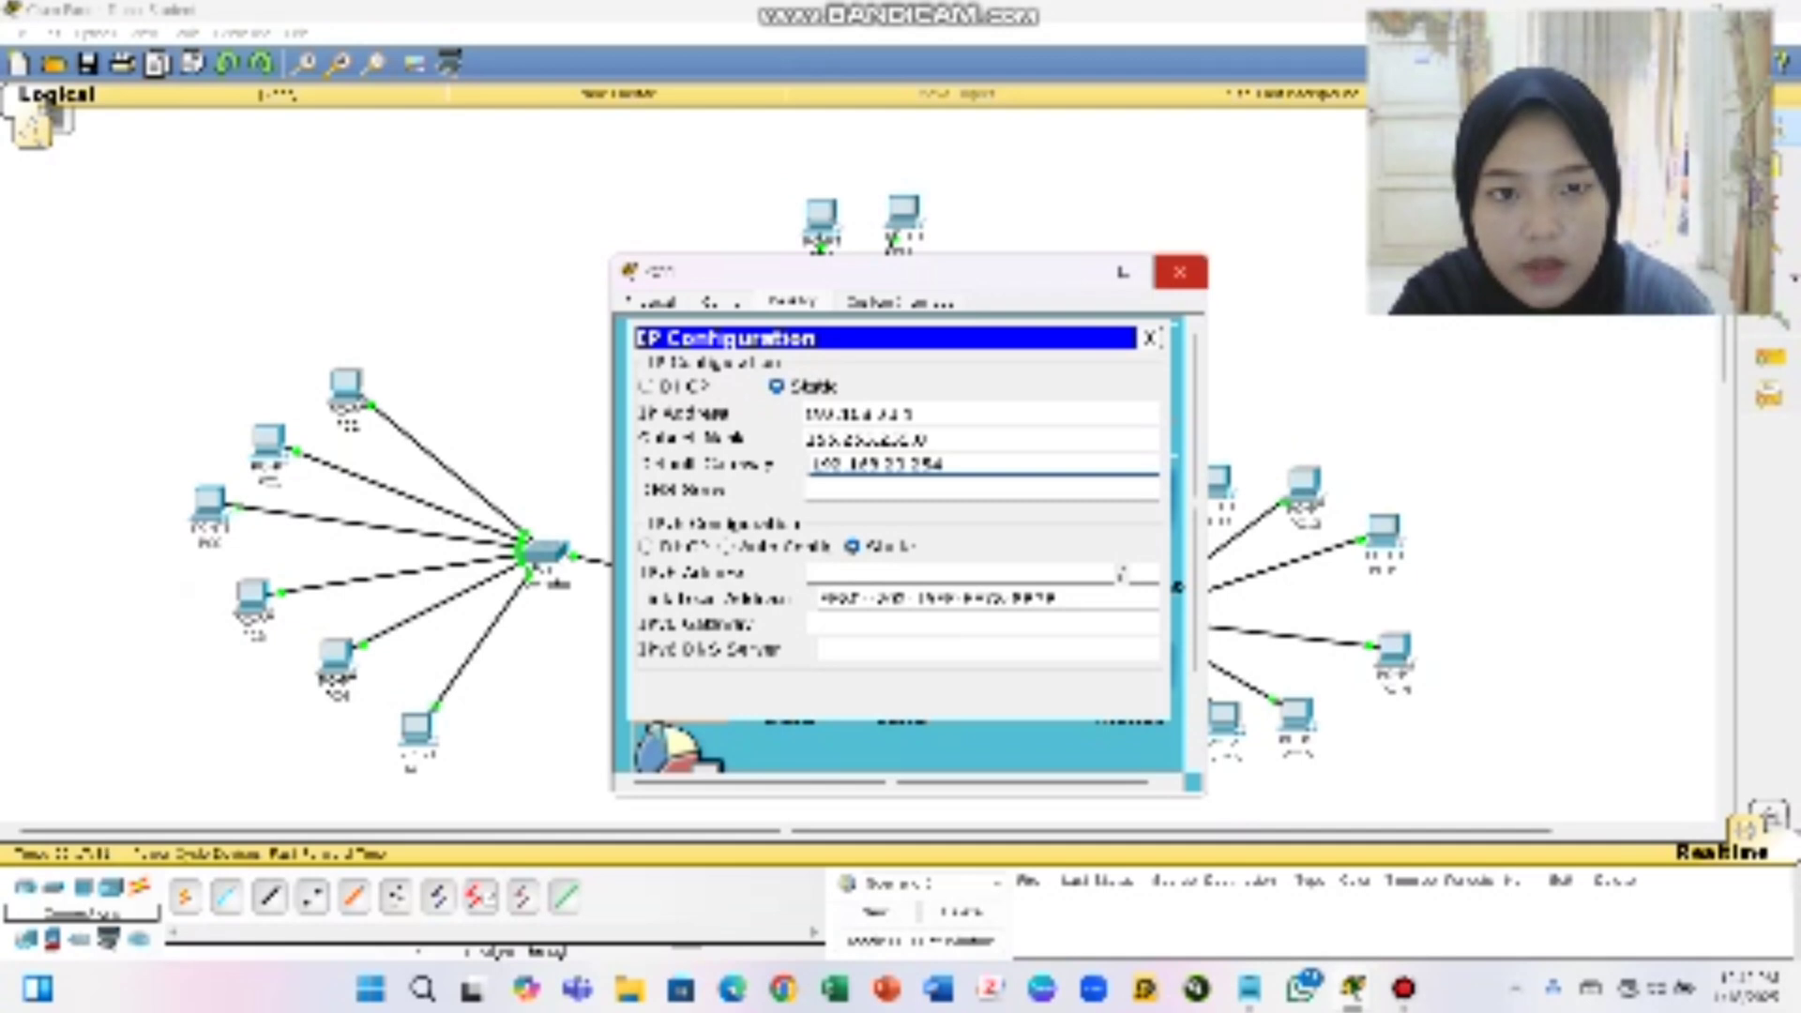
left_click(1179, 272)
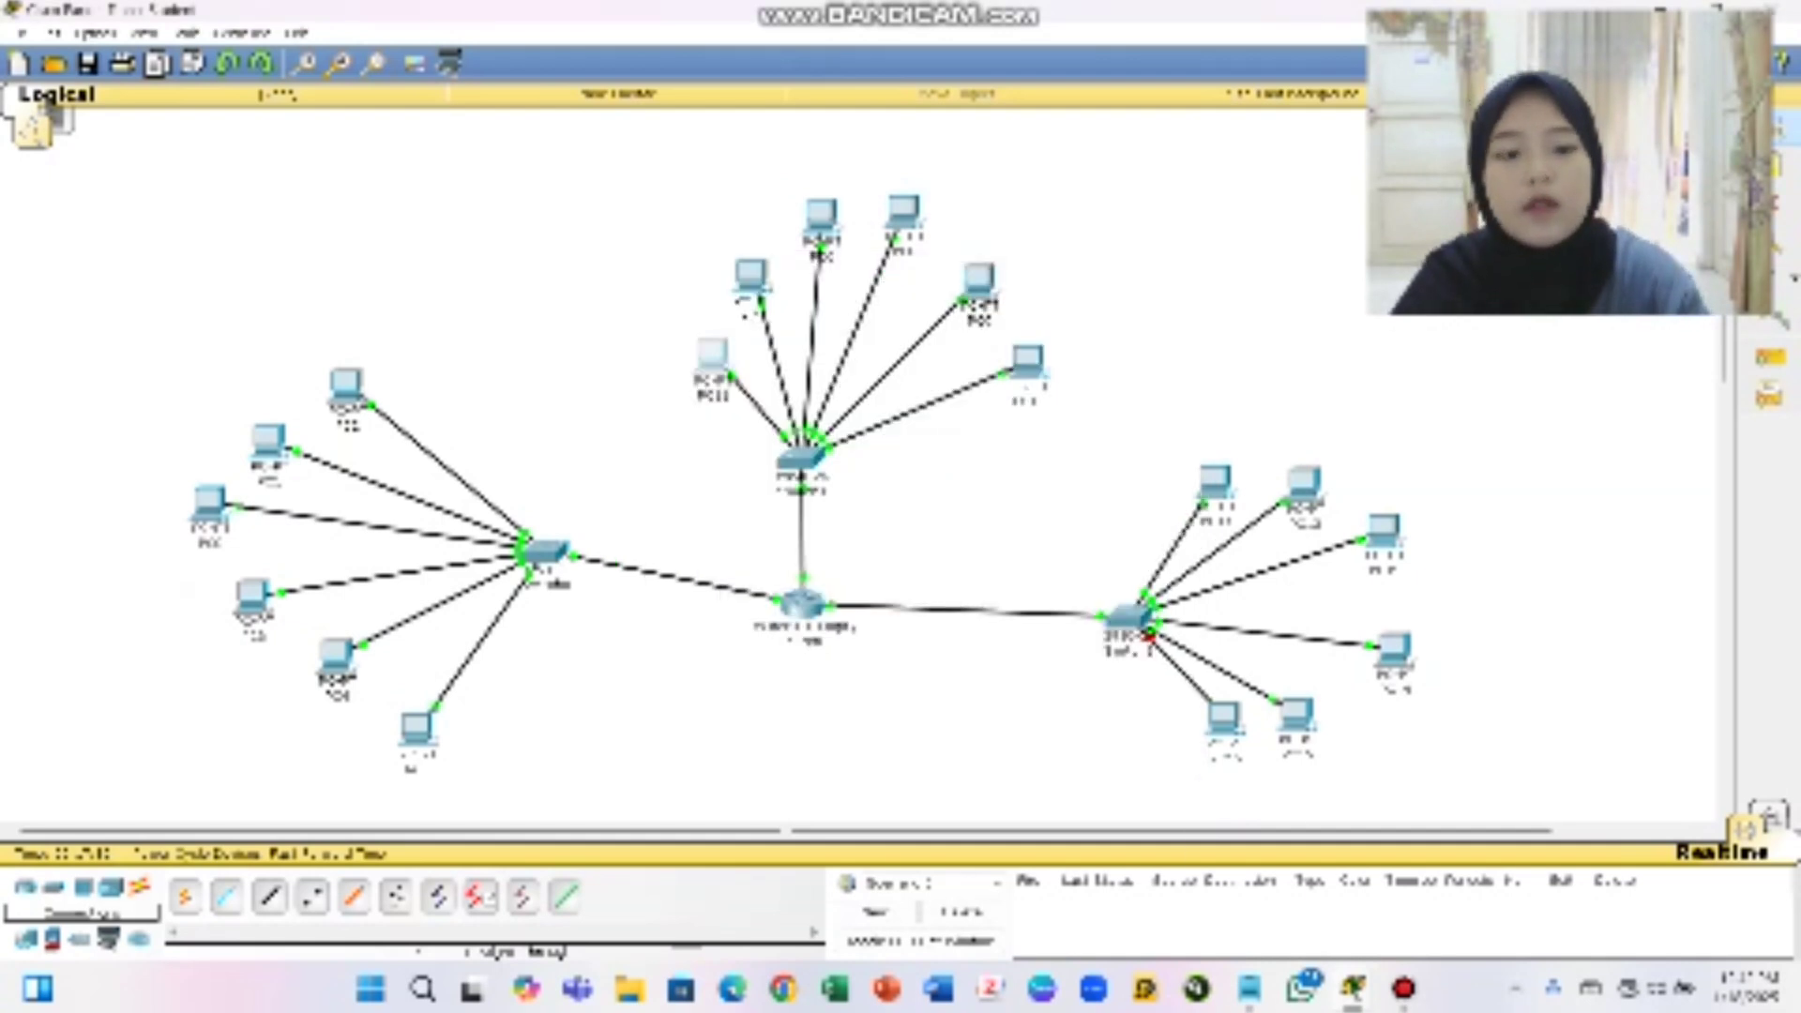
Consult the Notepad address list and assign its second KELOMPOK 2 address, 192.168.20.6, to the second PC from the left in the second group
left_click(1248, 988)
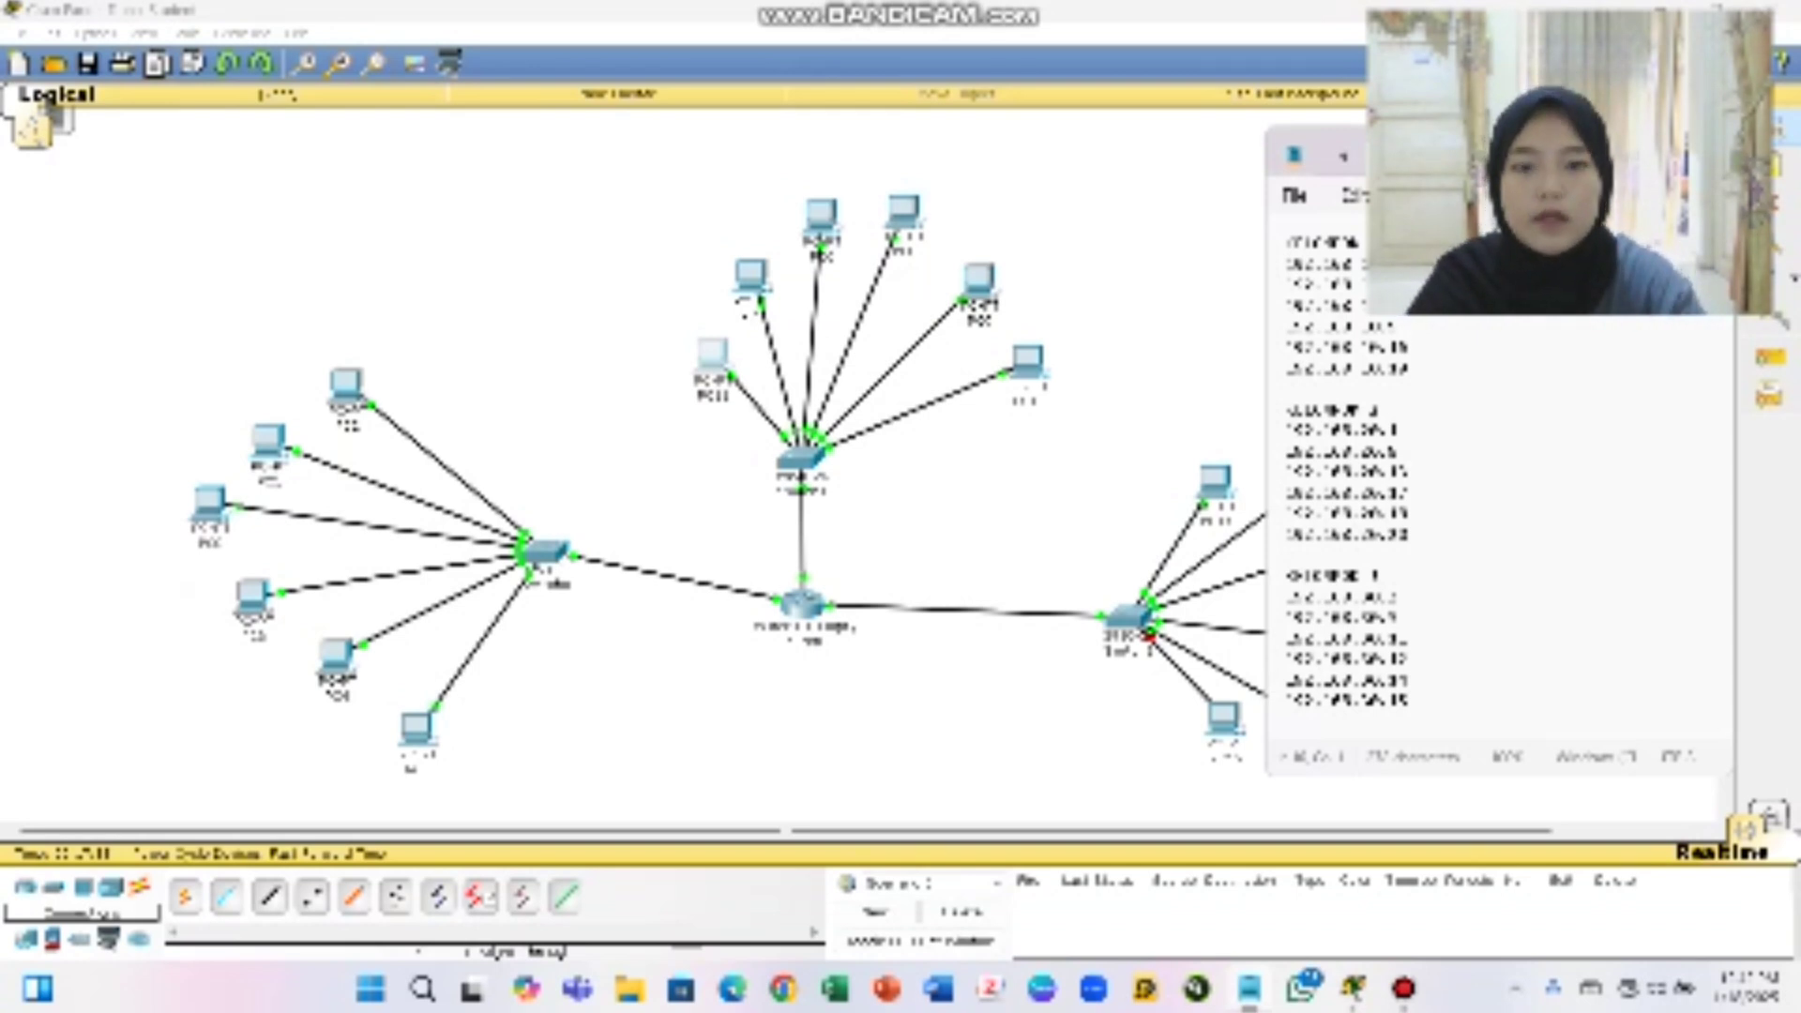
left_click(1060, 506)
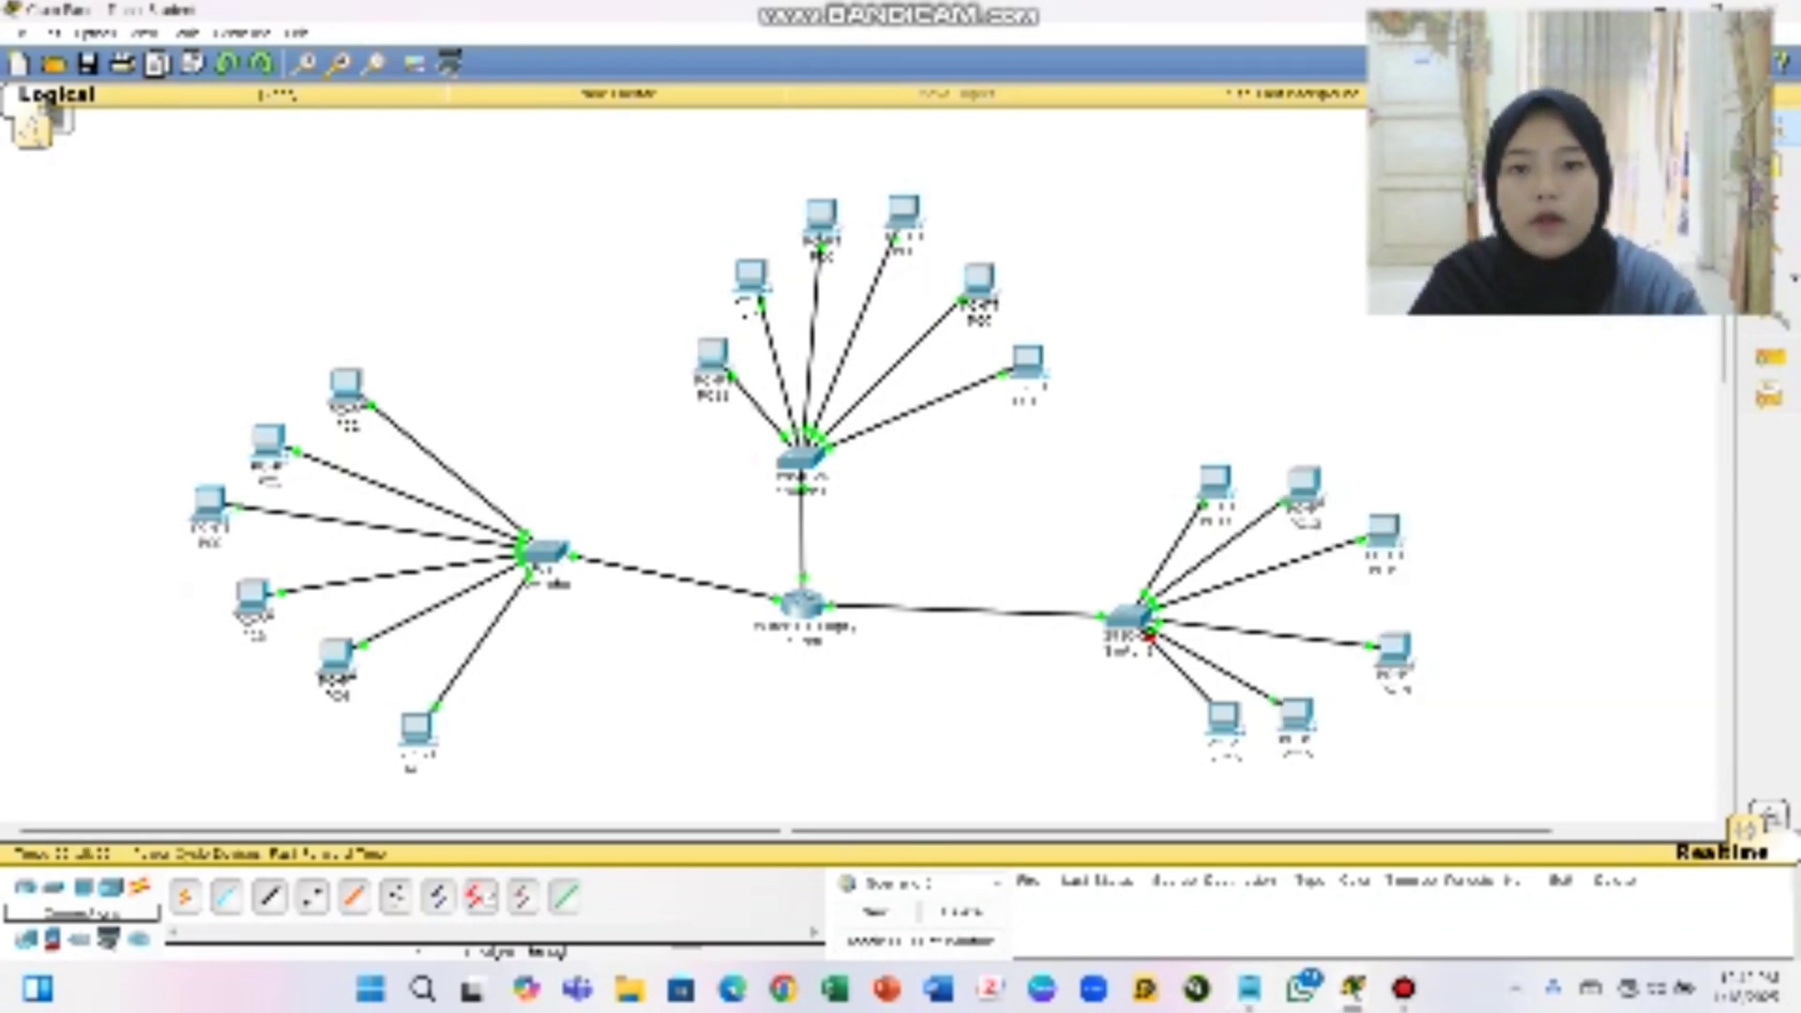
left_click(904, 214)
left_click(793, 302)
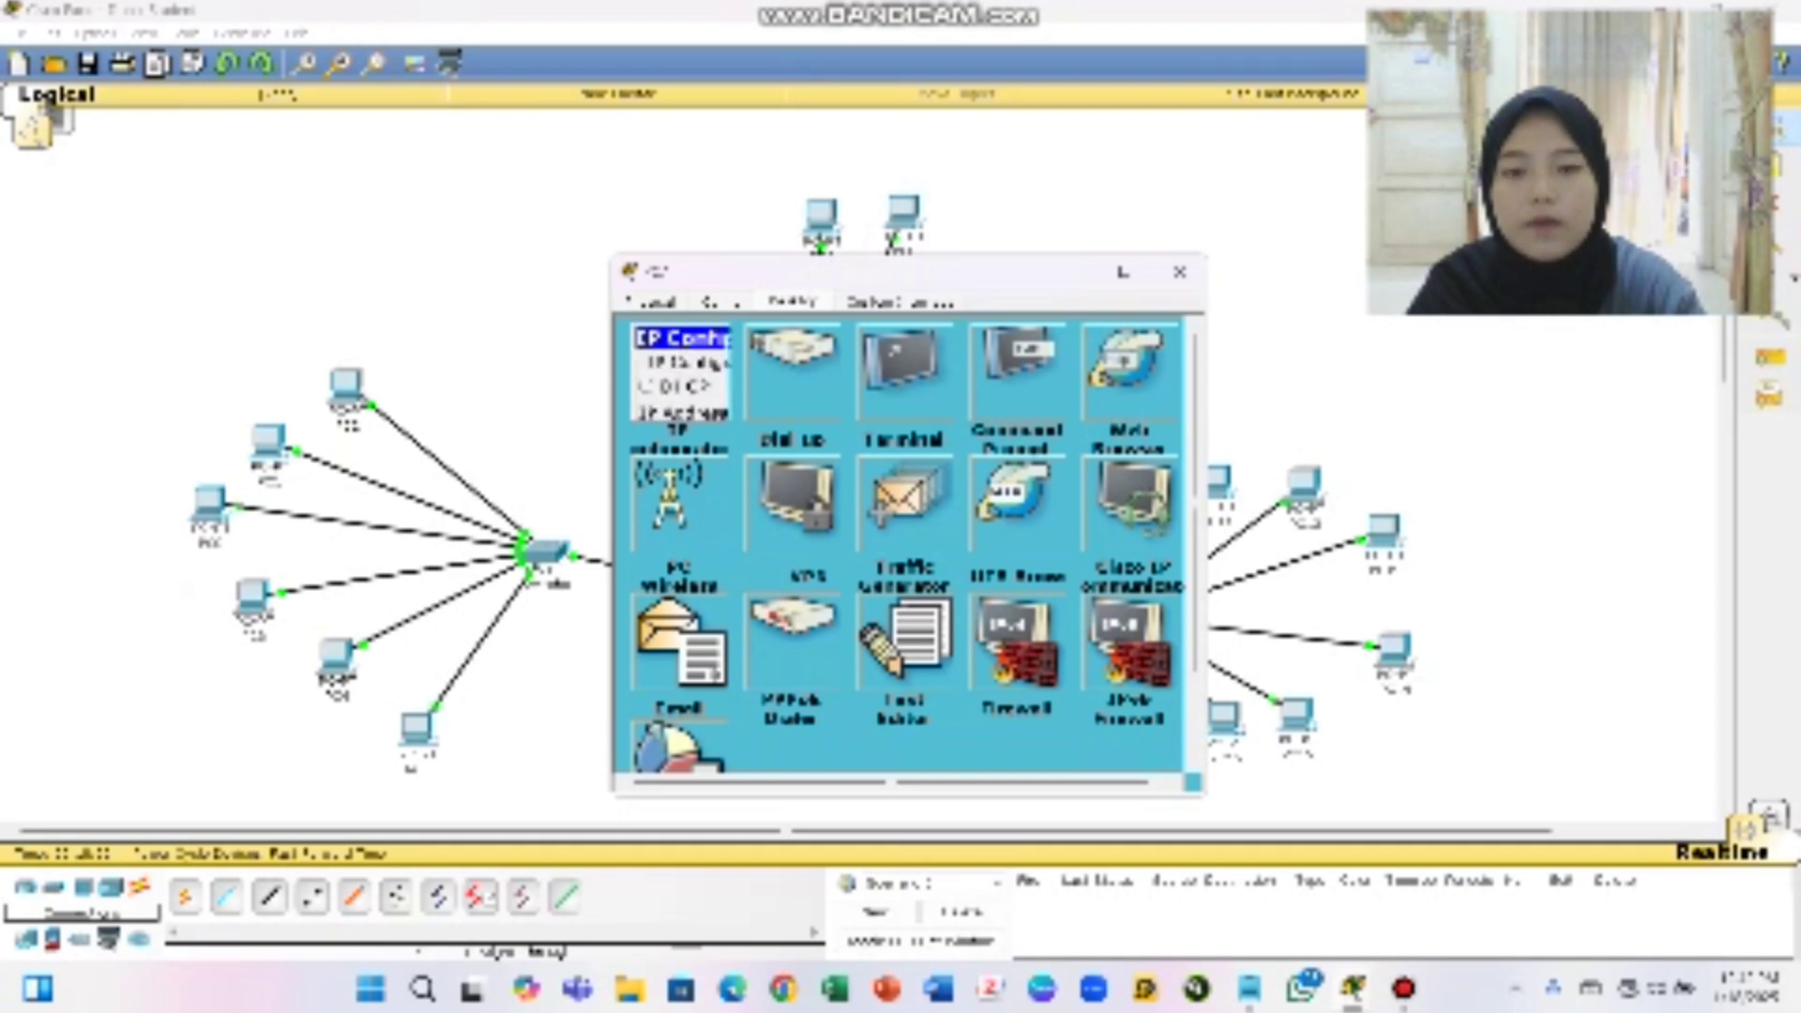
left_click(683, 350)
left_click(845, 412)
type("1")
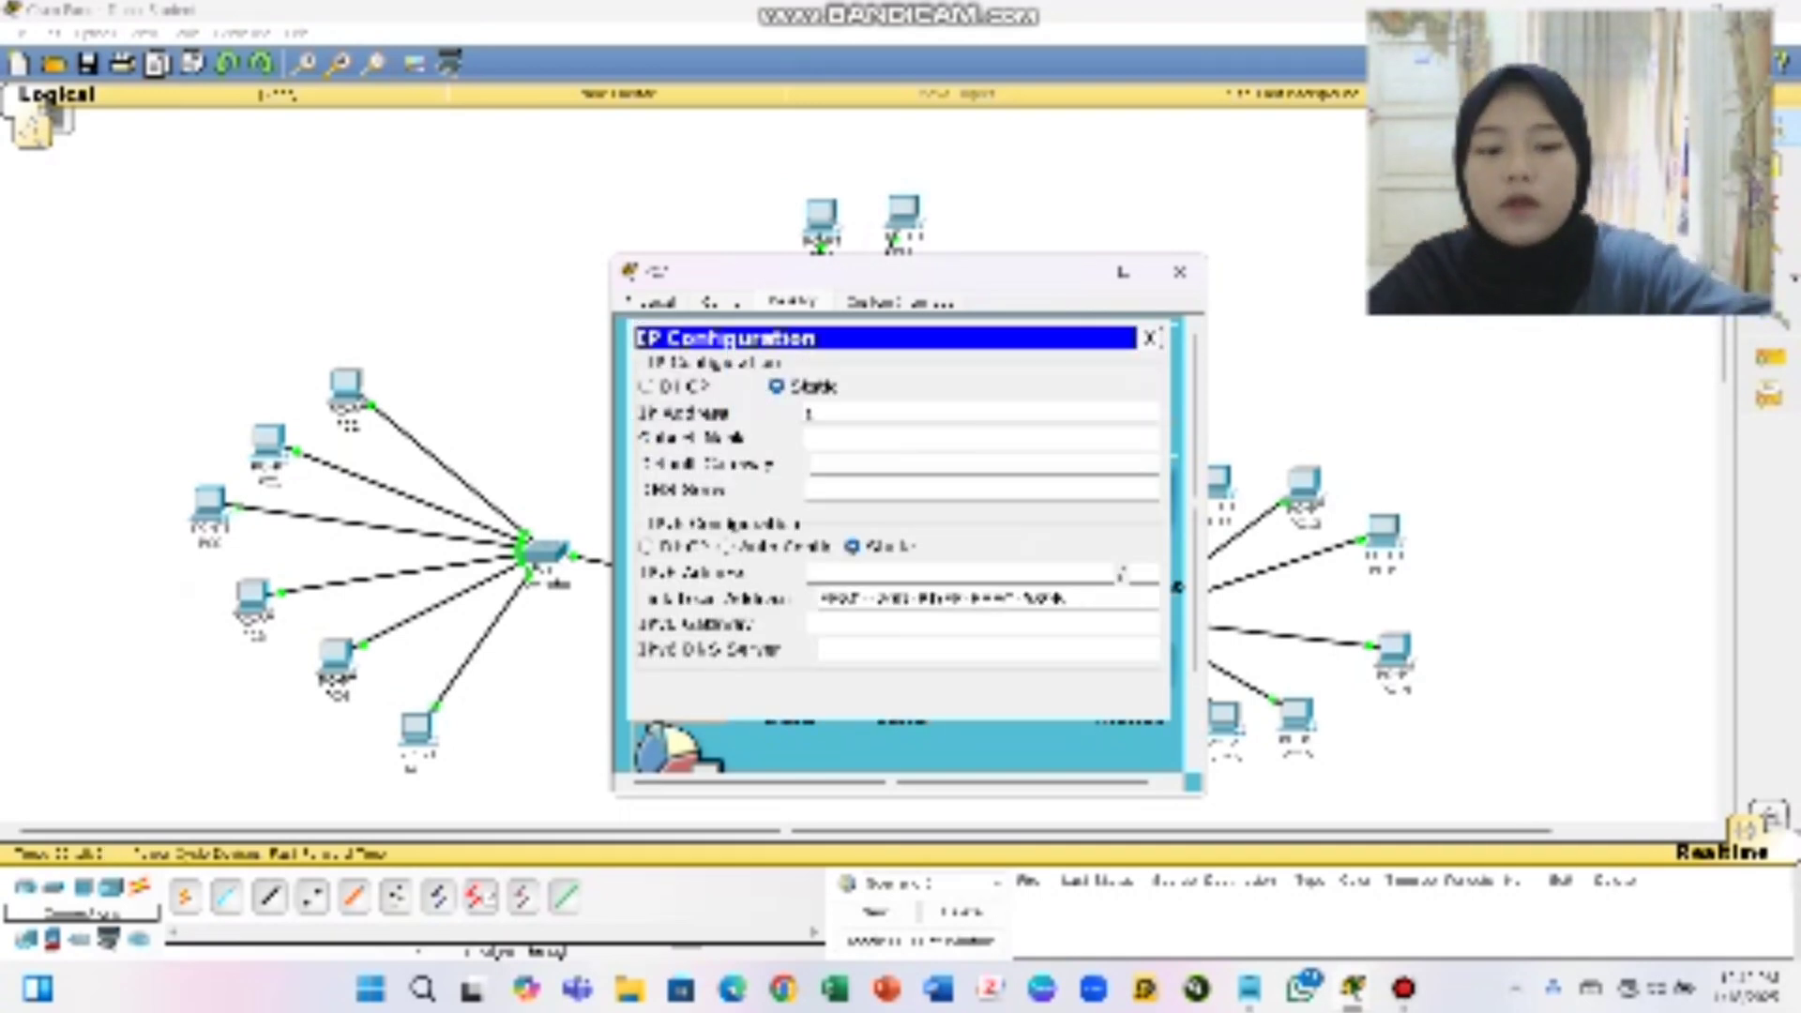
type("92.168.1.5")
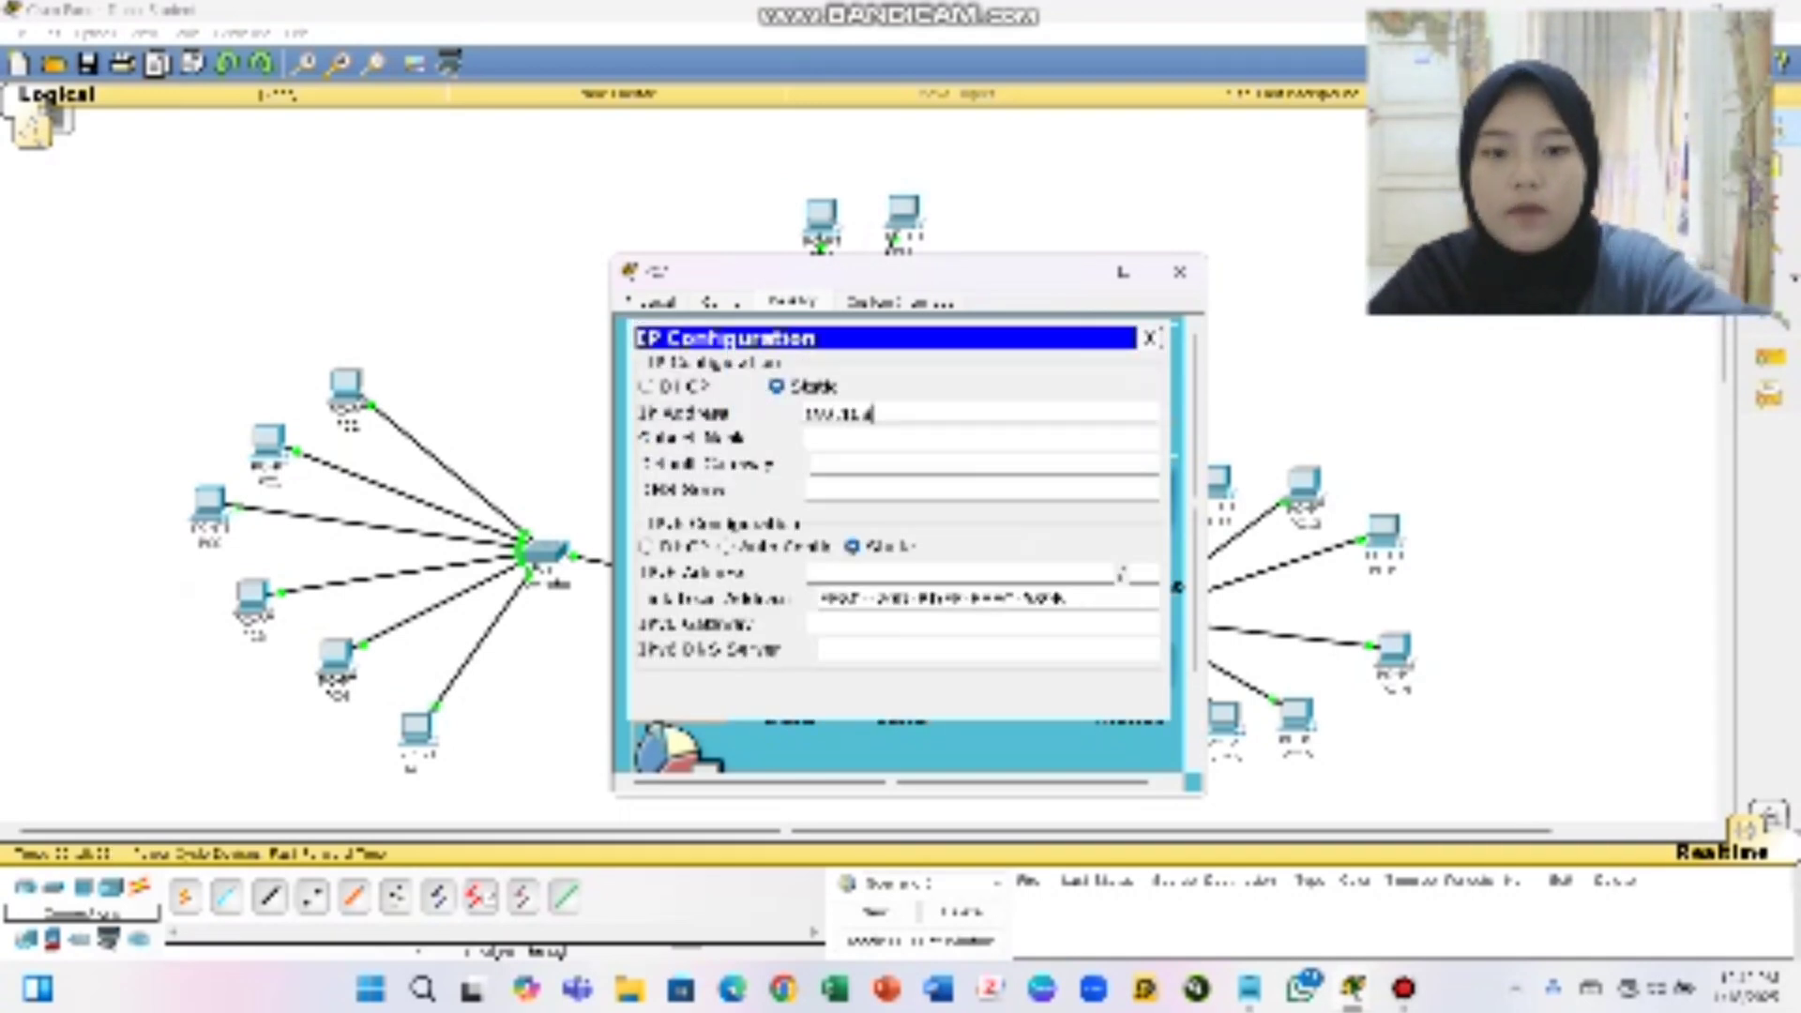
type("0")
key("BackSpace")
key("BackSpace")
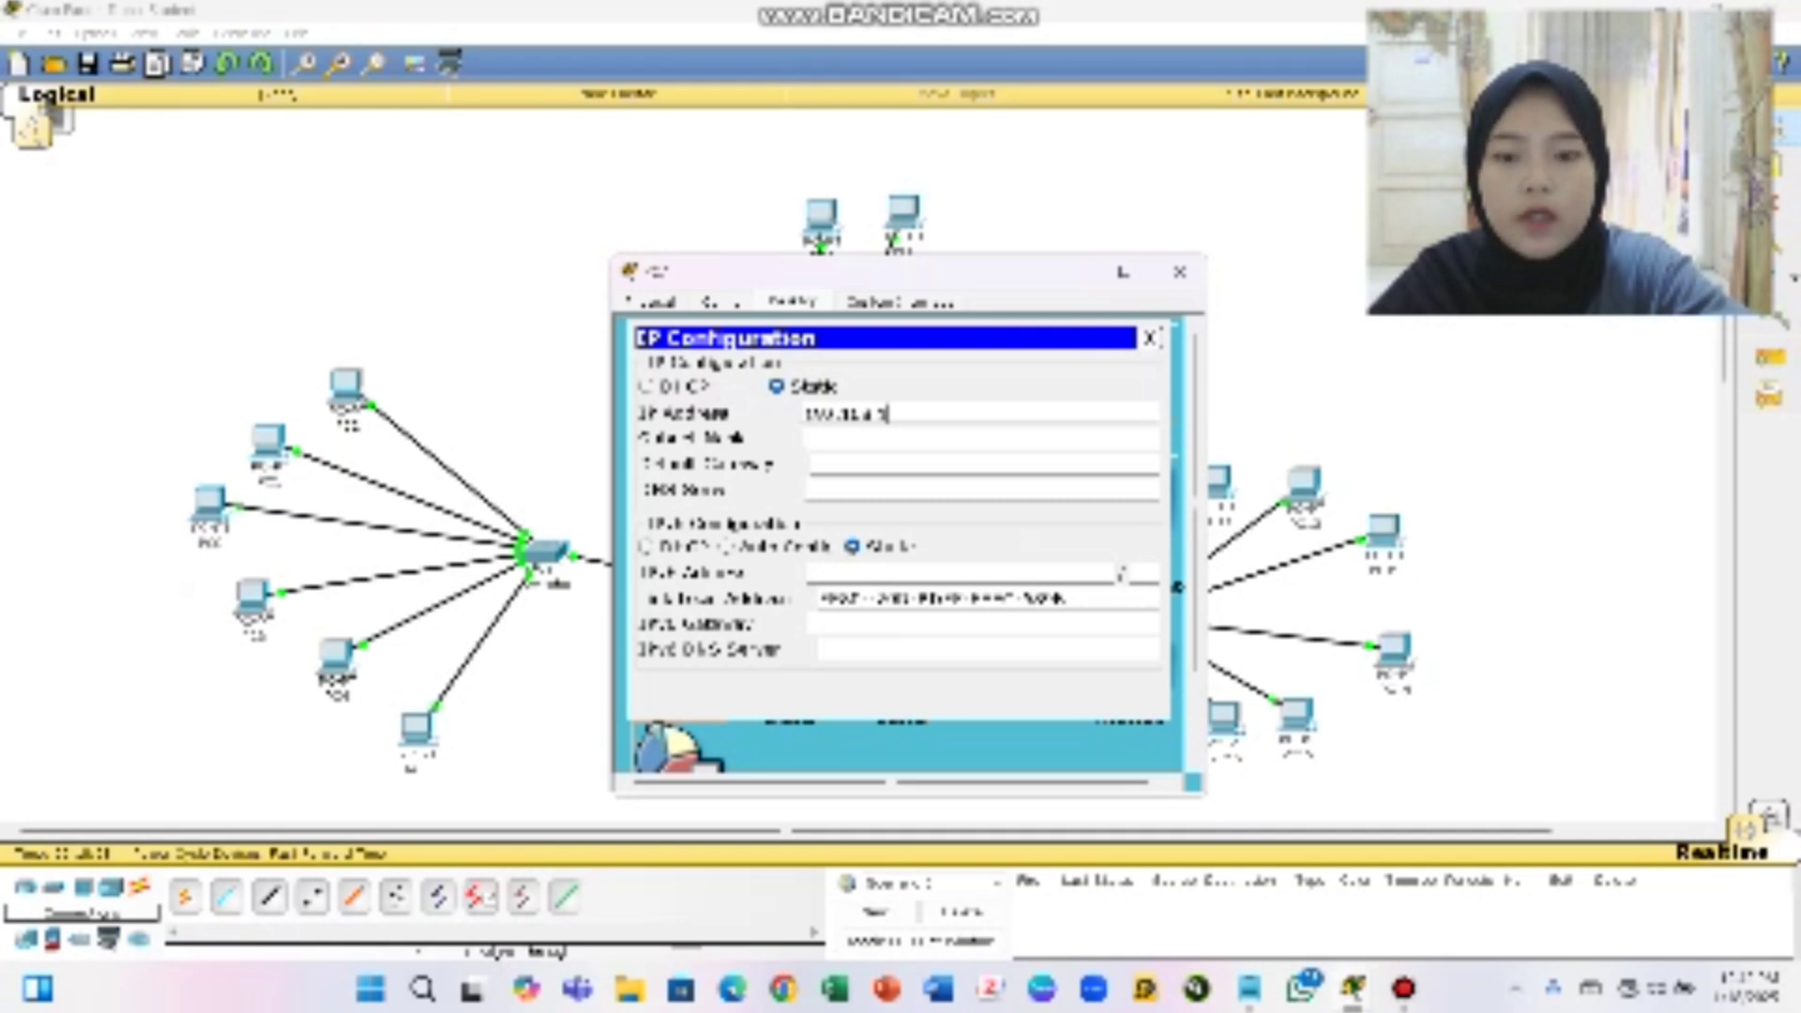
type("20.")
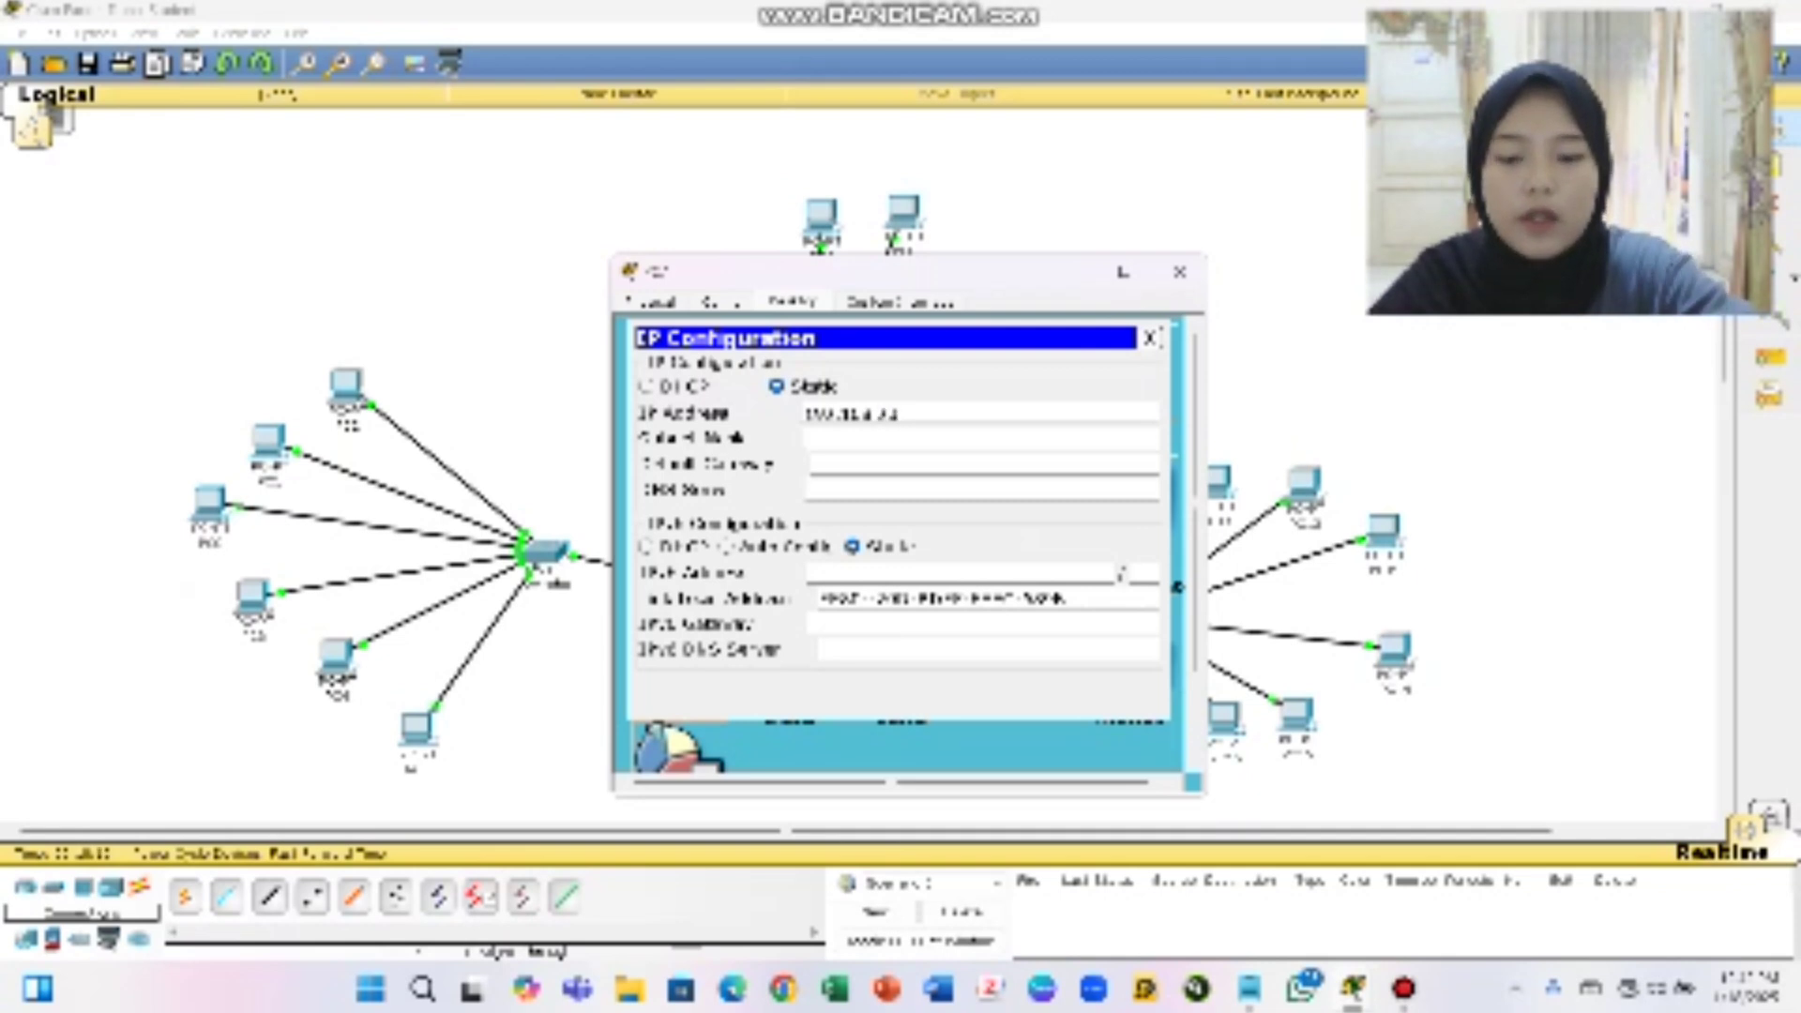
type("6")
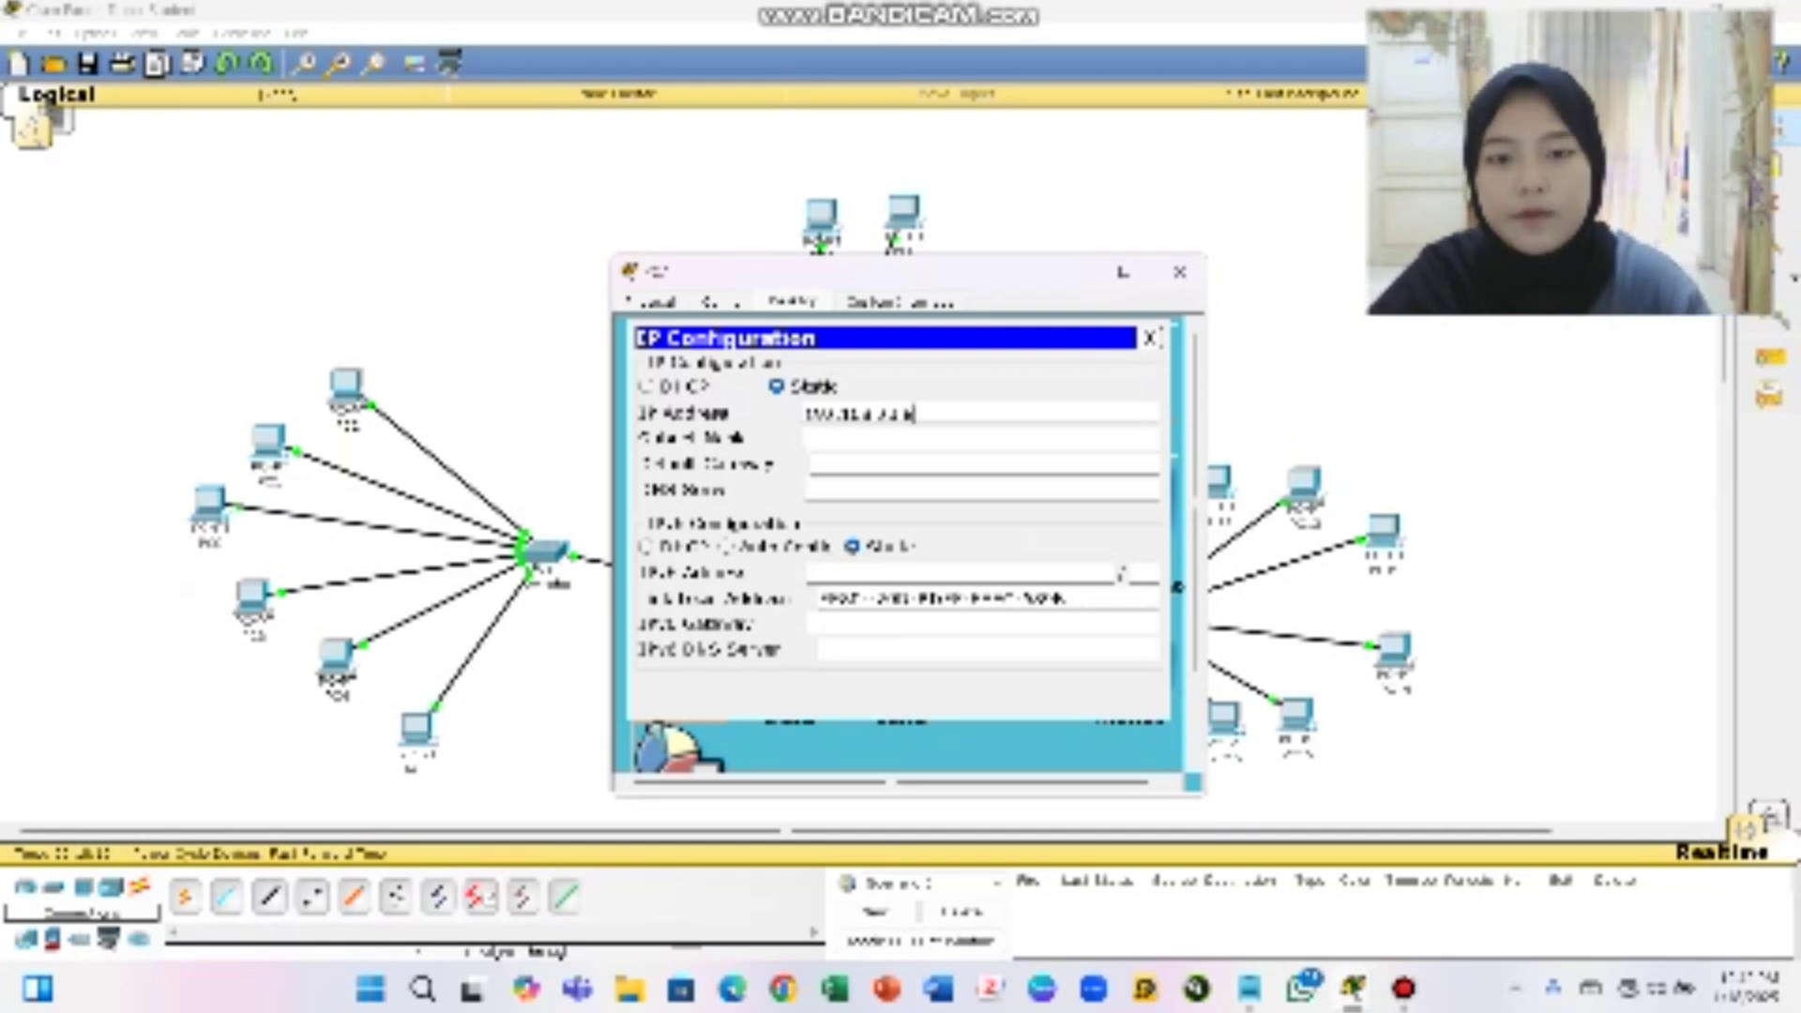
Give the second group's second PC the subnet mask 255.255.255.0 and default gateway 192.168.20.254, and close its settings
key("Tab")
key("Tab")
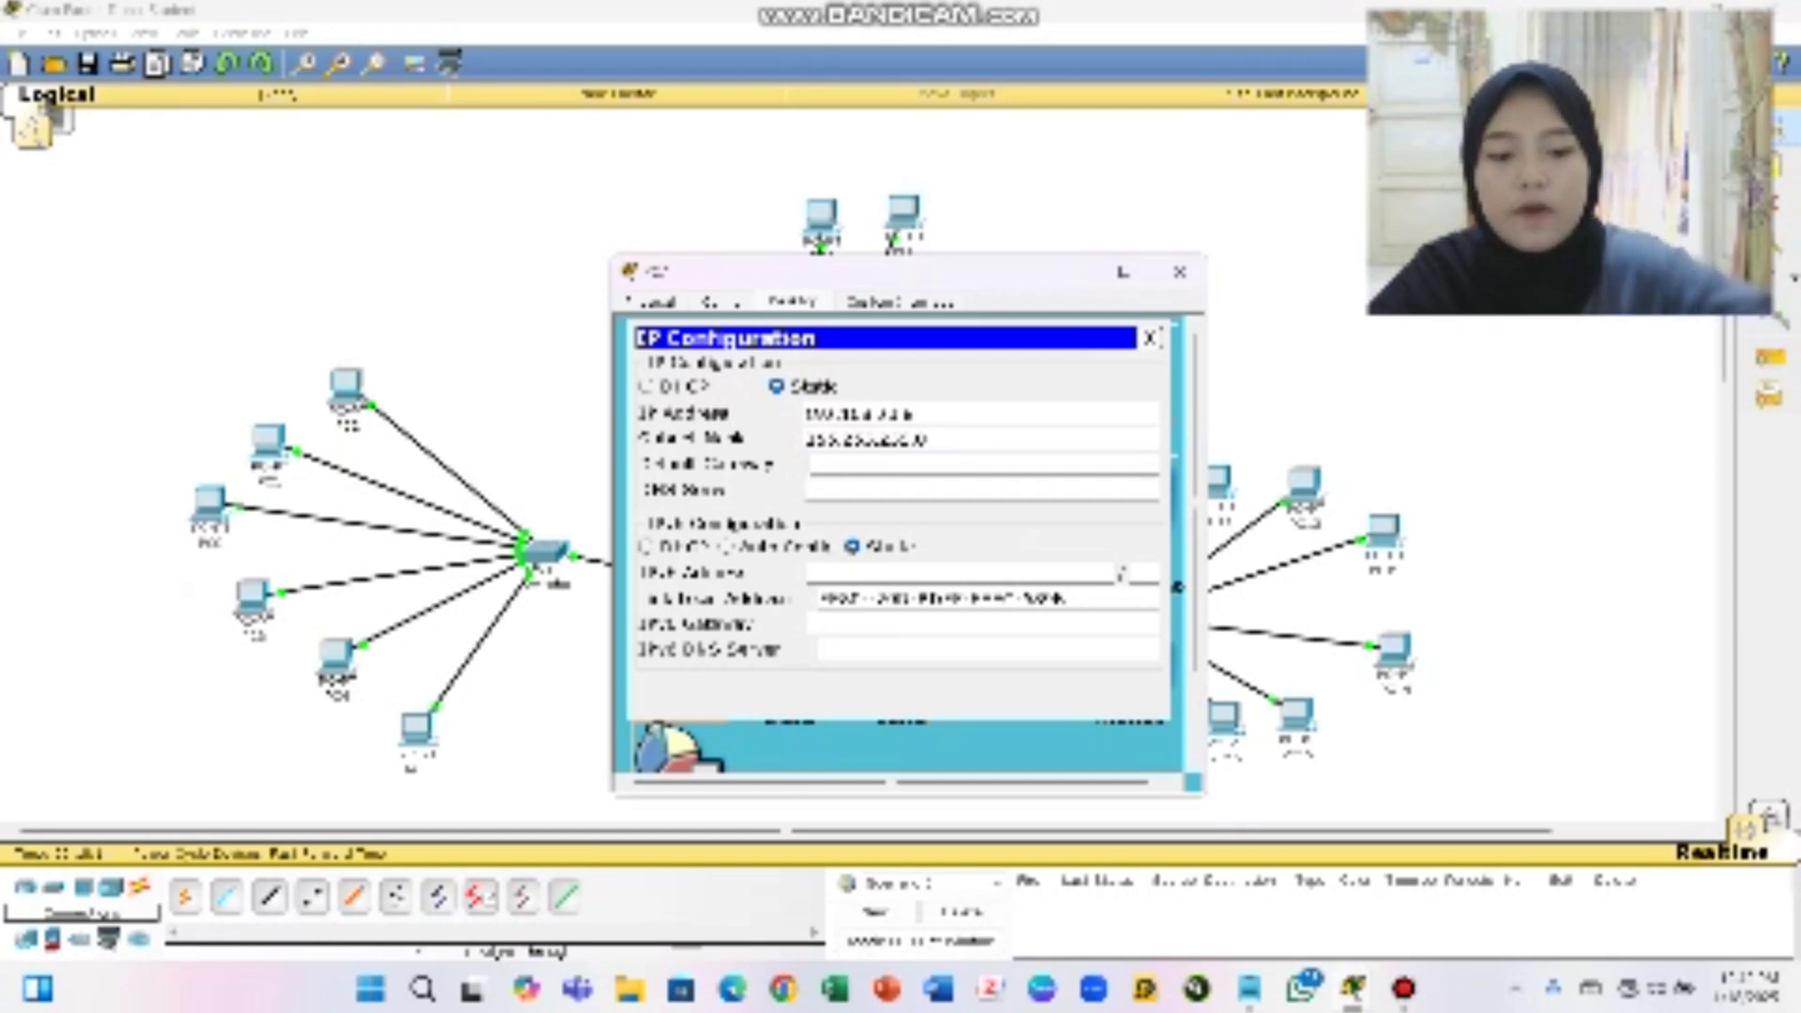
type("192.168")
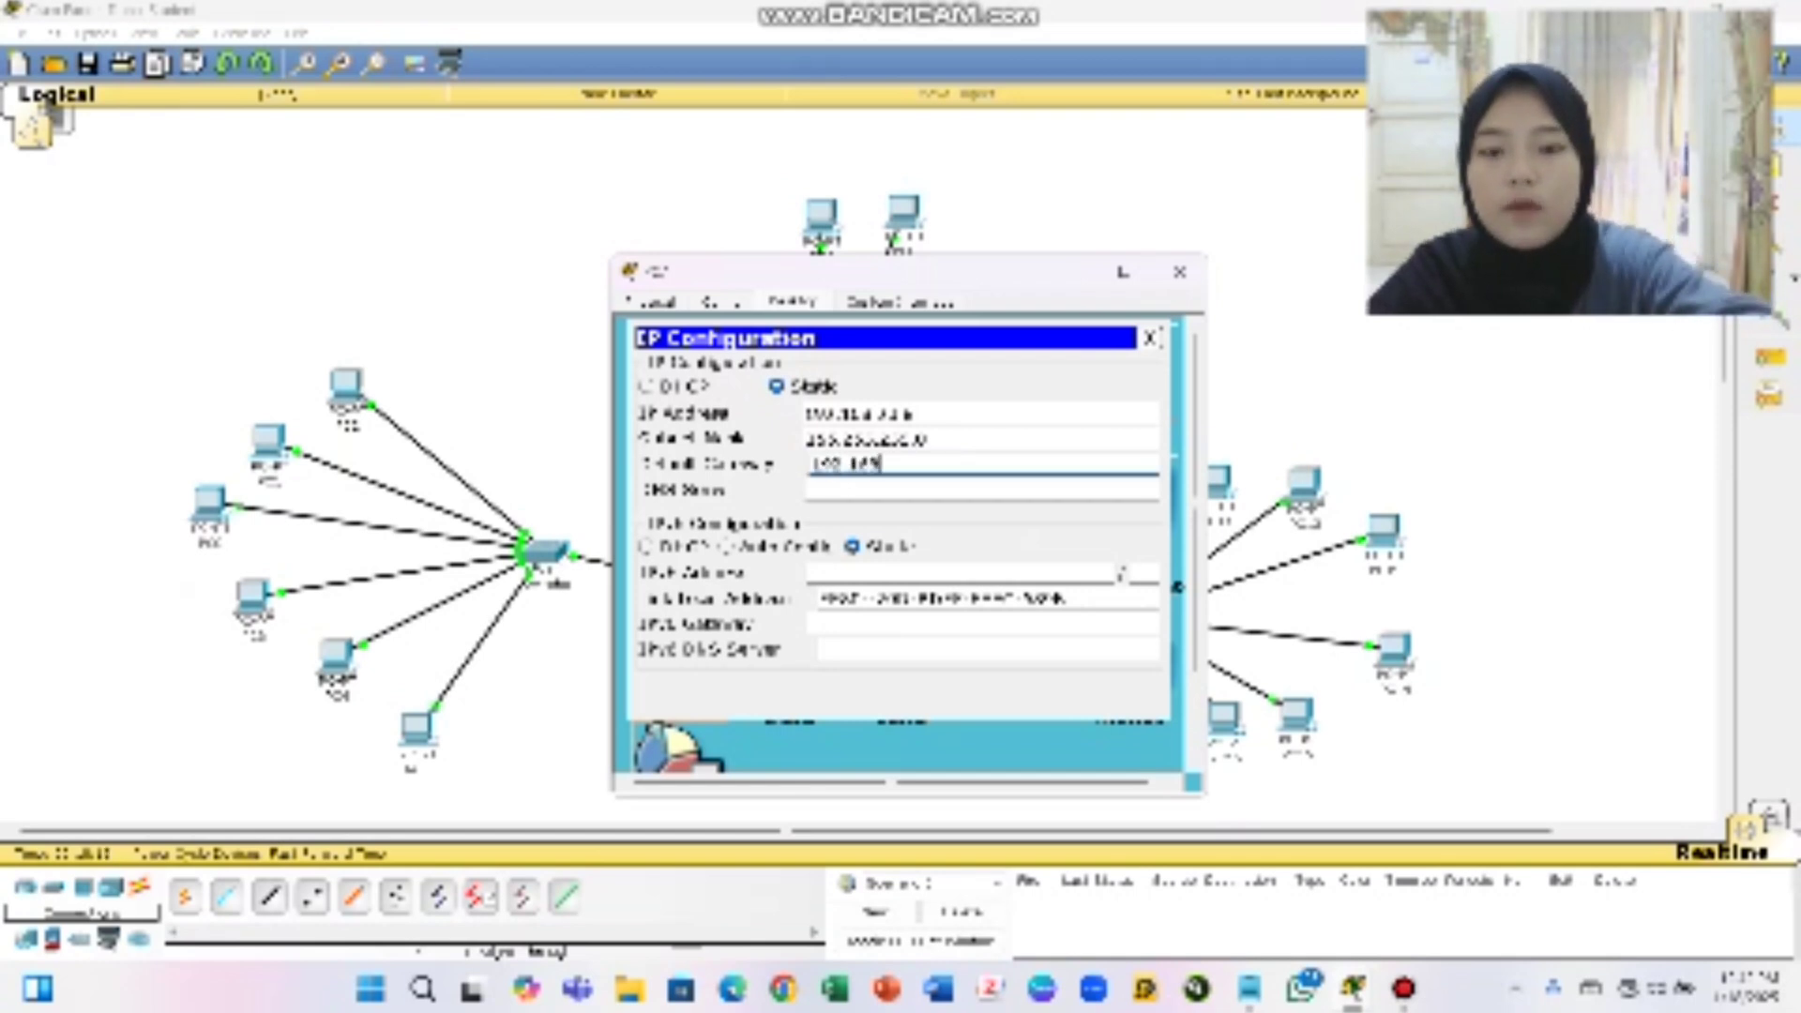
type(".20.254")
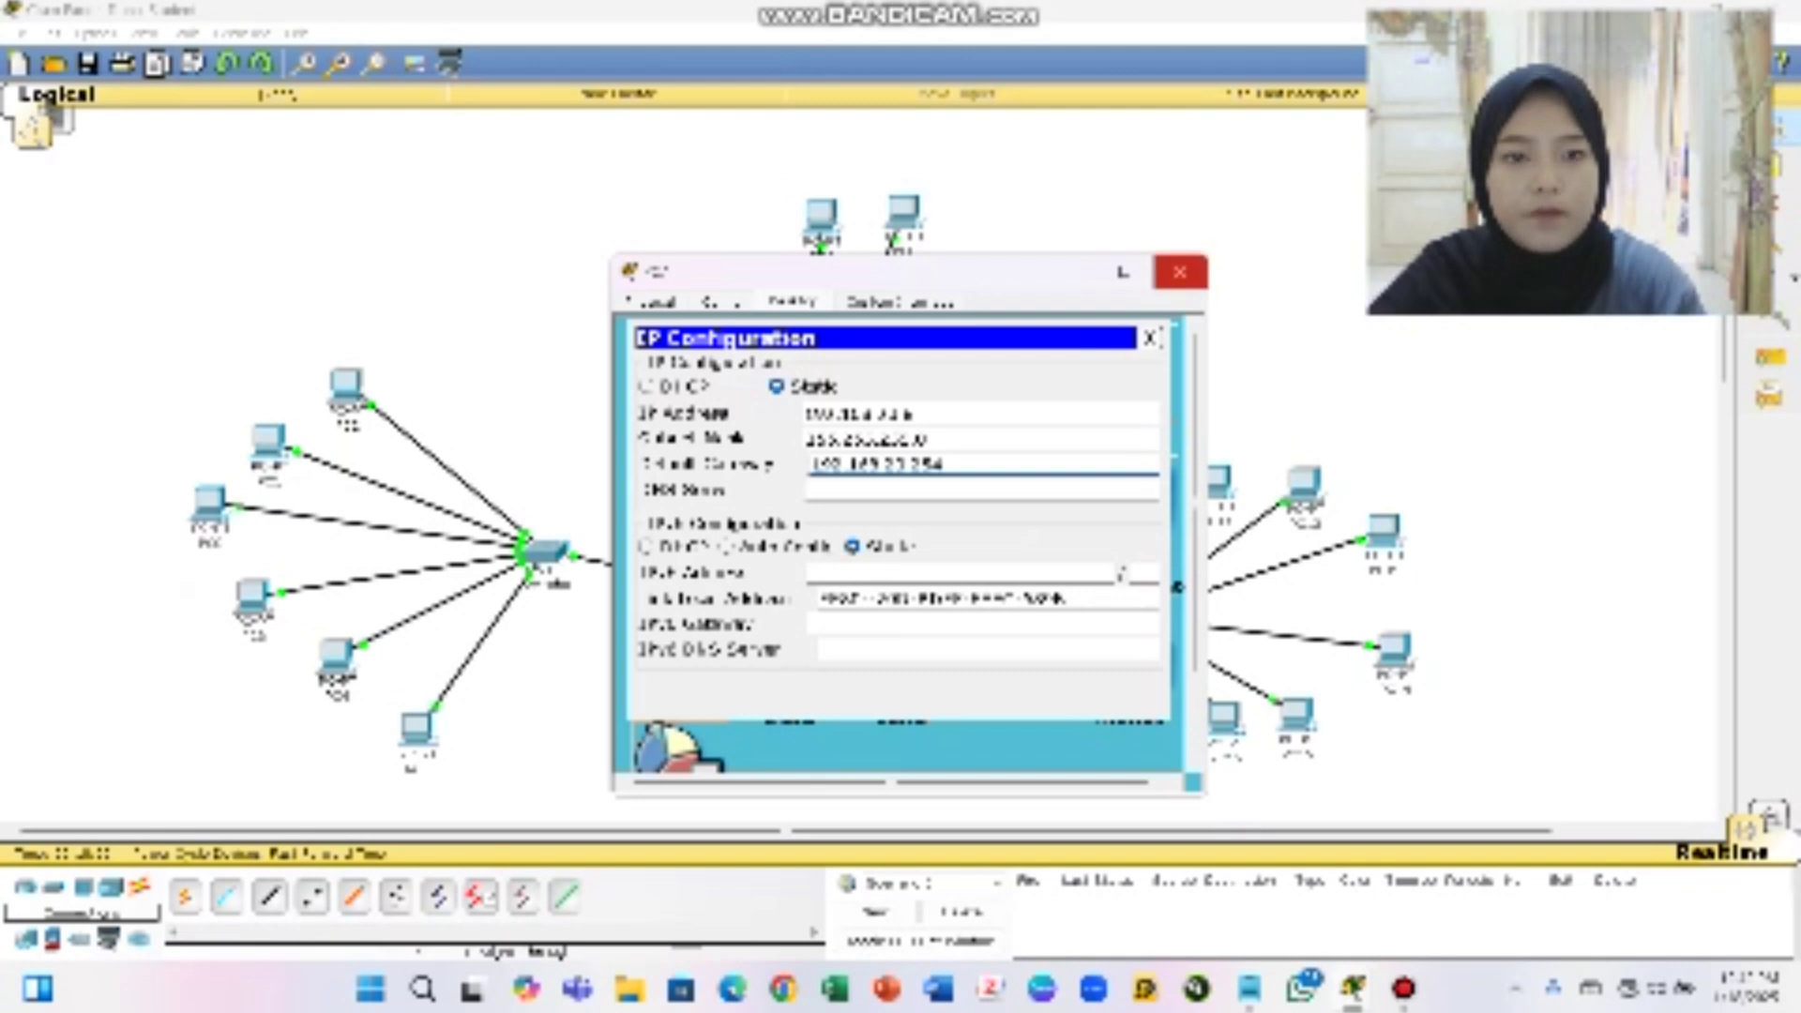
left_click(1179, 272)
Assign the third KELOMPOK 2 address from the list to the third PC from the left in the second group
left_click(821, 214)
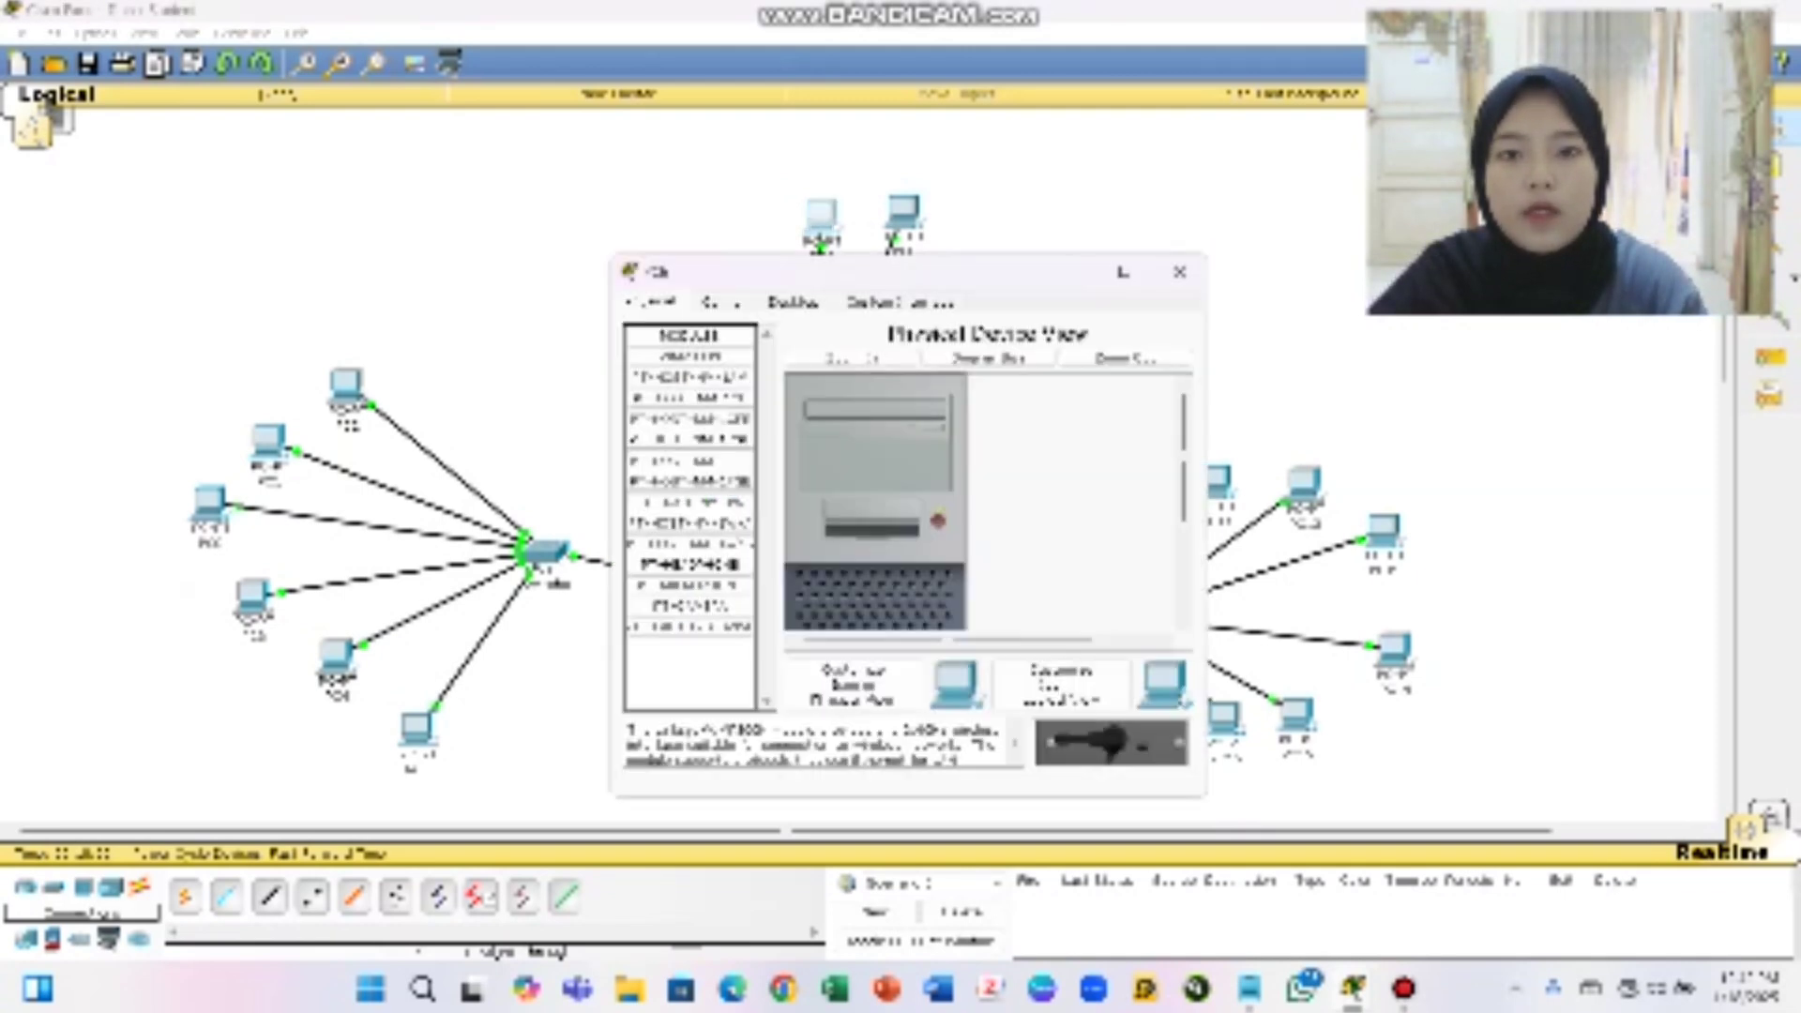
left_click(792, 302)
left_click(677, 362)
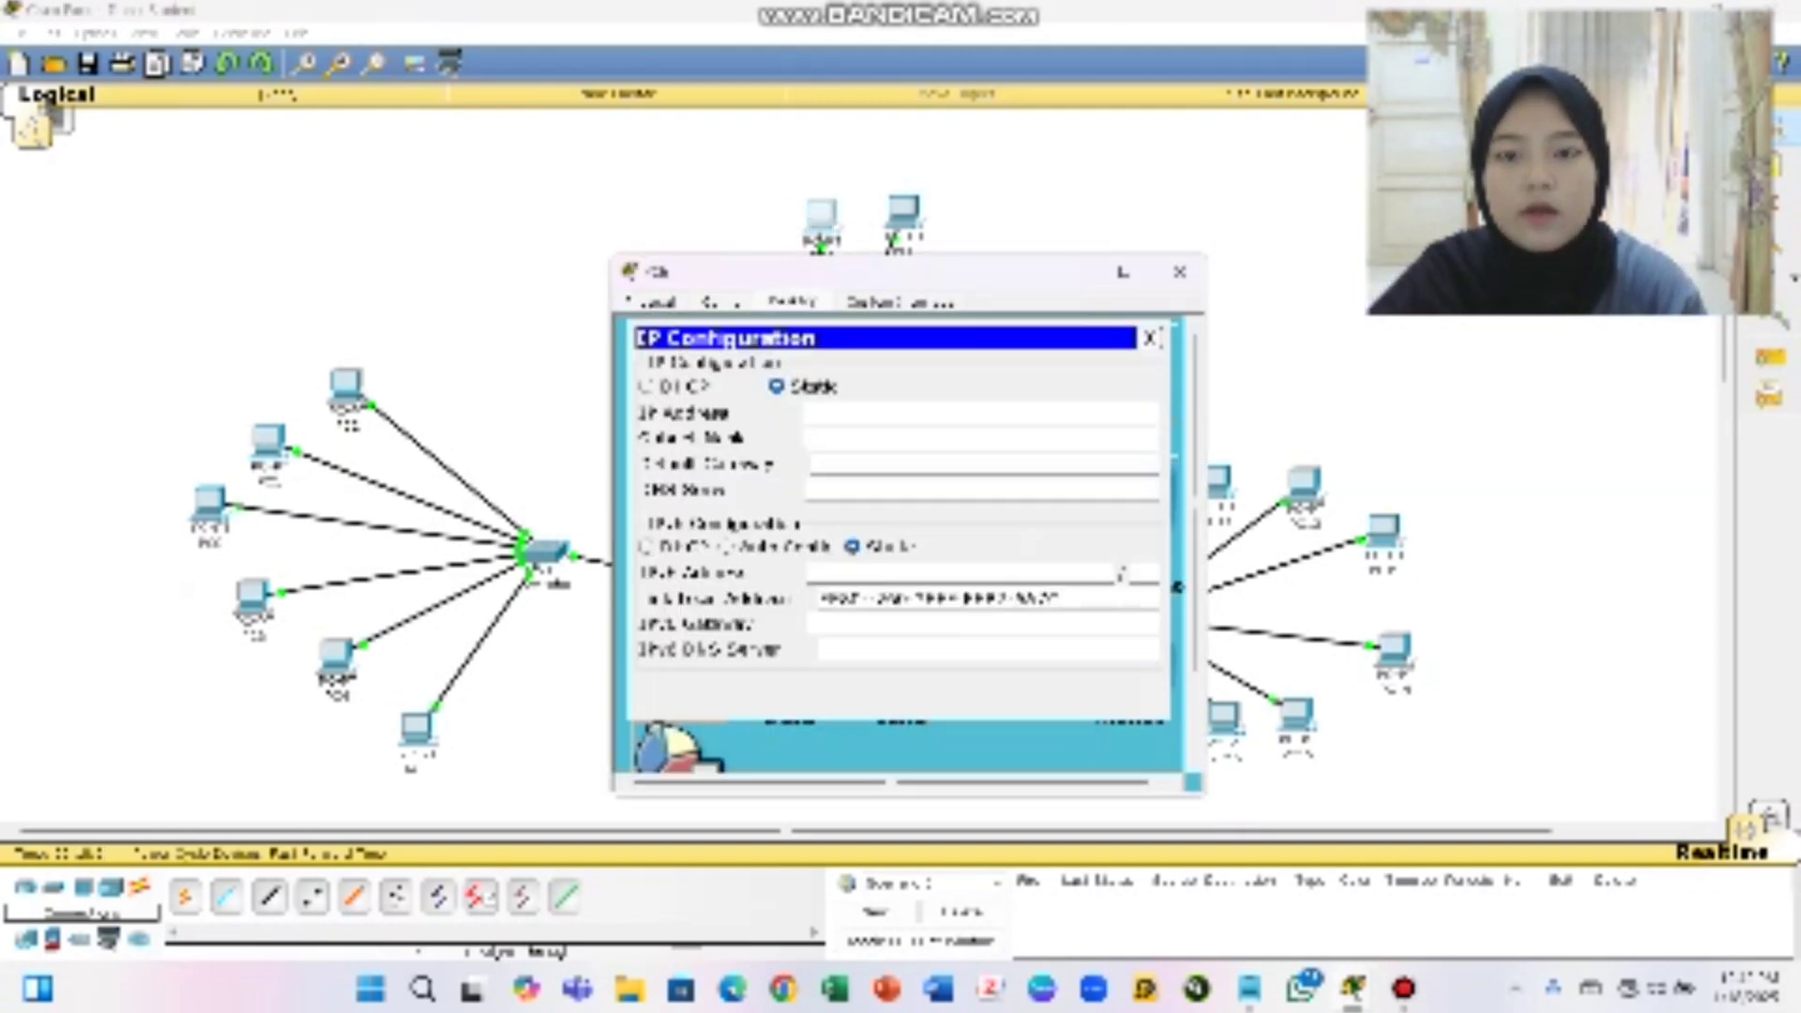
type("192")
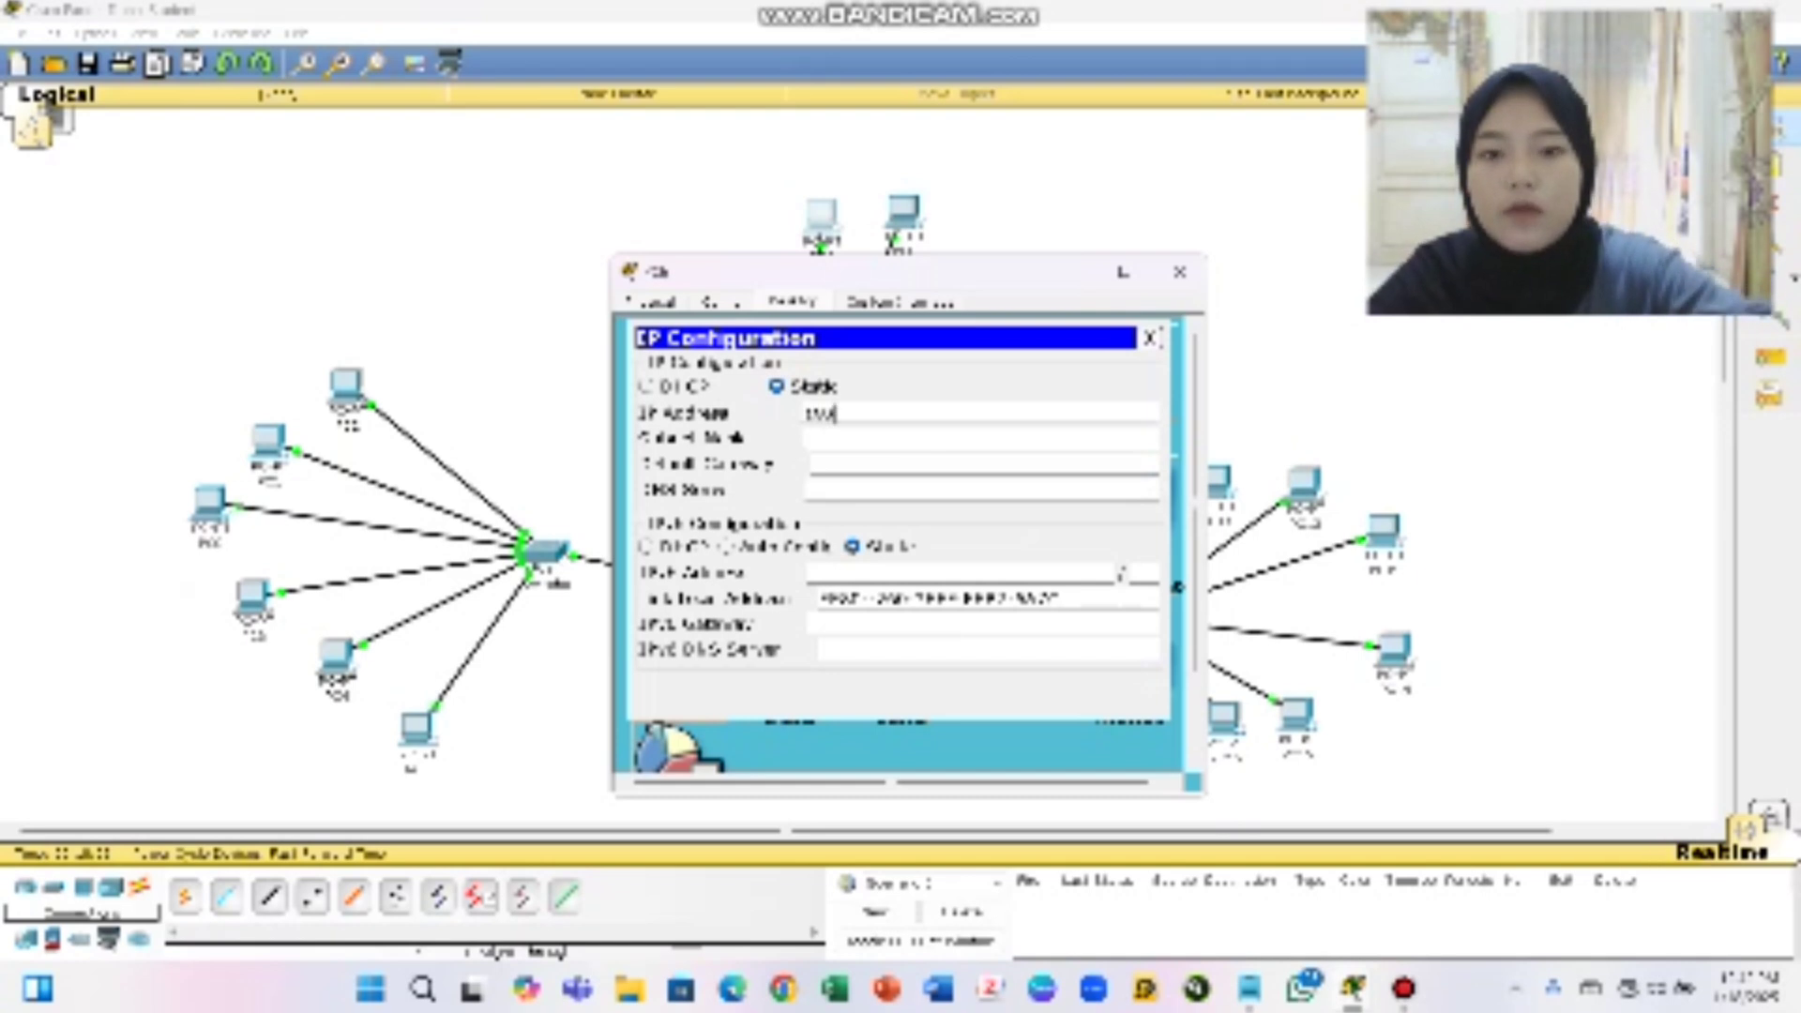
type(".168.1")
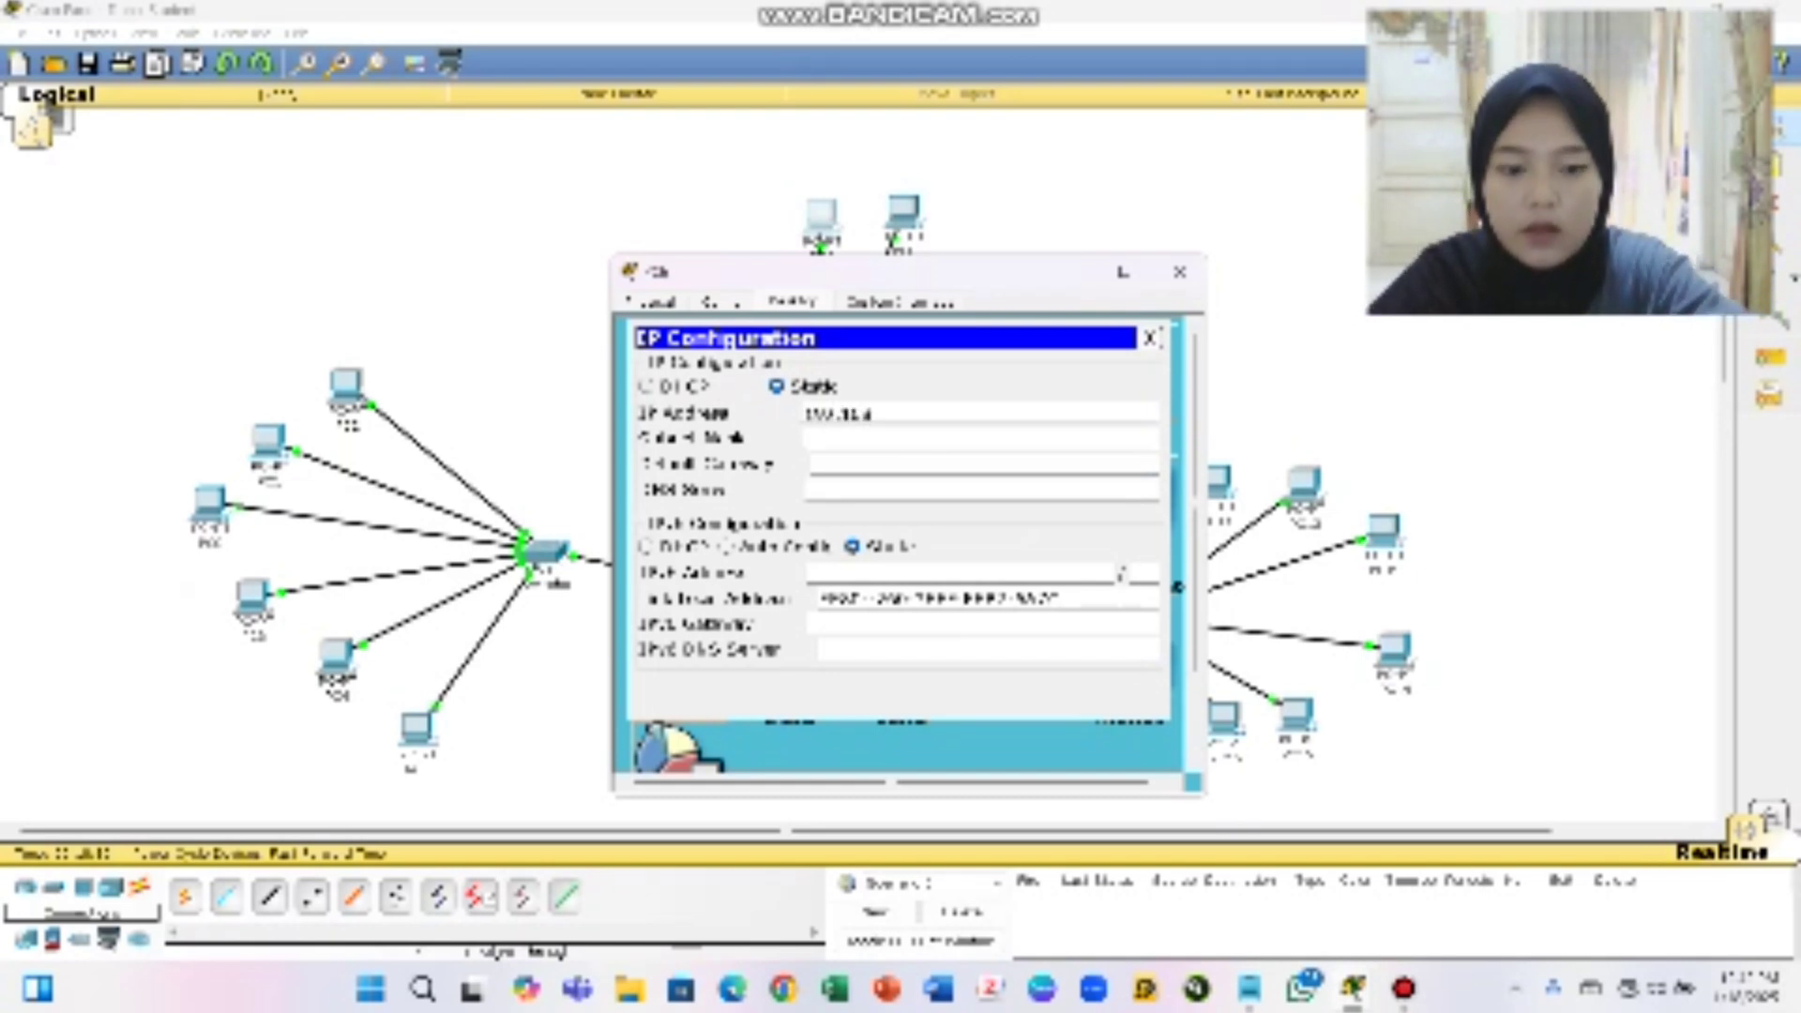
type(".1.10")
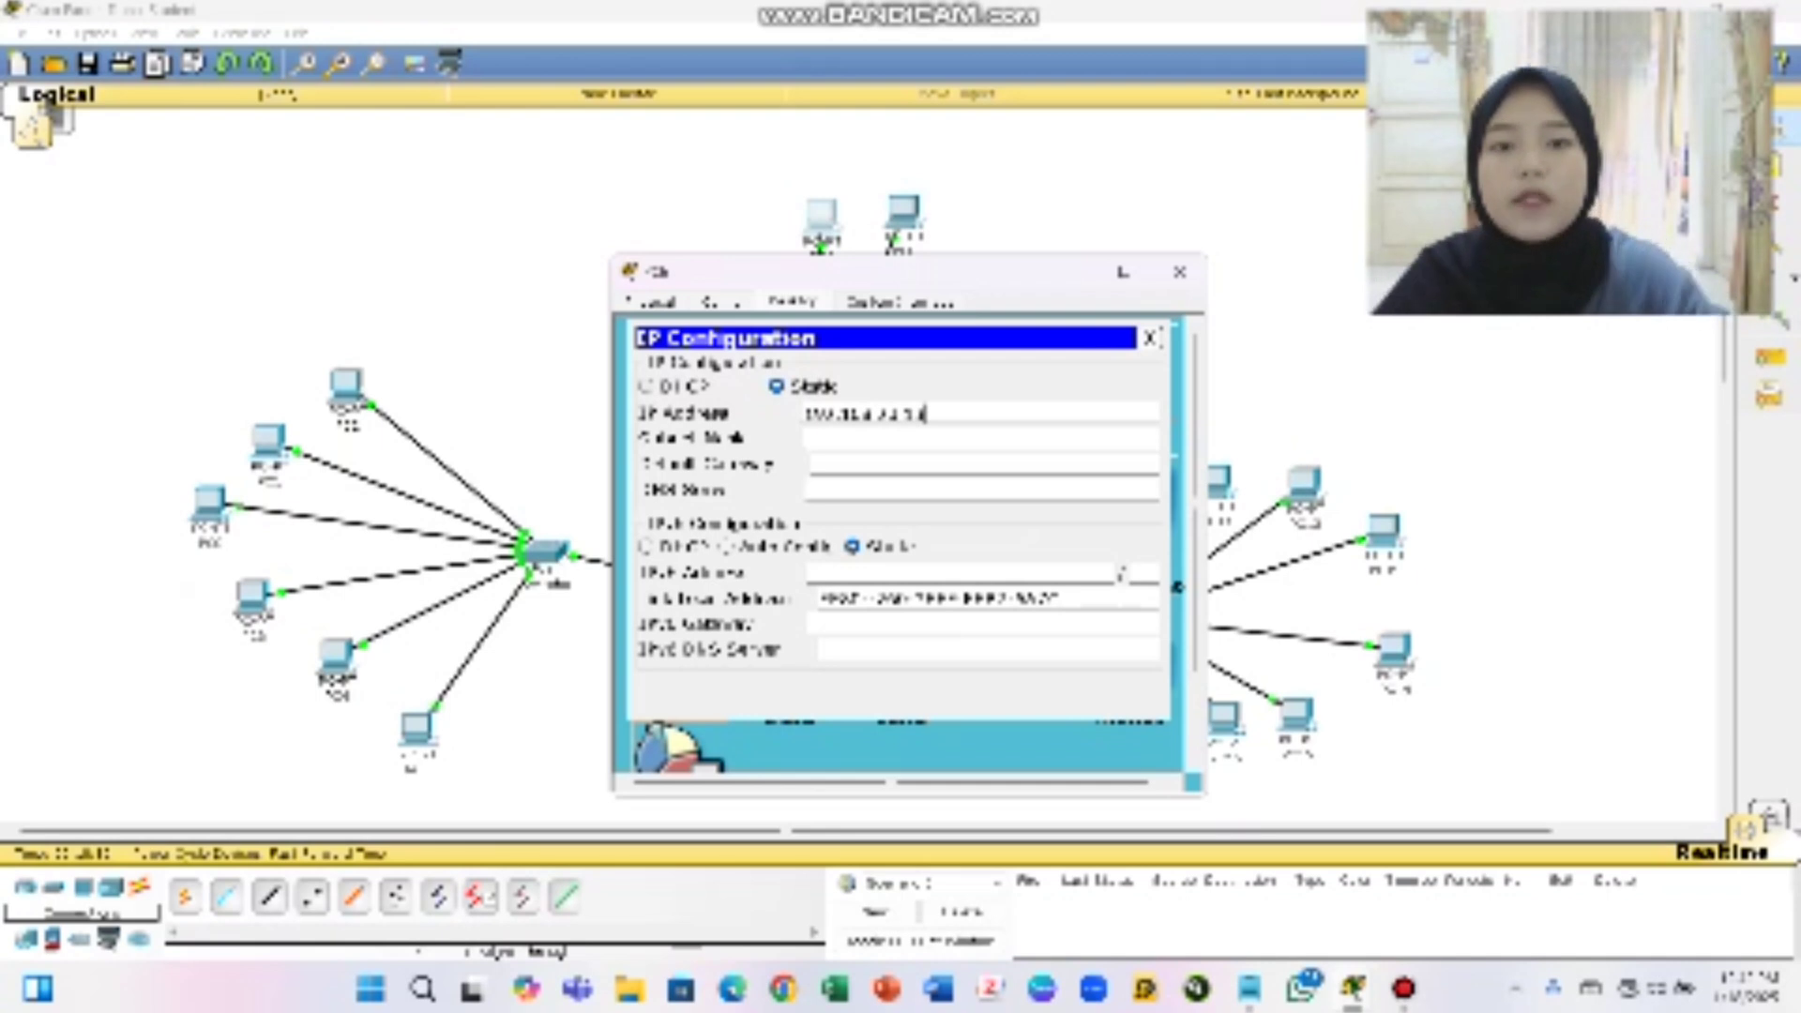
Fill in subnet mask 255.255.255.0 and default gateway 192.168.20.254 for the second group's third PC and close its settings
left_click(938, 438)
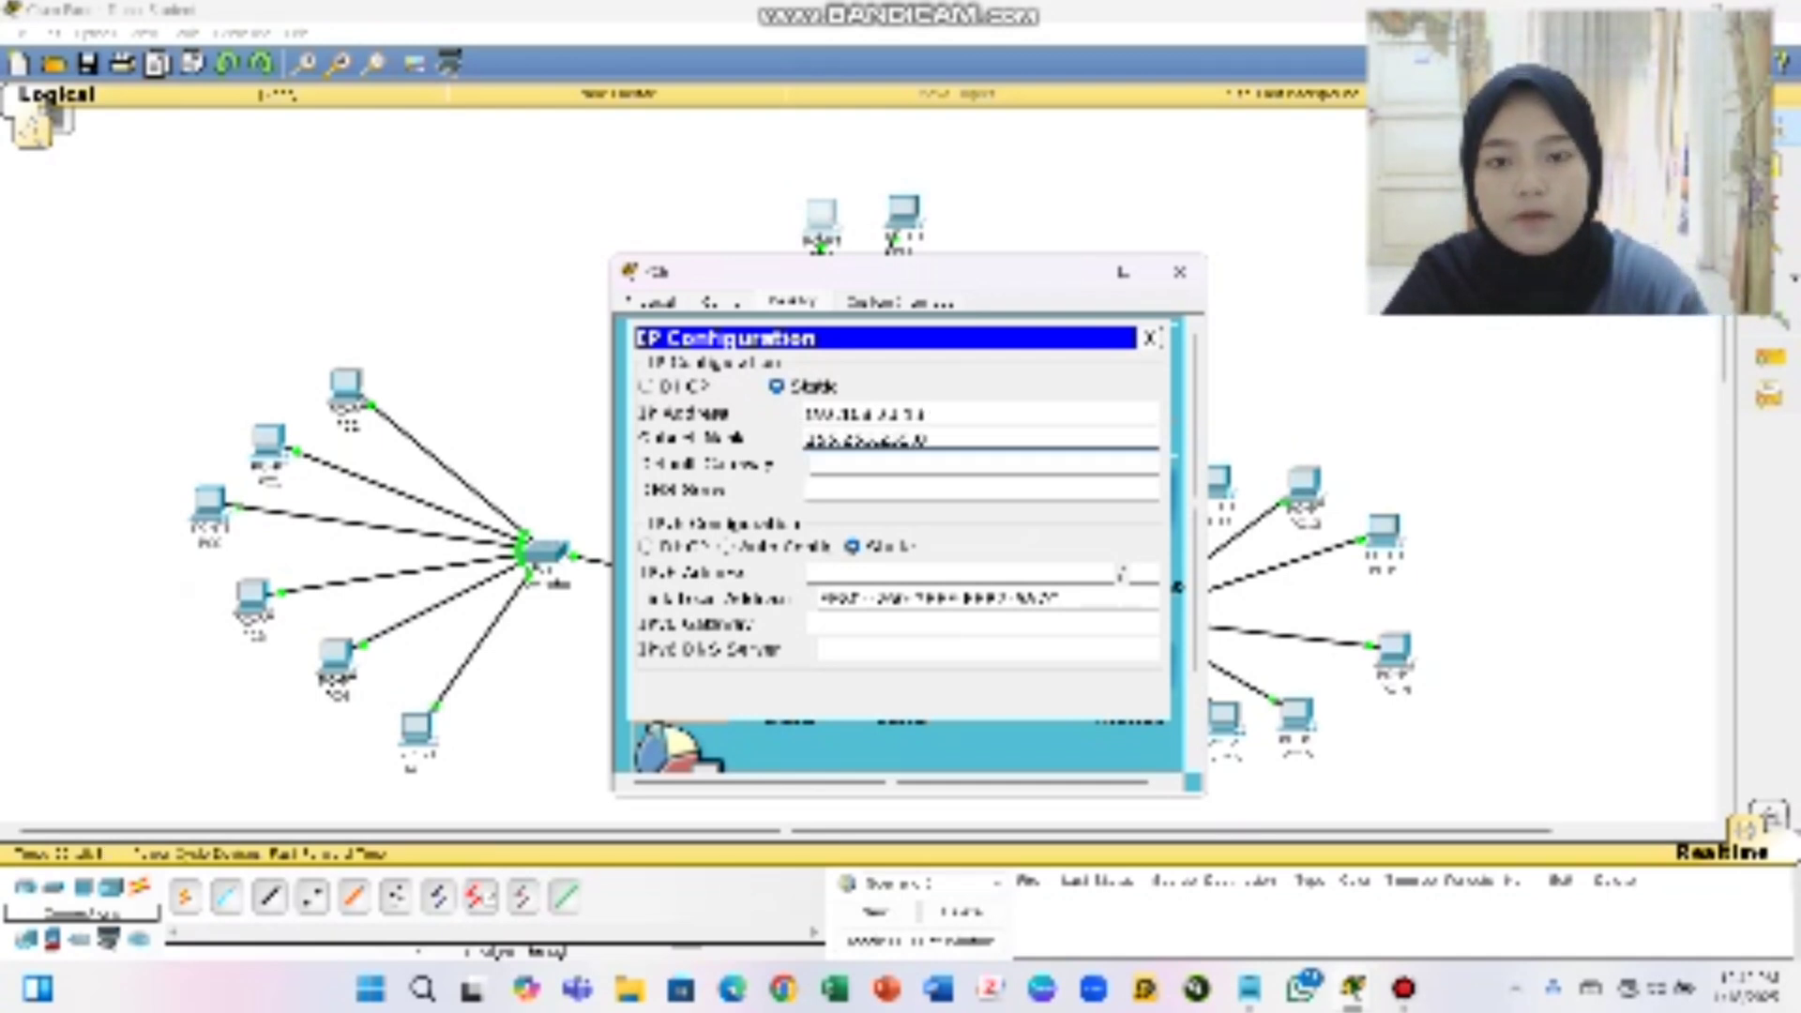
left_click(938, 463)
type("192")
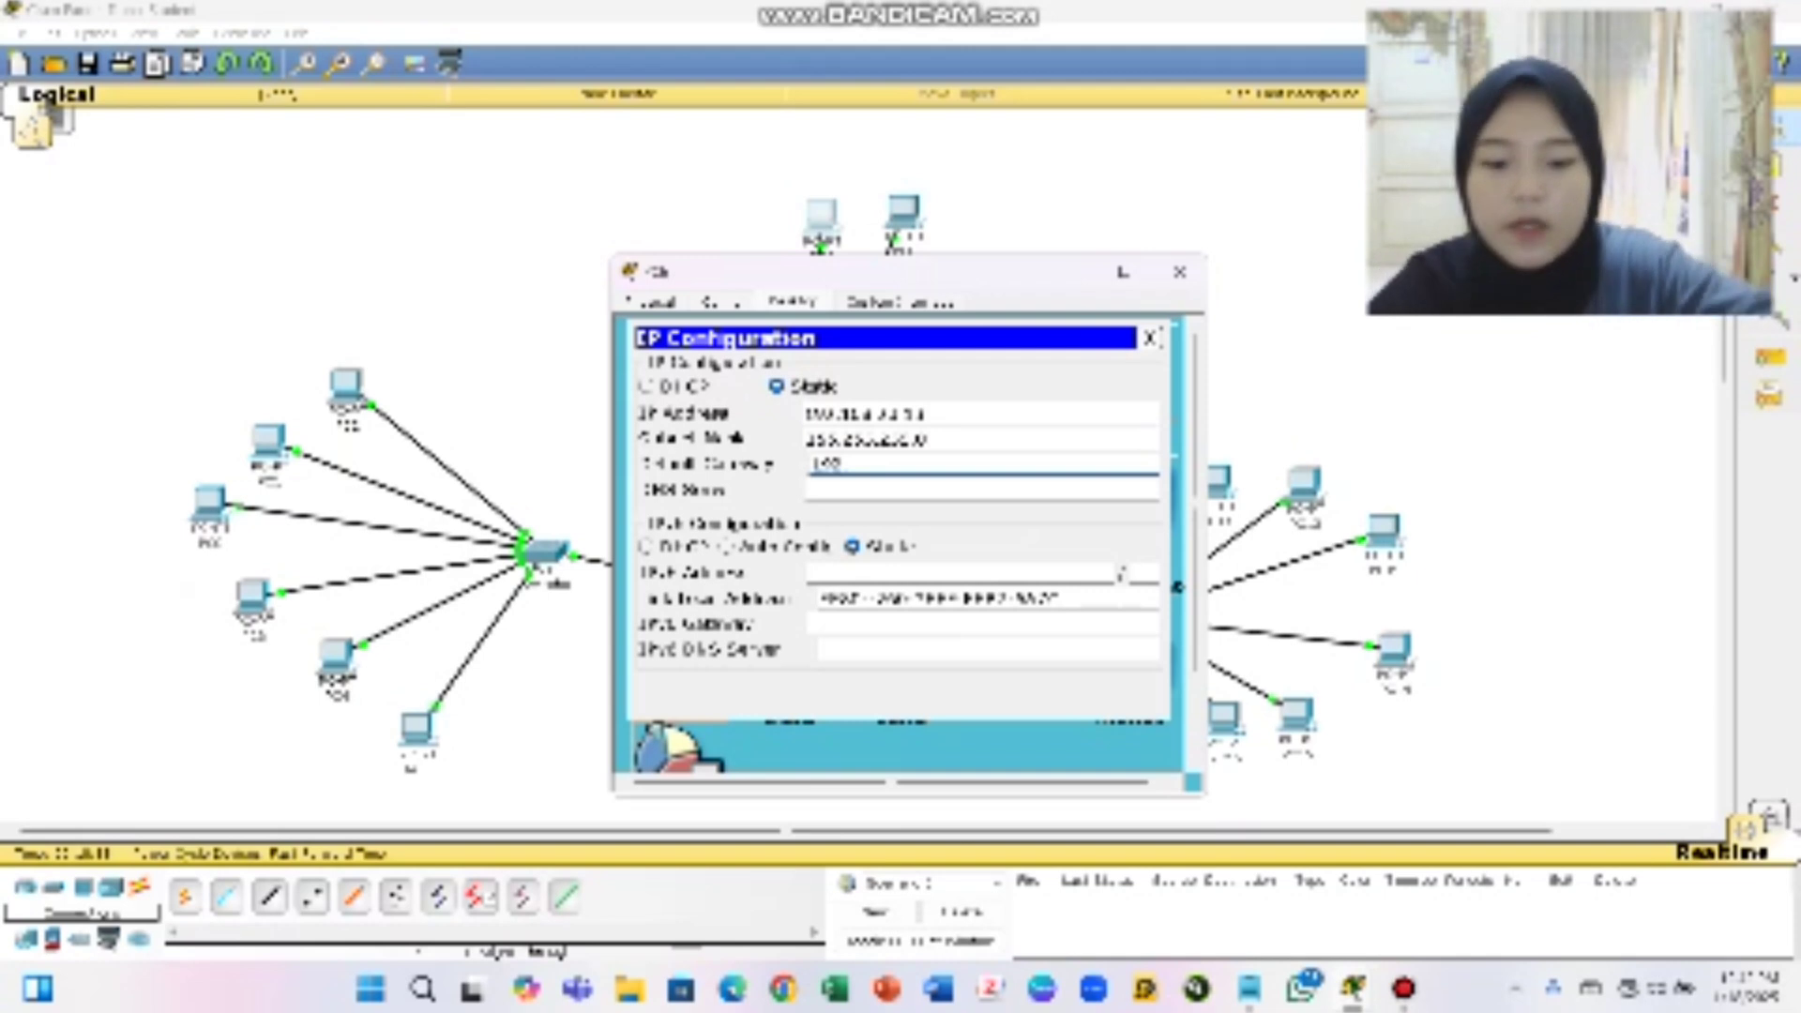
type(".168.5")
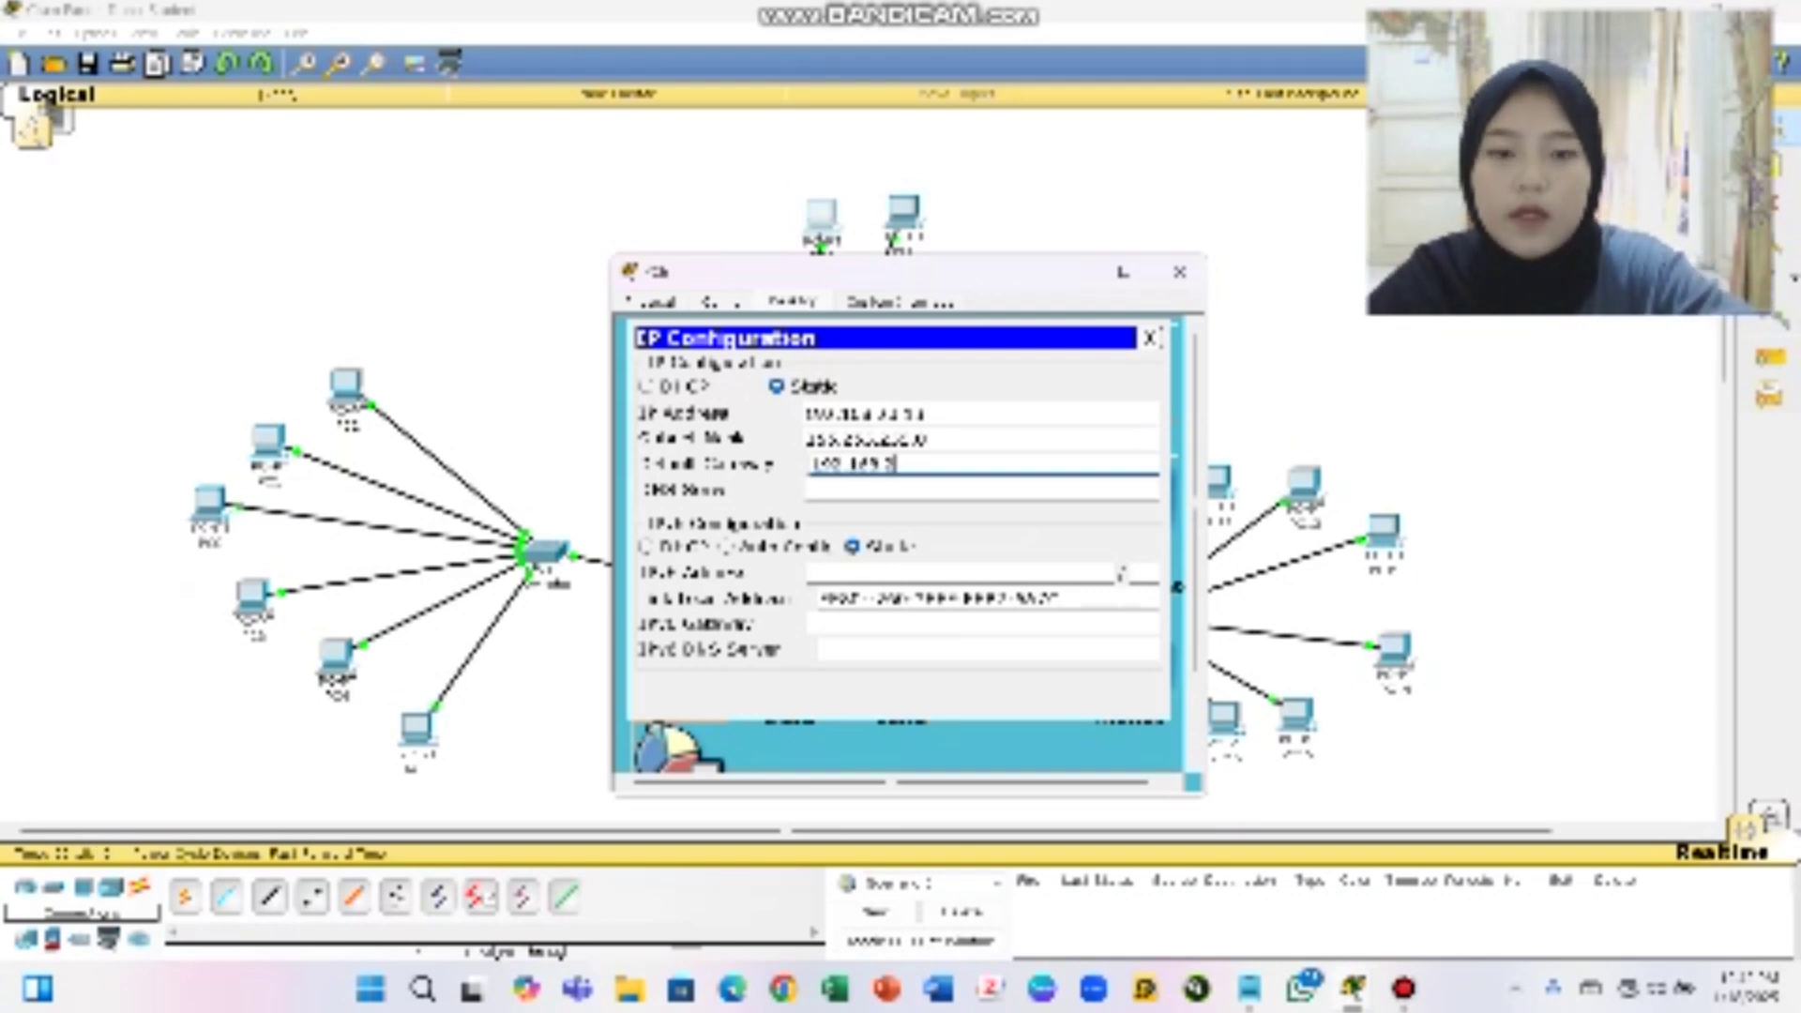
type("3.254")
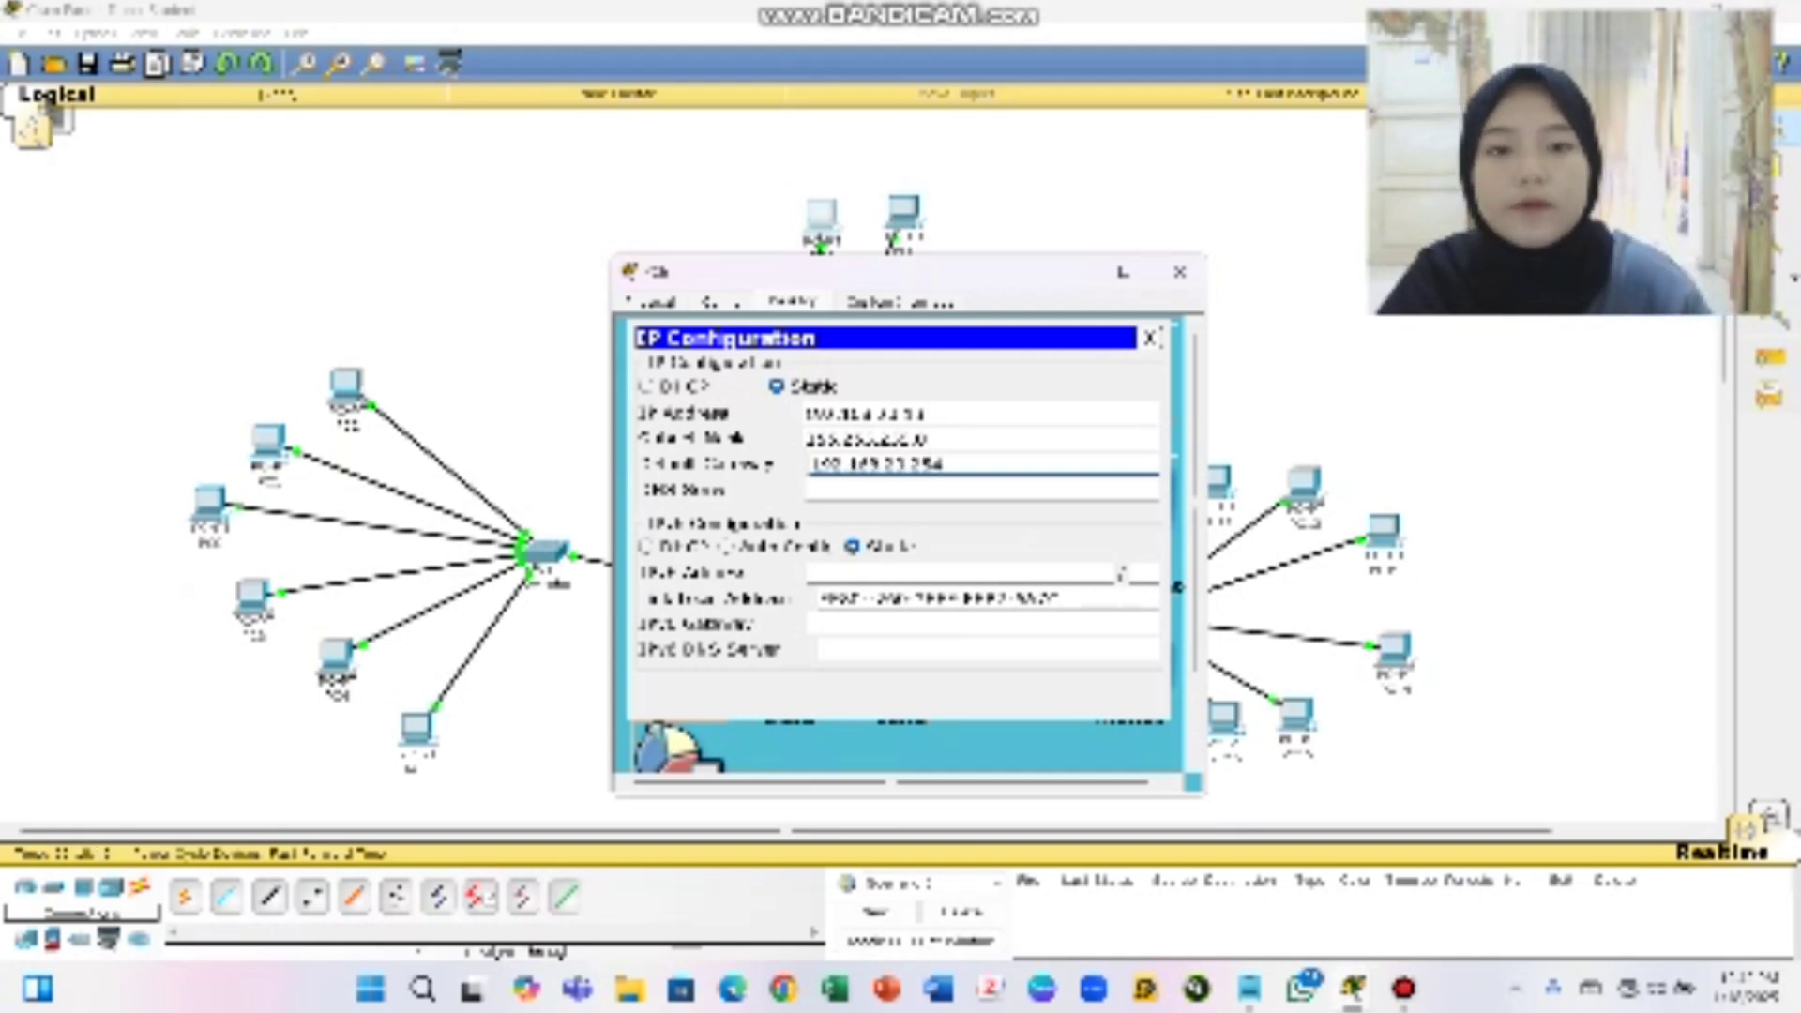
left_click(1180, 272)
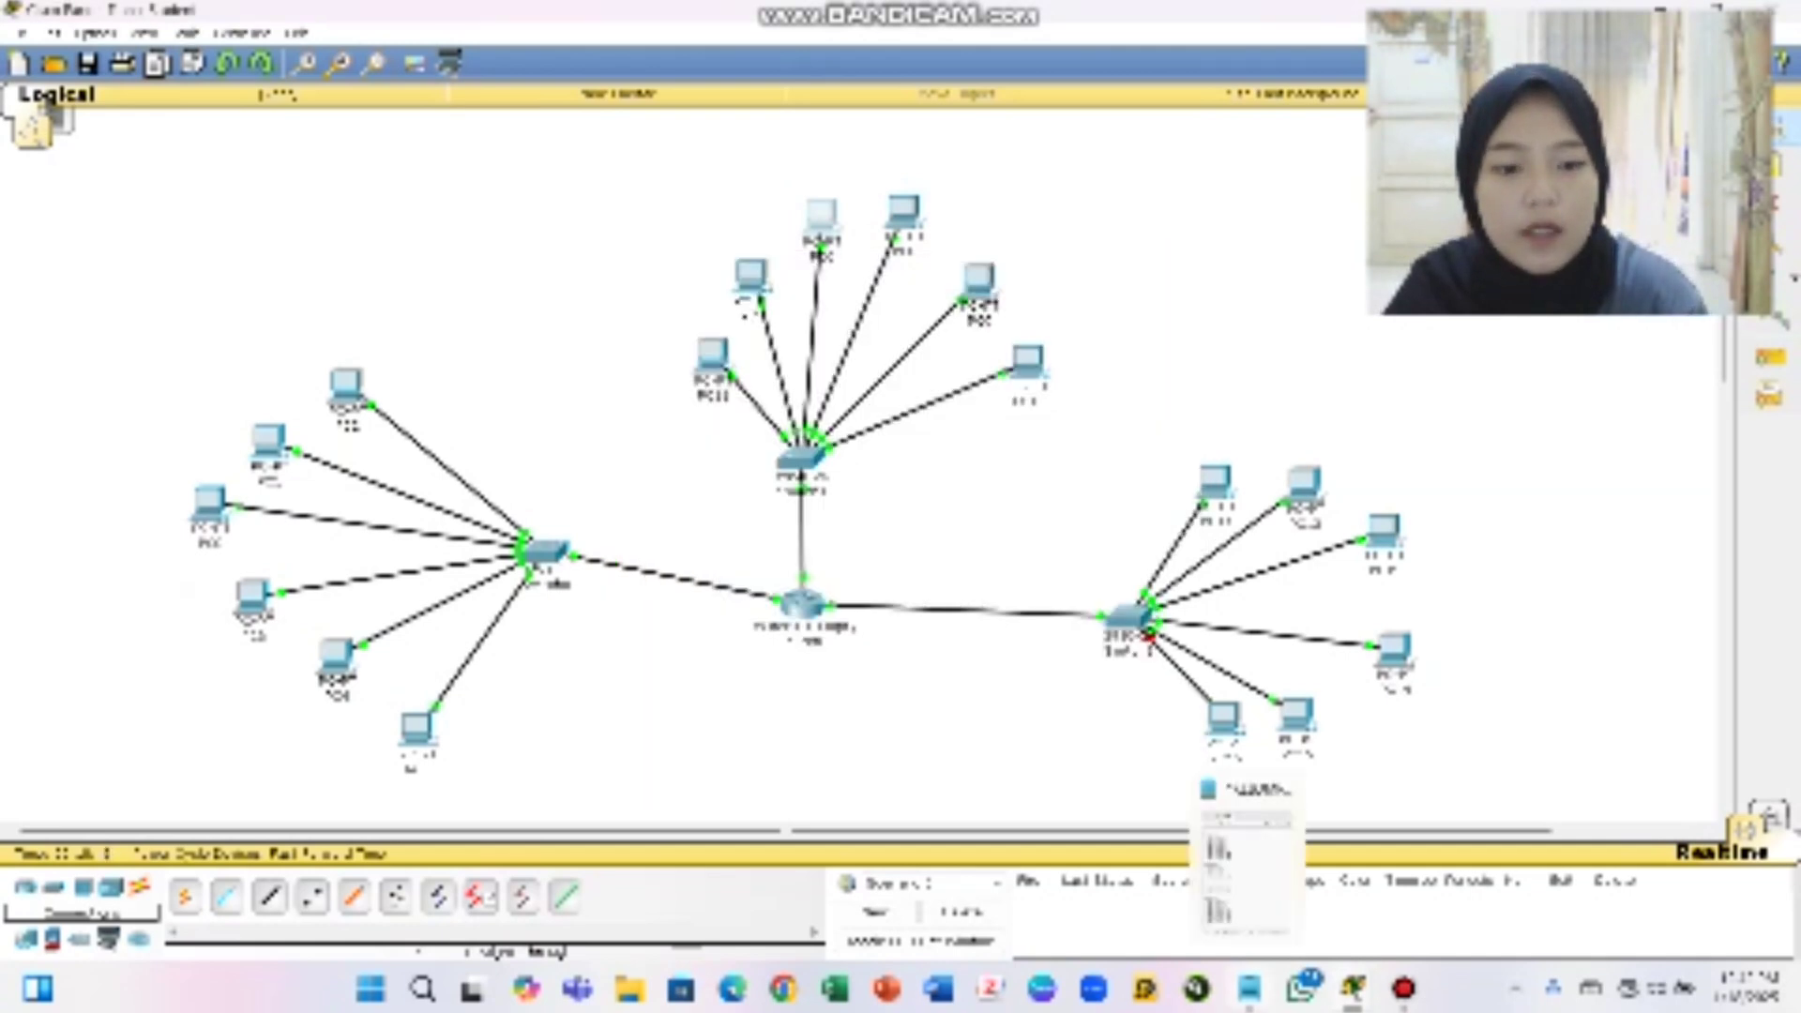
Check the Notepad address list and set the IP address of the second group's fourth PC from the left to 192.168.20.15
left_click(1249, 987)
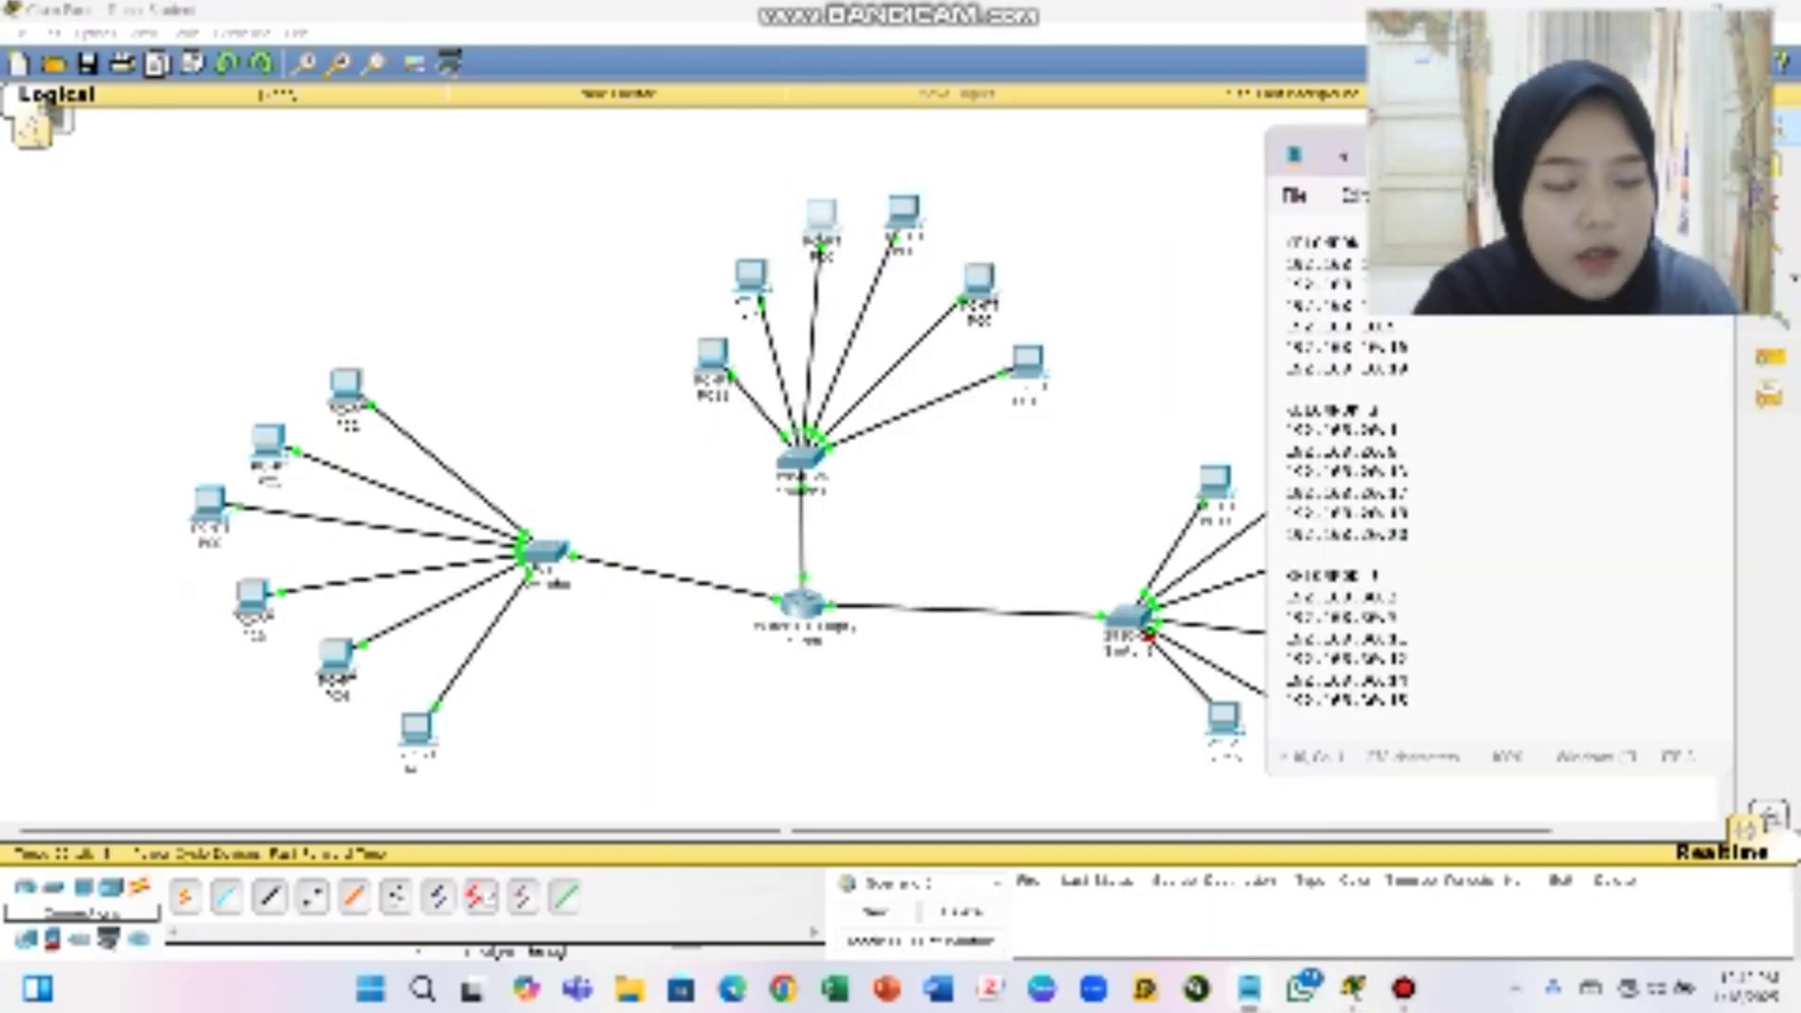
left_click(1107, 272)
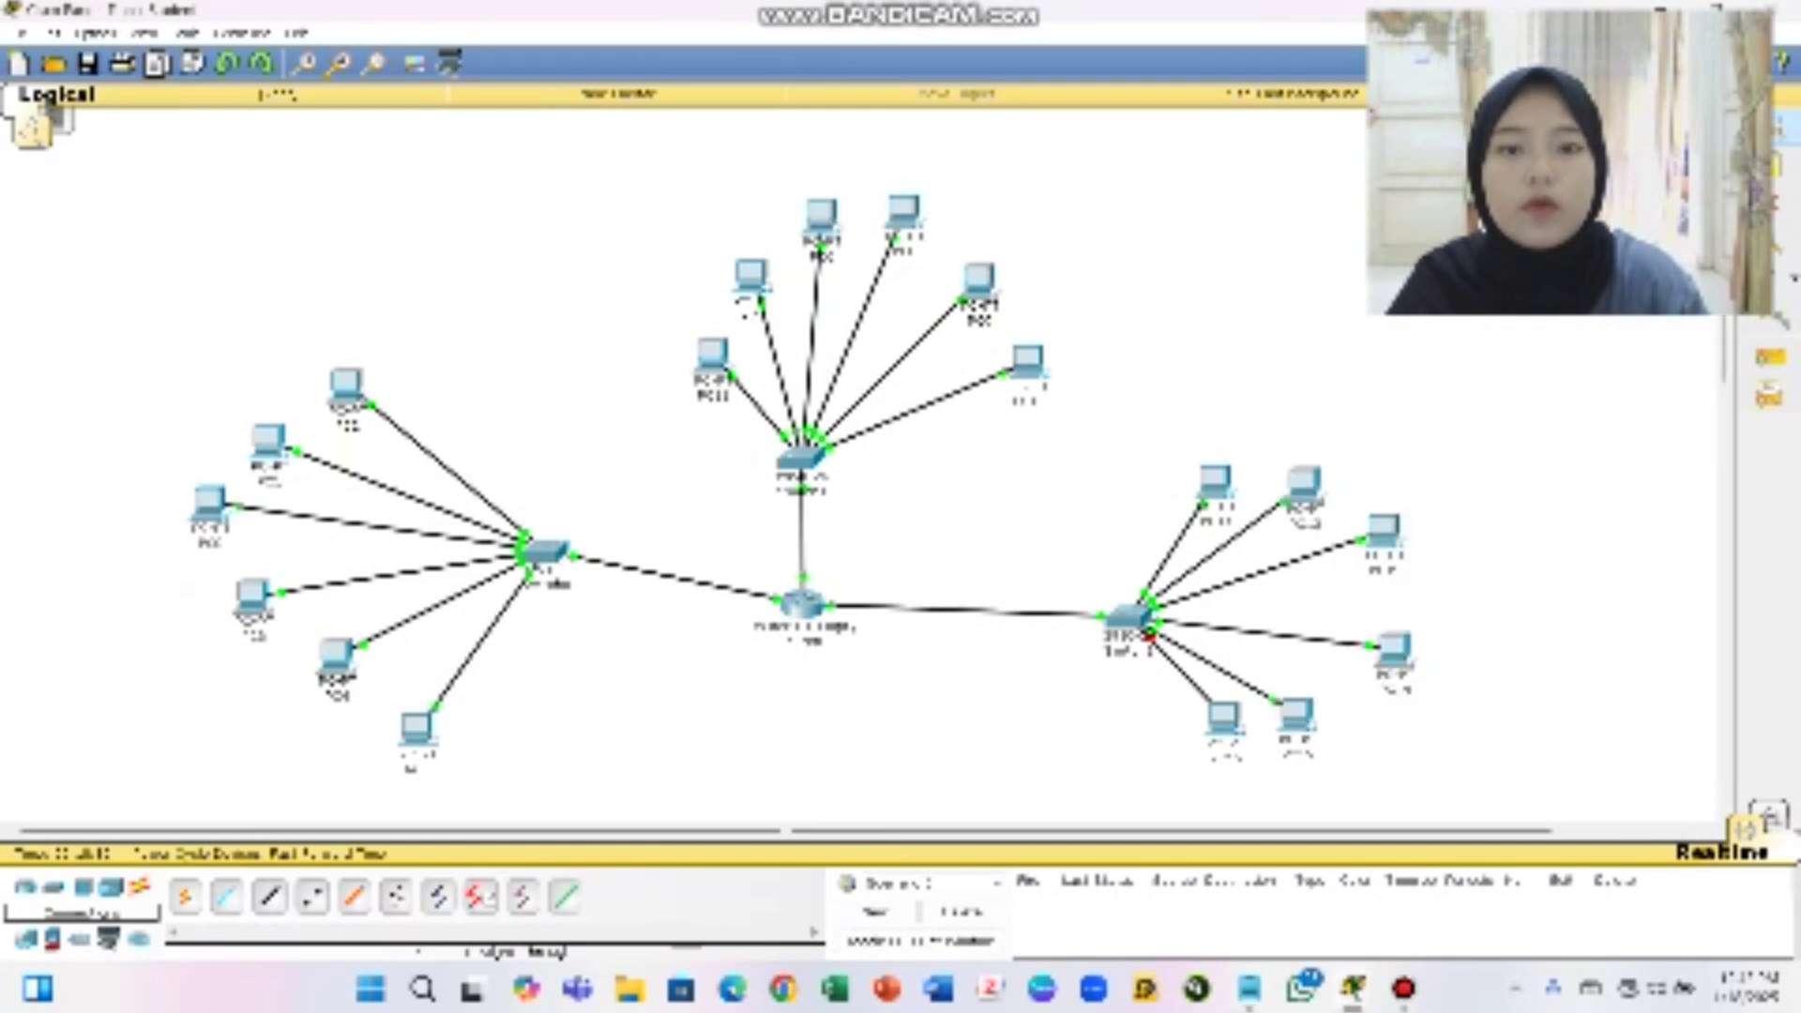
left_click(903, 211)
left_click(793, 302)
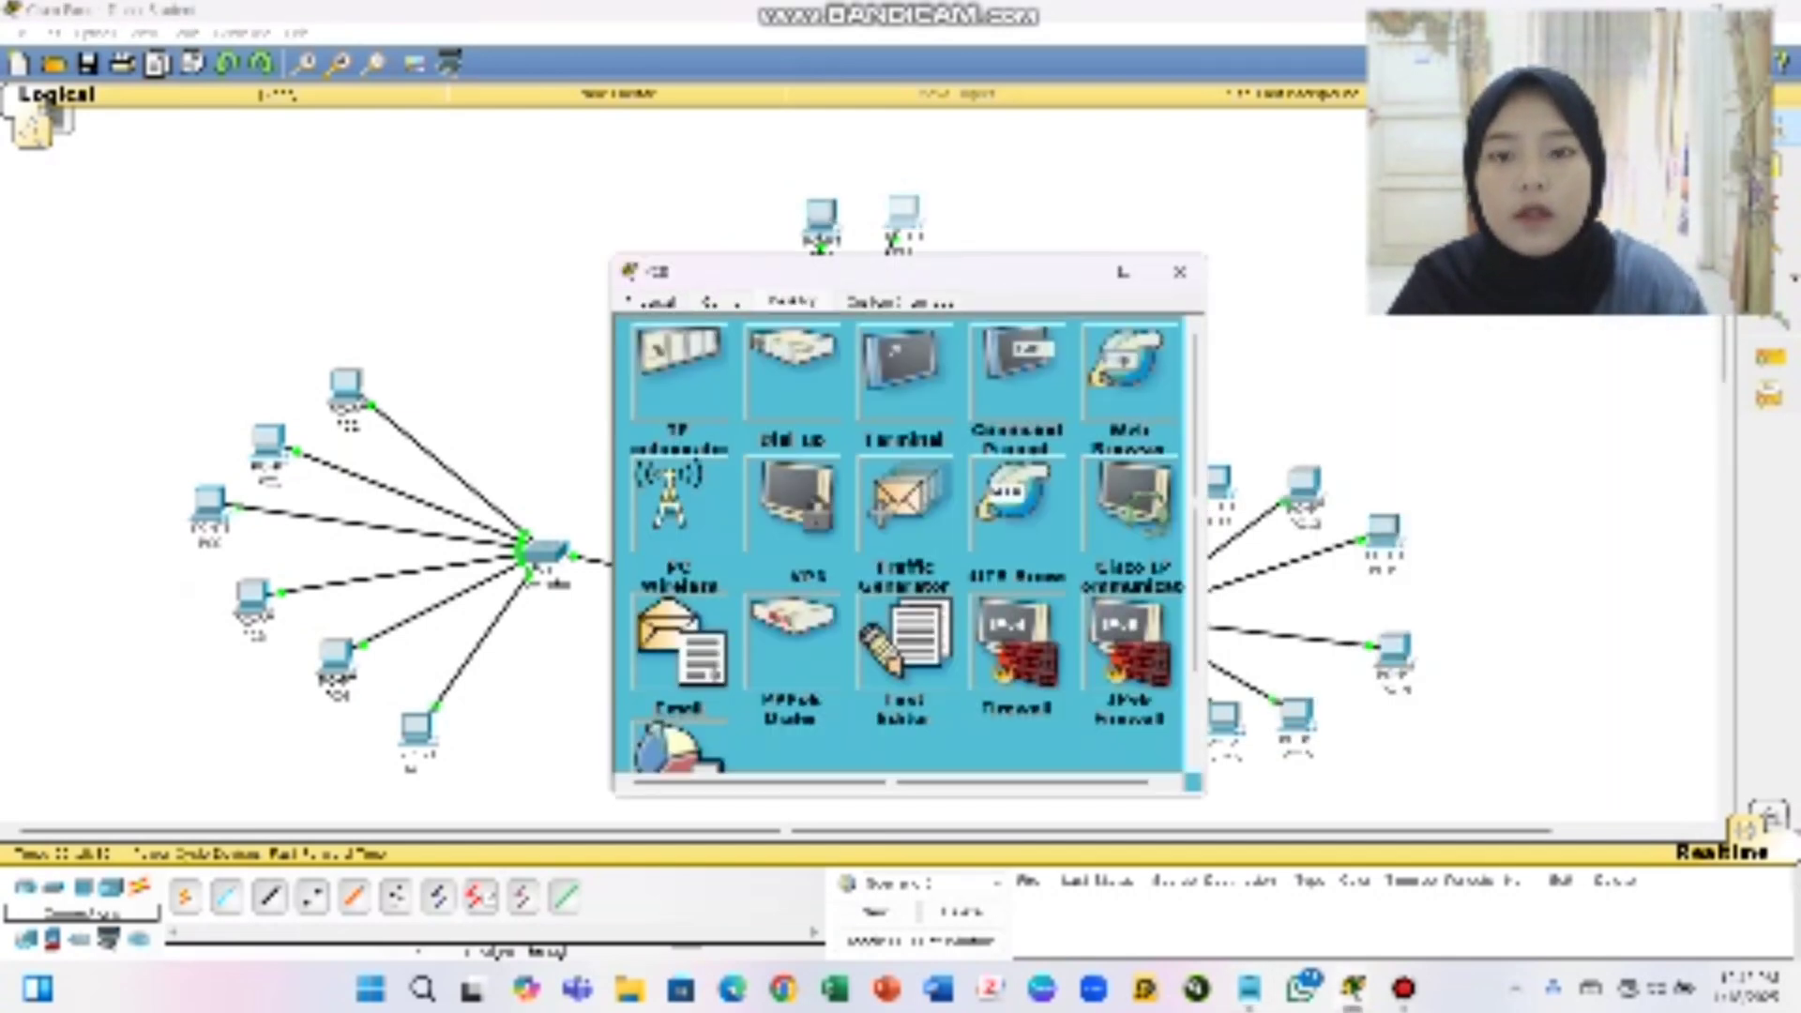
left_click(680, 371)
left_click(901, 413)
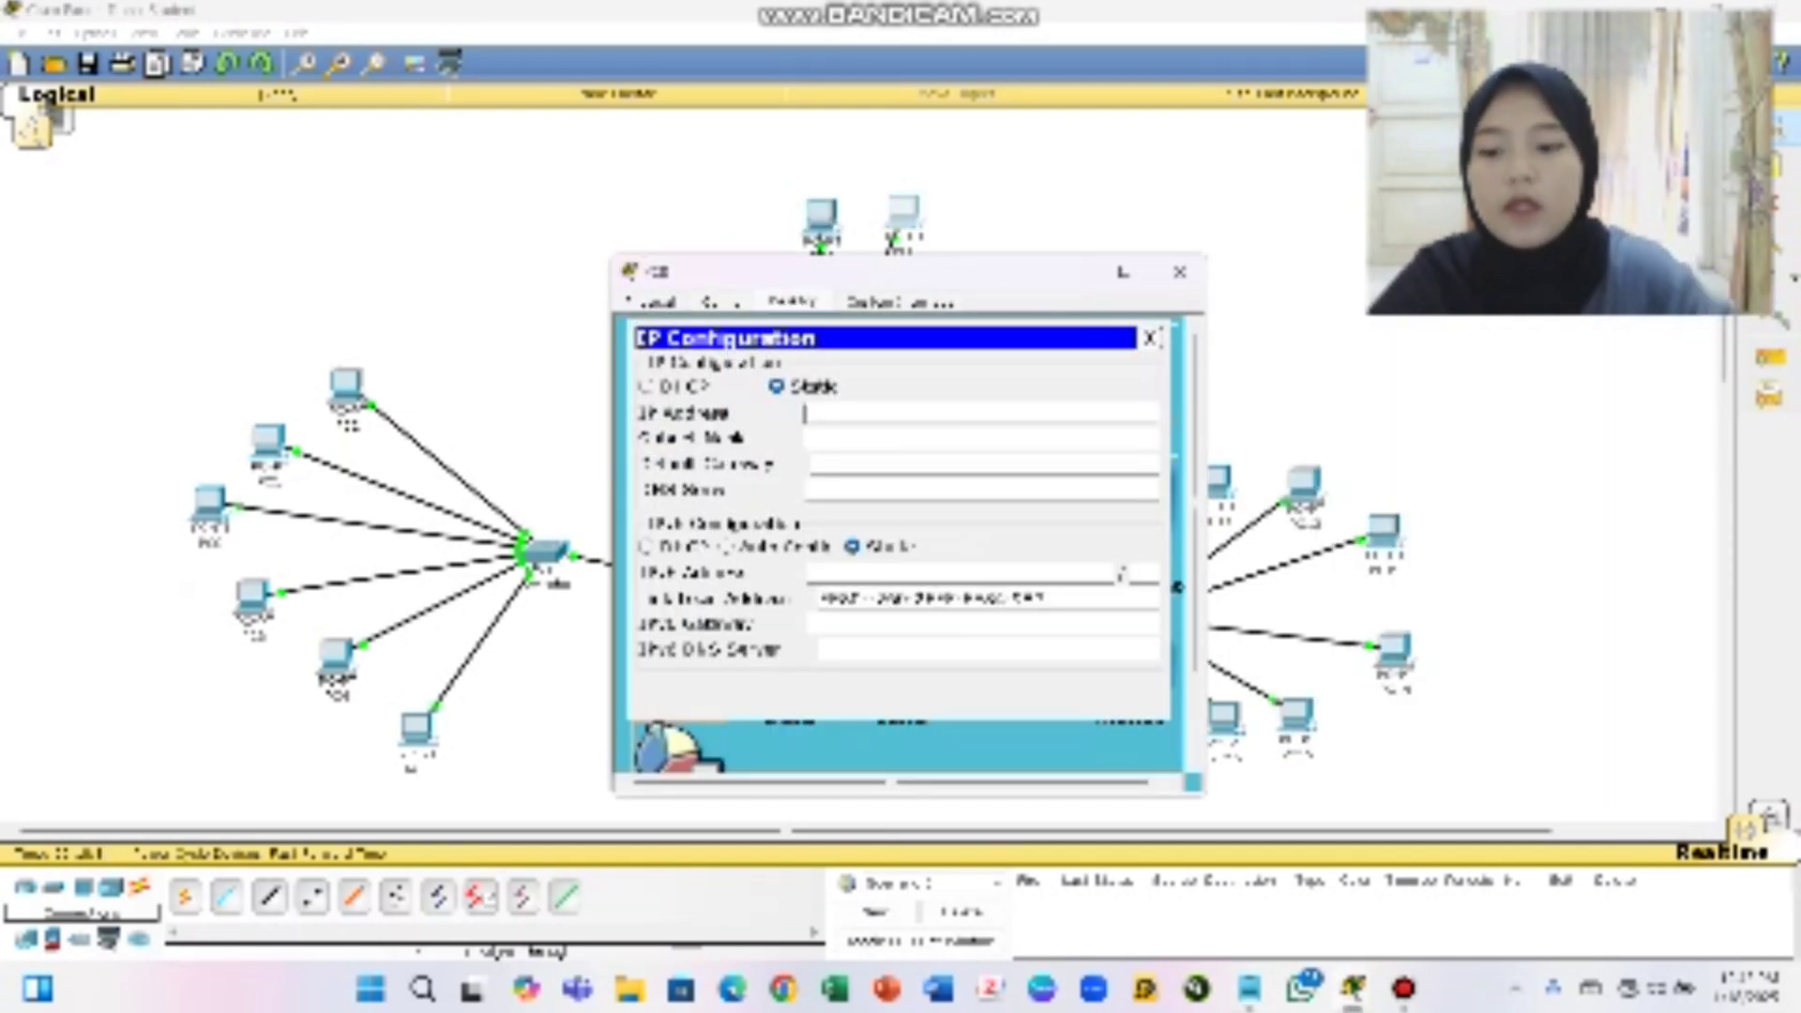
type("102.168.1")
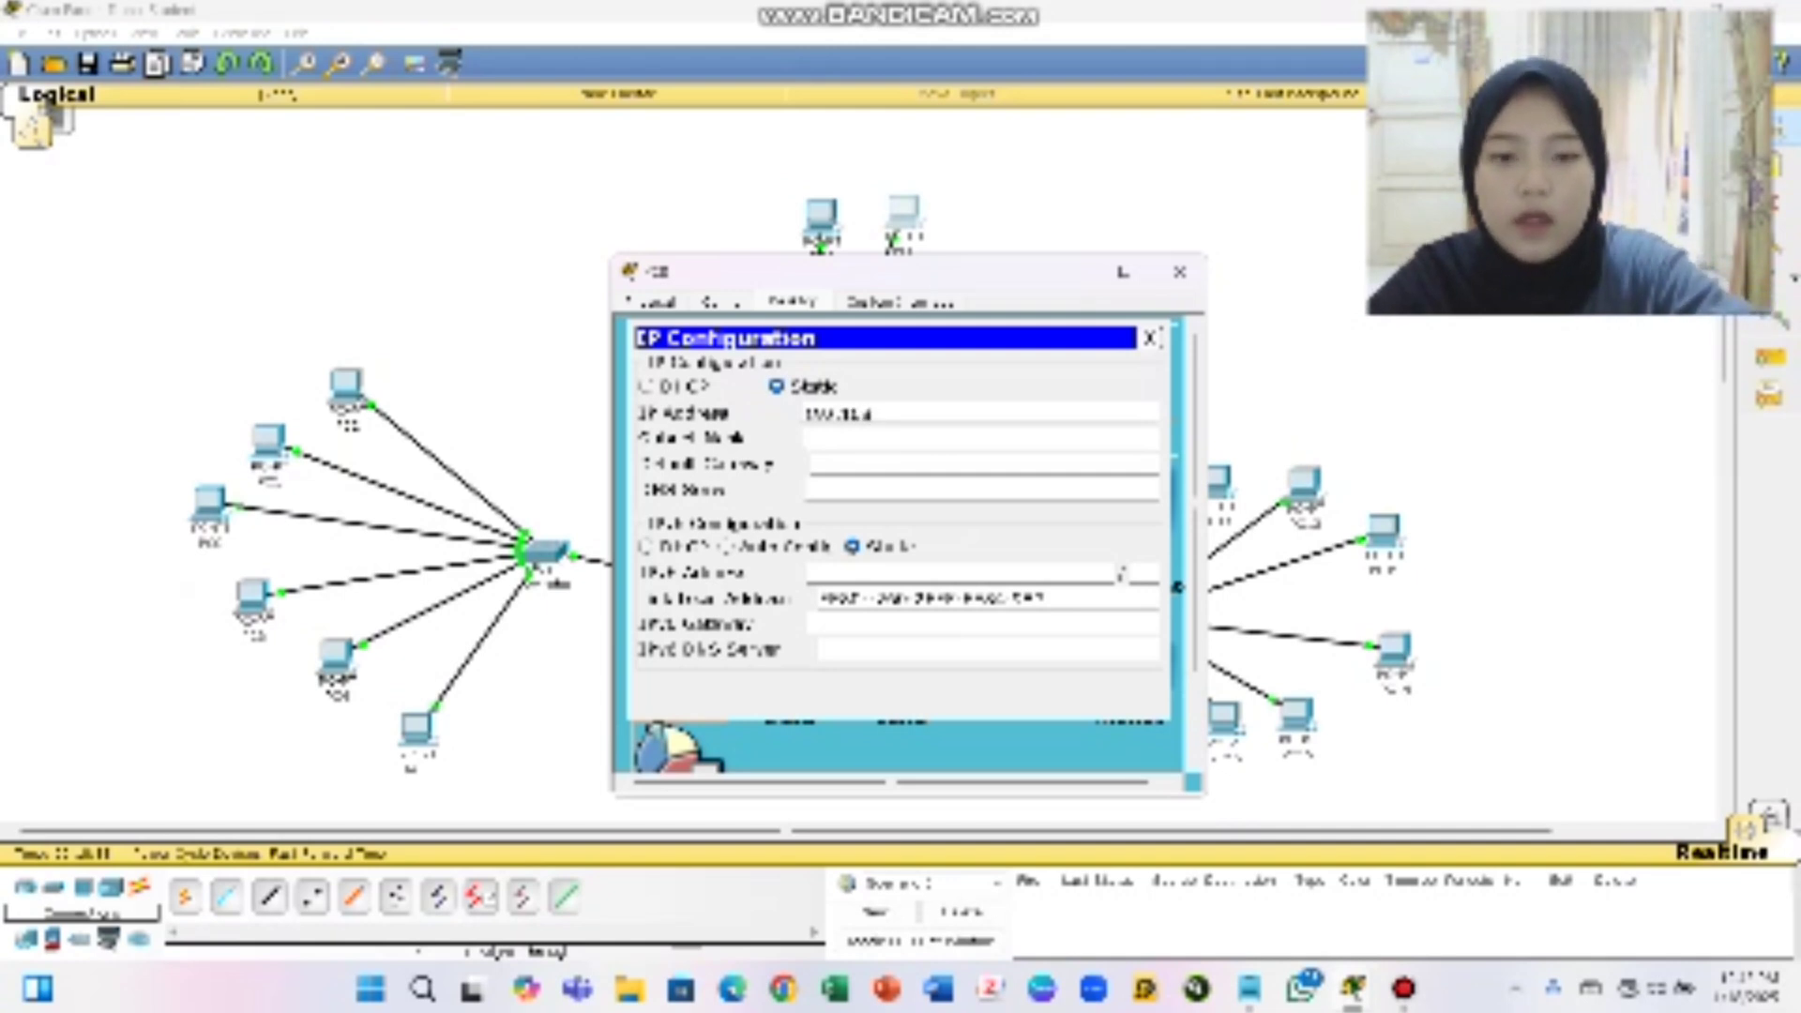
type(".22")
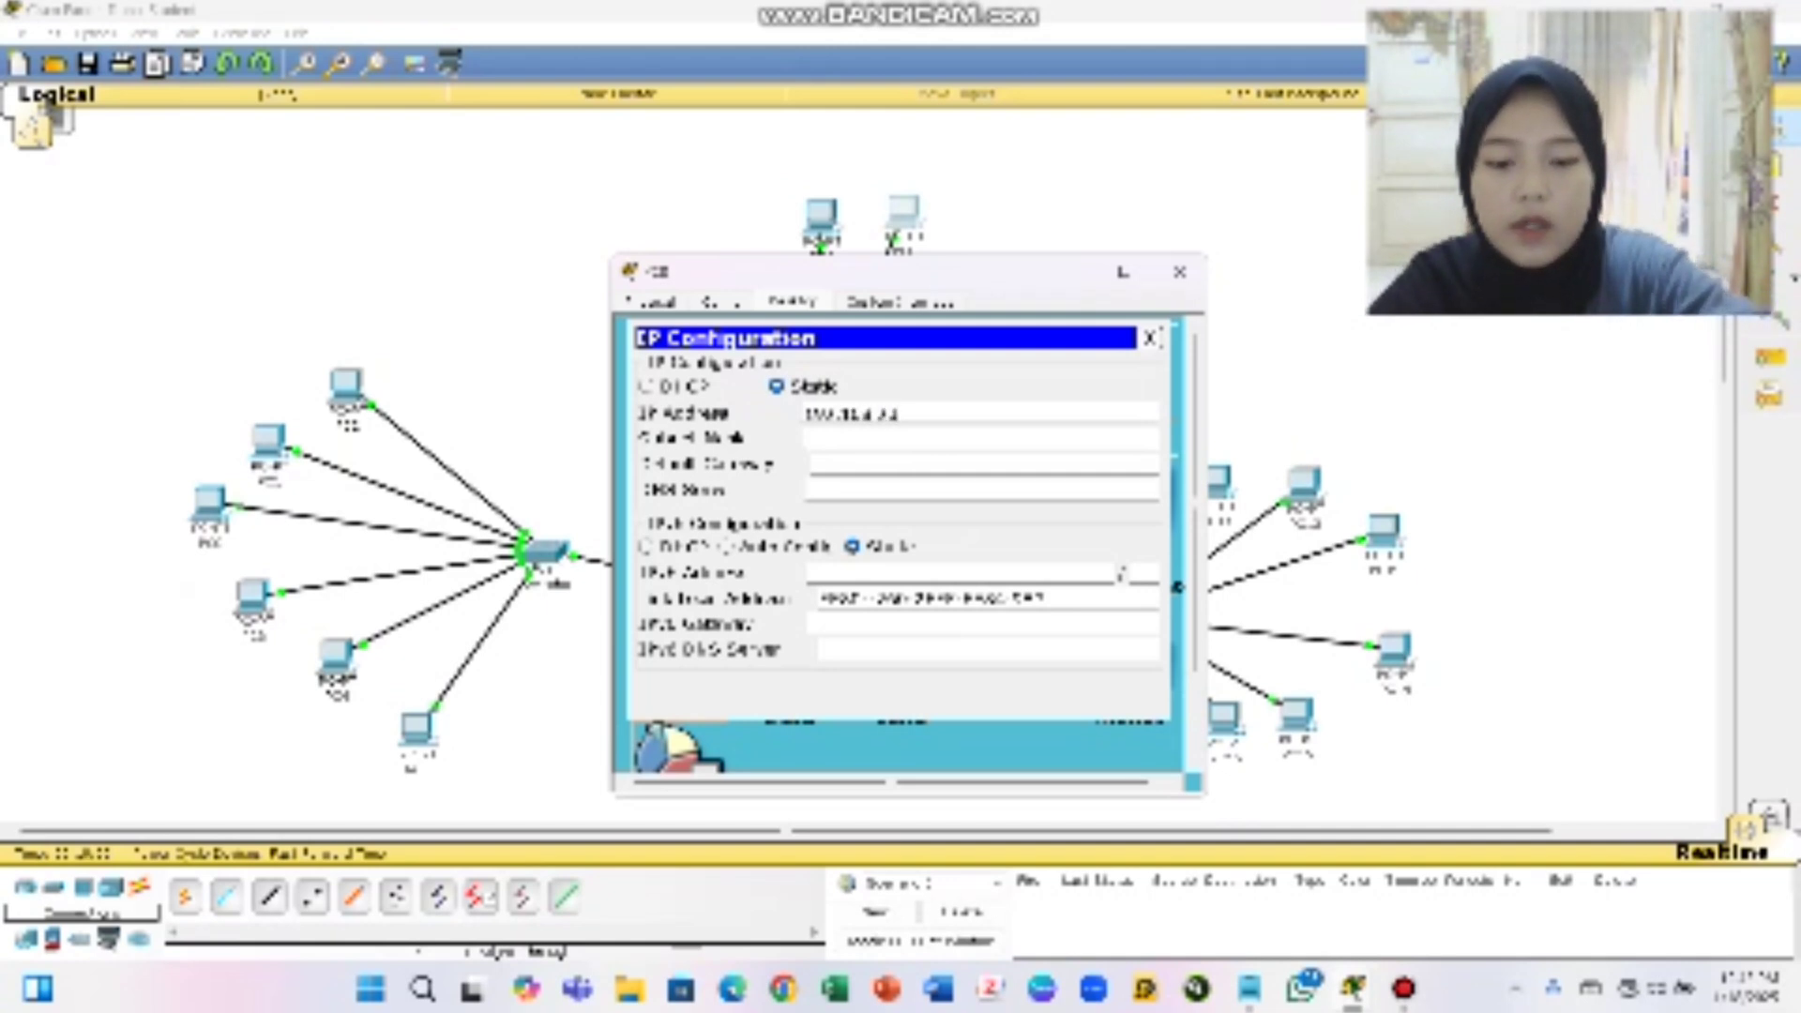
type(".15")
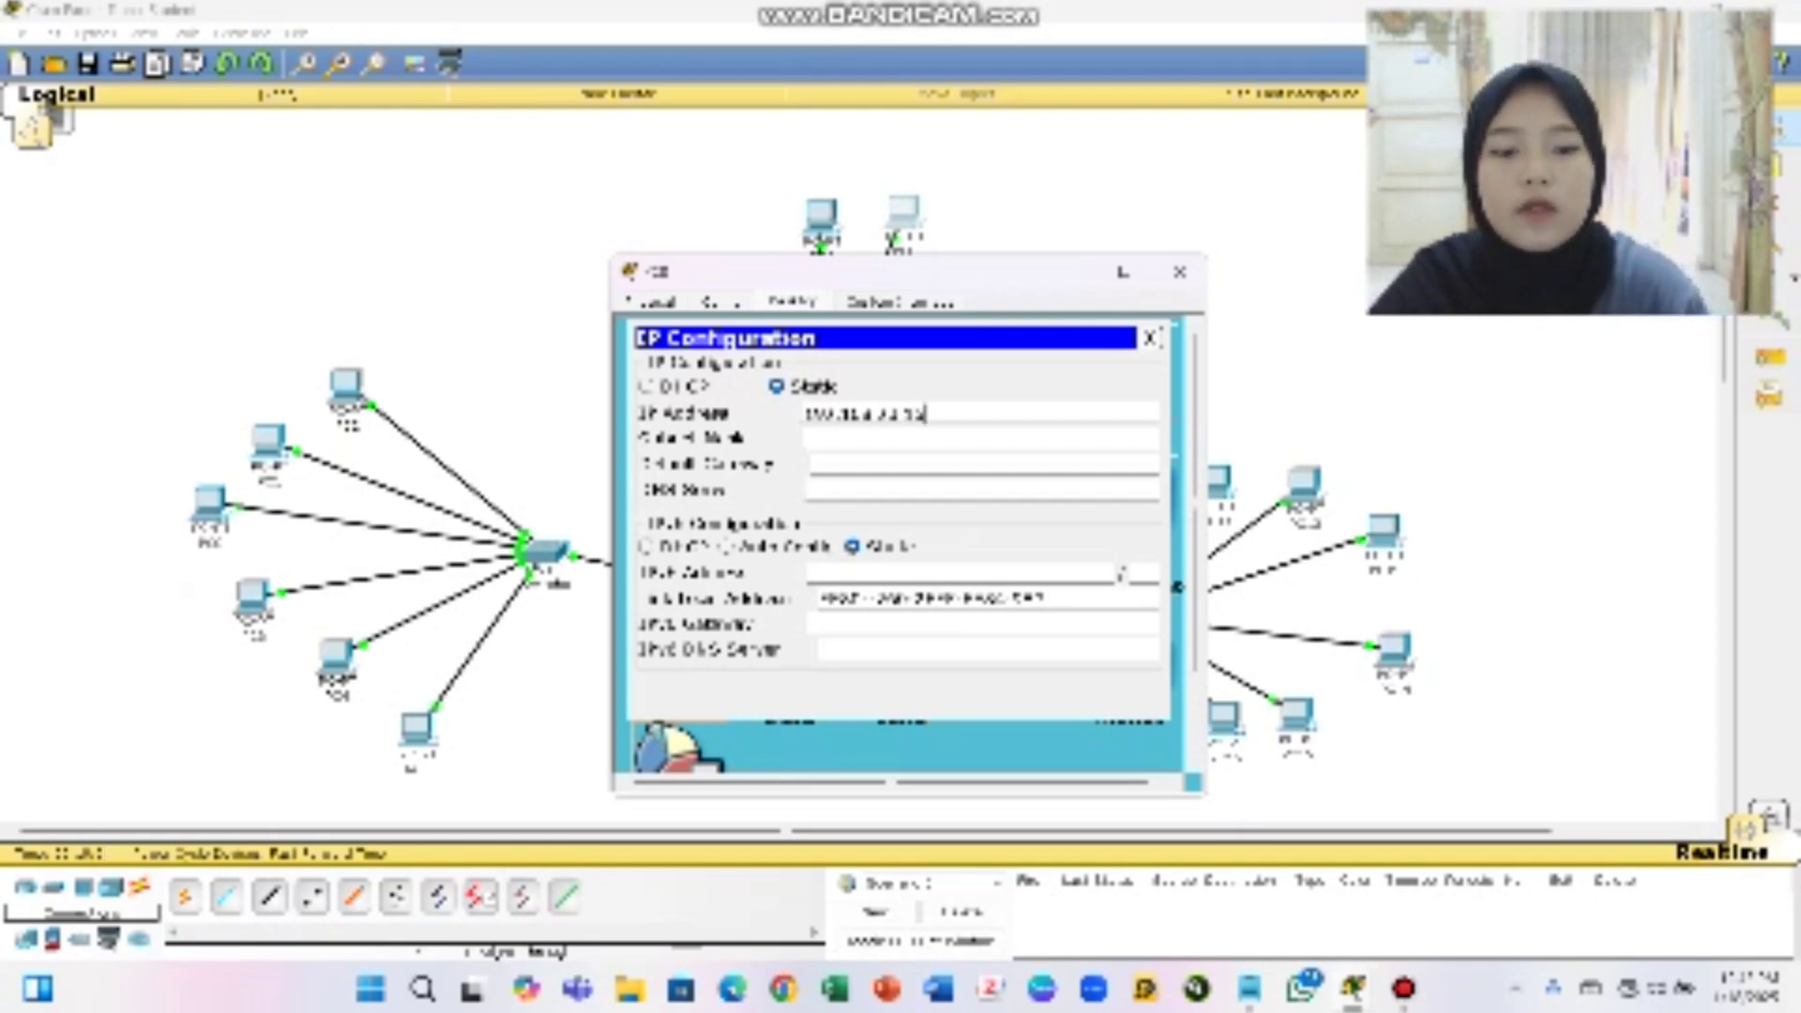
Complete the second group's fourth PC with subnet mask 255.255.255.0 and default gateway 192.168.20.254, and close its settings
left_click(929, 438)
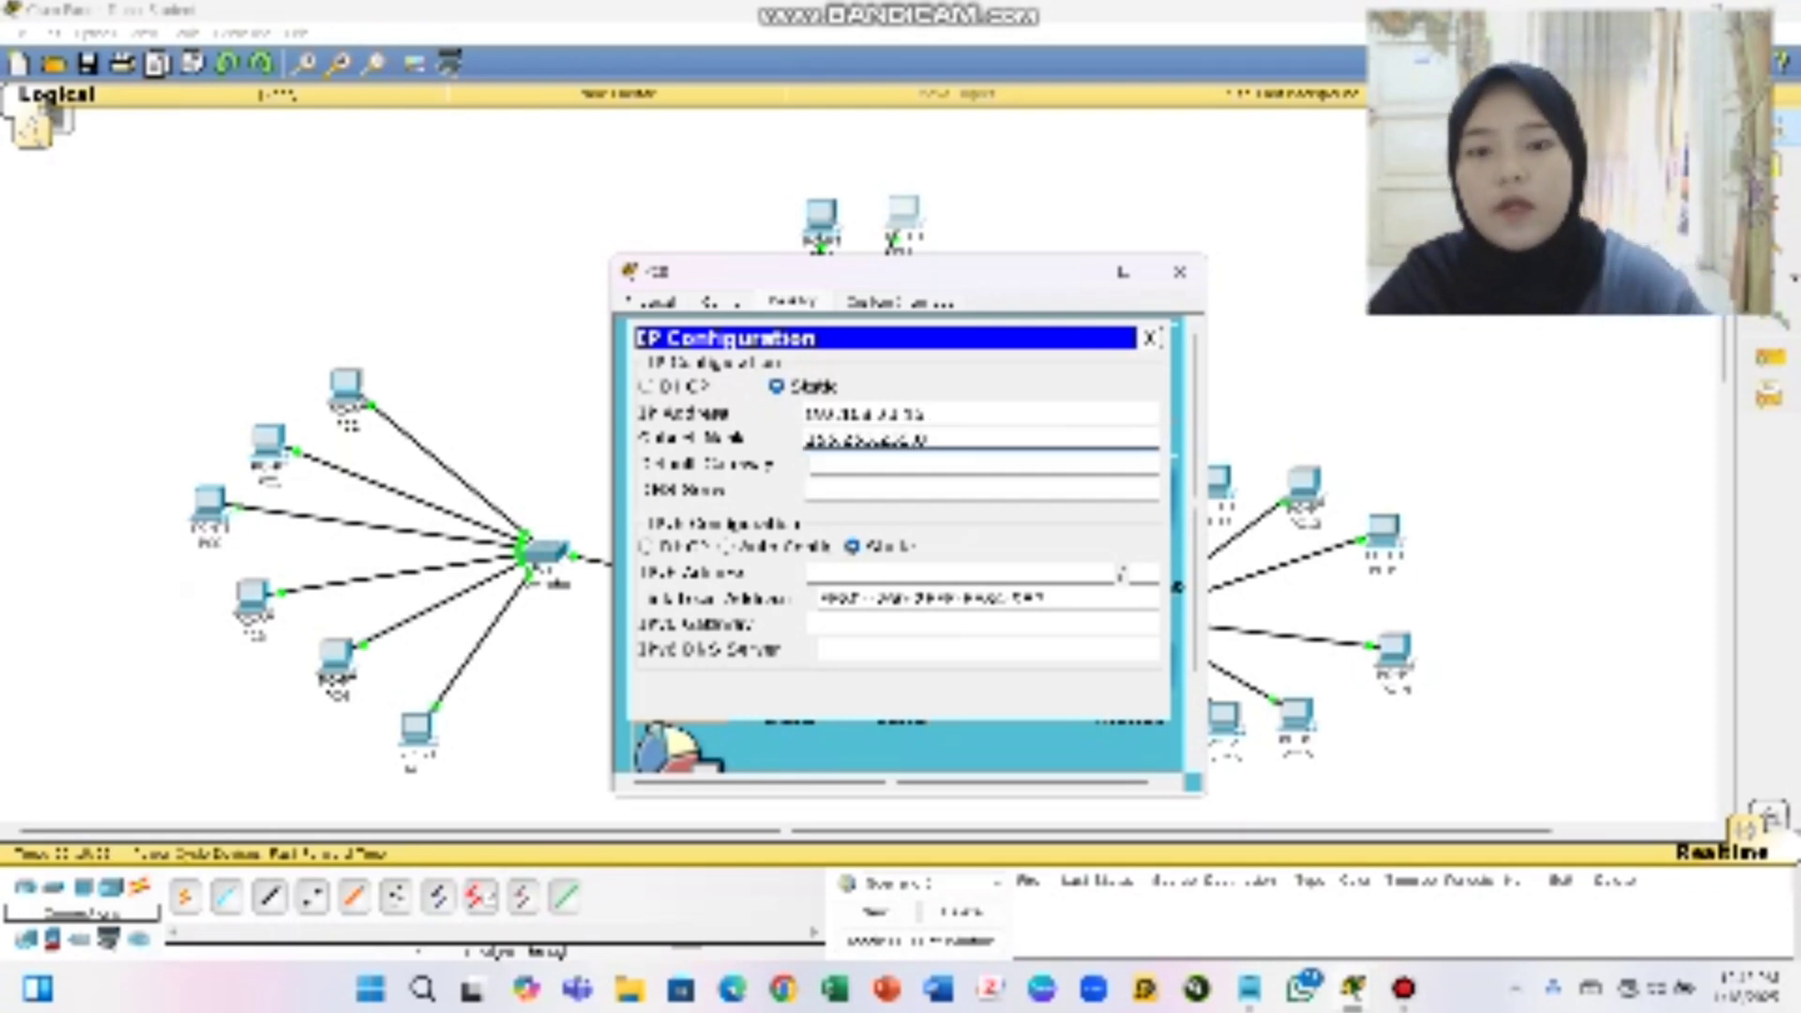
left_click(929, 464)
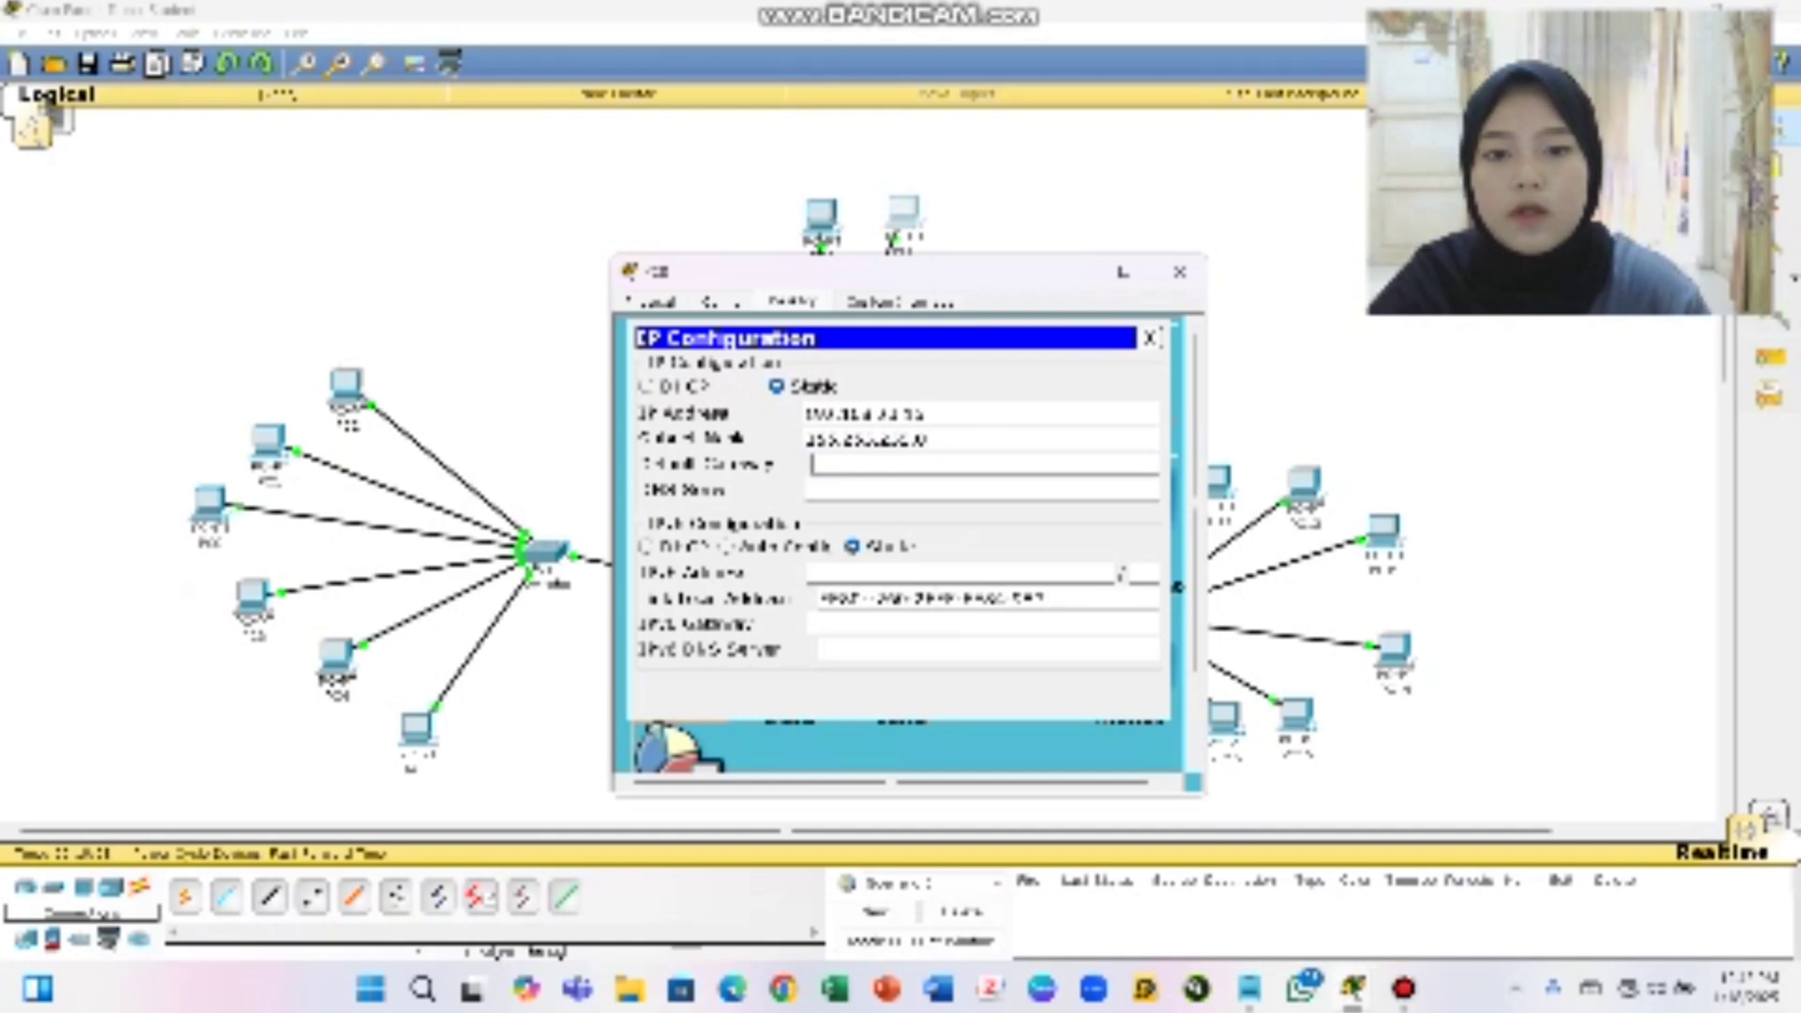
type("19")
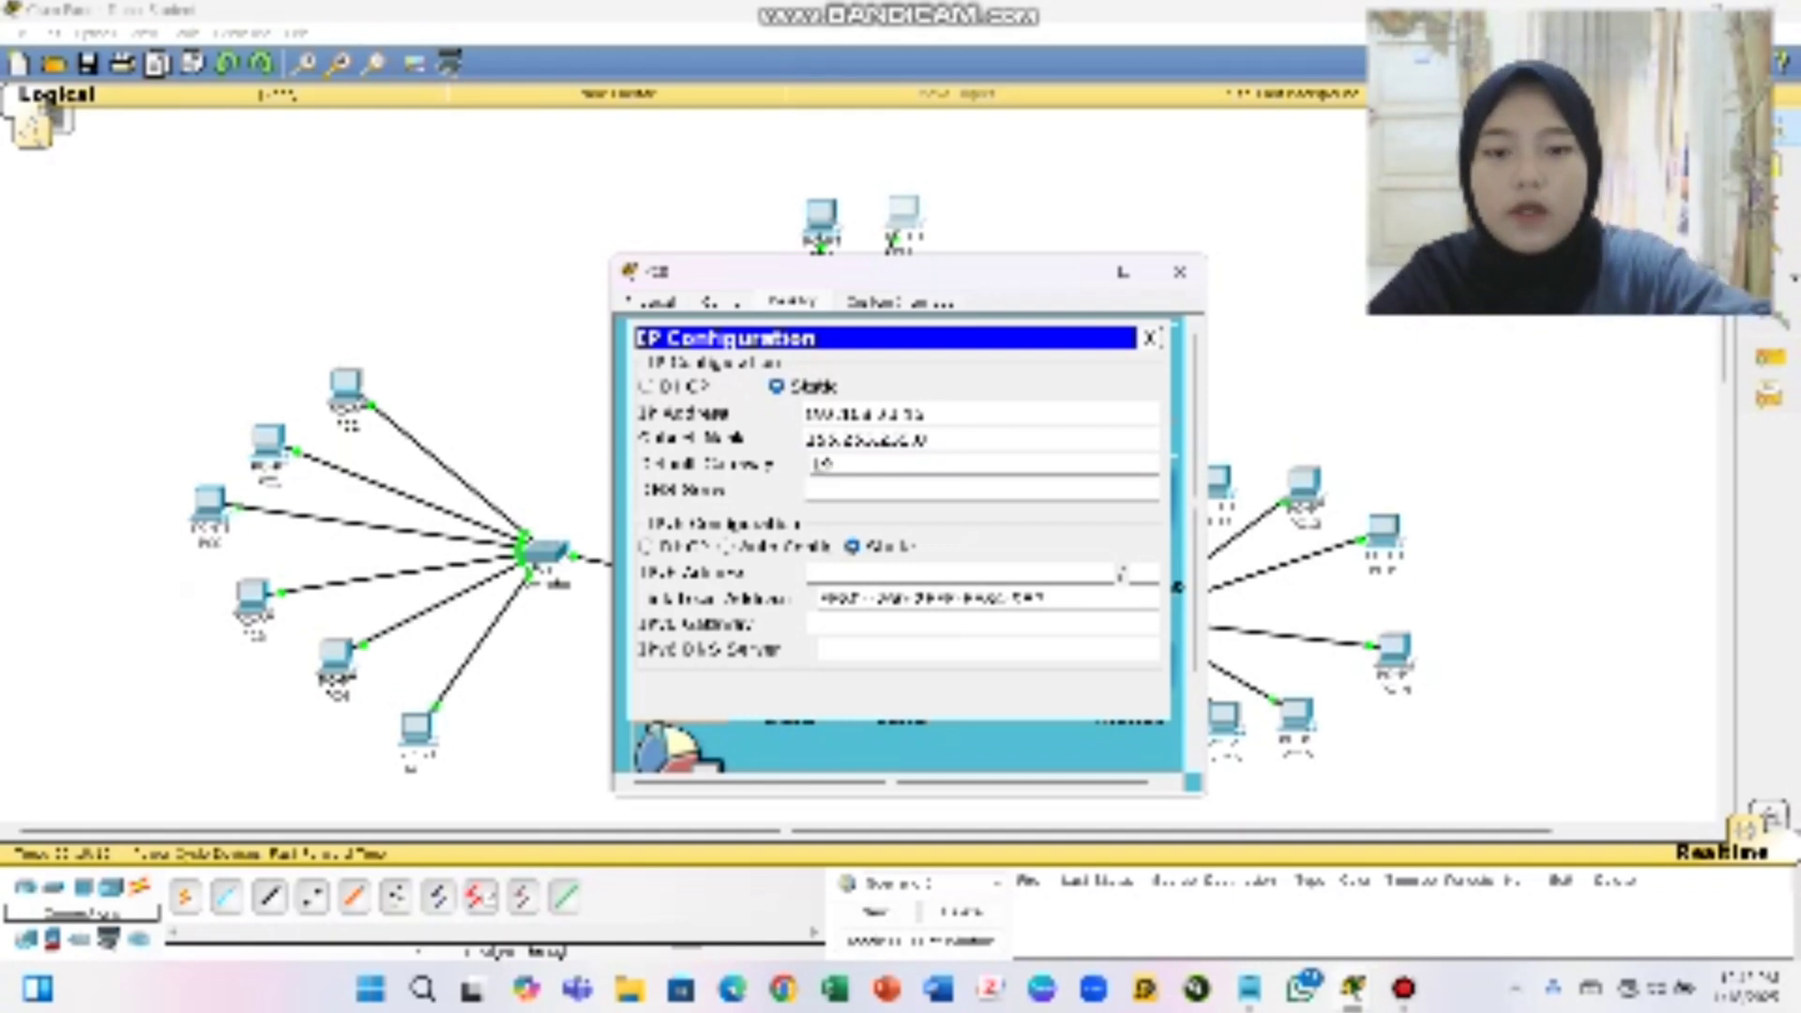
type("2.168")
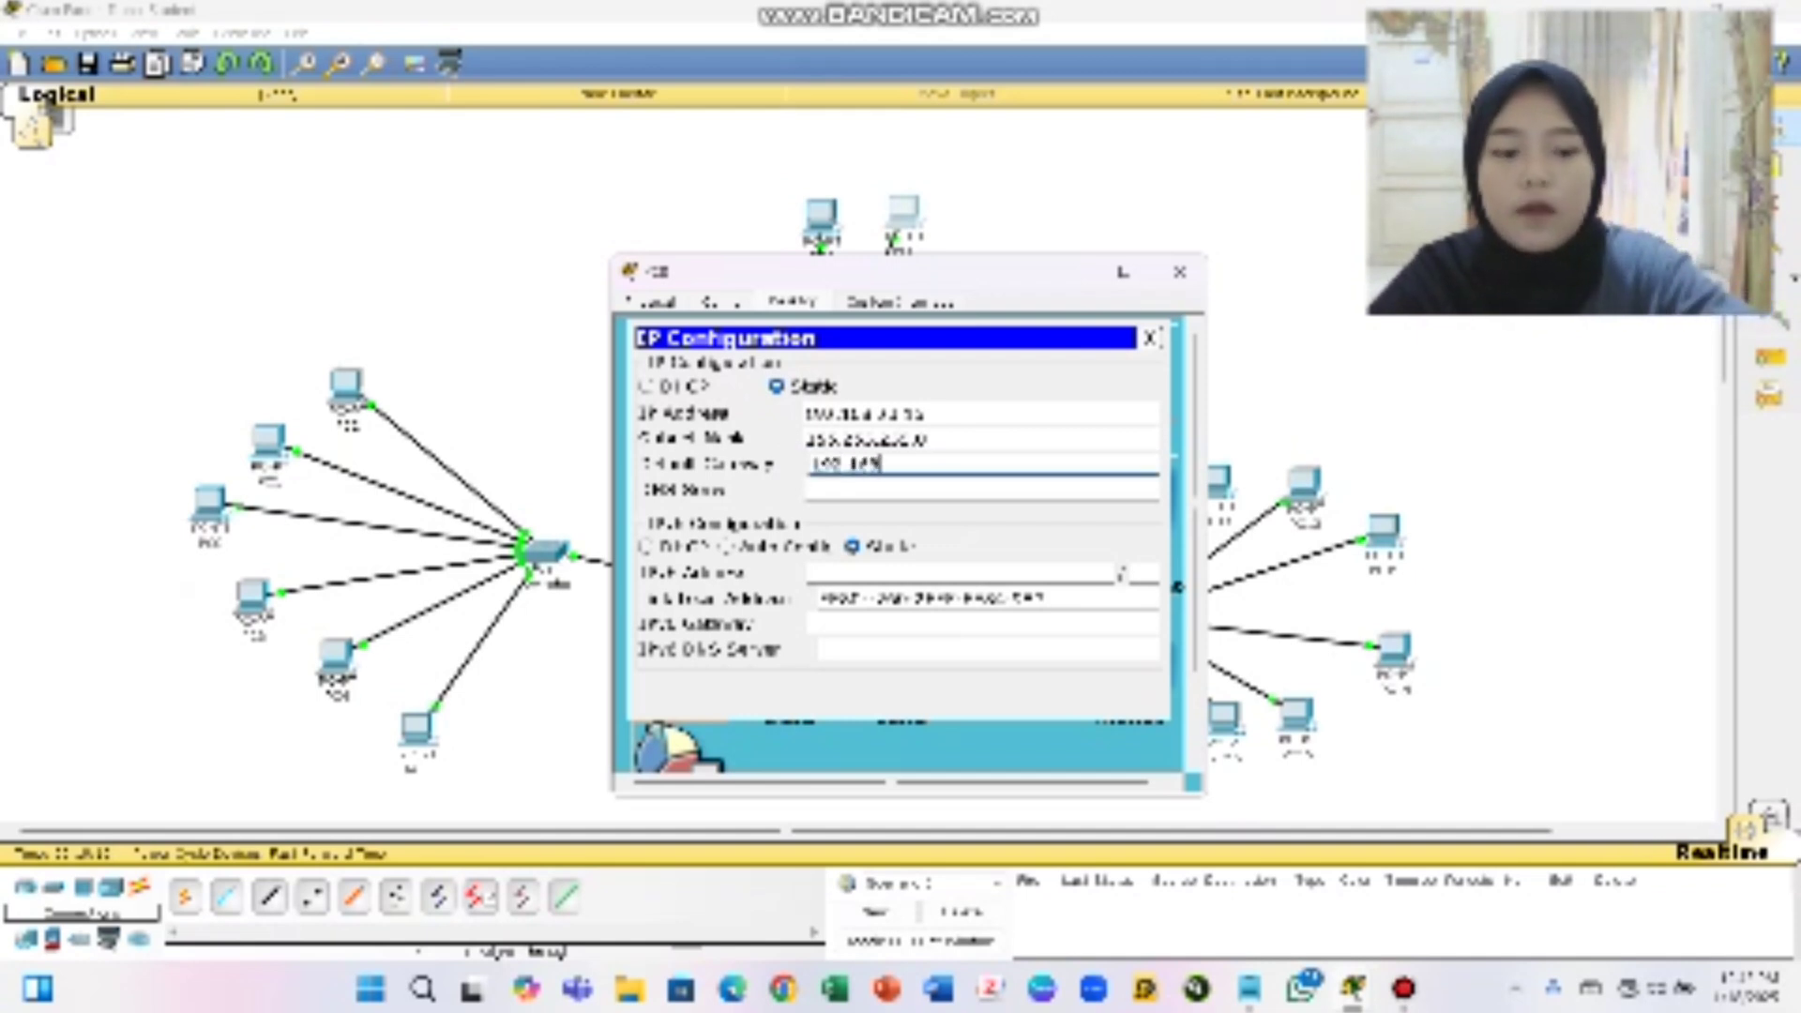
type(".23.254")
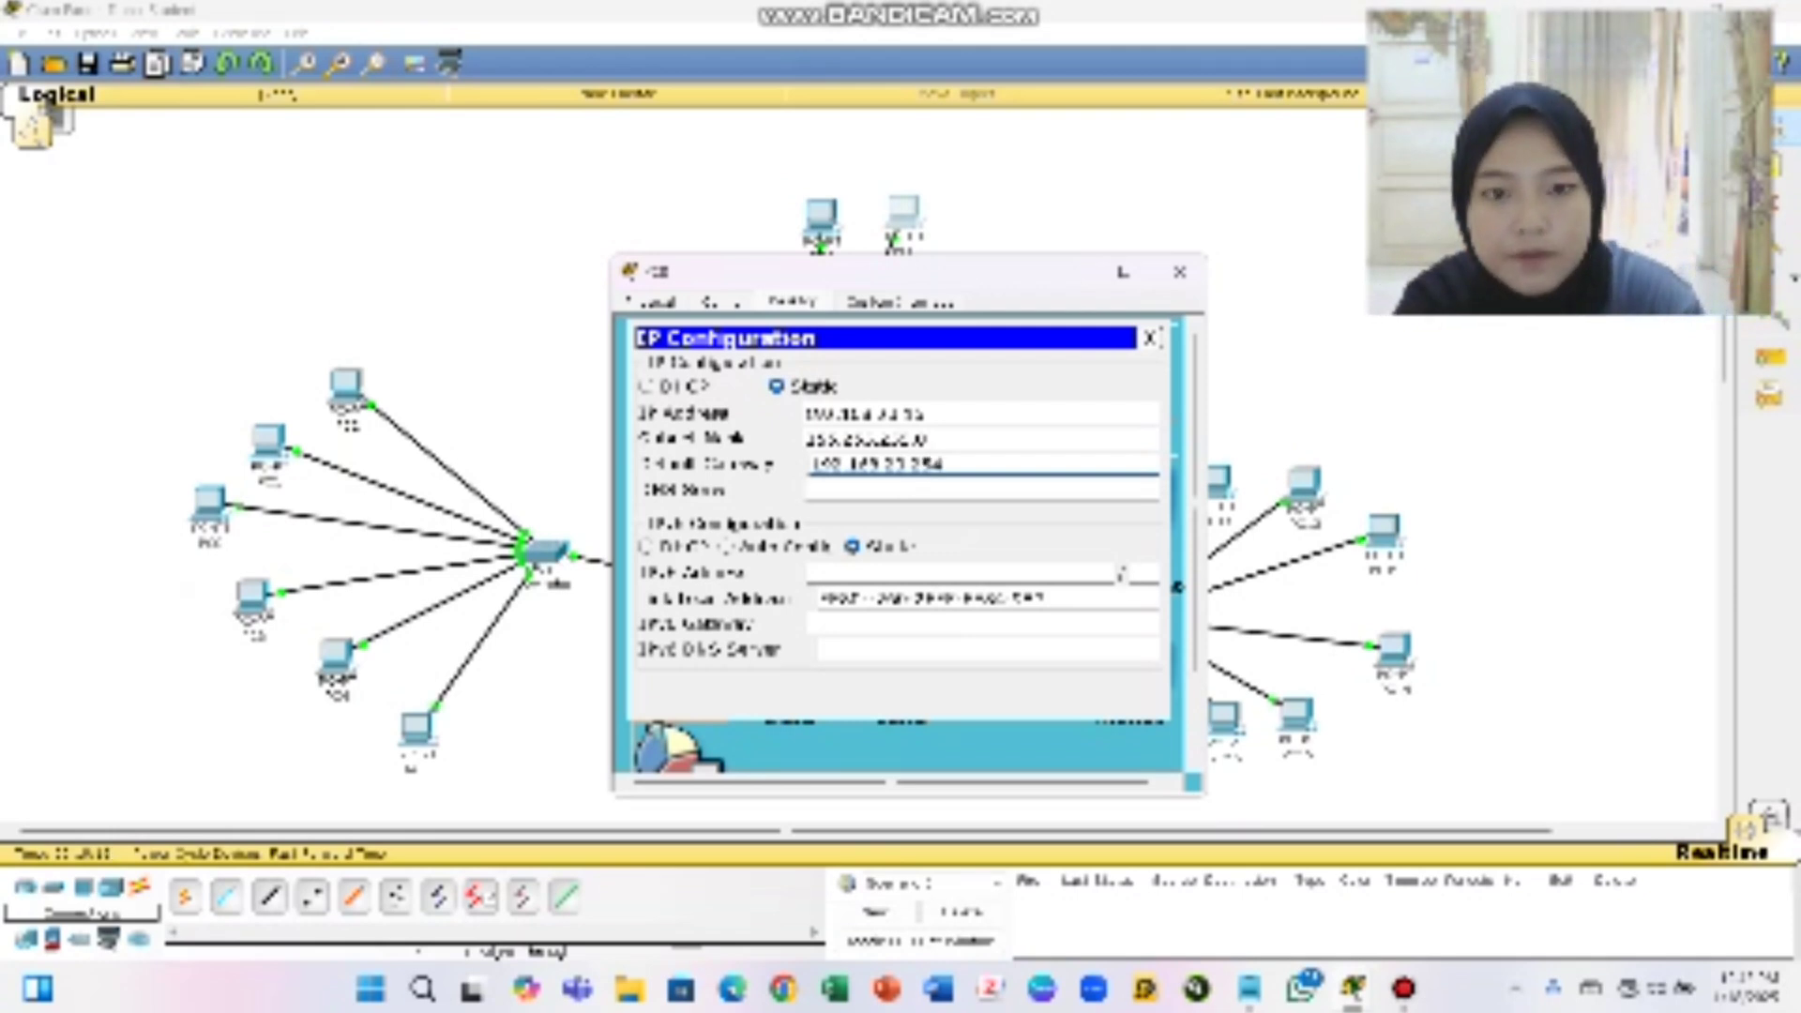
left_click(1179, 271)
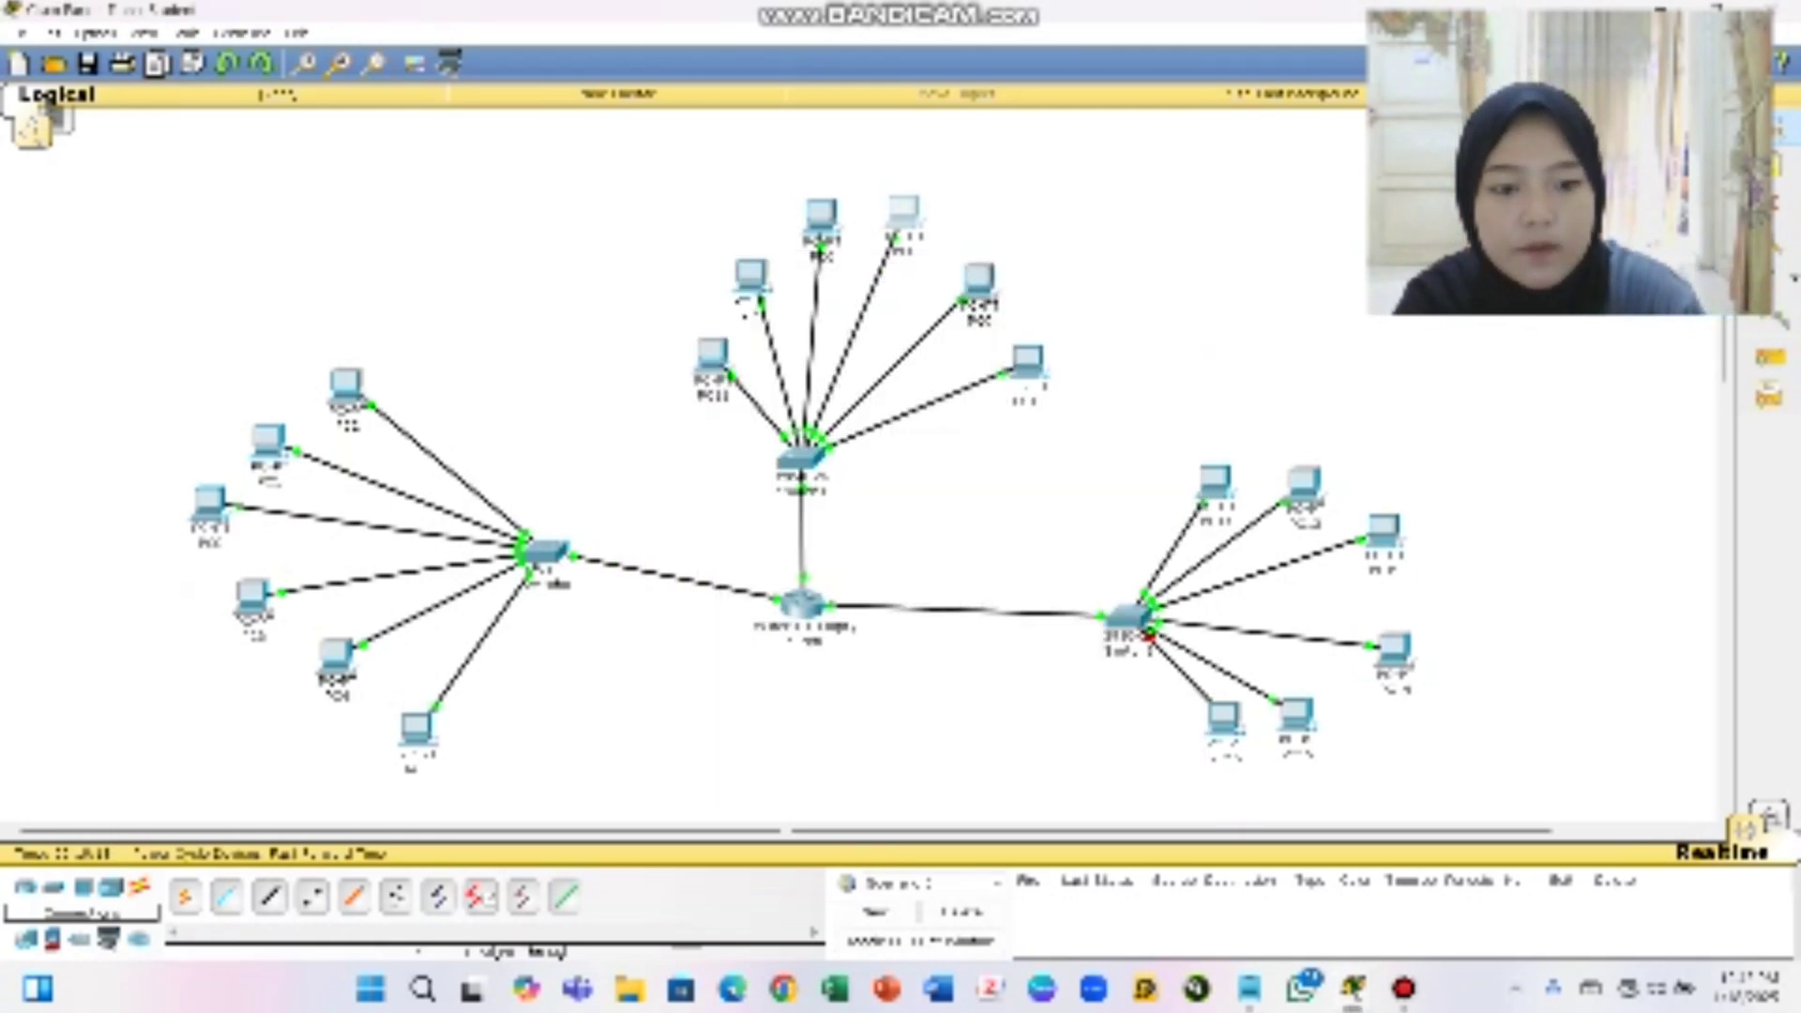
Recheck the Notepad address list, correct the IP address of the second group's fourth PC to 192.168.20.17, and close its settings
left_click(1249, 988)
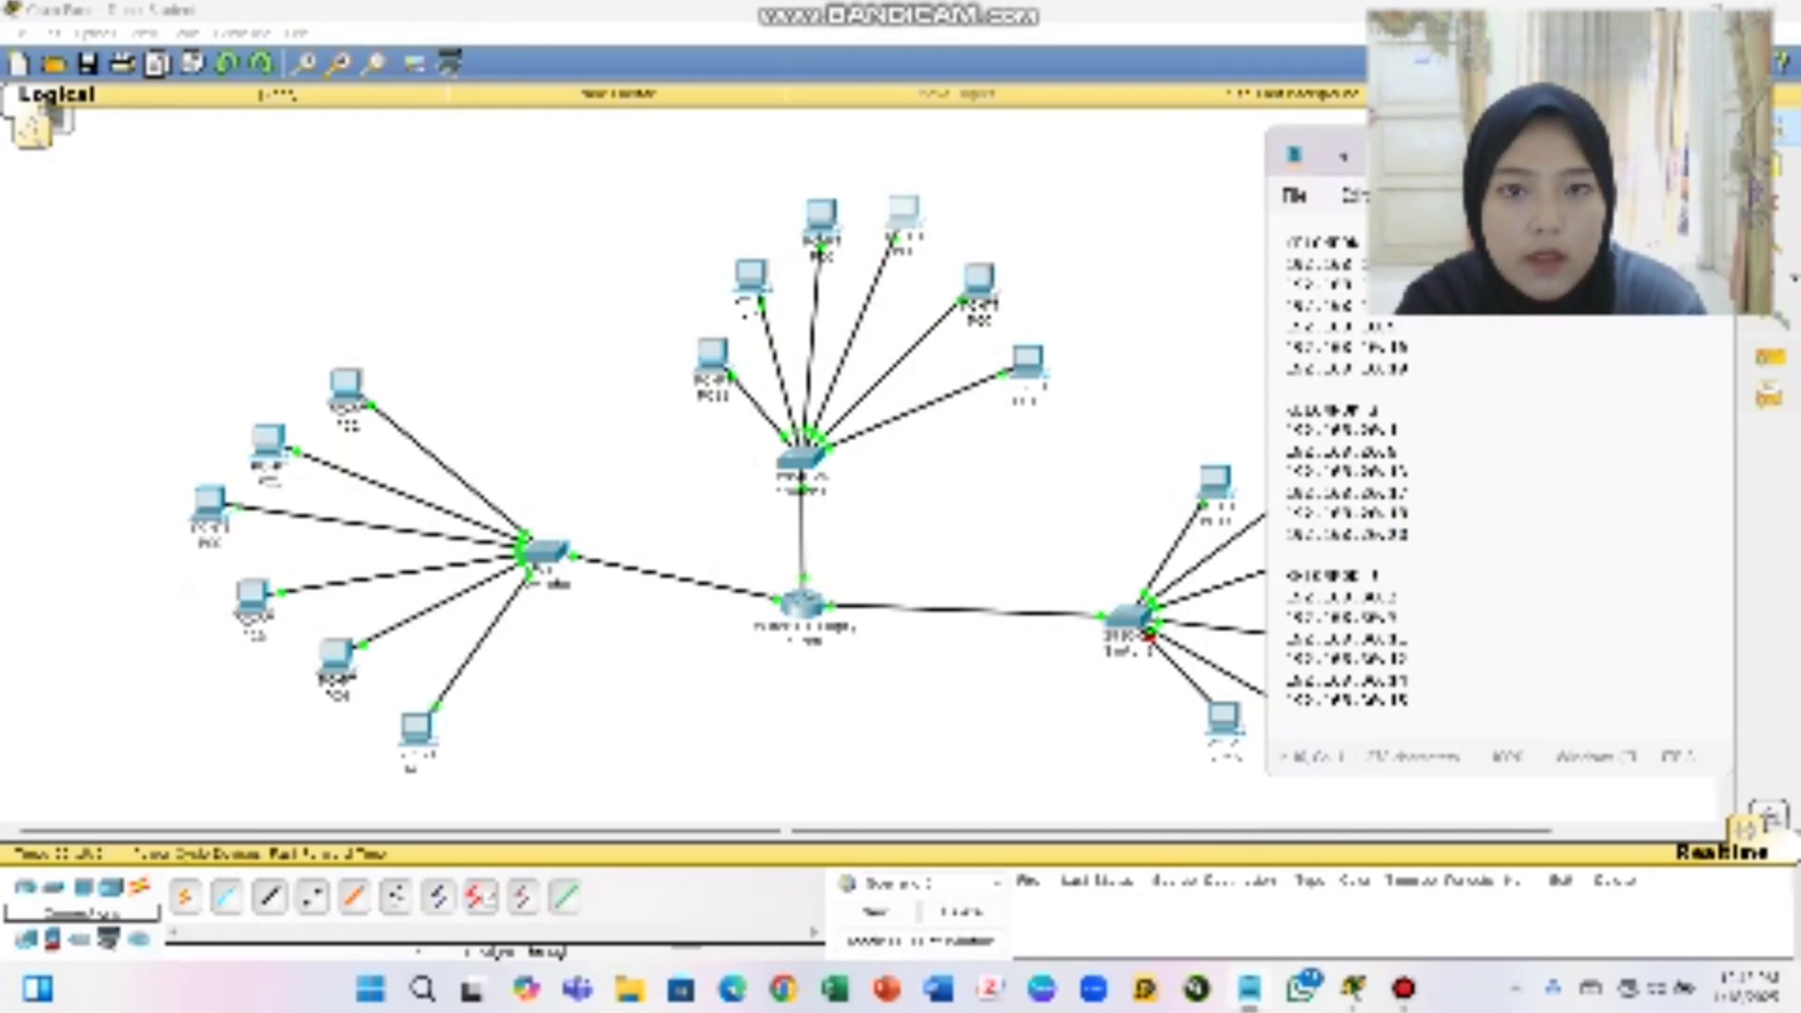
left_click(904, 214)
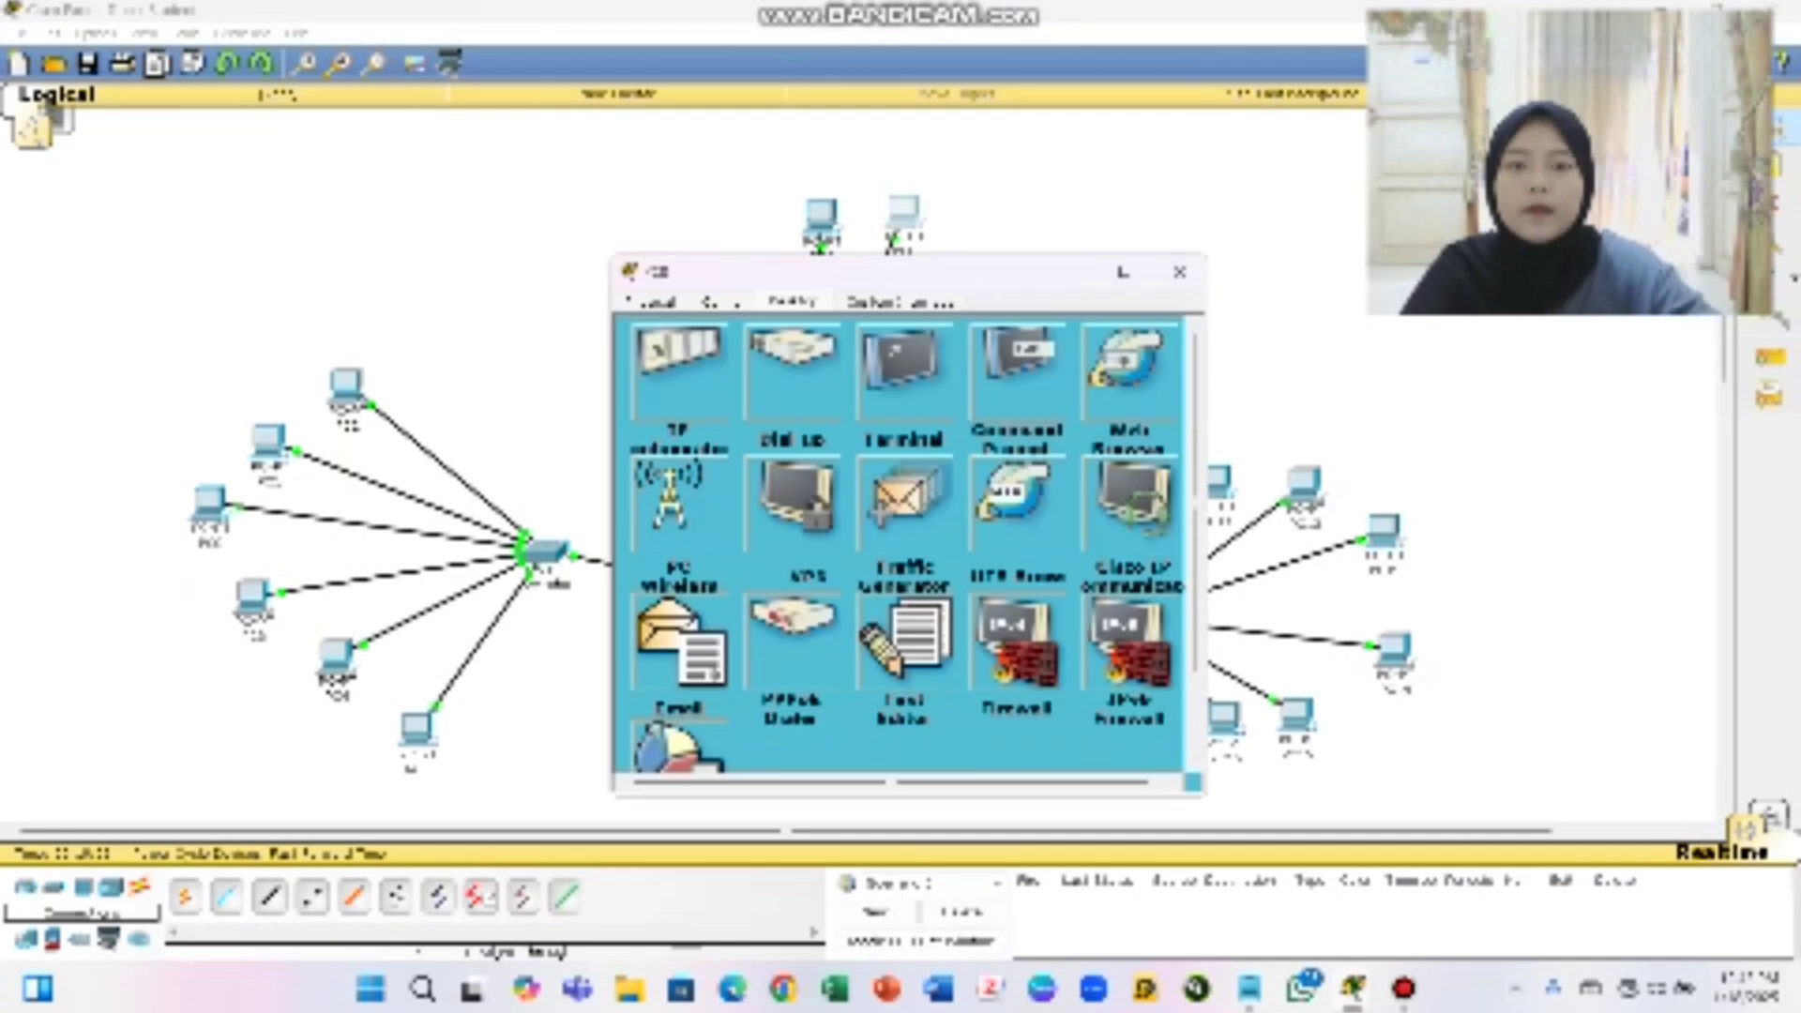
left_click(679, 370)
left_click(927, 414)
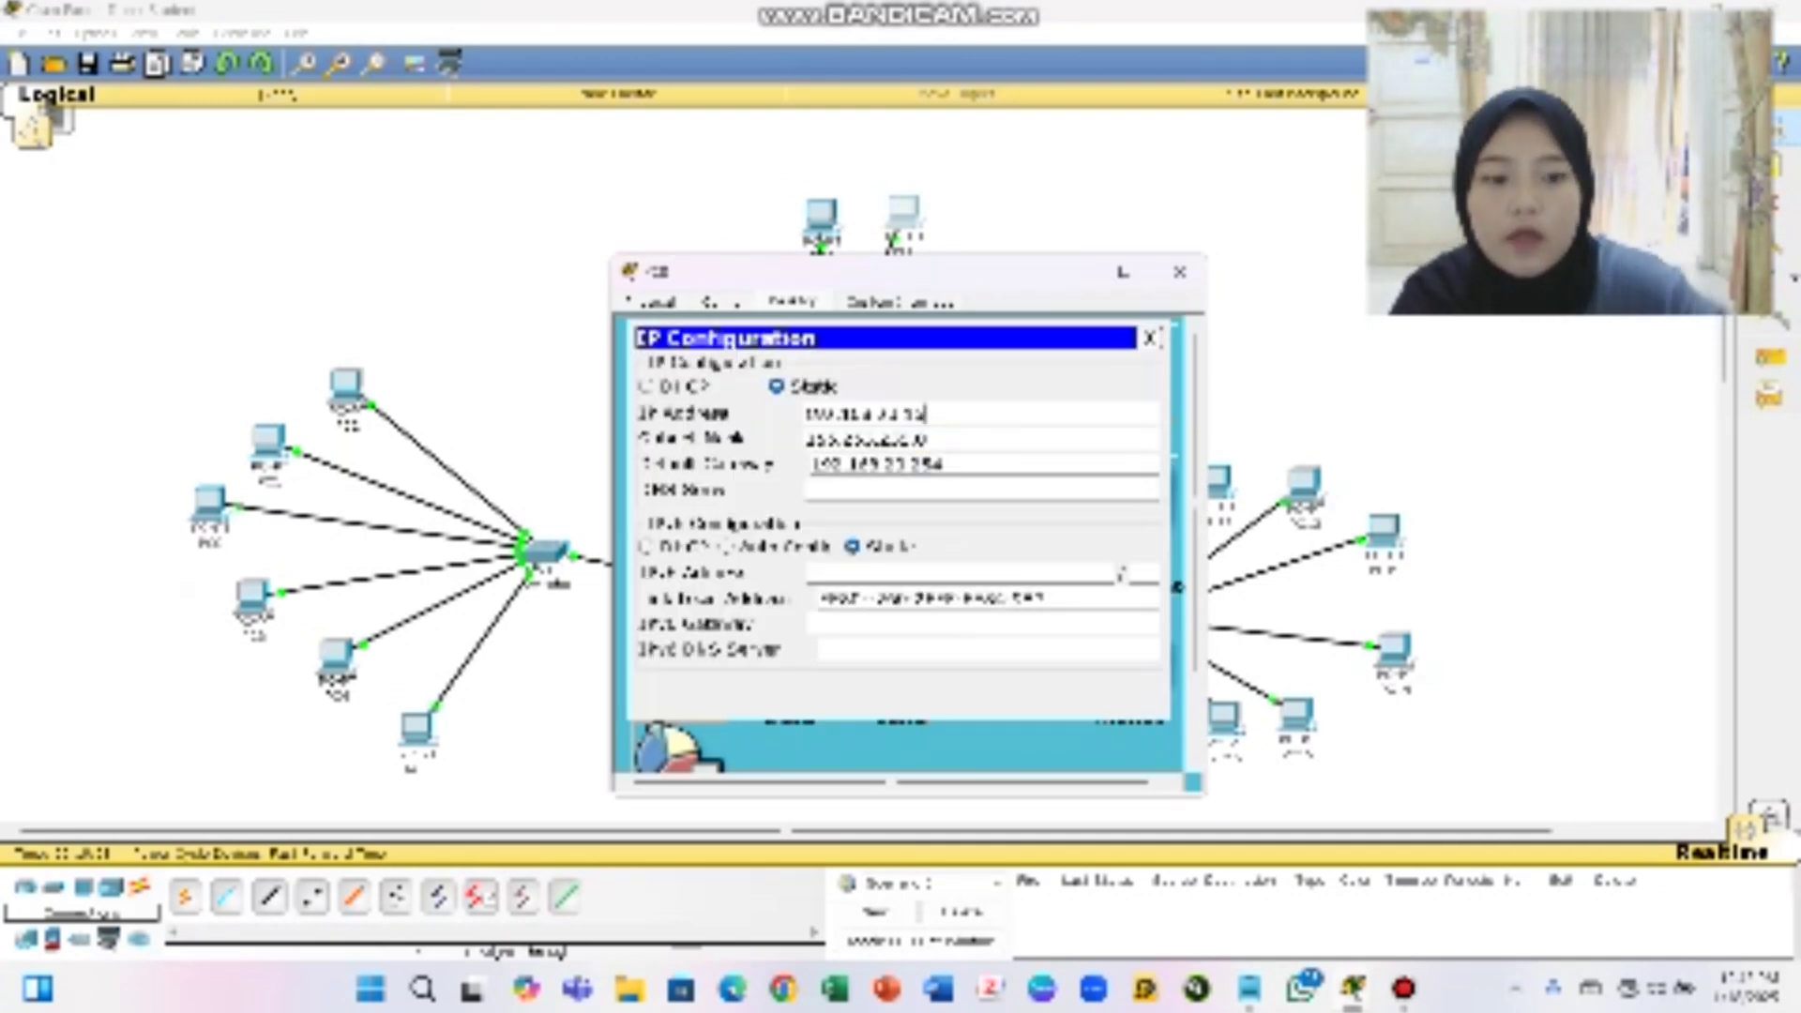
key("BackSpace")
type("7")
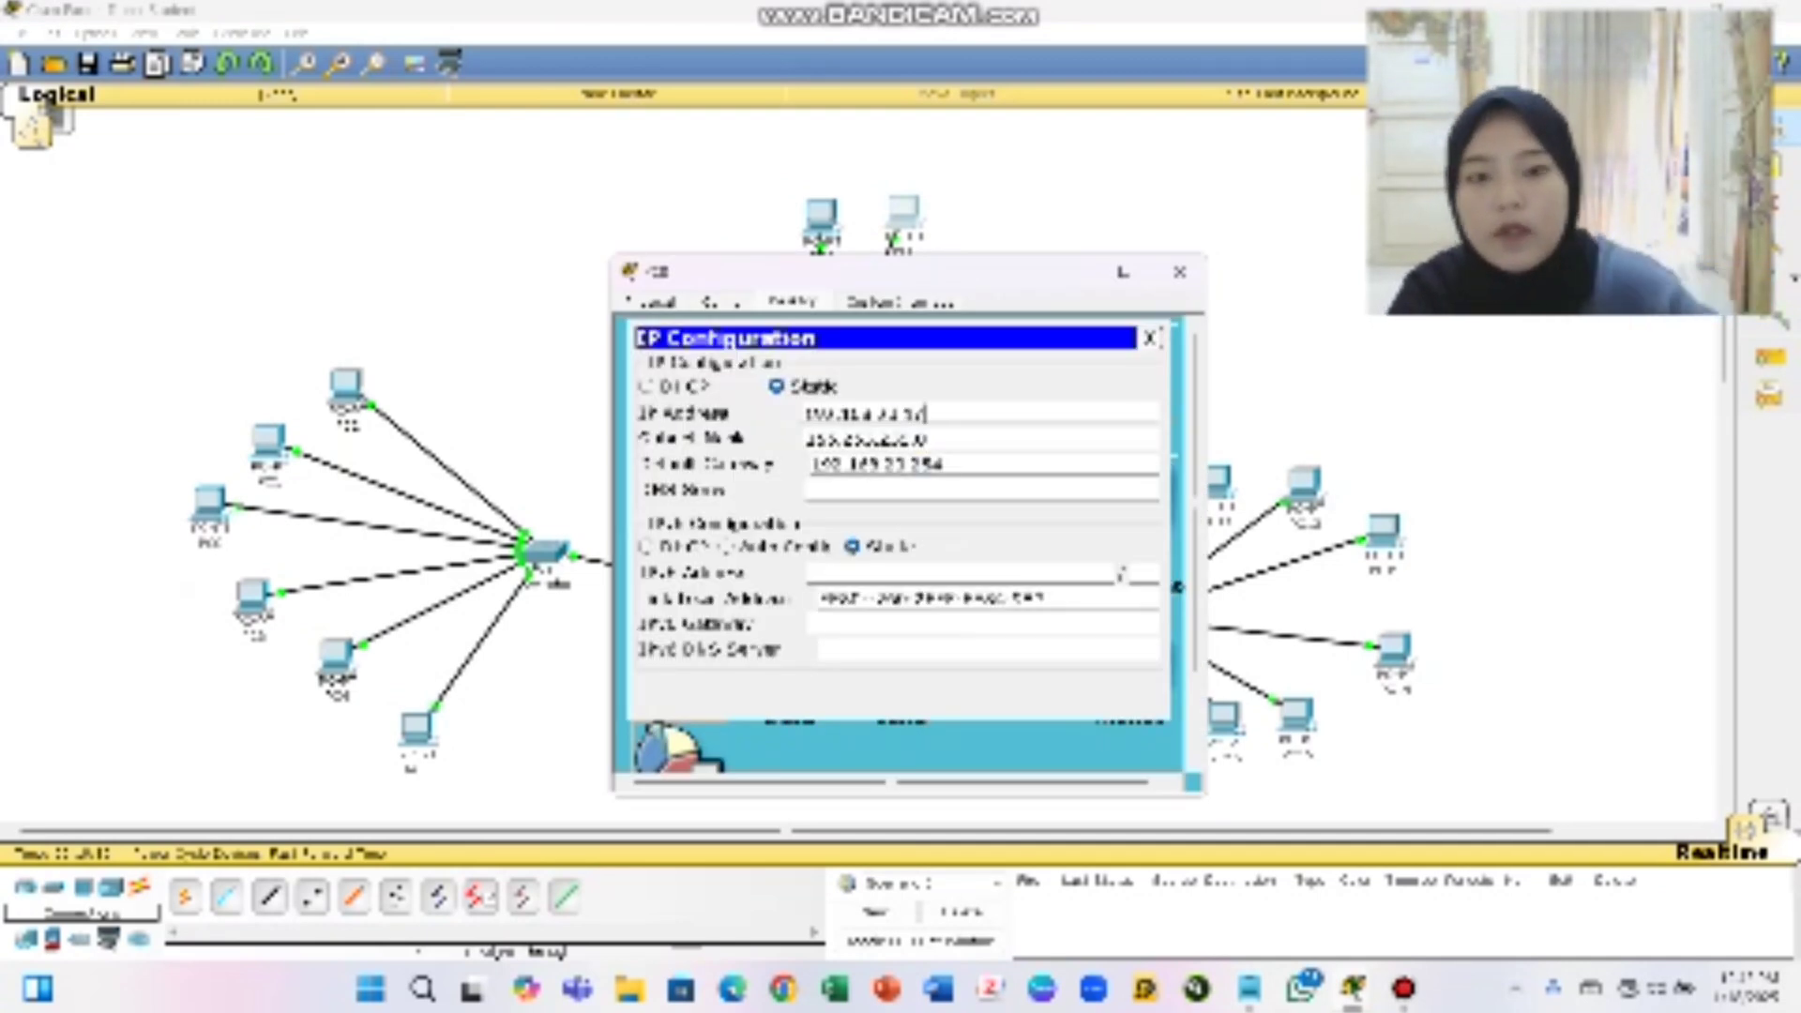
left_click(1179, 272)
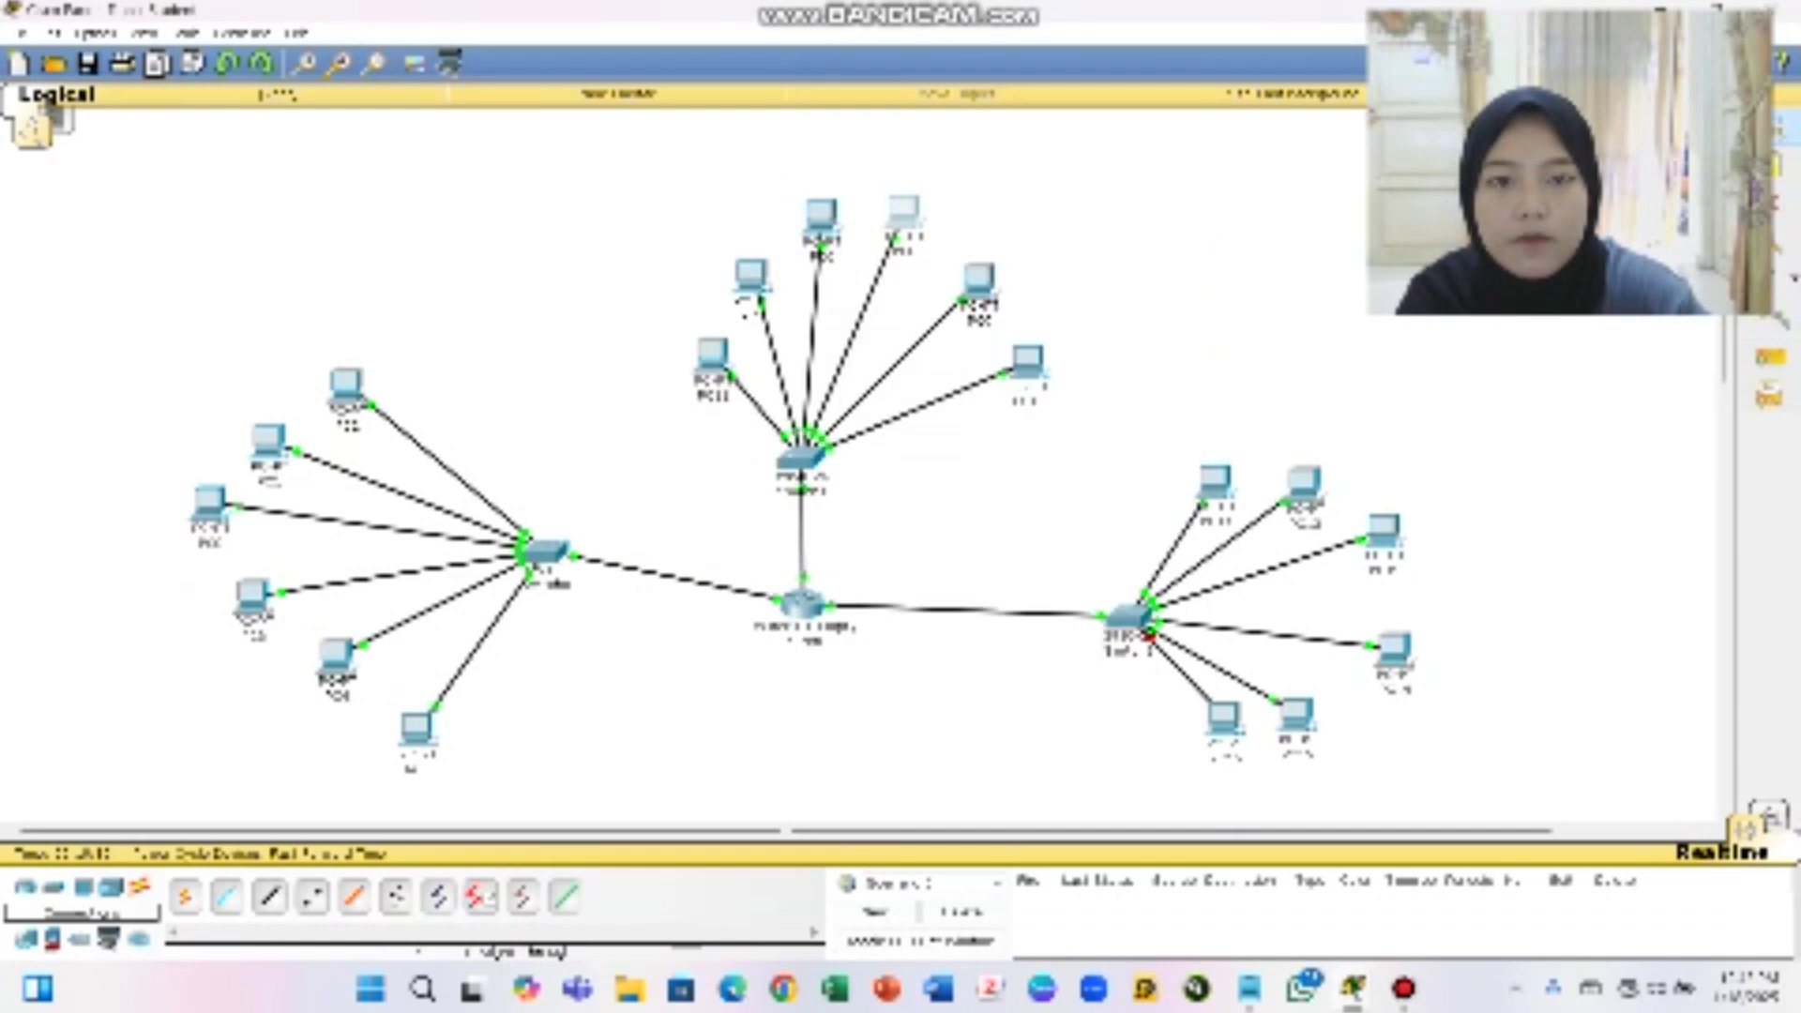
Assign the fifth KELOMPOK 2 address from the list to the fifth PC from the left in the second group
left_click(903, 211)
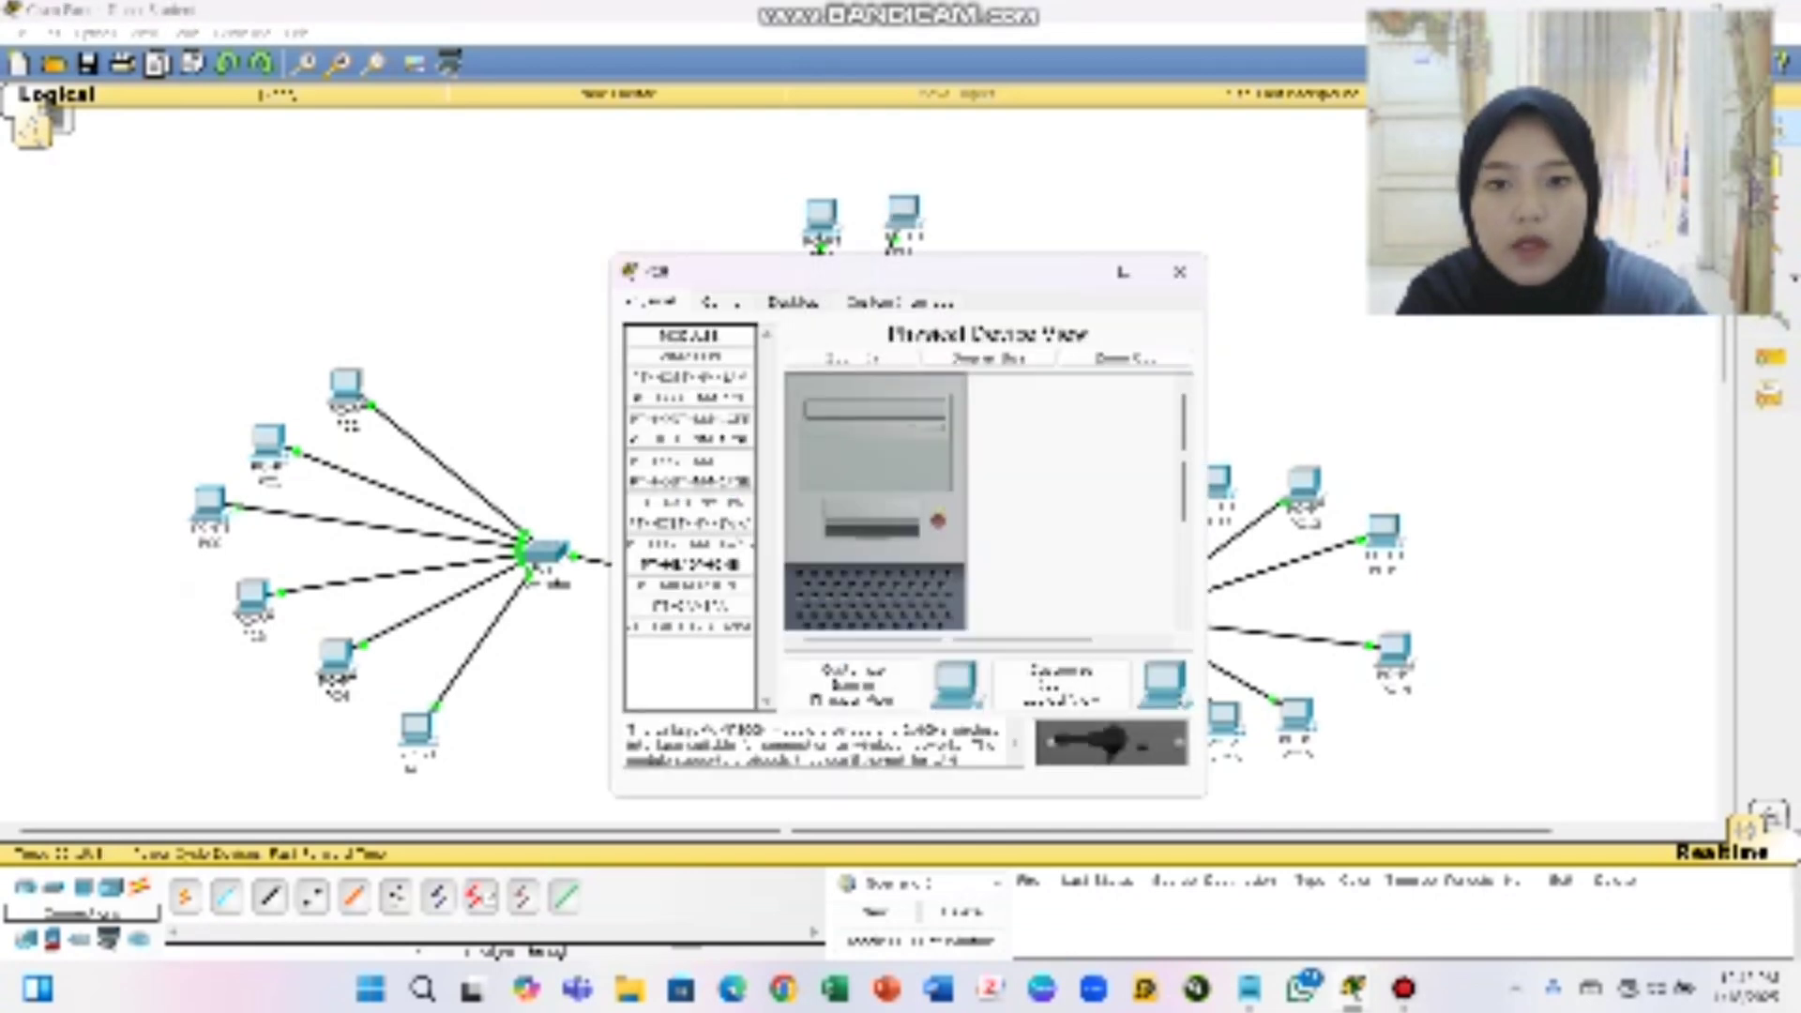
left_click(793, 302)
left_click(683, 362)
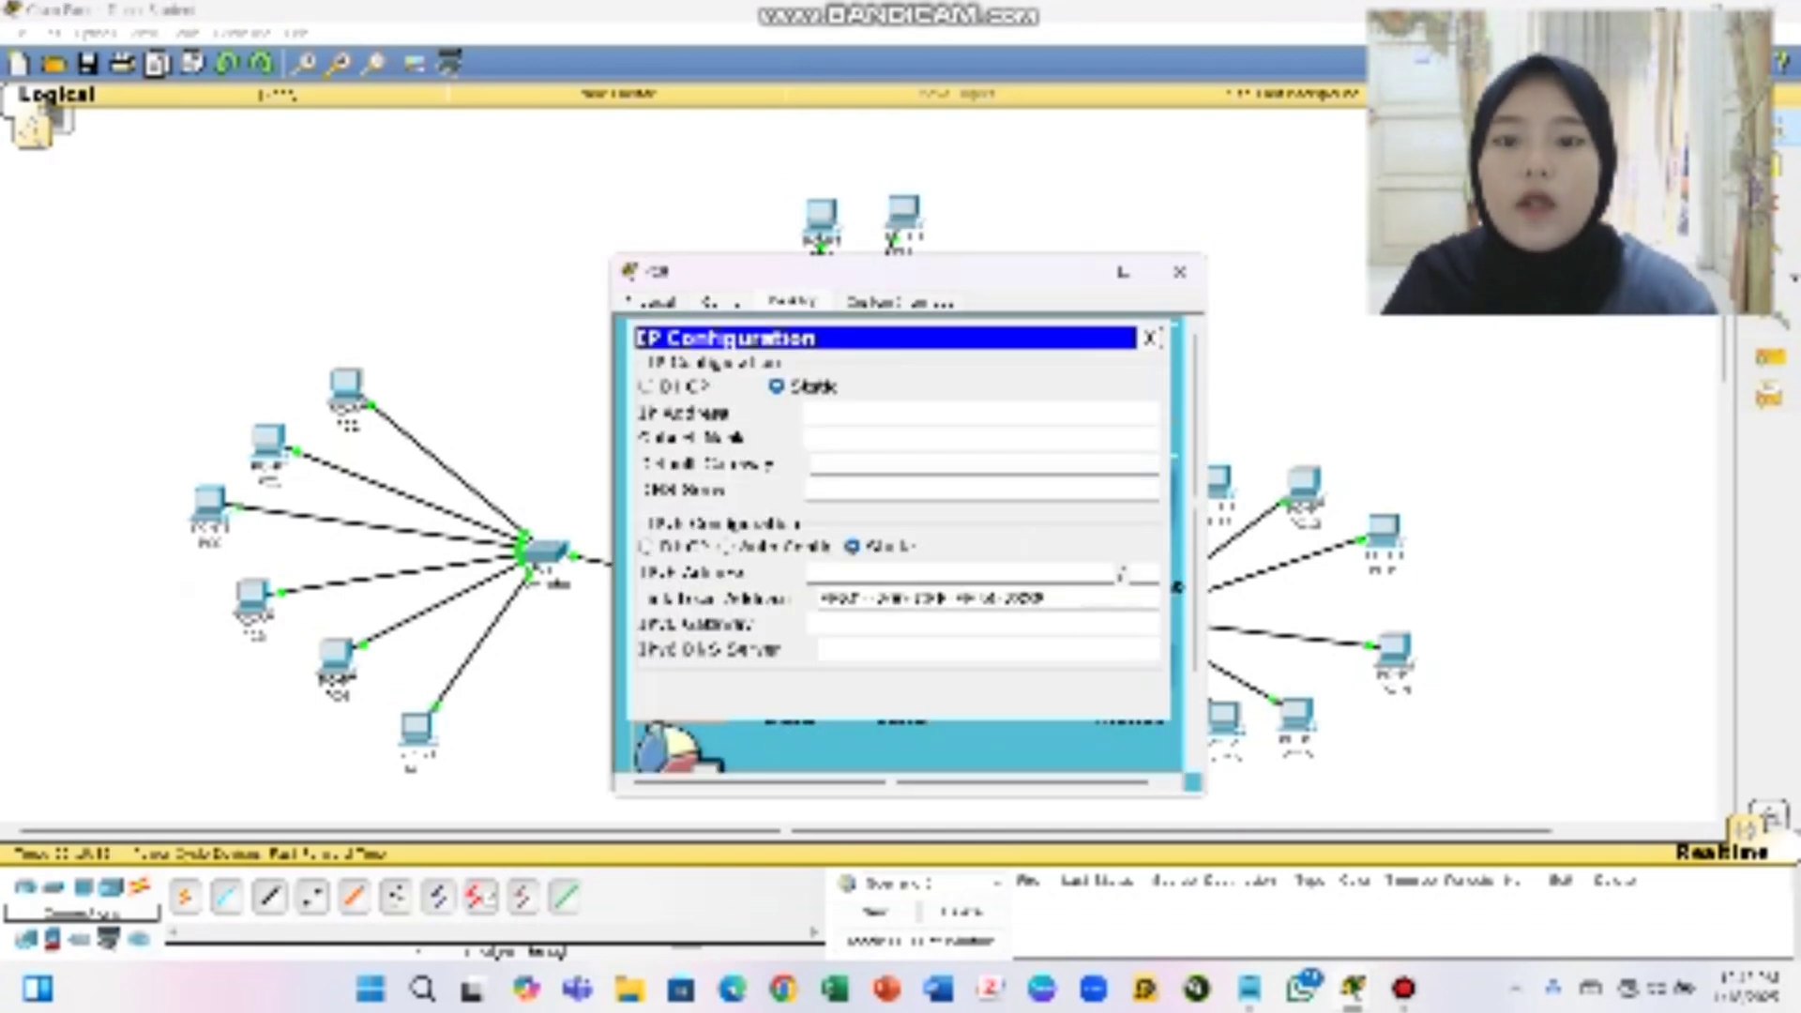
type("192")
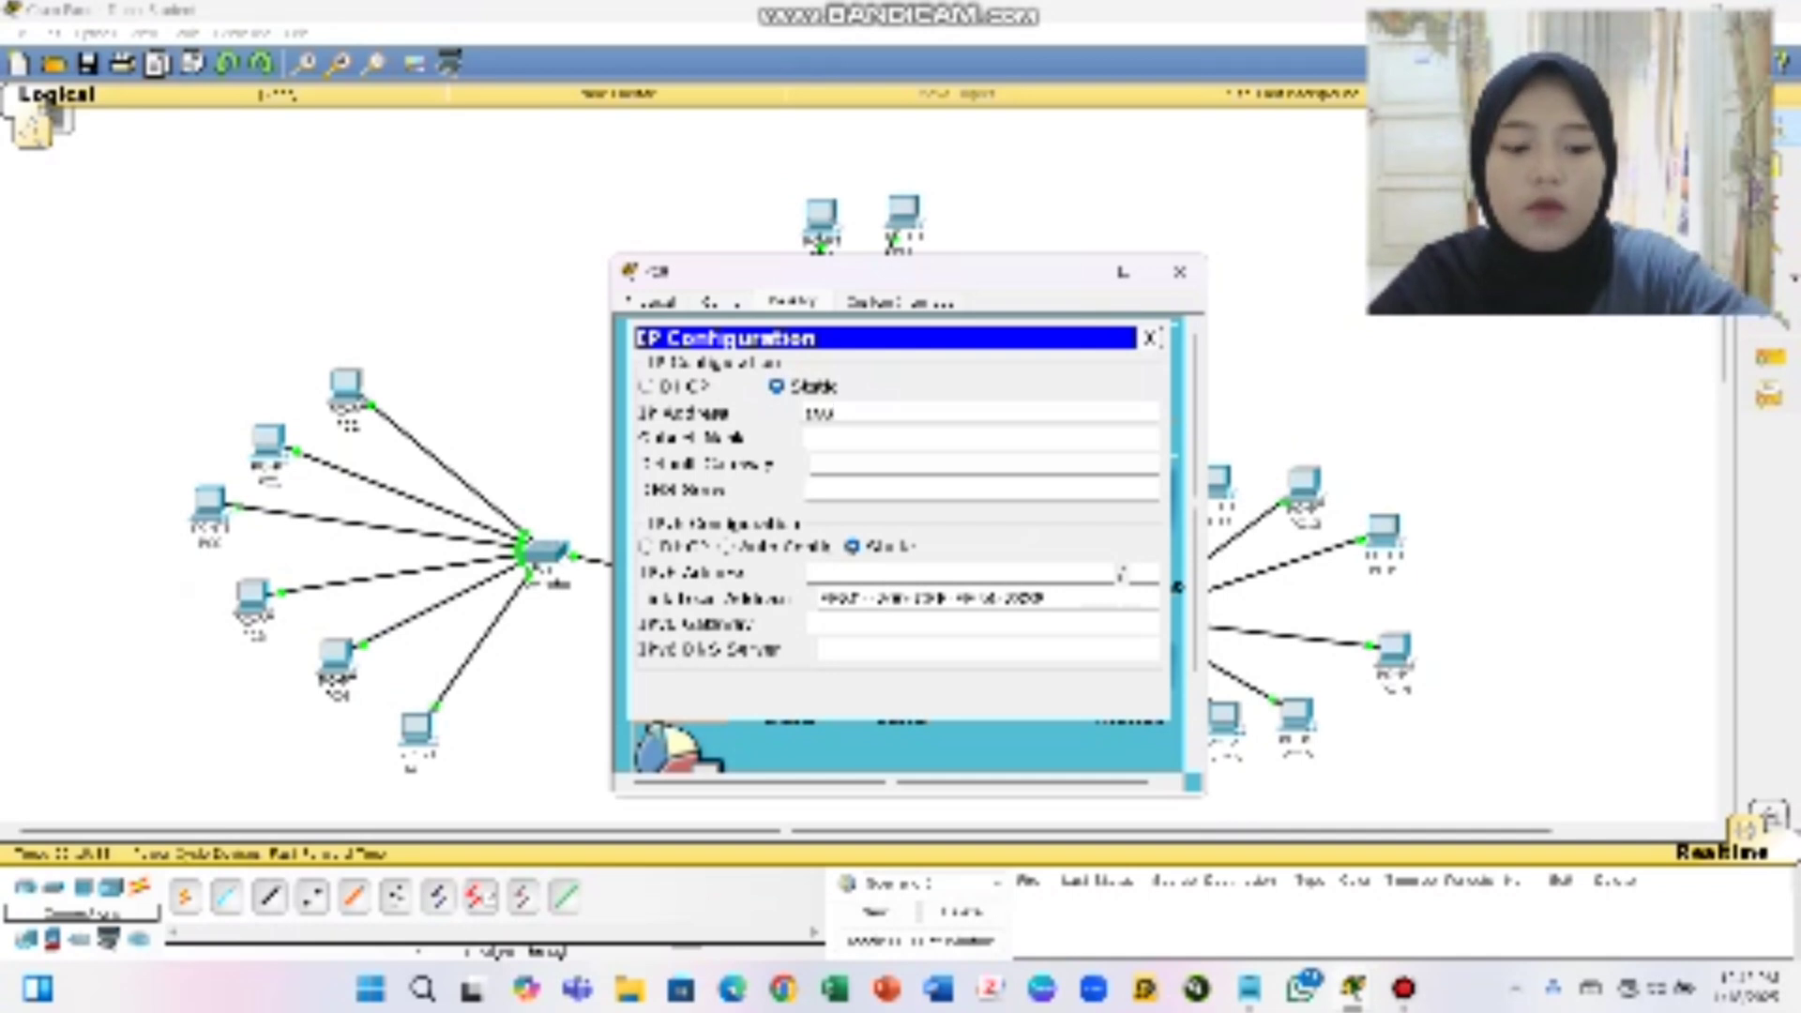
type(".168.2.2")
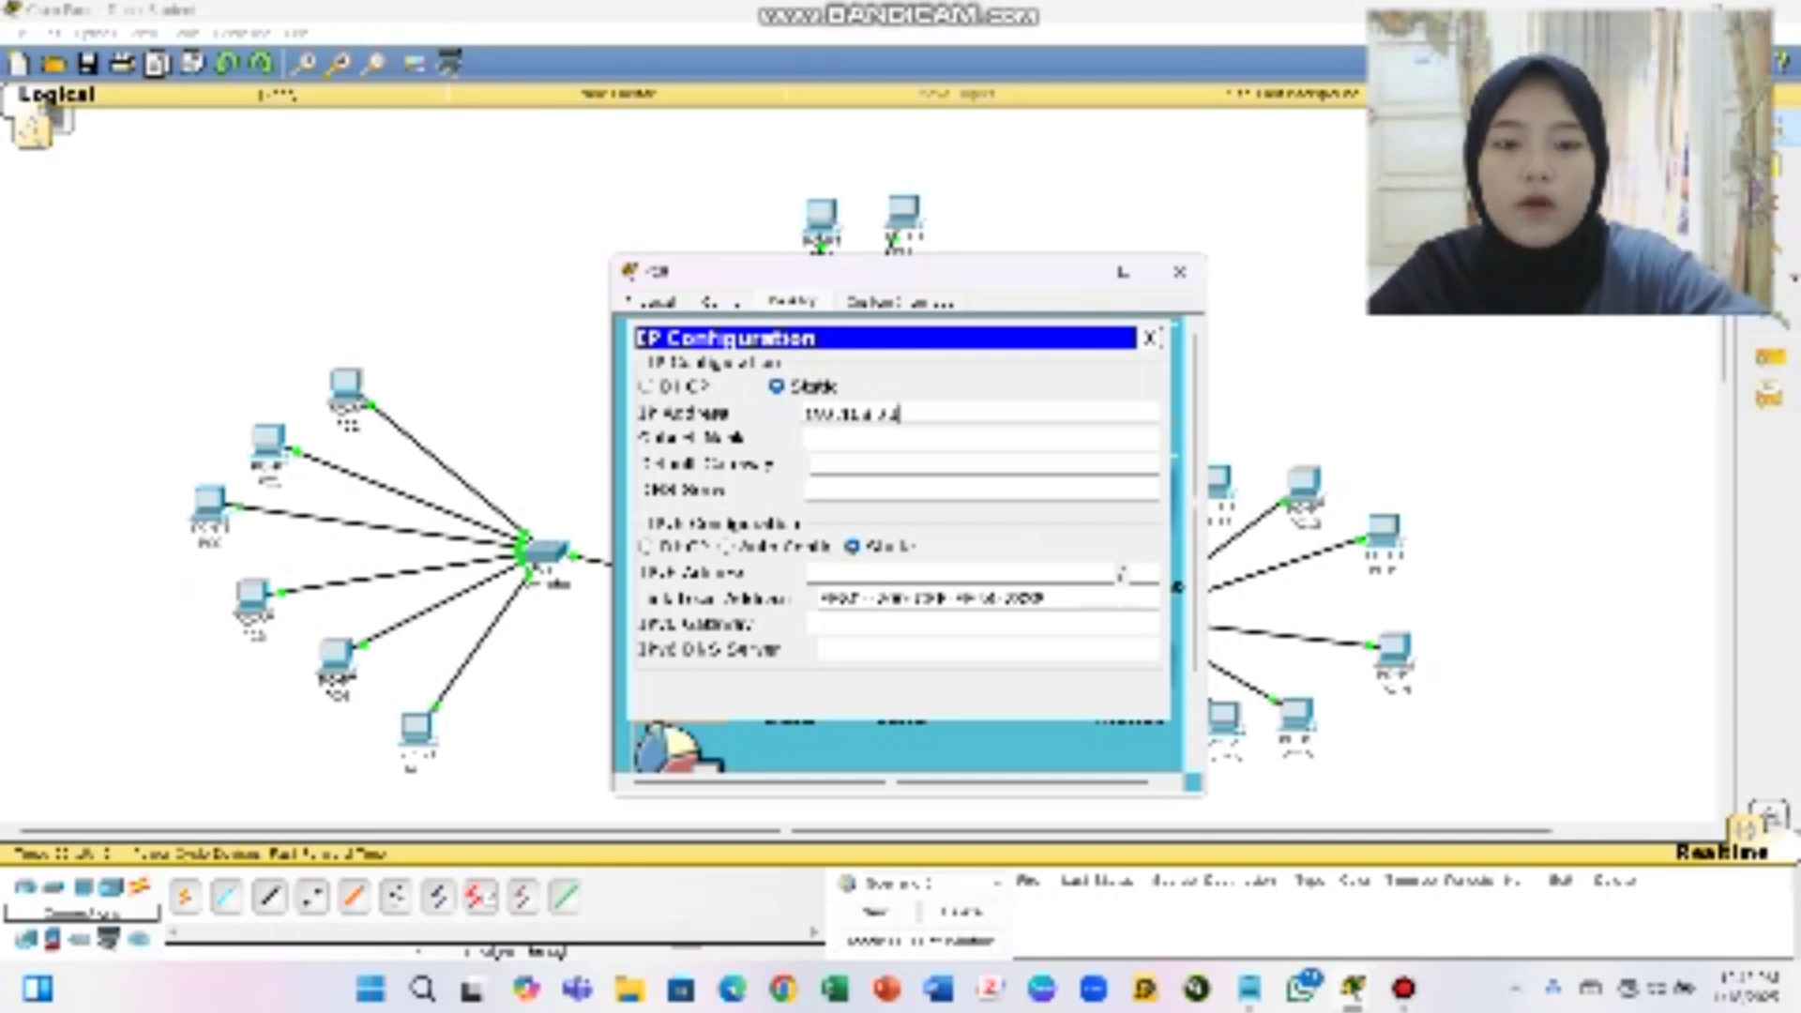
type(".24")
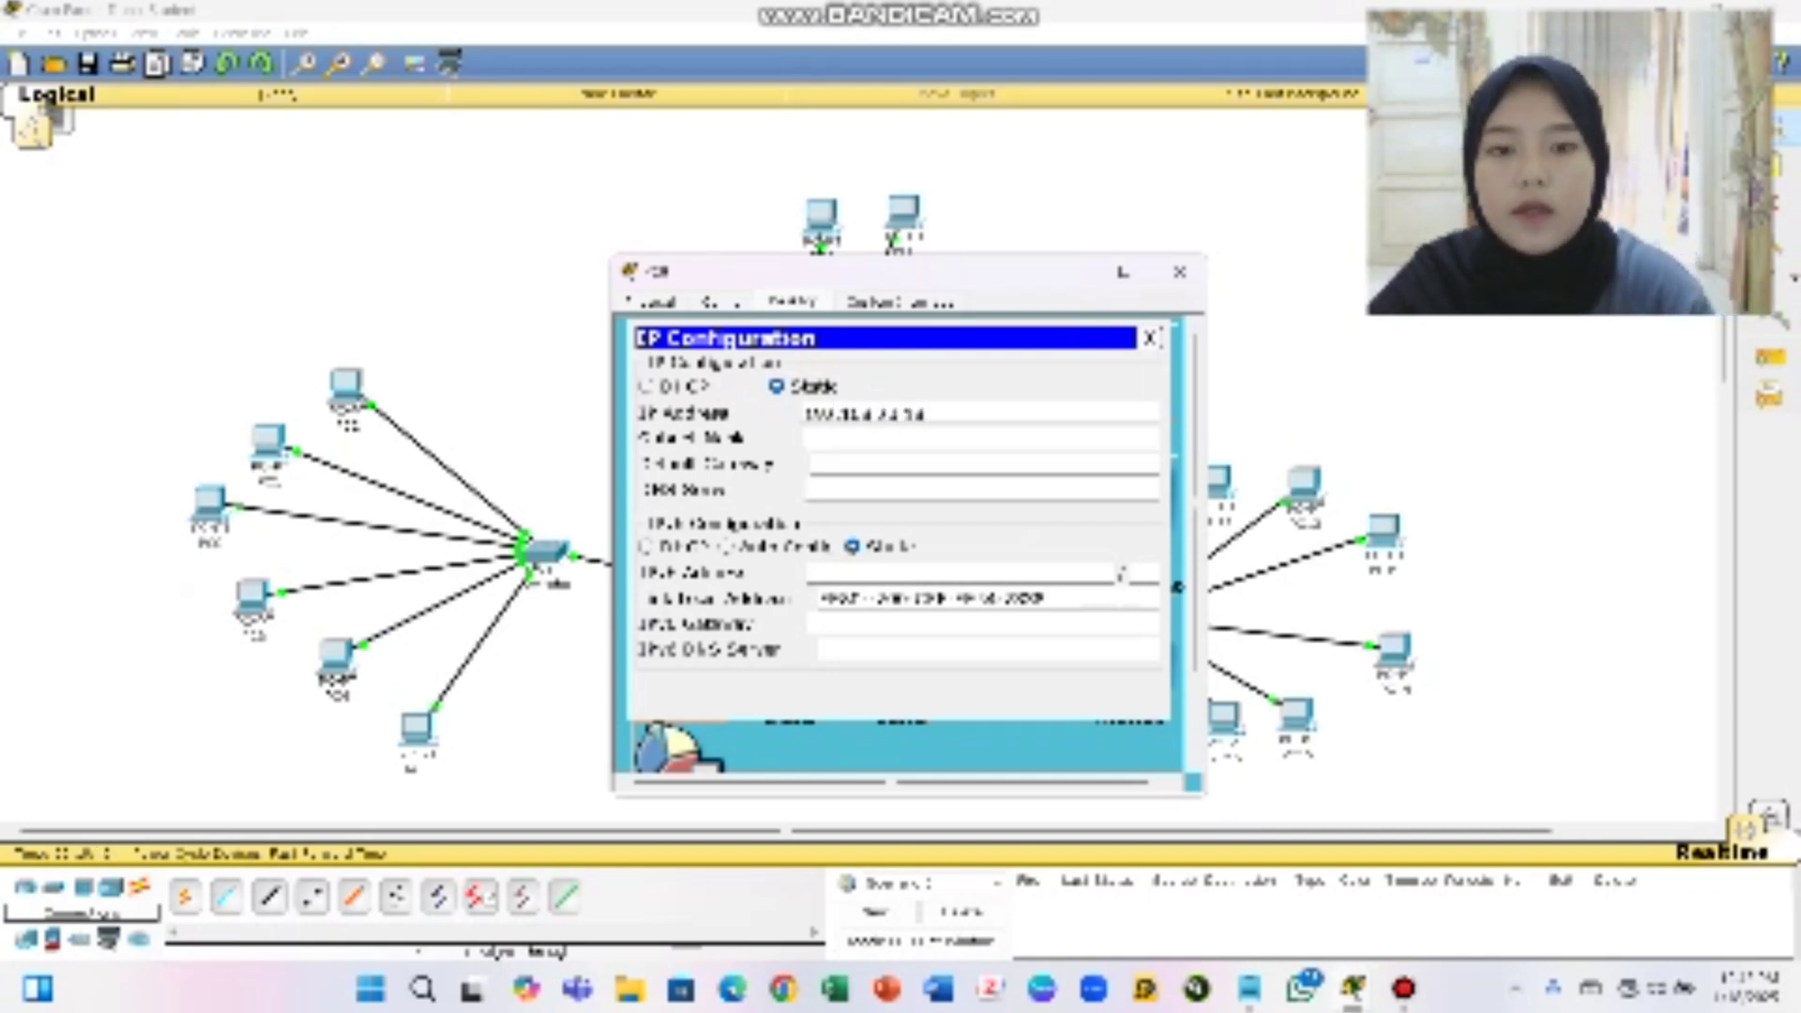
Fill in subnet mask 255.255.255.0 and default gateway 192.168.20.254 for the second group's fifth PC
key("Tab")
key("Tab")
type("1")
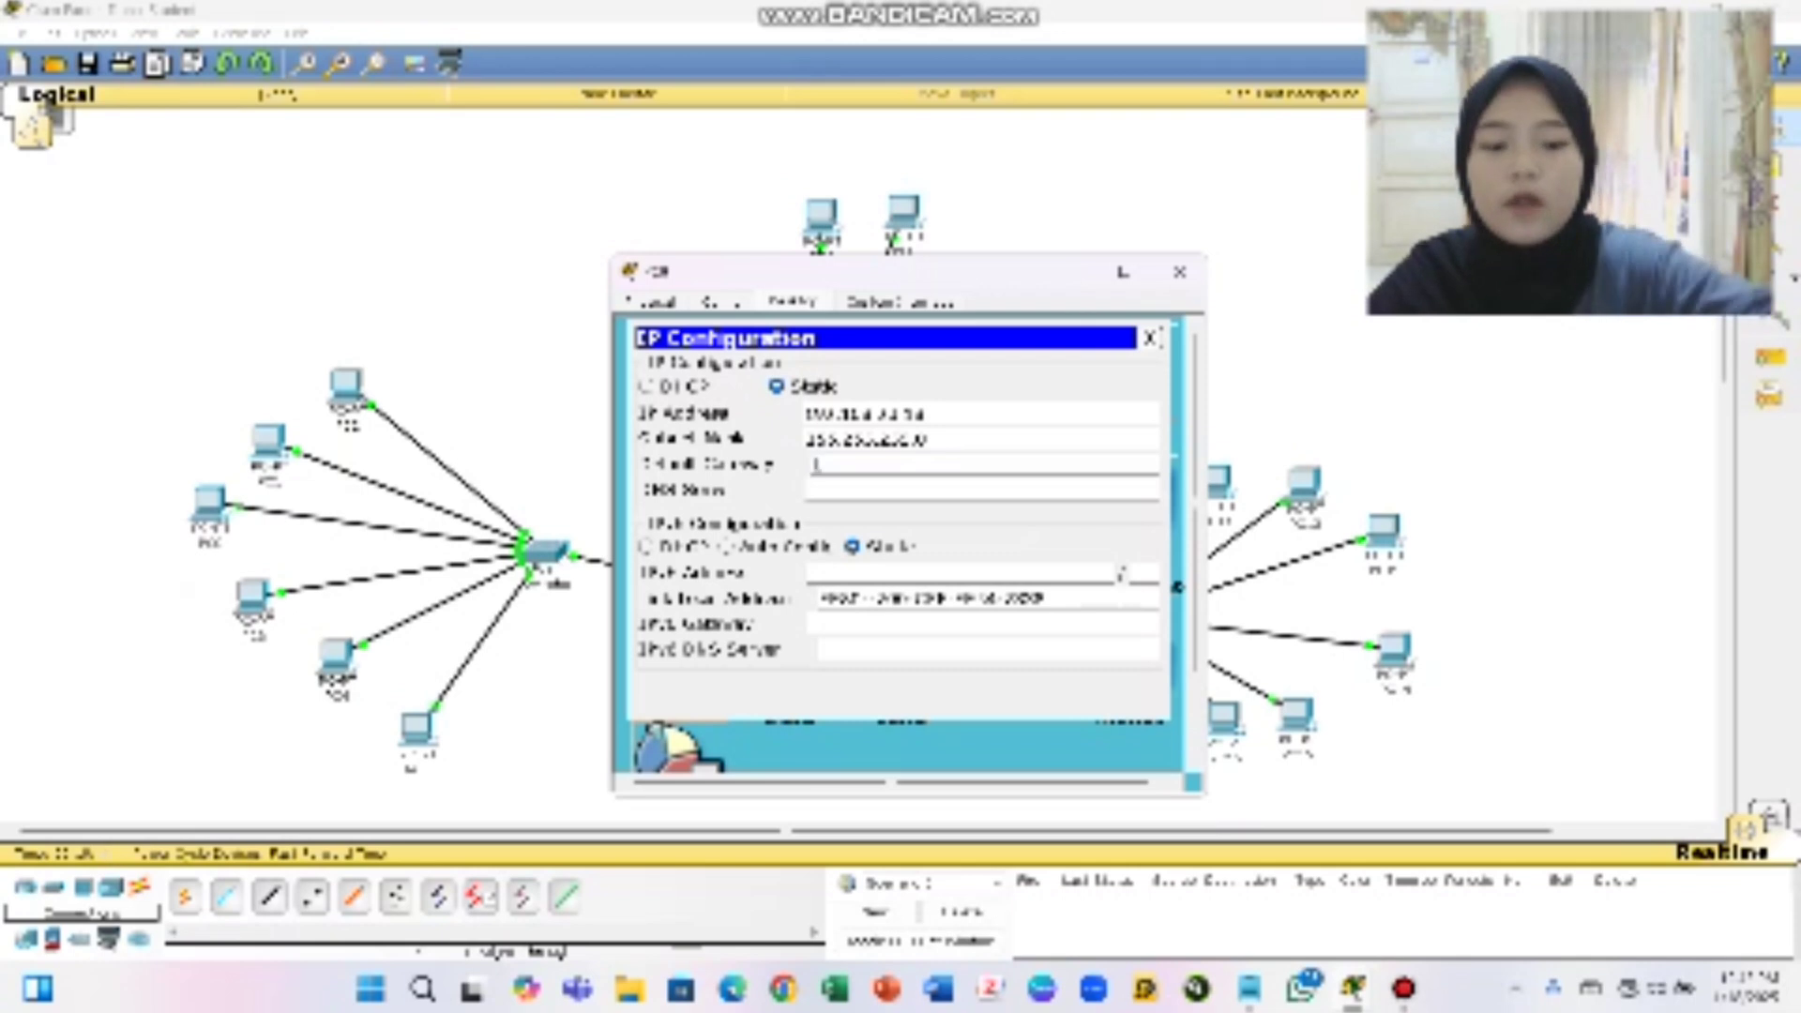
type("92.168")
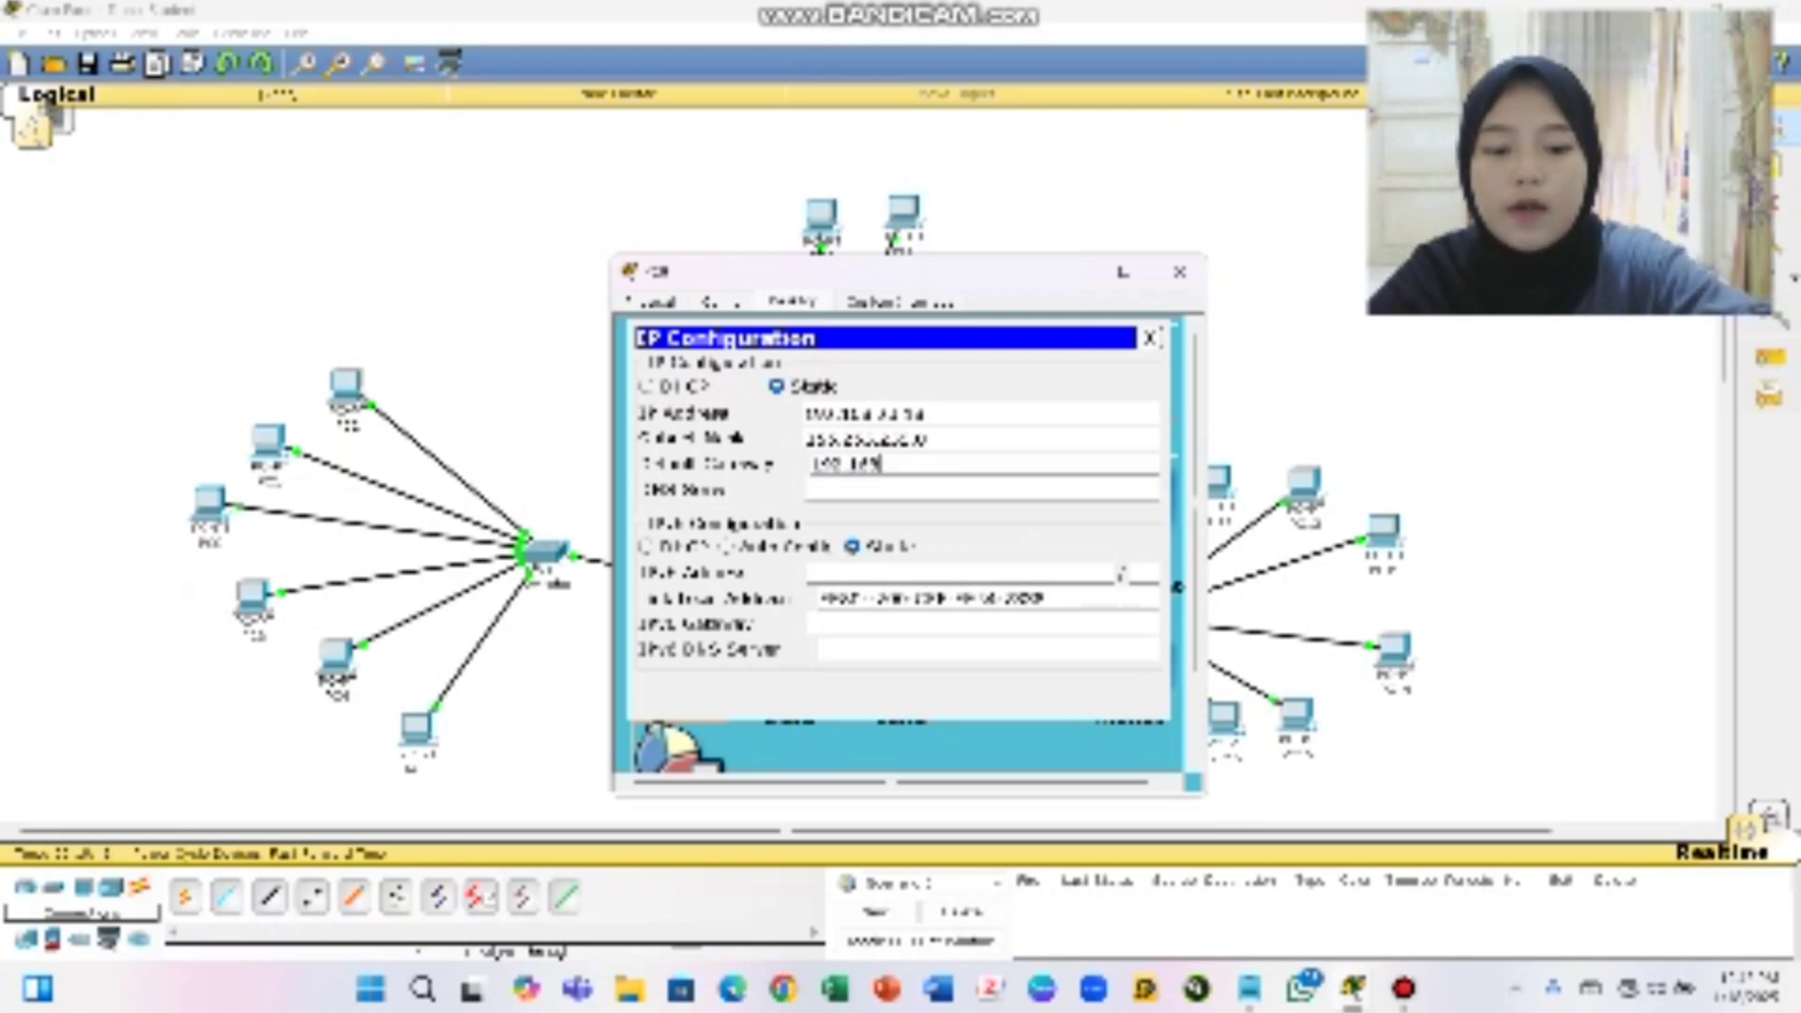
type(".2.1")
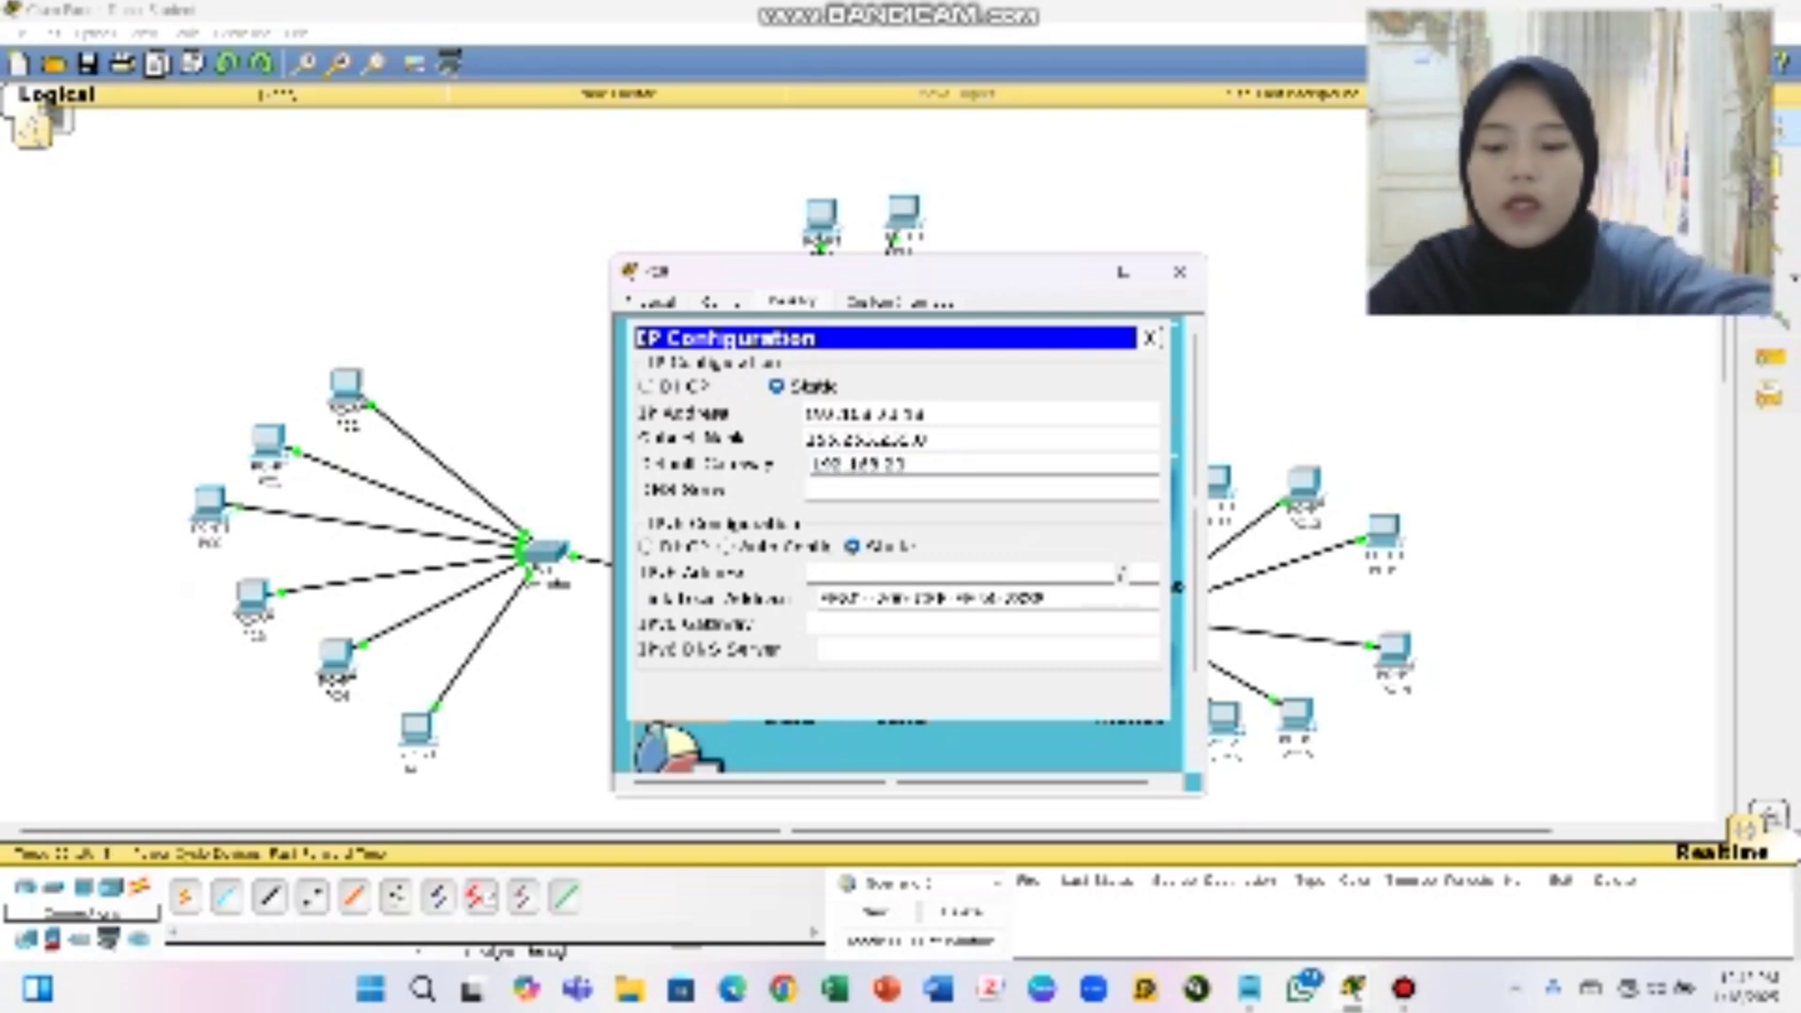
type(".254")
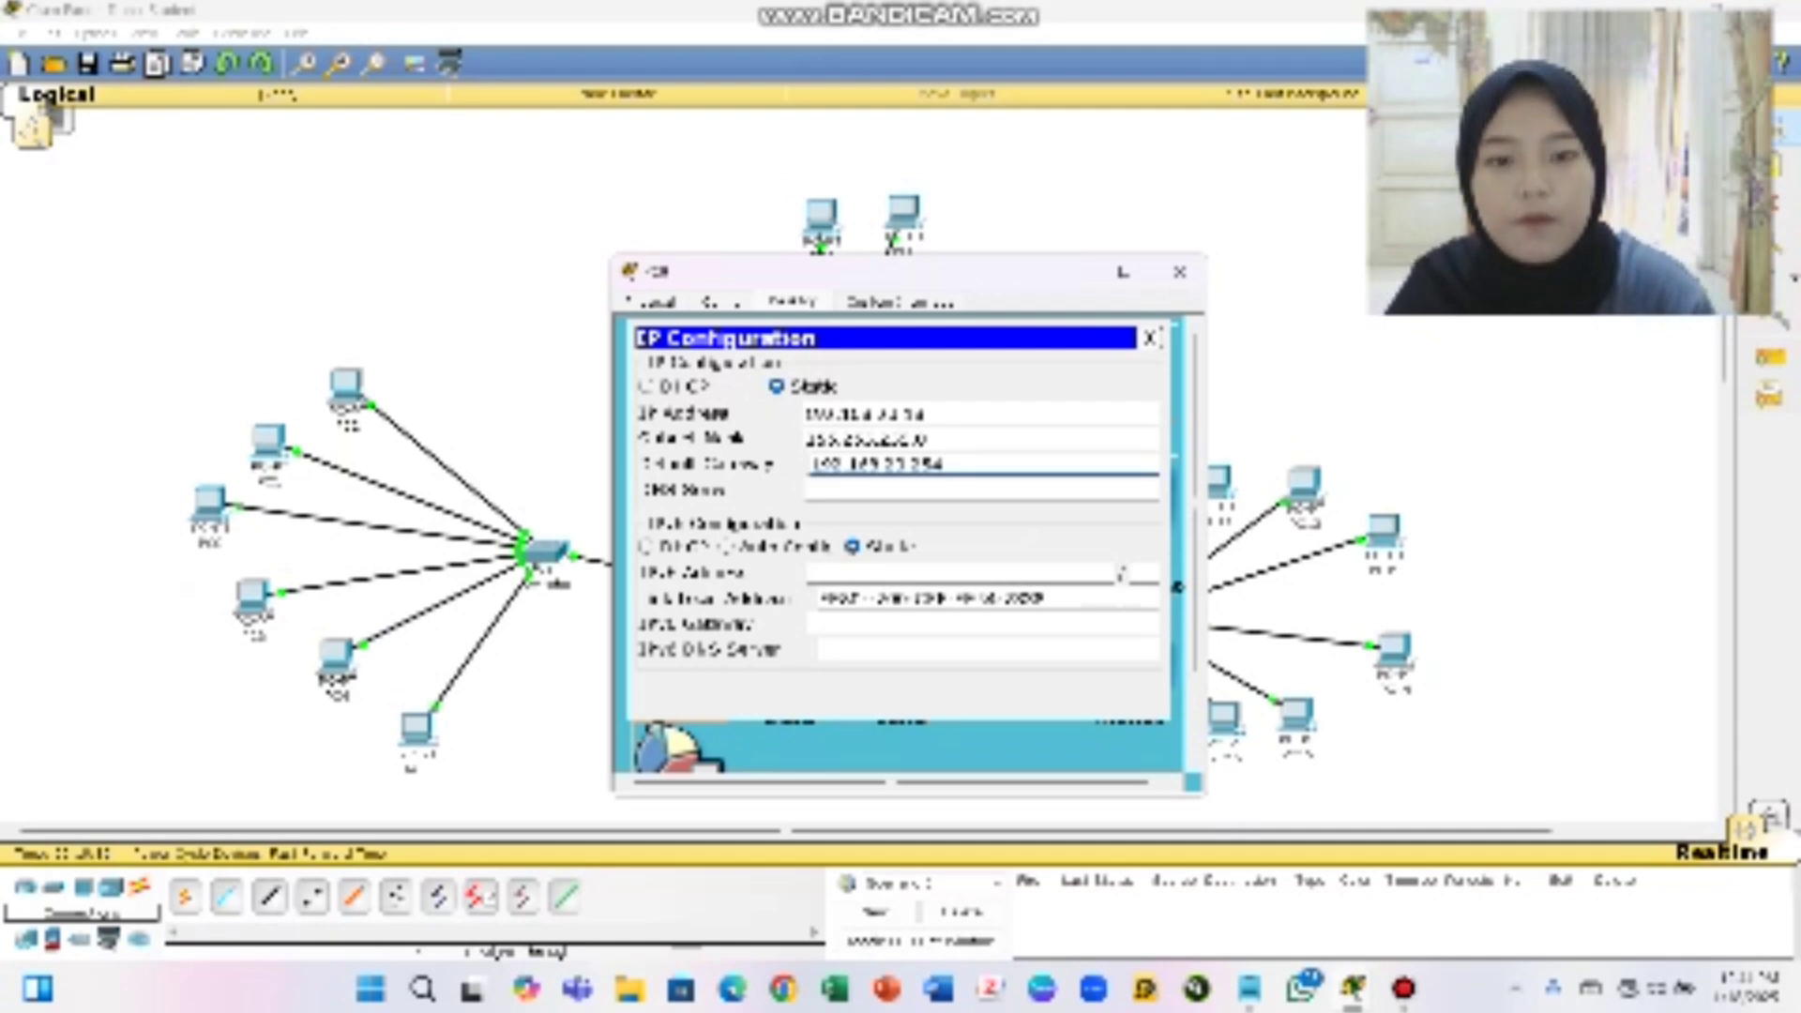
Enter a static 192.168 IP address for the next PC on the upper switch's network
left_click(1179, 272)
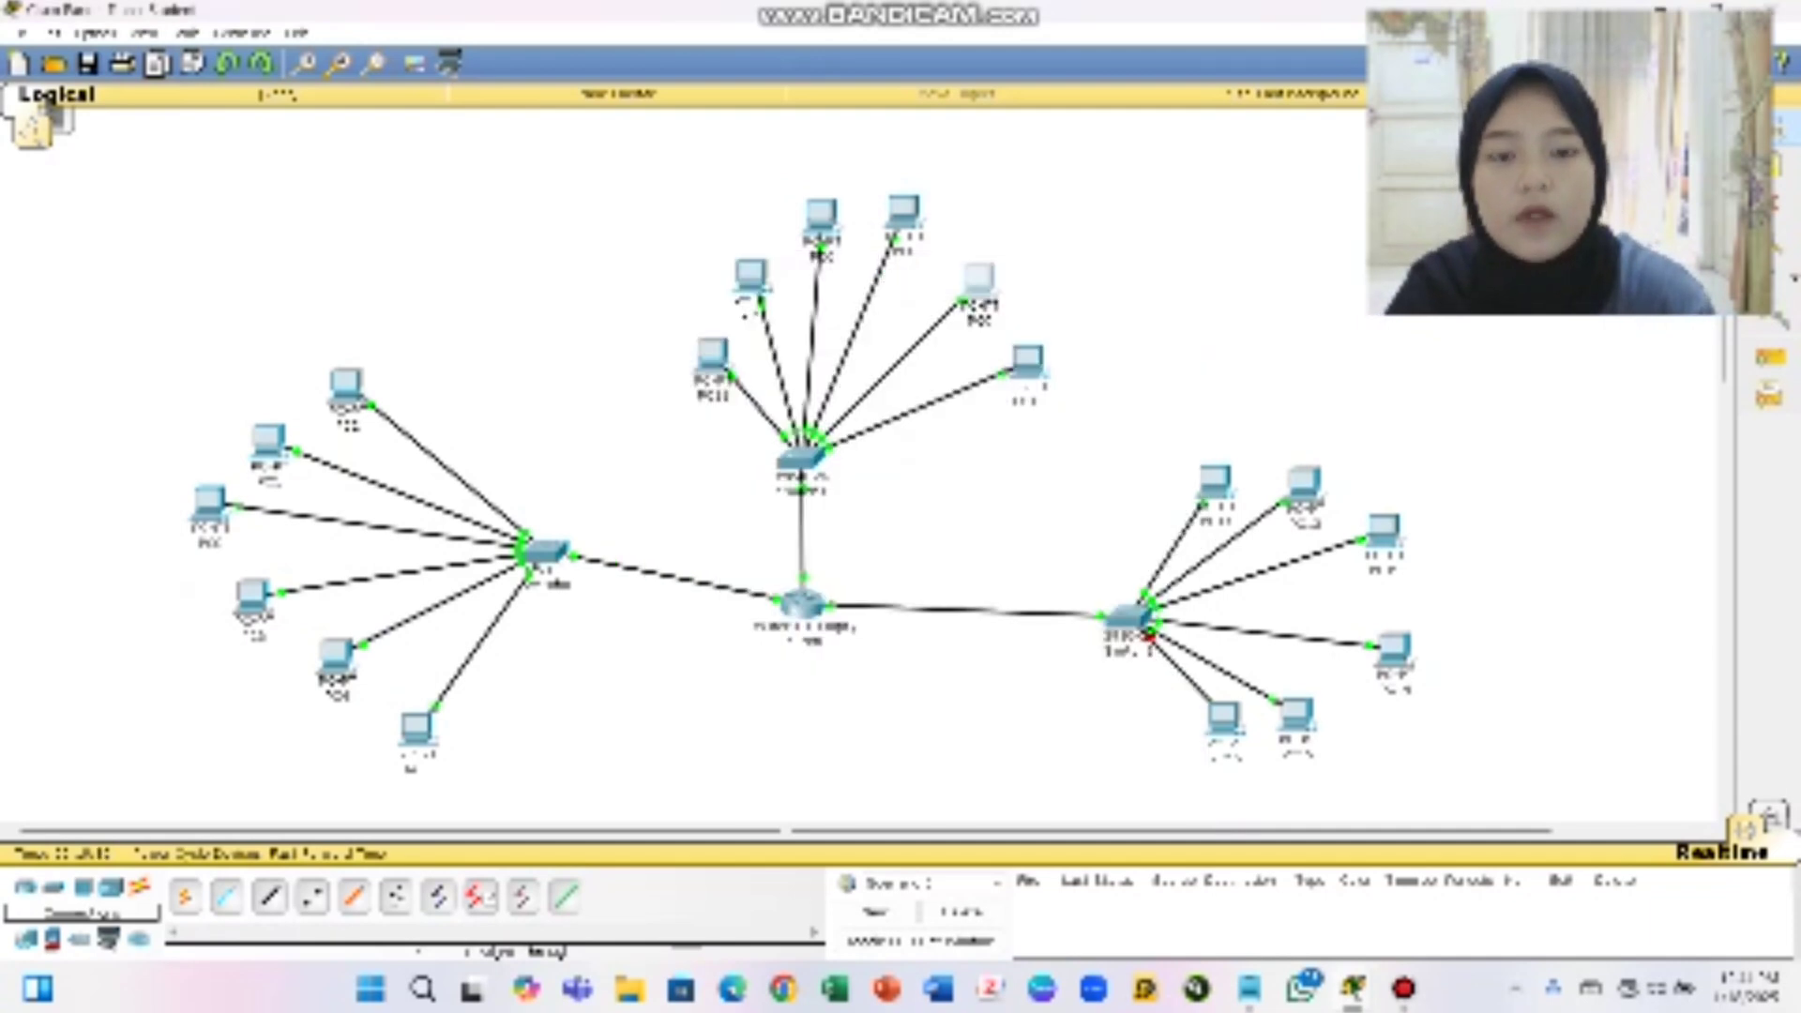
left_click(1304, 485)
left_click(794, 301)
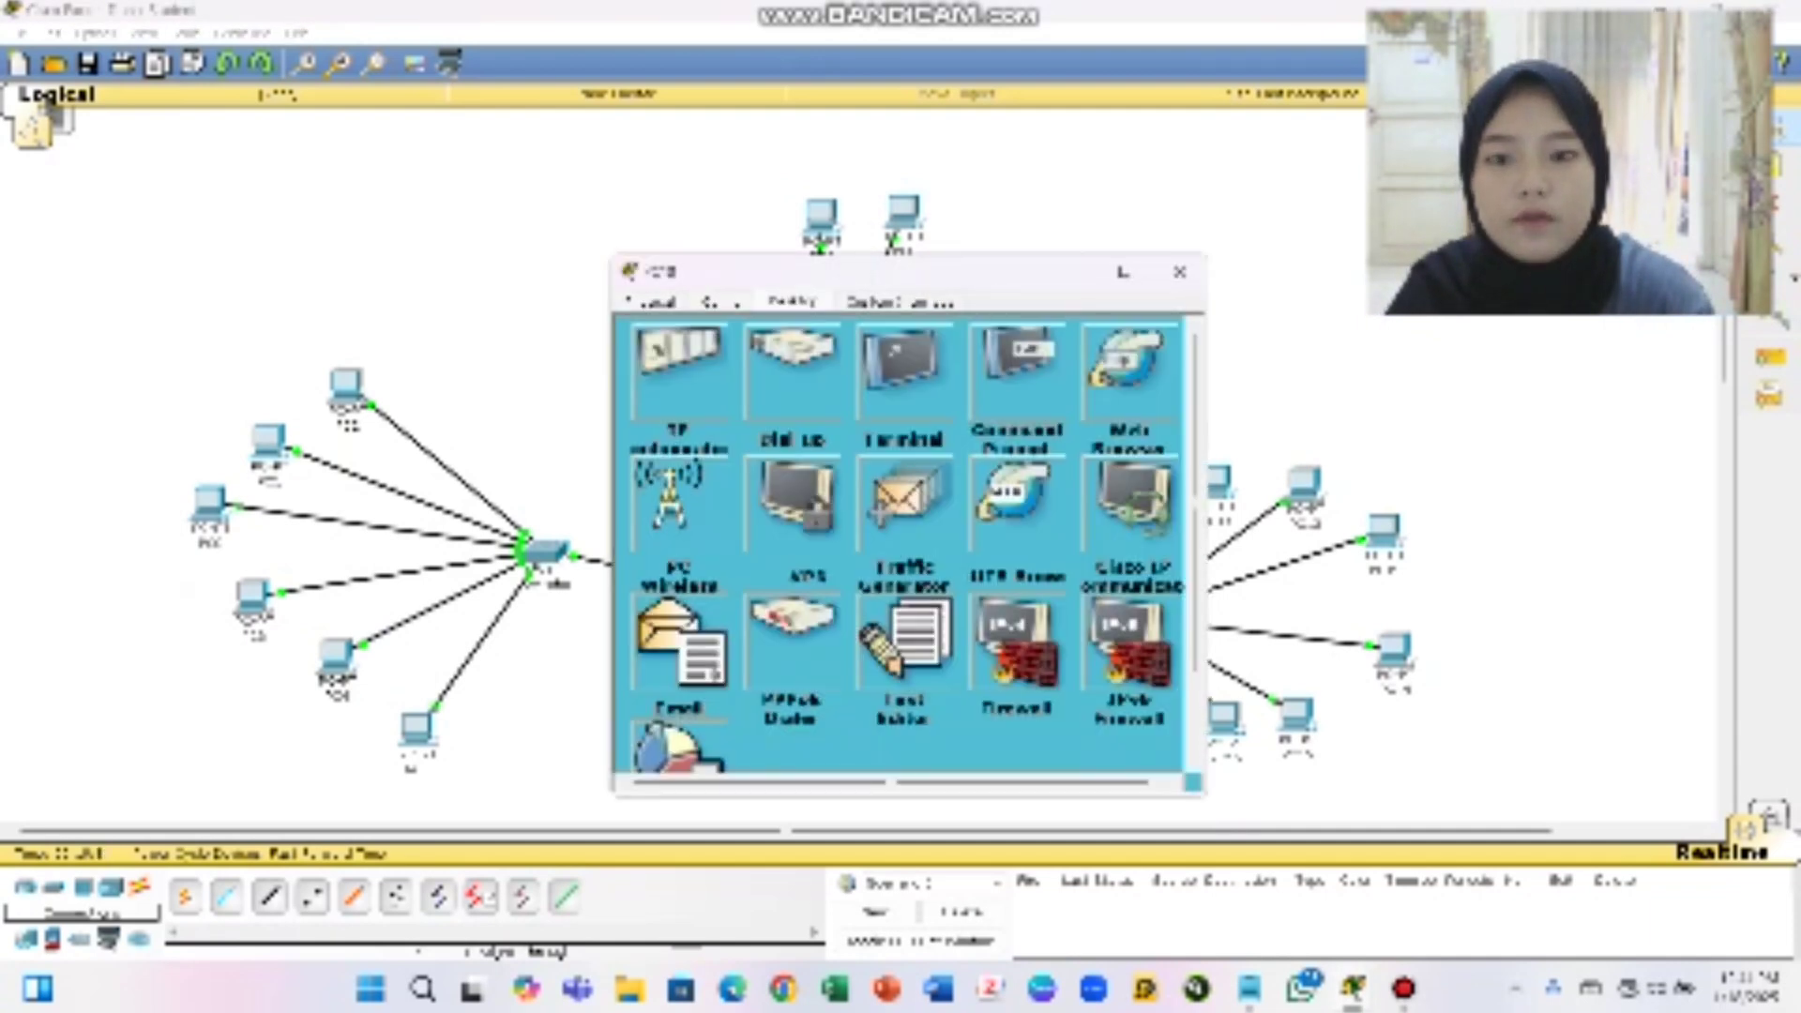
left_click(680, 375)
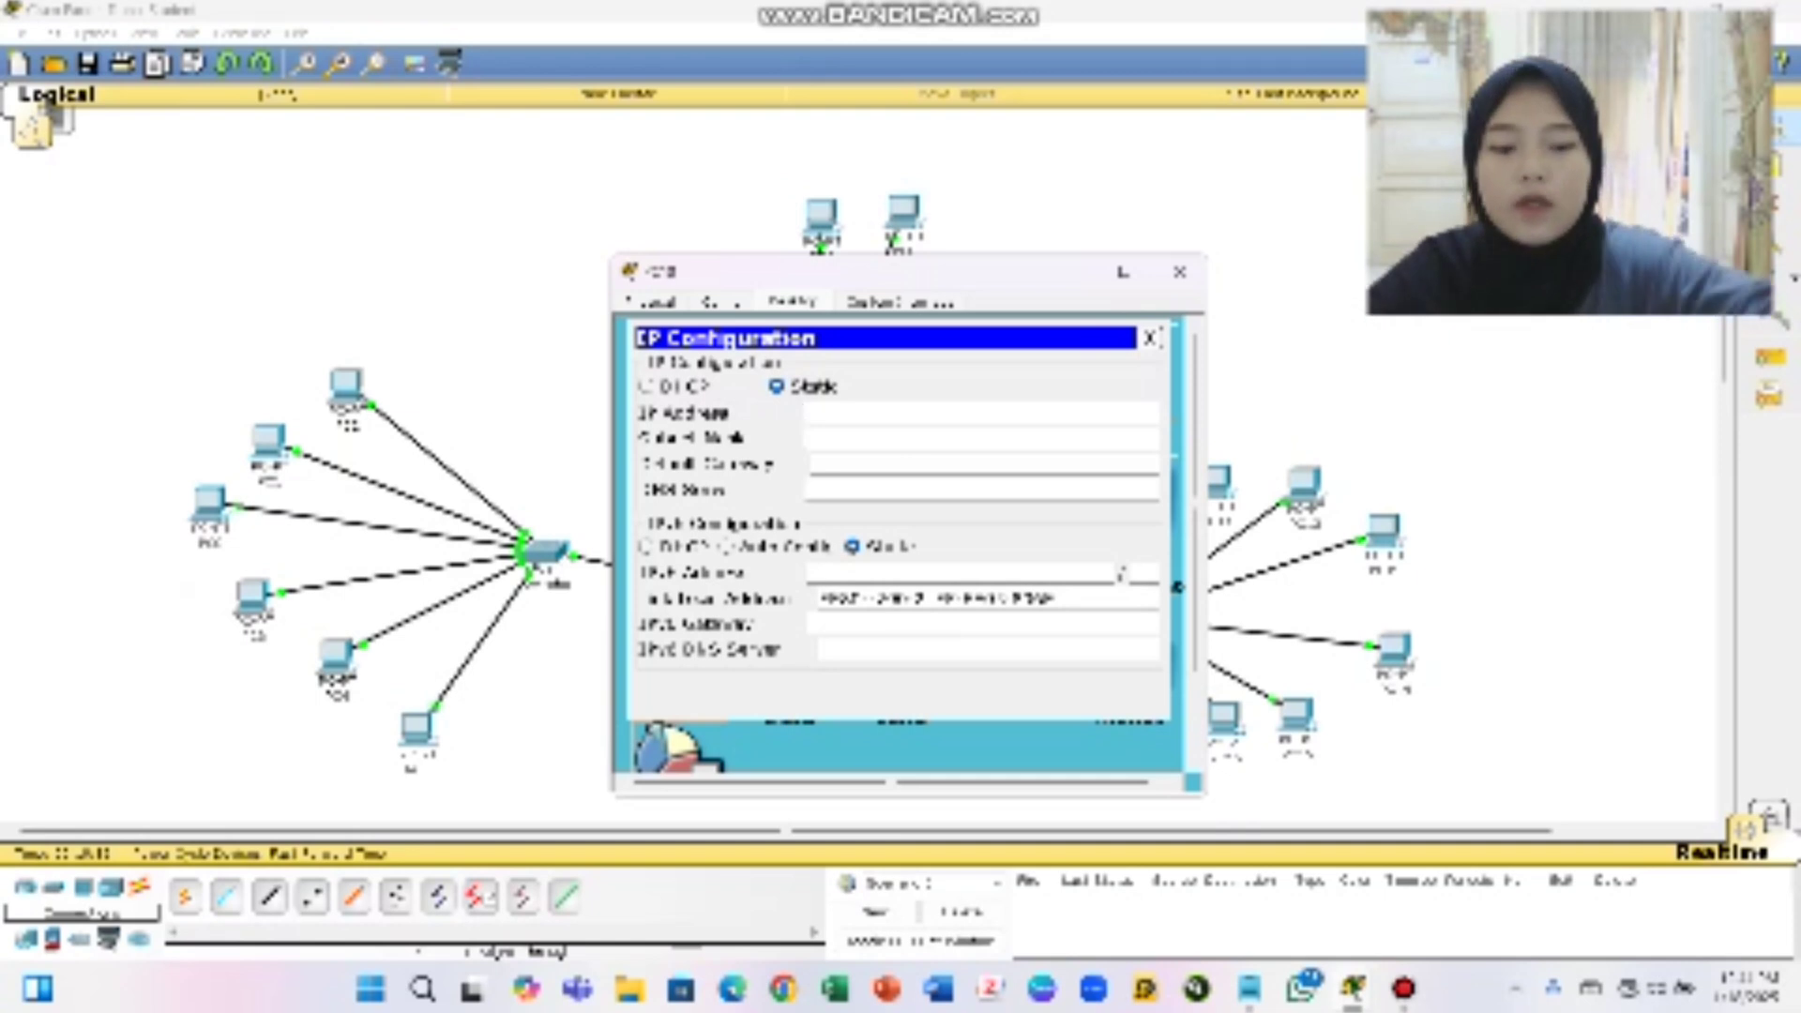
type("192.168.1.1")
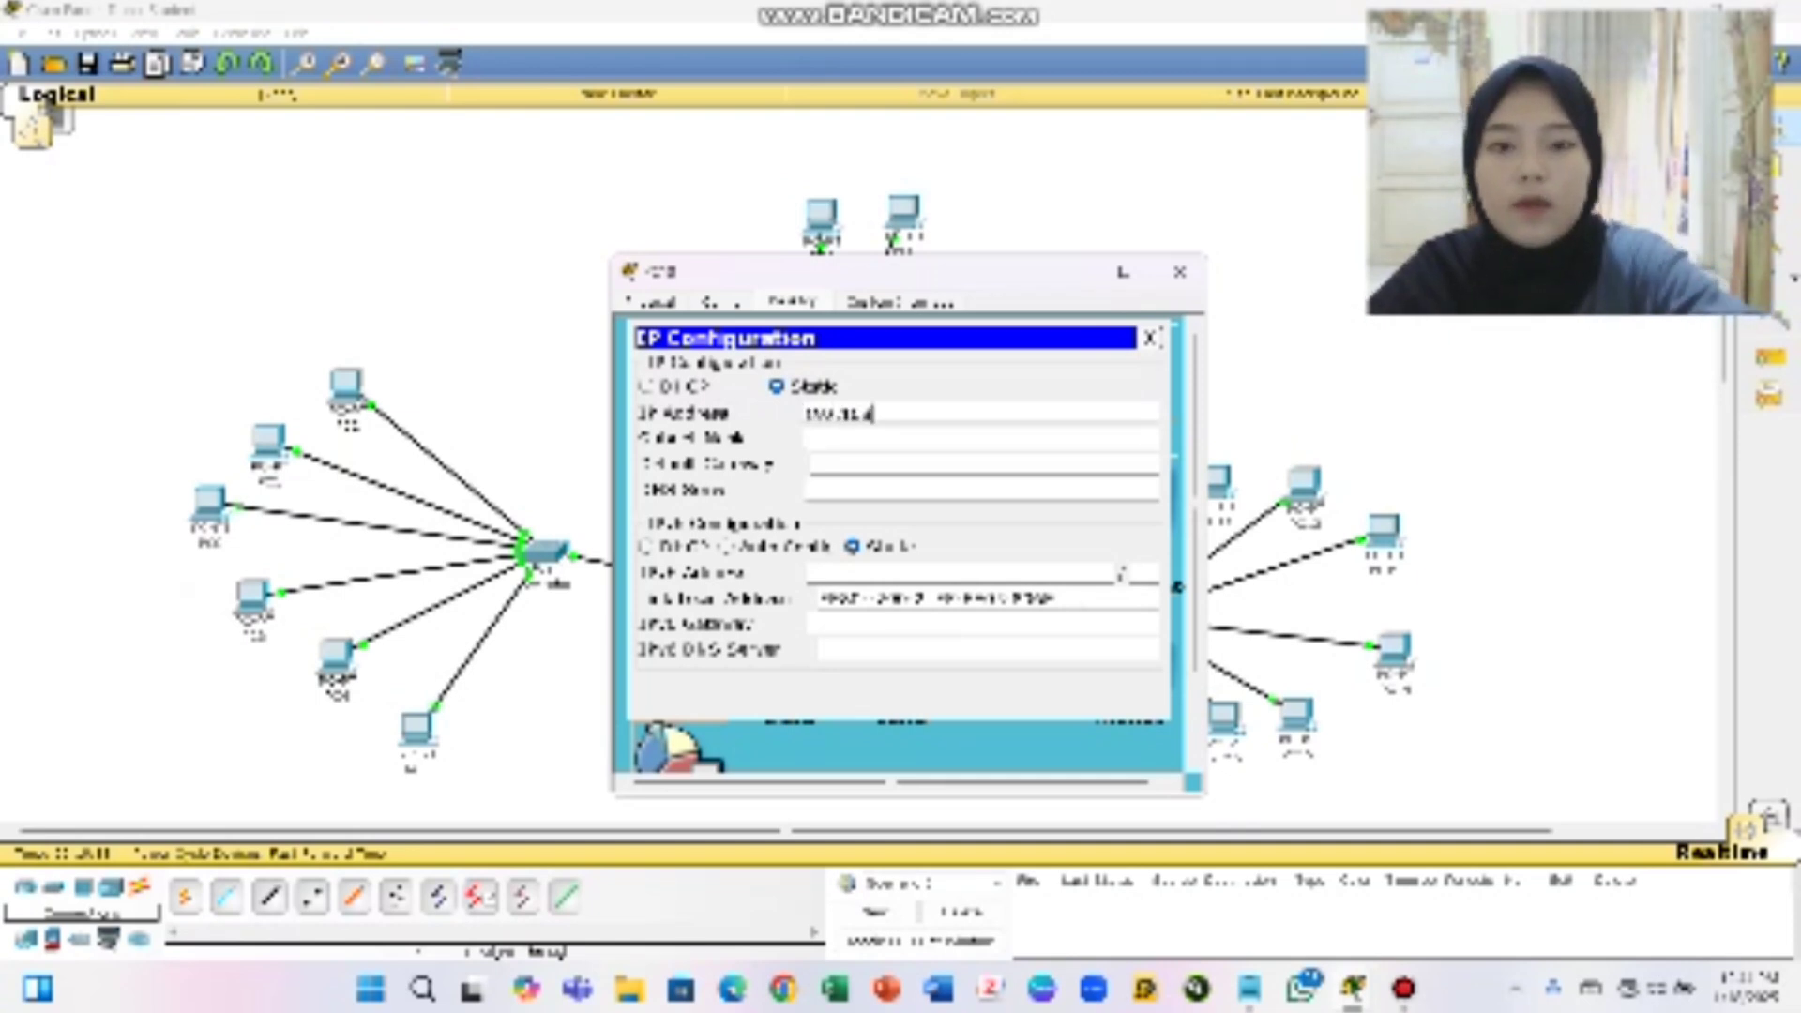
type(".10.10")
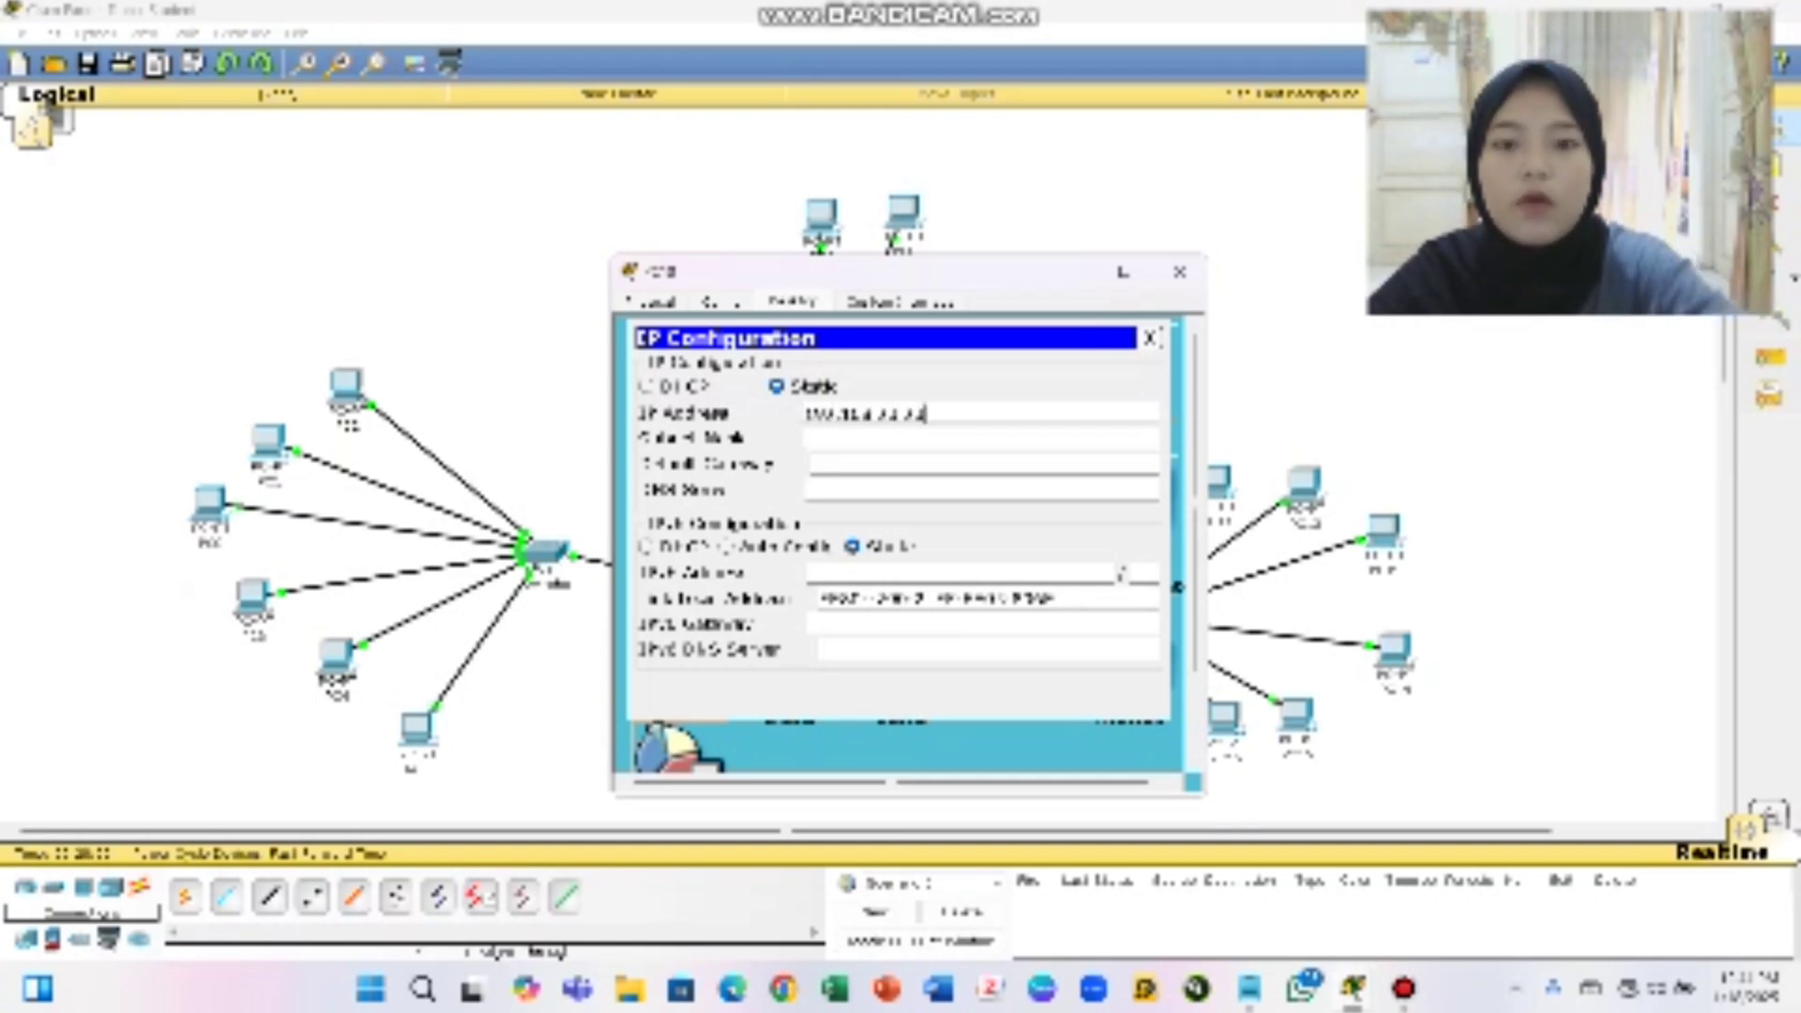
Fill in the upper-network PC's subnet mask as 255.255.255.0 and set its 192.168 default gateway ending in .254
key("Tab")
key("Tab")
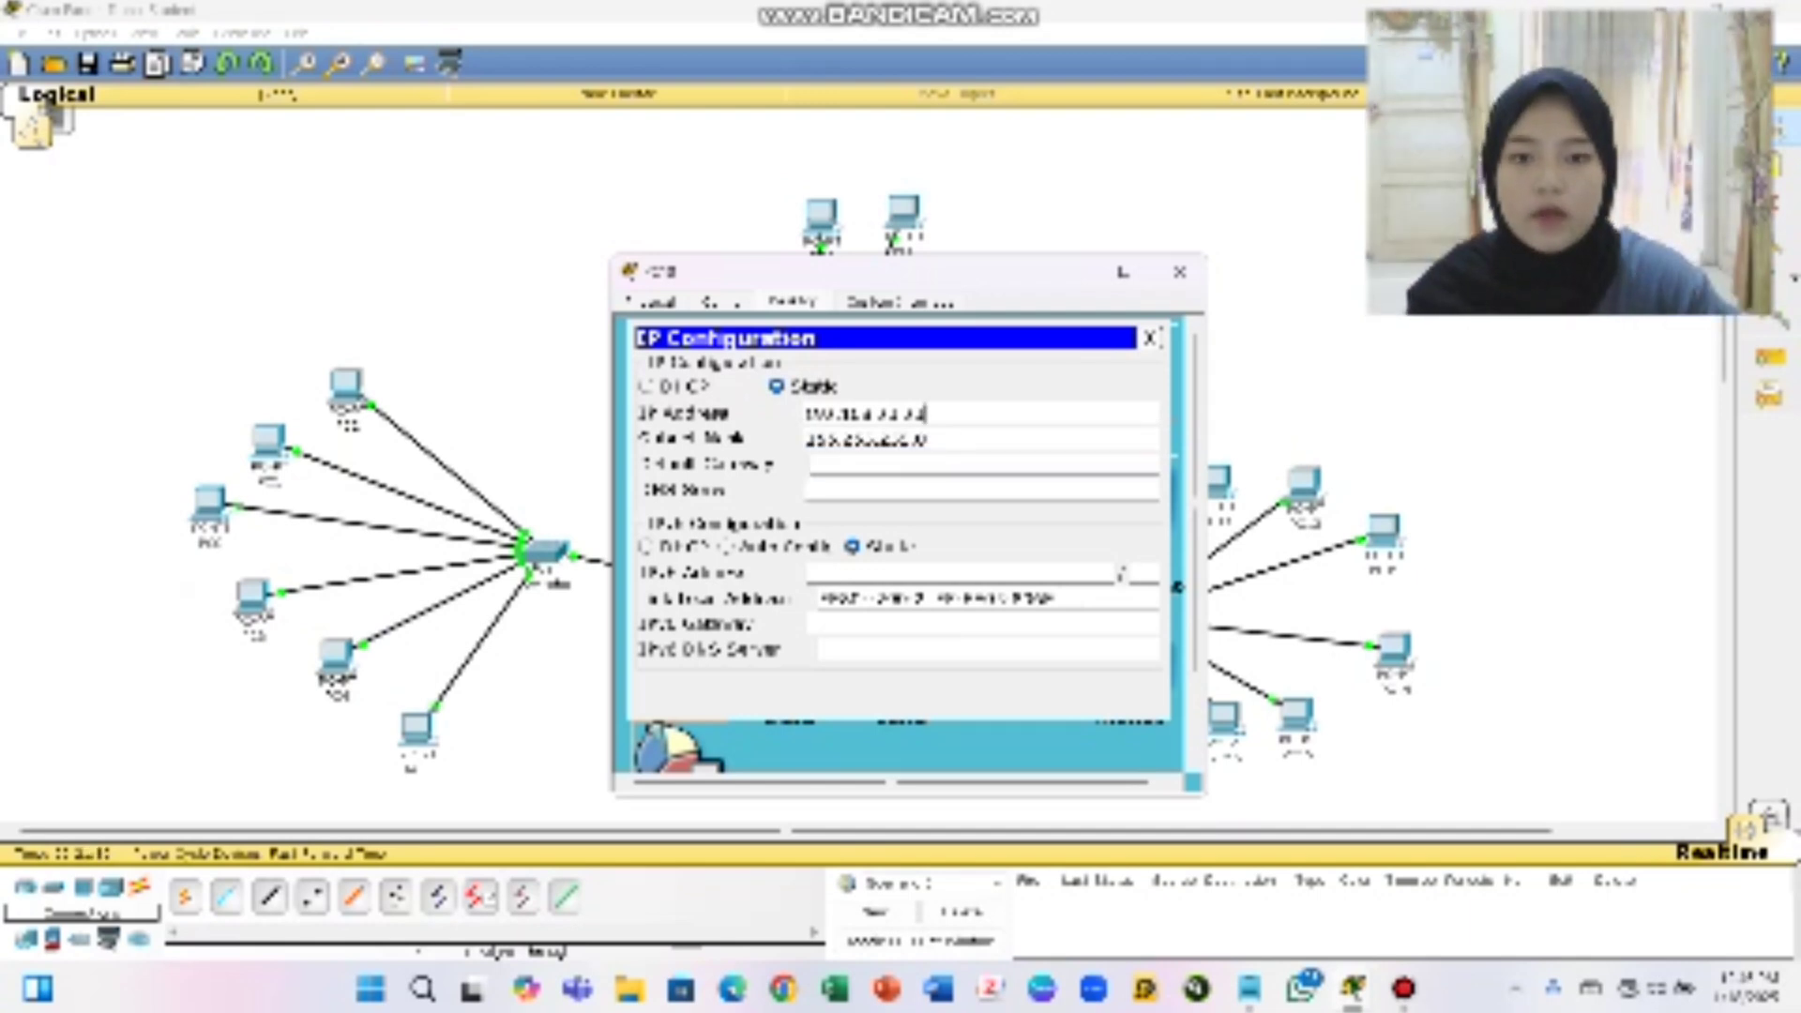
left_click(814, 464)
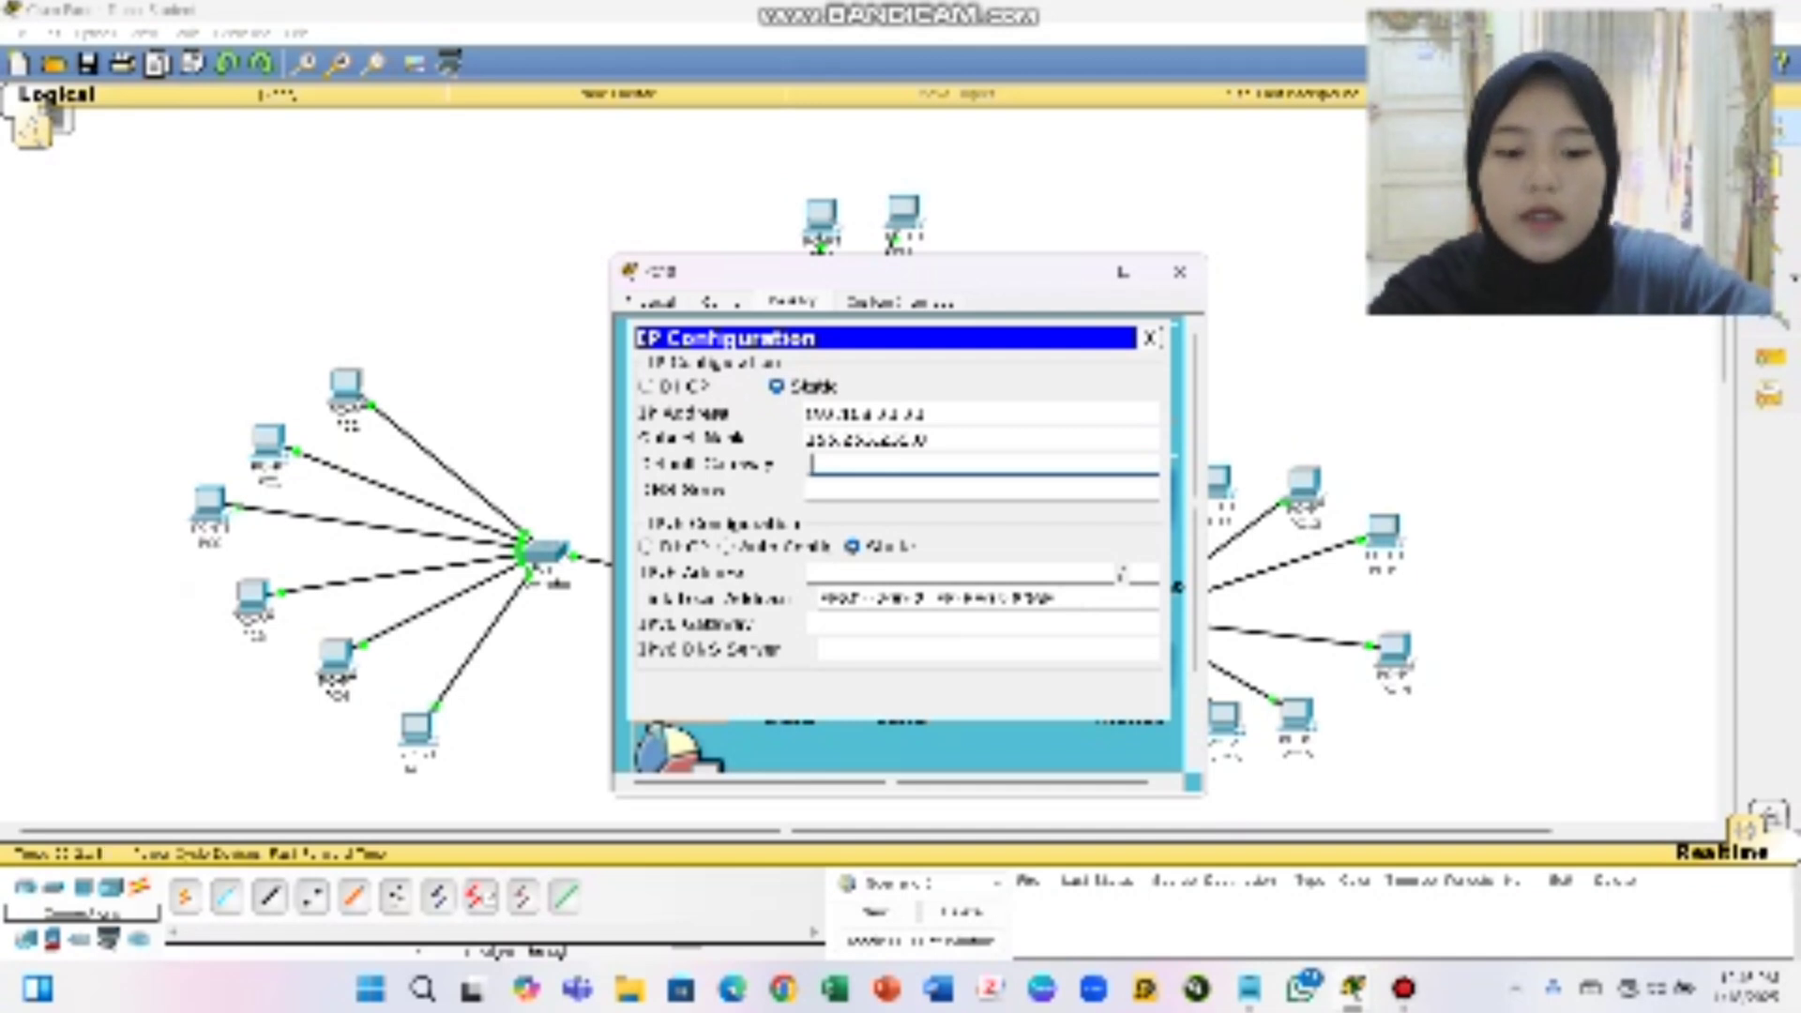
type("192.1")
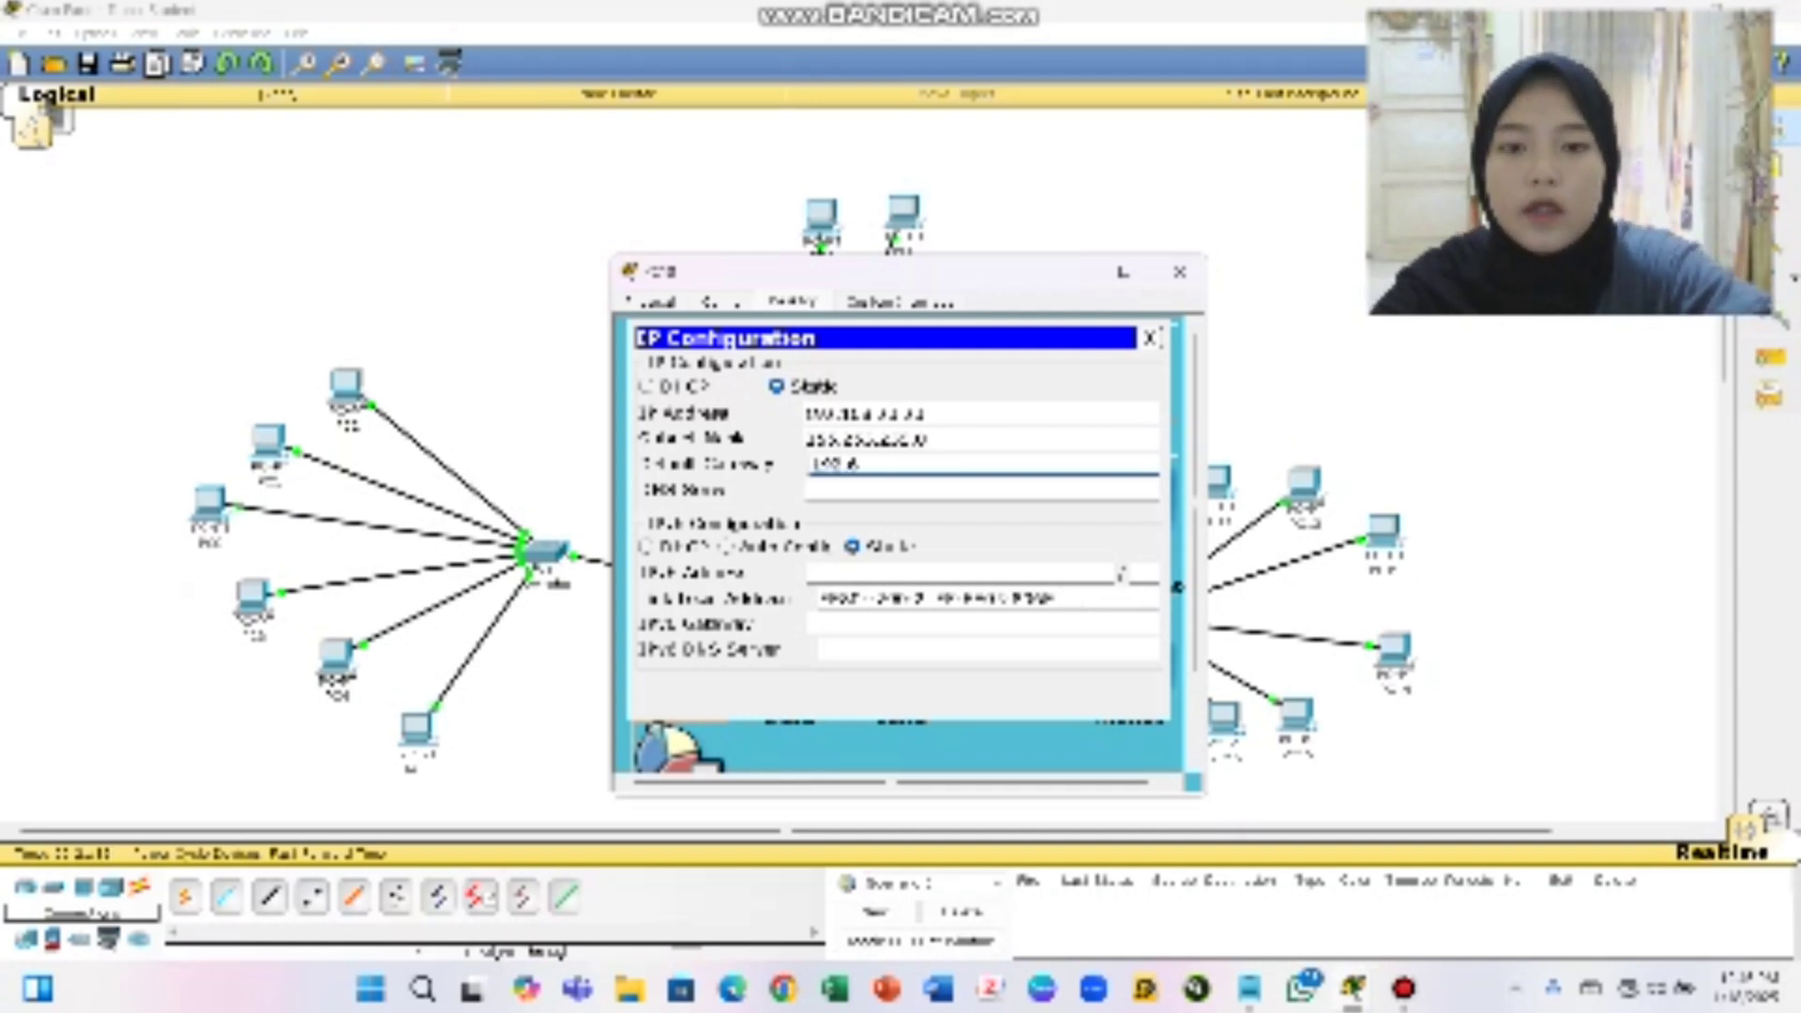
type("68")
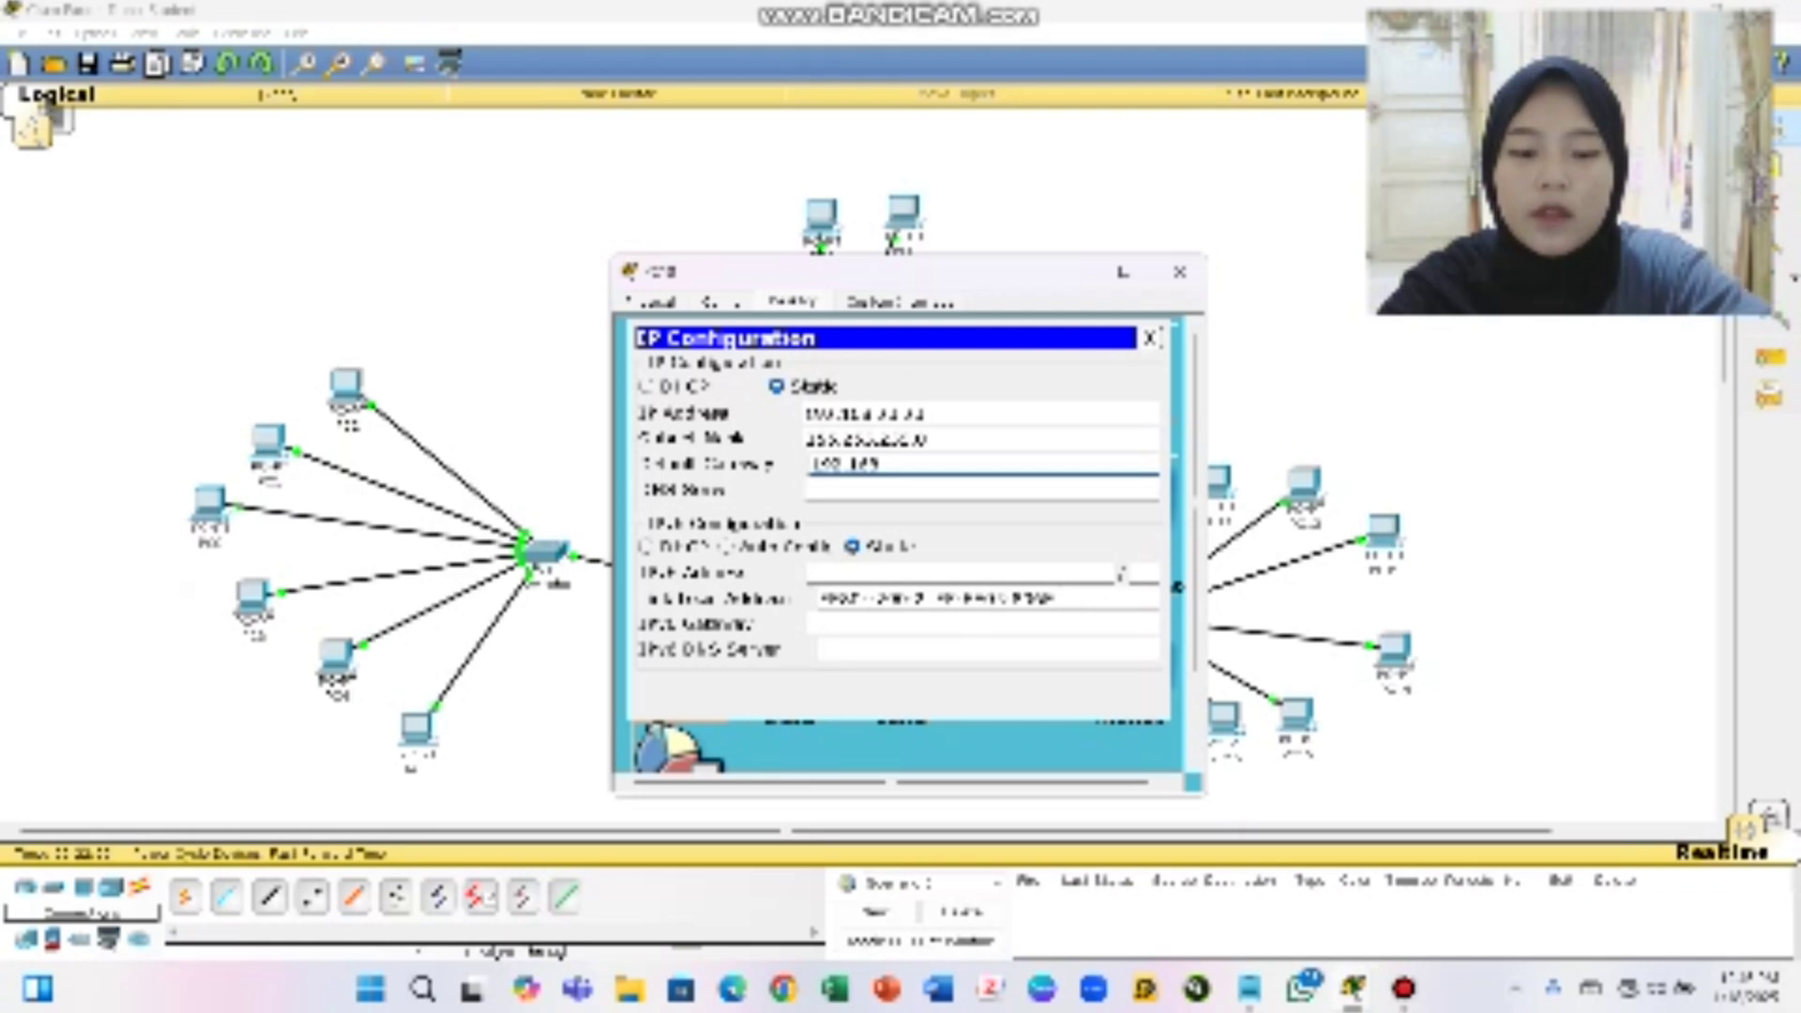
type(".22")
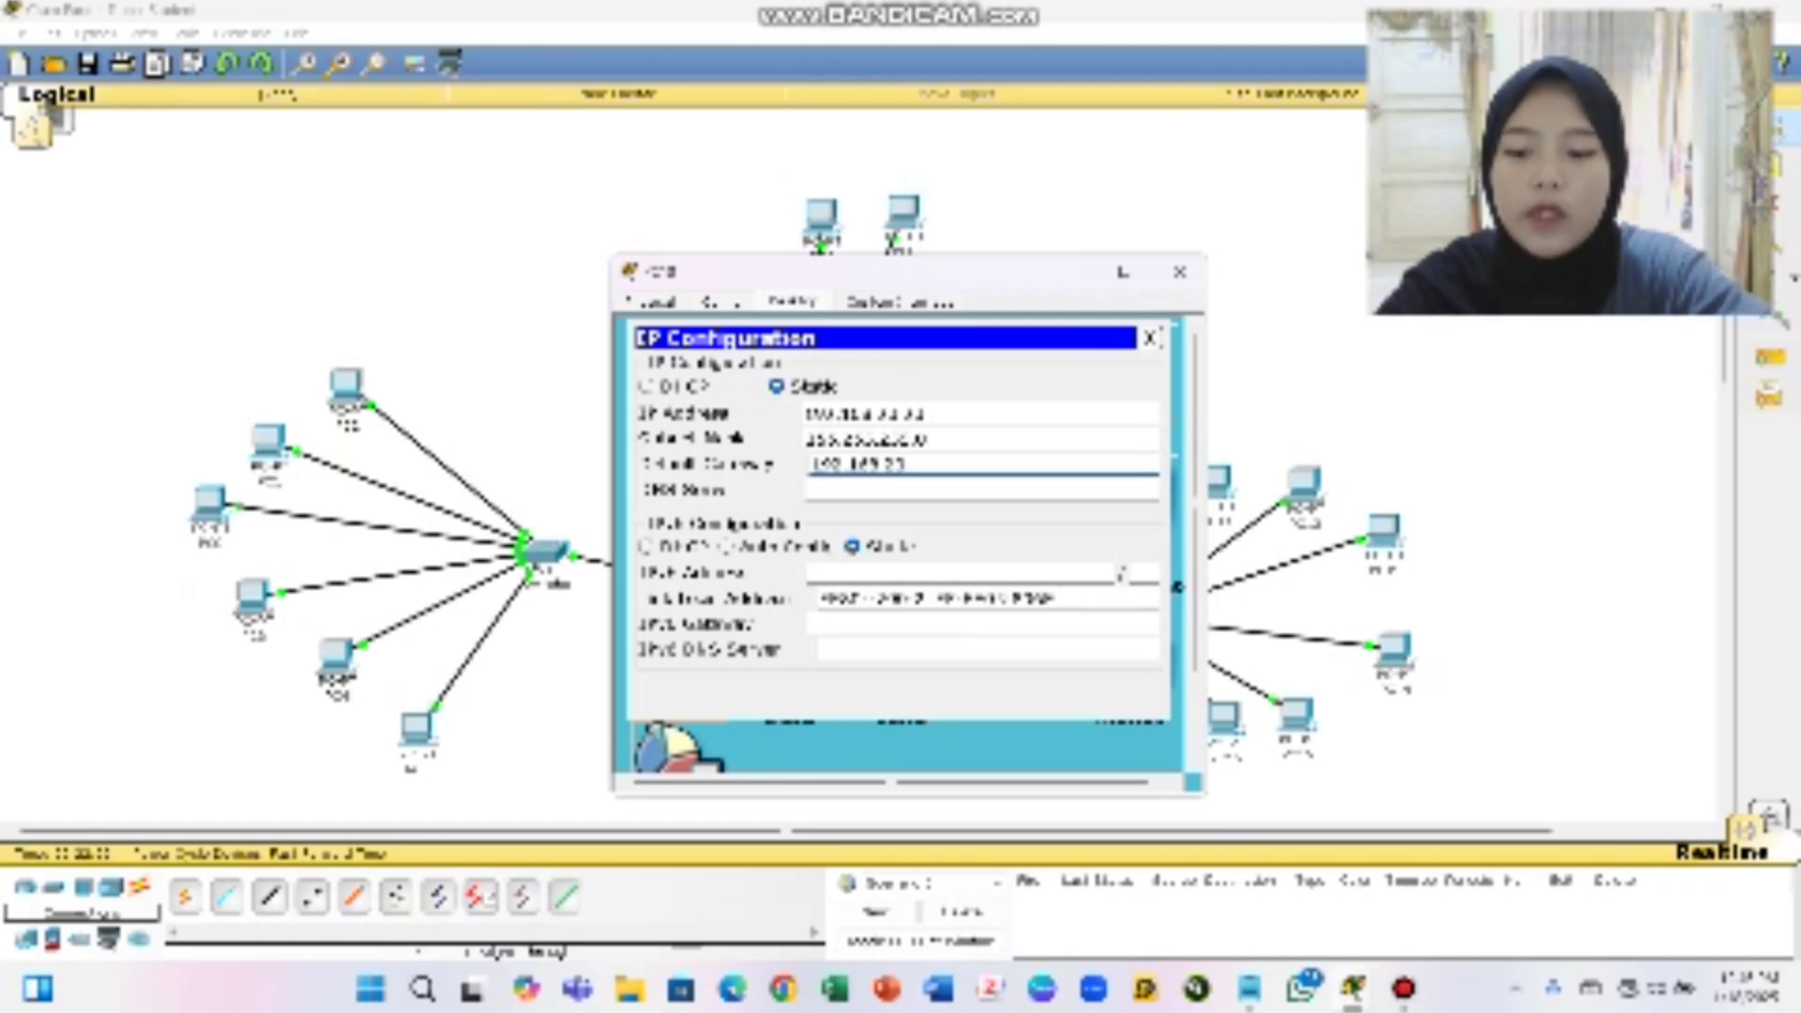
type(".154")
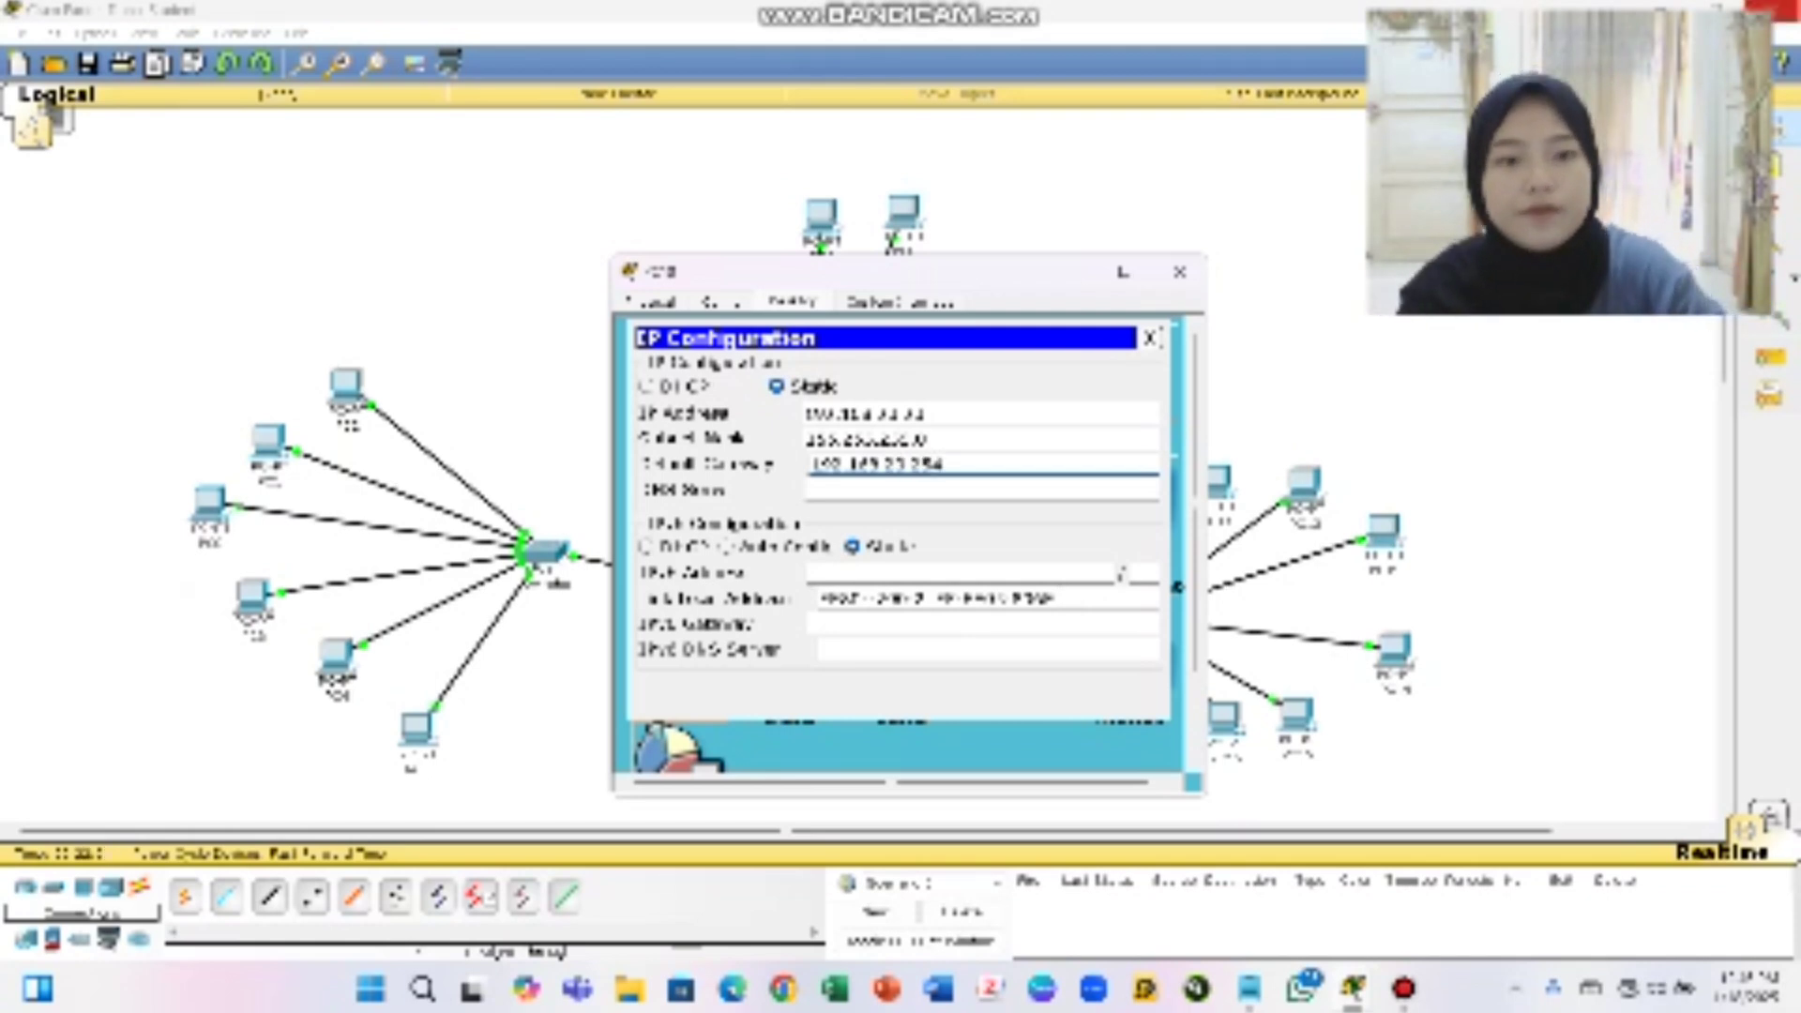
left_click(1180, 272)
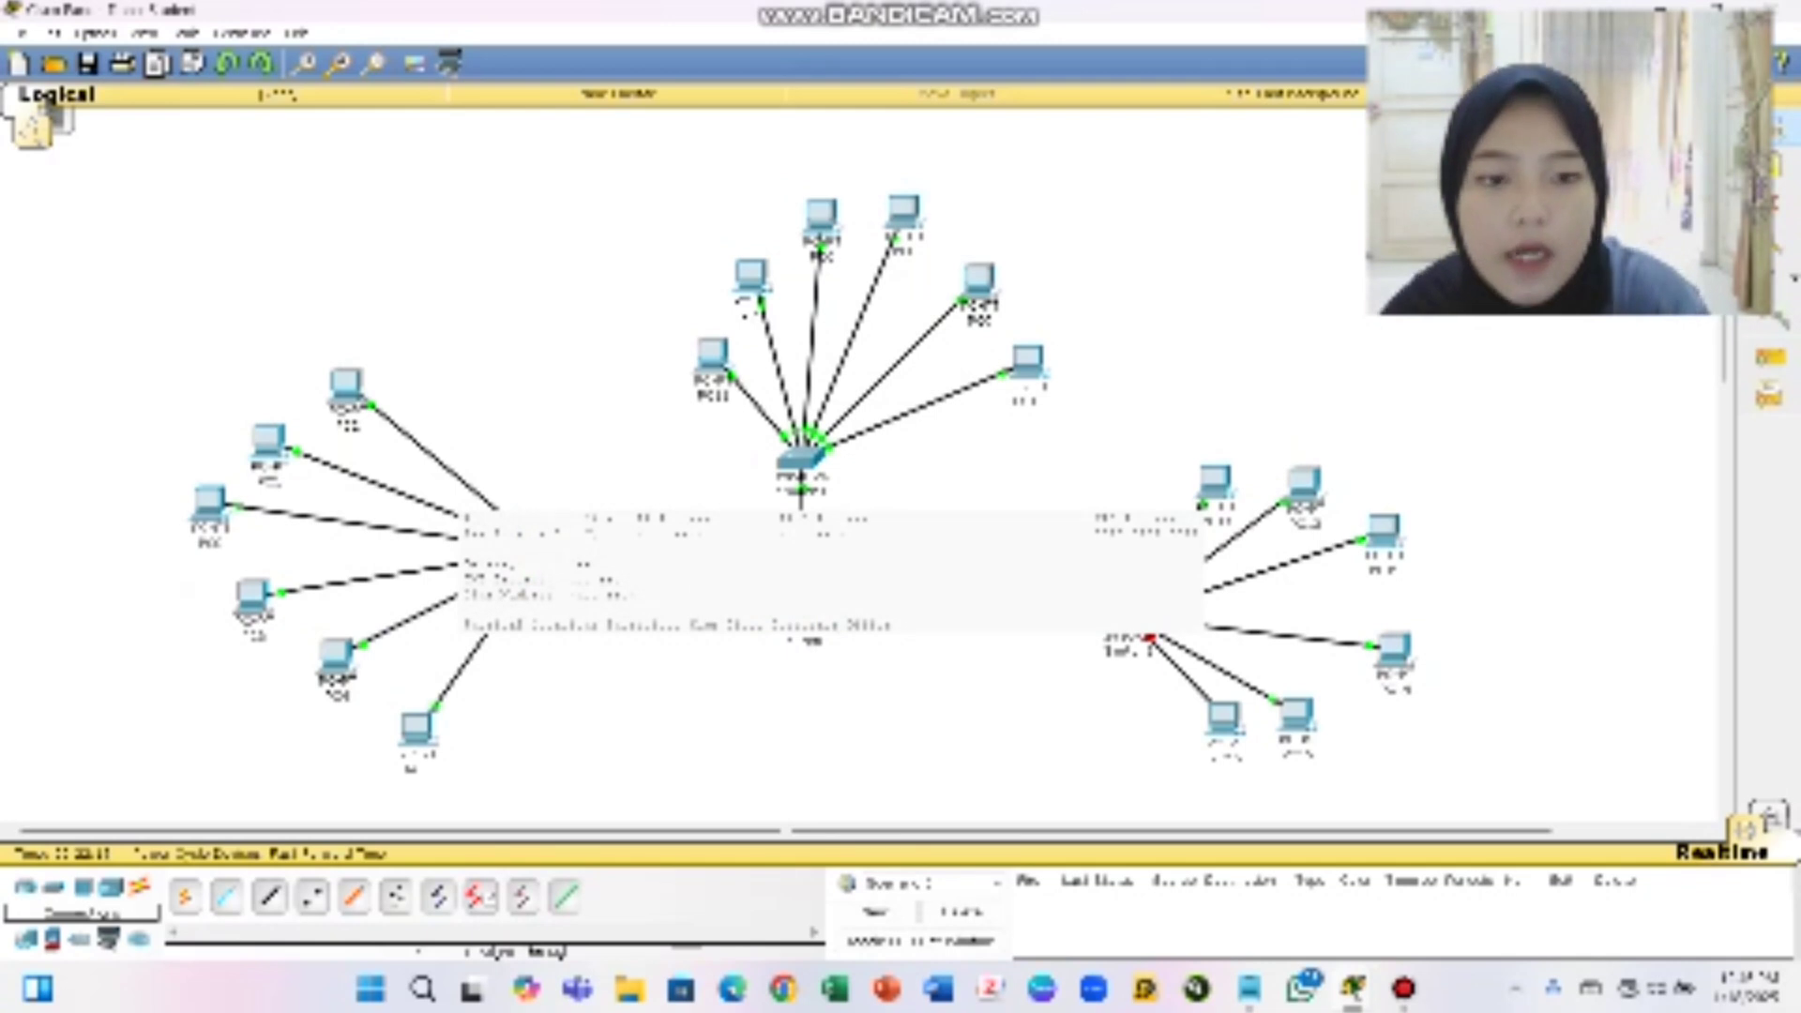
Enter a static 192.168 IP address for the upper-left PC of the right-hand switch's network
left_click(1217, 483)
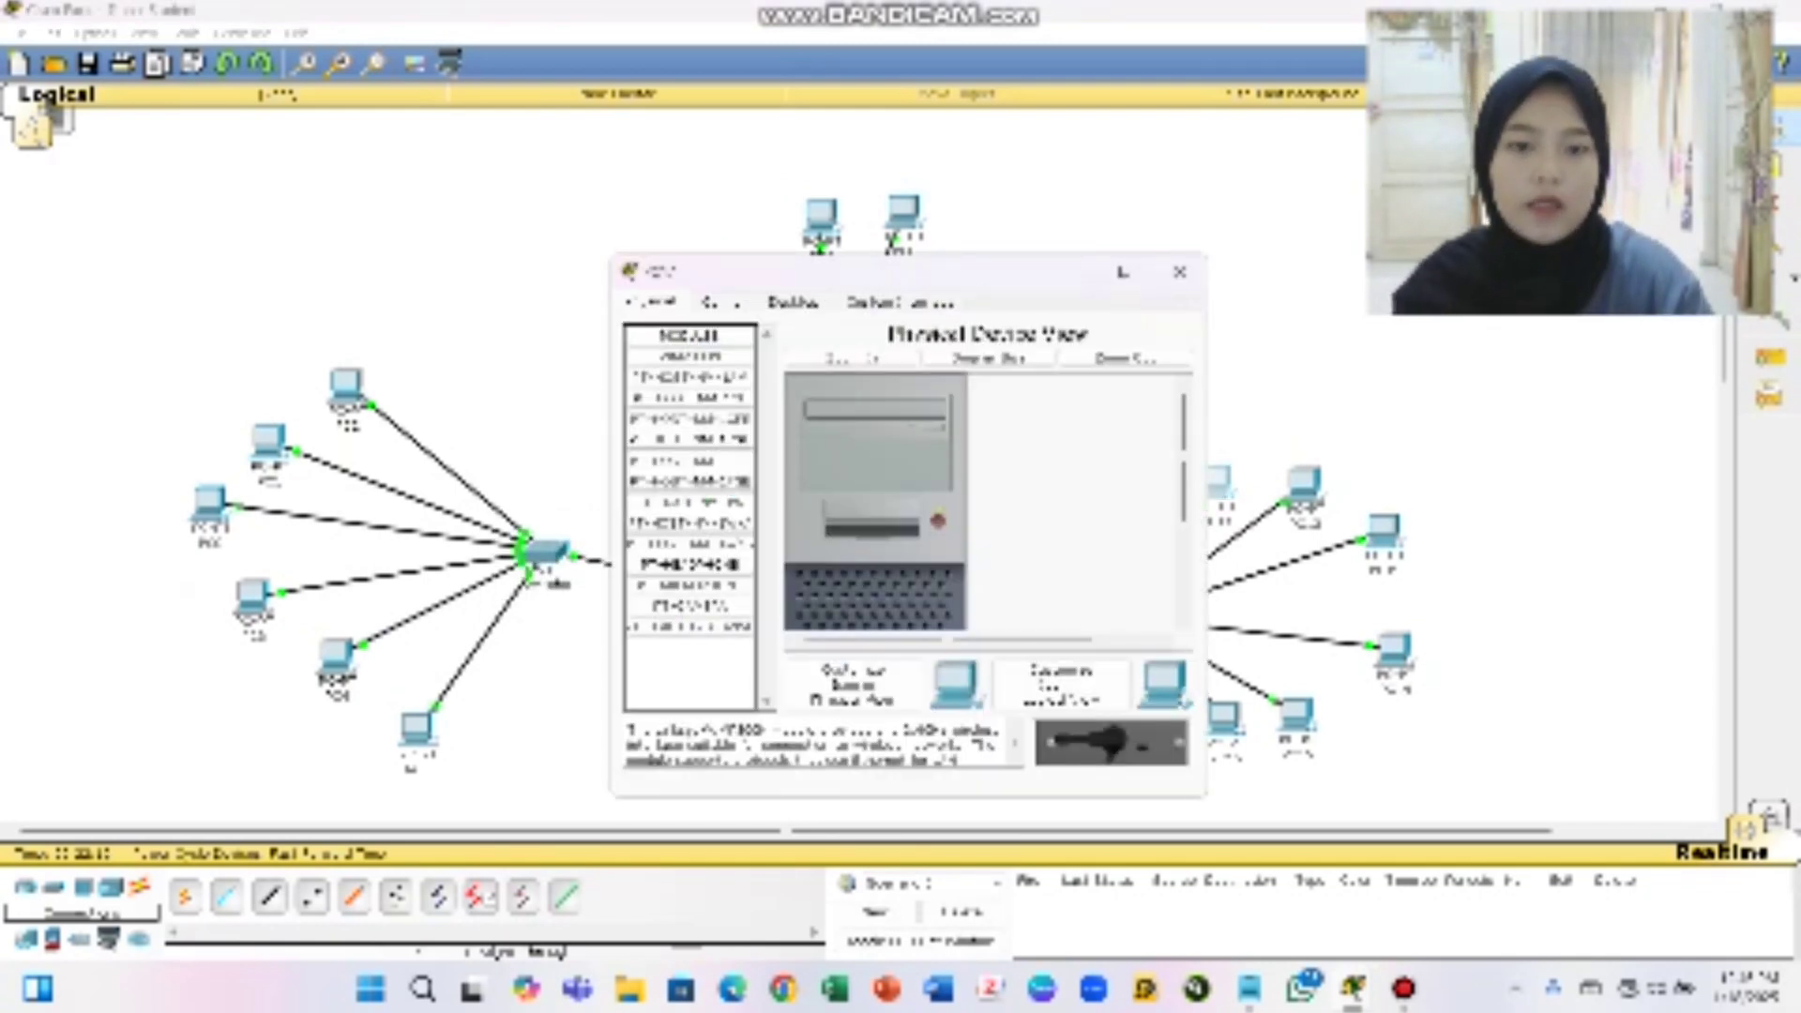
left_click(793, 302)
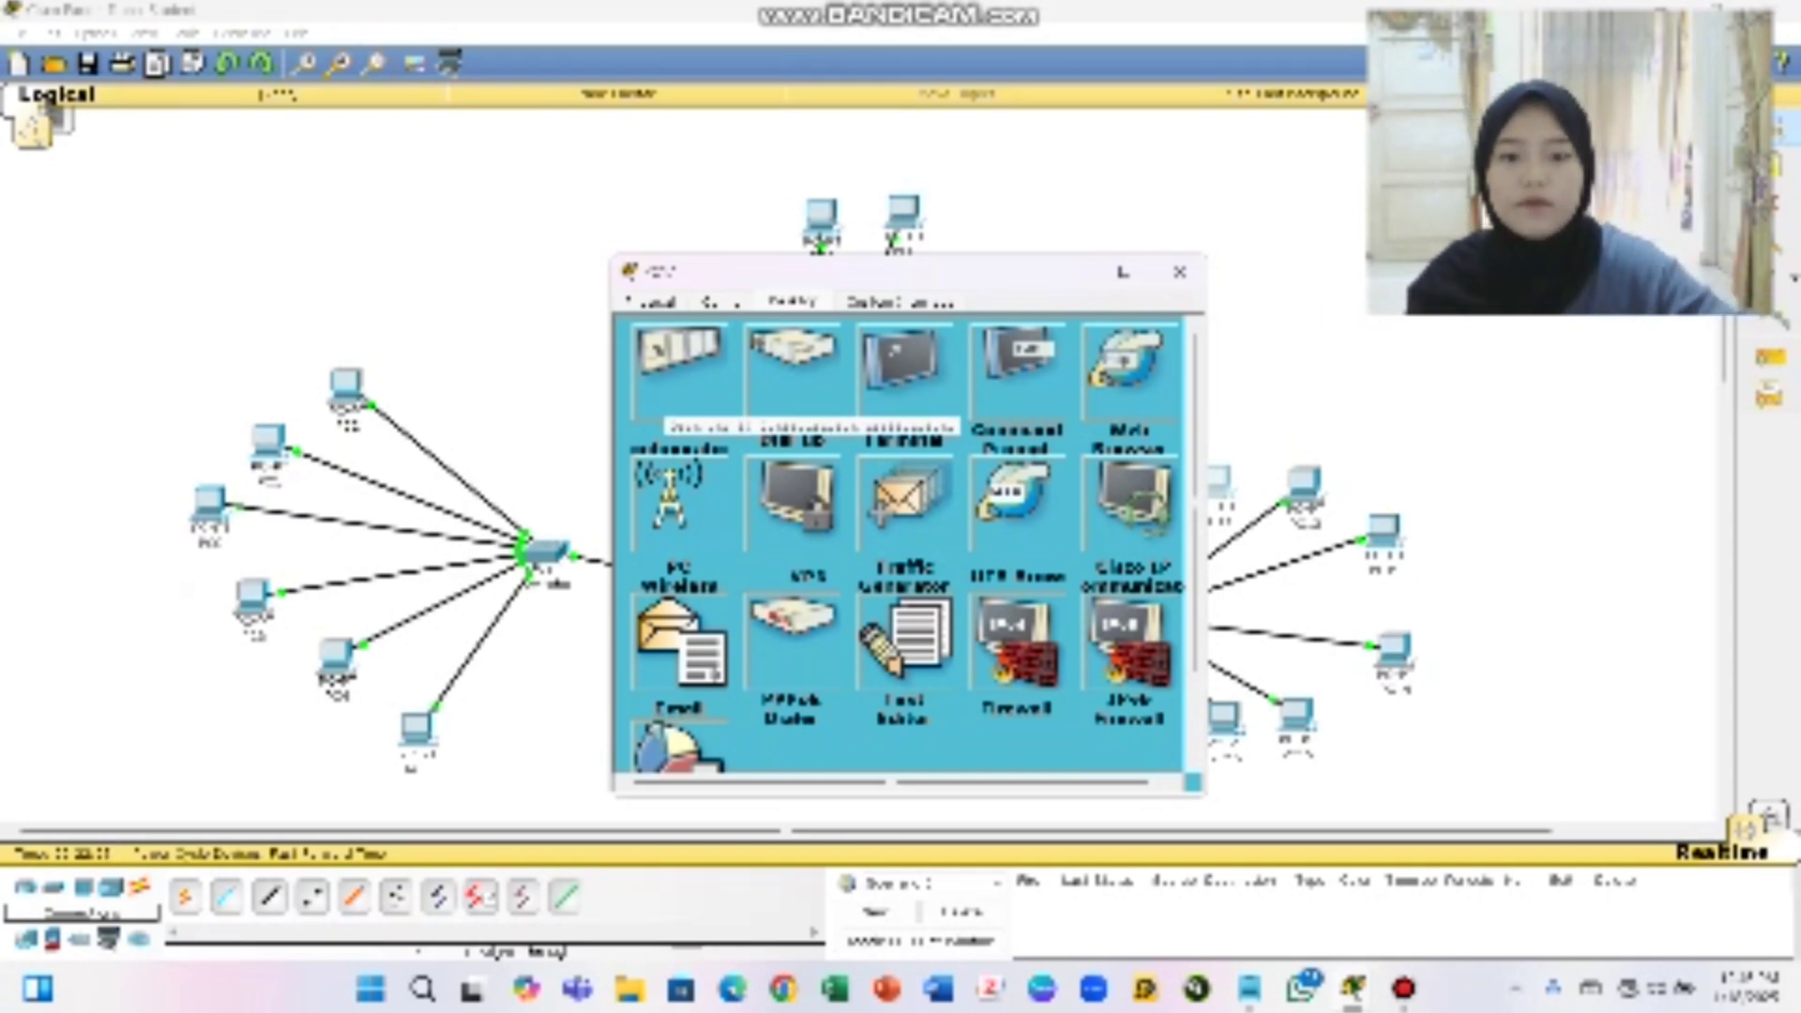
left_click(680, 361)
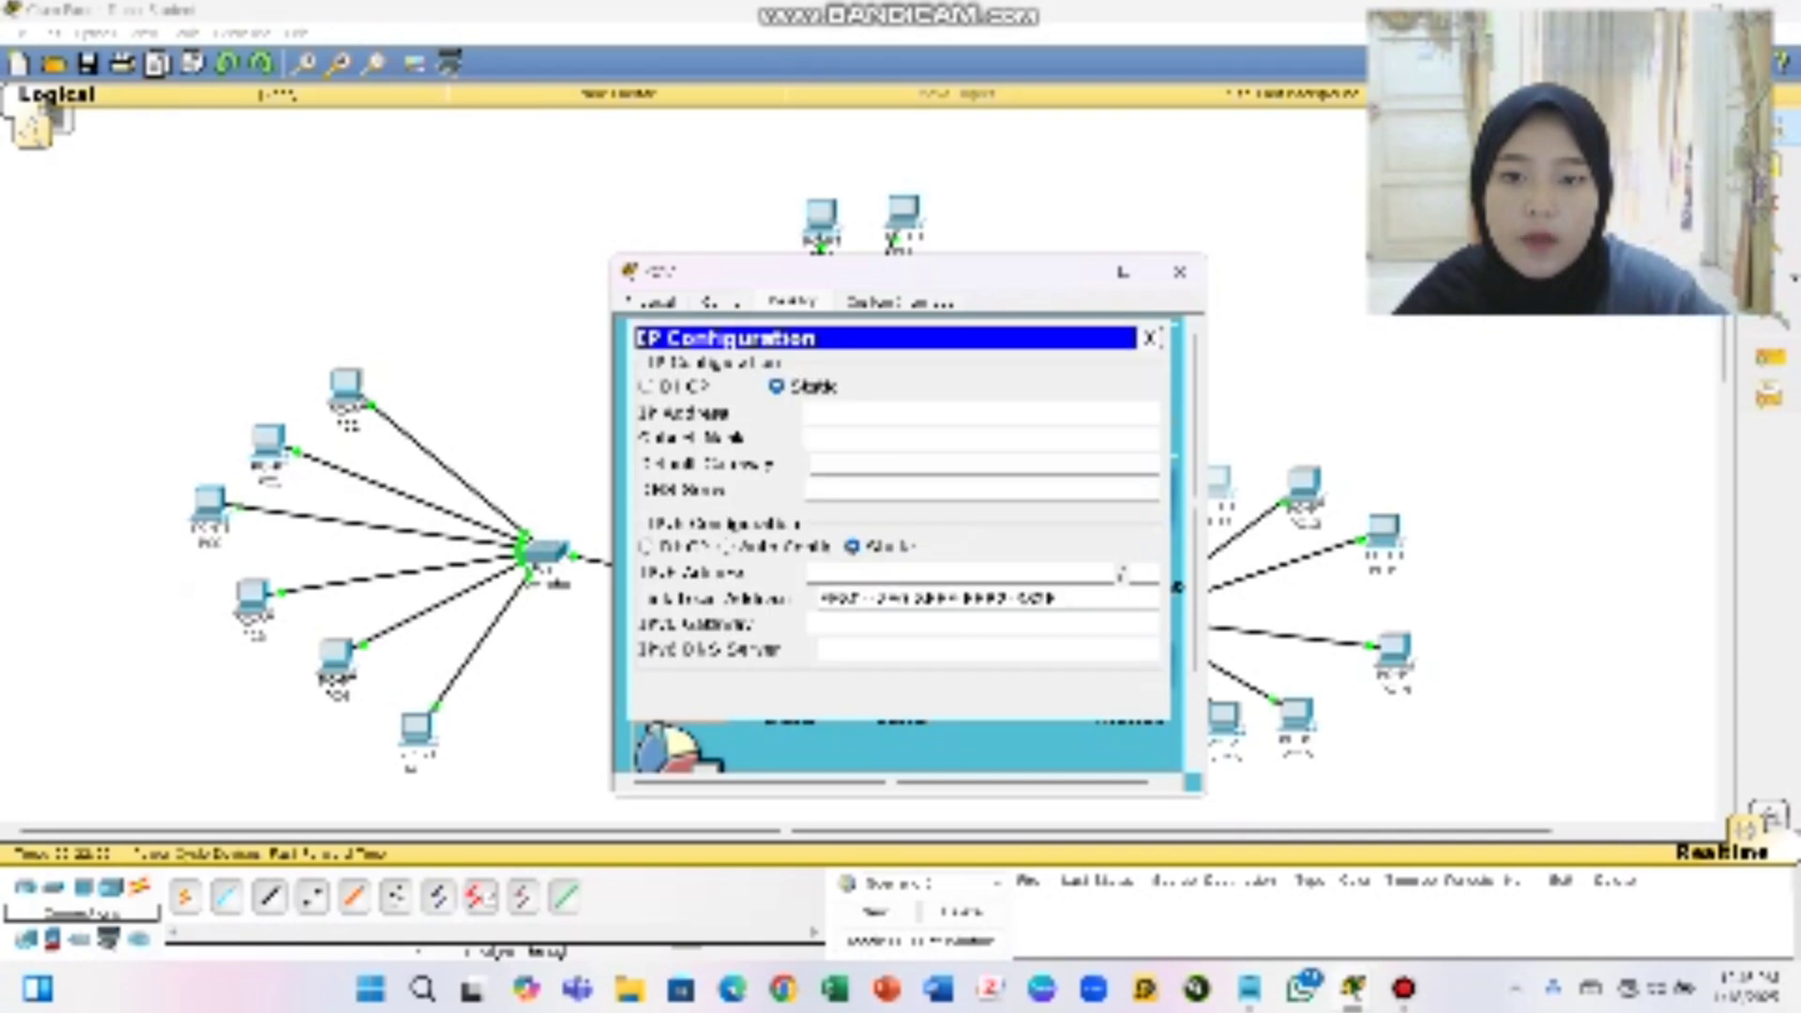
left_click(825, 413)
type("192")
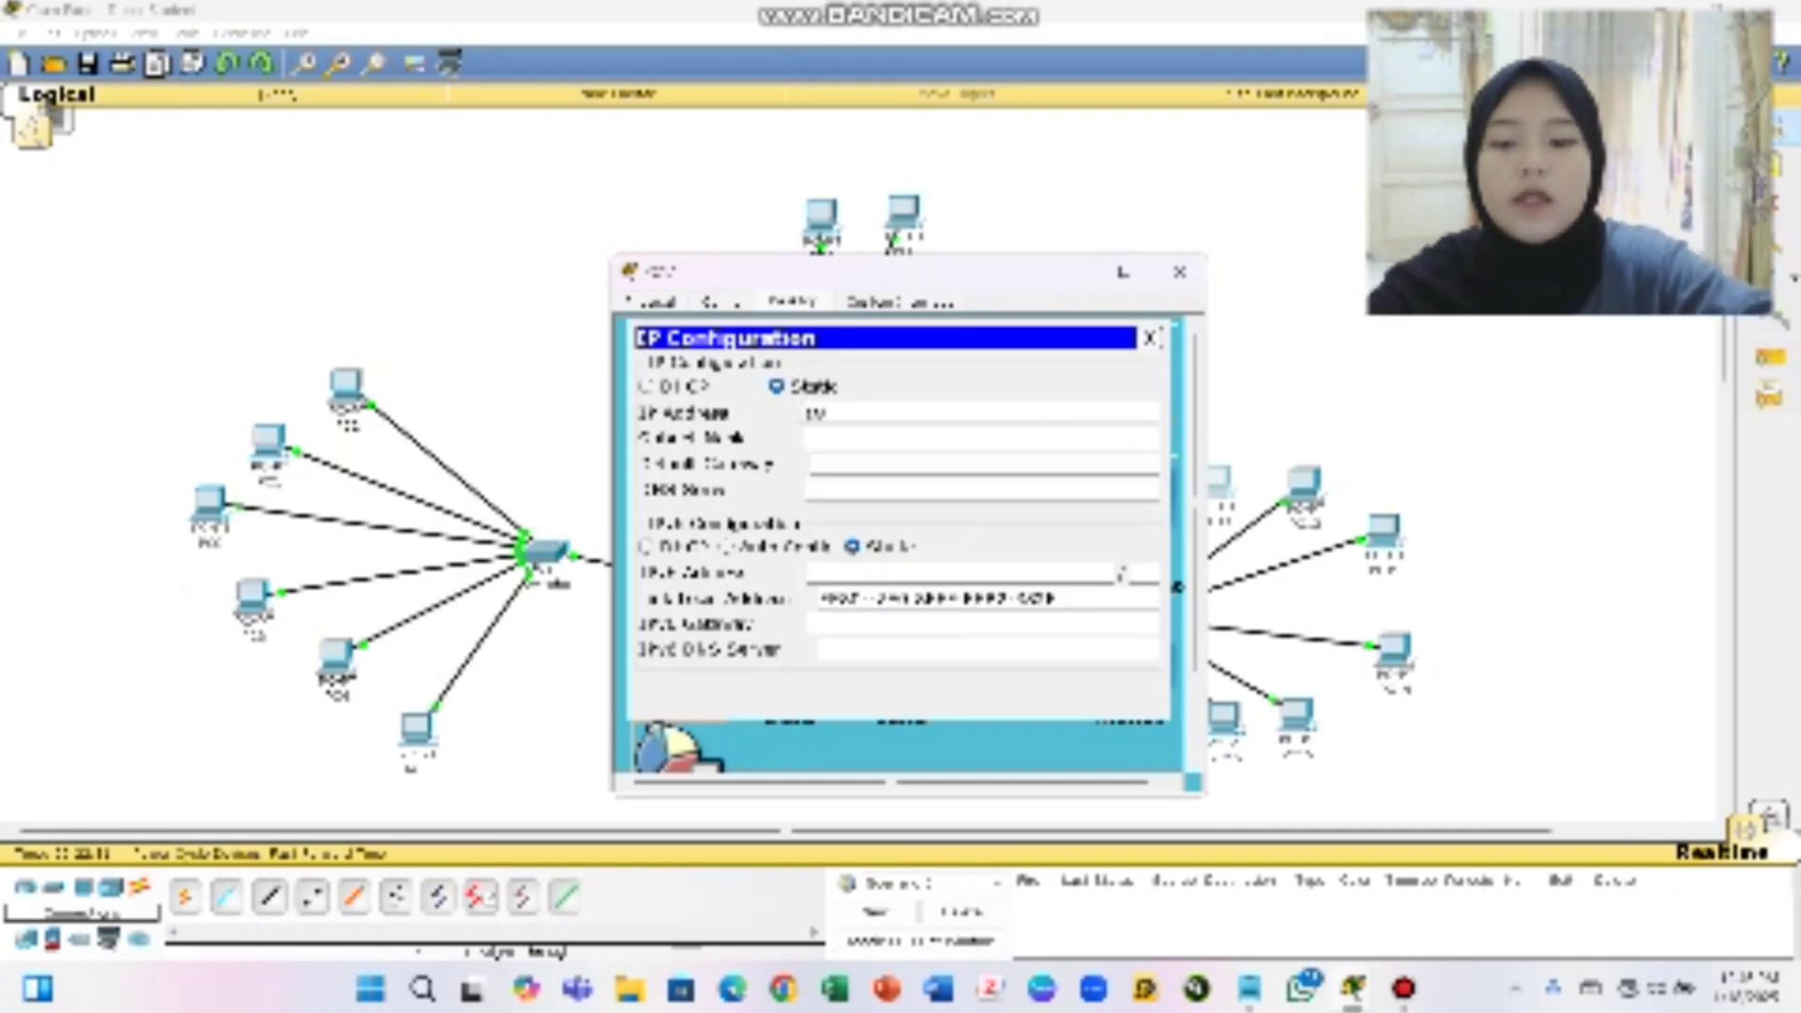
type(".168")
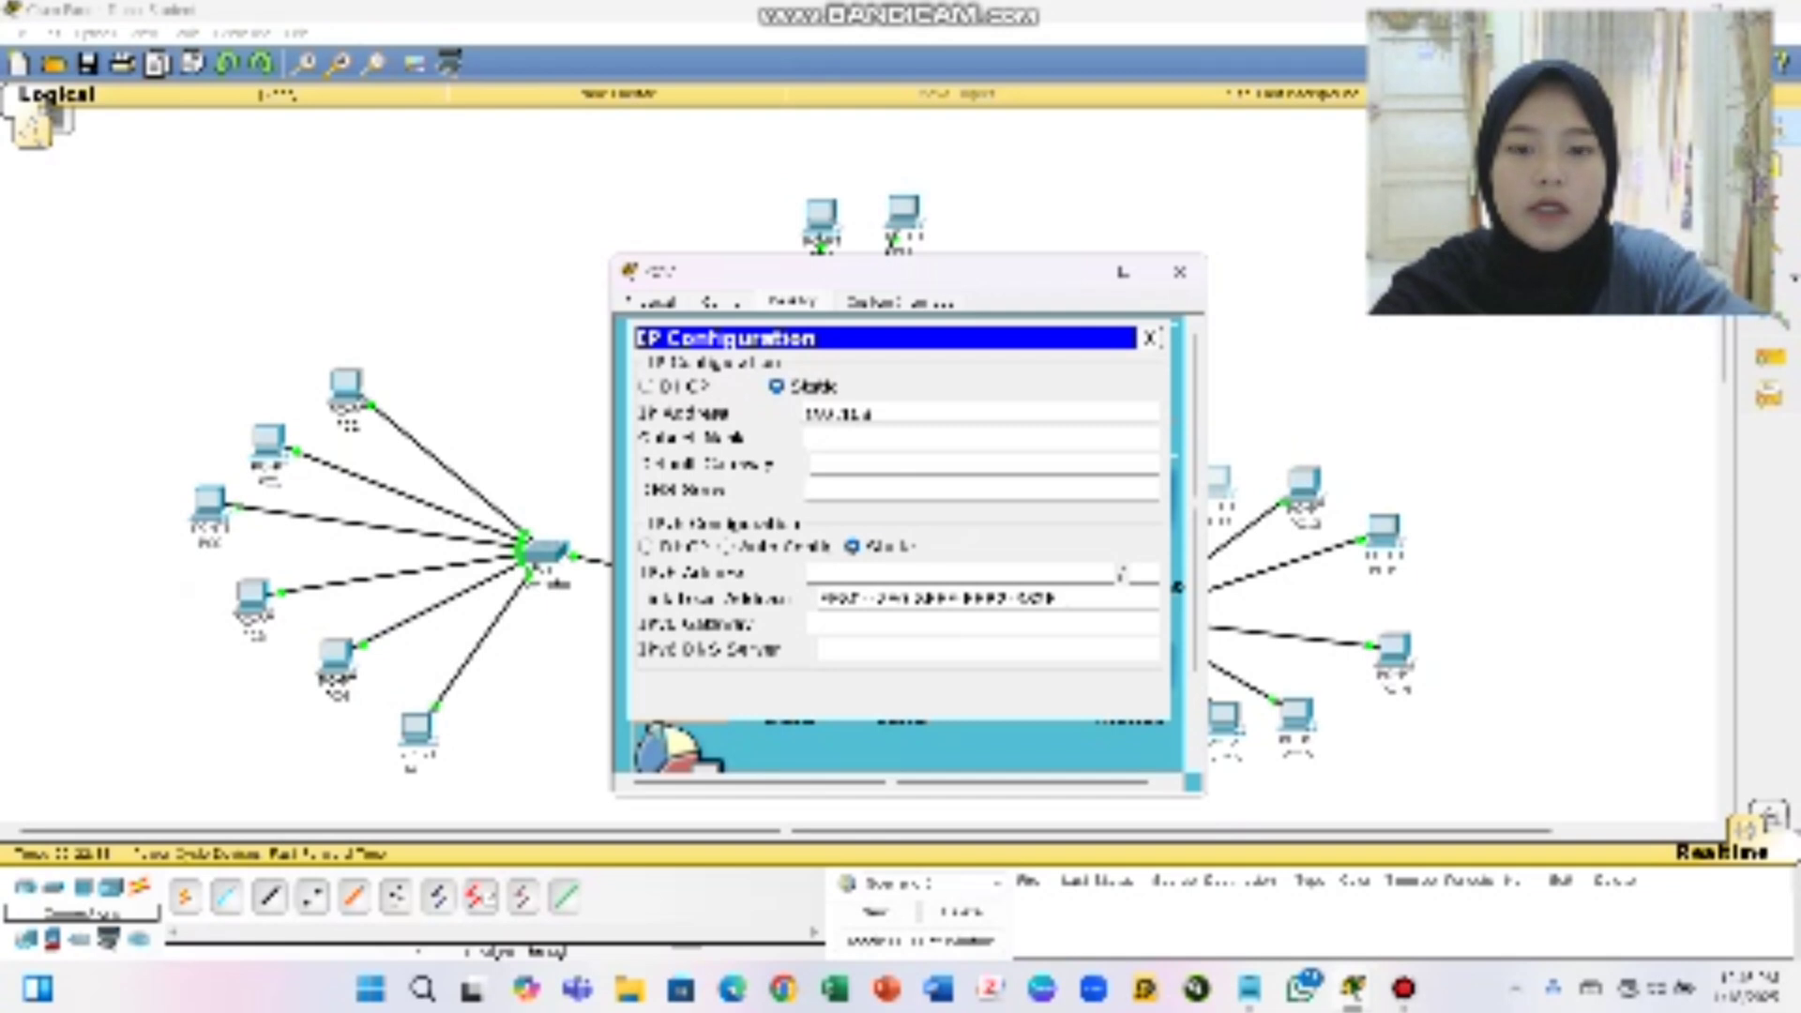
type(".1.1")
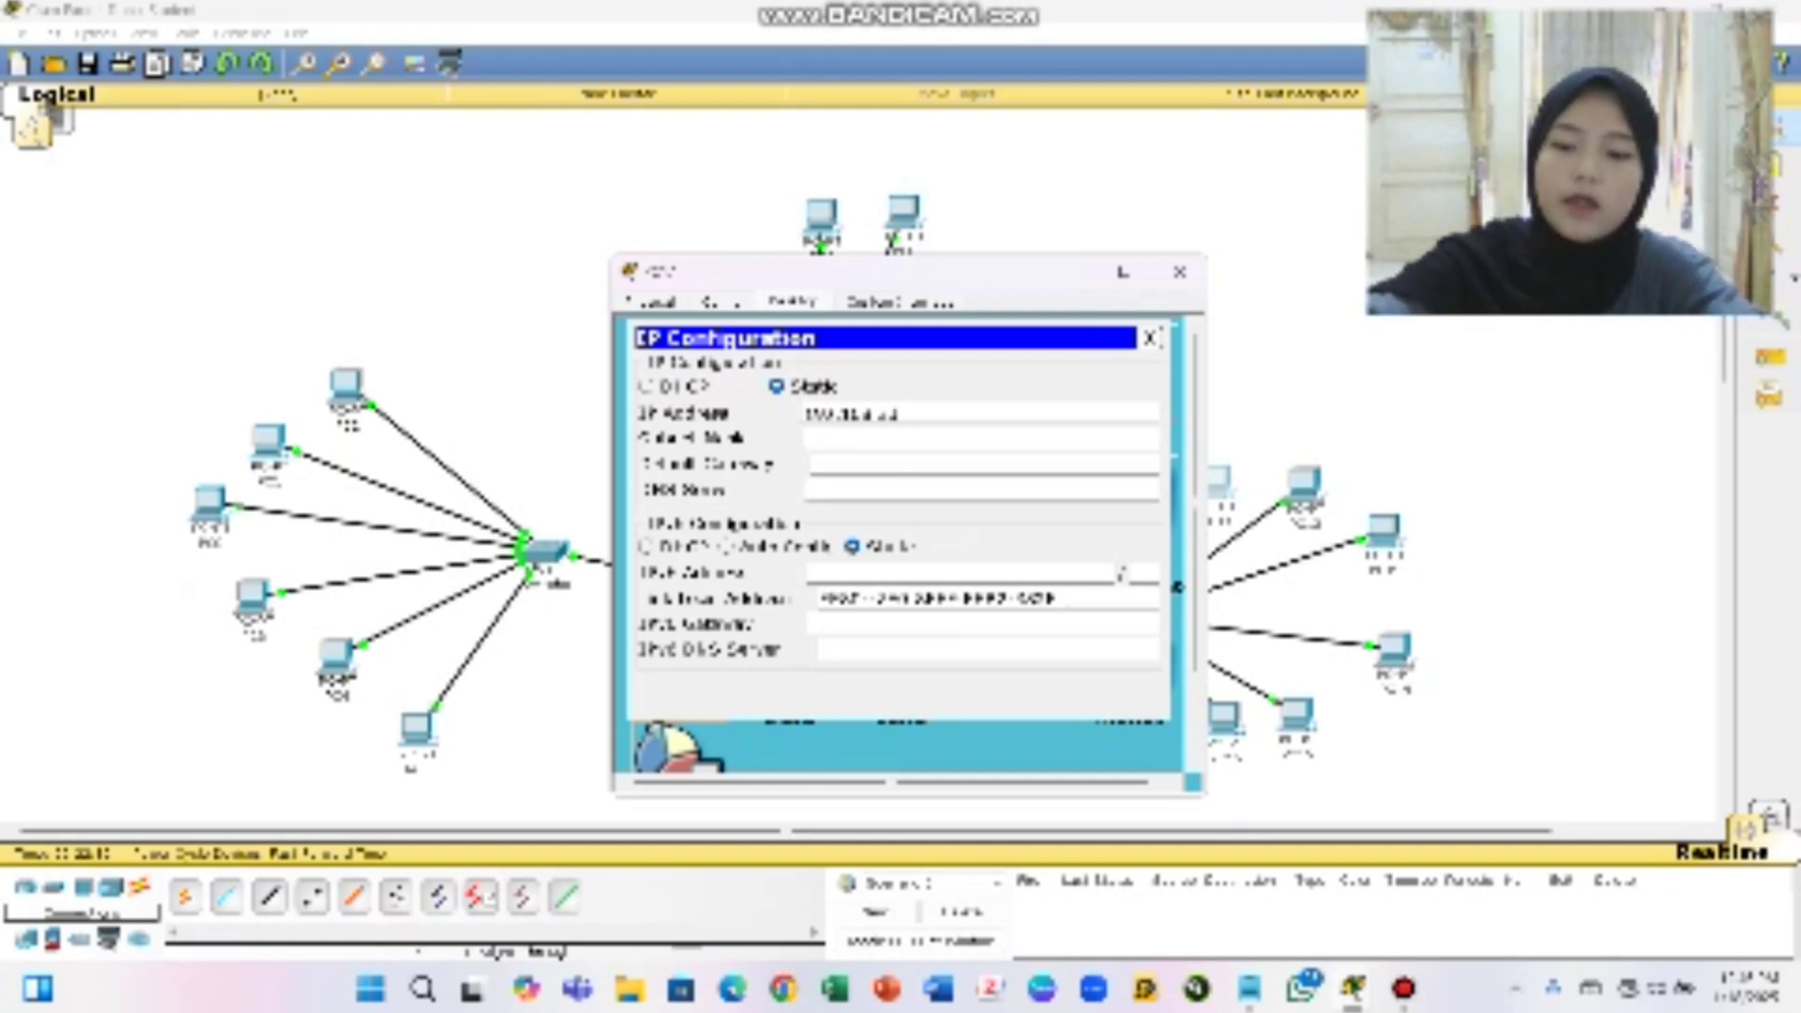
type("0")
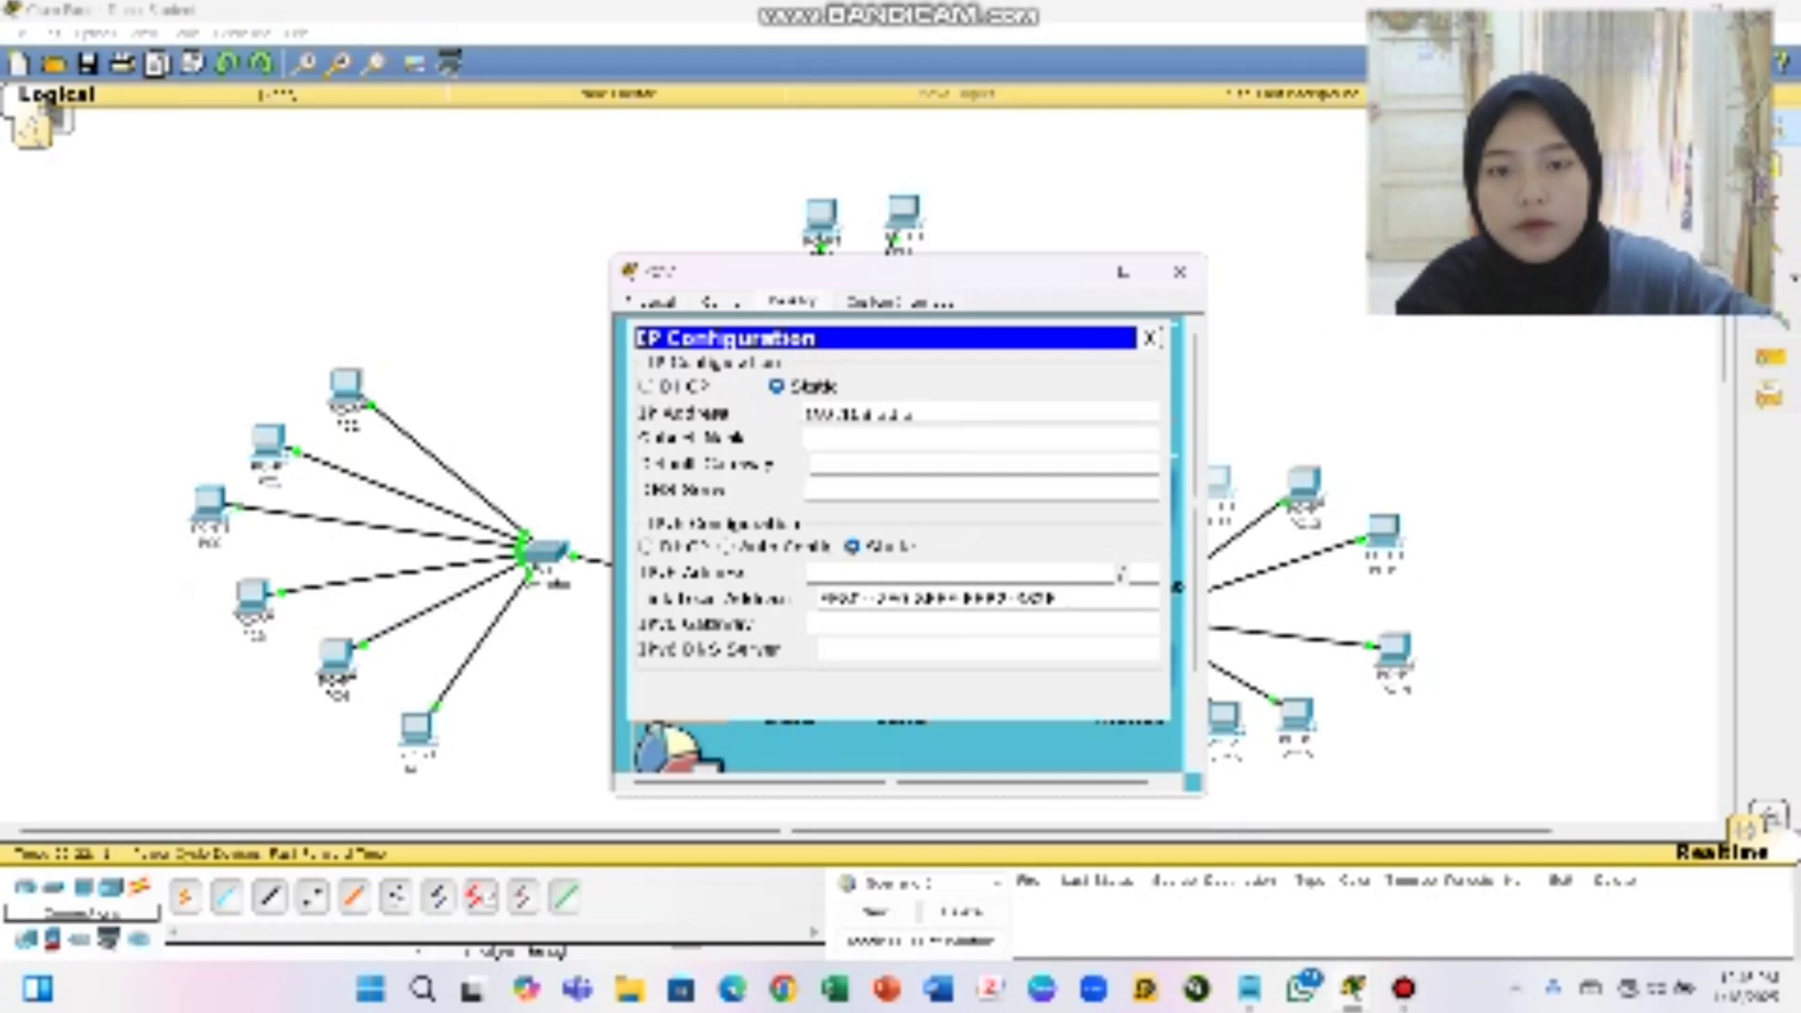
Give the right-hand network's upper-left PC the 255.255.255.0 subnet mask and a 192.168 default gateway ending in .254
key("Tab")
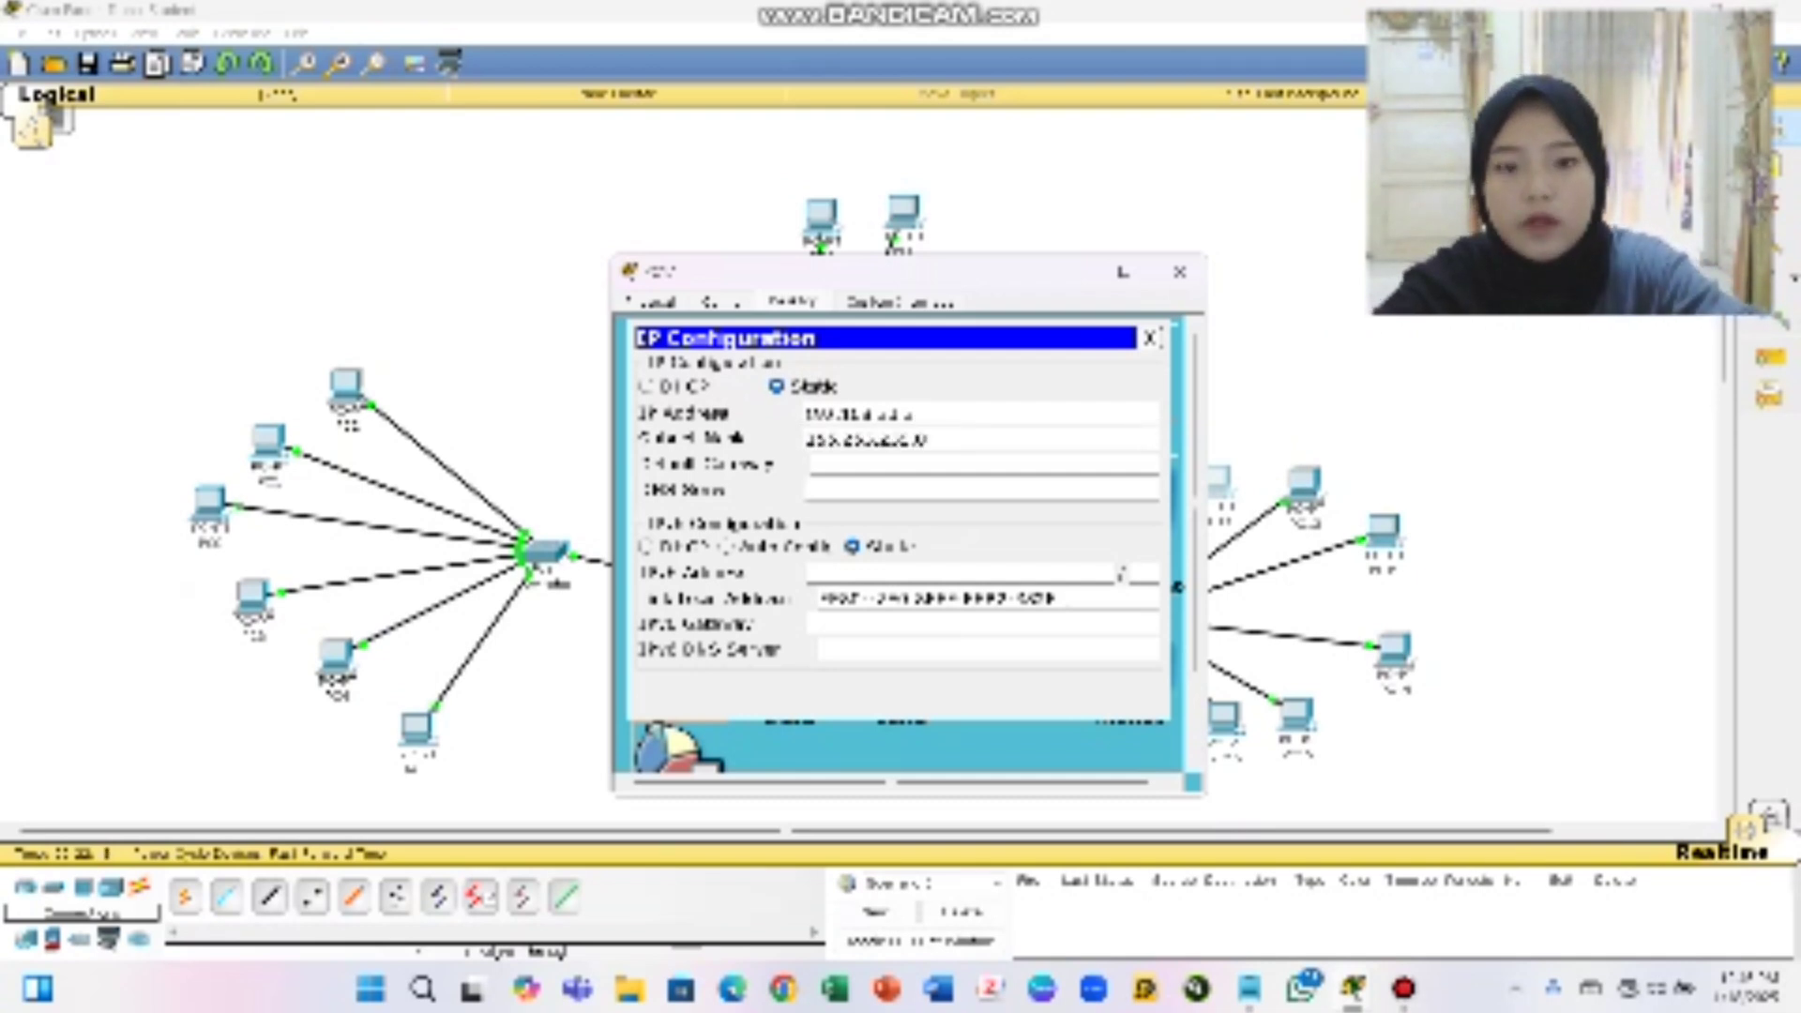
key("Tab")
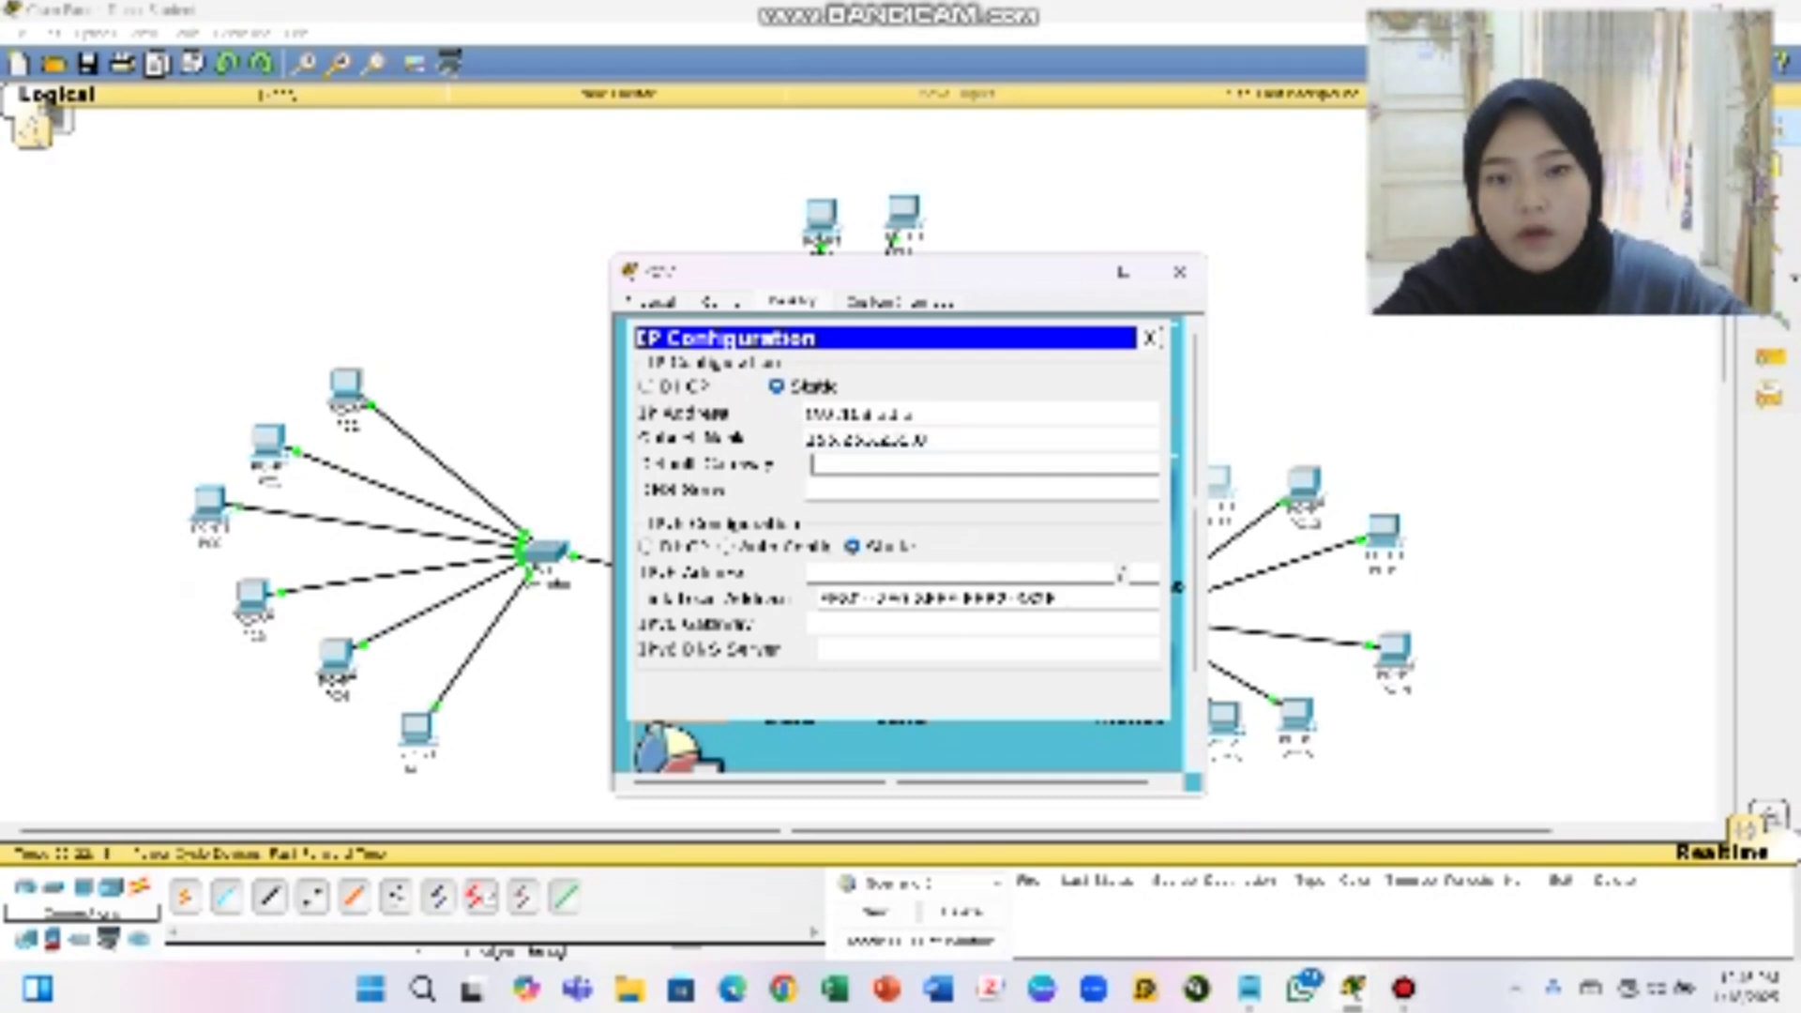
type("192.16")
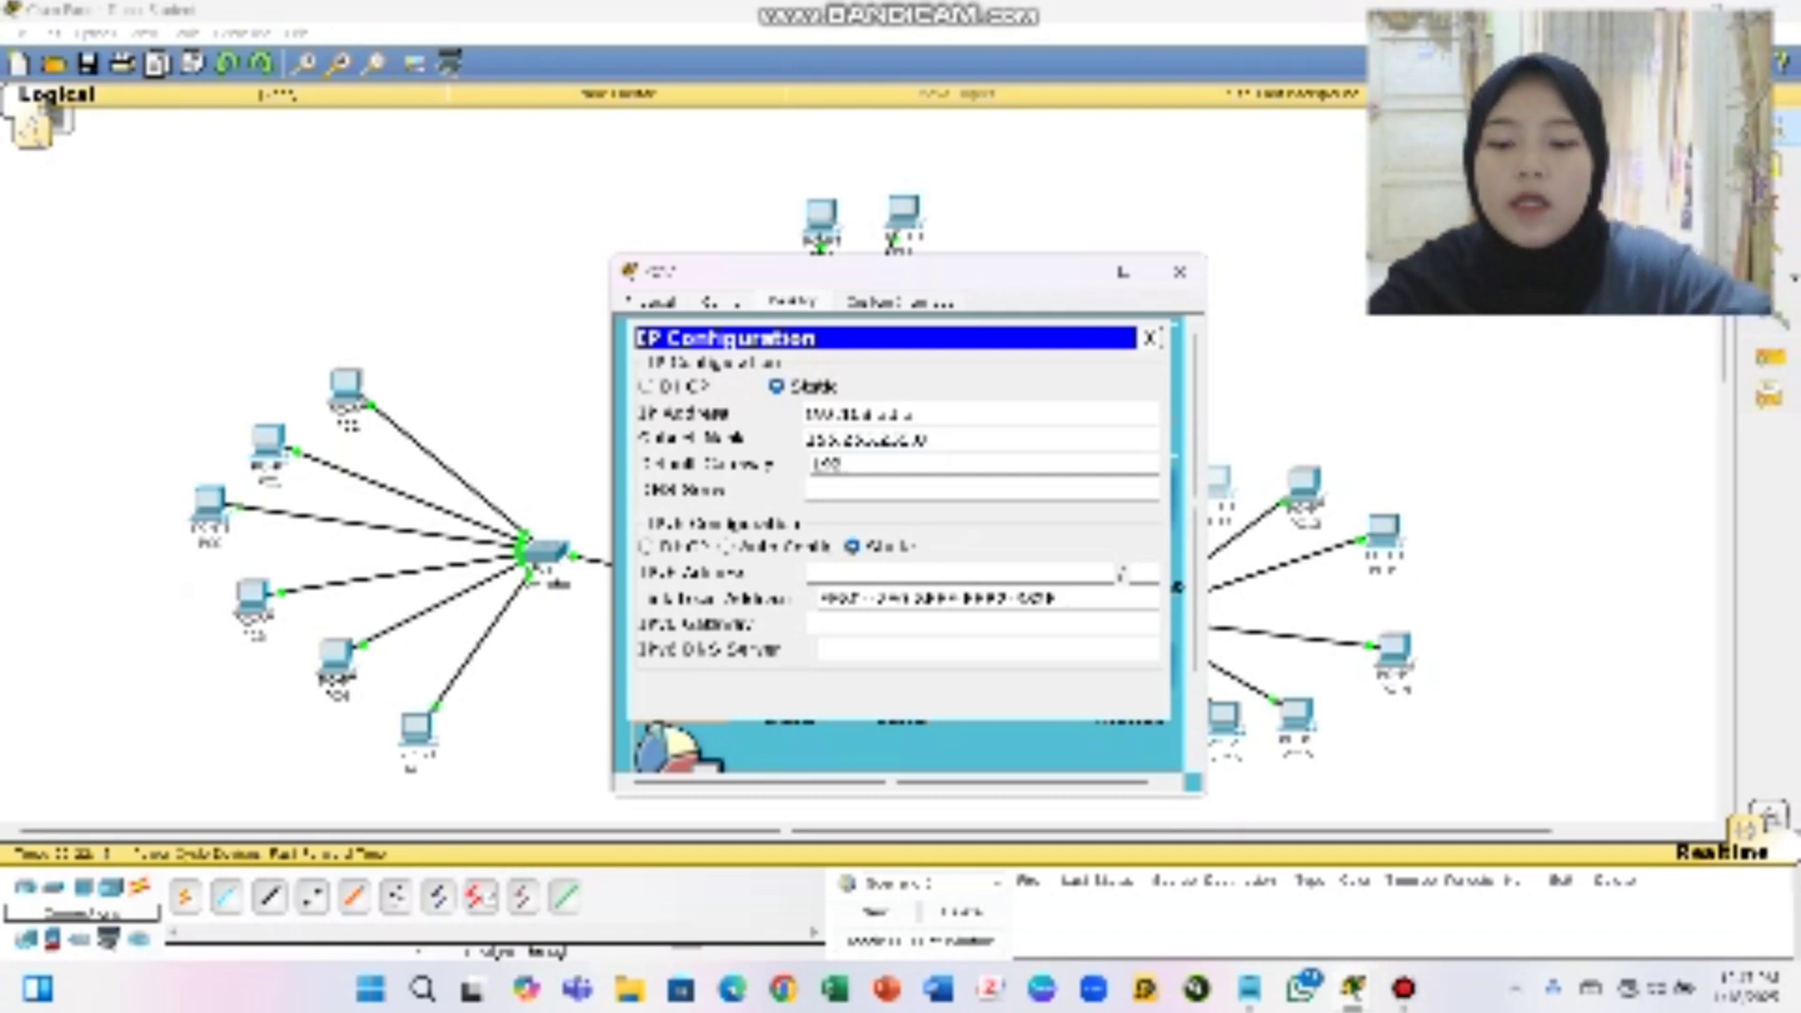
key("BackSpace")
key("BackSpace")
type("16")
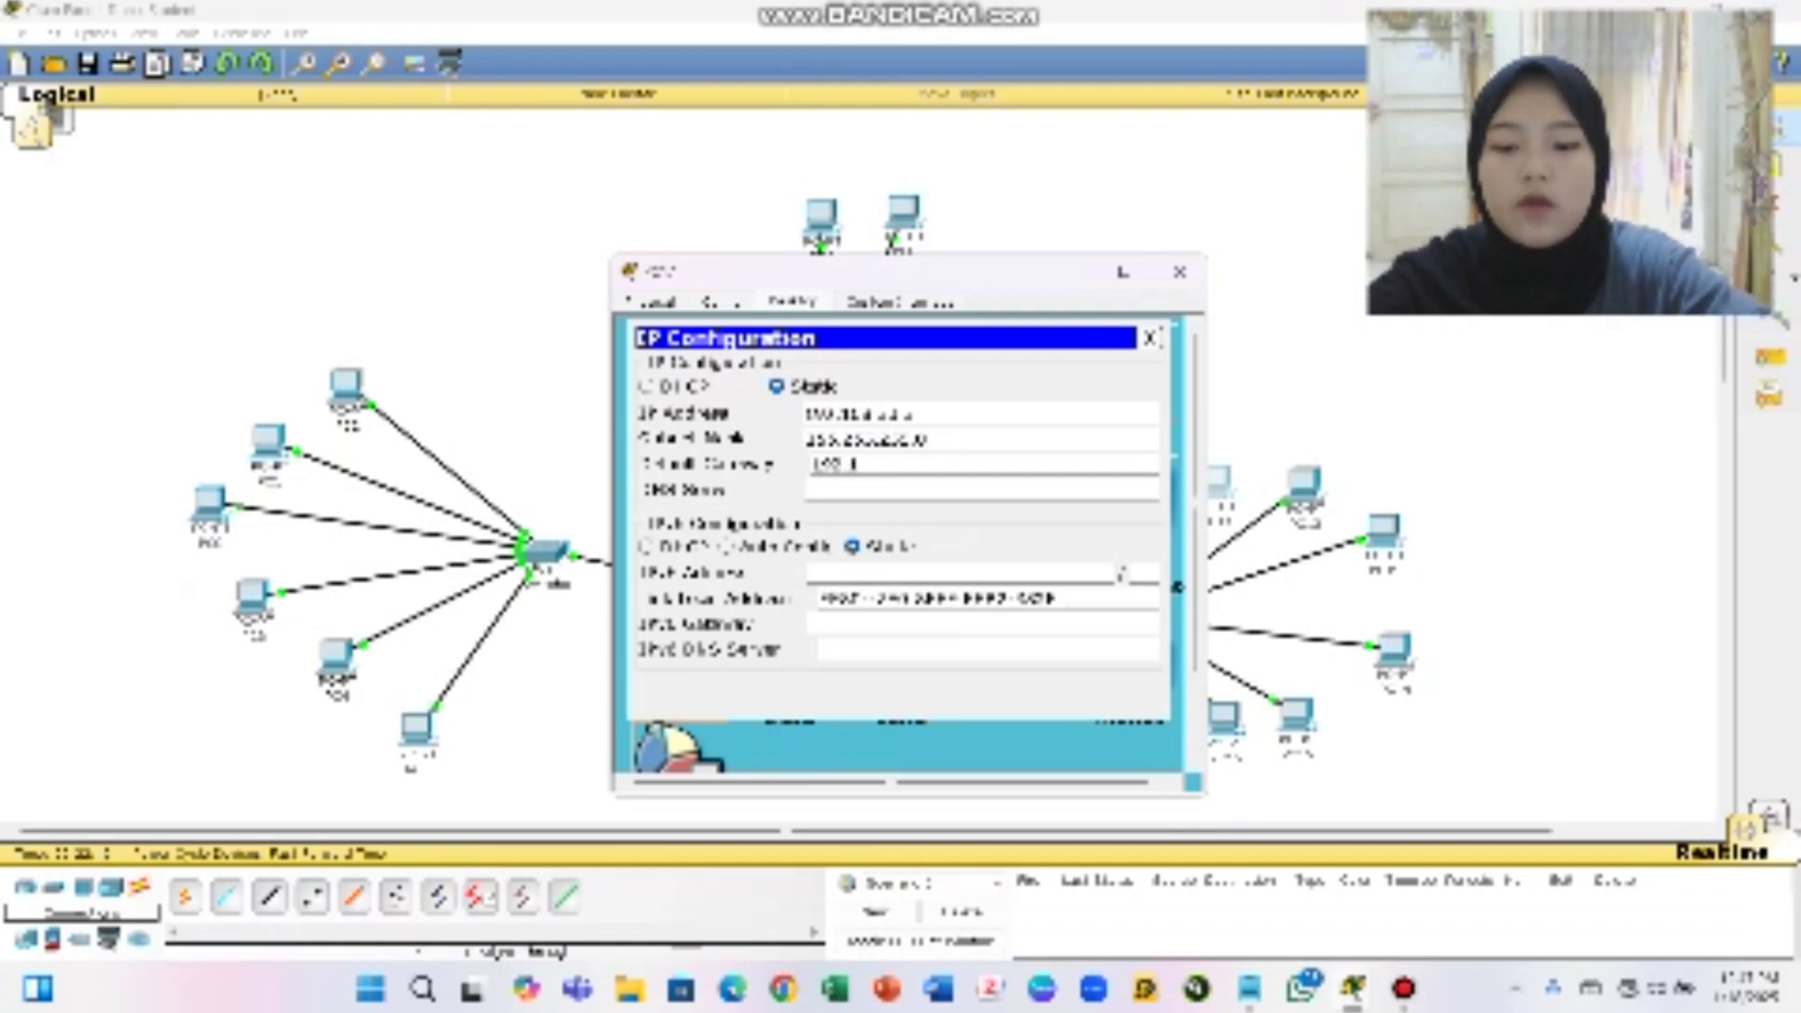
type("8.23")
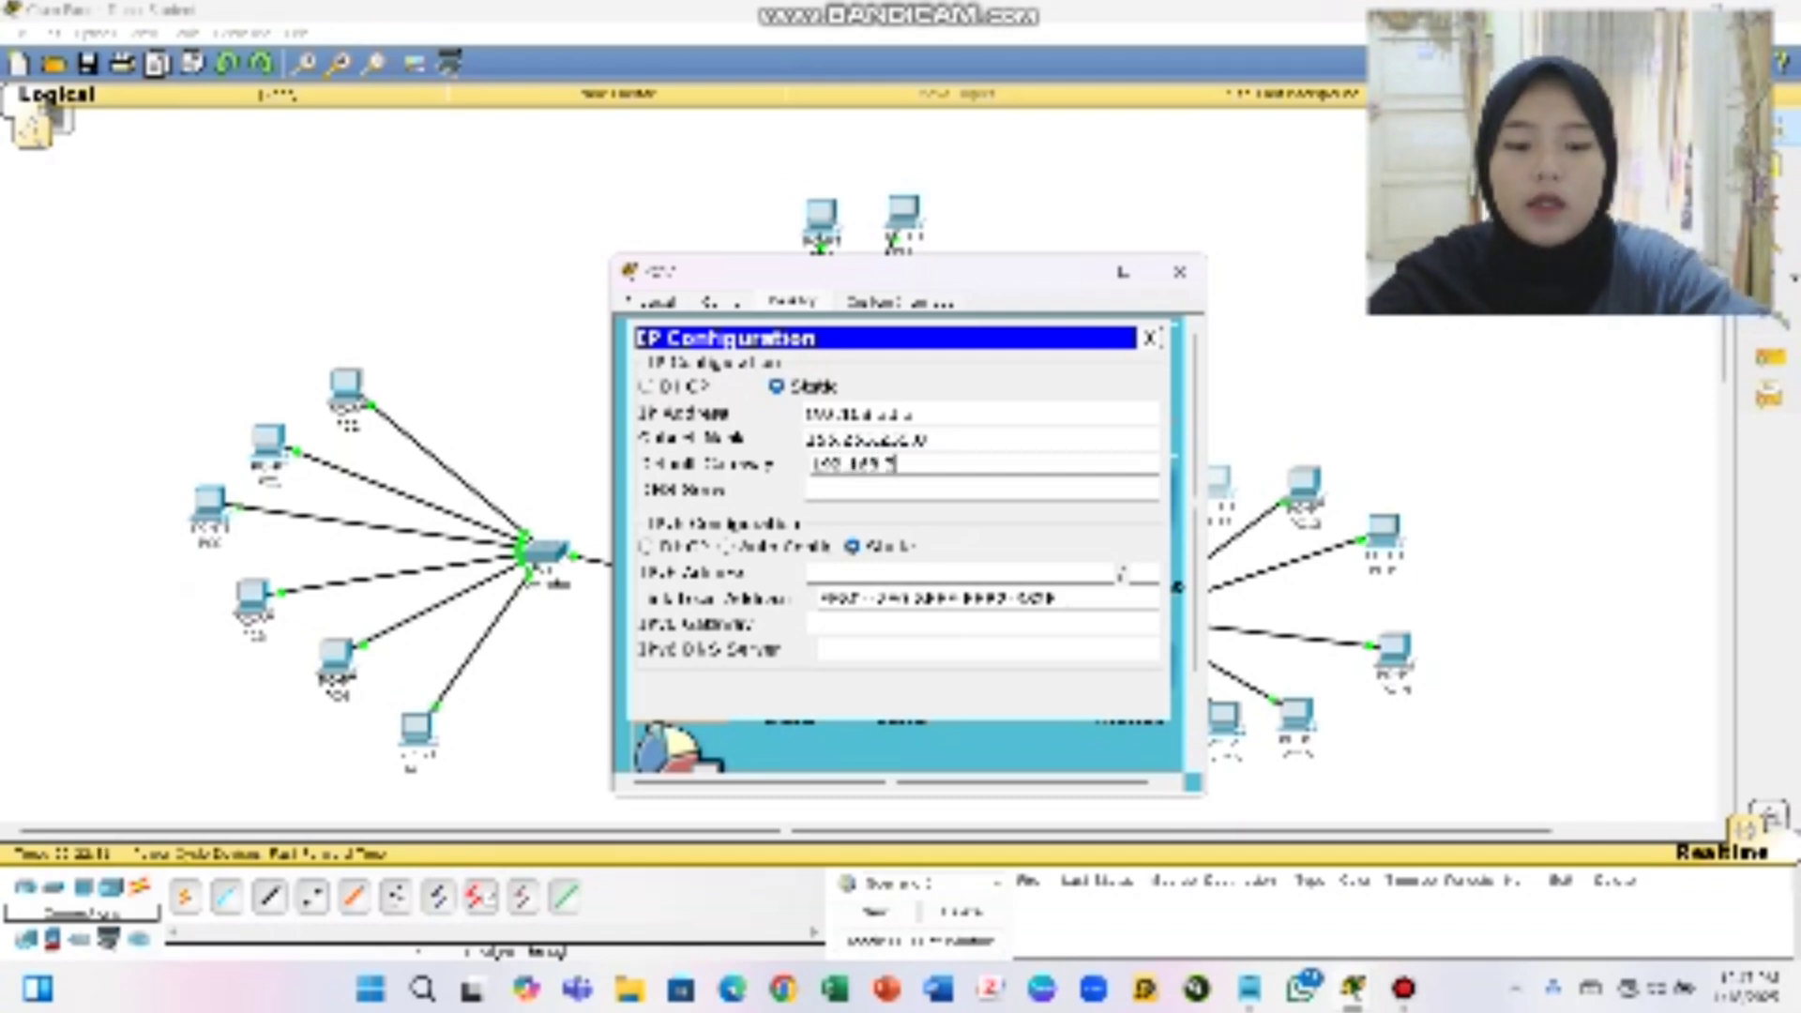
type(".254")
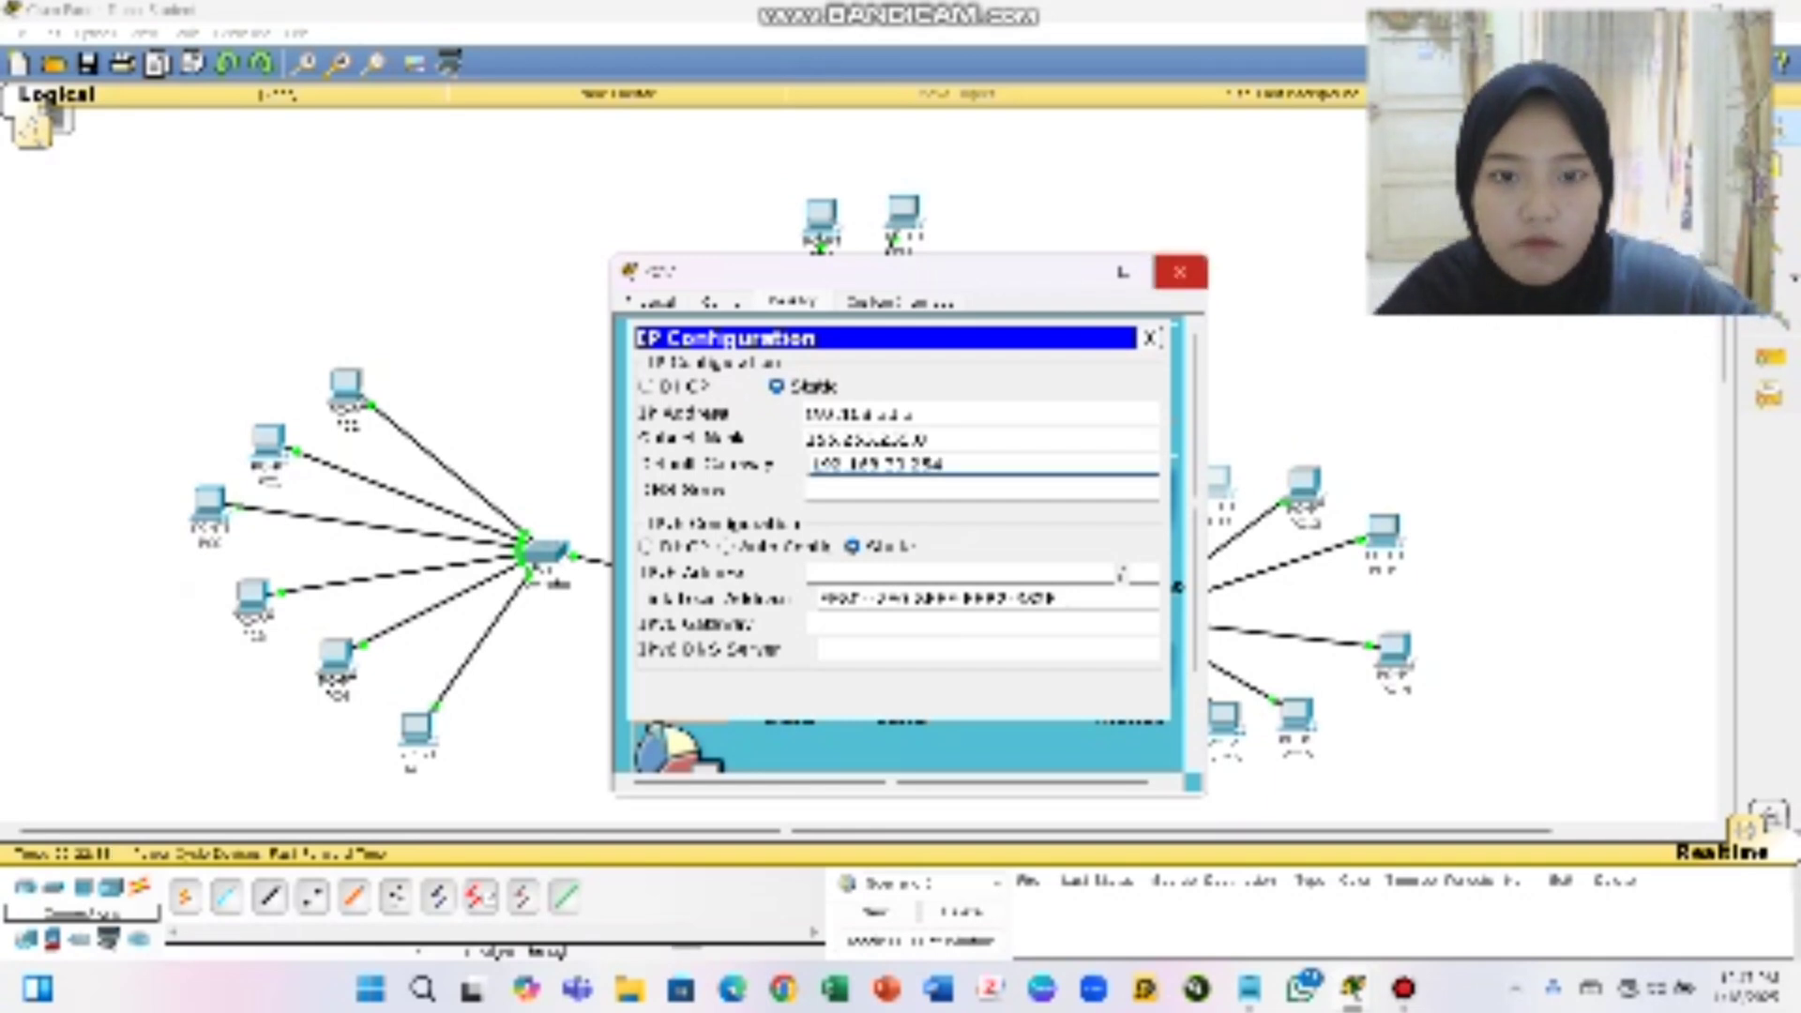
left_click(1179, 272)
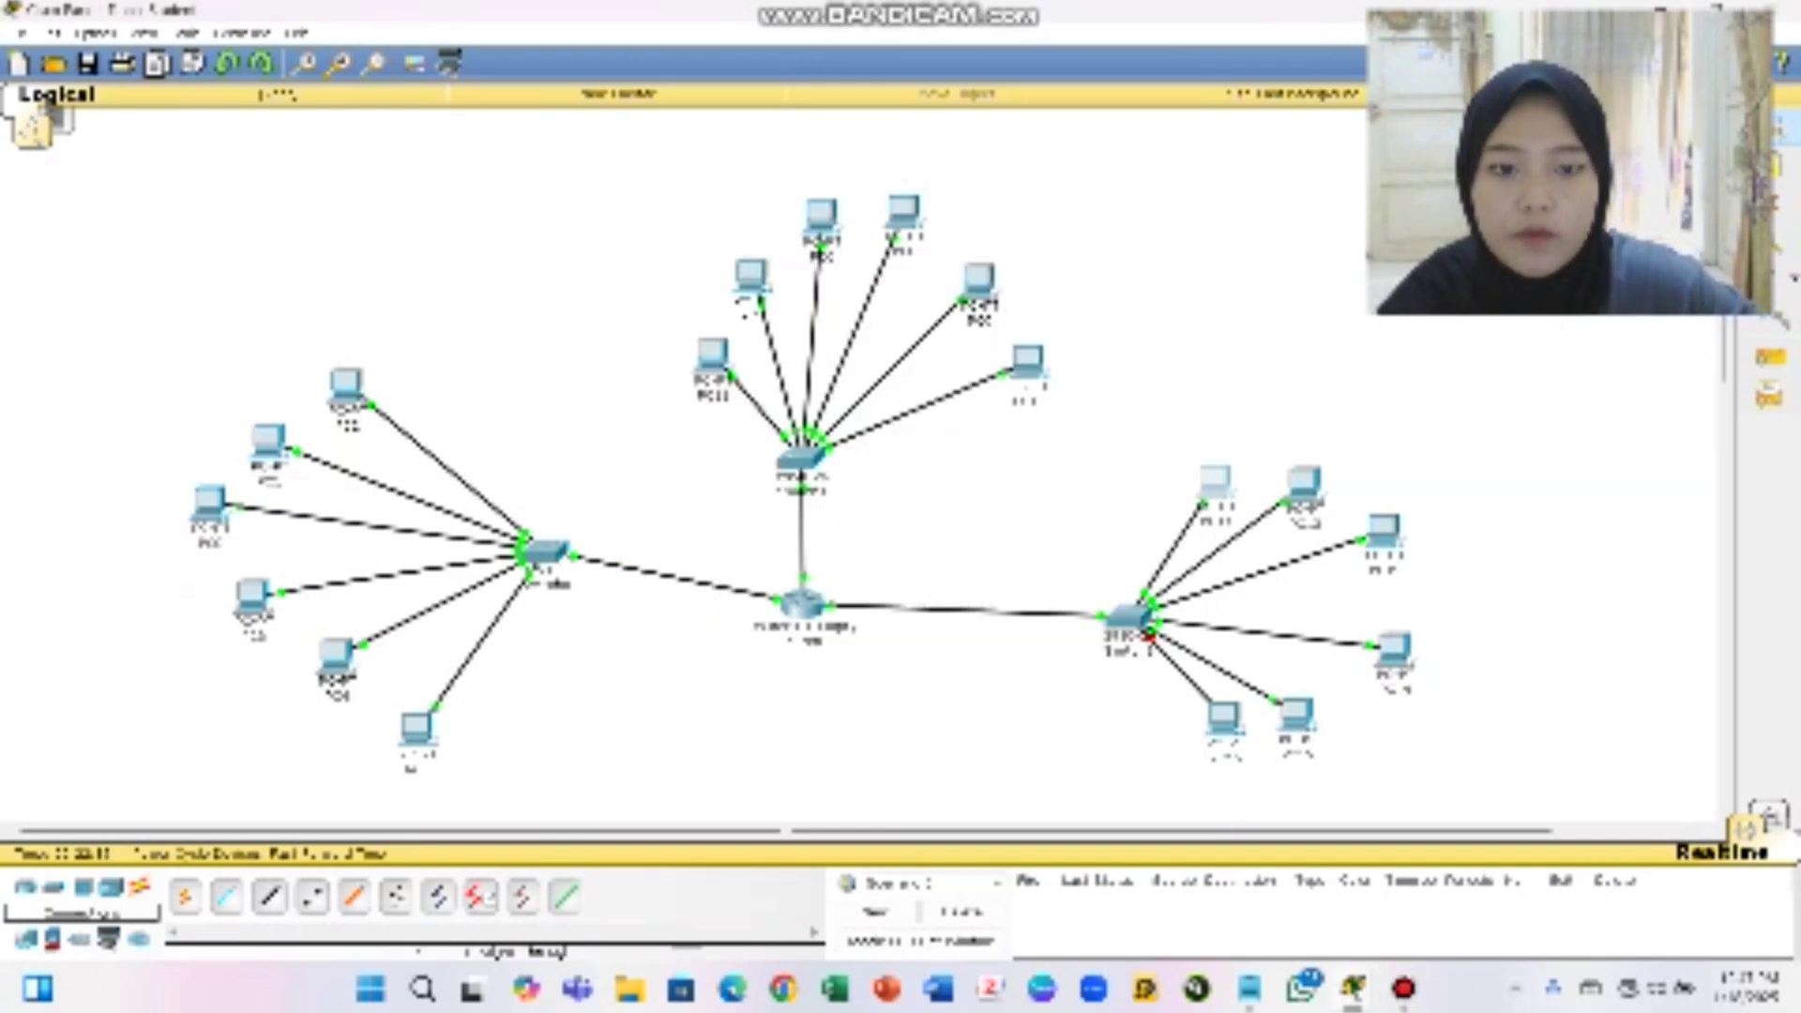
Enter a static 192.168 IP address for the second PC along the top of the right-hand switch's network
left_click(1304, 484)
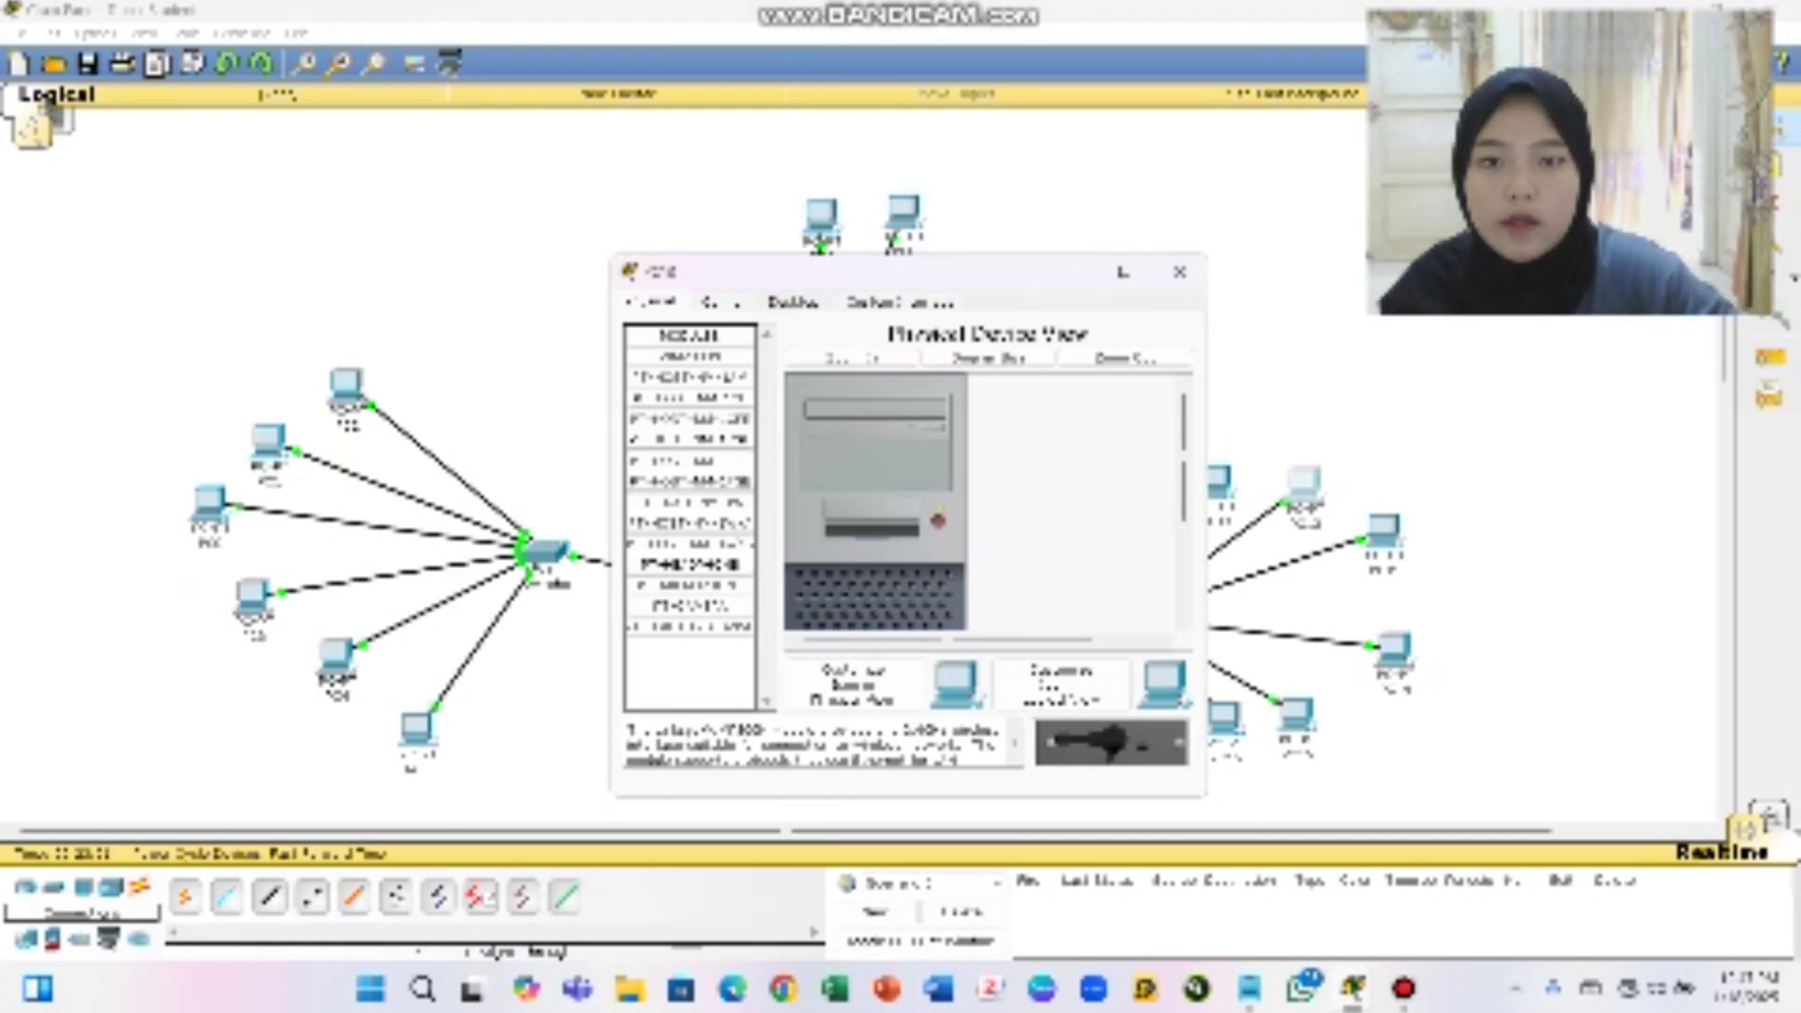
left_click(793, 301)
left_click(682, 368)
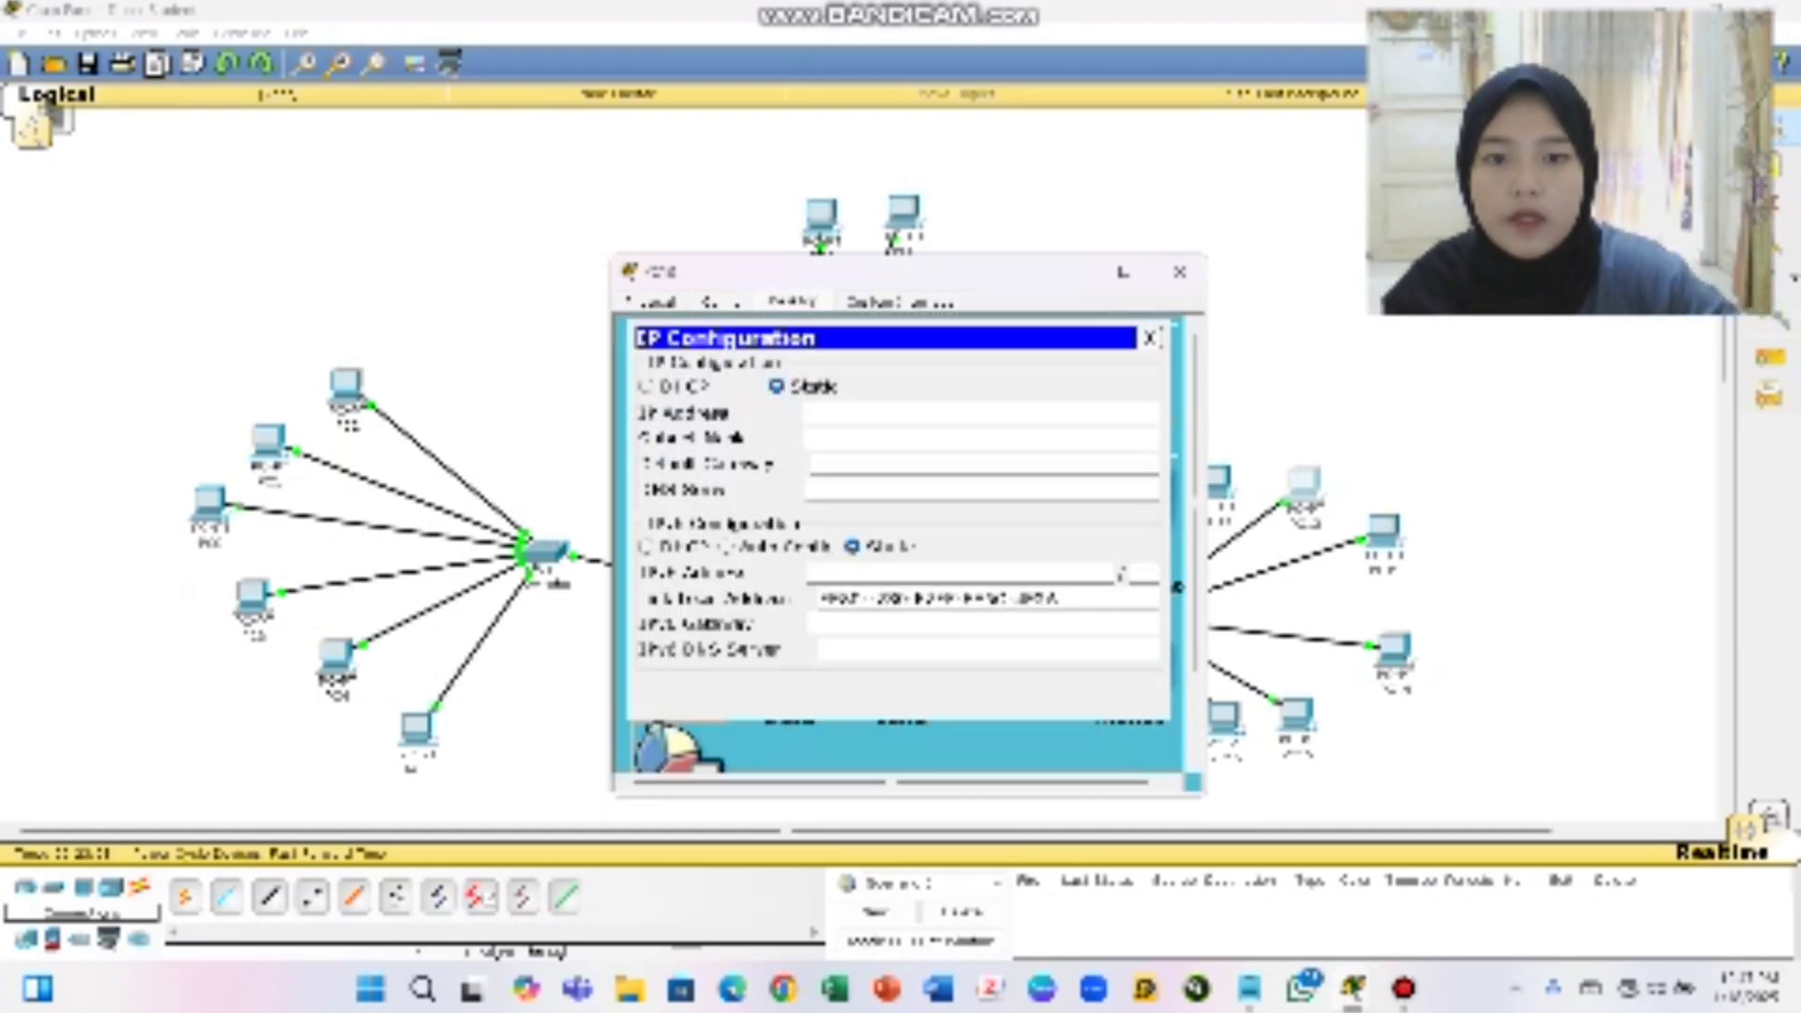
type("192")
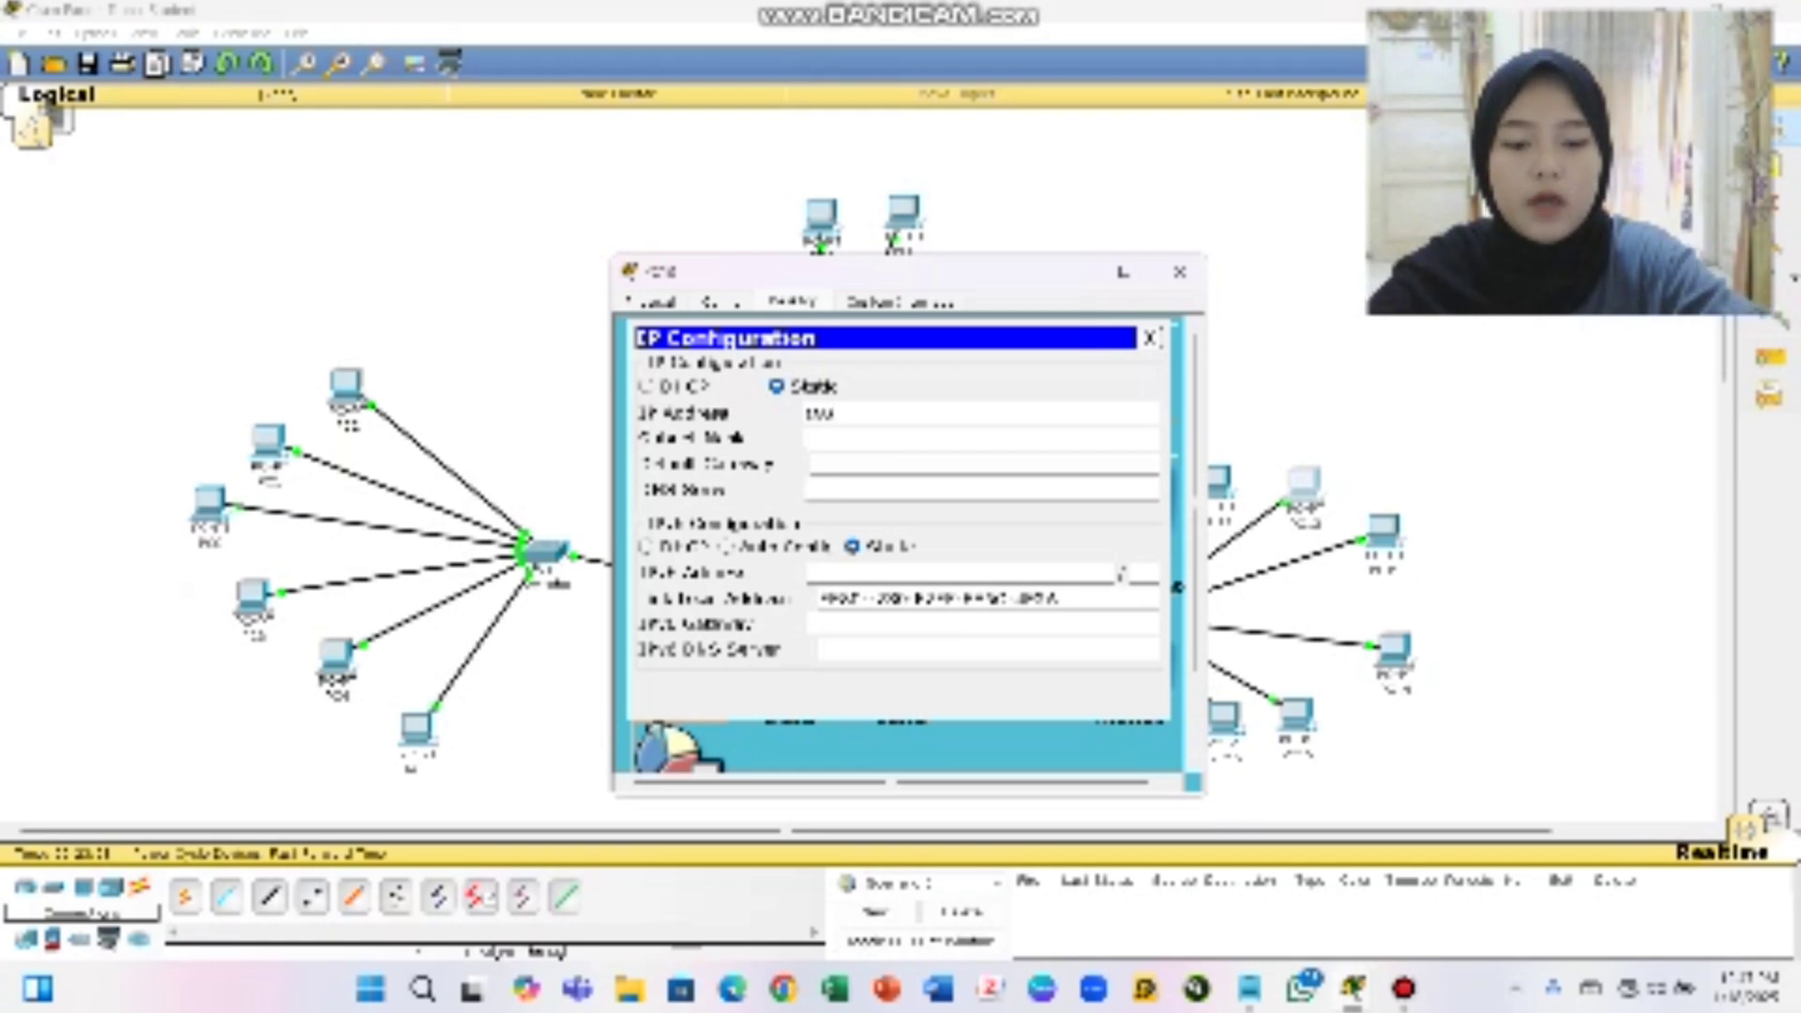
type(".168.1")
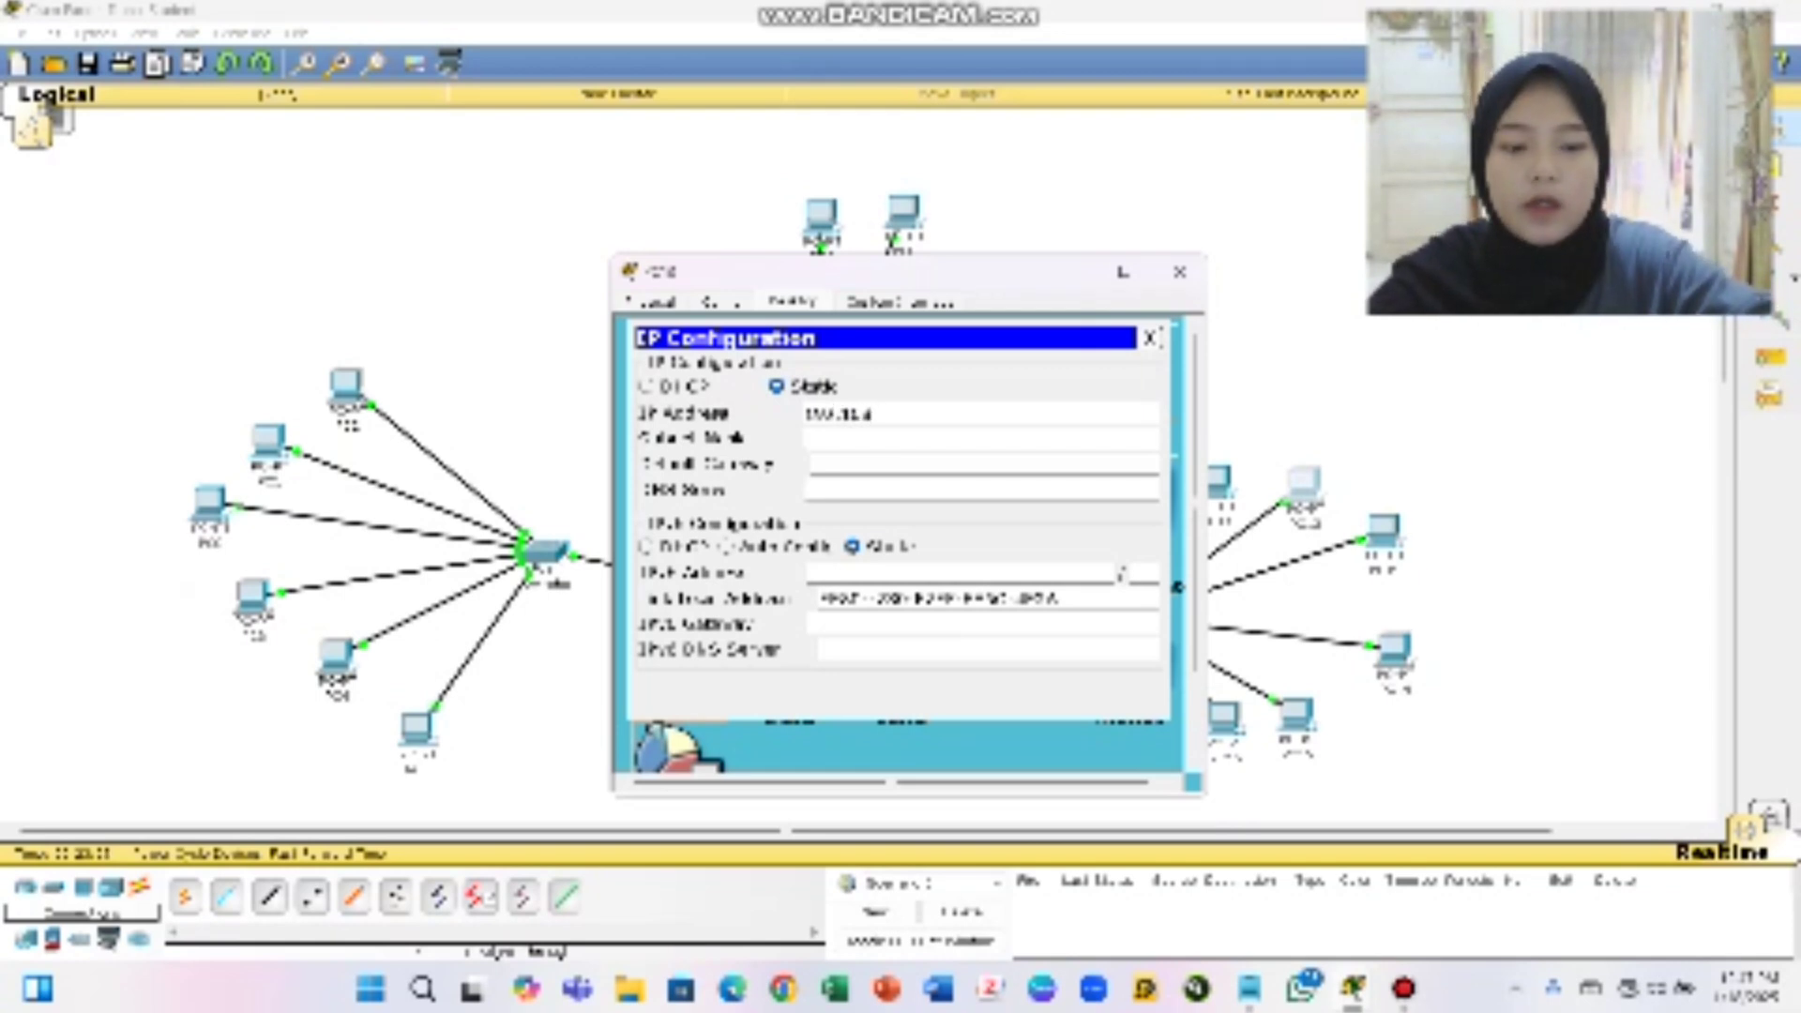
type(".10")
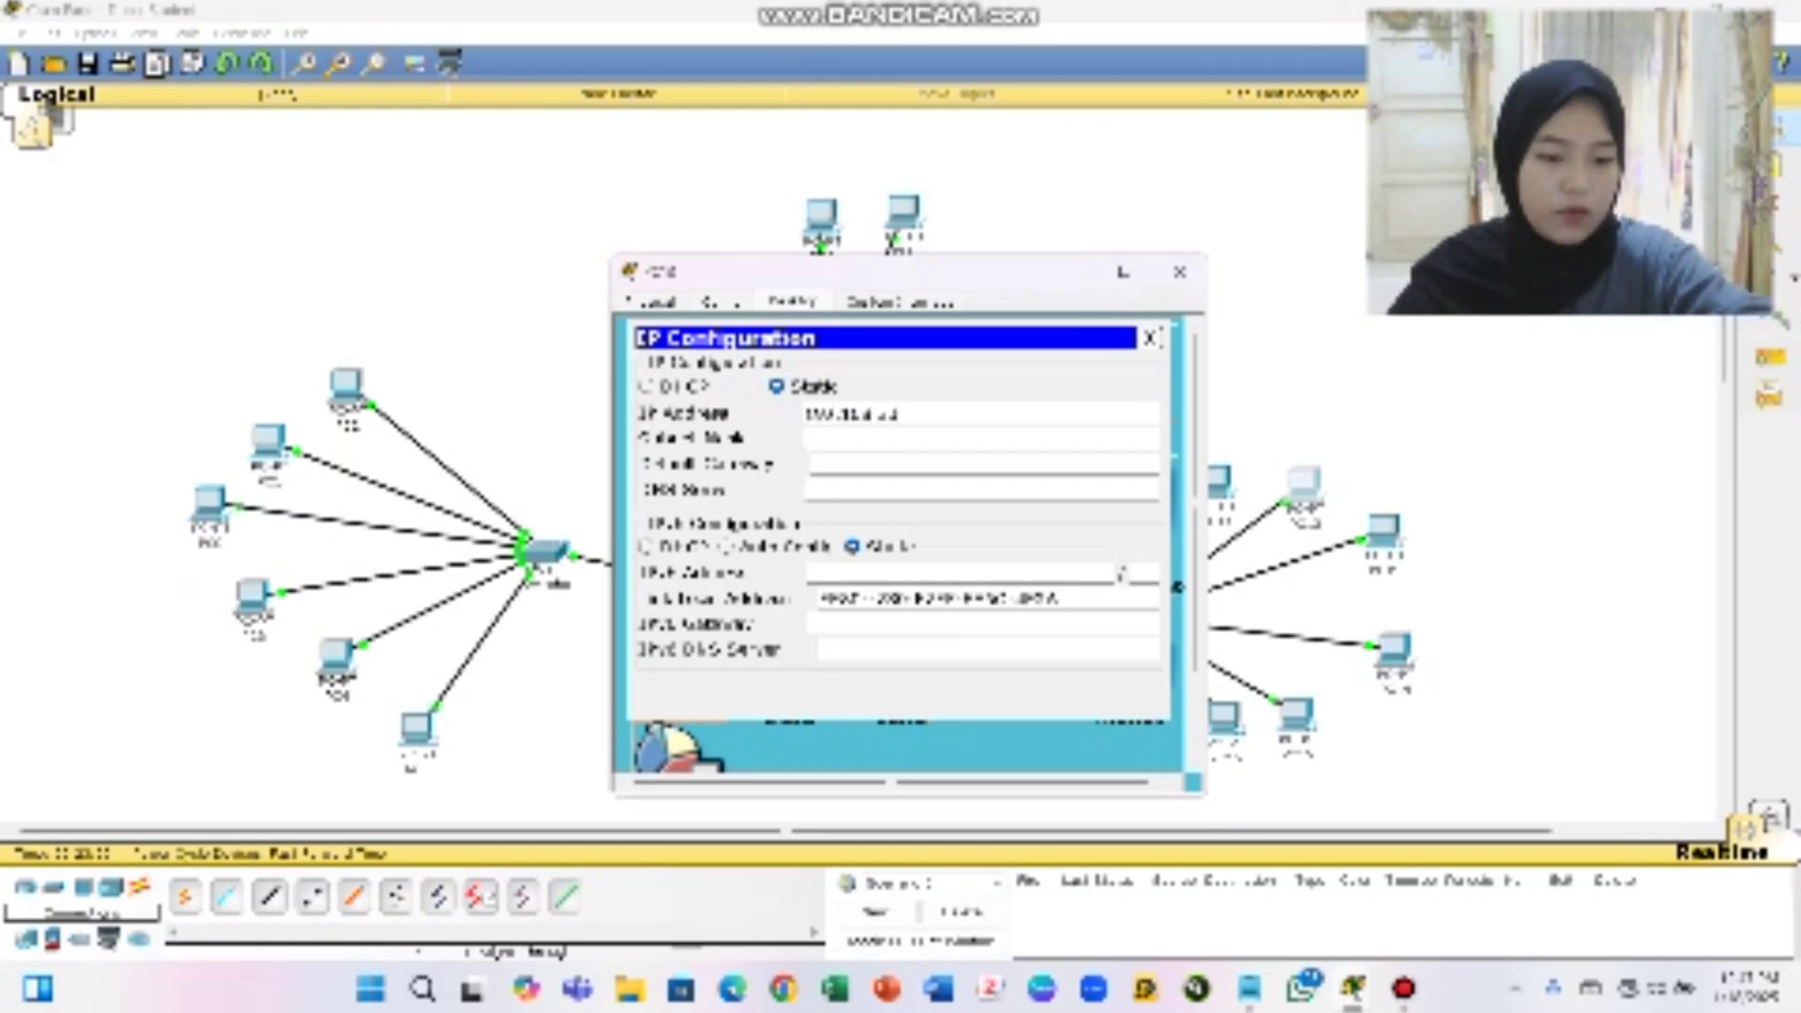
type("3")
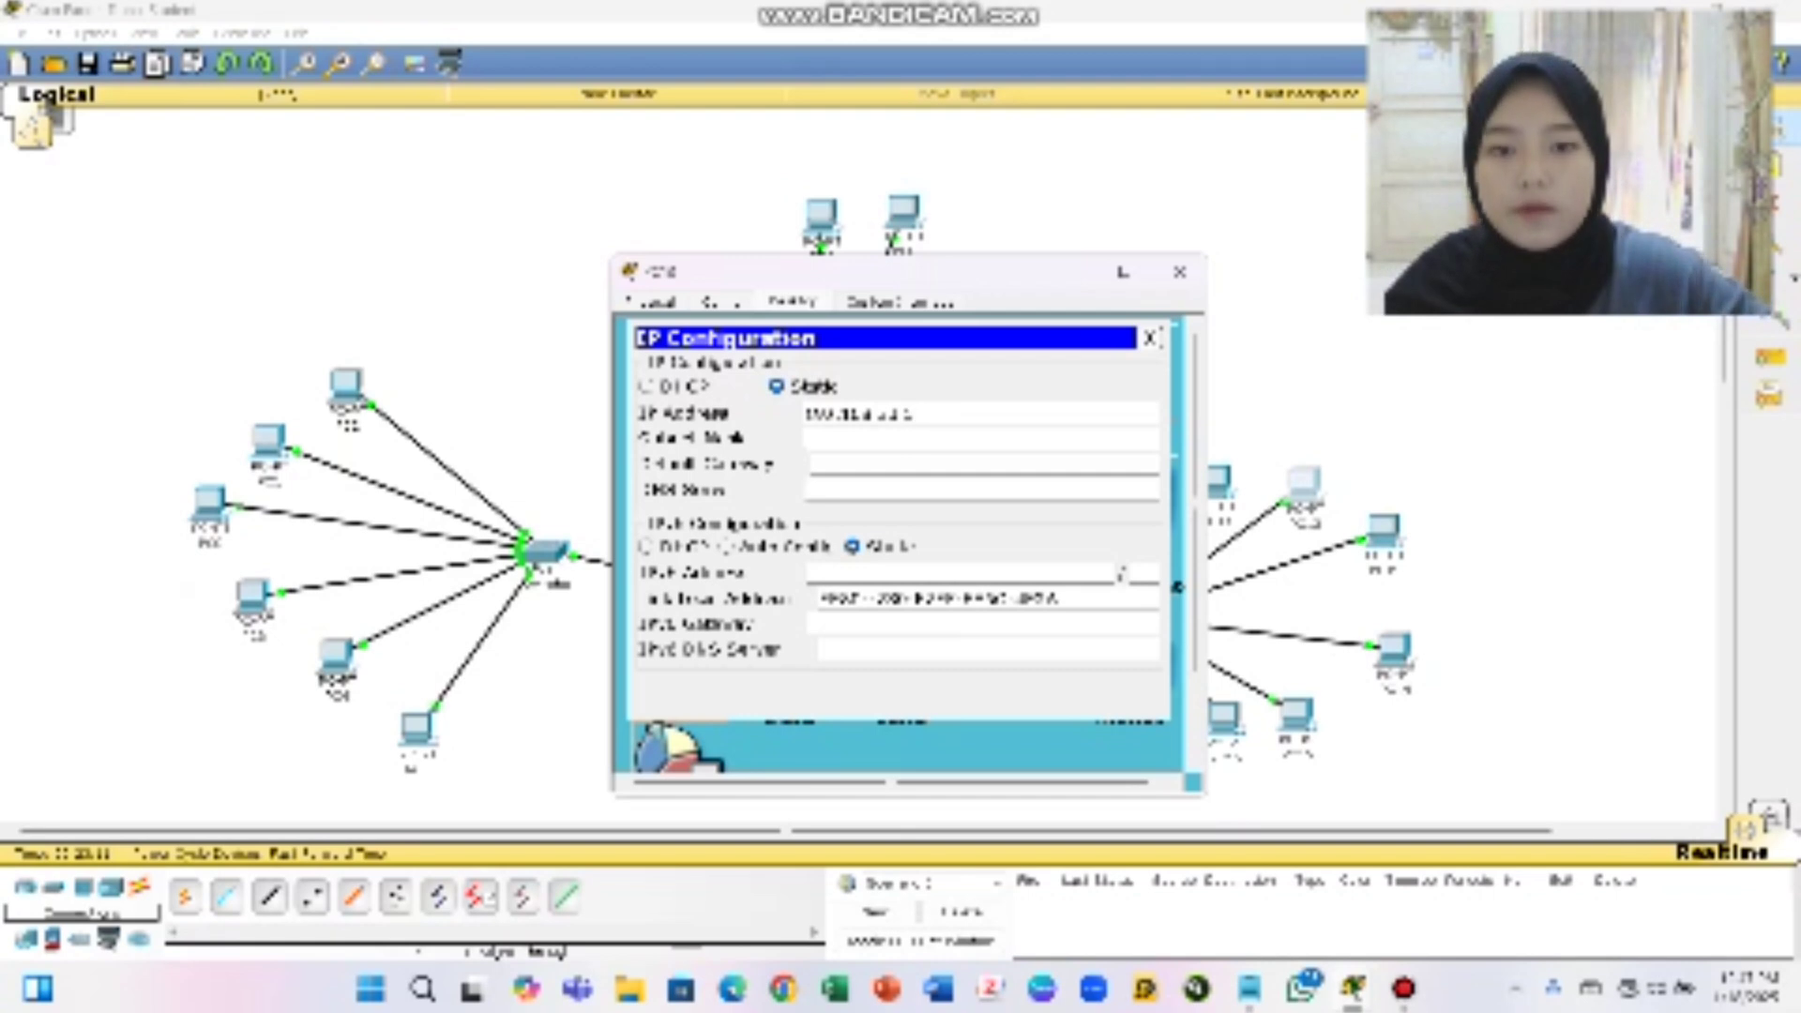
Give the right-hand network's second PC the 255.255.255.0 subnet mask and a 192.168 default gateway ending in .254
key("Tab")
key("Tab")
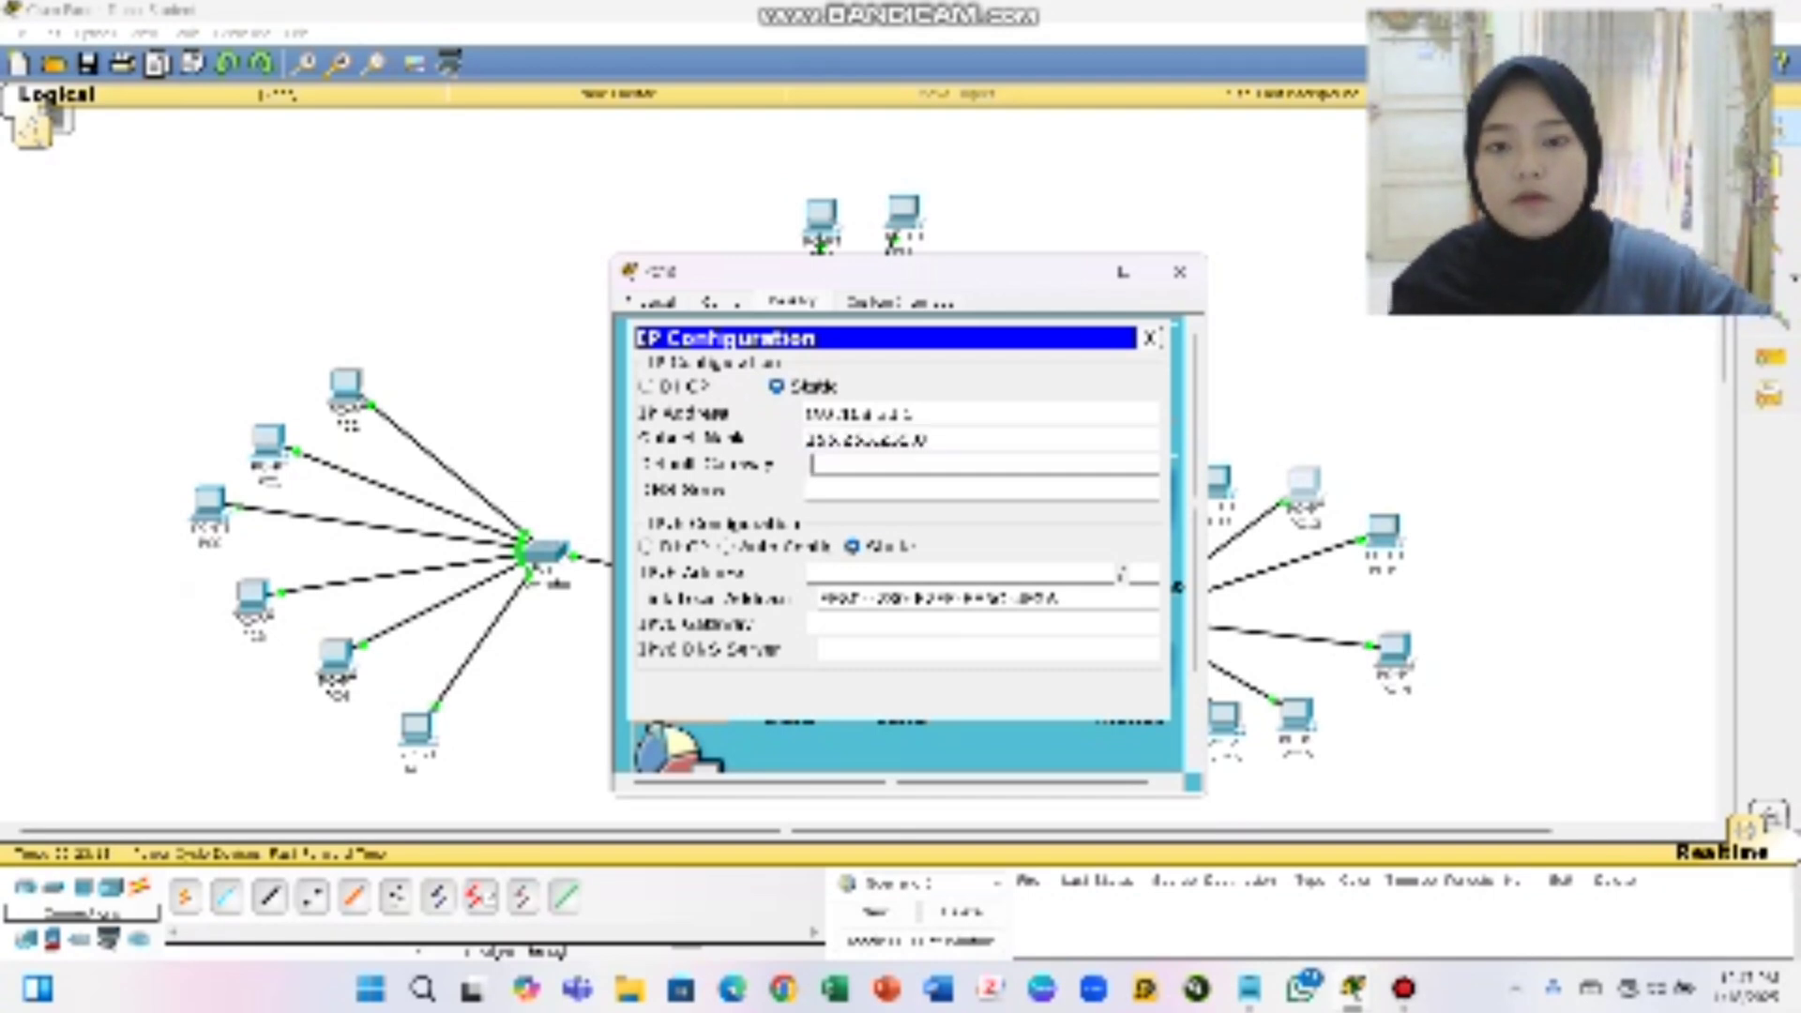
type("192.168")
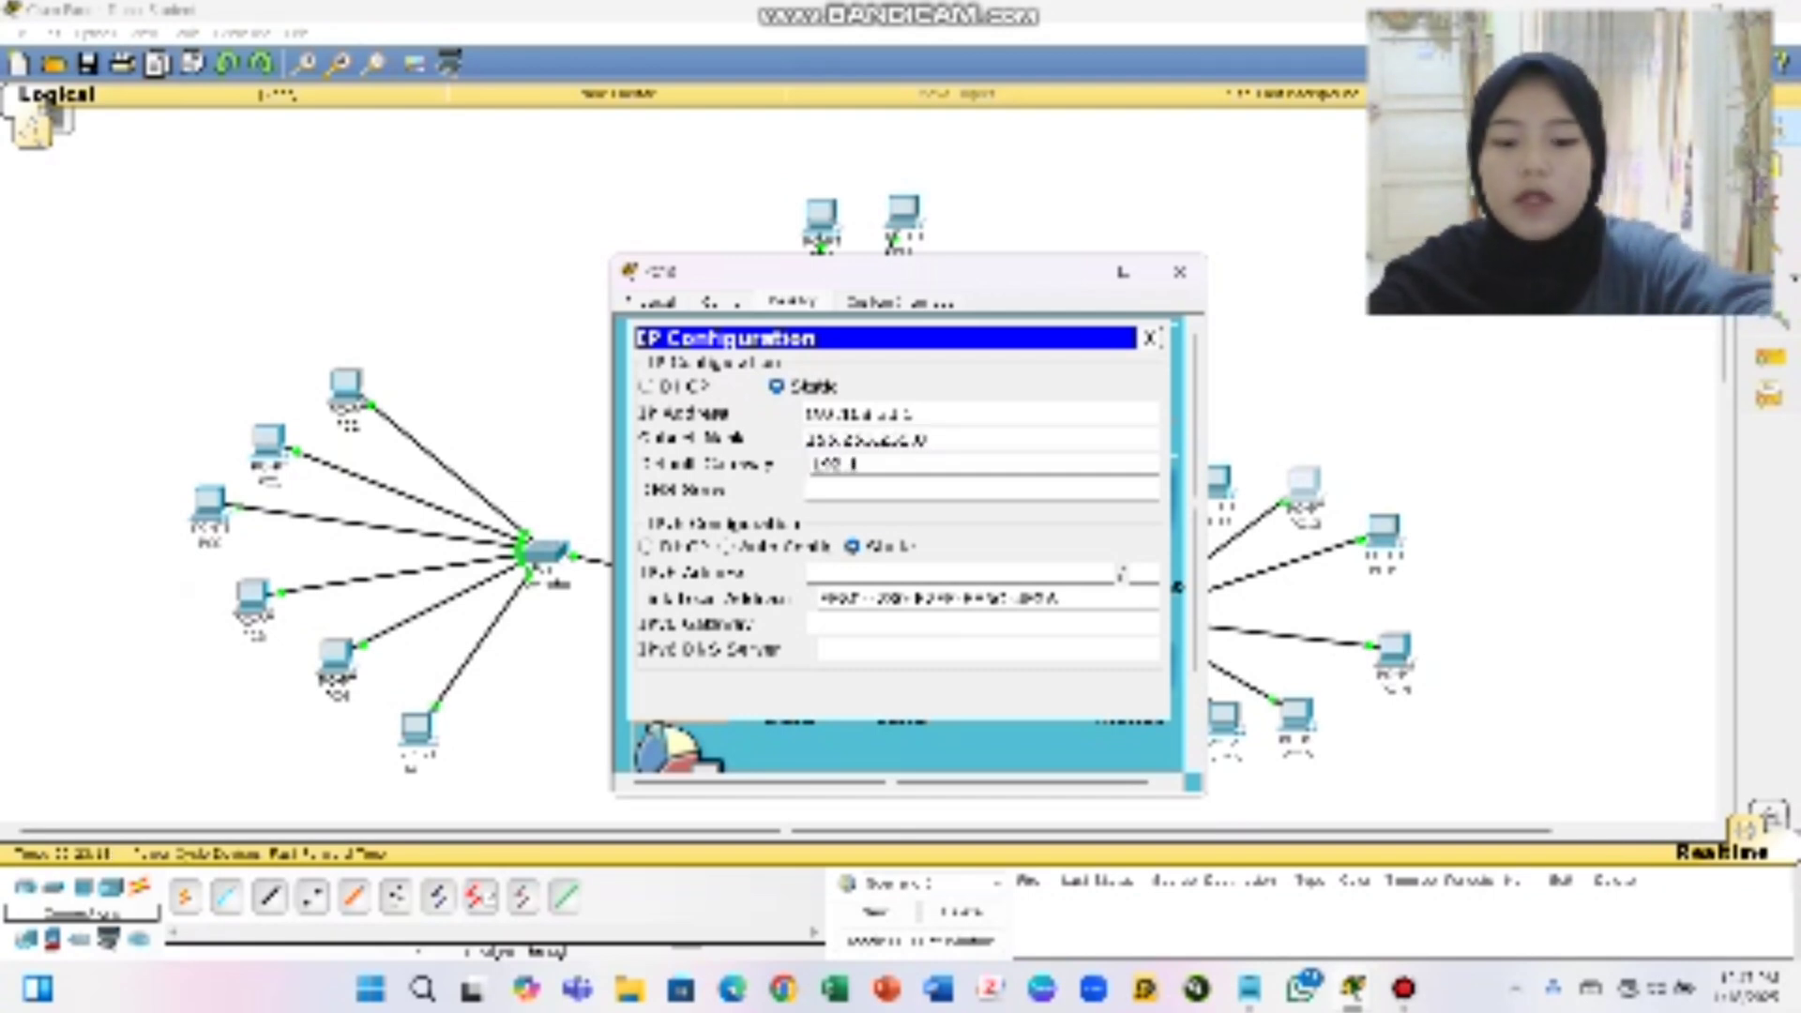
type(".33.254")
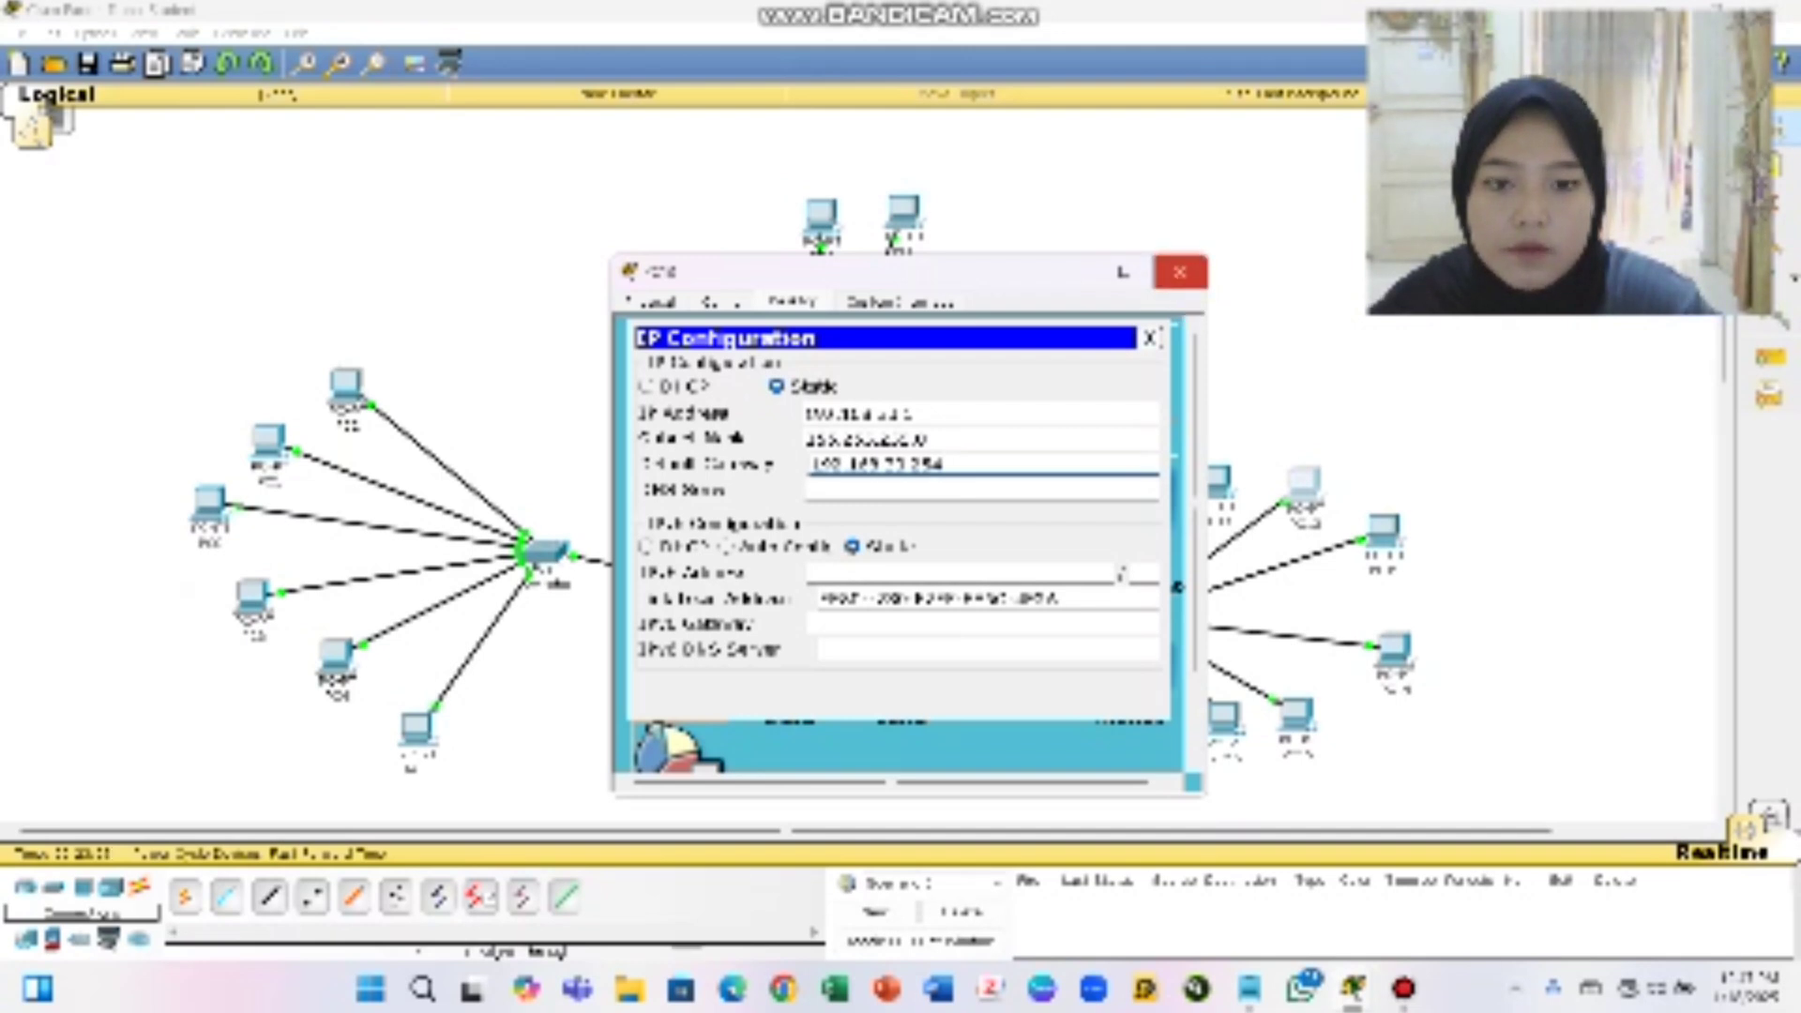
Enter a static 192.168 IP address for the third PC clockwise in the right-hand switch's network
left_click(1179, 273)
left_click(1384, 532)
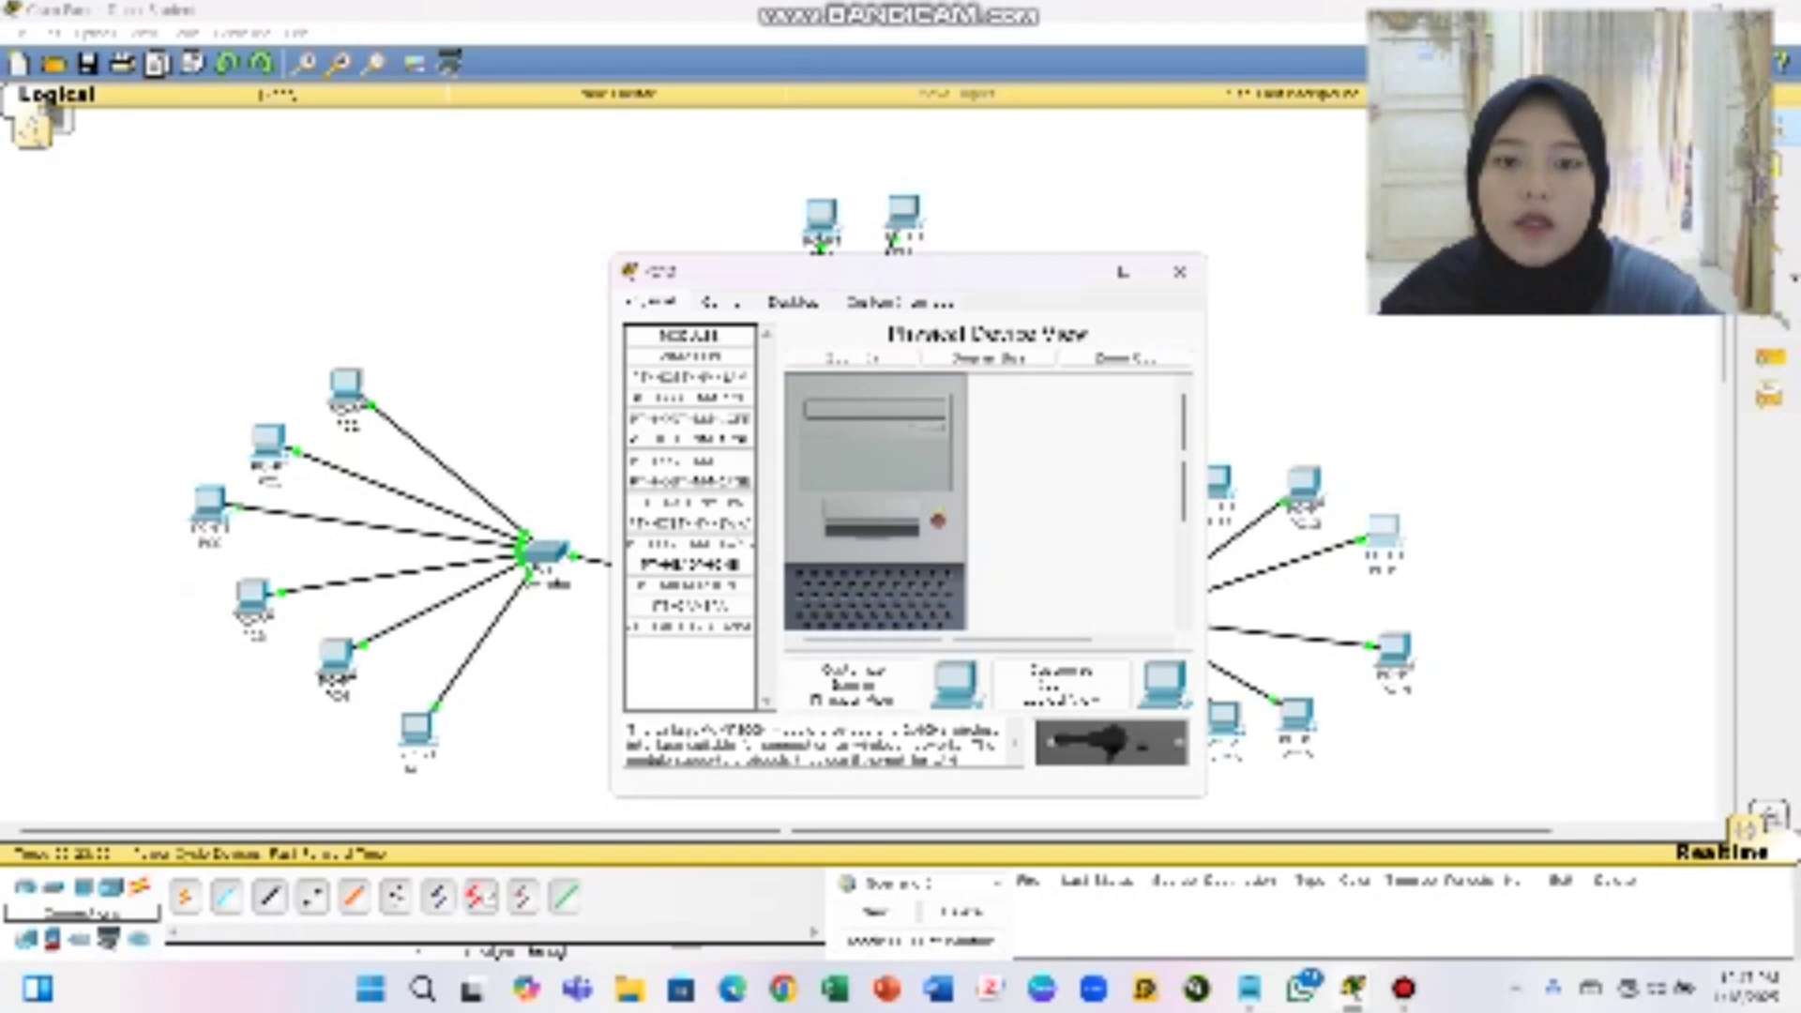
left_click(792, 302)
left_click(678, 370)
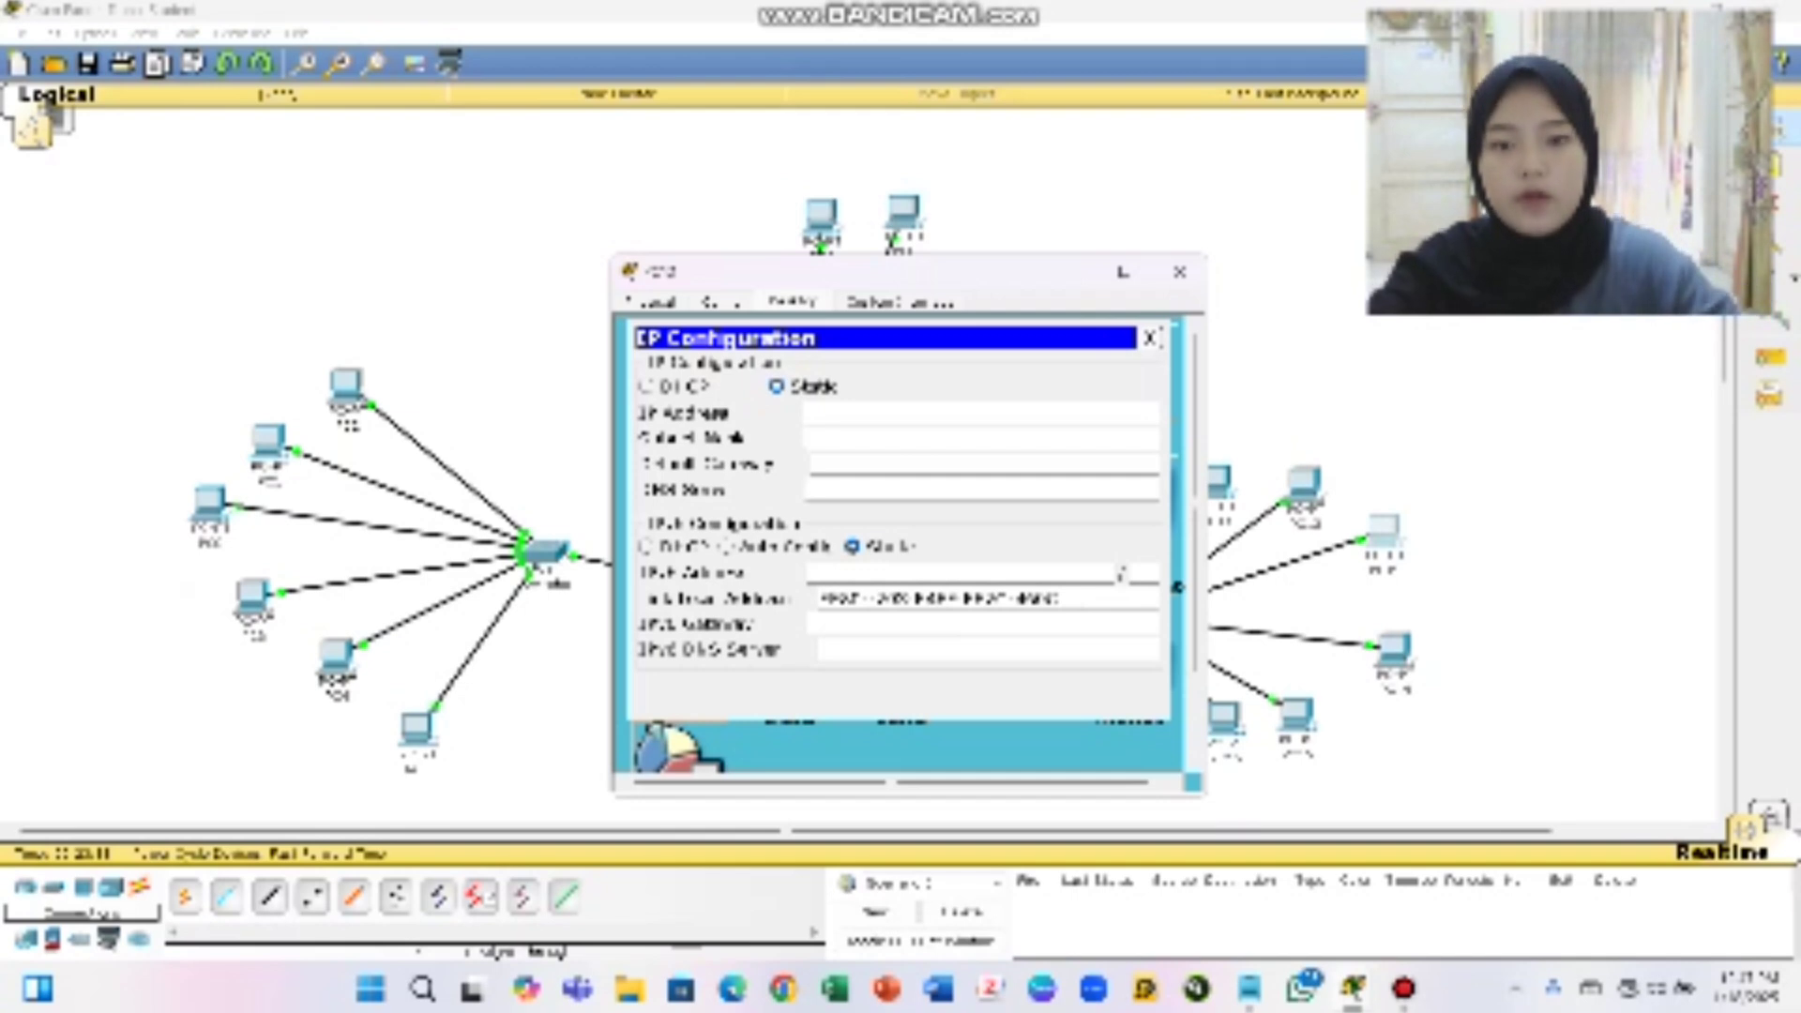
left_click(809, 414)
type("192")
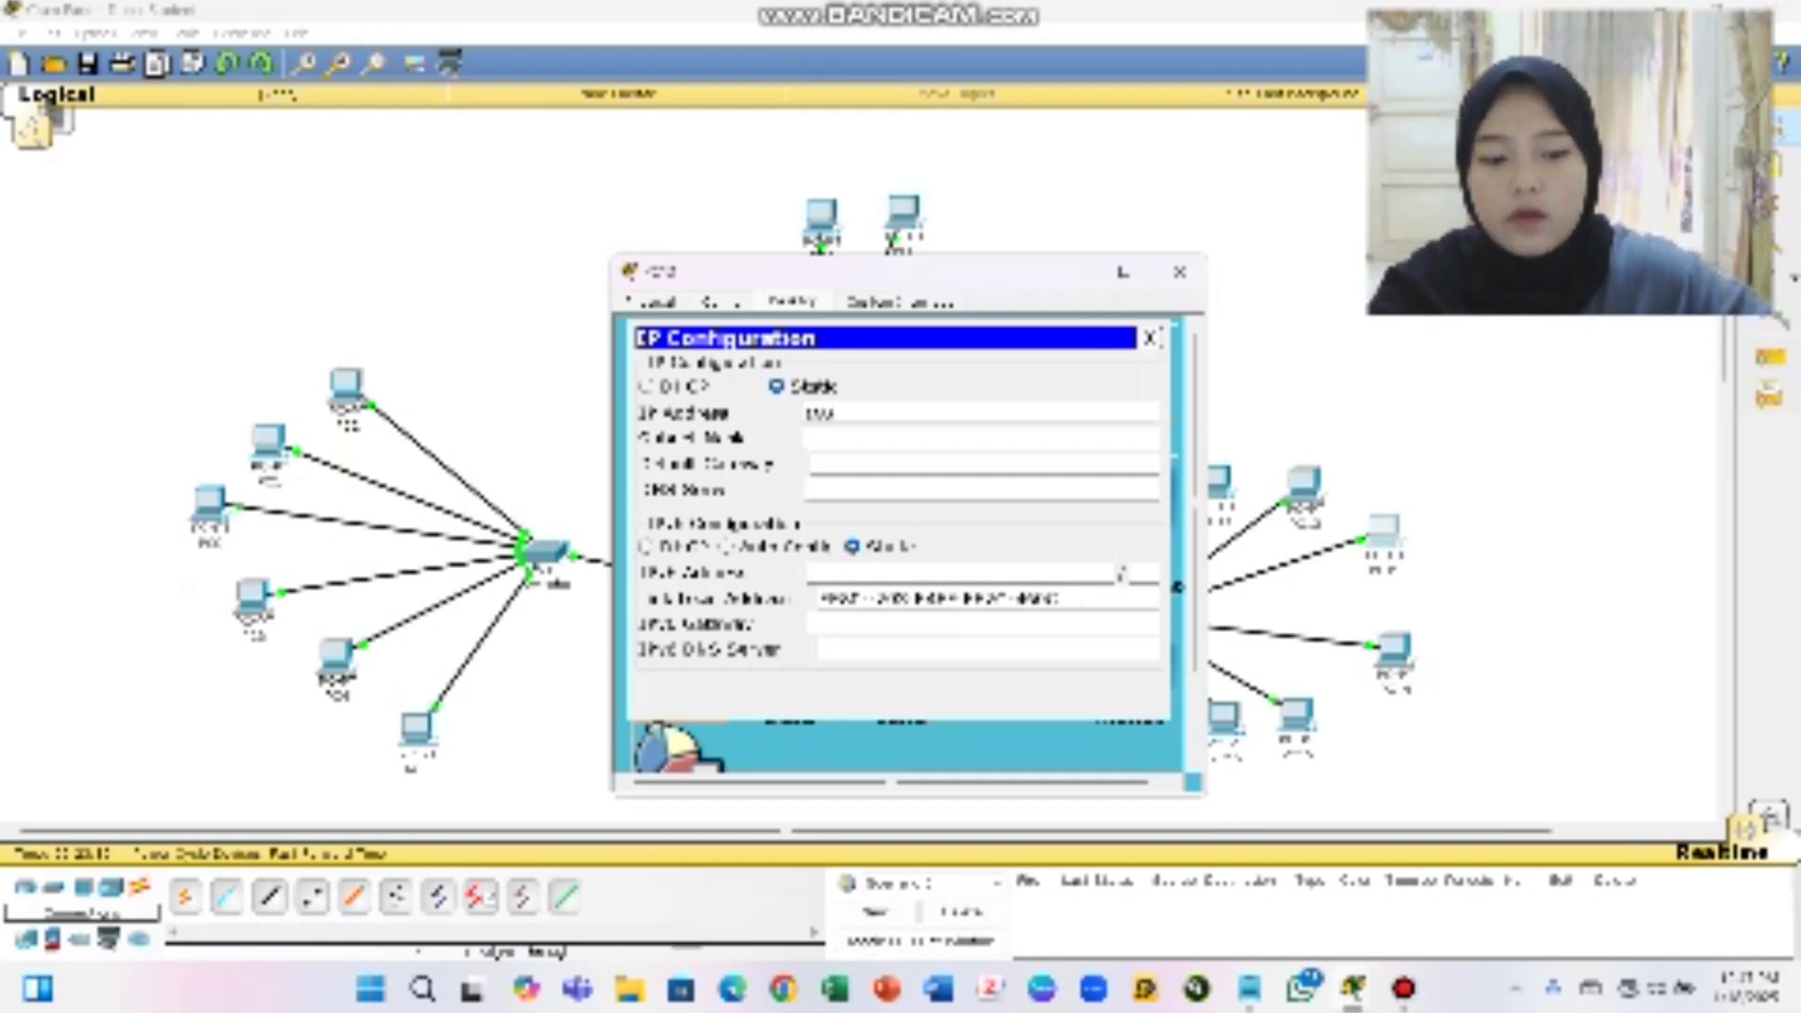
type(".168.")
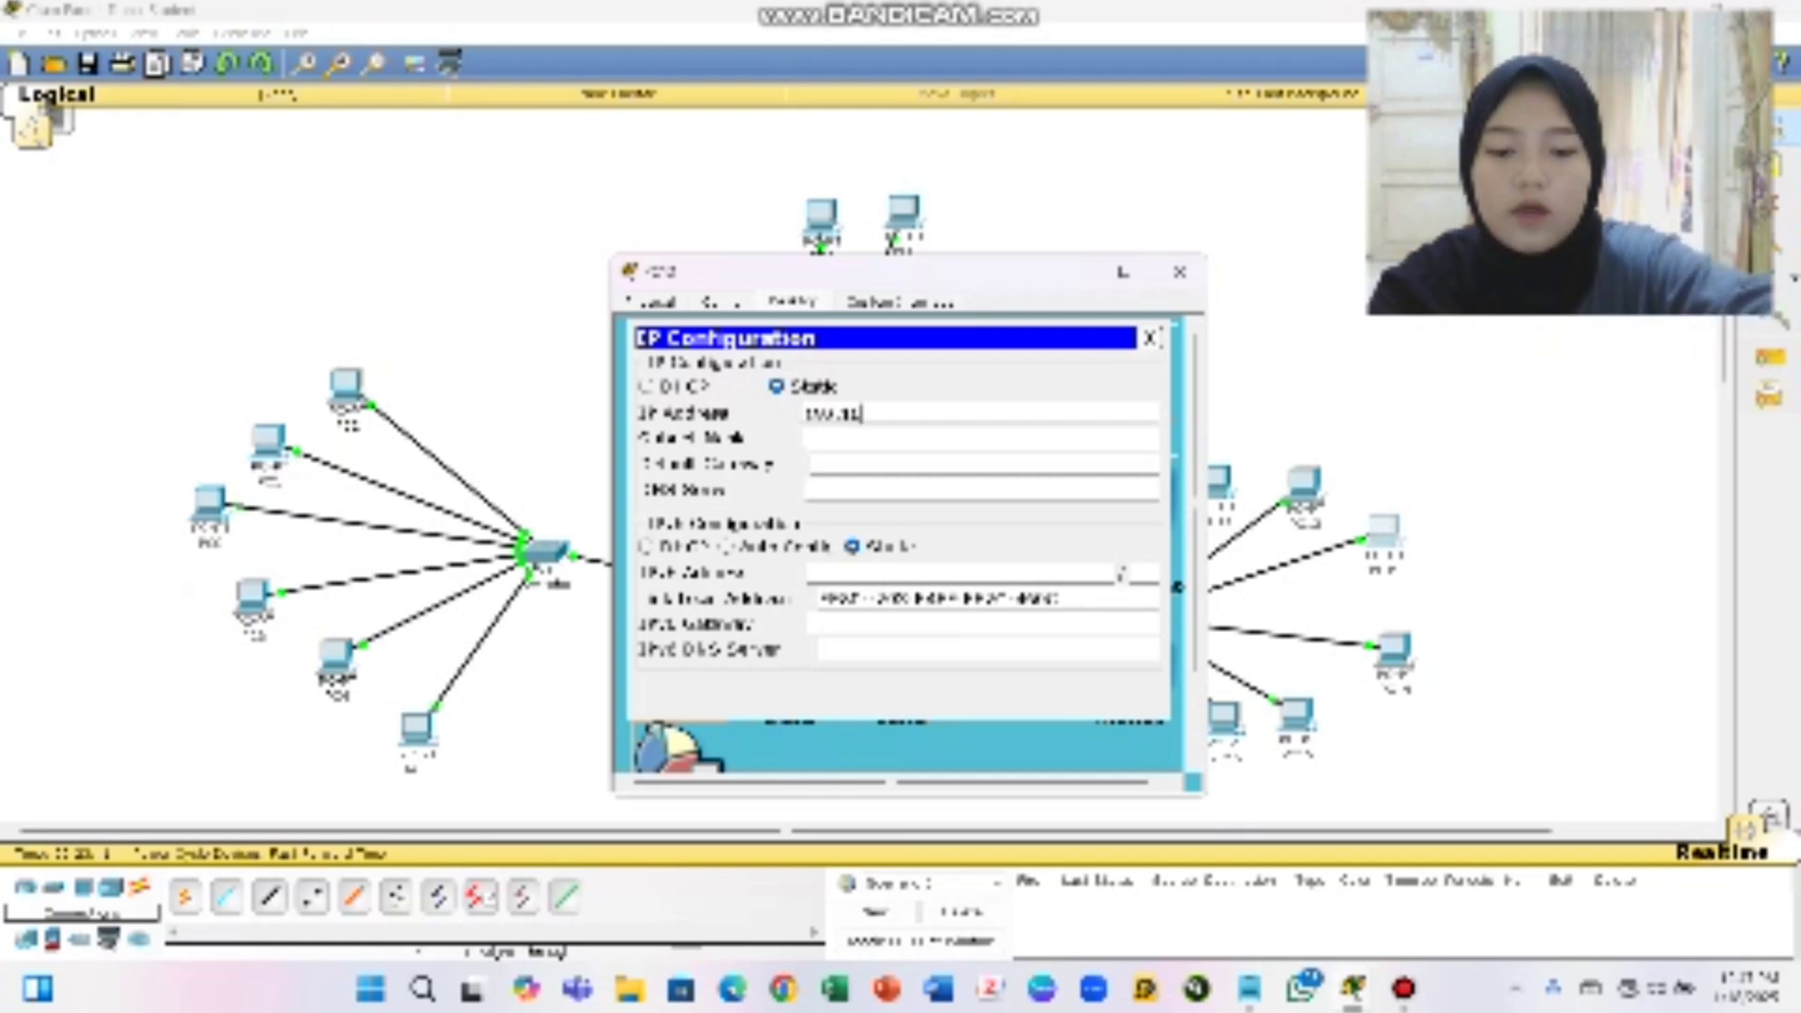
type(".1")
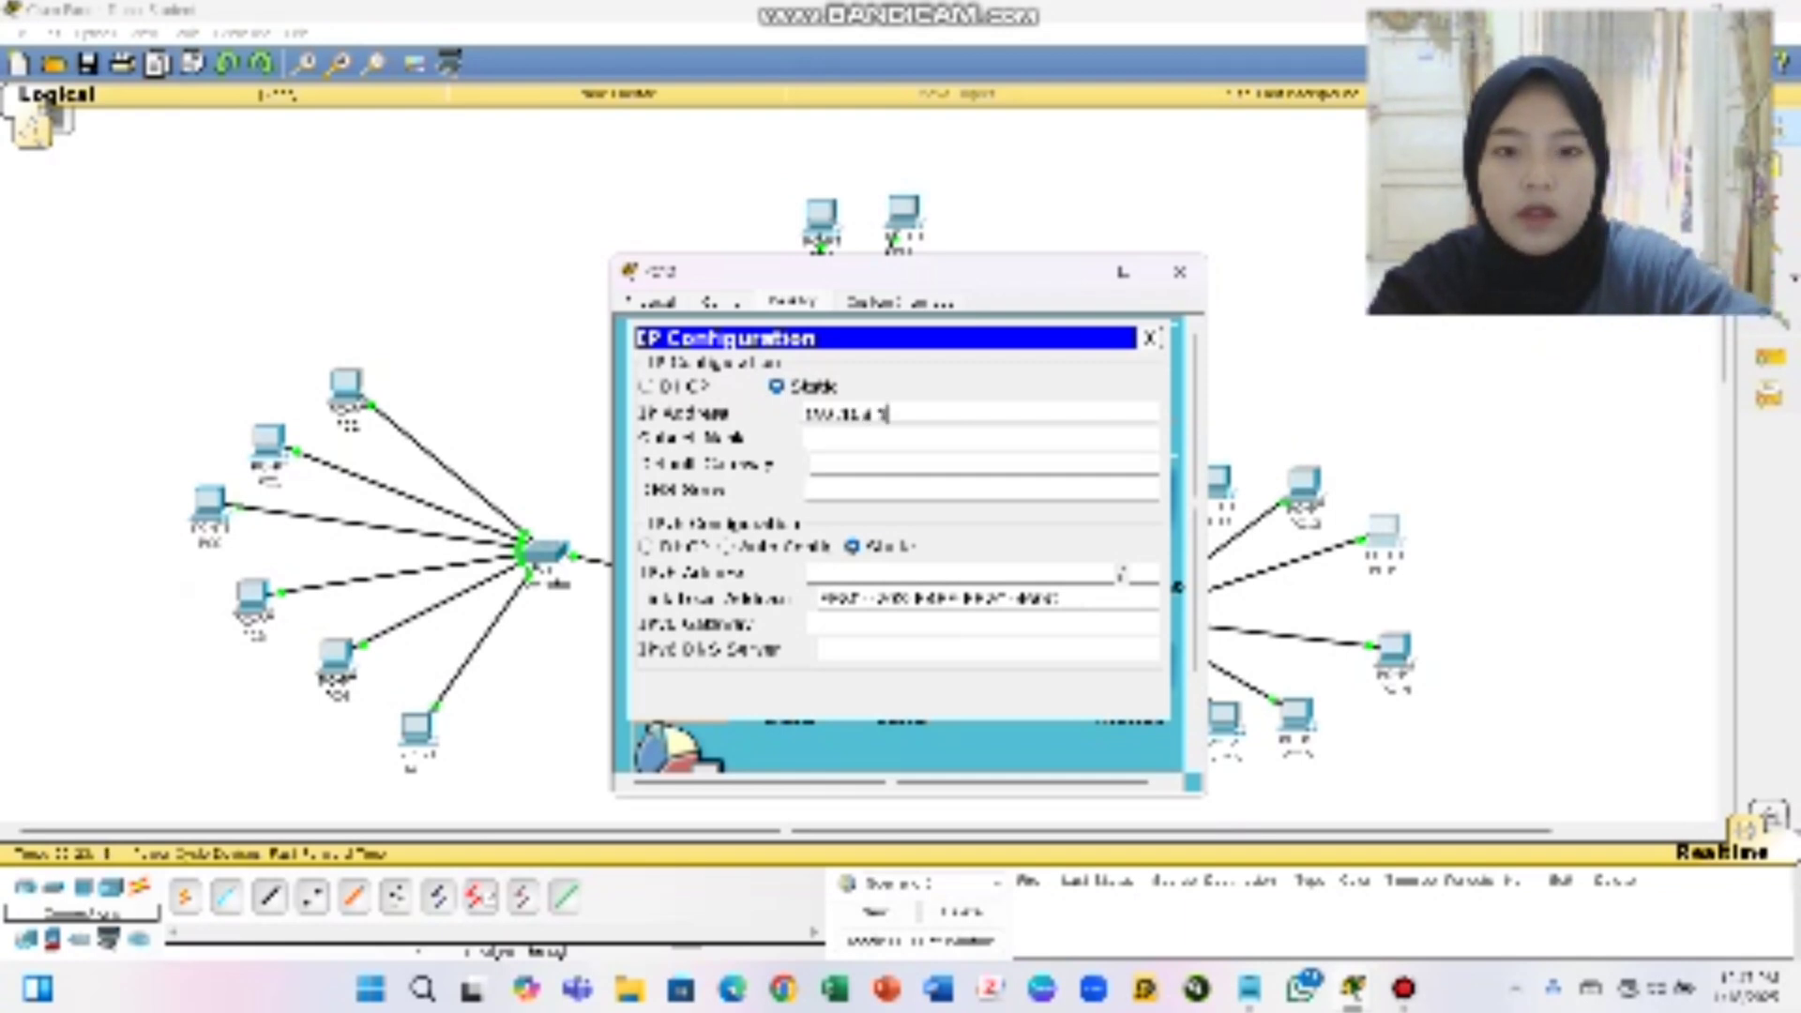
type(".1")
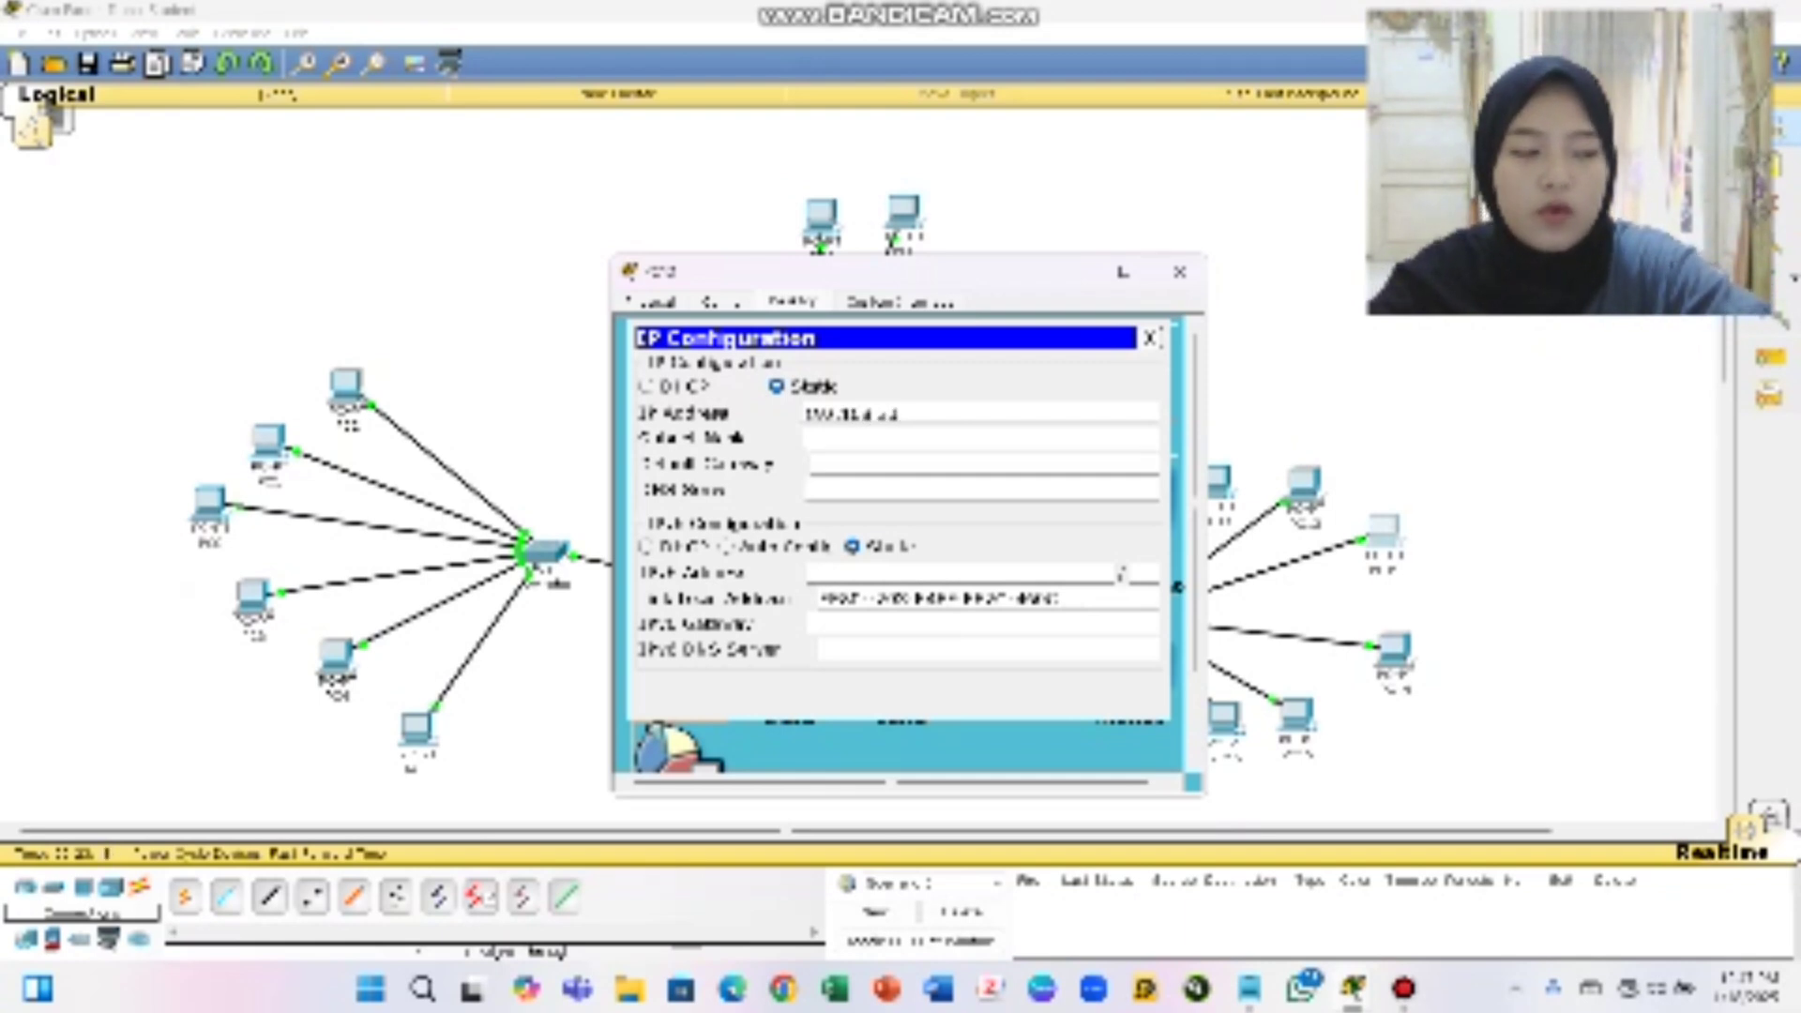
type("11")
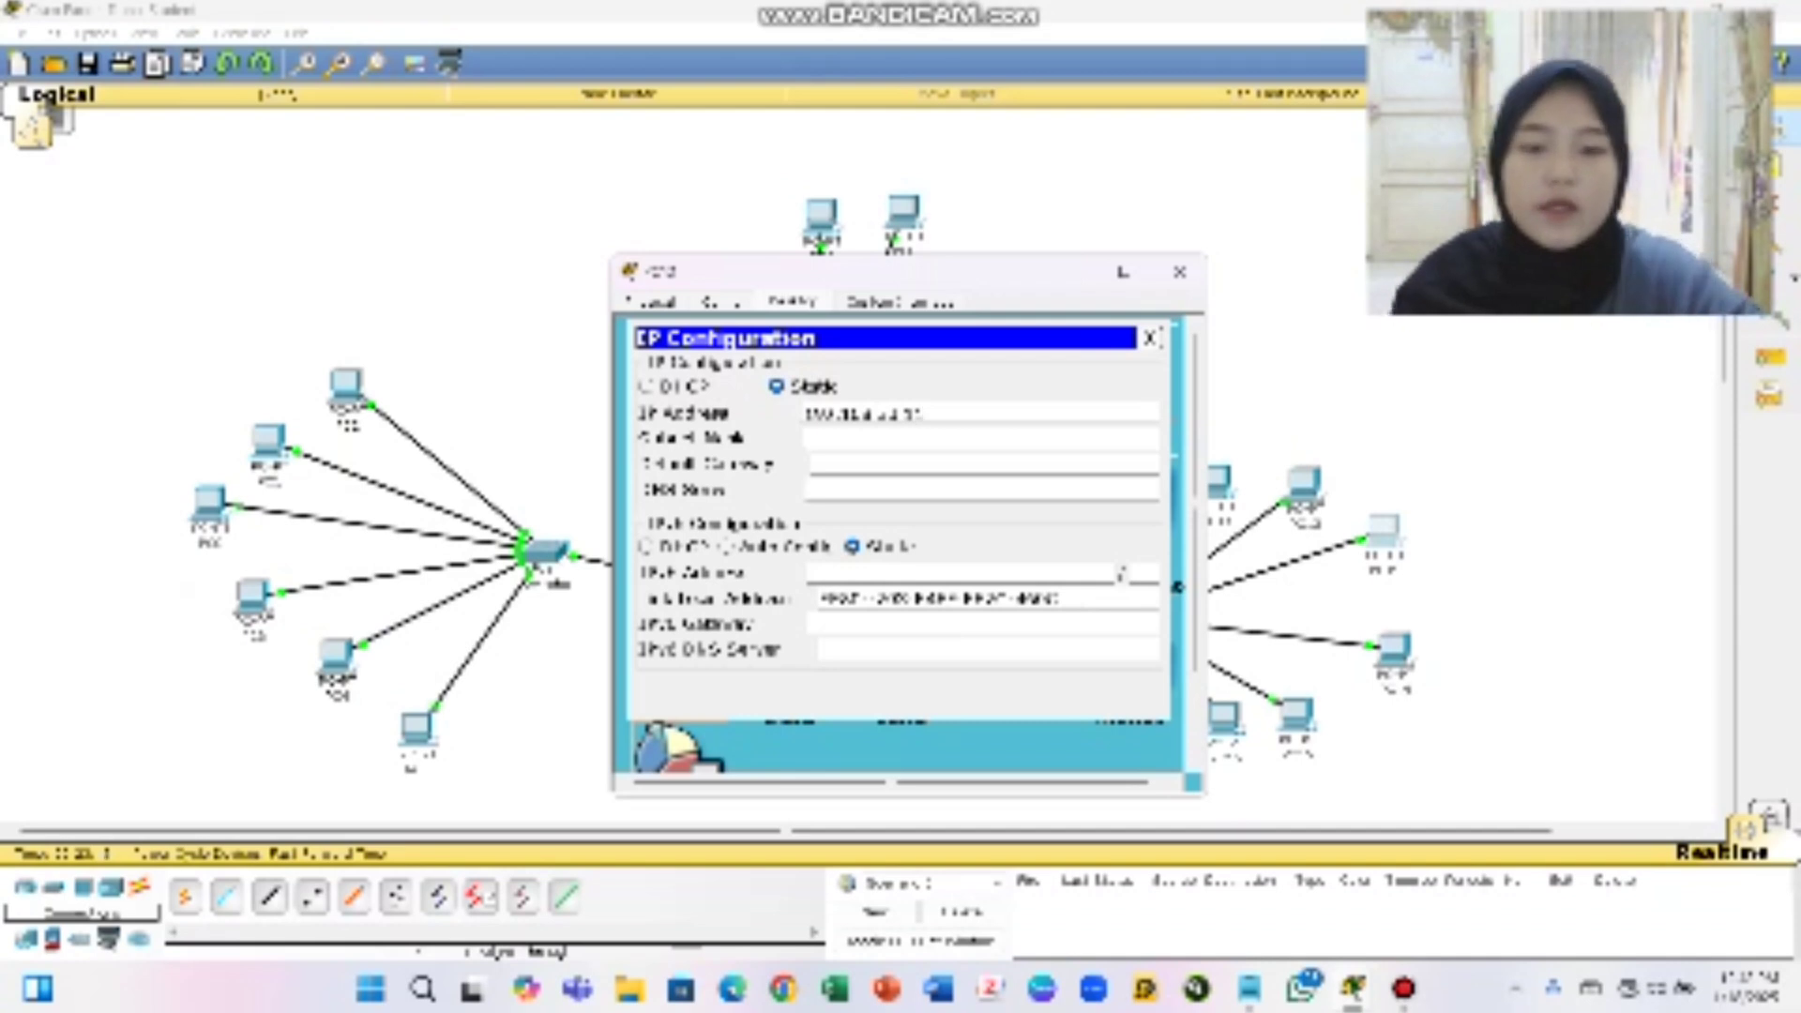
Give the right-hand network's third PC the 255.255.255.0 subnet mask and a 192.168 default gateway ending in .254
left_click(929, 439)
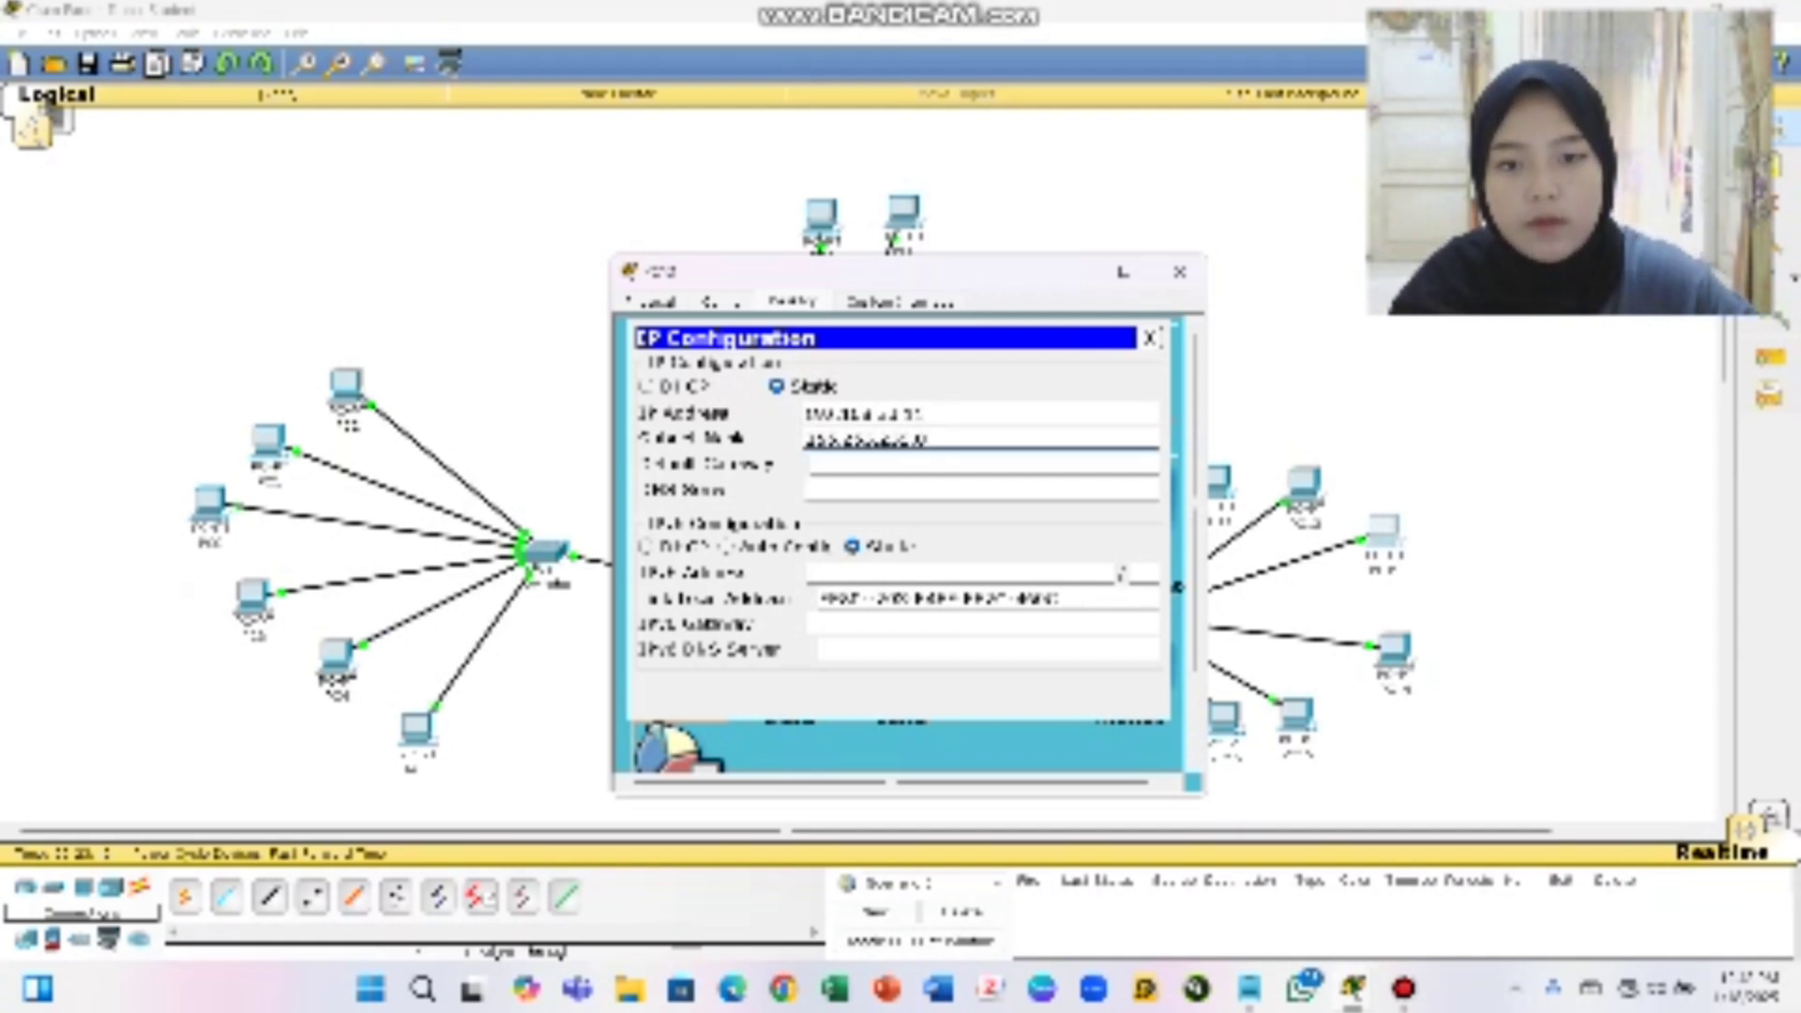
left_click(928, 464)
type("192")
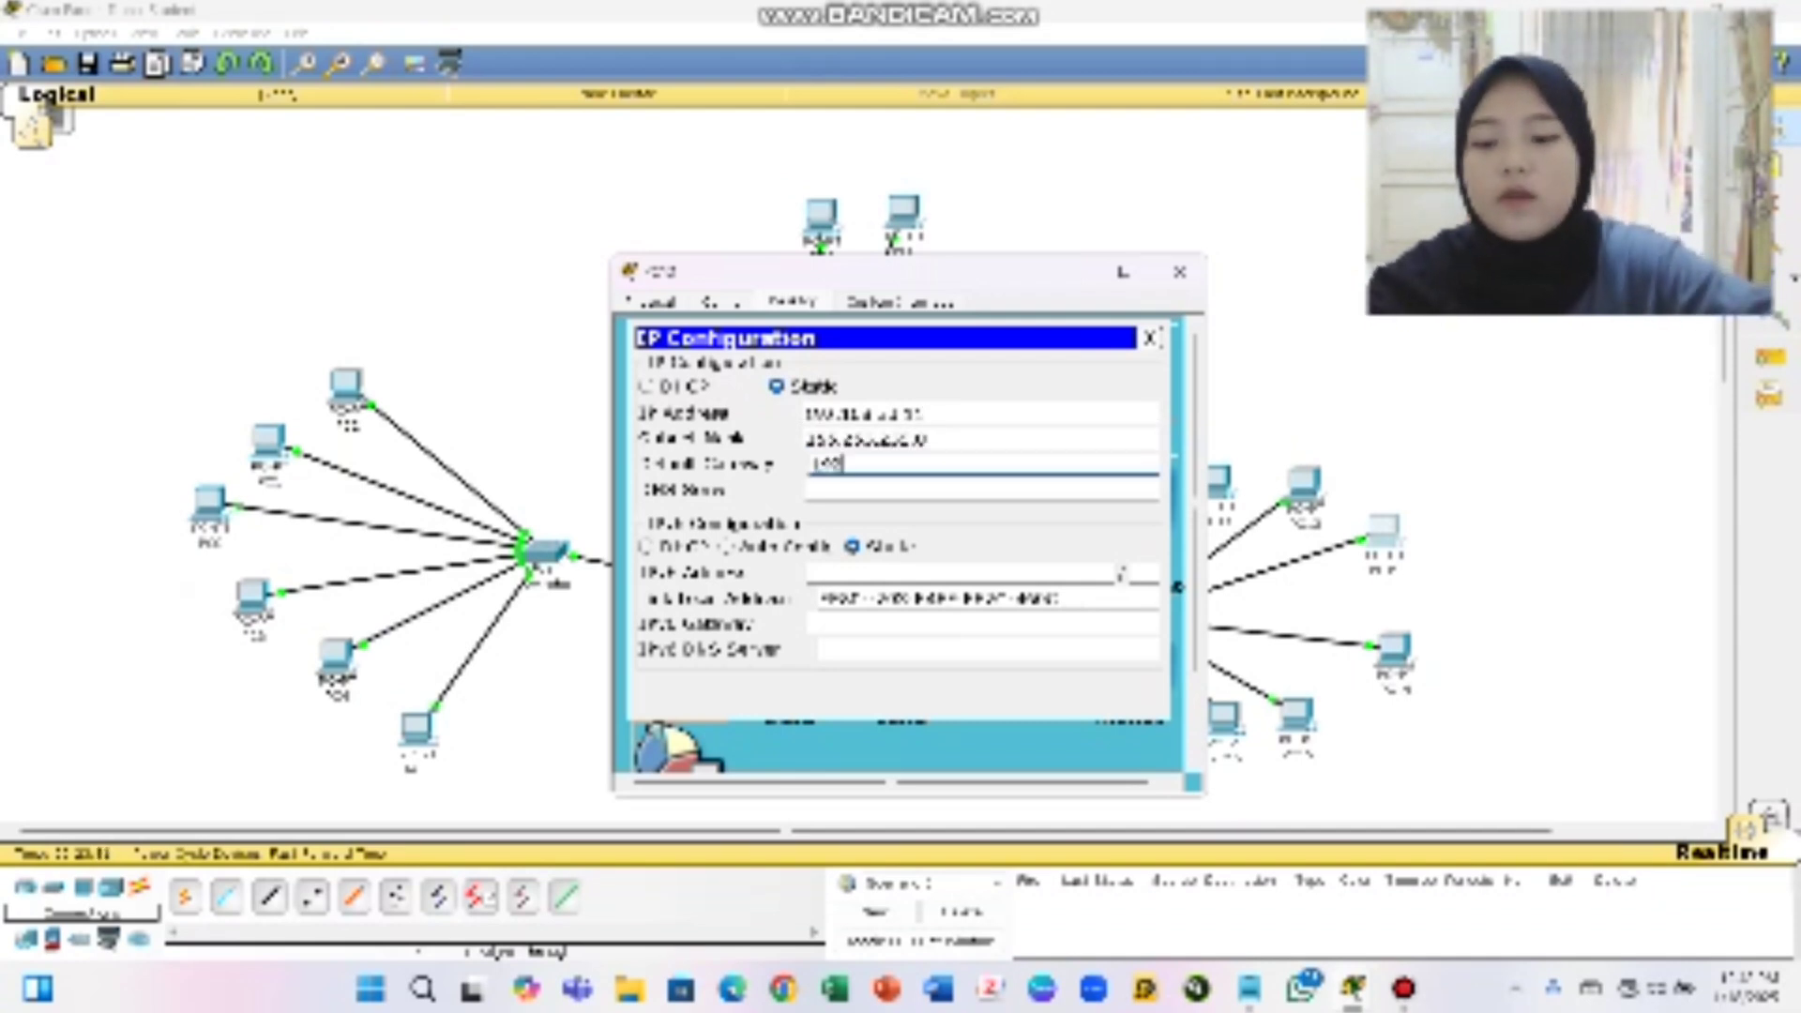
type(".168")
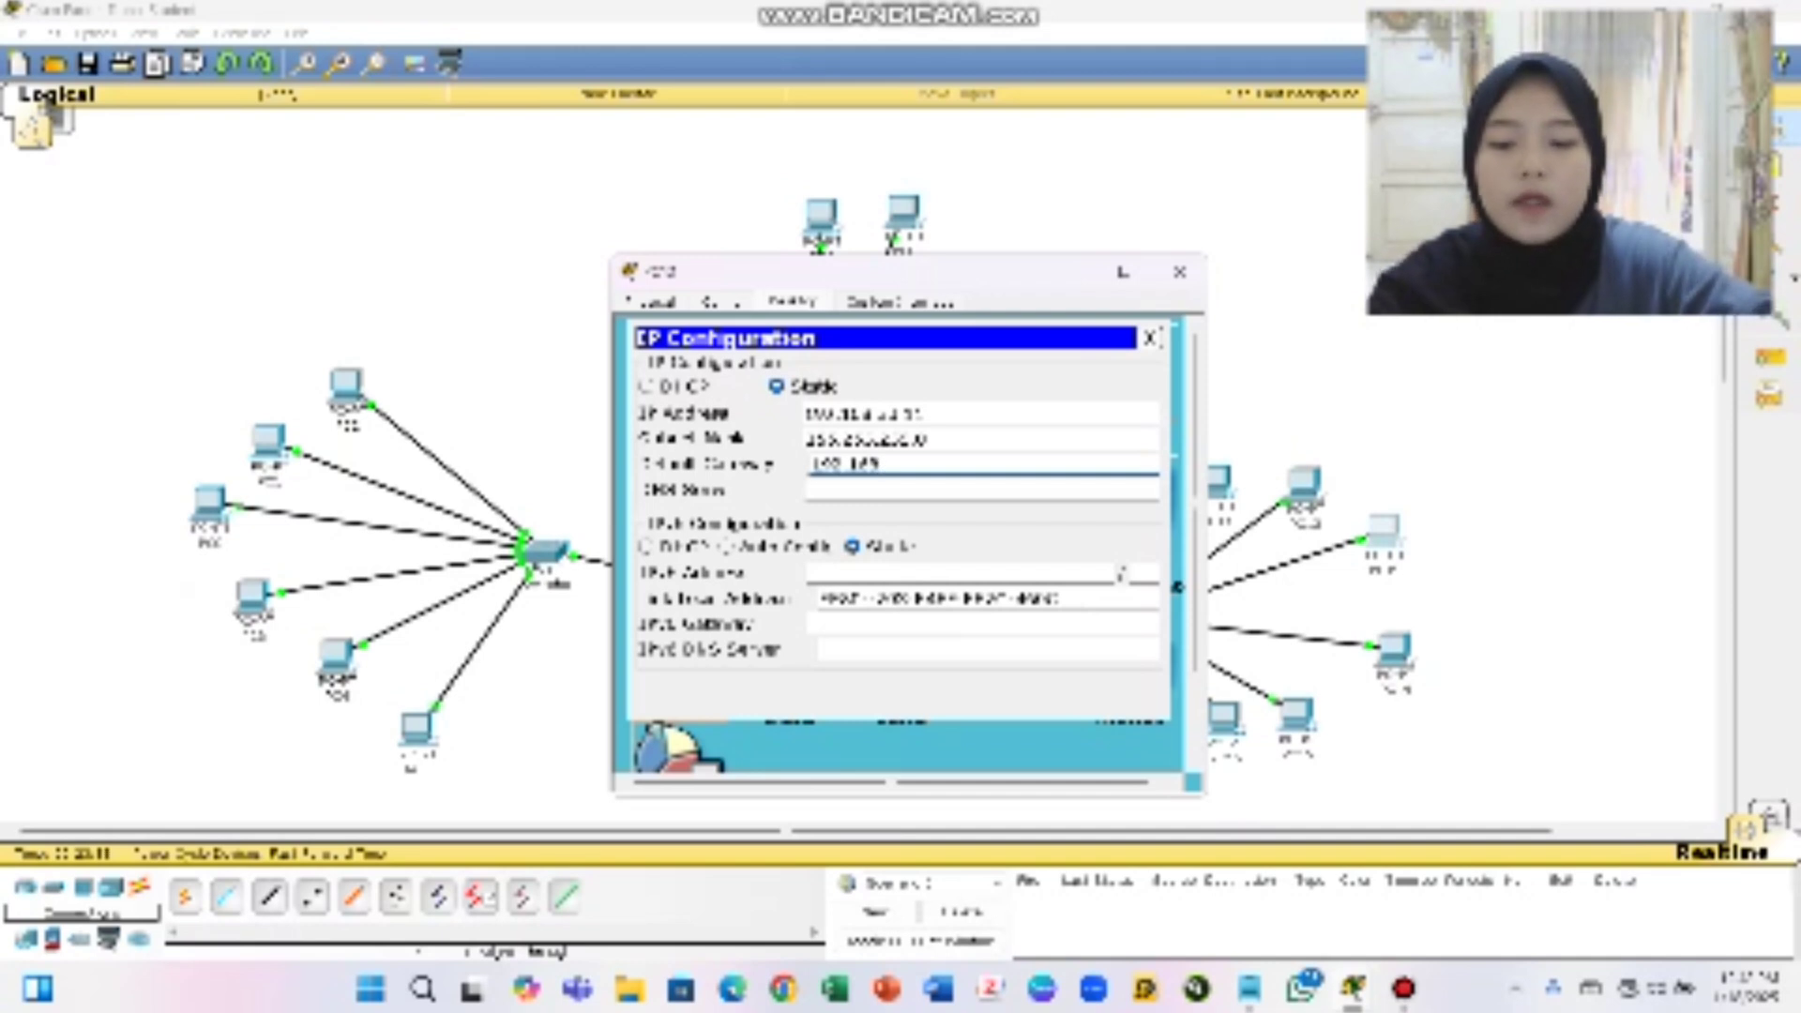
type(".73")
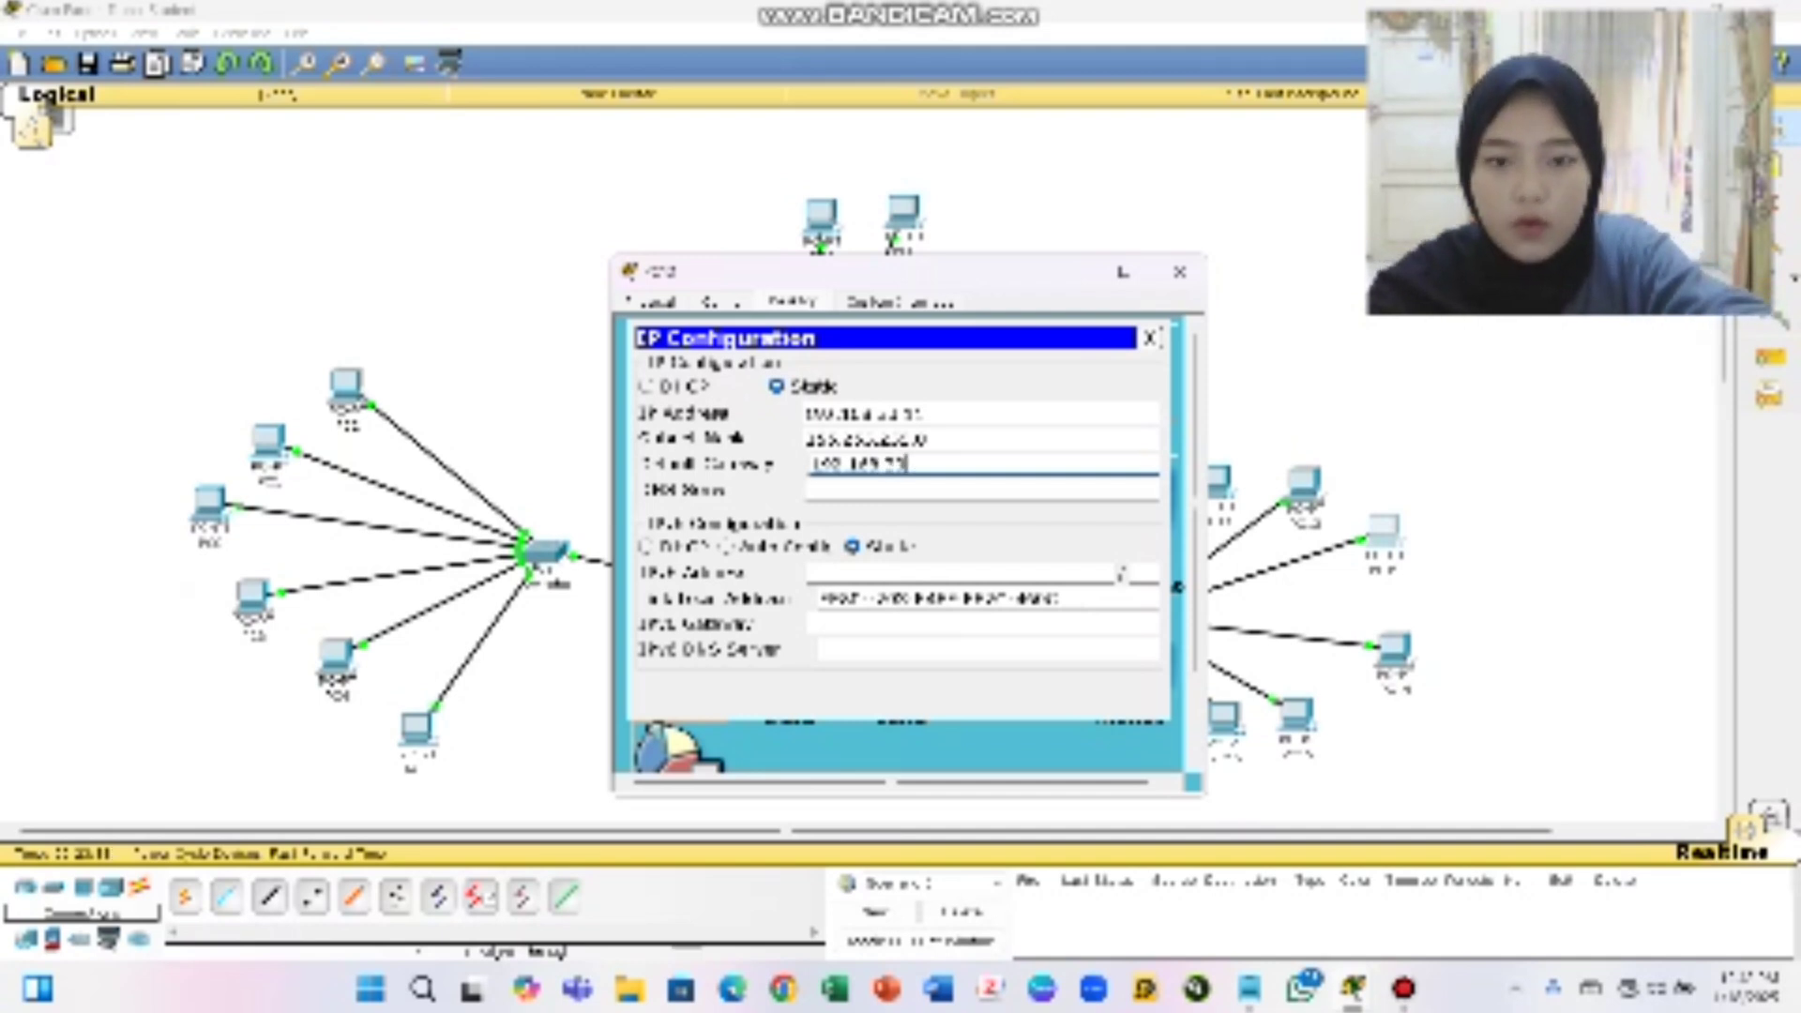
type(".254")
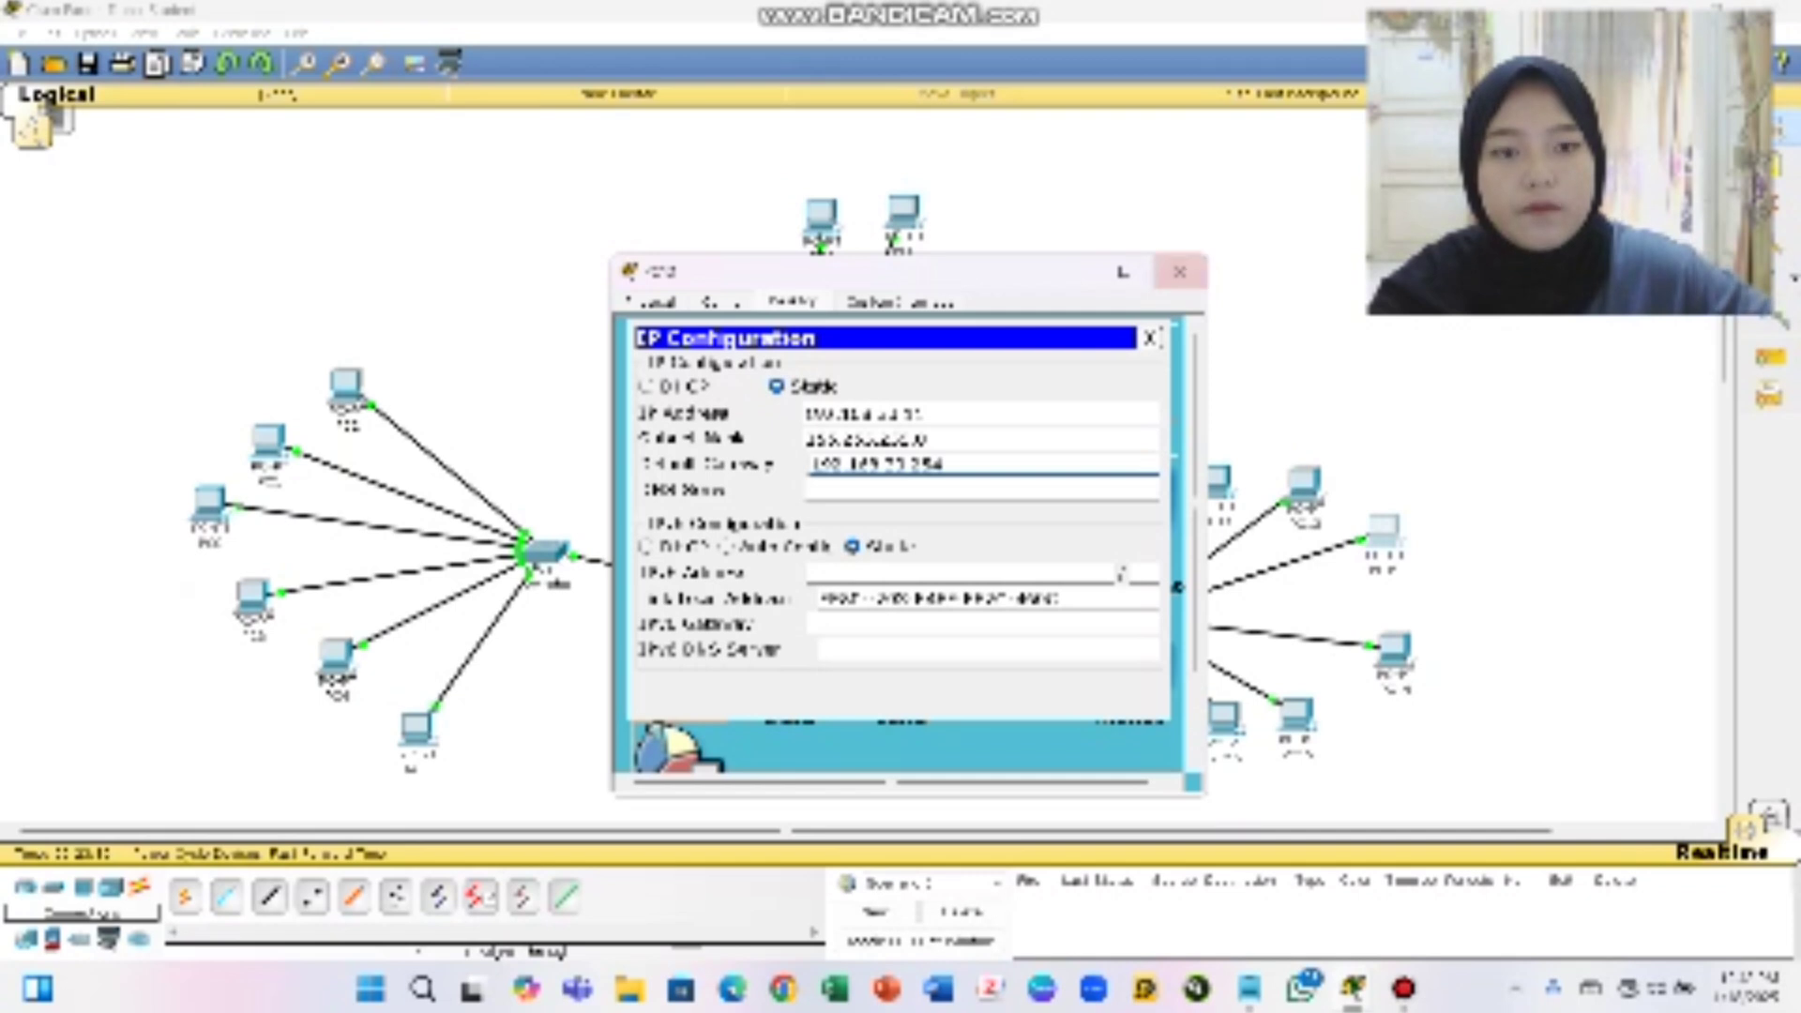
left_click(1179, 272)
Enter a static 192.168 IP address for the fourth PC clockwise in the right-hand switch's network
left_click(1395, 649)
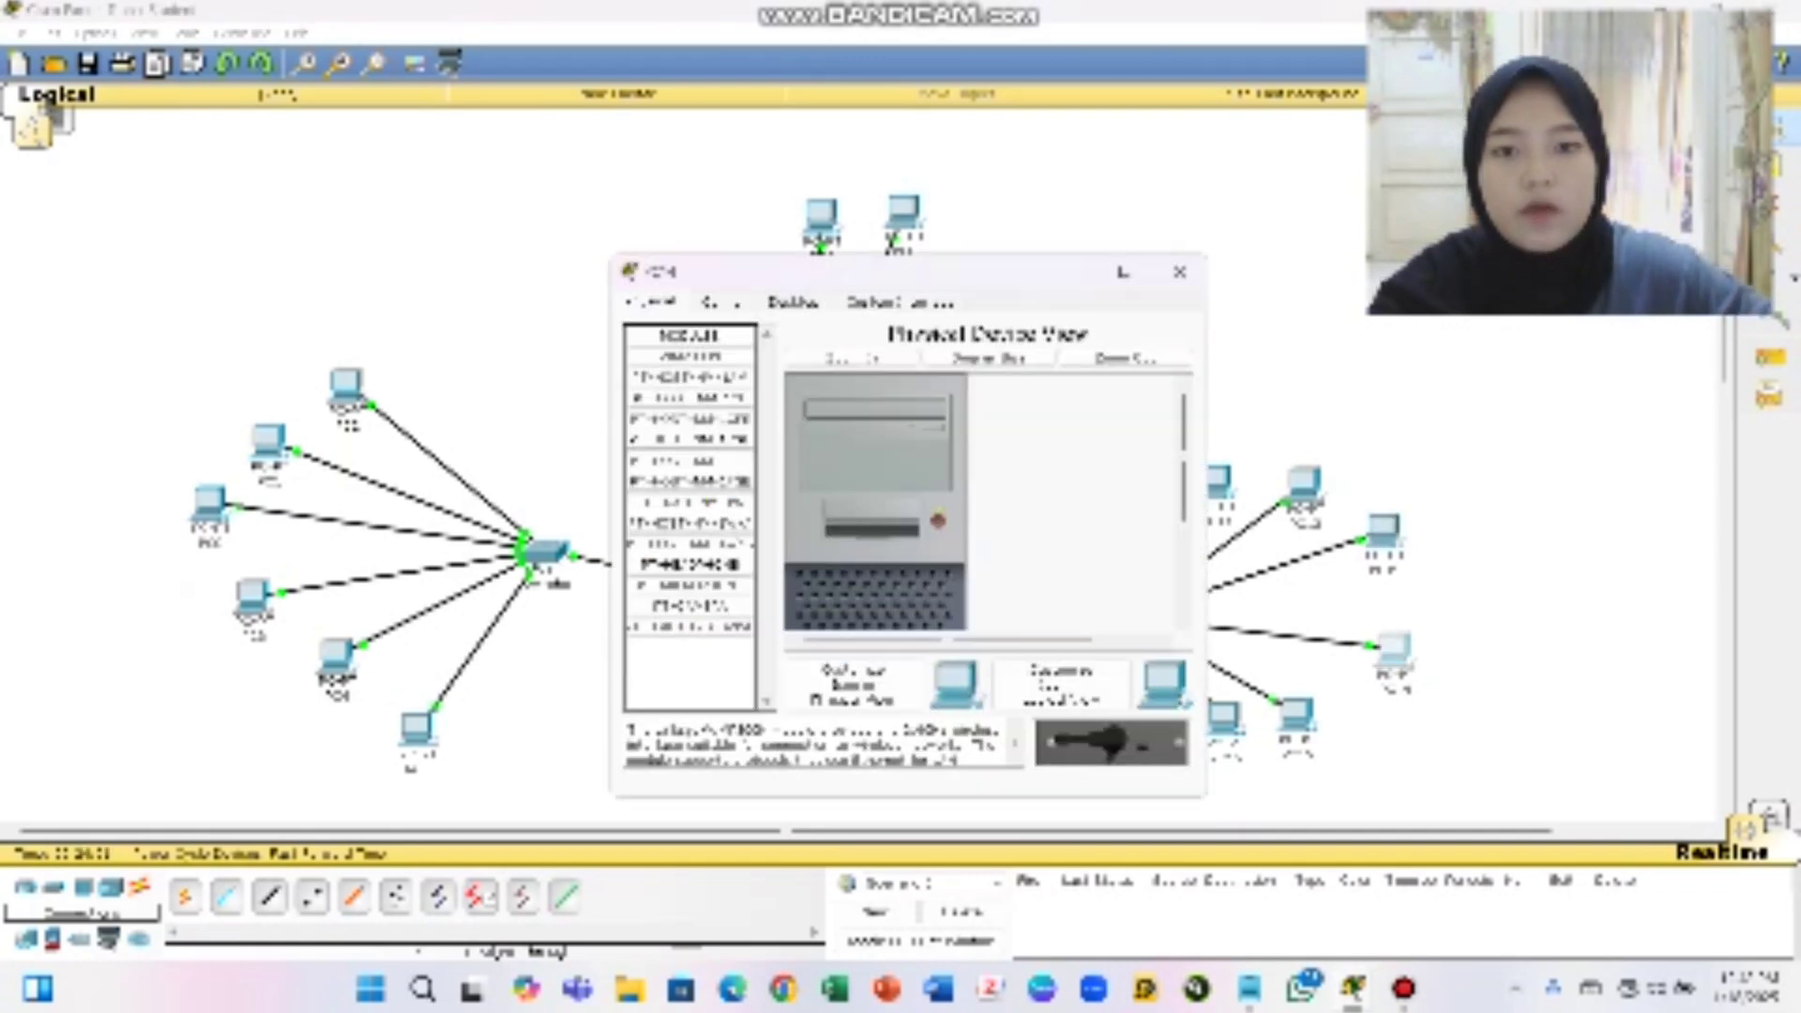
left_click(793, 302)
left_click(683, 357)
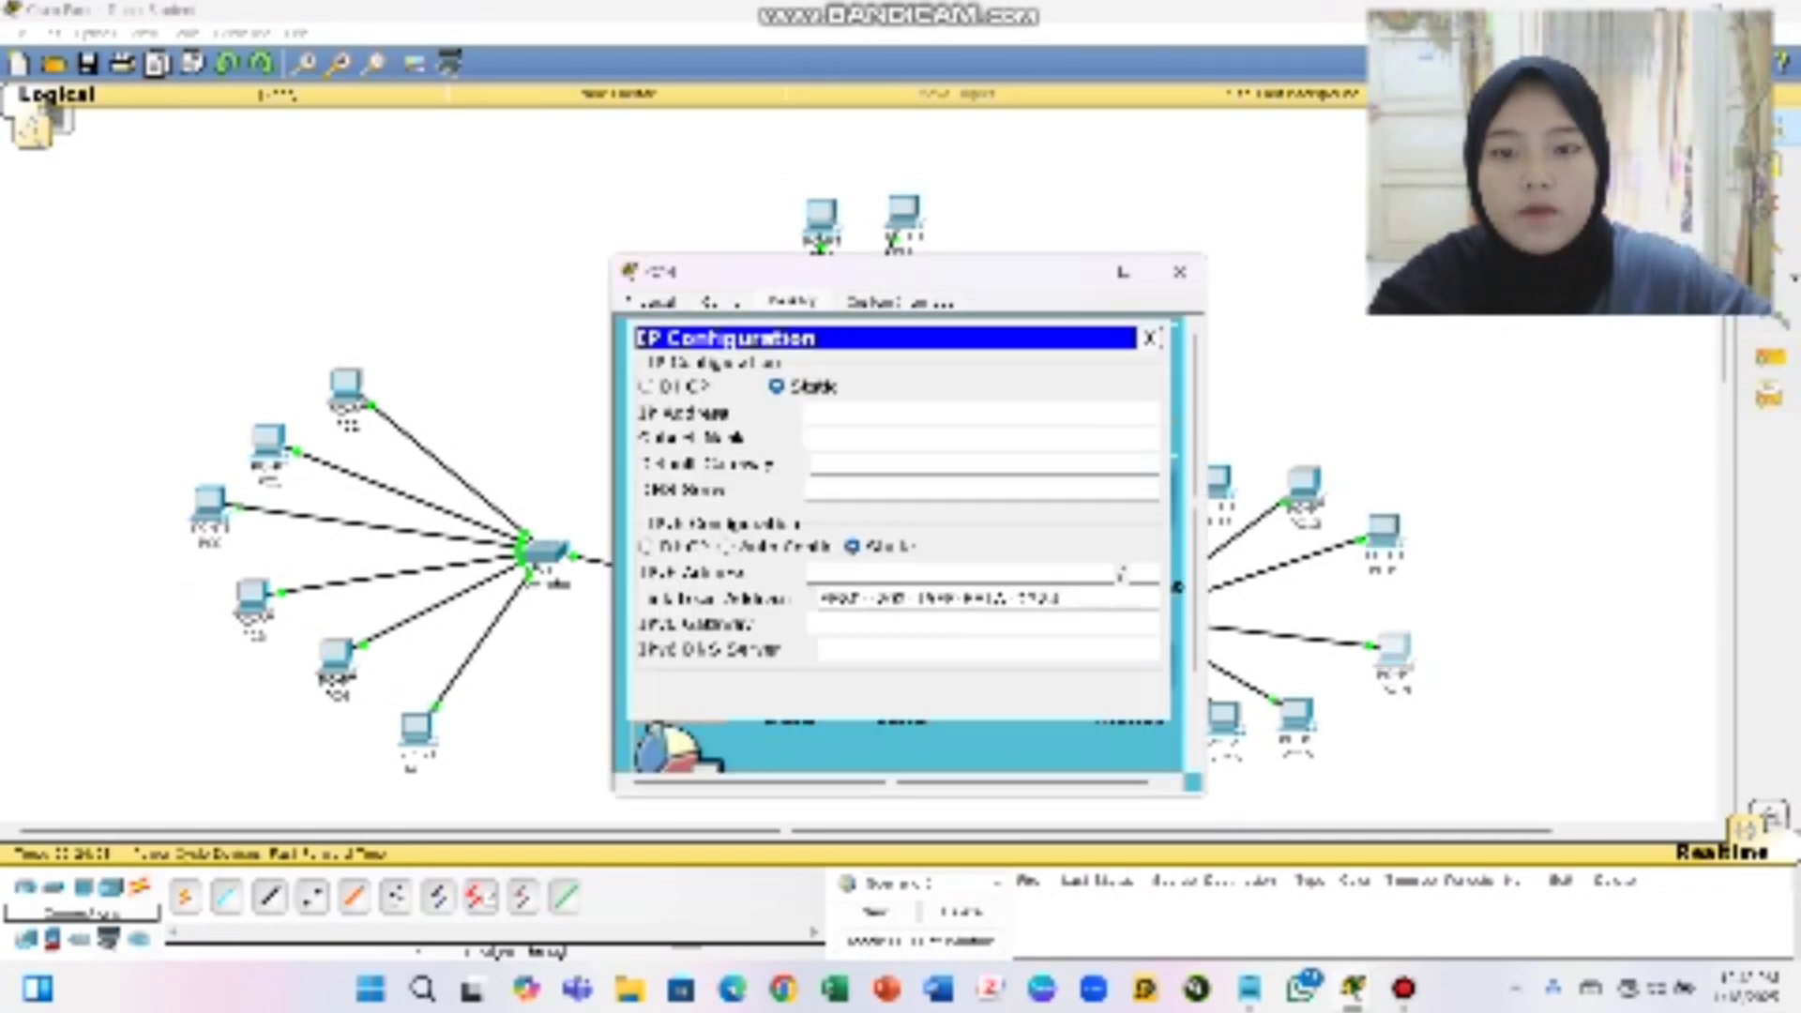
left_click(872, 413)
type("192")
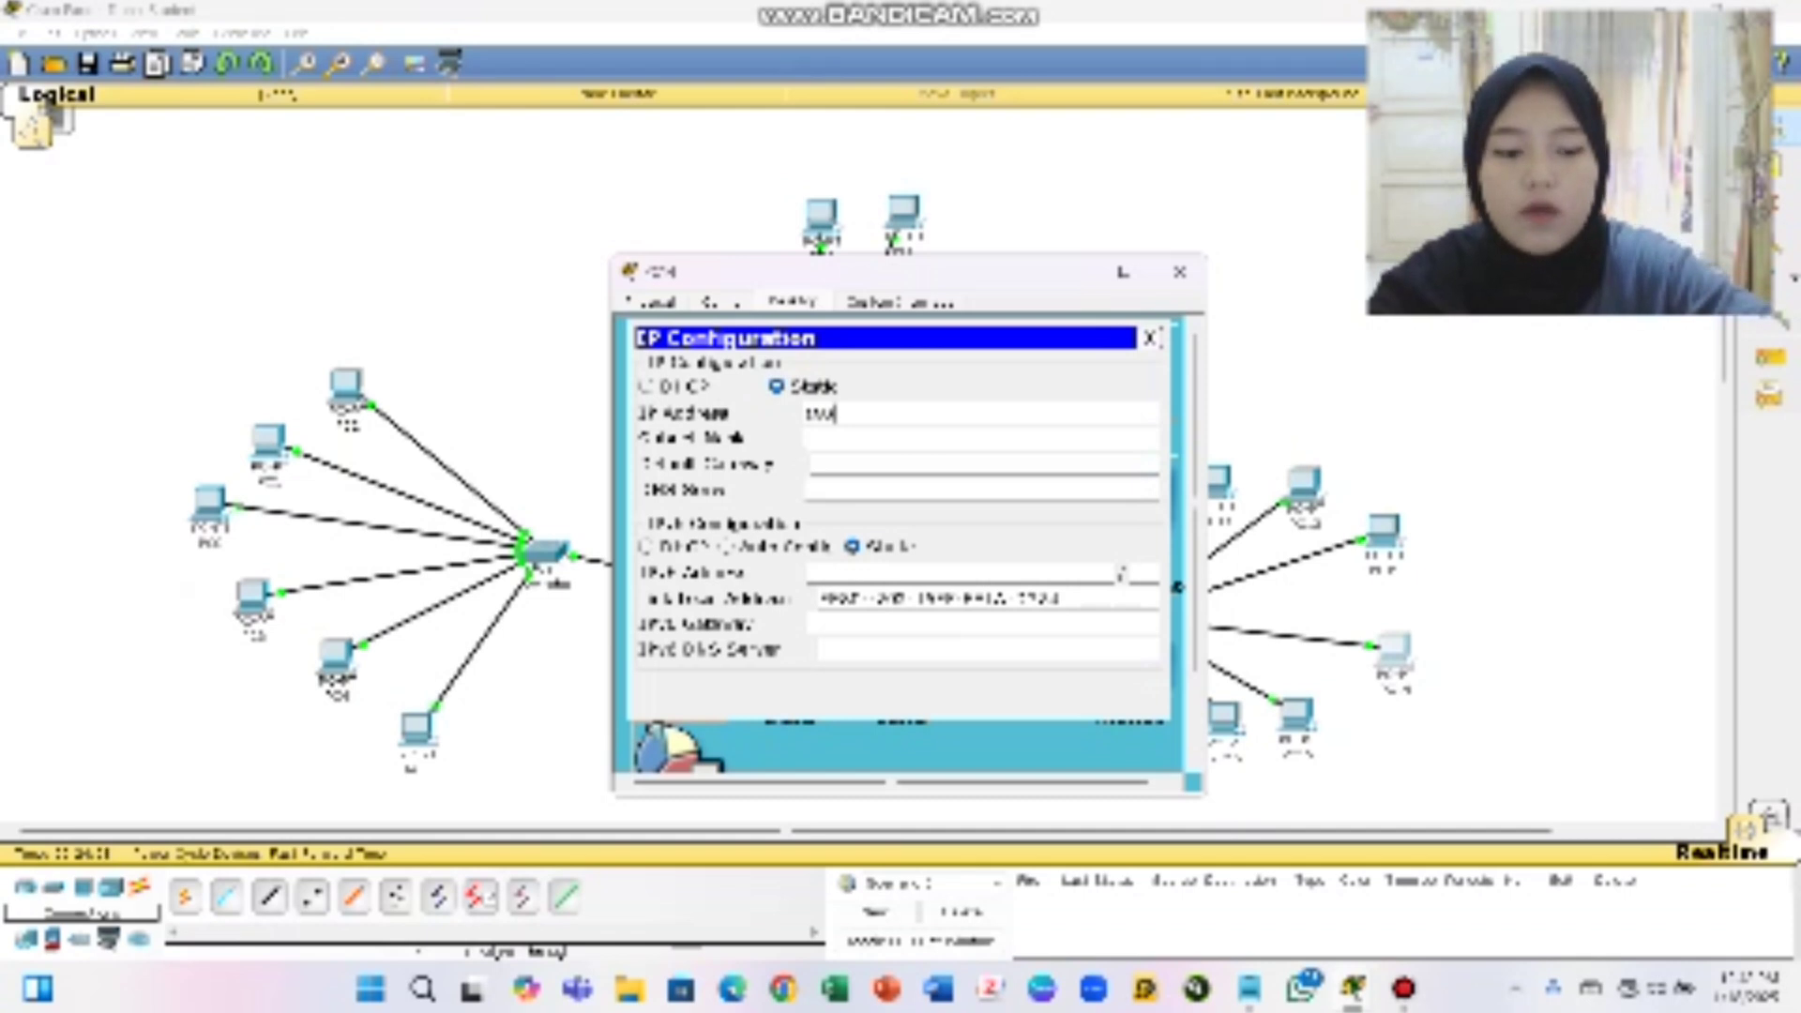
type(".16")
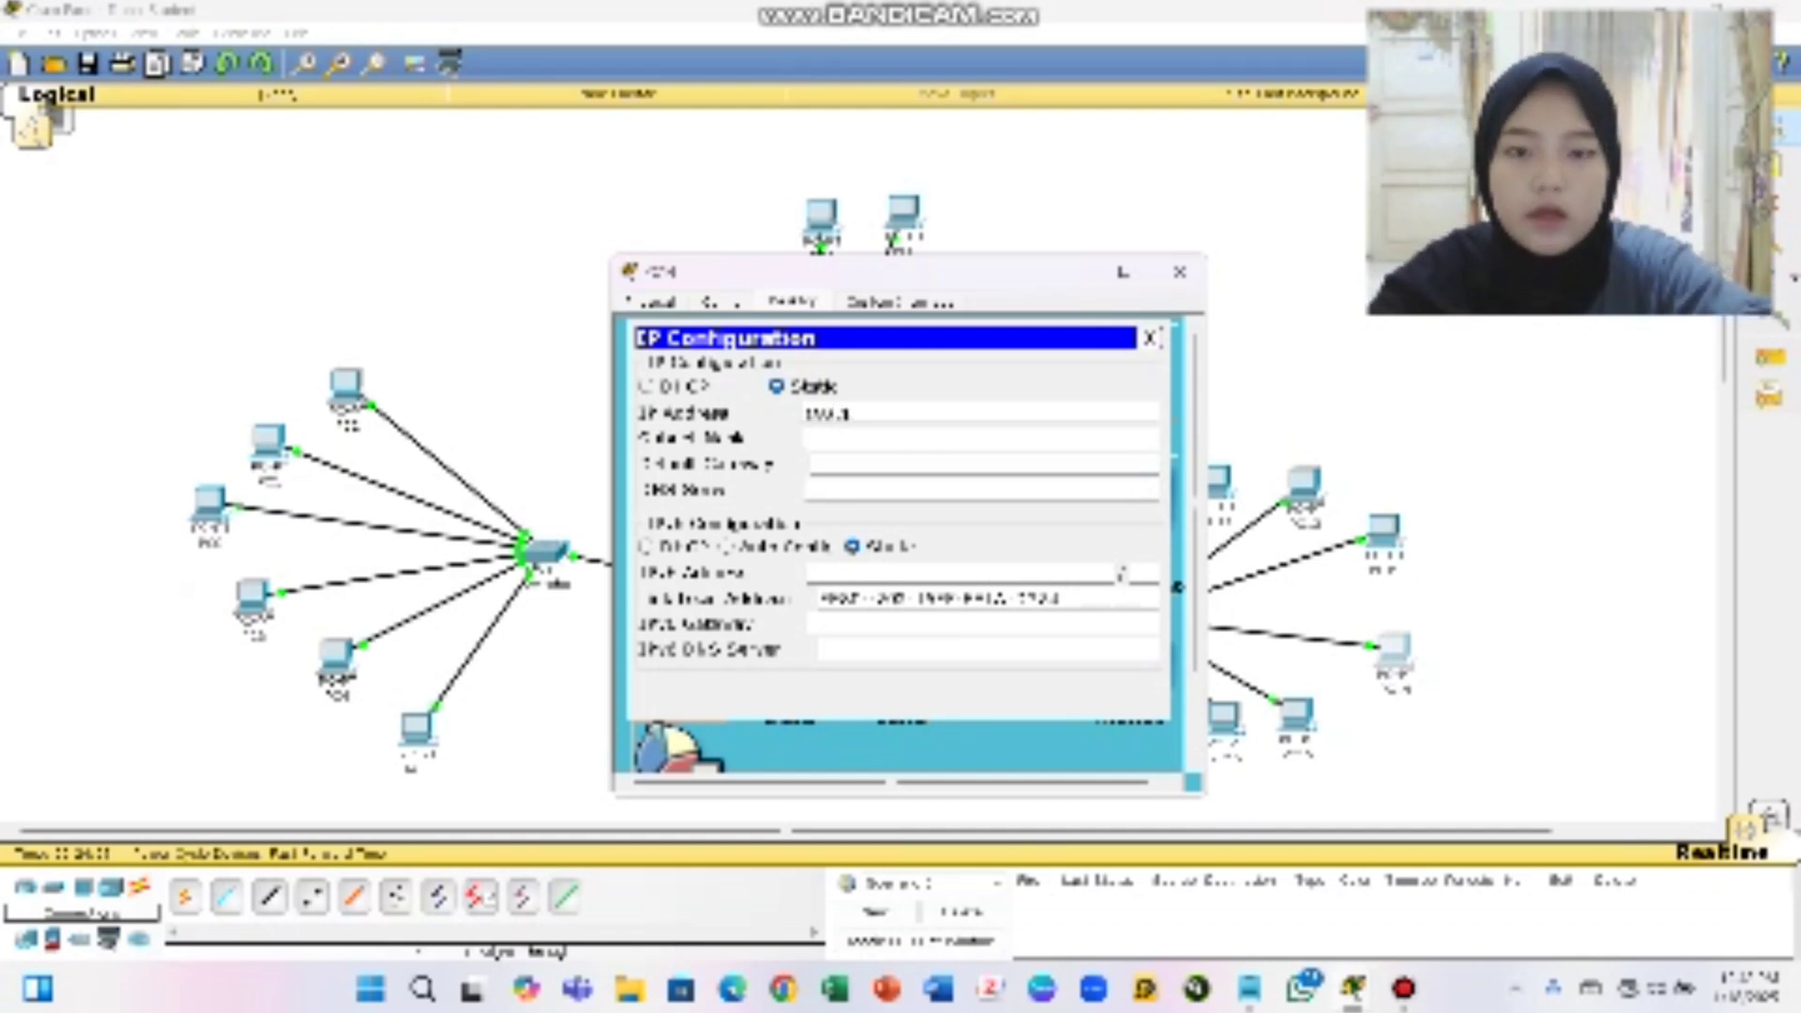
type("8.1")
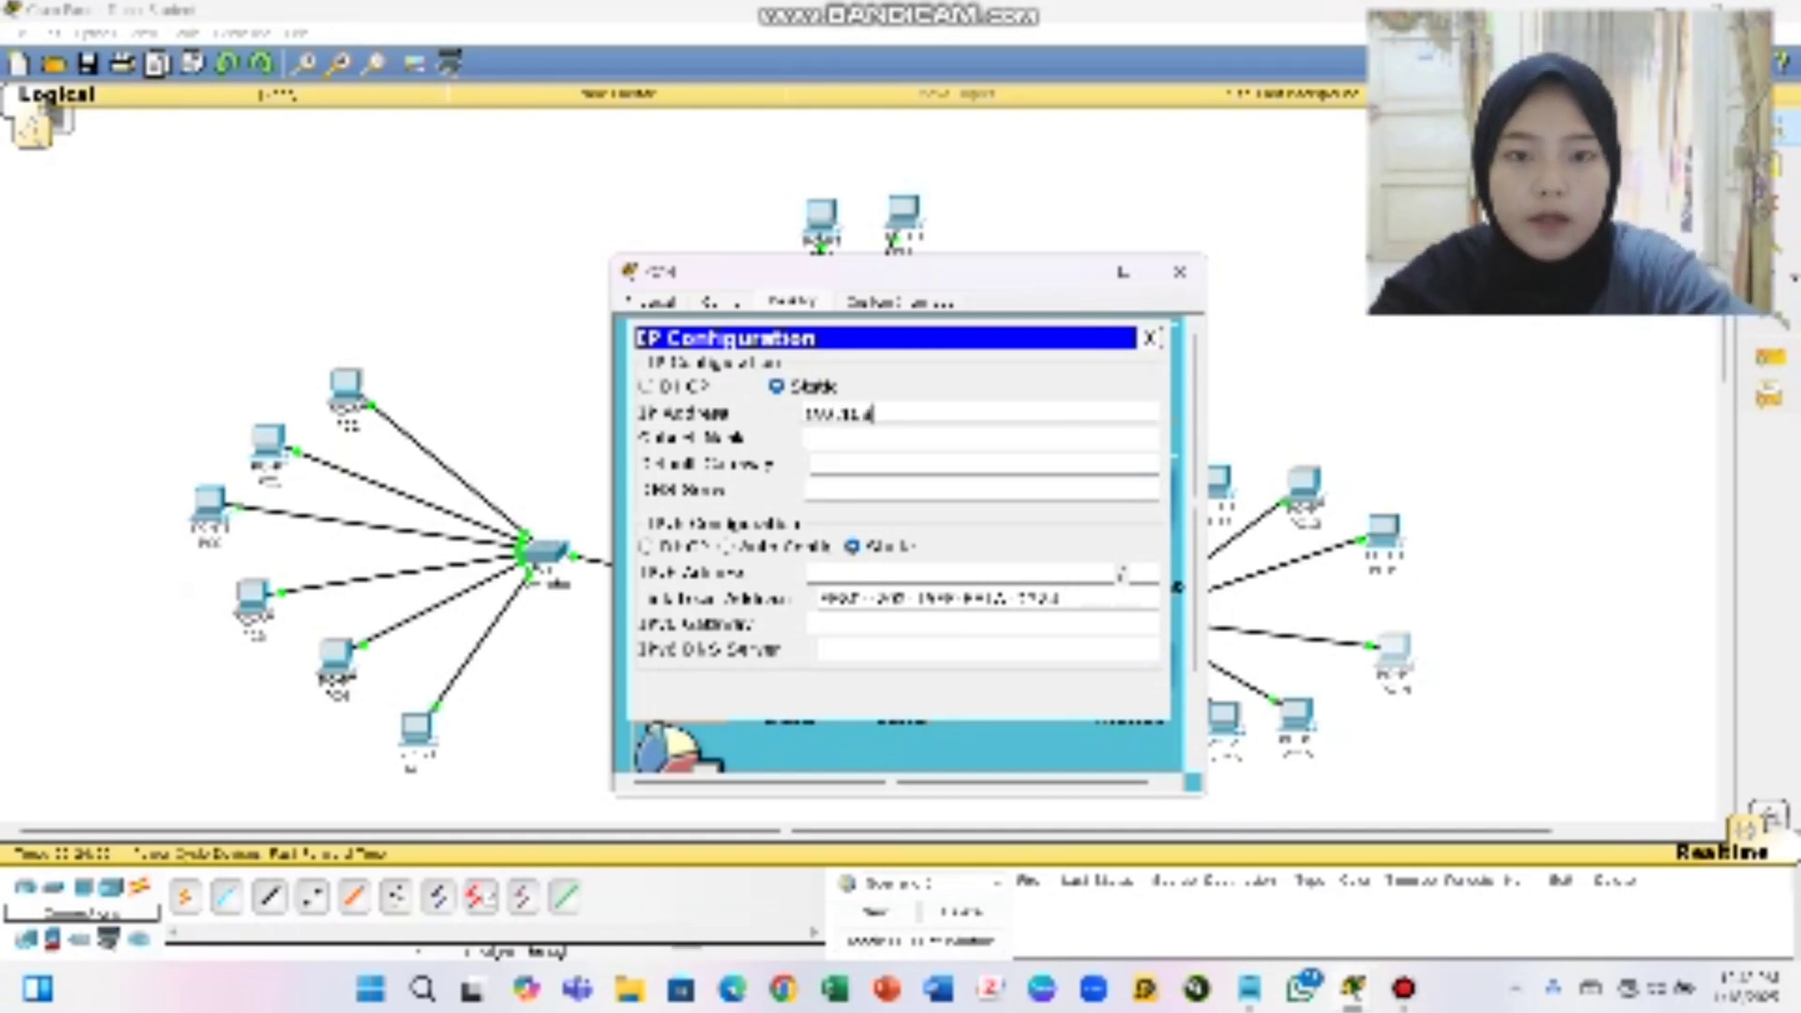
type(".1")
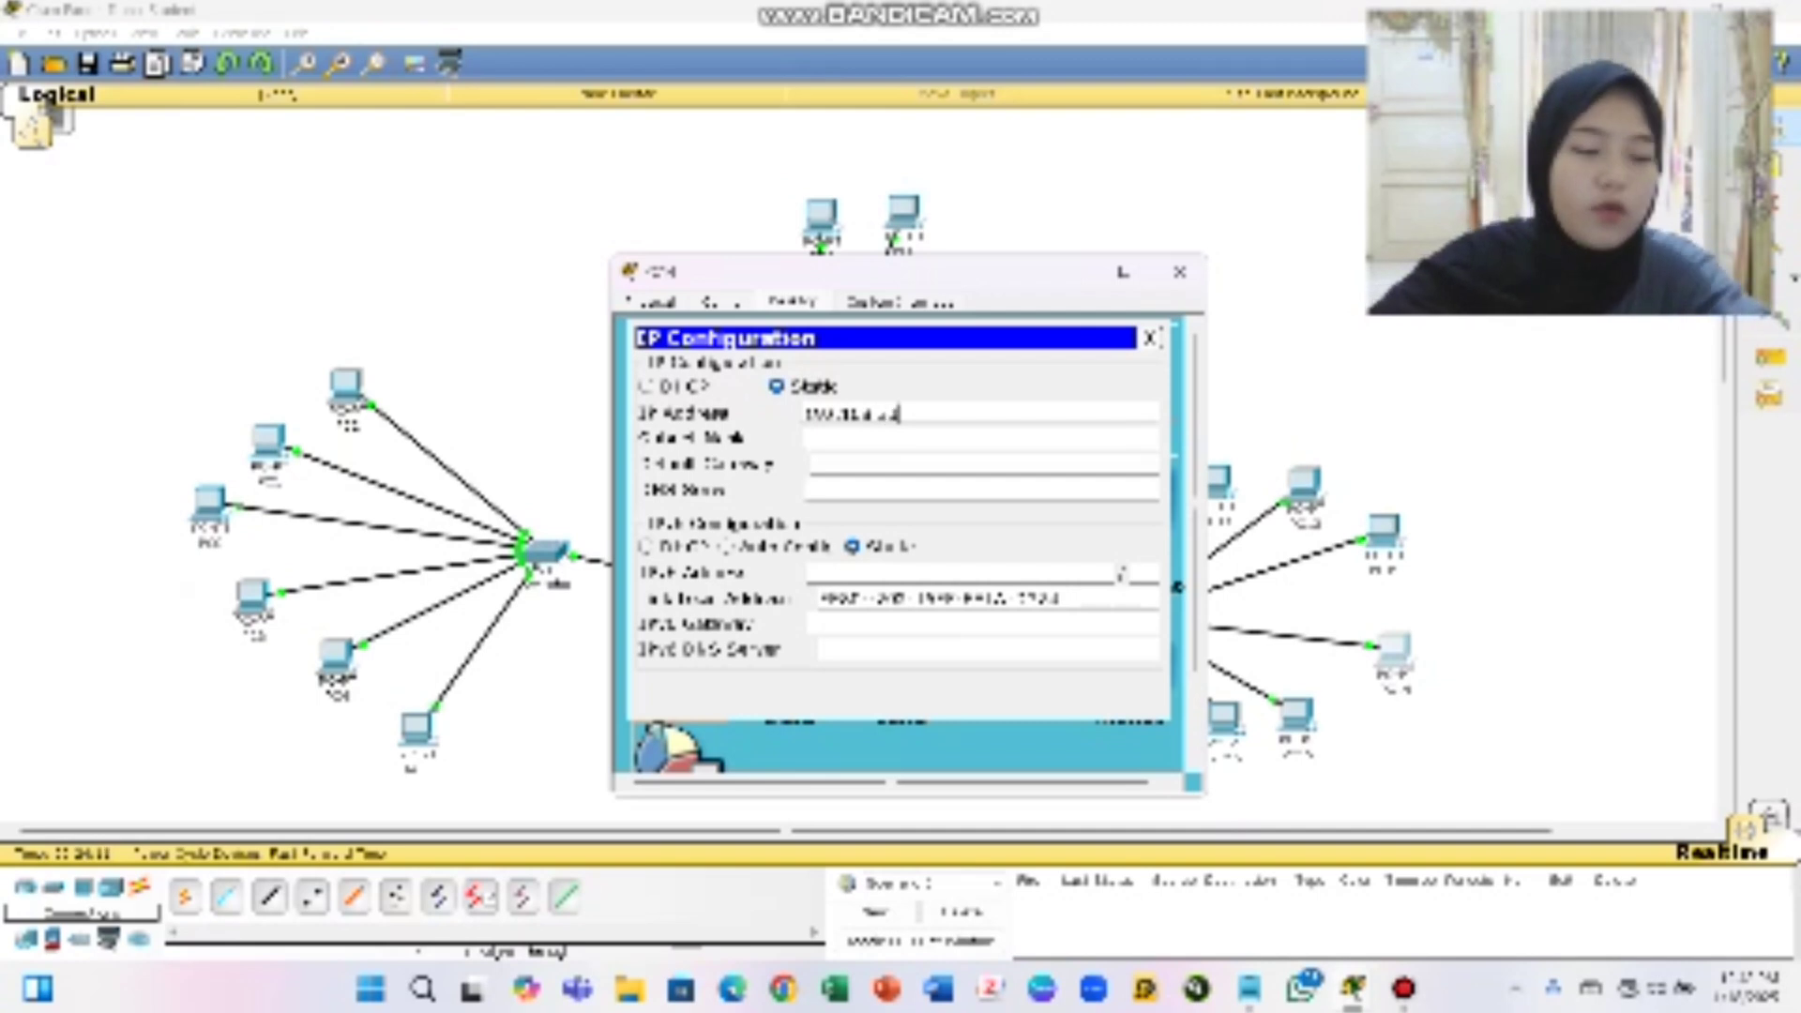
type("17")
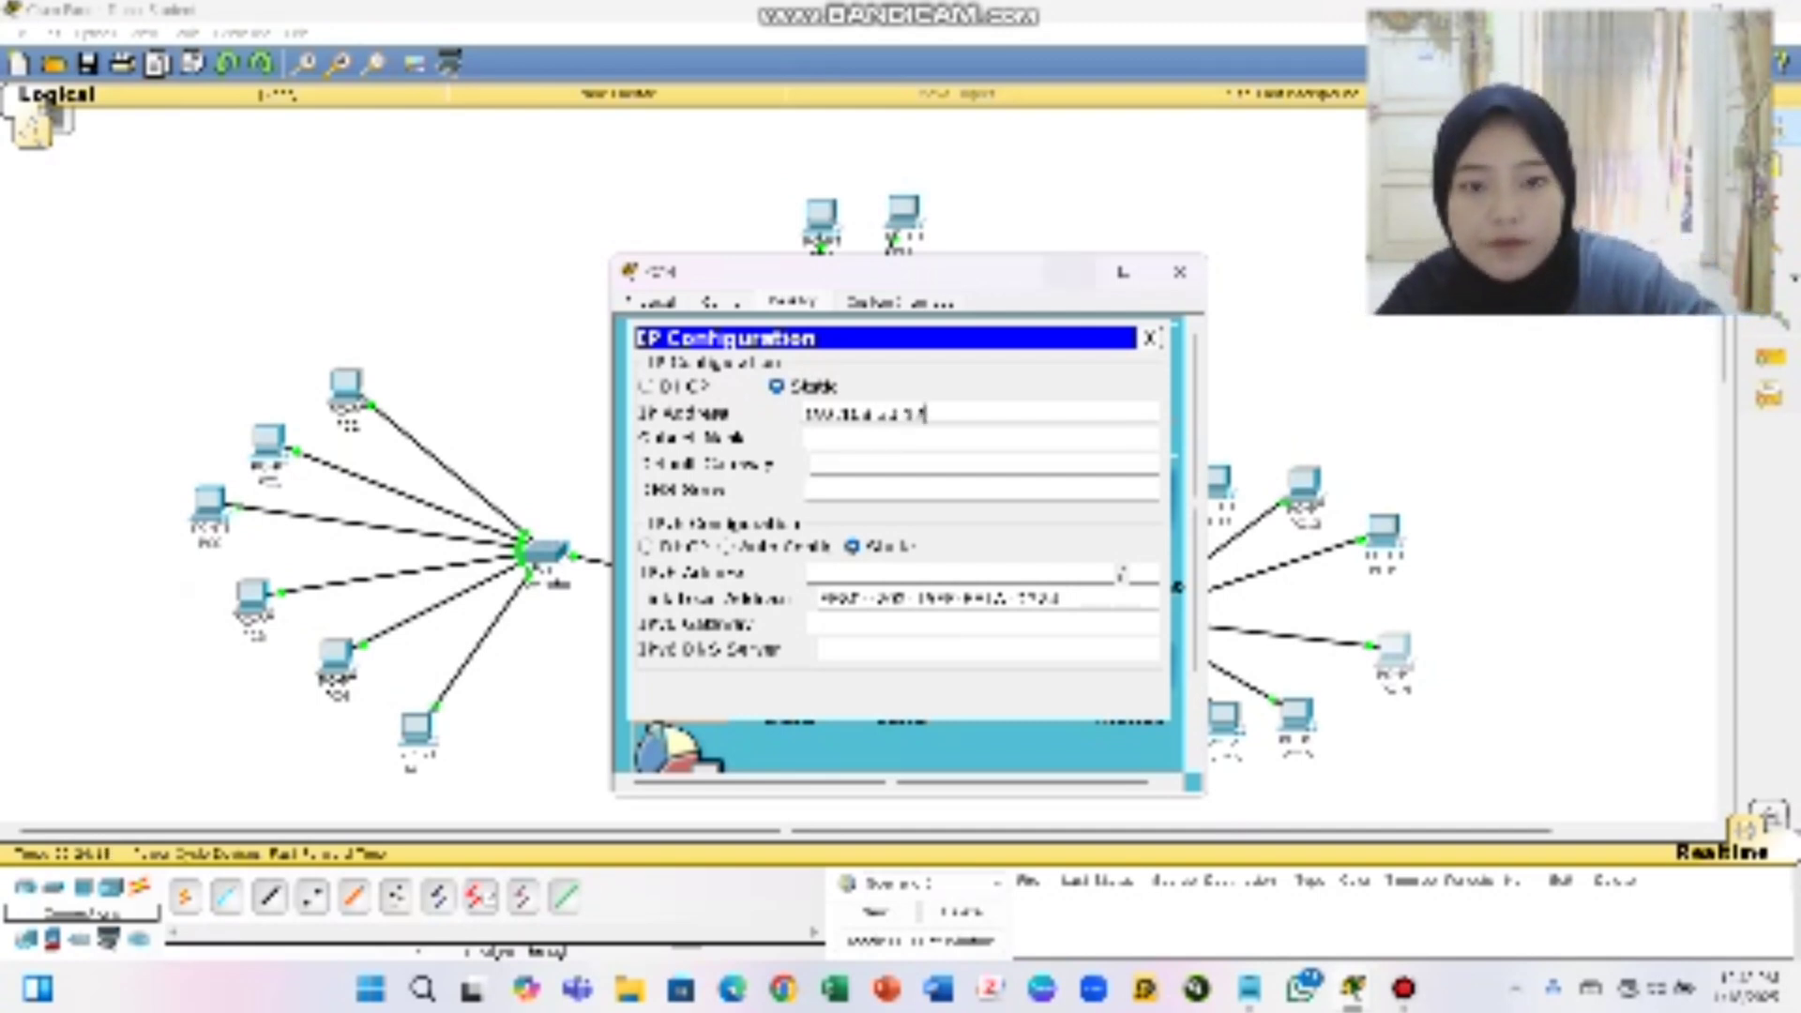
Give the right-hand network's fourth PC the 255.255.255.0 subnet mask and a 192.168 default gateway ending in .254
left_click(842, 438)
left_click(842, 465)
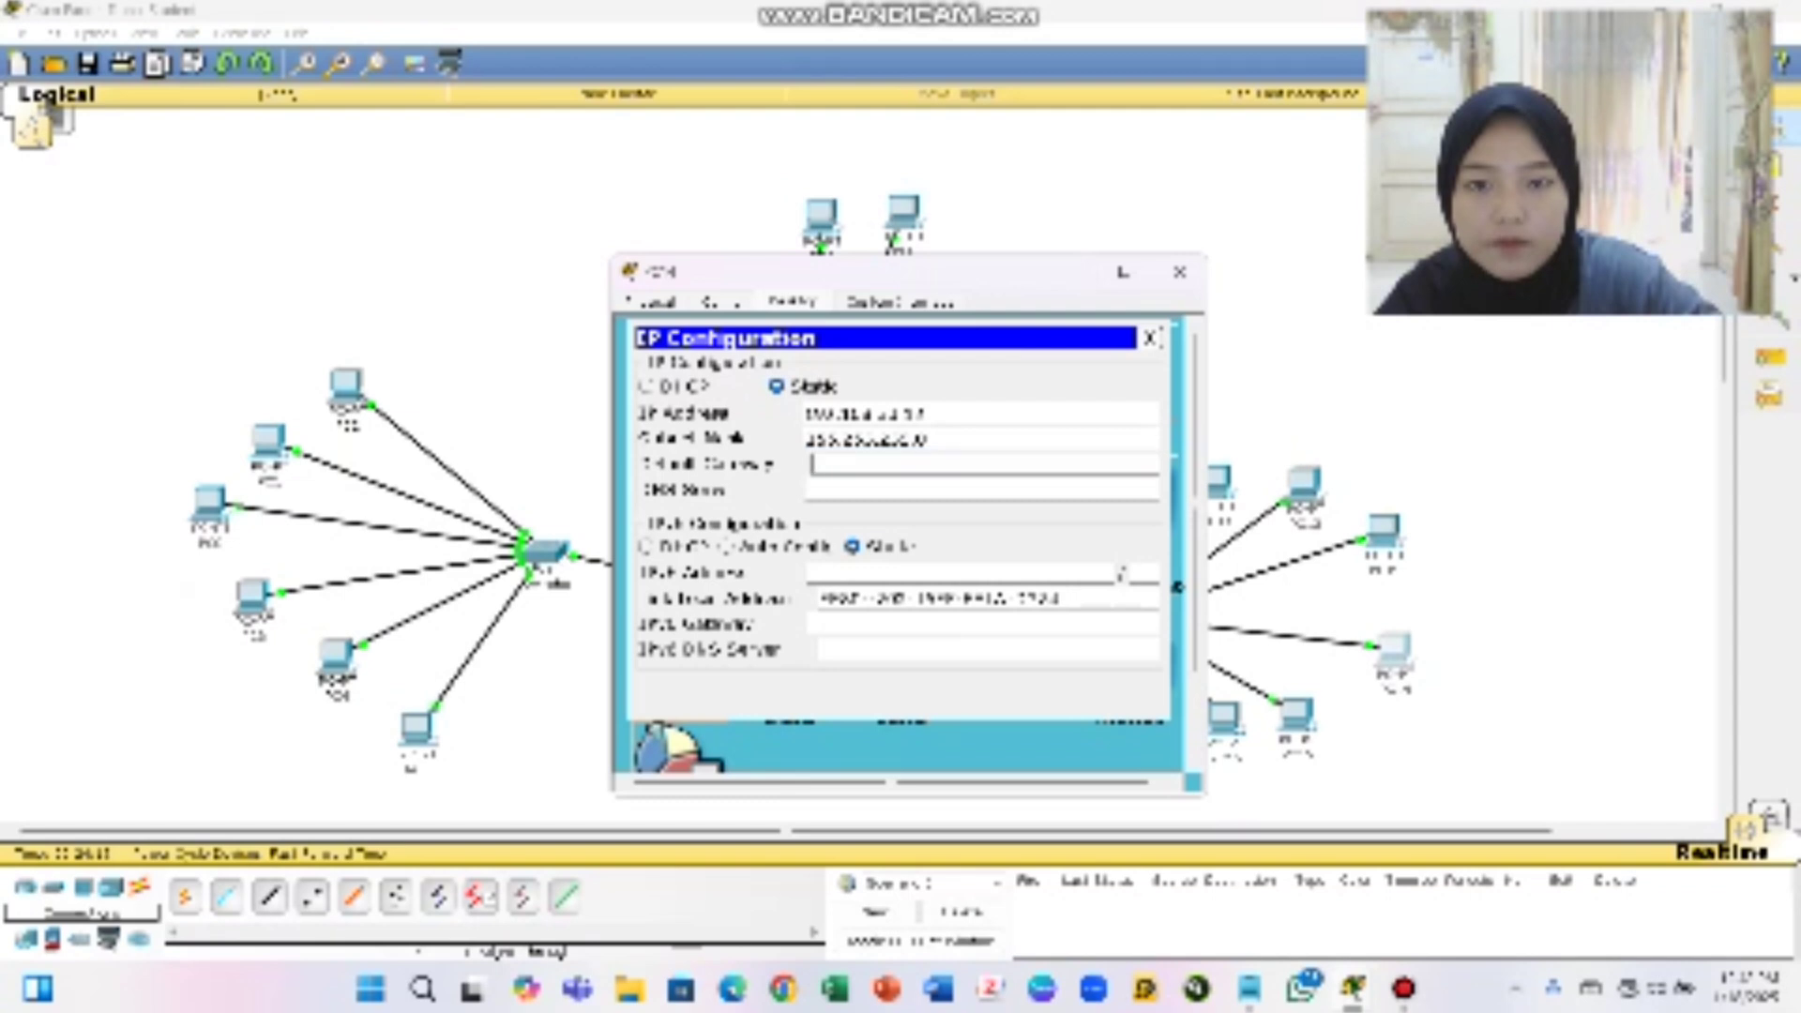
type("192.168")
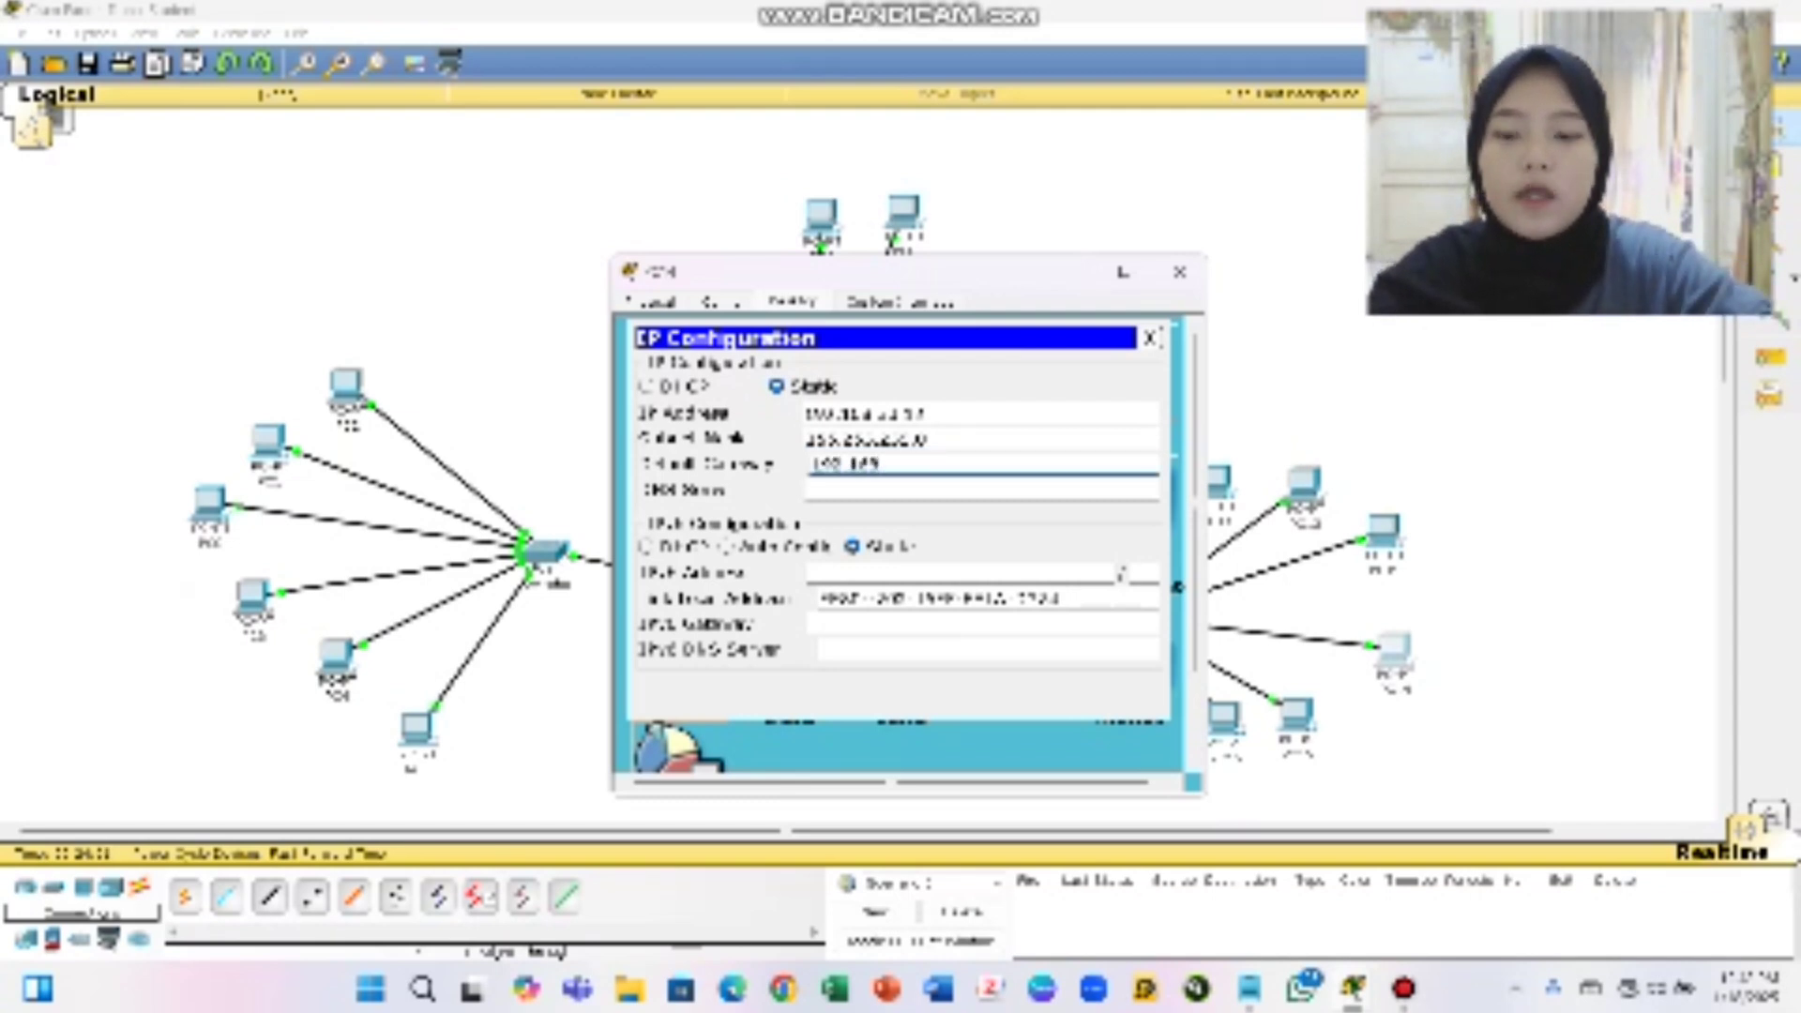
type(".23.254")
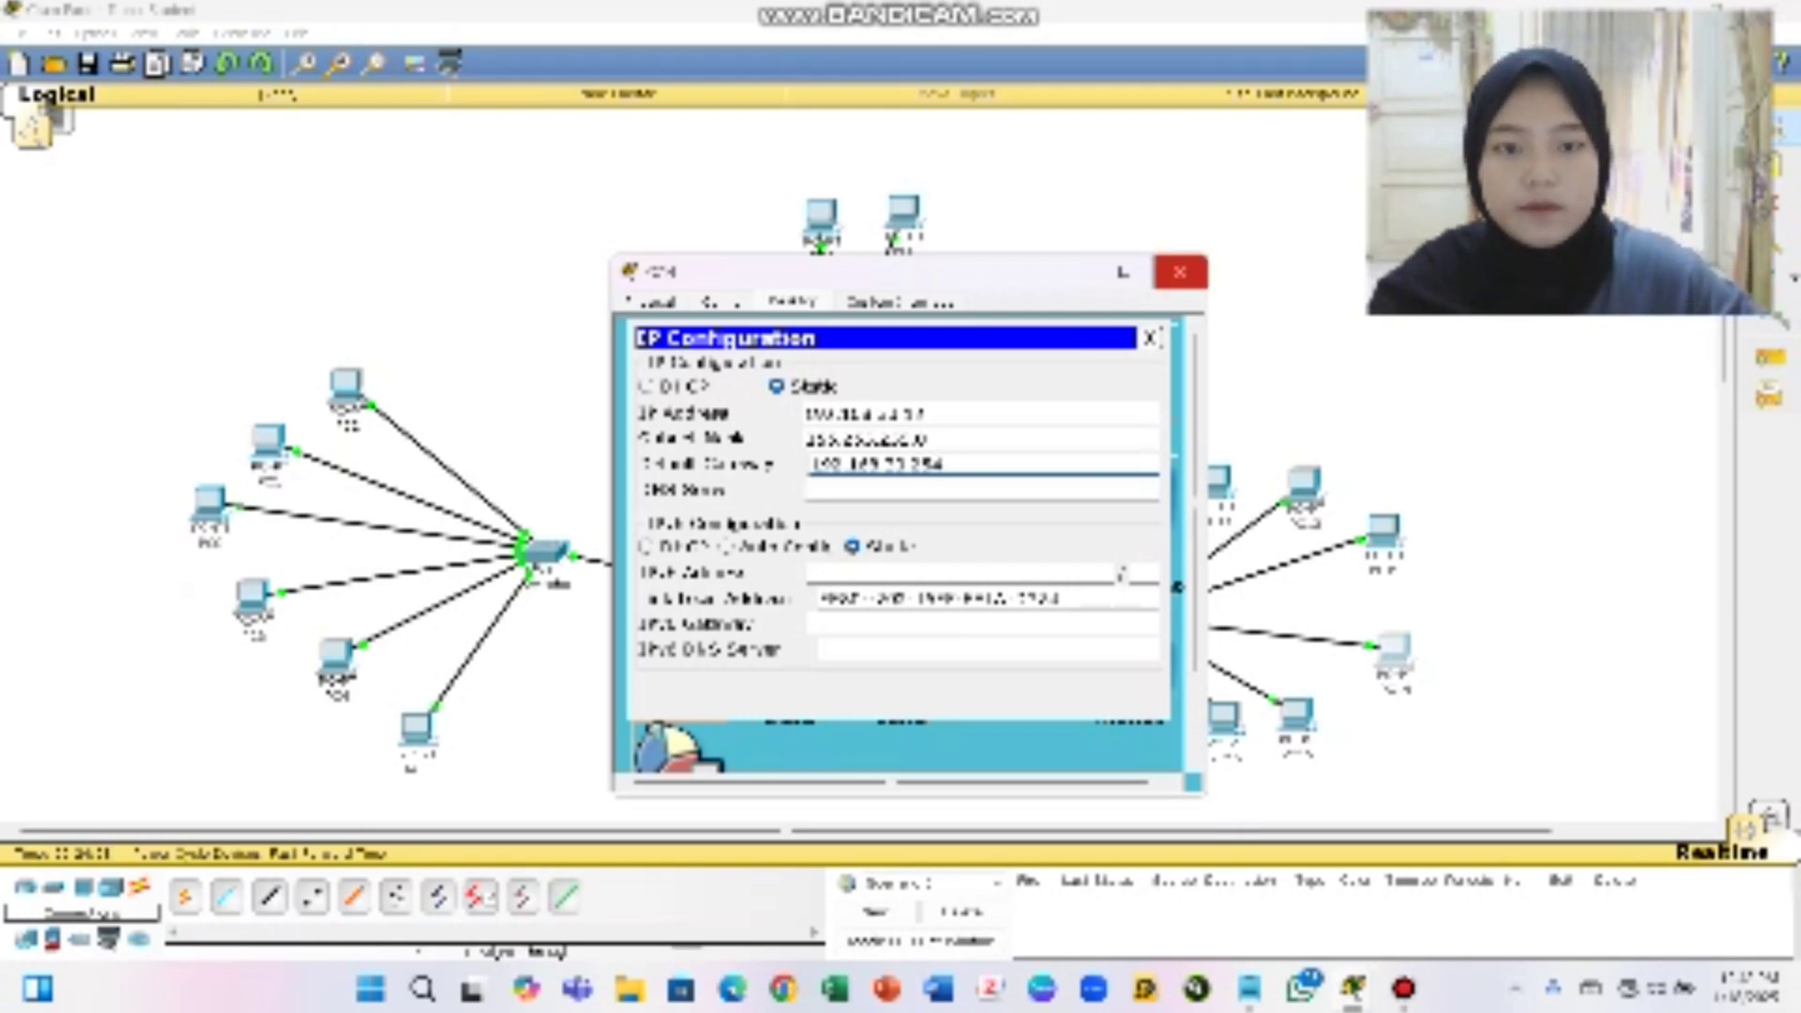
left_click(1179, 272)
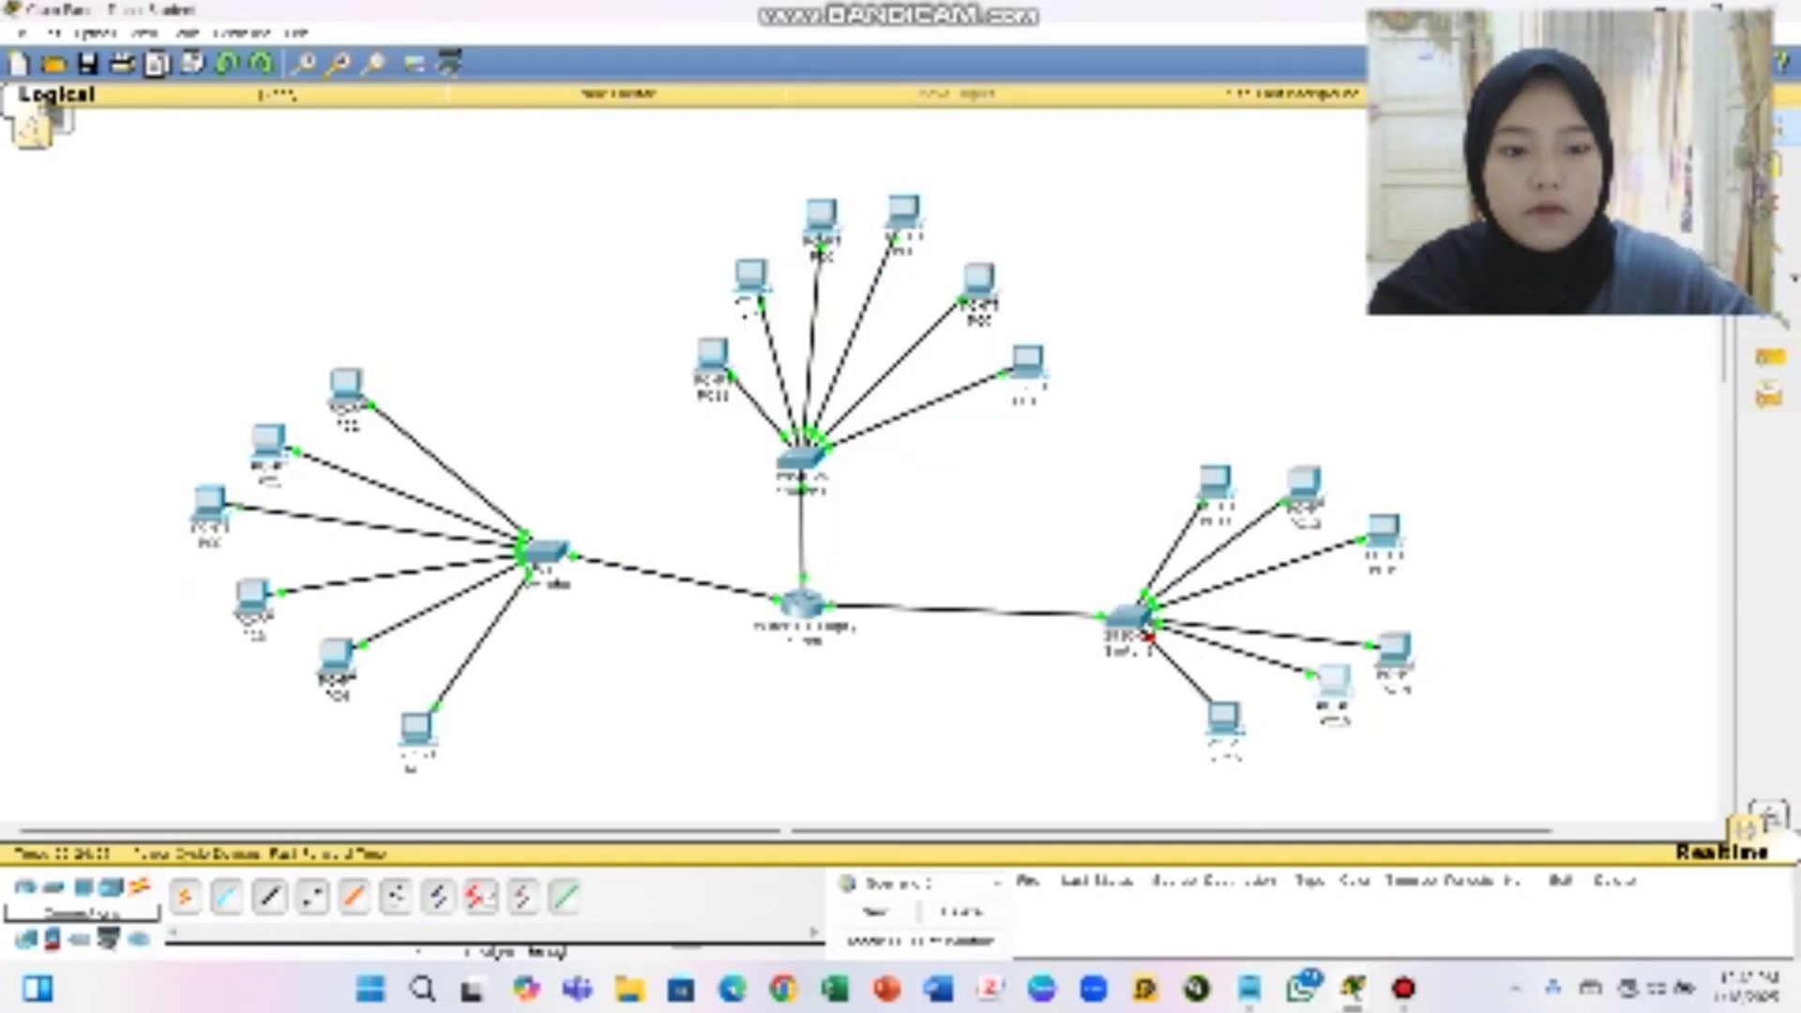
Enter a static 192.168 IP address for the fifth PC clockwise in the right-hand switch's network
left_click(1313, 699)
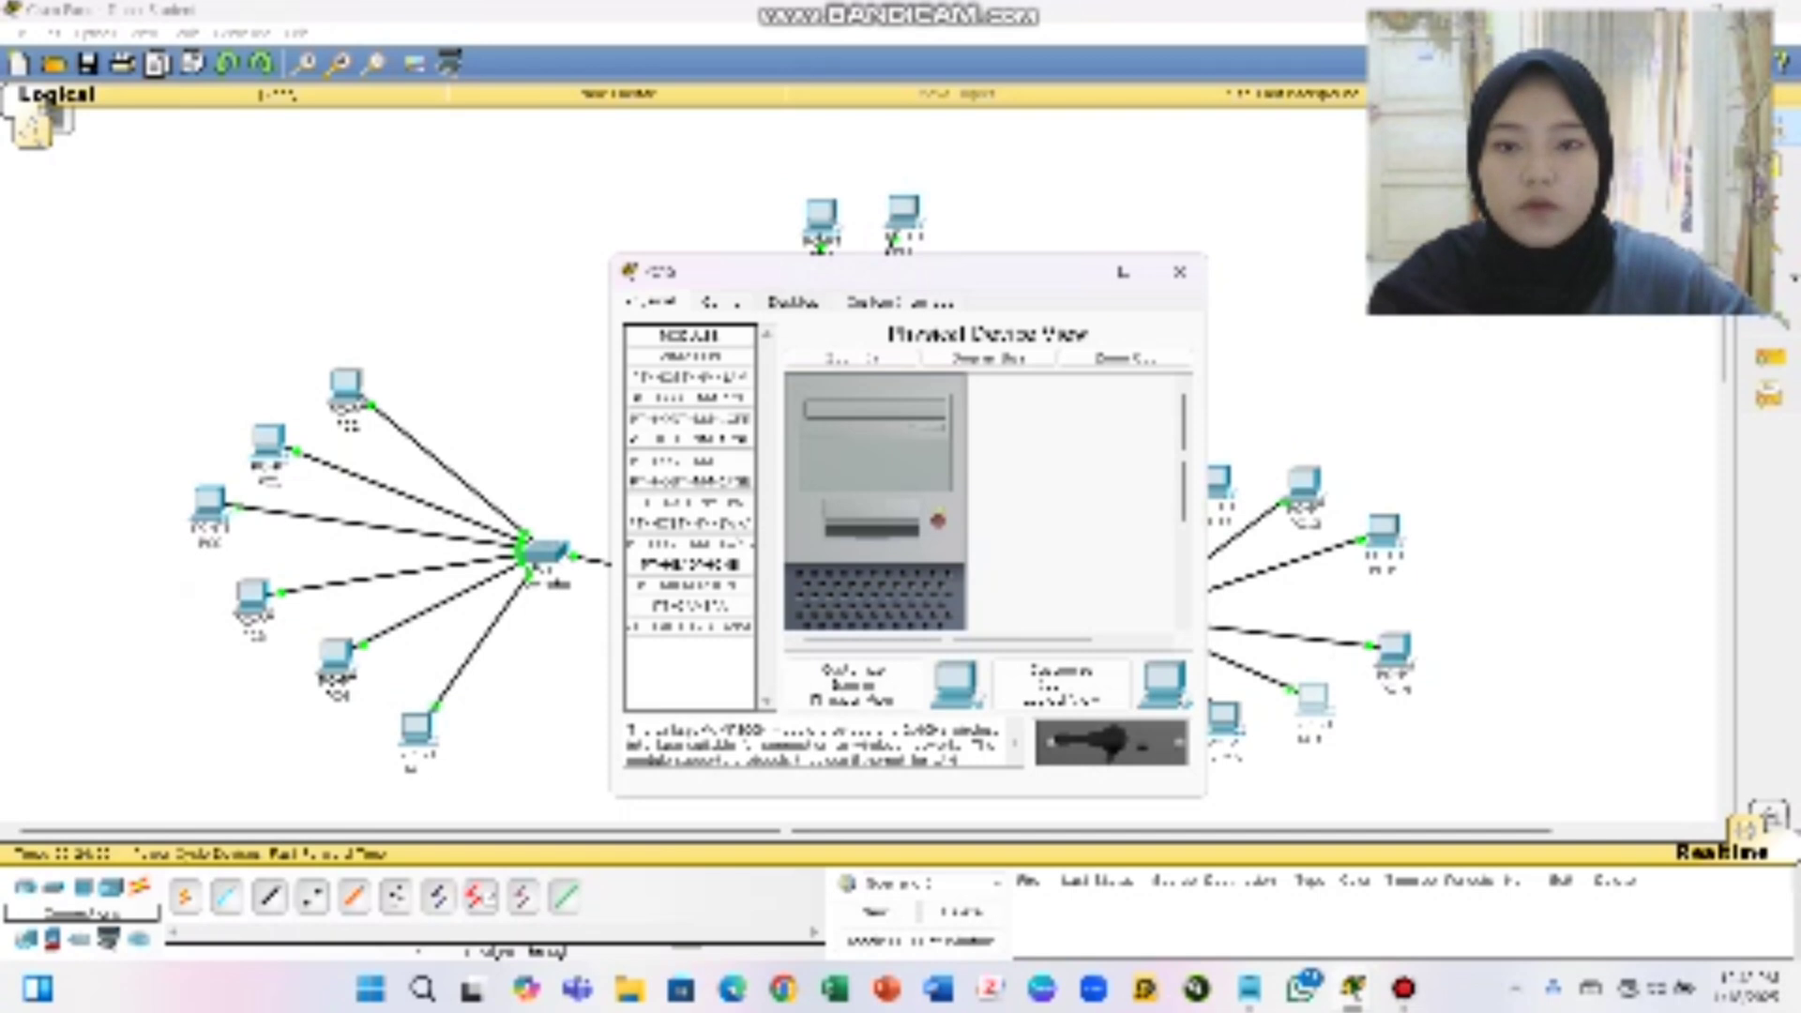
left_click(793, 302)
left_click(677, 361)
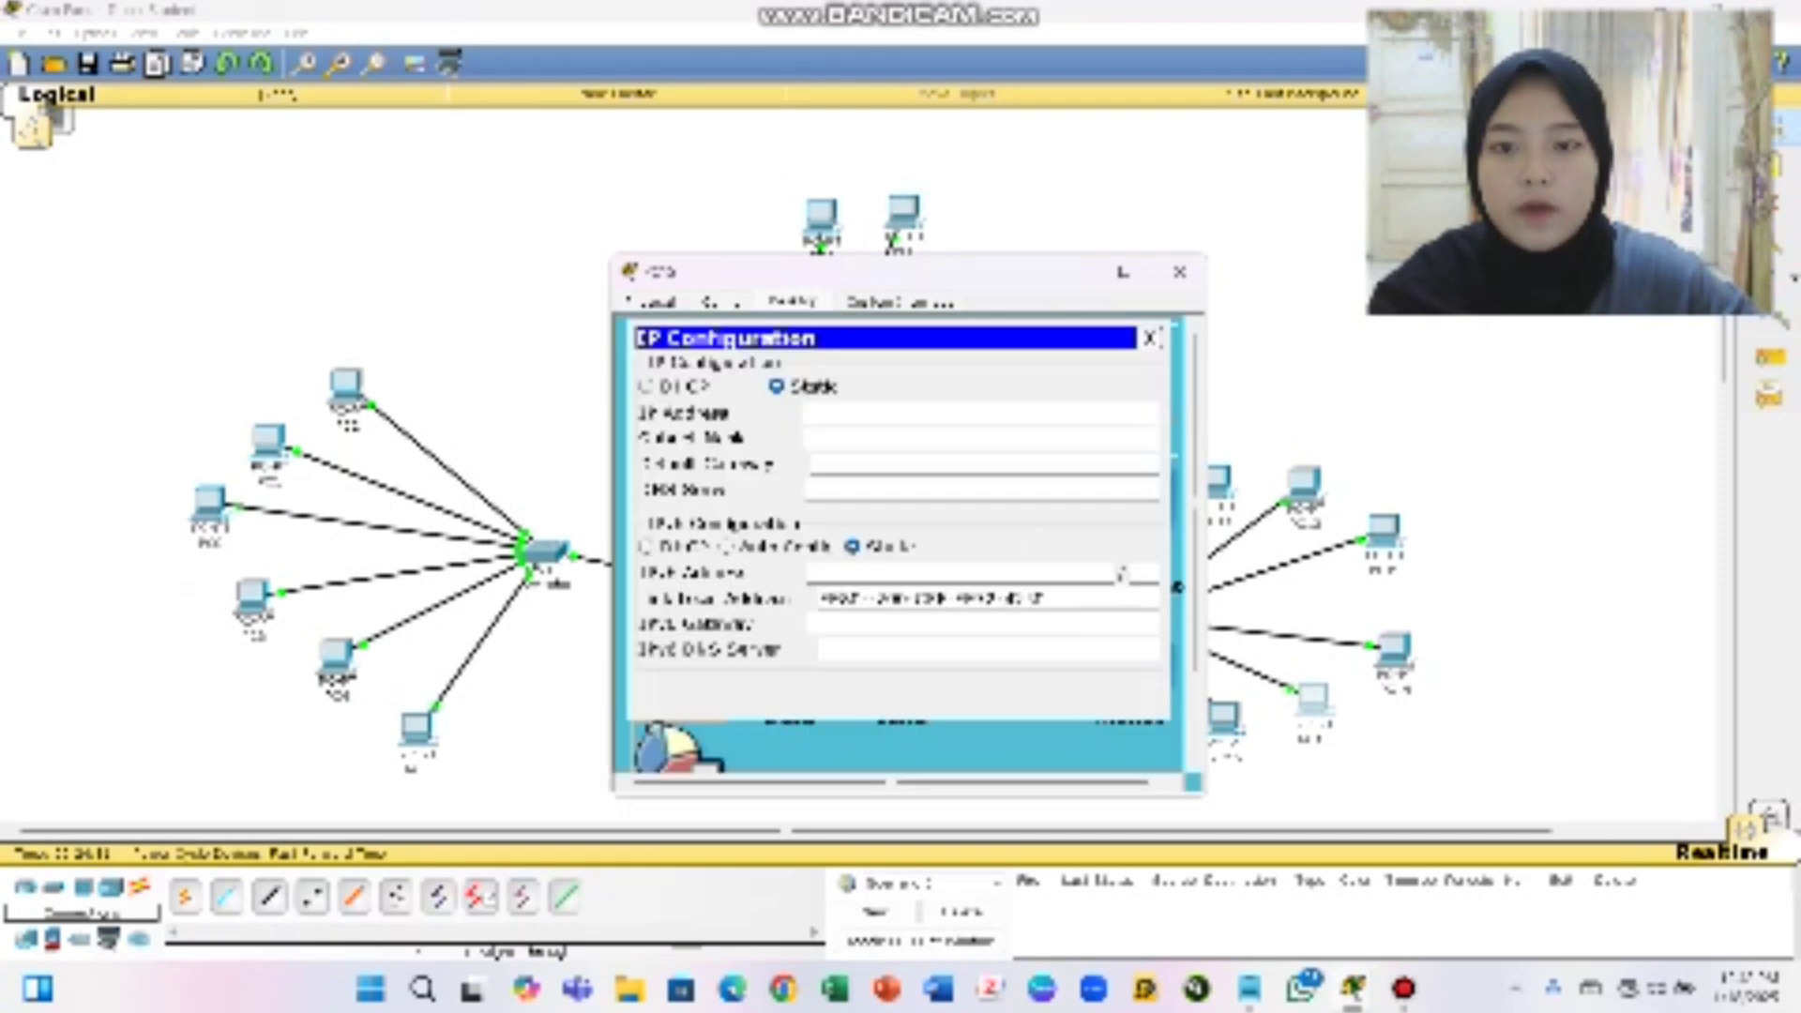
left_click(821, 412)
type("192")
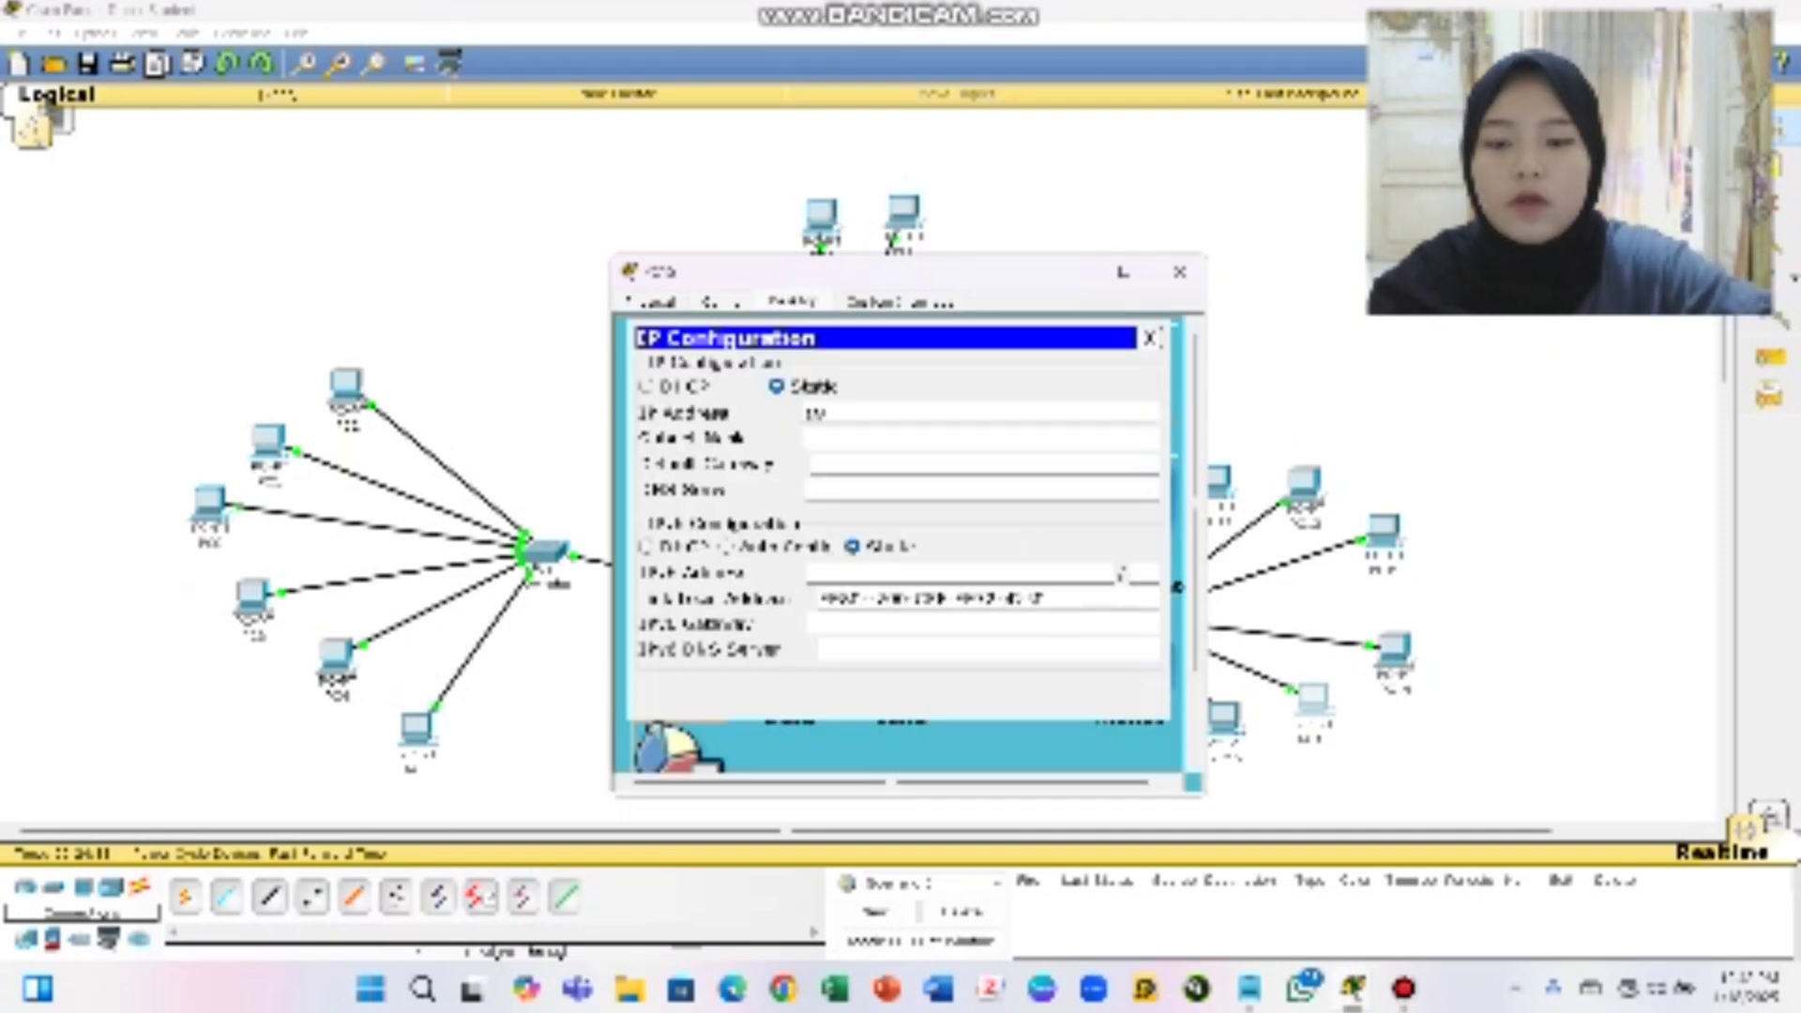
type(".1")
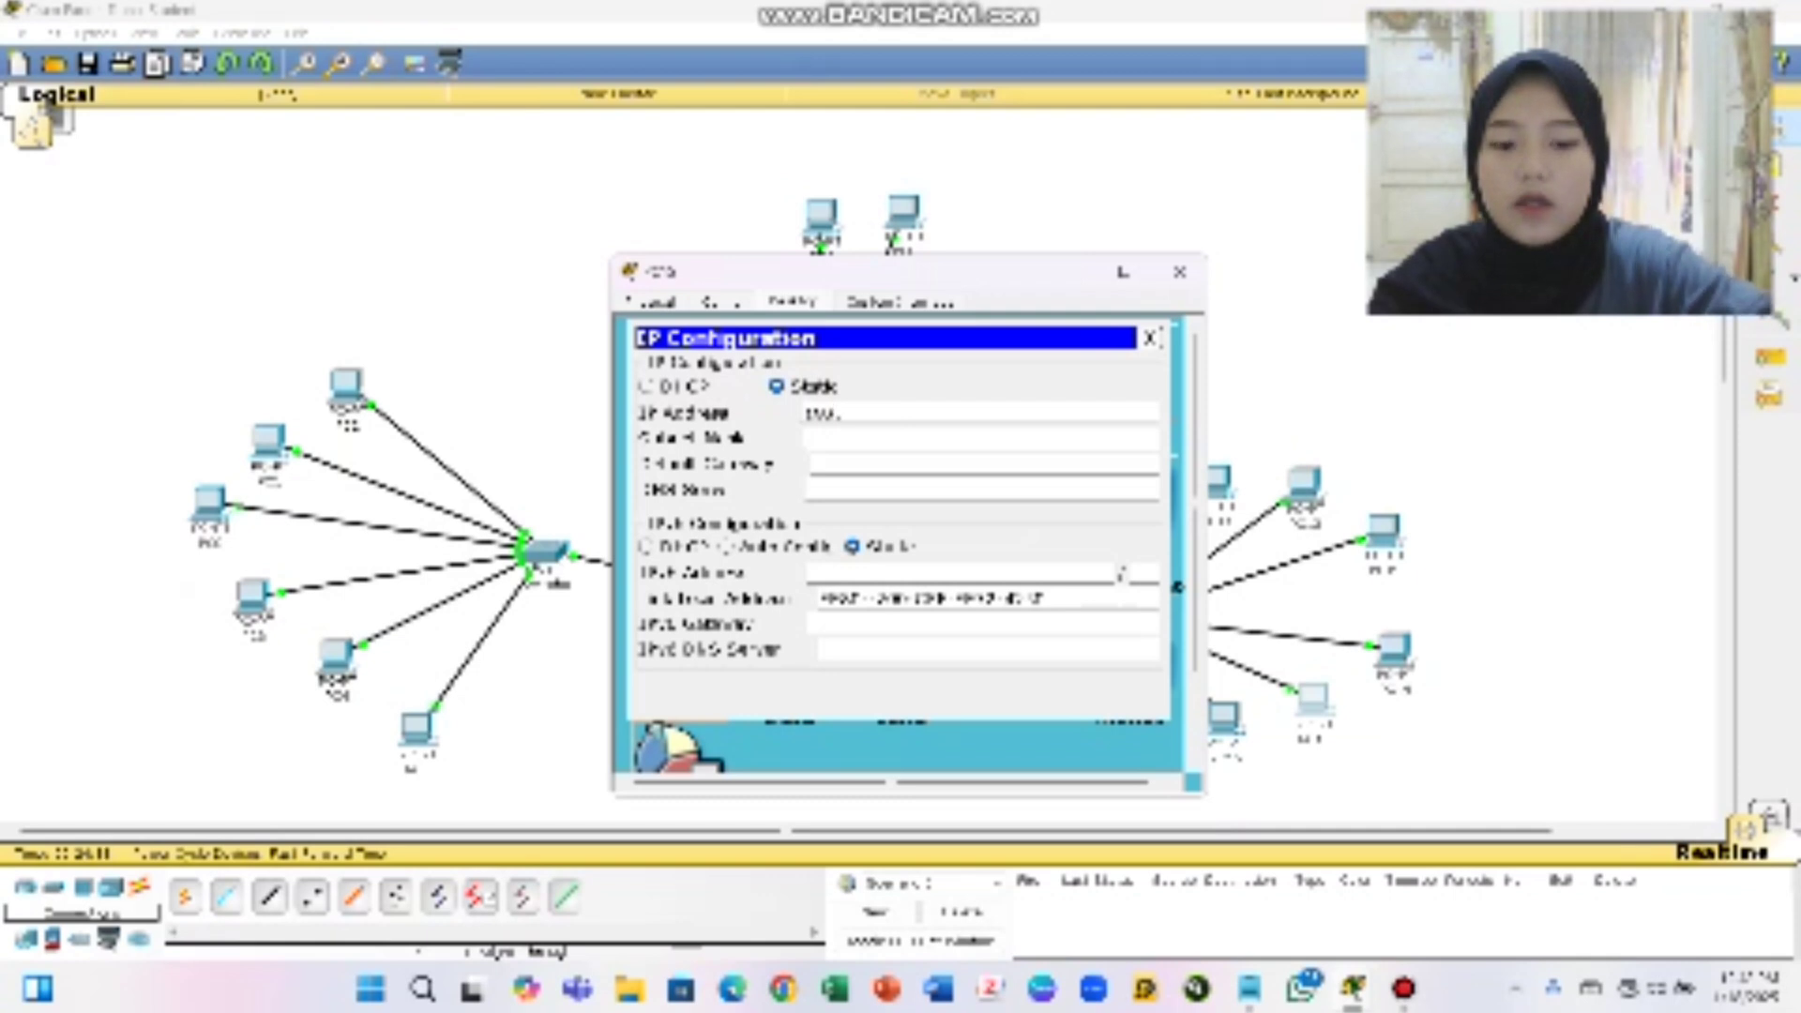
type("68.1.1")
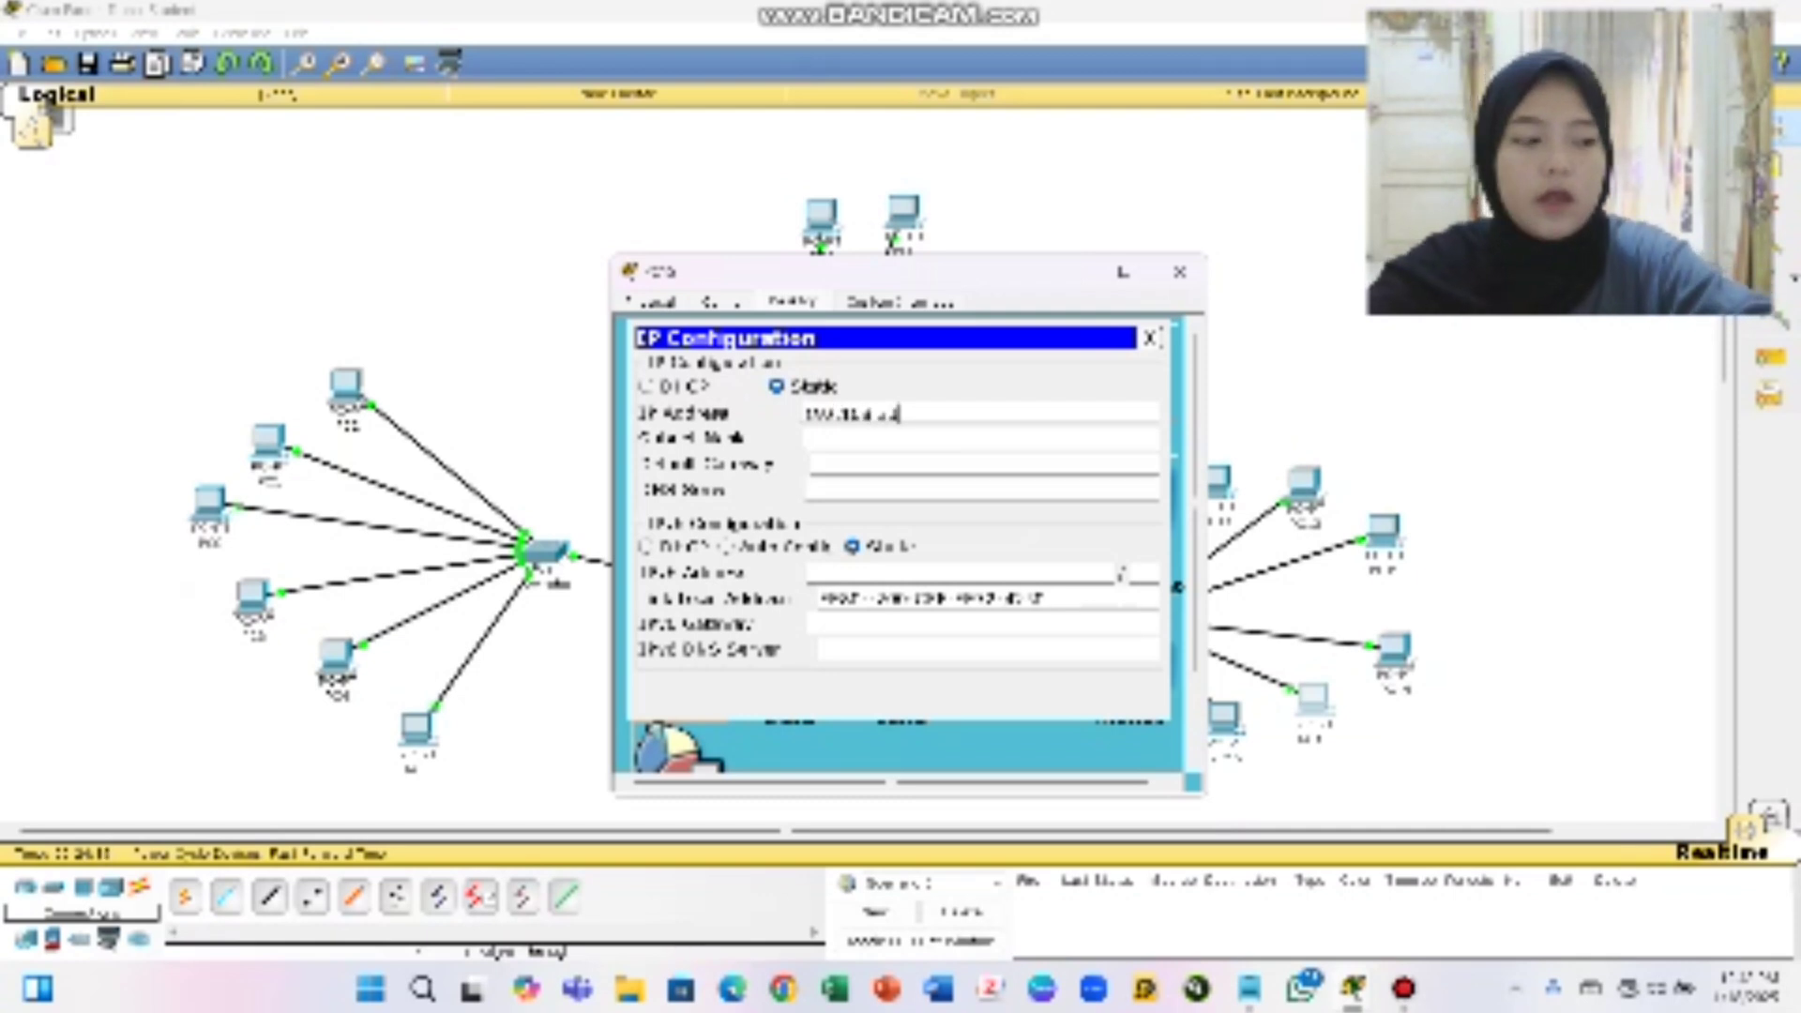
type("0")
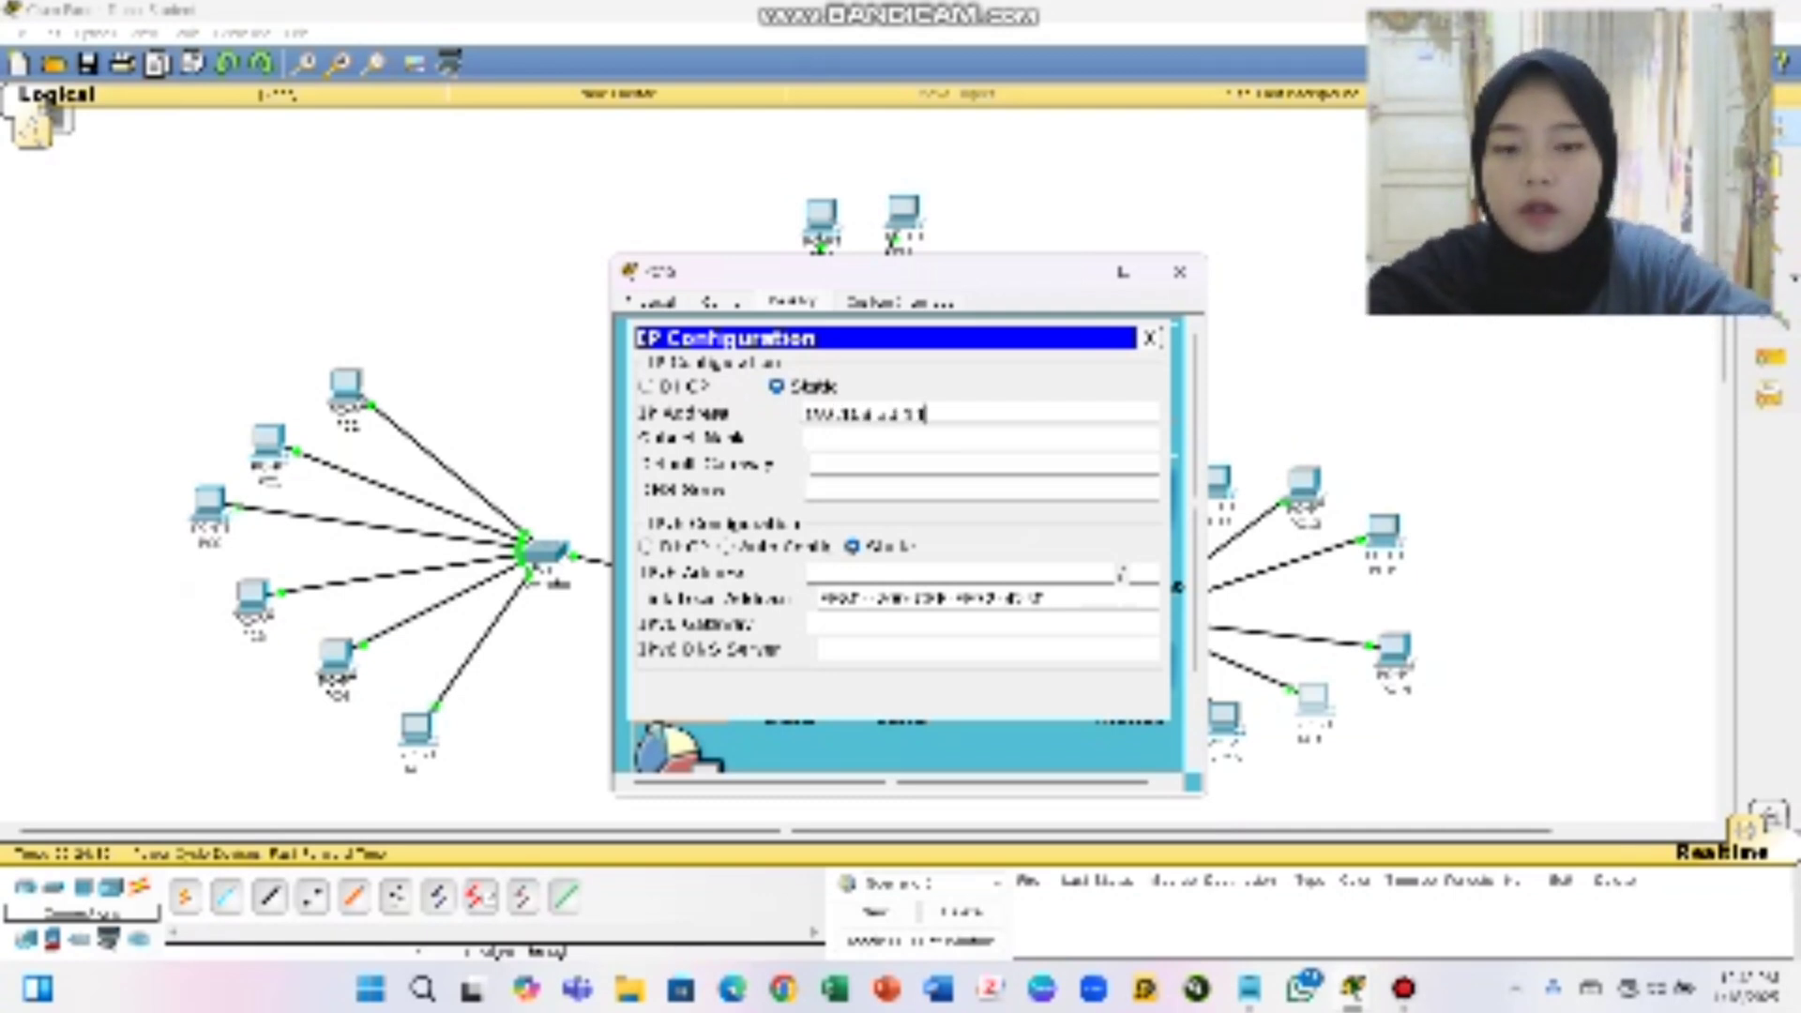
Give the right-hand network's fifth PC the 255.255.255.0 subnet mask and a 192.168 default gateway ending in .254
key("Tab")
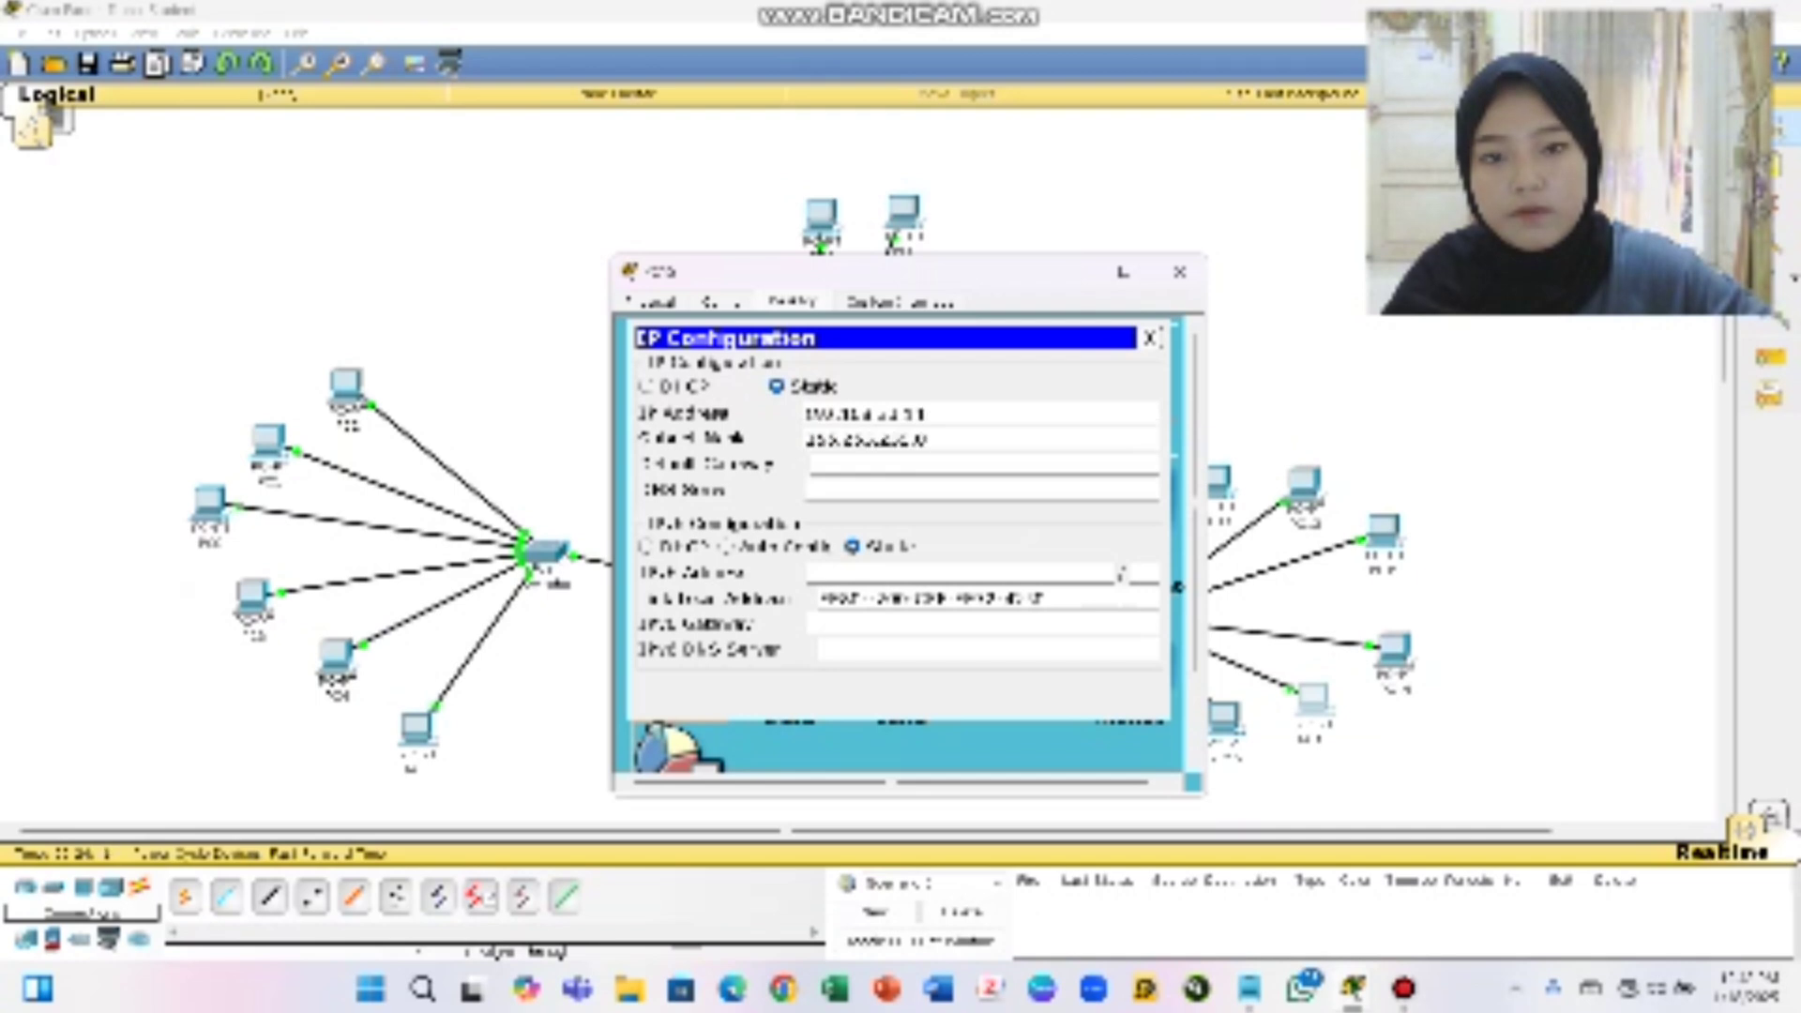
key("Tab")
type("192.168")
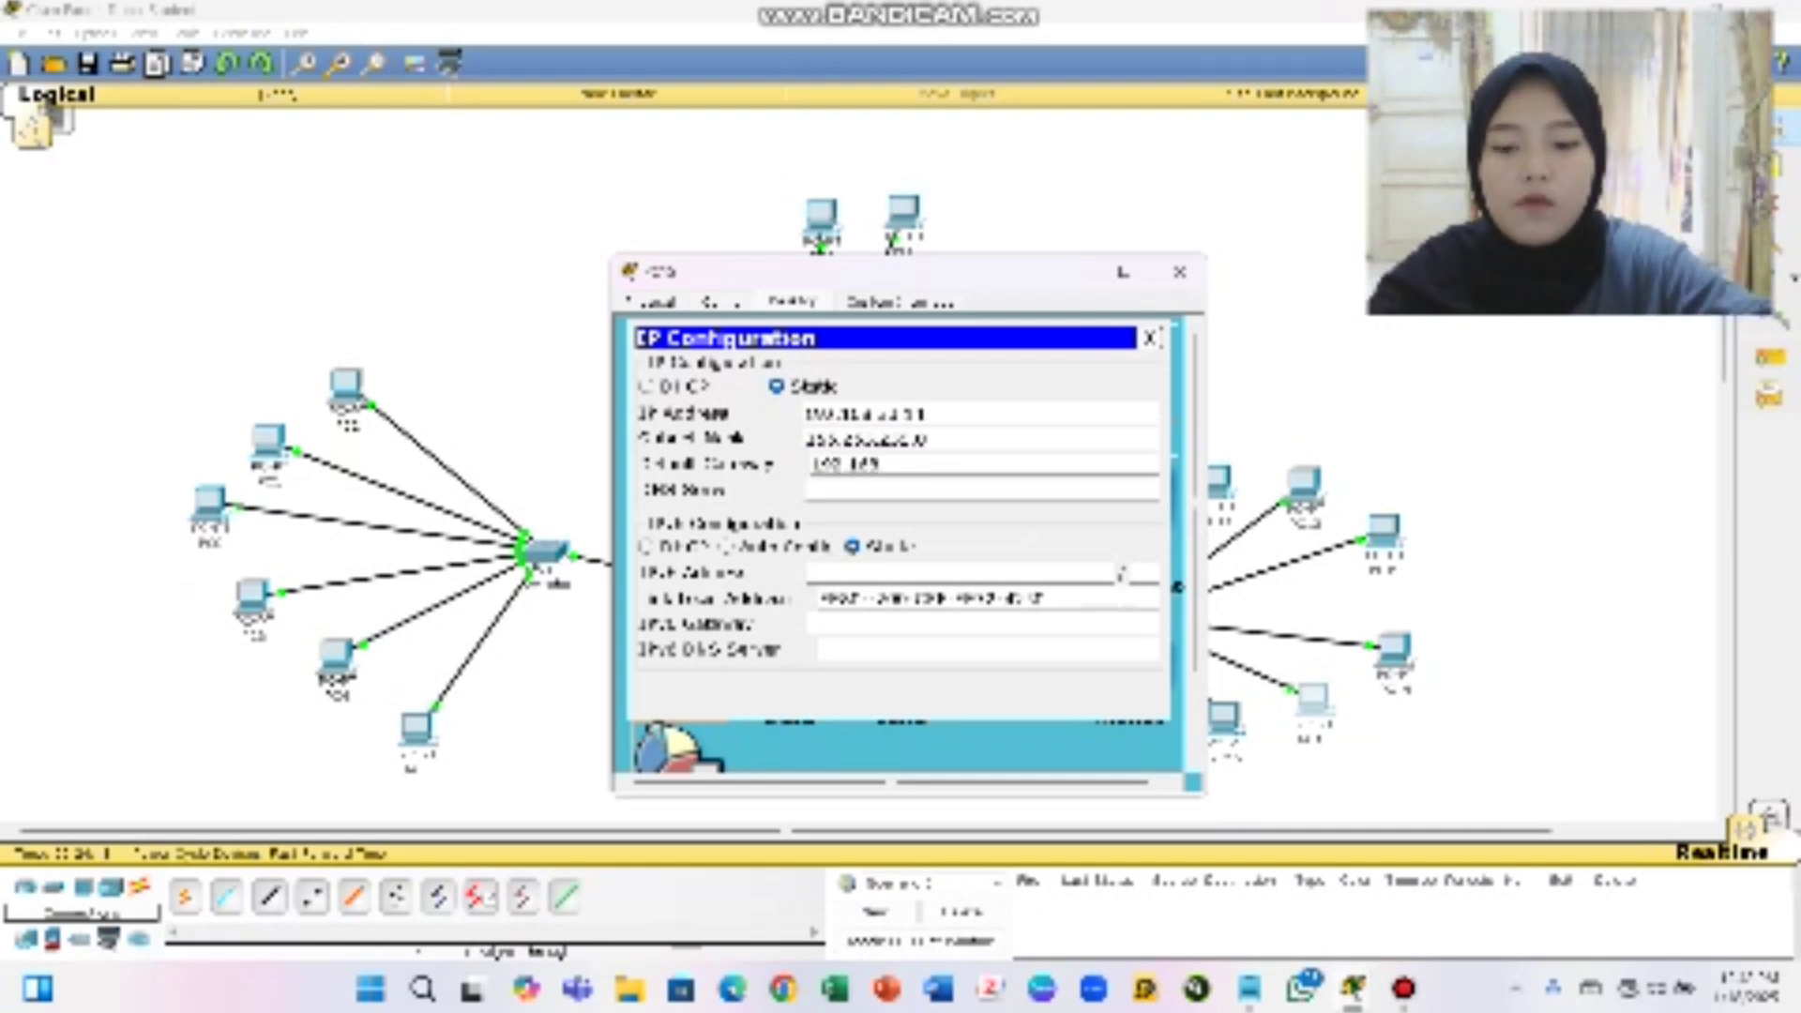
type(".22")
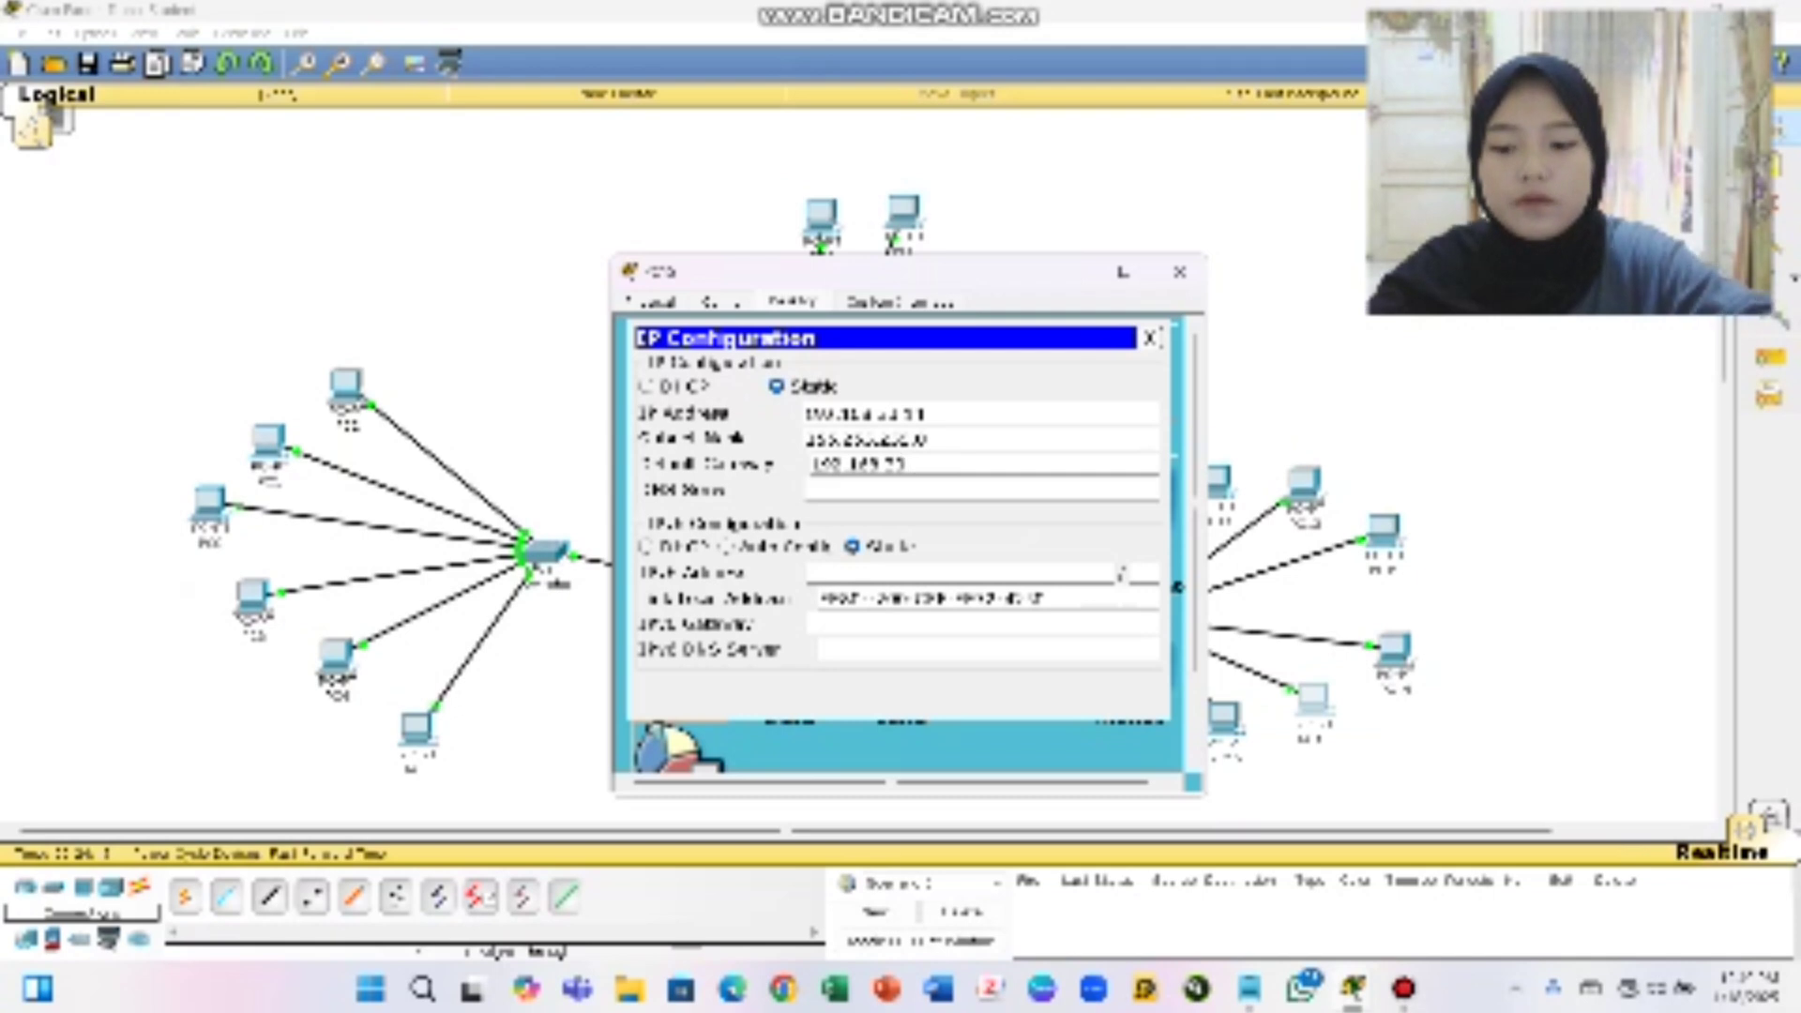
type(".154")
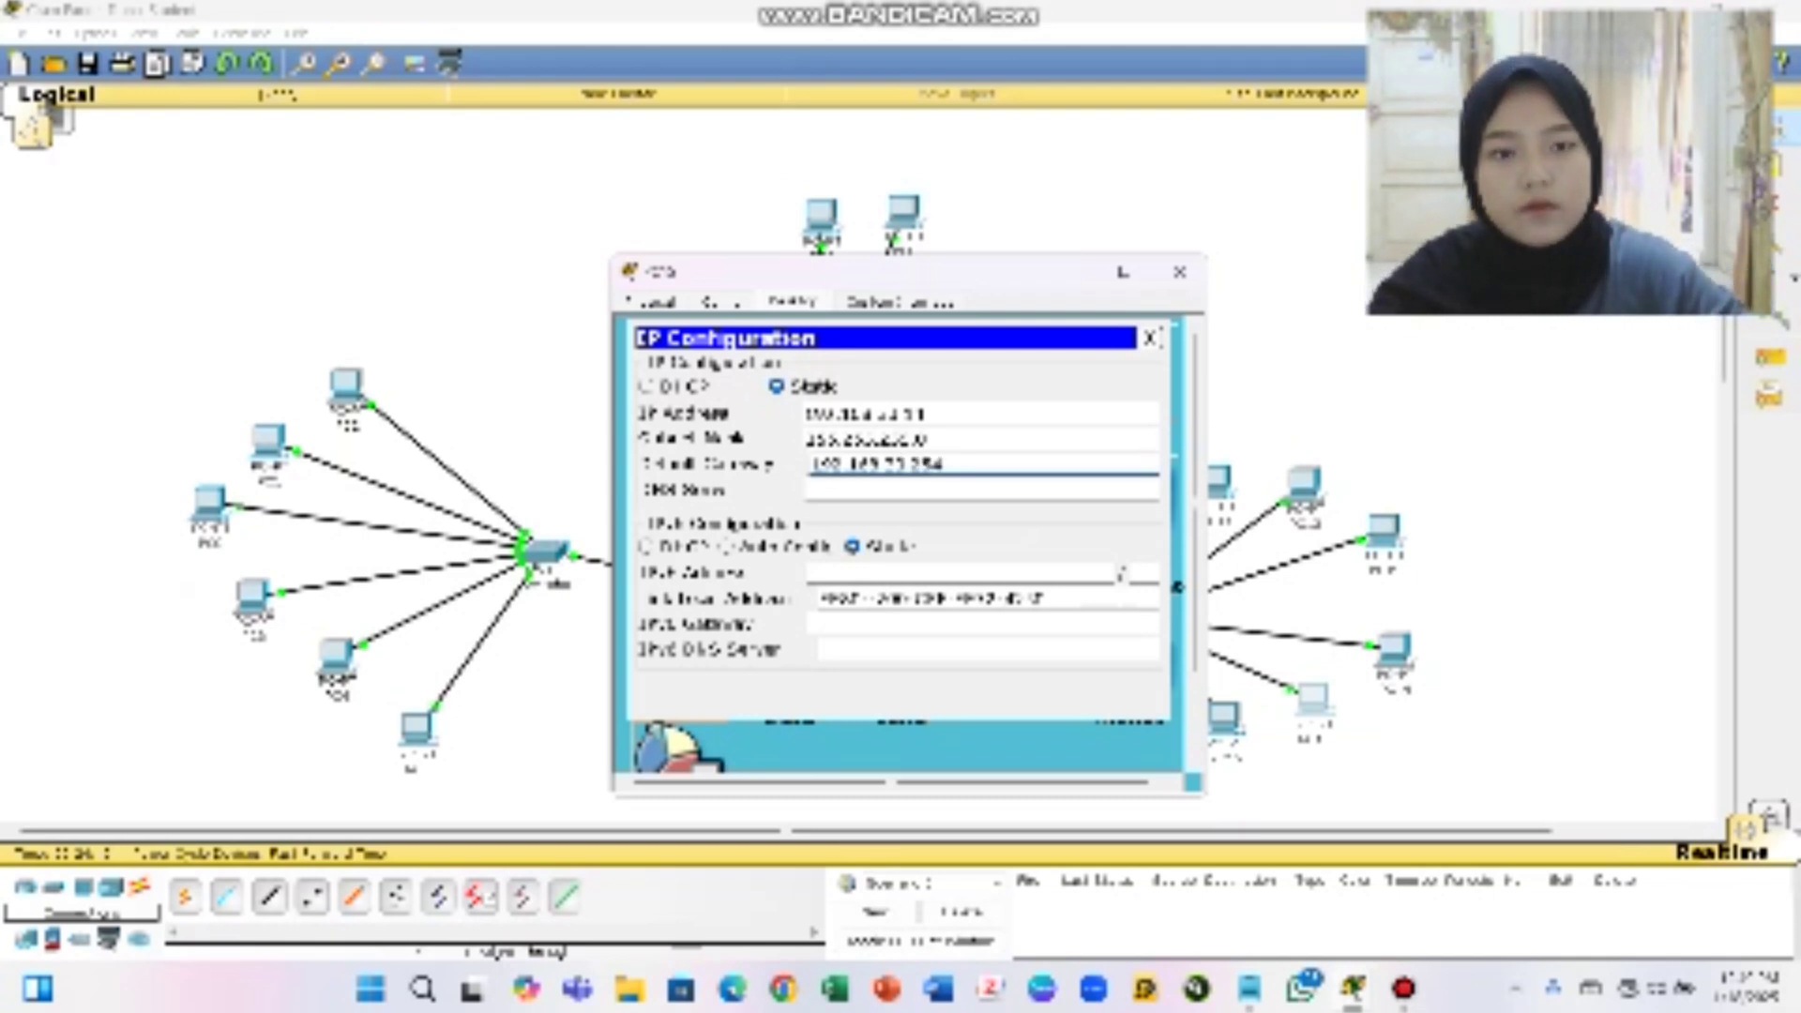
left_click(1179, 272)
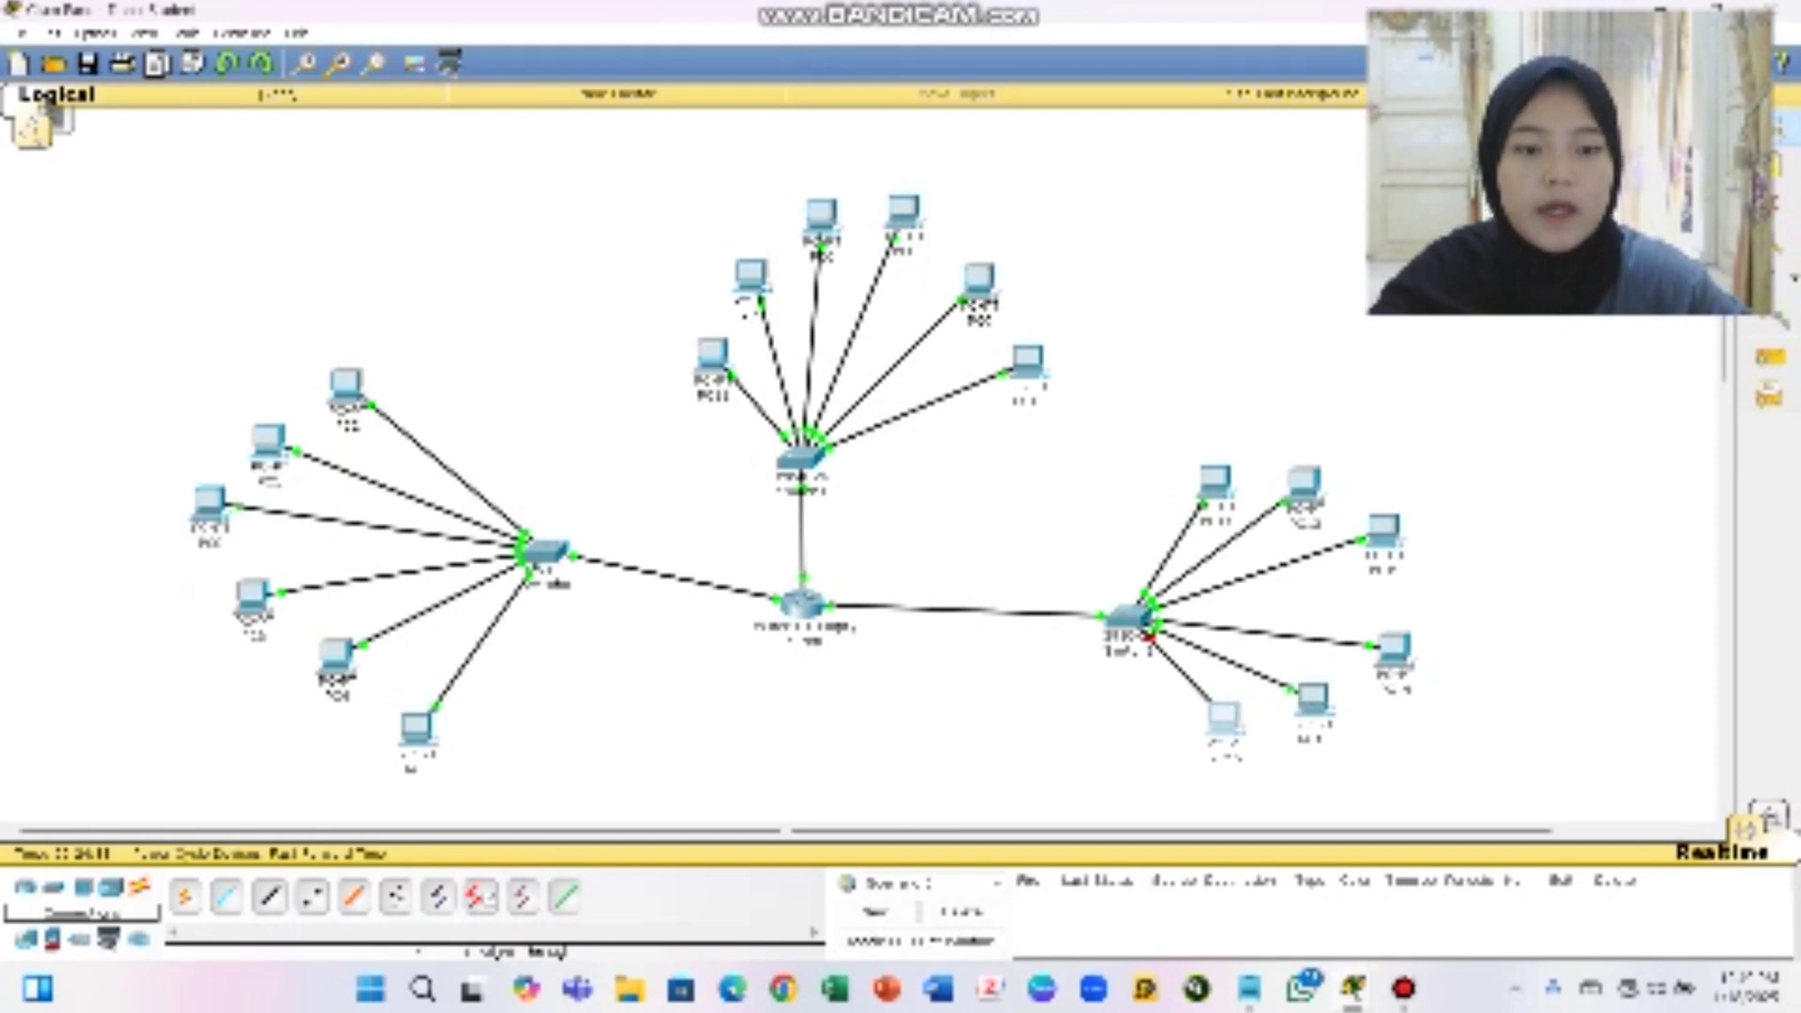
Enter a static 192.168 IP address for the sixth PC clockwise in the right-hand switch's network
left_click(1223, 718)
left_click(793, 302)
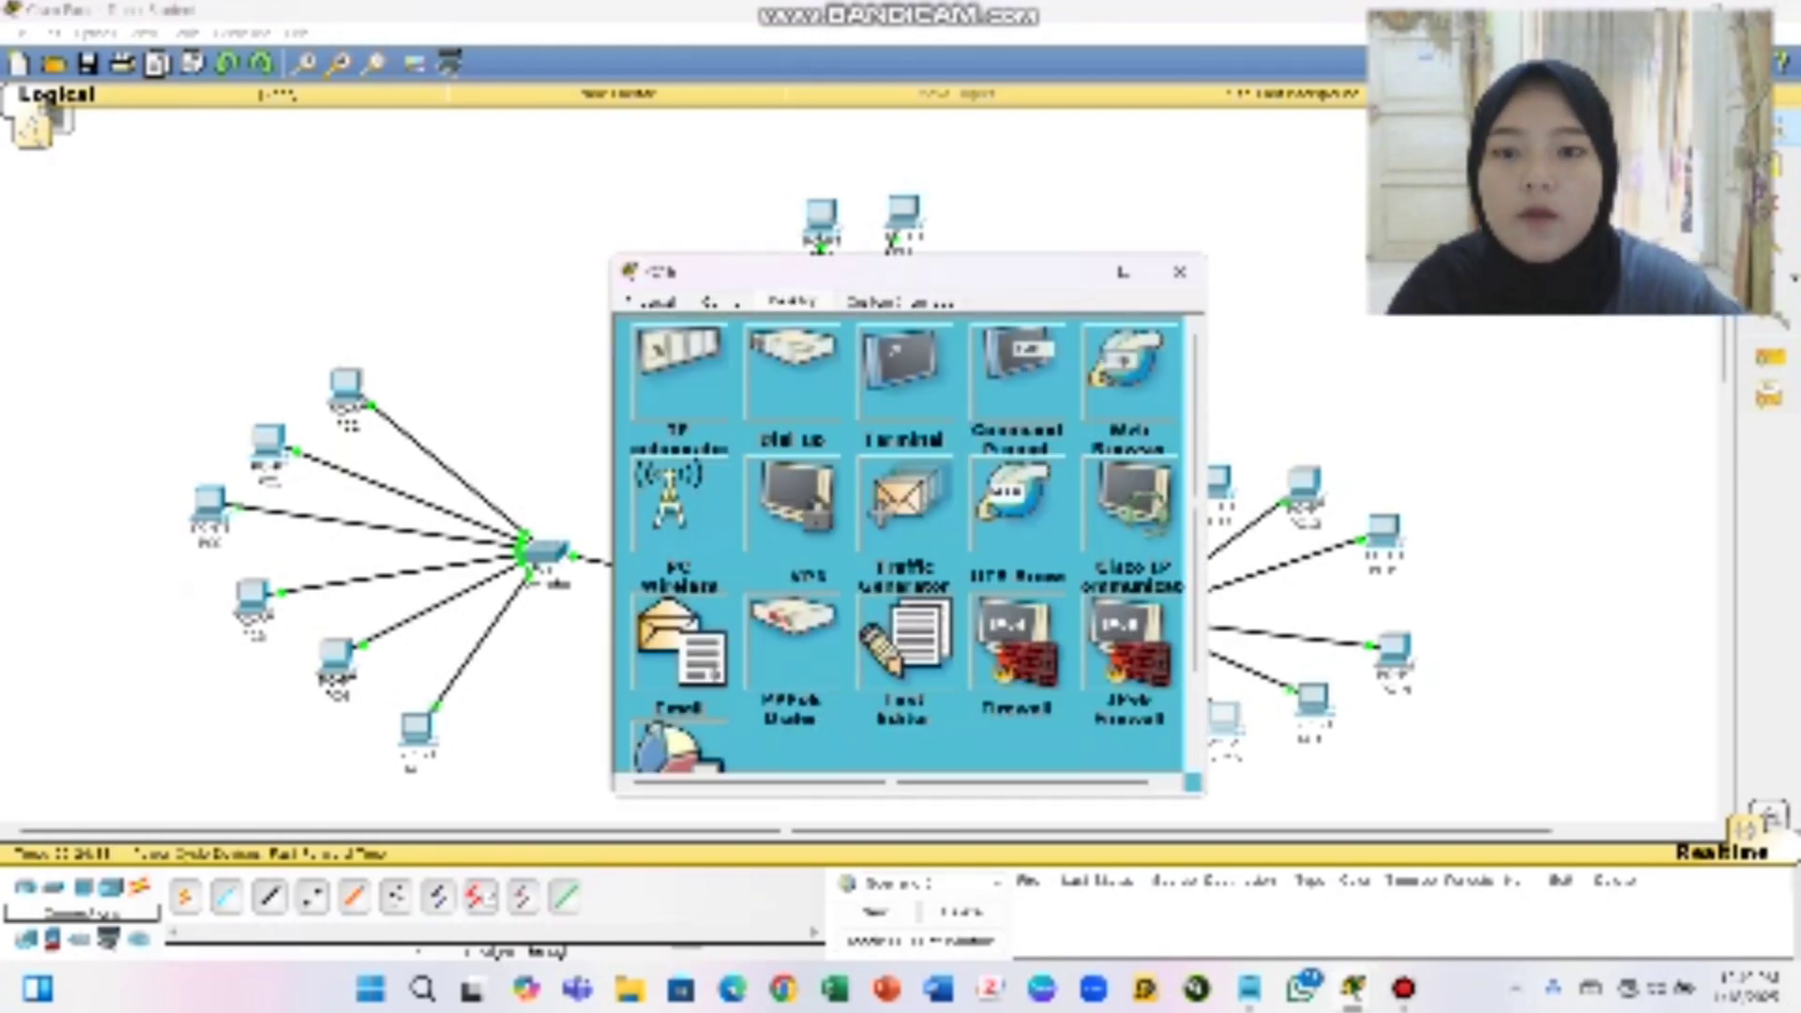
left_click(680, 367)
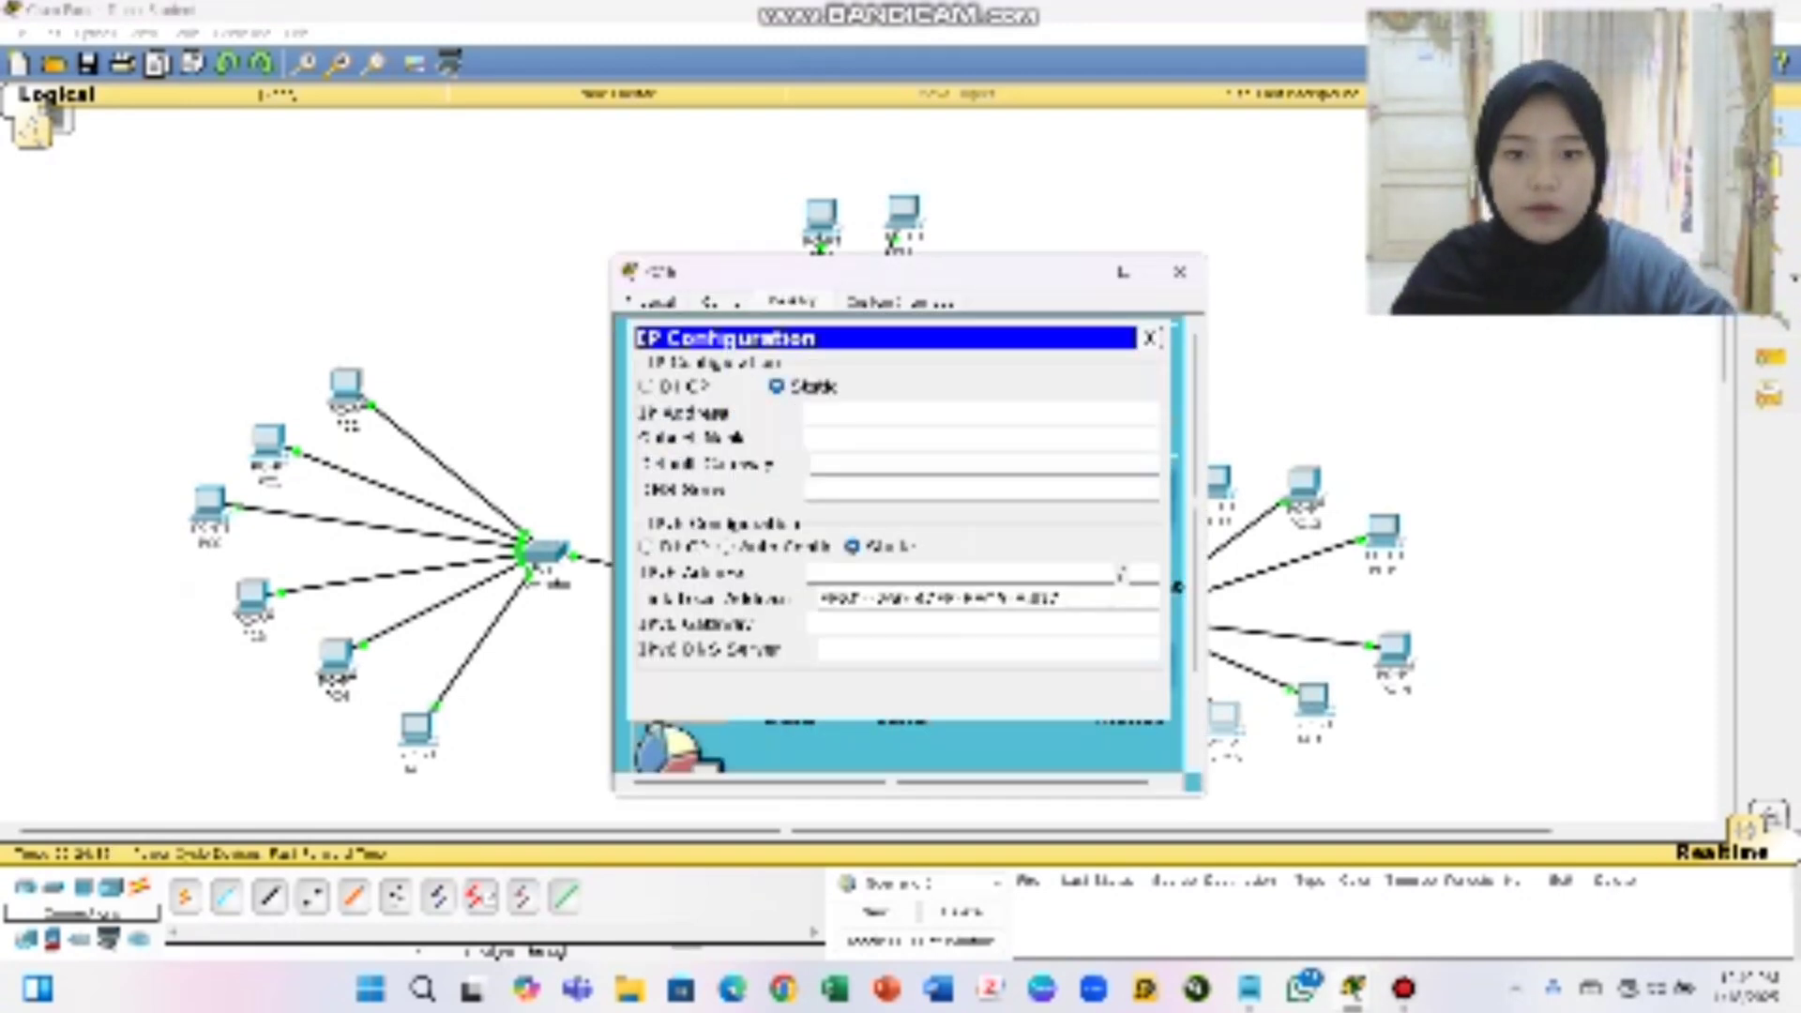
left_click(863, 413)
type("1")
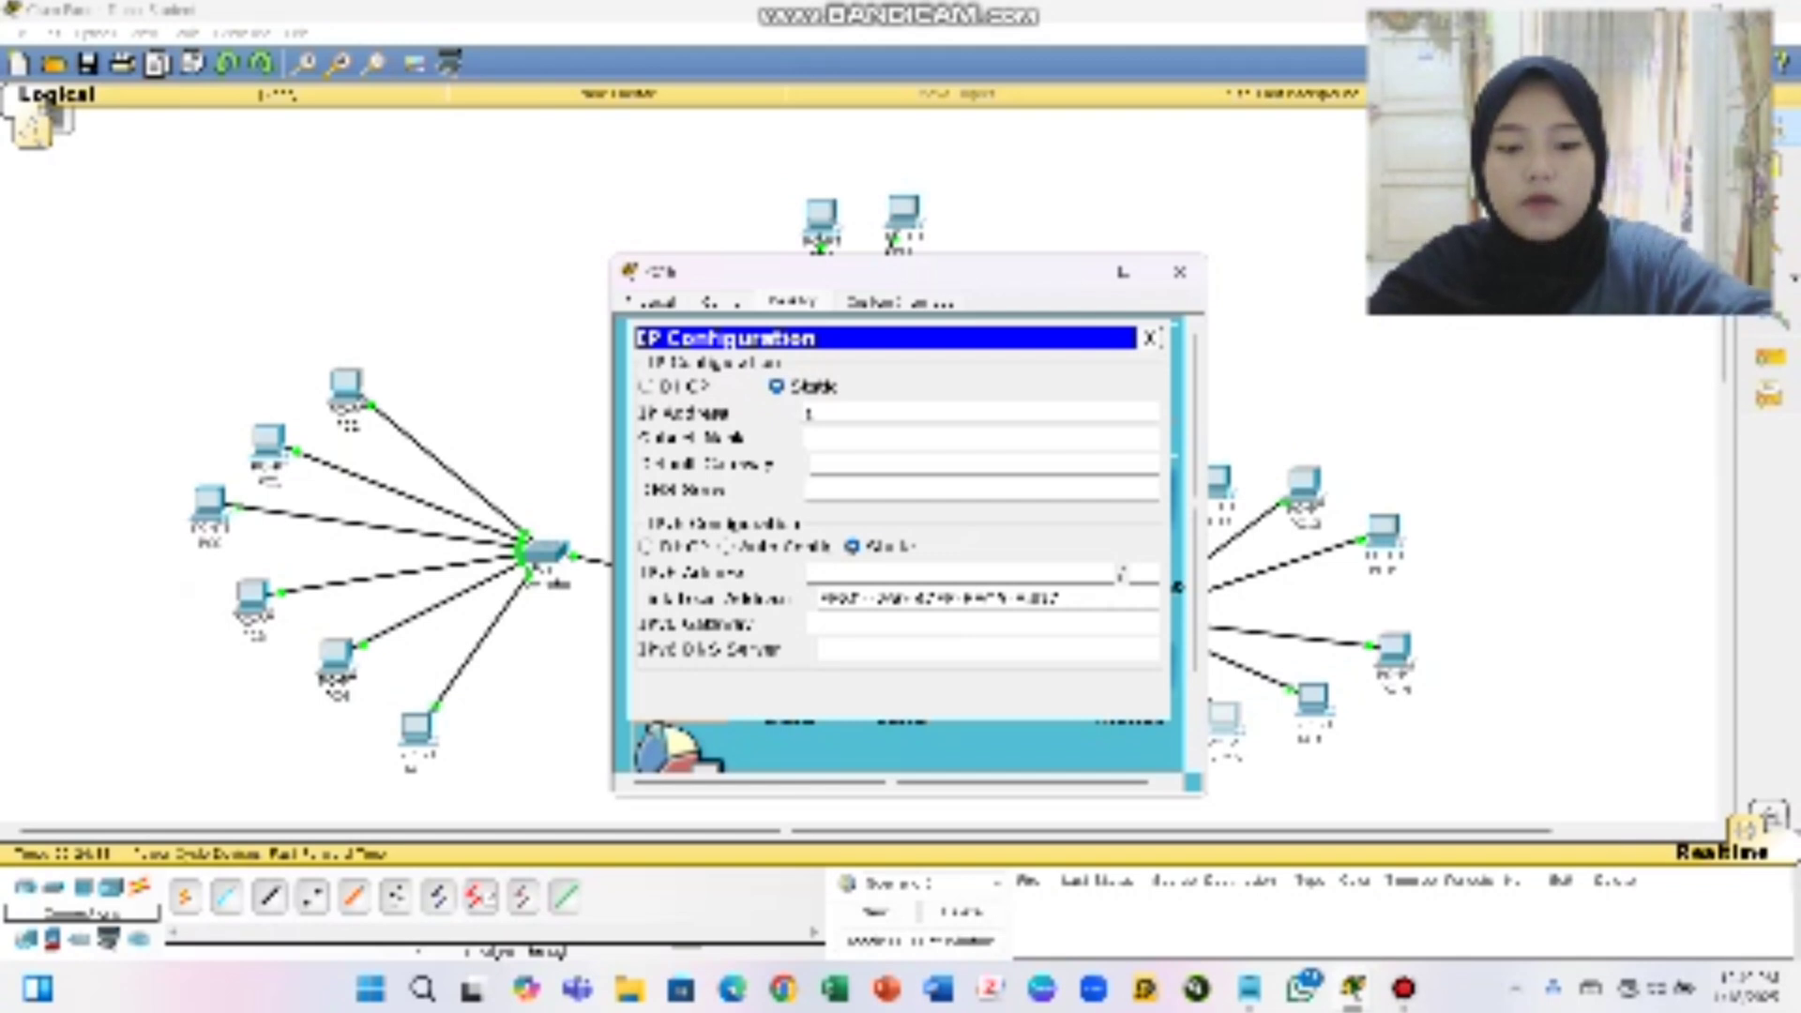
type("92.168.1")
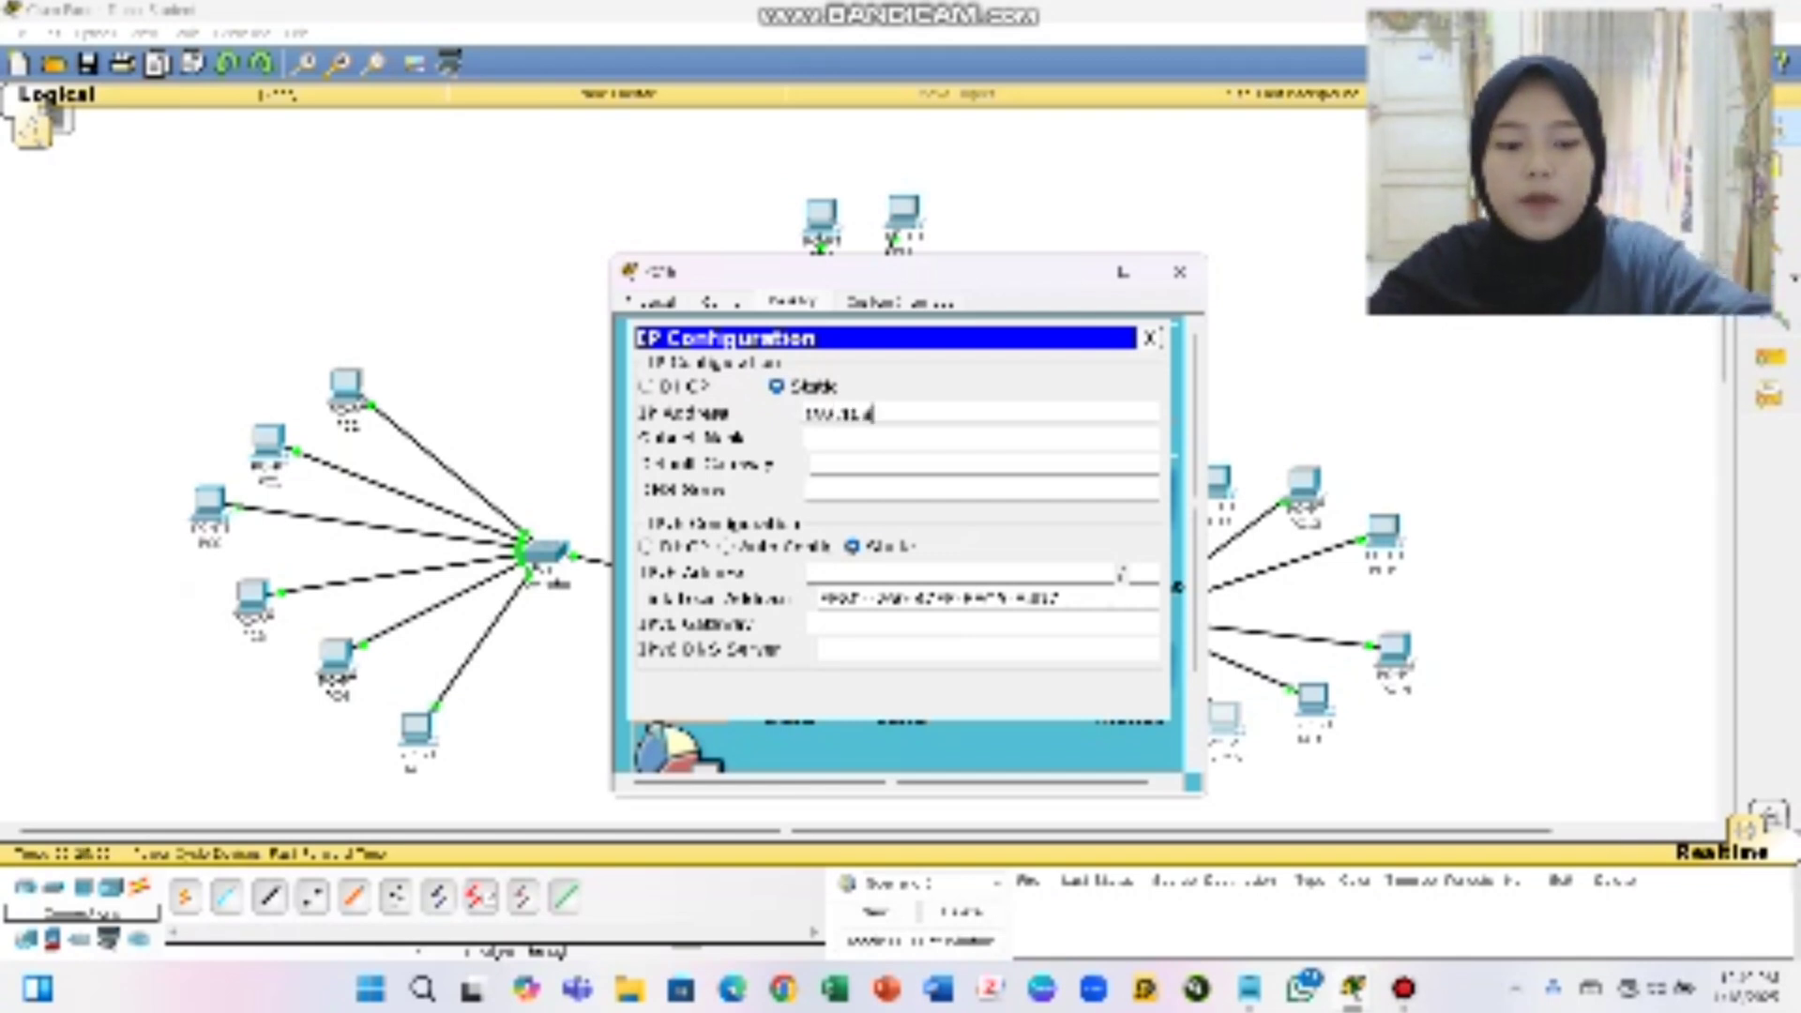
type(".30.5")
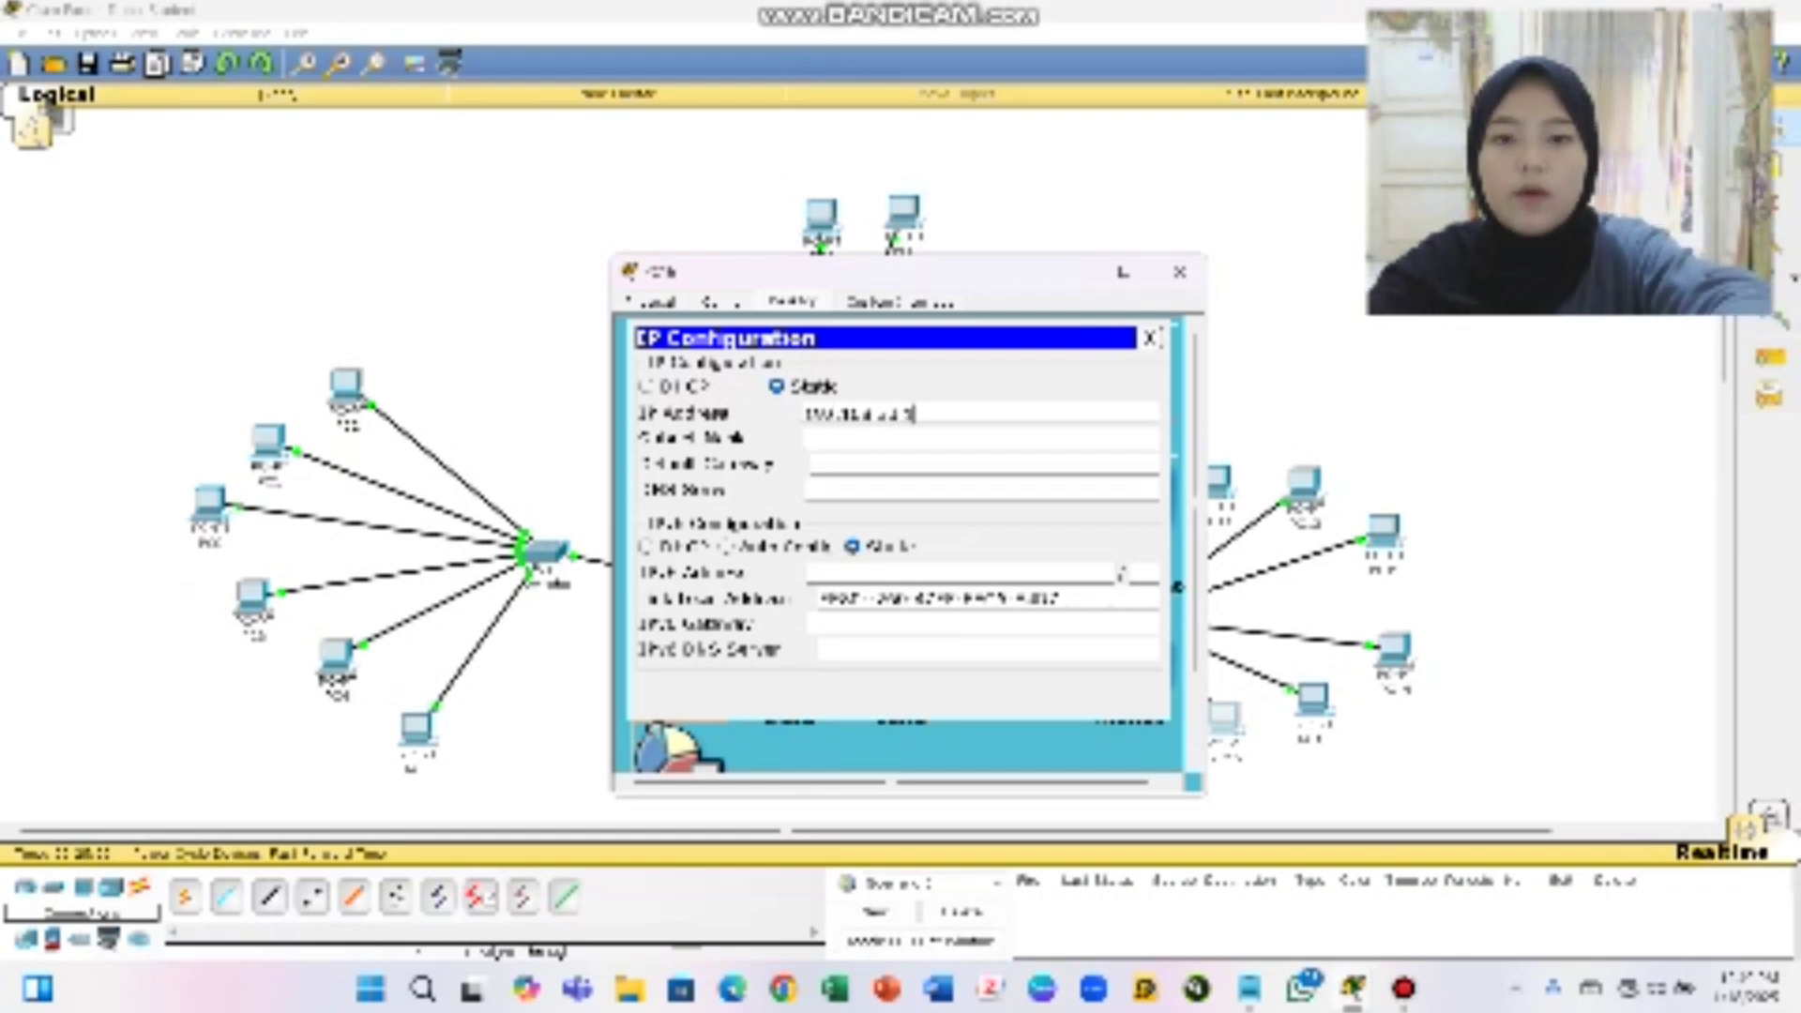
type("5")
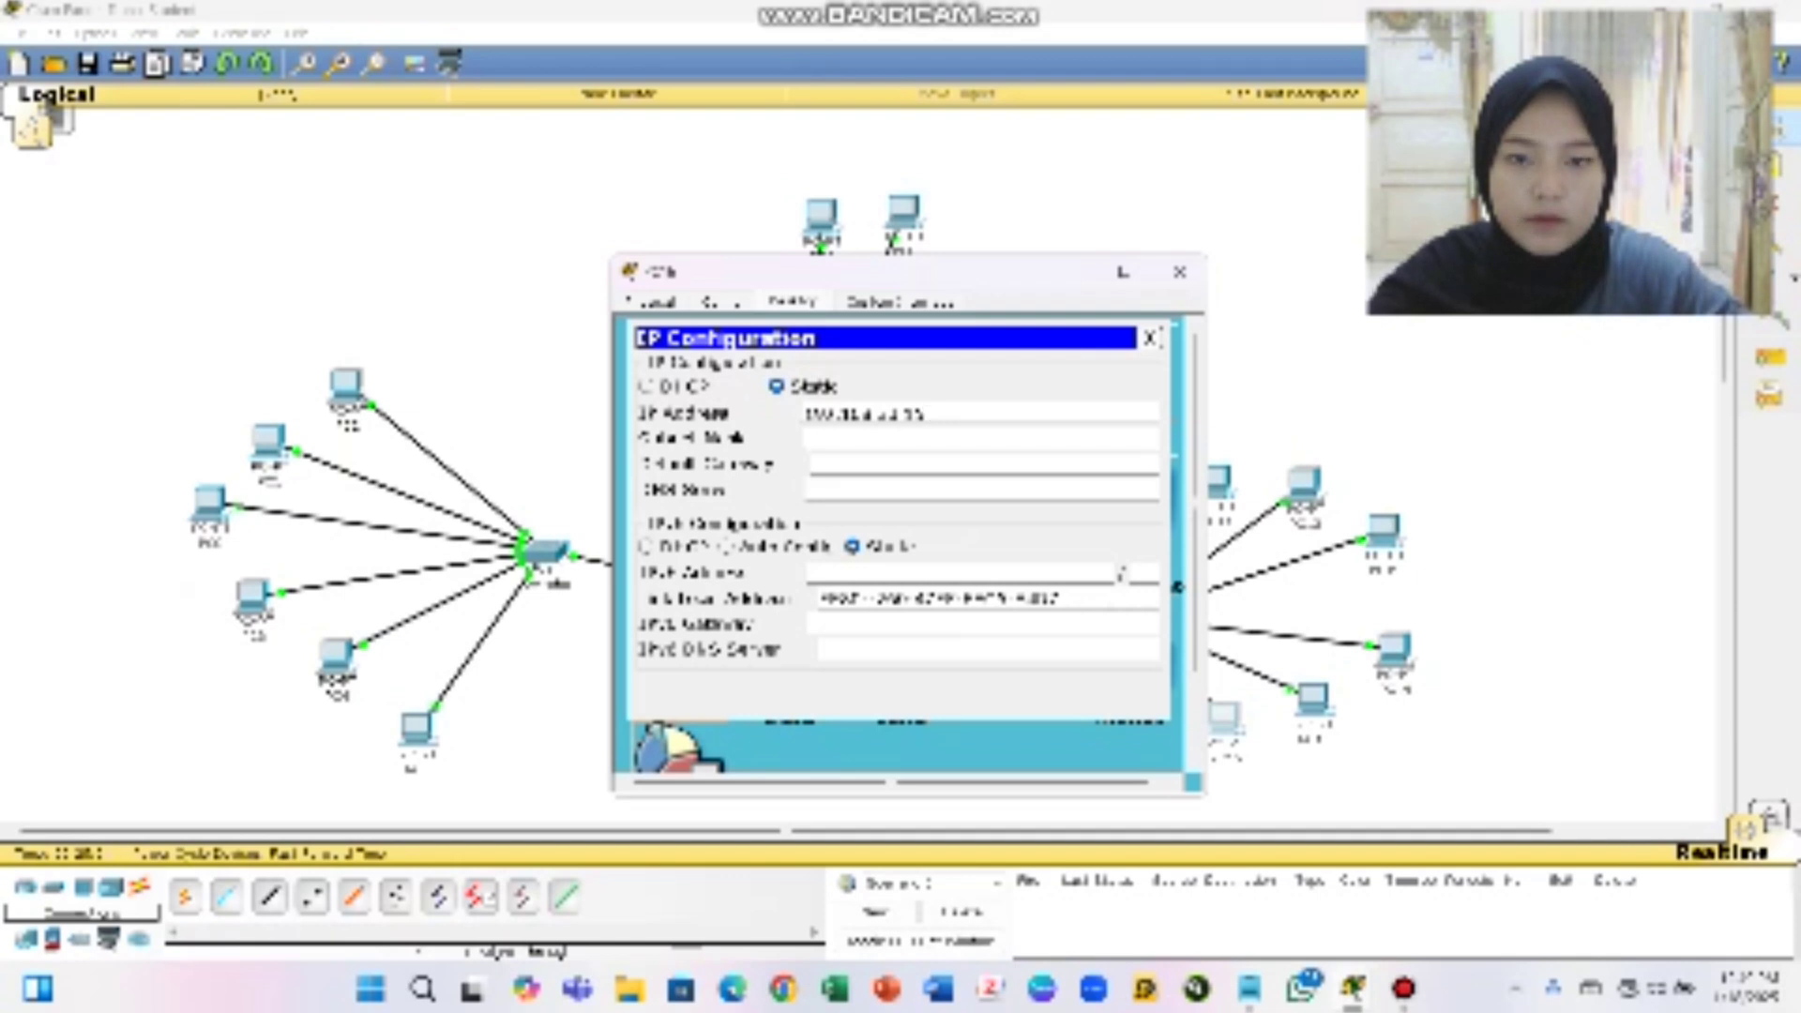
Give the right-hand network's sixth PC the 255.255.255.0 subnet mask and a 192.168 default gateway ending in .254
key("Tab")
key("Tab")
type("192")
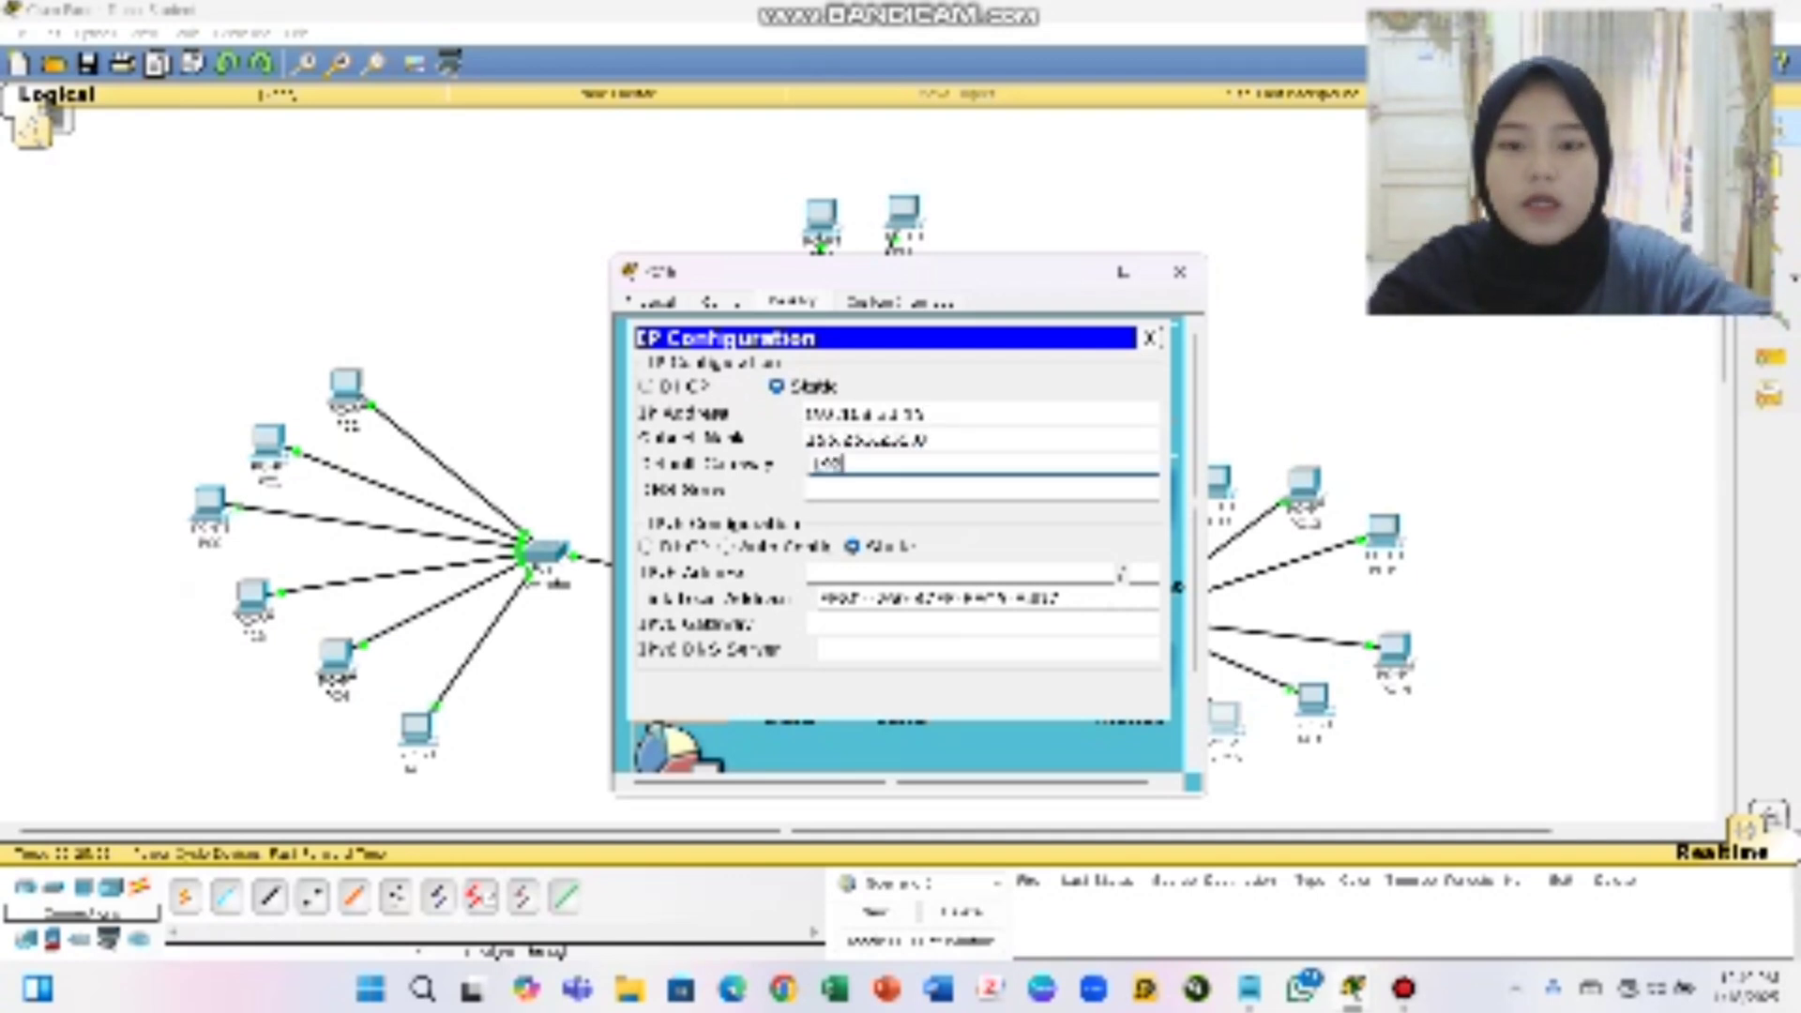
type(".168")
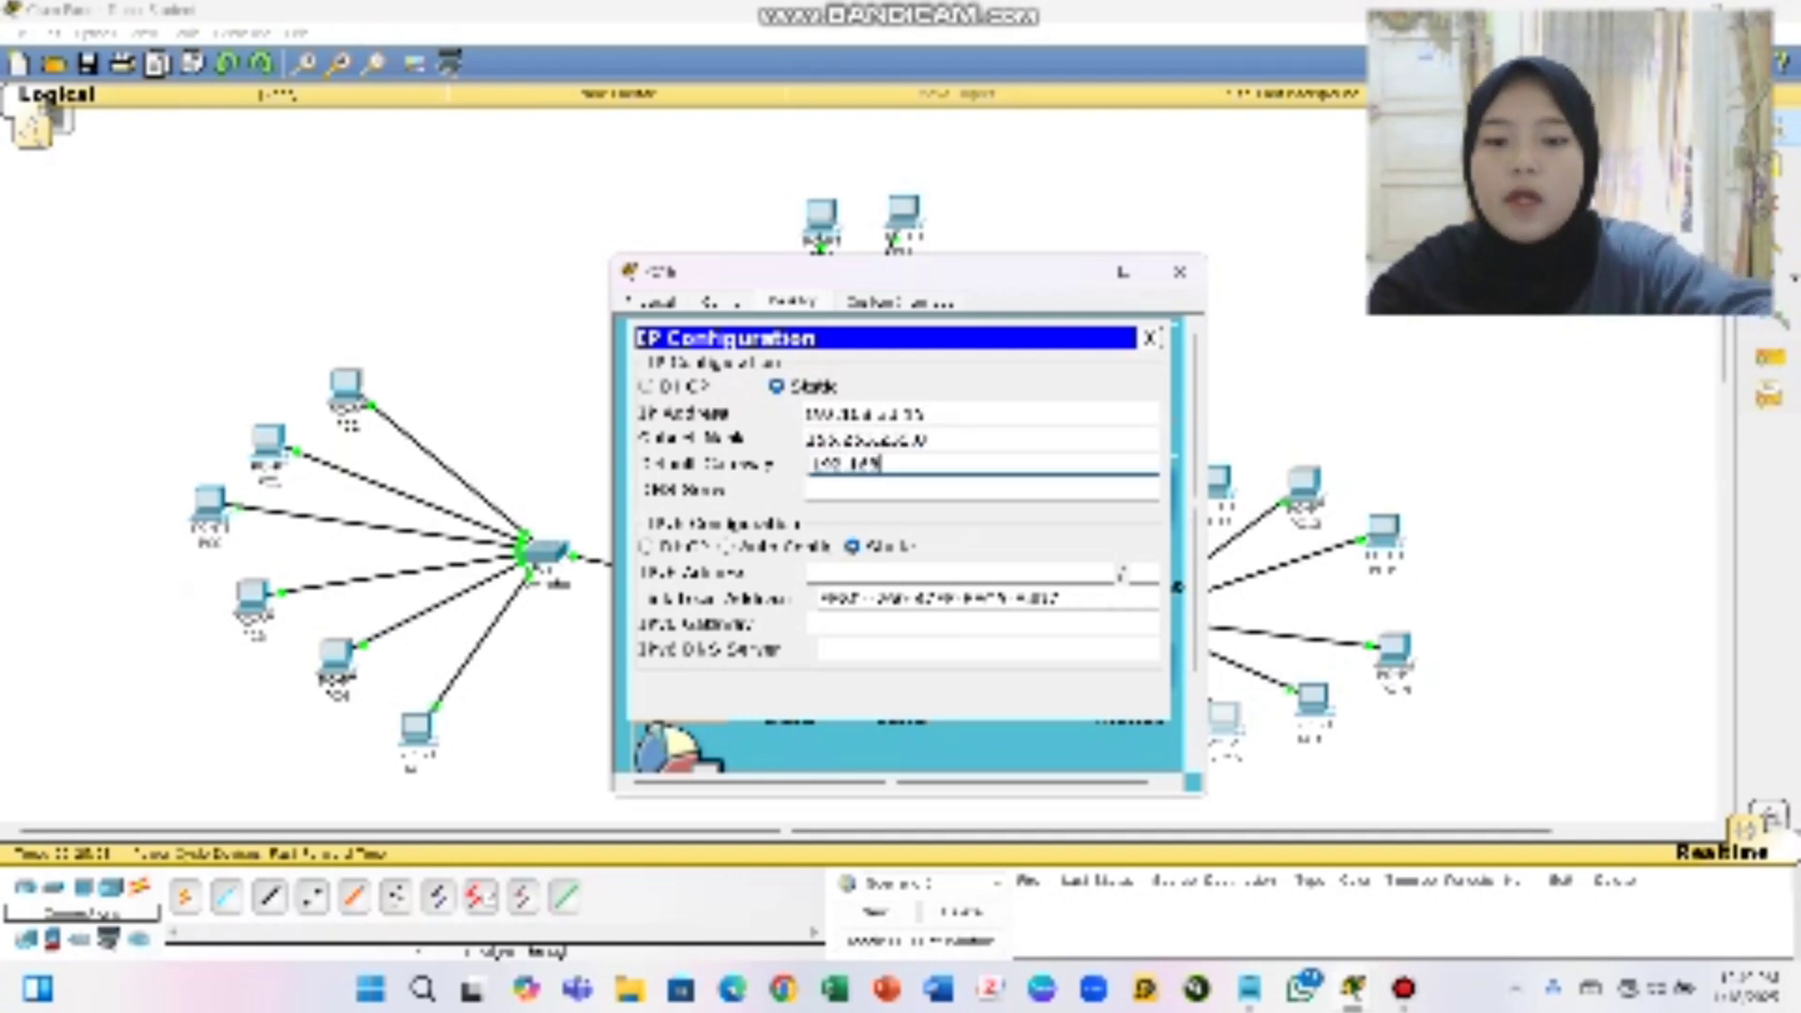
type(".55")
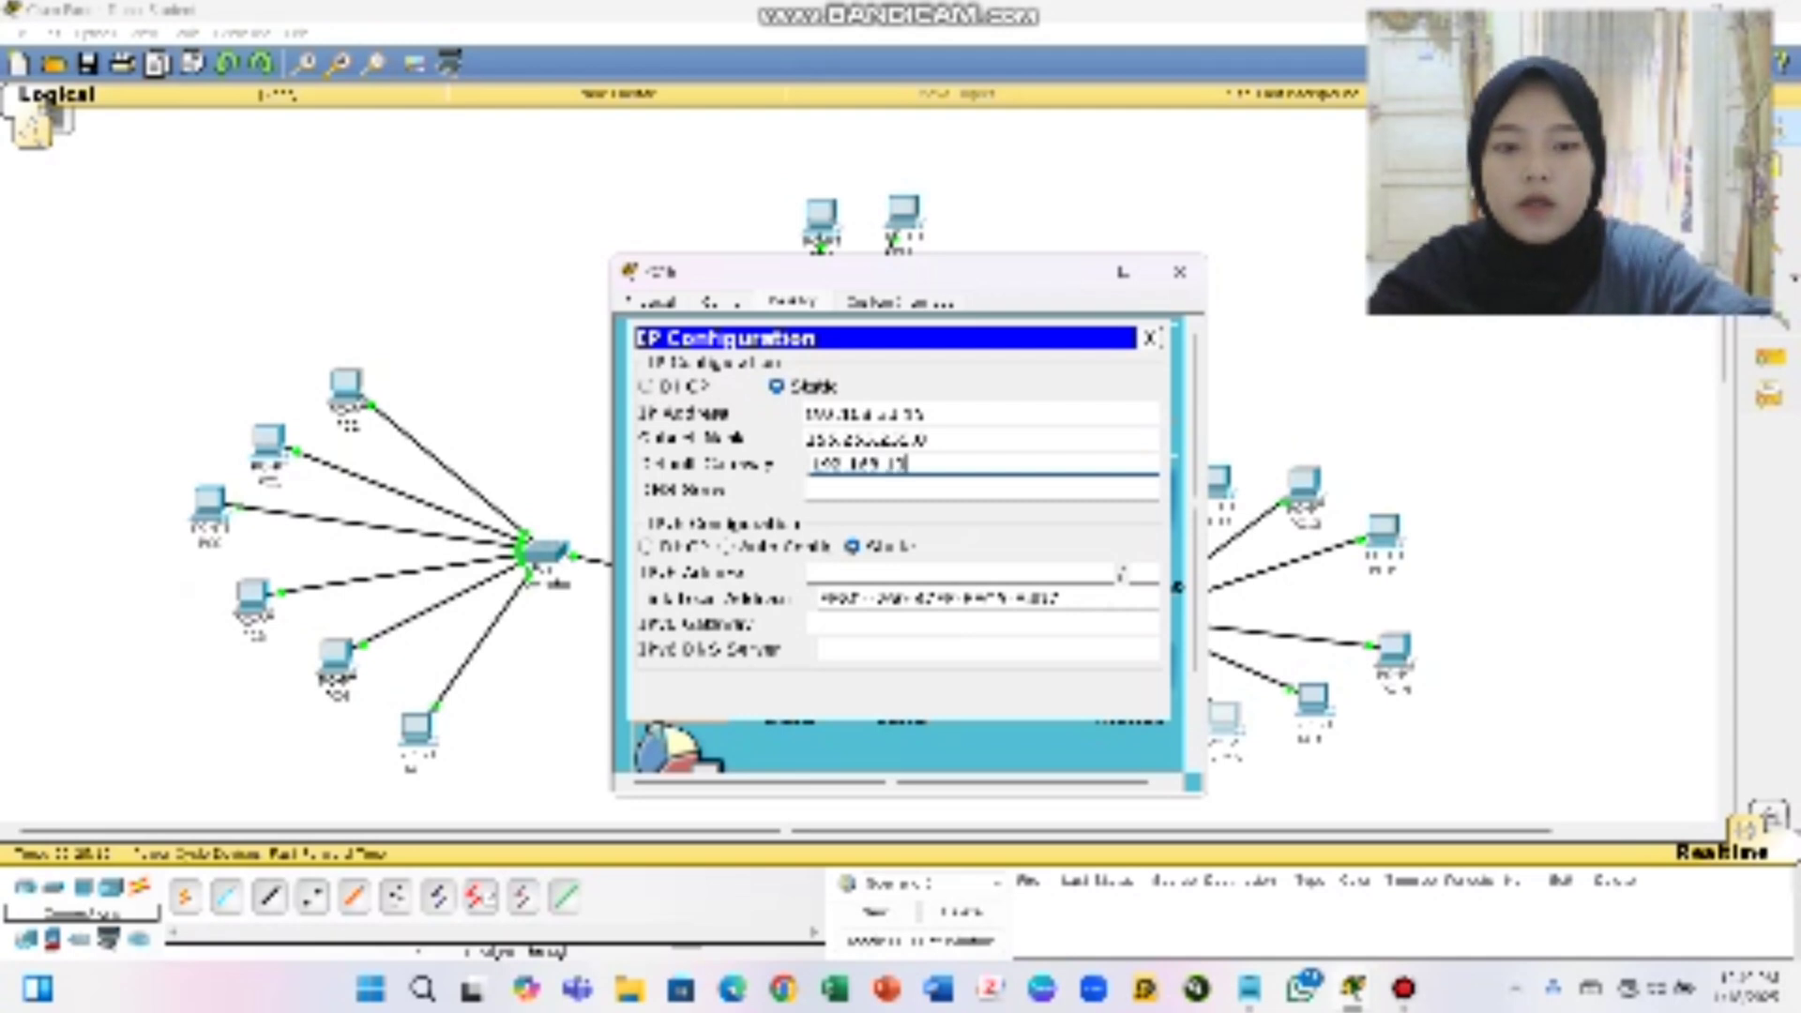
key("BackSpace")
key("BackSpace")
key("BackSpace")
type(".55")
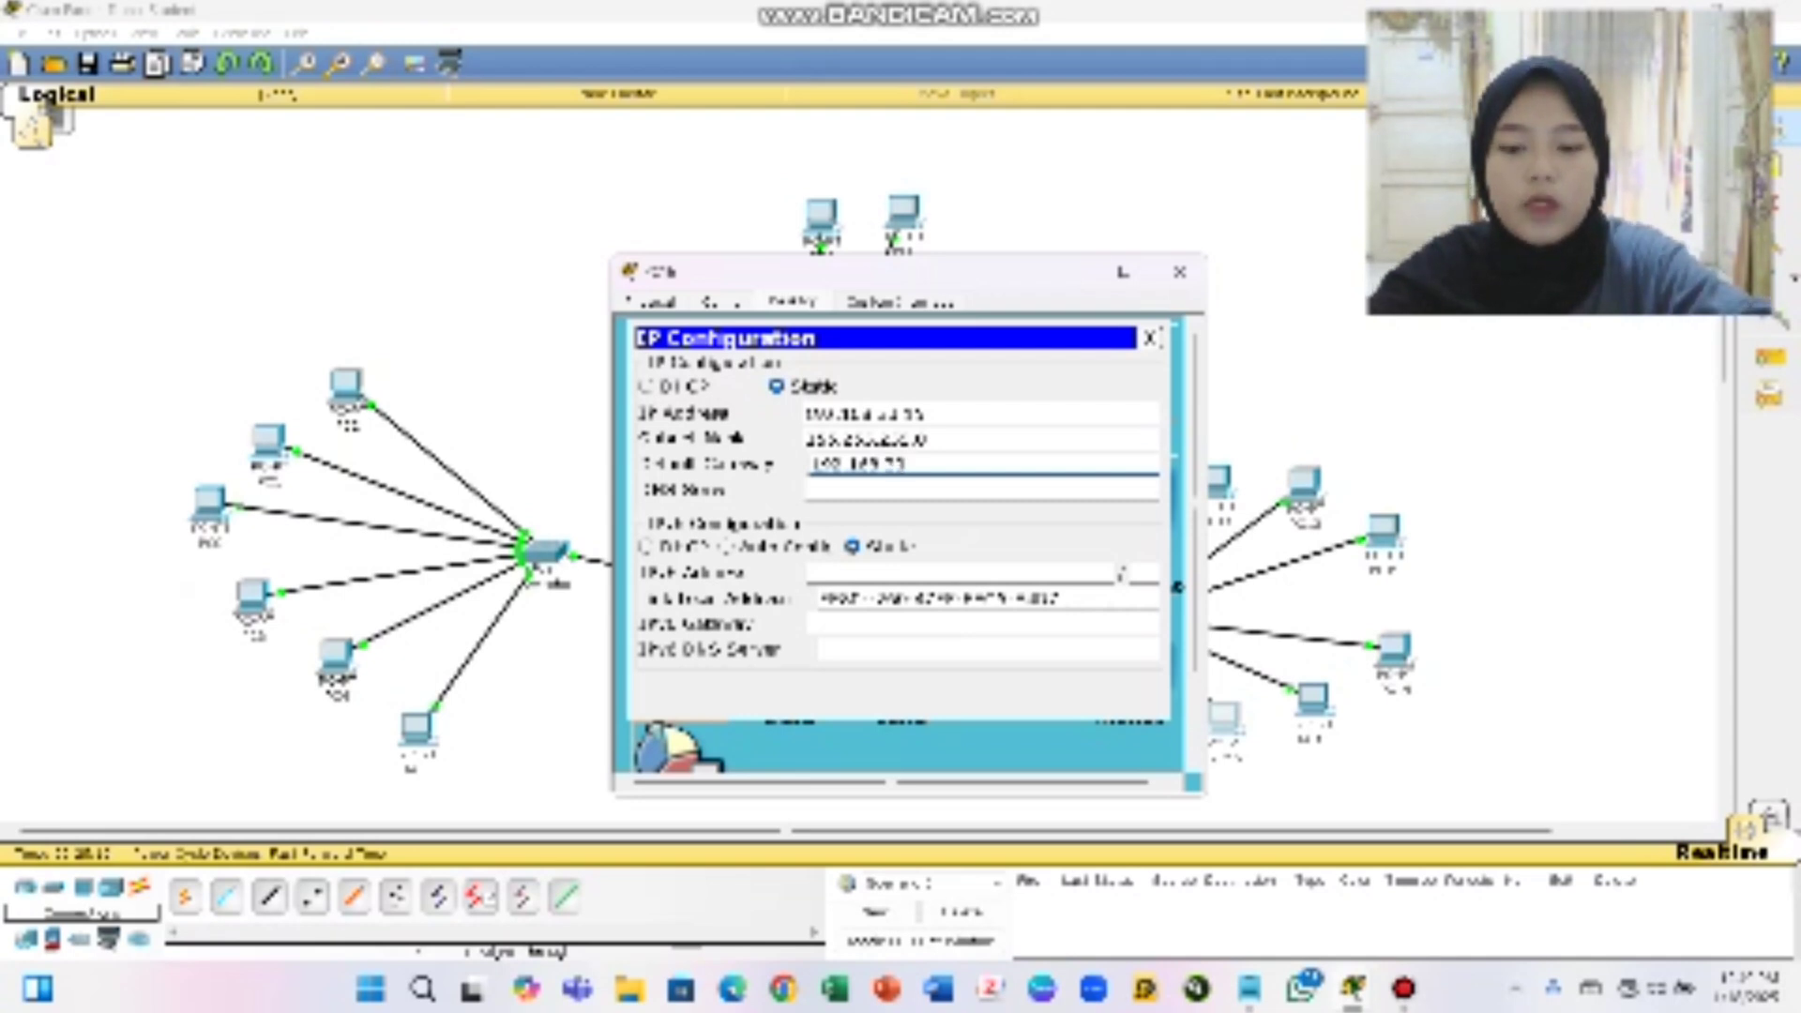
type(".254")
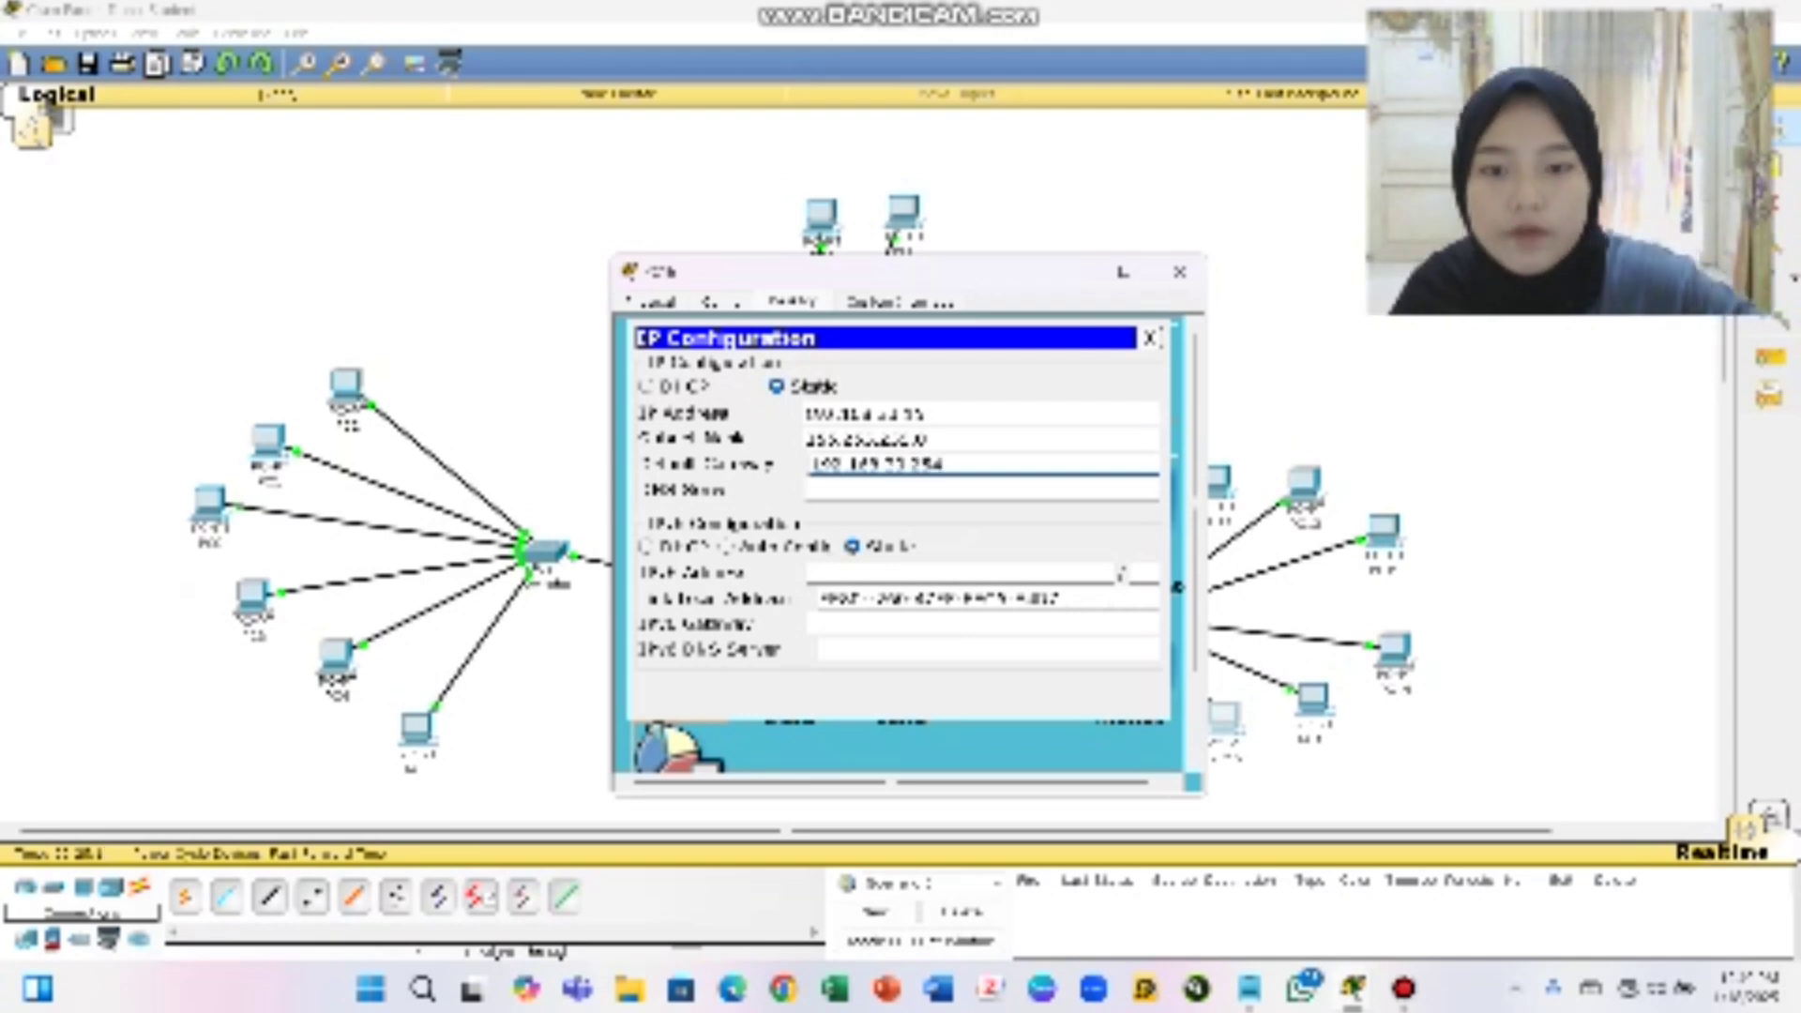
left_click(1179, 272)
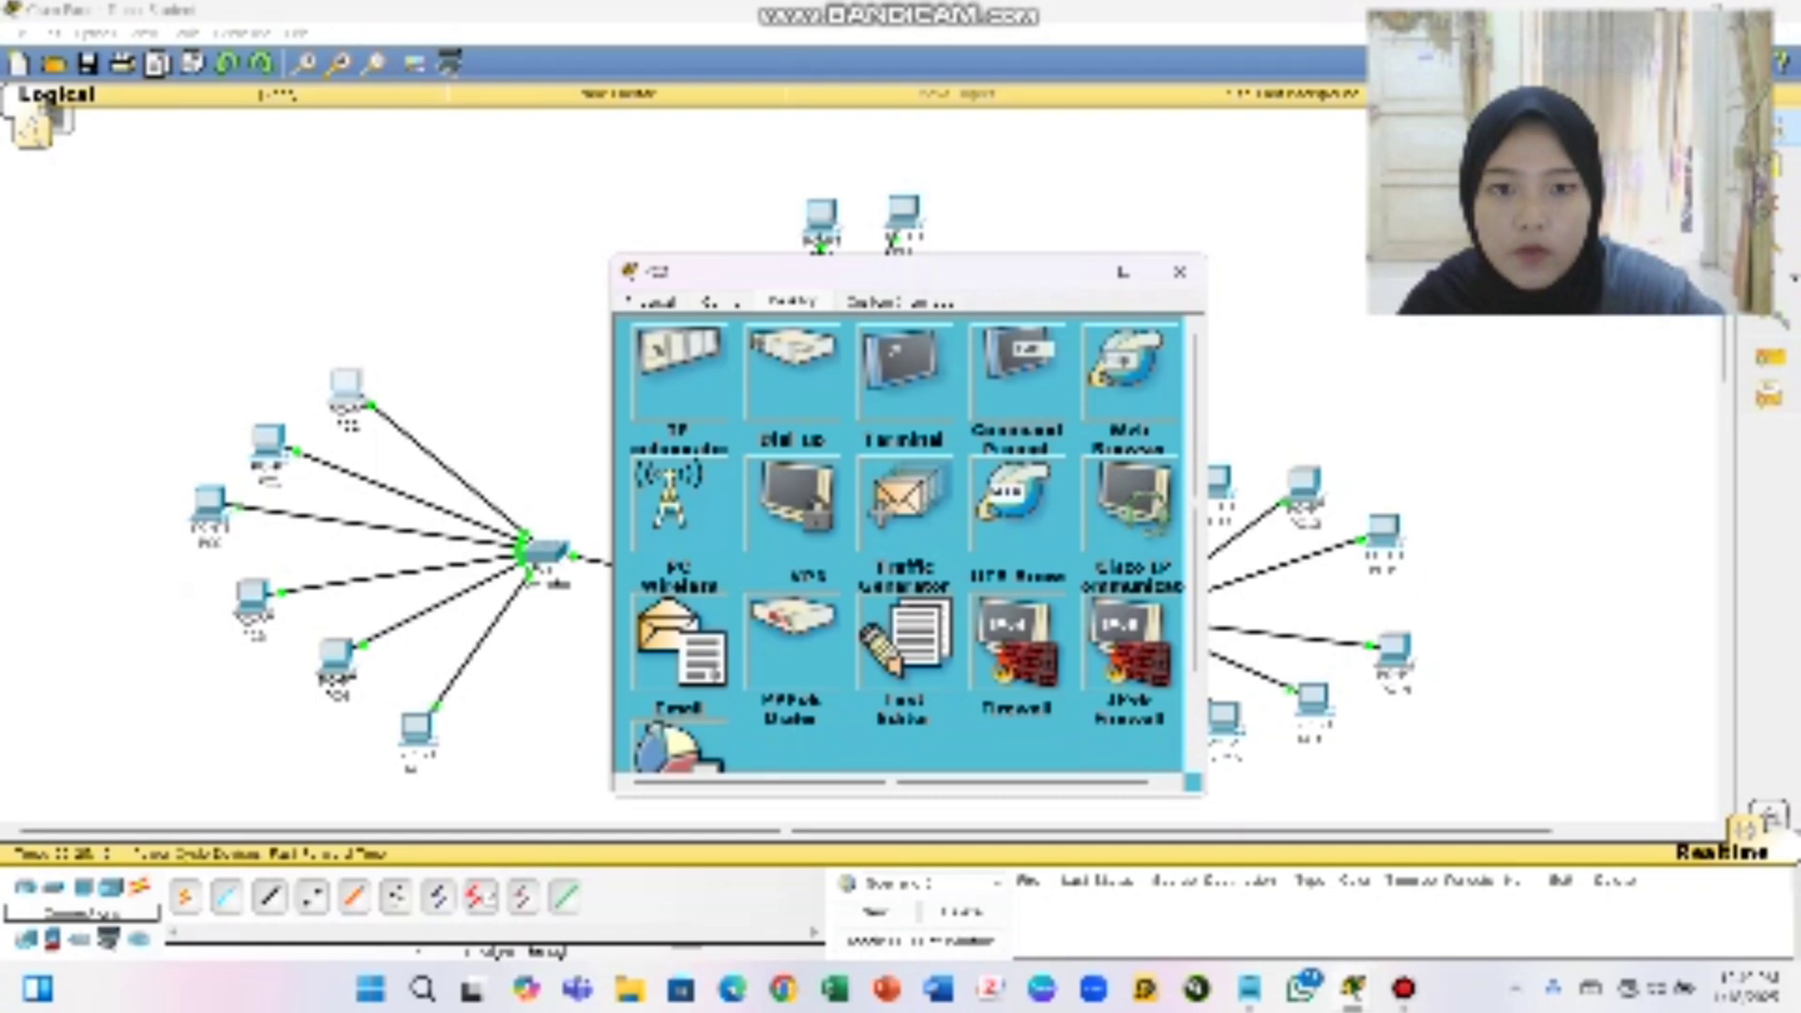
Open the command prompt on the uppermost PC of the left-hand network and ping a first 192.168 address
left_click(1018, 361)
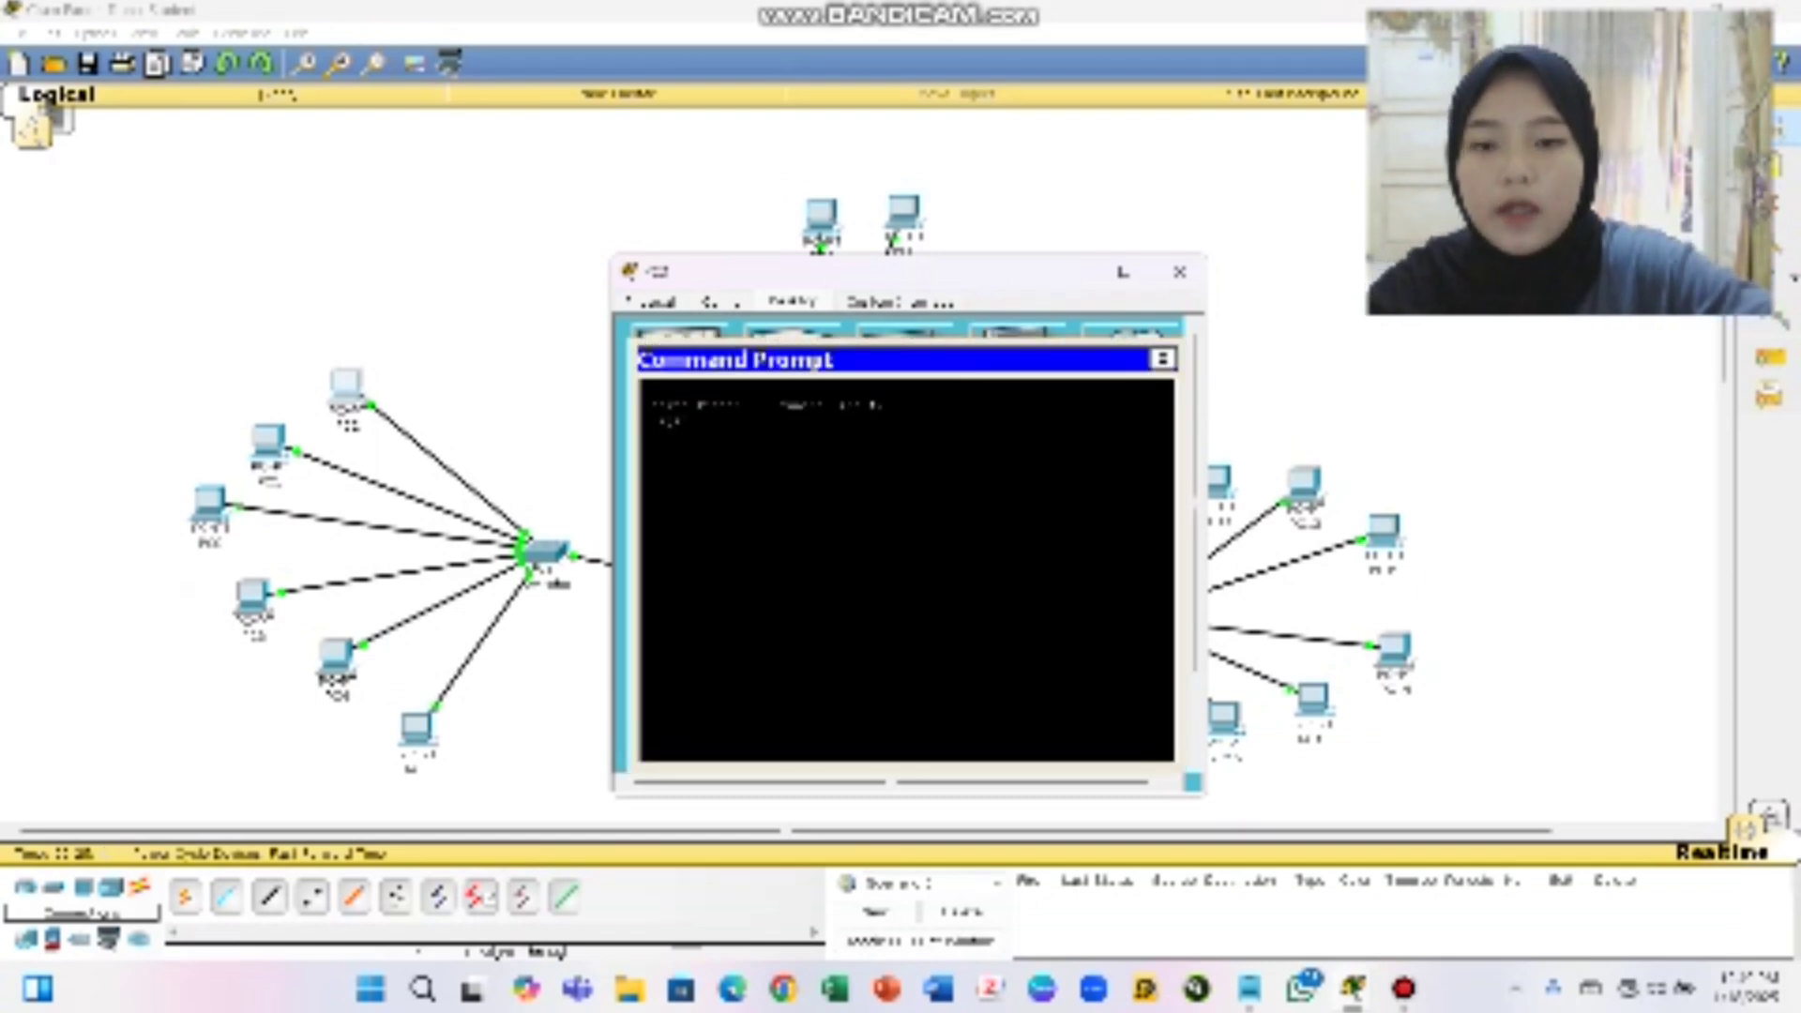
type("ping")
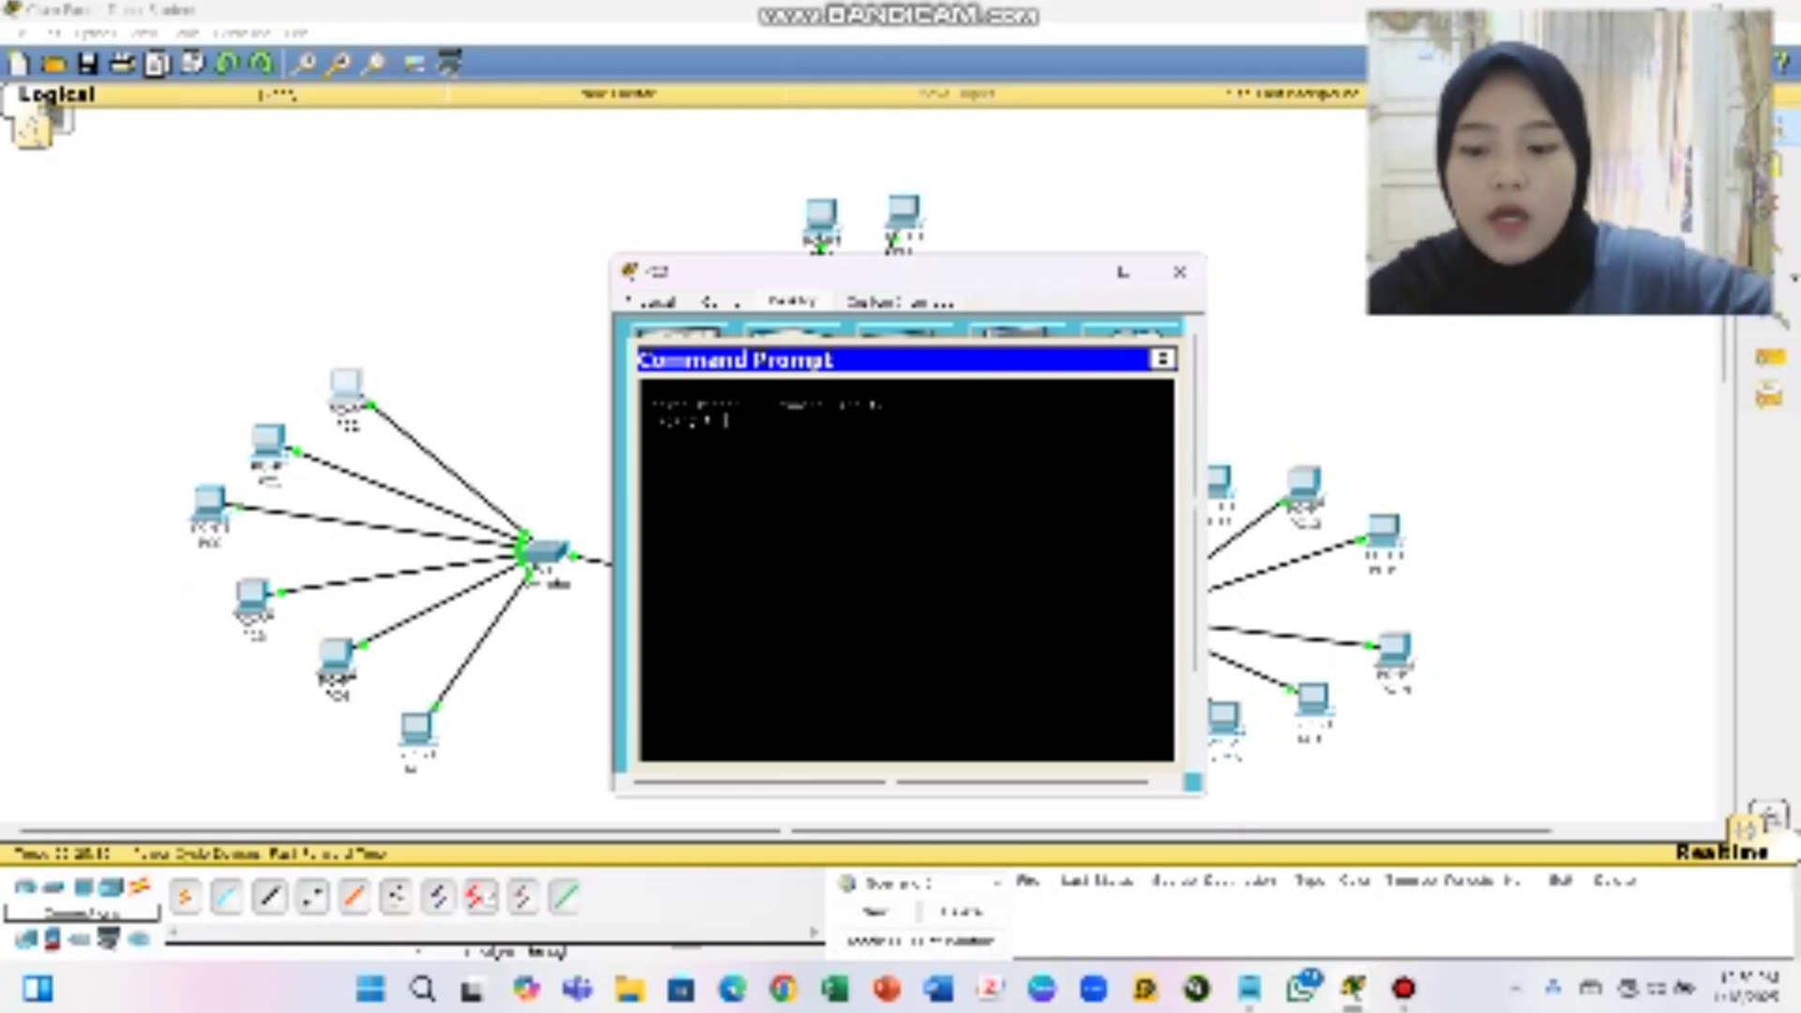
type("192.")
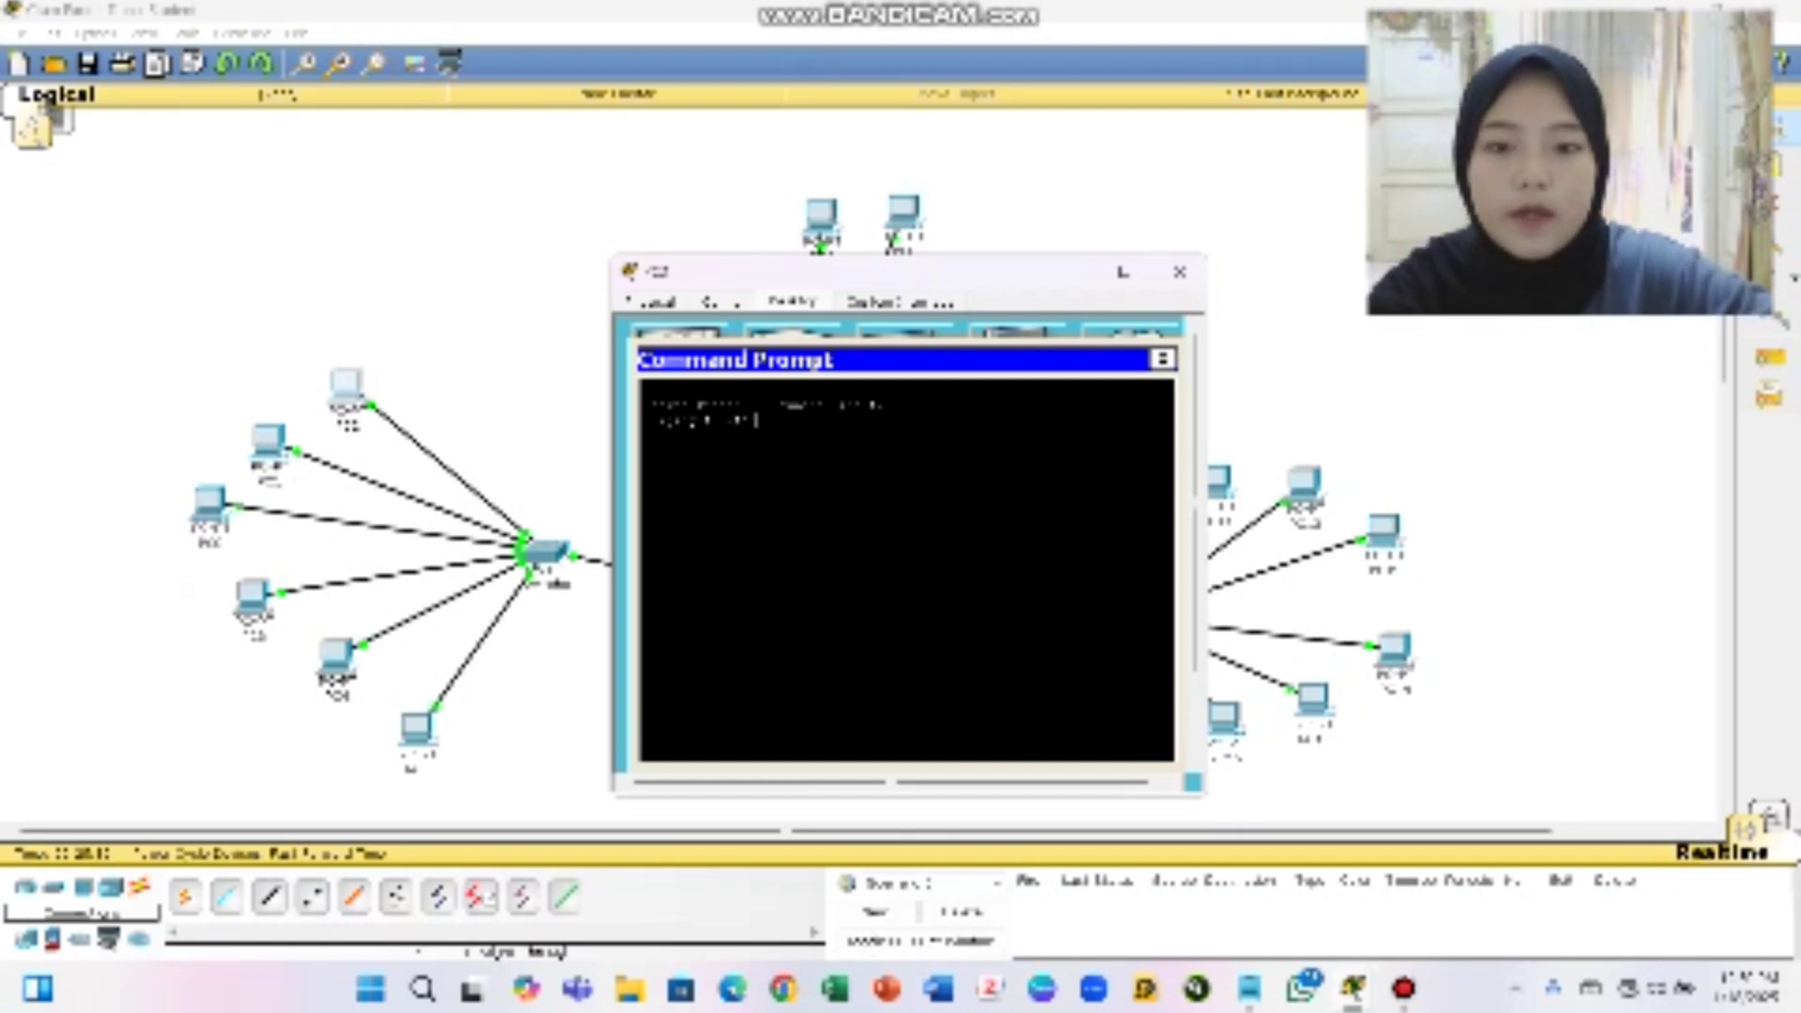
type("1")
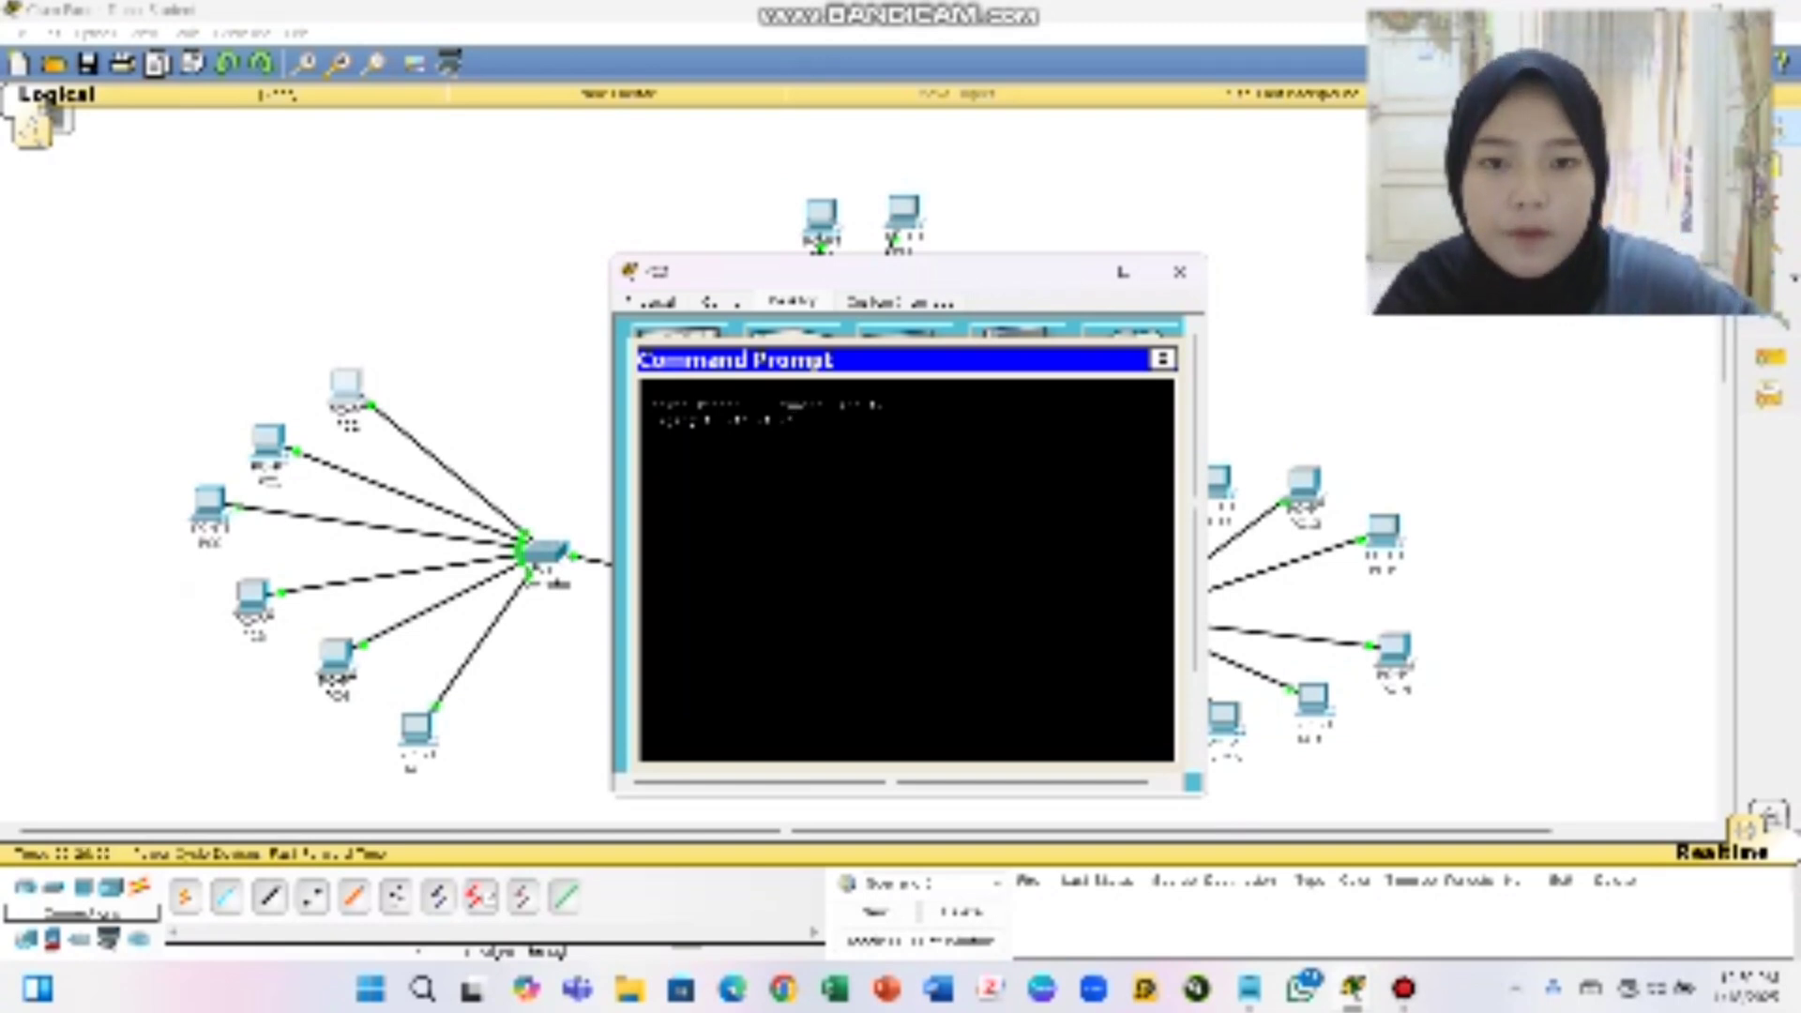
key("Return")
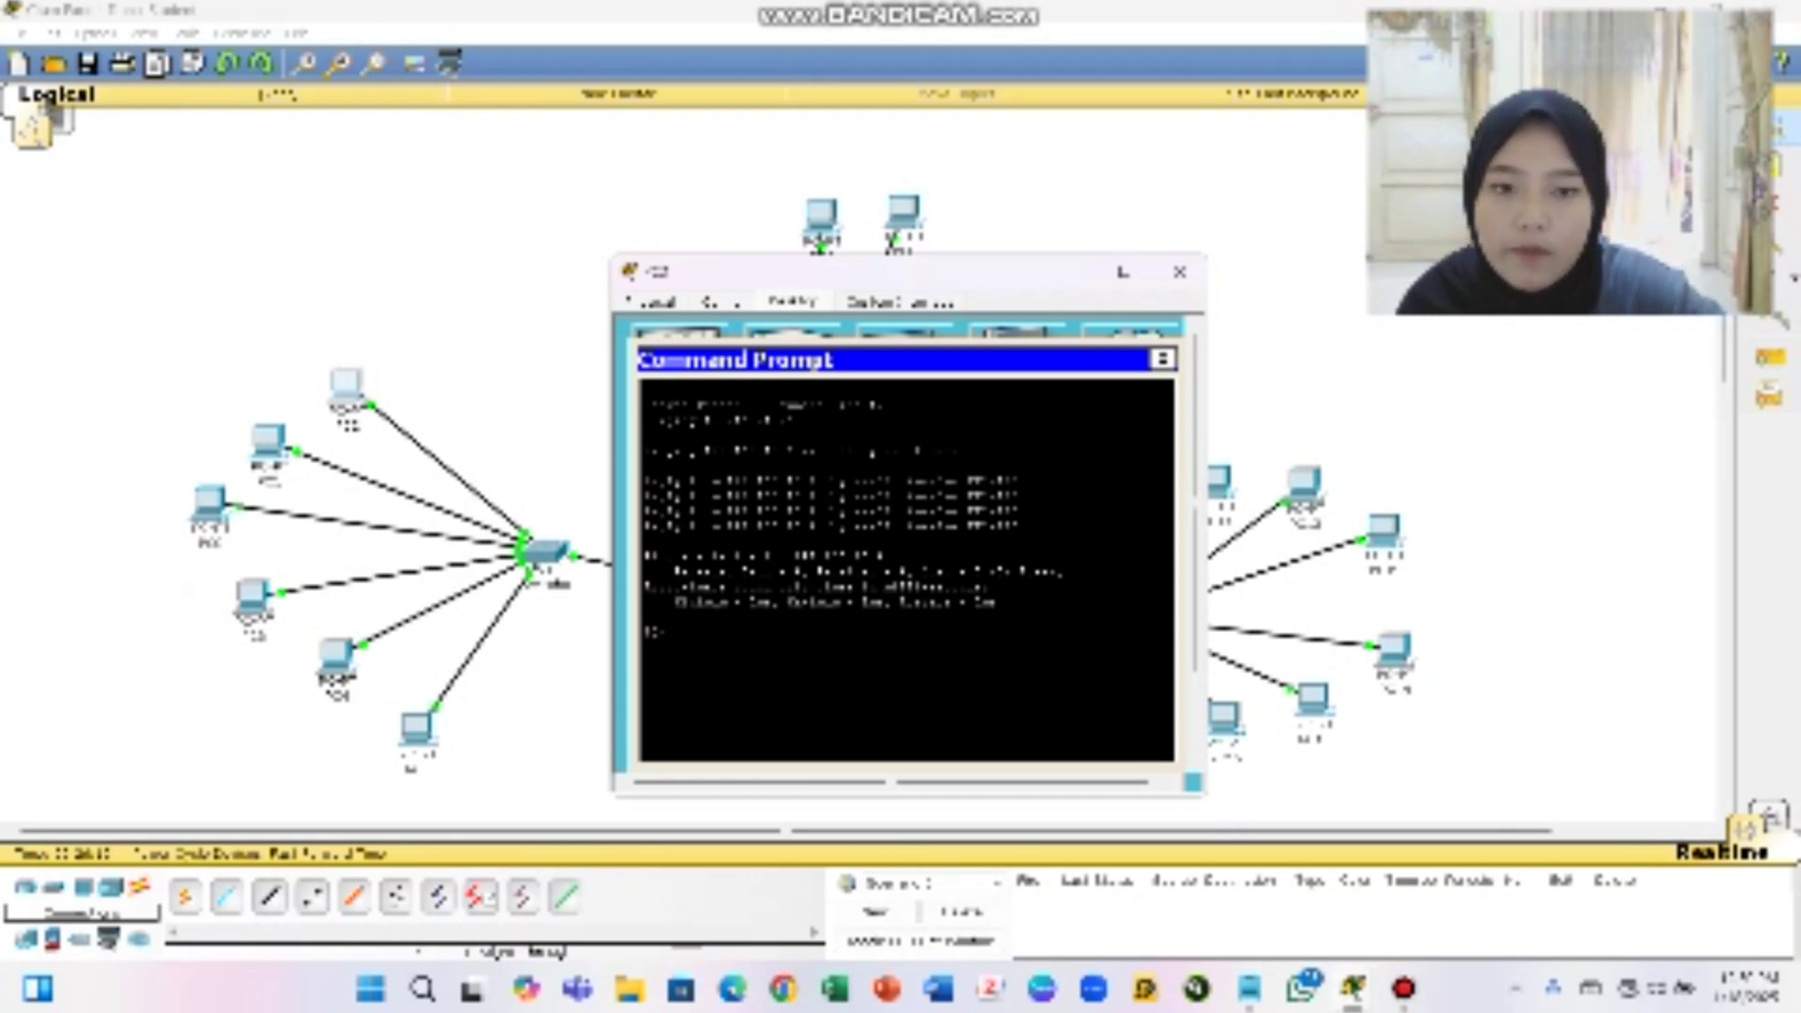
Ping a second 192.168 address from the left-hand network's uppermost PC to test connectivity
type("ping")
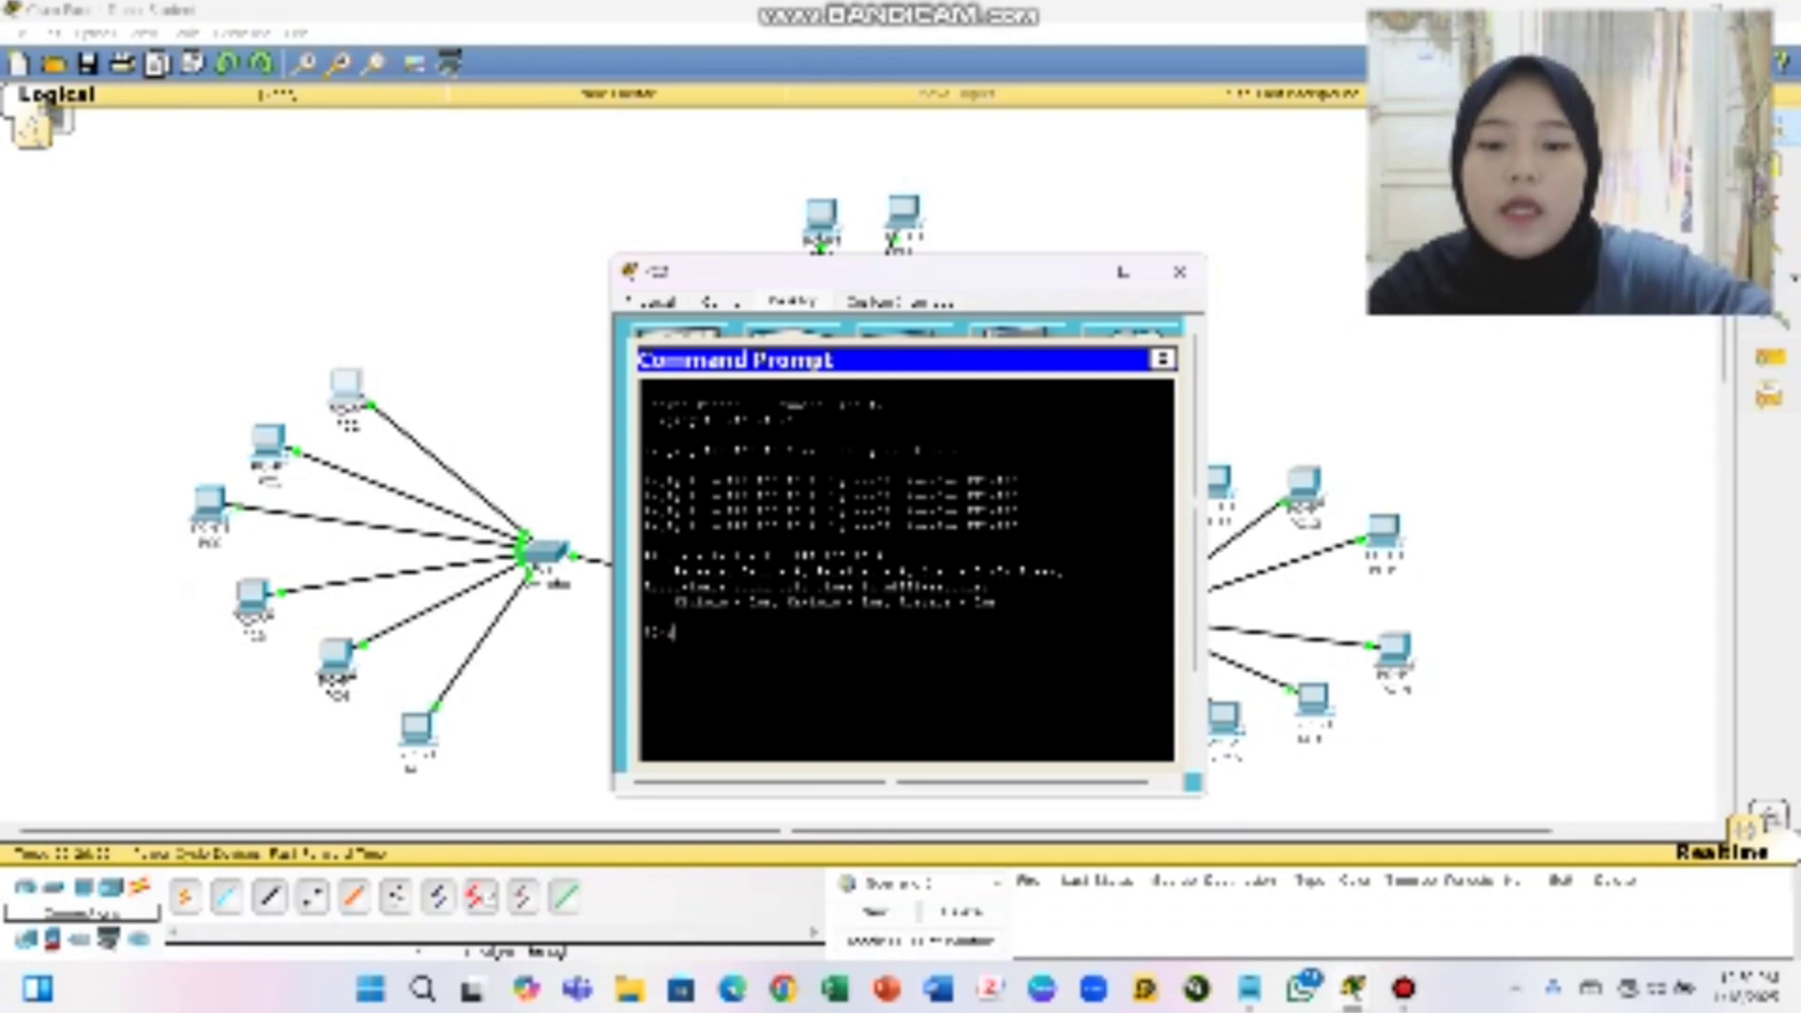
type(" 192")
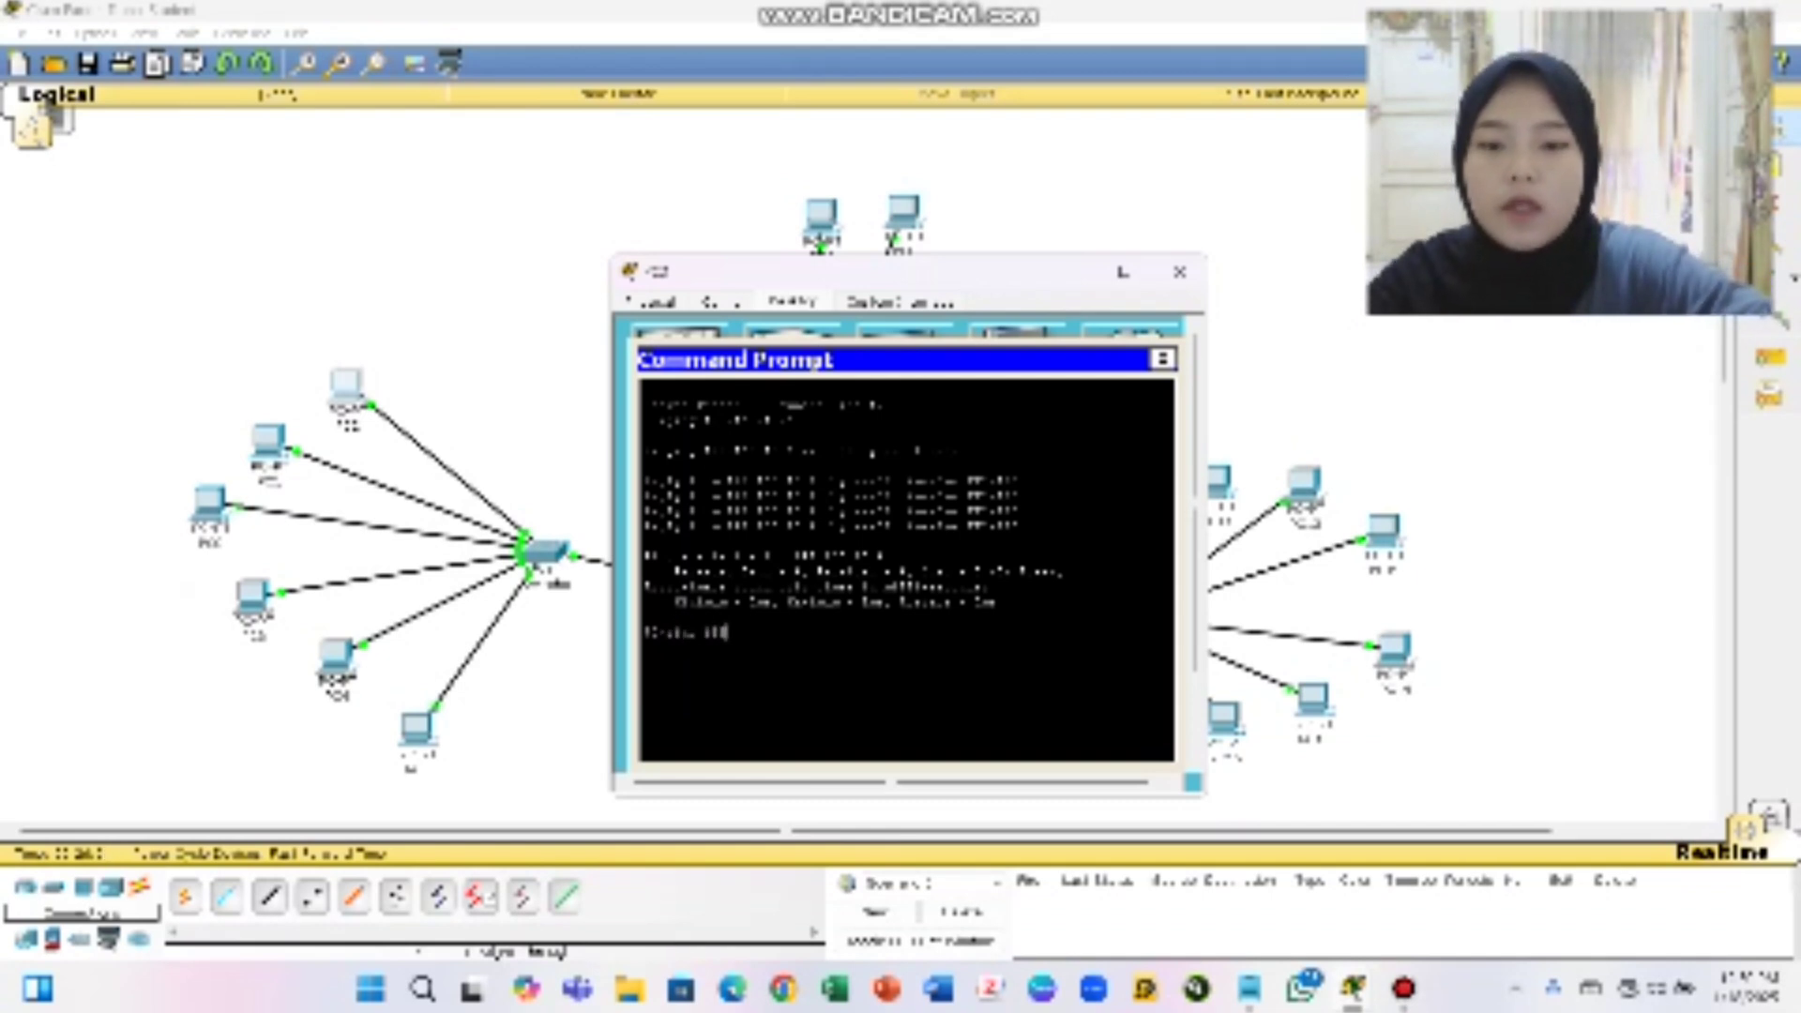
type(".")
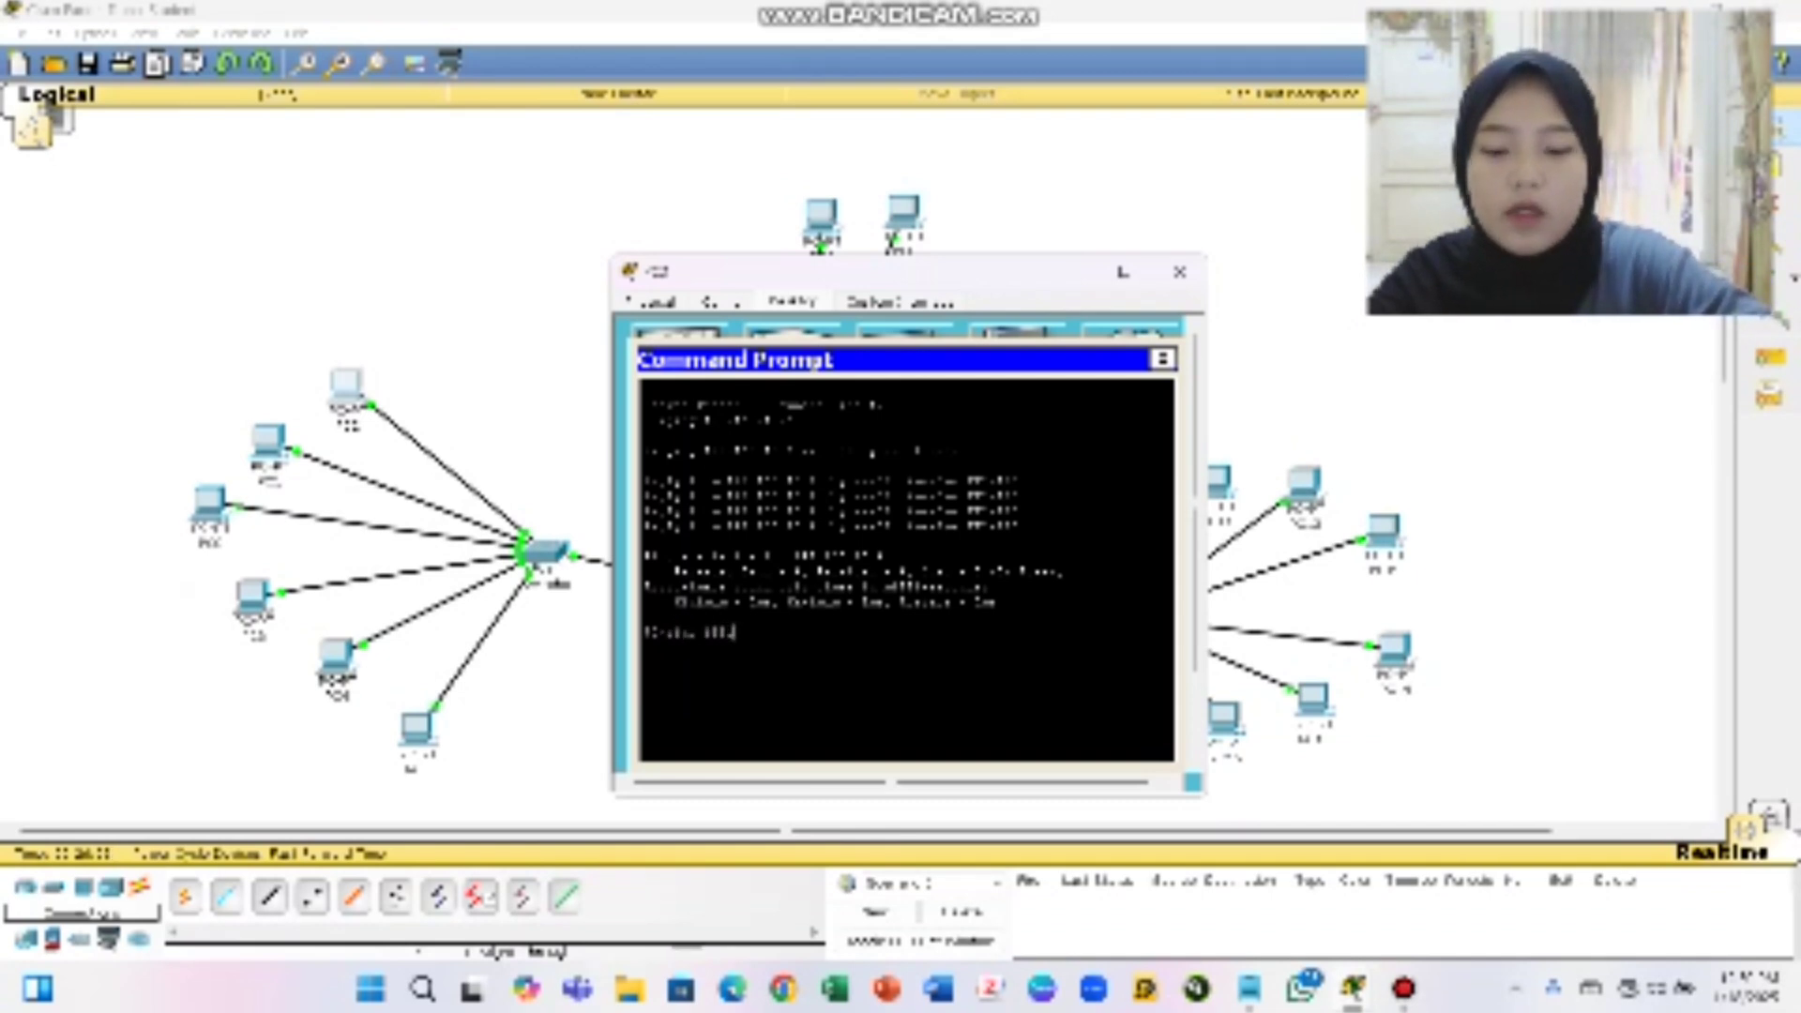
type("16")
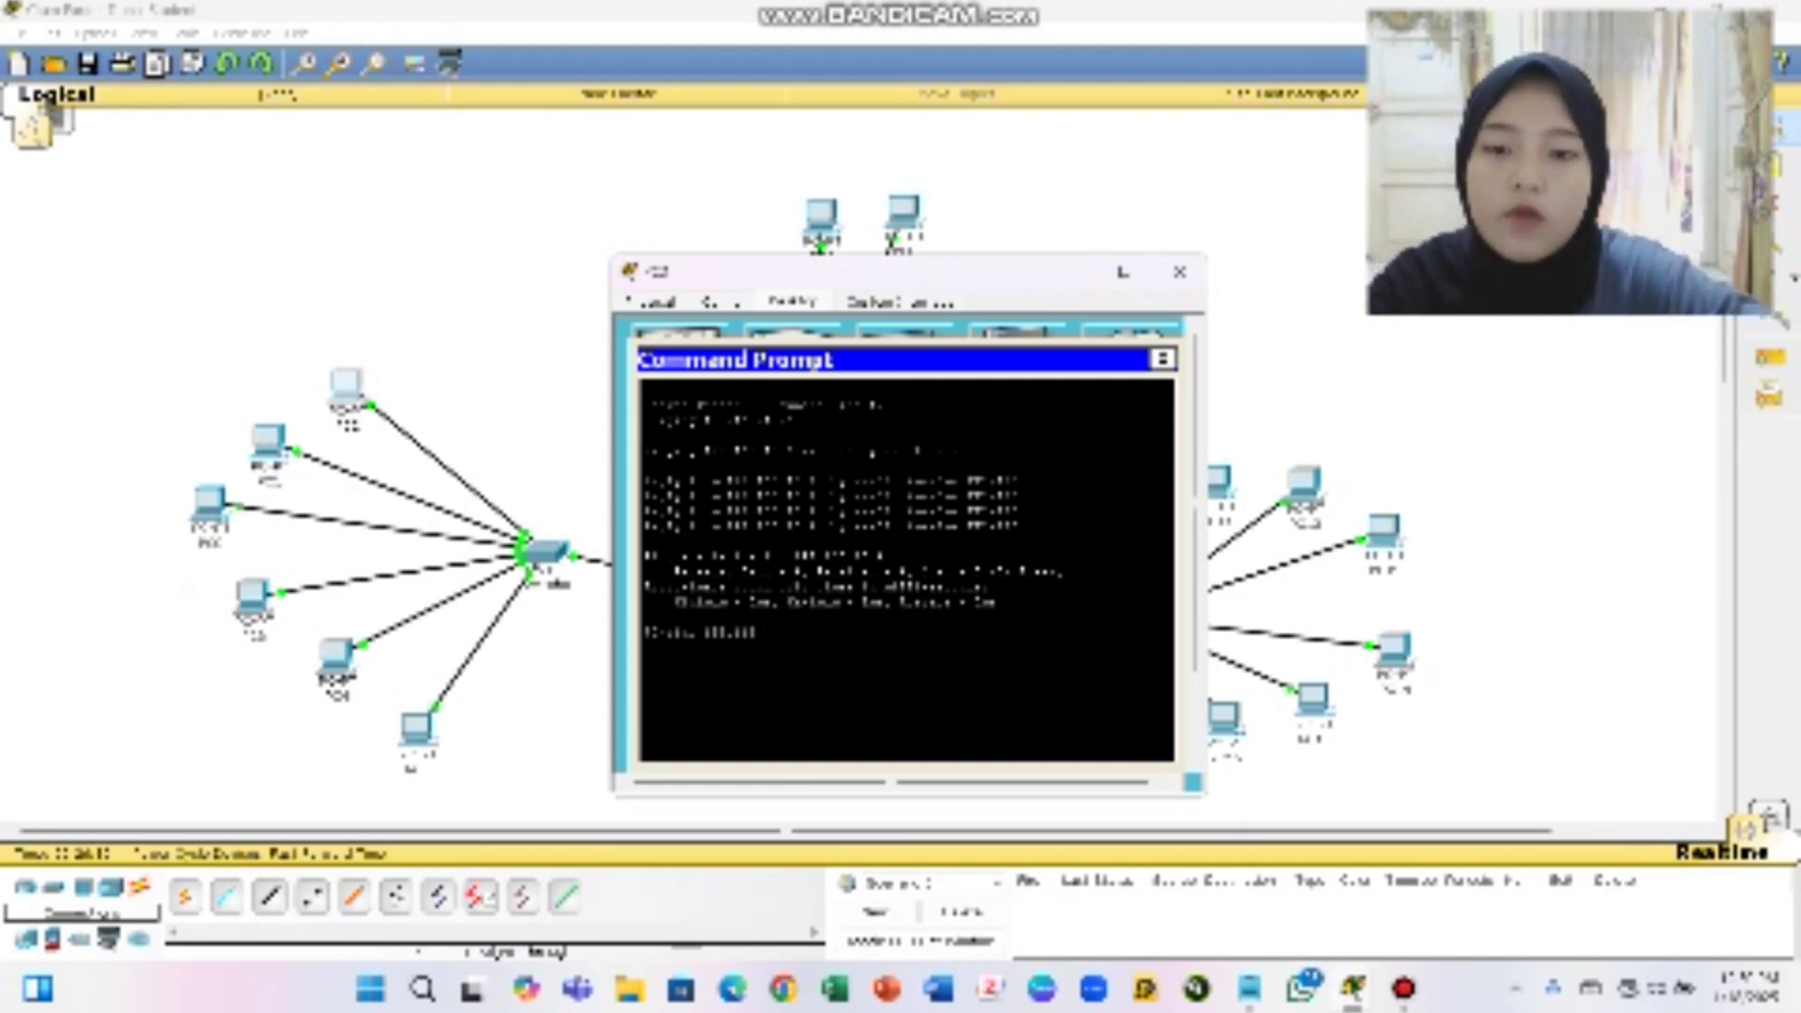
type("8")
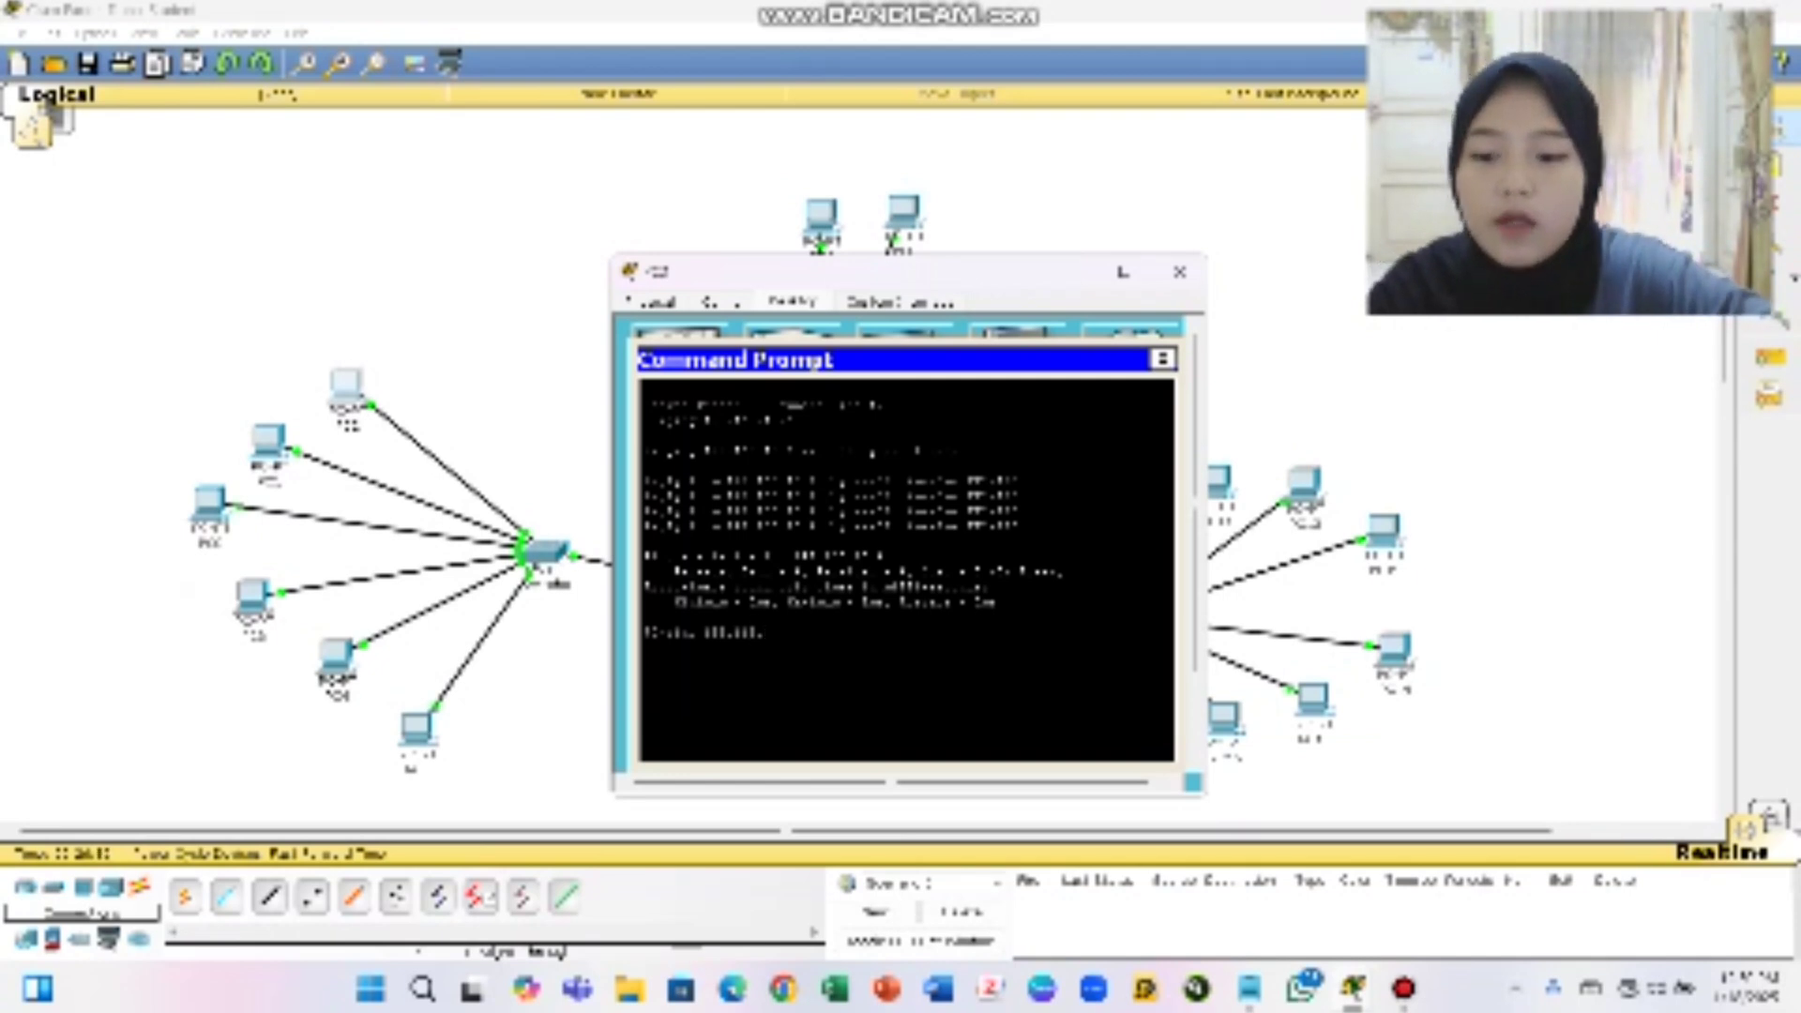
type(".1")
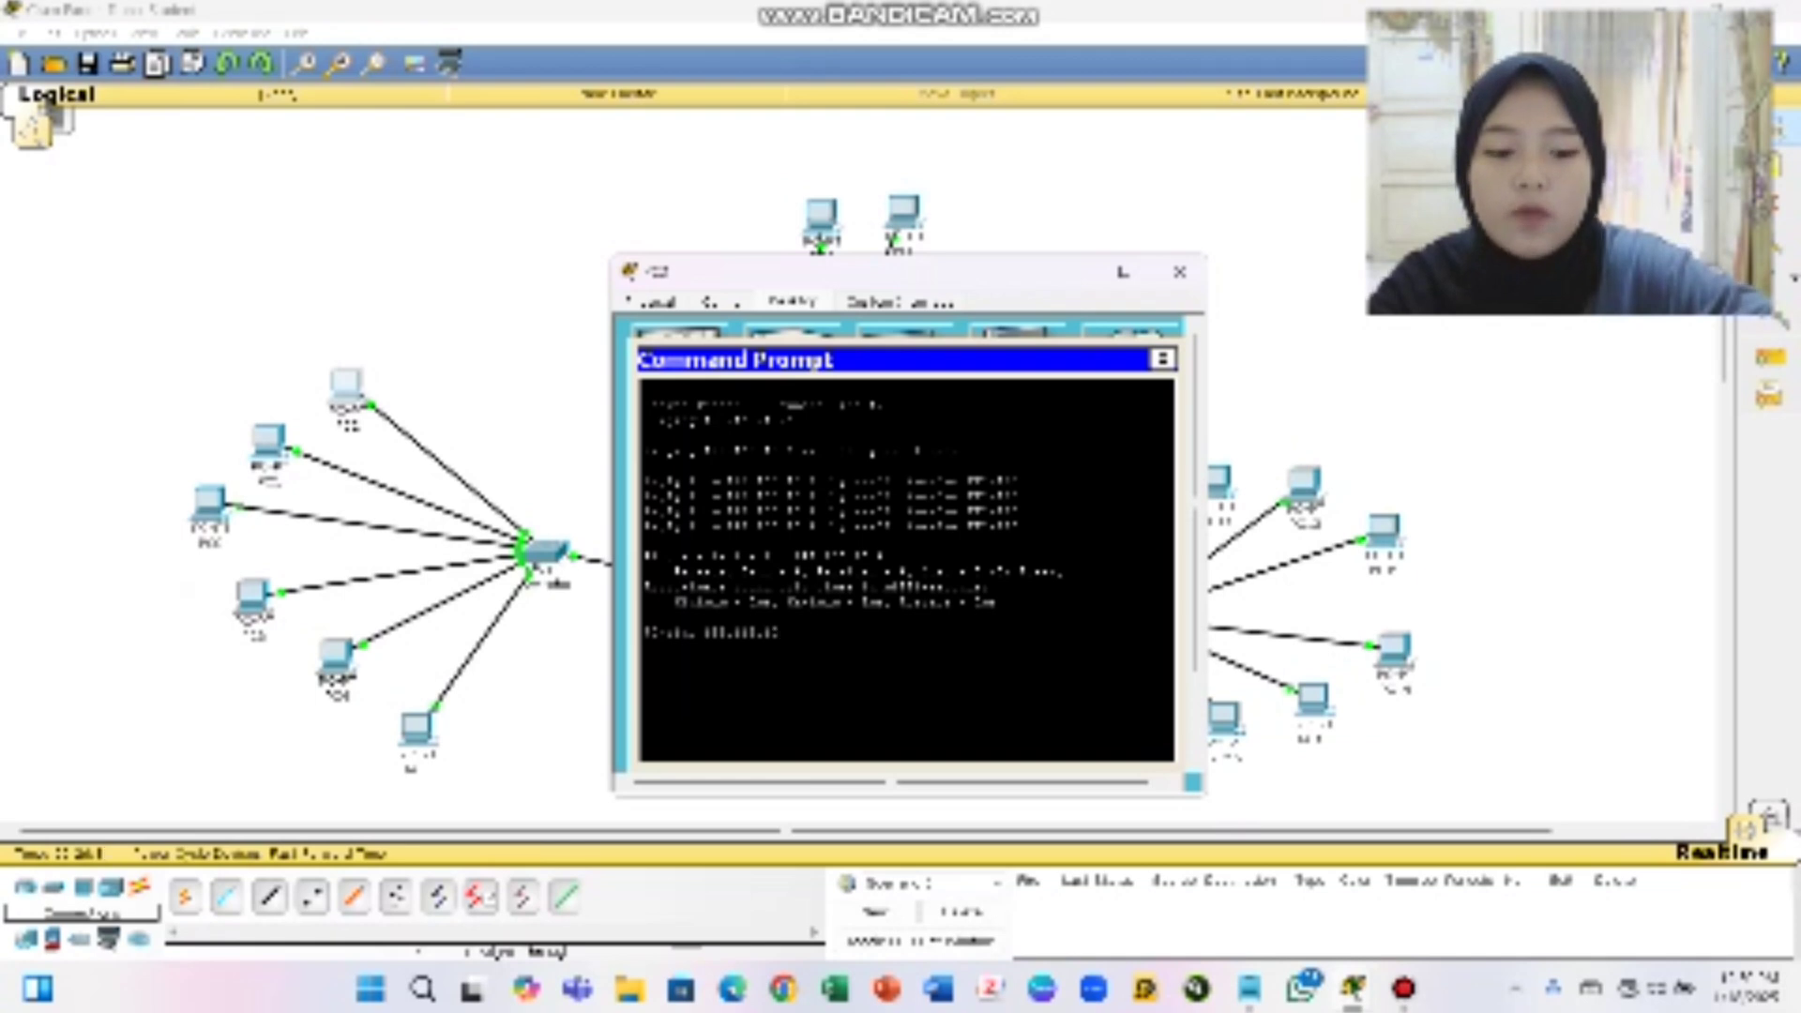
type(".")
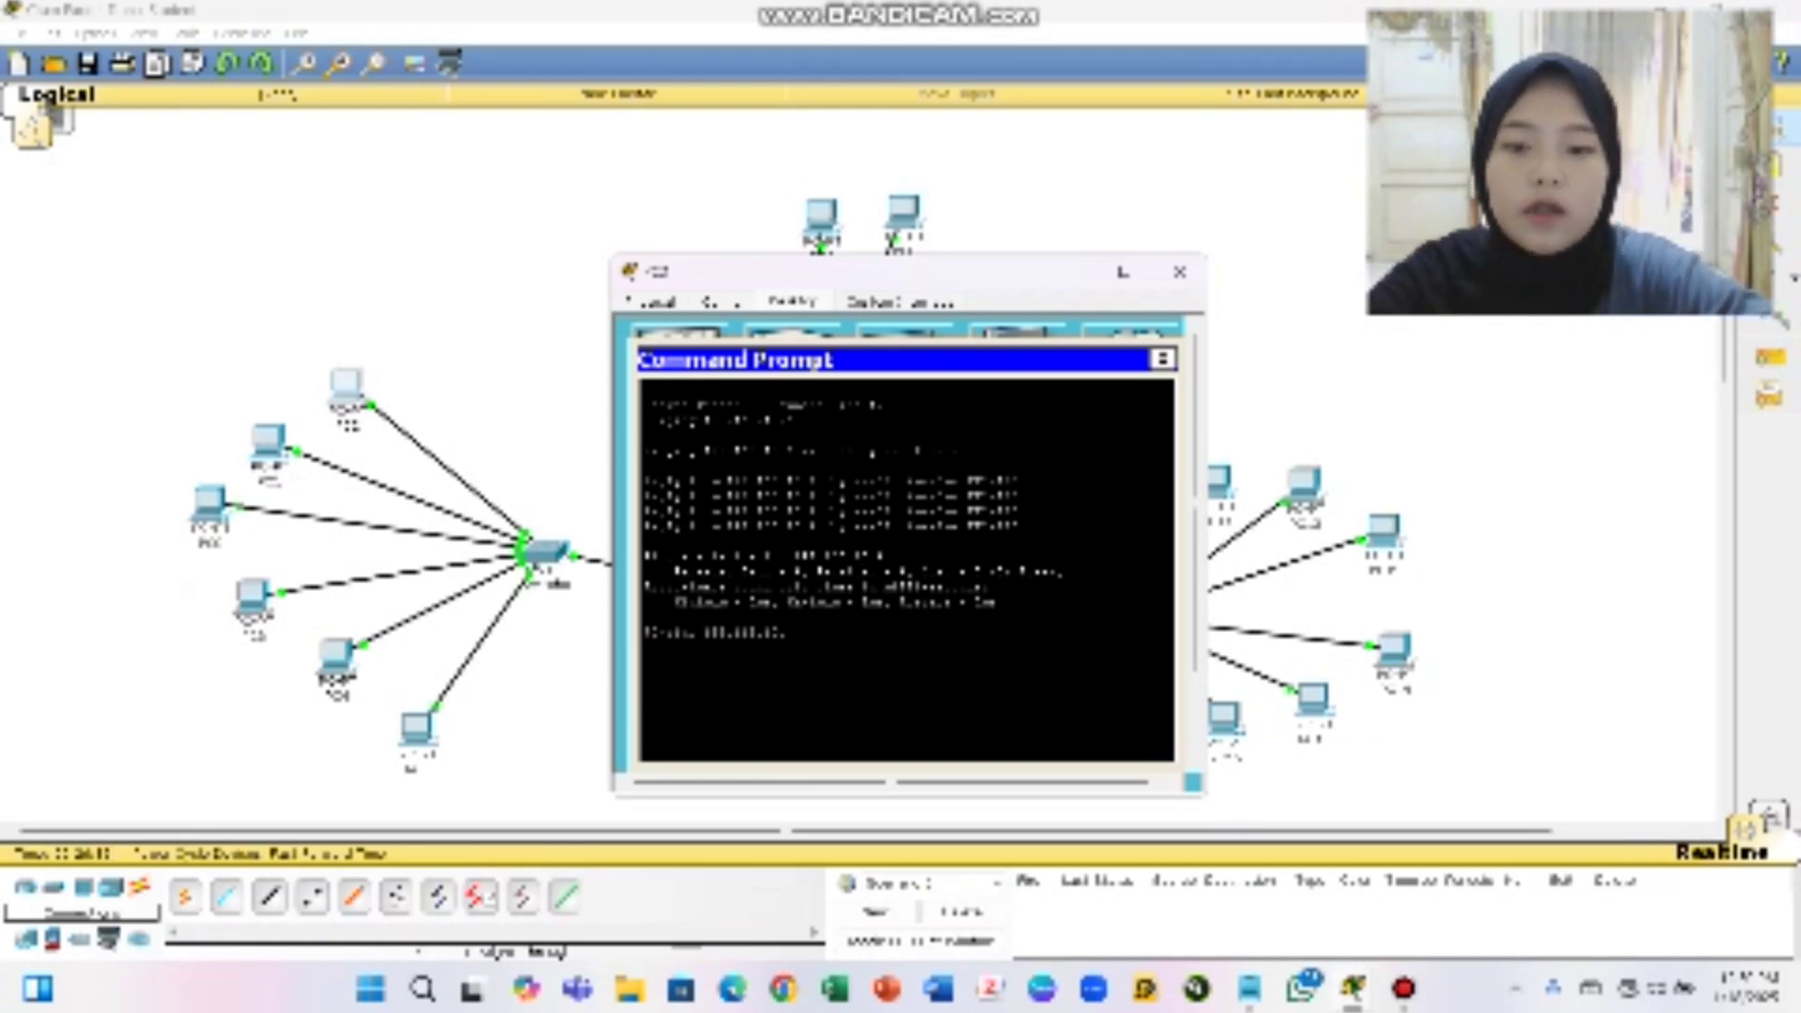
type("1")
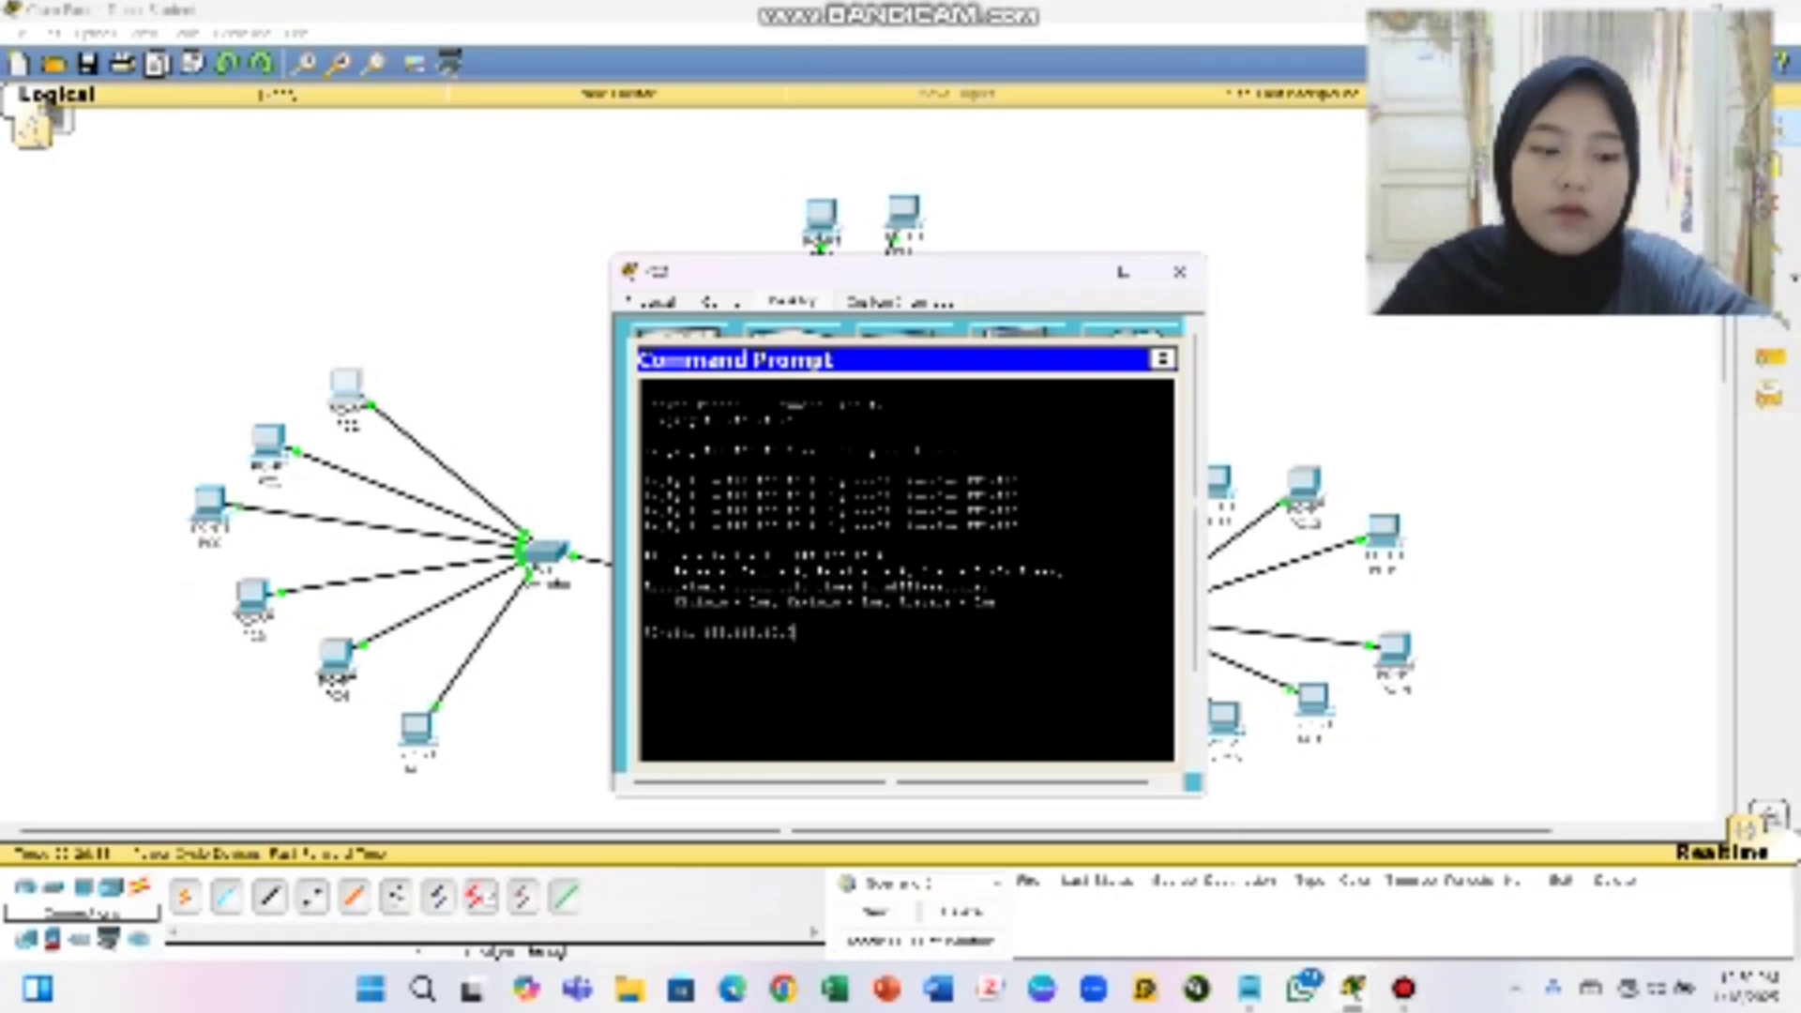
key("Return")
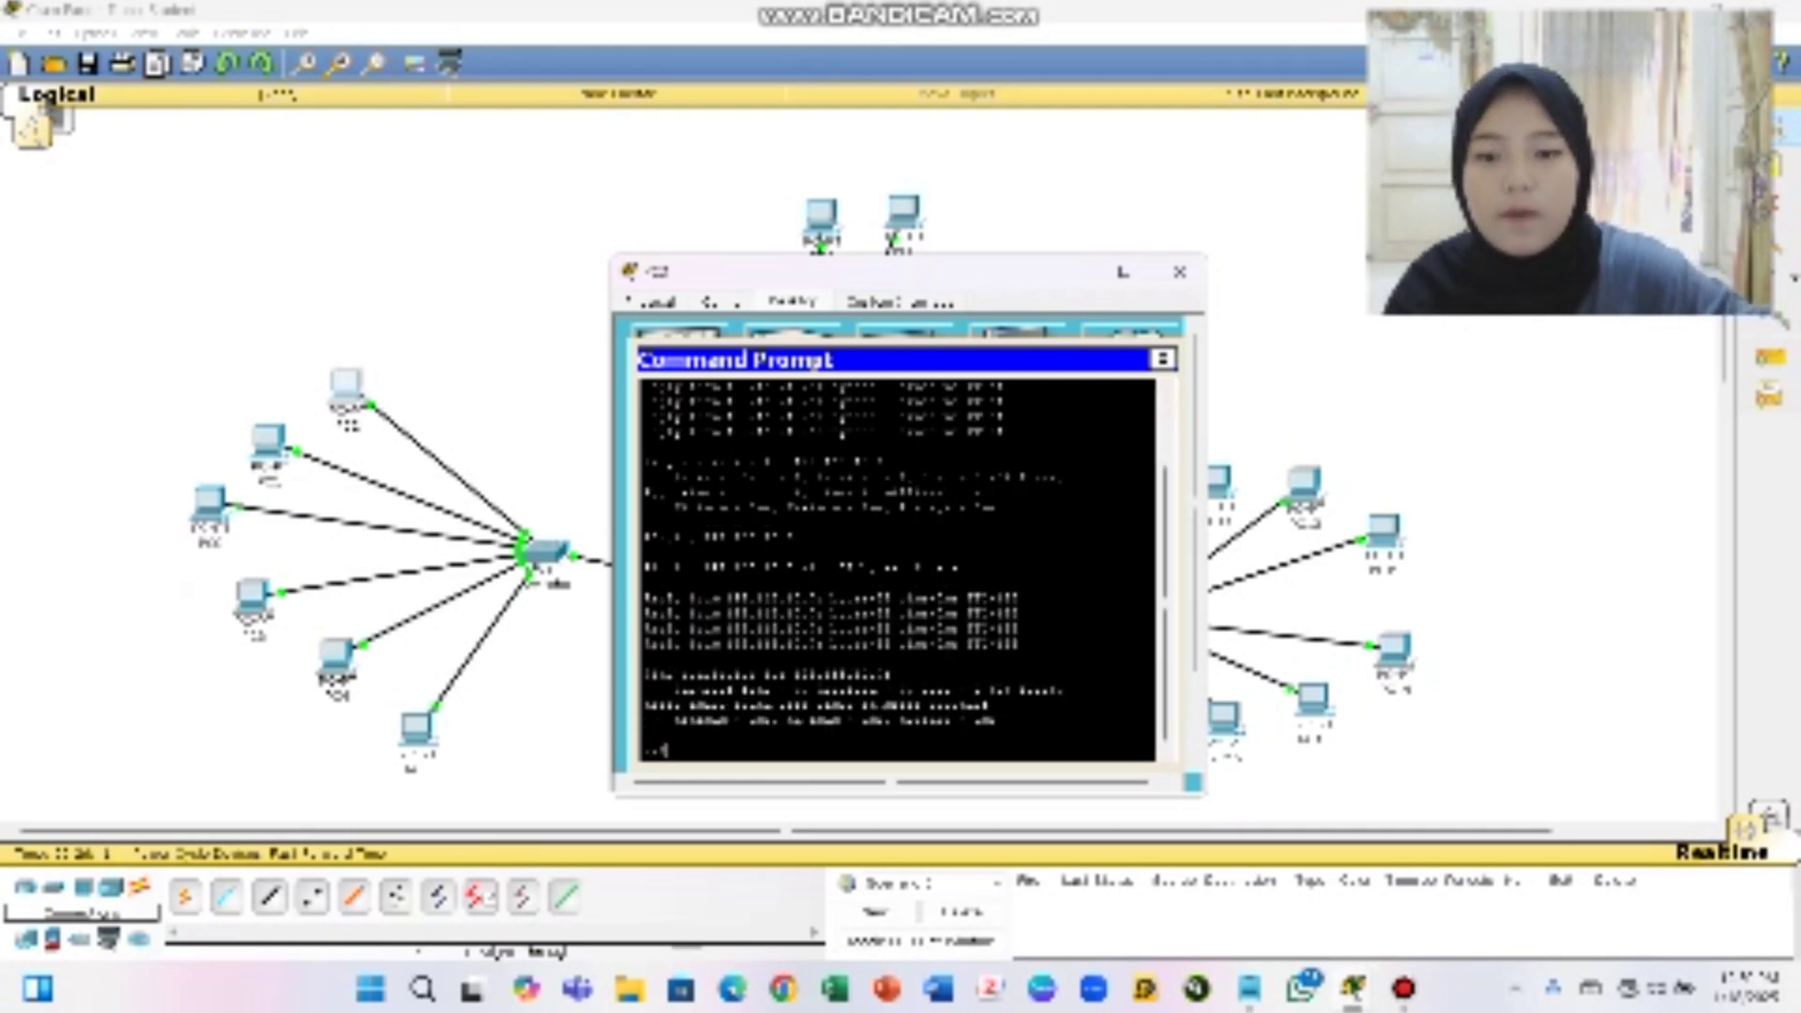
Ping a third 192.168 address from the same PC's command prompt
type("ping")
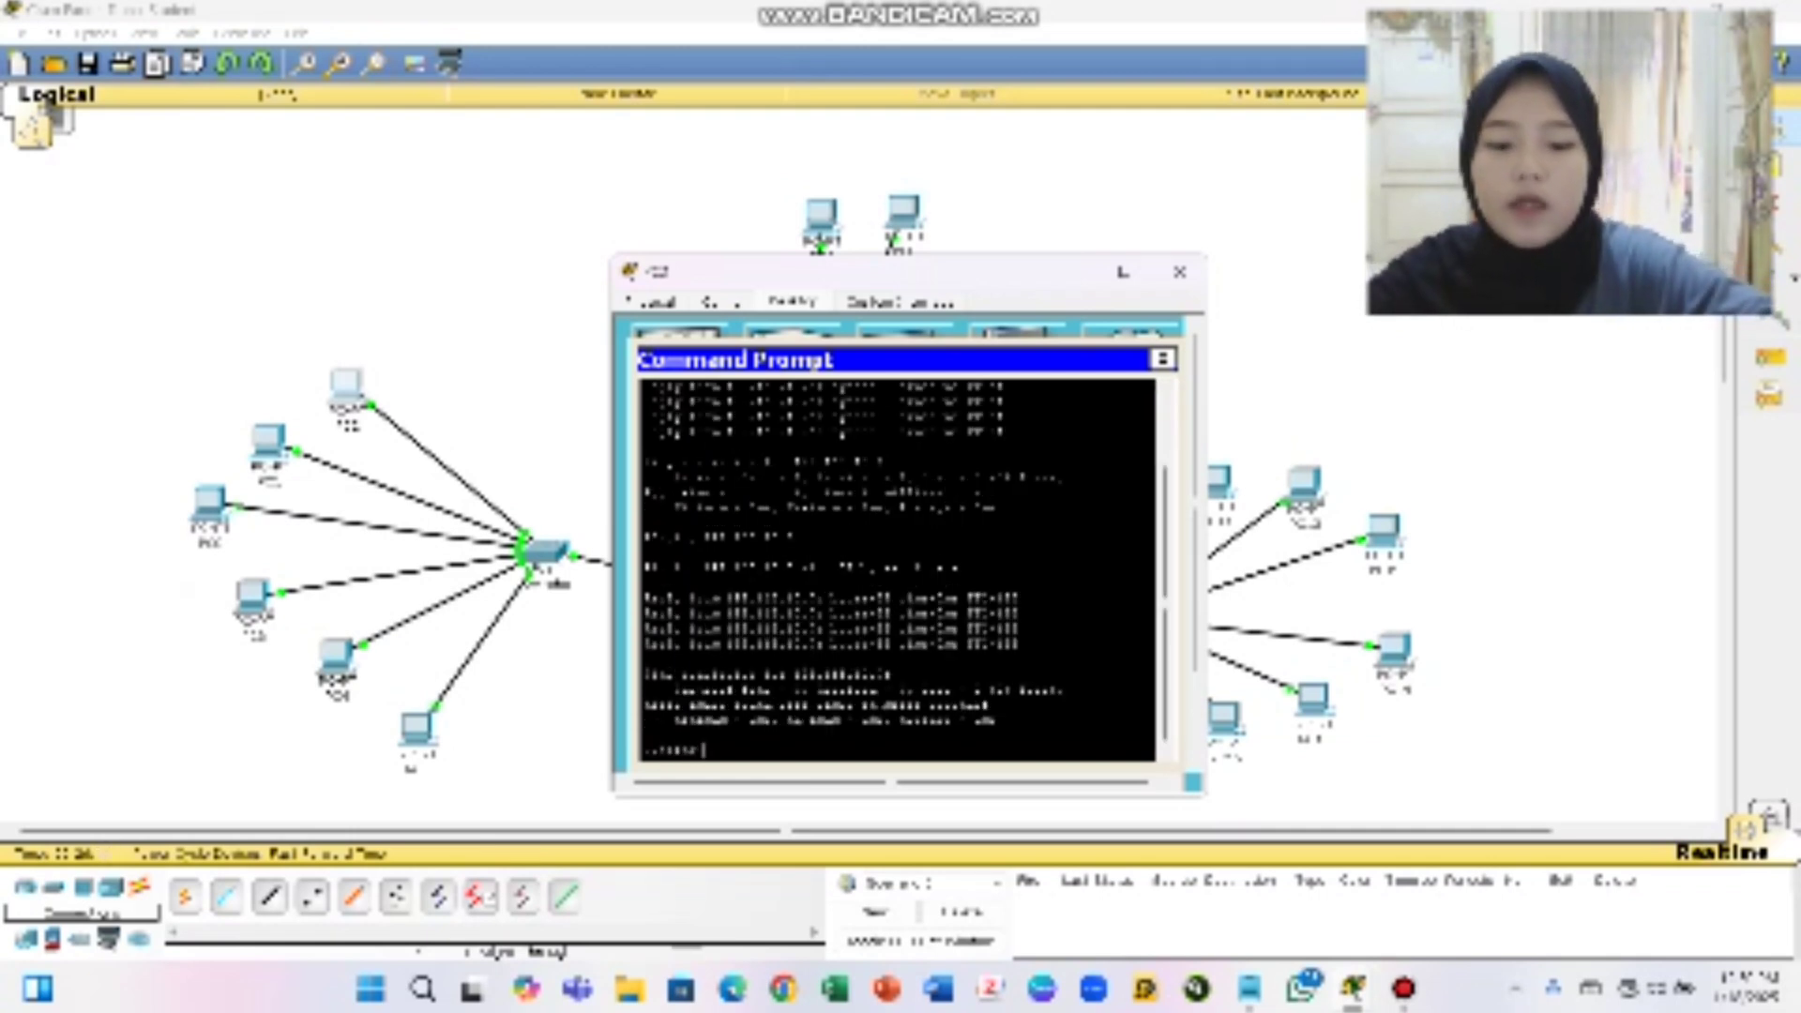
type(" 192.168")
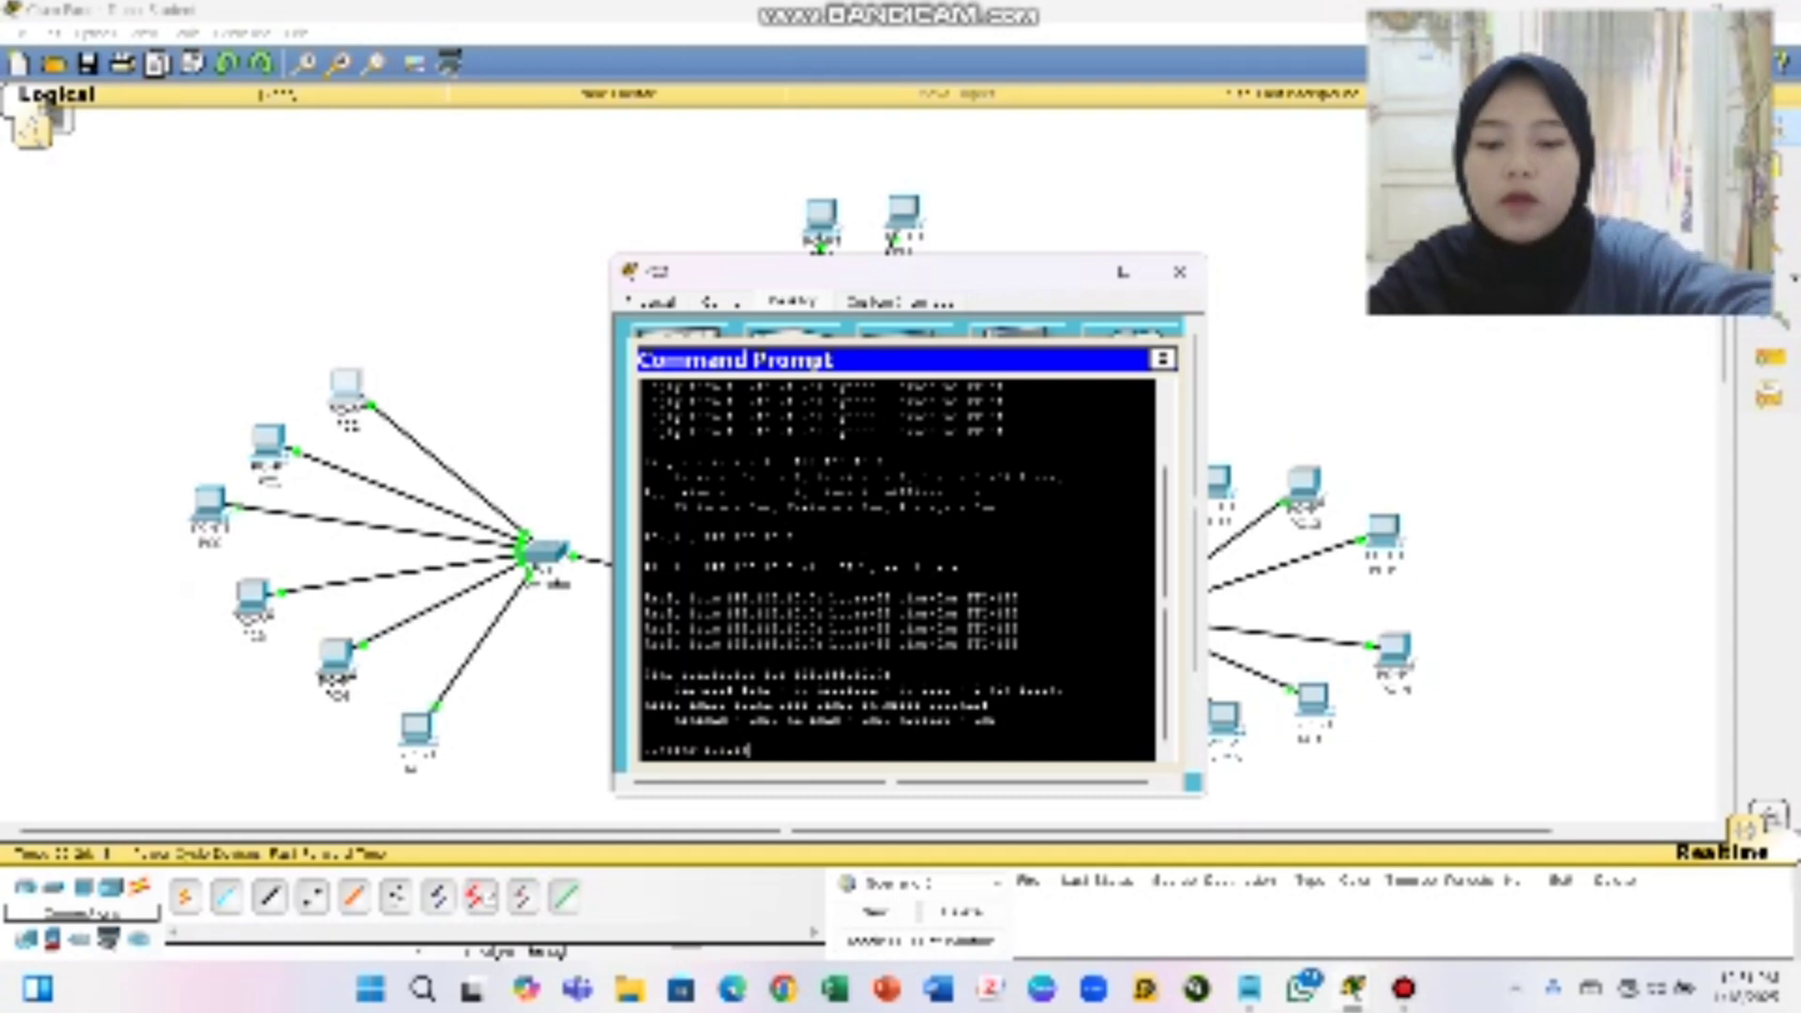
type(".1.1")
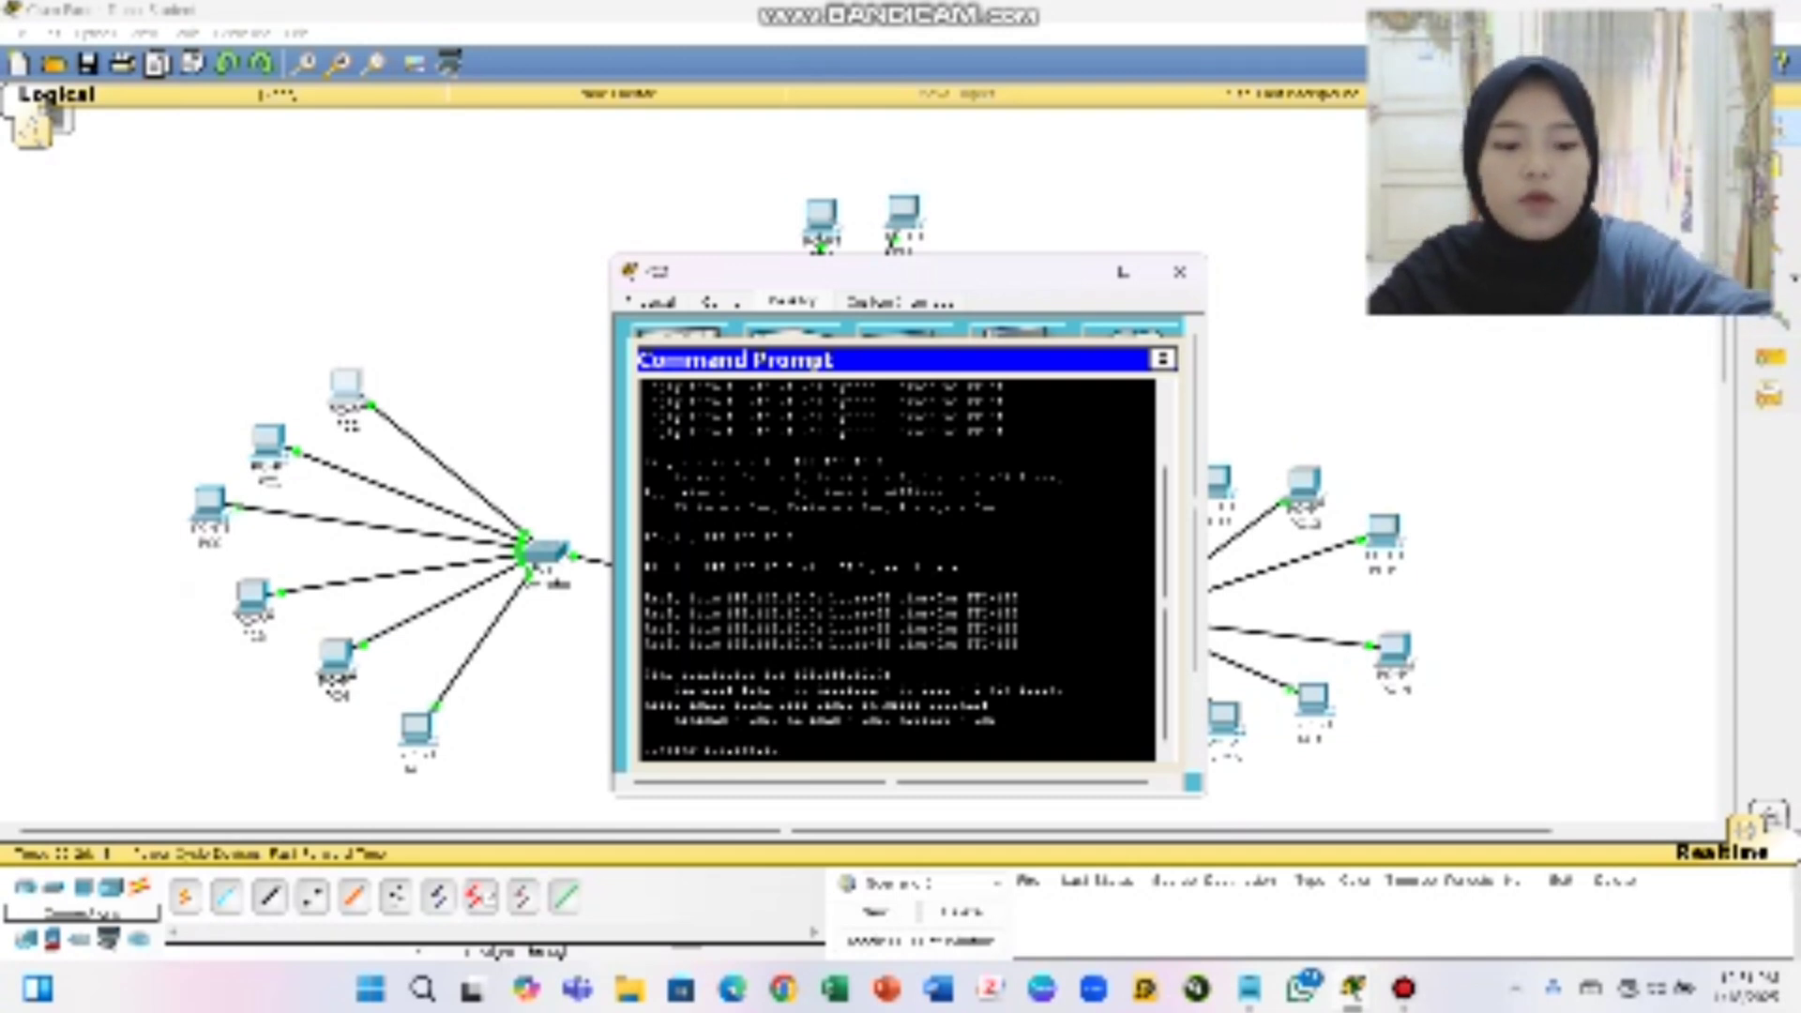
key("Return")
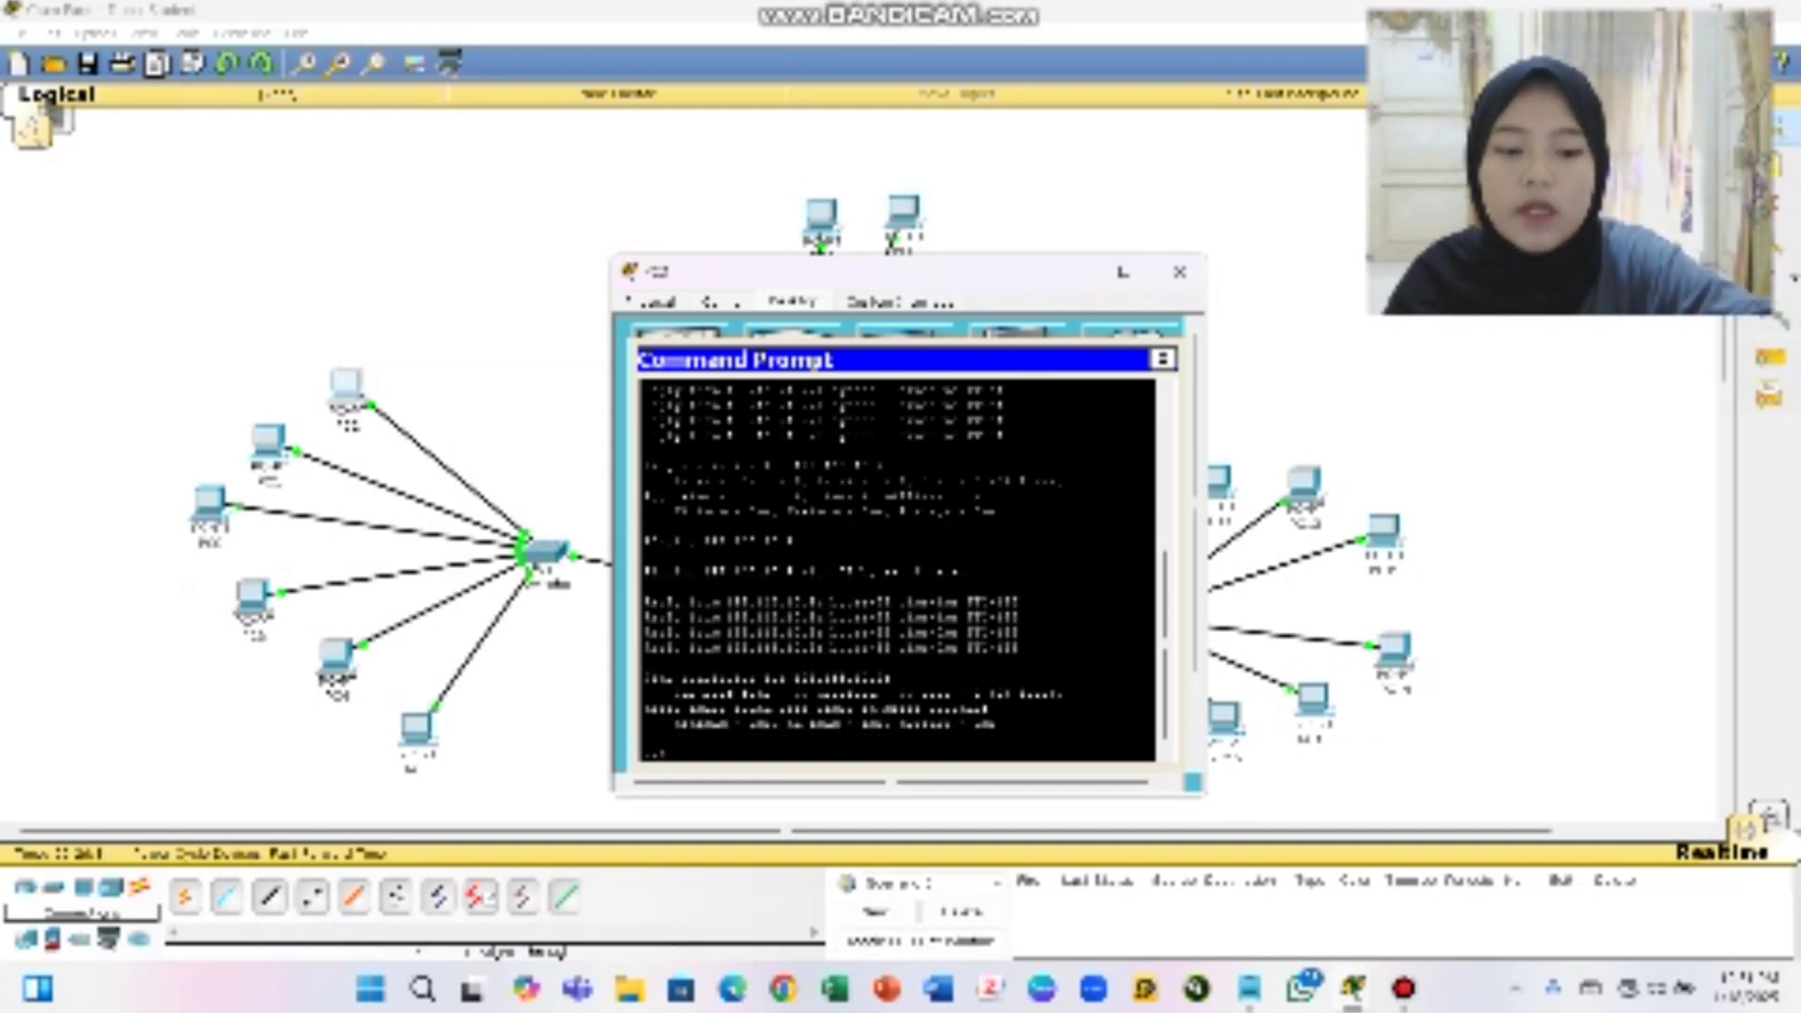
Ping a fourth 192.168 address from the same PC's command prompt
type("ng 192.16")
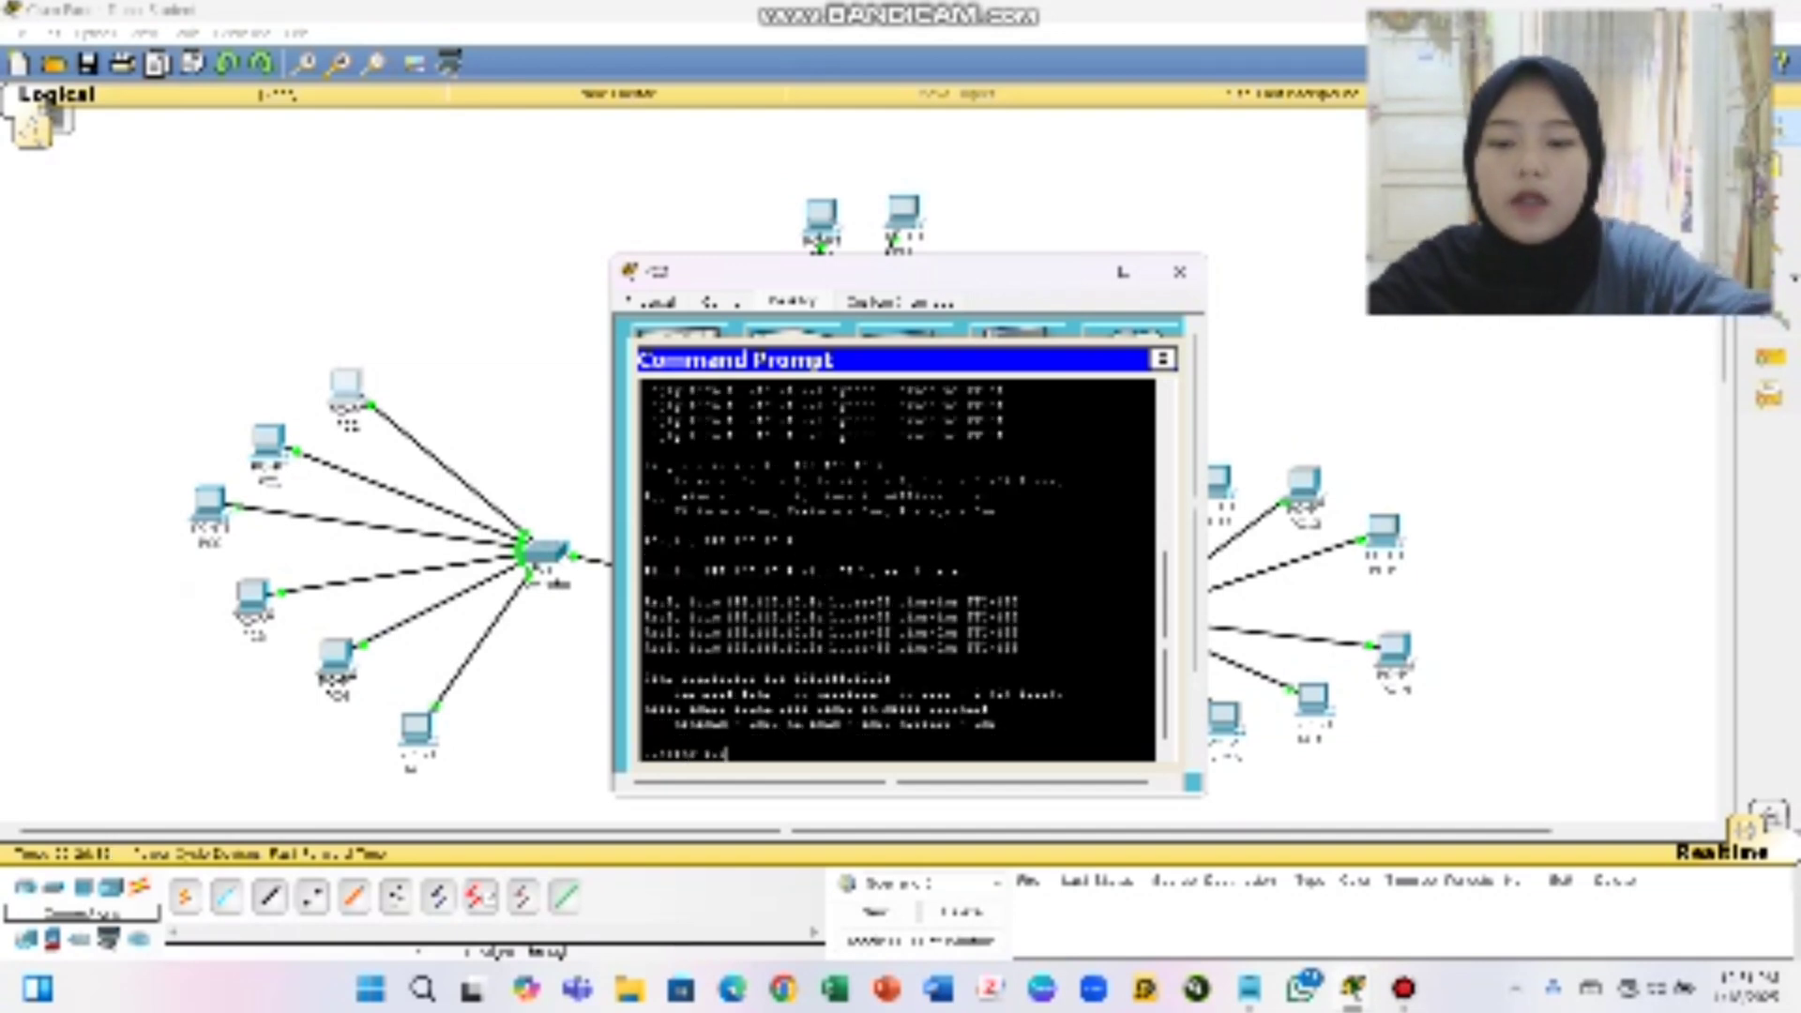
type("8")
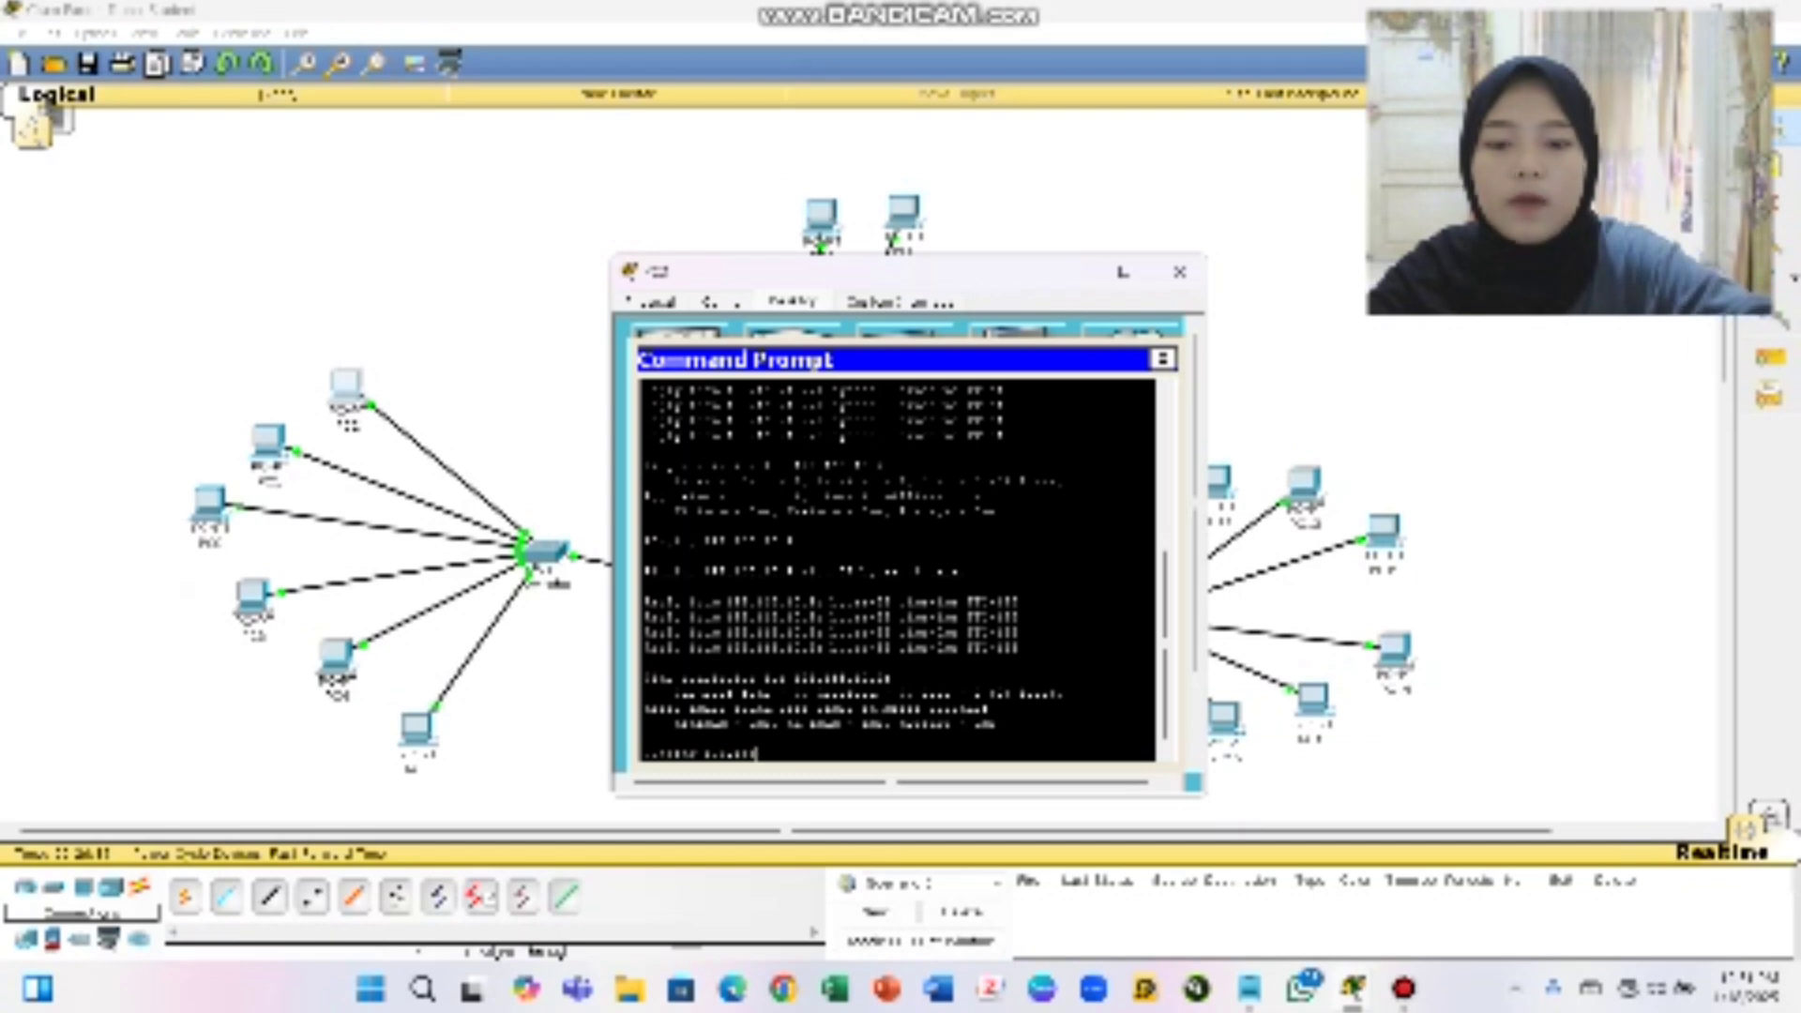
type(".1")
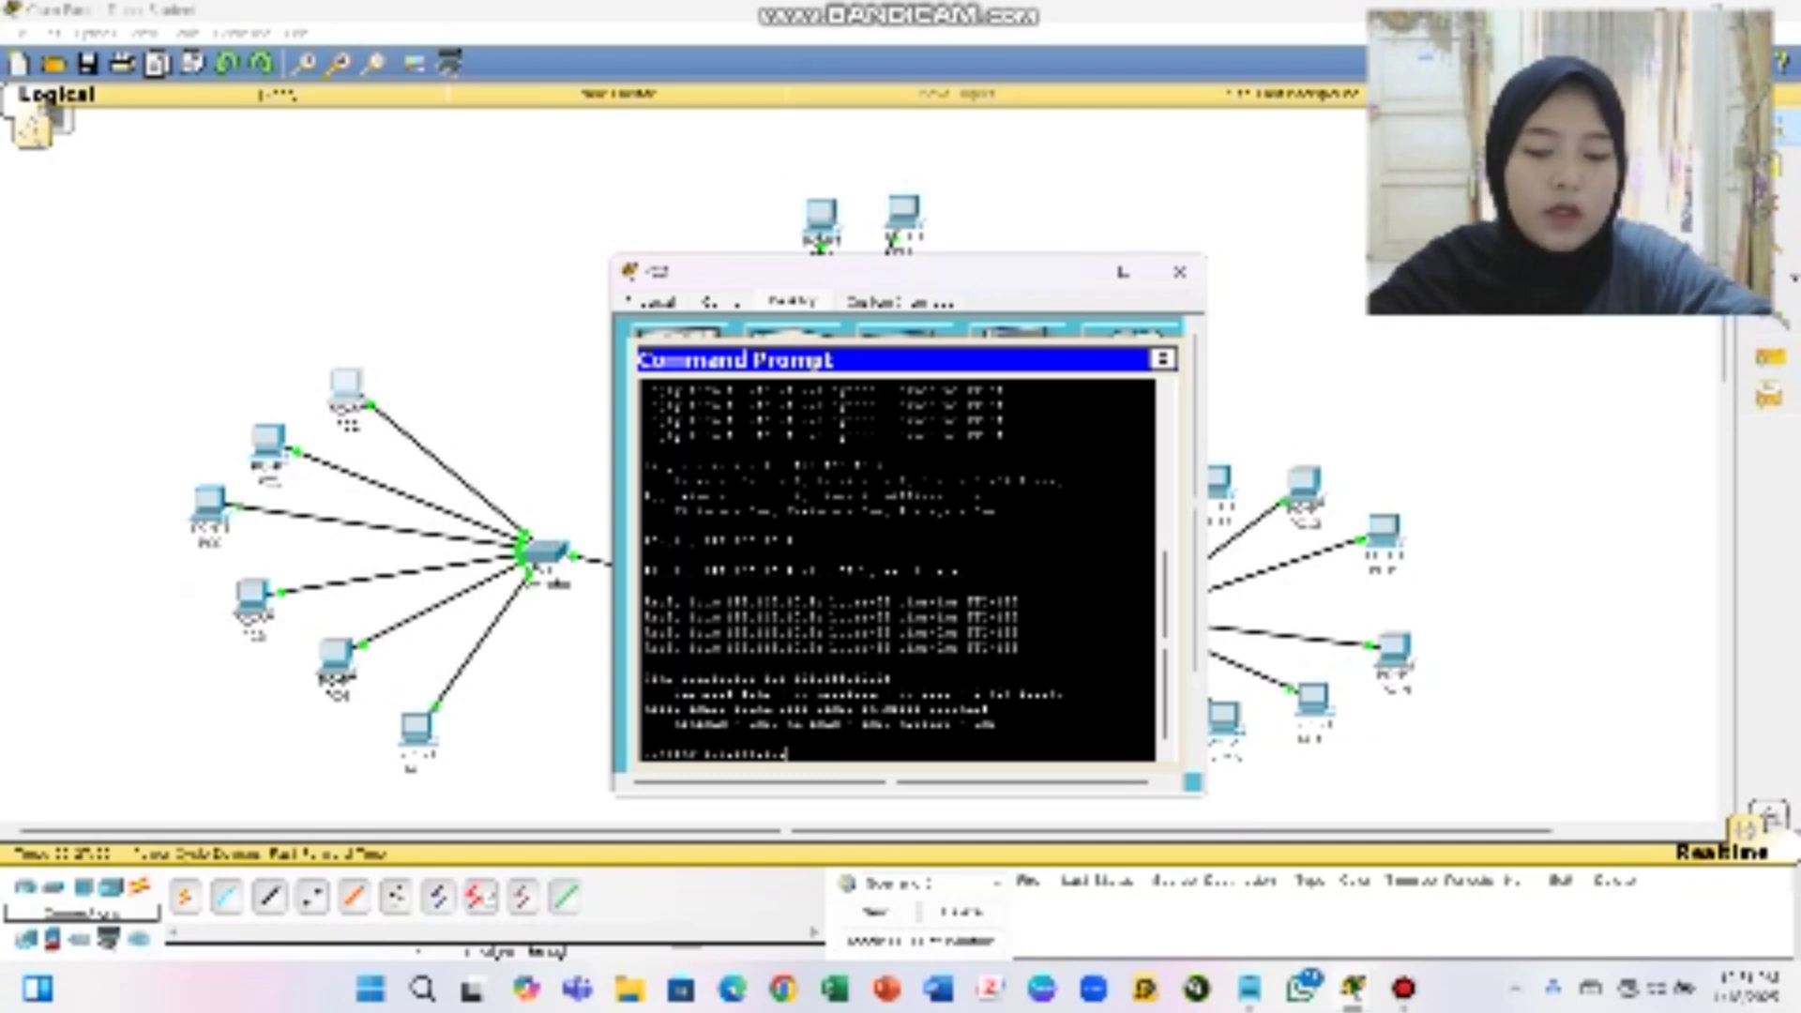
type("2")
key("Return")
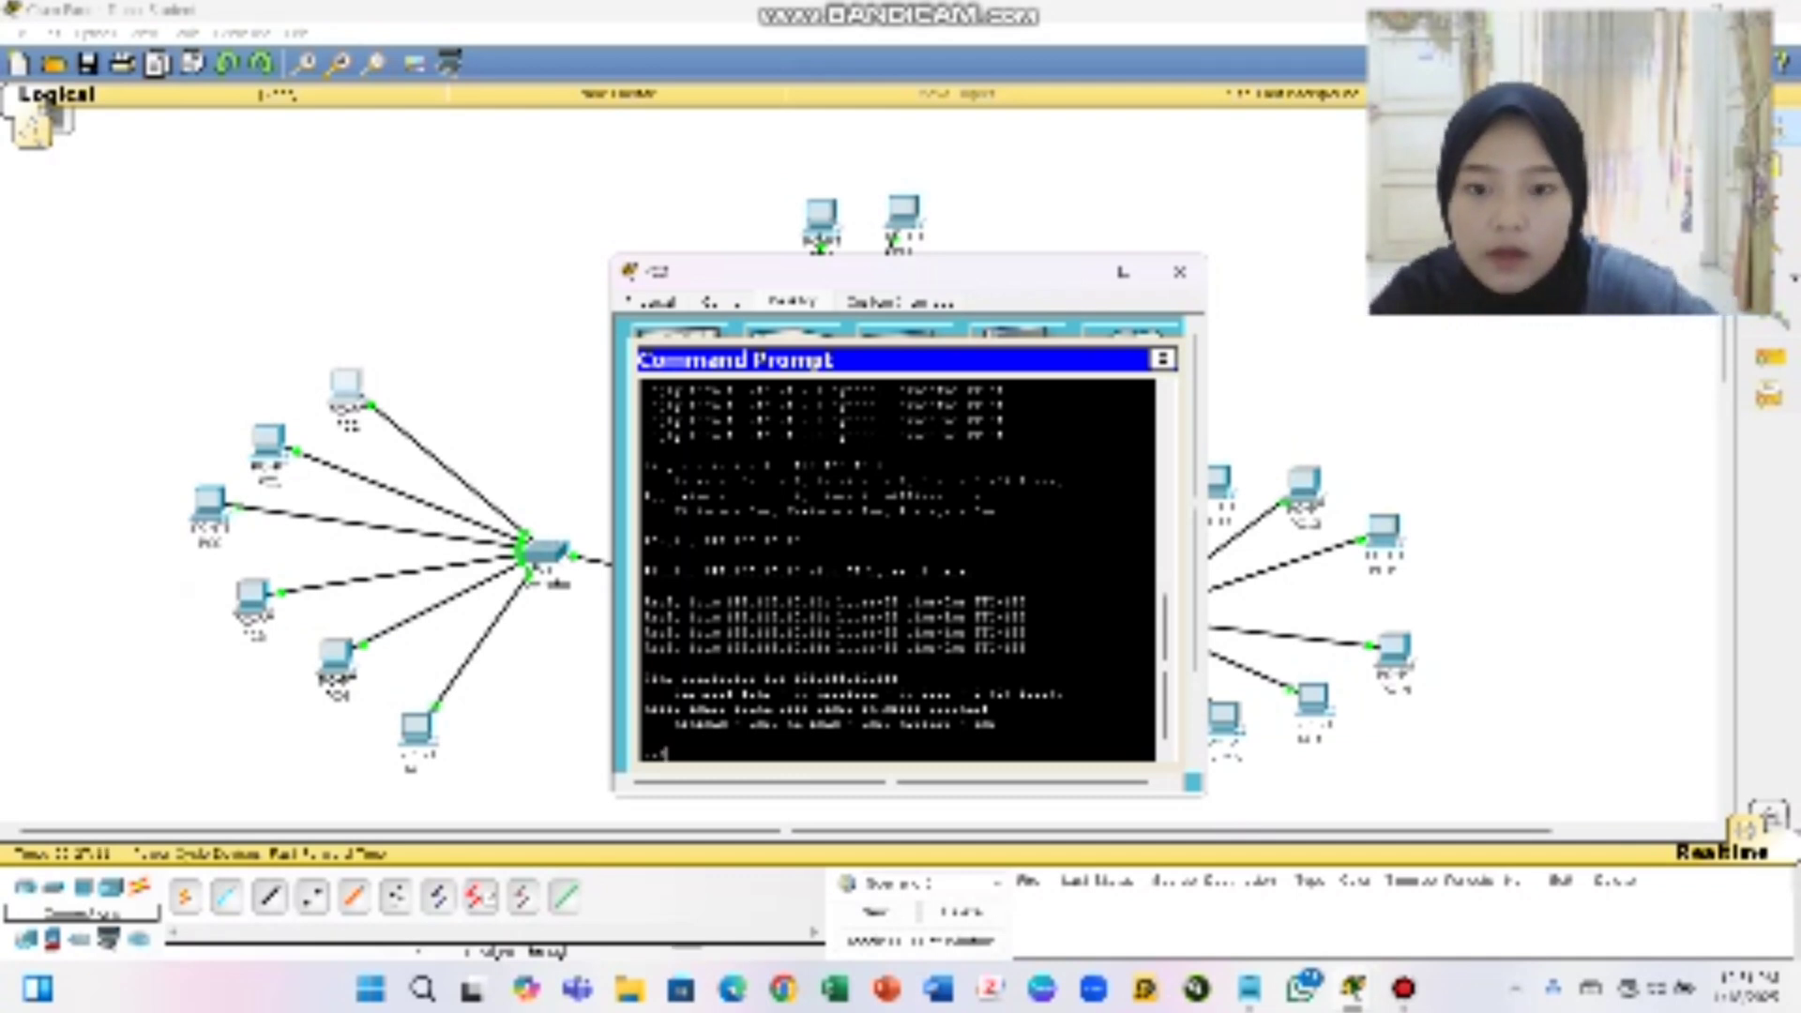
Ping a fifth 192.168 address from the left-hand network's uppermost PC and check the replies
type("pi")
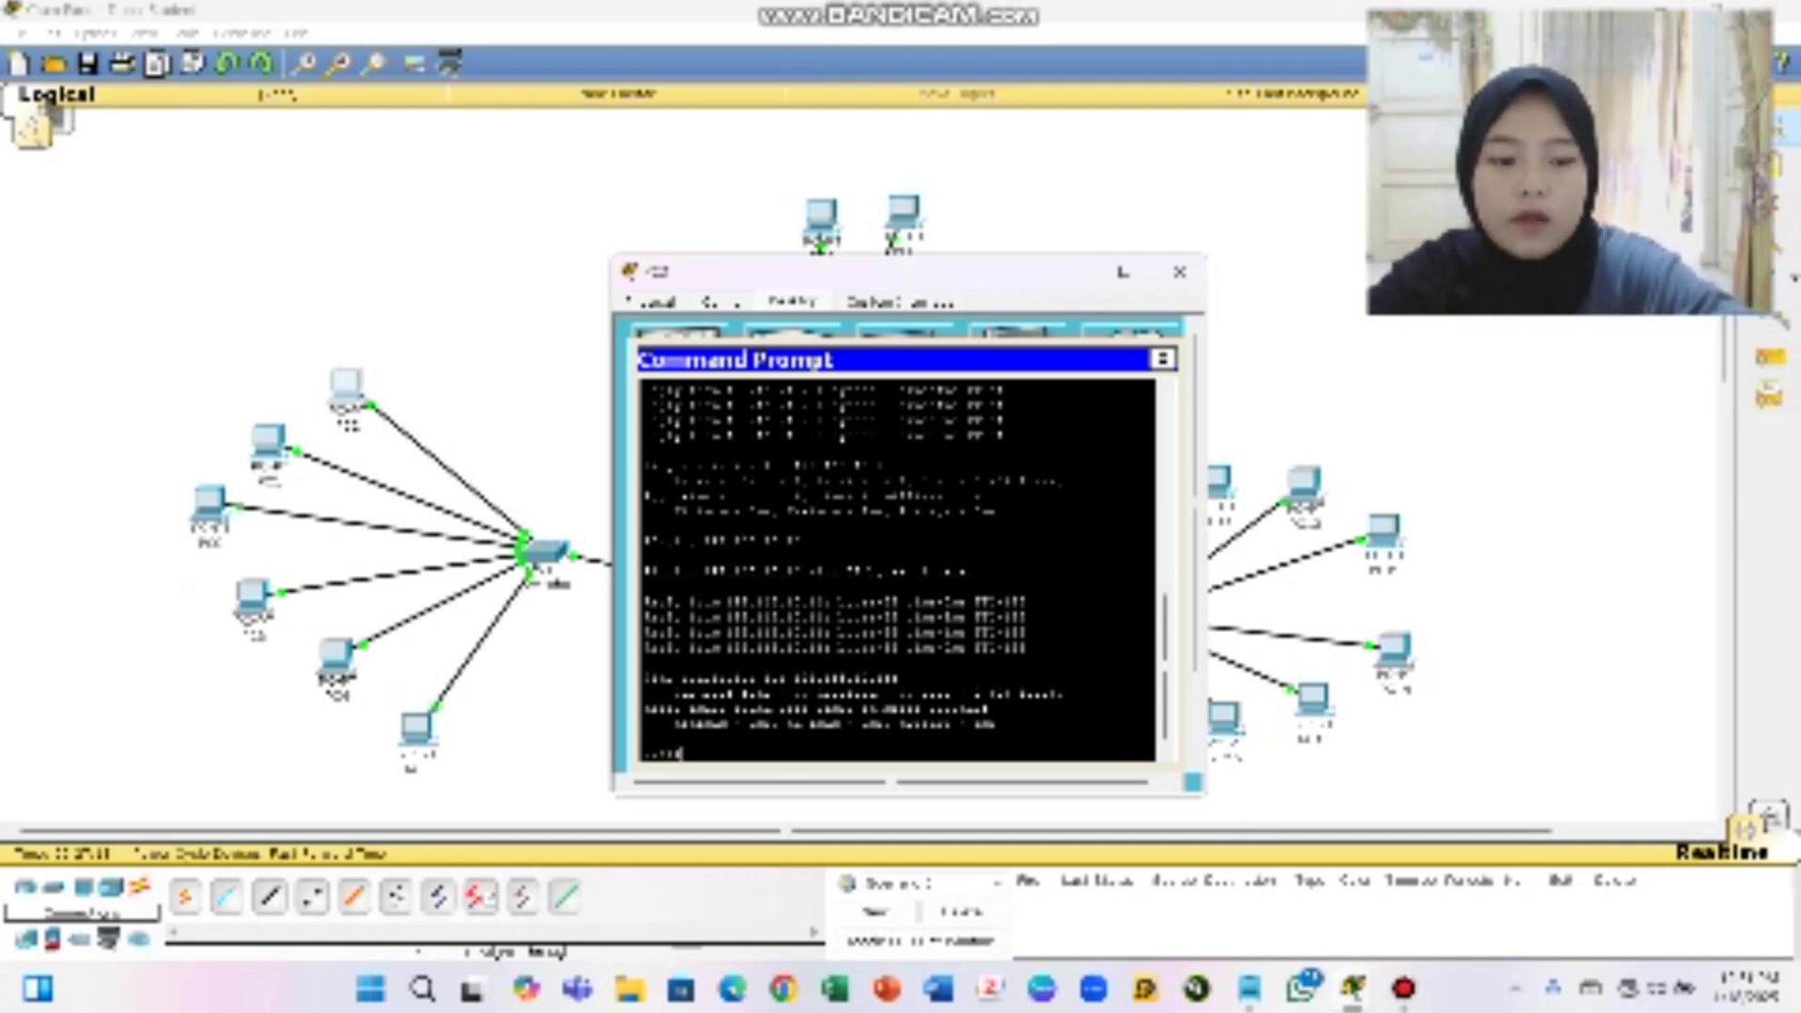
type("ng")
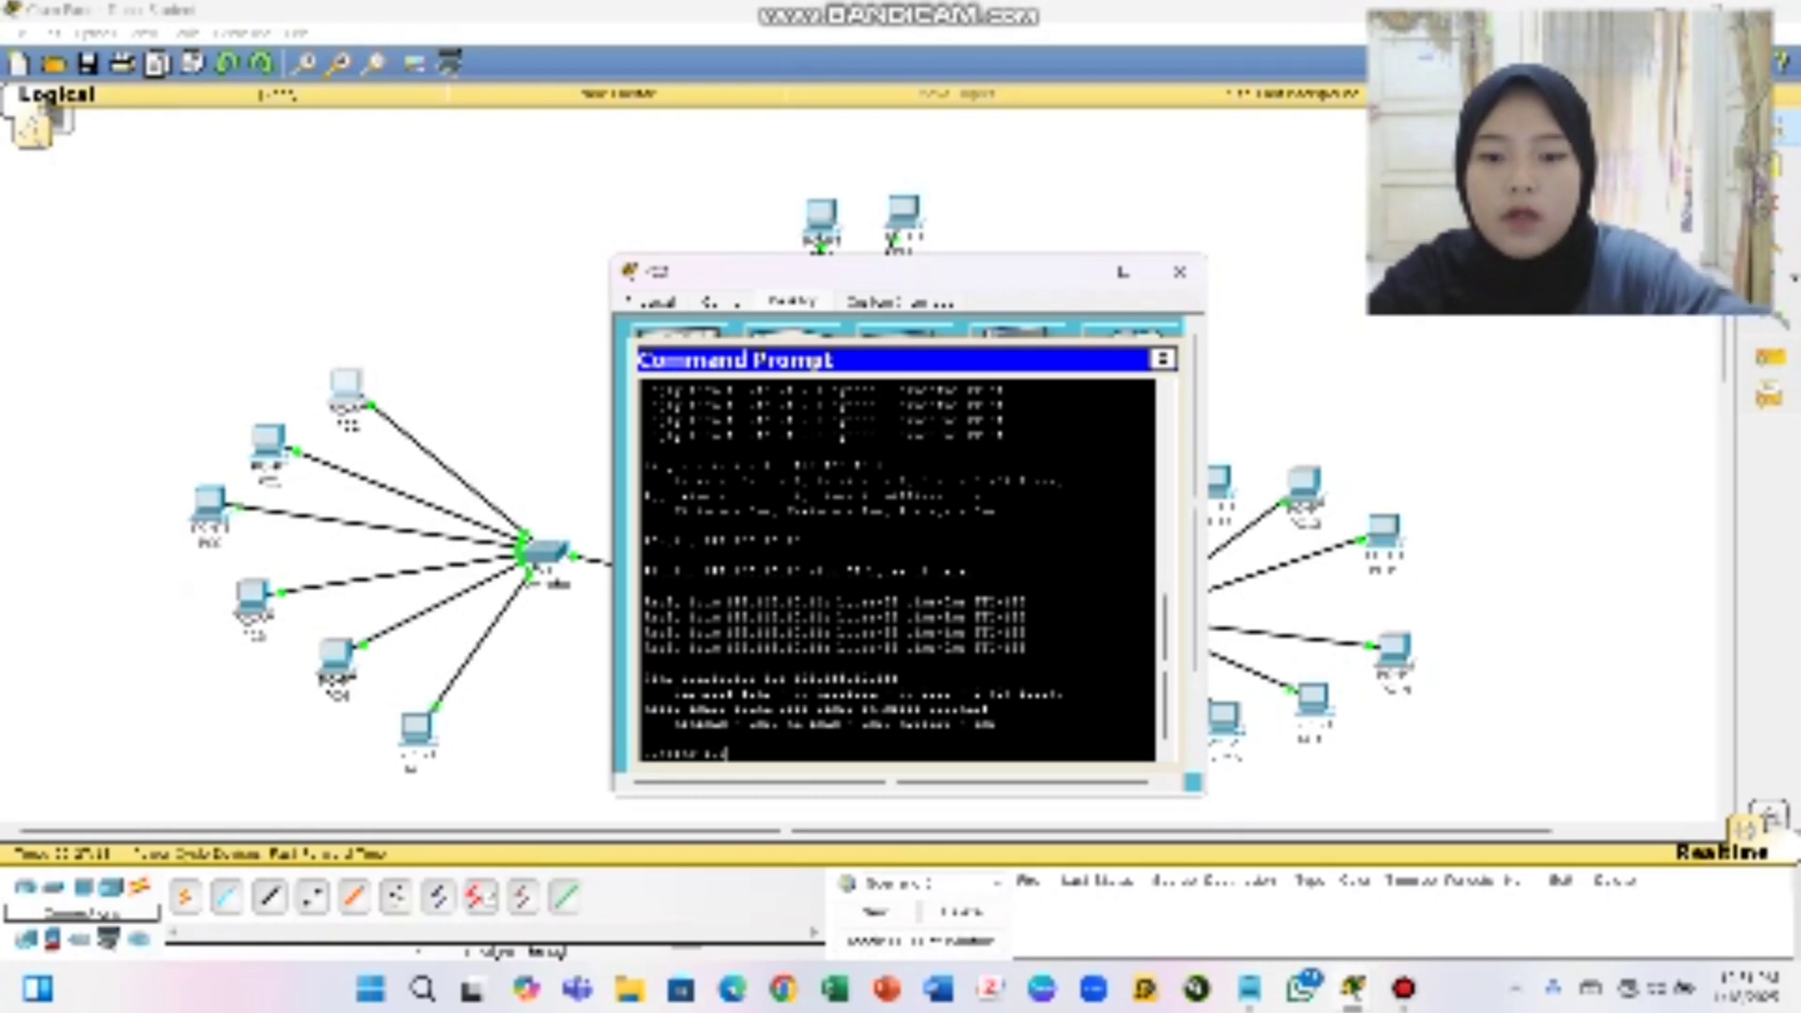
type(" 1")
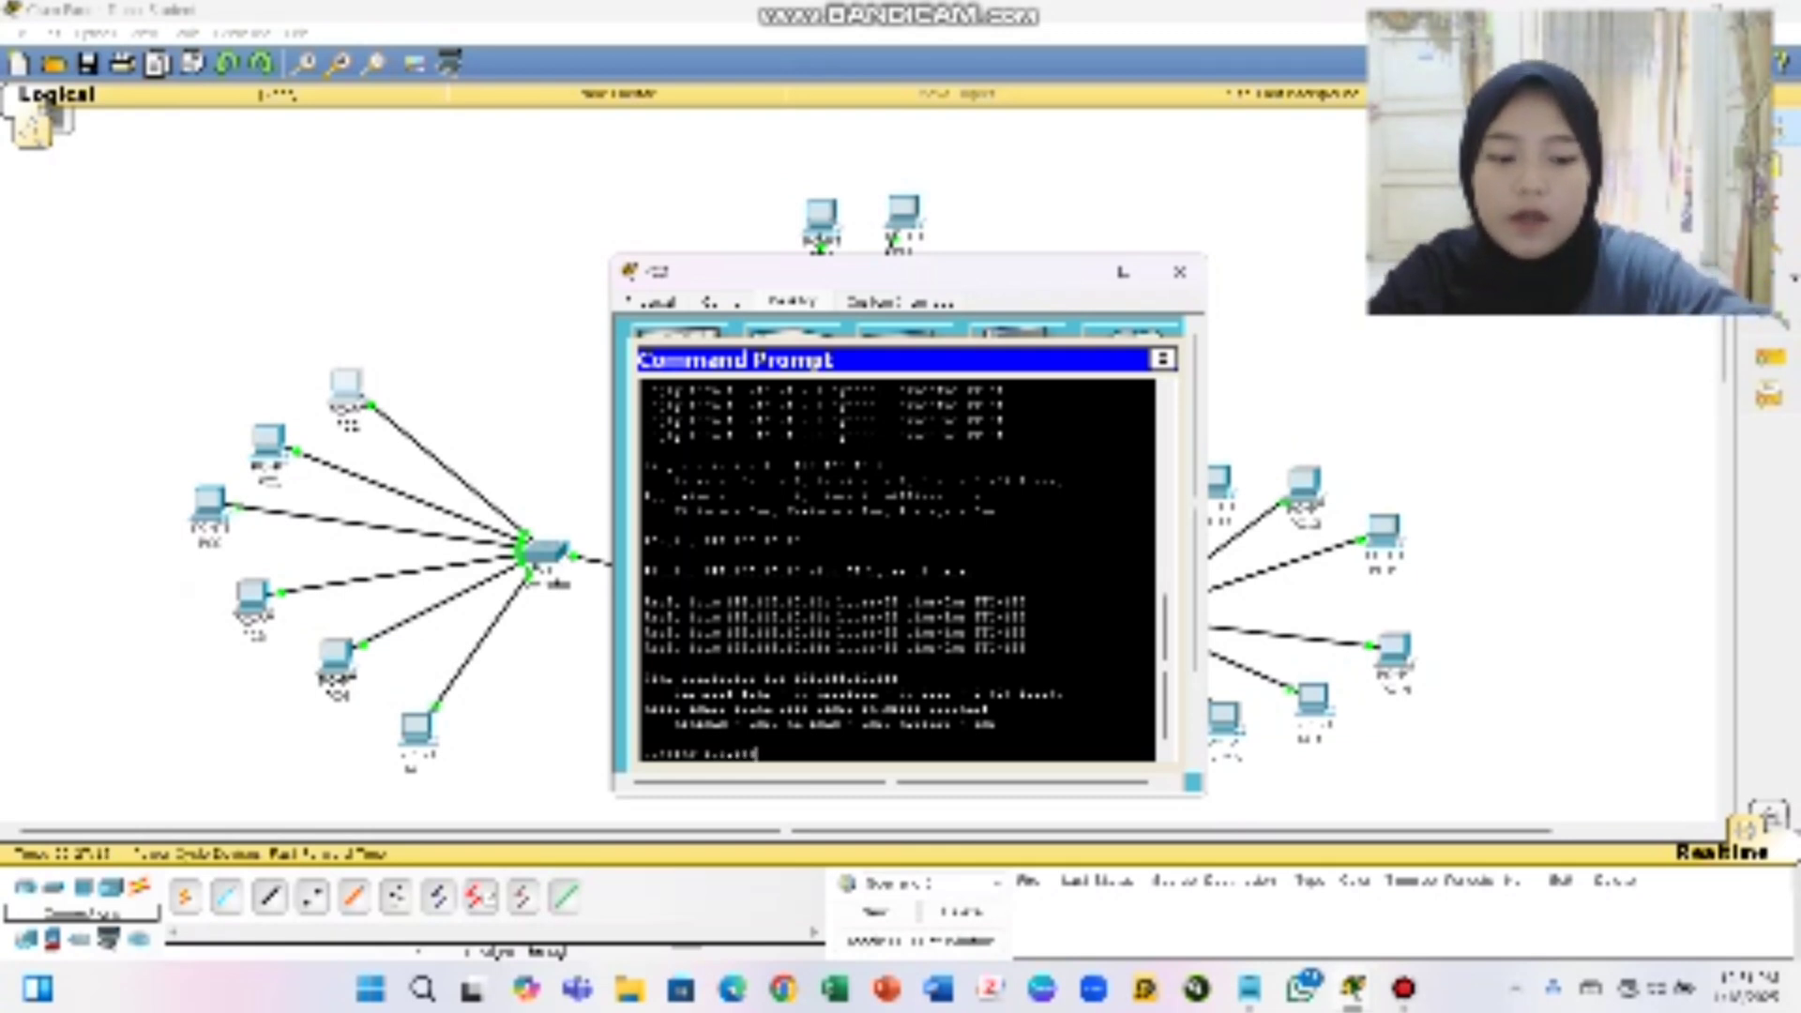
type("92")
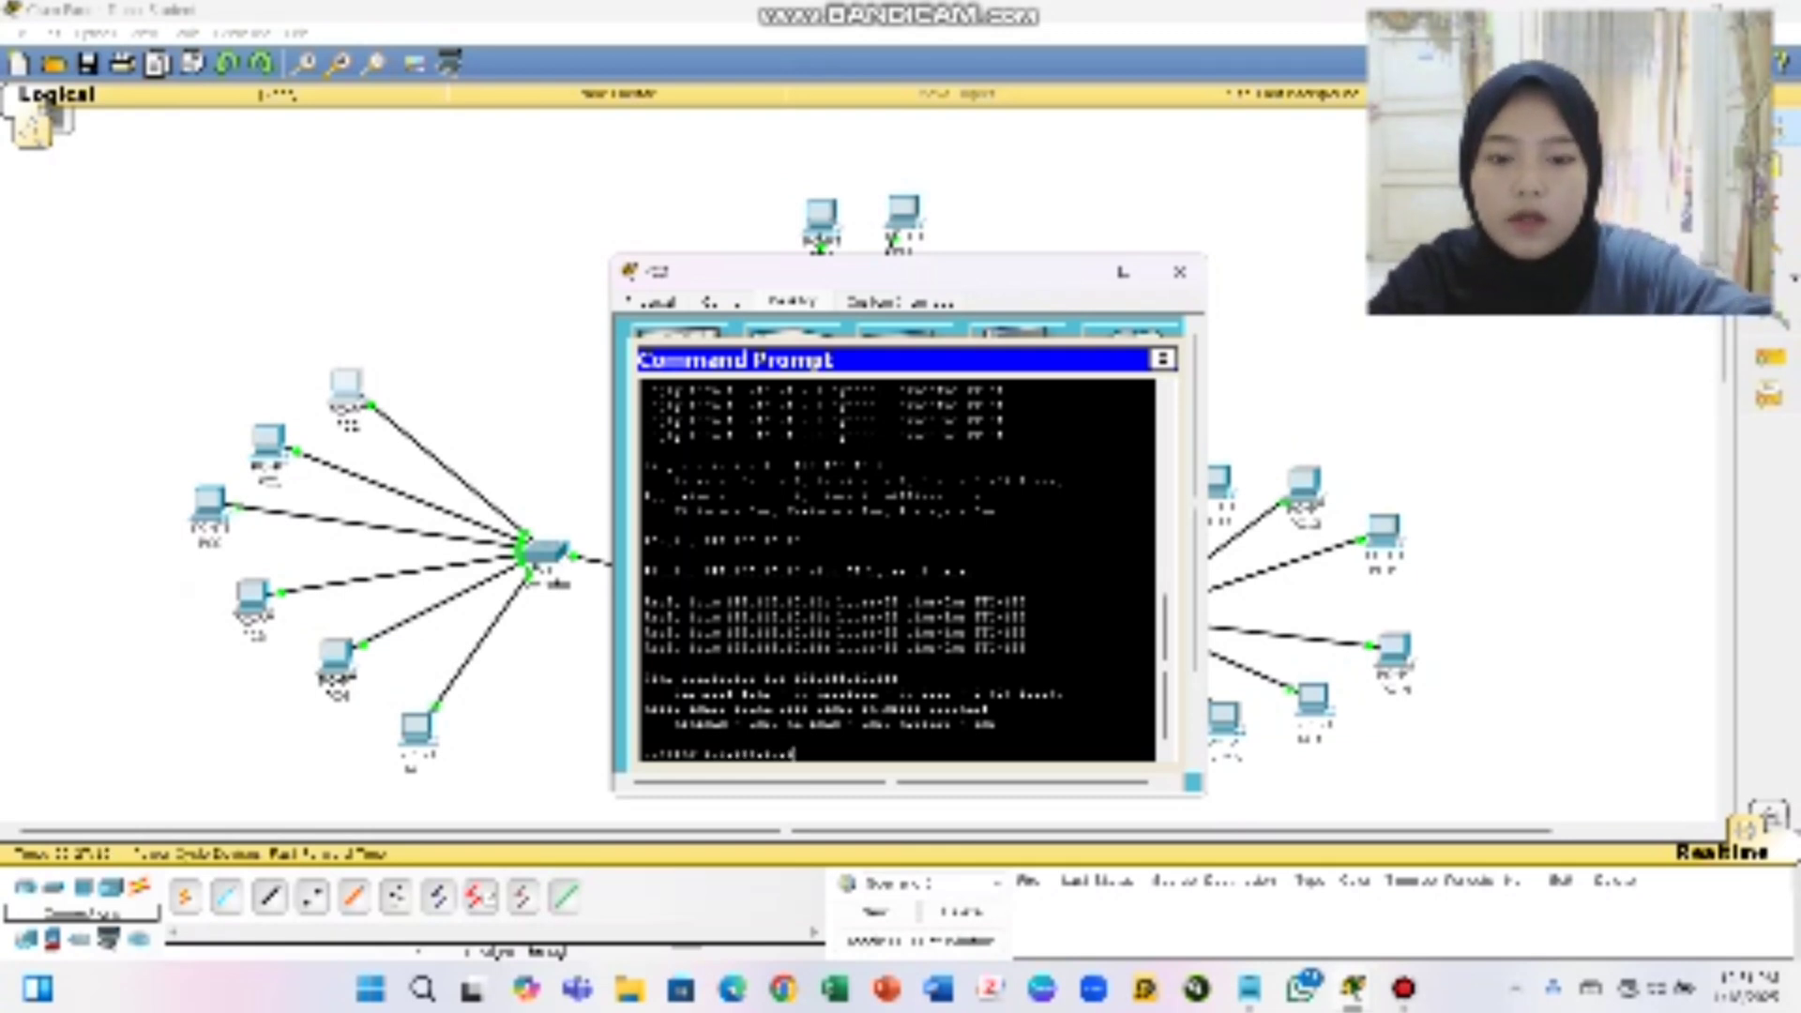
key("Return")
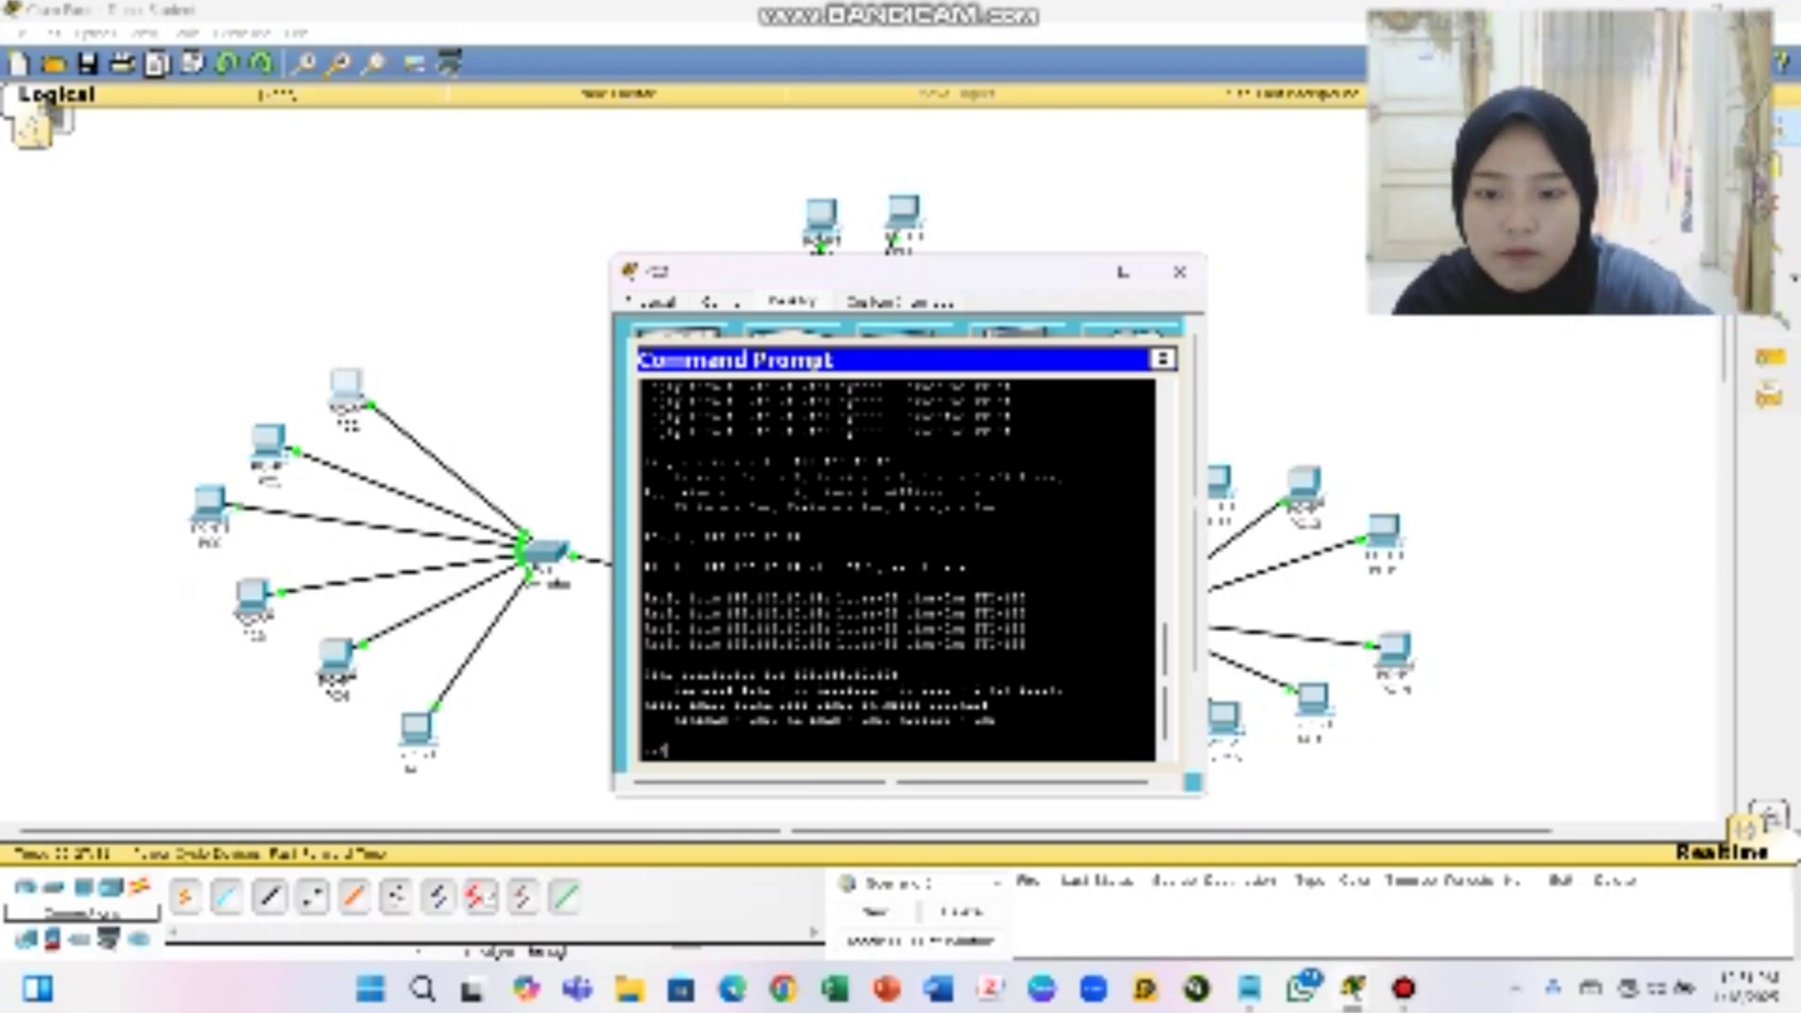
scroll(899, 569, "up", 1)
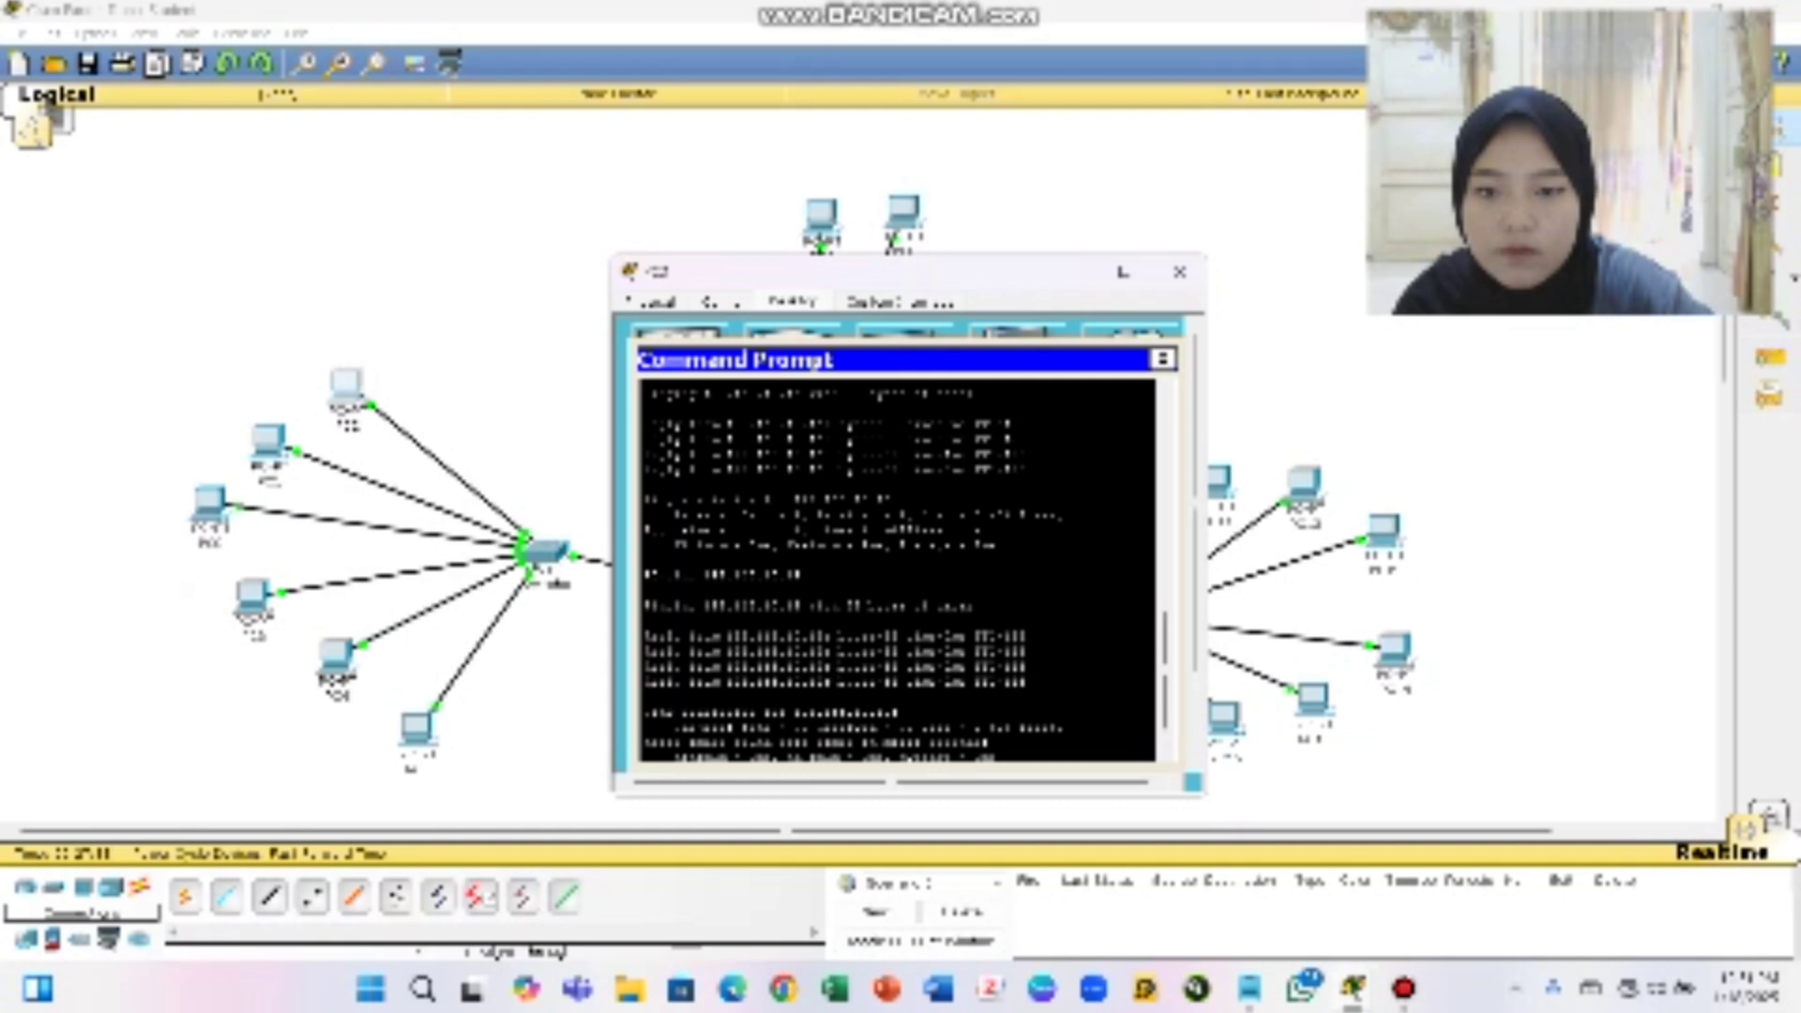
scroll(898, 569, "down", 1)
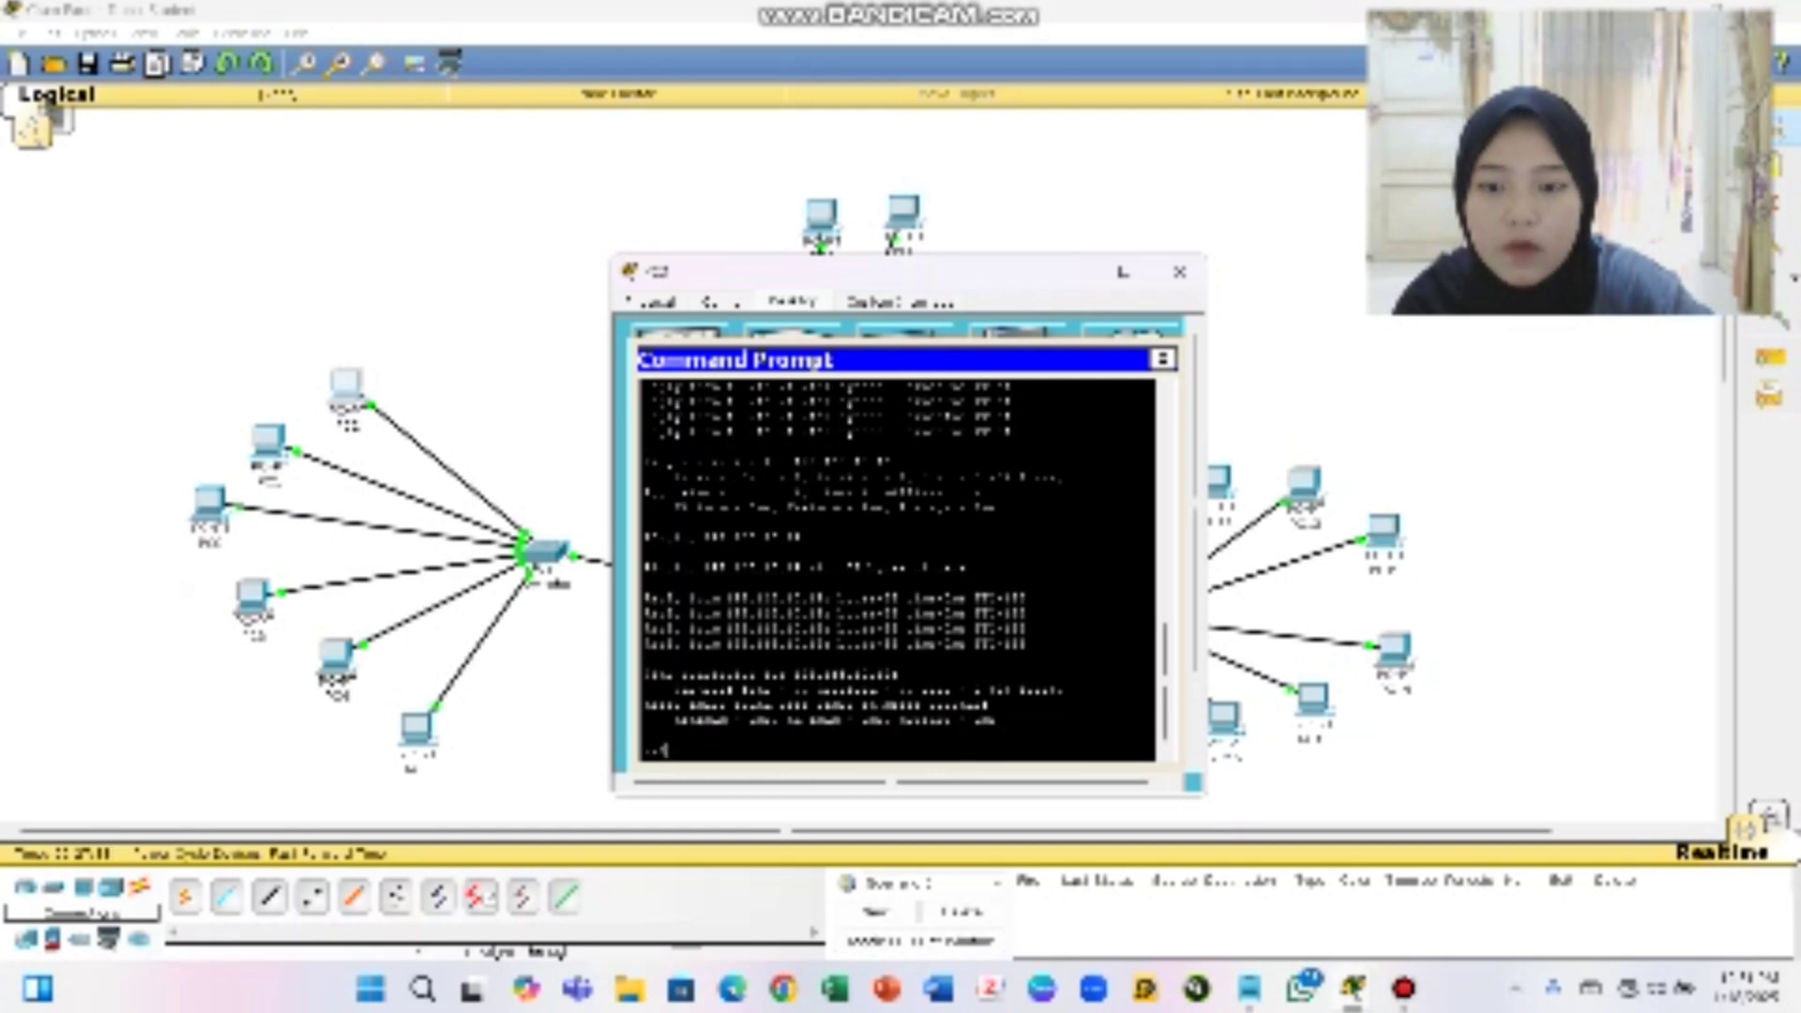
Ping 192.168.10.11 from the same PC's command prompt to test connectivity
type("ping 192")
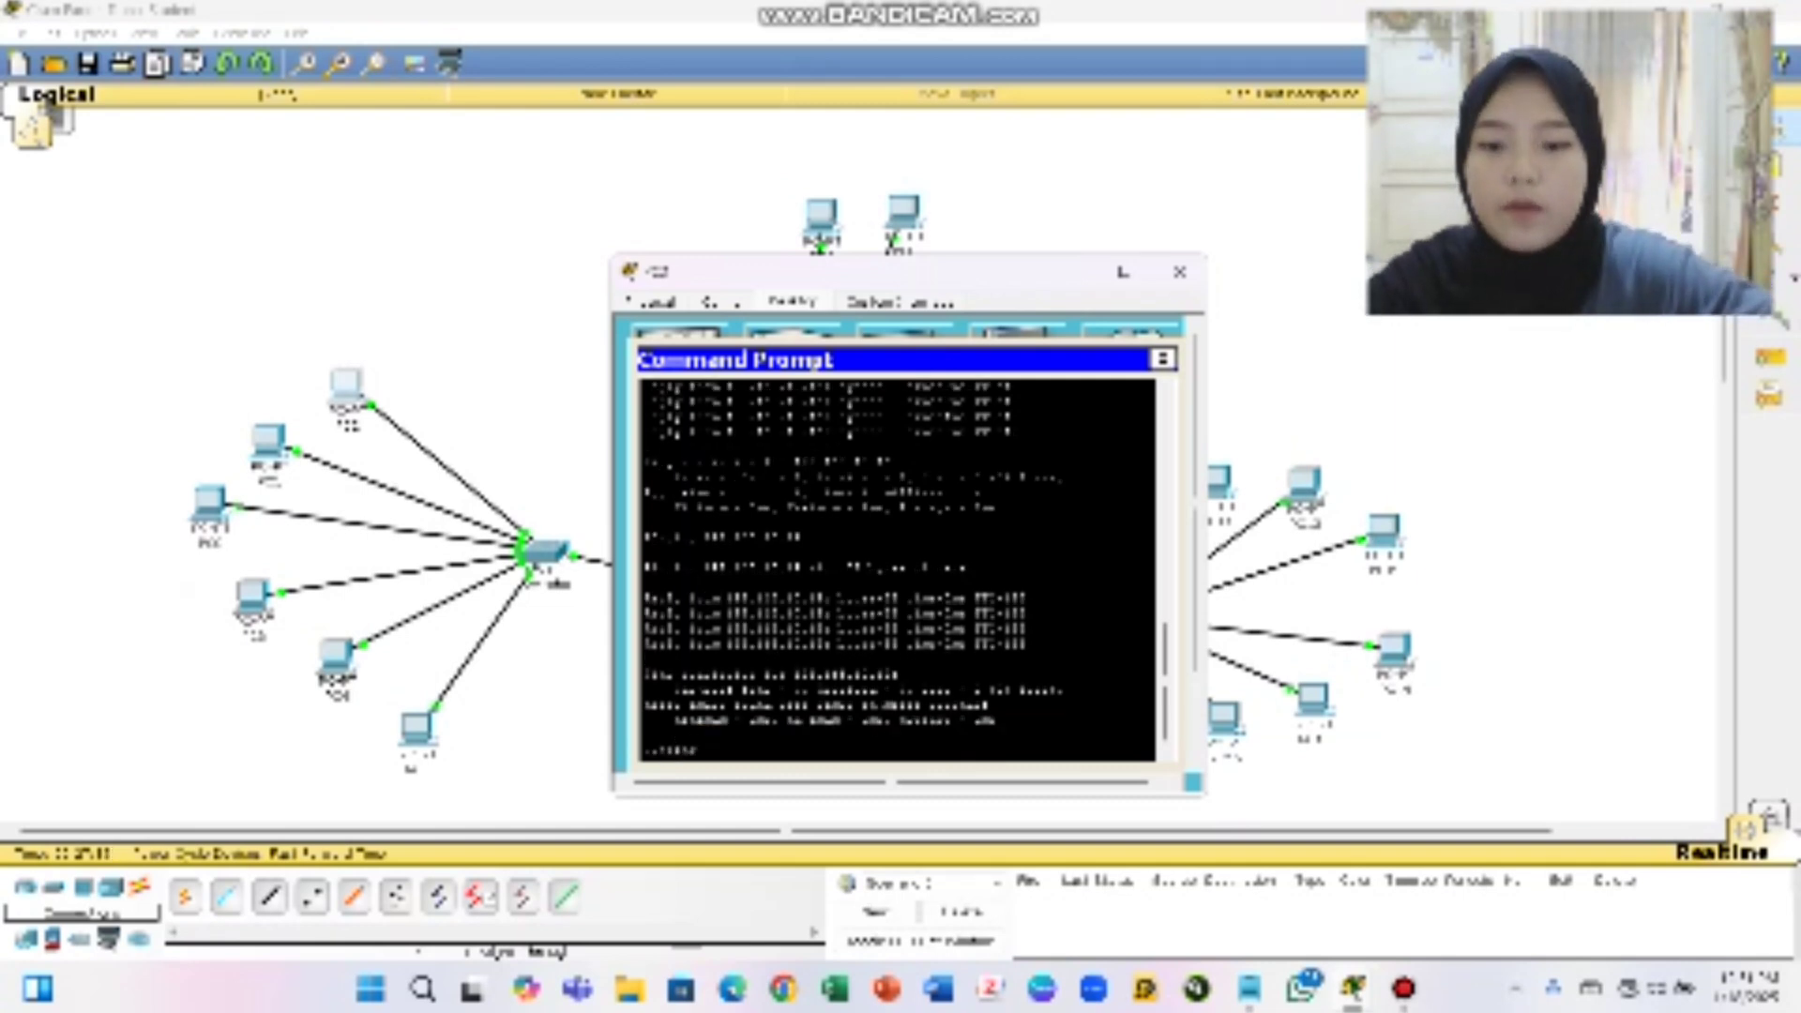
type(".168.")
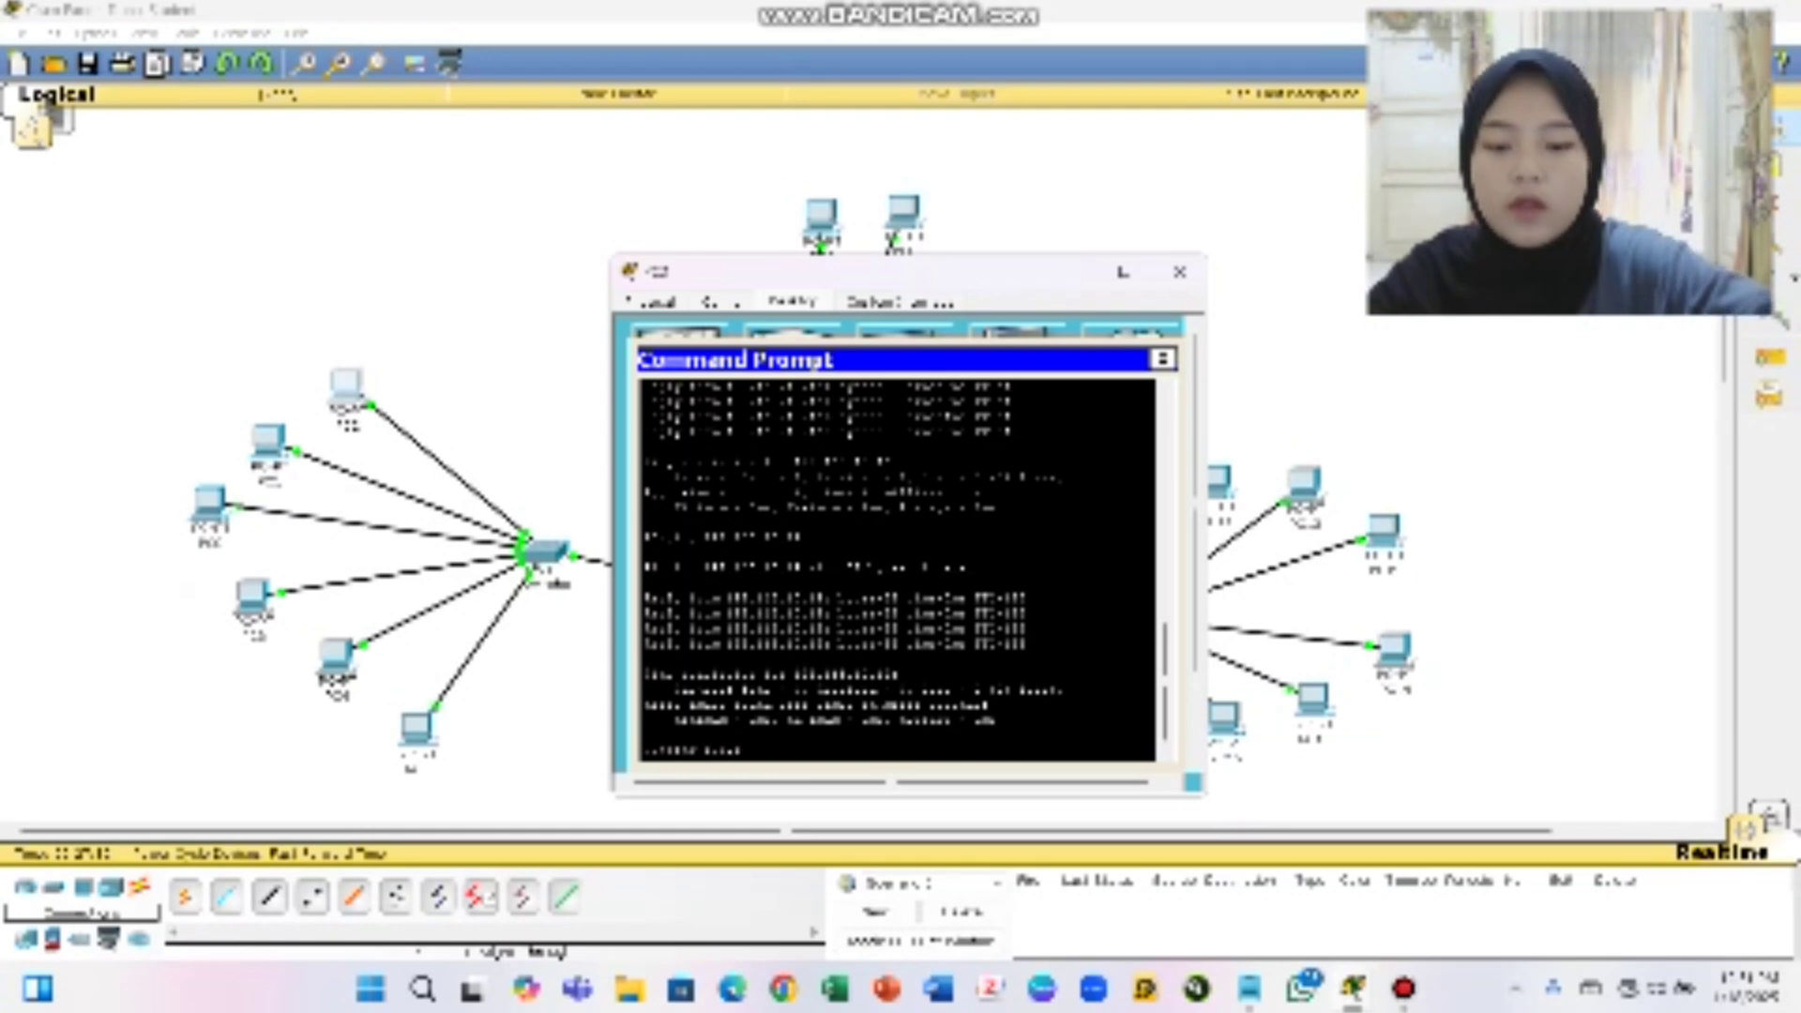
type("10")
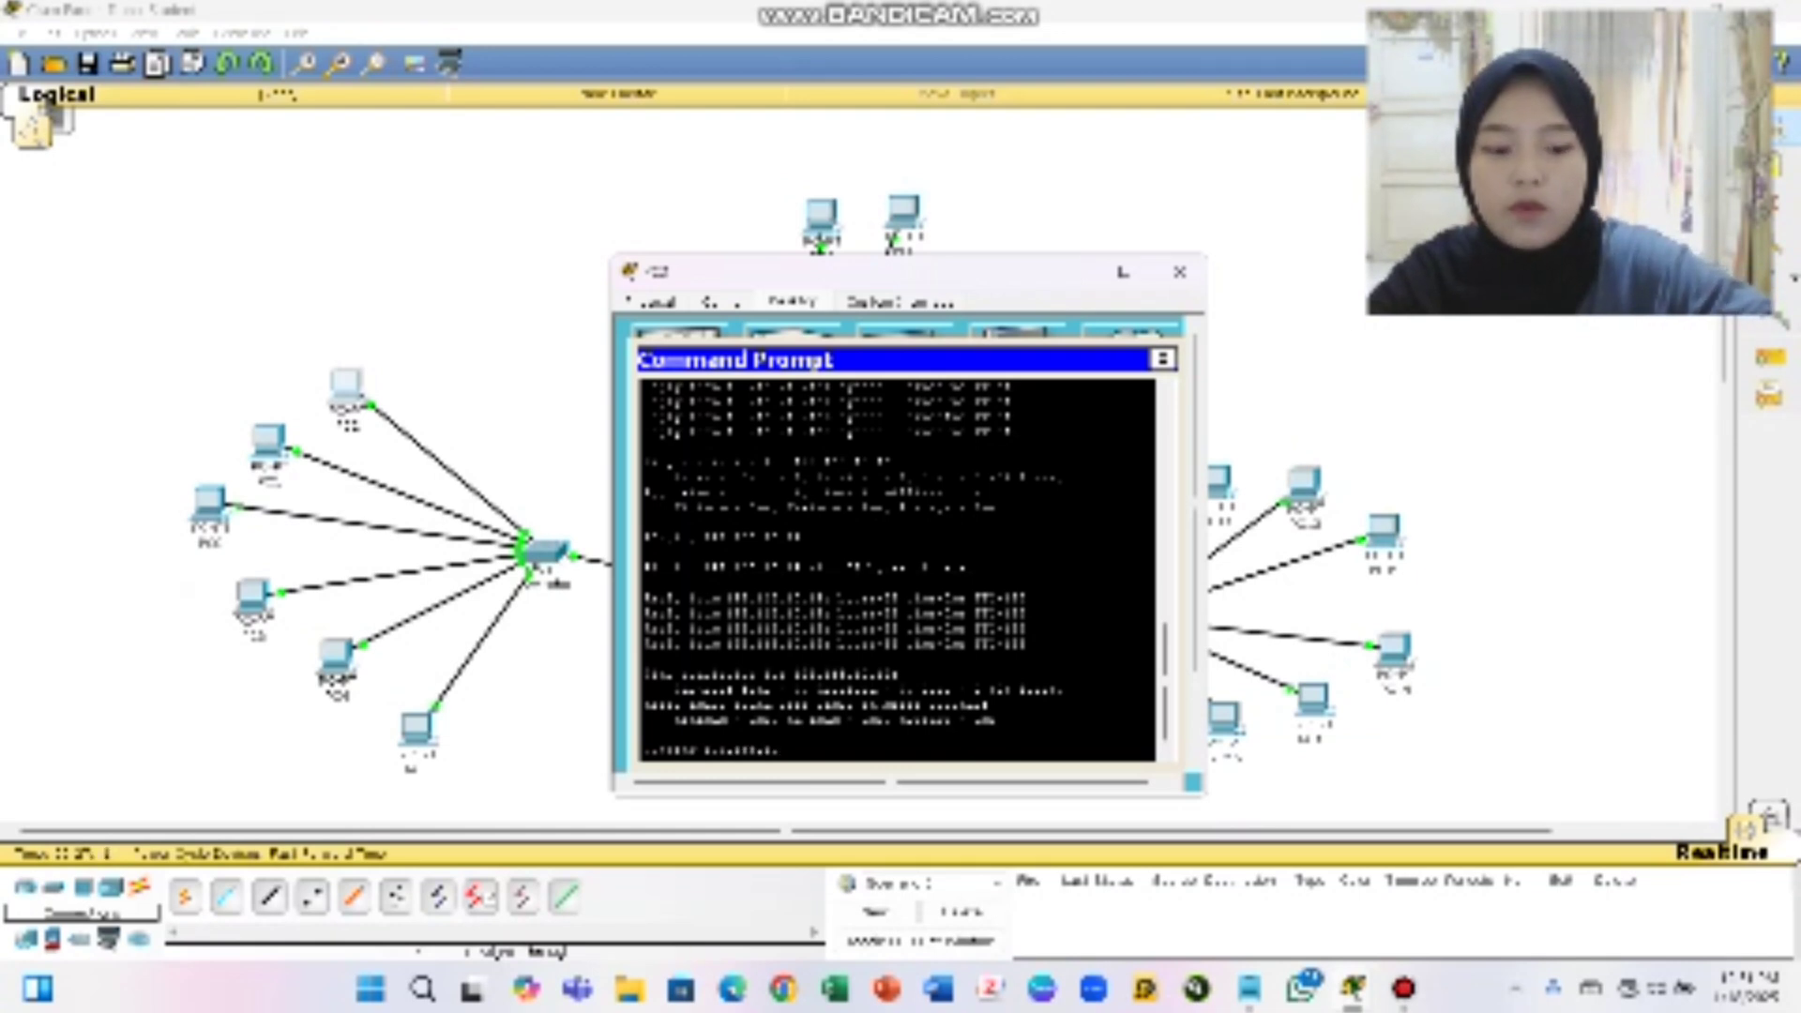
type(".11")
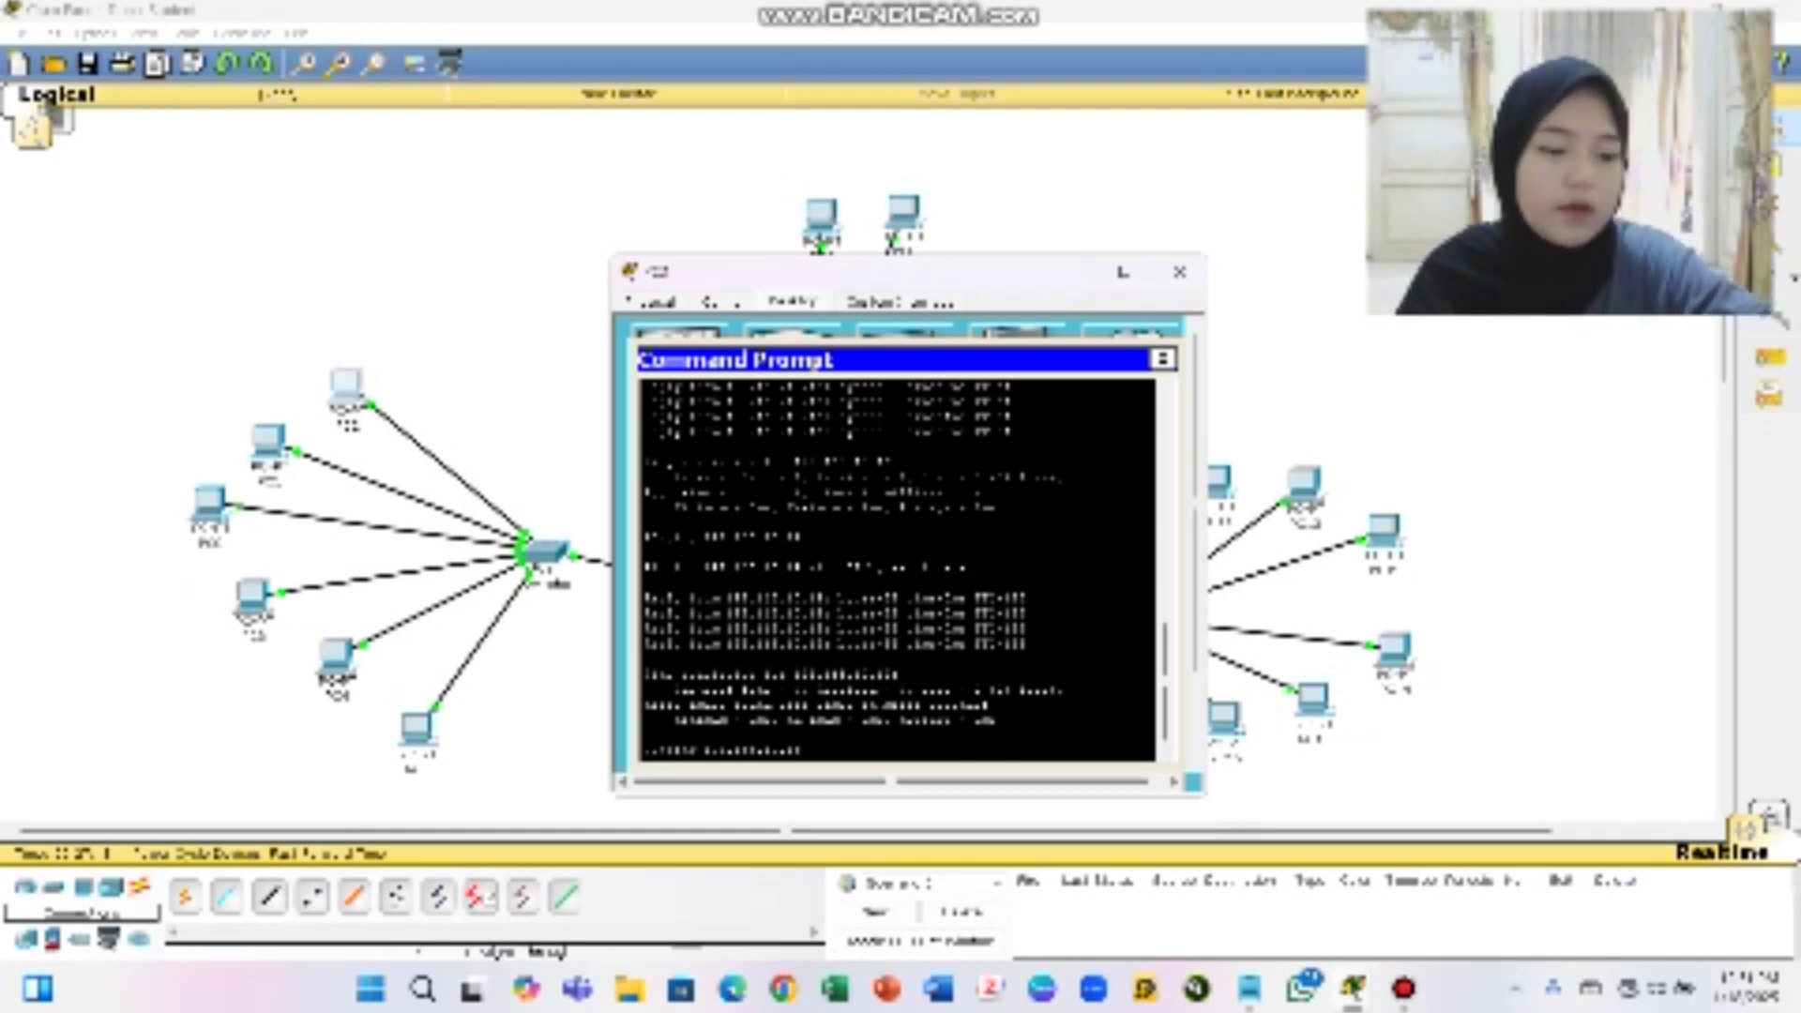
key("Return")
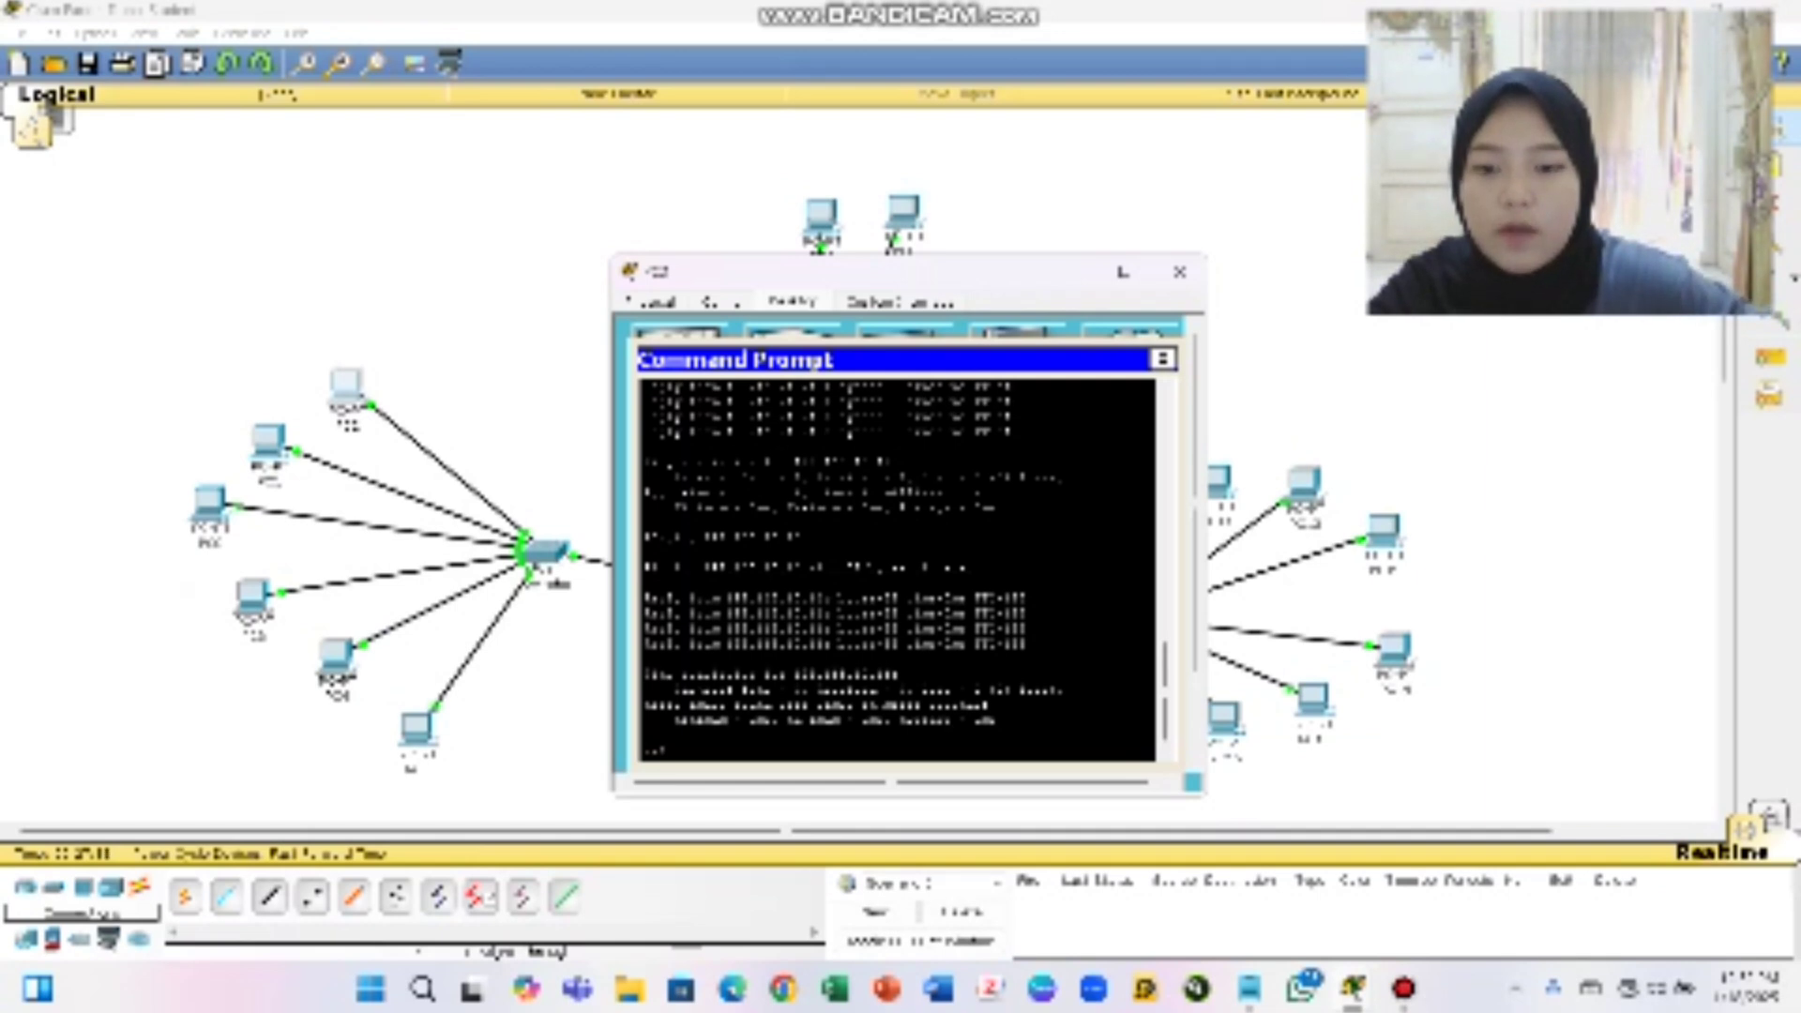
Ping 192.168.10.12 from the same PC's command prompt
type("ping")
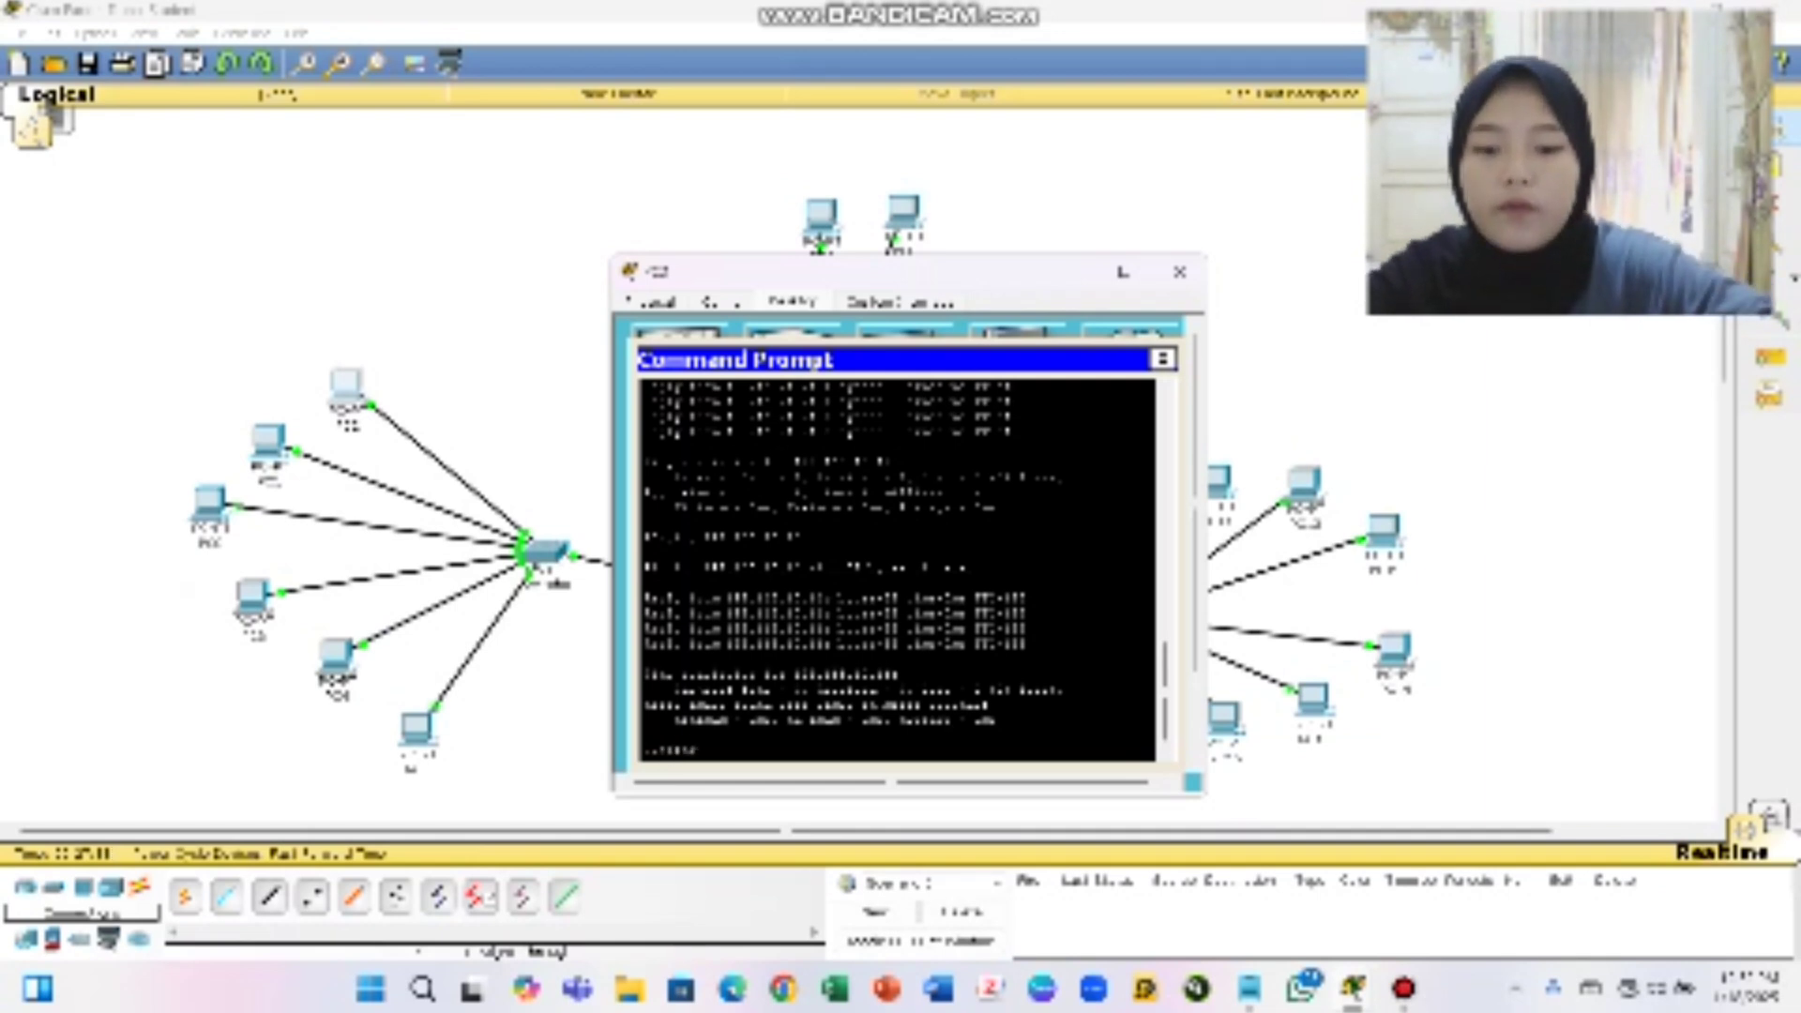
type(" 192.168")
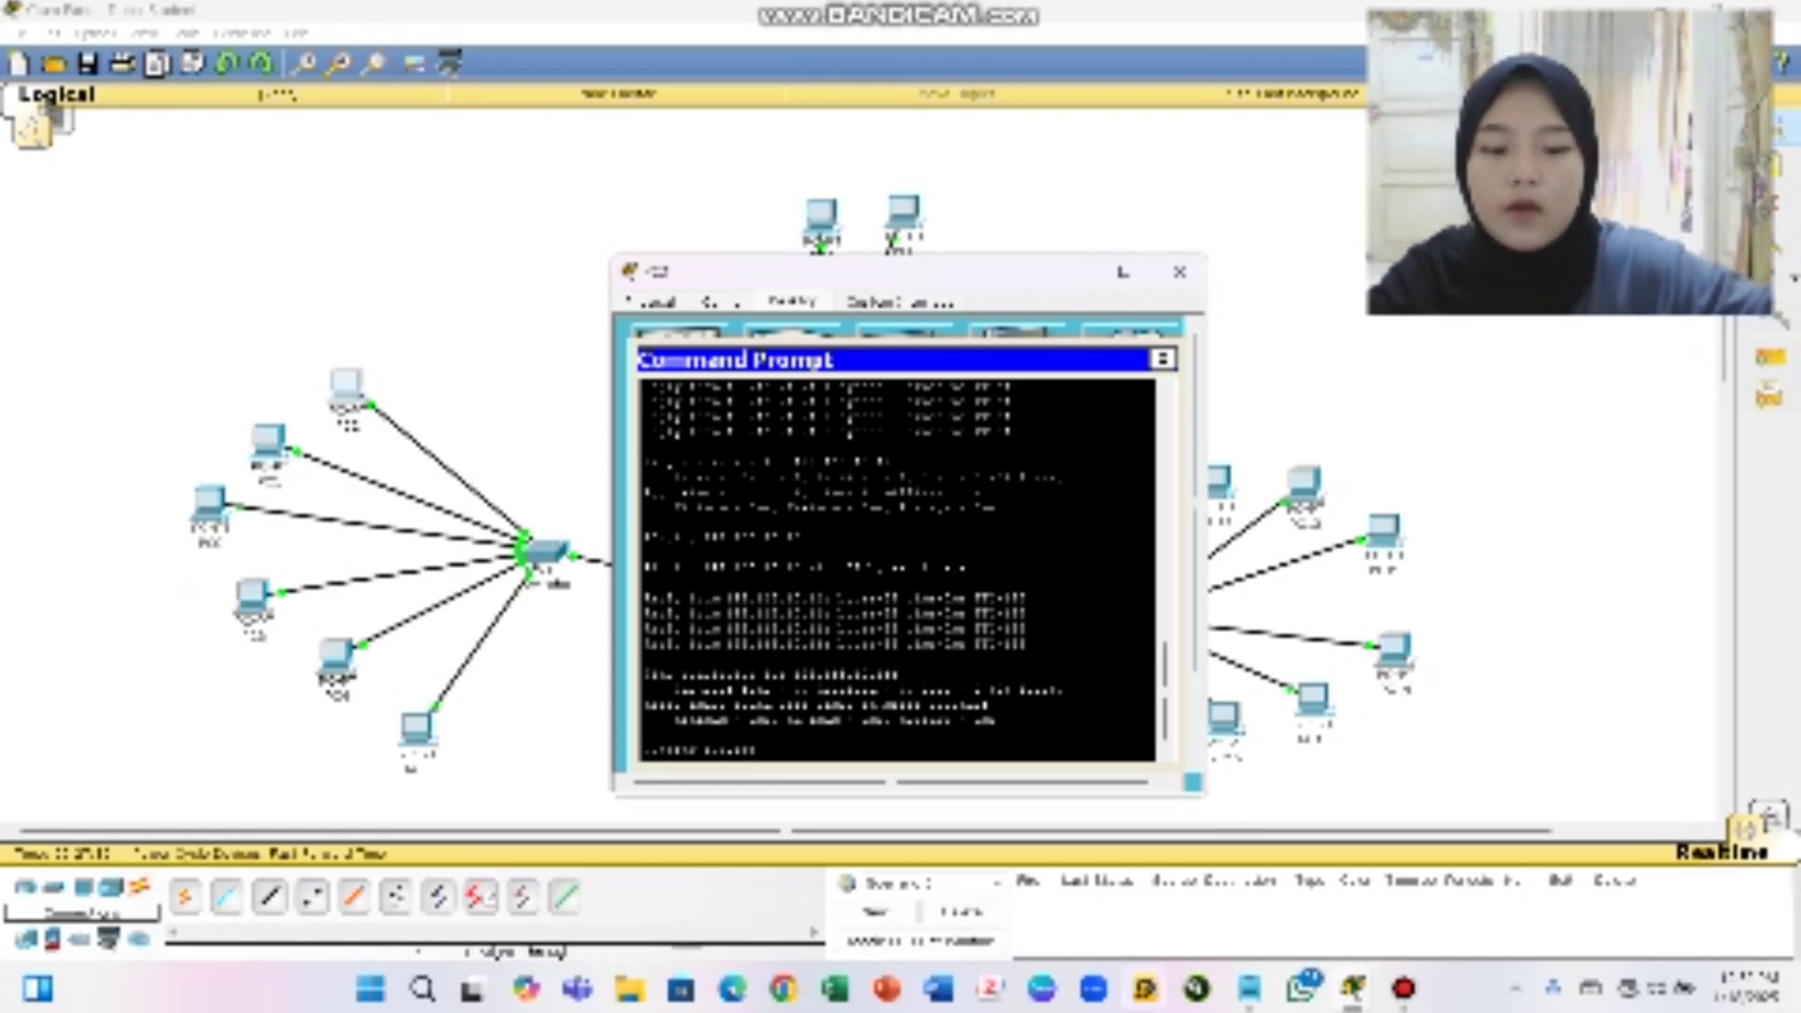
type(".10.12")
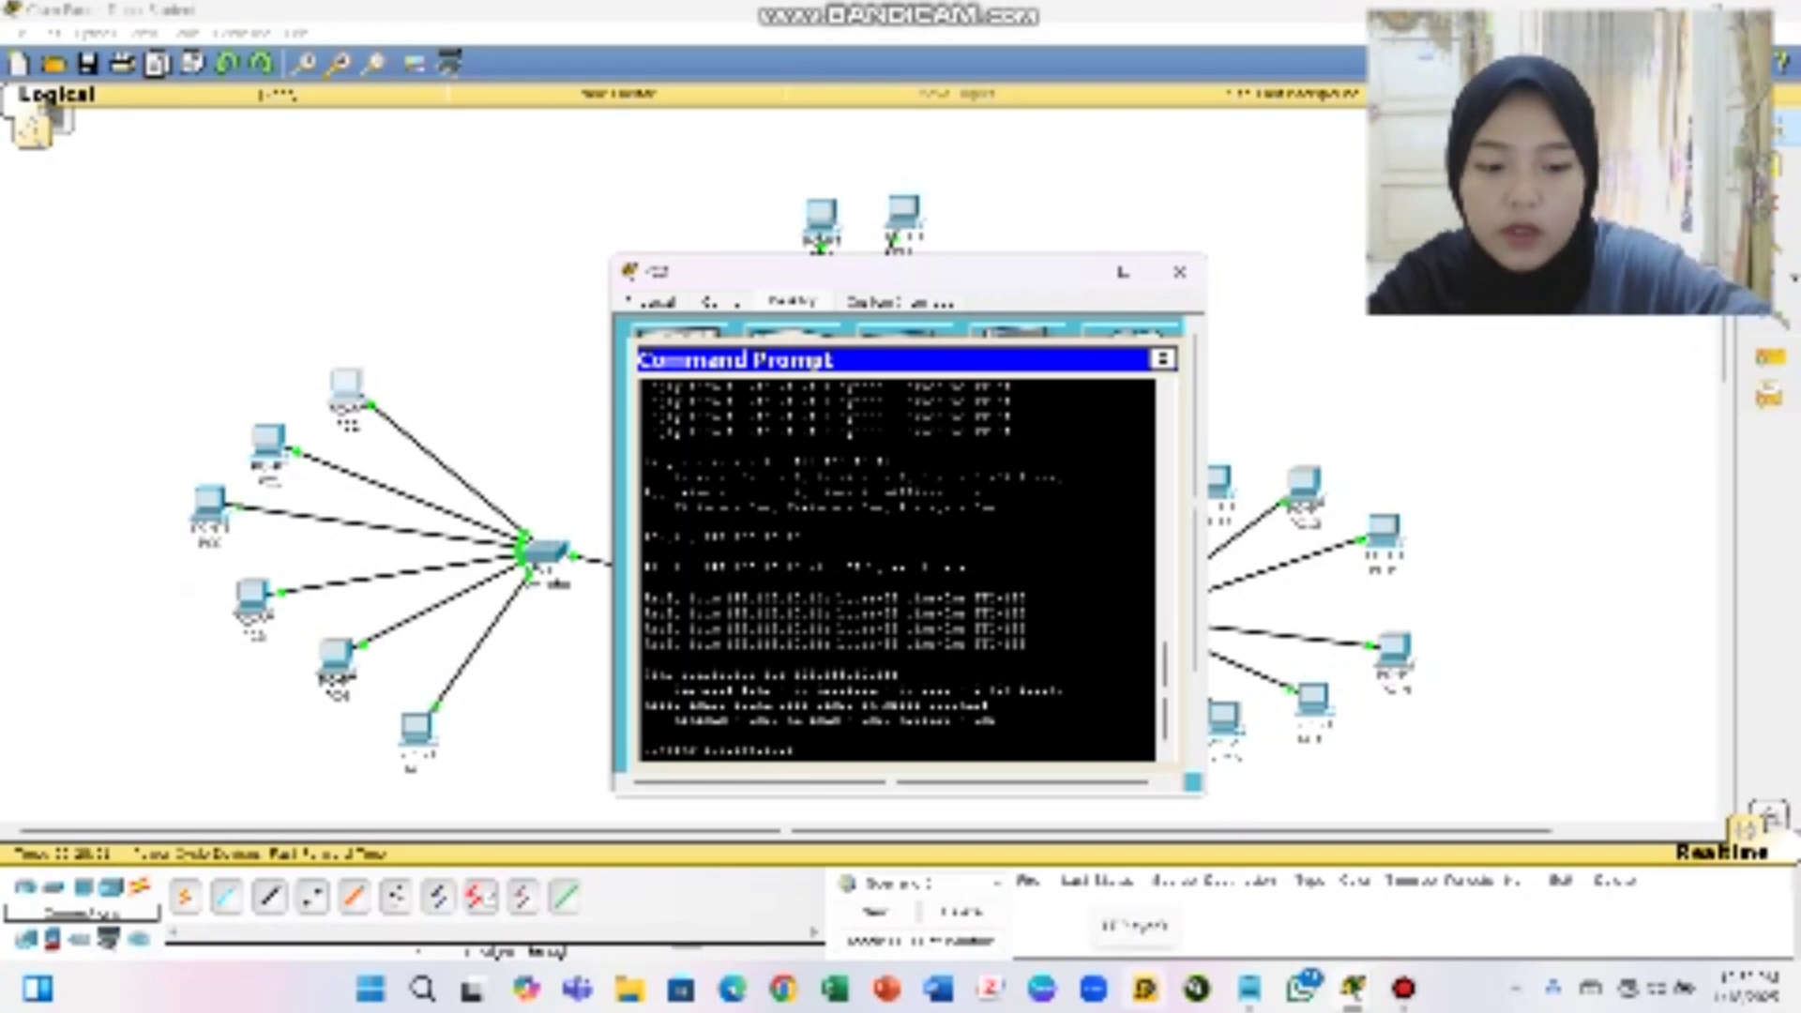
key("Return")
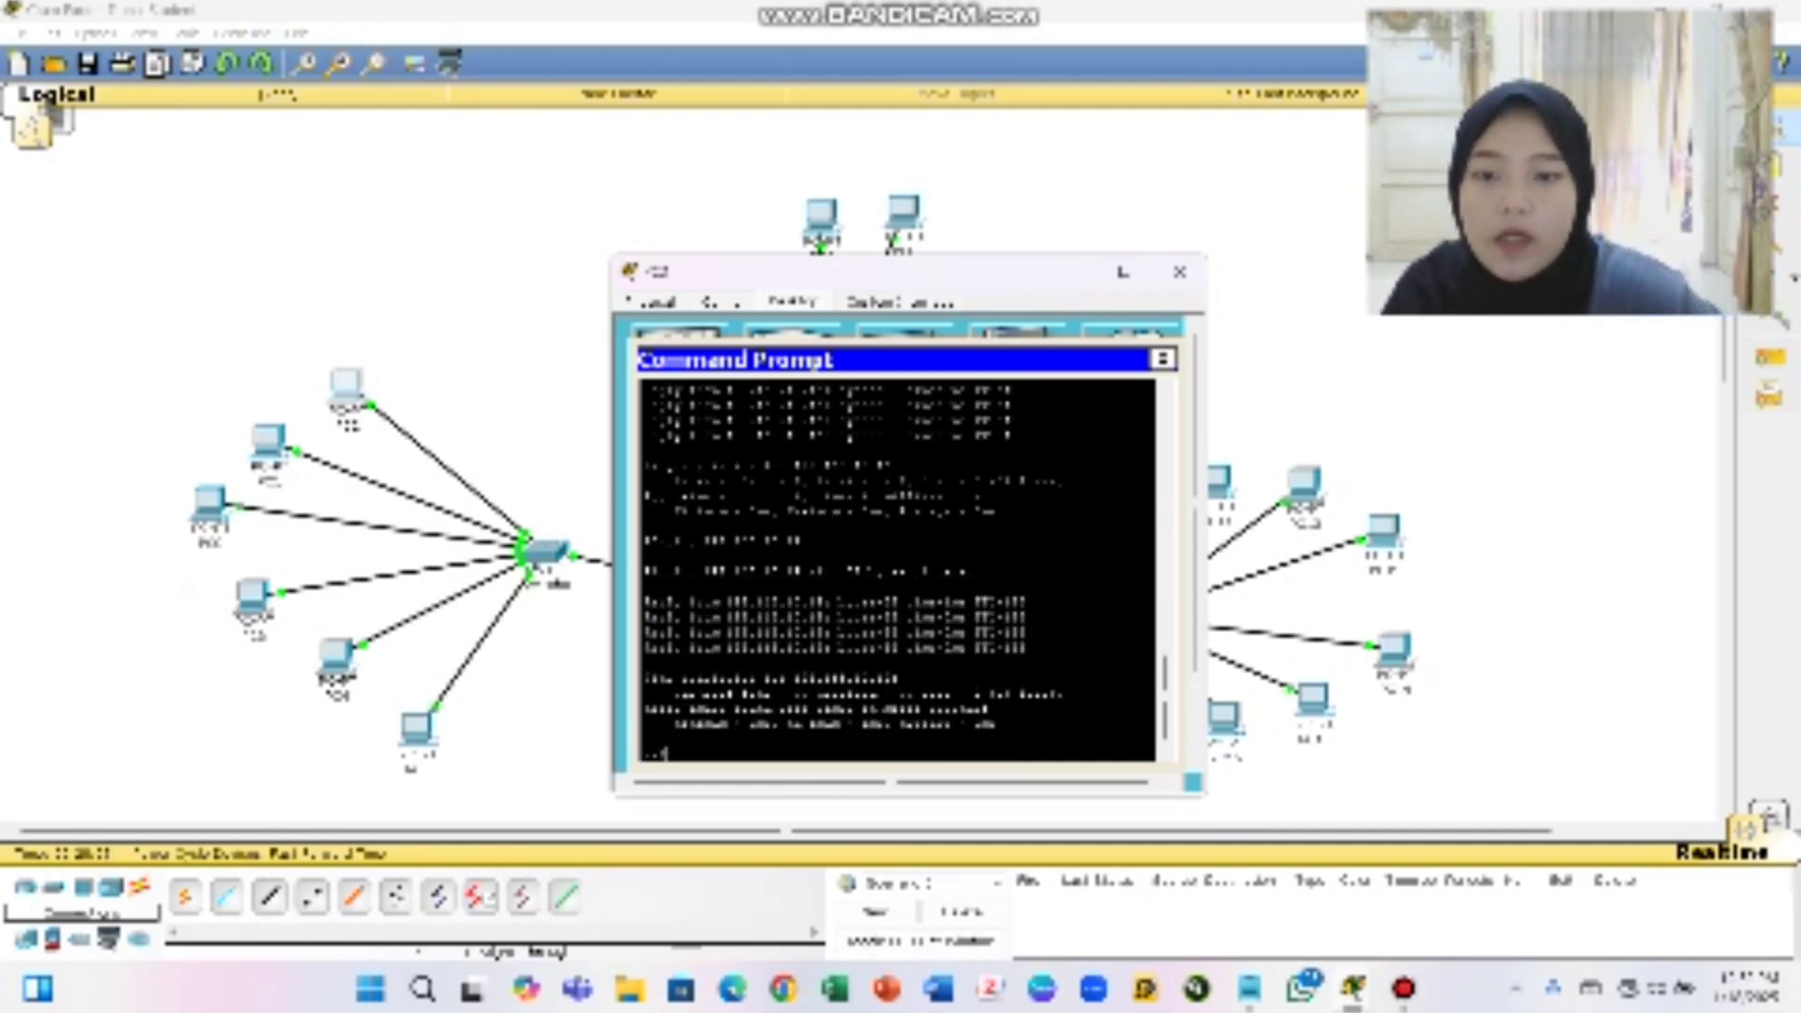
Review the replies of all pings run so far in the command prompt, and close the PC's window
scroll(898, 570, "up", 15)
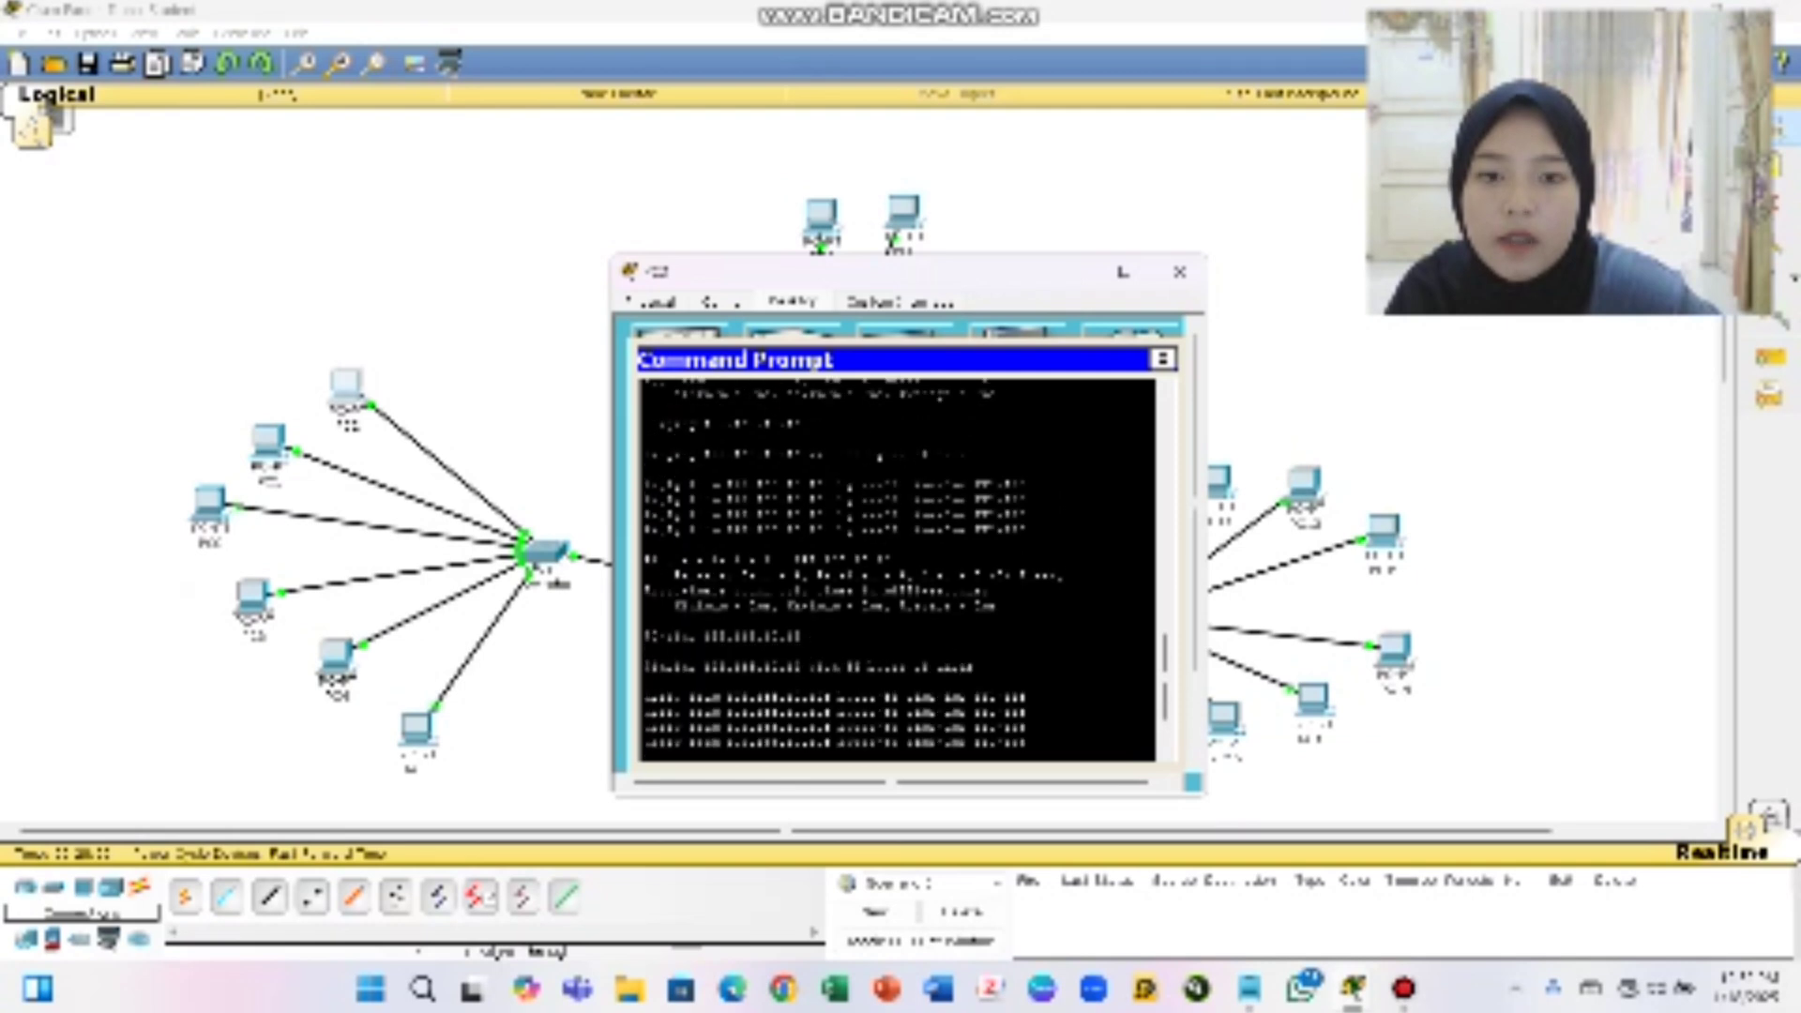
scroll(897, 570, "up", 8)
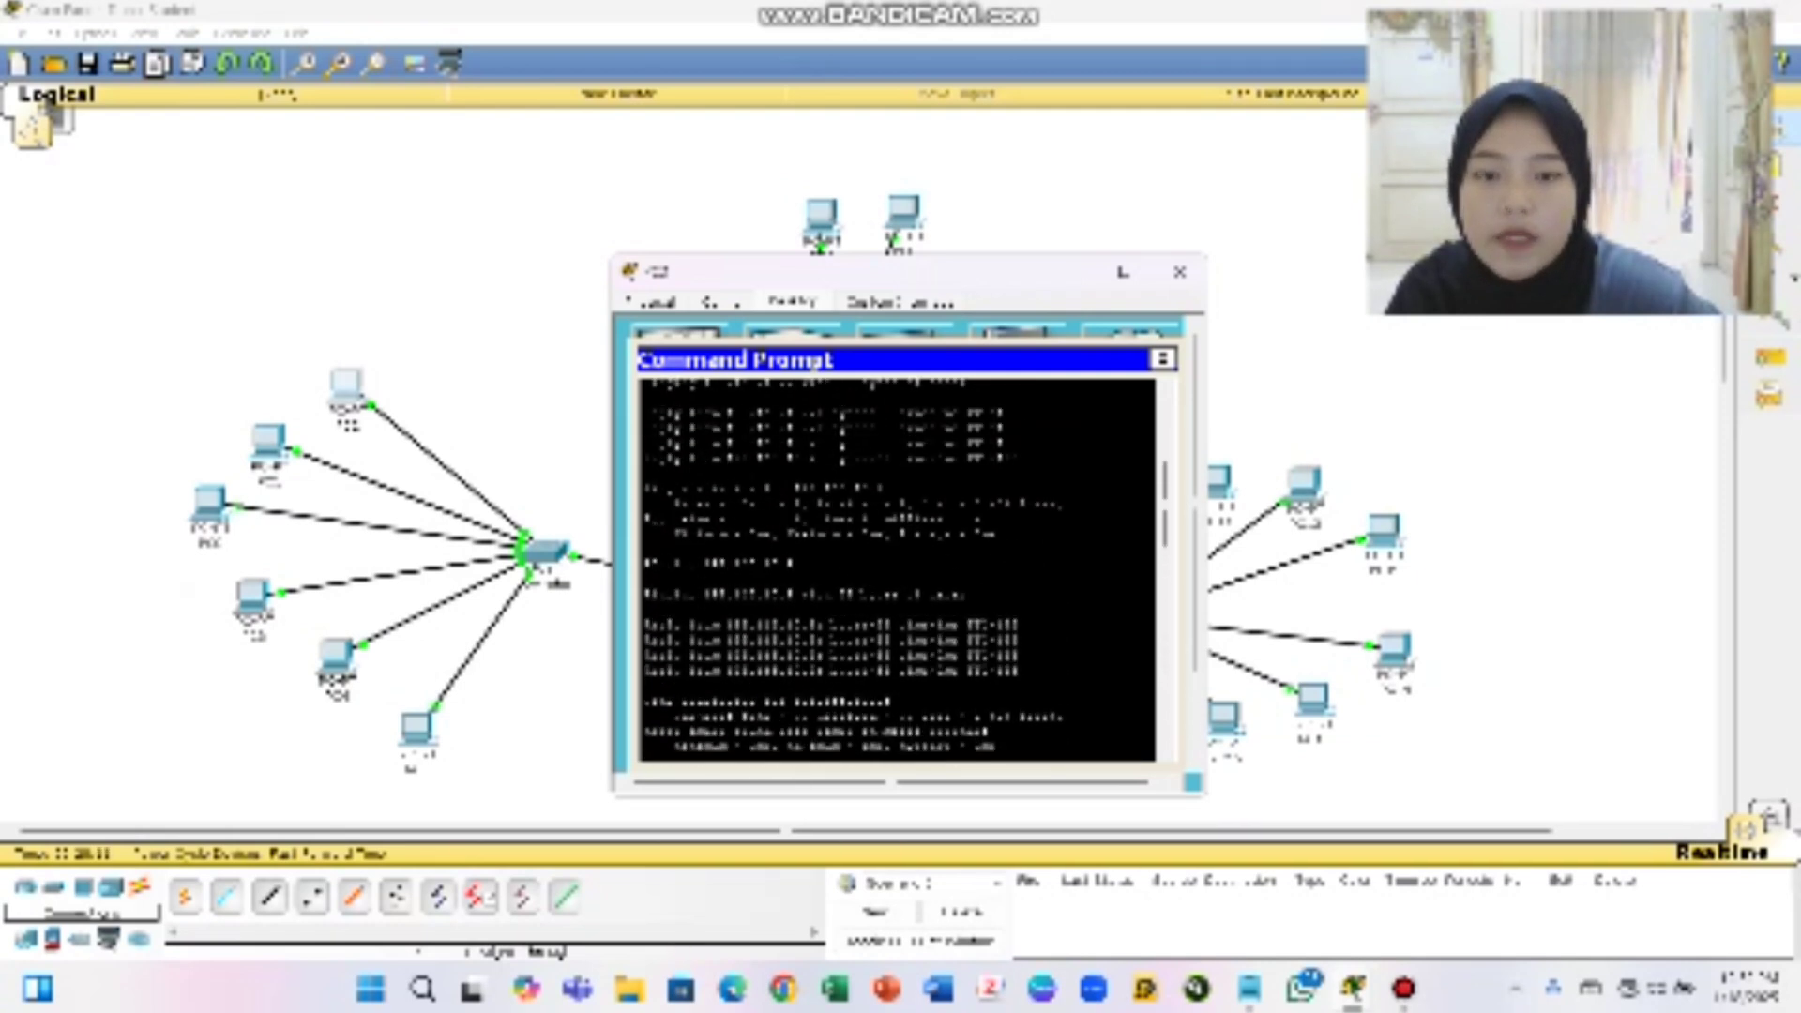
scroll(897, 571, "down", 8)
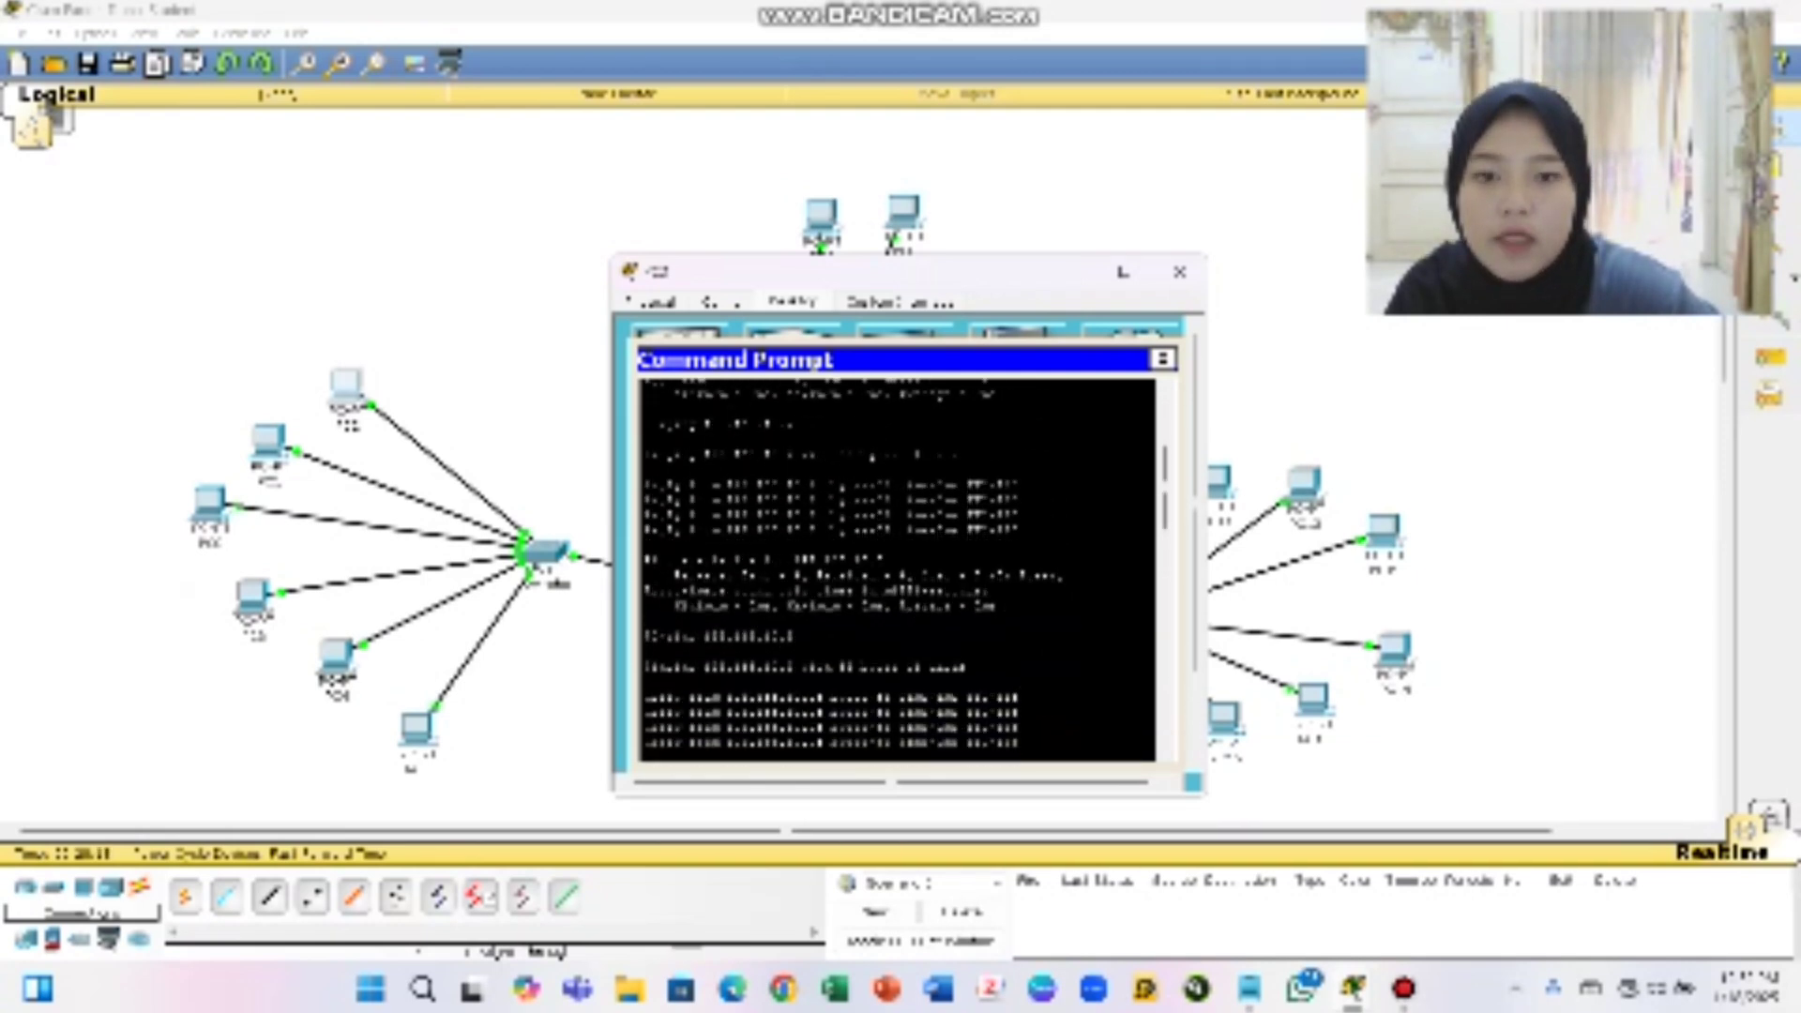
scroll(898, 570, "down", 7)
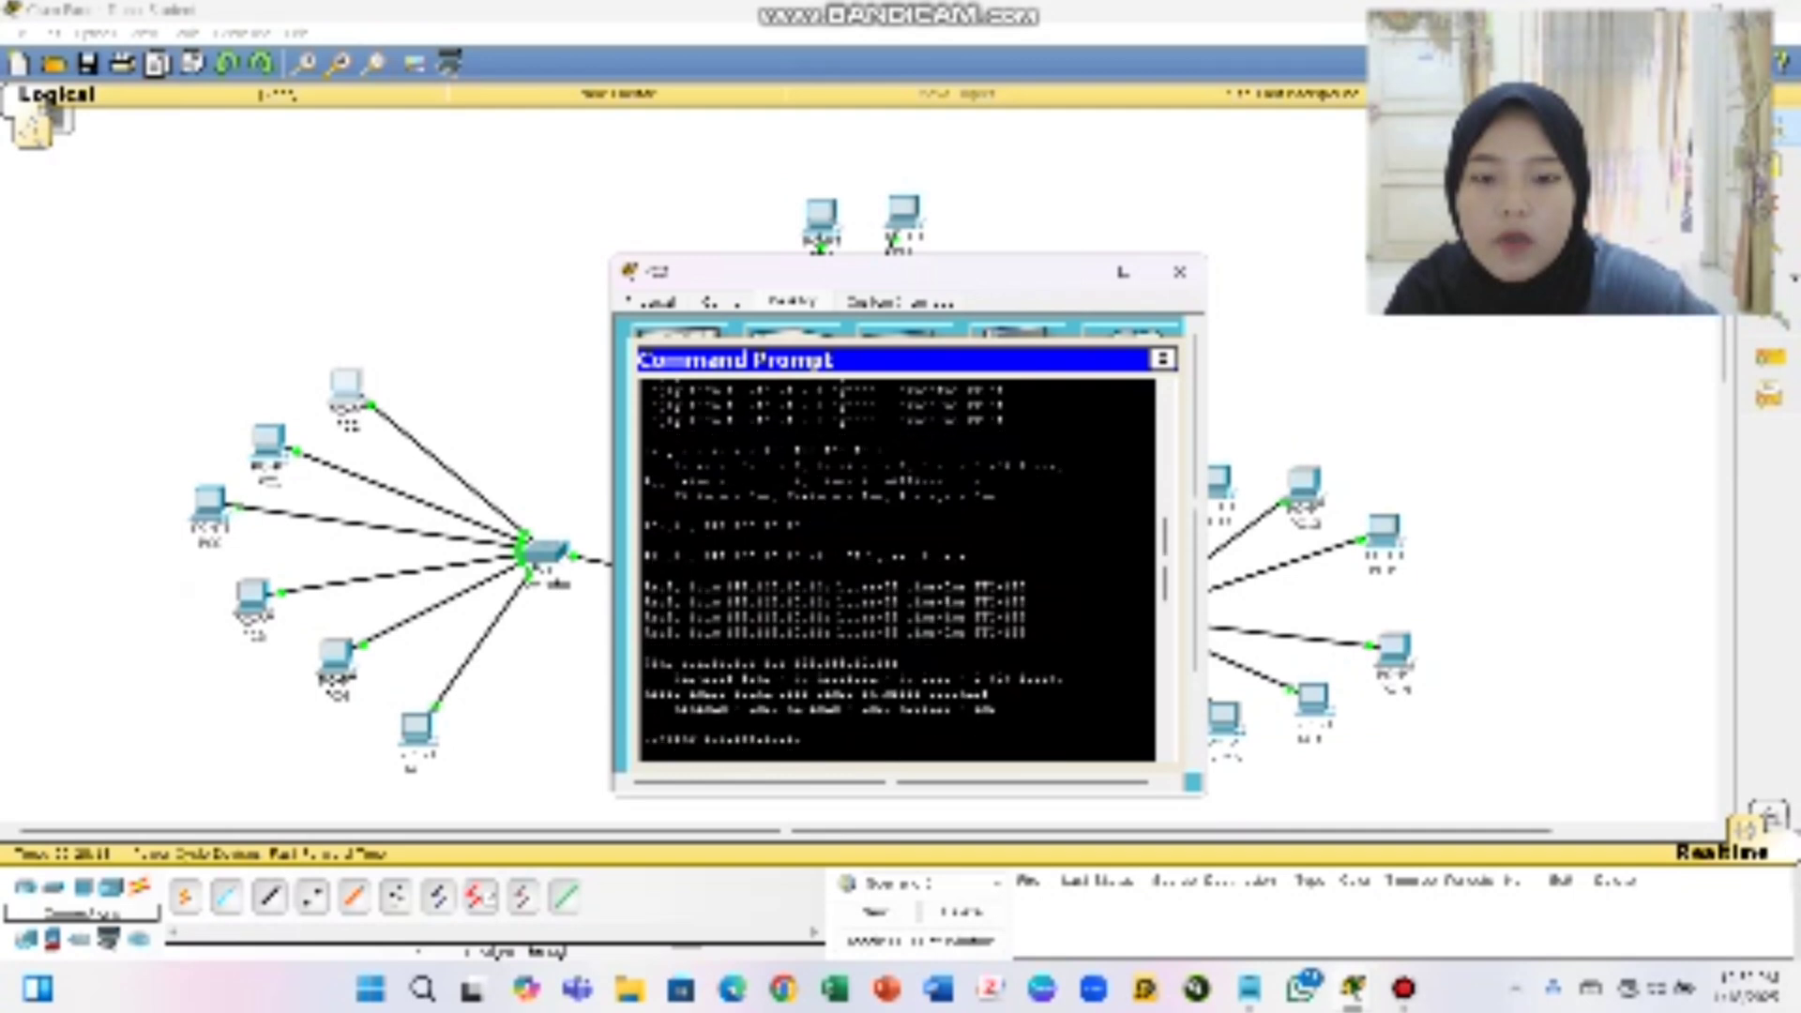
scroll(897, 570, "down", 3)
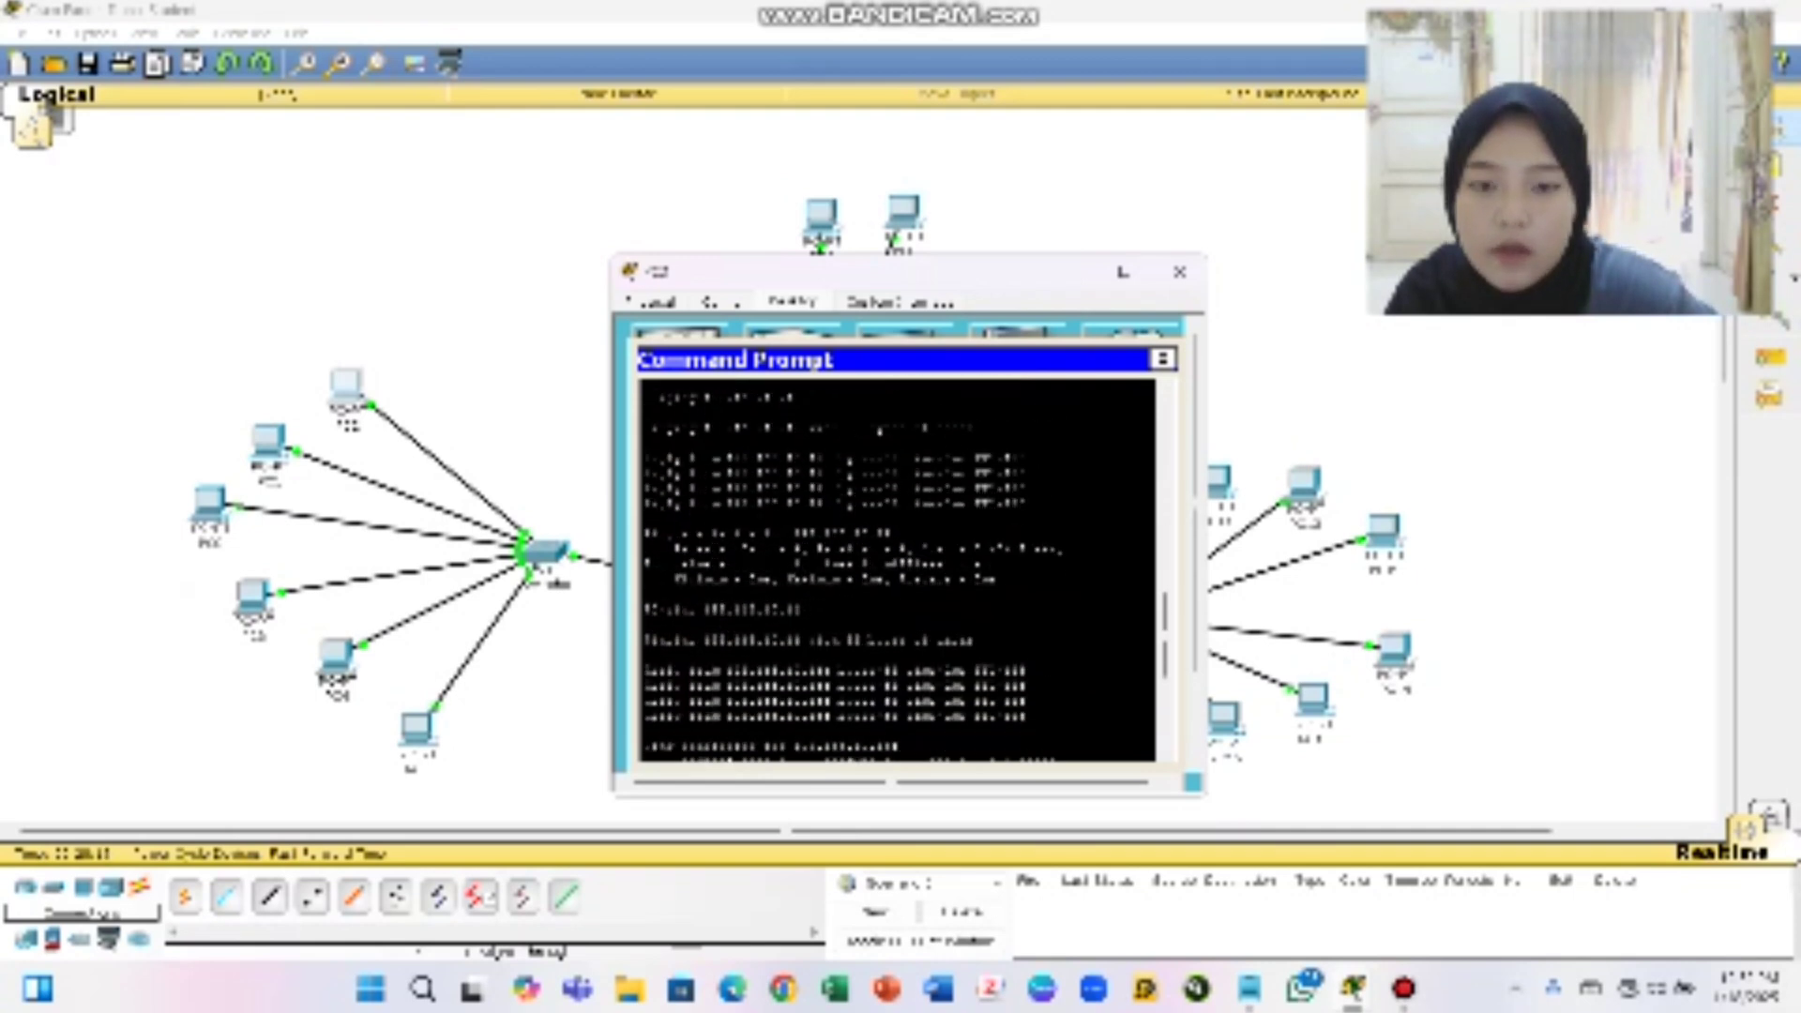
scroll(897, 570, "down", 4)
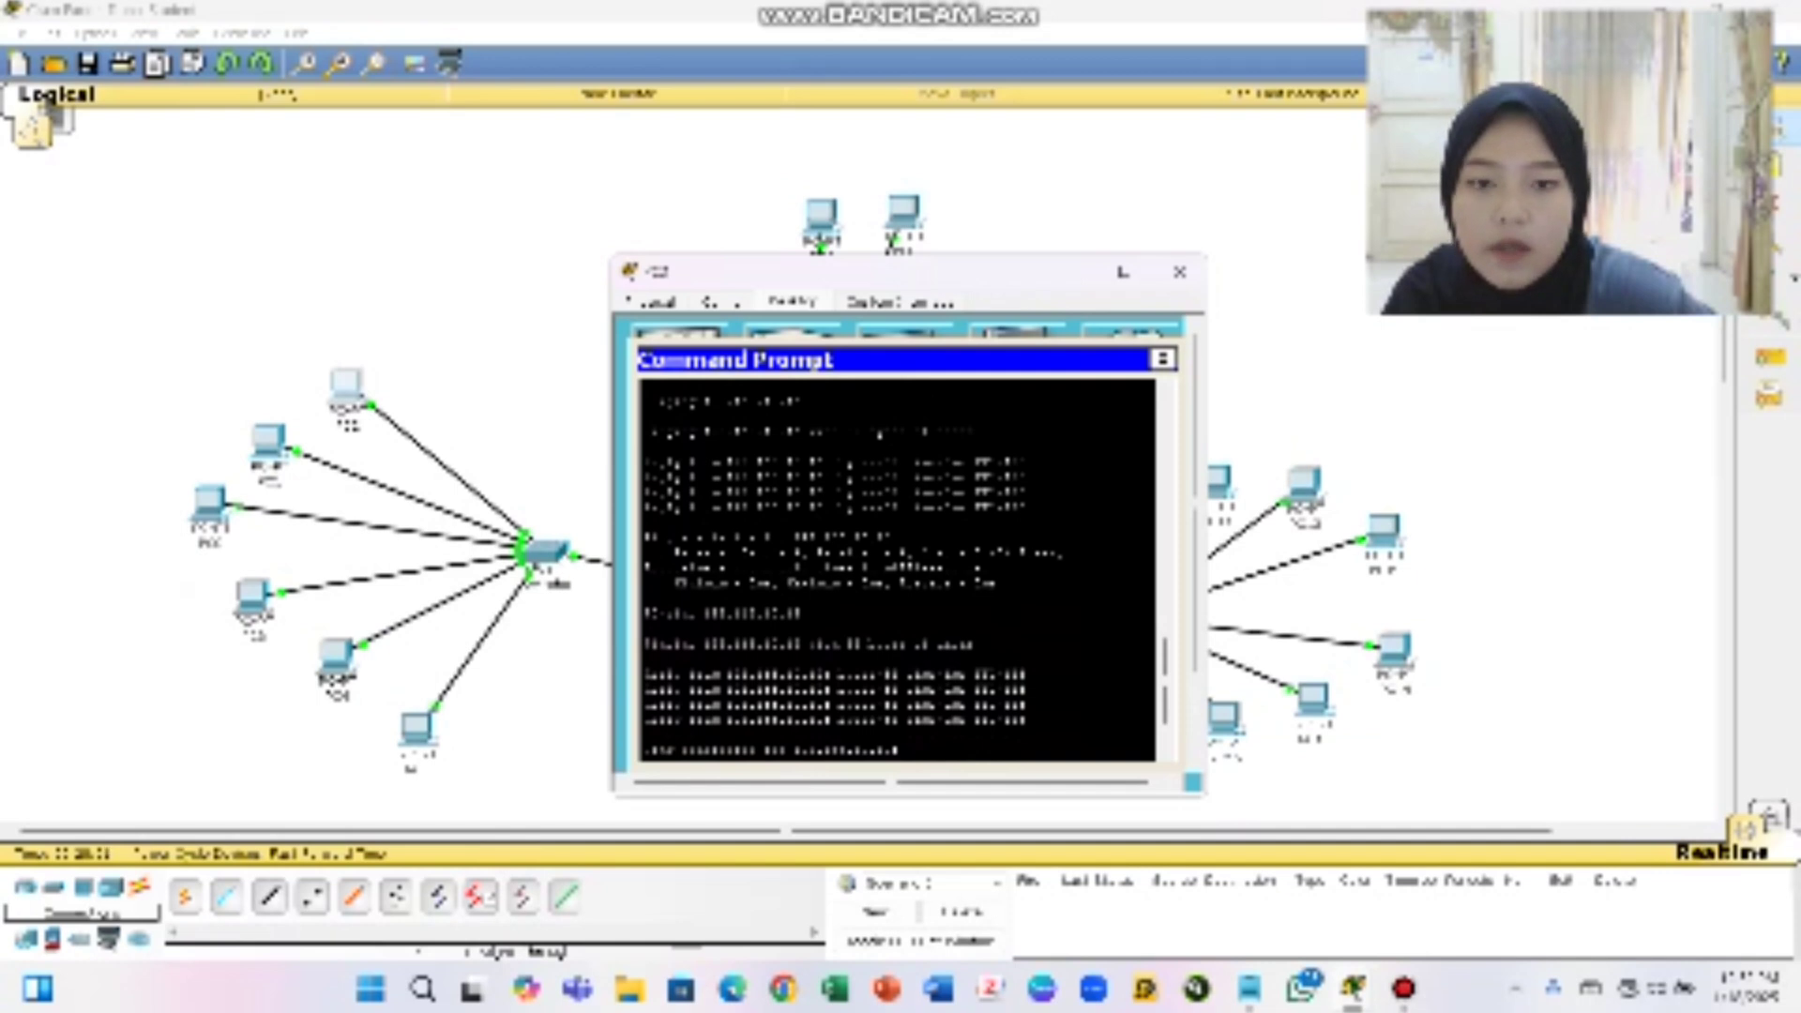
scroll(898, 570, "down", 3)
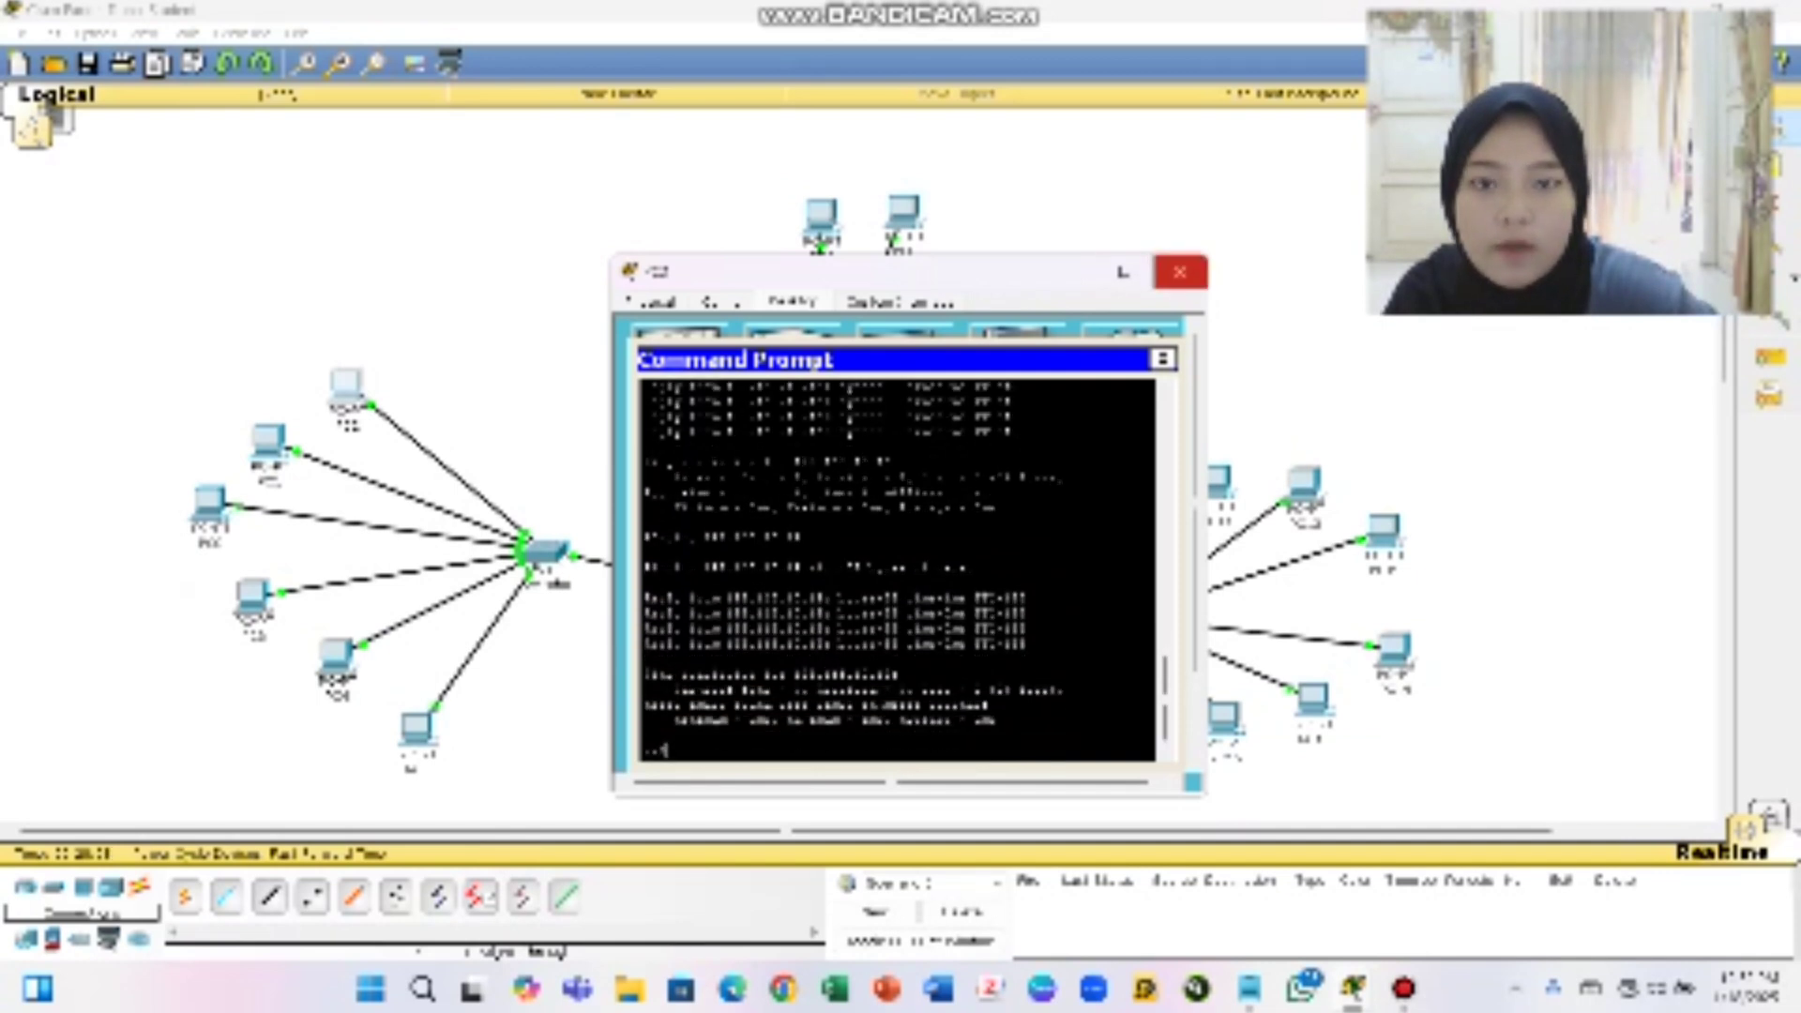
left_click(1179, 273)
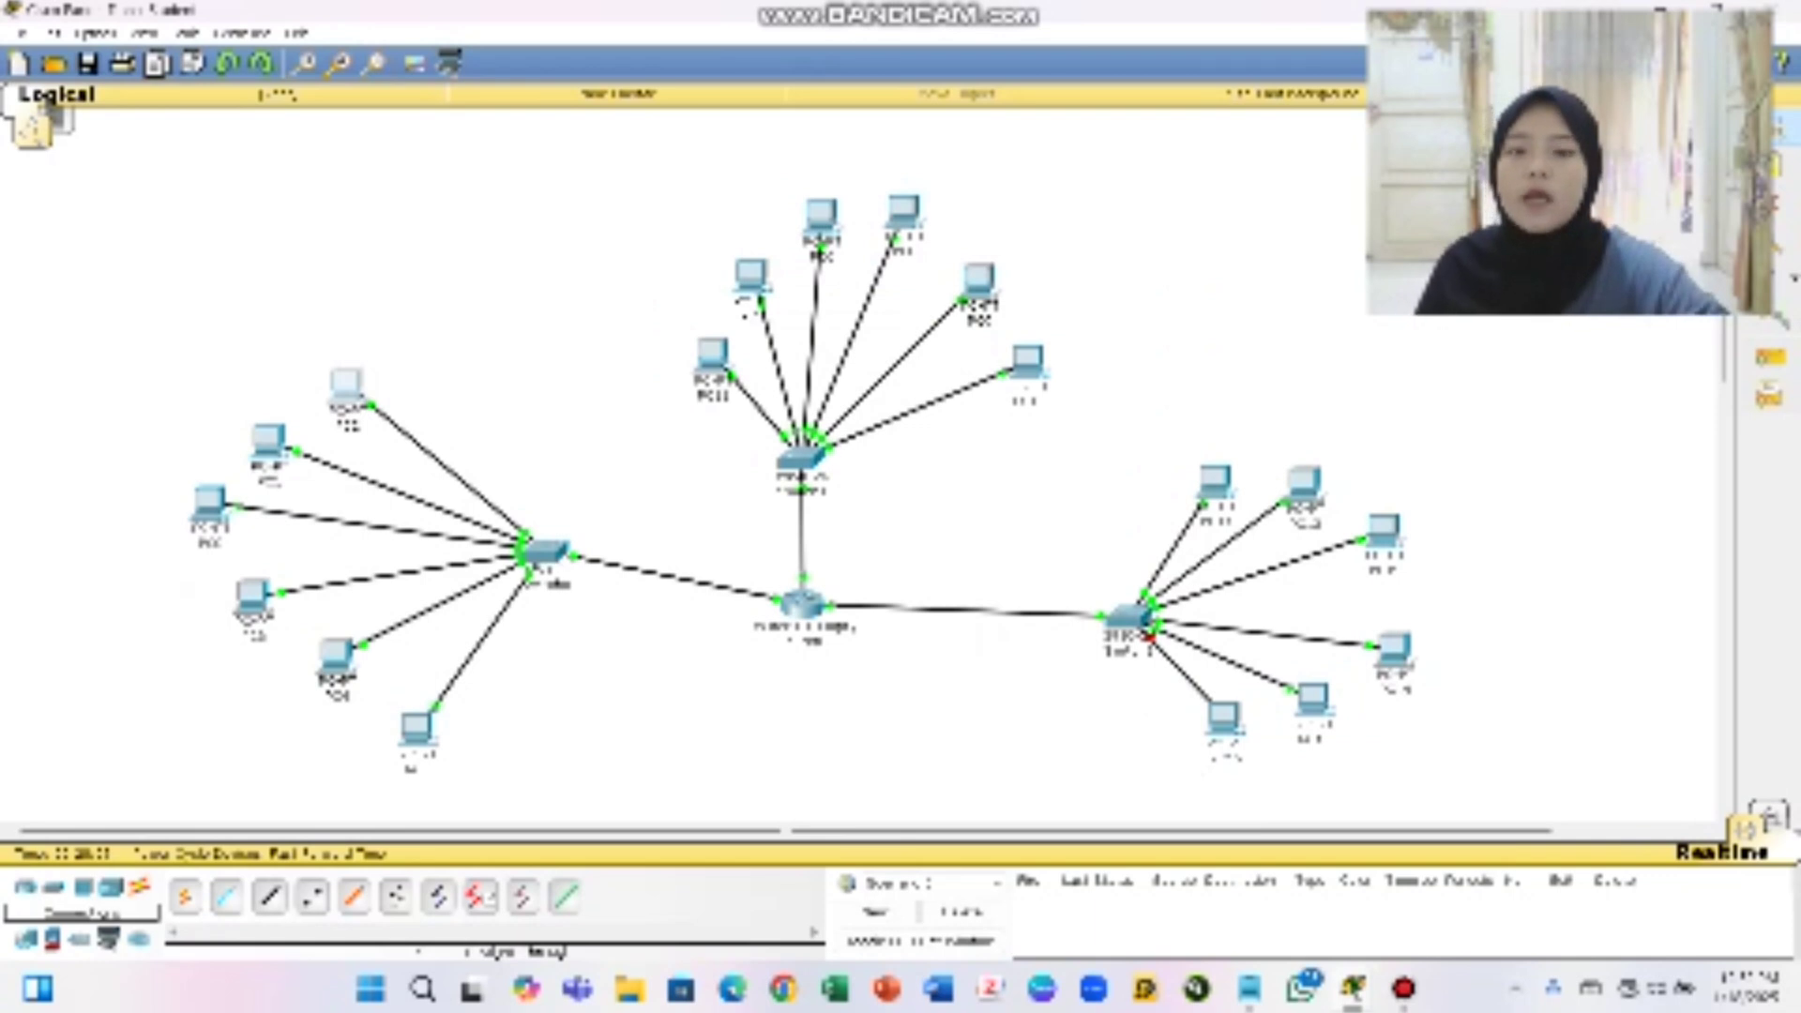
Open the command prompt on the lower-left PC of the upper network and ping a first 192.168 address
mouse_move(706, 364)
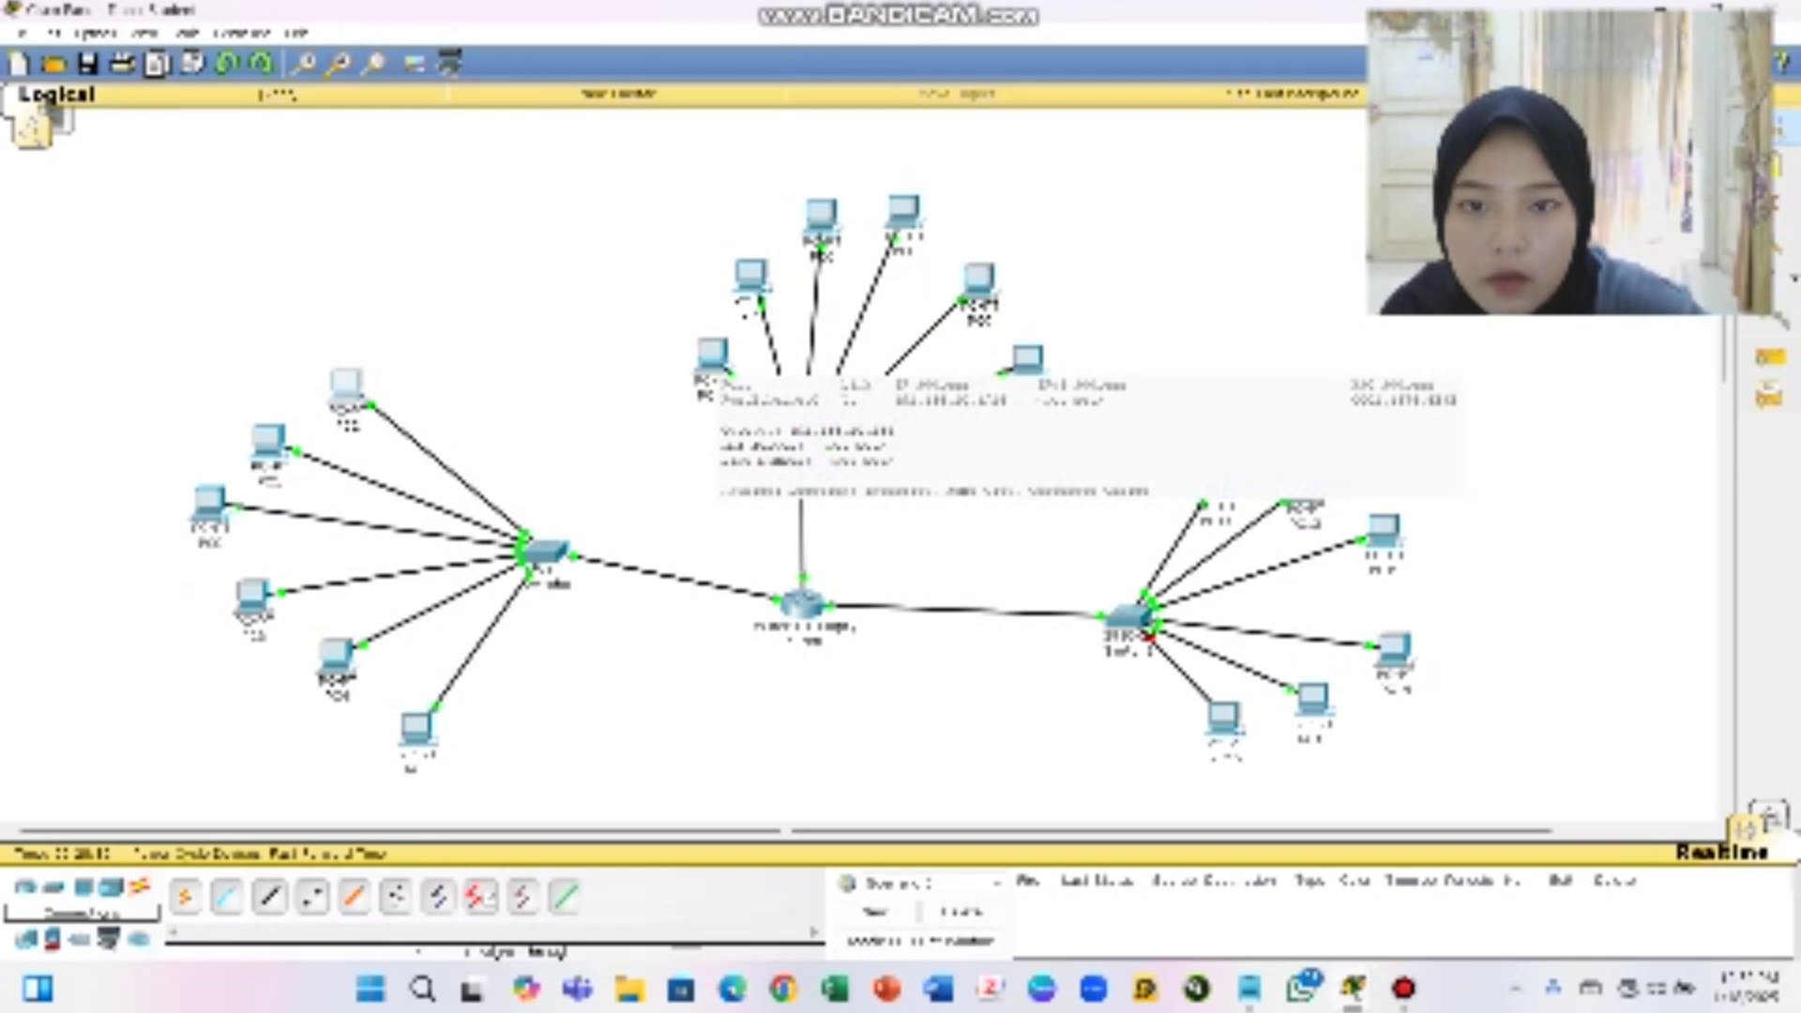
left_click(713, 357)
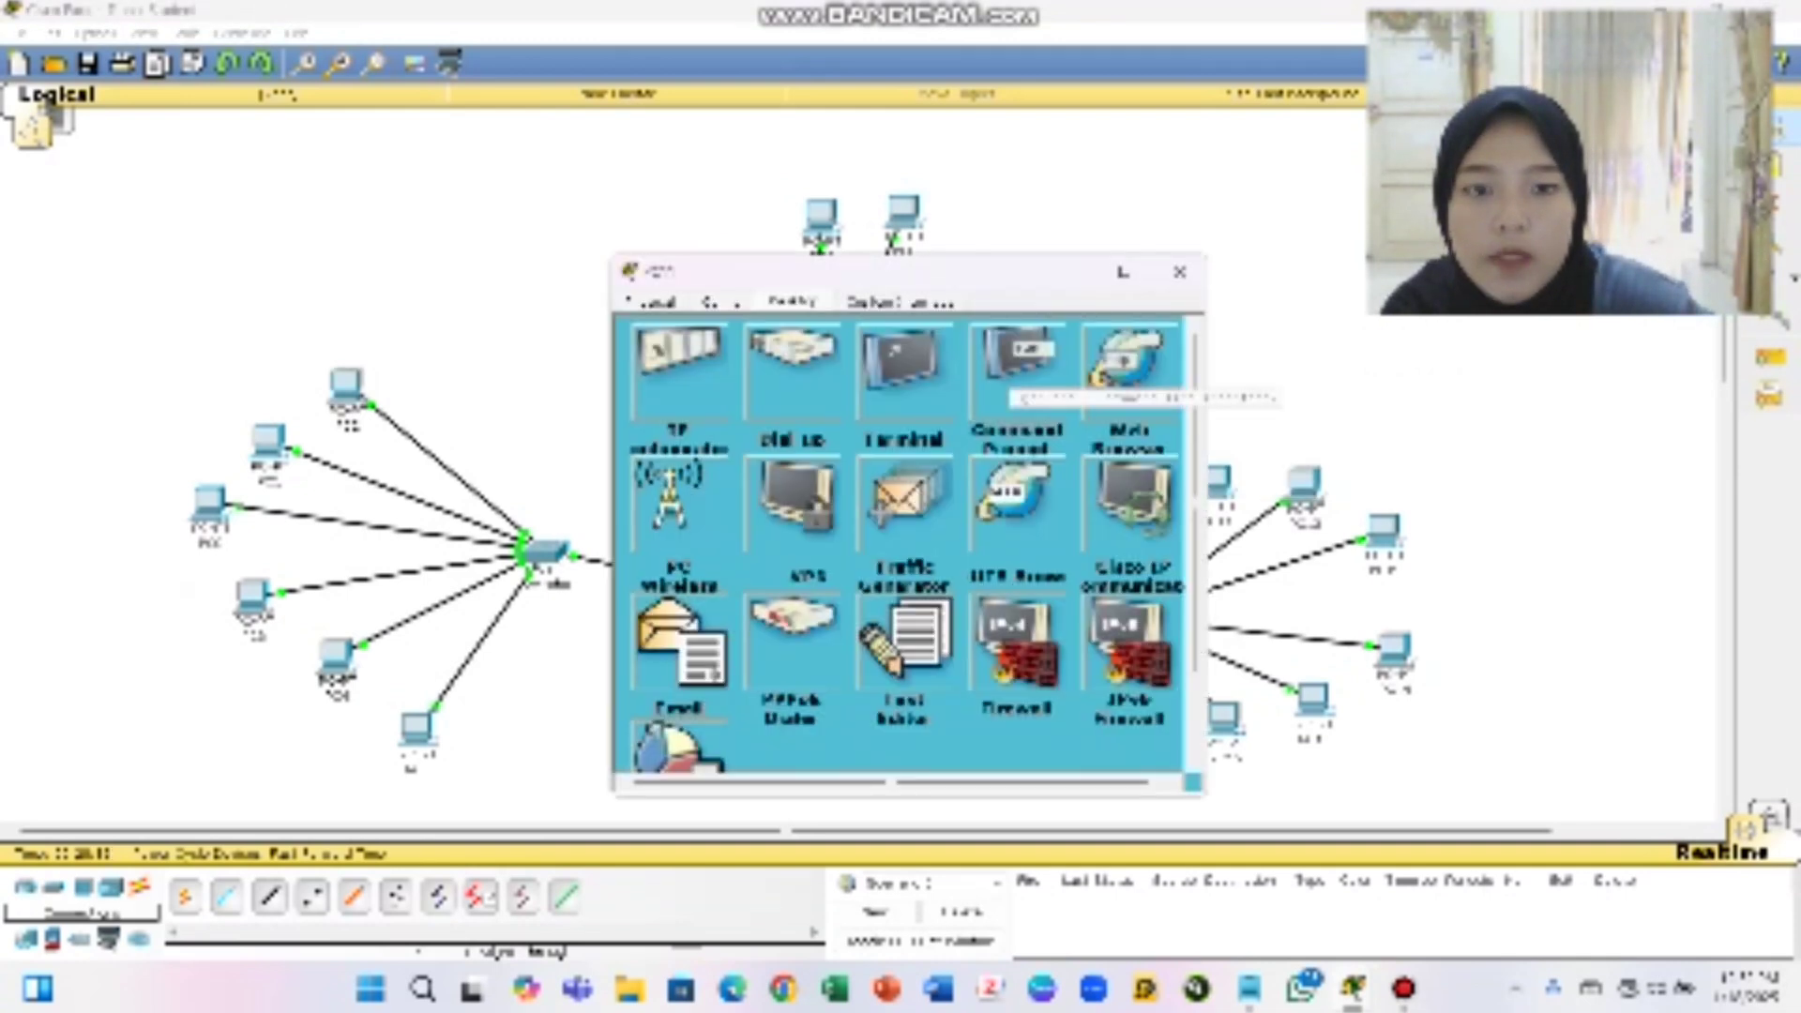
left_click(1018, 361)
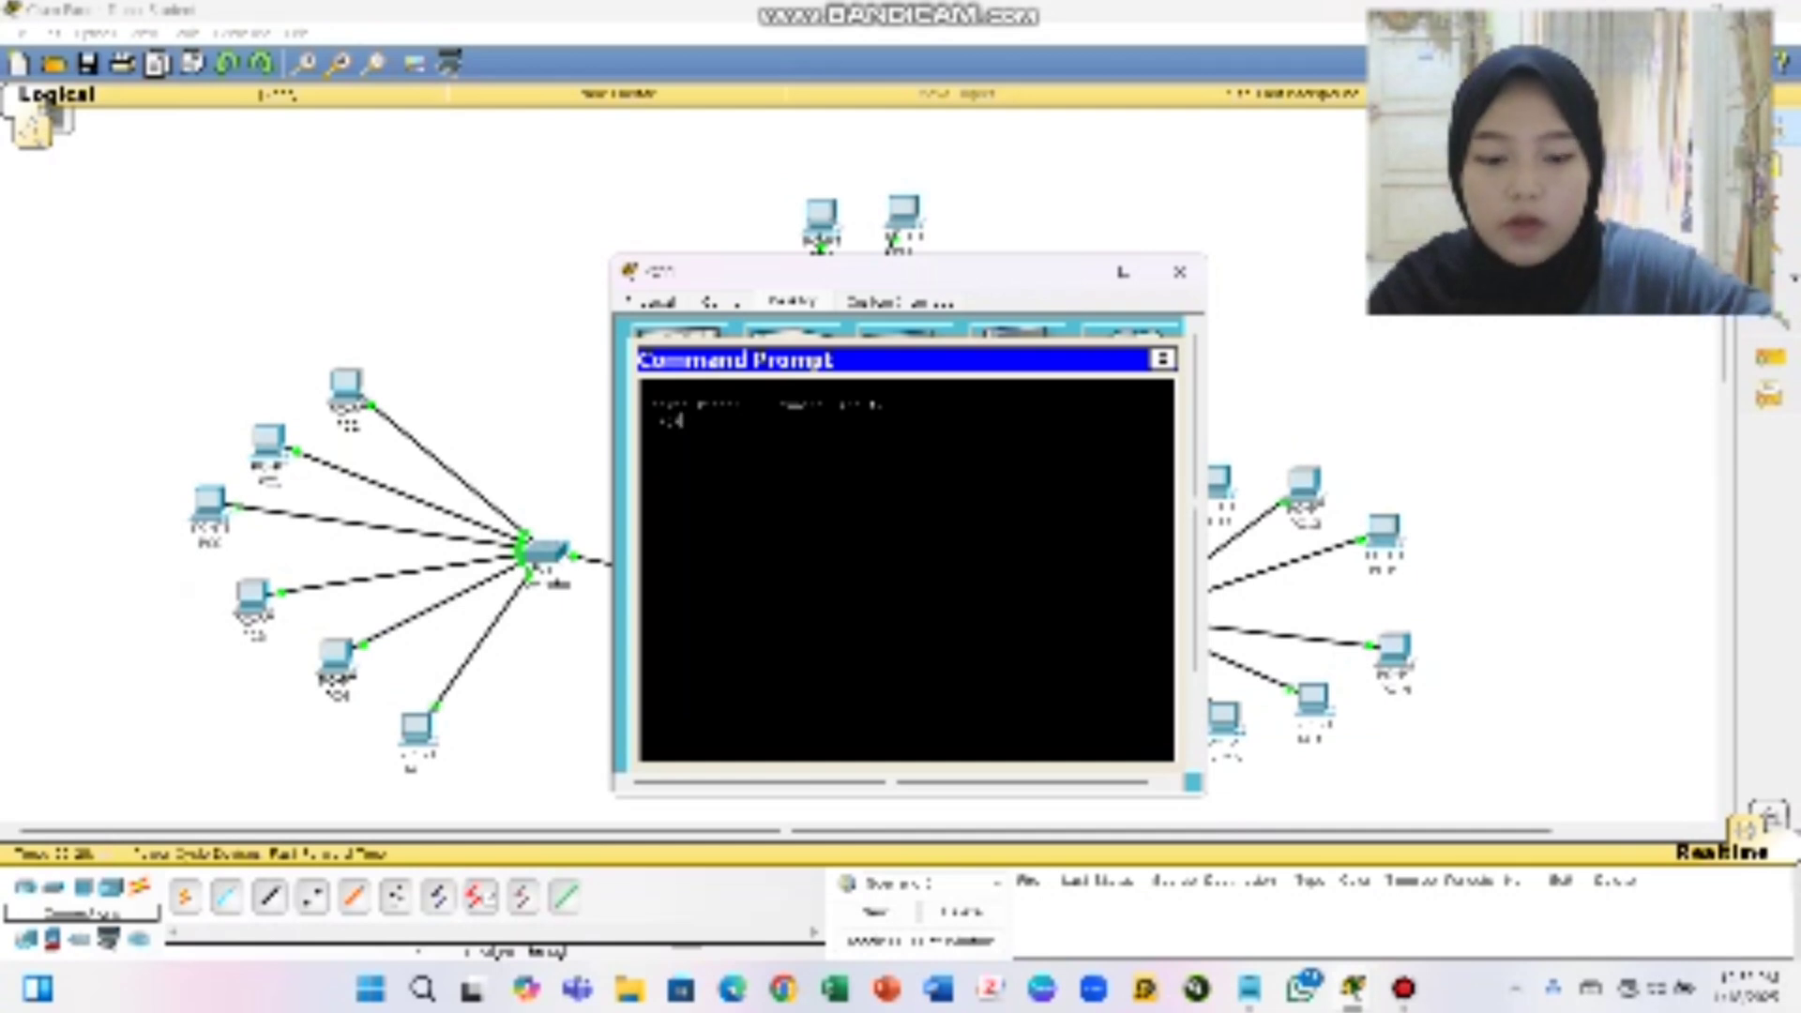
type("p")
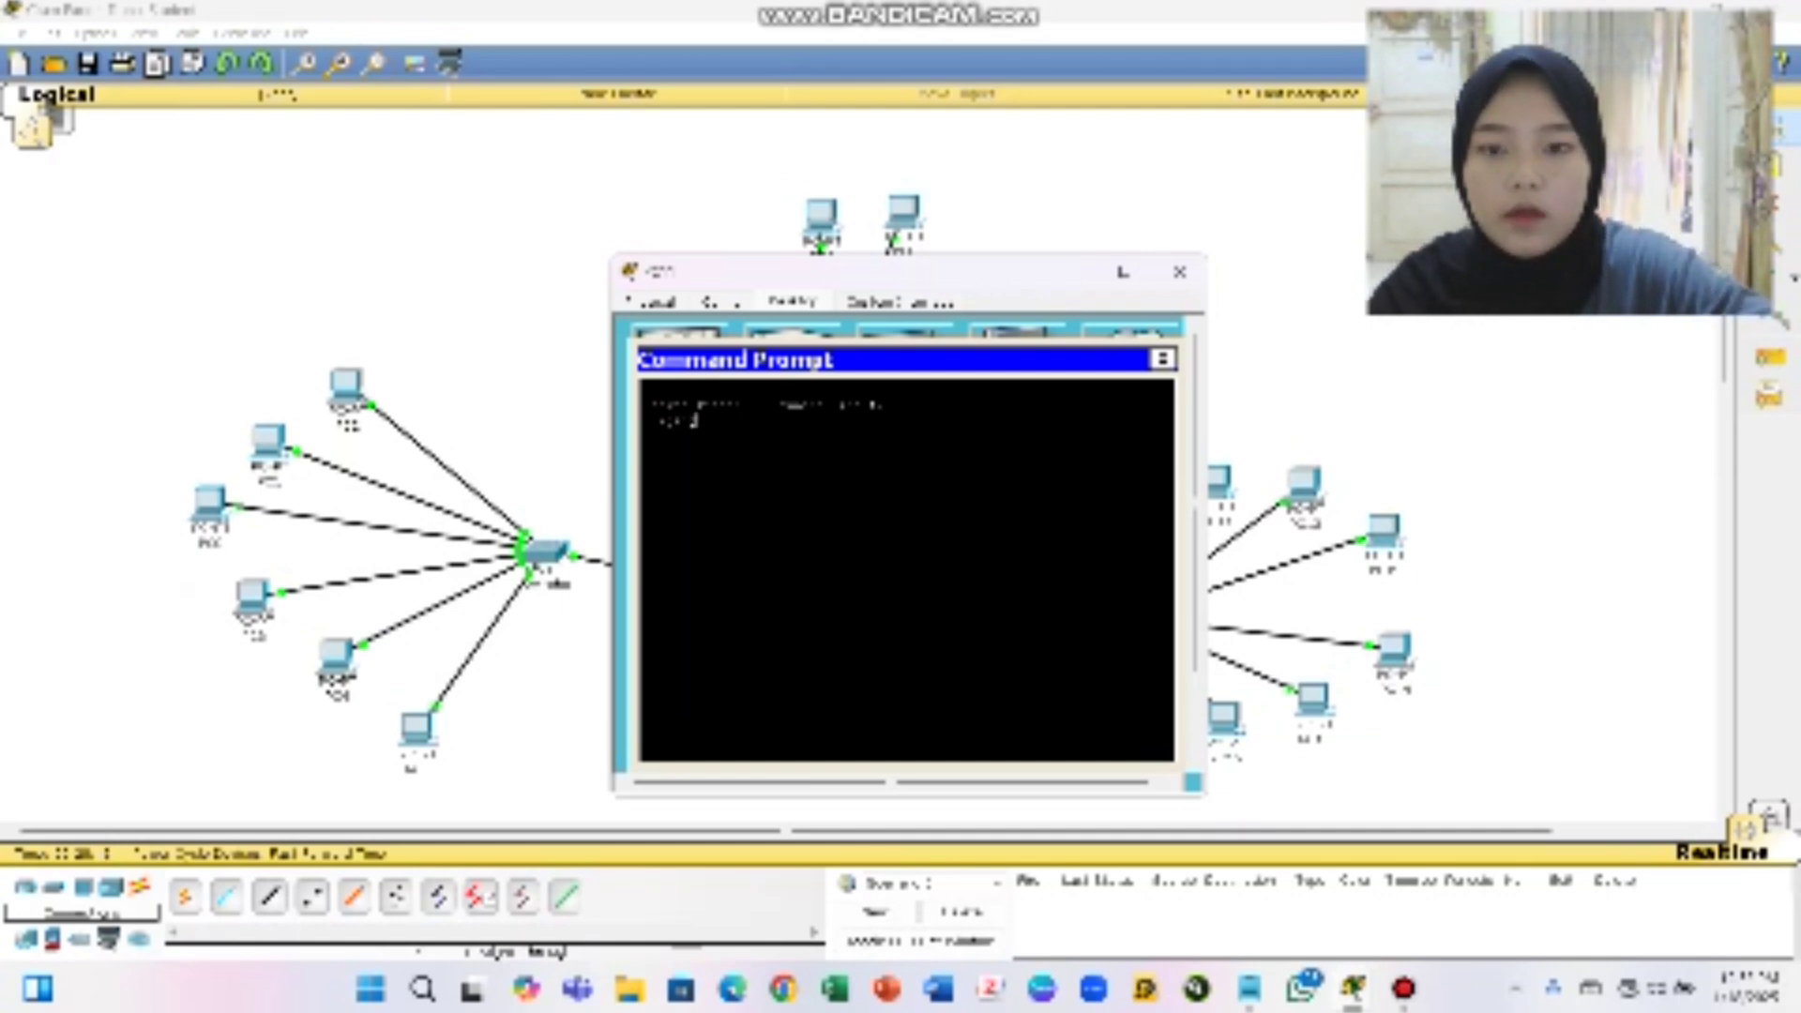
type("ing")
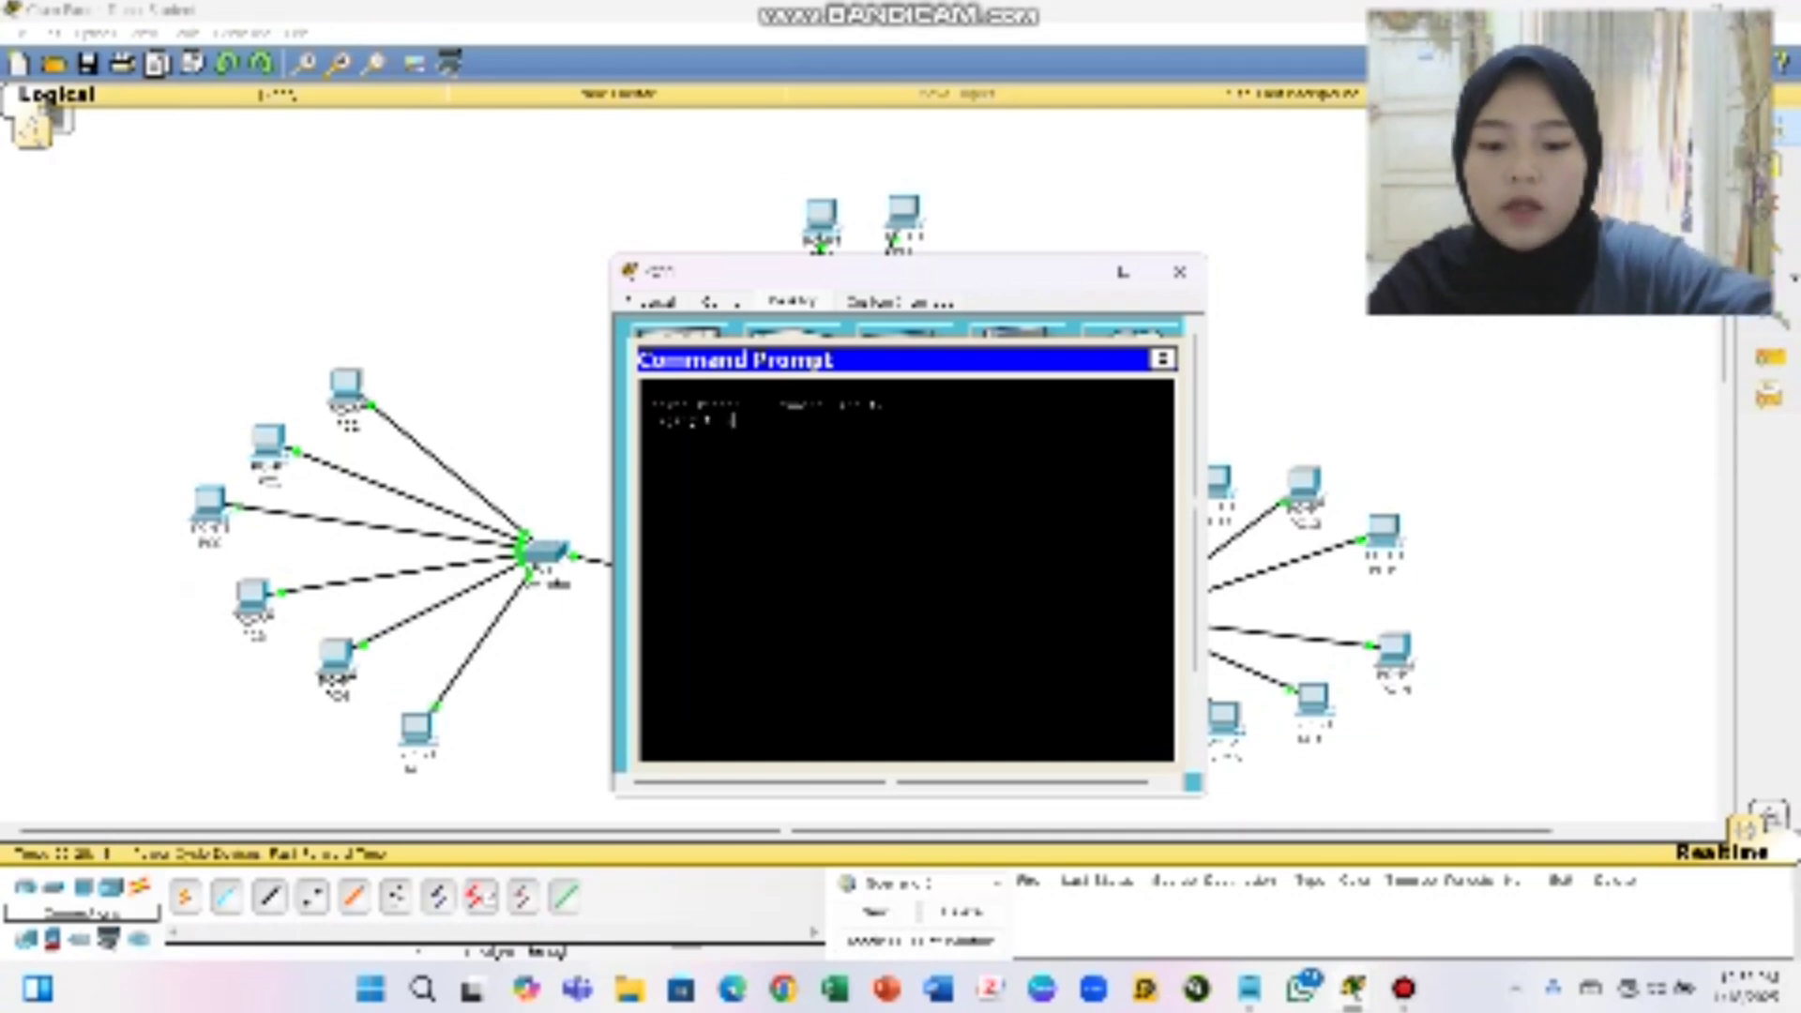
type(" 1")
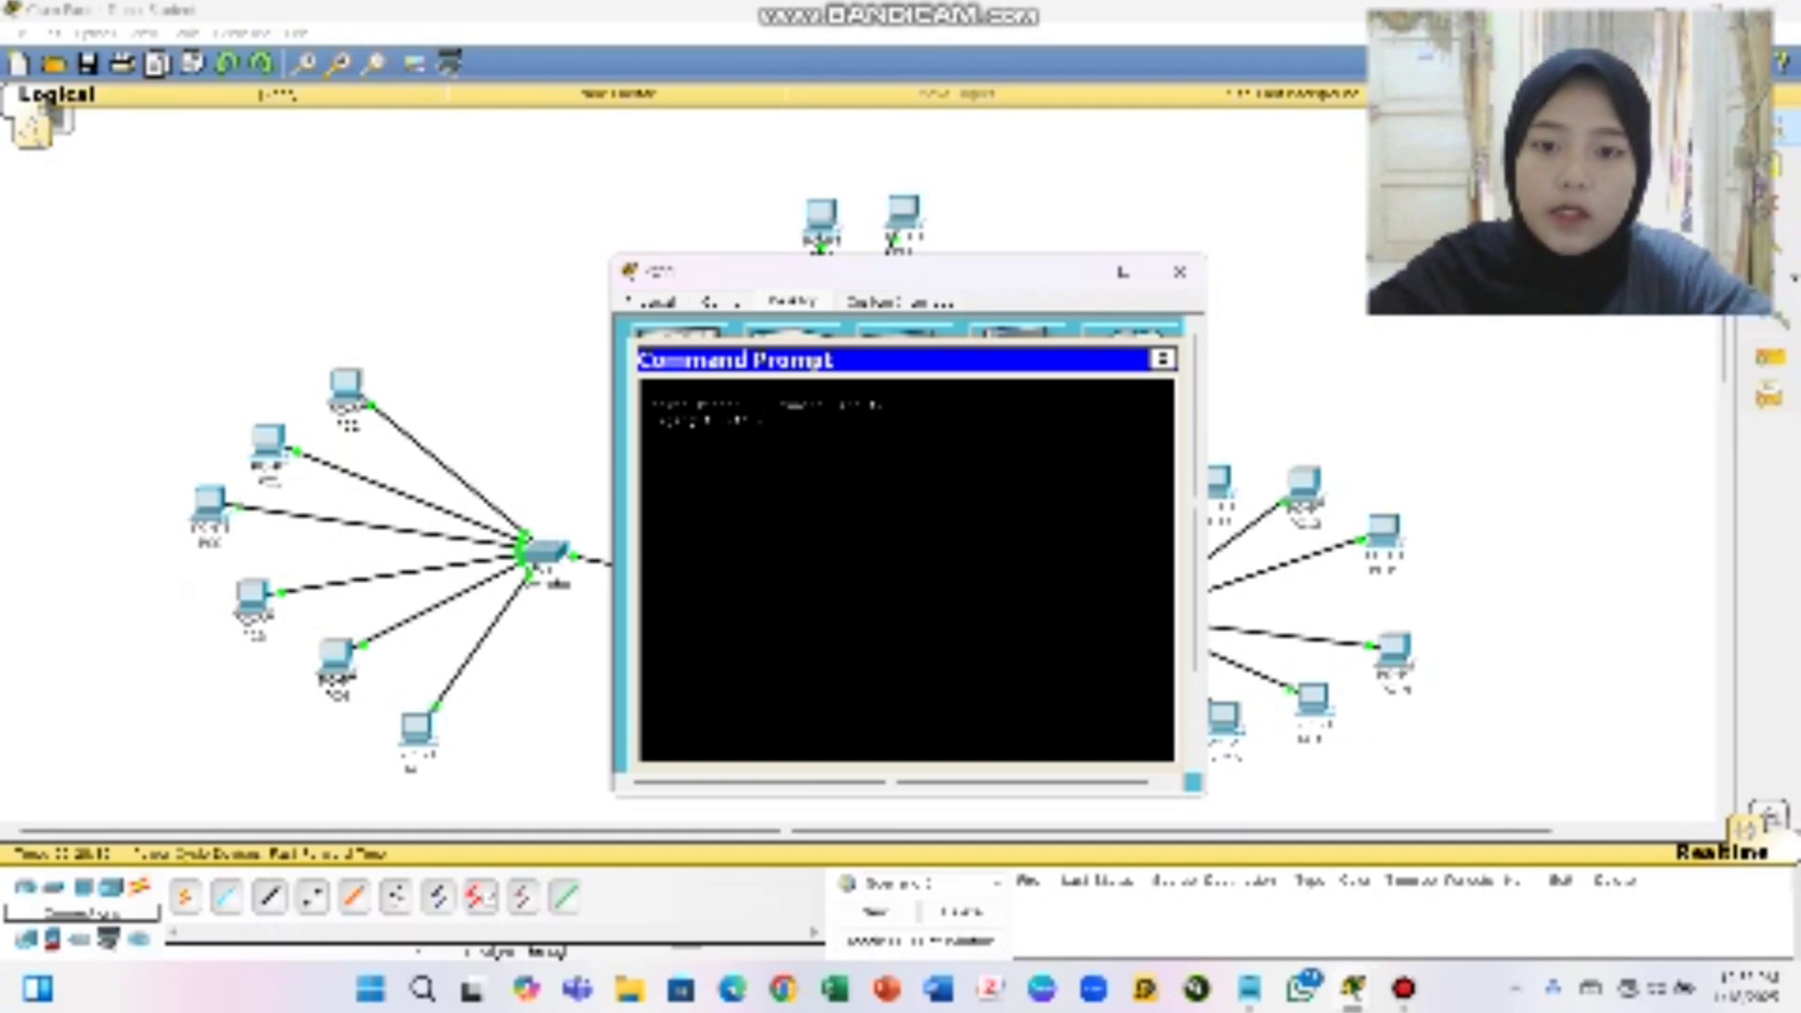
type("92.")
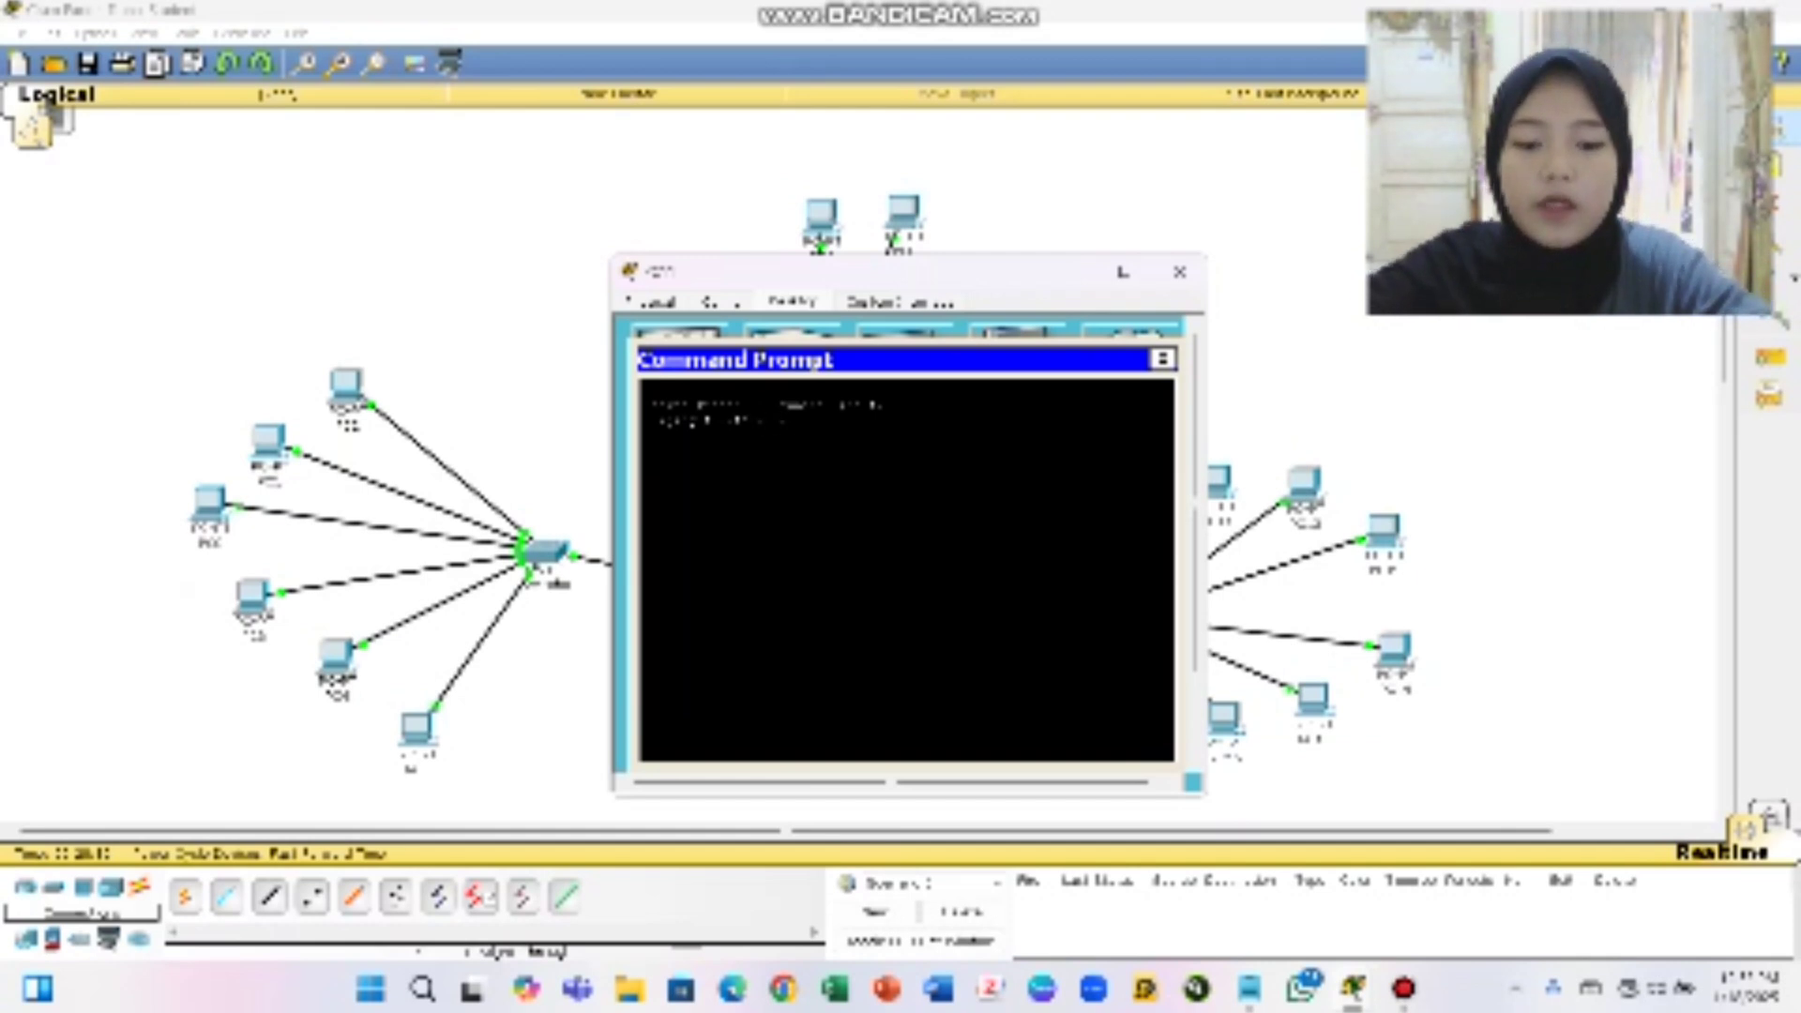
type("1")
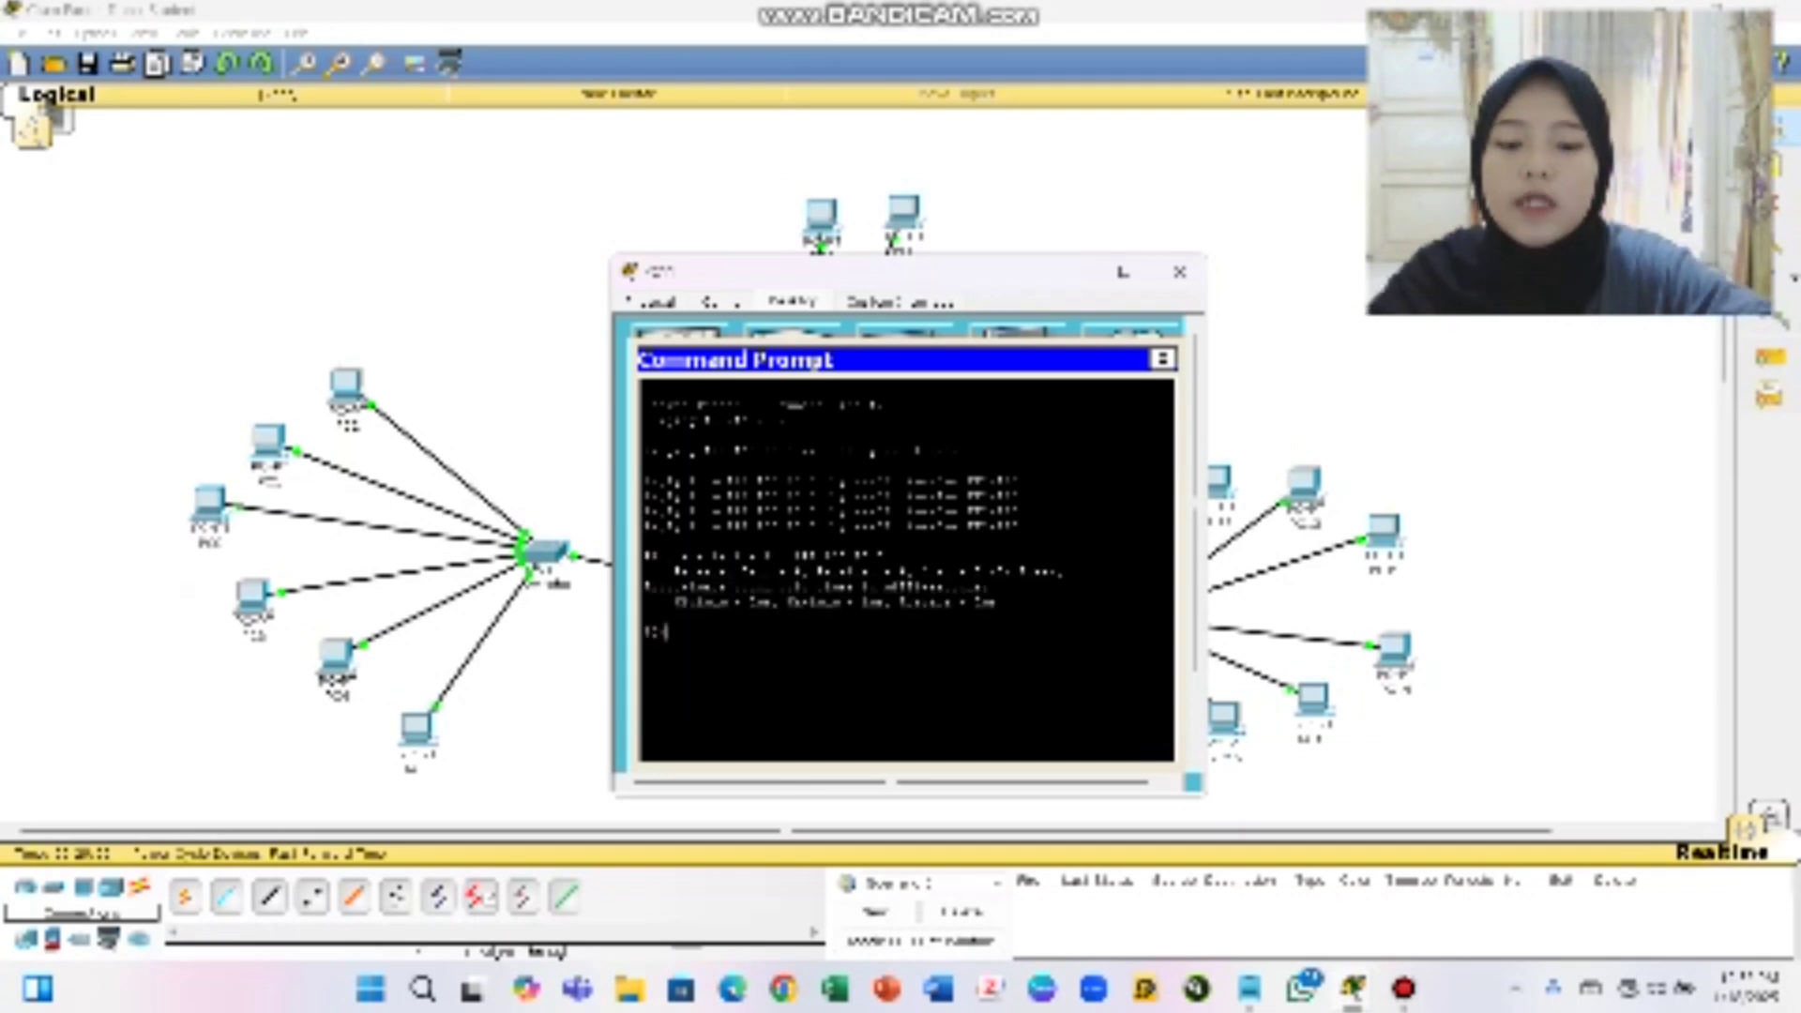
Ping a second 192.168 address from the upper-network PC's command prompt
type("pin")
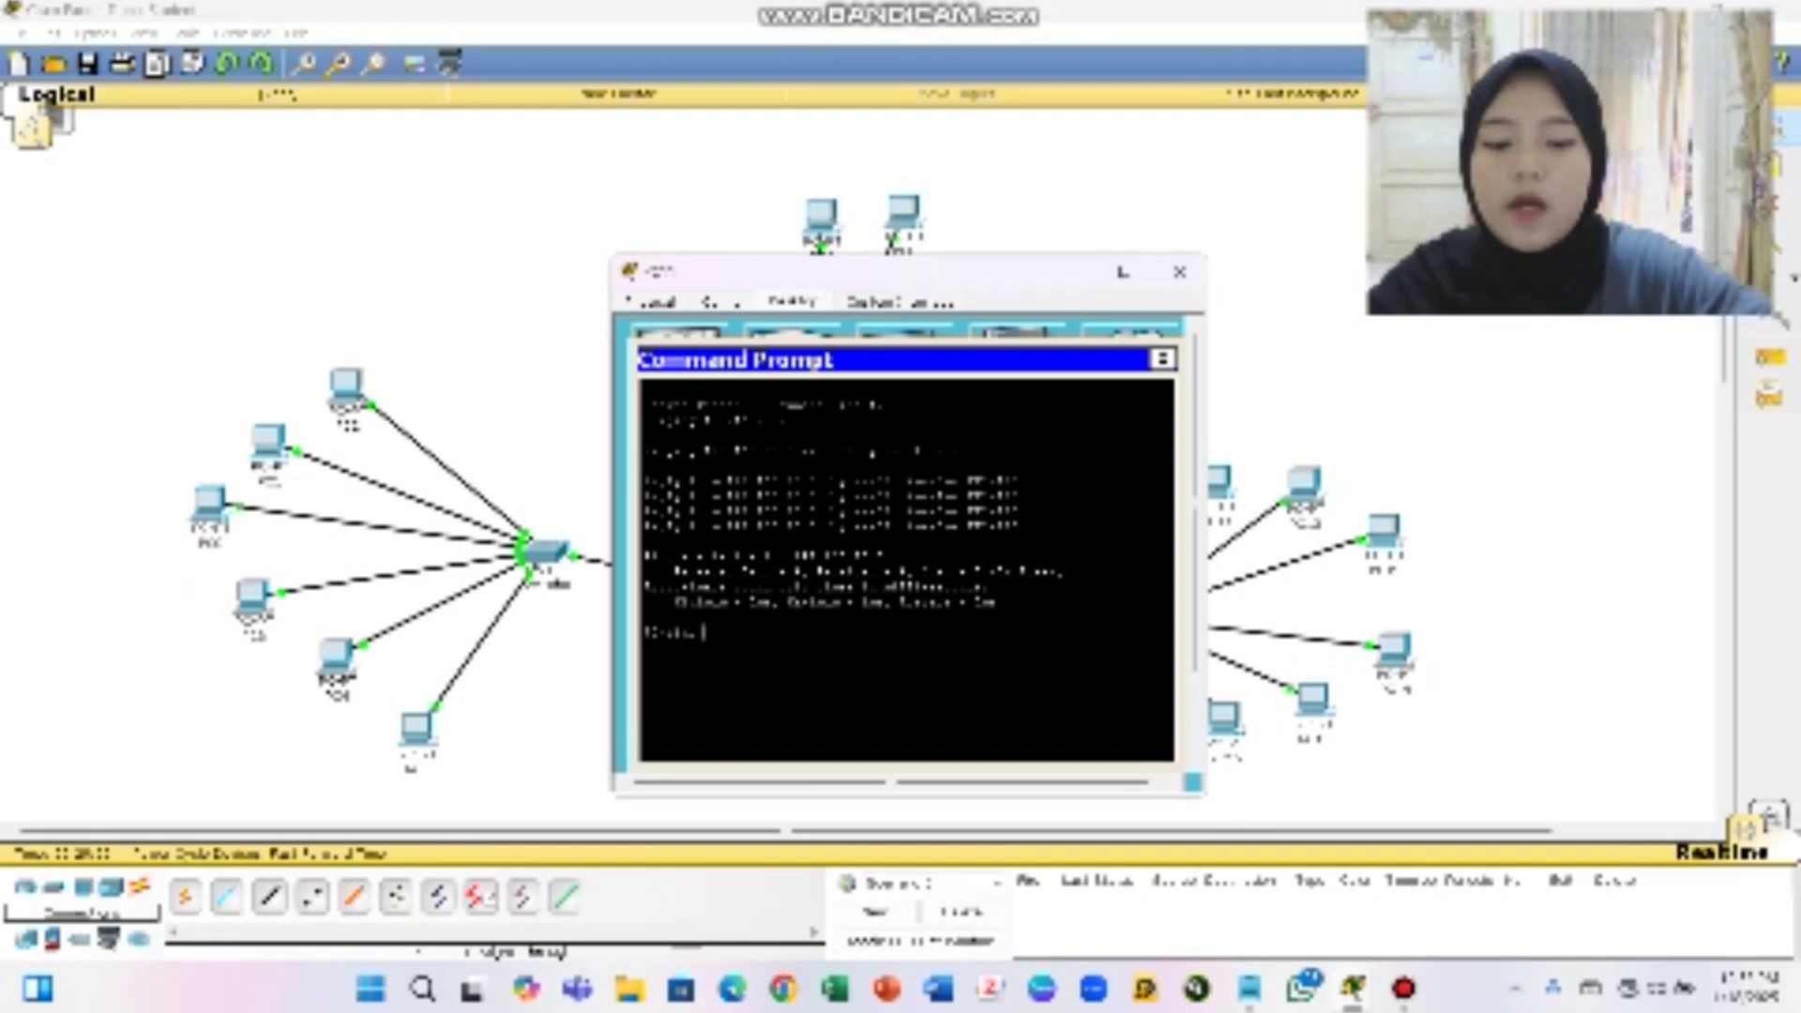
type("g 192")
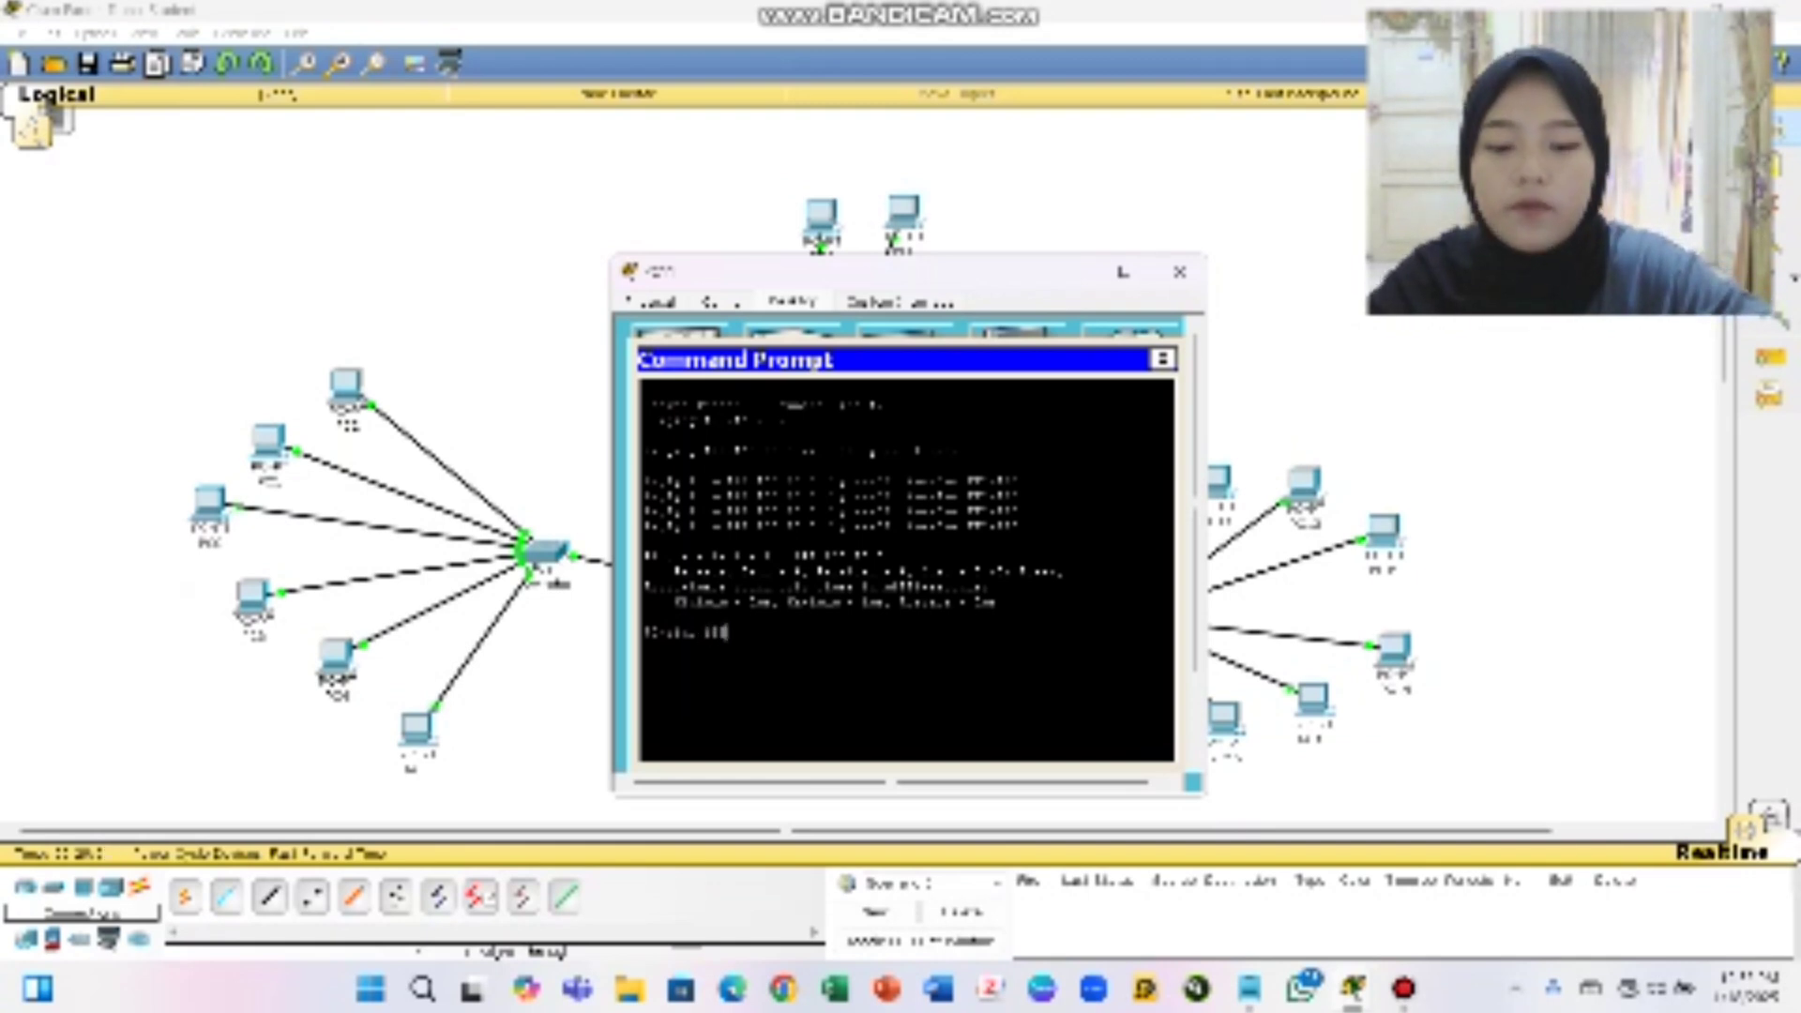
type(".")
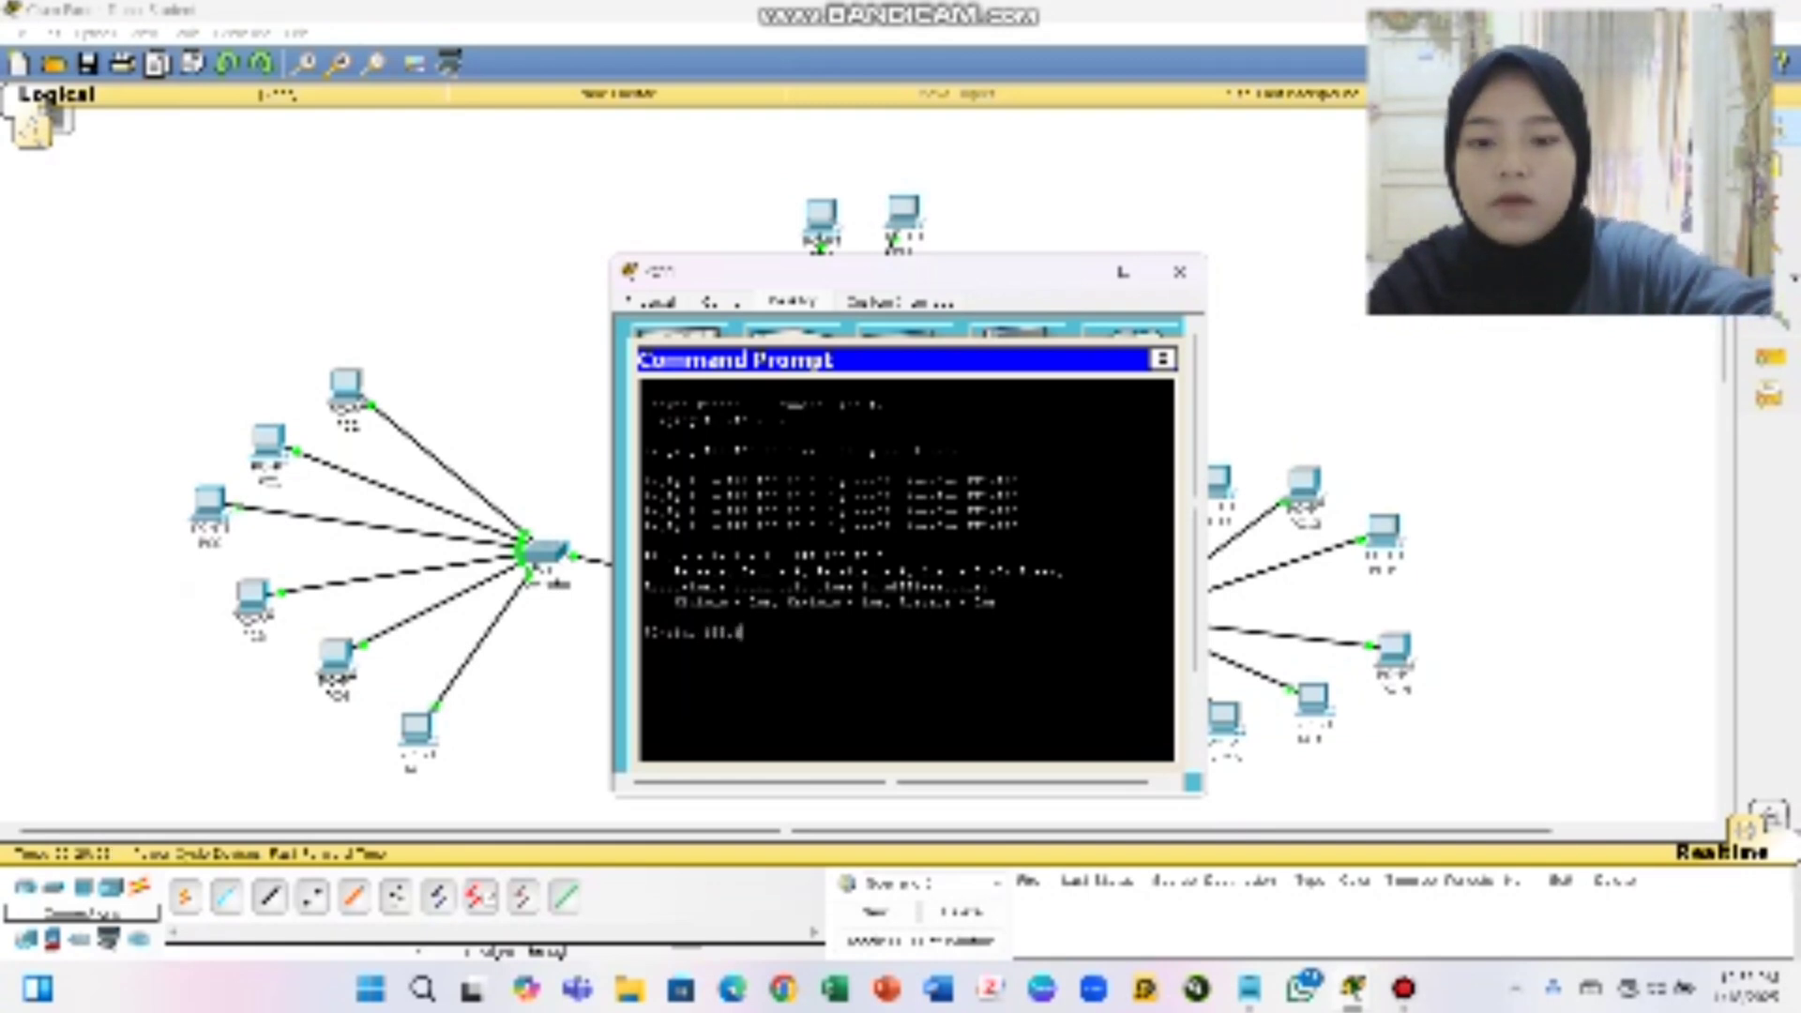
type("168.1")
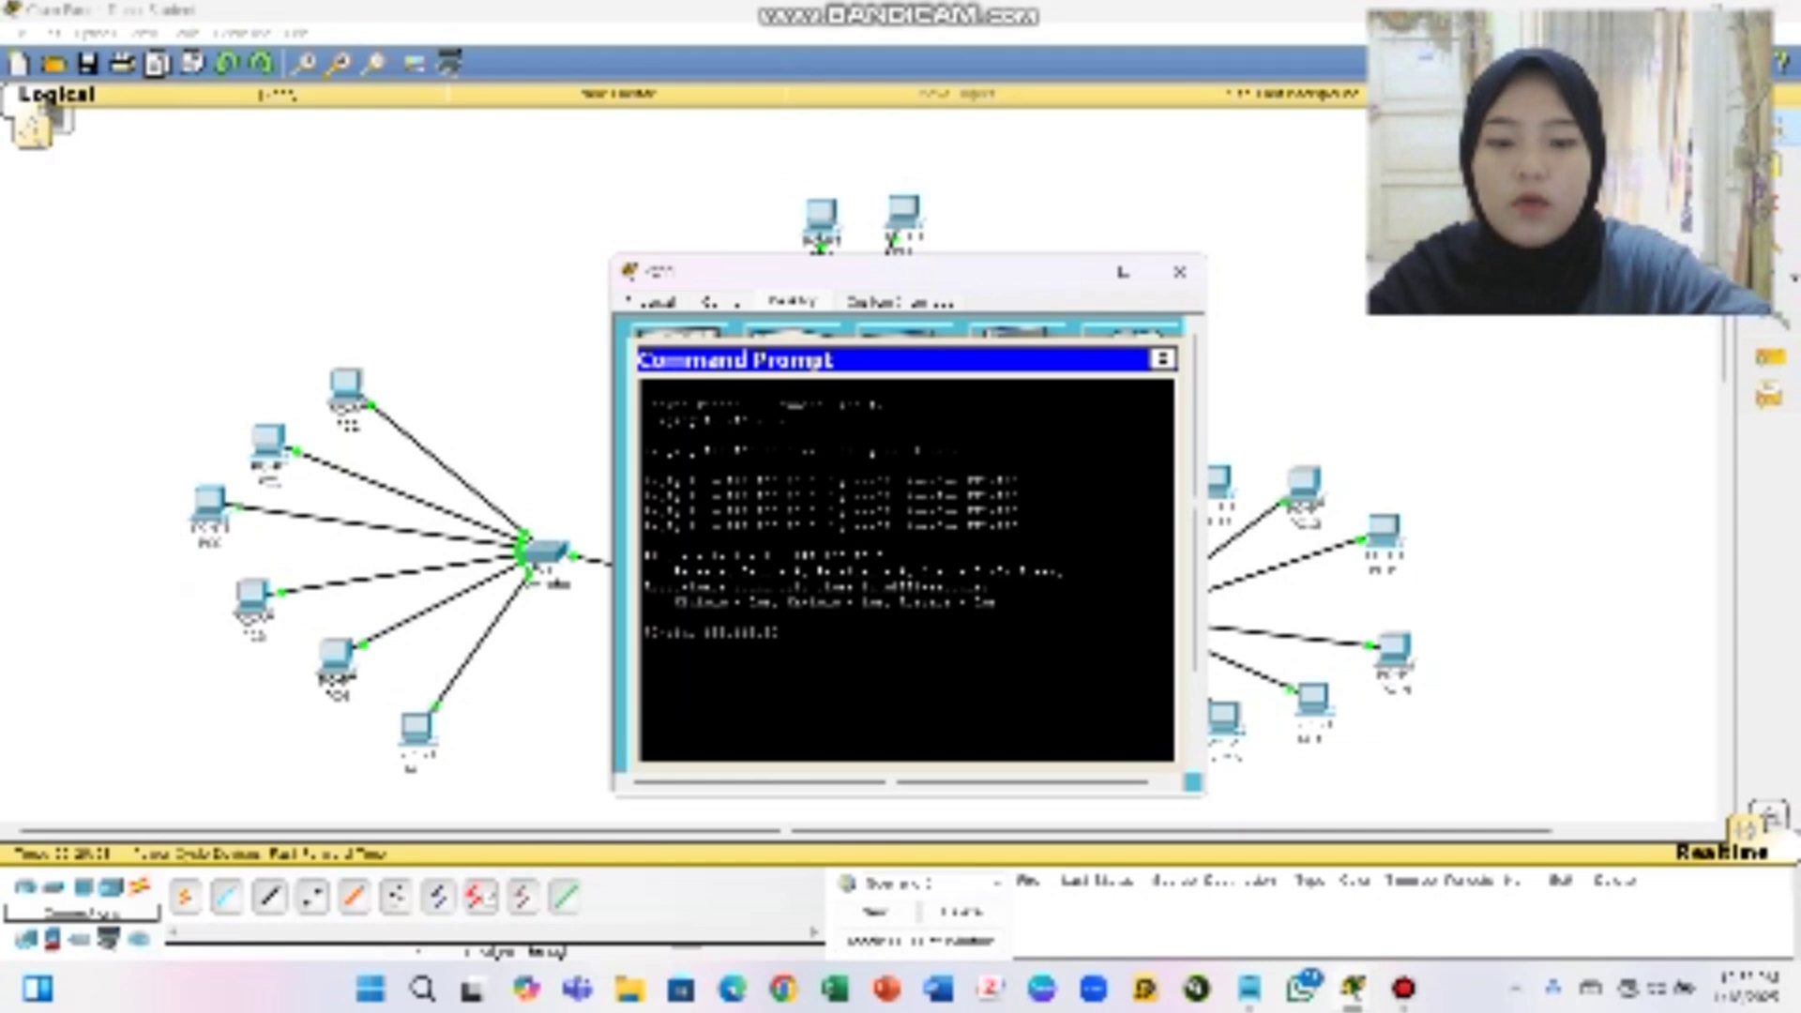
type(".10")
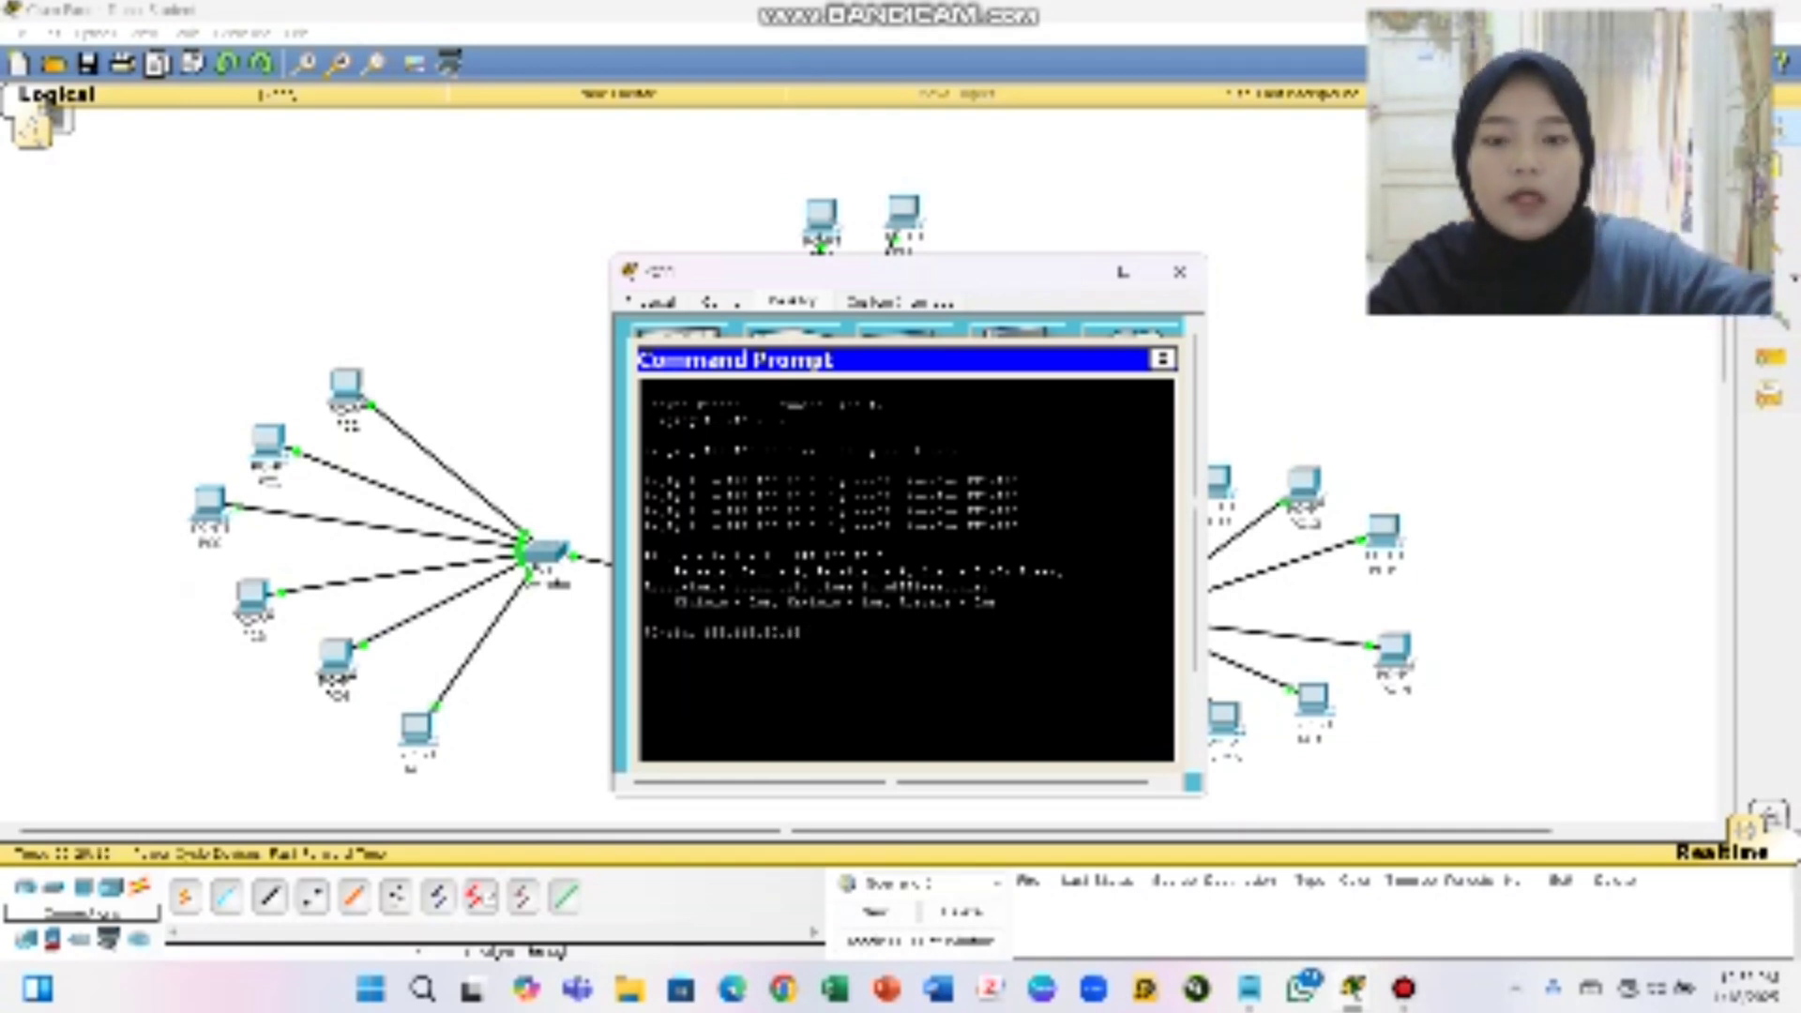
key("Return")
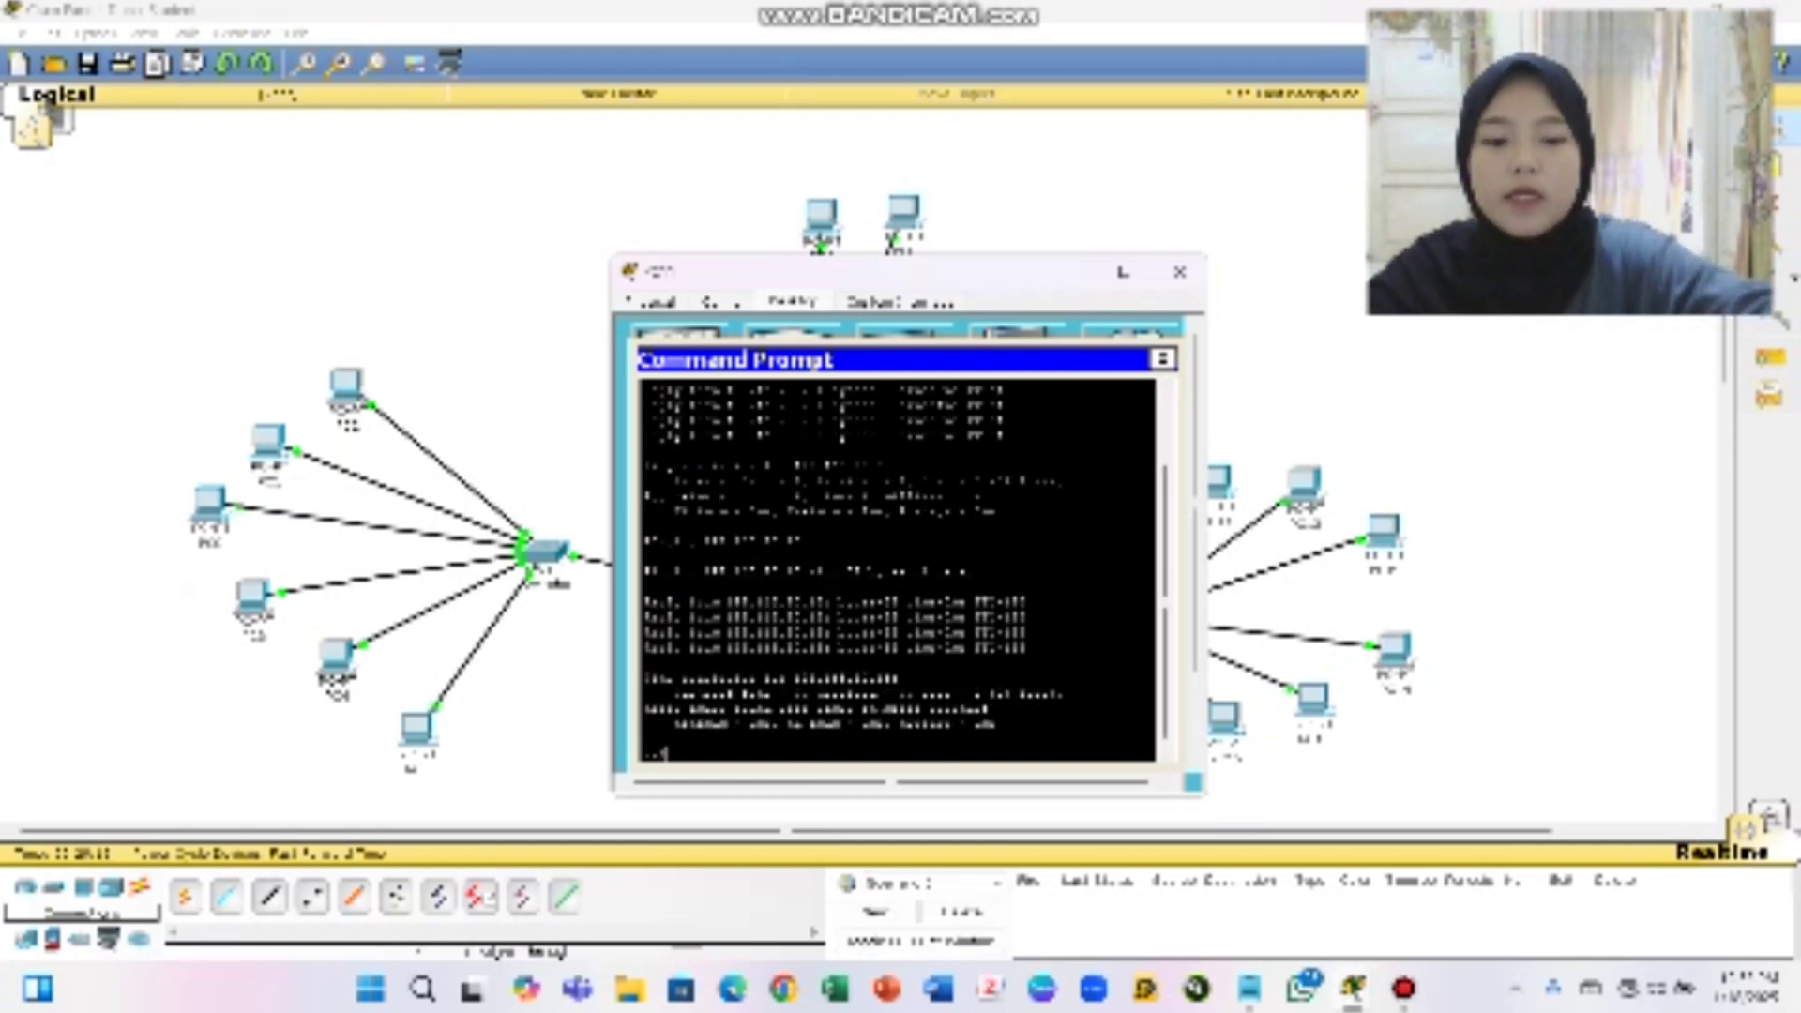
Ping a third 192.168 address from the same PC's command prompt
type("ping")
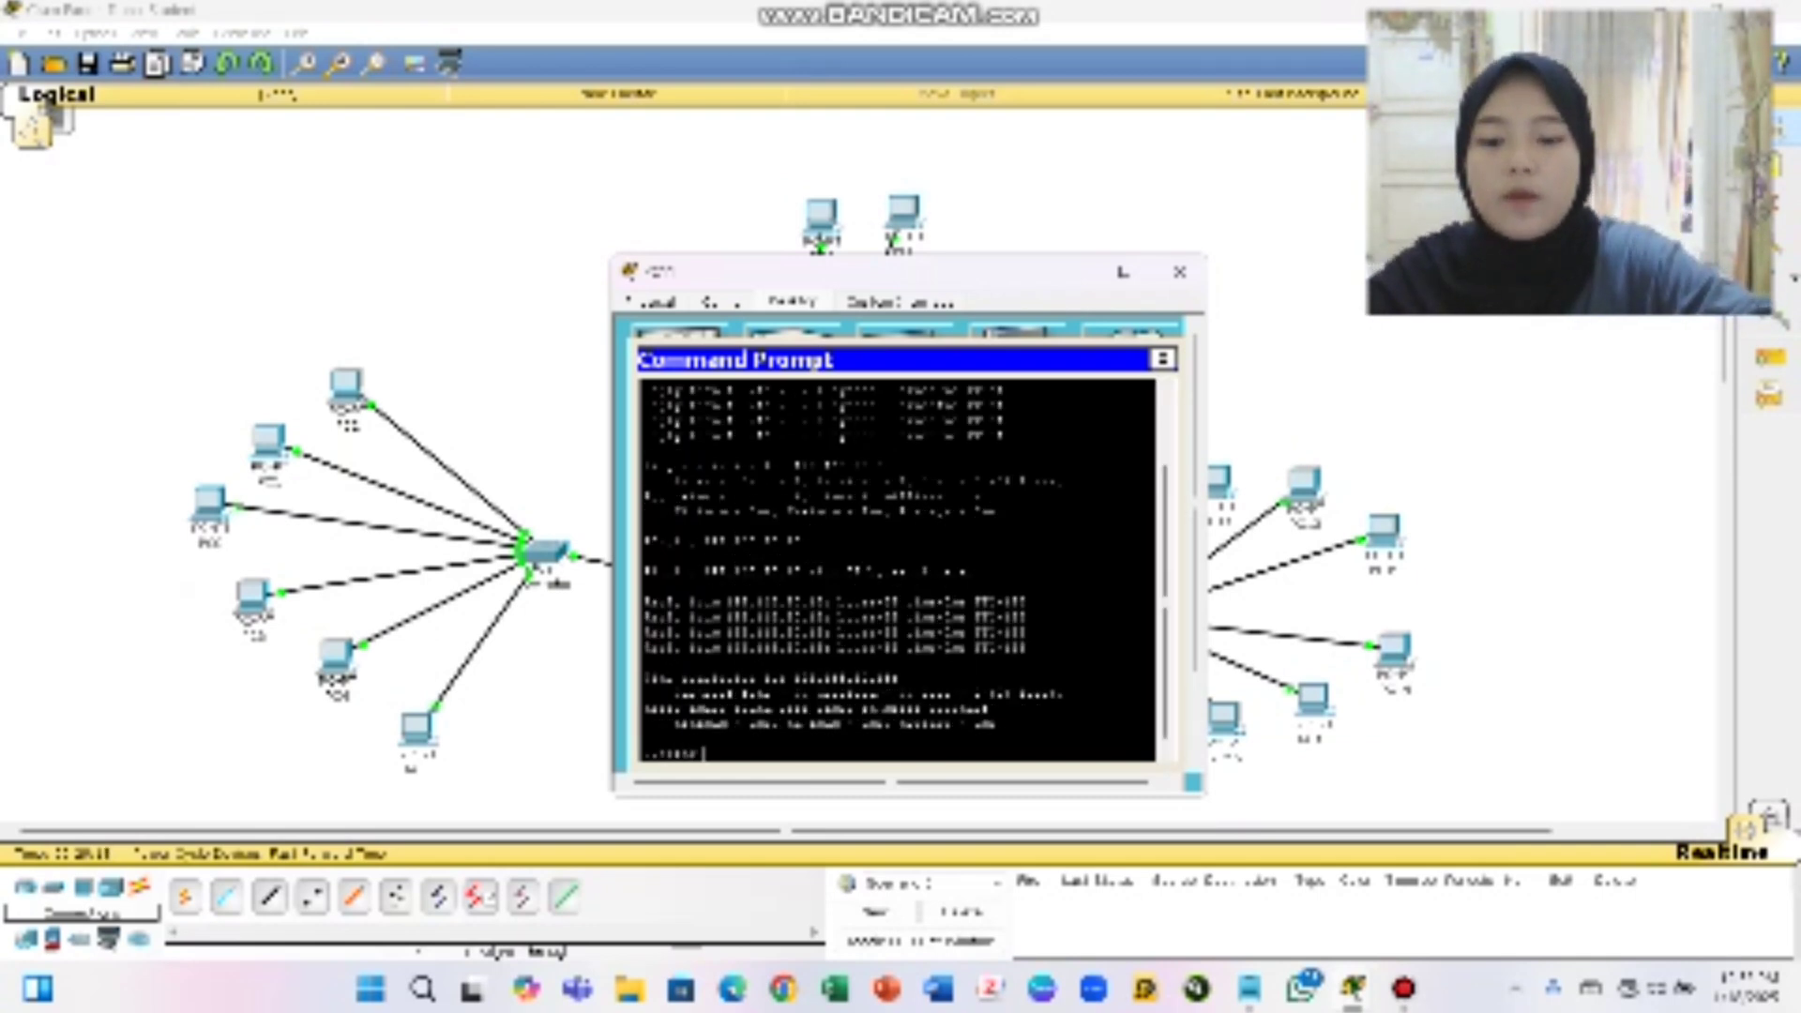
type(" 192.1")
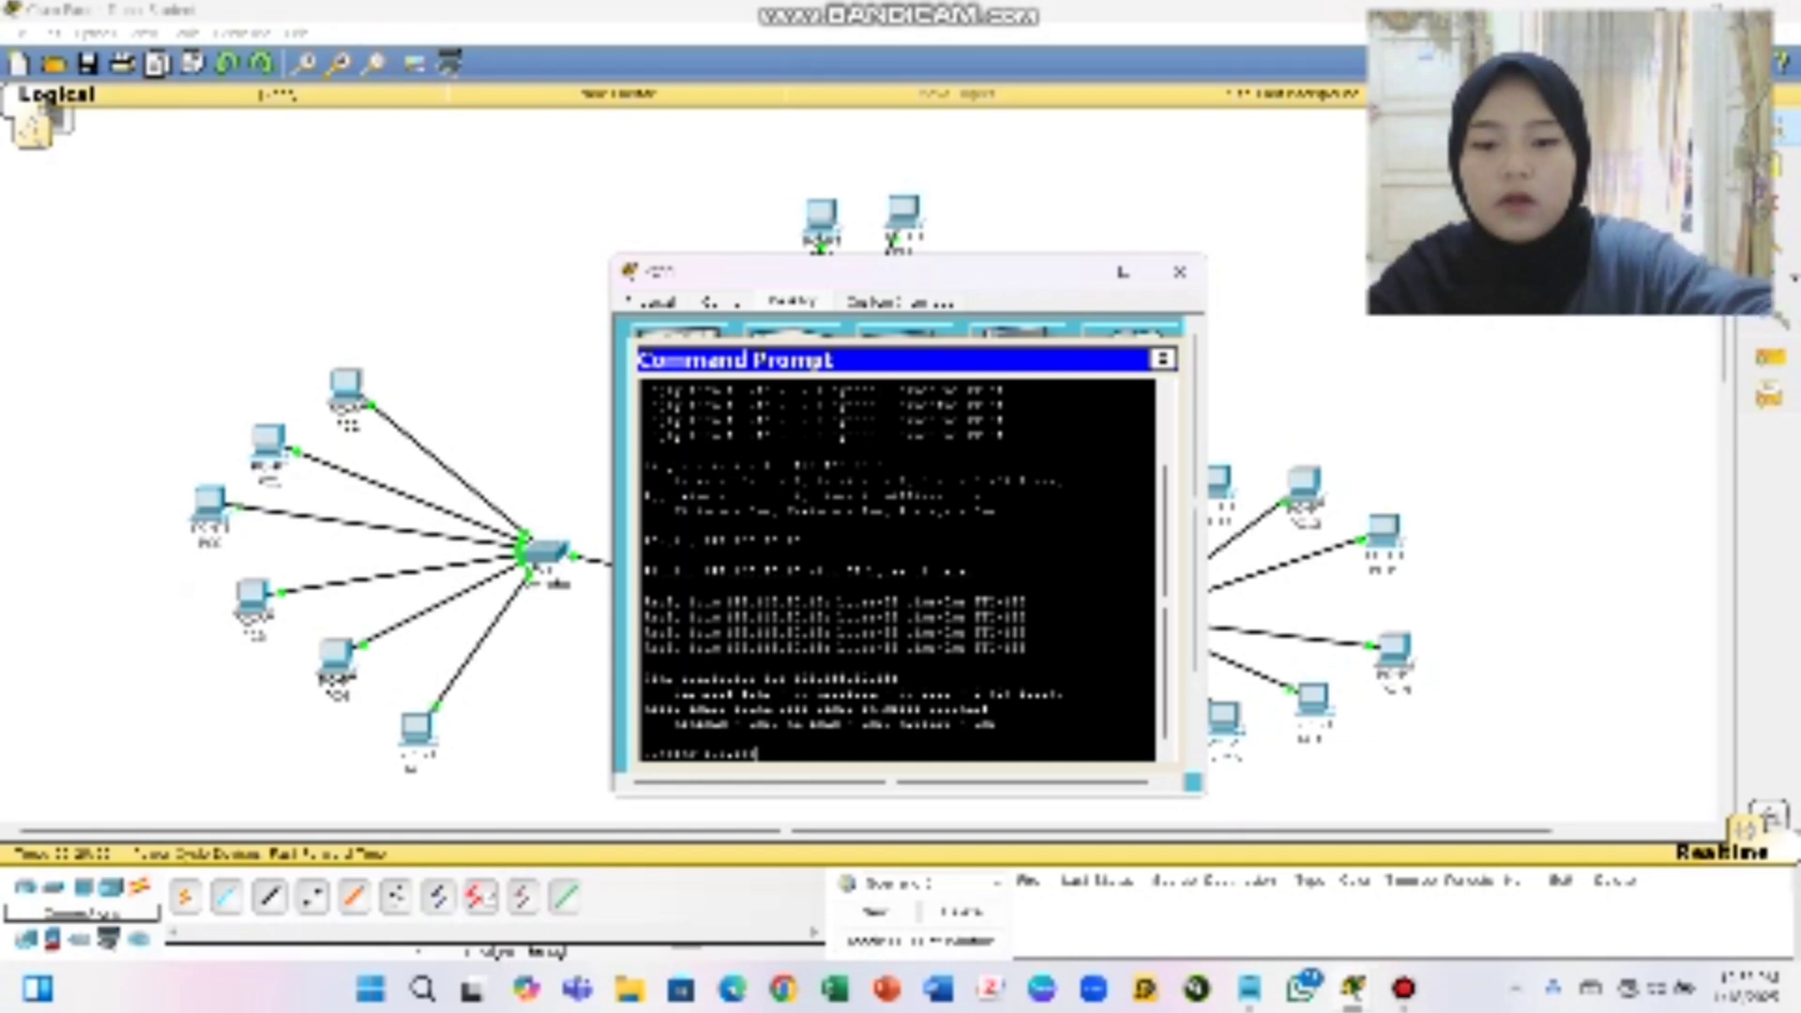
type("68")
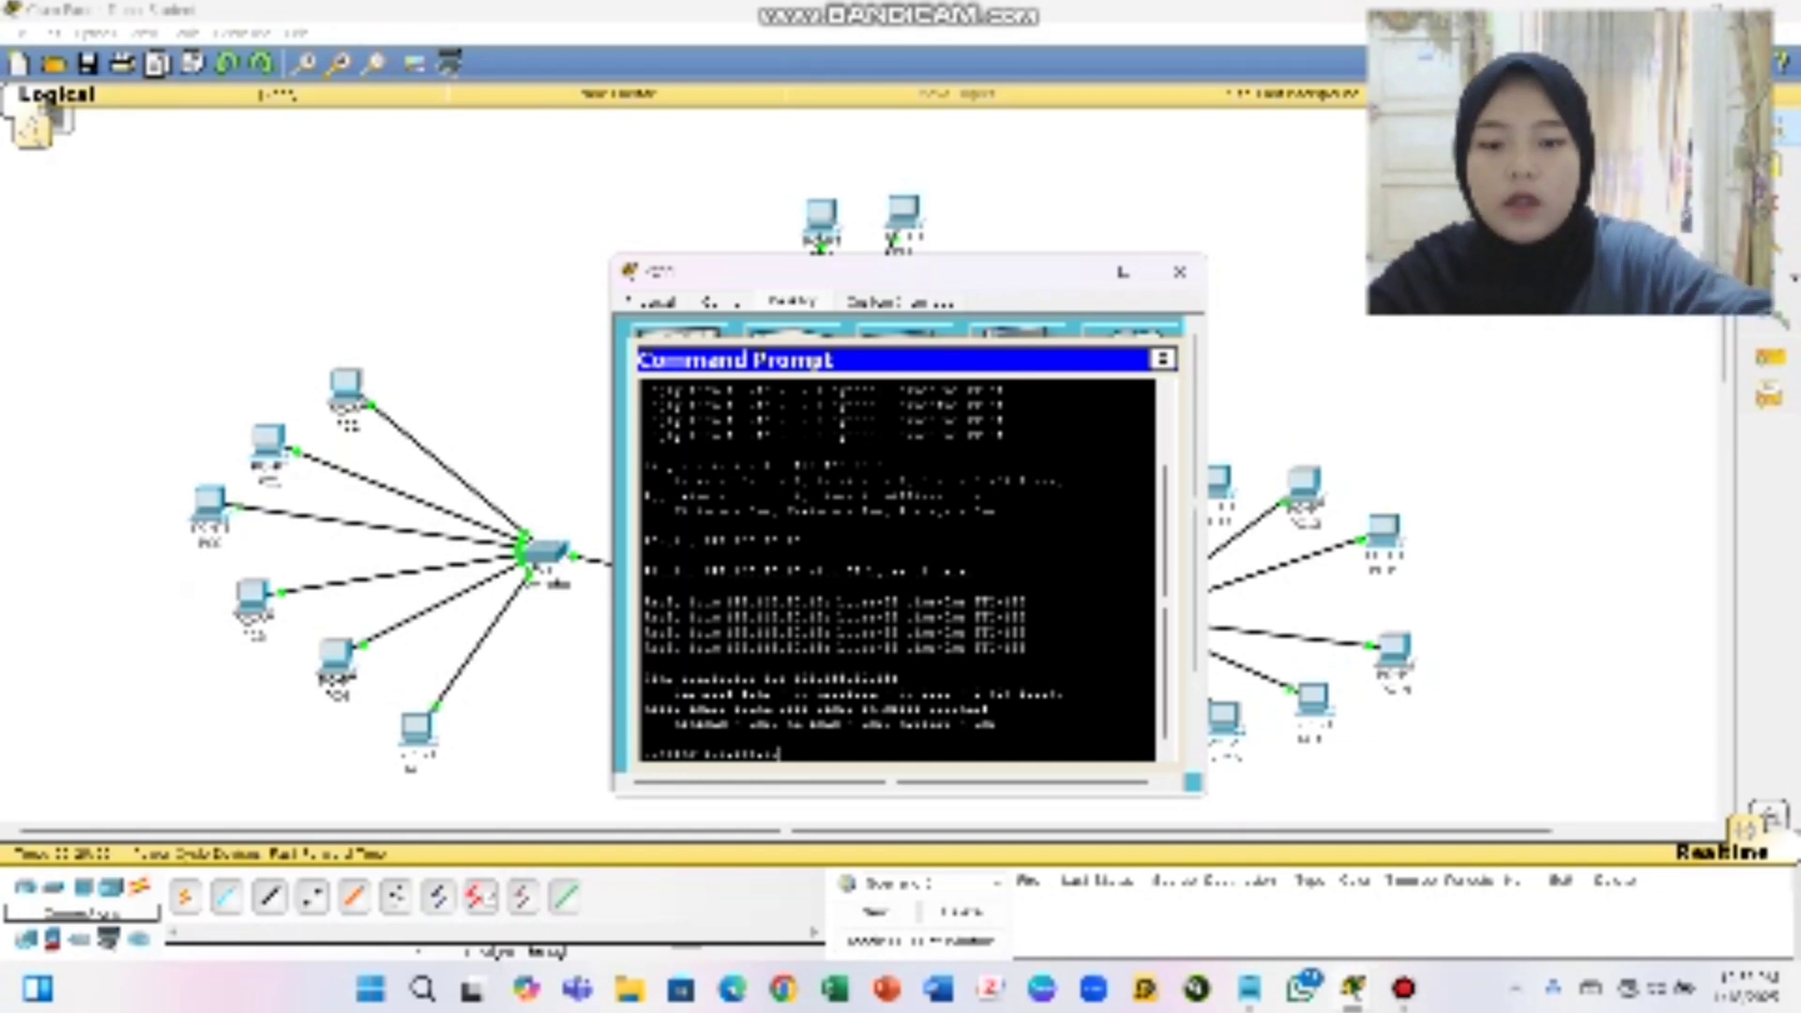
type(".1")
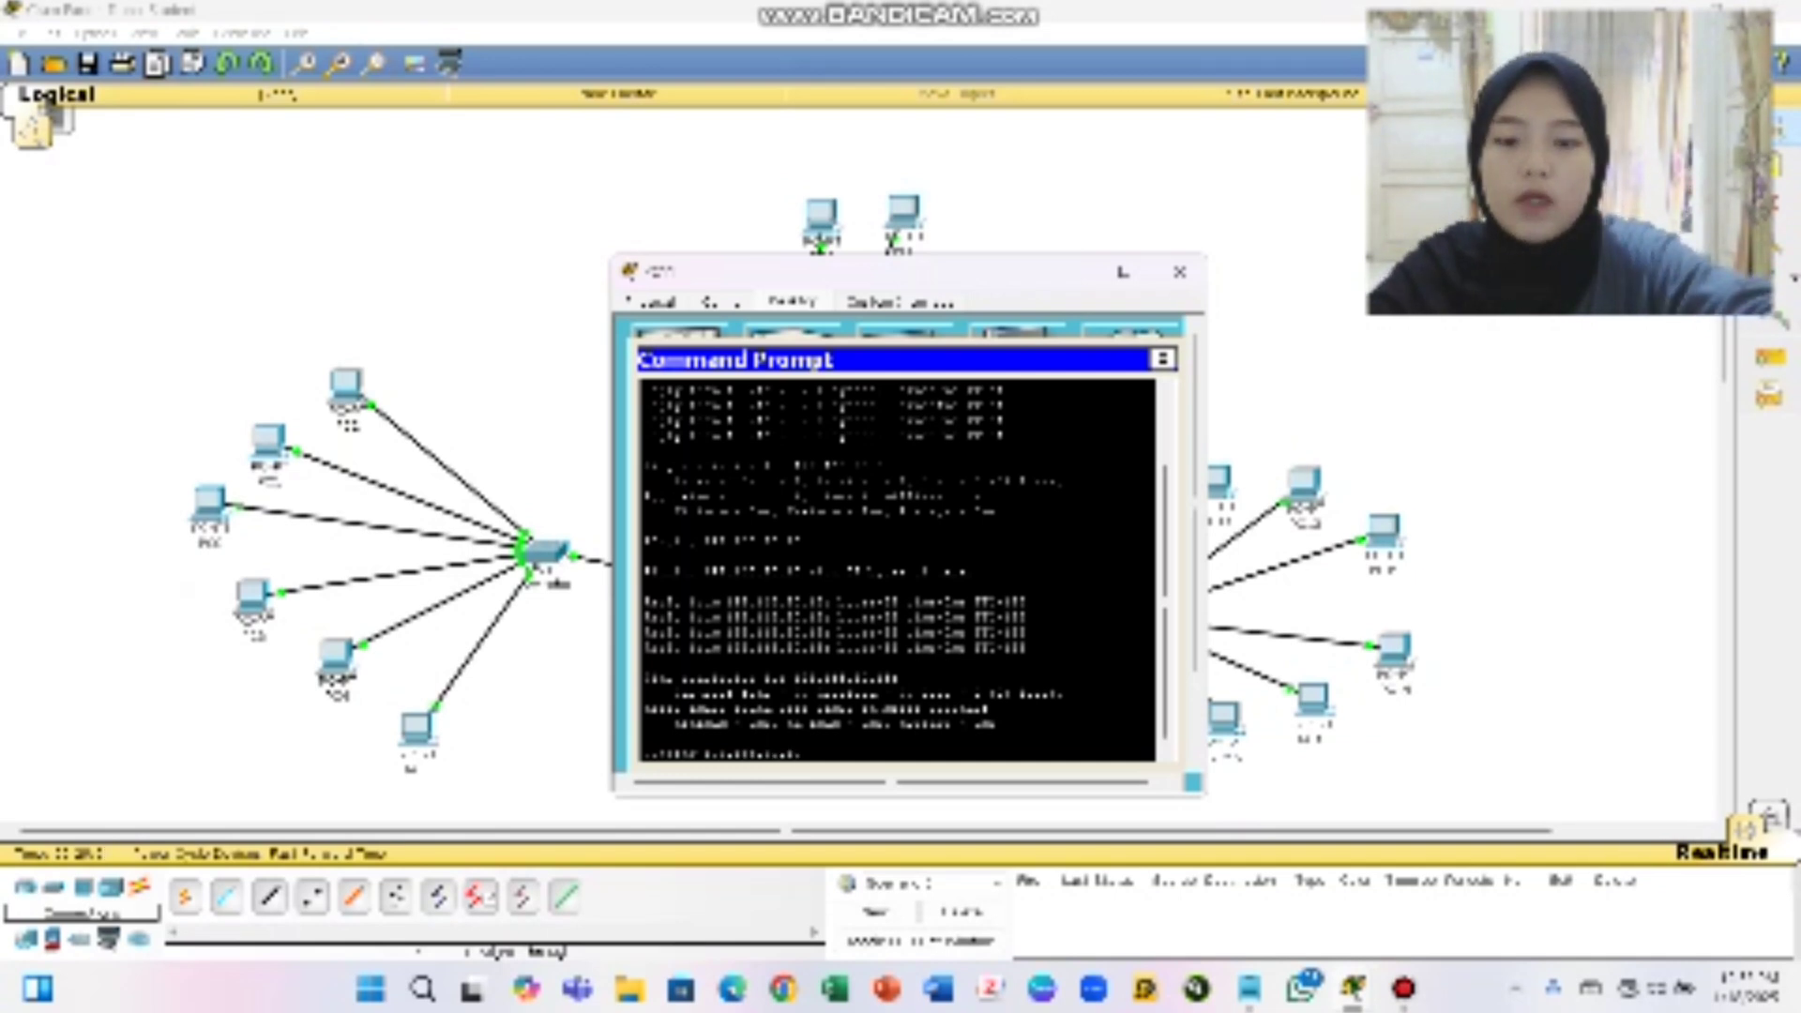
key("Return")
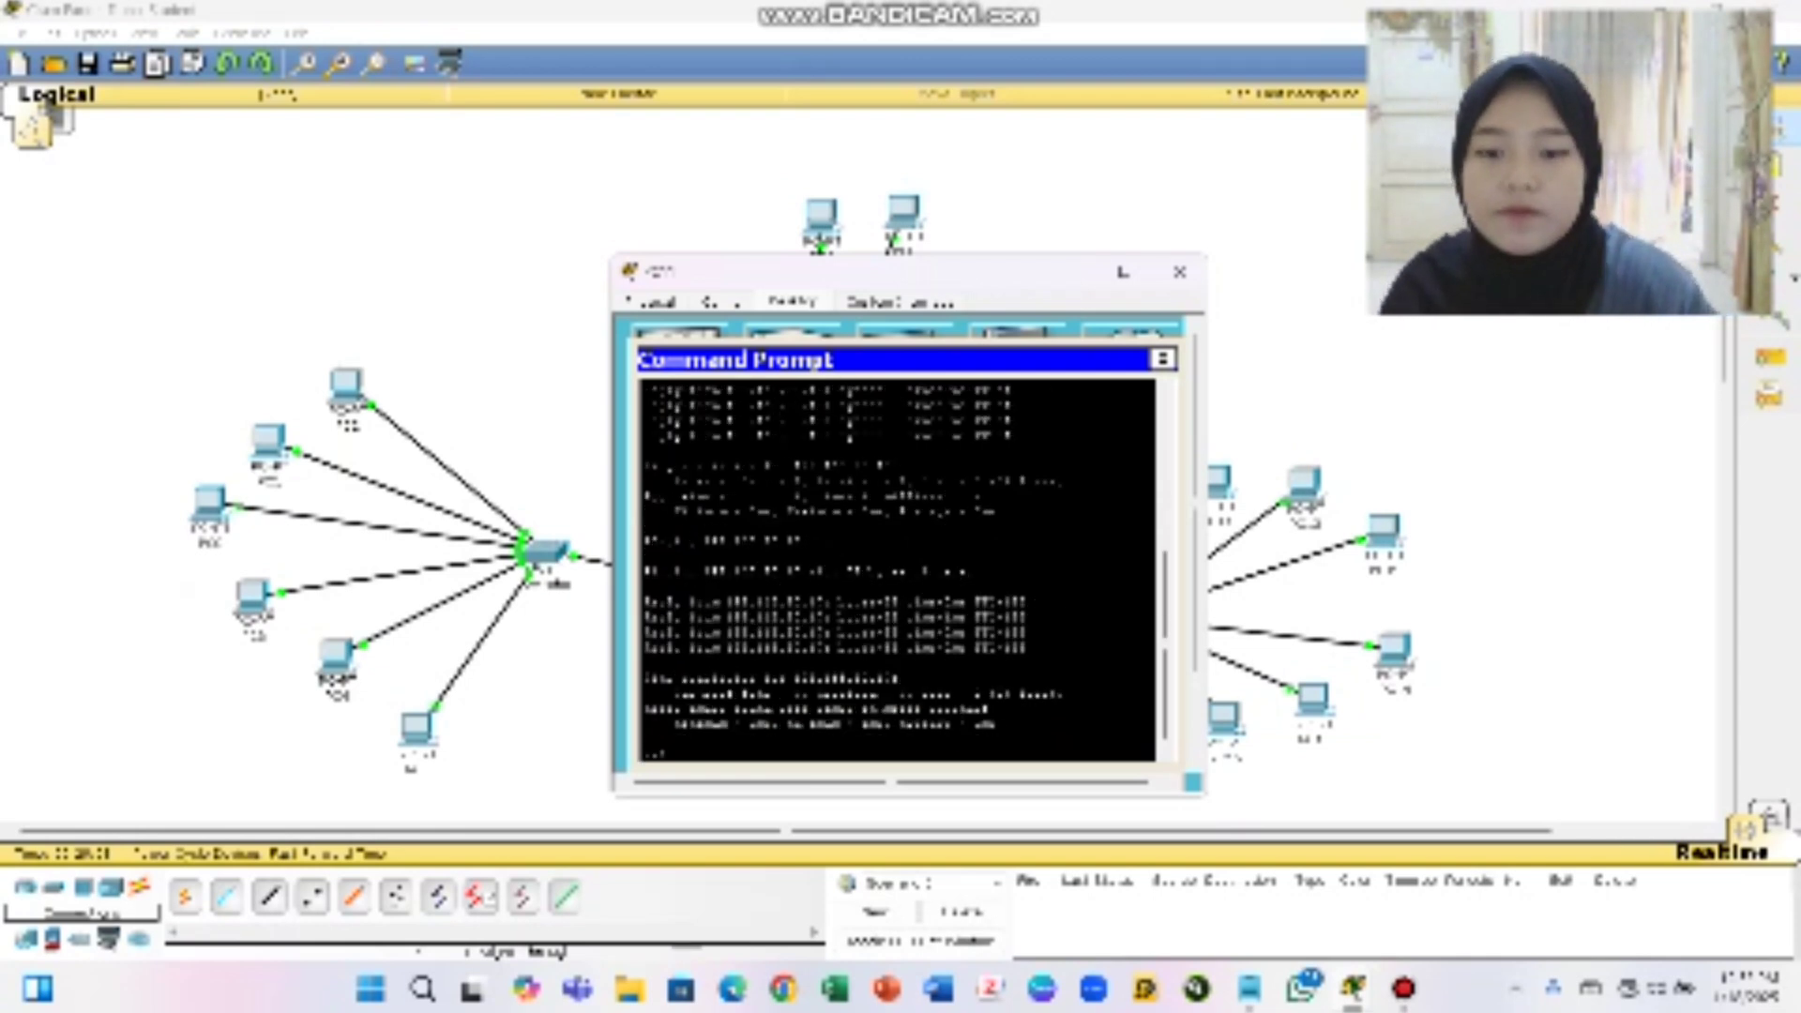
Ping a fourth 192.168 address from the same PC's command prompt
type("ng")
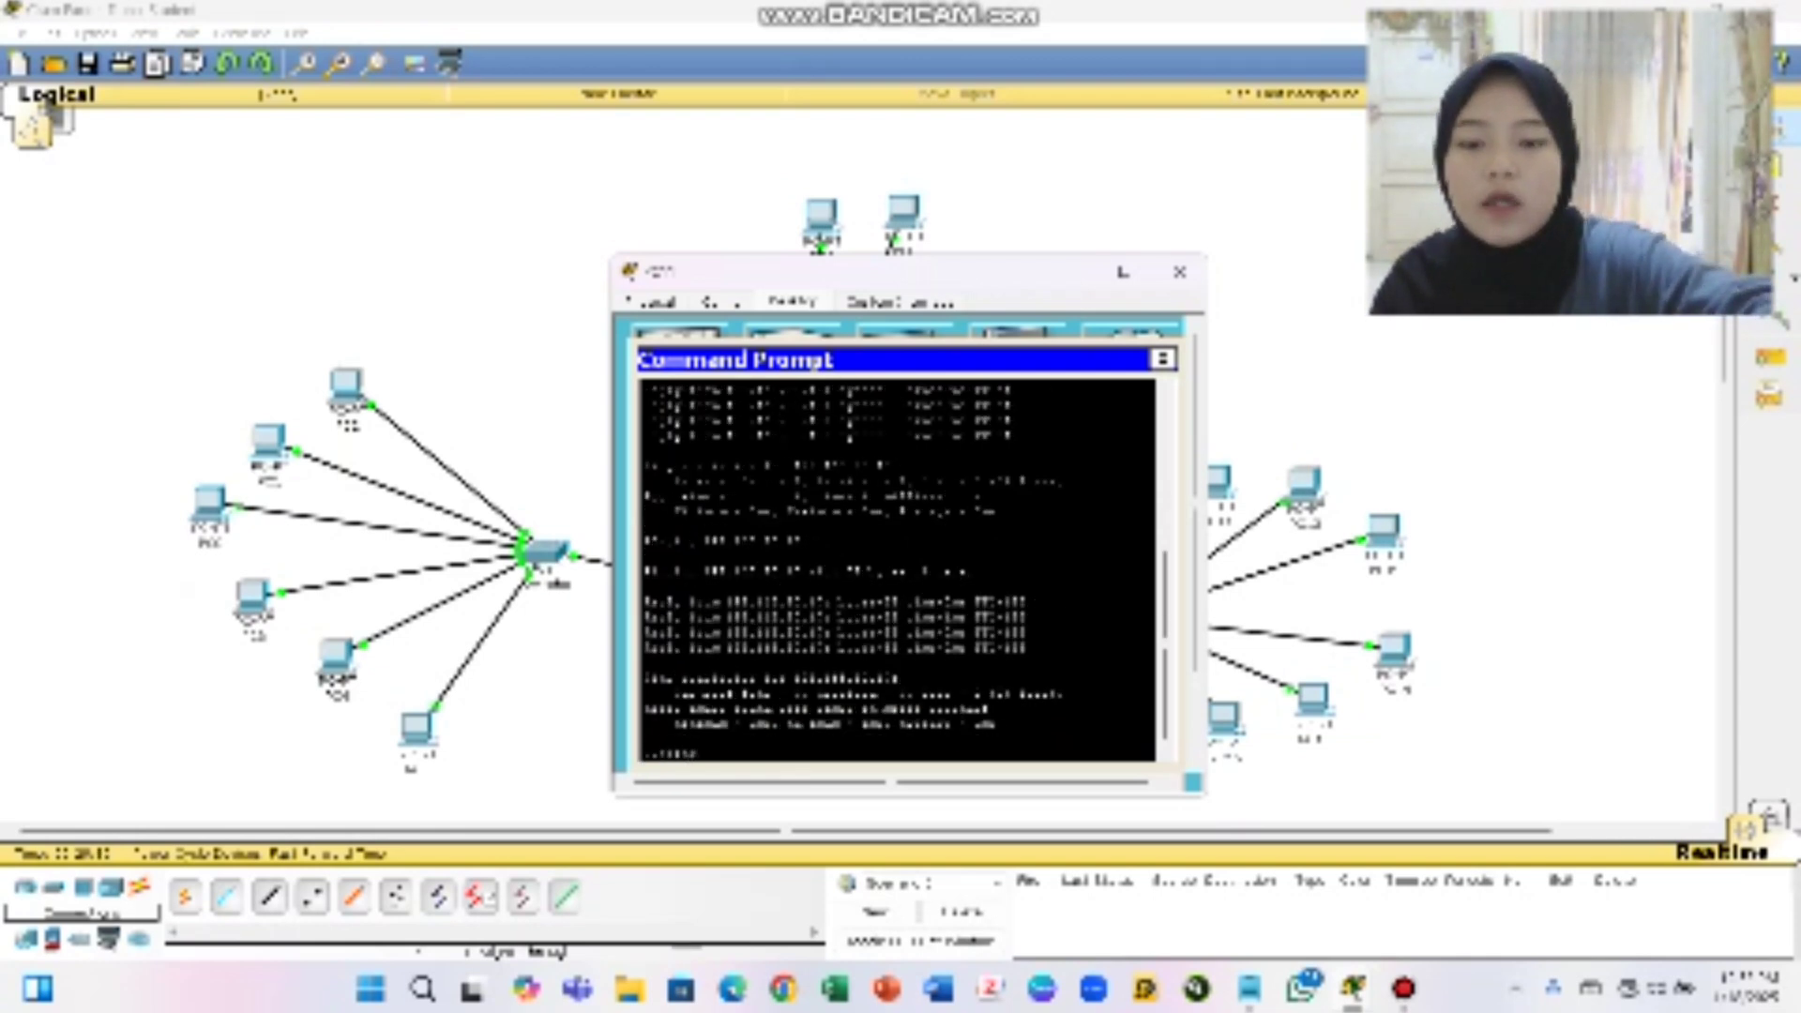
type(" 192")
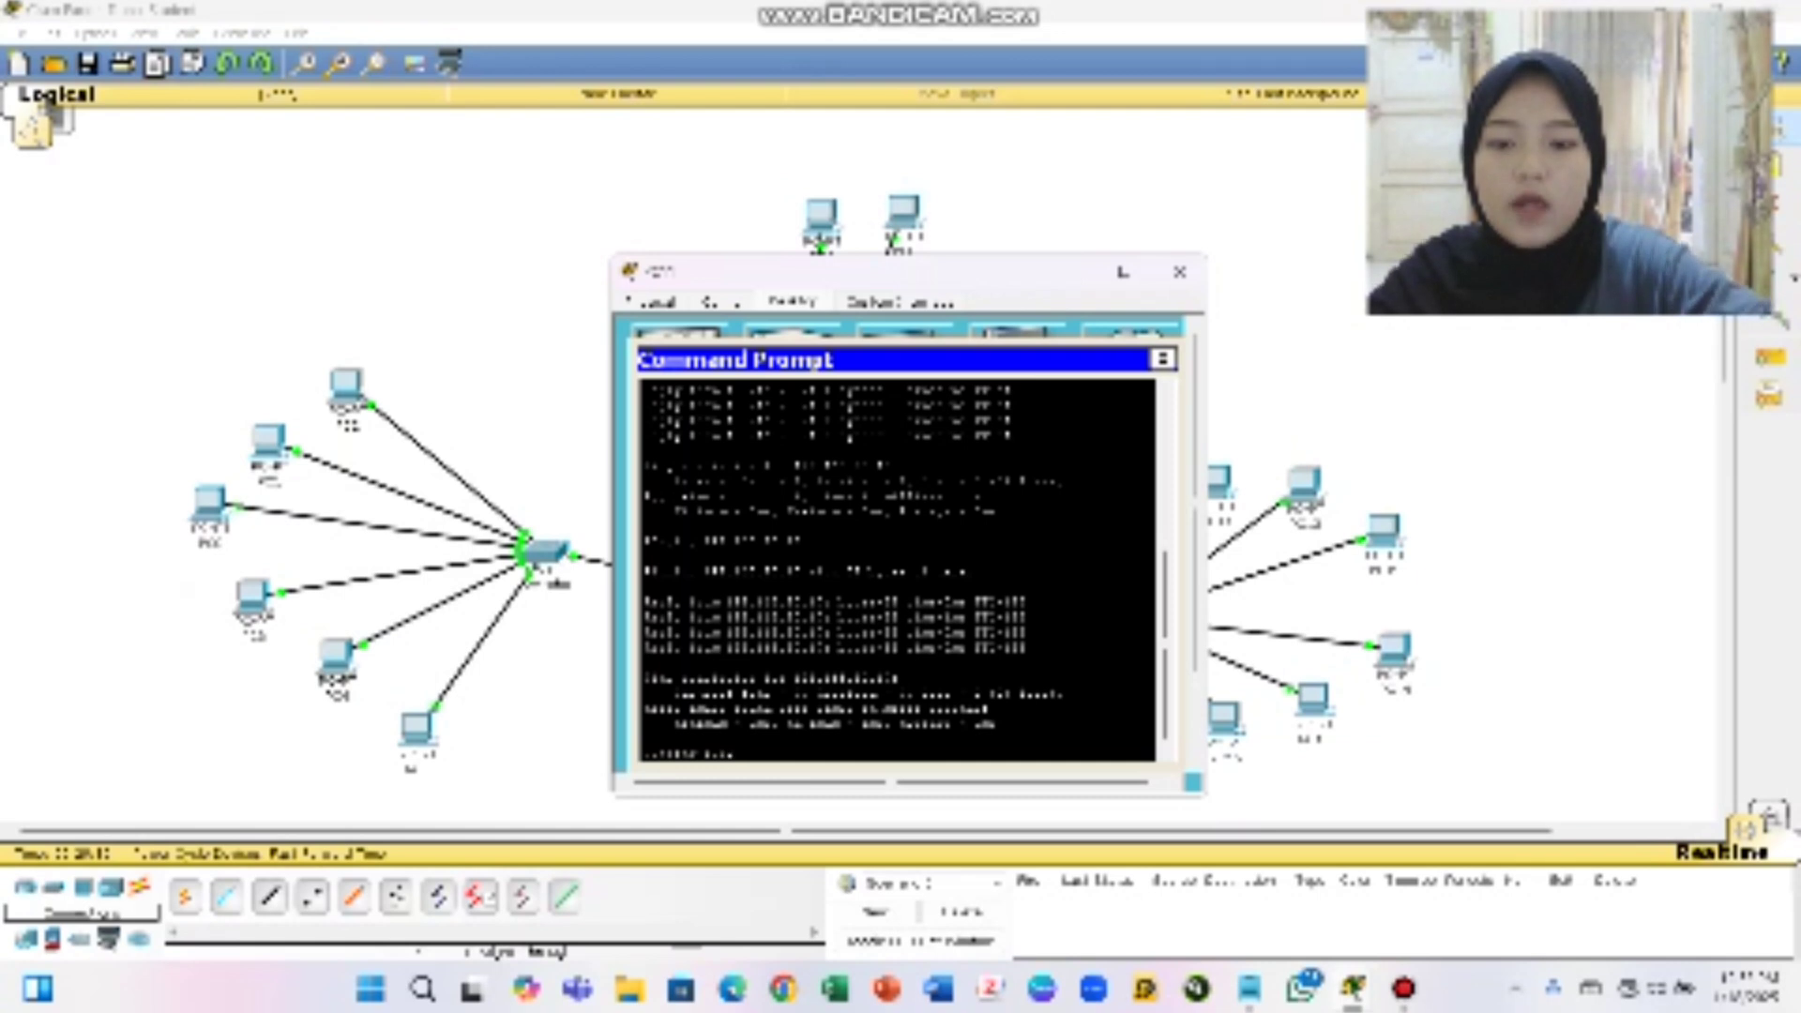
type(".16")
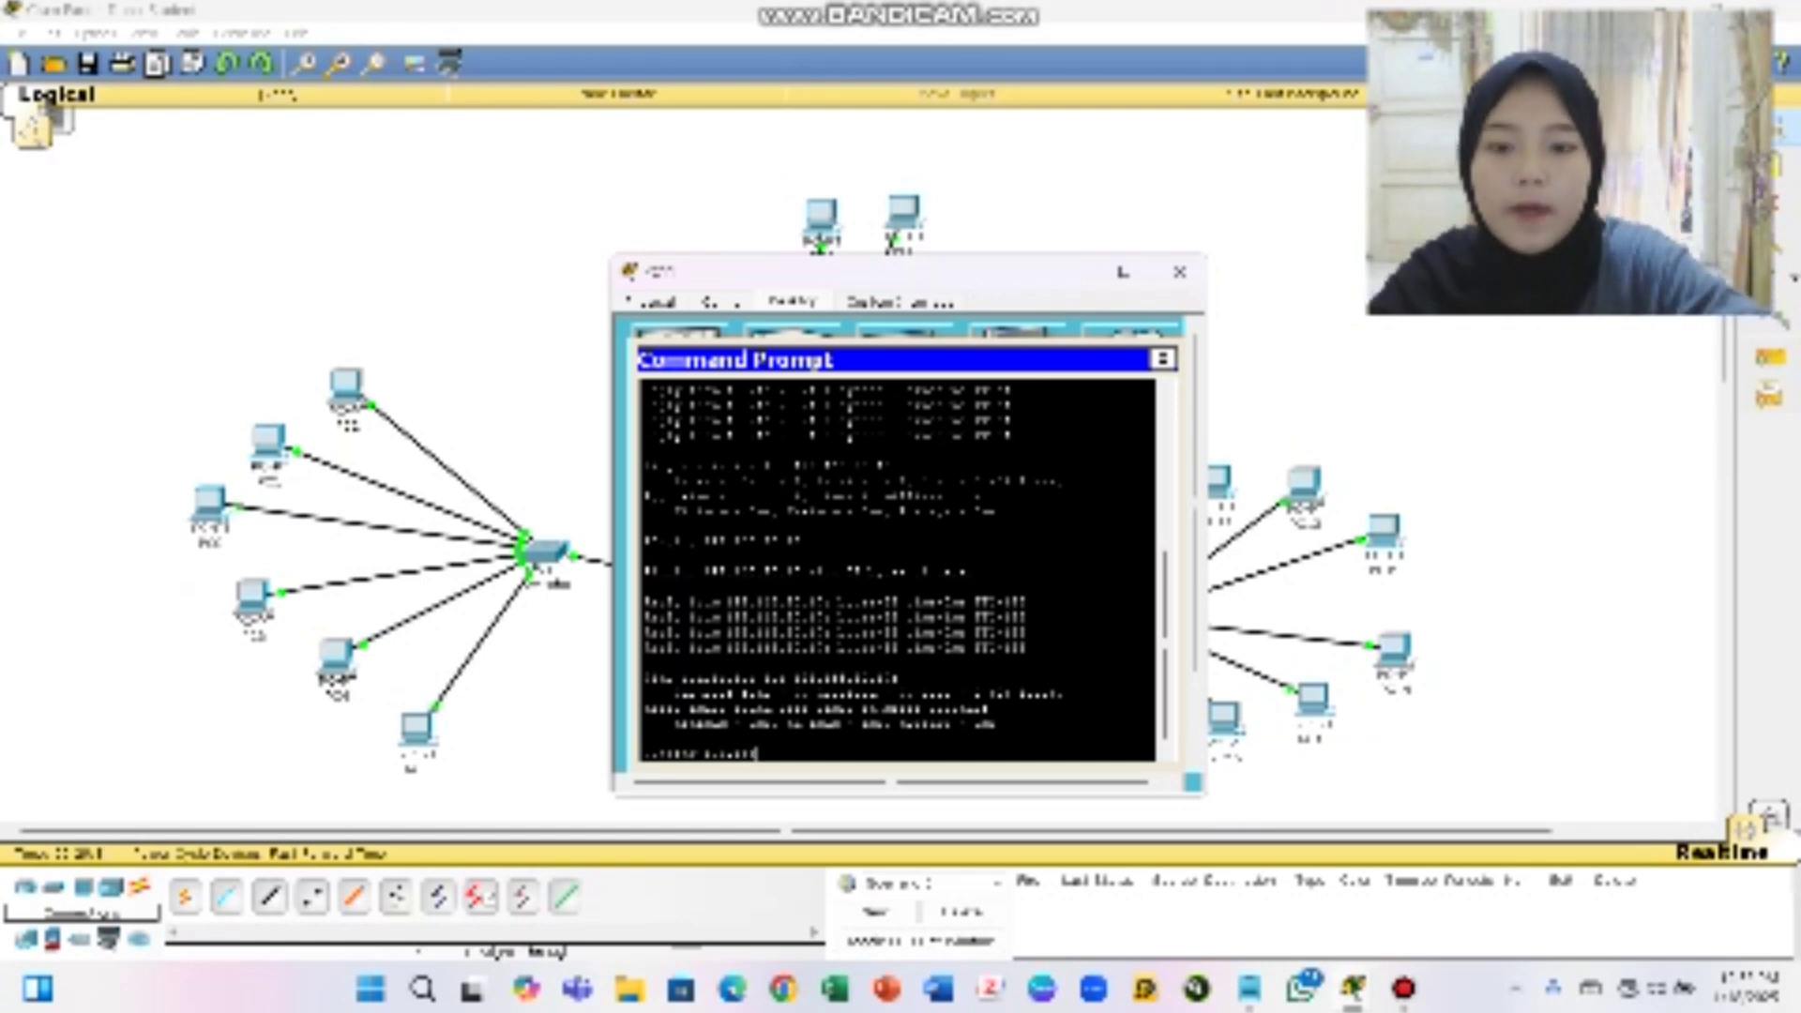
type("8.")
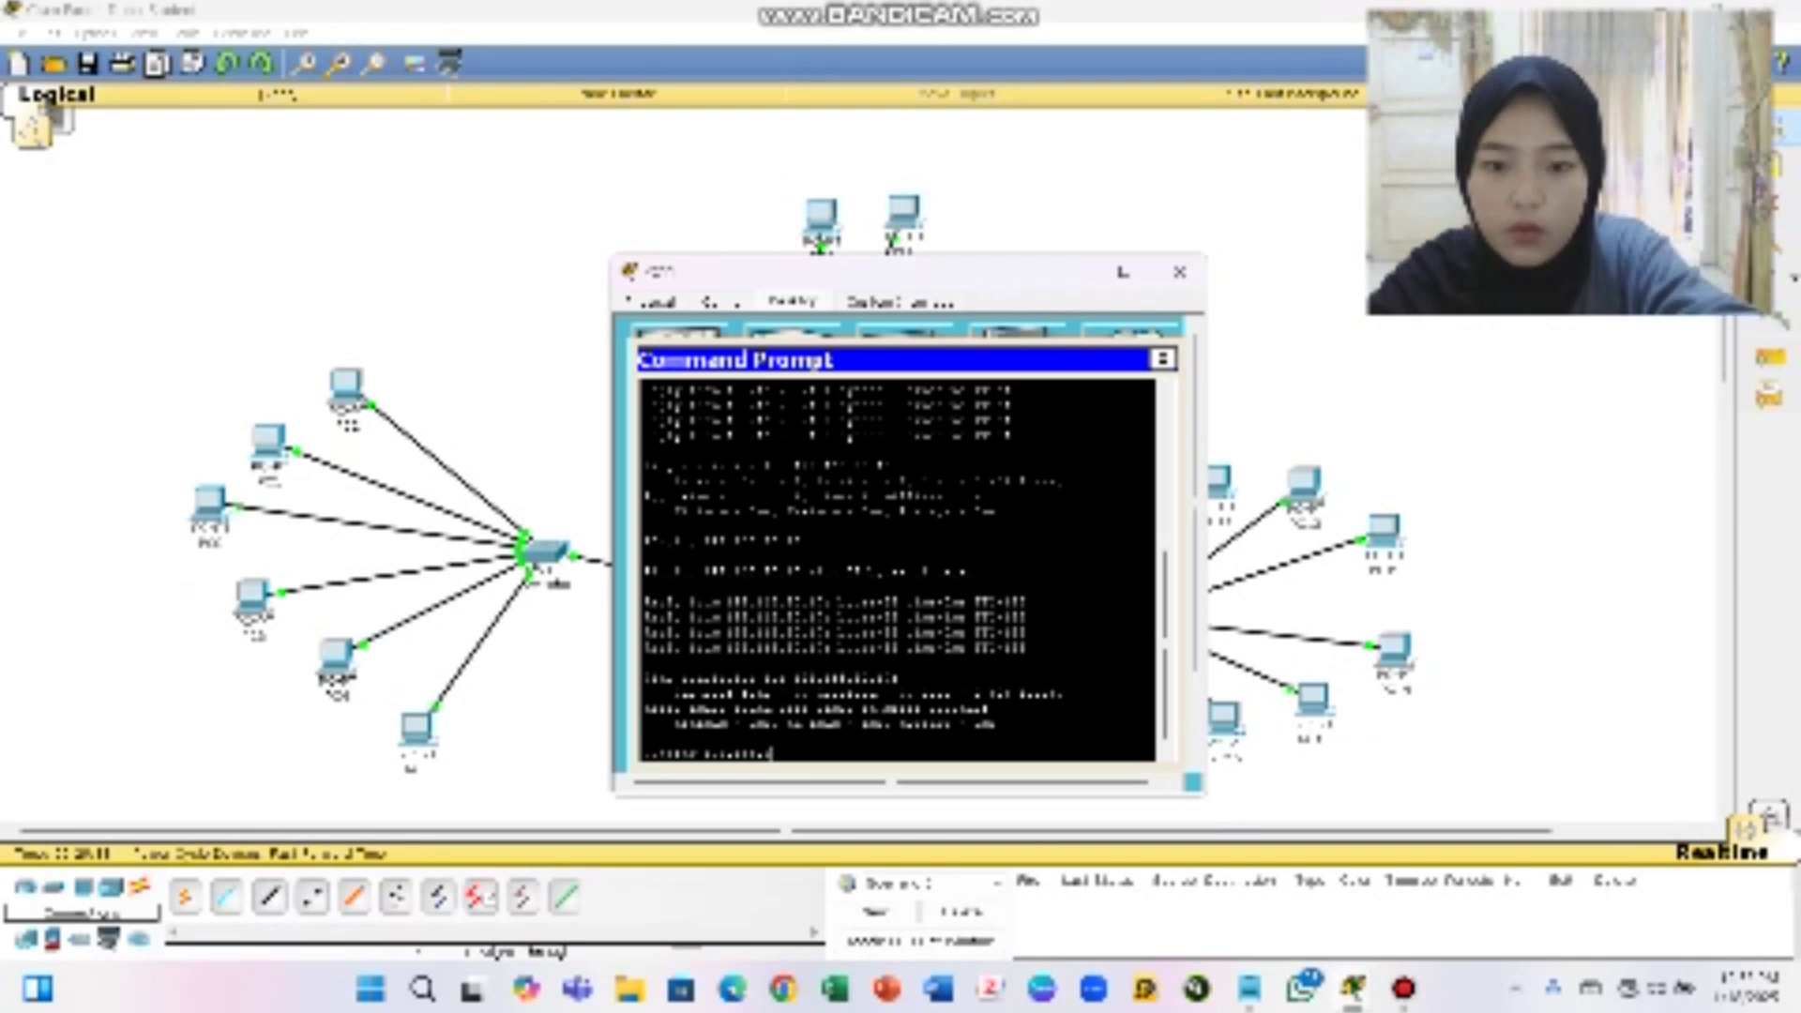
type("1.10")
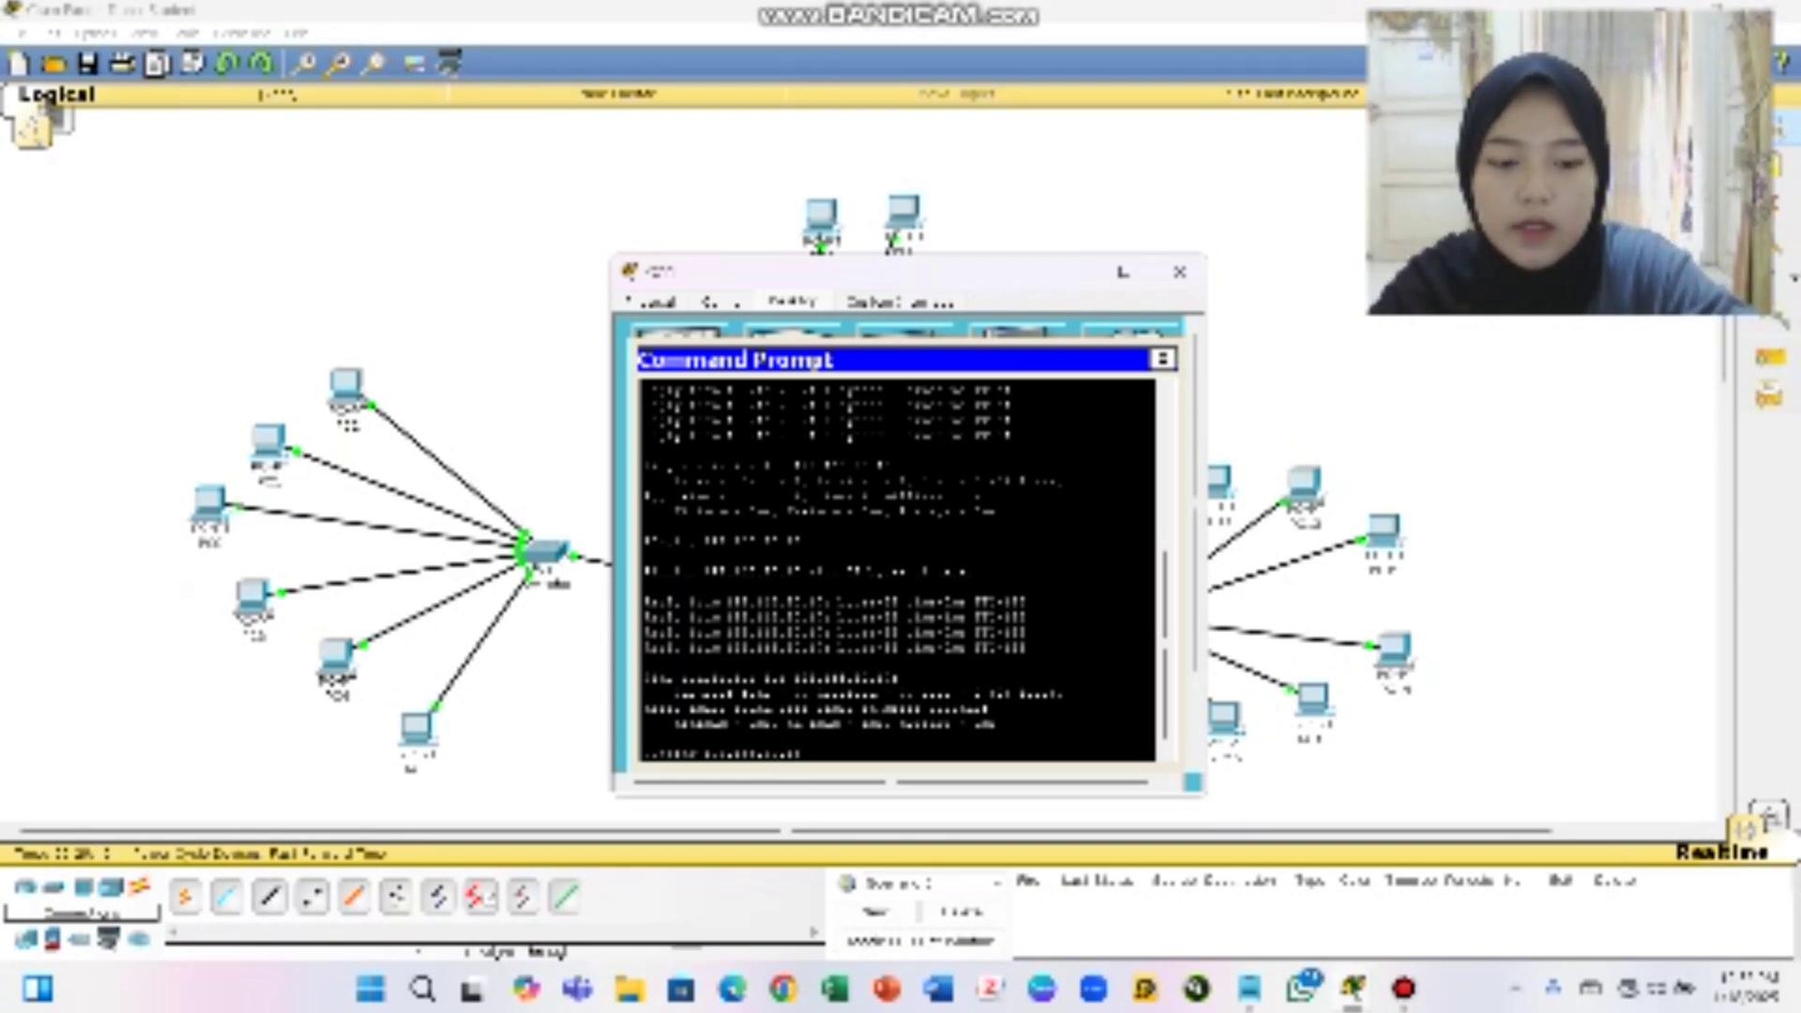
key("Return")
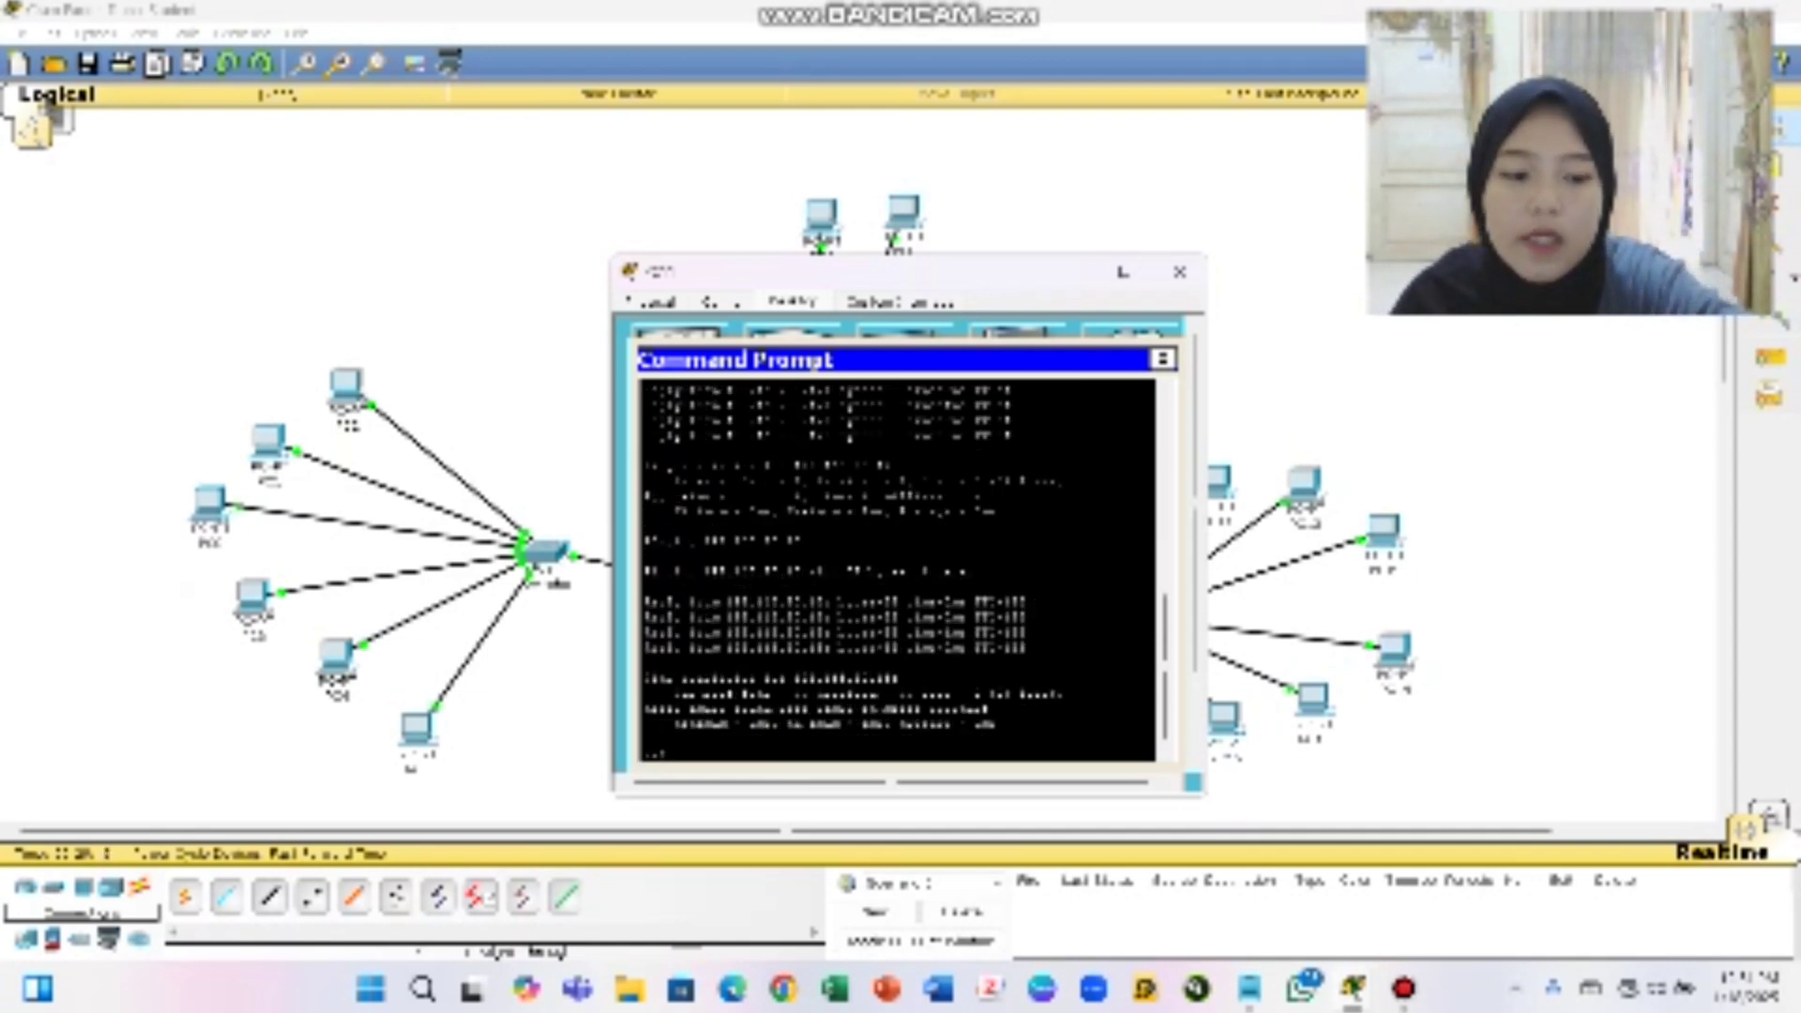
Ping a fifth 192.168 address from the same PC's command prompt
type("ping")
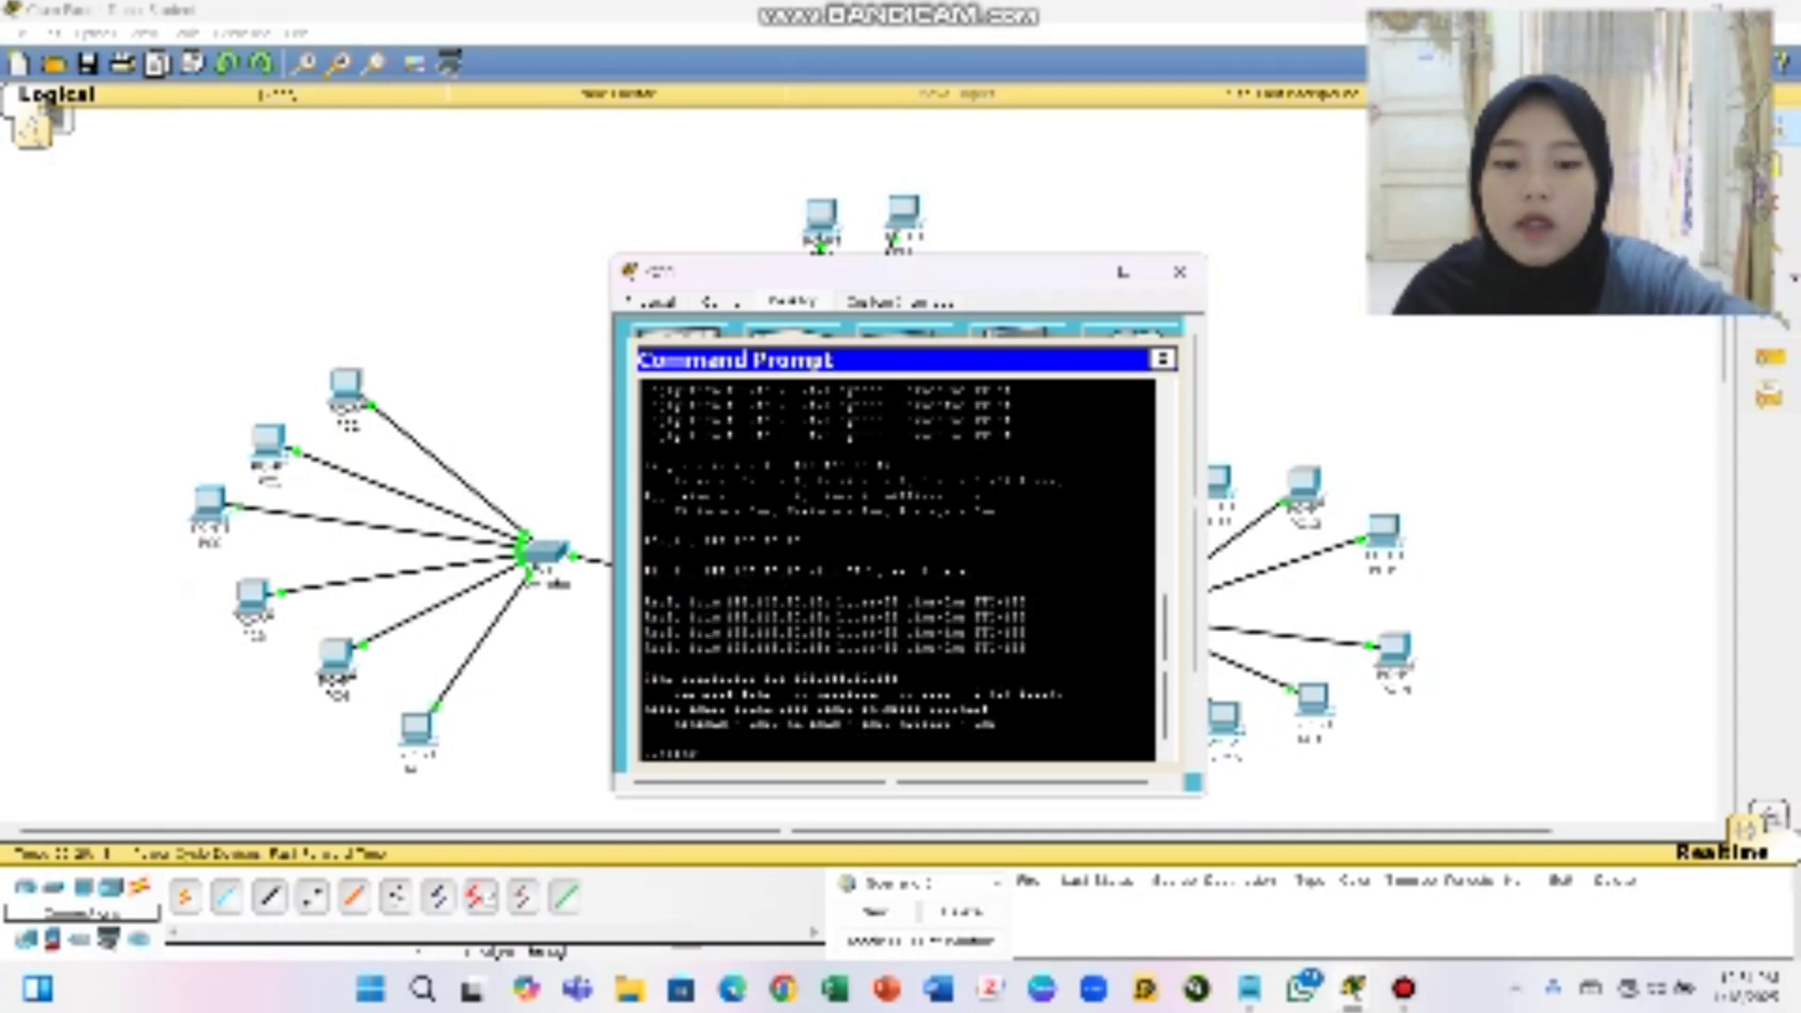
type(" 192")
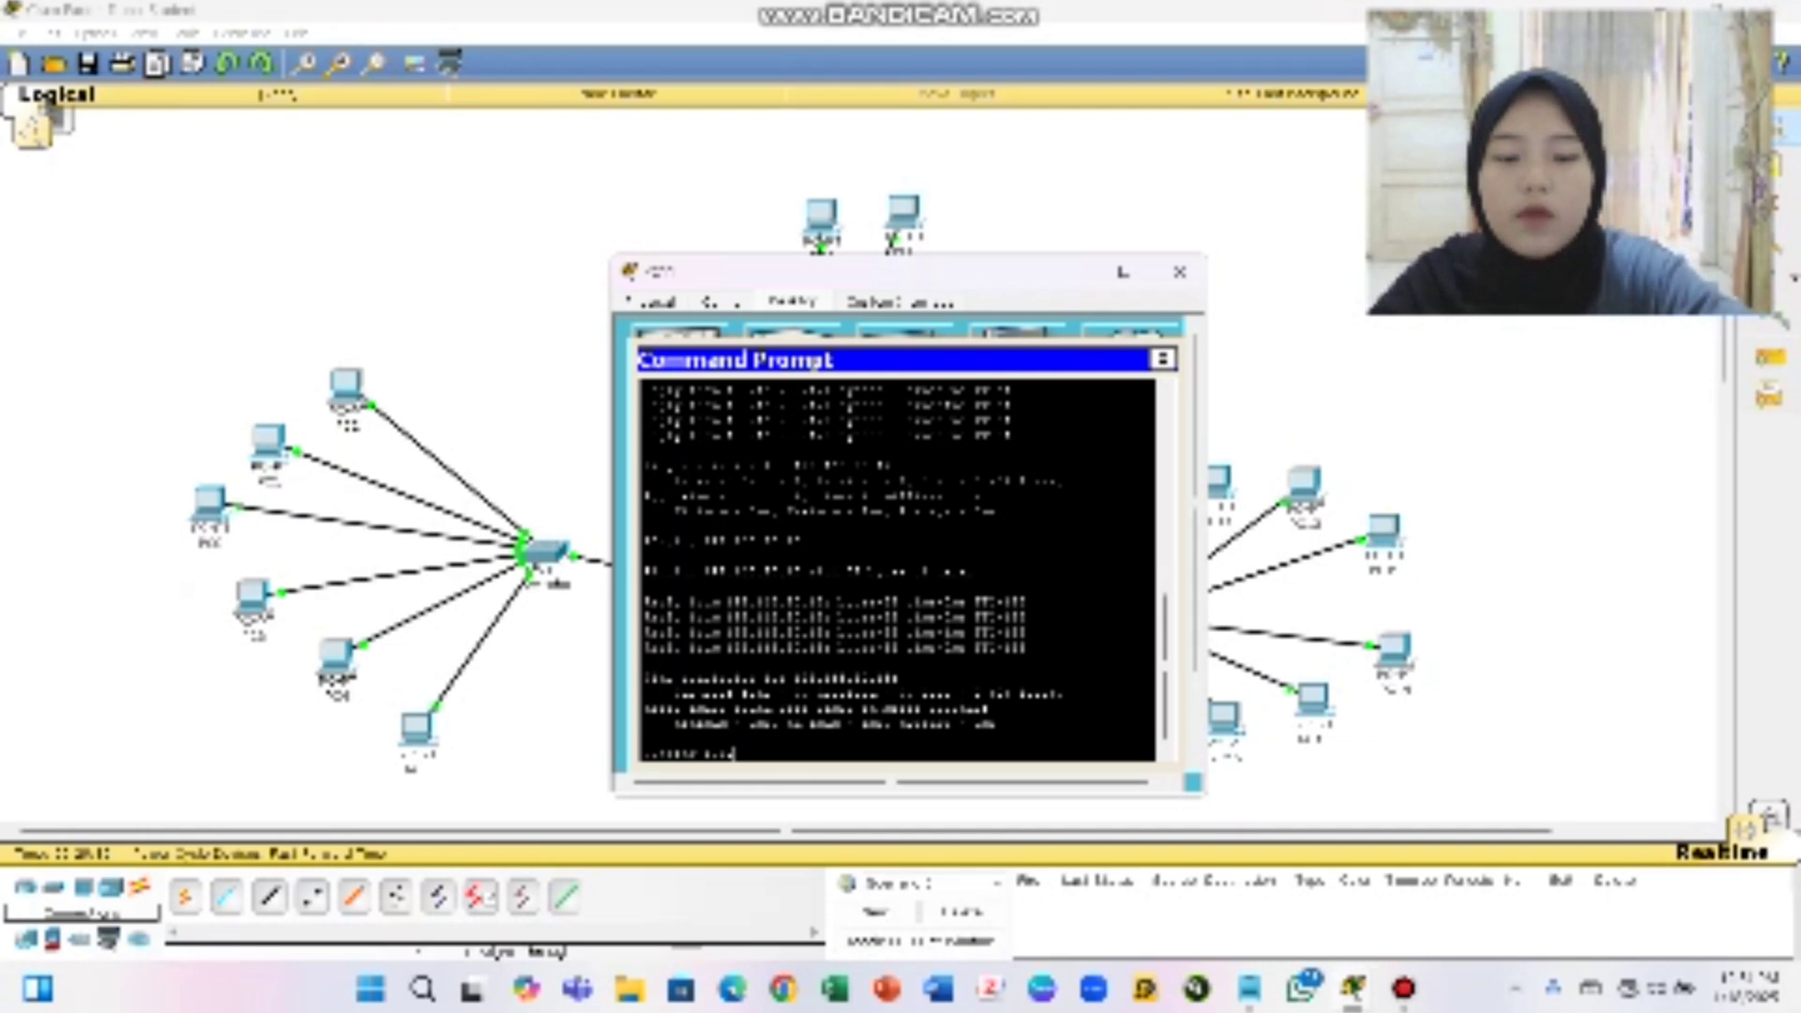
type(".168")
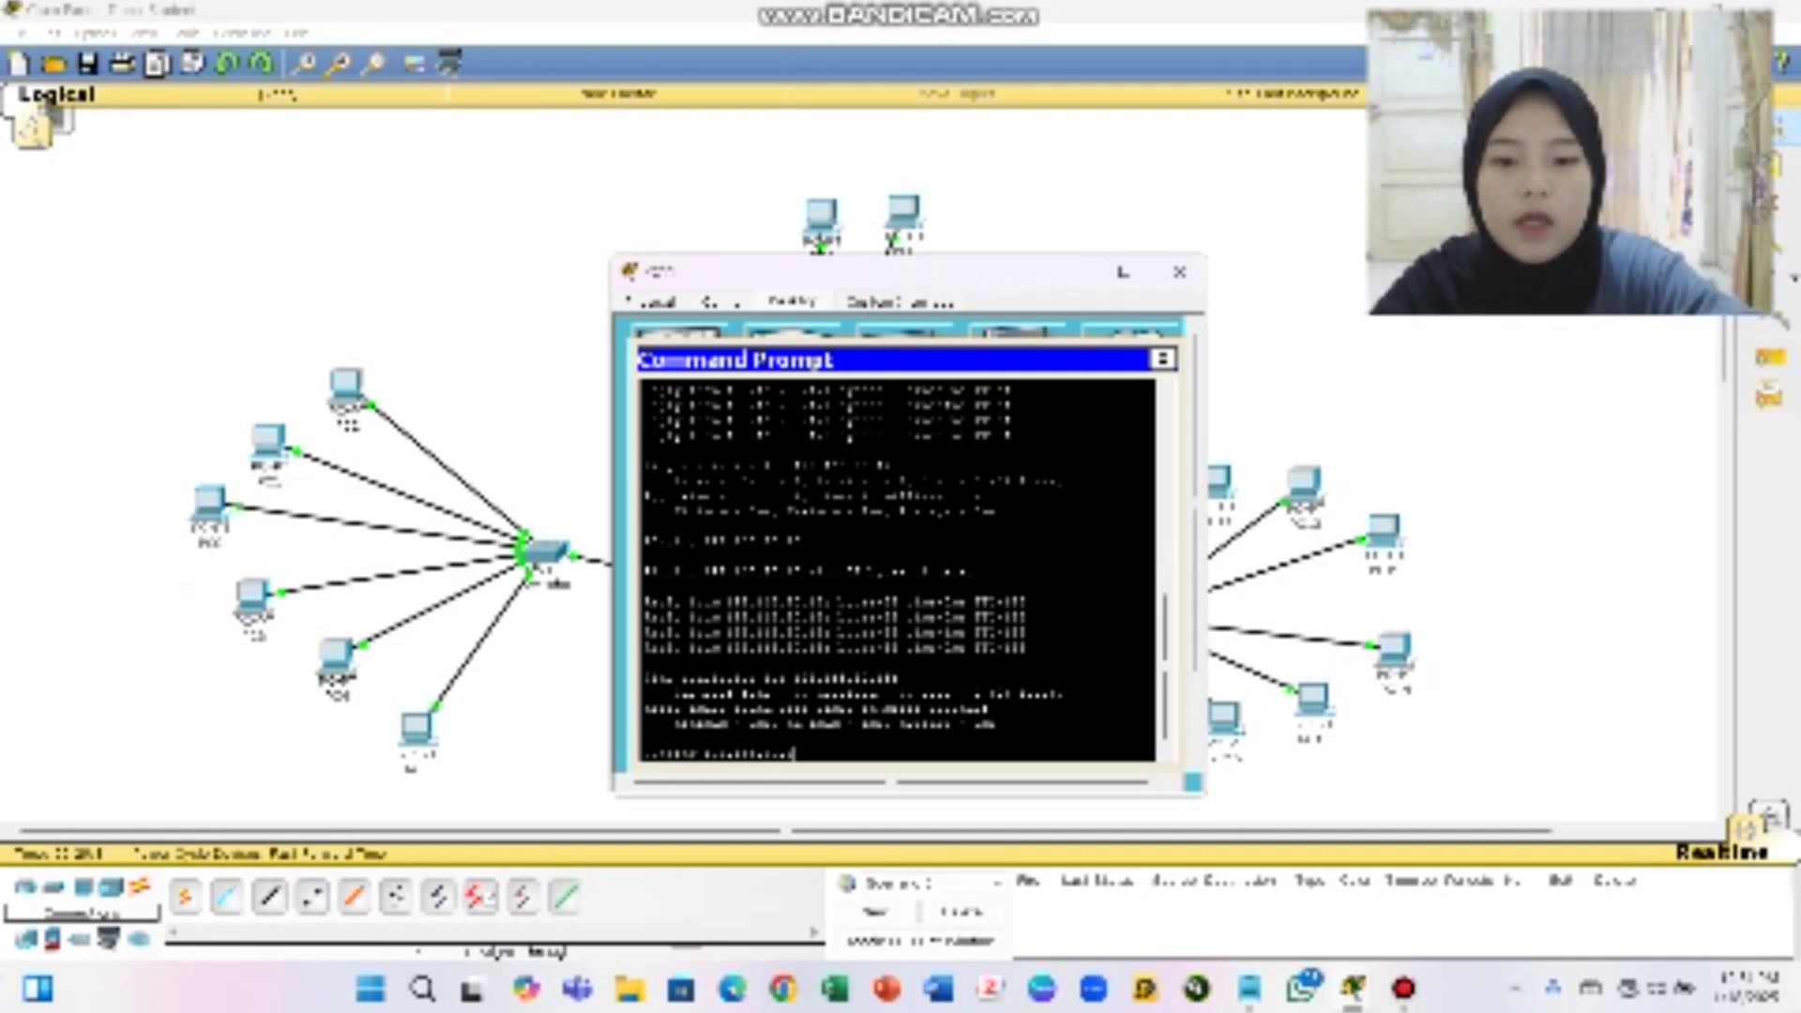
type(".1.1")
key("Return")
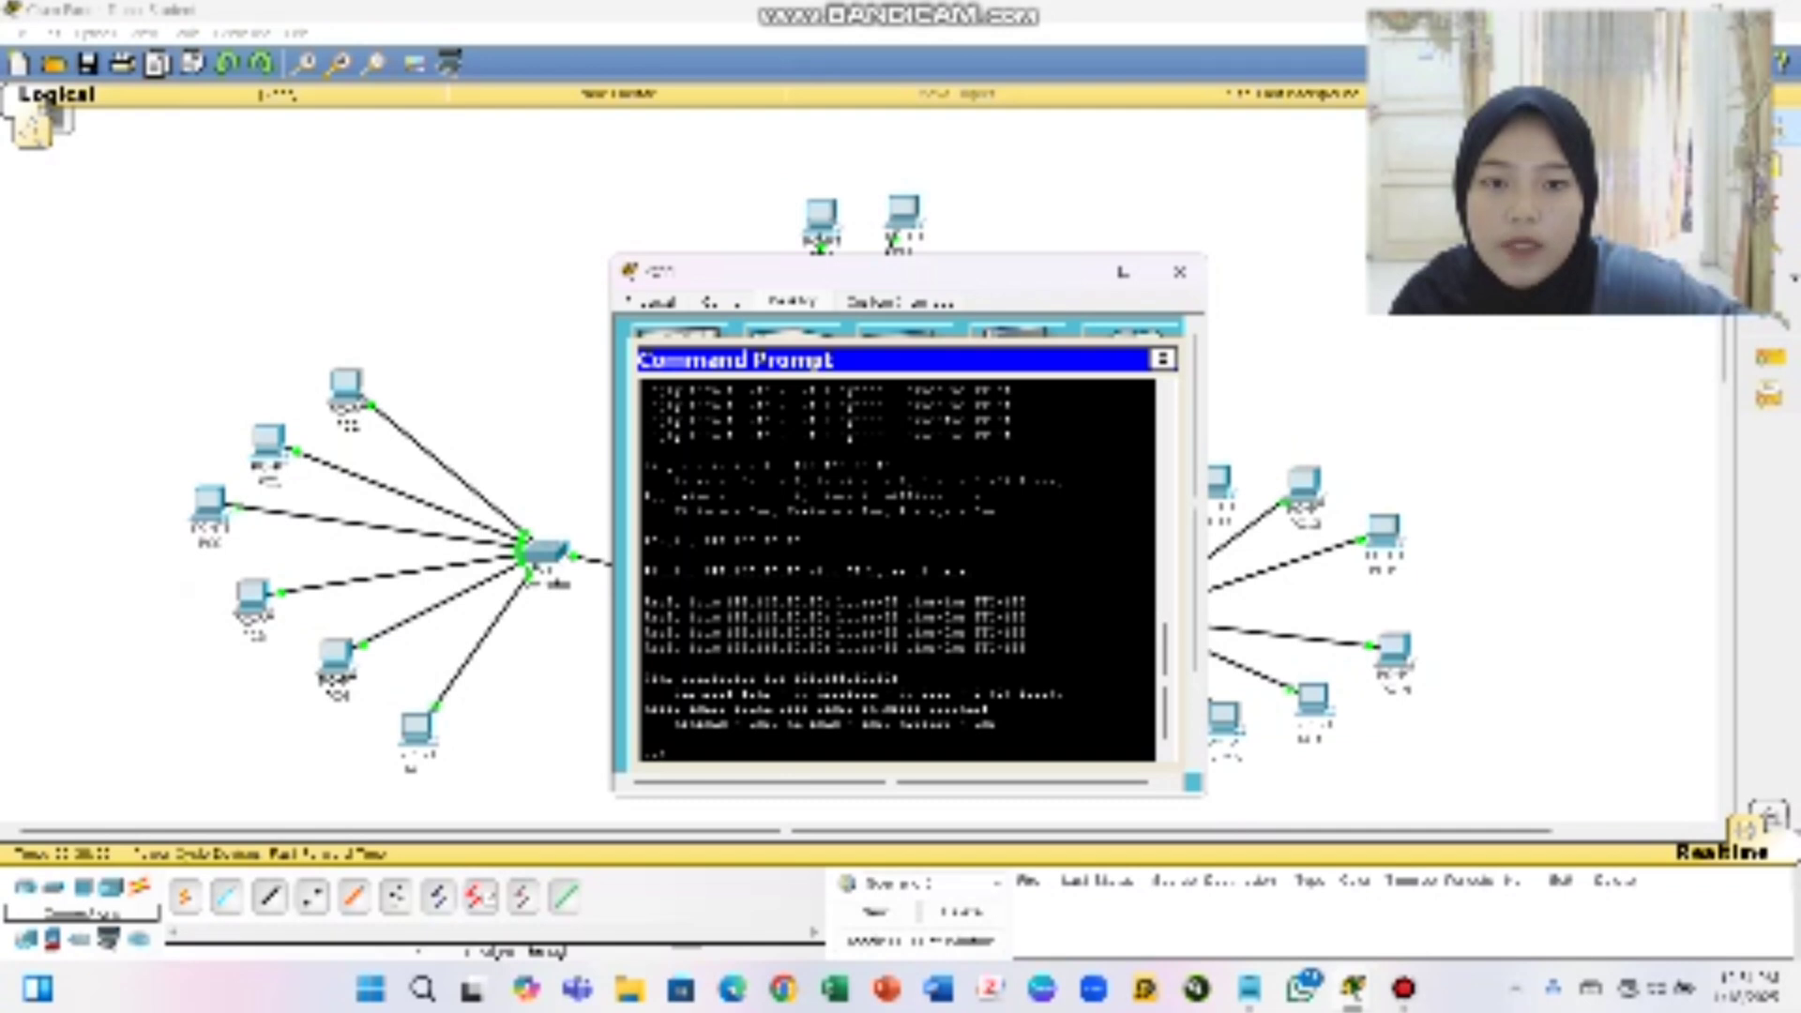
Review the replies of all pings run from the upper-network PC, and close its window
scroll(897, 569, "up", 8)
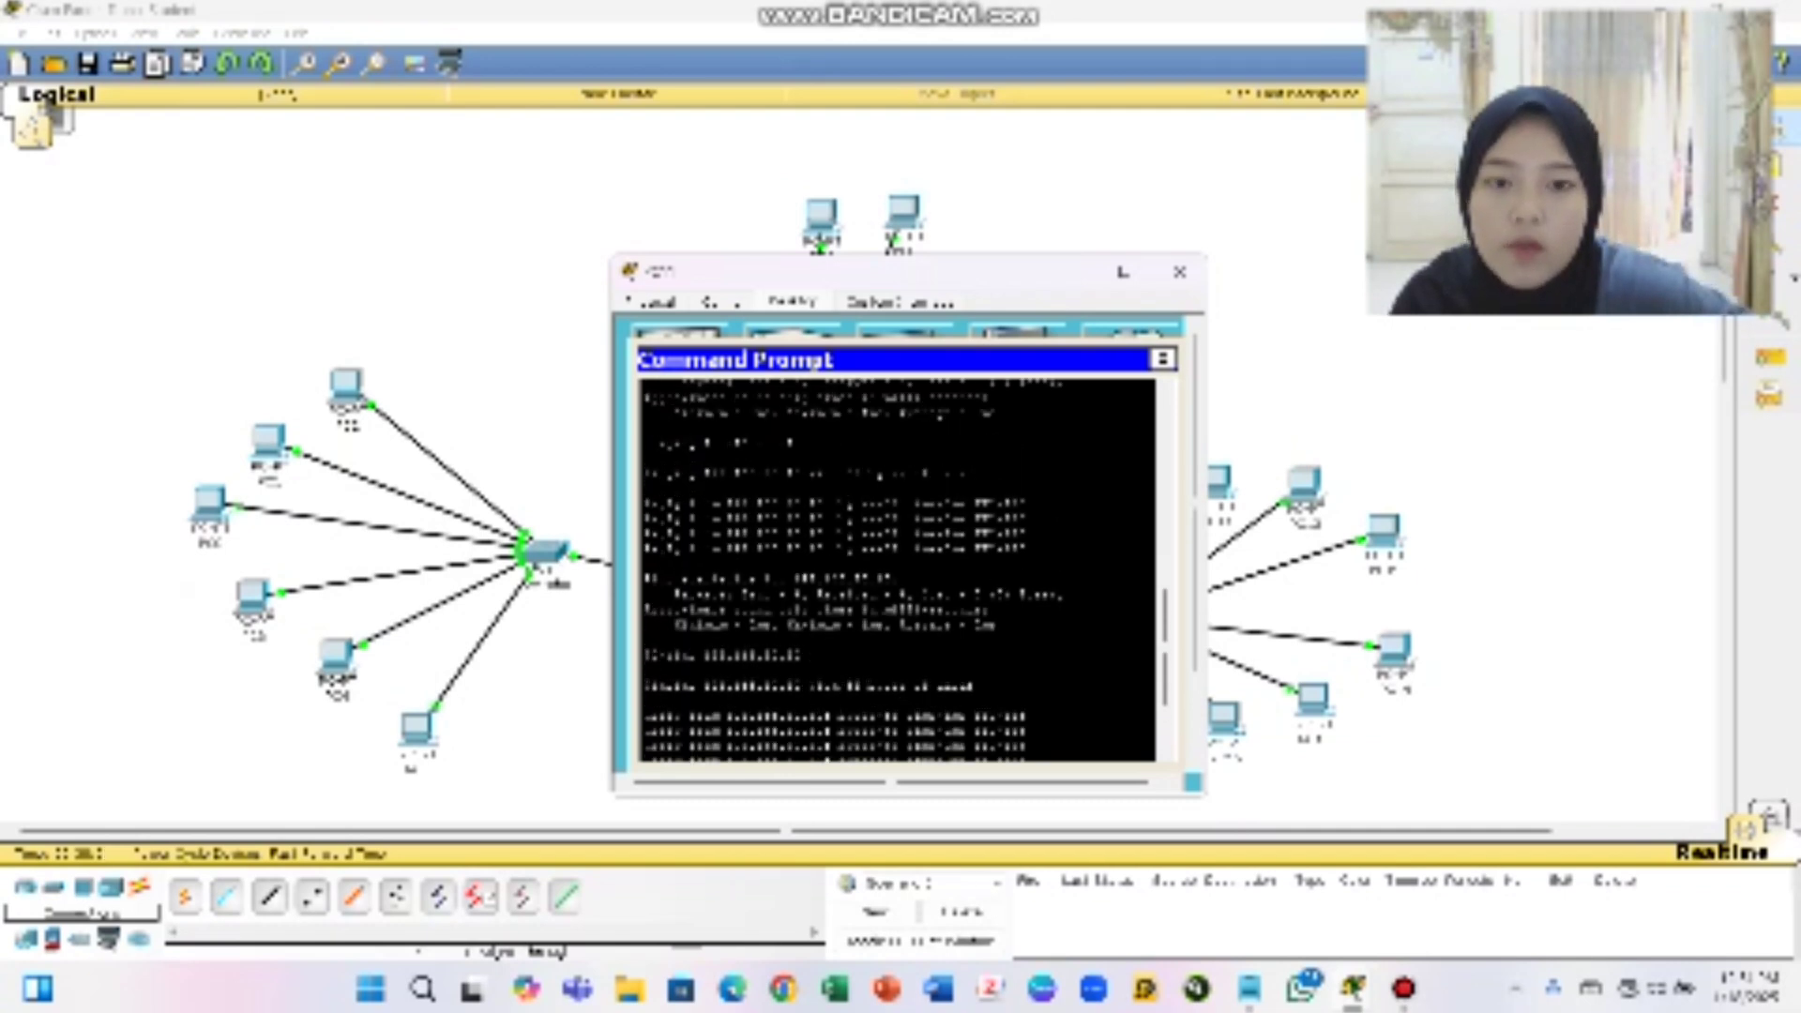
scroll(898, 569, "up", 6)
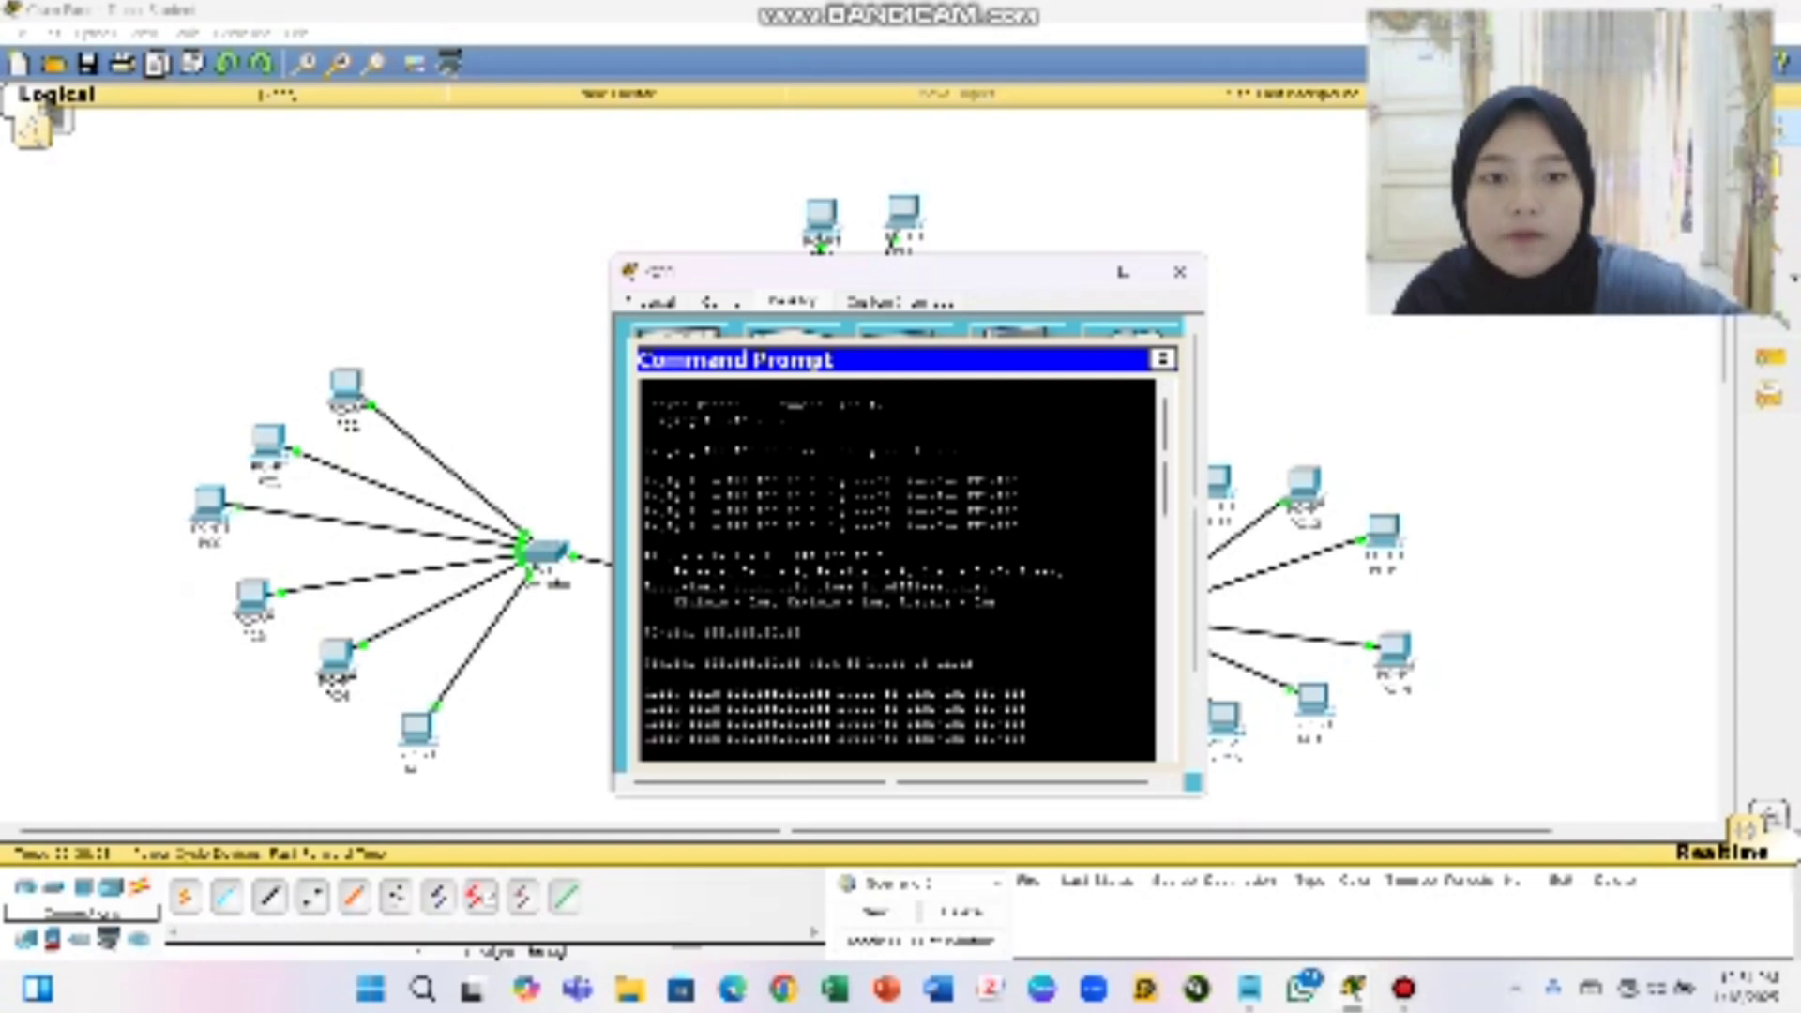
left_click(1179, 272)
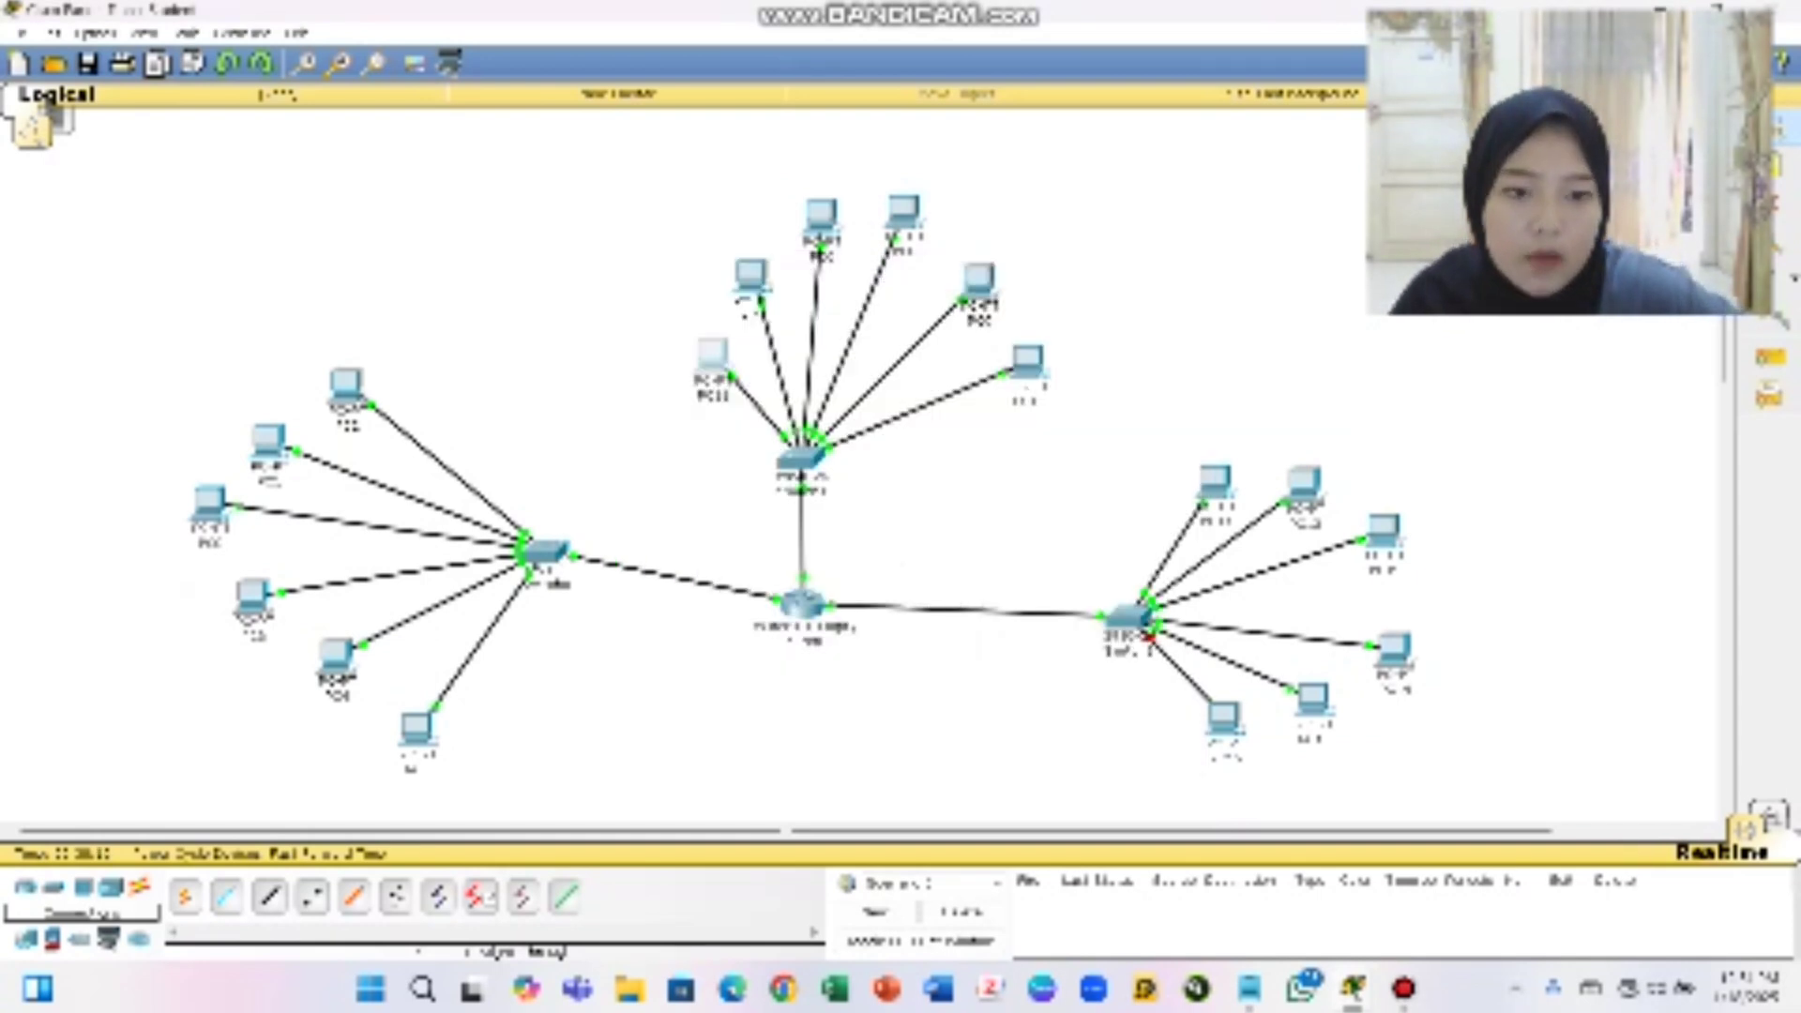
Open the command prompt on the upper-left PC of the right-hand network and ping a first 192.168 address
mouse_move(1133, 618)
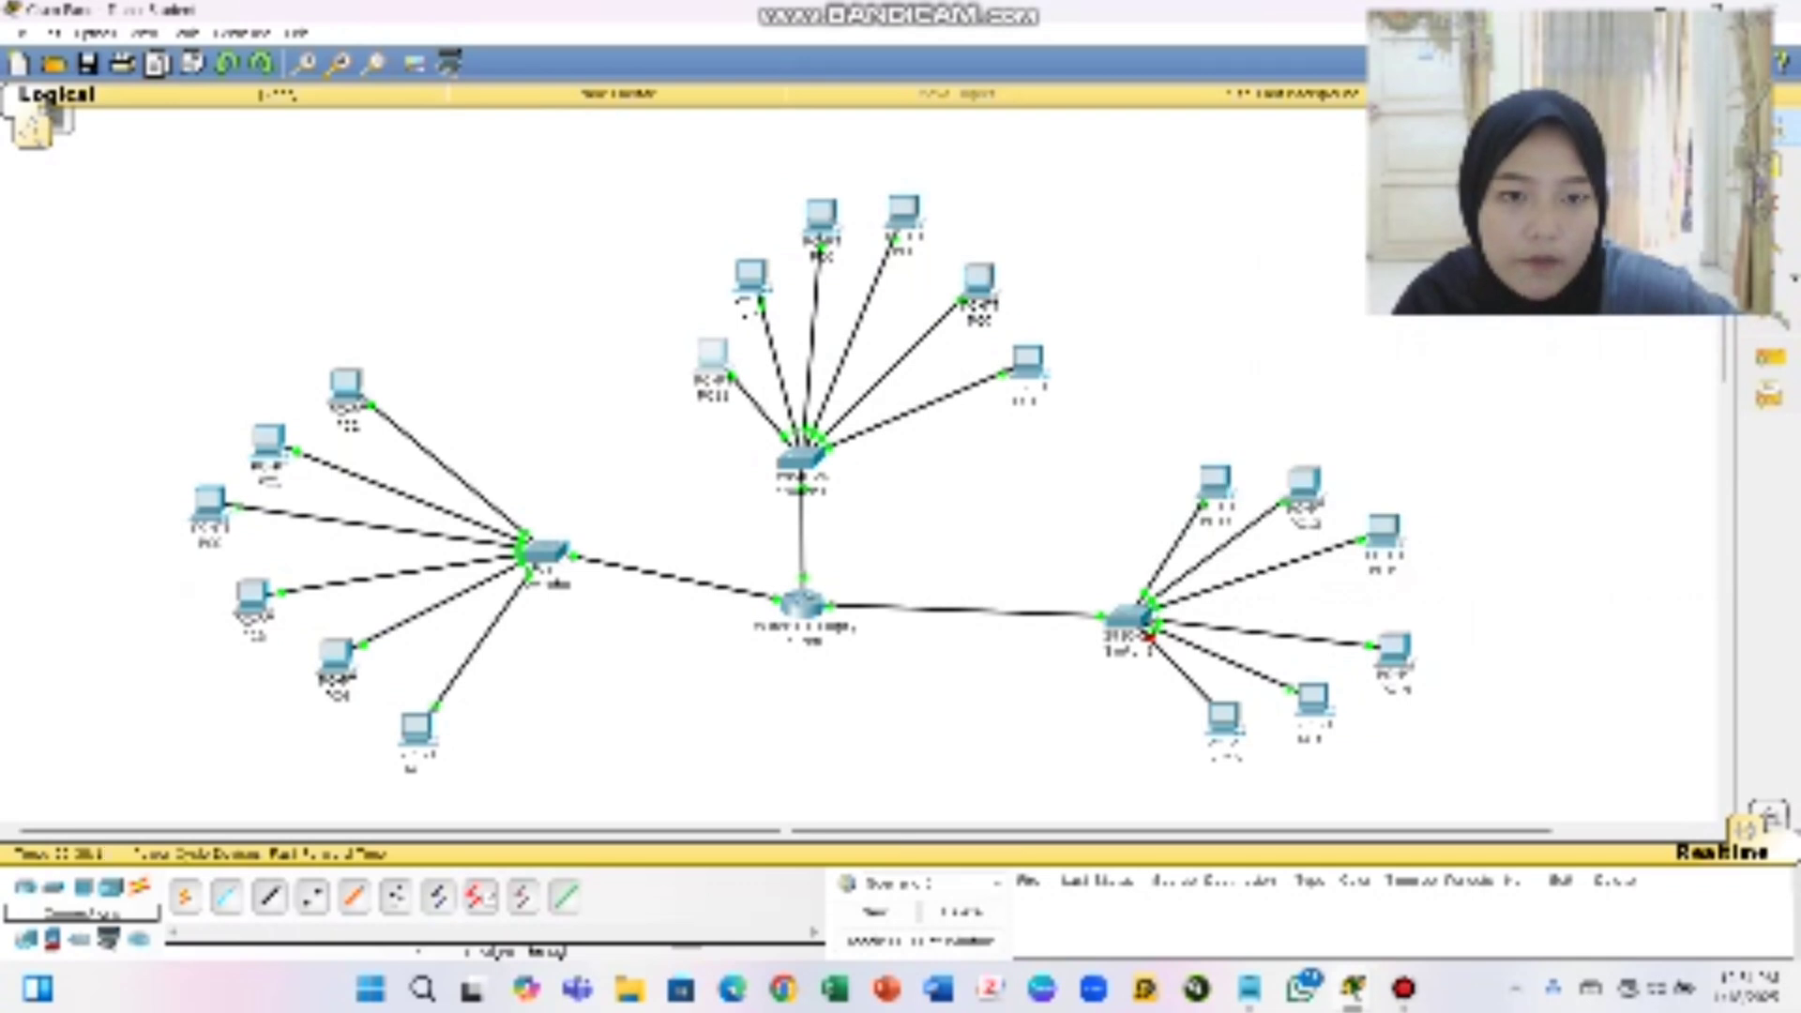
left_click(713, 356)
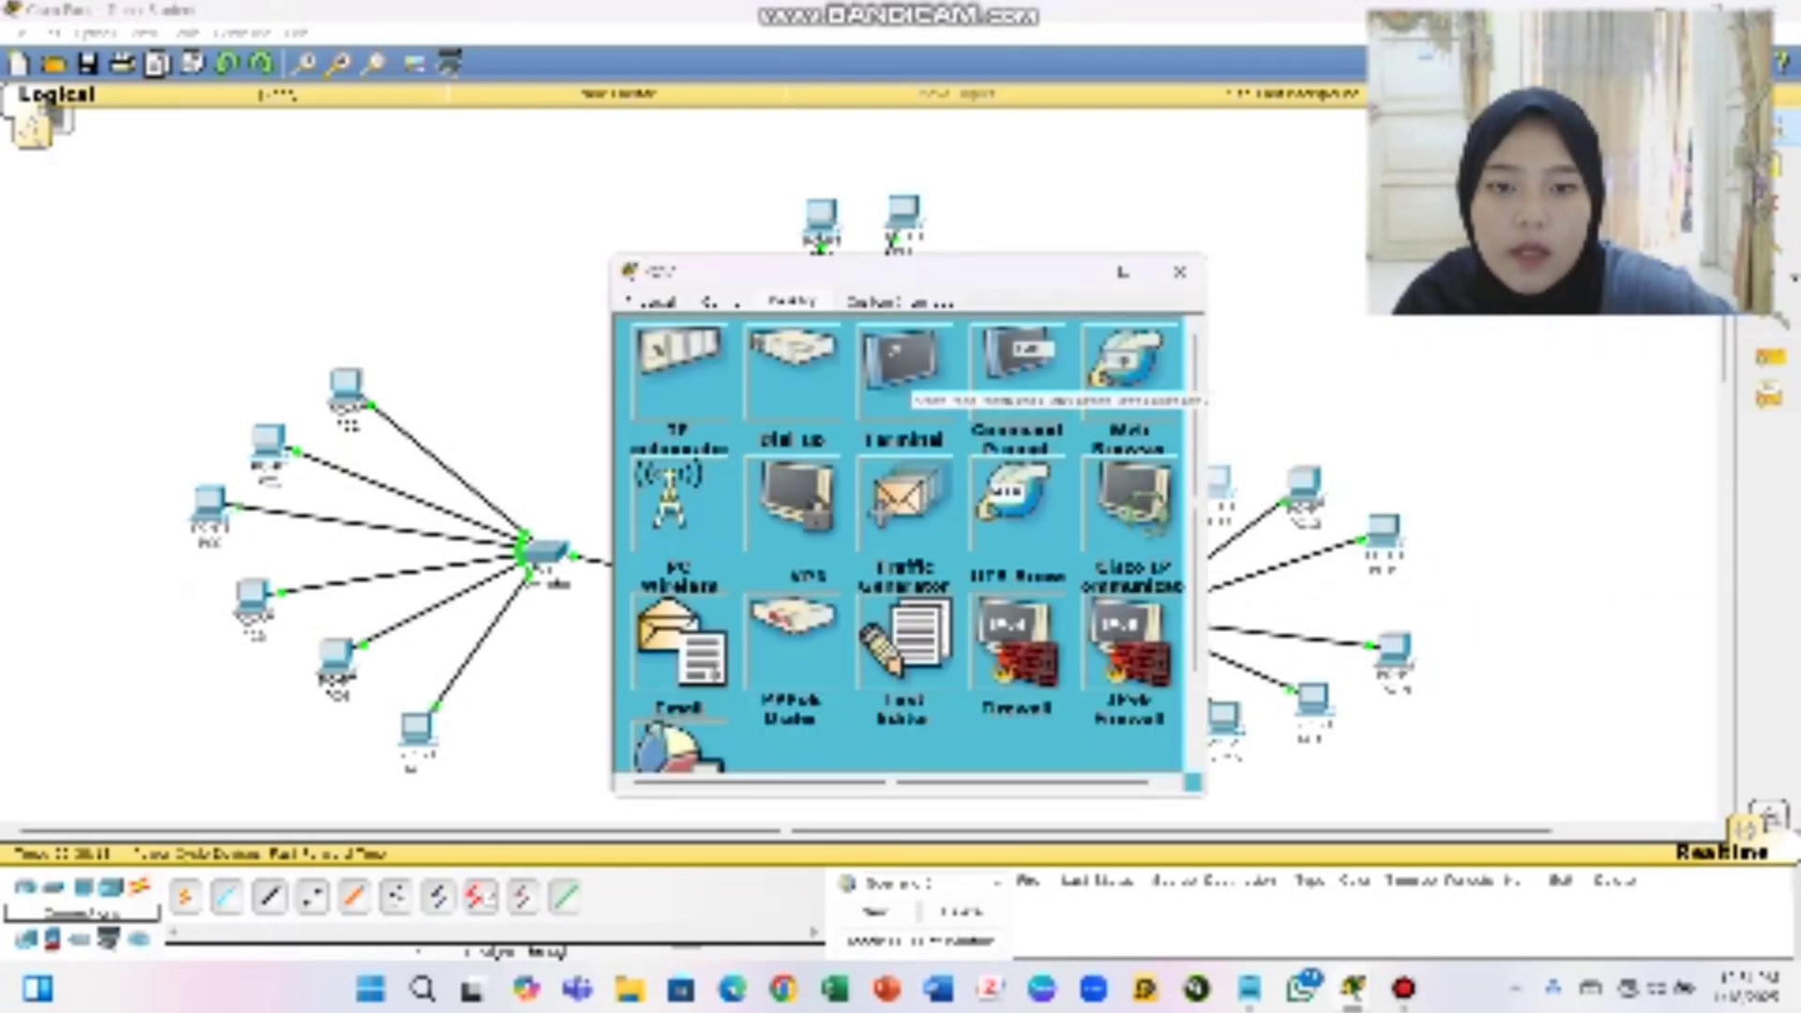
left_click(1017, 356)
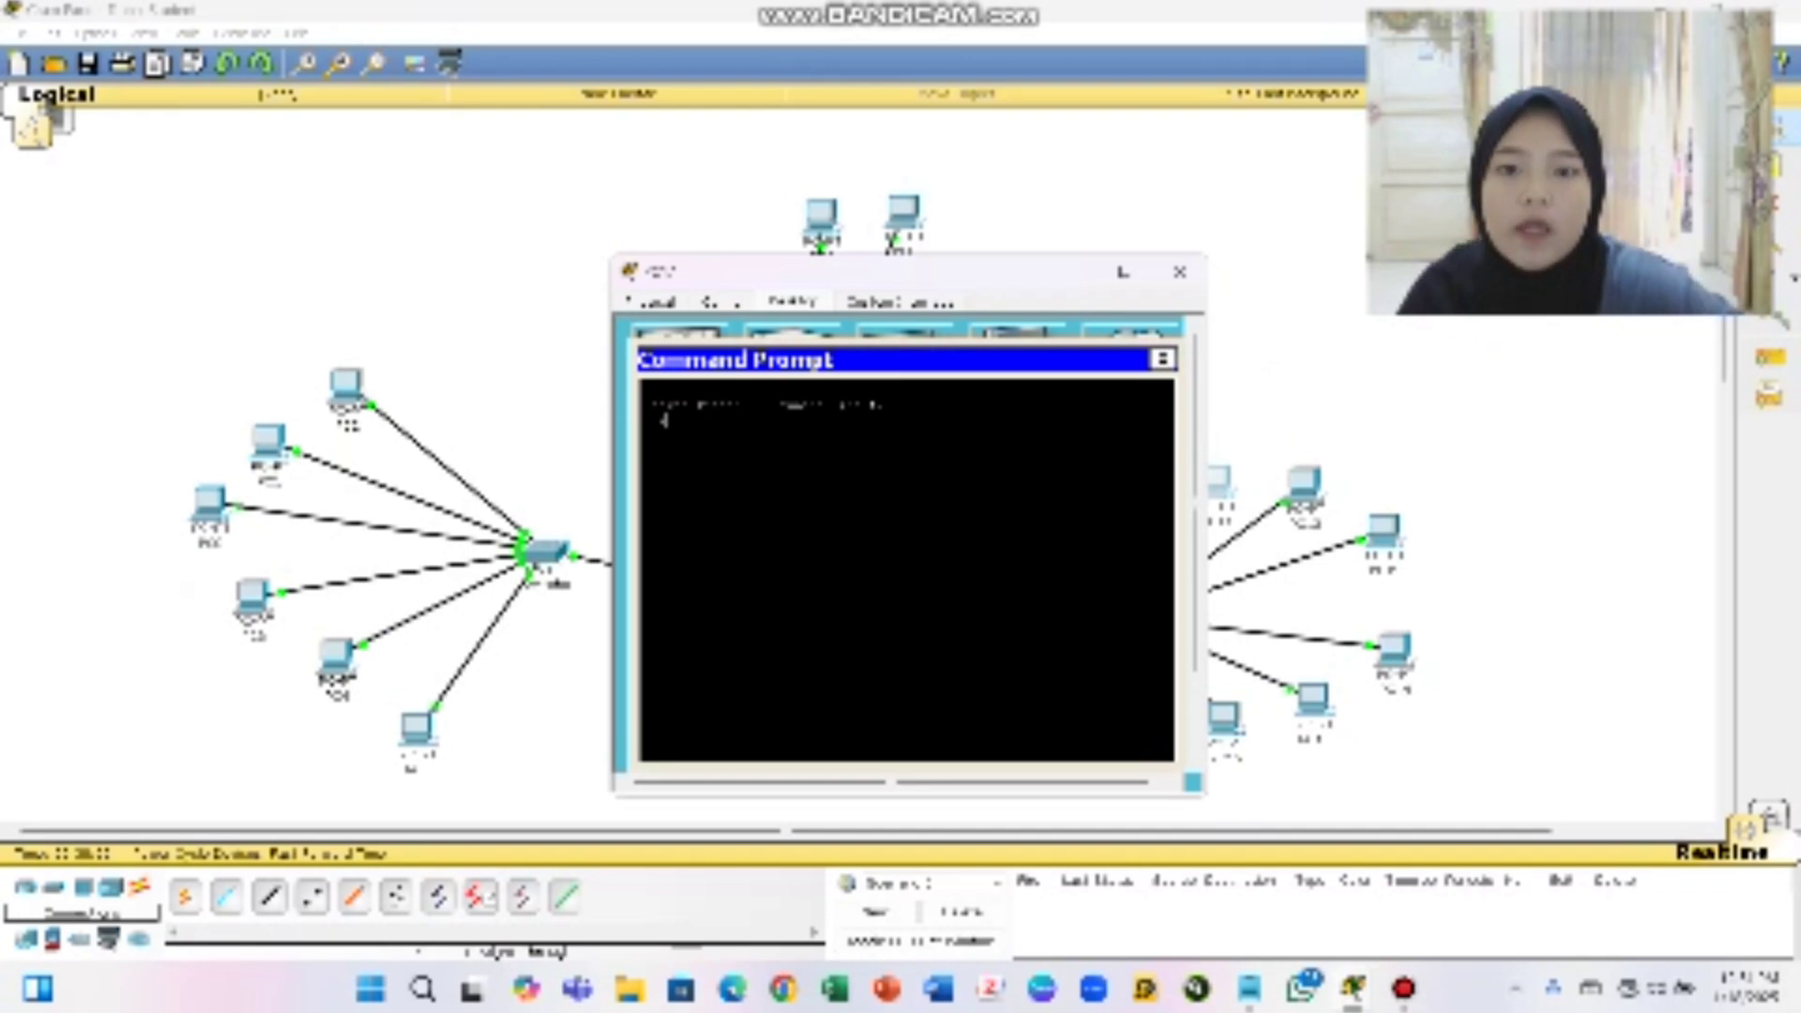
type("pi")
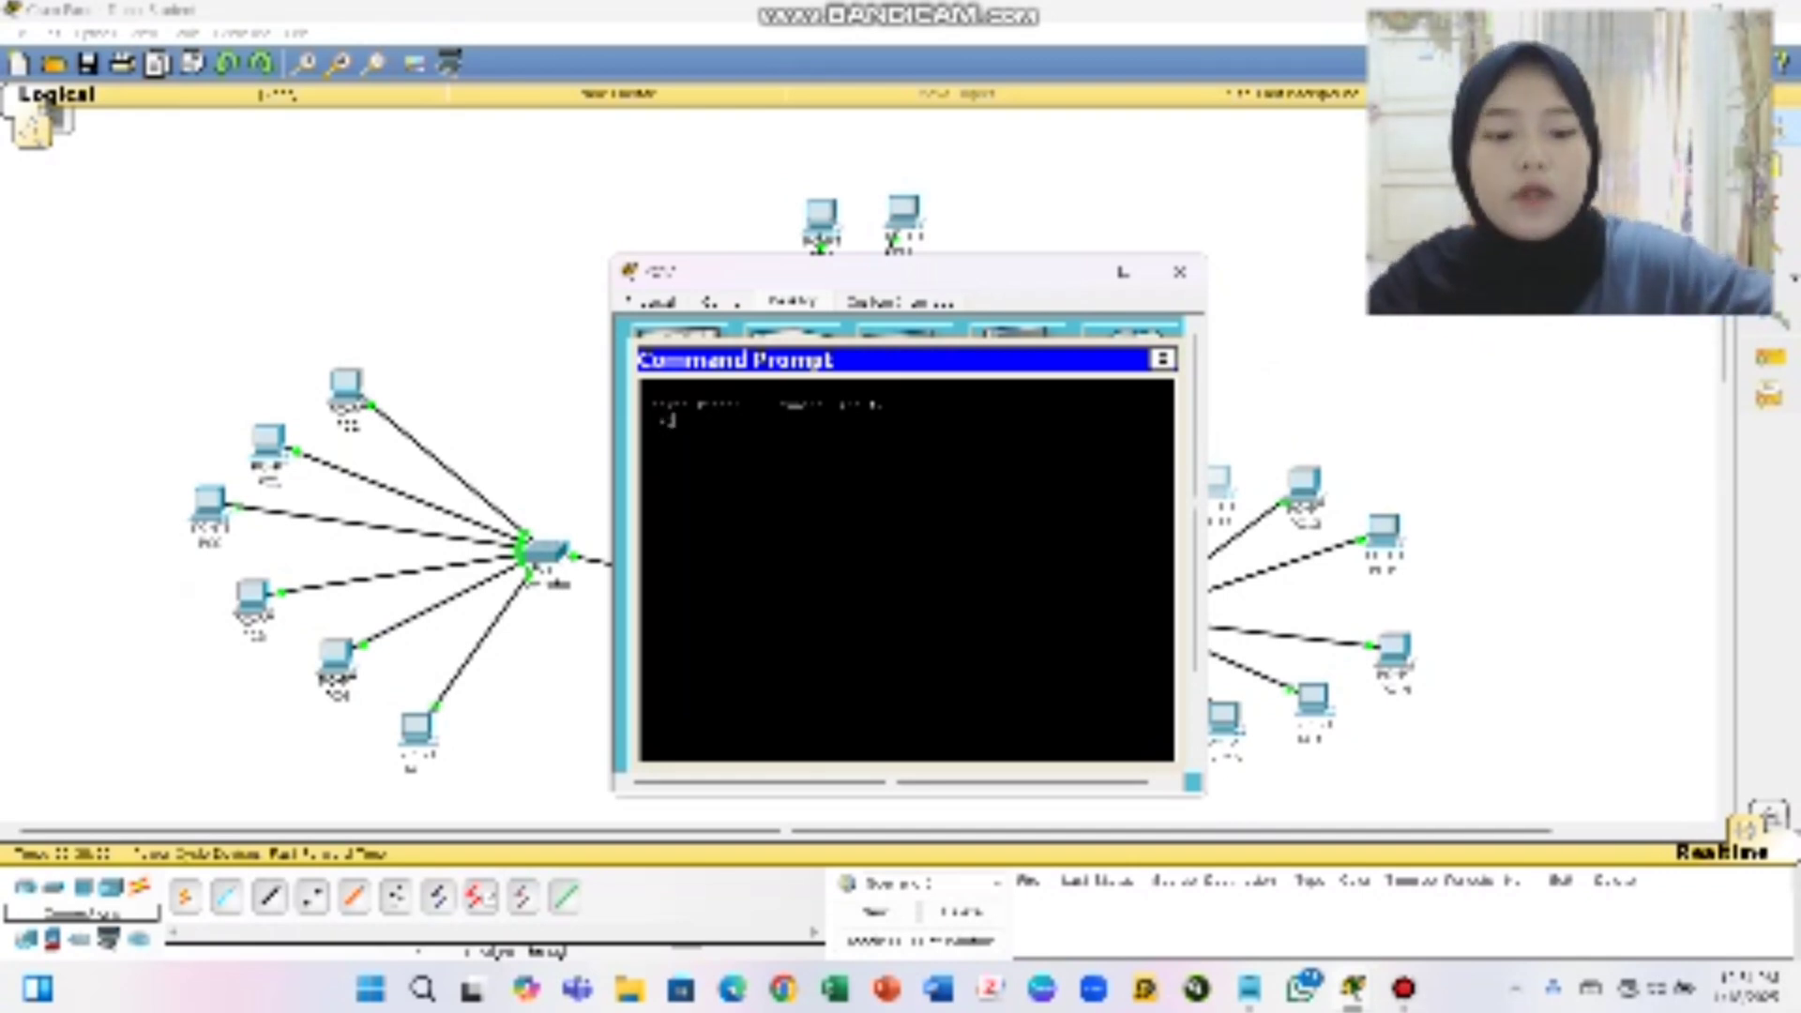
type("ng 192.16")
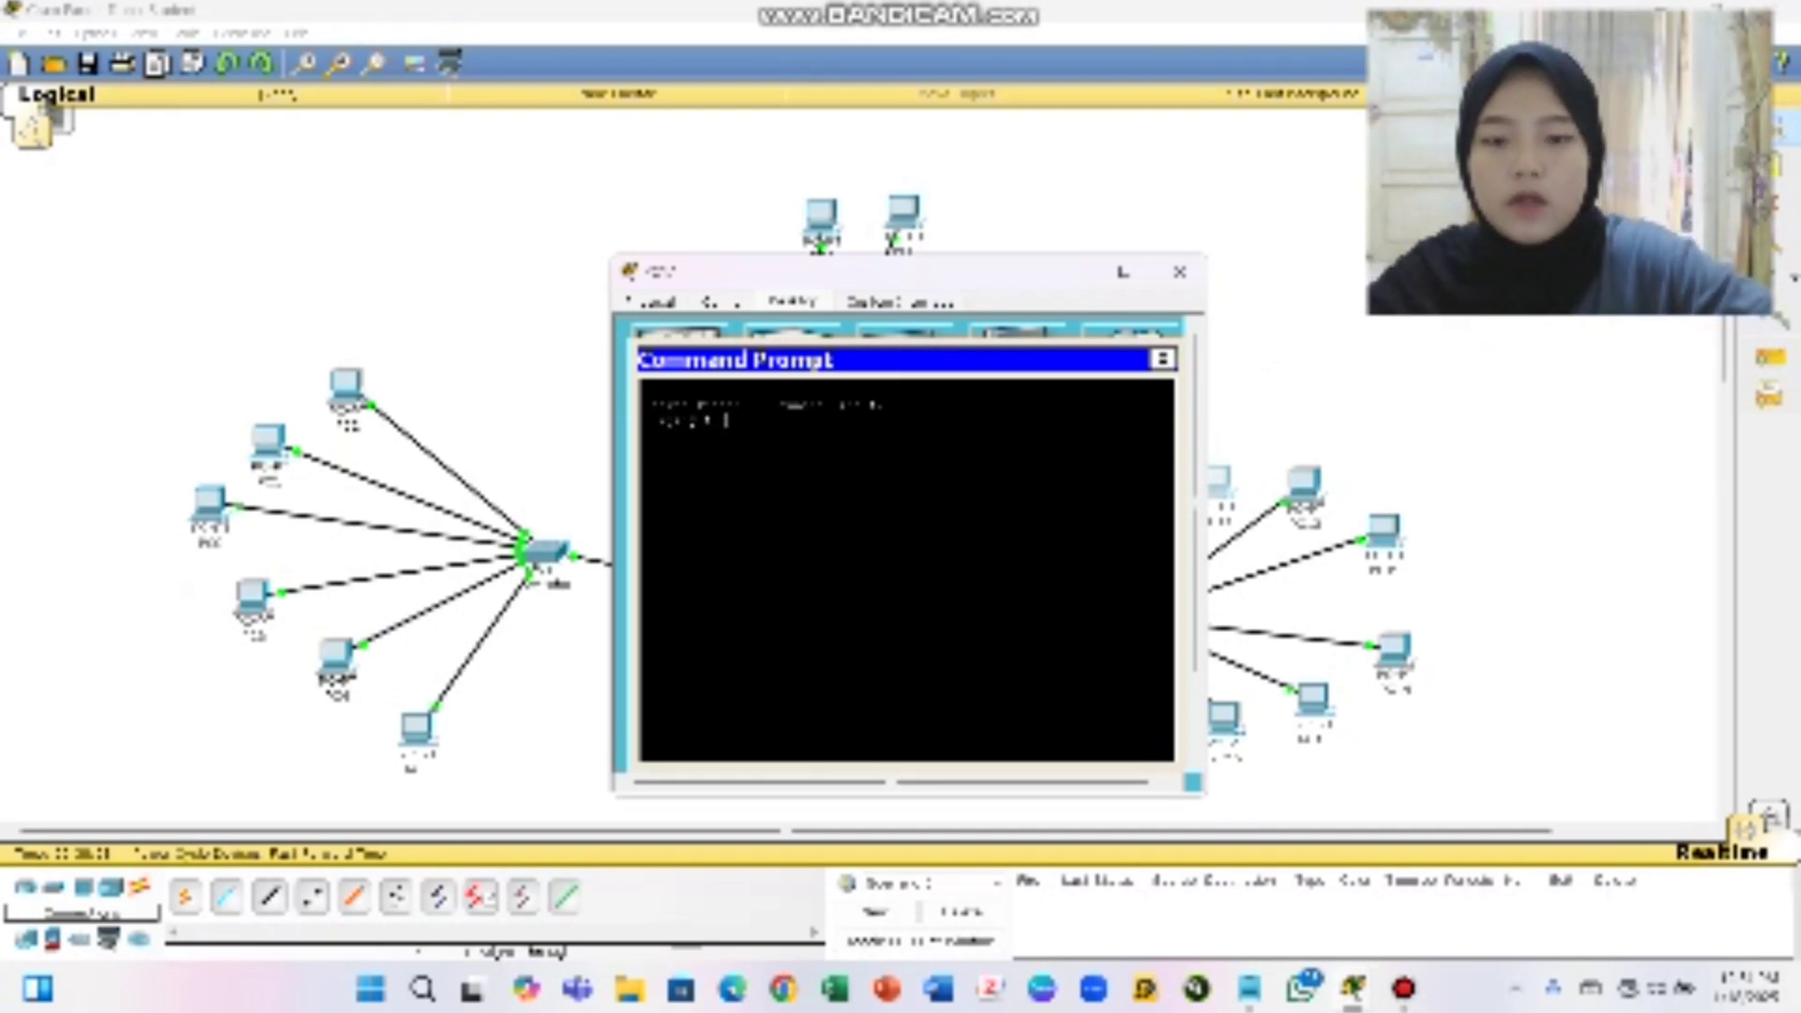
type("8.")
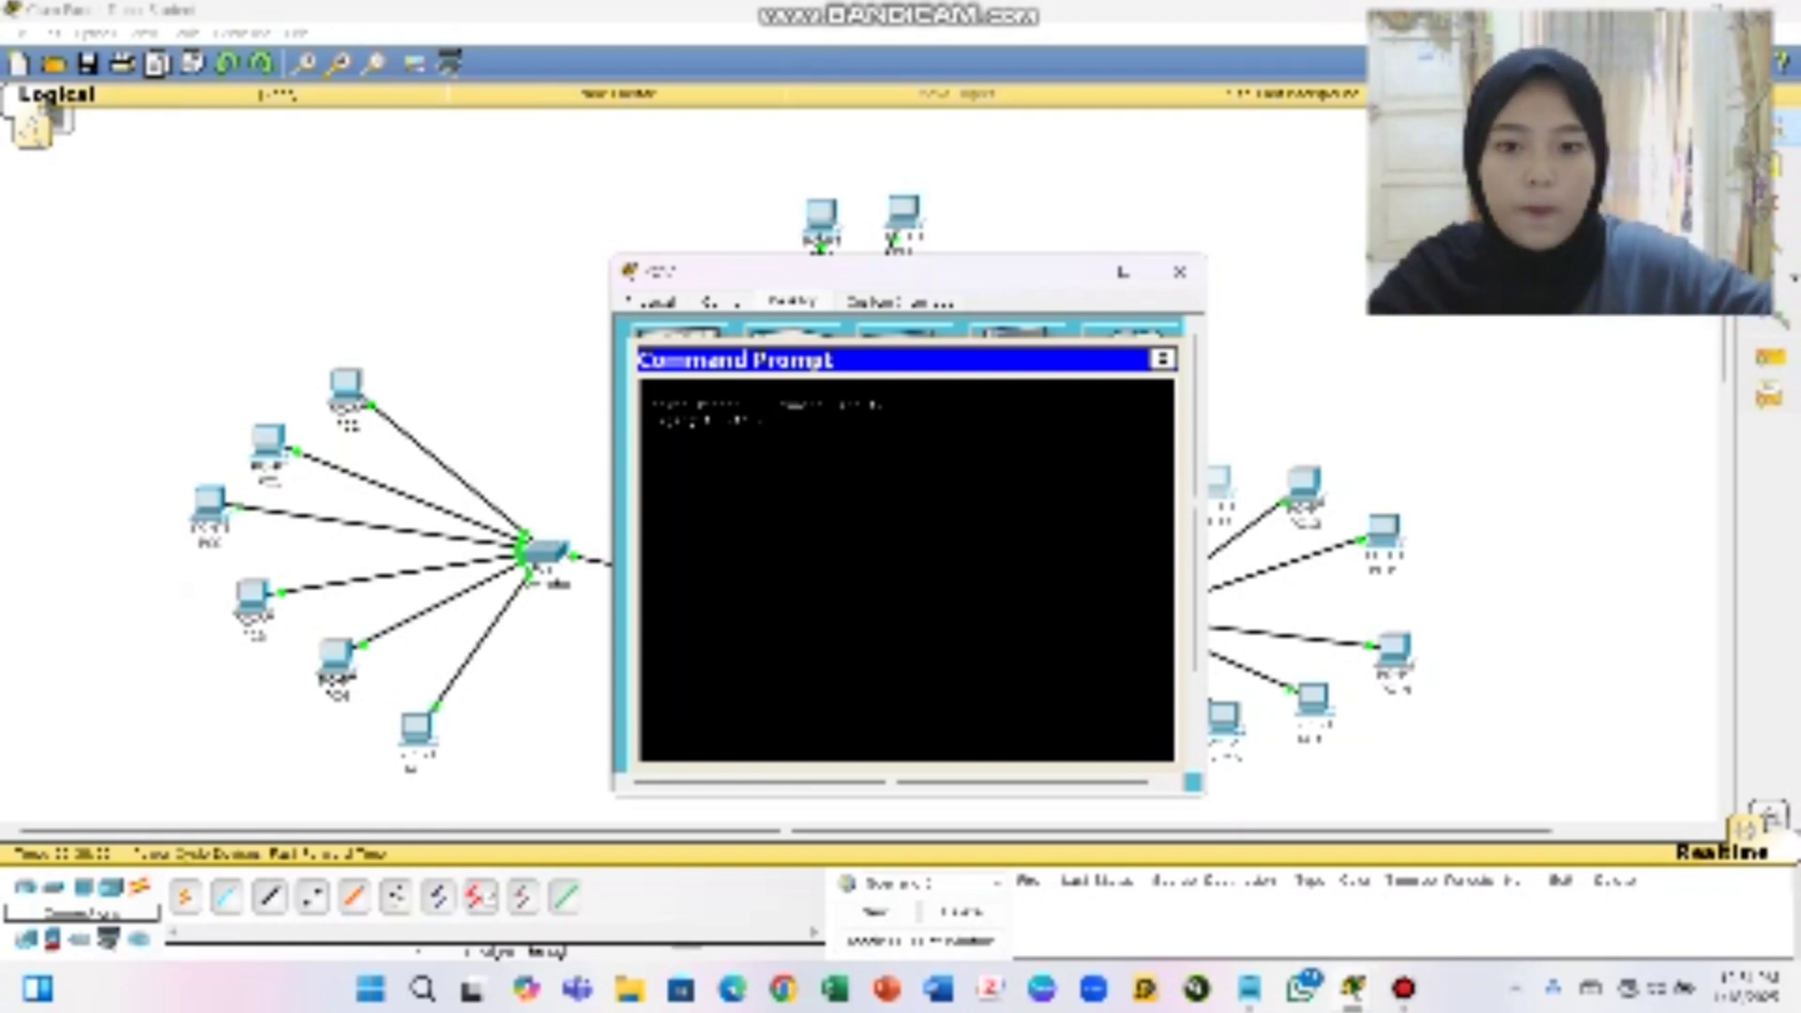
key("Return")
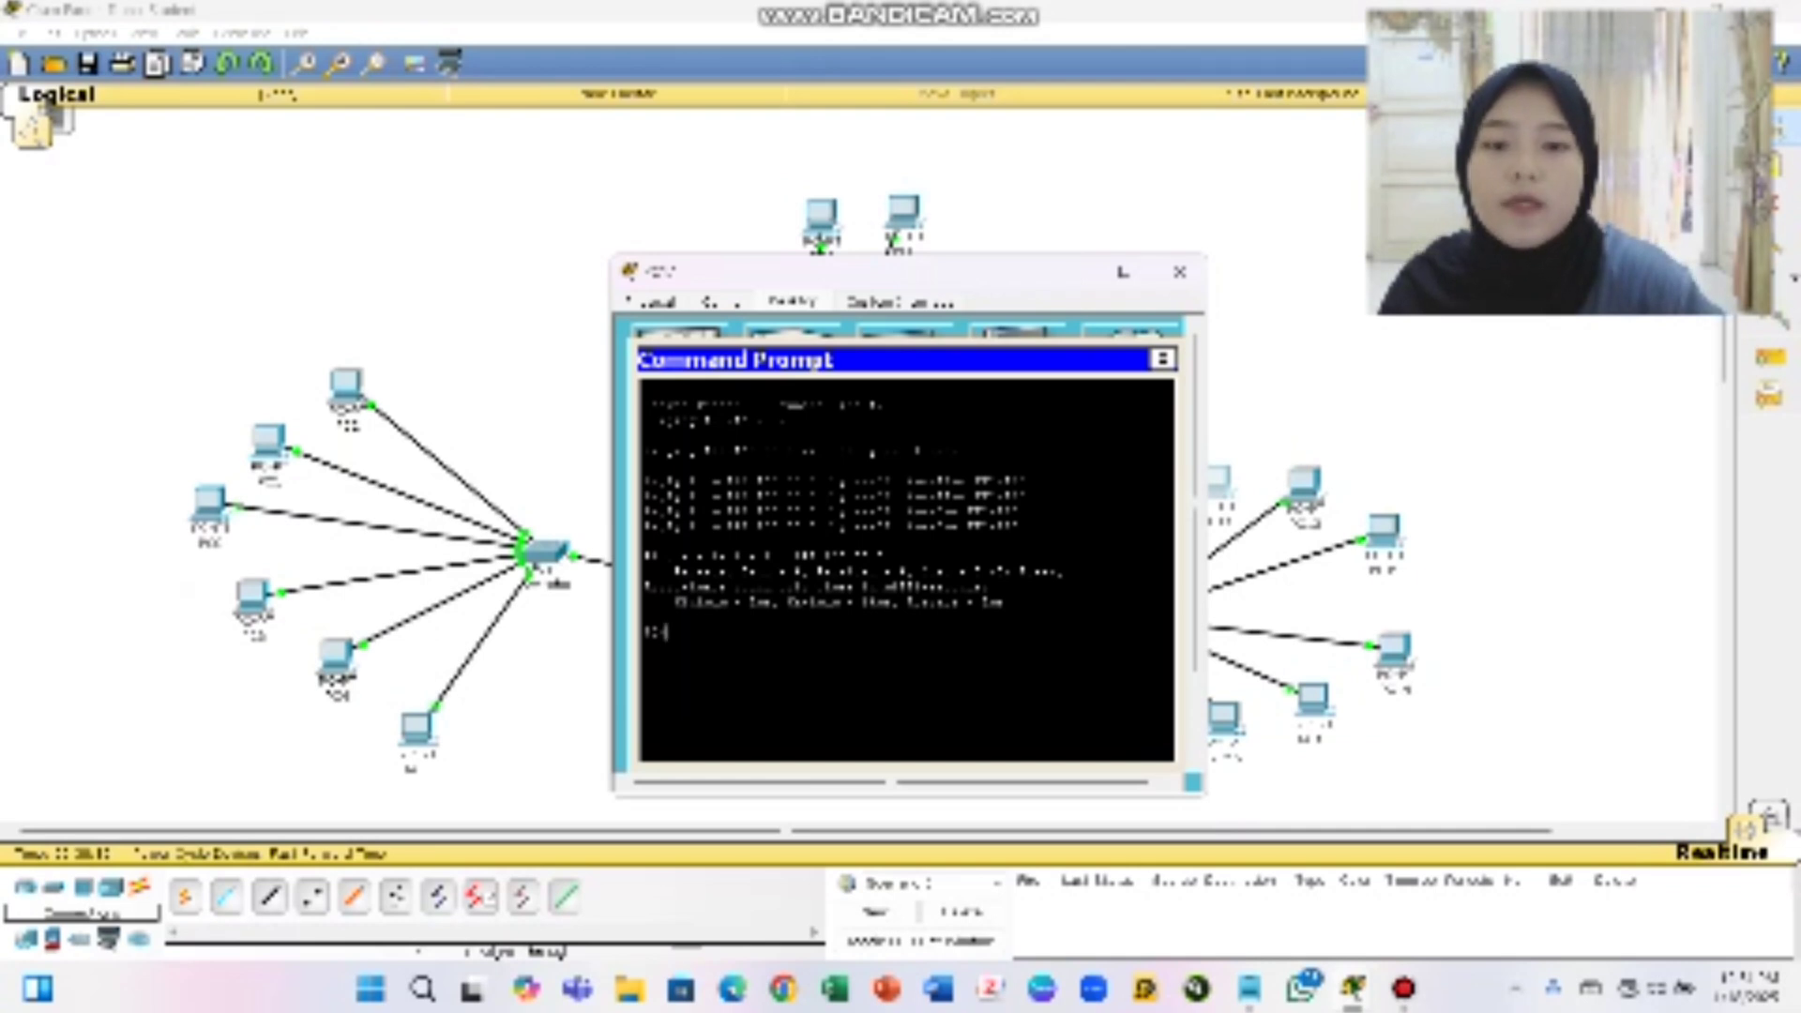
Ping a second 192.168 address from the command prompt of the upper-left PC in the right-hand network
type("ping")
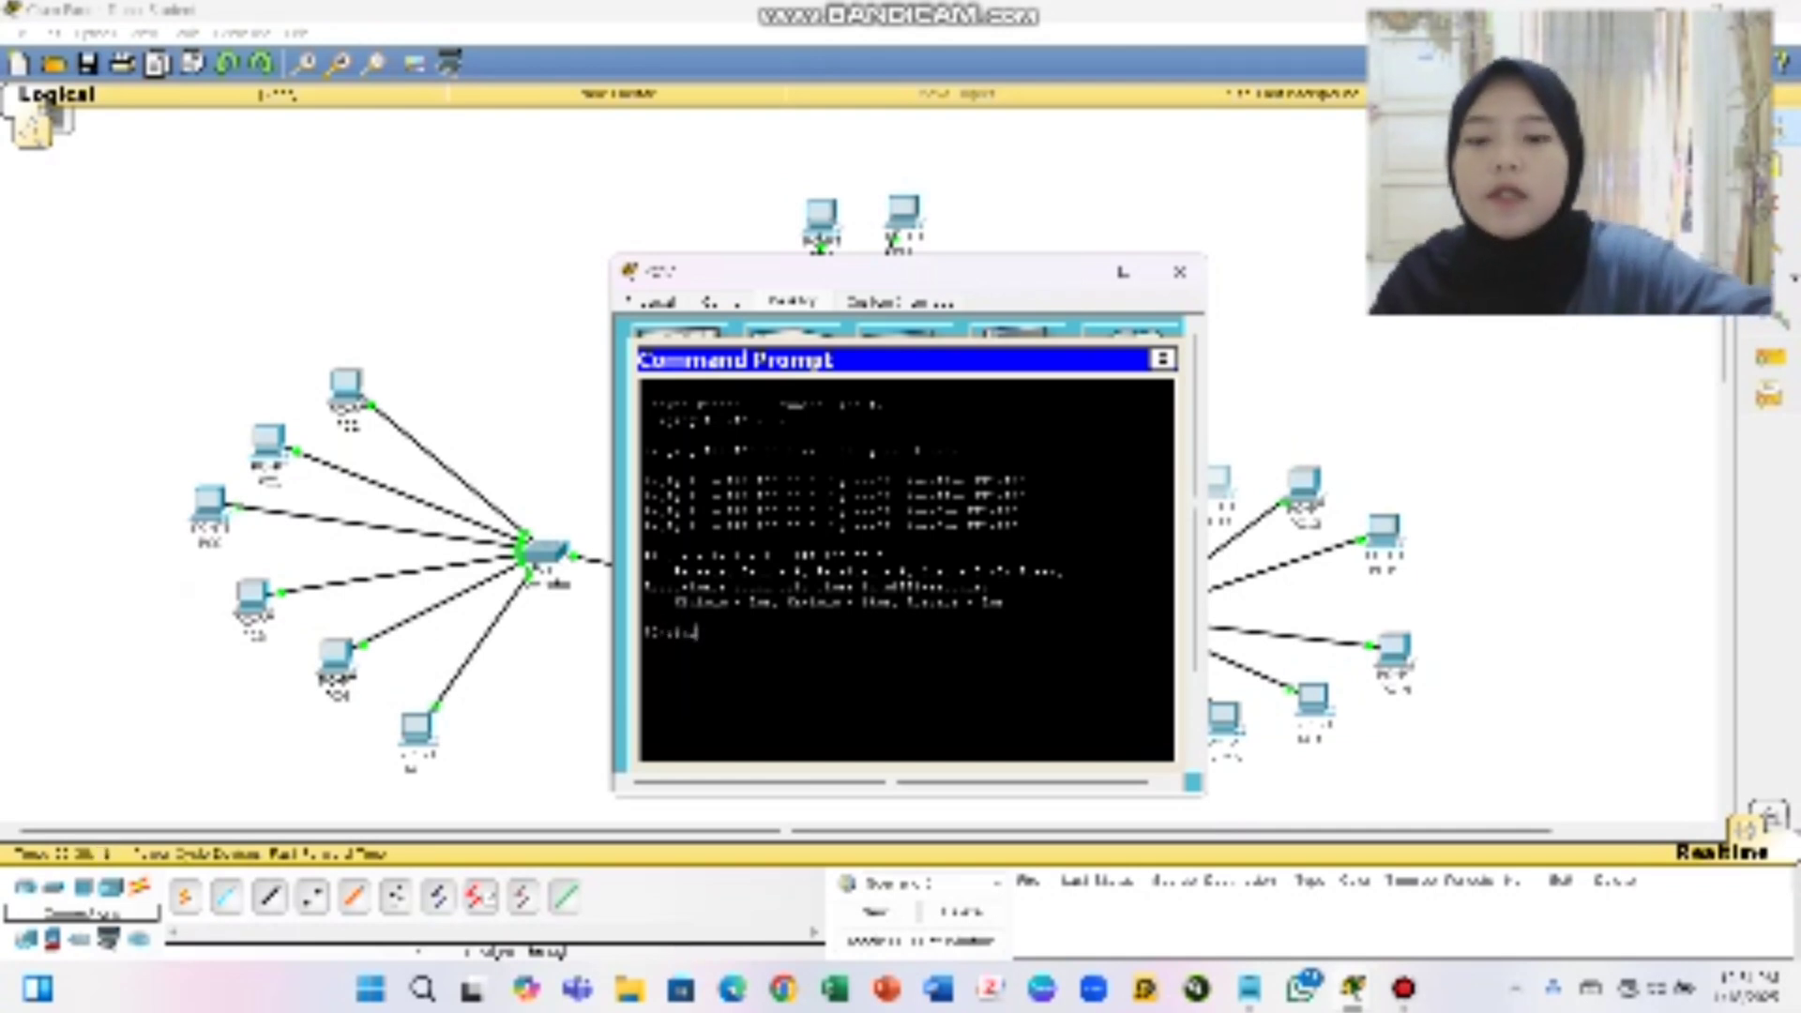
type(" 192.168")
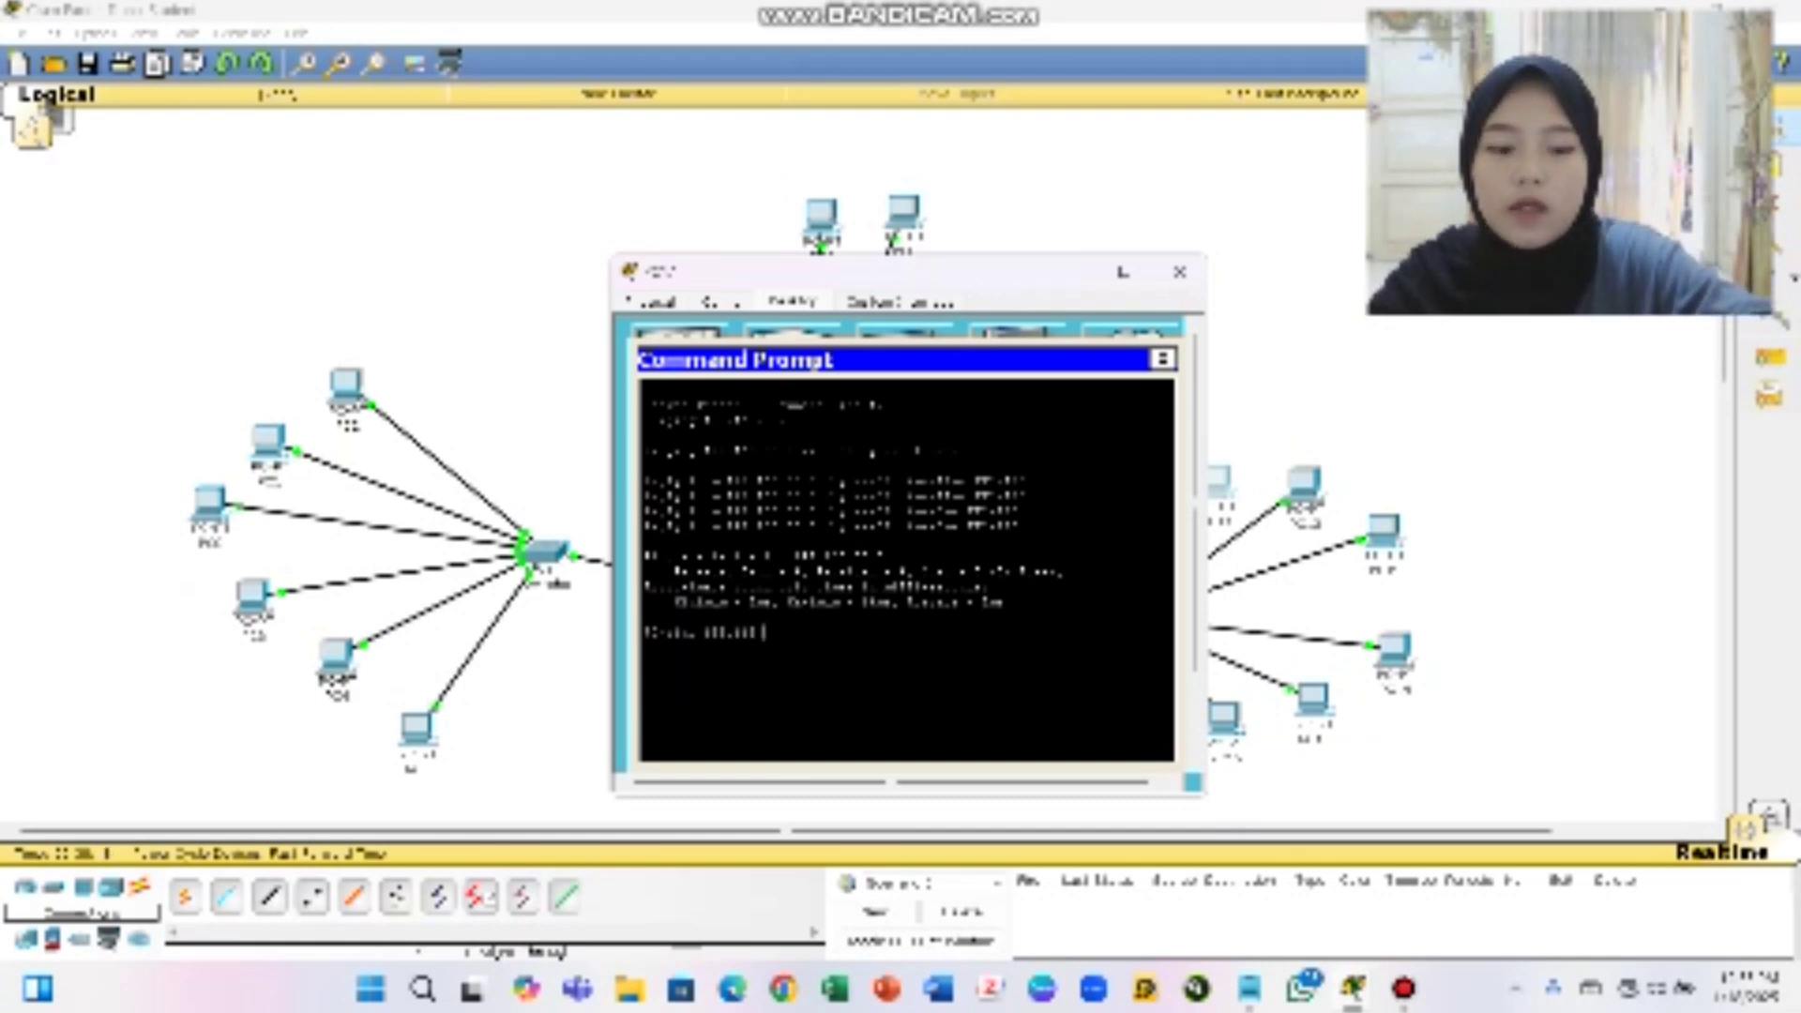
type(".")
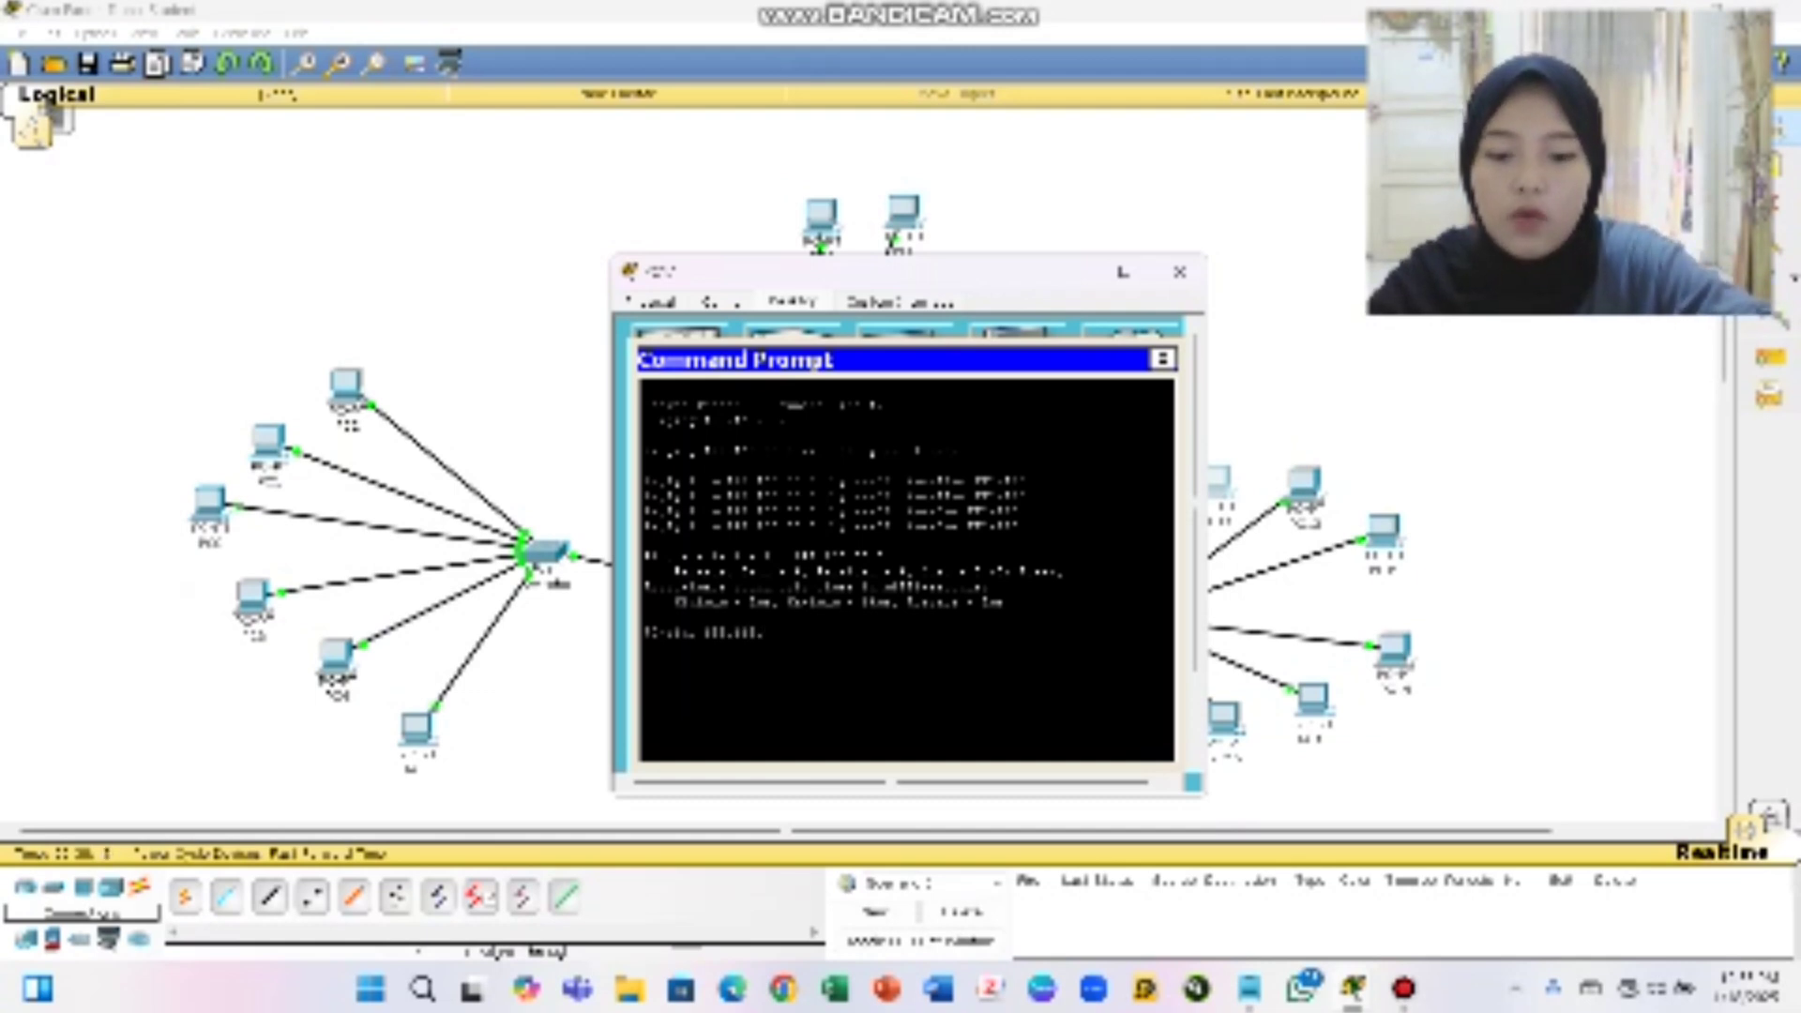
type("1.1")
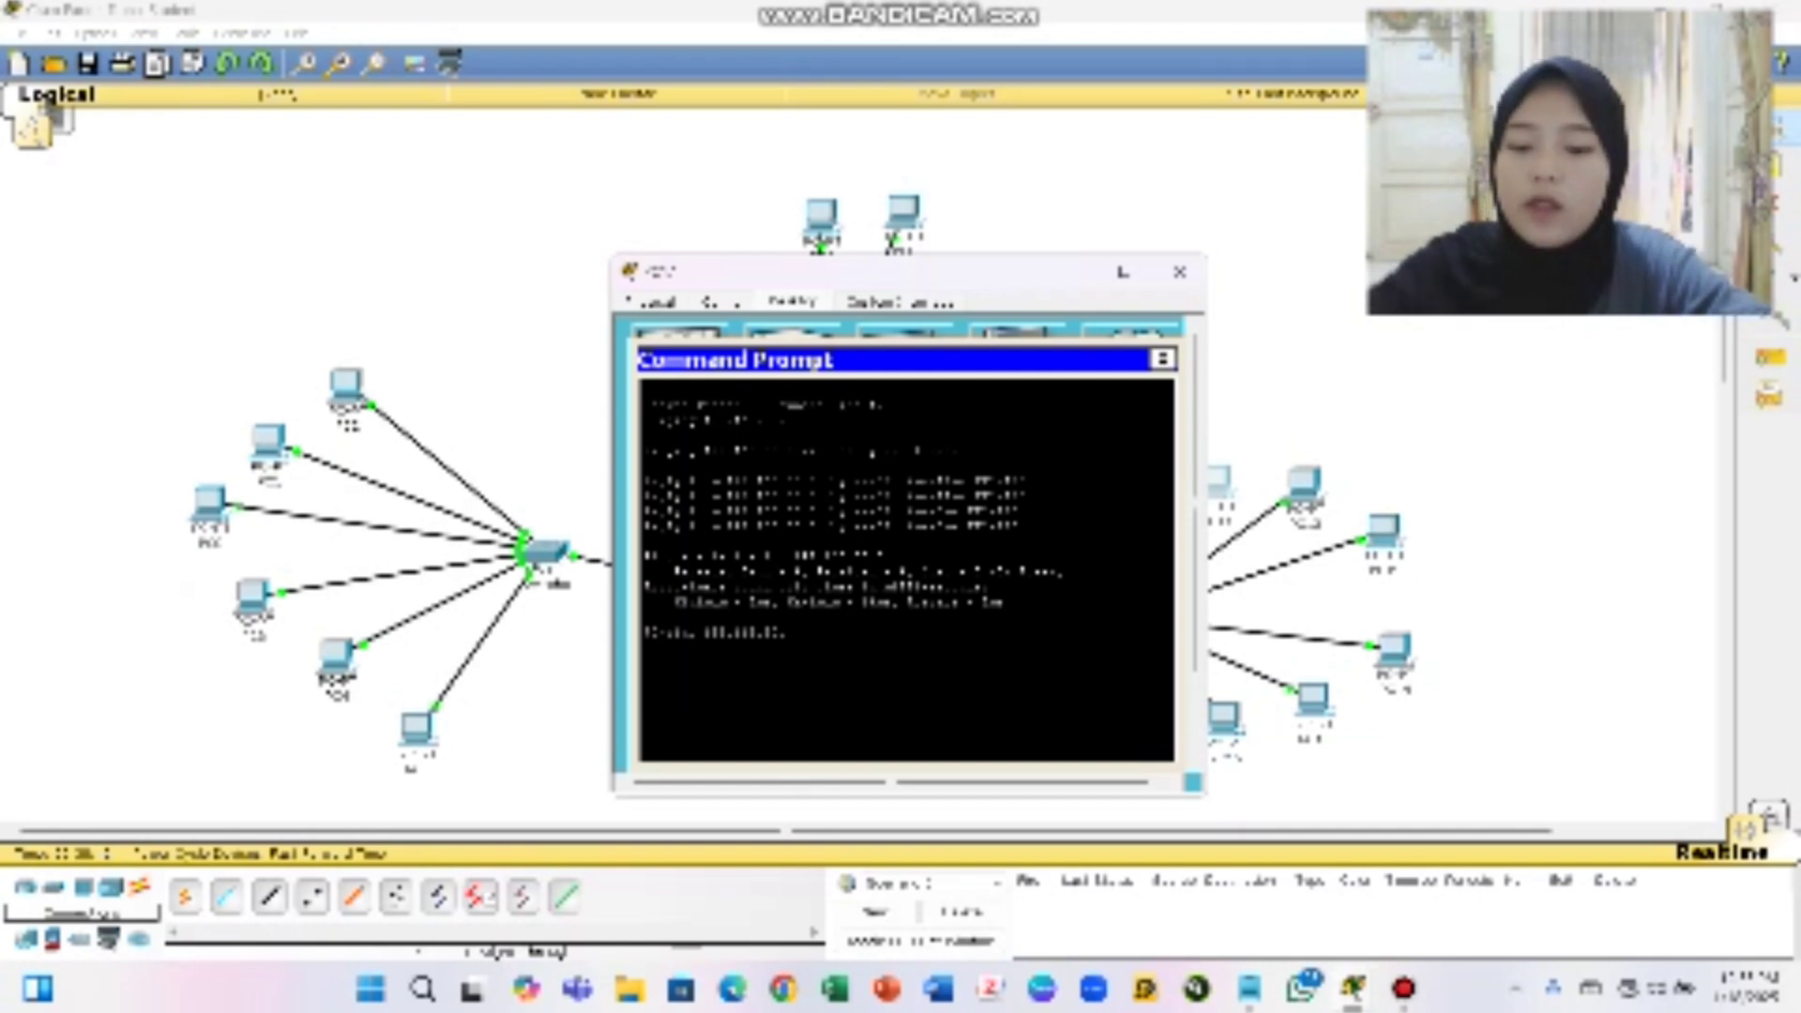
key("Return")
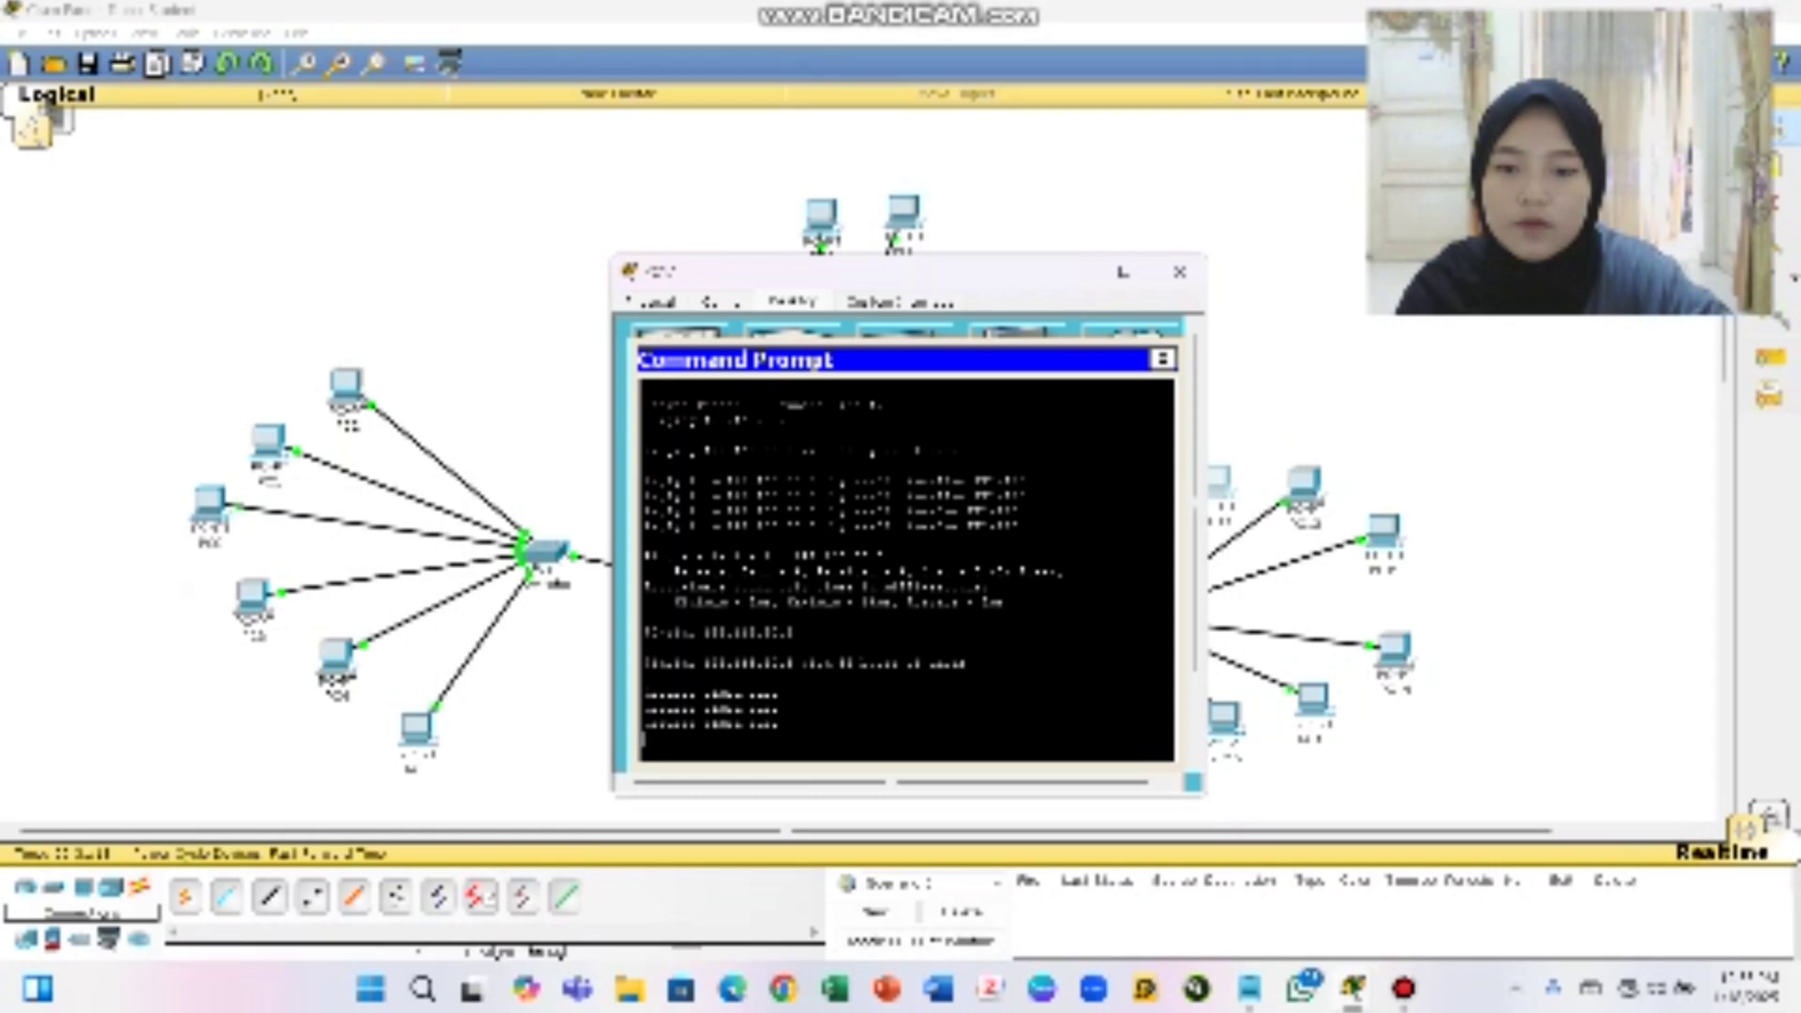
Ping a third 192.168 address from the same right-hand network PC's command prompt
type("ping")
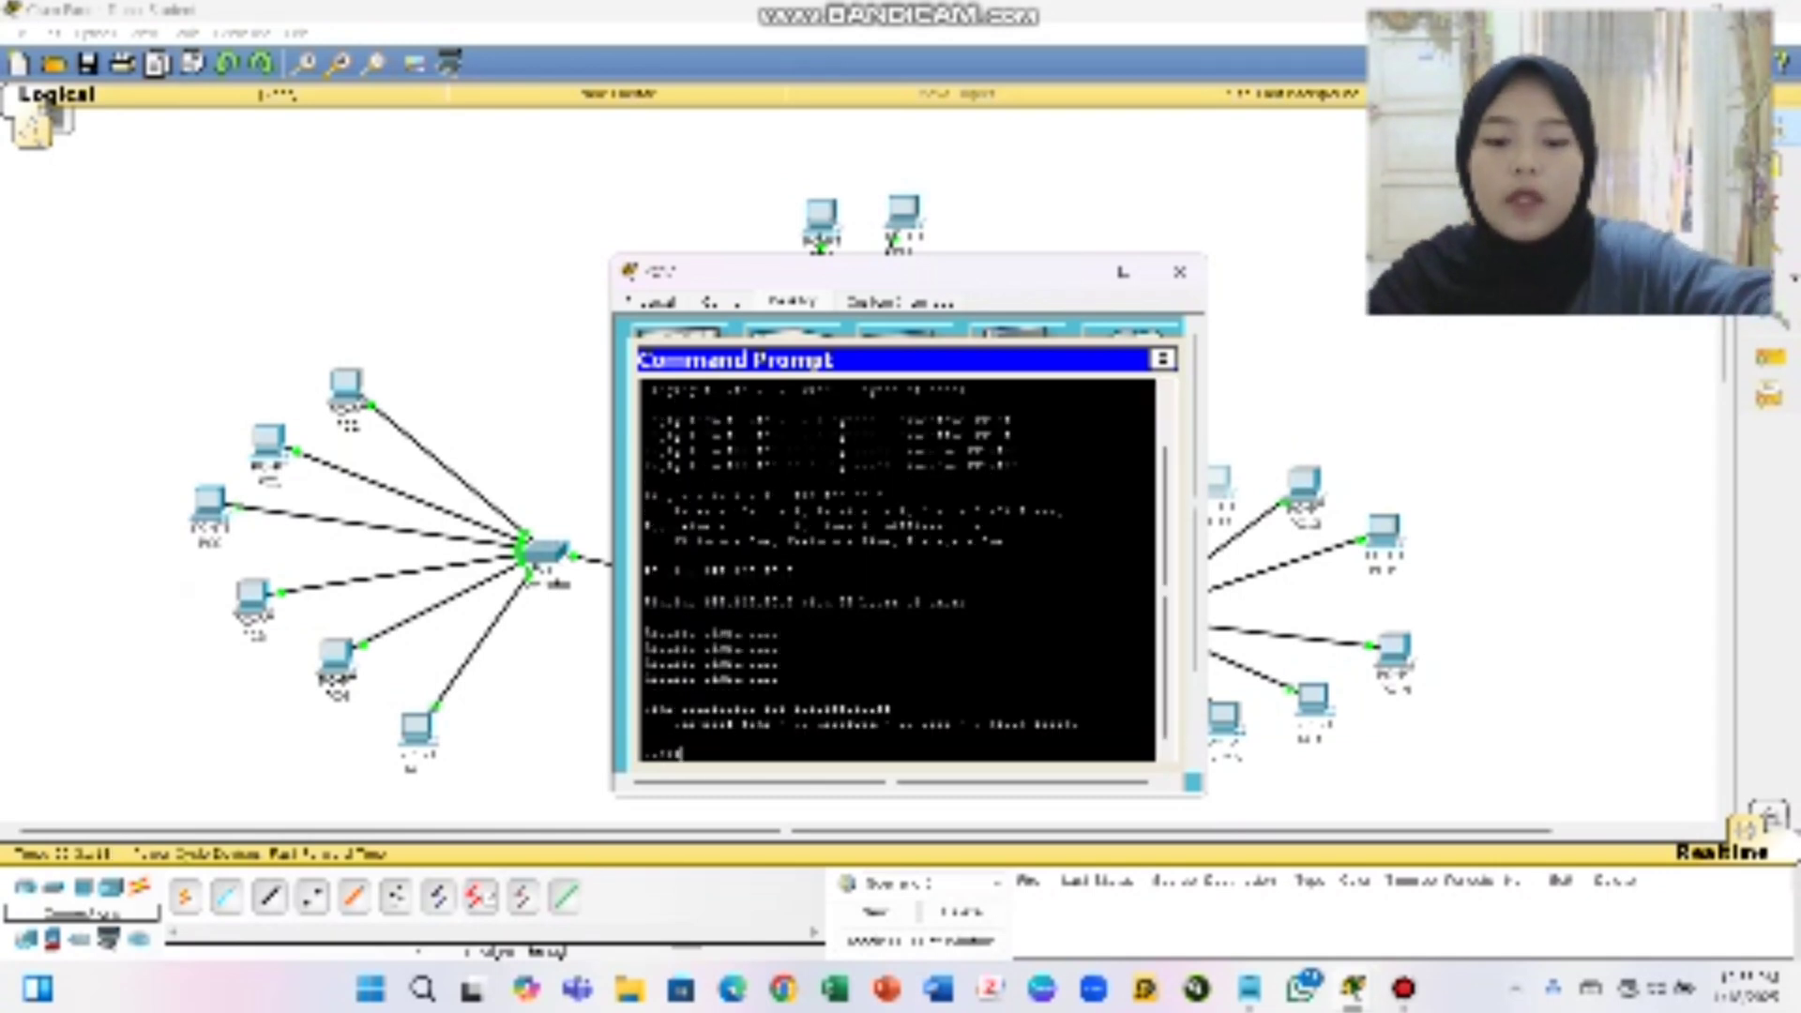
type(" 19")
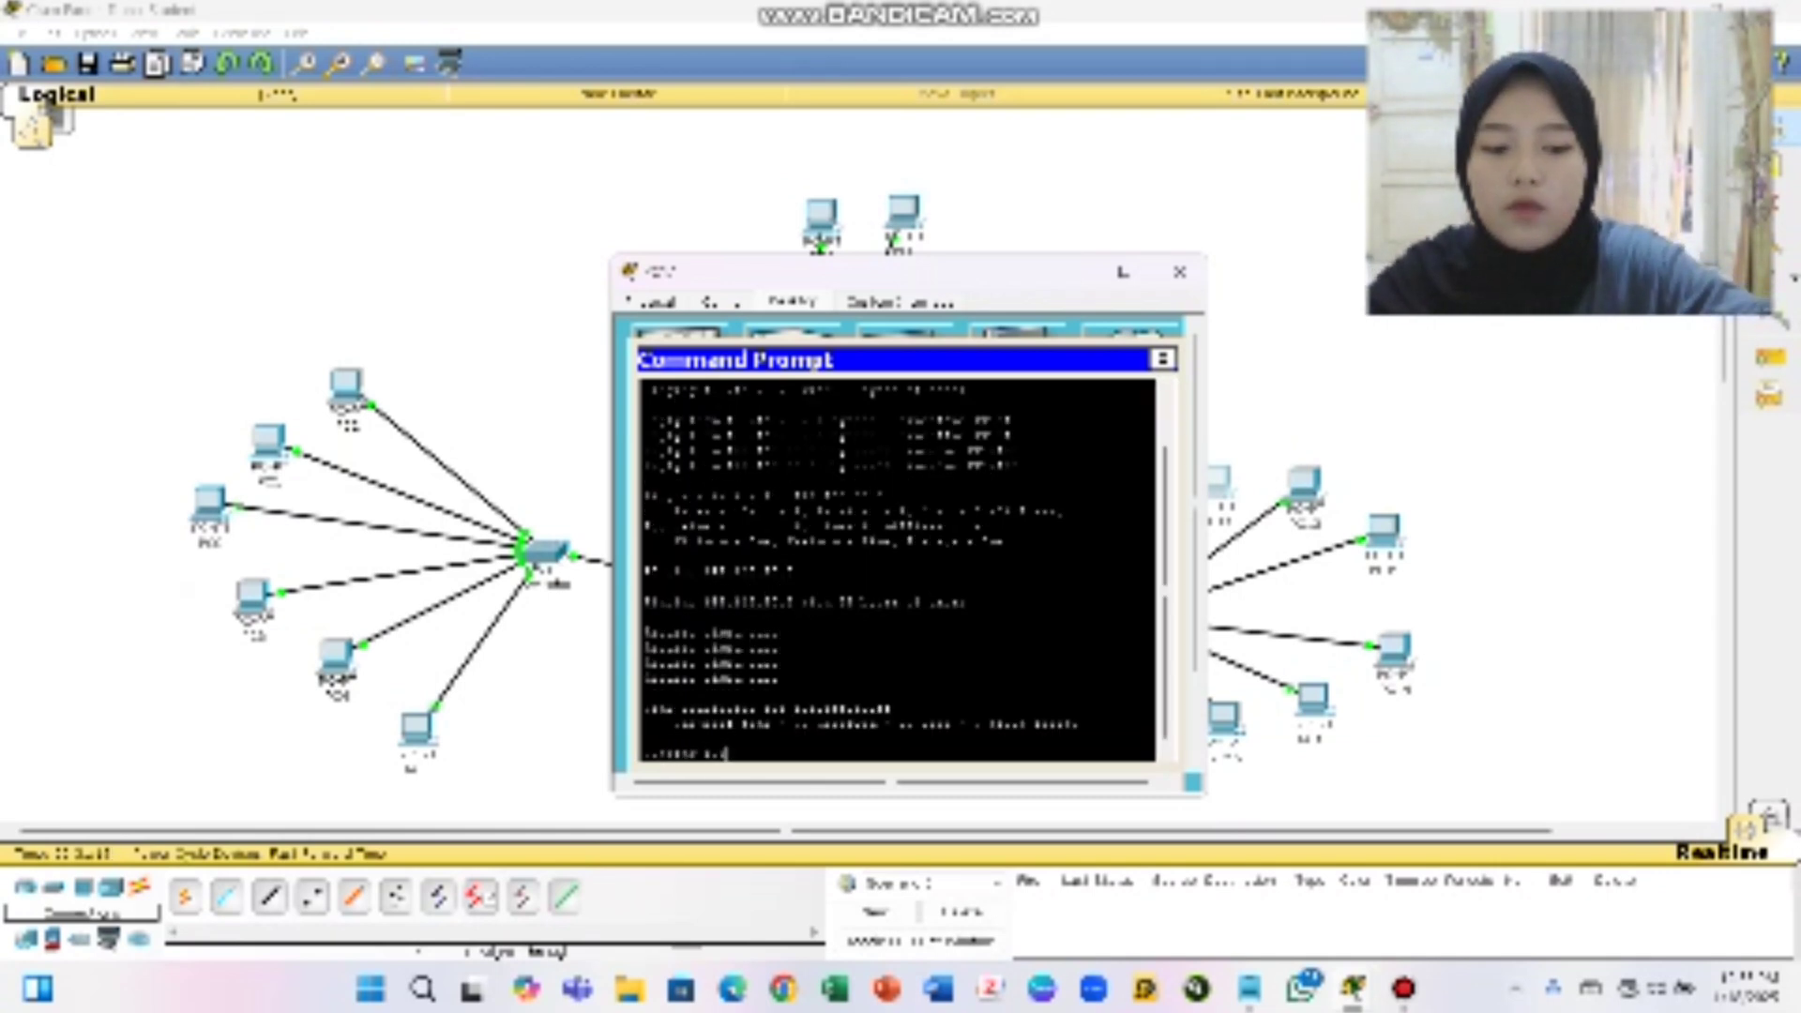
type("2.168.1")
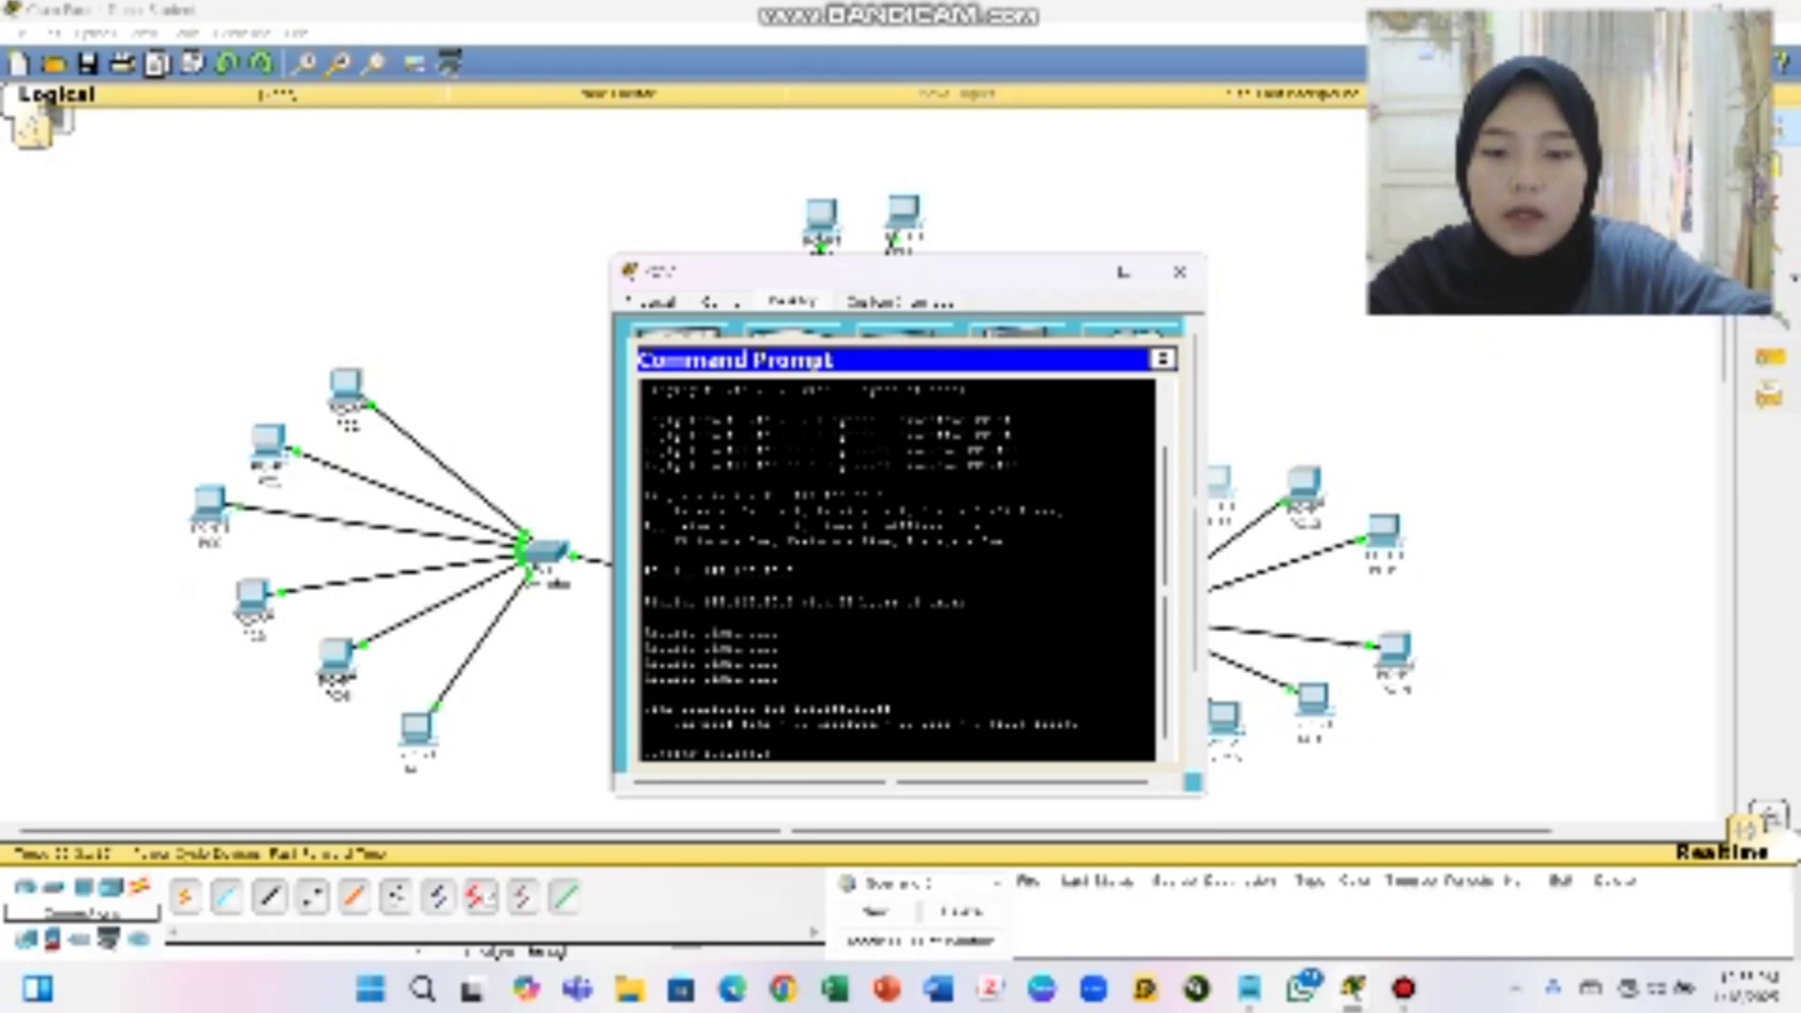
type(".2")
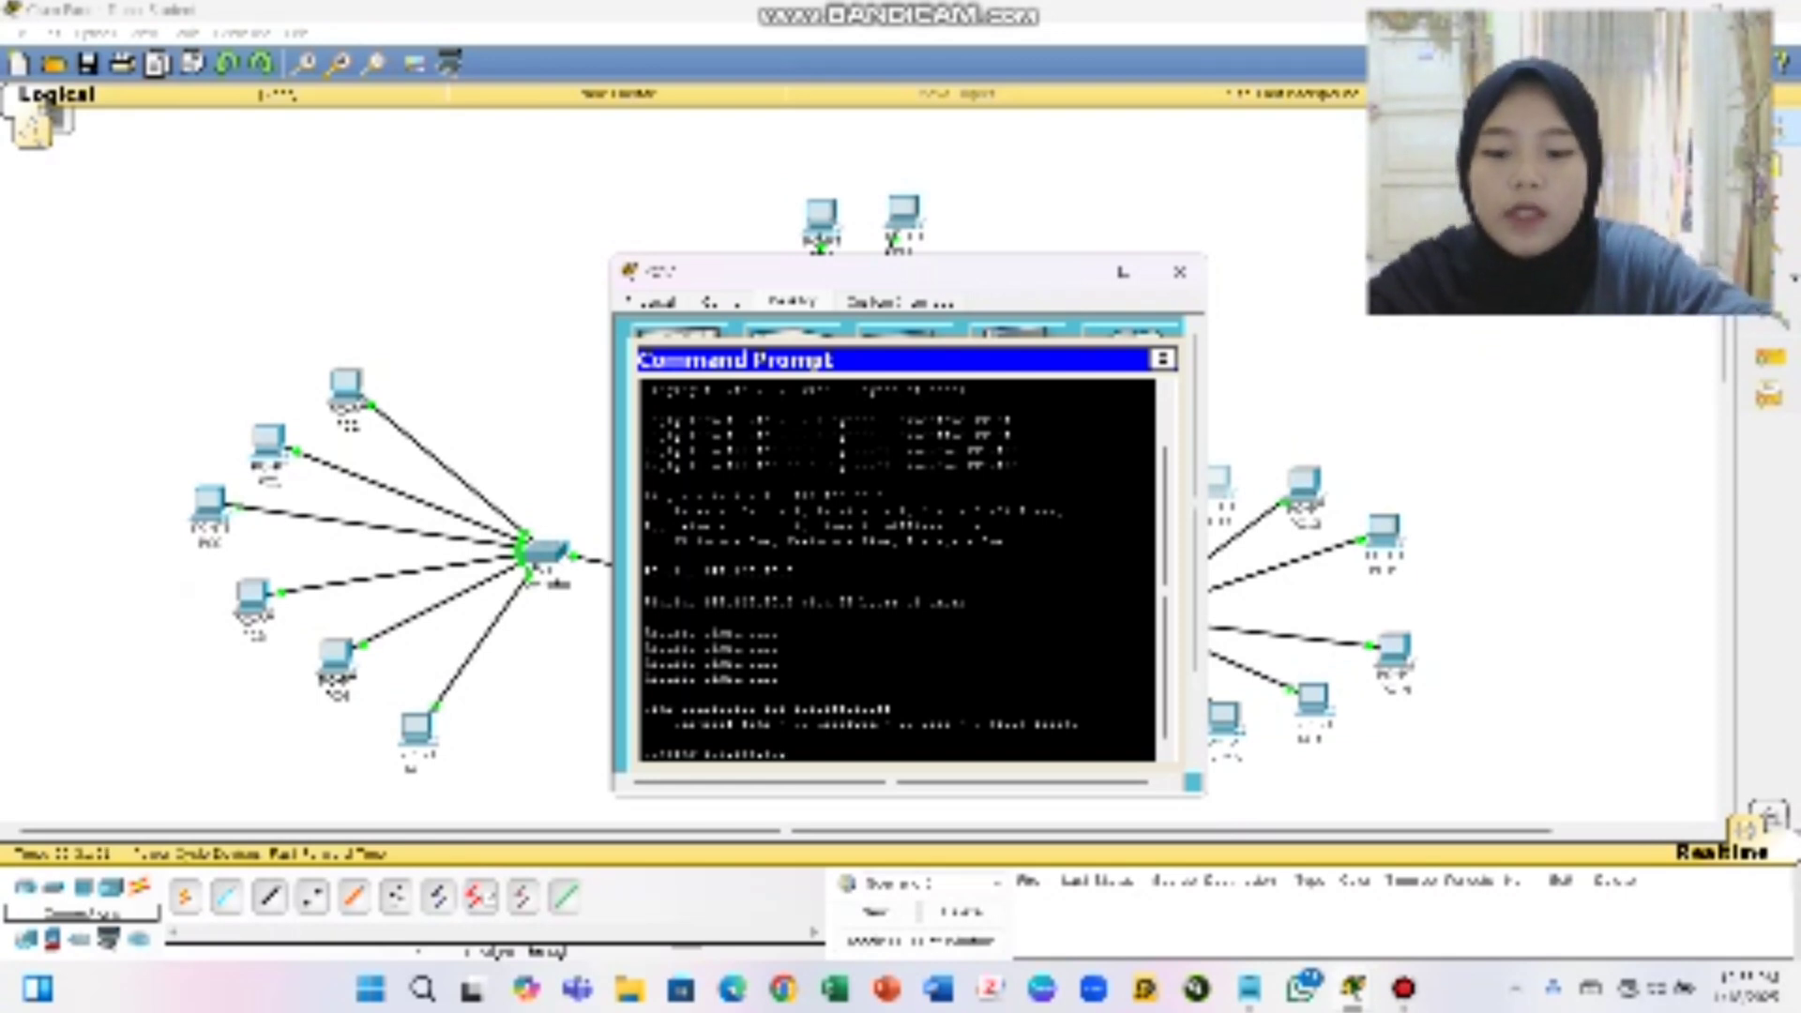
key("Return")
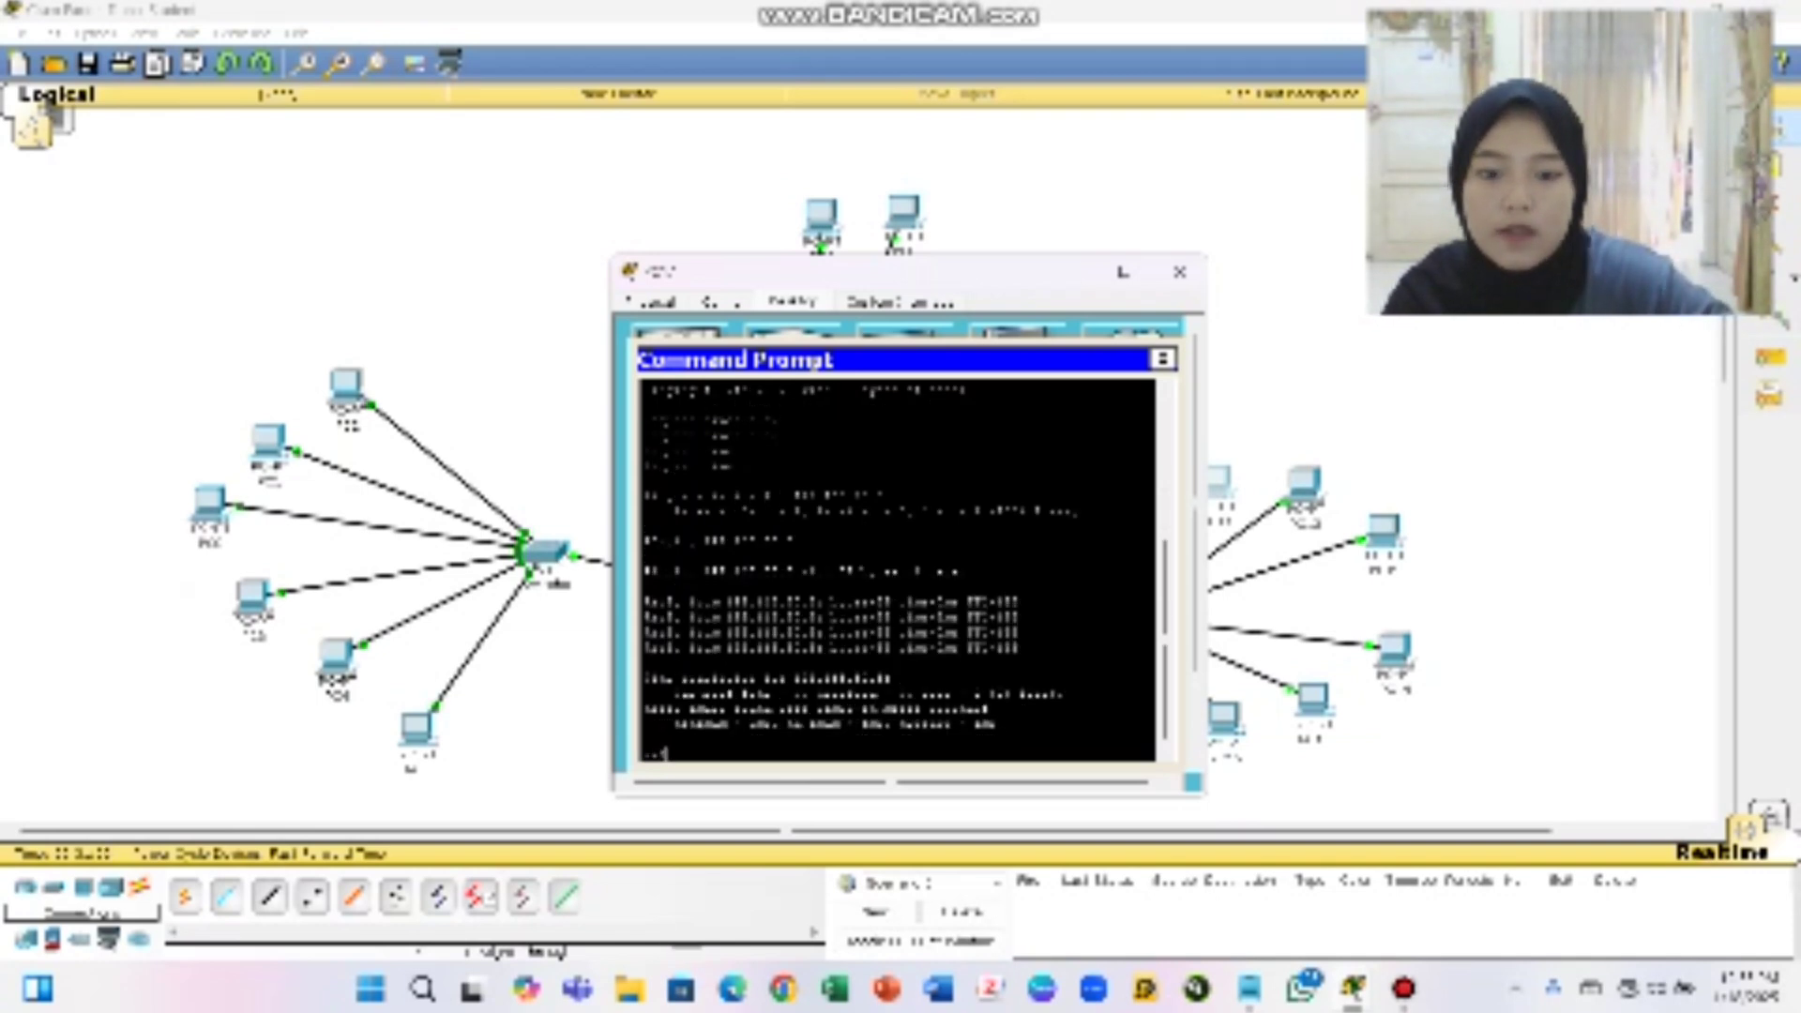
Ping a fourth 192.168 address from the same right-hand network PC's command prompt
type("ping")
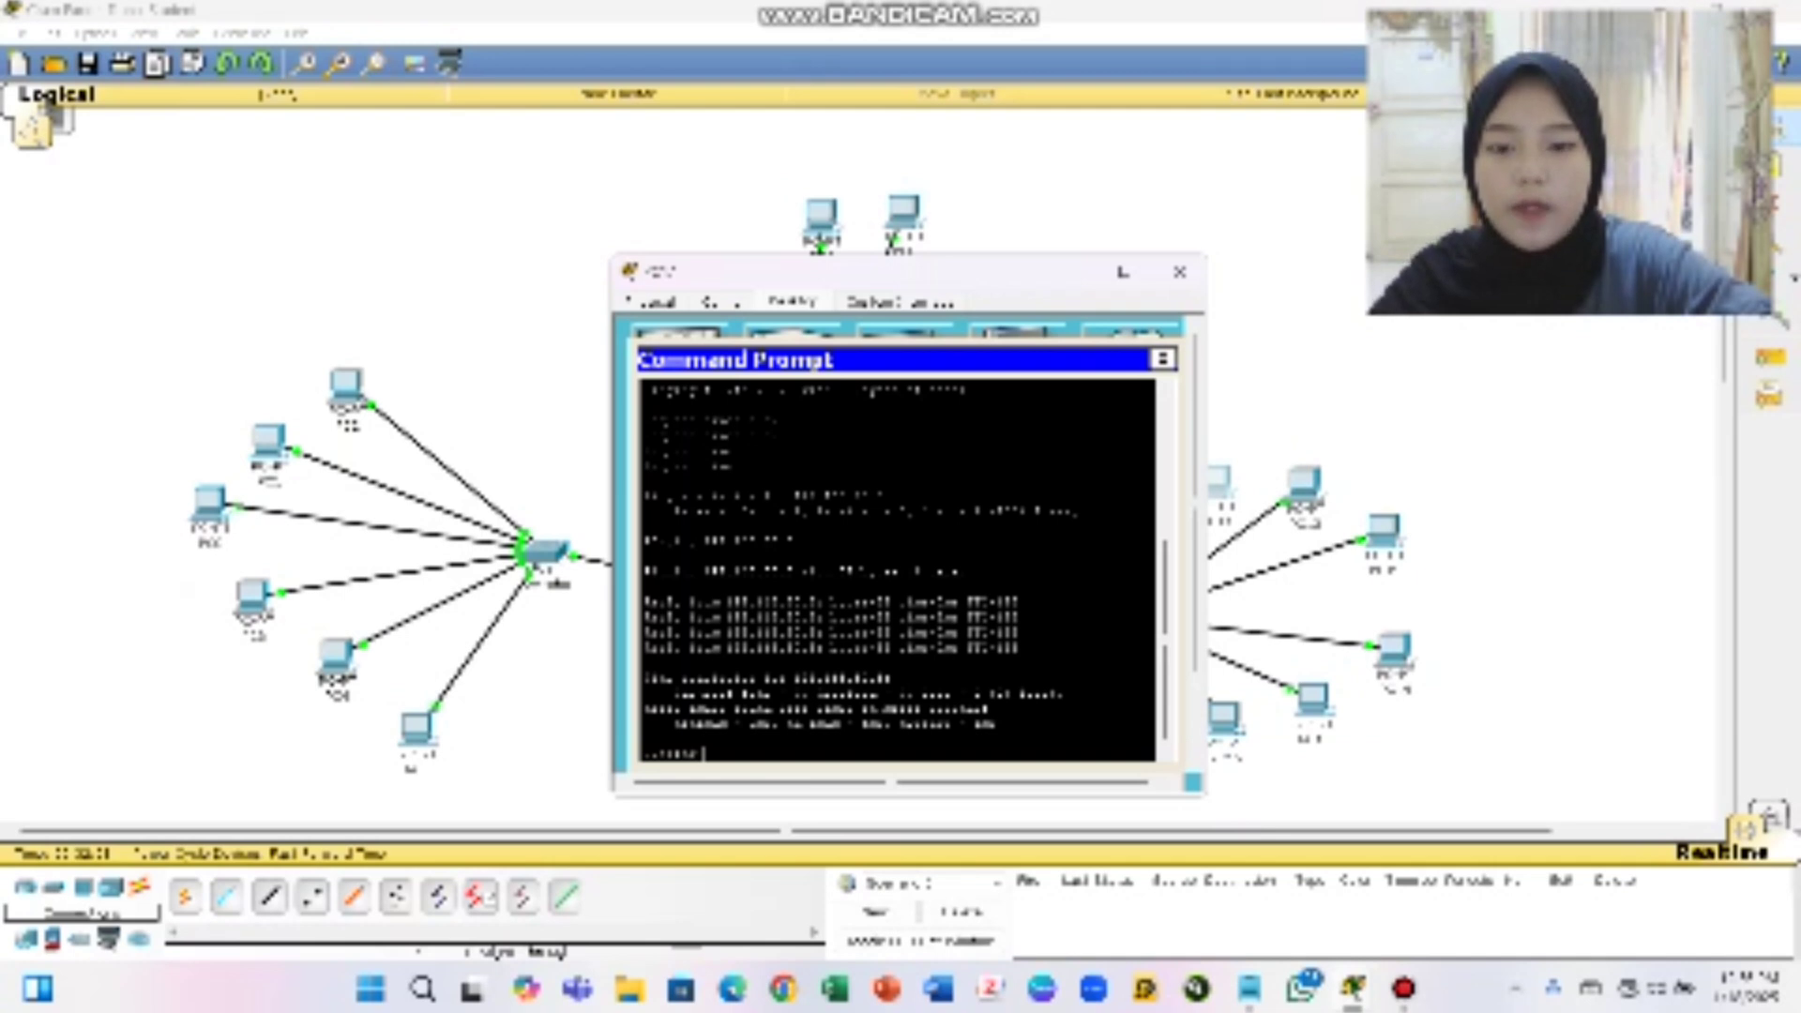
type(" 192.16")
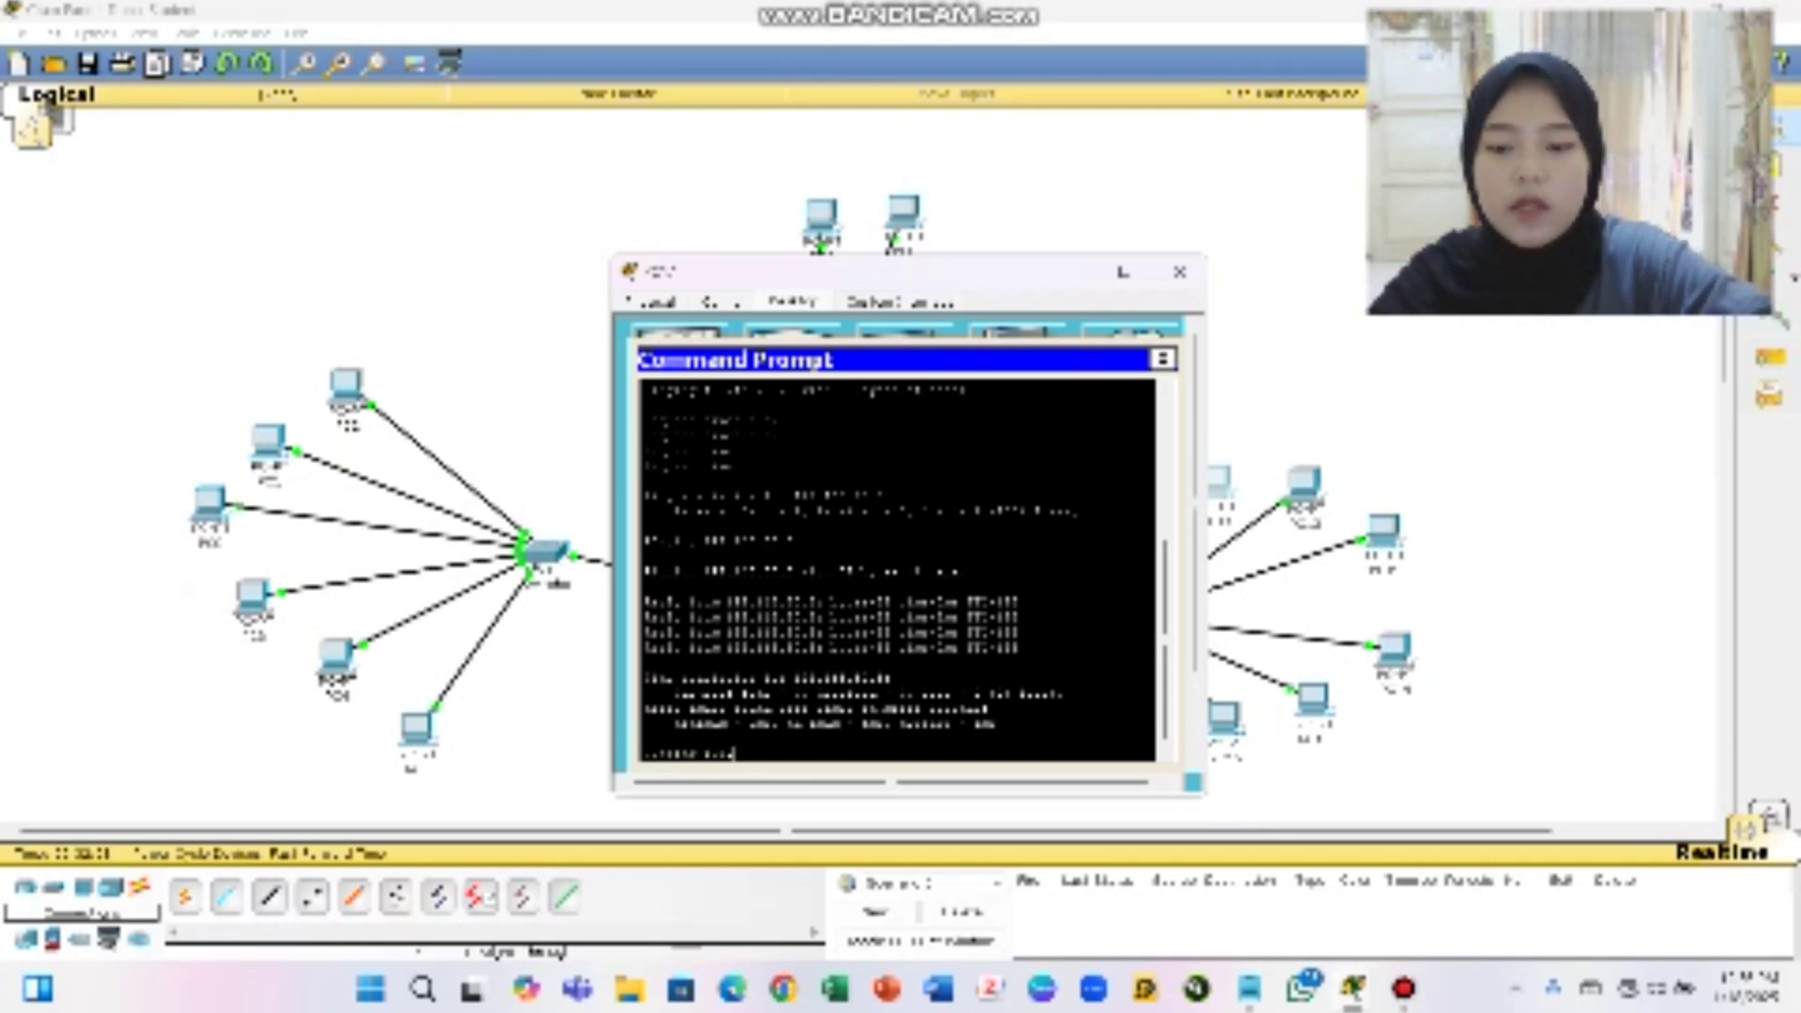
type("8.")
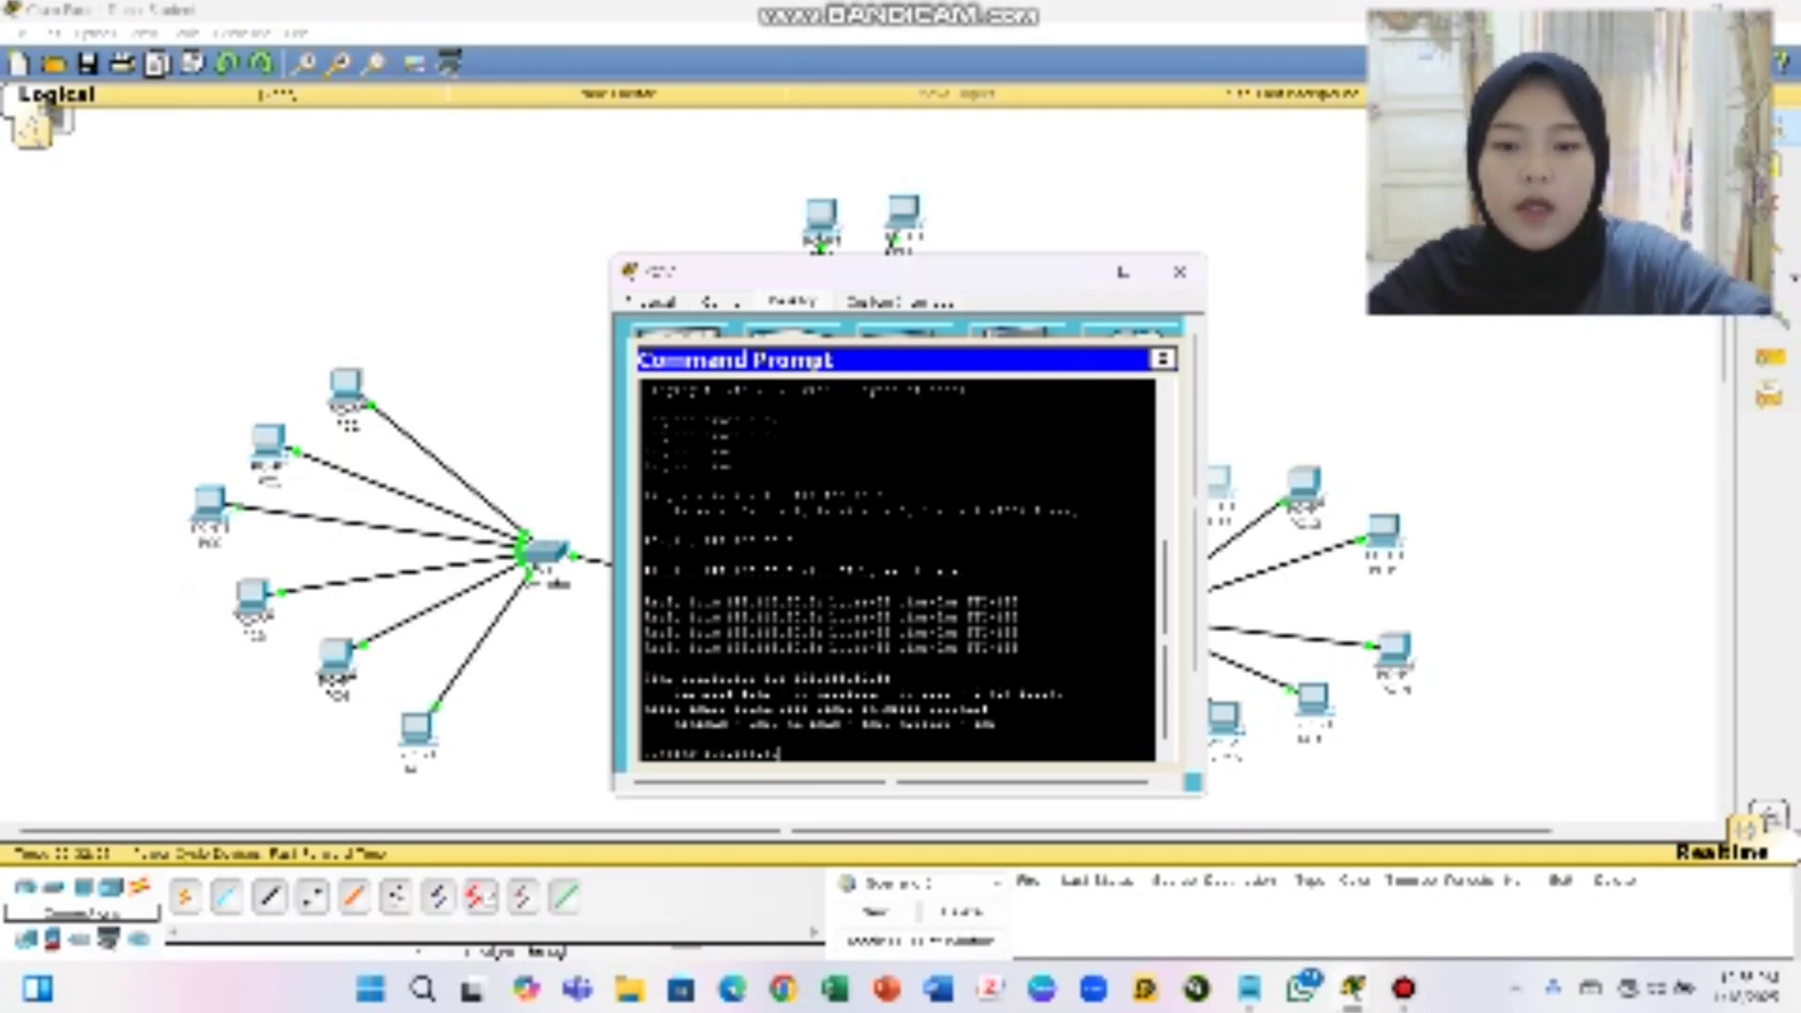
type("1.1")
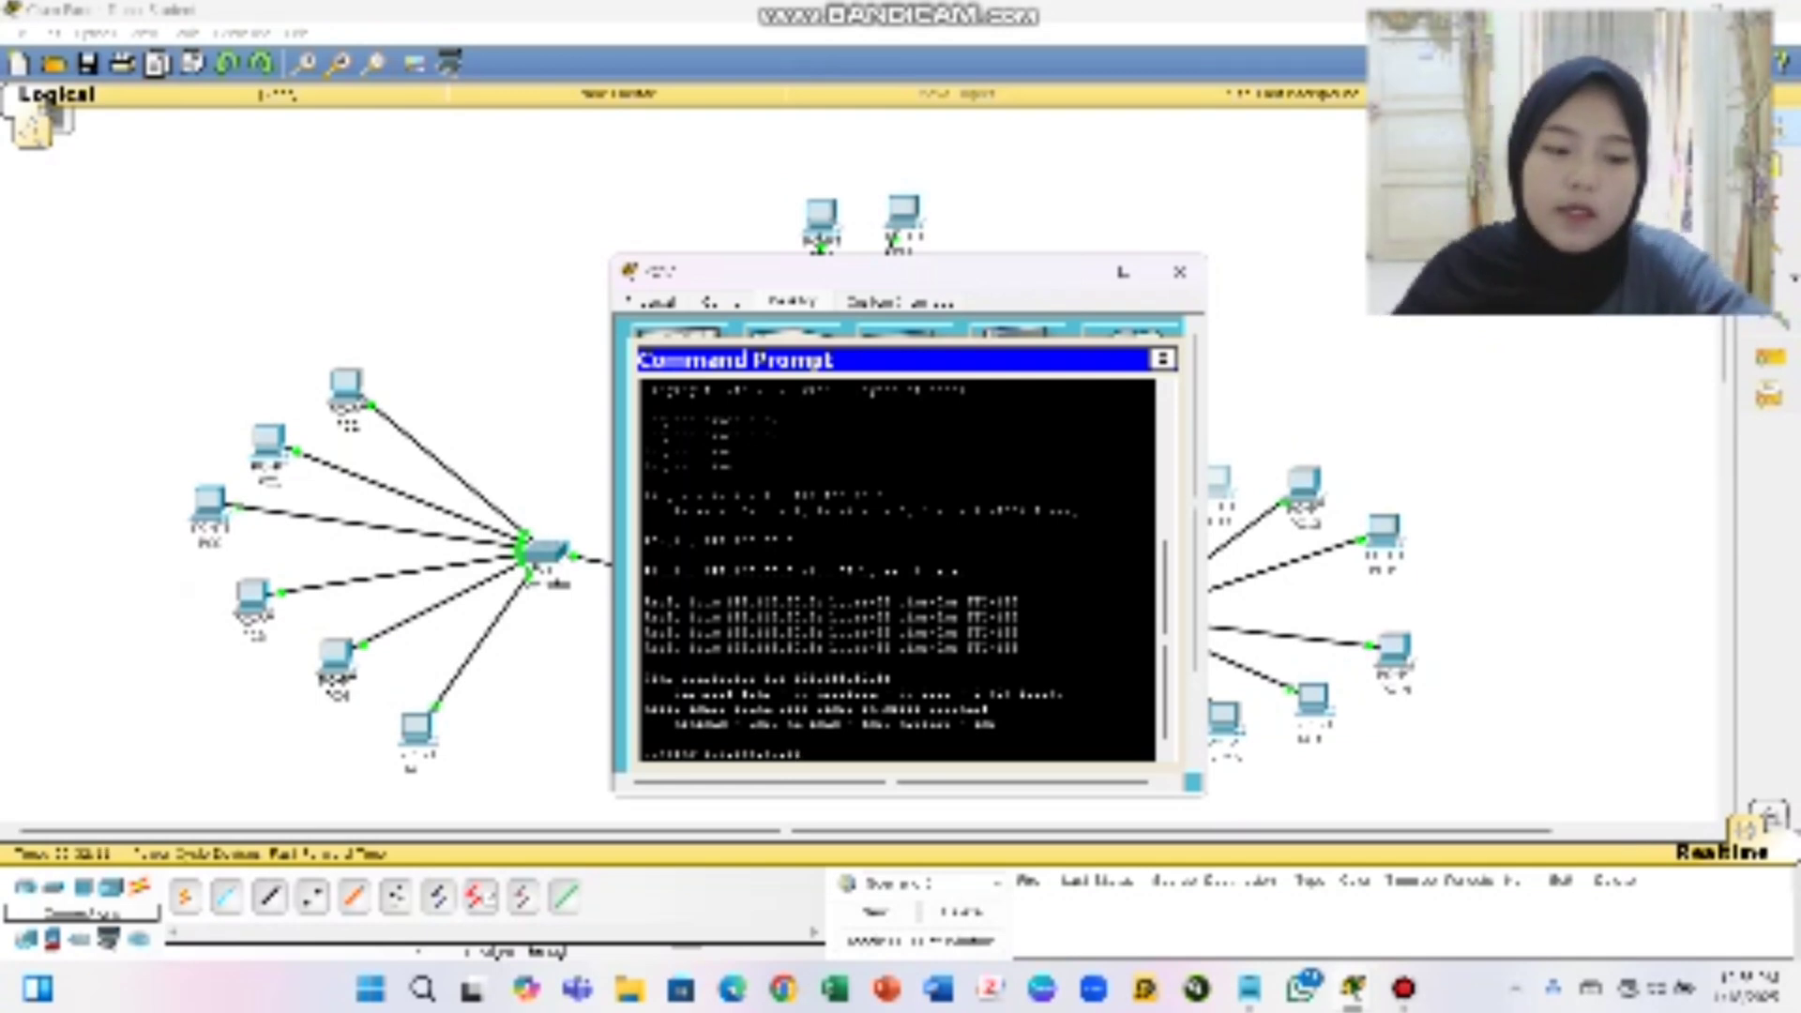
key("Return")
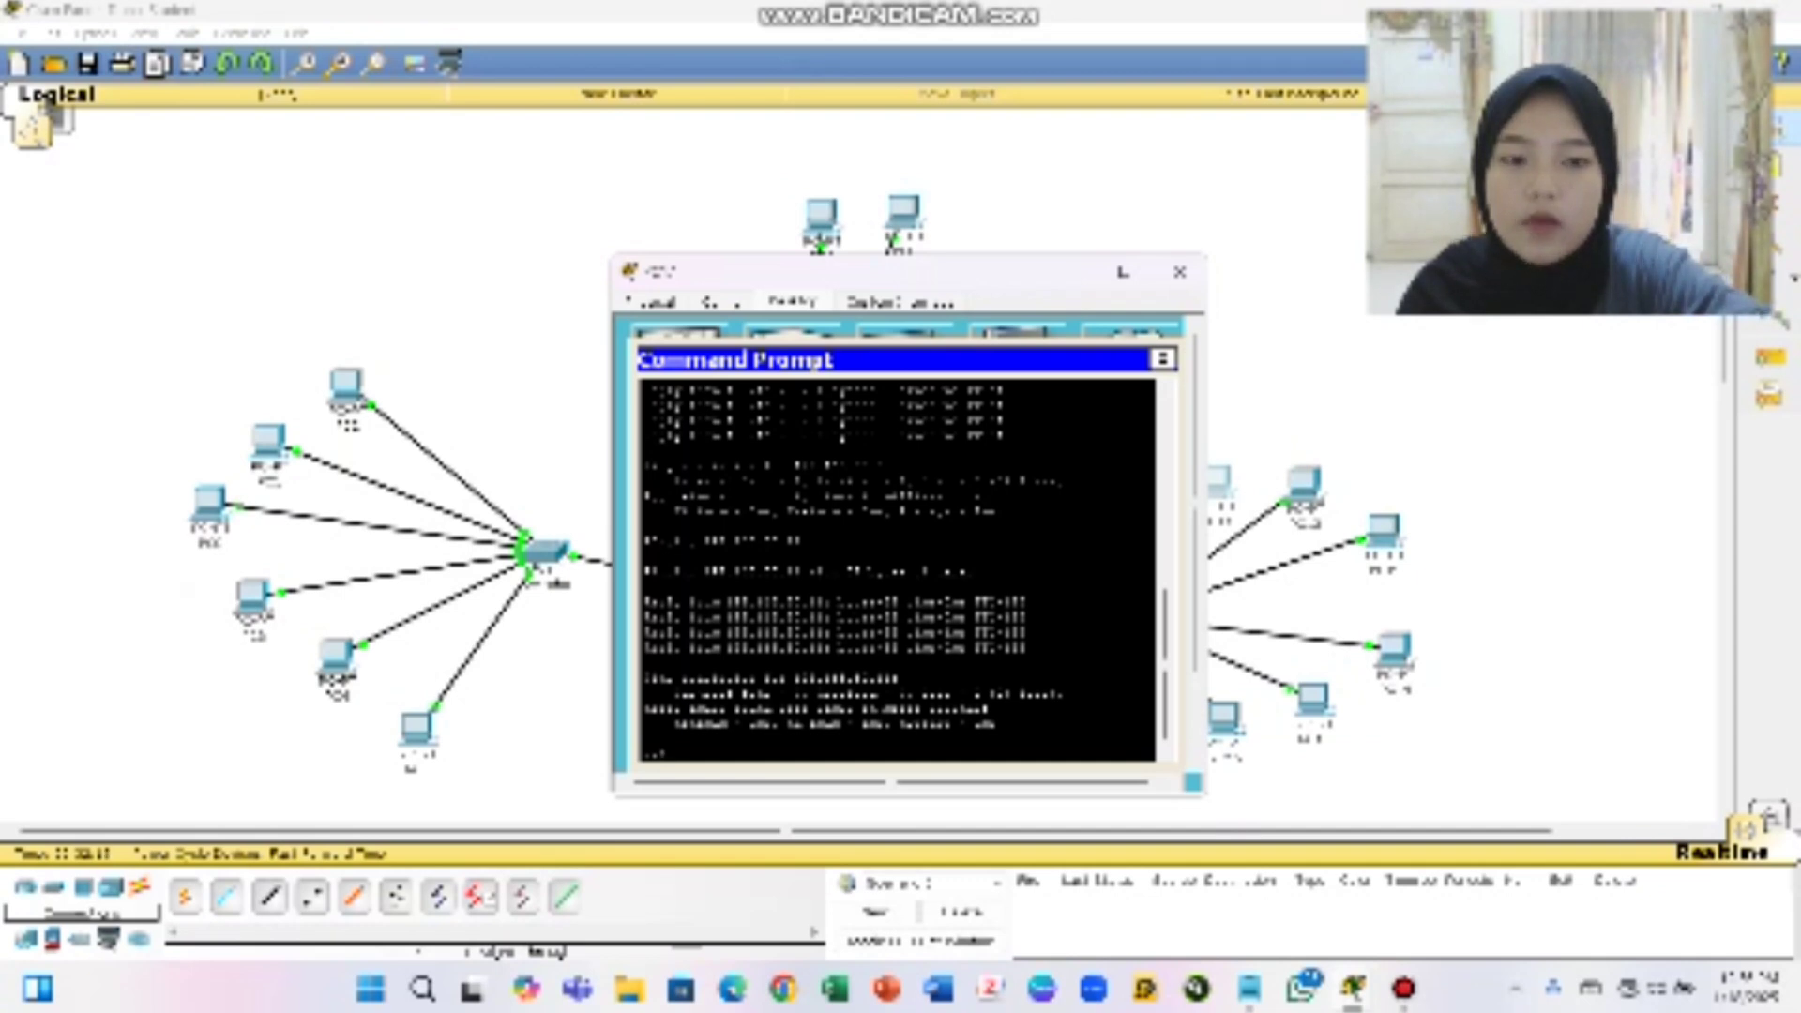
Ping a fifth 192.168 address from the same right-hand network PC's command prompt
type("ping")
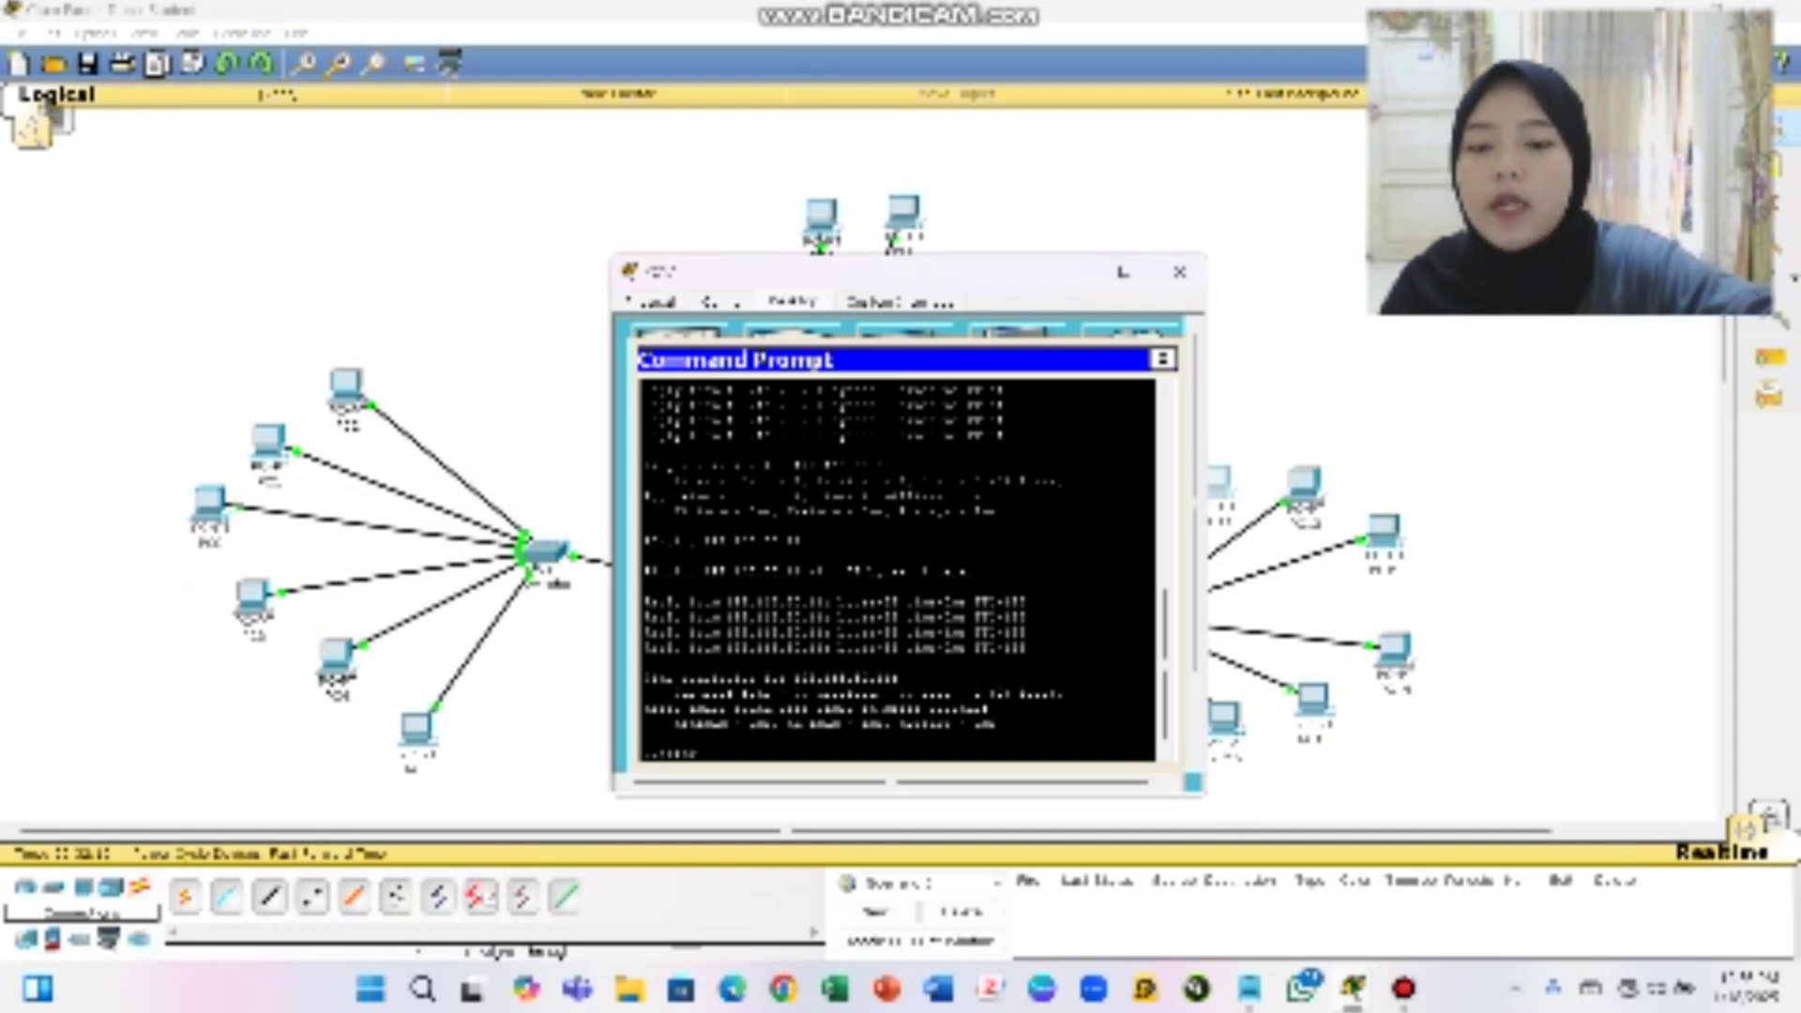
type(" 192.168")
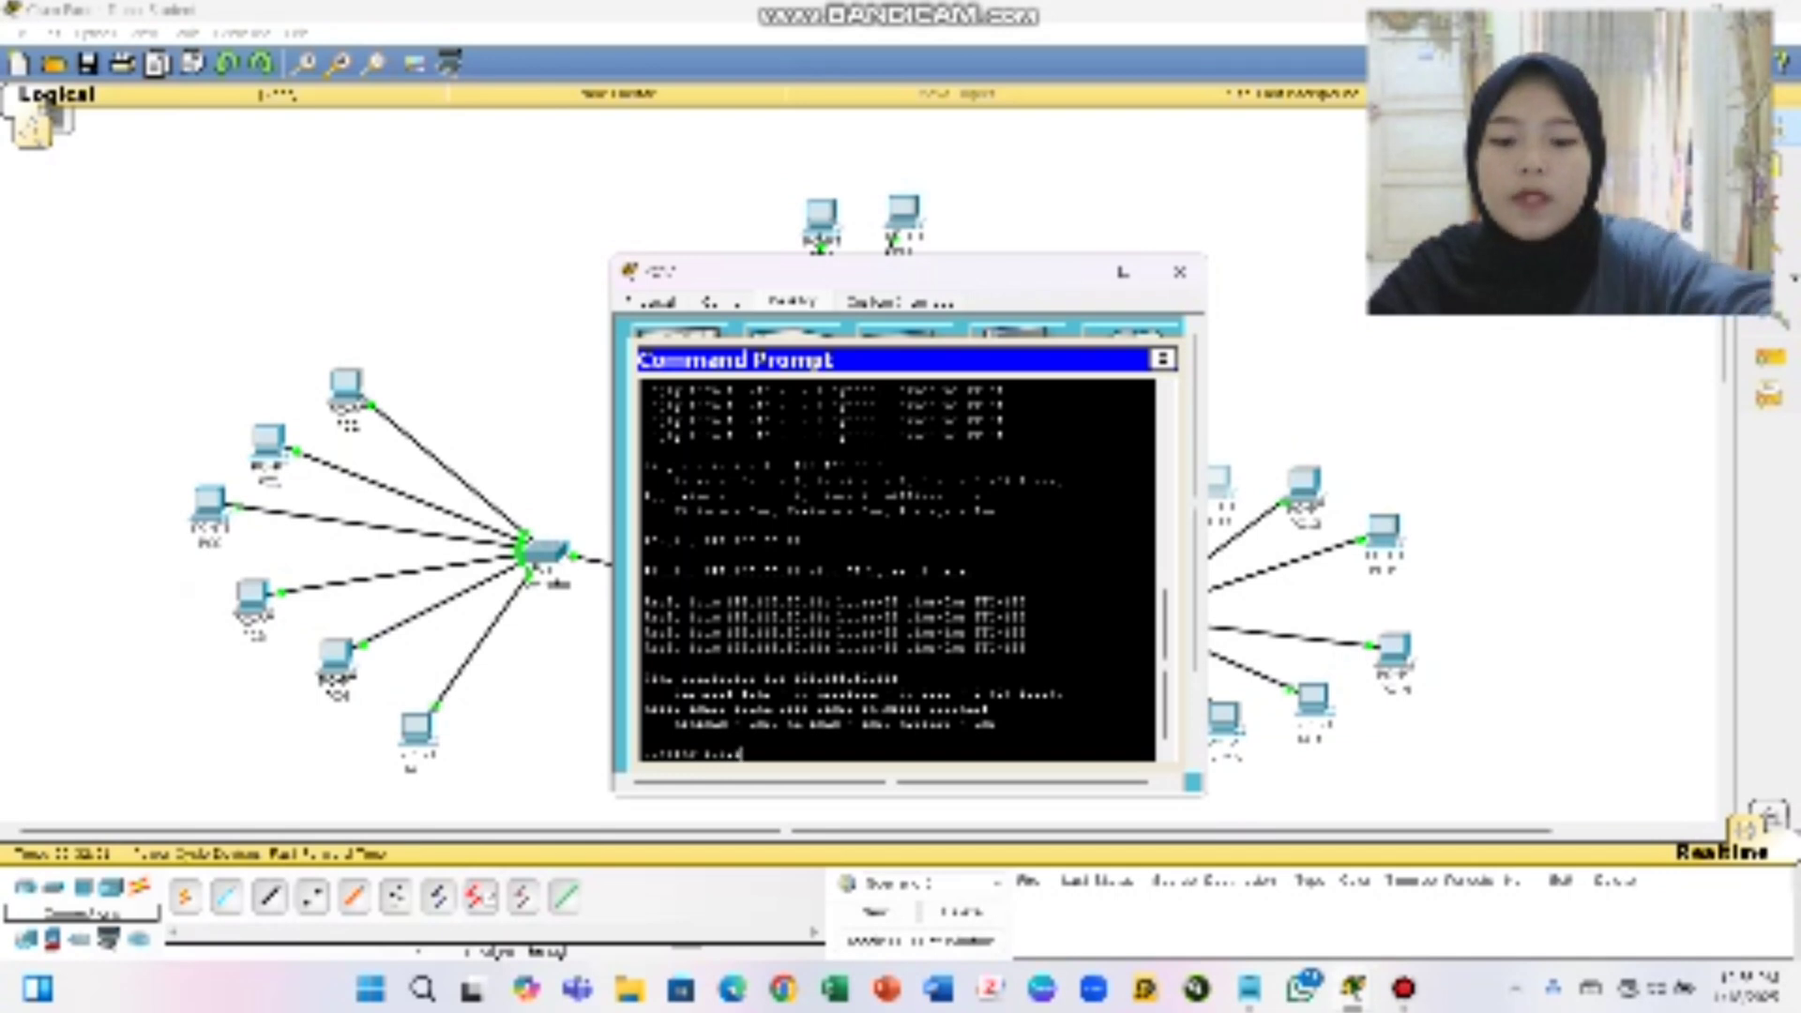
type(".10")
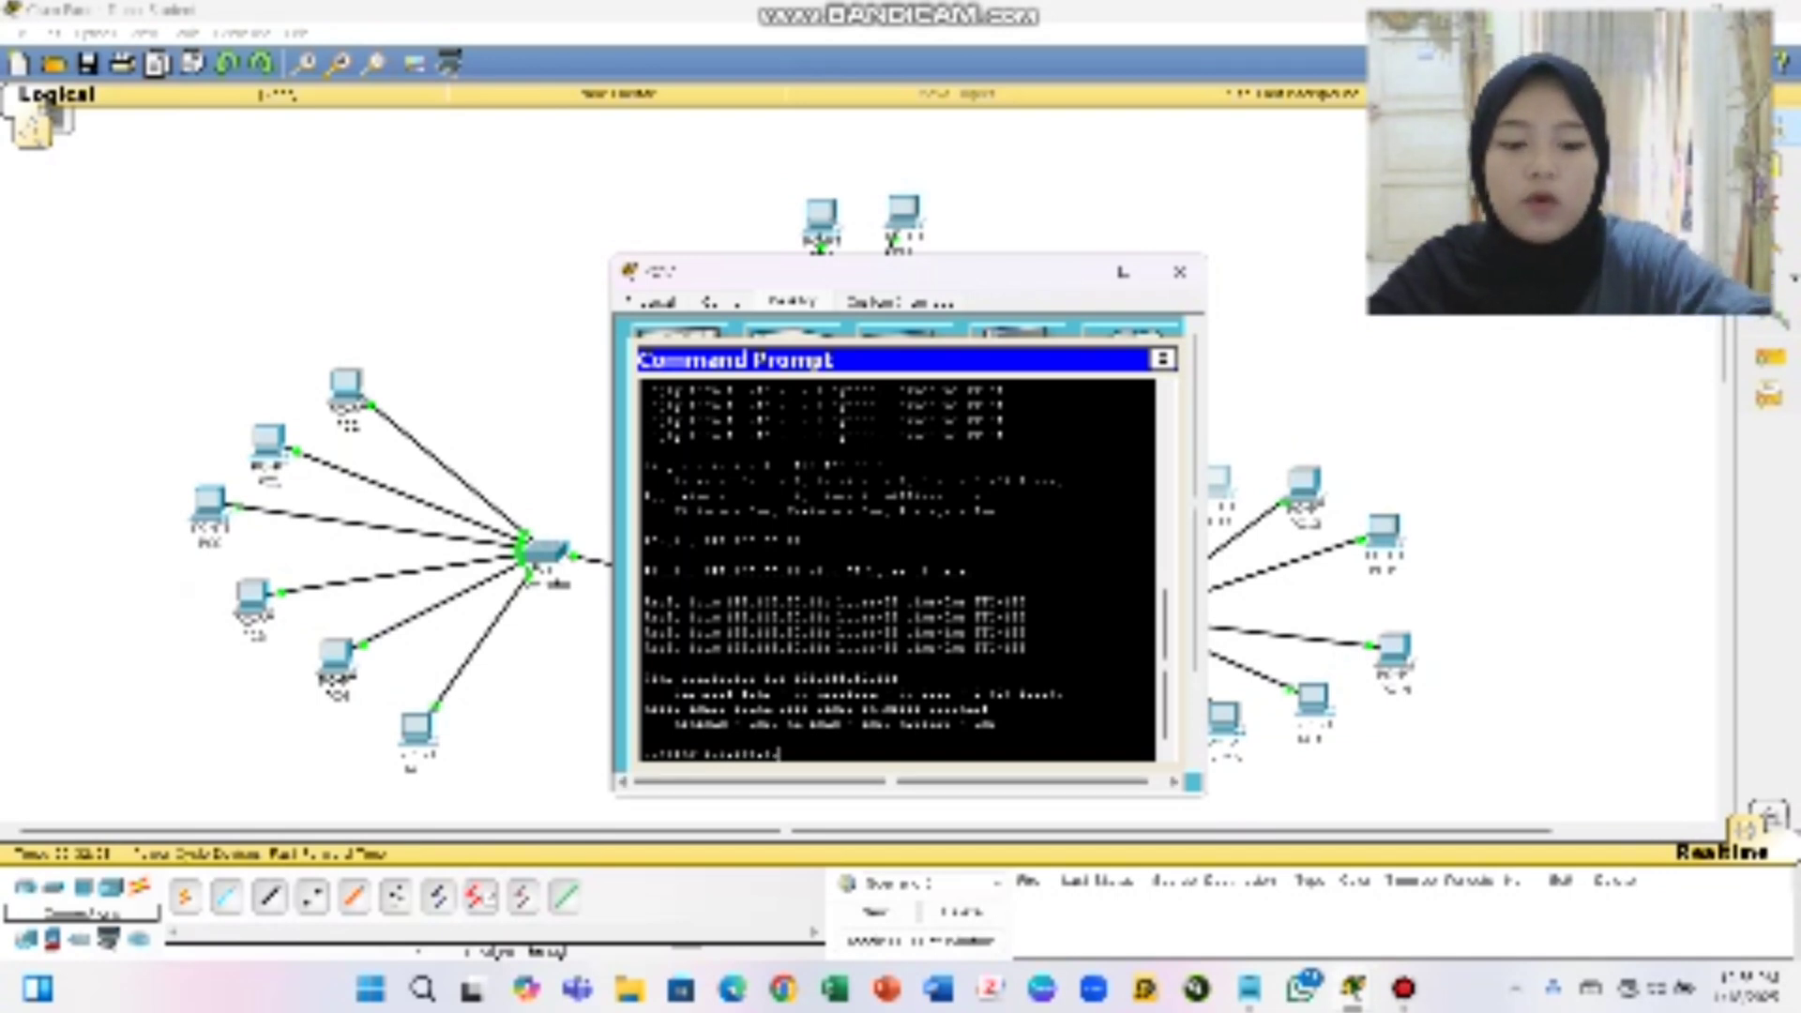
type(".1")
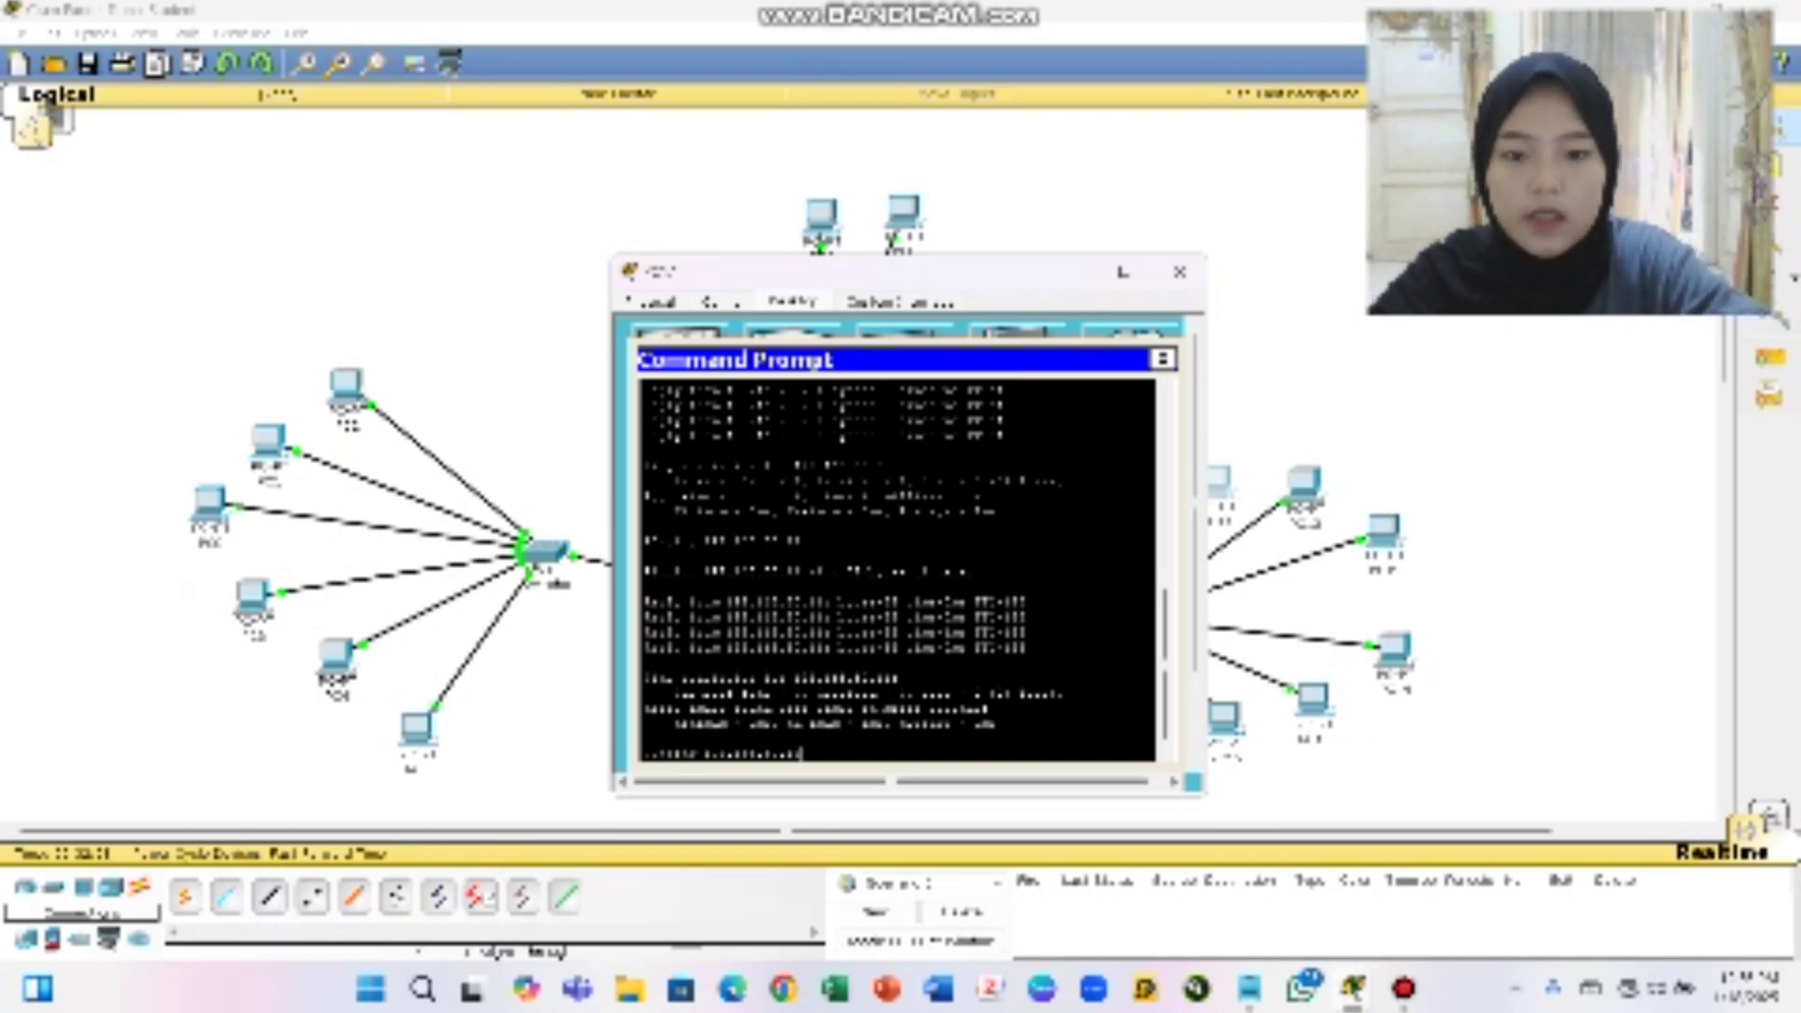
key("Return")
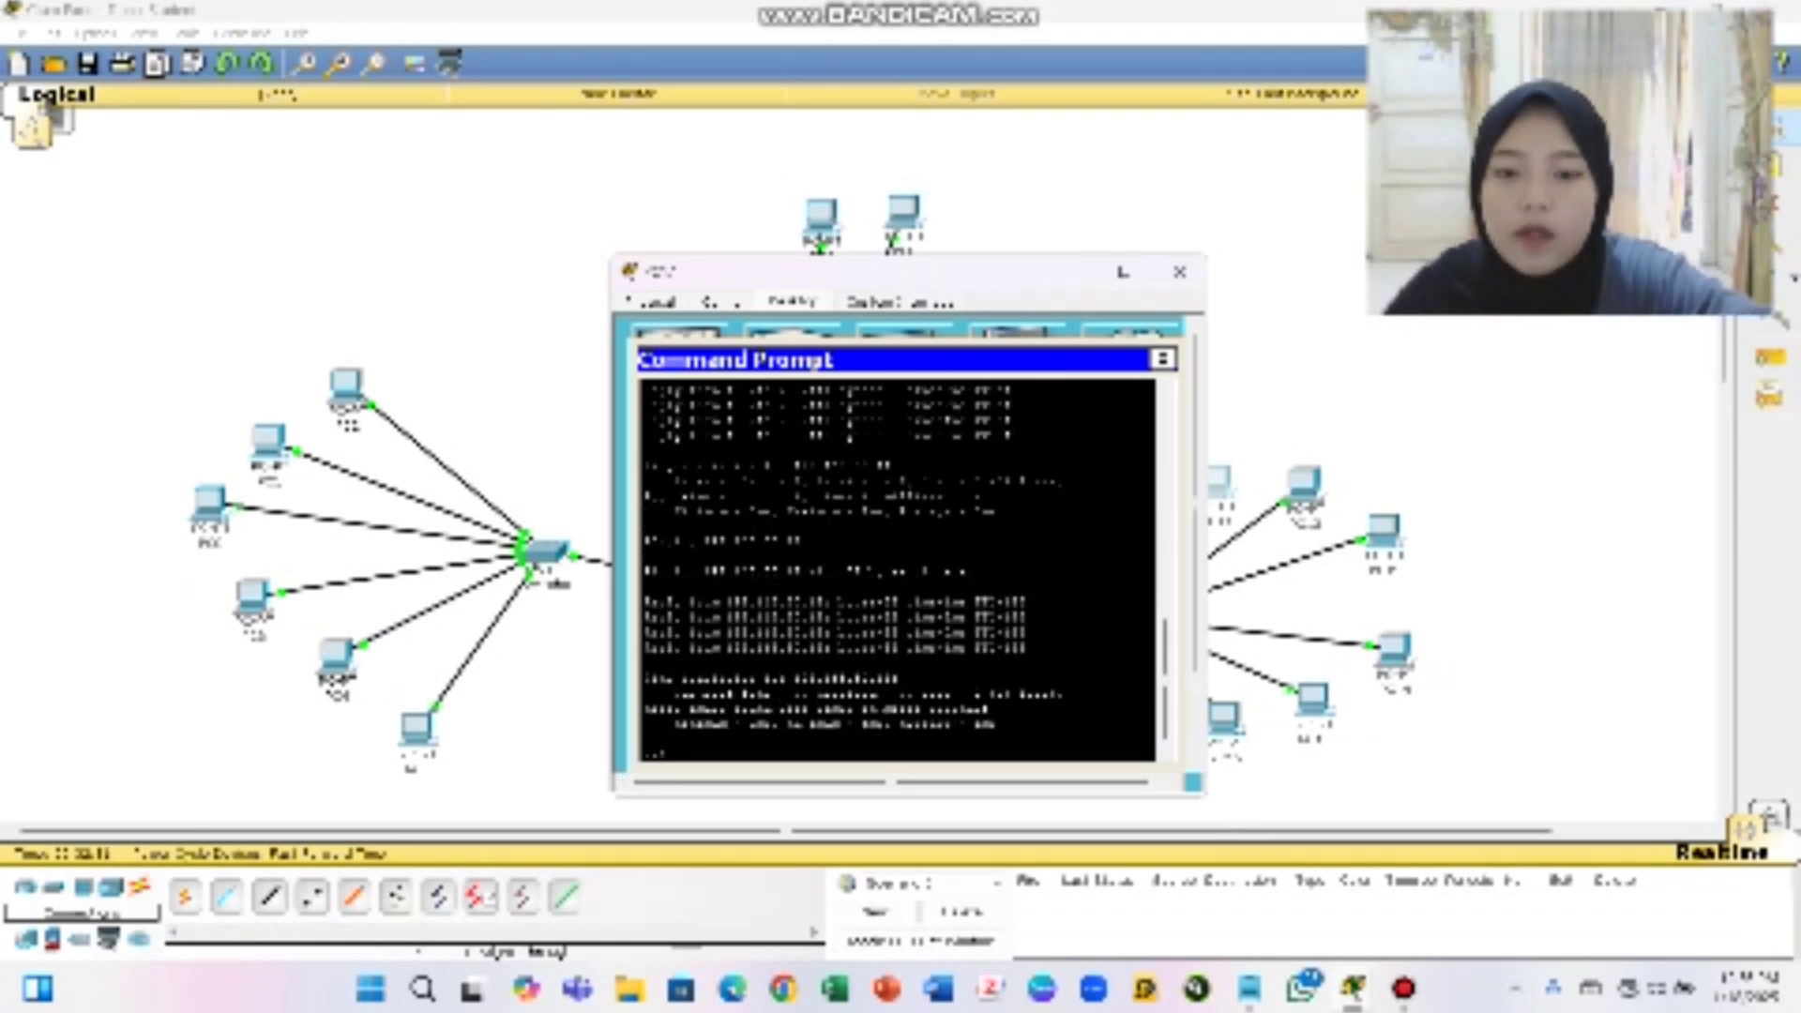
Ping a sixth 192.168 address from the same right-hand network PC's command prompt
type("ping ")
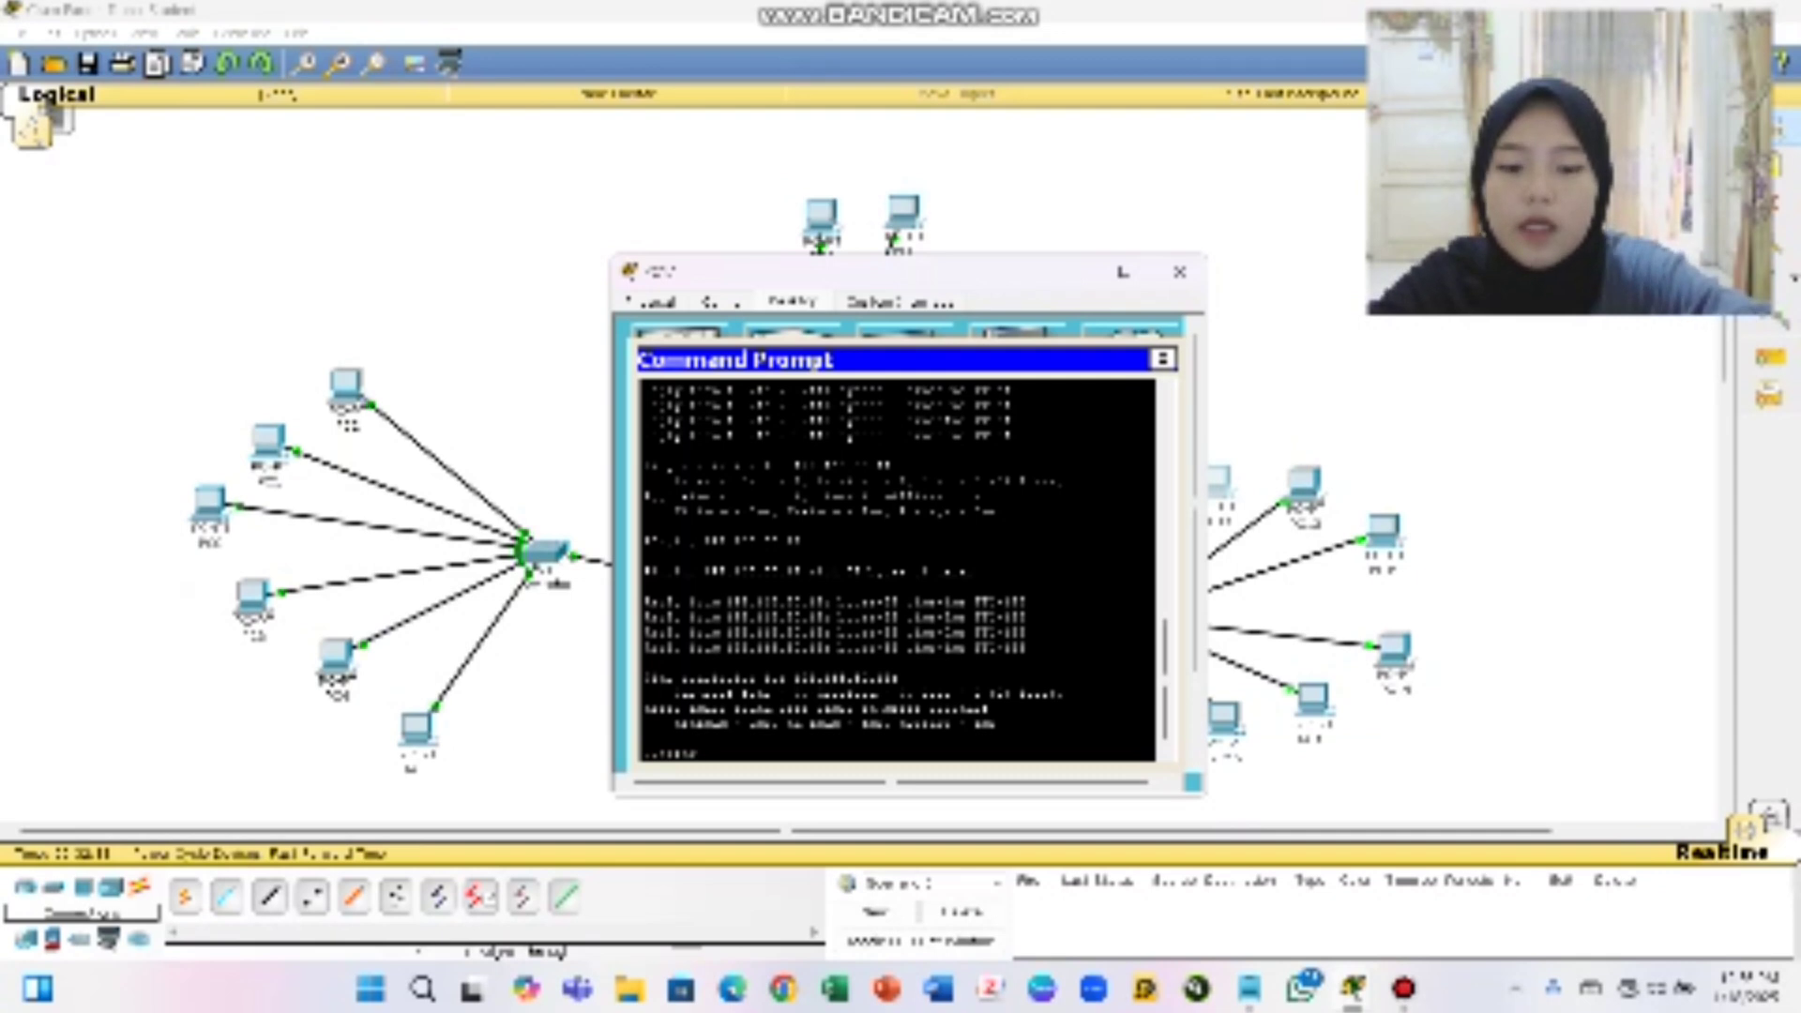
type("192.168.1")
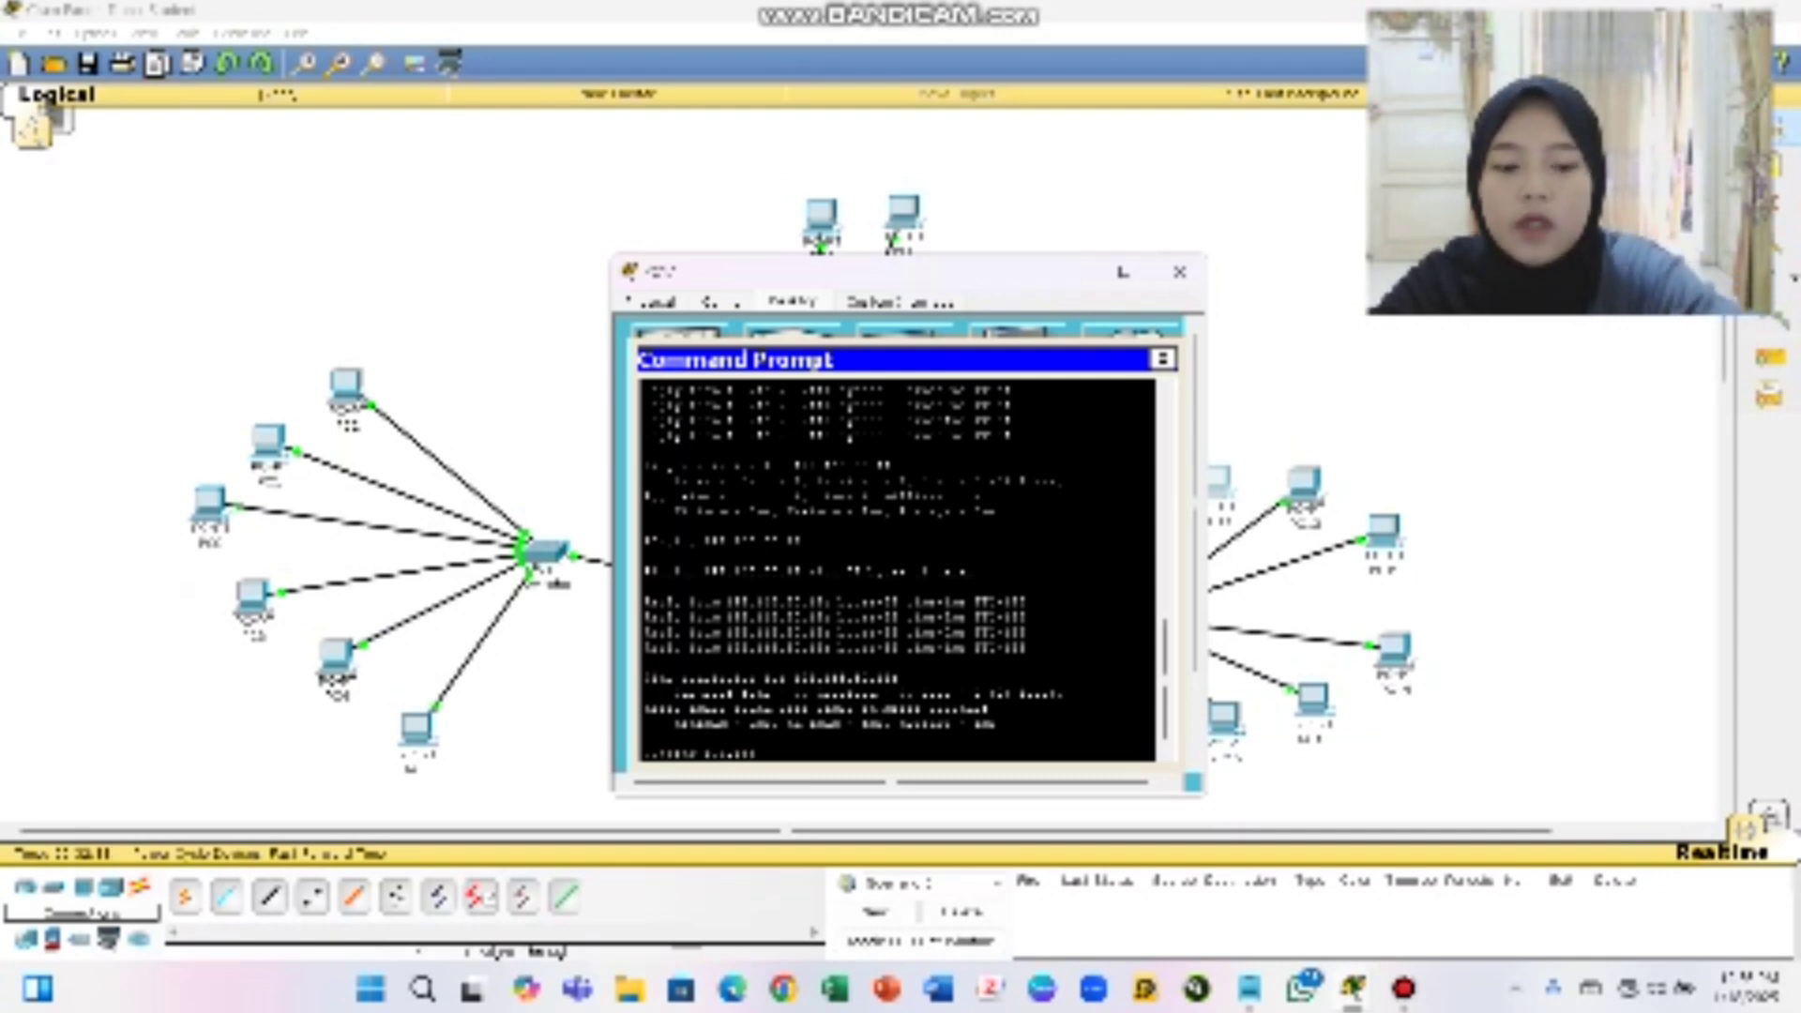
type(".1")
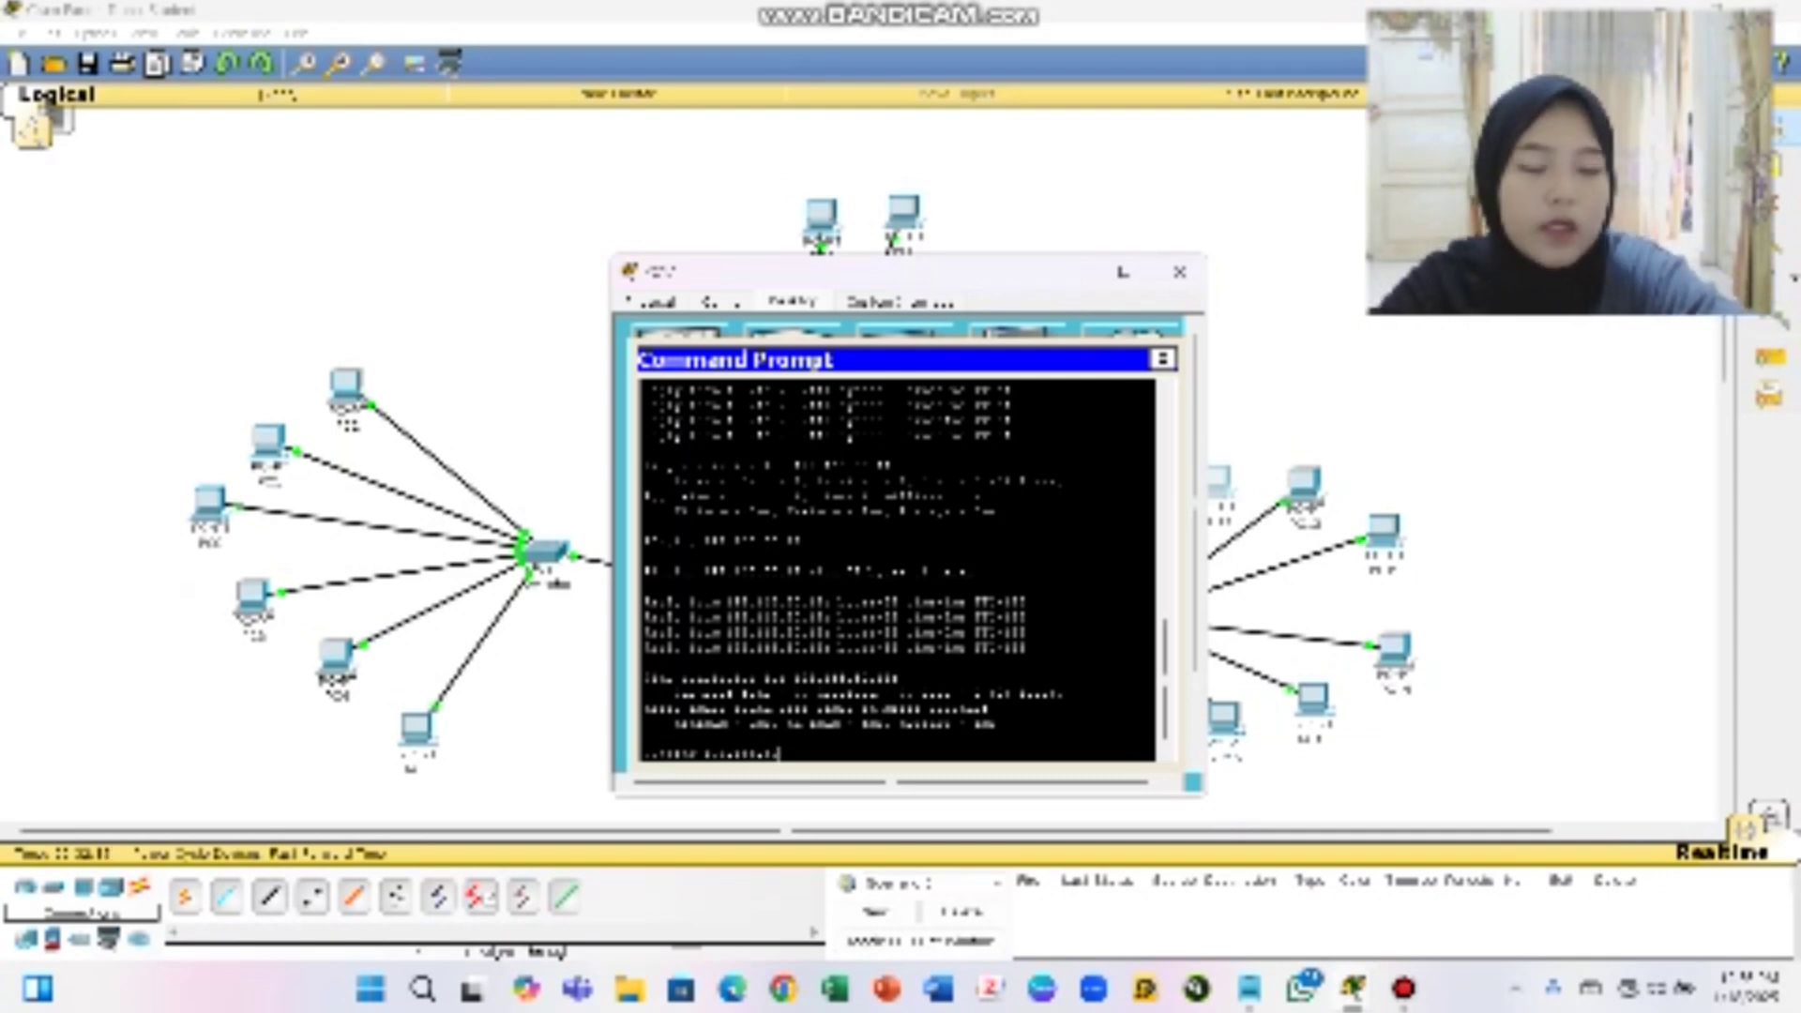
type("0")
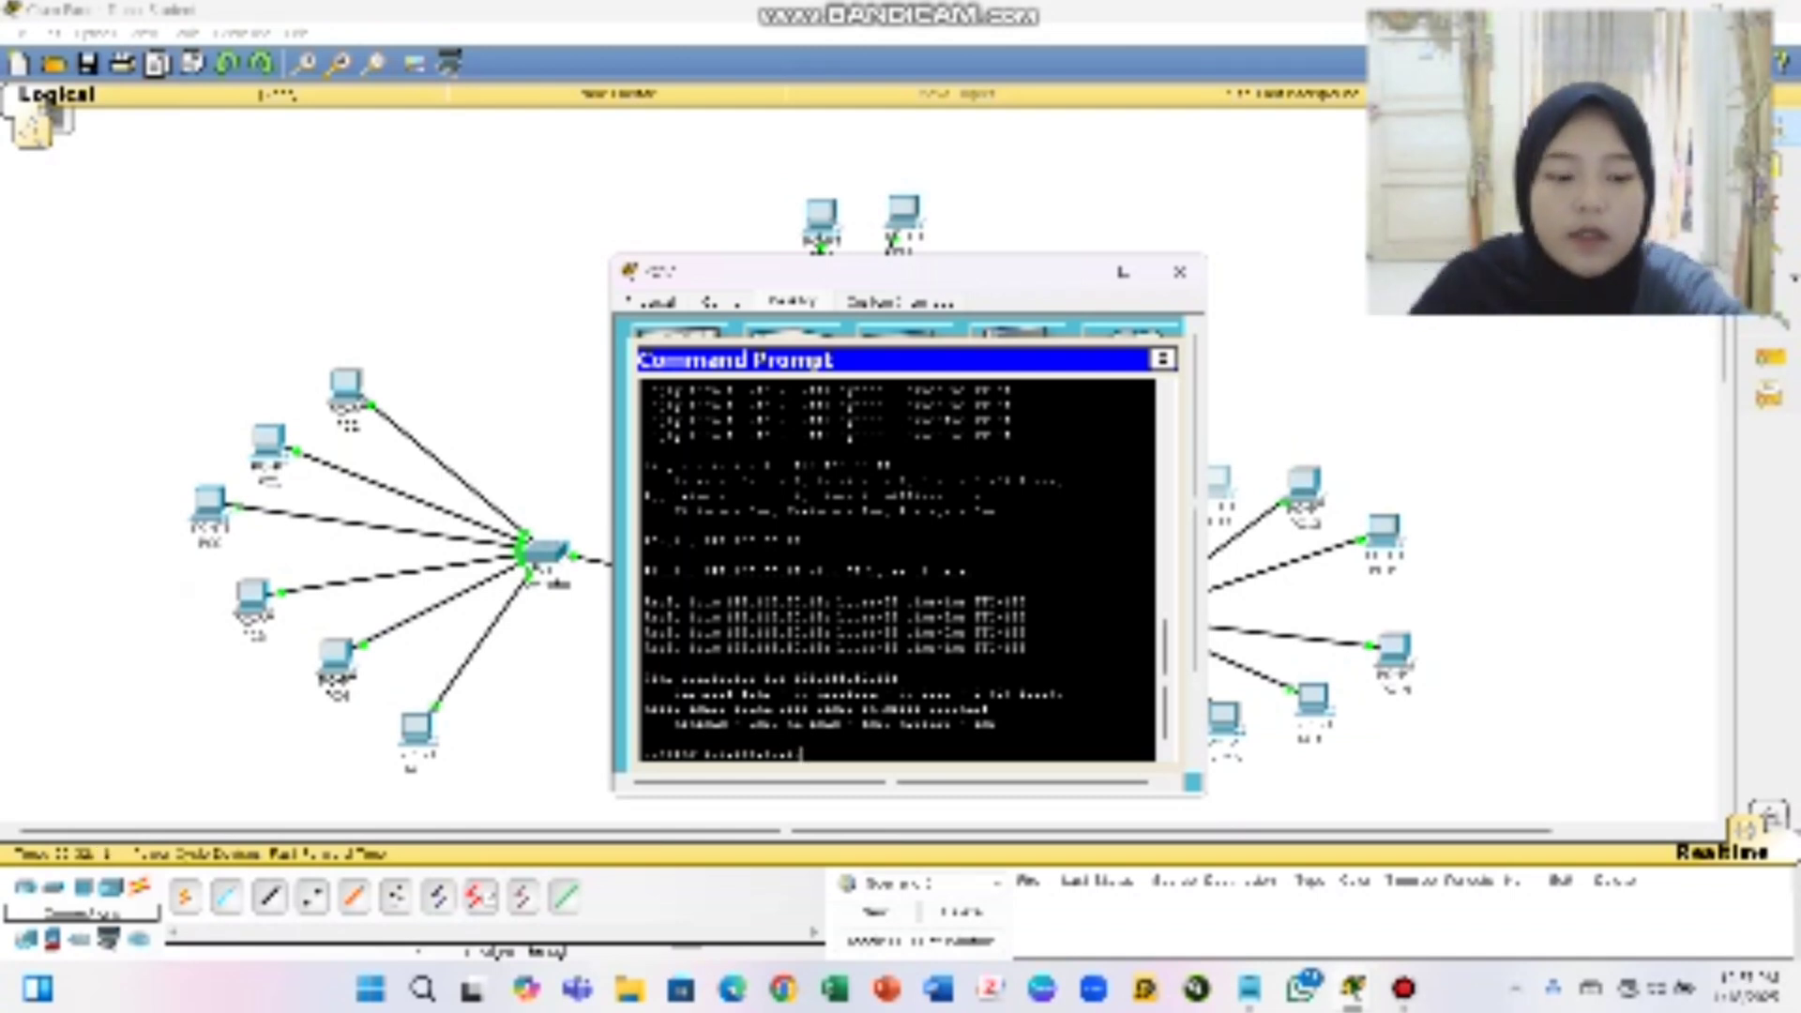
key("Return")
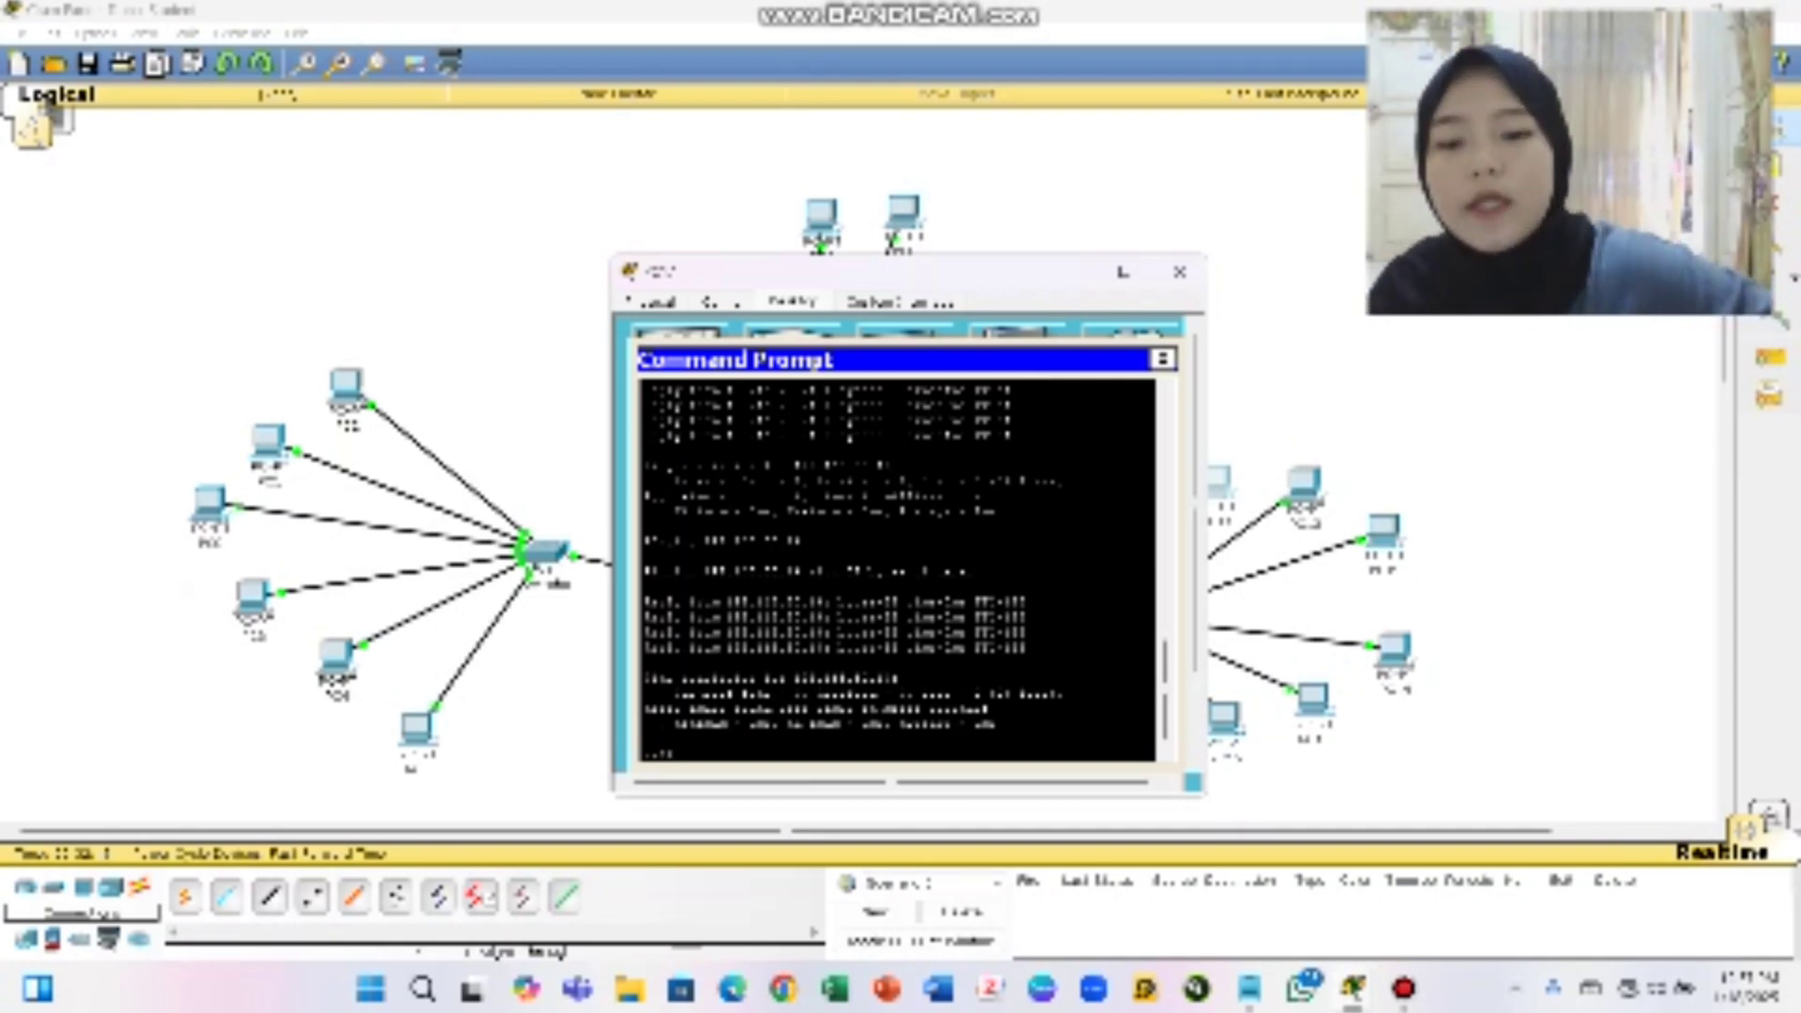
Ping a seventh 192.168 address from the same right-hand network PC's command prompt
type("ping")
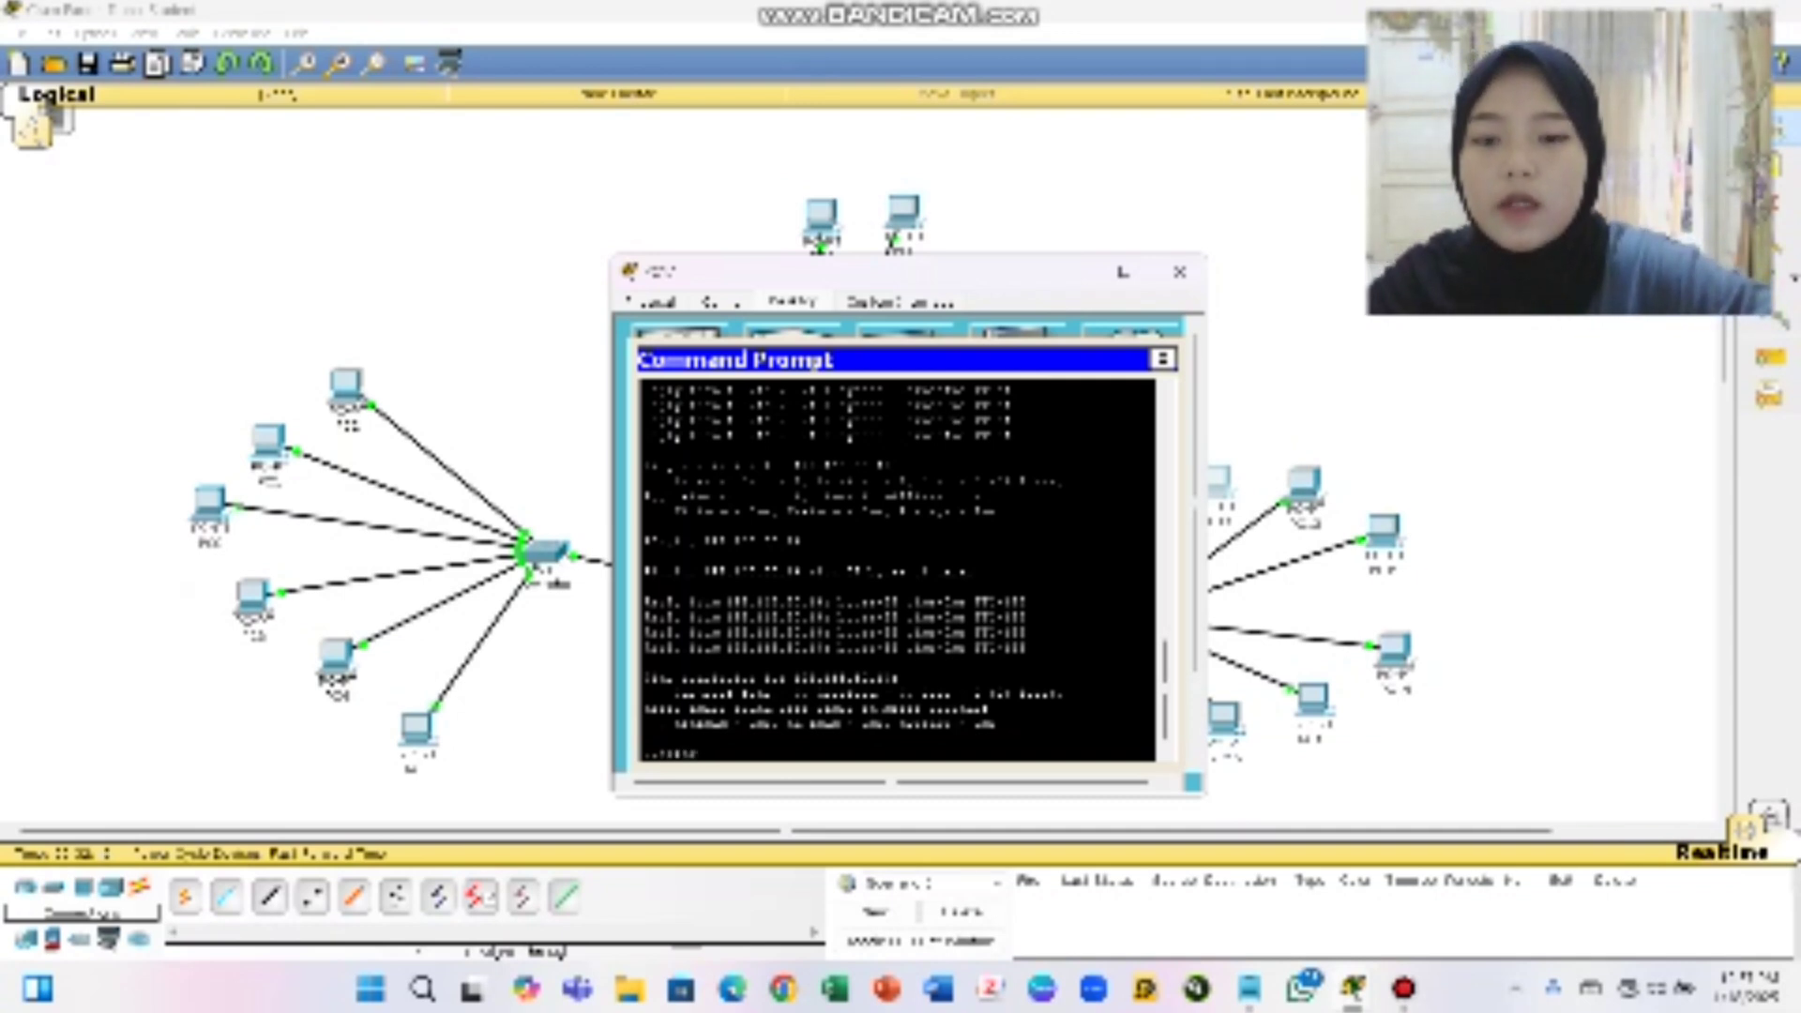
type(" 192")
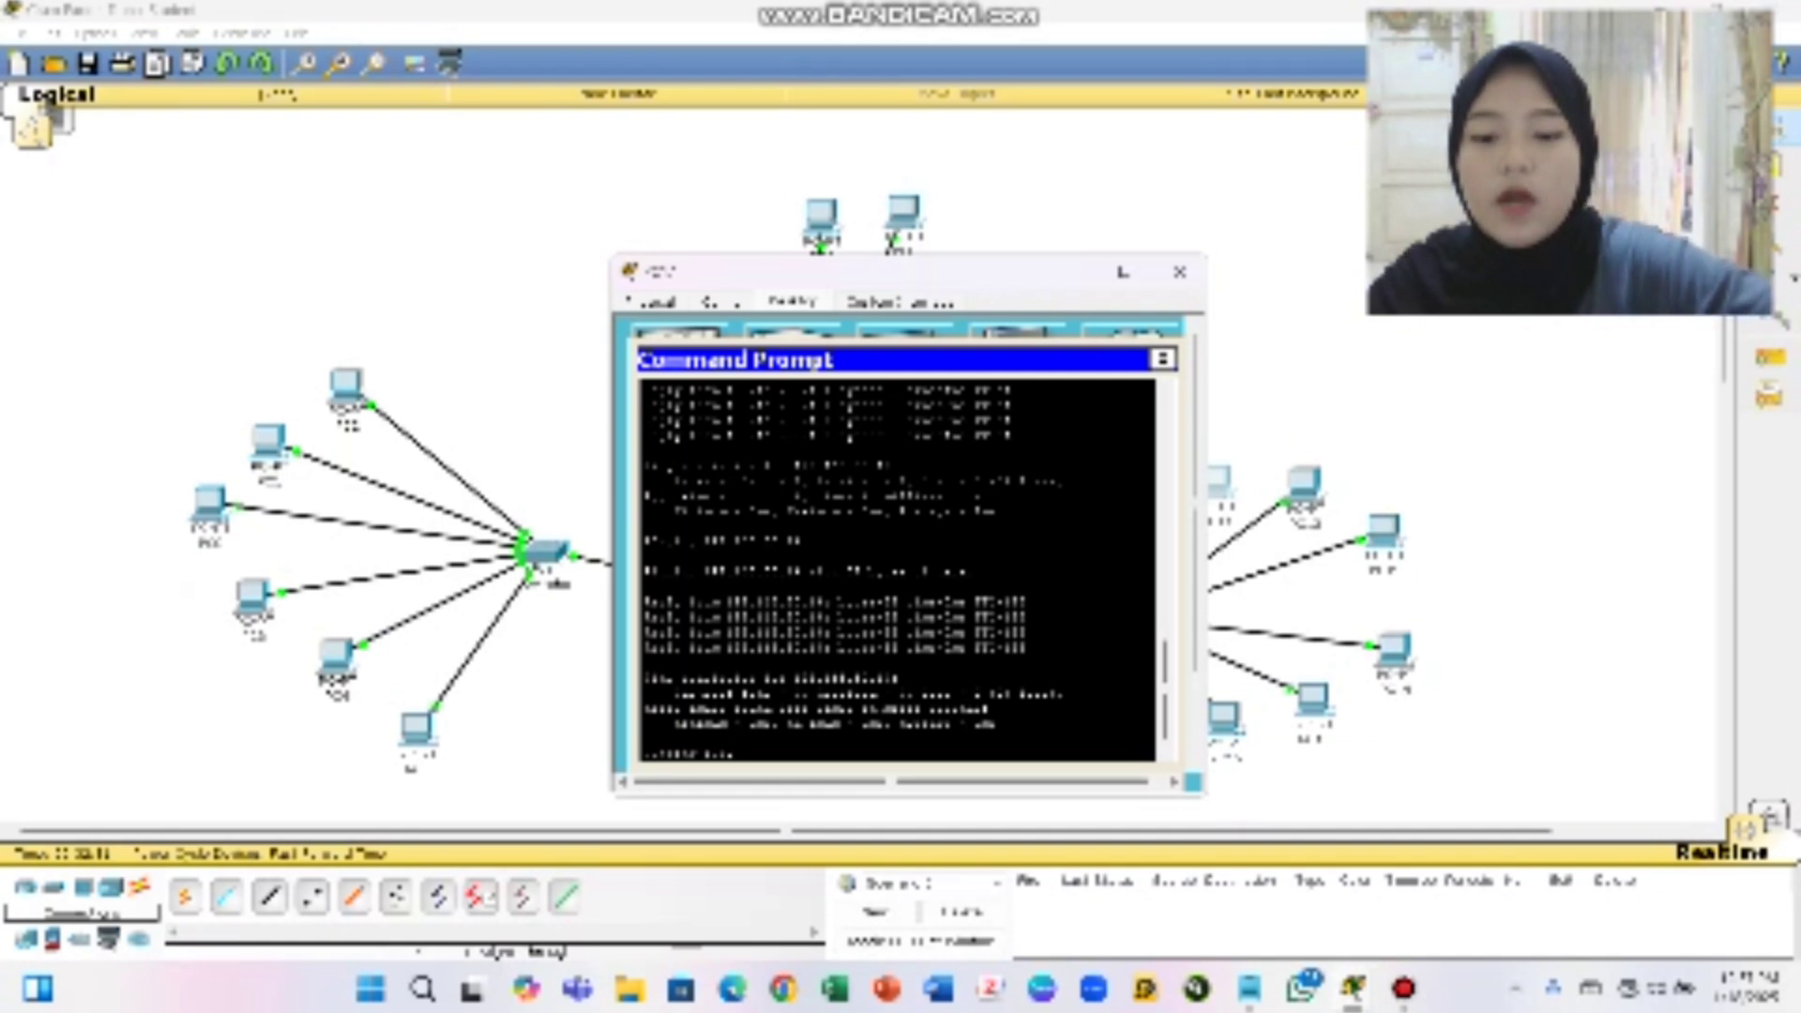
type(".168.1")
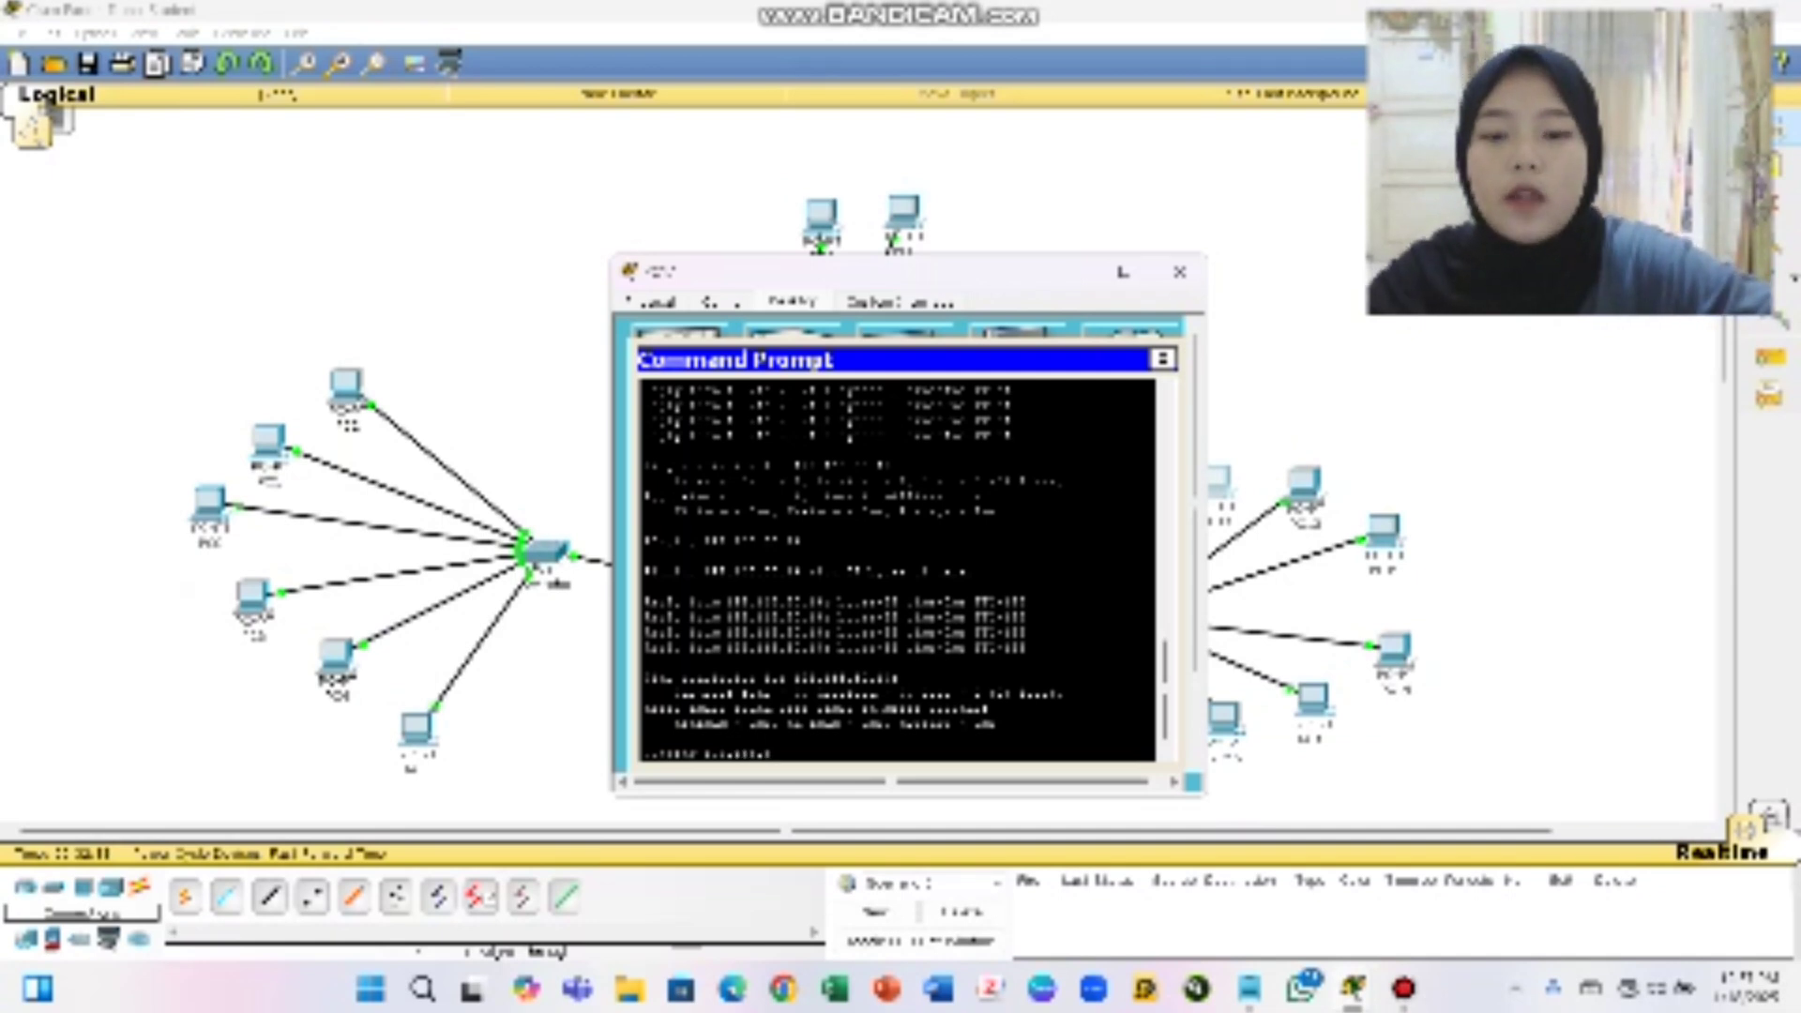
type("0")
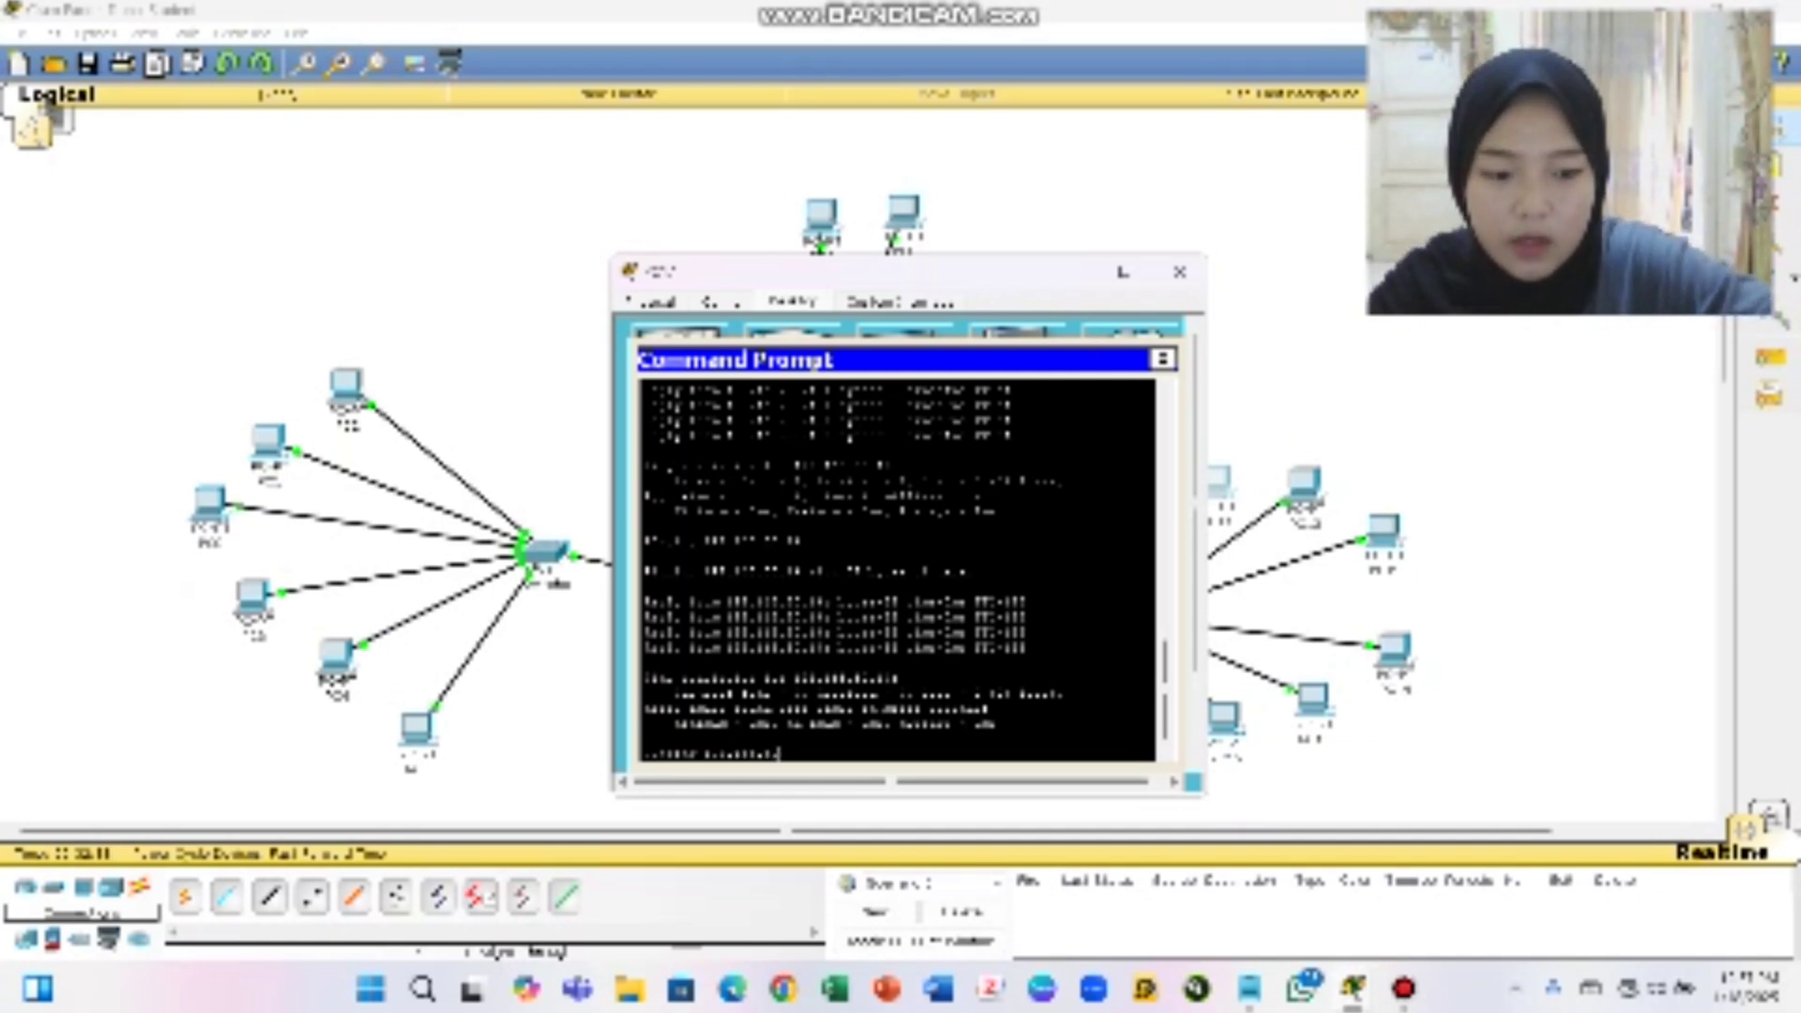
type(".10")
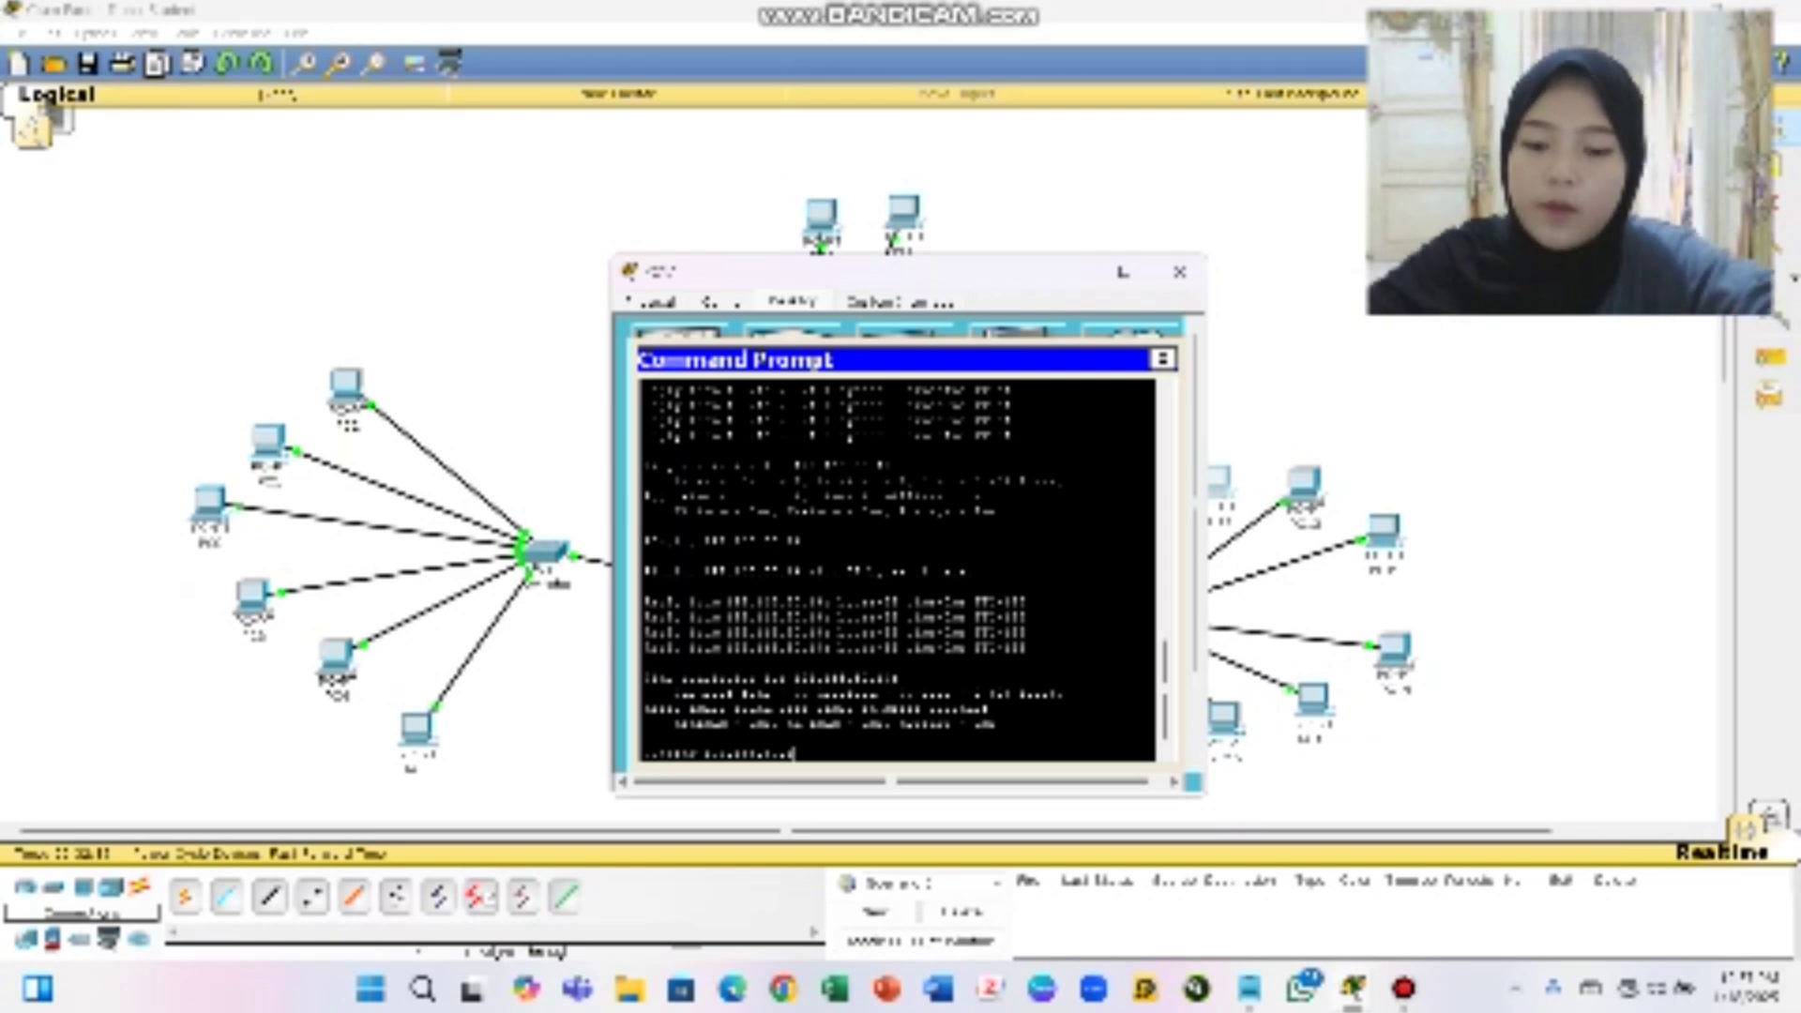
key("Return")
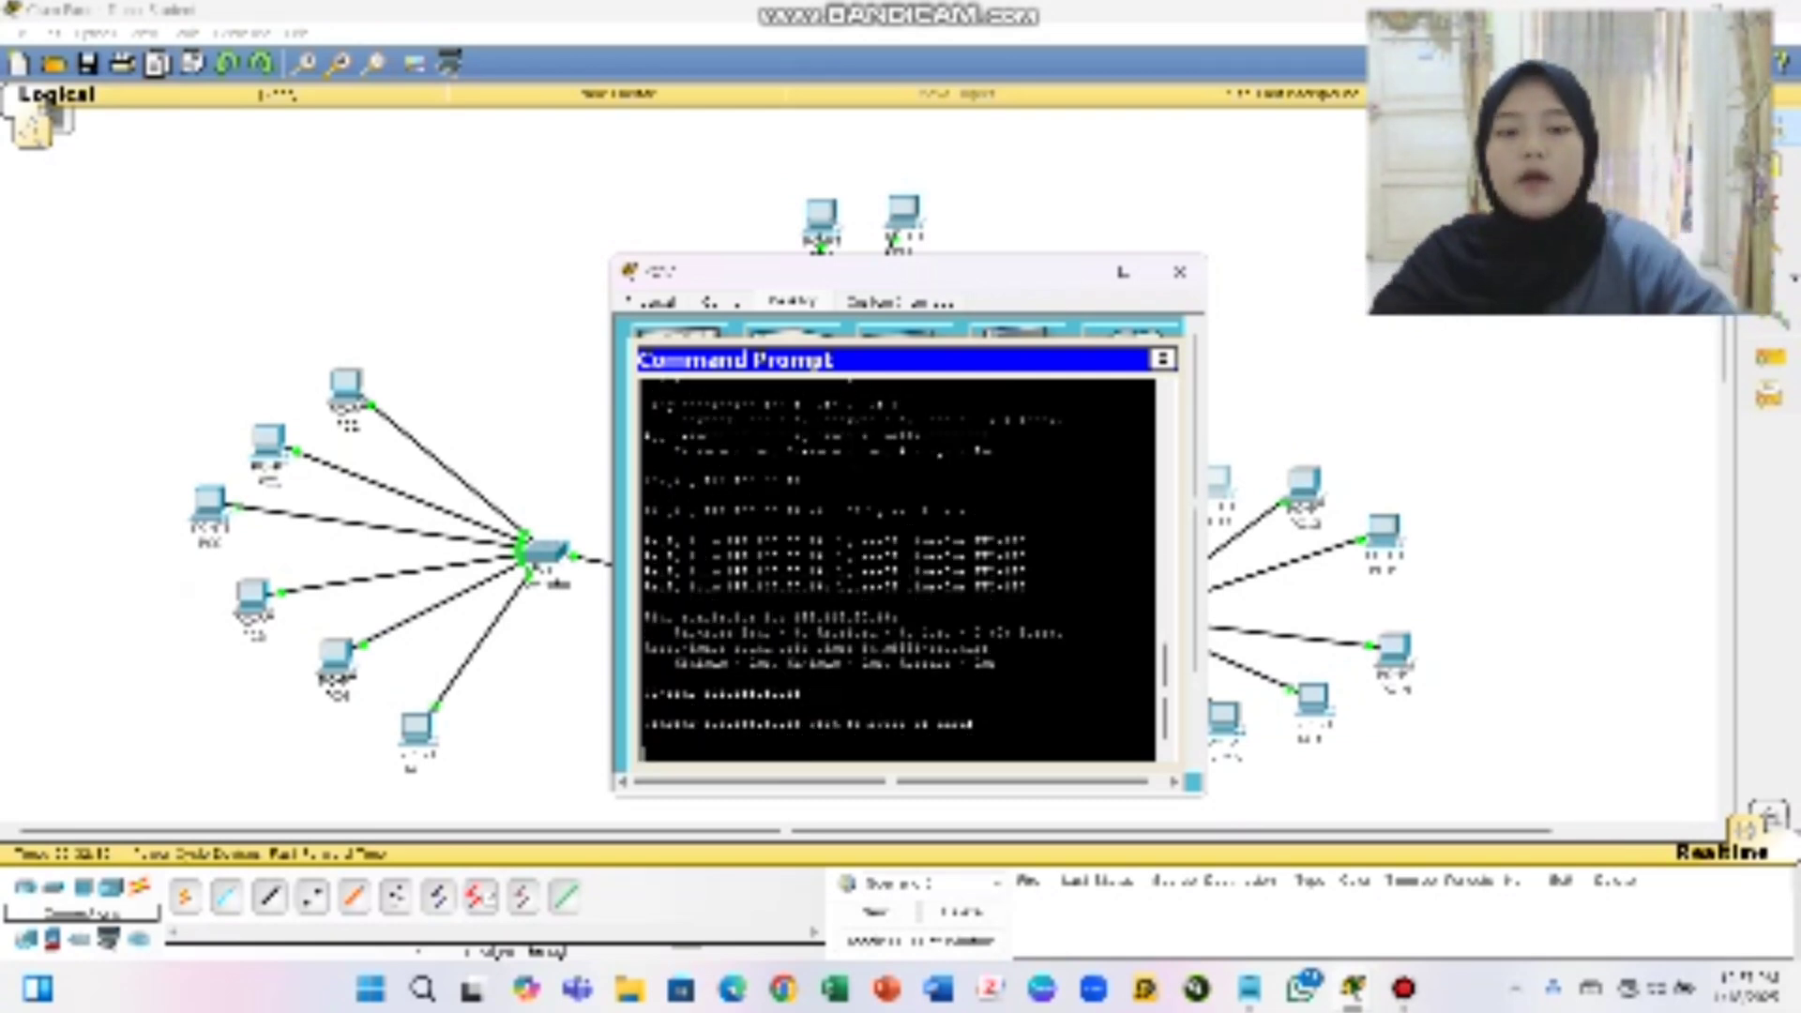
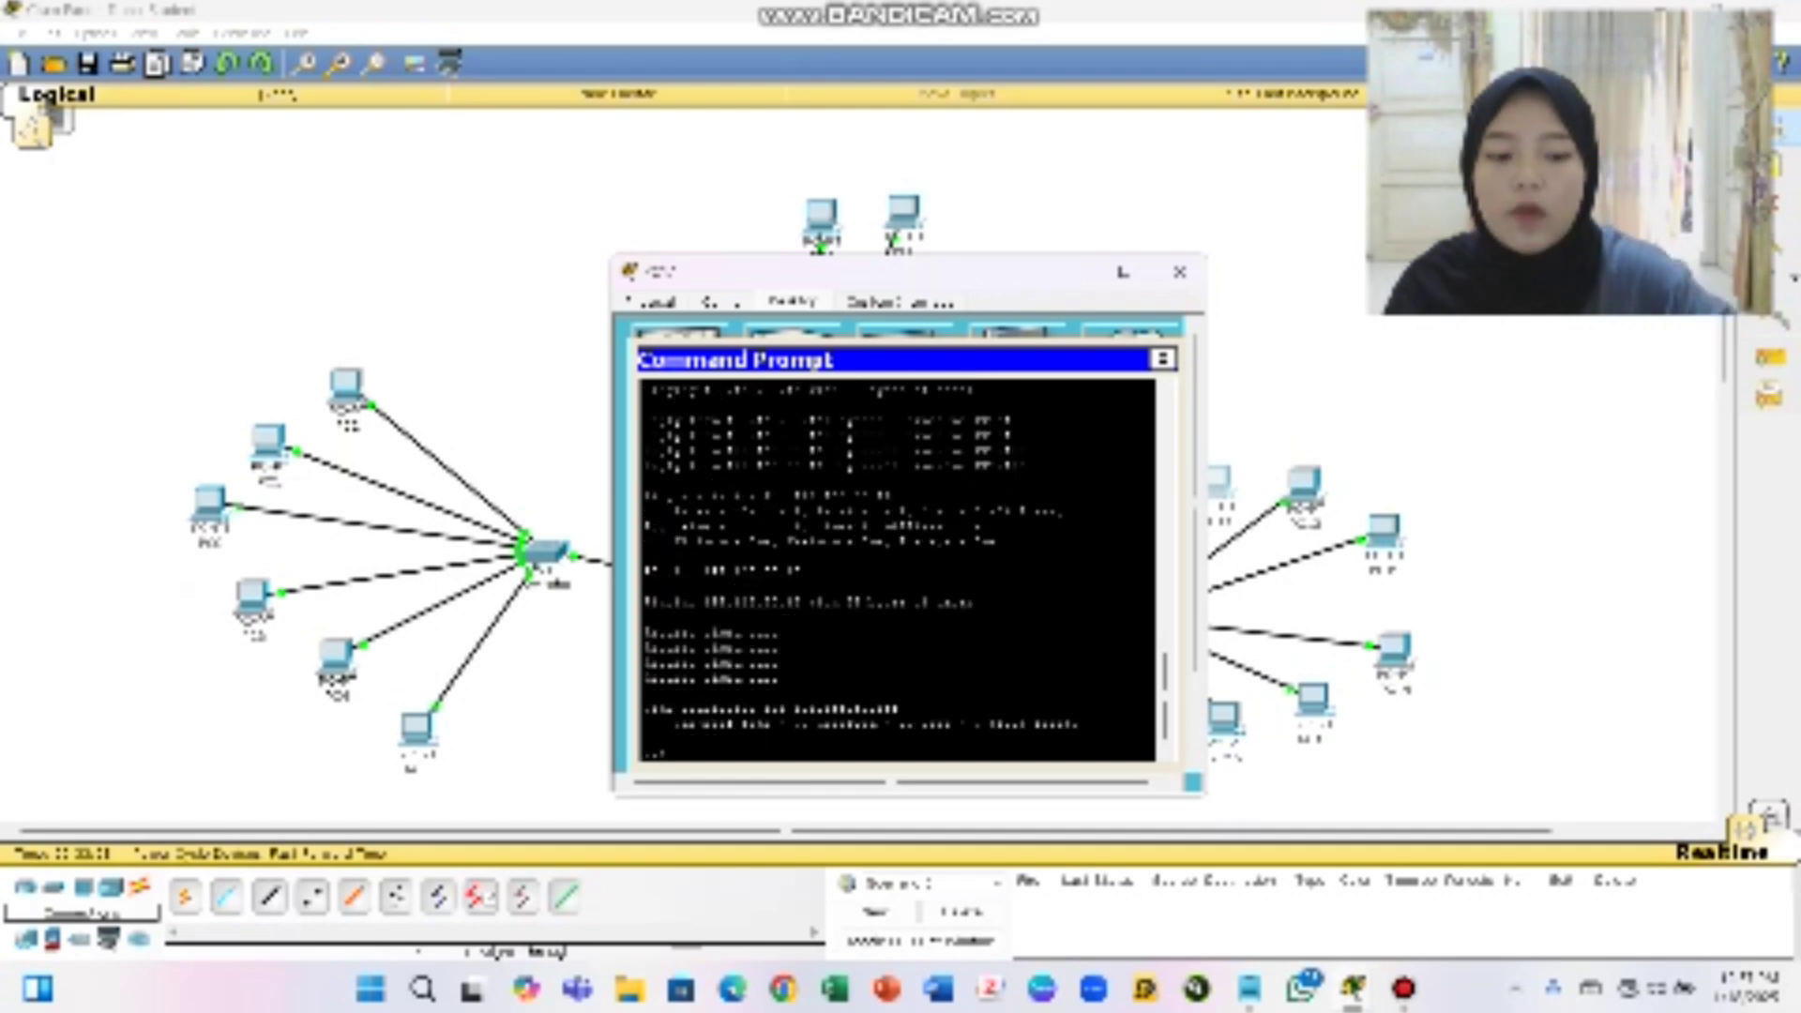
Ping an eighth 192.168 address from the right-hand network PC's command prompt and close the PC's window
type("ping ")
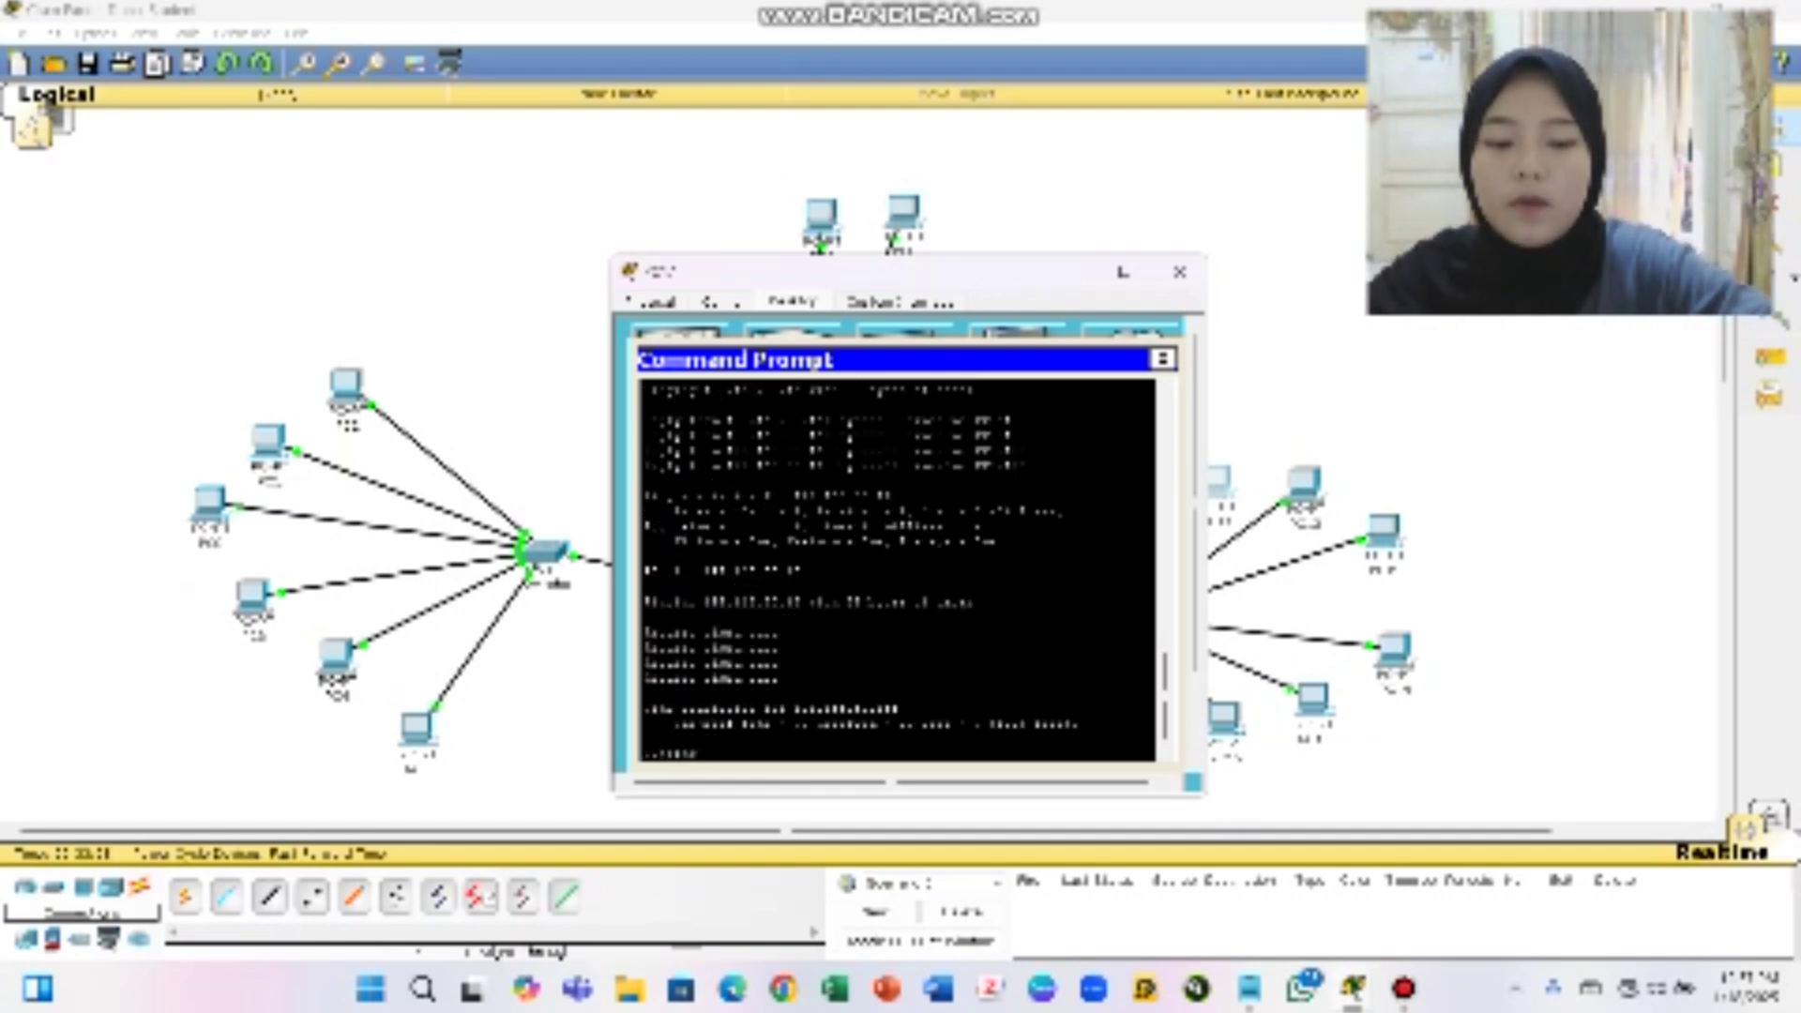
type("192.168")
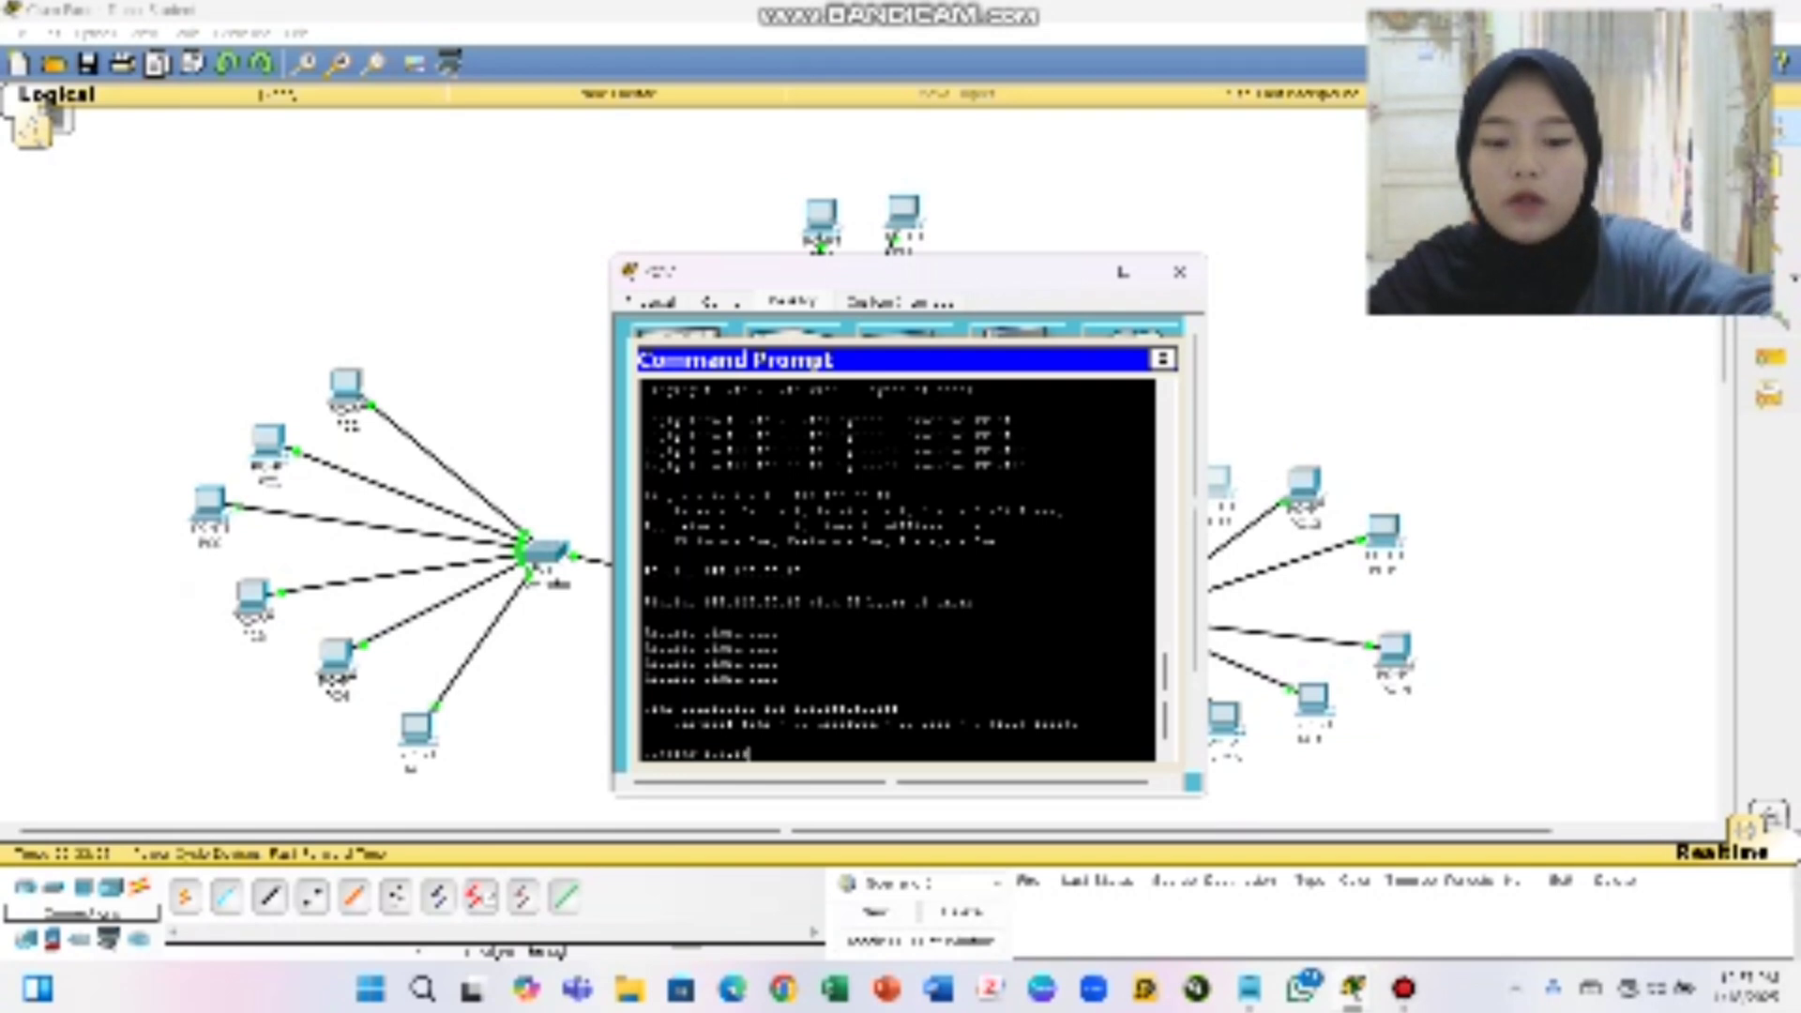
type("8.20")
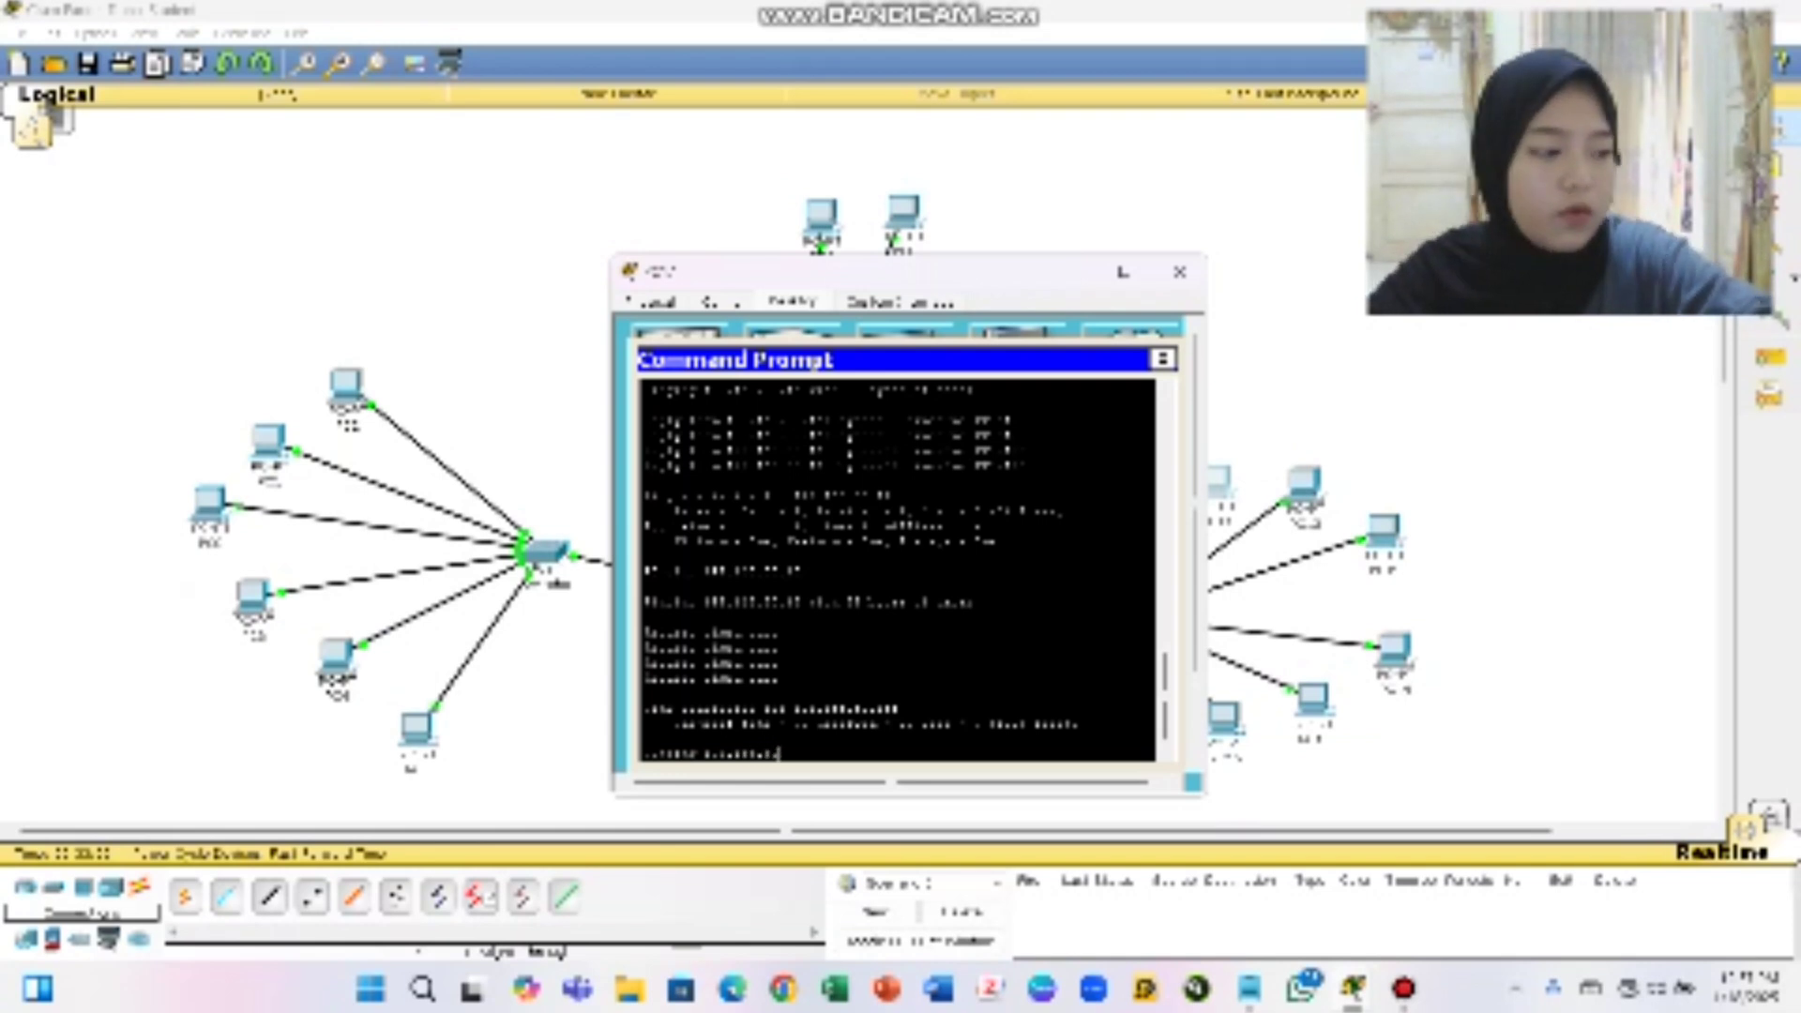
type(".2")
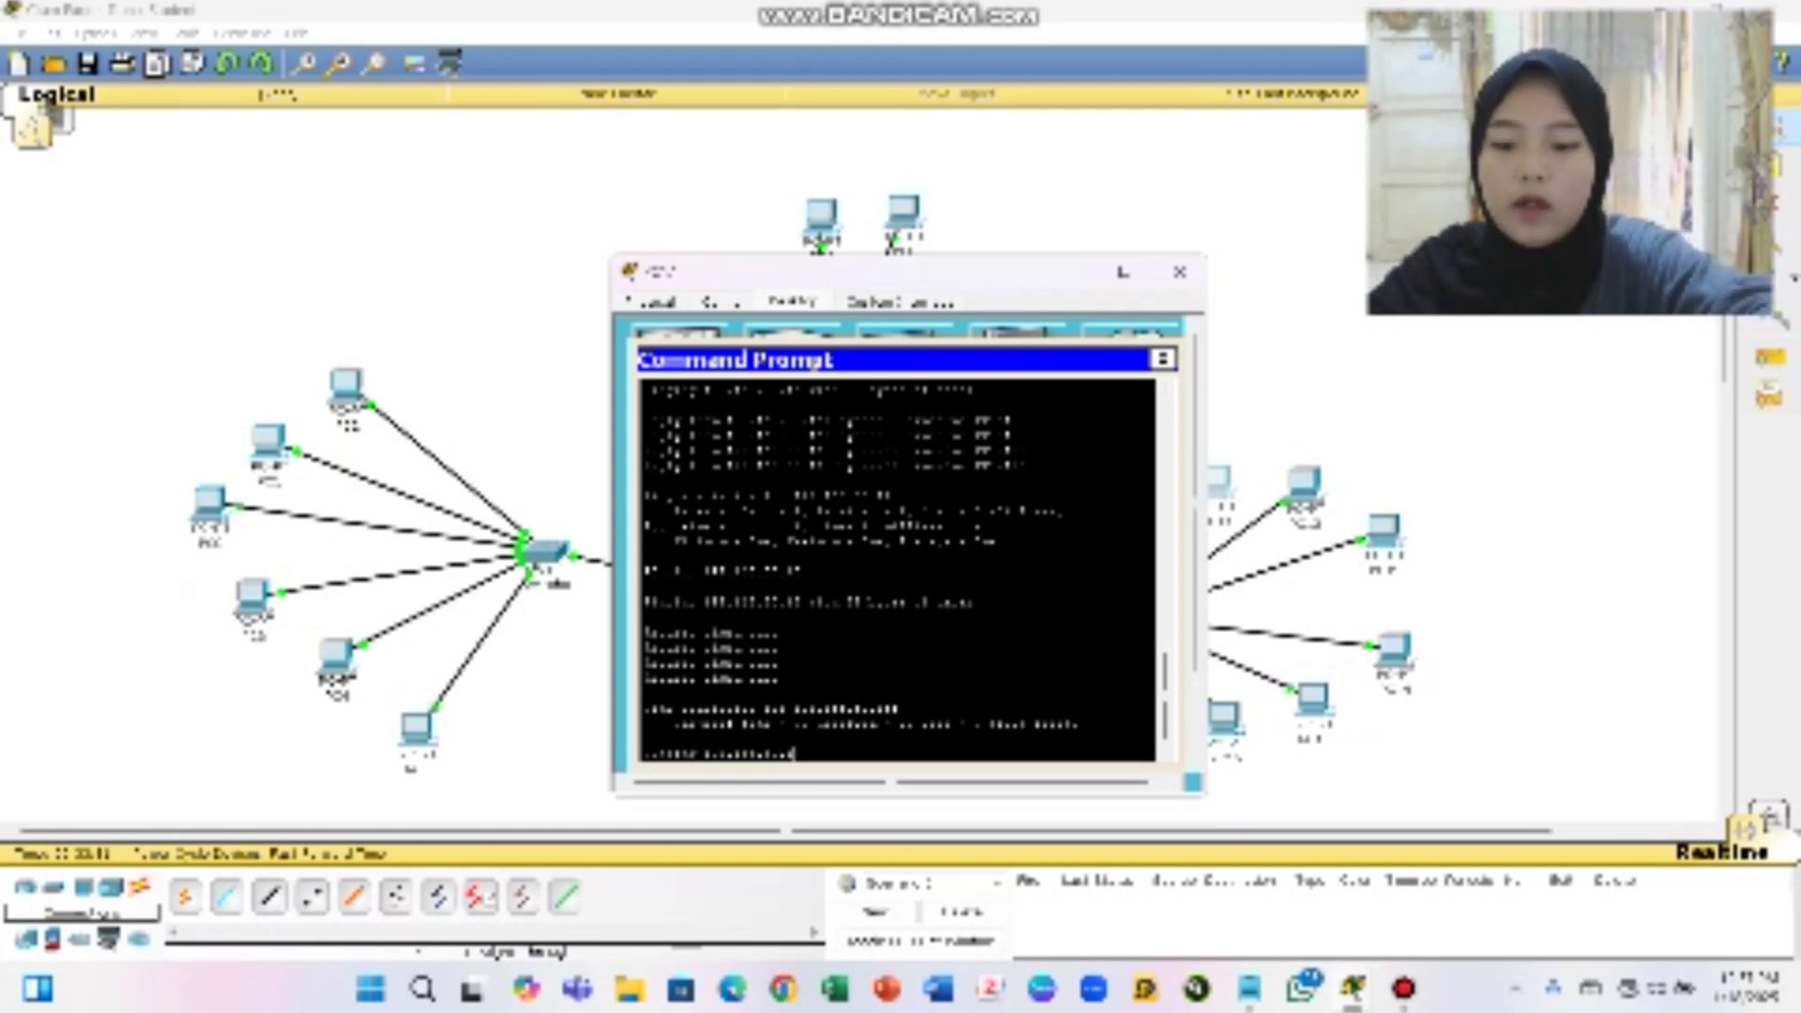
key("Return")
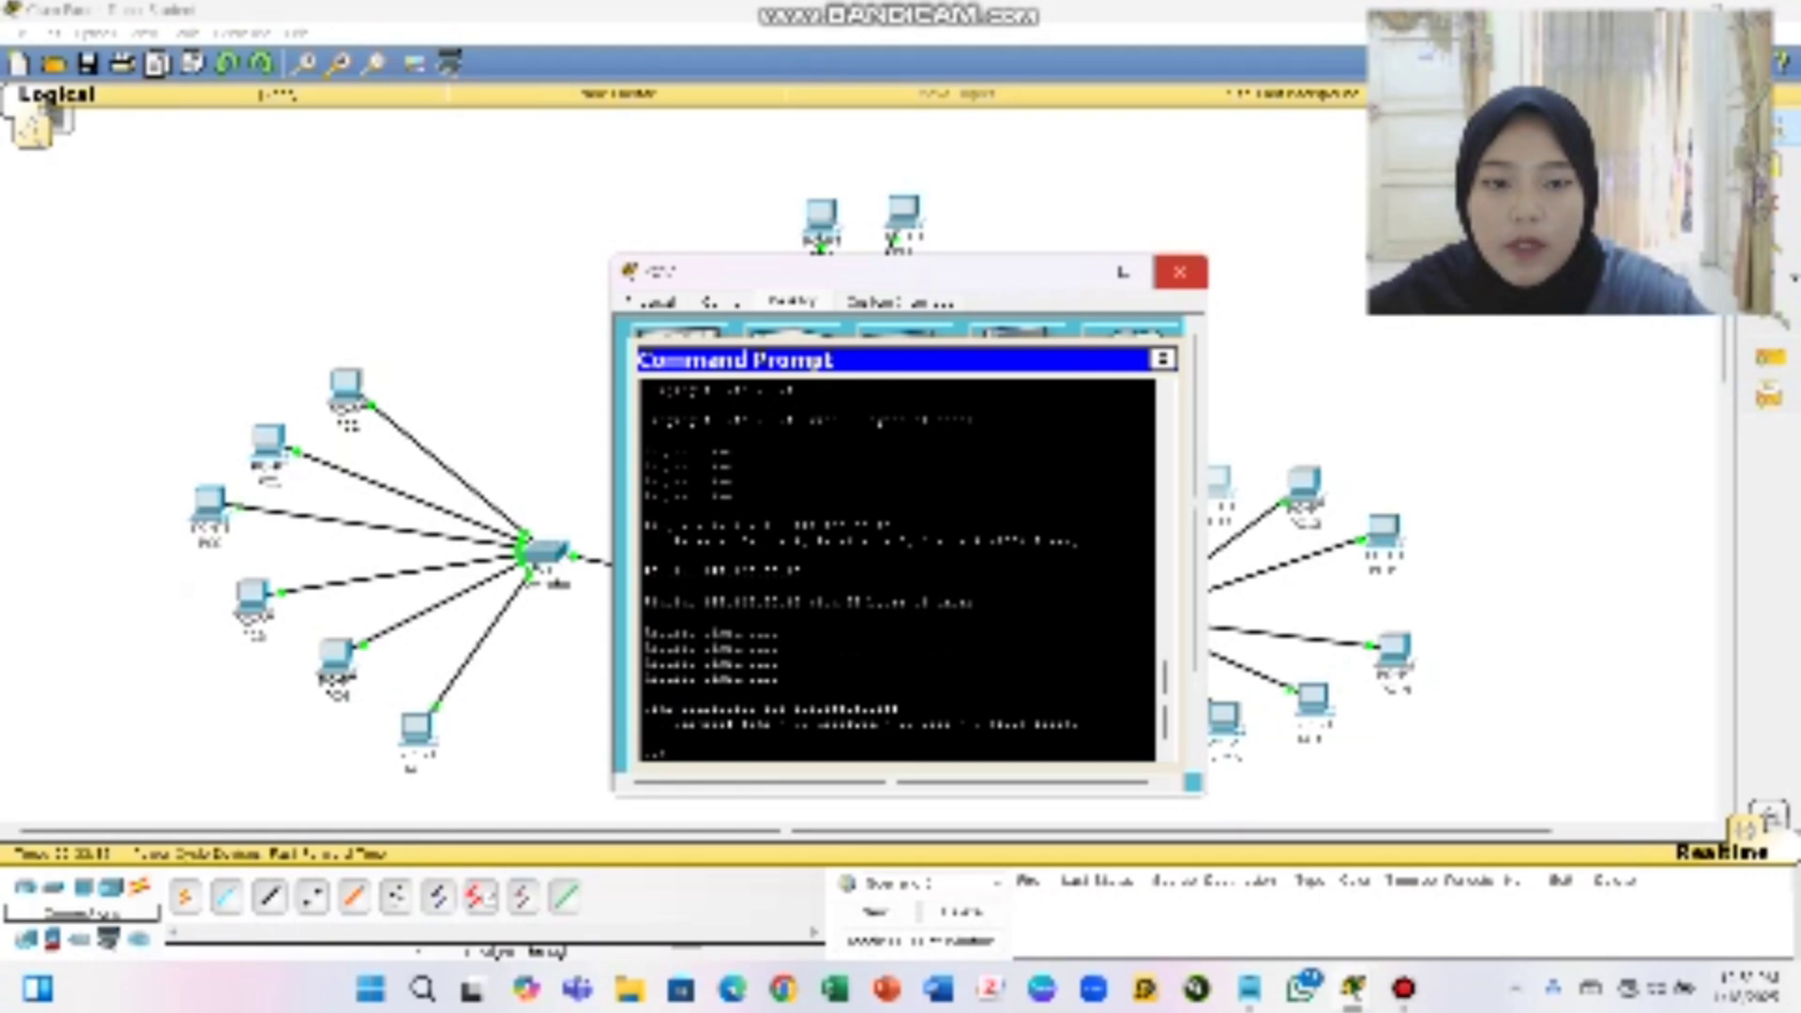
left_click(1179, 272)
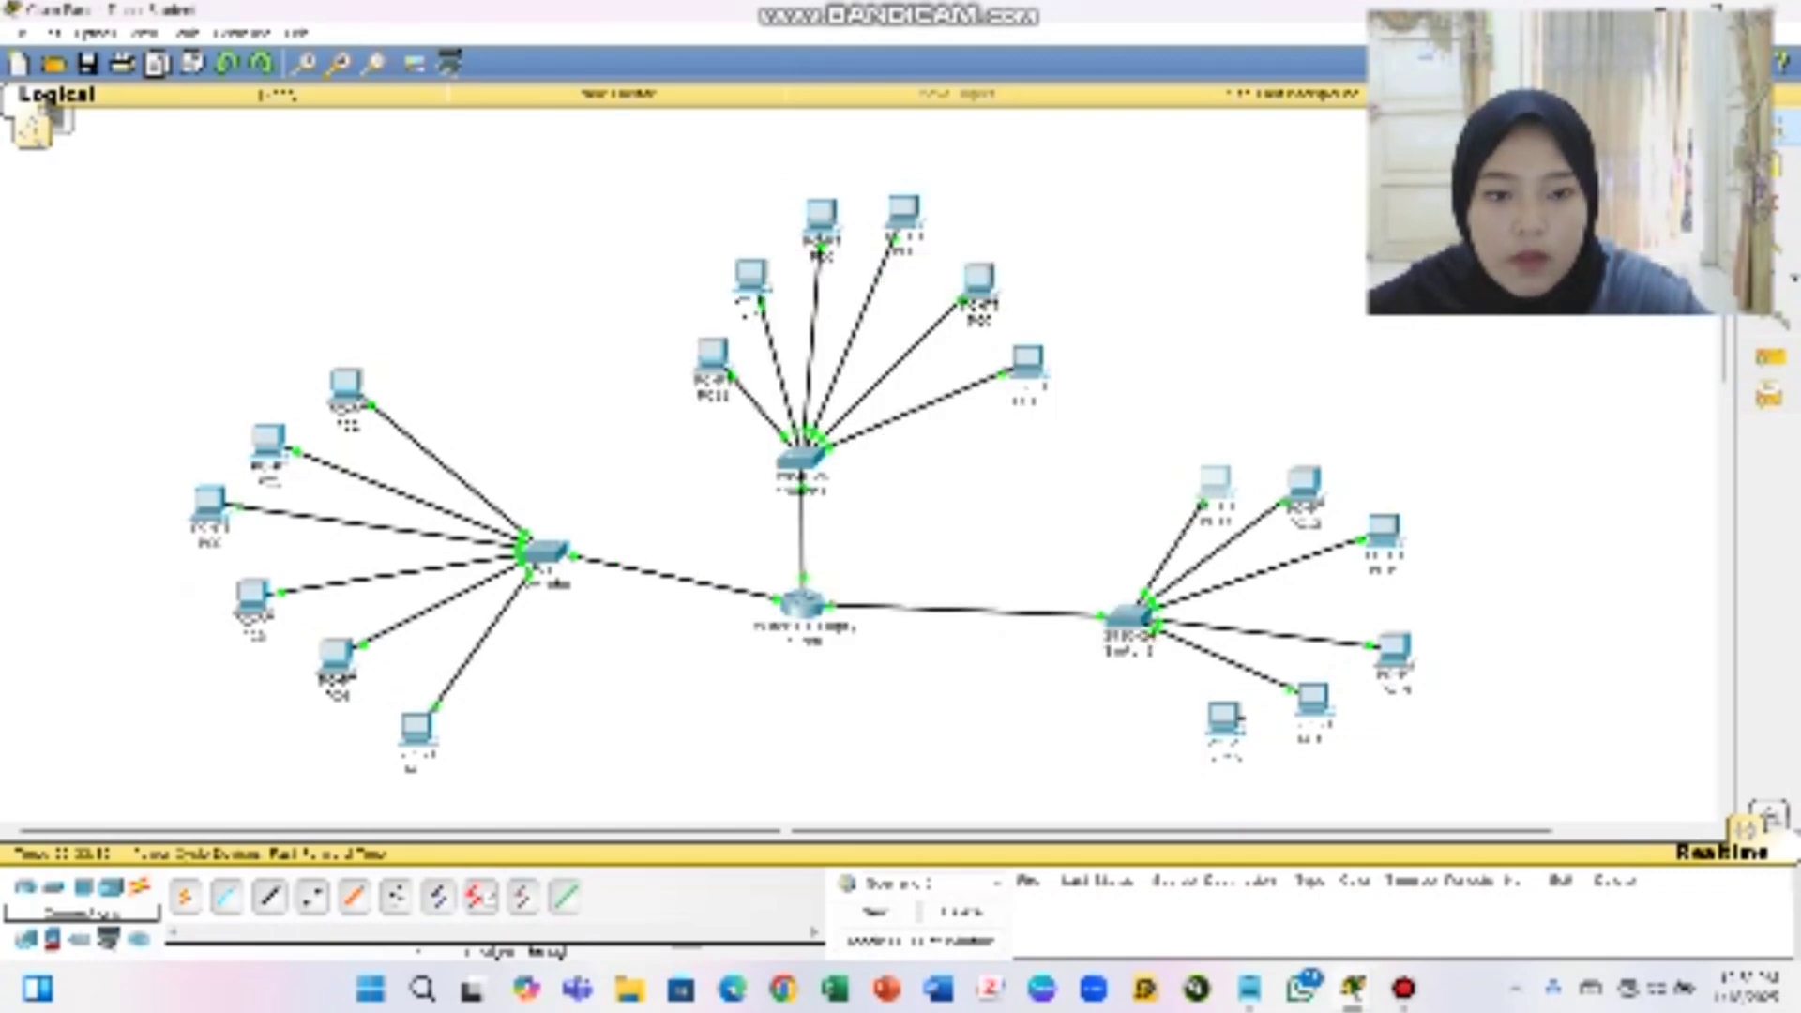
Connect the disconnected lower PC of the right-hand network to its switch with a cable
left_click(1223, 718)
left_click(1304, 732)
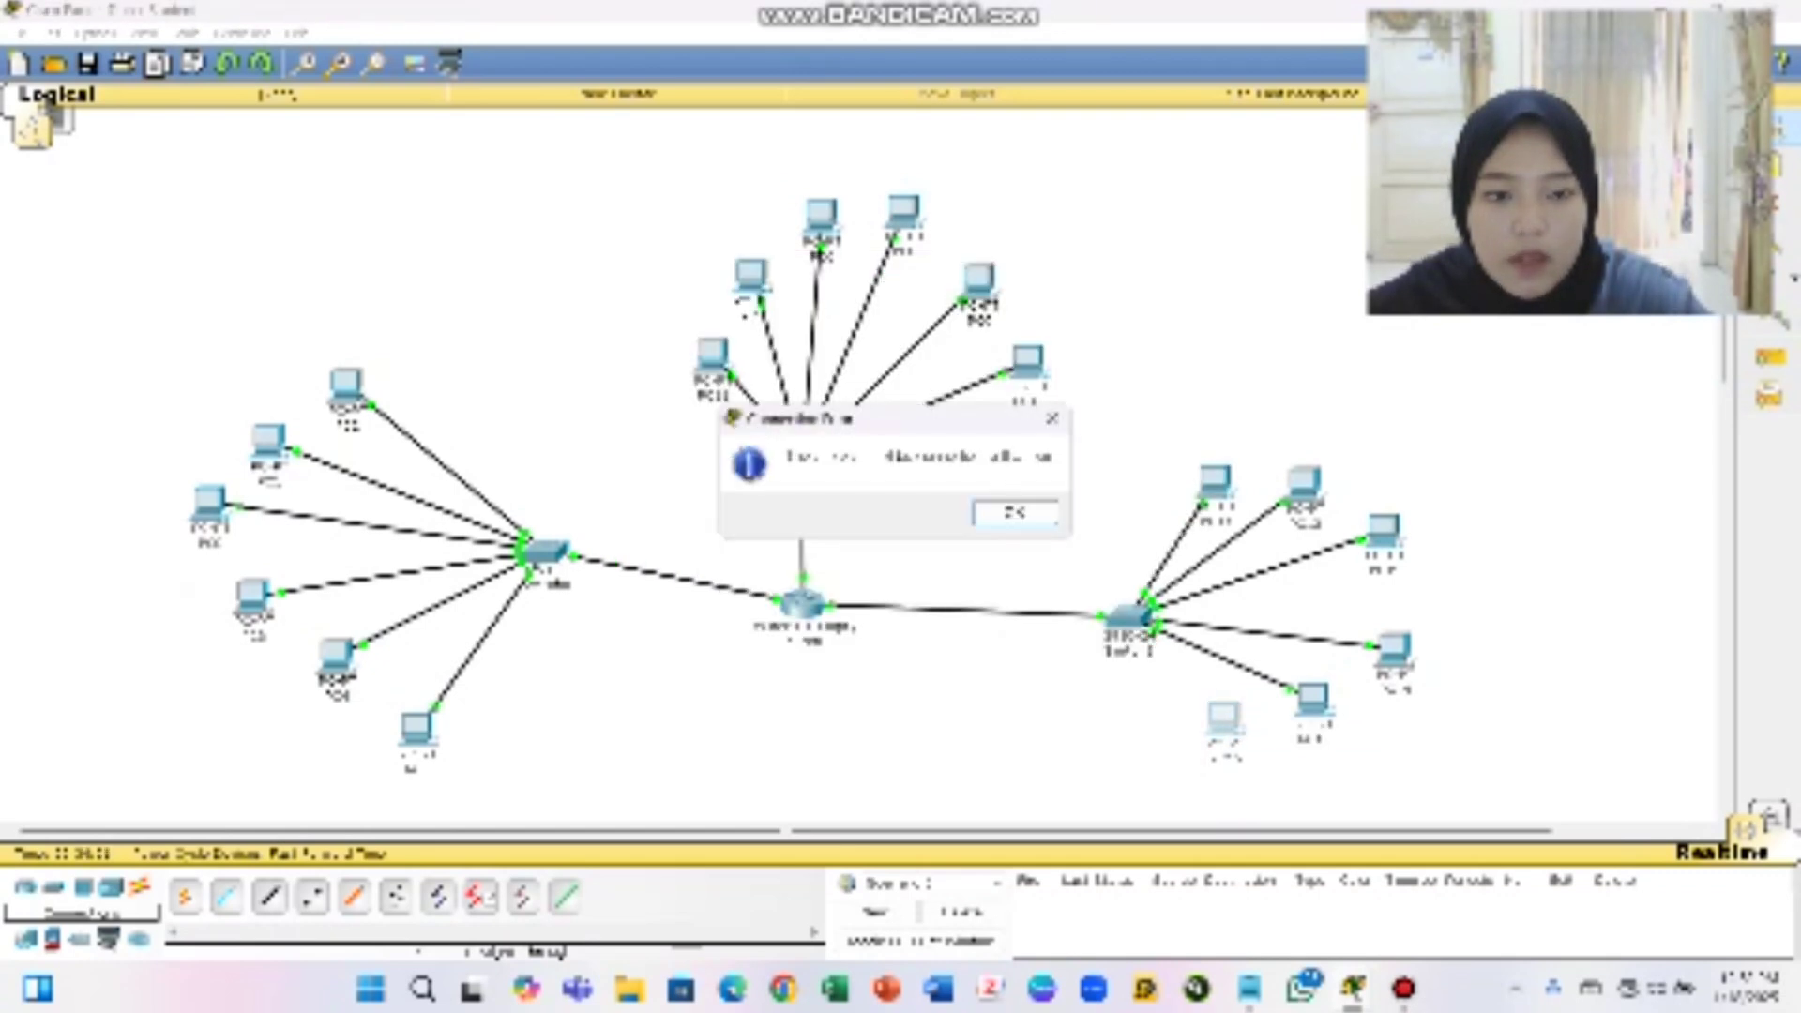
left_click(1015, 512)
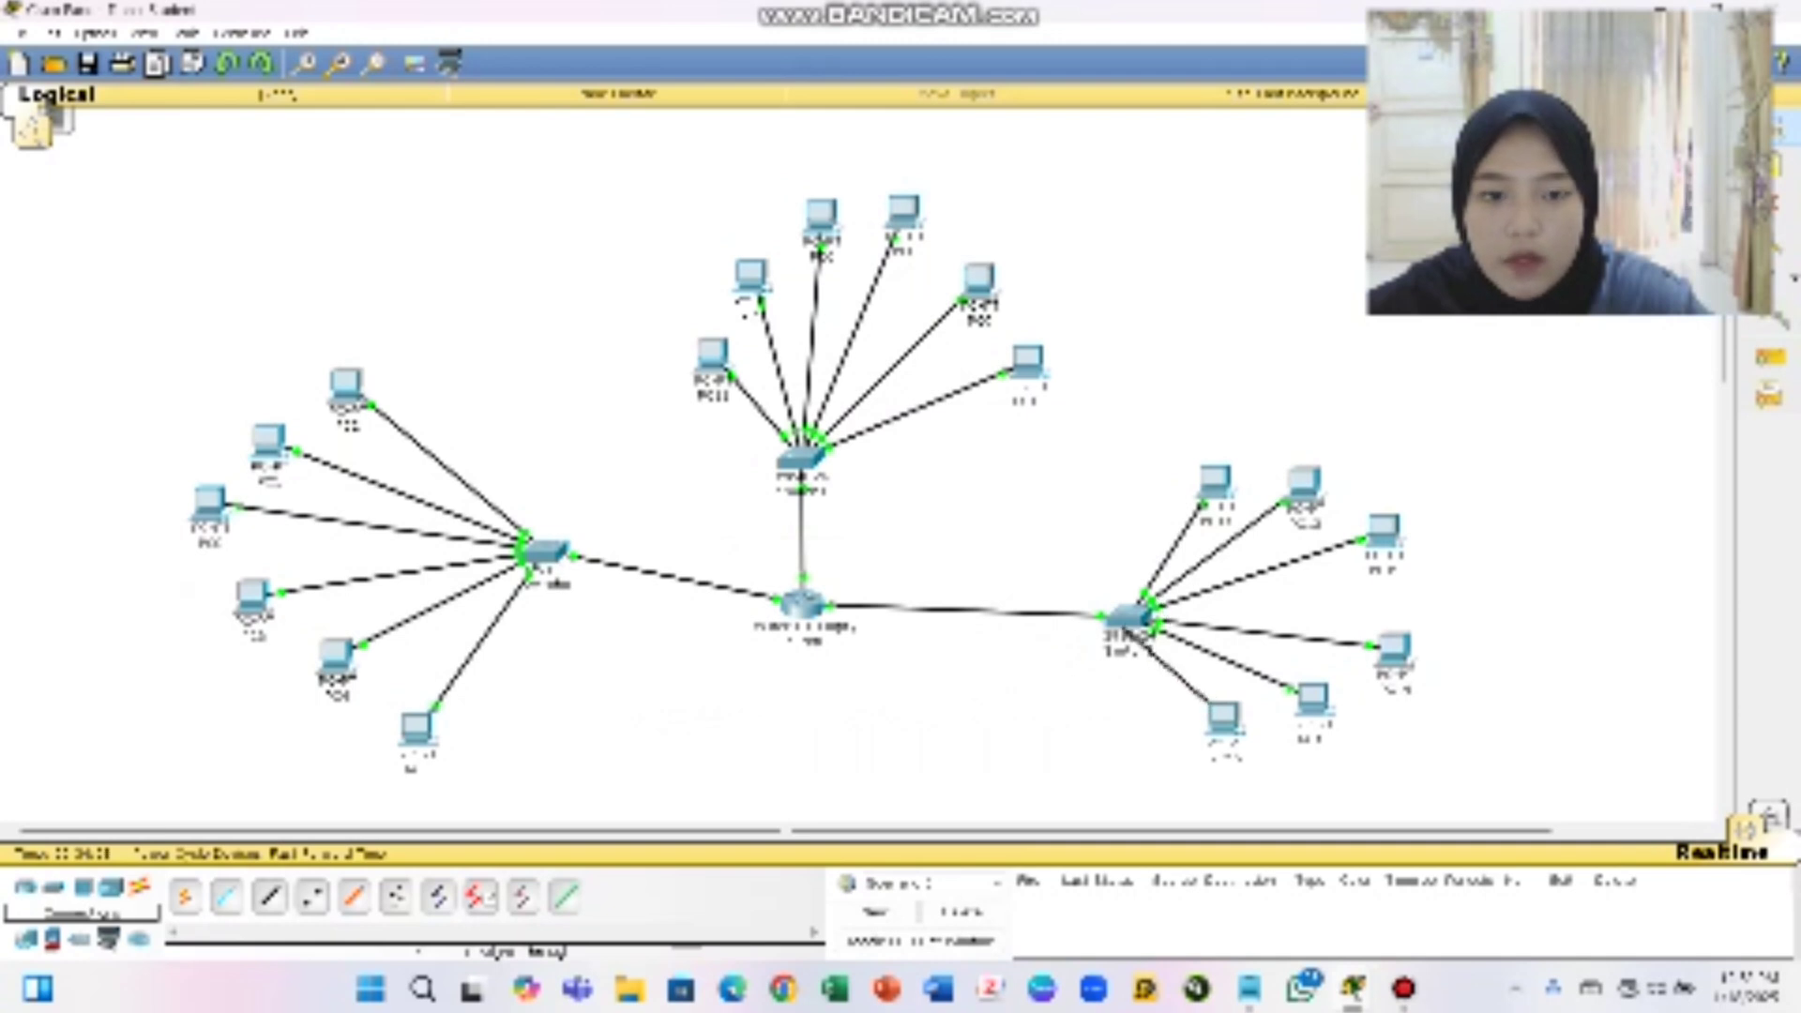
left_click(1129, 616)
left_click(1205, 183)
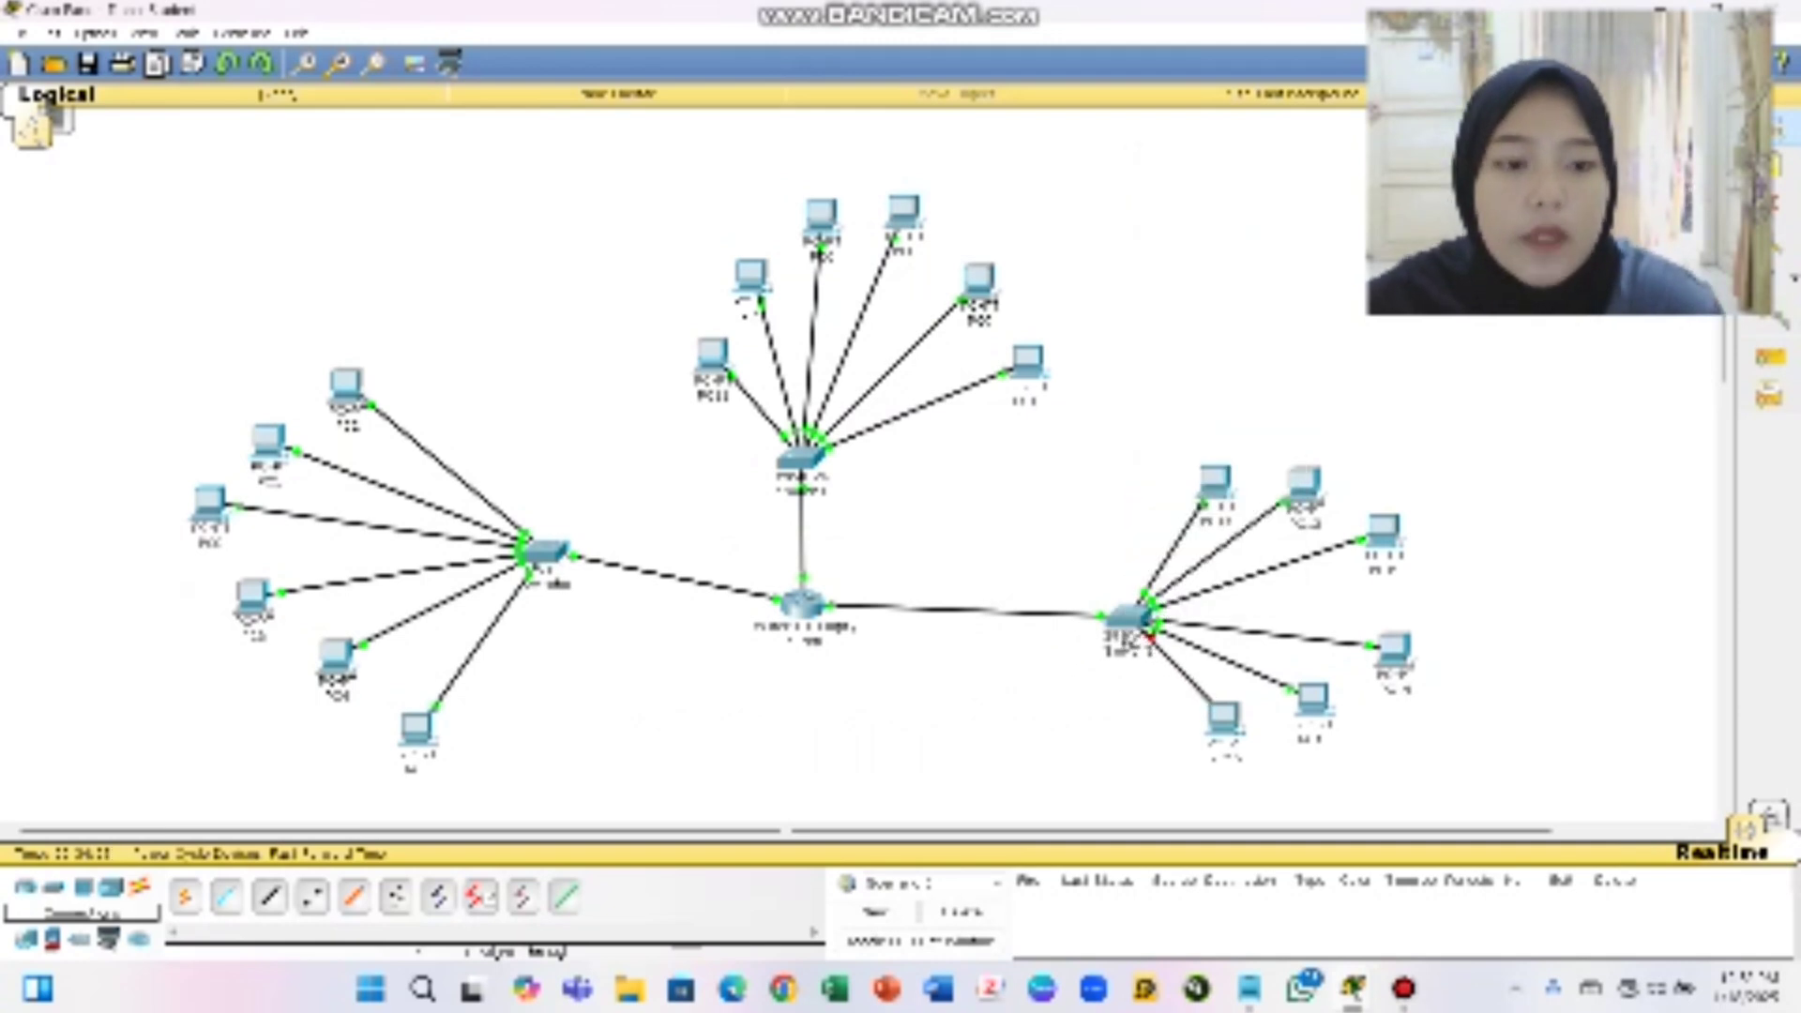
Check the recabled PC's static IP configuration, gateway and FastEthernet0 settings
left_click(1222, 718)
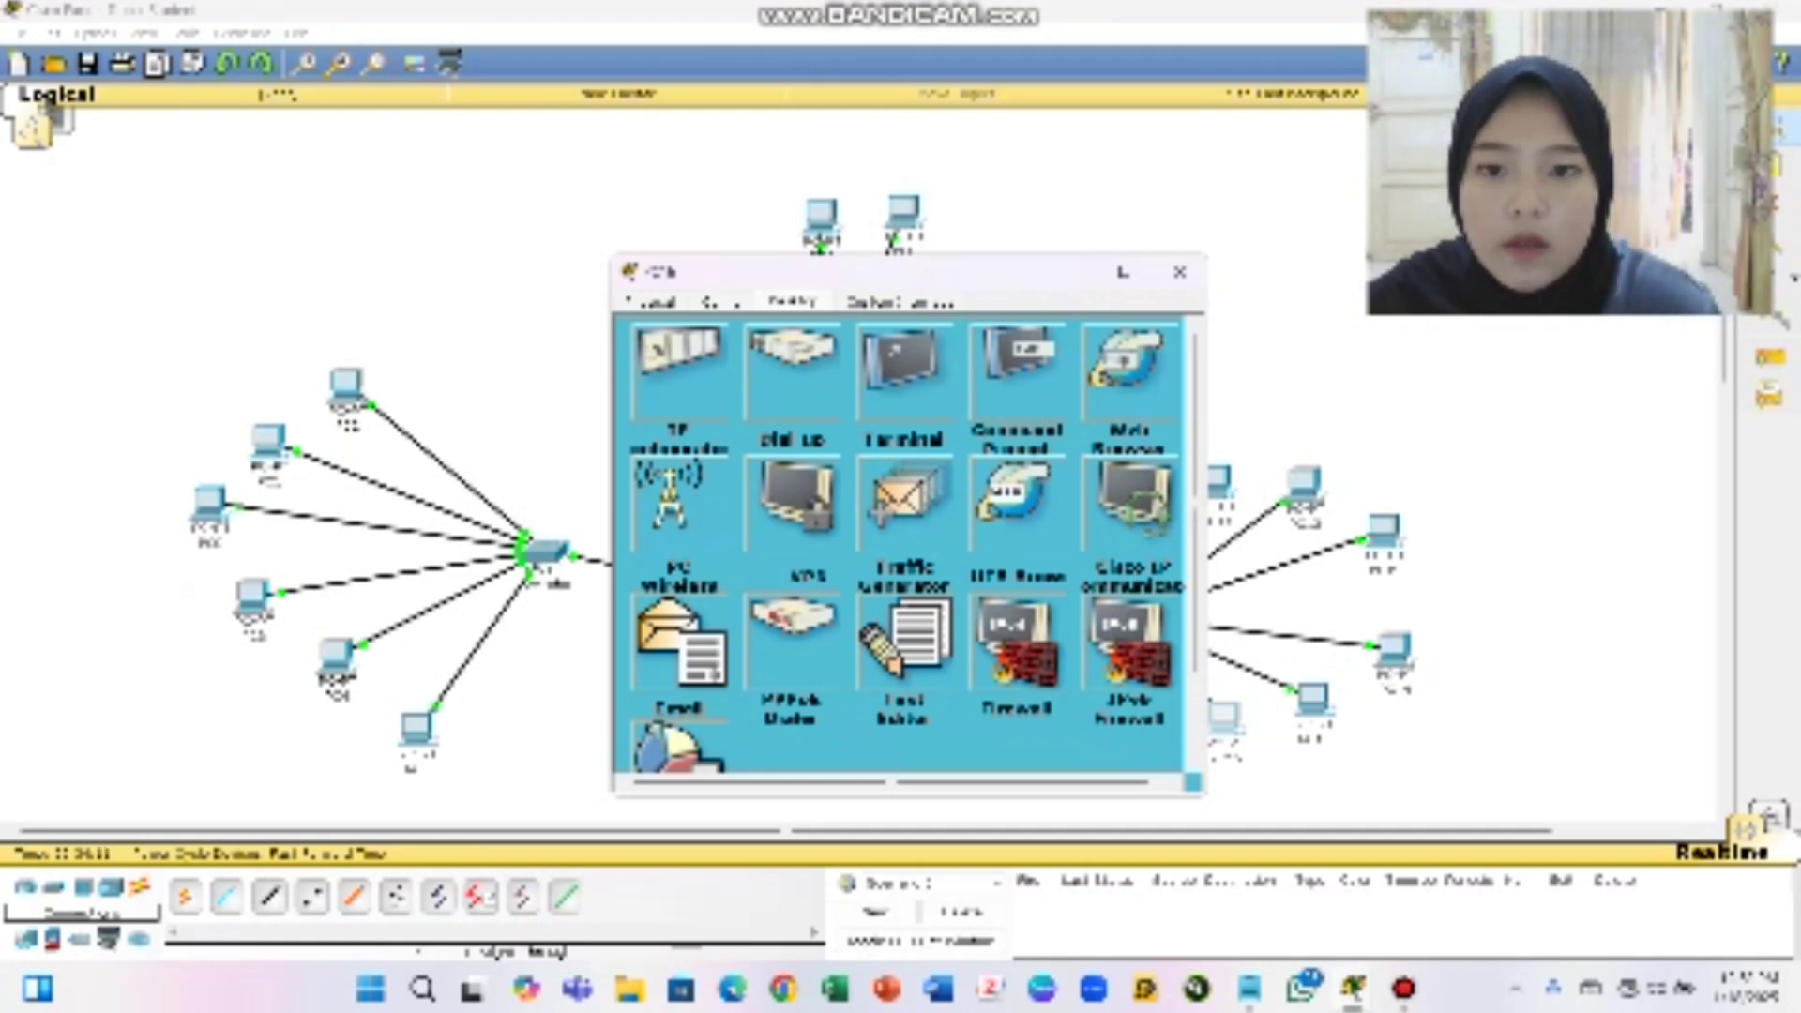
left_click(679, 368)
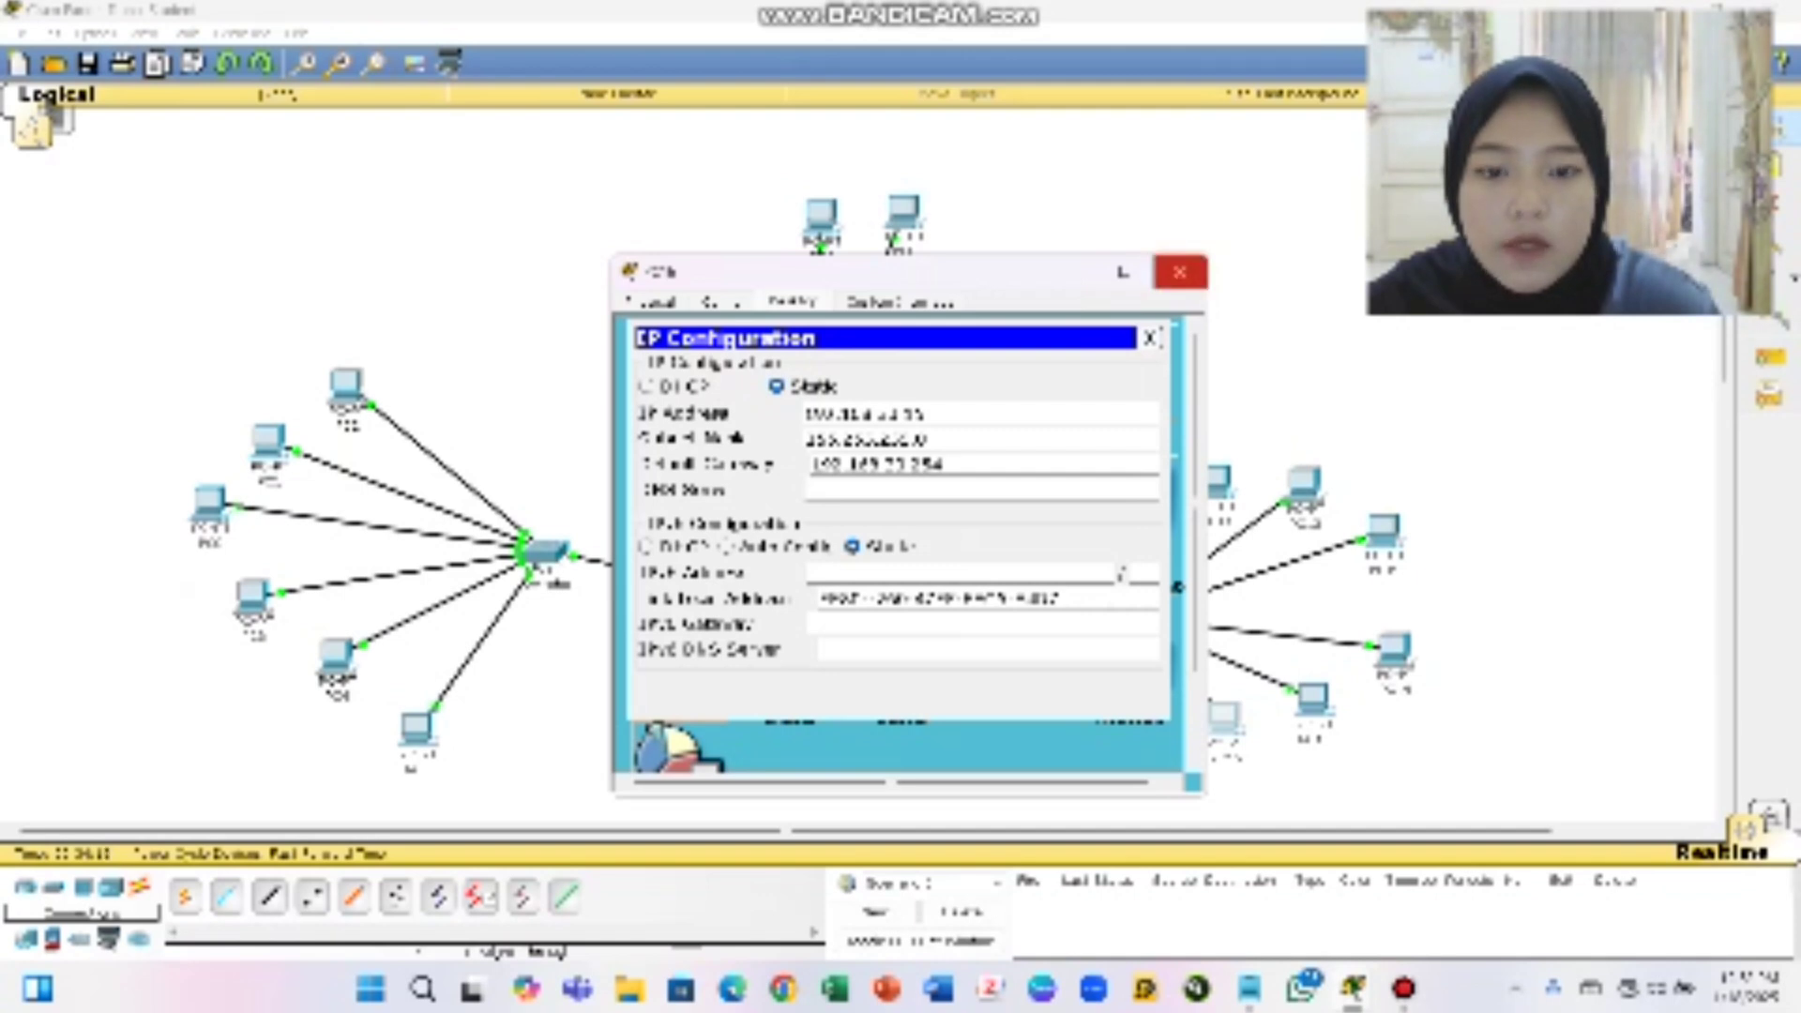
left_click(1180, 272)
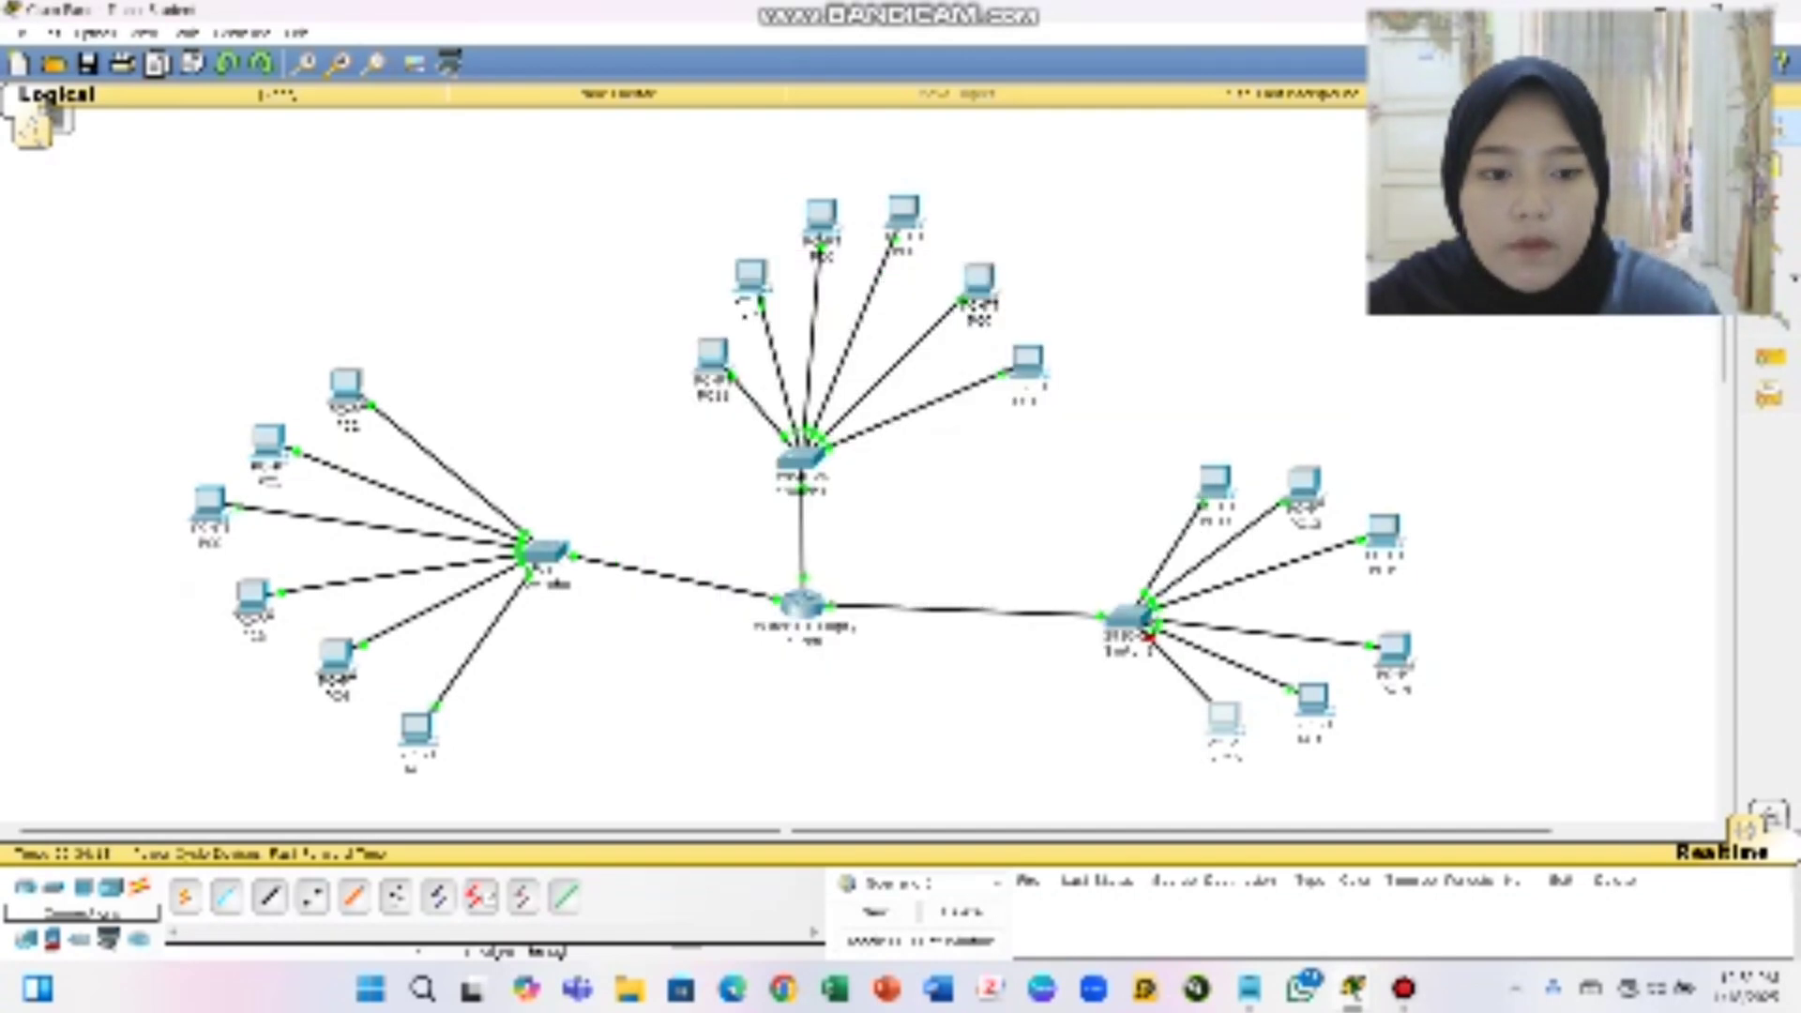
left_click(1224, 719)
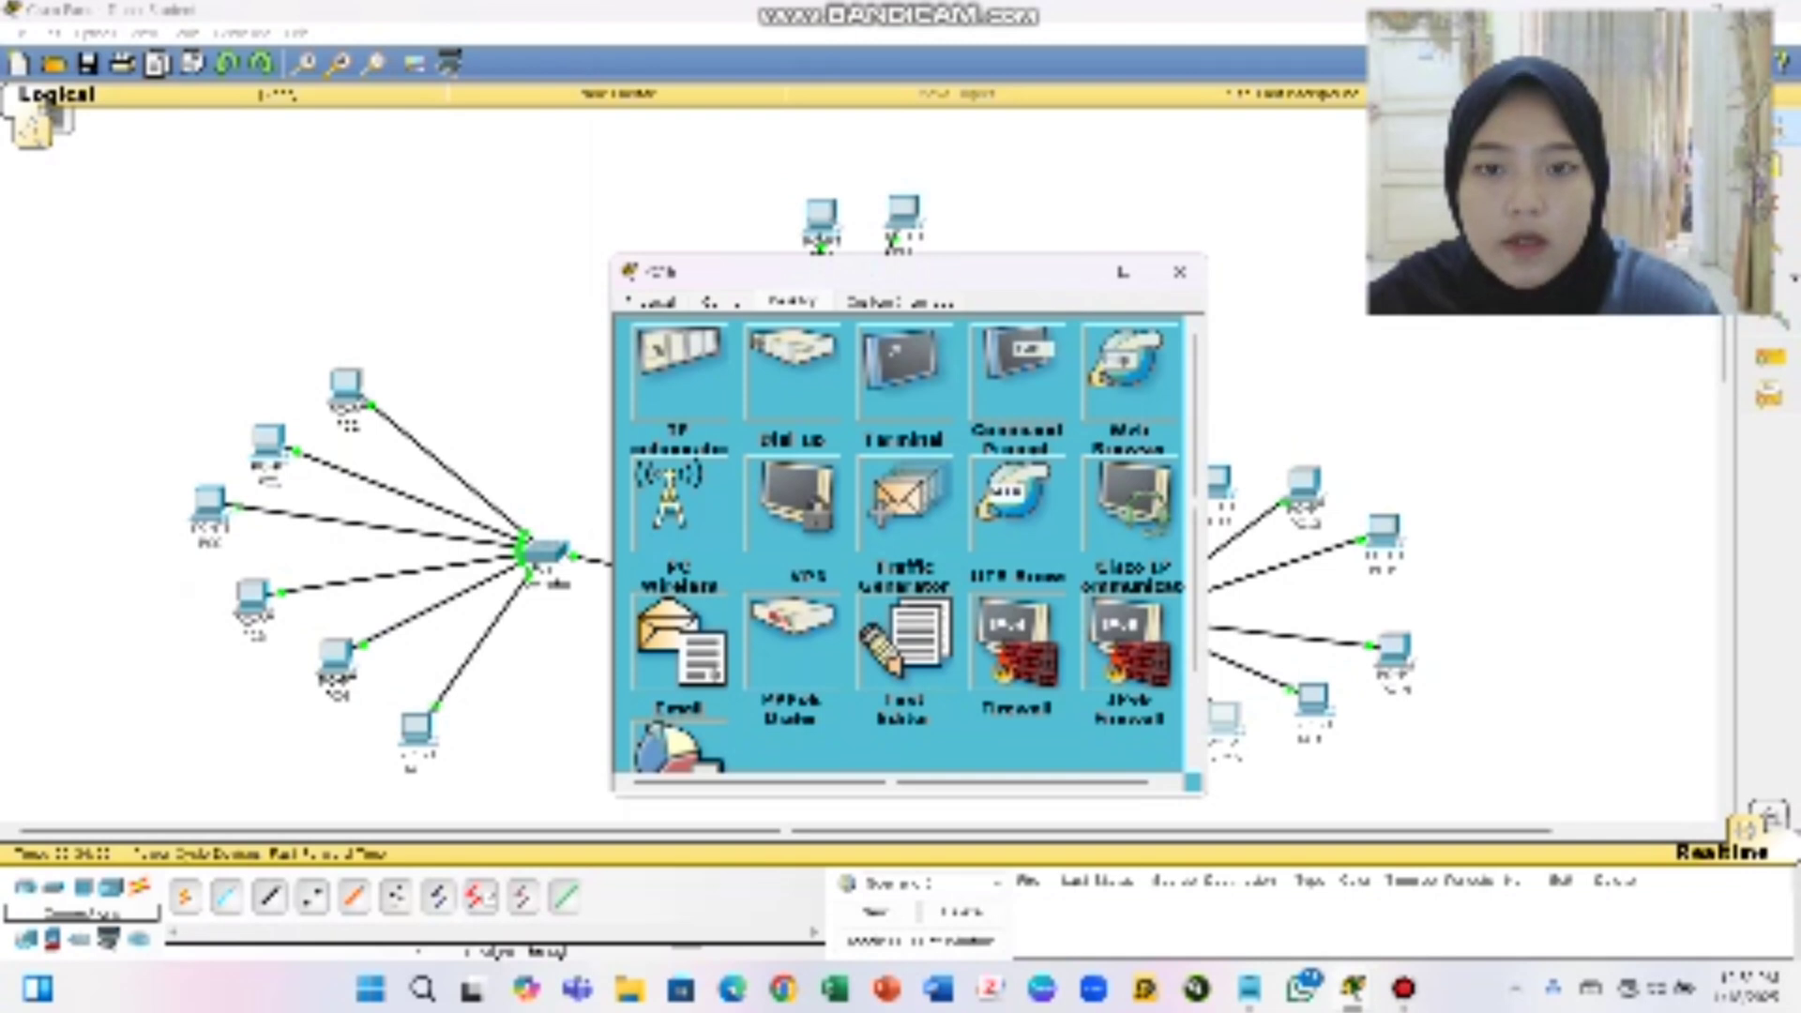
left_click(721, 302)
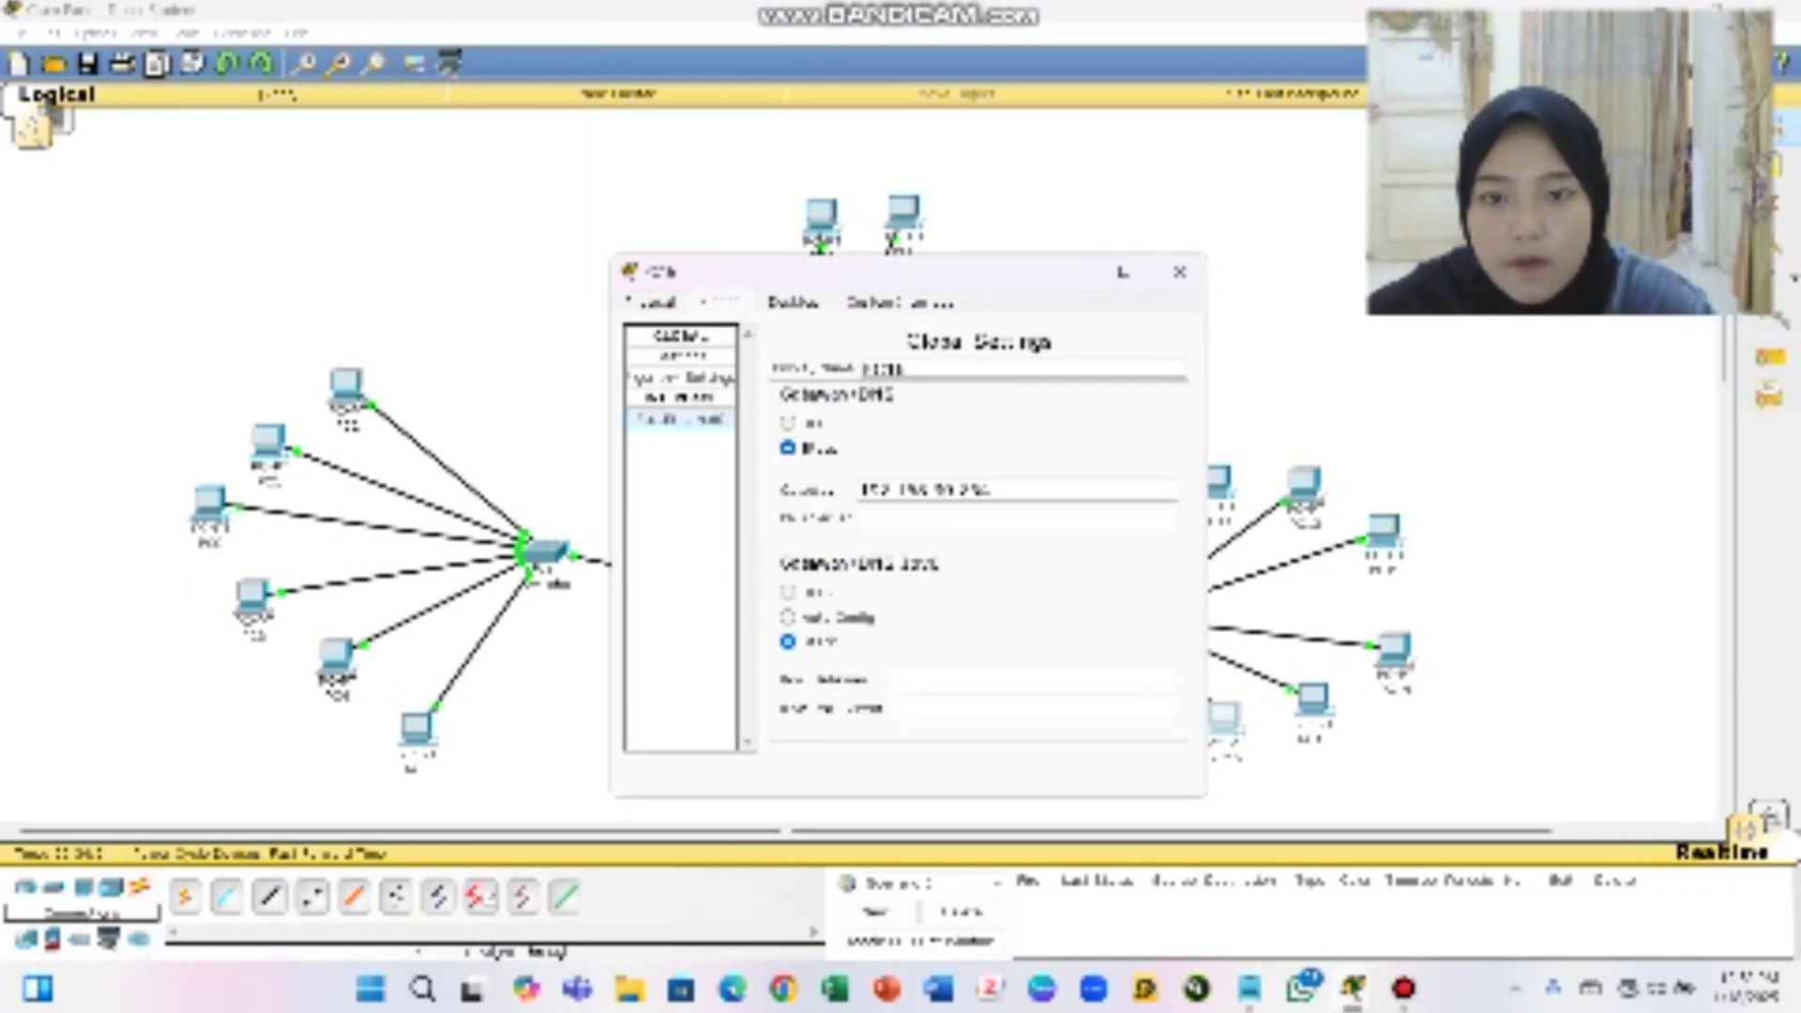
left_click(681, 420)
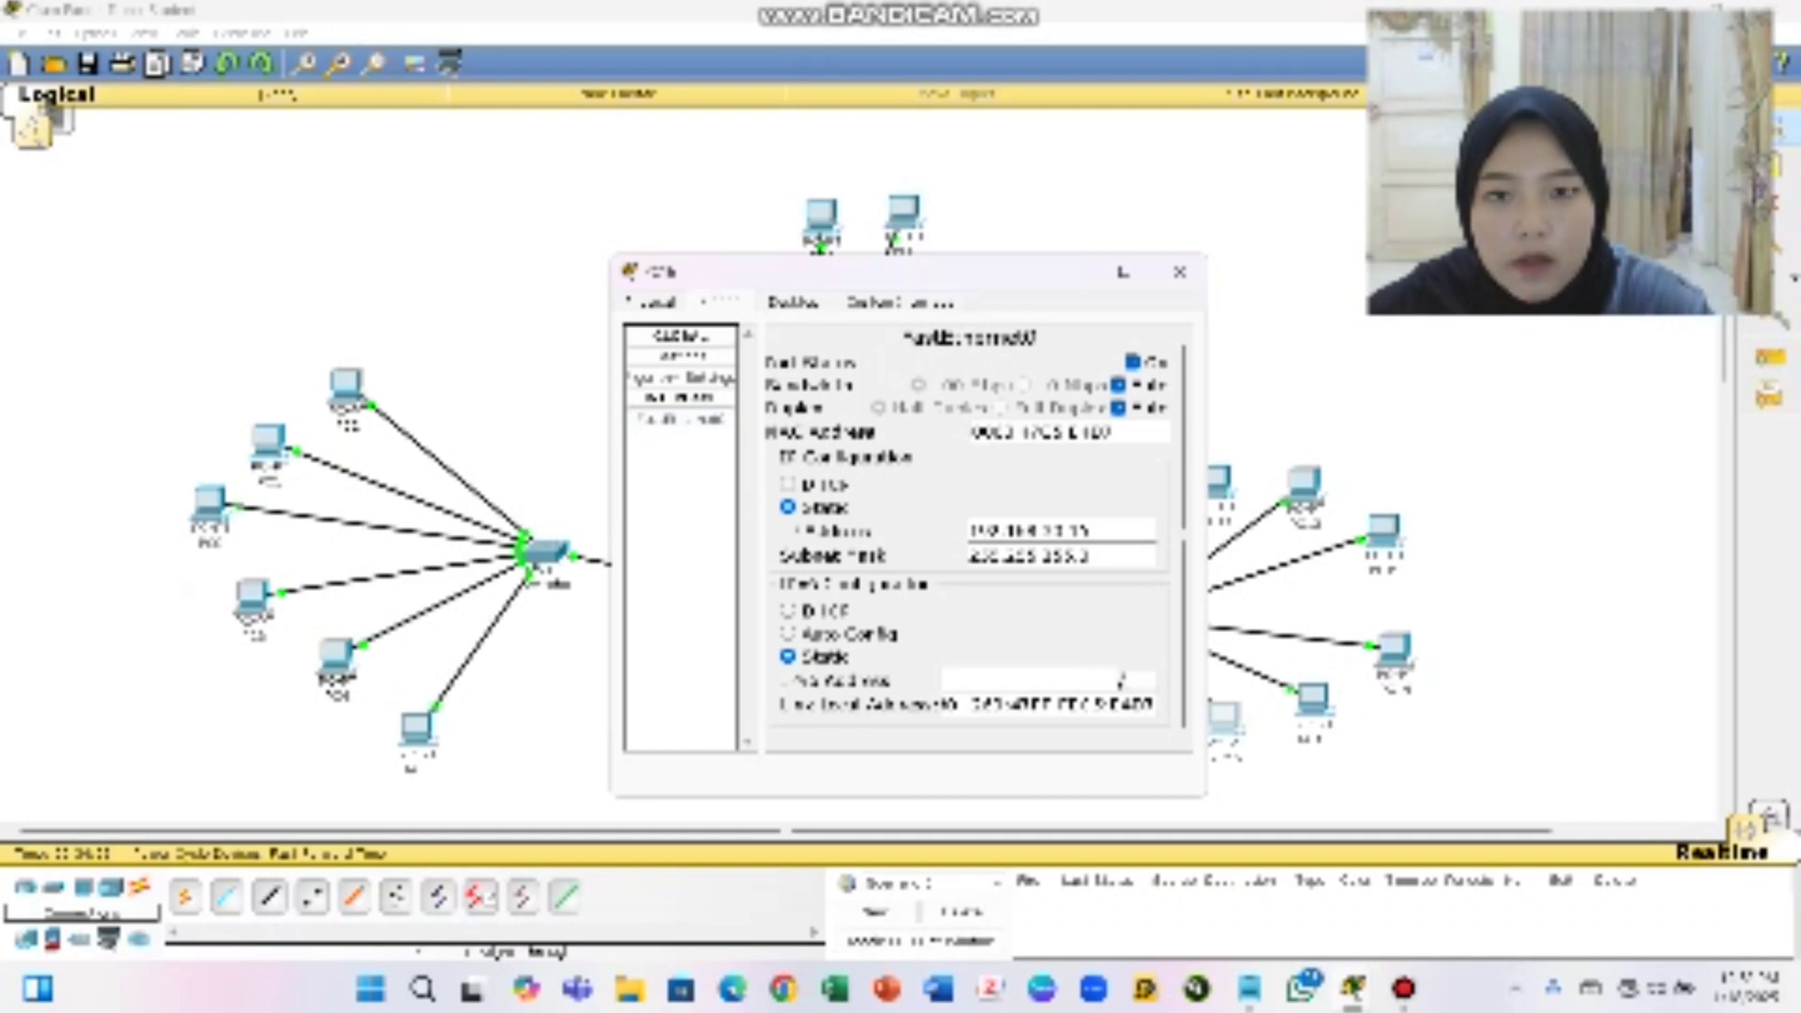
left_click(1179, 272)
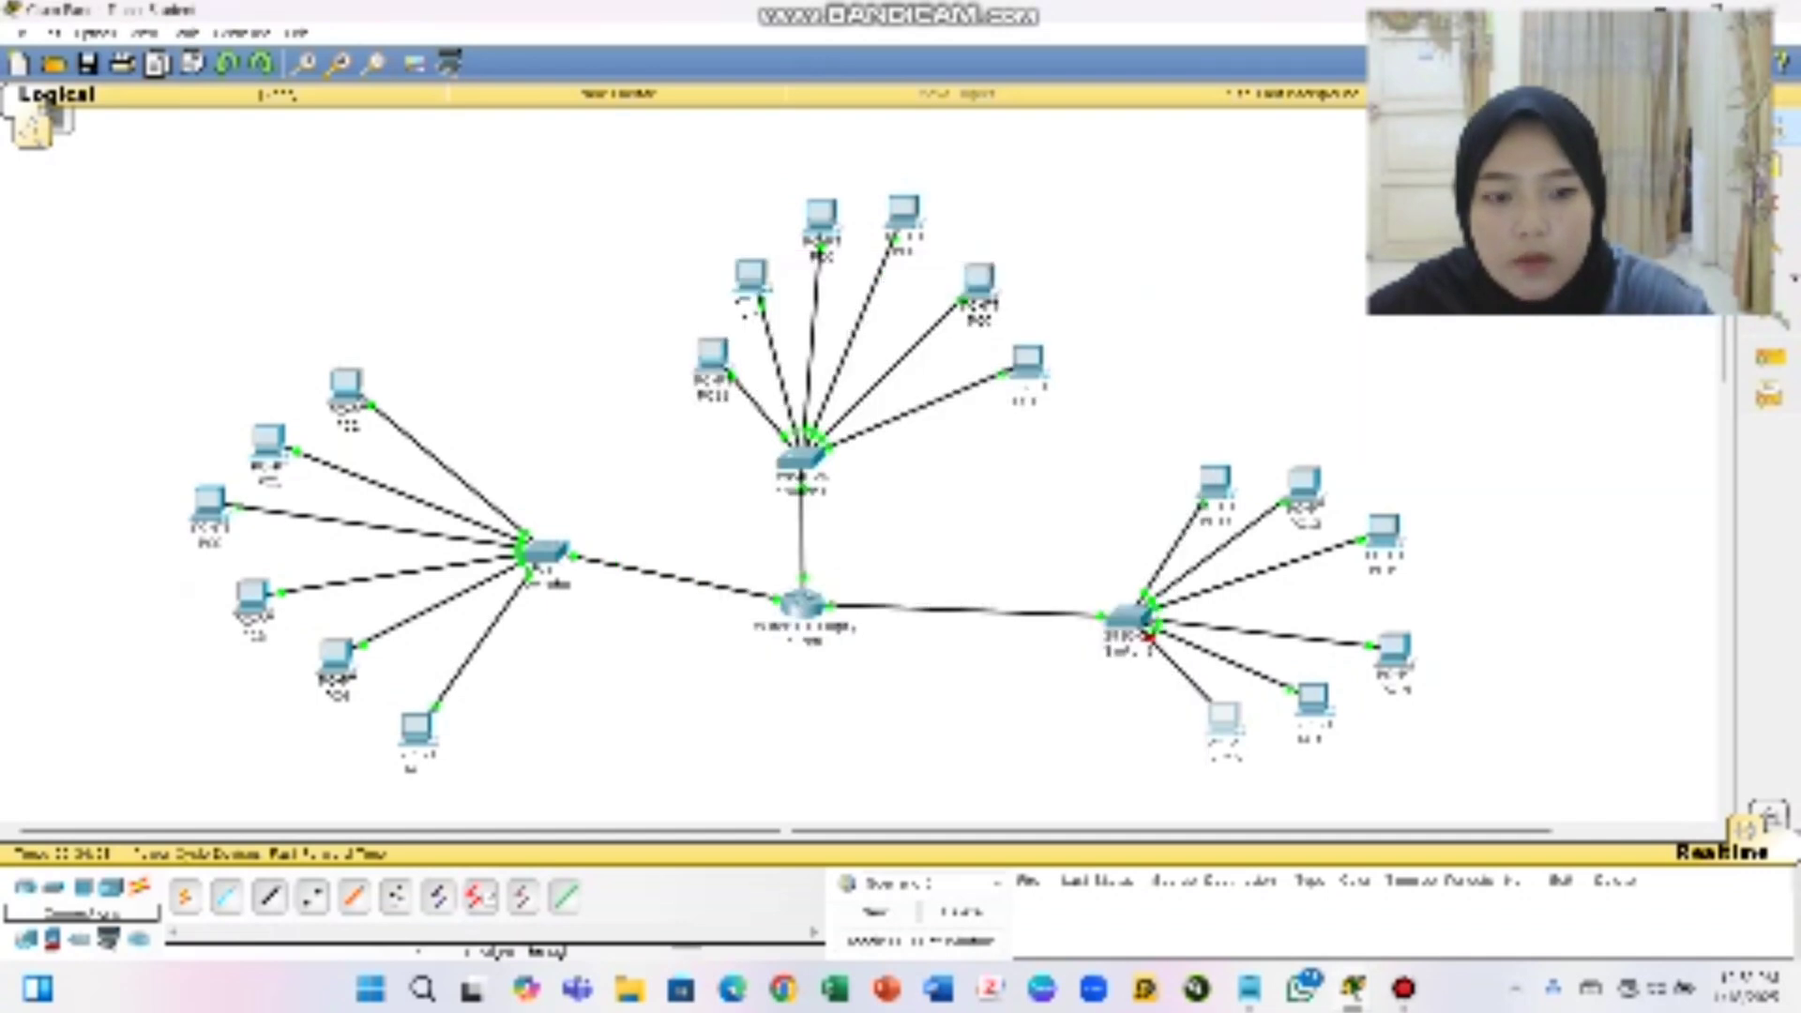
Look through the right-hand switch's global settings and list of FastEthernet interfaces
left_click(1128, 616)
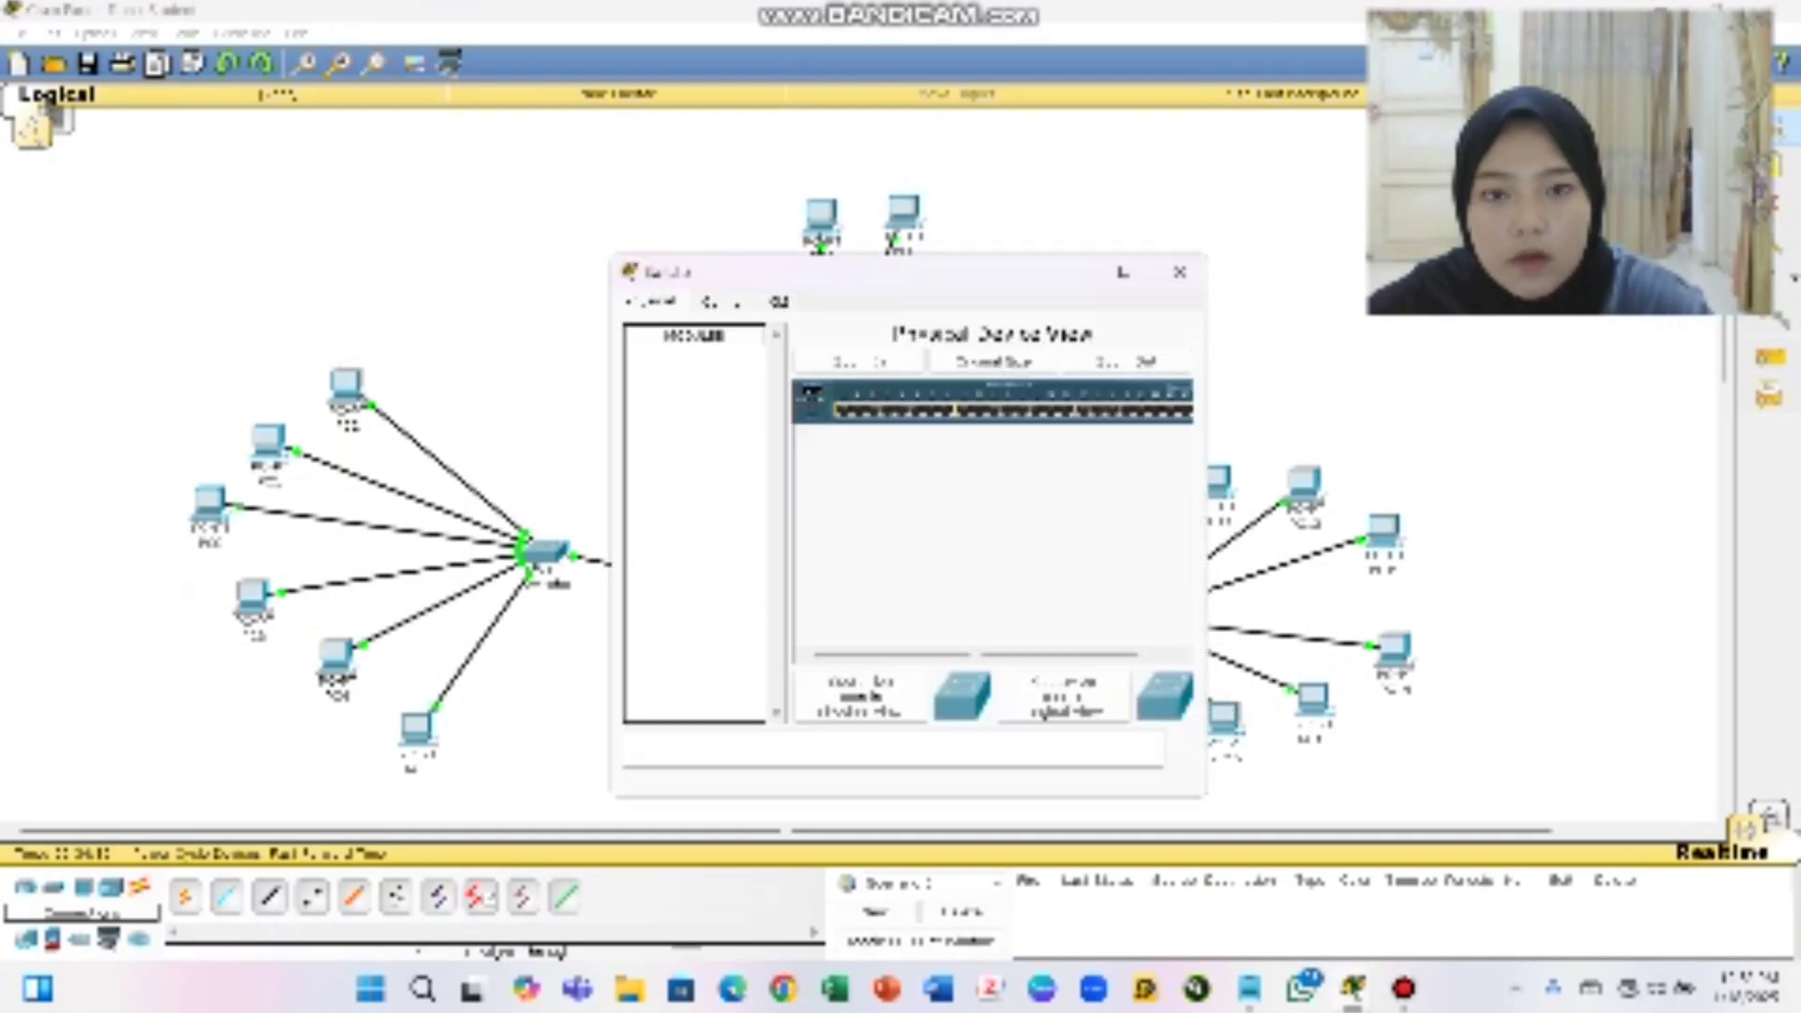
left_click(722, 302)
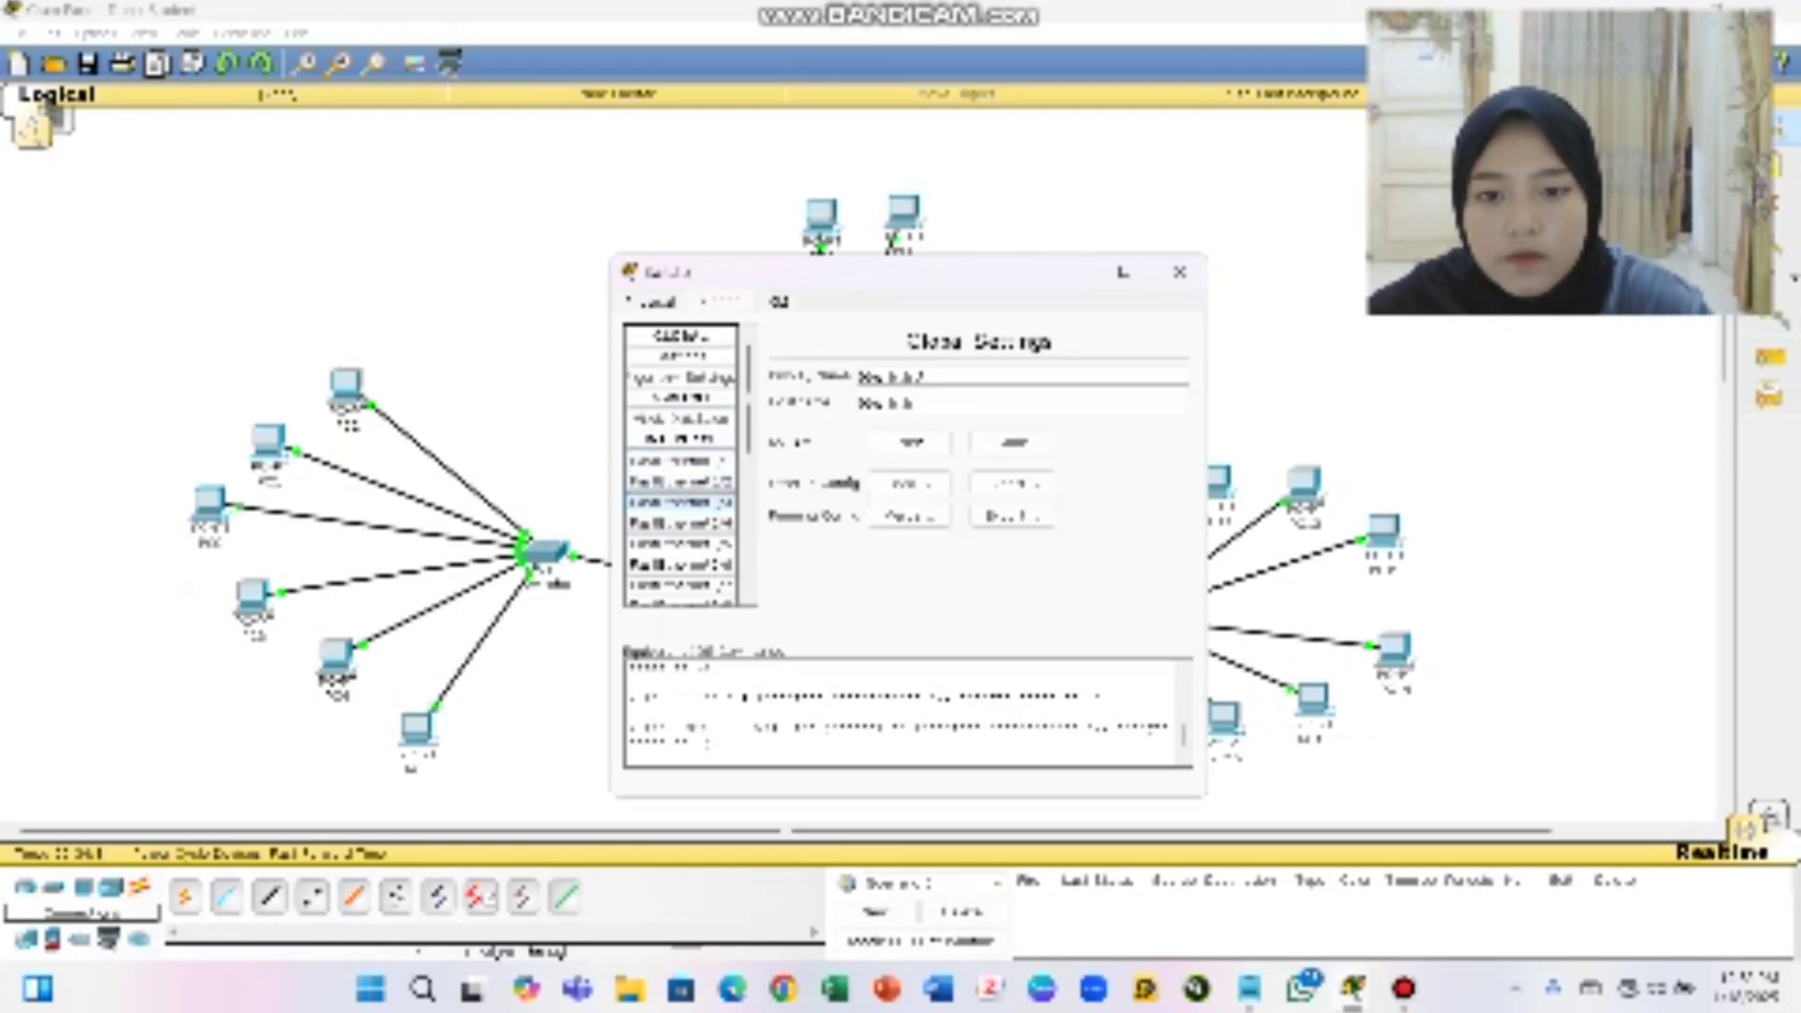
scroll(680, 507, "down", 5)
scroll(680, 530, "down", 2)
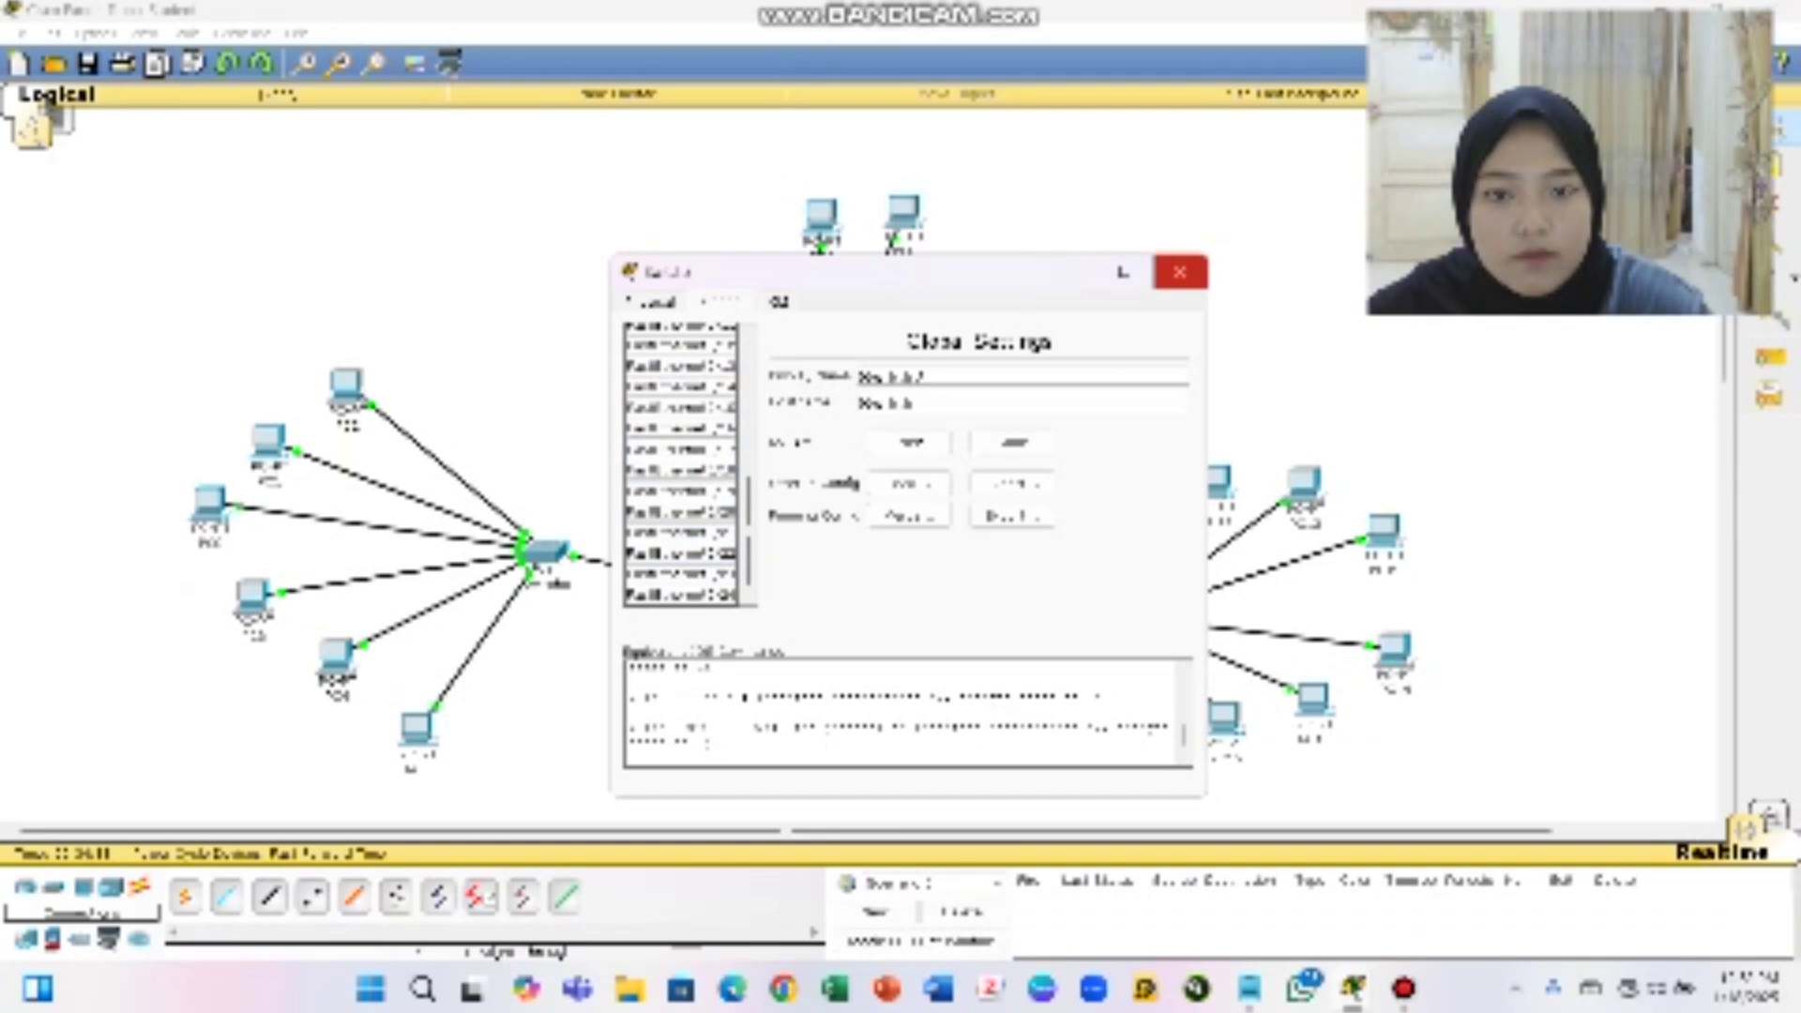
left_click(1179, 272)
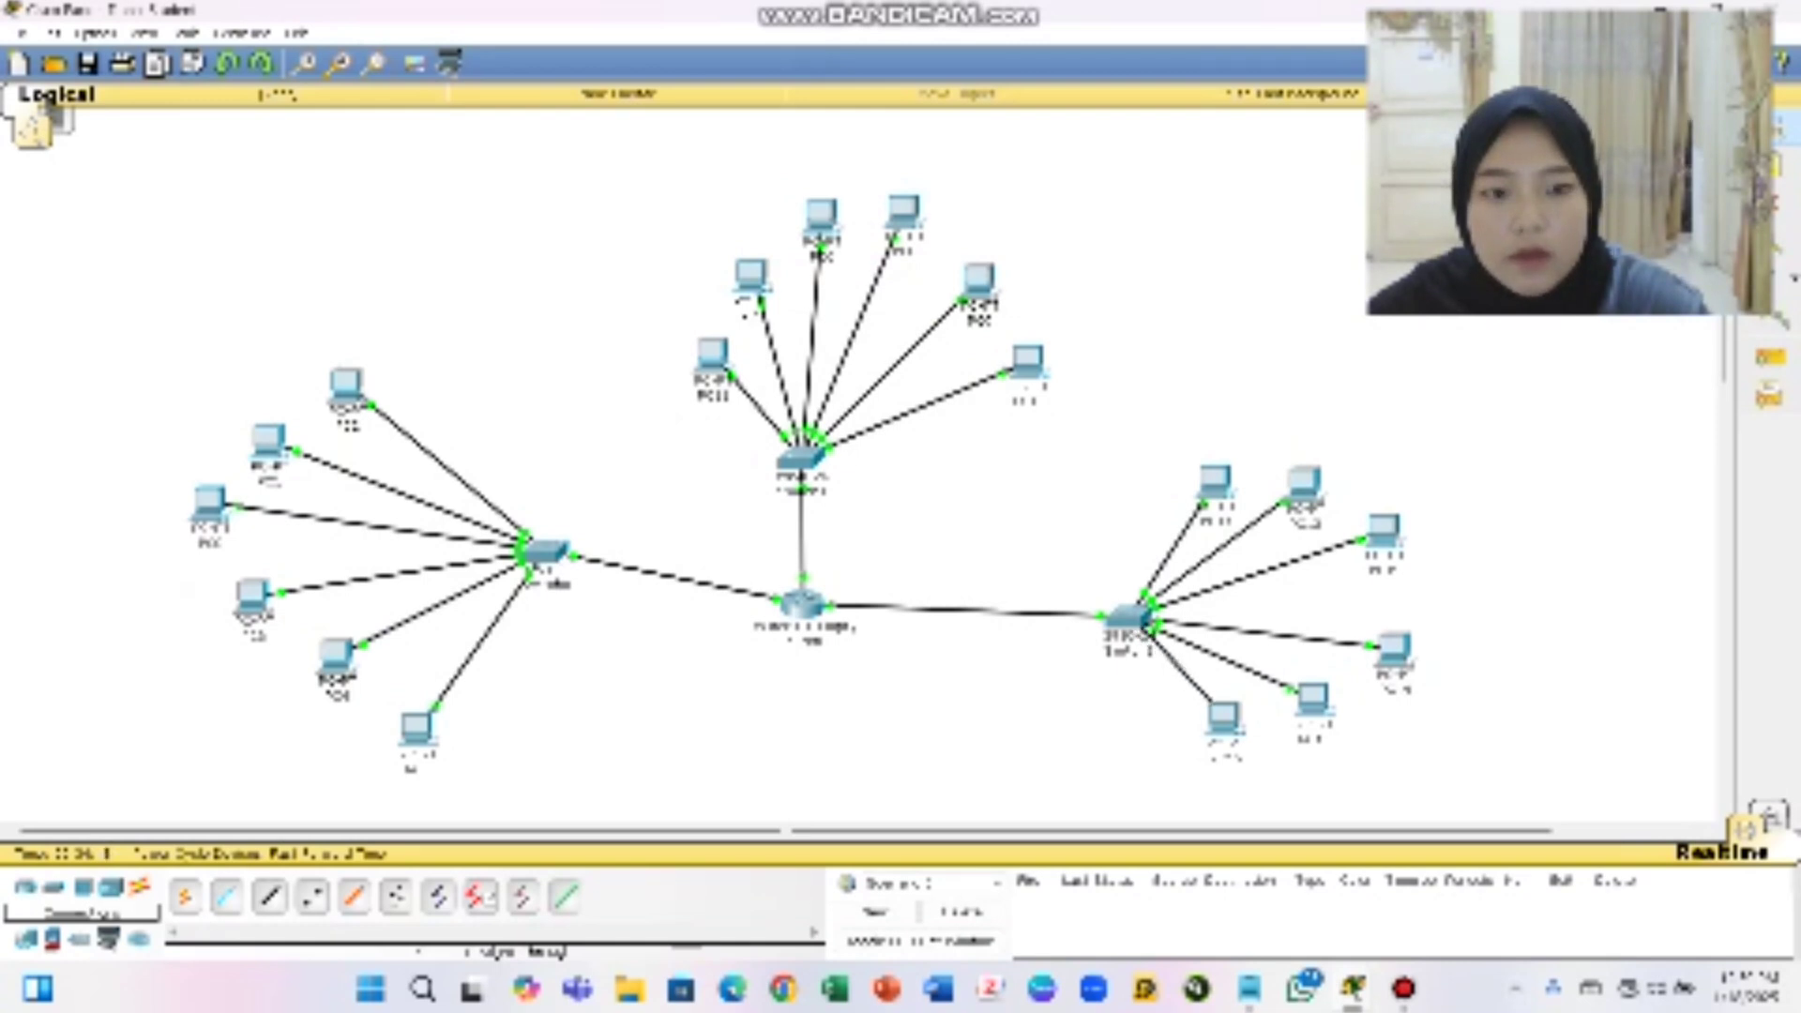
Cable the lower PC to the right-hand switch again and inspect its FastEthernet0 settings
left_click(1130, 617)
left_click(1234, 178)
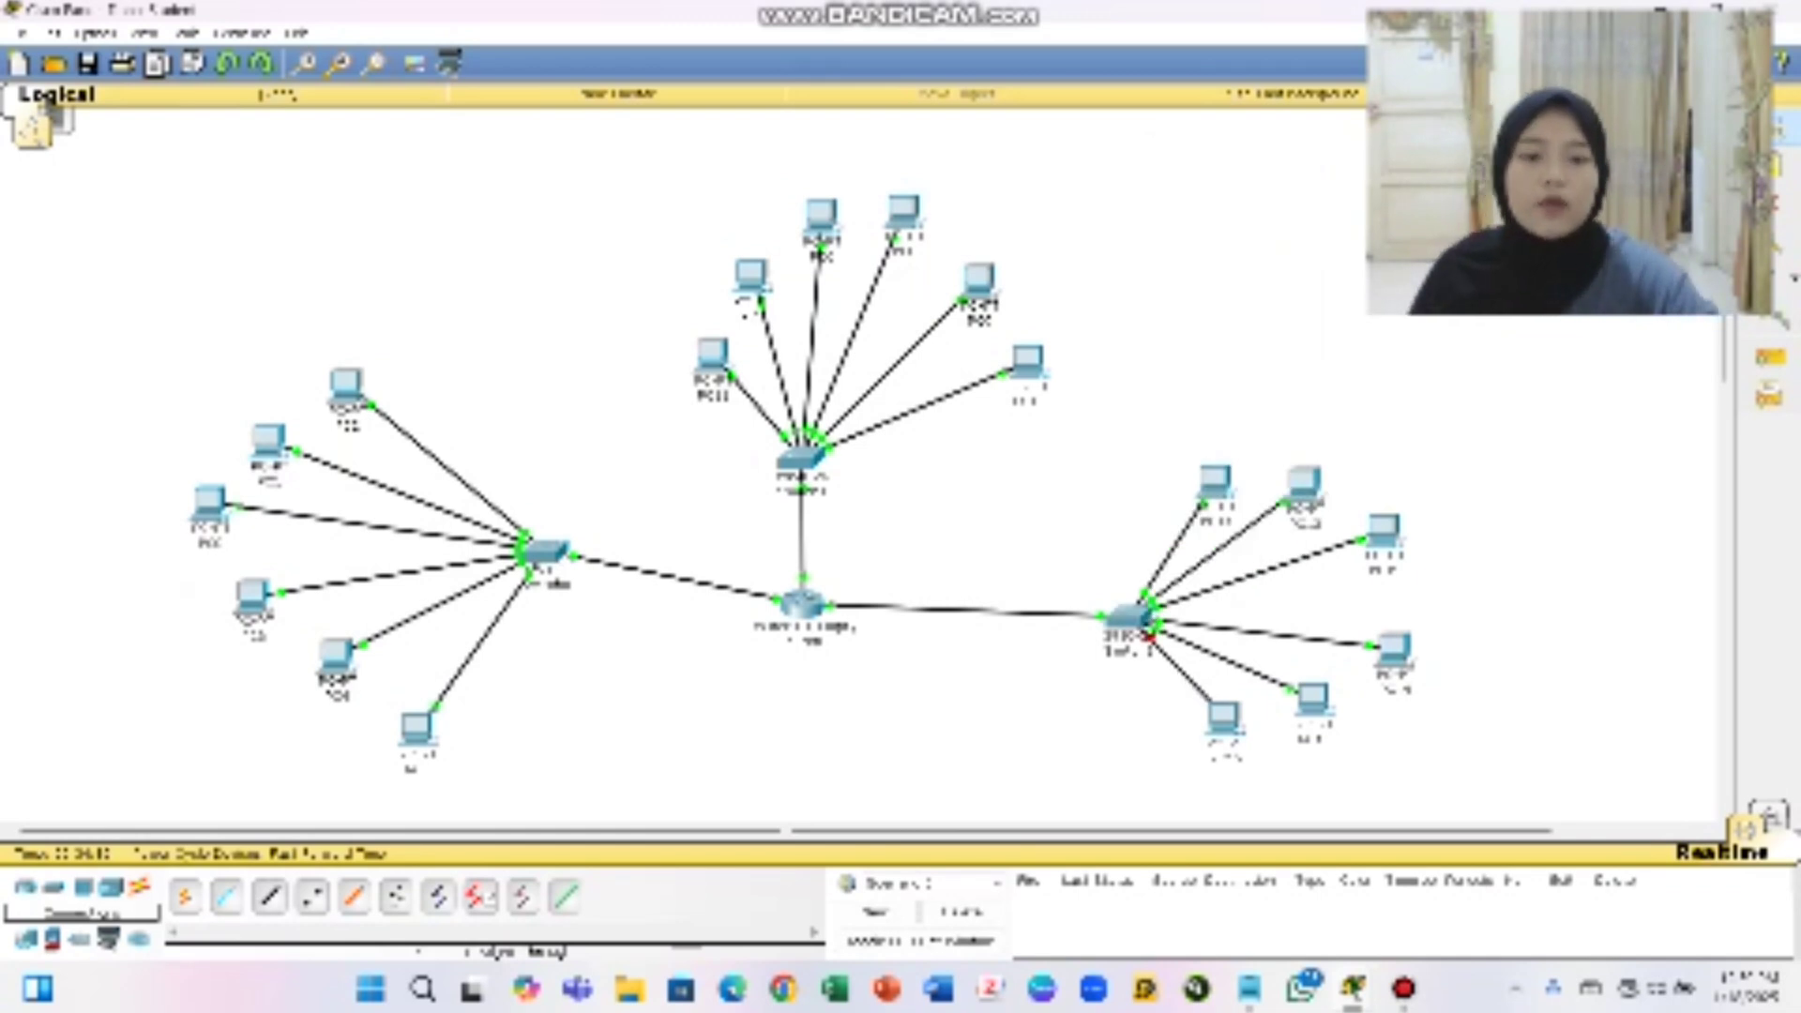
left_click(1223, 719)
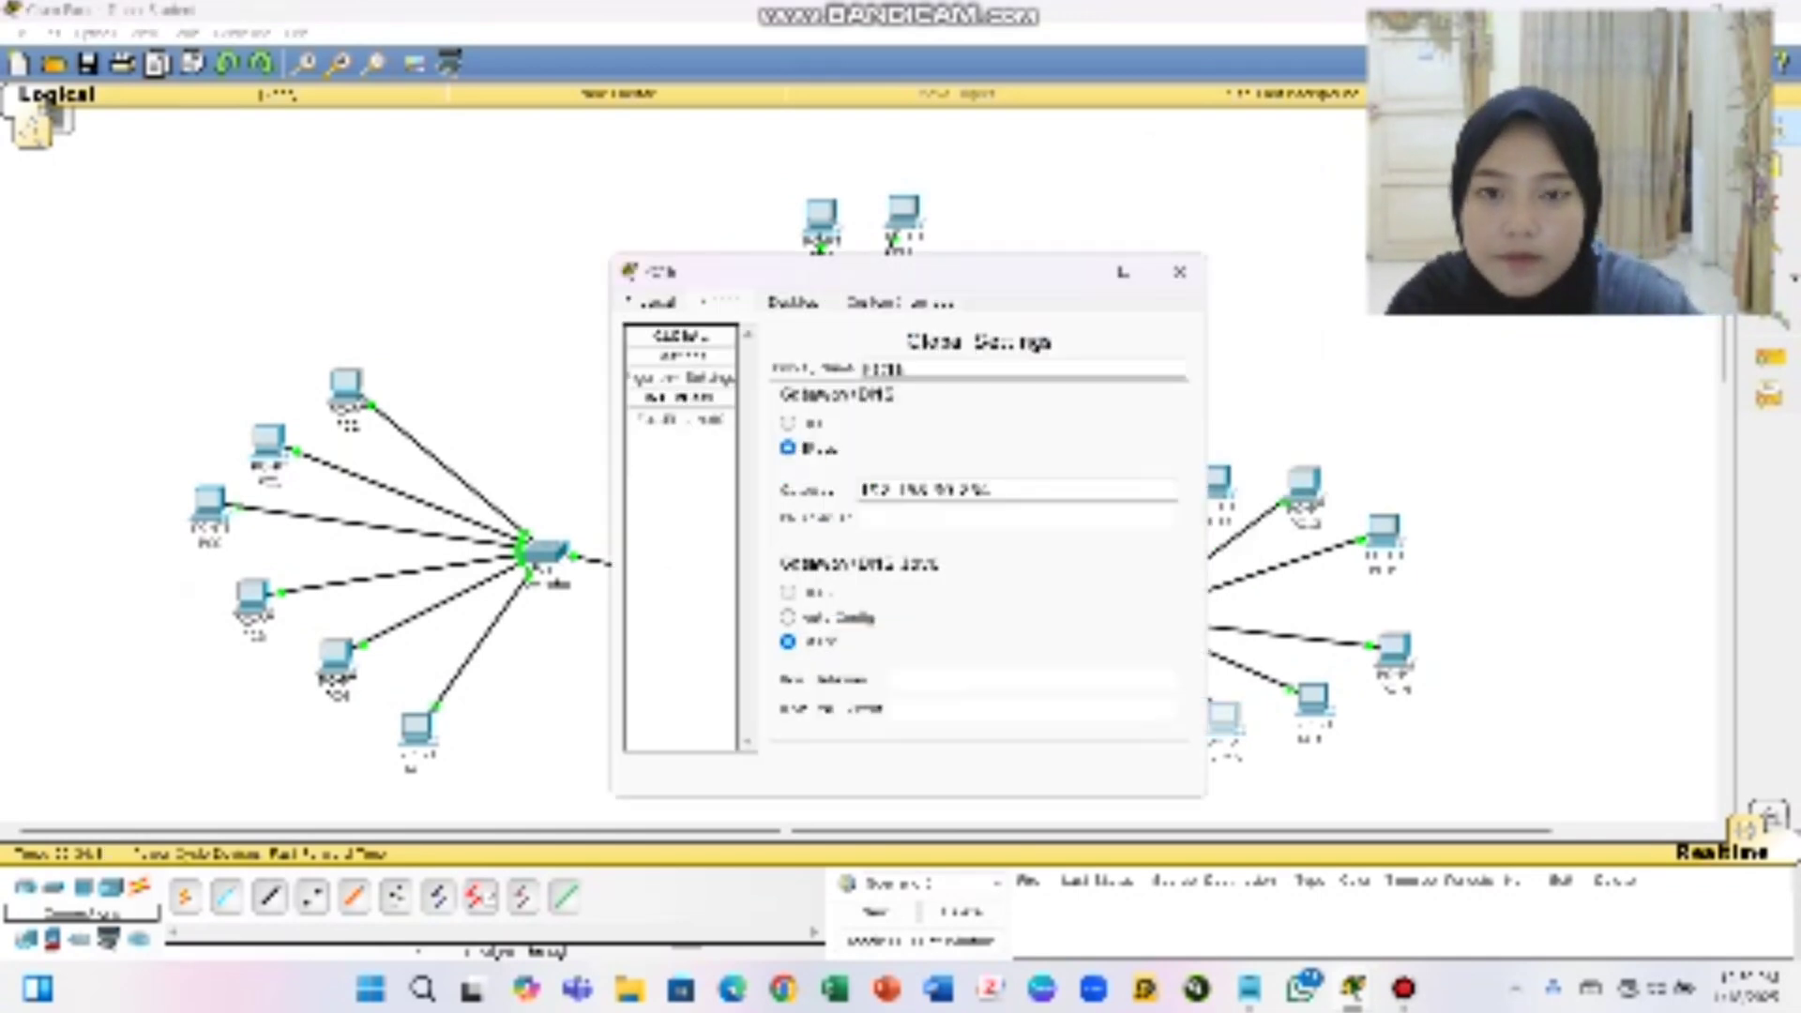
left_click(680, 418)
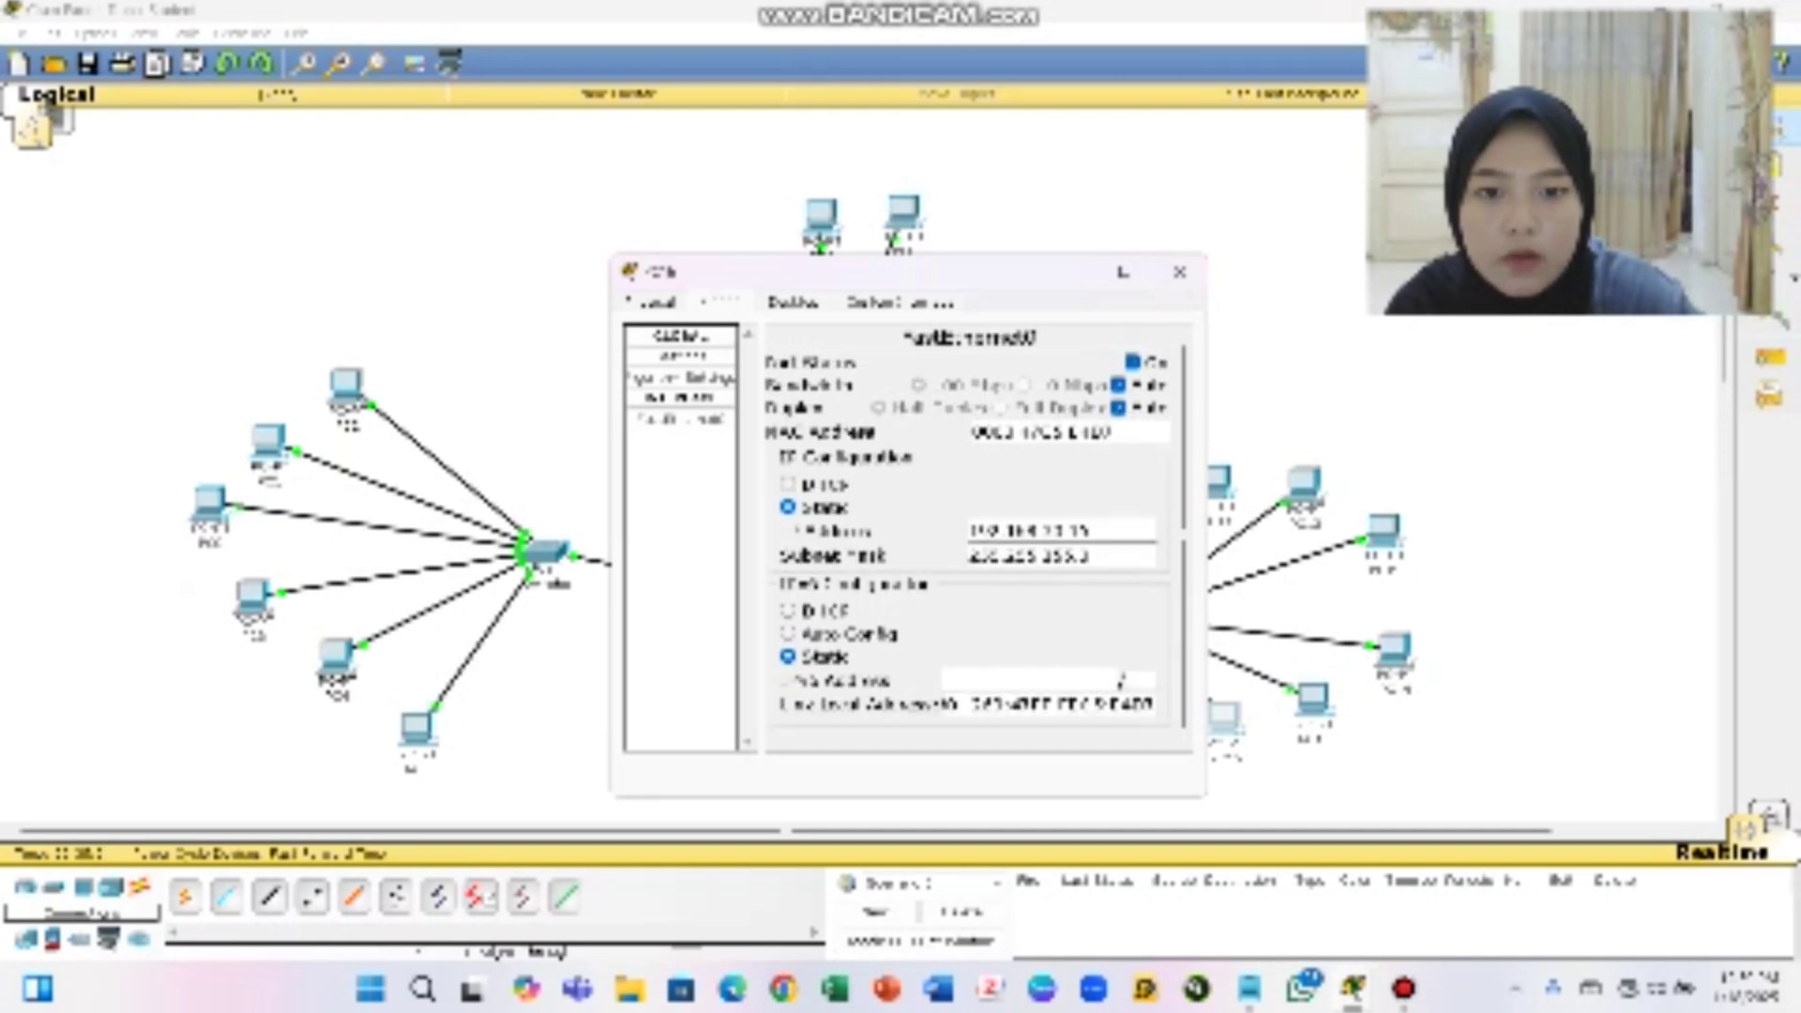
left_click(1179, 272)
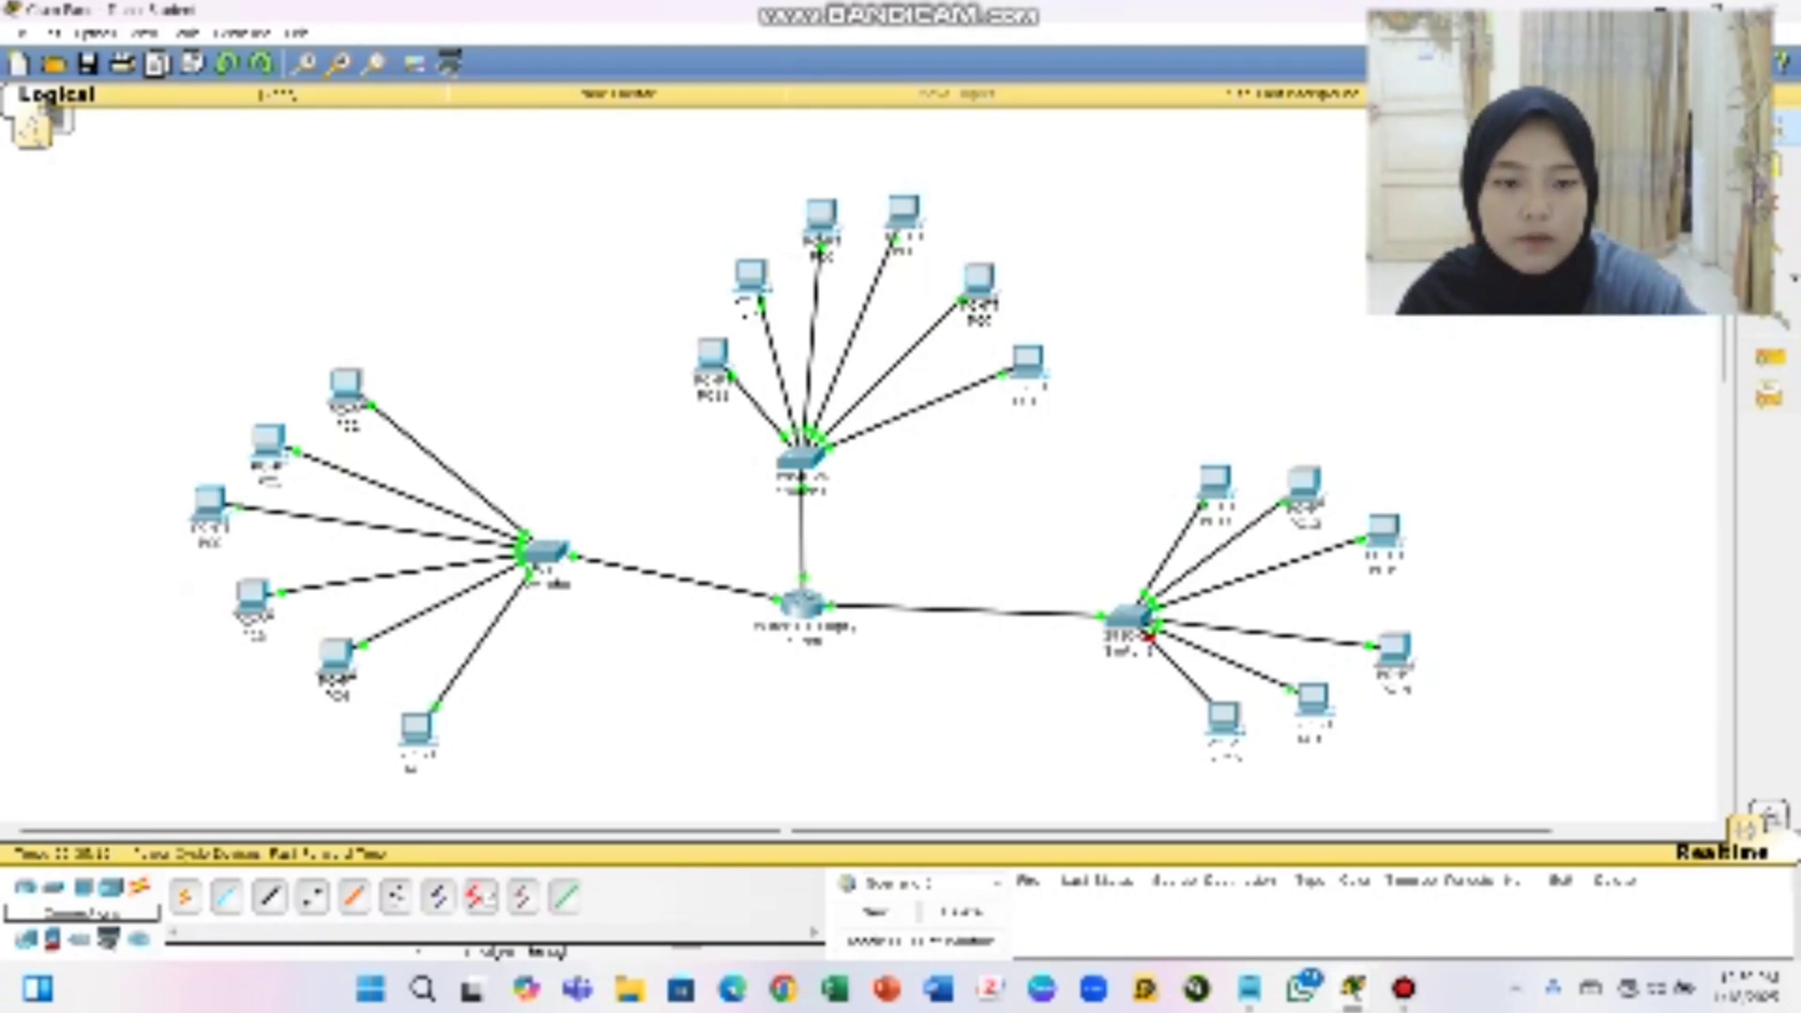
Recheck the lower right-hand network PC's IP address, subnet mask and default gateway
left_click(1224, 719)
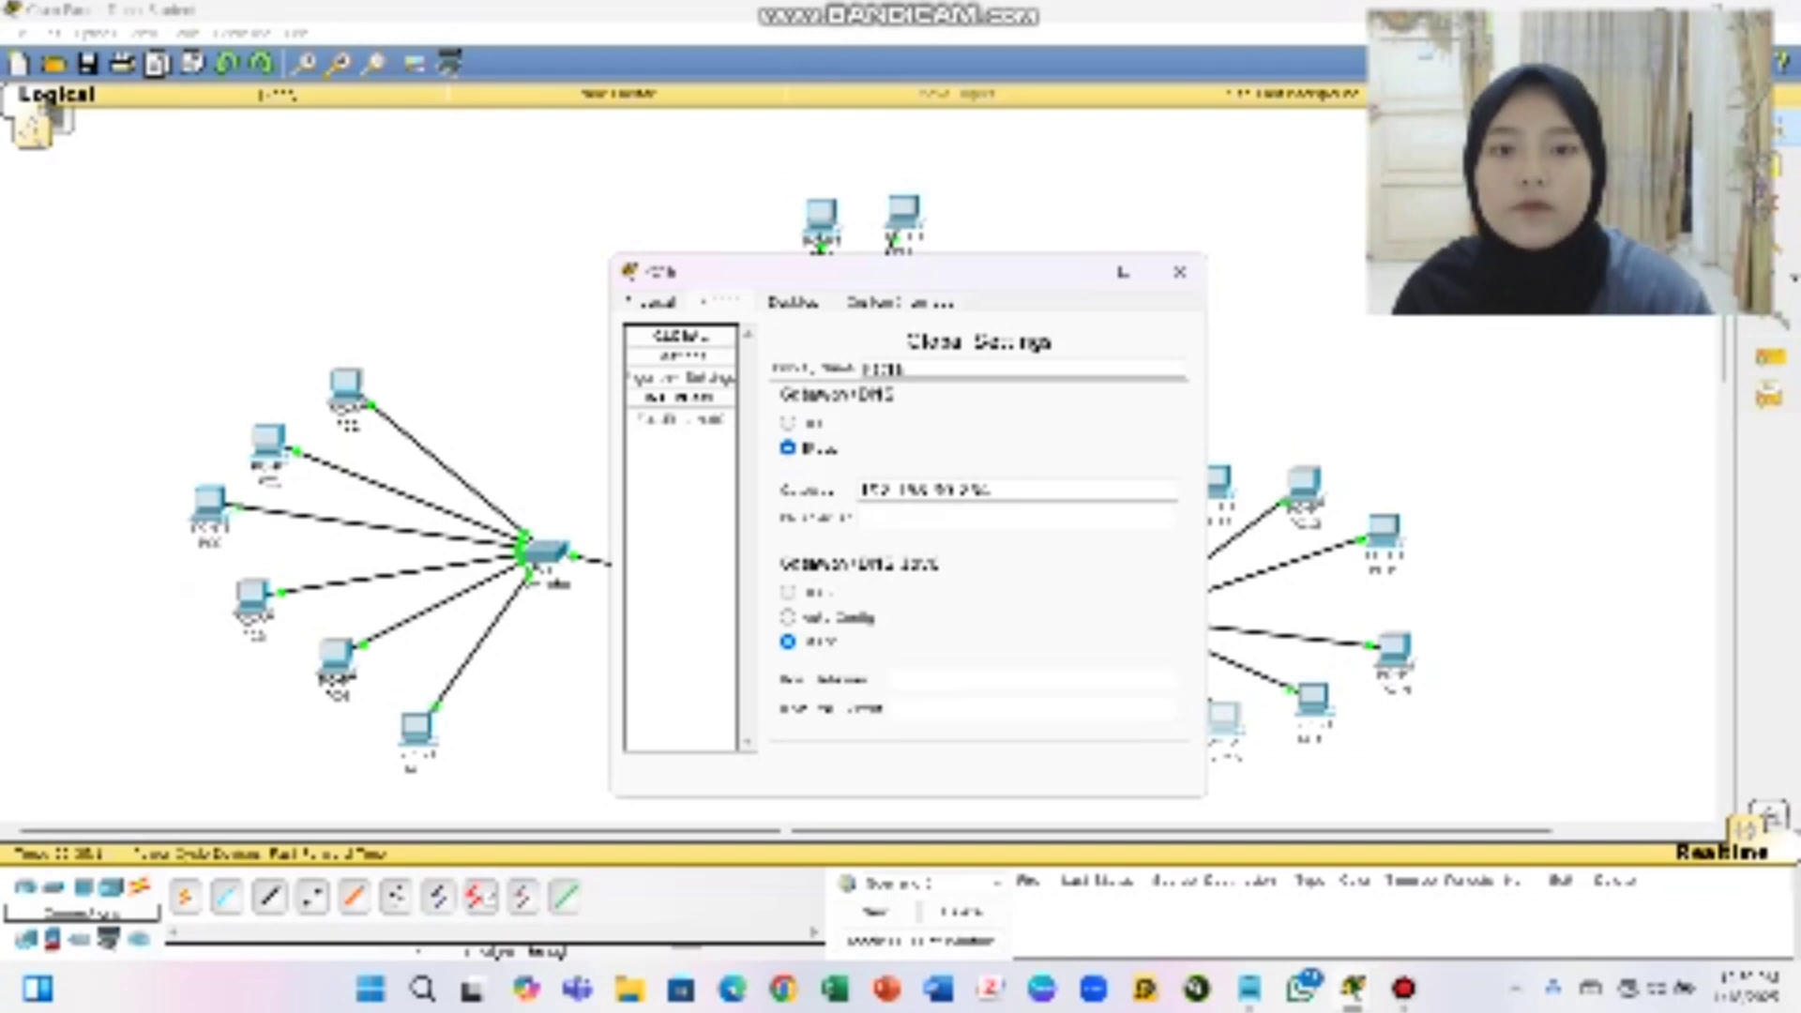
left_click(792, 303)
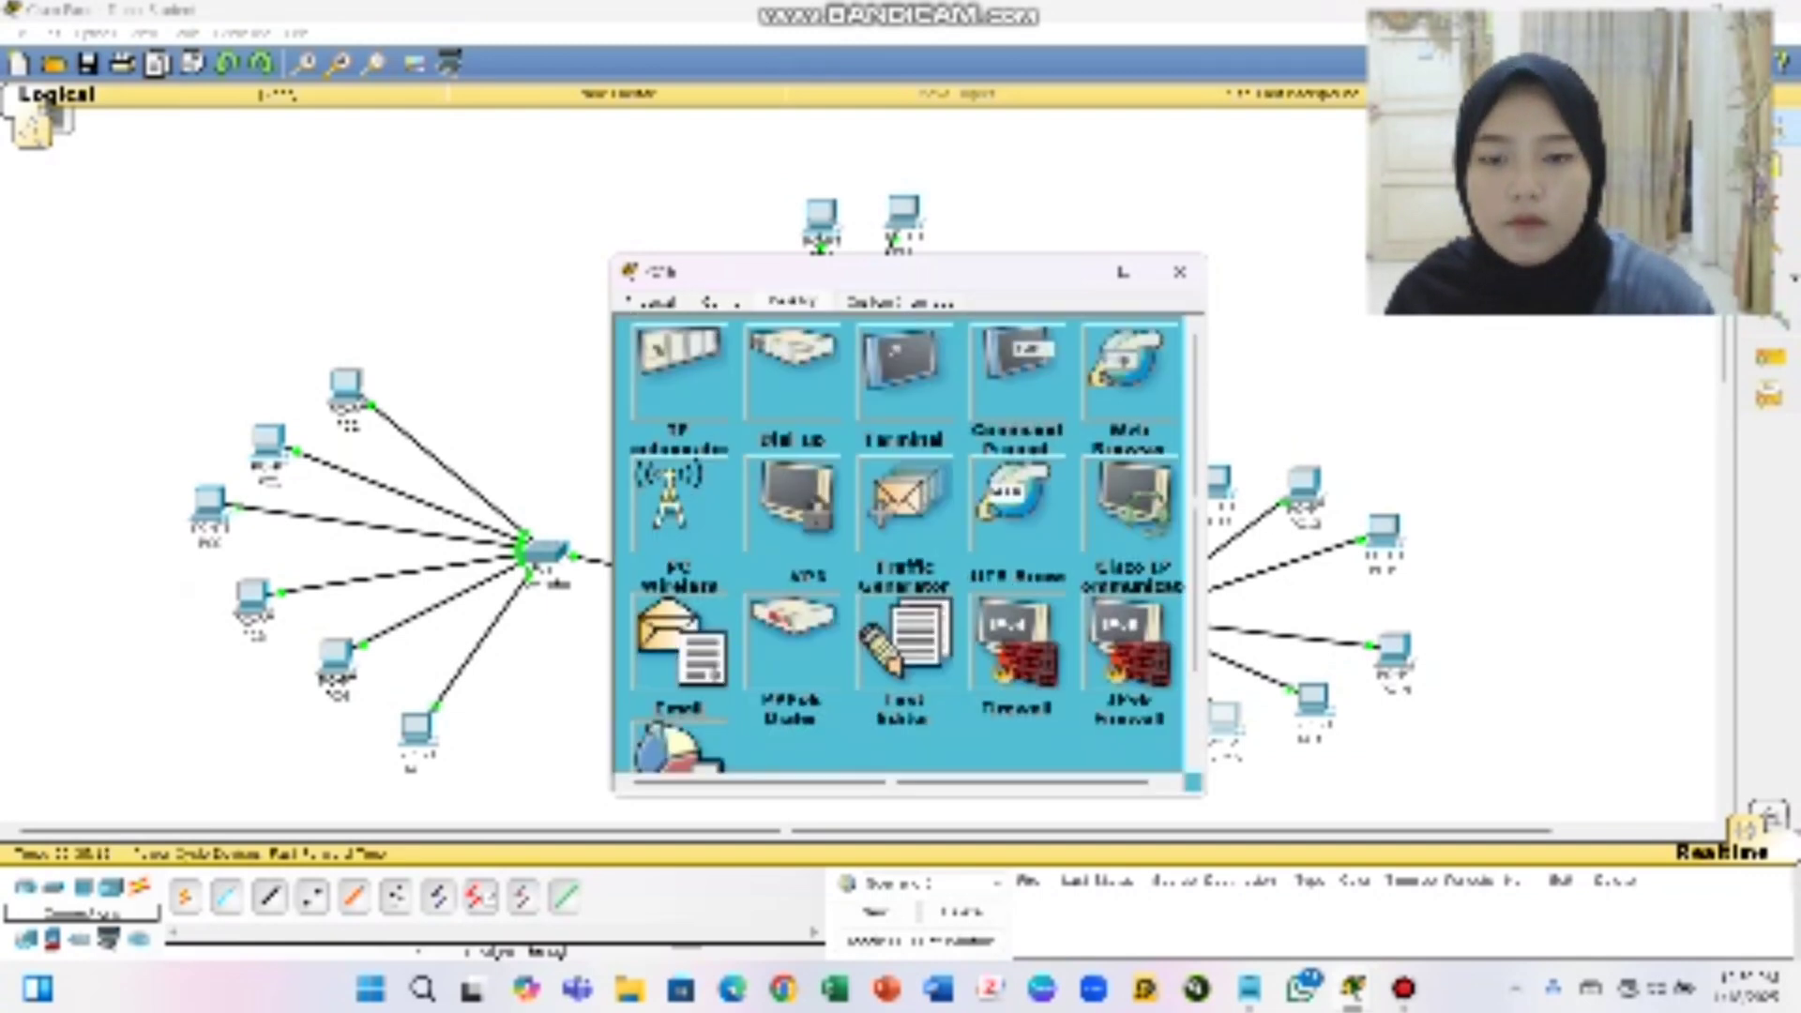
left_click(679, 366)
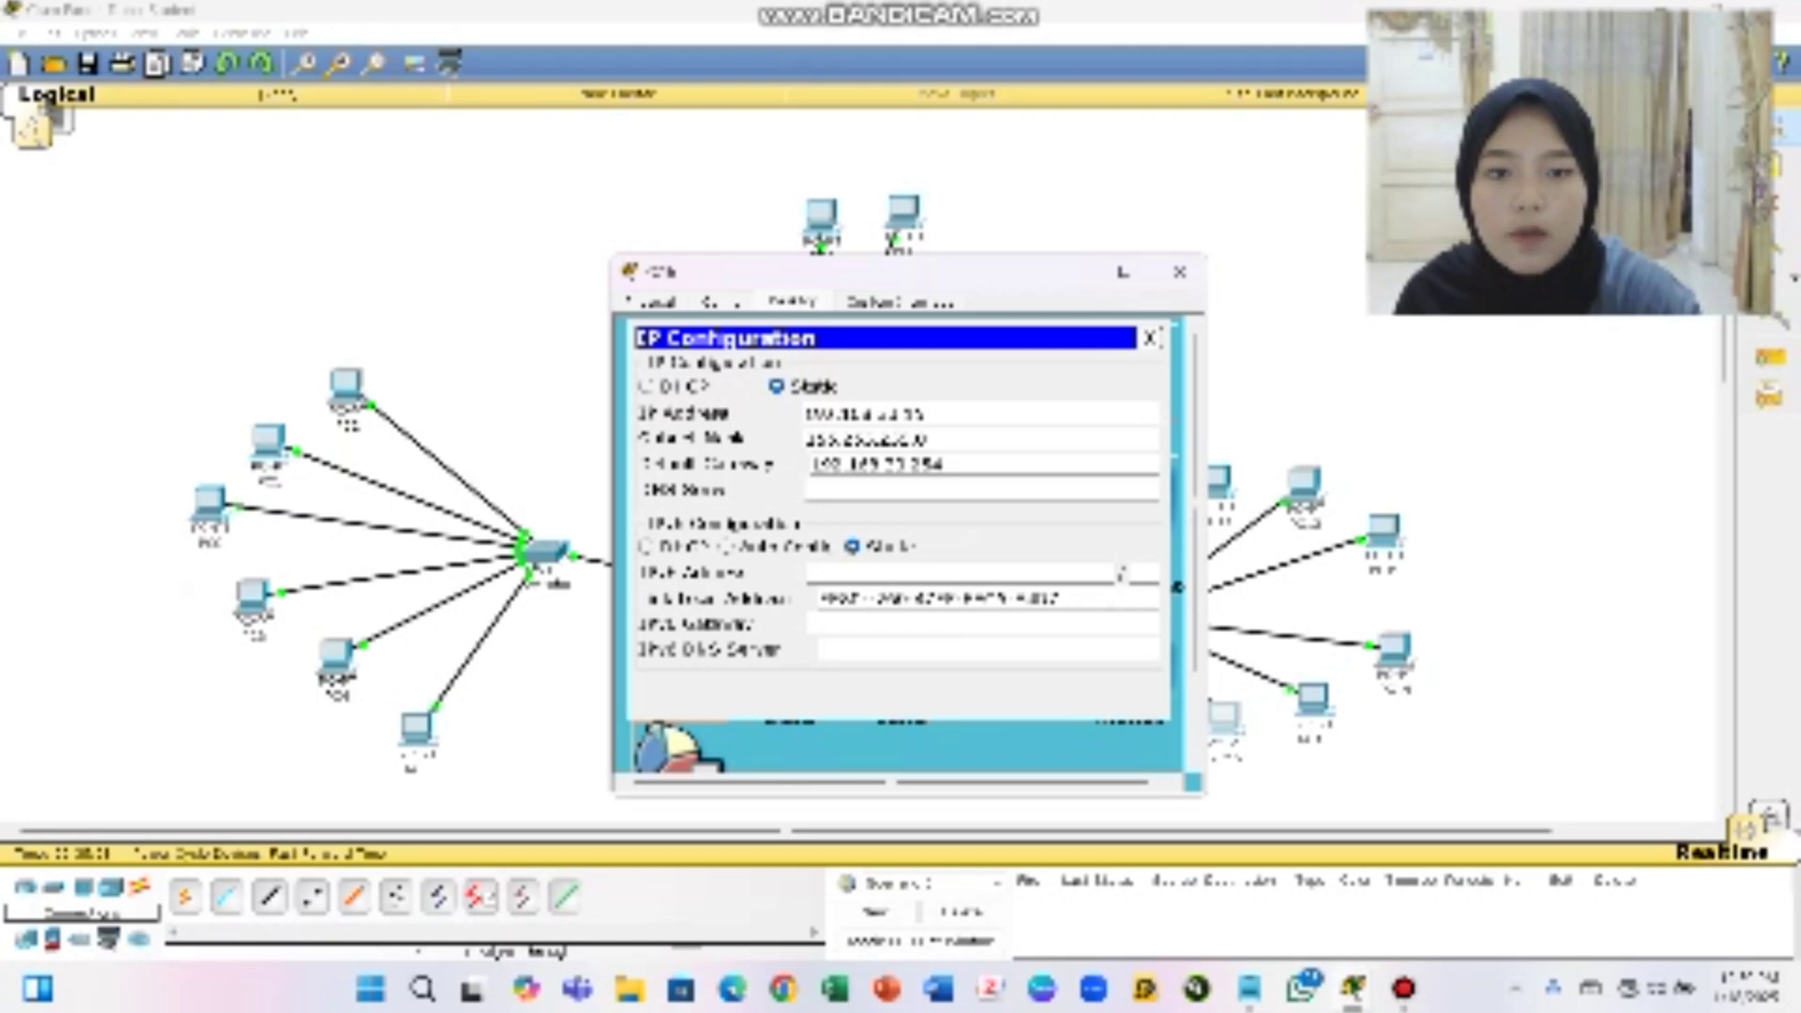
left_click(1179, 272)
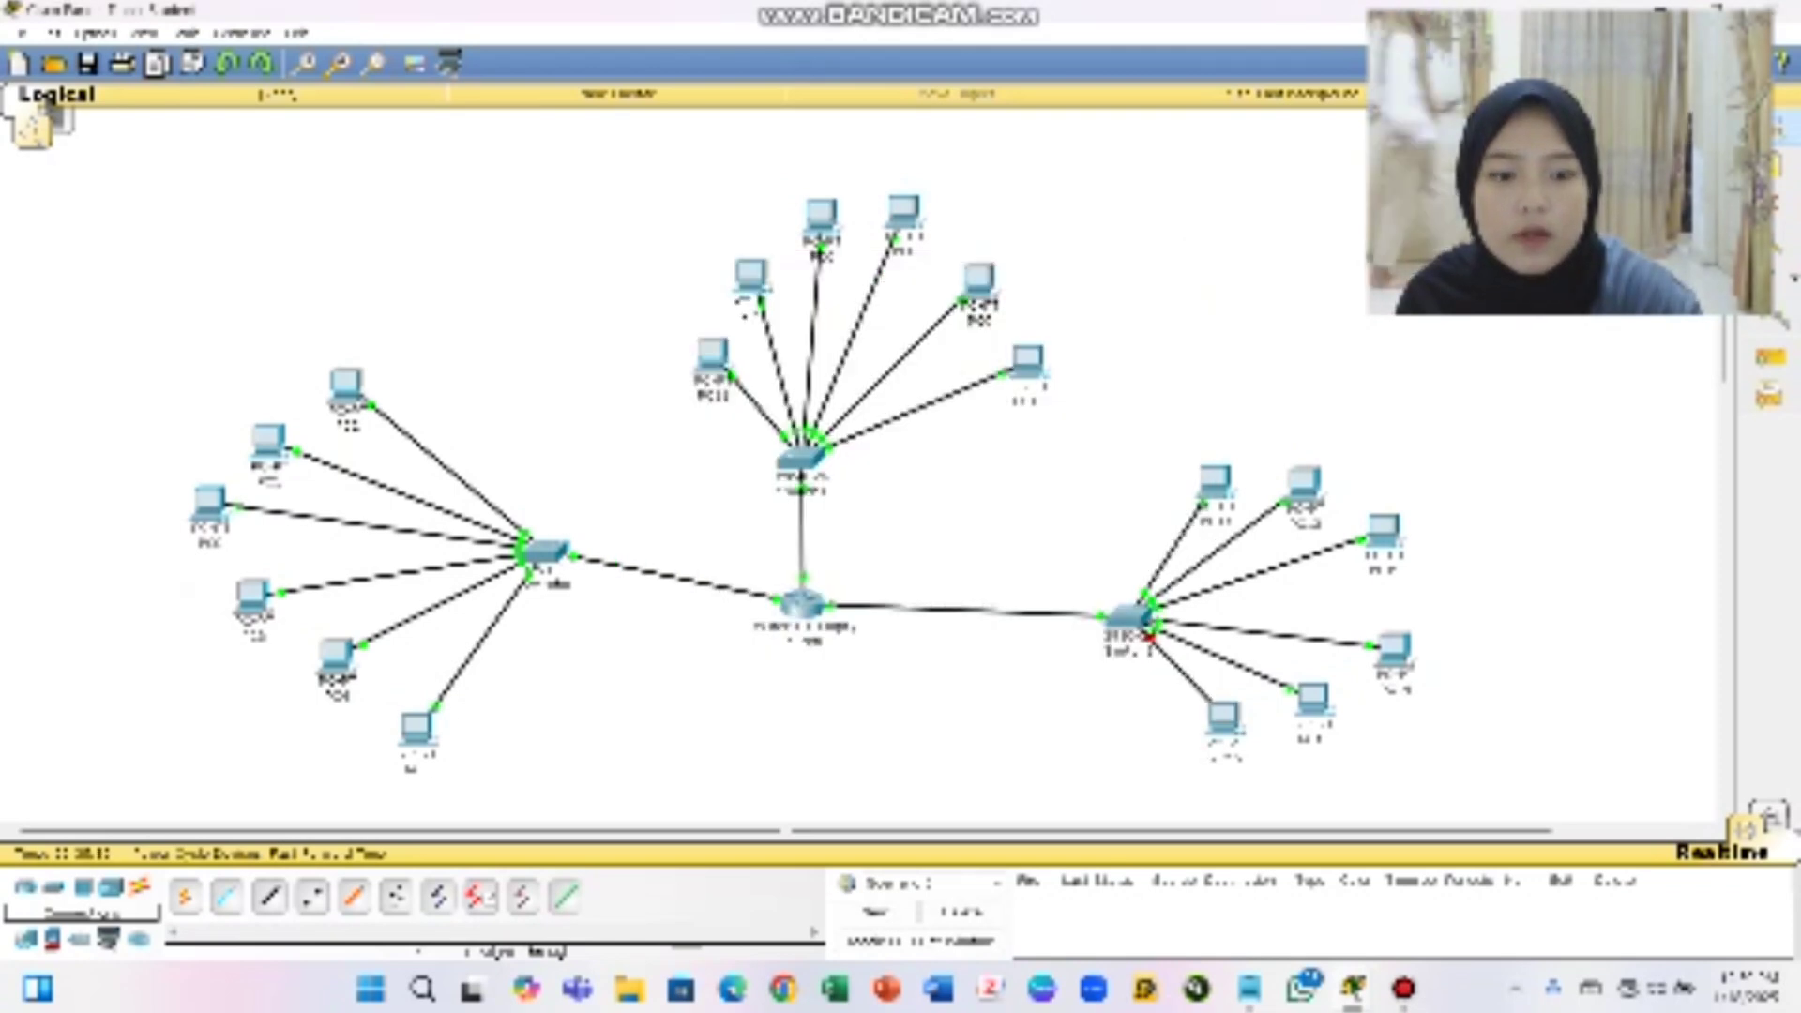
left_click(1223, 720)
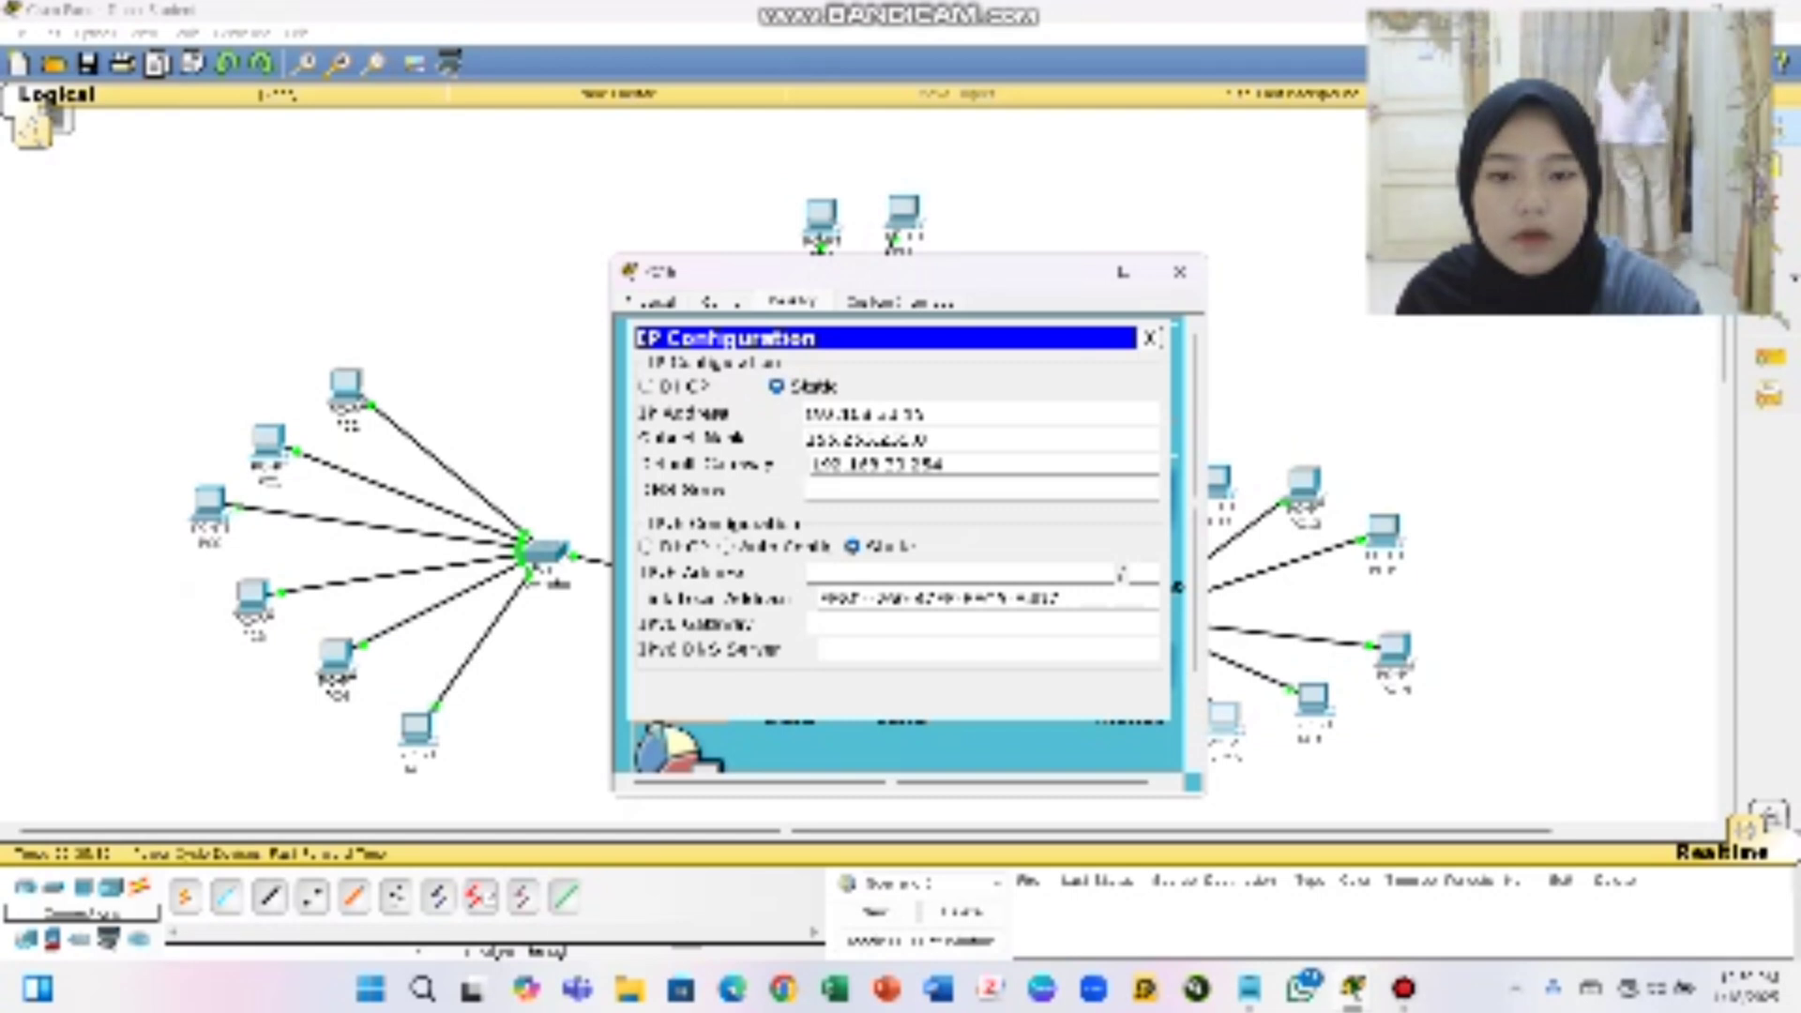
left_click(1179, 271)
left_click(1223, 719)
left_click(1180, 271)
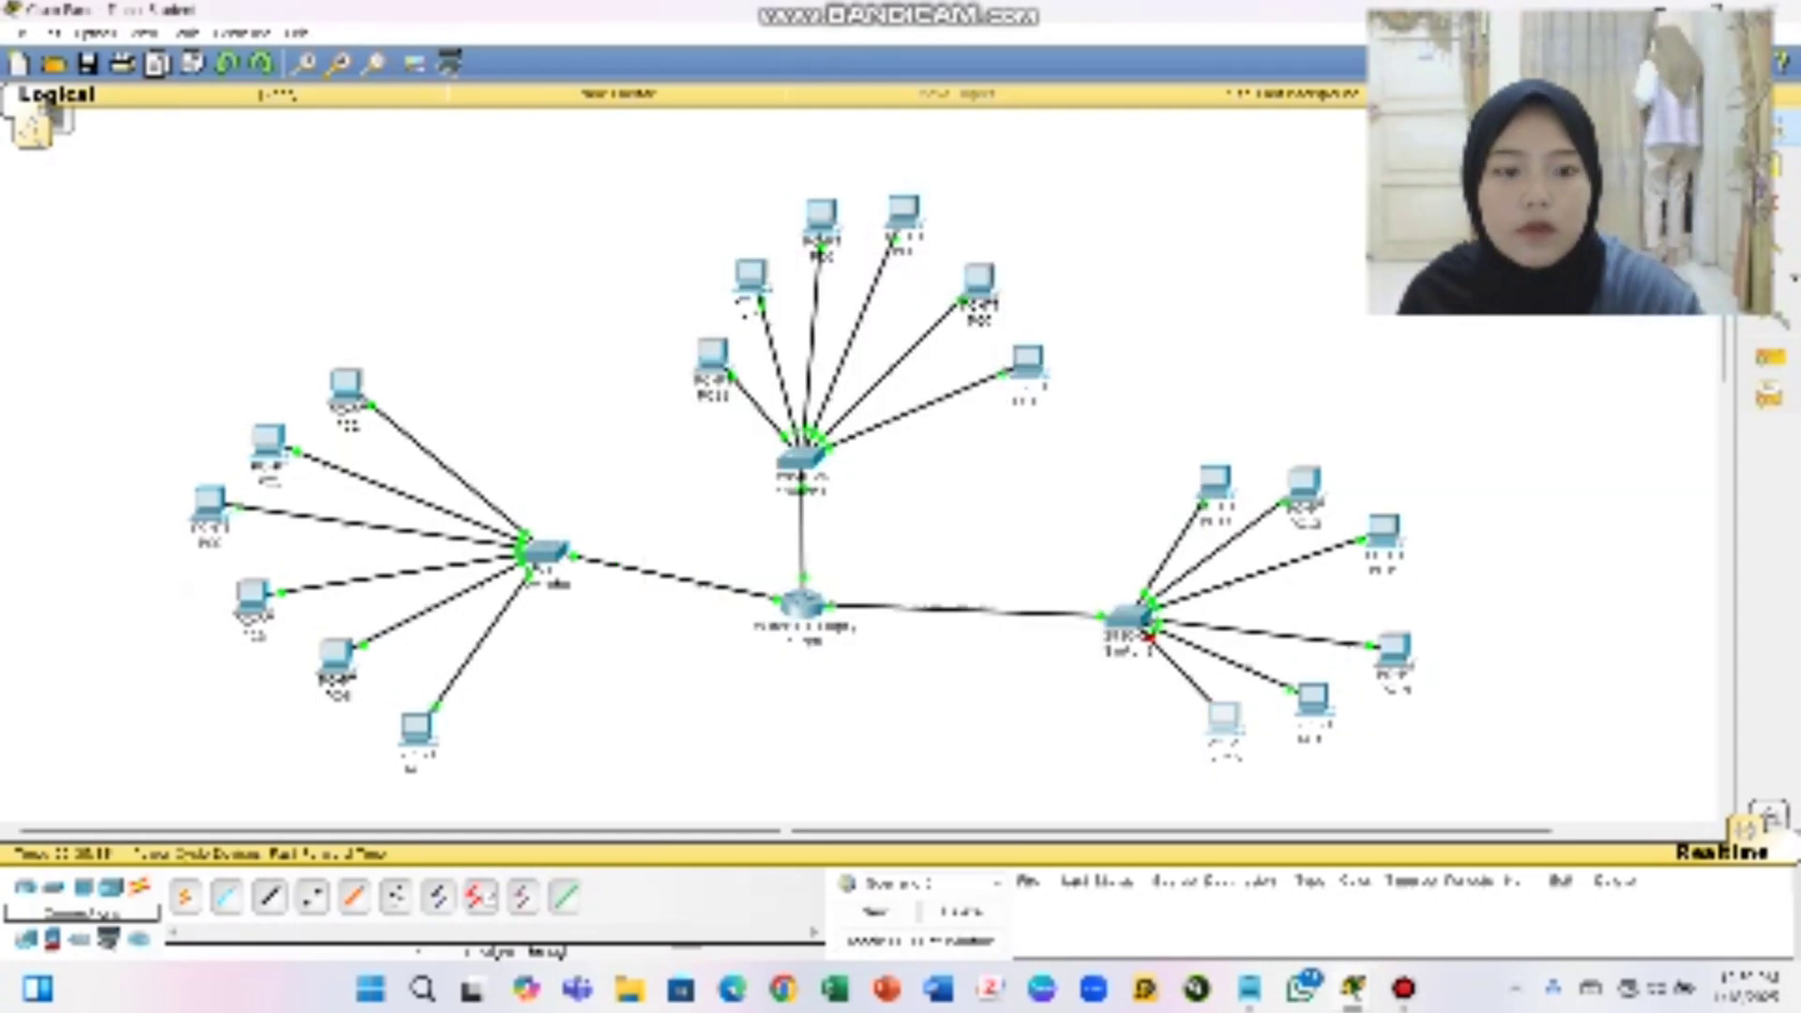
Delete the lower PC with the faulty link from the right-hand network
mouse_move(1223, 719)
left_mouse_down()
mouse_move(1173, 734)
mouse_move(1250, 726)
mouse_move(1227, 727)
left_mouse_up()
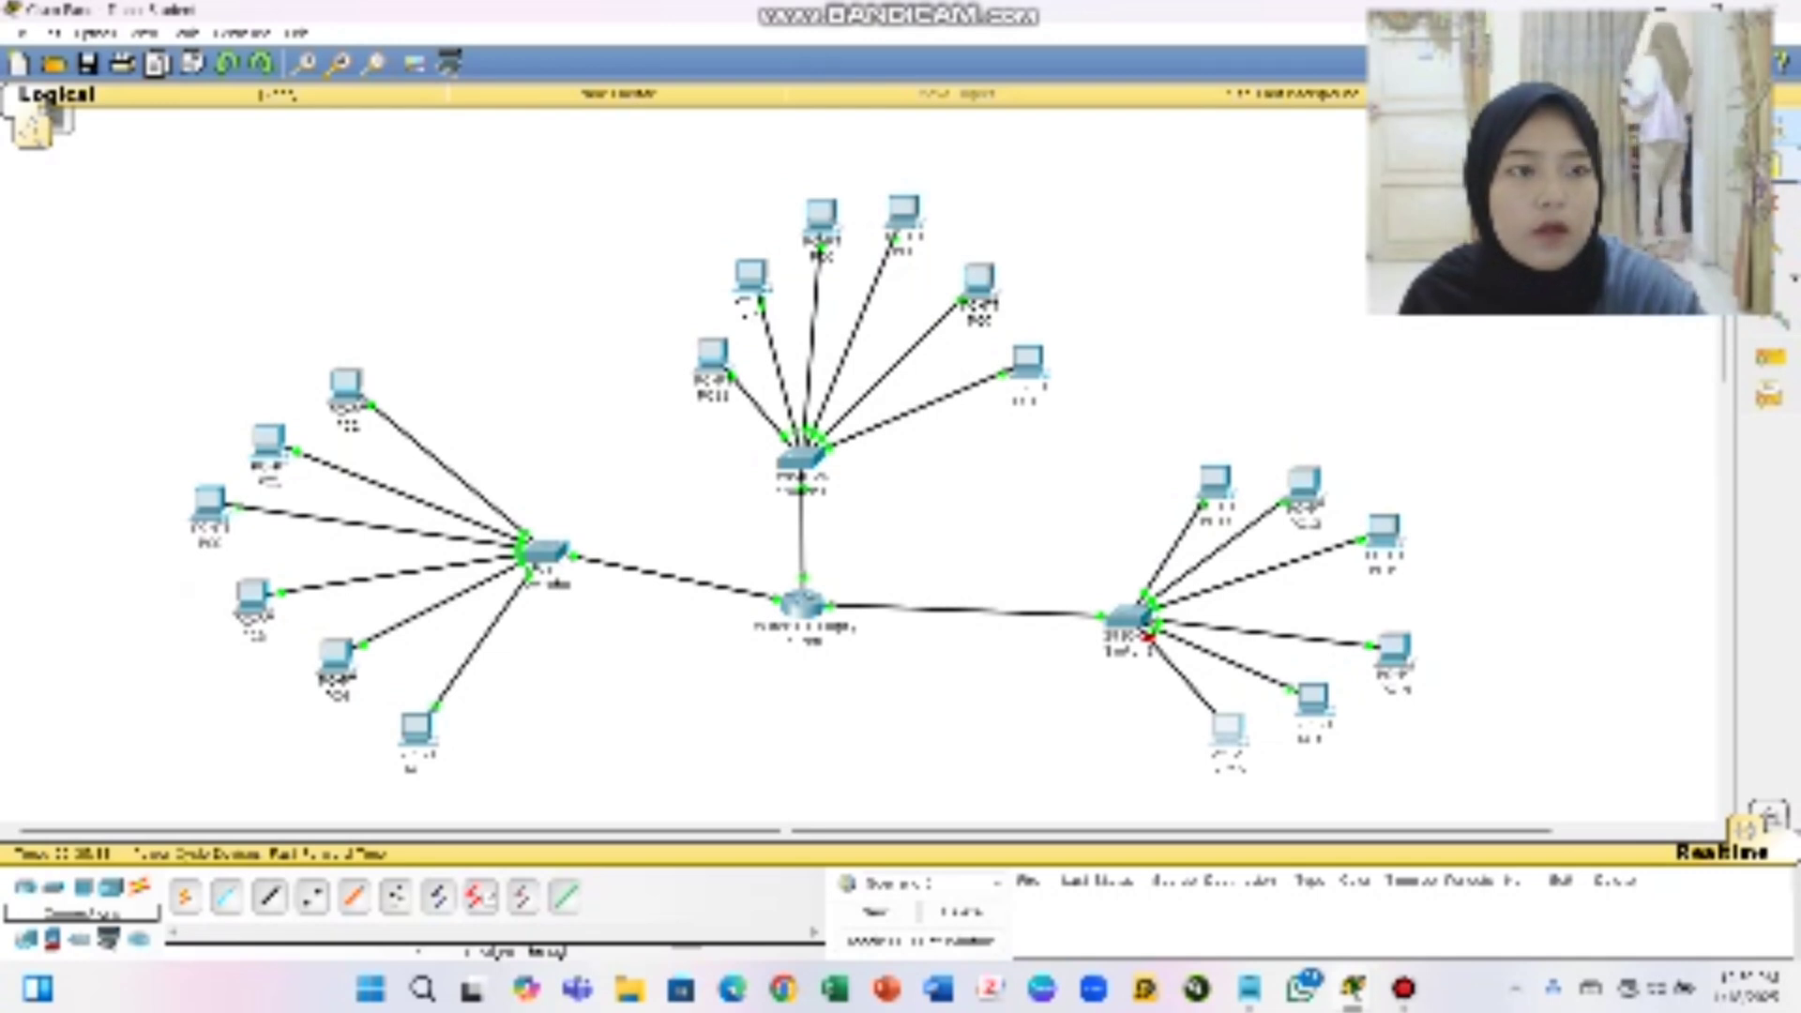
key("Delete")
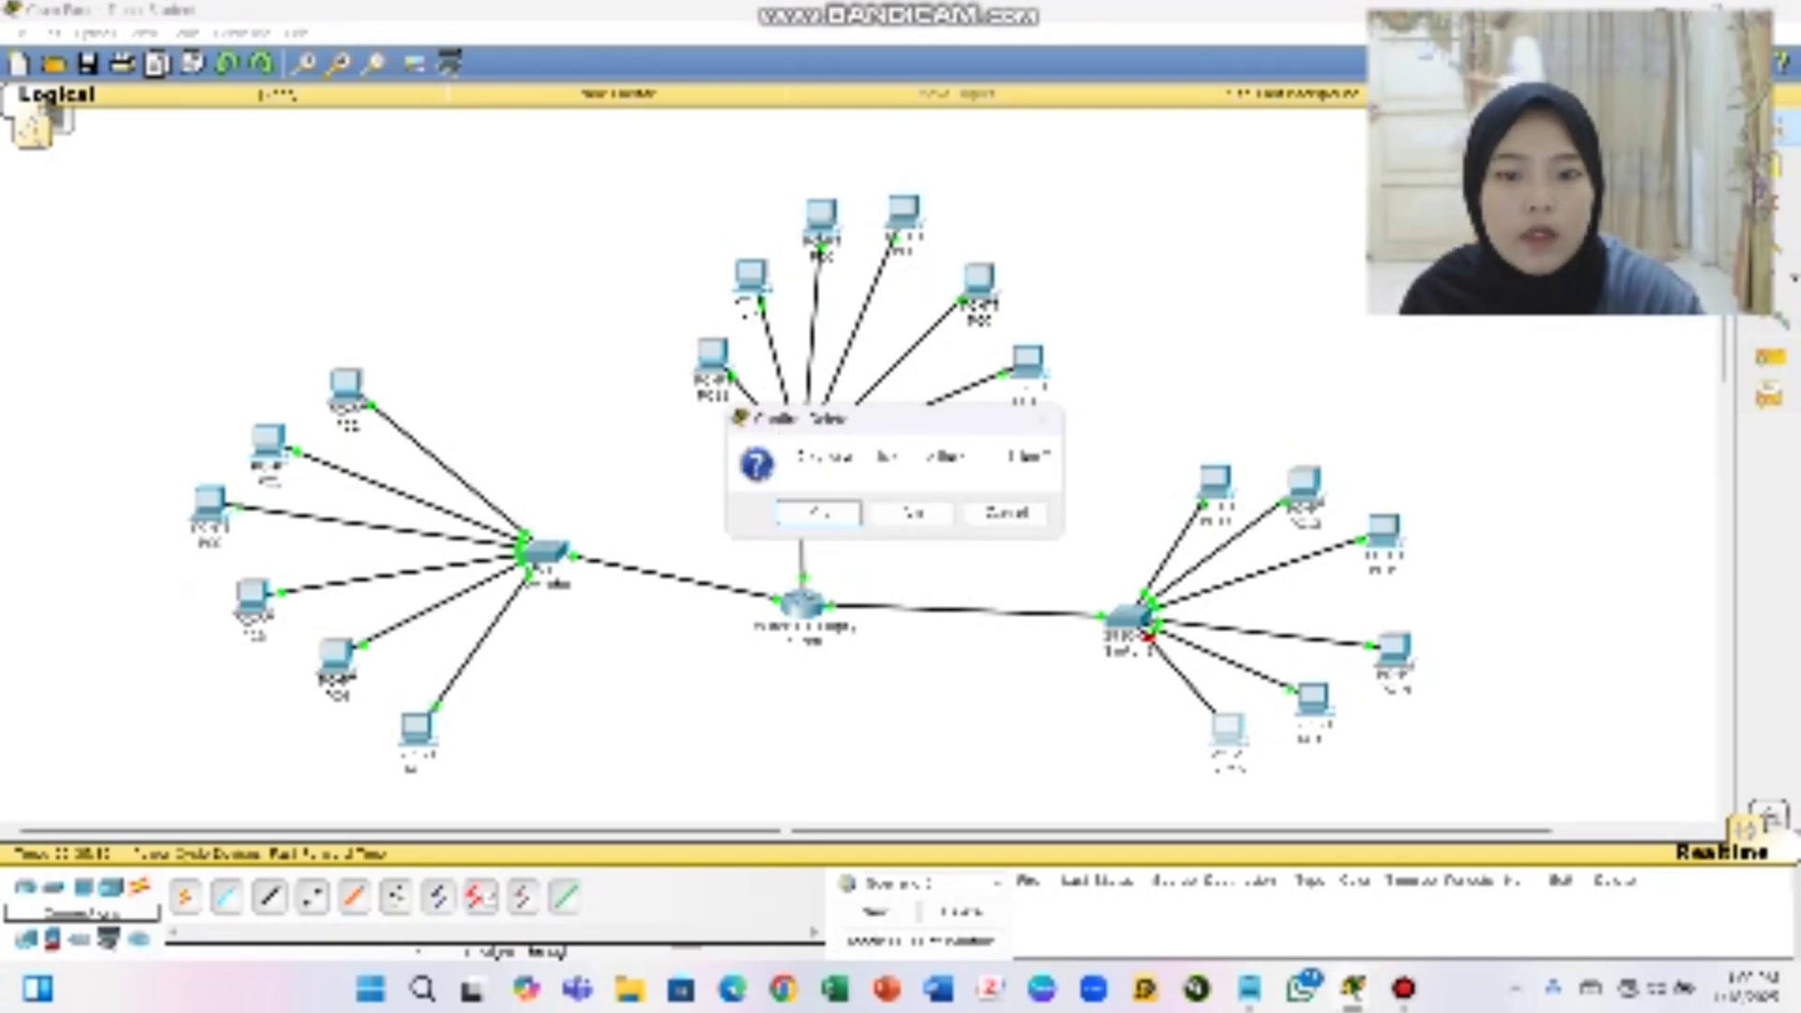
key("Return")
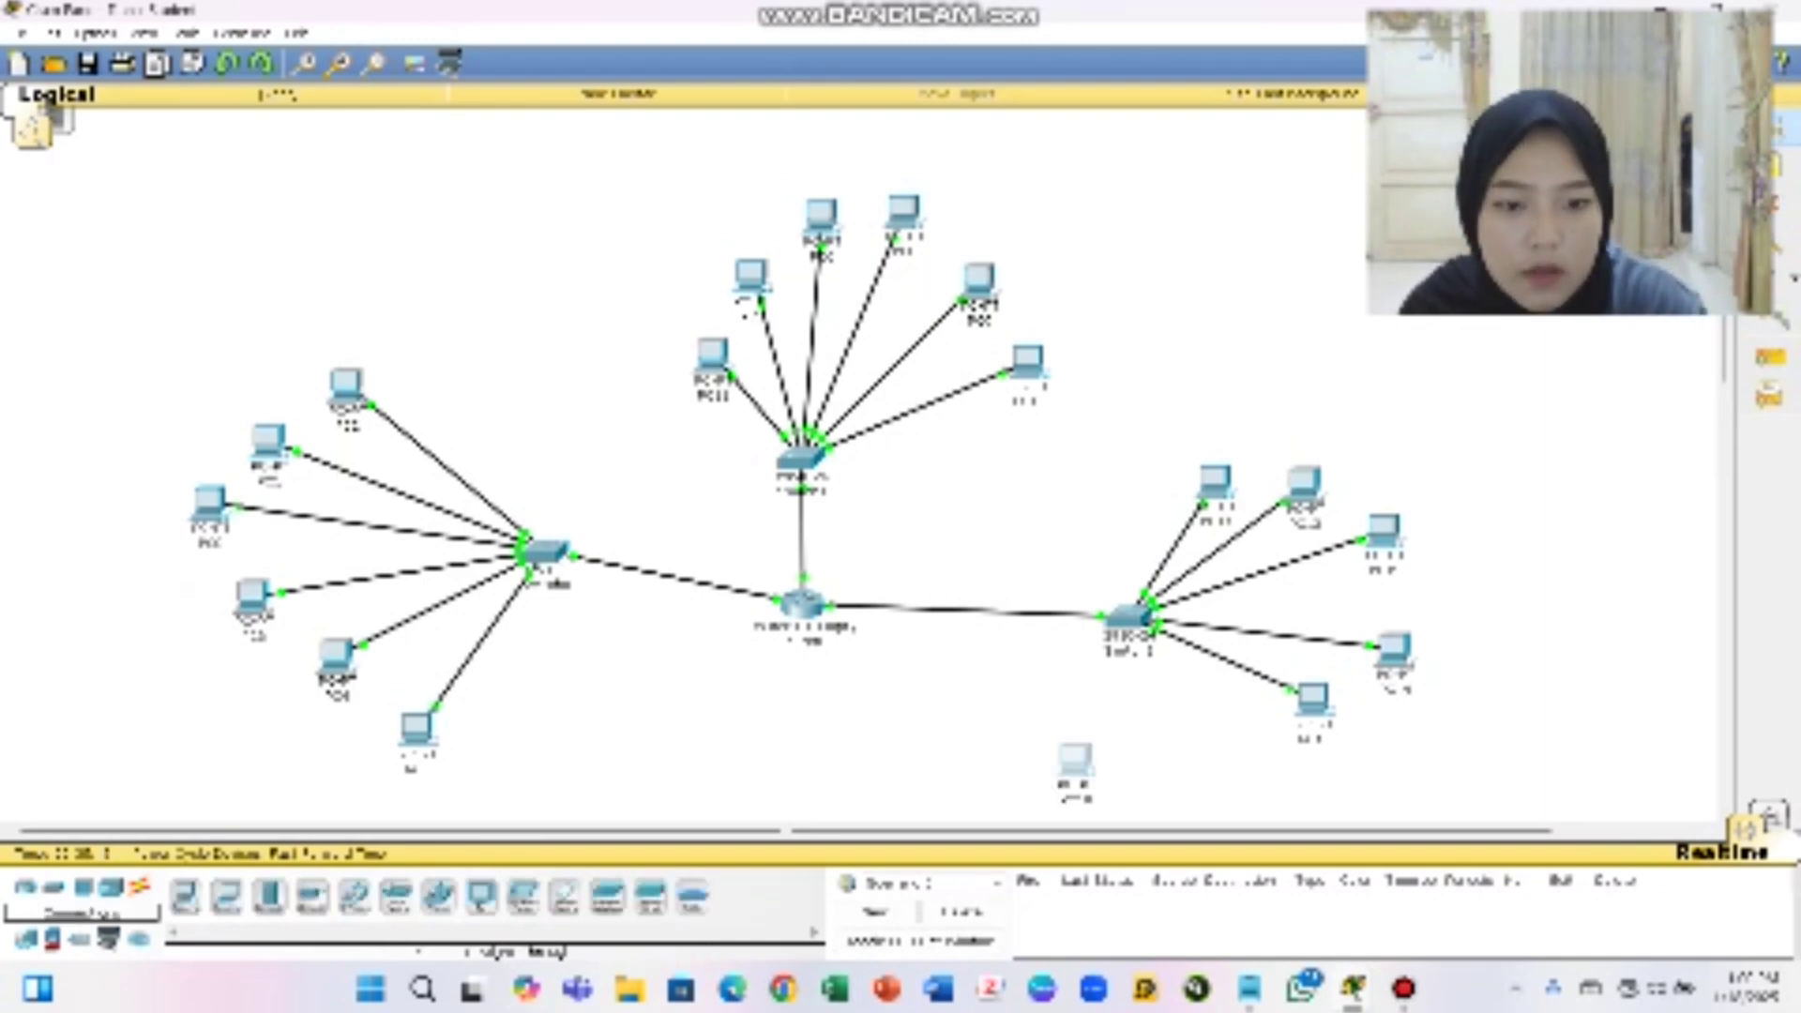
Place a replacement PC in the workspace at the lower end of the right-hand network
left_click(1226, 741)
left_click_drag(1226, 732, 1240, 755)
left_click(1241, 755)
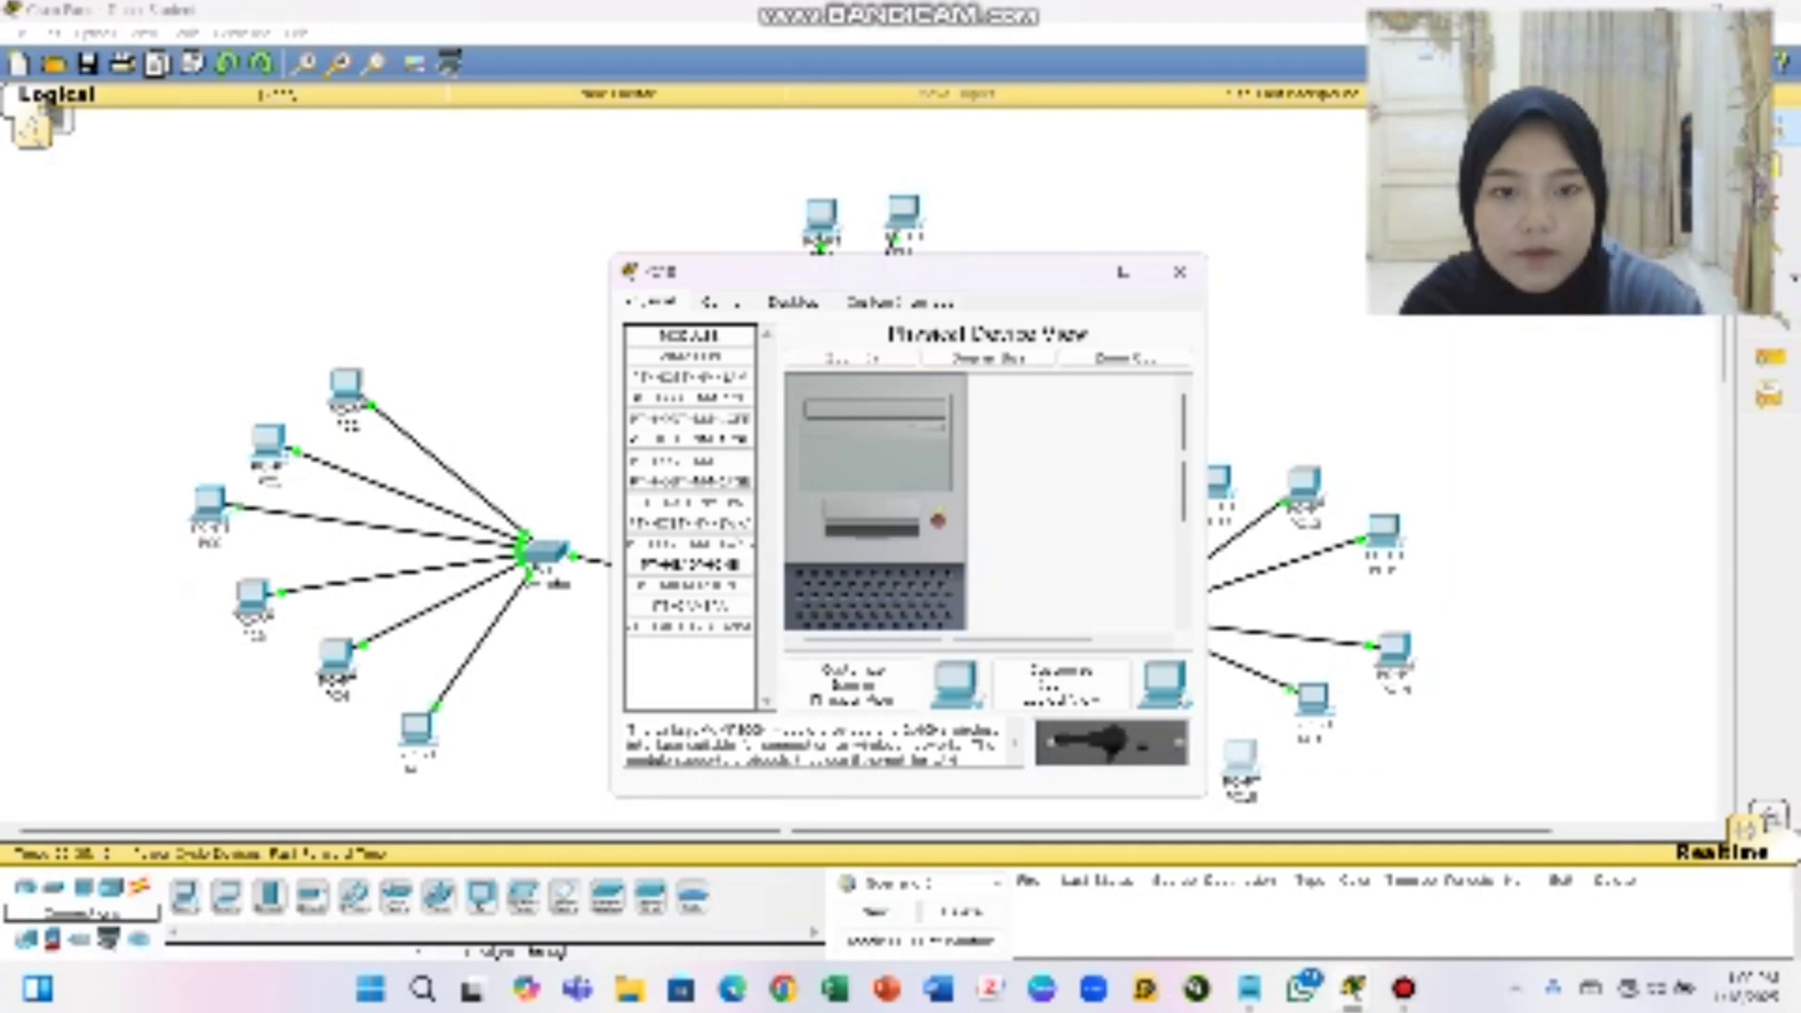
left_click(1197, 265)
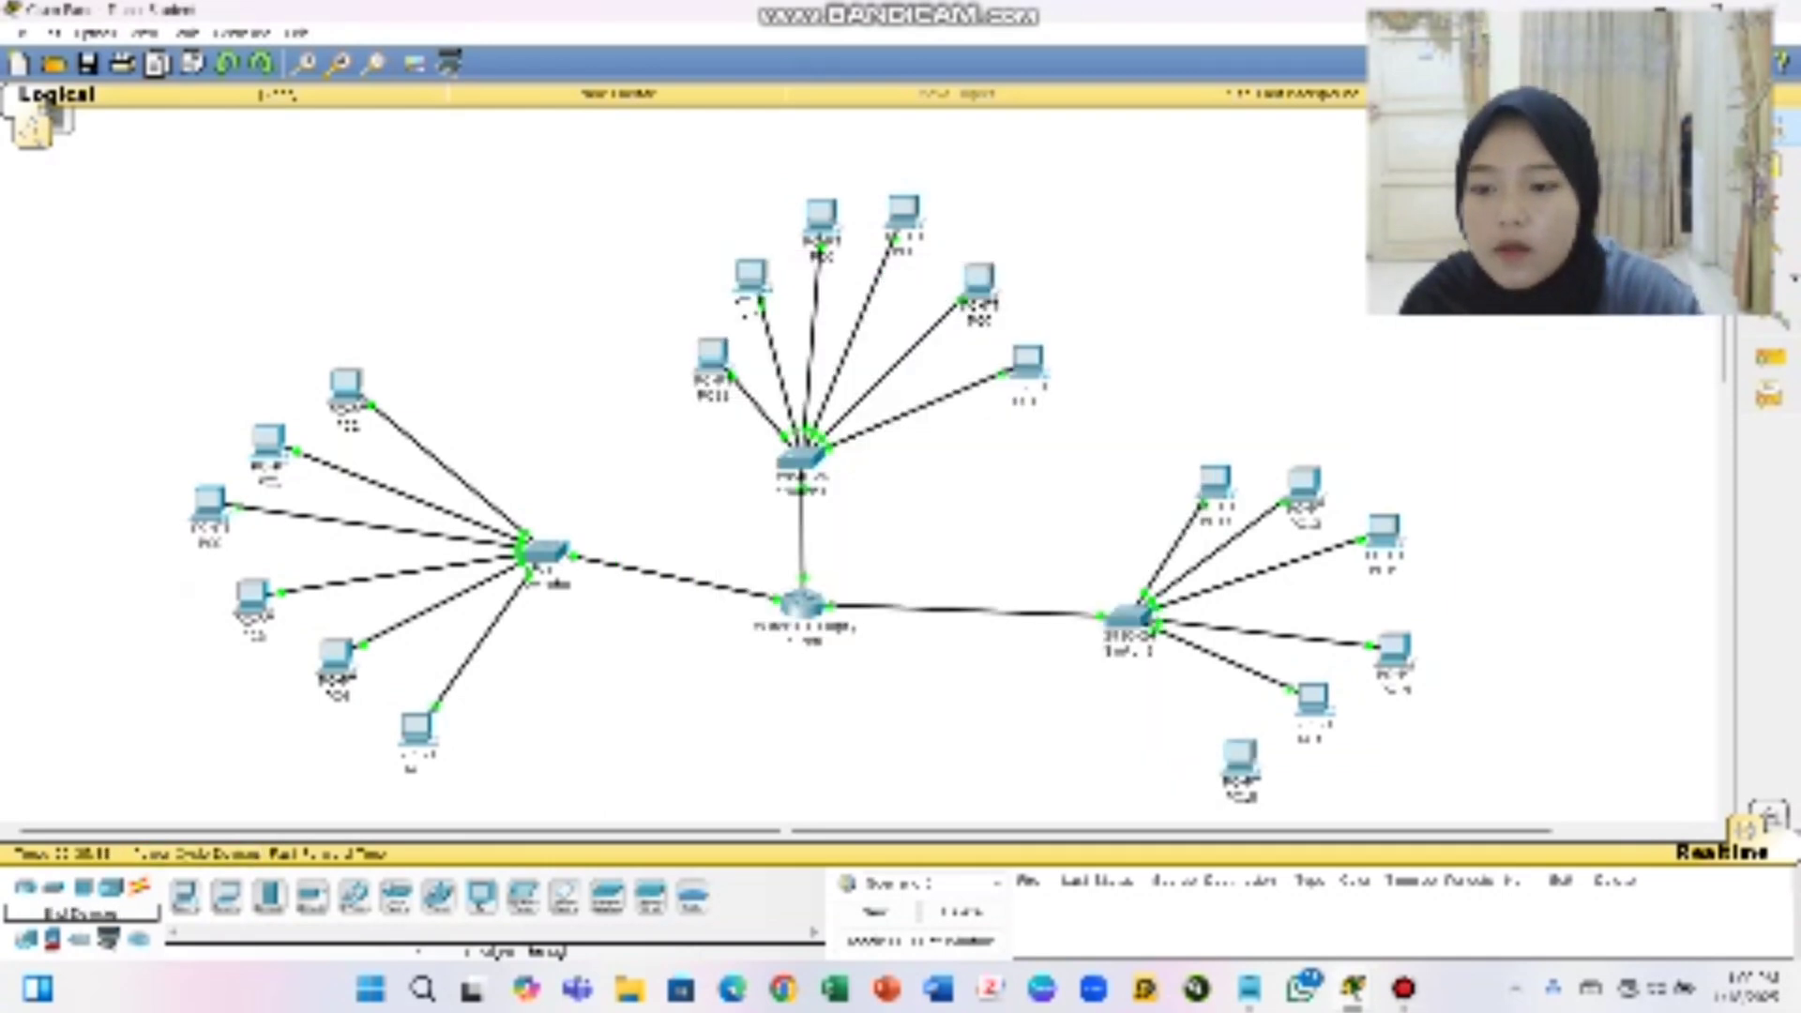
Cable the replacement PC's FastEthernet0 port to the first free FastEthernet port on the right-hand switch with a copper straight-through cable
left_click(139, 886)
left_click(269, 895)
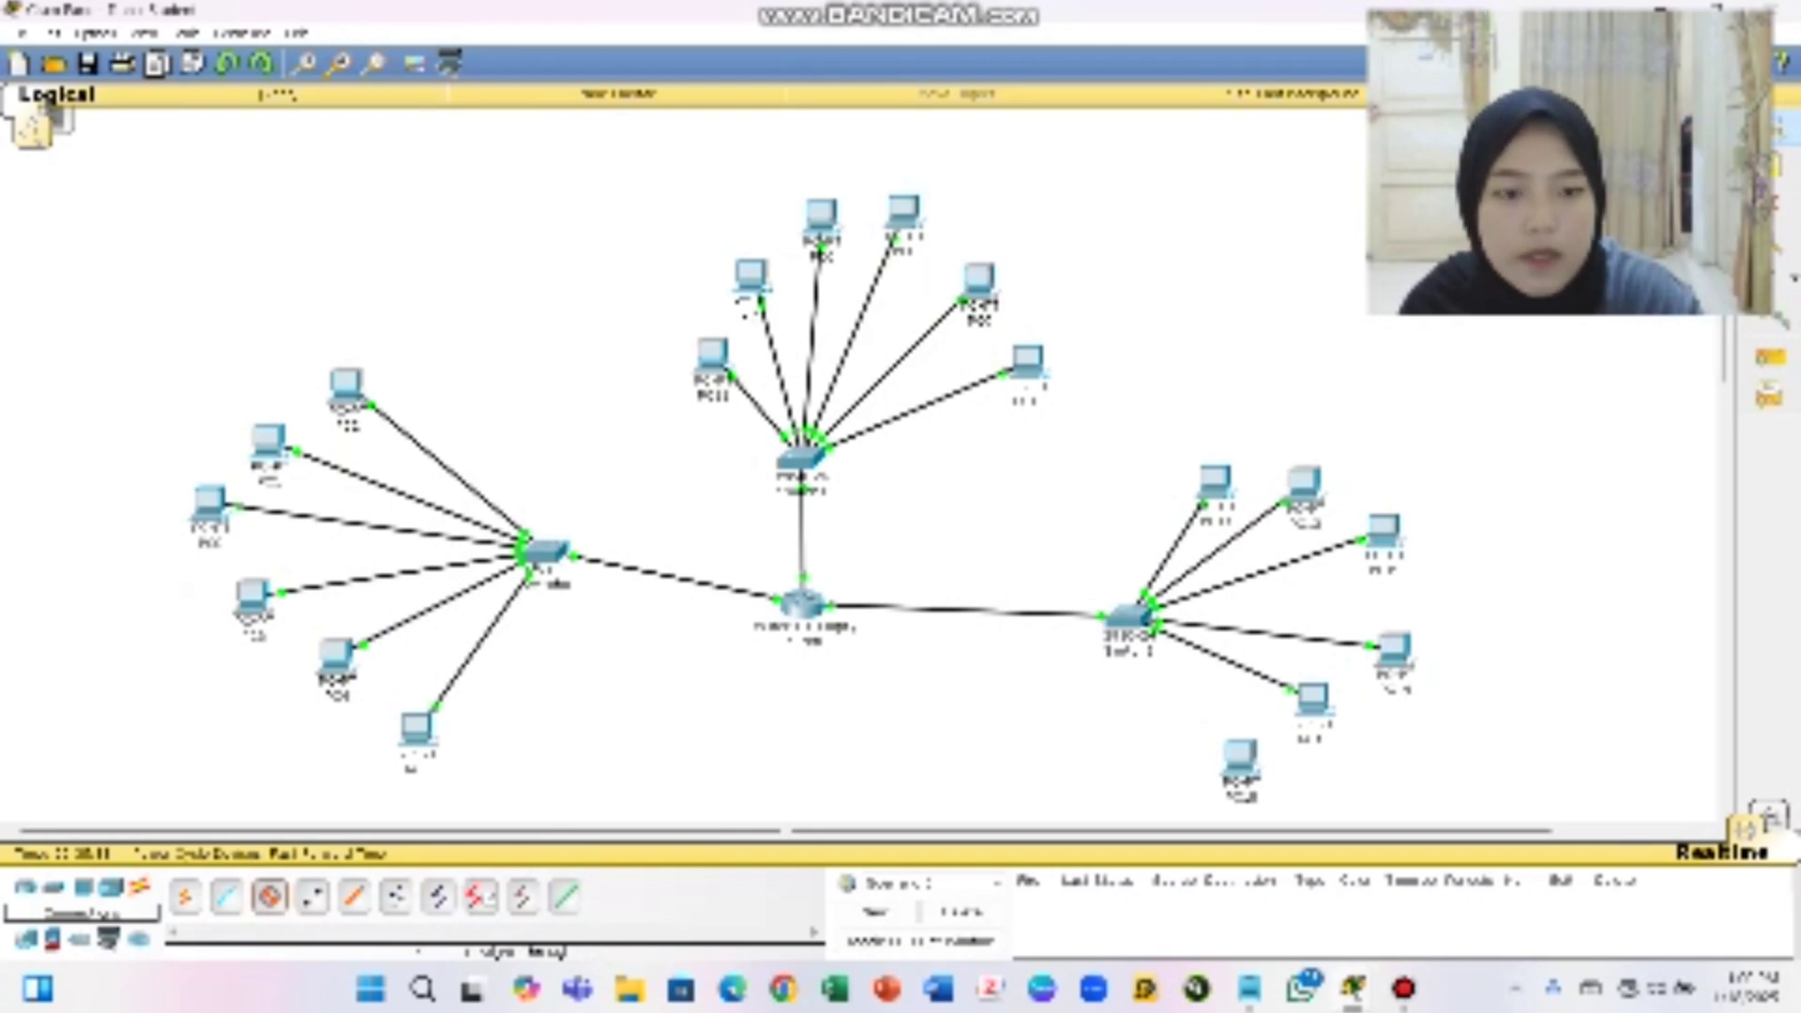
left_click(1238, 760)
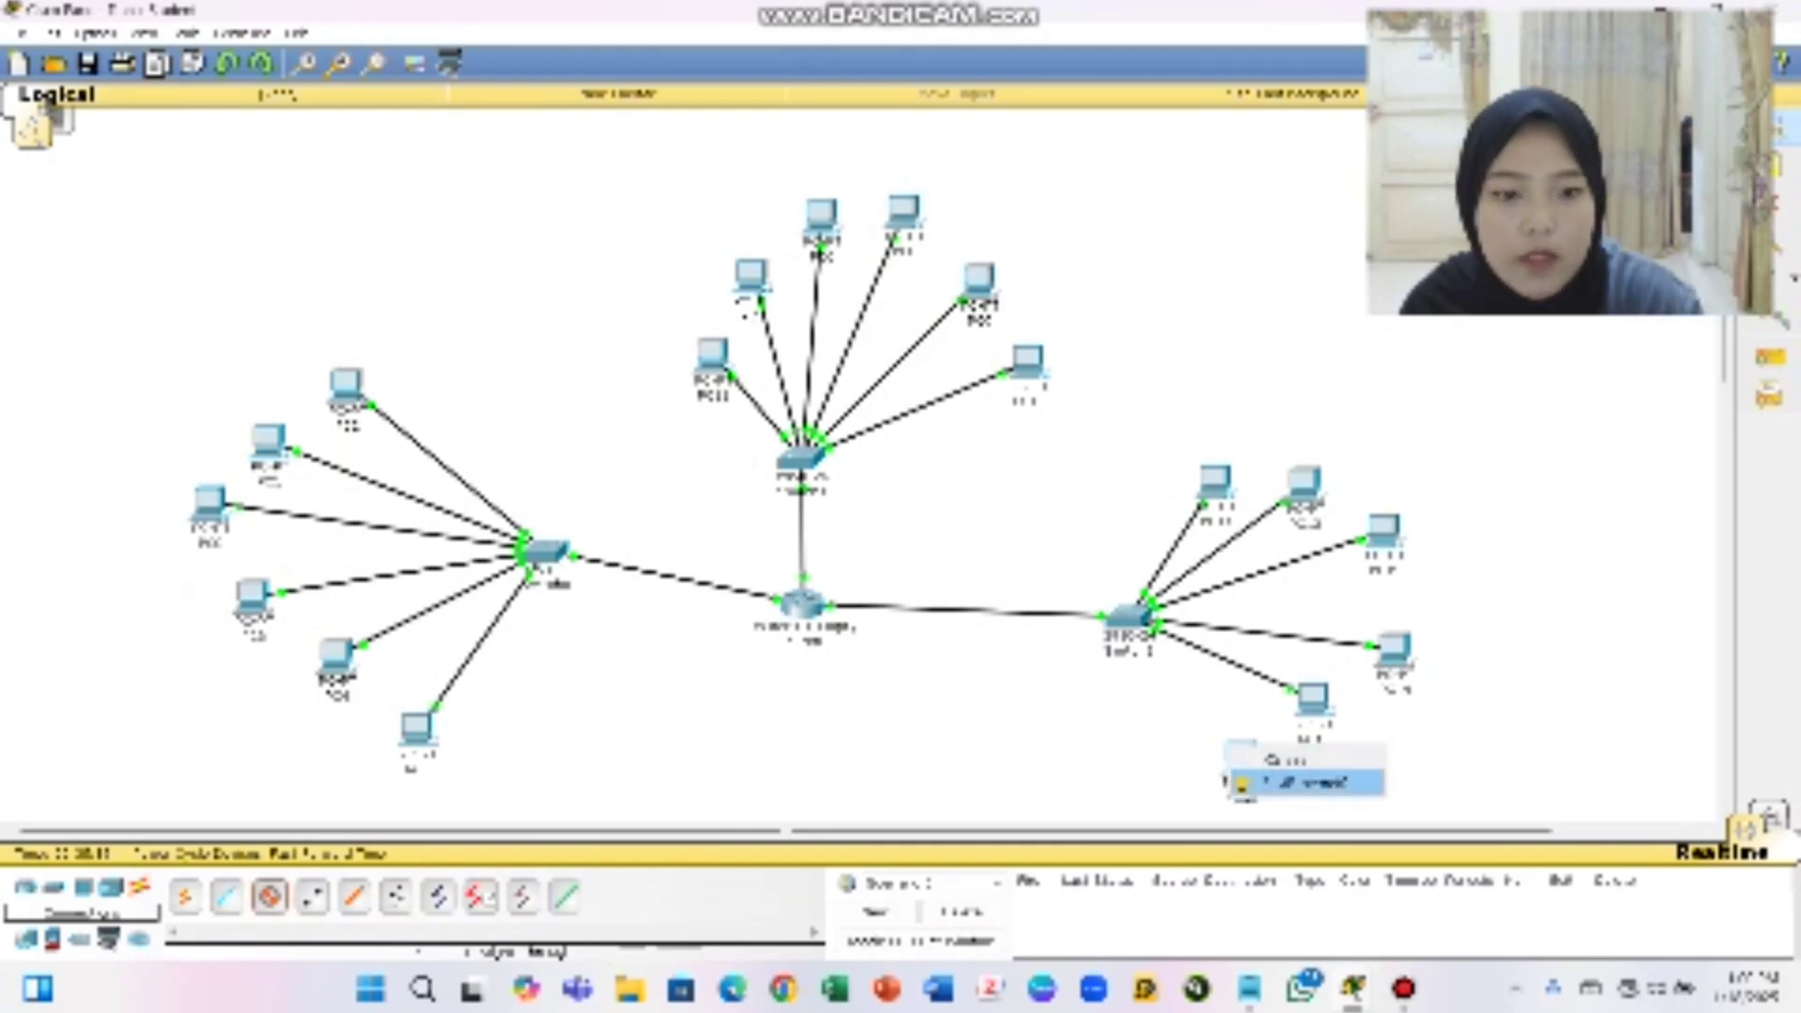
left_click(1308, 782)
left_click(1130, 617)
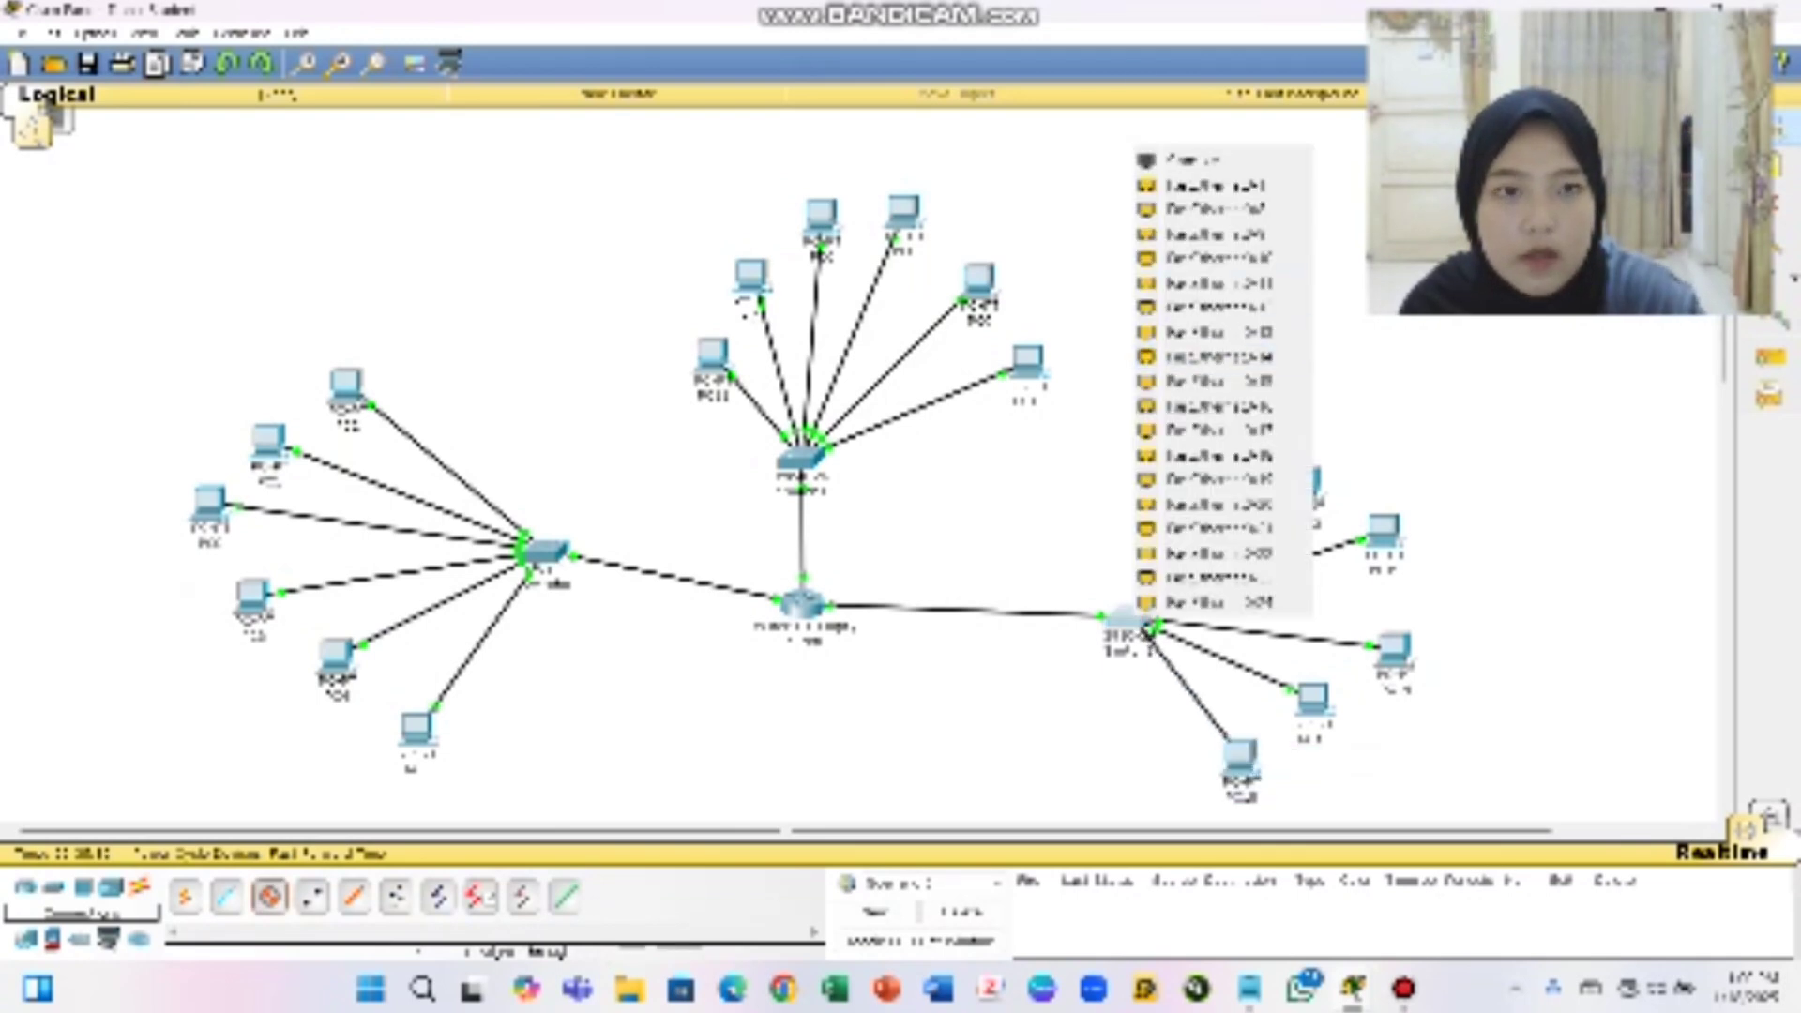
left_click(1215, 185)
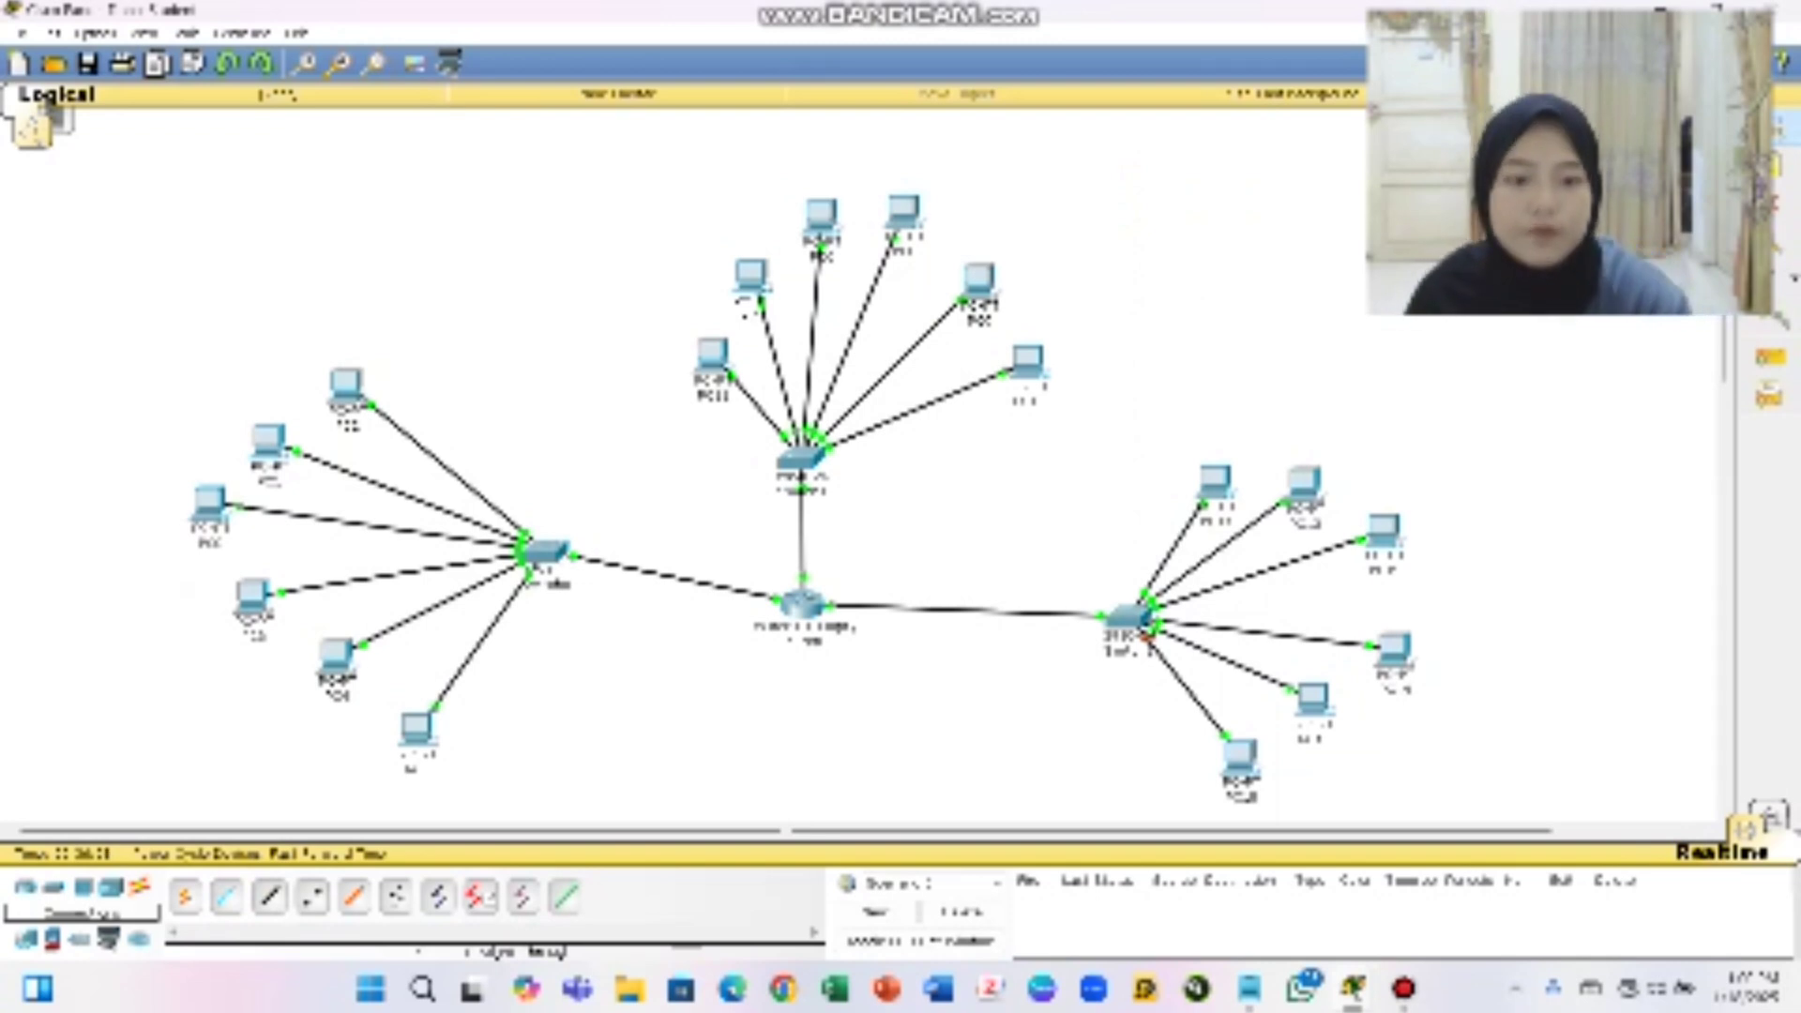
Assign the replacement PC a static IP address in the right-hand network with the default subnet mask 255.255.255.0
left_click(1239, 755)
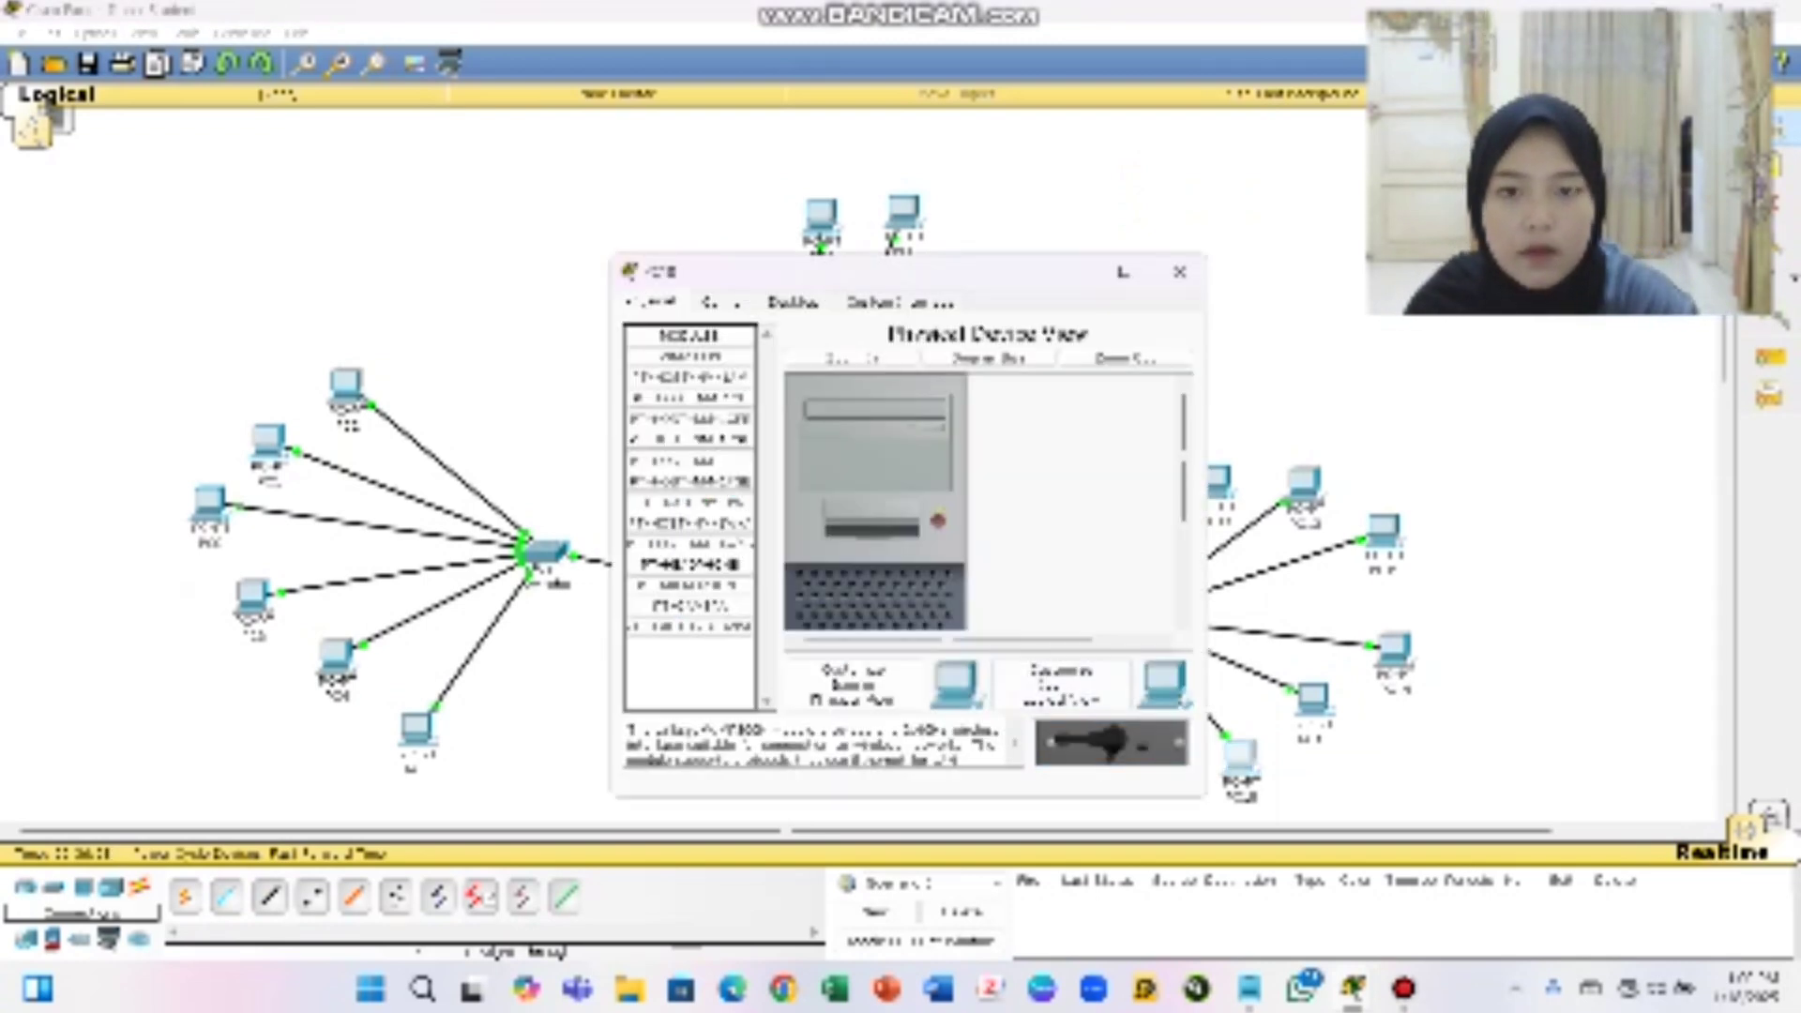
left_click(793, 302)
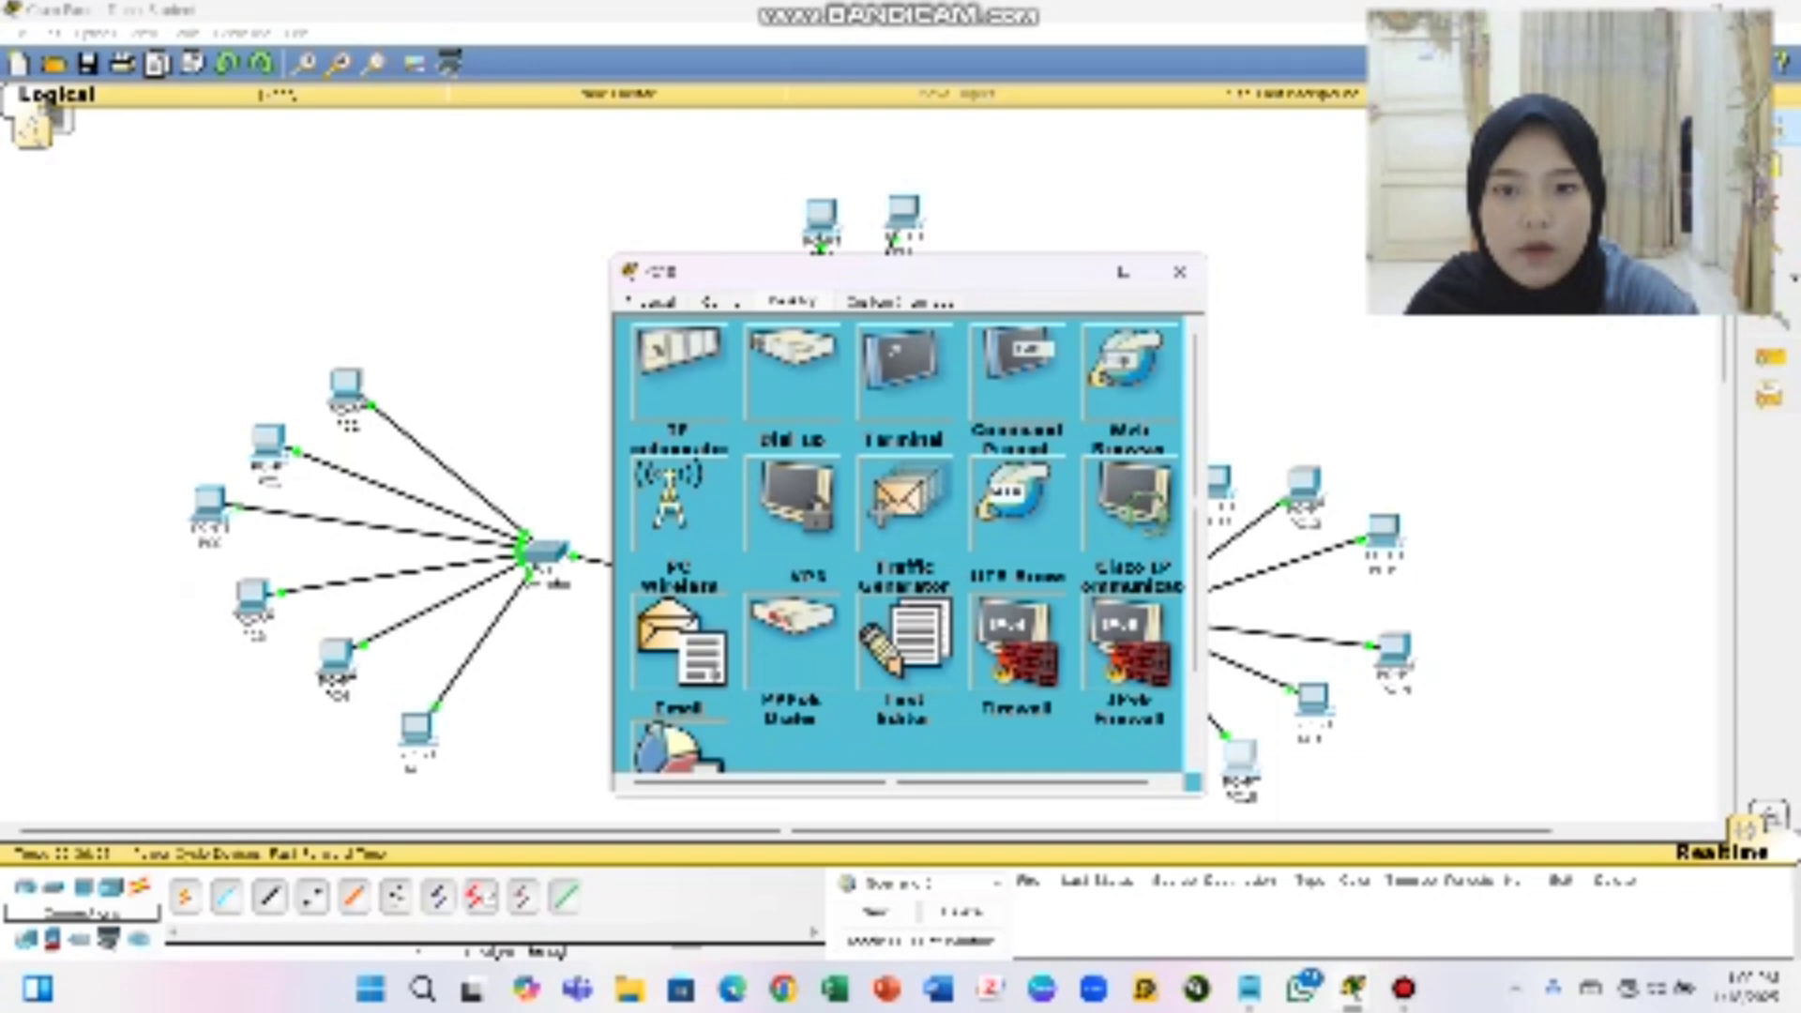
left_click(680, 371)
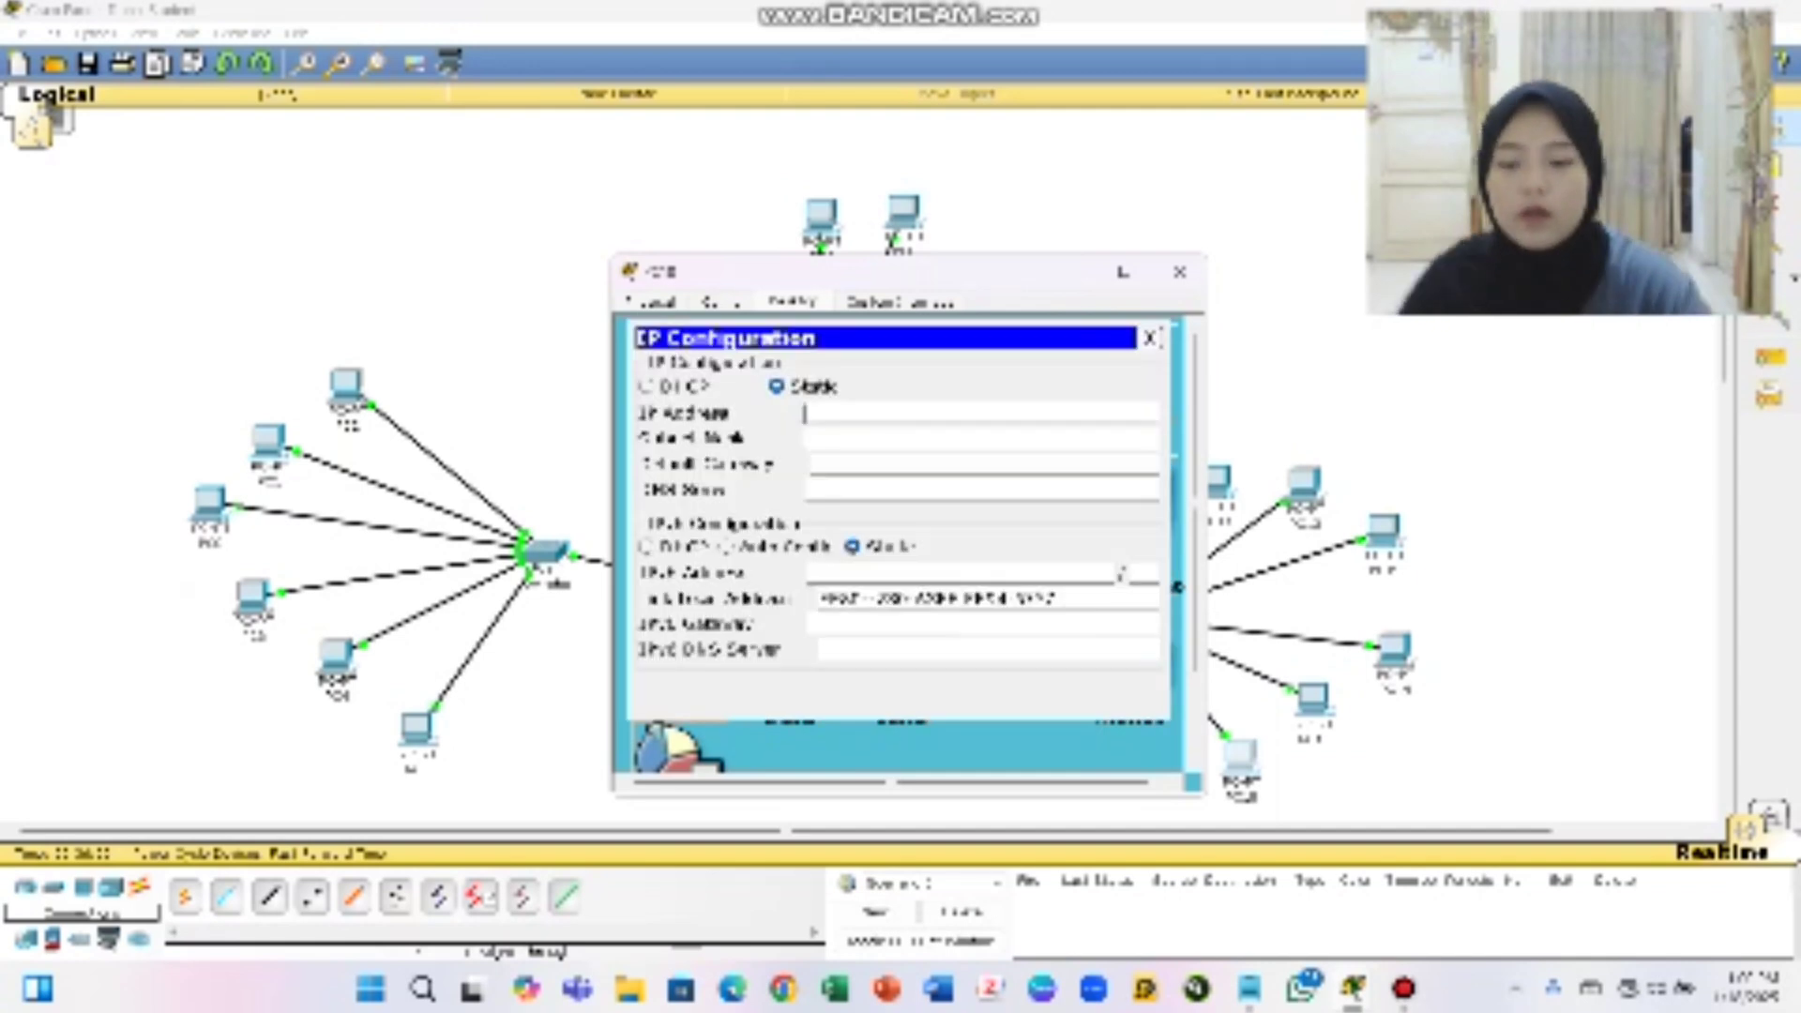
type("192.")
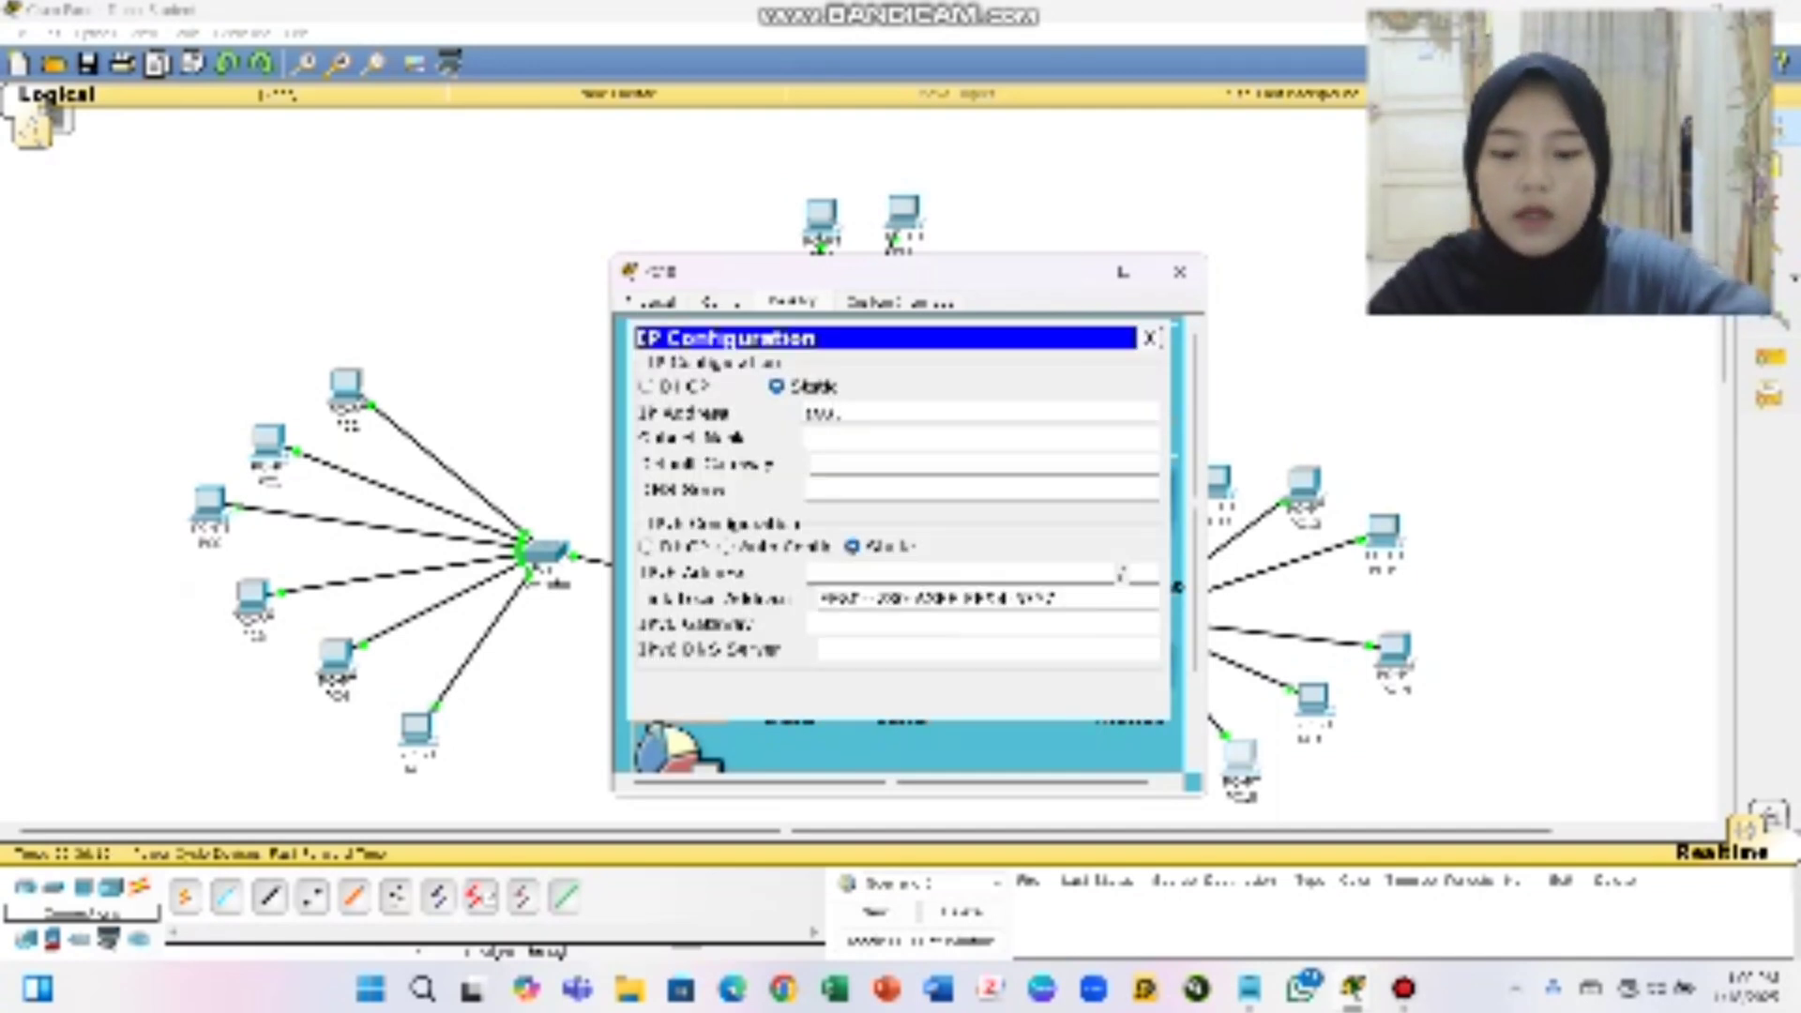
type("168.1.10")
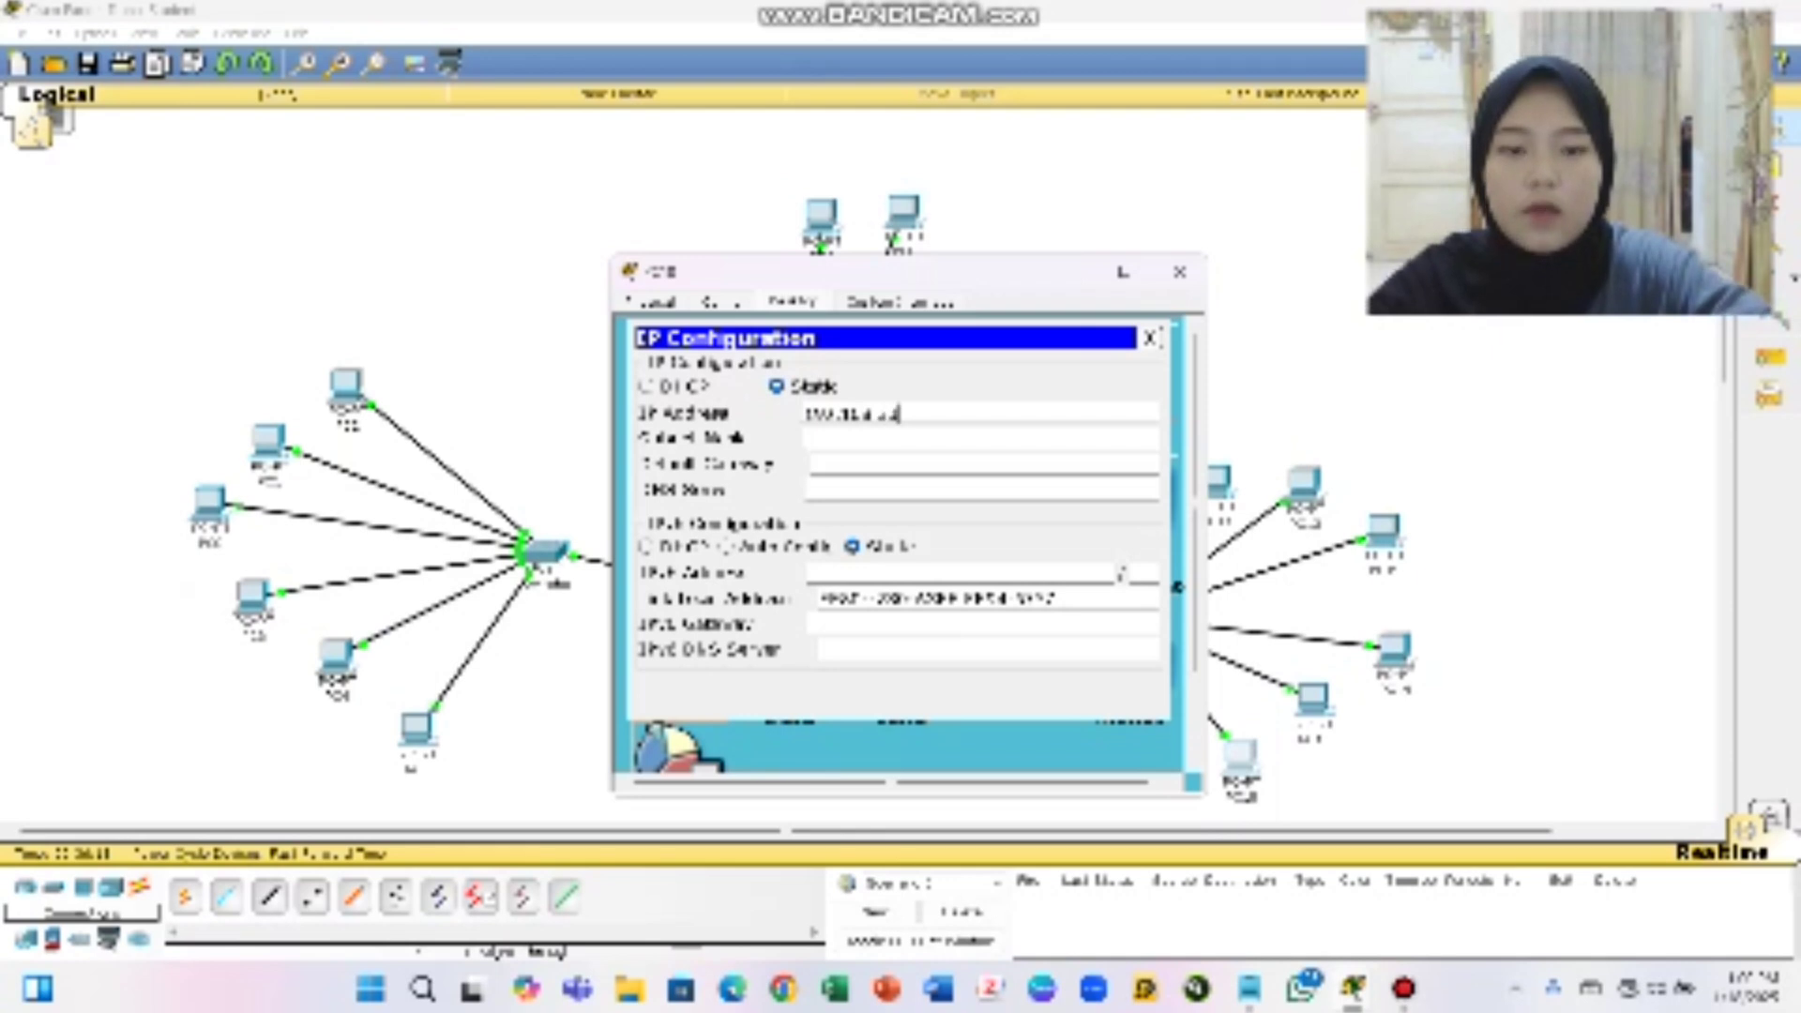
type("55")
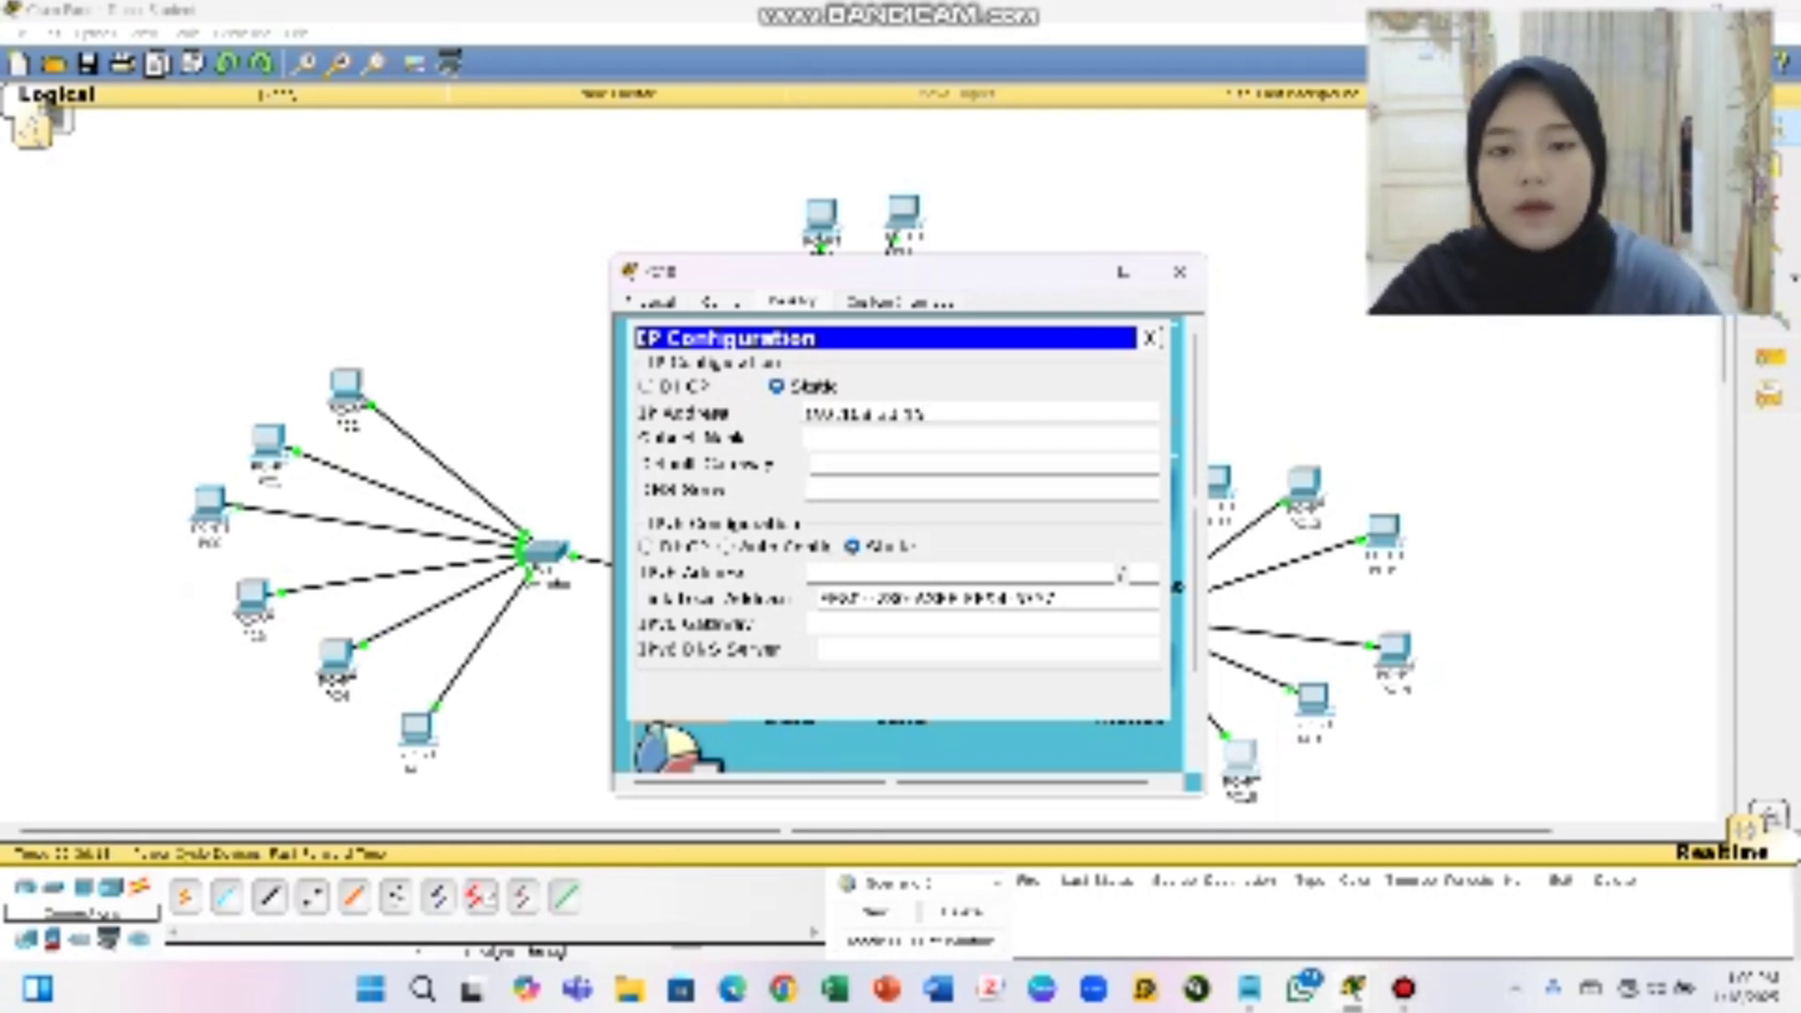
key("Tab")
key("Tab")
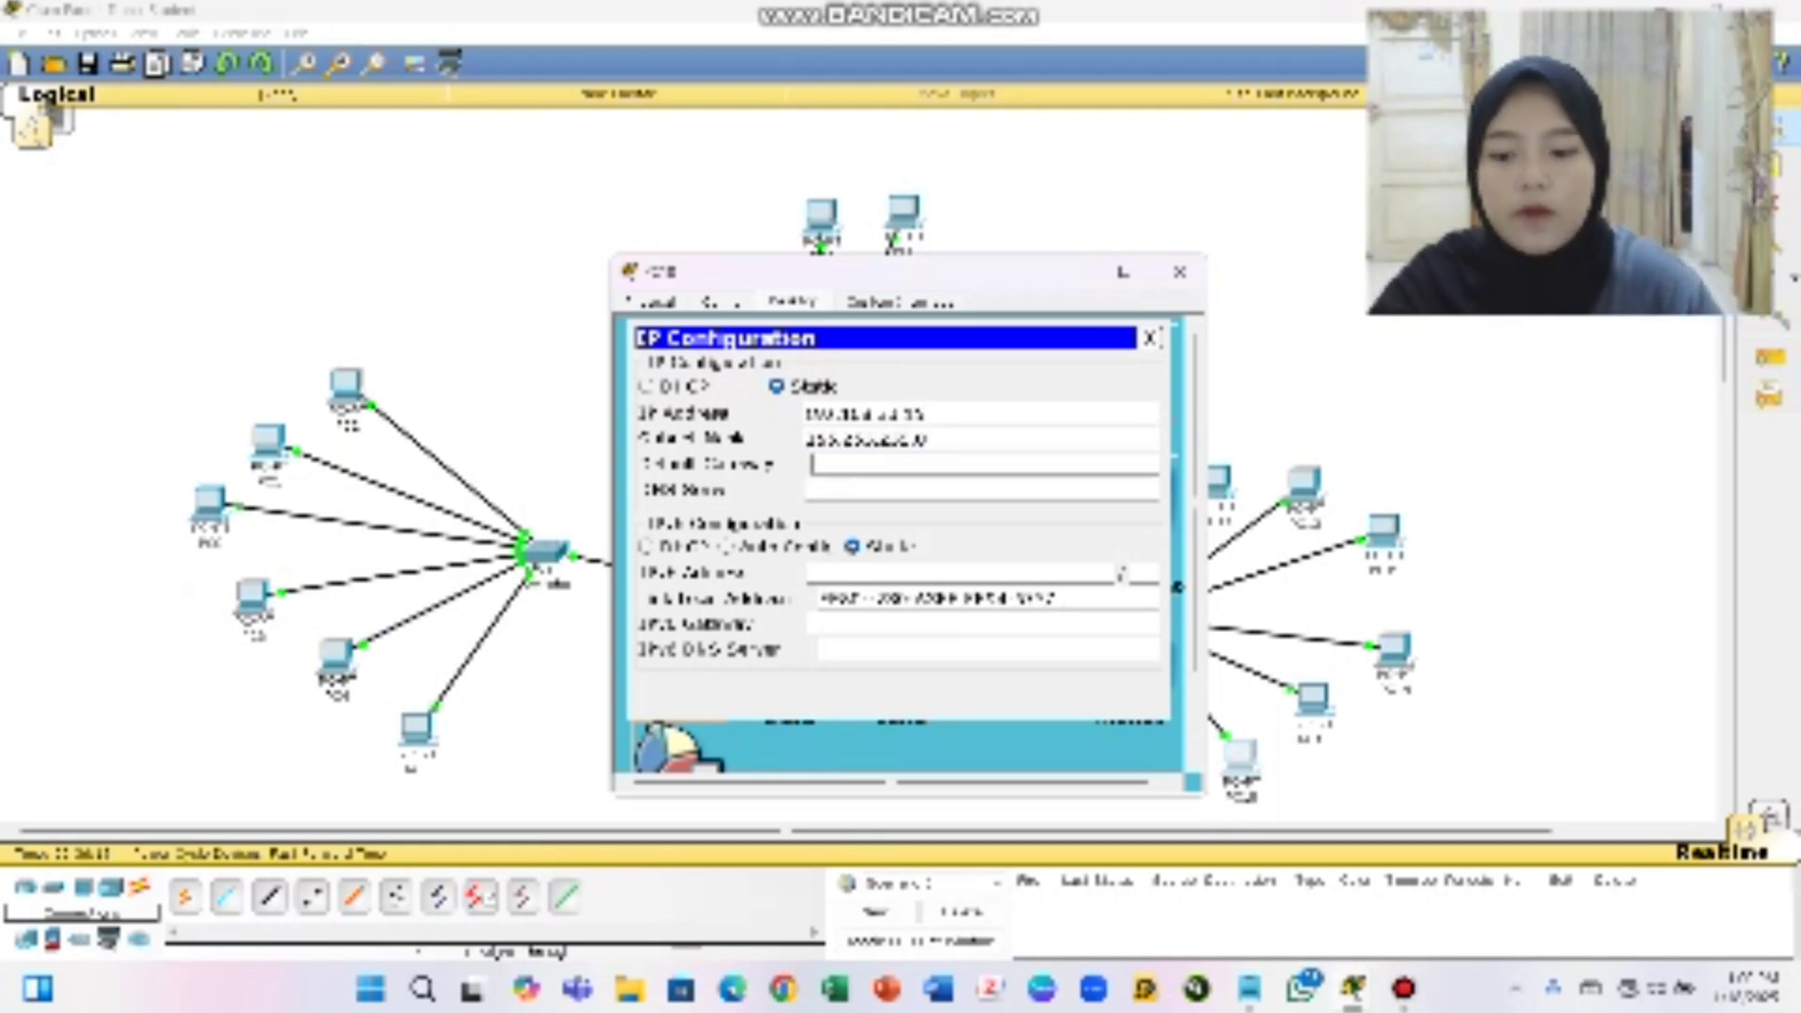
Set the replacement PC's default gateway to the right-hand network's address ending in .254
type("192.168")
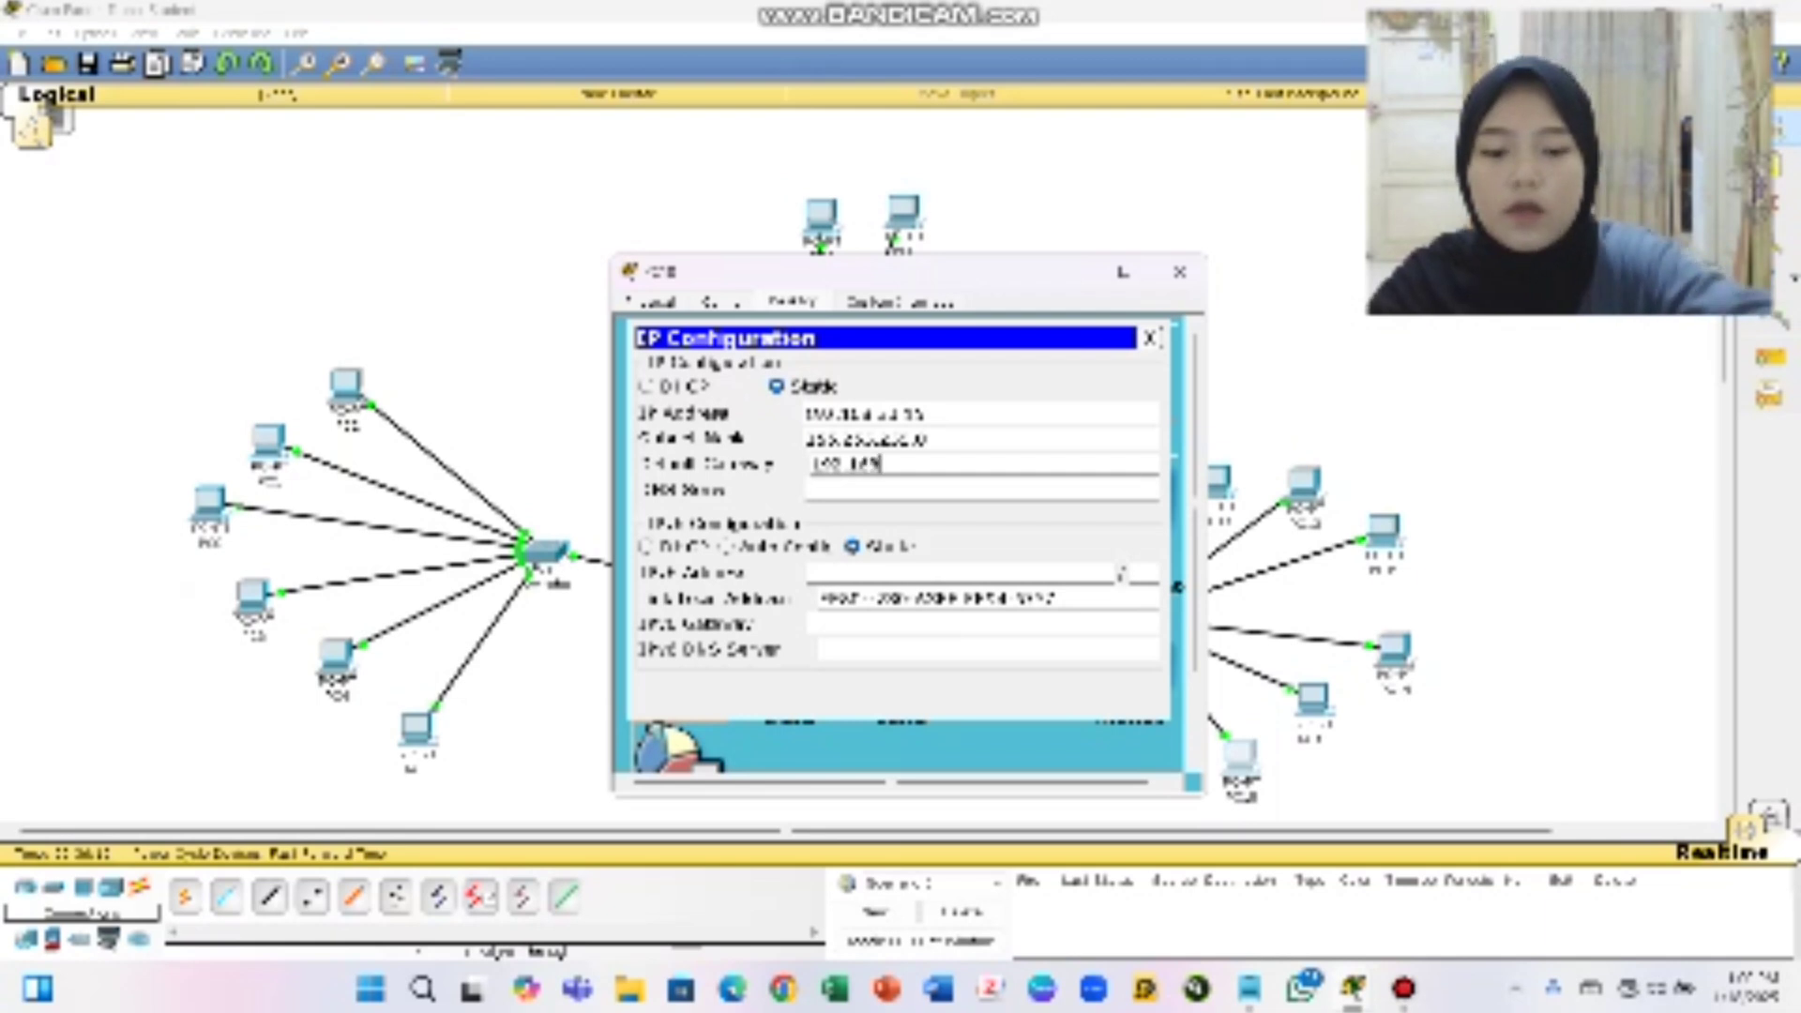
type(".1.1")
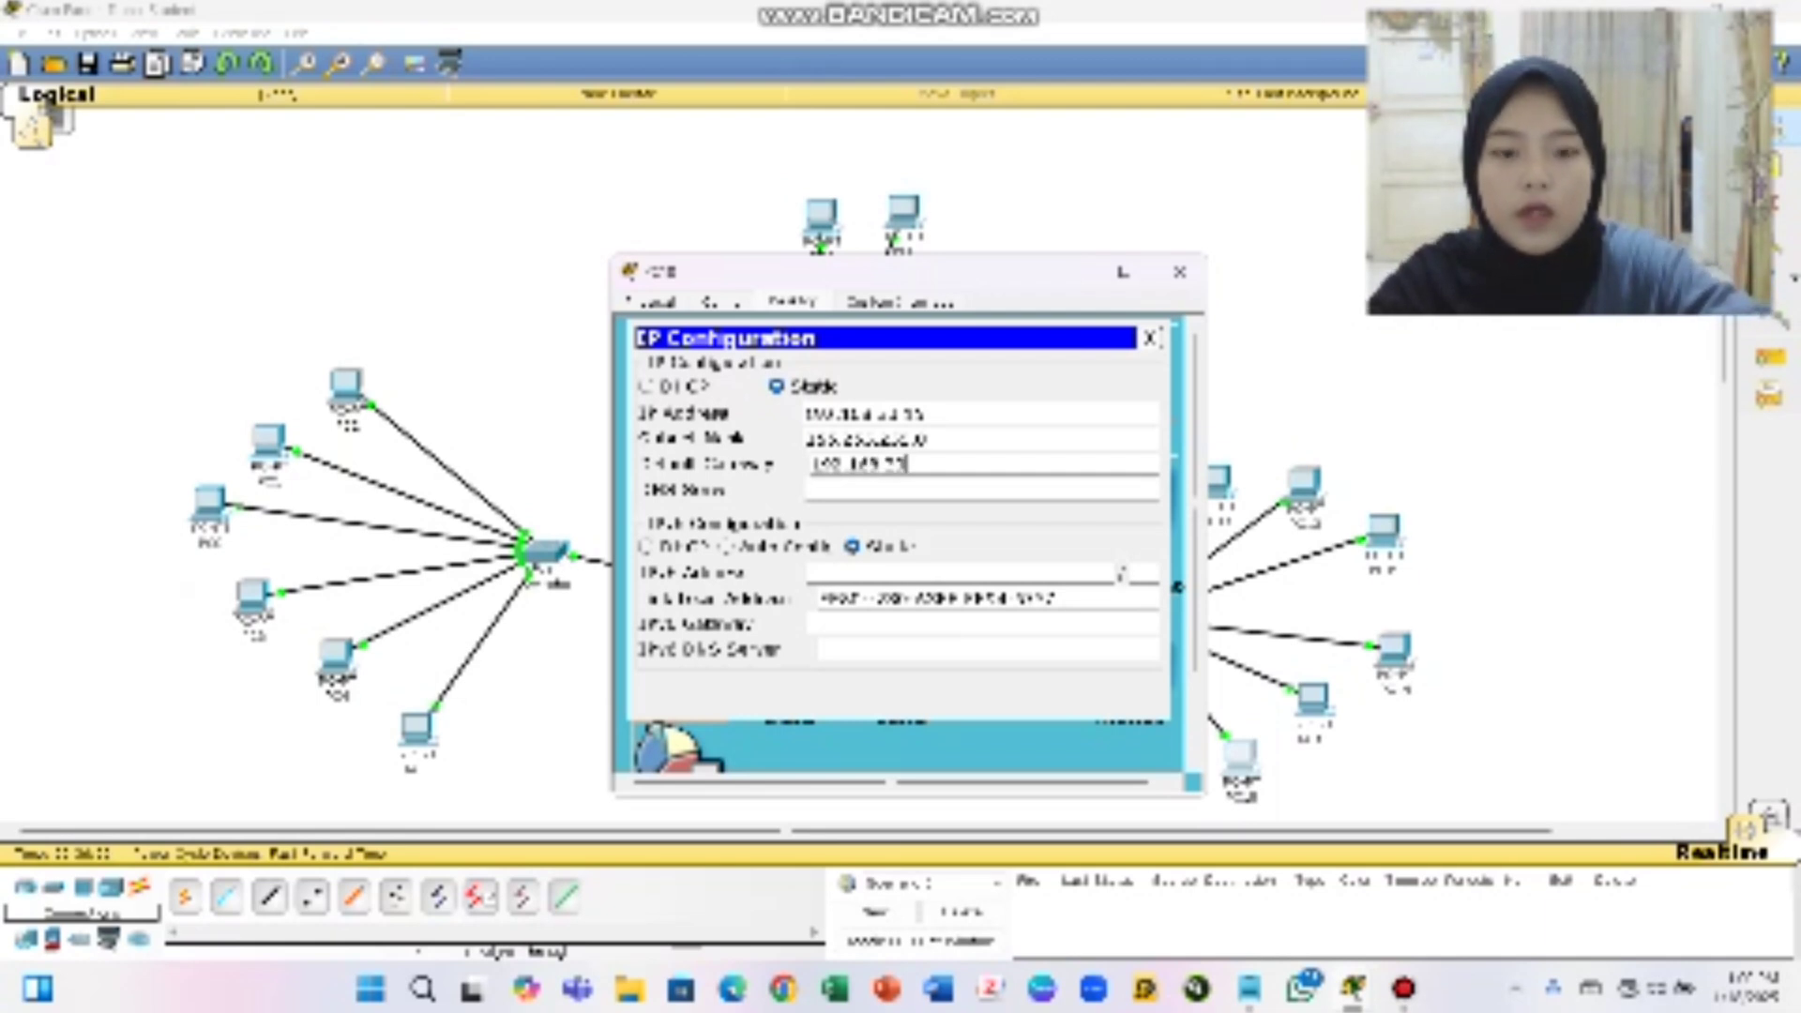
key("BackSpace")
type("254")
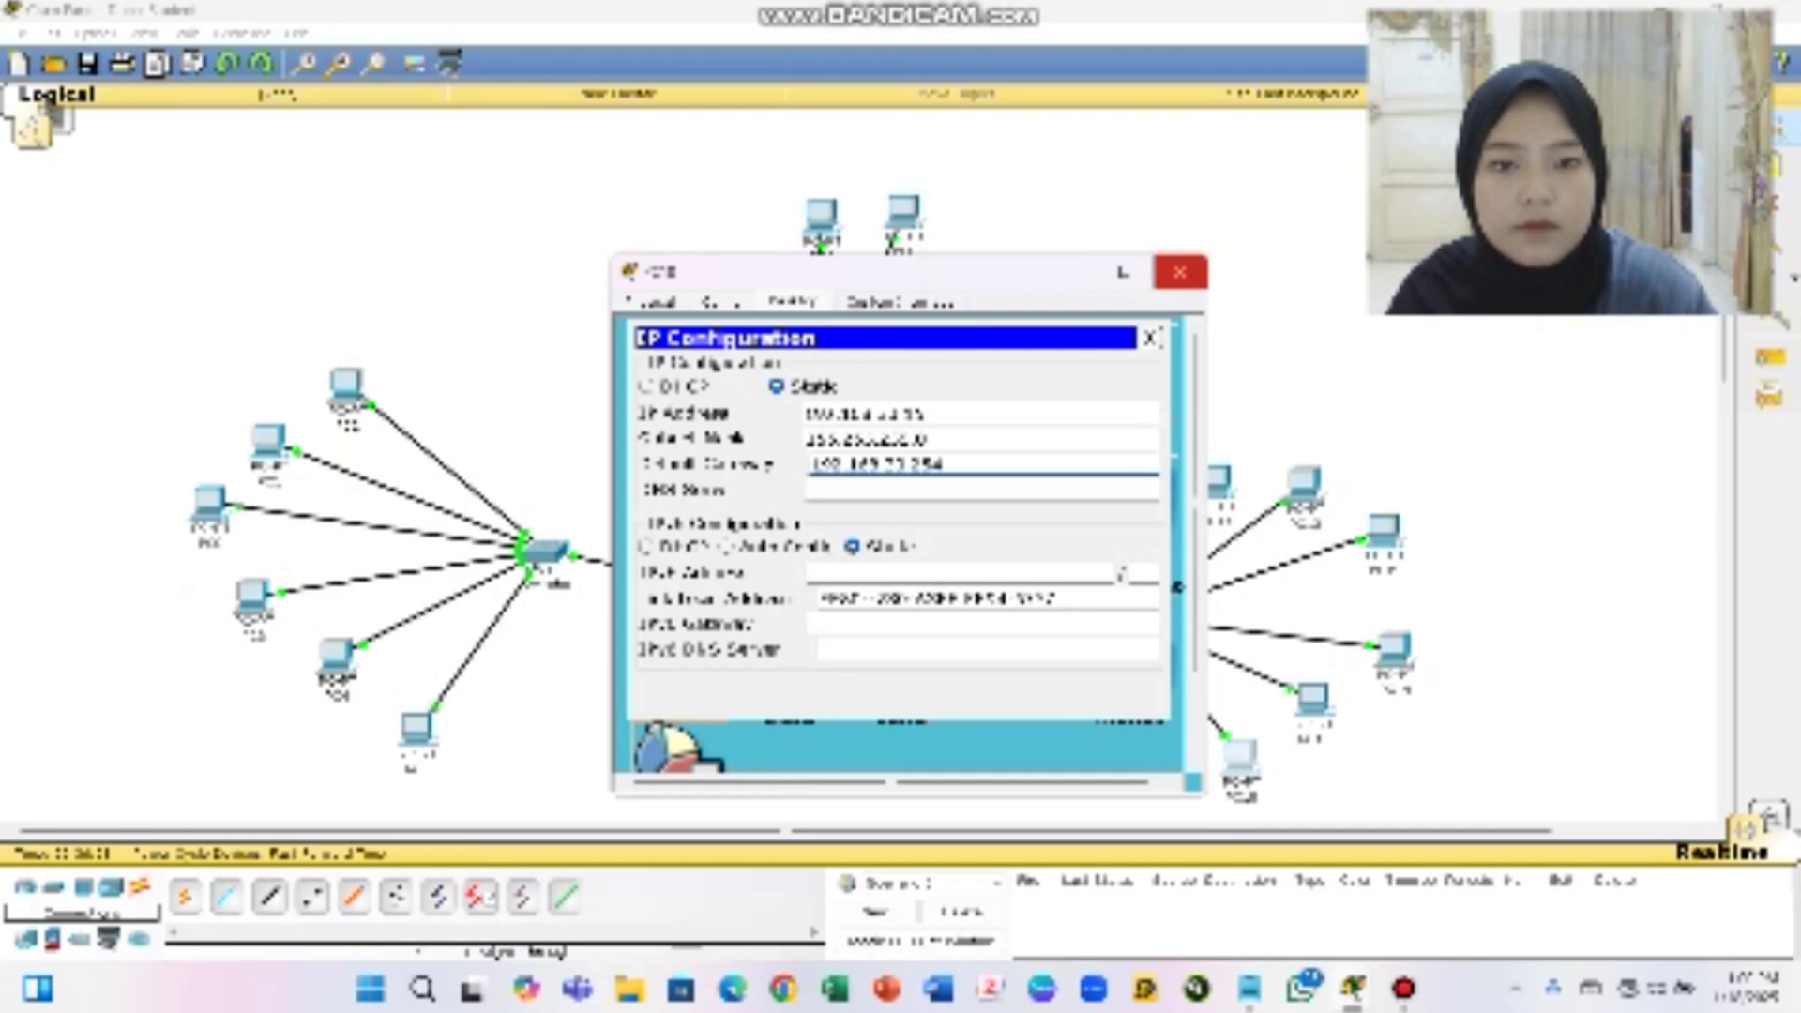
left_click(1179, 272)
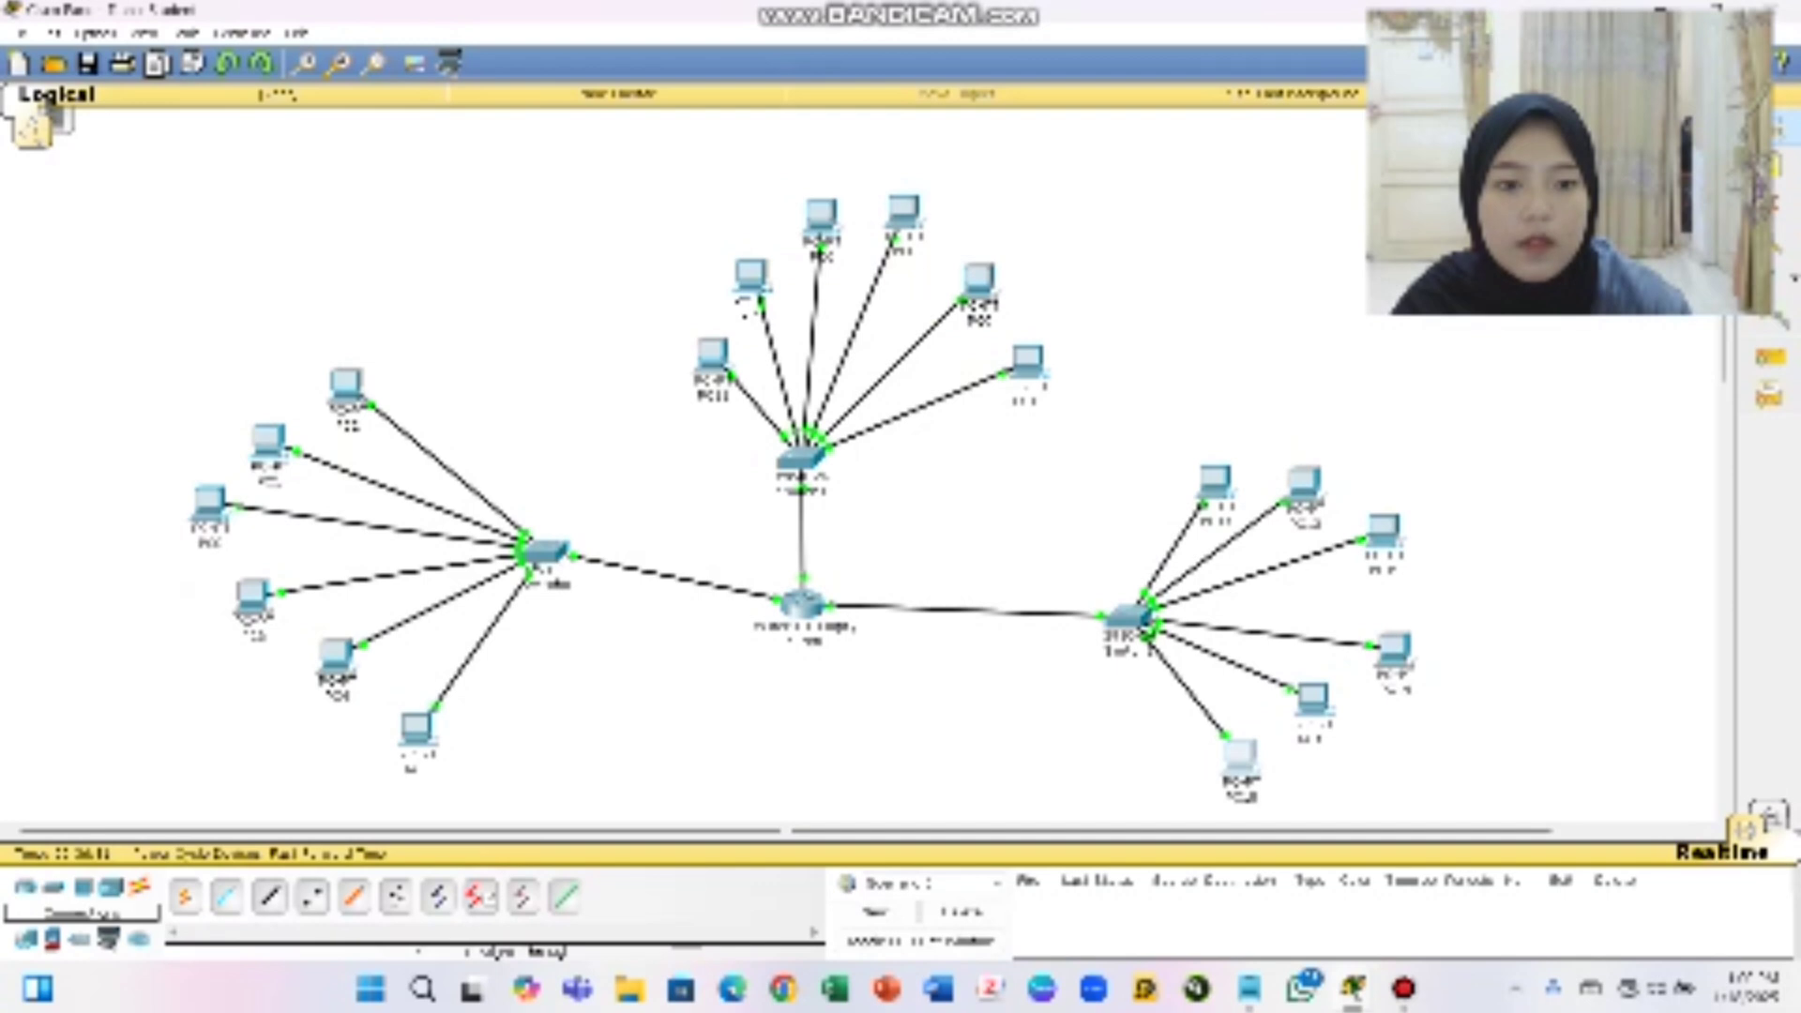
Recheck the replacement PC's IP address, subnet mask and default gateway, and view its physical device settings
left_click(1240, 756)
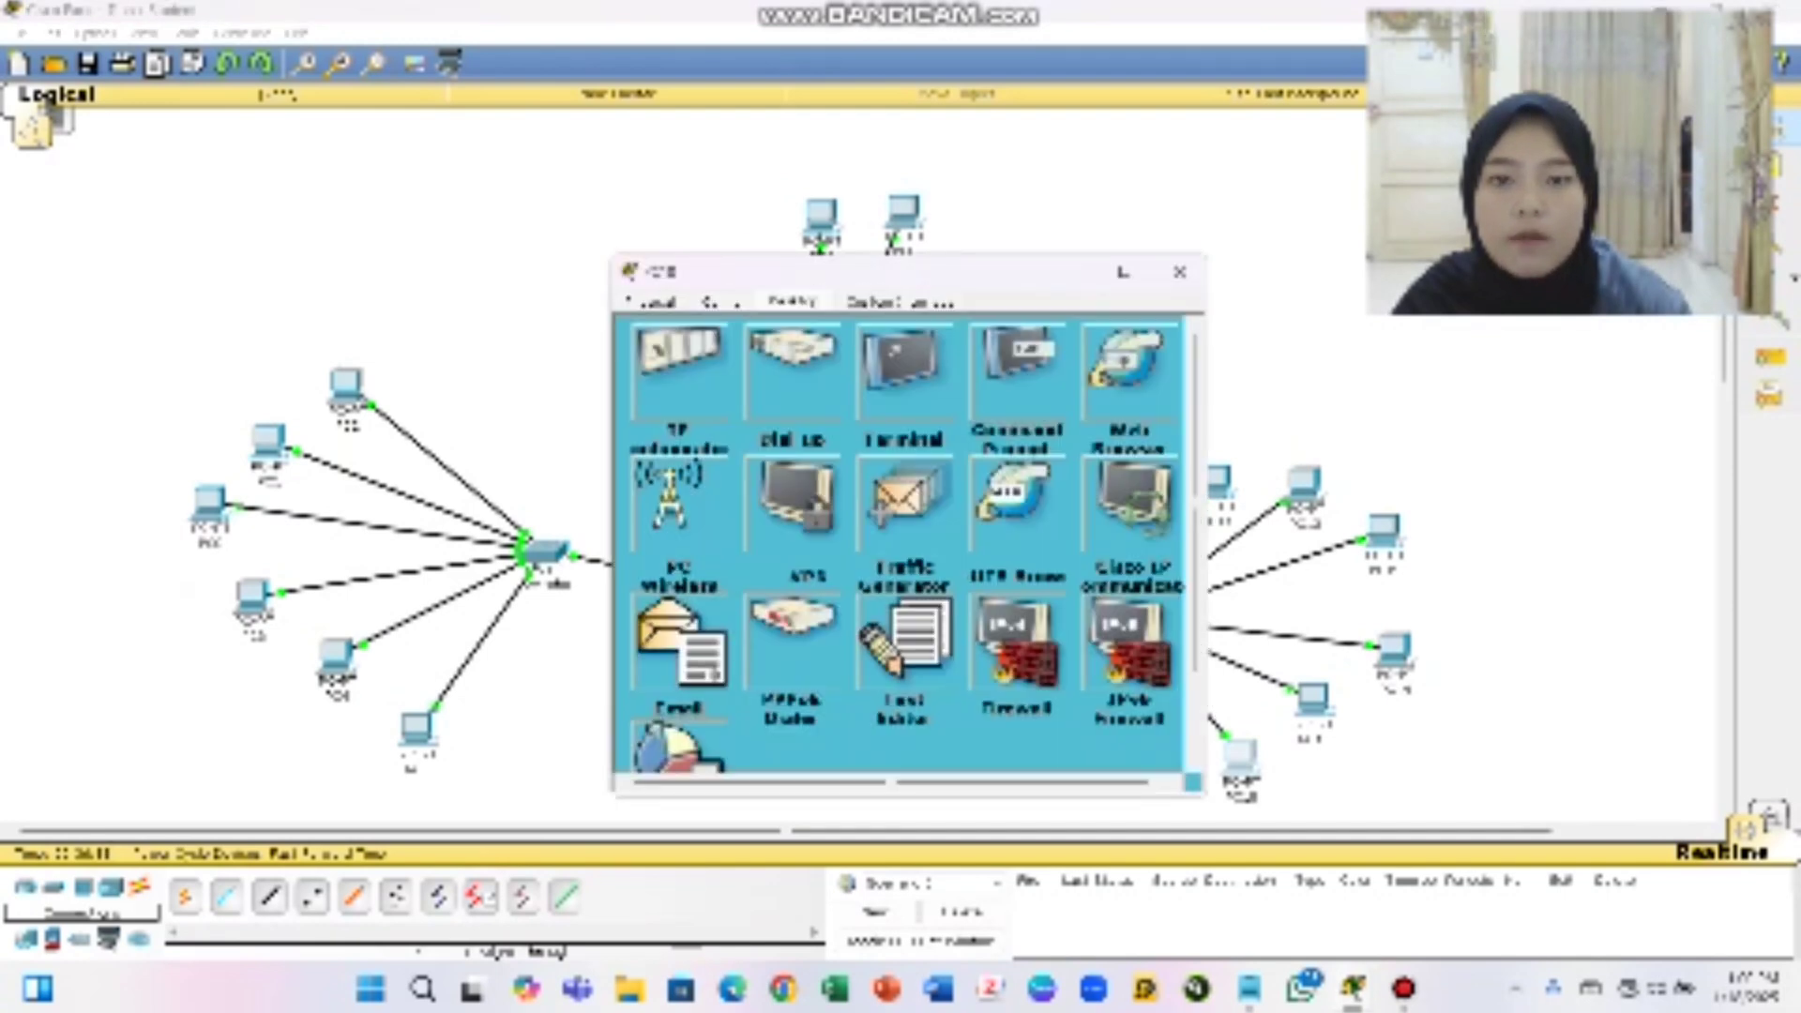
left_click(679, 369)
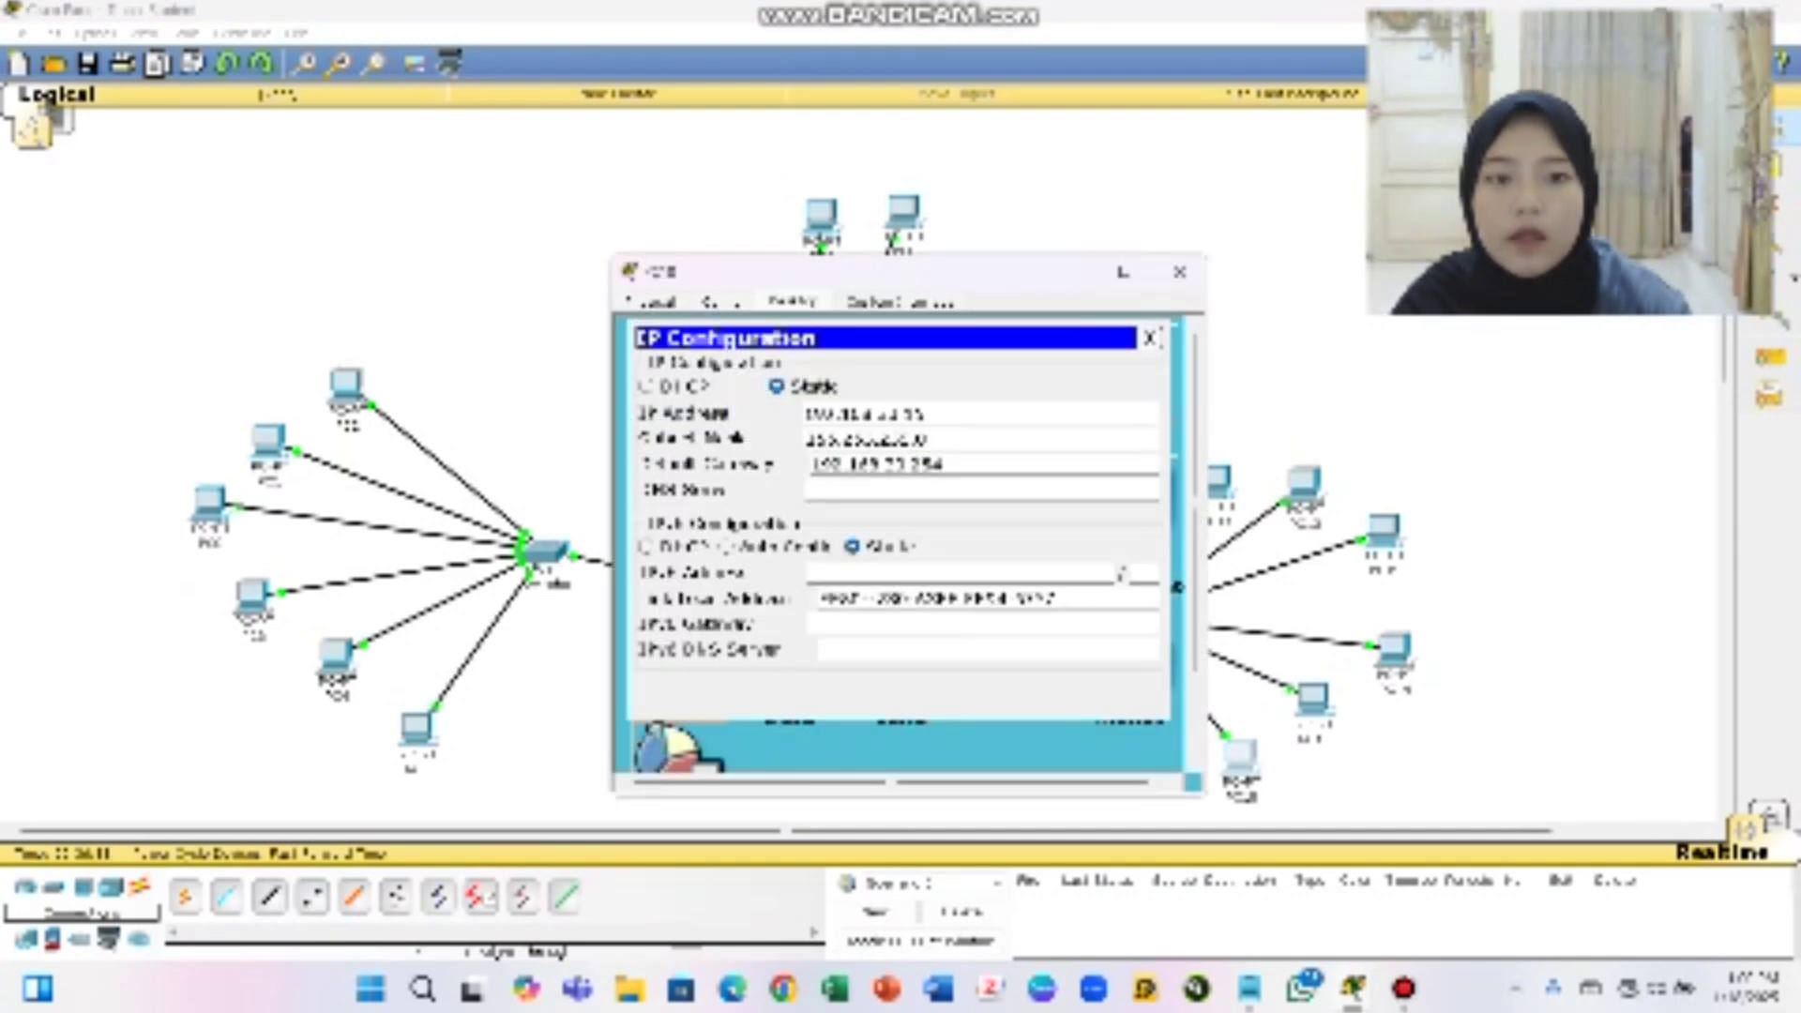
left_click(1179, 272)
left_click(1240, 756)
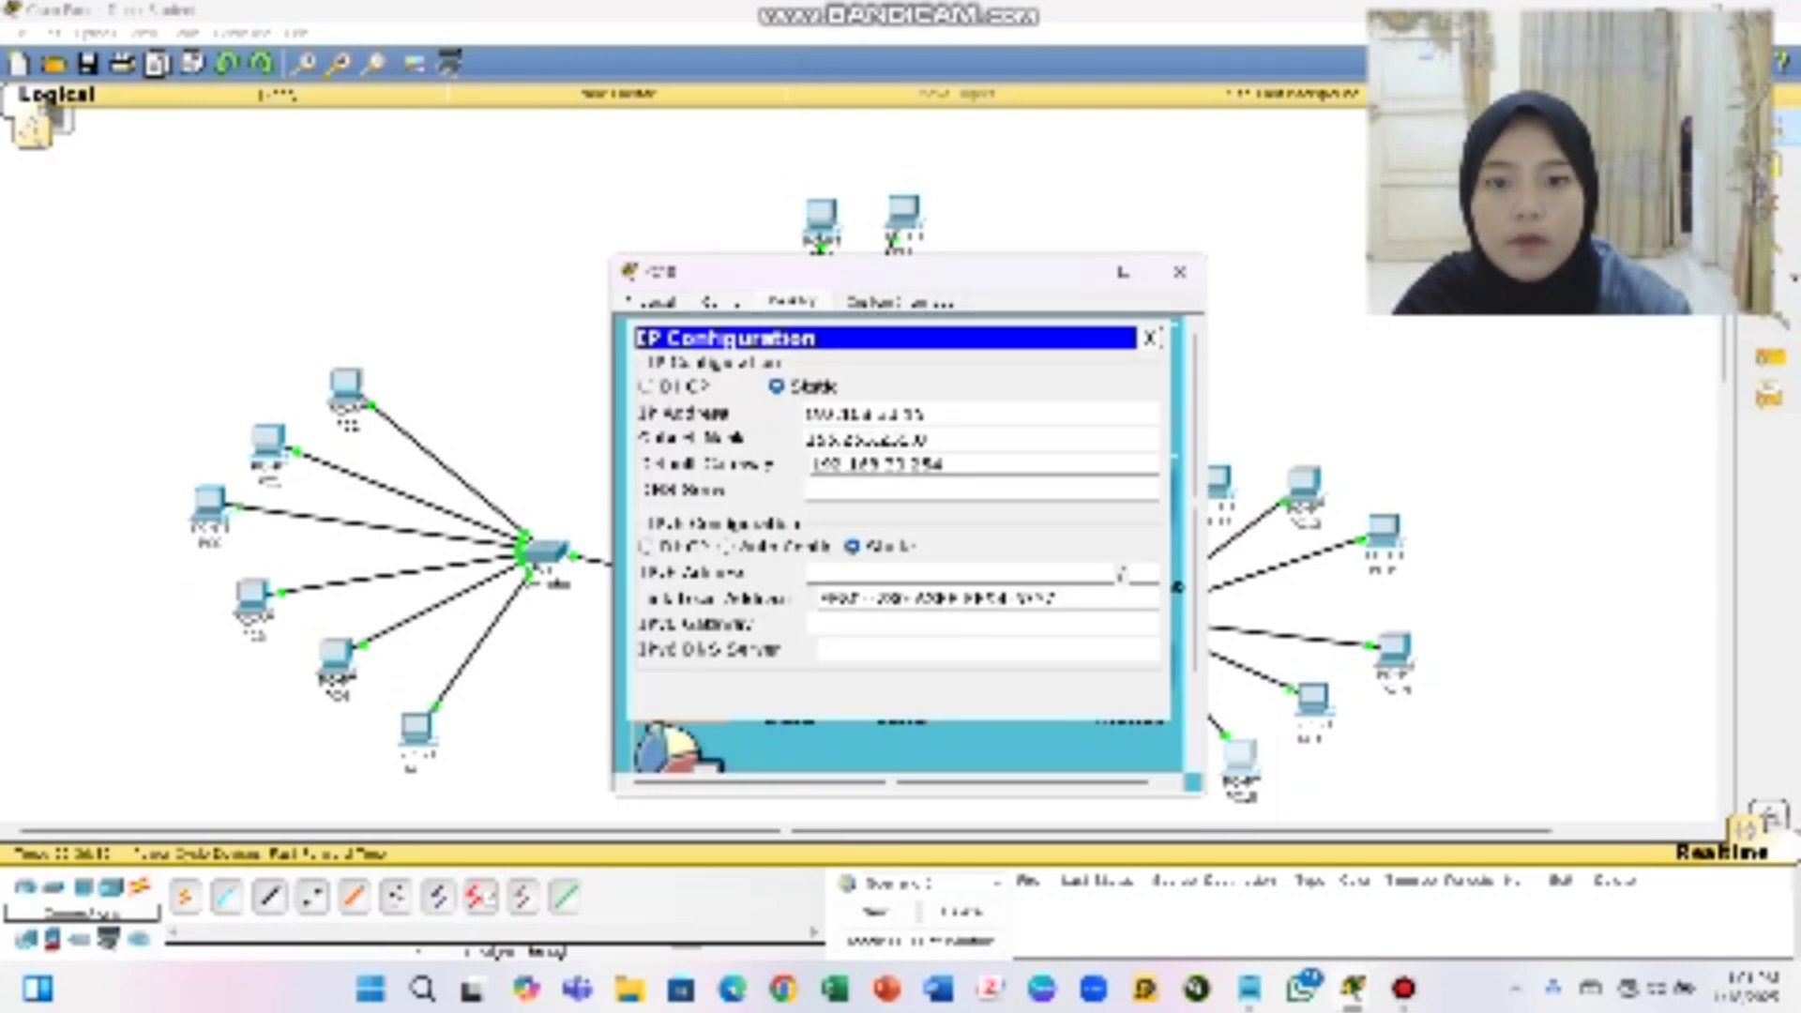
left_click(651, 302)
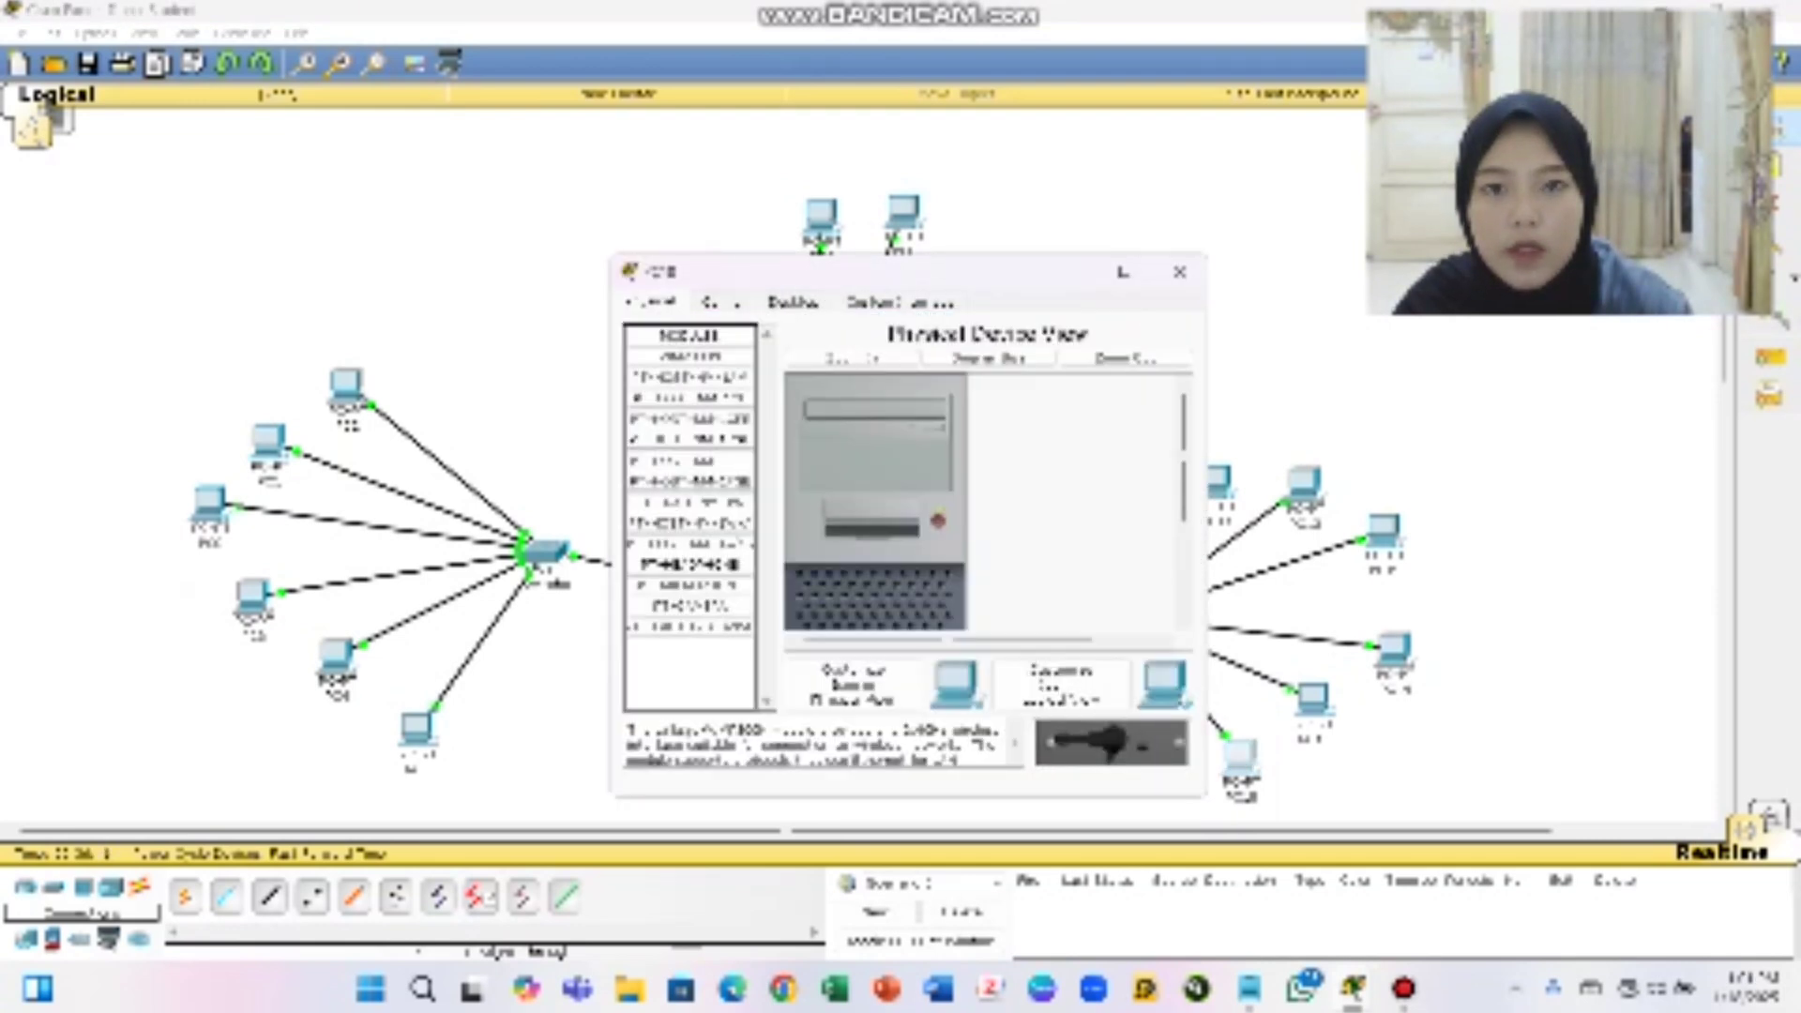
left_click(793, 302)
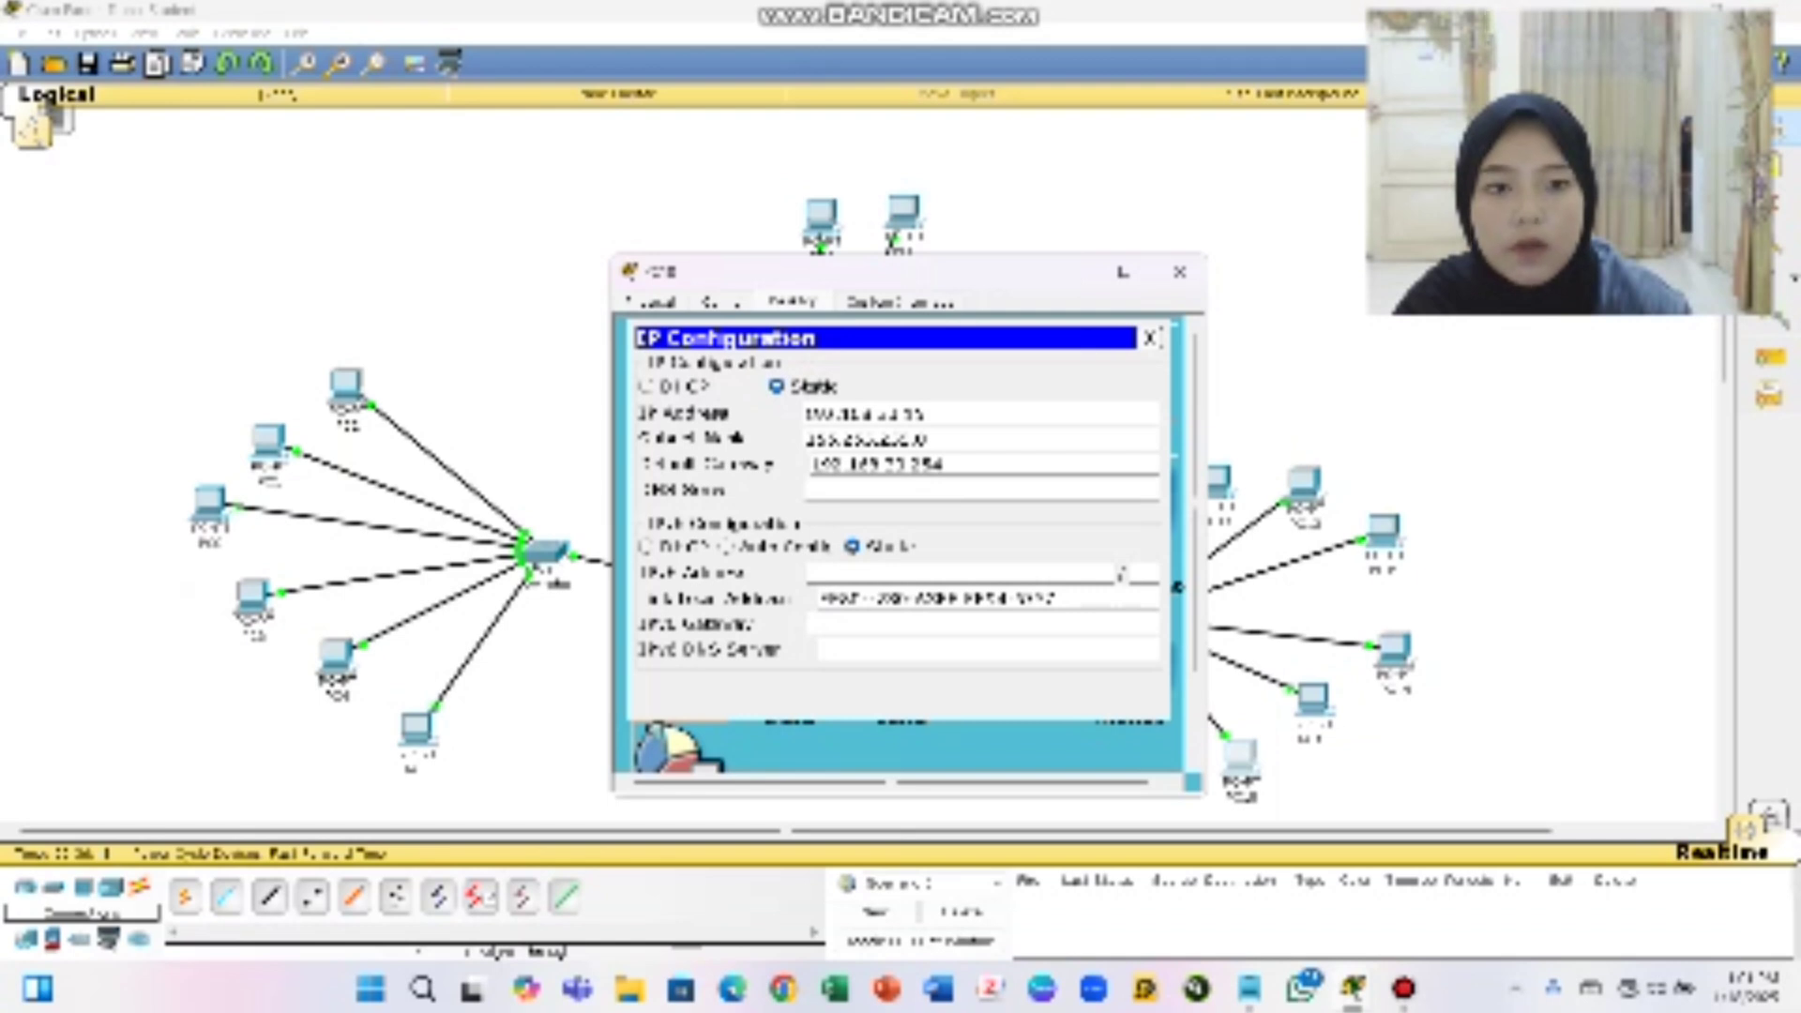
left_click(1179, 272)
Ping a 192.168 address from the command prompt of the PC beside the replacement in the right-hand network
left_click(1313, 700)
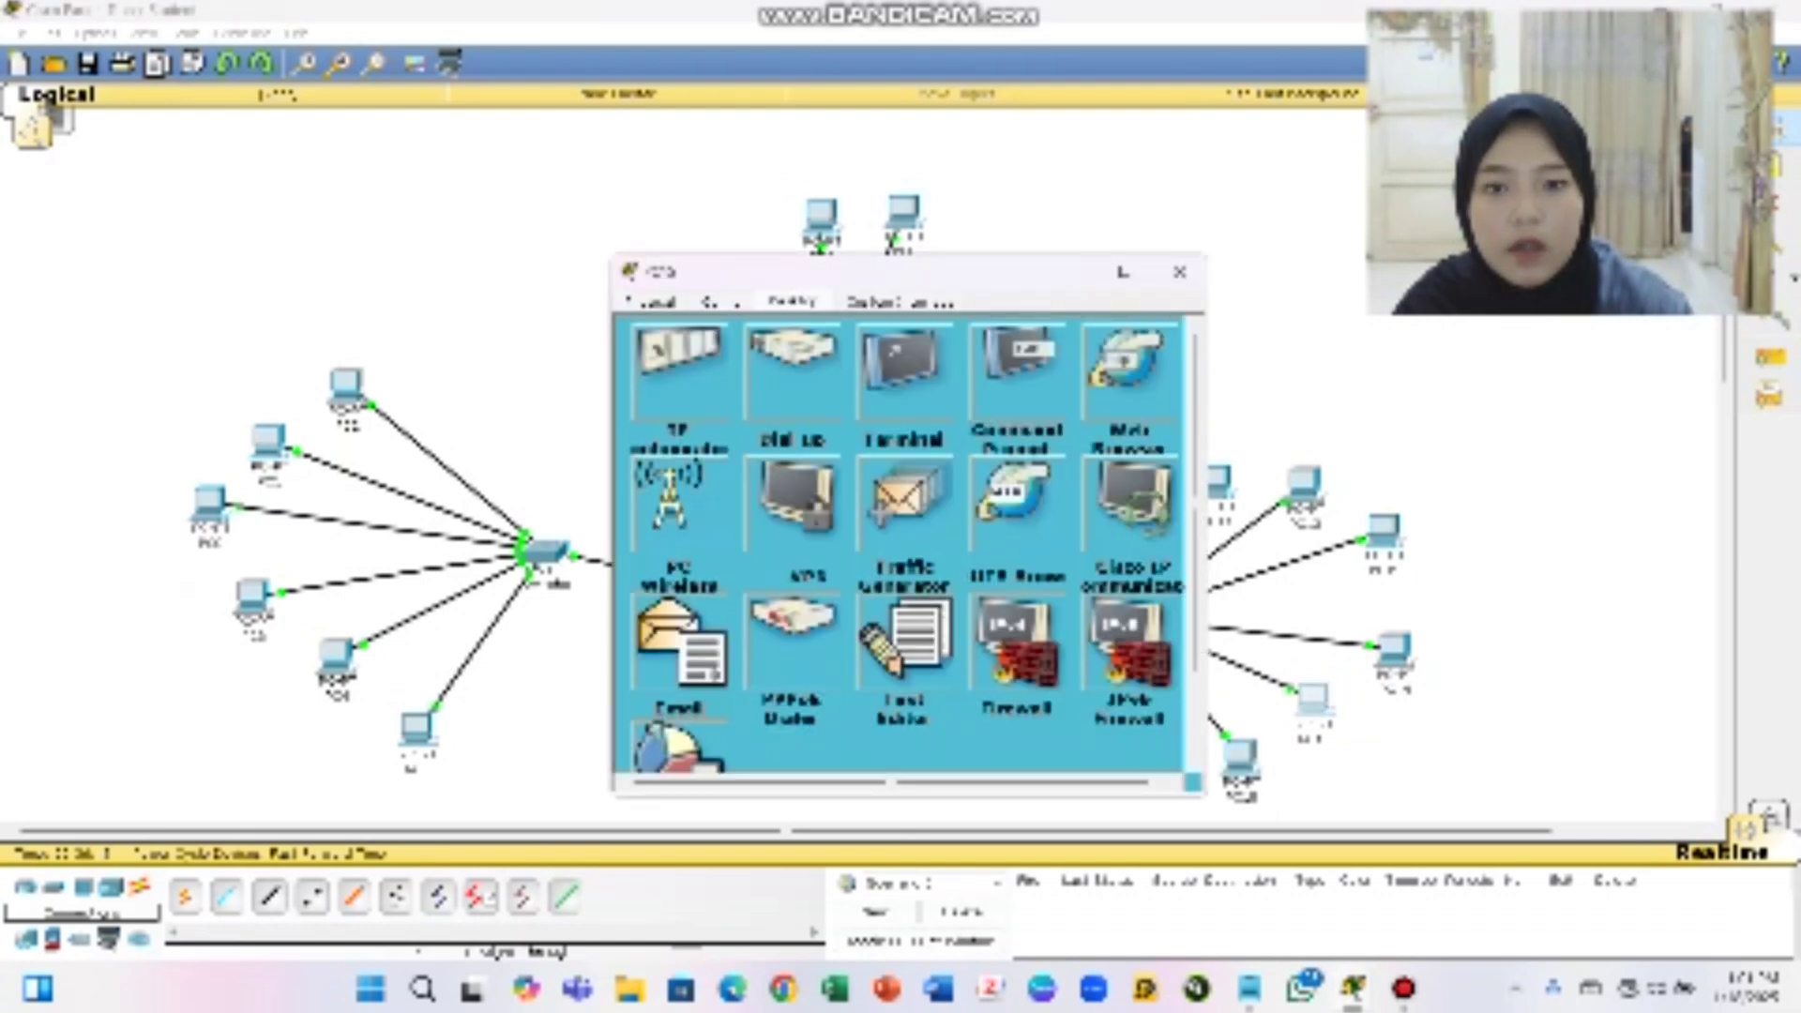
left_click(1018, 370)
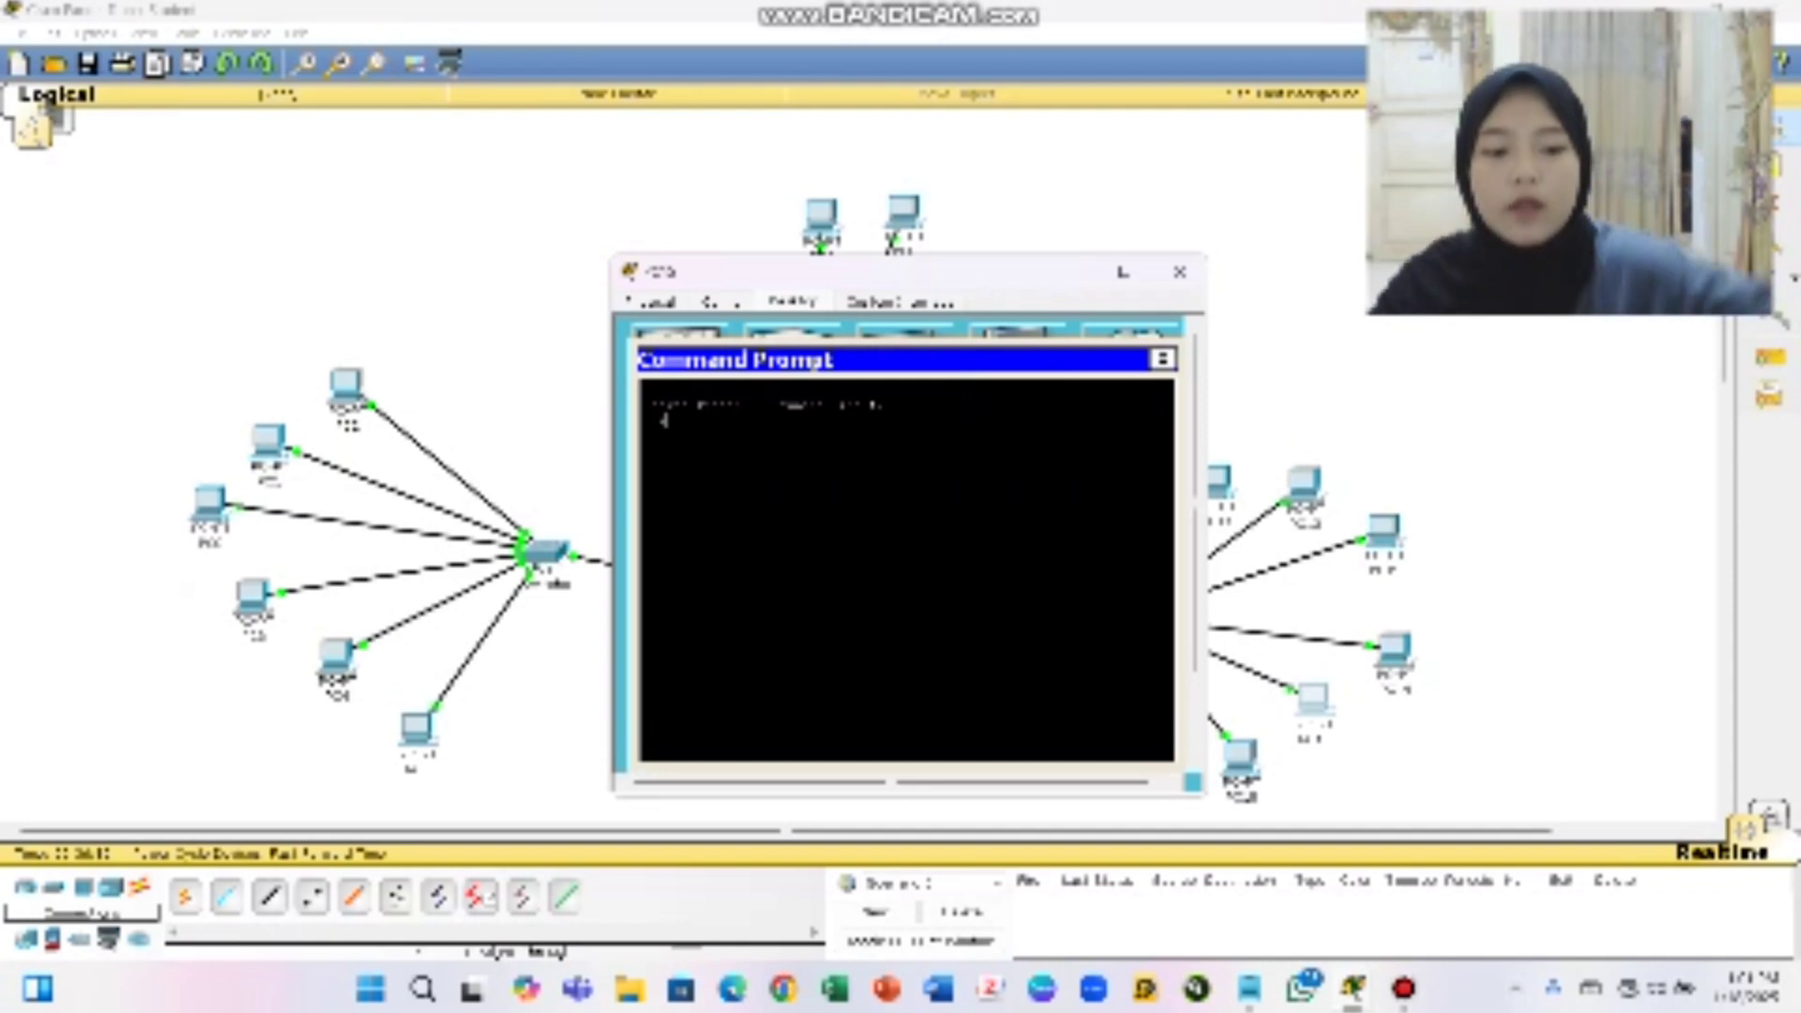
type("ping 1")
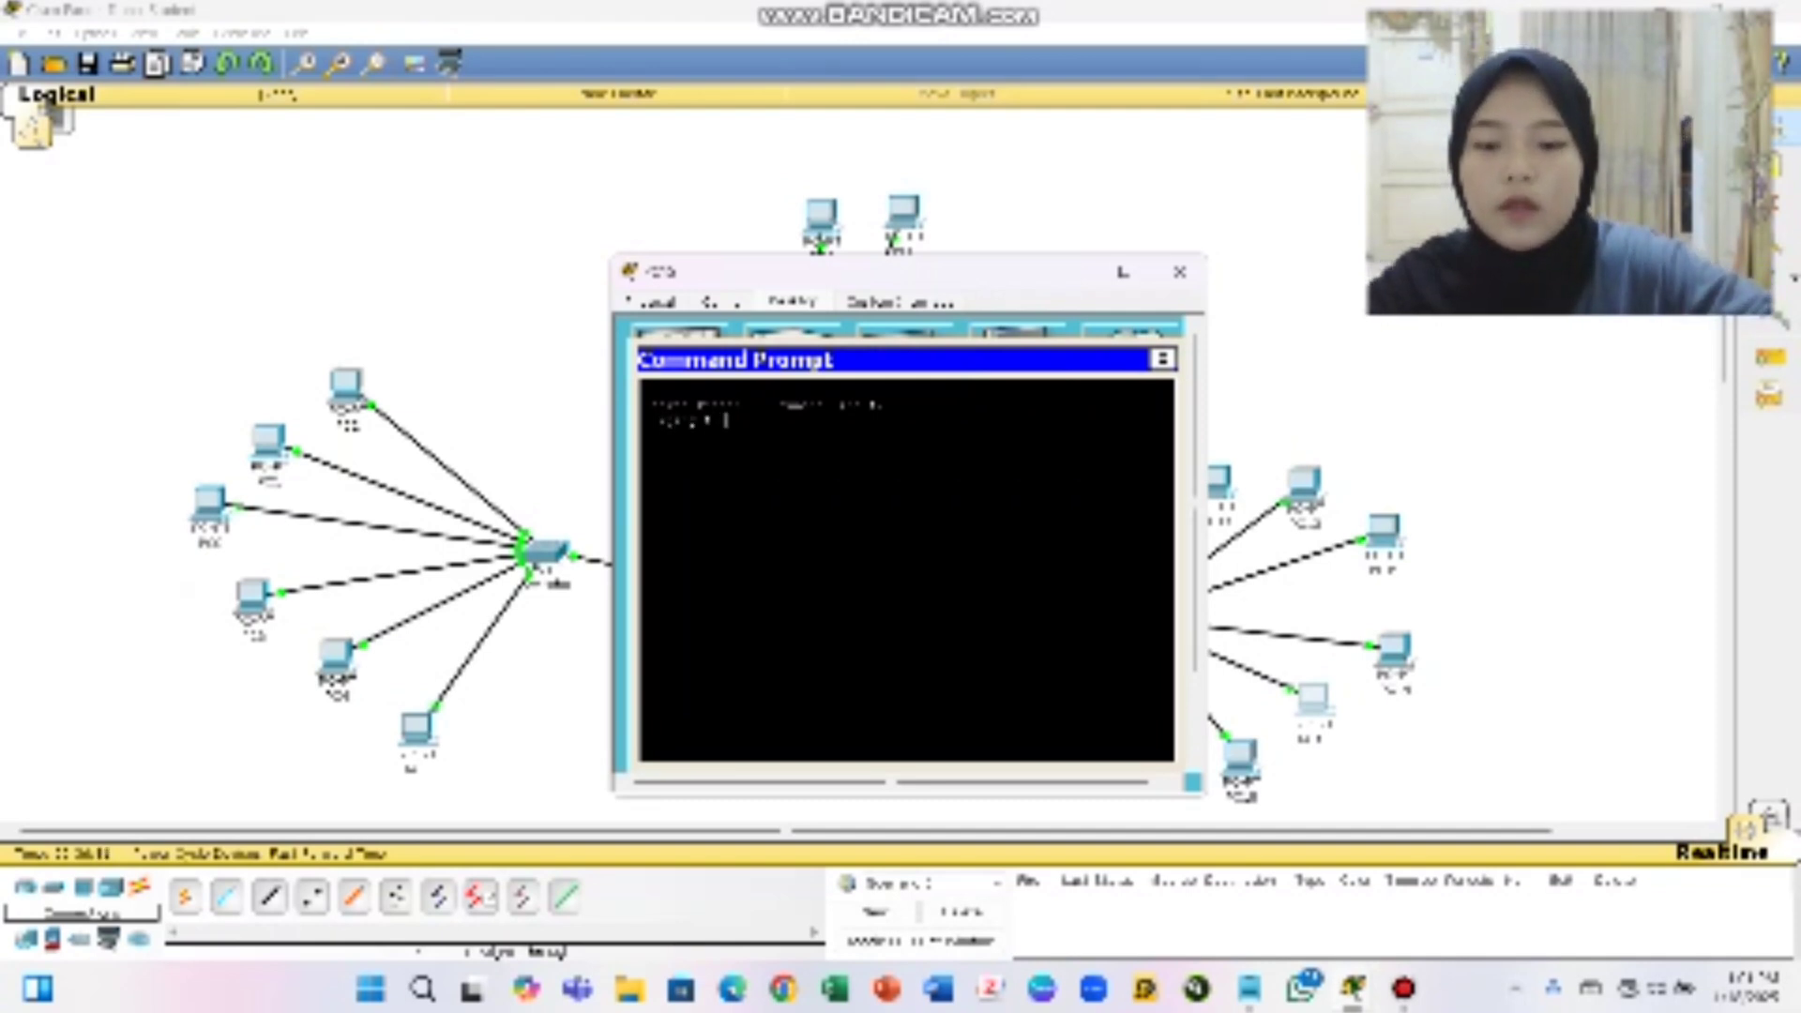
type("92.168.")
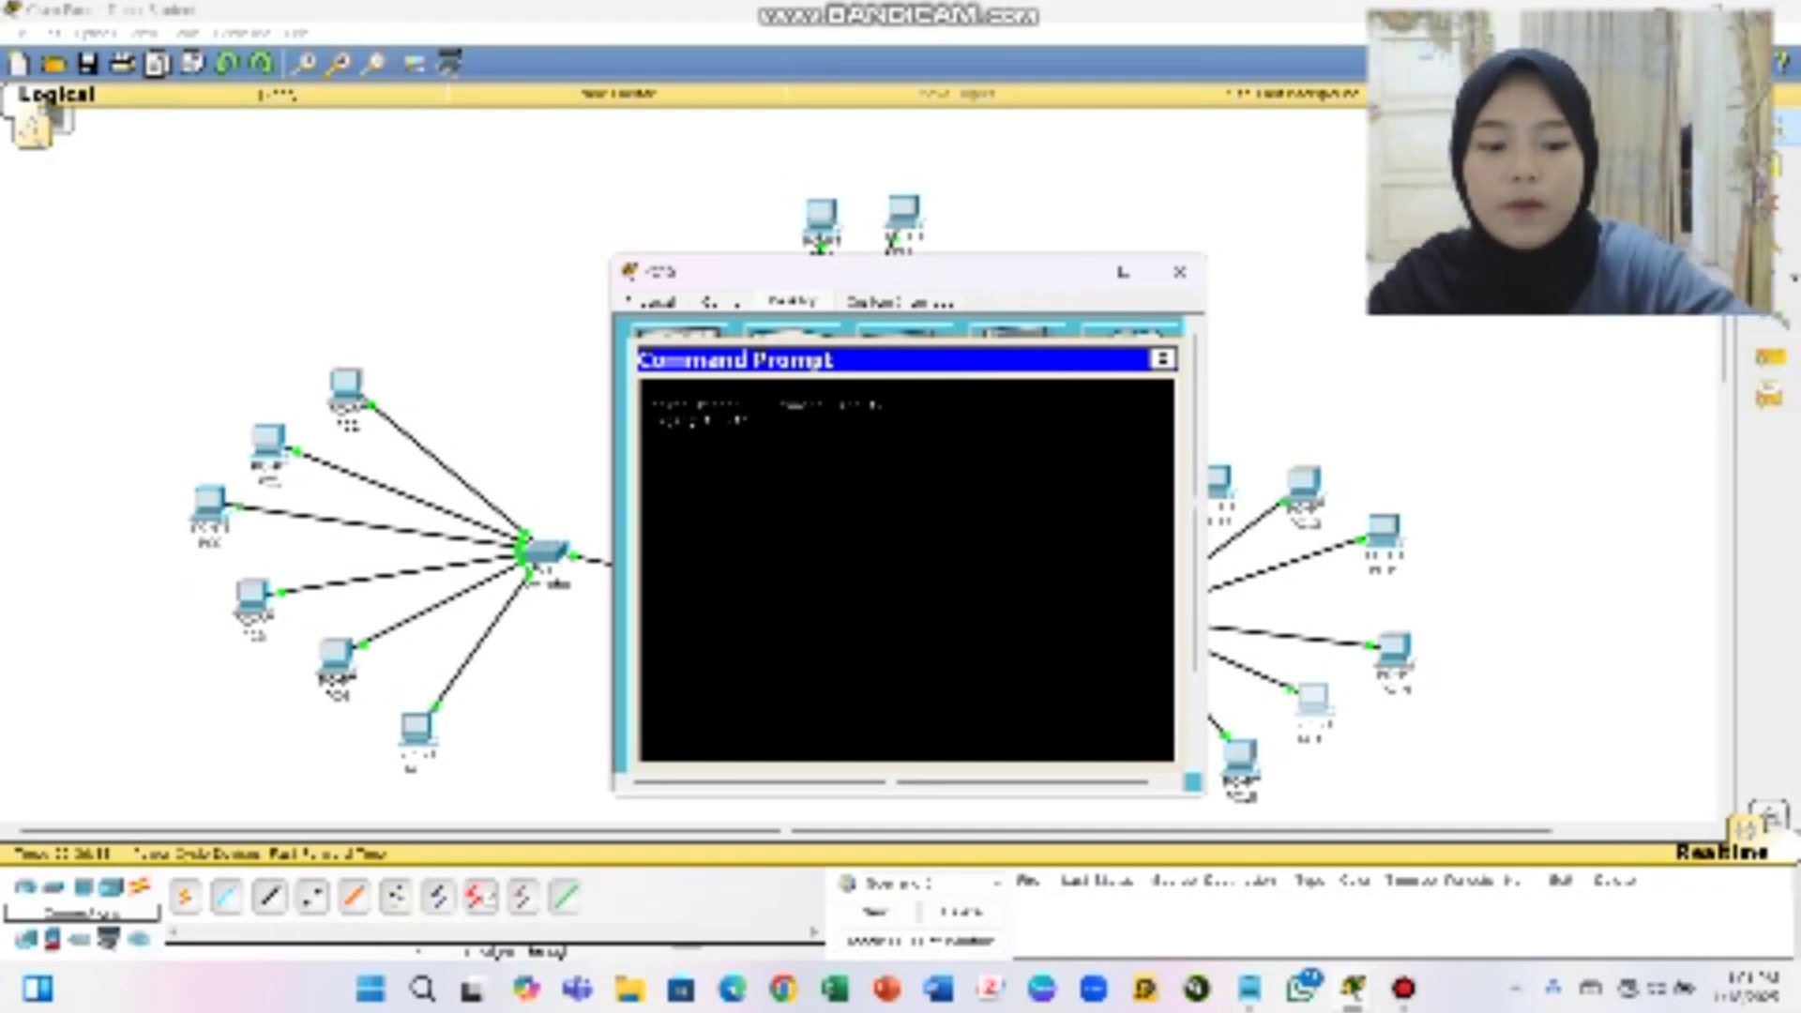
type("1.")
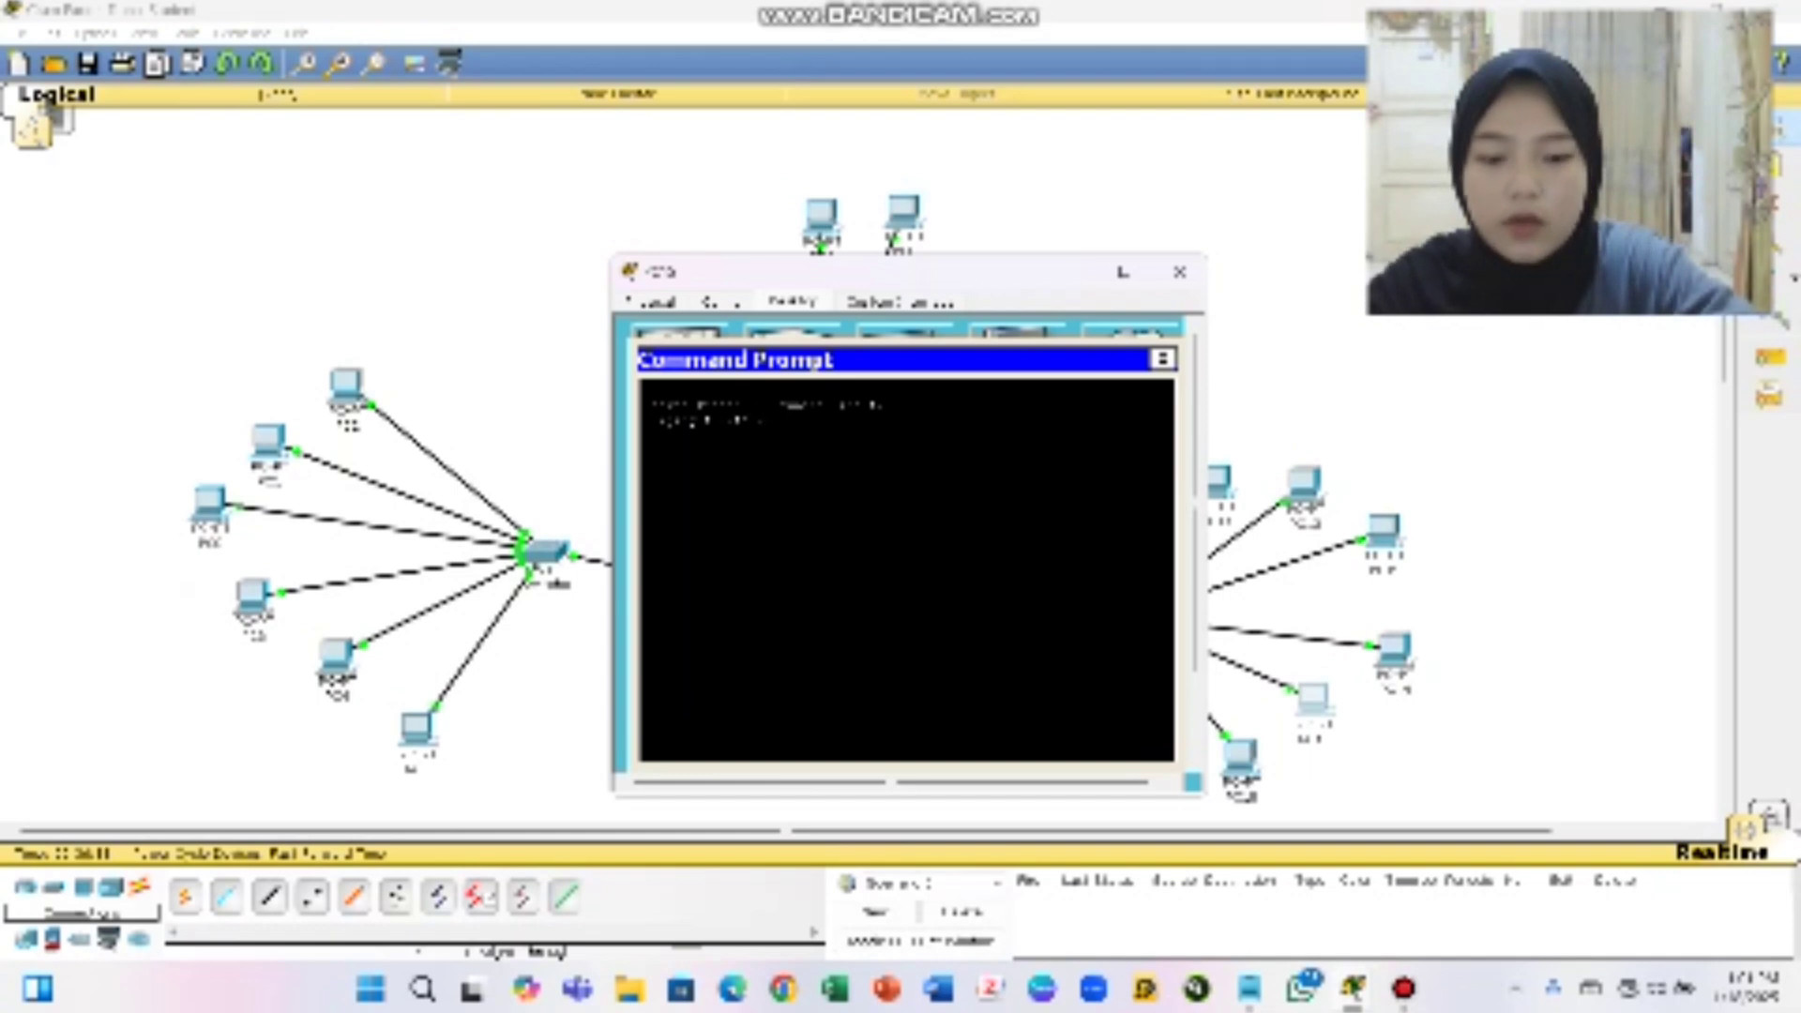
type("10")
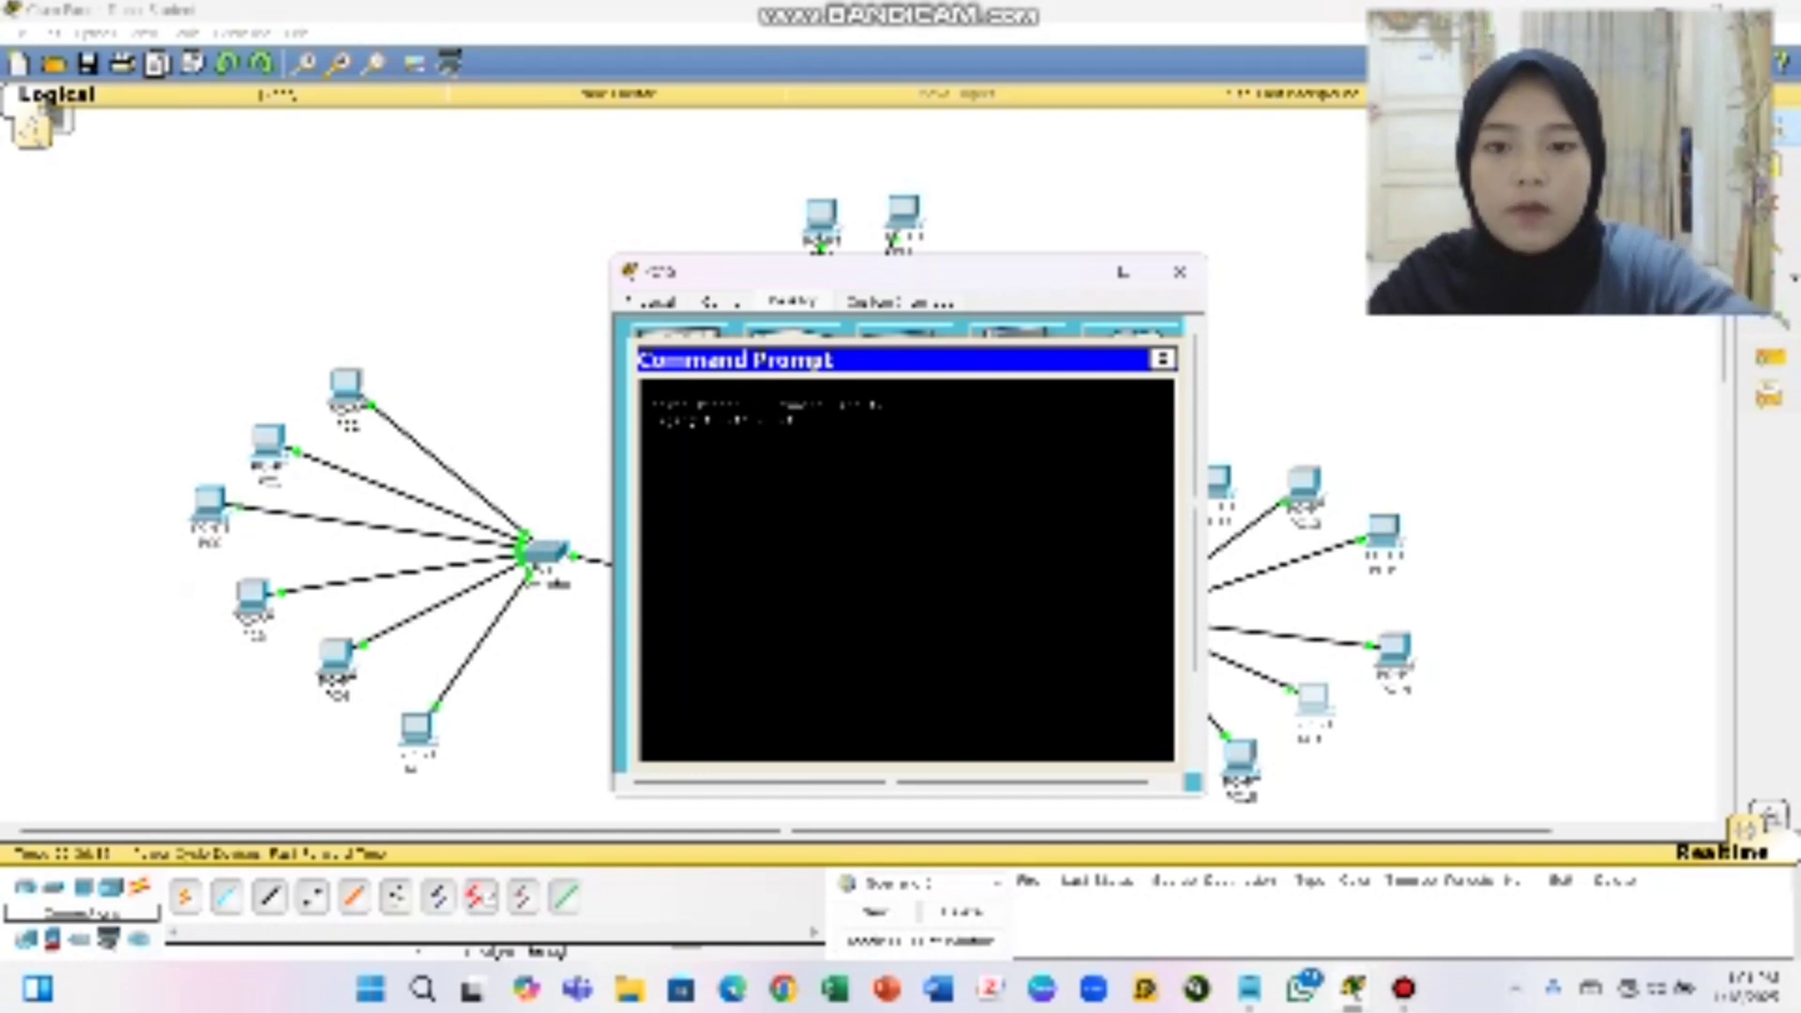
key("Return")
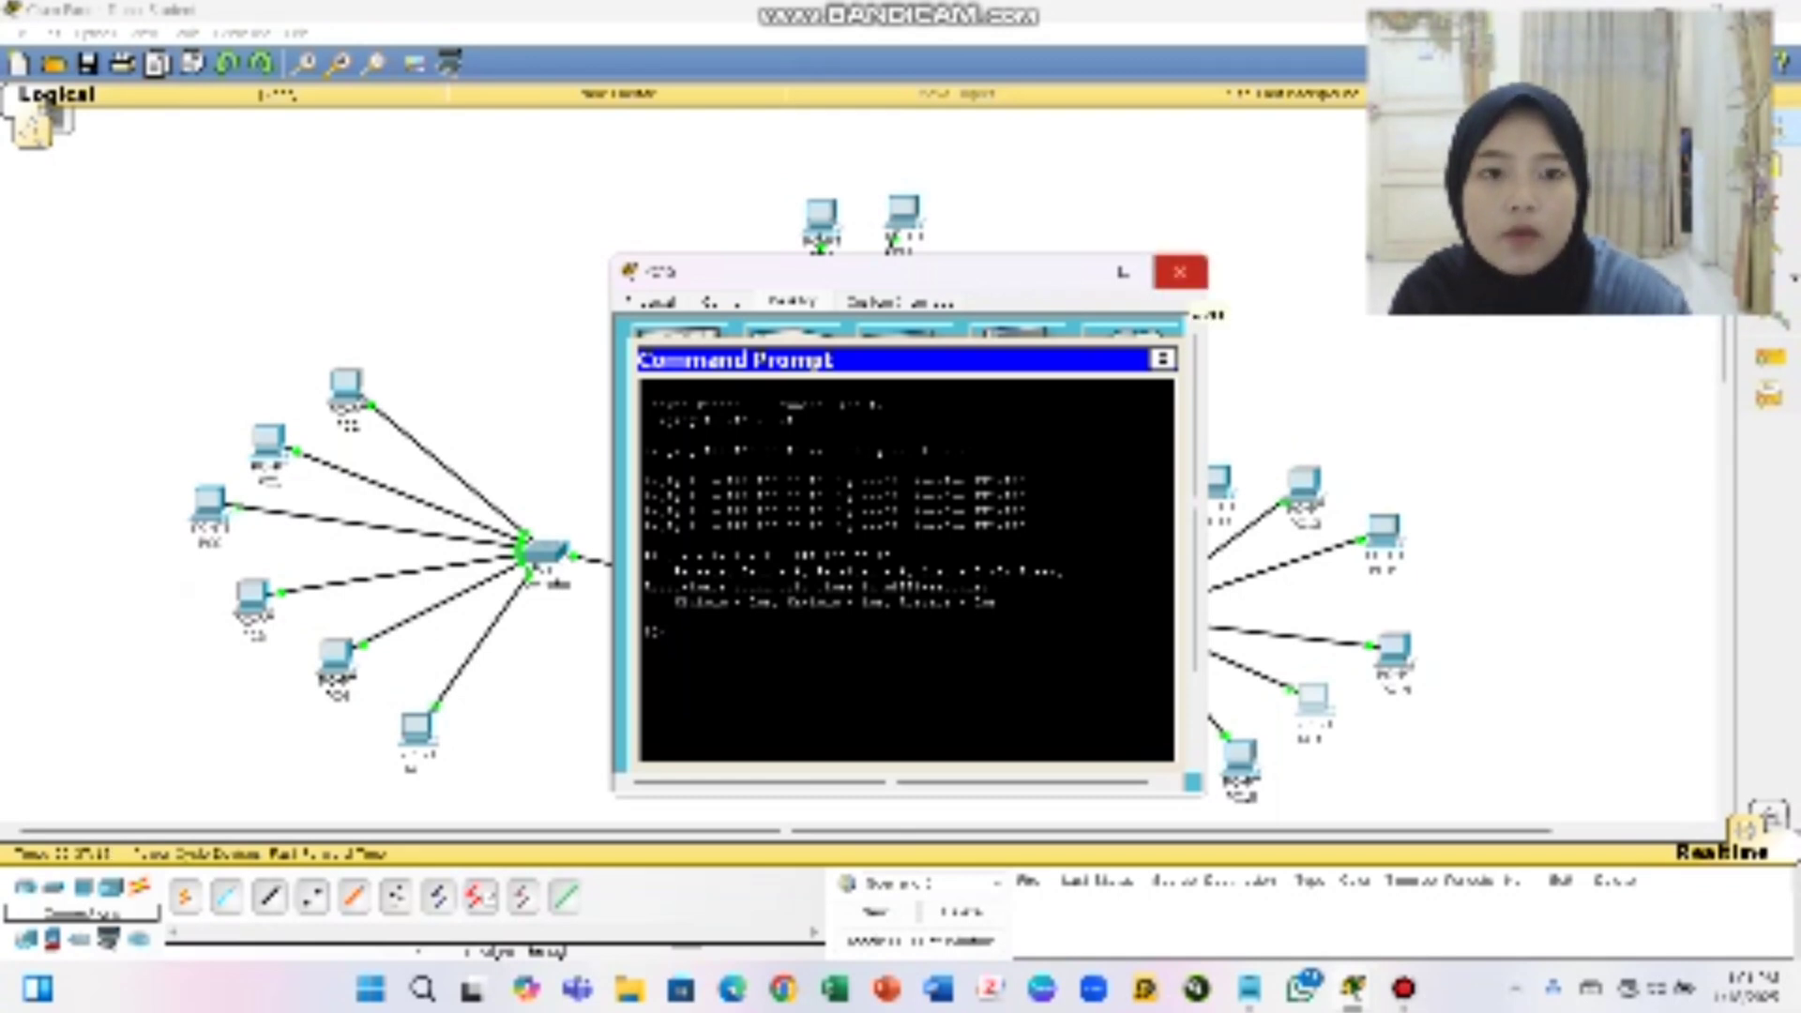
left_click(1180, 272)
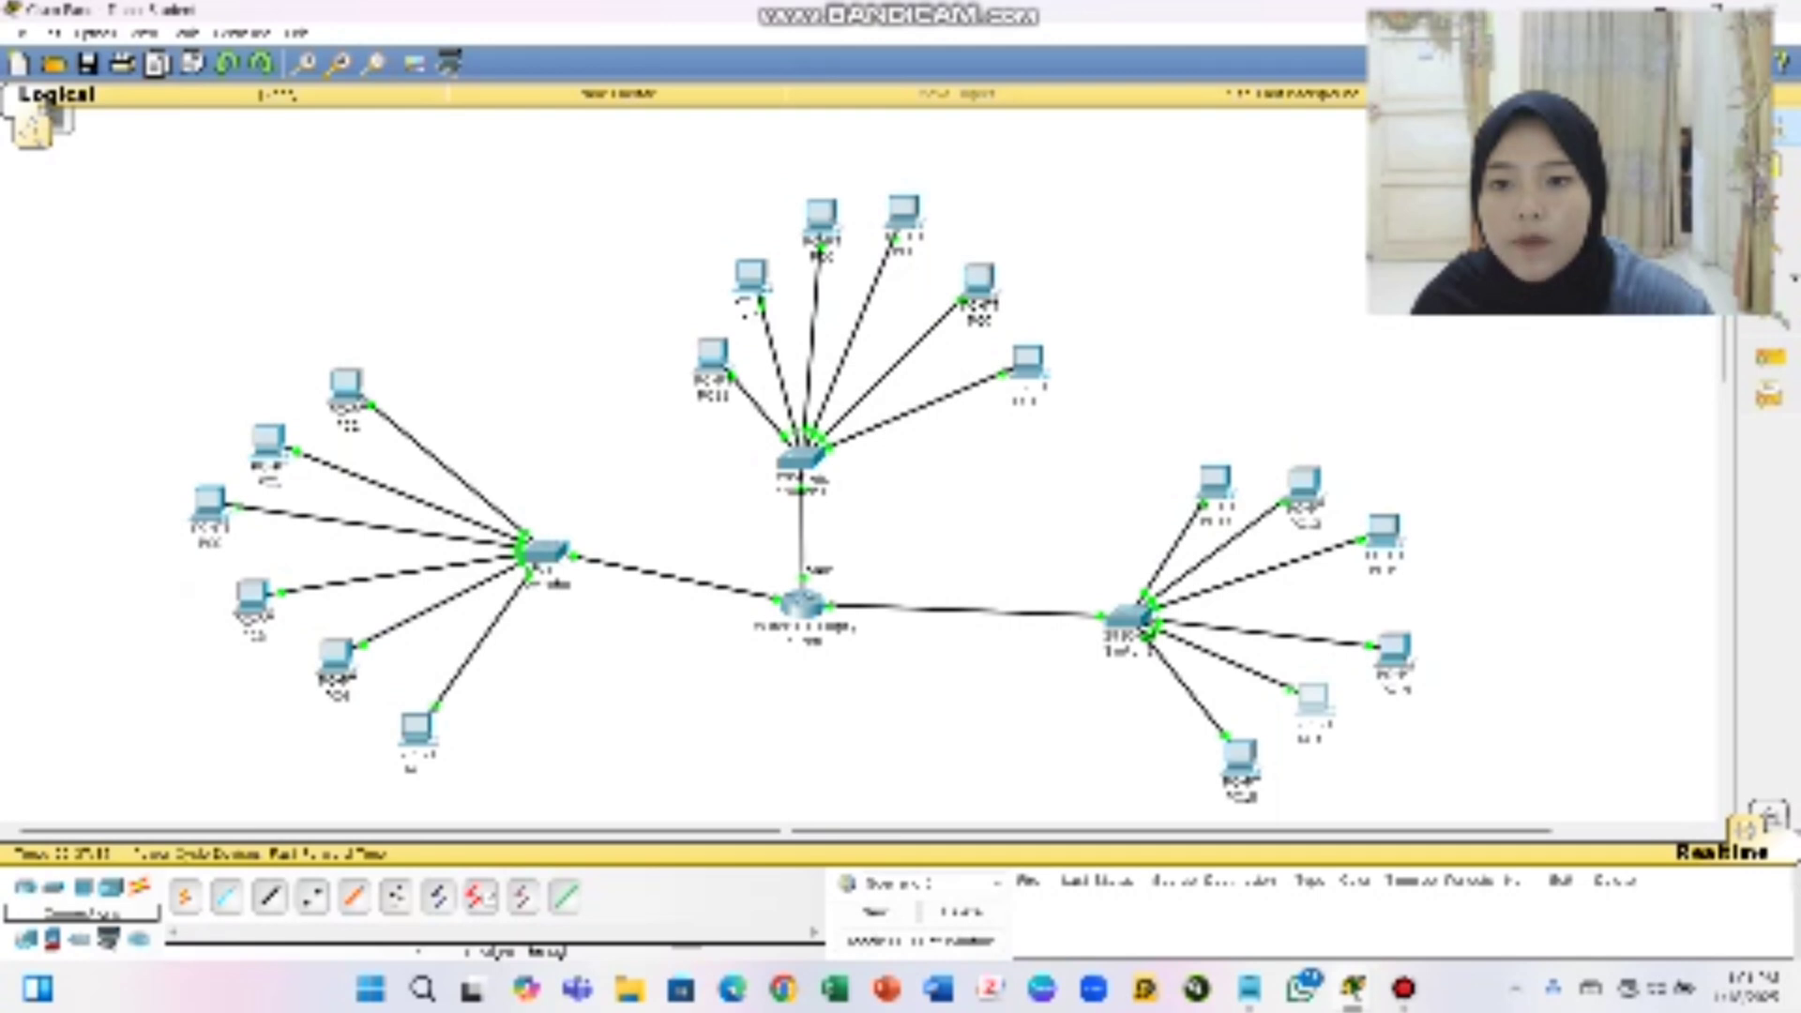
Ping a PC at a 192.168 address from the command prompt of the left-hand network's uppermost PC
left_click(346, 386)
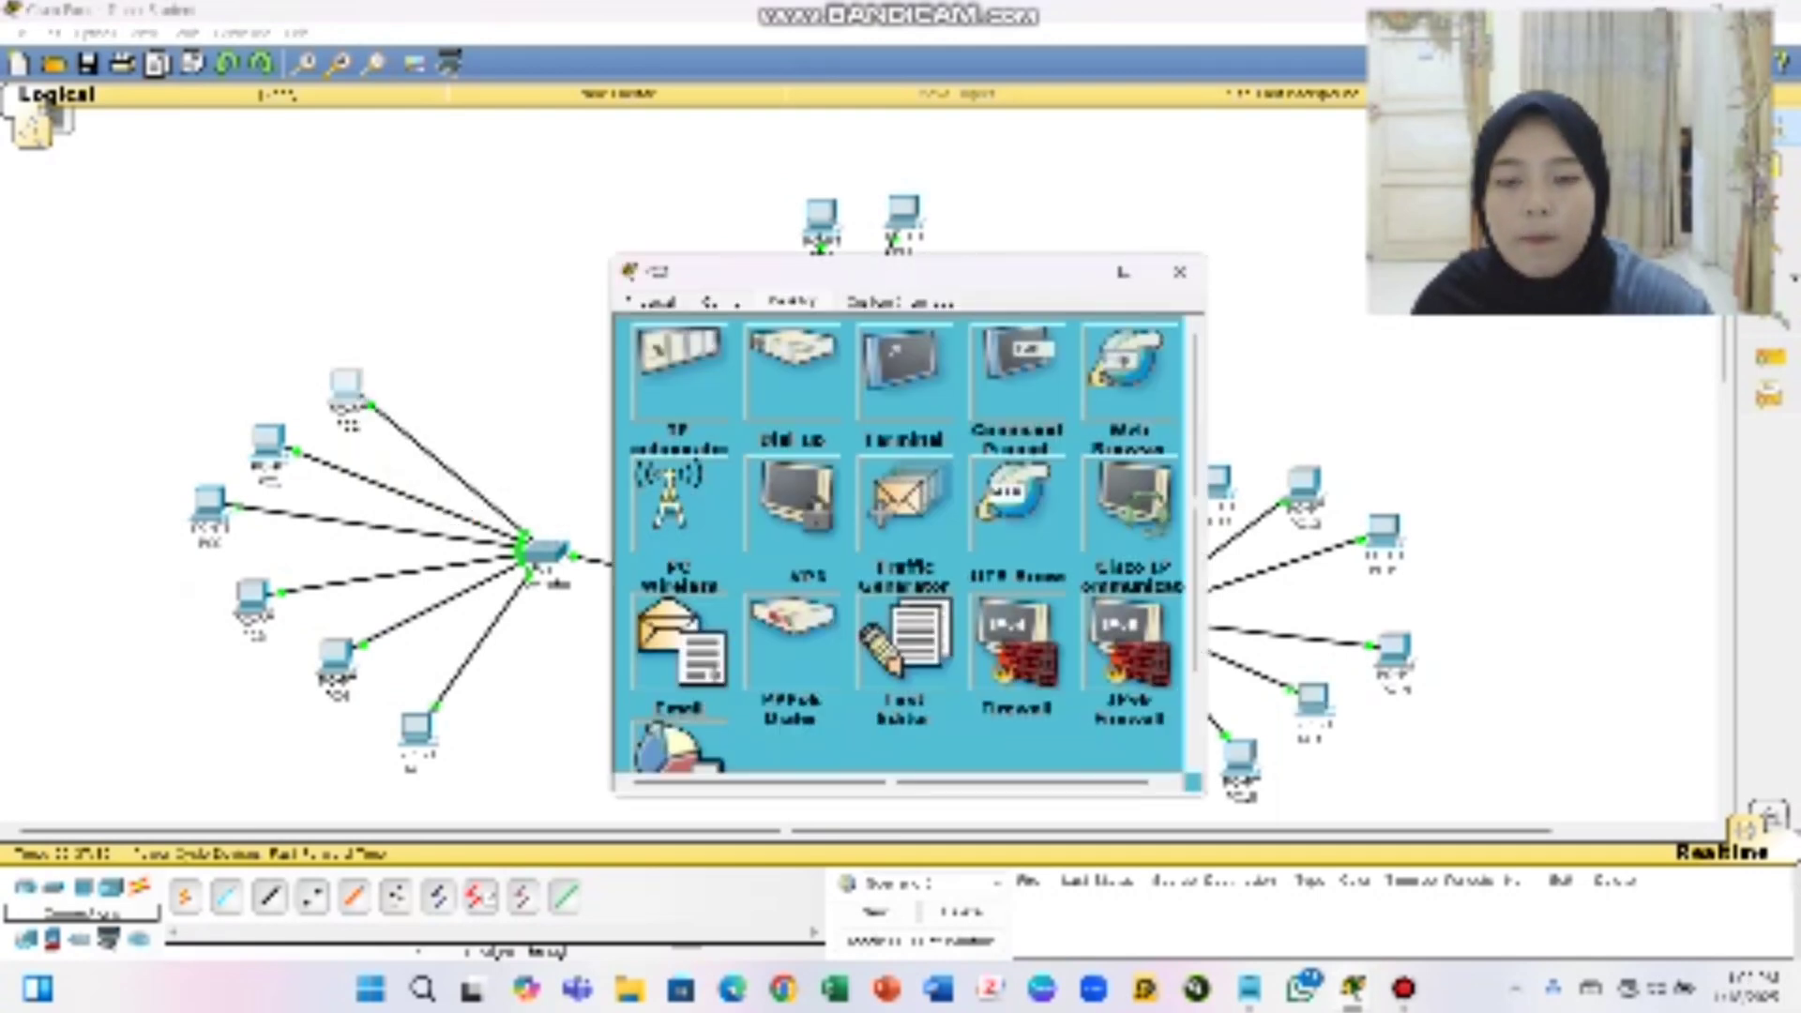
left_click(1018, 366)
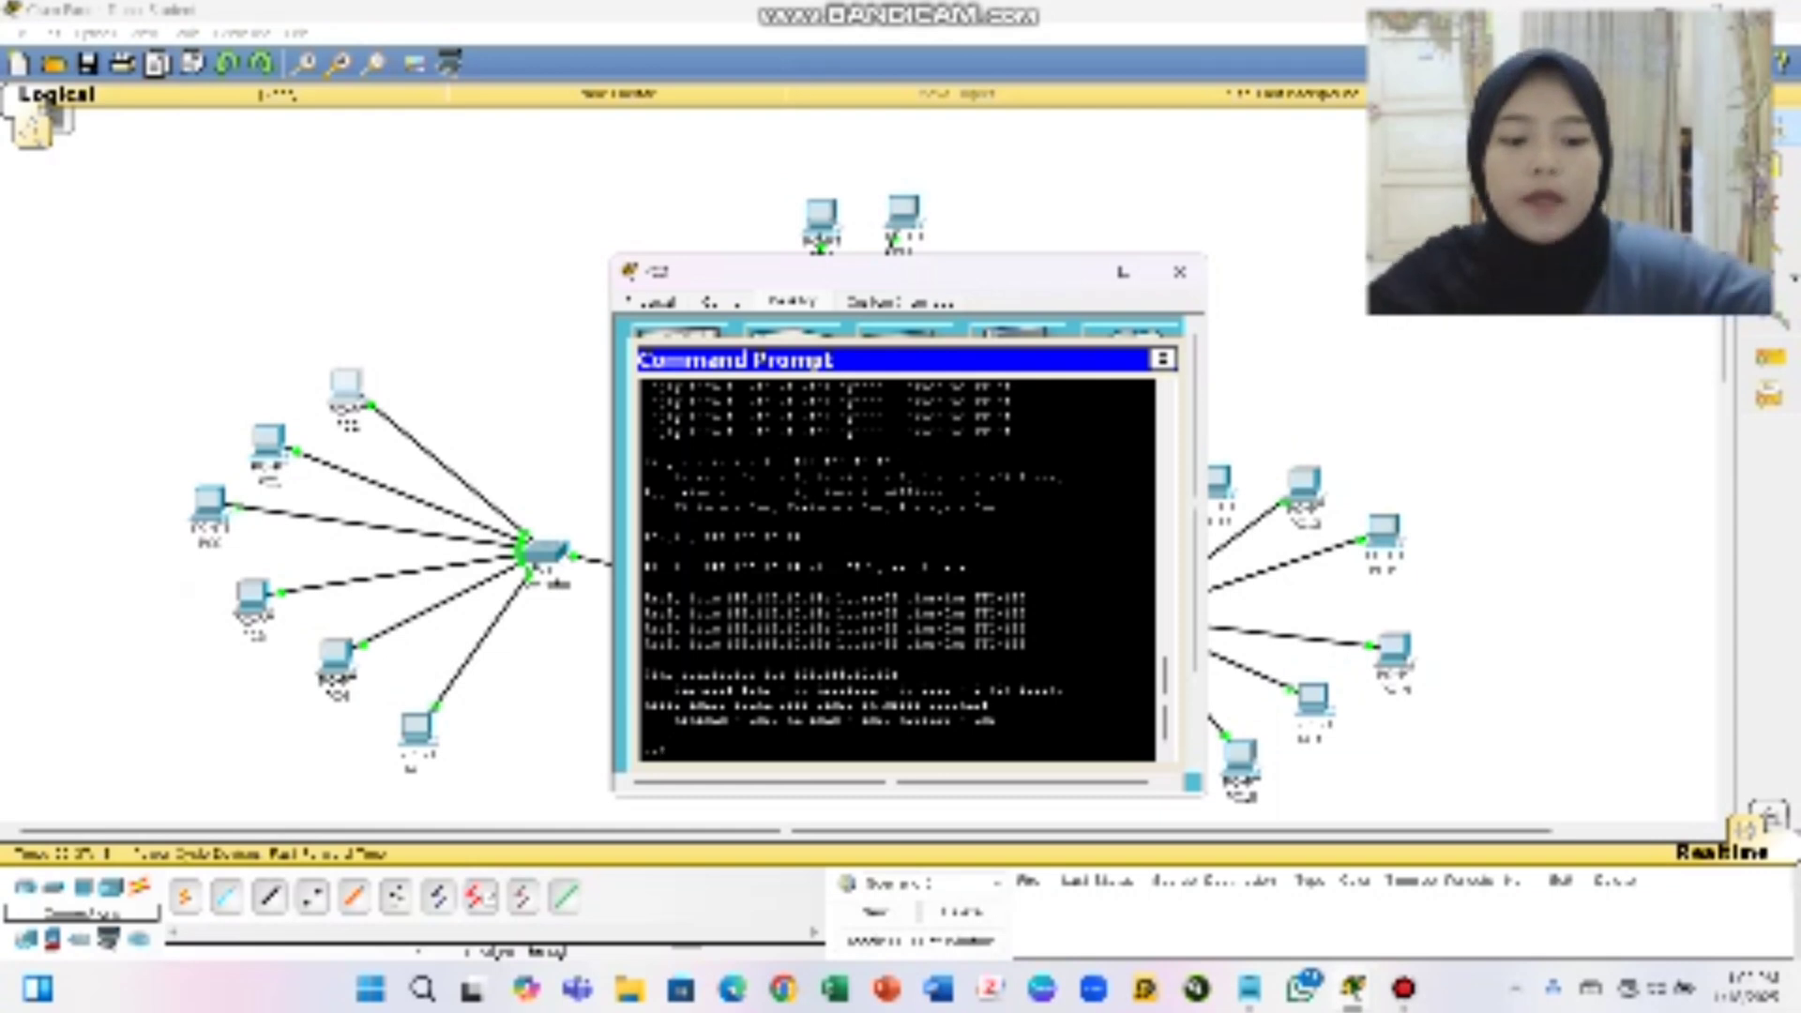
type("ping ")
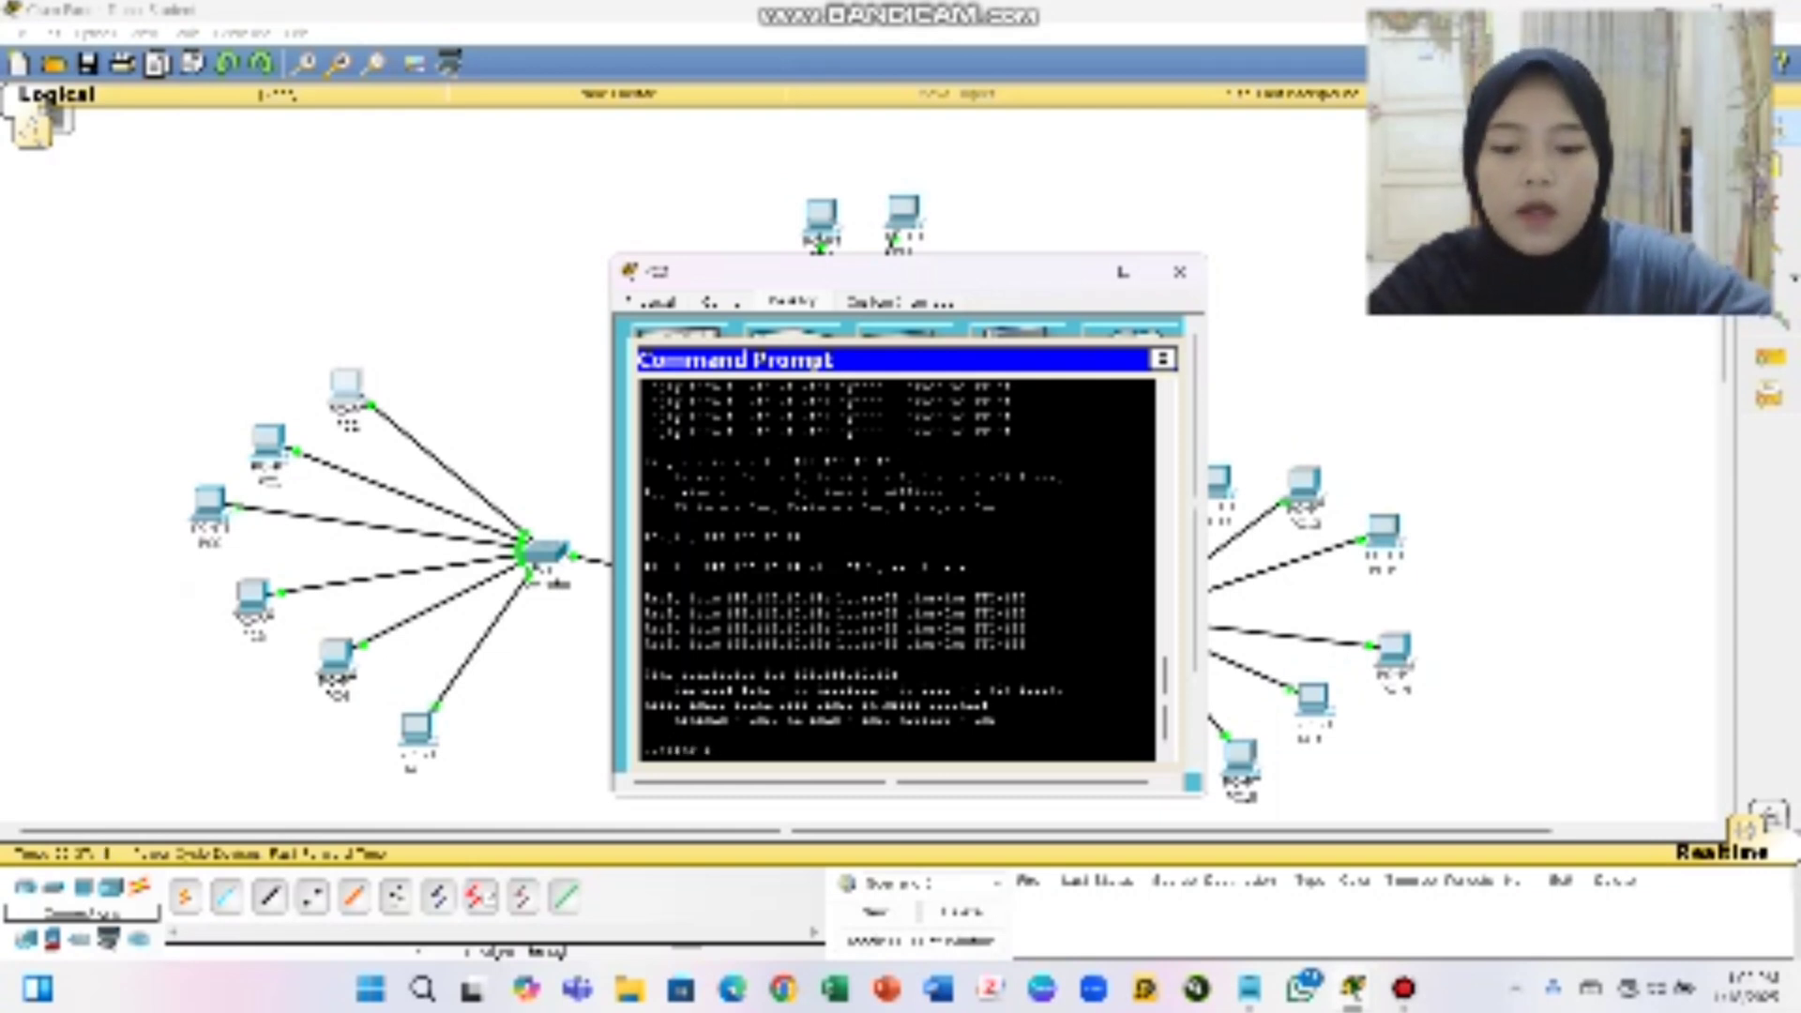
type("192.")
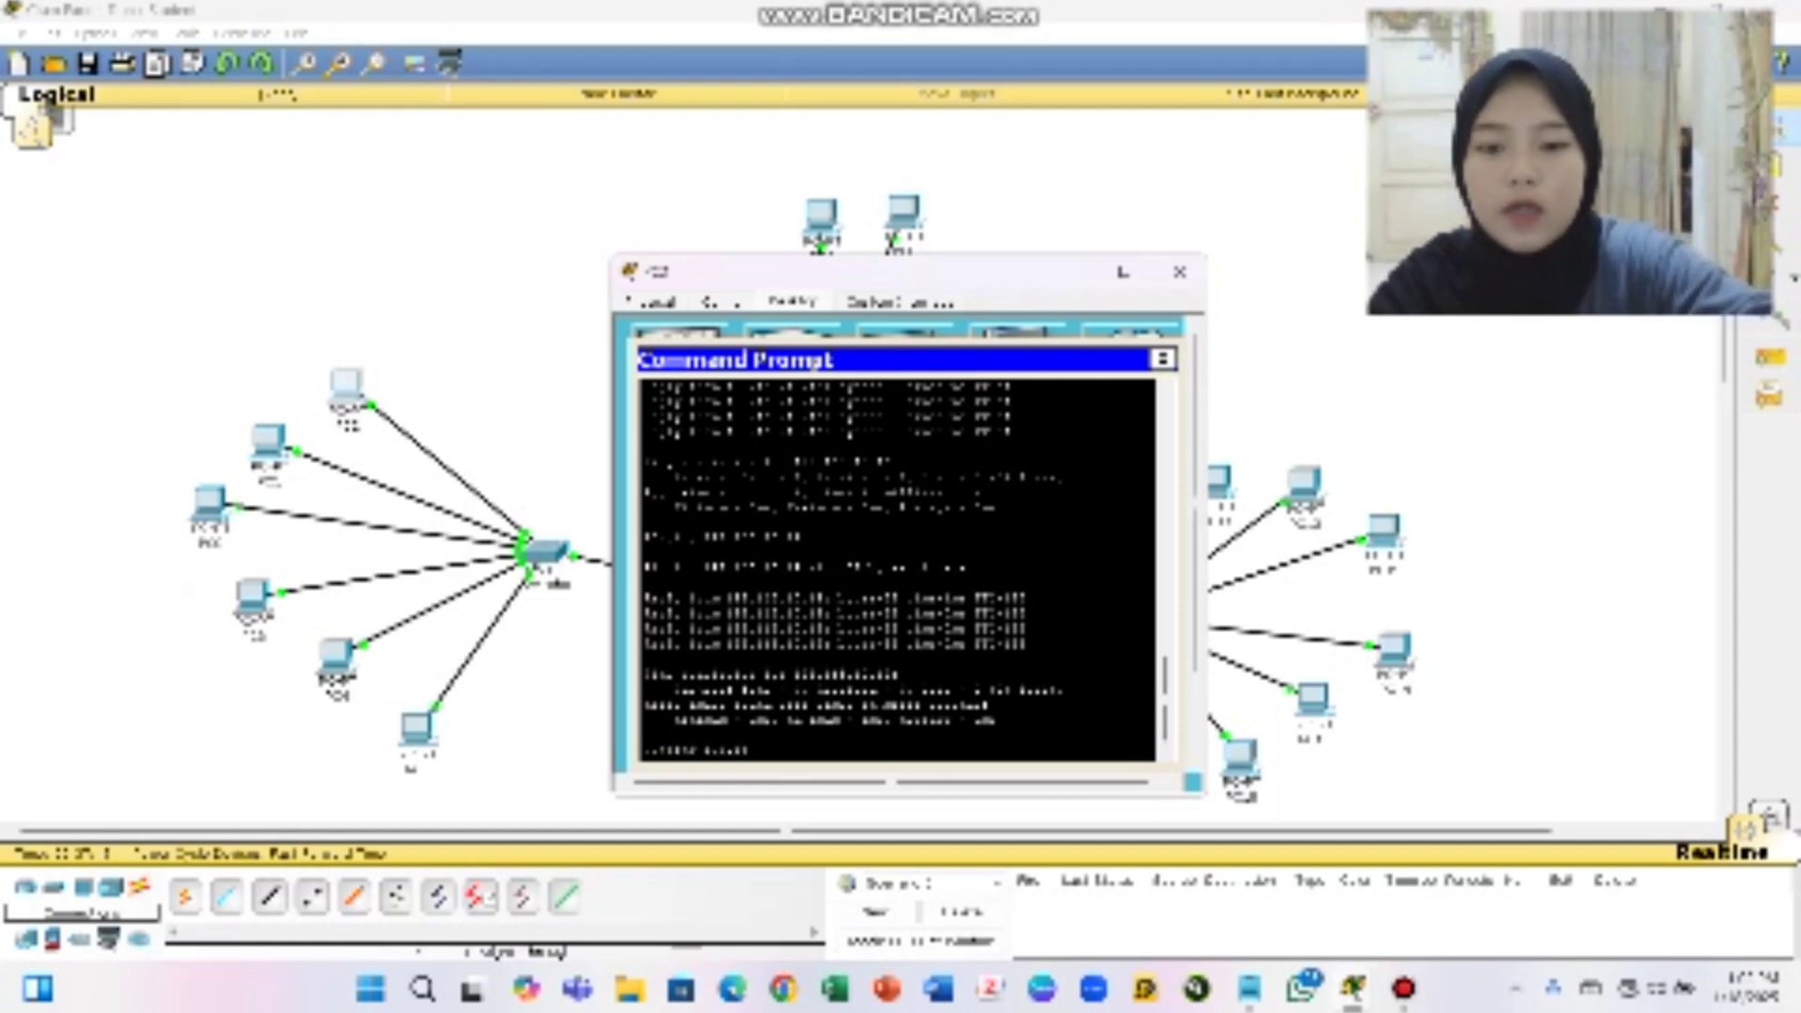
type("168.")
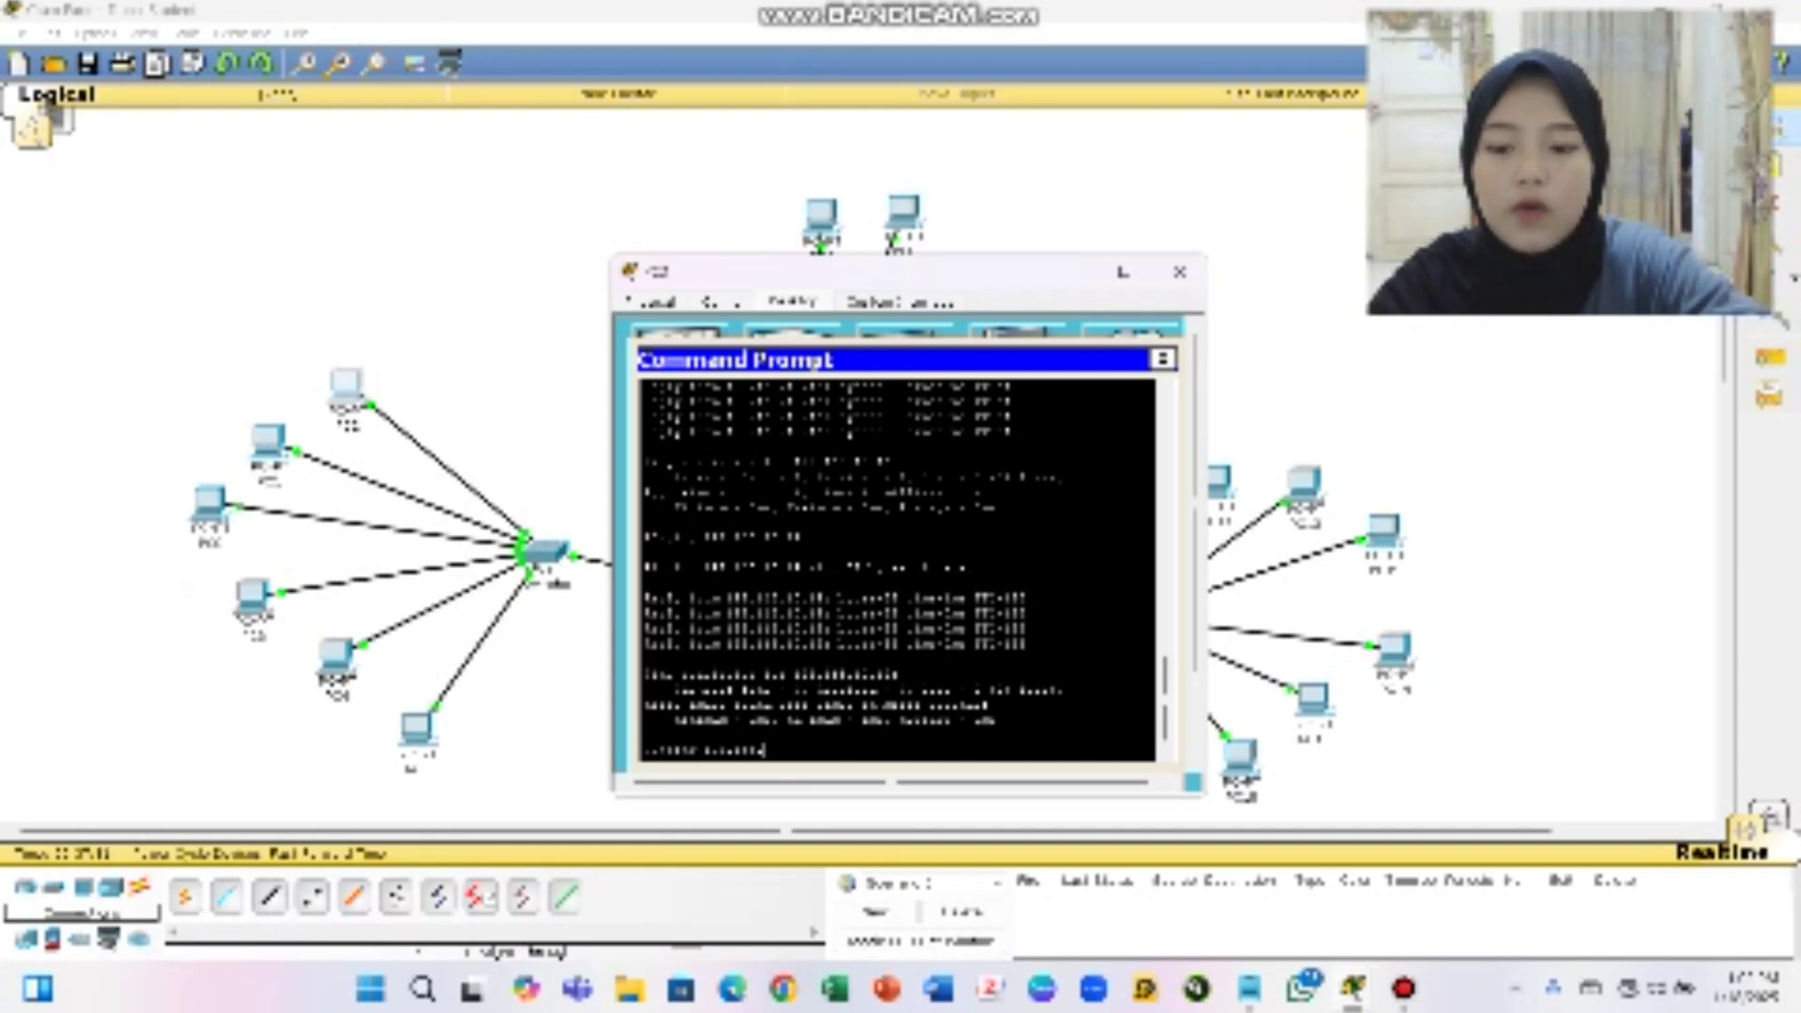
type("10.1")
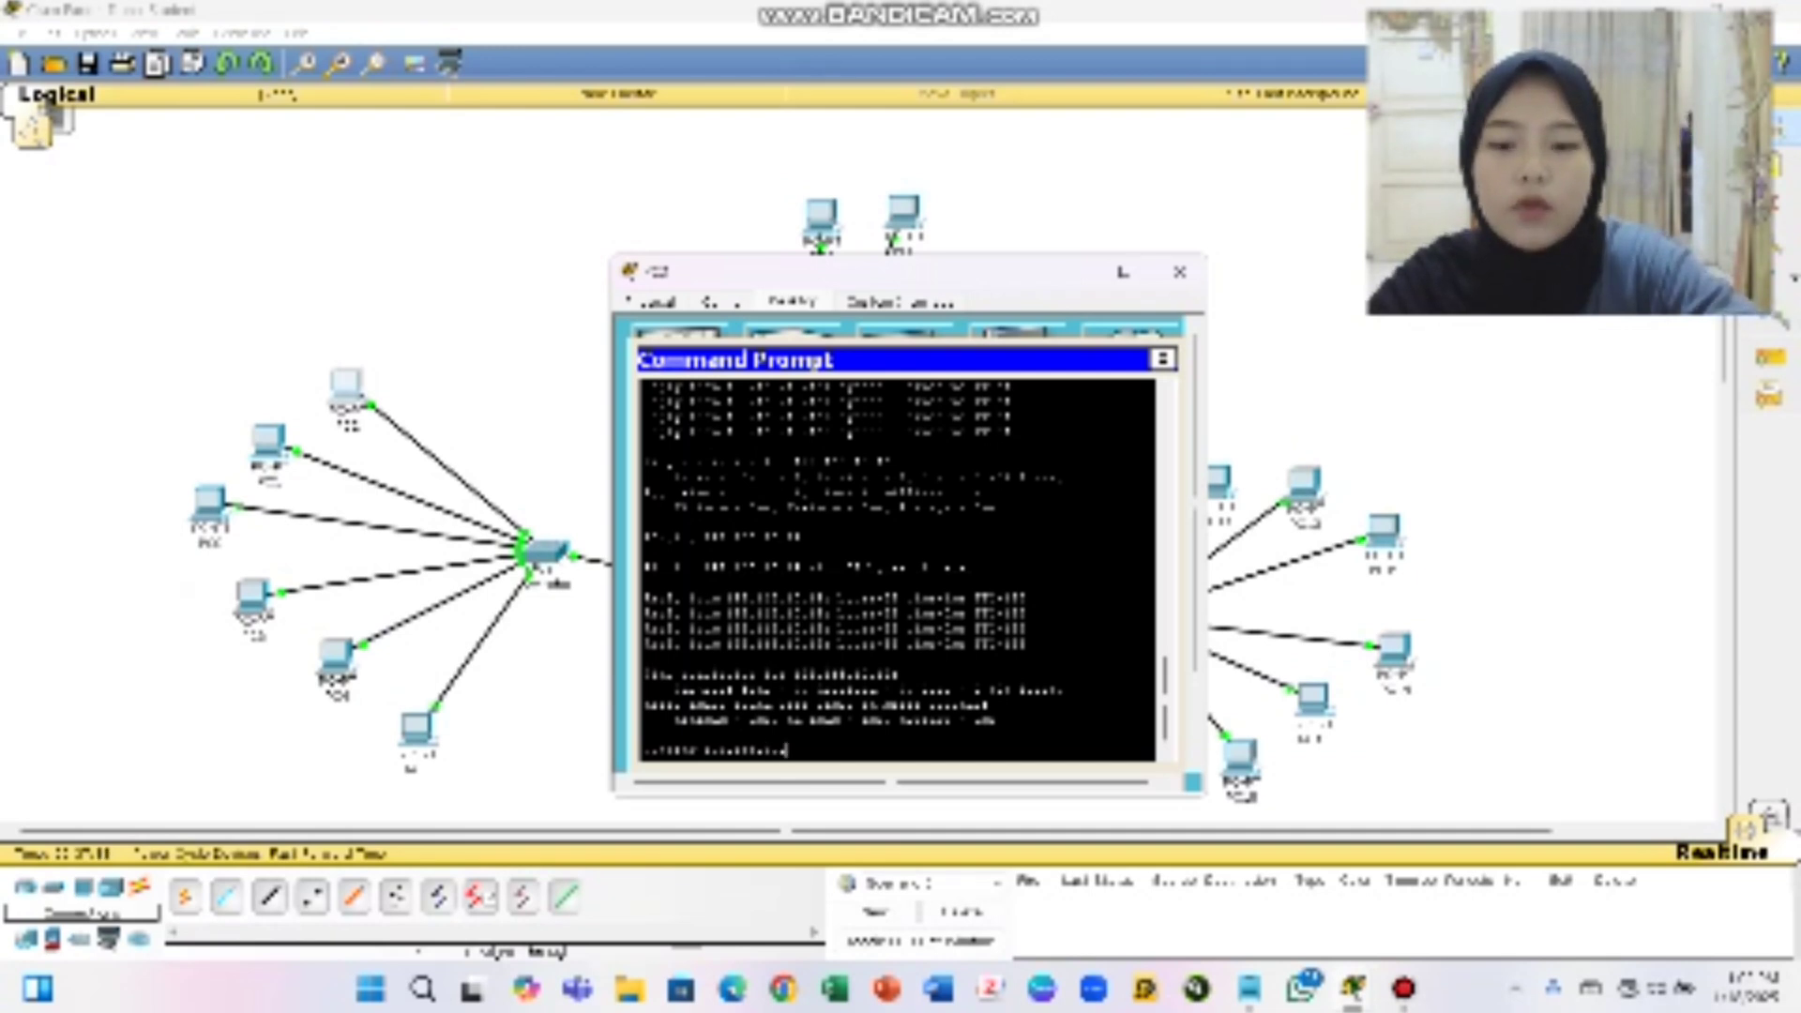
key("Return")
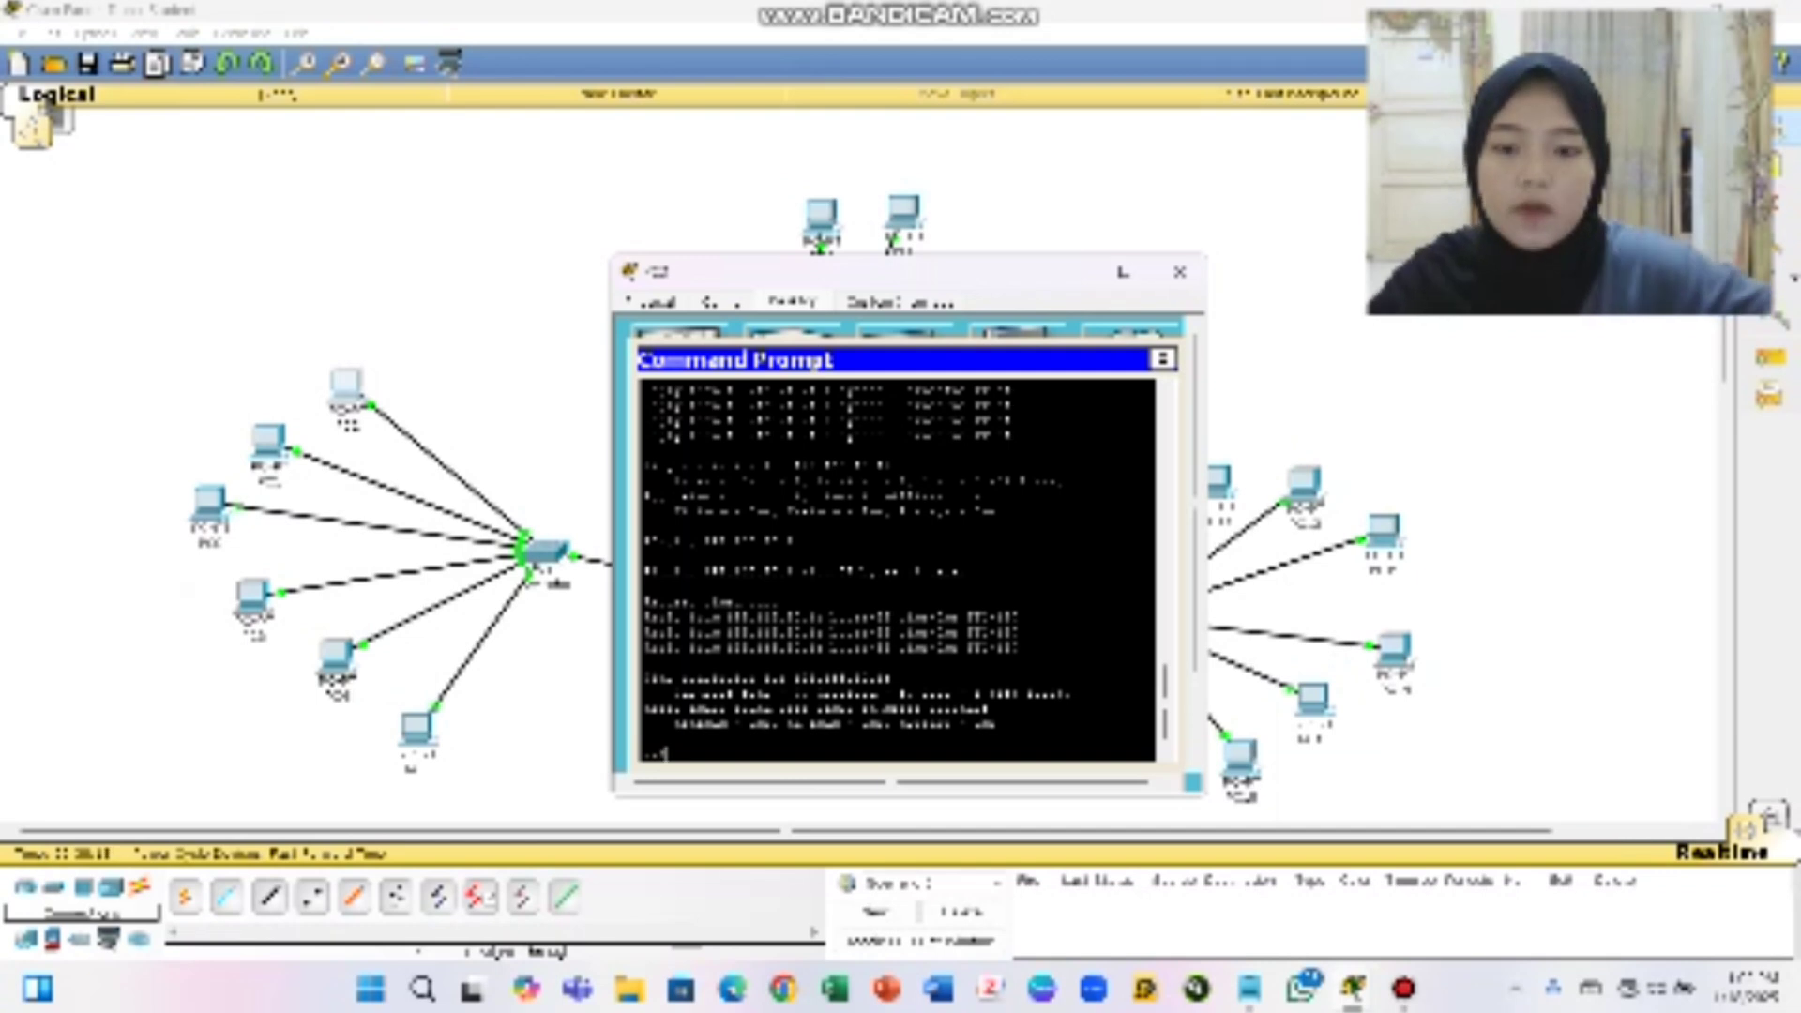
Ping a second 192.168 address from the command prompt of the left-hand network's uppermost PC
type("ping")
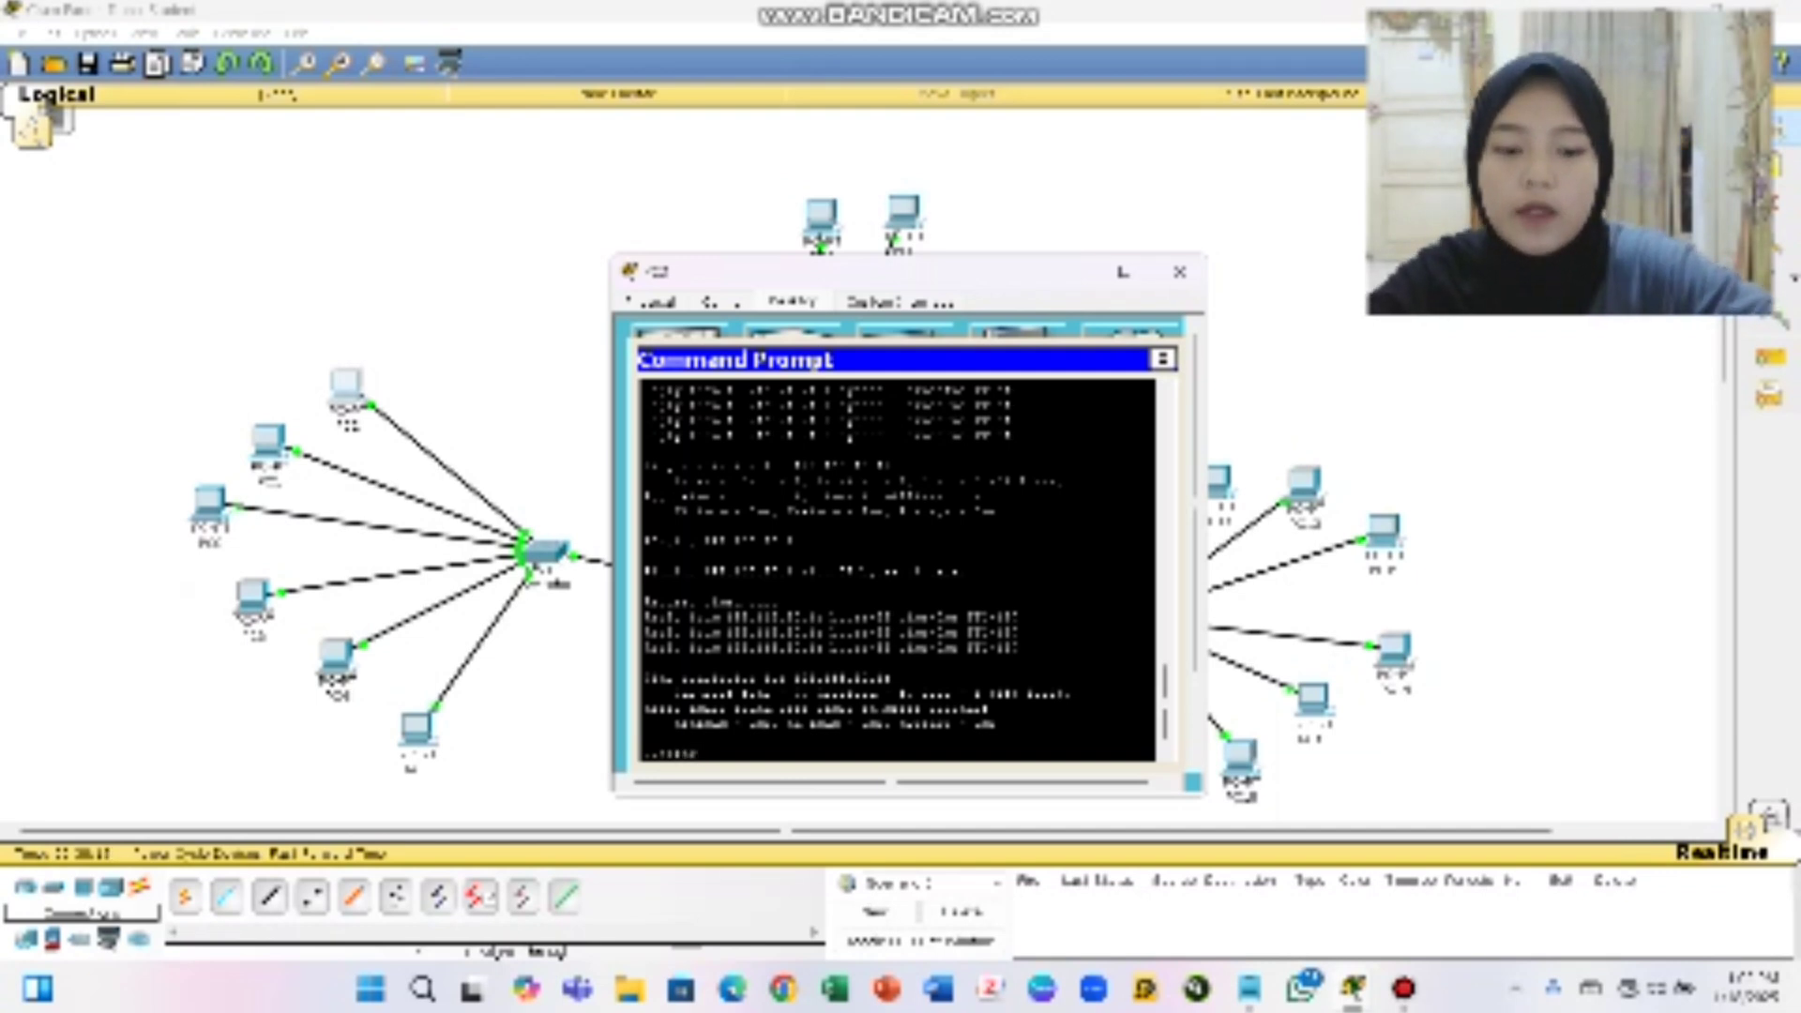
type(" 192.168")
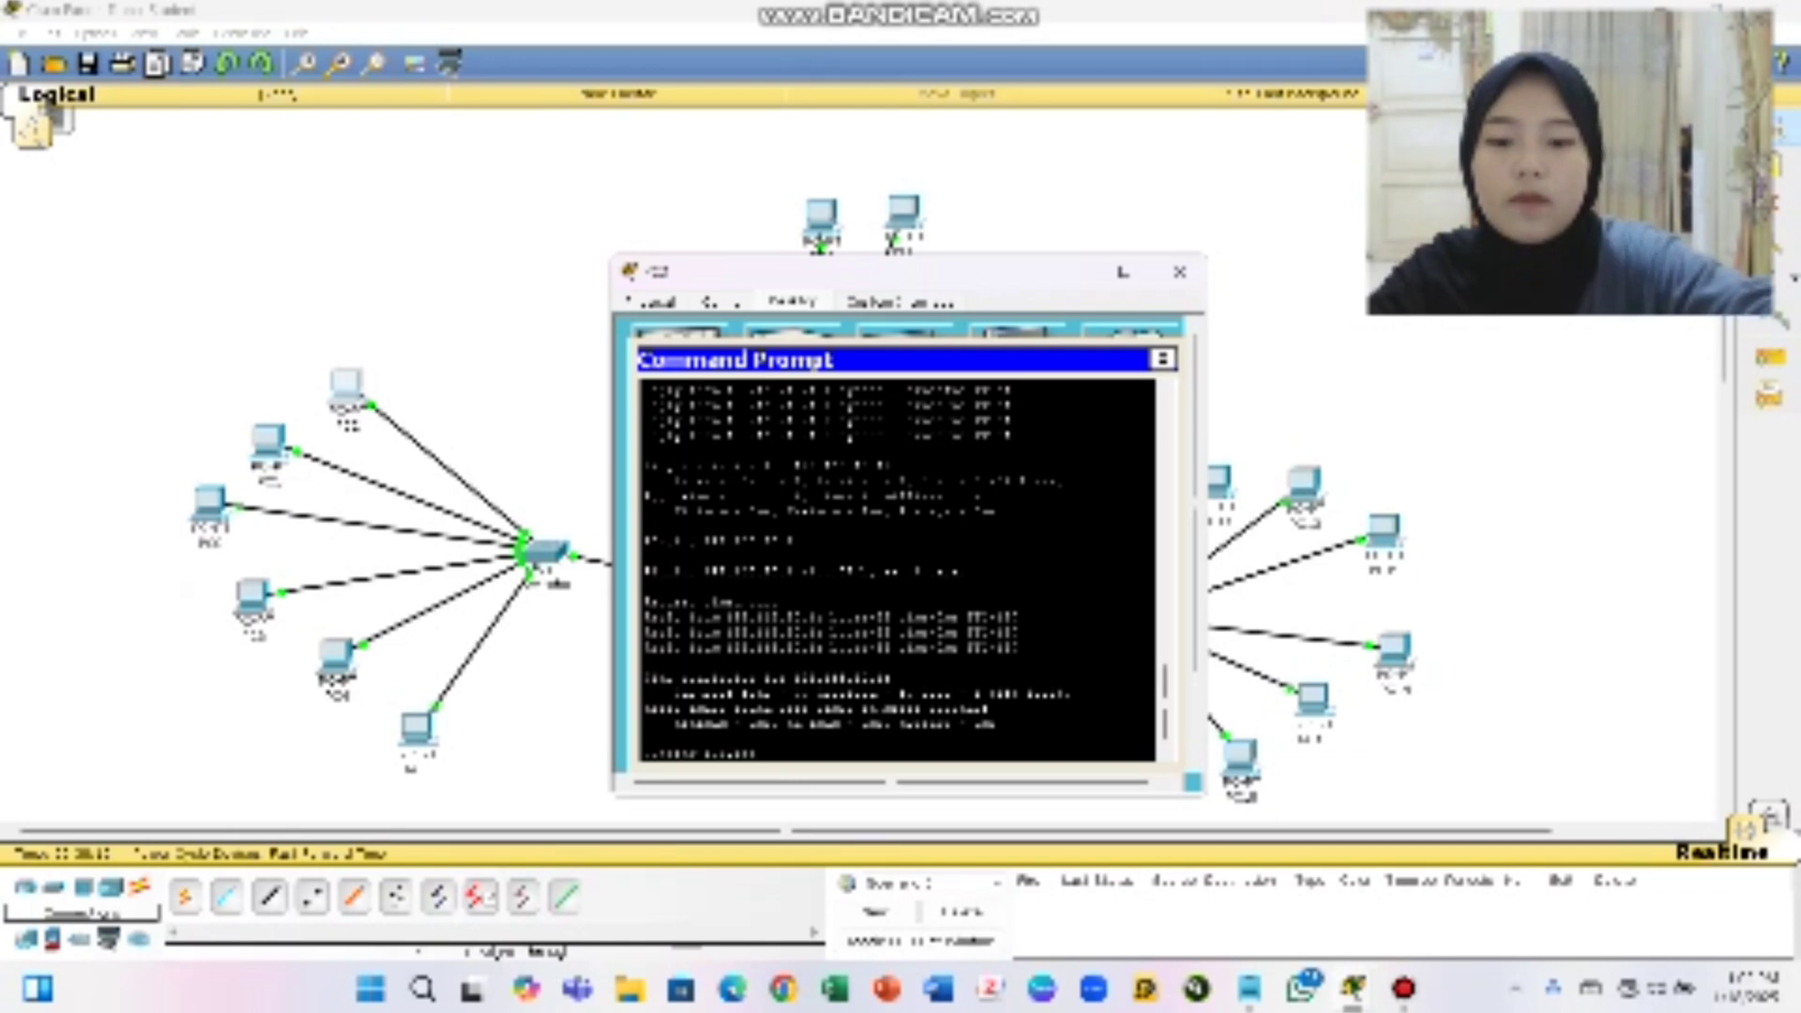
type(".")
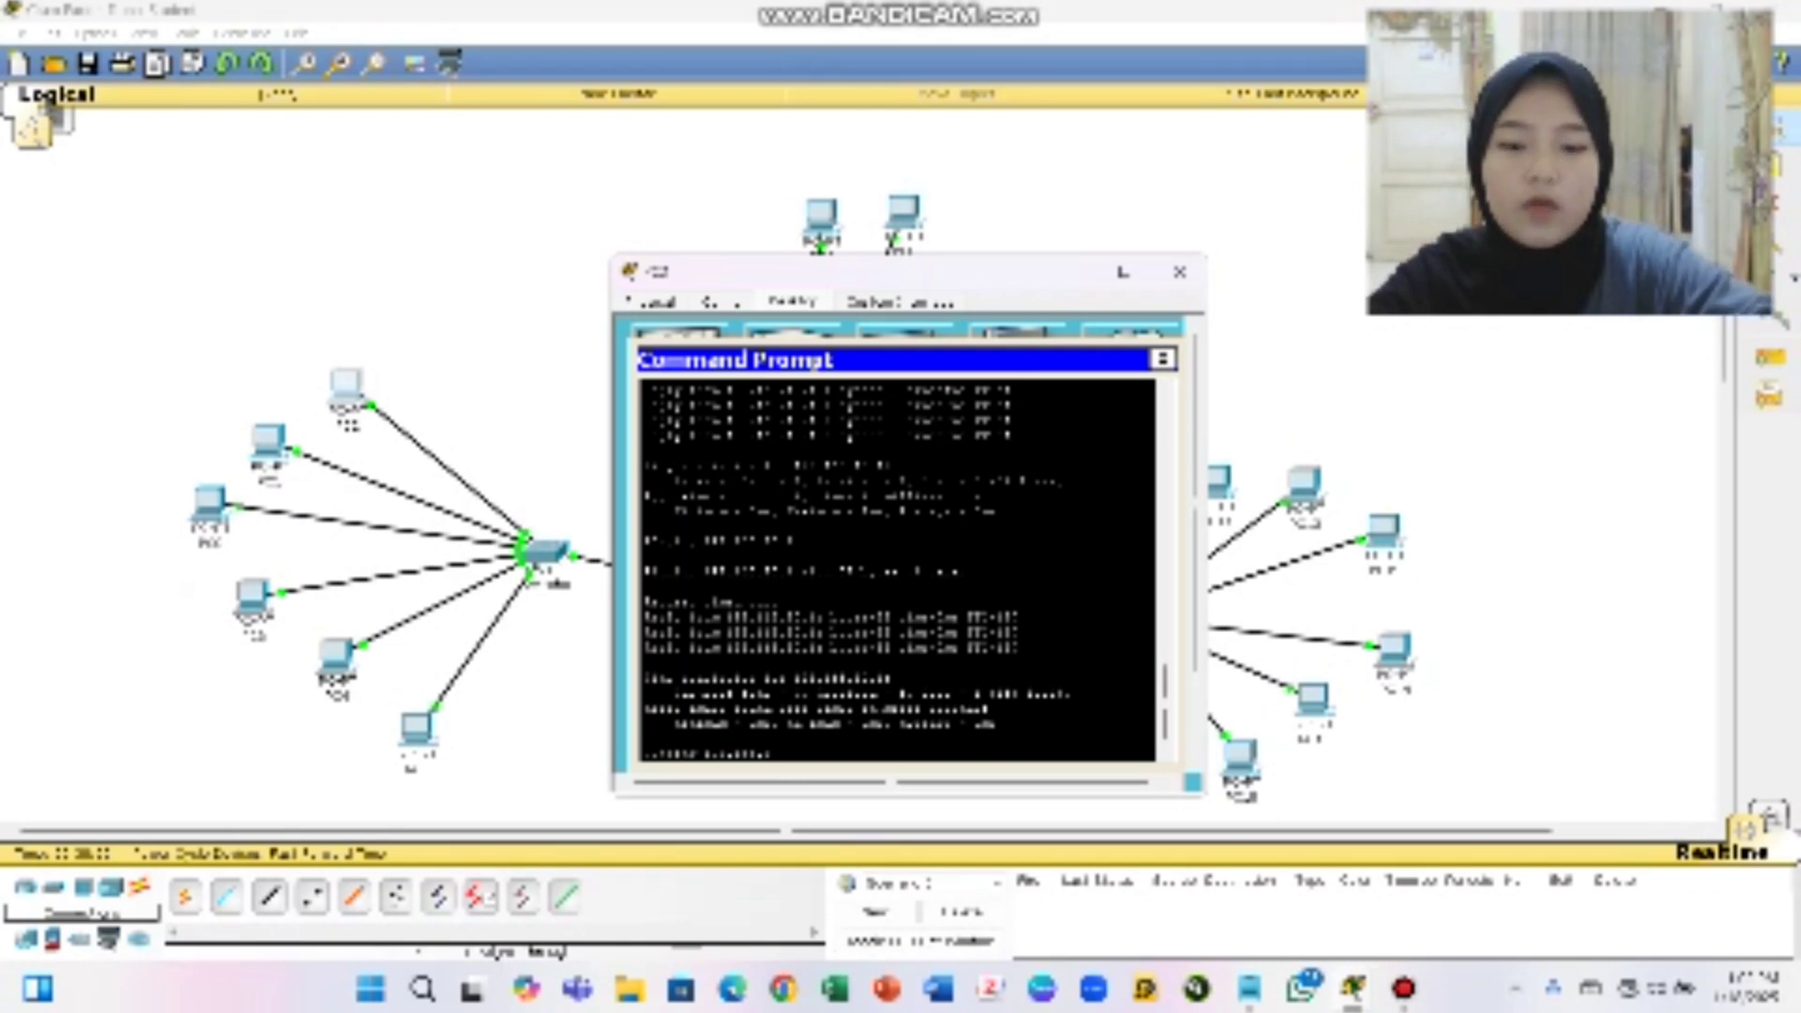
type(".")
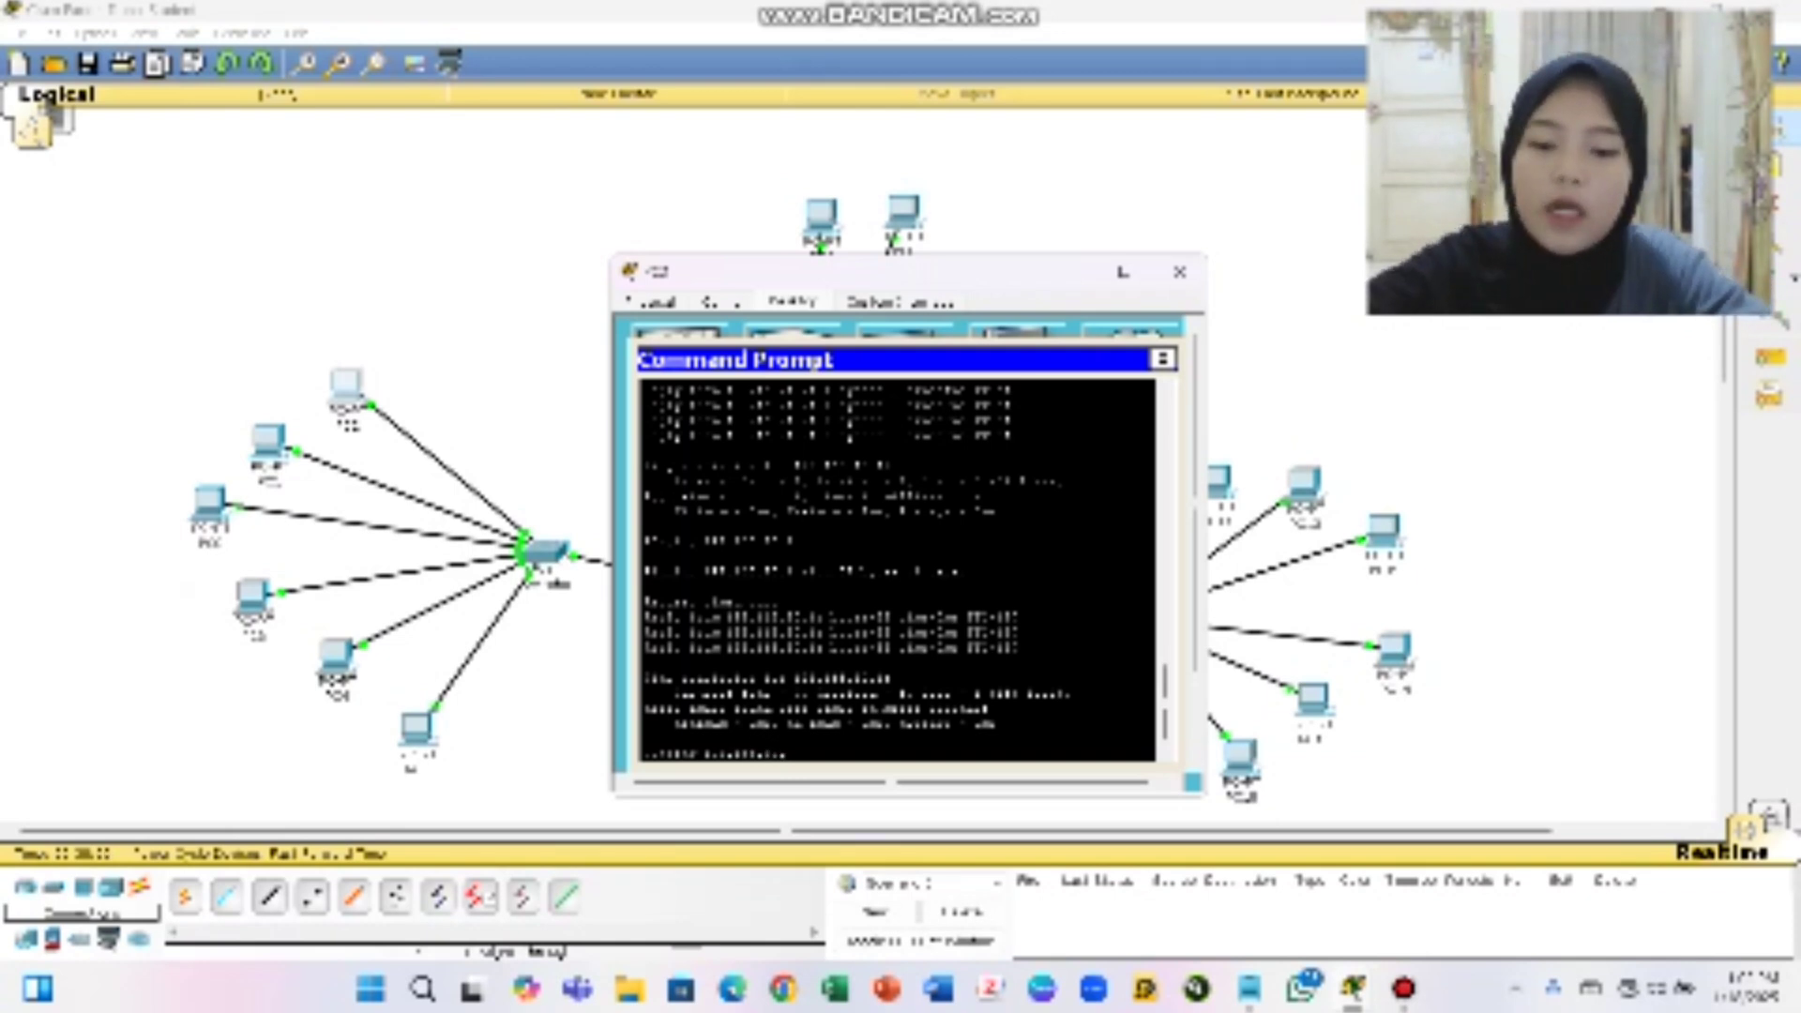
key("Return")
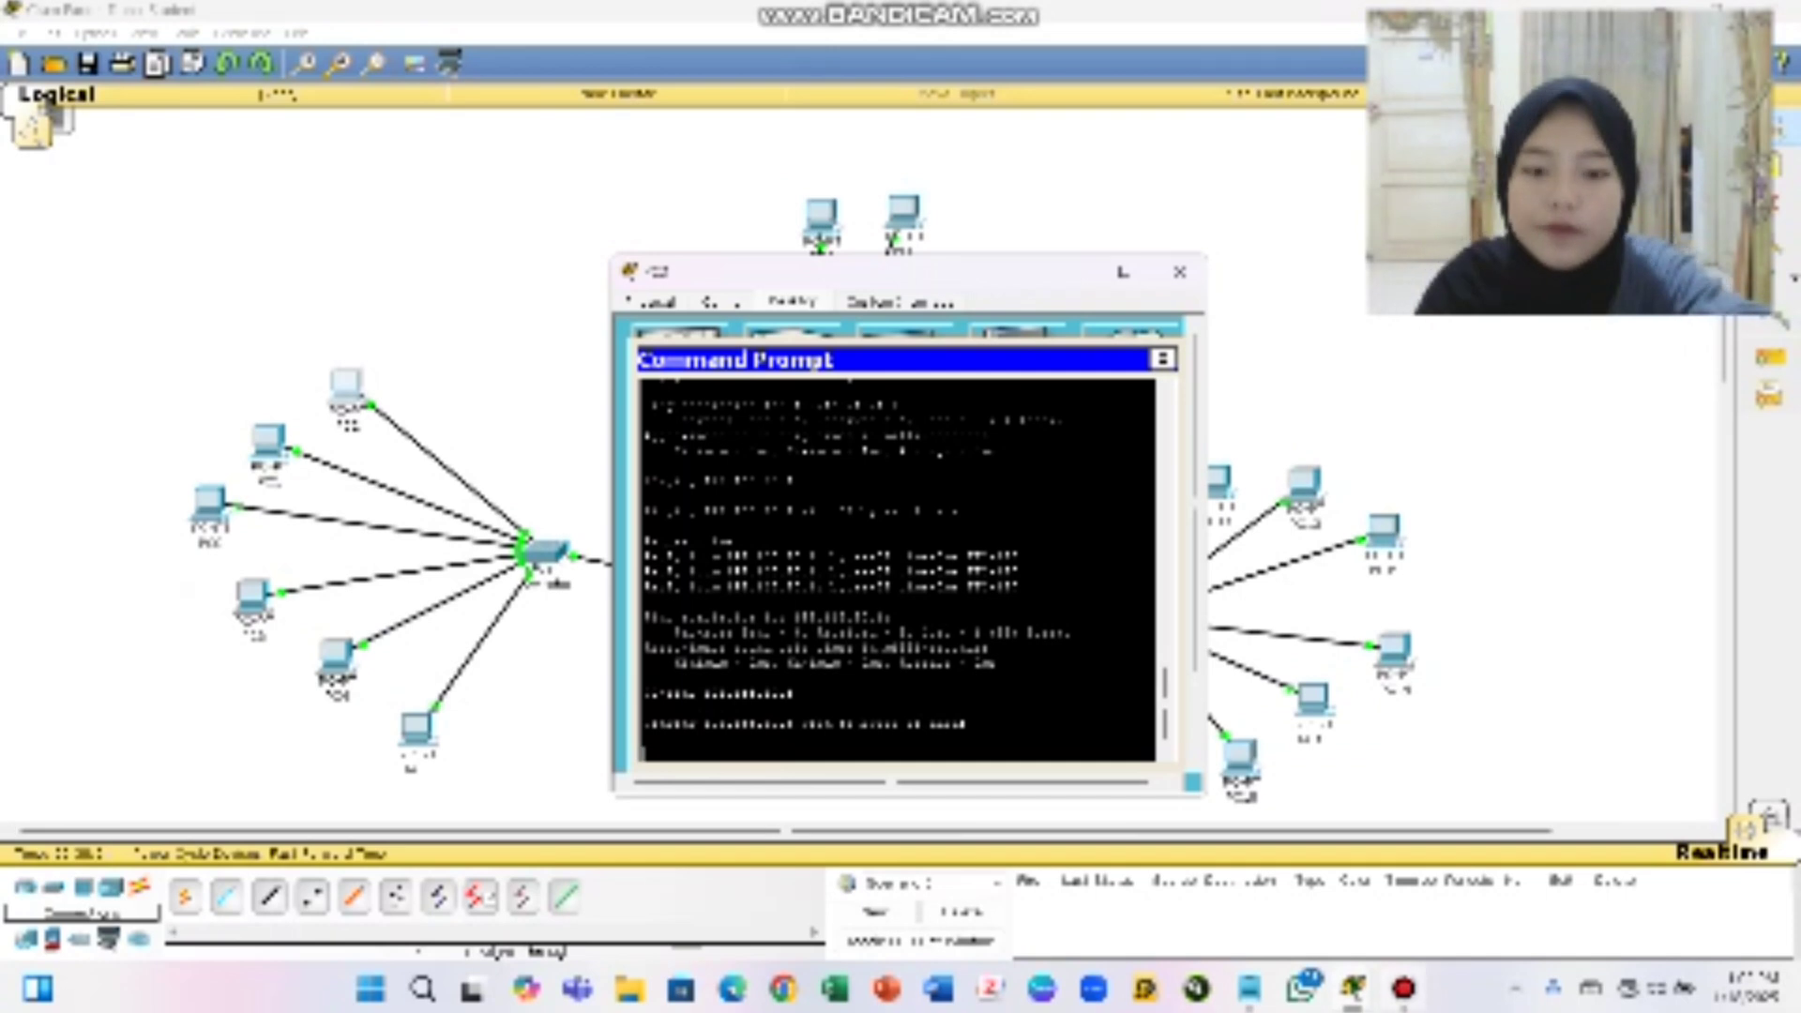
Ping one more 192.168 address from the same command prompt of the left-hand network's uppermost PC
mouse_move(1403, 987)
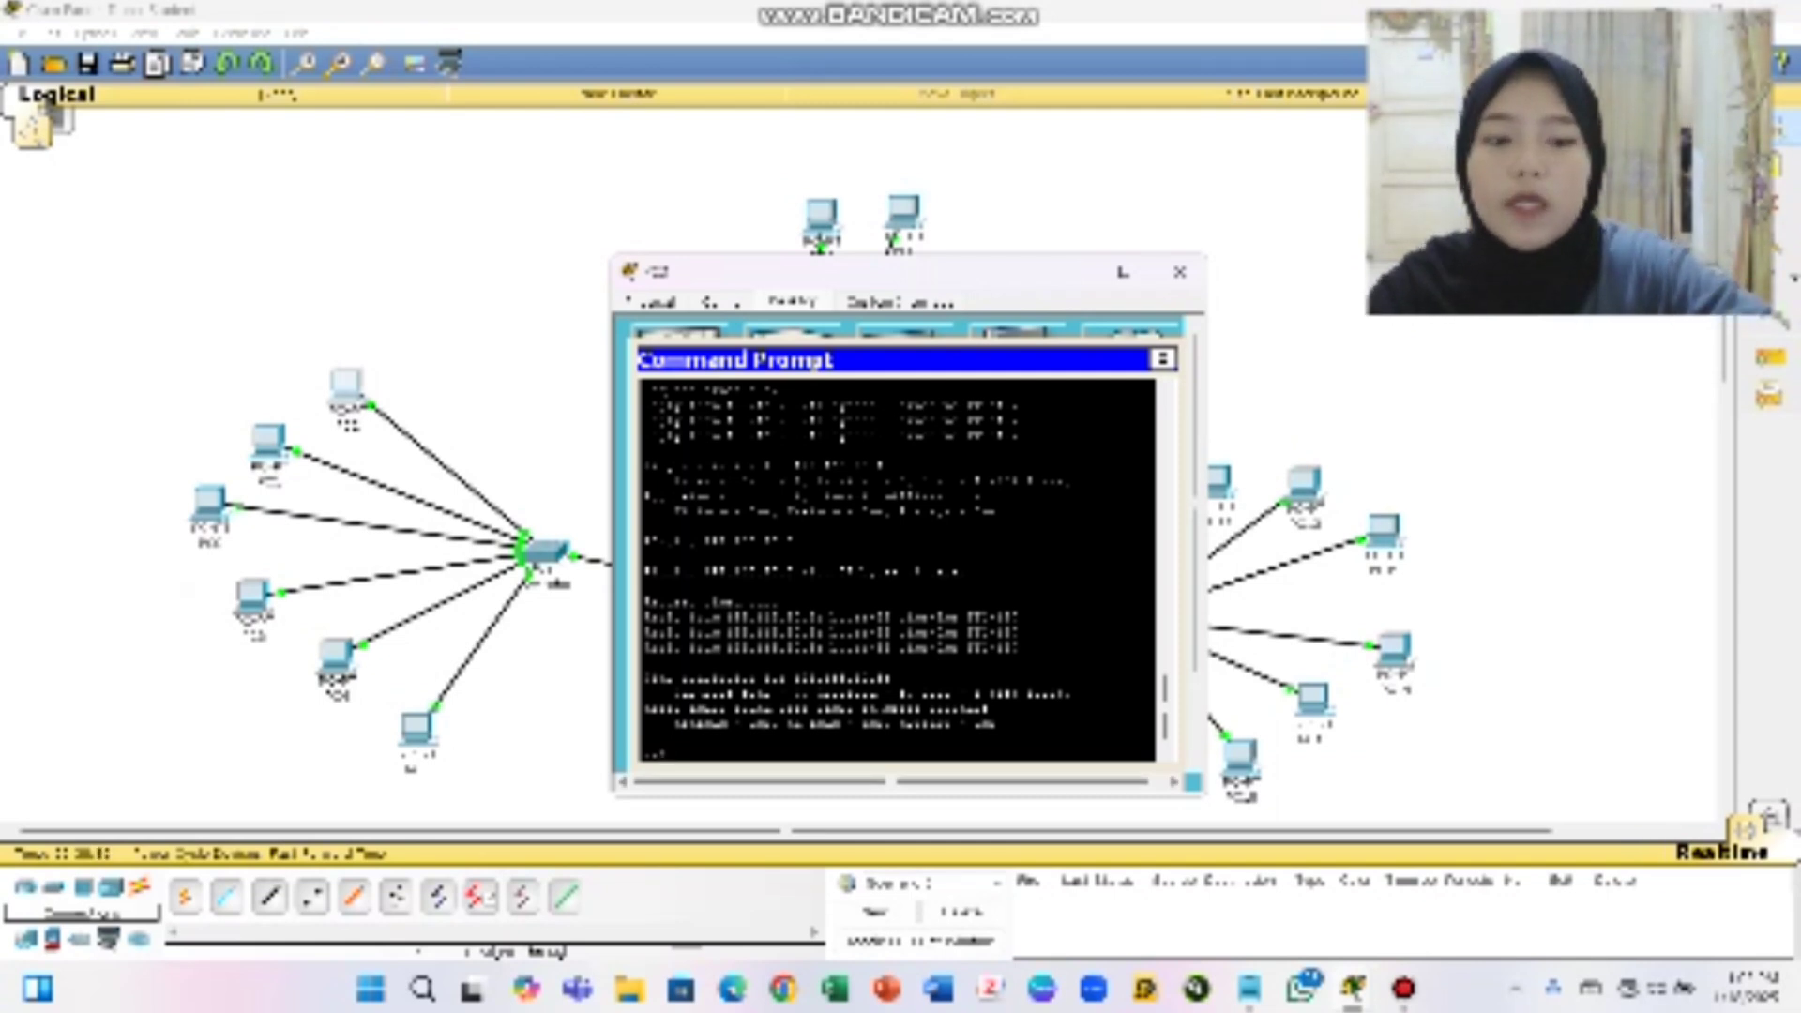
type("ping")
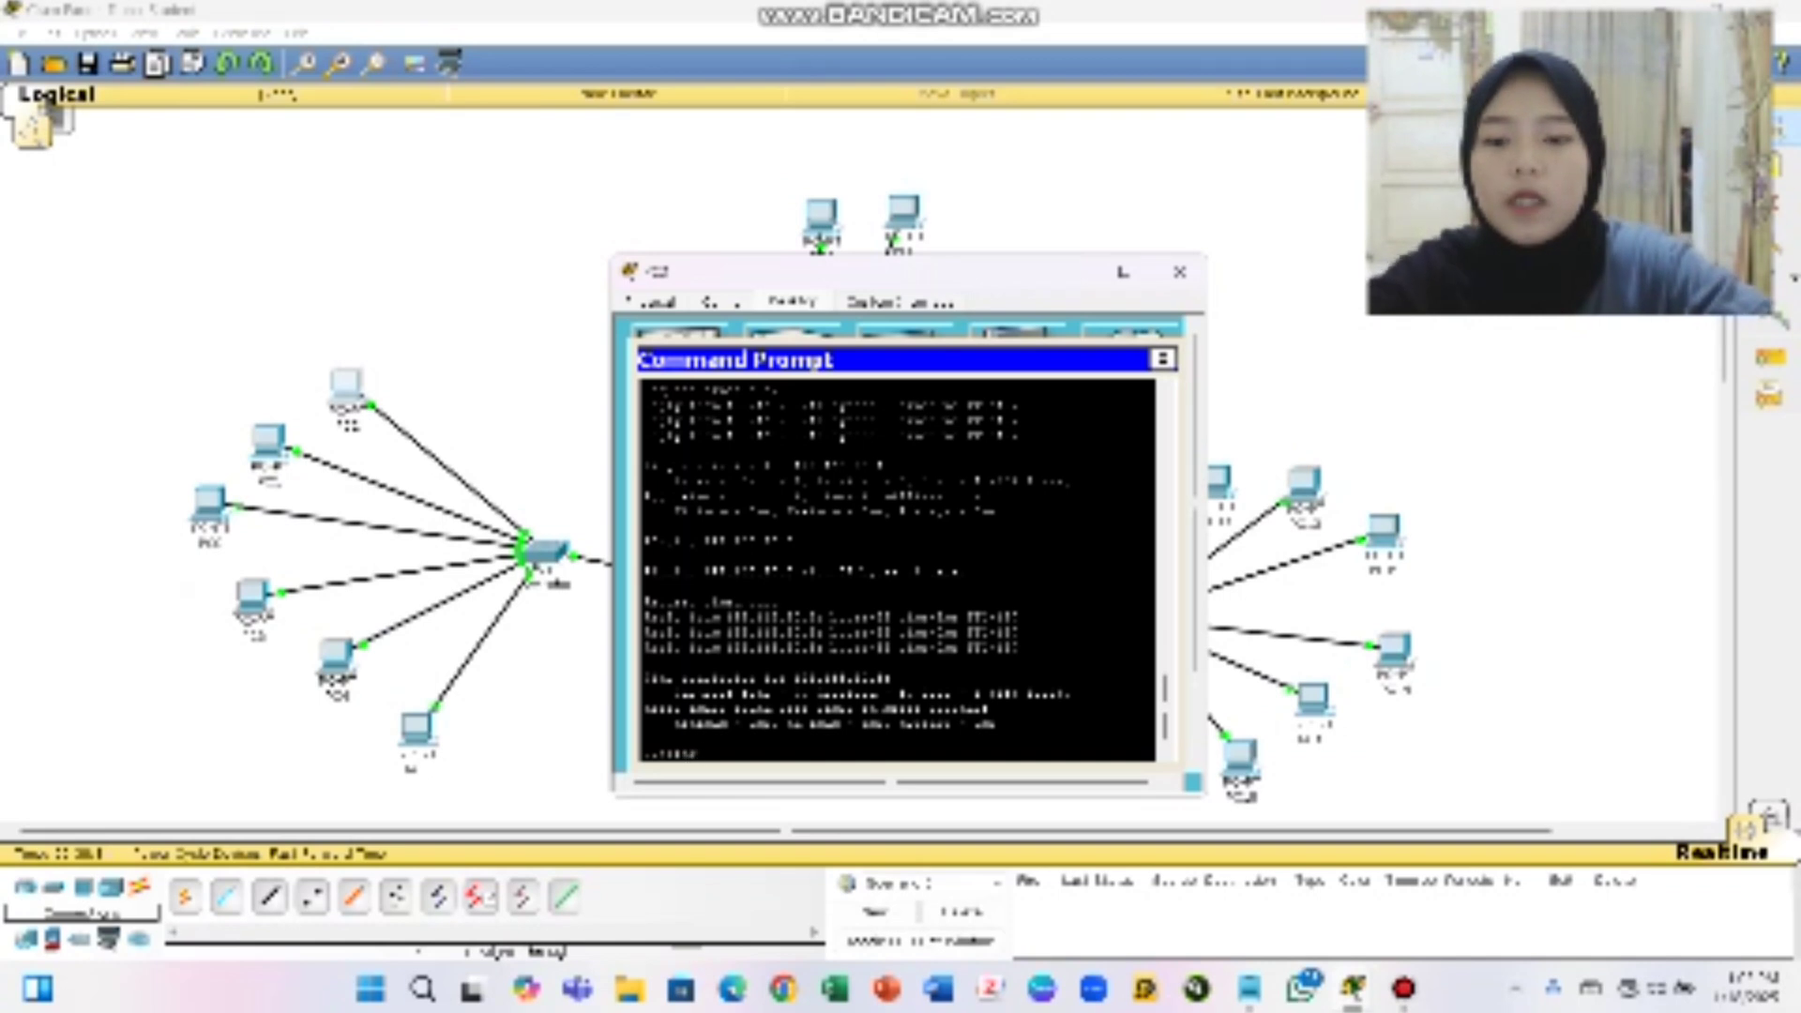
type(" 192.")
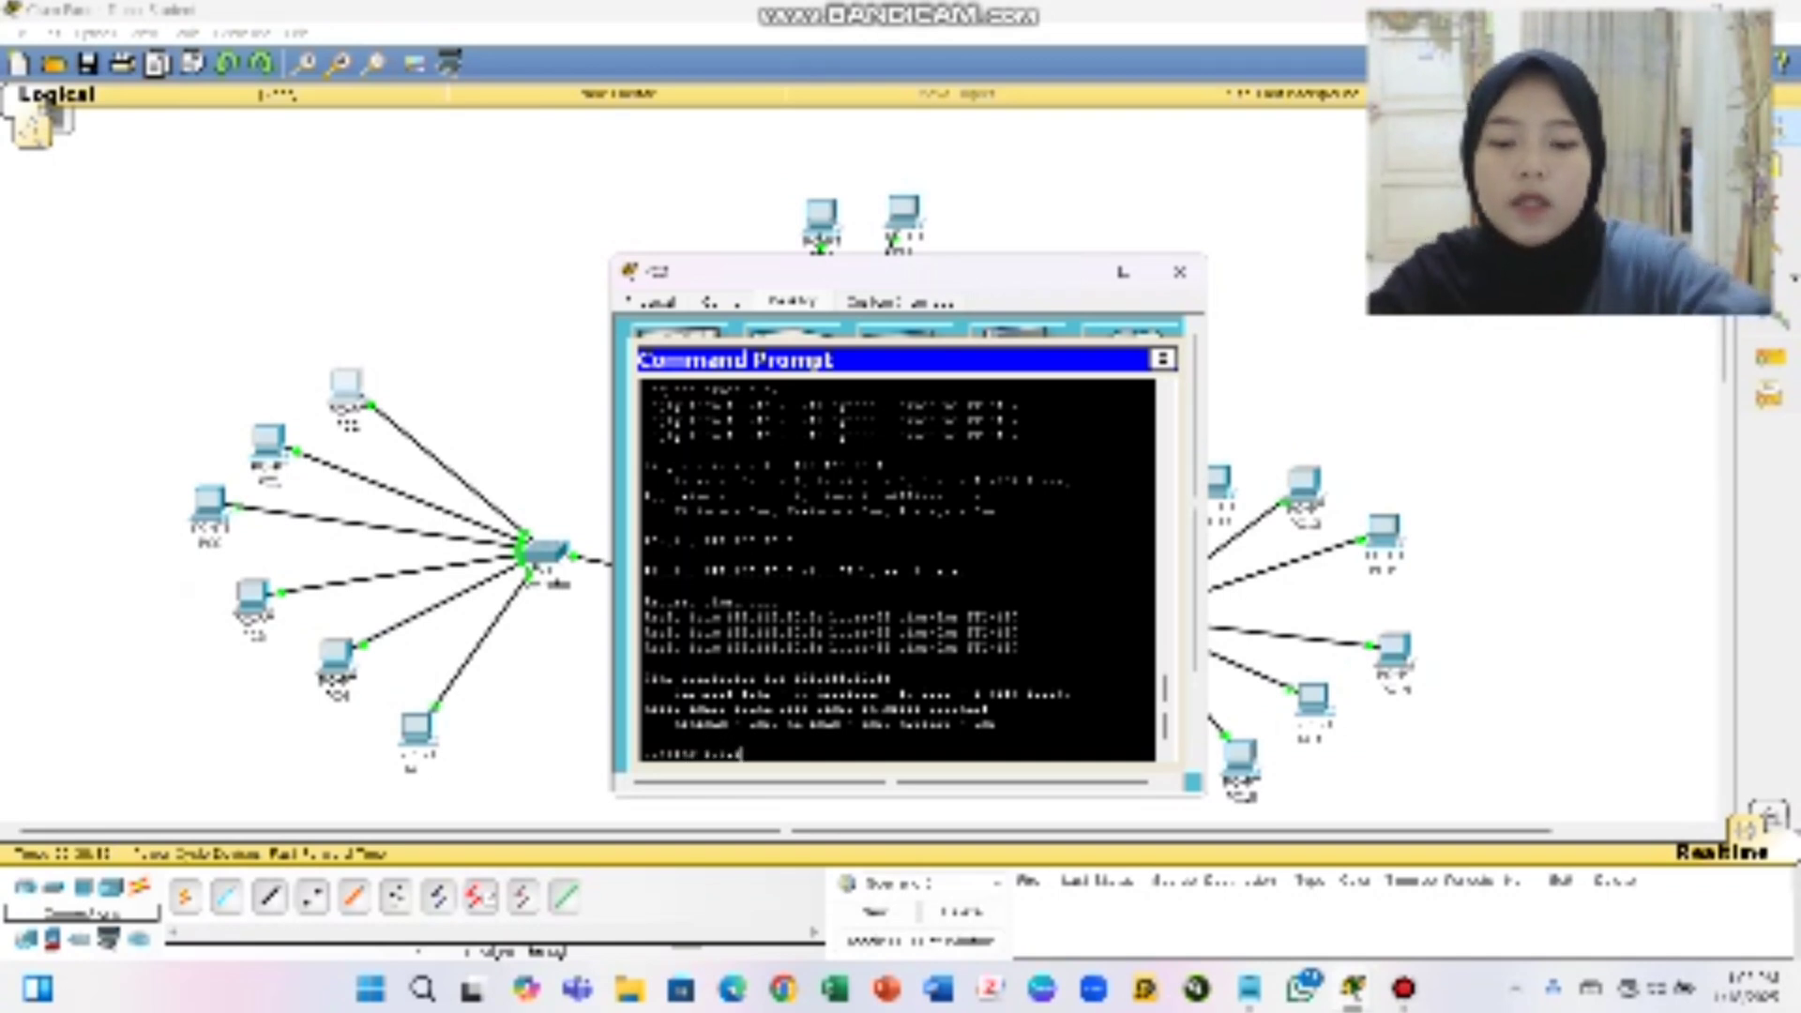
type("16")
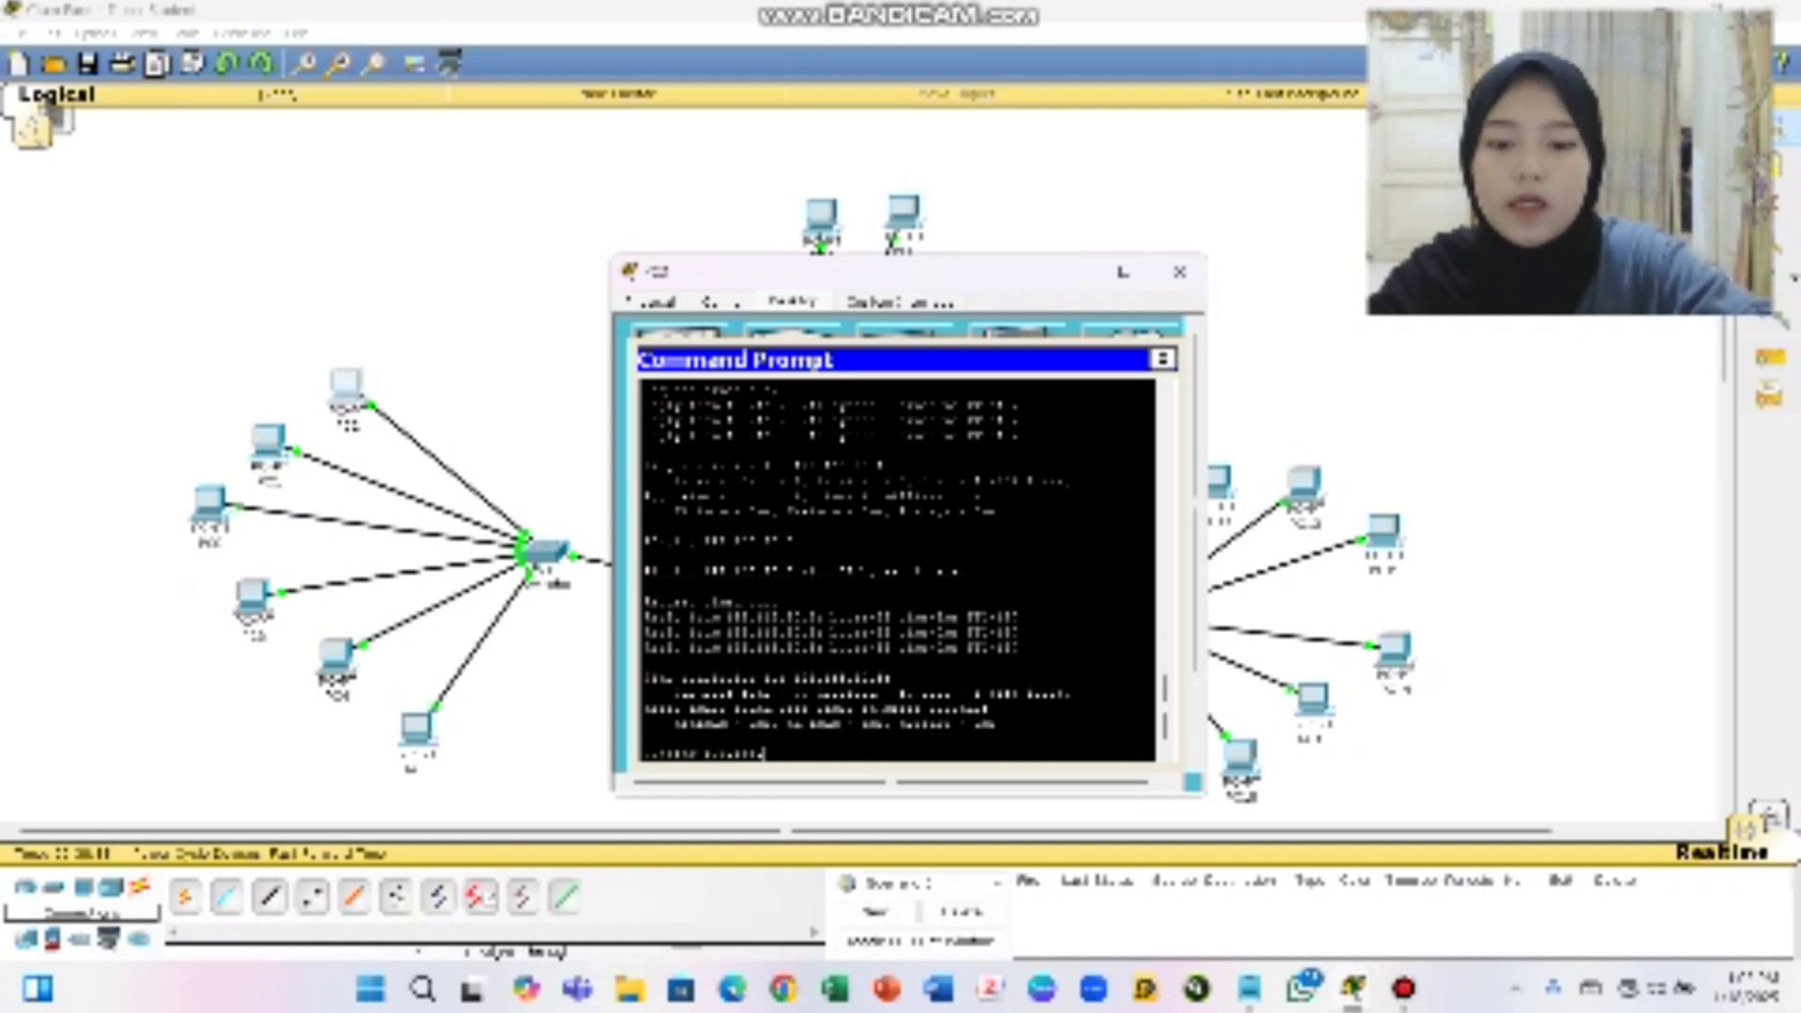
type("8")
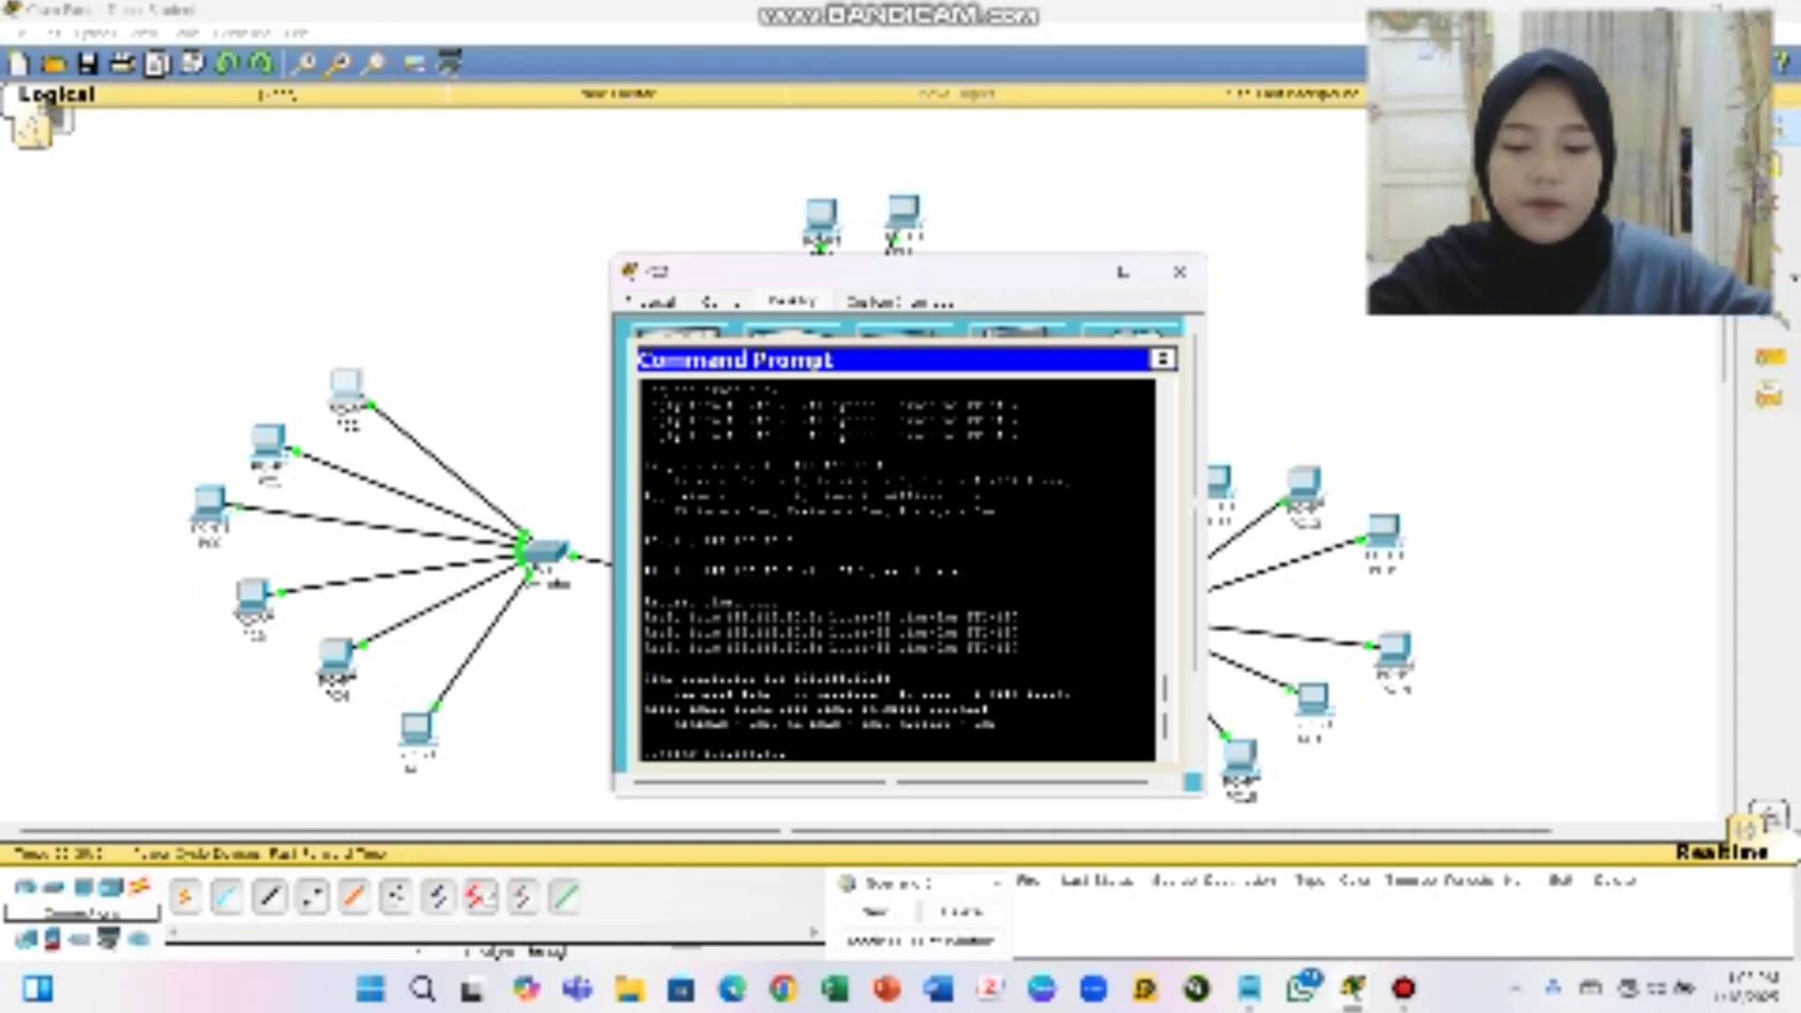
type(".")
key("Return")
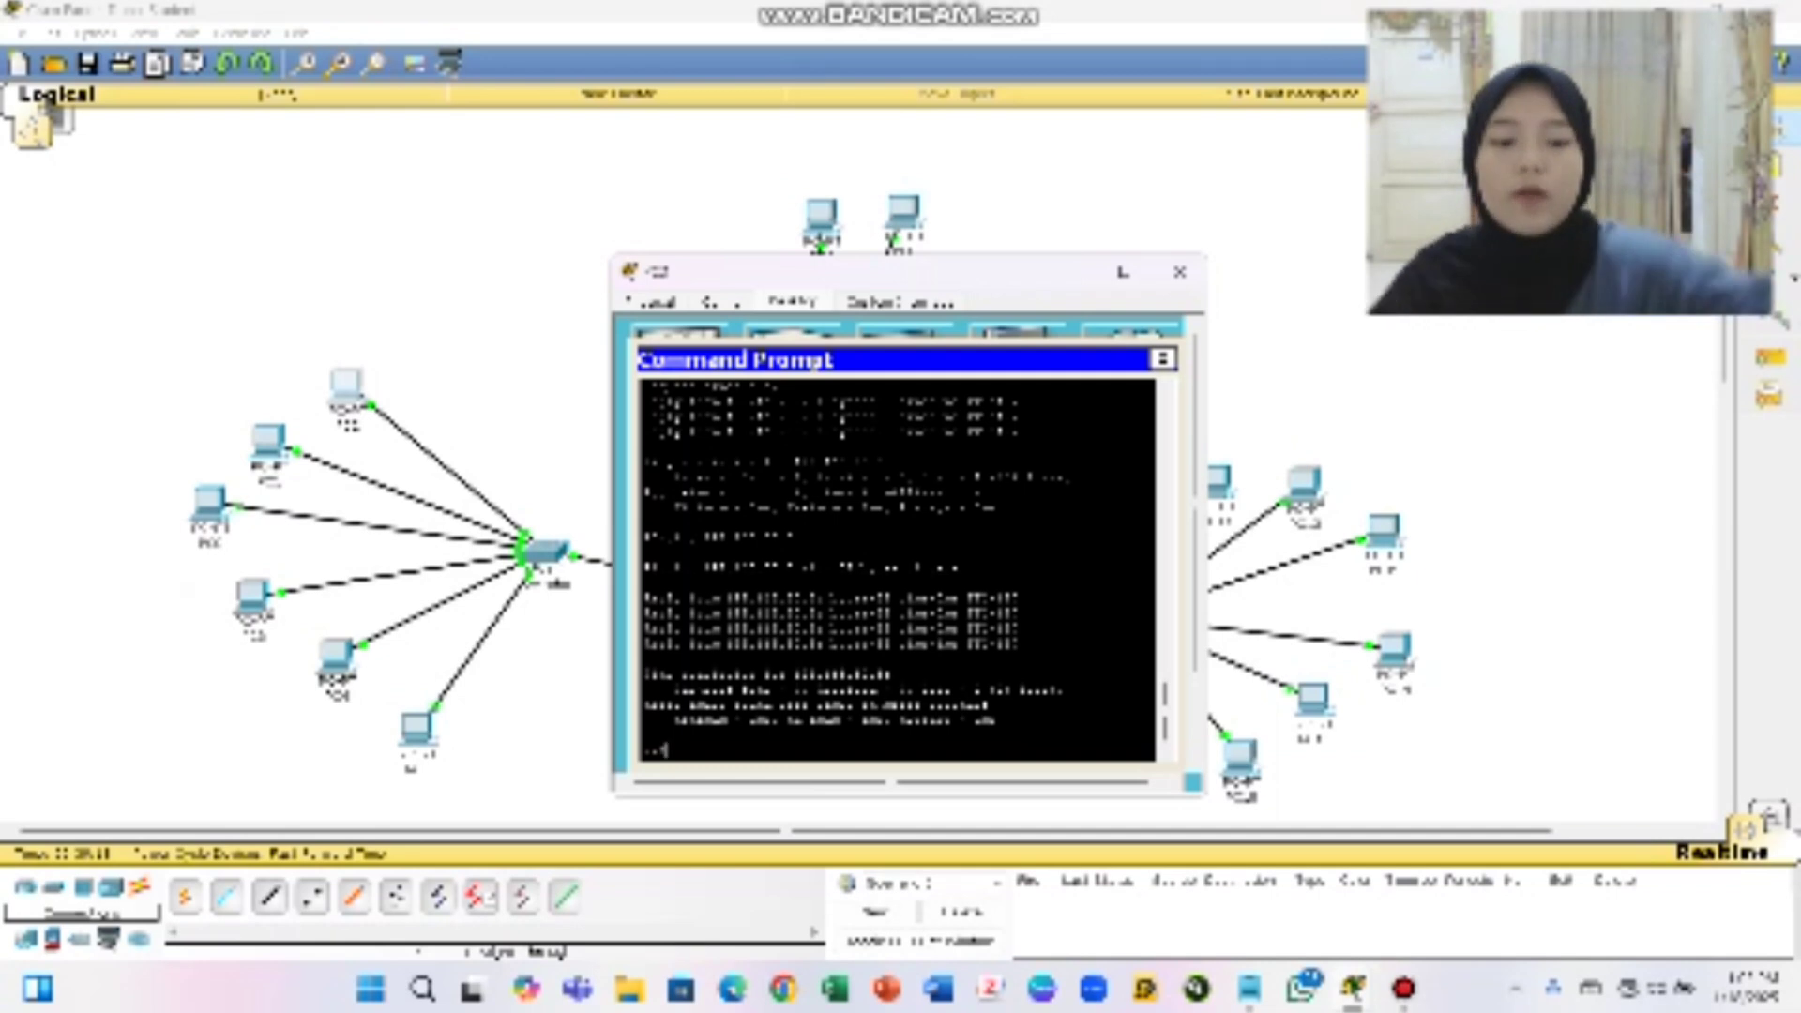
type("ping")
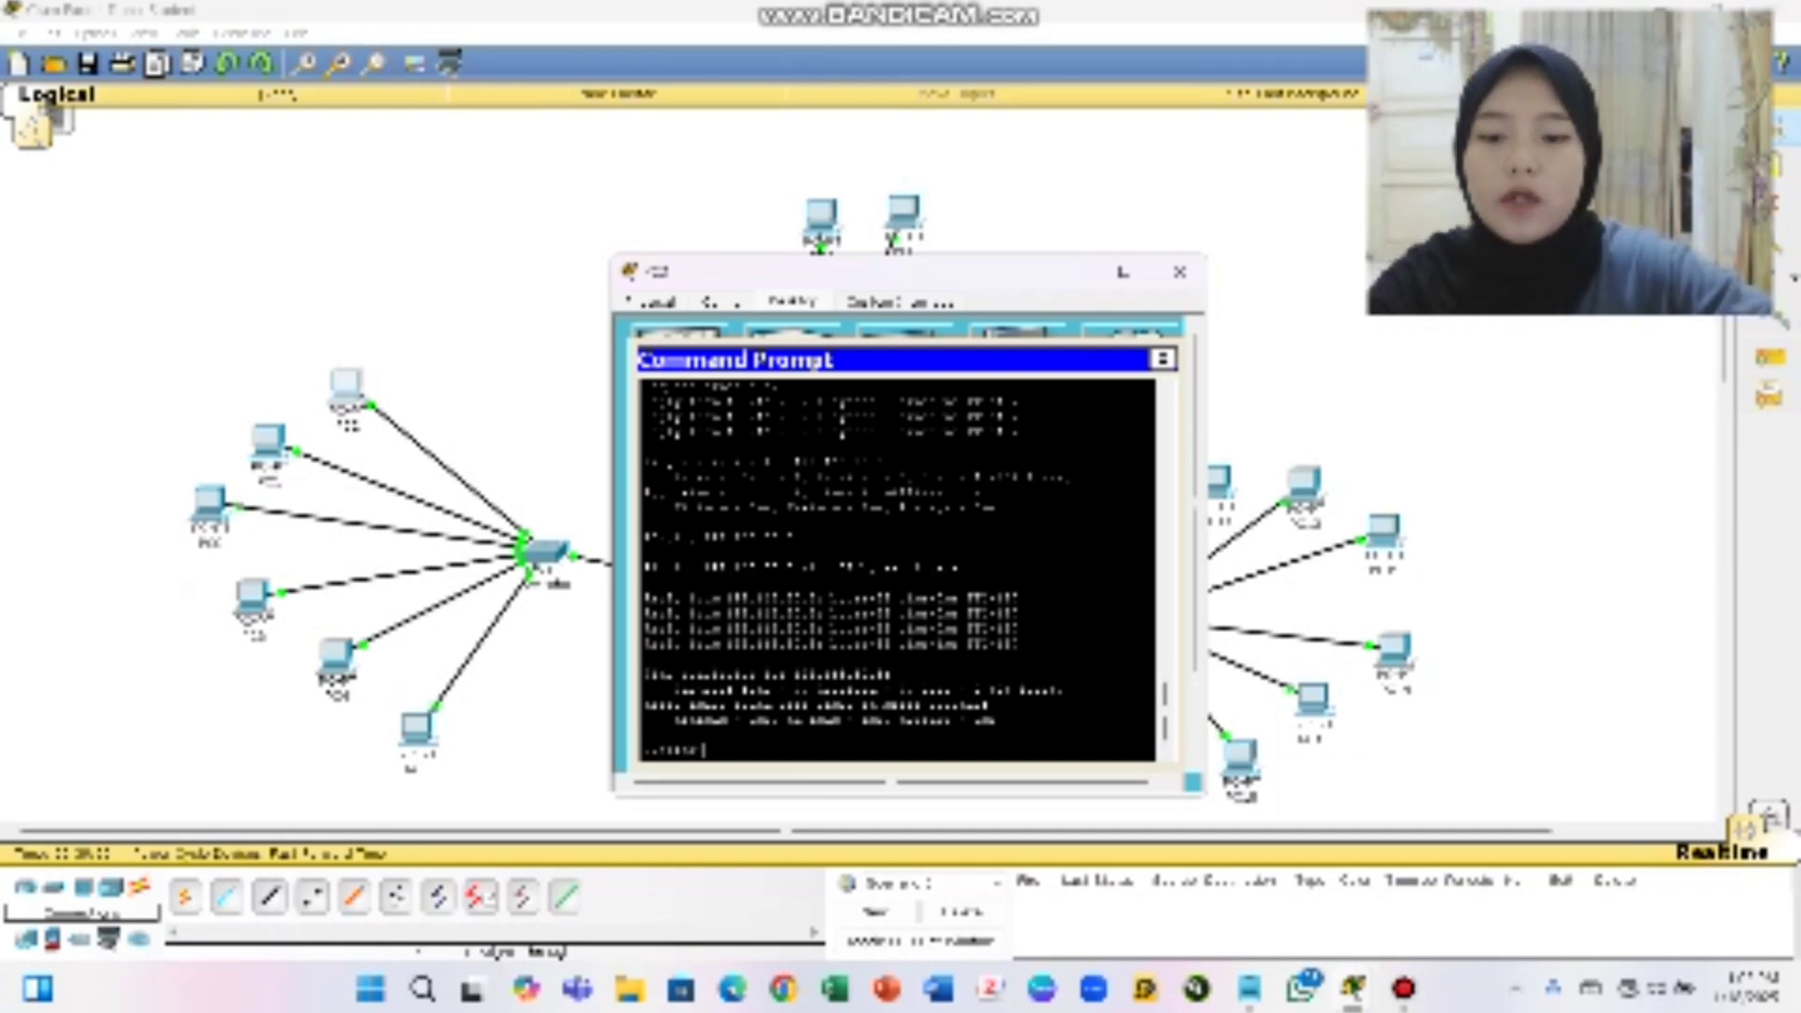
type("ping")
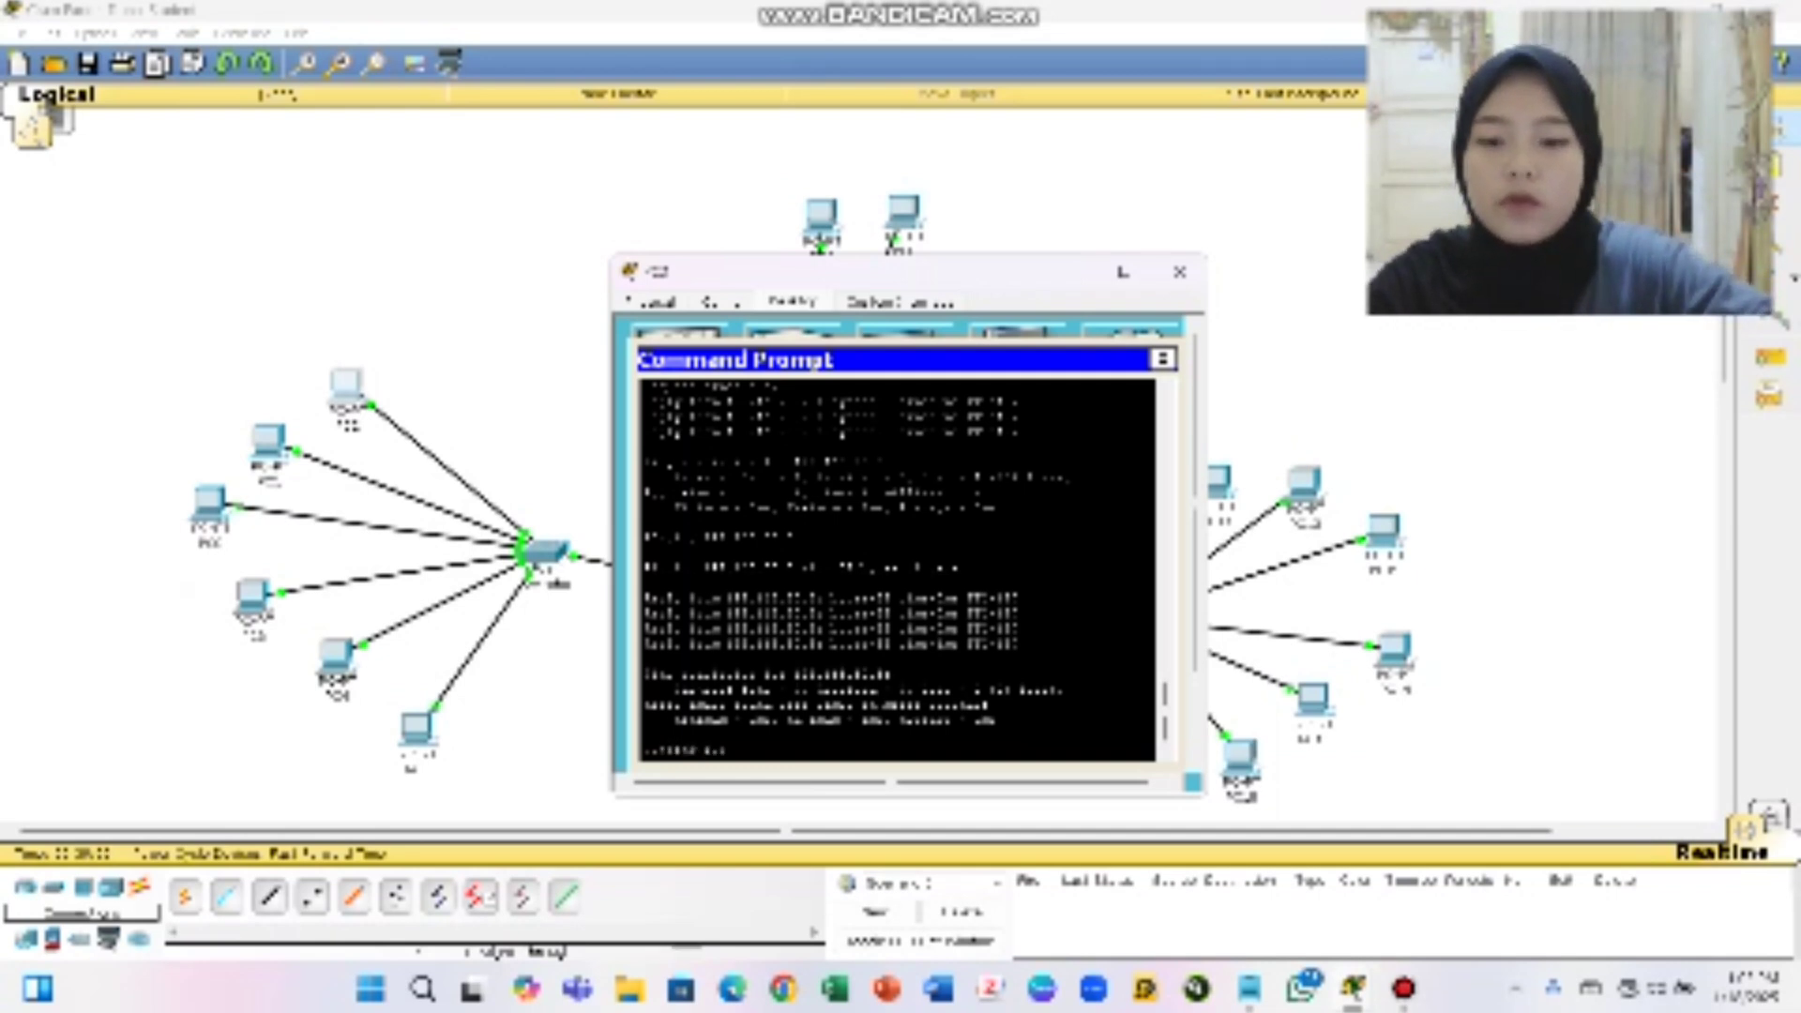
key("BackSpace")
key("BackSpace")
key("BackSpace")
key("BackSpace")
key("BackSpace")
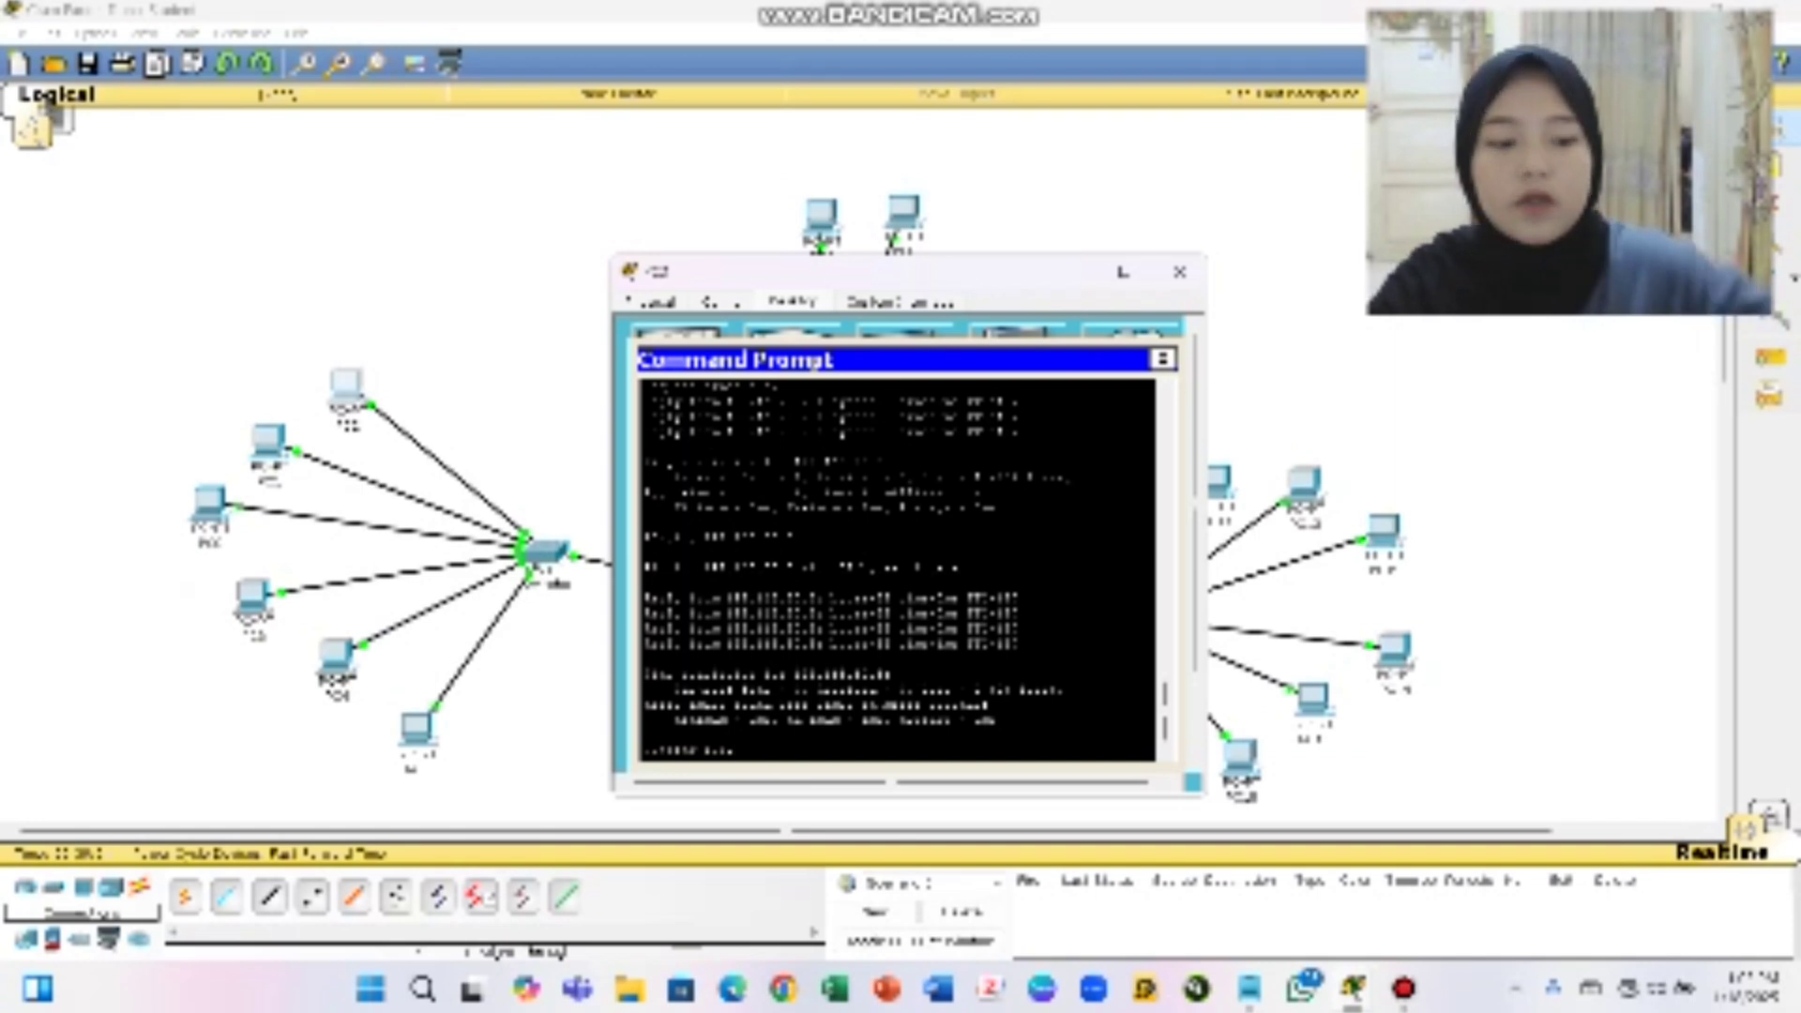
key("BackSpace")
key("BackSpace")
key("BackSpace")
key("BackSpace")
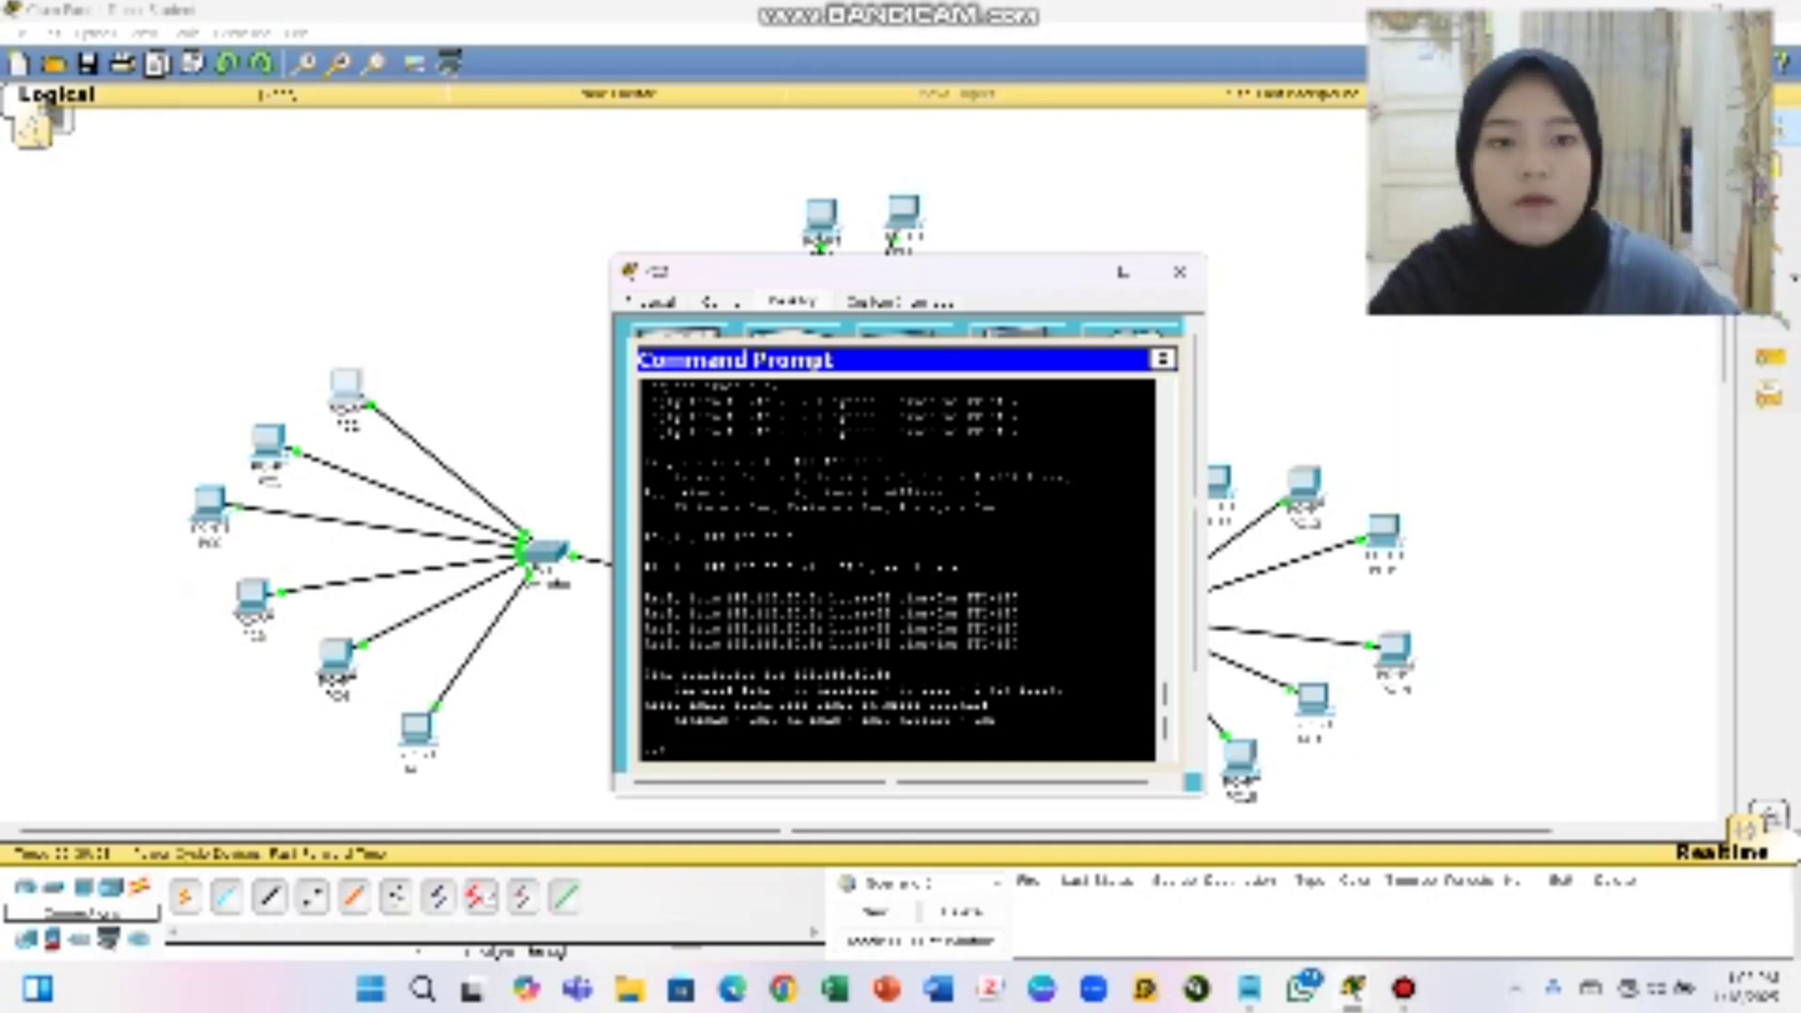
Ping a 192 address from the command prompt of the upper network's third PC from the left, and highlight the first reply line
left_click(1179, 272)
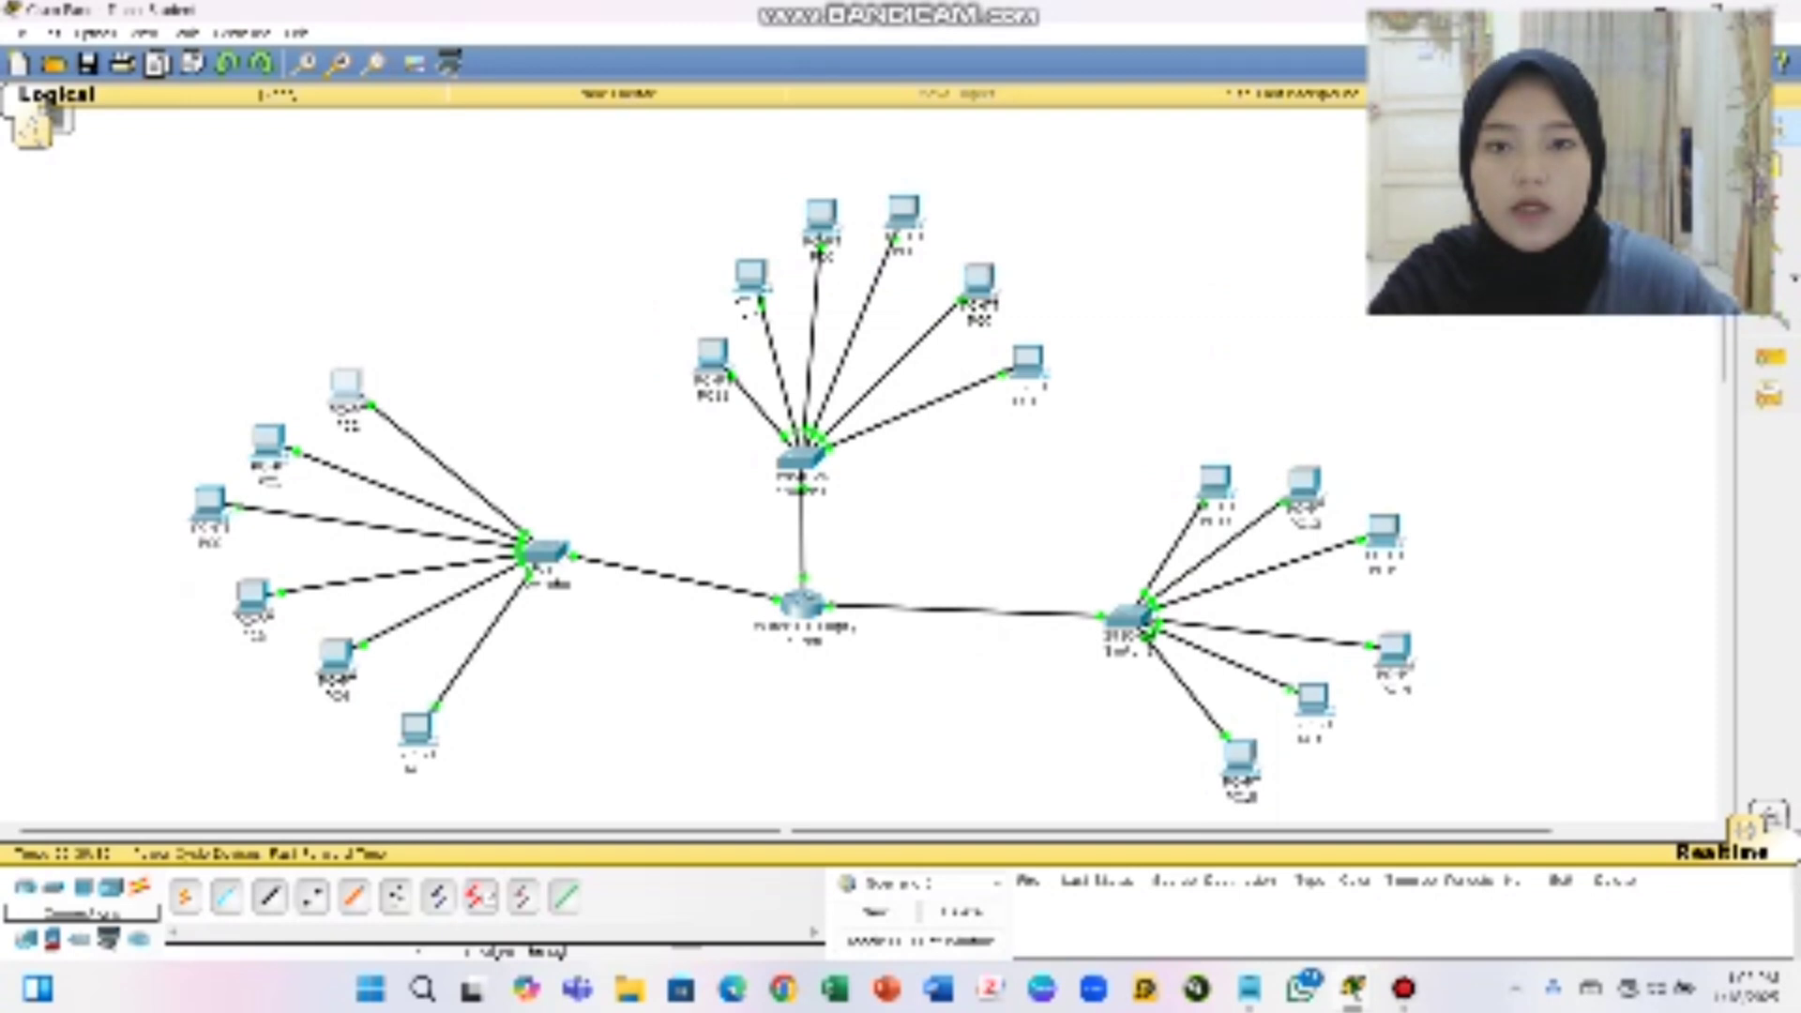
left_click(822, 217)
left_click(1018, 361)
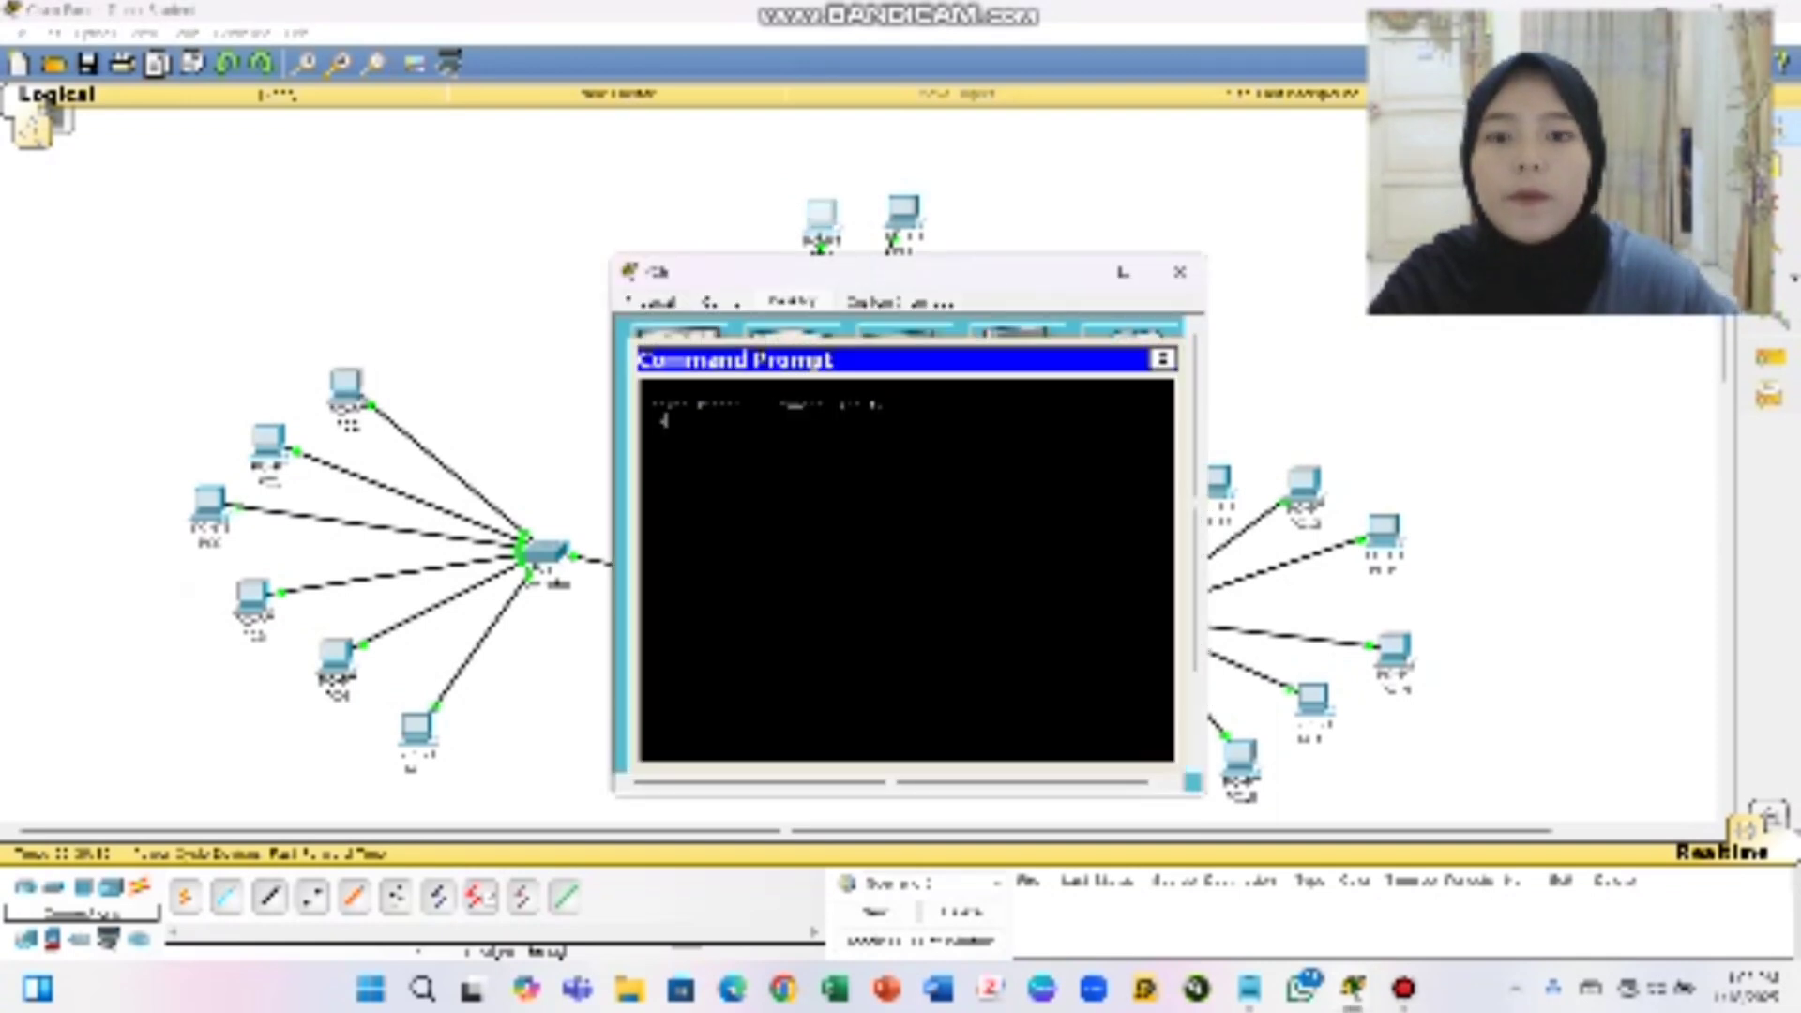
type("ping ")
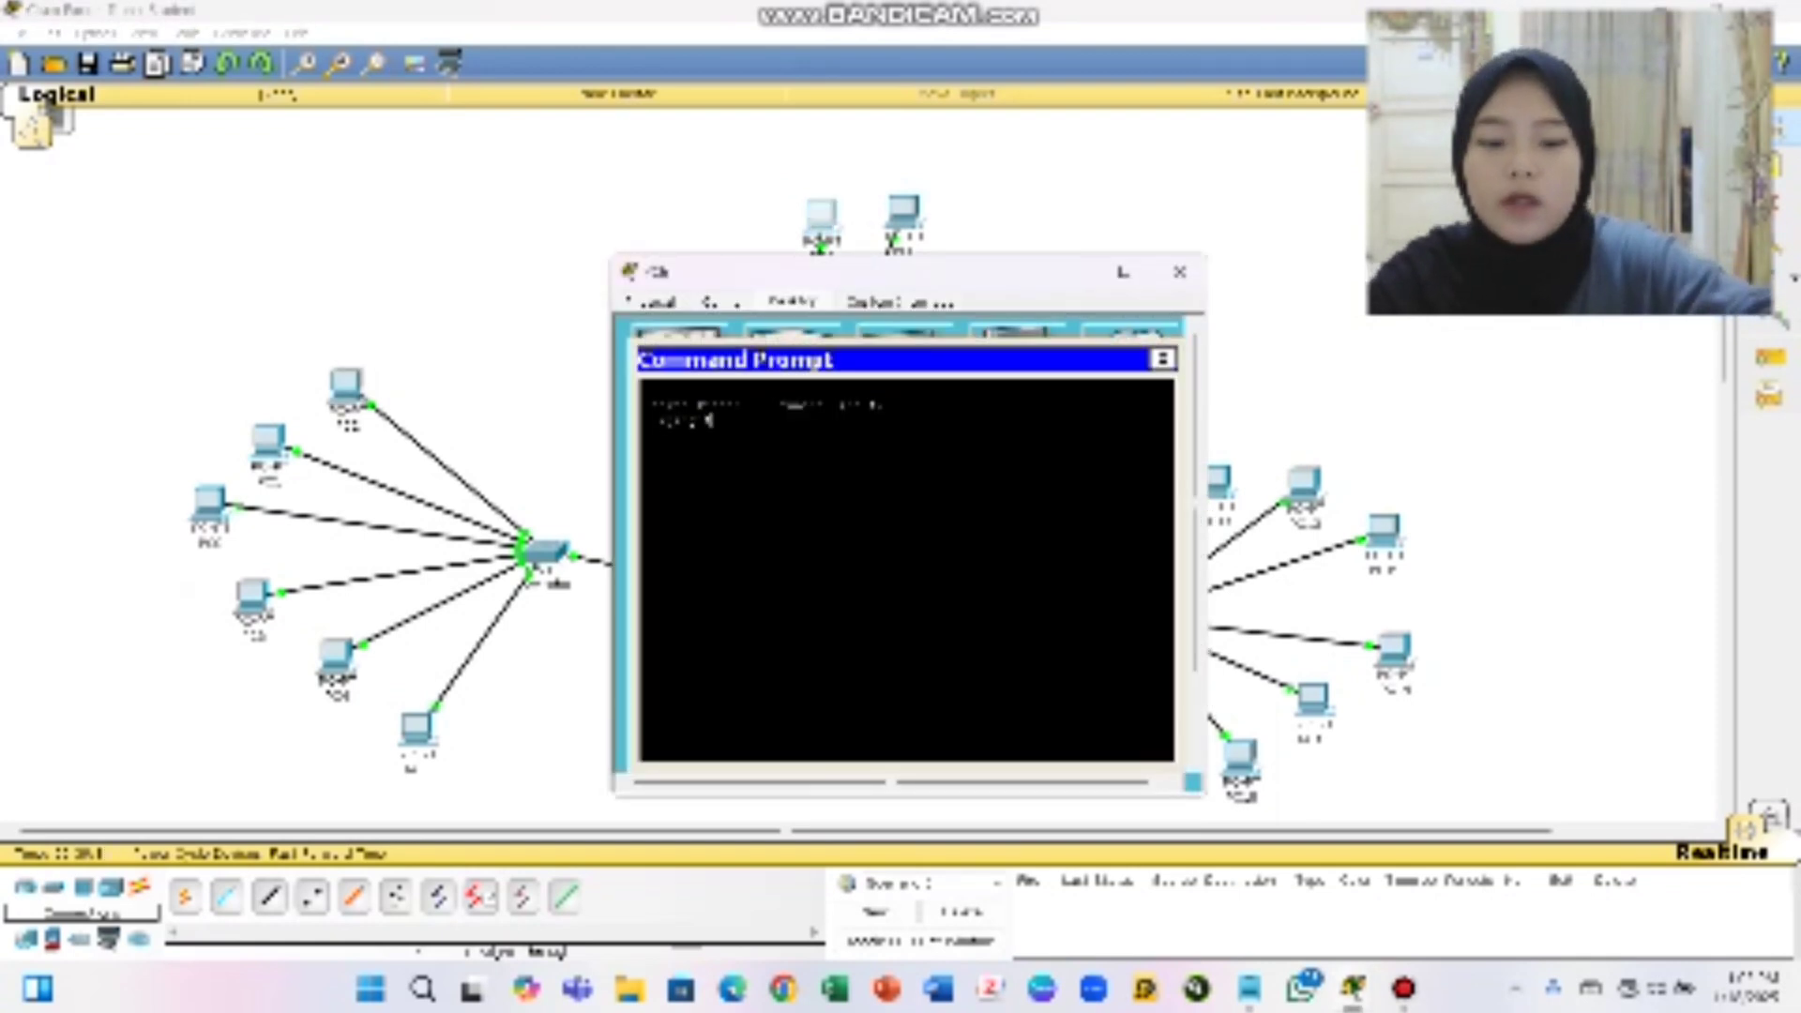
type("192.1")
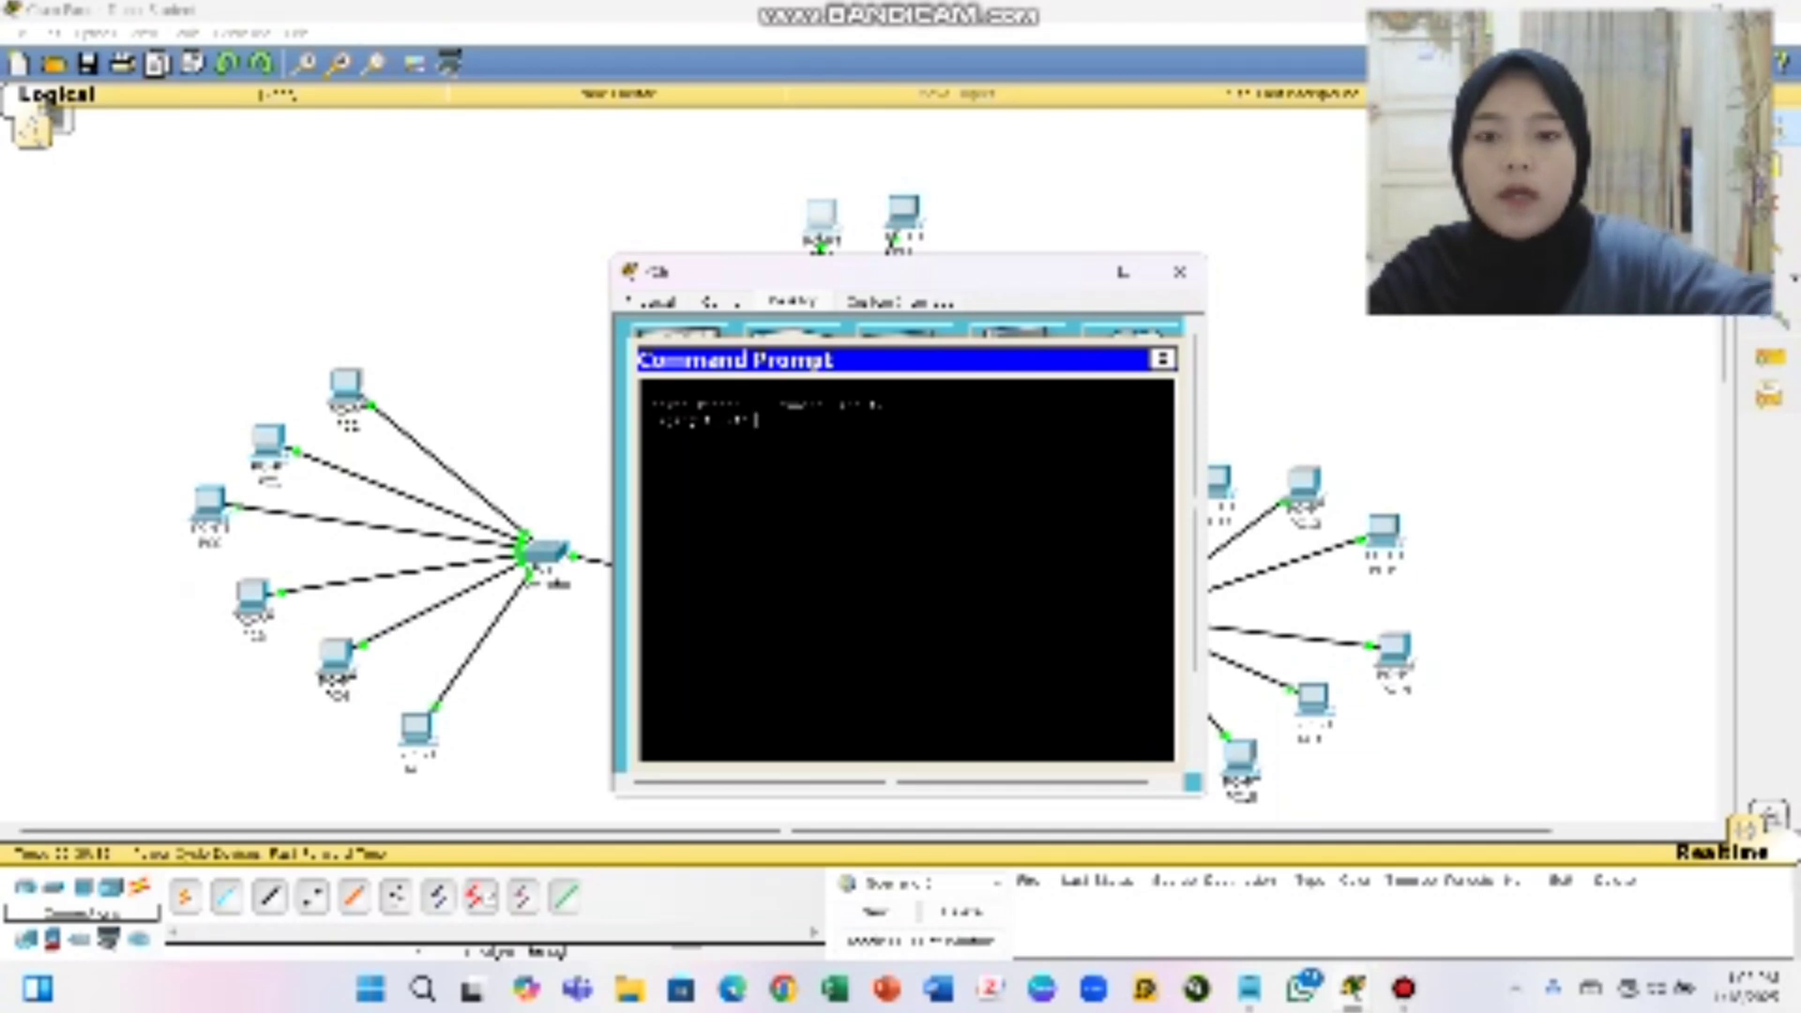
type("2")
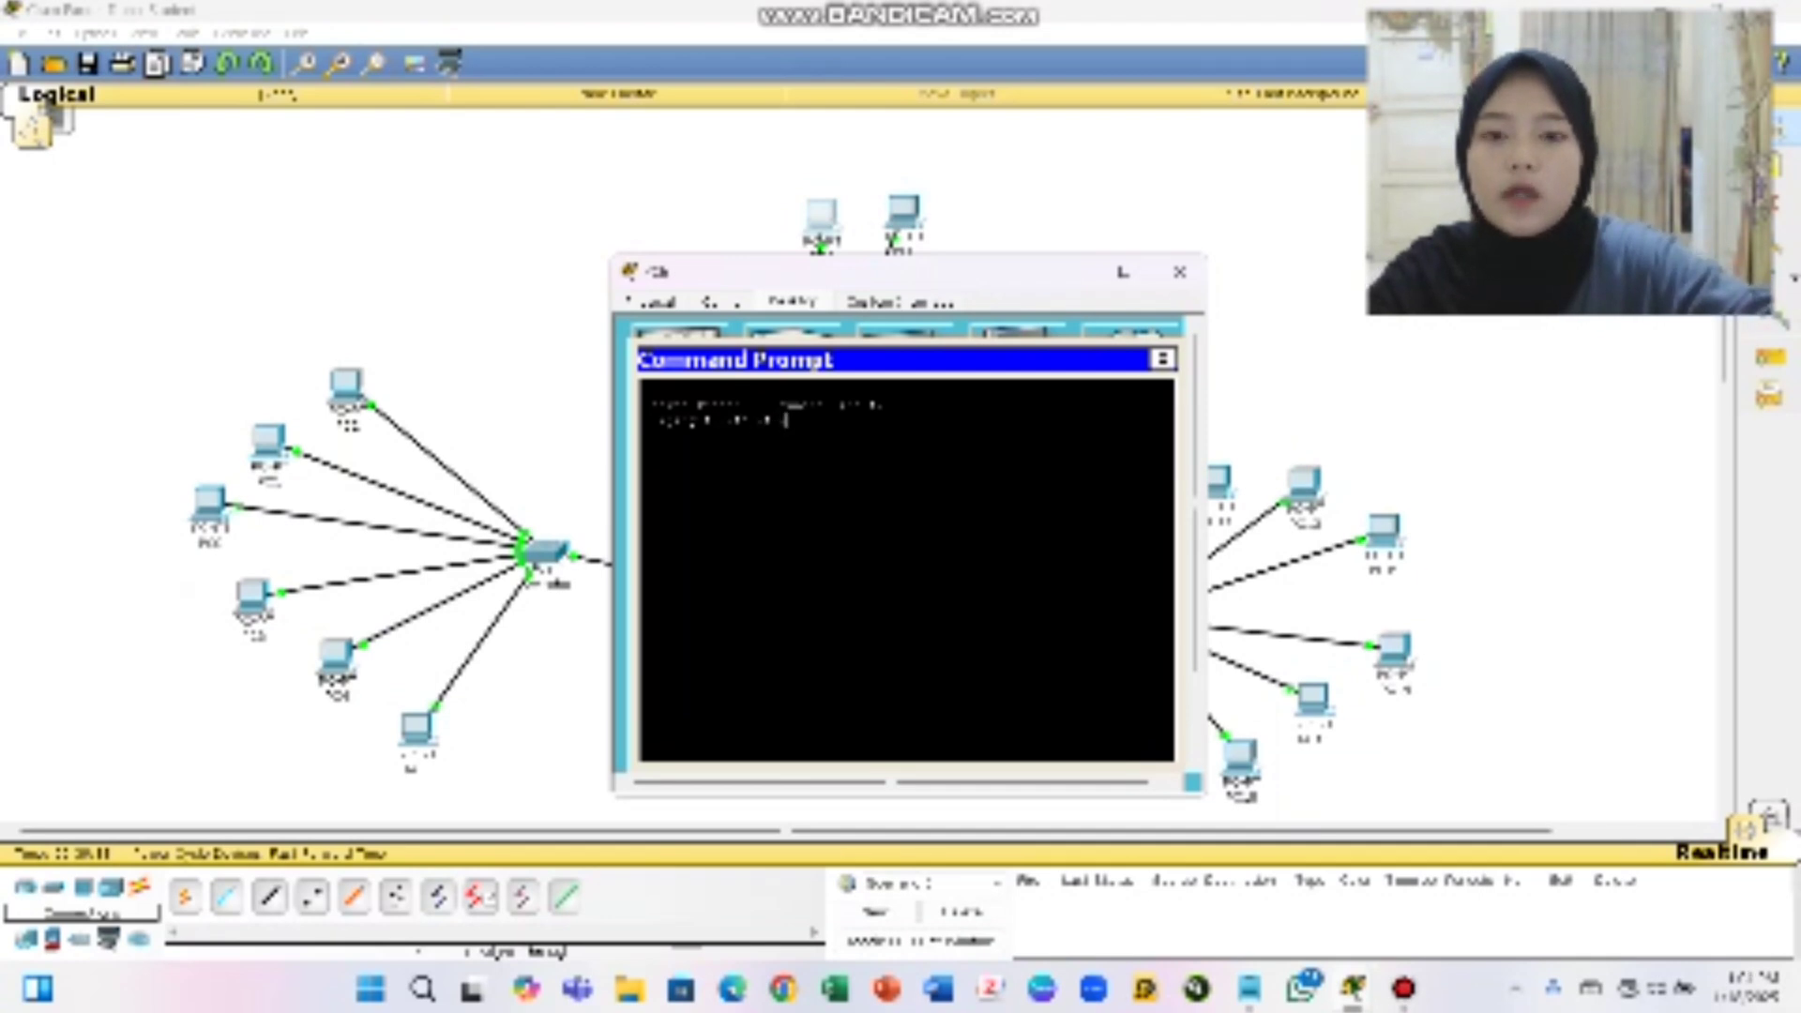
type("2")
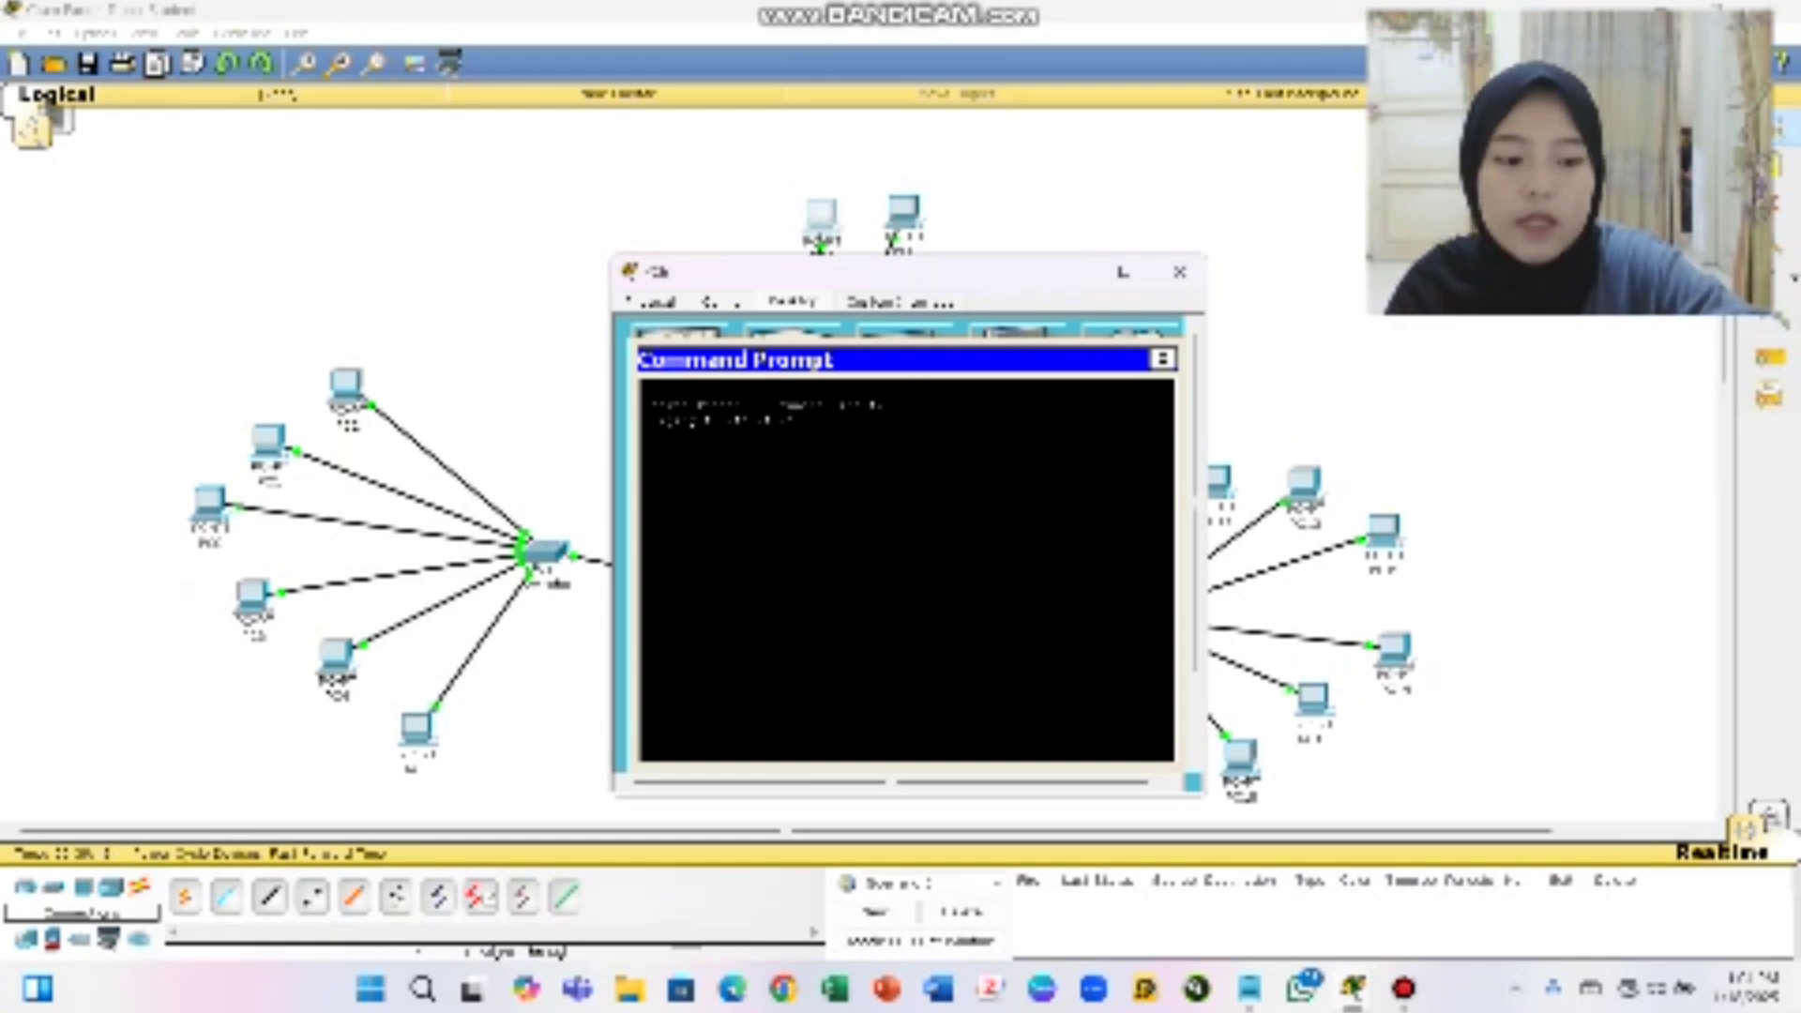
key("Return")
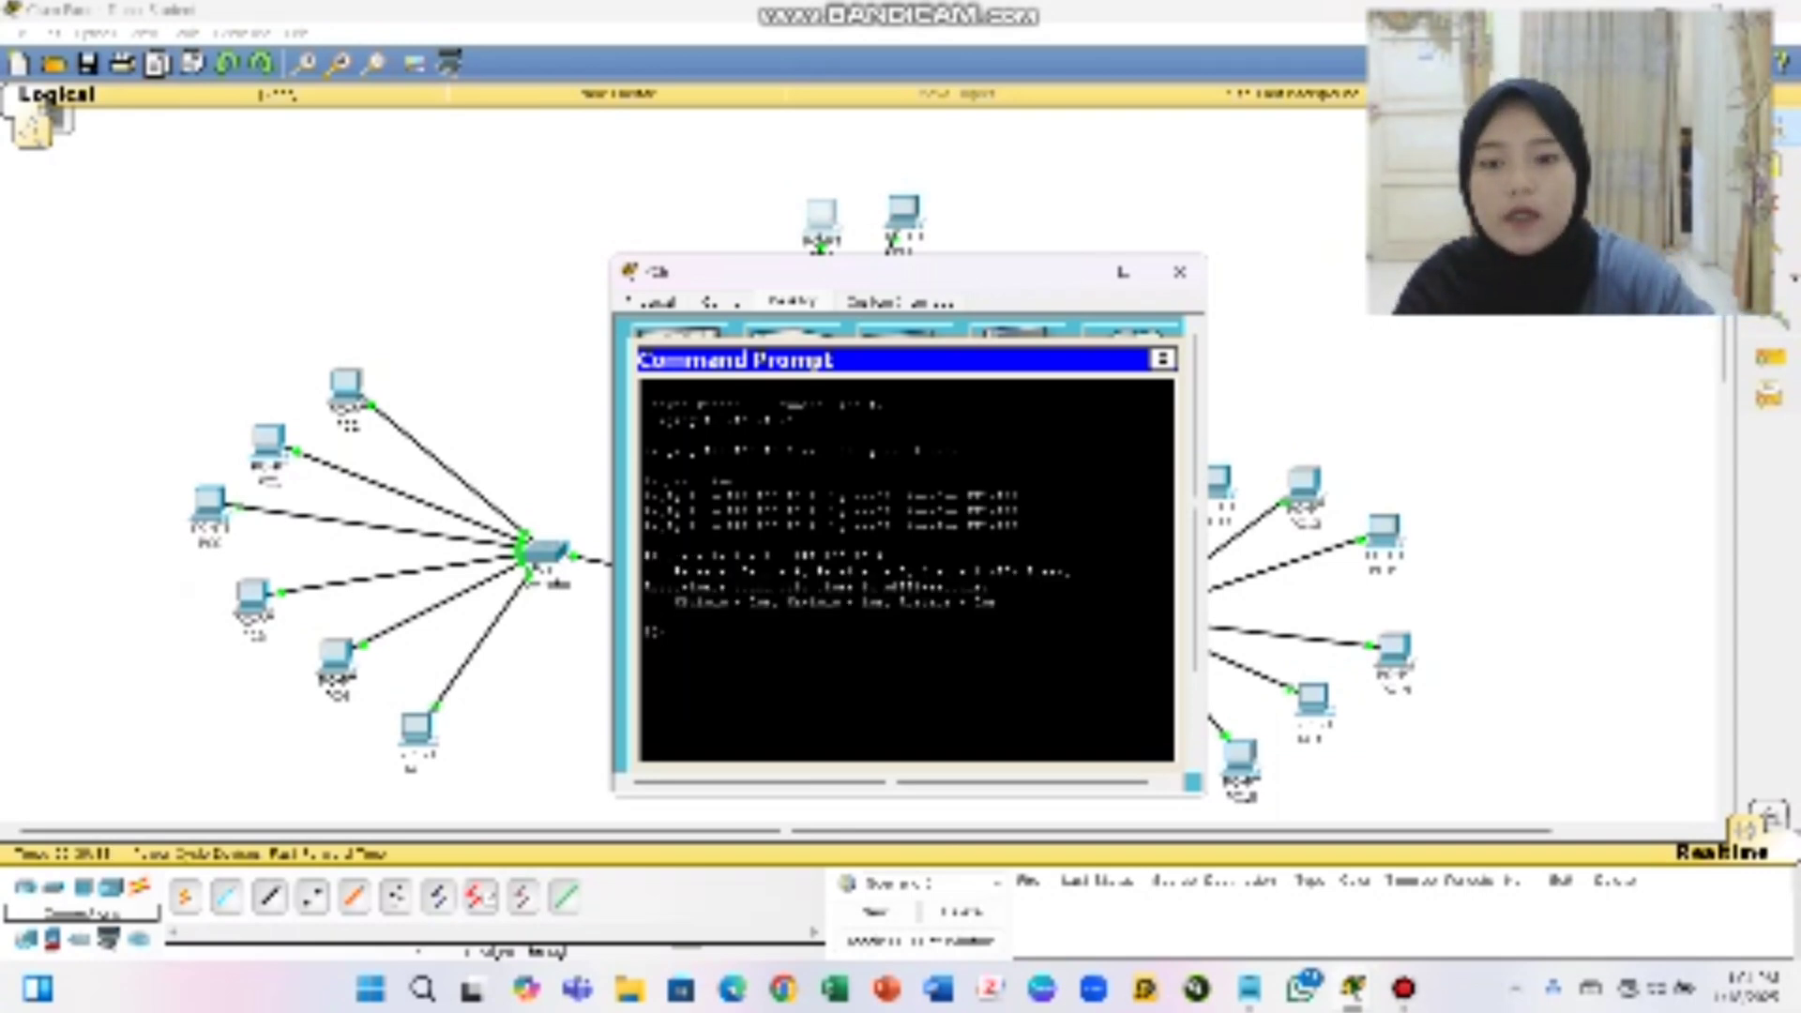
left_click_drag(661, 495, 1019, 496)
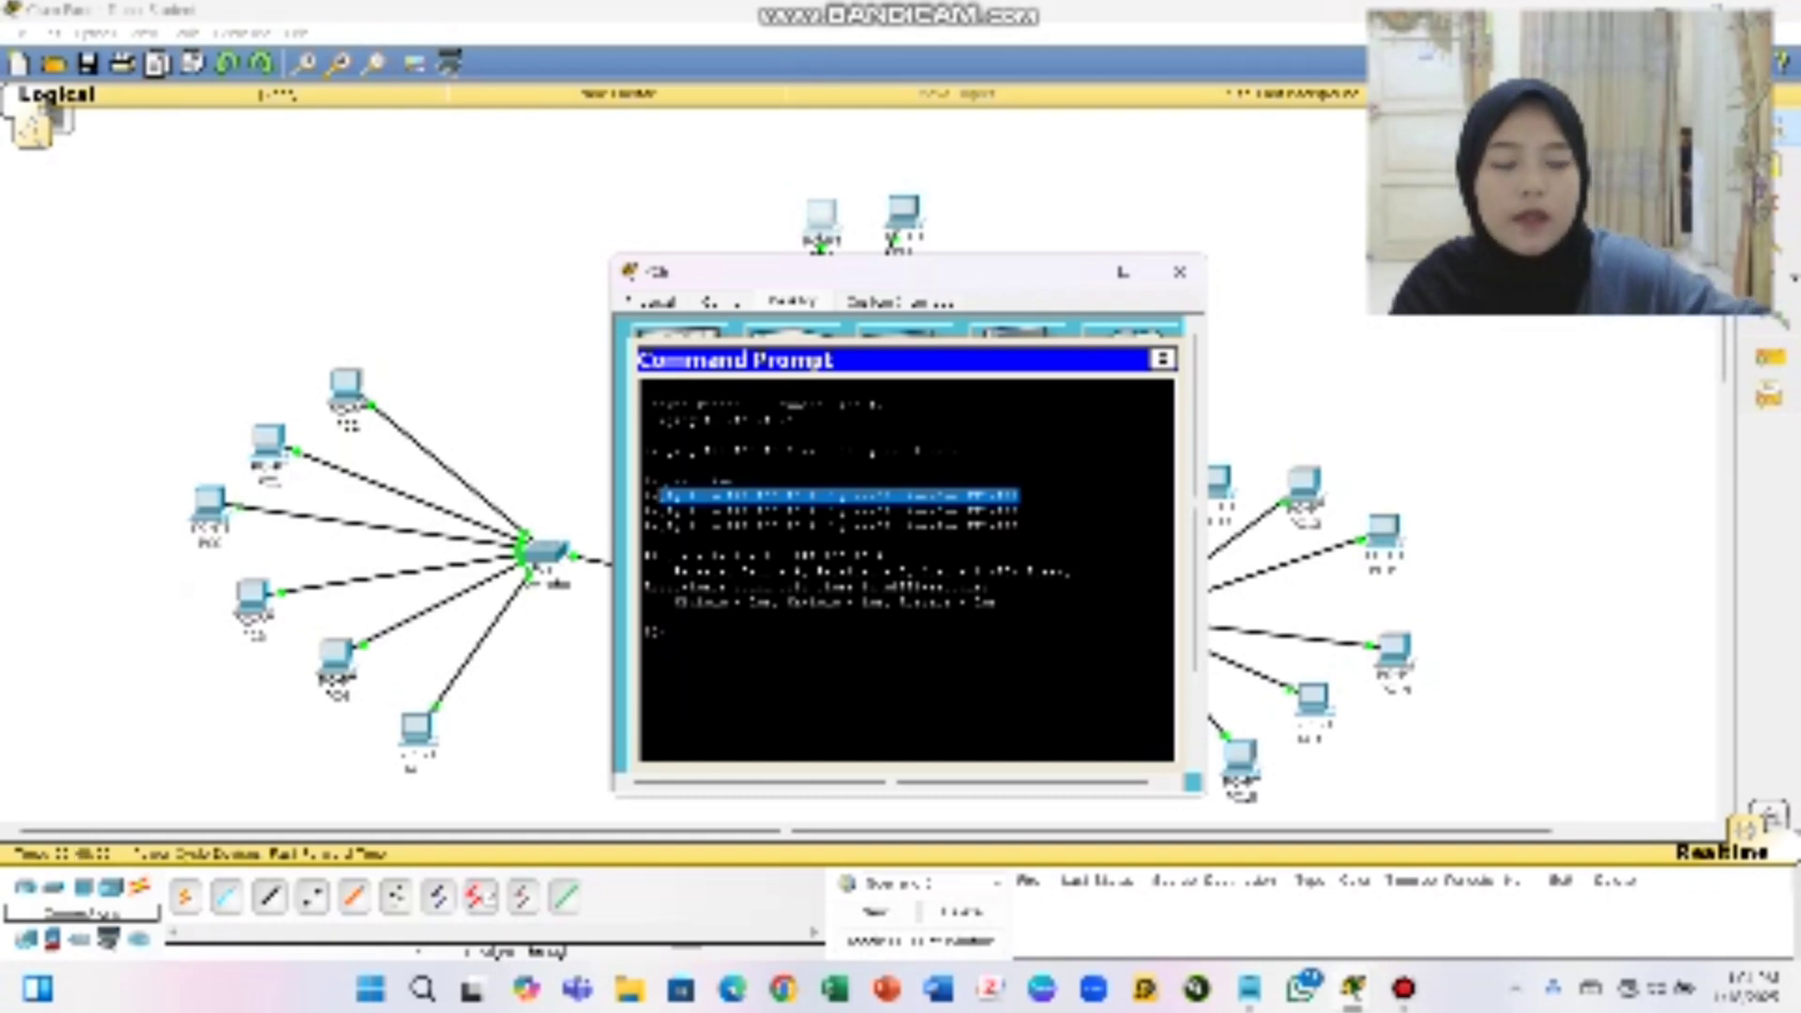
Ping another 192.168 address from the upper network PC's command prompt
type("ping")
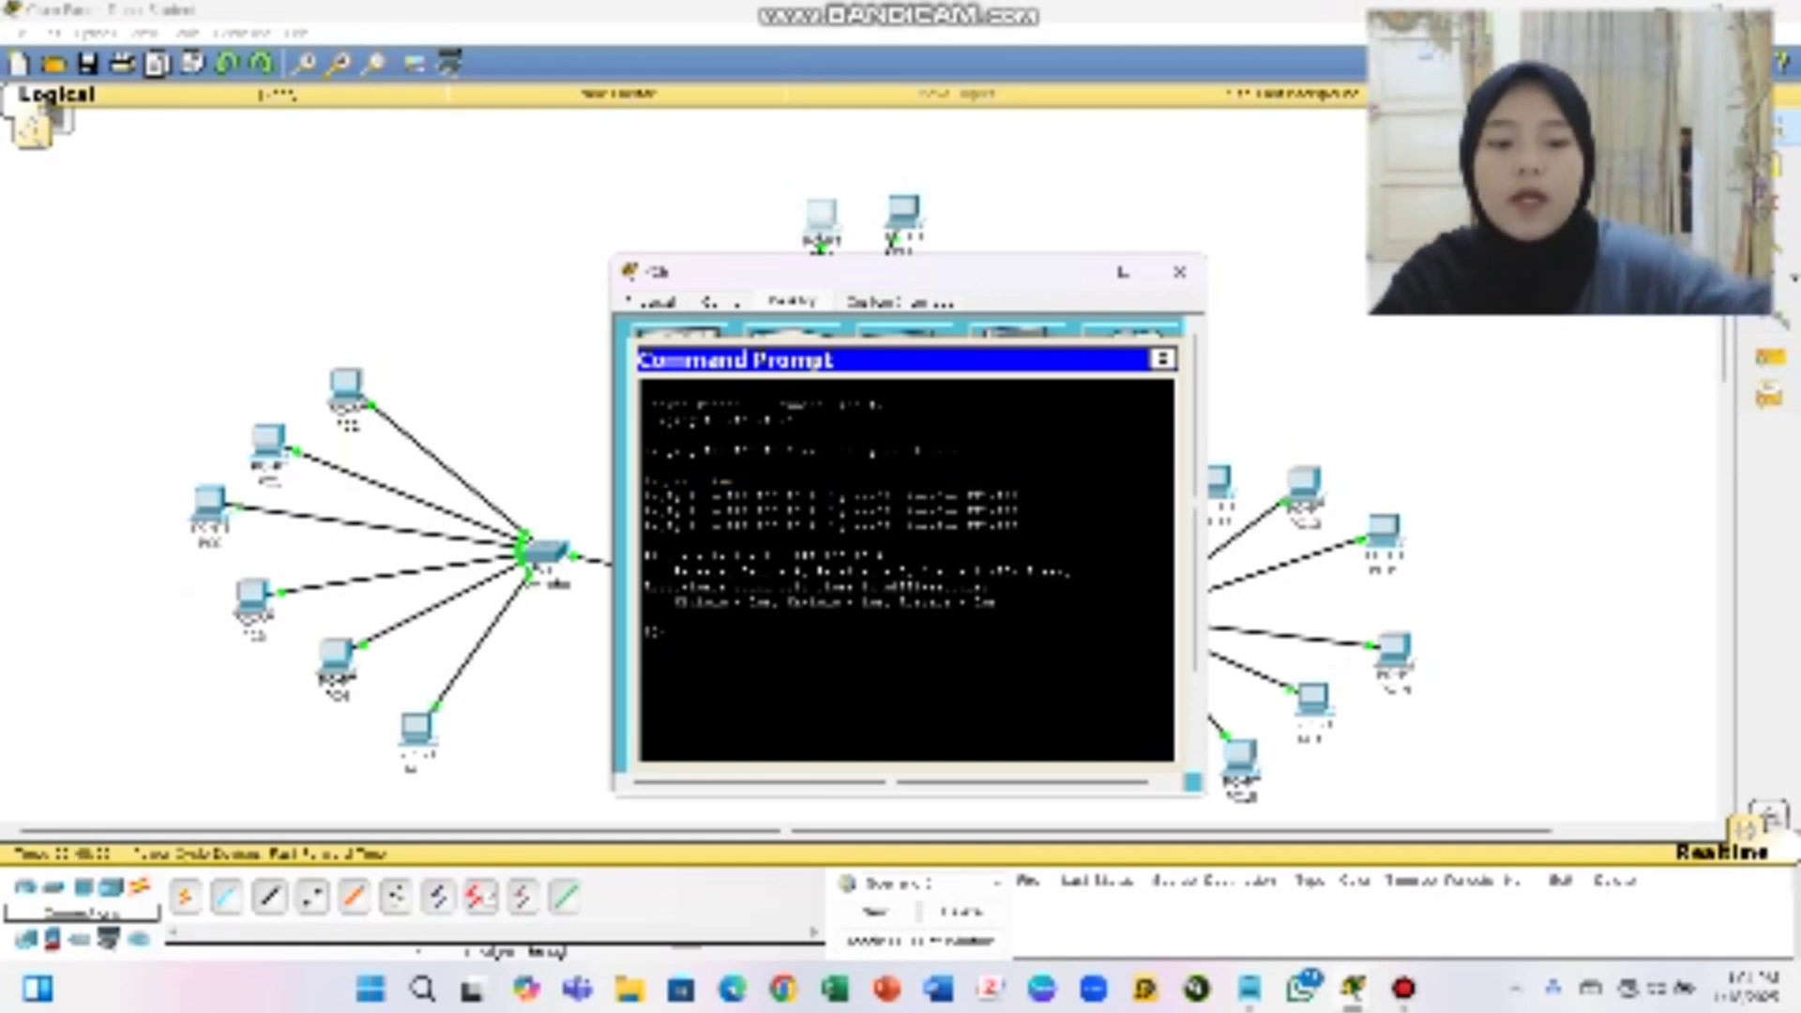
type(" 192.1")
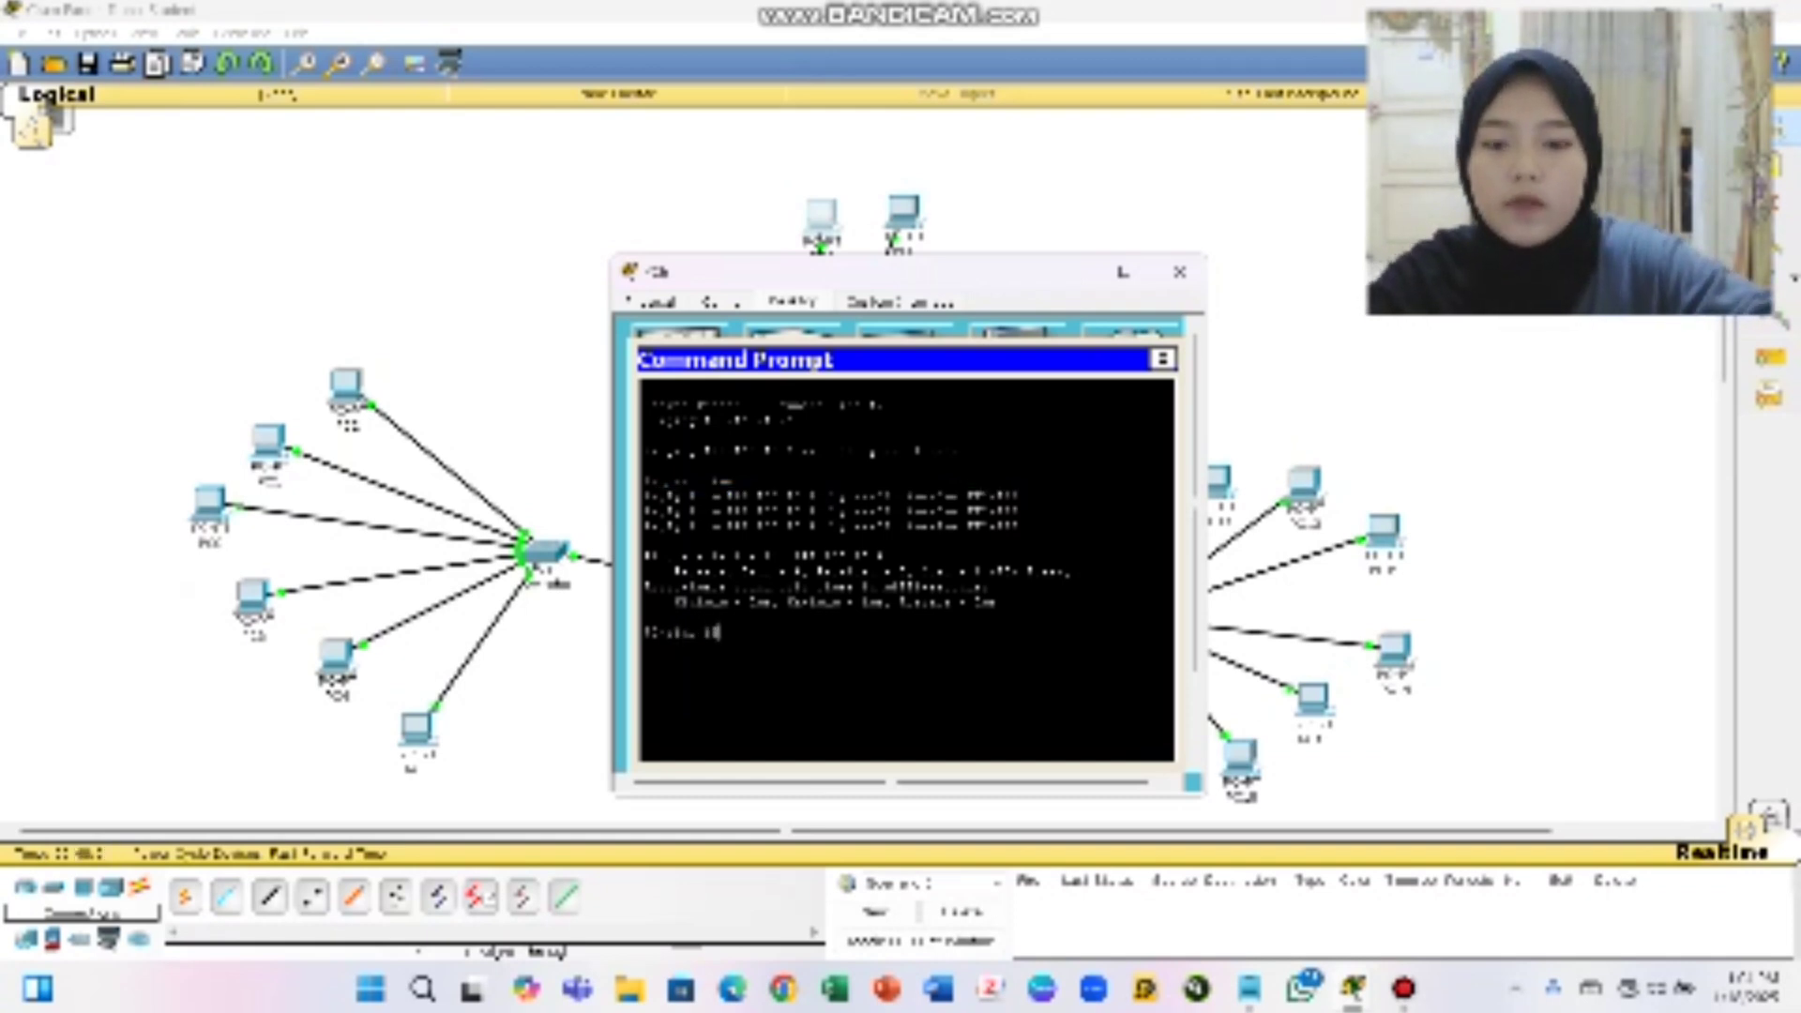
type("68")
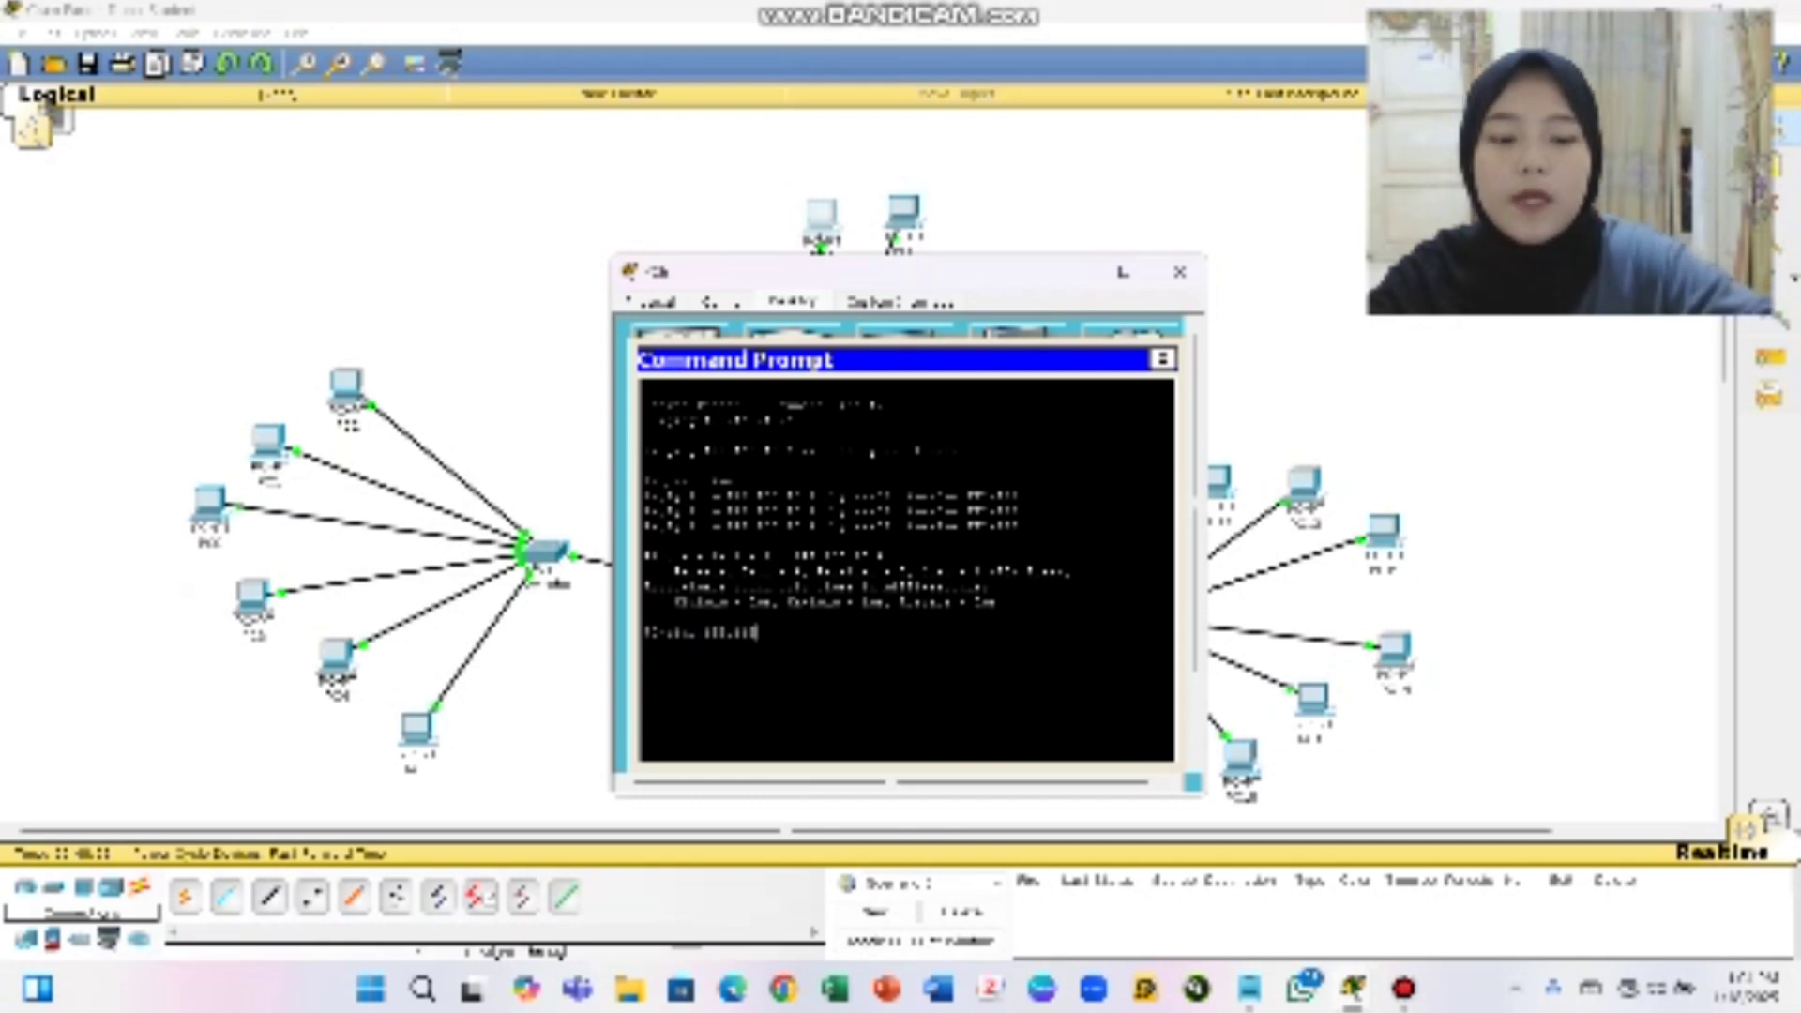
type(".1.1.")
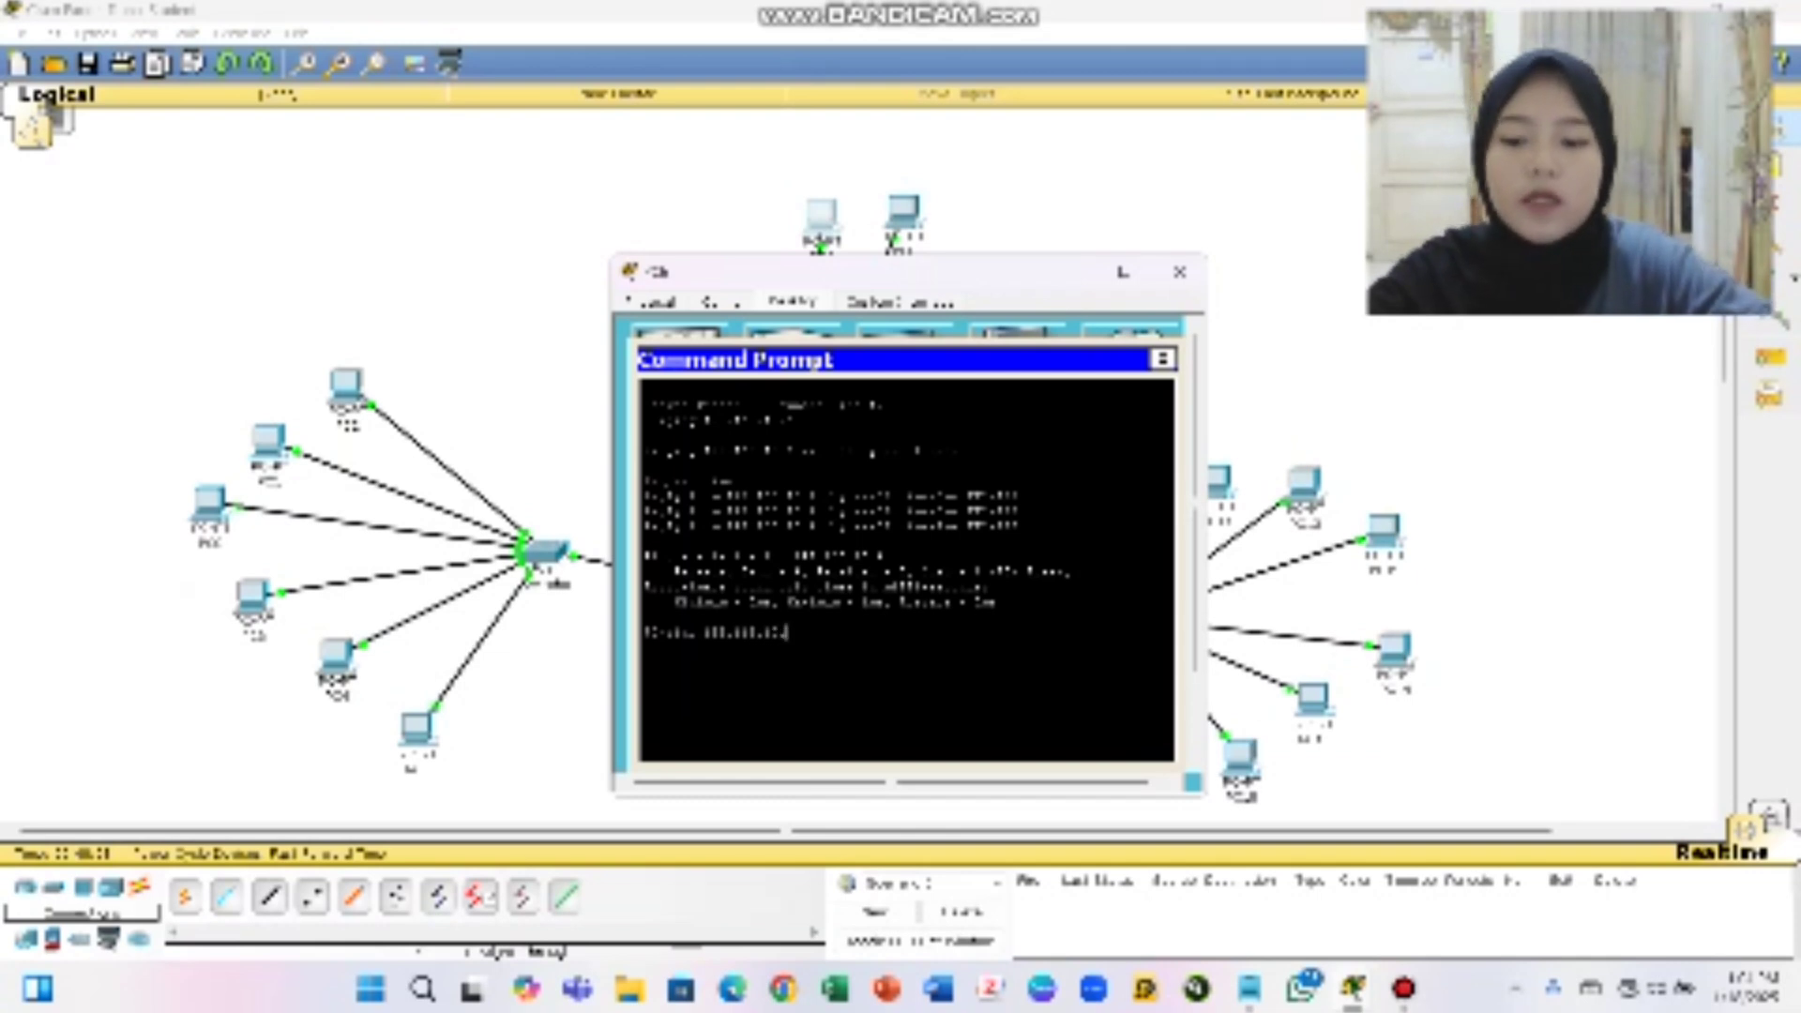
type("2")
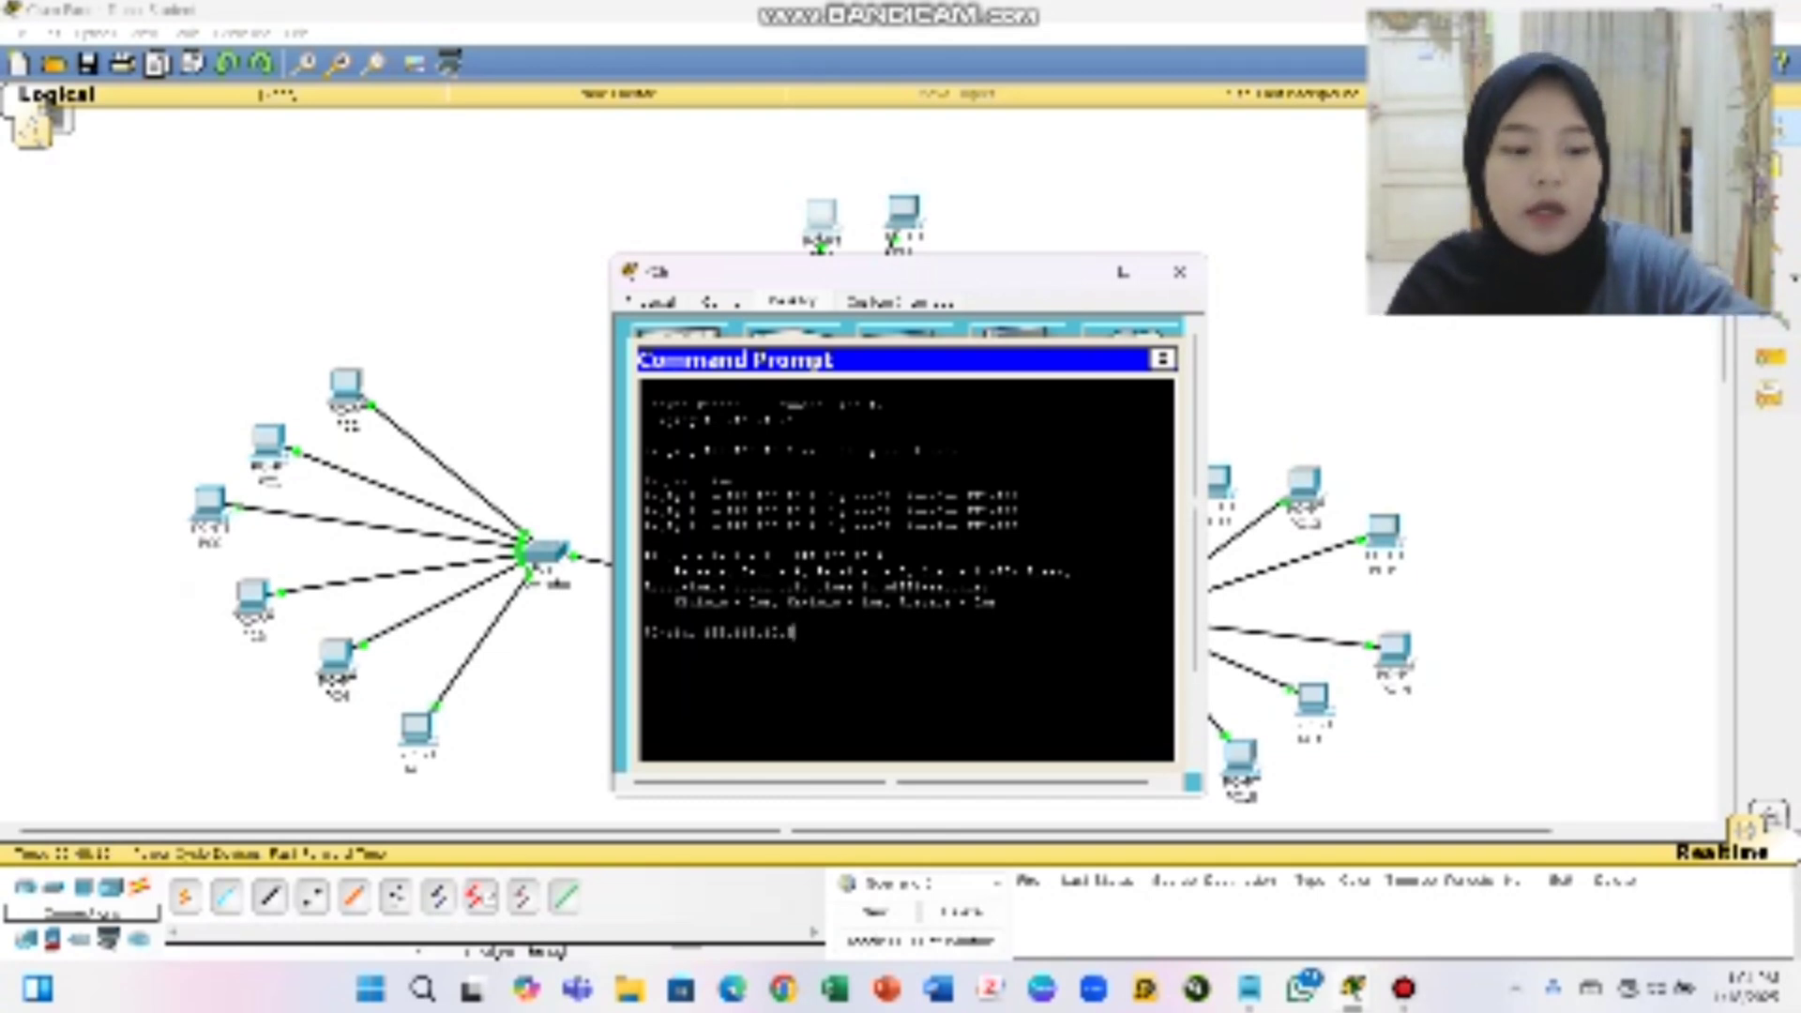
key("Return")
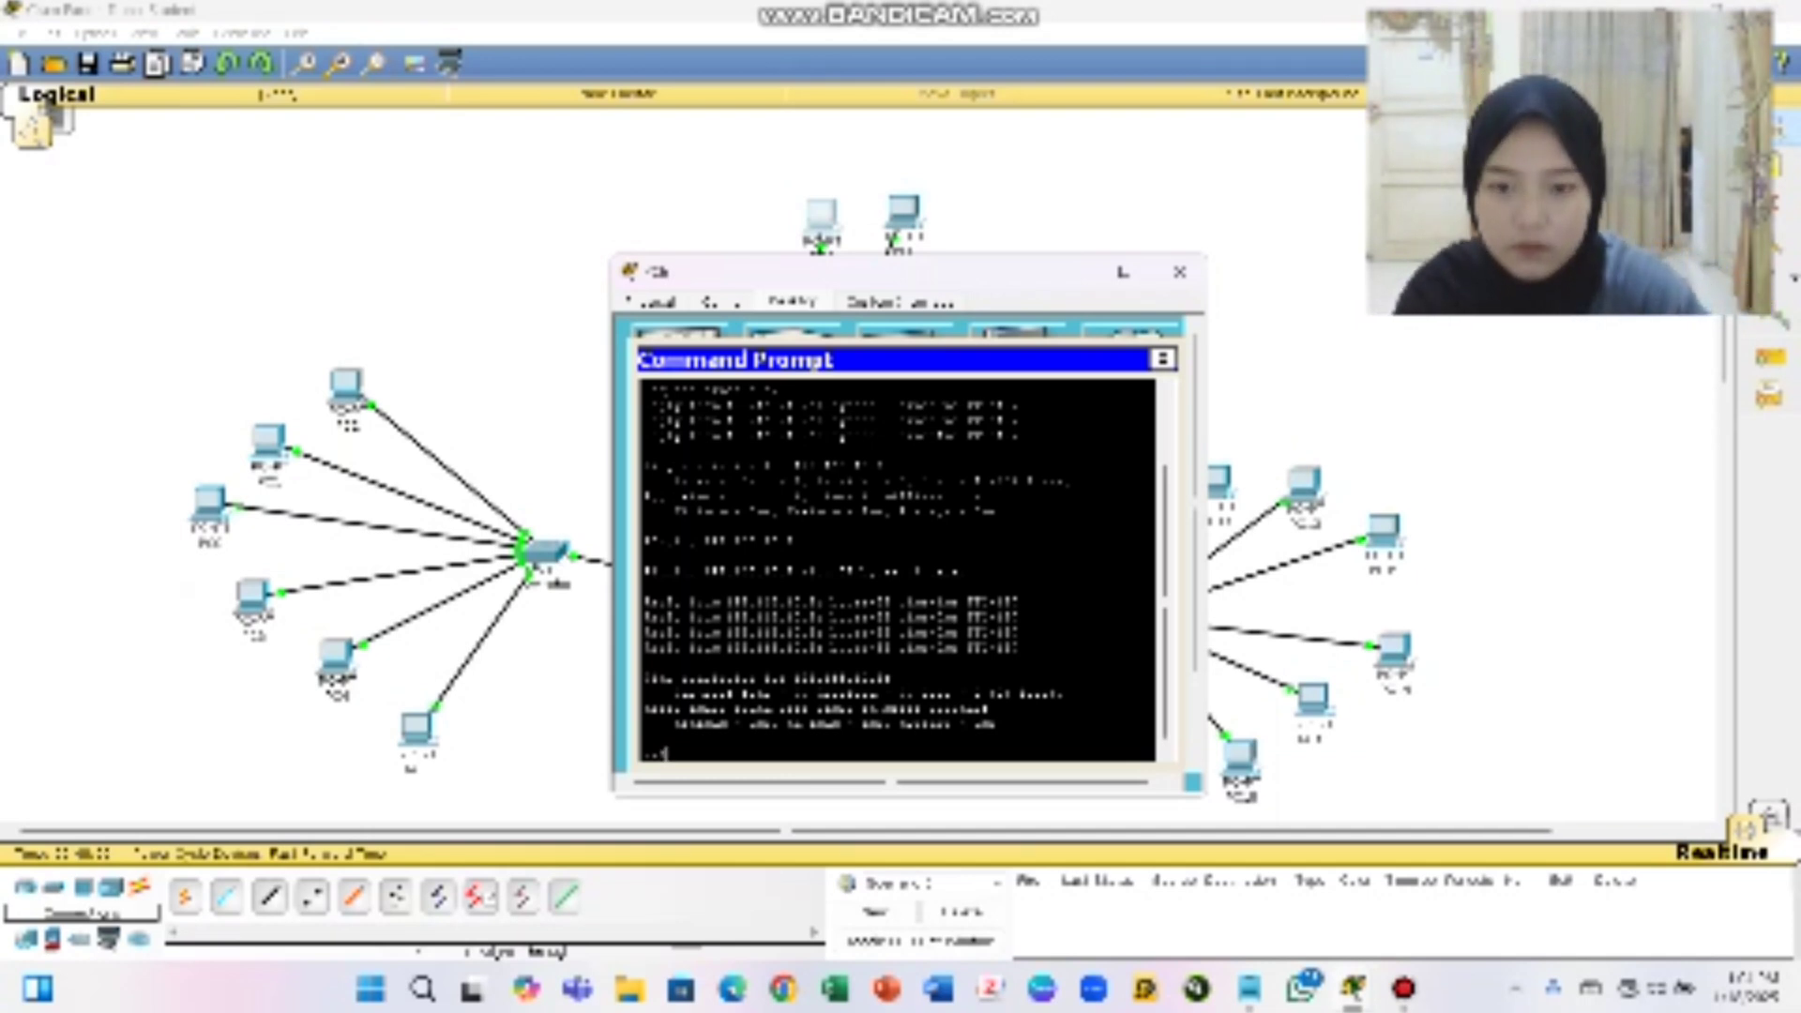
Ping one further 192.168 address from the upper network PC to continue the connectivity test
type("pi")
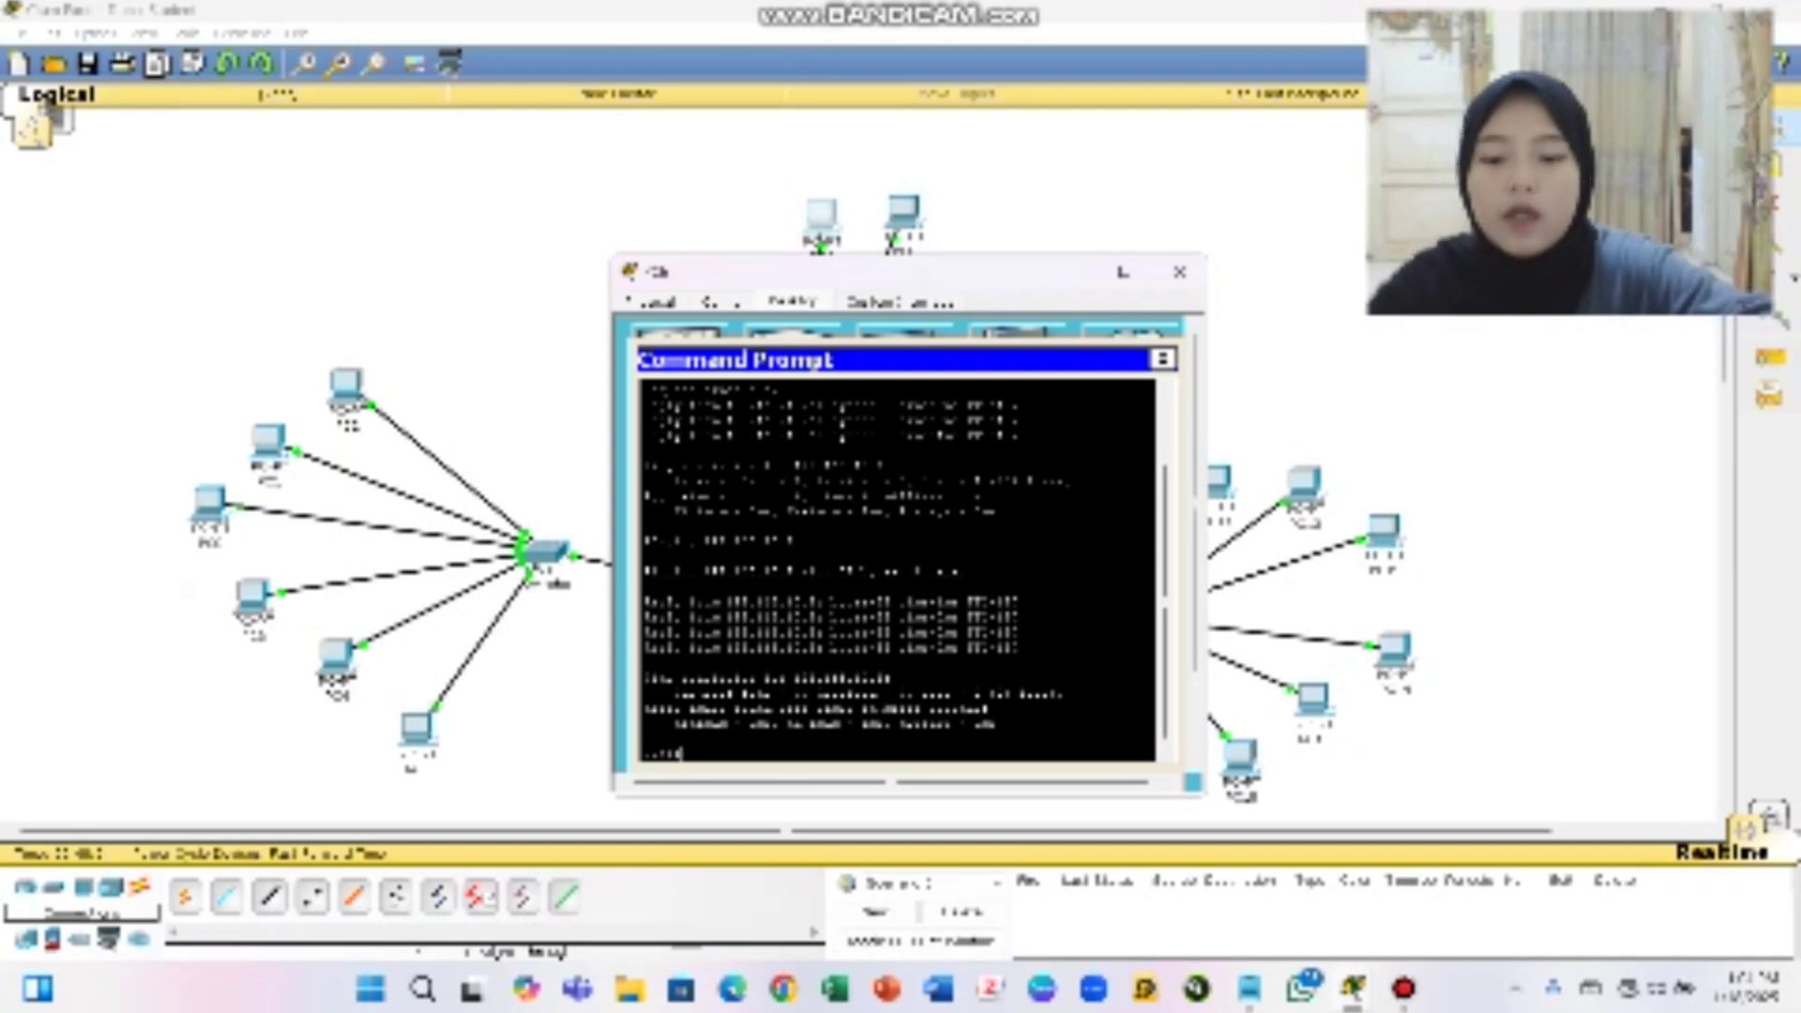
type("ng ")
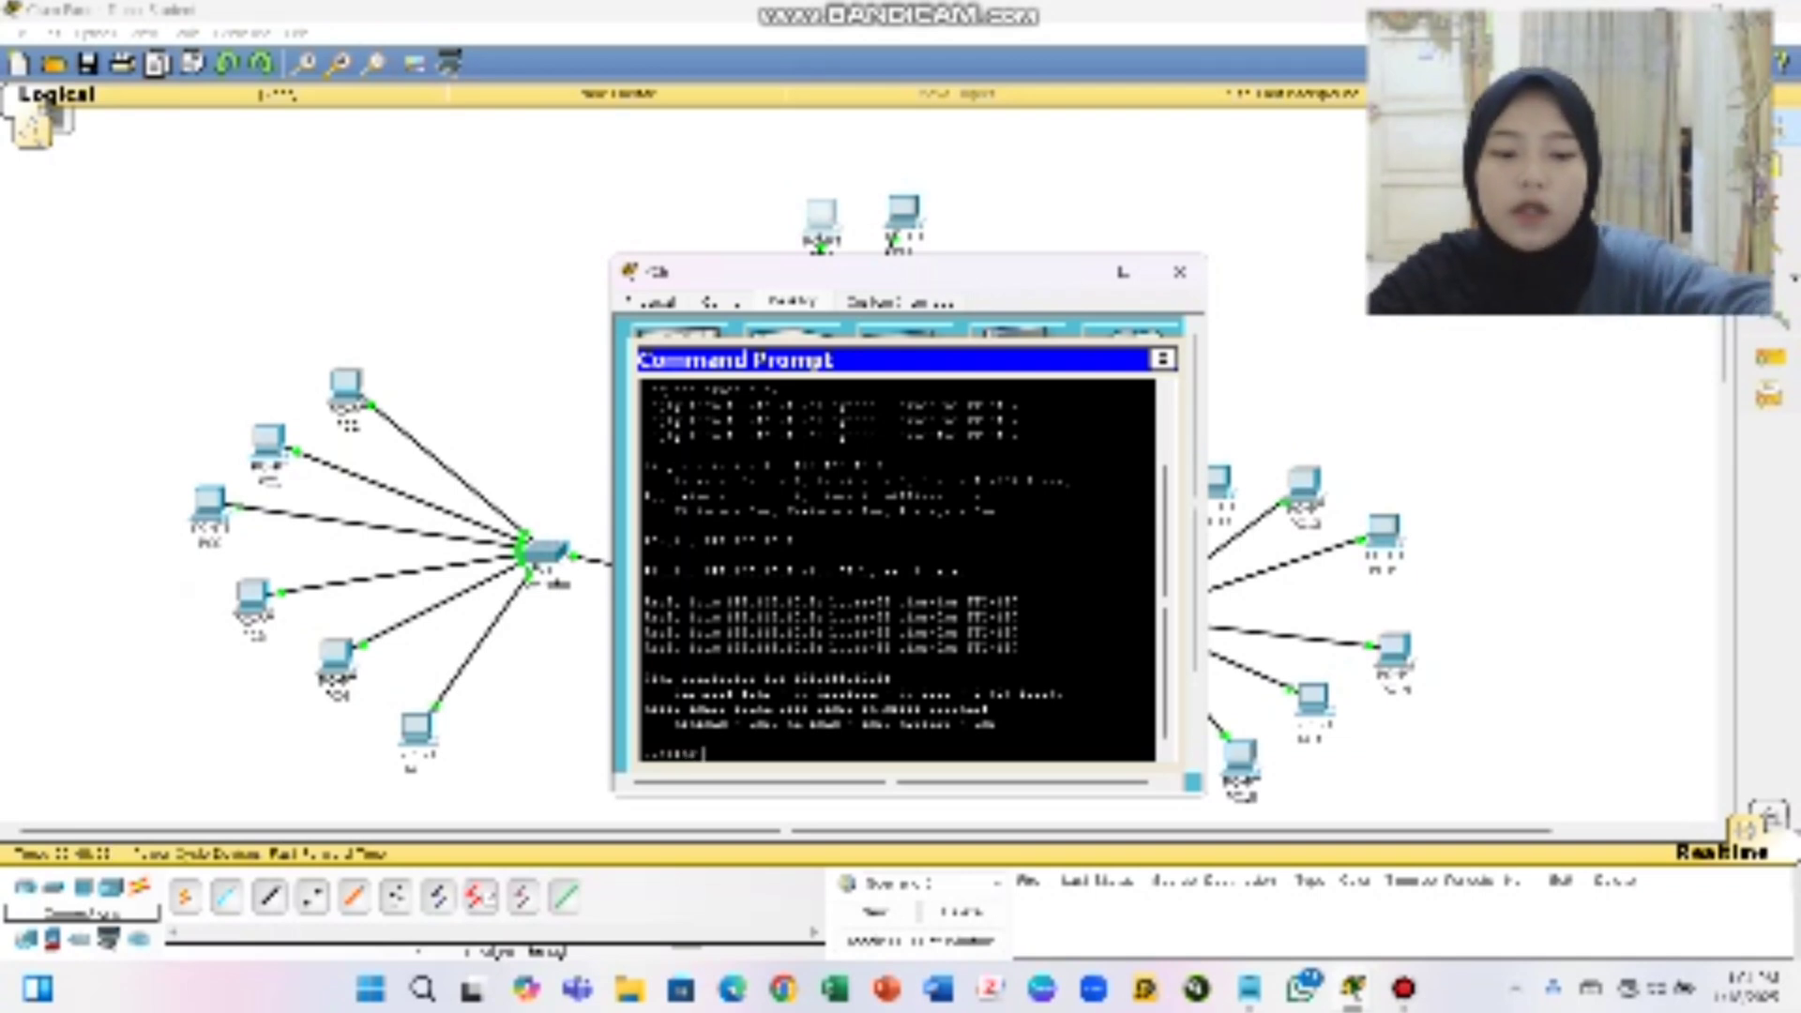
type("192.1")
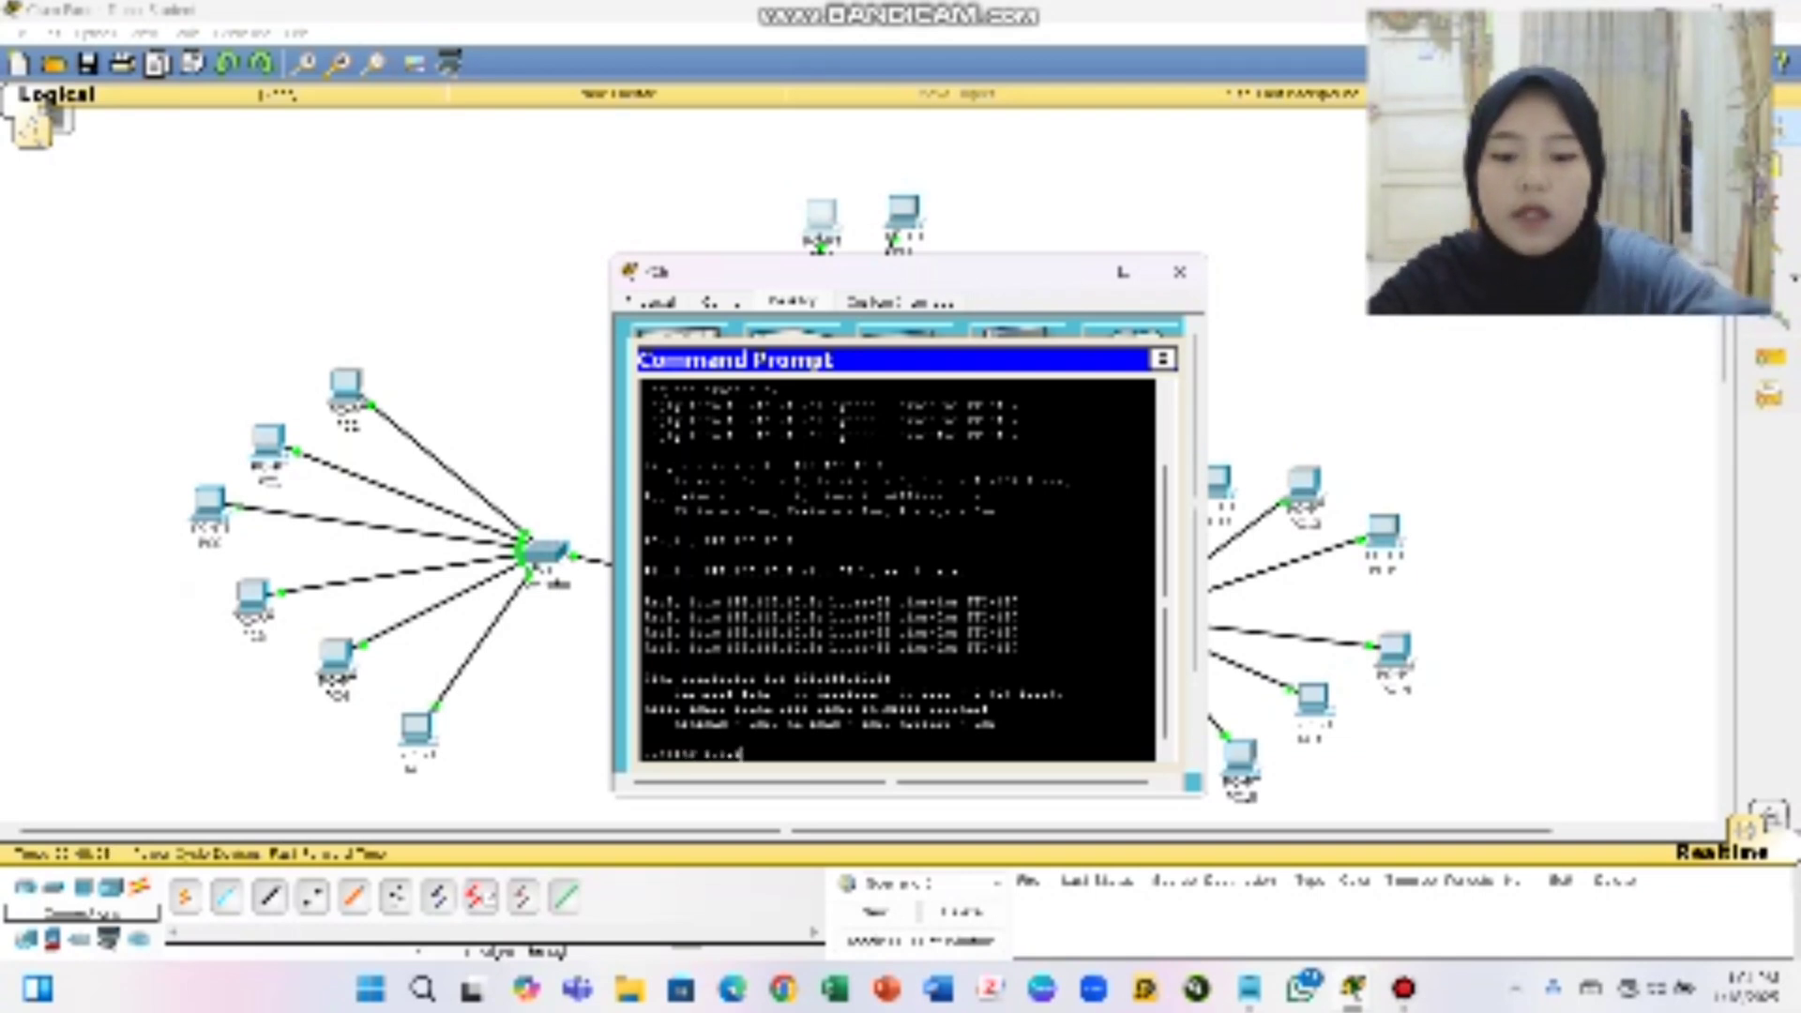
type("68.1.")
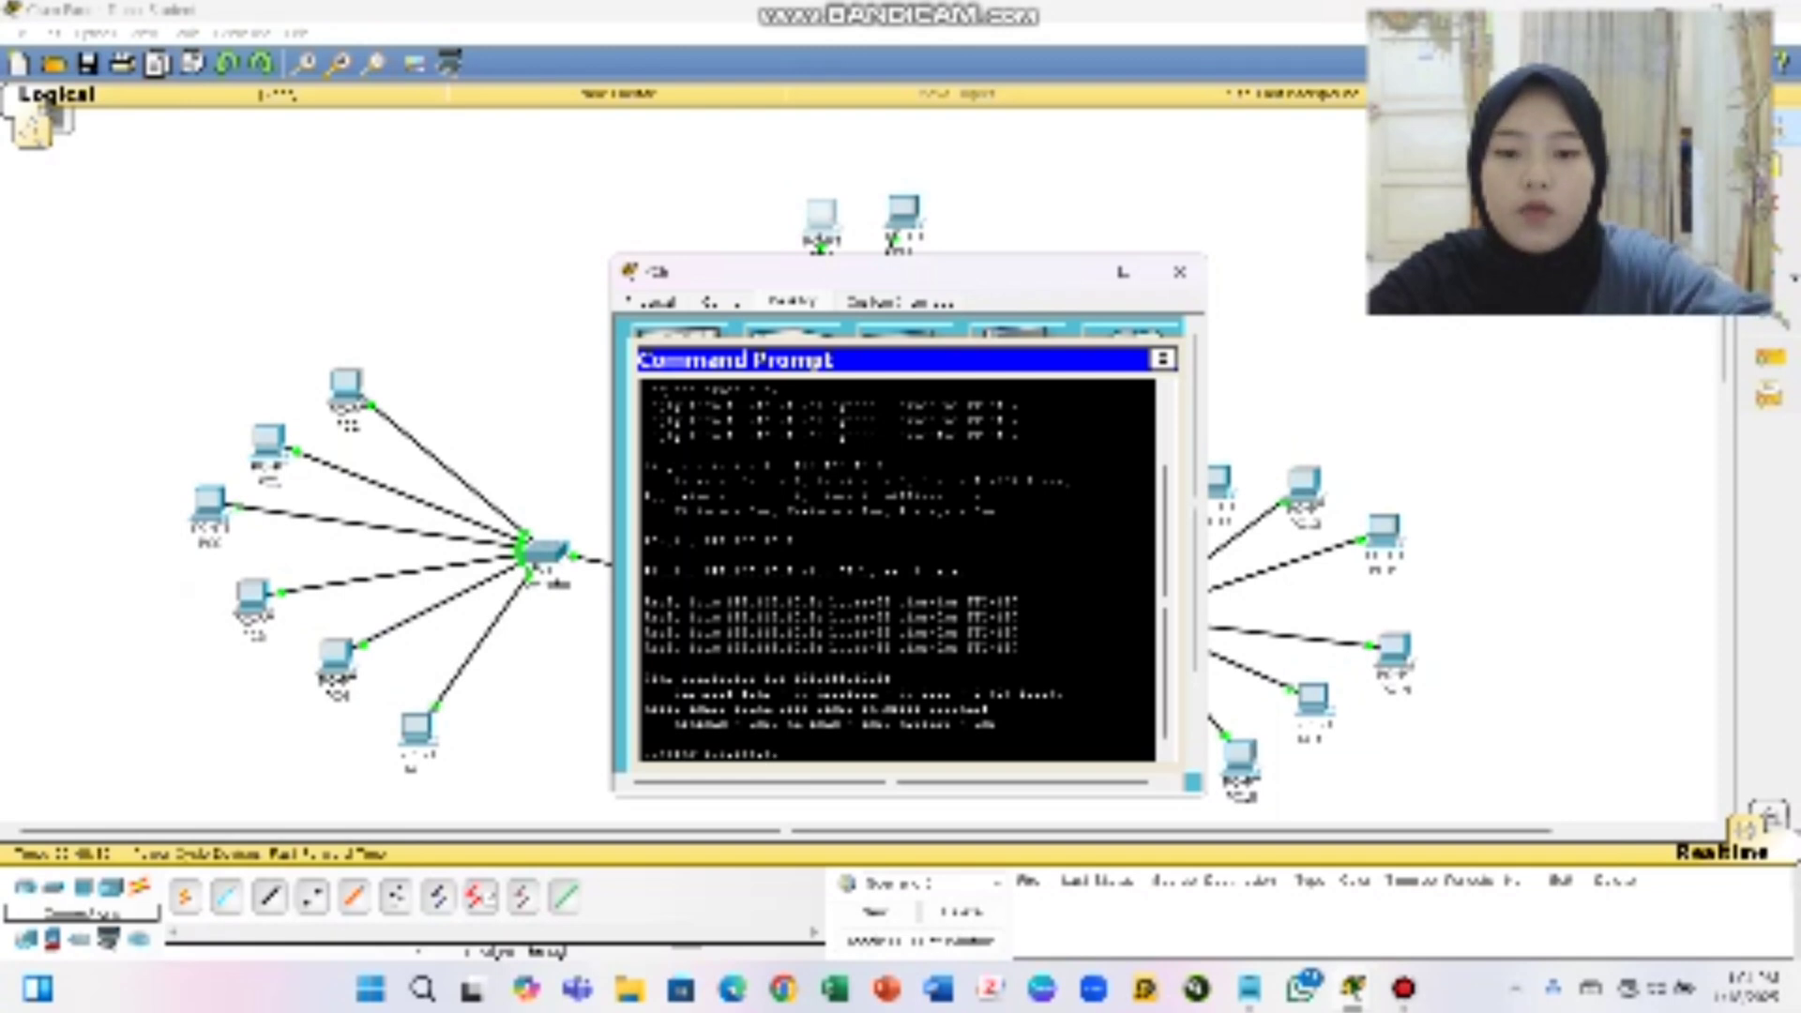
type(".2")
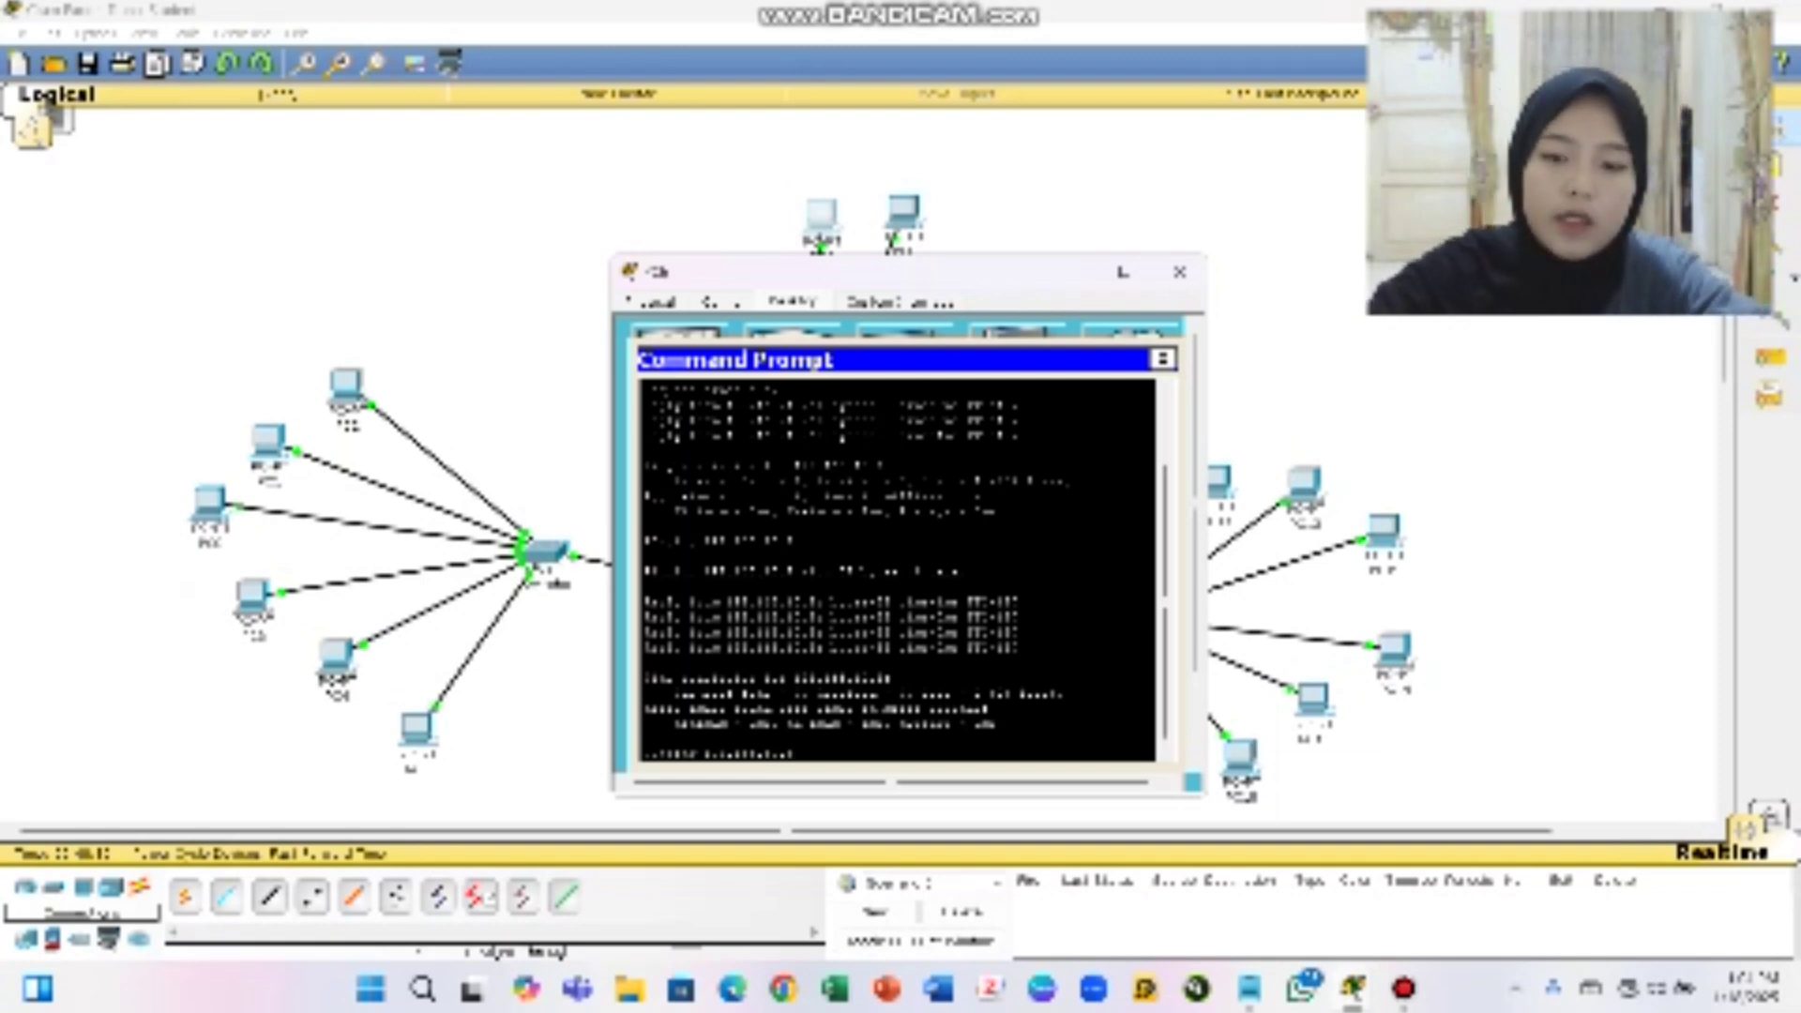
key("Return")
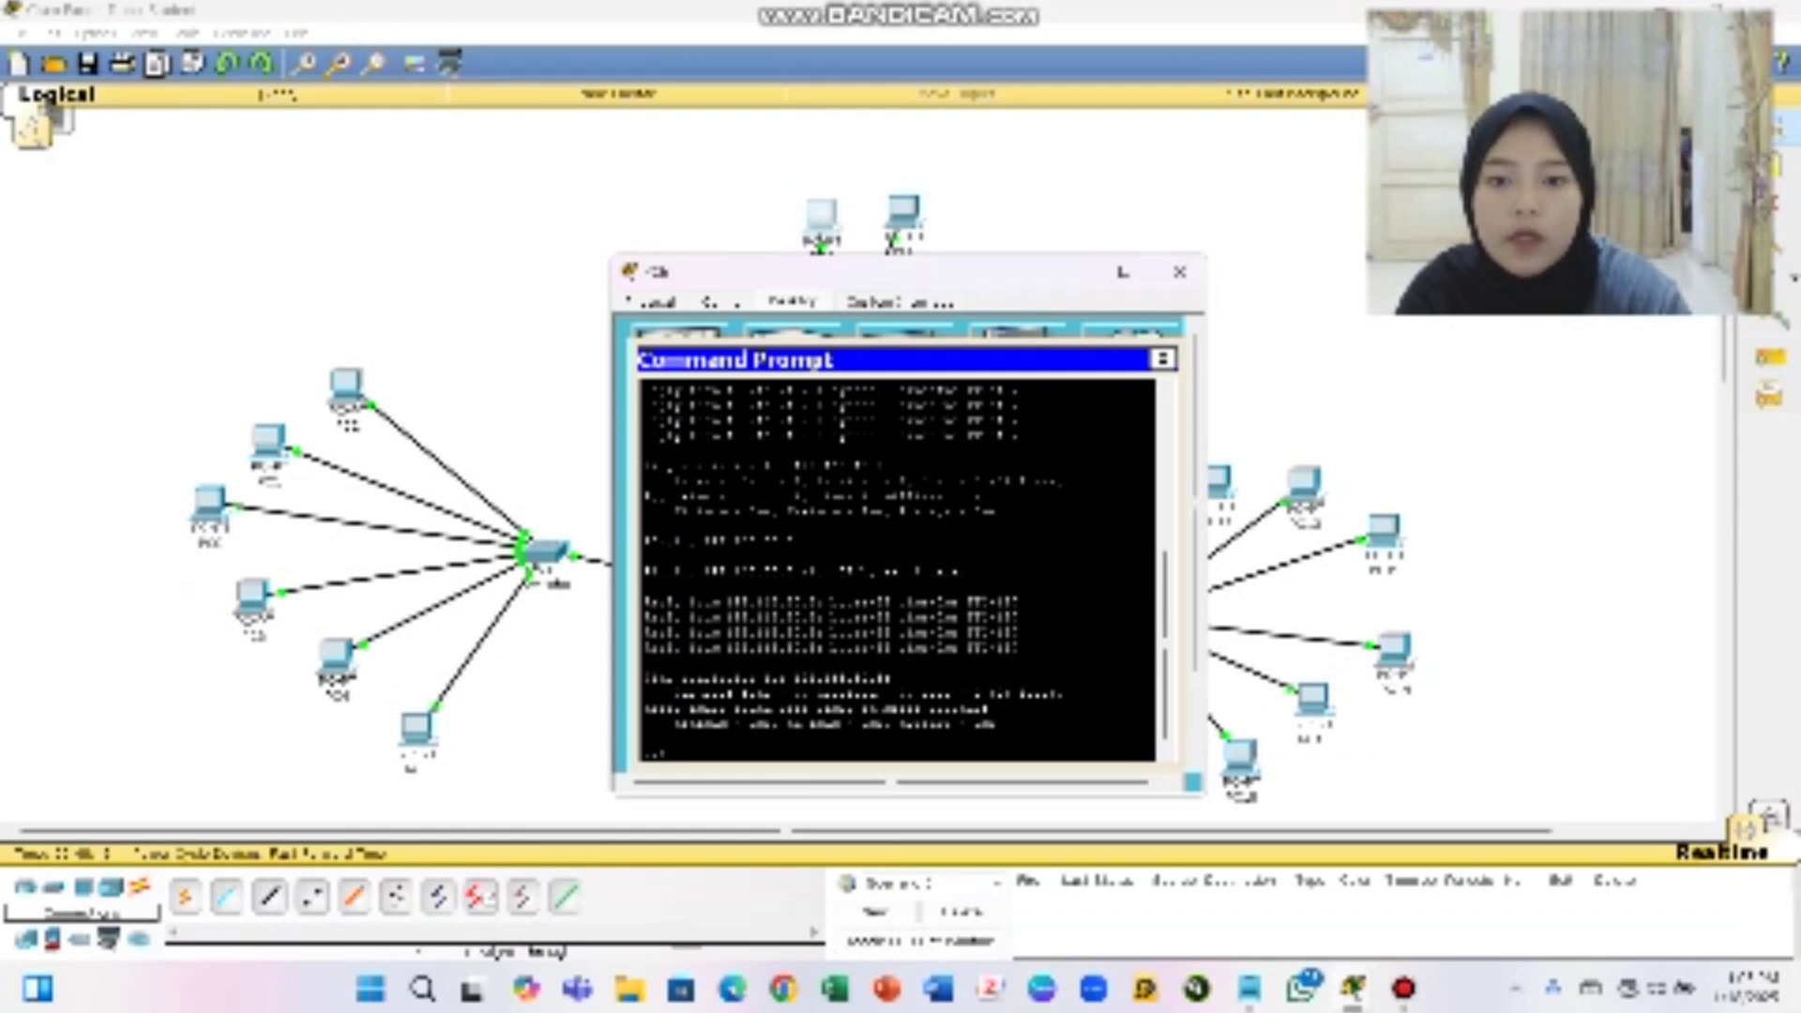
type("ping ")
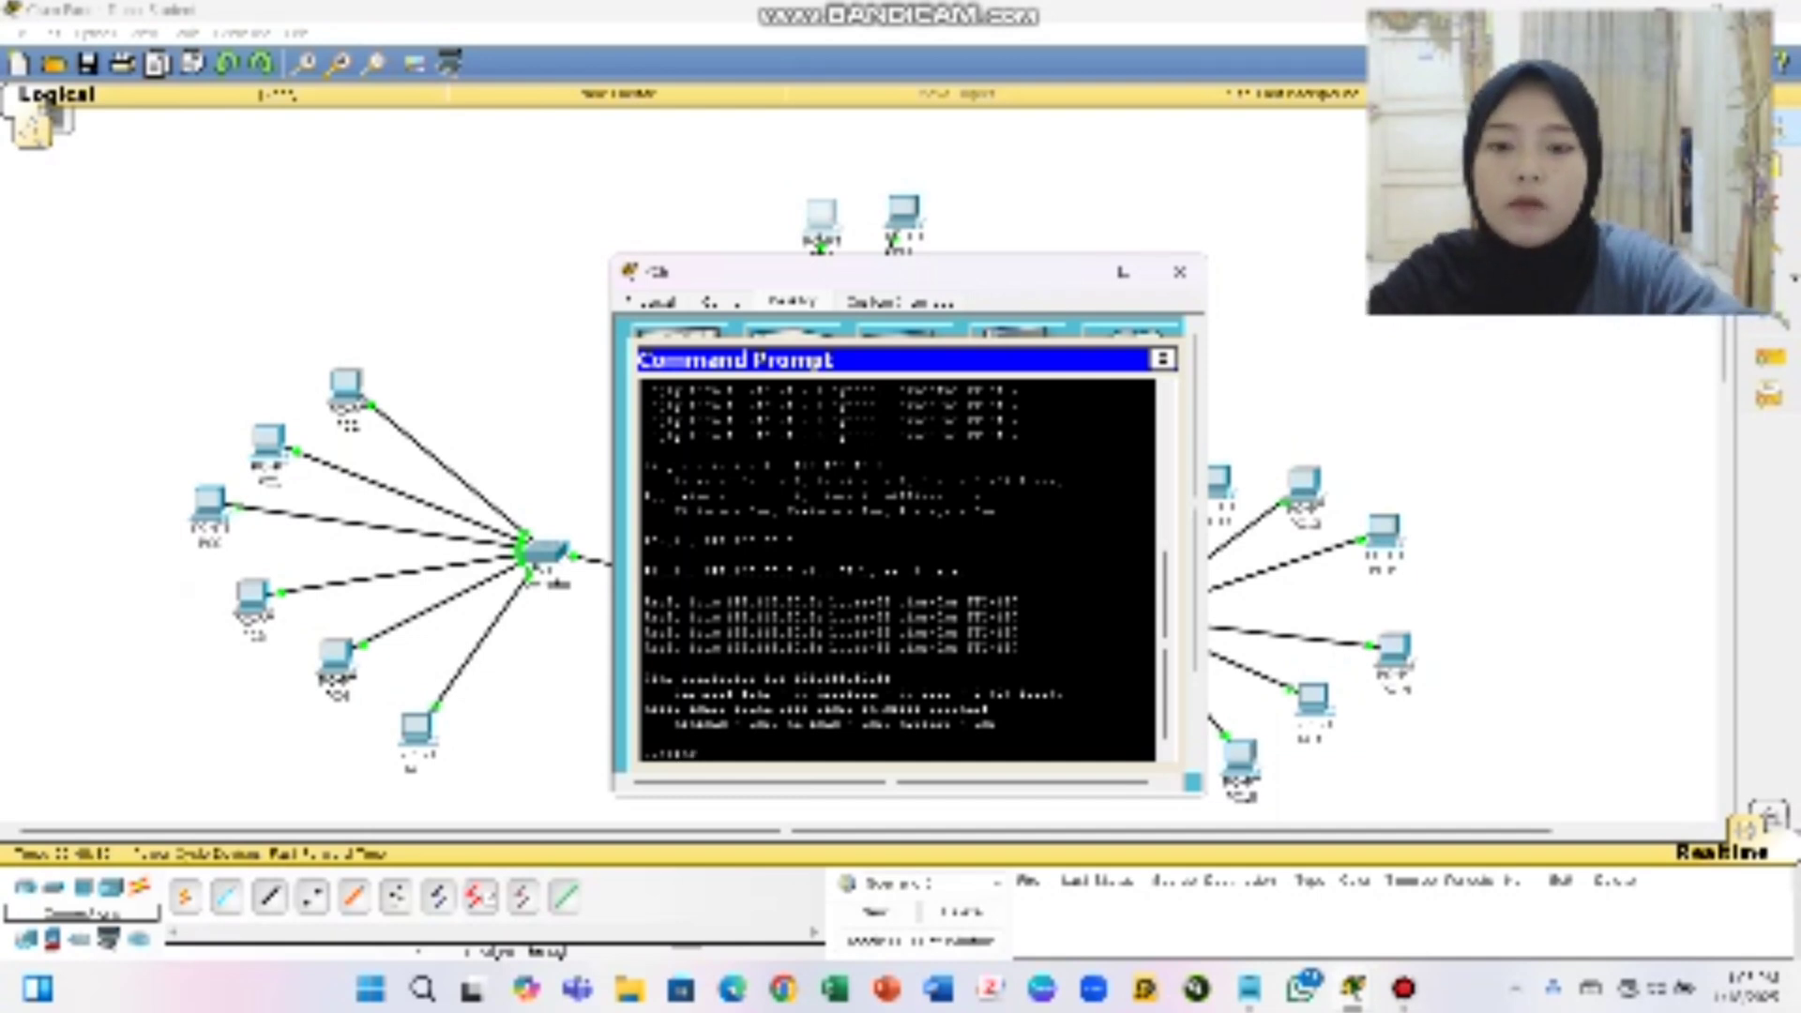
type("192.")
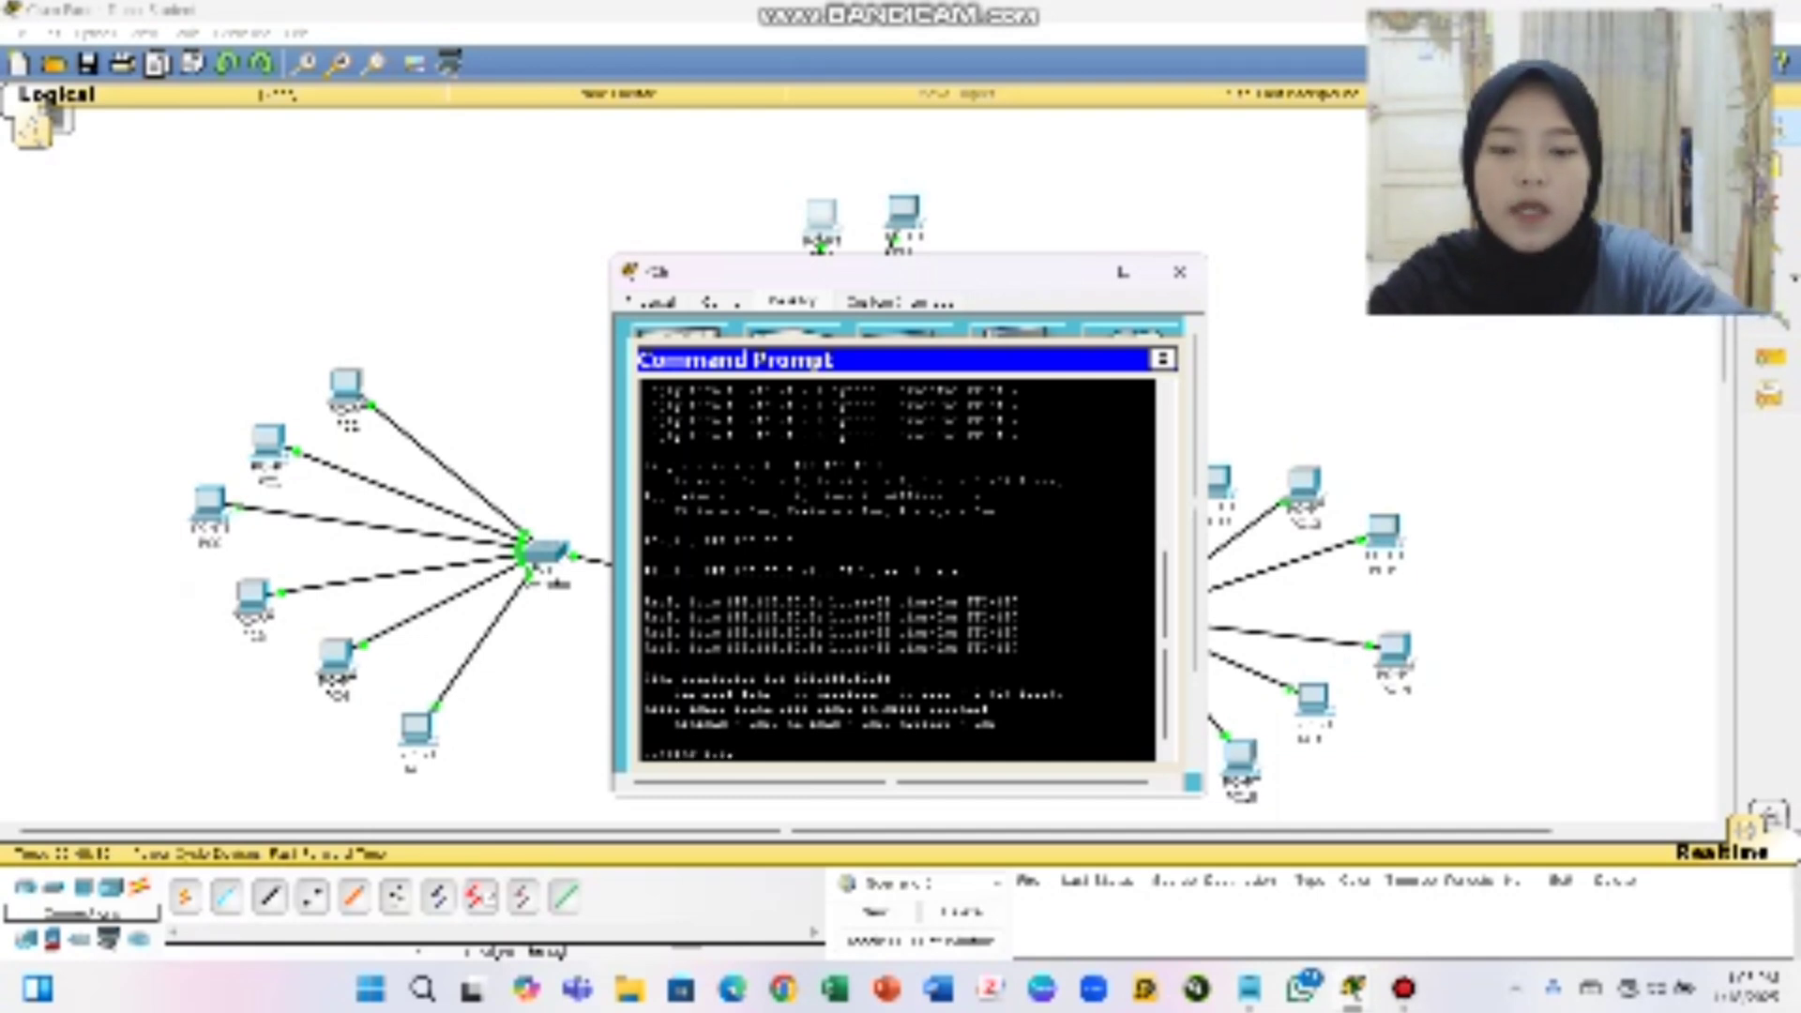
key("BackSpace")
key("BackSpace")
key("BackSpace")
key("BackSpace")
key("BackSpace")
key("BackSpace")
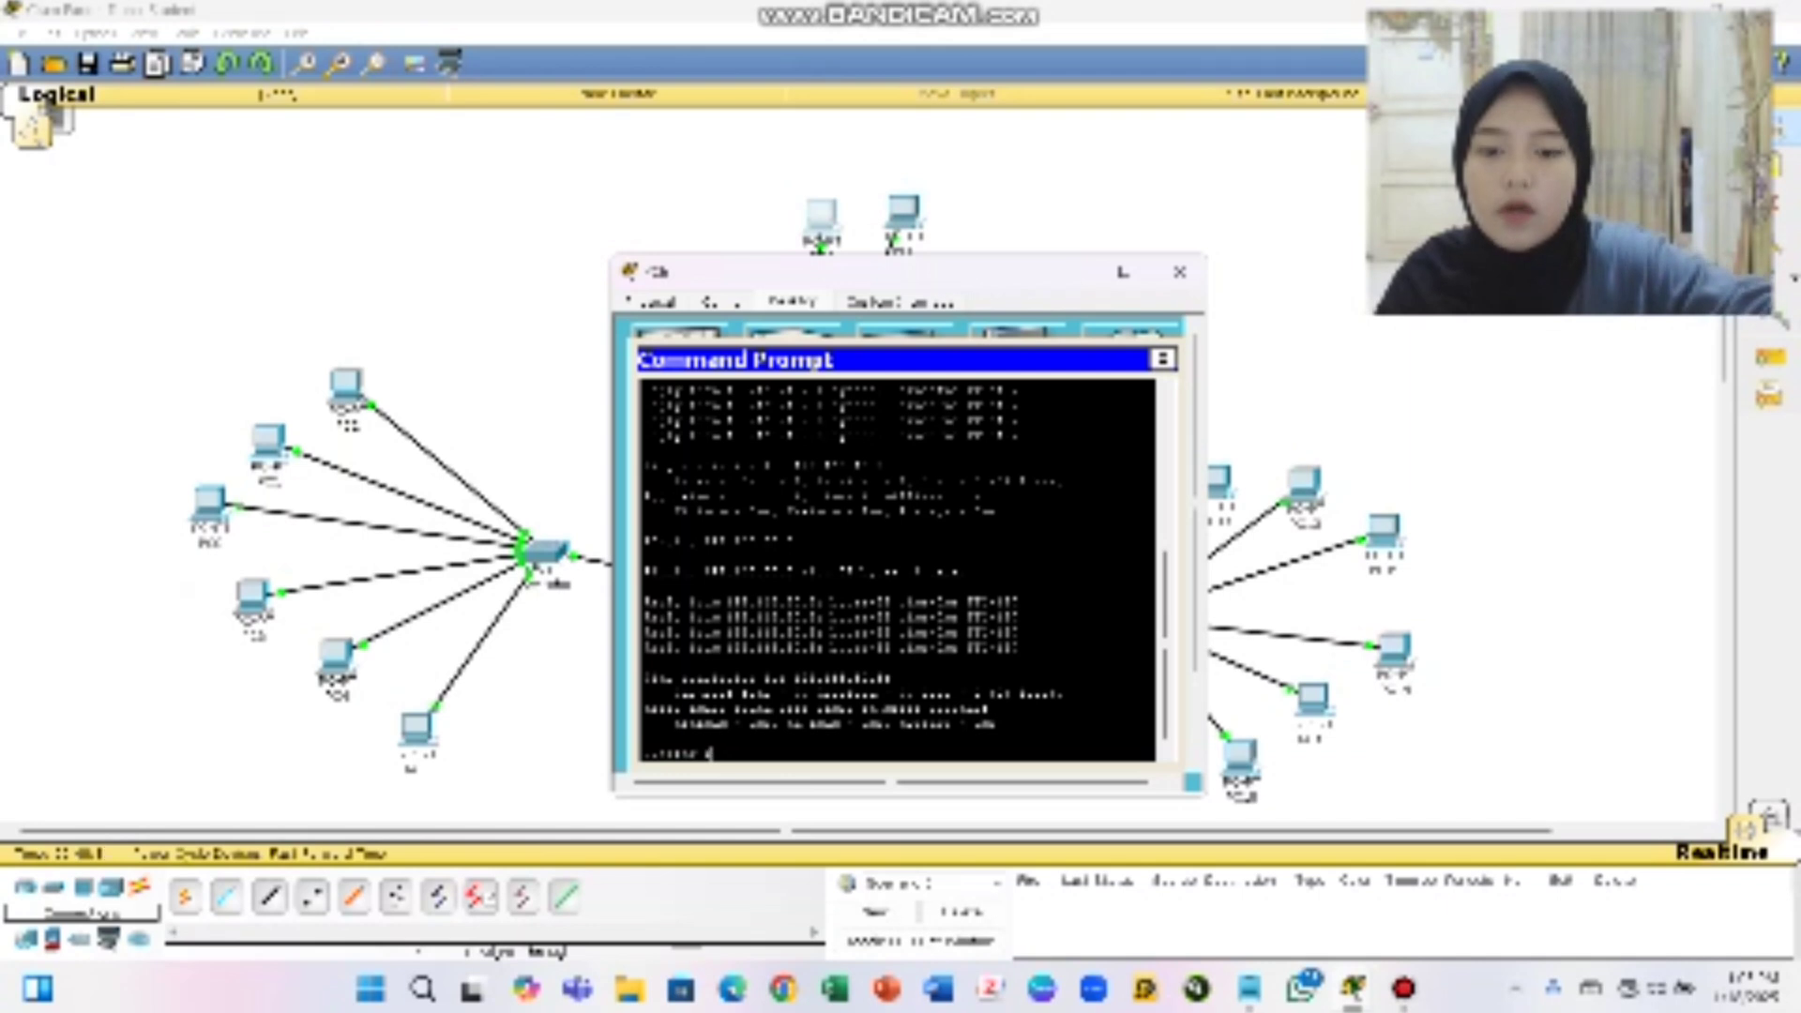
key("BackSpace")
key("BackSpace")
key("BackSpace")
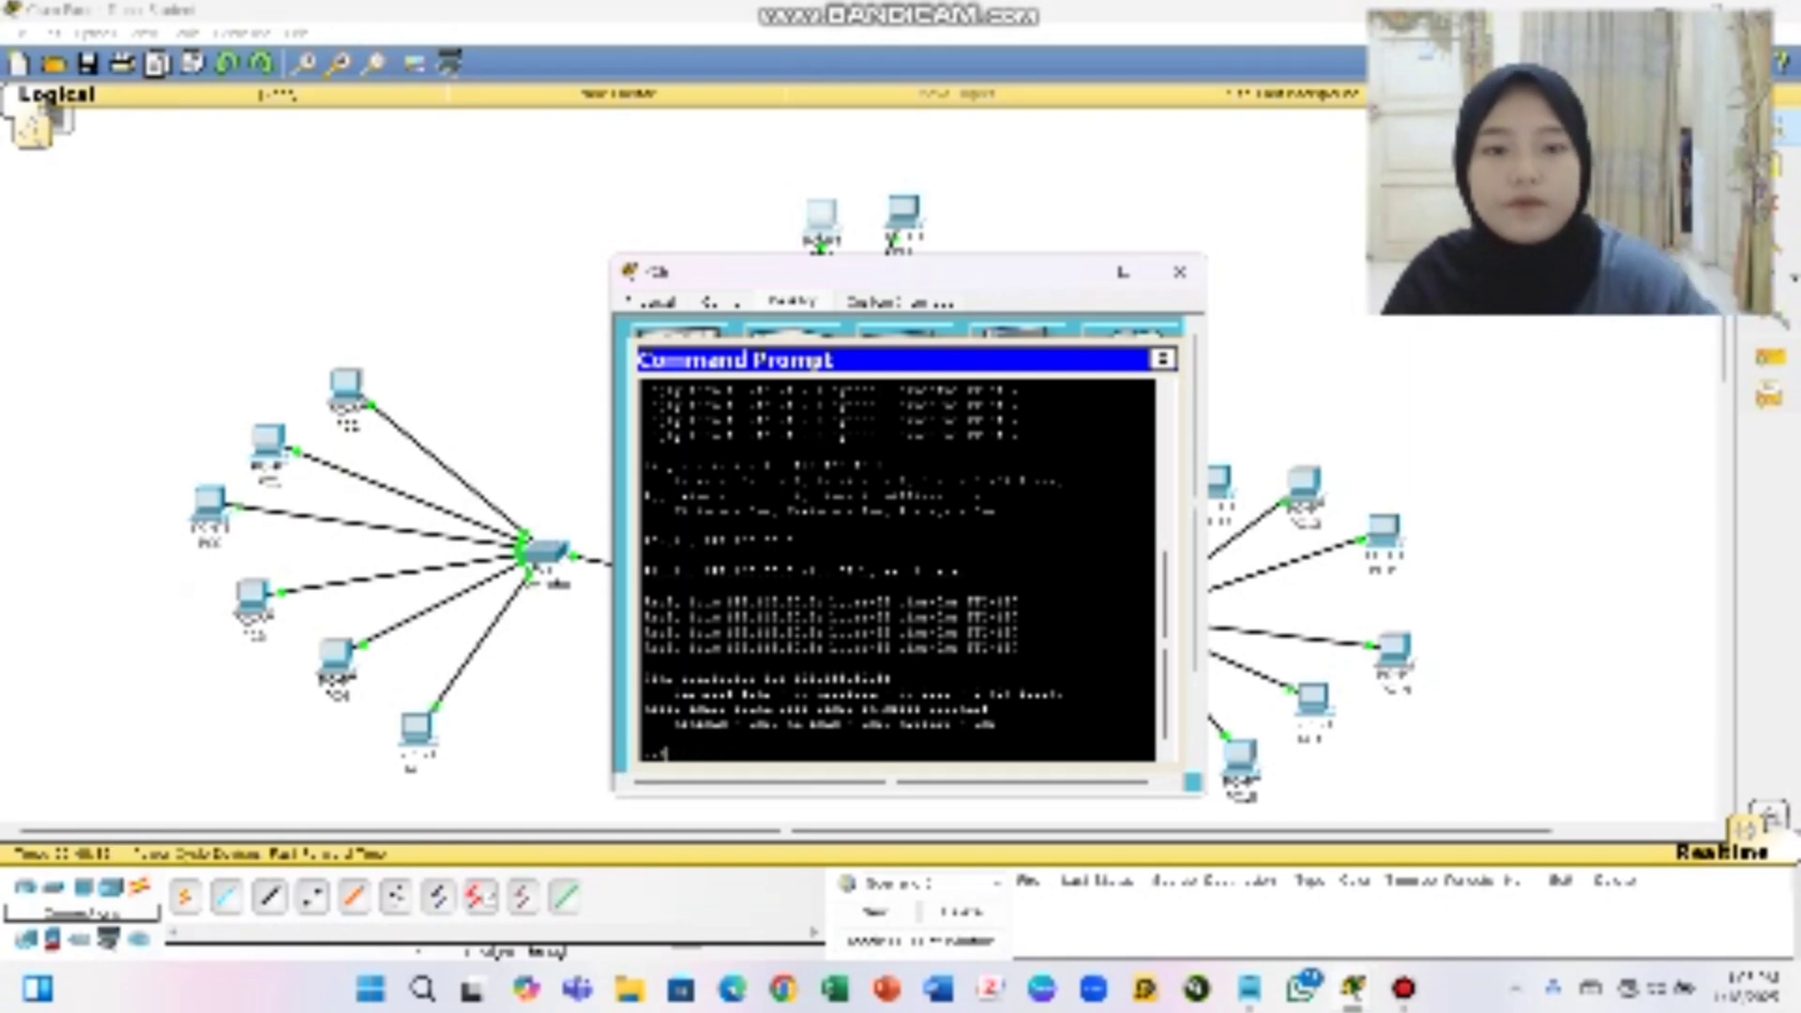
Close the upper network PC's window and ping a 192.168 address from PC17's command prompt in the right-hand network
left_click(1179, 272)
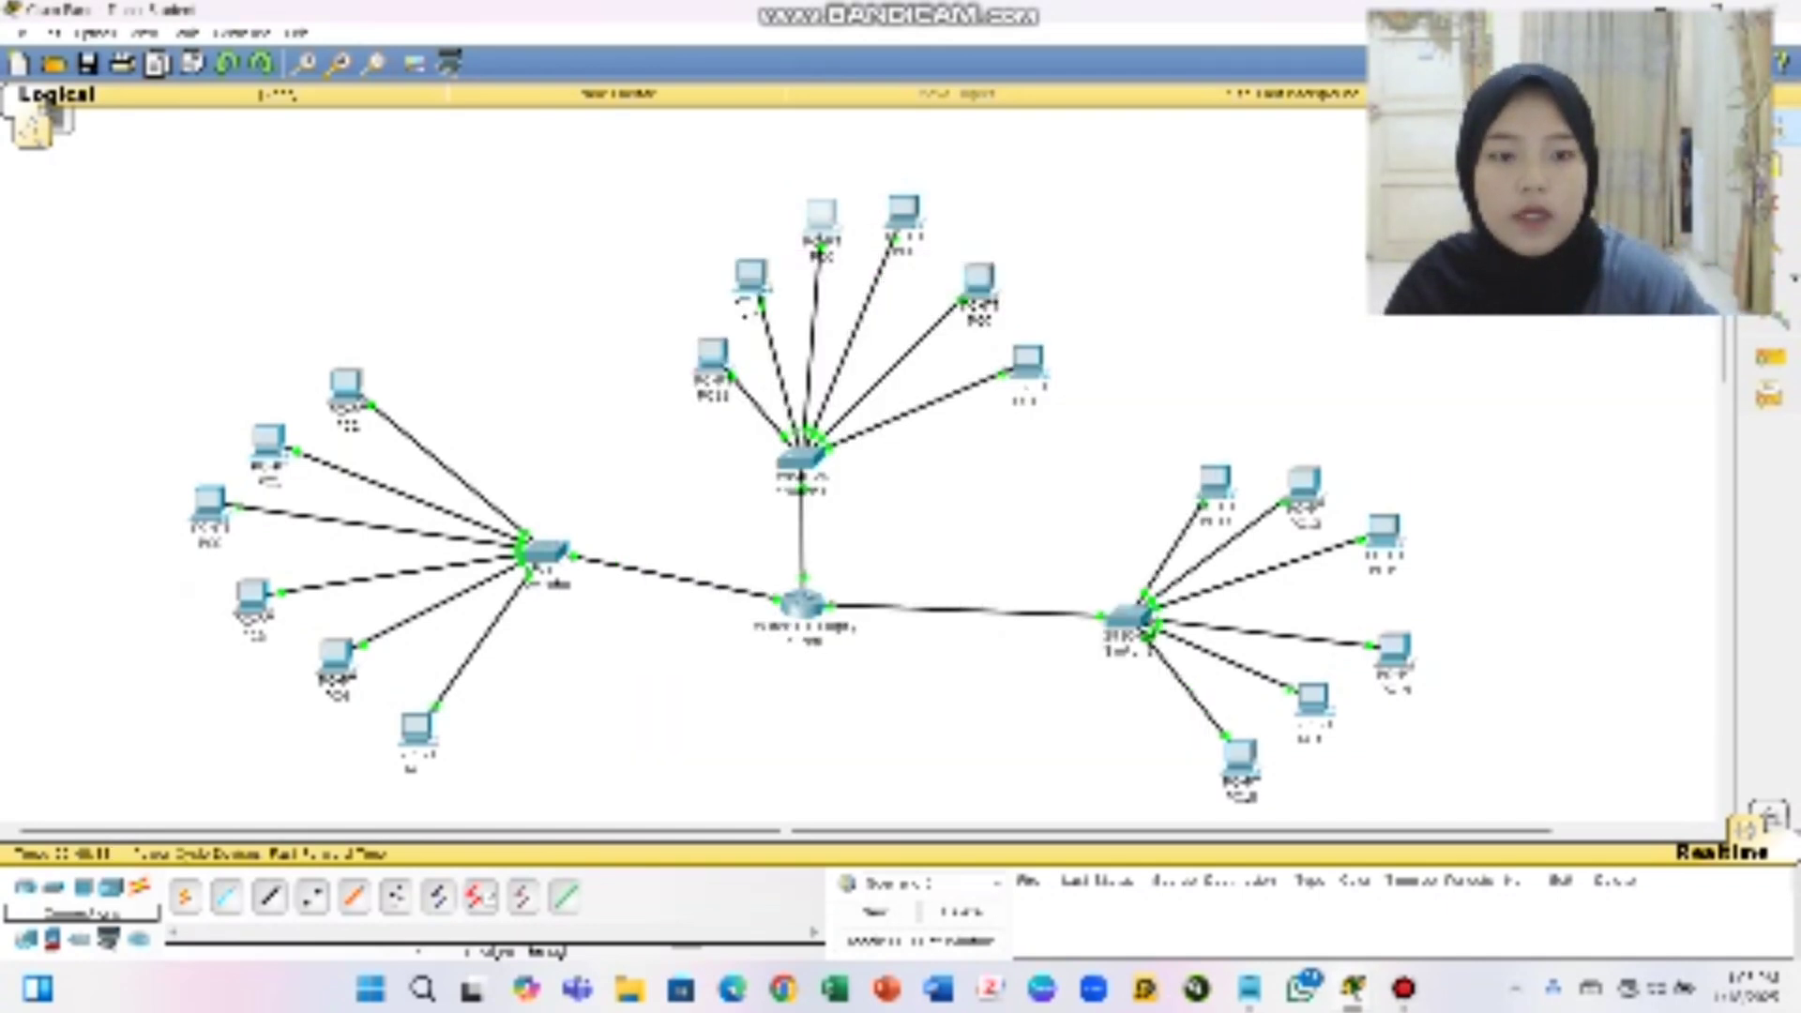
left_click(821, 215)
left_click(1018, 371)
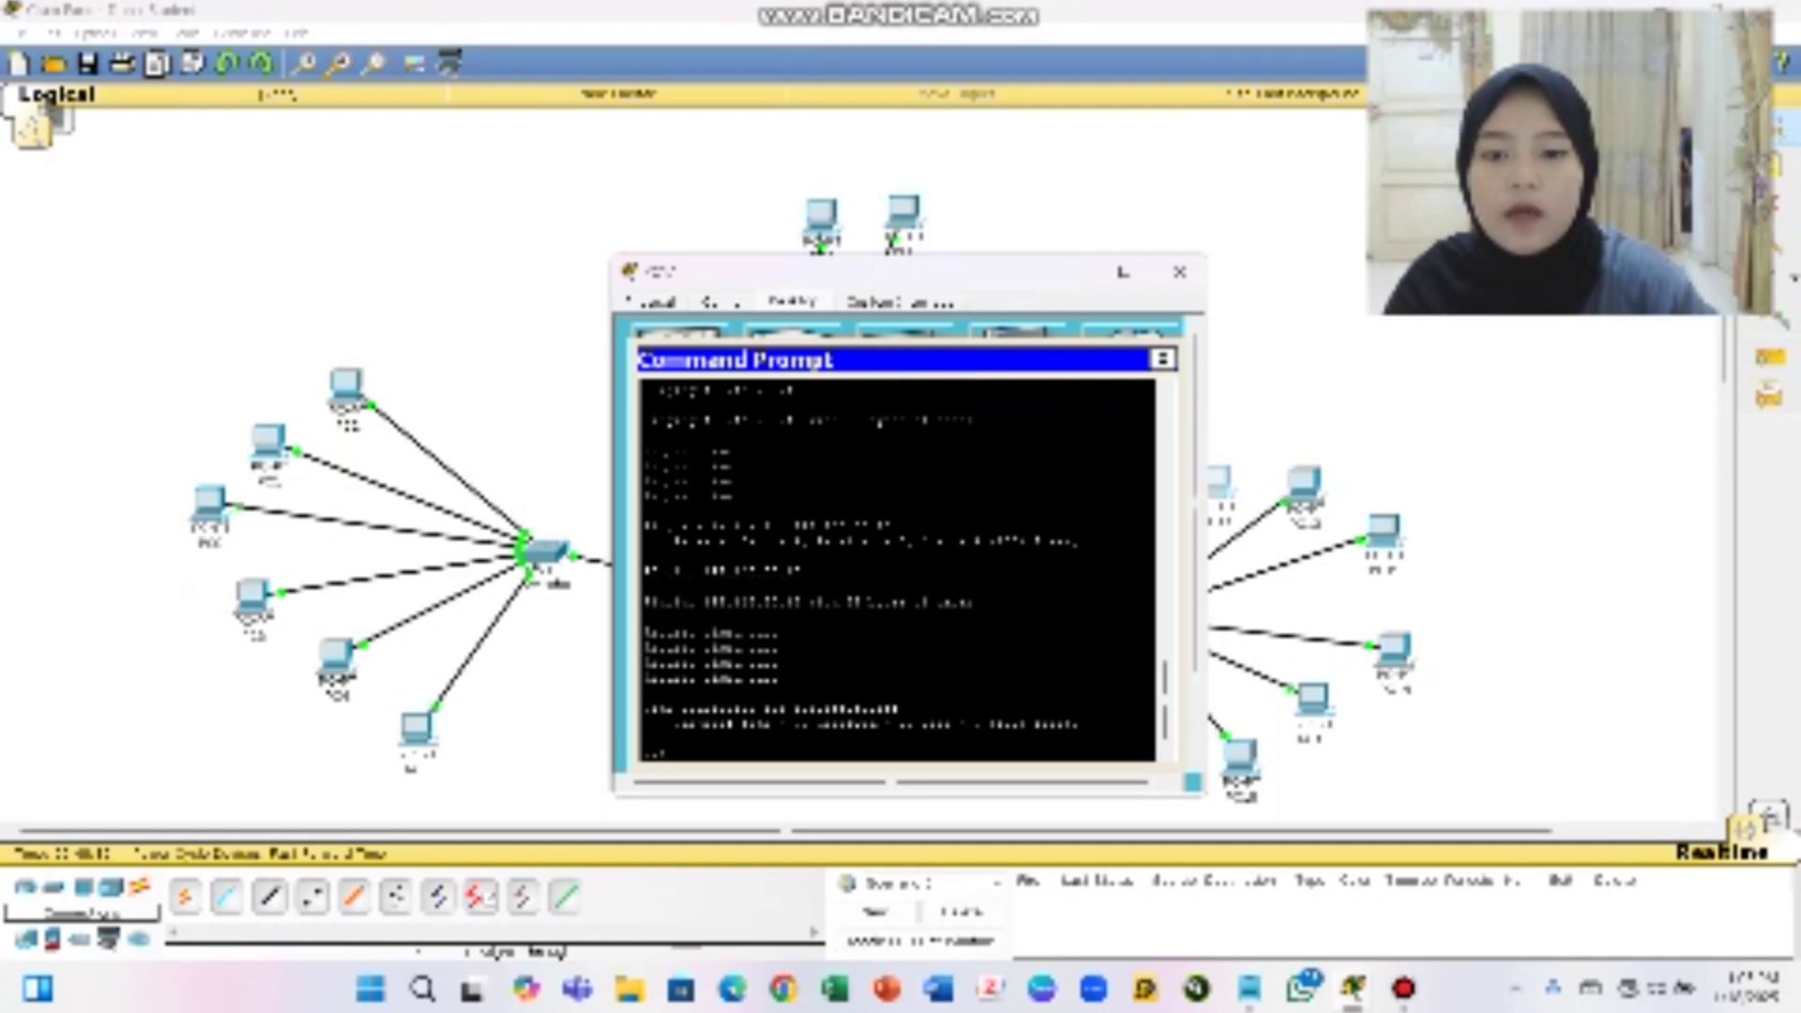
type("pi")
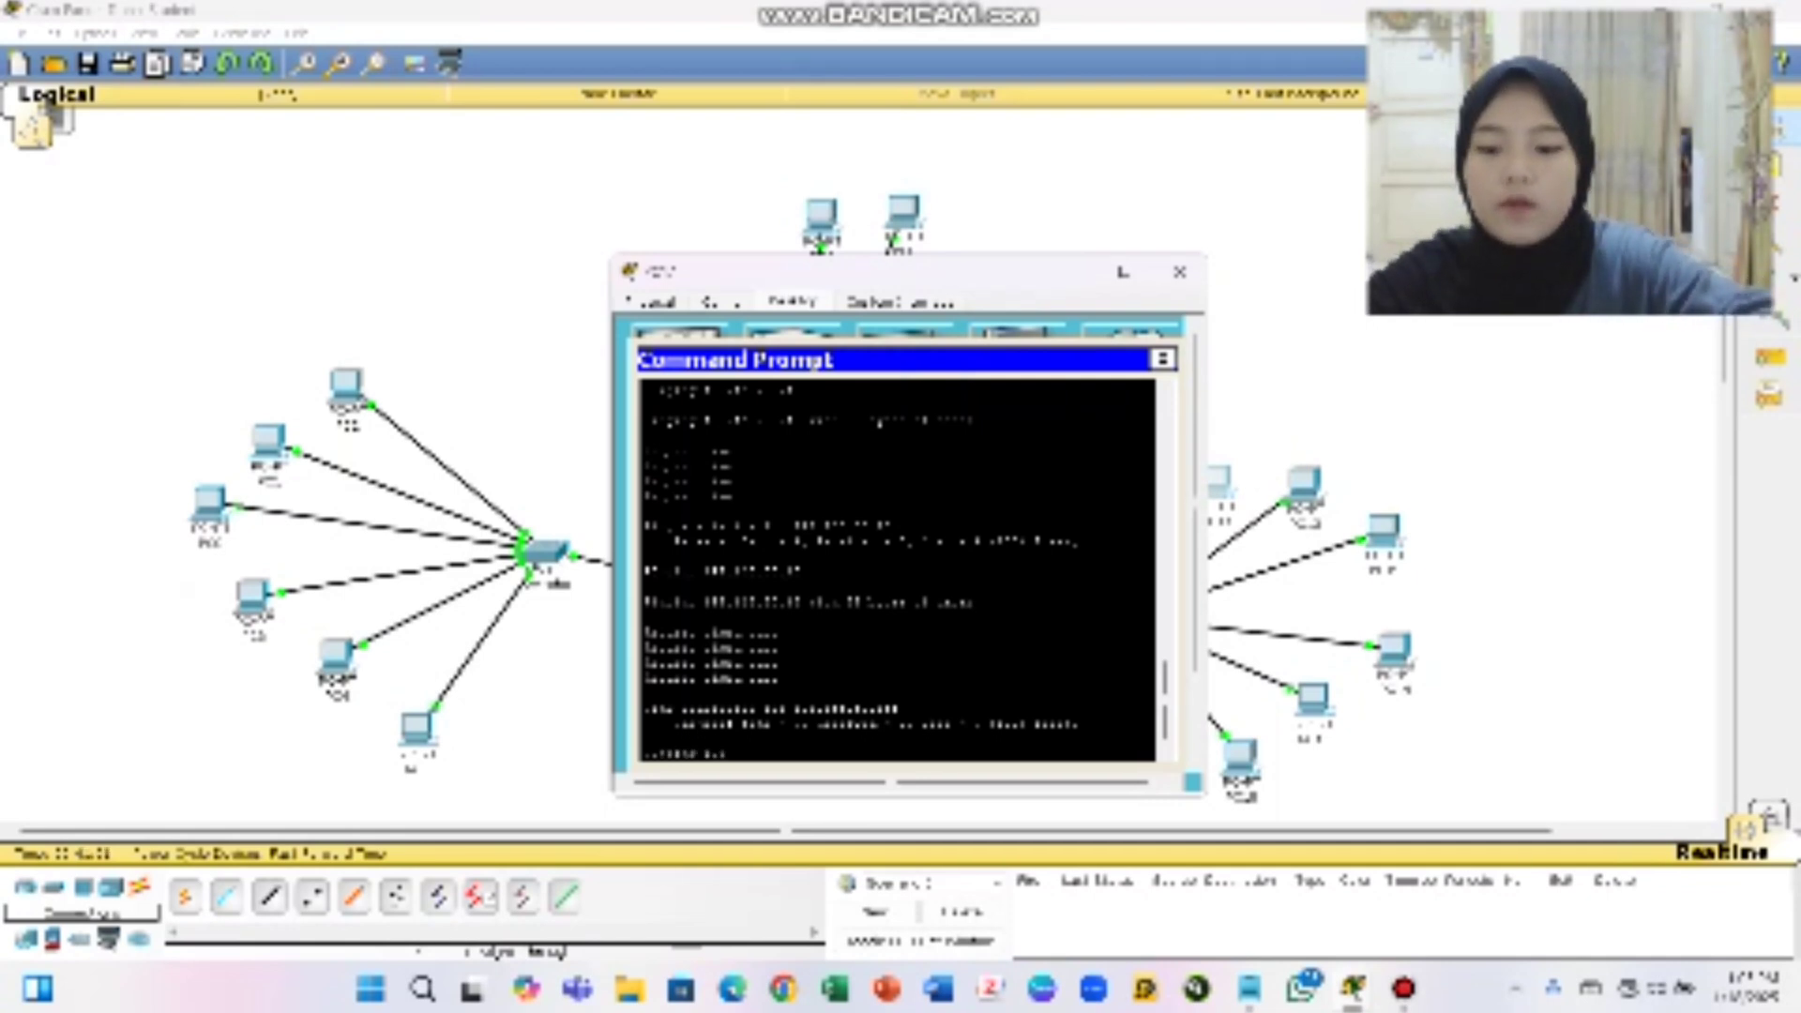
type("ng 192.168")
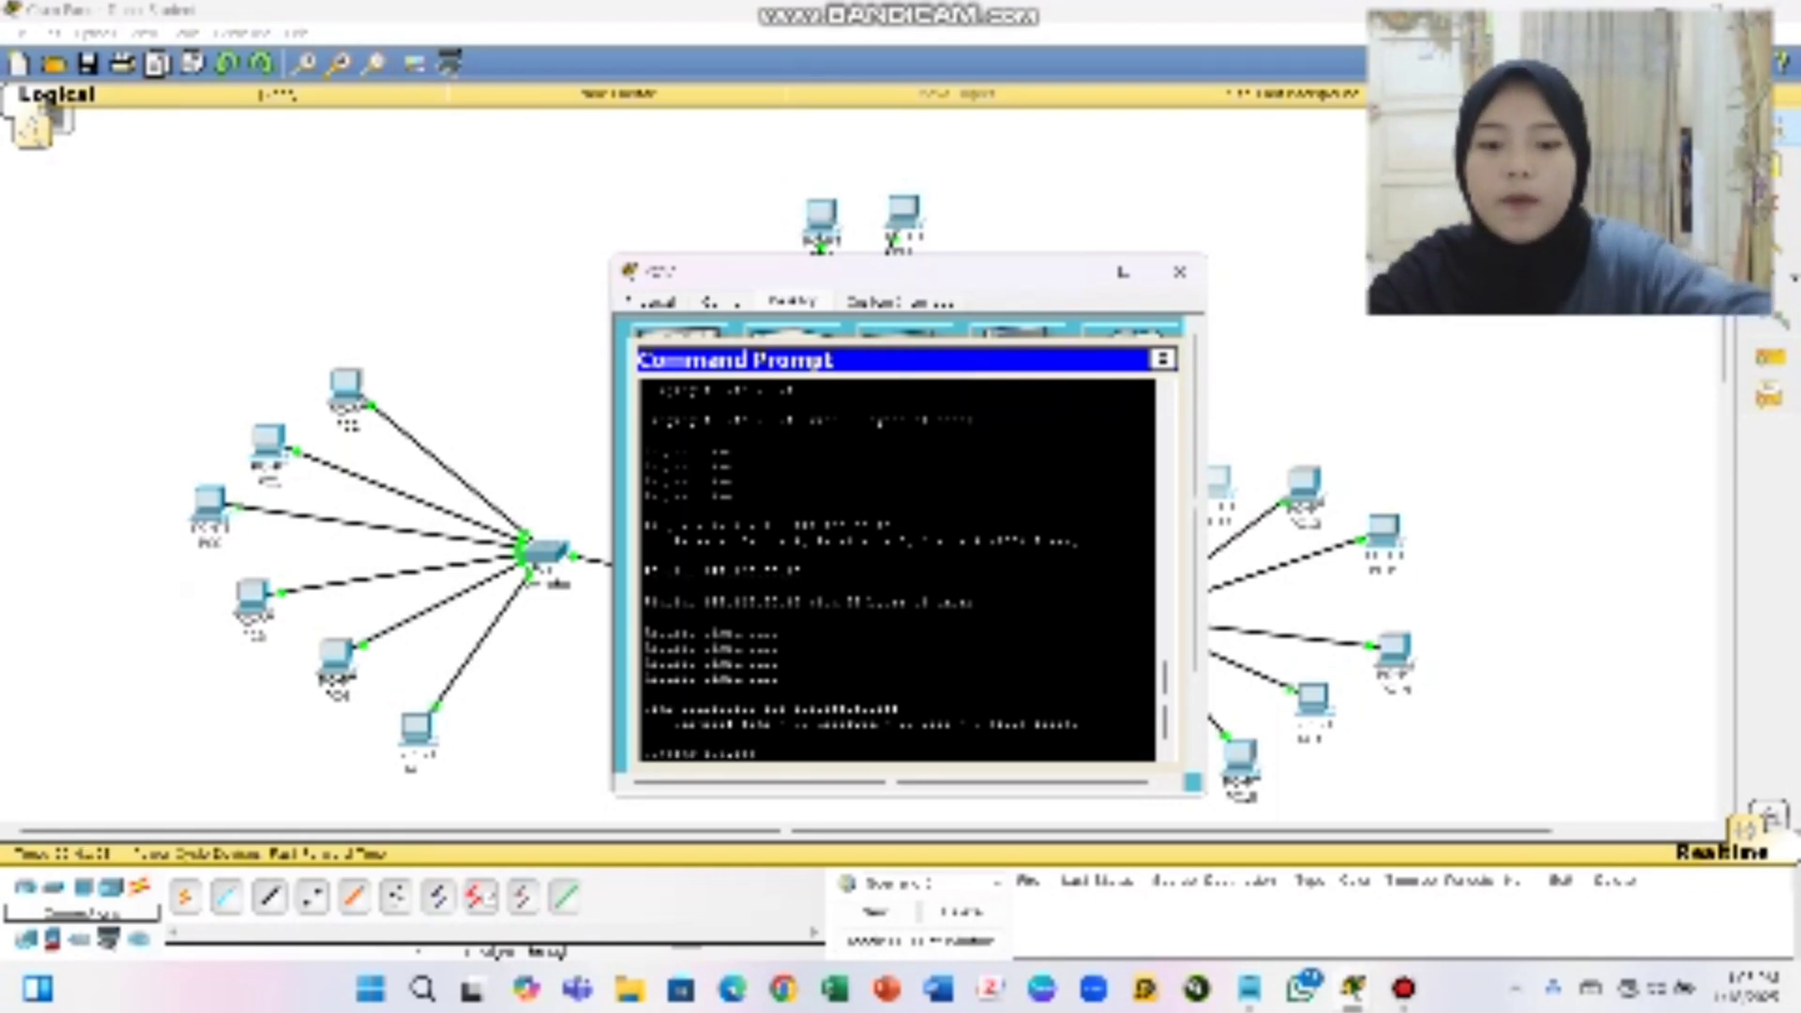
type(".1")
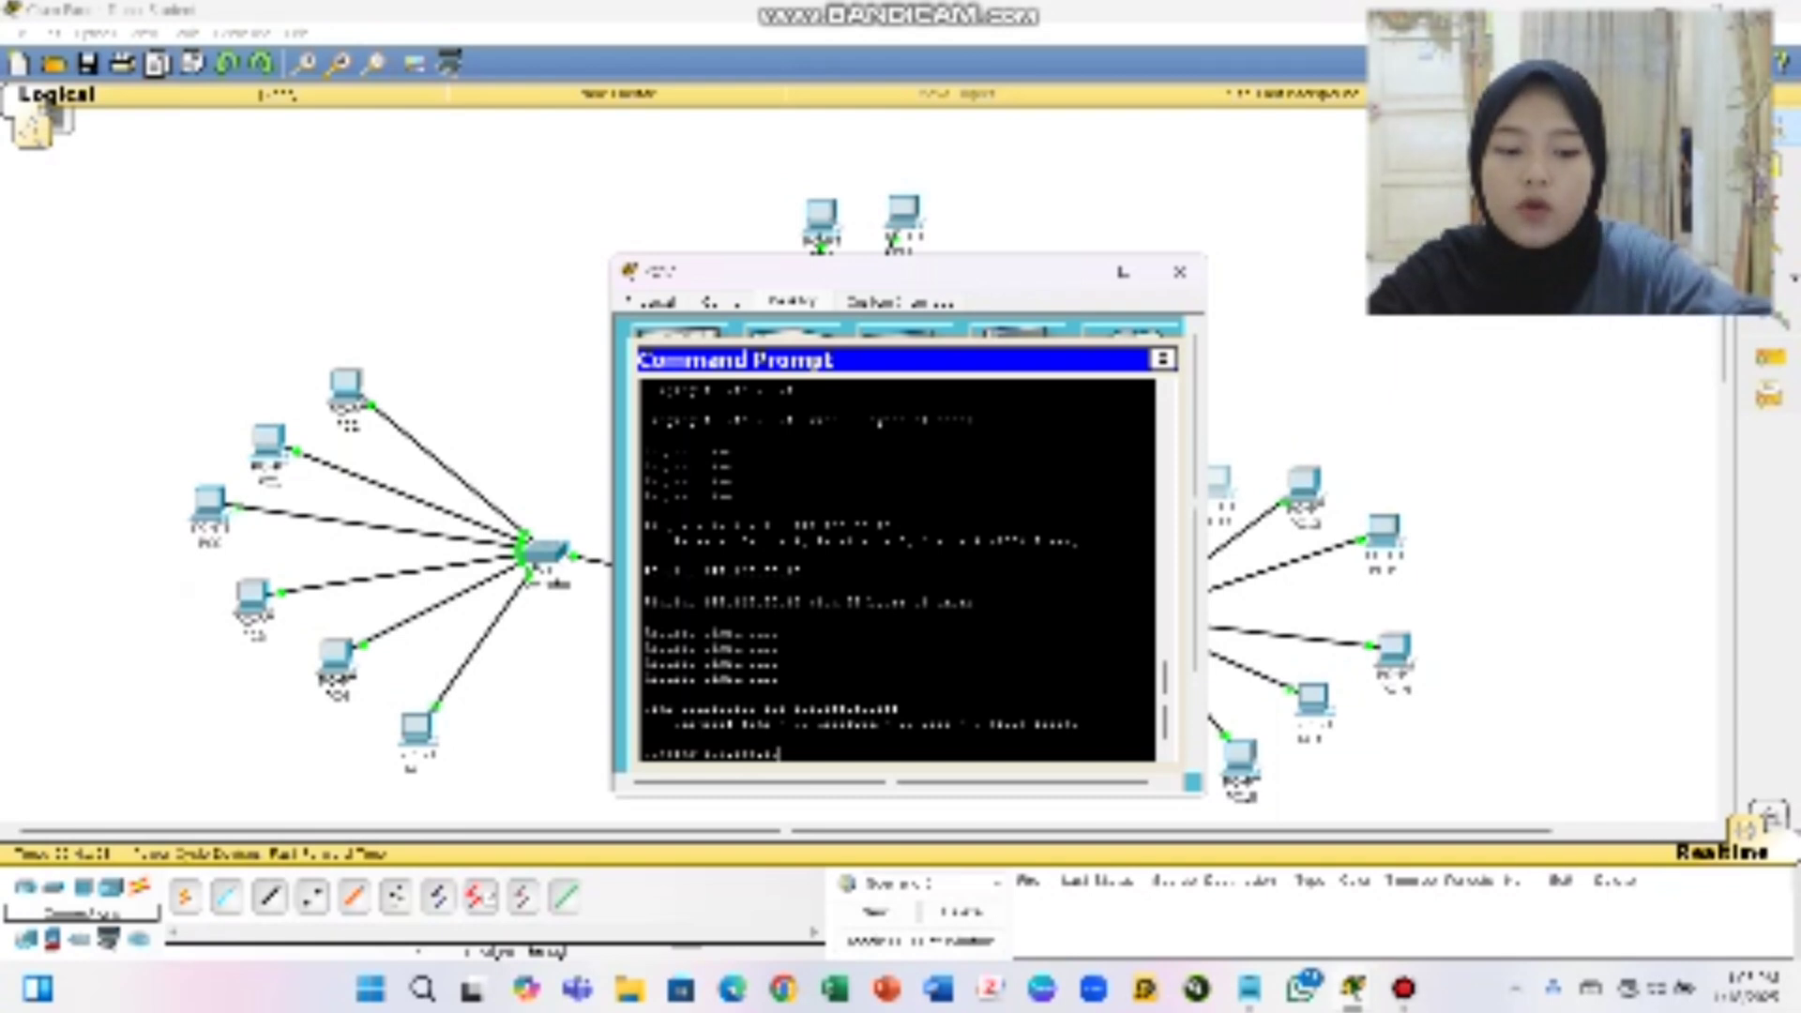
key("Return")
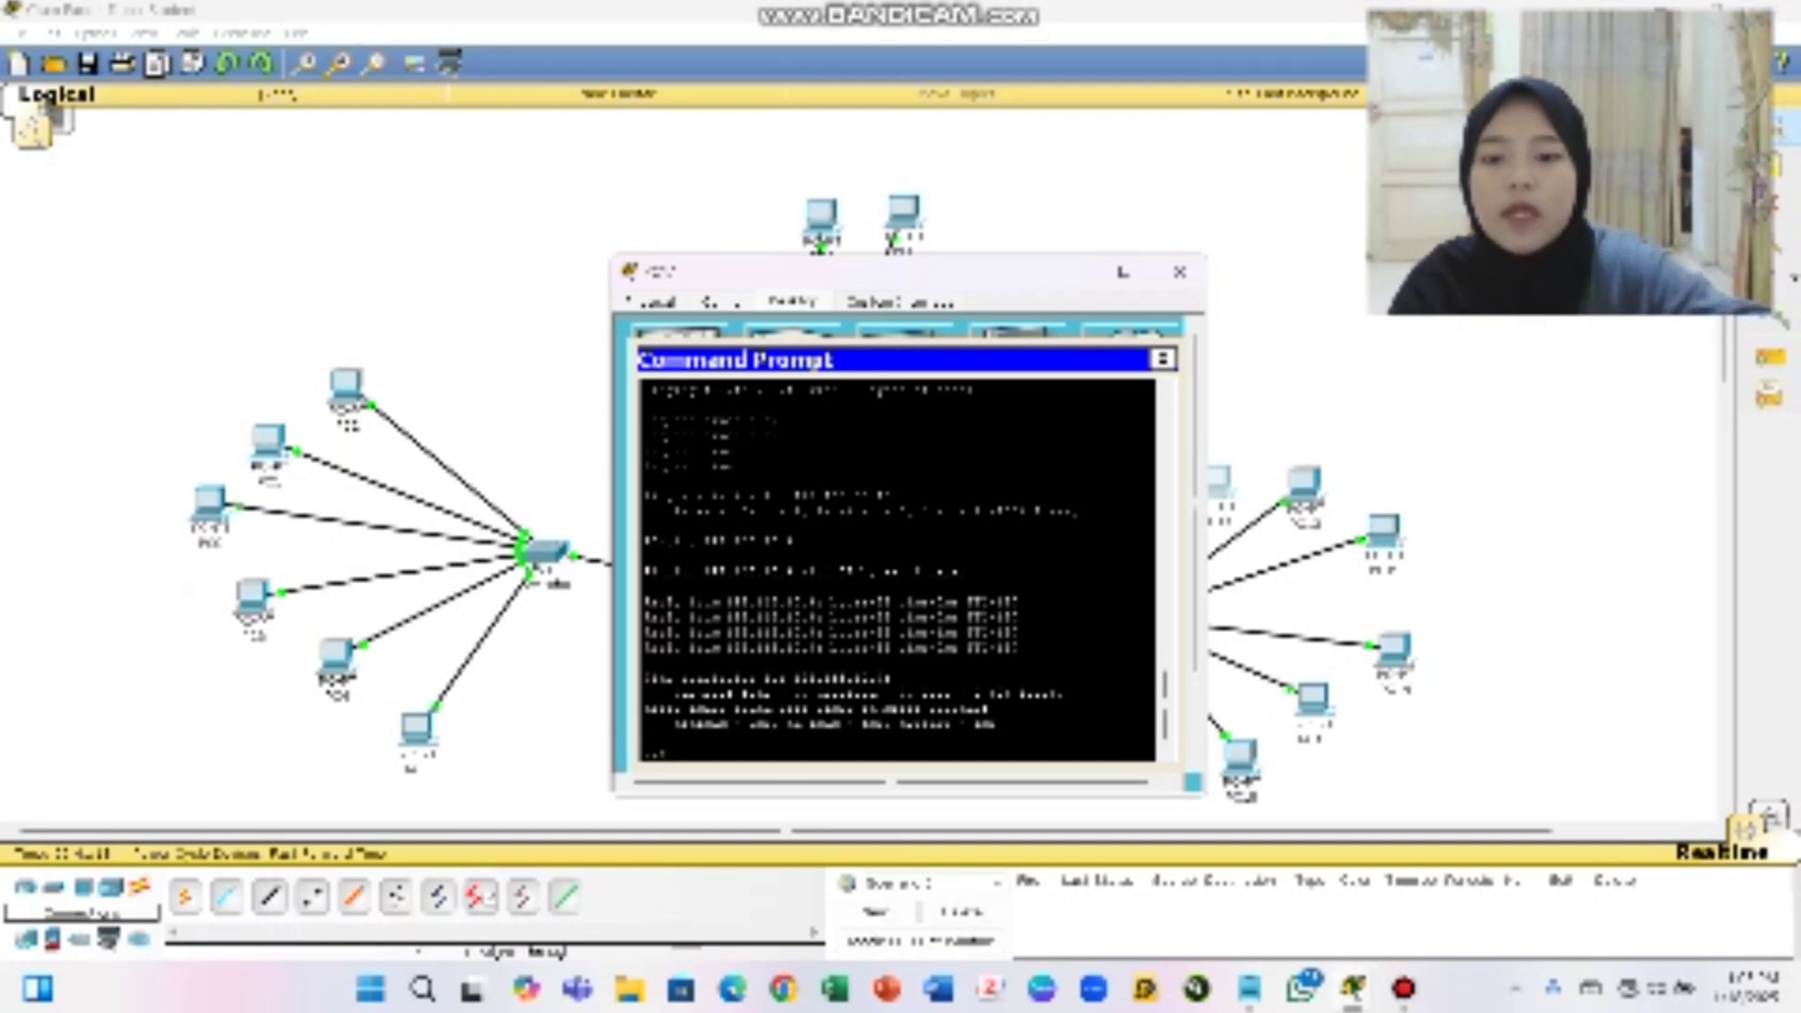
Ping 192.168.20.2 from PC17's command prompt and close the PC's window
type("ping")
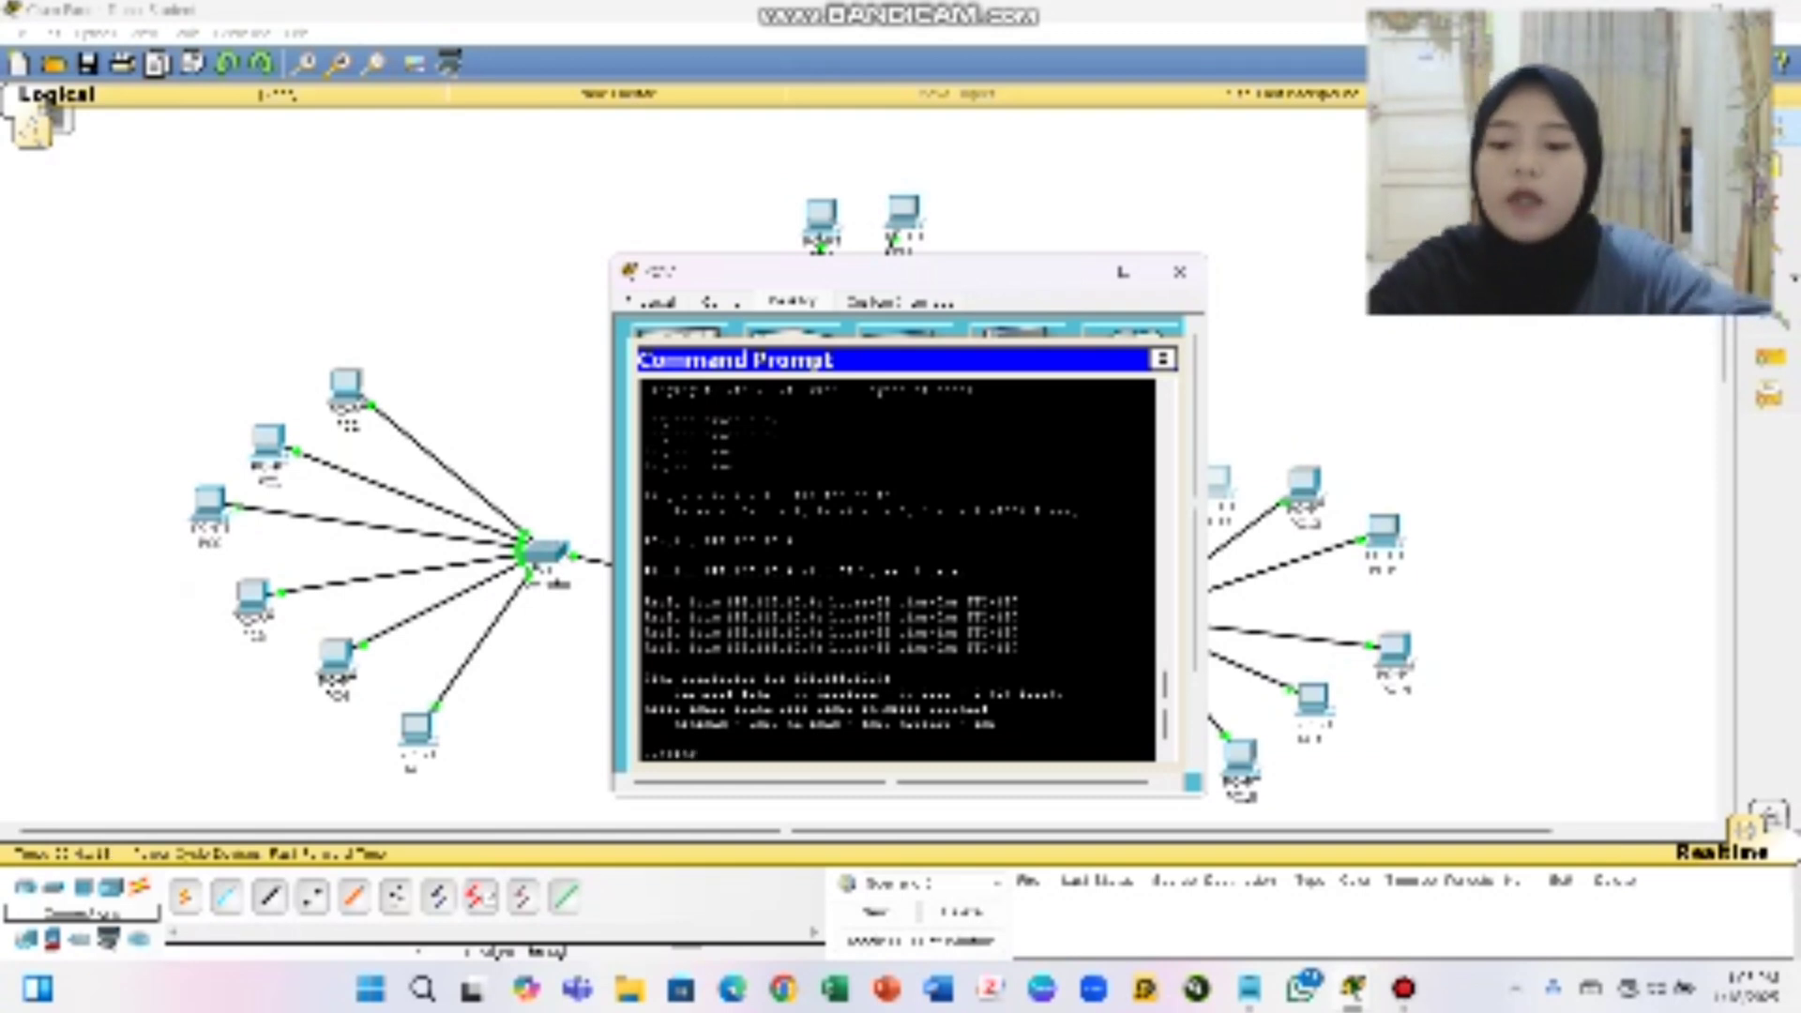
type(" 192")
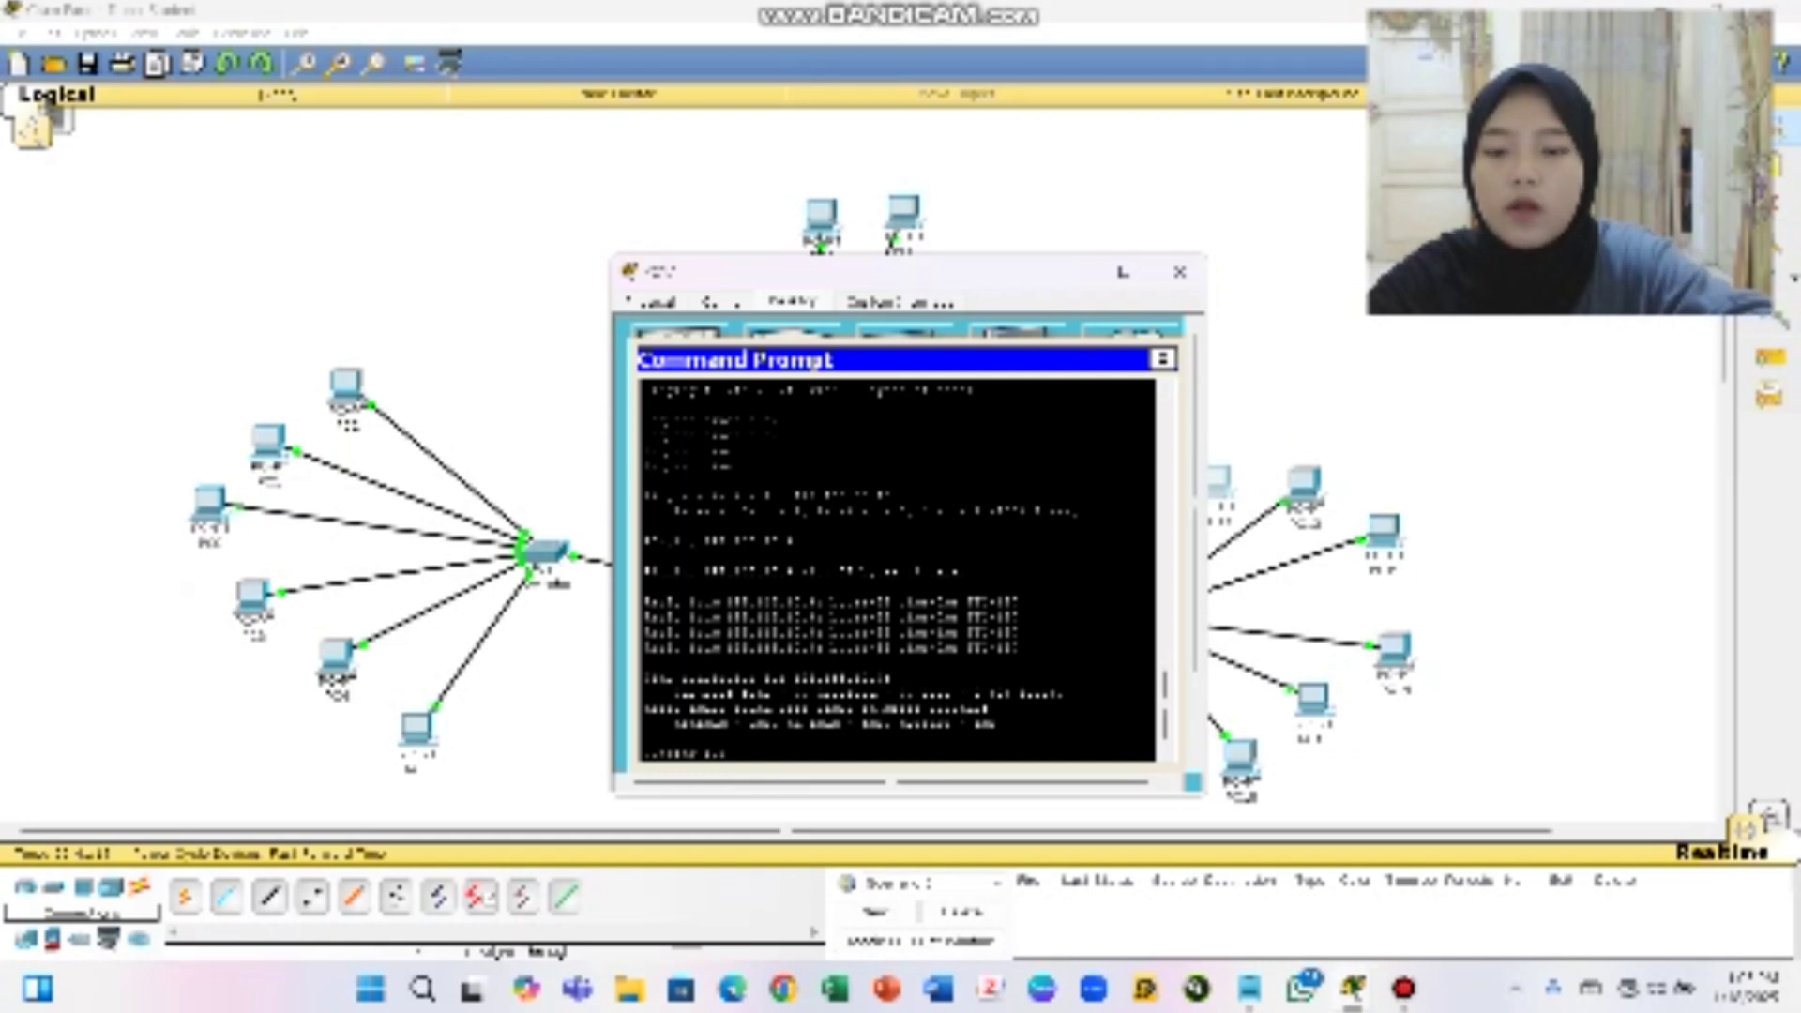
type(".168")
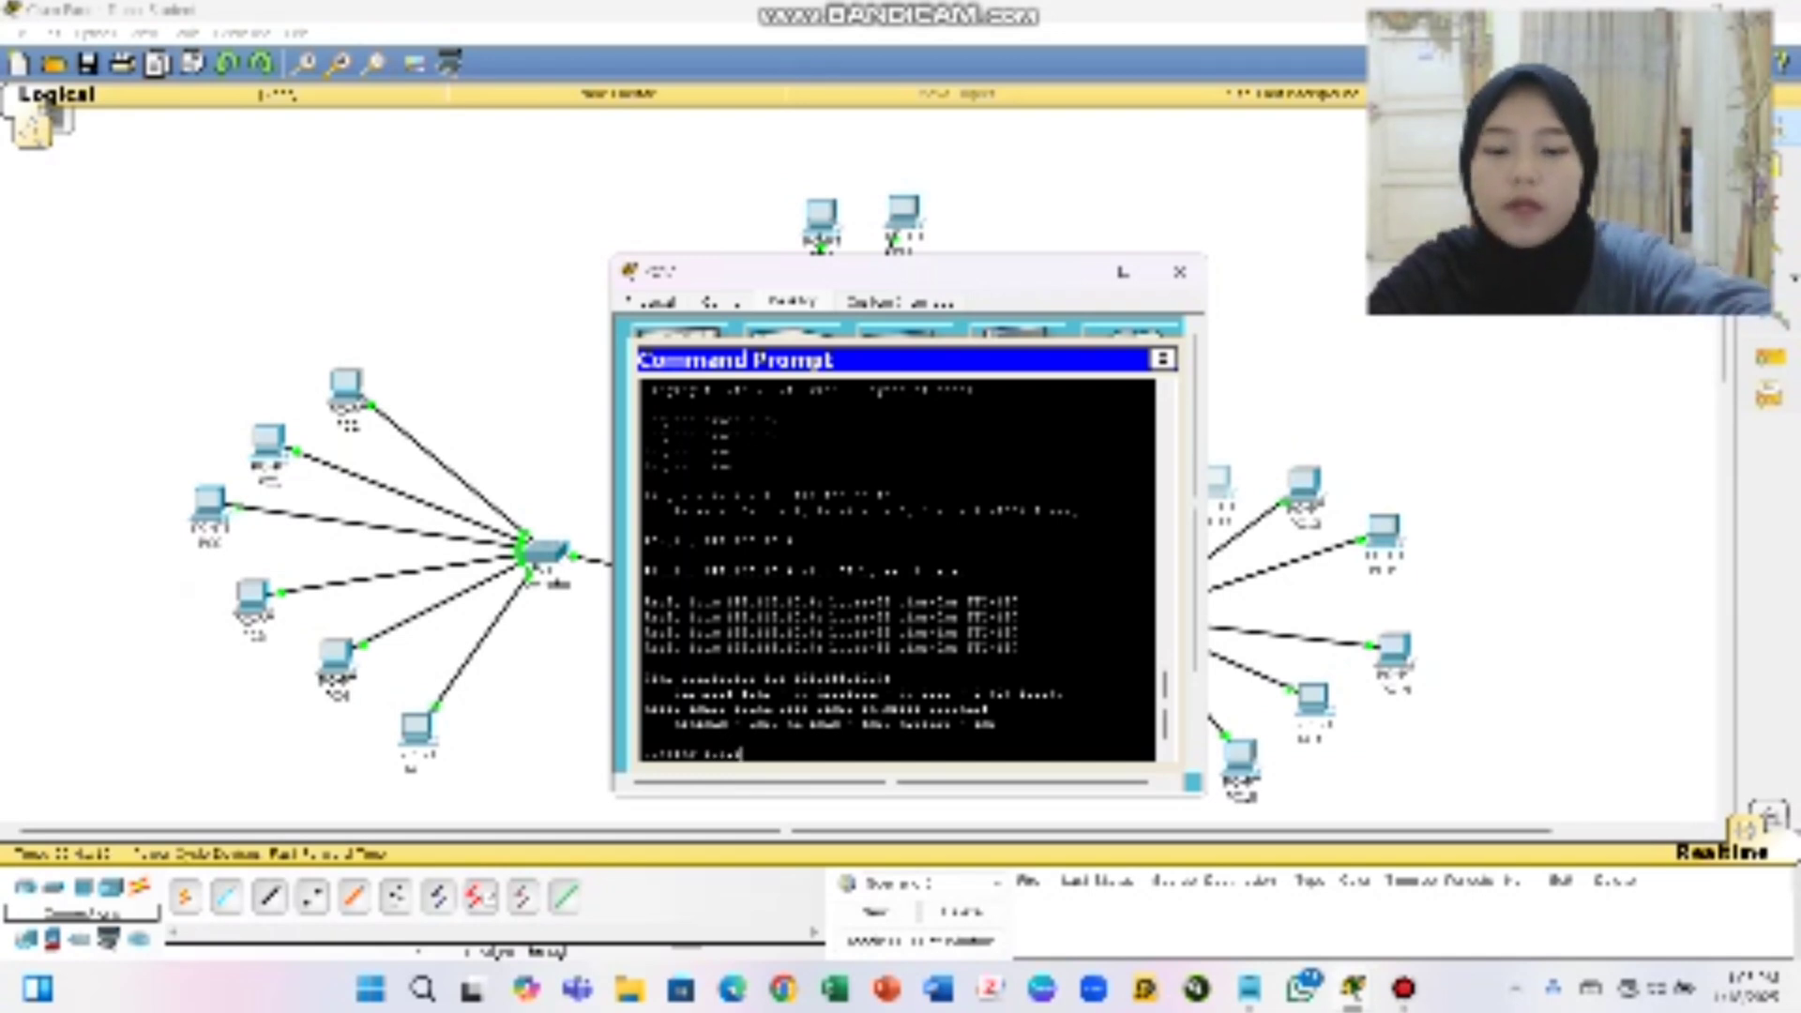
type(".")
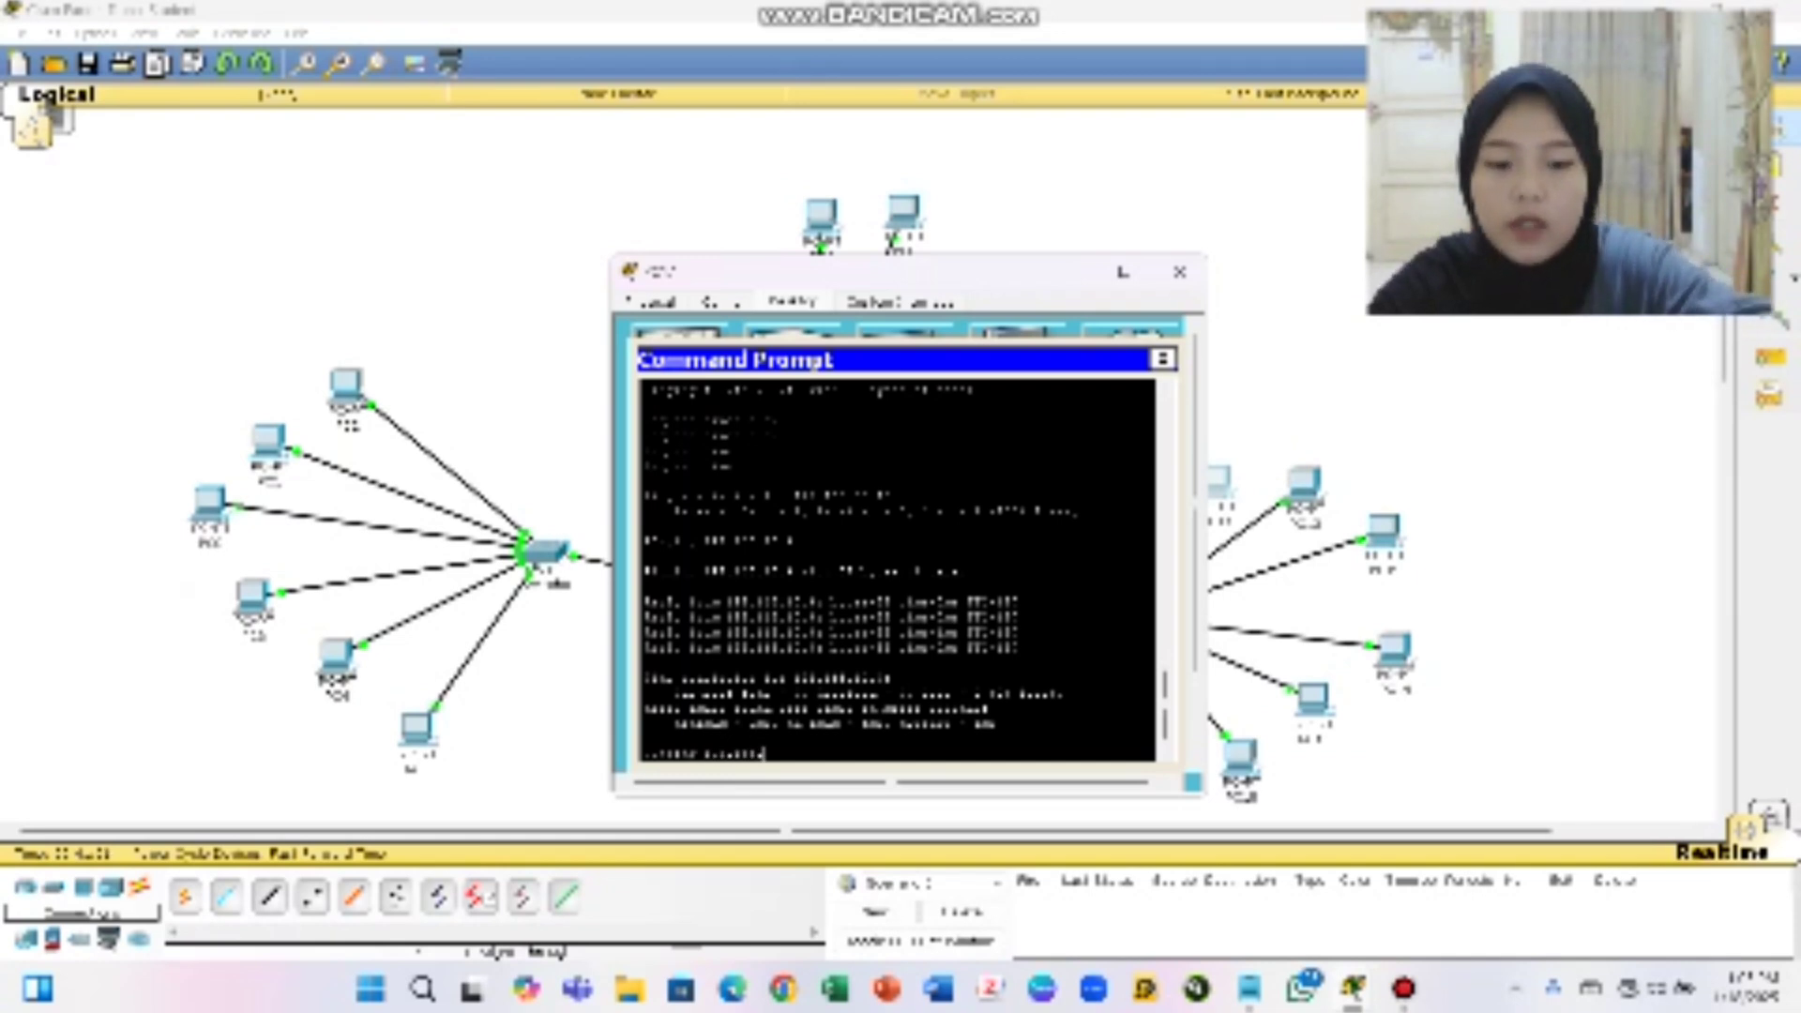
type("20.2")
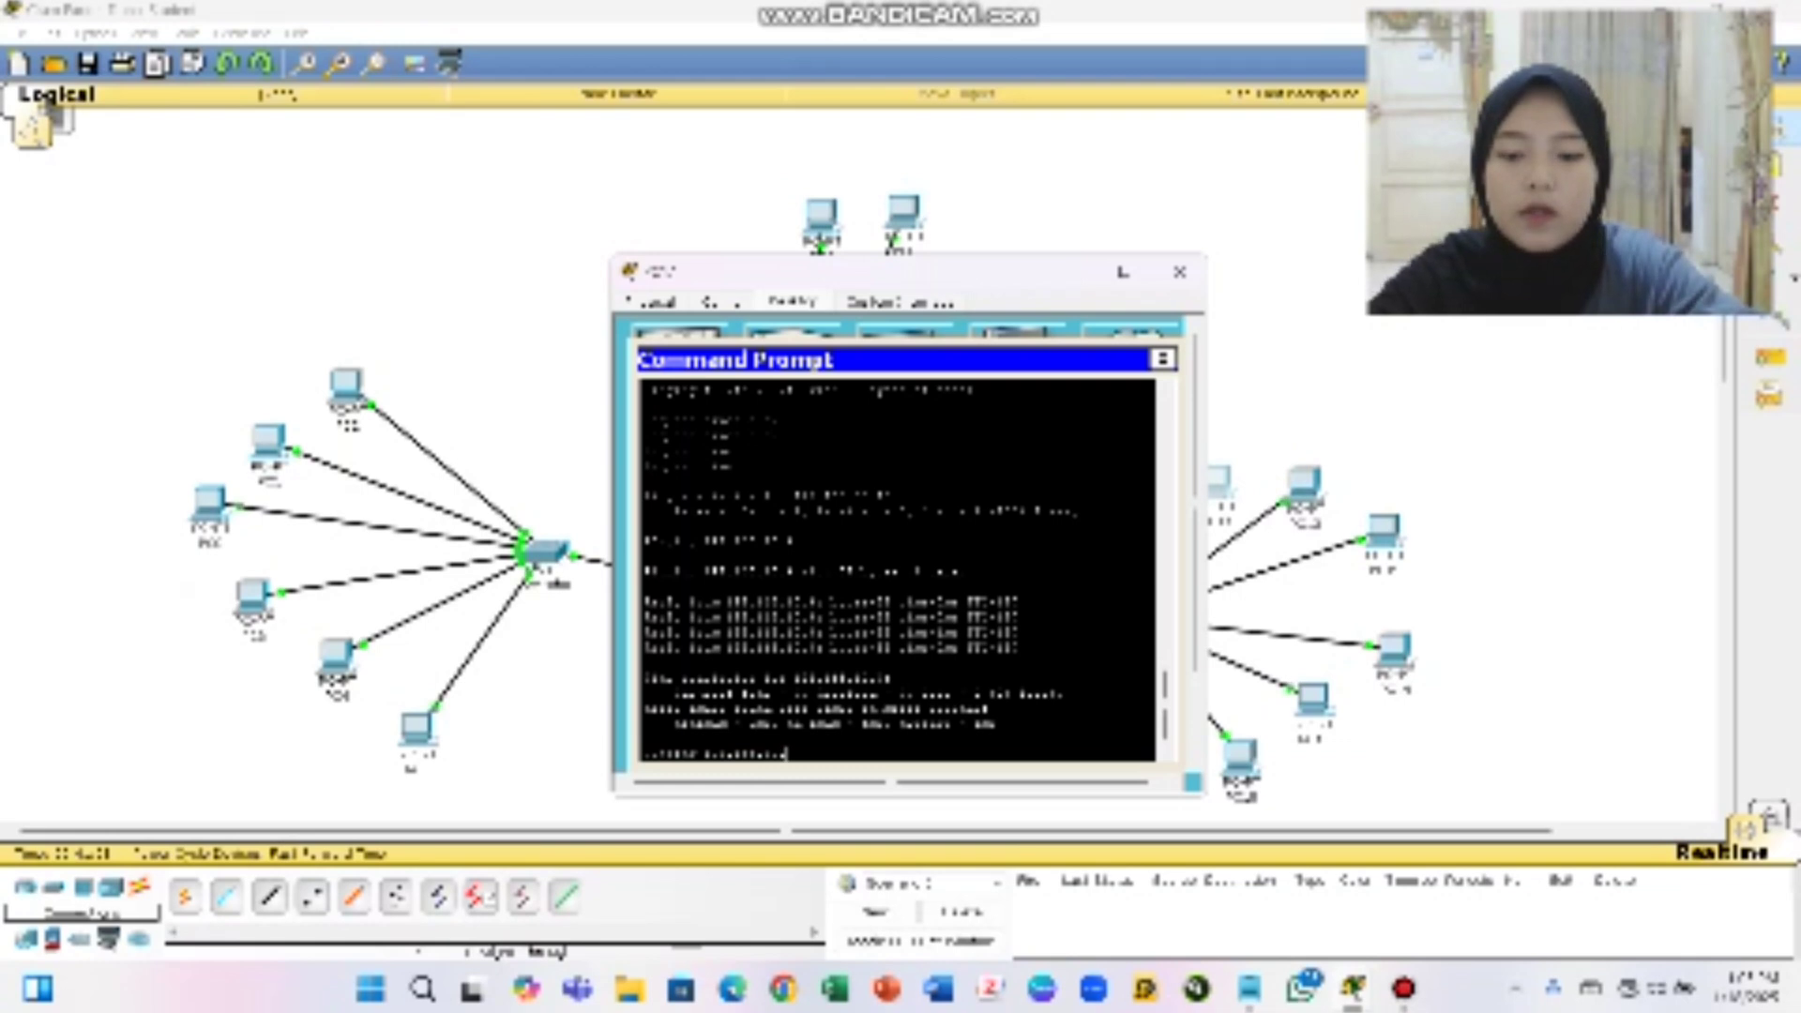
key("Return")
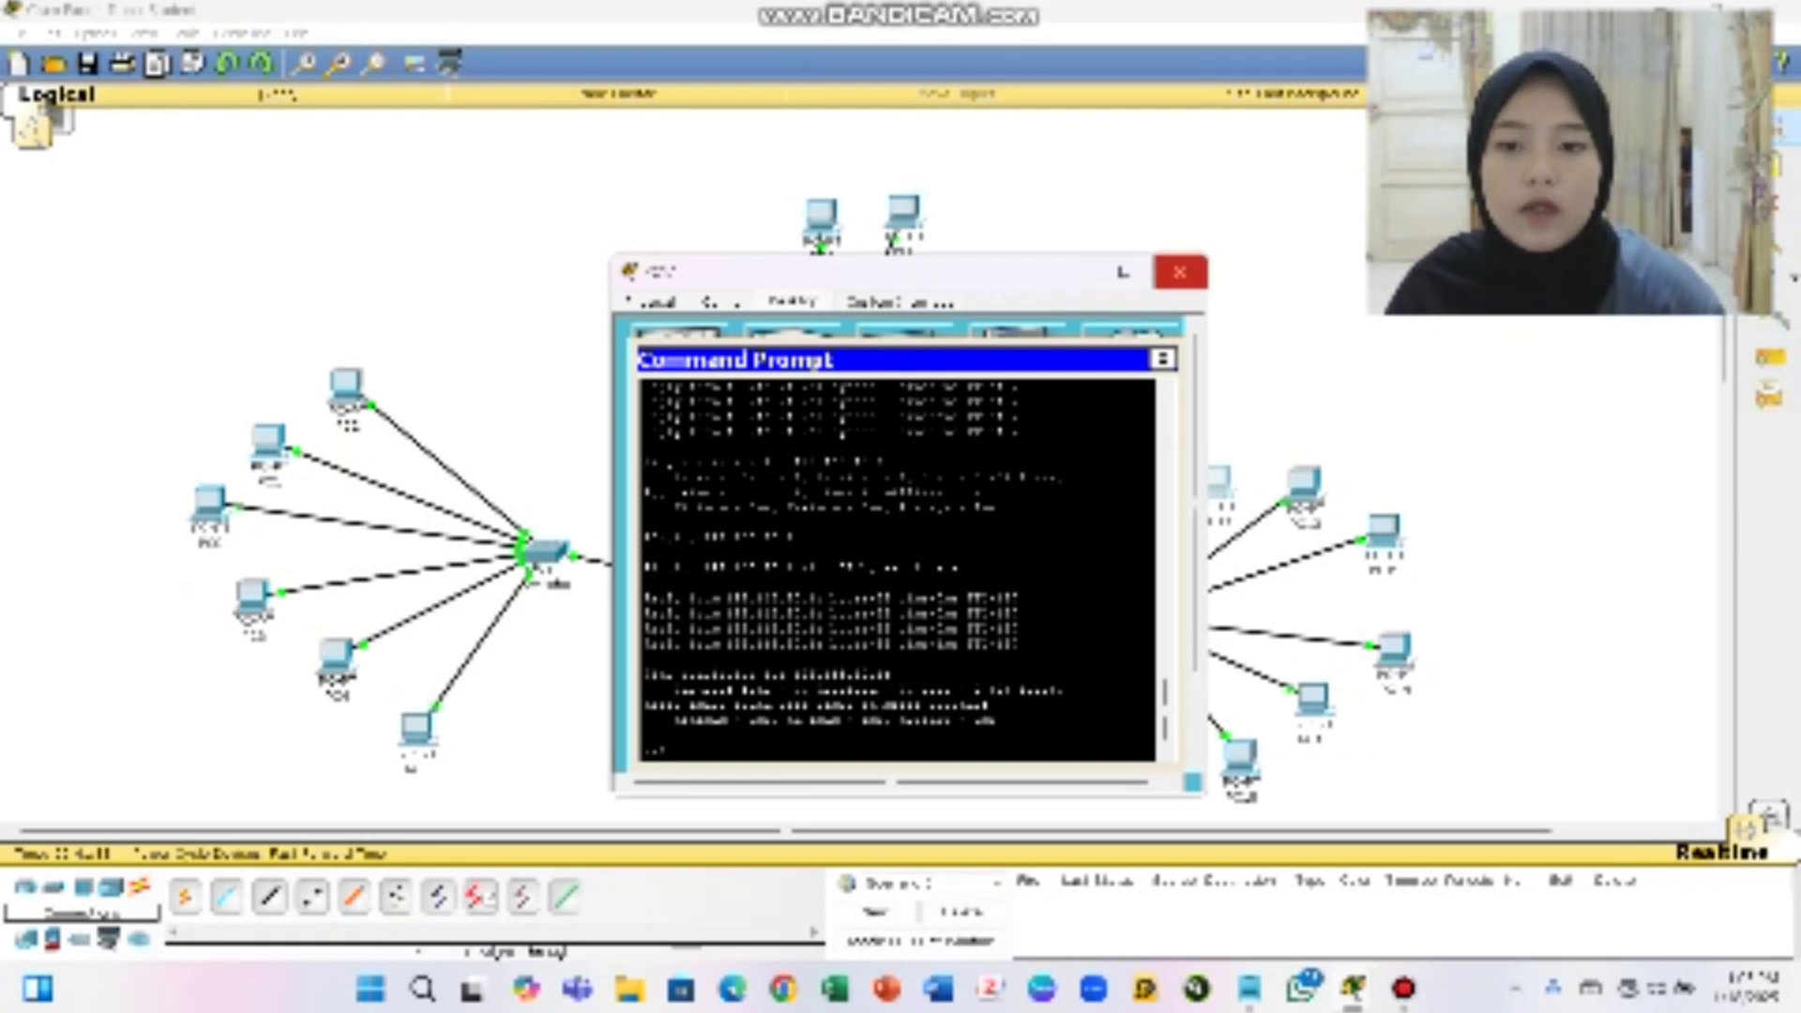
left_click(1180, 272)
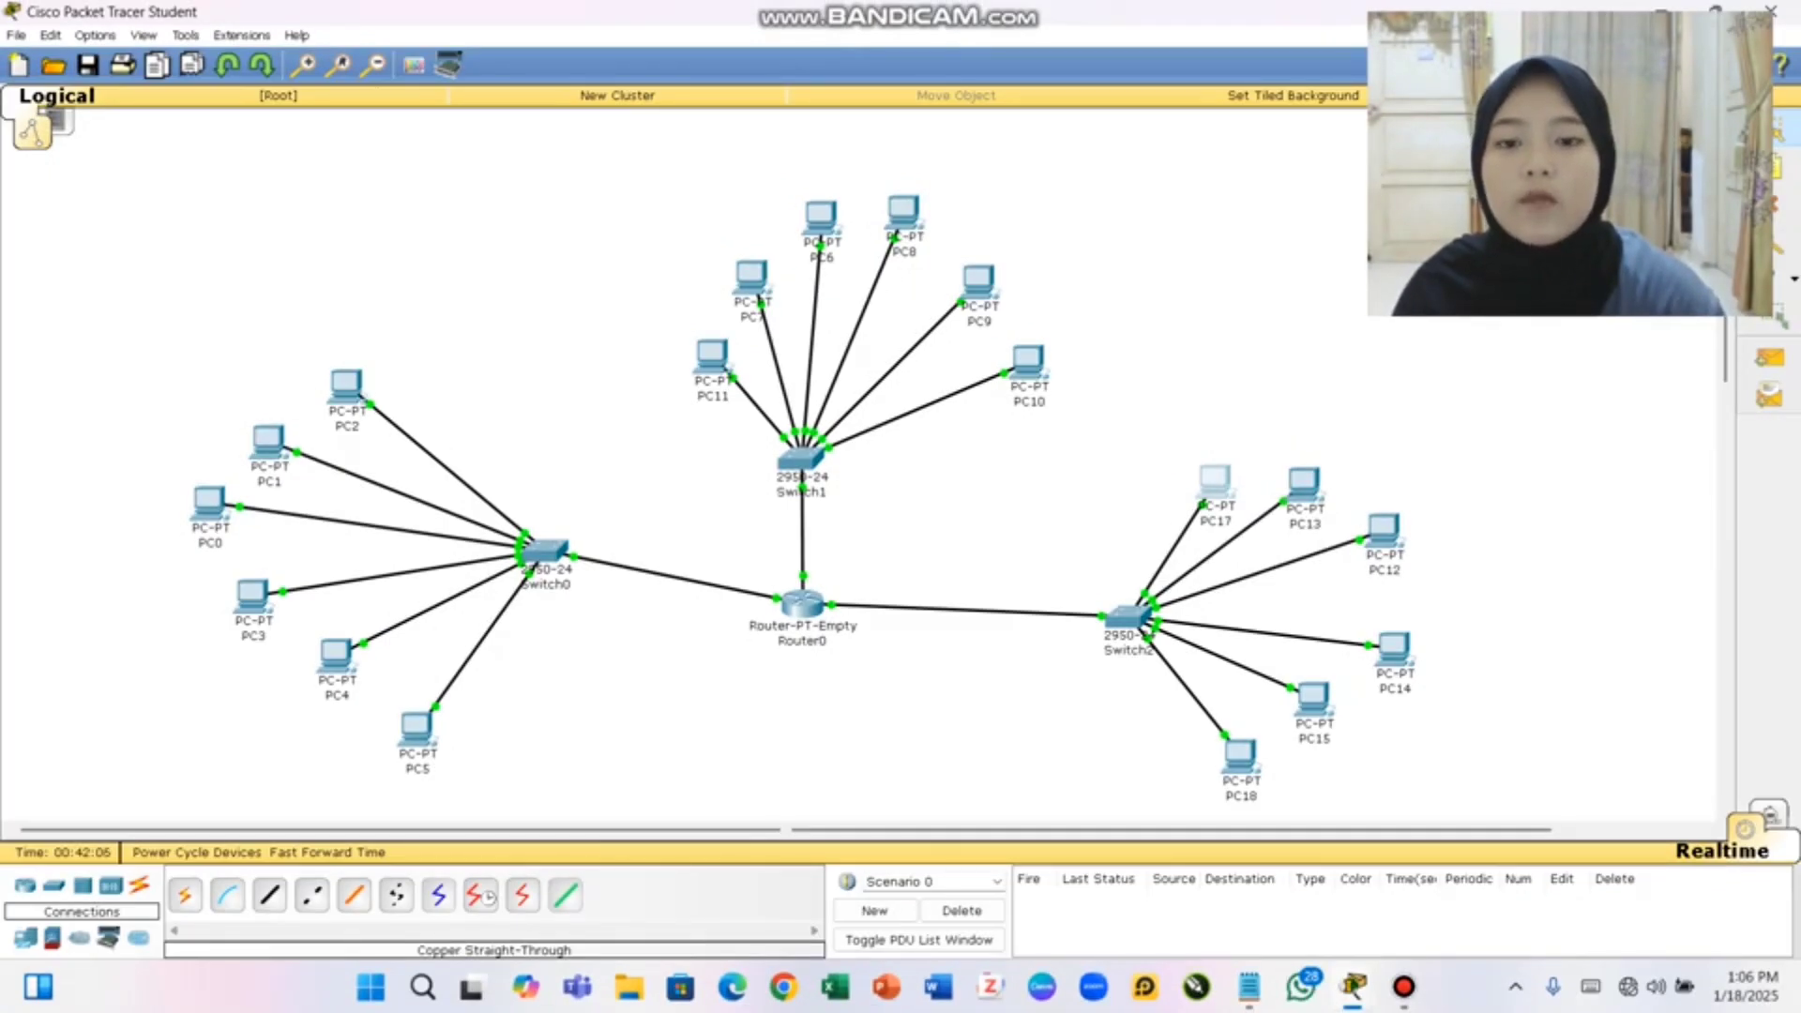
mouse_move(801, 605)
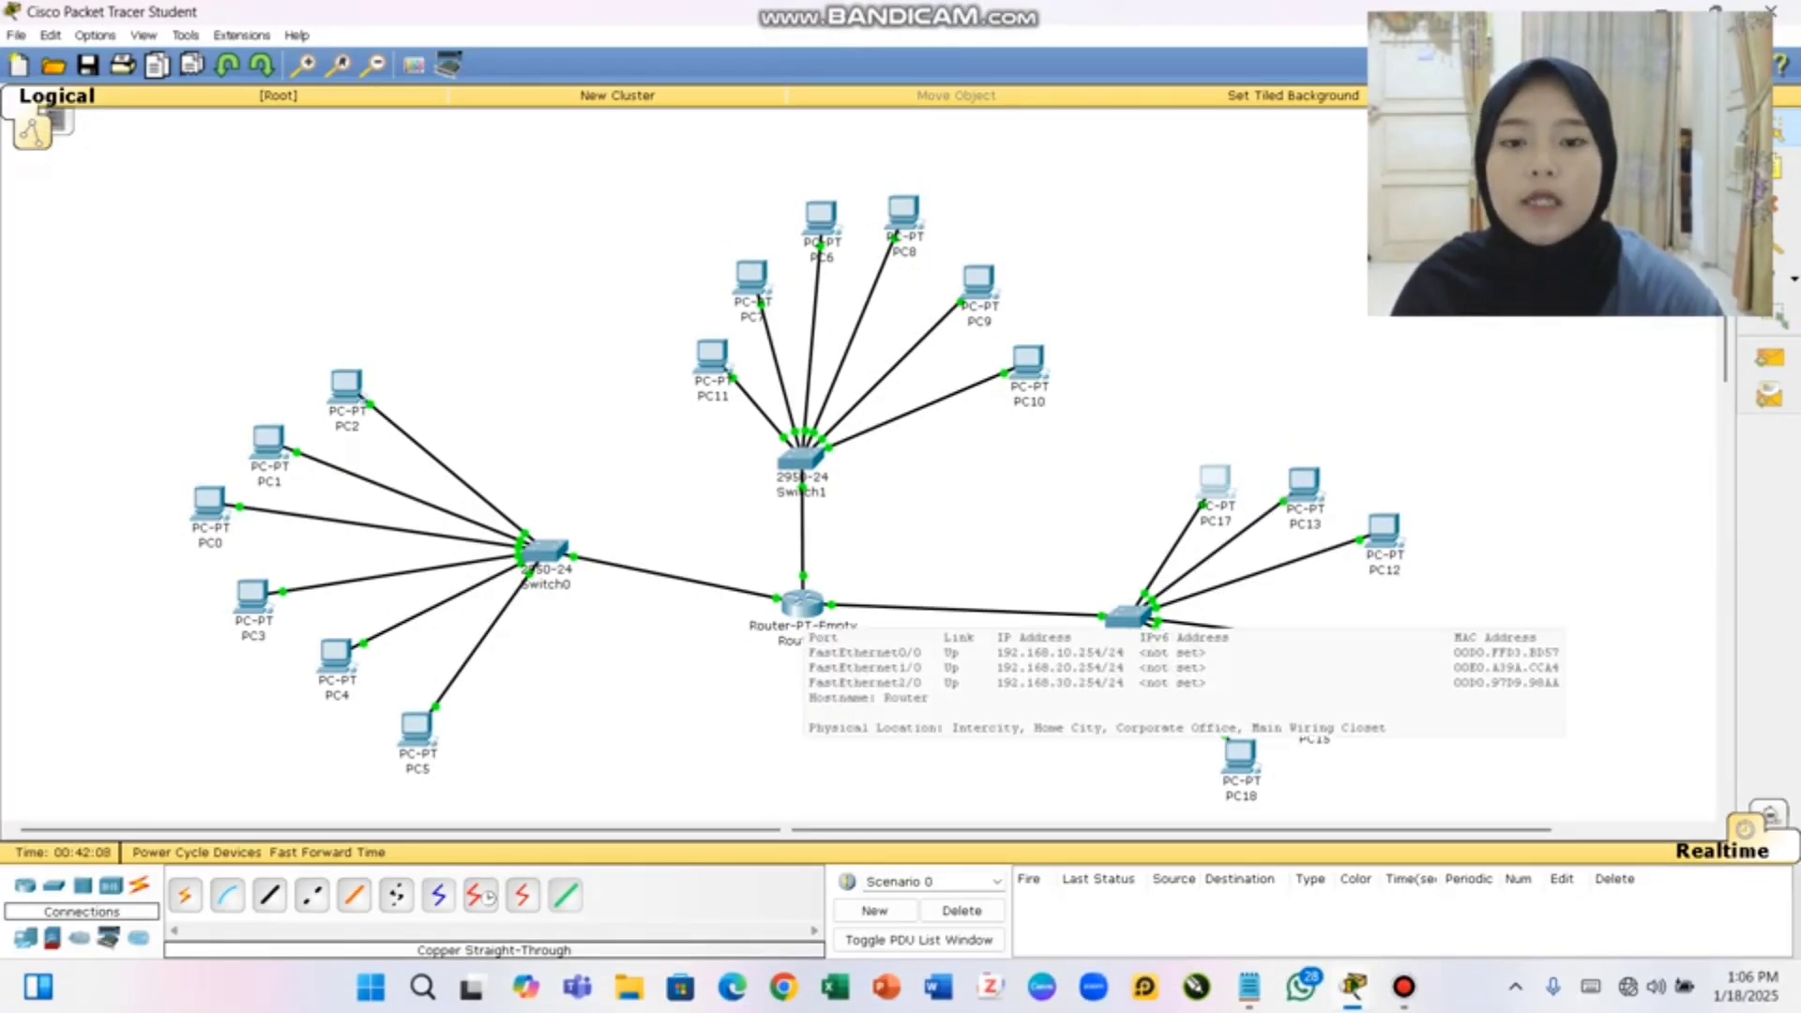